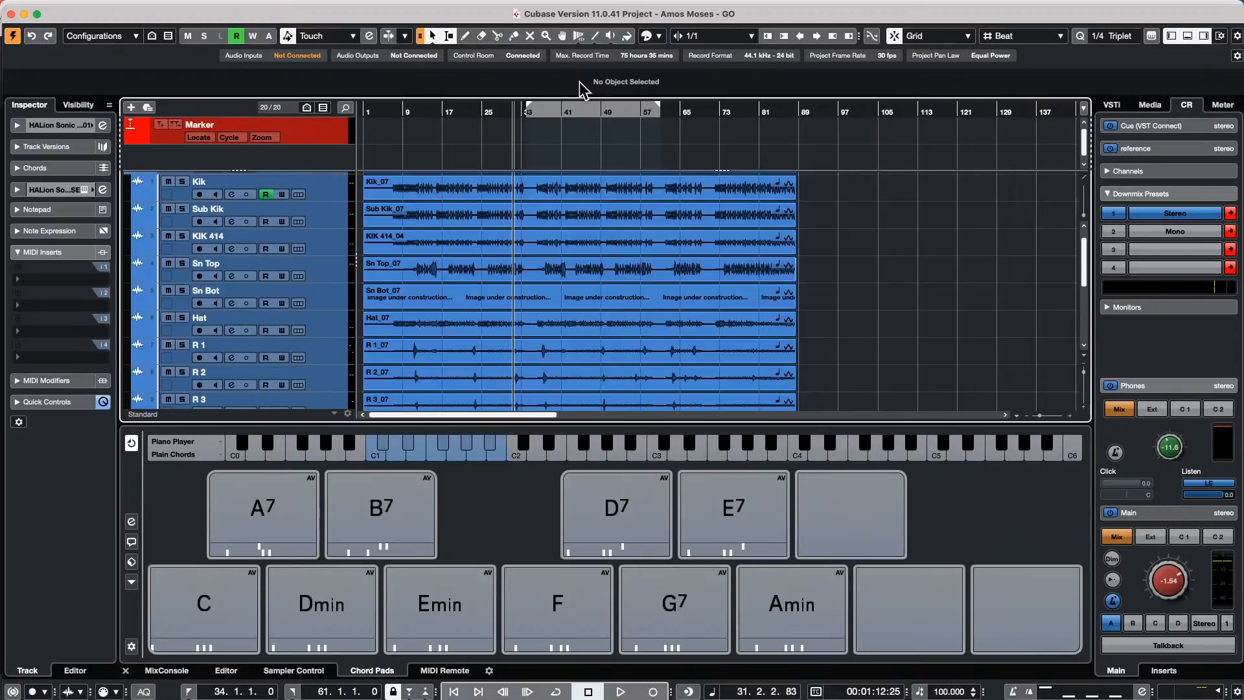
- Open the instrument of the HALion Sonic SE 01 track, audition notes on its keyboard, and close it
scroll(353, 337, "down", 5)
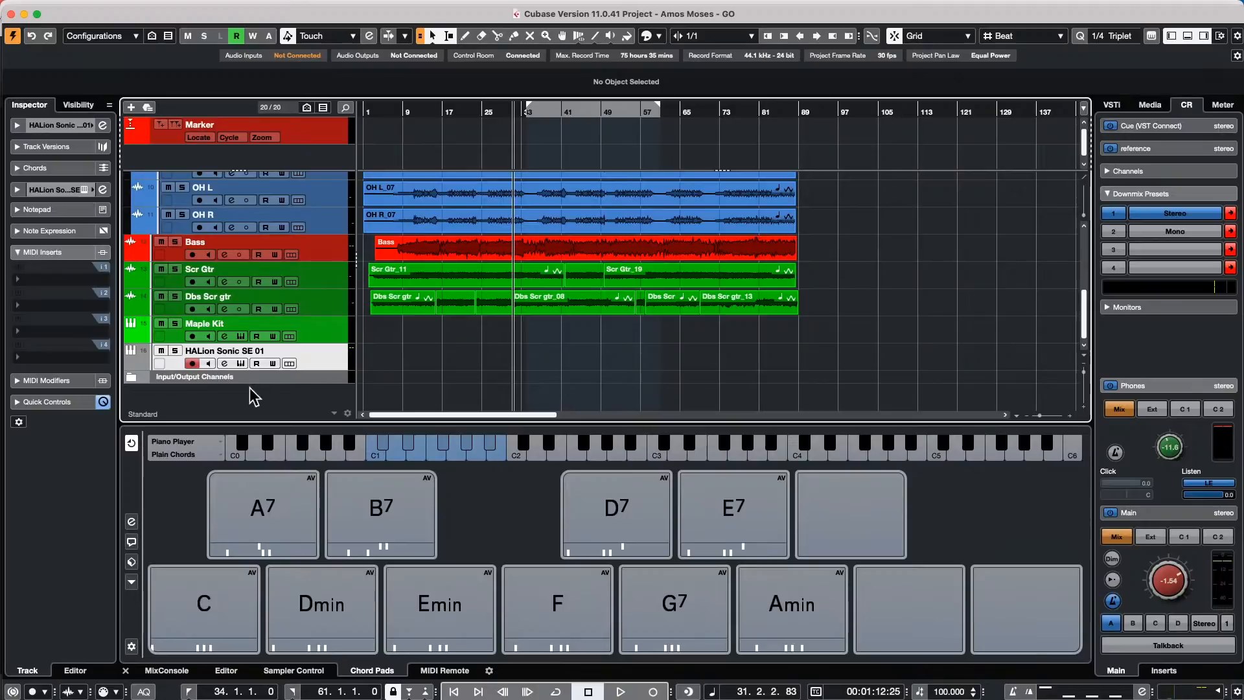
left_click(239, 364)
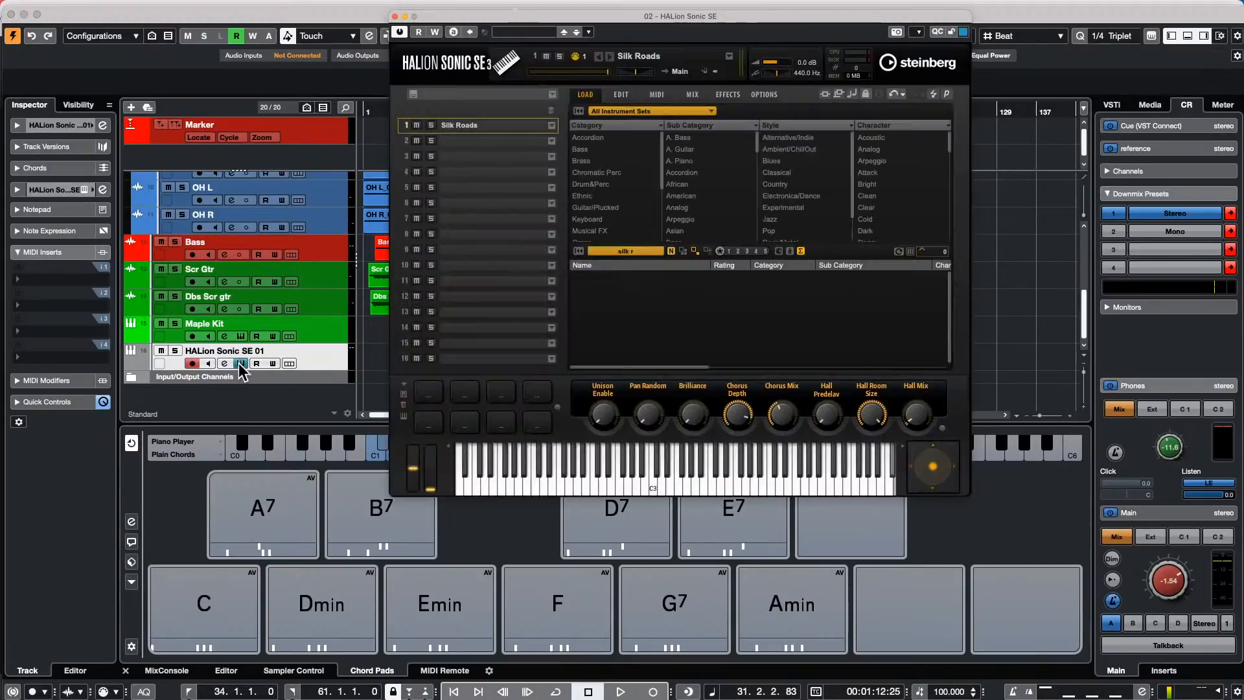
left_click(709, 481)
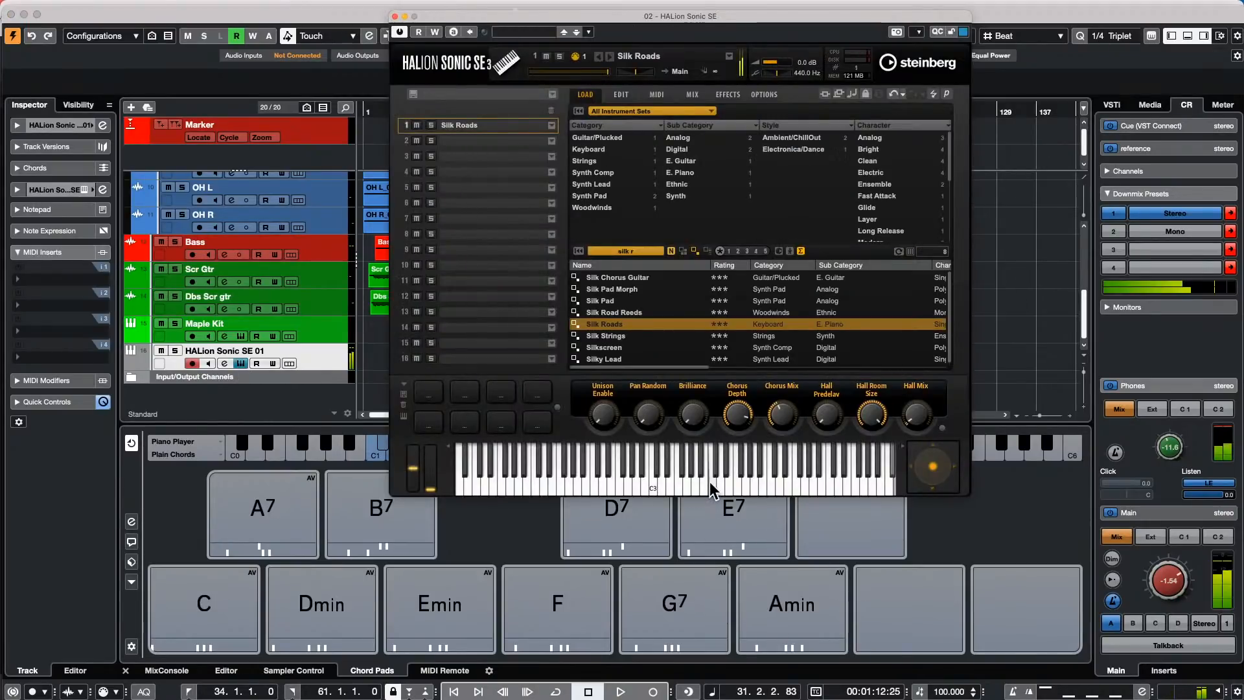
left_click_drag(527, 483, 724, 472)
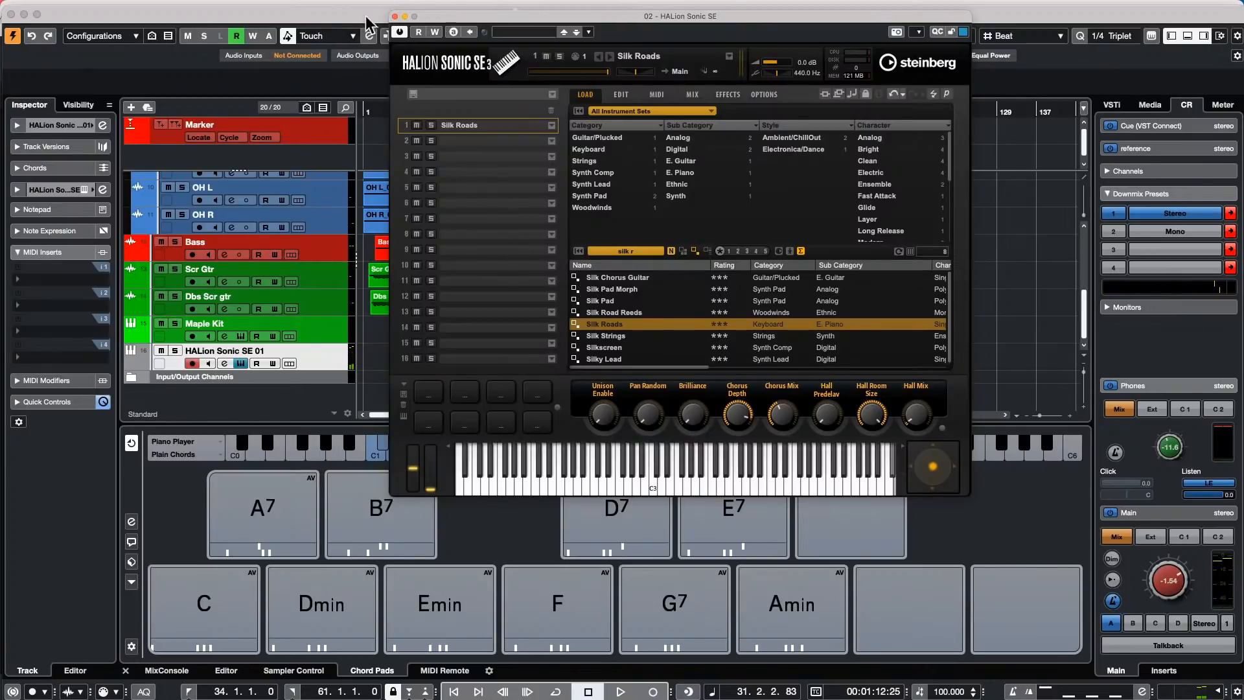
left_click(395, 18)
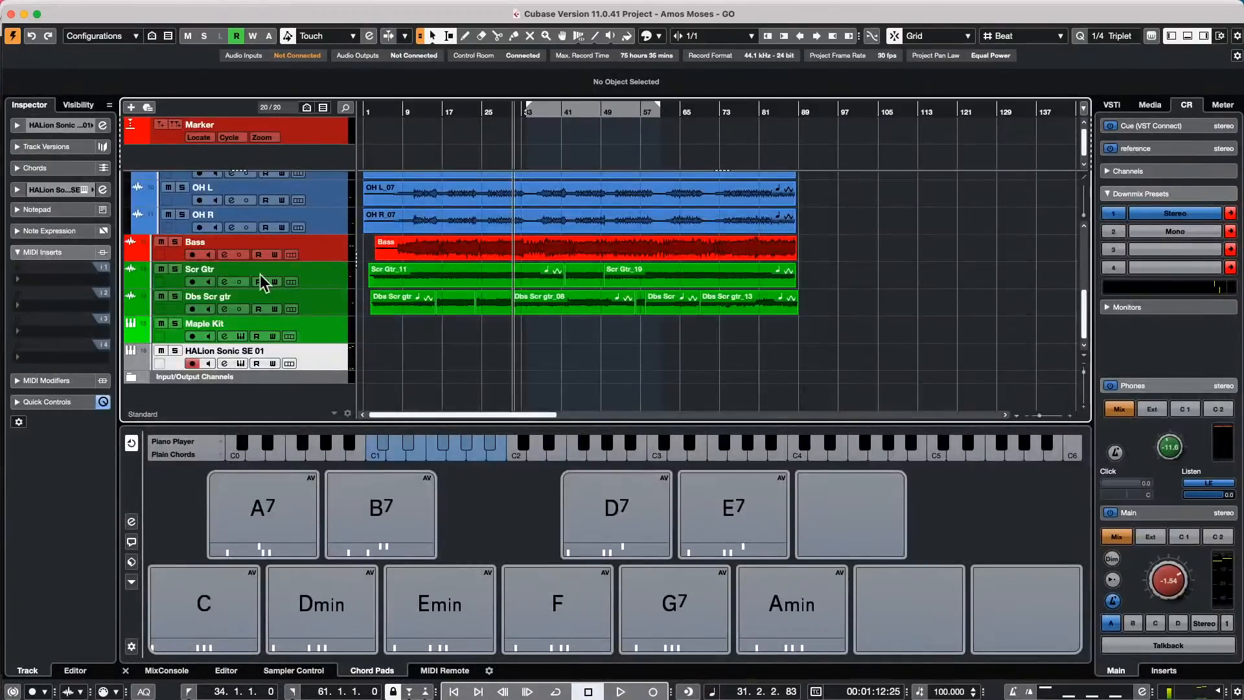
- Audition the B7, A7, Dmin, Emin, F, C, Amin and G7 chord pads through the HALion Sonic SE 01 track
left_click(372, 509)
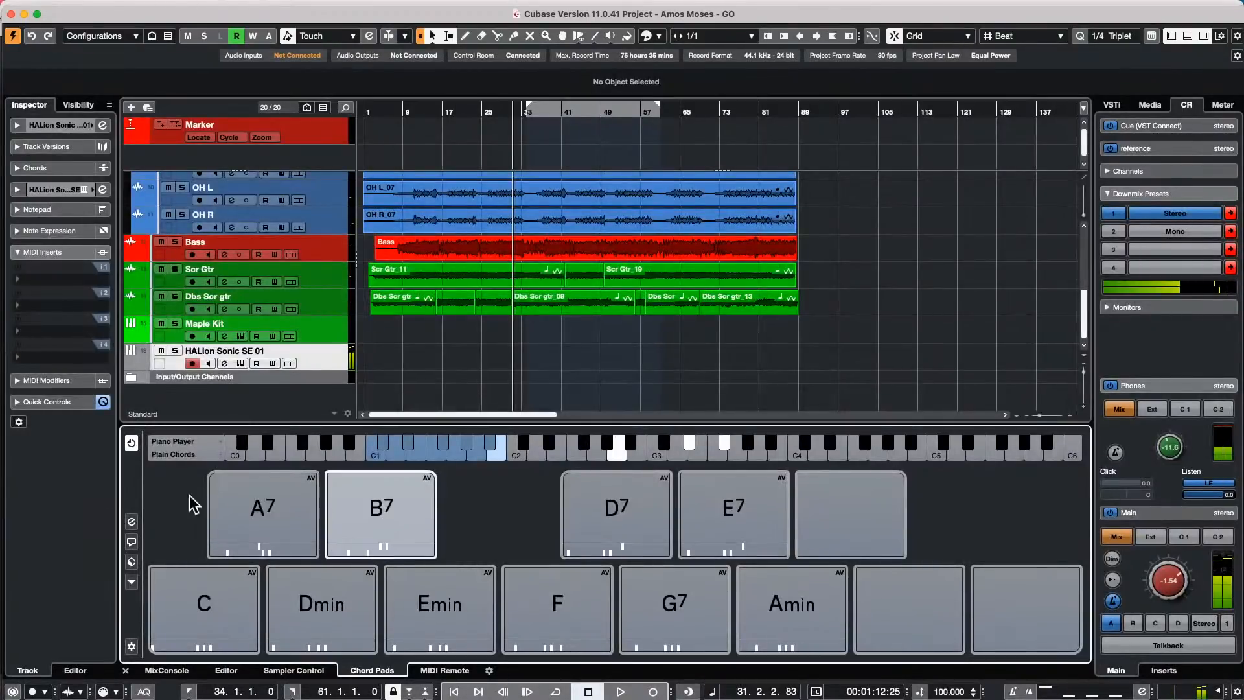
left_click(260, 548)
left_click(312, 604)
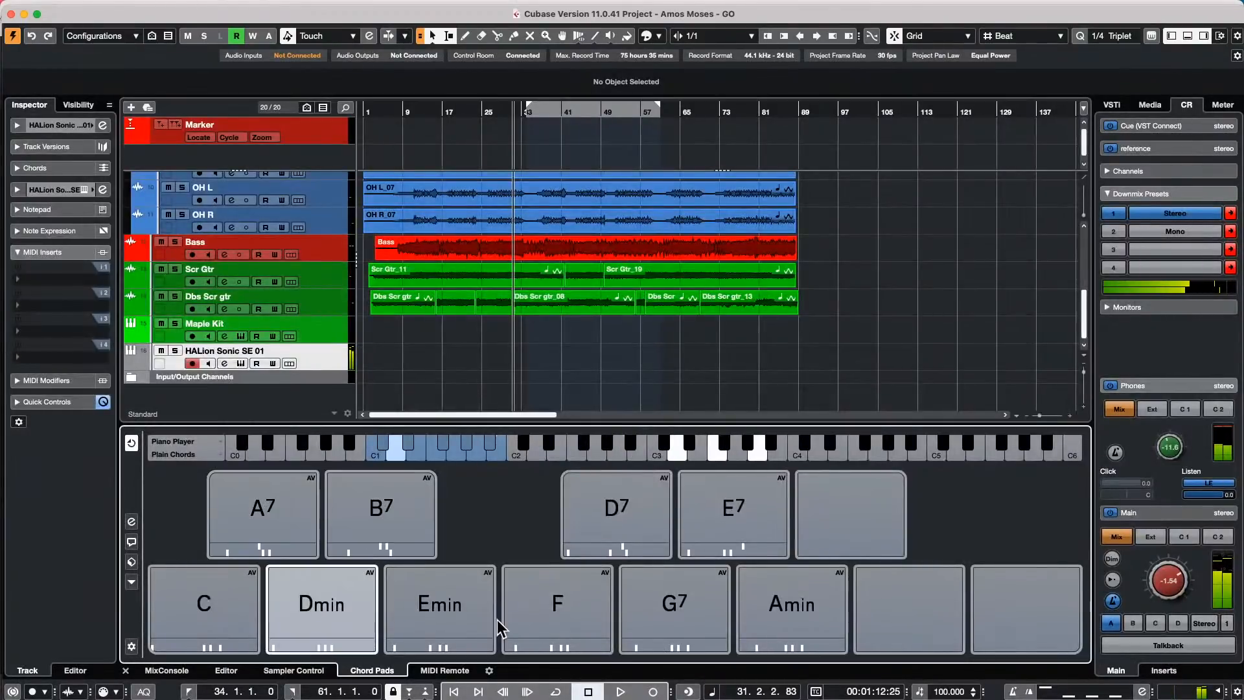
left_click(458, 605)
left_click(547, 609)
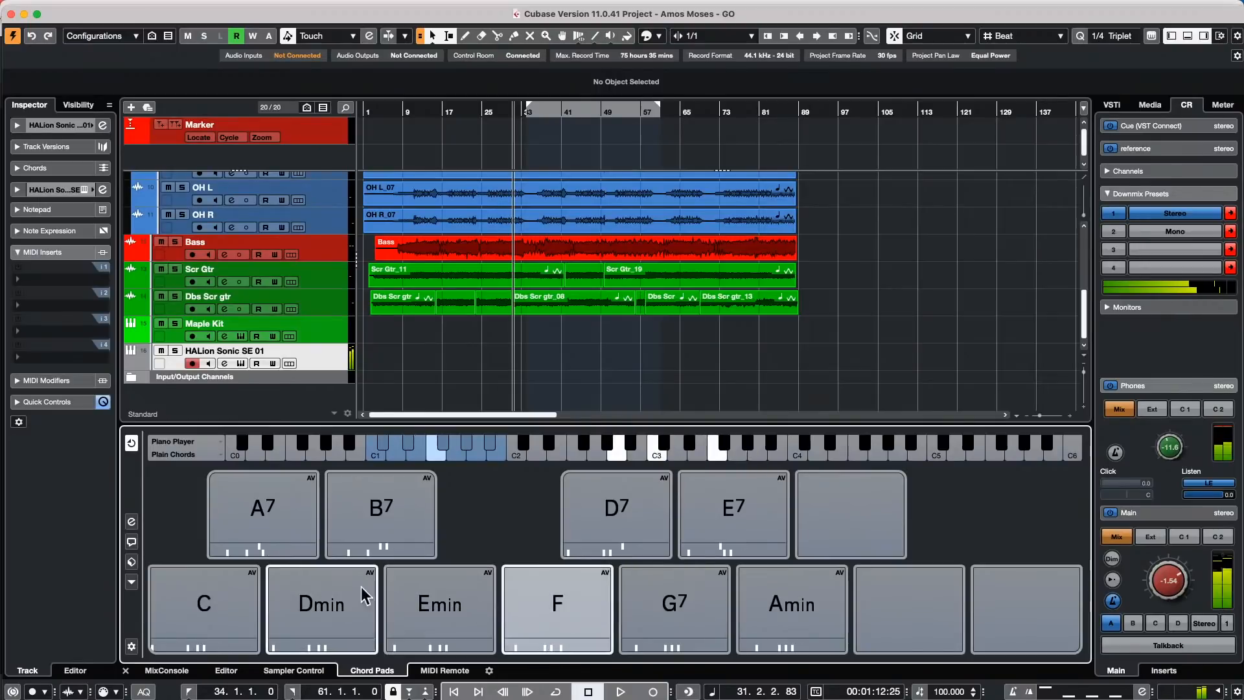
left_click(189, 604)
left_click(825, 618)
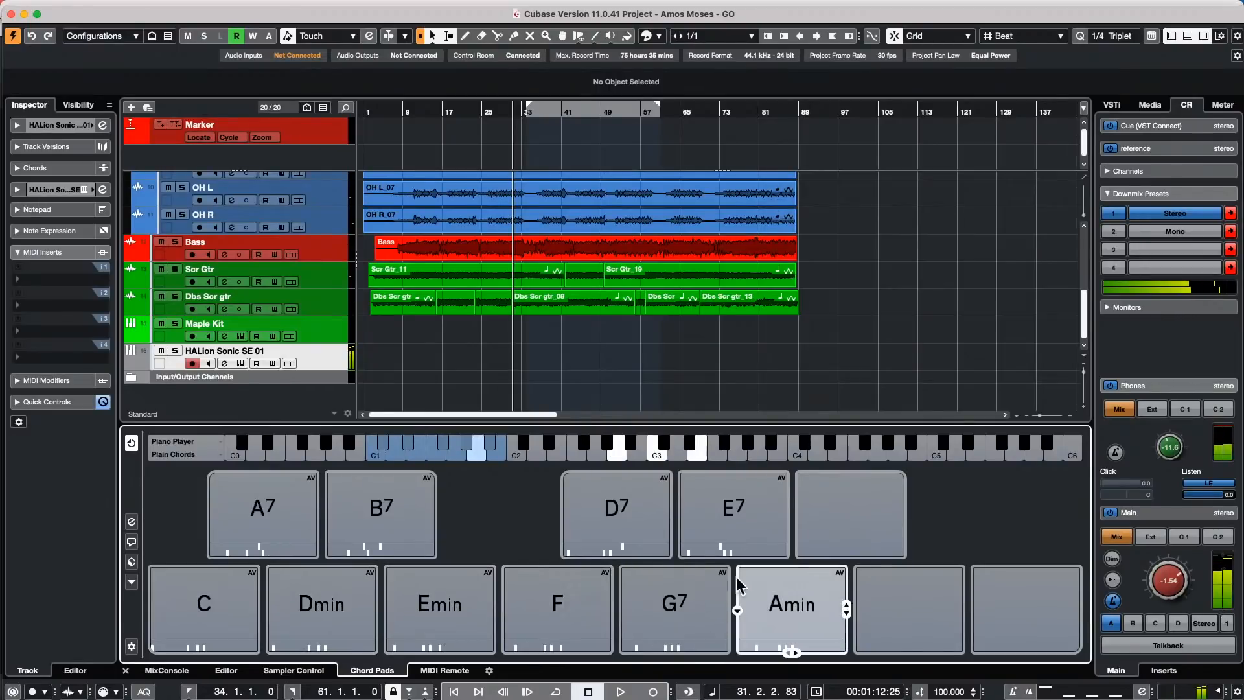
left_click(592, 578)
left_click(659, 582)
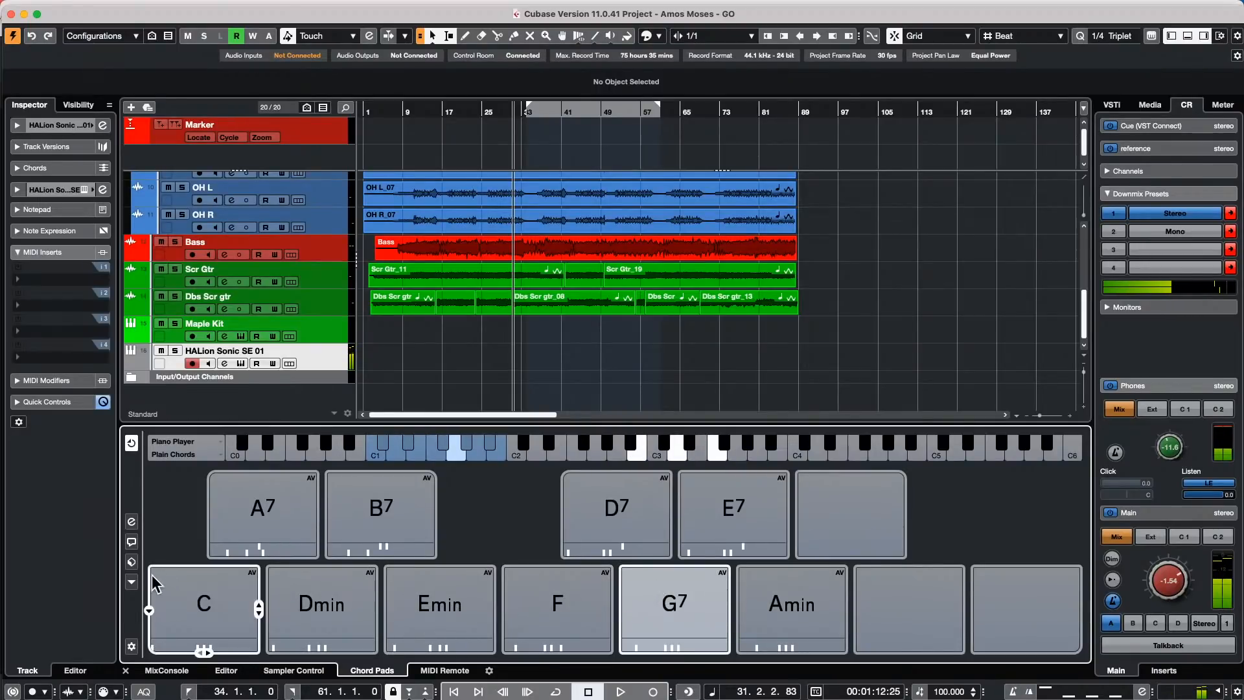
left_click(203, 597)
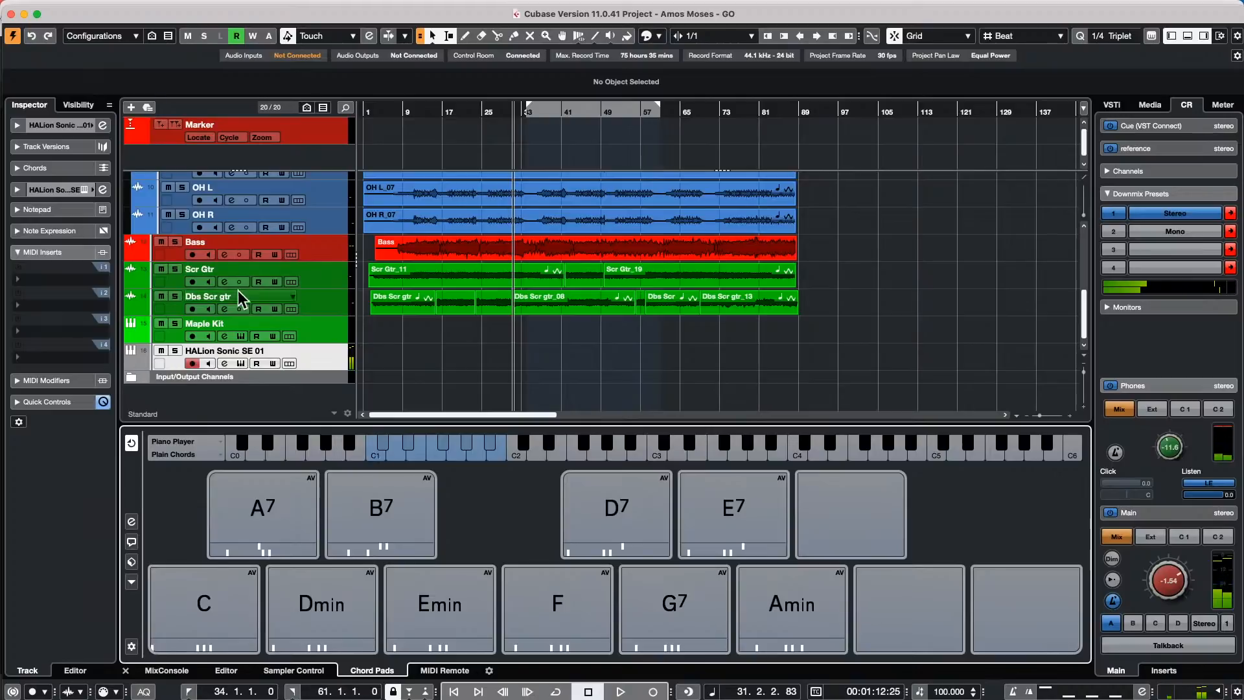
- Deactivate the chord pads to test the A7, B7, Dmin, C and Emin pads, and reactivate them
left_click(130, 446)
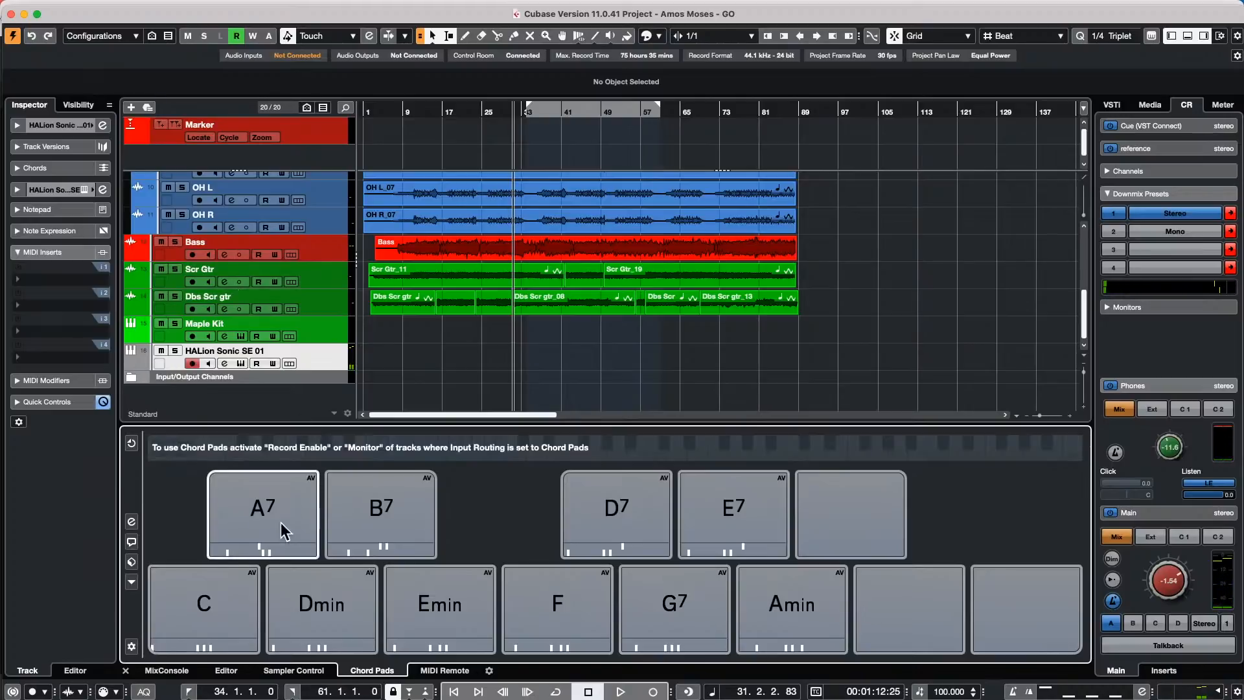
left_click(364, 575)
left_click(279, 526)
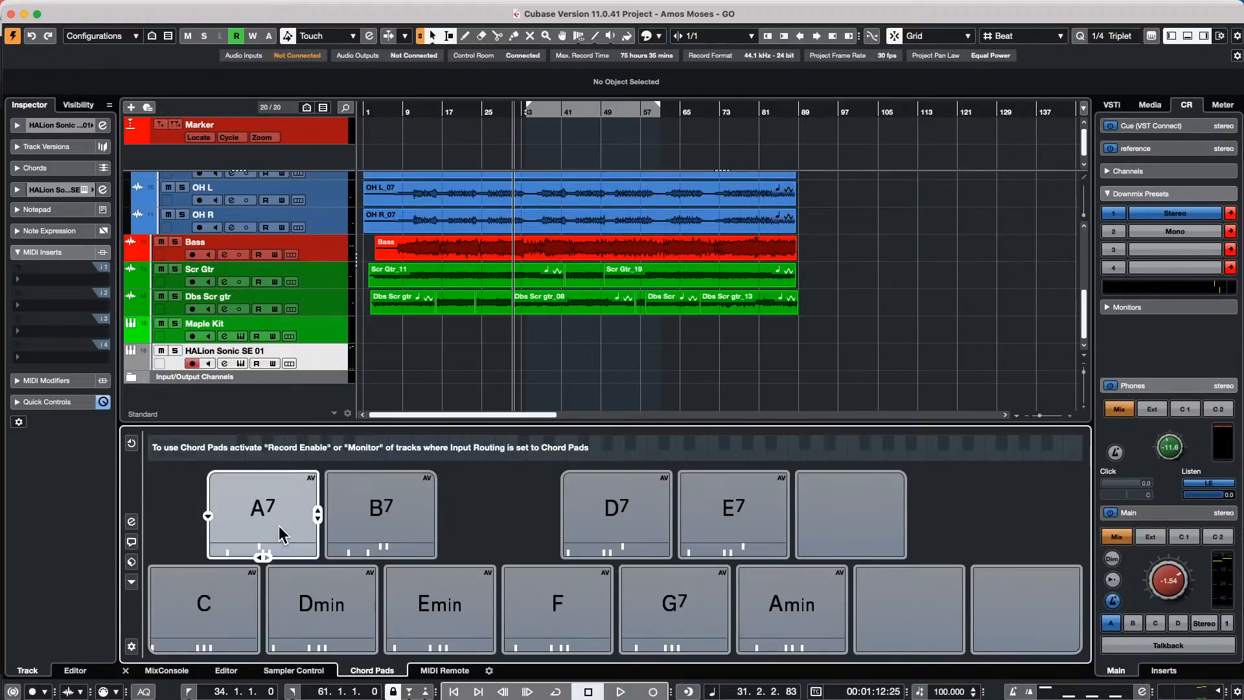
left_click(382, 520)
left_click(343, 583)
left_click(205, 598)
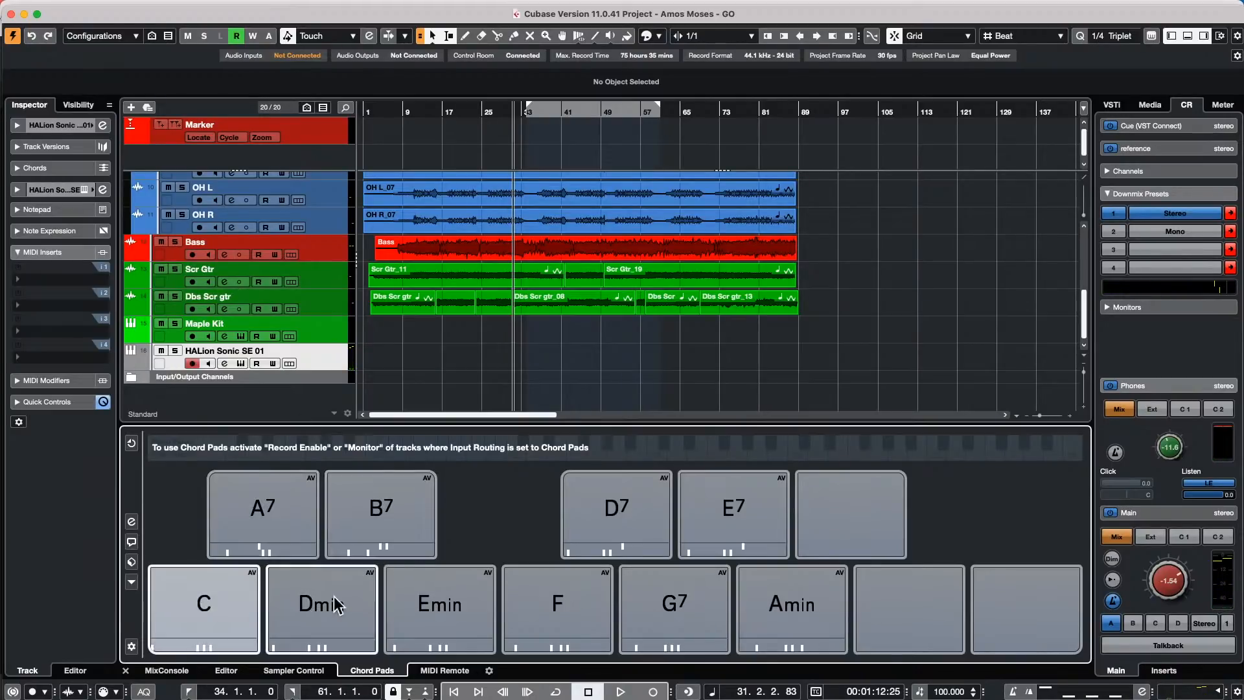
left_click(415, 592)
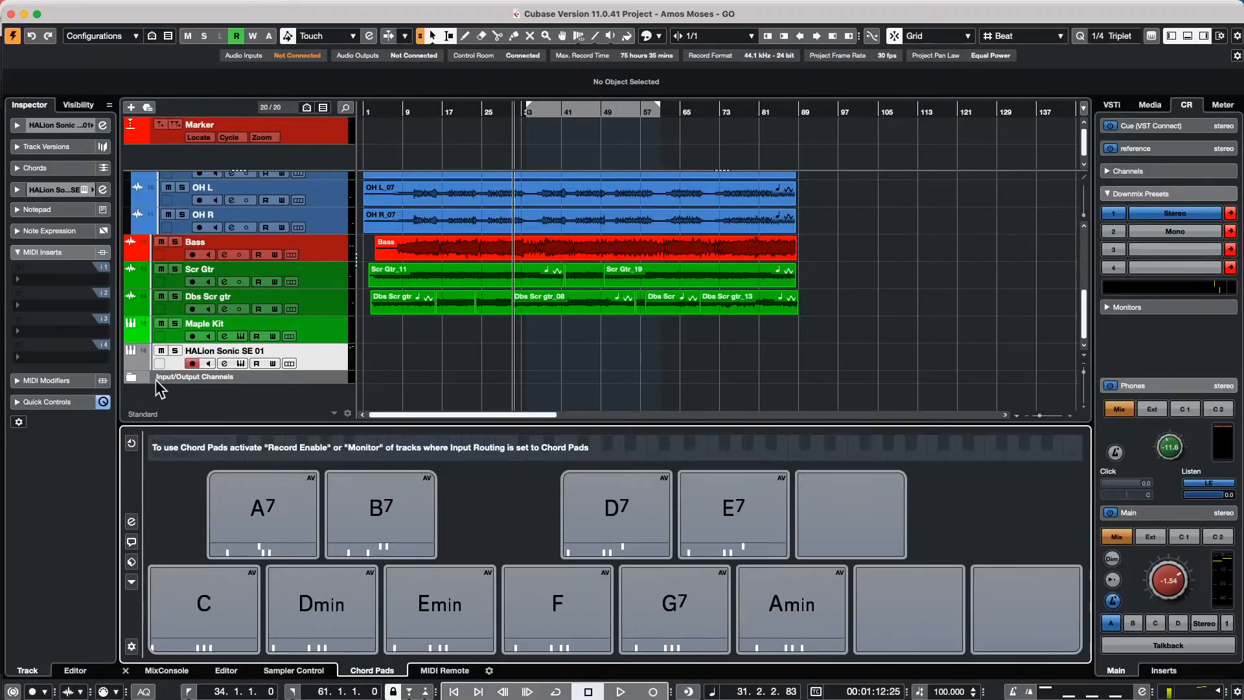
left_click(132, 441)
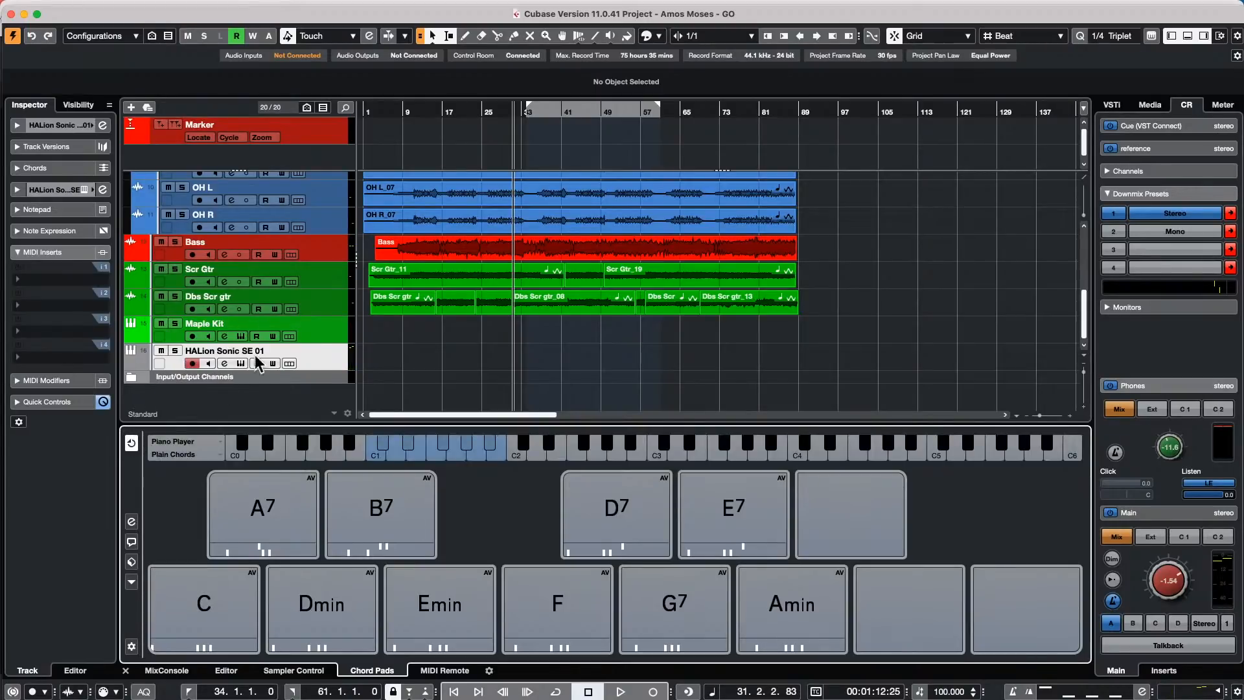
- Select the Maple Kit track and play the C, Dmin, Emin, F, G7, Amin, E7, D7 and B7 chord pads through it
left_click(334, 328)
left_click(225, 609)
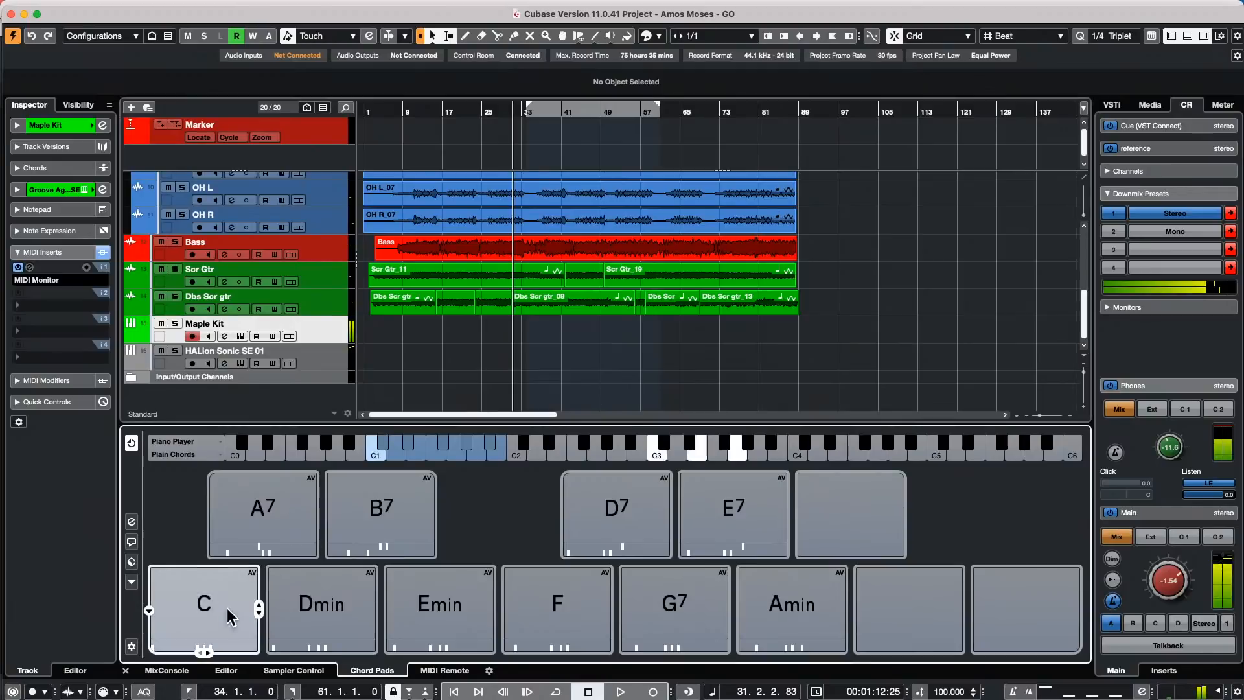
left_click(310, 600)
left_click(477, 605)
left_click(596, 613)
left_click(687, 609)
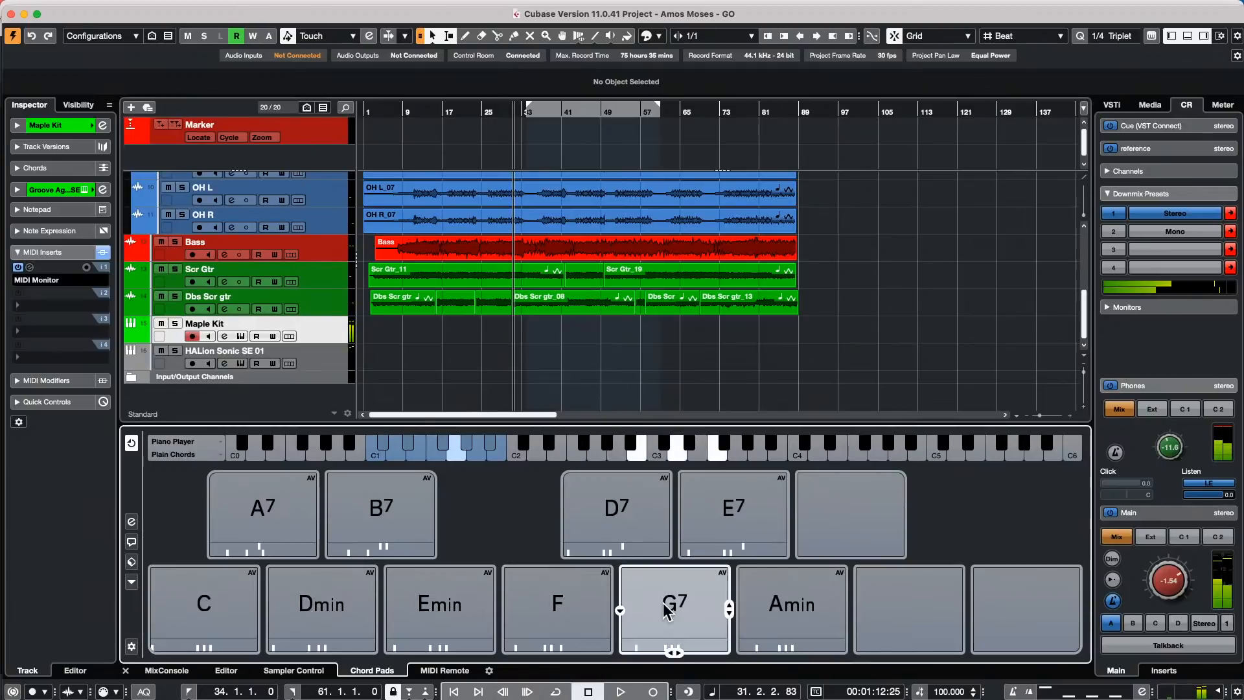
left_click(752, 609)
left_click(725, 540)
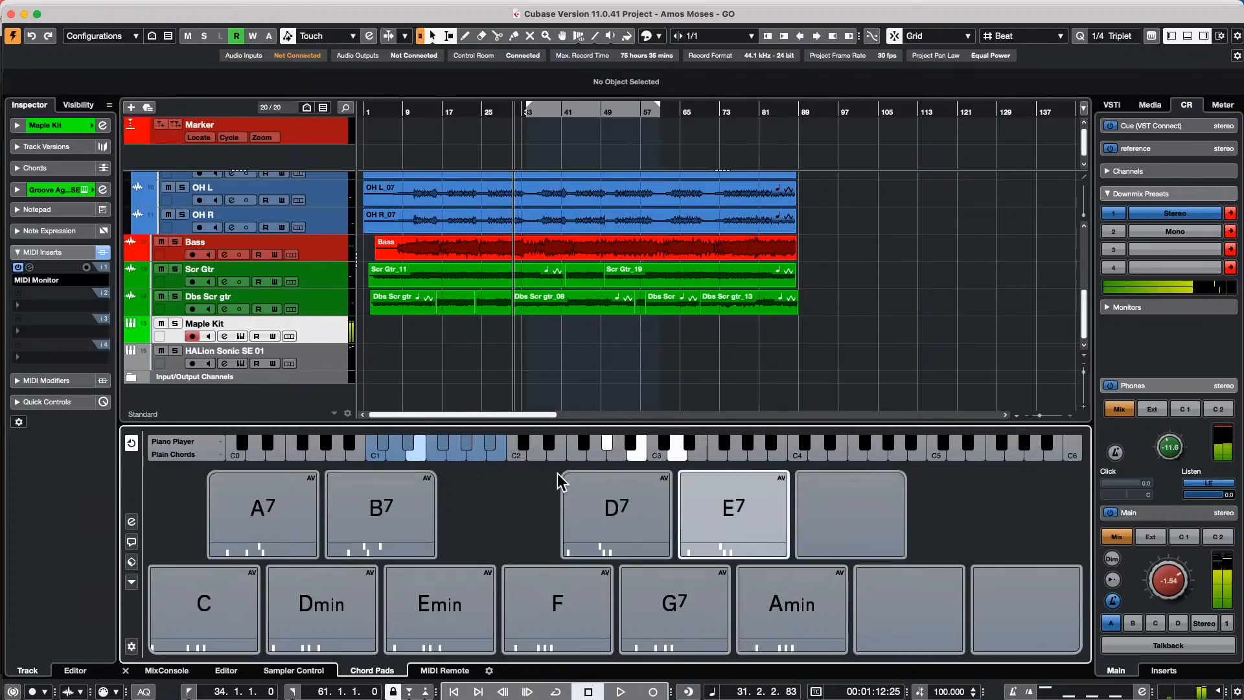
left_click(616, 528)
left_click(414, 525)
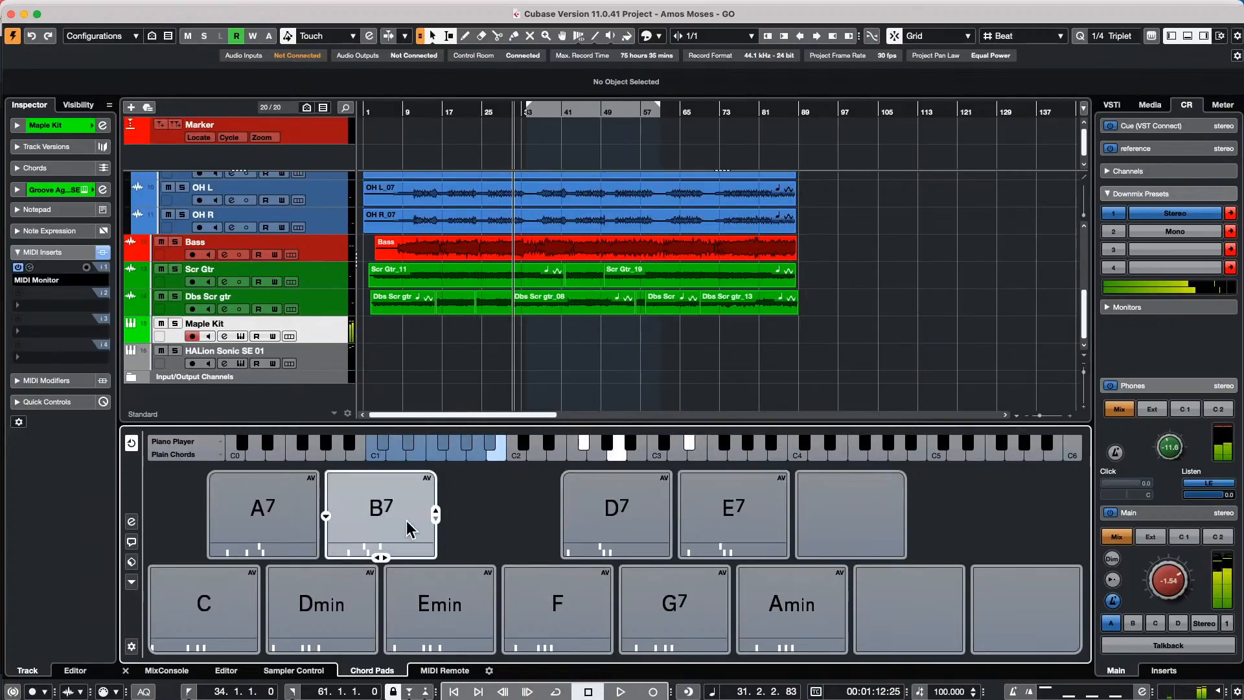
- Select the HALion Sonic SE 01 track and play the C and Dmin chord pads through it
left_click(328, 354)
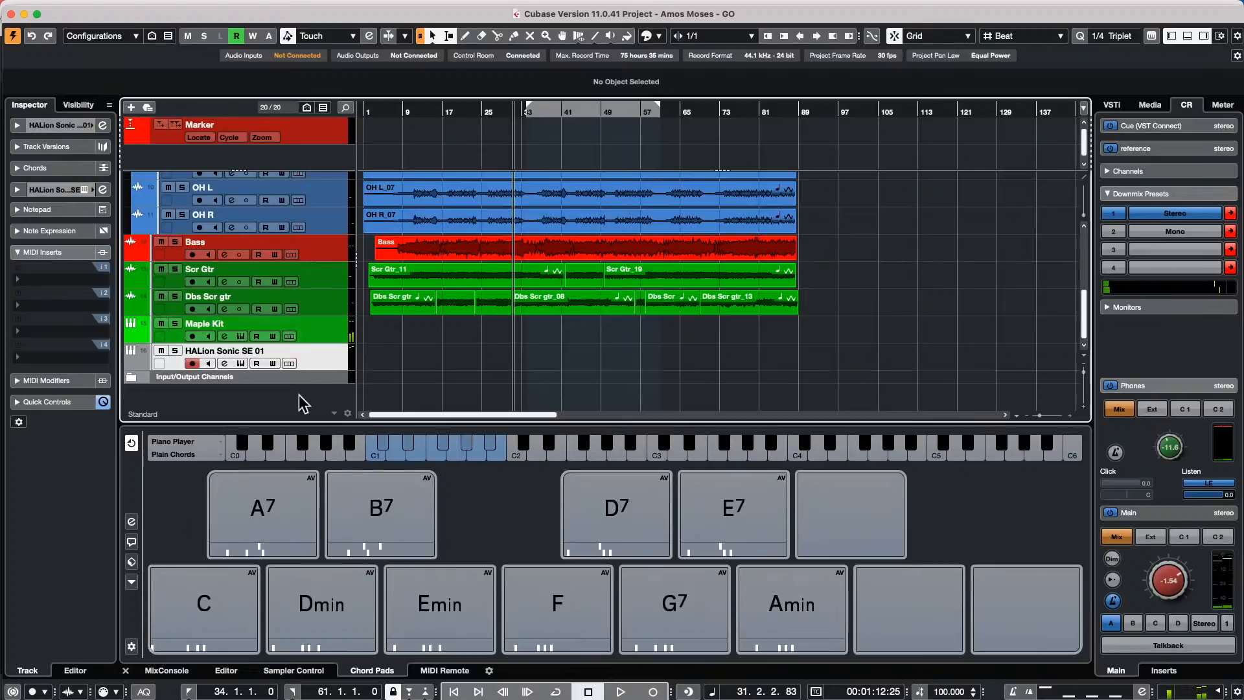
left_click(214, 615)
left_click(336, 587)
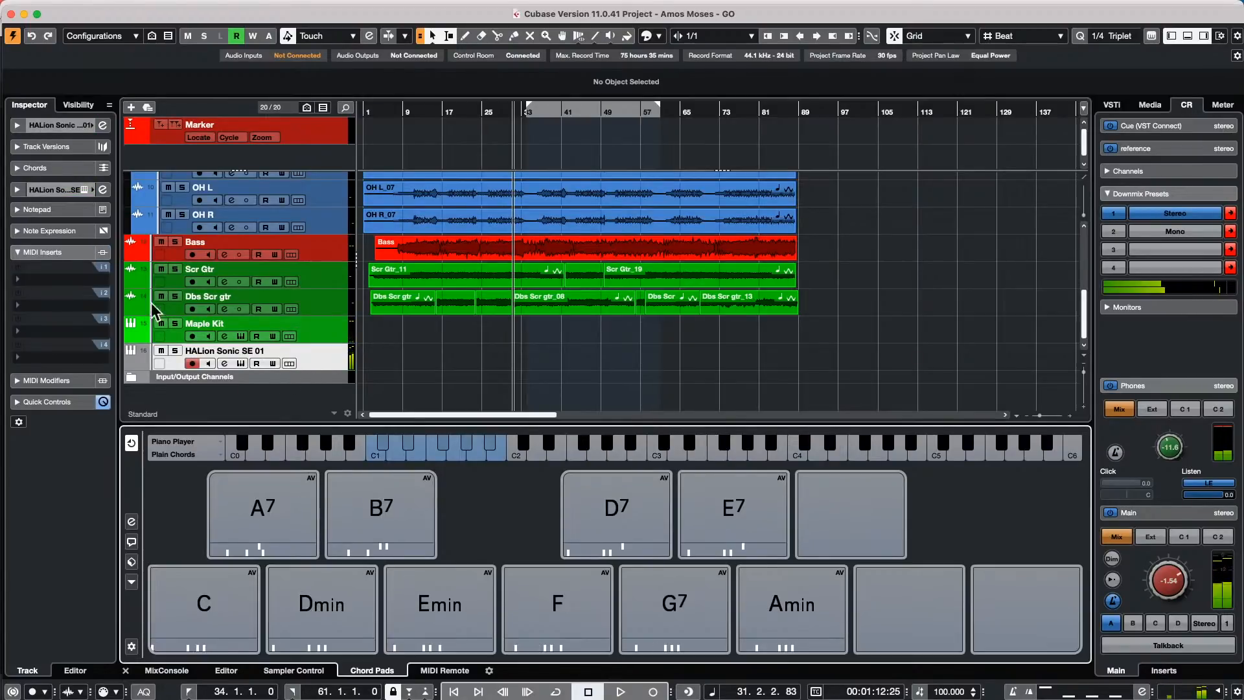
- Deactivate the chord pads to test the B7 and Dmin pads, and reactivate them
left_click(132, 442)
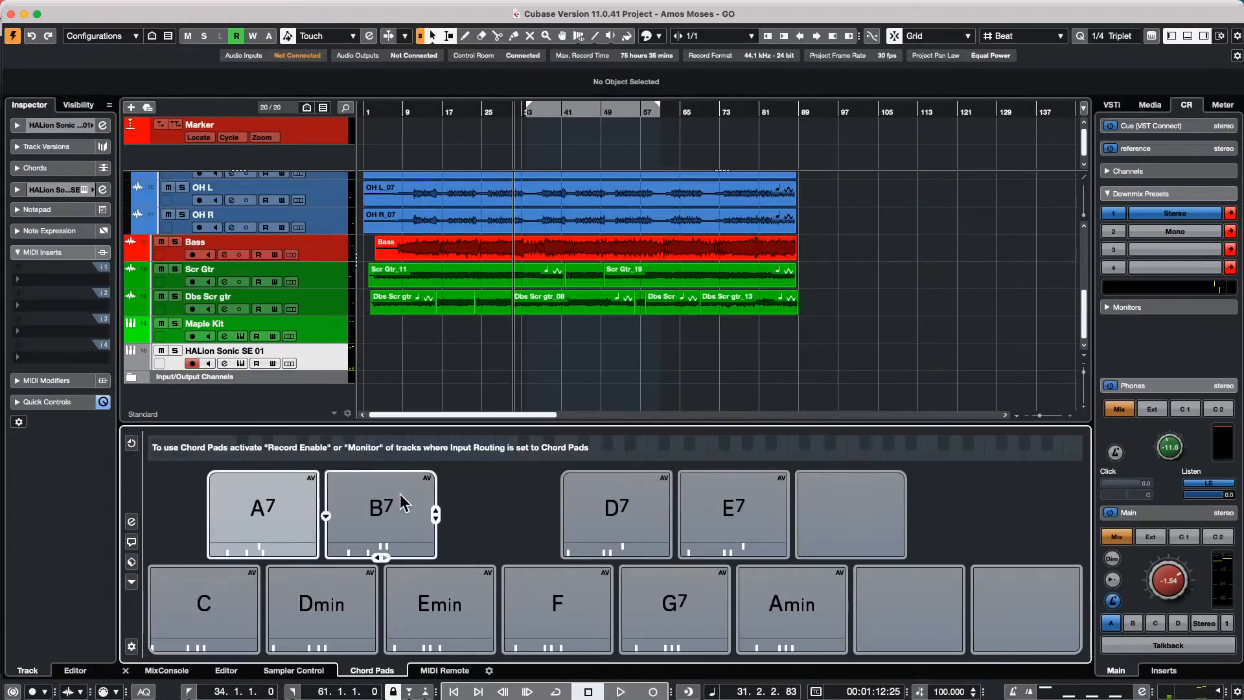
left_click(389, 512)
left_click(287, 609)
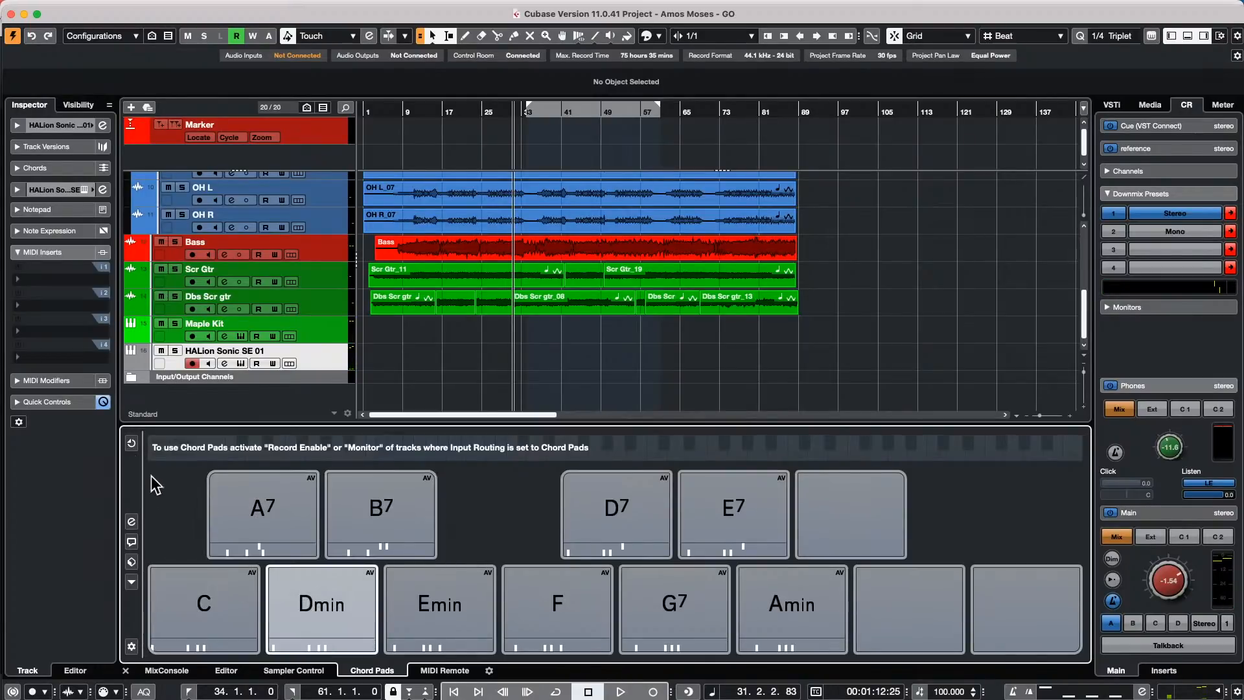
left_click(132, 443)
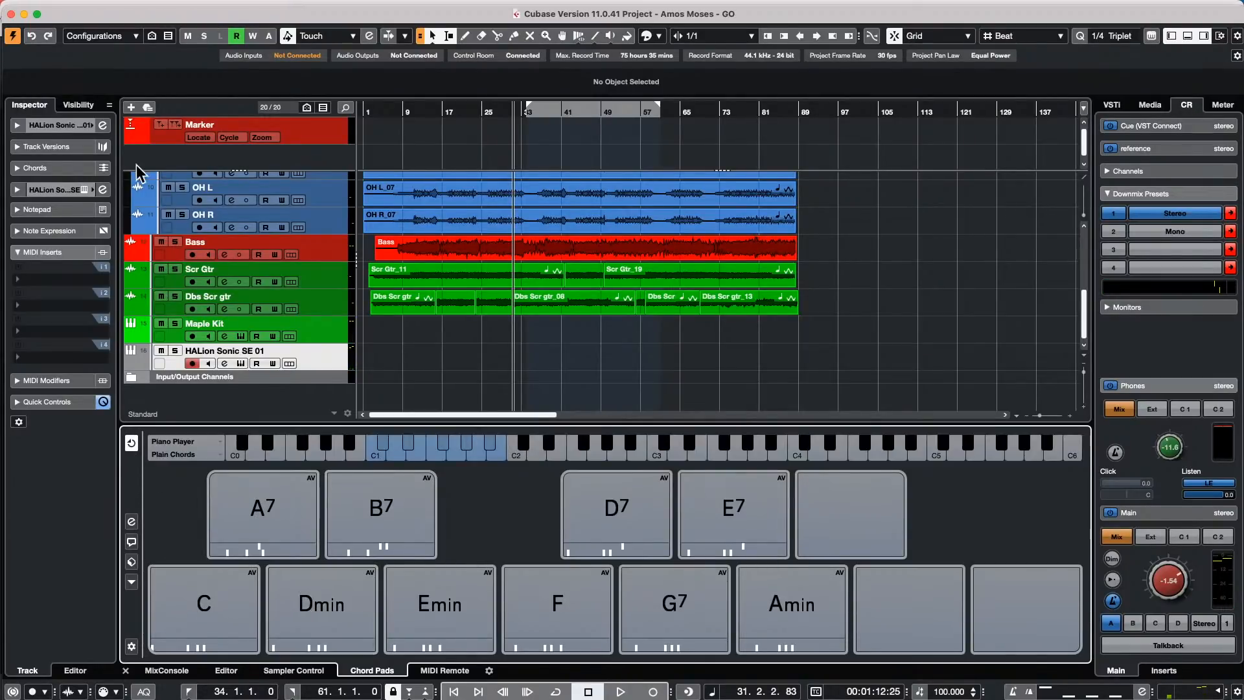
- Test the A7 pad with the chord pads deactivated, and reactivate them to play the A7 and C pads
left_click(132, 444)
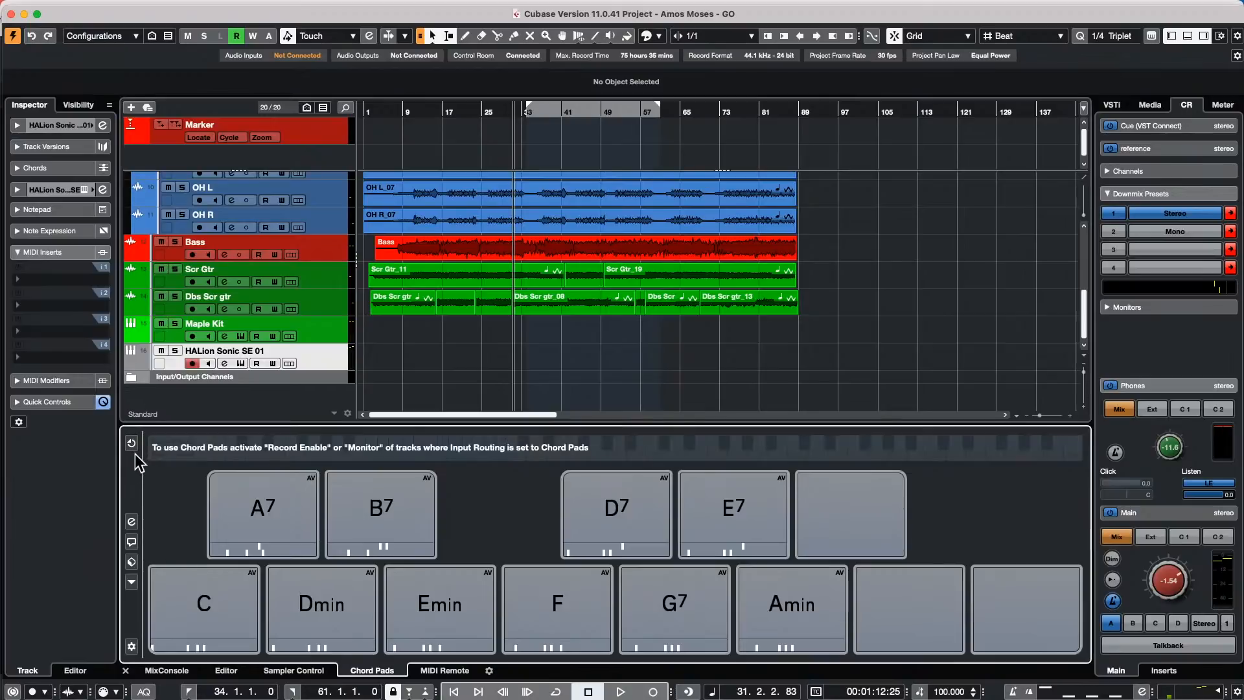
left_click(278, 523)
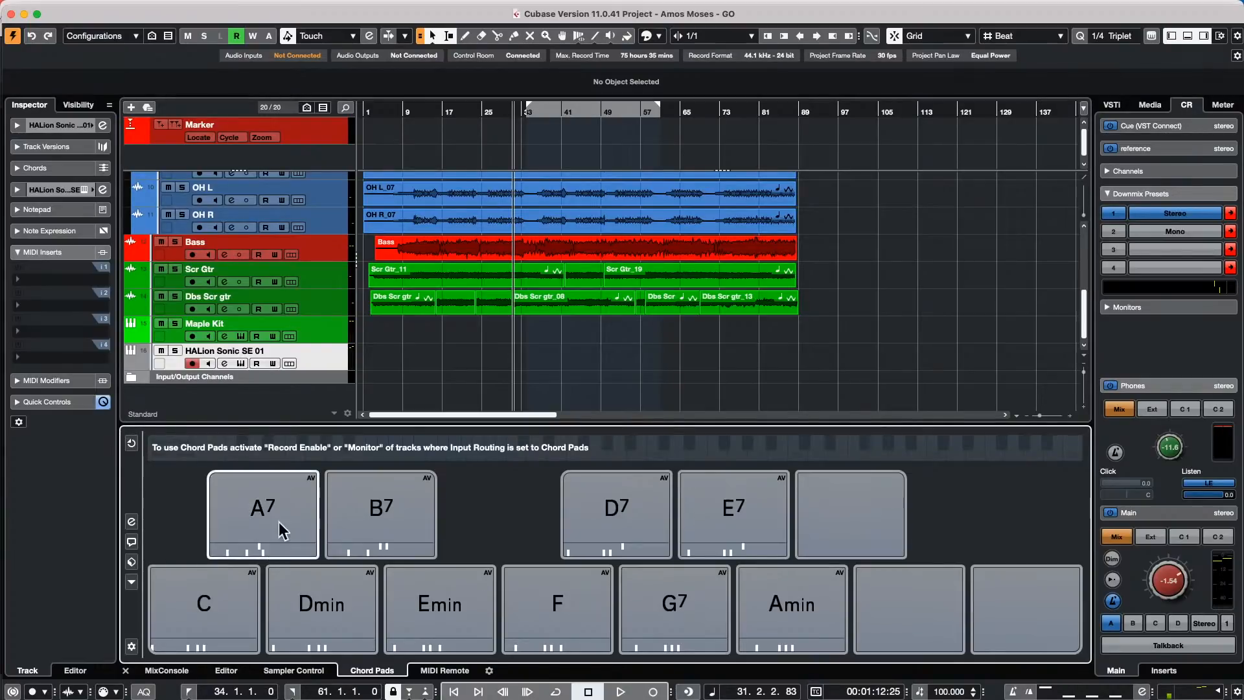
left_click(260, 508)
left_click(132, 445)
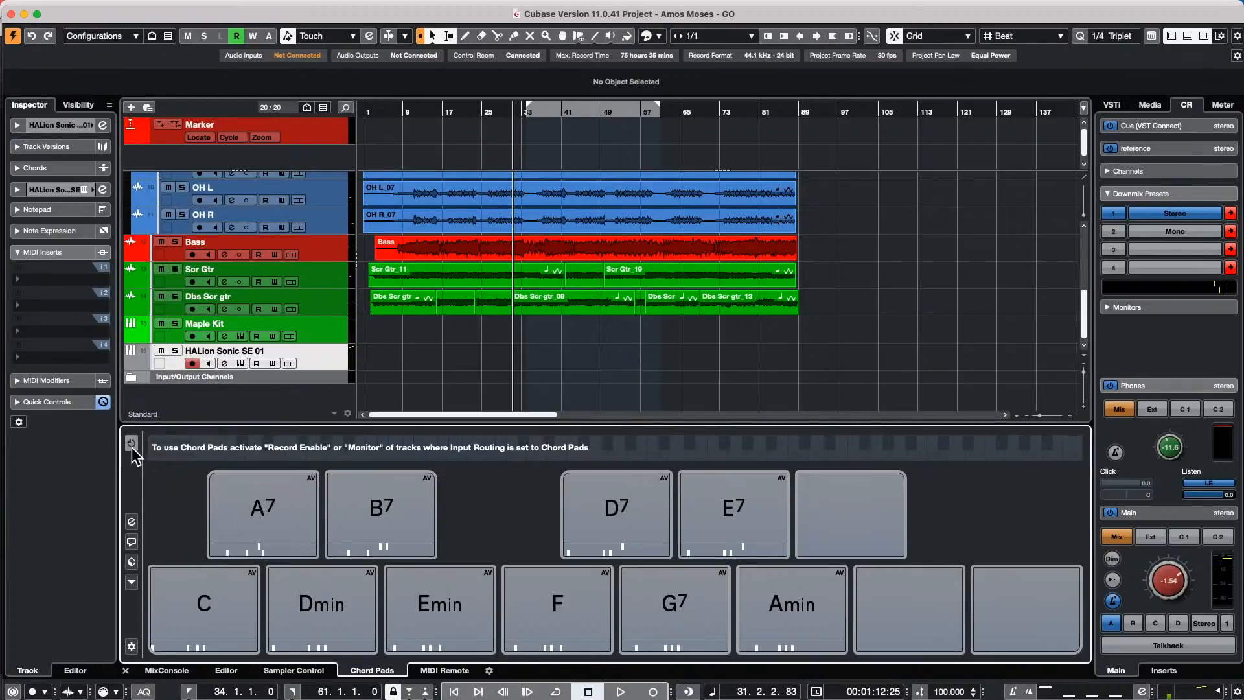
left_click(258, 549)
left_click(201, 626)
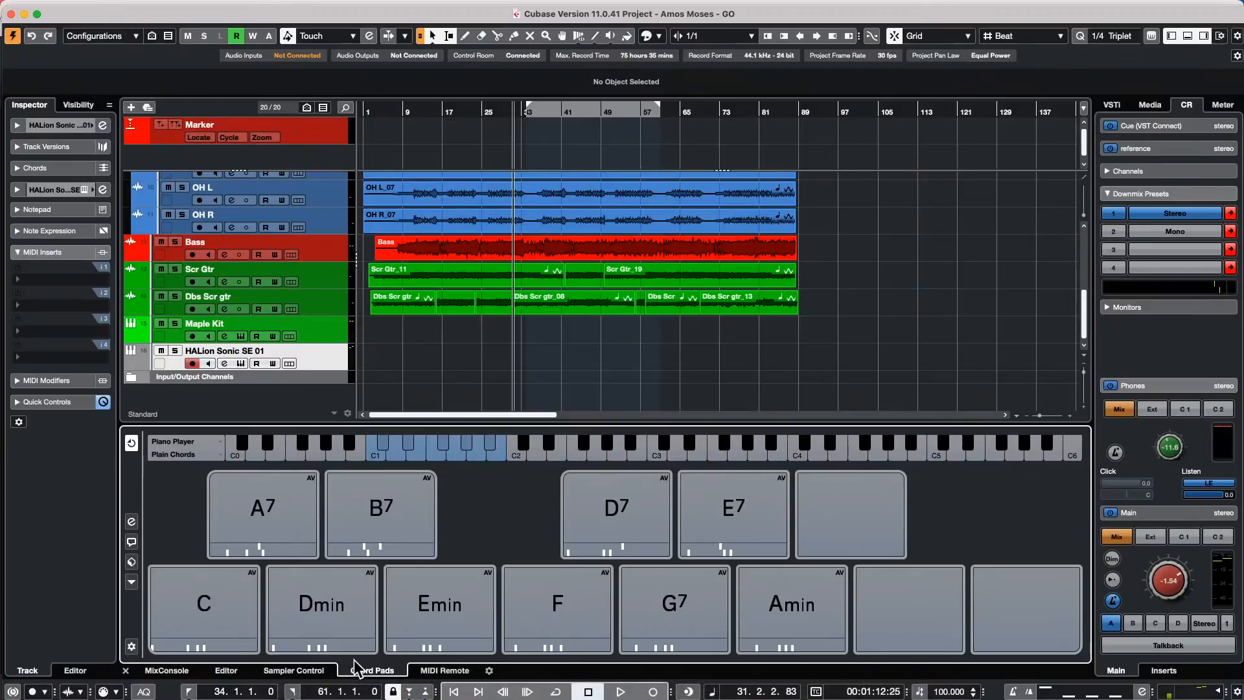
- Launch Nuendo 11 using All Interfaces for the network and Steinberg UR24C (High Precision) as the audio driver
mouse_move(321, 697)
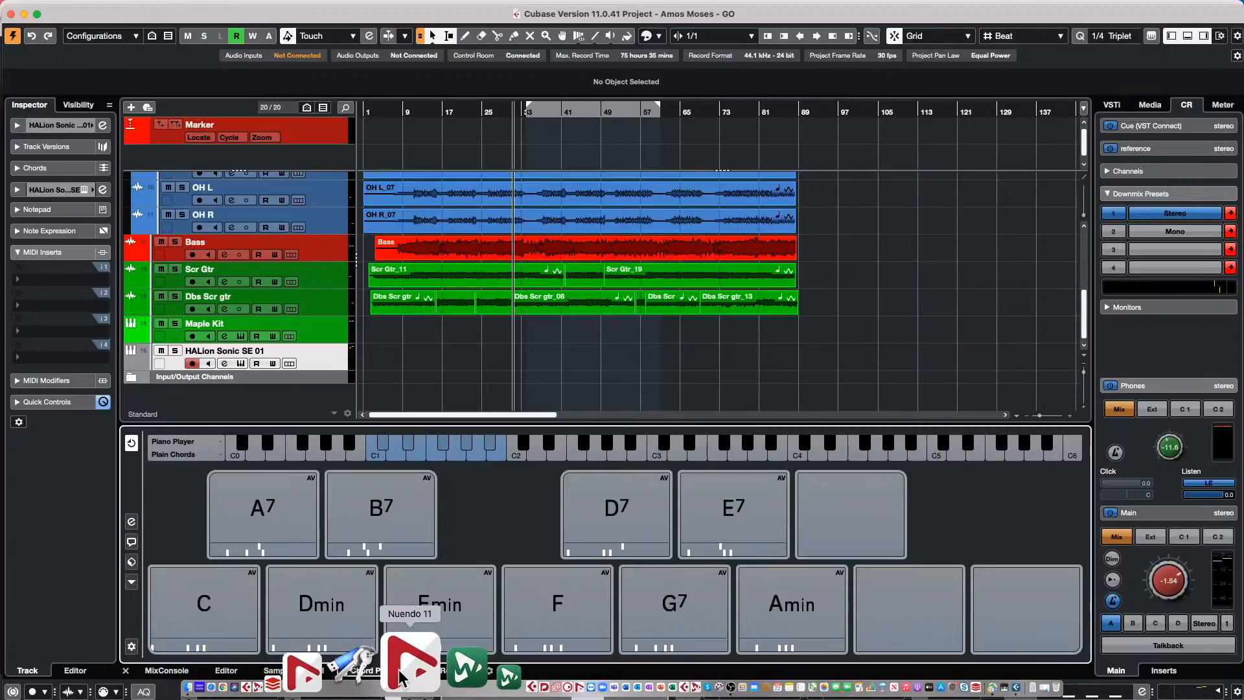
left_click(400, 678)
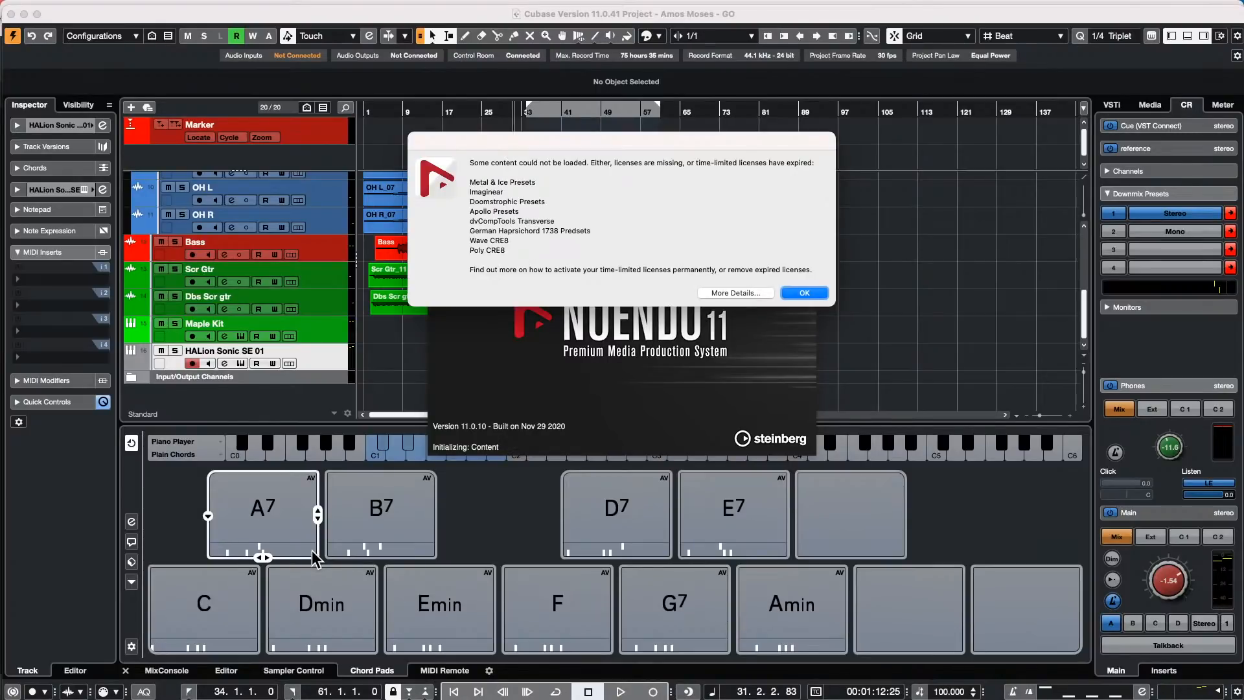
left_click(802, 292)
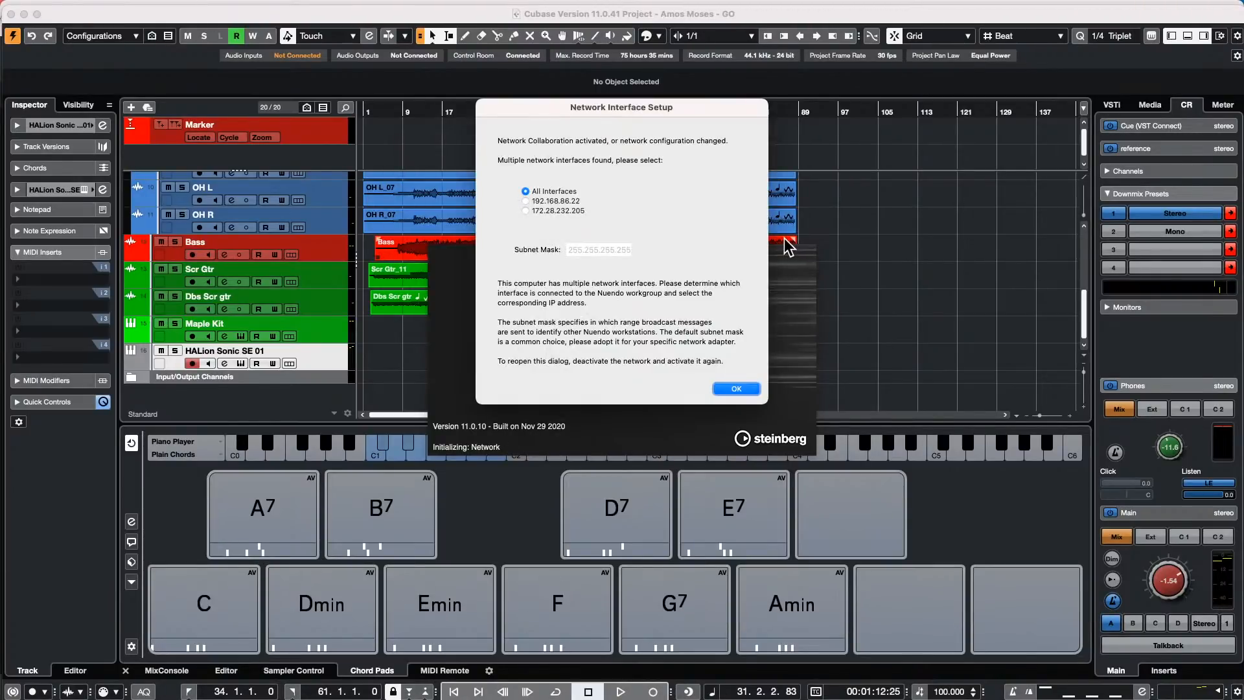
left_click(752, 389)
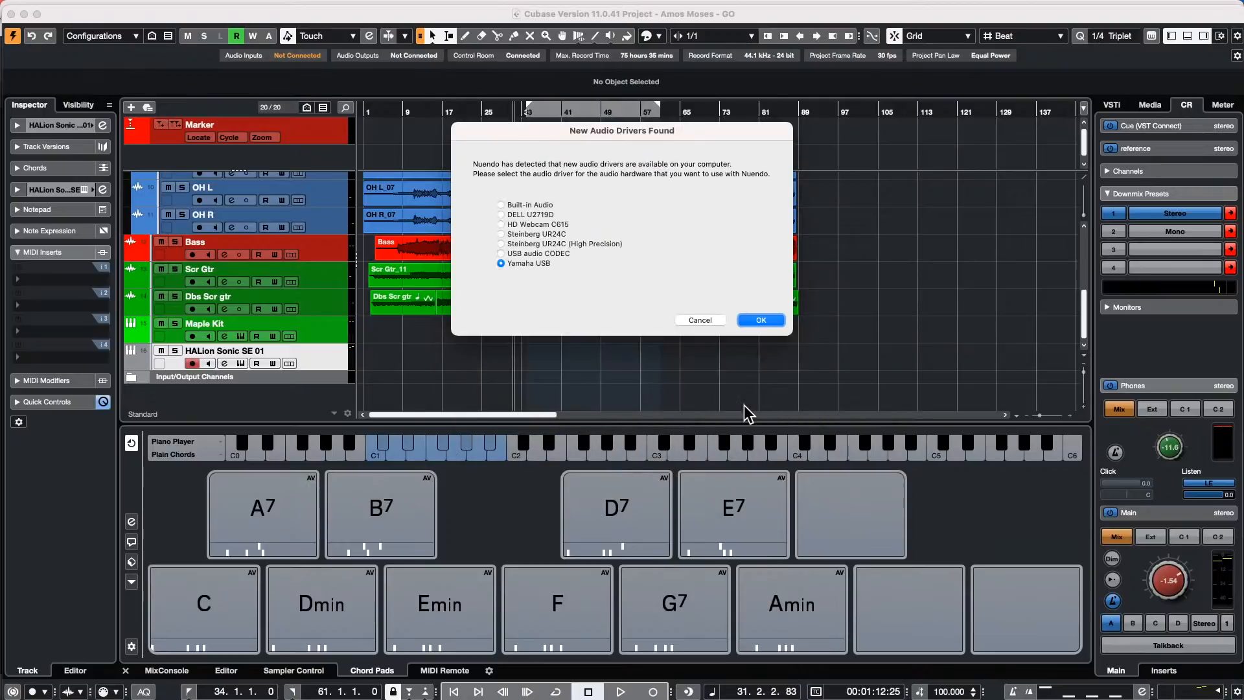
left_click(508, 244)
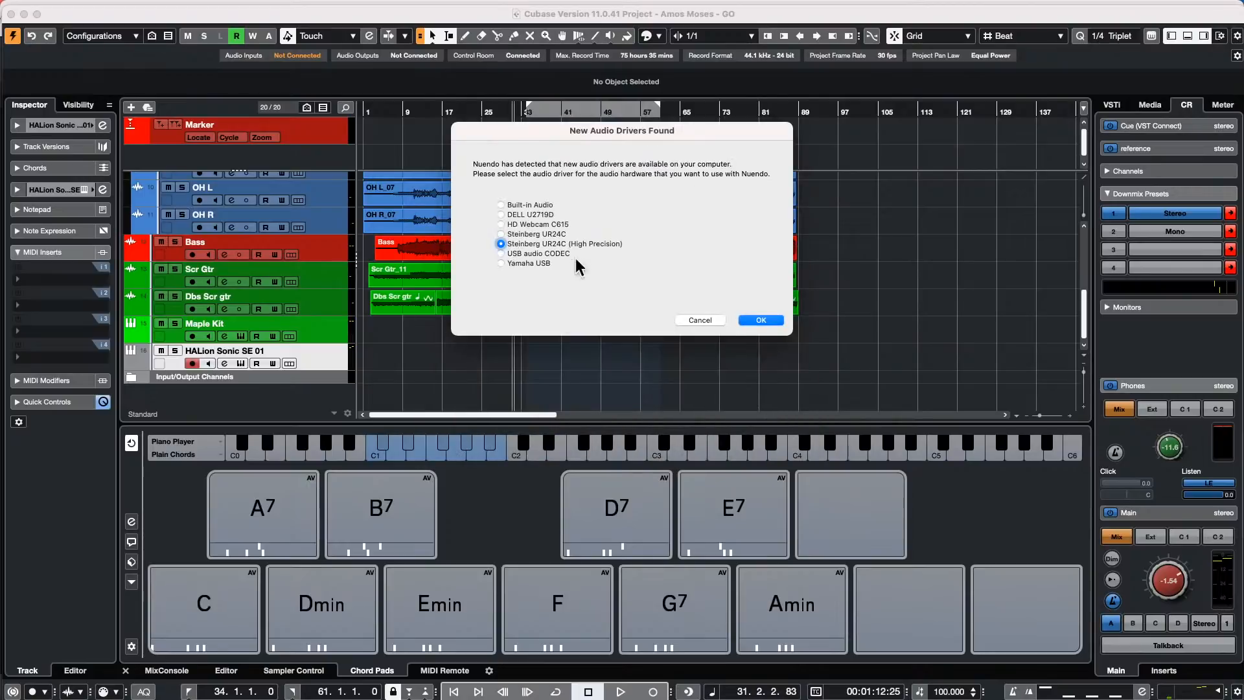
left_click(759, 320)
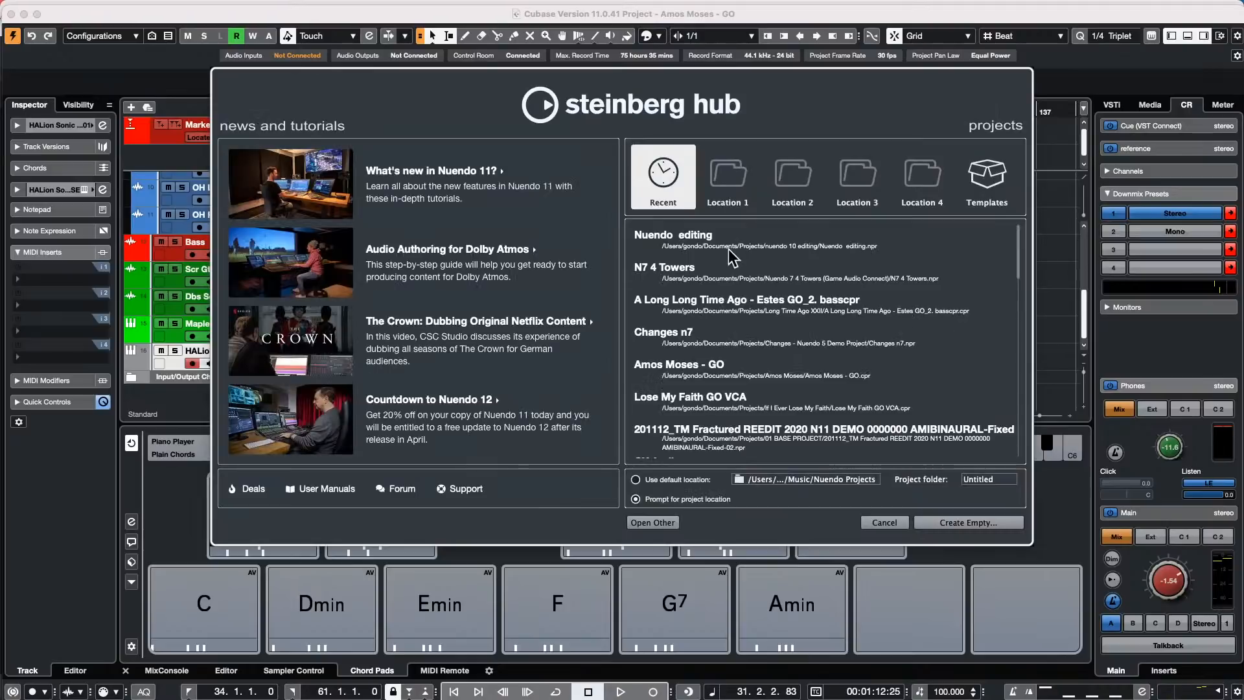
- Open the recent project 201112_TM Fractured REEDIT 2020 N11 DEMO 0000000 AMIBINAURAL-Fixed-02 and move the FOL Stem panner window clear of the track list
double_click(700, 444)
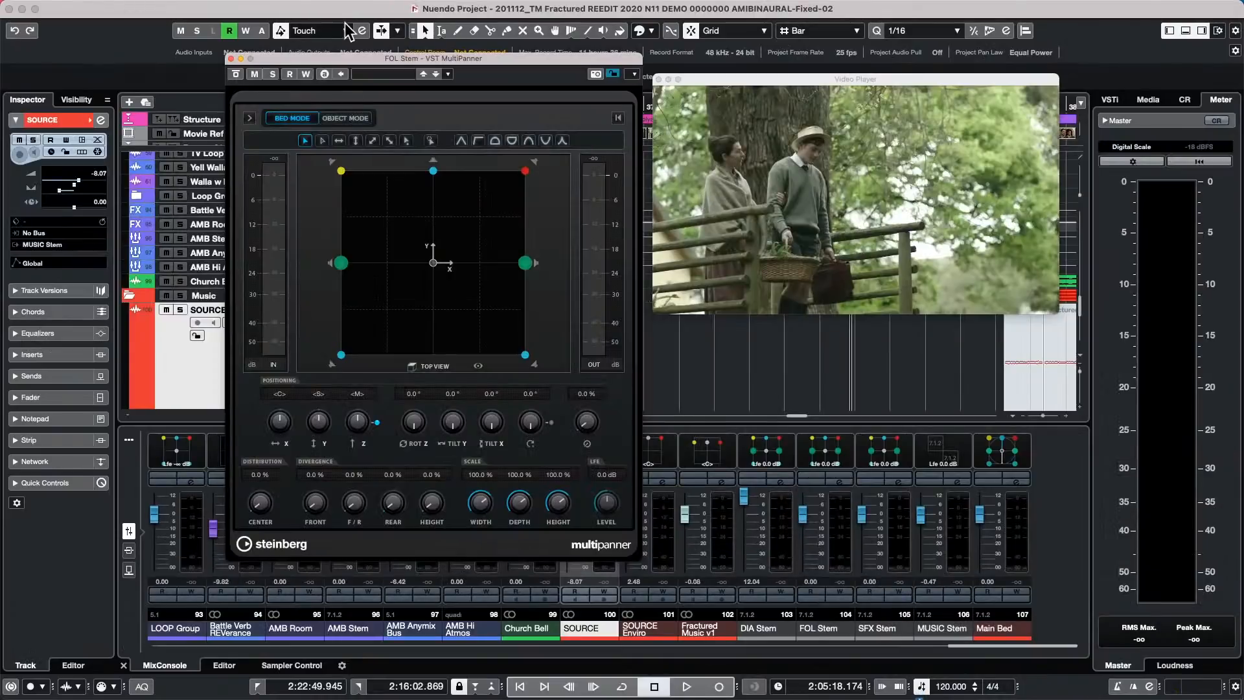
left_click_drag(344, 59, 643, 54)
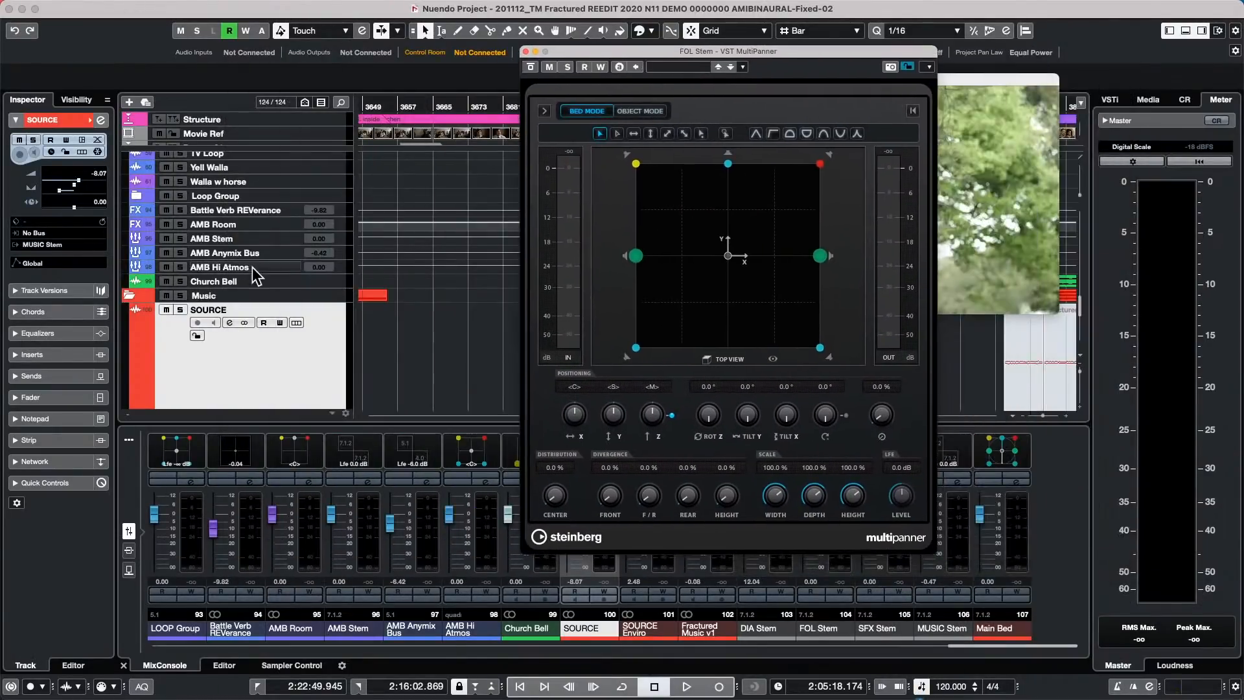
- Select the VST RENDERER output channel, open its Renderer for Dolby Atmos insert and move the plug-in window clear of the track list
scroll(259, 285, "down", 5)
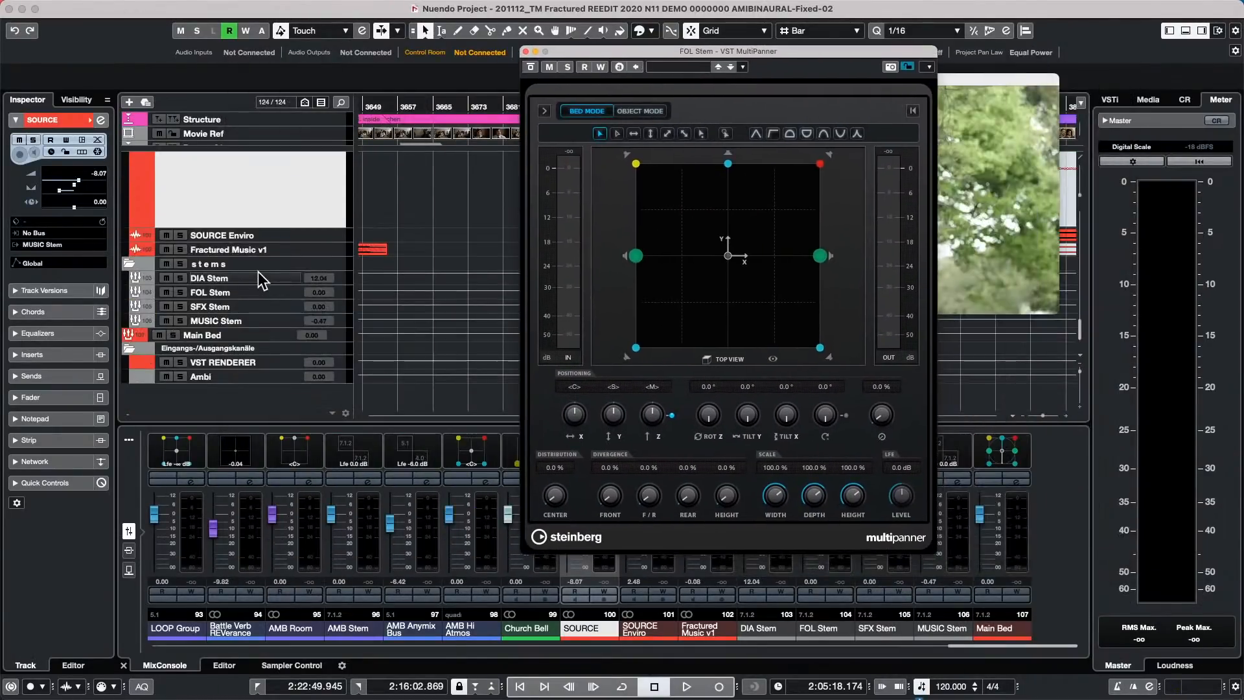
left_click(285, 367)
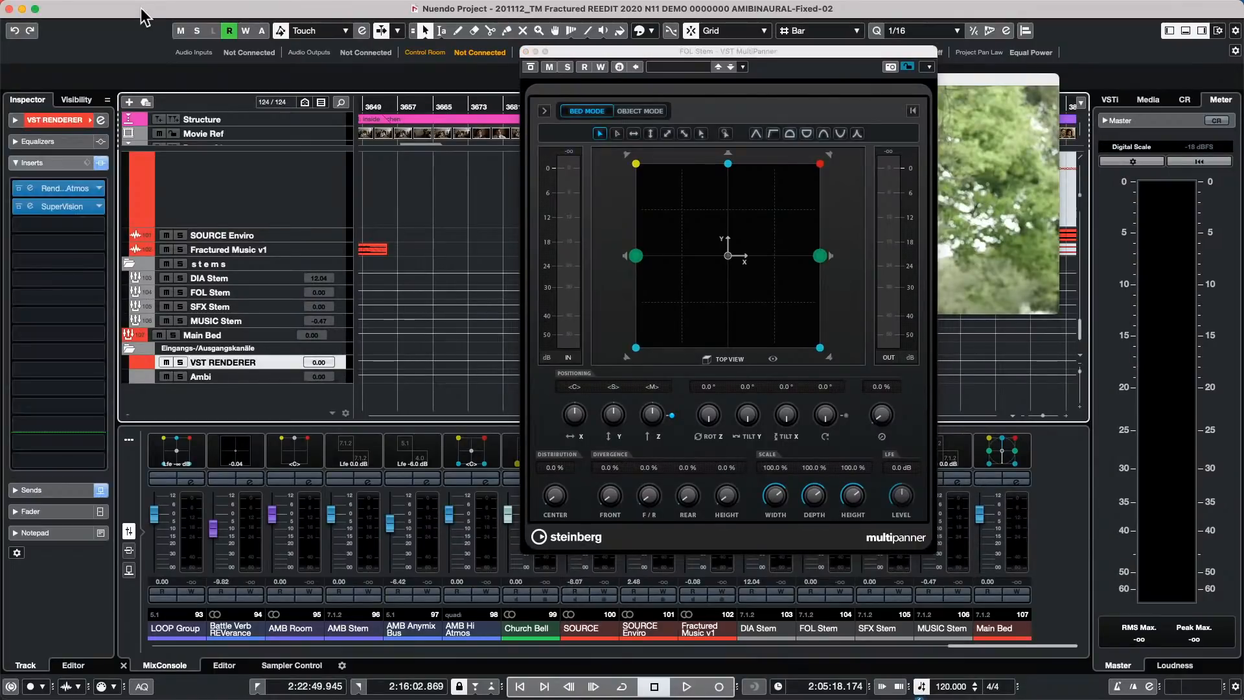
left_click(60, 190)
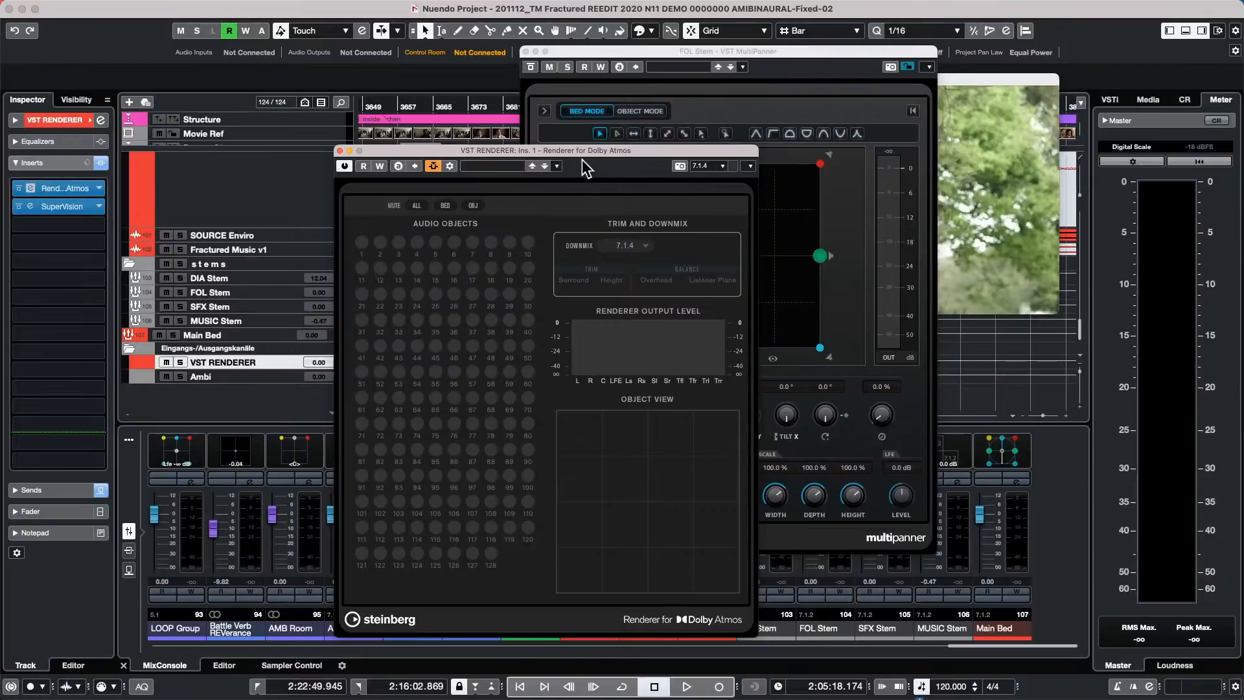
left_click_drag(480, 154, 611, 79)
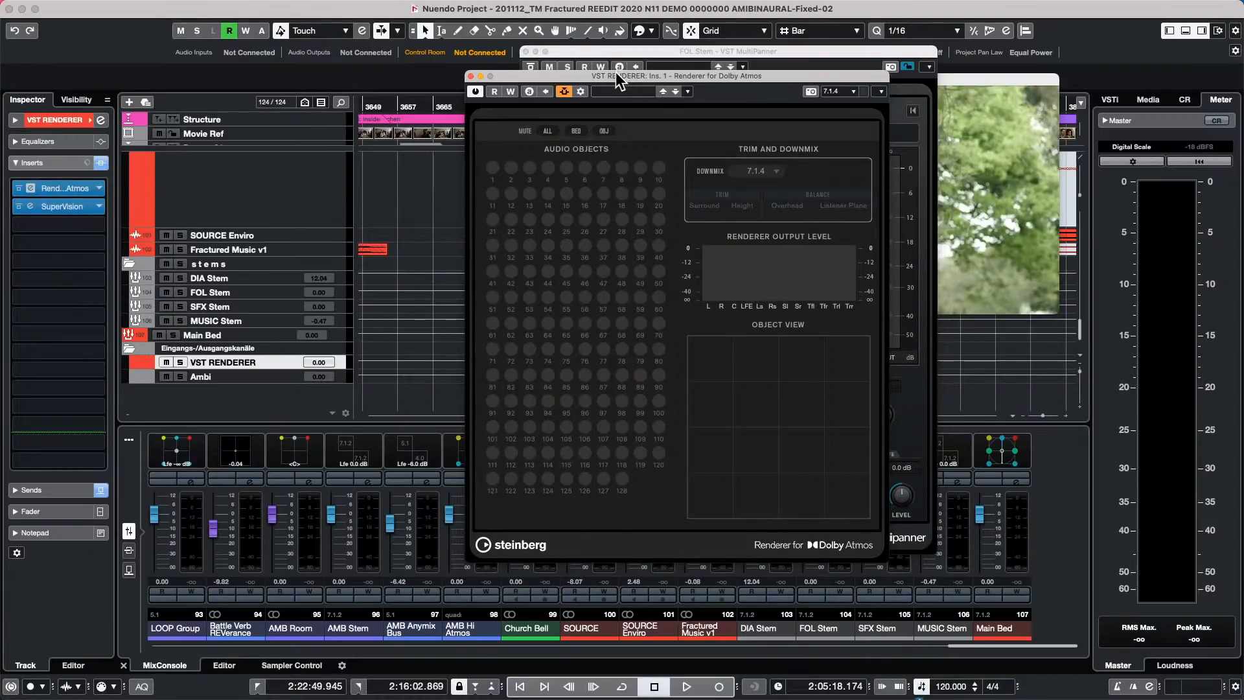
left_click_drag(619, 81, 428, 133)
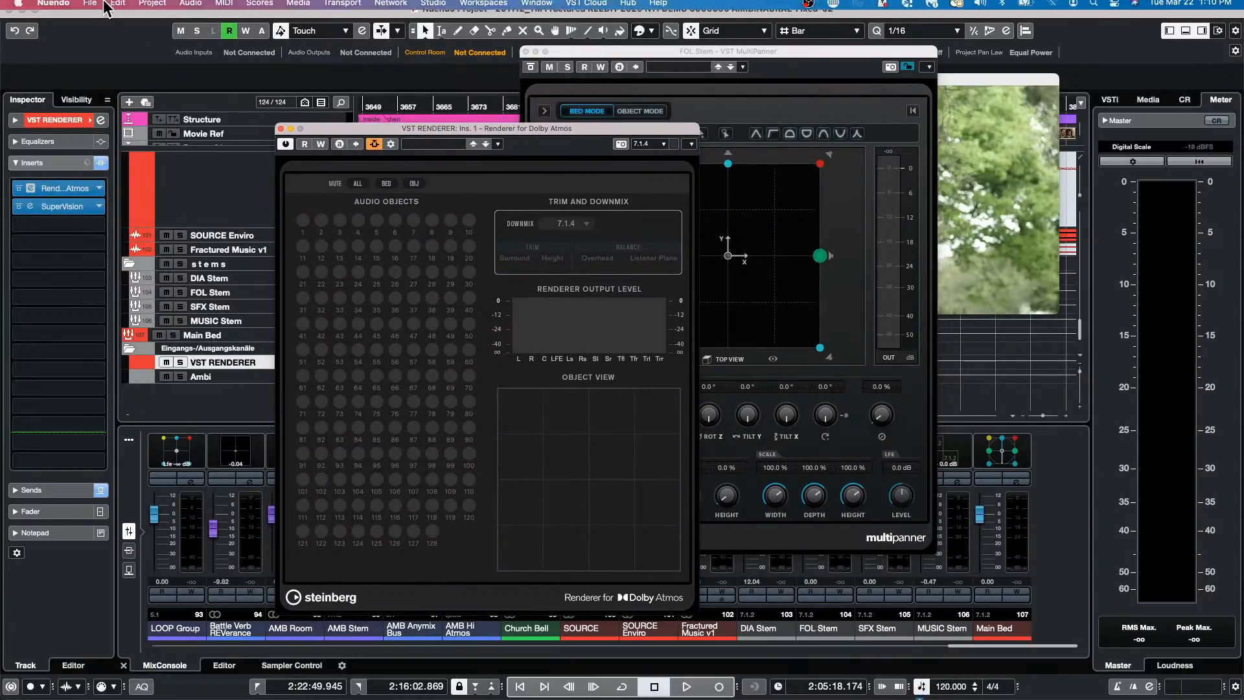
left_click_drag(611, 132, 854, 105)
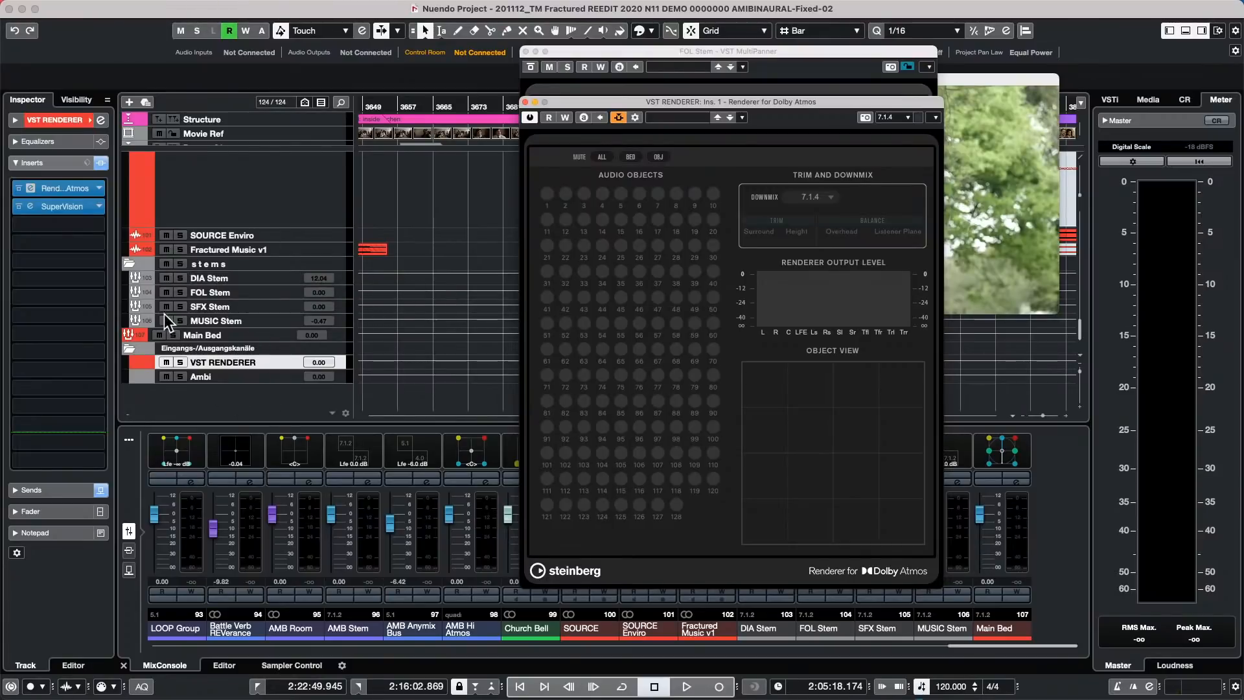
- Open the Export Audio Mixdown settings to examine the channel selection and export queue
left_click(353, 8)
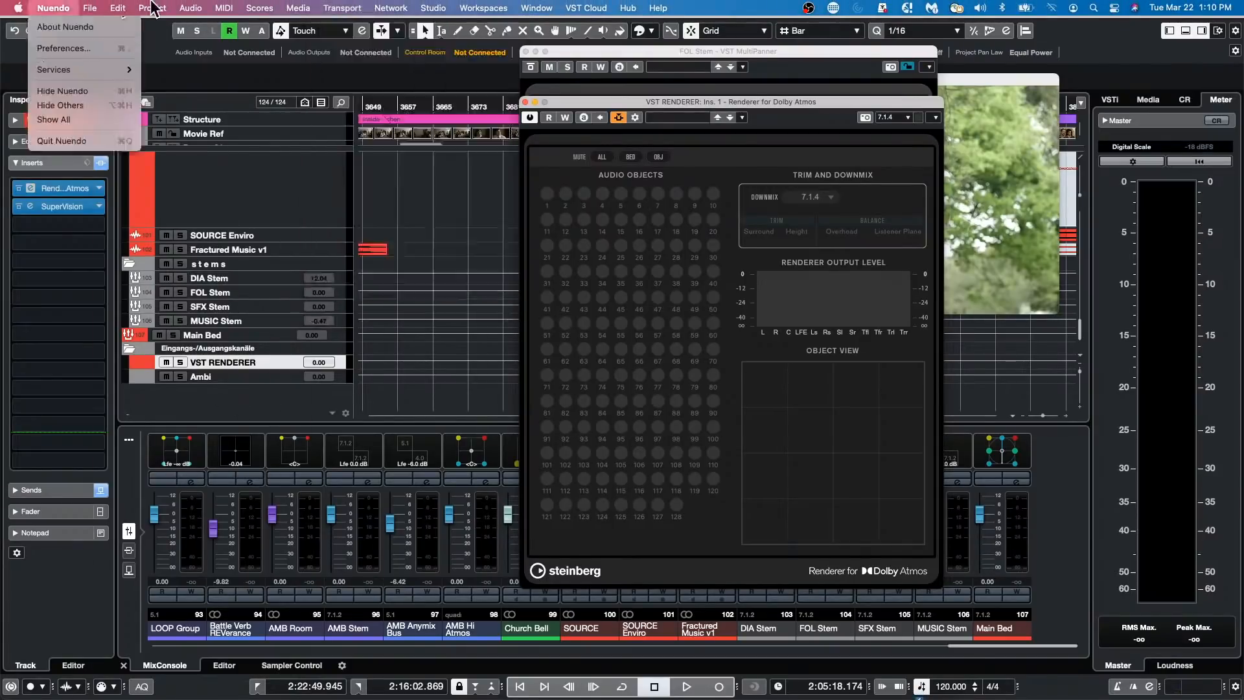
mouse_move(98, 9)
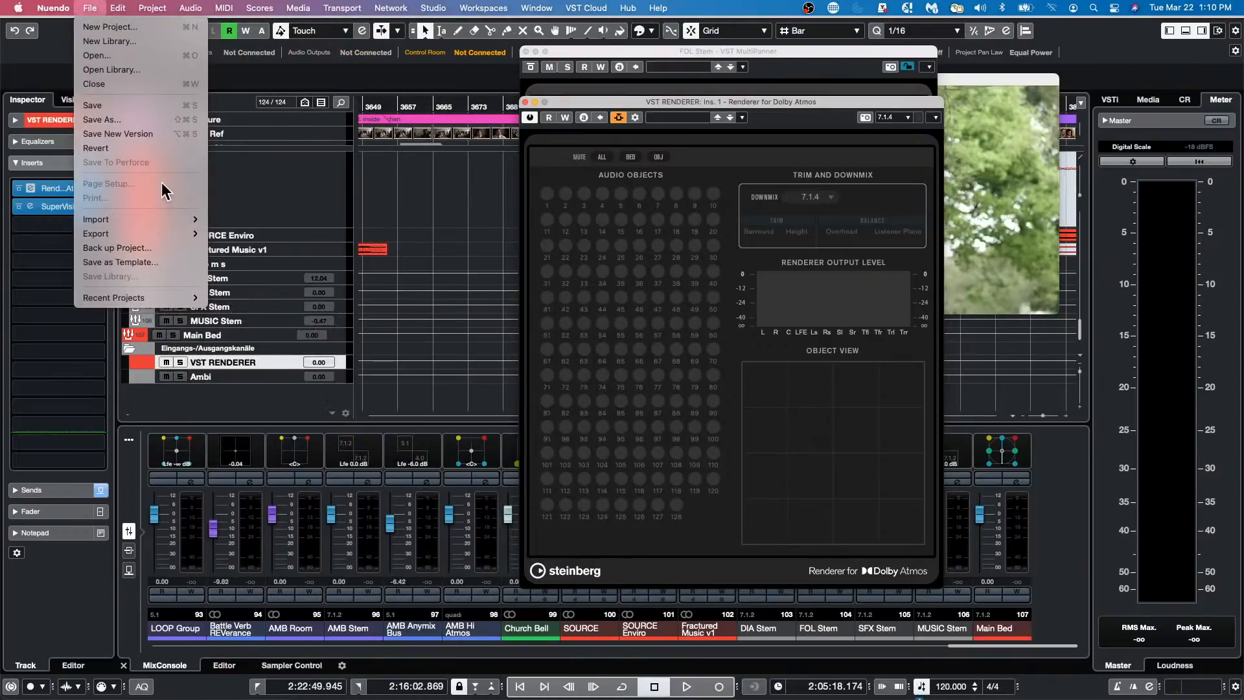
mouse_move(185, 233)
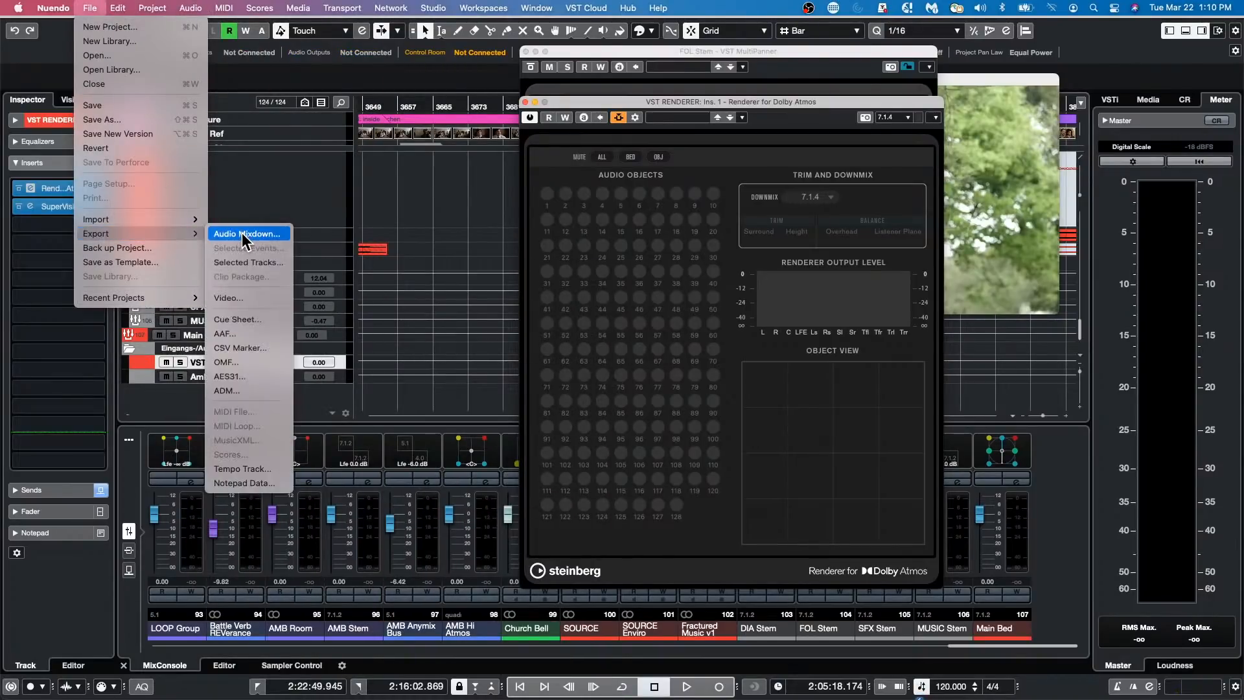
left_click(244, 235)
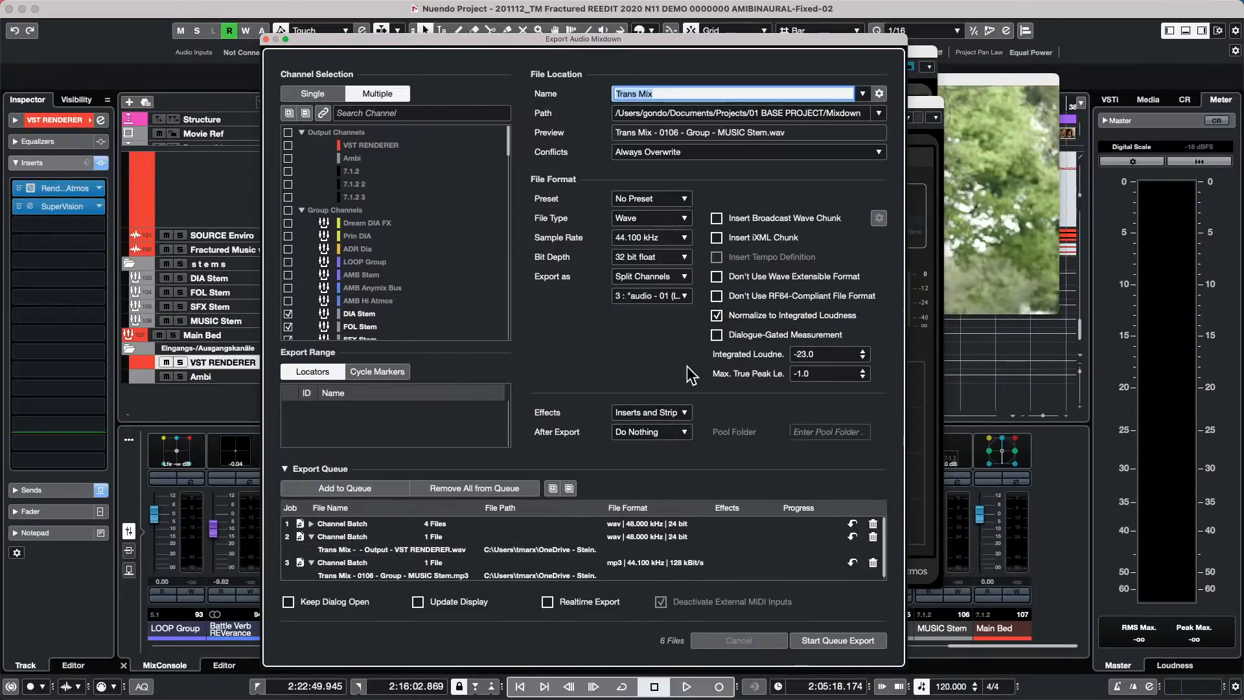
- Close the Renderer for Dolby Atmos, Export Audio Mixdown and FOL Stem panner windows
left_click(925, 165)
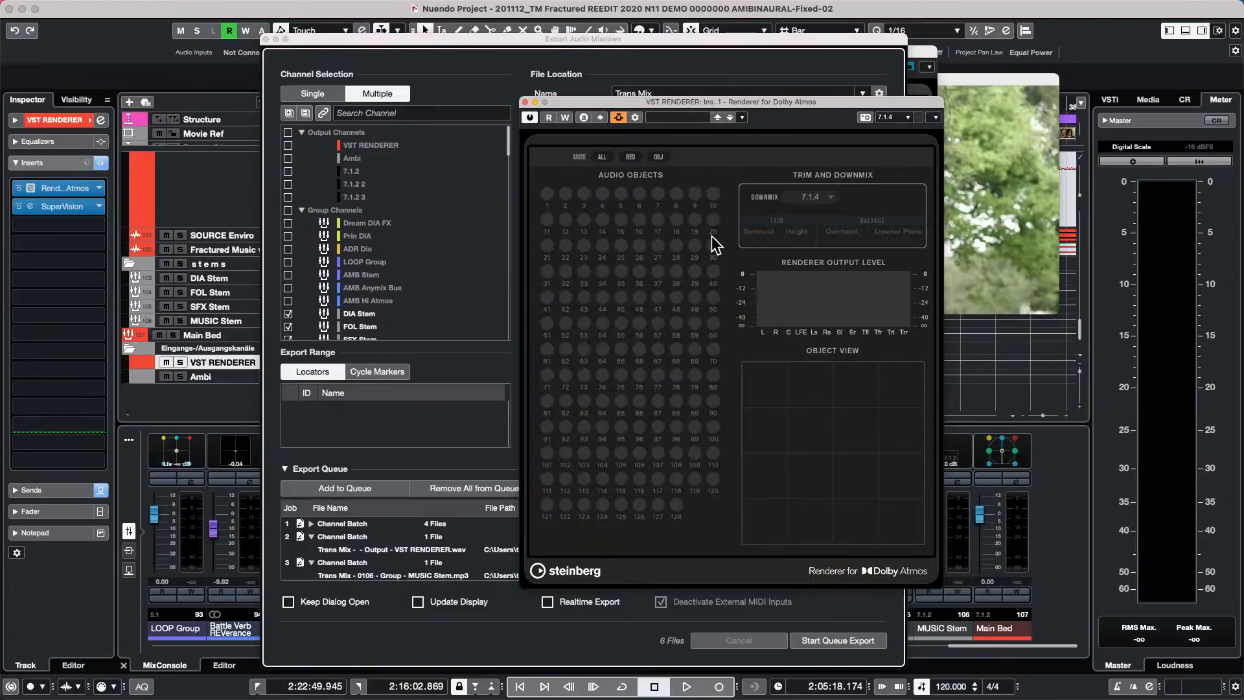
left_click(525, 102)
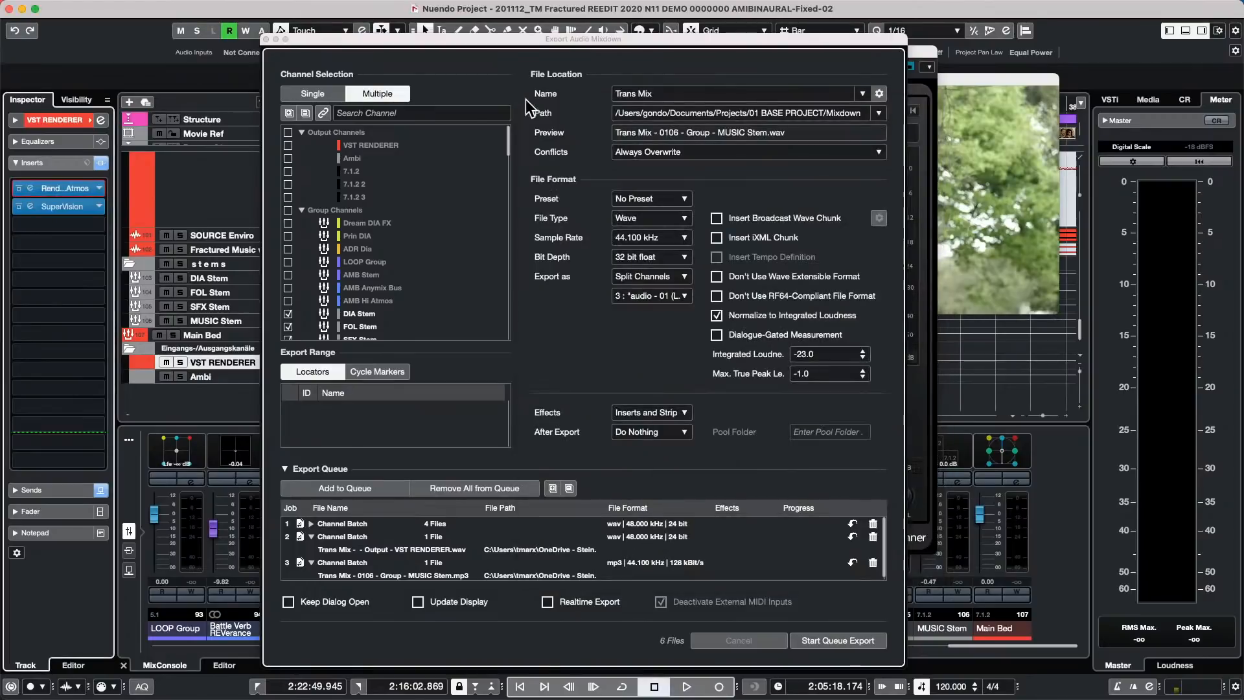
left_click(266, 39)
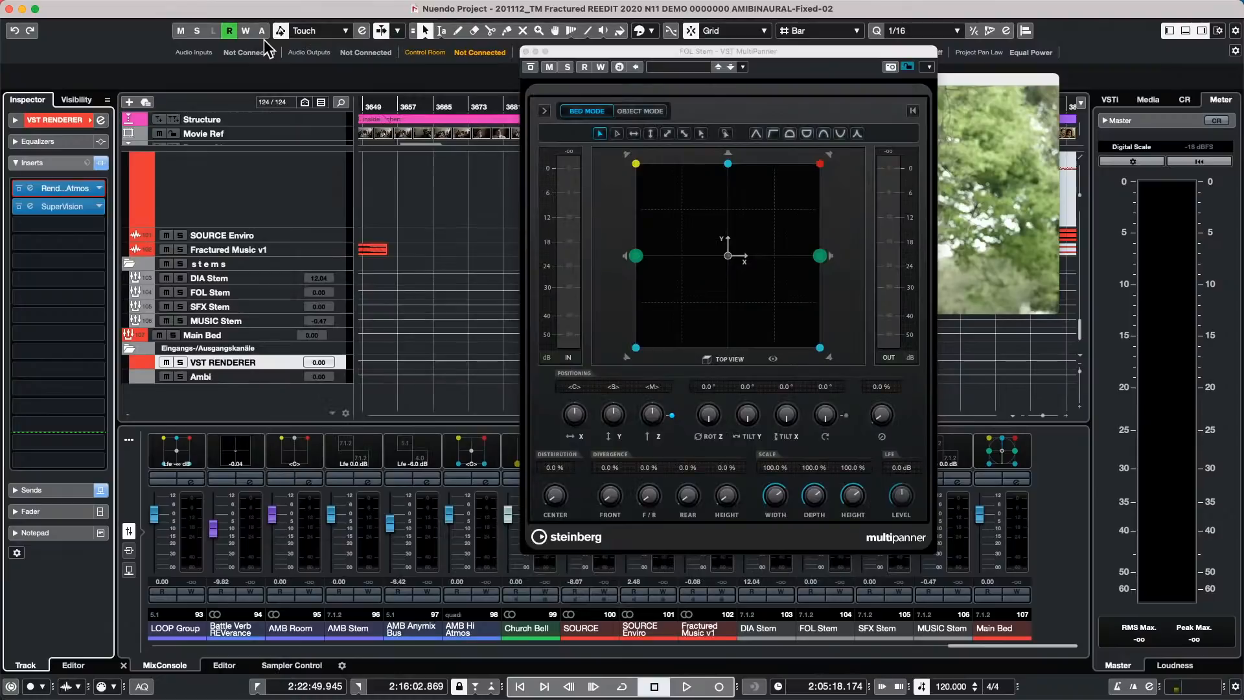
left_click(526, 52)
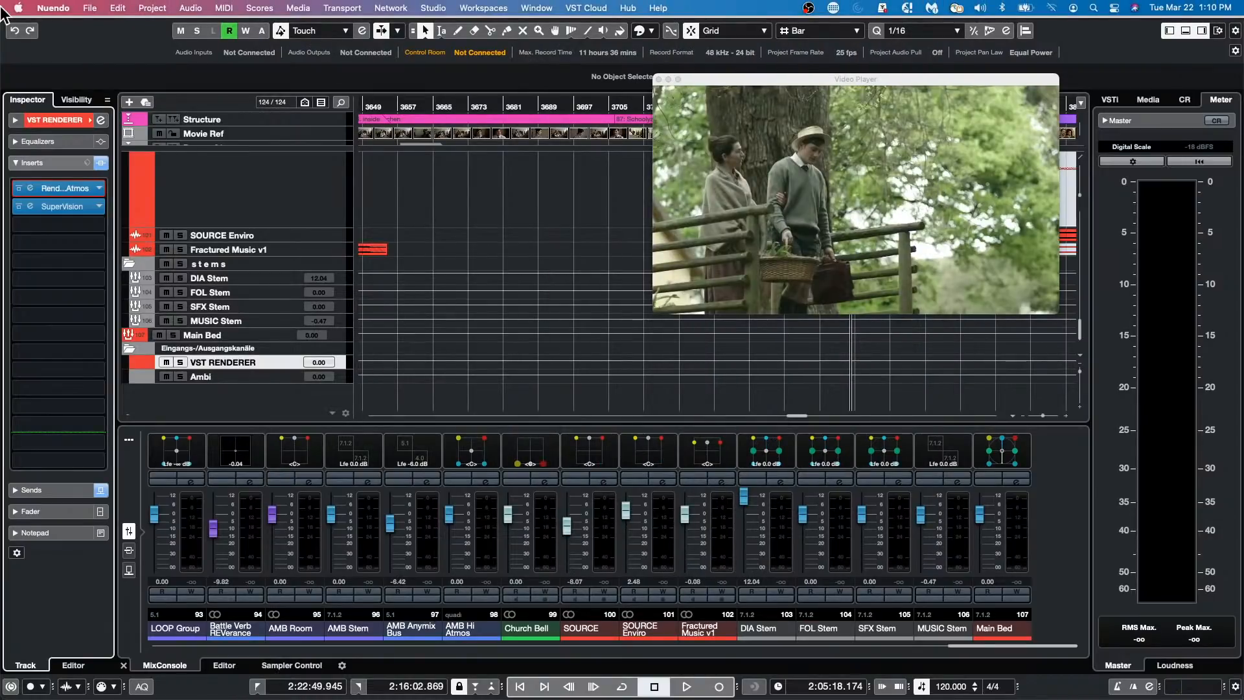
- Quit Nuendo and, back in Cubase, allow the project to run at a different sample rate from the ASIO device
left_click(53, 9)
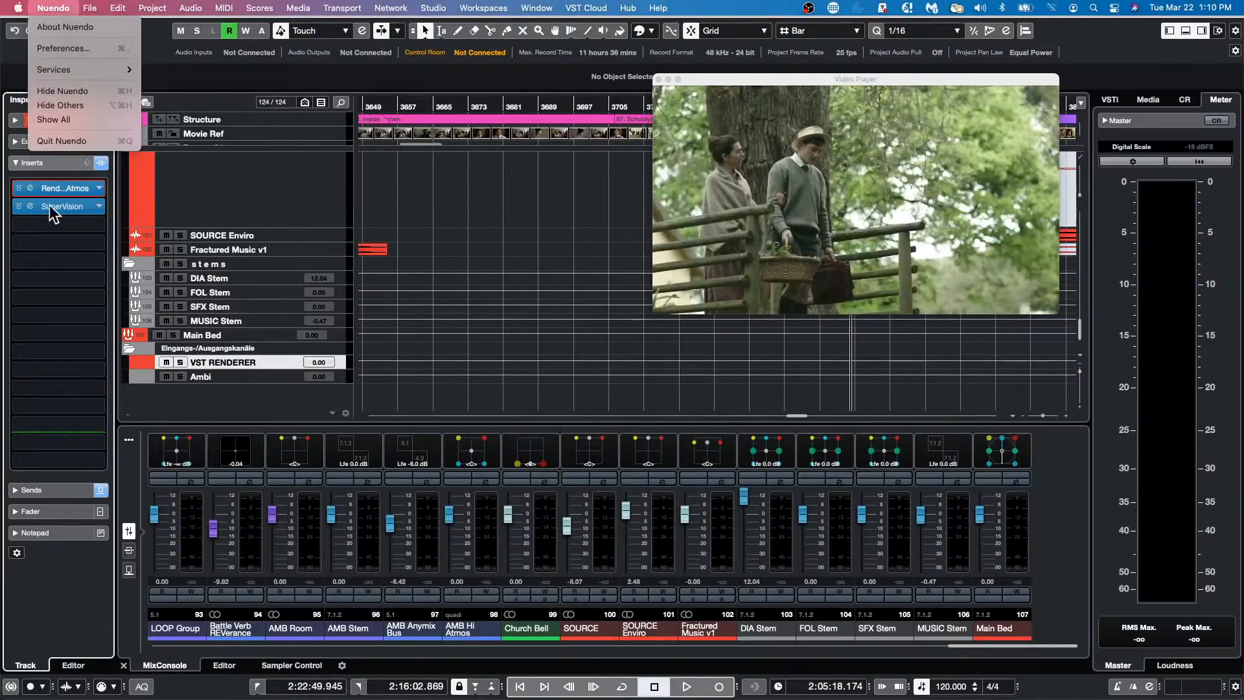
left_click(77, 147)
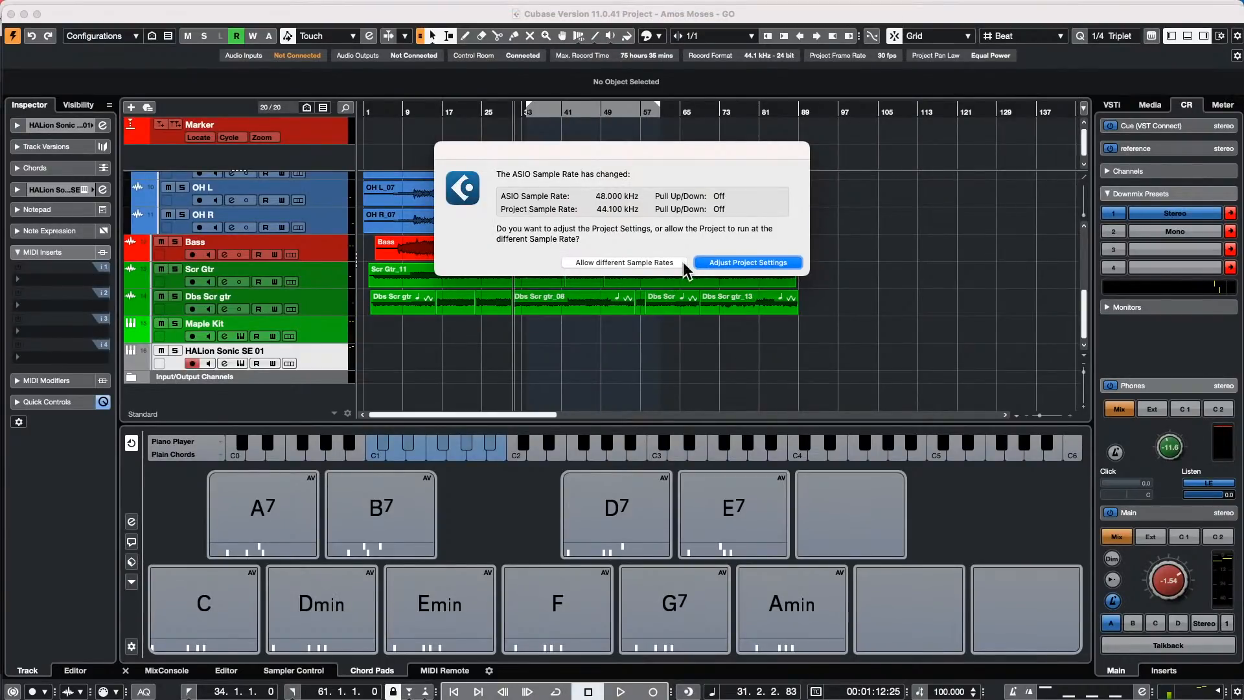
left_click(640, 259)
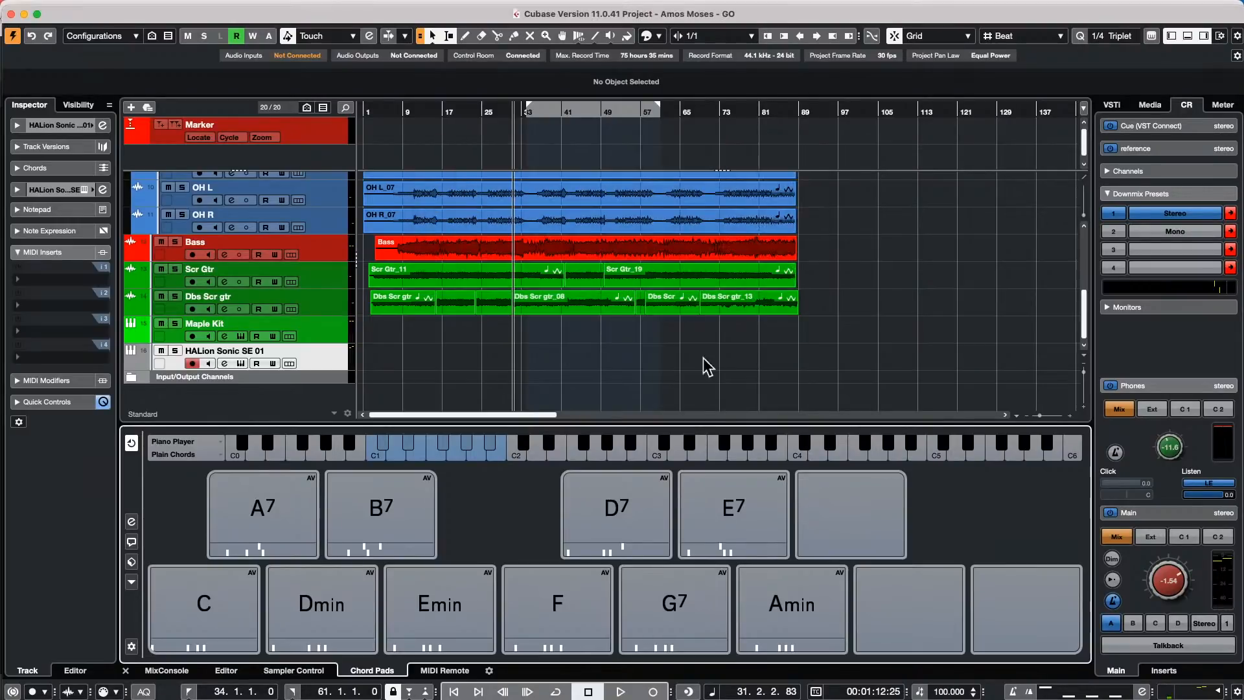
- Select the Bass audio event, open its file name for editing without changing it, and reselect the event
left_click(550, 347)
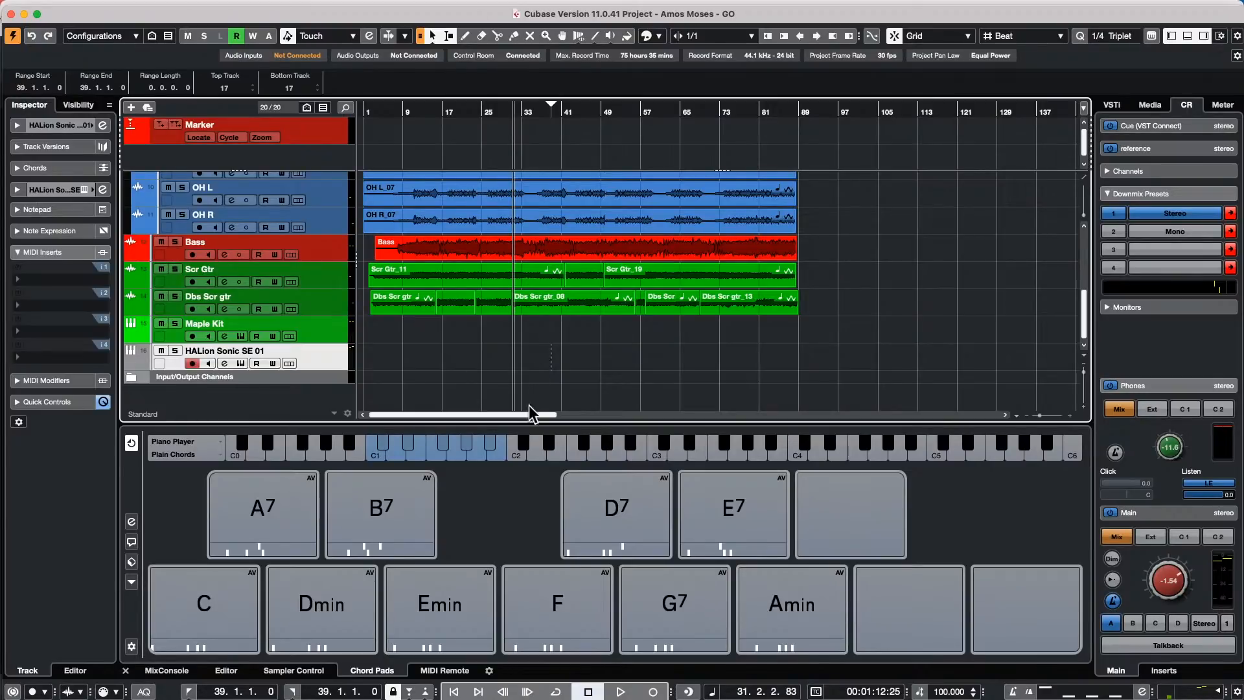
left_click(405, 250)
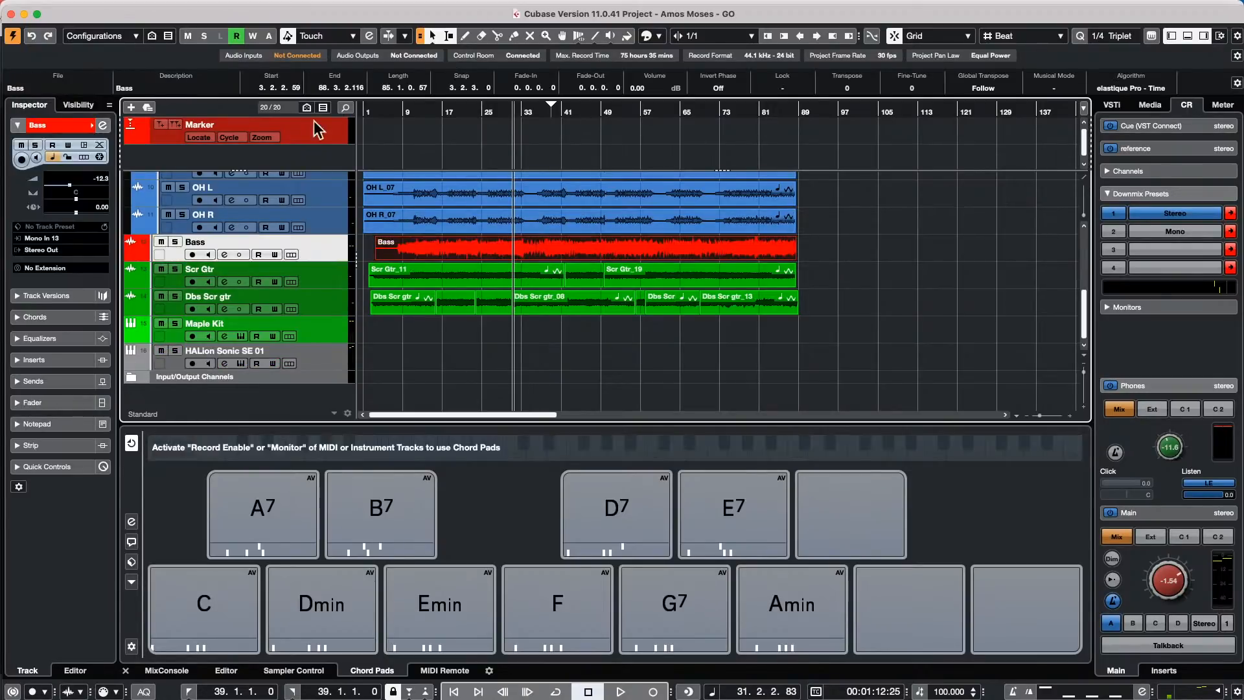
left_click(42, 85)
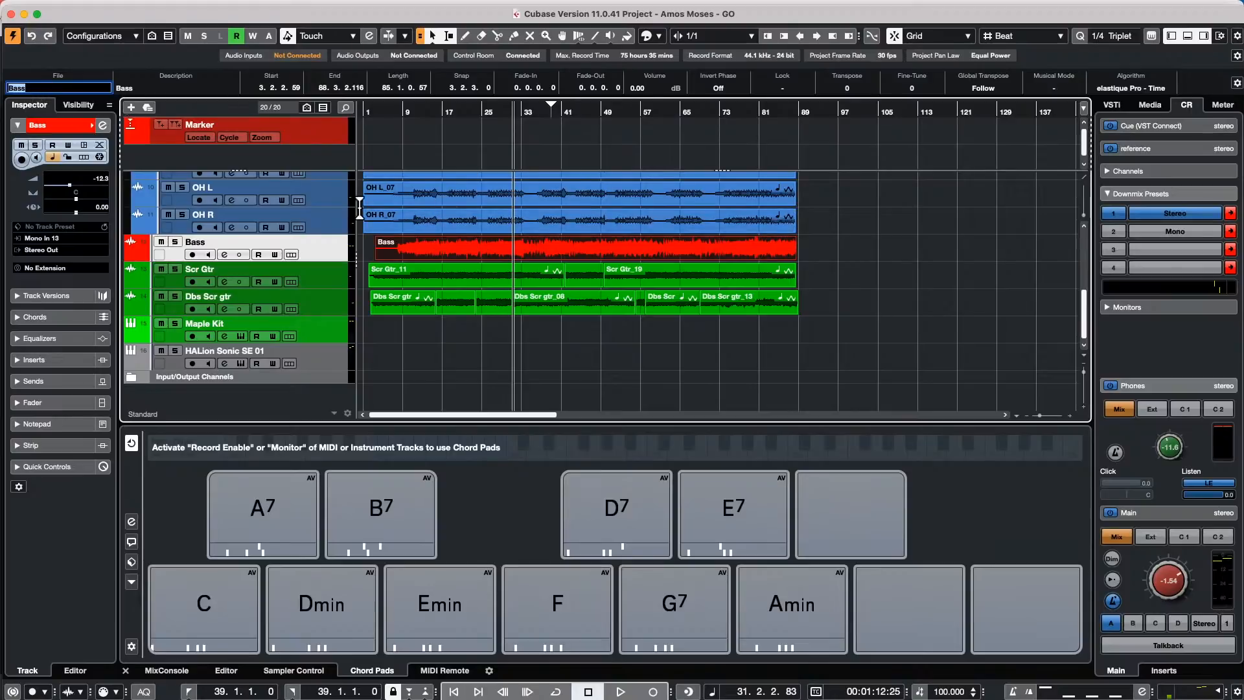
left_click(408, 240)
left_click(89, 8)
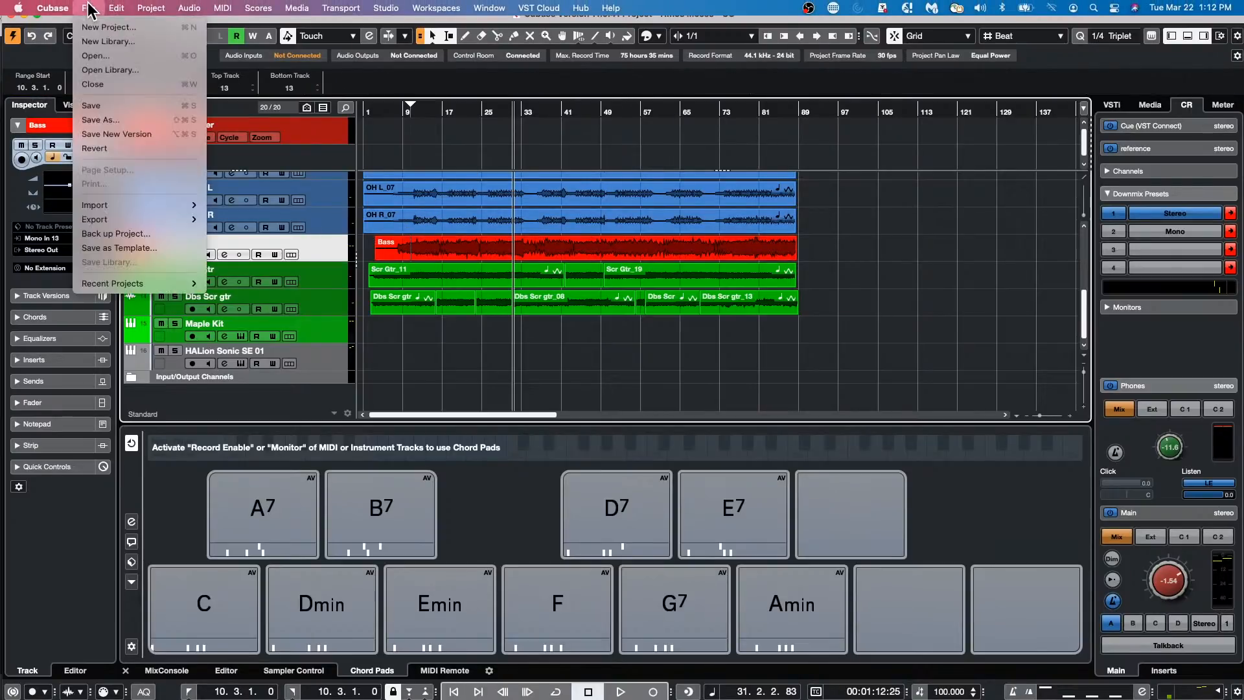
mouse_move(63, 6)
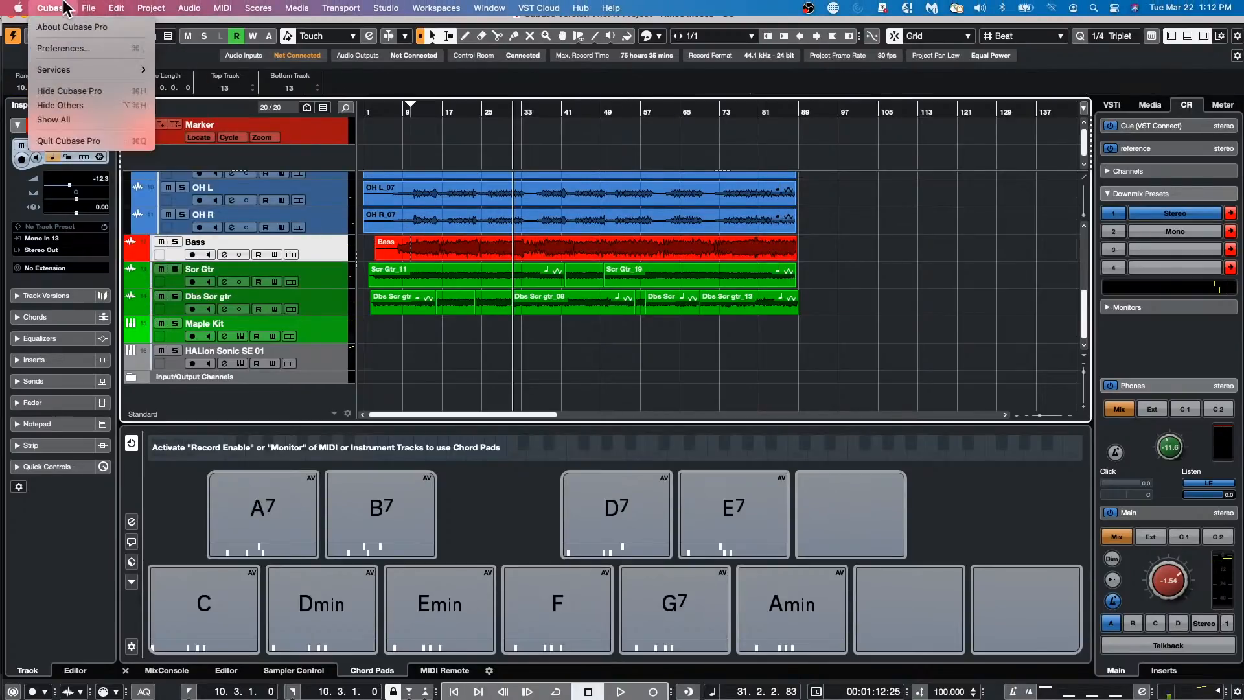
left_click(404, 251)
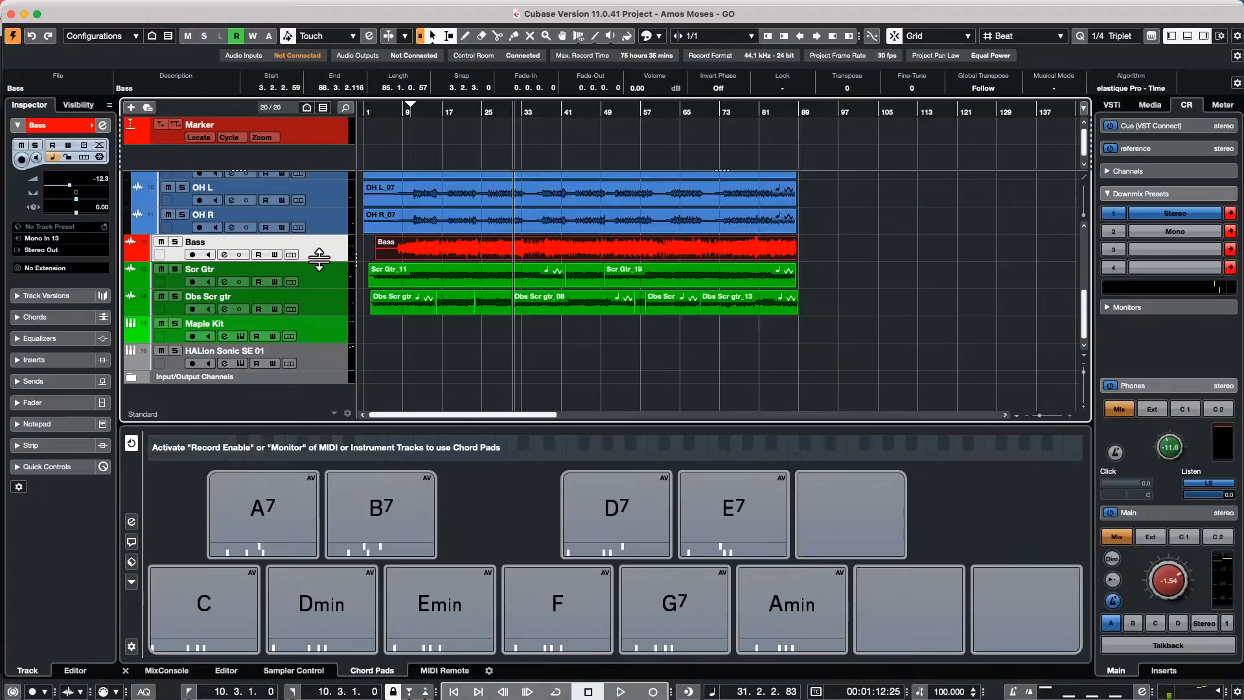
mouse_move(320, 261)
left_mouse_down()
mouse_move(319, 249)
mouse_move(315, 278)
mouse_move(314, 242)
mouse_move(315, 258)
left_mouse_up()
- Open the Preferences and examine the Event Display settings, including the Audio, Tracks, Markers and MIDI pages
left_click(71, 8)
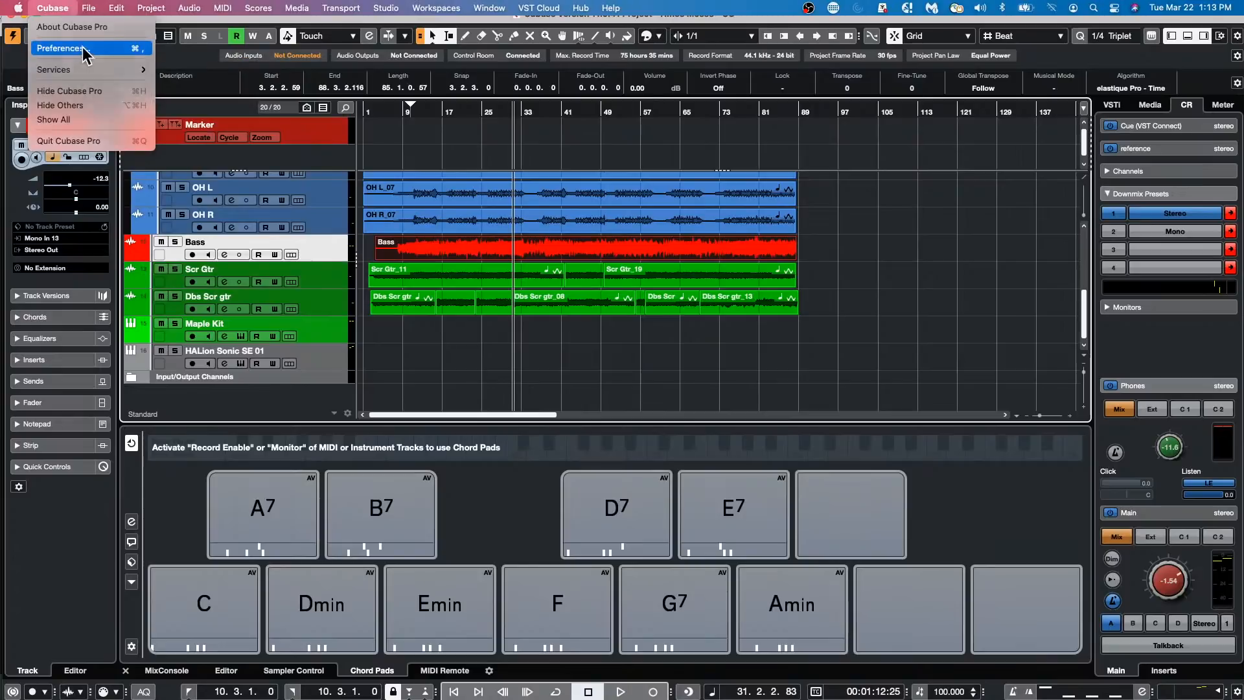
left_click(83, 48)
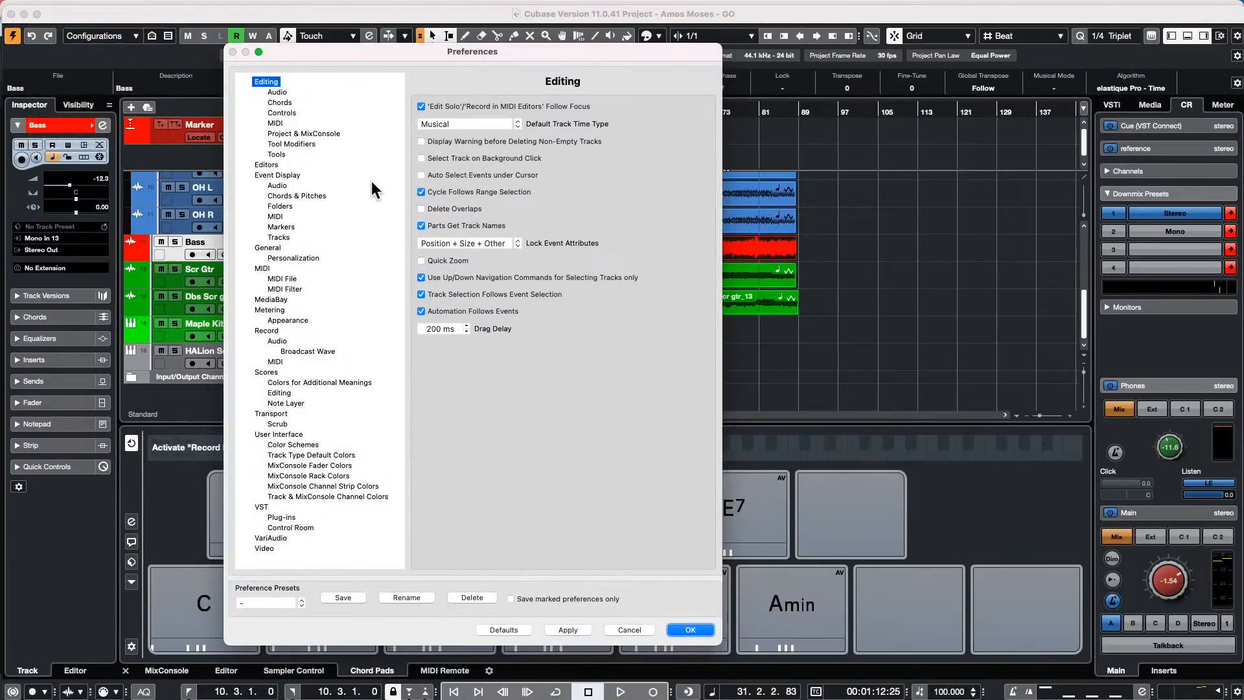
left_click(277, 186)
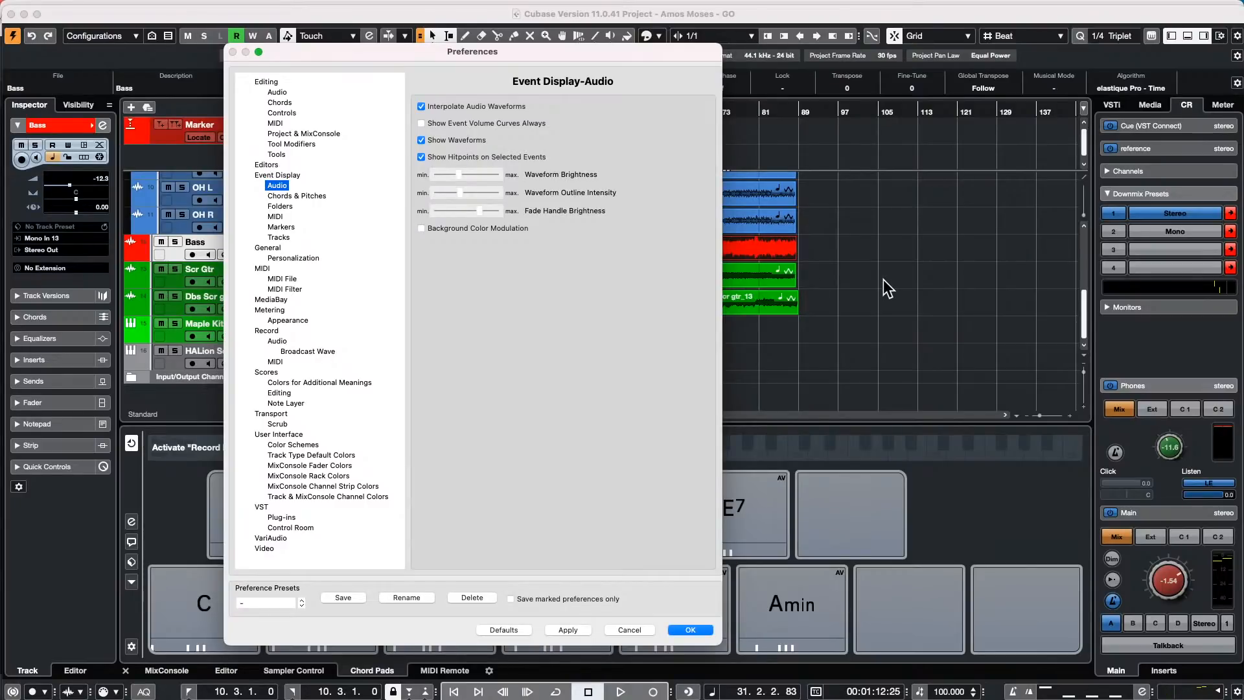
left_click(283, 175)
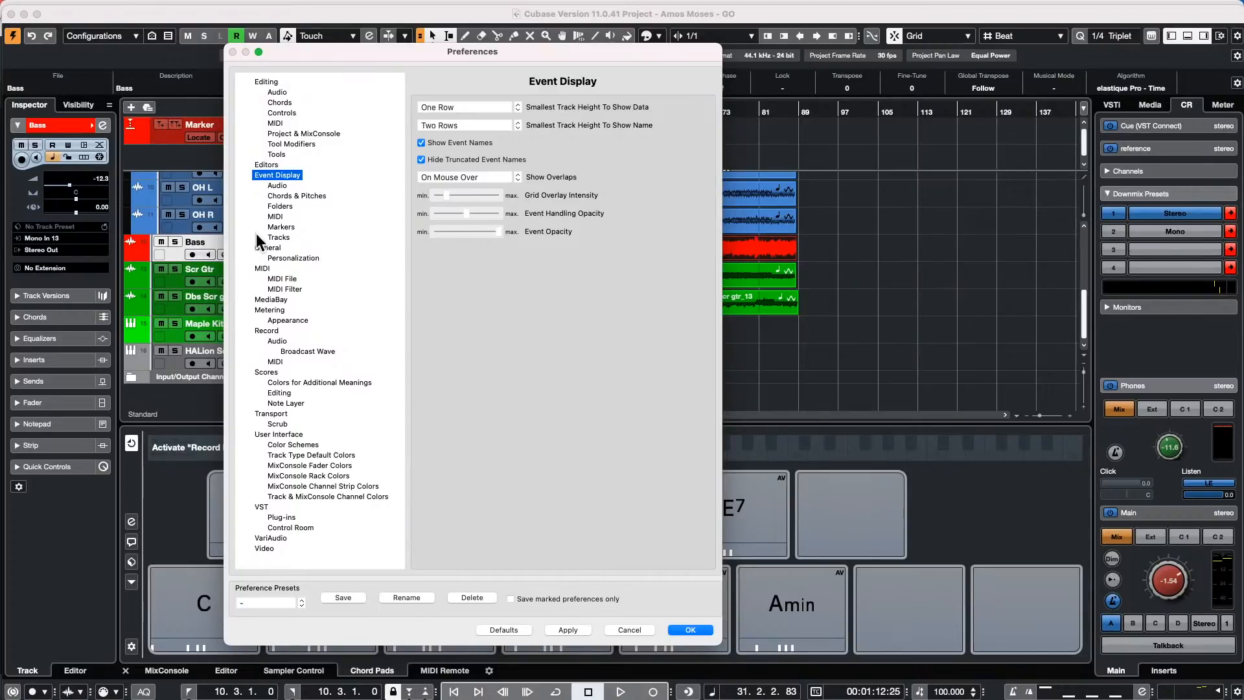
left_click(278, 238)
left_click(282, 228)
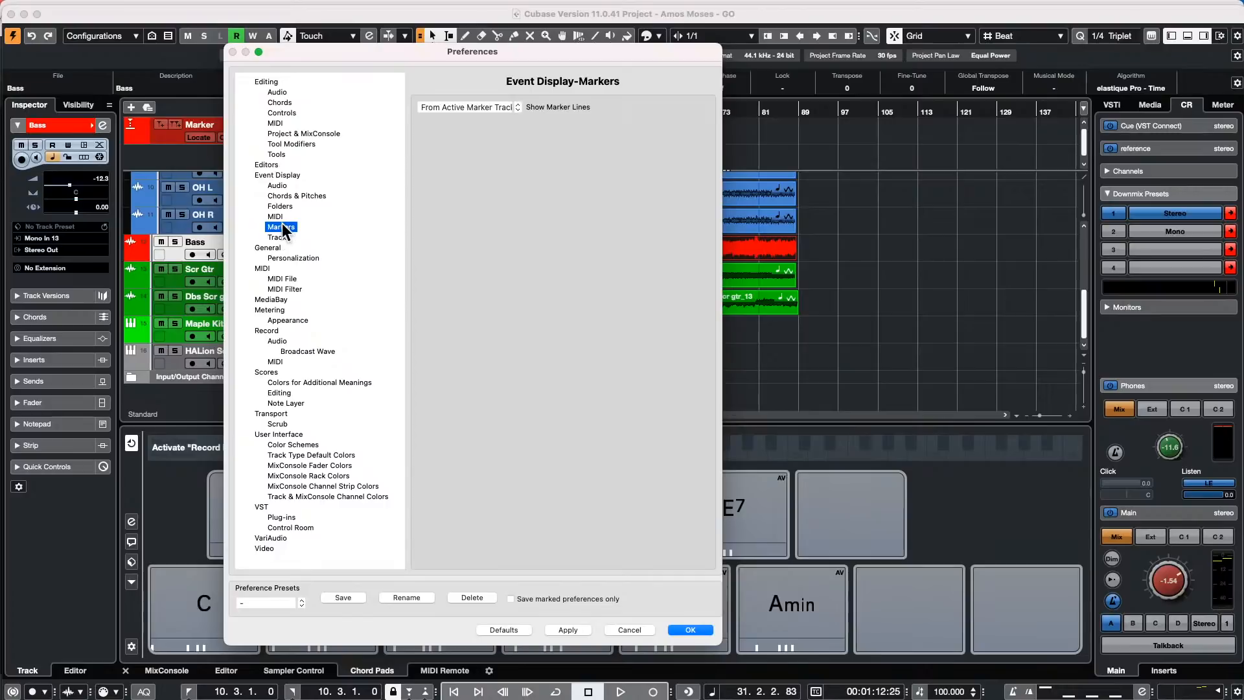
left_click(283, 217)
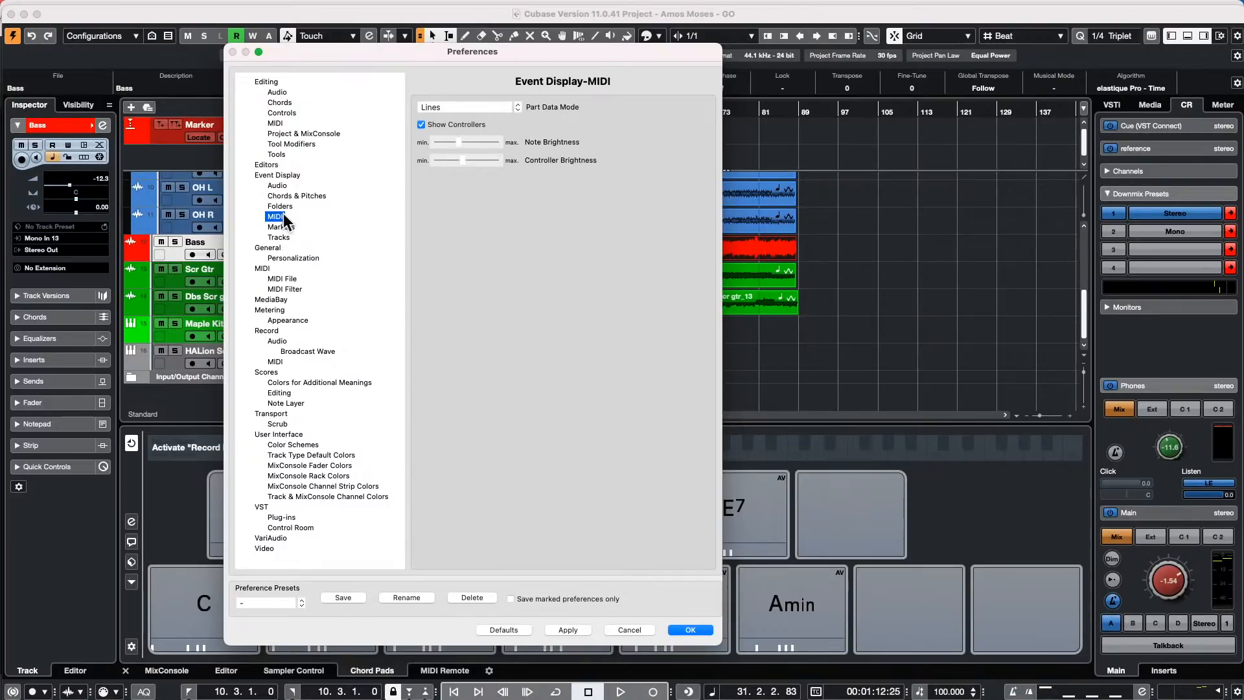
left_click(279, 176)
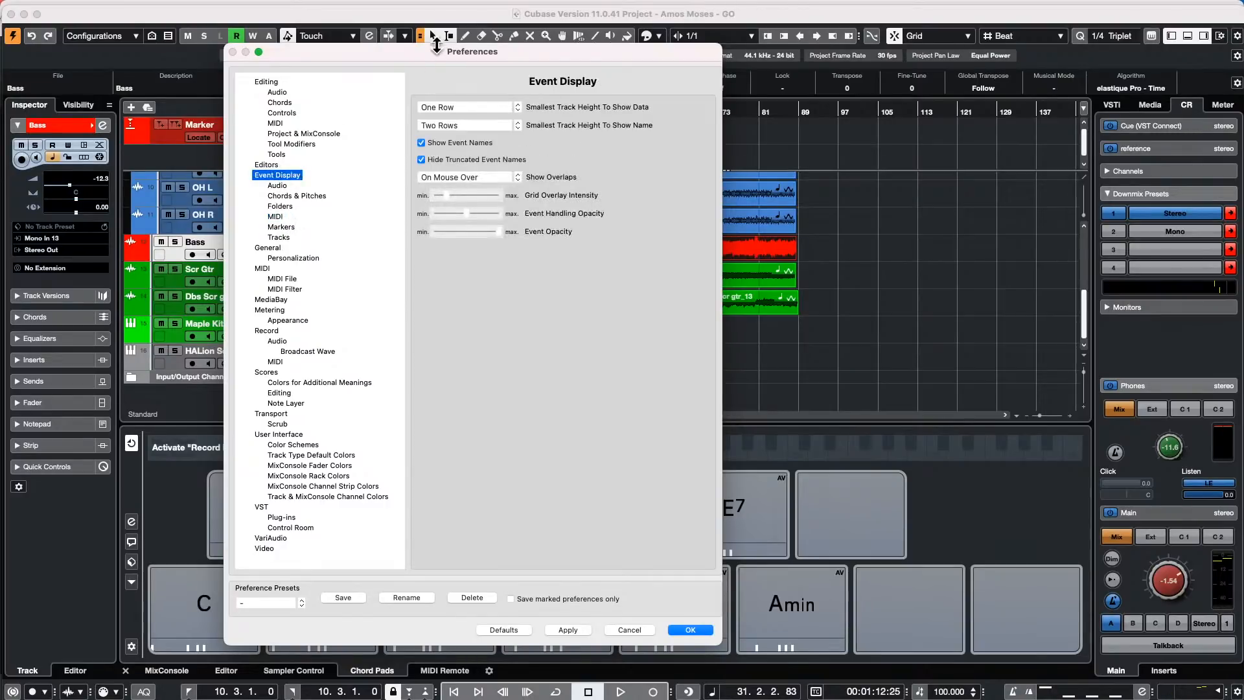
- Move the Preferences off the events, apply Show Event Names switched off, and apply it switched on again
left_click_drag(428, 48, 887, 50)
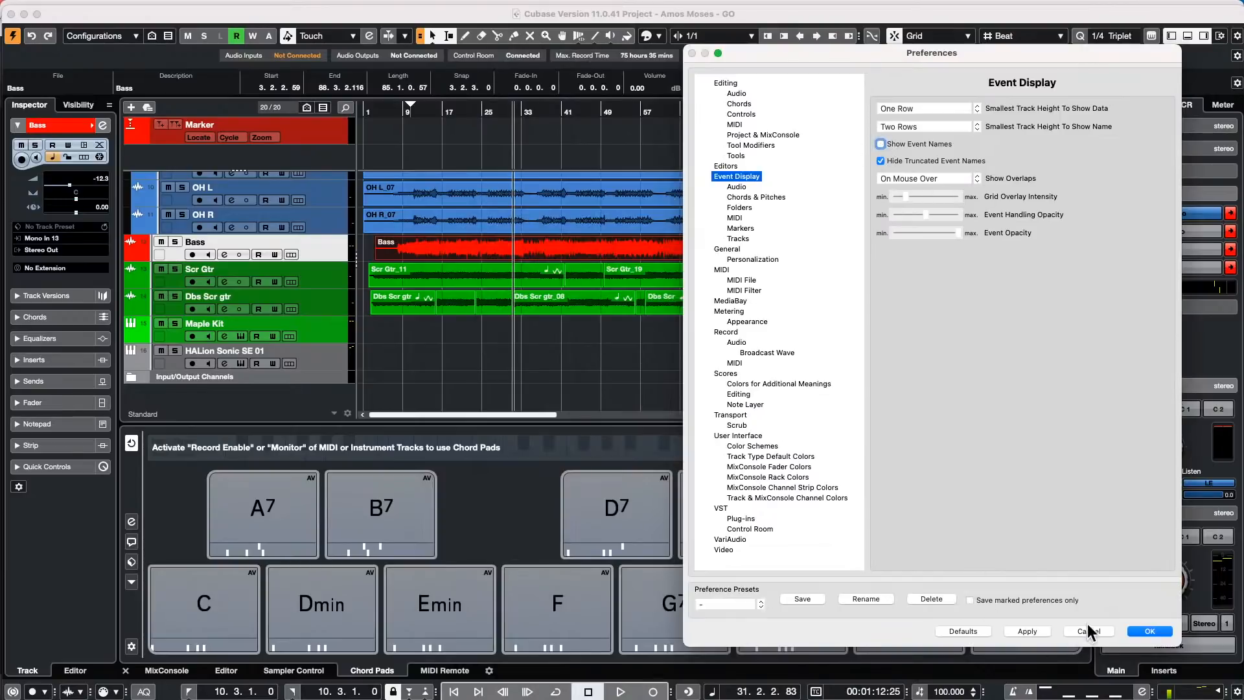
left_click(1035, 630)
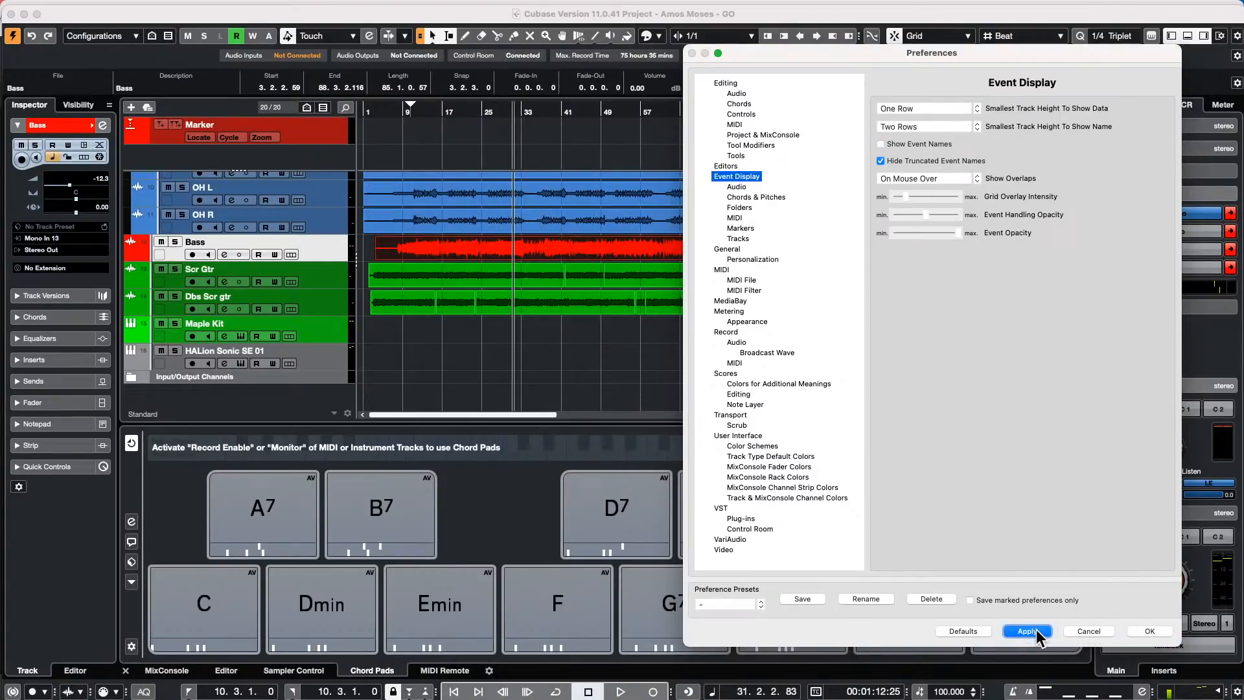
left_click(881, 144)
left_click(1029, 628)
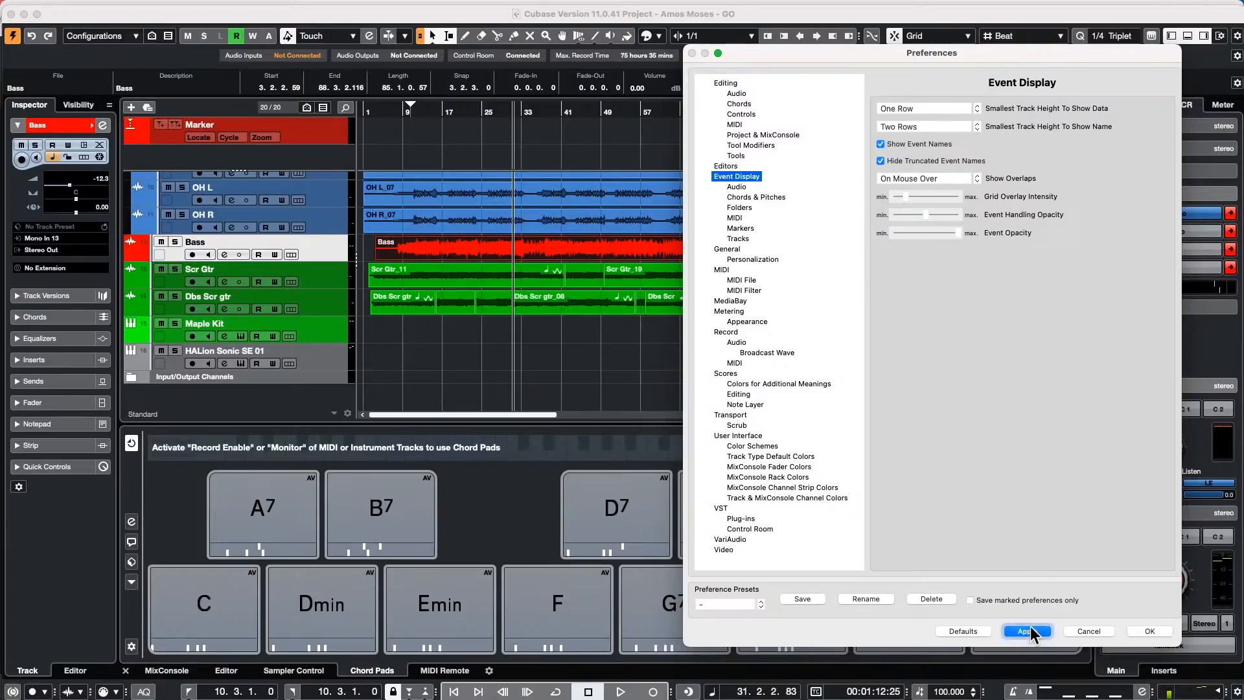
- Confirm the Preferences, then open and activate the recent project "schubert 2nd HALion 5 DOUBLE.cpr" with the Projects folder, accepting the missing port unmapped
left_click(1162, 630)
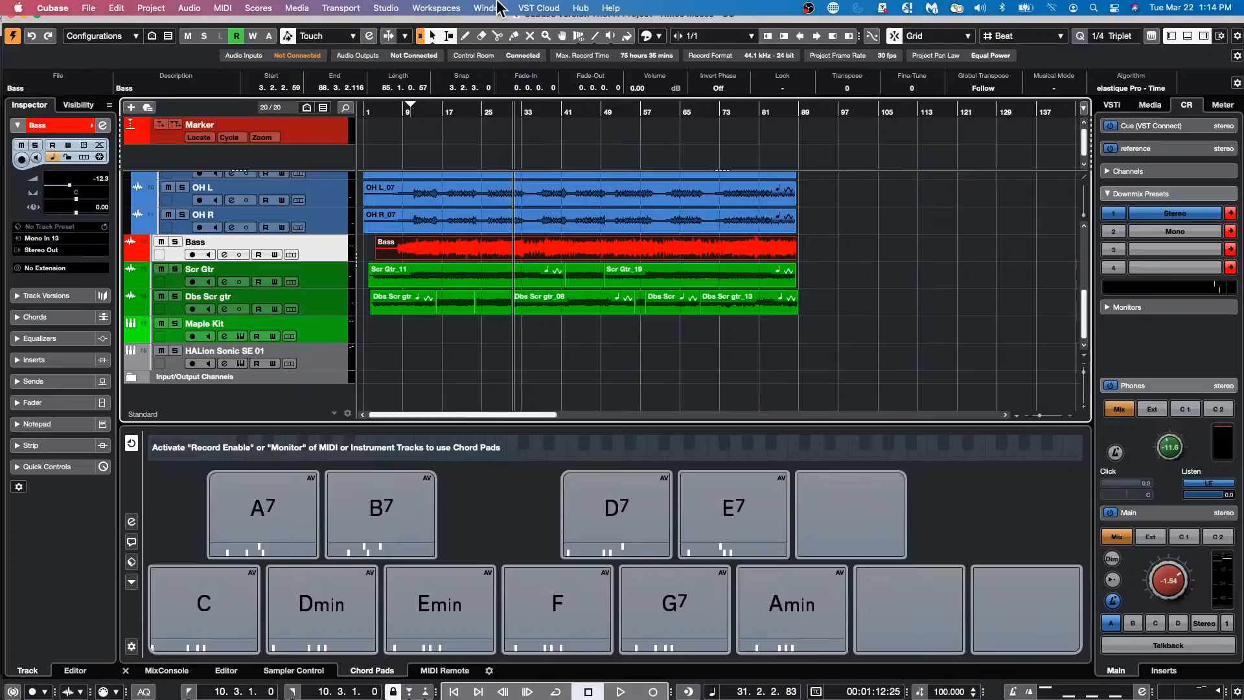
left_click(88, 7)
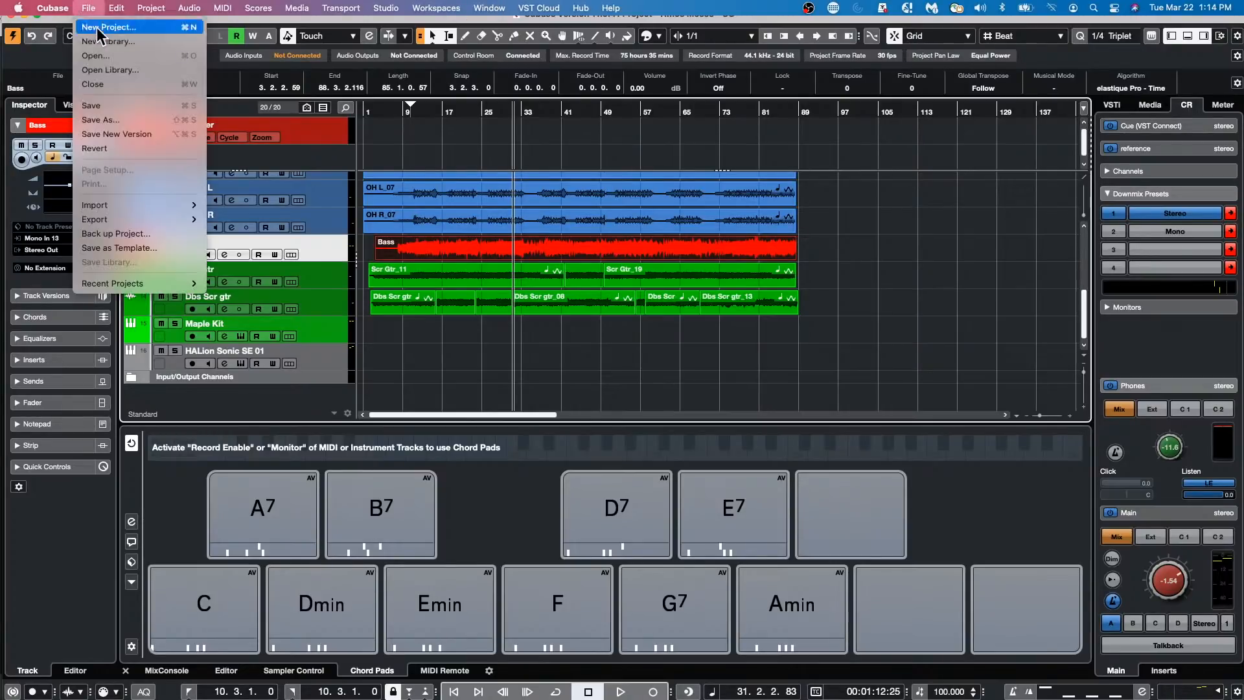
mouse_move(128, 285)
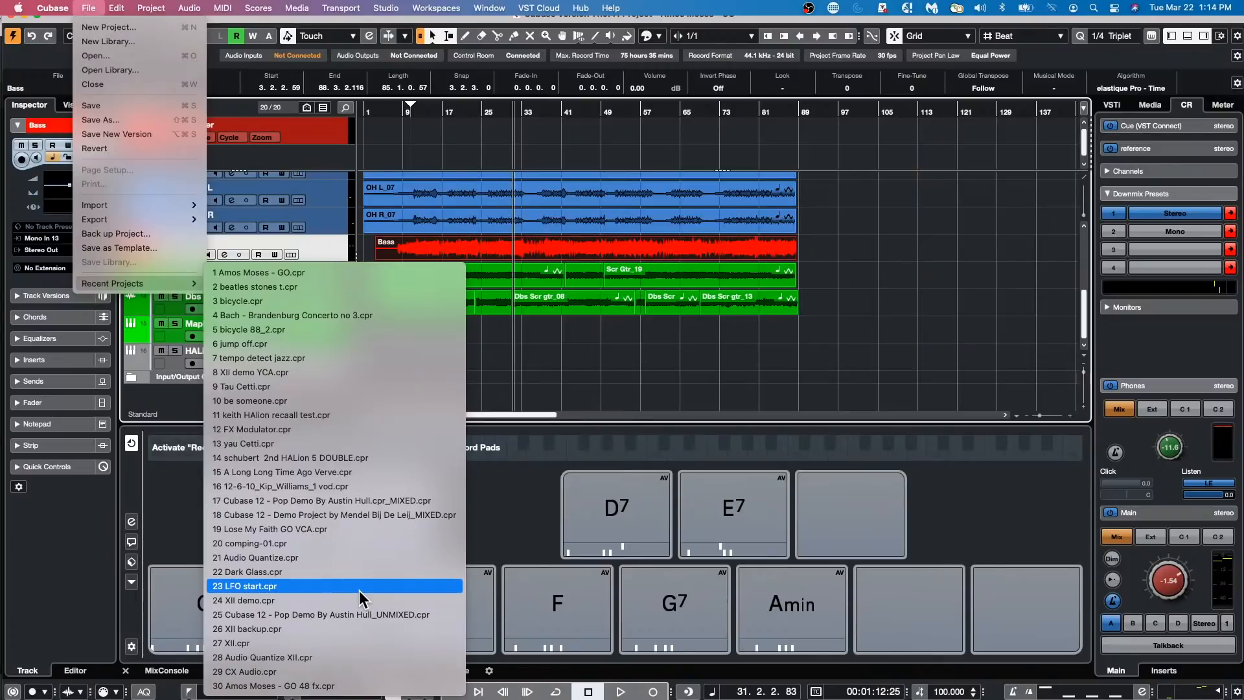
left_click(348, 453)
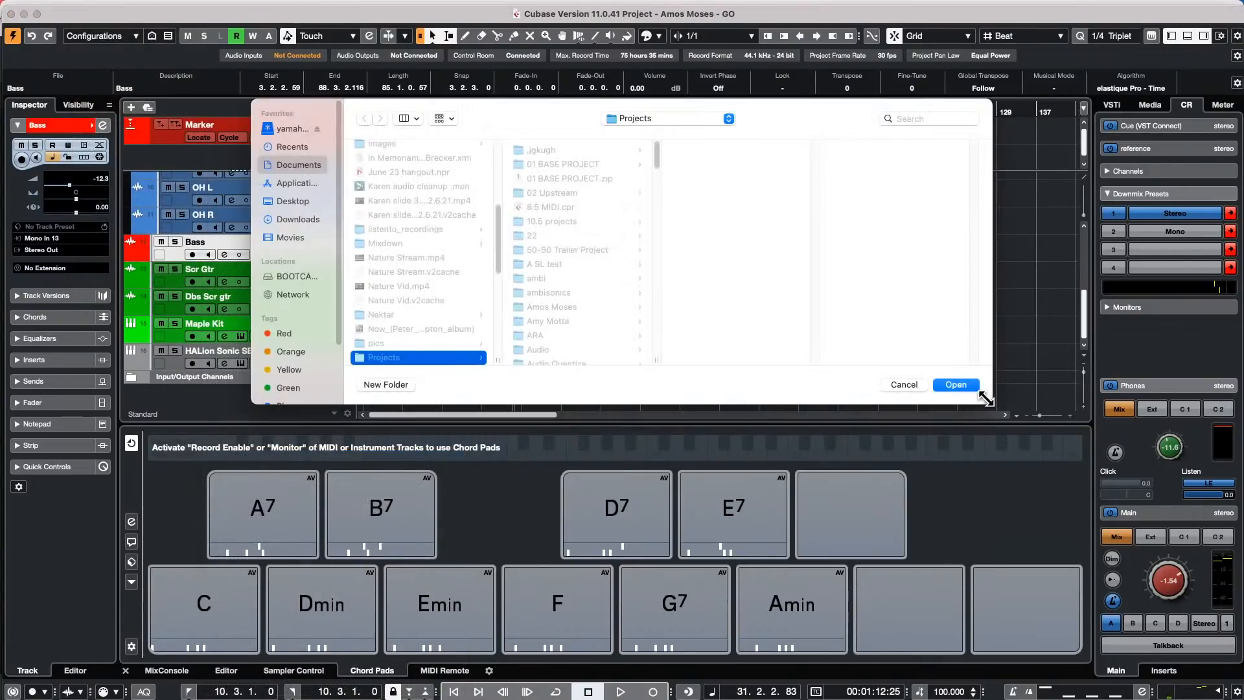
left_click(972, 386)
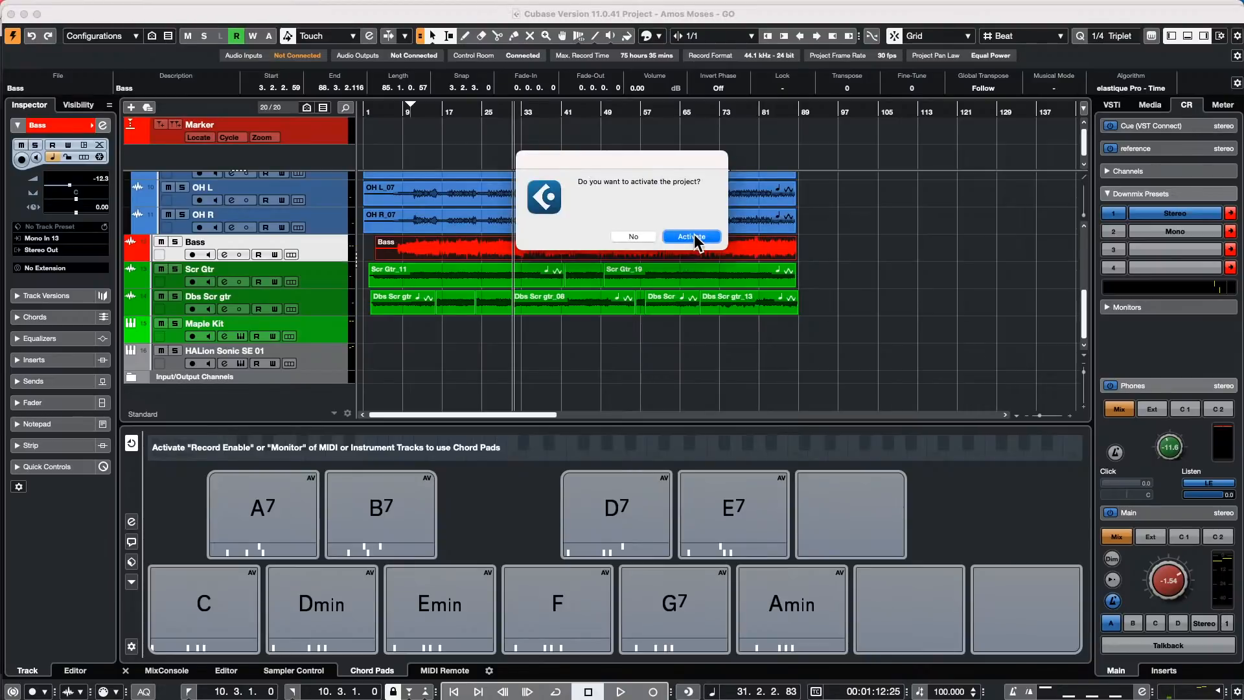
left_click(692, 236)
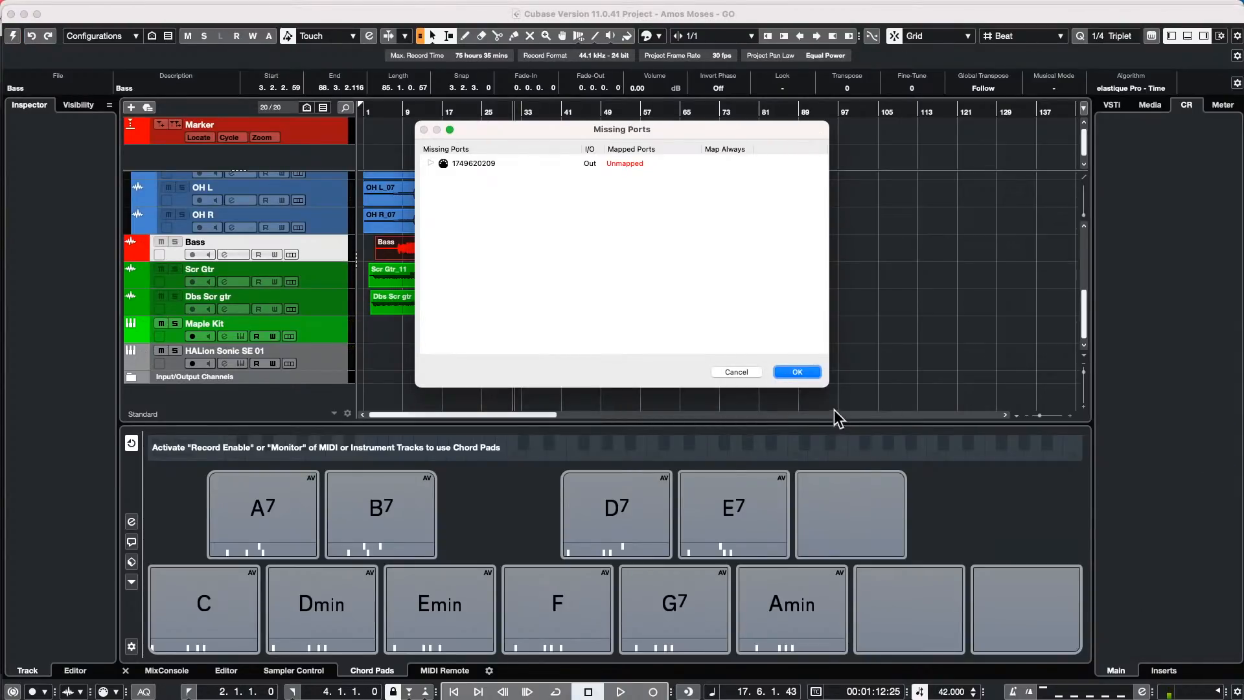
left_click(811, 373)
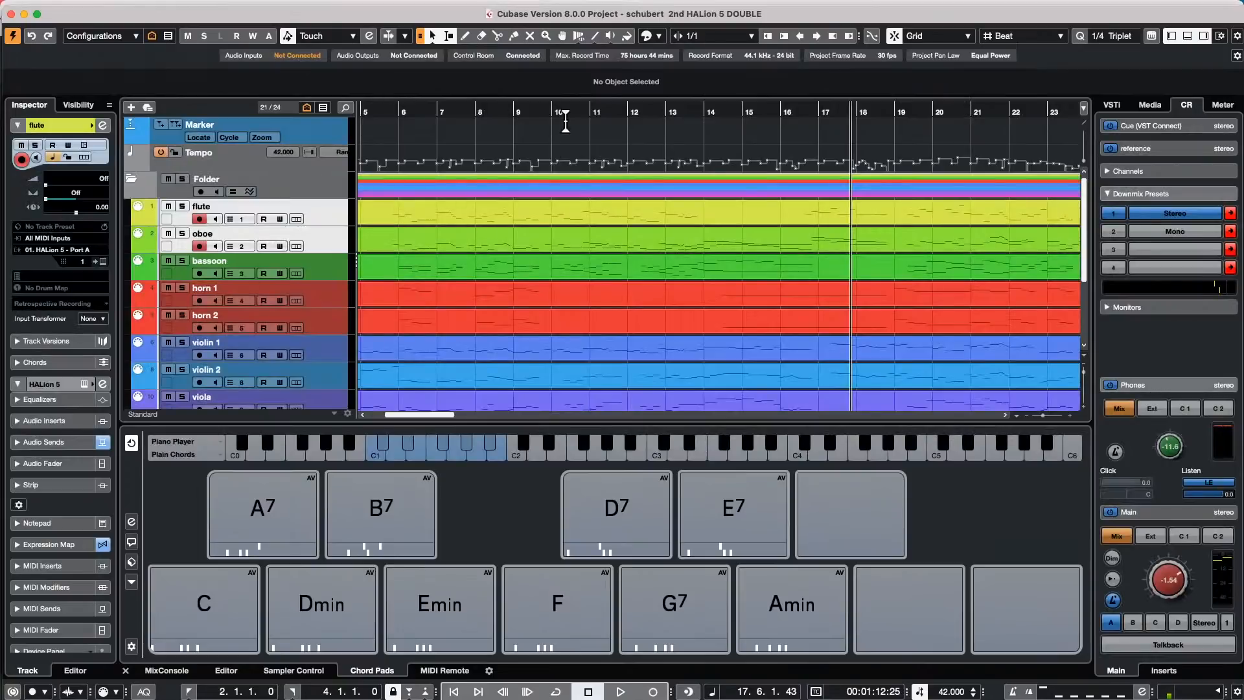
- Open the Project Logical Editor setup and remove the existing pre-process command, post-process command and both event target filters
left_click_drag(369, 97, 305, 64)
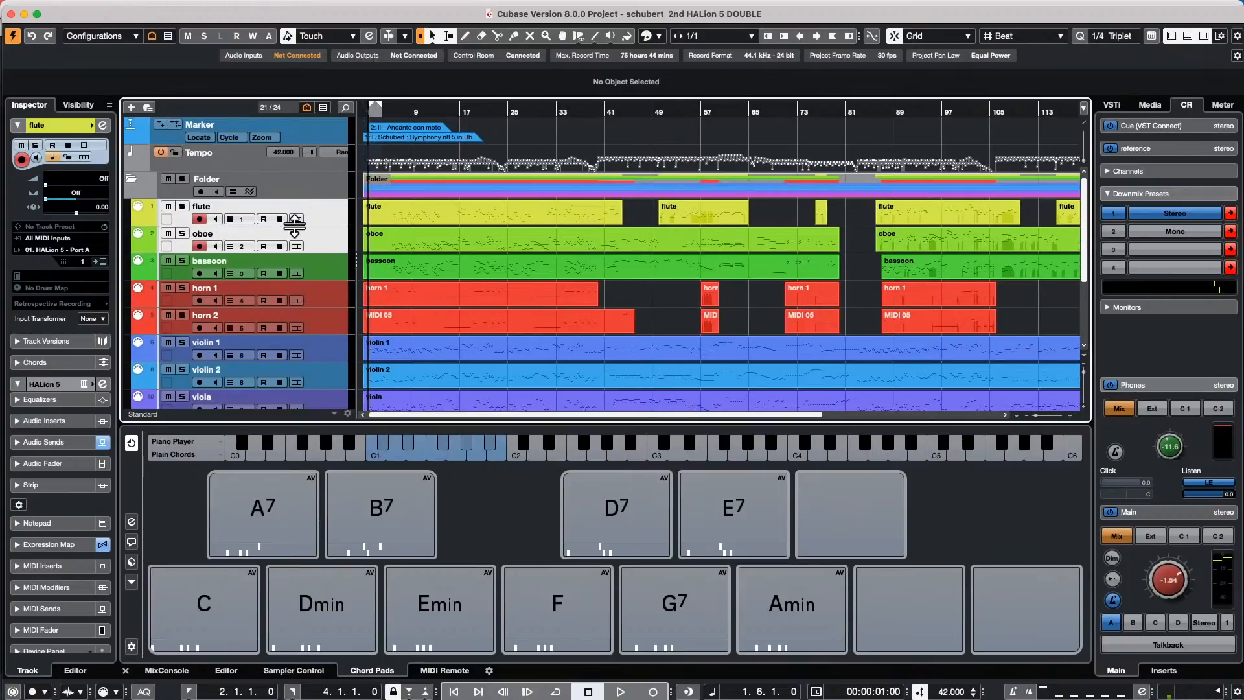
left_click(138, 6)
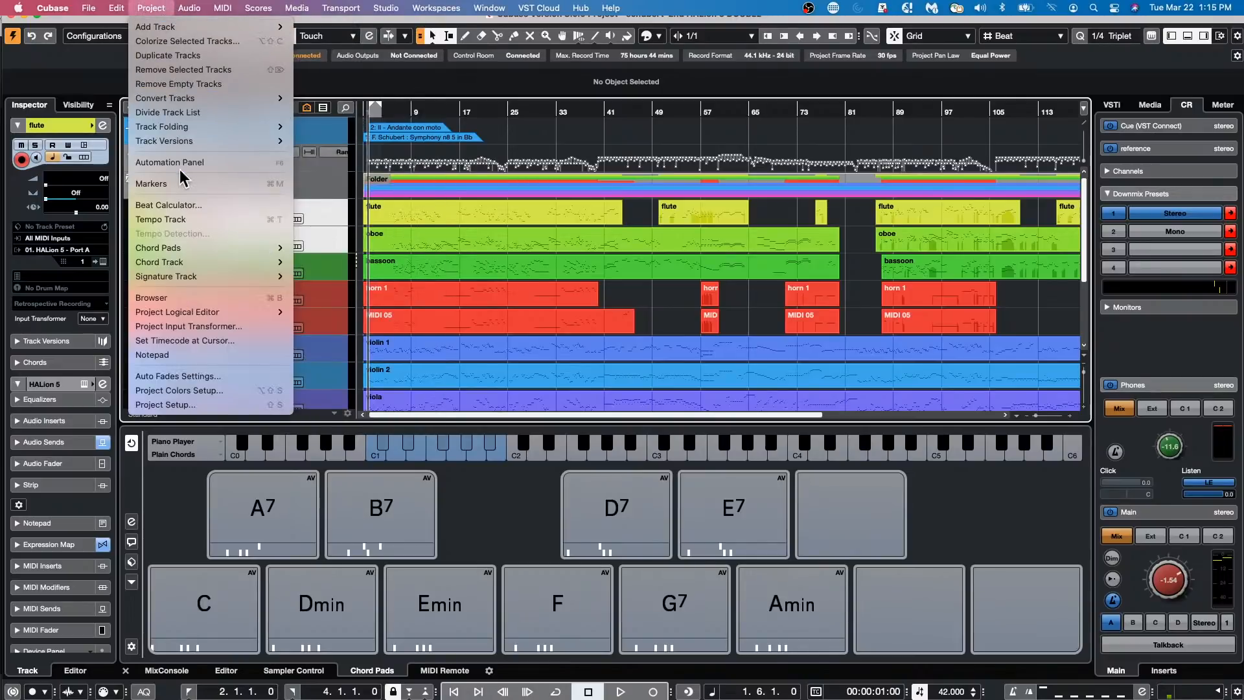
mouse_move(205, 94)
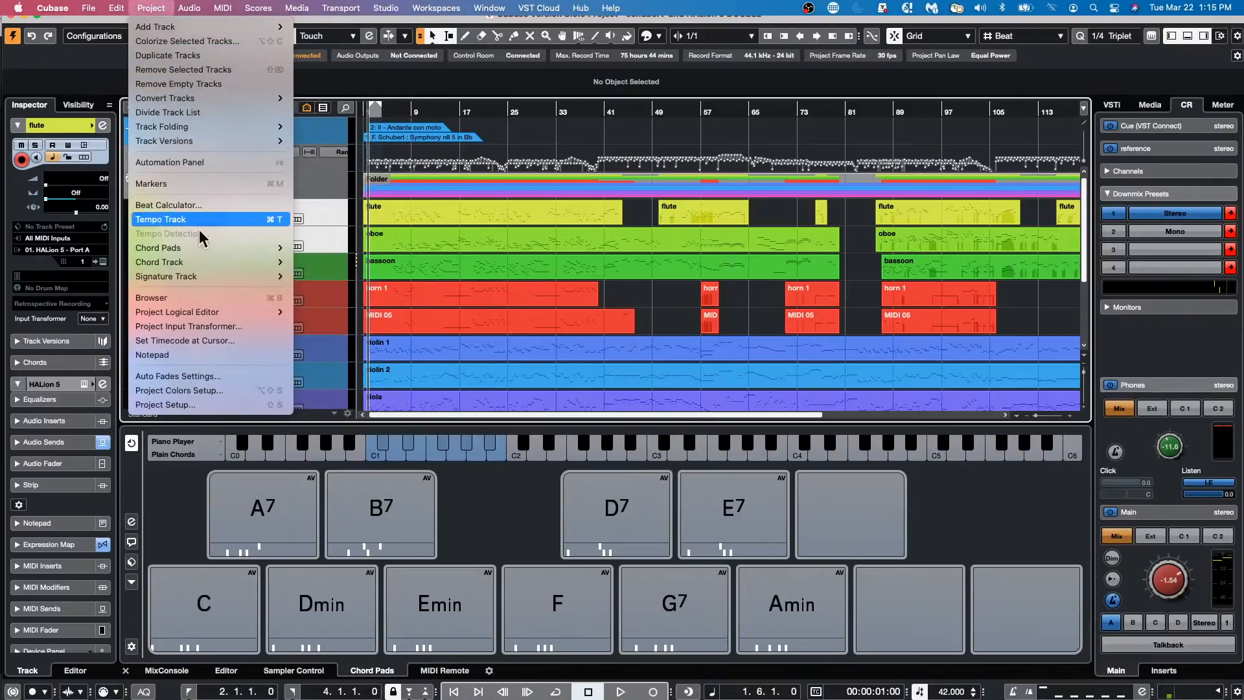
mouse_move(182, 311)
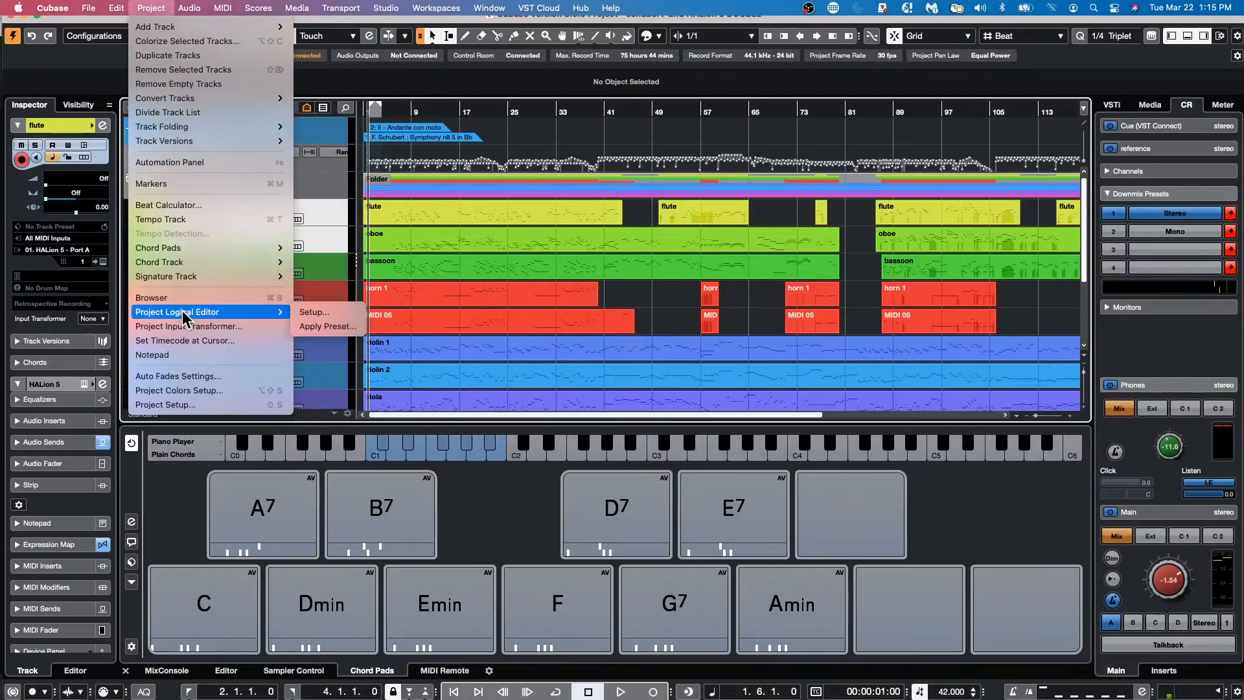
left_click(334, 312)
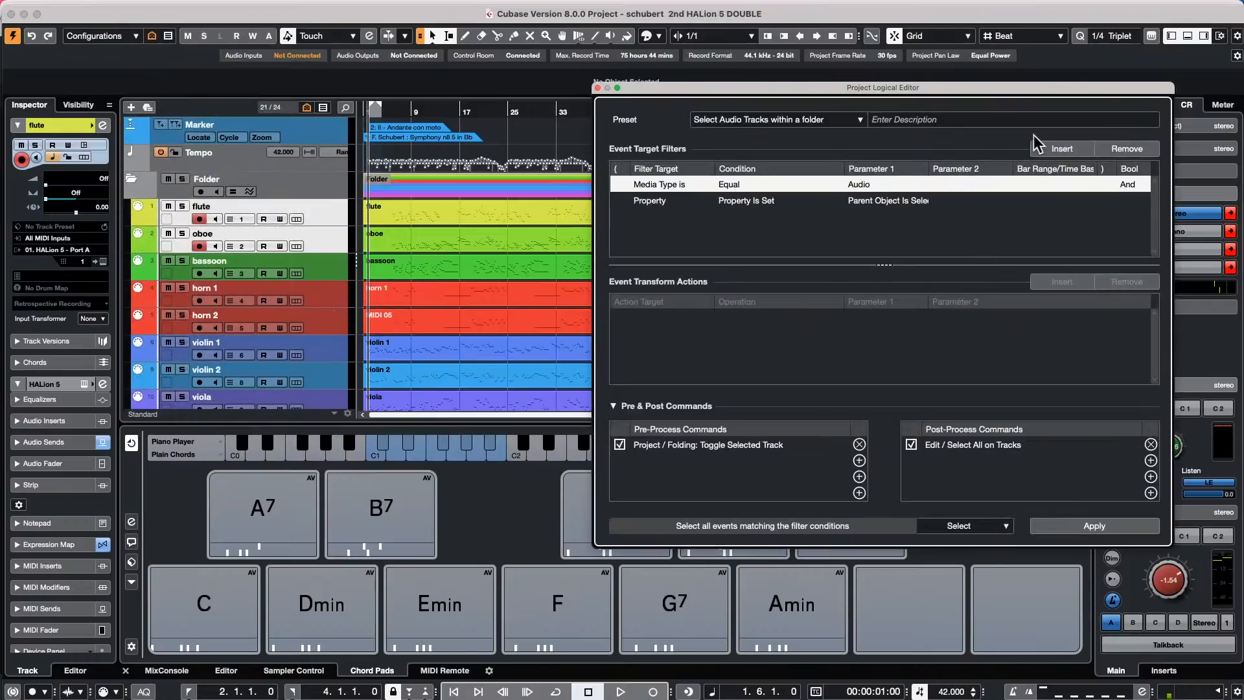
left_click(859, 445)
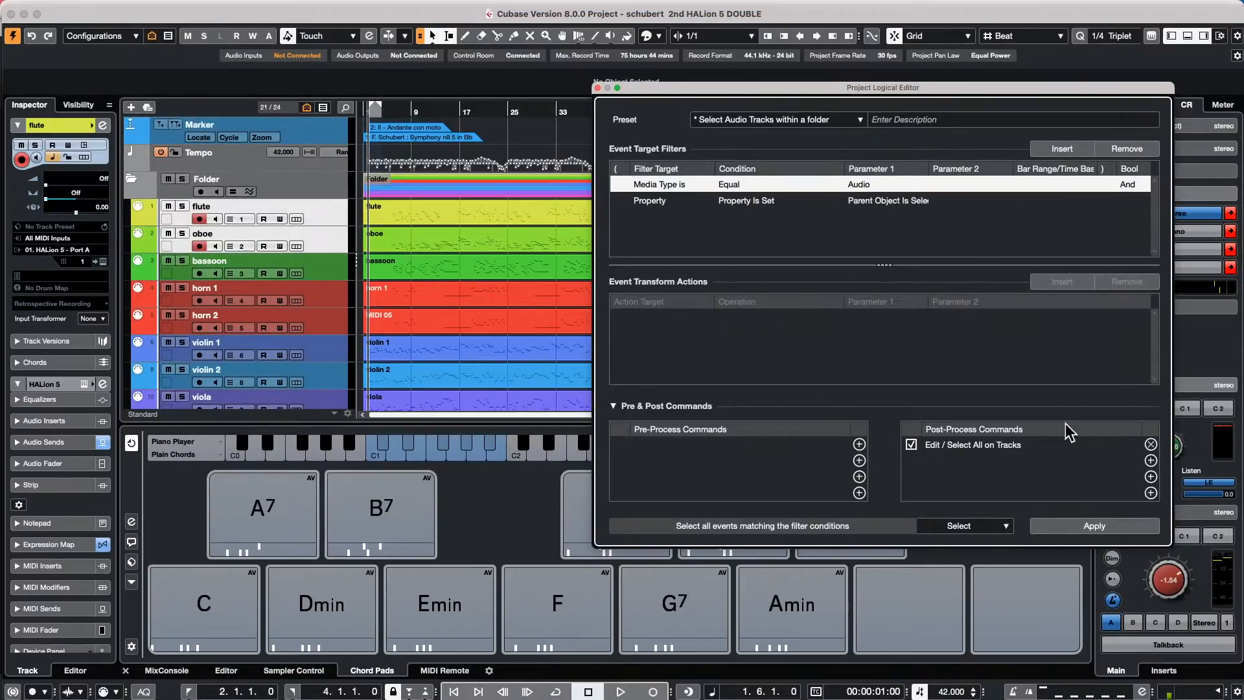
left_click(1151, 445)
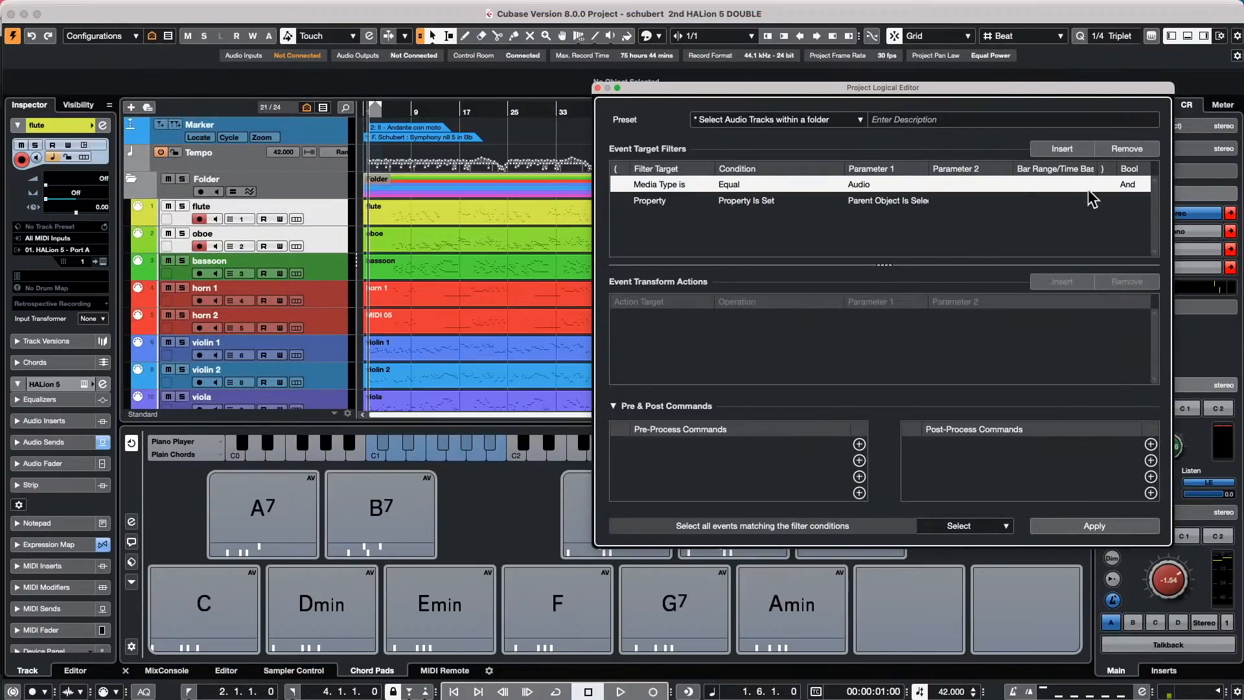
left_click(1121, 149)
left_click(1120, 148)
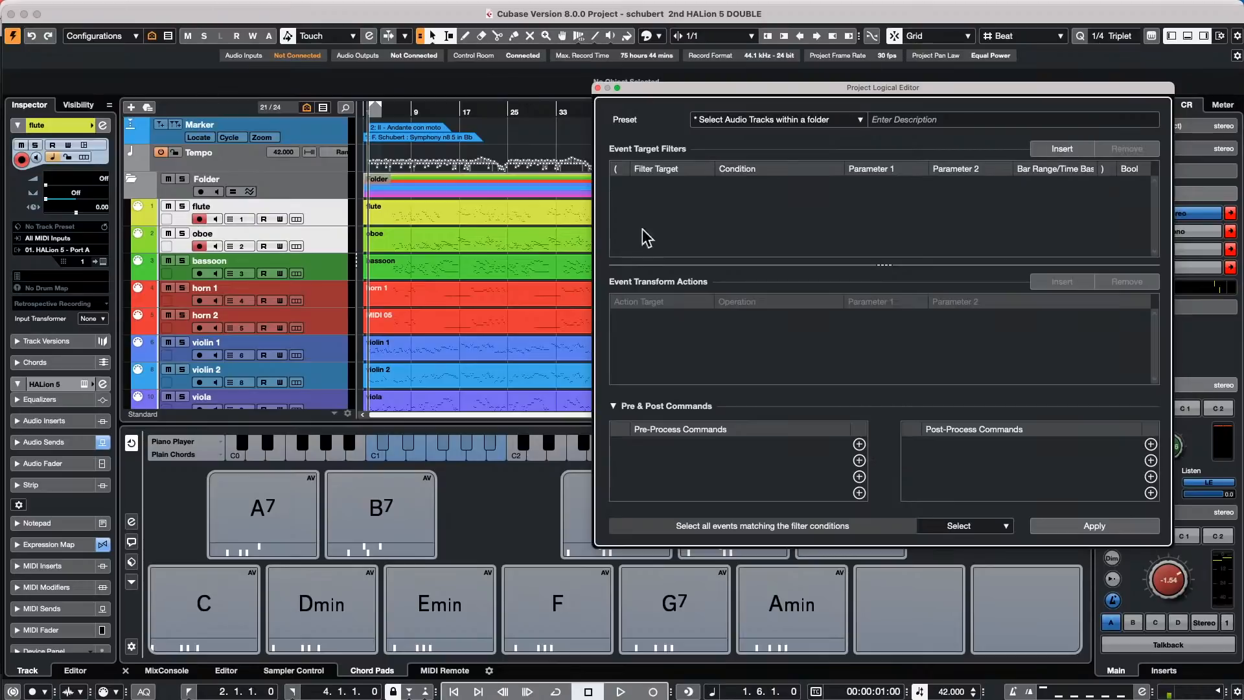
mouse_move(722, 94)
left_mouse_down()
mouse_move(517, 81)
mouse_move(709, 108)
left_mouse_up()
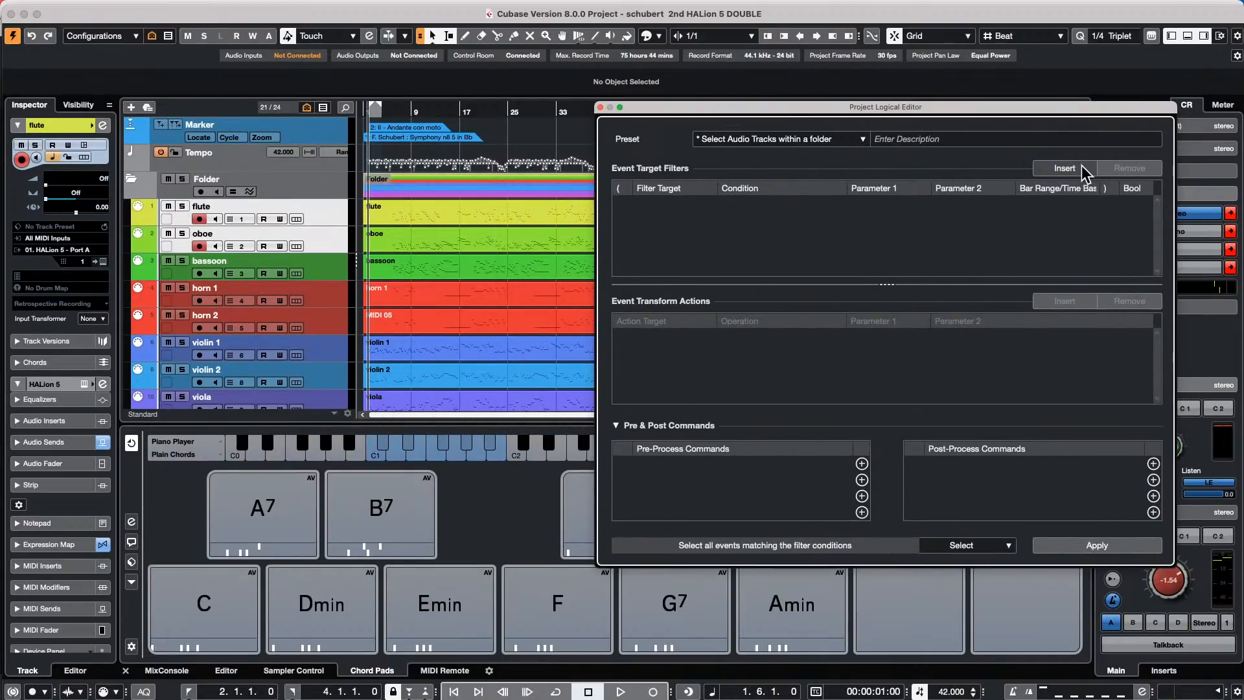
- Keep the editor's function at Select and insert a target filter for Container Type Equal Track
left_click(977, 546)
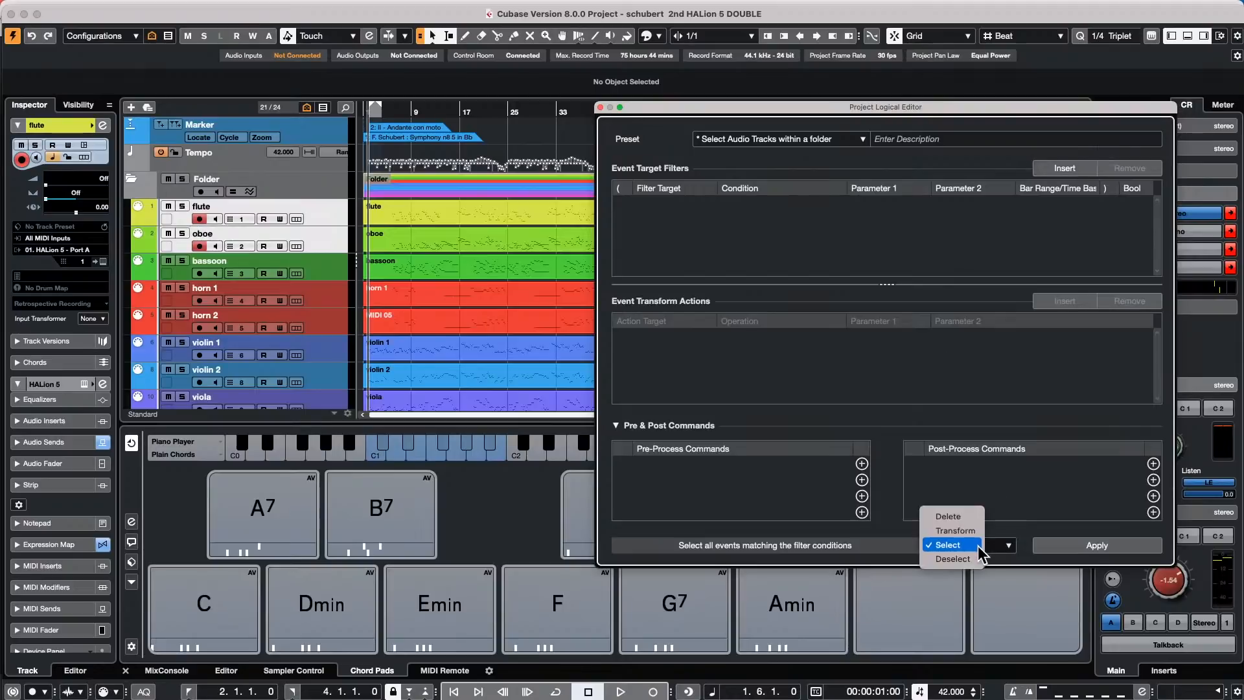
left_click(965, 544)
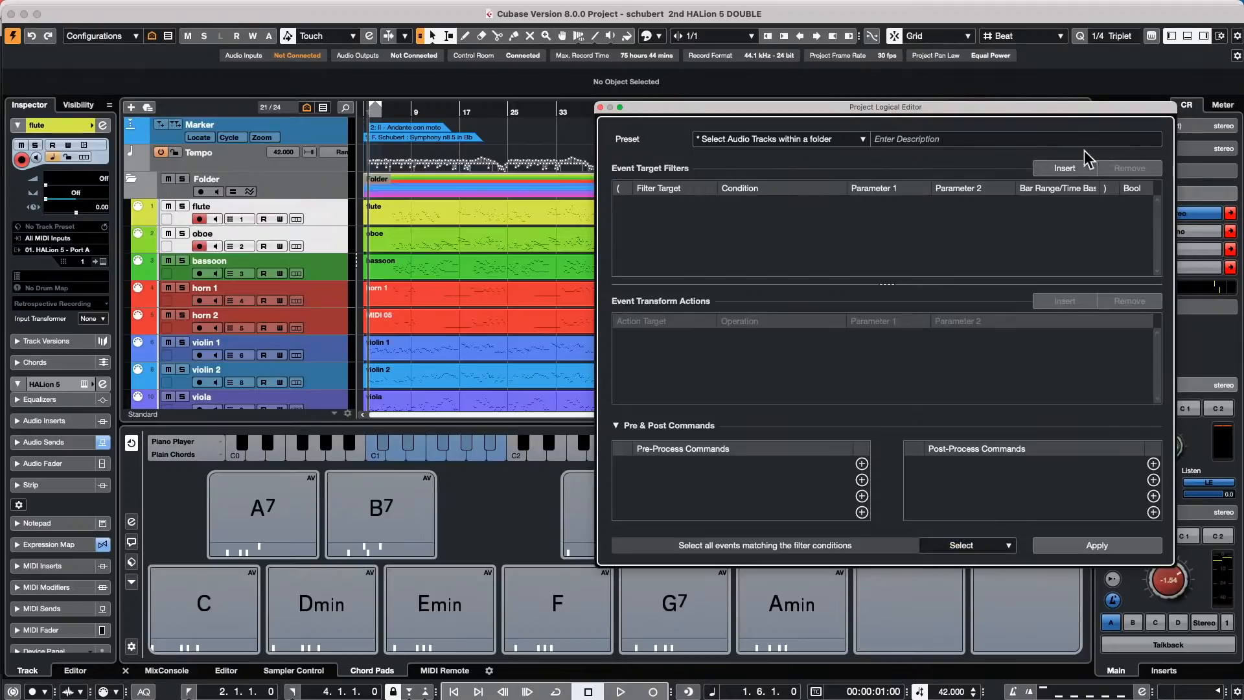
left_click(1071, 164)
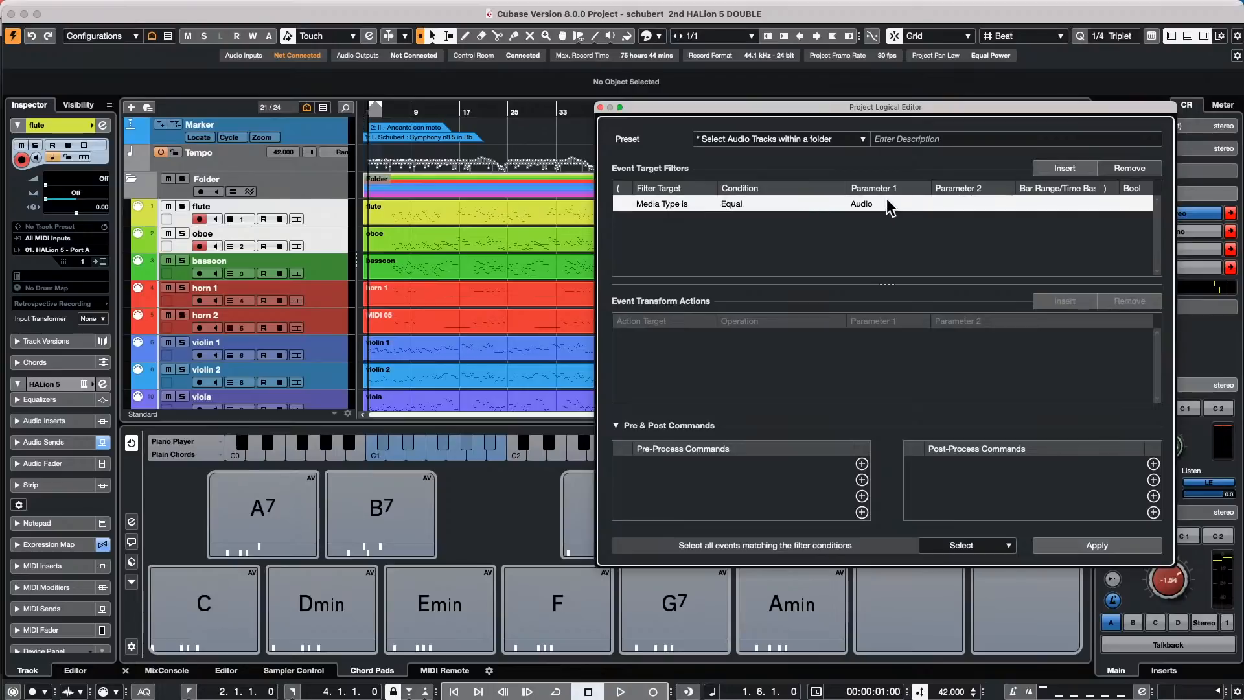
left_click(654, 203)
left_click(674, 233)
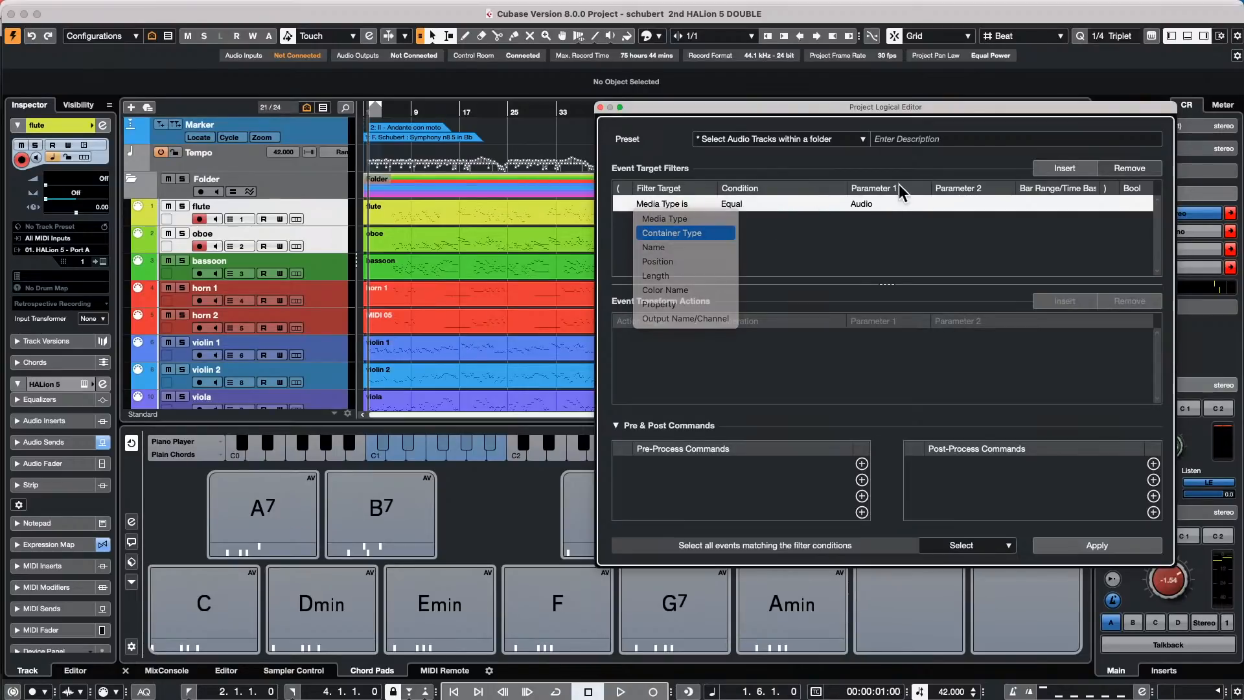
left_click(874, 203)
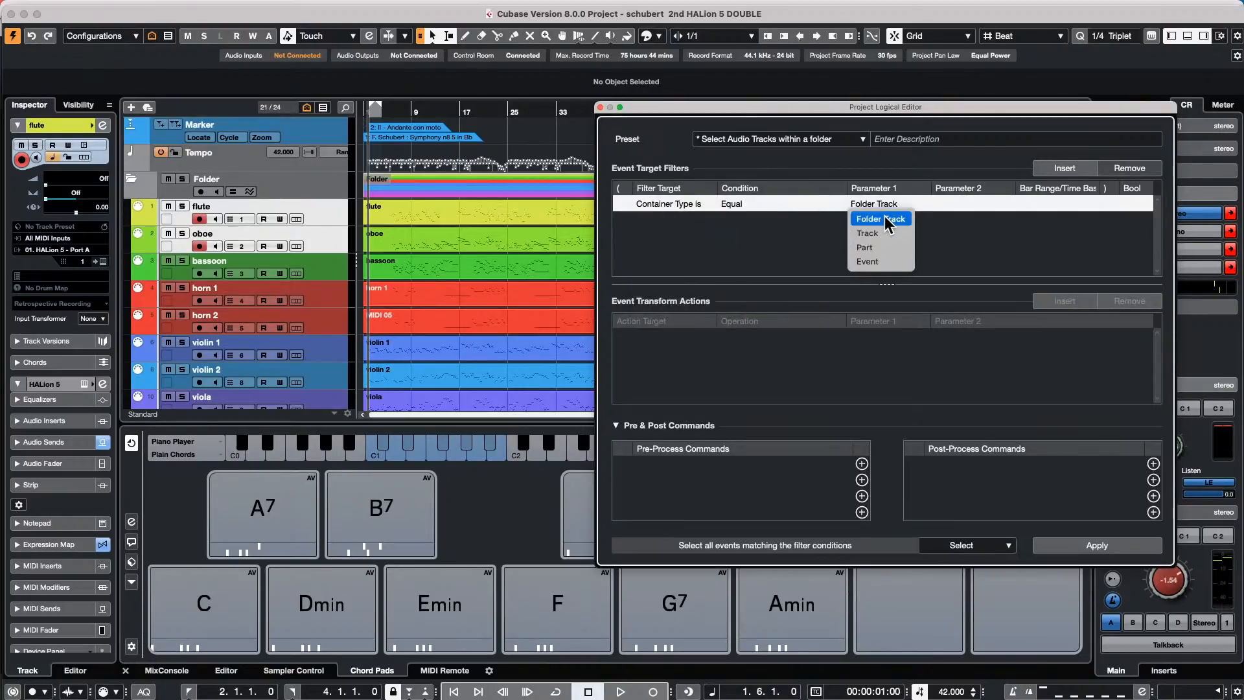
left_click(884, 216)
left_click(881, 205)
left_click(884, 233)
- Insert a second target filter that matches objects whose Name Contains "flute"
left_click(1083, 170)
left_click(653, 218)
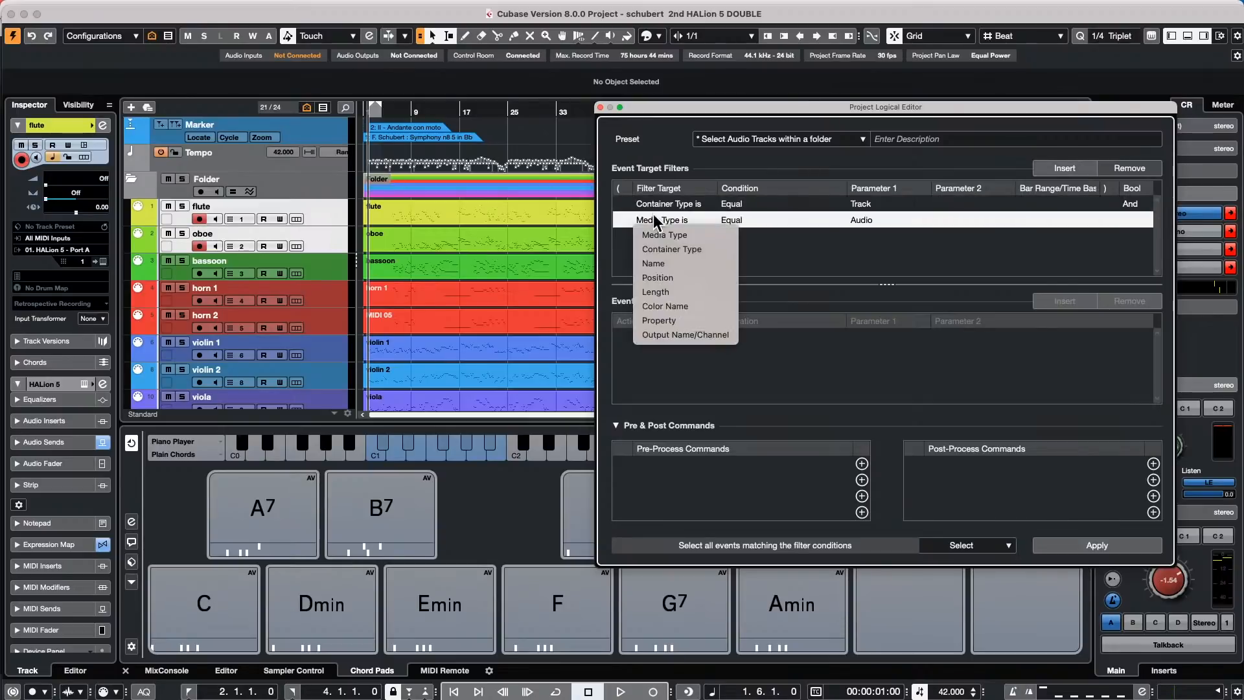
left_click(653, 263)
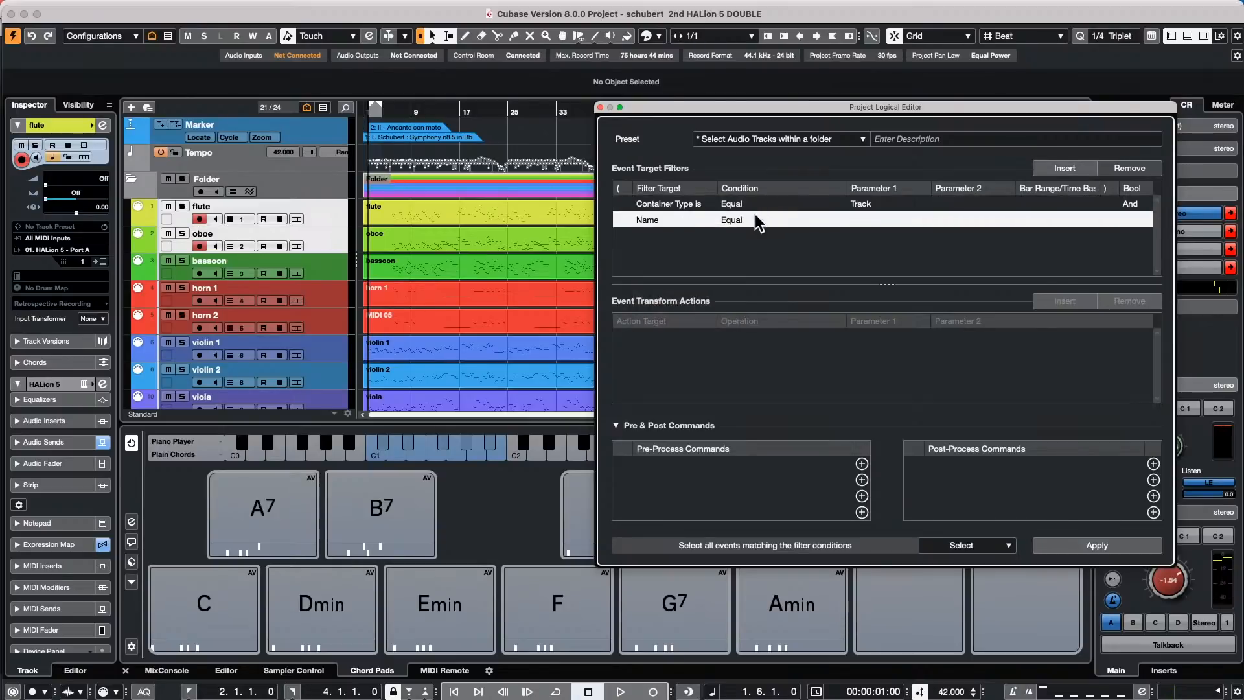
left_click(744, 222)
left_click(767, 247)
left_click(865, 222)
type("fl")
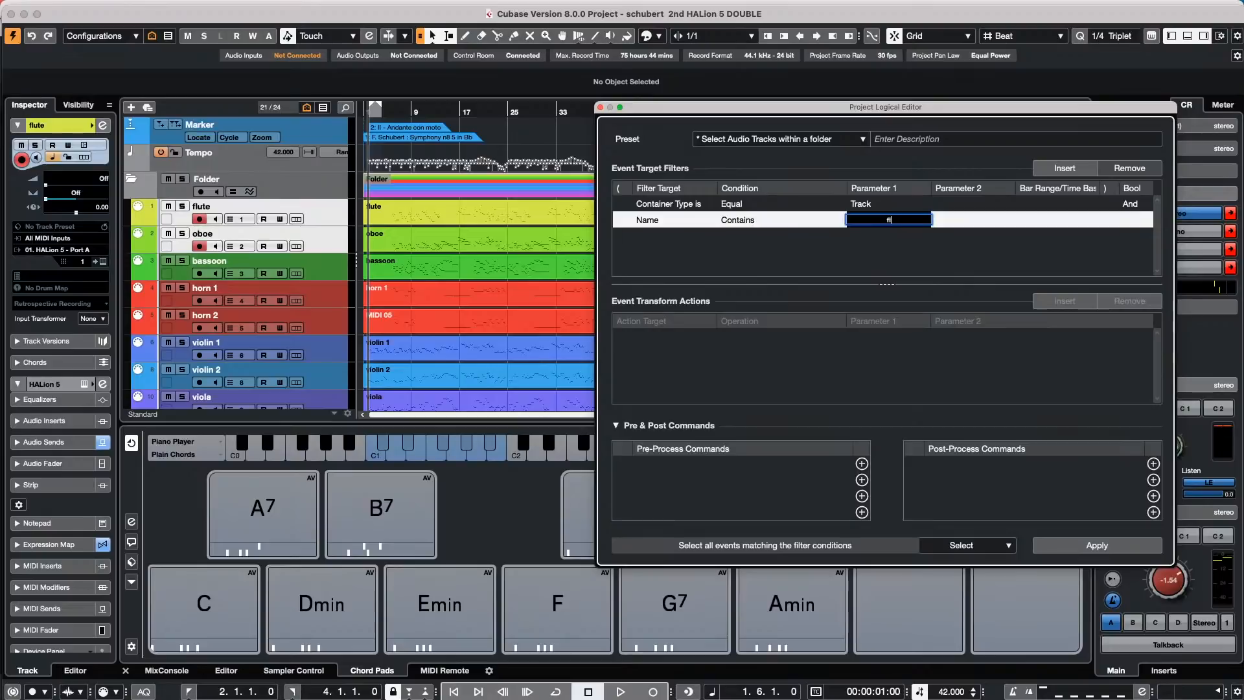
type("ute")
key("Return")
- Insert a third target filter with Name Contains "oboe" and set the flute filter's Bool operator to Or
left_click(1081, 165)
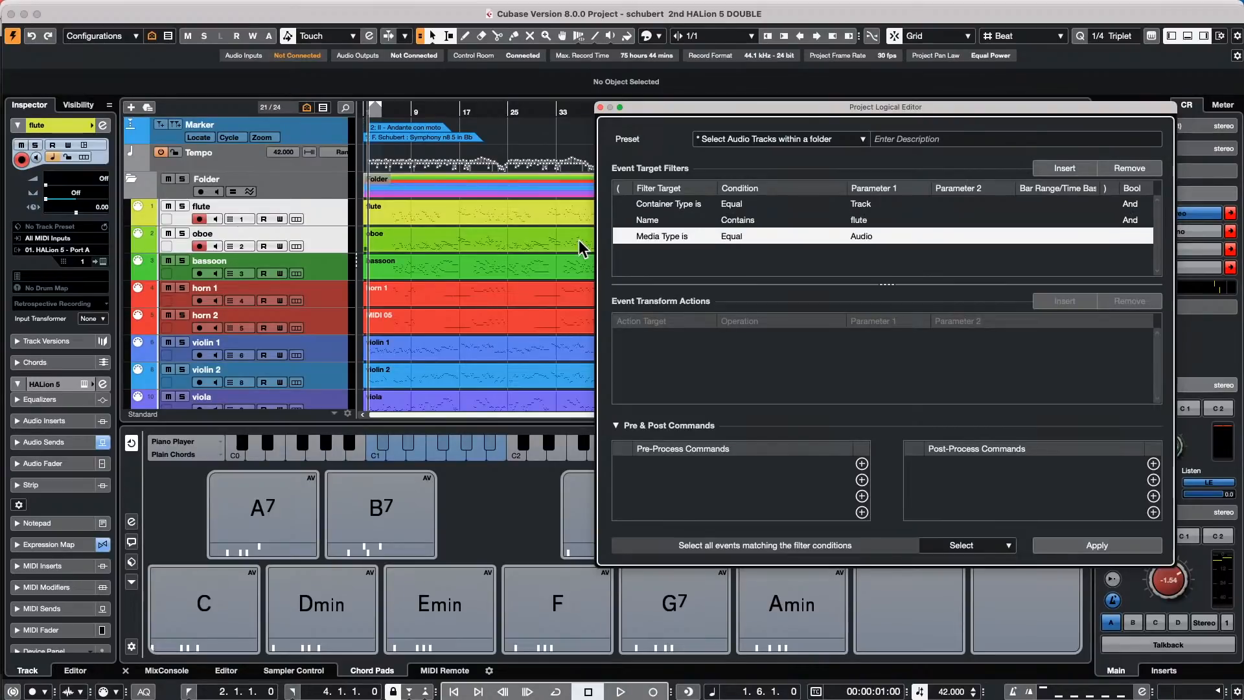
left_click(673, 232)
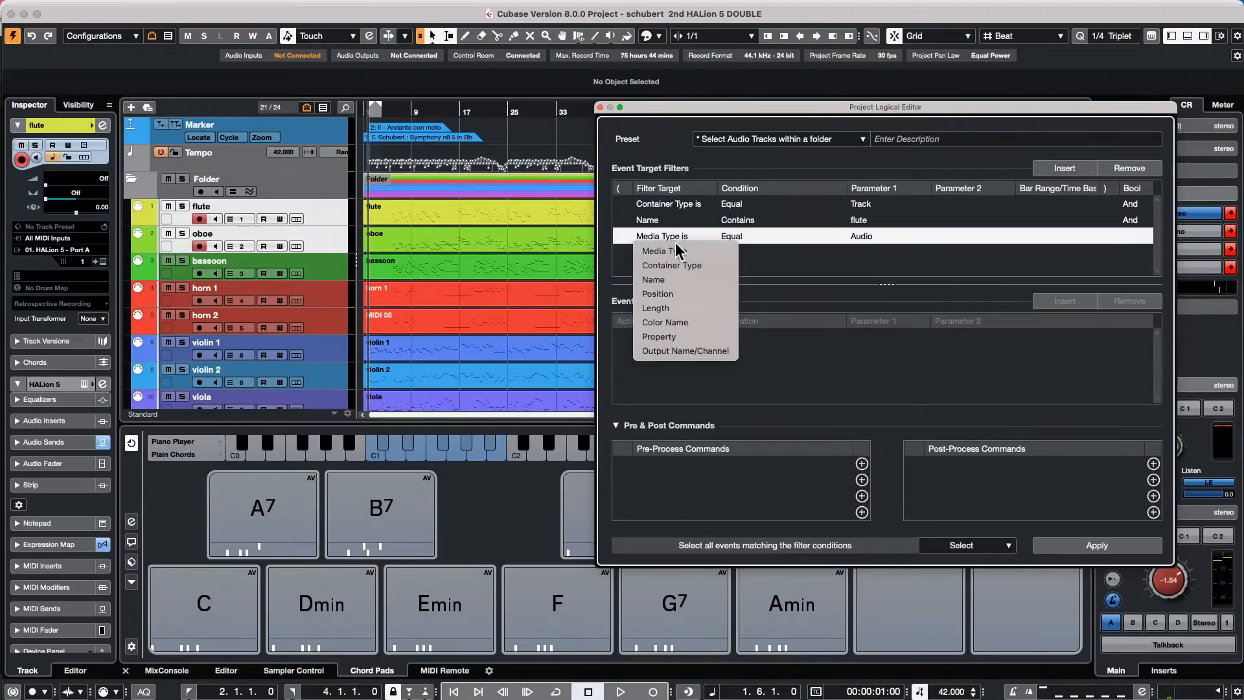
left_click(670, 277)
left_click(739, 234)
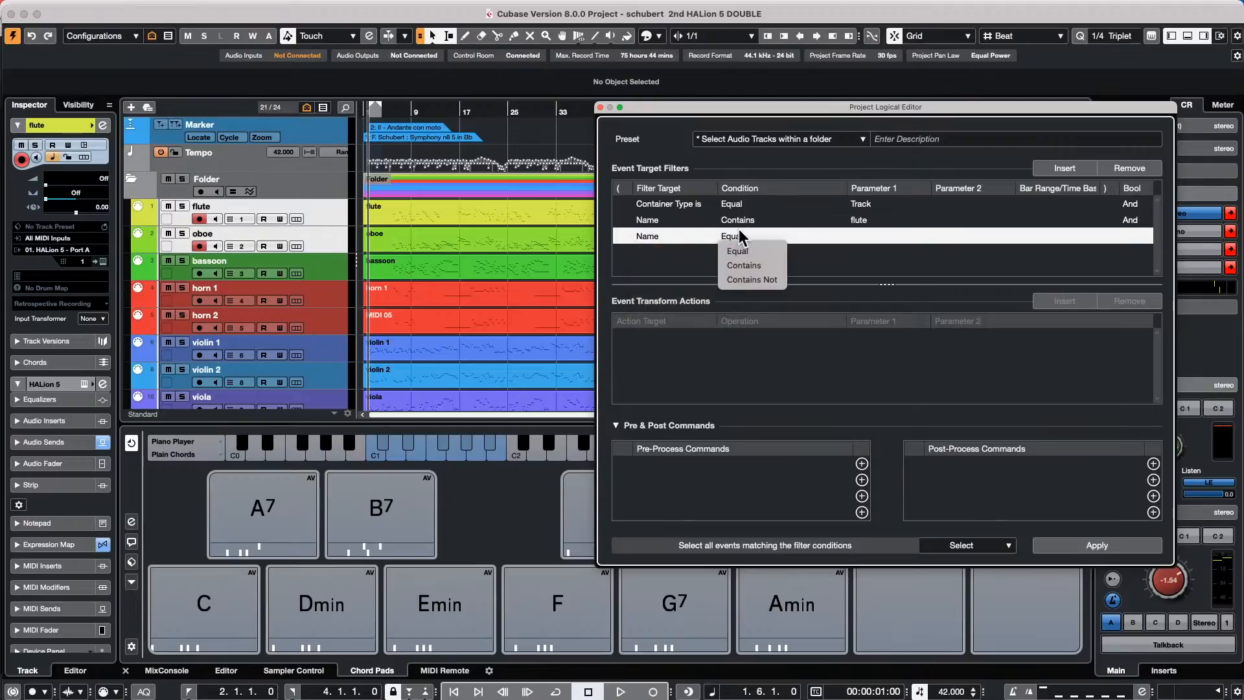
left_click(744, 265)
left_click(852, 234)
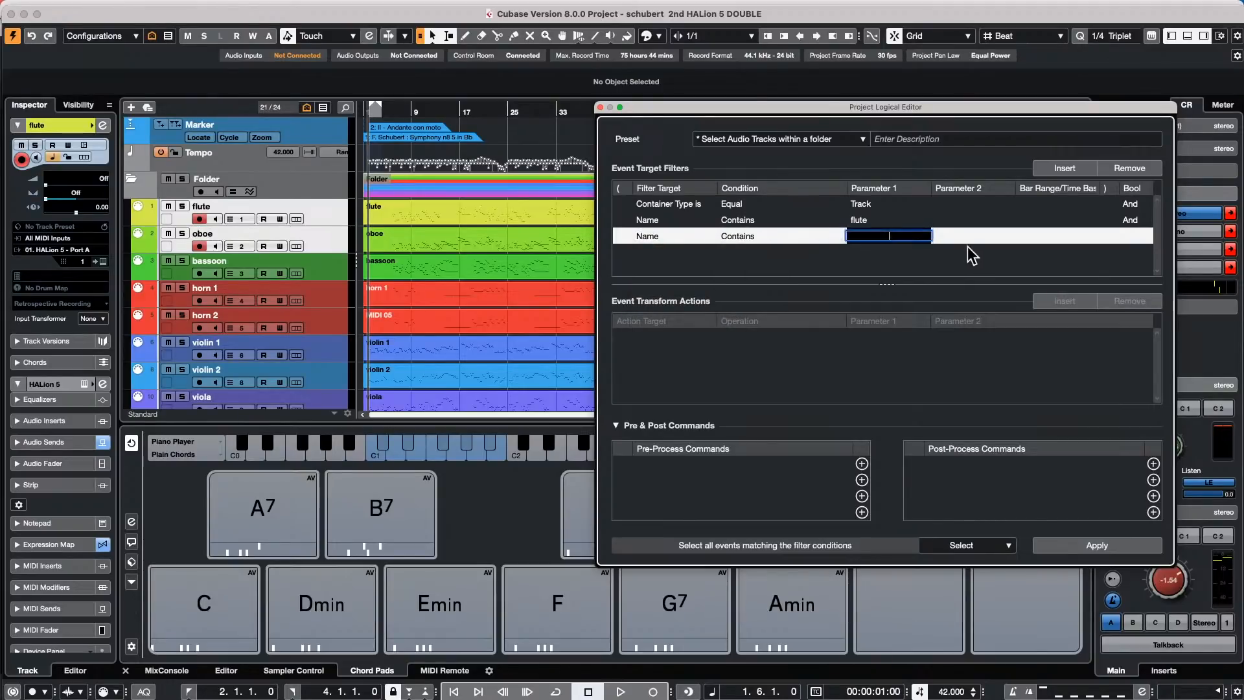
type("oboe")
key("Return")
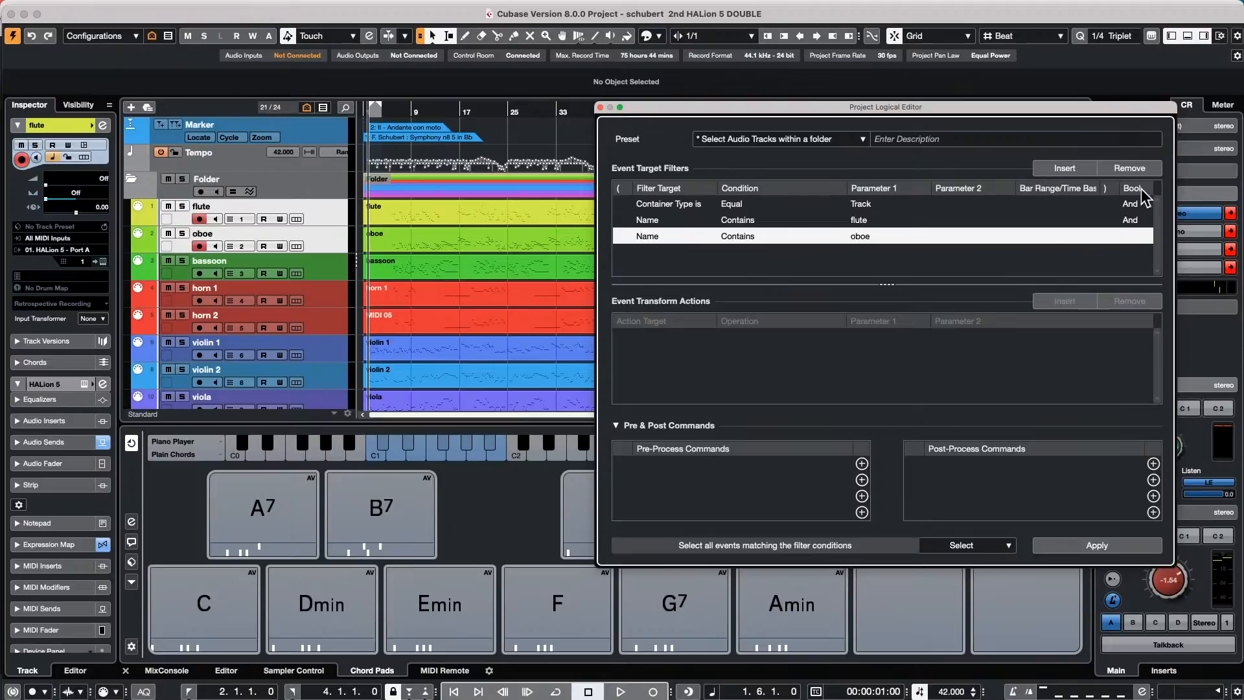
left_click(1128, 221)
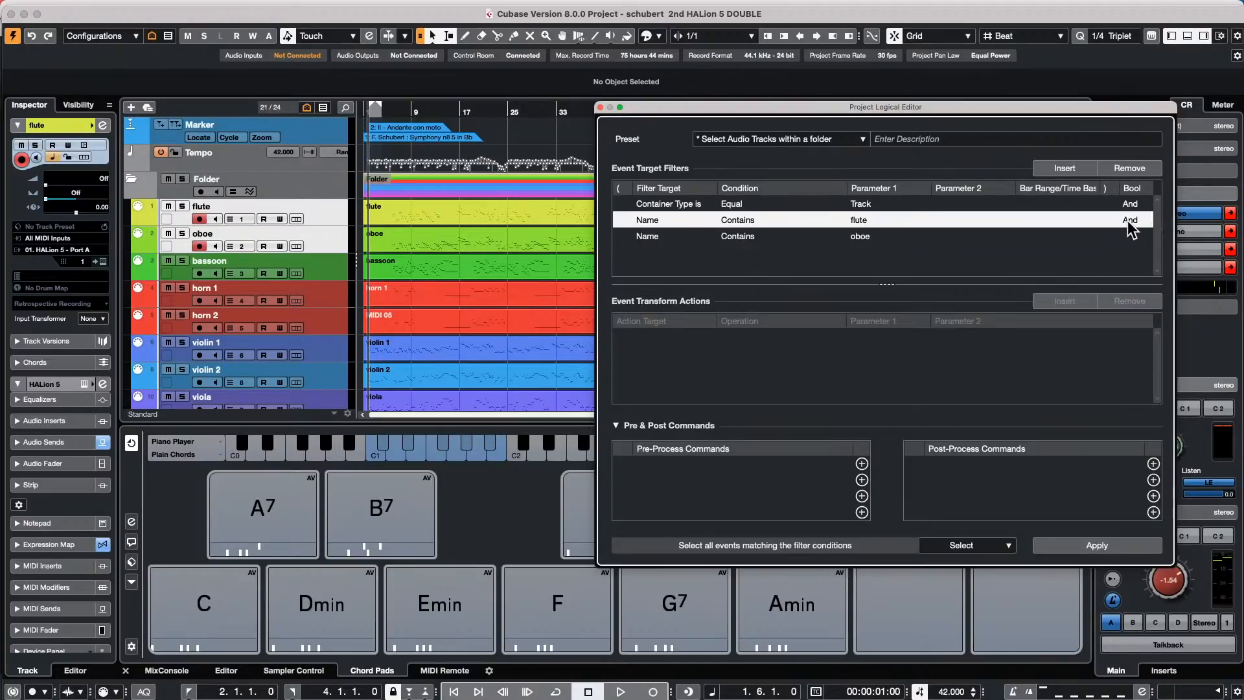
- Insert another target filter below the oboe one, with Name Contains "bassoon"
left_click(644, 237)
left_click(1068, 169)
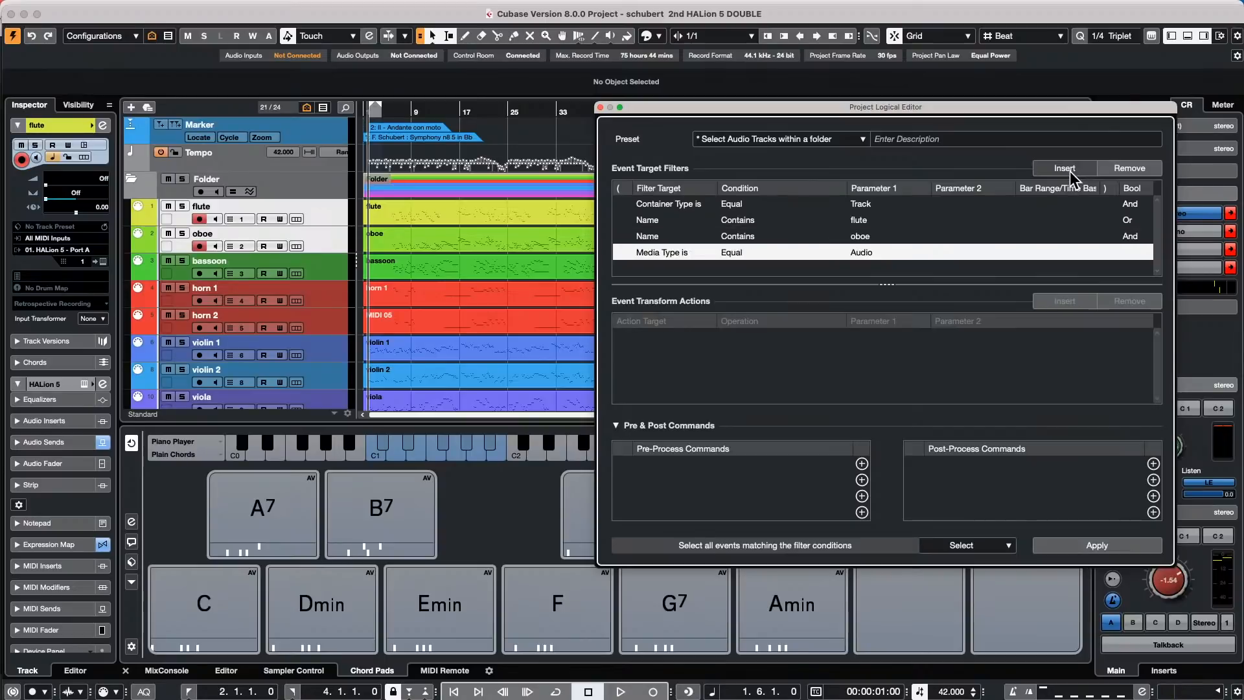
left_click(662, 252)
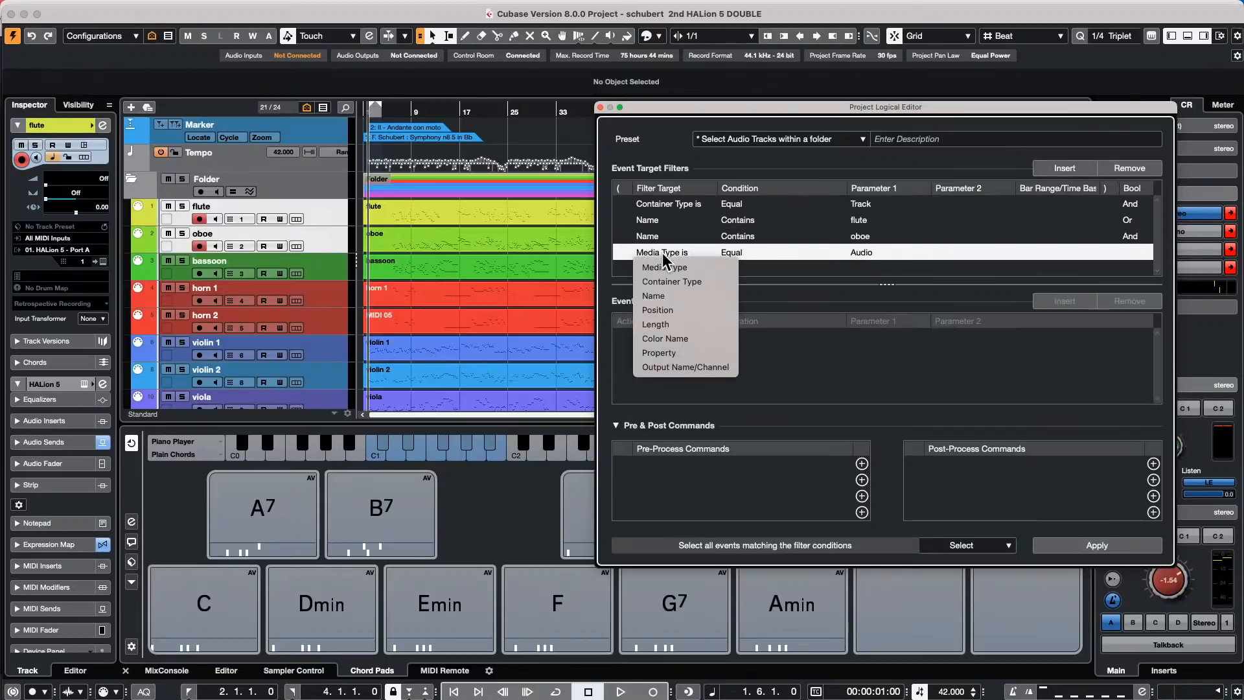
left_click(694, 297)
left_click(751, 250)
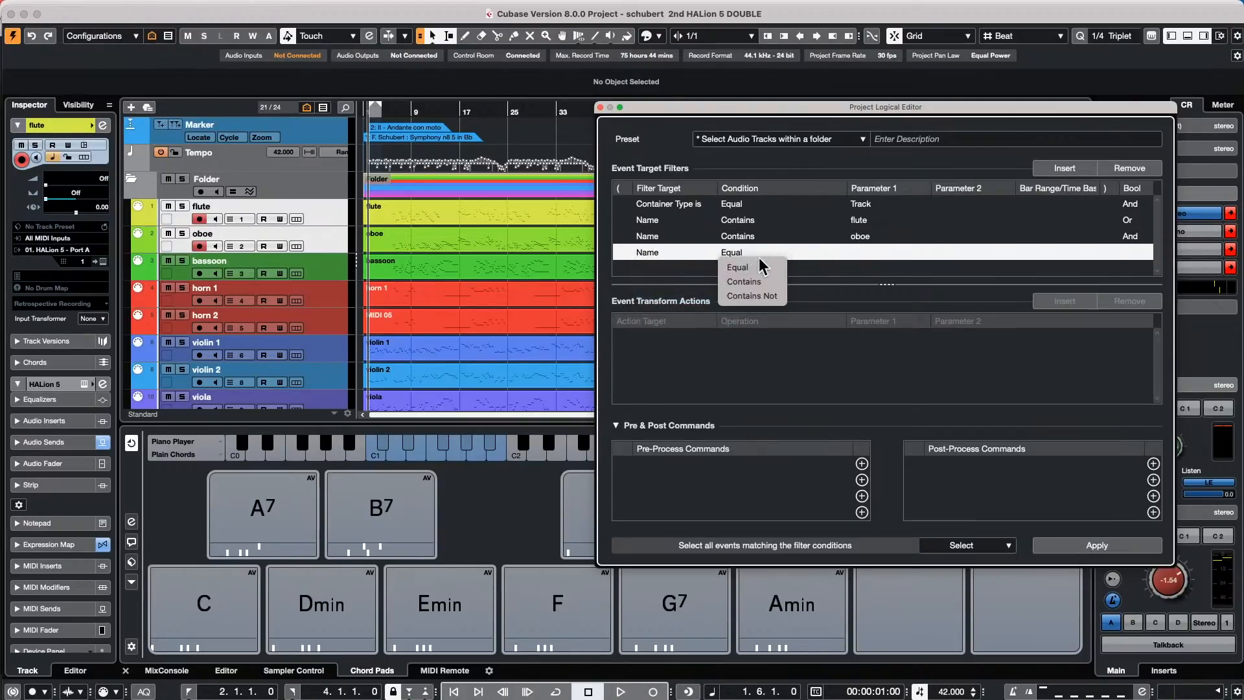
left_click(760, 285)
left_click(881, 253)
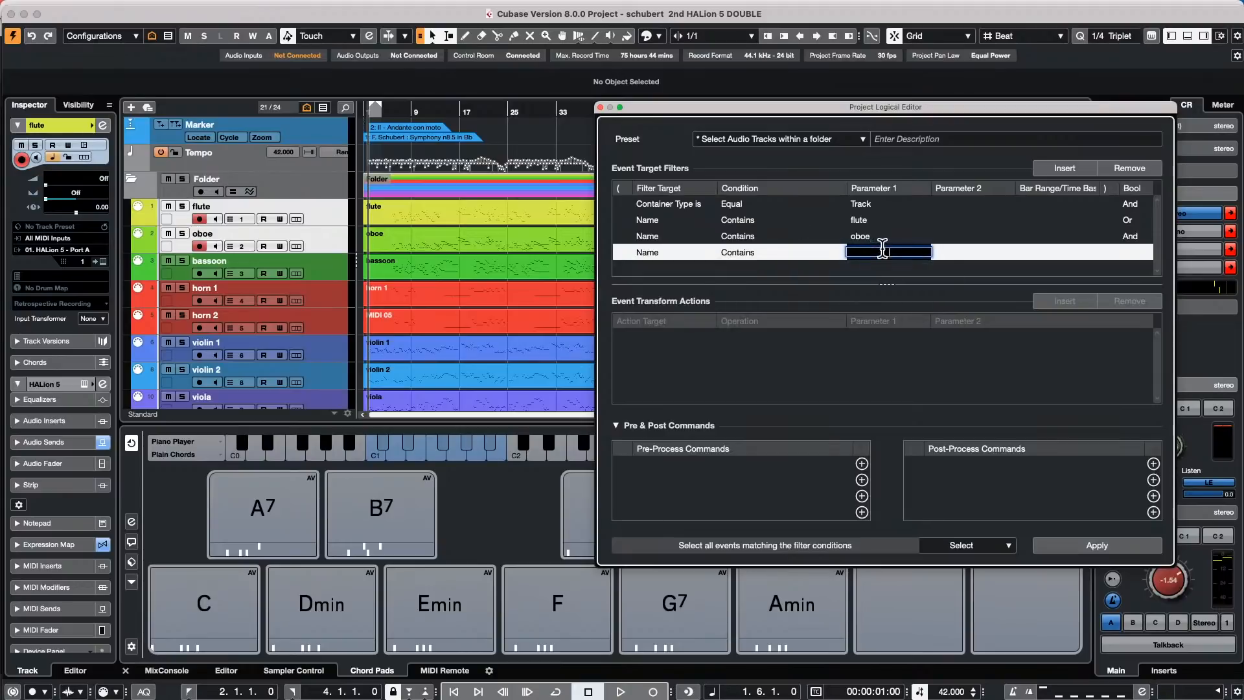
type("bassoon")
key("Return")
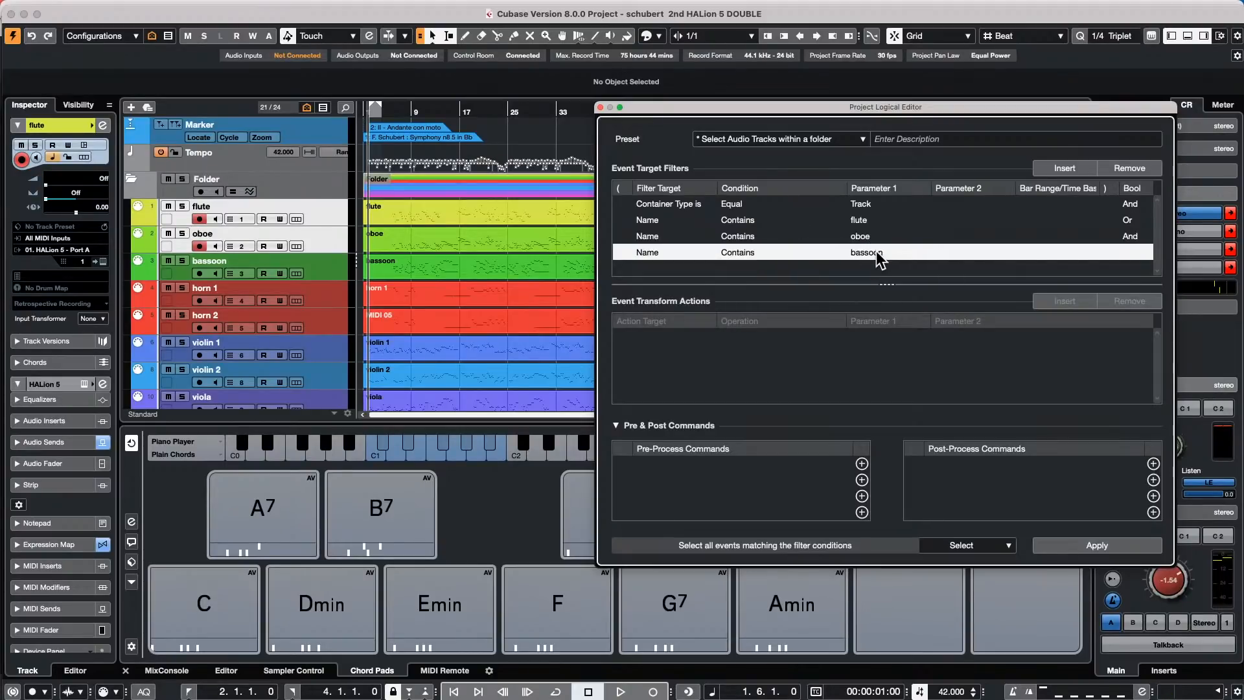
- Set the oboe filter's Bool operator to Or and test the logical edit starting with only the flute track selected, clearing the event selection
left_click(1136, 239)
left_click(1137, 239)
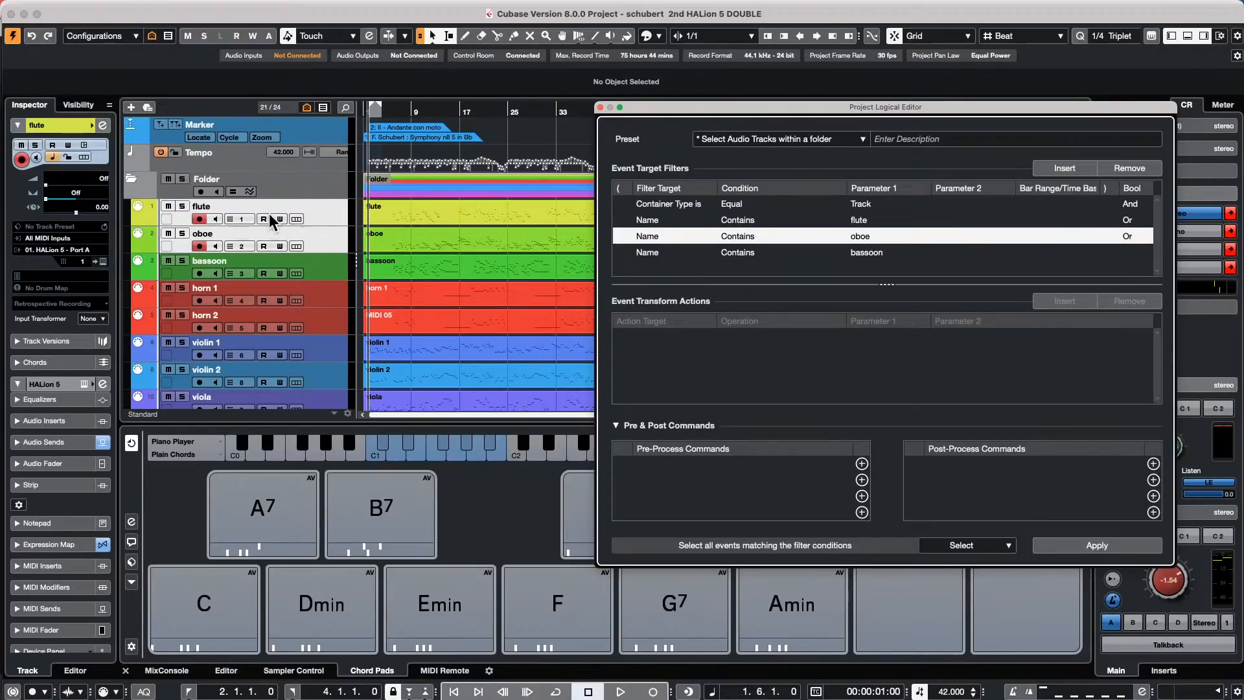
left_click(324, 293)
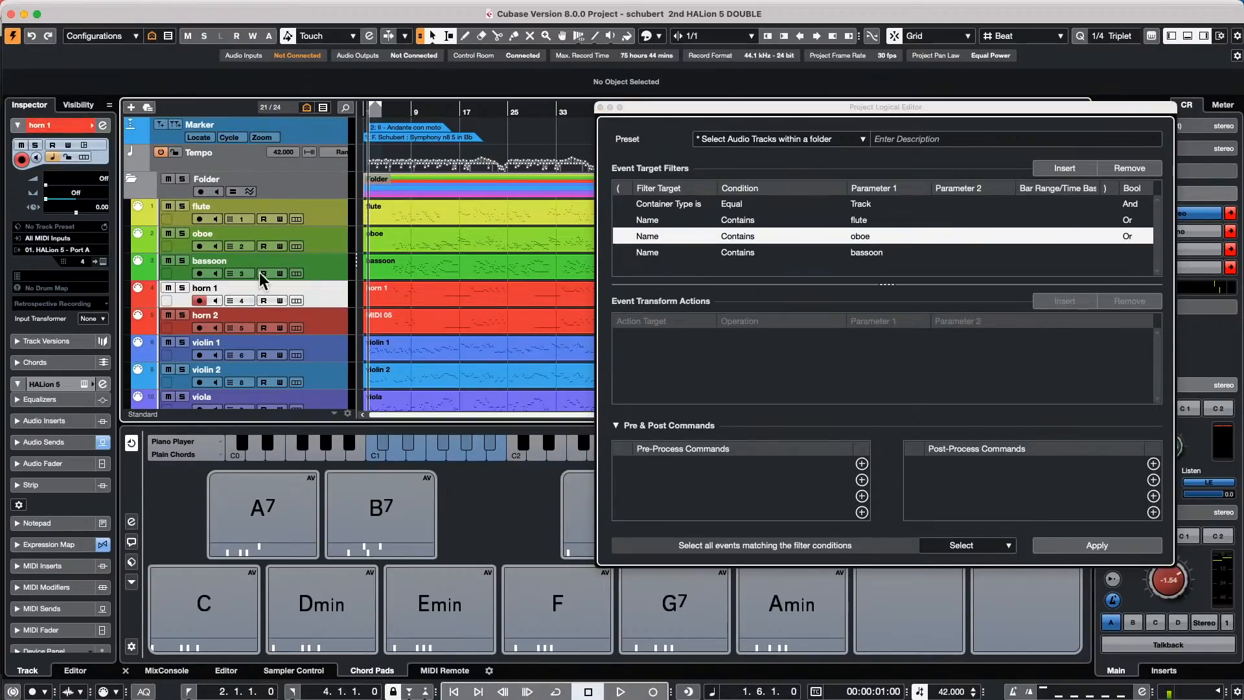
left_click(337, 209)
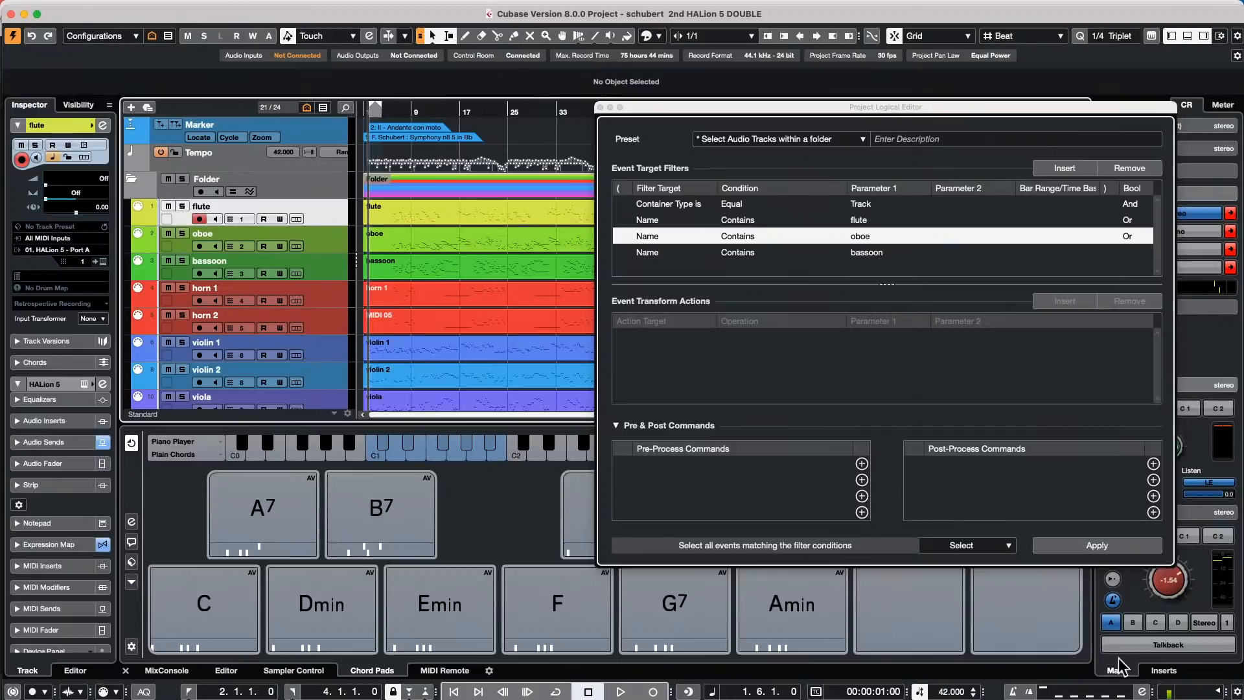
left_click(1097, 544)
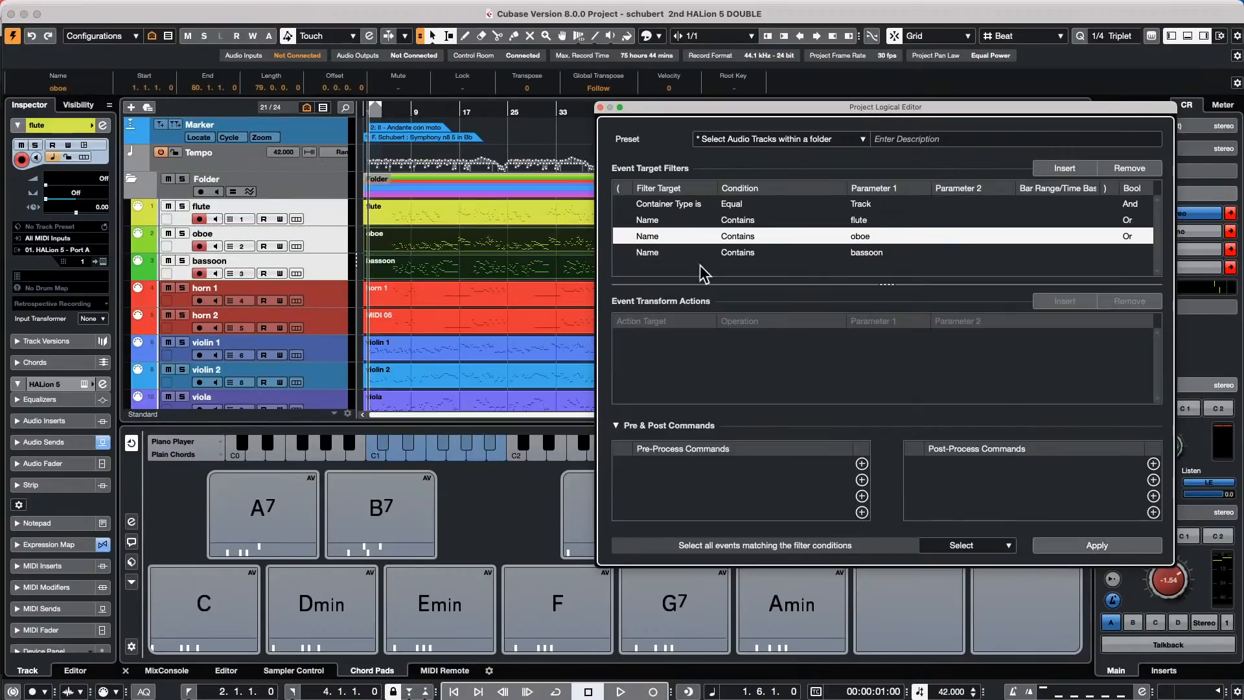
left_click(530, 135)
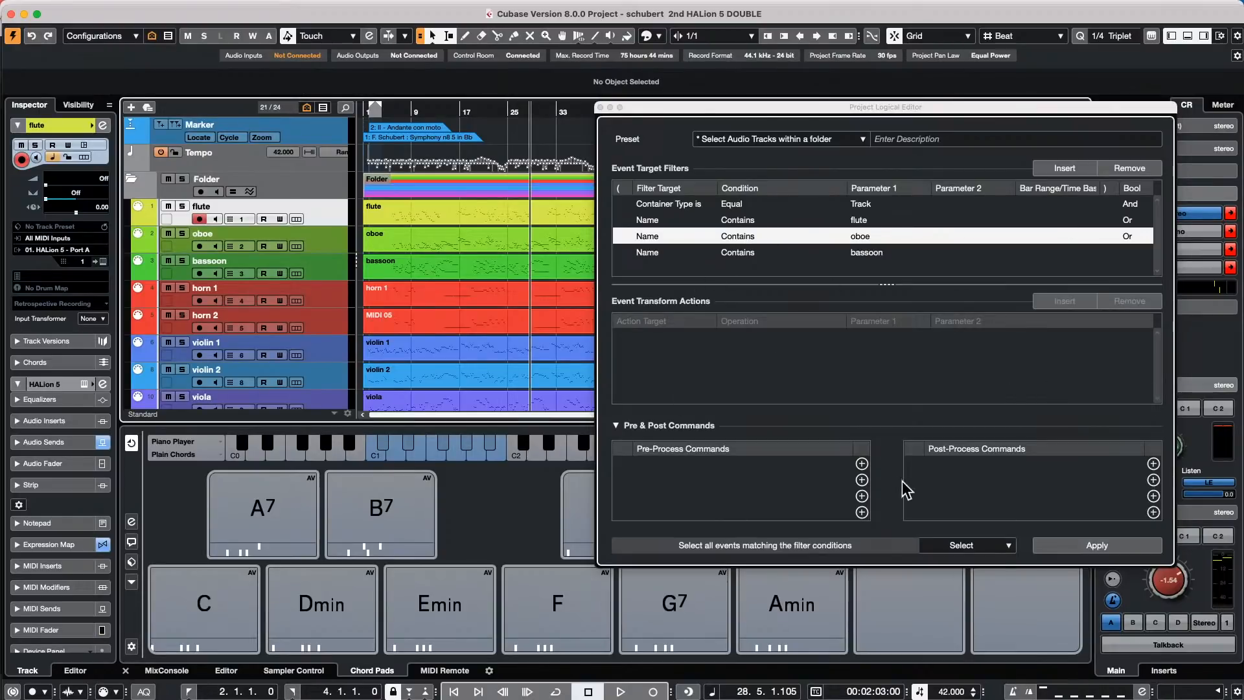
- Add the Edit command Select All on Tracks as the first post-process command
left_click(1153, 463)
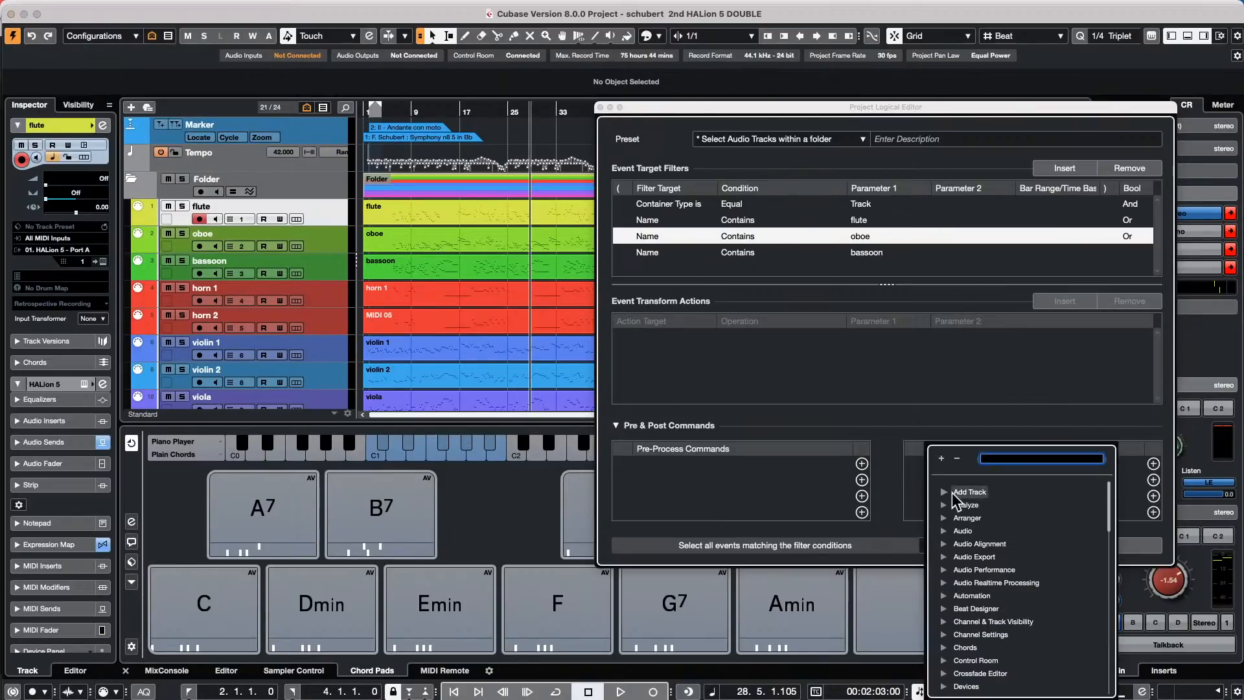
scroll(997, 556, "down", 2)
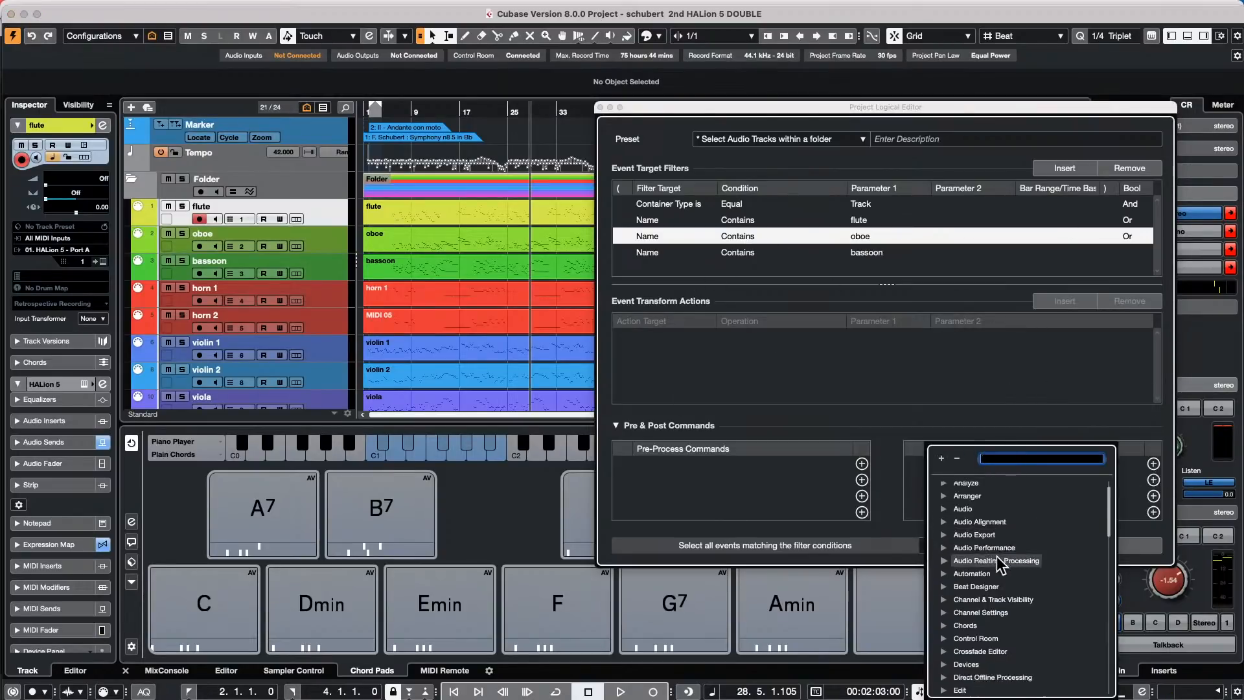
scroll(997, 550, "up", 2)
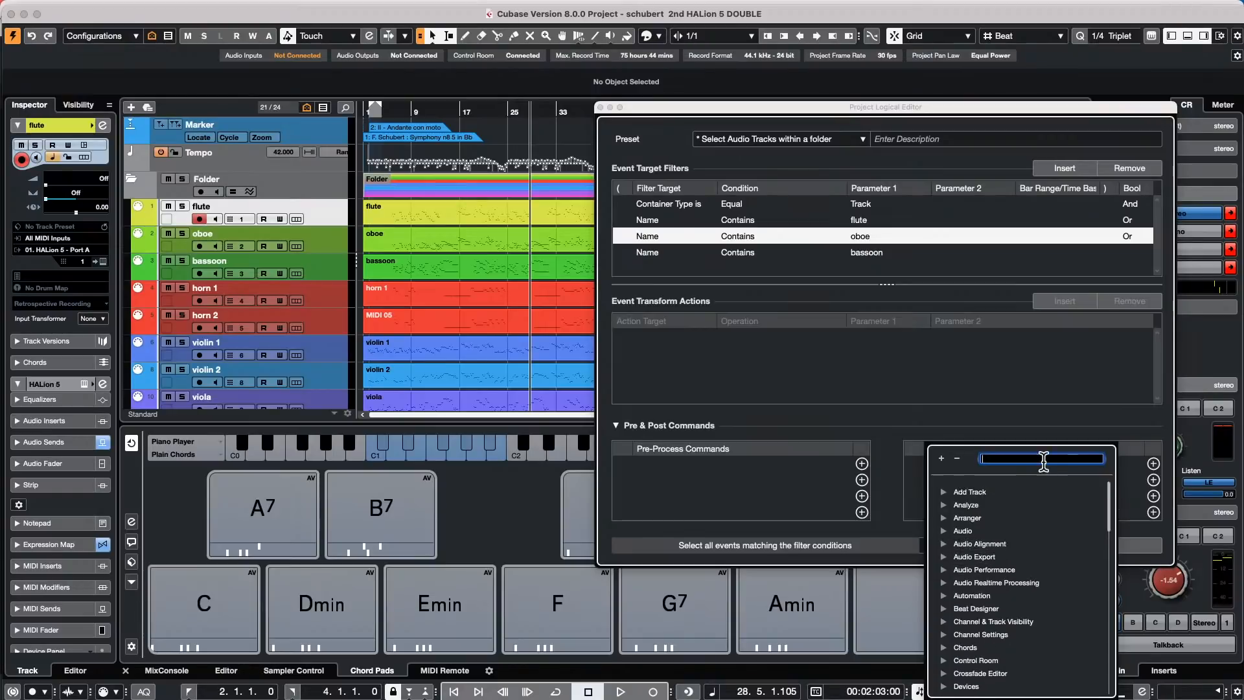
type("se")
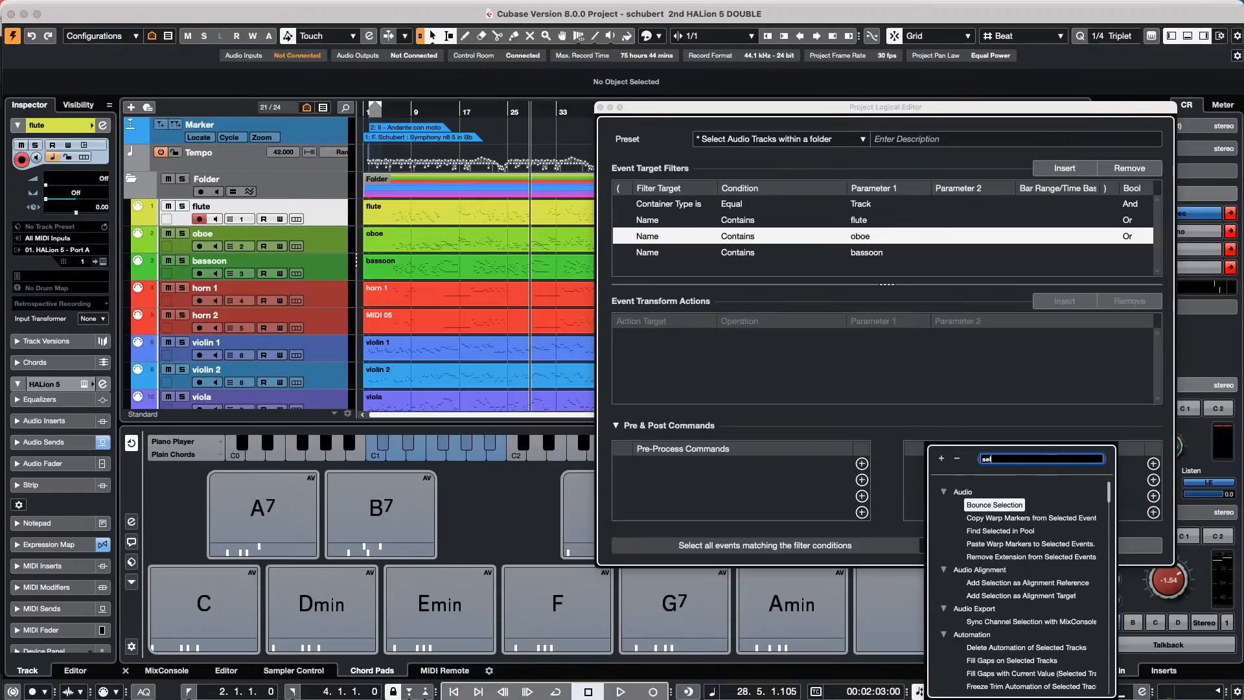
type("lect")
scroll(1068, 550, "down", 10)
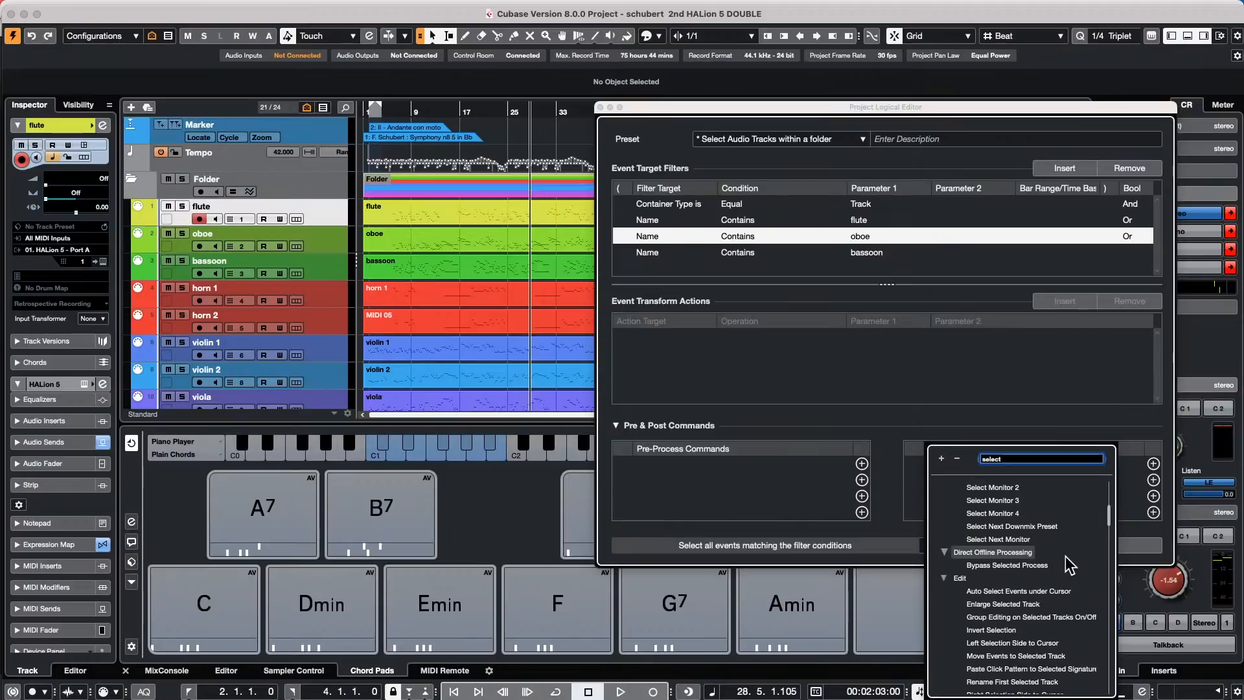
scroll(1065, 556, "down", 3)
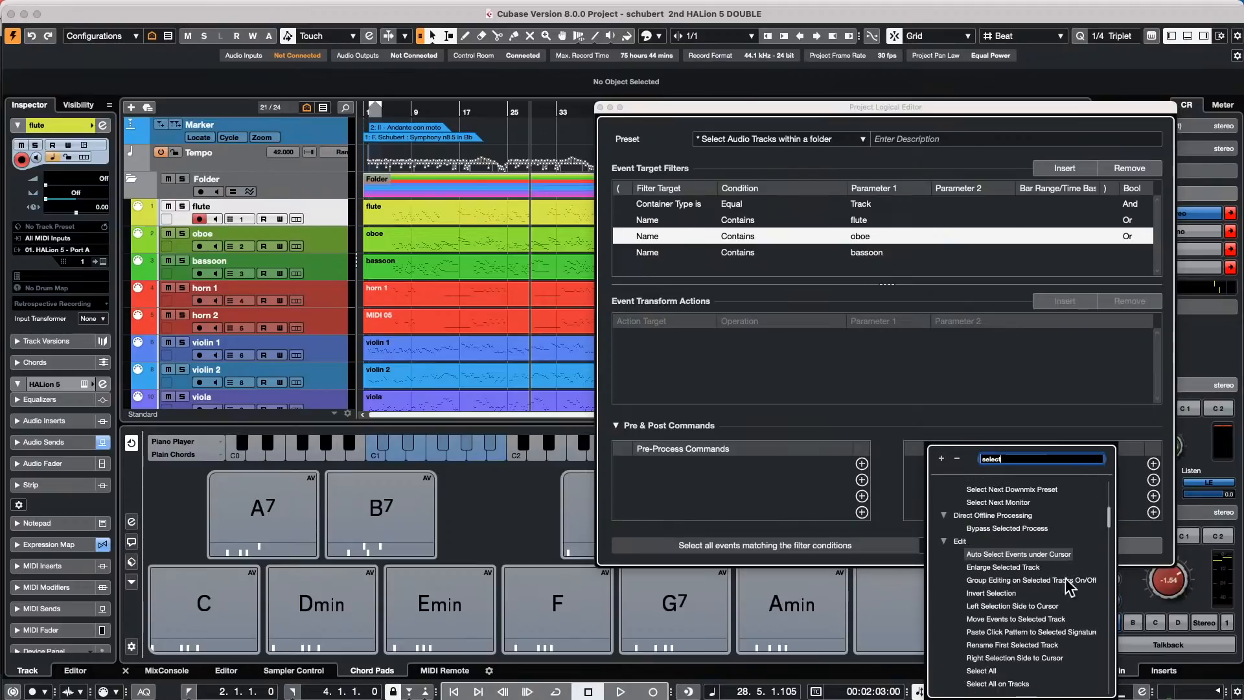
double_click(997, 683)
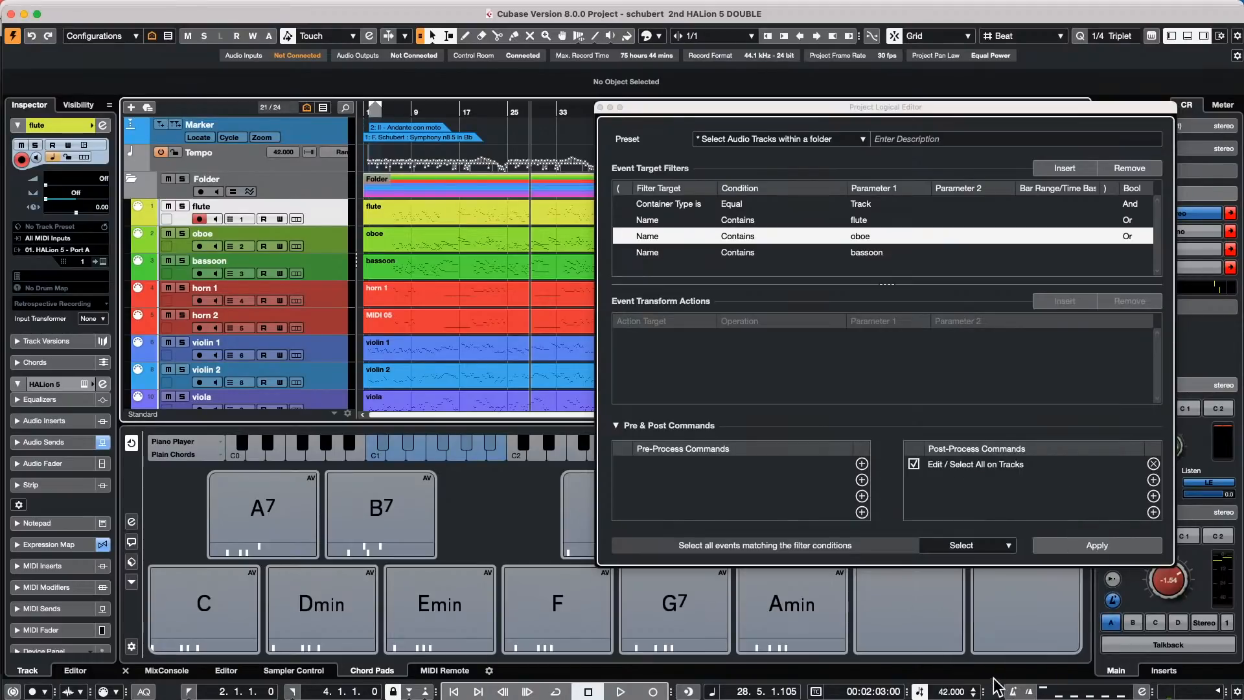
- Add the Editors command Open Key Editor as the second post-process command
left_click(1153, 479)
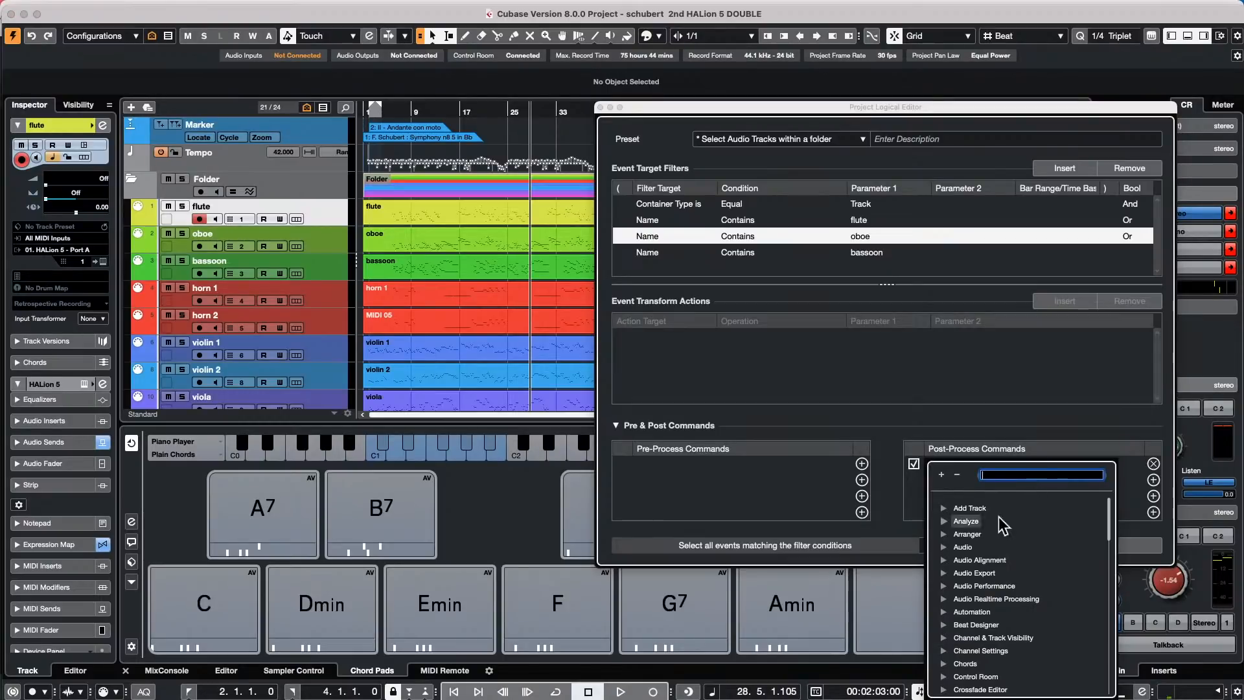
scroll(988, 547, "down", 5)
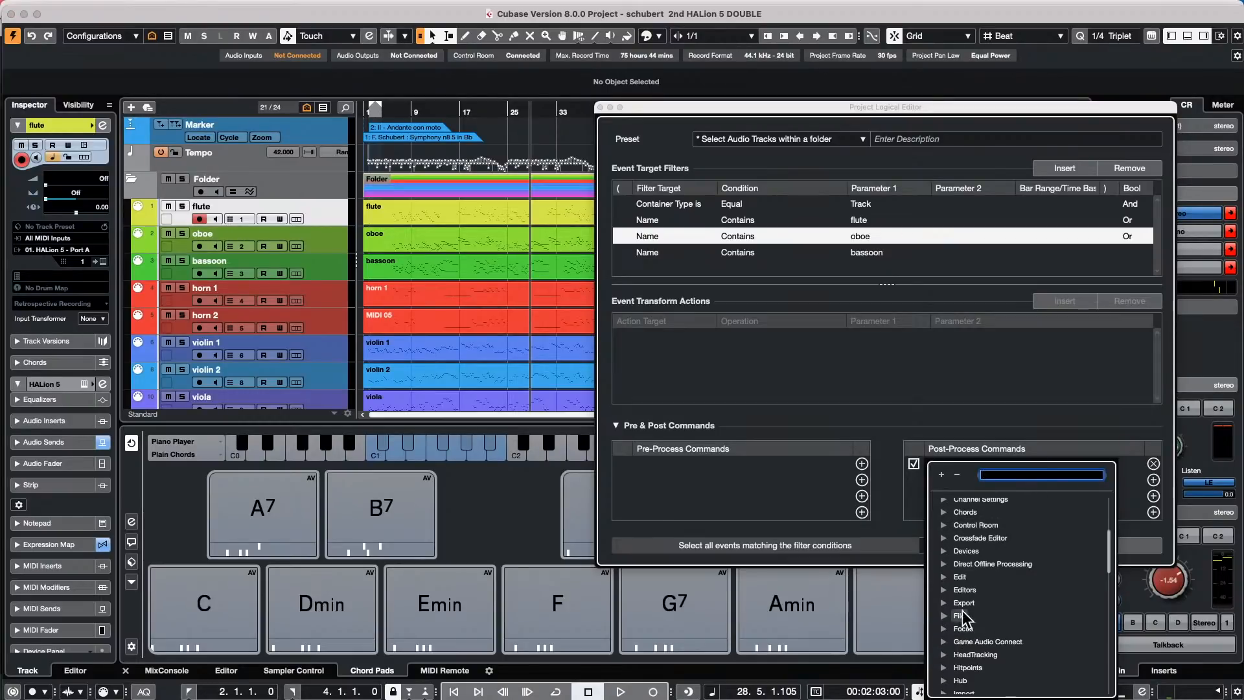
left_click(945, 578)
left_click(946, 578)
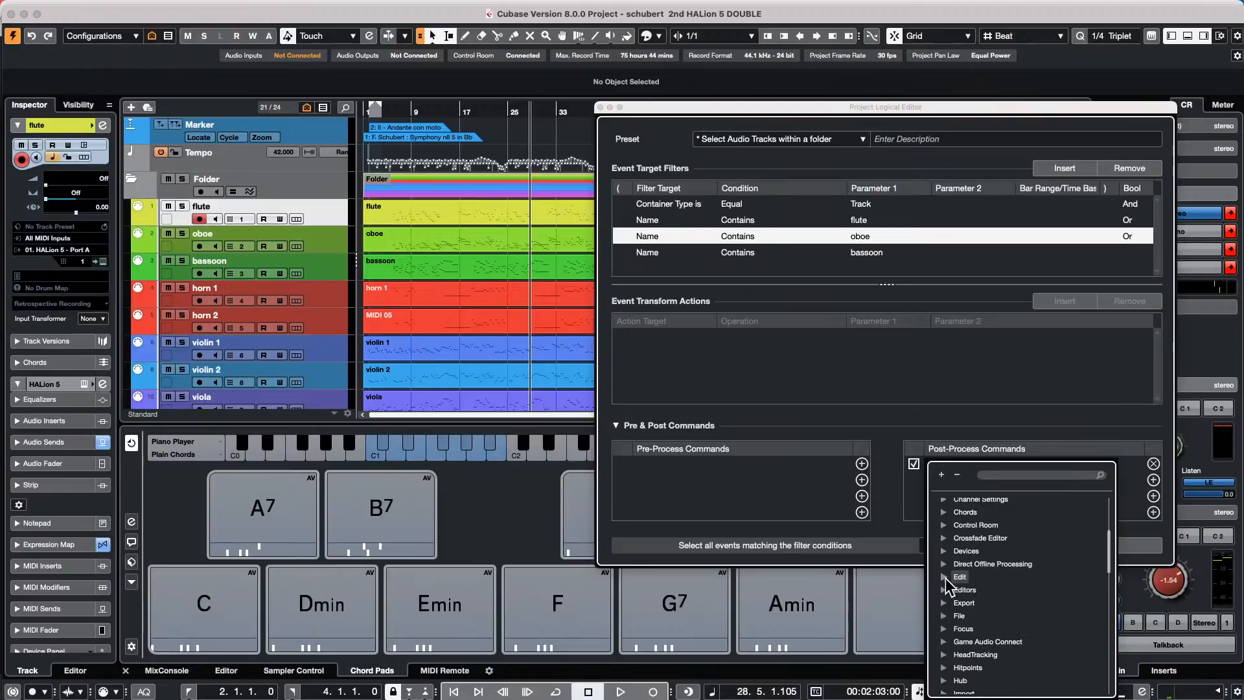
left_click(1013, 471)
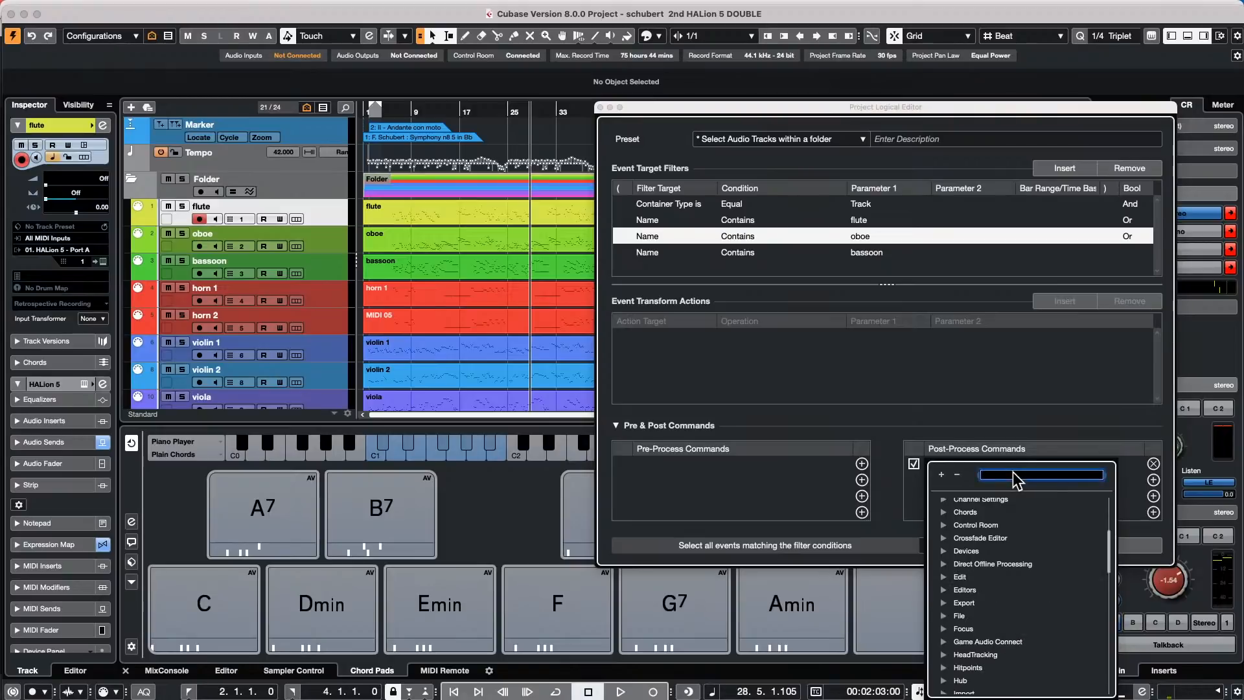
type("key")
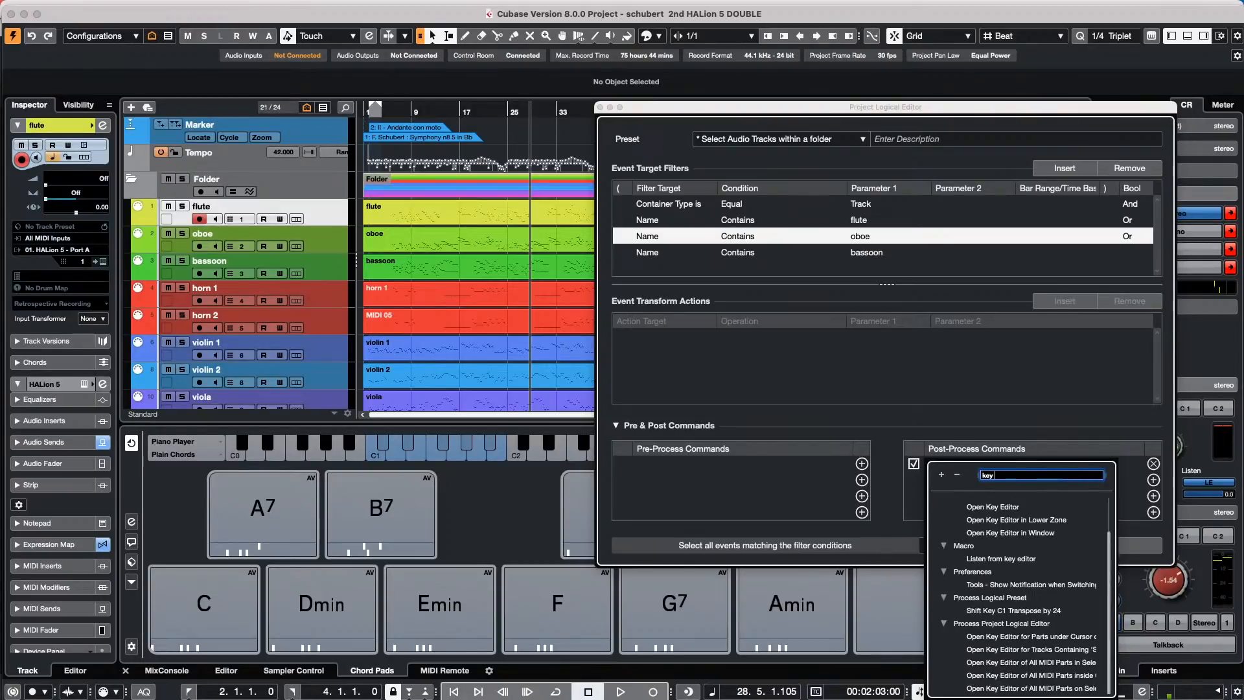
type(" editor")
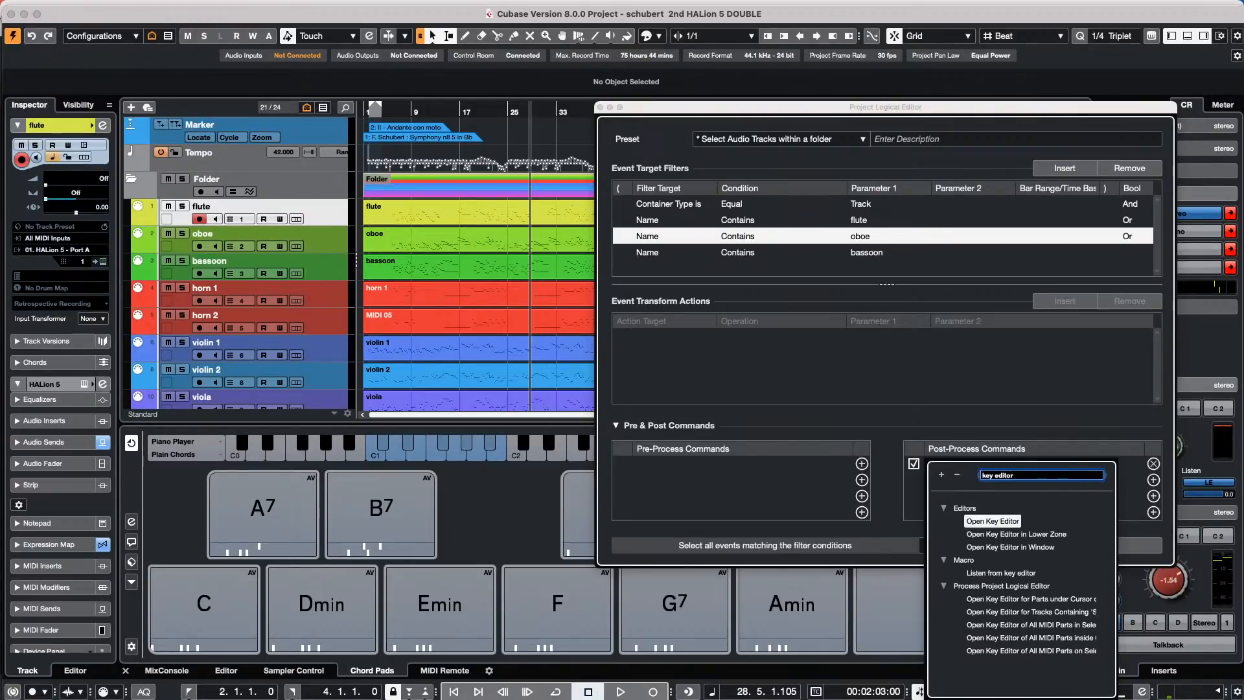
left_click(1004, 522)
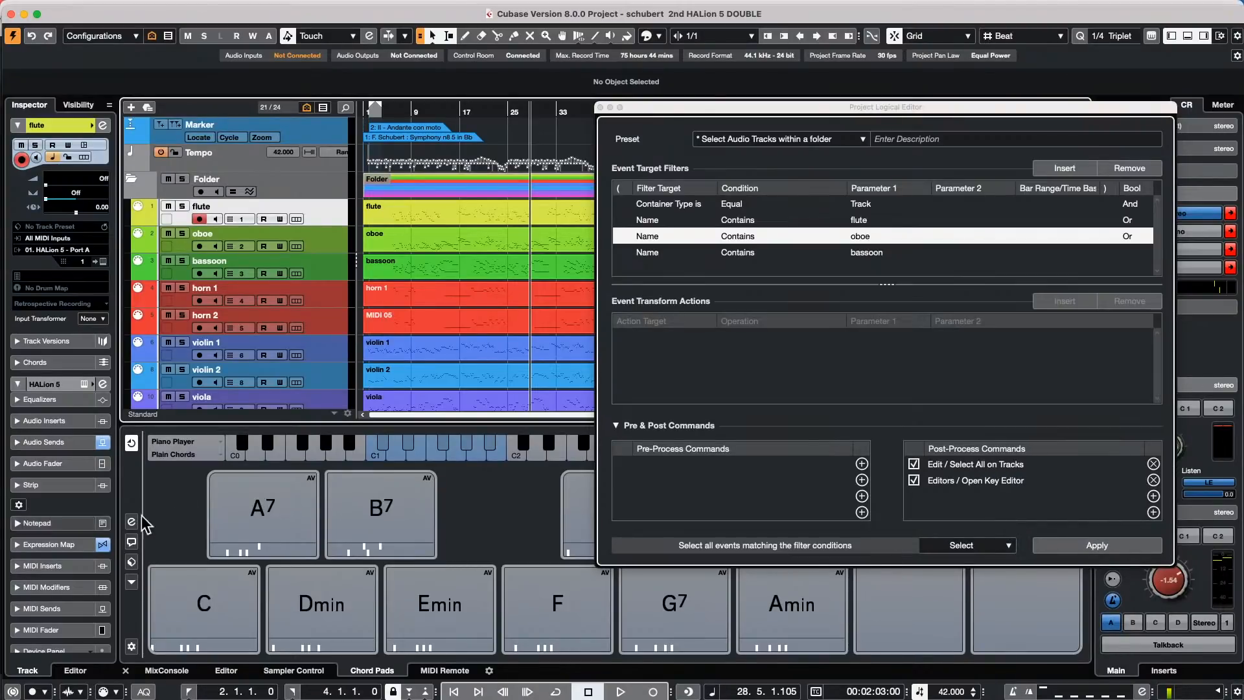
- Test the logical edit starting from the horn 2 track, check the woodwind notes in the Key Editor and close it
left_click(312, 327)
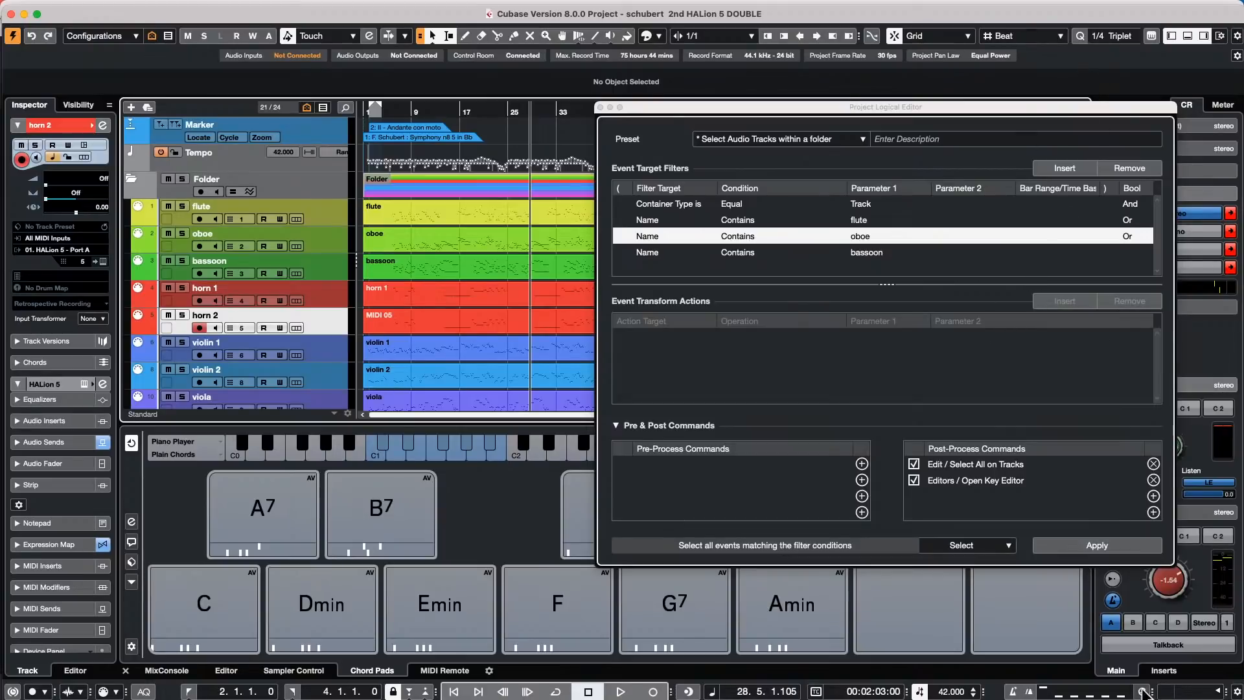
left_click(1101, 544)
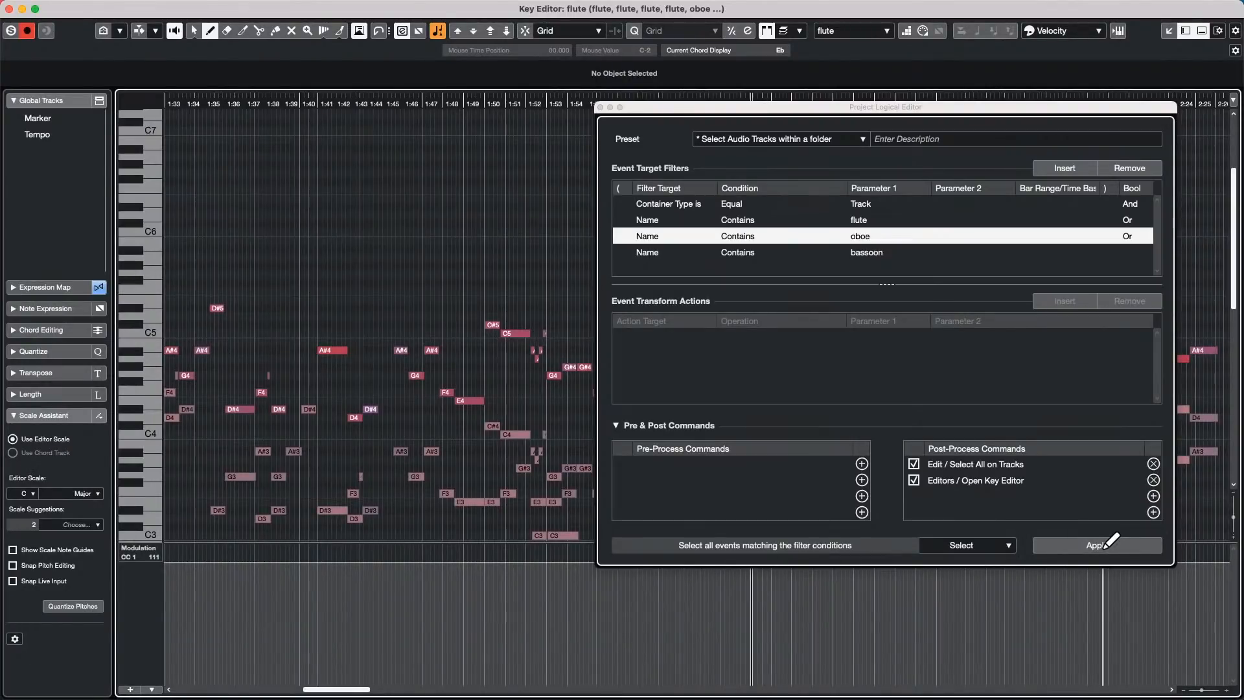
scroll(407, 370, "down", 3)
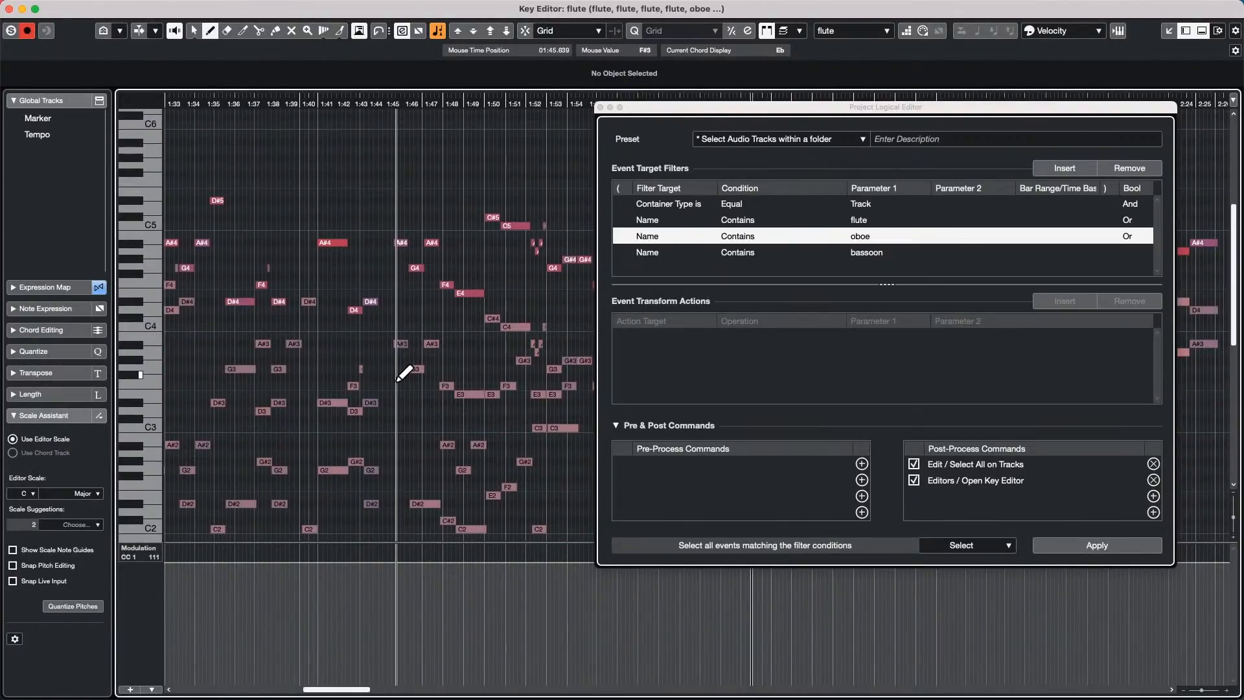
scroll(404, 374, "up", 2)
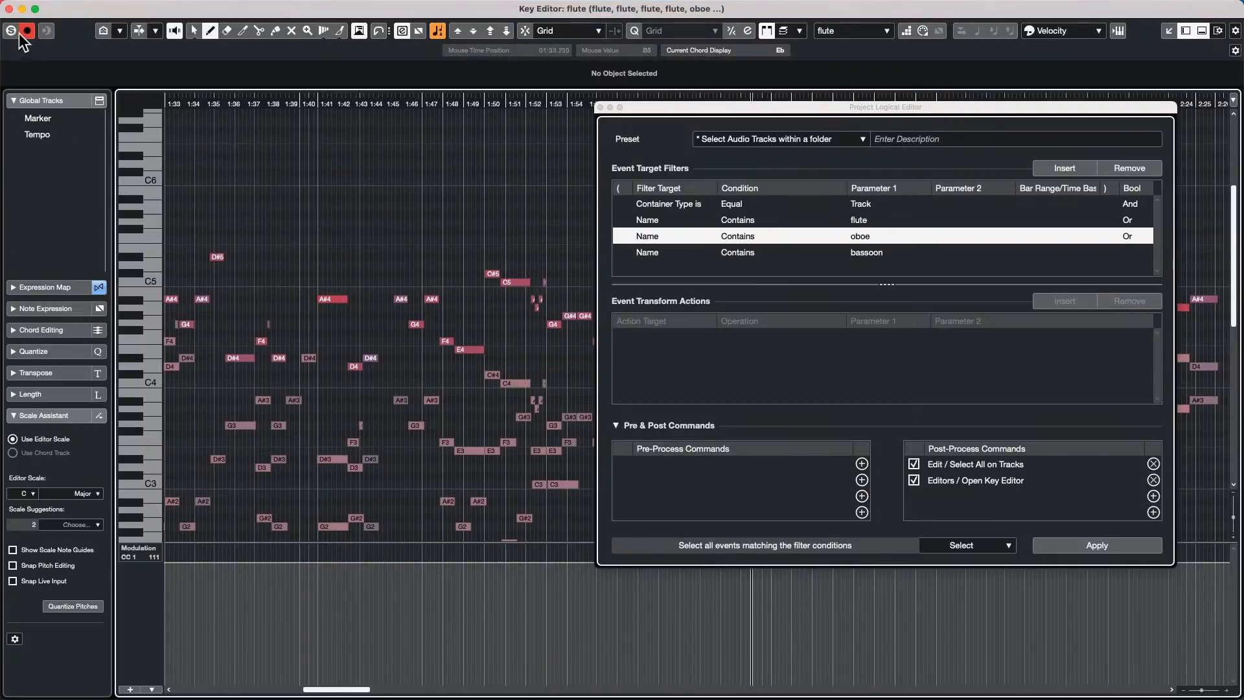
left_click(9, 8)
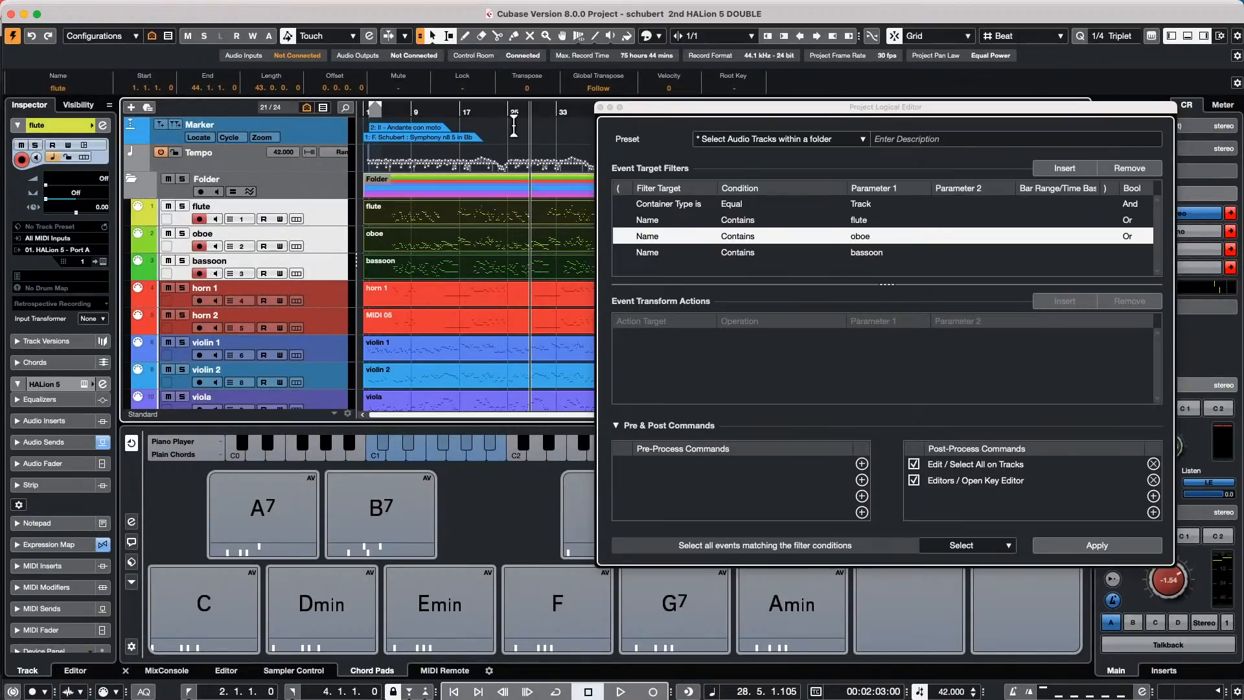
- Clear the event selection, select the violin 1 track and apply the logical edit again
left_click(532, 150)
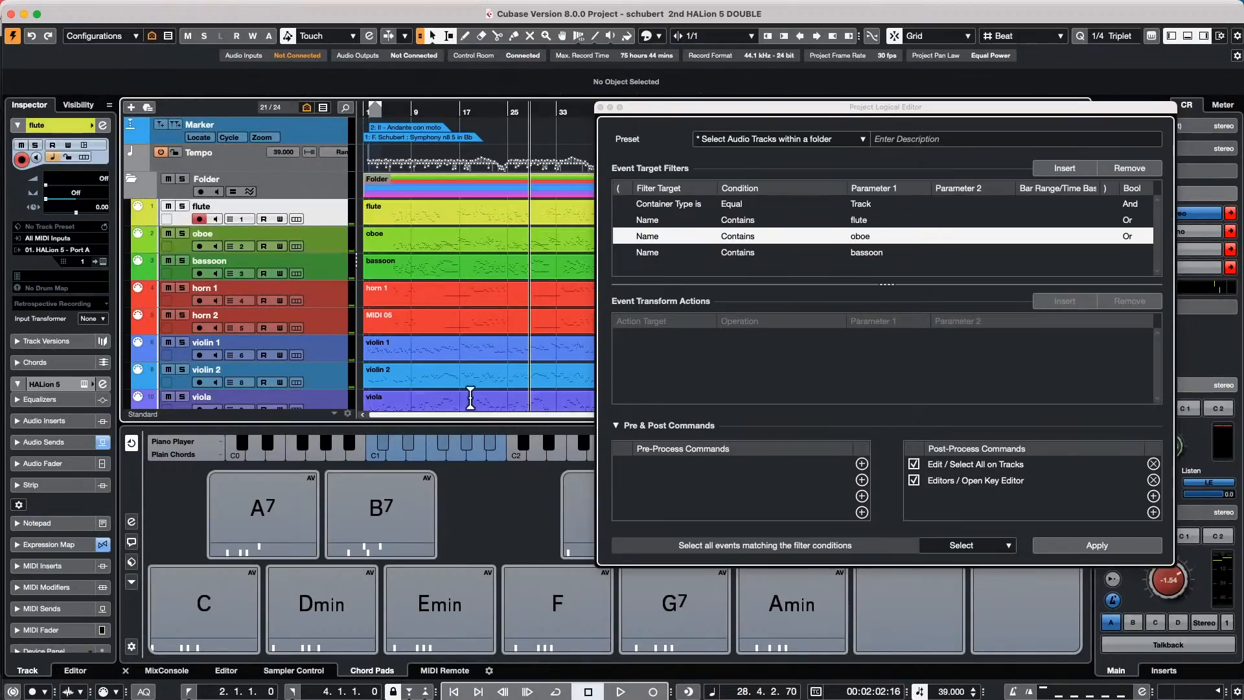
left_click(345, 361)
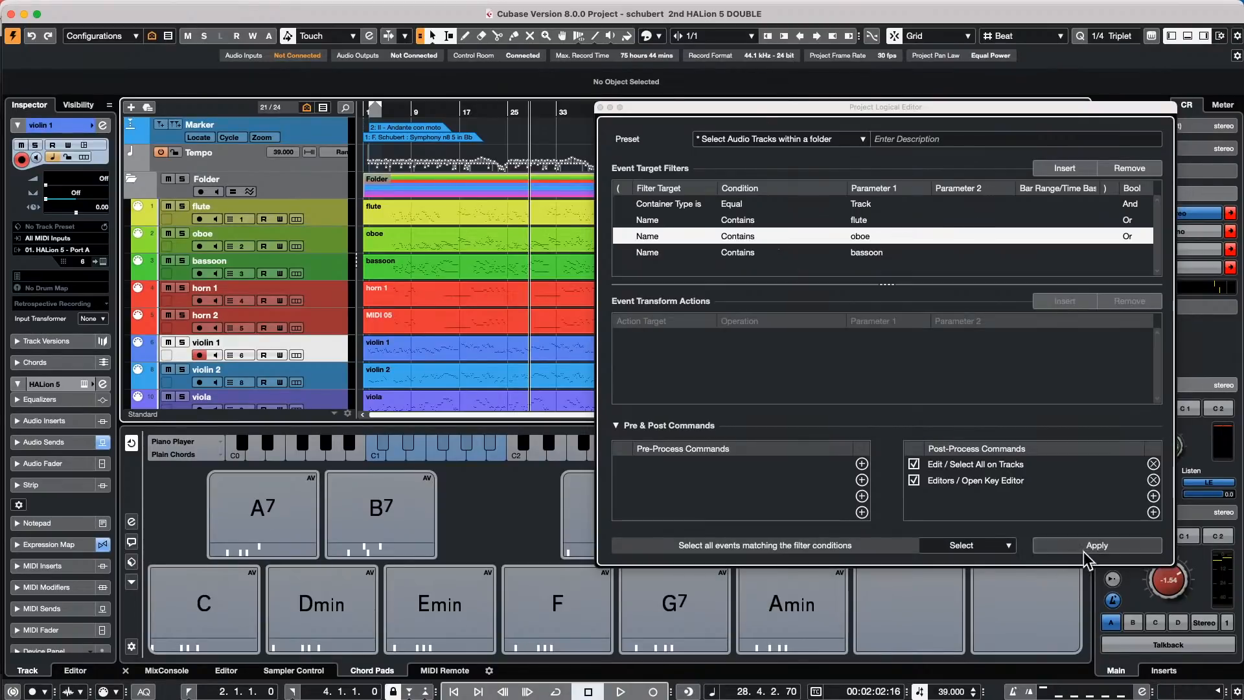
left_click(1106, 545)
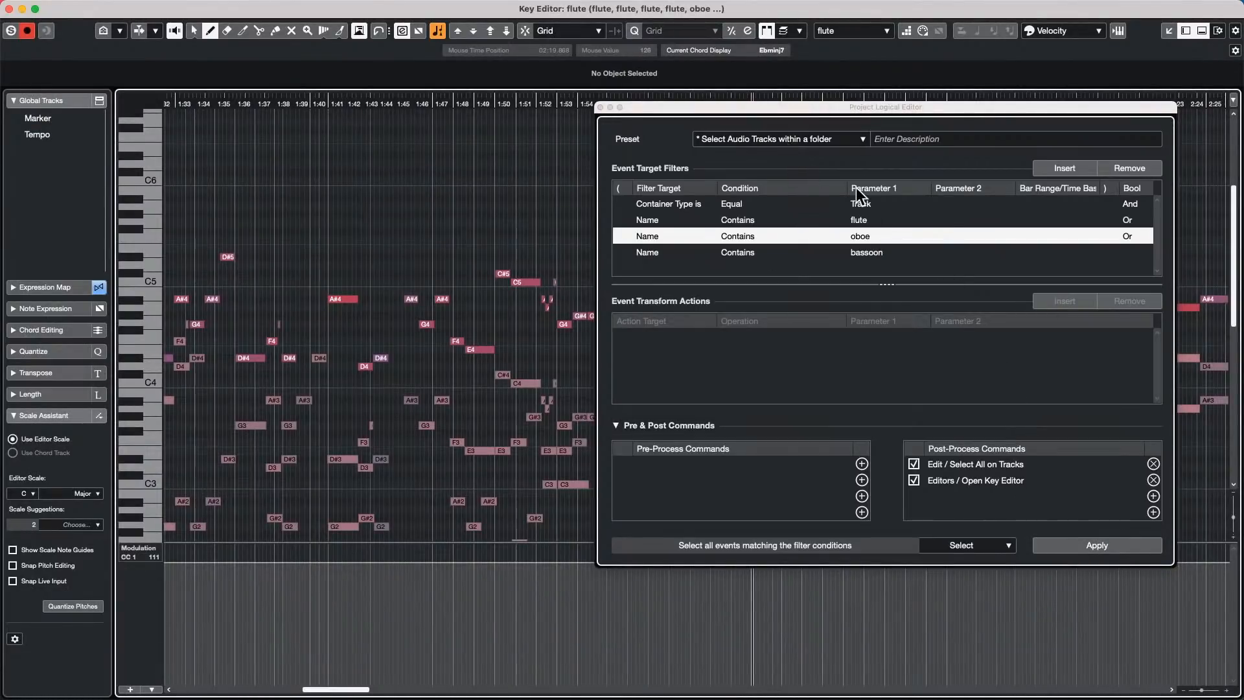
- Save the logical edit as a preset named "Open Woodwinds in Key Editor"
left_click(860, 136)
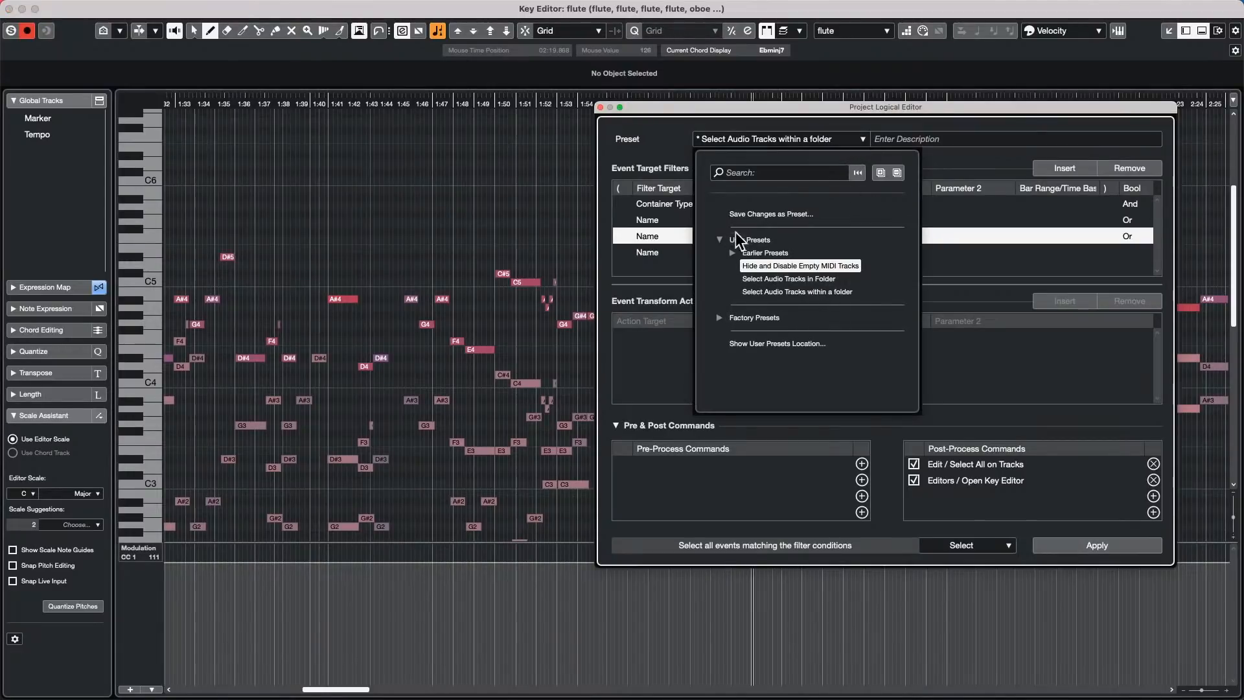
left_click(786, 213)
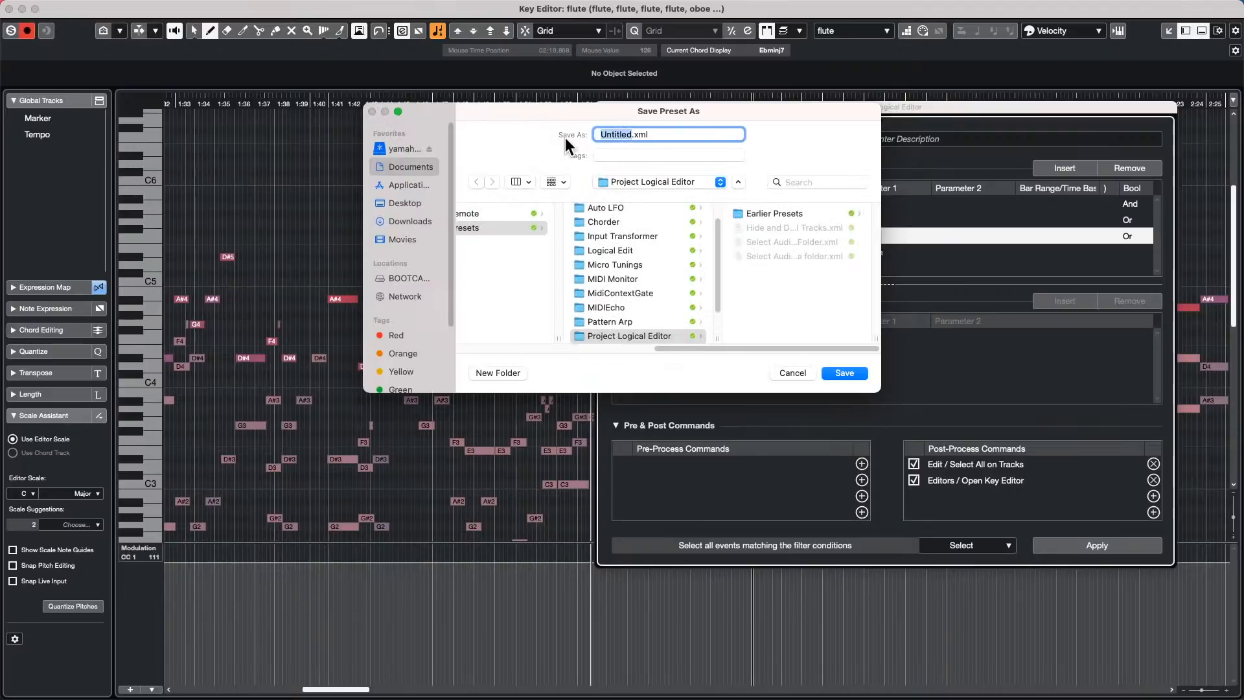
type("Opn W")
key("BackSpace")
key("BackSpace")
key("BackSpace")
key("BackSpace")
type("Woodwinds in Key")
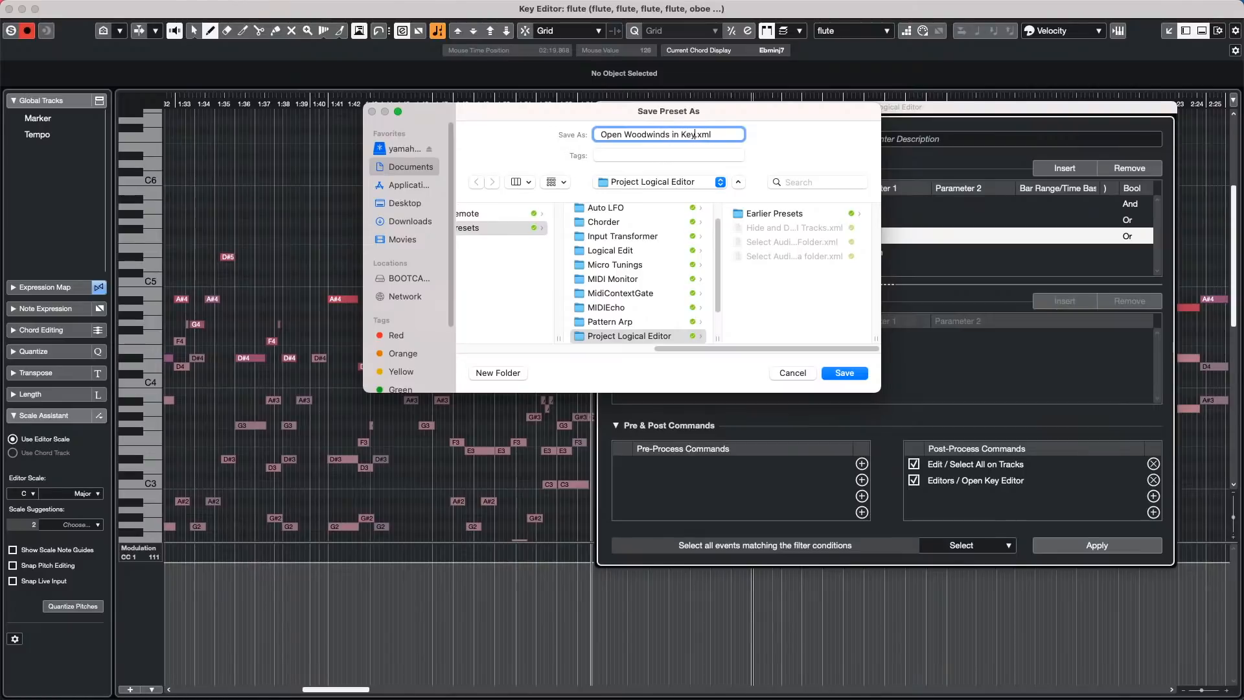
type(" Editor")
key("Return")
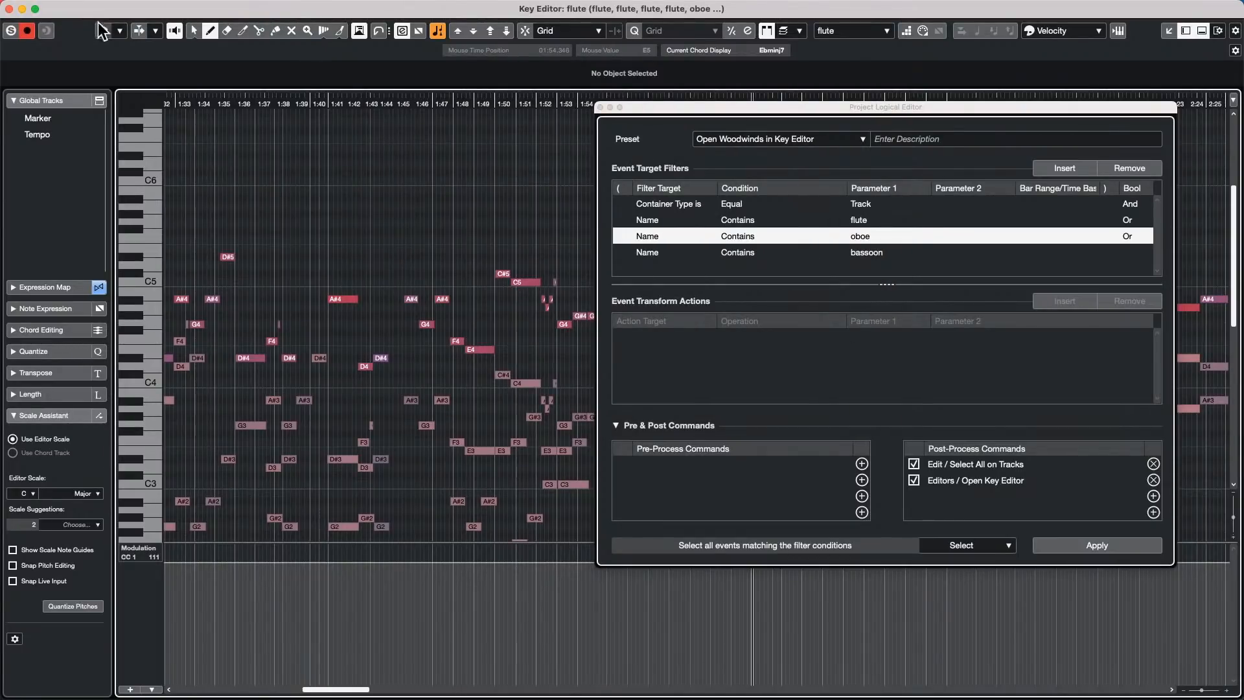
- Close the Key Editor, reposition the Project Logical Editor window over the project and apply the saved preset
left_click(9, 10)
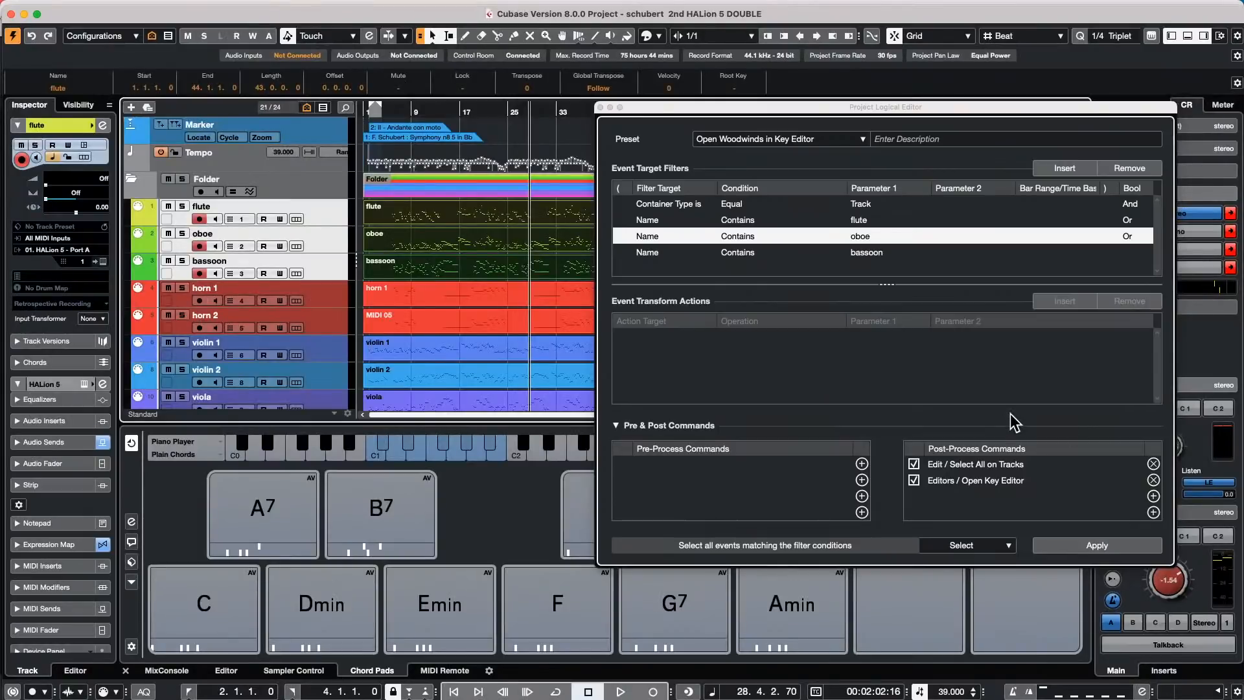
left_click_drag(879, 109, 656, 410)
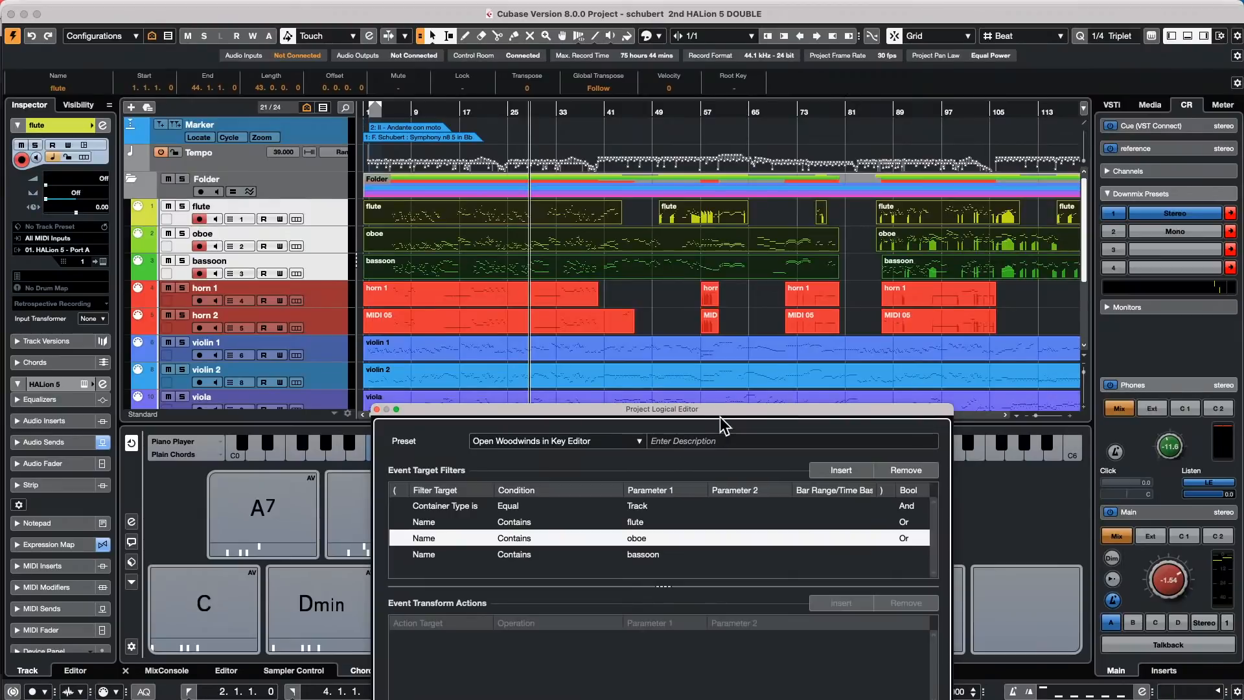
left_click_drag(749, 412, 917, 162)
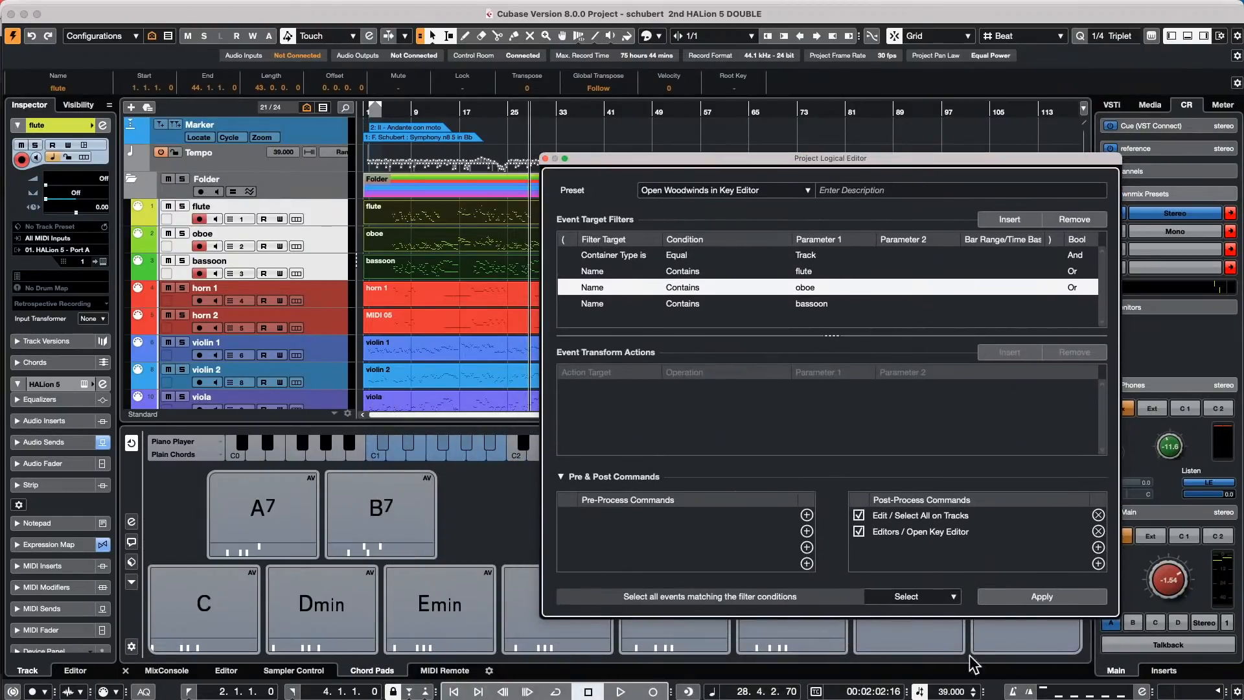
left_click(1037, 595)
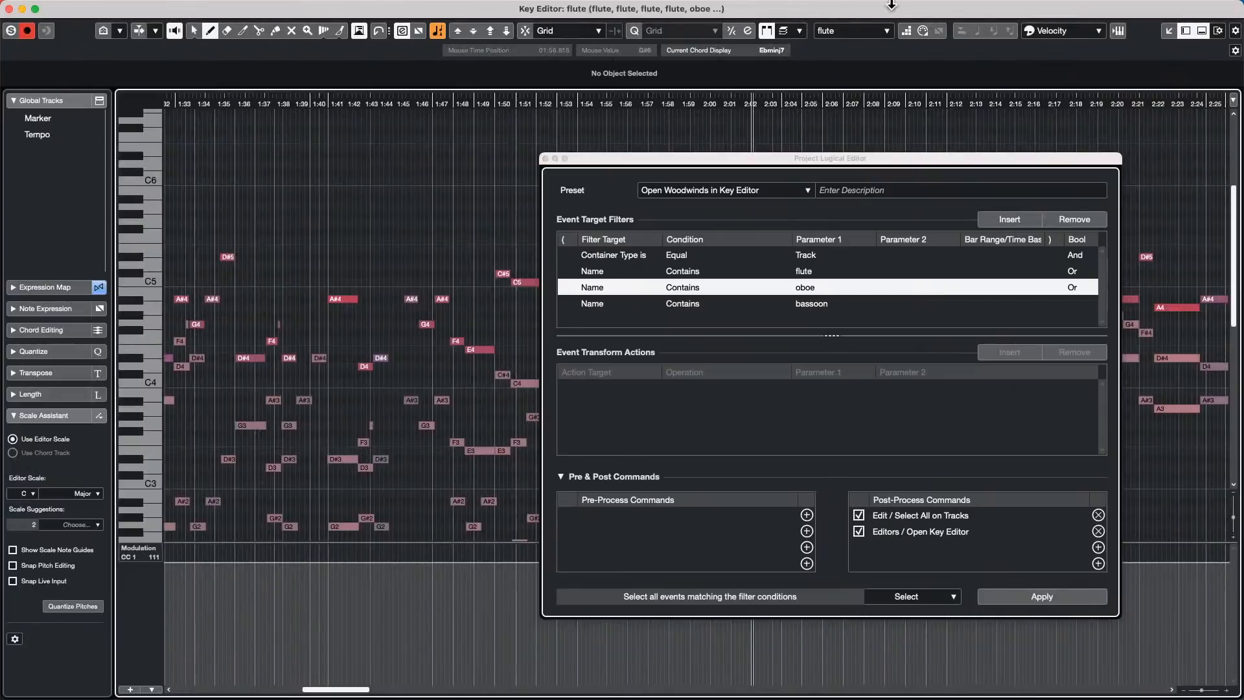
- Color the Key Editor notes by part and close both the Key Editor and the Project Logical Editor
left_click(1088, 31)
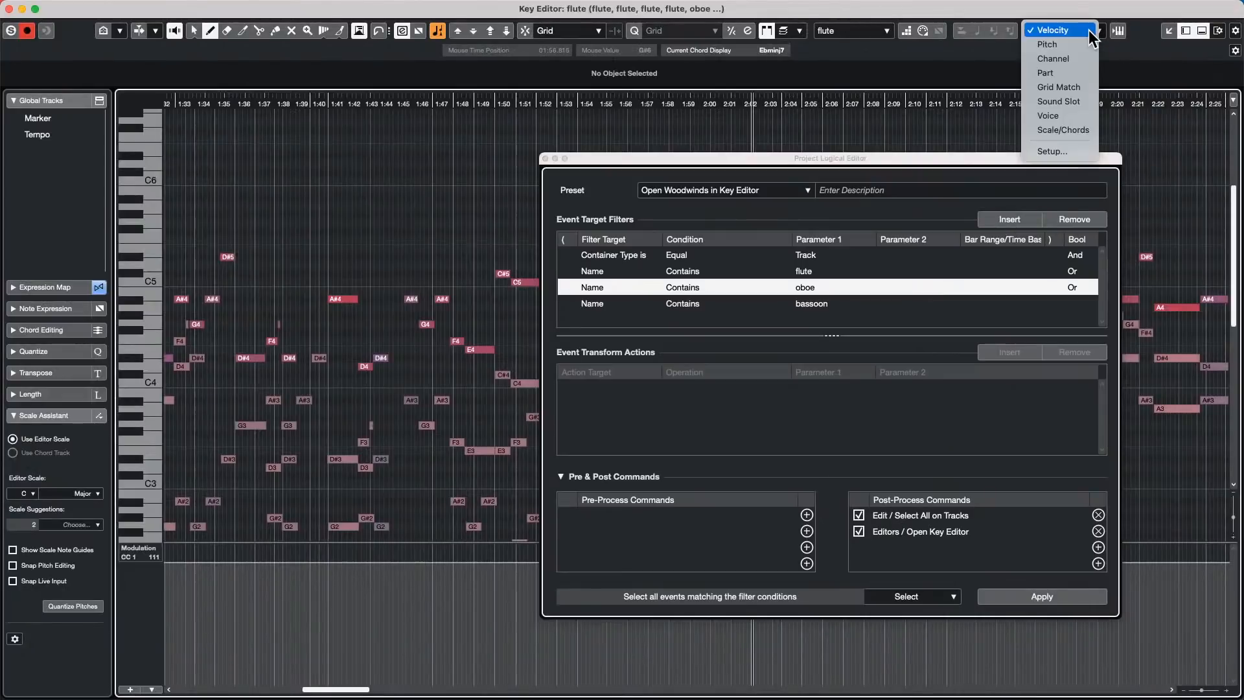
left_click(1083, 72)
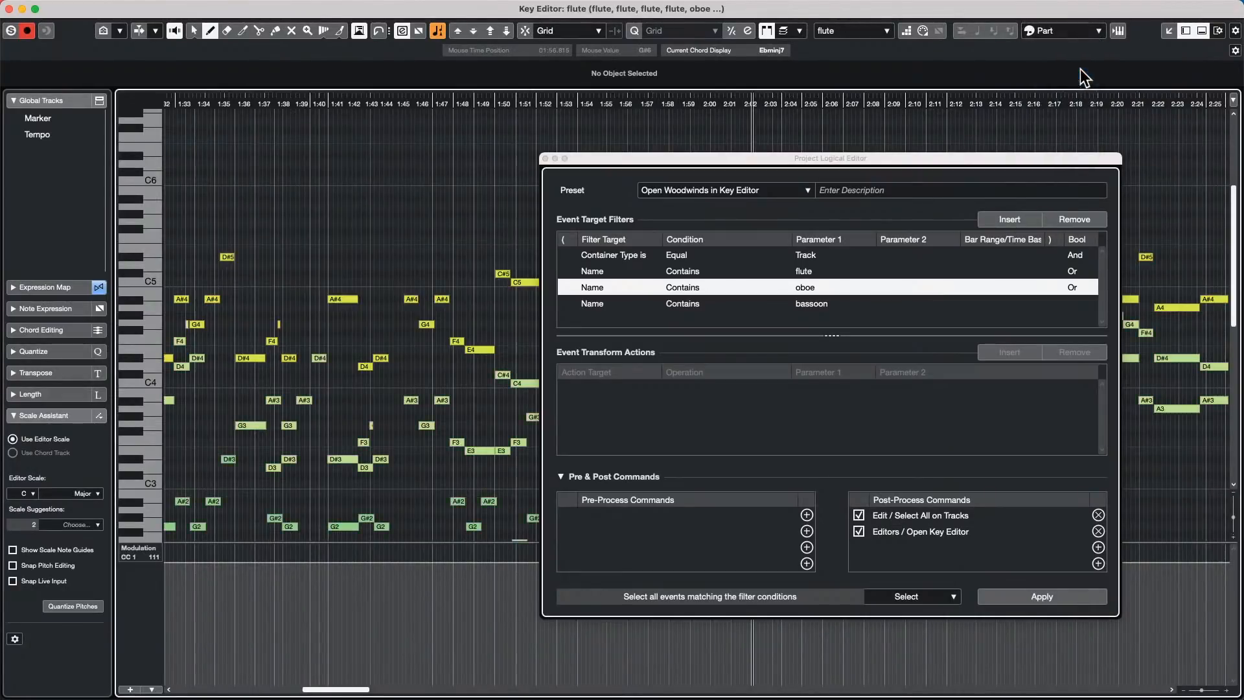
scroll(411, 395, "down", 5)
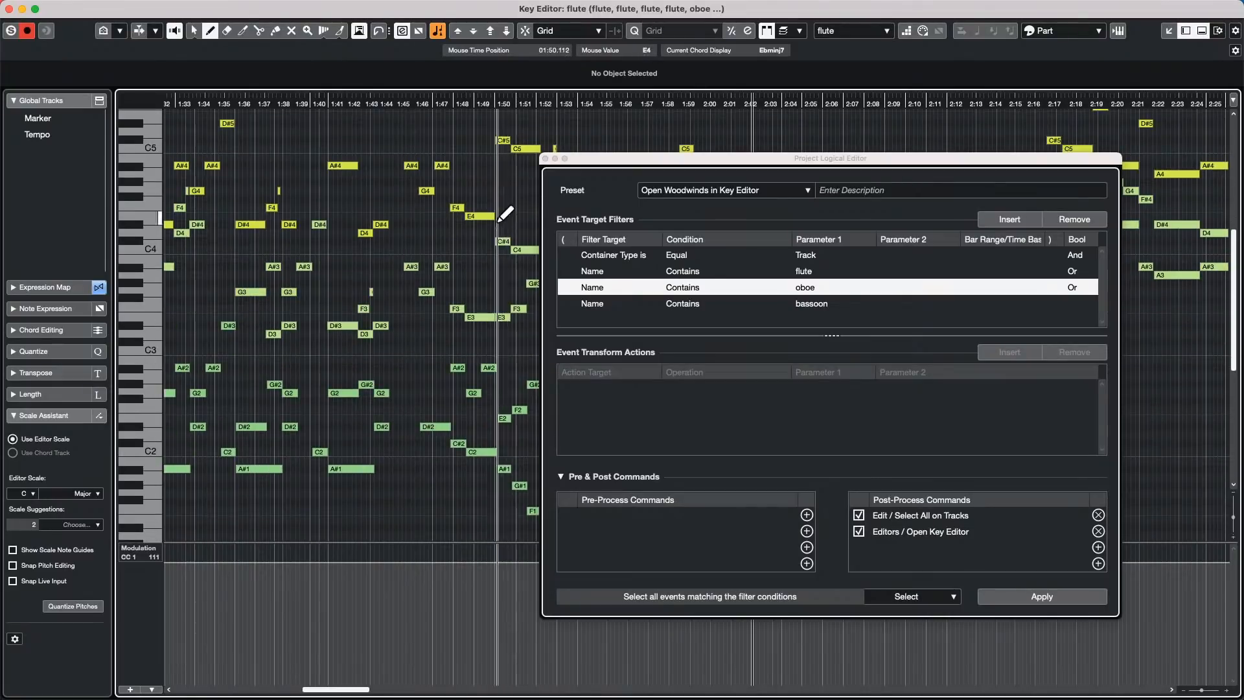
left_click(9, 10)
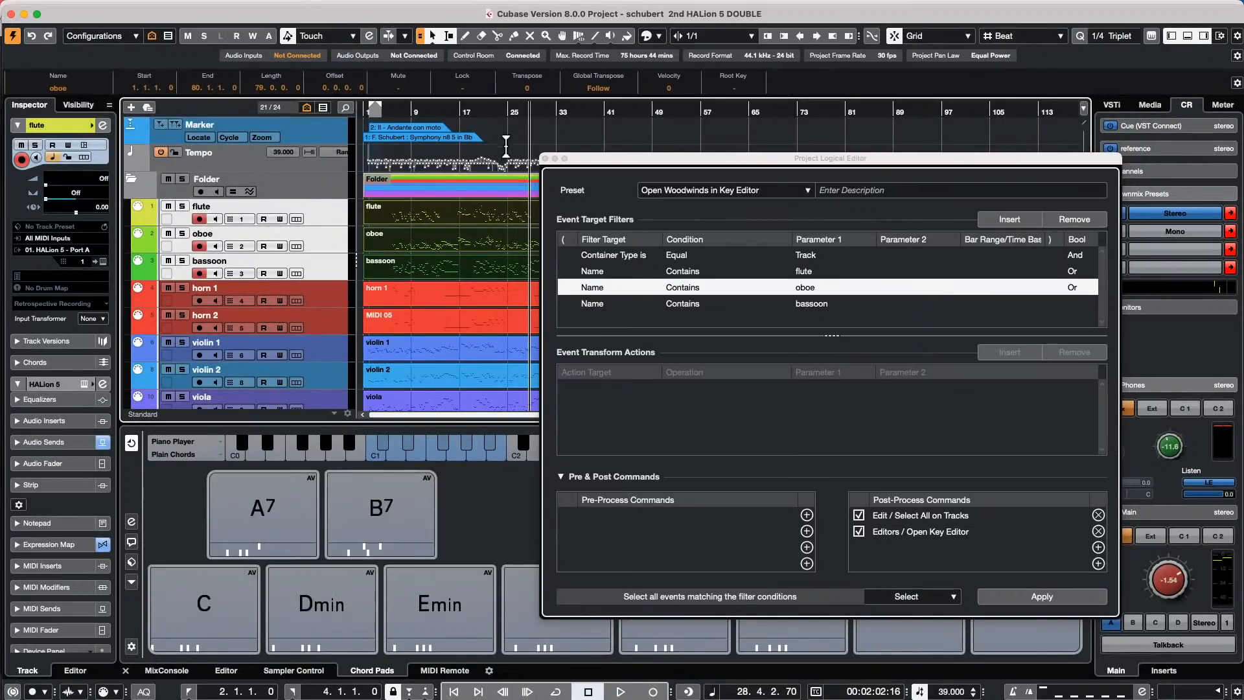
left_click(546, 158)
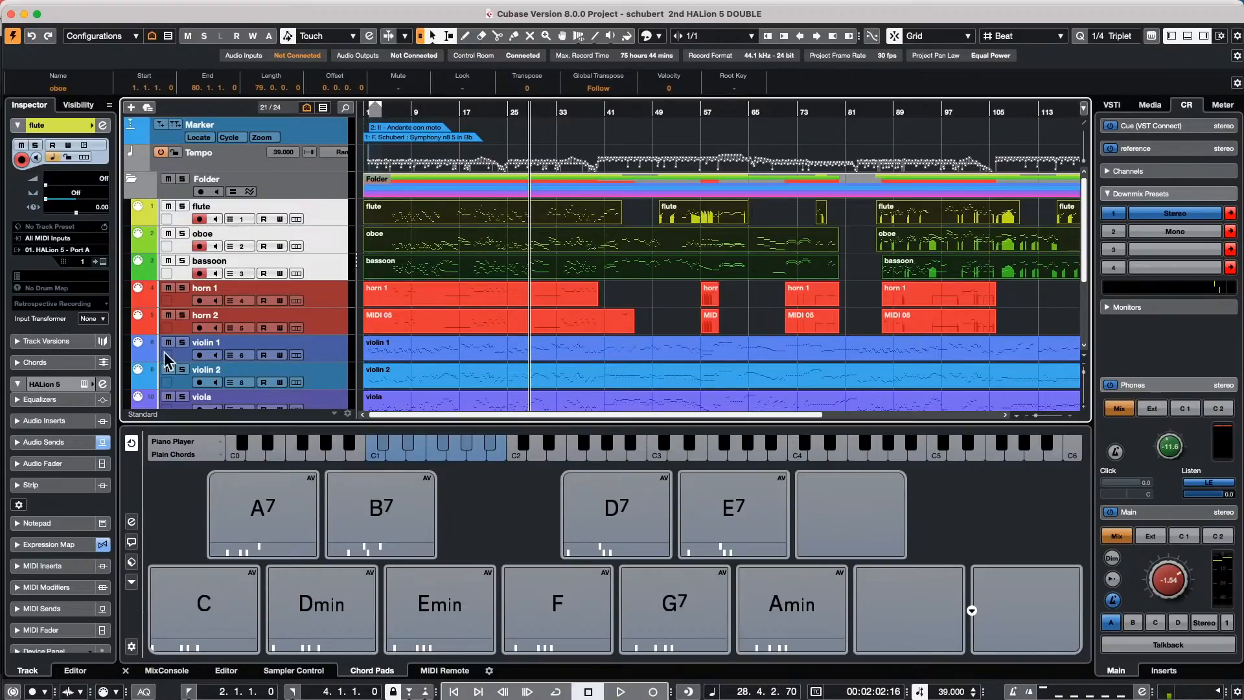
- Select the bassoon track and open its first part in the lower zone editor
left_click(348, 270)
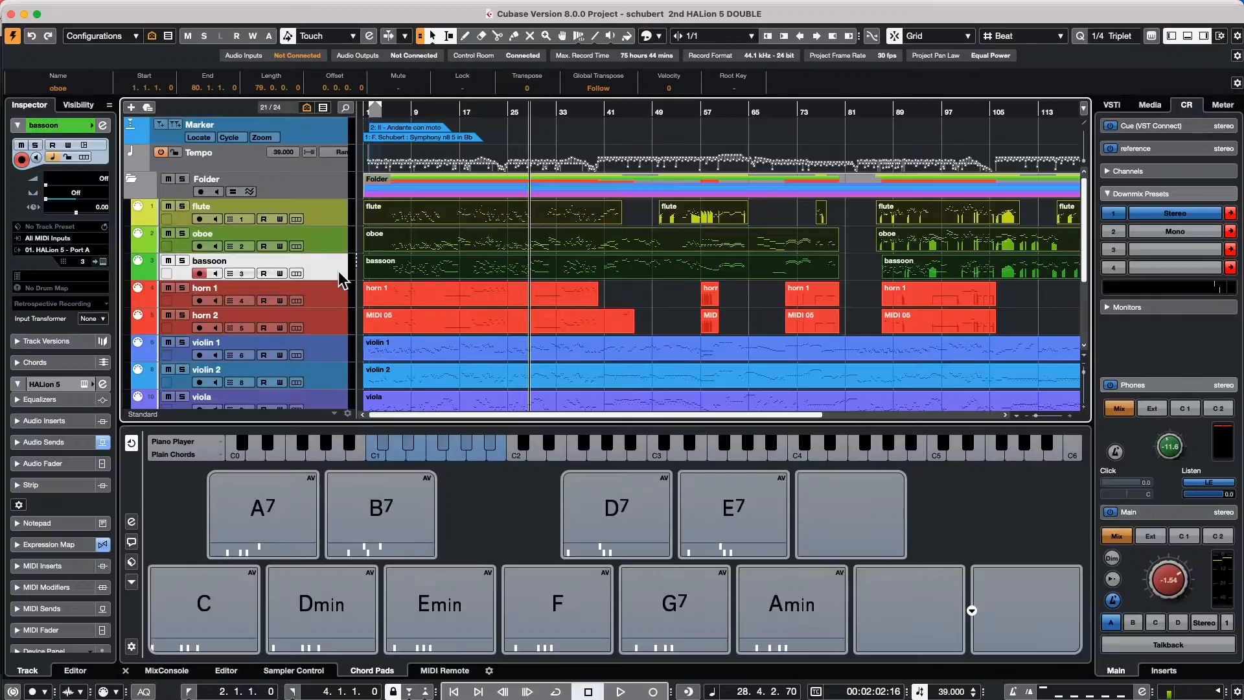
left_click(432, 272)
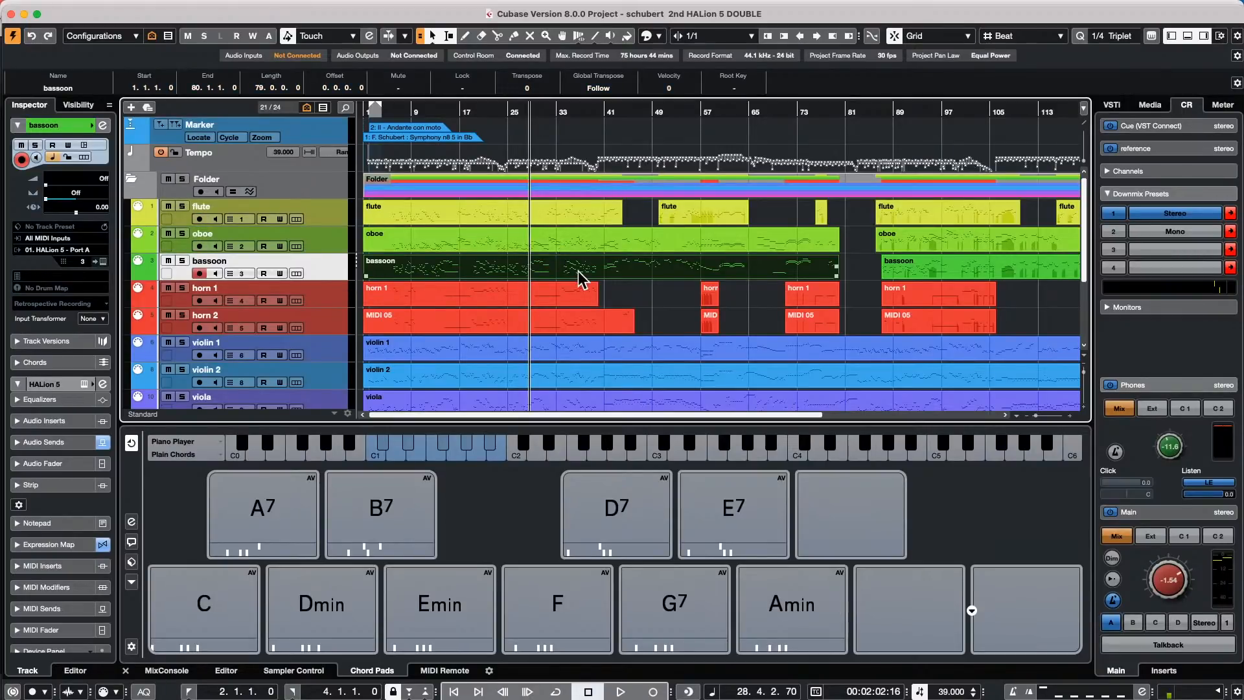
double_click(515, 270)
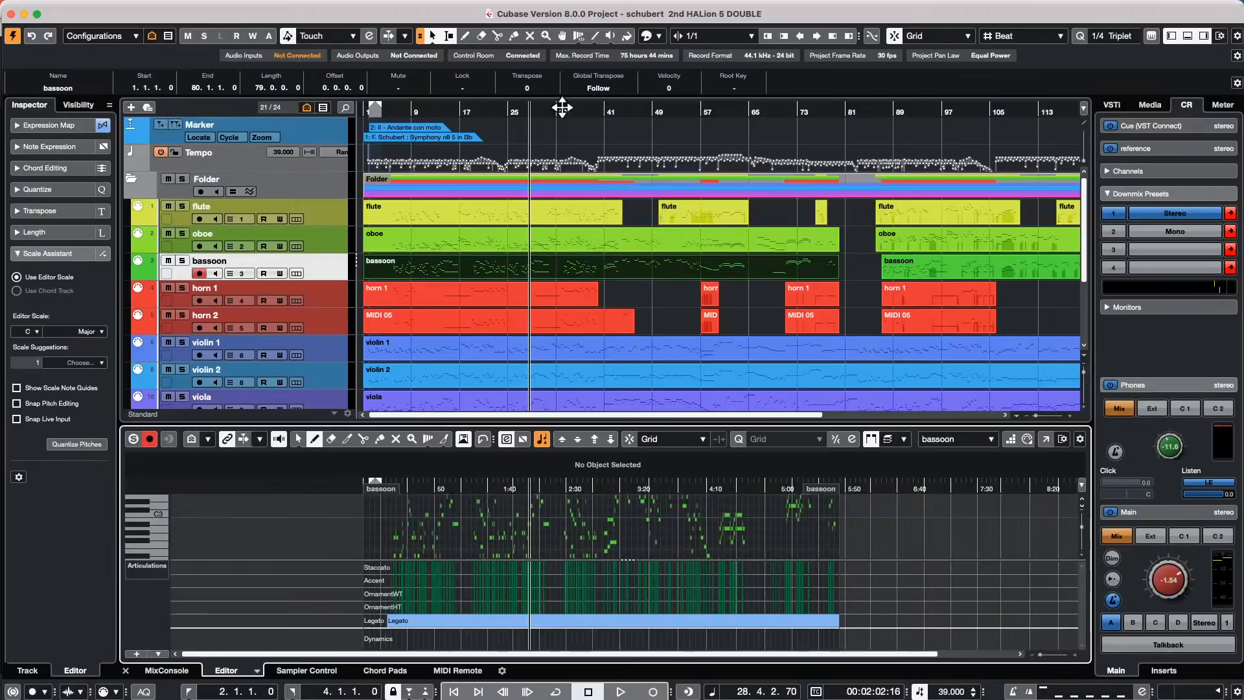
- Draw an empty part in the horn 1 track's gap from about bar 43 to bar 54 and show it in the lower zone editor
left_click(536, 117)
left_click_drag(537, 108, 531, 6)
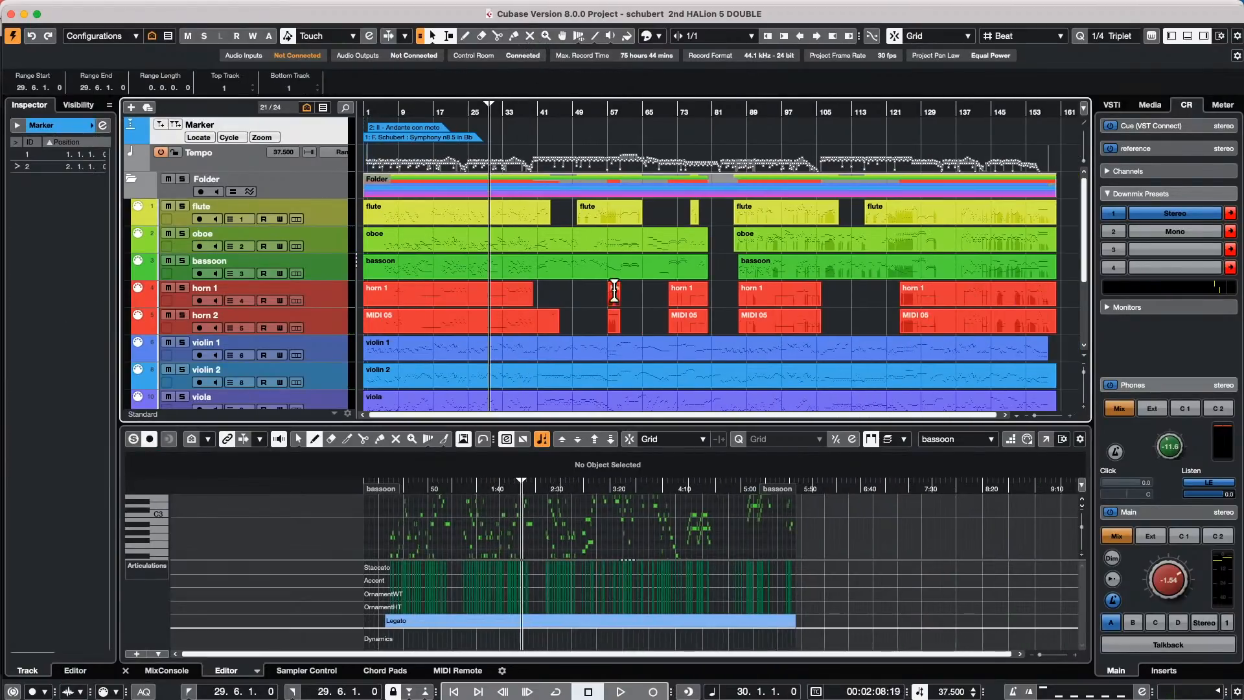
right_click(575, 302)
left_click(601, 299)
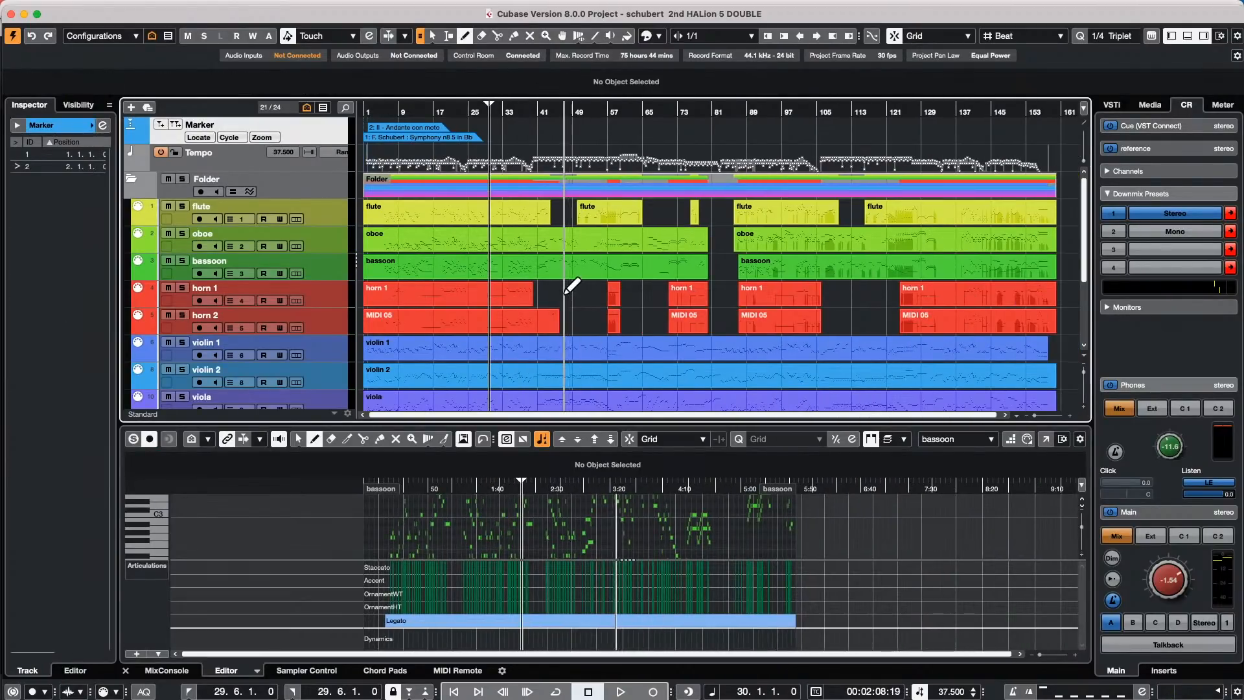
left_click_drag(550, 288, 591, 288)
right_click(578, 298)
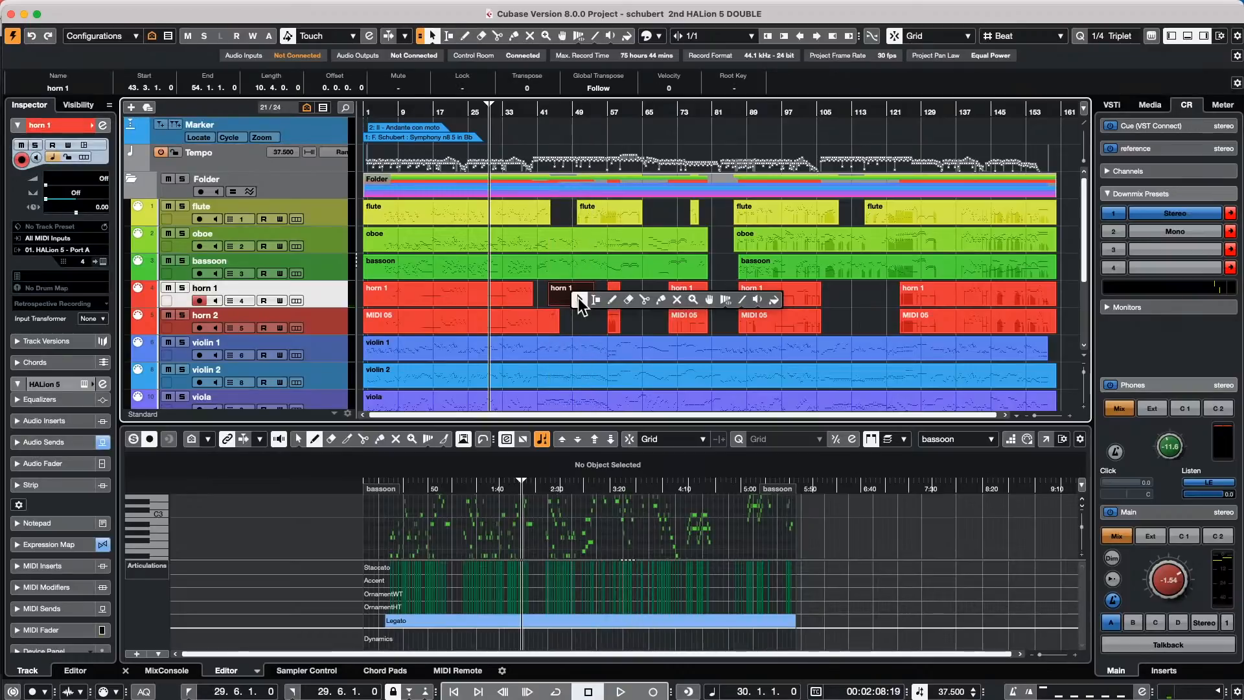
left_click(577, 297)
left_click(578, 297)
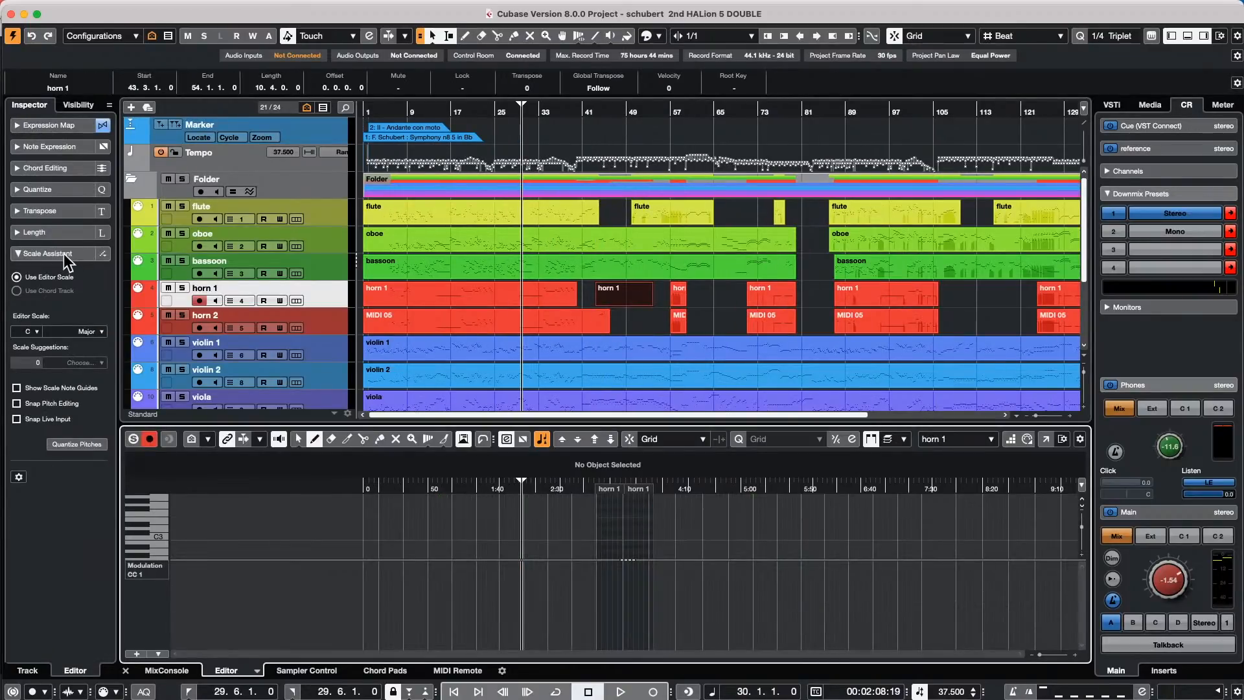
- Set the Scale Assistant's editor scale to D Major and enable Snap Live Input for the horn 1 part
left_click(18, 253)
left_click(19, 254)
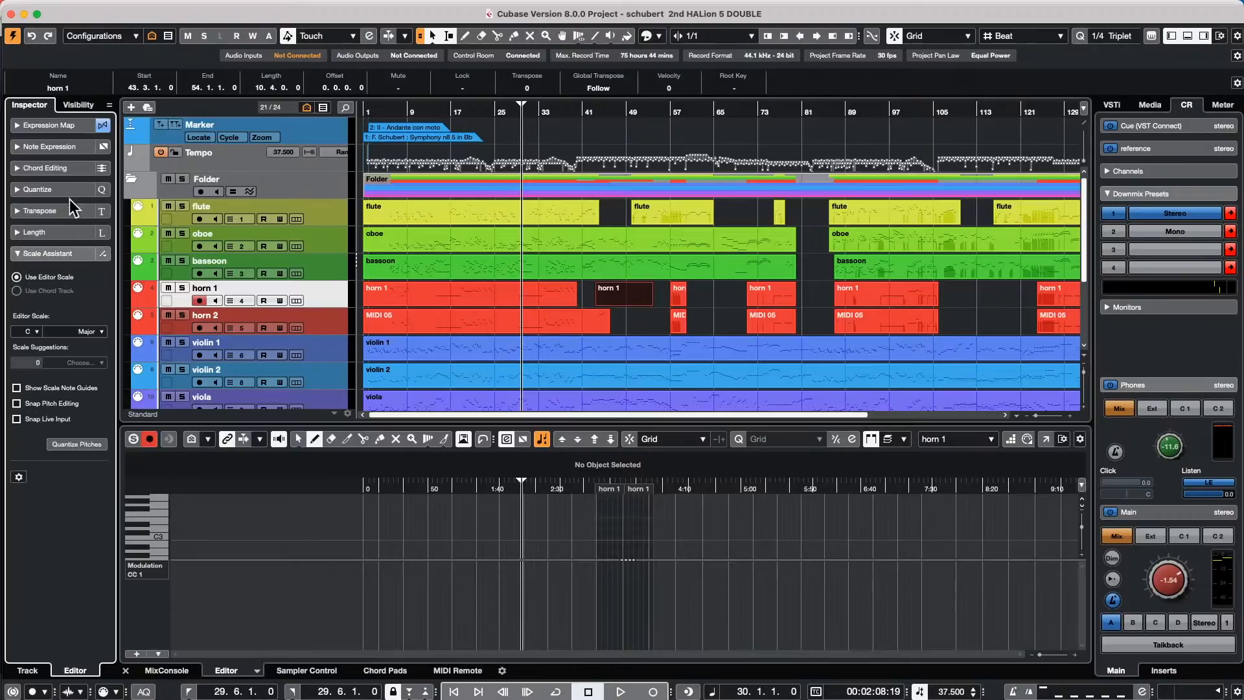
left_click(19, 253)
left_click(18, 254)
left_click(37, 331)
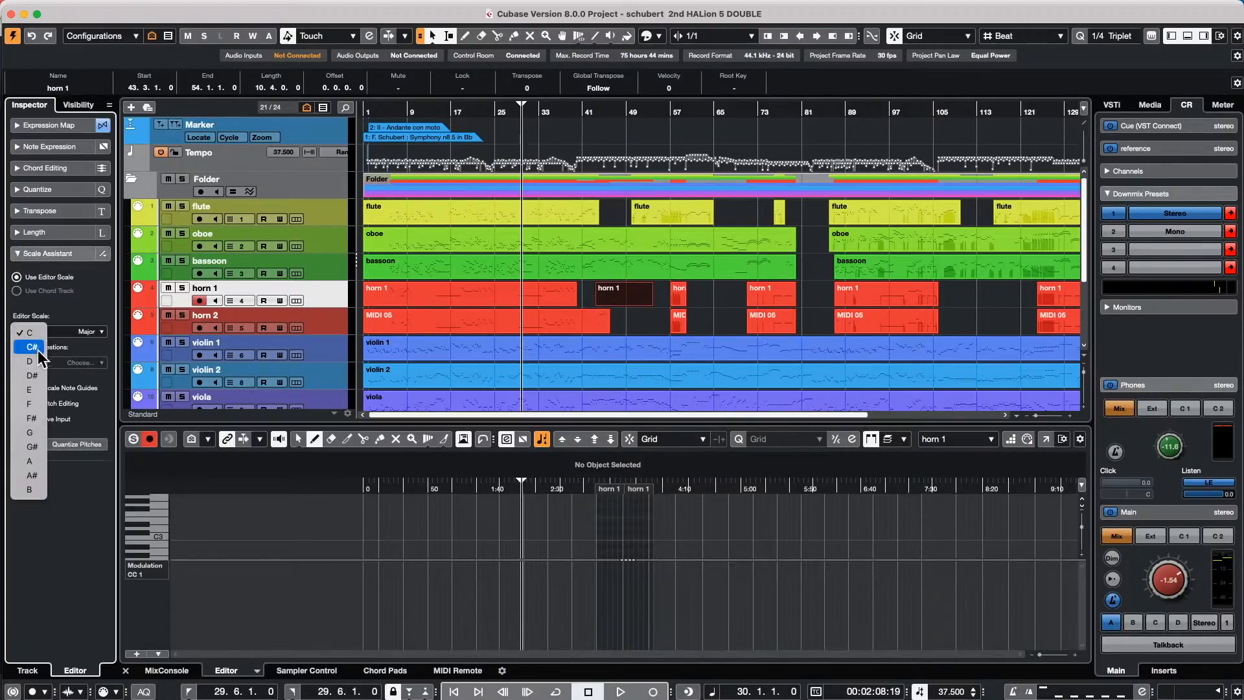
left_click(36, 357)
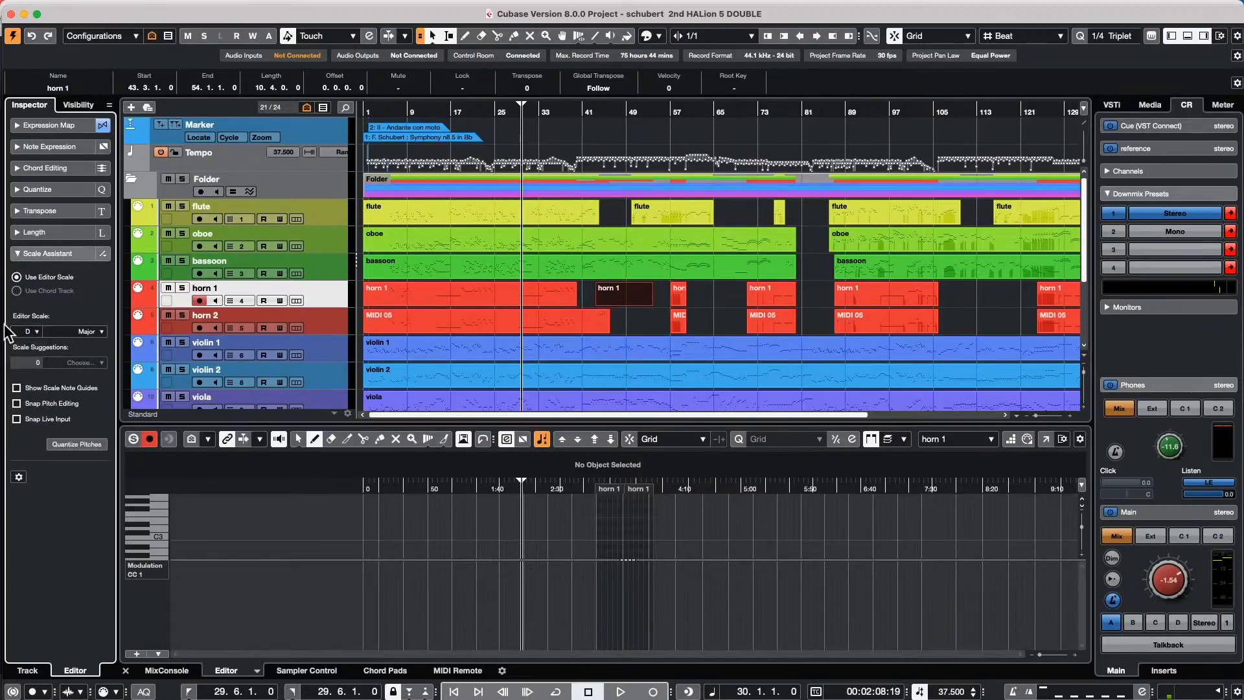
left_click(90, 331)
left_click(92, 332)
left_click(16, 420)
- Activate MIDI Input with the Object Selection tool in the lower editor and switch its ruler to Bars+Beats
left_click_drag(588, 489, 599, 495)
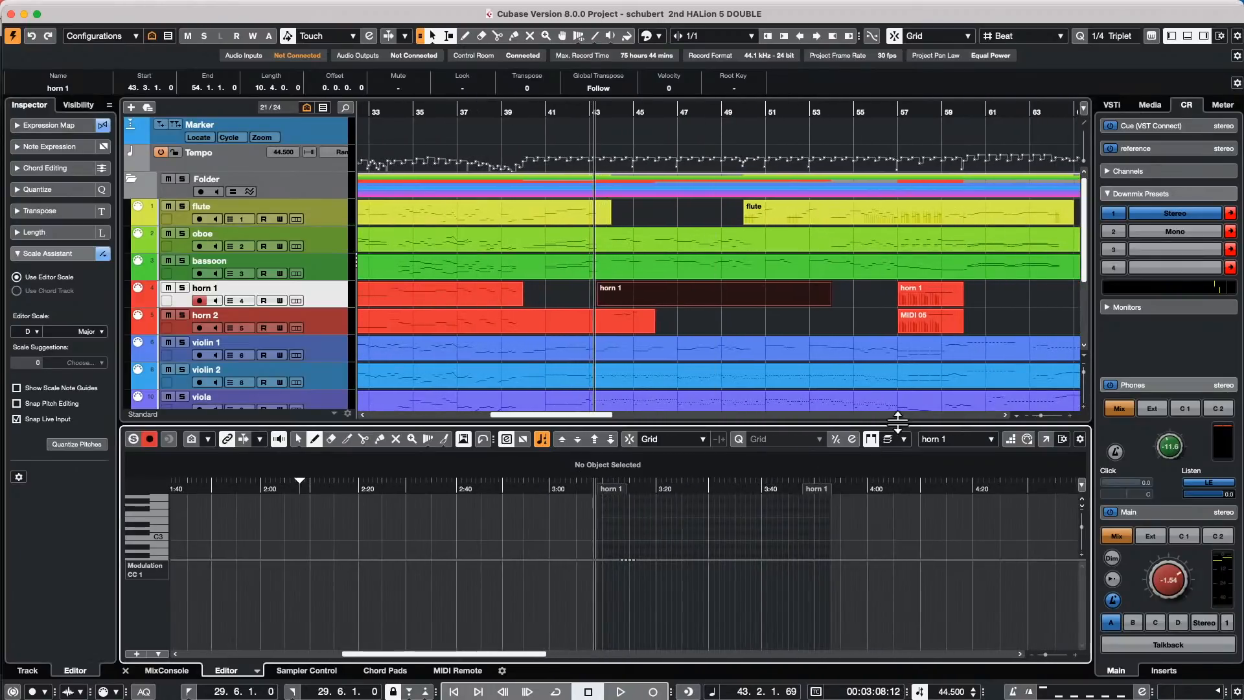
left_click(1026, 438)
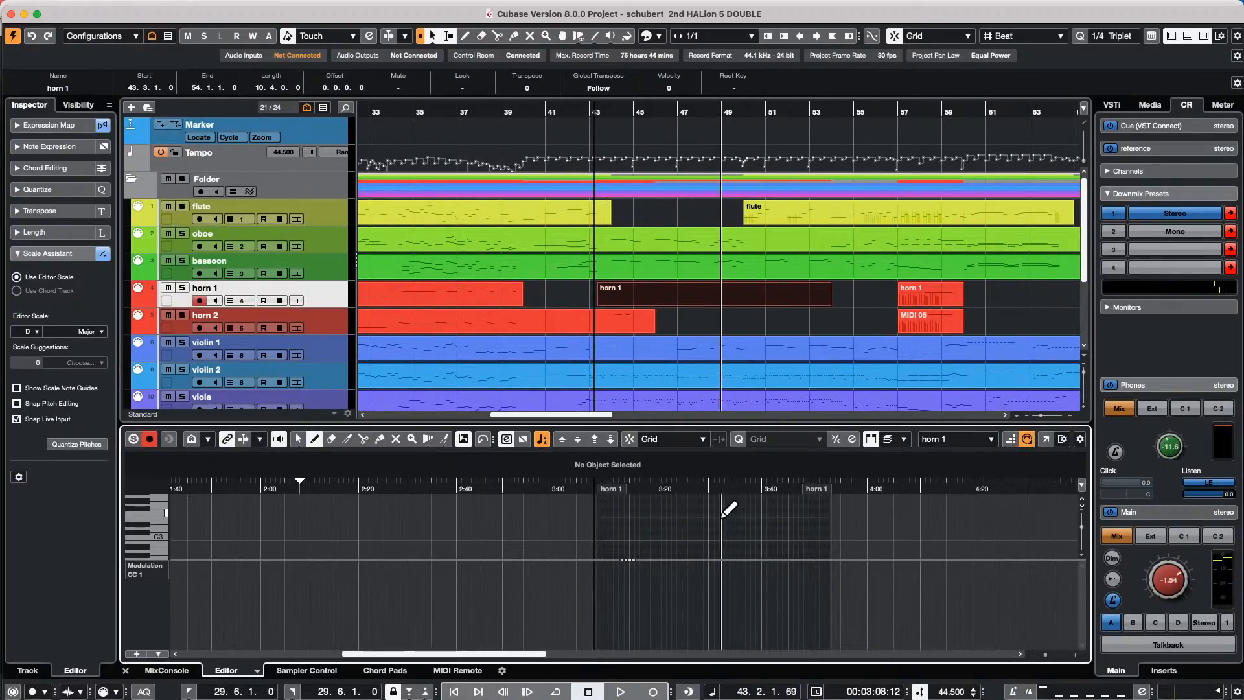
right_click(622, 516)
left_click(621, 514)
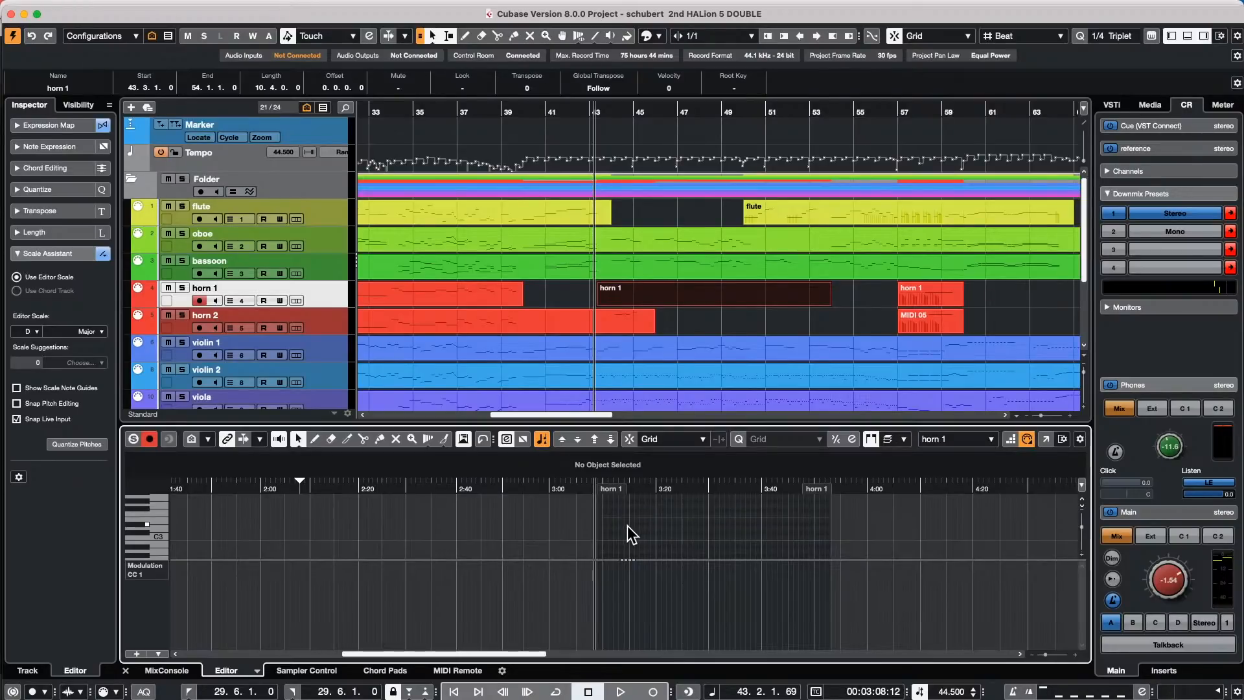
right_click(642, 488)
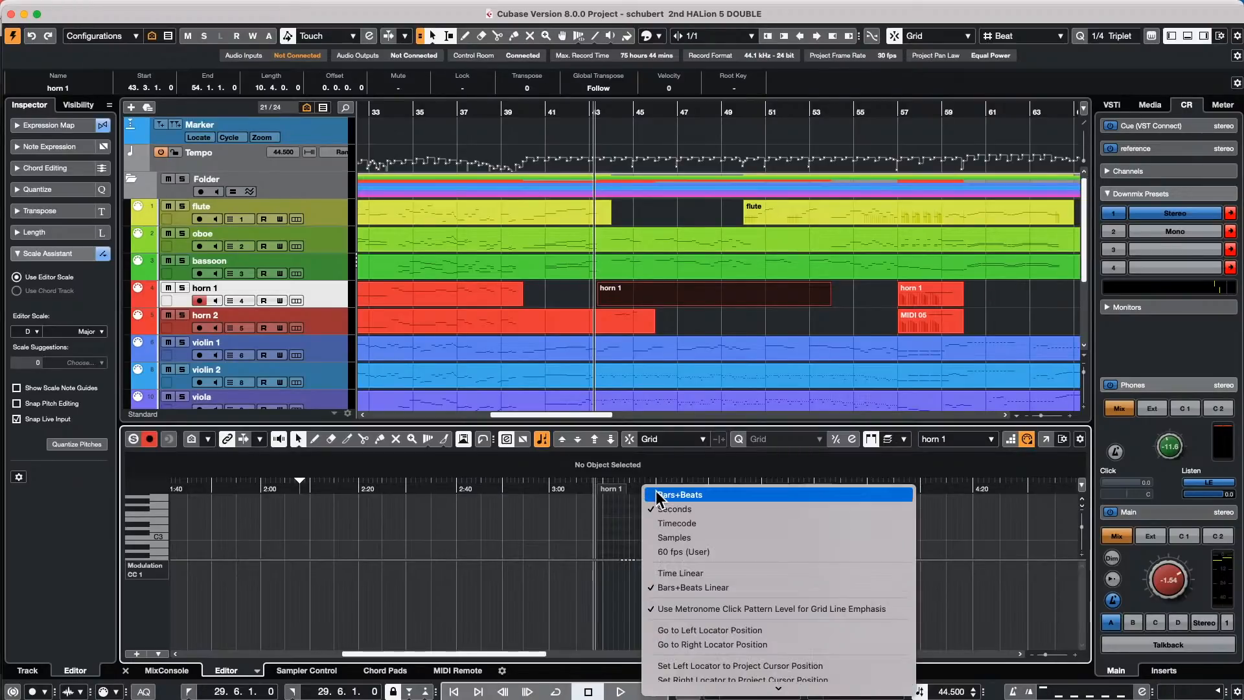
left_click(656, 494)
- Delete the test note and enter a run of notes with Step Input in the horn 1 part from about bar 45 to bar 51
left_click(634, 520)
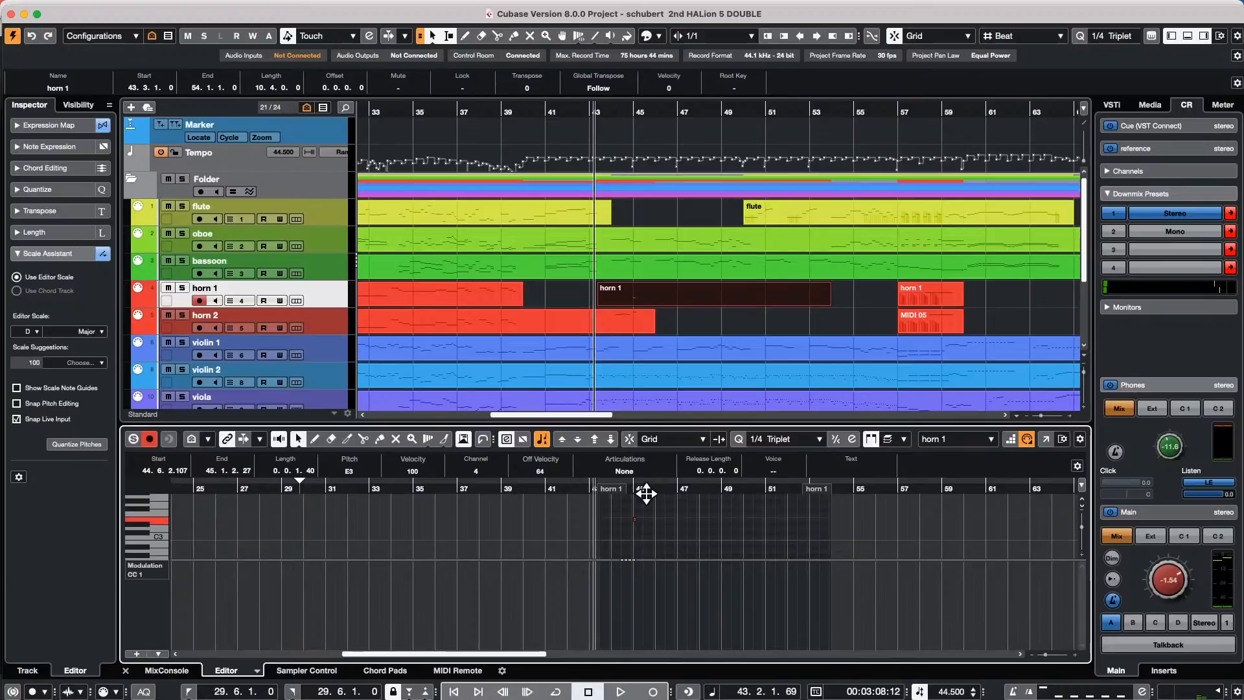
key("Delete")
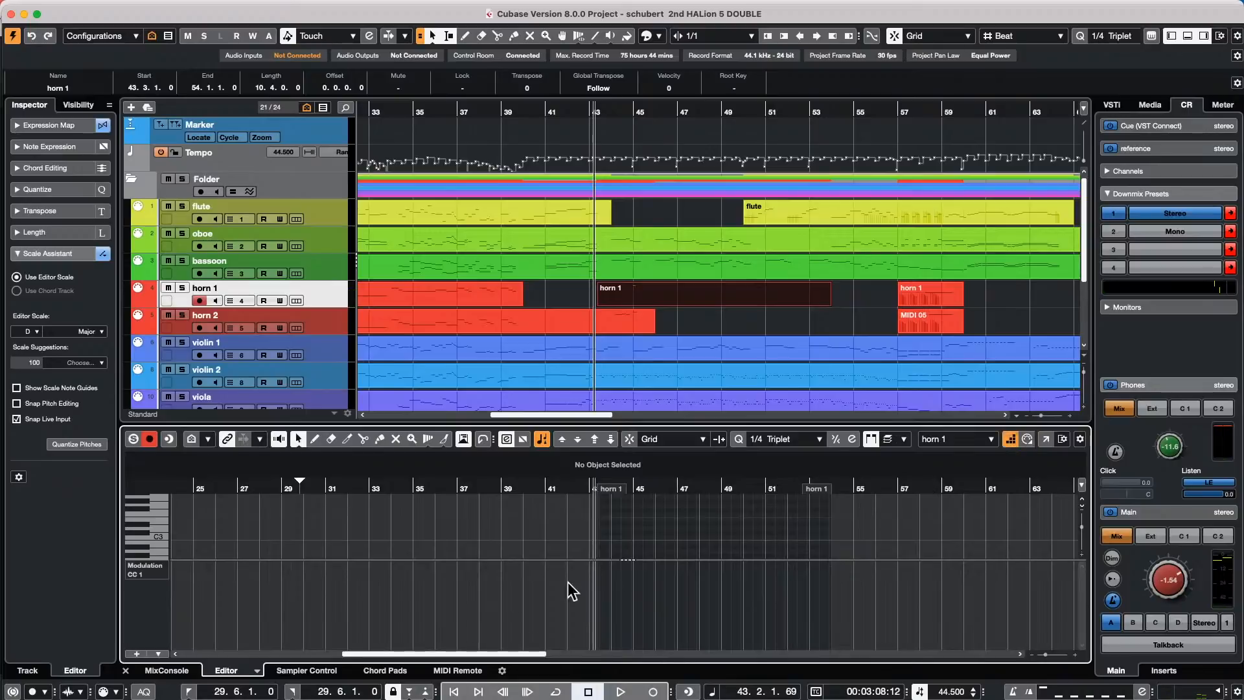
scroll(665, 531, "down", 5)
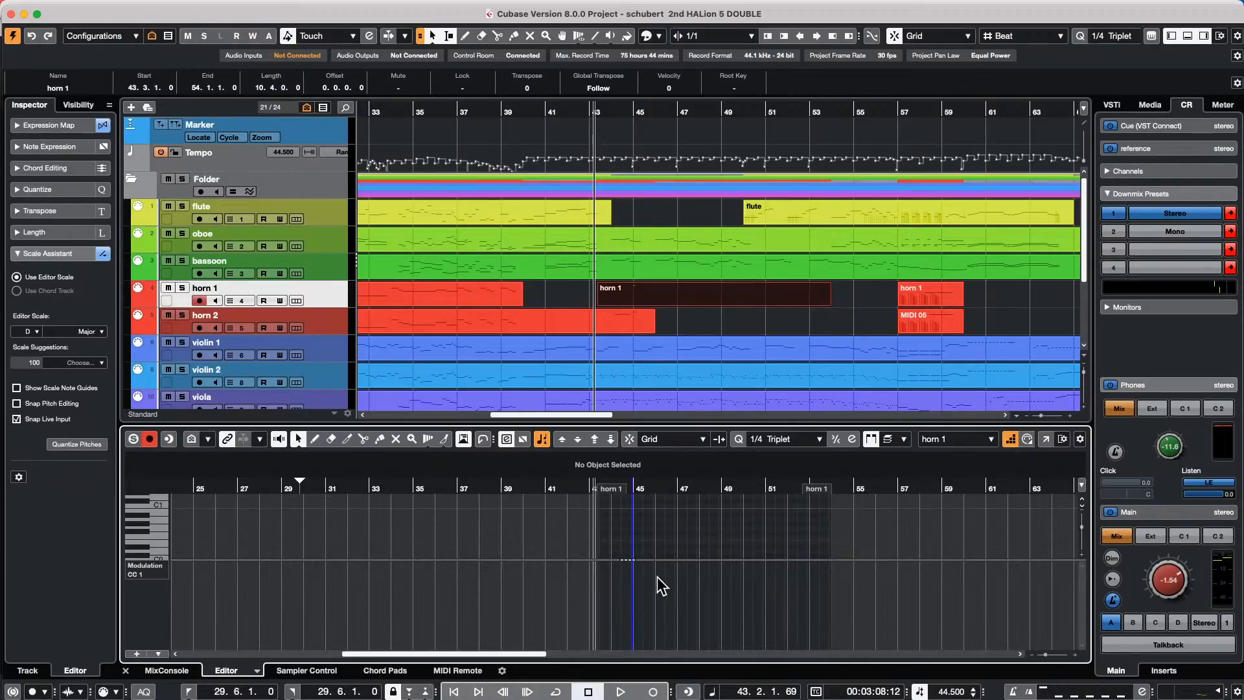
left_click_drag(658, 561, 647, 636)
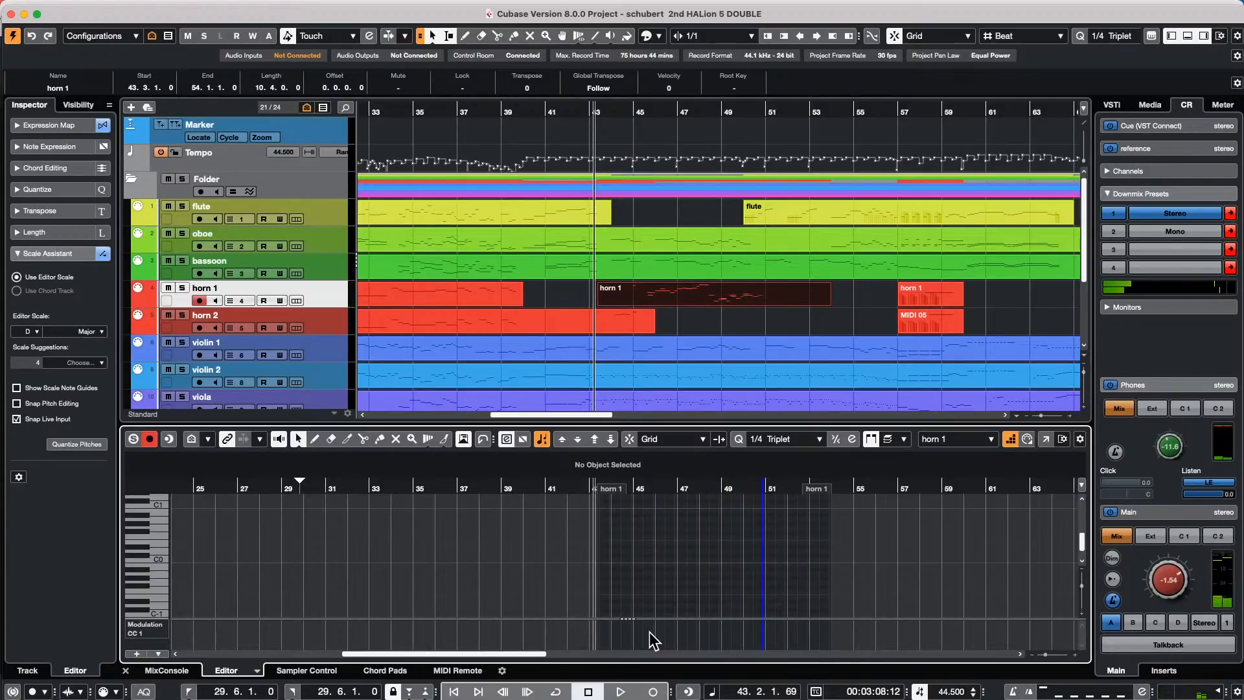
scroll(690, 512, "down", 3)
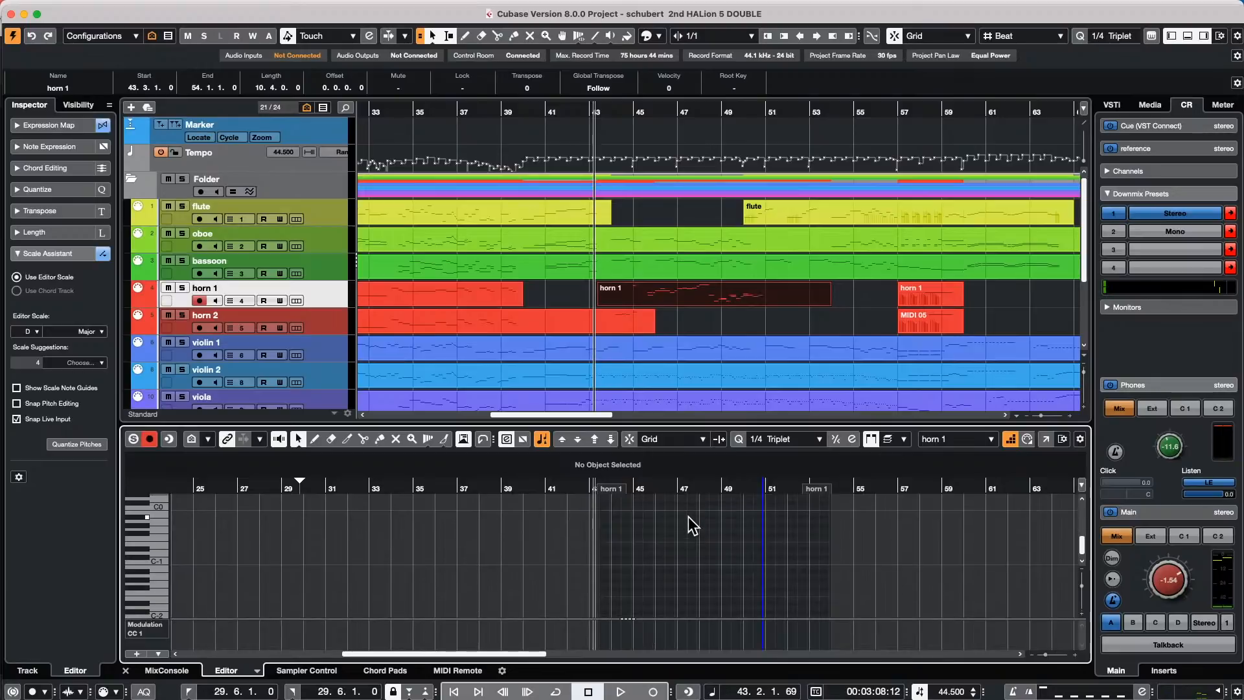
scroll(694, 534, "up", 1)
scroll(694, 535, "up", 10)
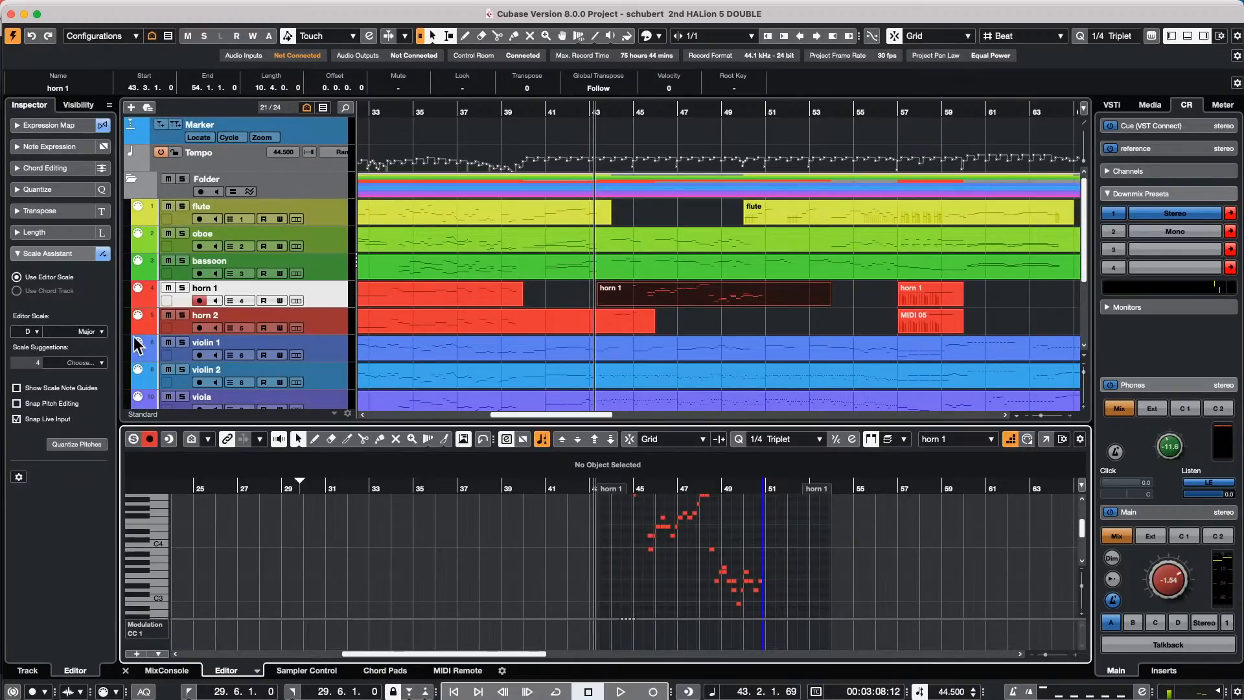
- Review the editor scale and Snap Live Input settings in the Scale Assistant for the new horn 1 part
left_click(32, 334)
left_click(33, 335)
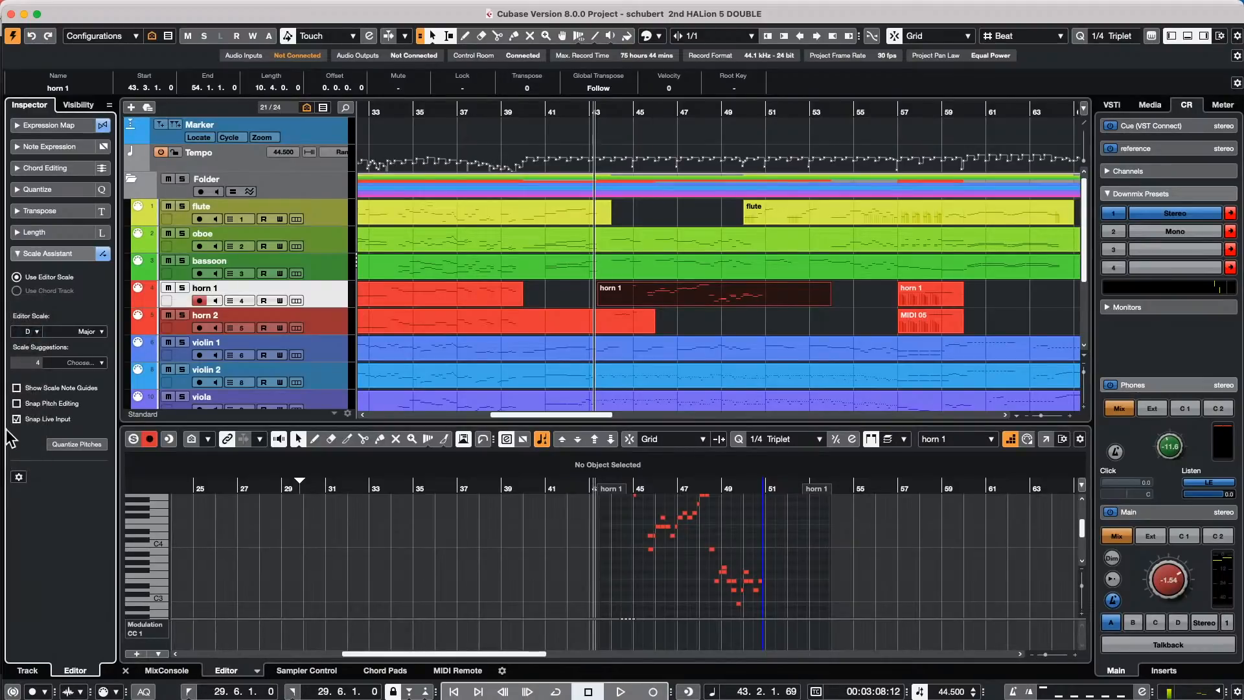
left_click(17, 418)
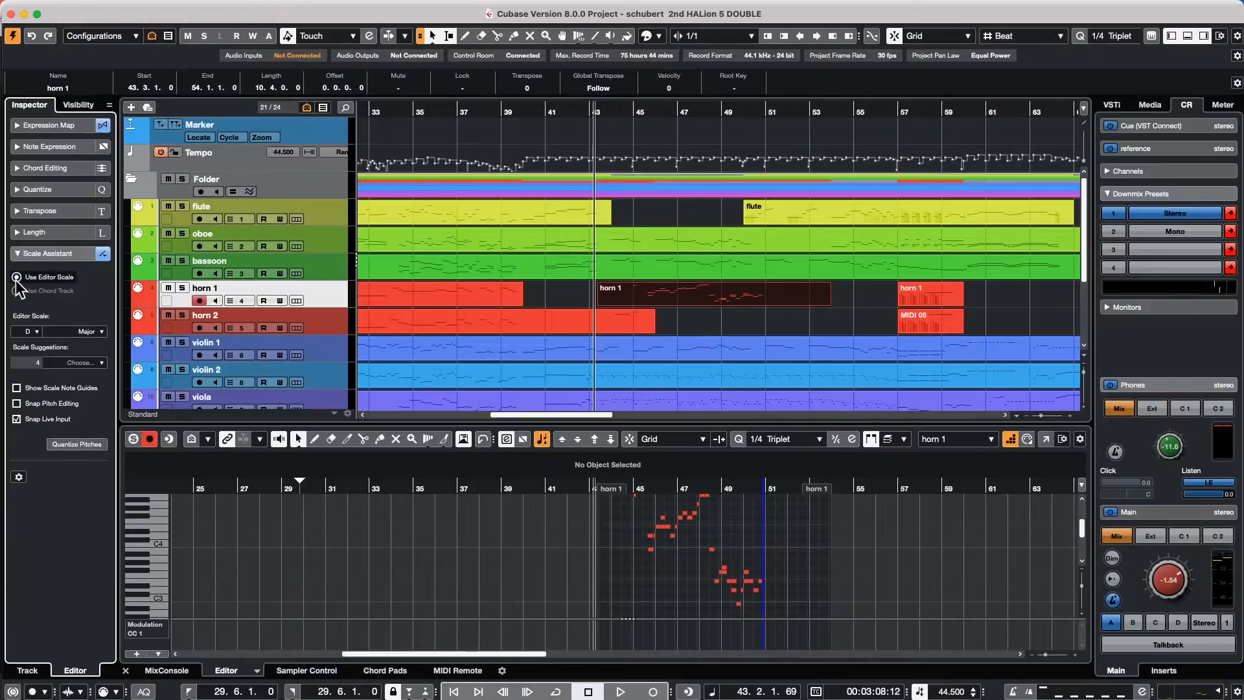
left_click(18, 254)
left_click(660, 285)
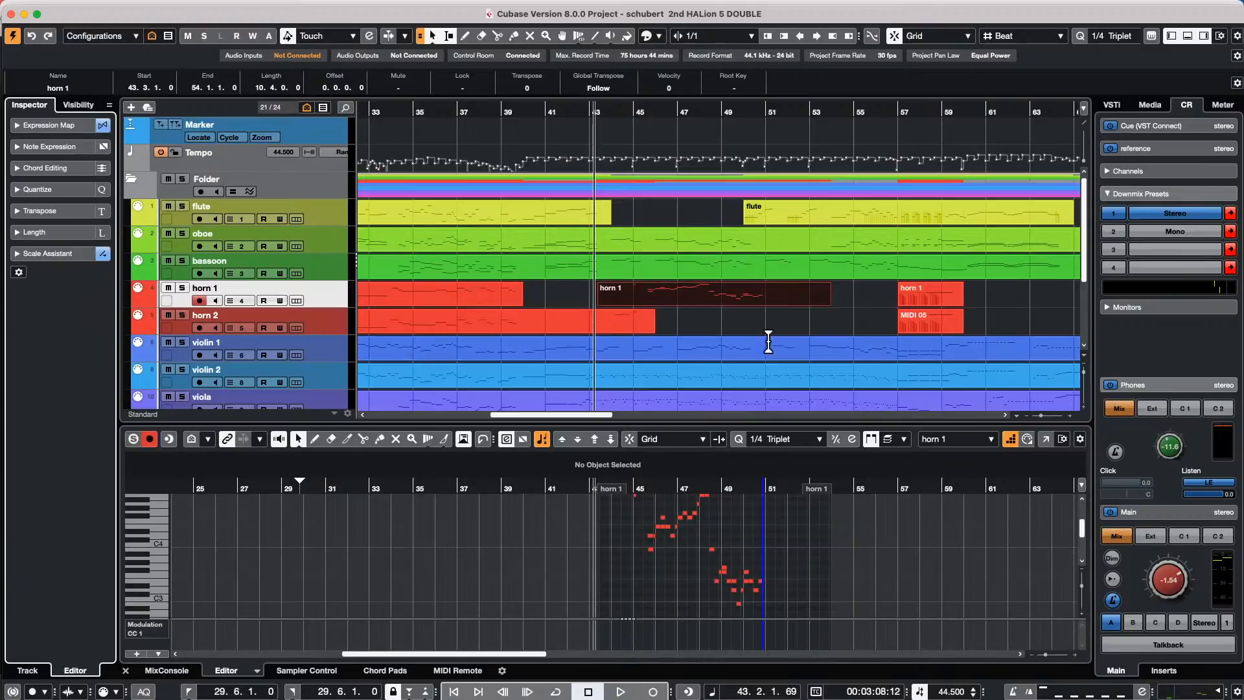
left_click(743, 320)
double_click(736, 298)
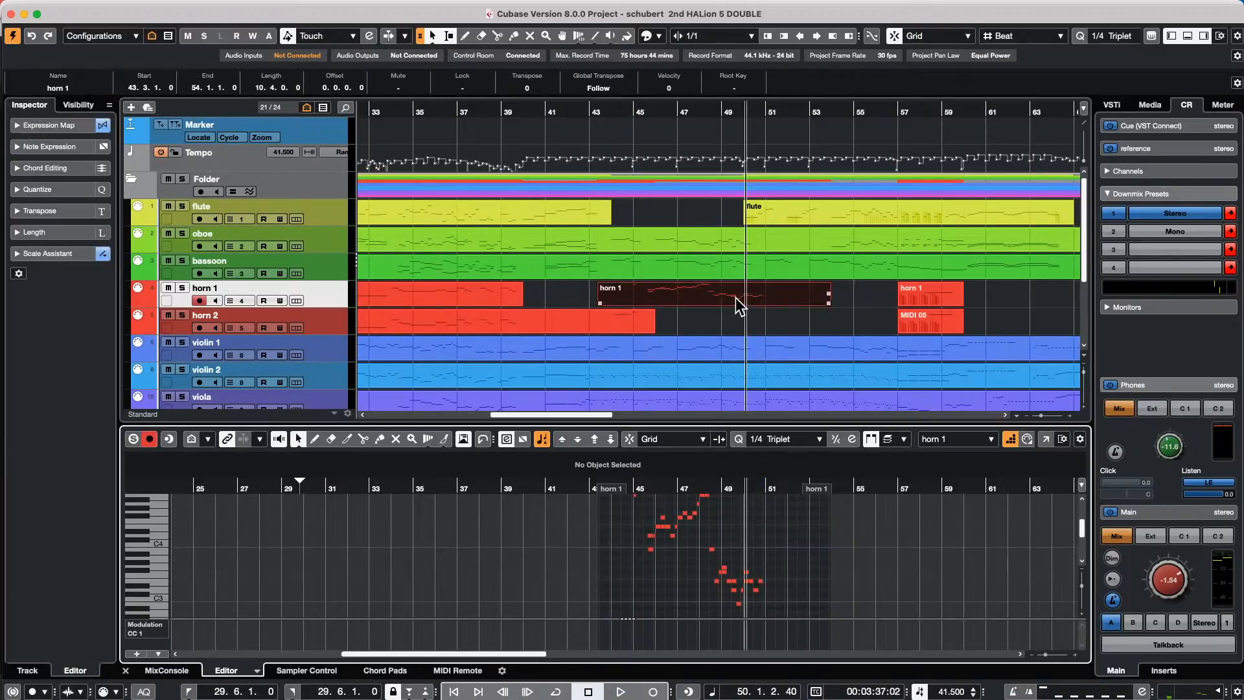
left_click(18, 252)
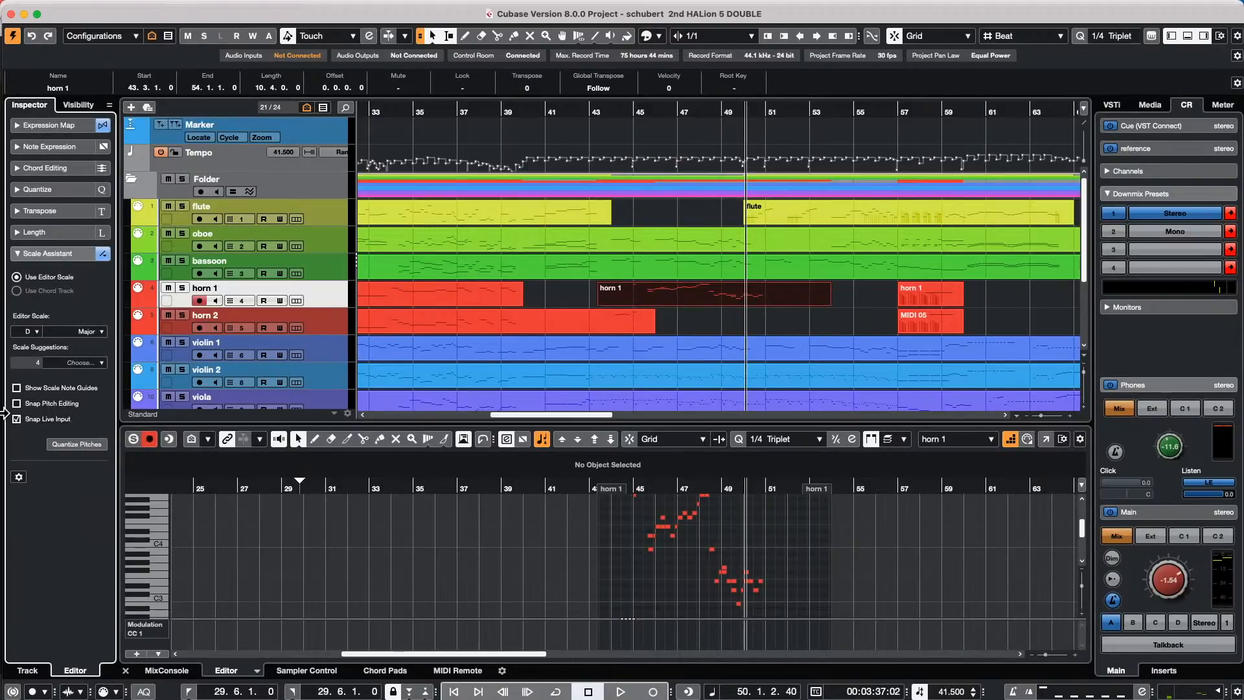
- Erase the newly drawn horn 1 part between bars 43 and 54
right_click(713, 301)
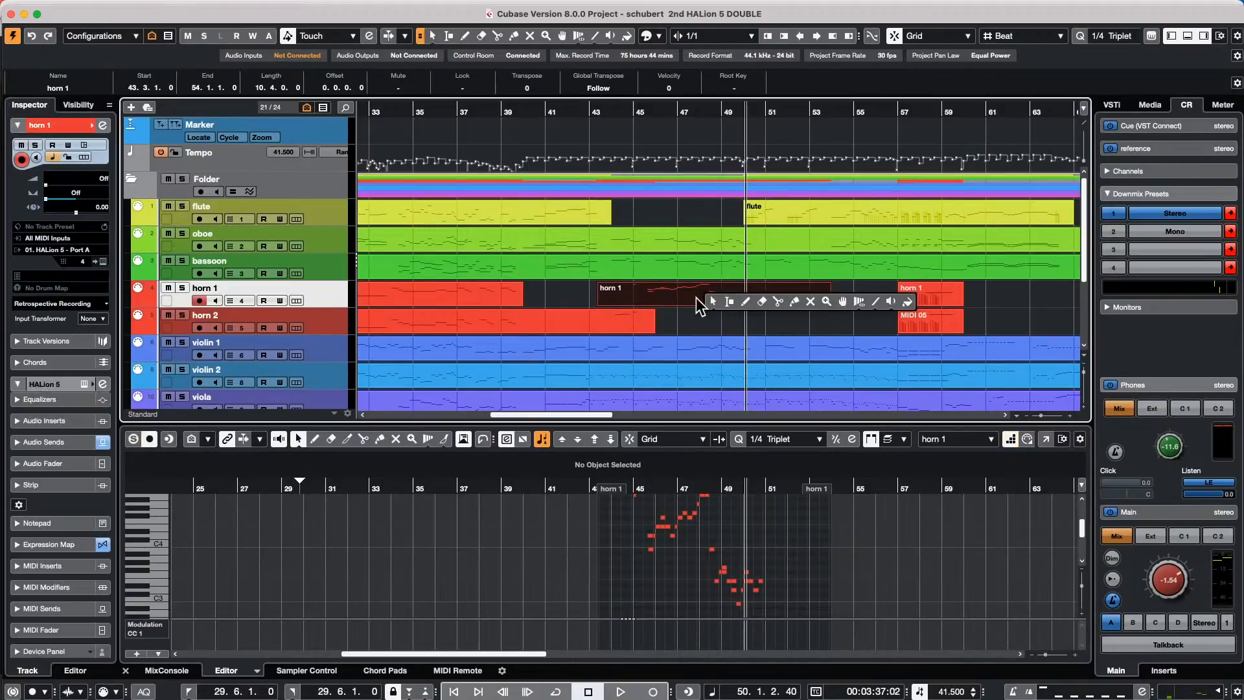
left_click(762, 302)
left_click(746, 297)
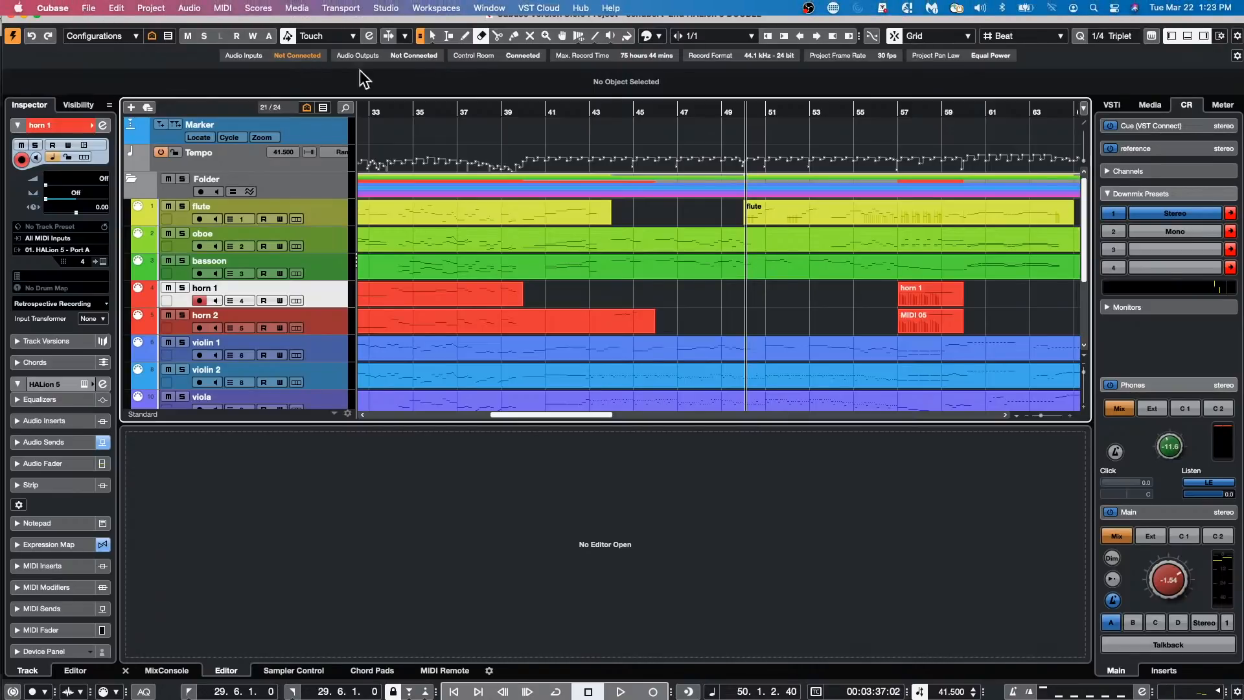
- Create a new empty project in the Tau Cetti project folder
left_click(87, 9)
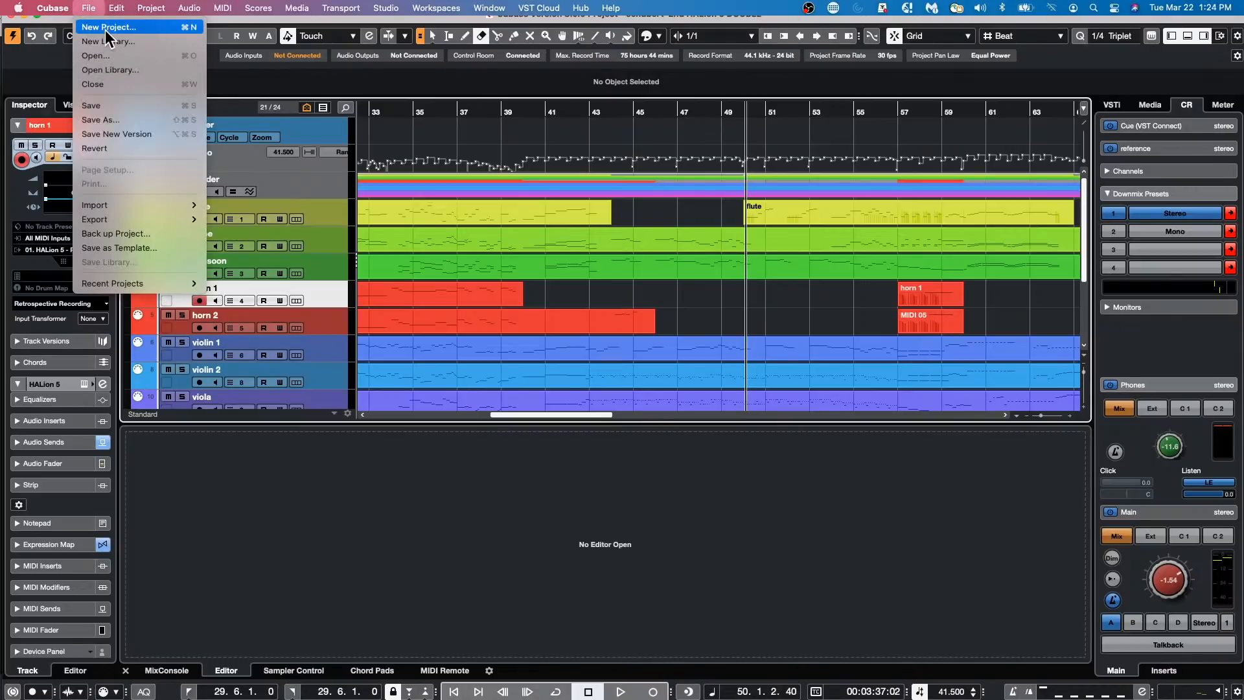
left_click(105, 30)
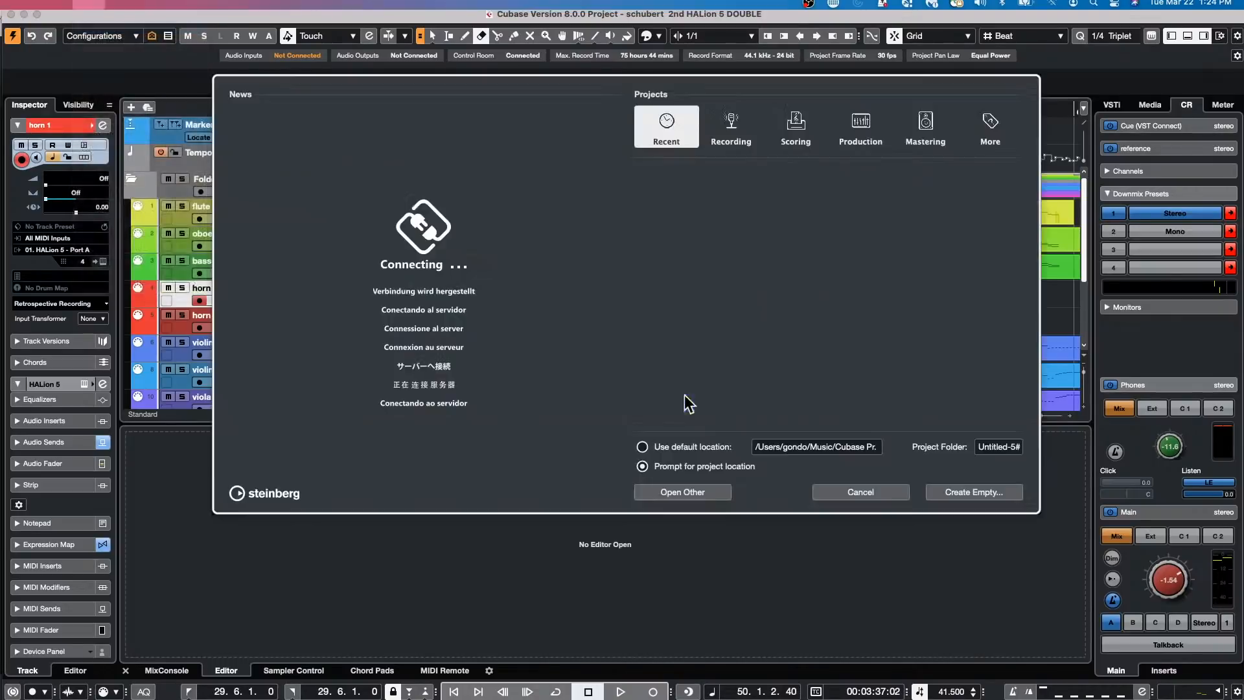
left_click(974, 494)
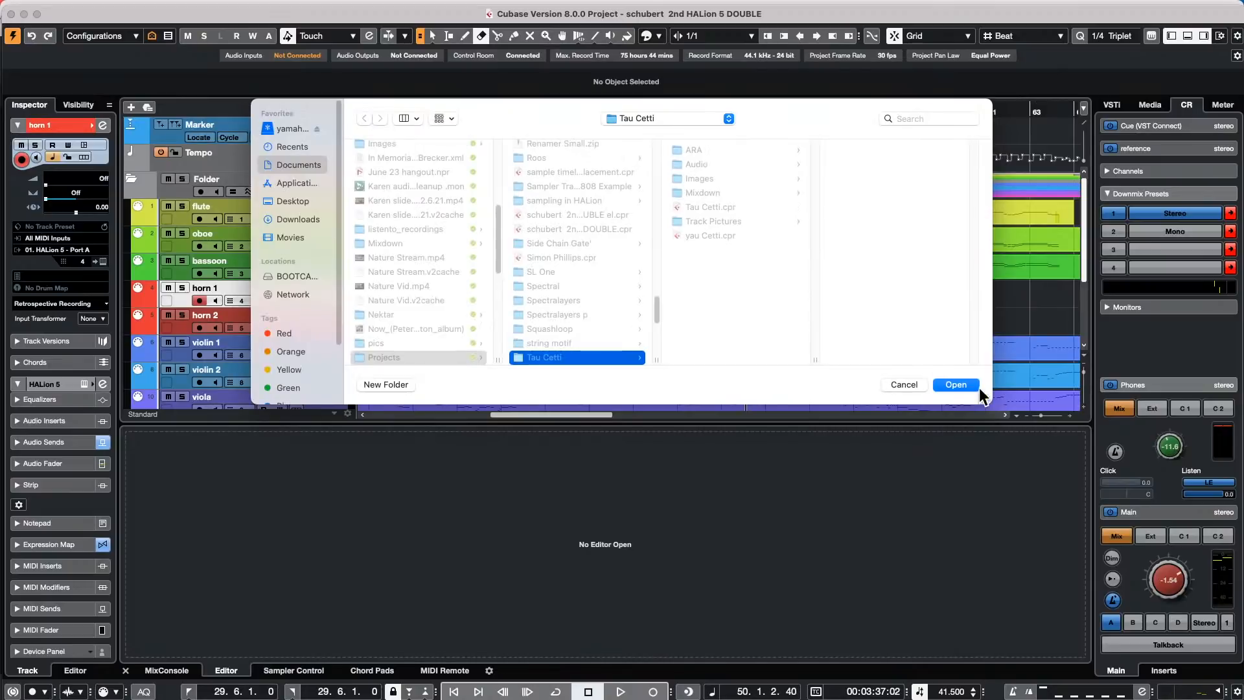
left_click(955, 384)
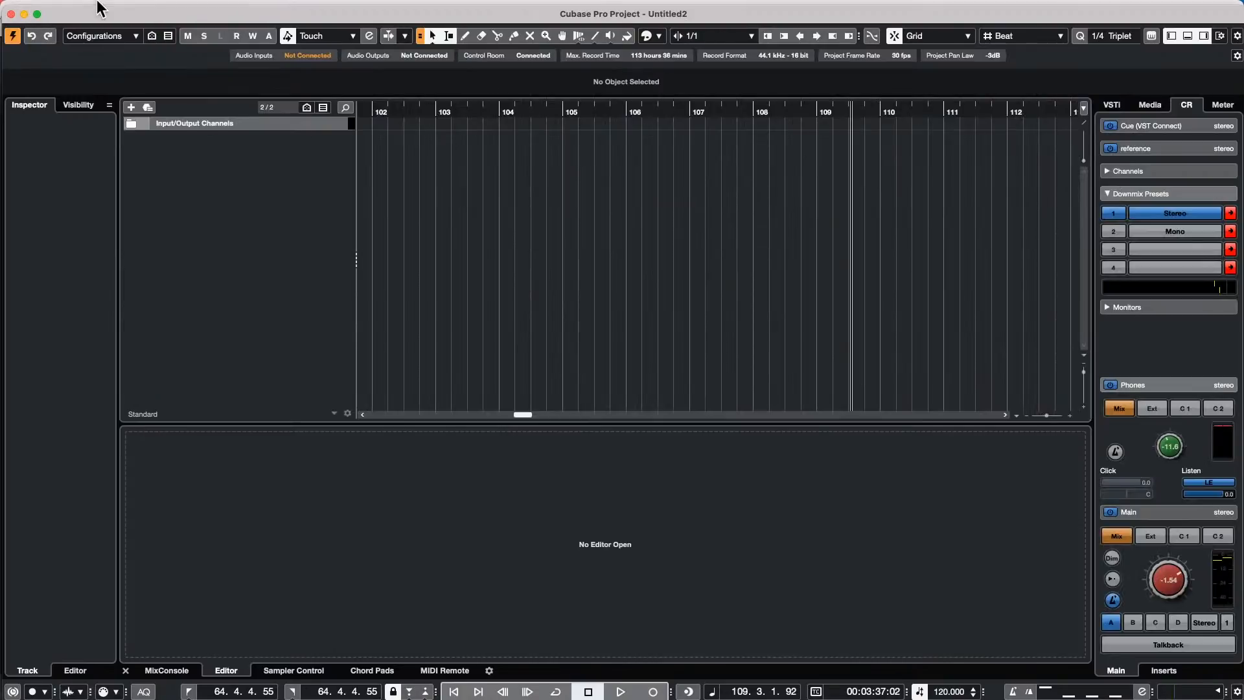
- Start importing an audio file and browse up to the Projects folder
left_click(87, 8)
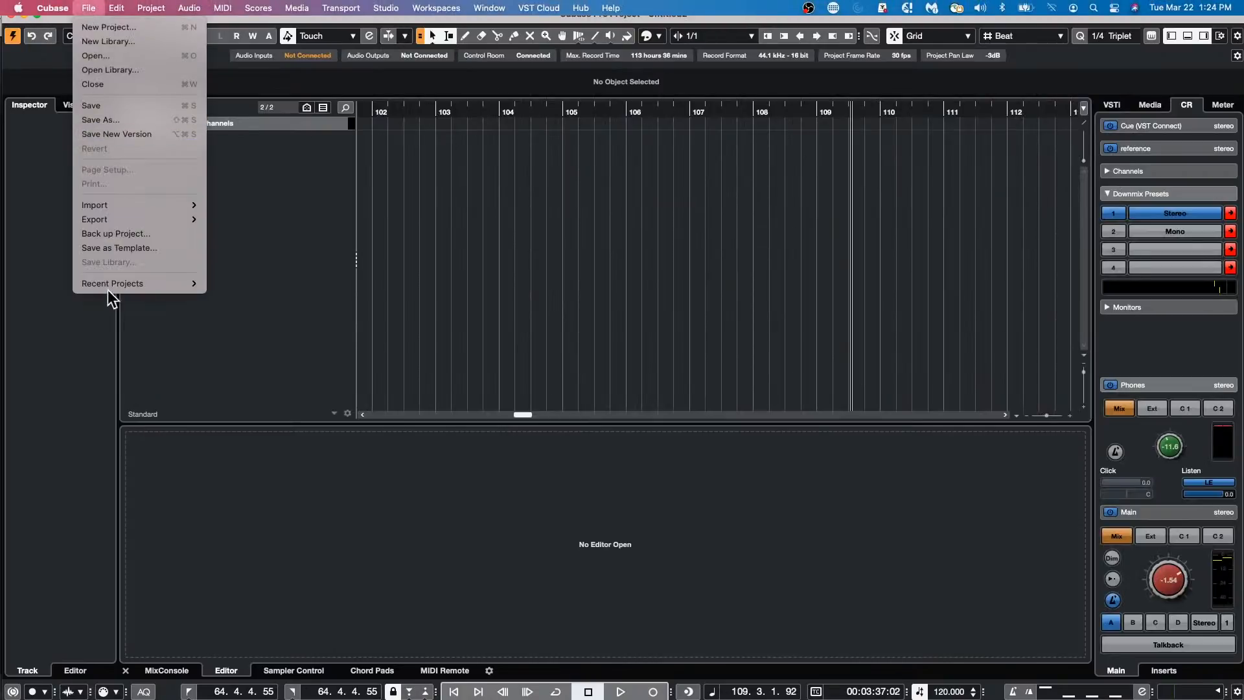
mouse_move(114, 206)
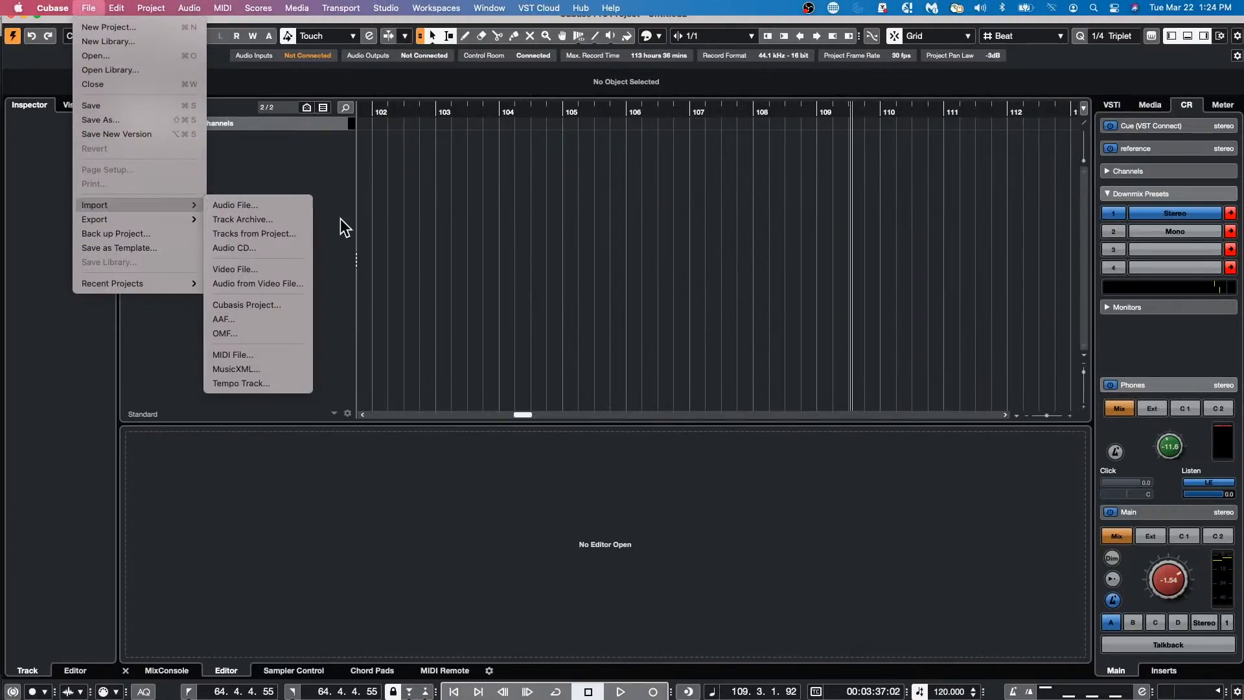
left_click(301, 206)
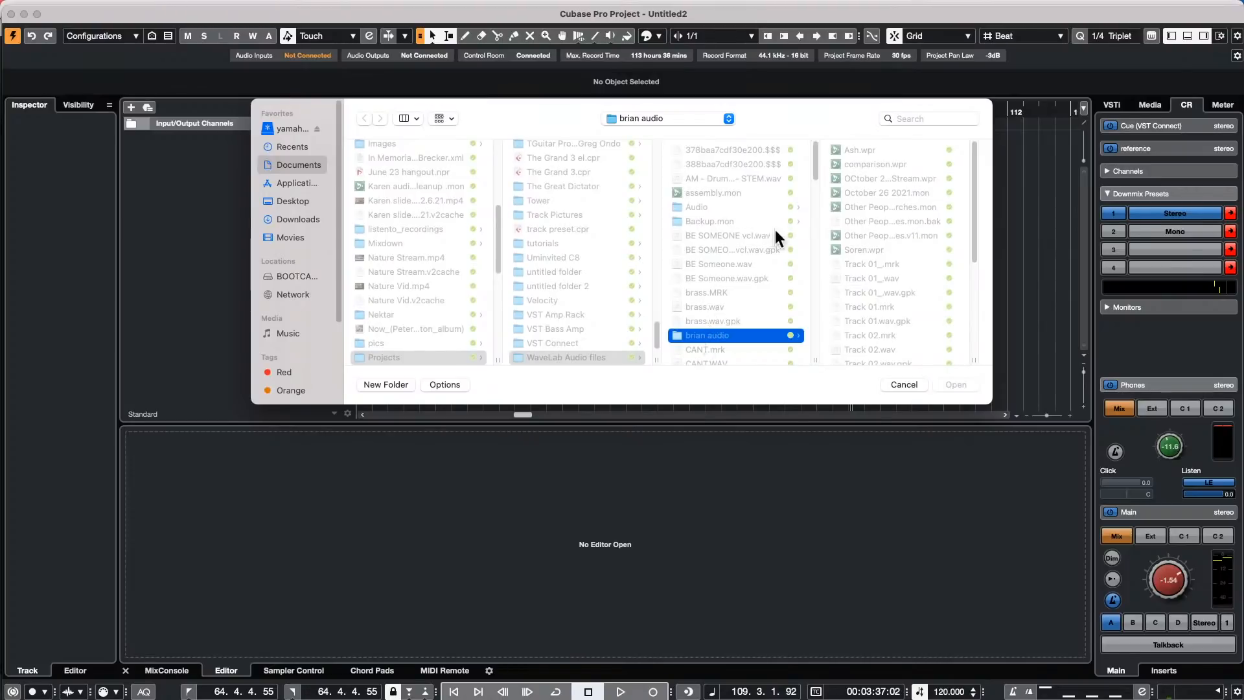
left_click(654, 119)
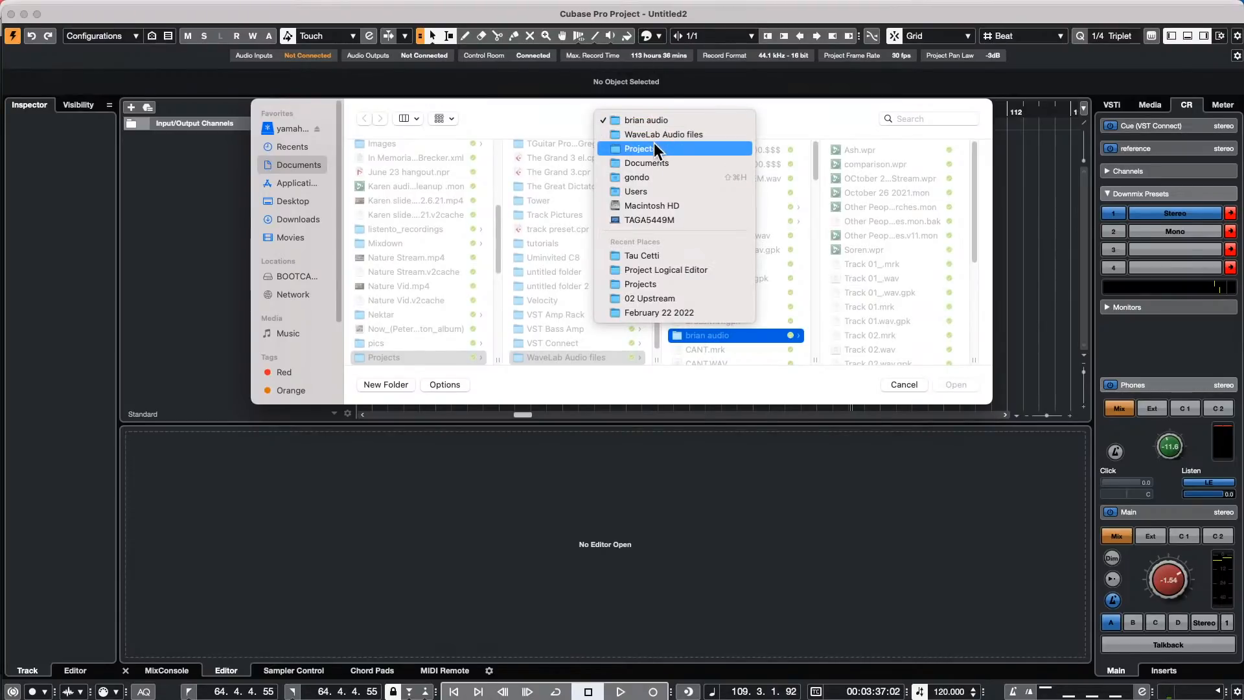
left_click(654, 148)
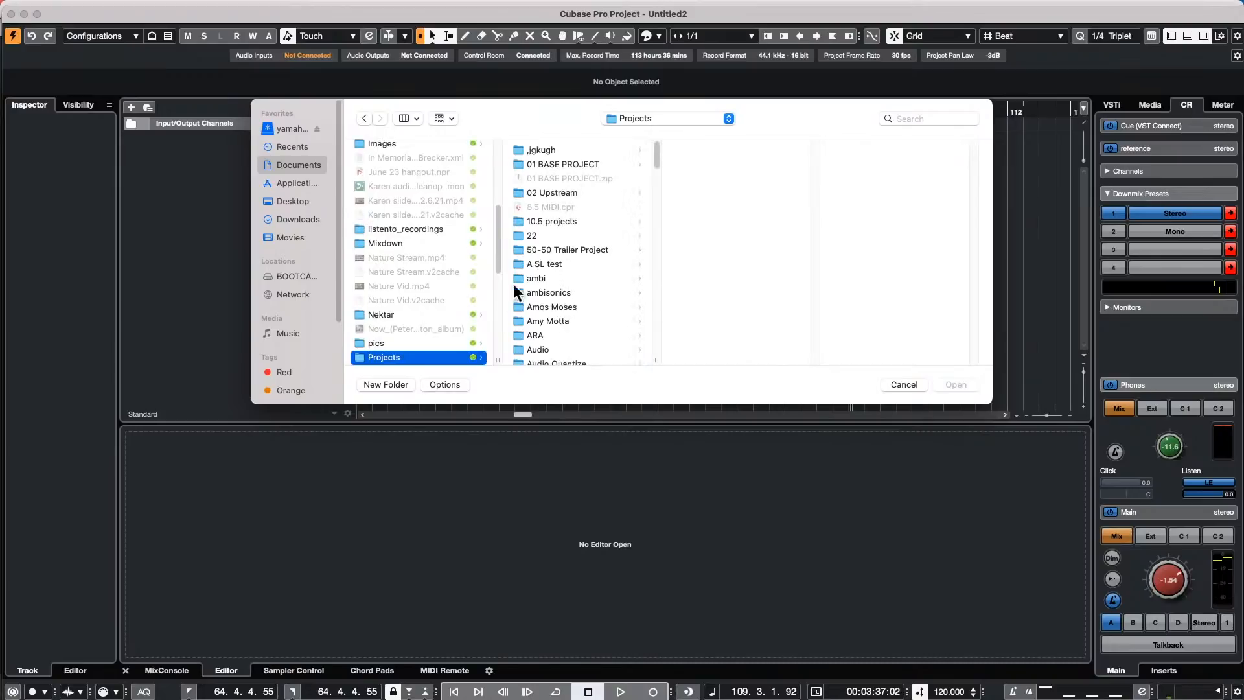
- Import -Bottom Snare.wav from the Audio folder of the If I Ever Lose My Faith project
scroll(597, 251, "down", 10)
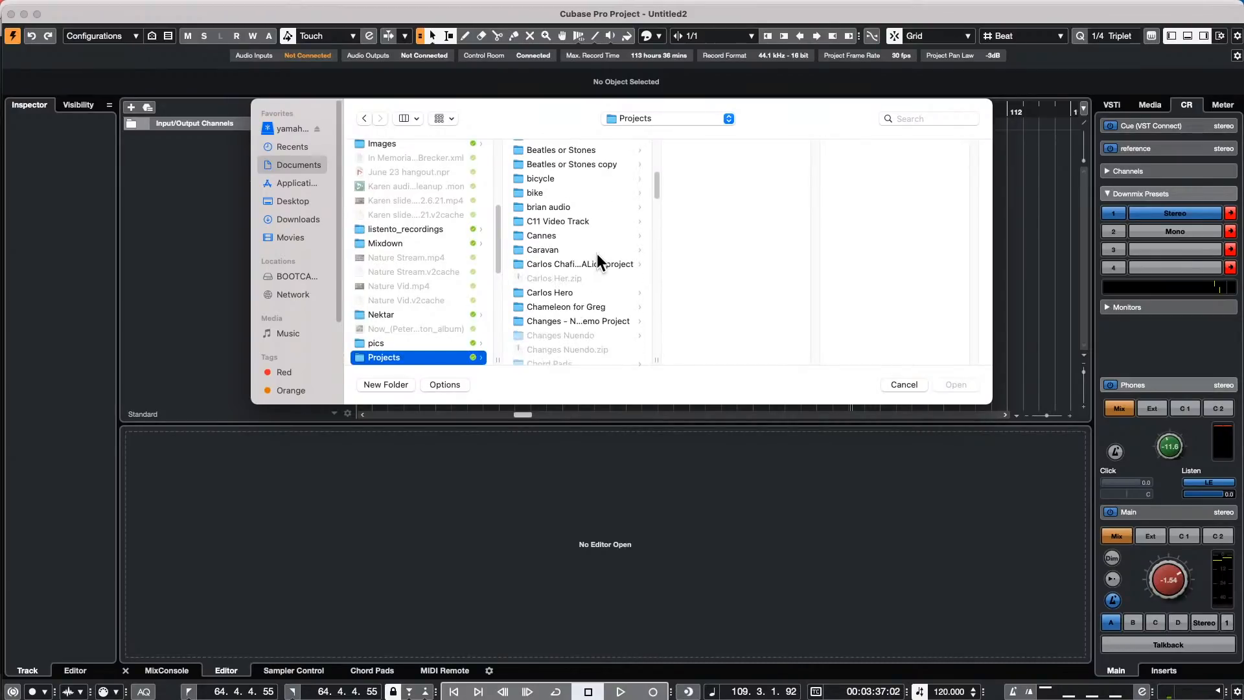
scroll(596, 256, "down", 5)
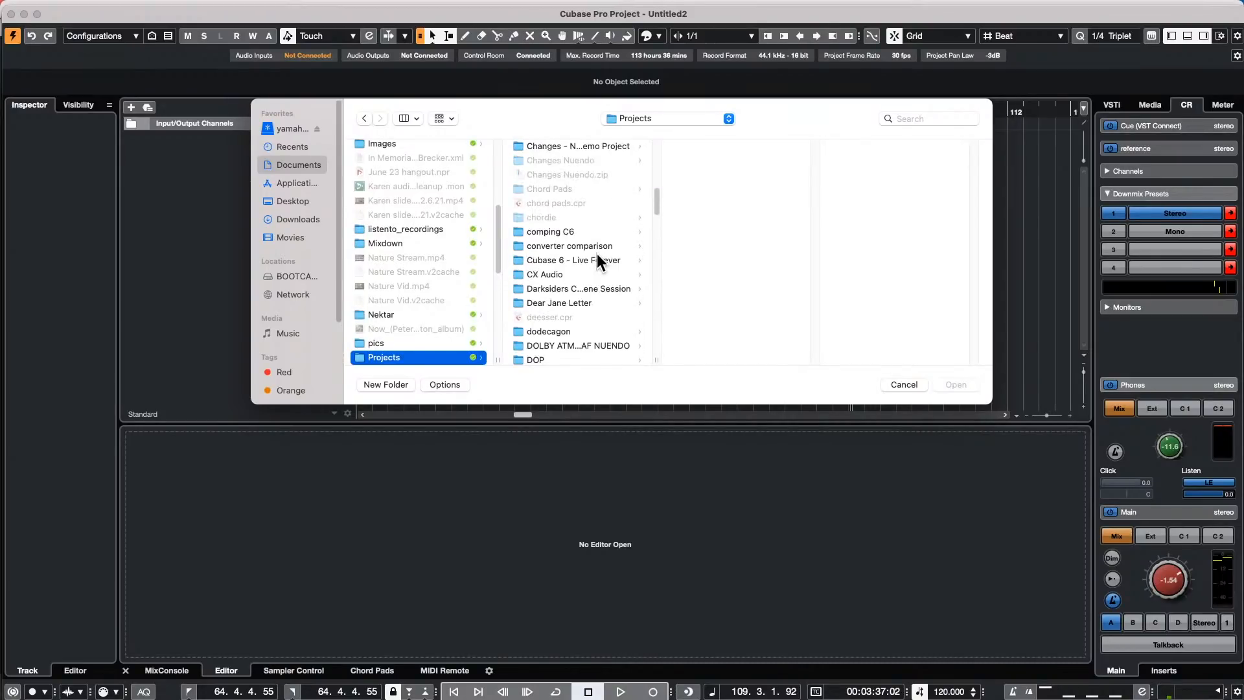
scroll(597, 254, "down", 3)
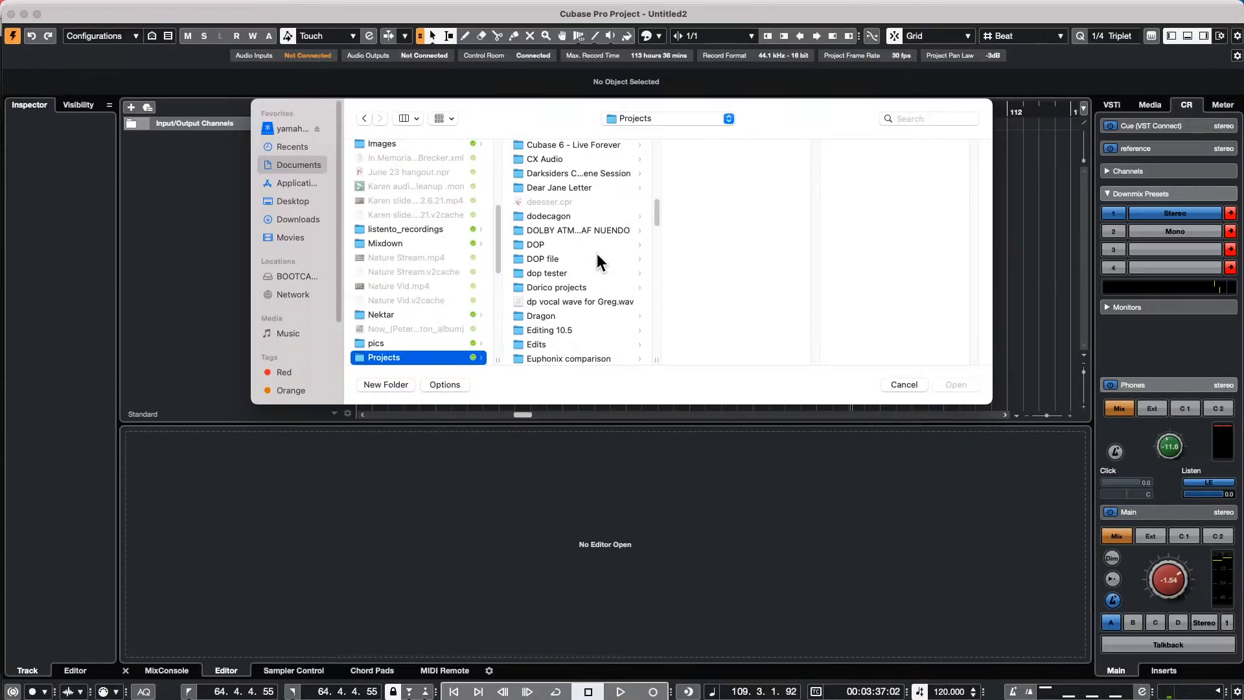
scroll(597, 254, "down", 5)
scroll(596, 255, "down", 3)
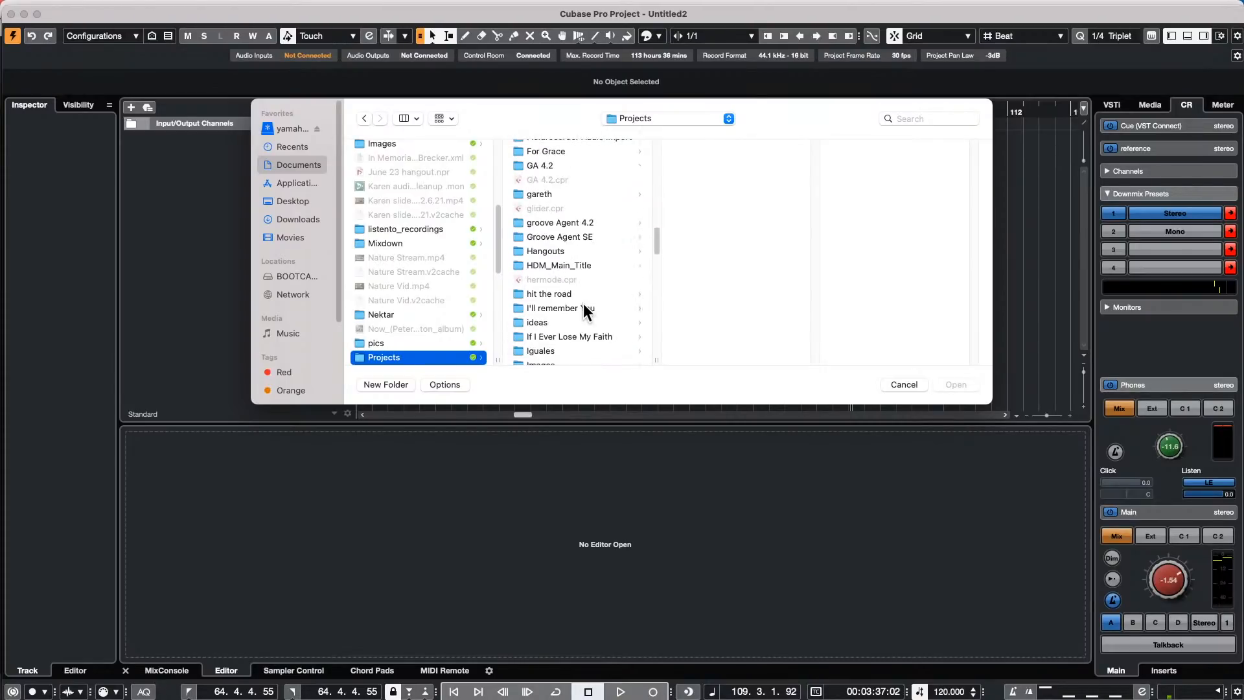
left_click(561, 332)
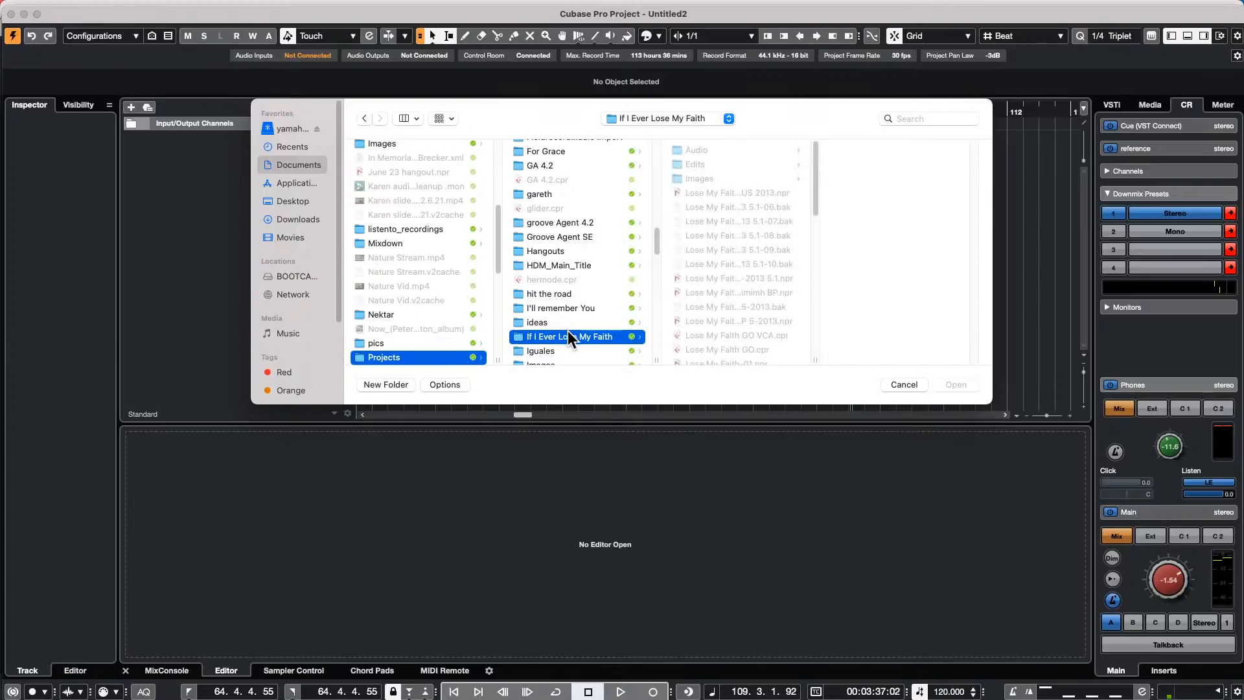
left_click(696, 151)
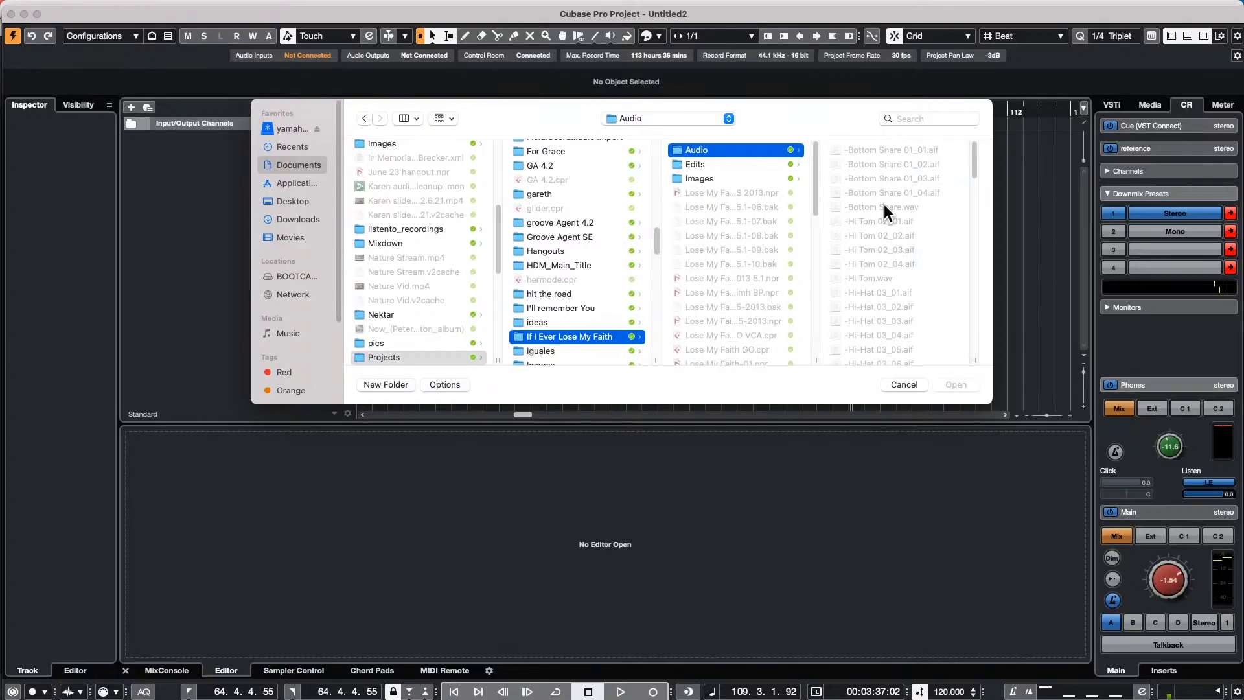
left_click(884, 205)
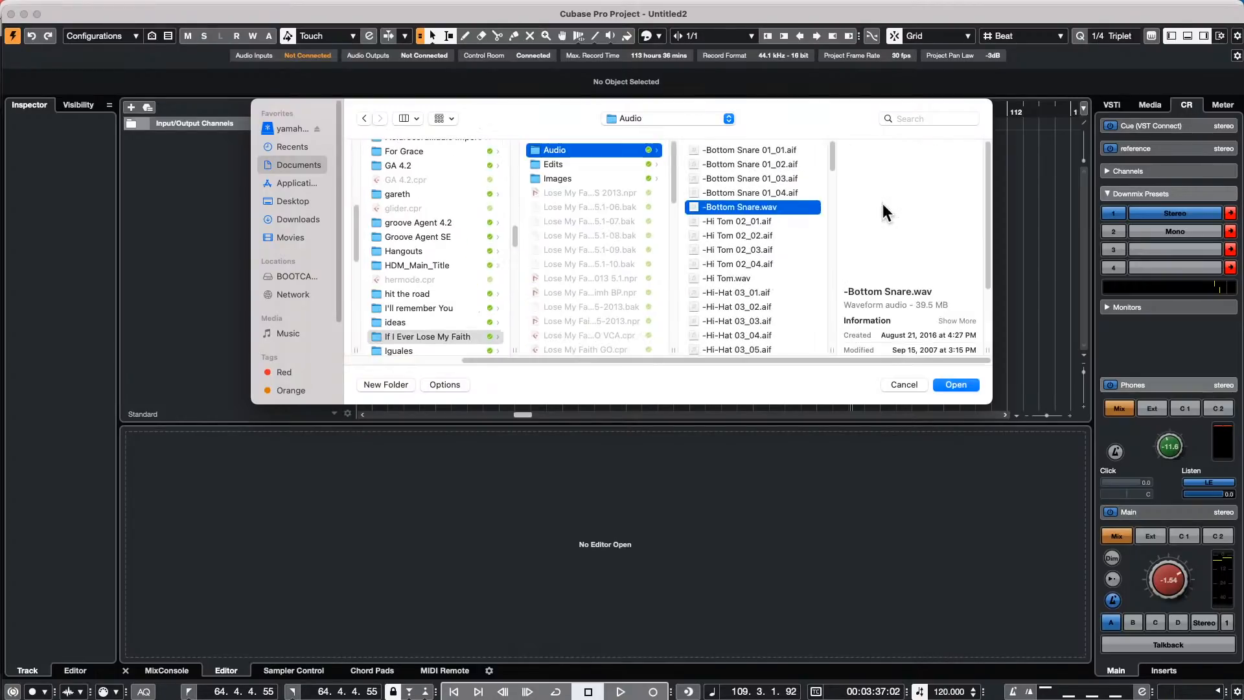
left_click(953, 382)
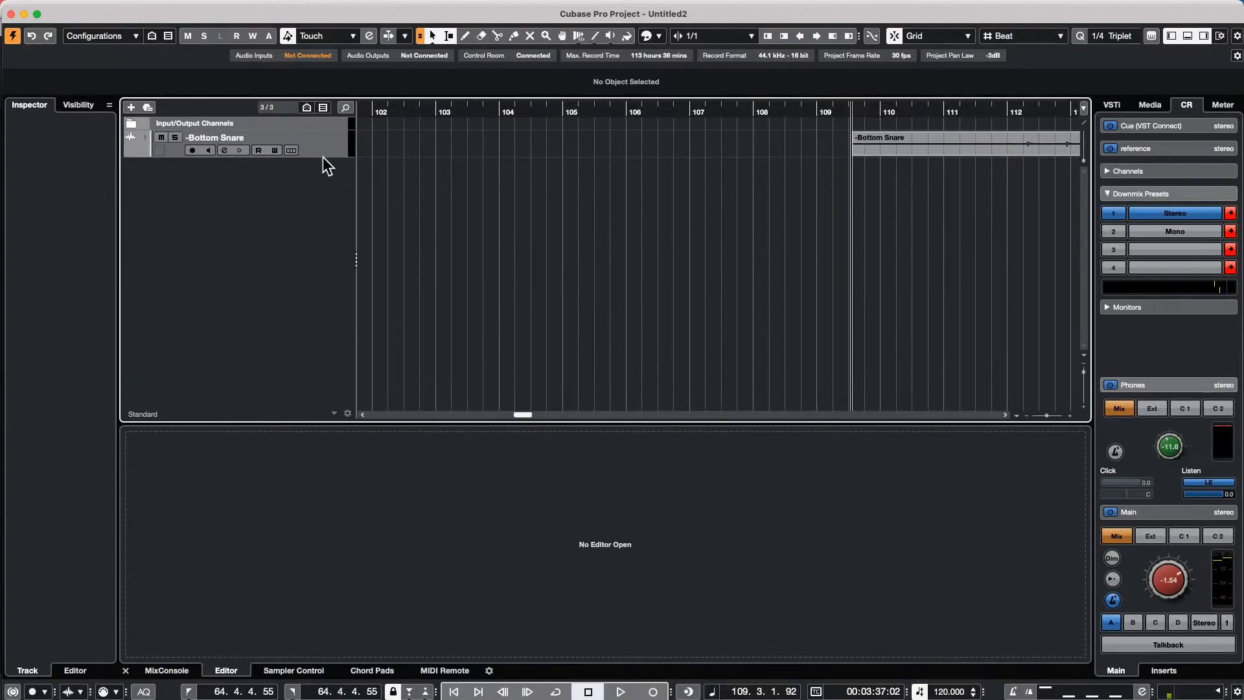
- Increase the height of the -Bottom Snare track and move its audio event earlier to start at 99.3.1.0
left_click(321, 154)
left_click_drag(321, 158, 321, 186)
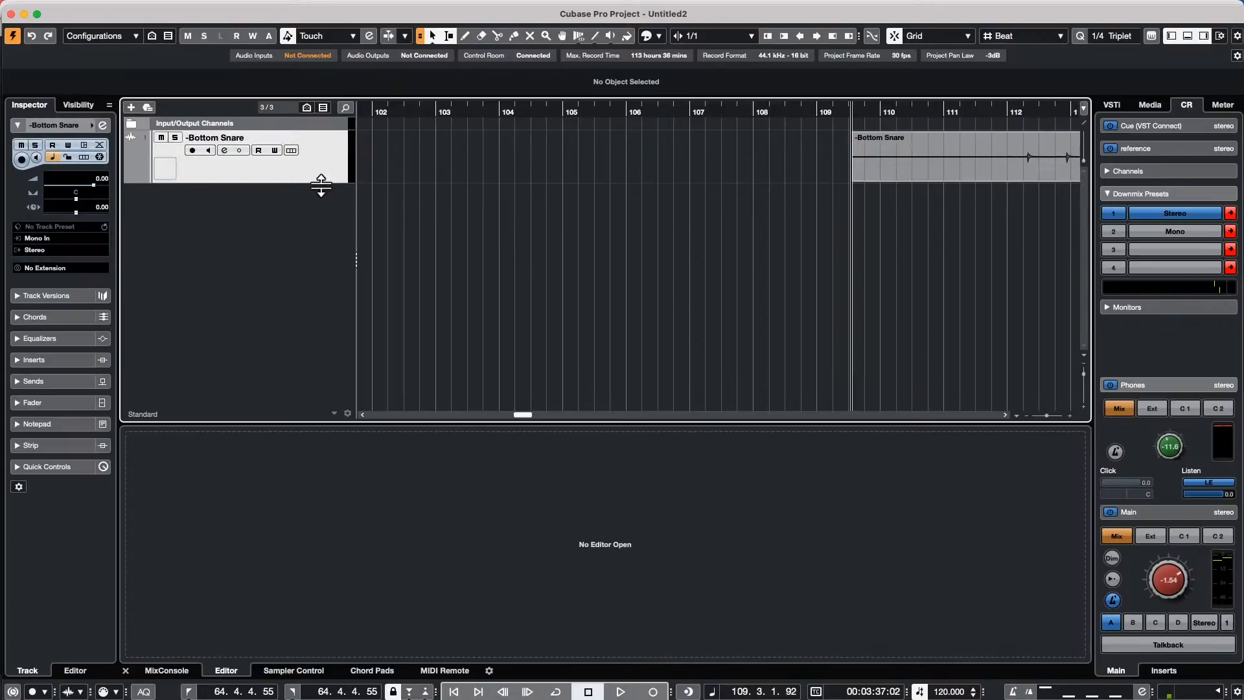
left_click_drag(946, 161, 624, 171)
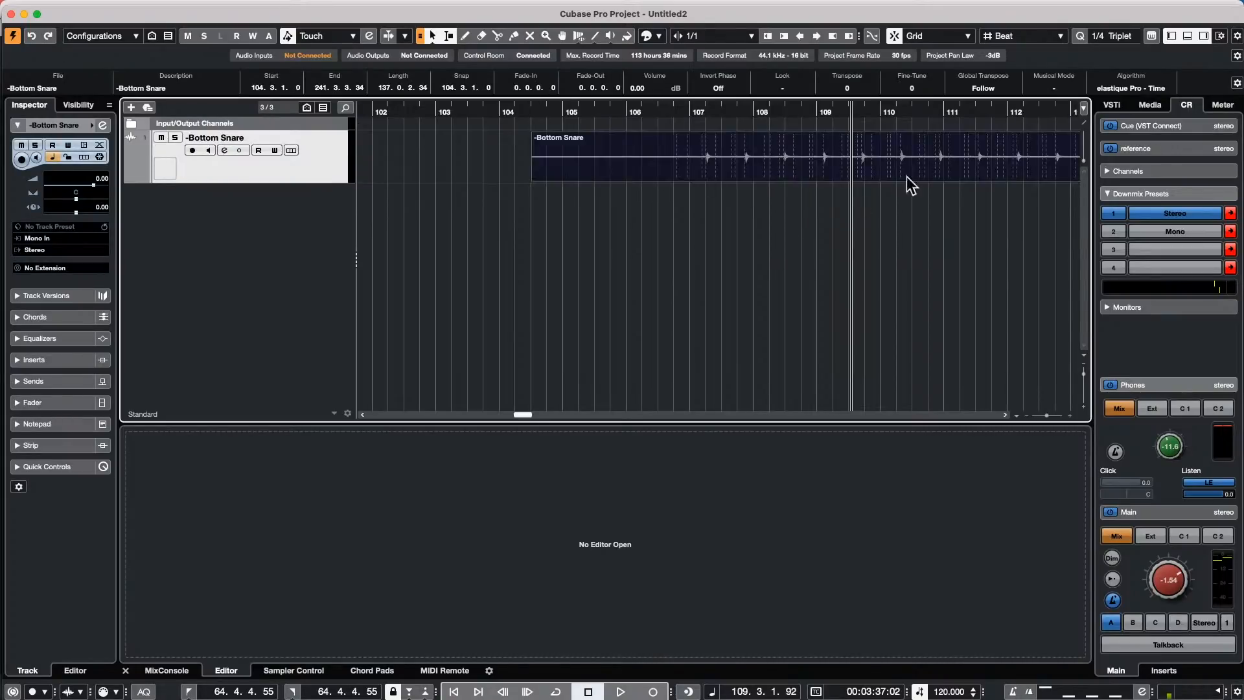
left_click_drag(733, 155, 608, 153)
left_click_drag(491, 107, 492, 72)
mouse_move(679, 169)
left_mouse_down()
mouse_move(782, 159)
mouse_move(511, 178)
mouse_move(695, 173)
mouse_move(670, 187)
left_mouse_up()
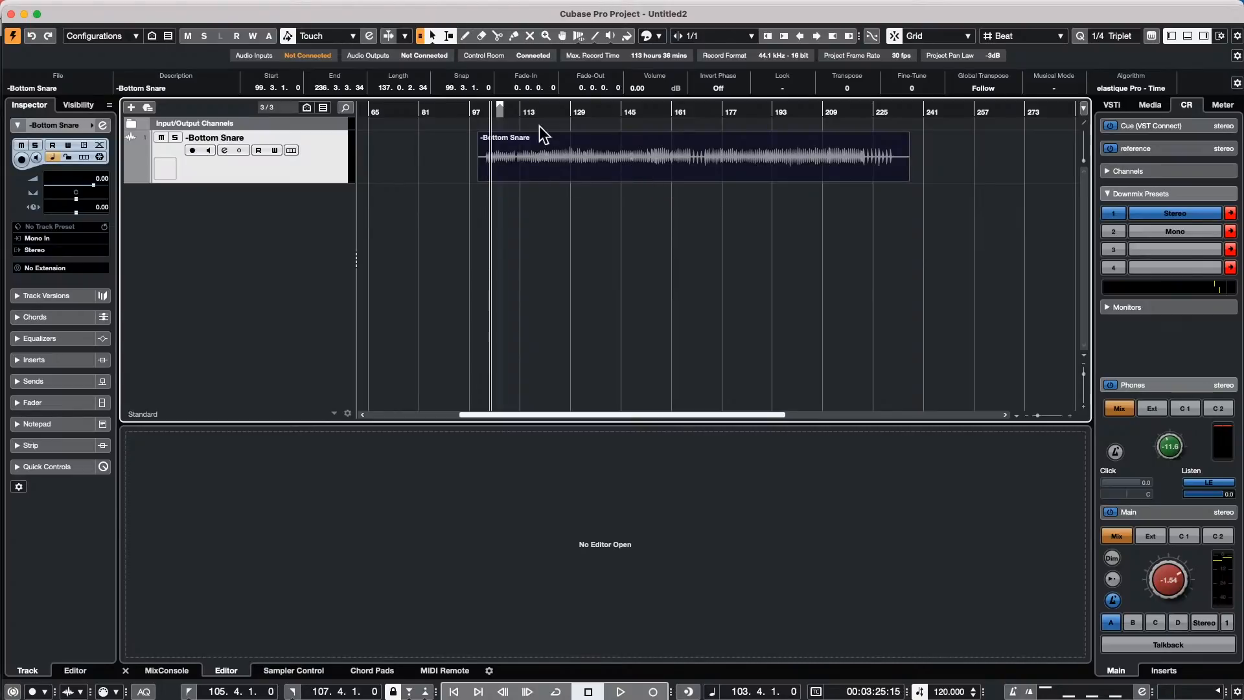
- Move the -Bottom Snare event to its origin position and return the project cursor to the start
left_click(553, 194)
left_click(561, 175)
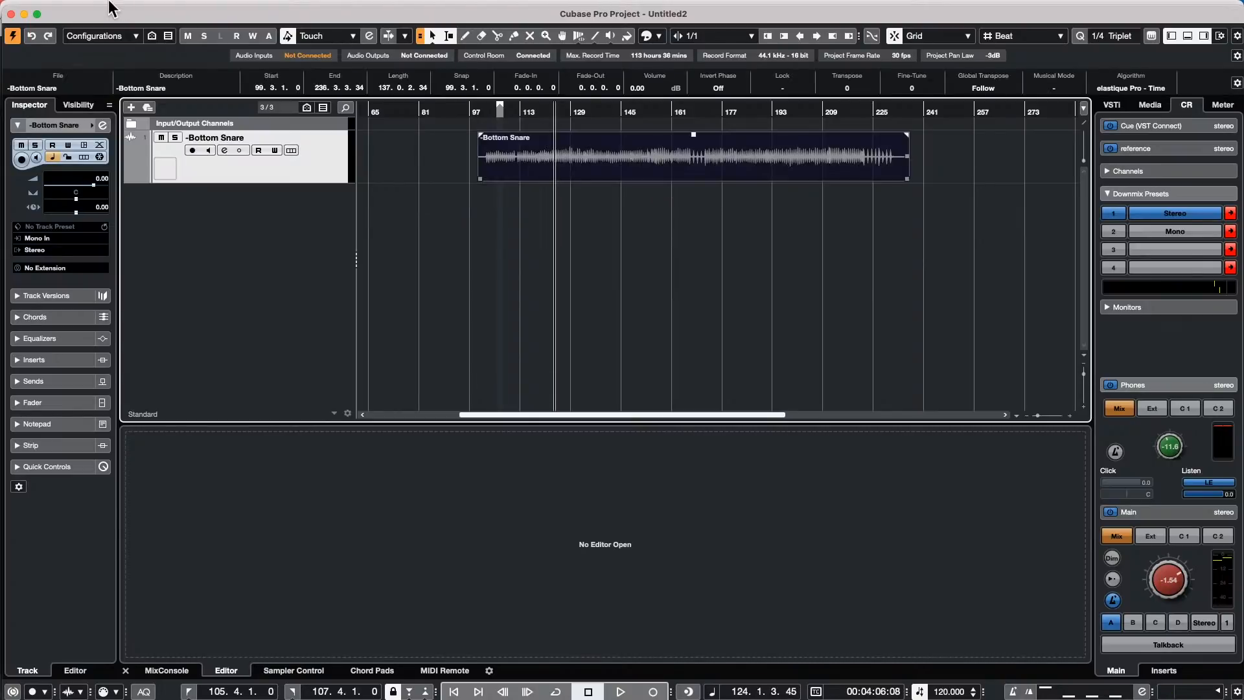
left_click(116, 7)
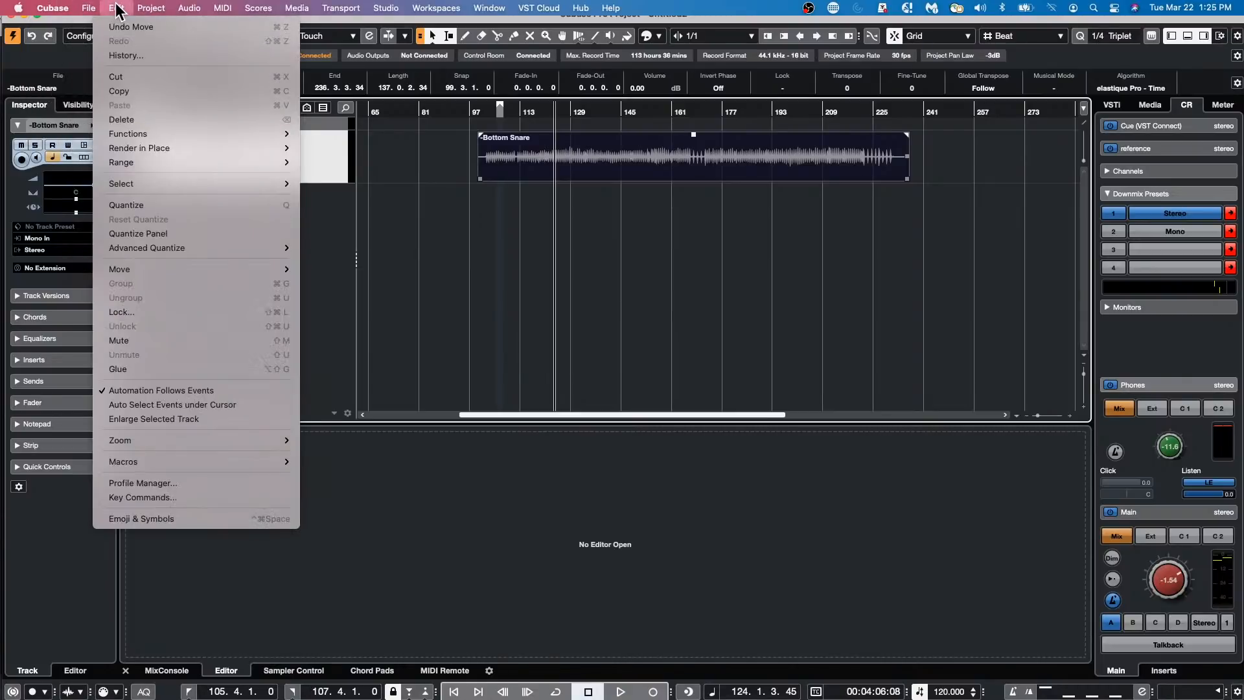
mouse_move(161, 153)
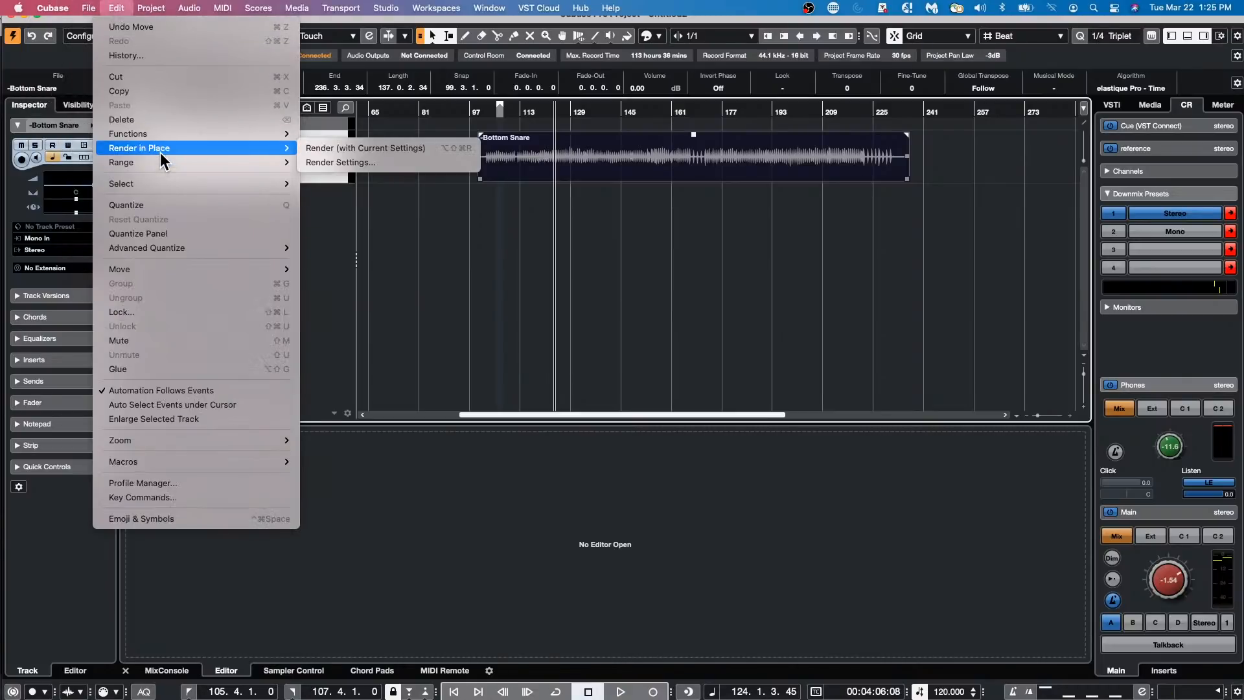
mouse_move(160, 266)
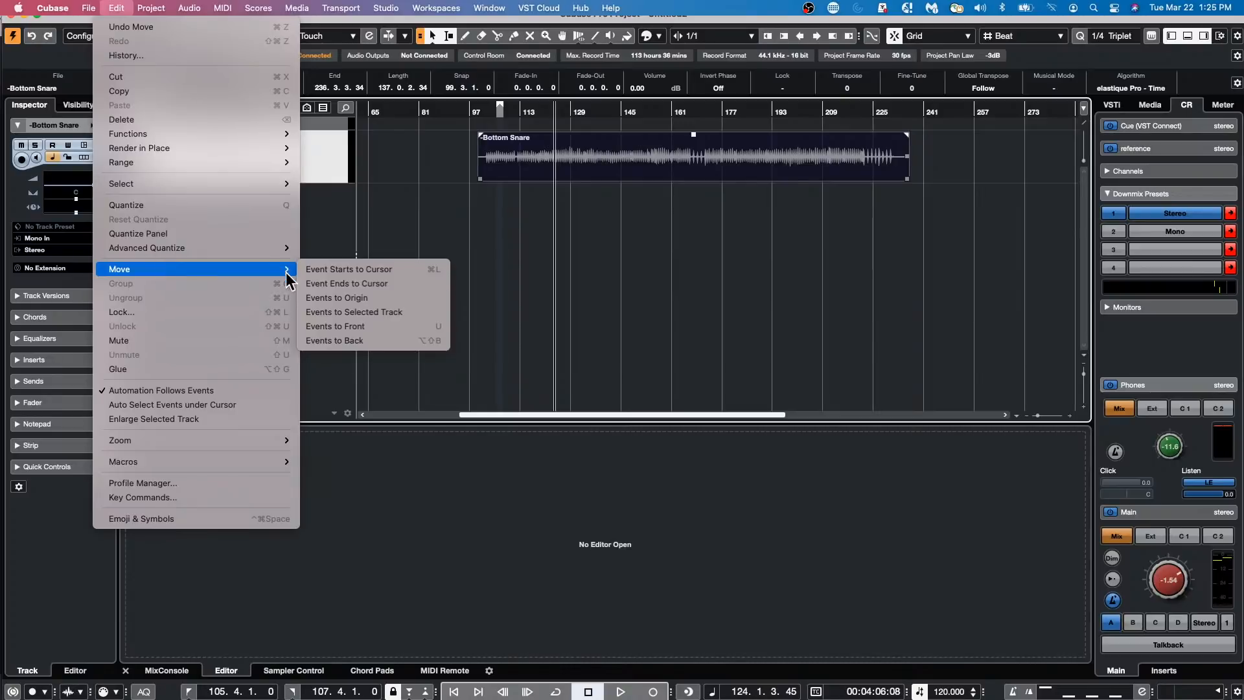
left_click(372, 298)
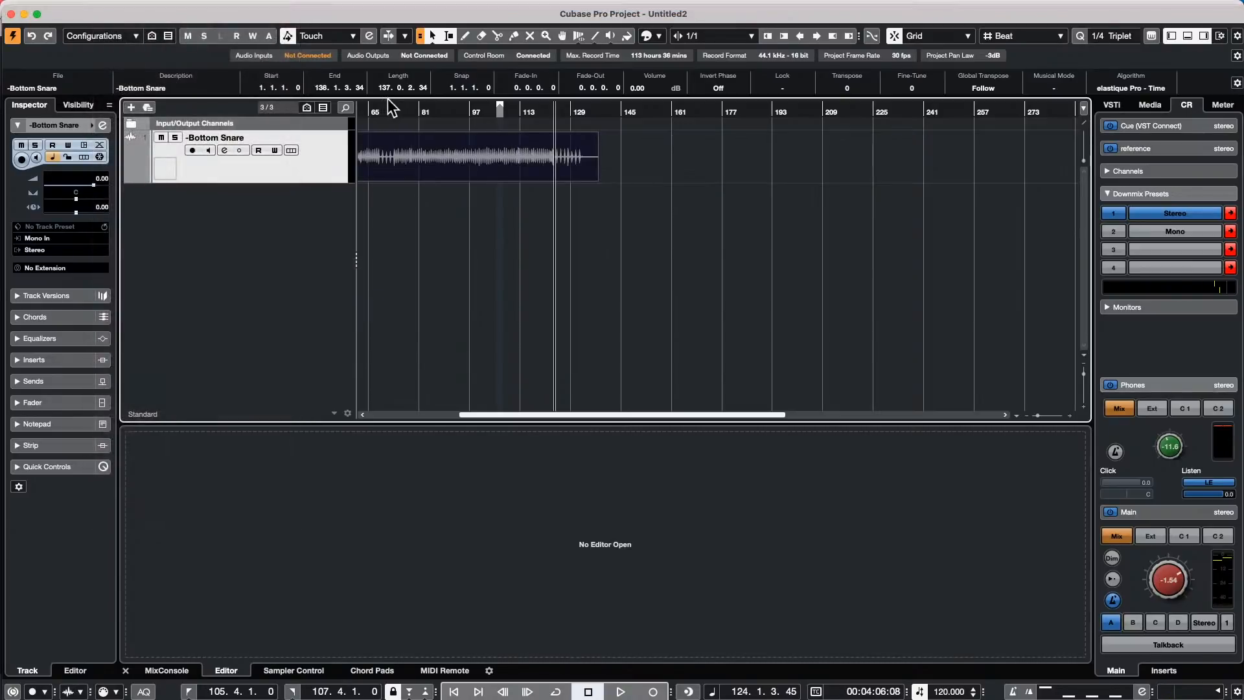
key("Home")
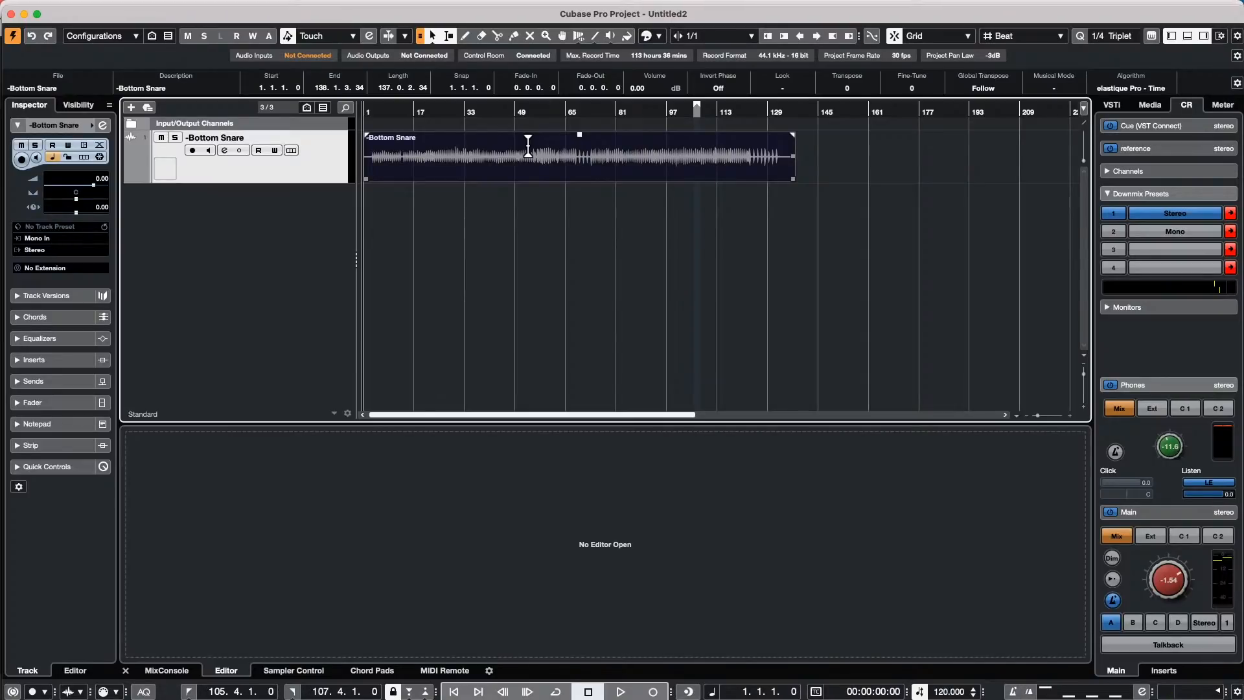
- Look through the Caleidoscope content under Loops & Samples in the media browser and go back to its home page
left_click(1152, 105)
left_click(1133, 282)
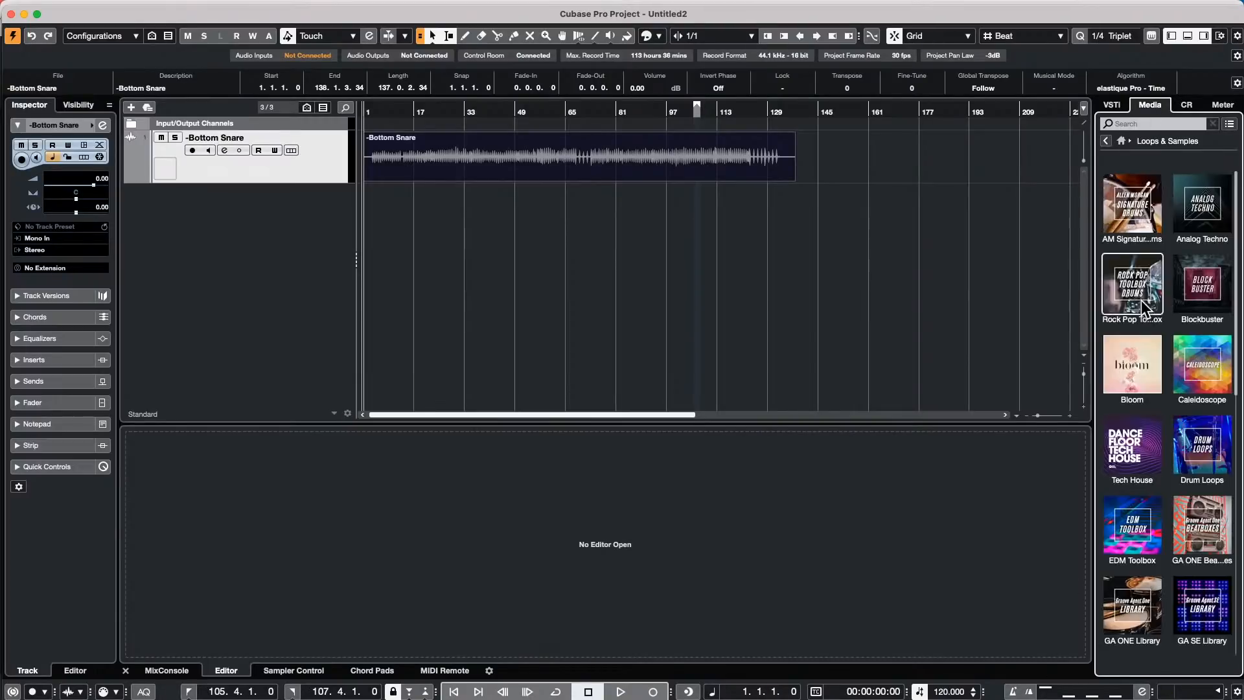
left_click(1207, 376)
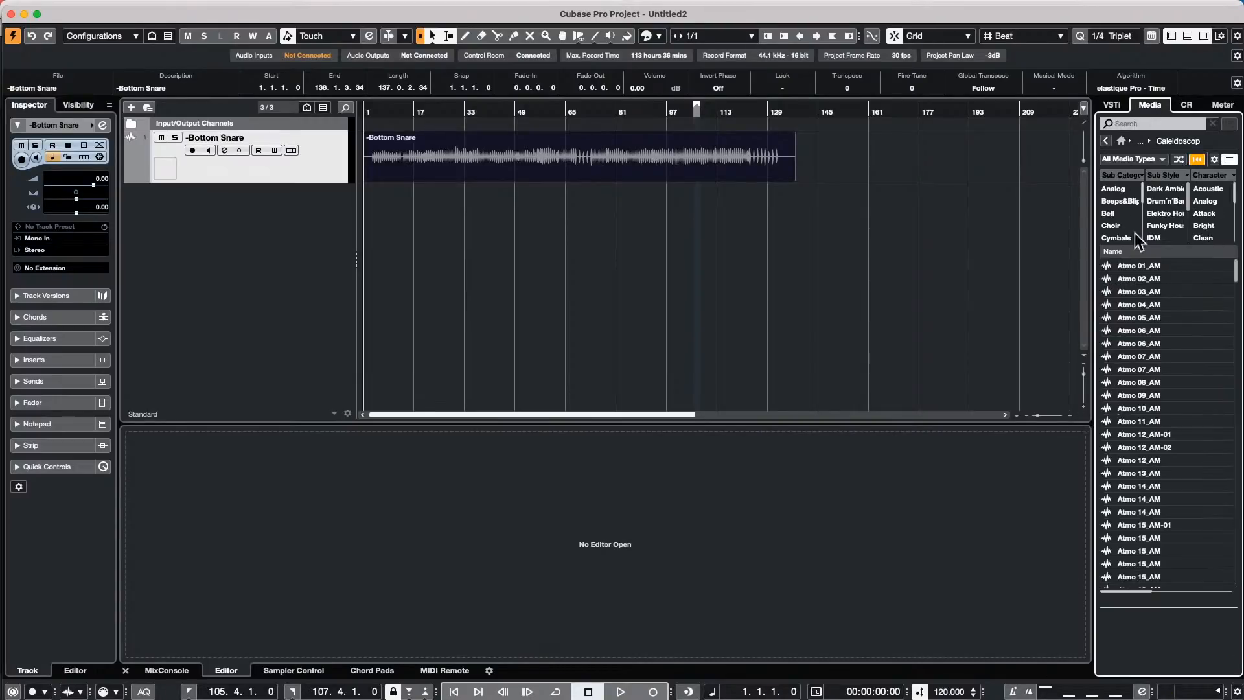
left_click(1106, 141)
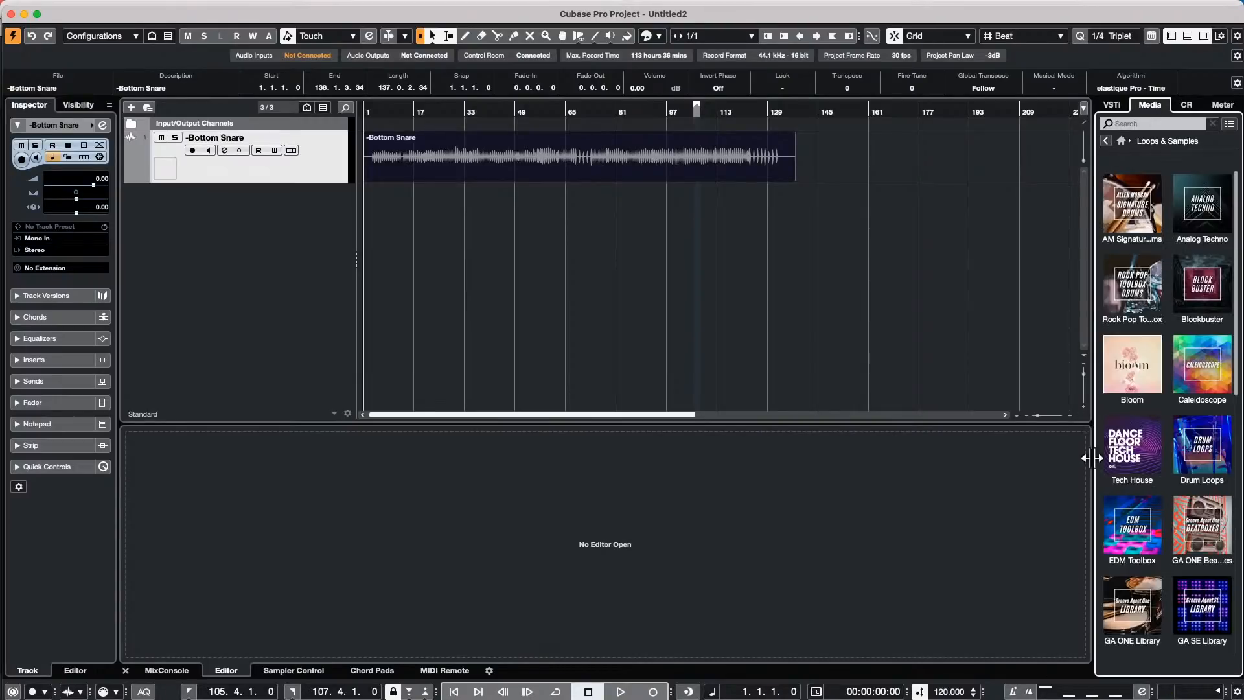
left_click(1105, 141)
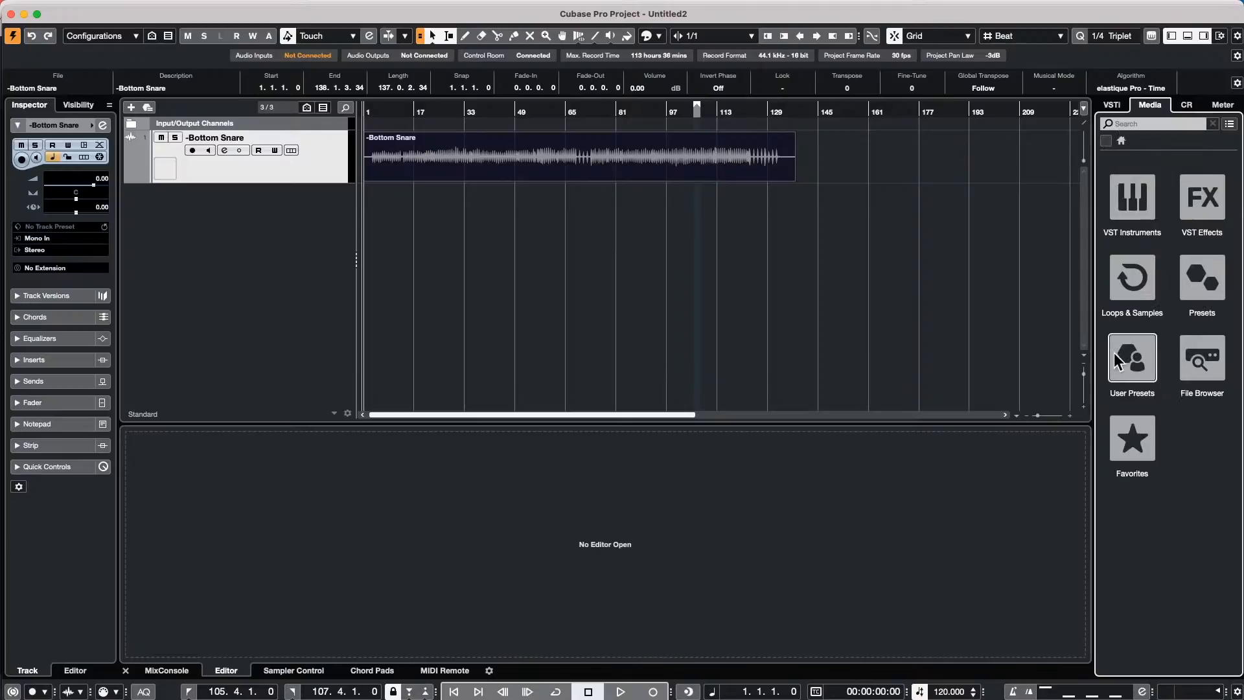
- Browse the VST Instruments to the Groove Agent SE Beat Essentials presets, select Wait A Minute SE, and return to the Groove Agent SE libraries
left_click(1146, 201)
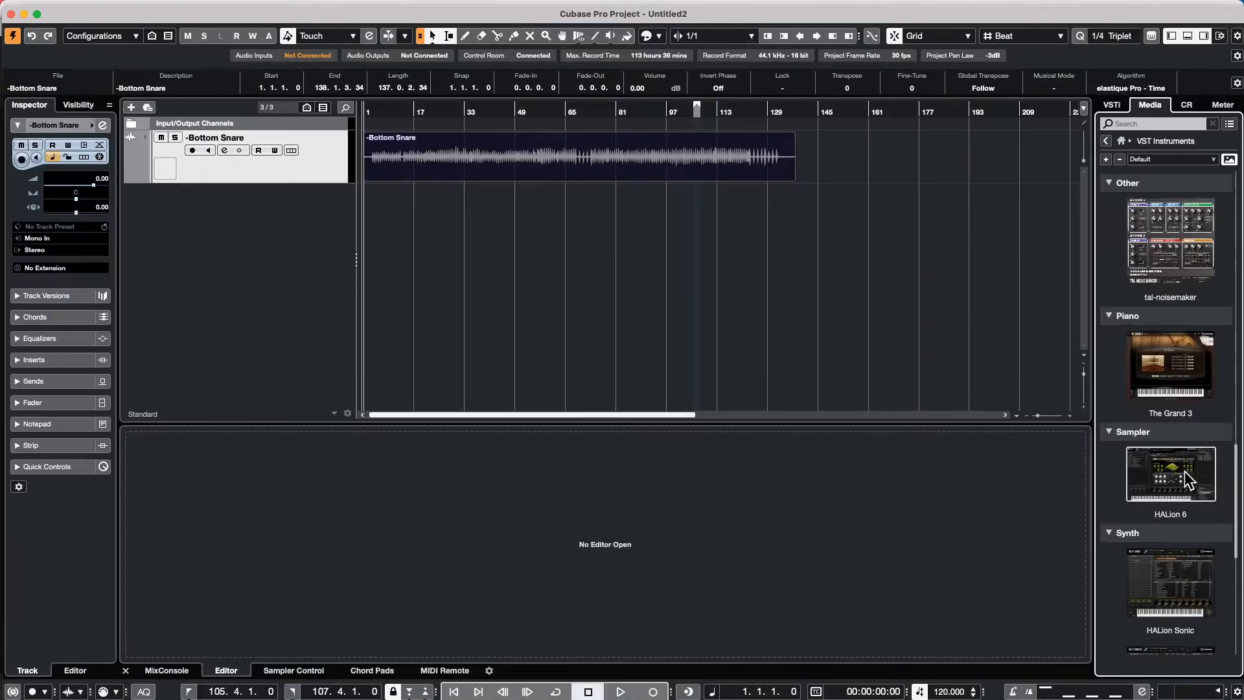
scroll(1200, 567, "down", 5)
scroll(1197, 561, "up", 5)
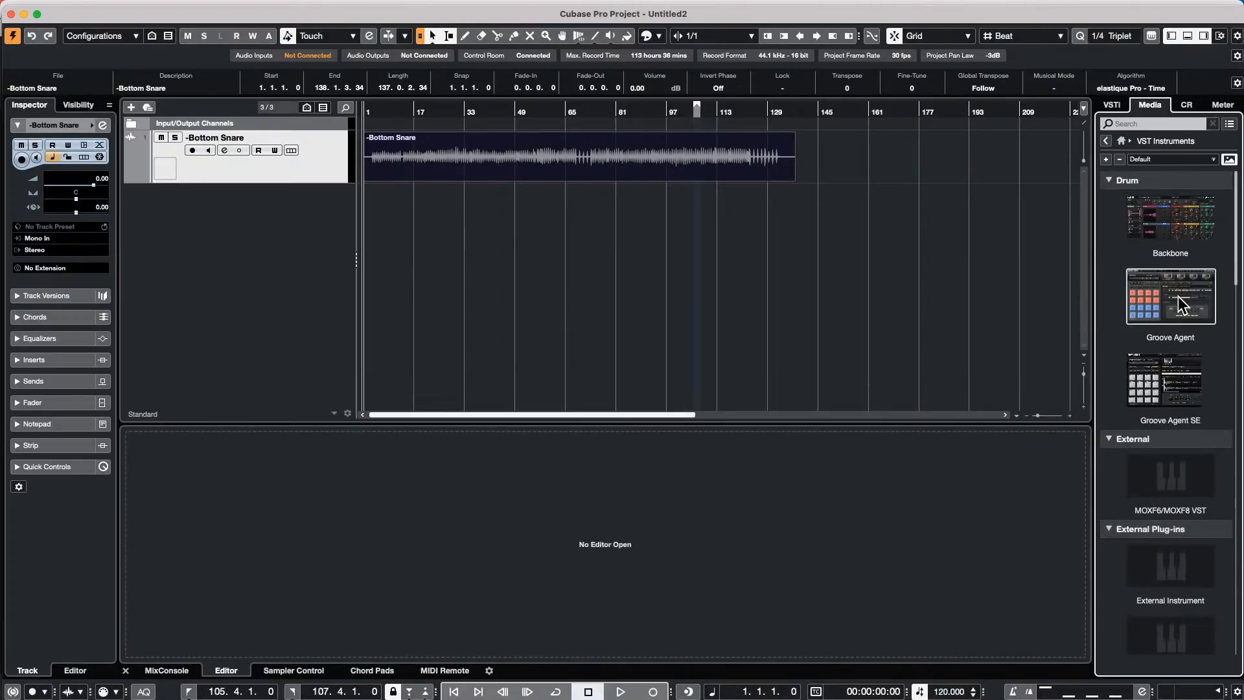
left_click(1156, 377)
left_click(1223, 318)
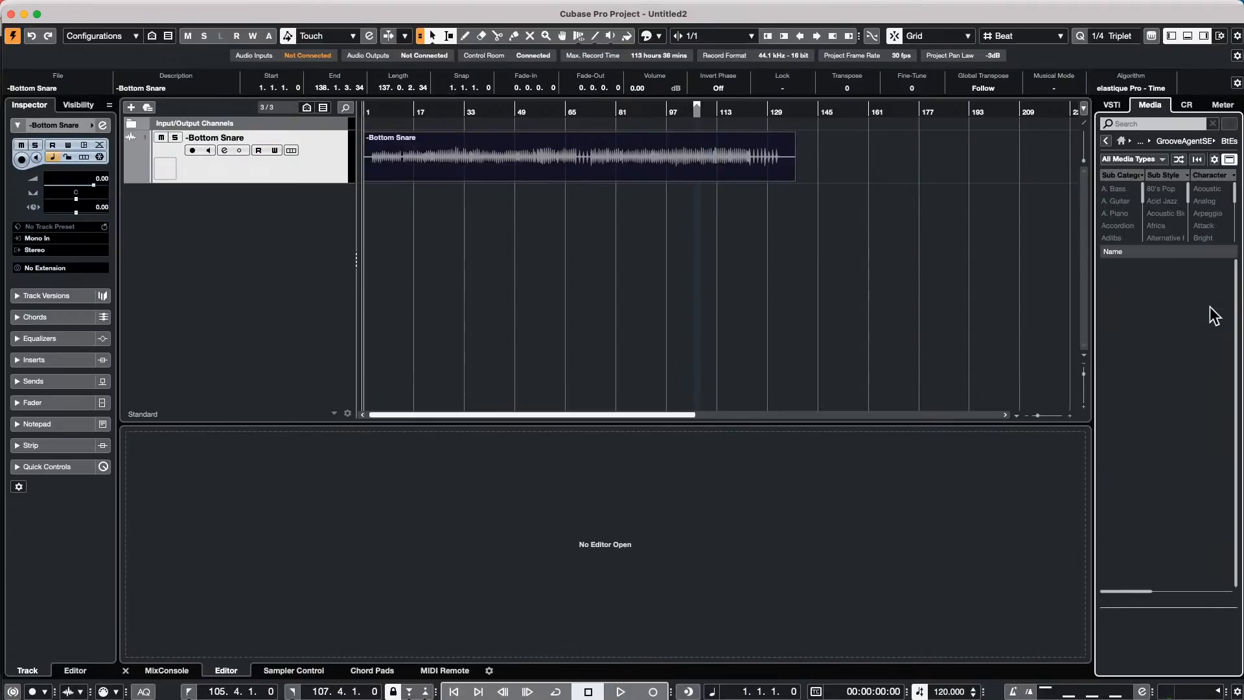
left_click(1160, 344)
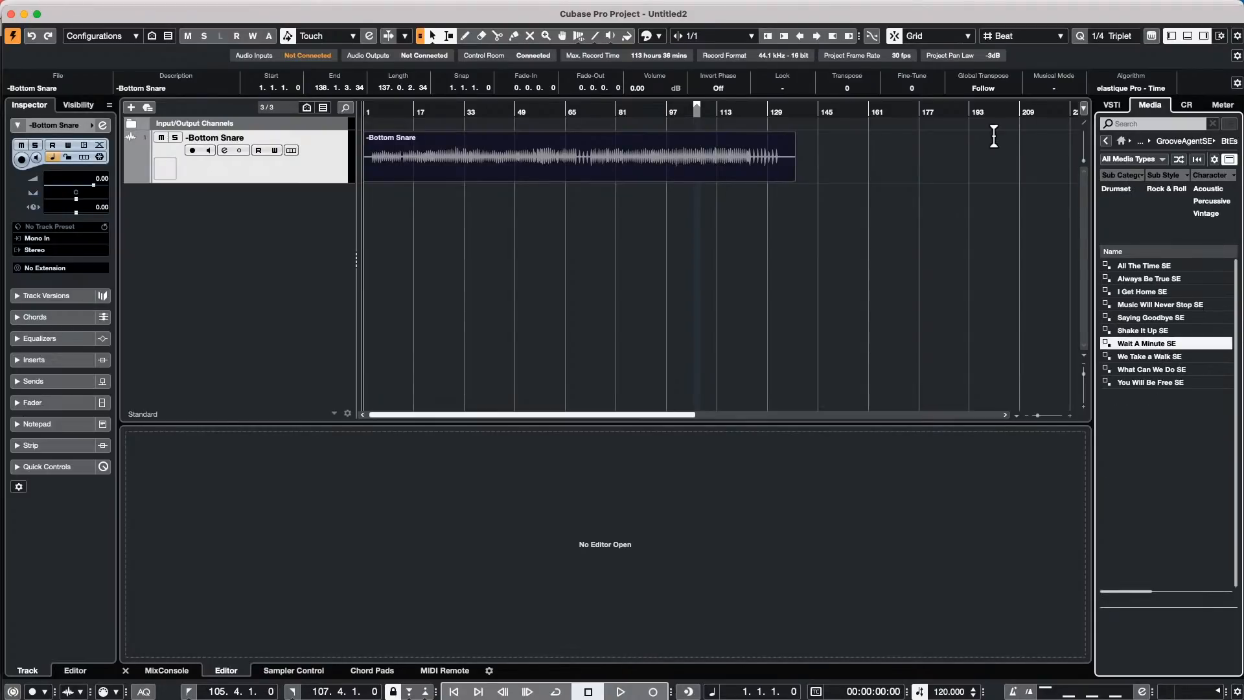
left_click(1105, 142)
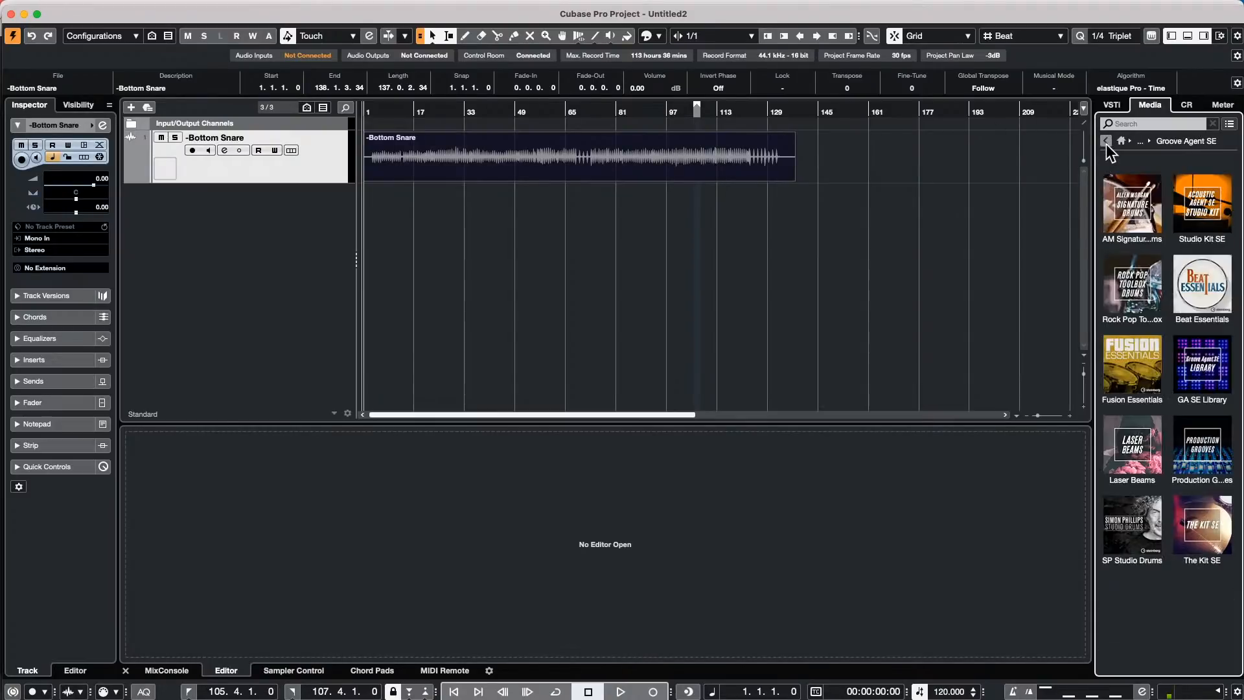
- Return to the media browser's home page, open the File Browser, and expand This Computer and Macintosh HD
left_click(1106, 142)
left_click(1106, 142)
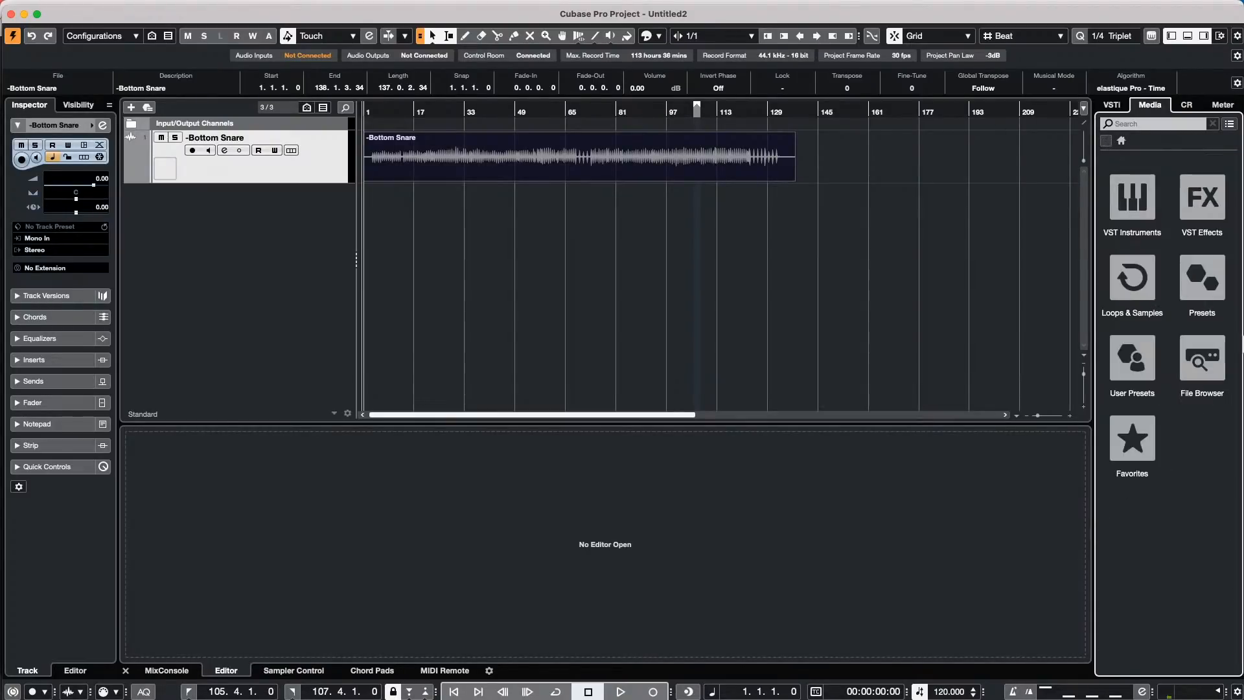
left_click(1204, 357)
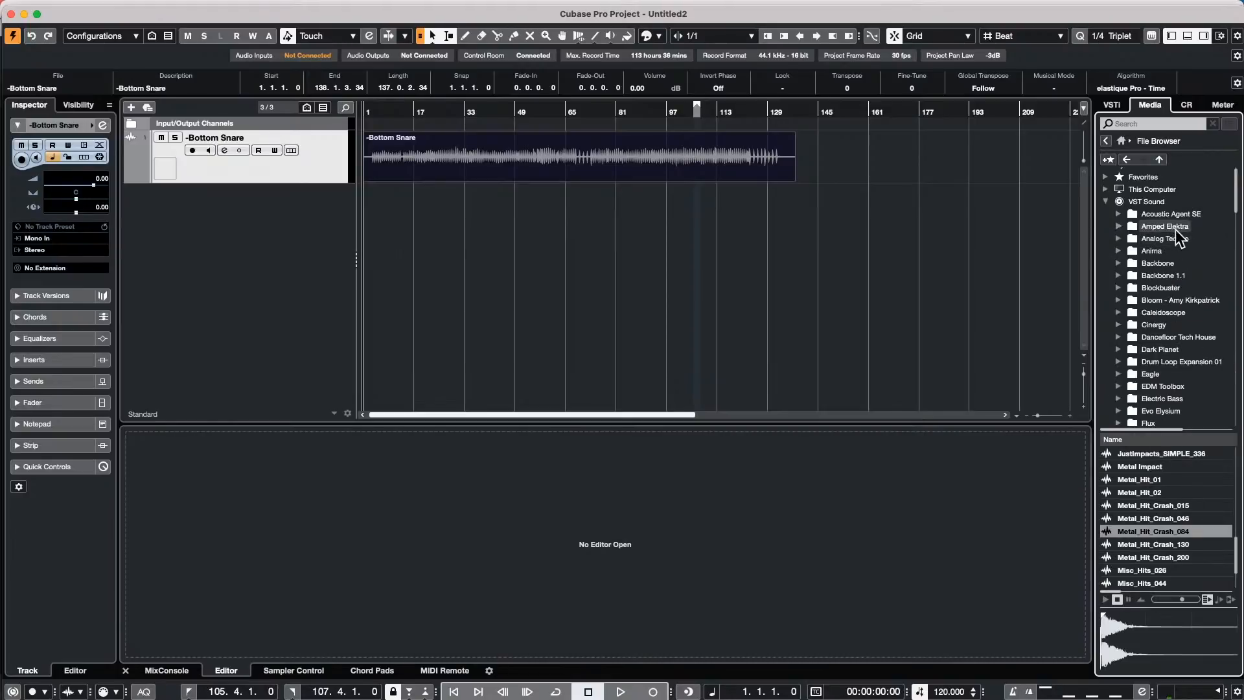
left_click(1106, 189)
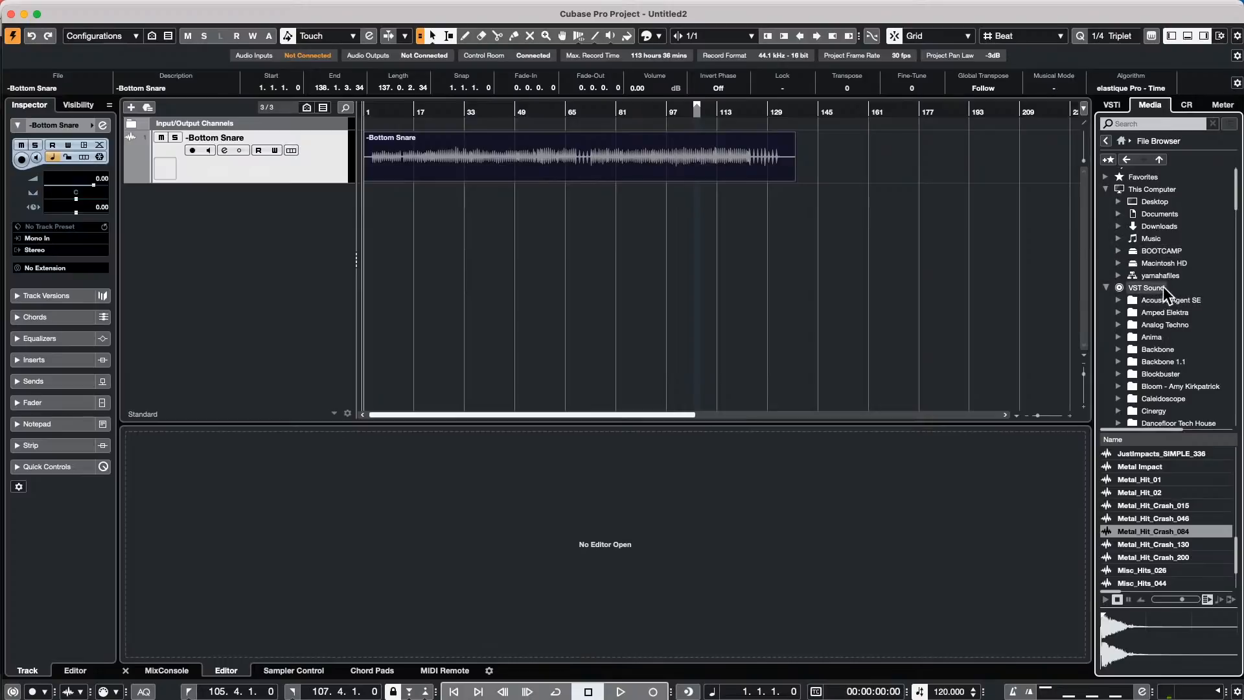
left_click(1119, 264)
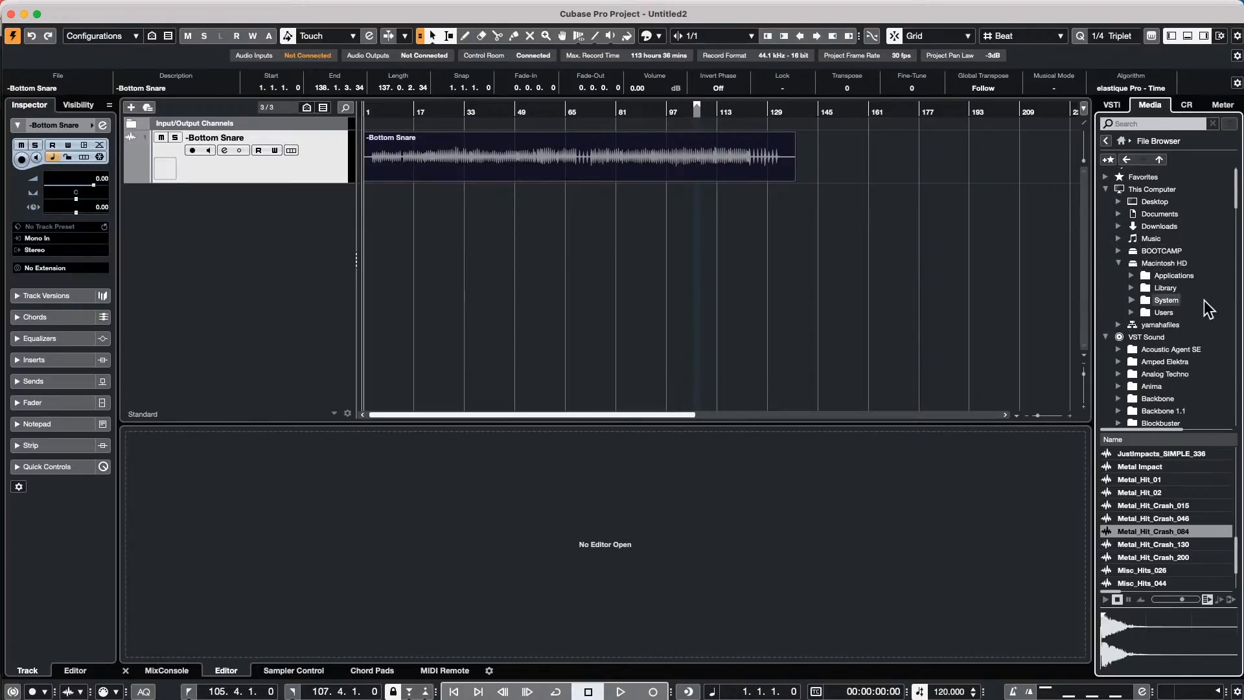
- Show the Add Favorite option for the Users folder on Macintosh HD, and view the media browser's Favorites
left_click(1159, 313)
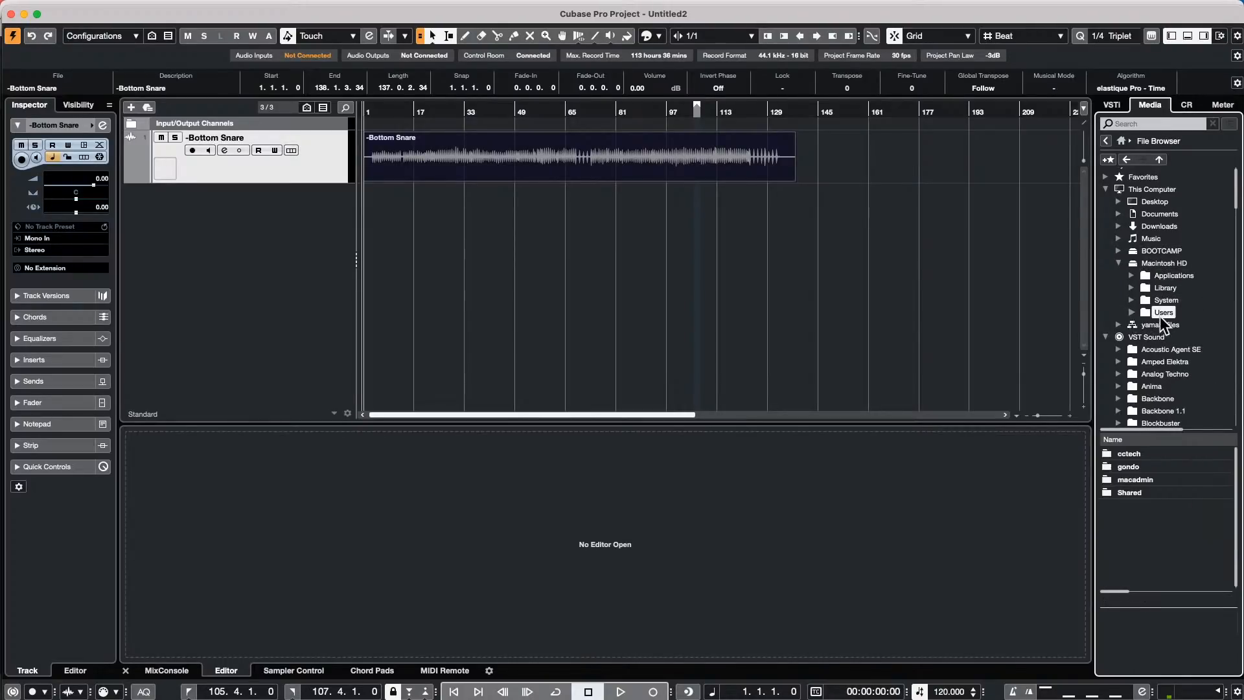
right_click(1159, 314)
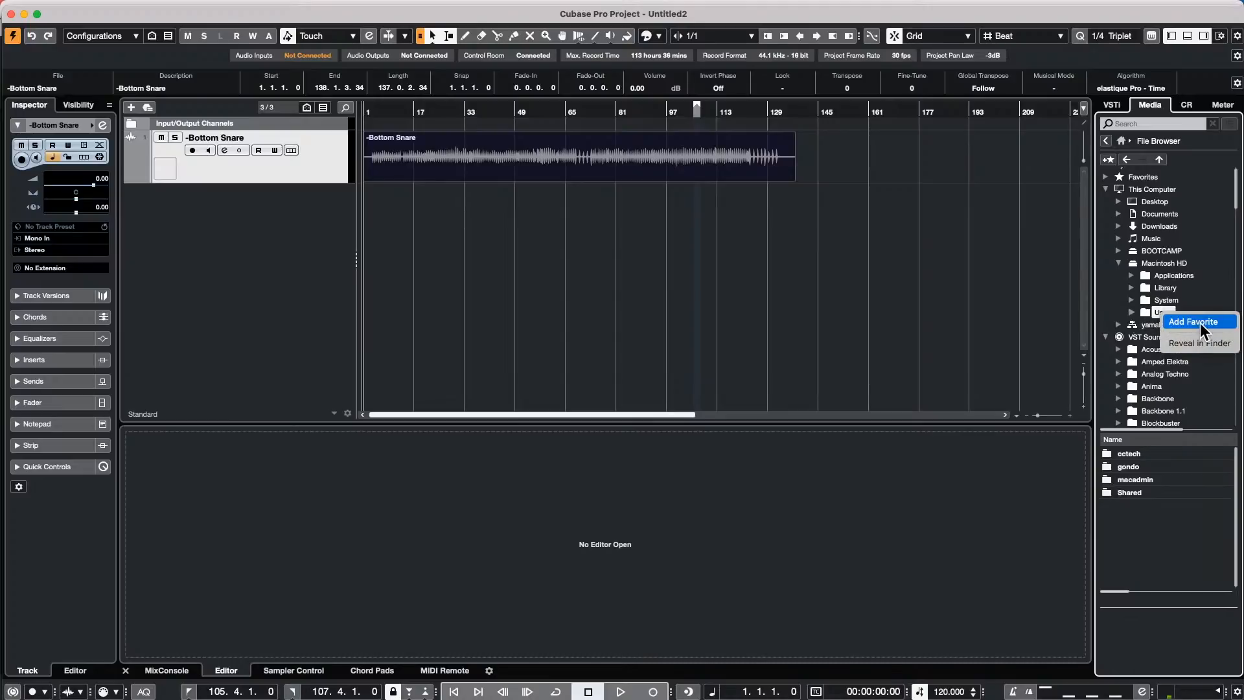
left_click(1123, 141)
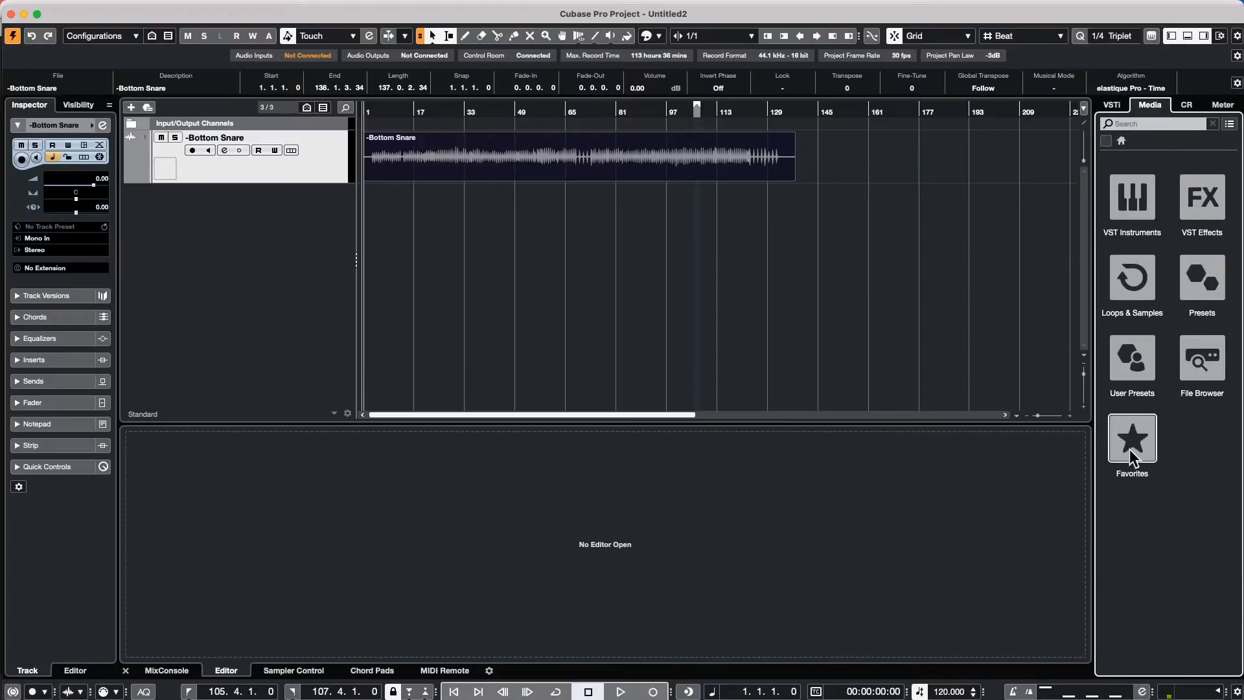
left_click(1130, 445)
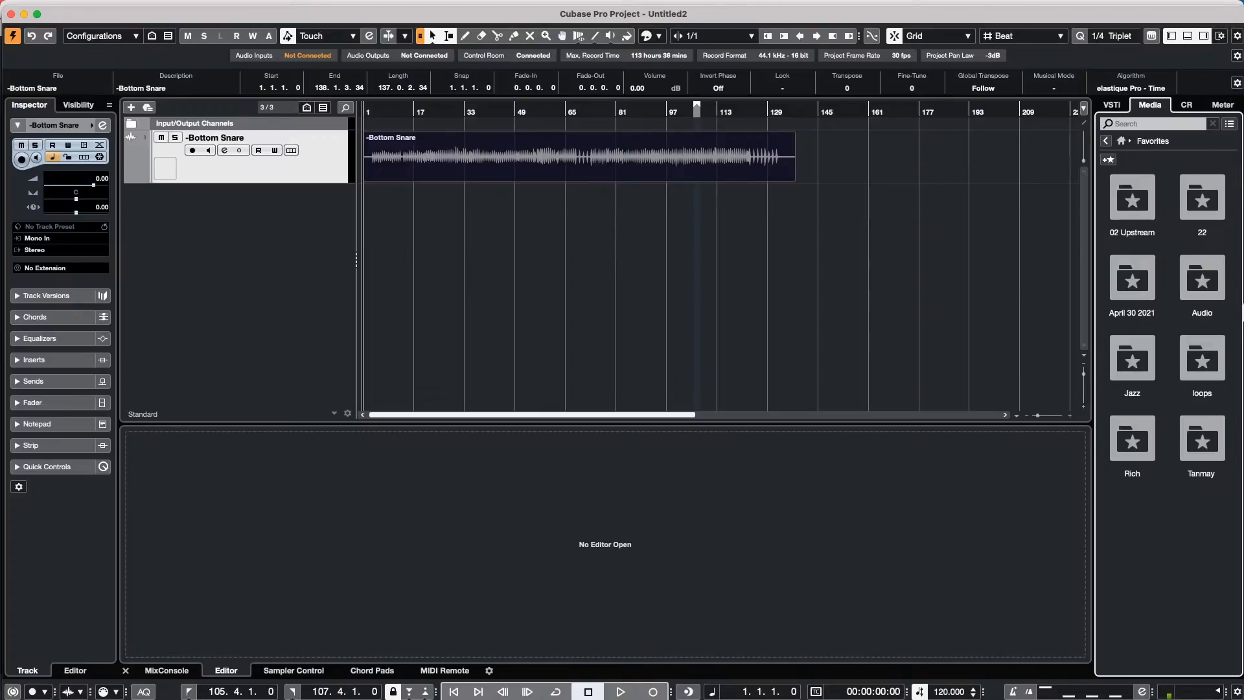
- Open the MediaBay window, view the VST3 Presets folders of Dark Planet and Acoustic Agent SE, and close the window
left_click(296, 8)
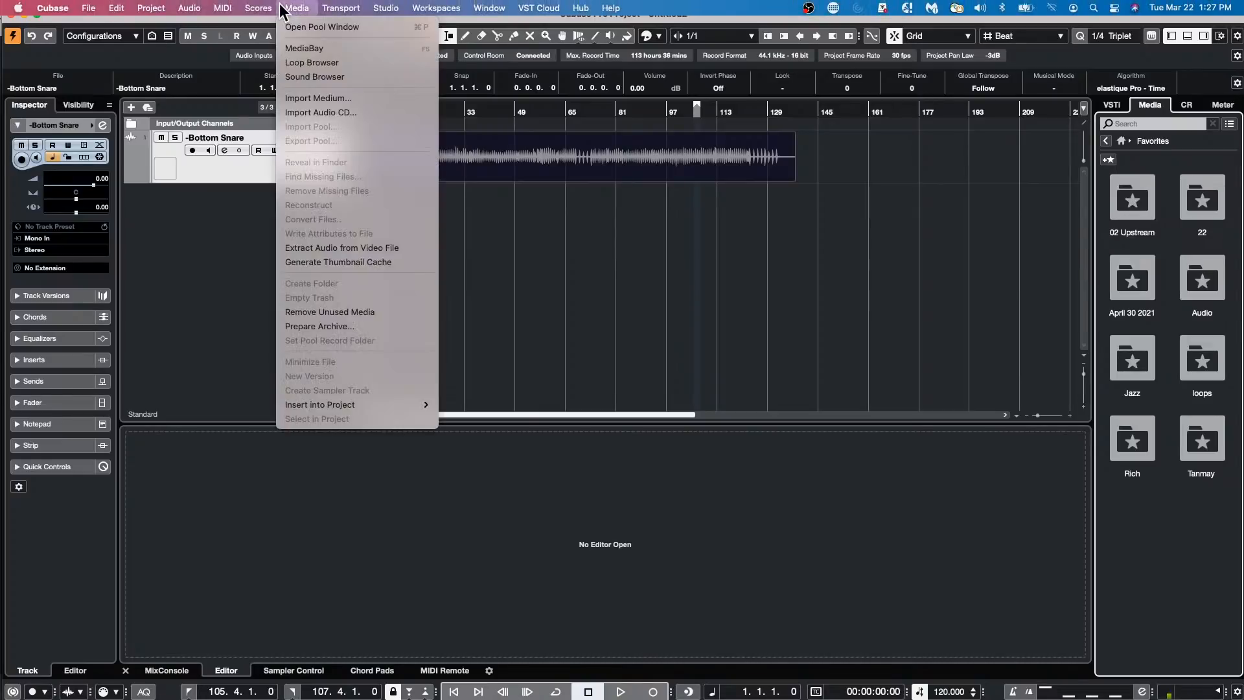
left_click(429, 50)
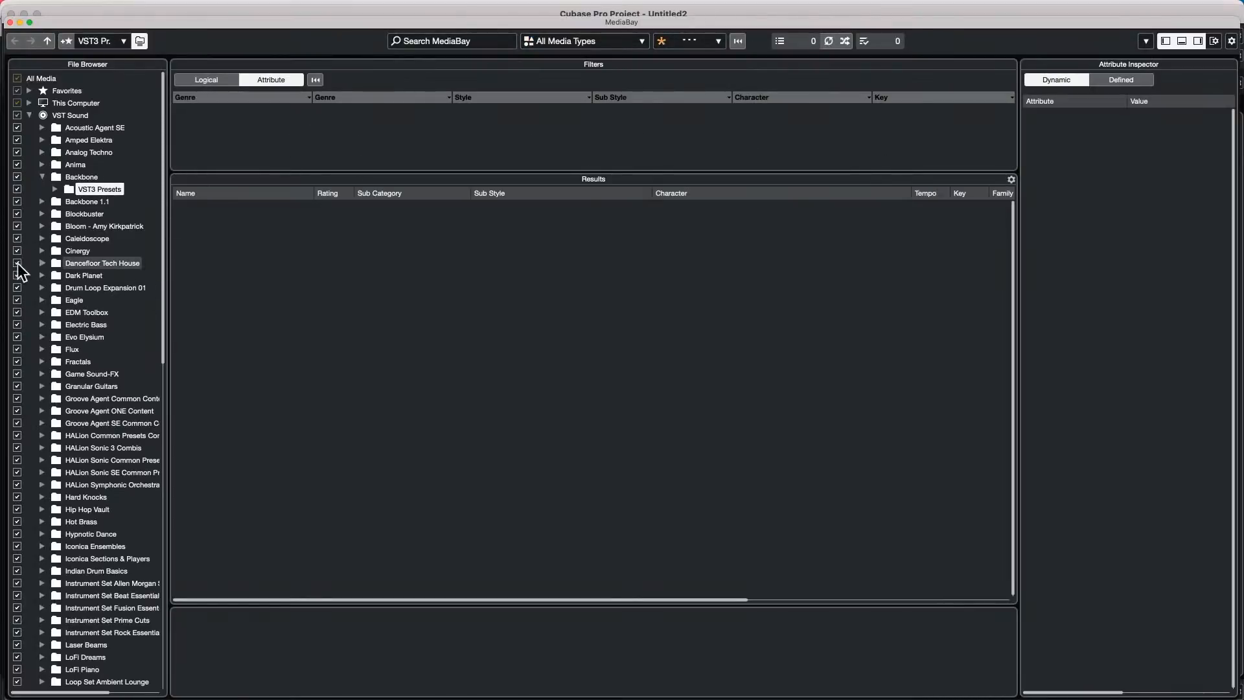
left_click(42, 275)
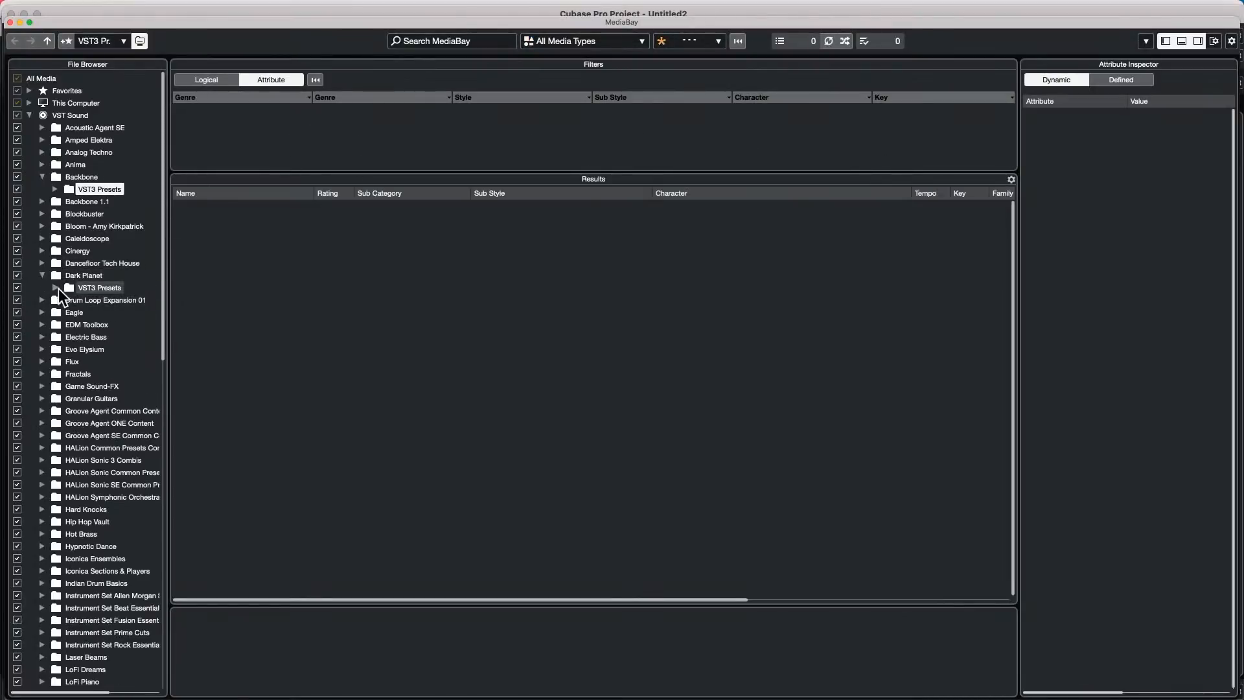
left_click(98, 287)
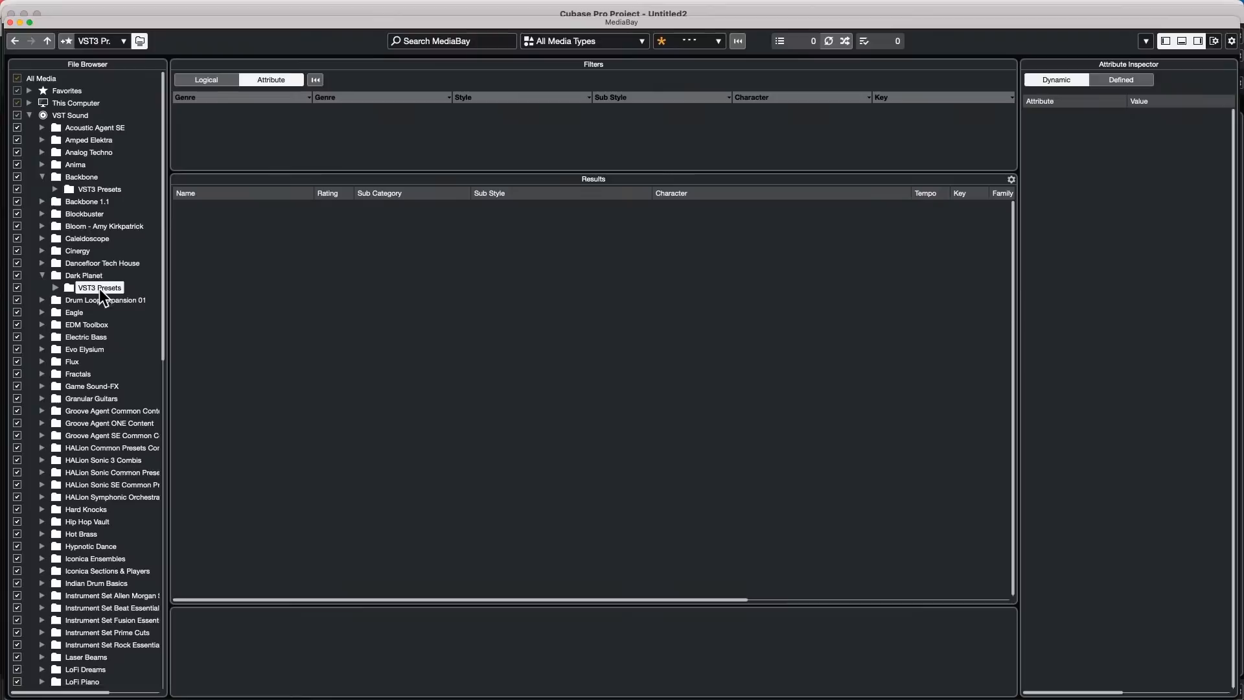
left_click(42, 128)
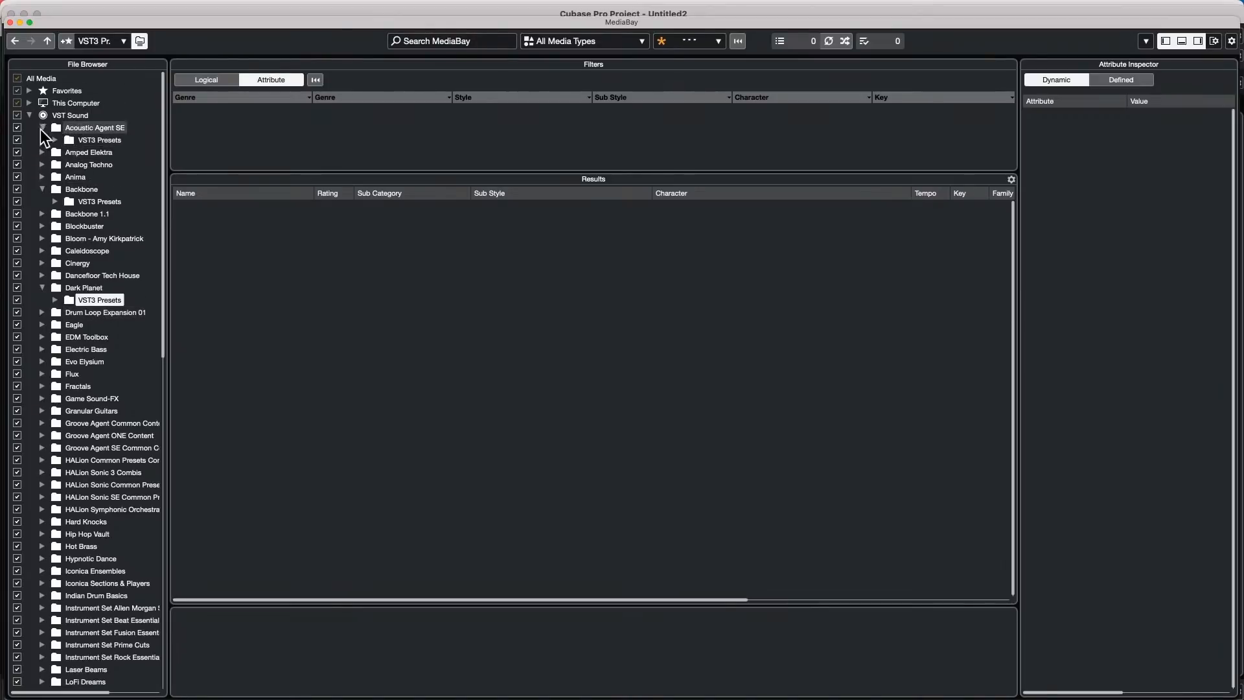
left_click(91, 140)
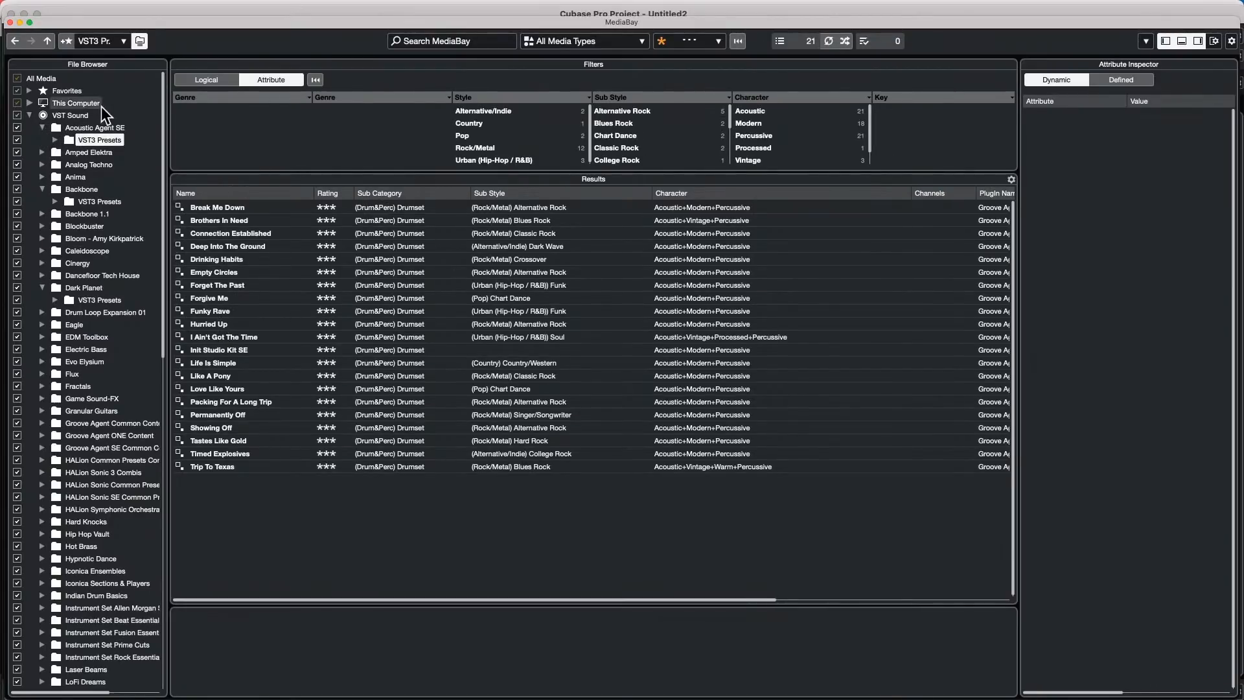
left_click(10, 22)
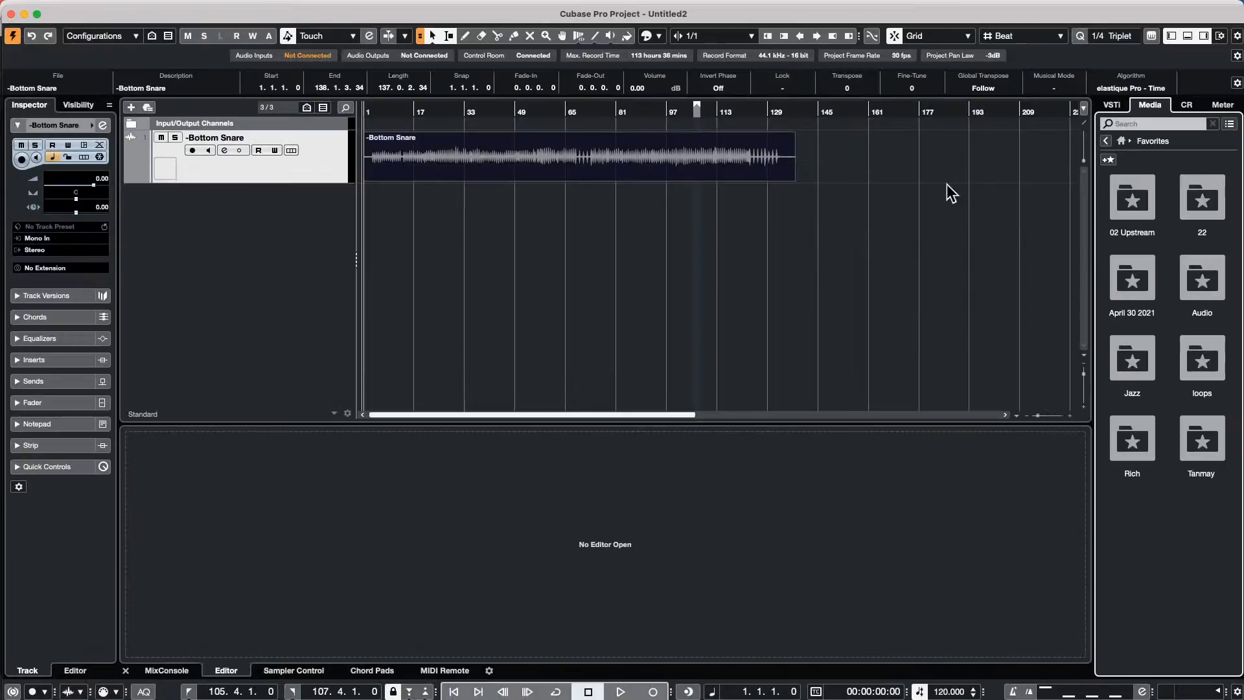
- View the VST instrument rack, and go back to the home page of the media browser
left_click(1118, 104)
left_click(1147, 106)
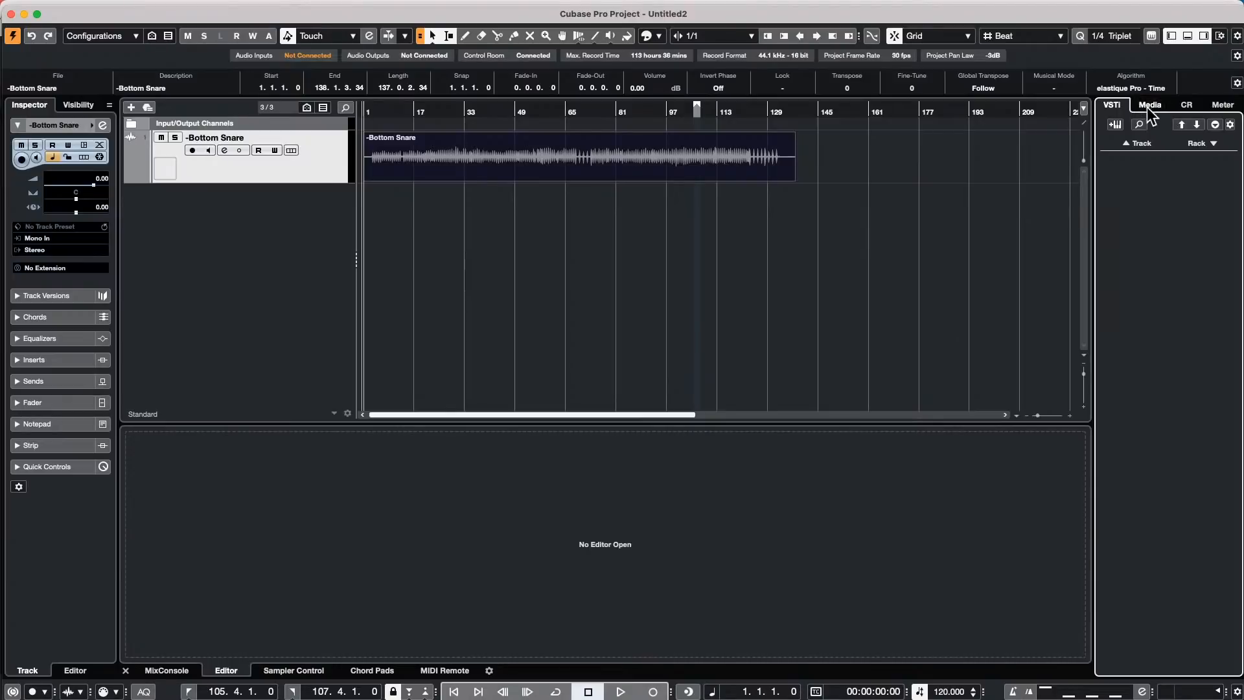
left_click(1121, 141)
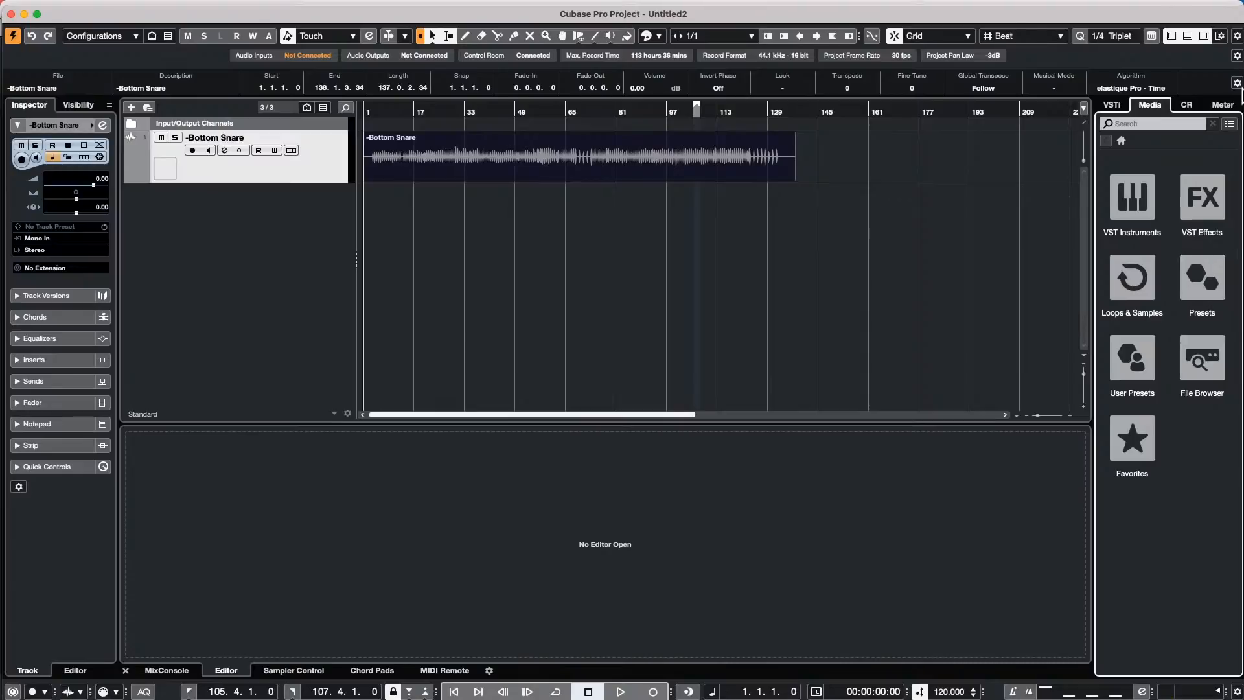
- Close the Untitled2 project without saving it and delete its newly created files
mouse_move(34, 3)
left_click(10, 14)
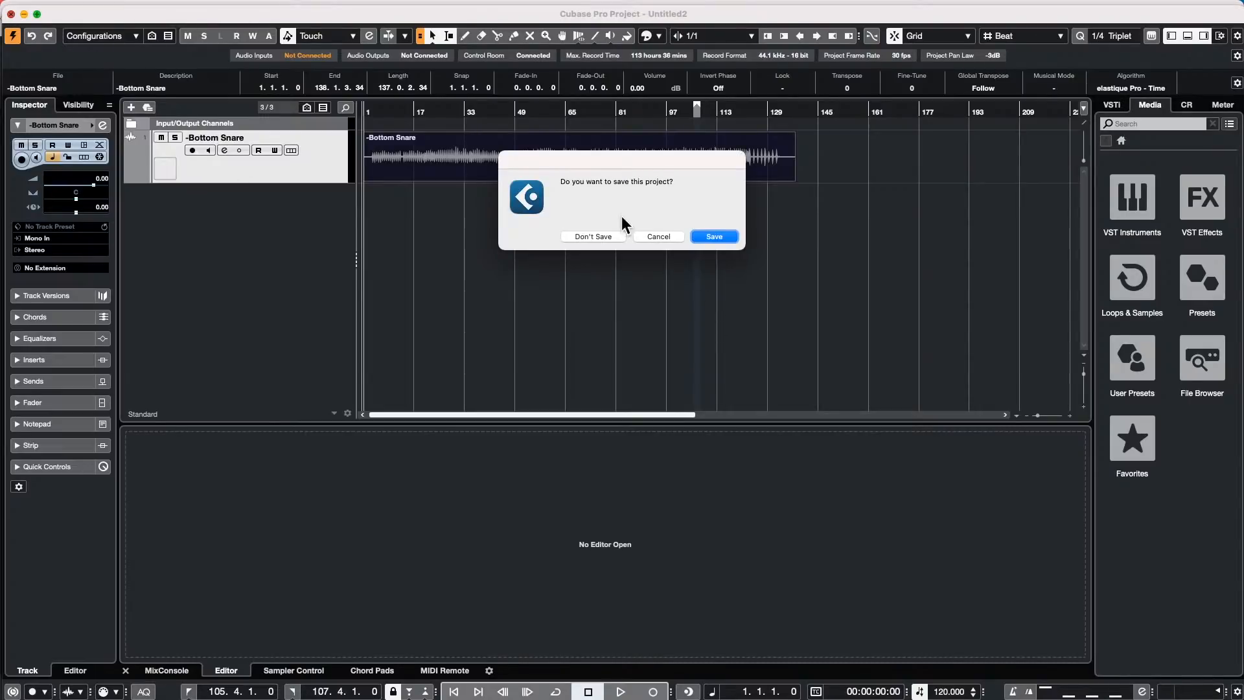
left_click(601, 241)
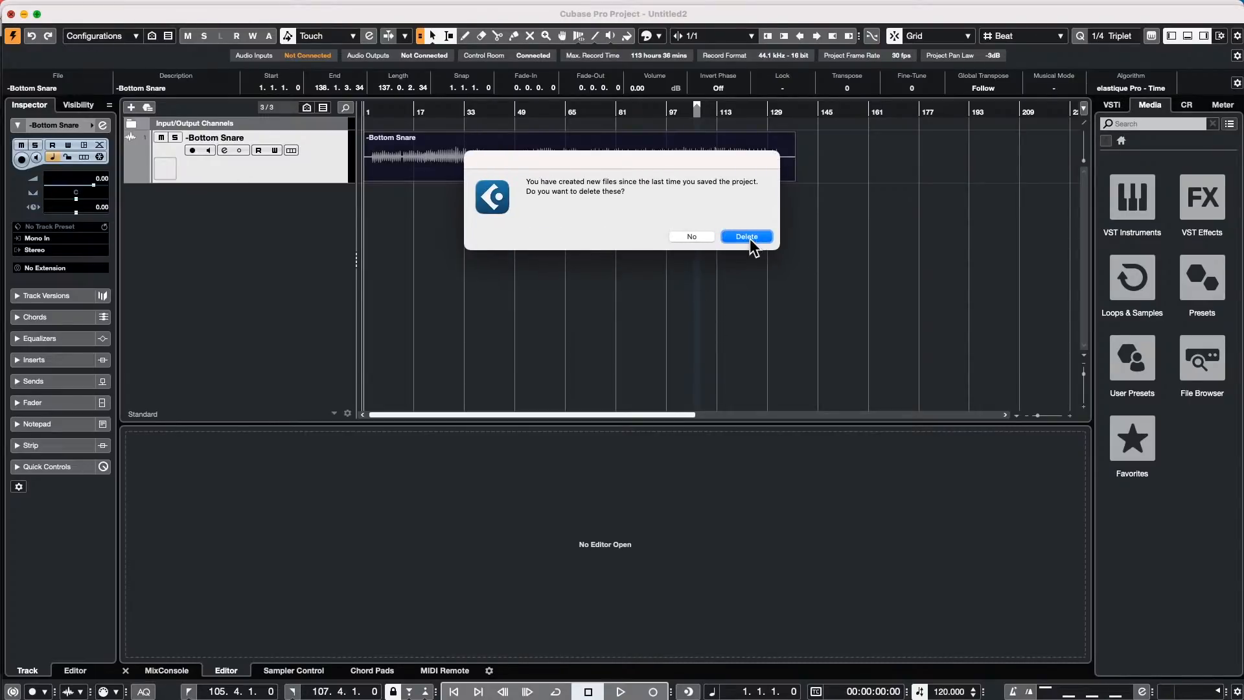
left_click(746, 237)
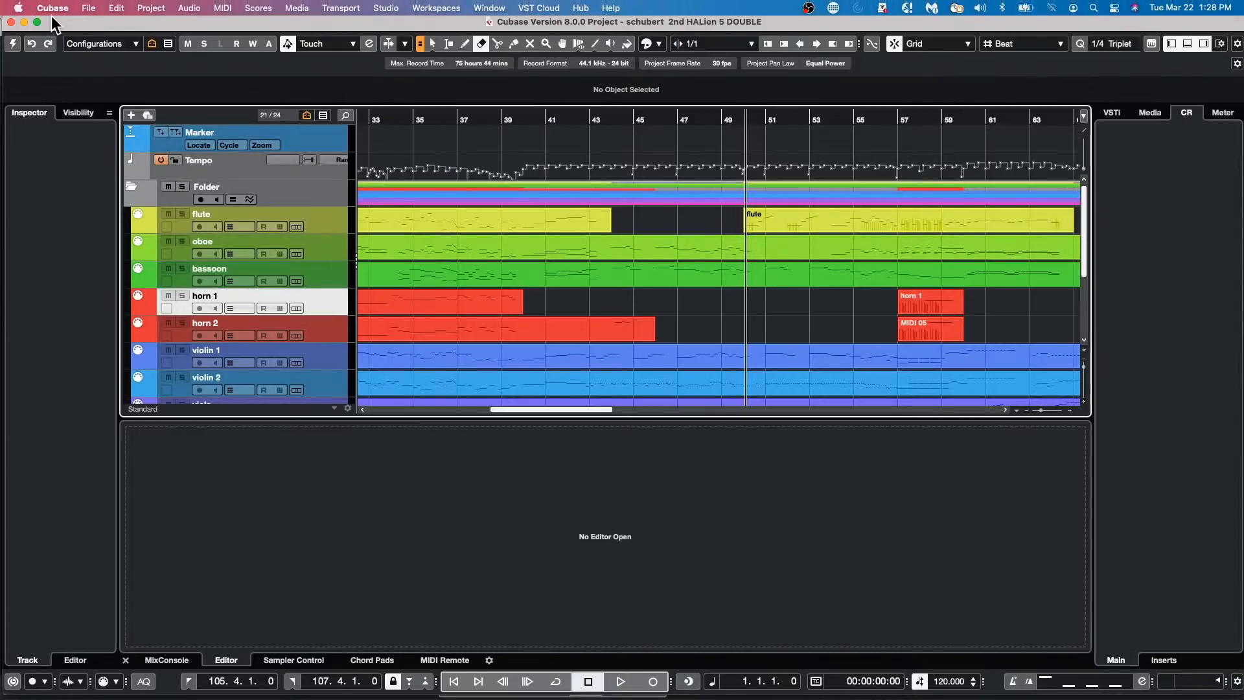
- Open the recent project Amos Moses - GO.cpr and activate it
left_click(89, 8)
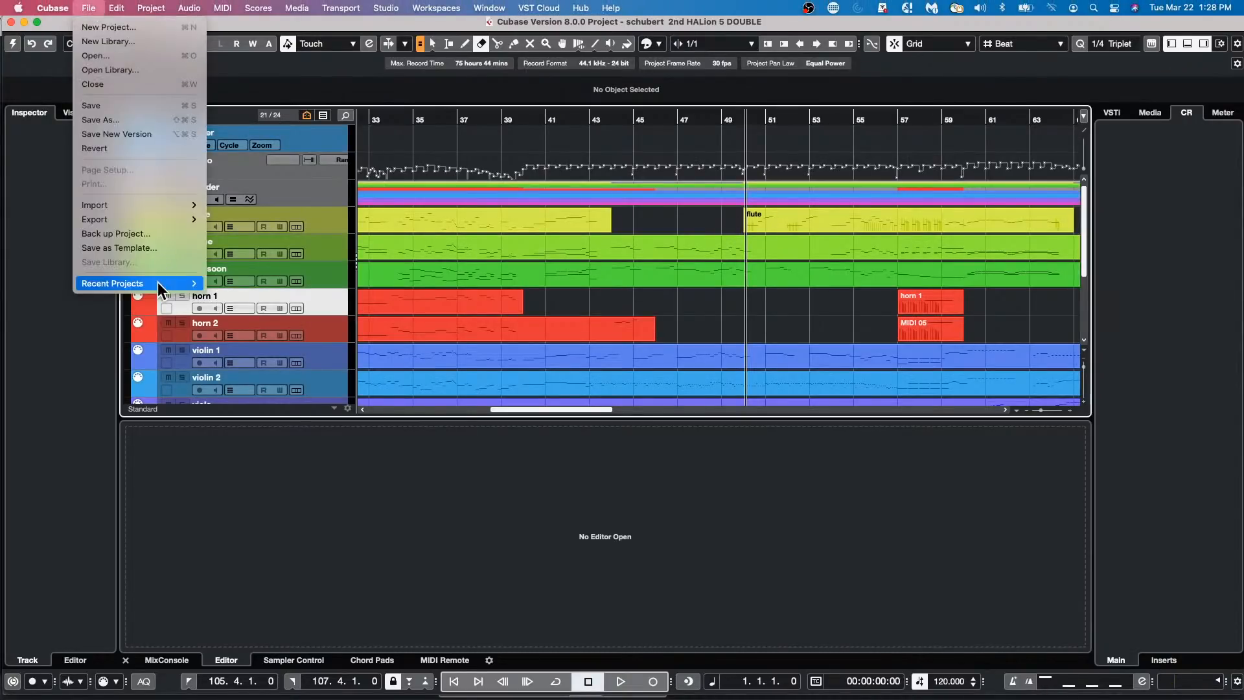
mouse_move(157, 283)
left_click(360, 287)
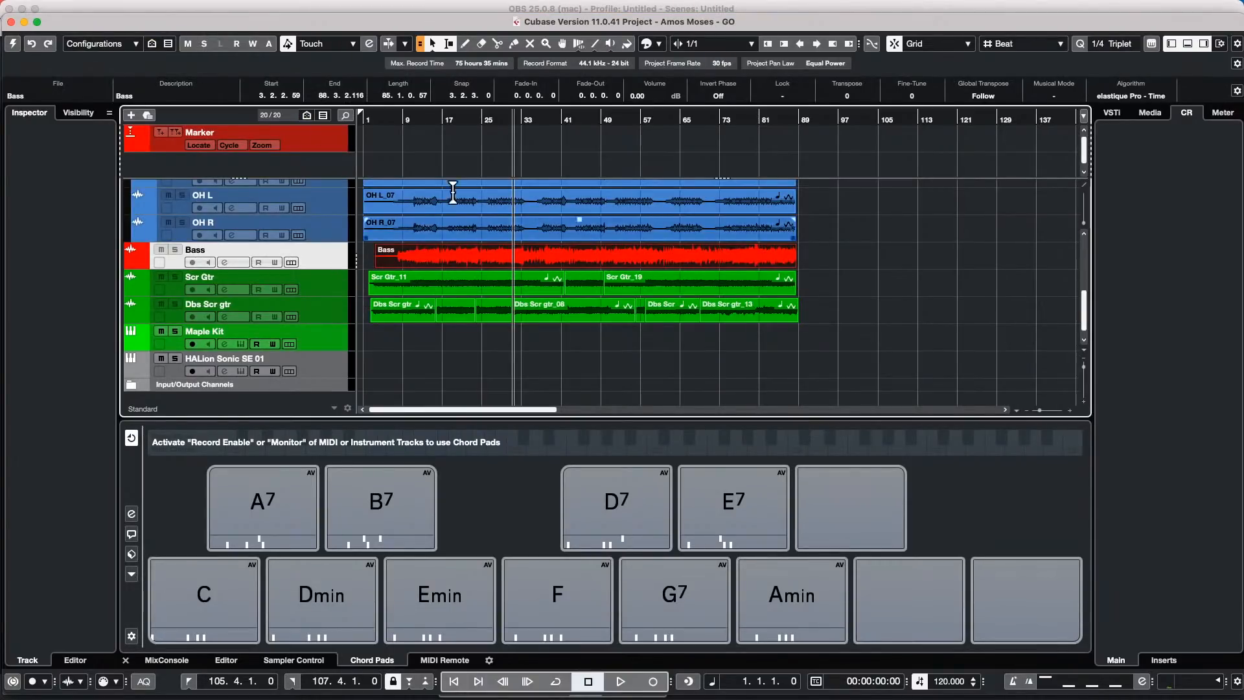
left_click(90, 9)
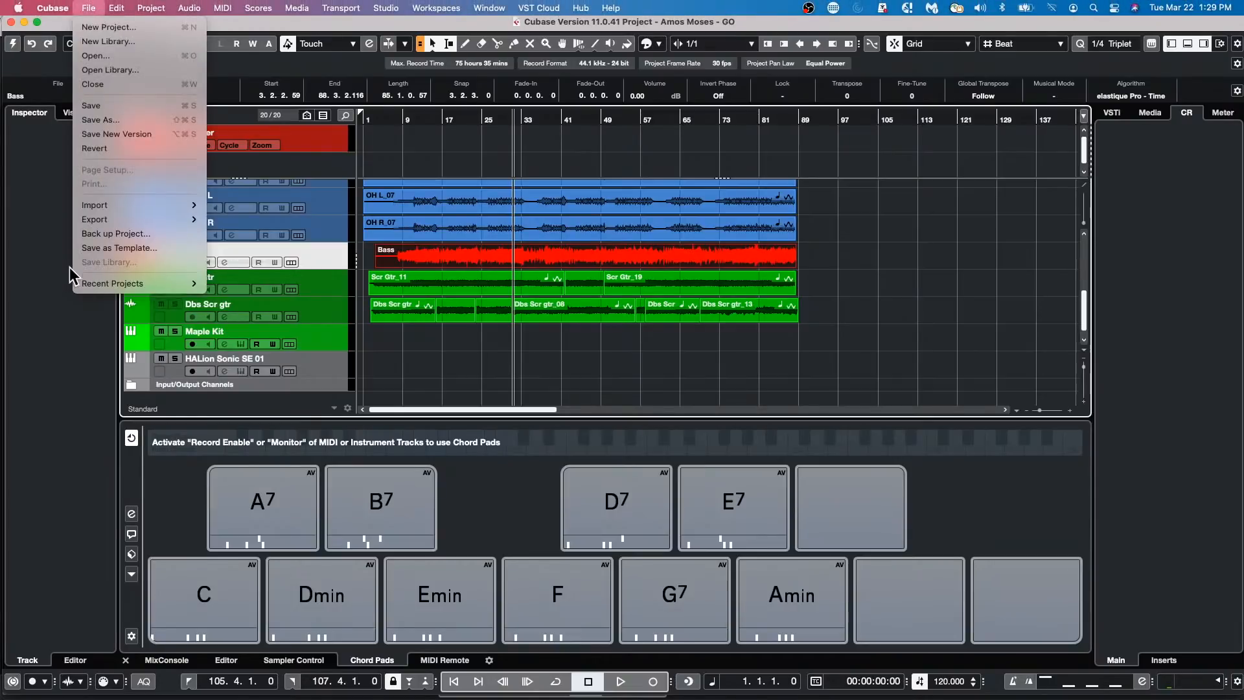
mouse_move(91, 285)
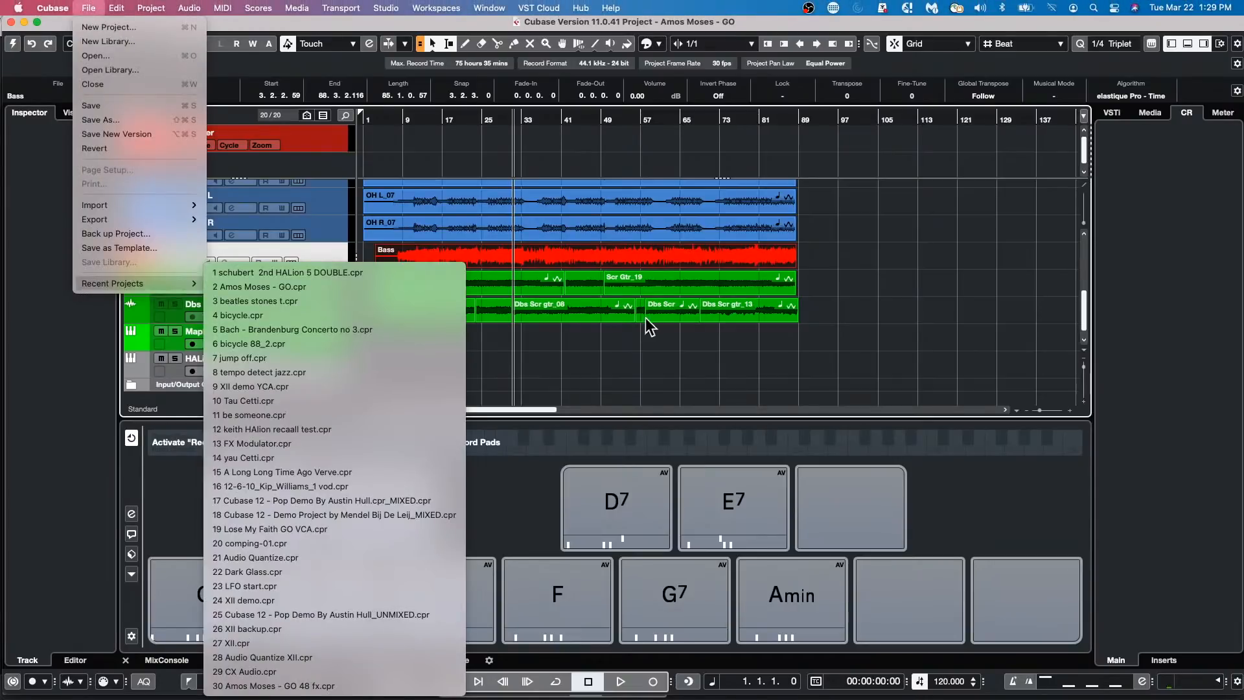
left_click(13, 45)
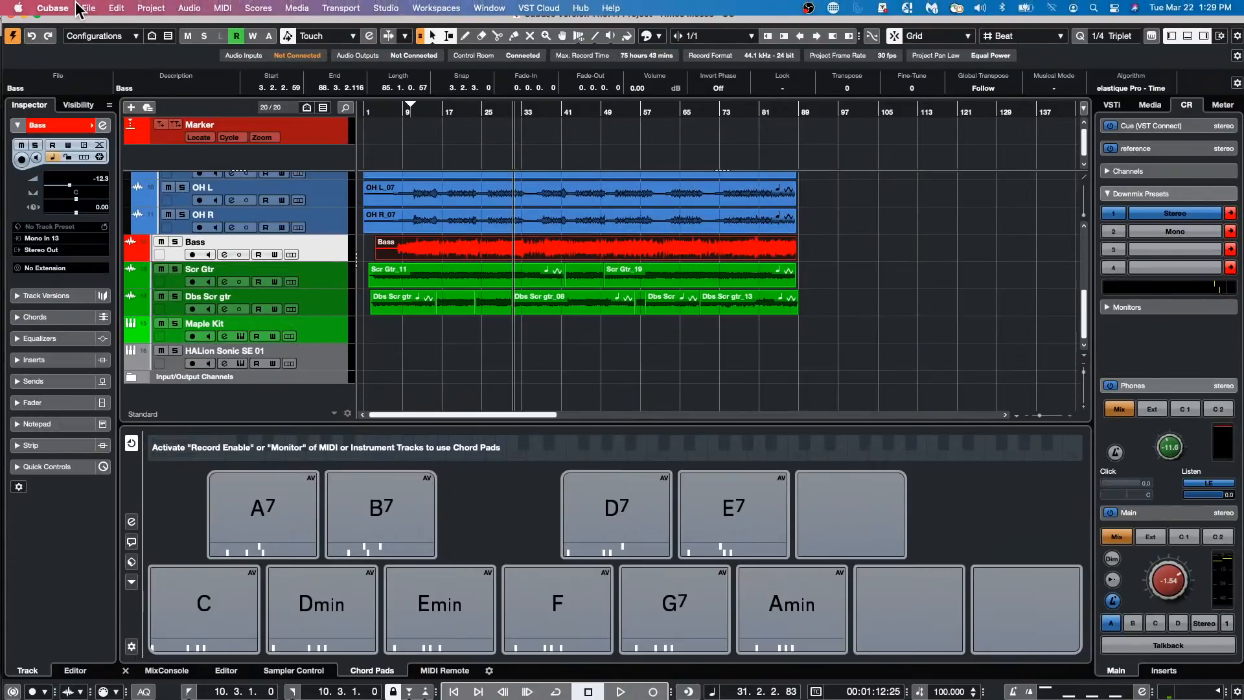
- Check the Record File Type options in the Project Setup and accept the dialog
left_click(88, 8)
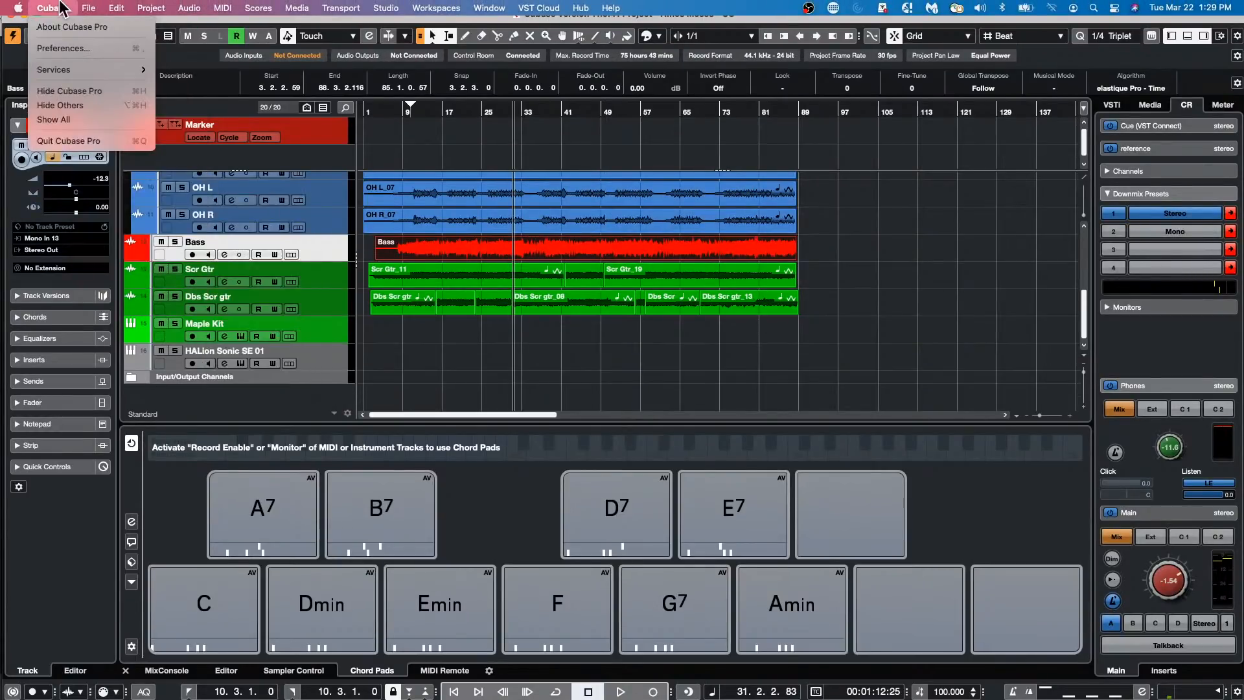
mouse_move(151, 8)
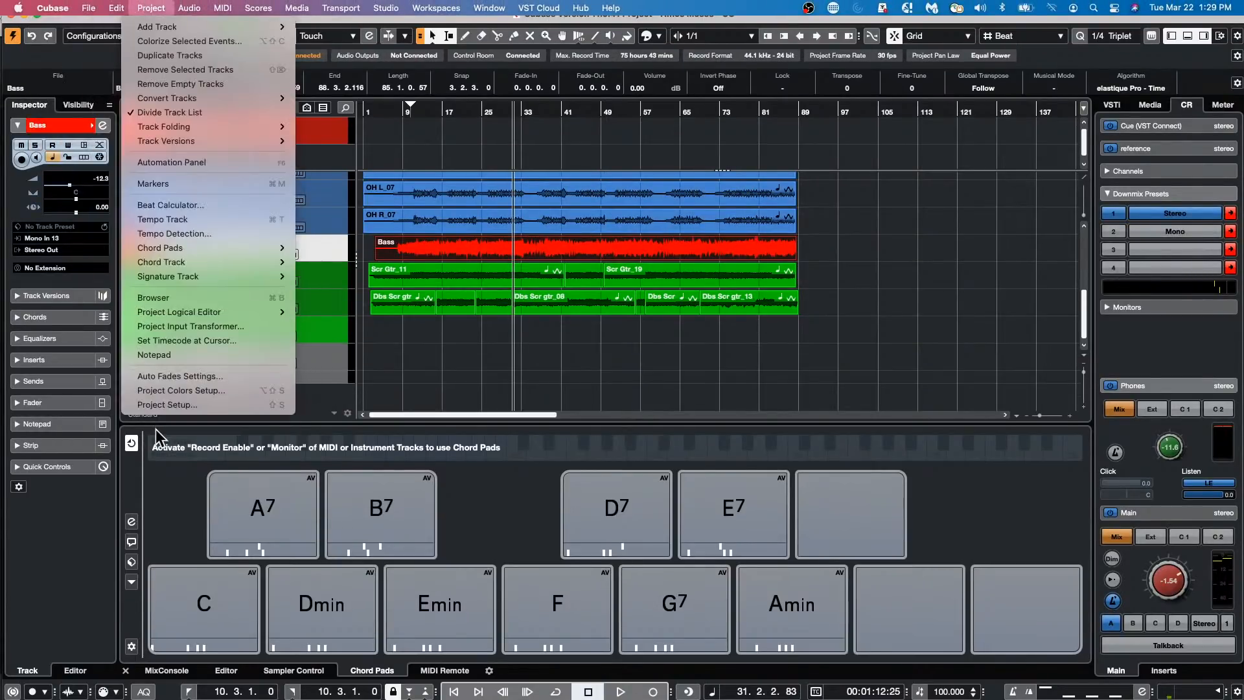
left_click(162, 405)
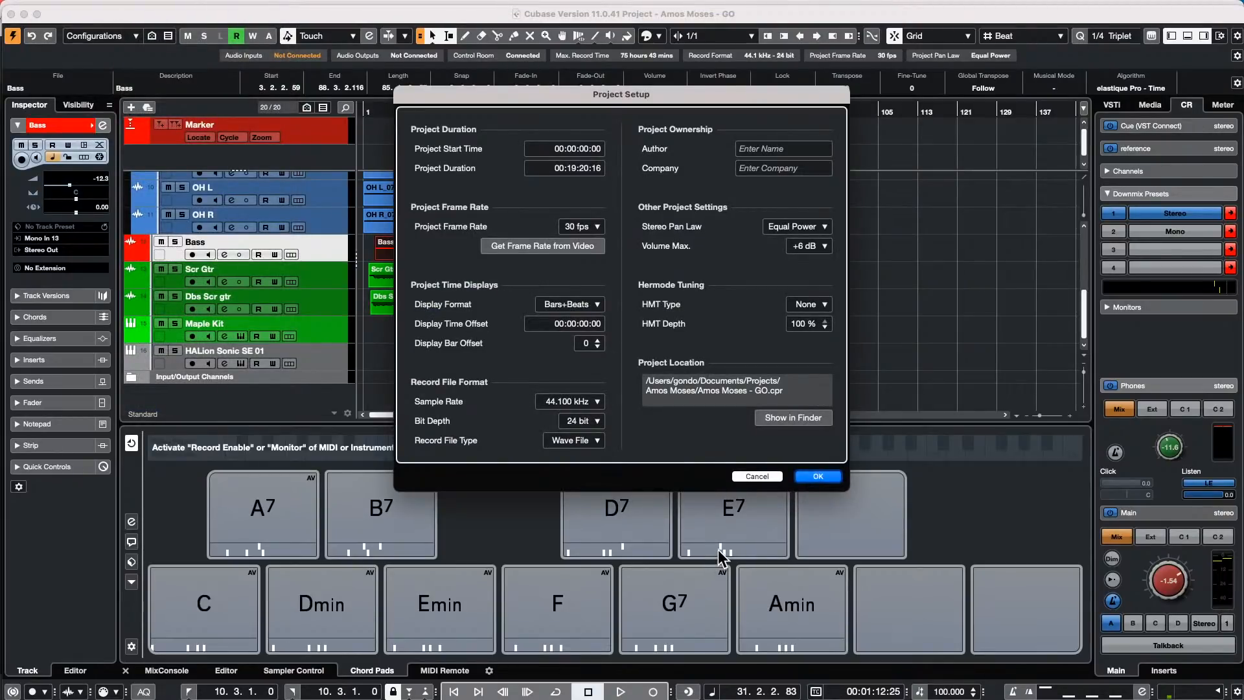
left_click(591, 440)
left_click(612, 462)
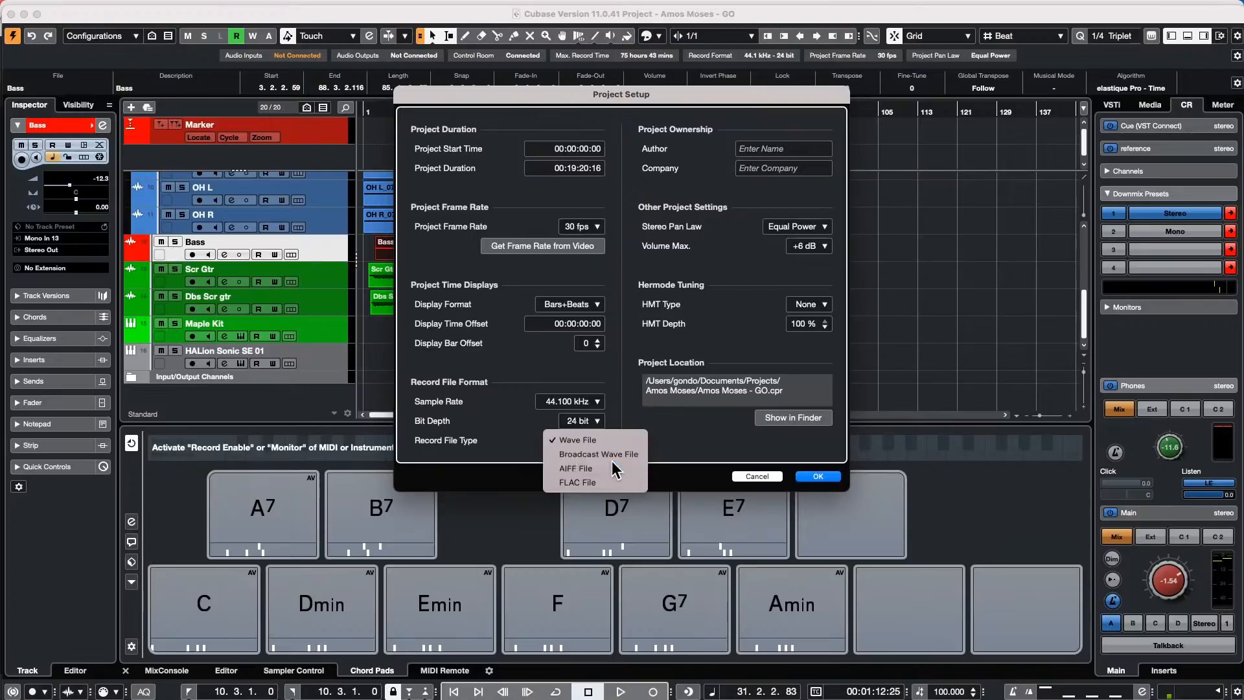
left_click(818, 477)
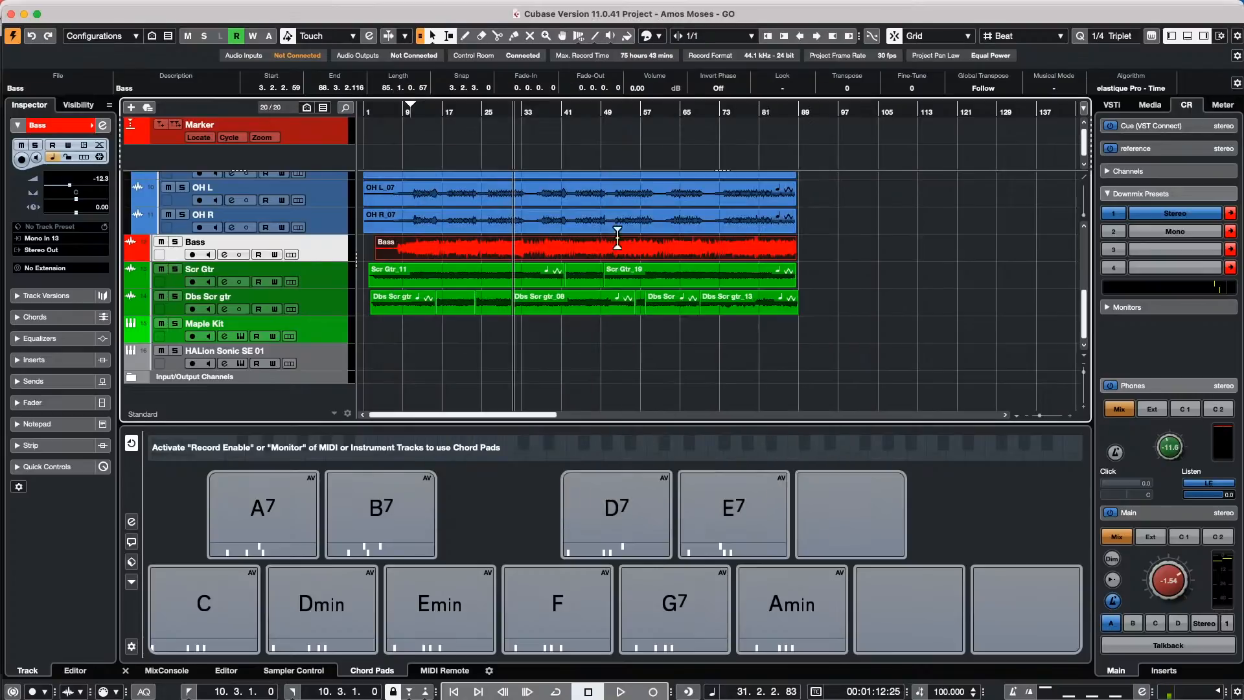
- Render the Scr Gtr_16 event on the Scr Gtr track in place with the current settings
left_click(588, 273)
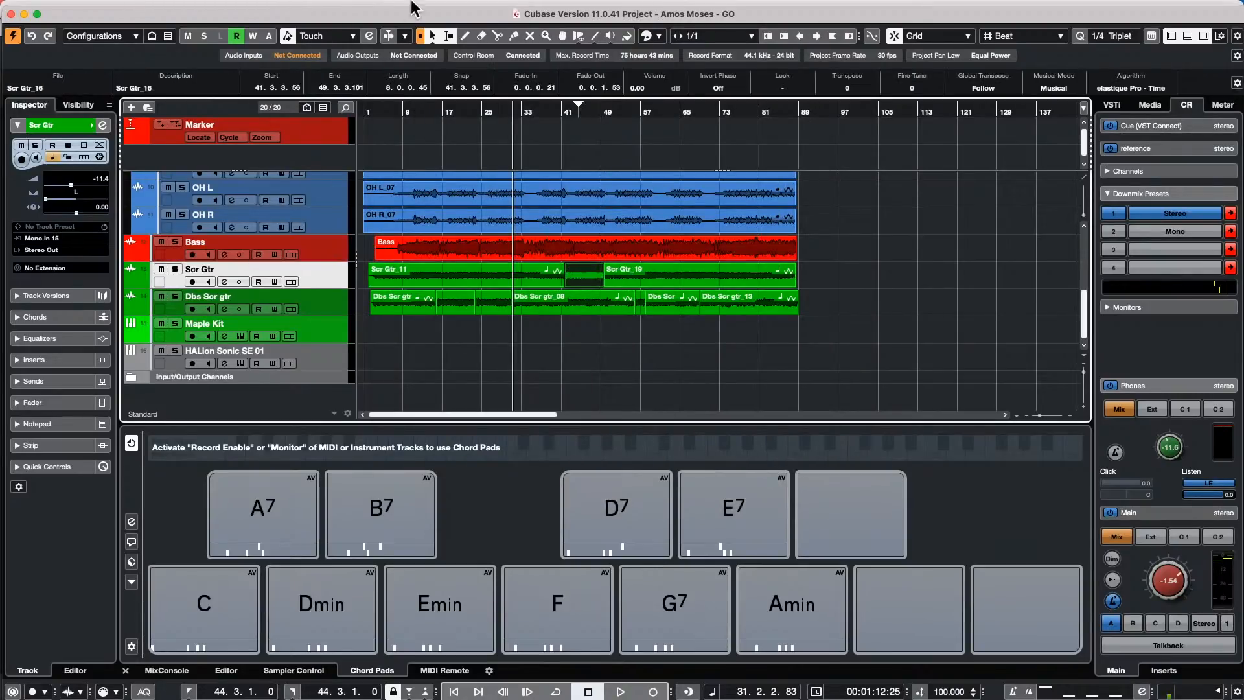
left_click(123, 8)
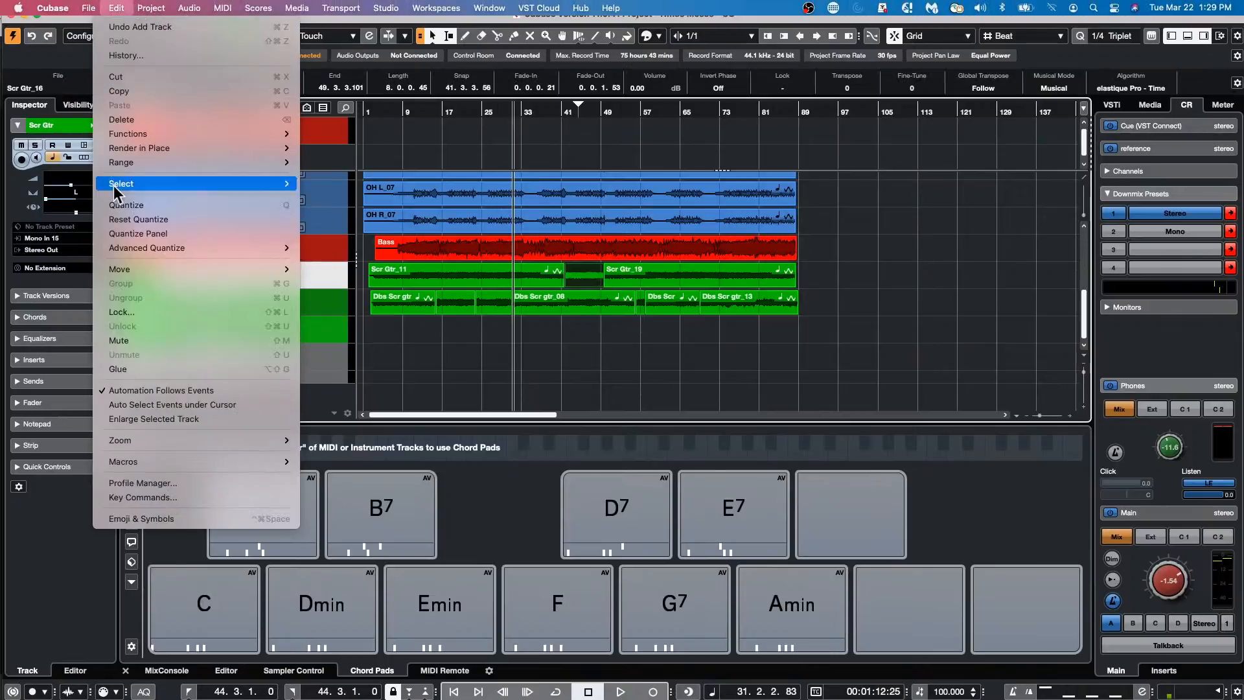
mouse_move(173, 148)
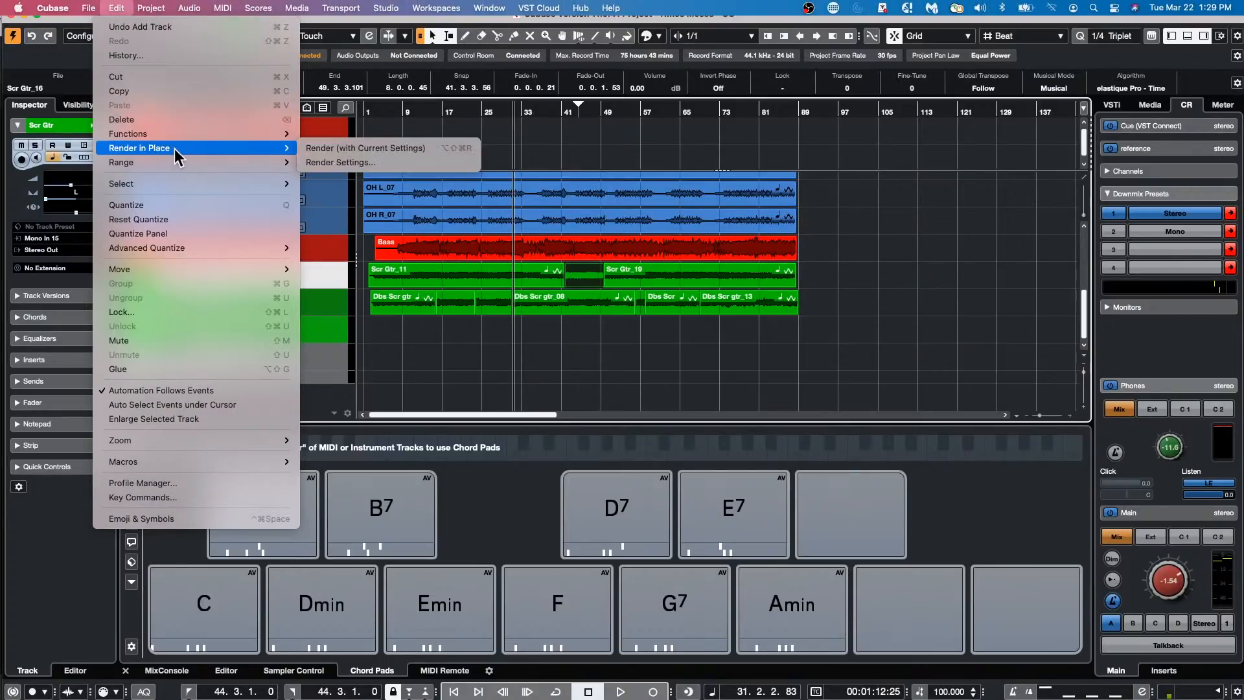
left_click(395, 152)
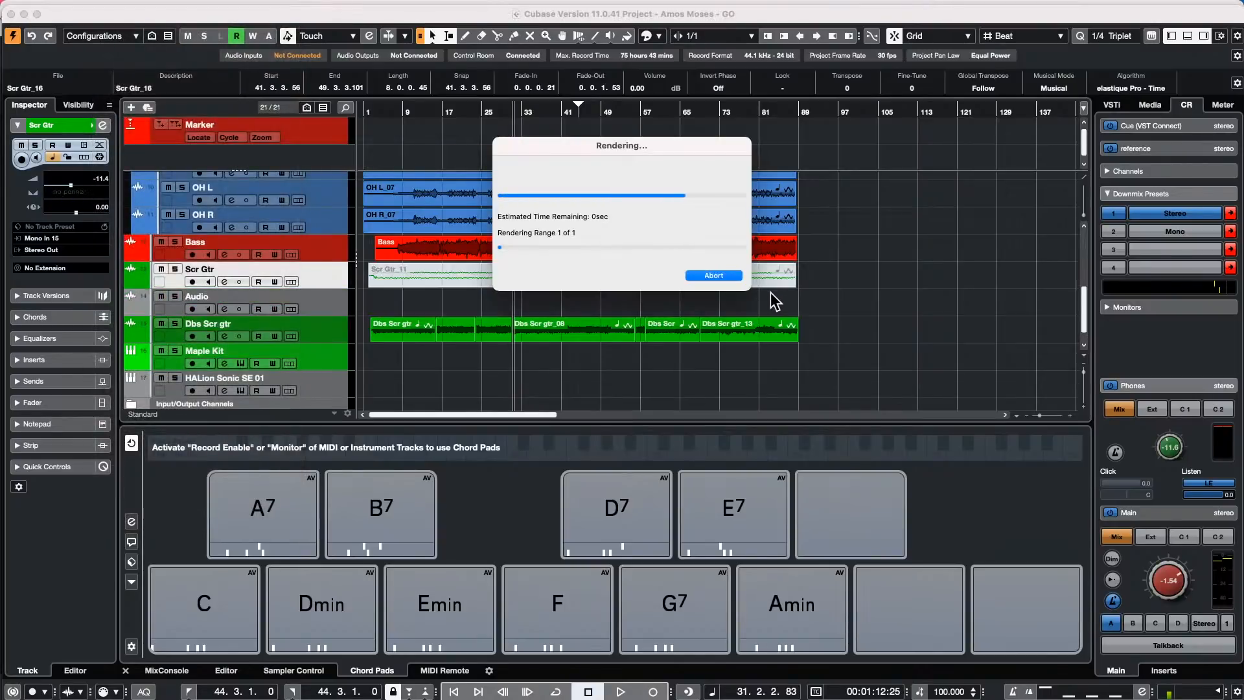
left_click(646, 298)
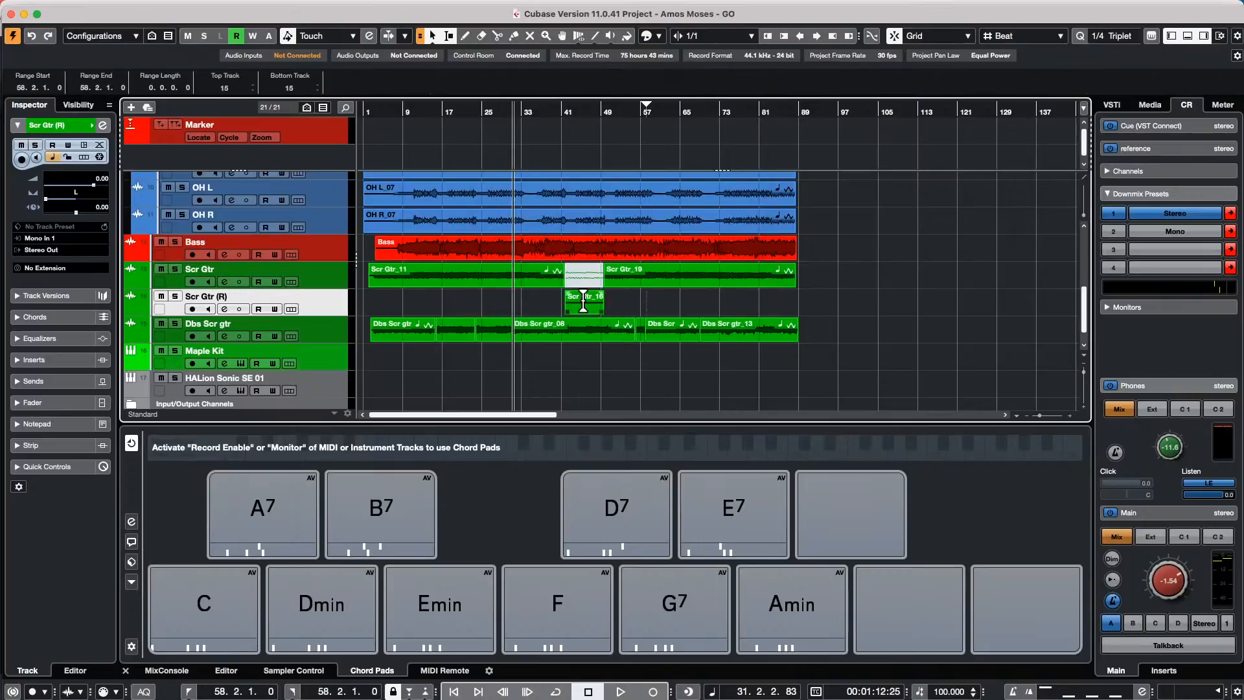
- Check the format attributes of the rendered Scr Gtr_16-02 file in the Pool, and close the Pool
left_click_drag(576, 109, 578, 165)
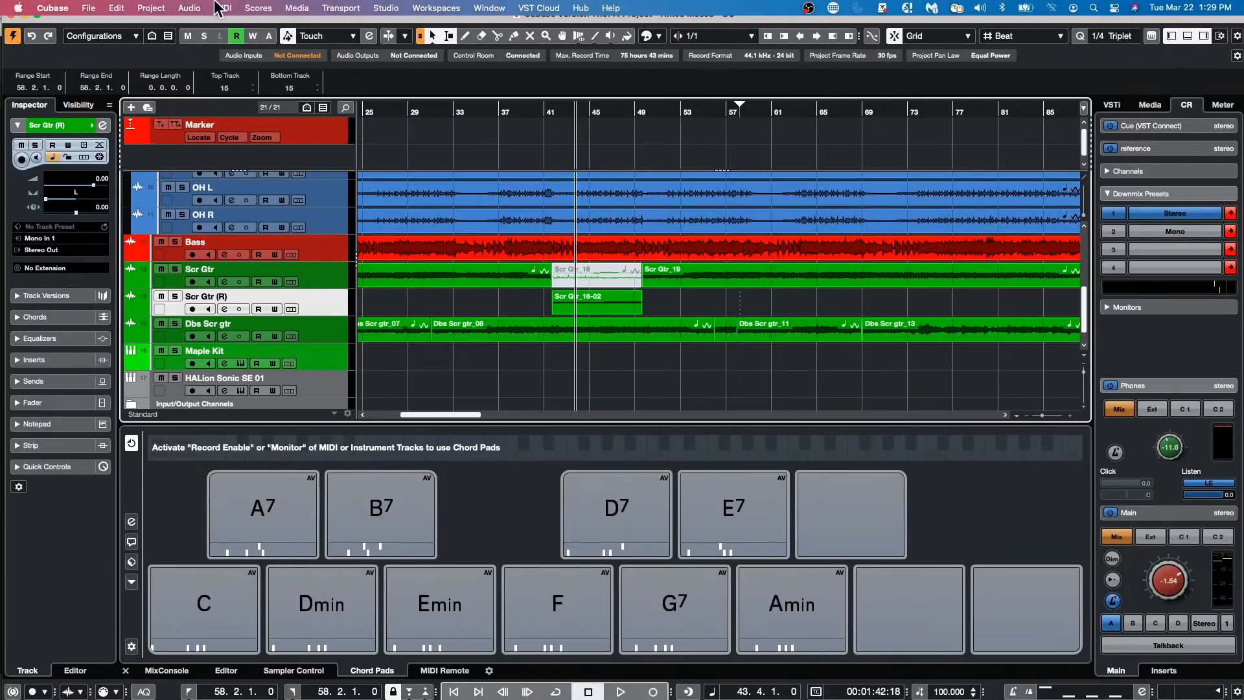
left_click(220, 8)
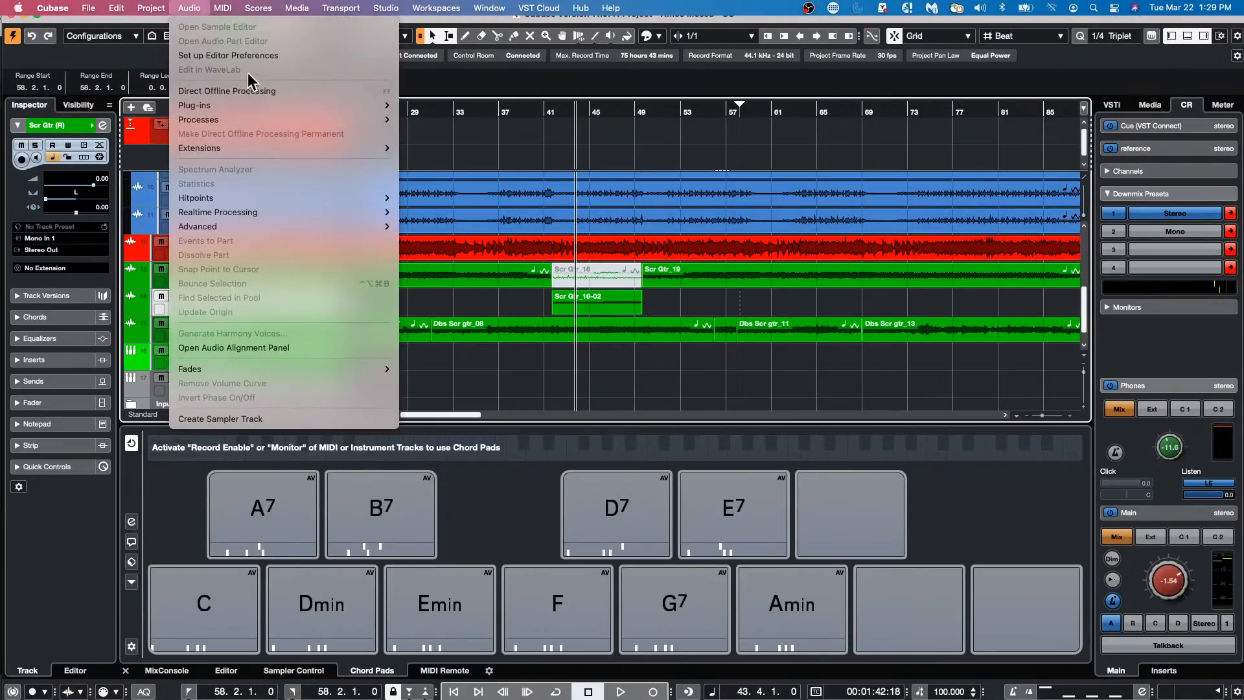
left_click(295, 26)
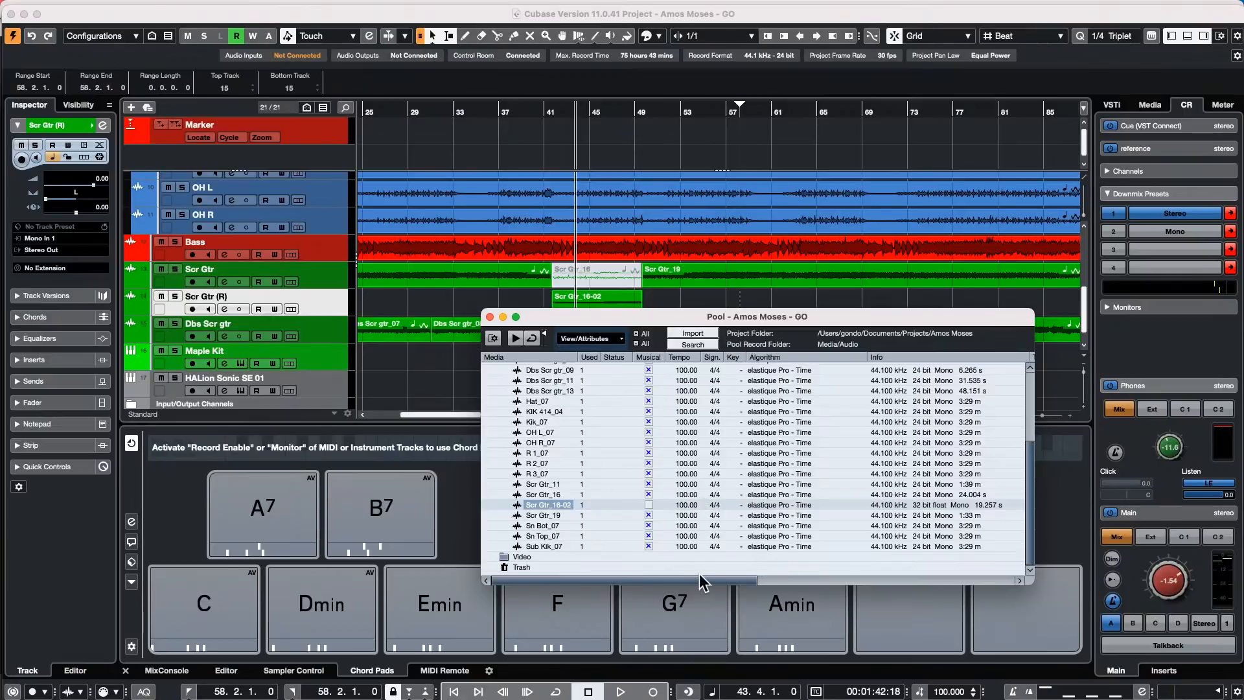
left_click(784, 581)
left_click_drag(783, 582, 542, 581)
left_click_drag(534, 576, 498, 579)
left_click(490, 317)
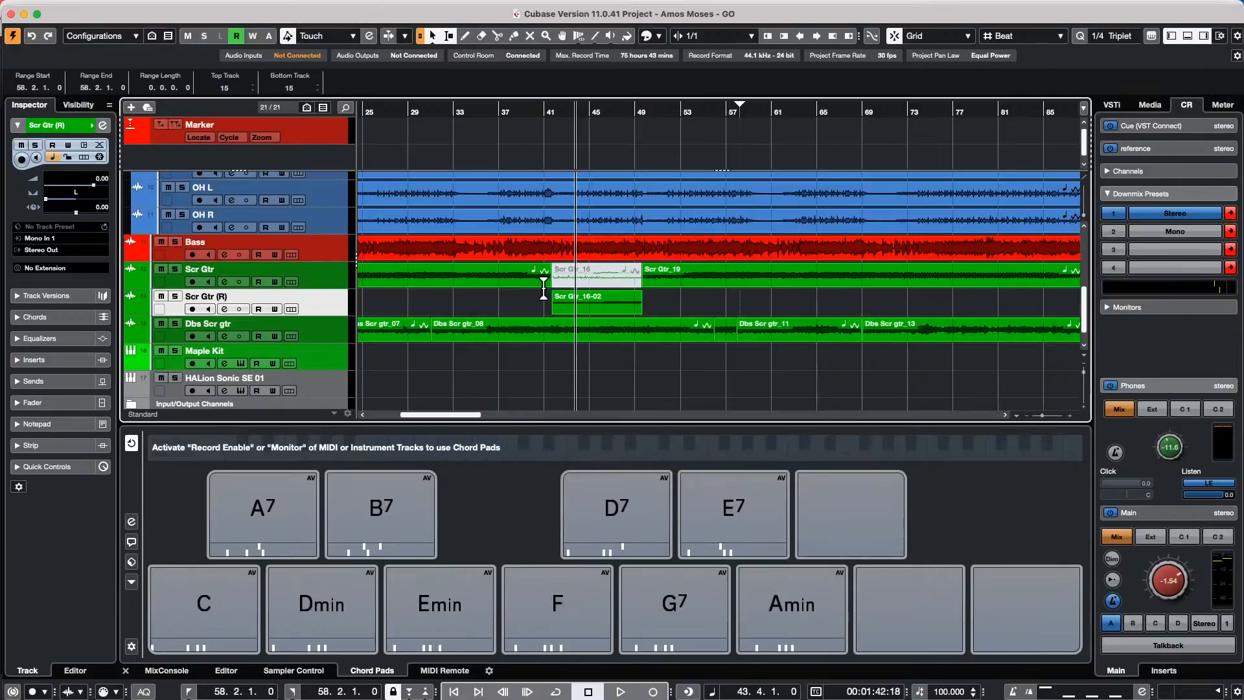
- Undo the in-place render of the Scr Gtr_16 event and return the project cursor to the start
key("super+z")
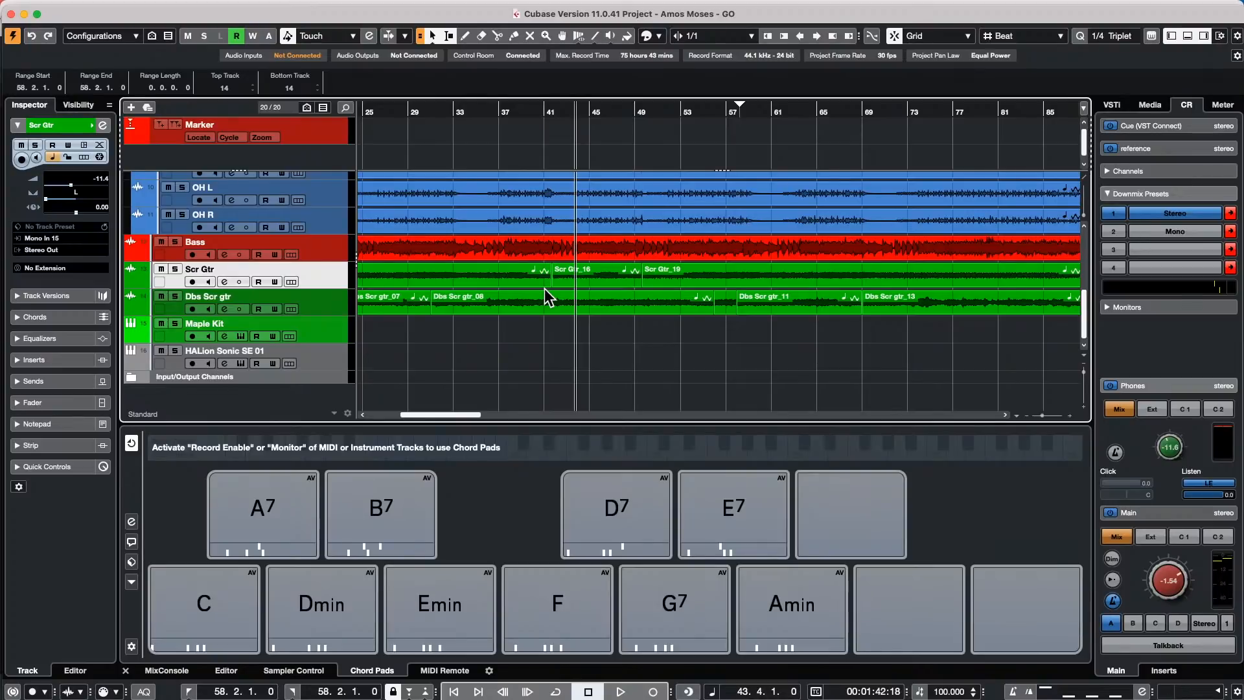
scroll(544, 289, "up", 5)
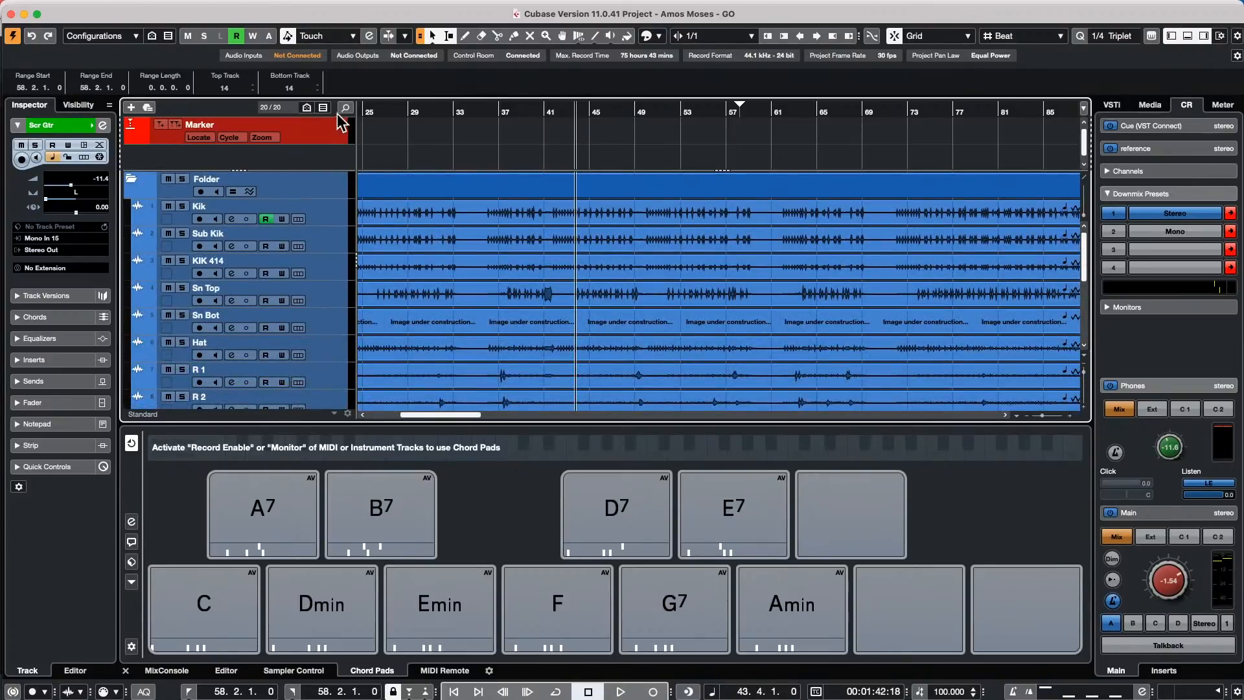
left_click_drag(378, 110, 175, 67)
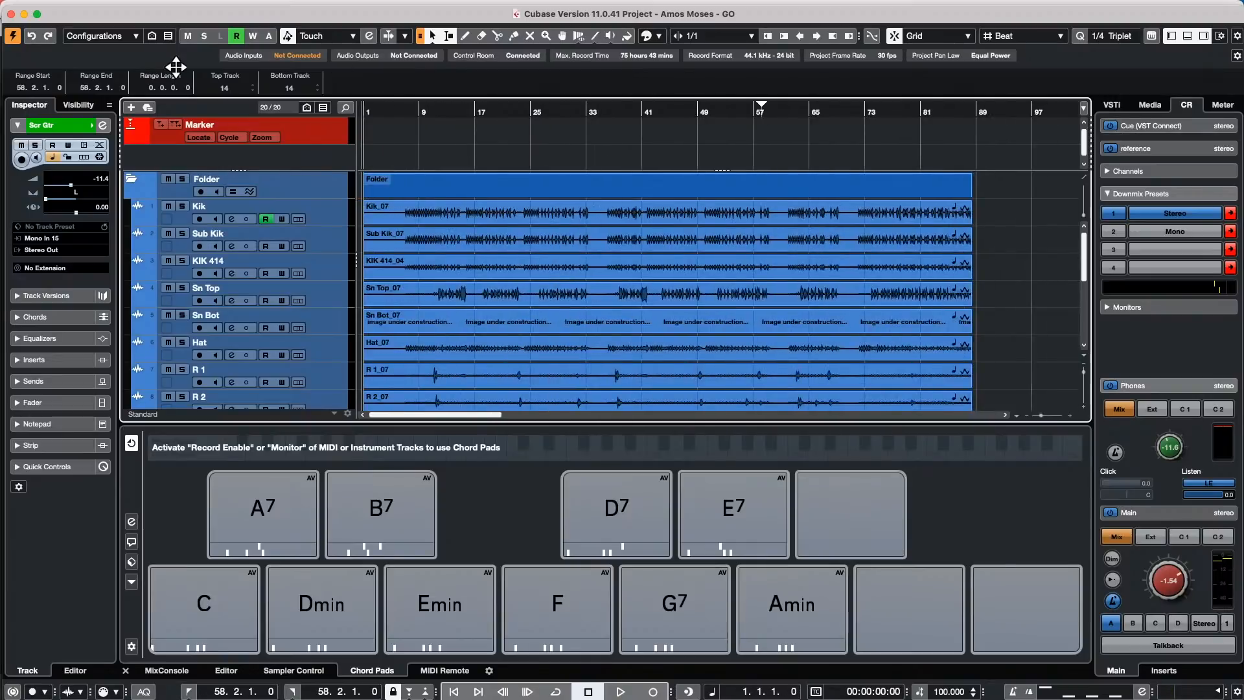
- Set up a multiple-channel audio mixdown export with the audio channels Kik through Bass selected, and close the dialog without exporting
scroll(523, 291, "down", 5)
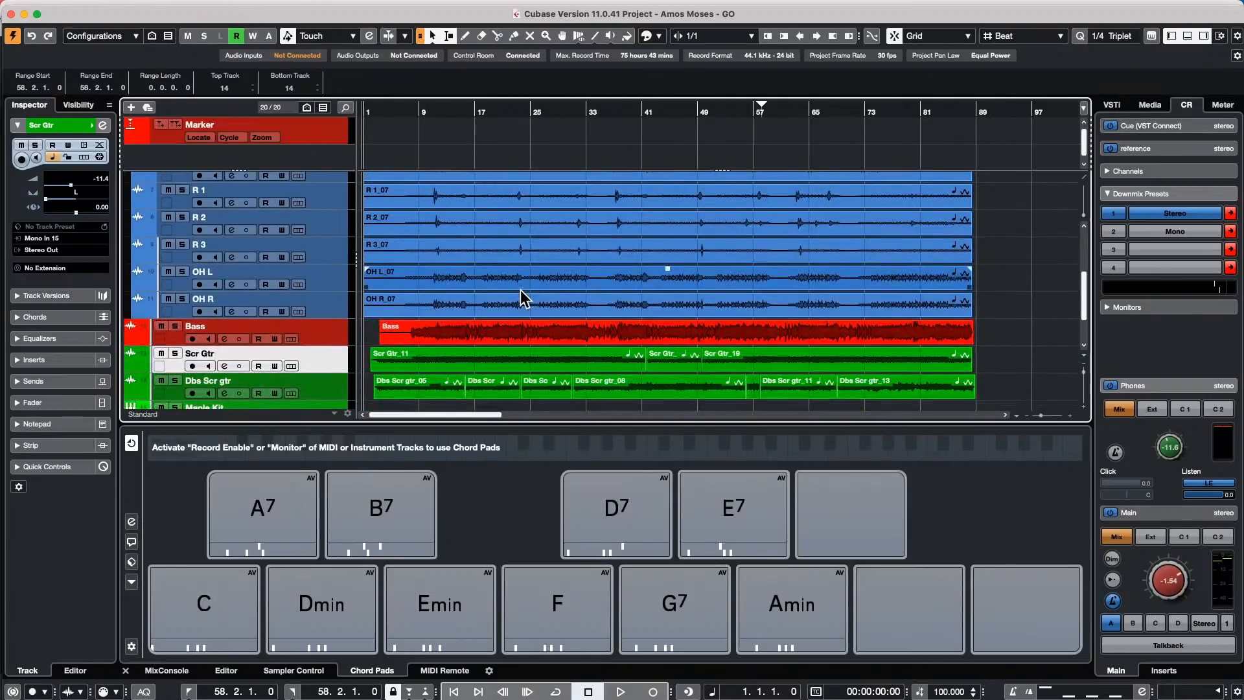
scroll(520, 290, "up", 1)
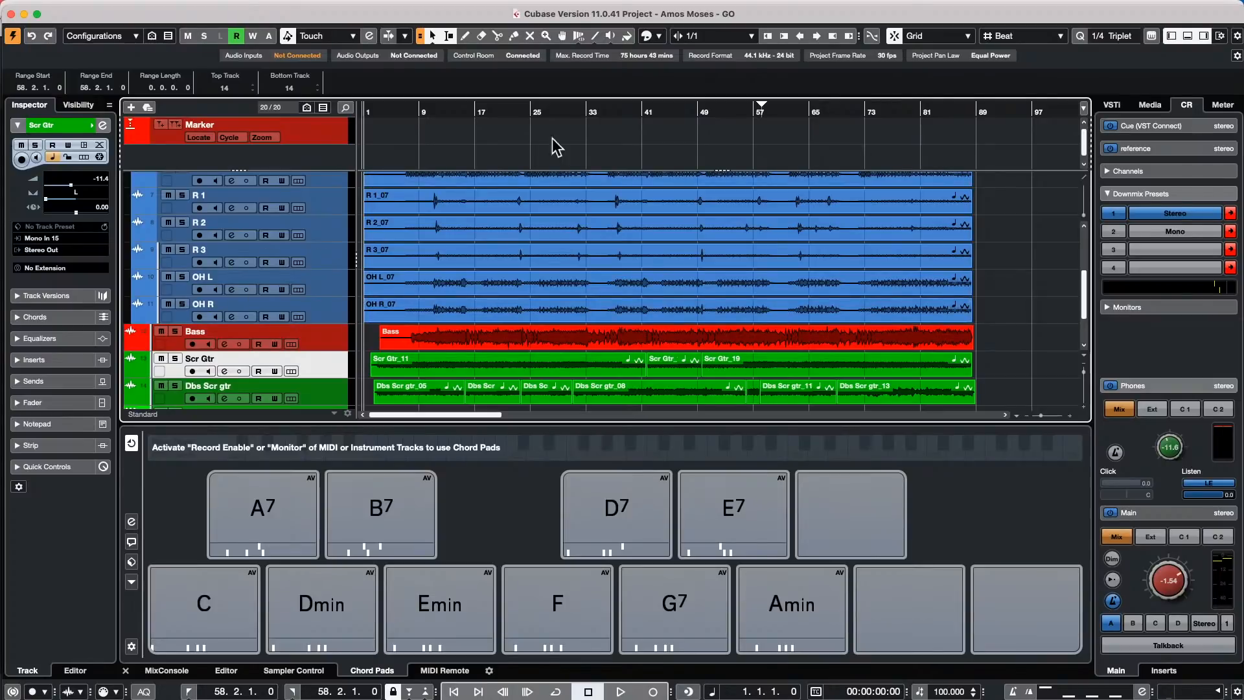
mouse_move(215, 4)
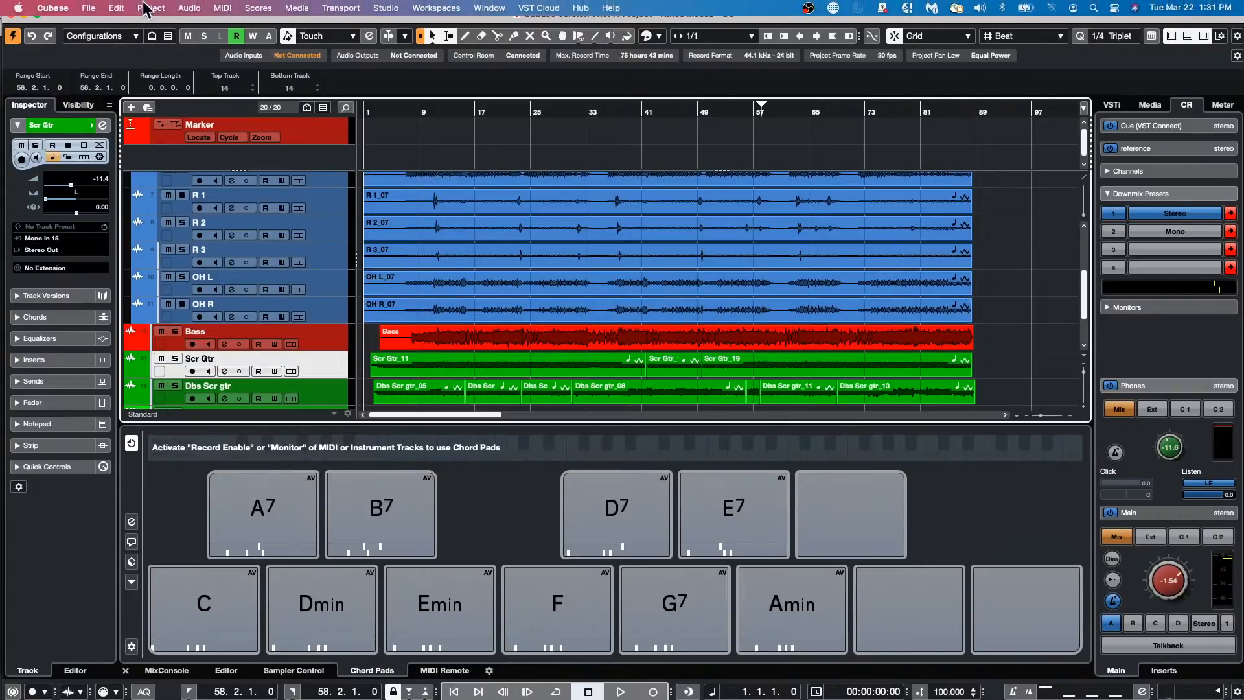
left_click(88, 8)
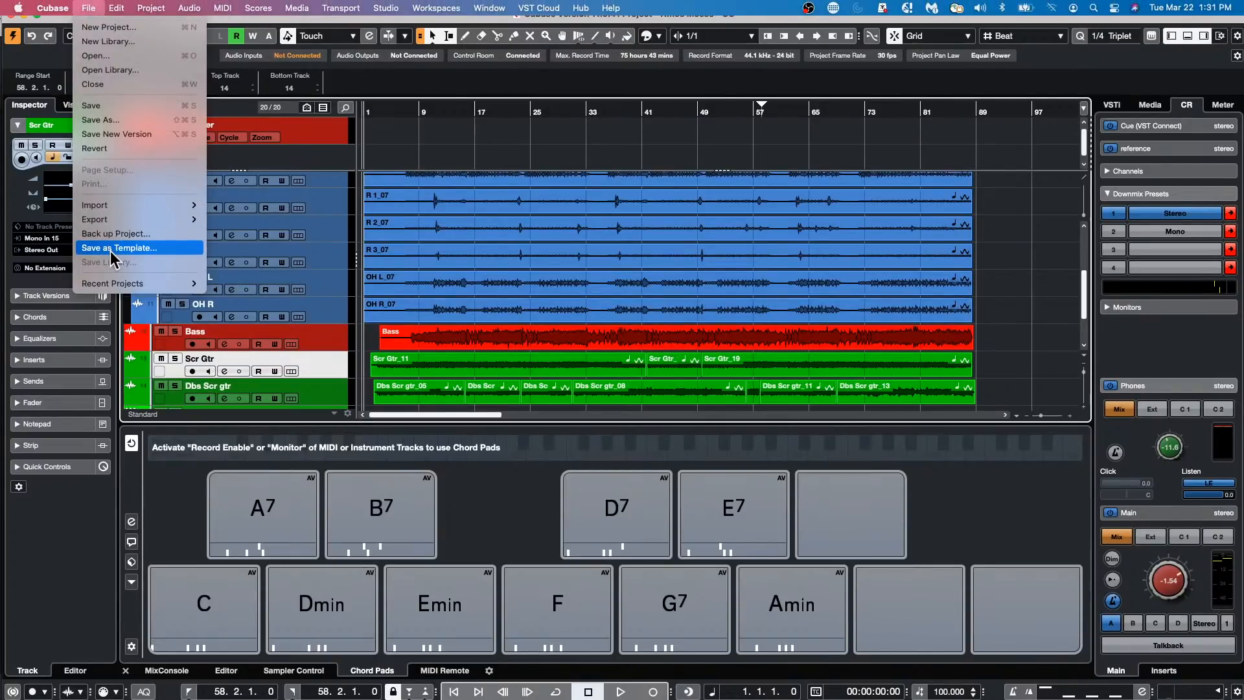
mouse_move(114, 220)
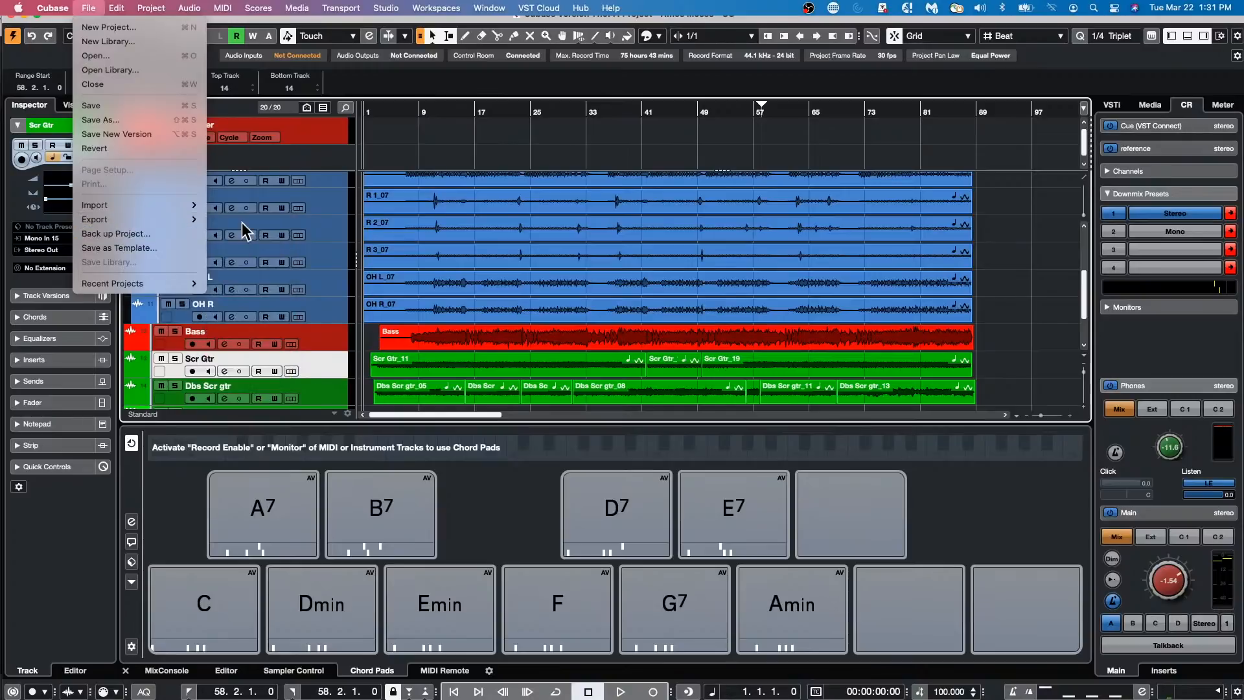
left_click(225, 220)
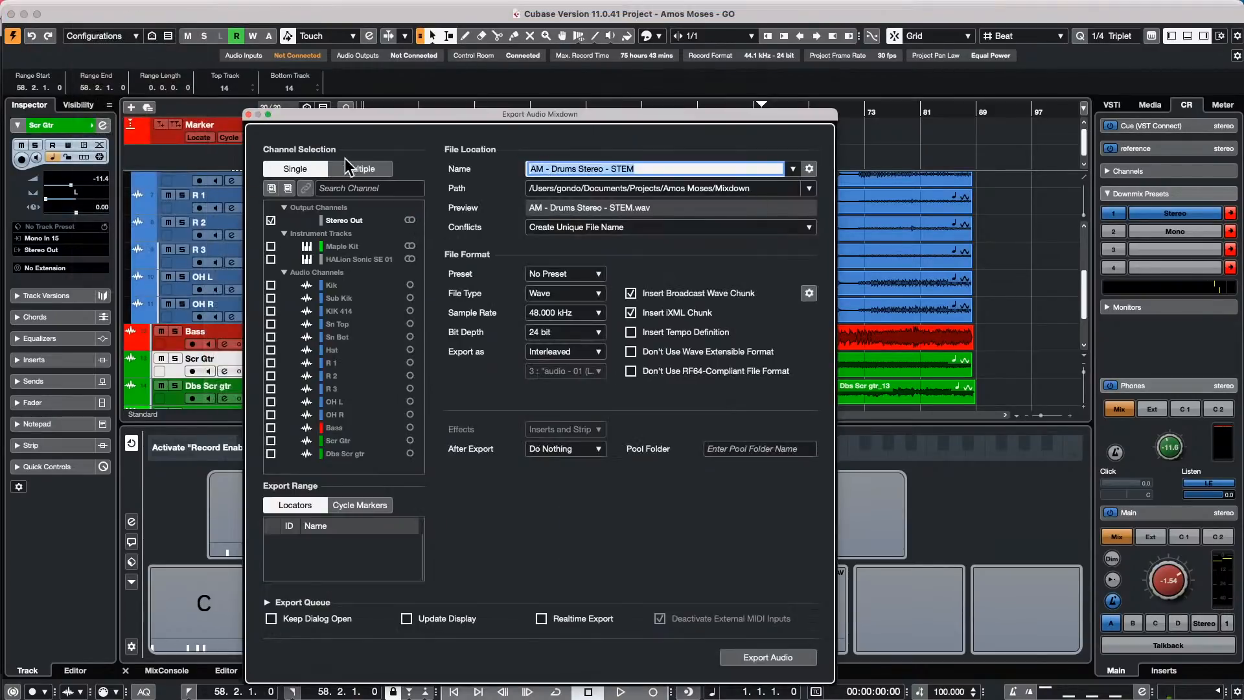
left_click(362, 169)
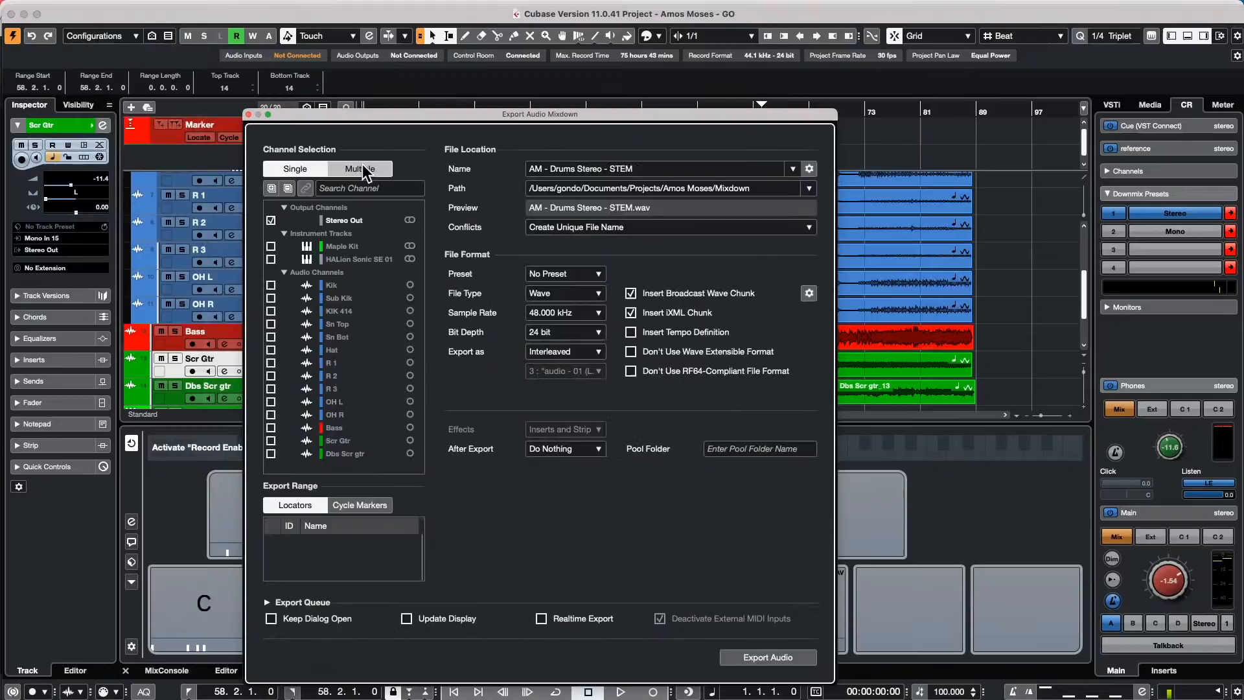
left_click(271, 285)
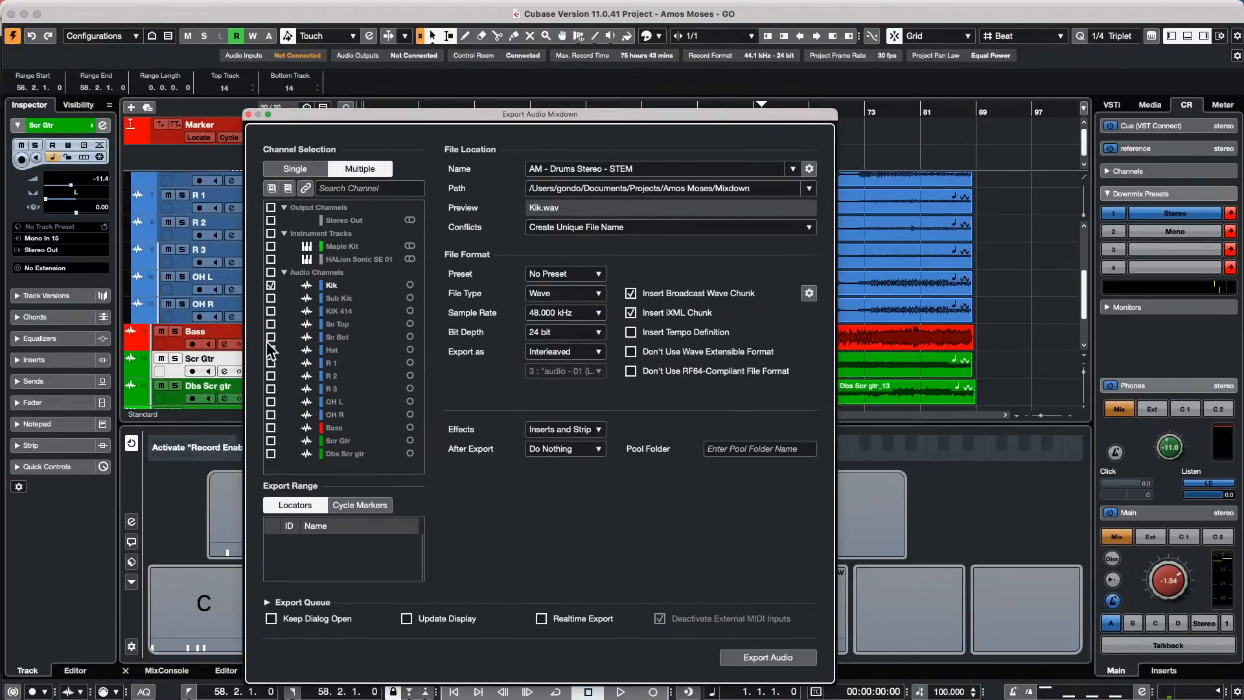
left_click_drag(270, 429, 273, 305)
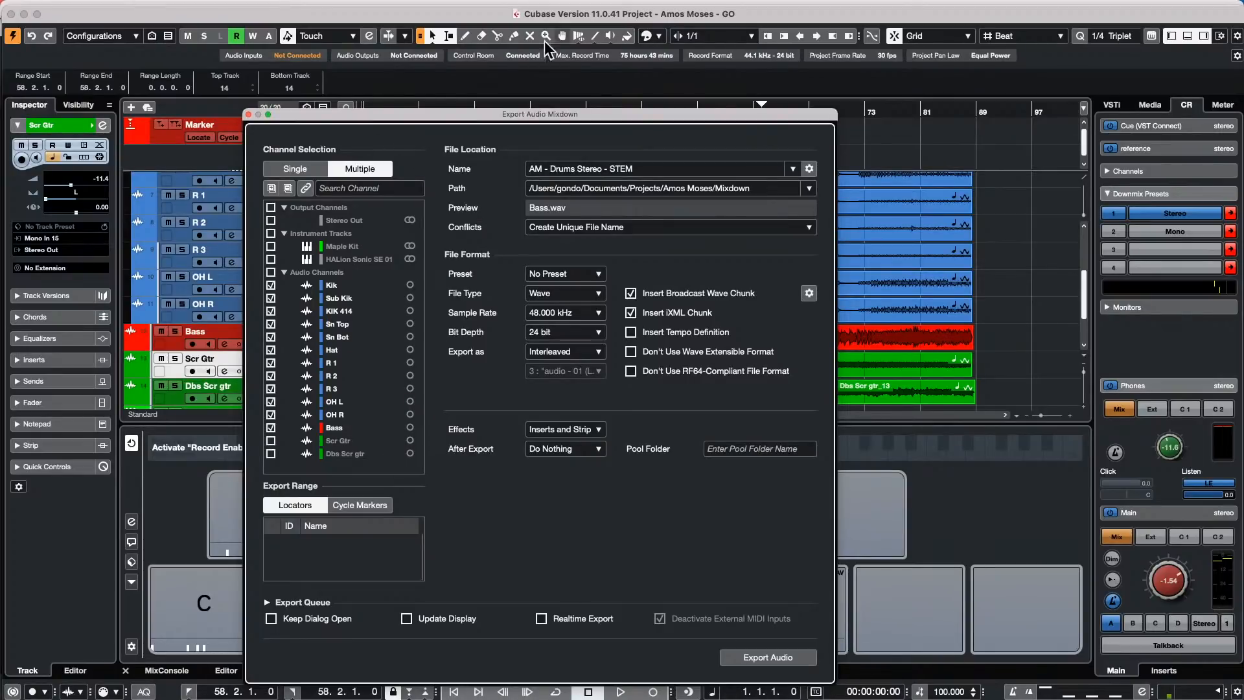
left_click(247, 115)
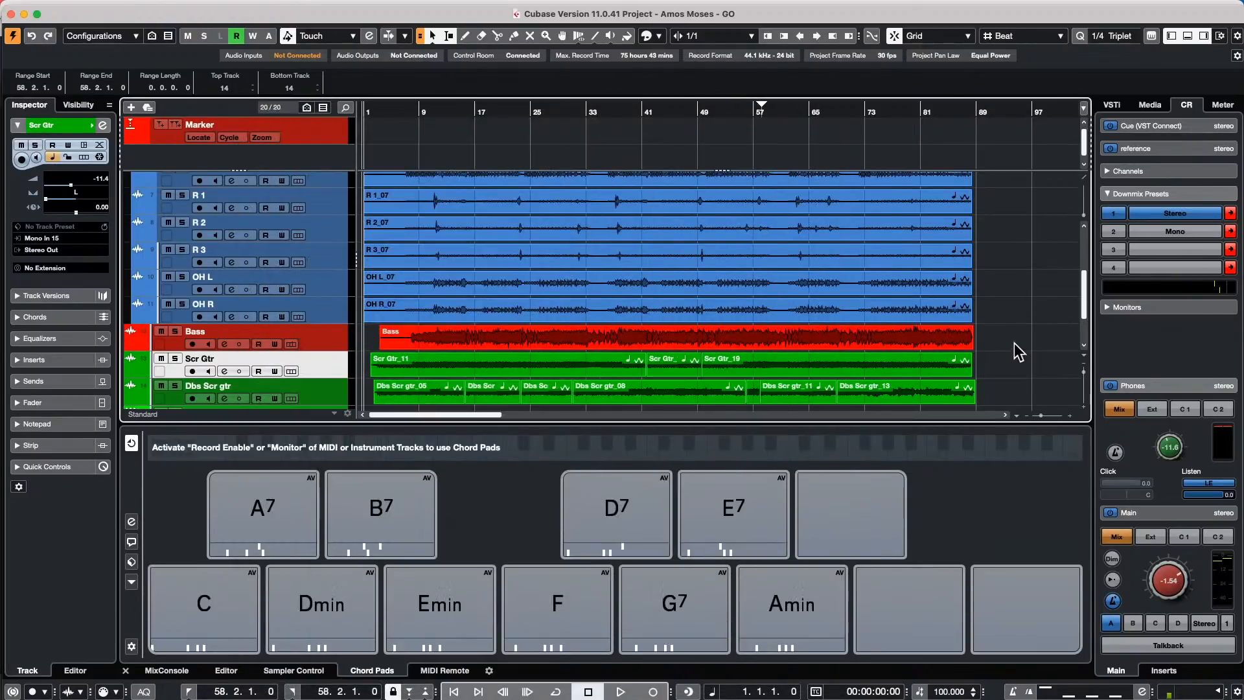
- Enable Mix Down to One Audio File in the Render in Place settings for the drum and Bass events, and close without rendering
left_click_drag(992, 339, 371, 212)
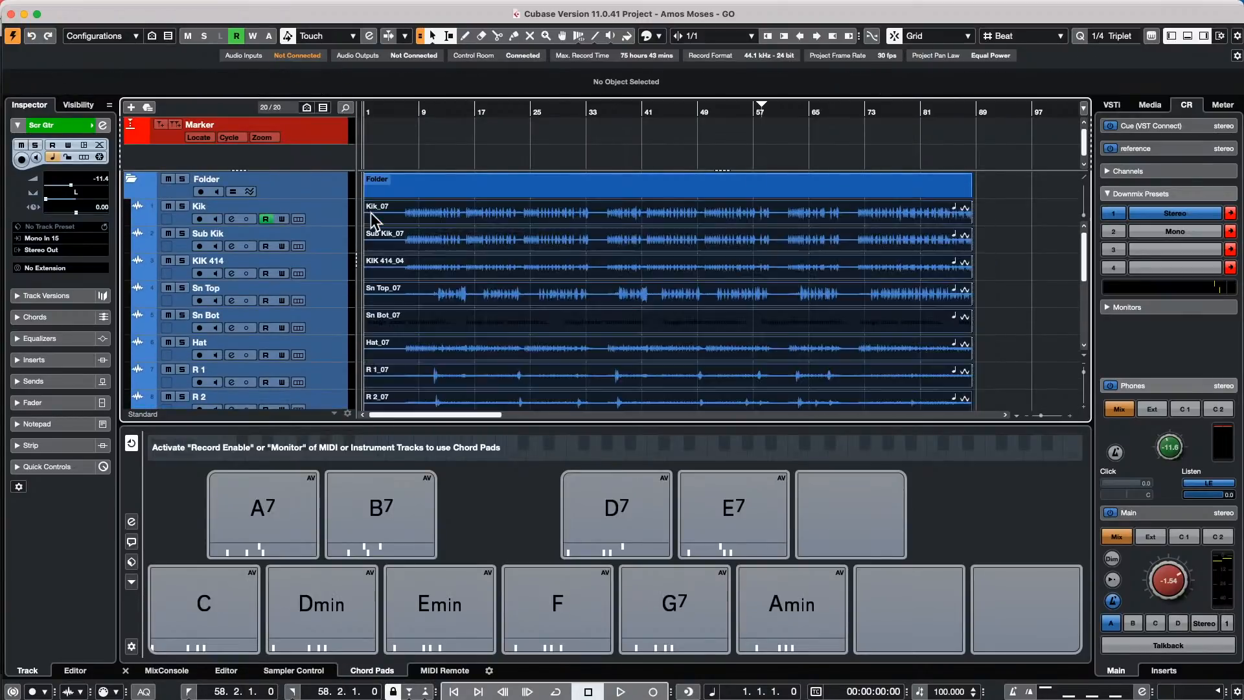
left_click(116, 8)
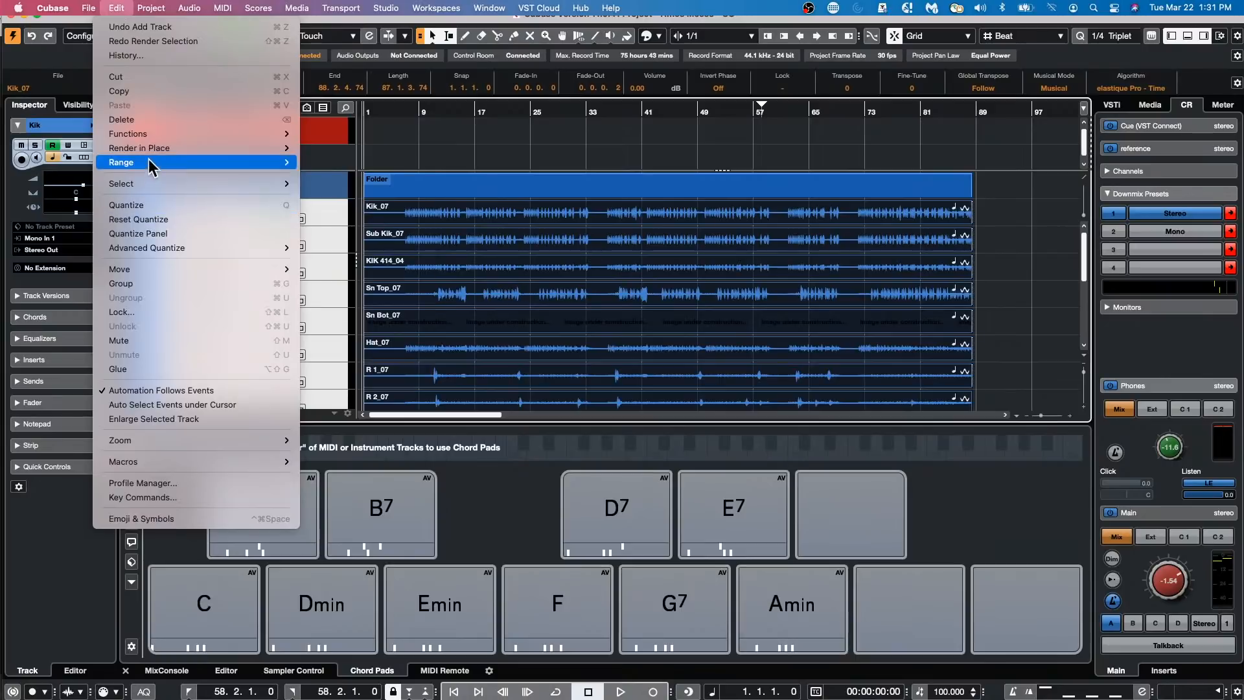
mouse_move(149, 148)
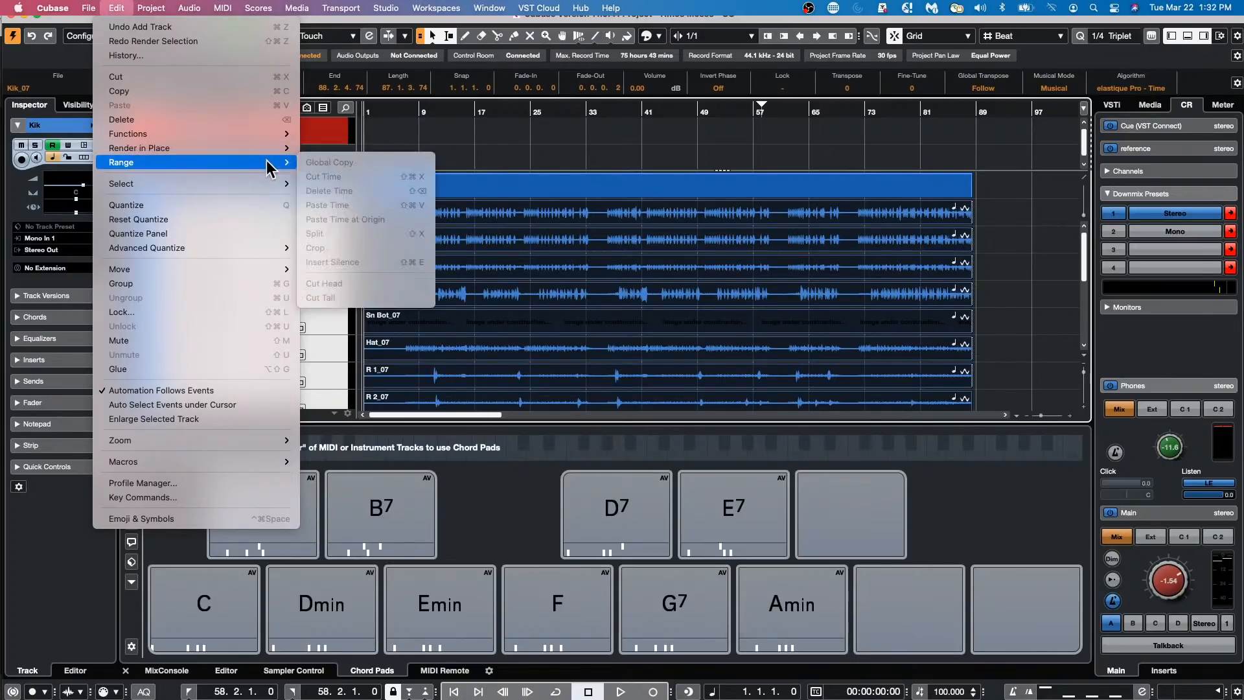
mouse_move(266, 150)
left_click(363, 162)
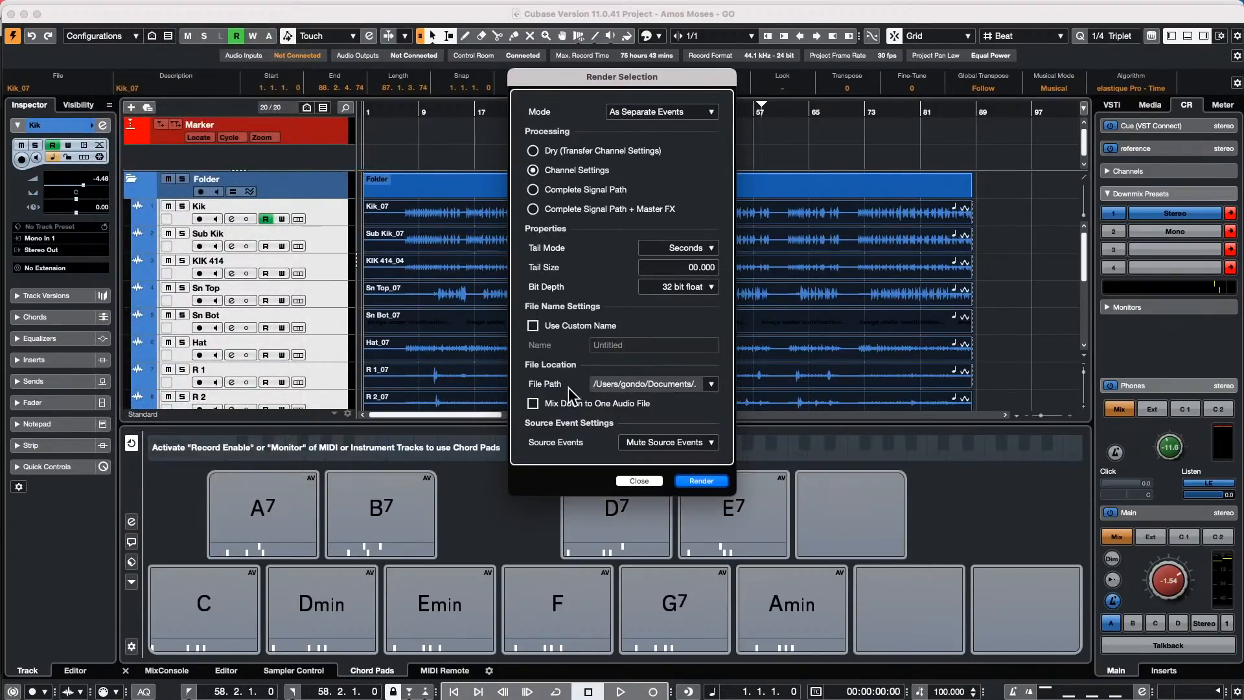
left_click(538, 403)
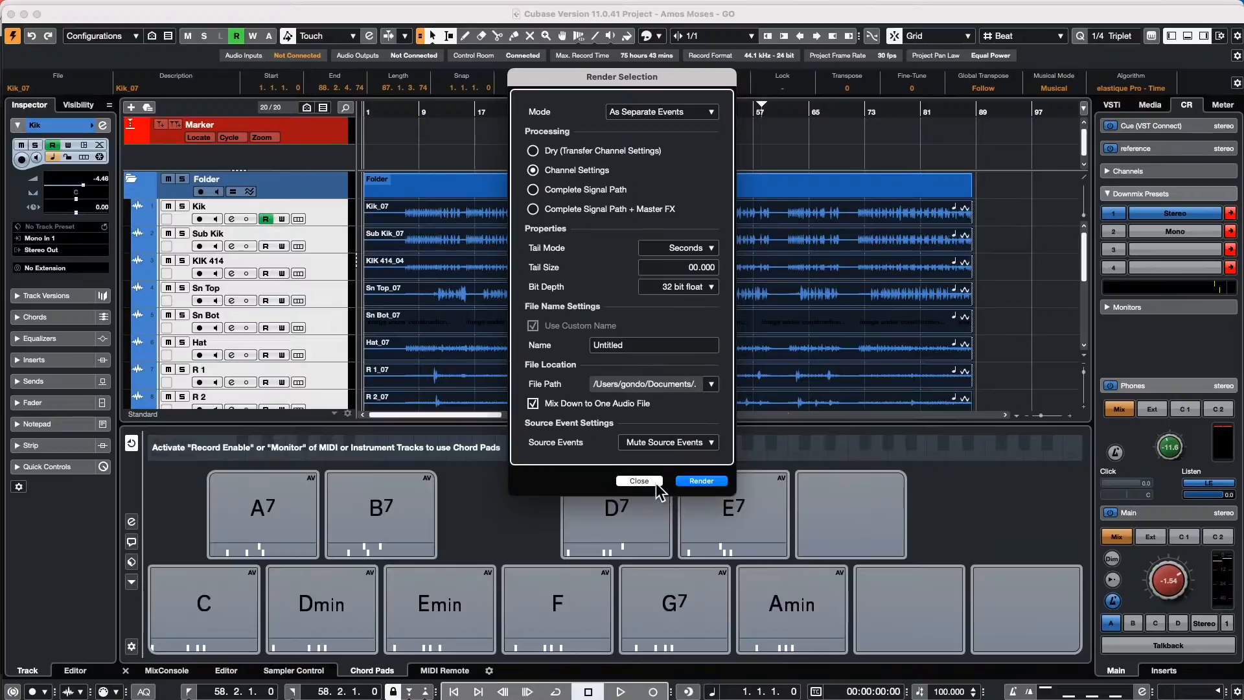
left_click(639, 480)
left_click(647, 481)
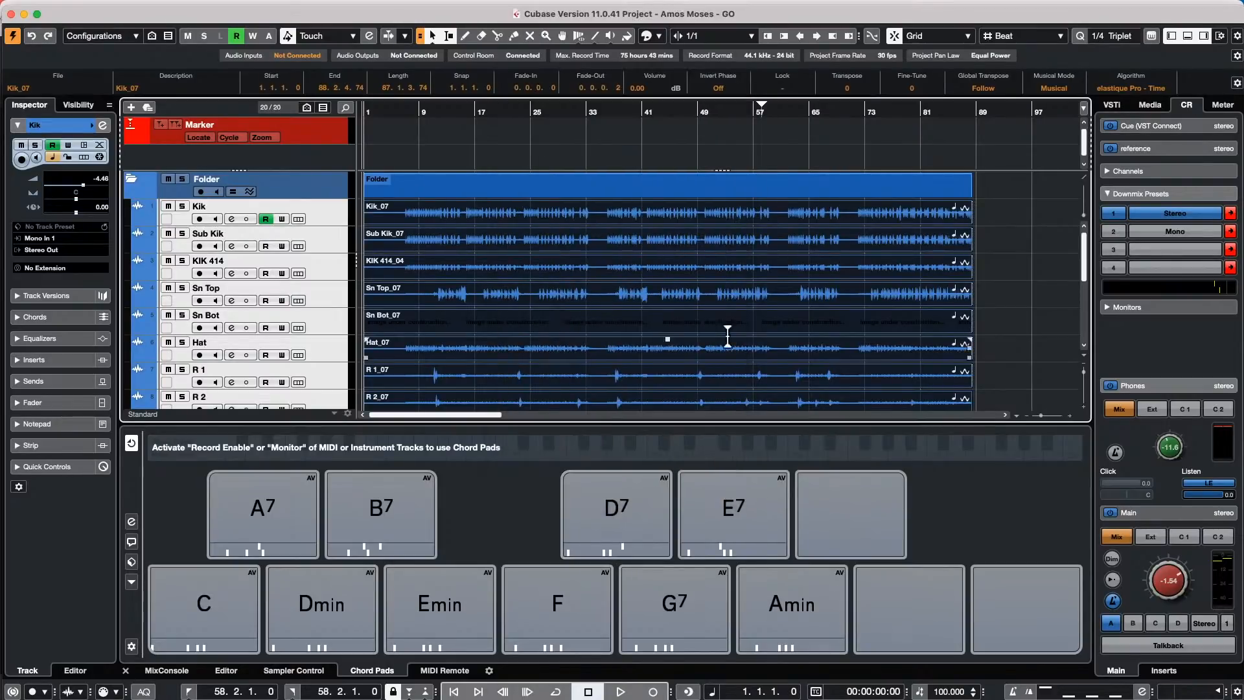
- Compare the Single and Multiple channel selection modes in the audio mixdown export, close the dialog and deselect all events
scroll(603, 305, "down", 5)
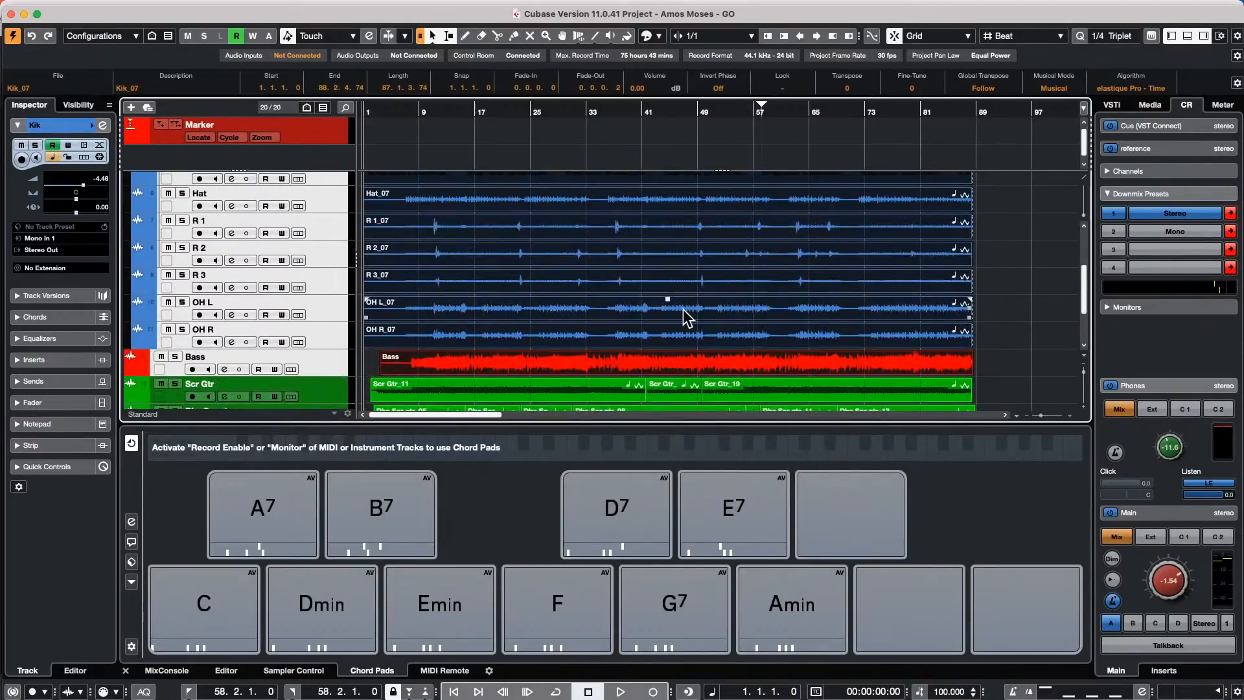
mouse_move(184, 10)
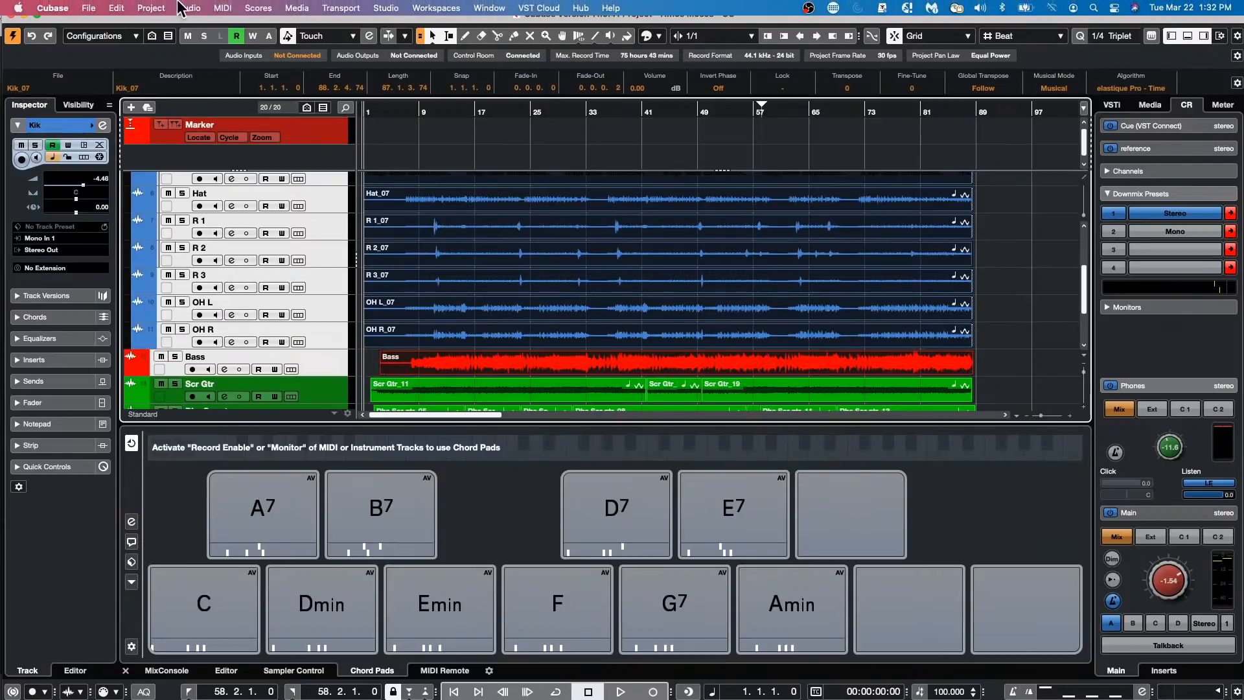
left_click(91, 8)
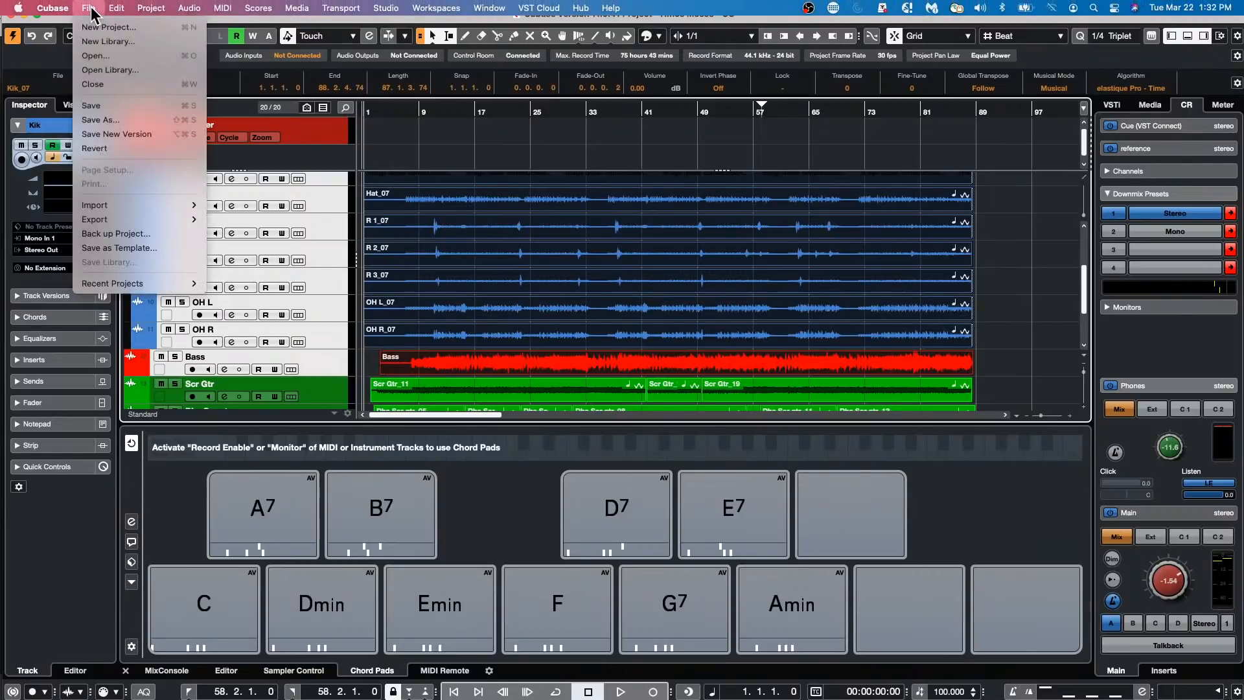
mouse_move(104, 218)
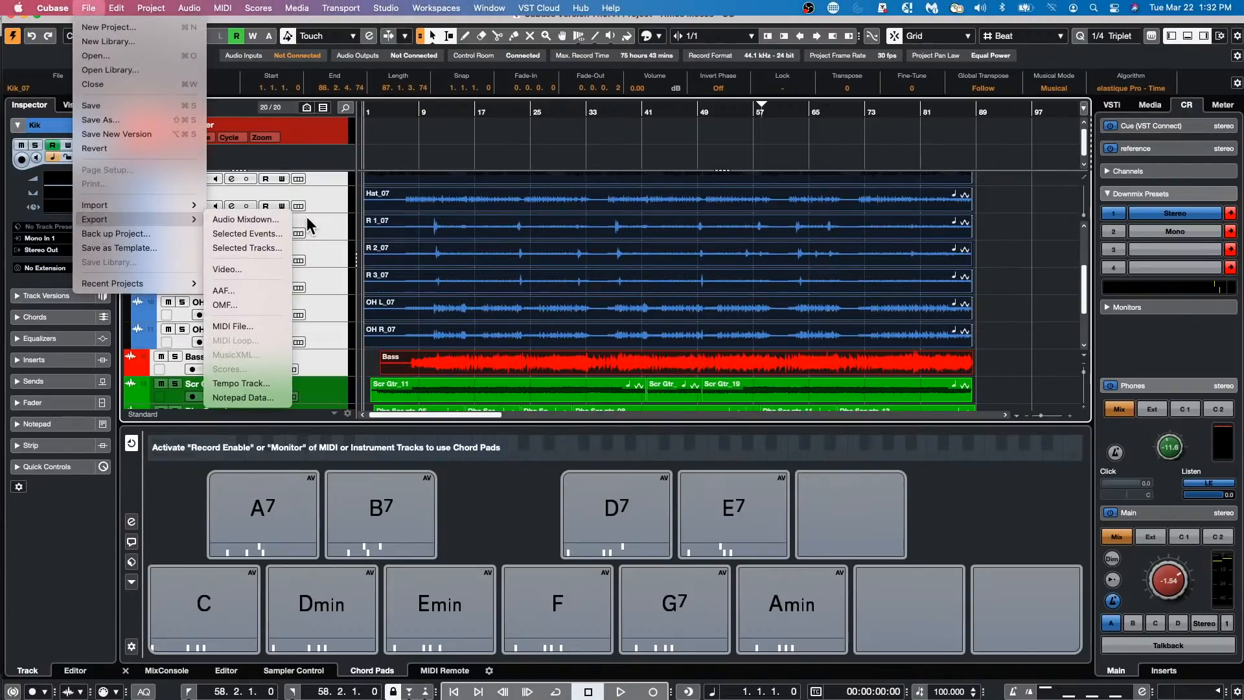
left_click(246, 219)
left_click(294, 169)
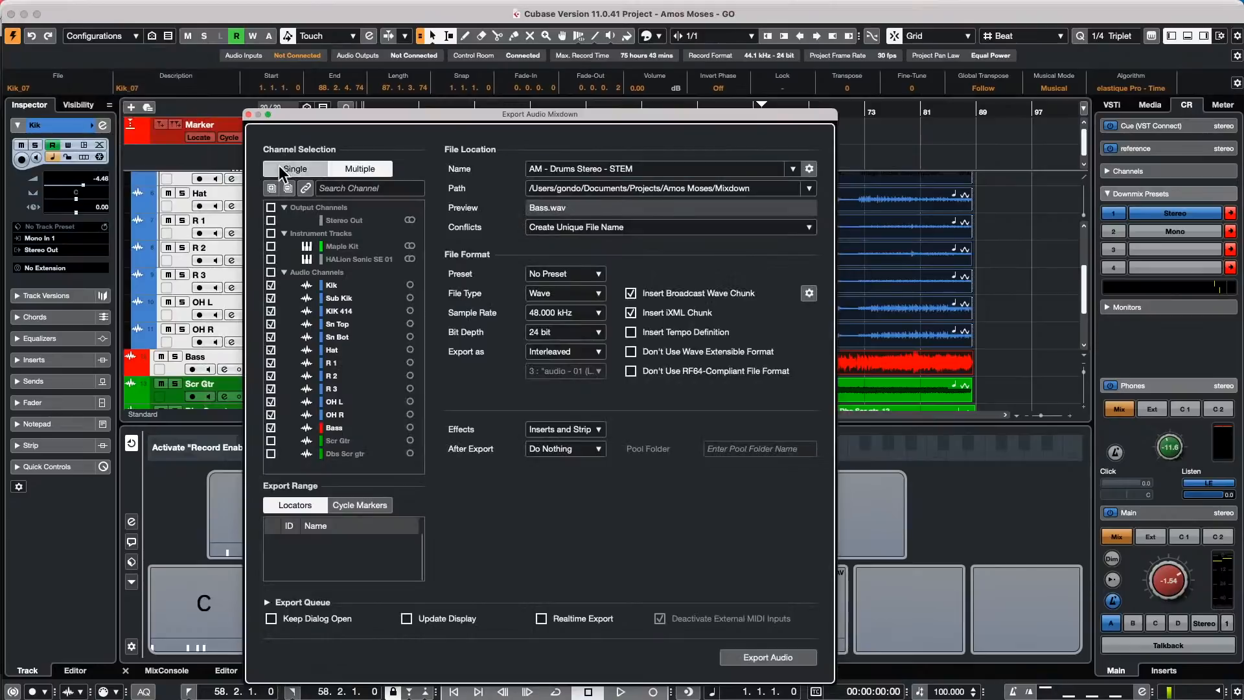
left_click(360, 169)
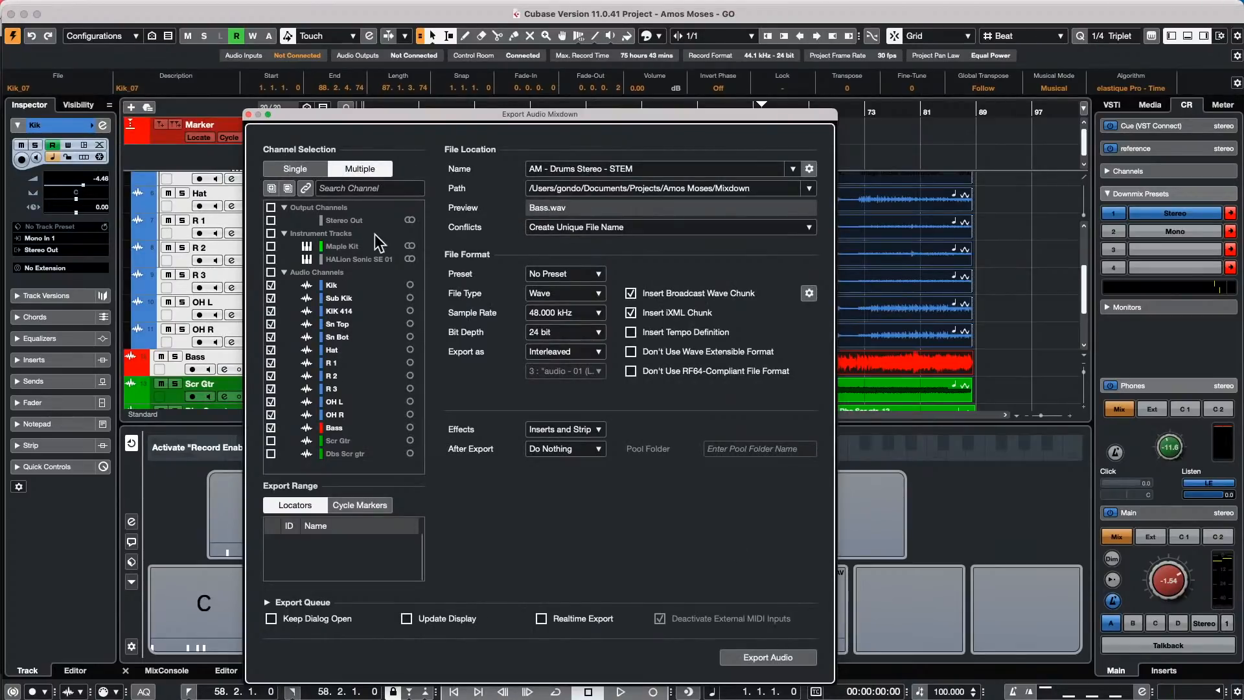
left_click(248, 114)
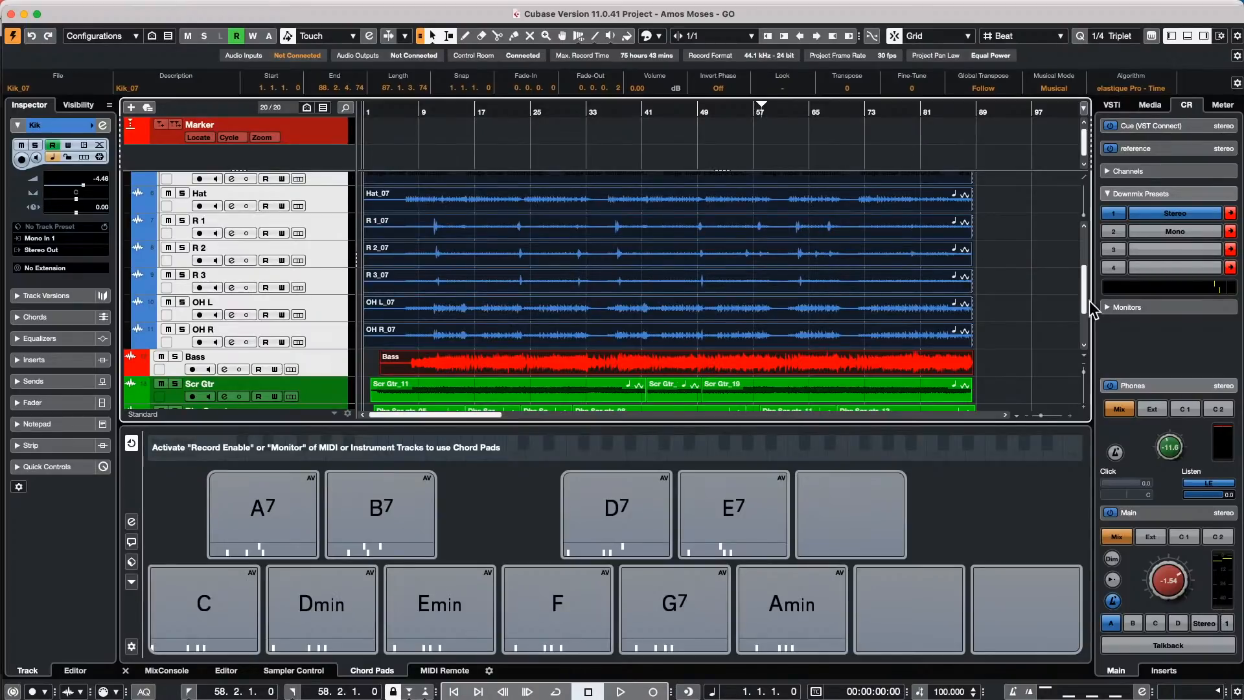
left_click(1039, 314)
left_click(1039, 314)
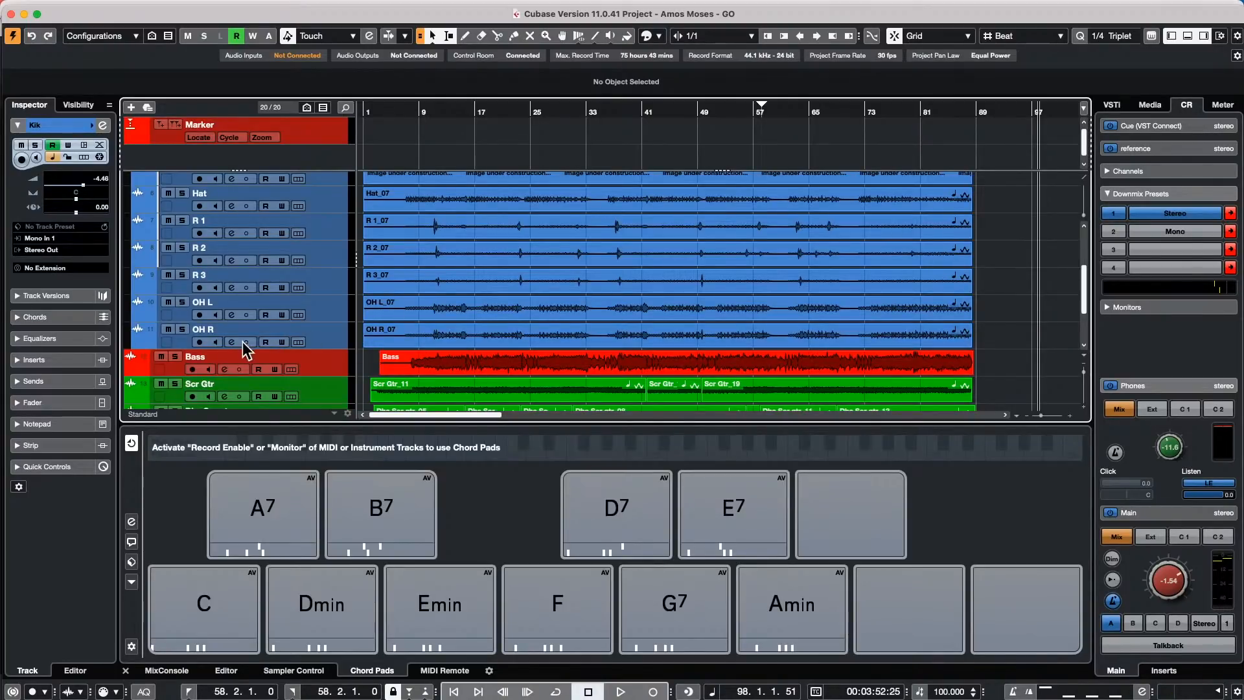
- Add an instrument track below OH R using HALion 6 routed to Stereo Out
right_click(319, 333)
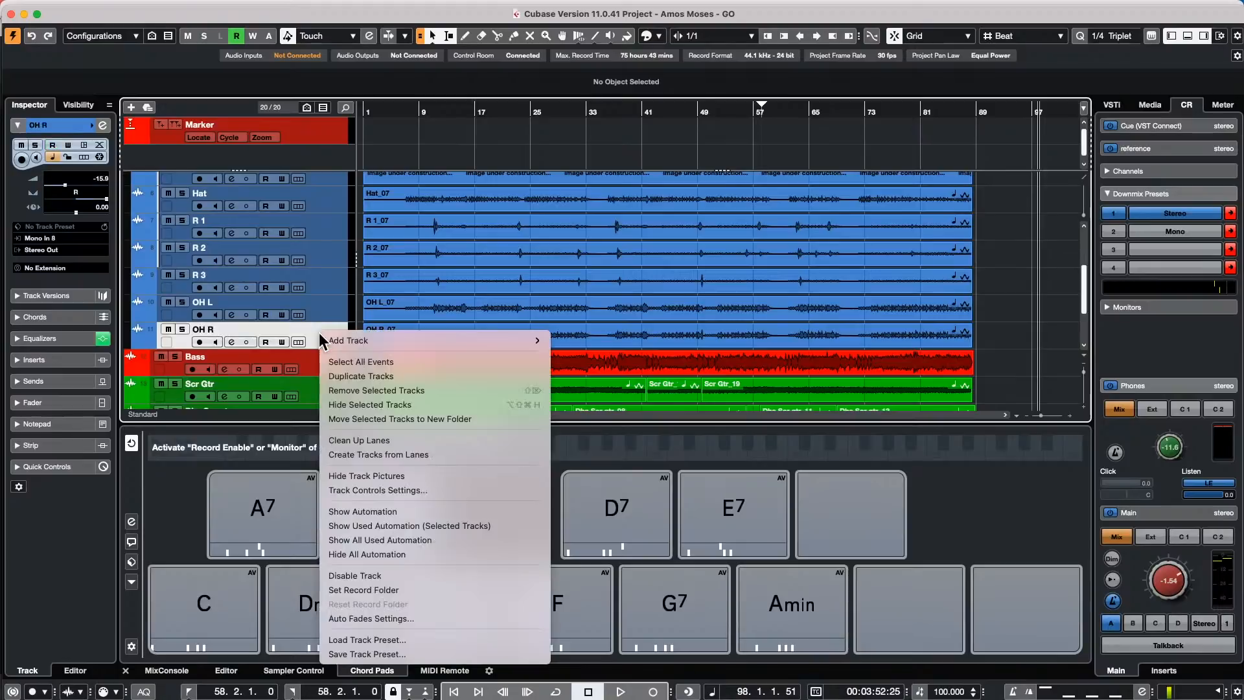
mouse_move(378, 336)
left_click(714, 345)
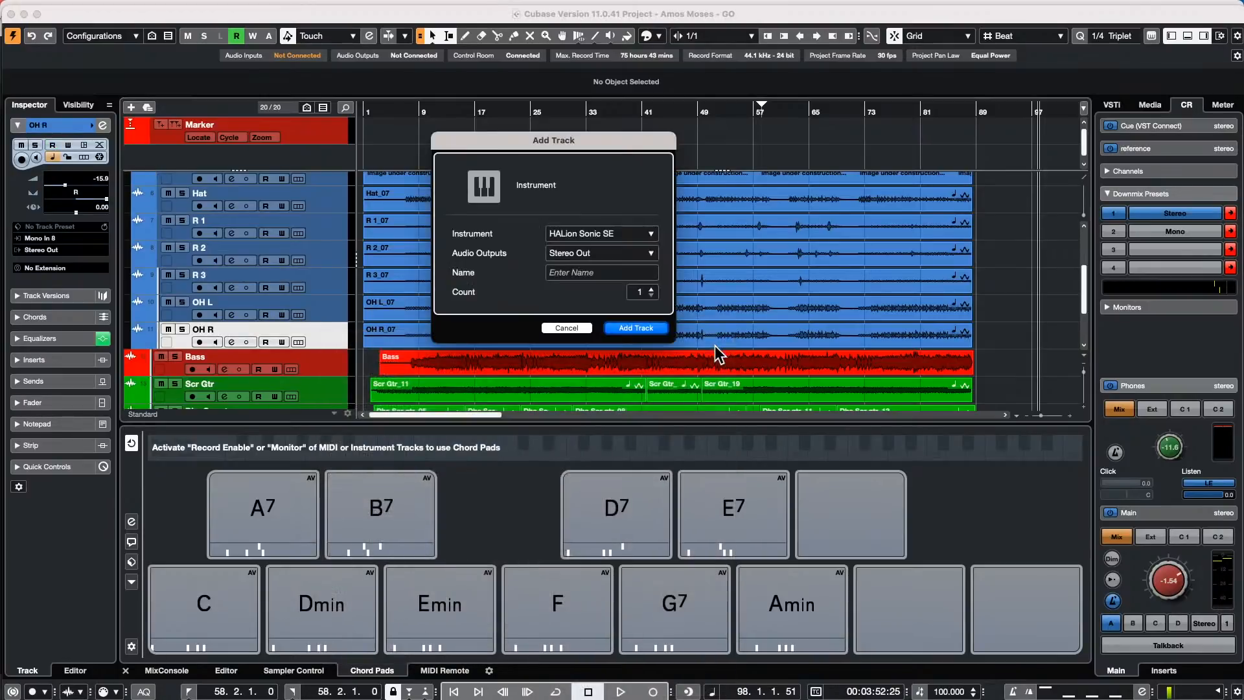
left_click(586, 233)
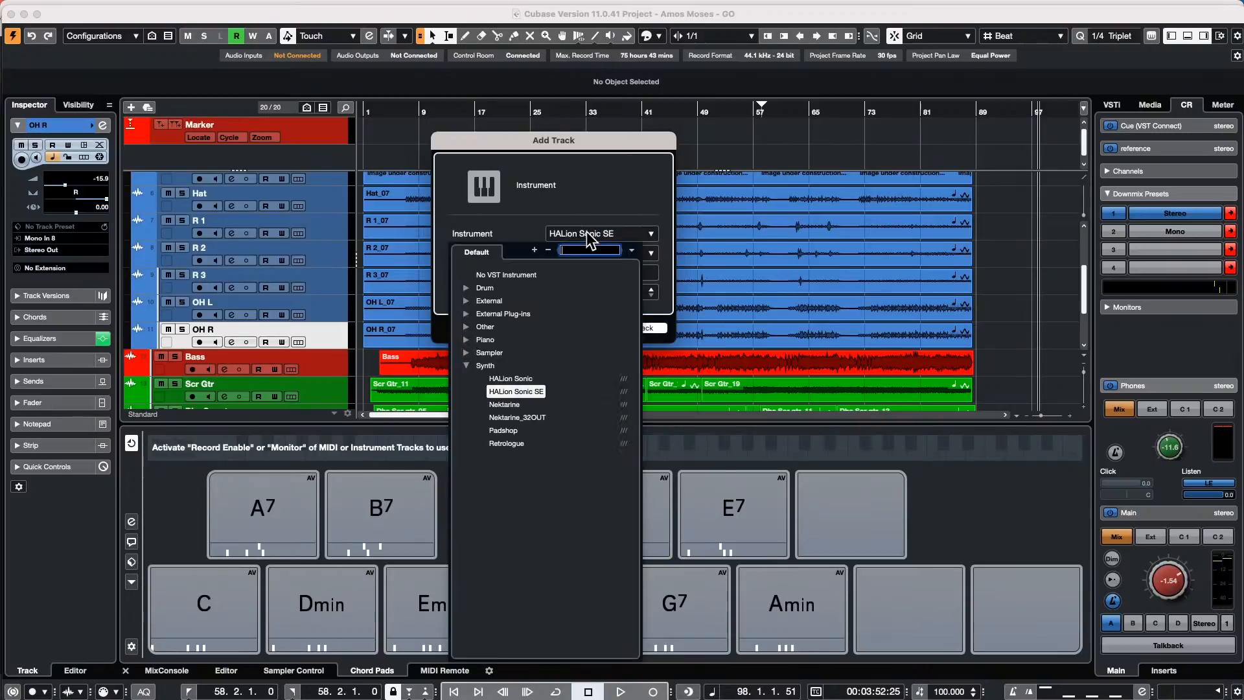
left_click(480, 352)
left_click(499, 364)
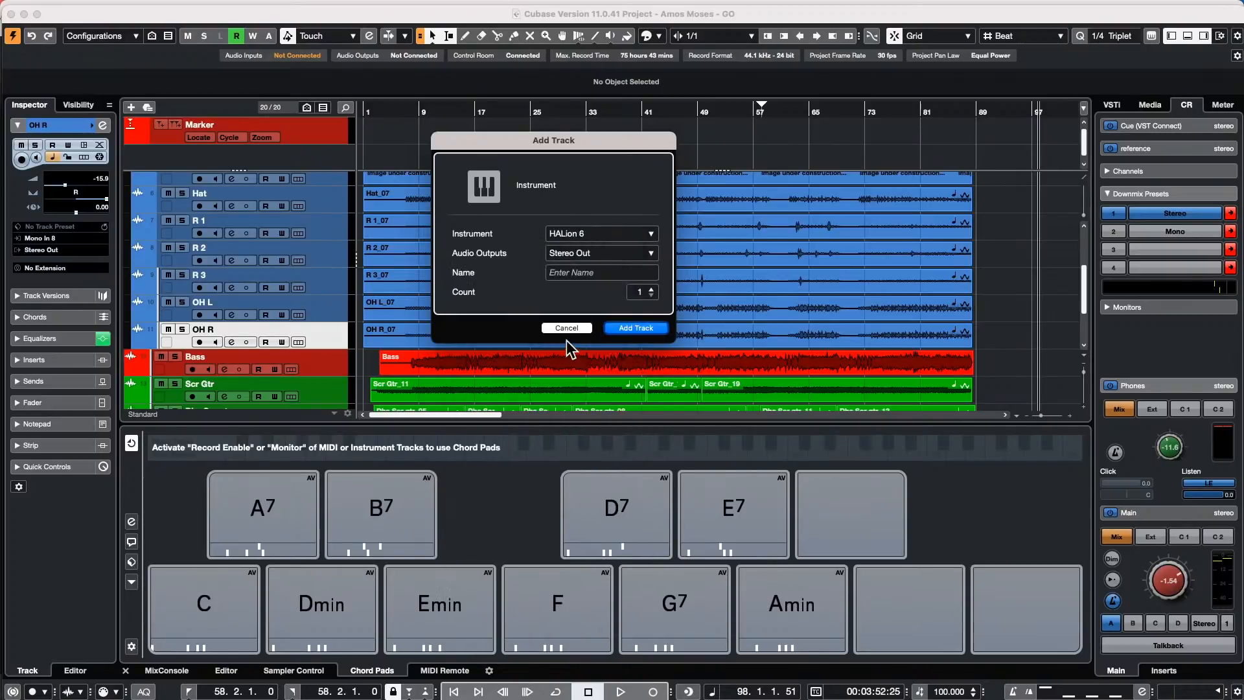
left_click(644, 330)
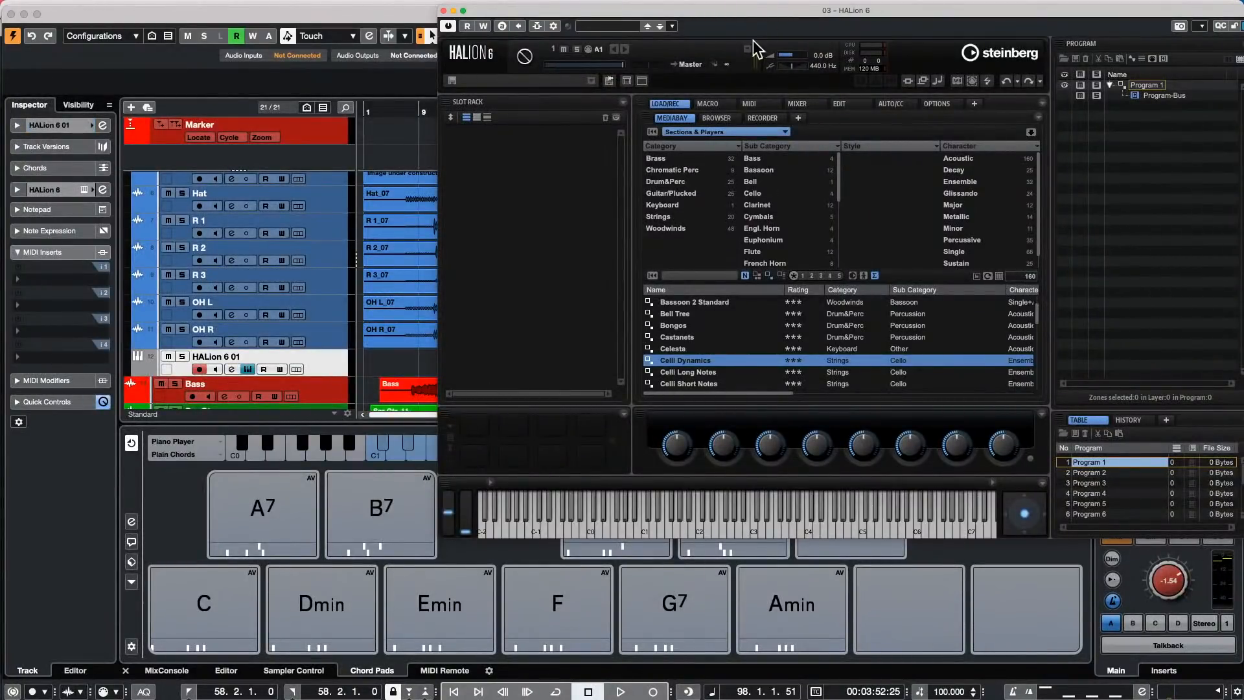
- Load the Gloomy Adventure program from the Verve instrument in HALion 6
left_click(725, 132)
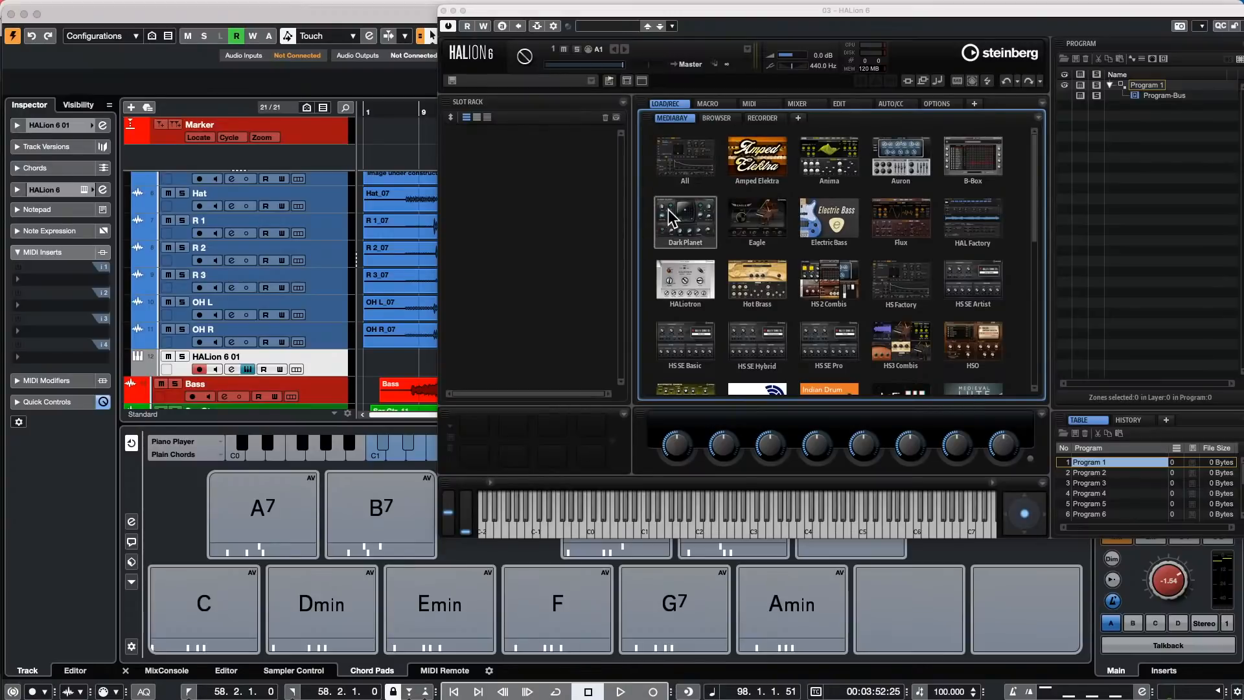
scroll(877, 220, "down", 3)
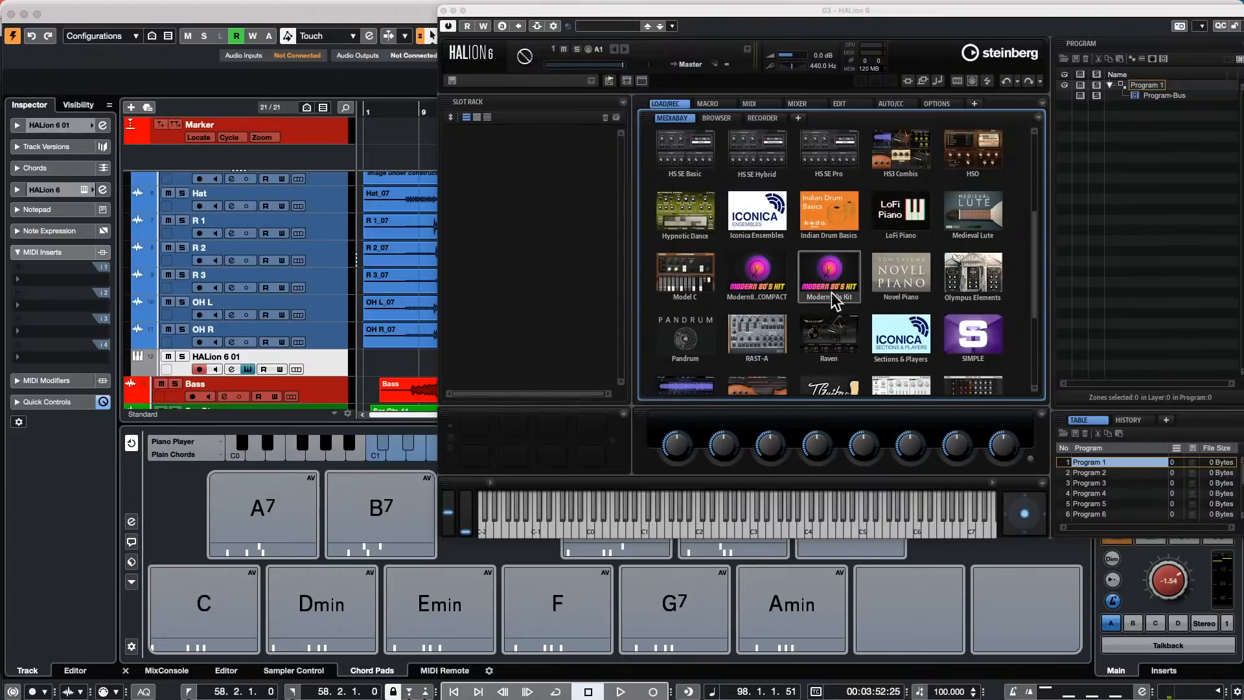
scroll(836, 292, "down", 2)
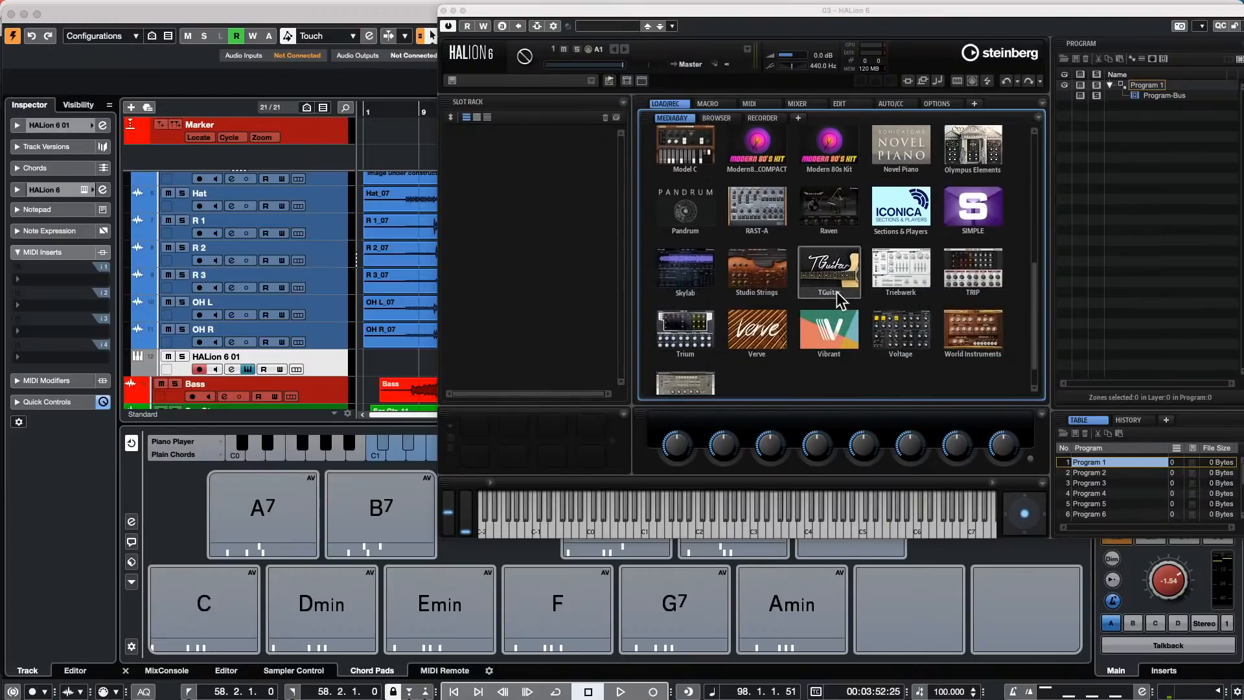
left_click(781, 327)
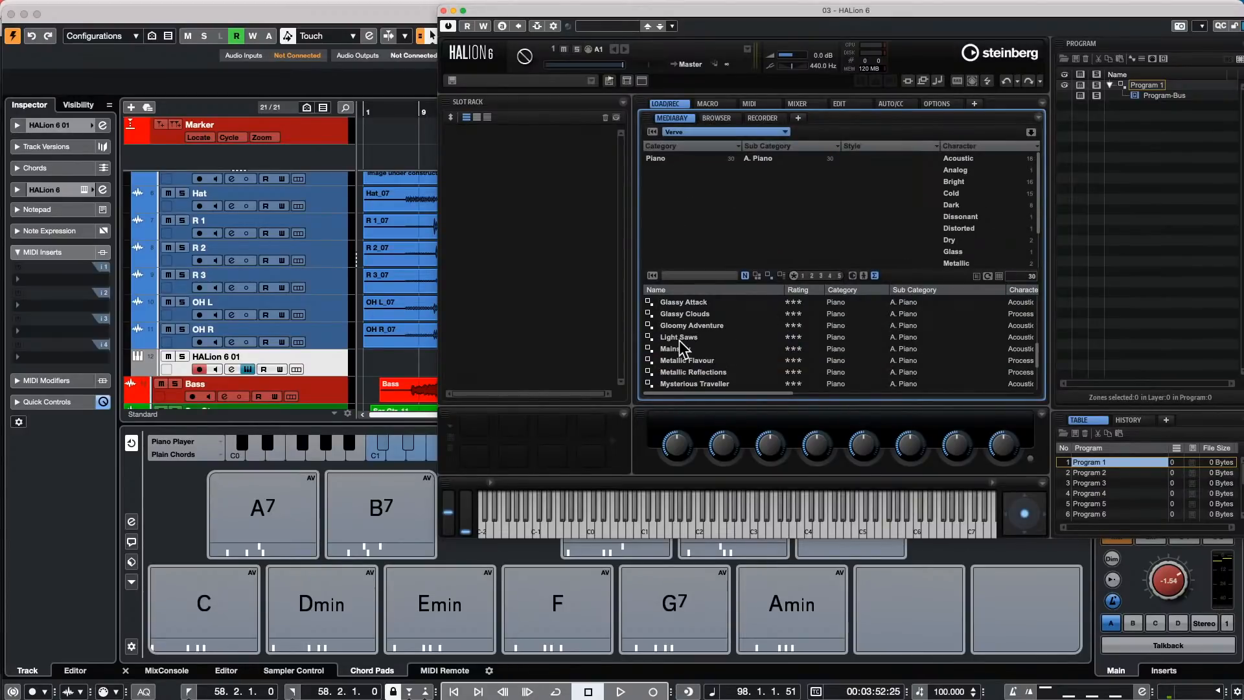
double_click(705, 324)
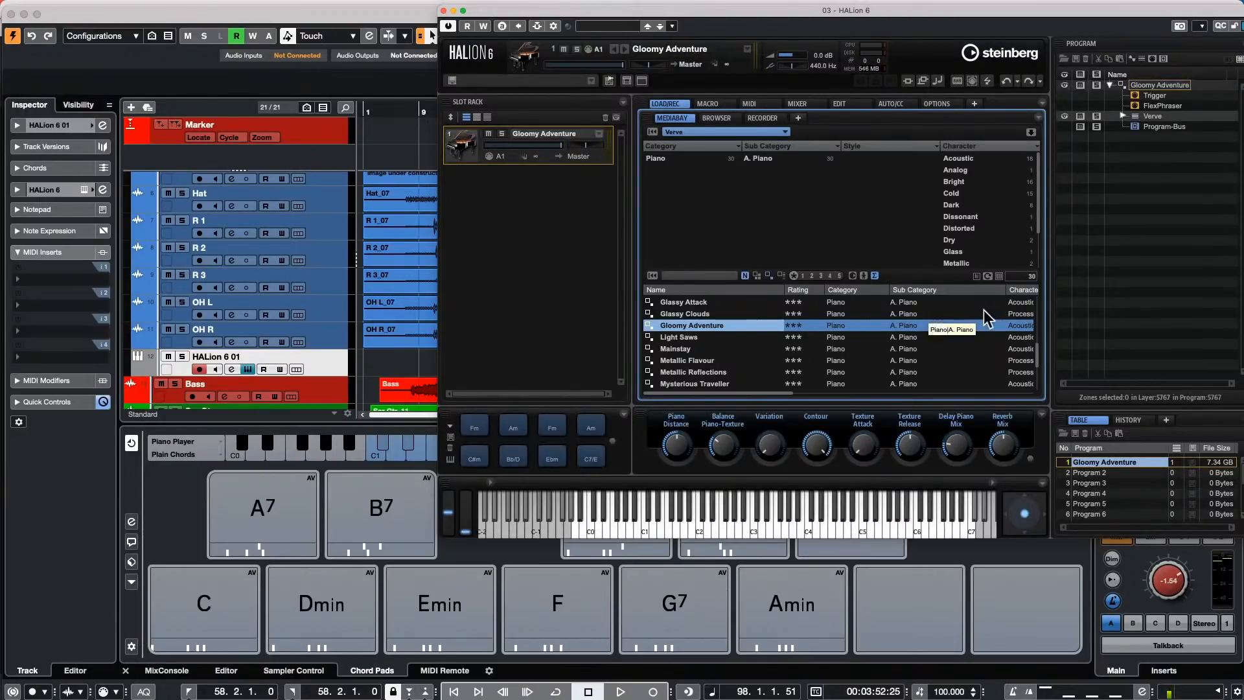
- Audition the Fm trigger pad, clear its chord and snapshot a newly played chord onto it
left_click(470, 428)
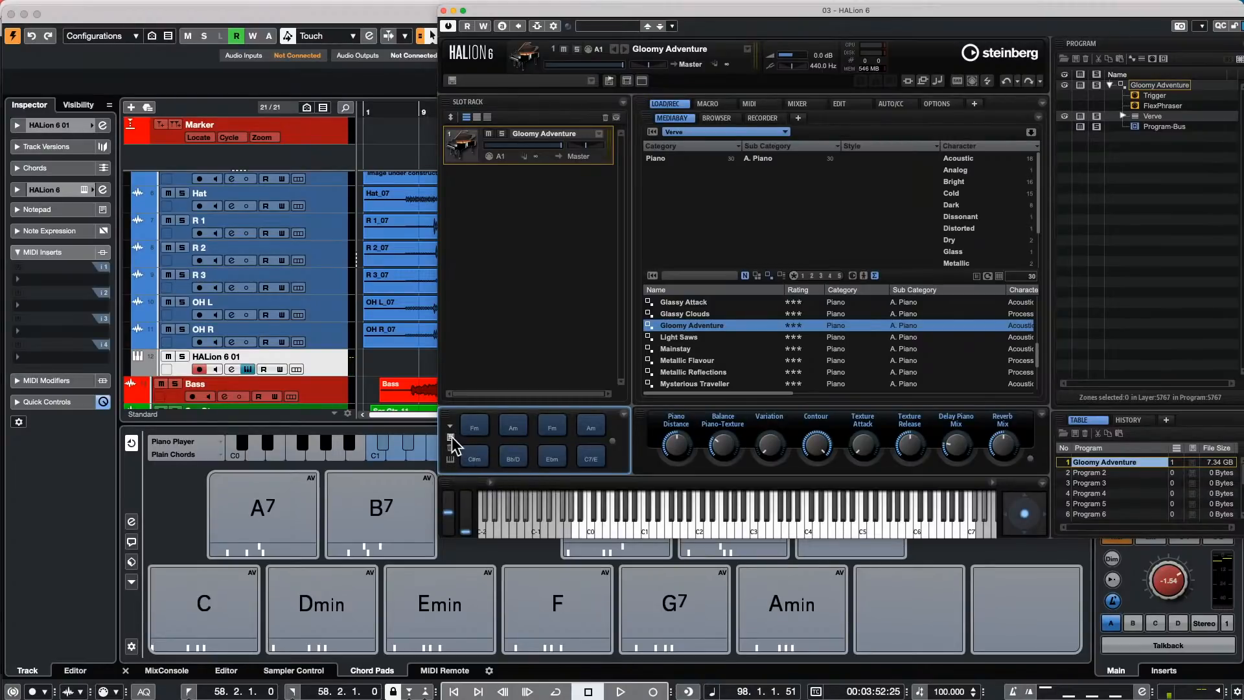
left_click(474, 431)
right_click(474, 429)
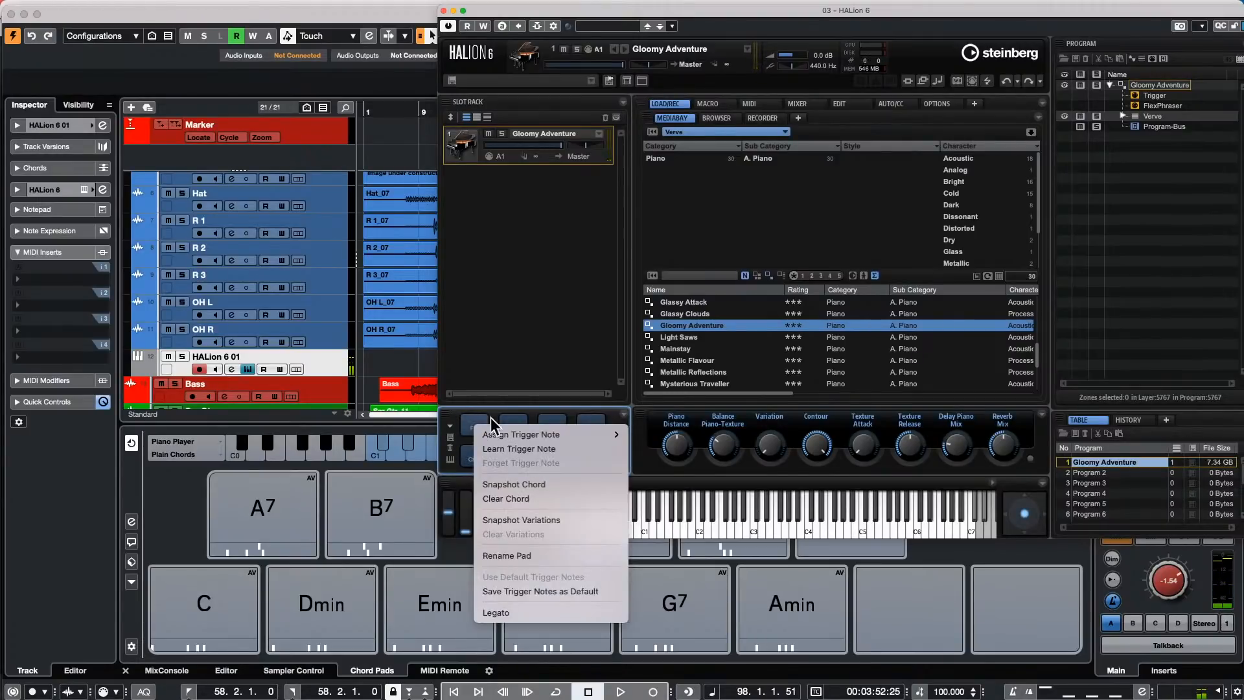
left_click(571, 492)
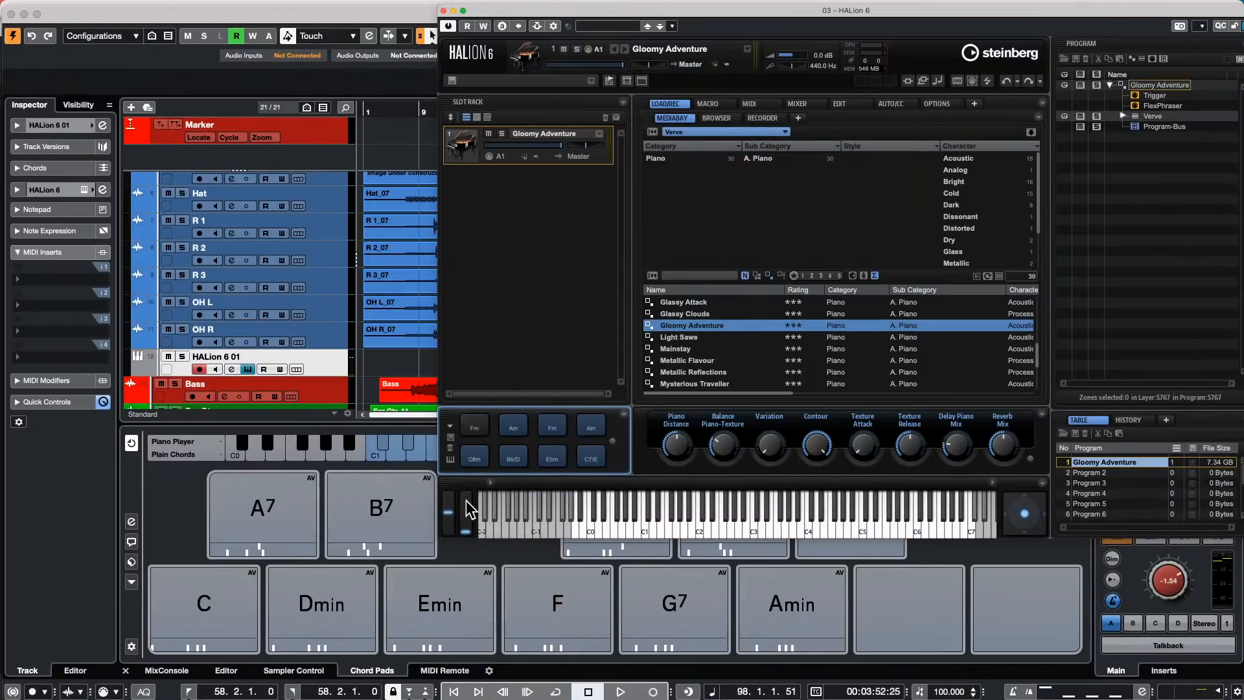
right_click(483, 428)
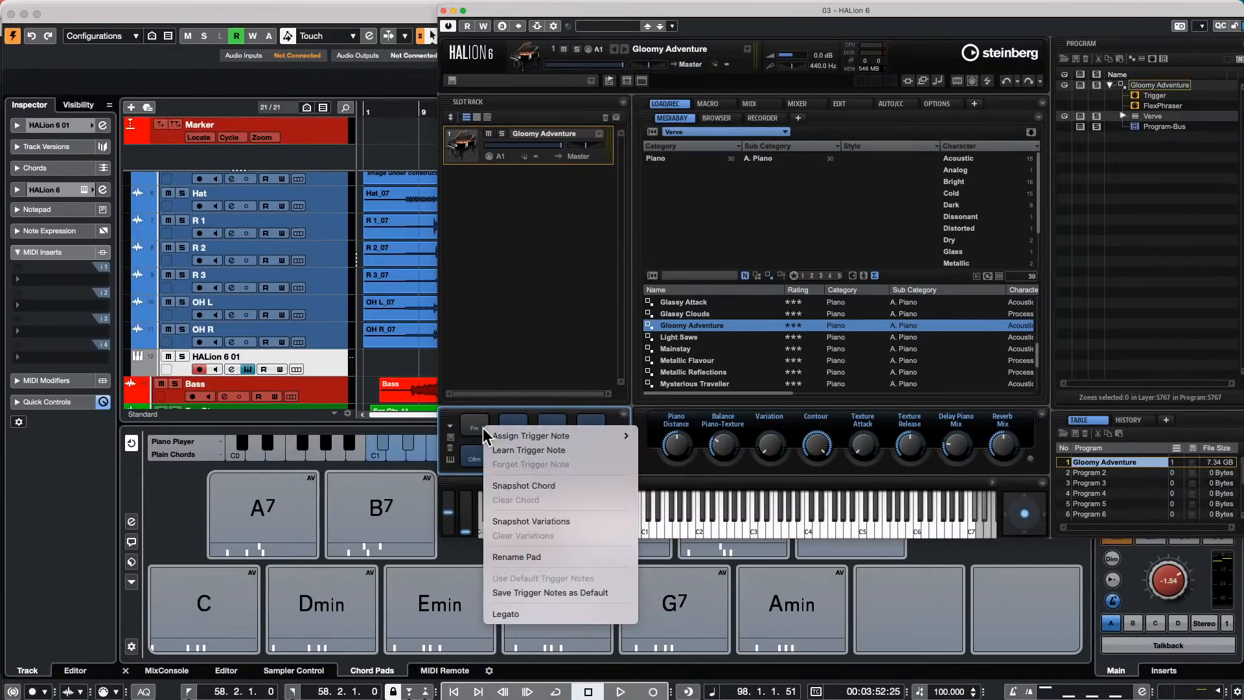
mouse_move(524, 436)
left_click(533, 486)
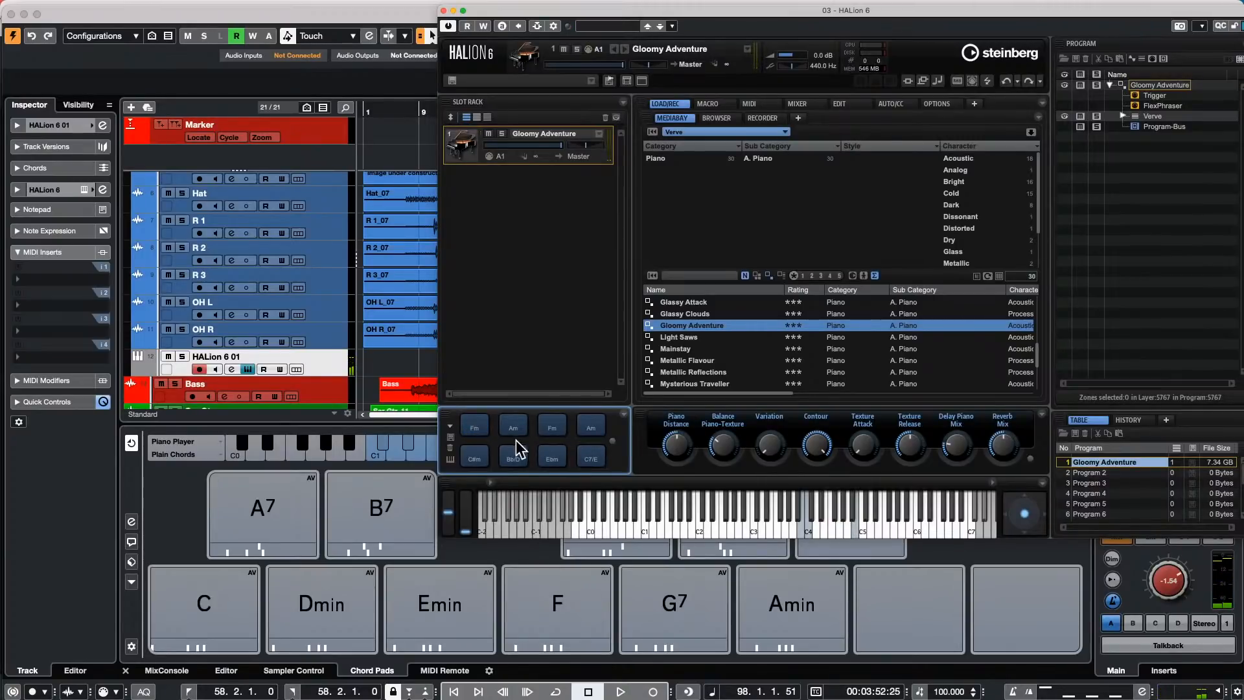
- Play the first trigger pad and clear the chord captured on it
left_click(624, 412)
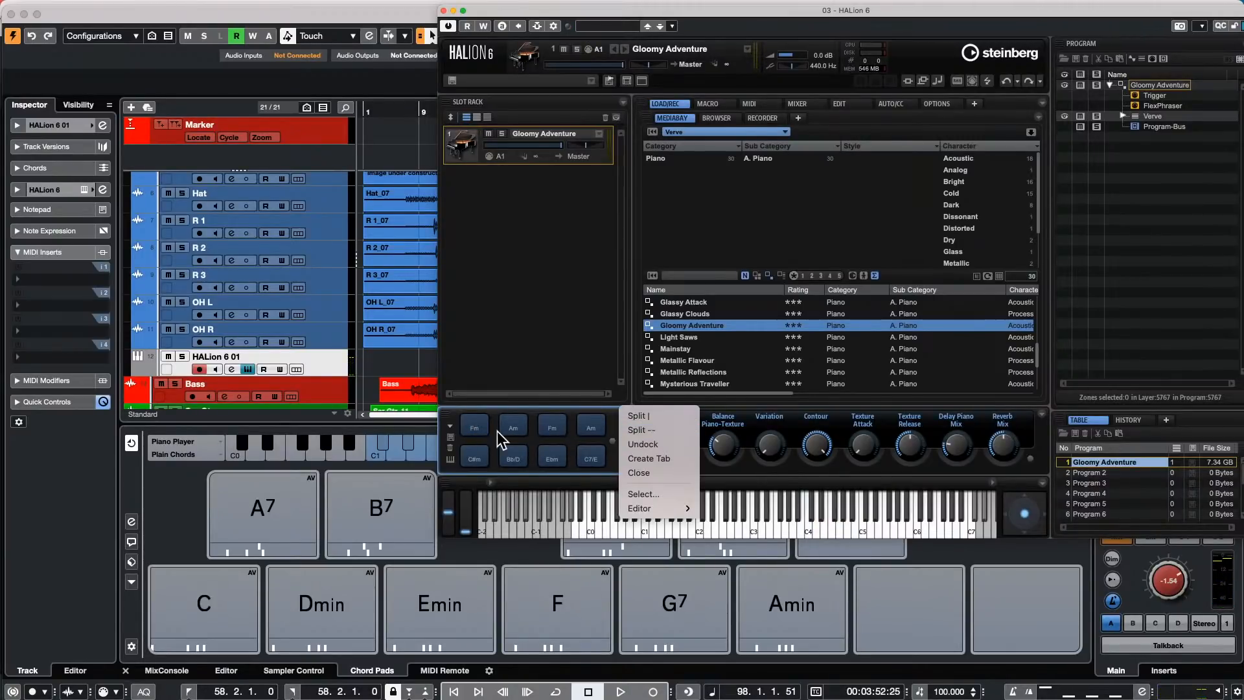
left_click(479, 422)
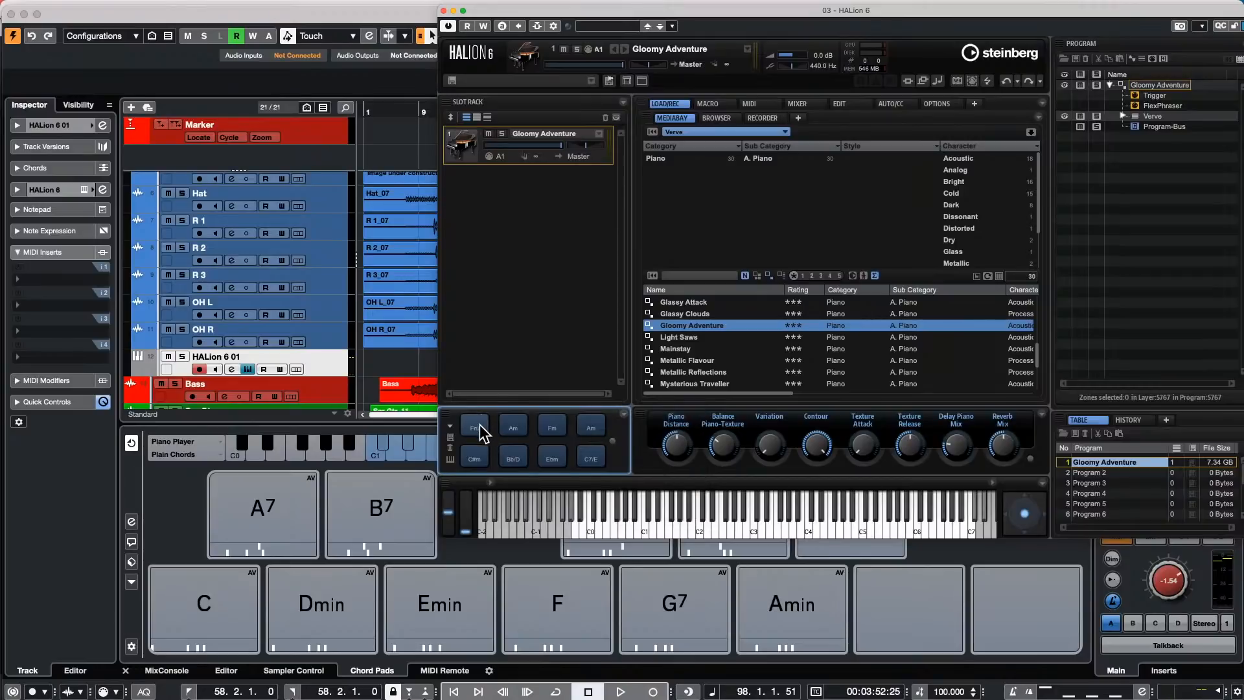
left_click(480, 427)
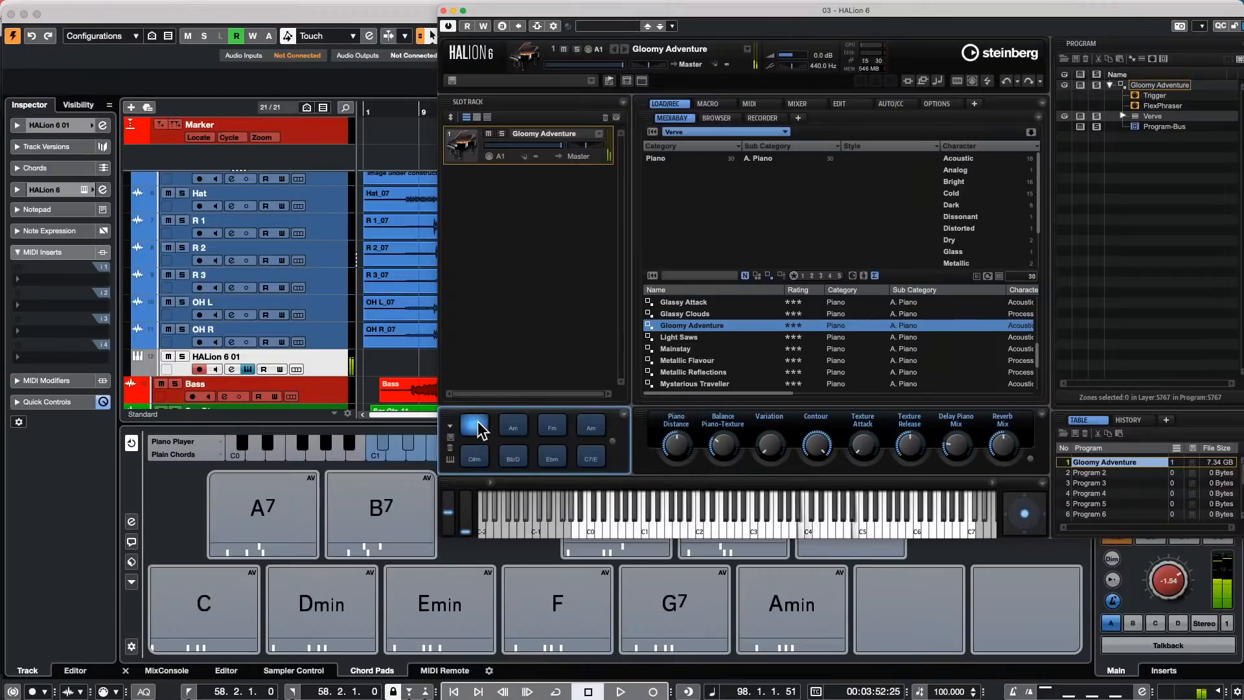
right_click(480, 424)
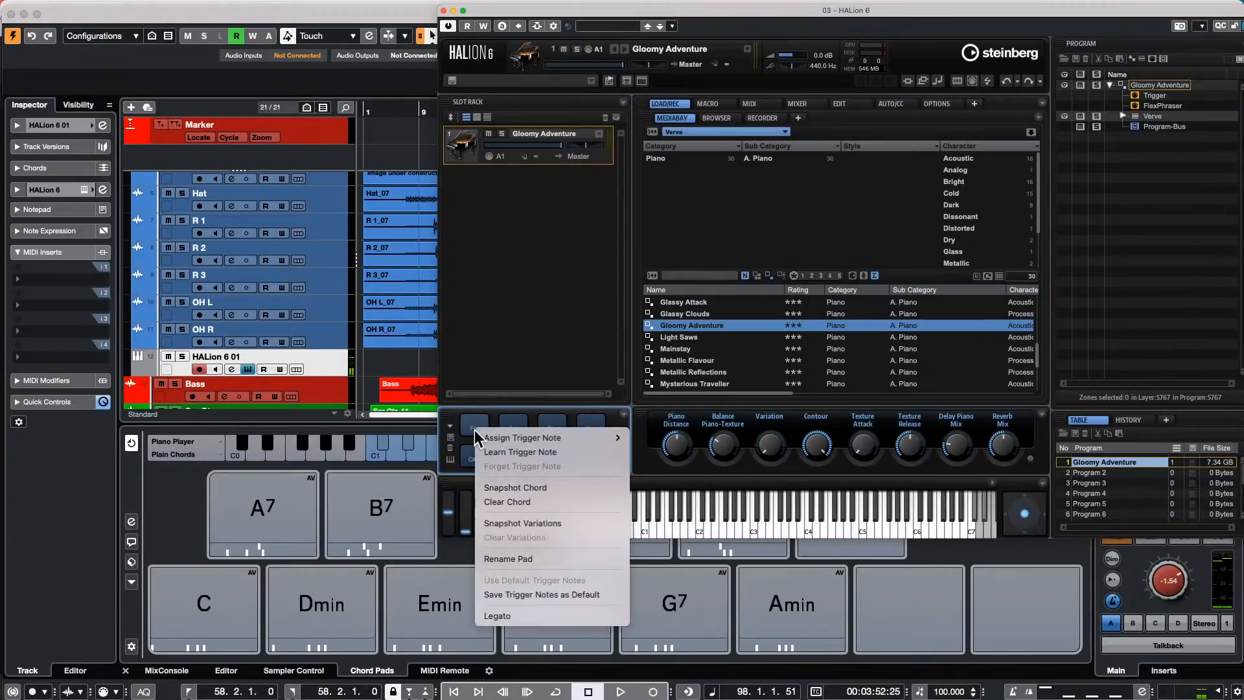
mouse_move(486, 439)
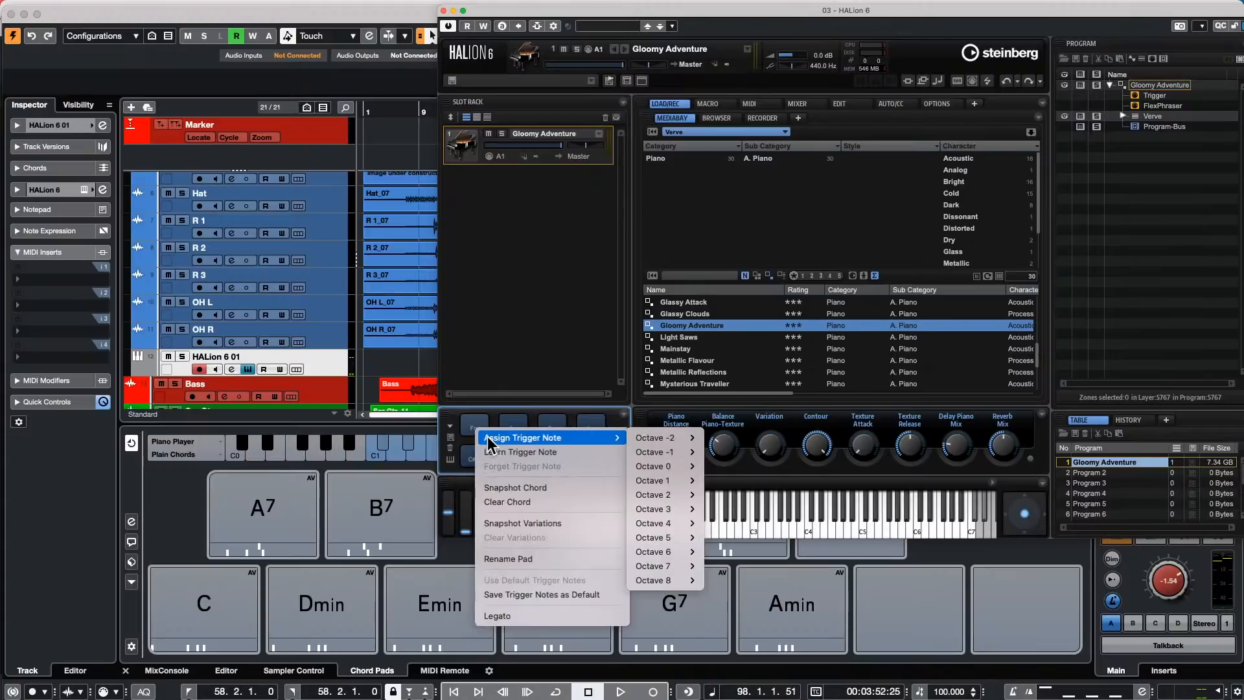
left_click(496, 500)
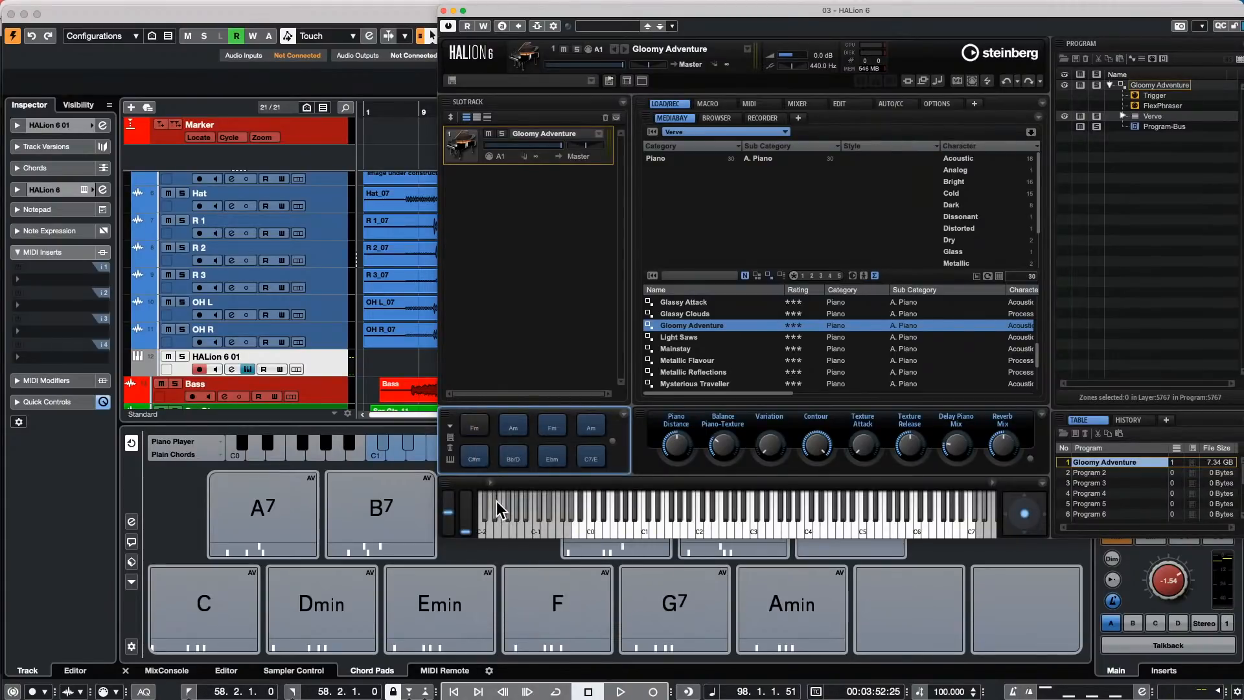
- Load the Crystal preset from the Verve group into the trigger pads and audition its chords
left_click(450, 426)
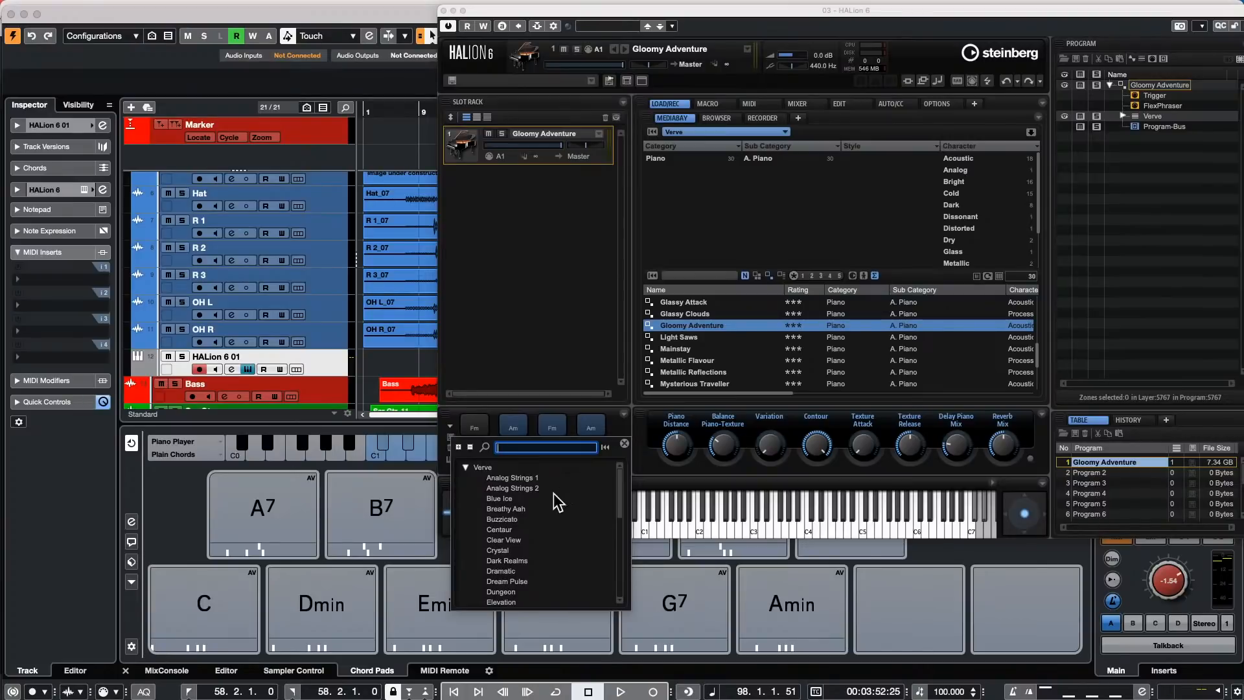
left_click(464, 465)
left_click(465, 465)
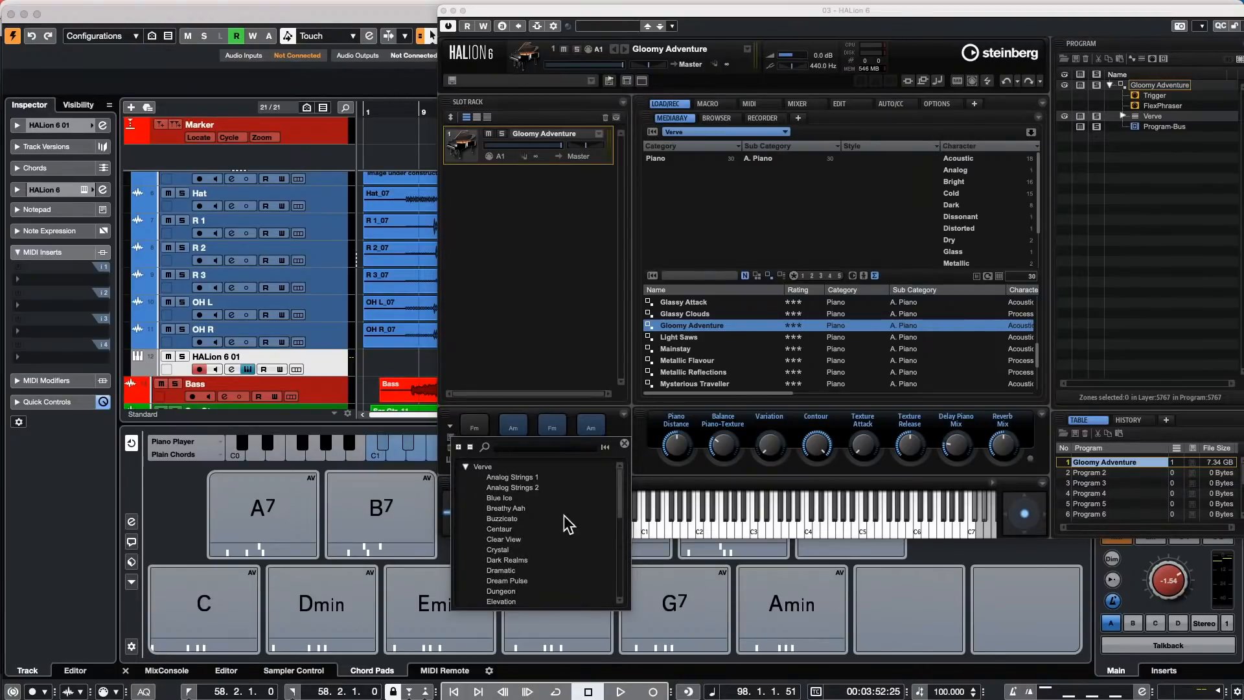
double_click(504, 550)
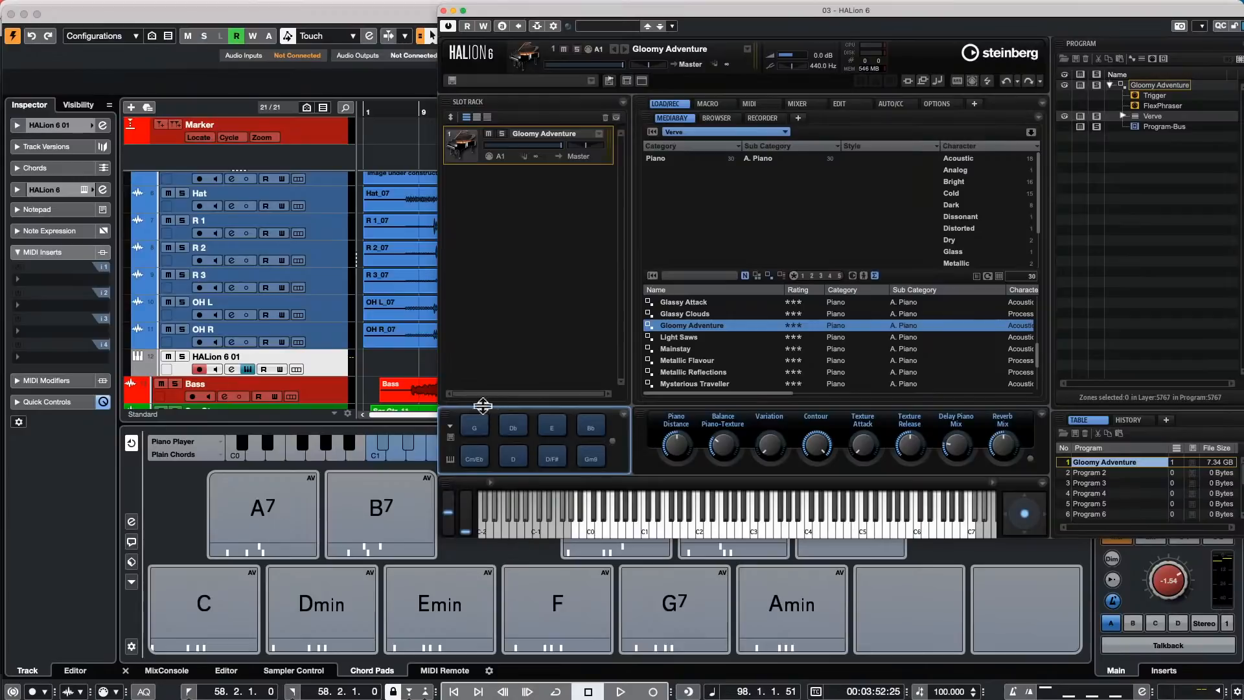
left_click(476, 427)
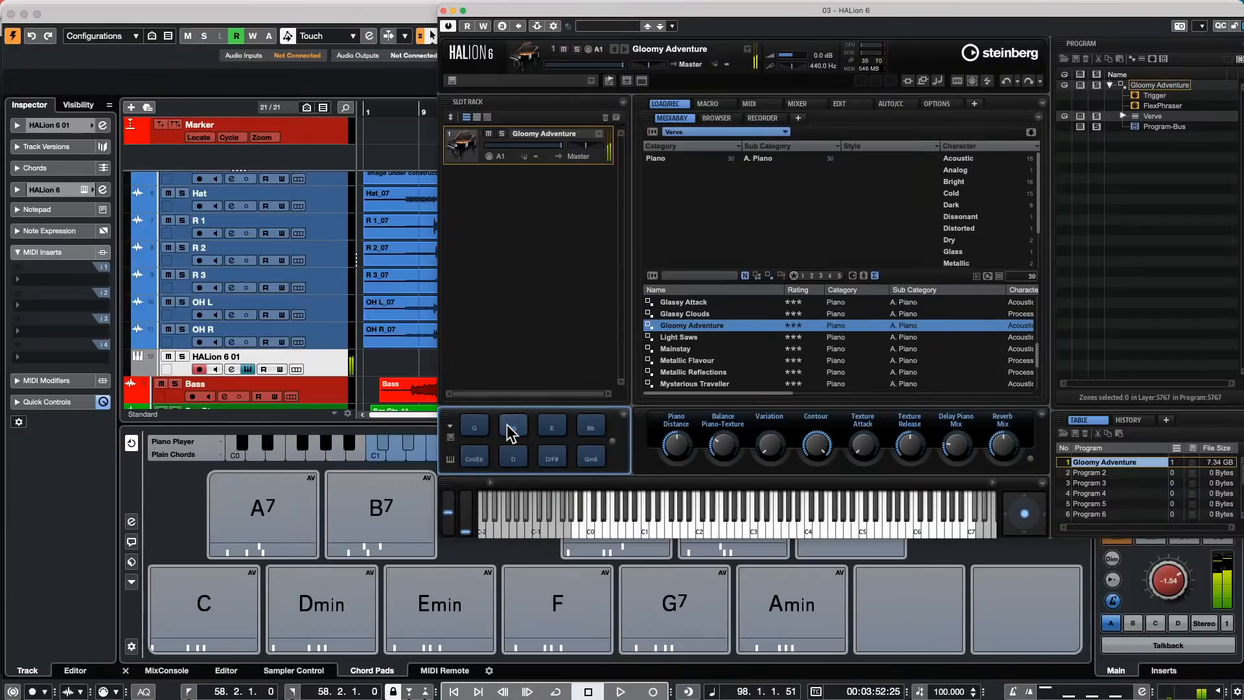
- Rename the first trigger pad, labelled G, as f and play it
right_click(484, 426)
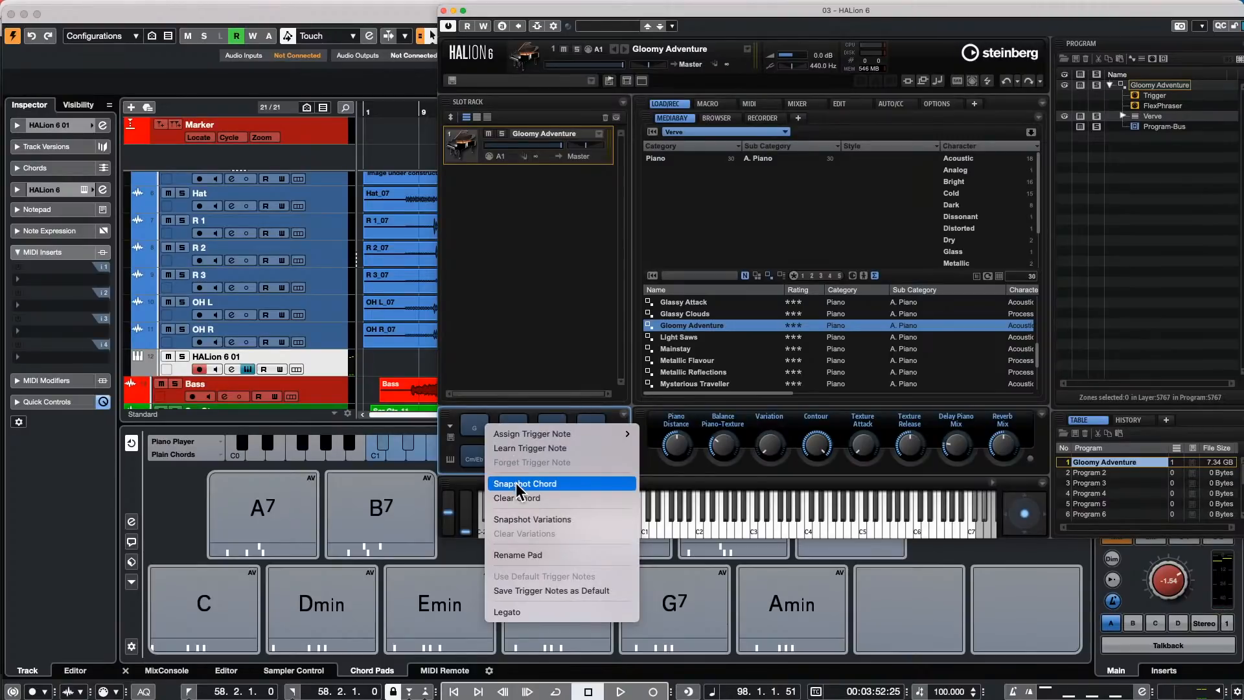
left_click(539, 552)
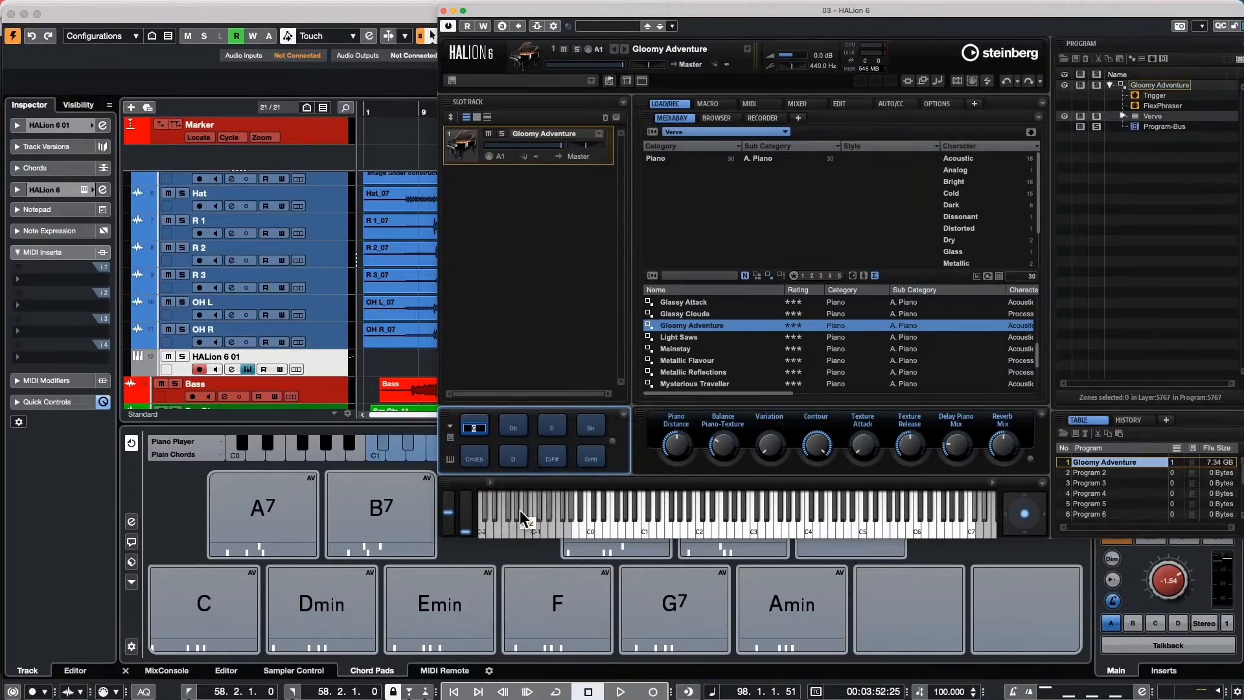
type("f")
key("Return")
left_click(477, 426)
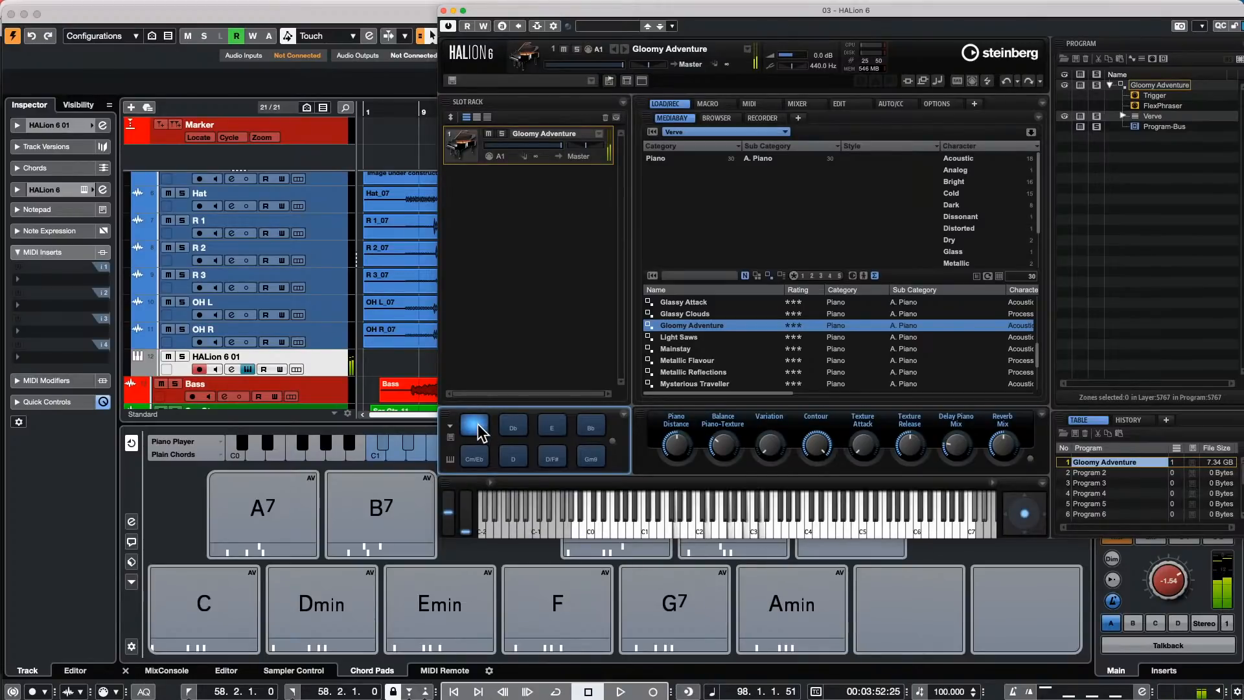
- Clear the chord of the renamed first trigger pad and snapshot a newly played chord in its place
right_click(477, 424)
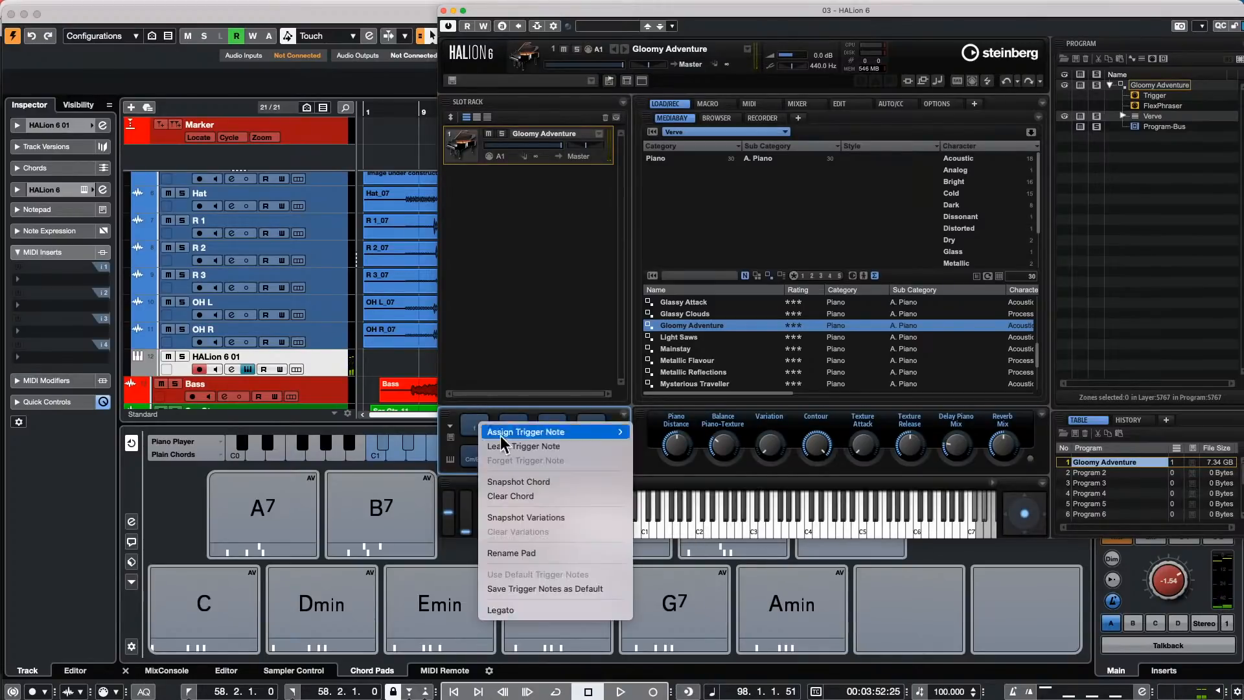
left_click(532, 497)
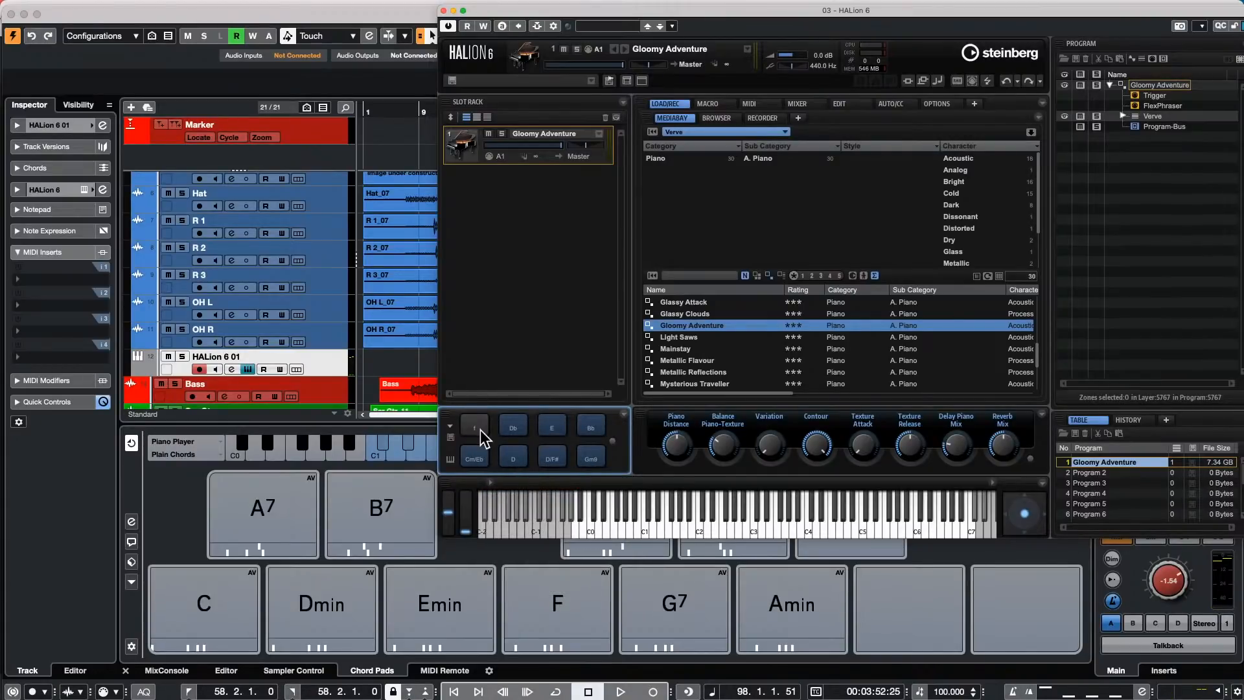
right_click(474, 426)
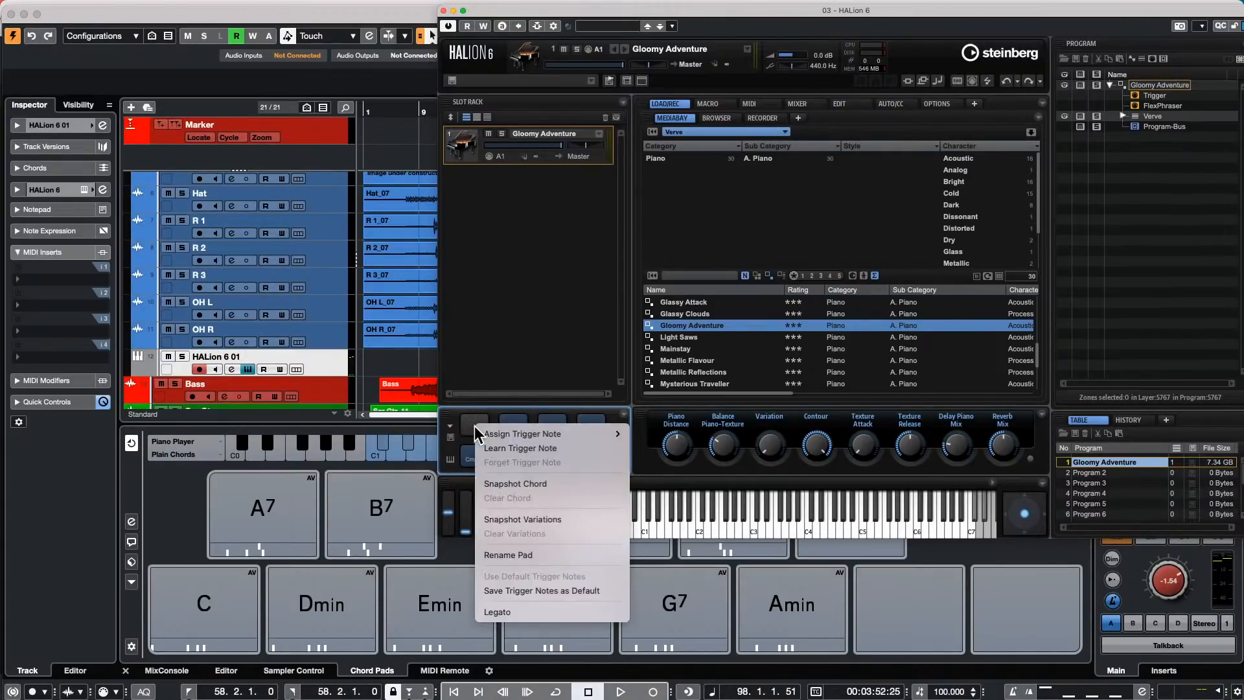
left_click(519, 483)
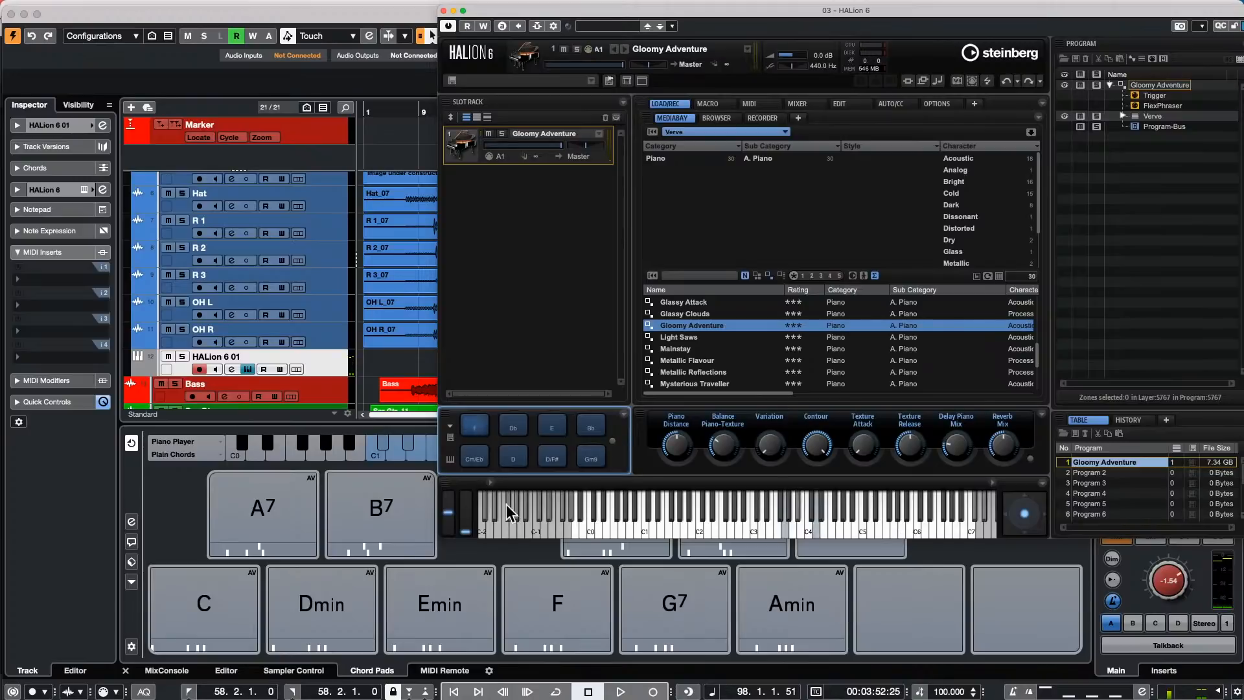
- Play the renamed first trigger pad and snapshot its chord
right_click(479, 427)
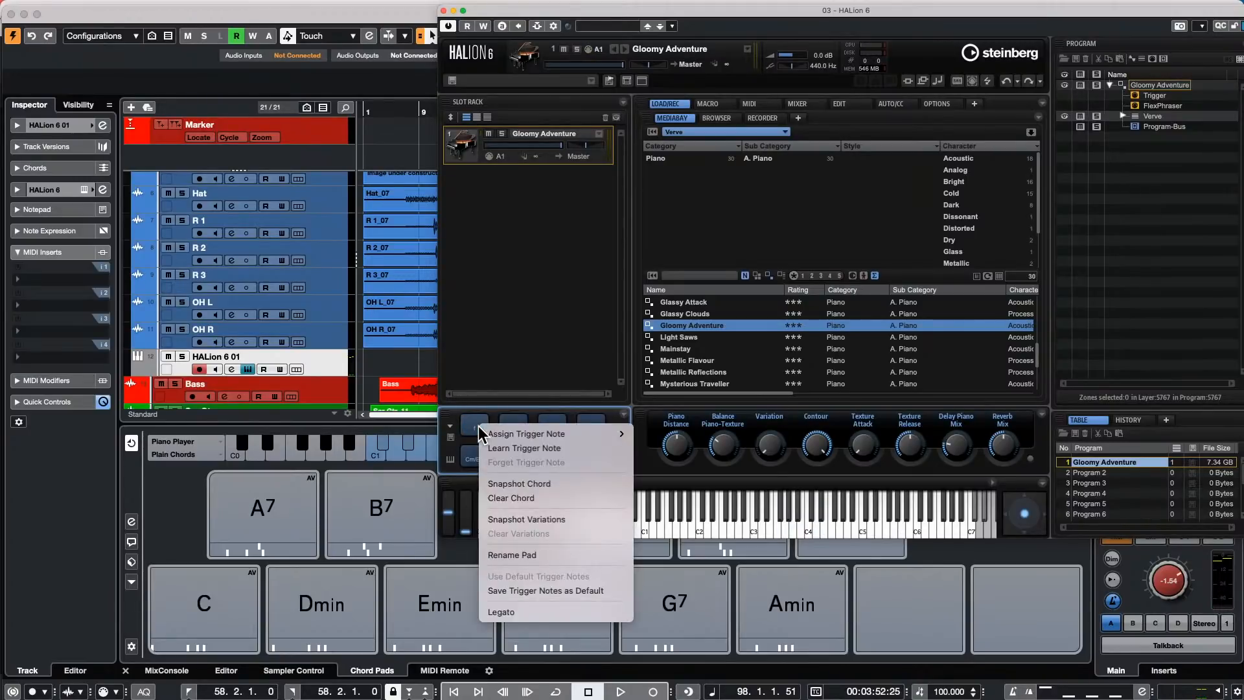
left_click(515, 420)
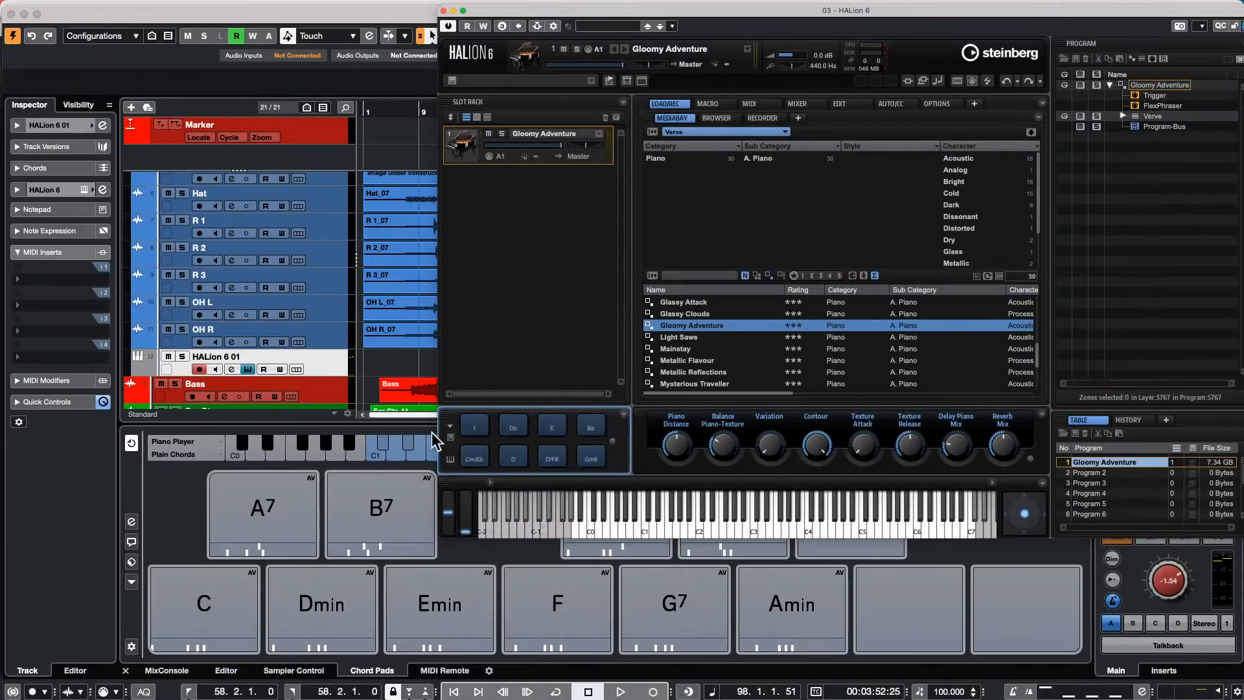
left_click(471, 428)
right_click(476, 421)
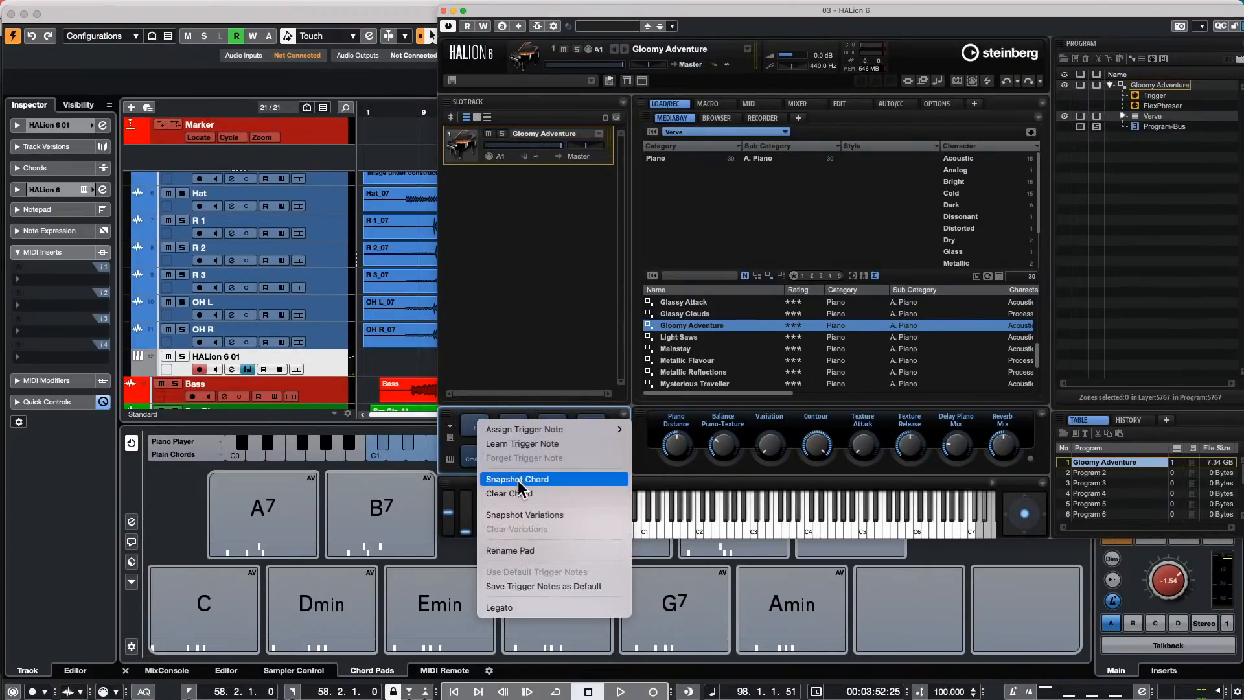
left_click(561, 475)
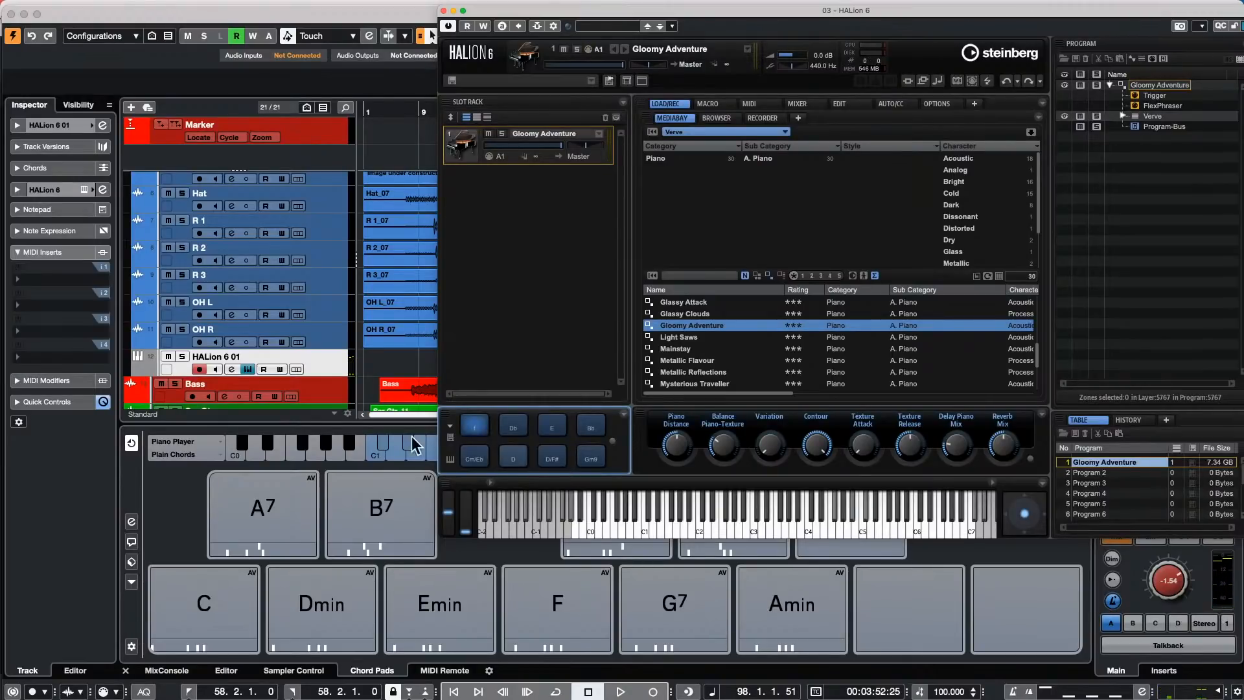
- Play the first trigger pad, snapshot its chord once more and close the HALion 6 window
left_click(473, 425)
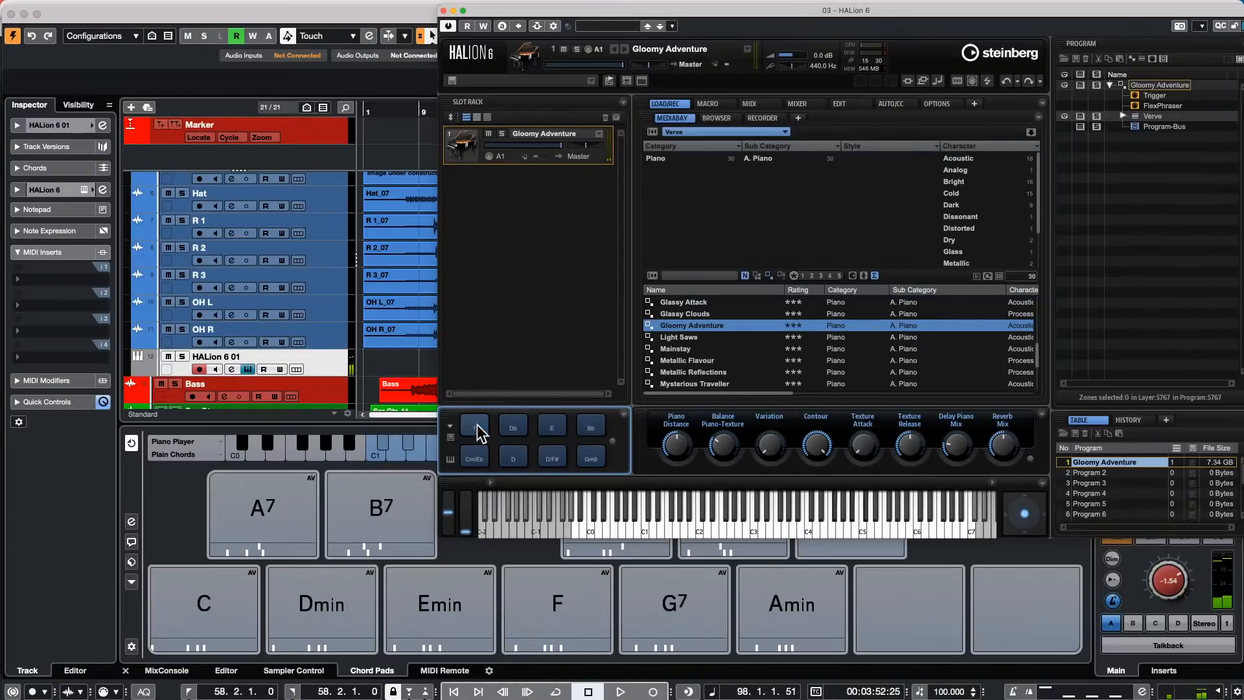
left_click(479, 425)
right_click(479, 425)
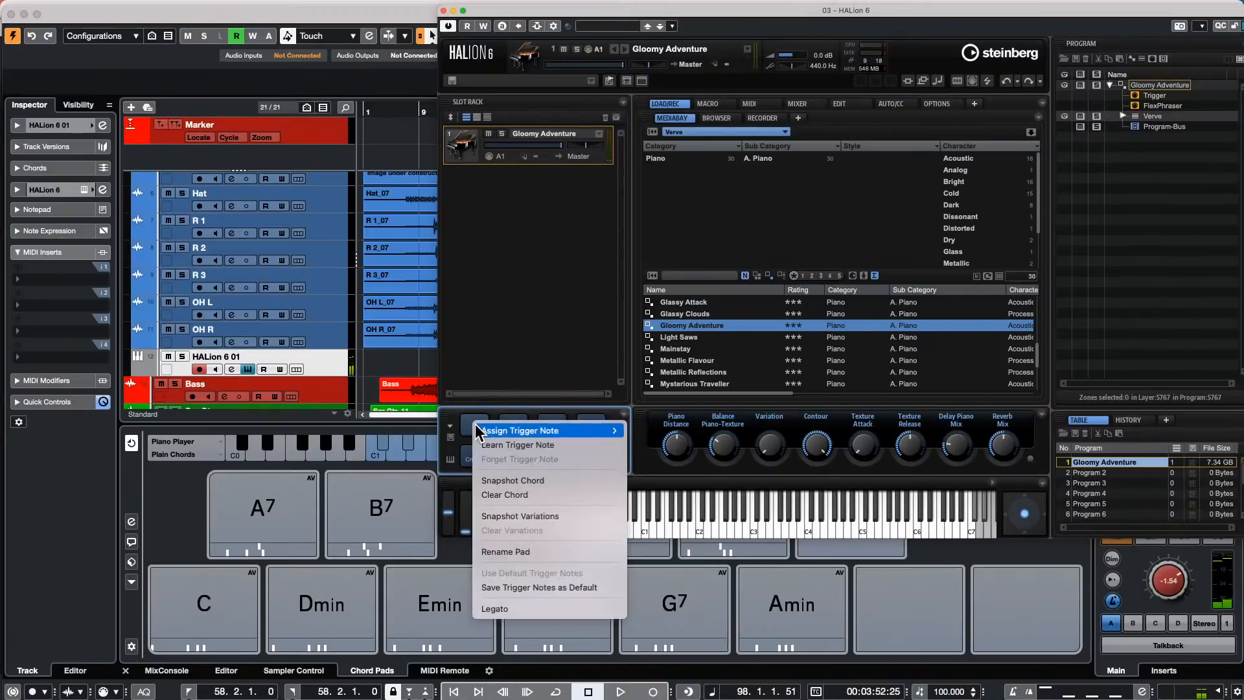
left_click(515, 480)
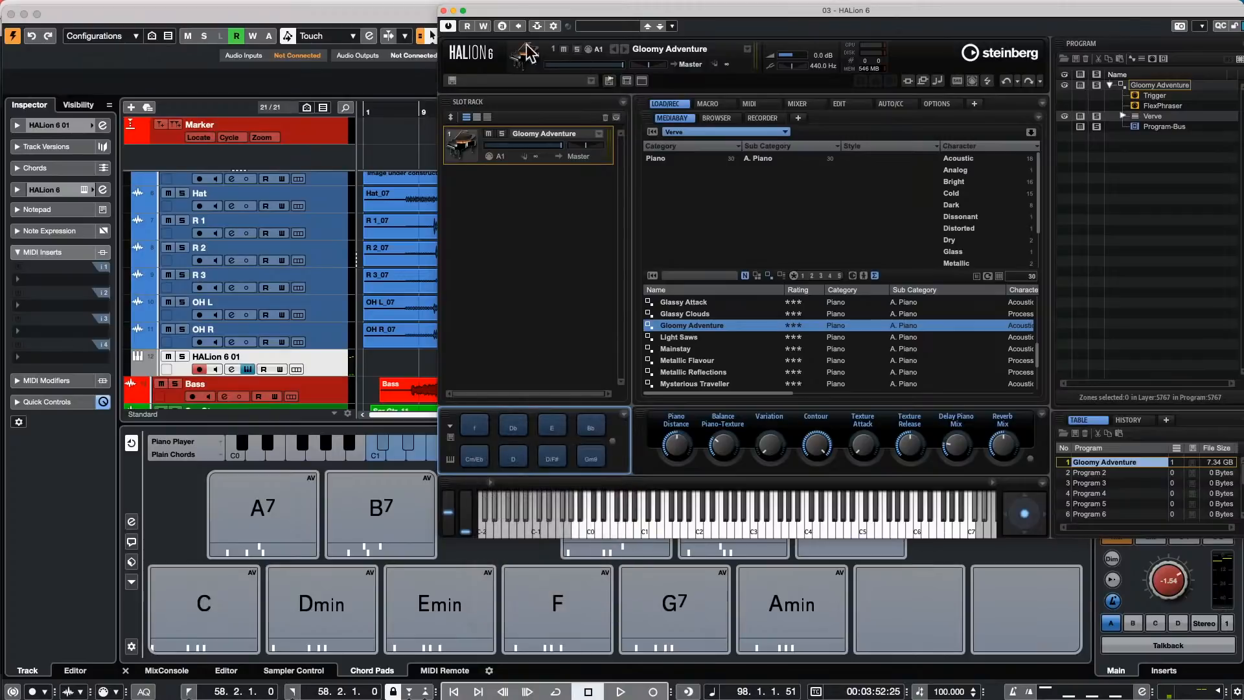
left_click(443, 11)
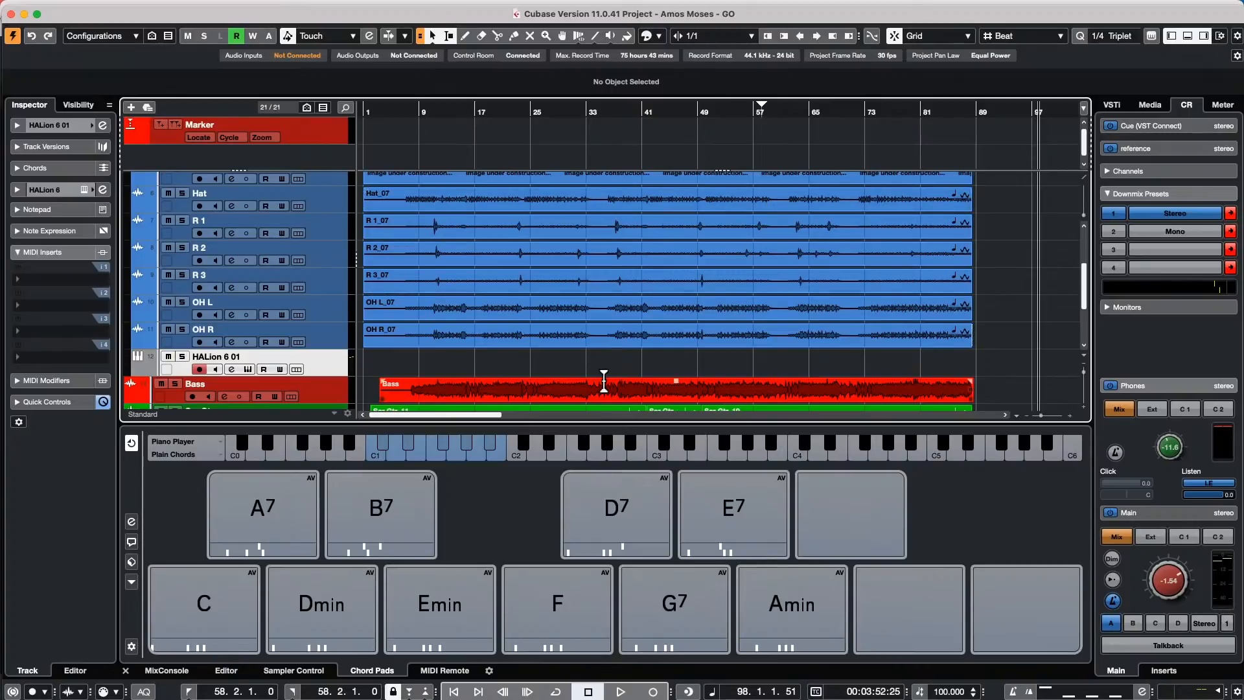
- Review the MIDI Remote, MIDI Port Setup and Steinberg UR24C latency settings in Studio Setup
left_click(13, 691)
left_click(12, 691)
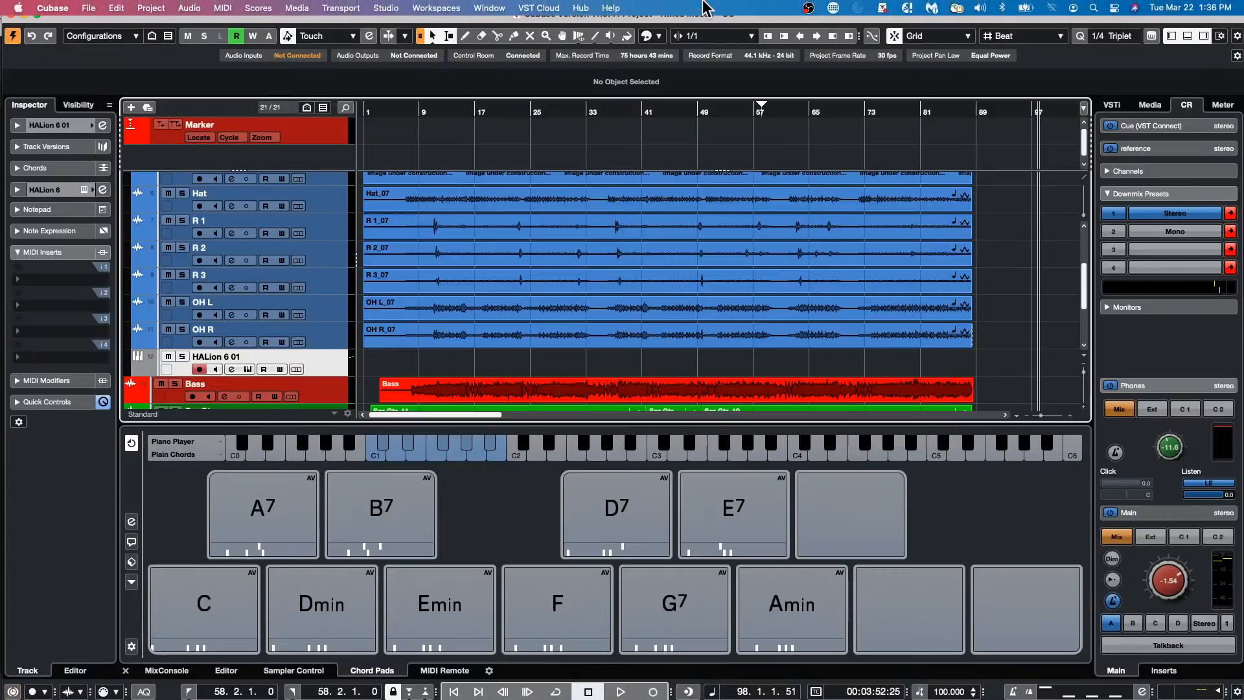
left_click(387, 9)
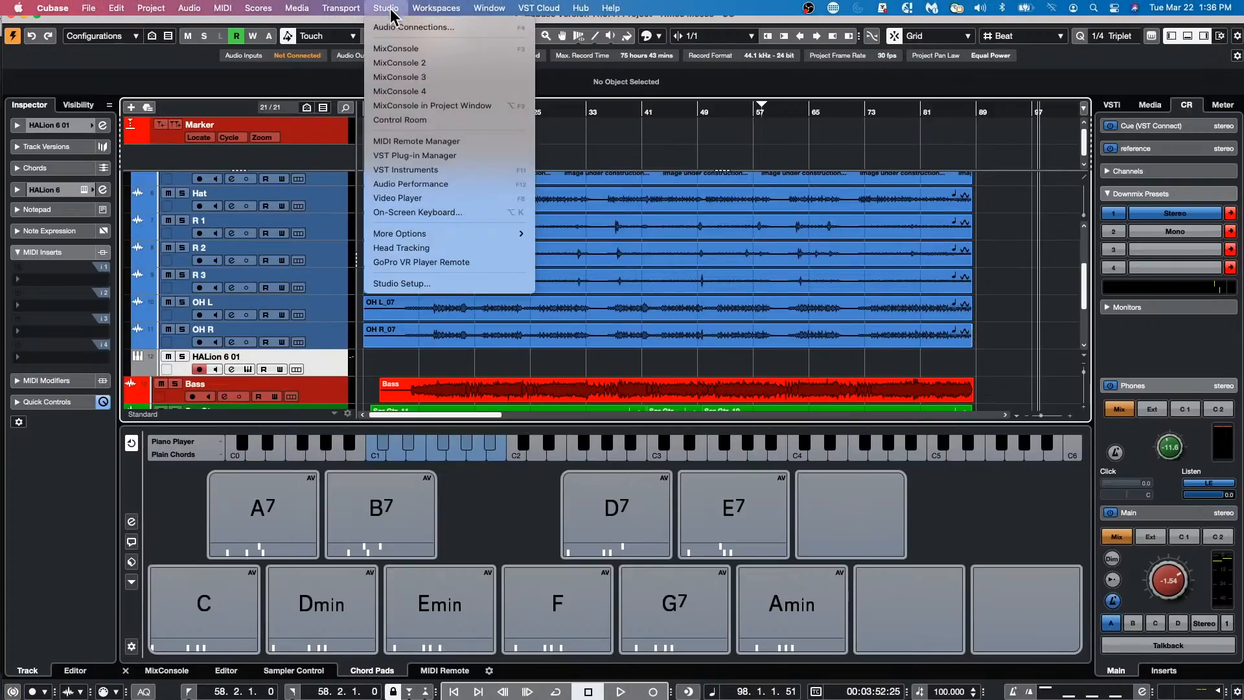
left_click(427, 287)
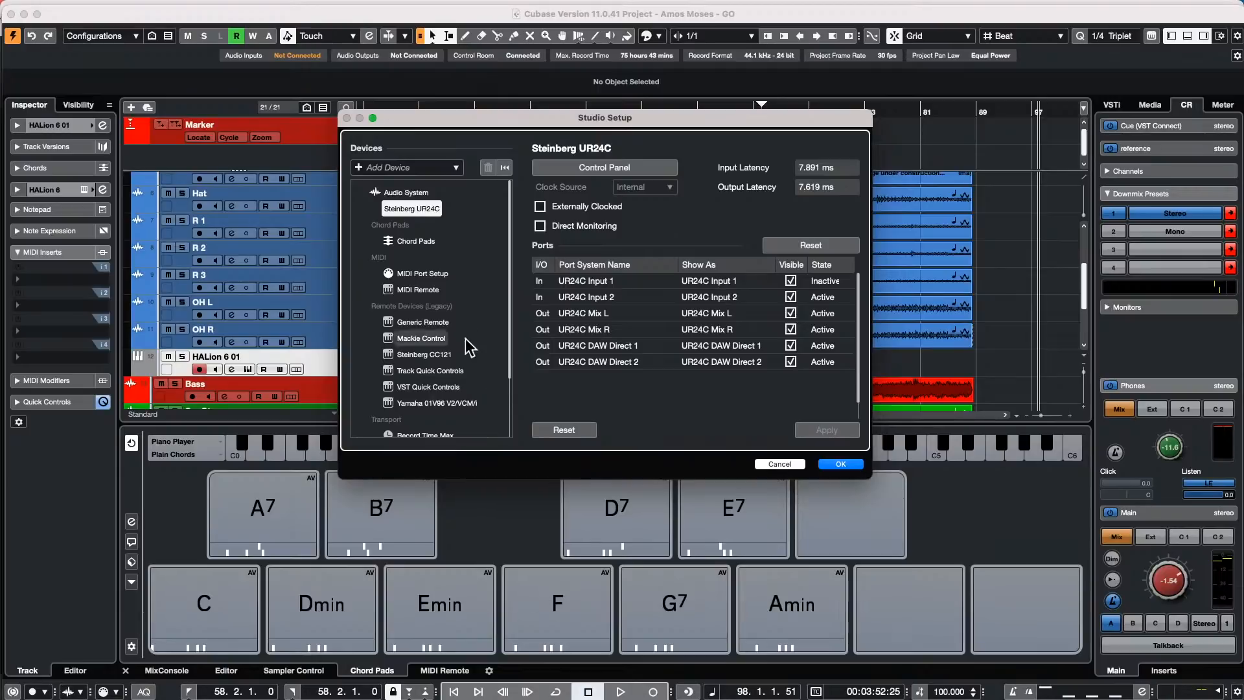
left_click(421, 274)
left_click(414, 289)
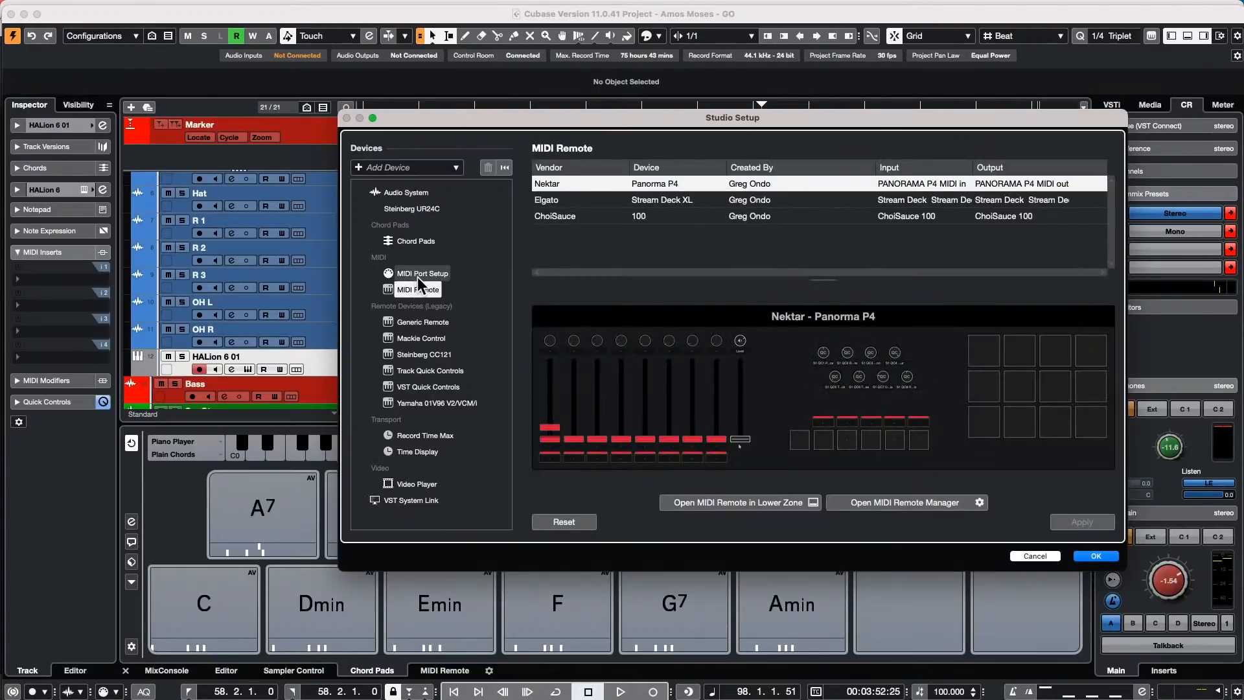
left_click(421, 272)
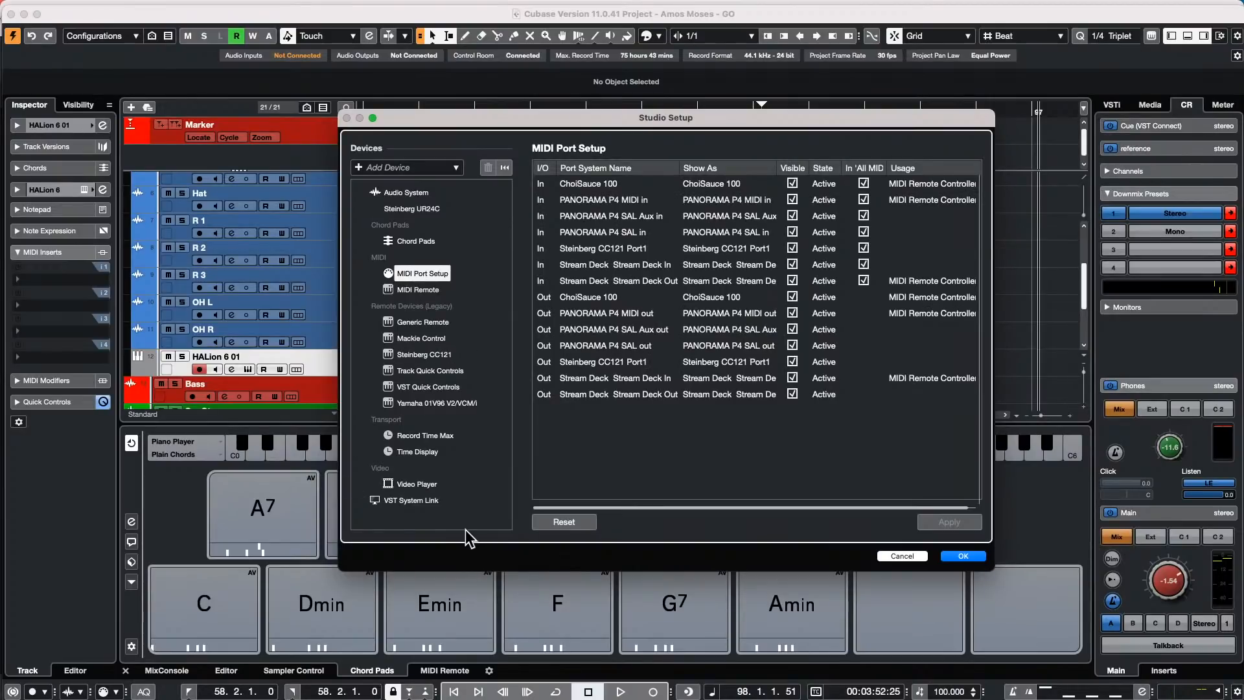
left_click(414, 208)
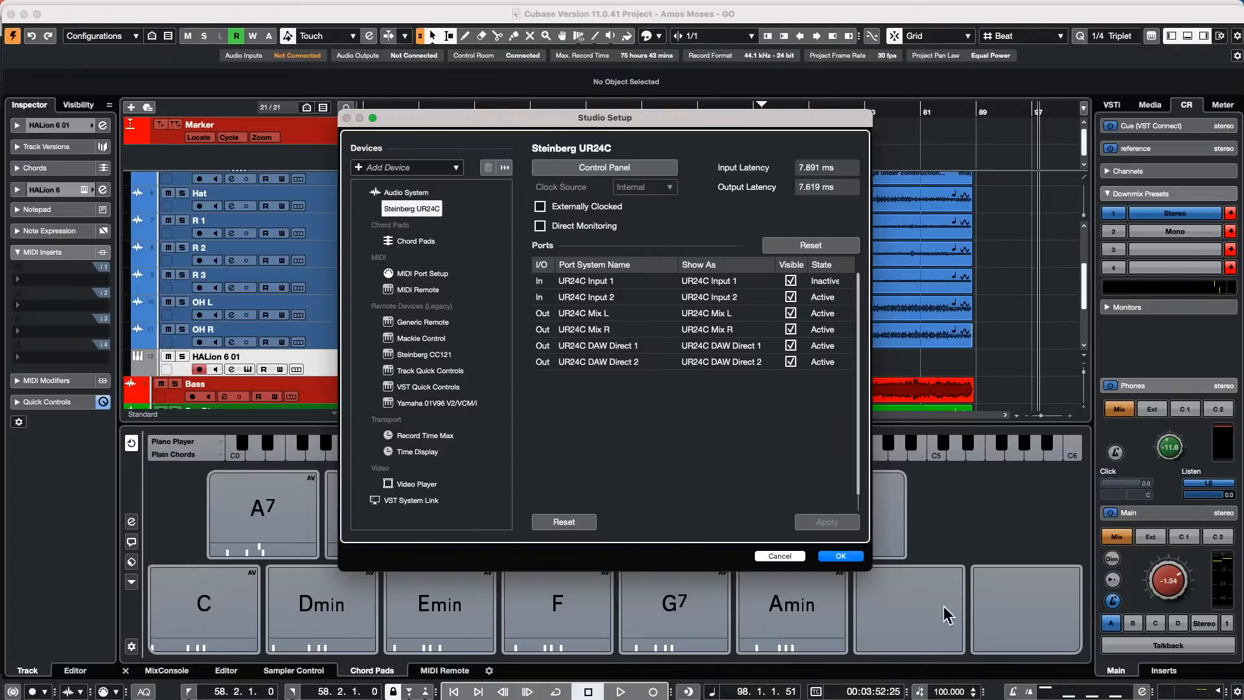
left_click(839, 556)
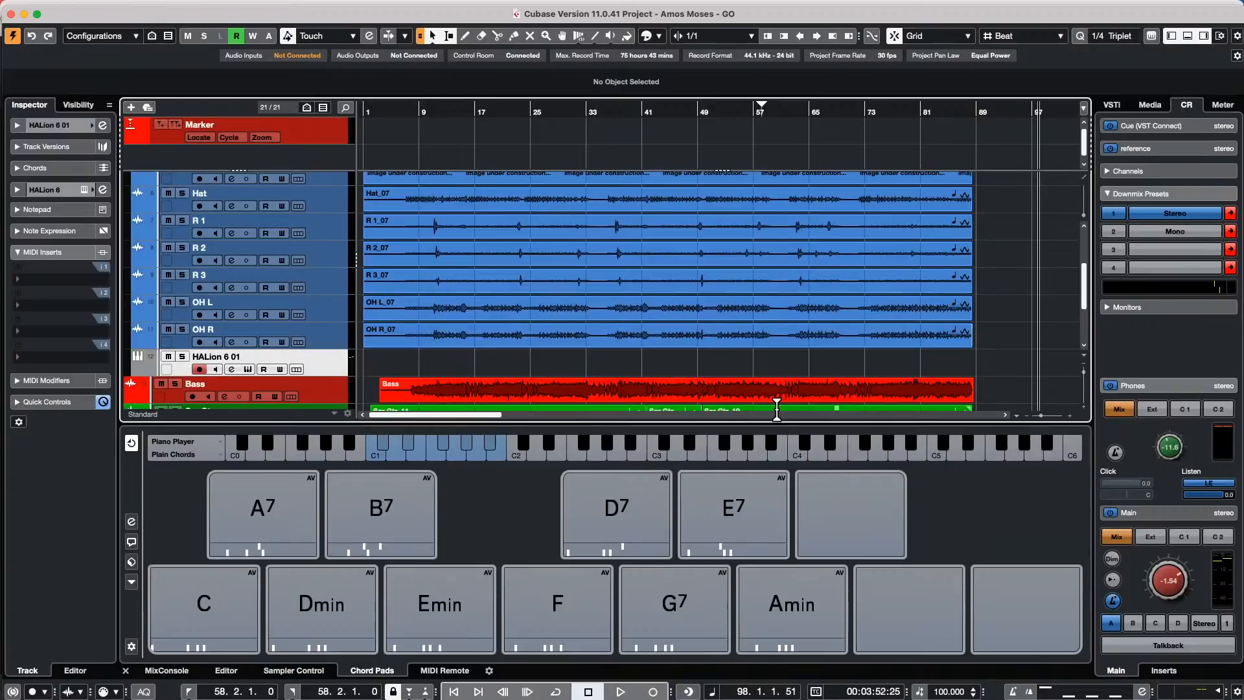
- Open the On-Screen Keyboard, play a series of notes through the HALion 6 01 track and close the keyboard
key("alt+k")
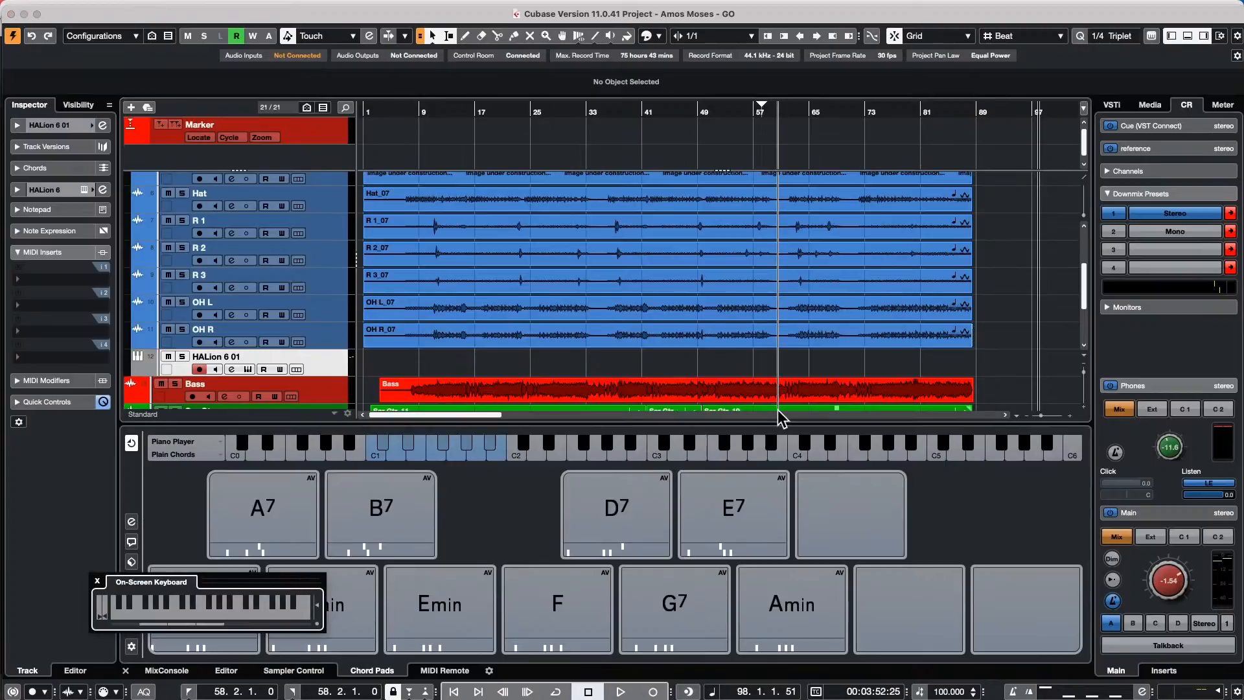
left_click(163, 610)
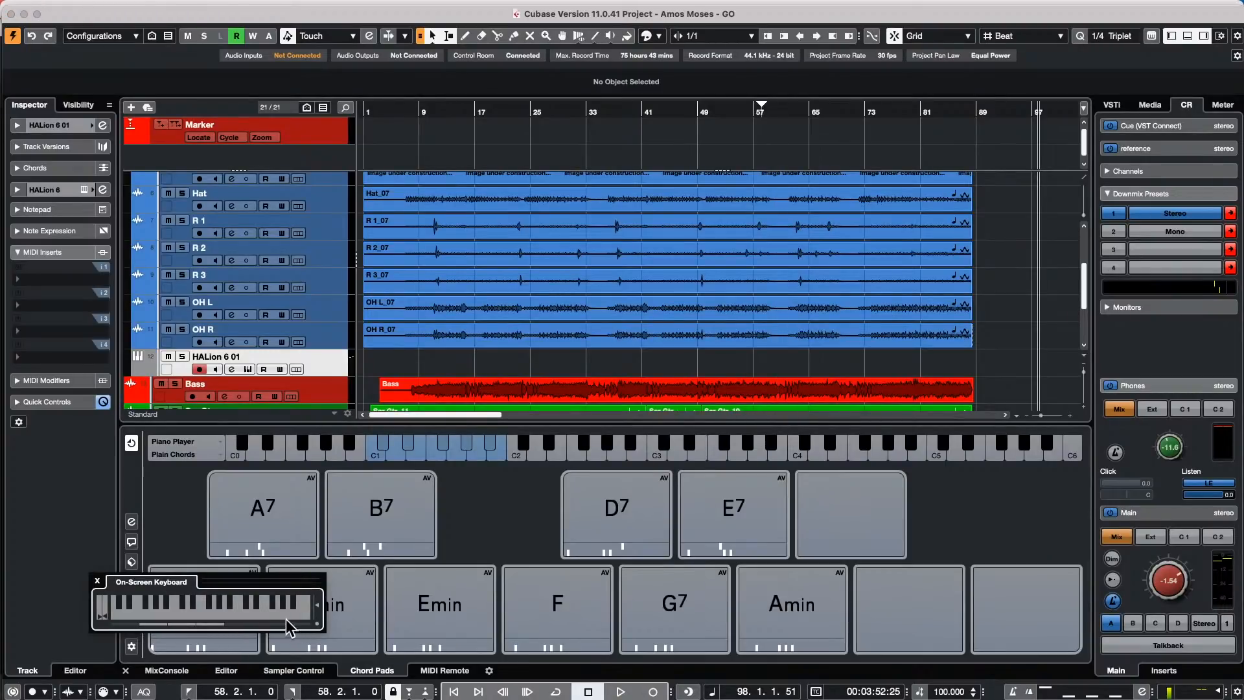
left_click(134, 611)
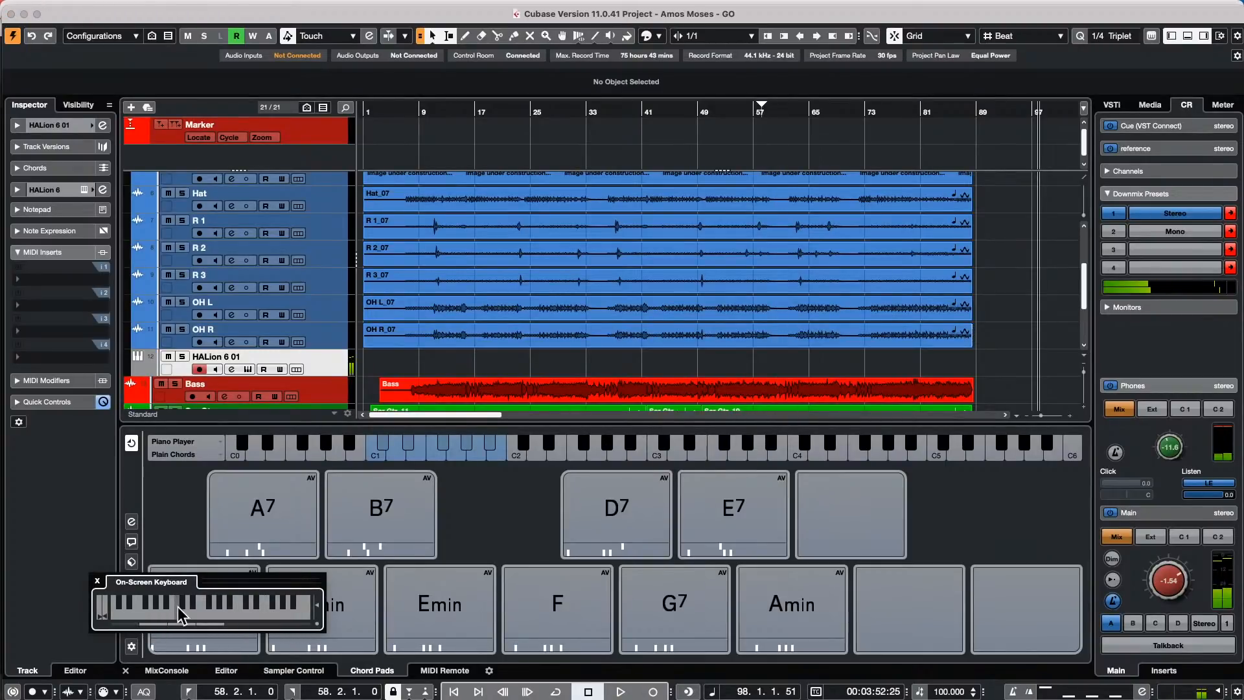
left_click(231, 604)
left_click(250, 609)
left_click(270, 610)
left_click(264, 607)
left_click(245, 607)
left_click(232, 609)
left_click(231, 609)
key("q")
key("q")
left_click(256, 613)
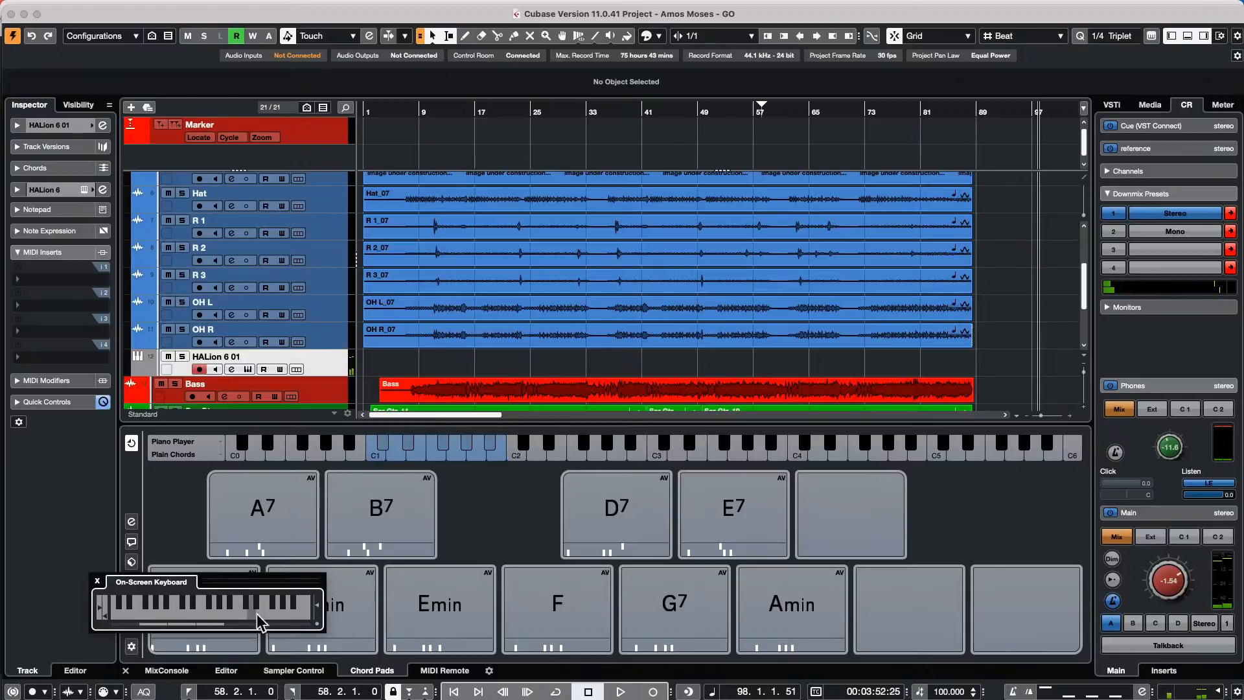
left_click(97, 581)
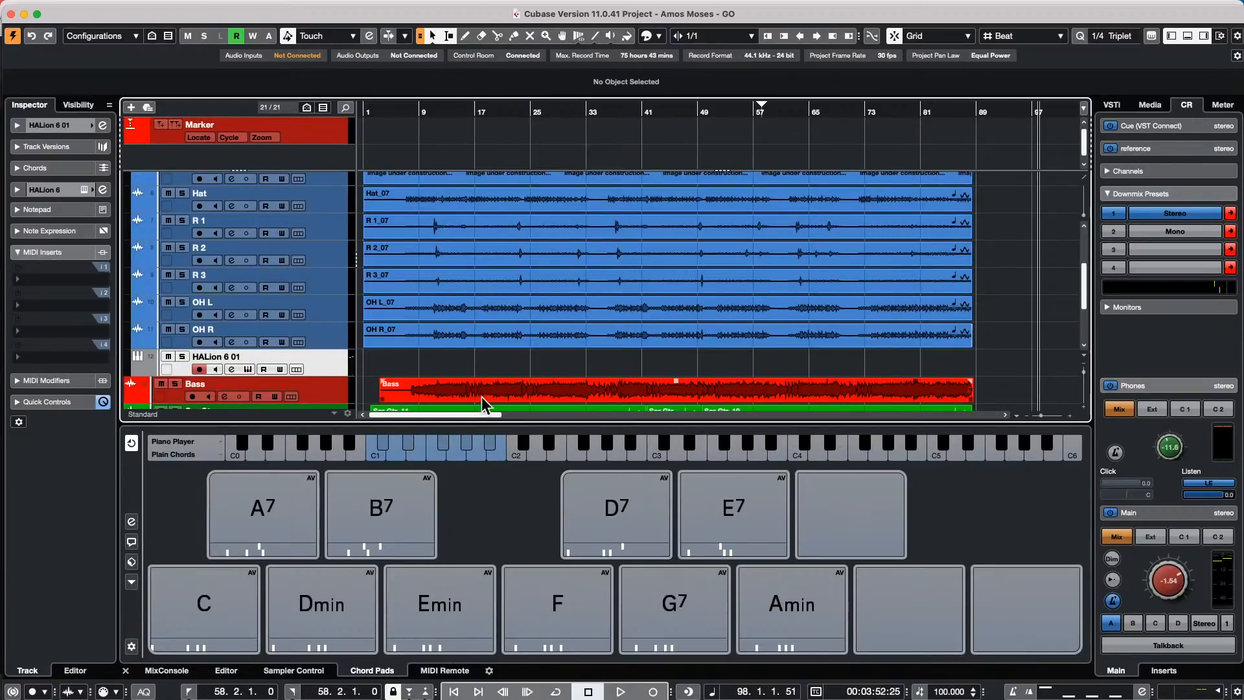
- Examine the ASIO driver, latency and ASIO-Guard options of the Audio System in Studio Setup
left_click(383, 9)
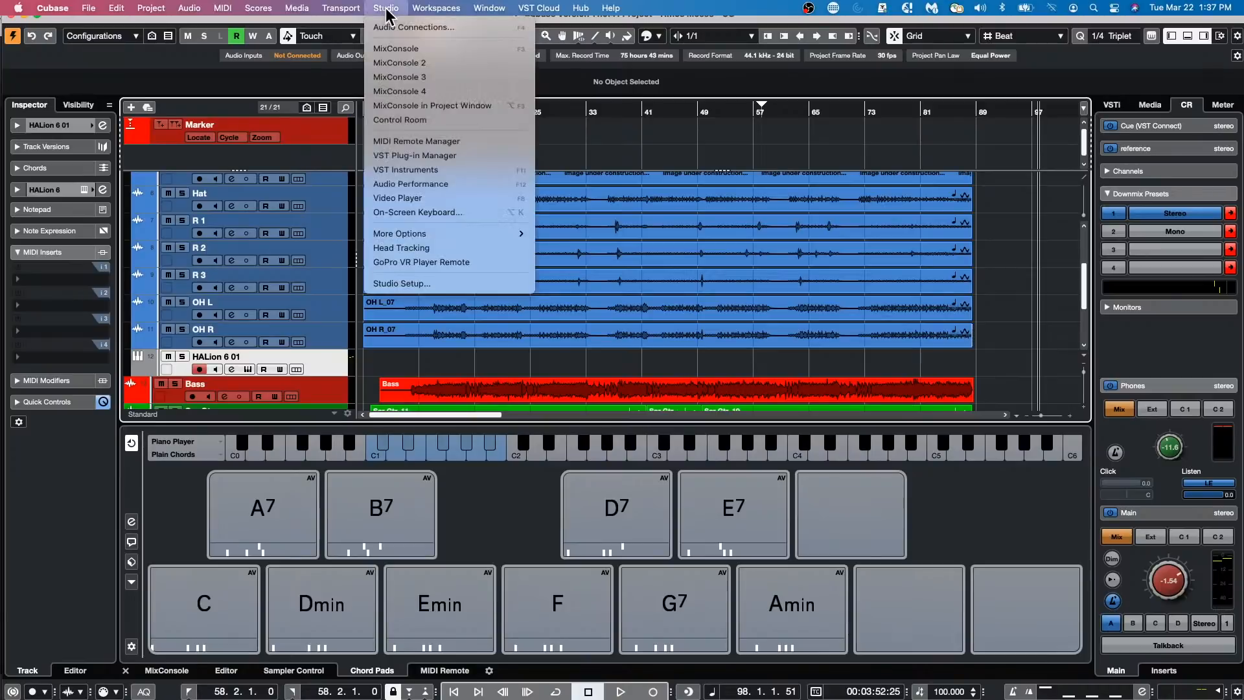
left_click(438, 285)
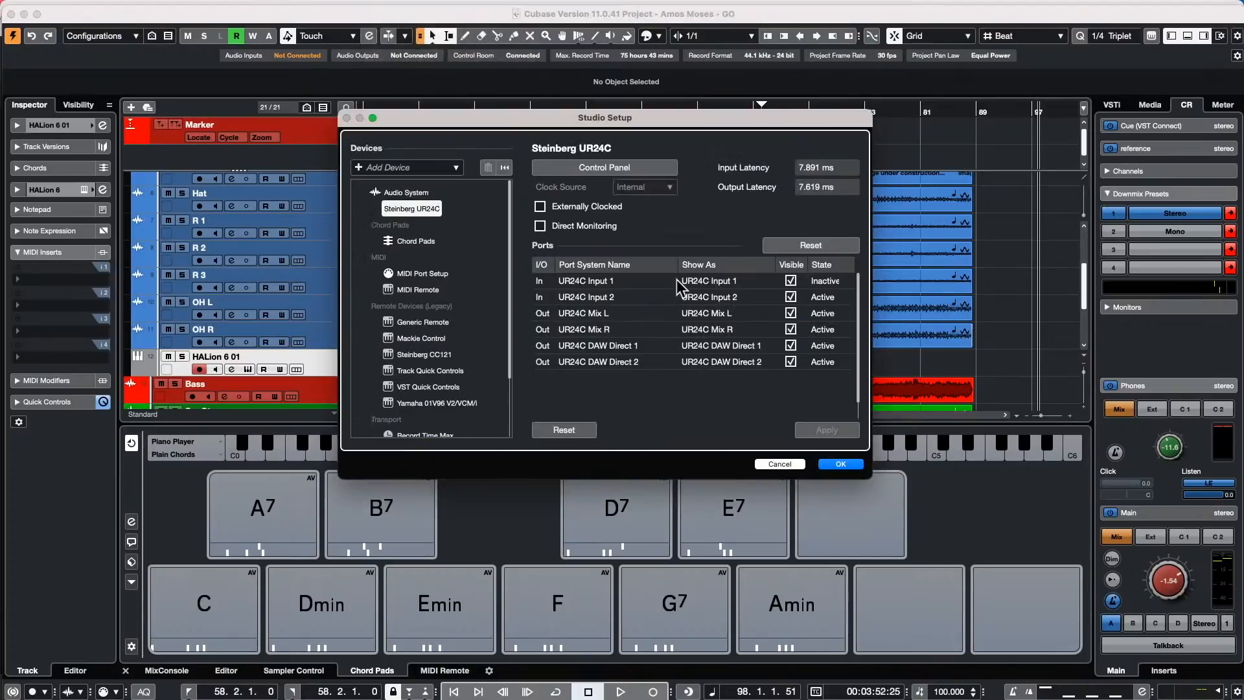
left_click(412, 192)
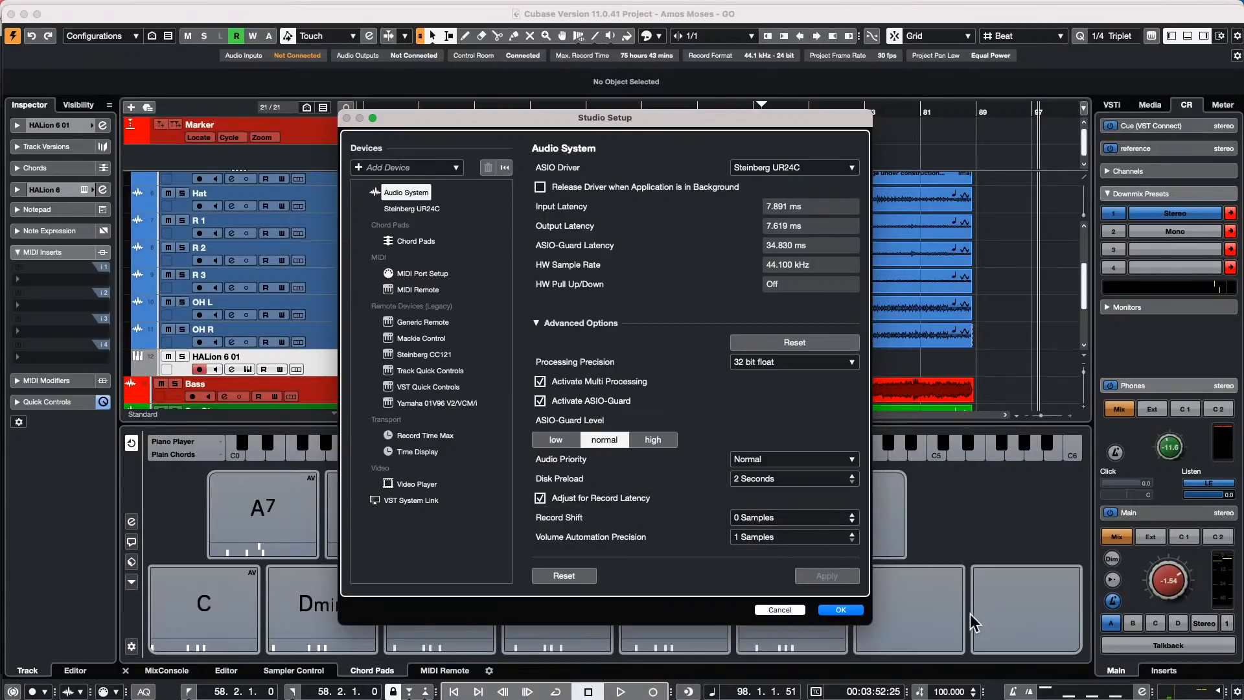
left_click(842, 610)
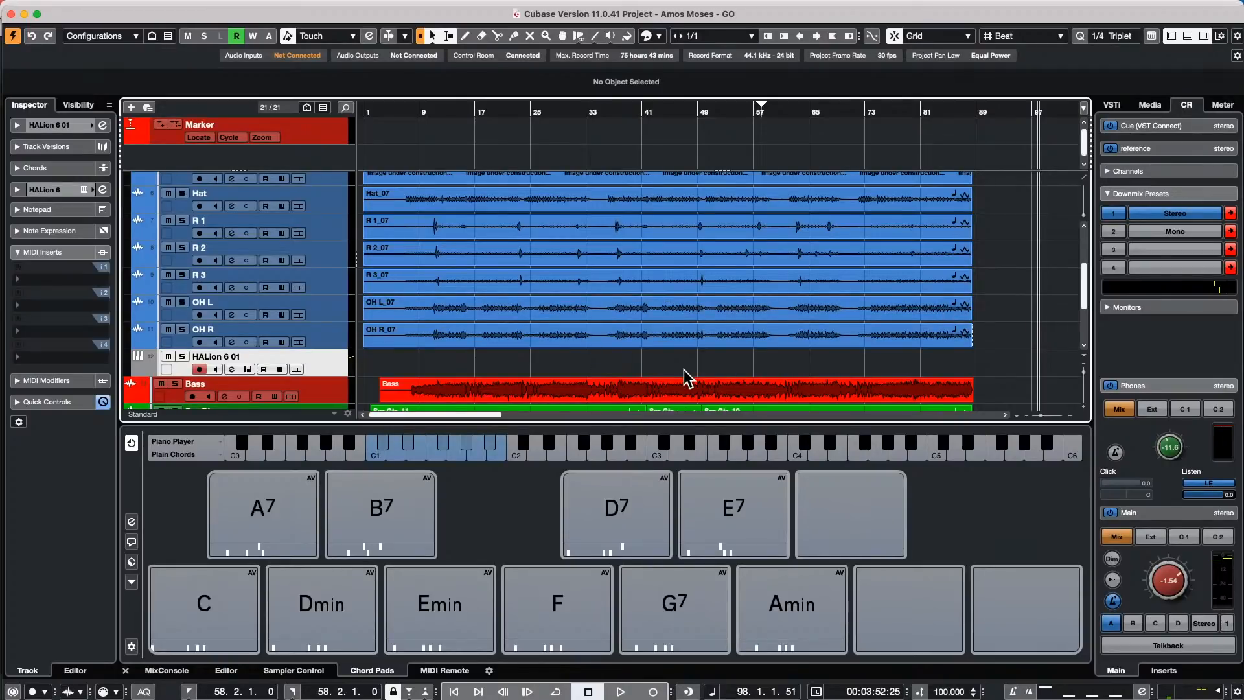
- Show the On-Screen Keyboard, move it up over the arrangement and close it
key("alt+k")
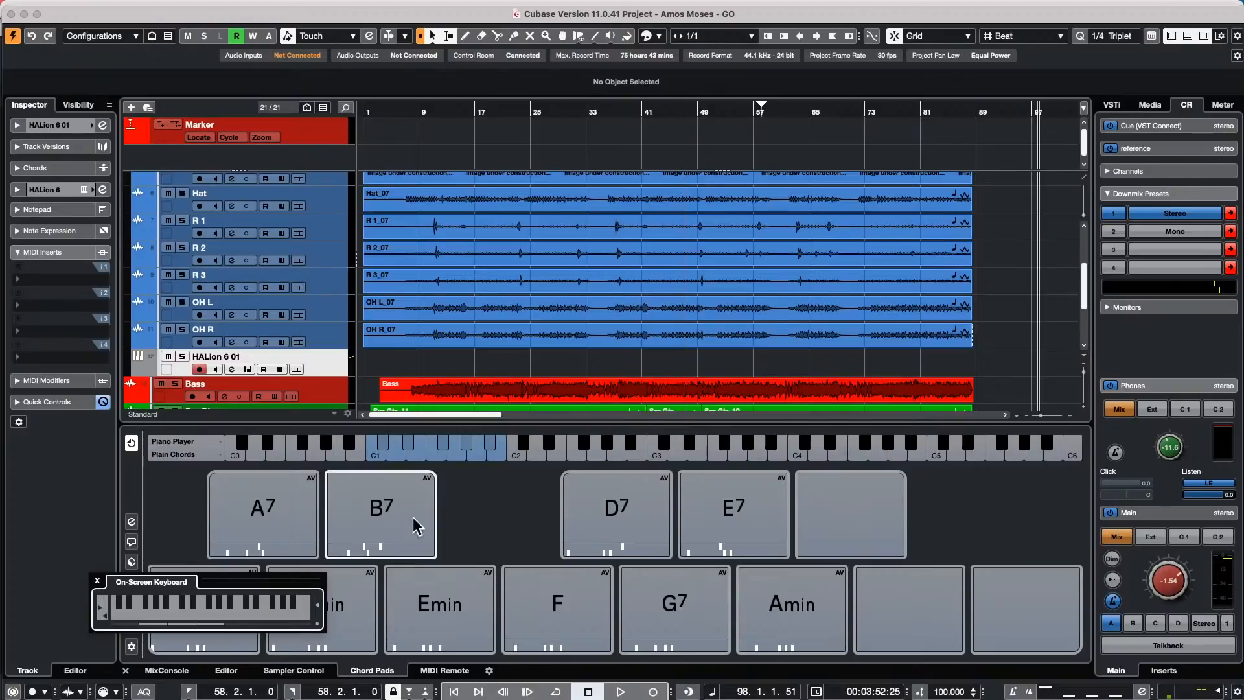
left_click_drag(260, 574, 662, 332)
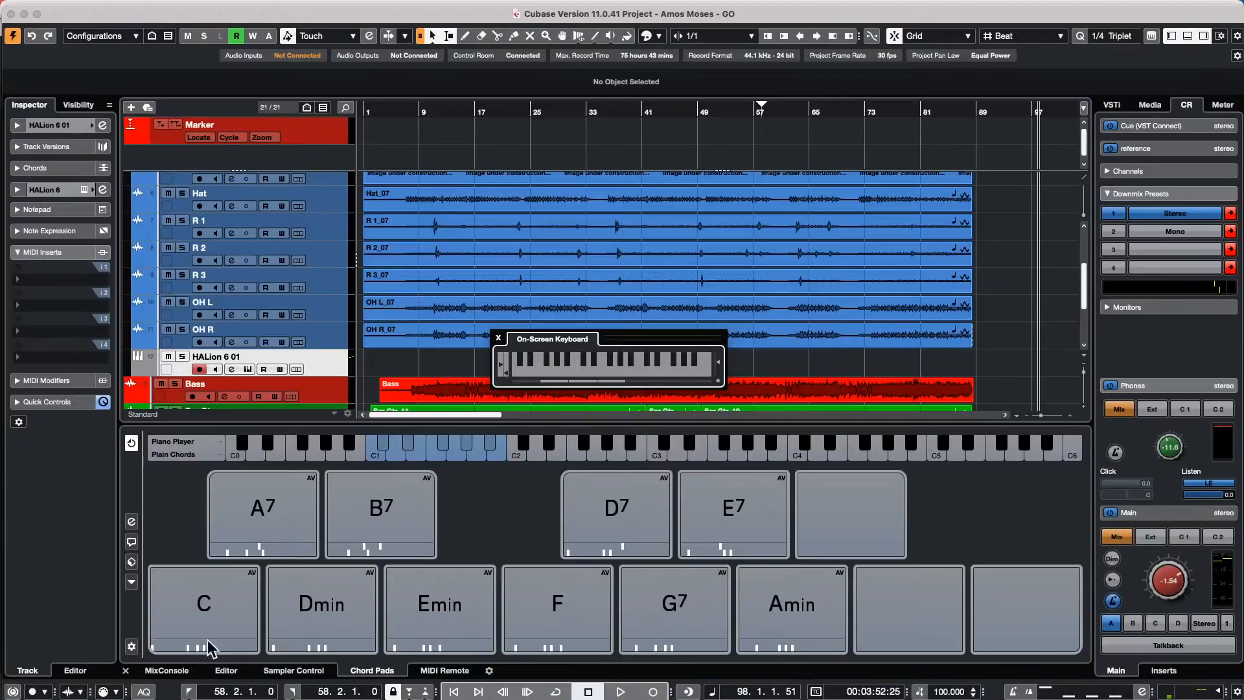
left_click(13, 692)
left_click(499, 337)
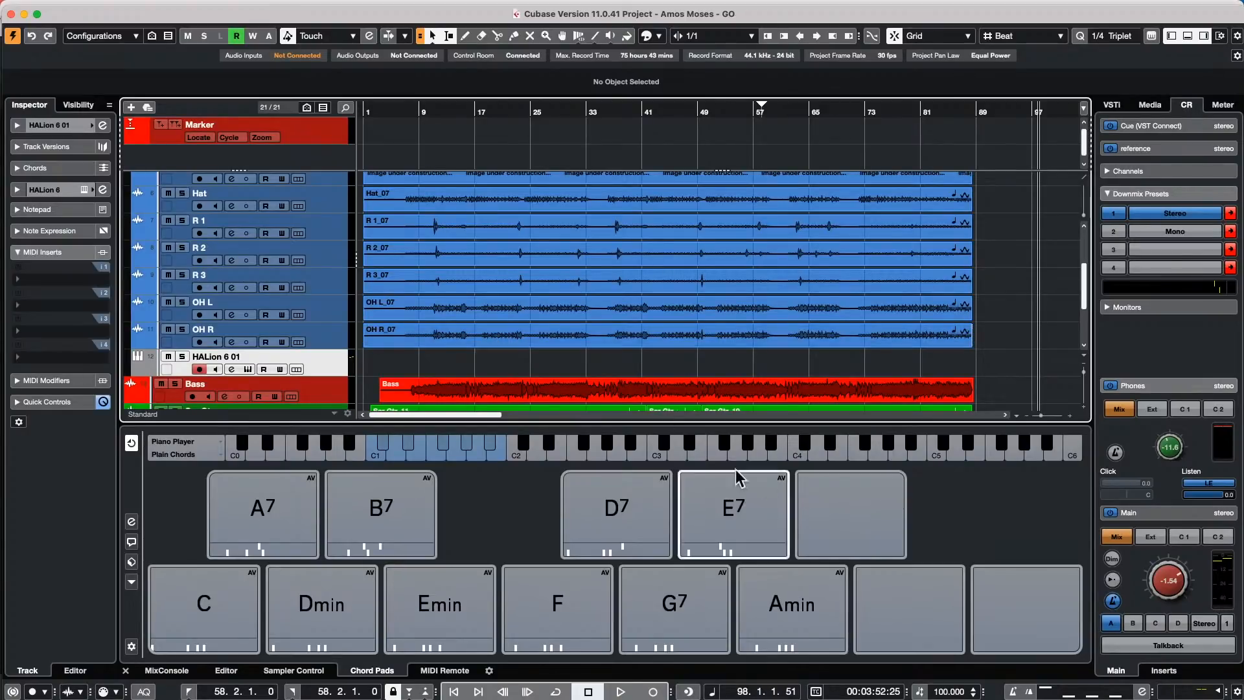
- Draw a MIDI part on the HALion Sonic SE 01 track from about bar 8 to bar 59 and open it in the Key Editor
scroll(627, 407, "down", 5)
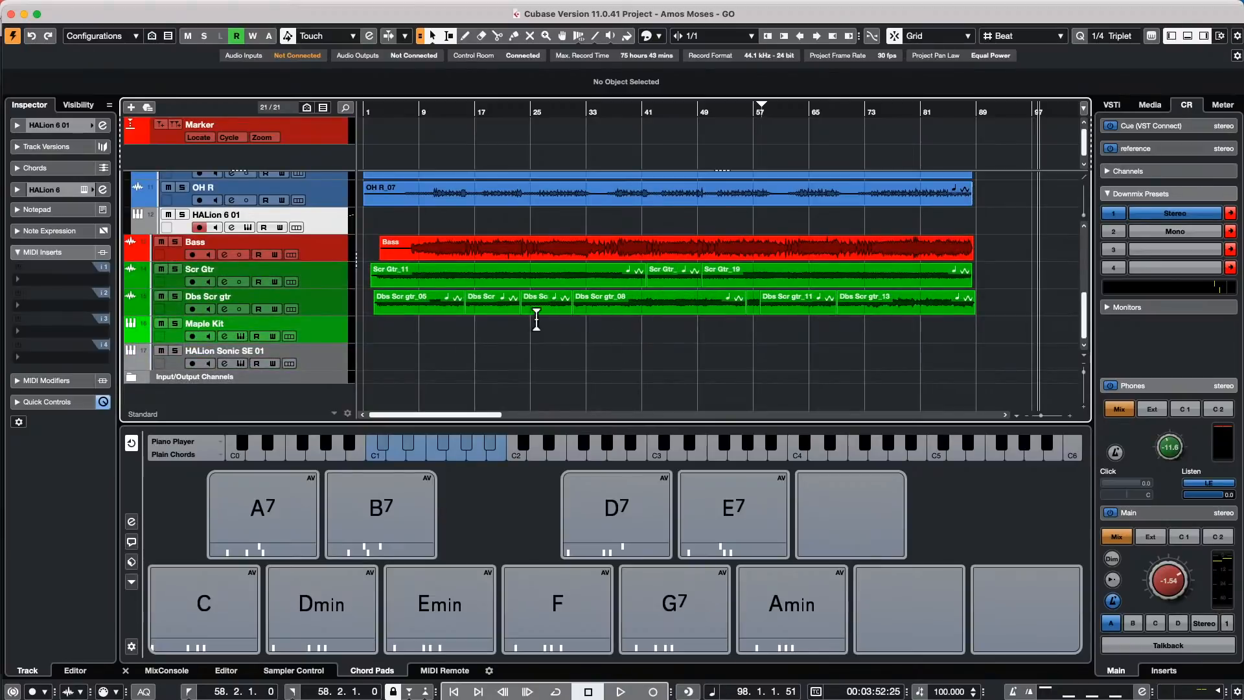
right_click(464, 339)
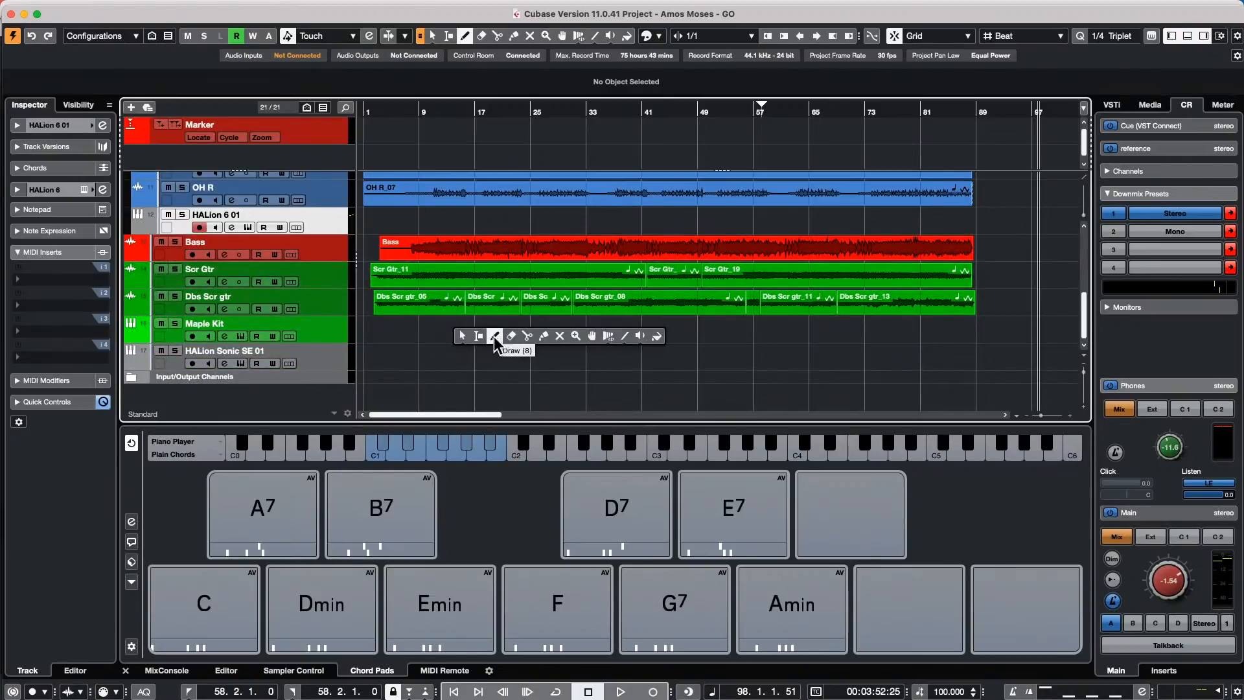
left_click(494, 336)
mouse_move(416, 358)
left_mouse_down()
mouse_move(1036, 356)
mouse_move(765, 358)
left_mouse_up()
double_click(491, 371)
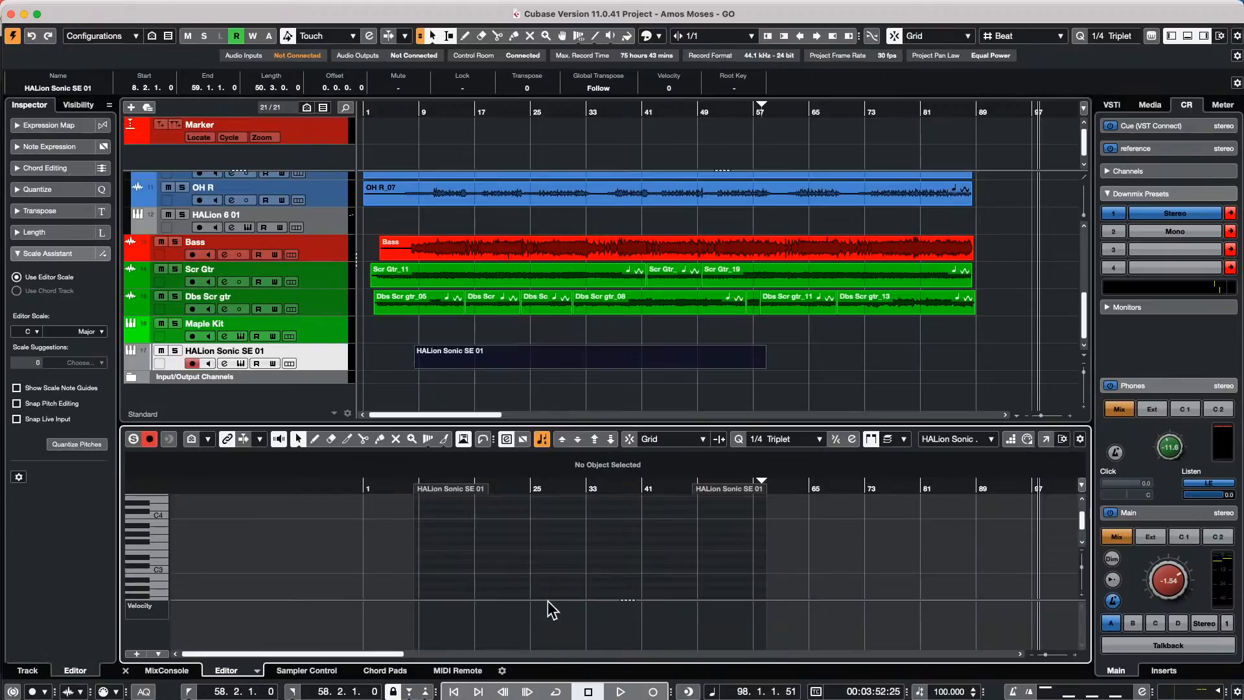
- Adjust the height of the Key Editor's Velocity lane and place the project cursor at about bar 29
left_click_drag(548, 598, 565, 558)
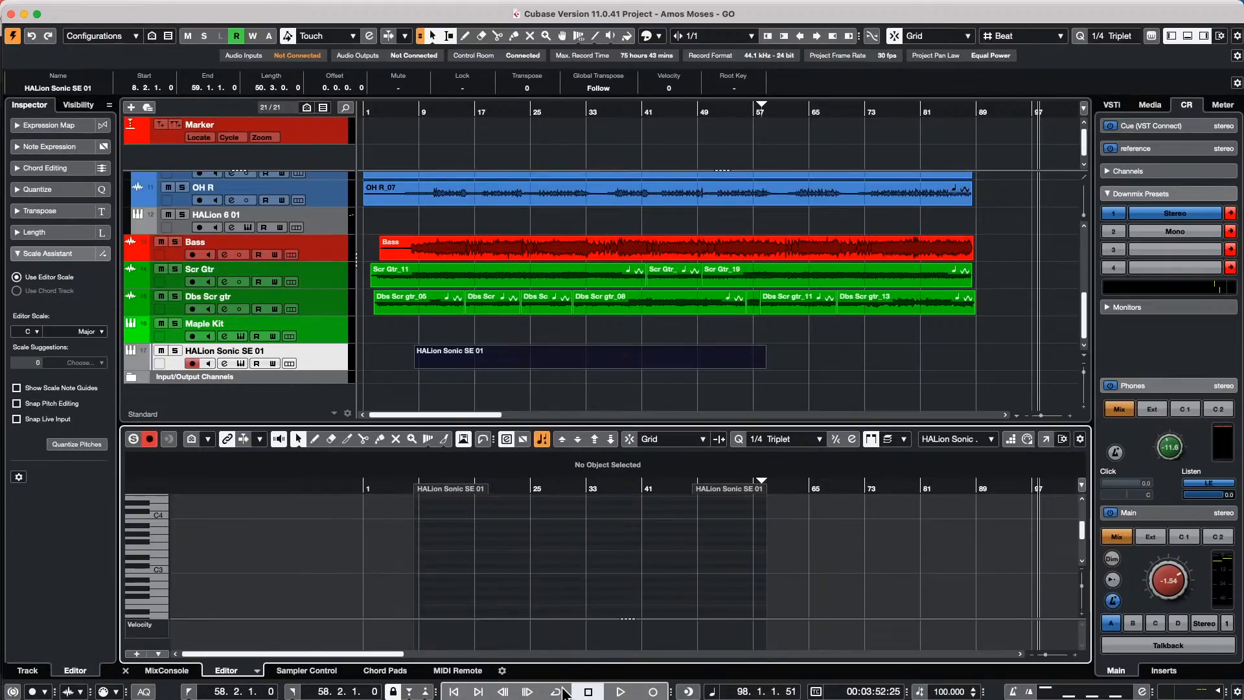
left_click_drag(555, 486, 564, 494)
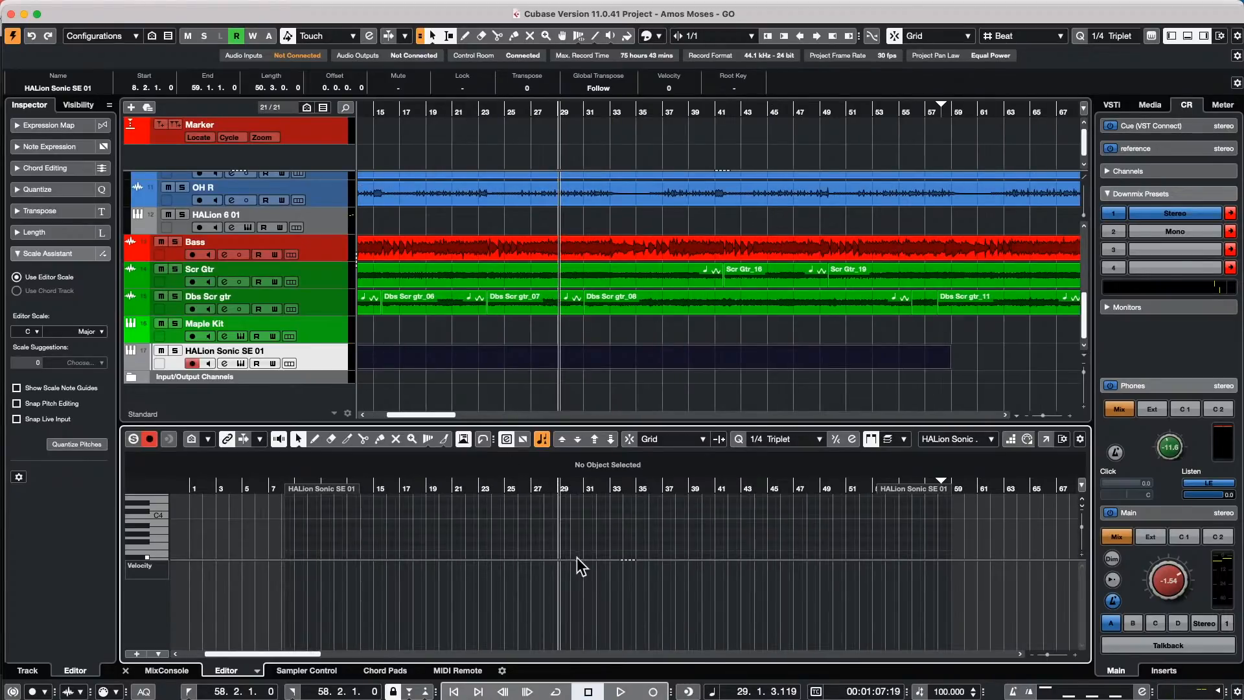
left_click_drag(576, 558, 583, 599)
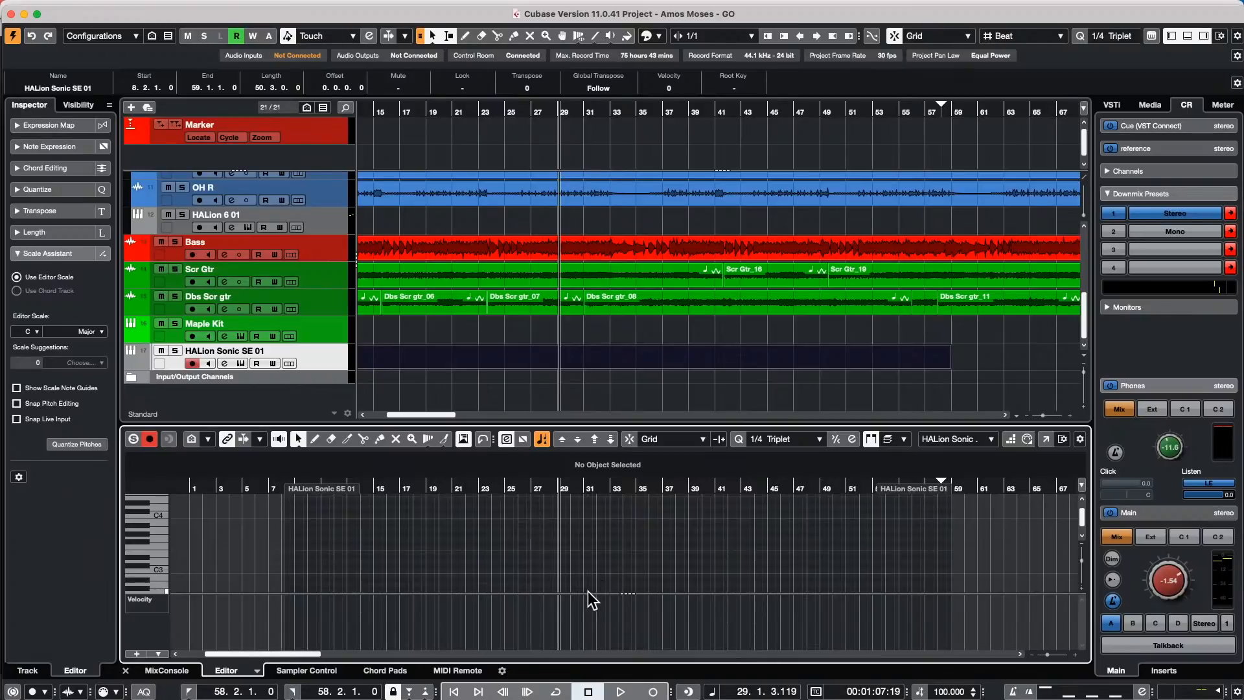
- Open the HALion Sonic SE 01 part's Key Editor in its own window
left_click(137, 654)
left_click(432, 582)
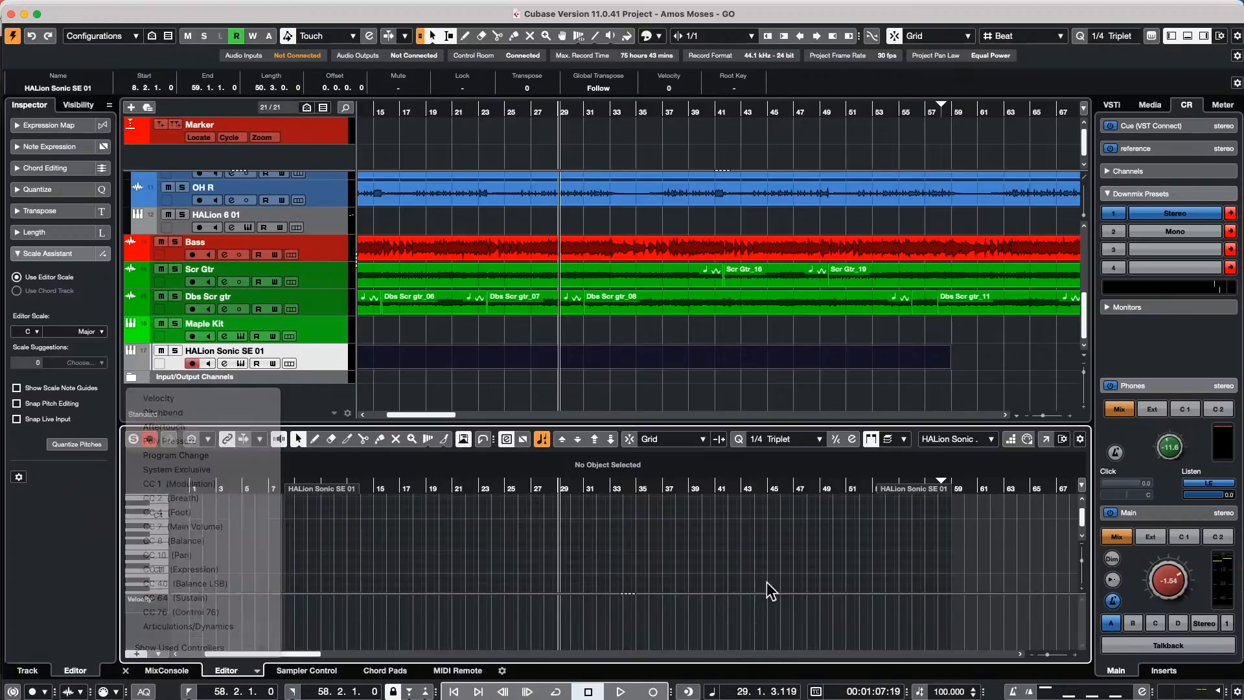
left_click(1049, 438)
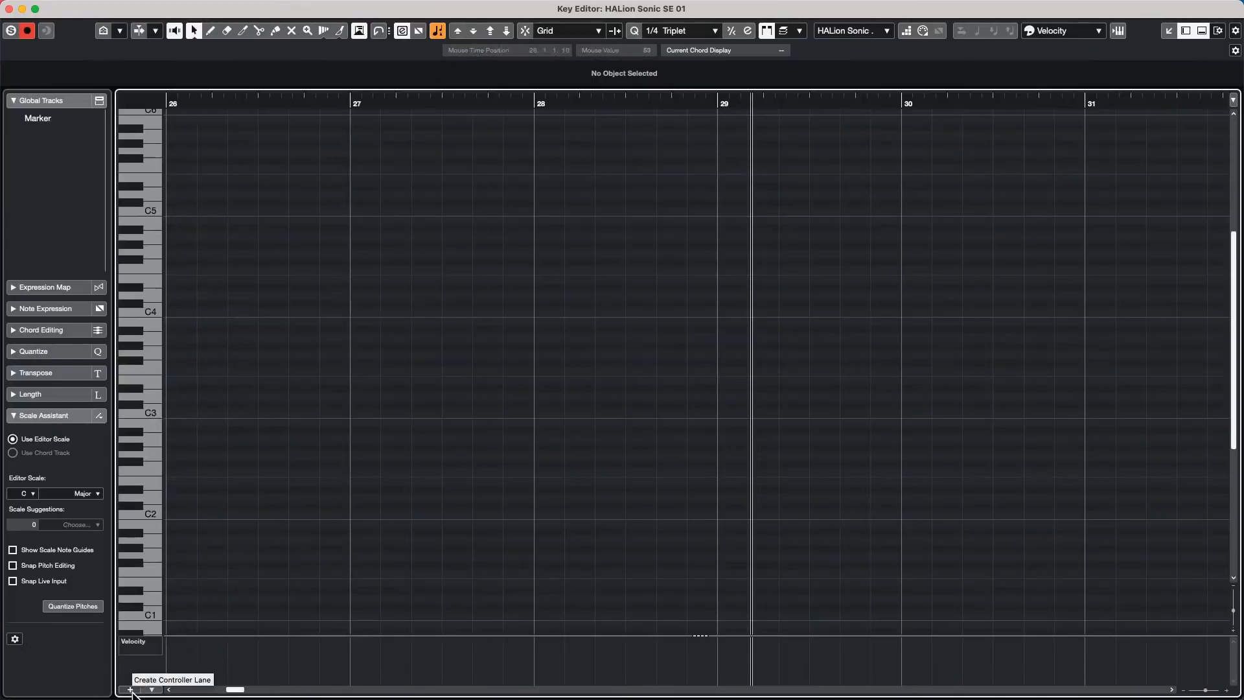
- Load the first saved controller lane preset and make the velocity lane taller
left_click(151, 690)
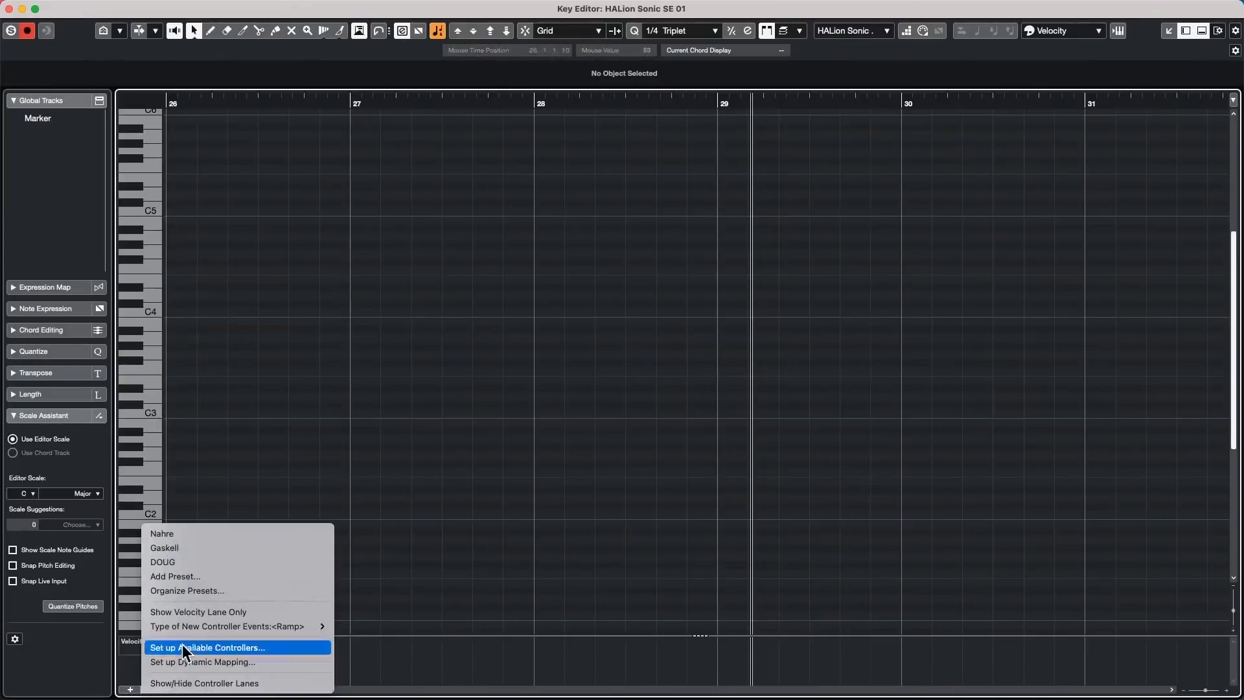
left_click(211, 533)
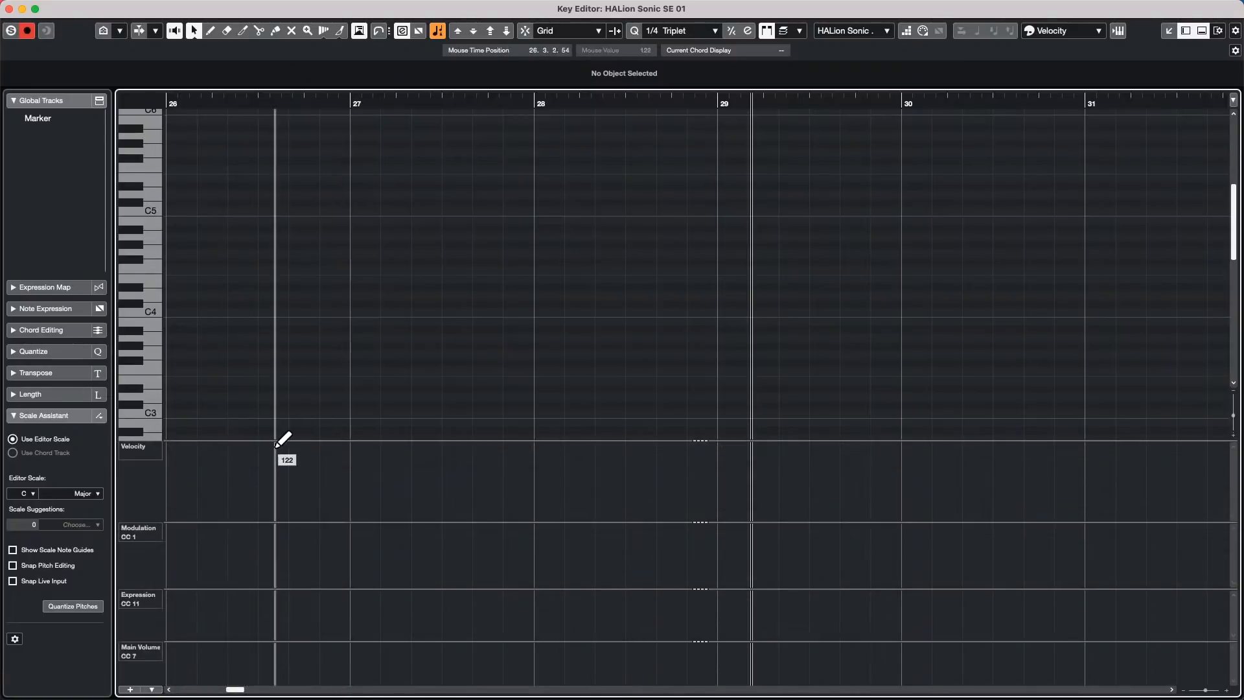
left_click_drag(280, 439, 280, 368)
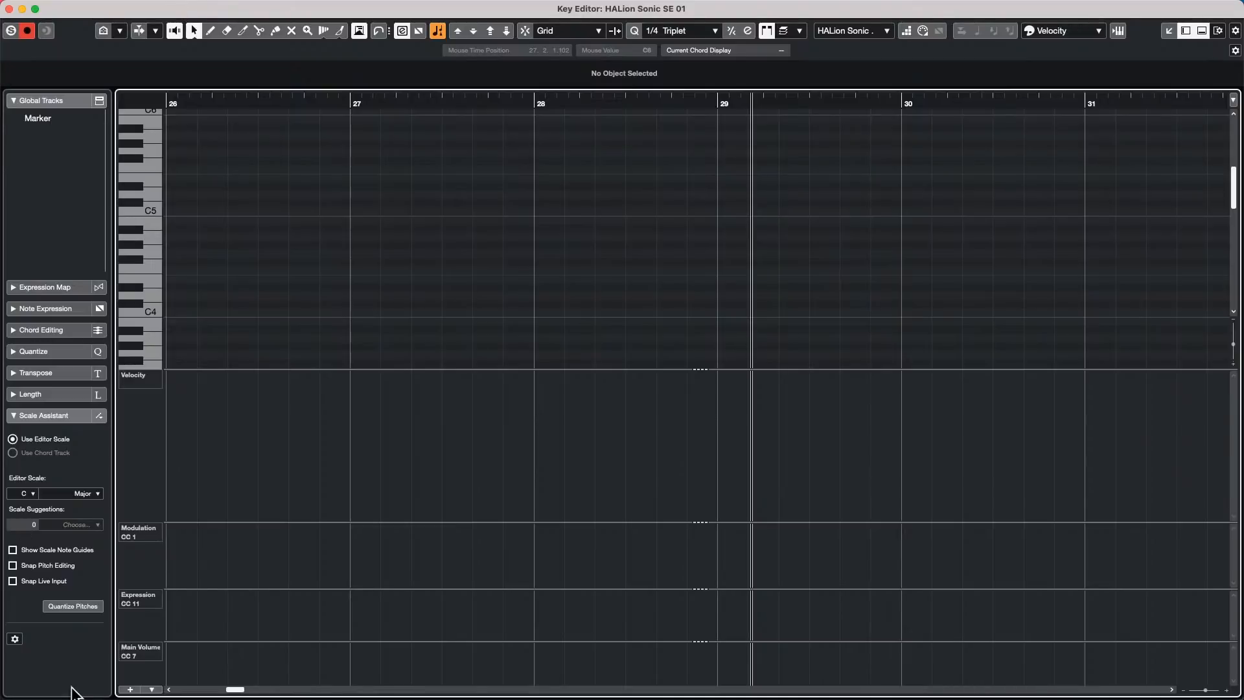
- Review the saved controller lane presets in the Organize Presets dialog, selecting the first one, and close the dialog
left_click(153, 689)
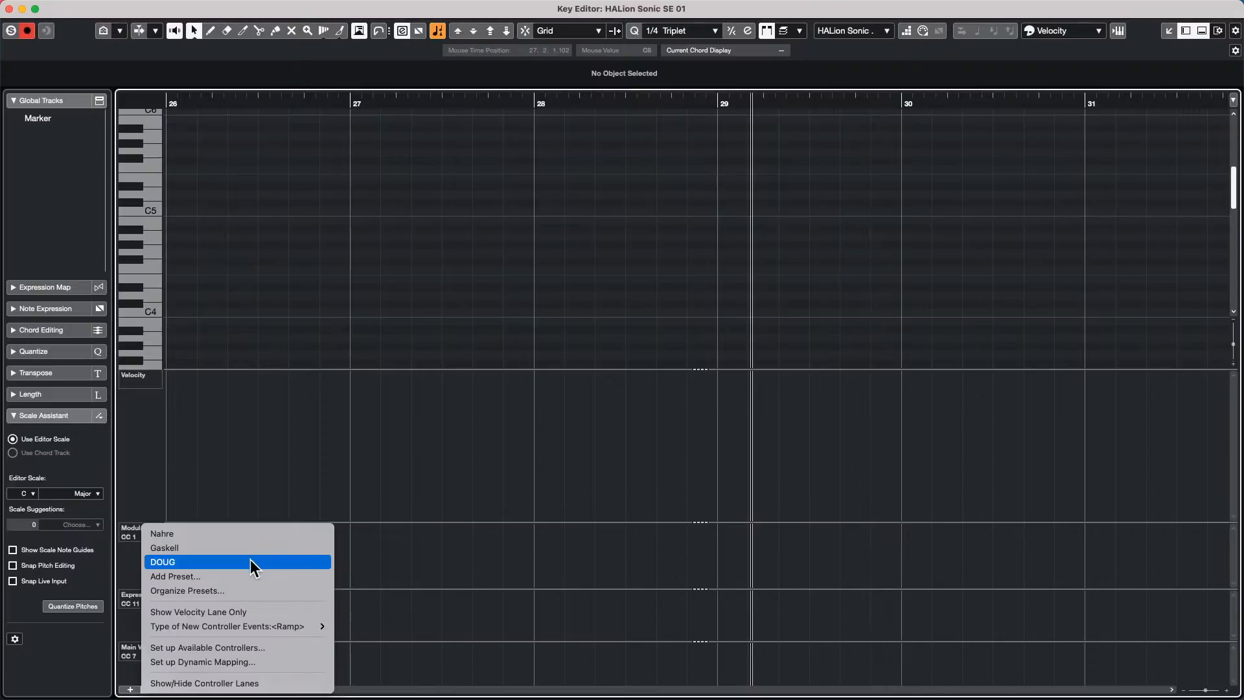
left_click(248, 590)
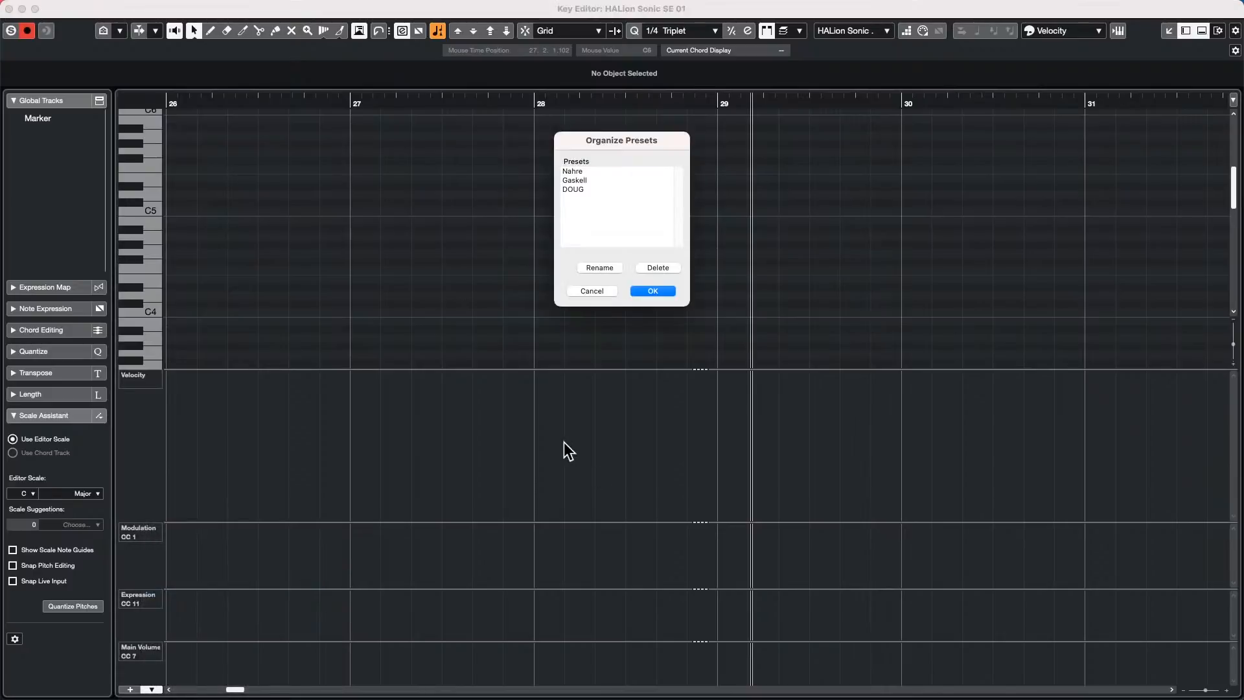
left_click(567, 171)
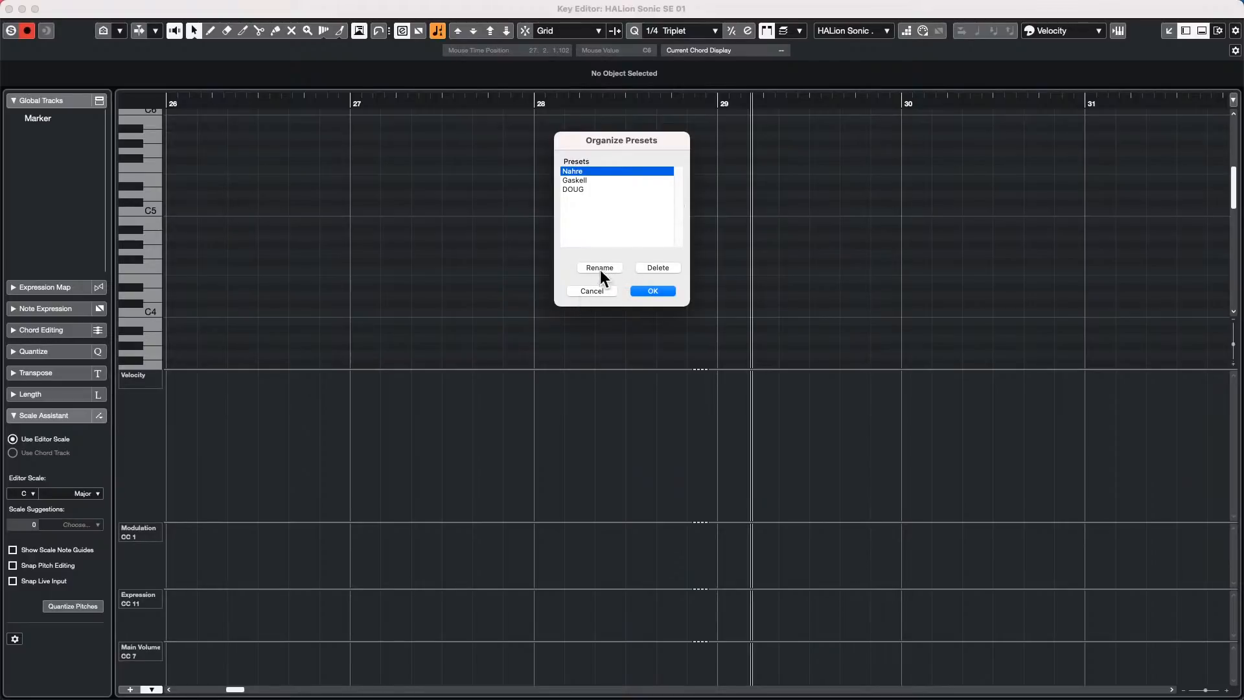
left_click(652, 291)
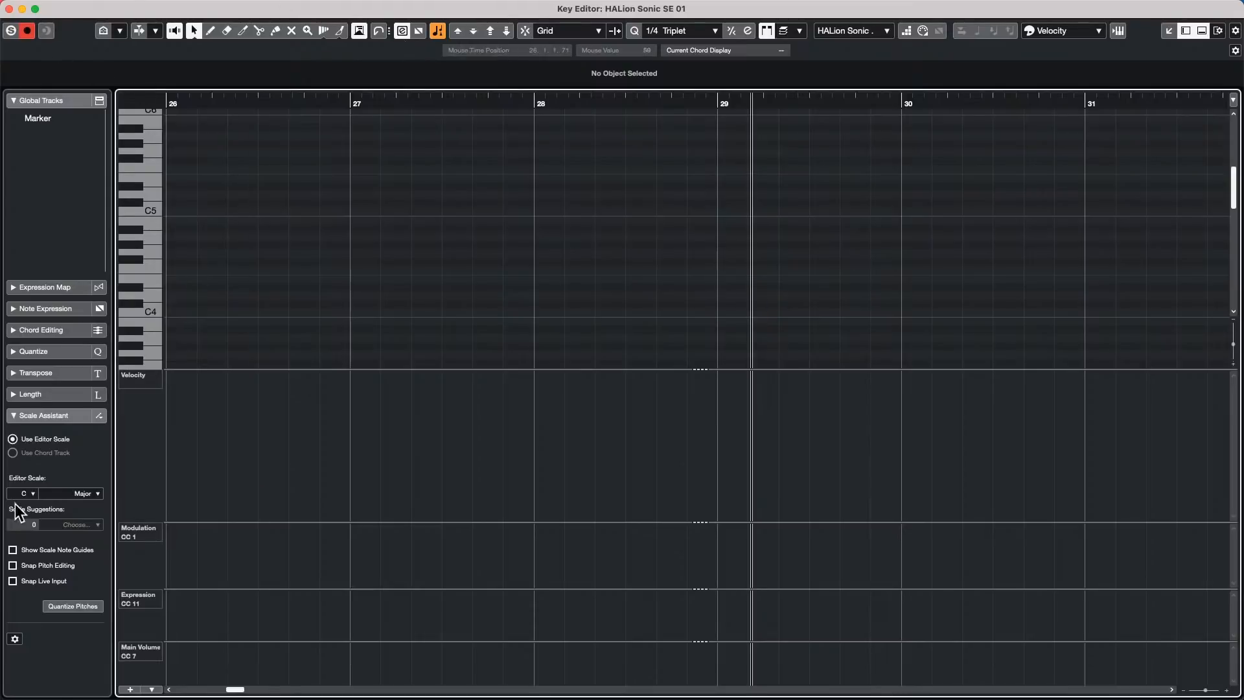
- Switch the controller lanes to the second saved preset and back to the first one
left_click(152, 689)
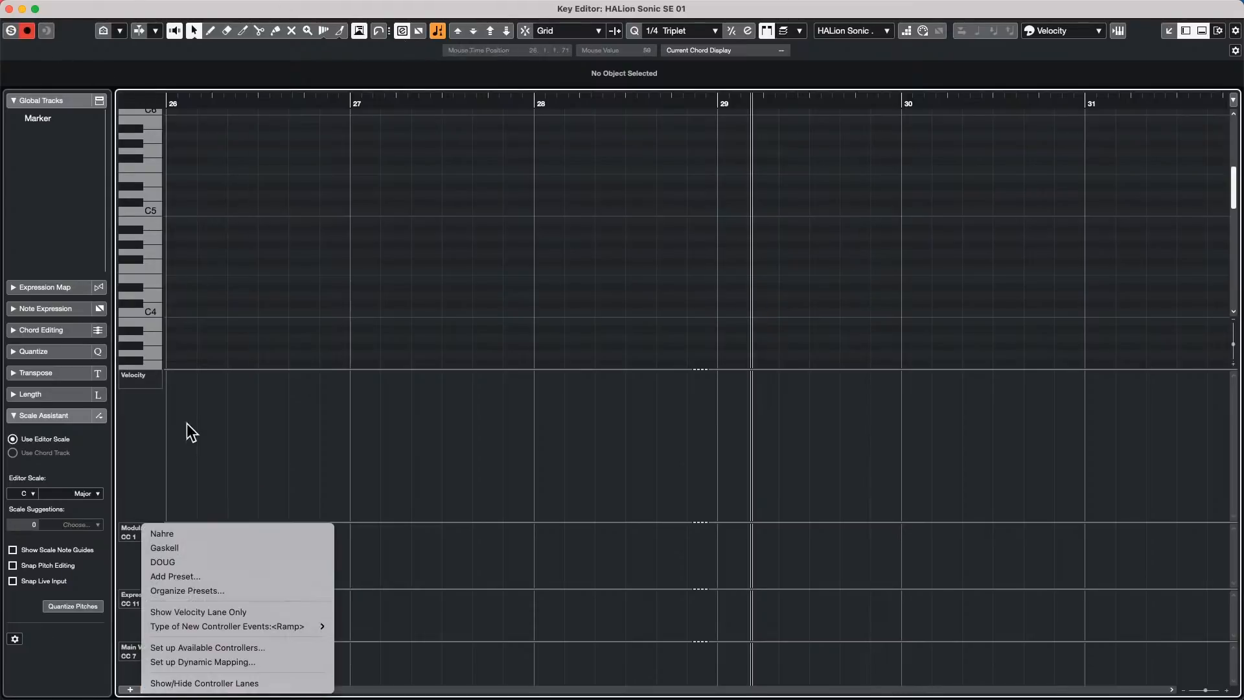
left_click(220, 547)
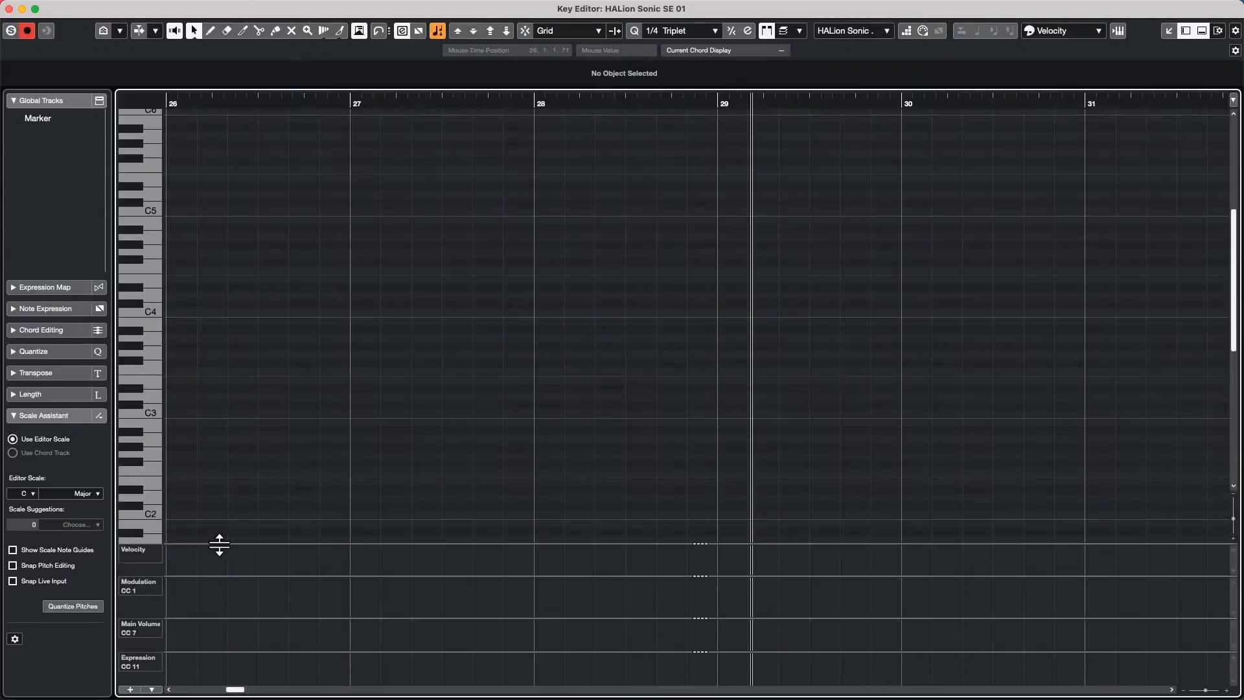
left_click(151, 689)
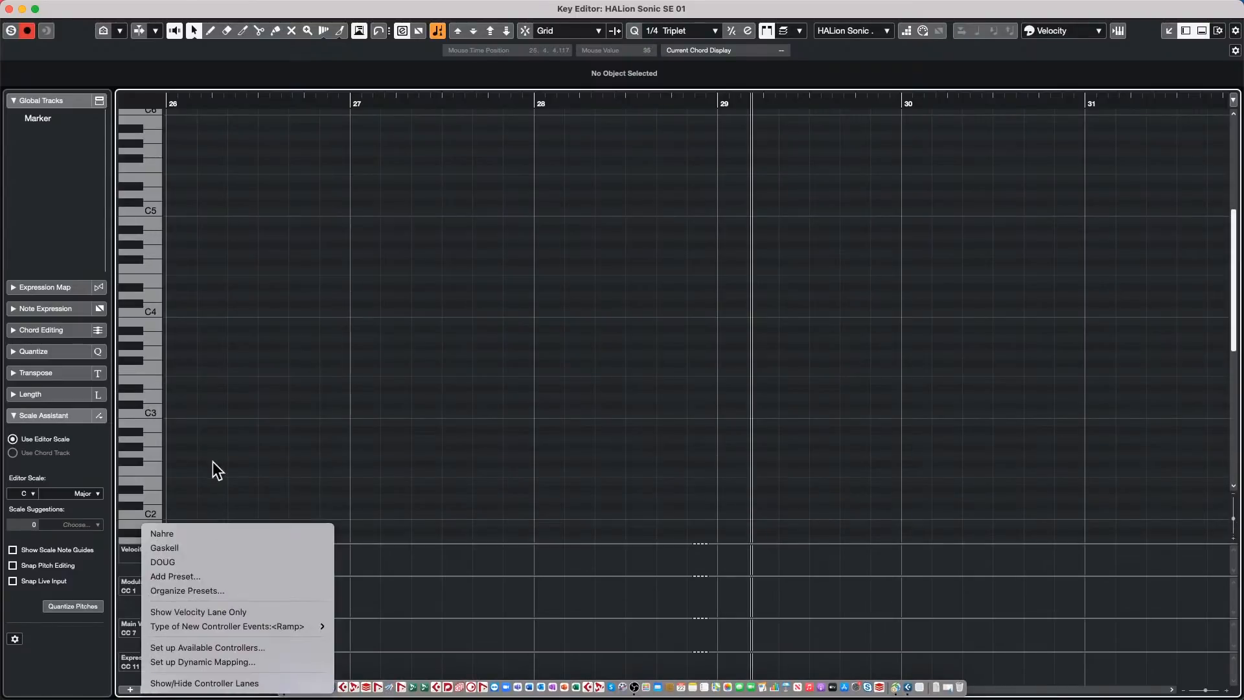
left_click(215, 532)
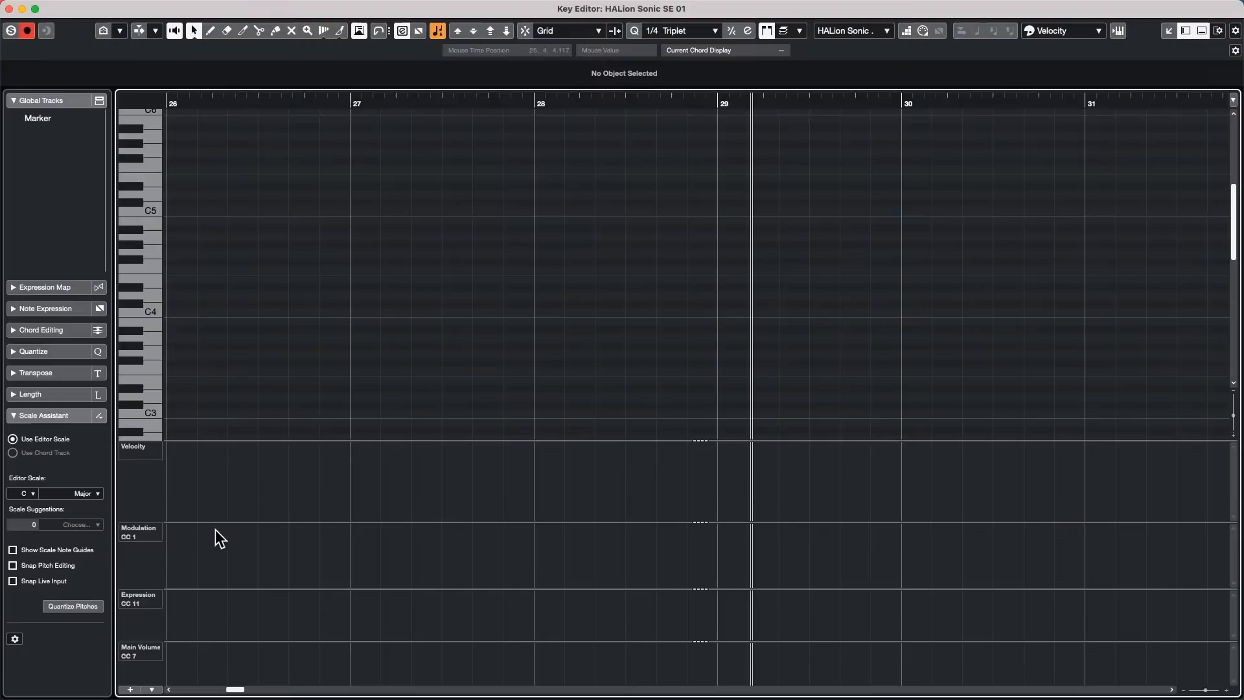
- Close the separate Key Editor window and slightly enlarge the velocity lane in the project window's lower editor
left_click(151, 690)
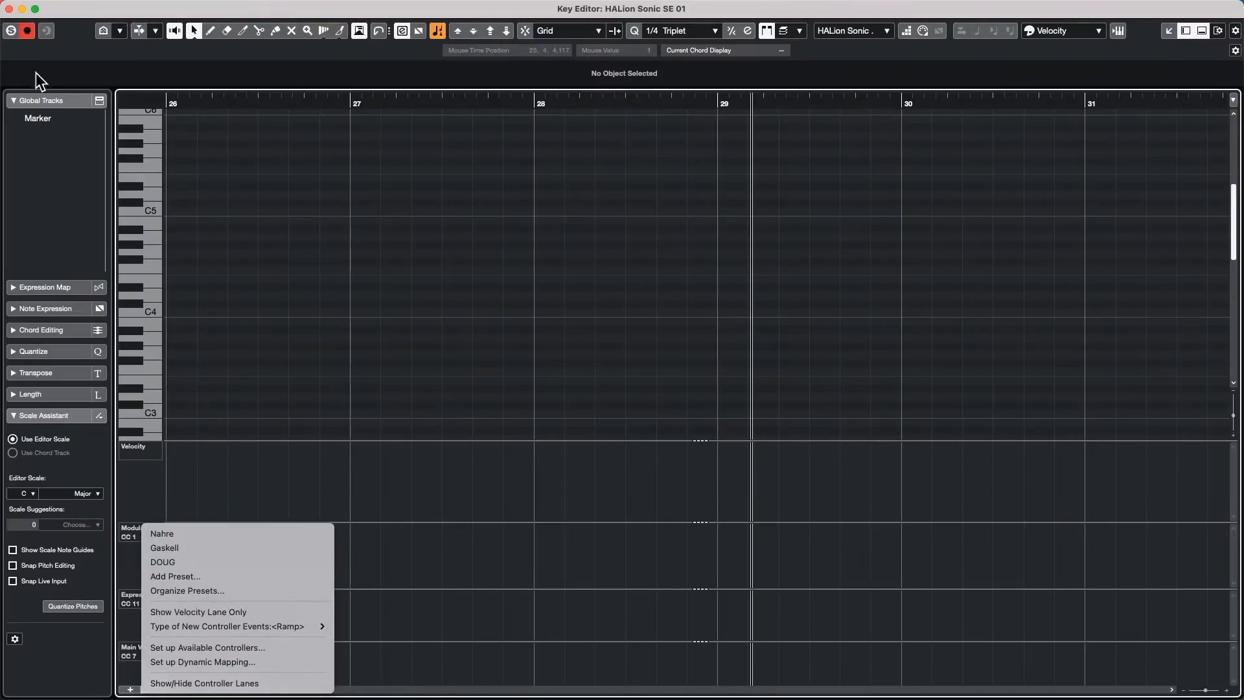
left_click(9, 8)
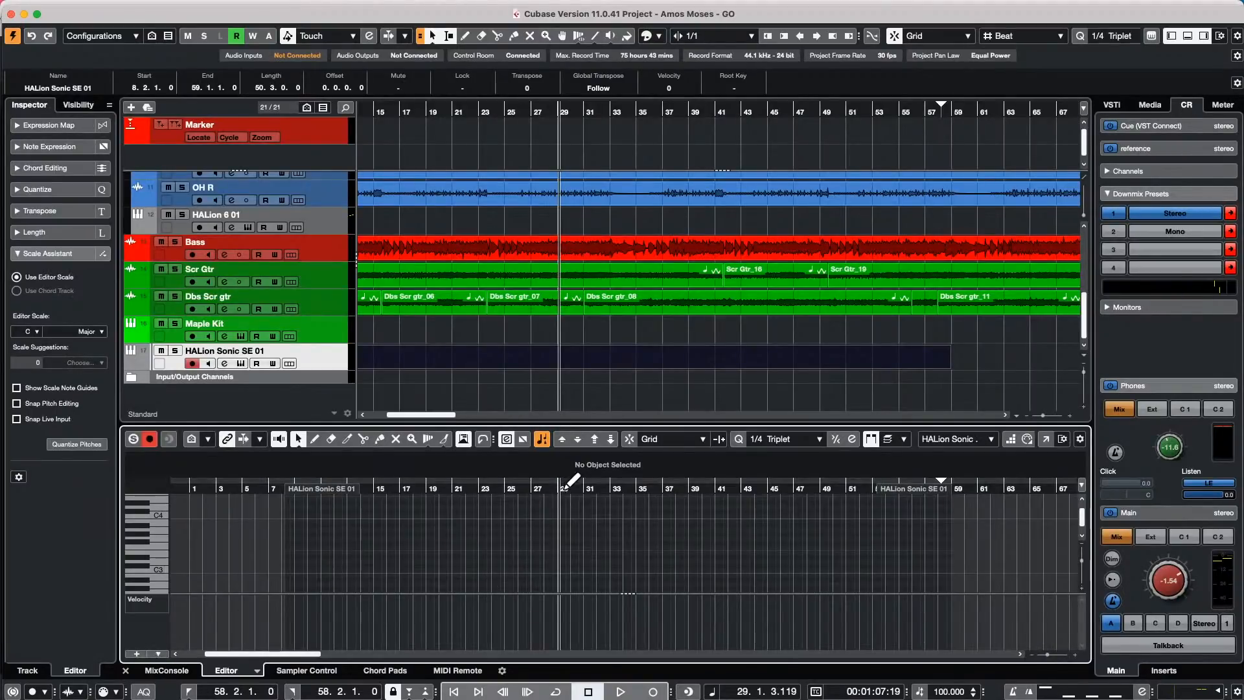
left_click_drag(556, 594, 531, 578)
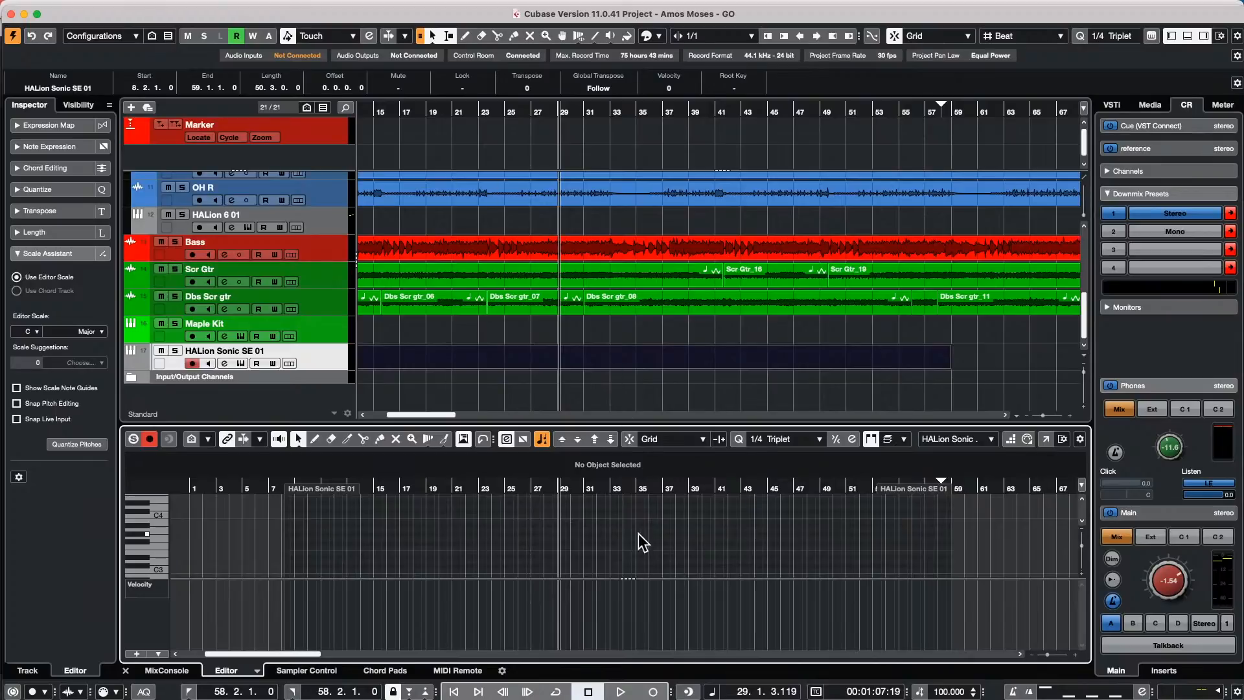
- Draw nine notes of varied pitch and length between about bars 29 and 51 in the HALion Sonic SE 01 part
right_click(551, 551)
left_click(566, 549)
left_click_drag(565, 548, 680, 561)
left_click(626, 534)
left_click(665, 525)
left_click_drag(737, 552, 766, 551)
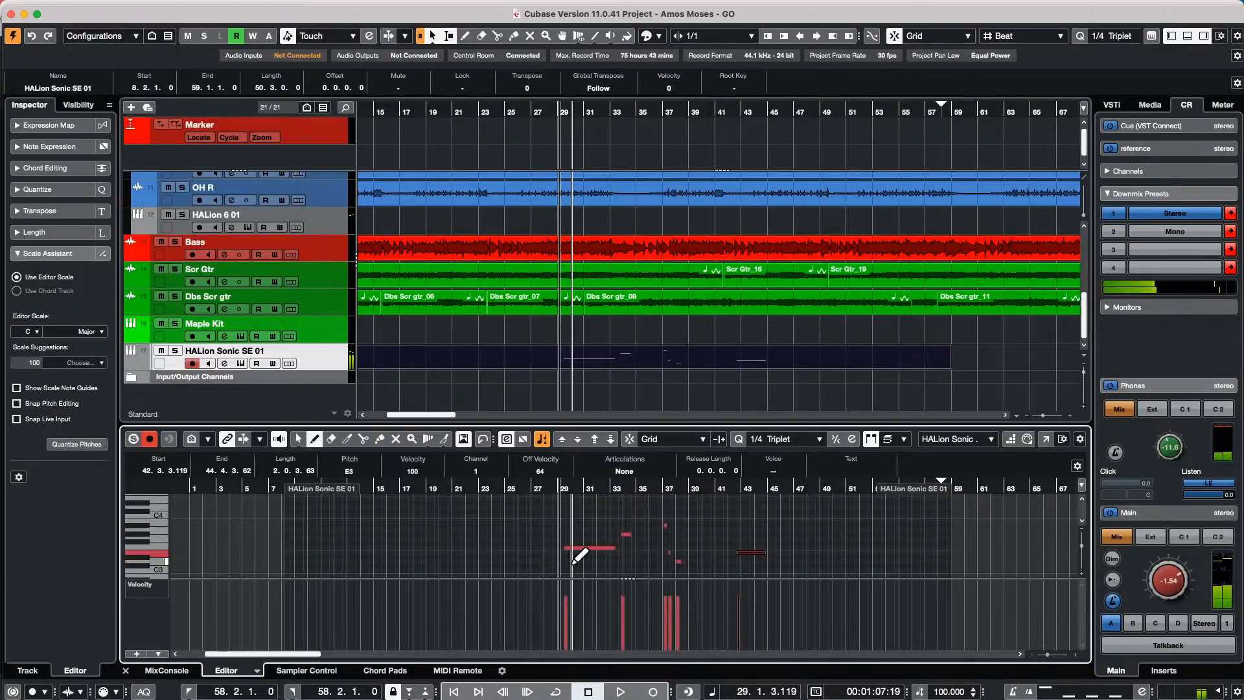
left_click_drag(572, 561, 648, 563)
left_click_drag(780, 539, 847, 539)
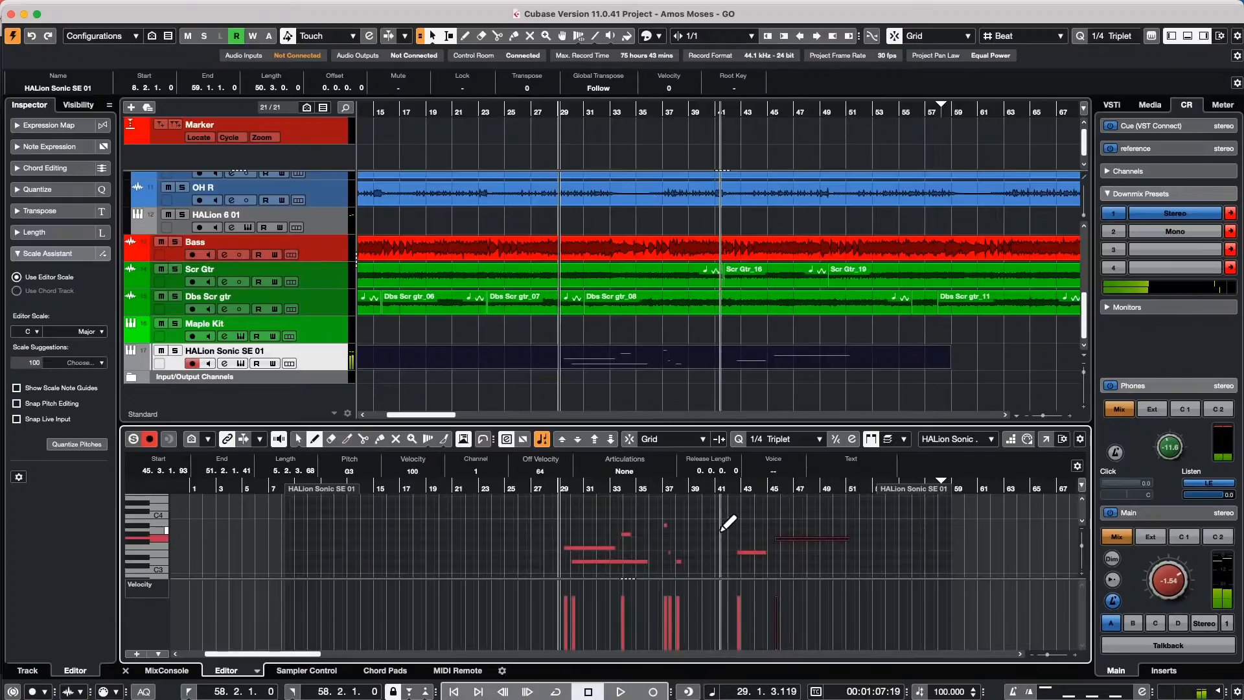
left_click_drag(722, 530, 740, 530)
key("1")
left_click(772, 542)
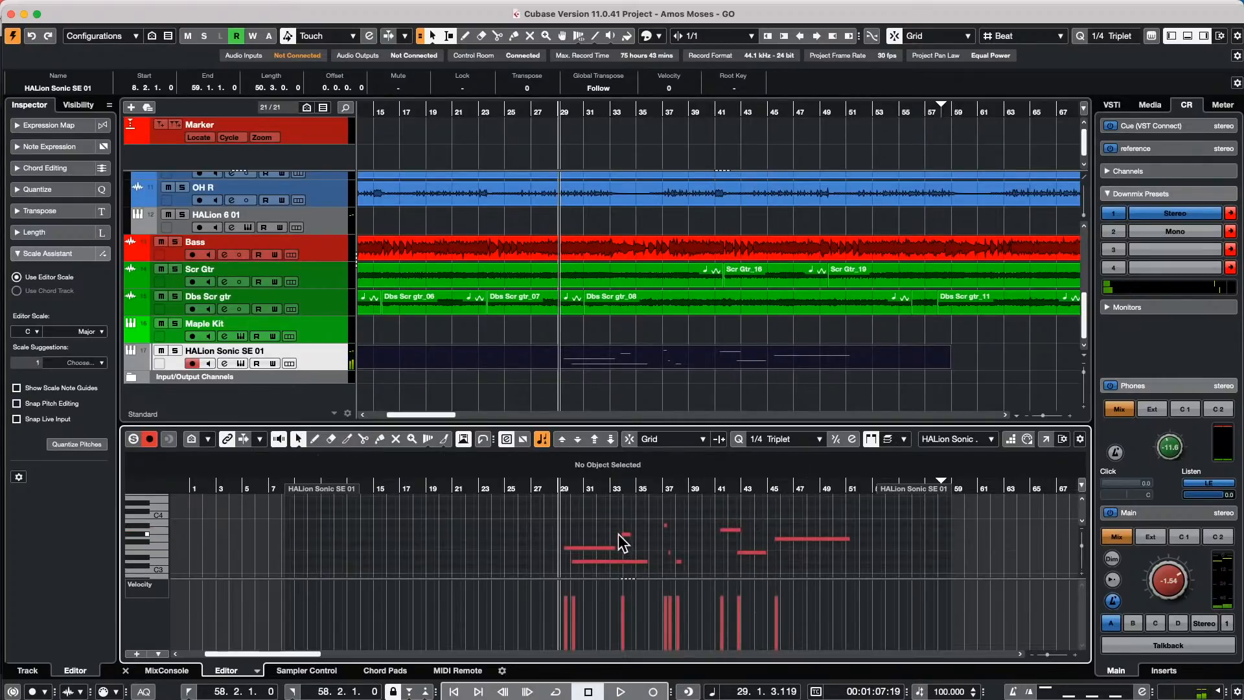
- Select the long D3 note starting at bar 30 and invert the selection to cover all the other notes
left_click(620, 562)
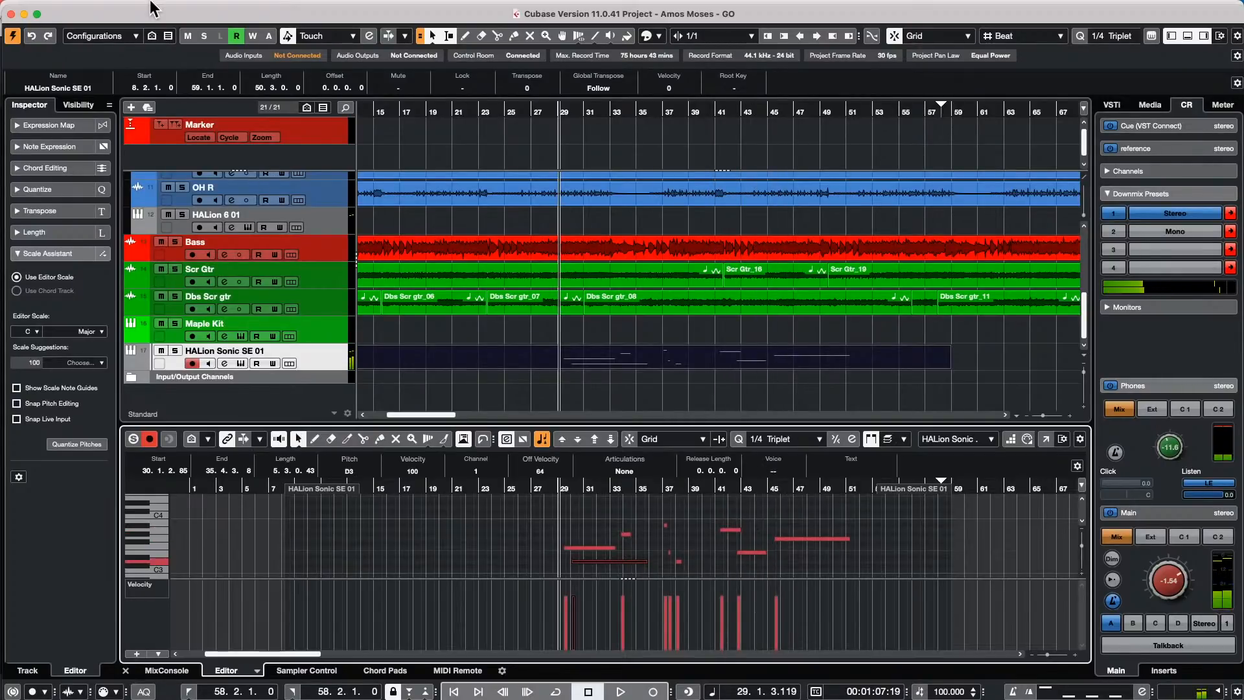
left_click(118, 8)
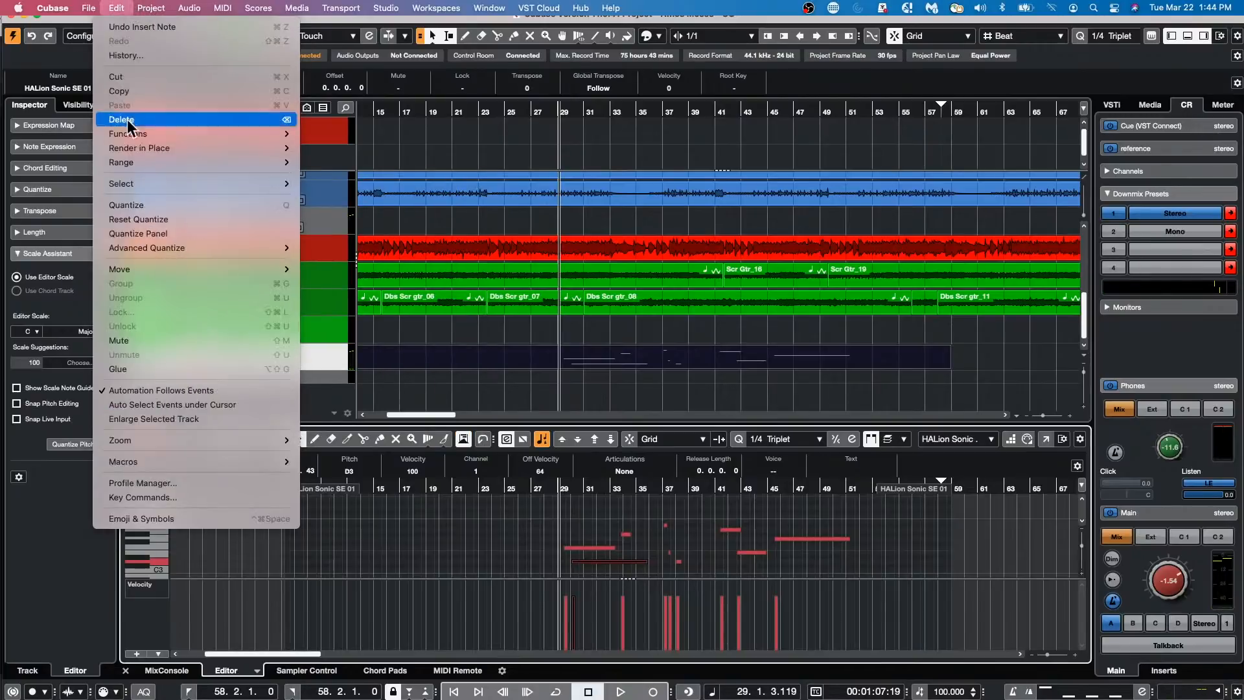
mouse_move(154, 185)
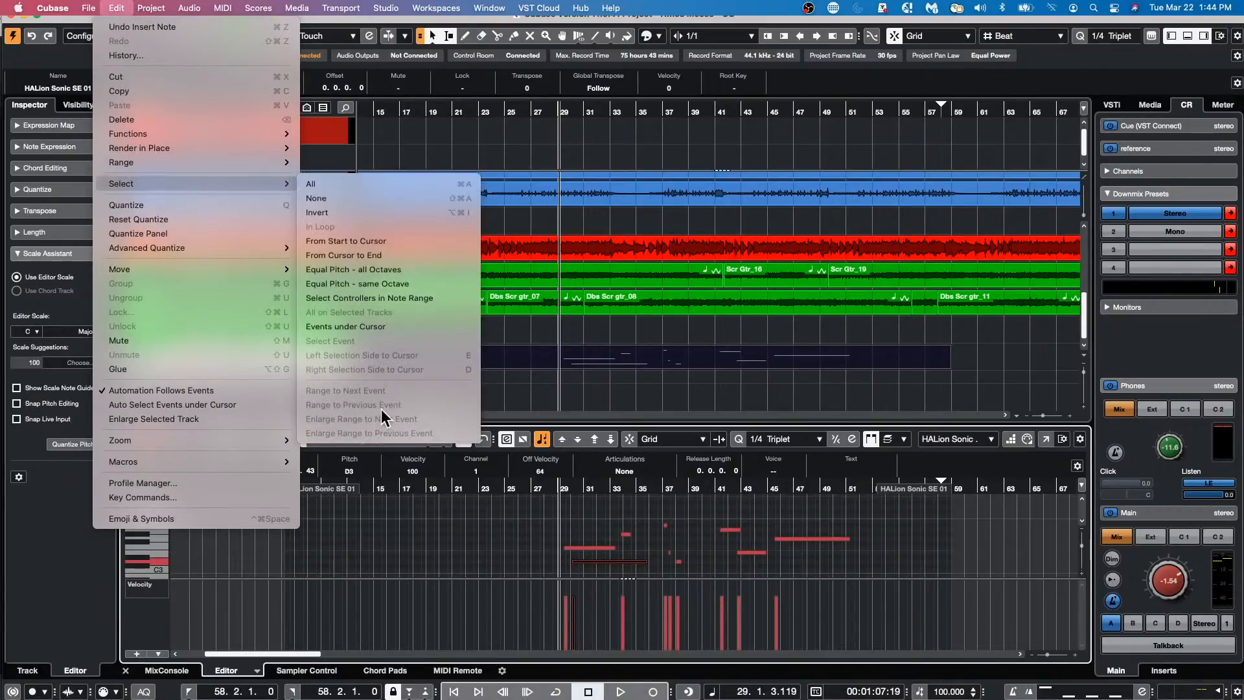
left_click(336, 212)
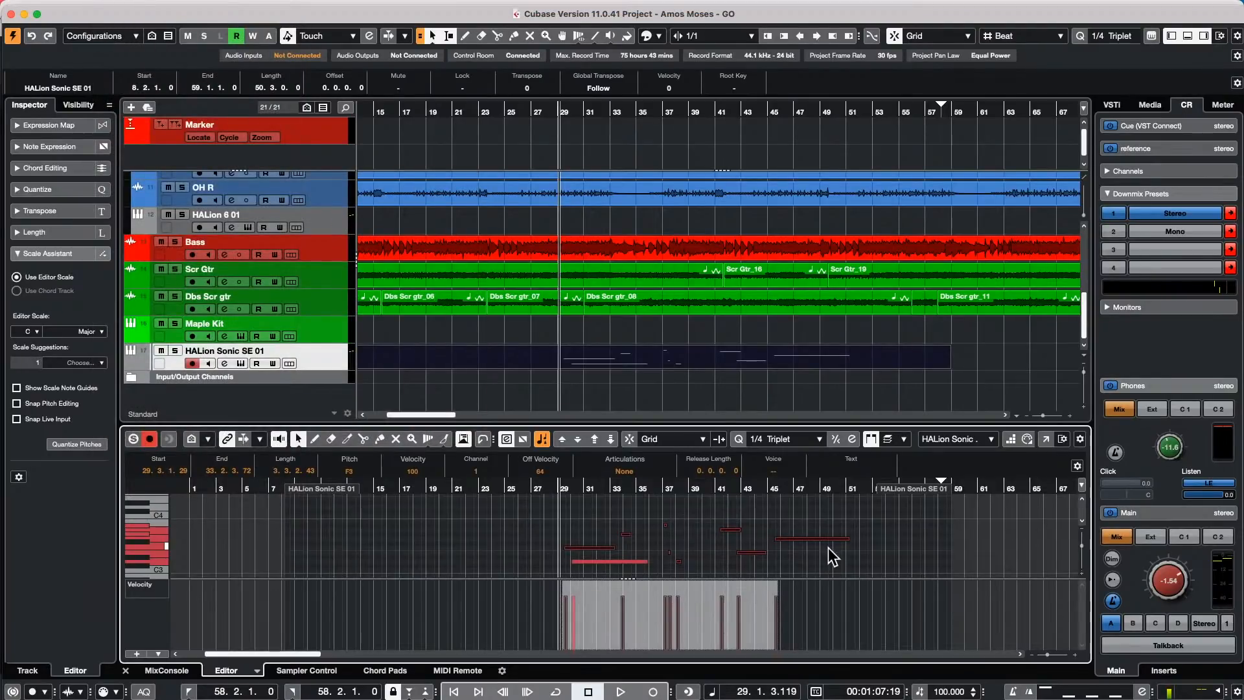
- Clear the note selection and move the long F3 note to start at about bar 32
left_click(836, 533)
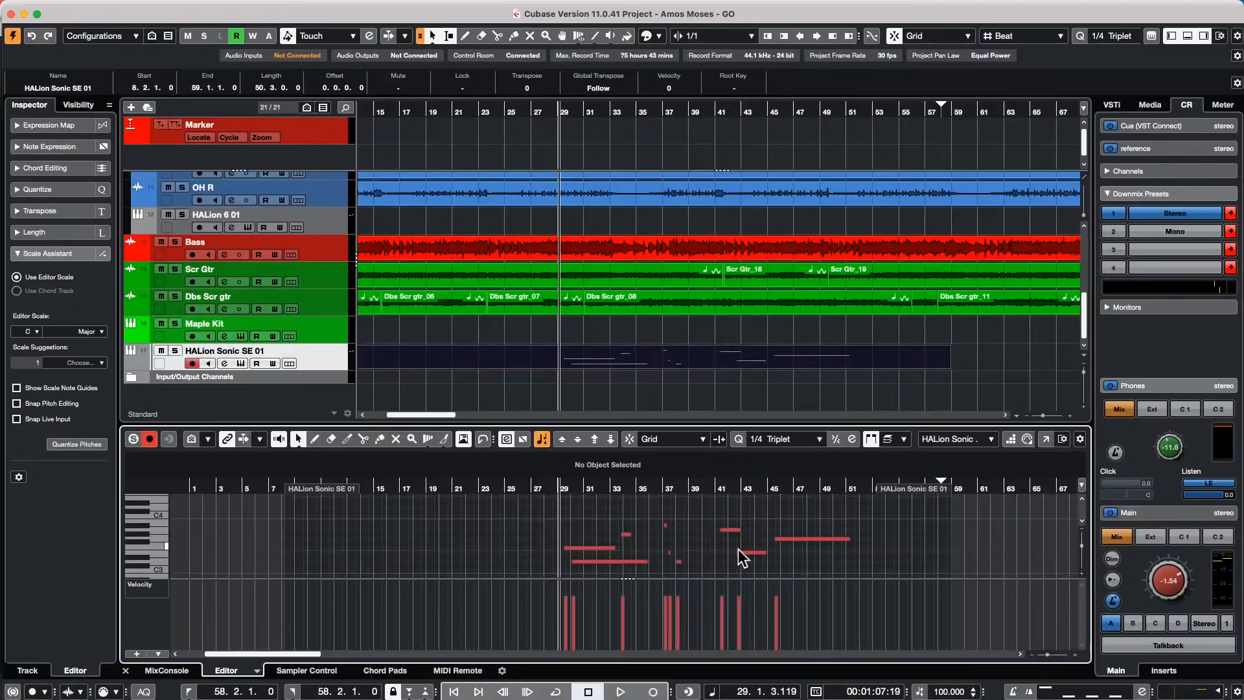
left_click_drag(602, 547, 636, 548)
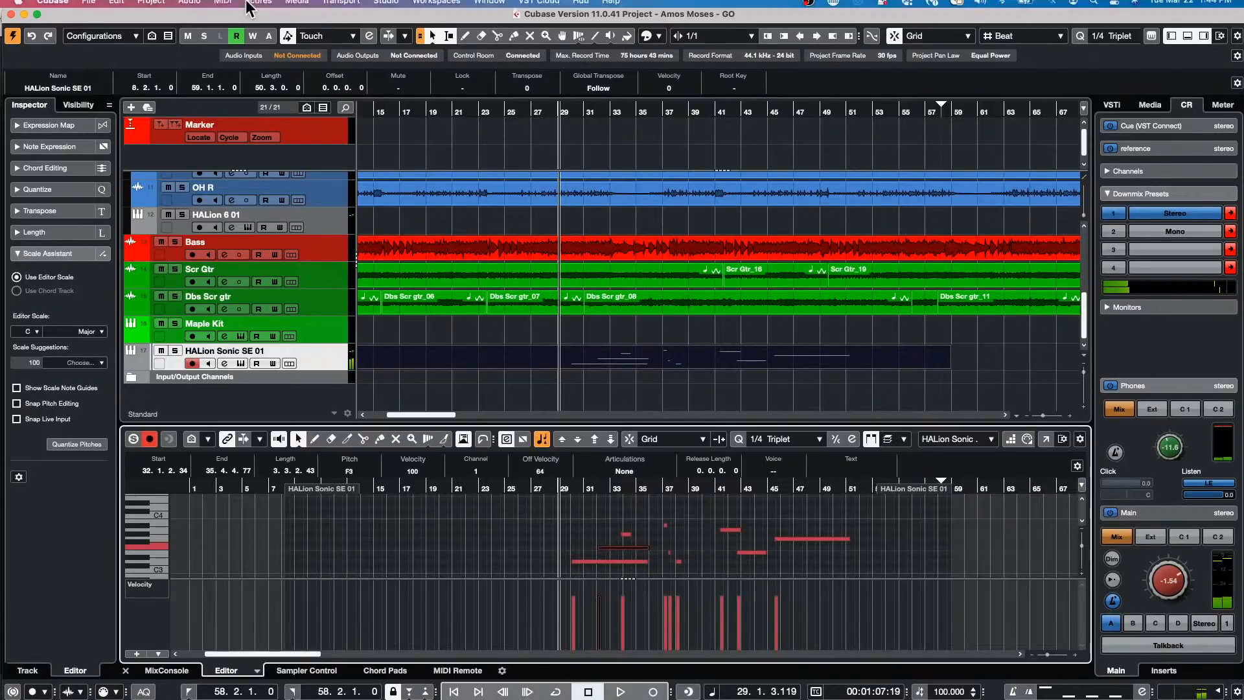
- Open the Logical Editor setup and check the available targets for its transform action, keeping Value 1
left_click(195, 7)
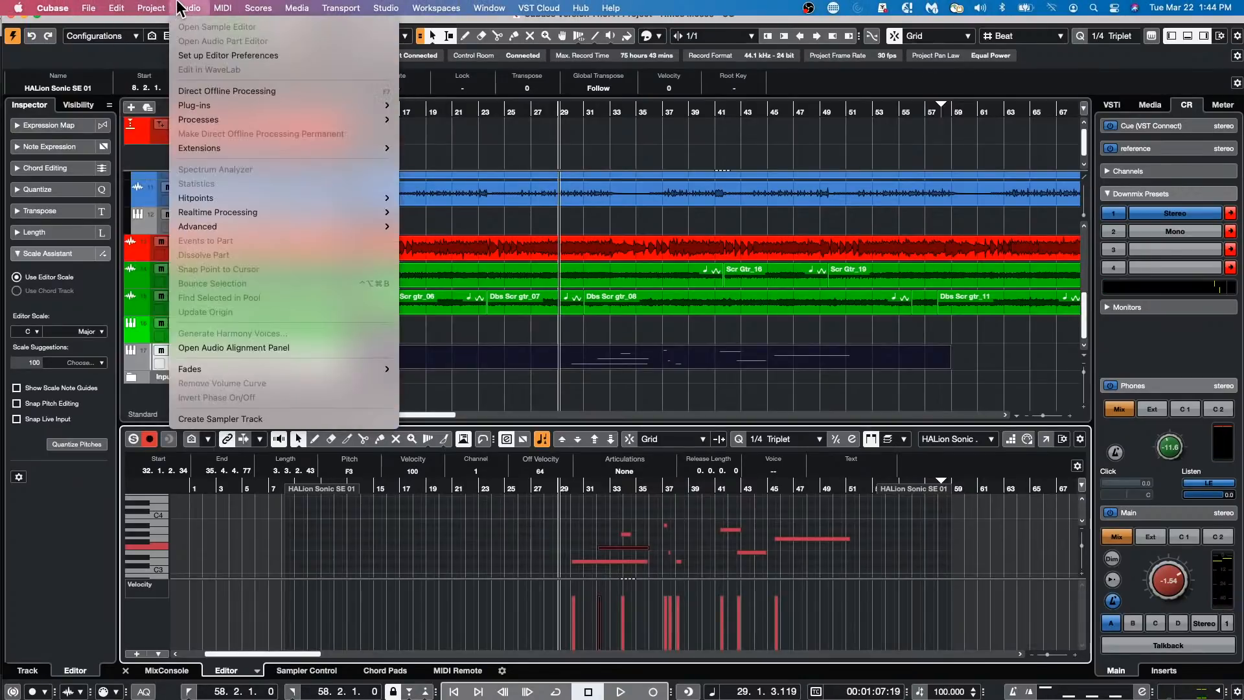
mouse_move(222, 8)
mouse_move(234, 242)
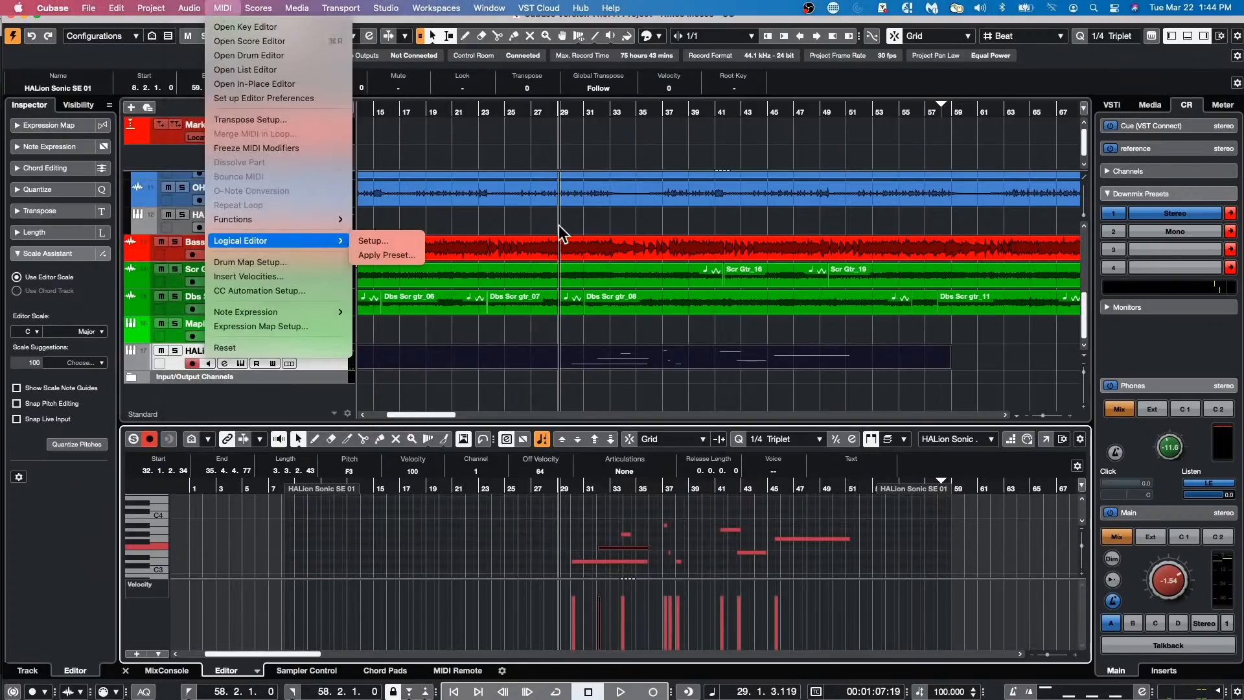
left_click(374, 246)
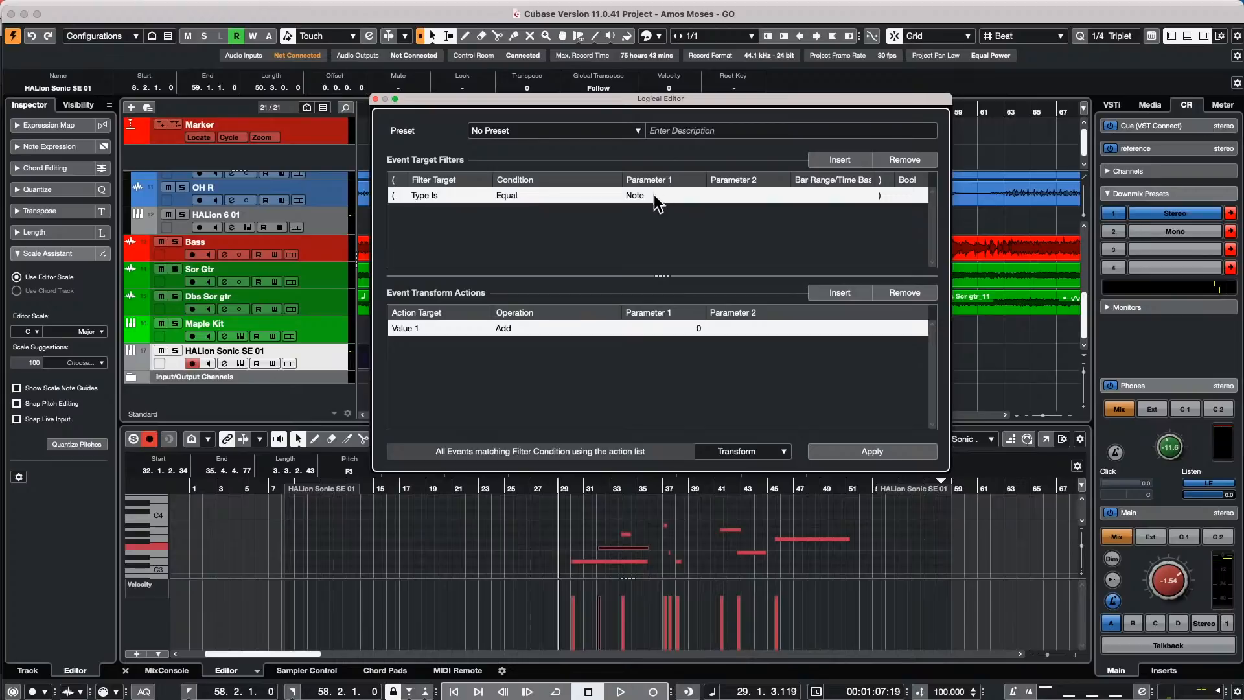
left_click(430, 327)
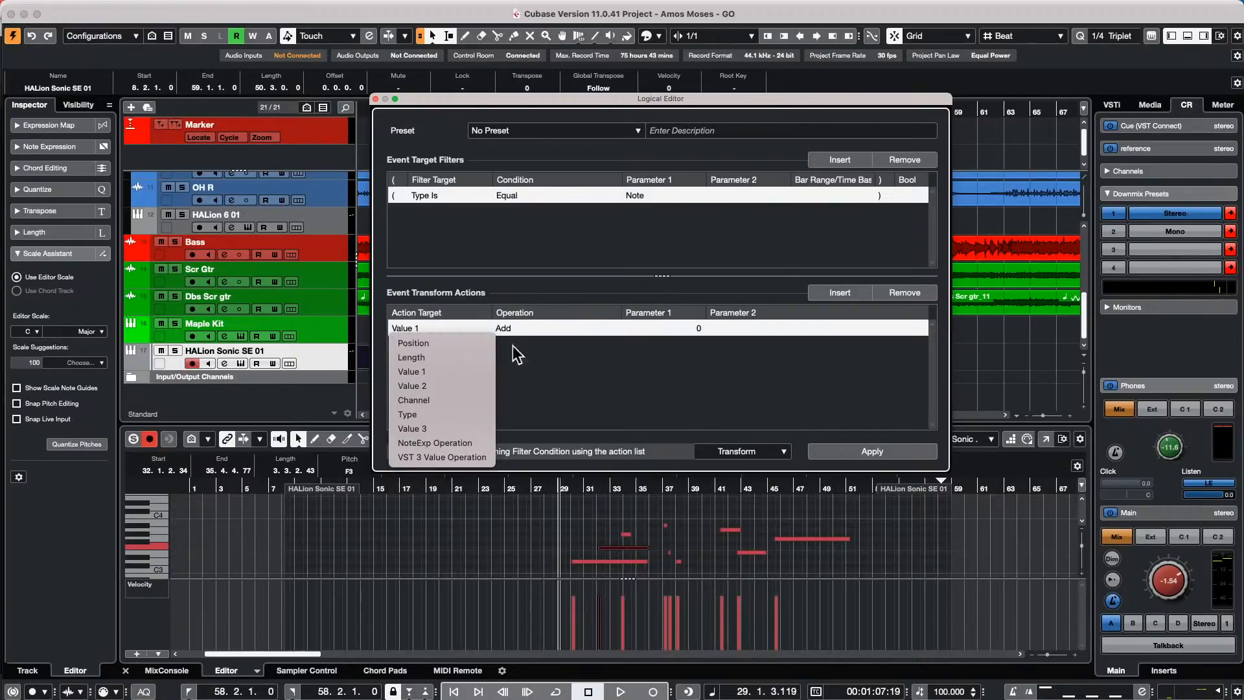
left_click(547, 348)
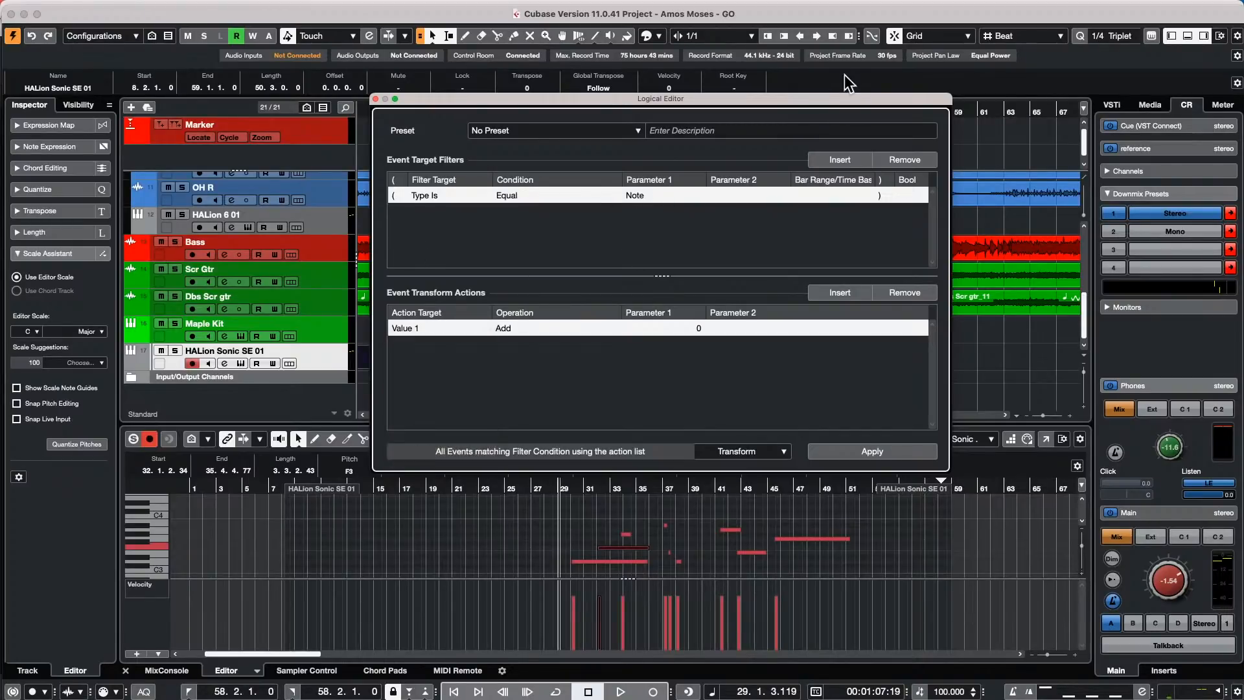
- Insert a second event target filter with Type Is set to Unequal Note, and select the long D3 note
left_click(841, 158)
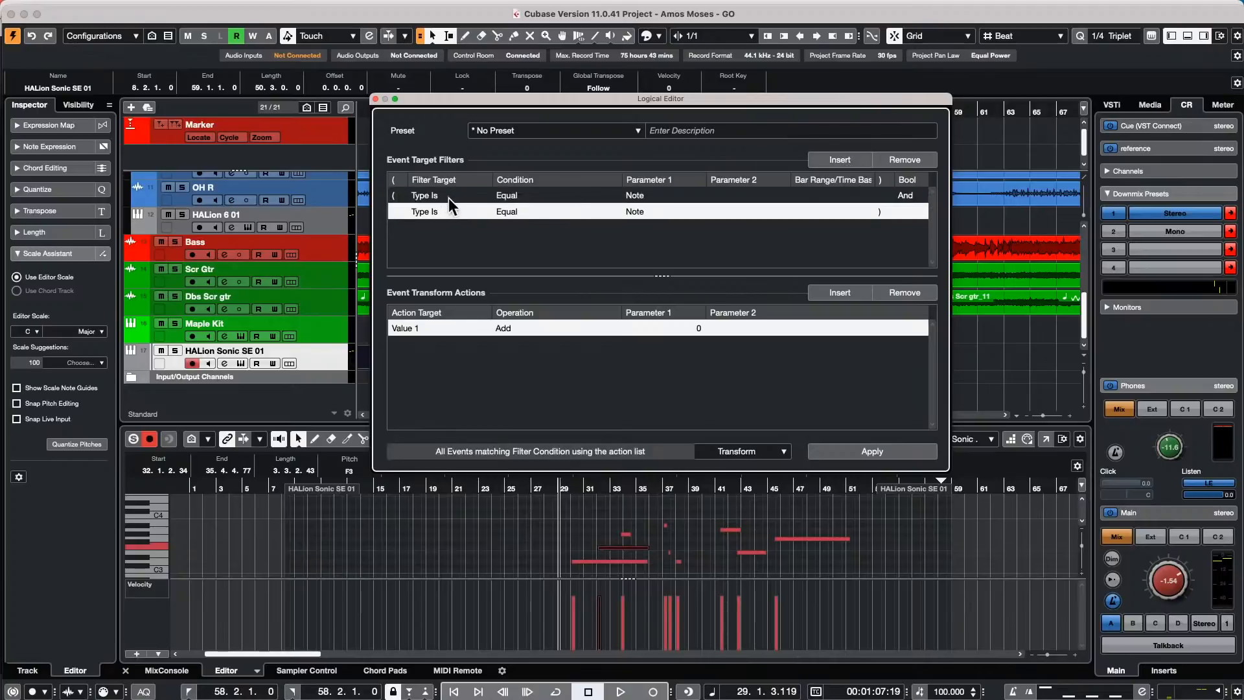
left_click(508, 211)
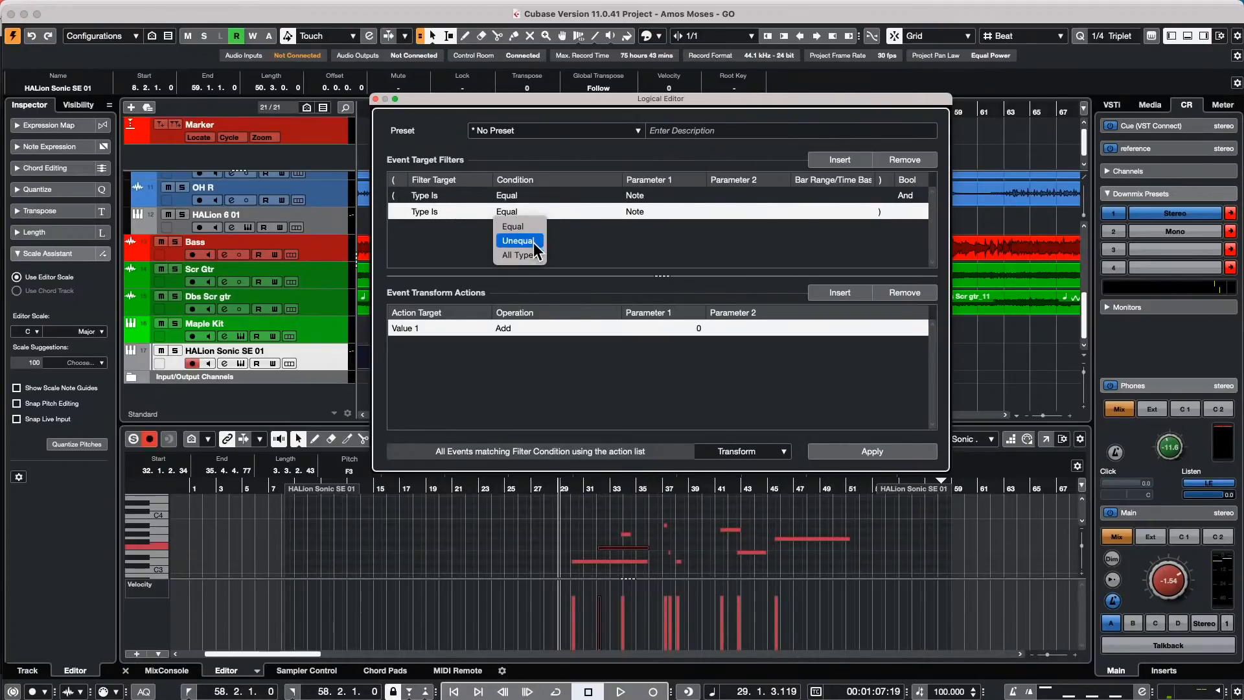
left_click(614, 212)
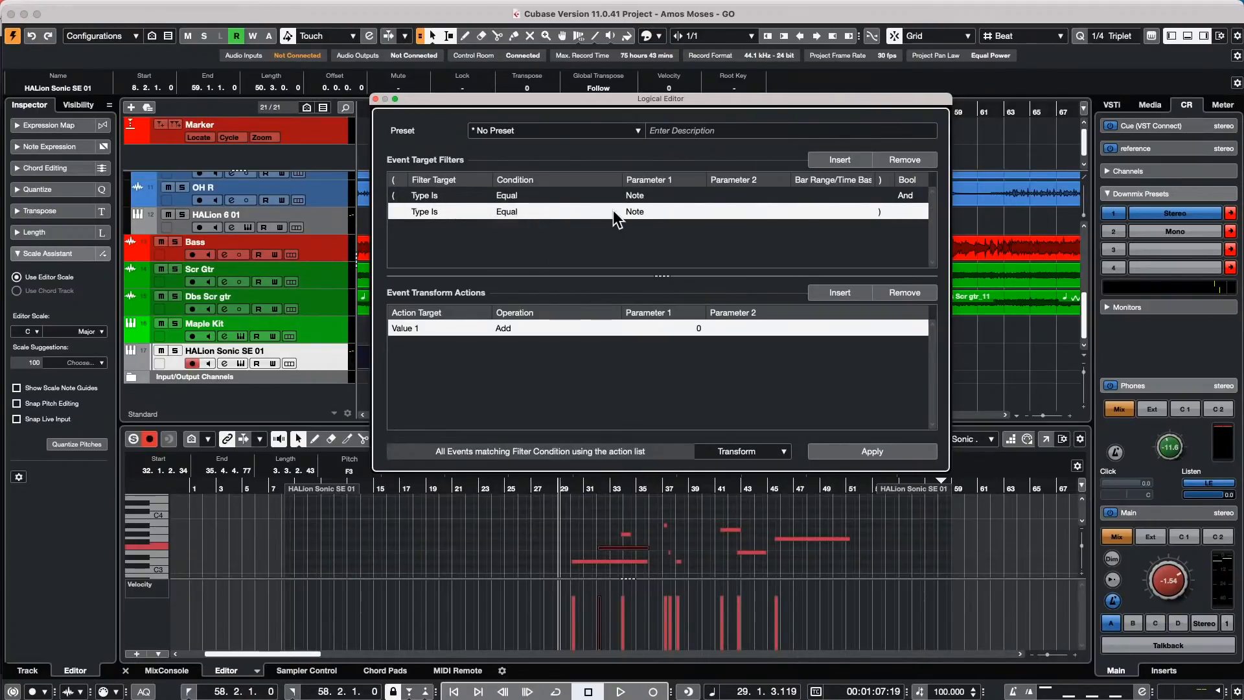
left_click(604, 561)
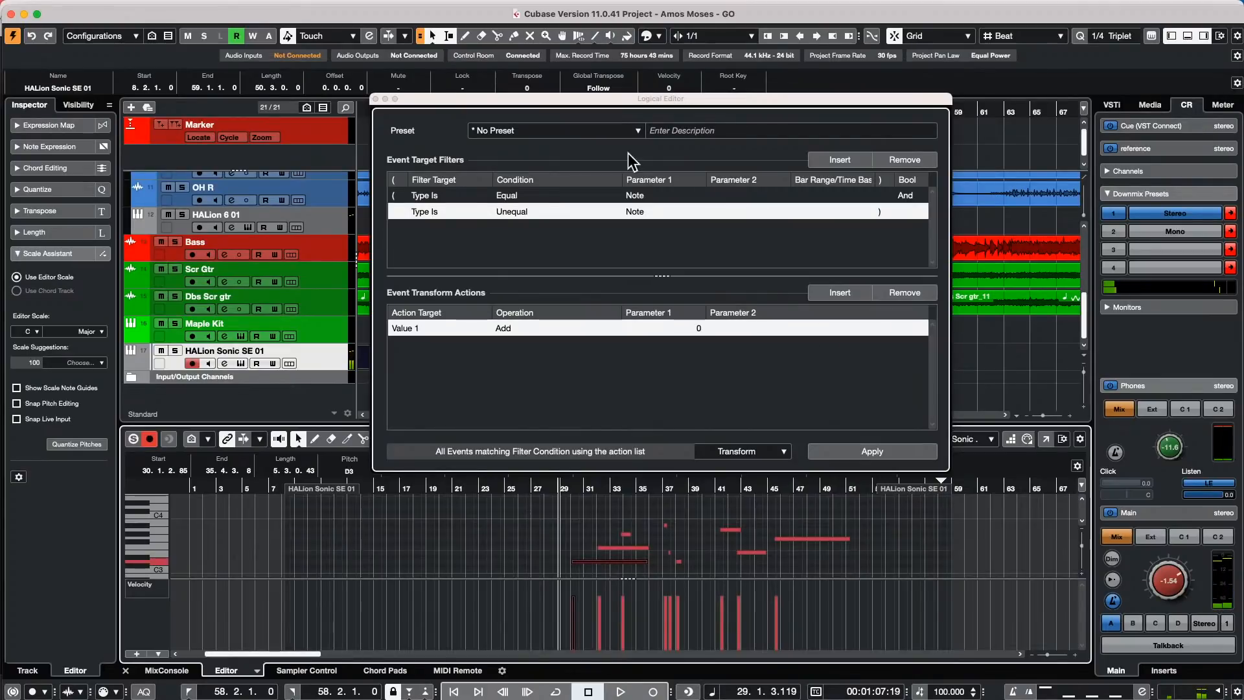
left_click(636, 212)
left_click(552, 222)
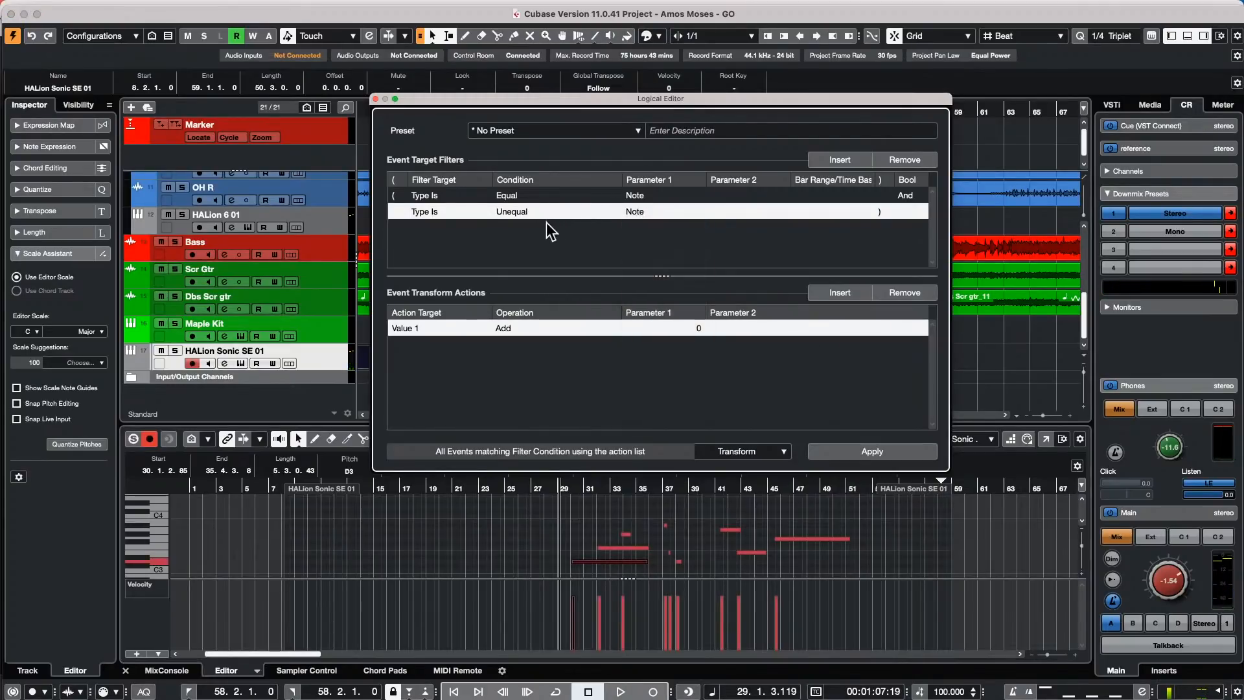
- Change the second event target filter to Value 1 (Pitch), Unequal, with D3 as its first parameter
left_click(442, 209)
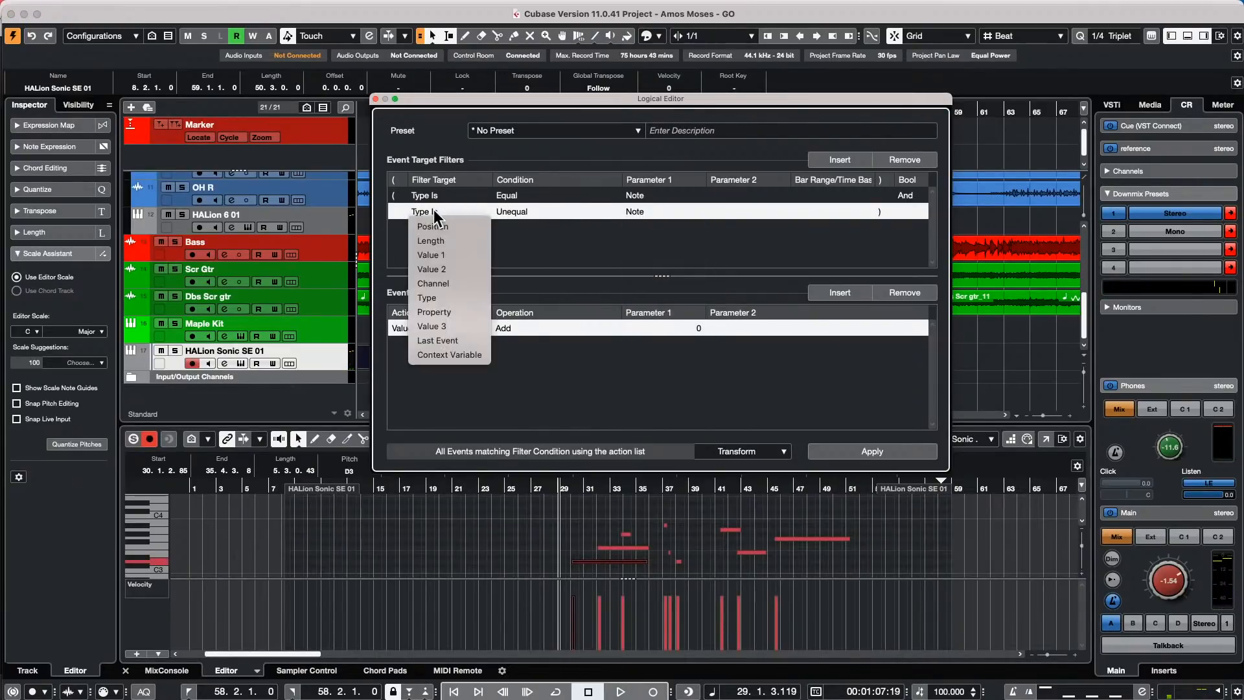
left_click(440, 255)
left_click(513, 211)
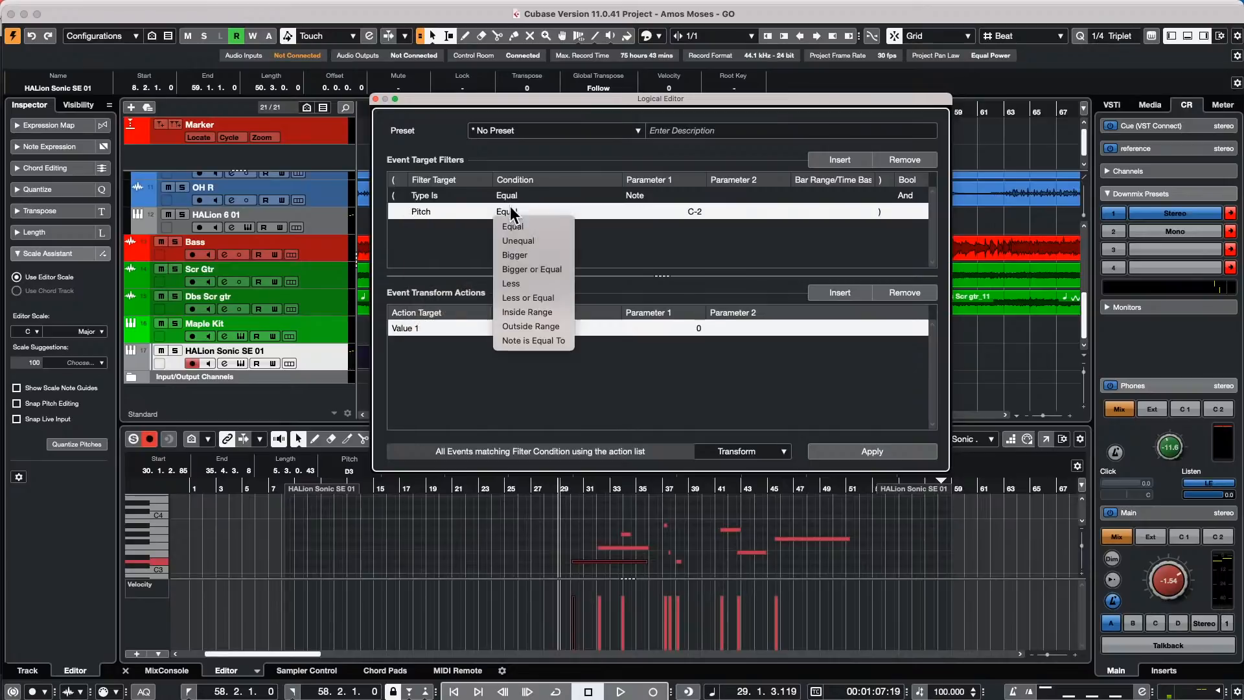
left_click(522, 241)
left_click(682, 211)
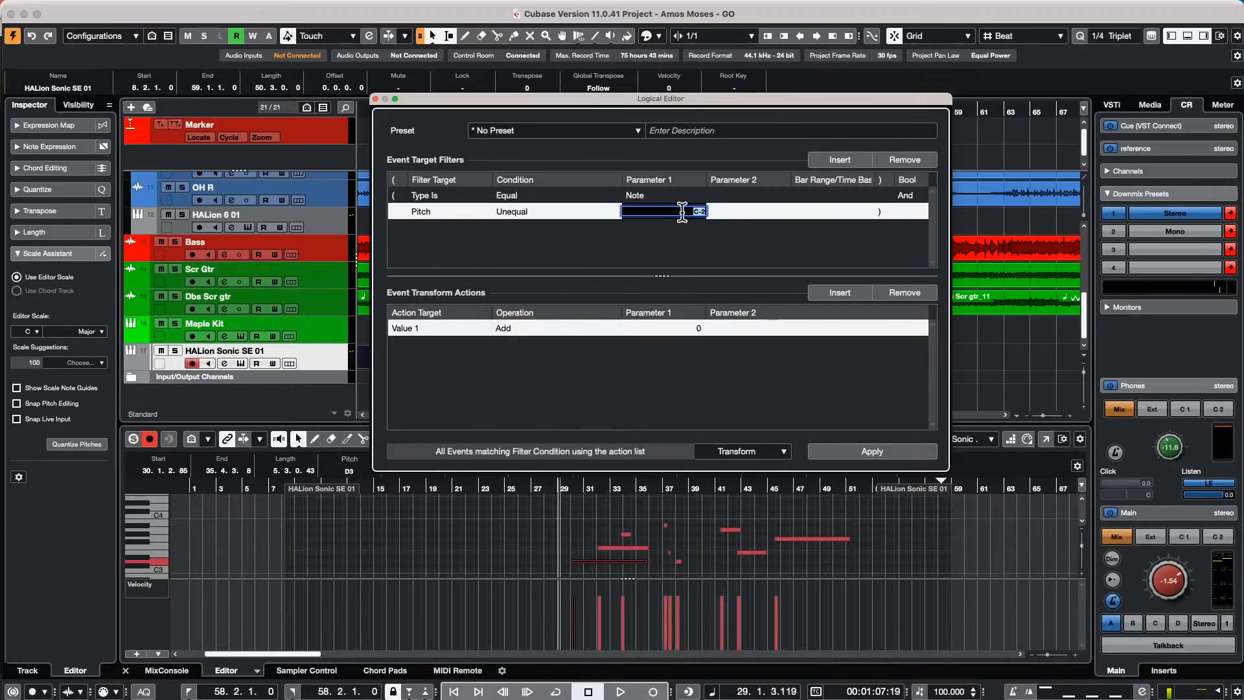
type("d3")
key("Return")
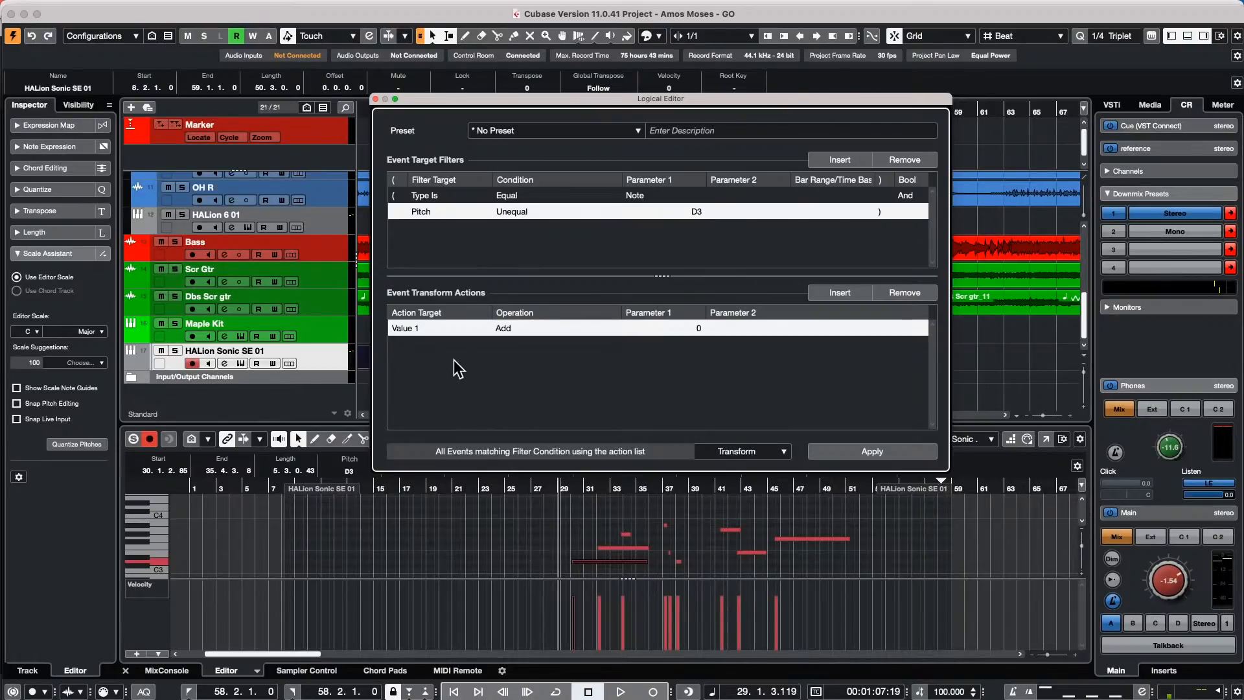
- Set the Value 1 transform operation to Mirror after trying Set Relative Random Values Between, and apply it
left_click(541, 326)
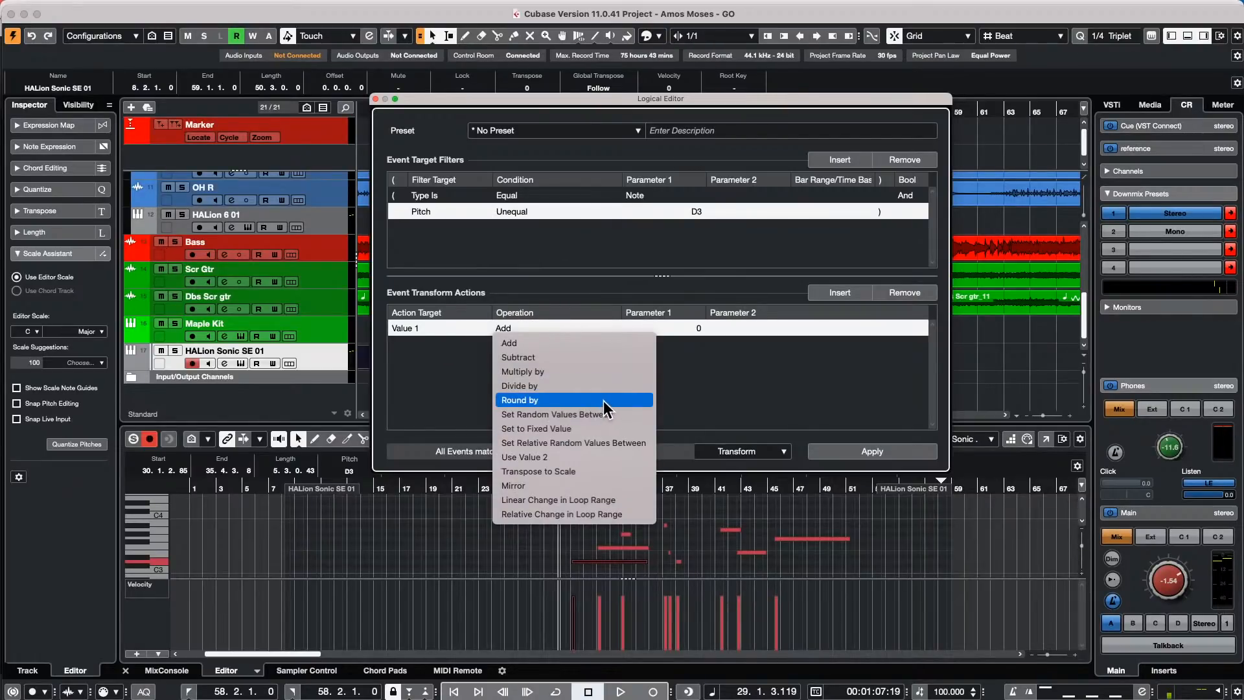
left_click(596, 441)
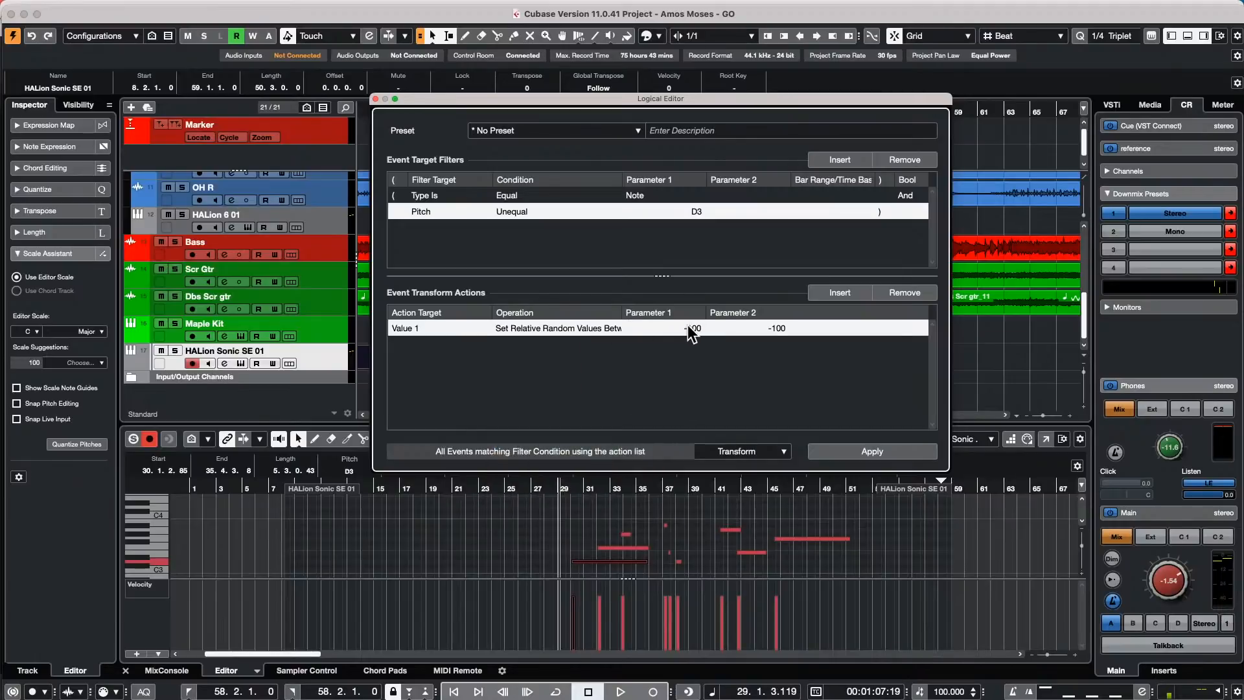
left_click(565, 329)
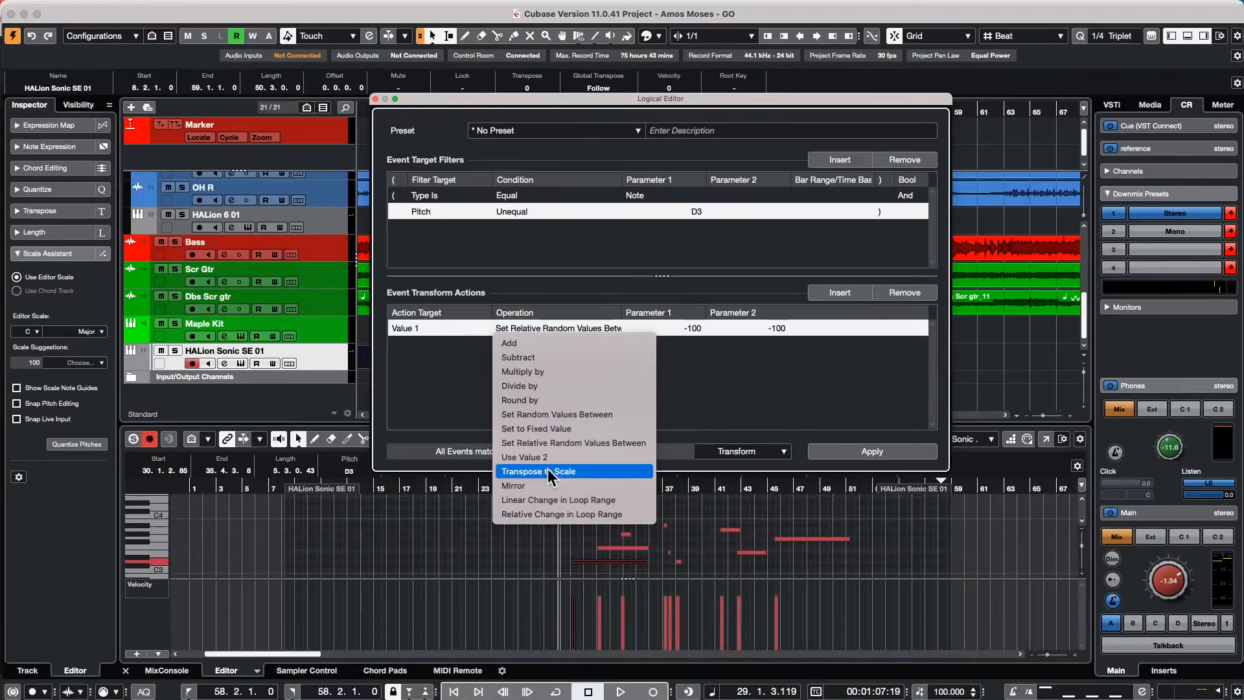
left_click(546, 484)
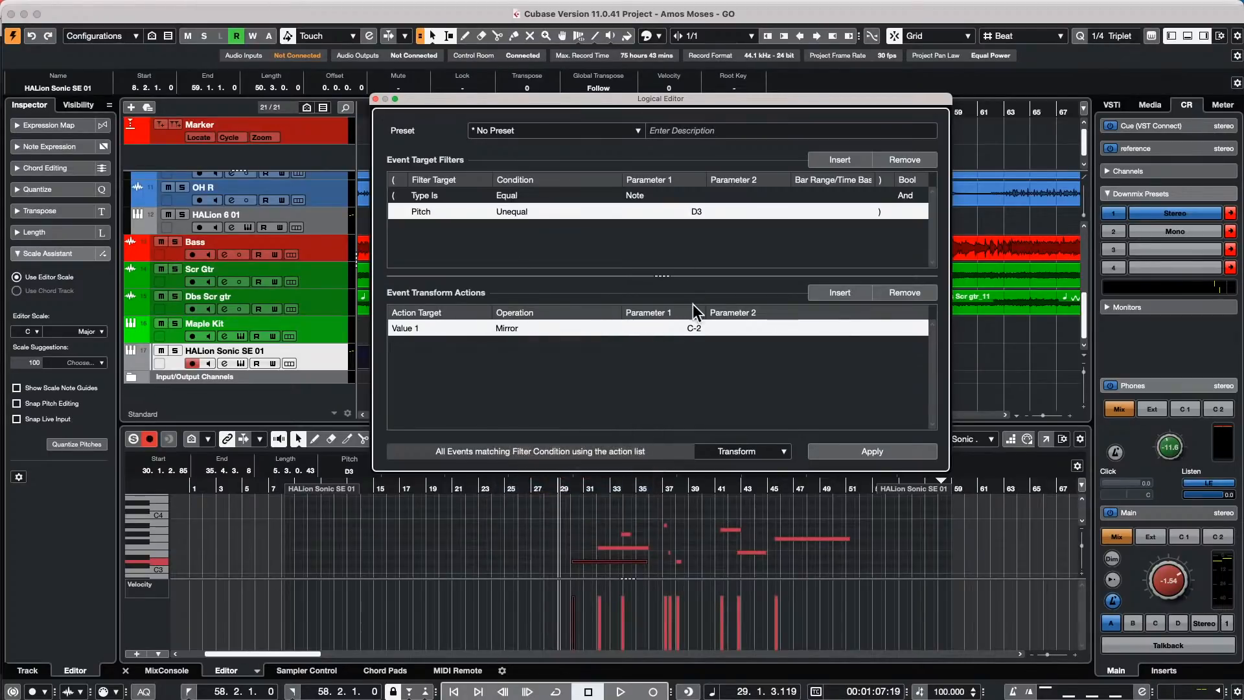
left_click(869, 451)
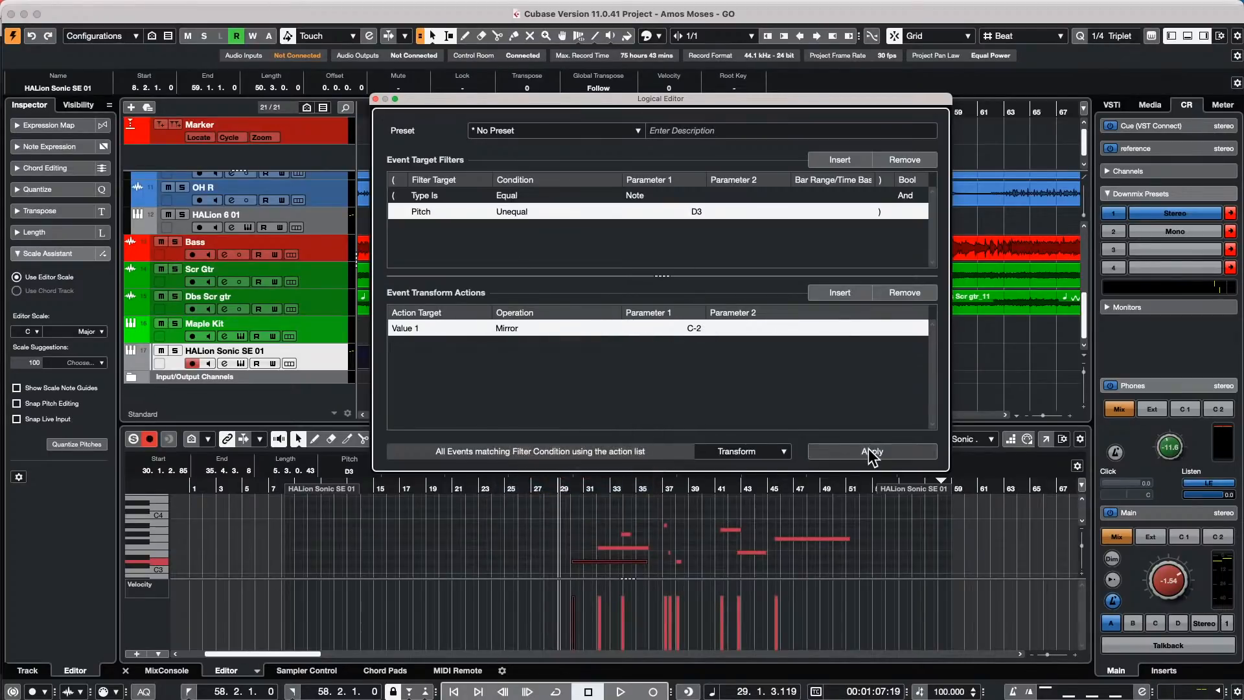
- Set the Mirror operation's pitch parameter to E3 and select the A3 note near bar 41
left_click(689, 328)
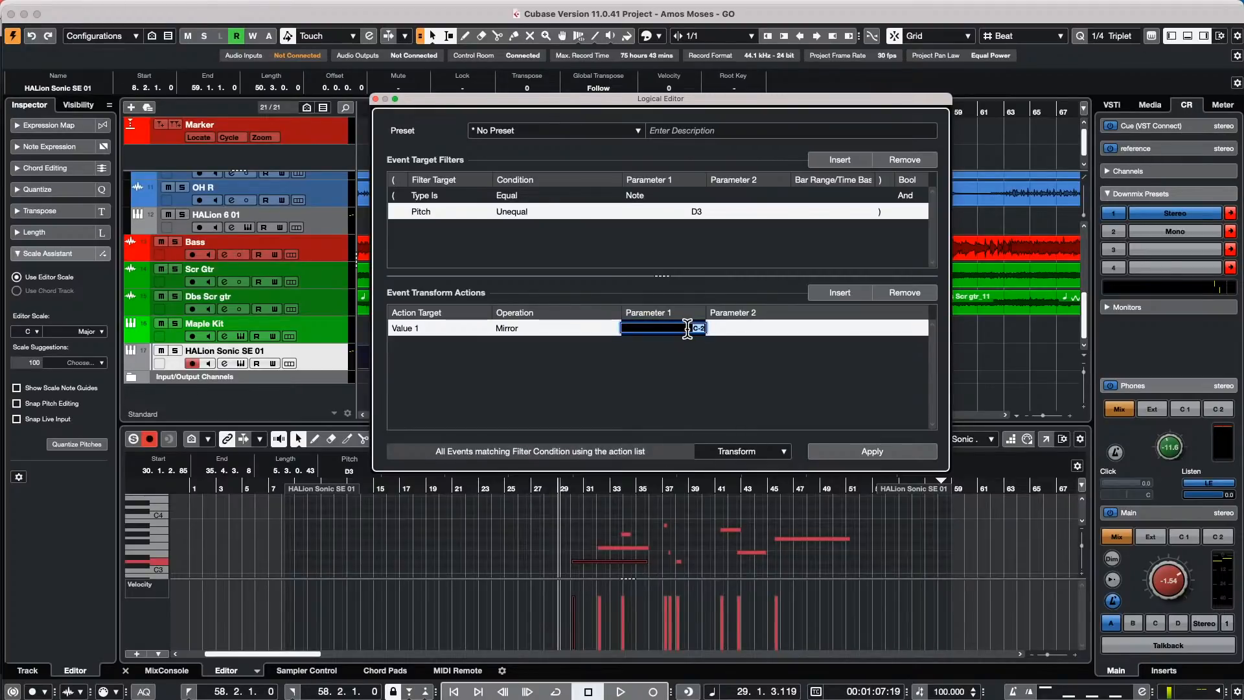
type("e3")
left_click(731, 529)
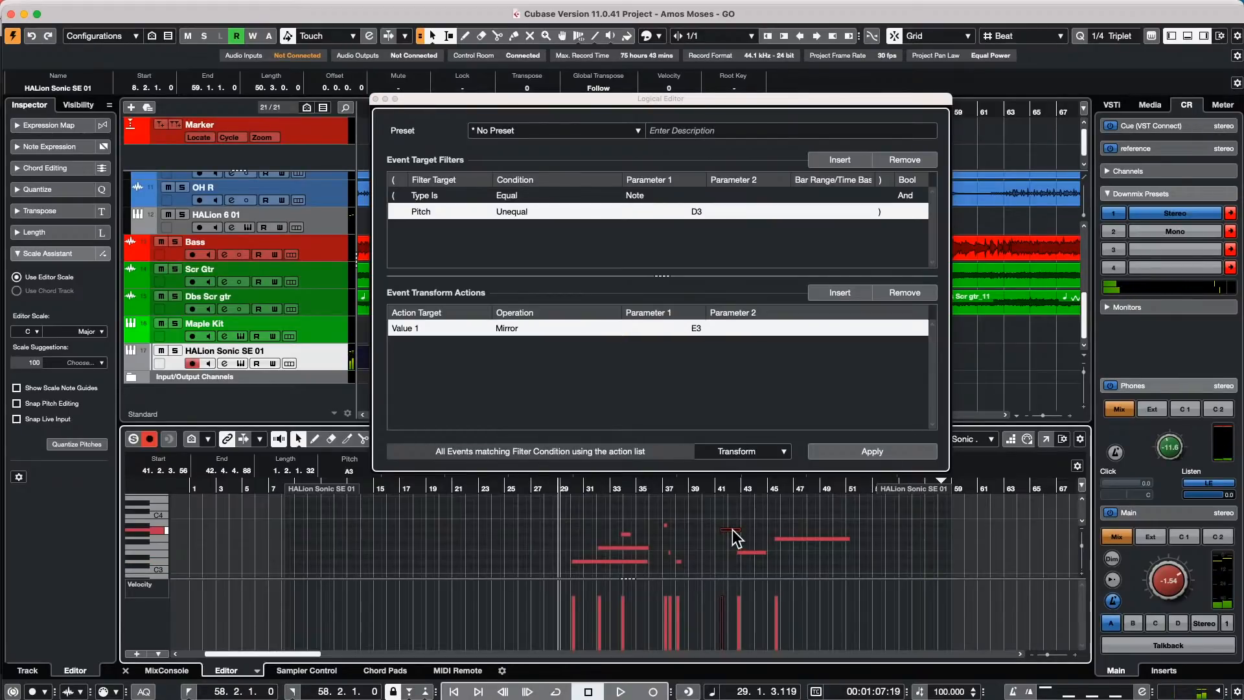
left_click(747, 330)
left_click(512, 329)
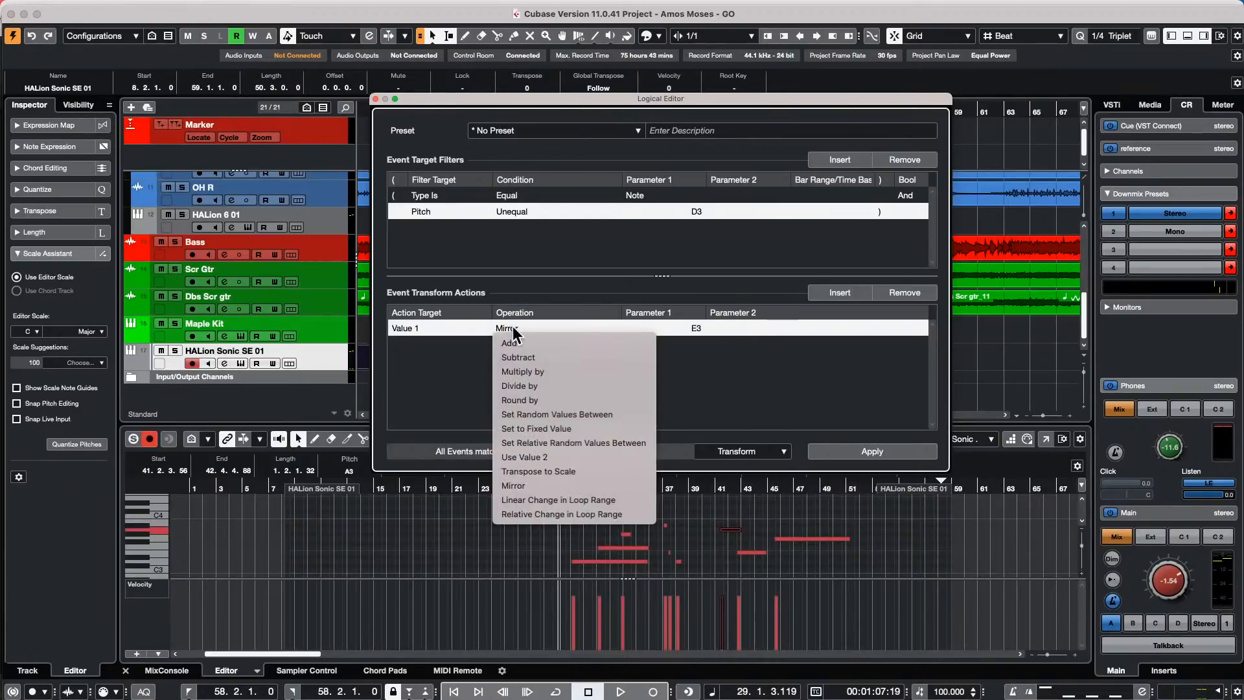
left_click(779, 369)
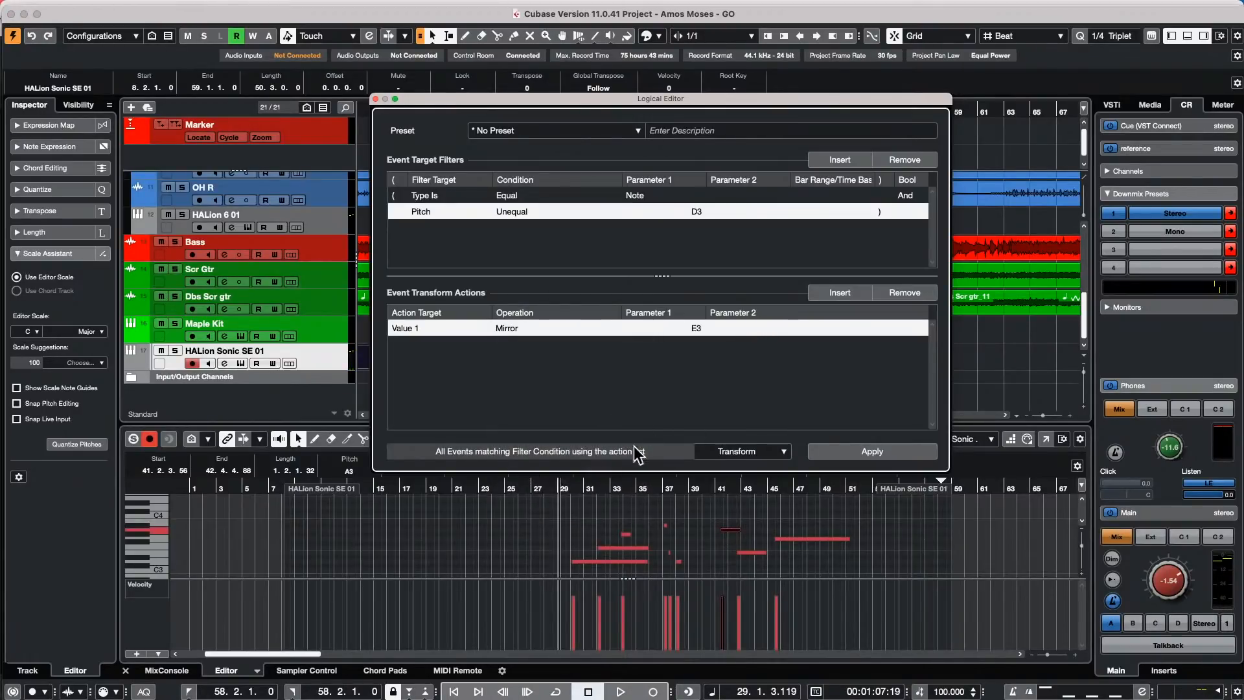
- Apply the Mirror transform and close the Logical Editor with no note selected
left_click(869, 452)
left_click(619, 517)
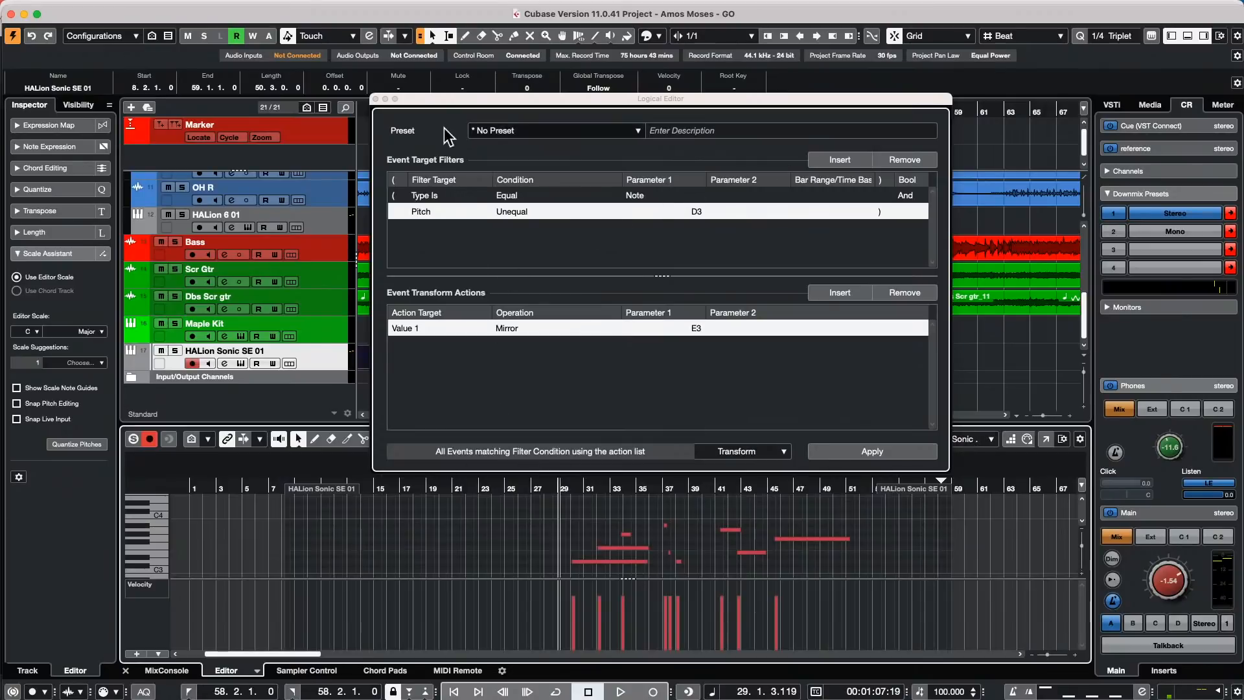
left_click(374, 99)
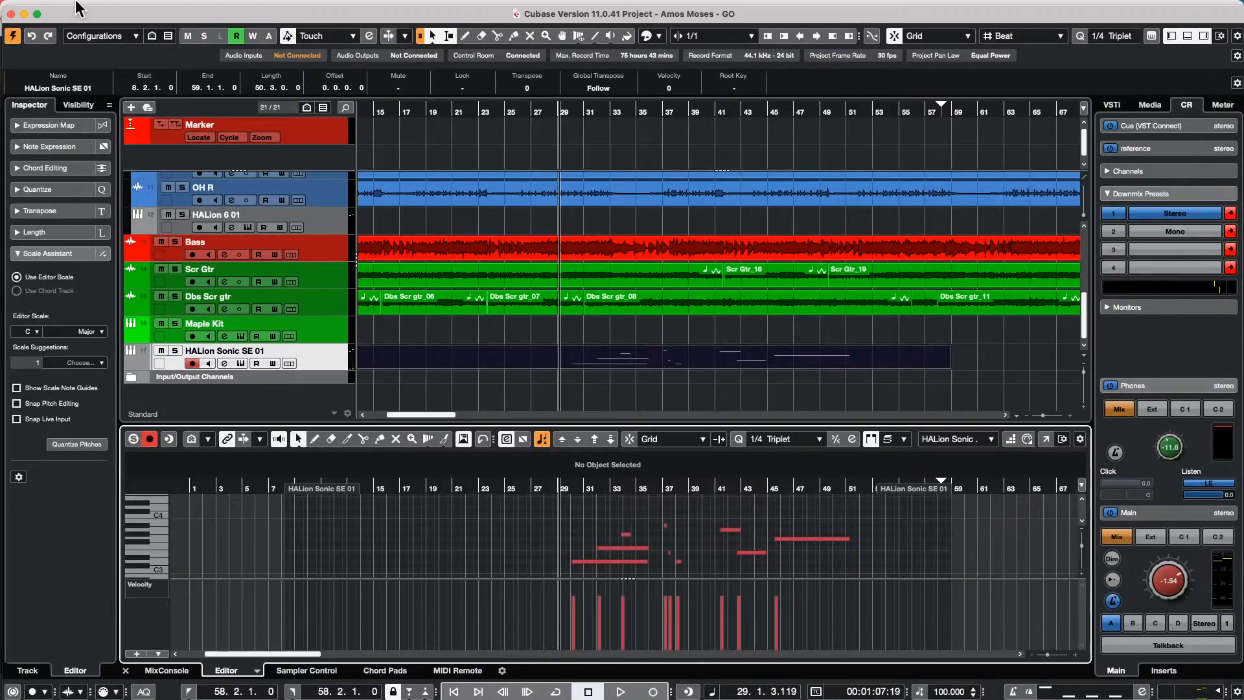
- Open the recent project "beatles stones t.cpr" and activate it
mouse_move(78, 8)
mouse_move(68, 6)
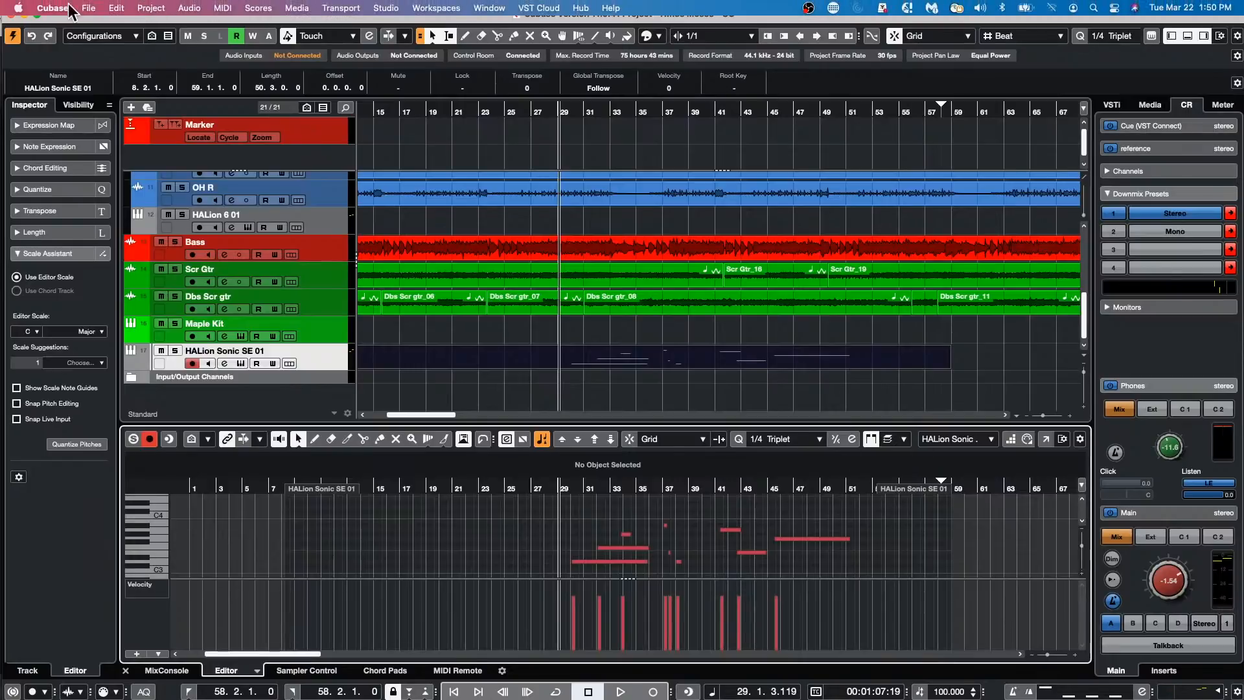
left_click(88, 7)
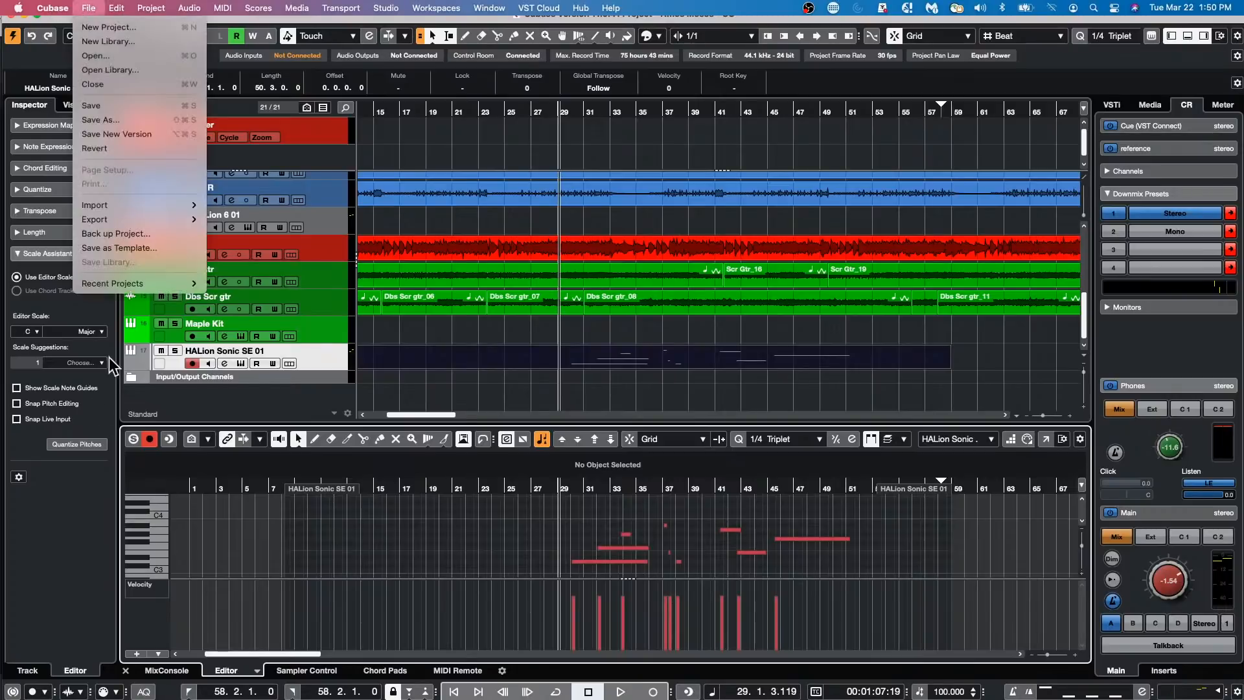
mouse_move(146, 285)
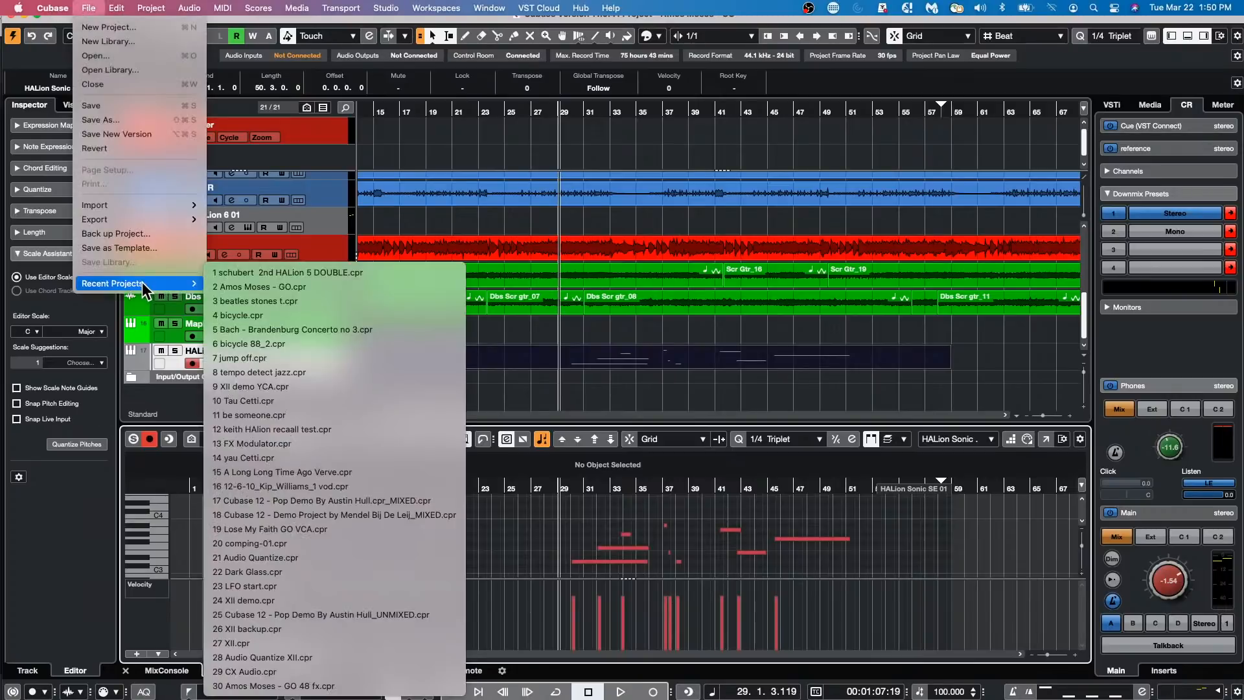
left_click(332, 300)
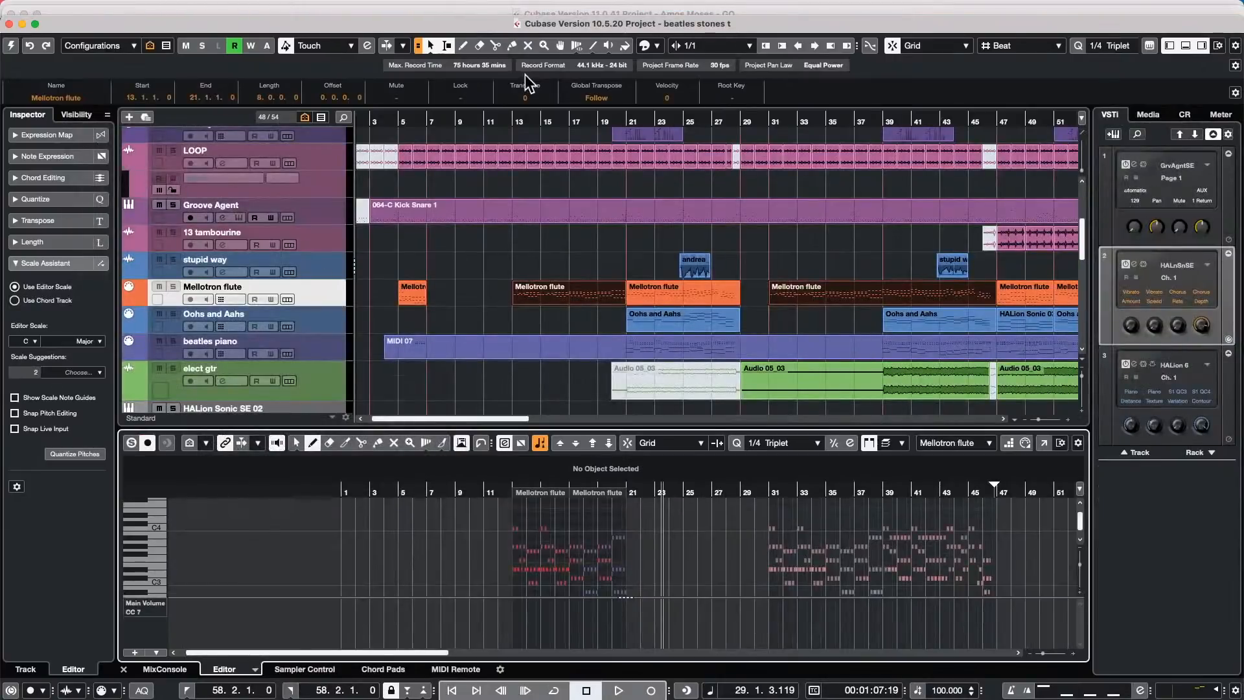
left_click(11, 46)
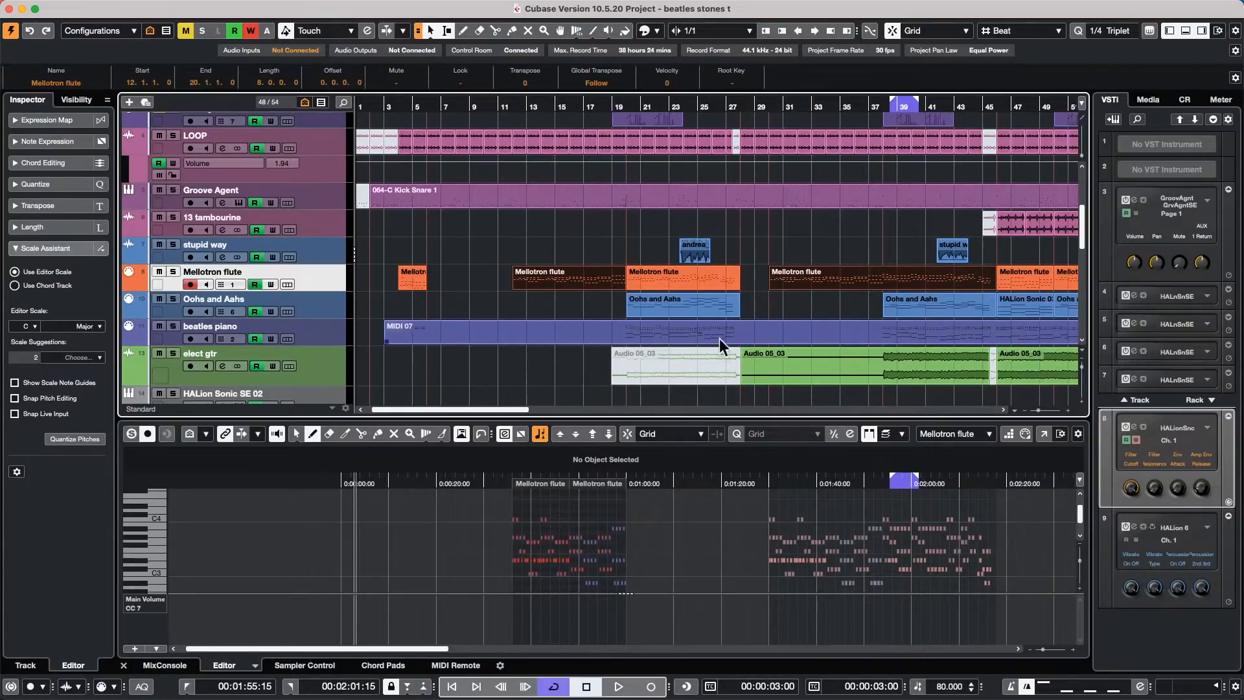
- Select the middle Spicatto event on the strings track to load its notes in the Key Editor
left_click_drag(590, 110, 591, 84)
scroll(749, 352, "down", 4)
scroll(749, 356, "down", 3)
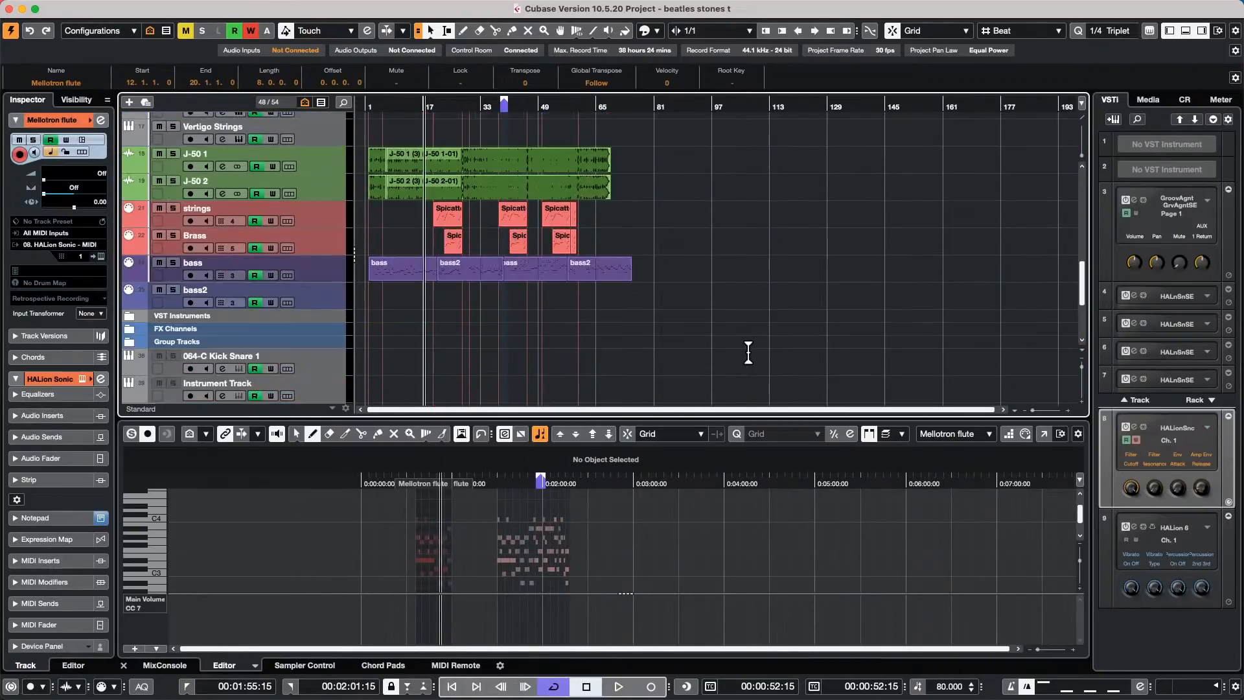
scroll(748, 352, "up", 1)
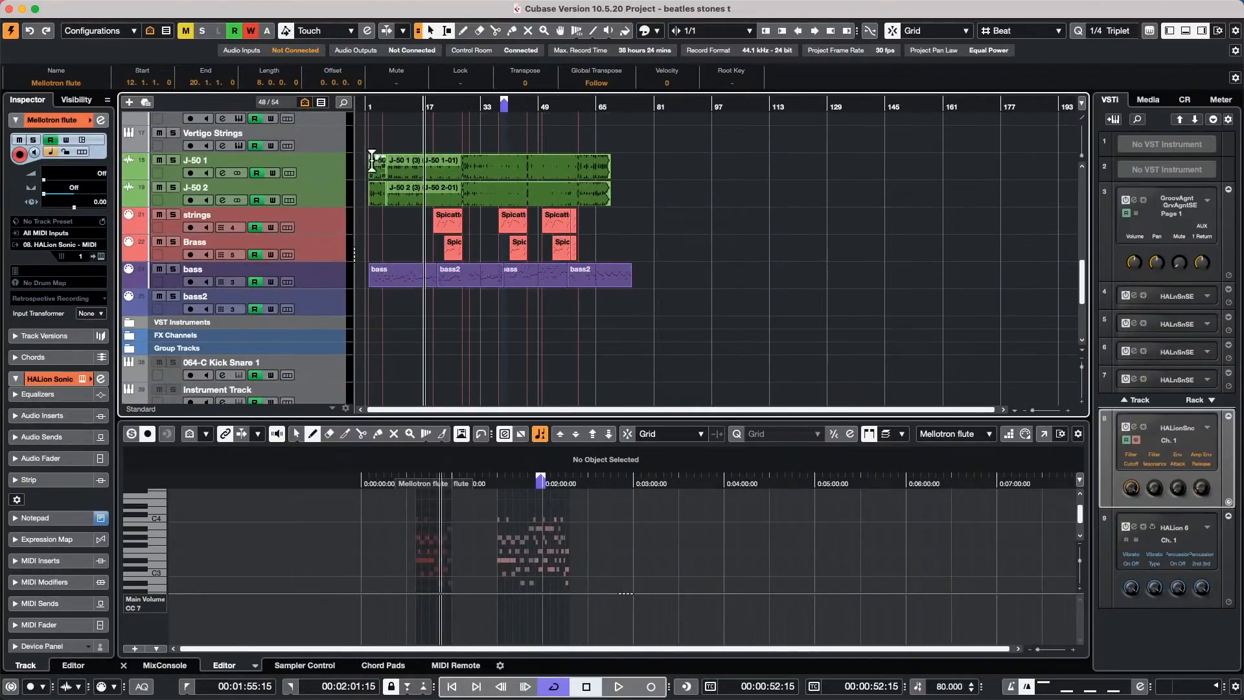
left_click(512, 227)
key("h")
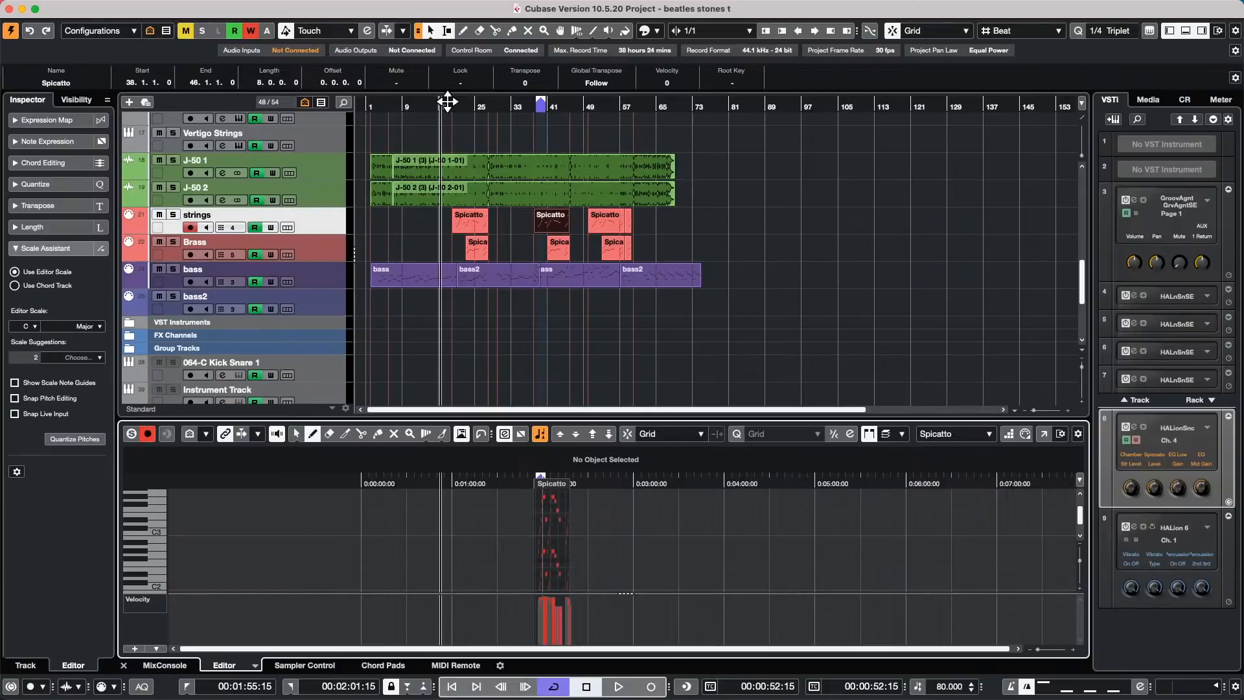
- Enlarge the strings track's height and reselect its Spicatto event starting at bar 38
left_click_drag(476, 102, 404, 111)
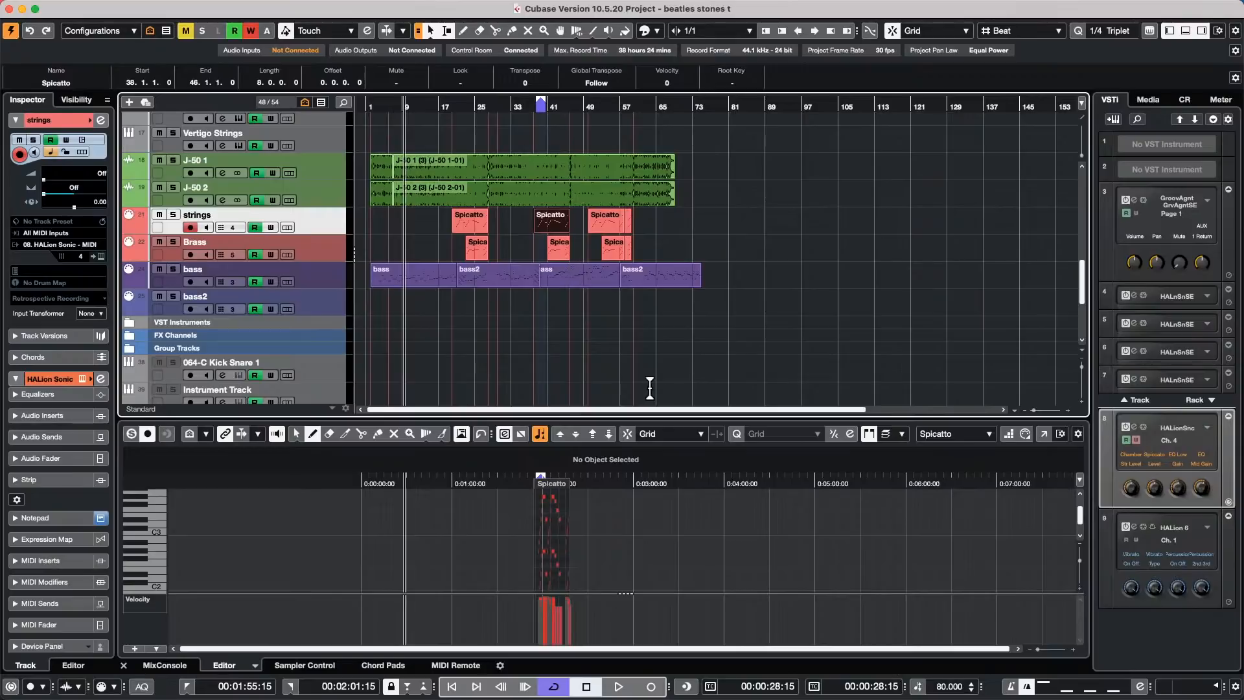
left_click(574, 223)
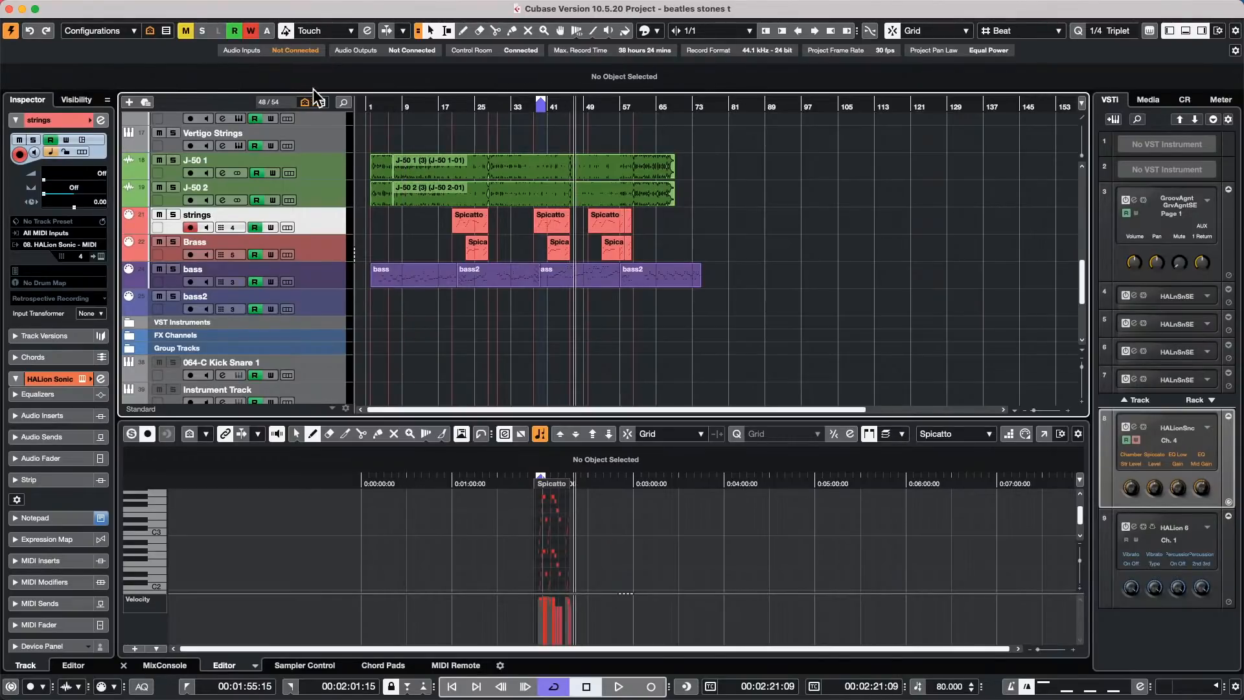
left_click(434, 103)
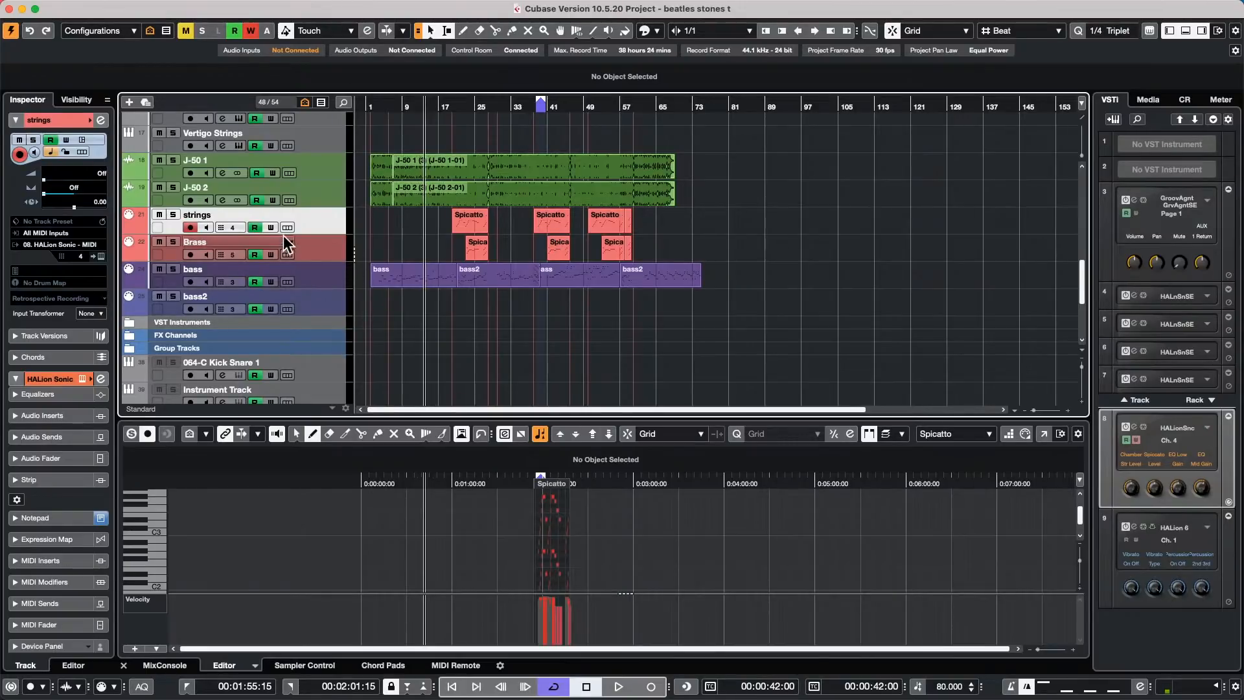
left_click_drag(283, 236, 282, 311)
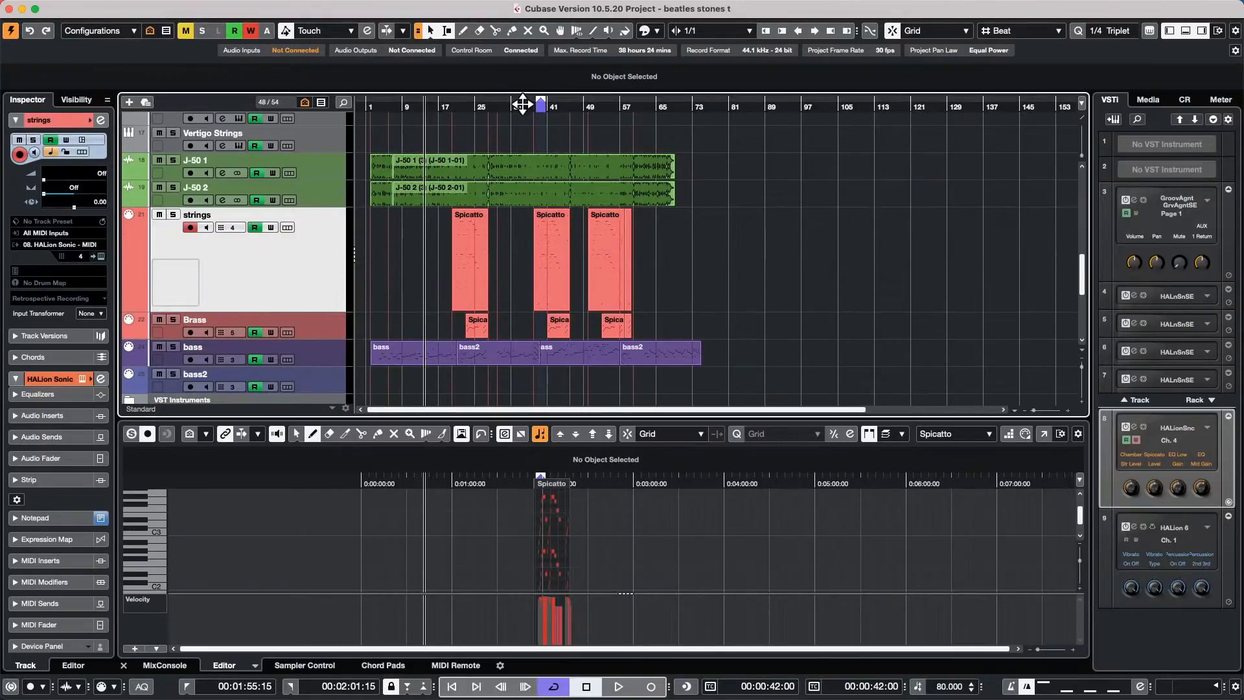
left_click_drag(518, 105, 517, 156)
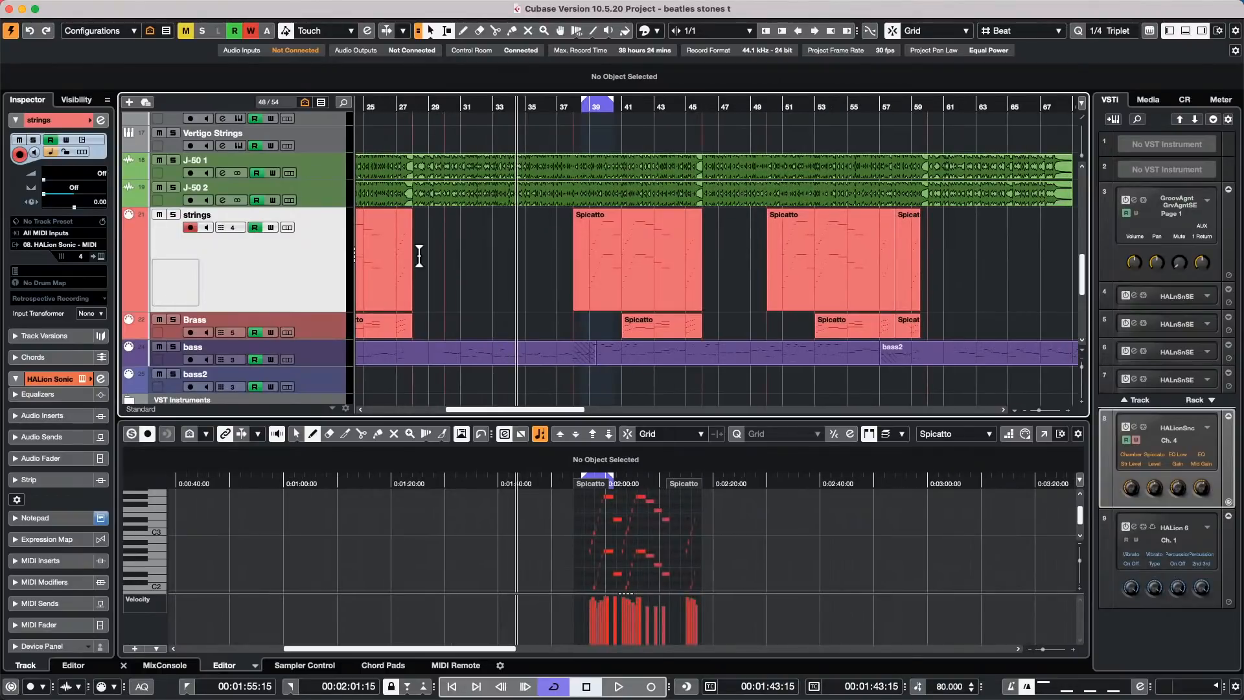
left_click(643, 273)
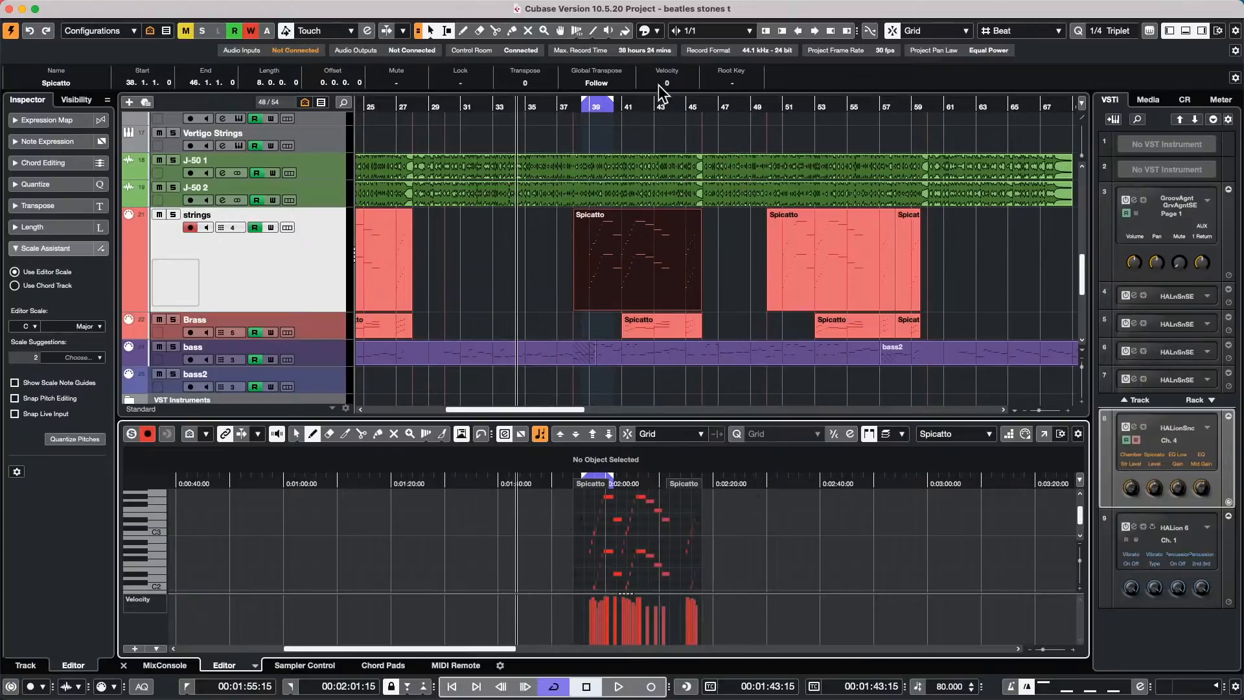
- Glue all the bass and bass2 parts on the bass track into one continuous part
left_click_drag(641, 103, 648, 65)
left_click(403, 355)
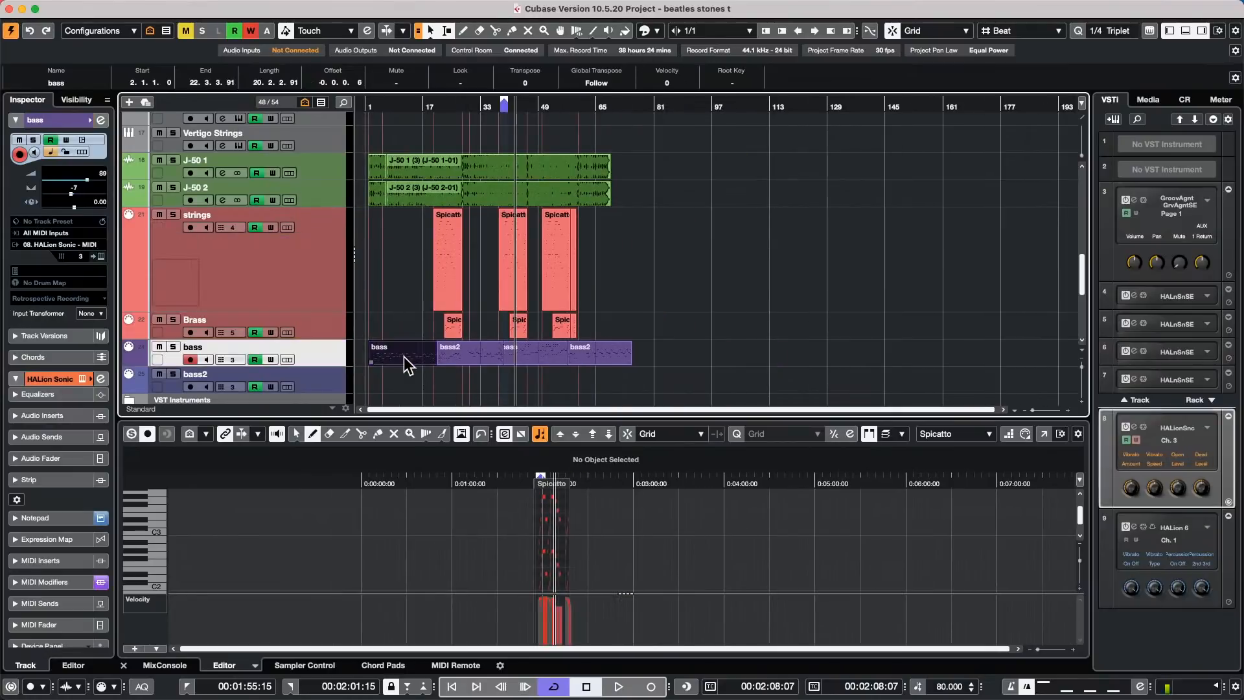
right_click(403, 356)
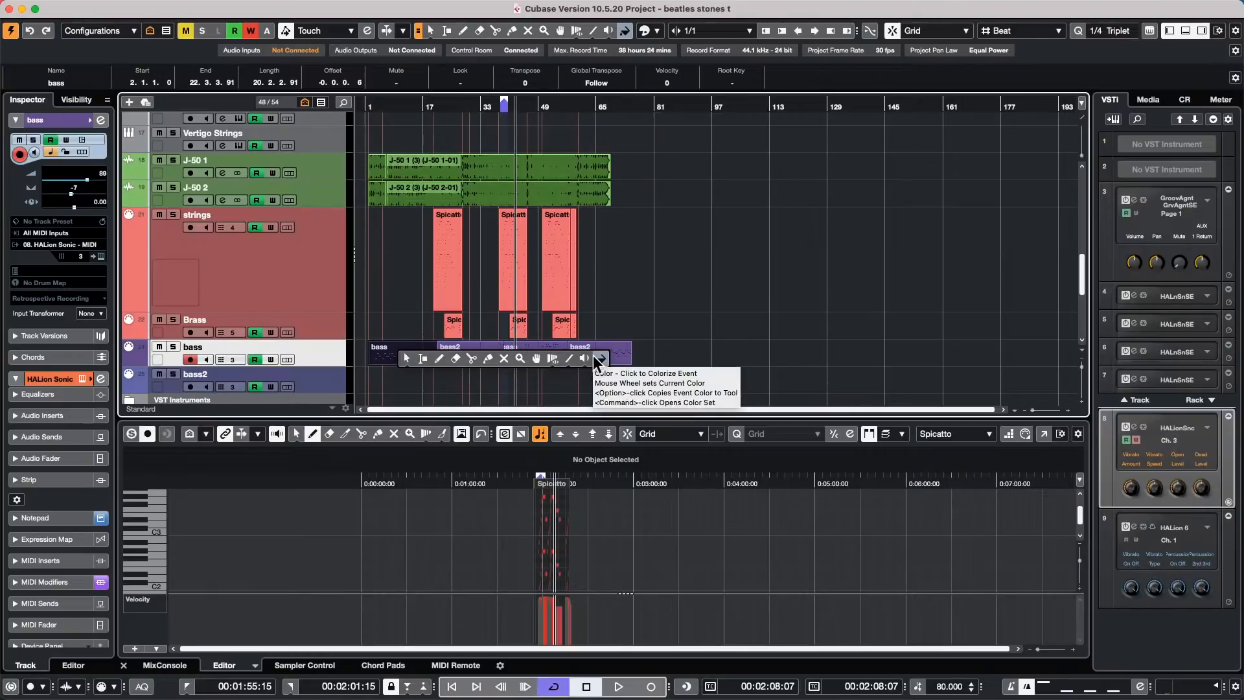
left_click(487, 358)
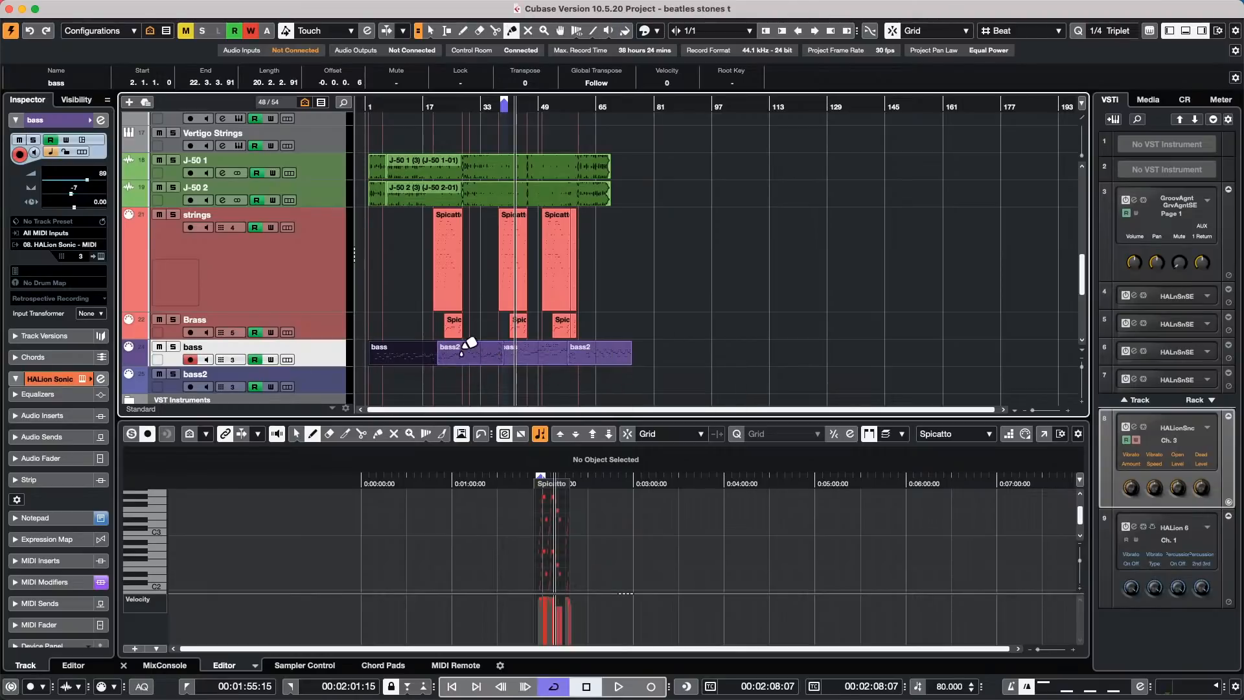
left_click(387, 356)
left_click(386, 356)
left_click(386, 356)
key("1")
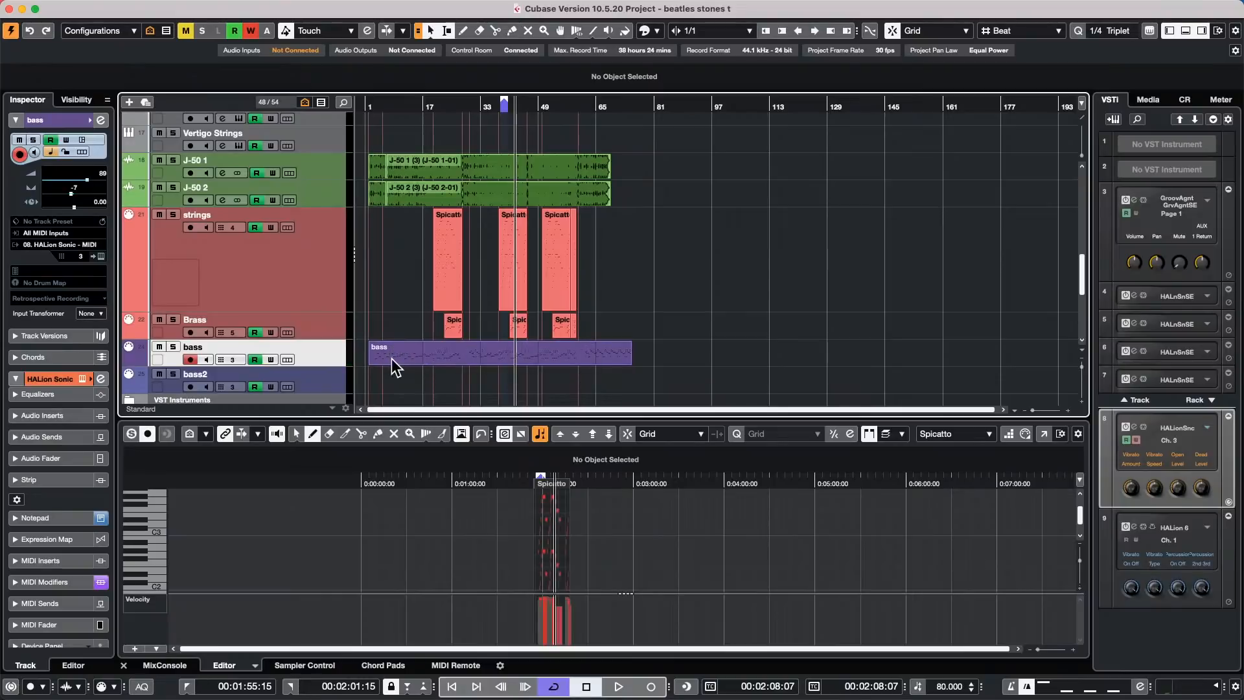
- Open the glued bass part in the Key Editor for a close view of its notes around bar 14
left_click(399, 356)
double_click(399, 357)
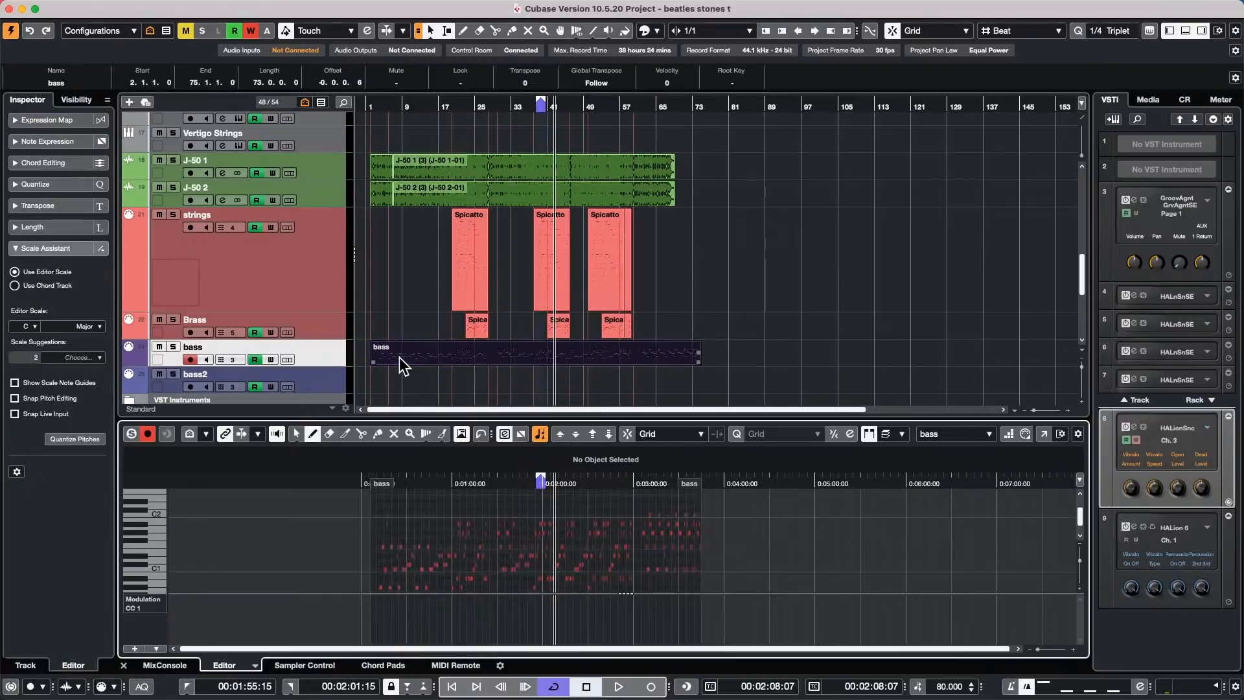
left_click(423, 483)
key("h")
key("h")
key("h")
key("h")
key("h")
key("h")
key("h")
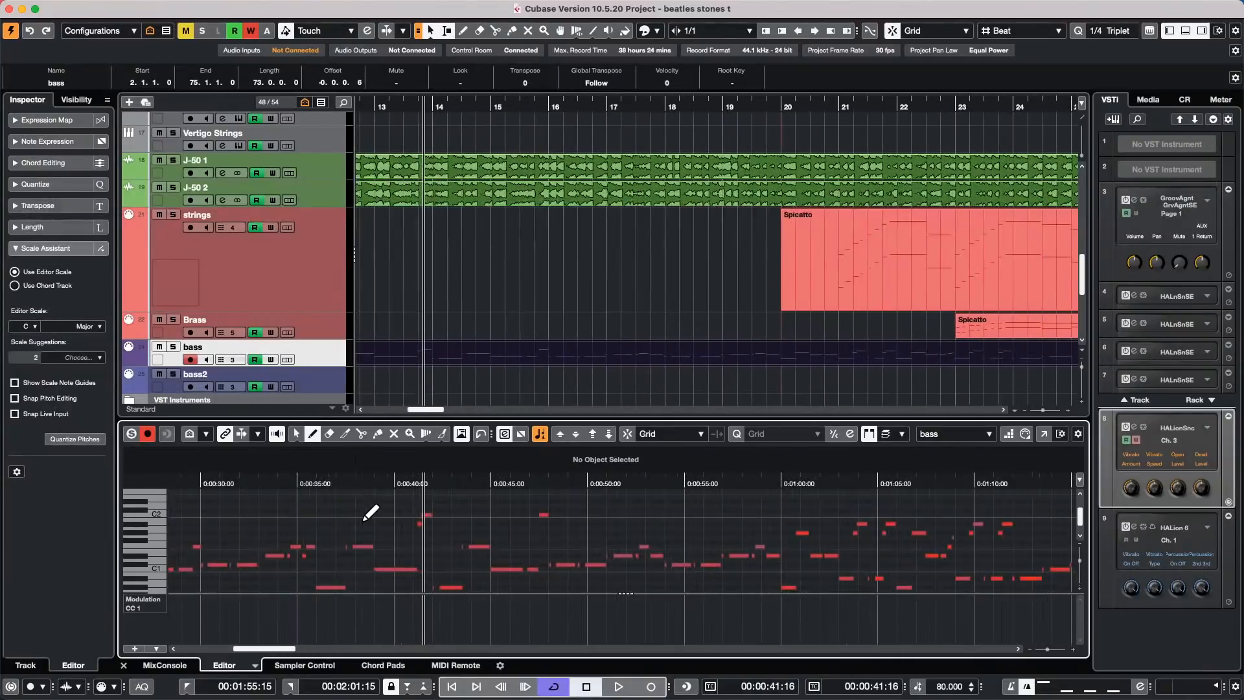
- Select the J-50 2 audio event and the glued bass part around bar 37 to compare what the lower-zone editor loads
key("g")
key("g")
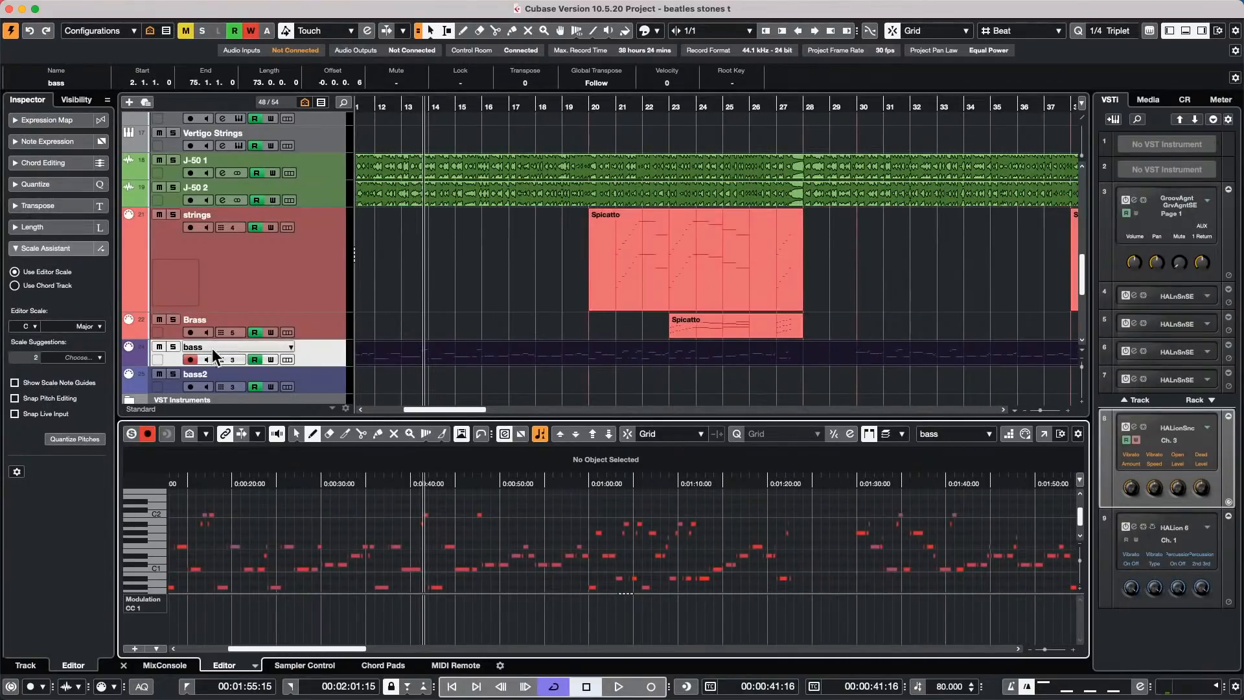
left_click_drag(445, 104, 1011, 120)
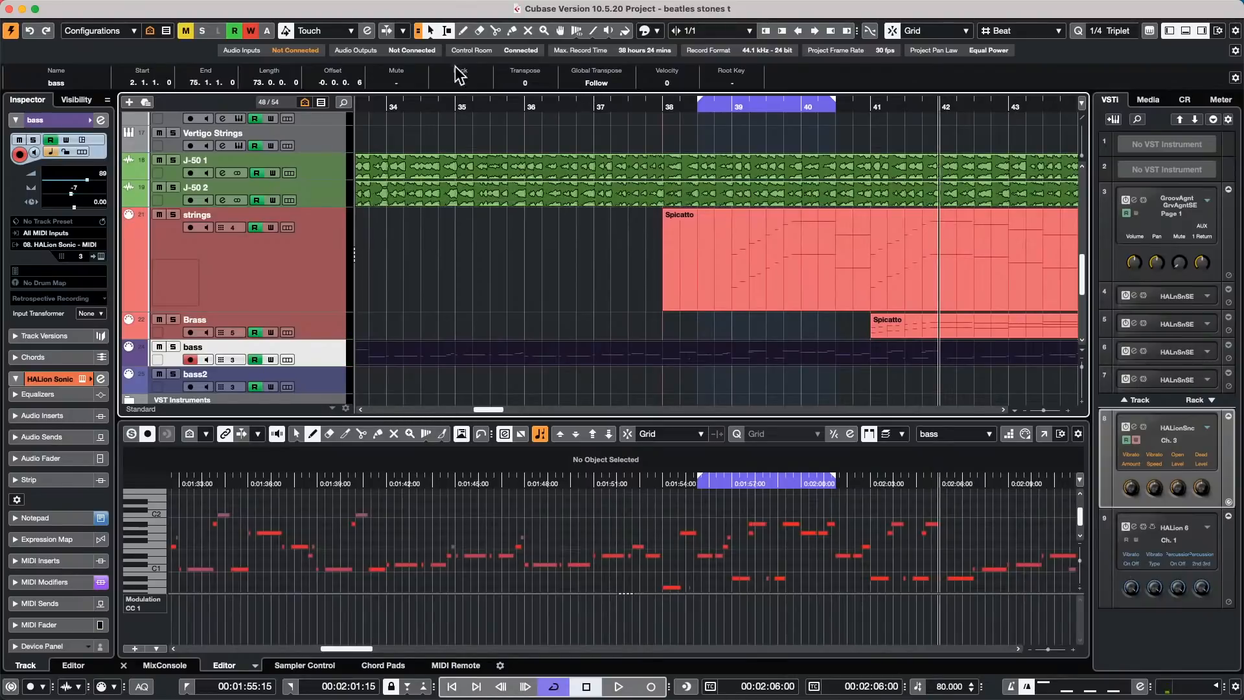
left_click(611, 242)
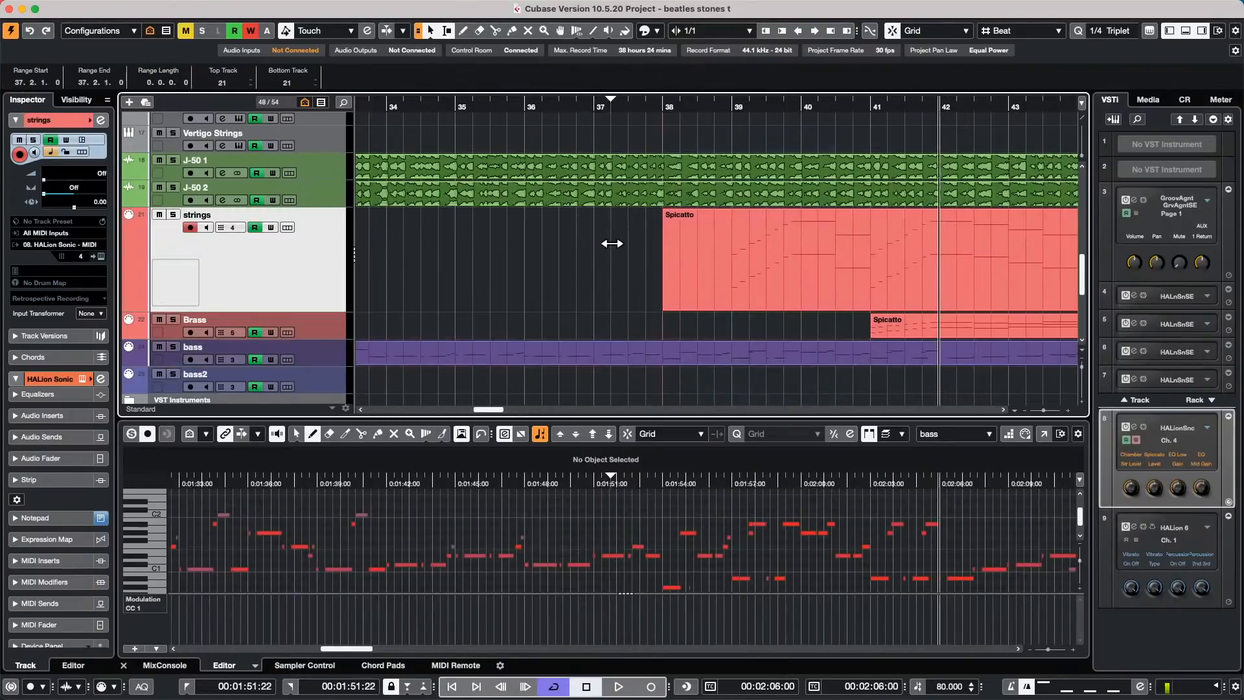
left_click(622, 201)
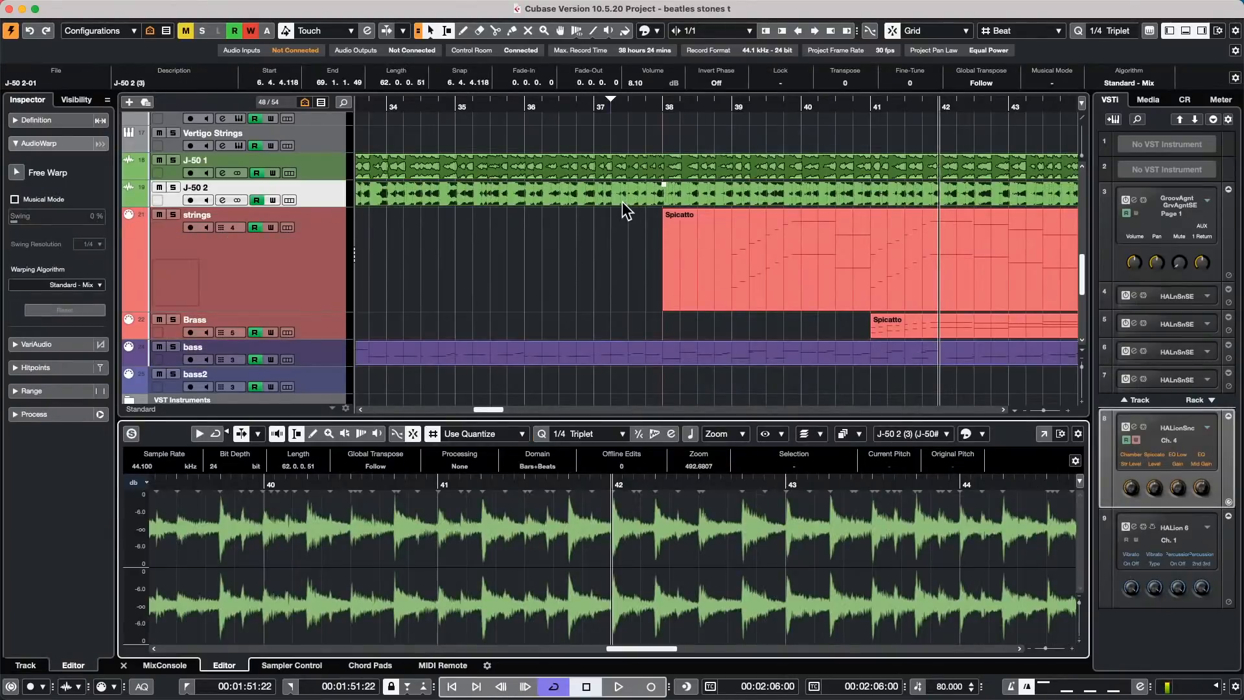
left_click(658, 360)
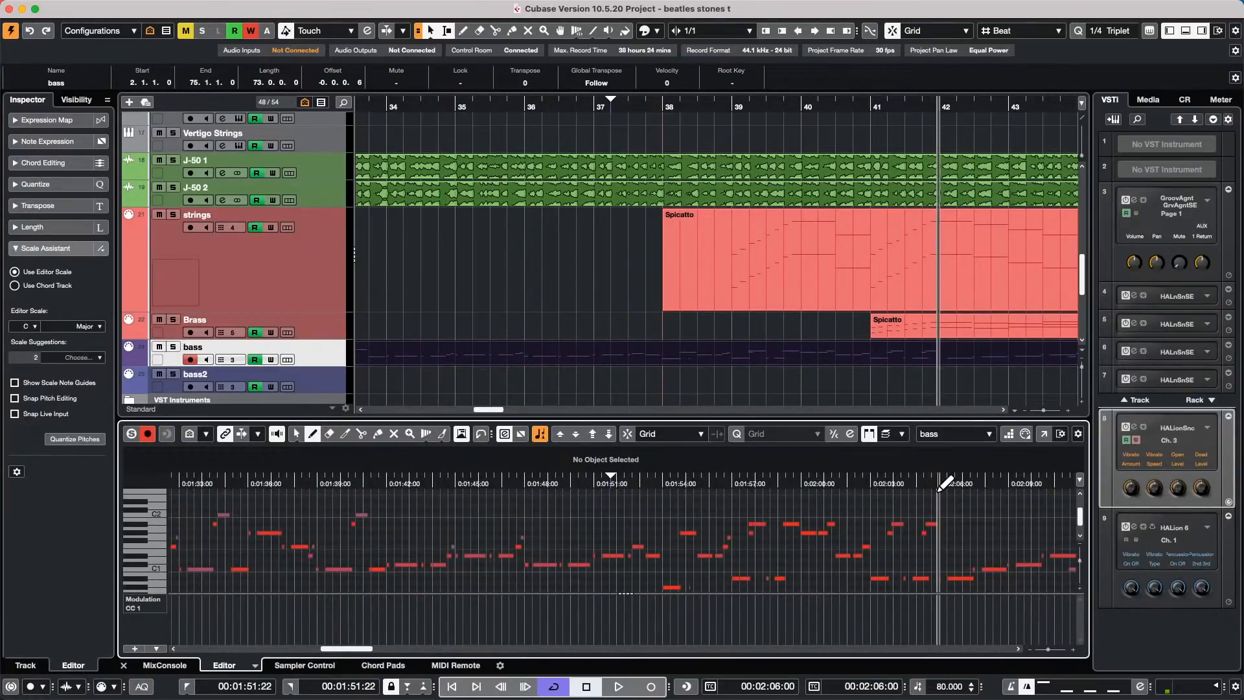
- Set the lower-zone Key Editor ruler to bars and beats, and select the Brass track's Spicatto event starting at bar 41
right_click(766, 478)
left_click(780, 490)
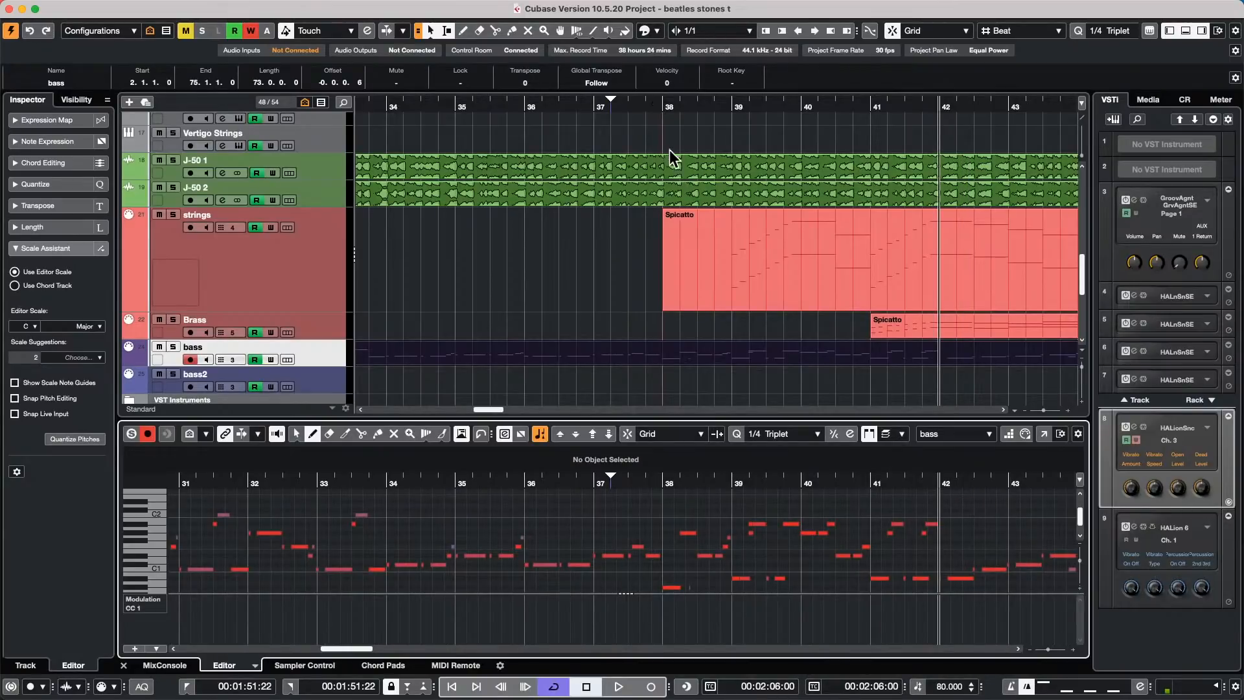
left_click_drag(646, 107, 644, 64)
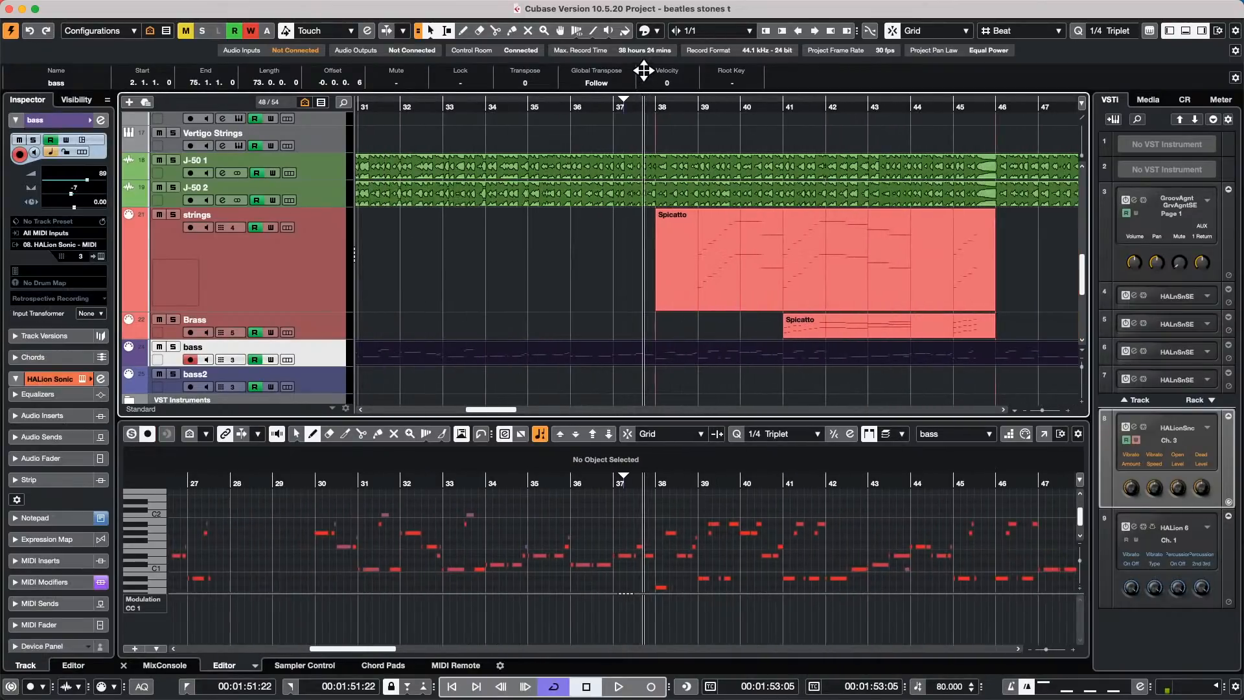
left_click(877, 328)
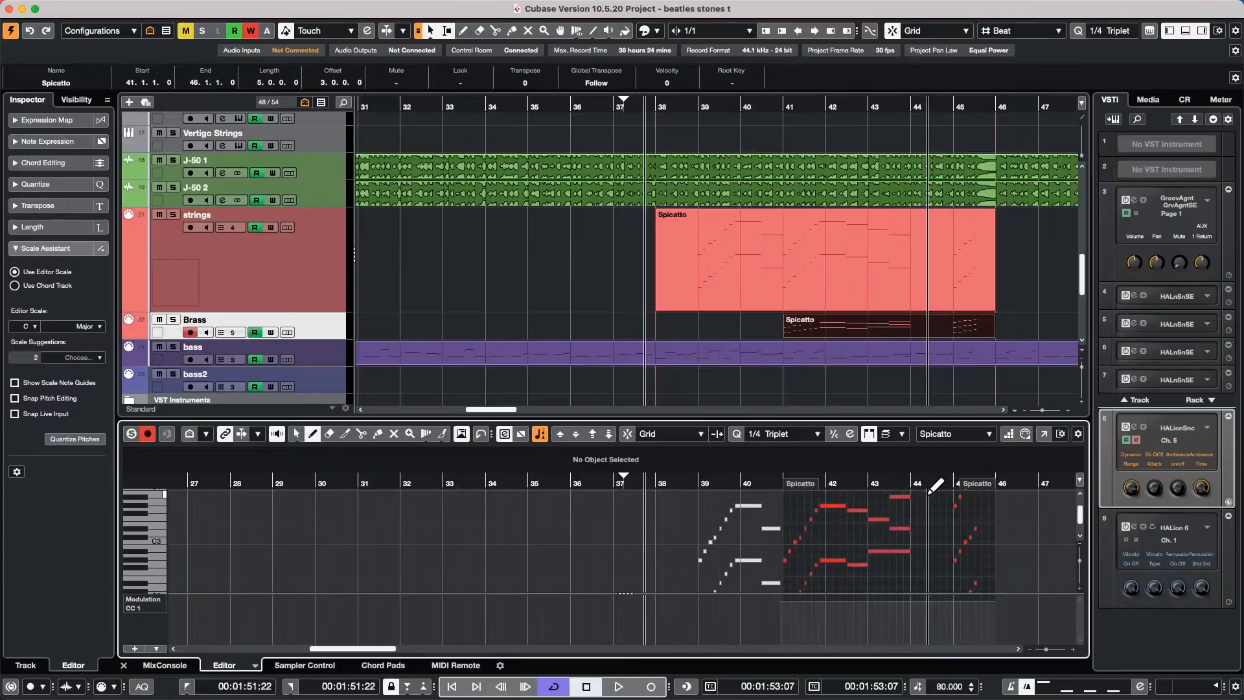
- Set the Editors preference so that double-clicking an event opens its editor in a window
mouse_move(4, 7)
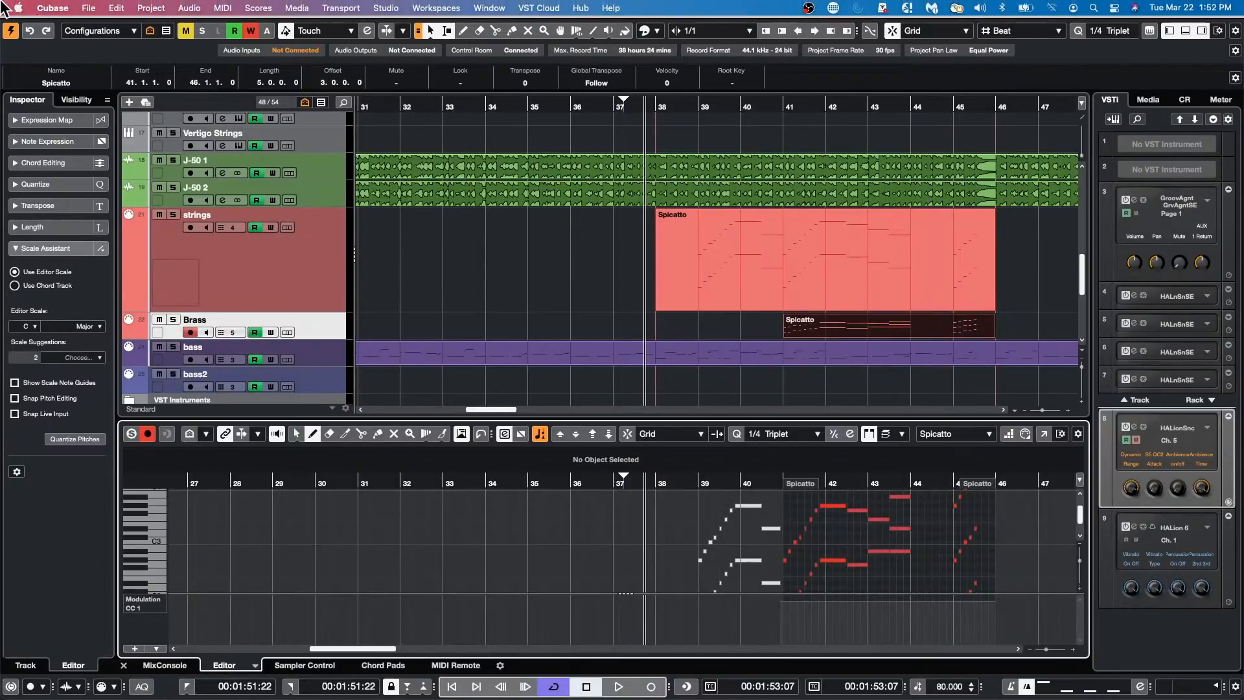
left_click(72, 9)
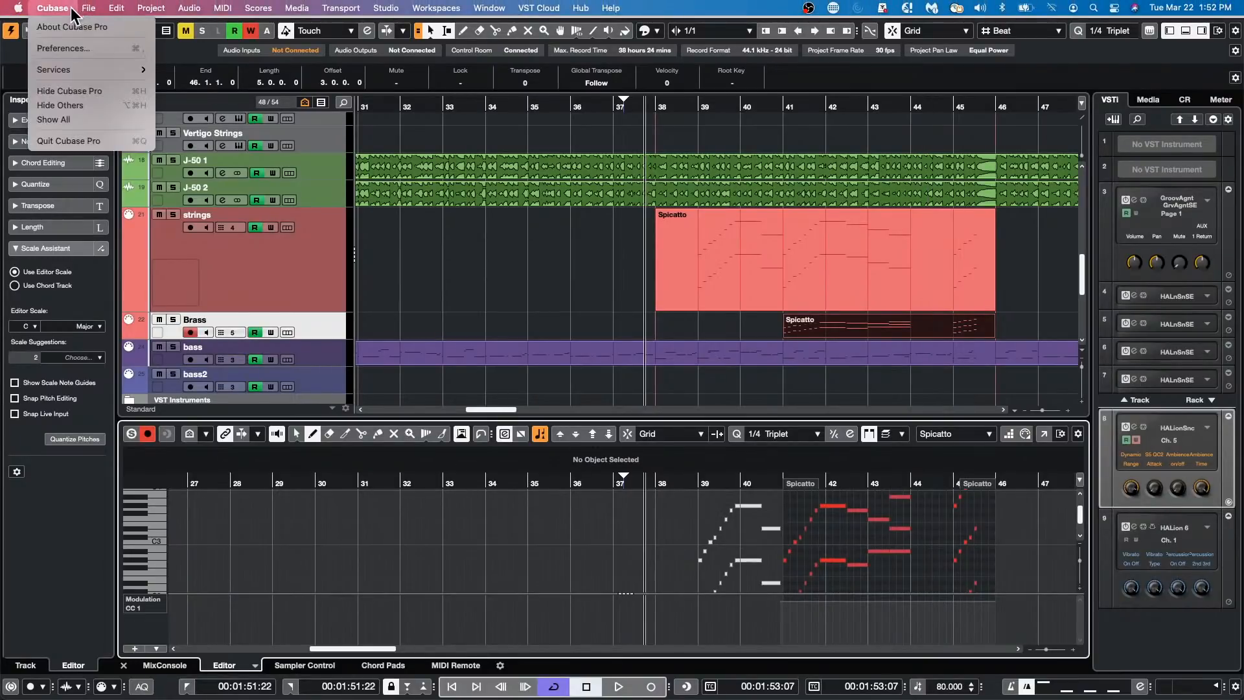
left_click(81, 50)
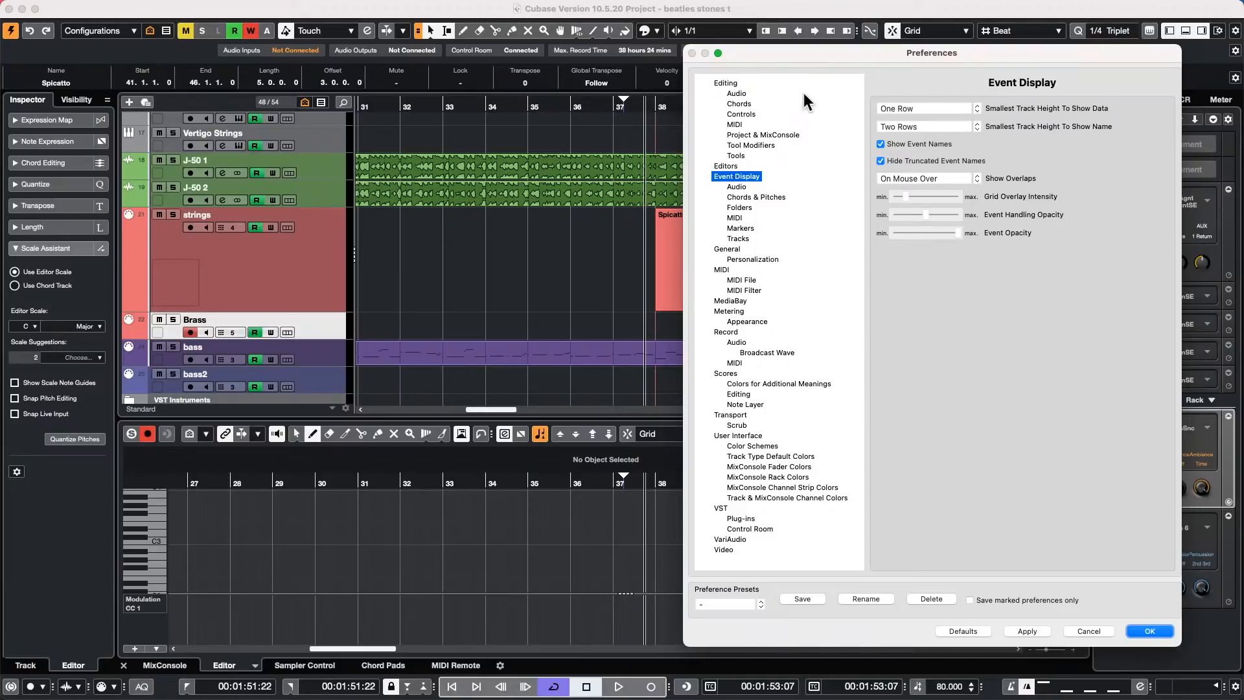
left_click_drag(786, 48, 441, 71)
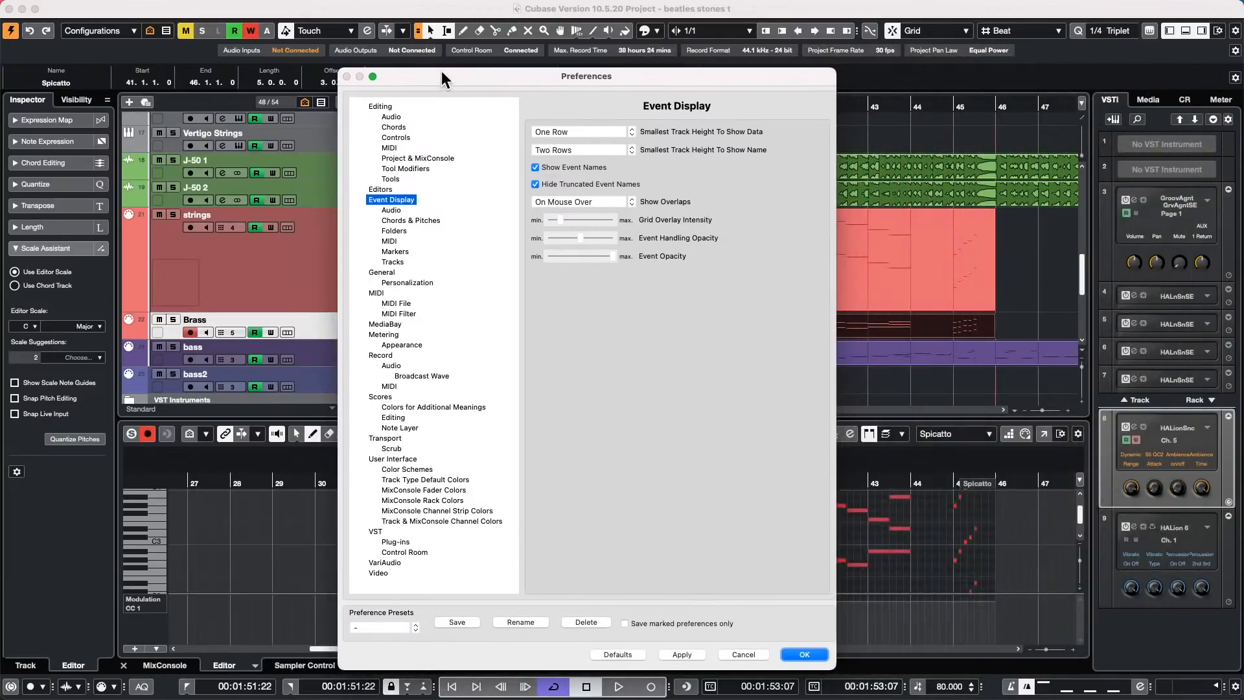
left_click(381, 190)
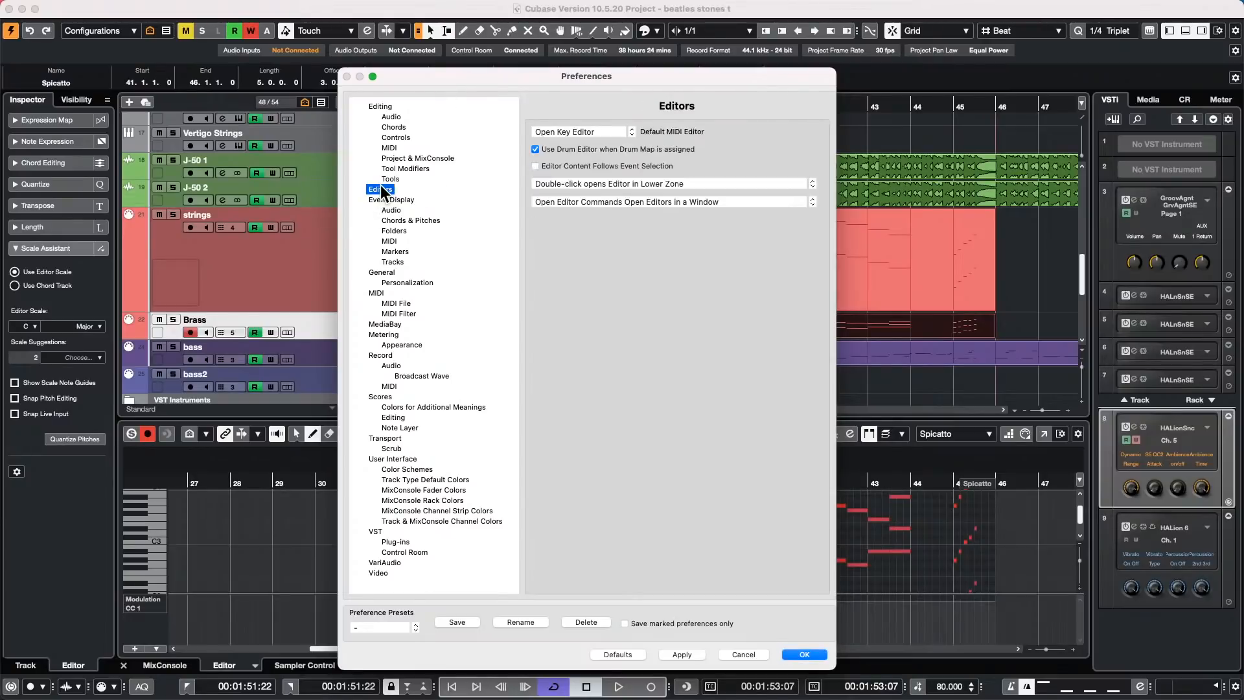
left_click(622, 184)
left_click(657, 172)
left_click(804, 654)
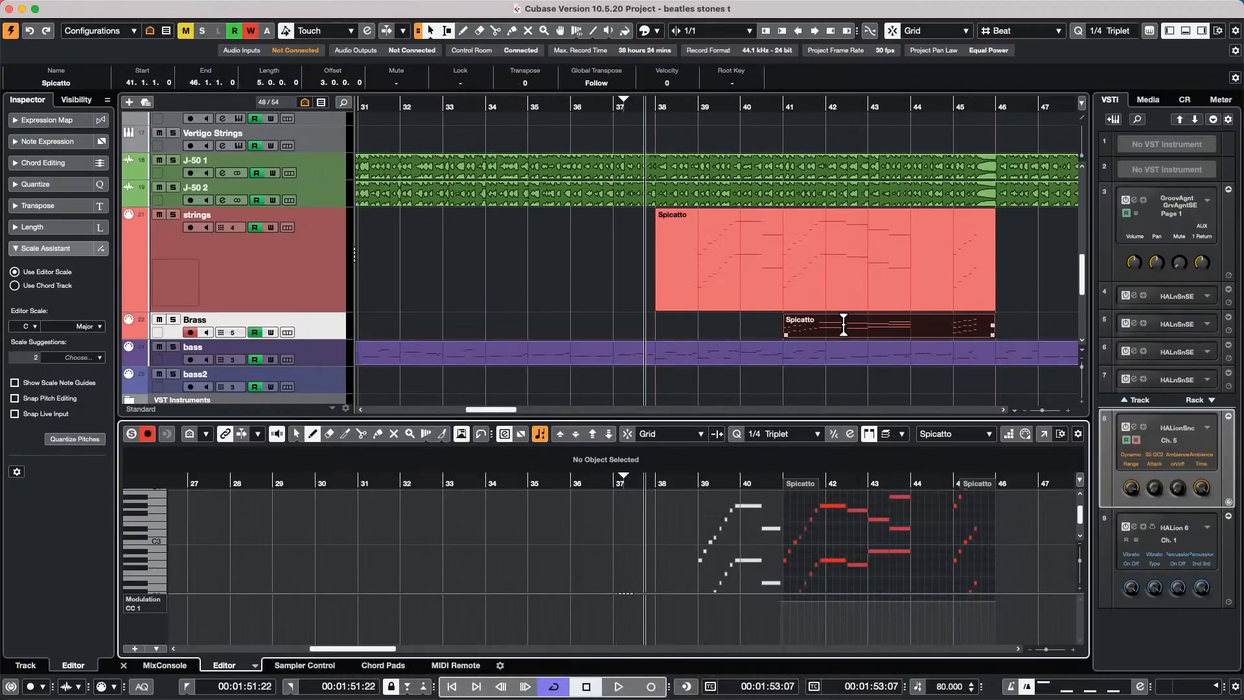
- View the bass part and the Brass Spicatto event from bar 41 in separate Key Editor windows, closing each one
double_click(689, 355)
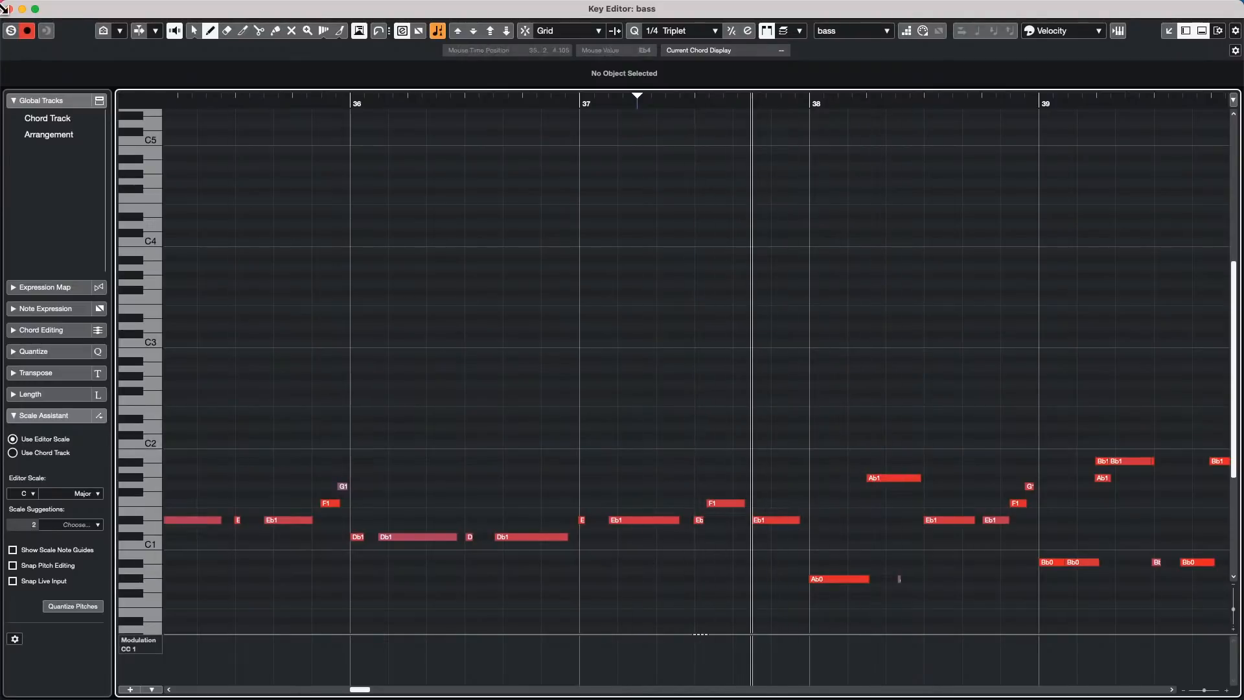
left_click(9, 9)
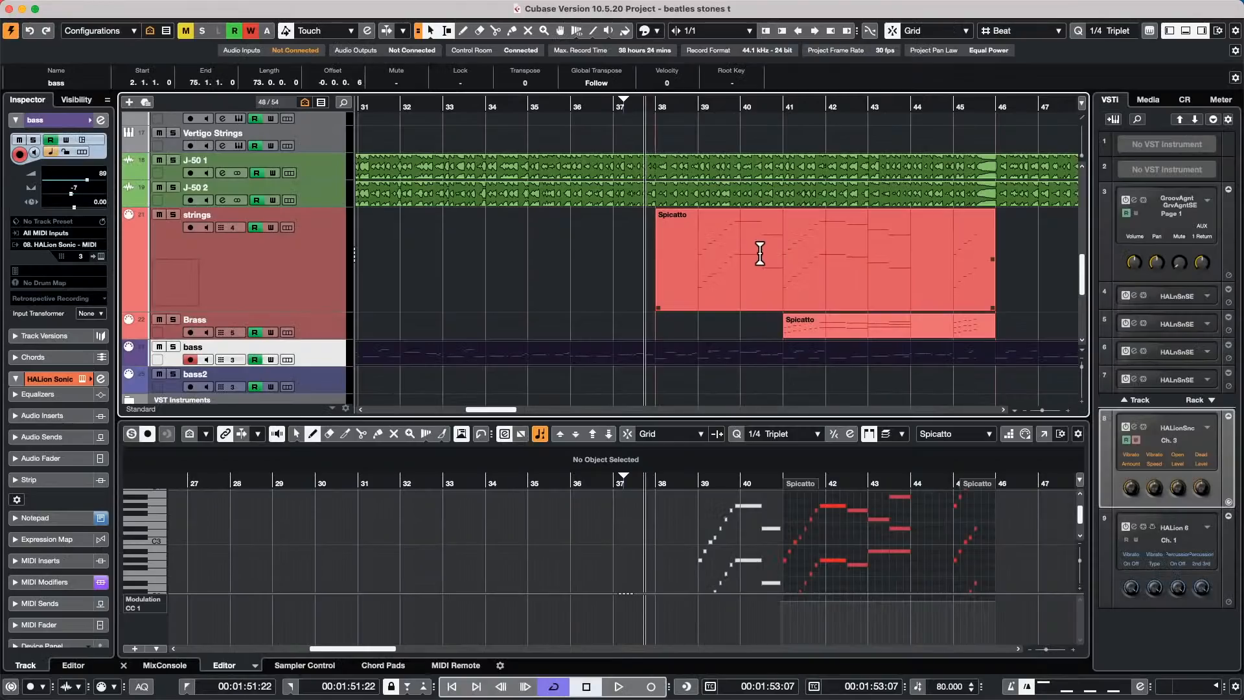
double_click(888, 325)
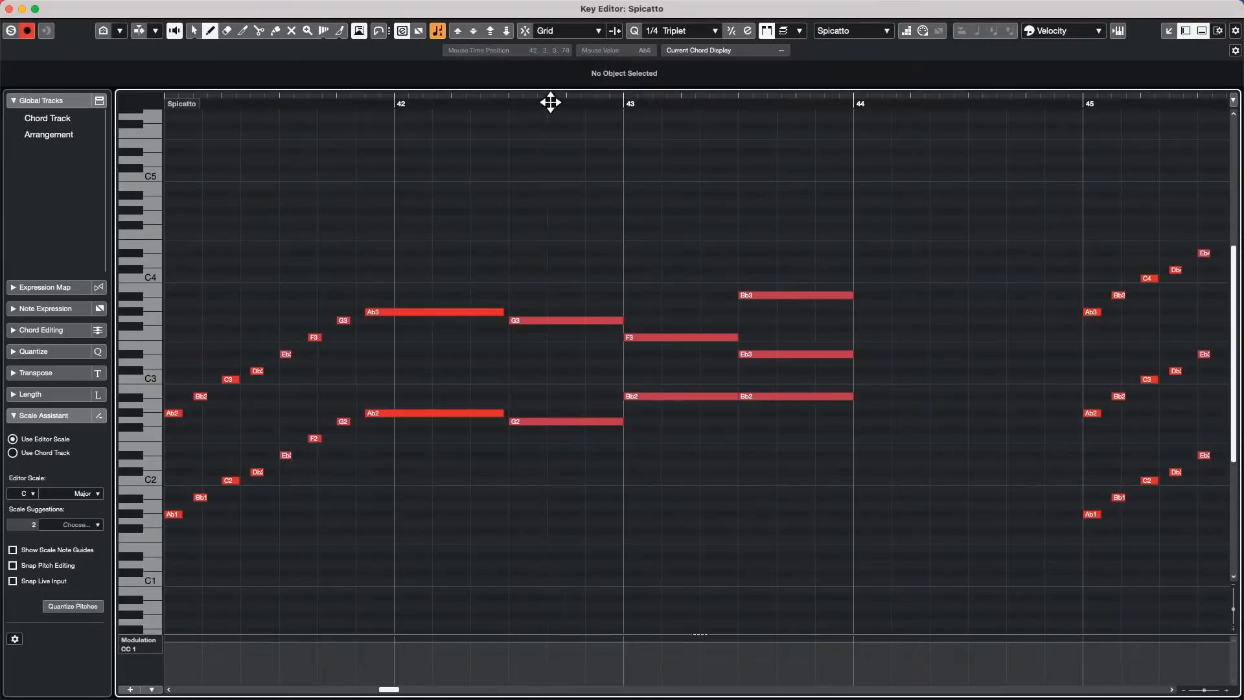
left_click(9, 8)
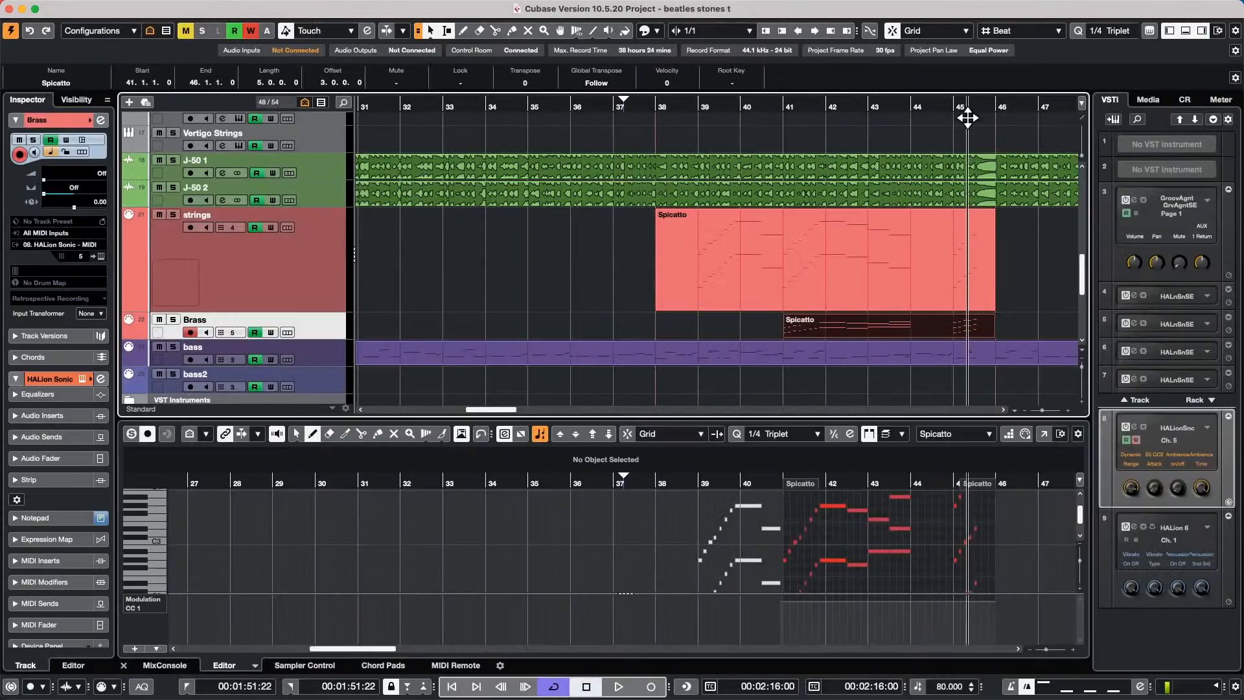
double_click(810, 330)
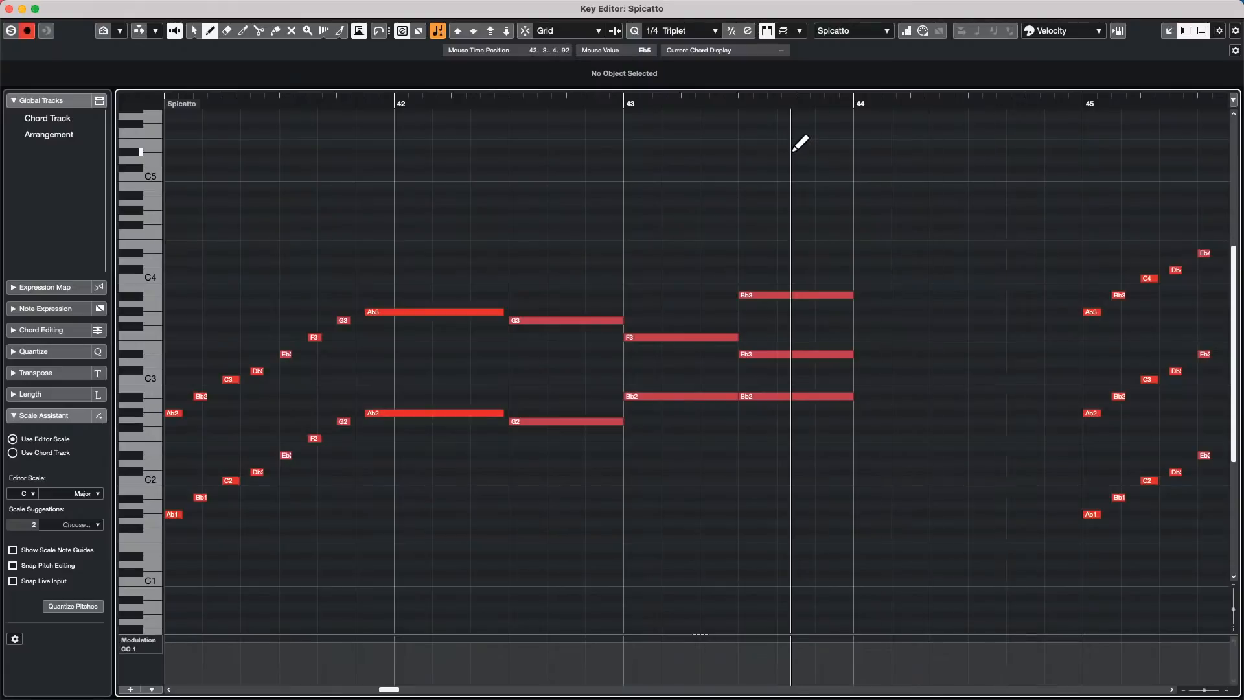
left_click_drag(733, 103, 739, 62)
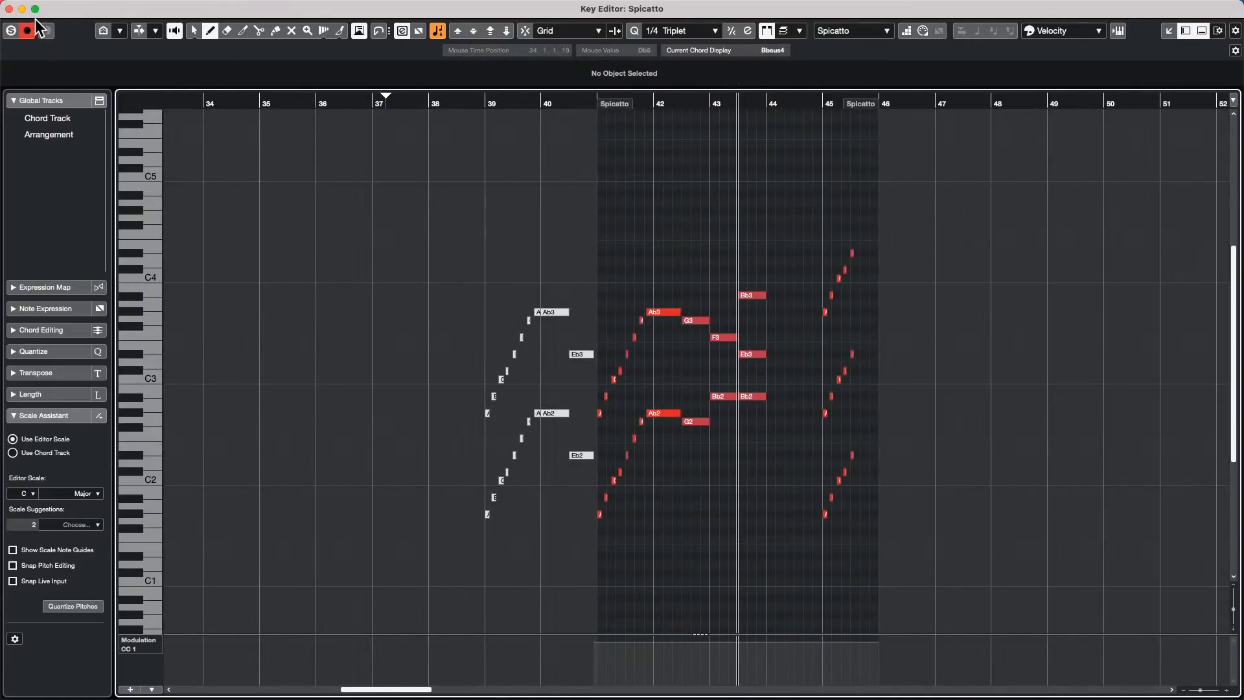
left_click(9, 8)
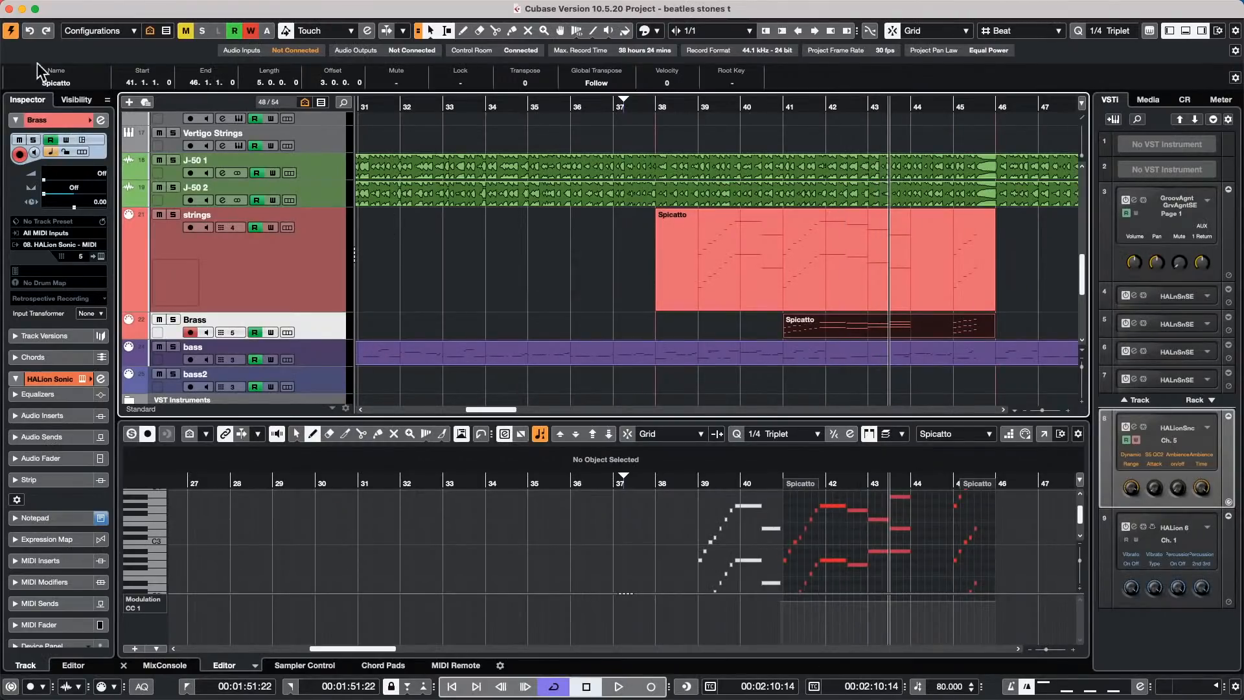
- Set the Editors preference so that double-clicking an event opens its editor in the Lower Zone
left_click(54, 8)
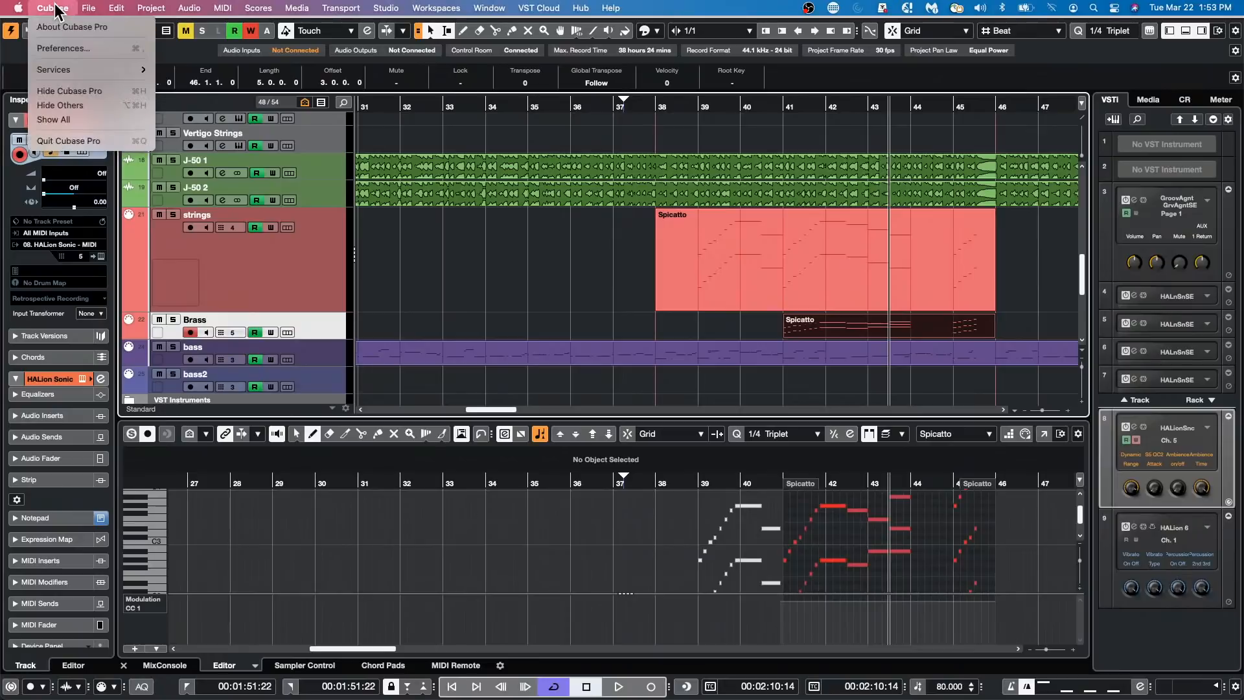
left_click(53, 48)
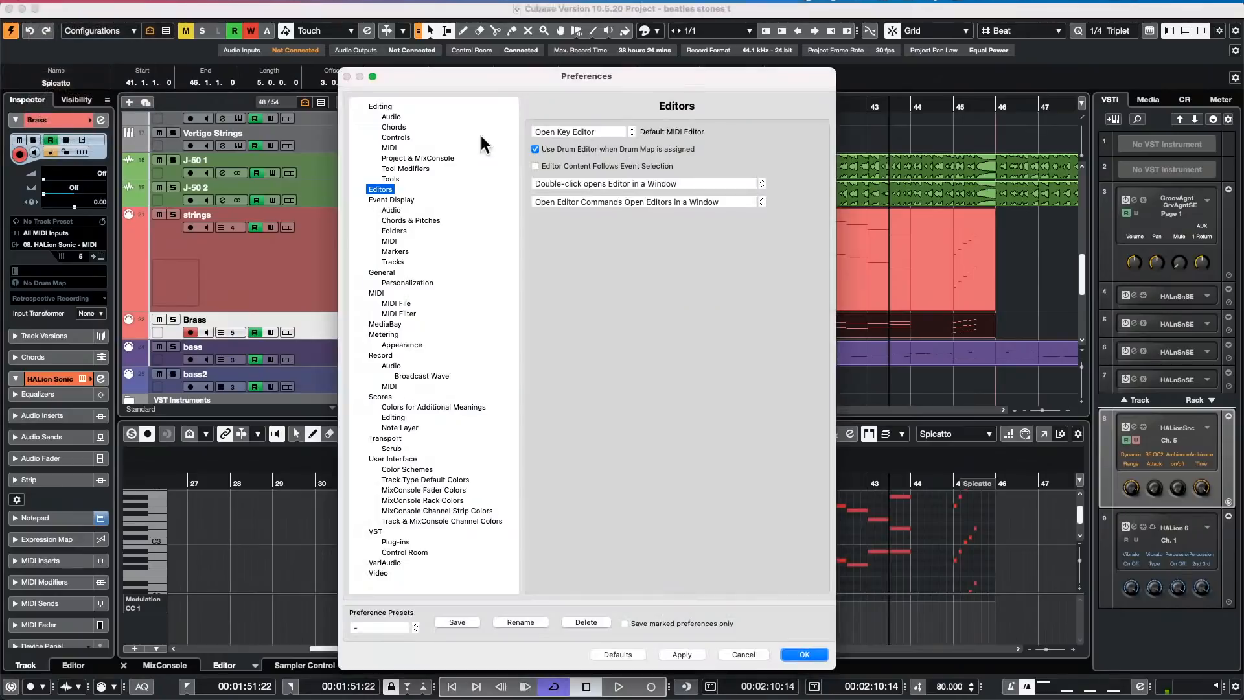
left_click(634, 184)
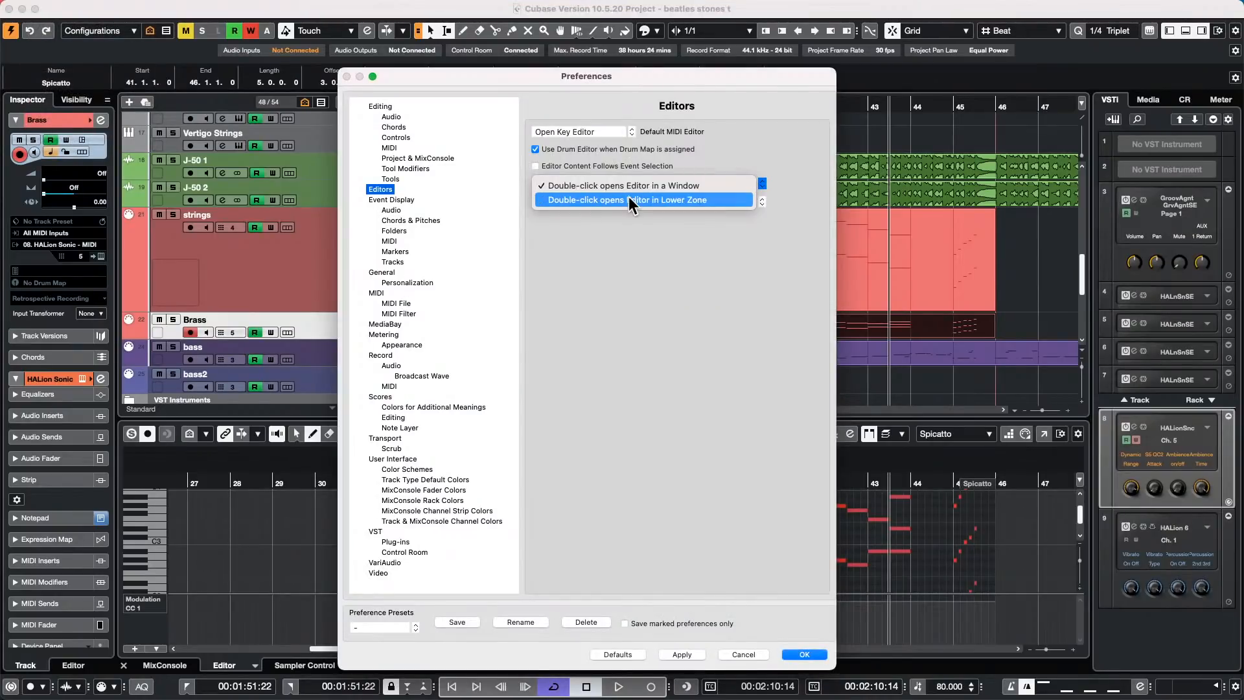
left_click(632, 200)
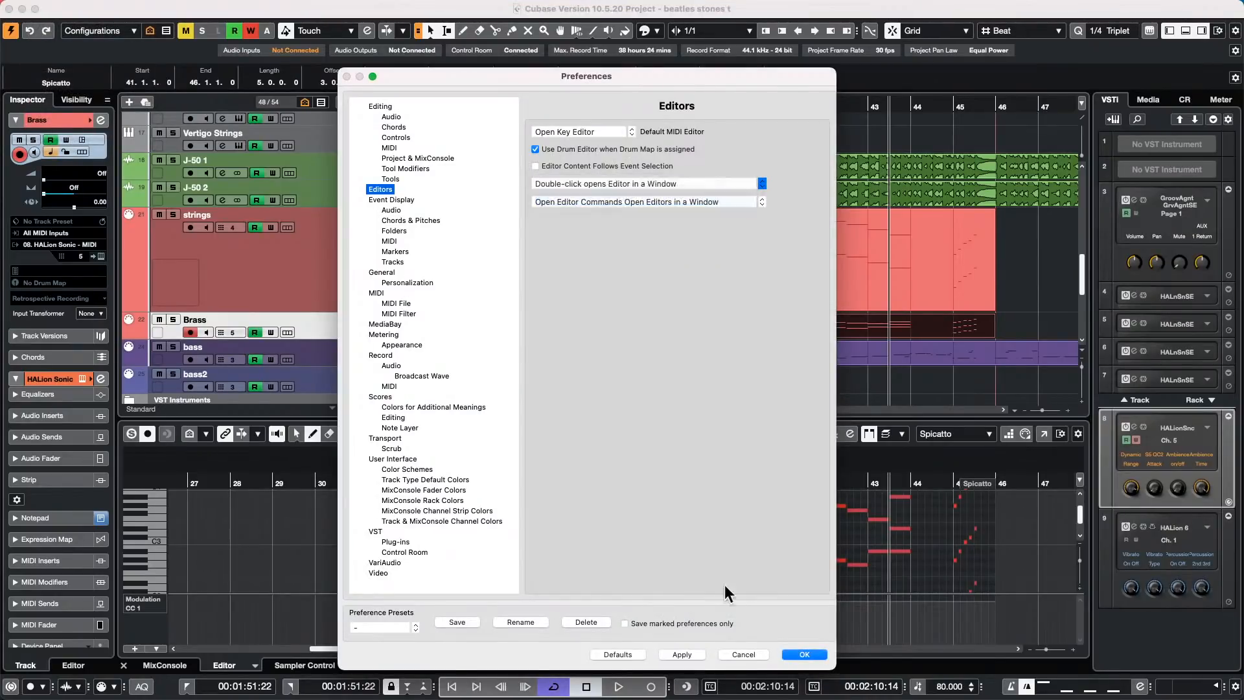
left_click(803, 654)
- Turn on Use Video Follows Edit Mode for the transport
left_click(387, 8)
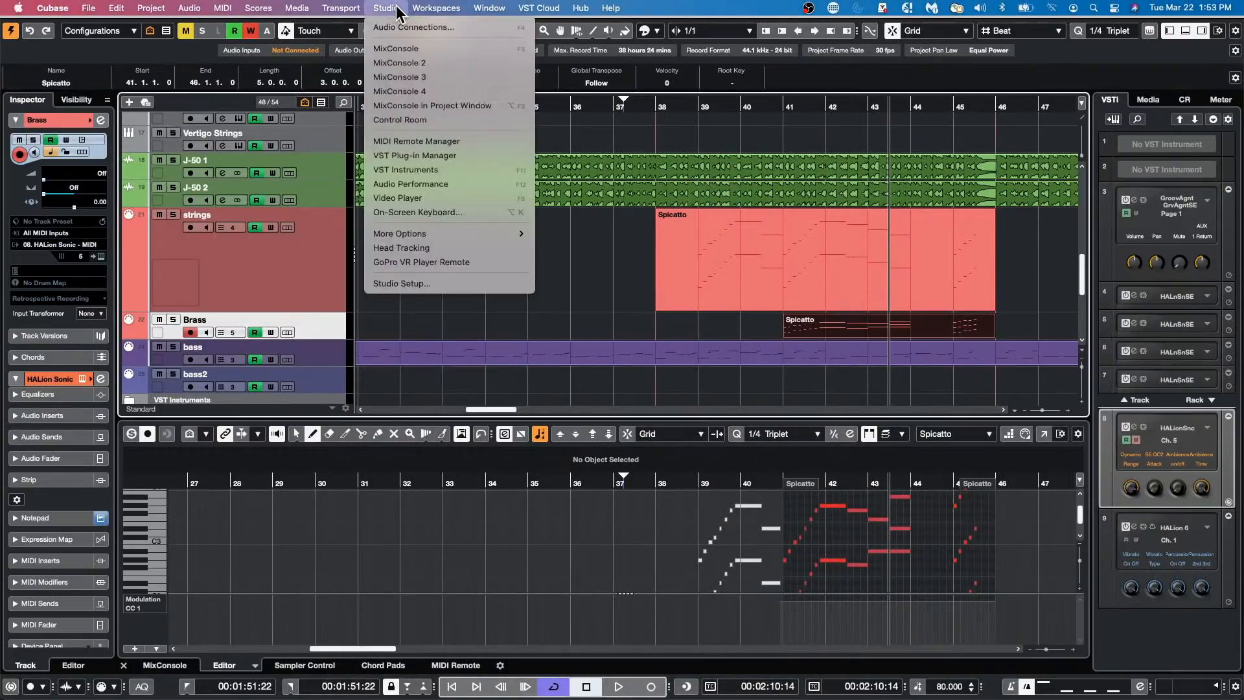
mouse_move(350, 13)
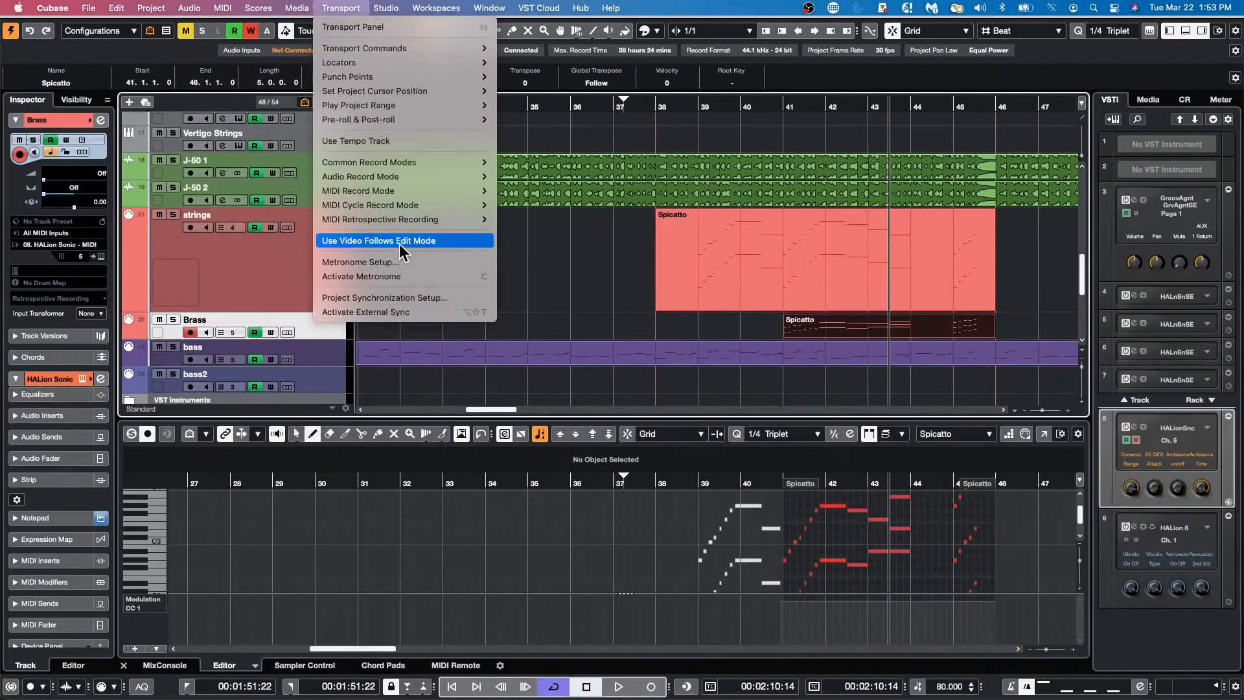
left_click(402, 245)
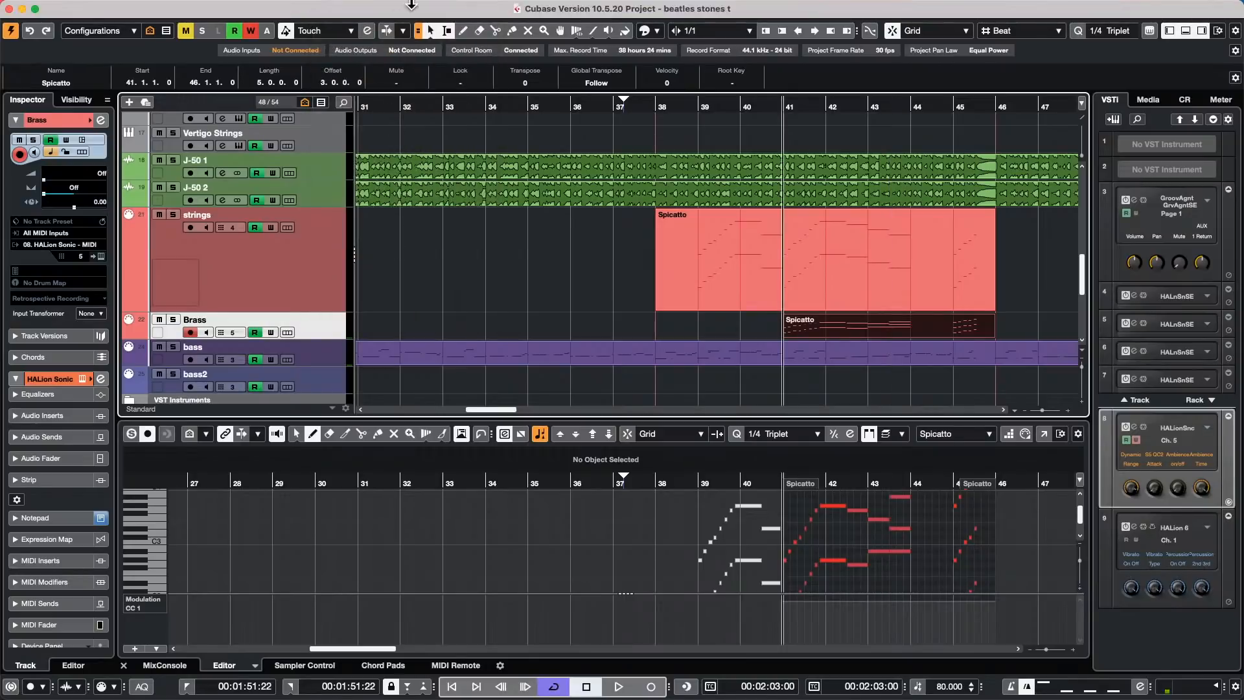
- Test the cursor-follow behaviour by selecting the strings and Brass Spicatto events, repositioning the cursor near bar 37, and selecting the bass part
left_click(924, 286)
left_click(960, 331)
left_click(623, 104)
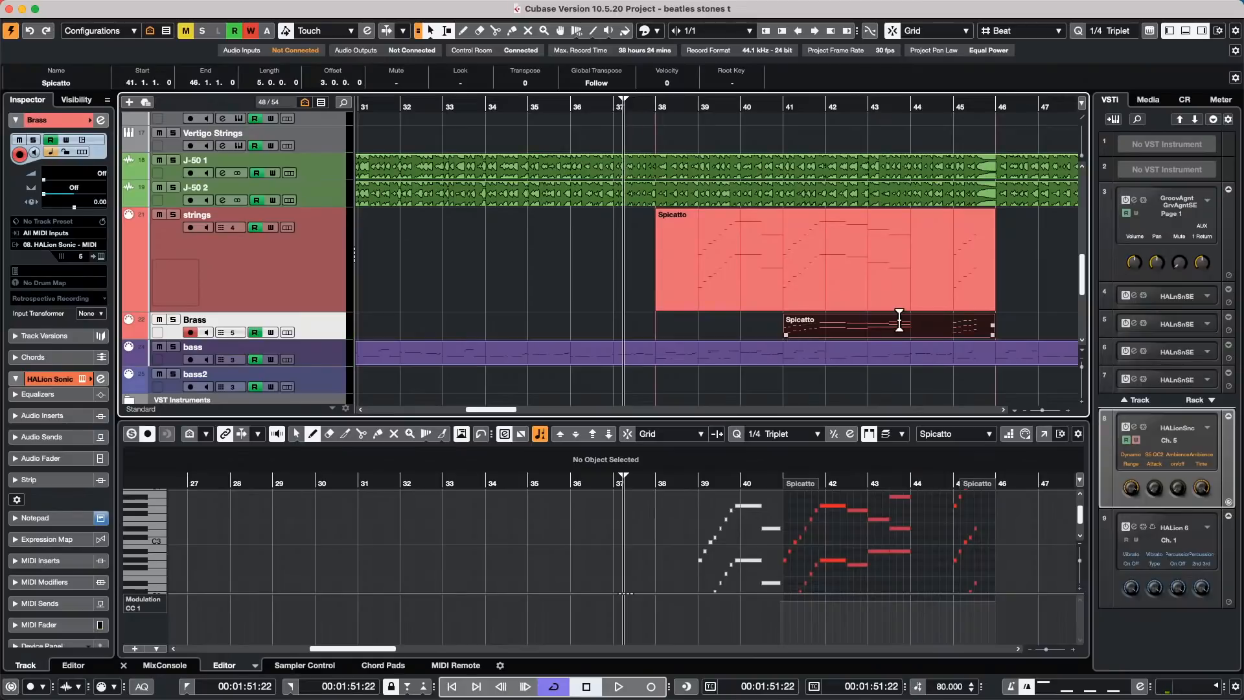
left_click(735, 355)
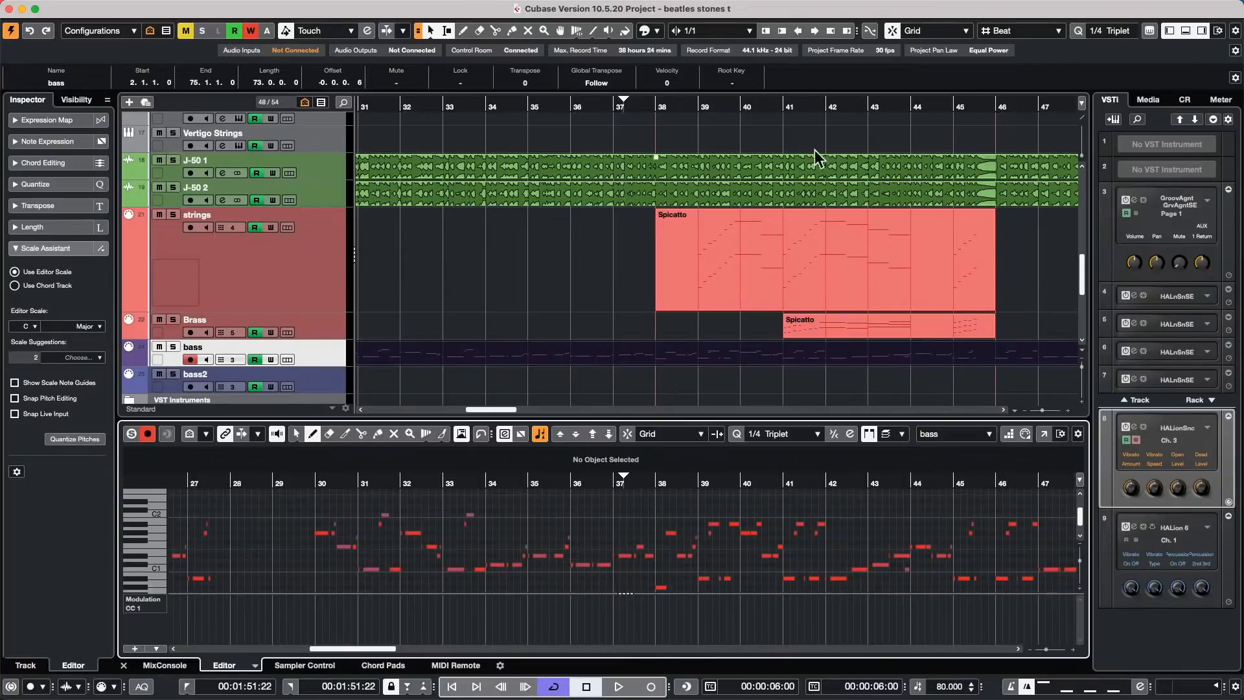
- Move the project cursor to about bar 45 and select the middle Spicatto event on the strings track to test cursor following
left_click_drag(591, 103, 658, 19)
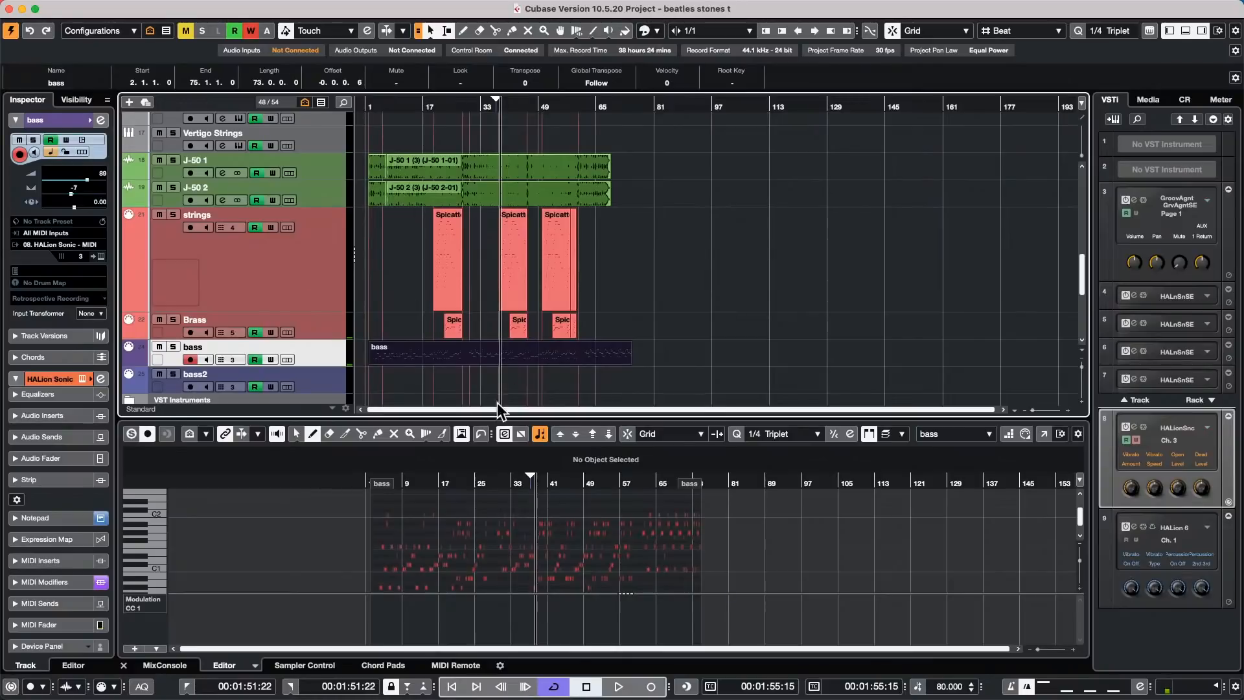
double_click(549, 359)
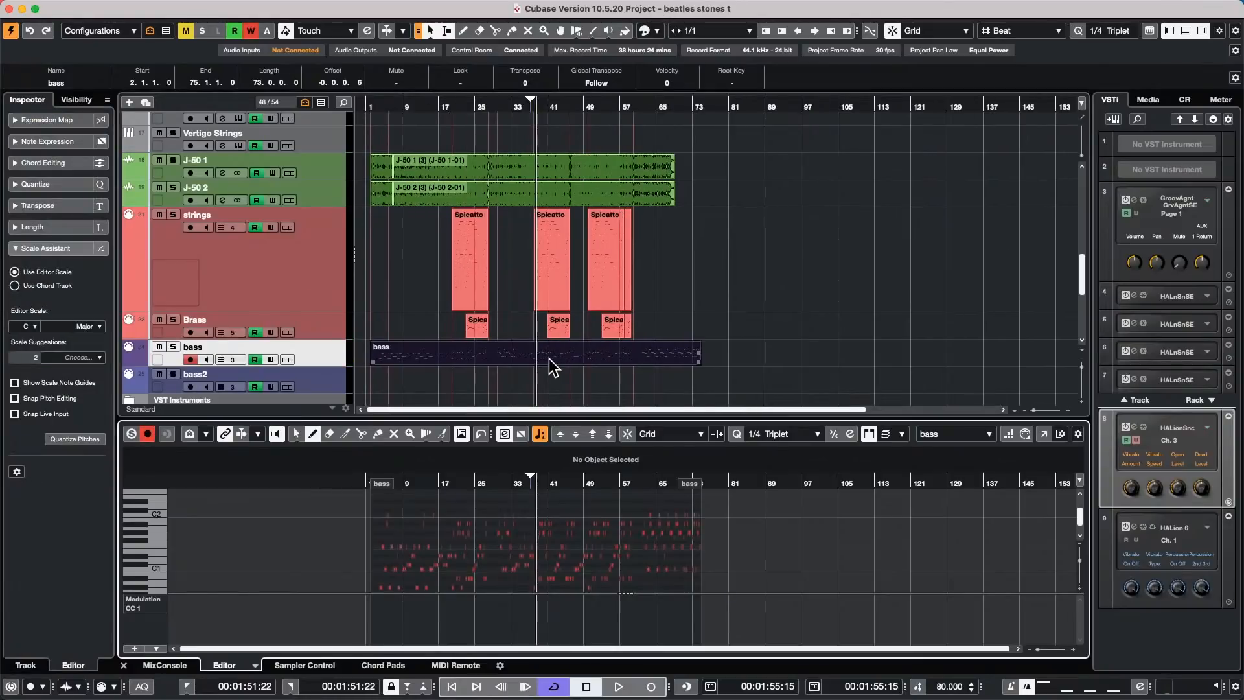
left_click(469, 104)
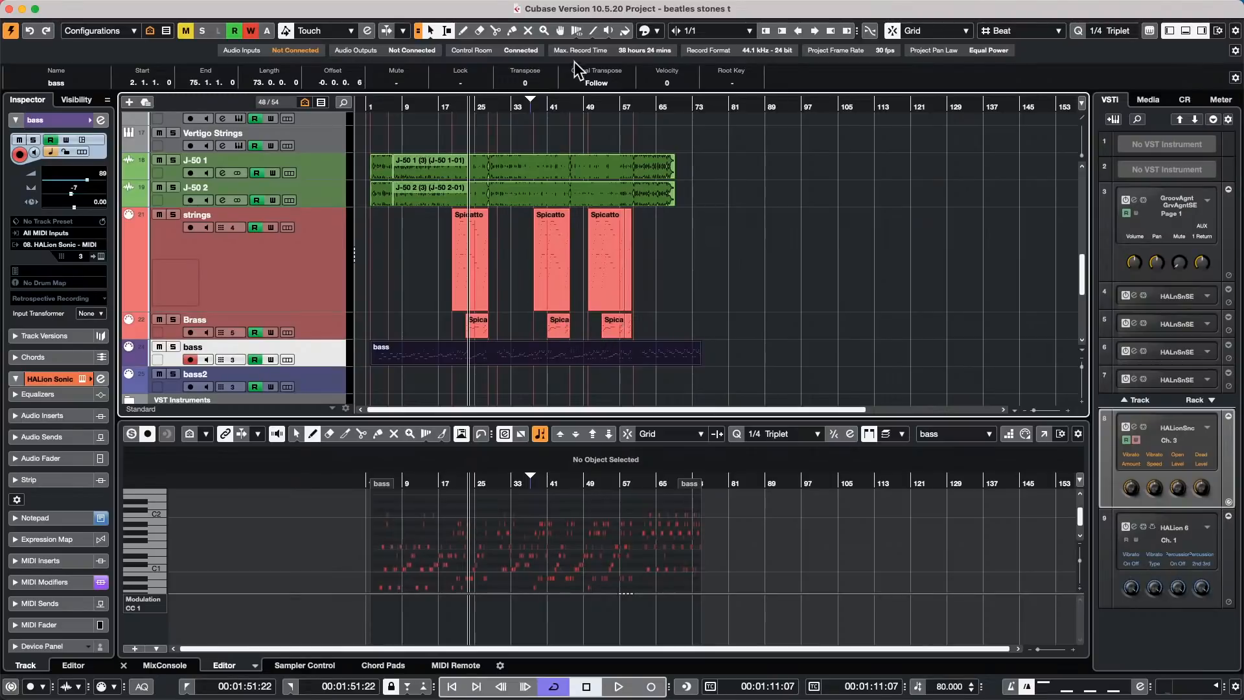
left_click(538, 115)
left_click_drag(539, 115, 625, 172)
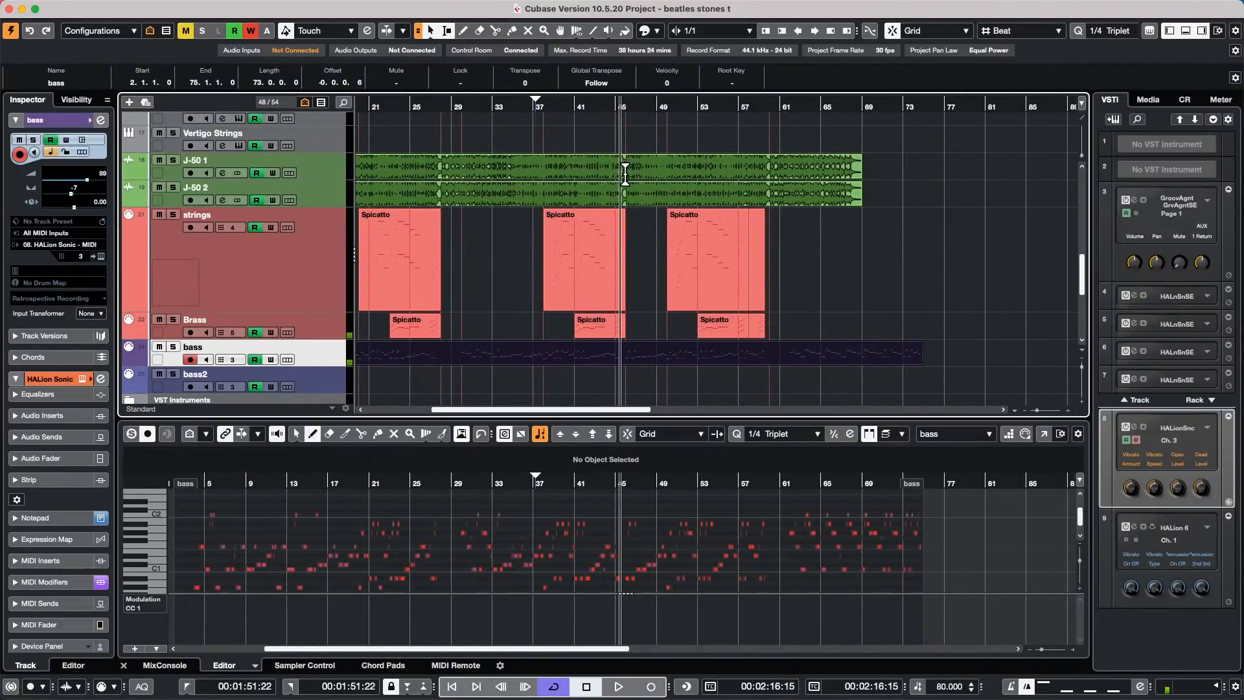
left_click(589, 281)
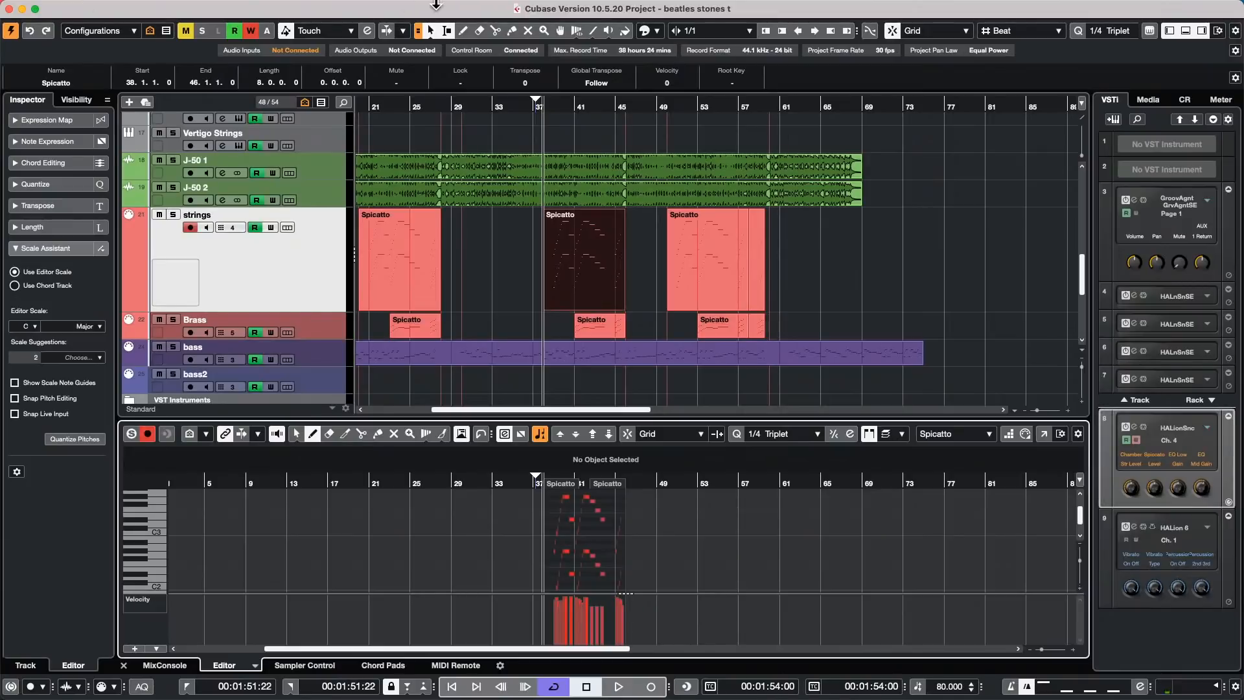
- Turn off Use Video Follows Edit Mode and open the last Spicatto event on the strings track in the Key Editor for comparison
left_click(355, 8)
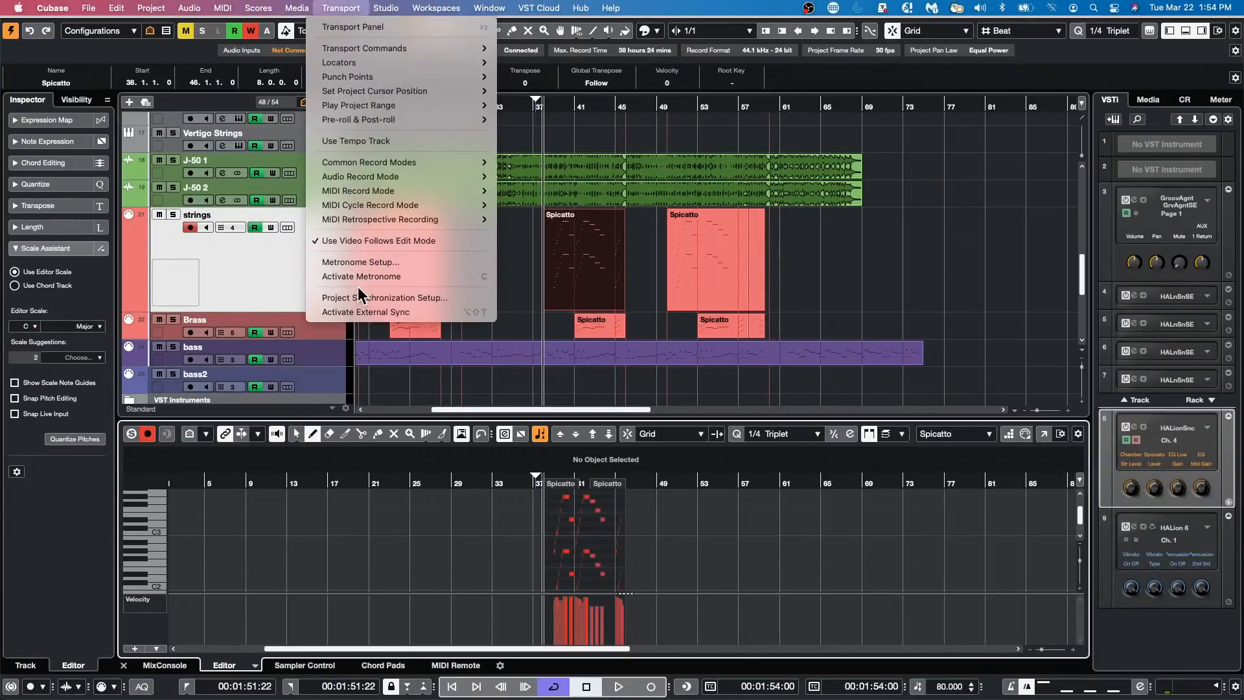
left_click(386, 241)
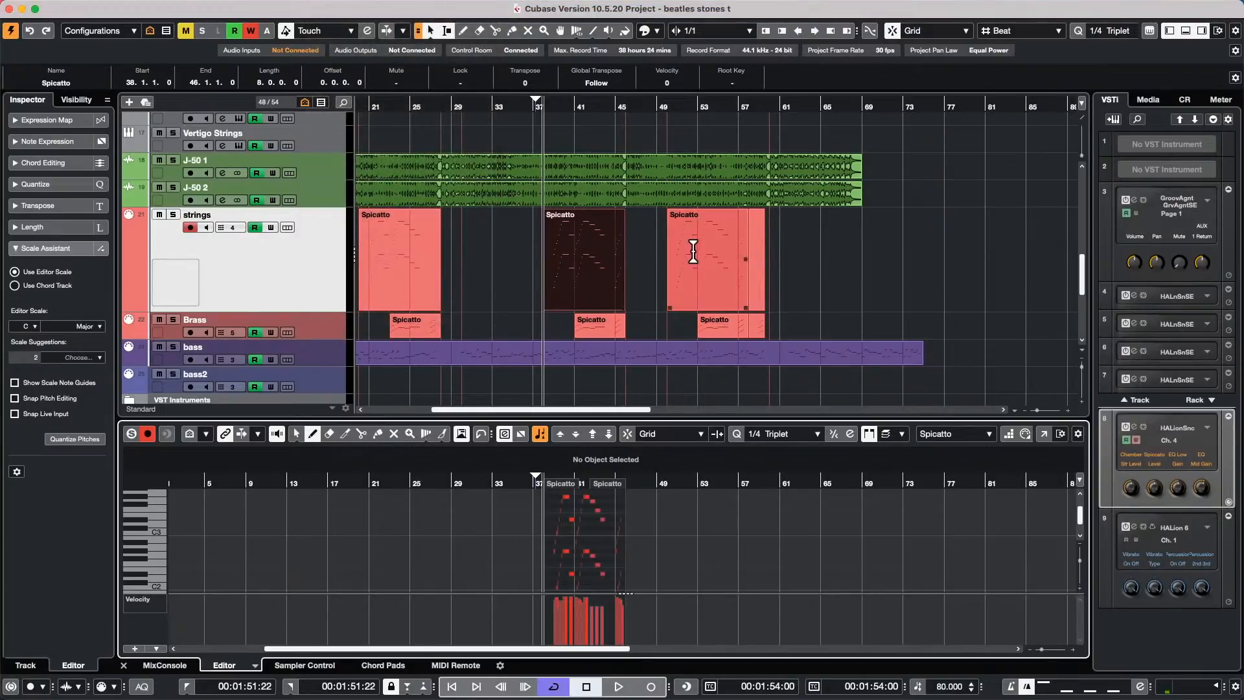
left_click(706, 289)
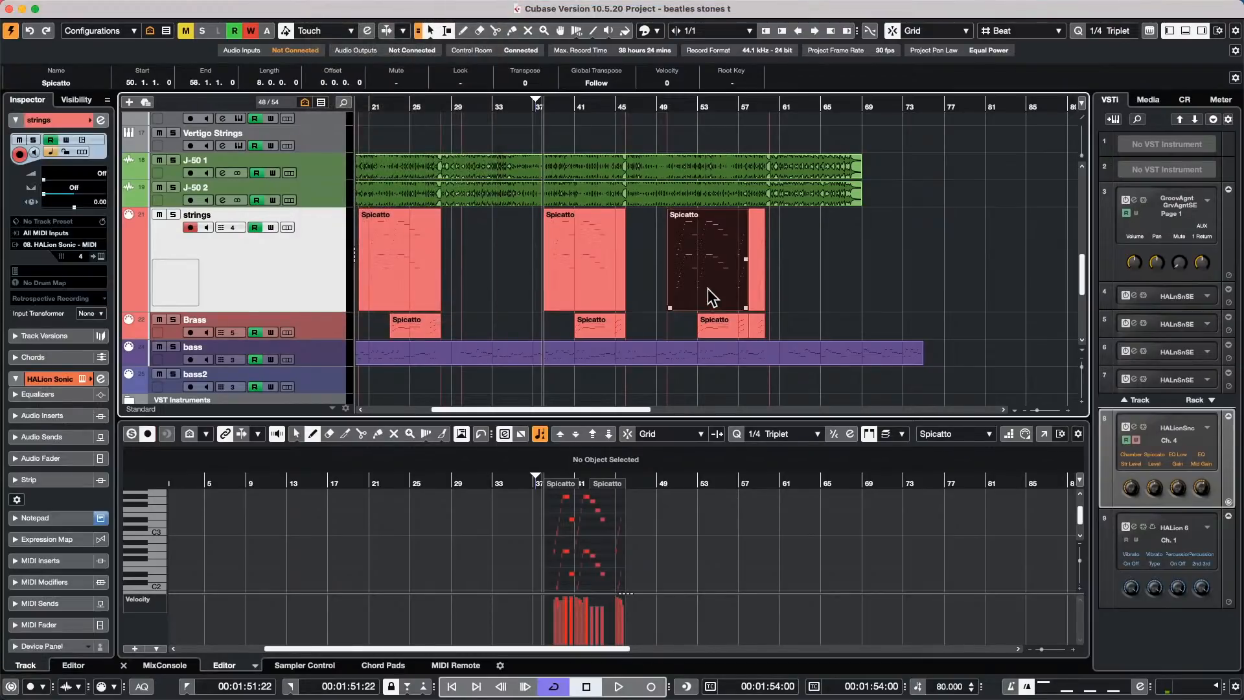
double_click(707, 289)
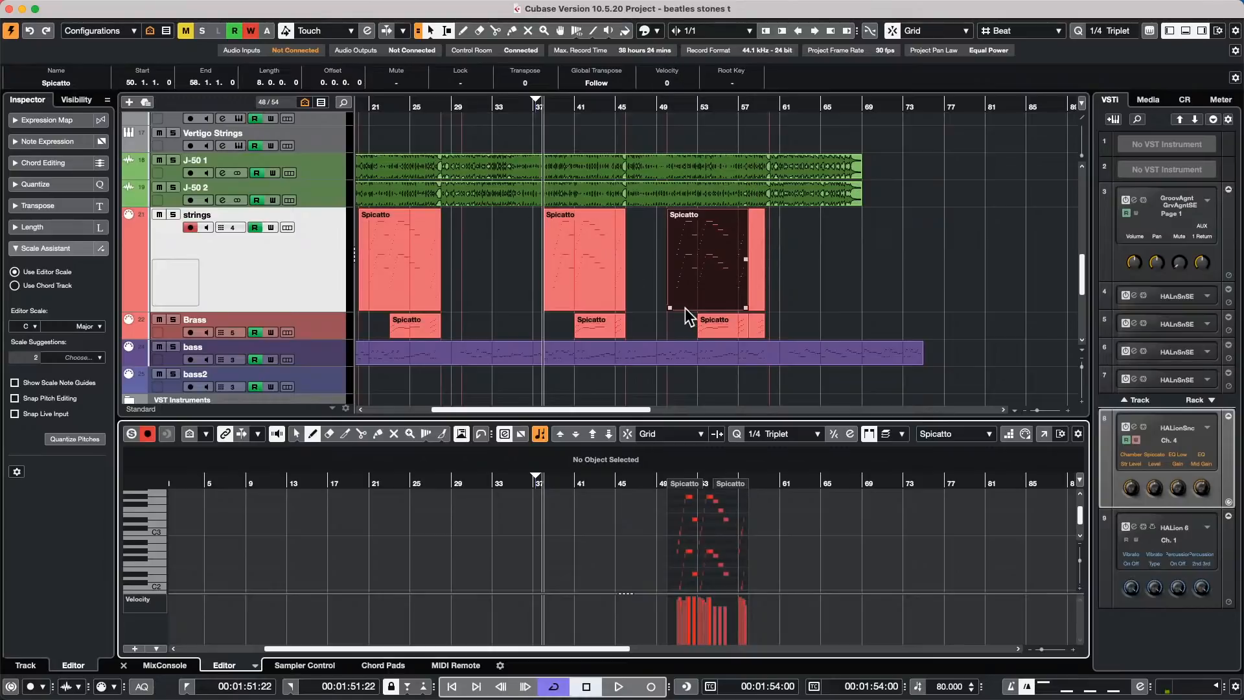
left_click(341, 8)
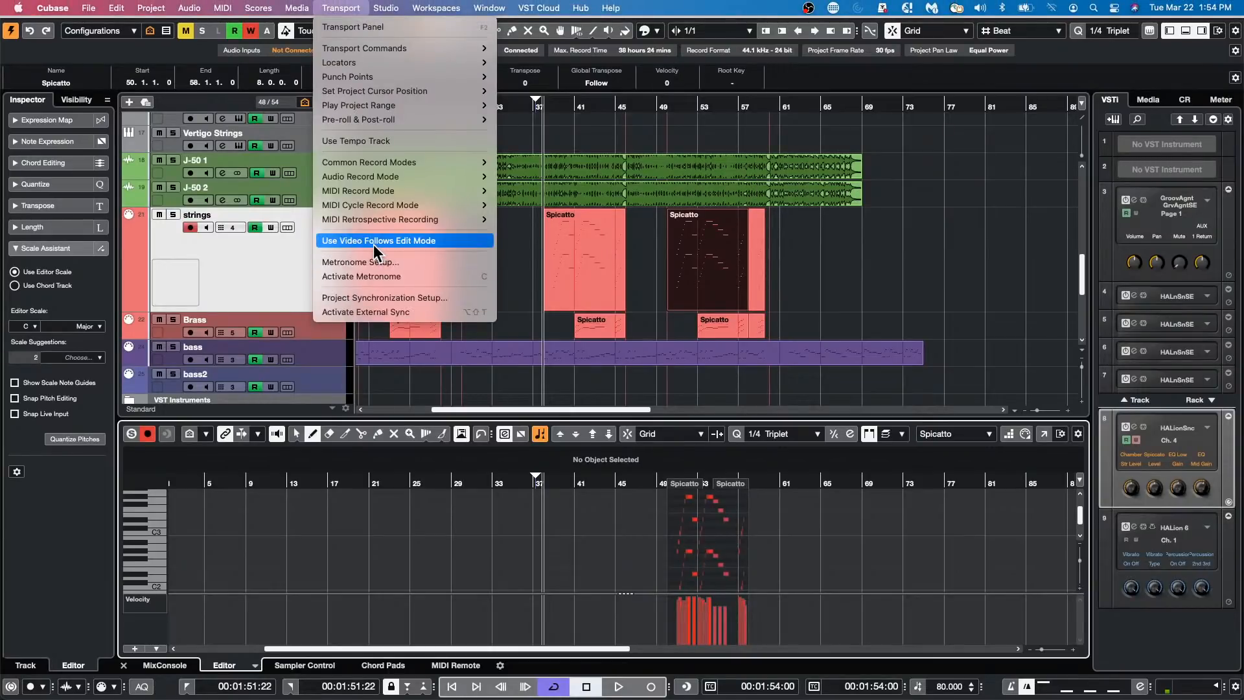
left_click(676, 312)
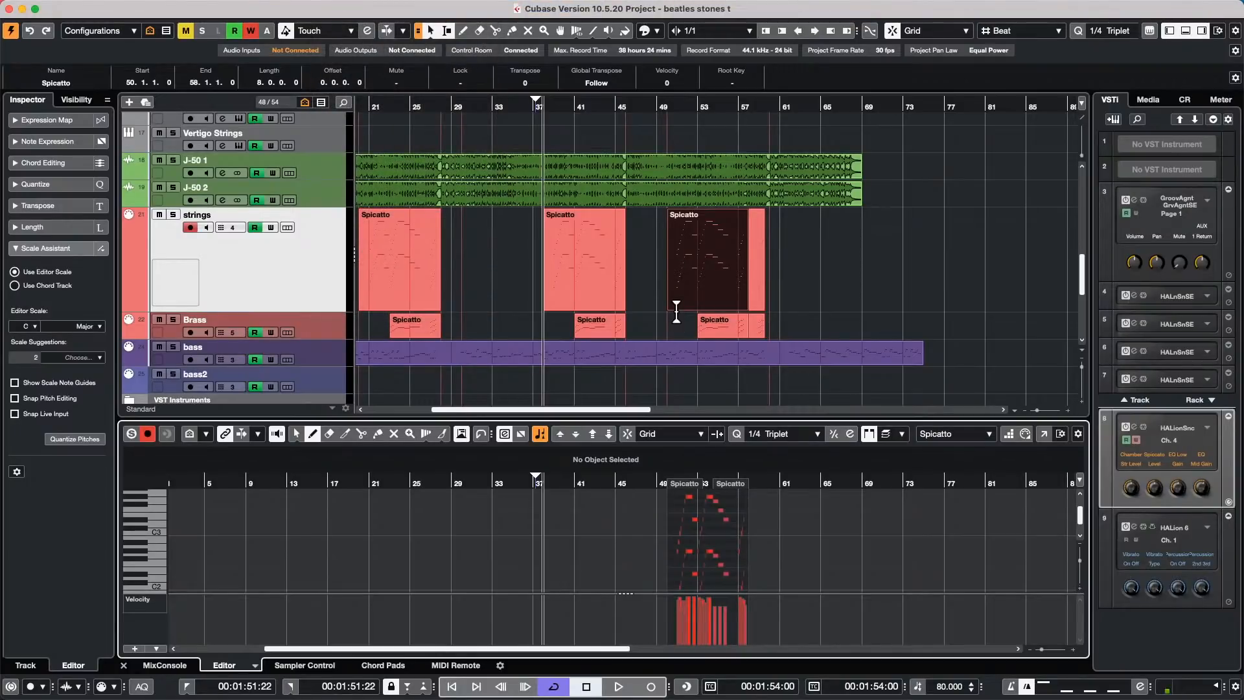
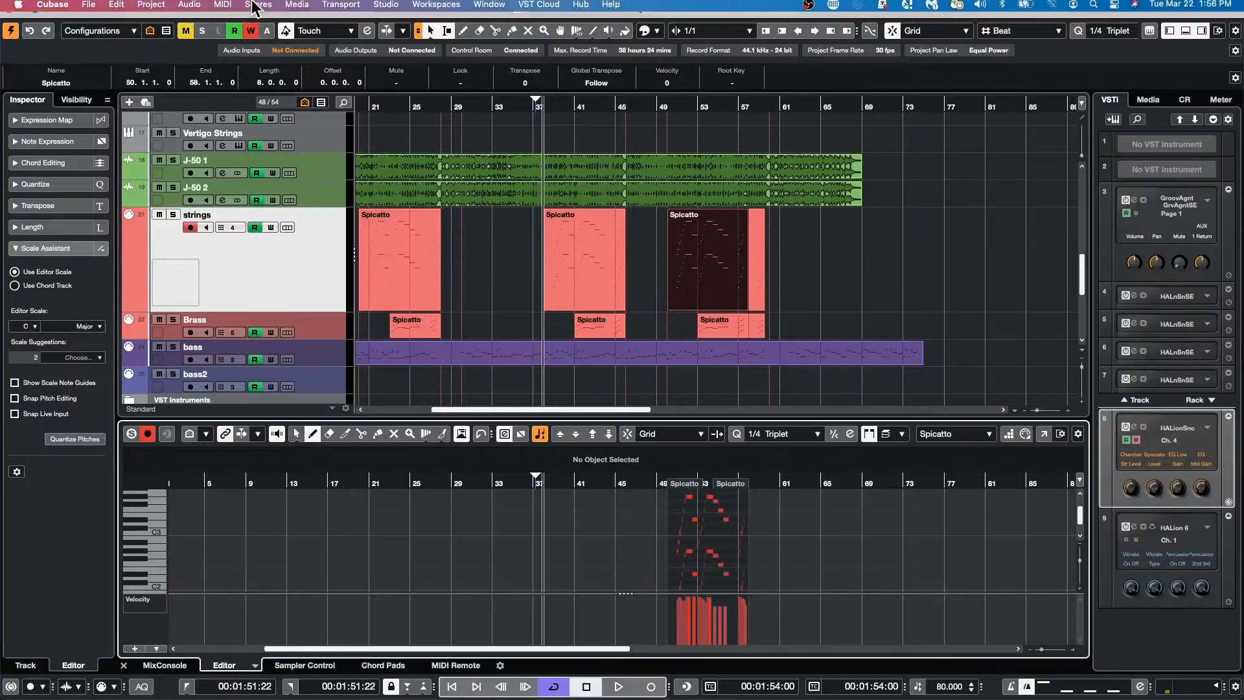
left_click(89, 8)
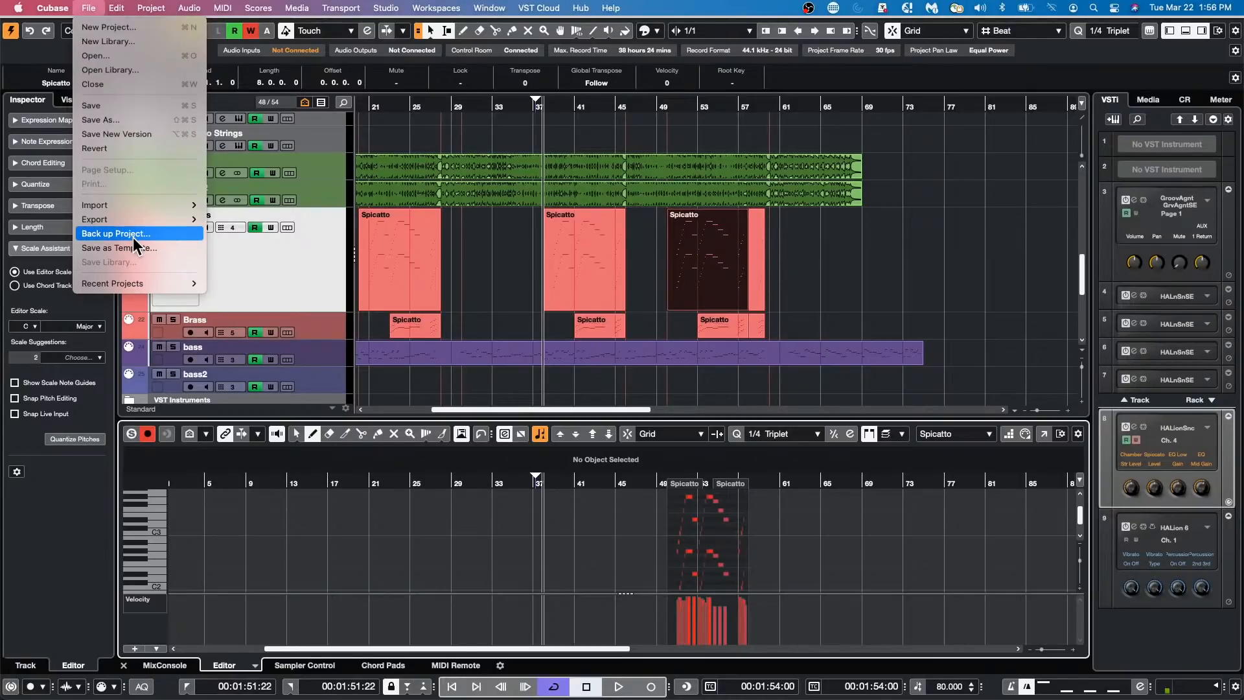
mouse_move(133, 205)
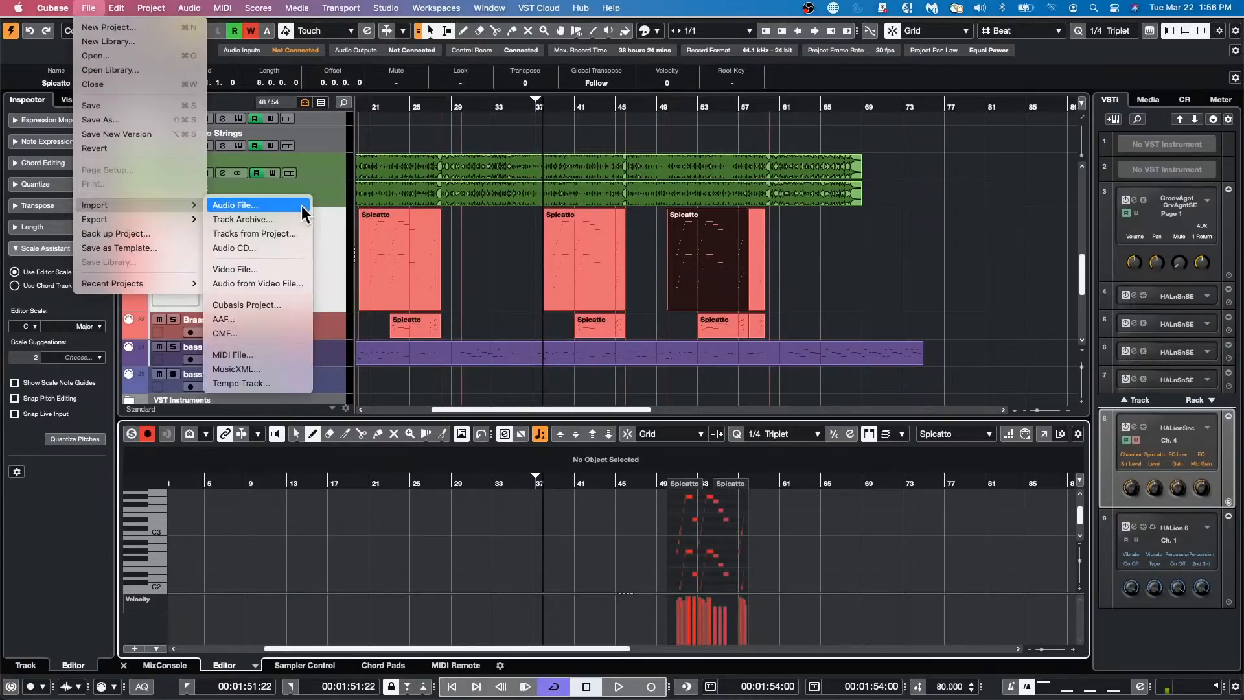
left_click(279, 236)
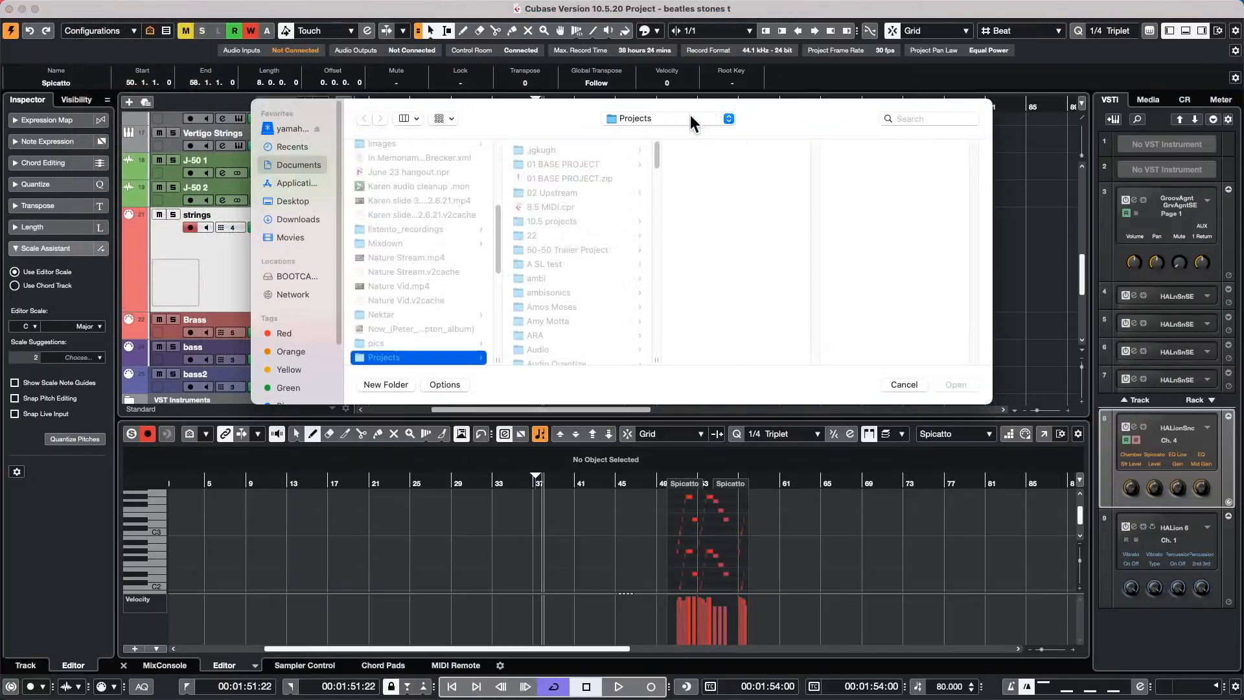
left_click(901, 383)
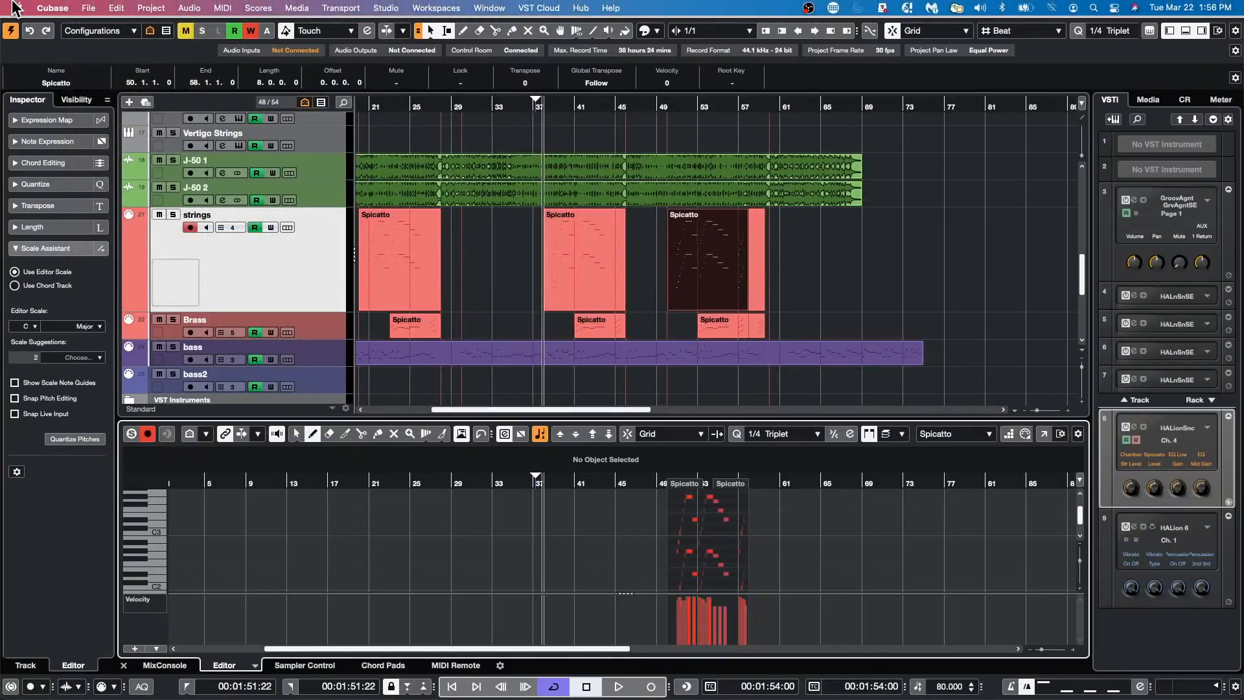
- Open the recent project Amos Moses - GO.cpr and return the project cursor to bar 1
left_click(88, 8)
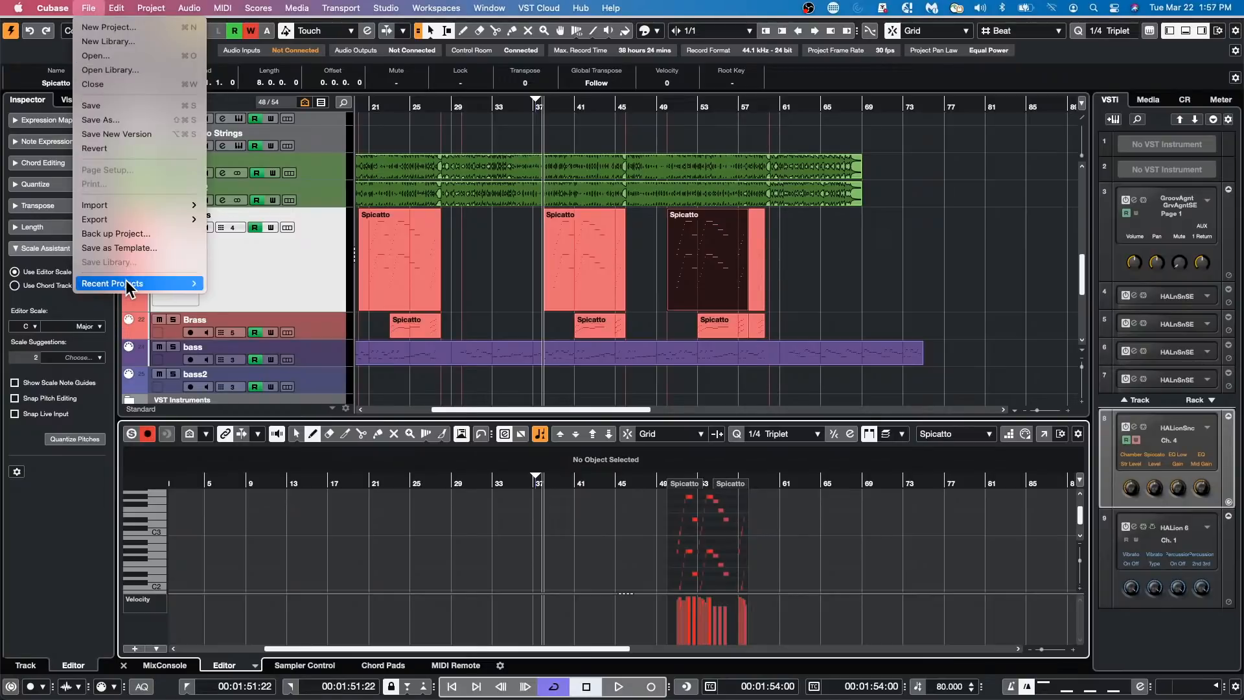
mouse_move(127, 284)
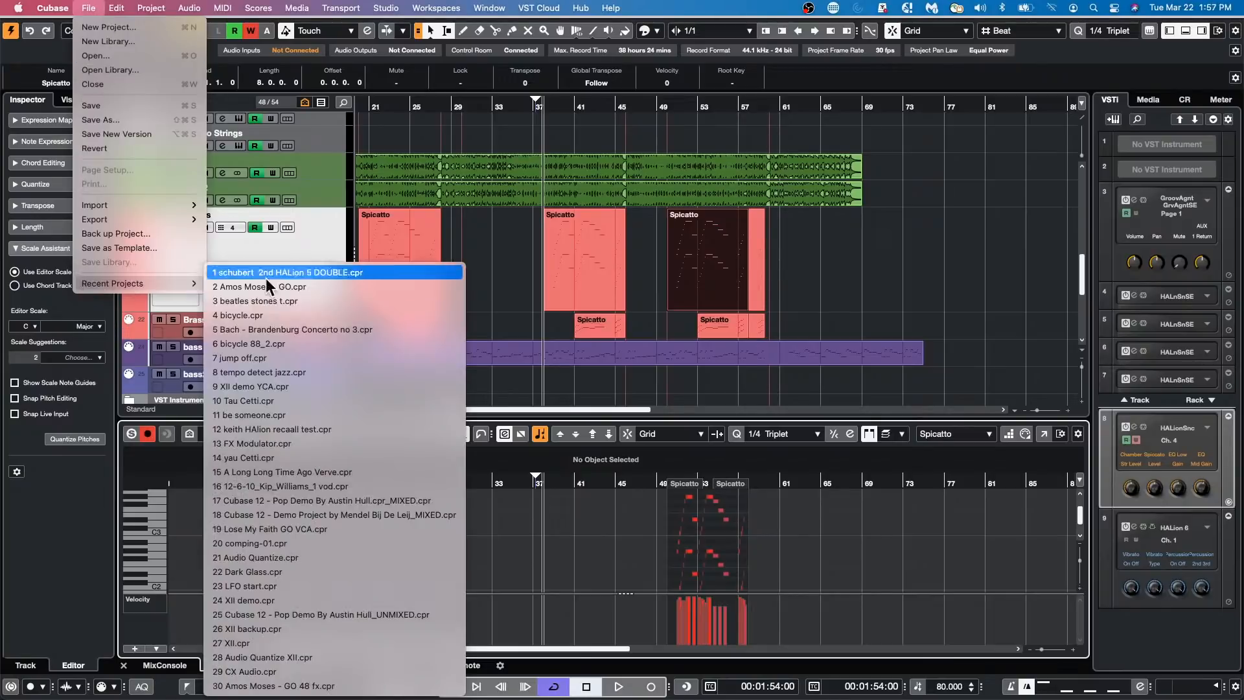
left_click(361, 287)
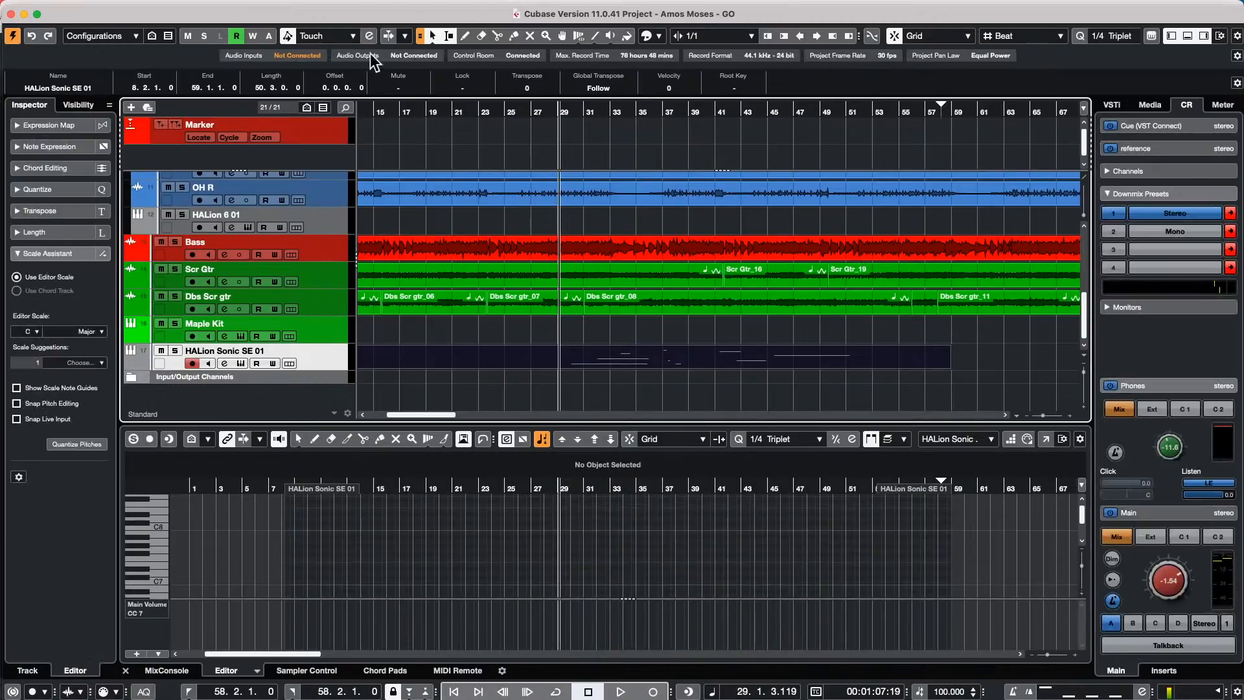
scroll(583, 314, "up", 5)
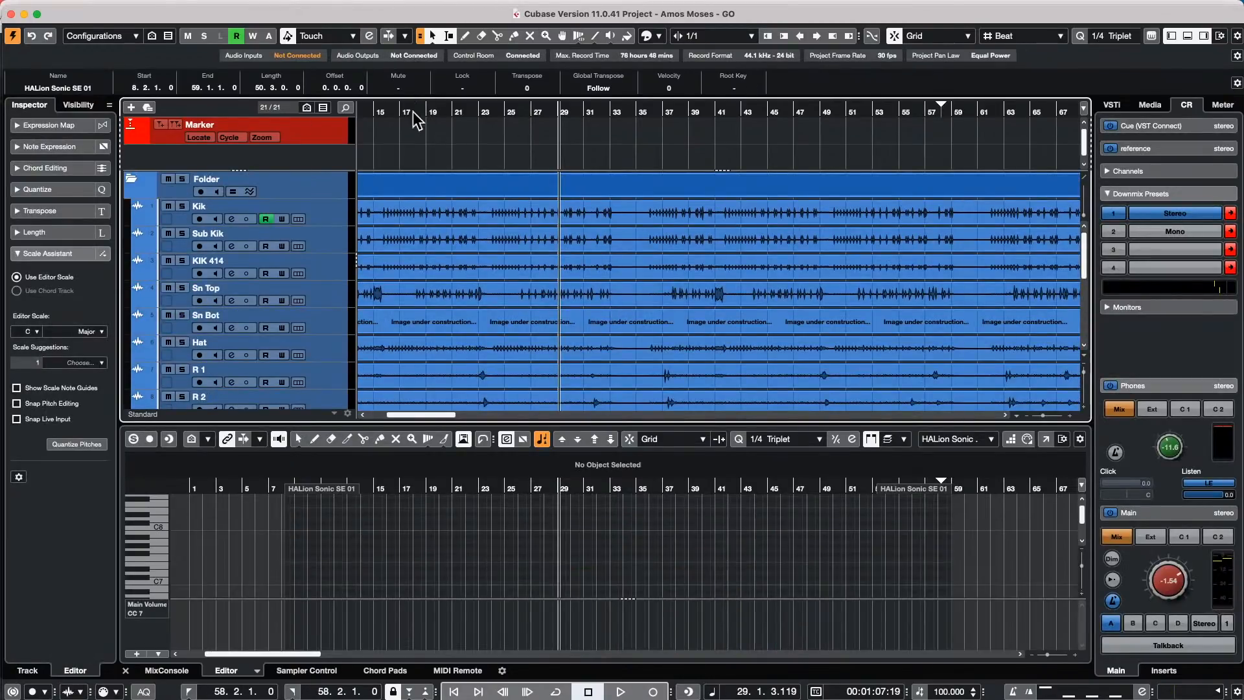
left_click_drag(414, 120, 142, 73)
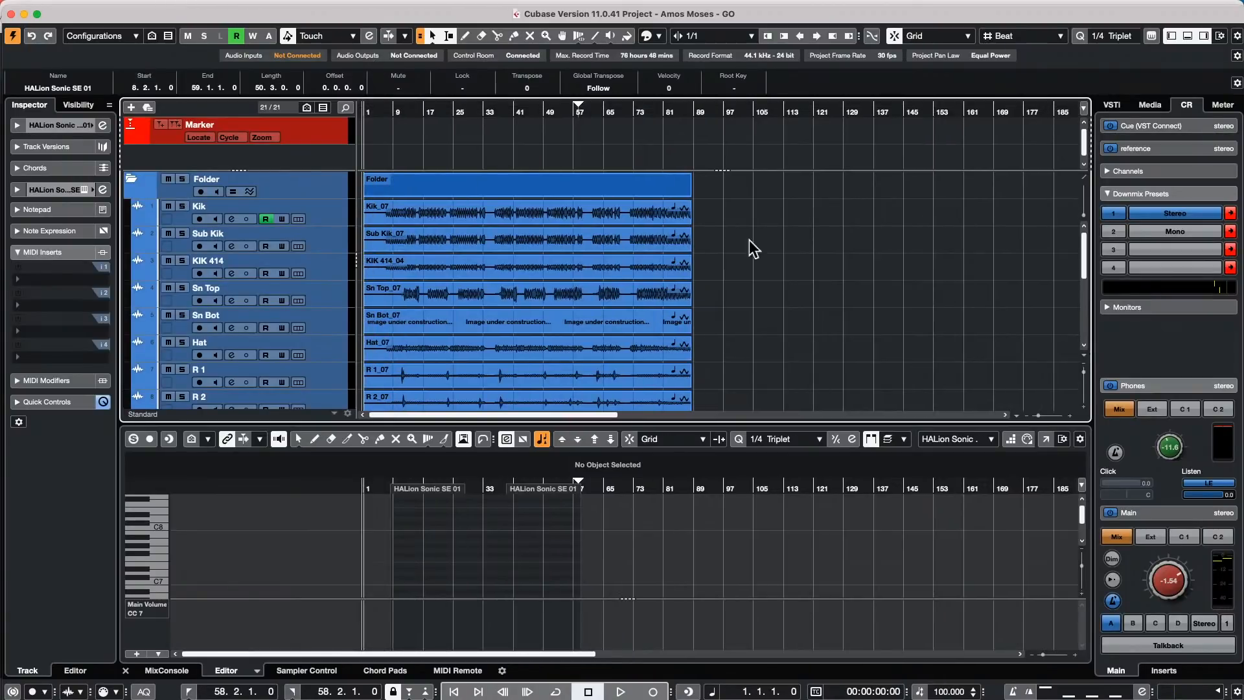
- Set up a track import from Amos Moses - GO.cpr in the Amos Moses folder, excluding Events and Parts and selecting all source tracks
mouse_move(61, 9)
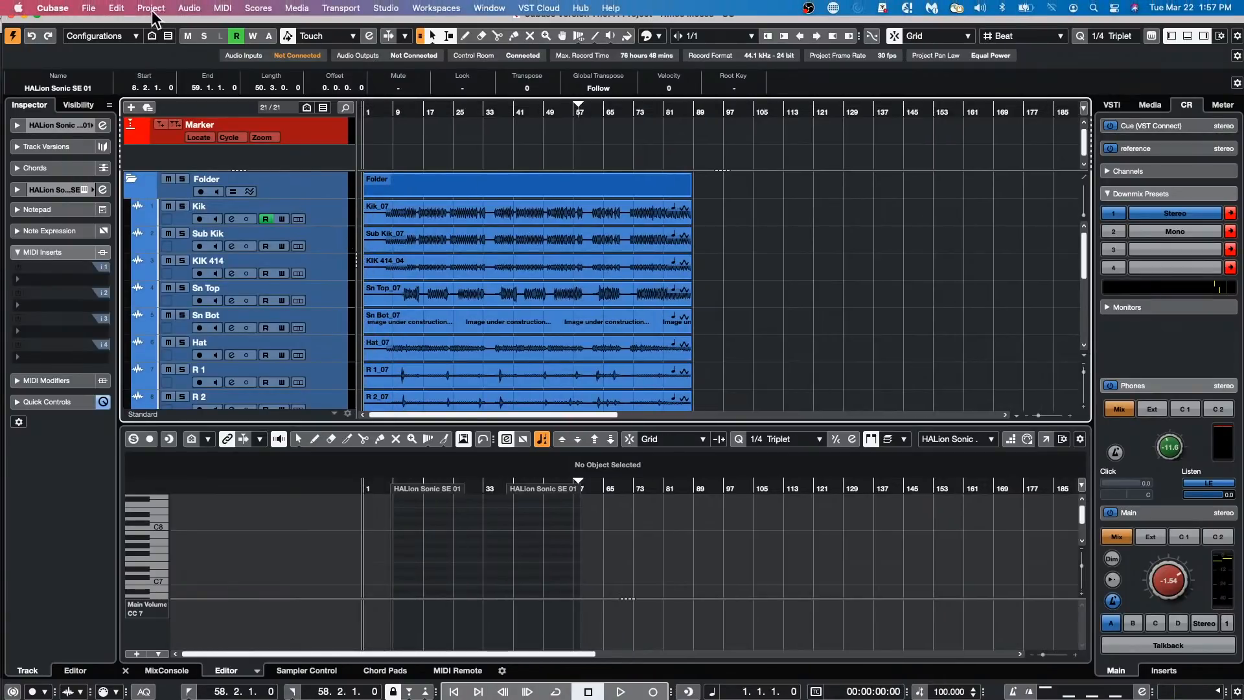
left_click(91, 8)
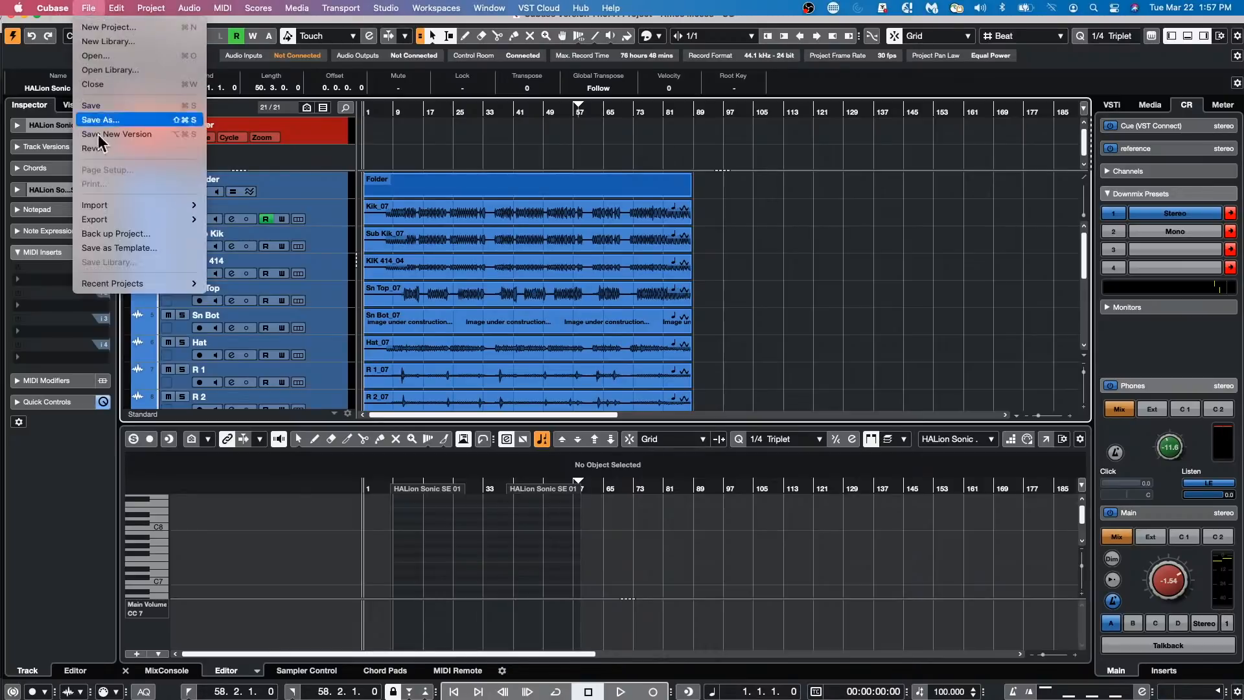
mouse_move(126, 212)
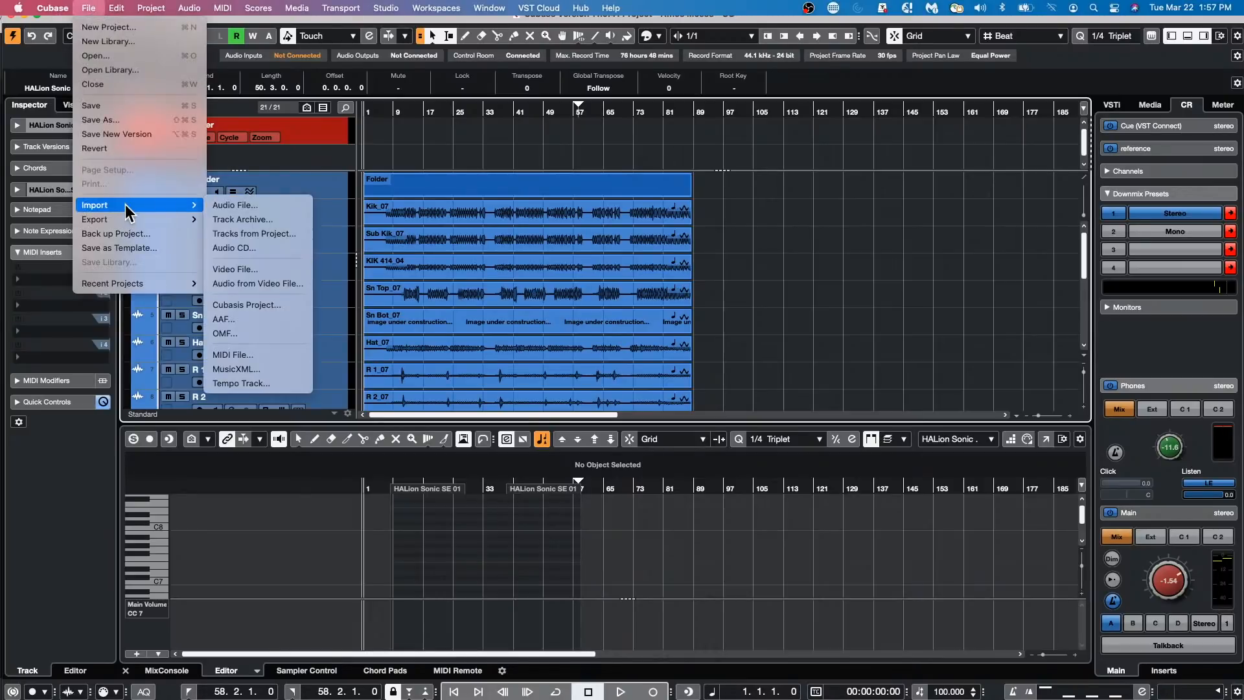
left_click(241, 234)
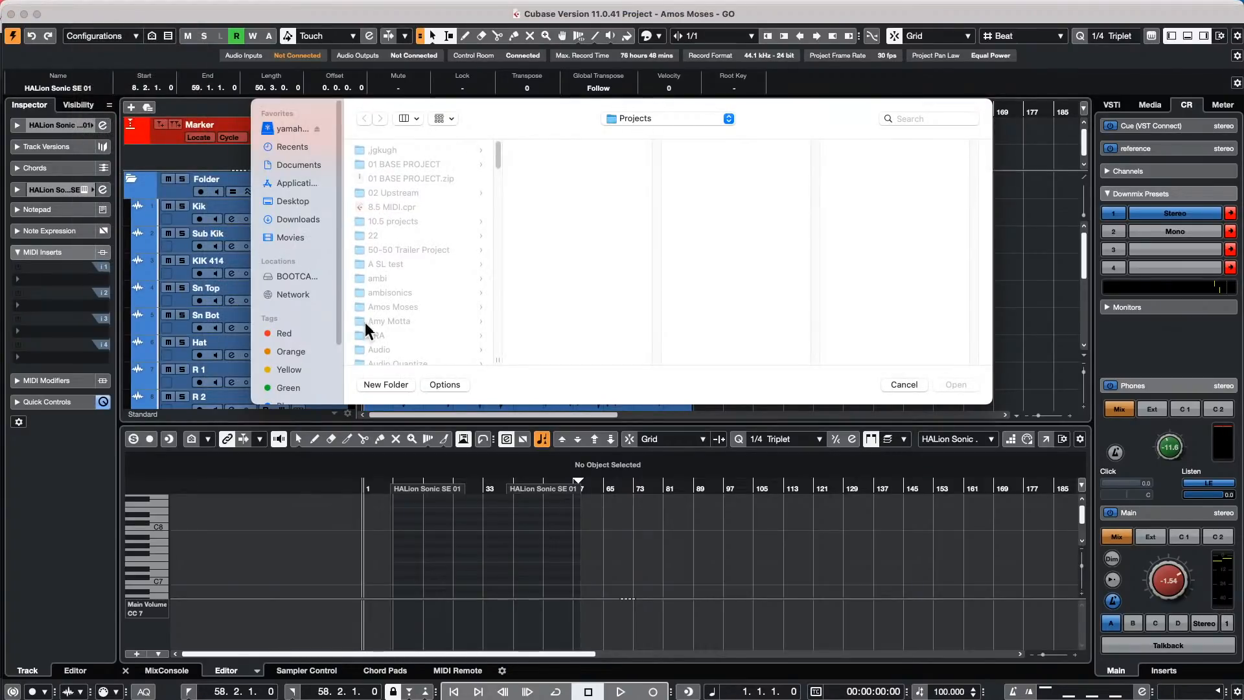
scroll(436, 266, "down", 5)
left_click(410, 194)
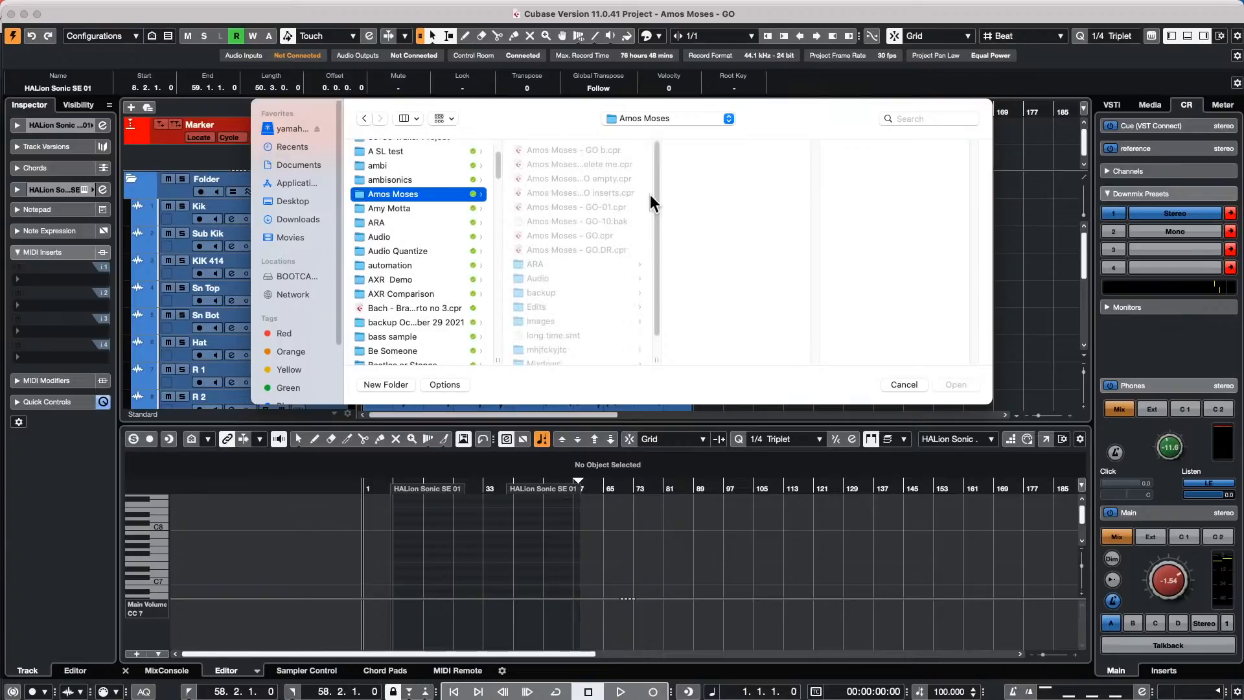
double_click(568, 237)
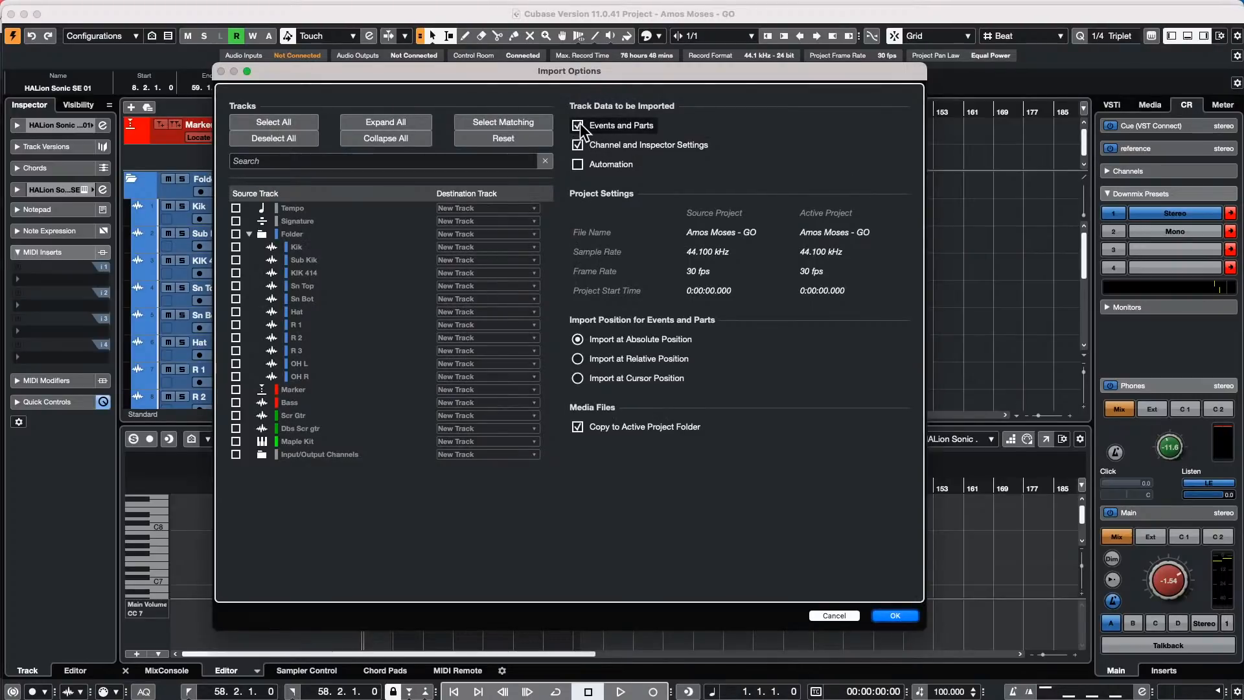
left_click(579, 125)
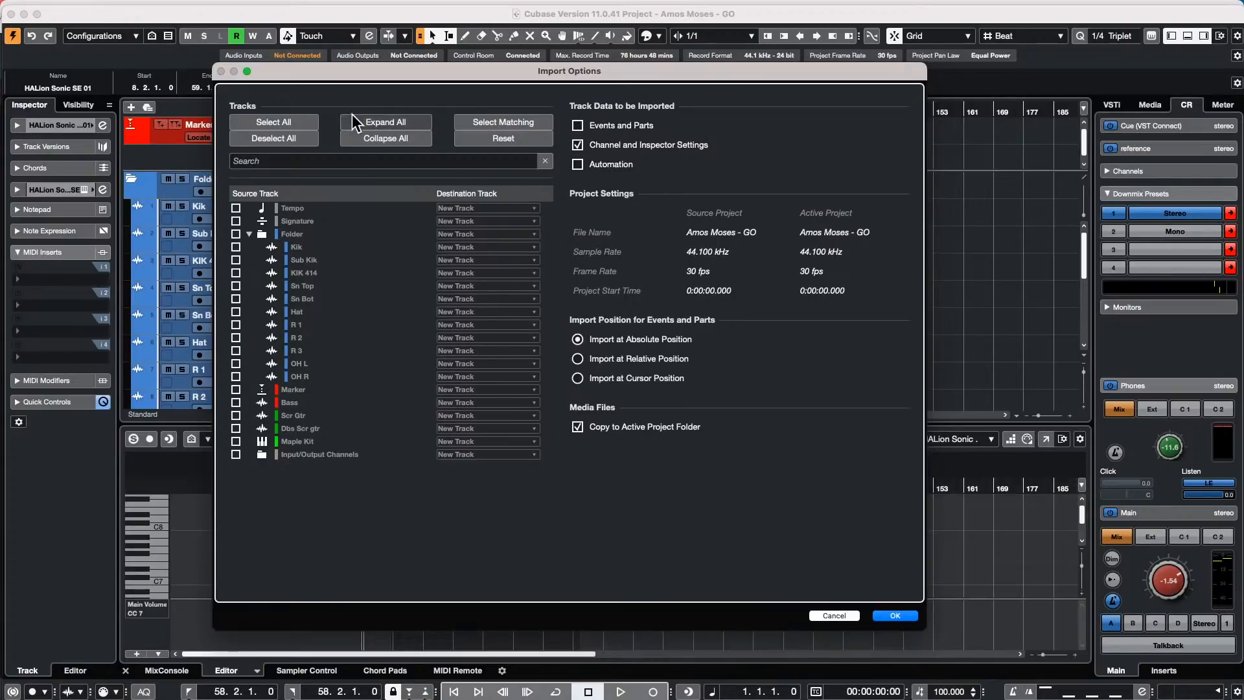
left_click(291, 123)
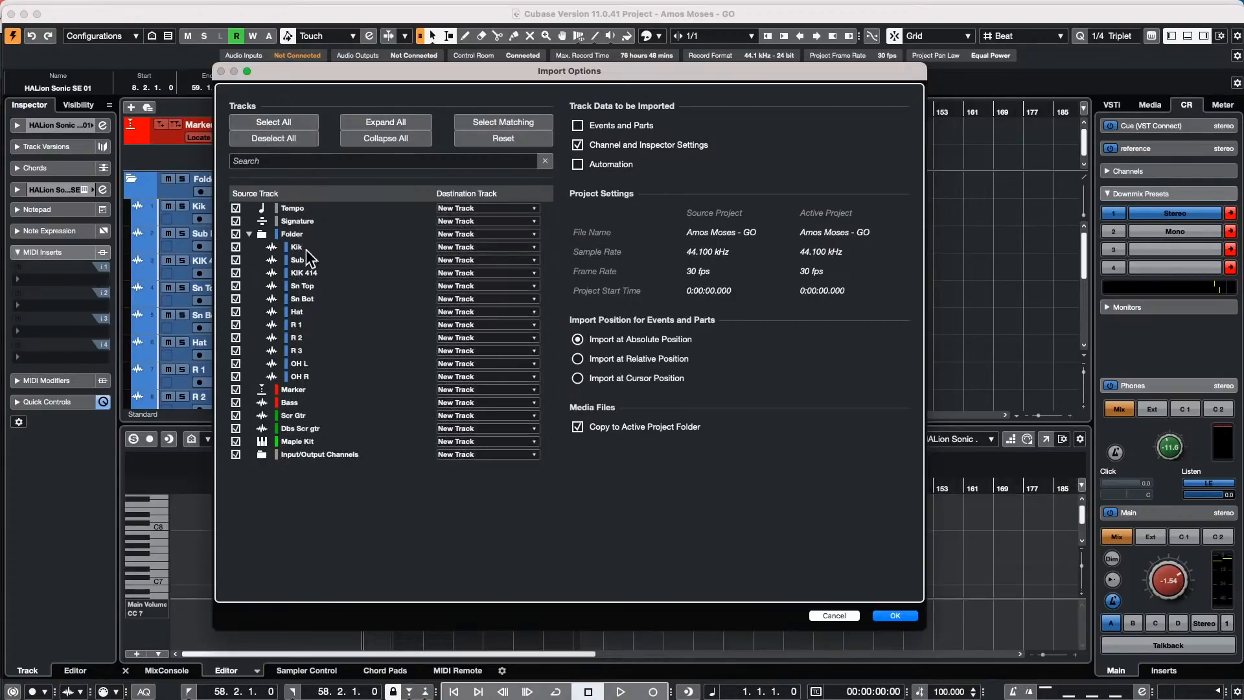
- Assign the Kik, Sub Kik and Scr Gtr source tracks to their same-named destination tracks and close the import options
left_click(507, 248)
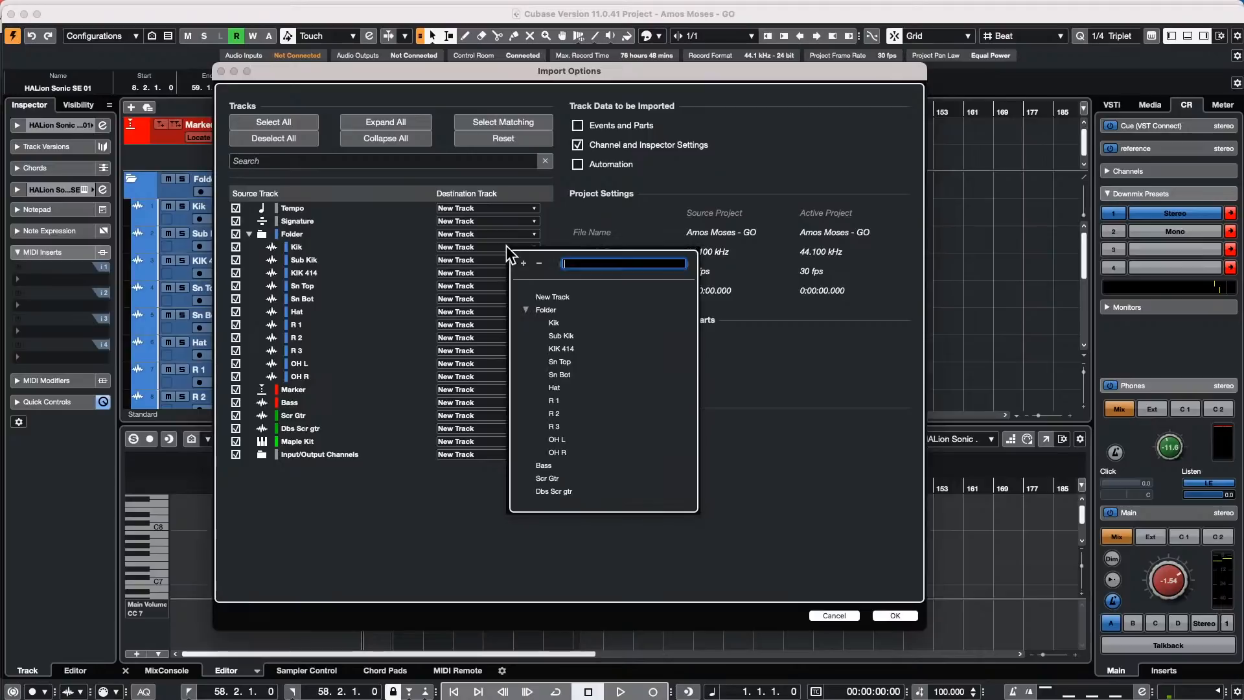
left_click(554, 323)
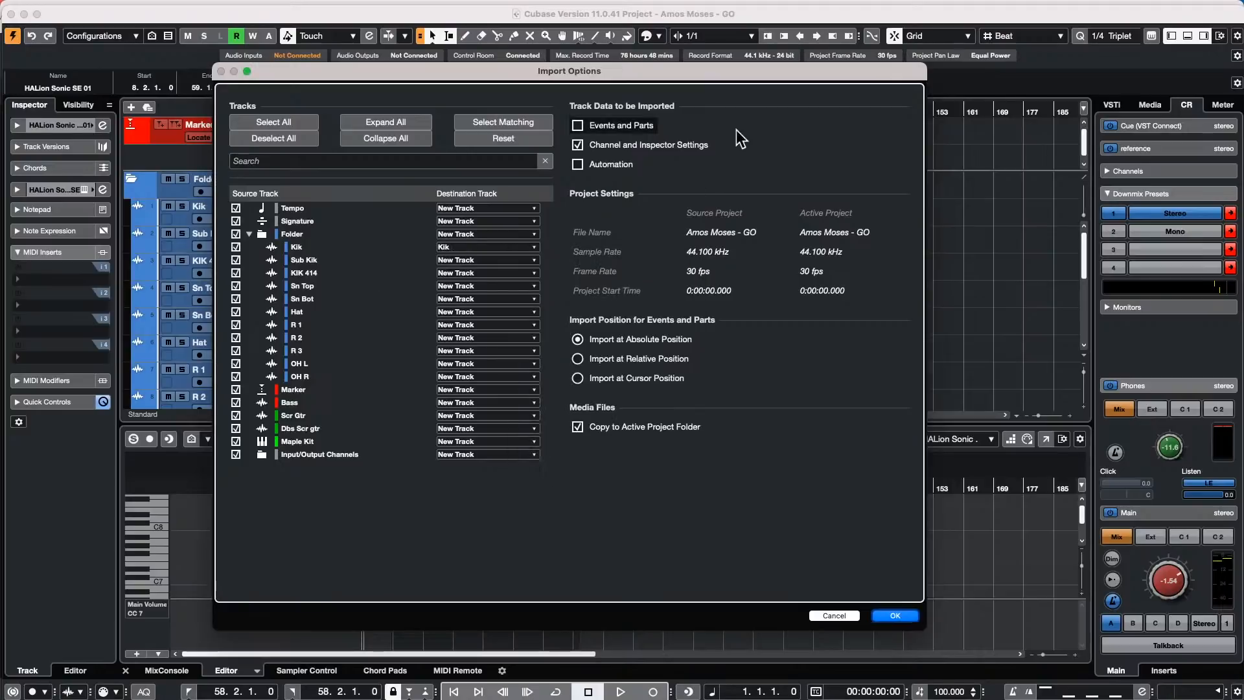
left_click(495, 259)
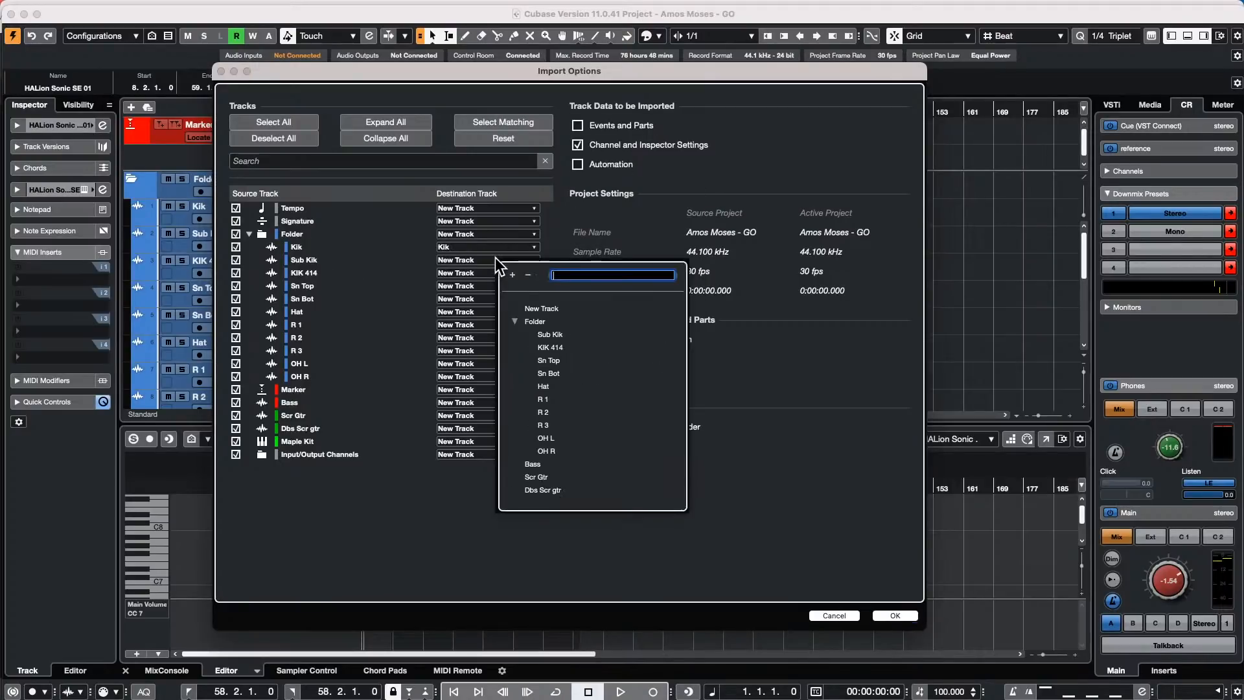
left_click(550, 334)
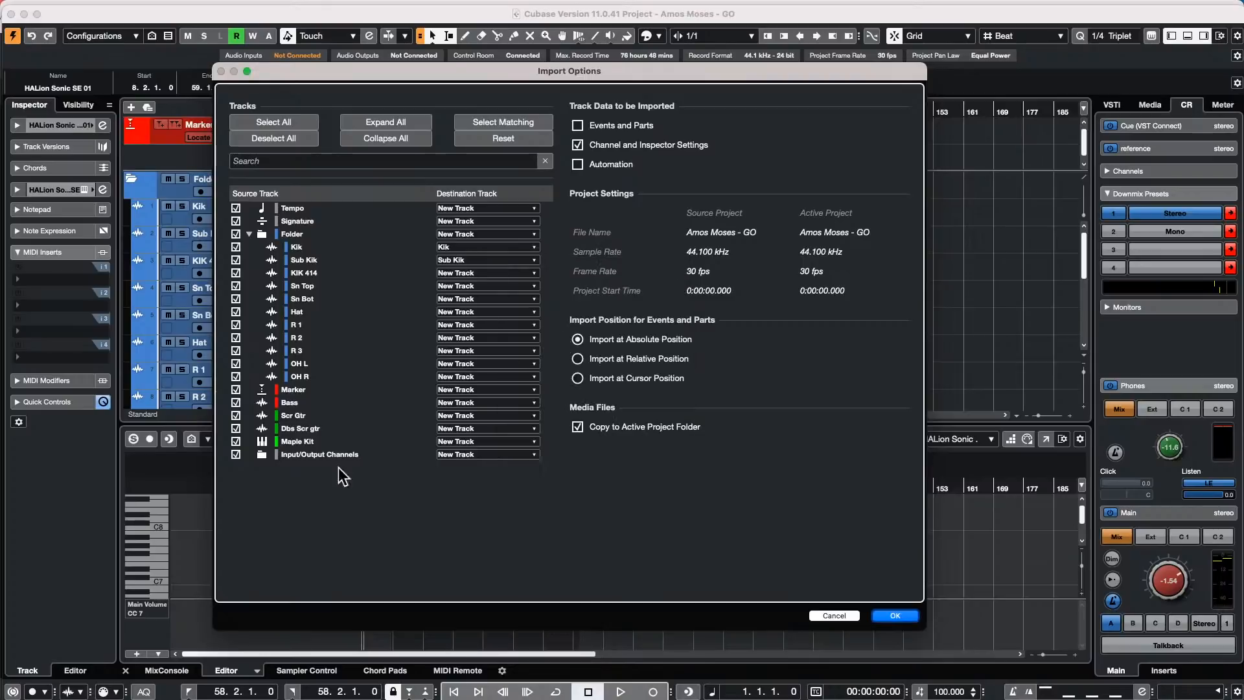
left_click(523, 417)
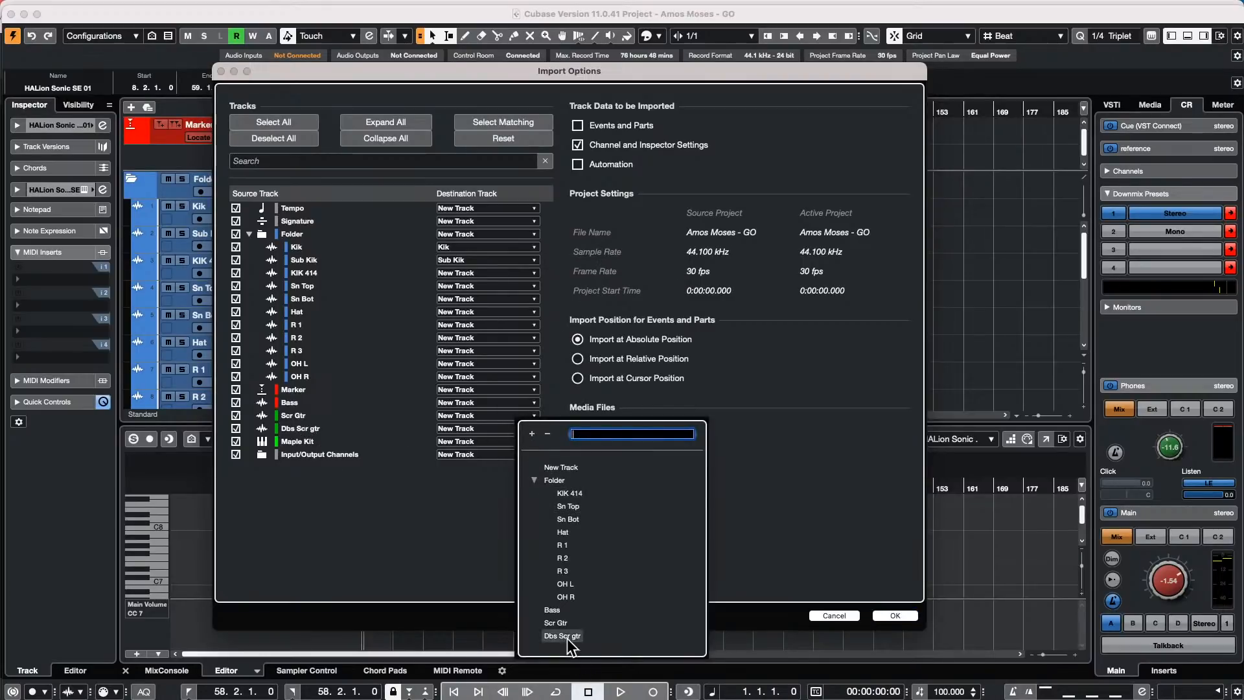
left_click(563, 621)
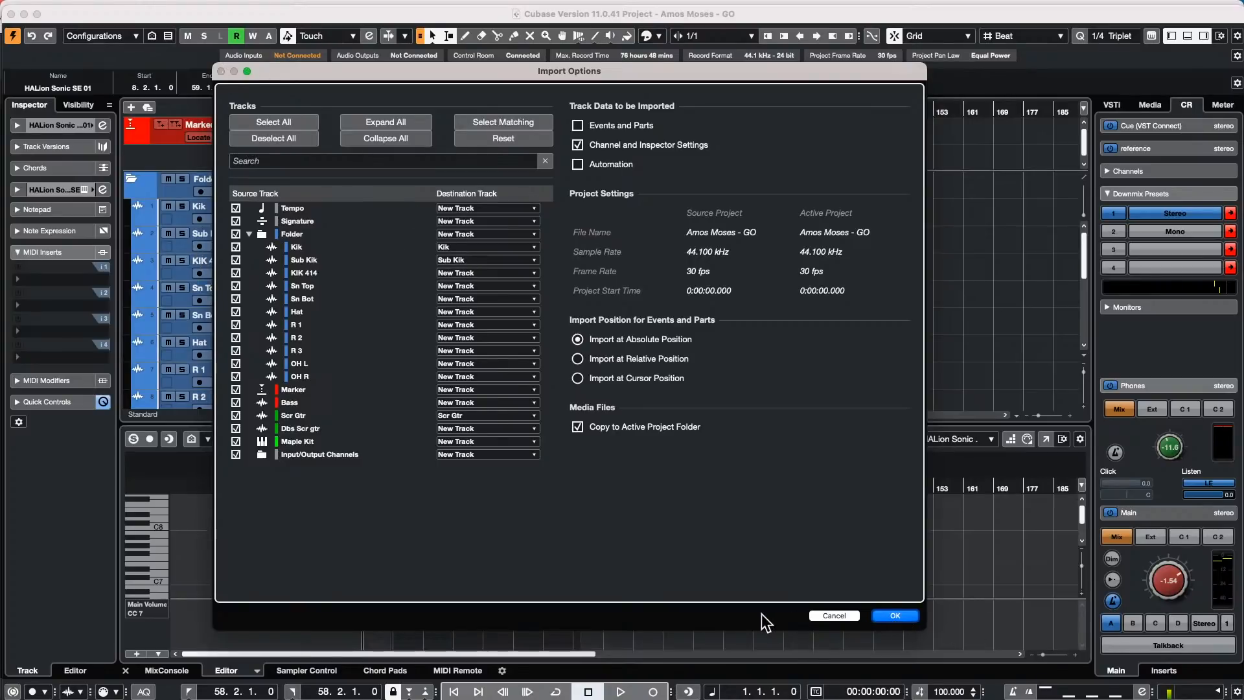
left_click(893, 615)
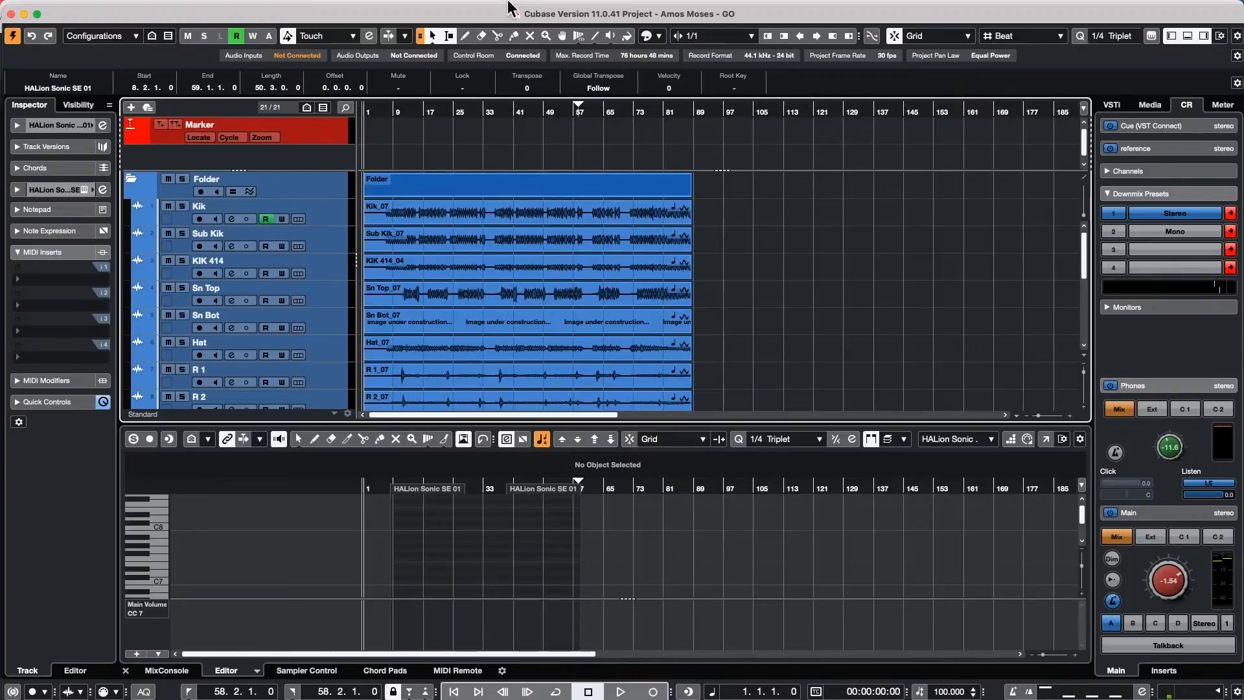
- Cancel closing the Amos Moses project and open the recent project schubert 2nd HALion 5 DOUBLE.cpr
left_click(10, 14)
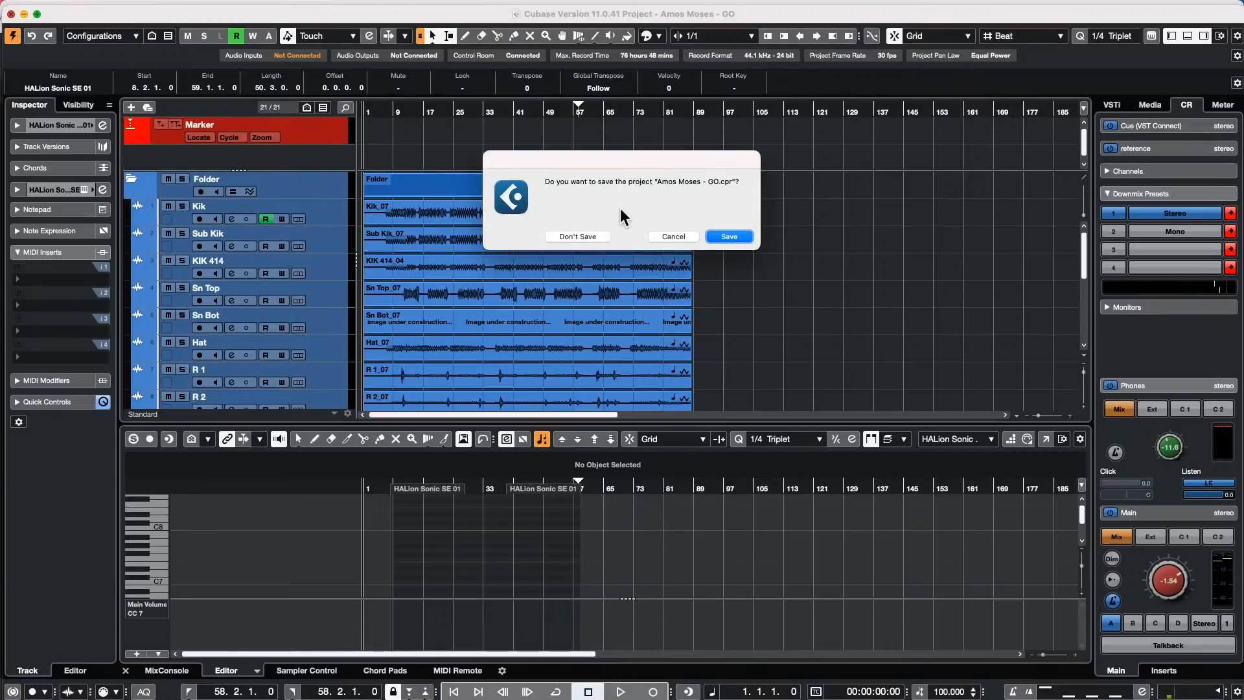
left_click(685, 236)
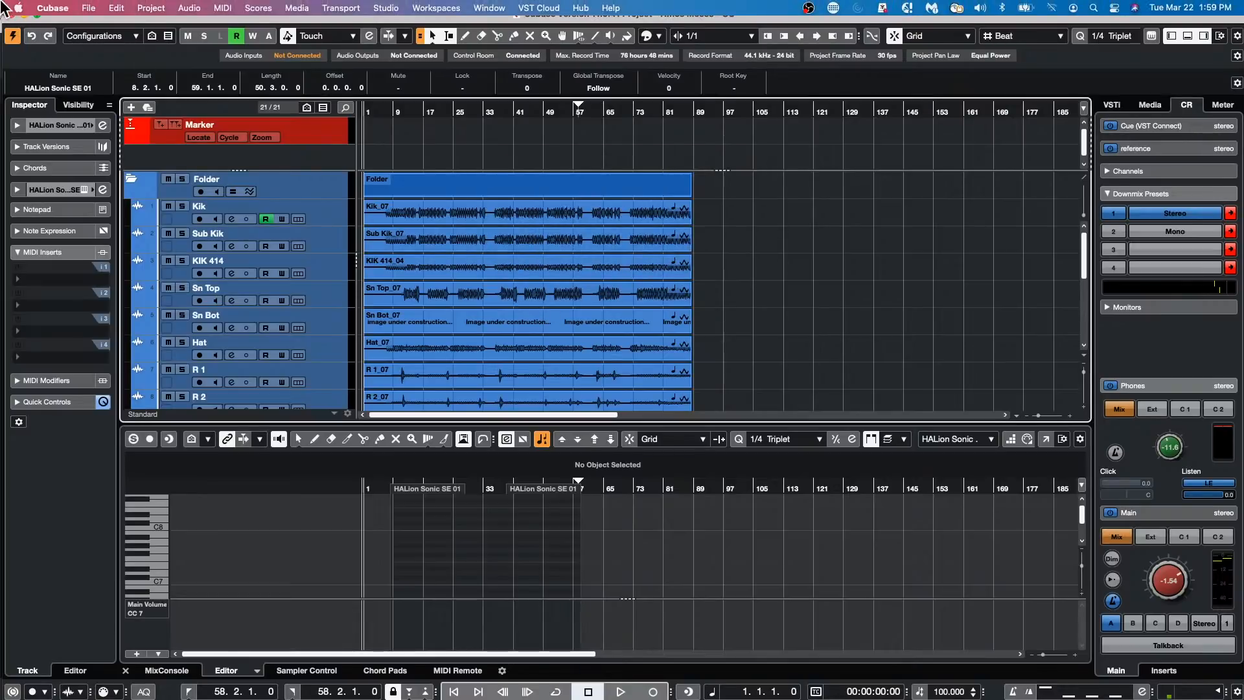
left_click(96, 10)
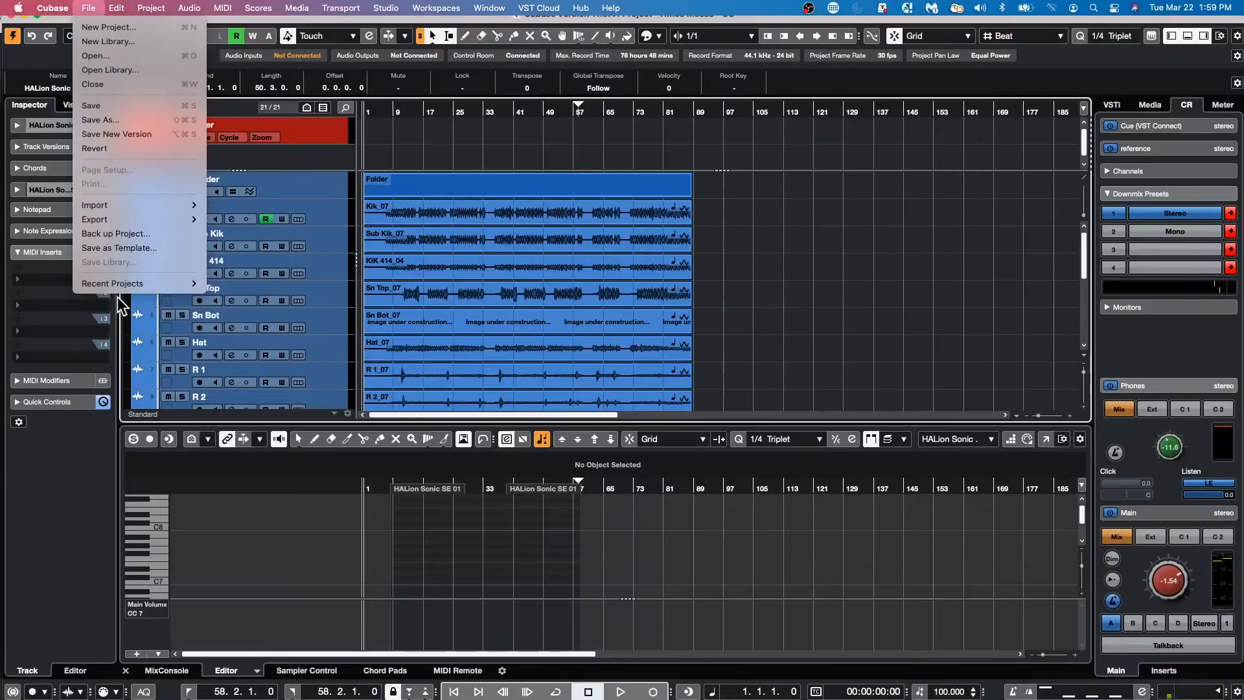
mouse_move(123, 283)
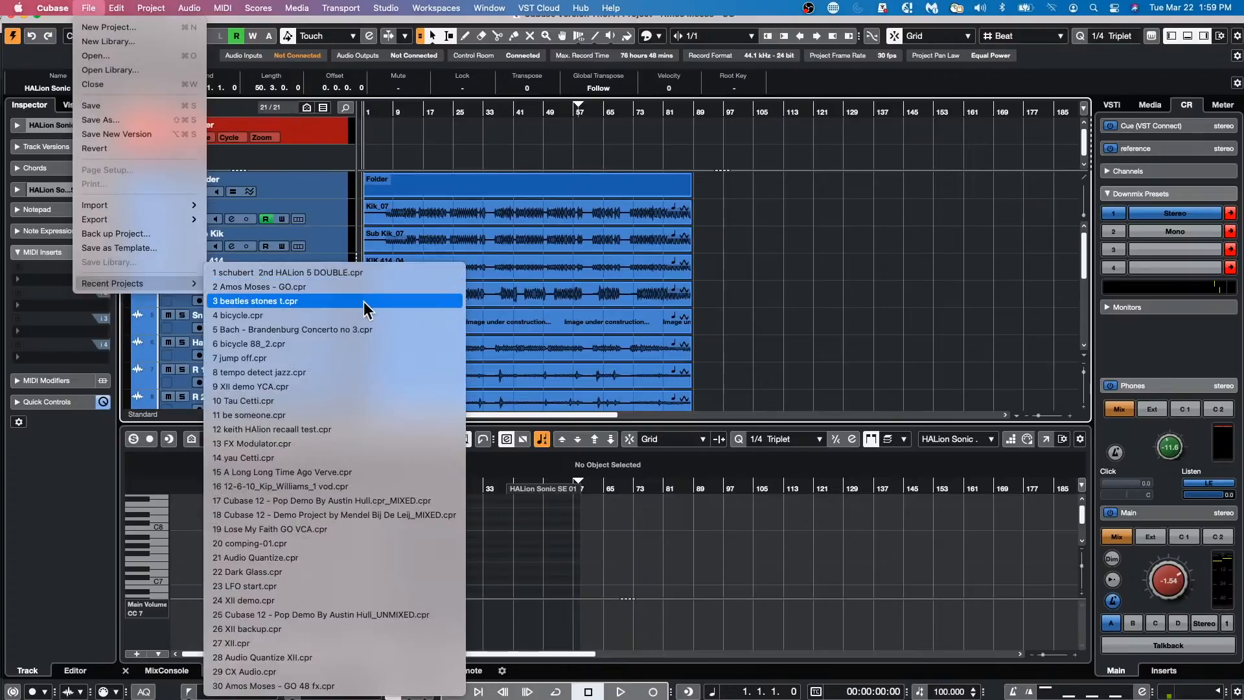
left_click(367, 273)
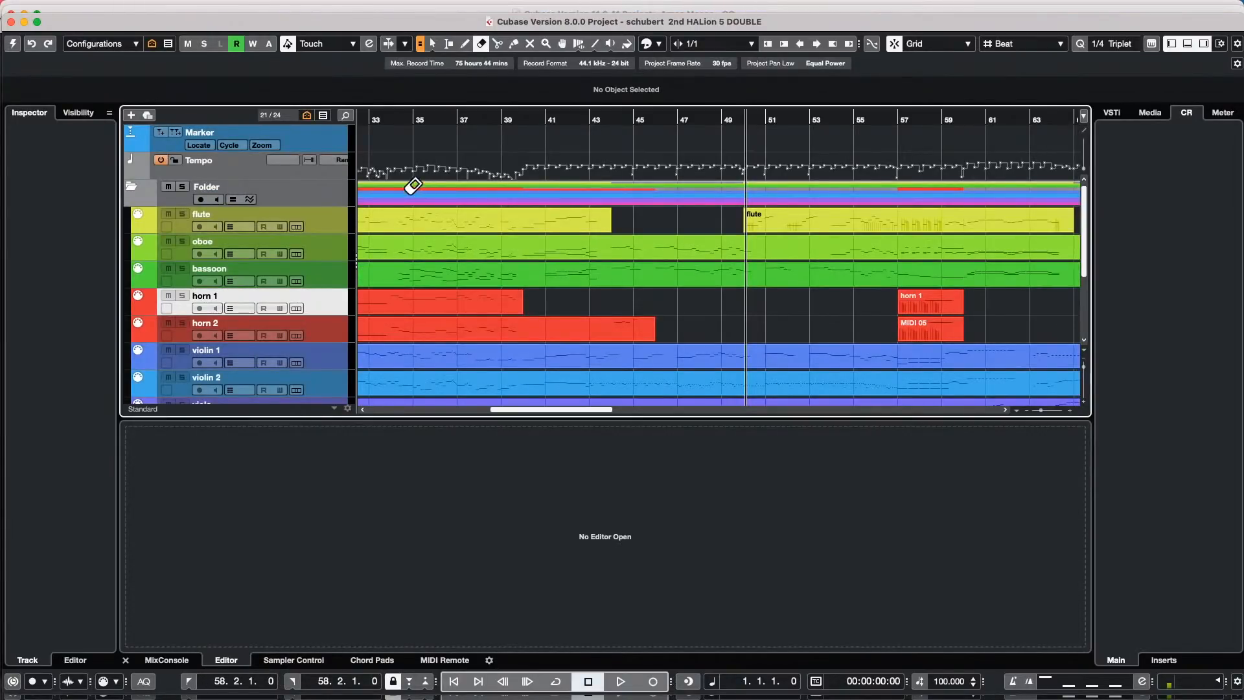
- Try to add a chord track below the Folder track in the Schubert project
right_click(306, 185)
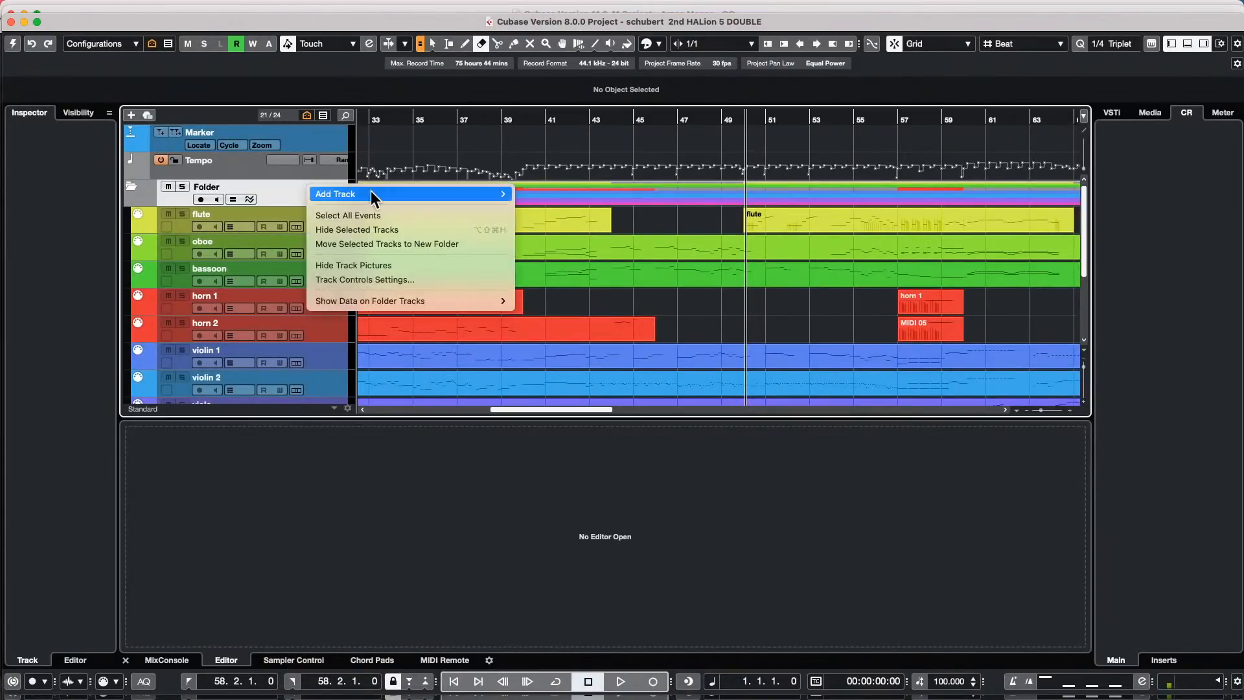
mouse_move(372, 193)
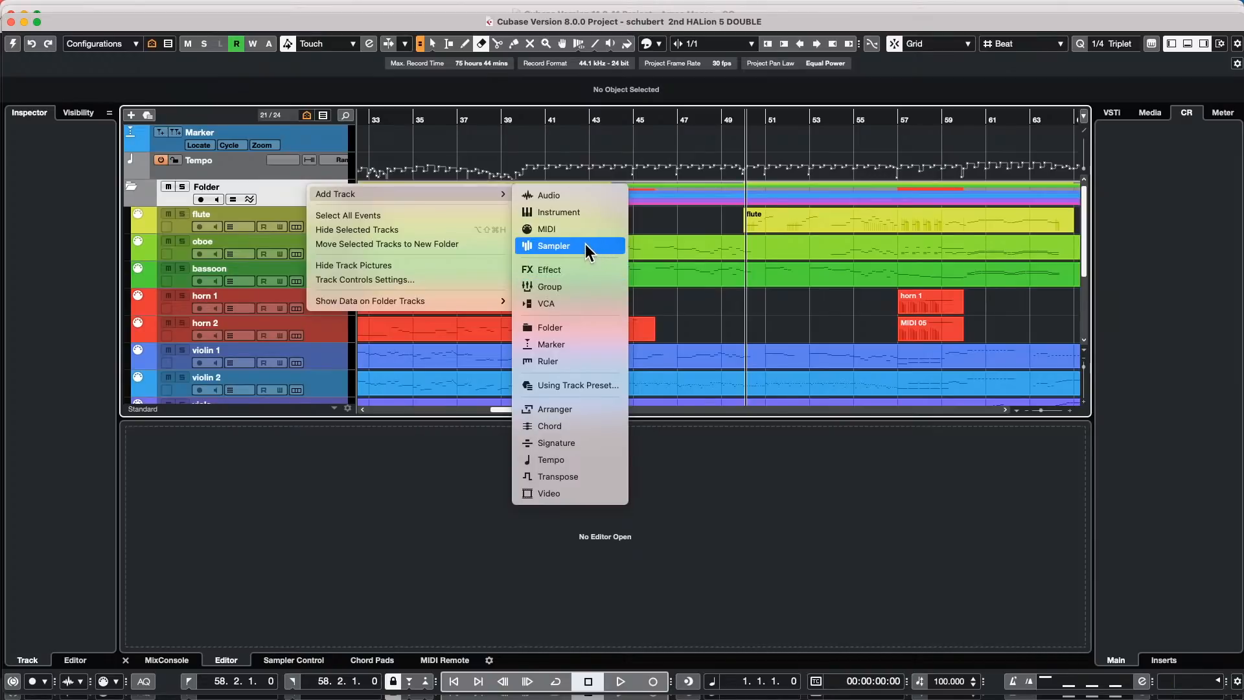
left_click(578, 427)
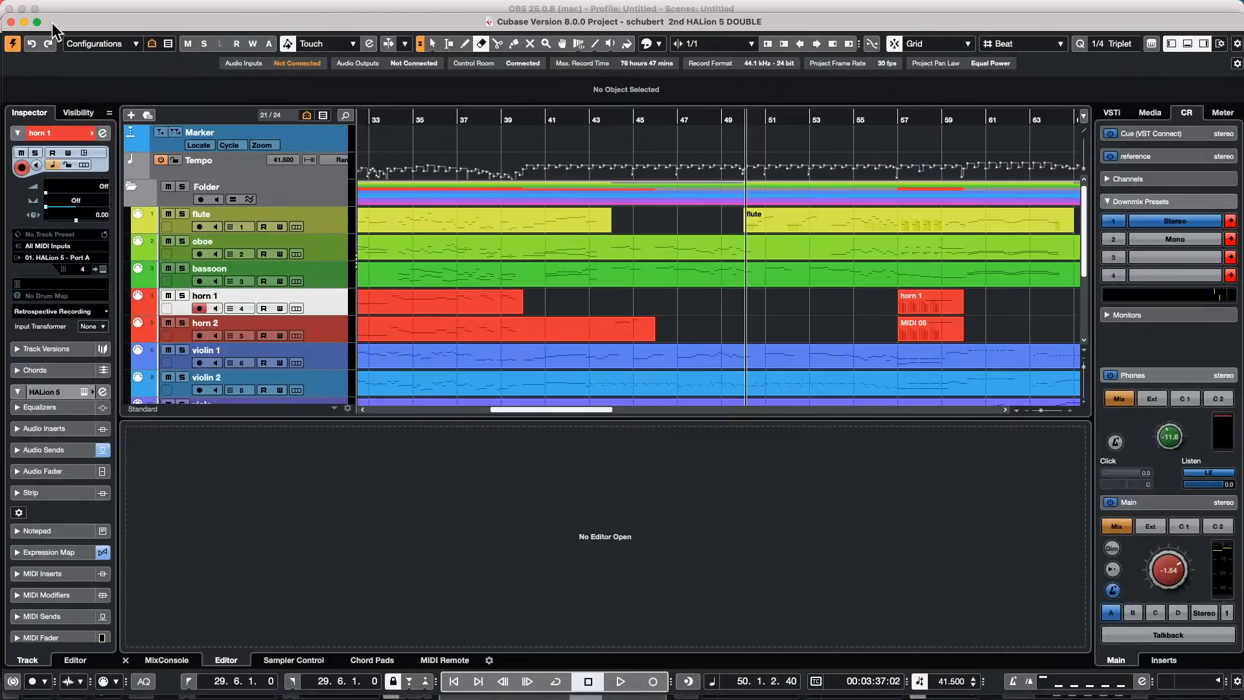
- Maximize the Schubert project window and add a chord track directly above the flute track
left_click(37, 22)
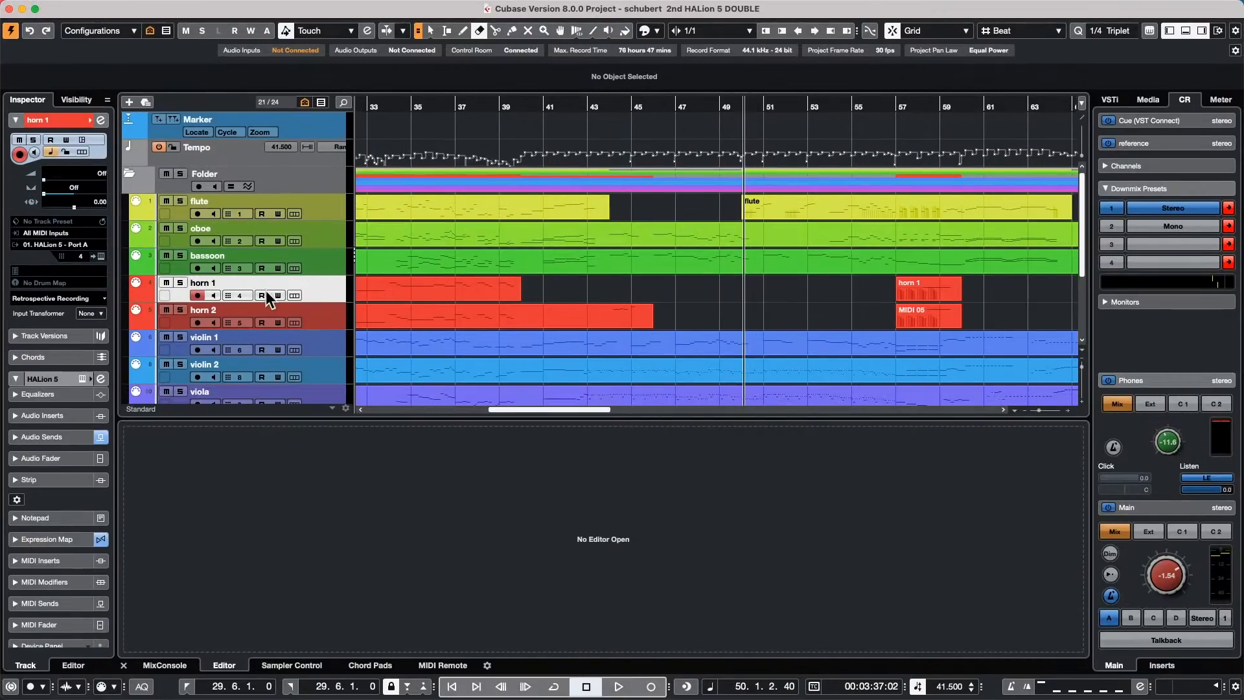
right_click(316, 209)
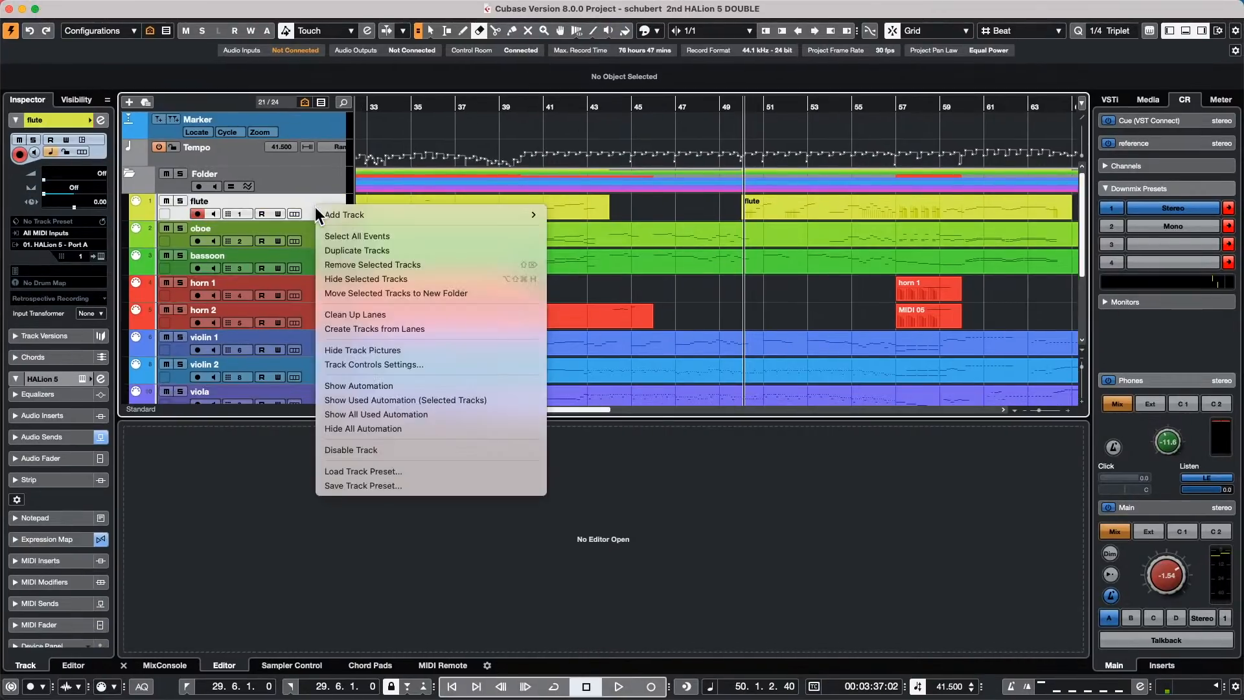
mouse_move(366, 214)
left_click(586, 446)
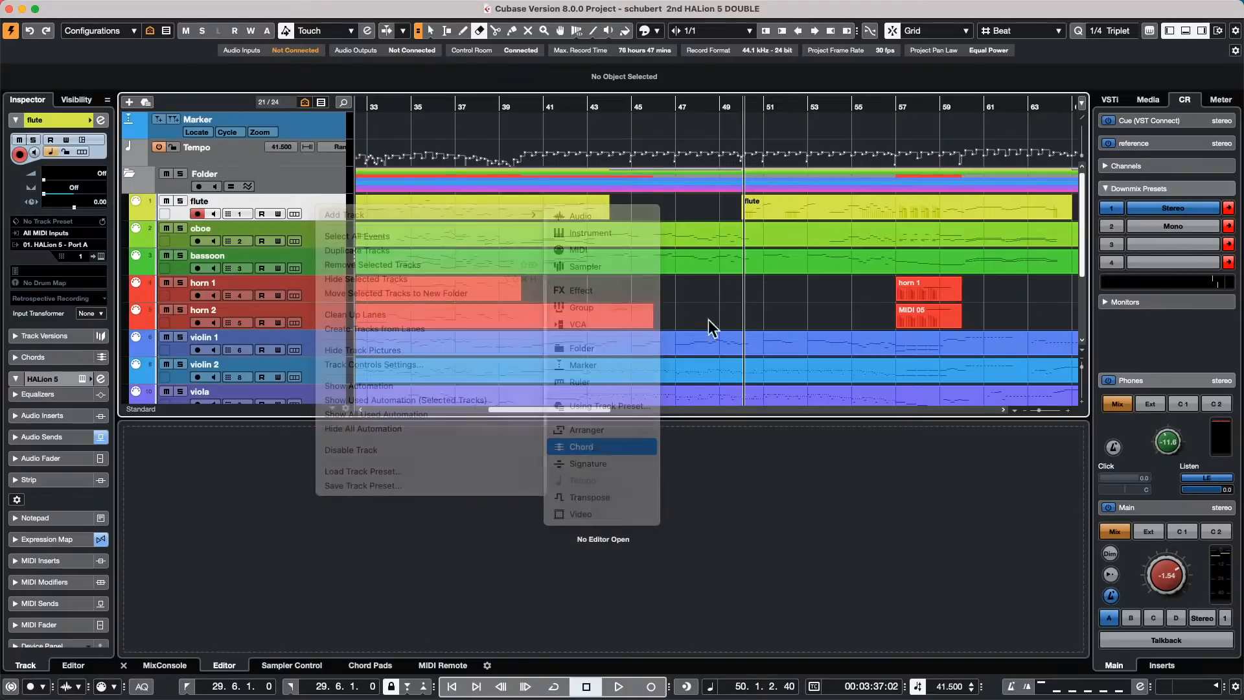
left_click_drag(335, 231, 336, 211)
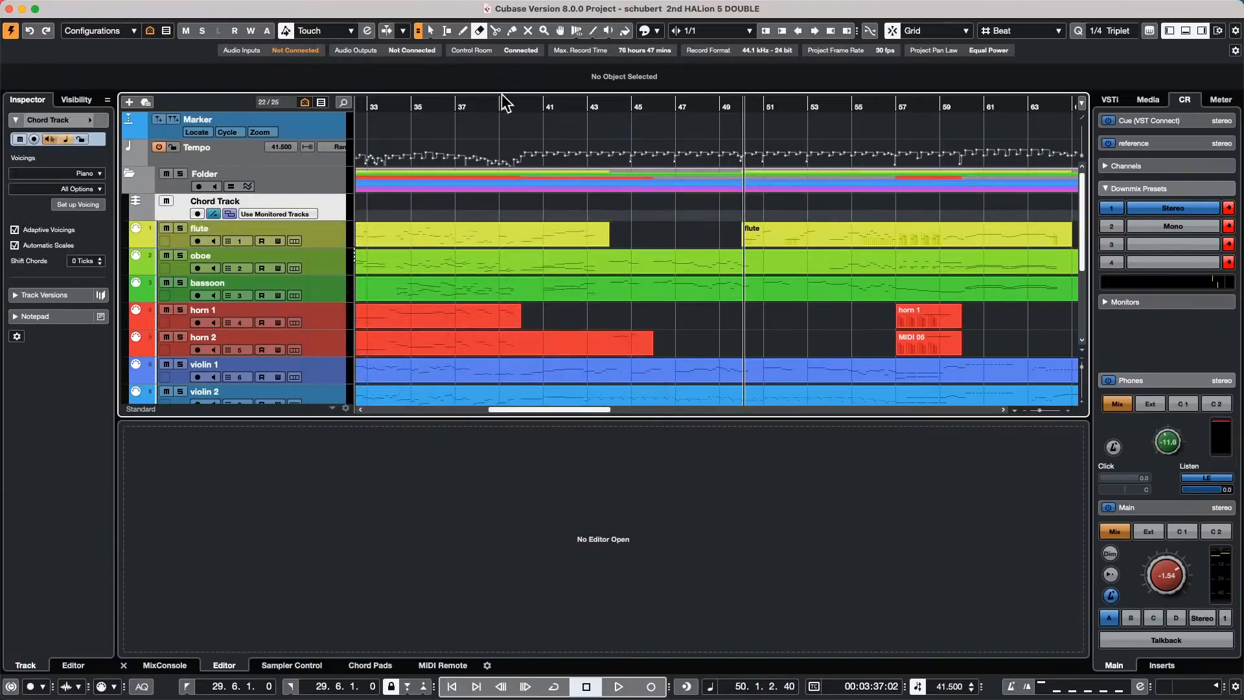
- Select all MIDI parts from flute to bass and create chord events from them, including bass notes and tensions
left_click_drag(496, 99, 381, 47)
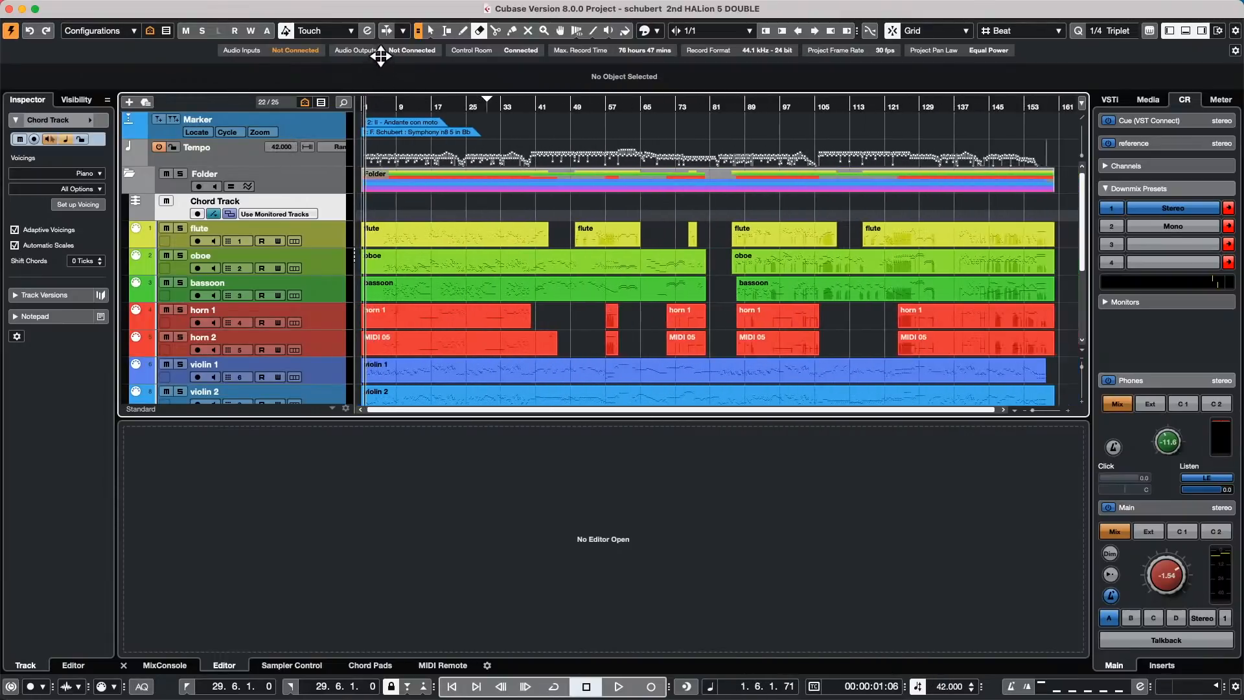
right_click(1052, 288)
left_click(1051, 286)
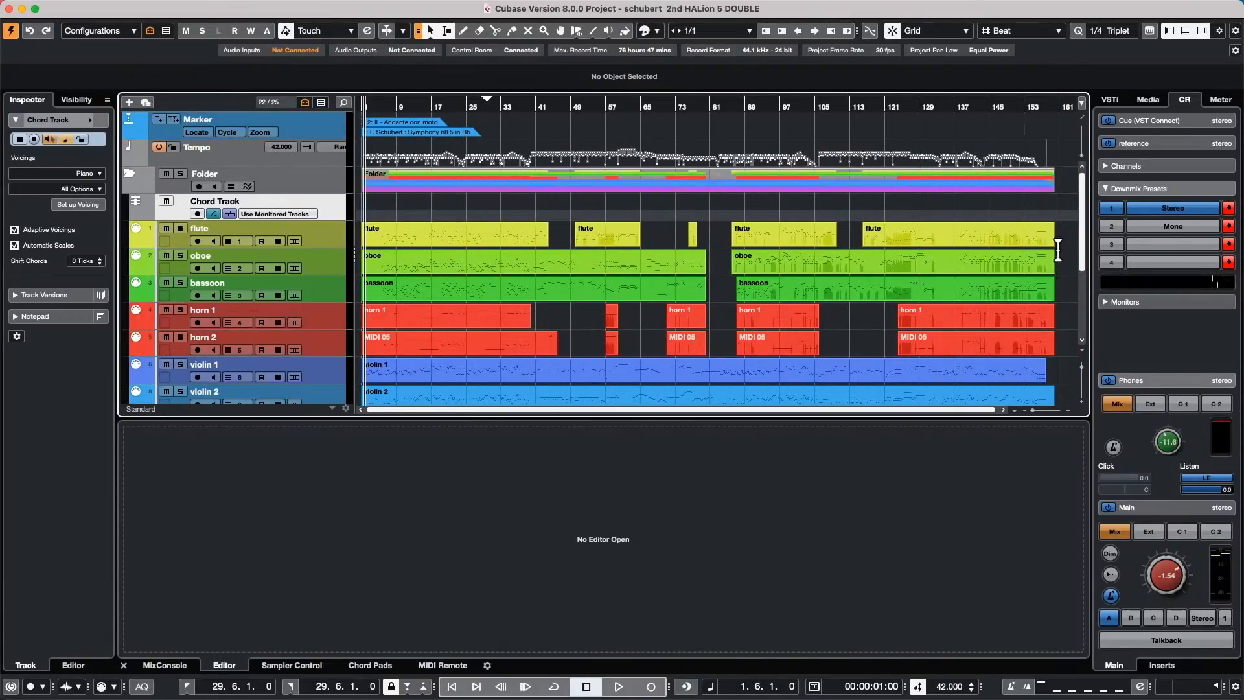
left_click_drag(1063, 239, 364, 313)
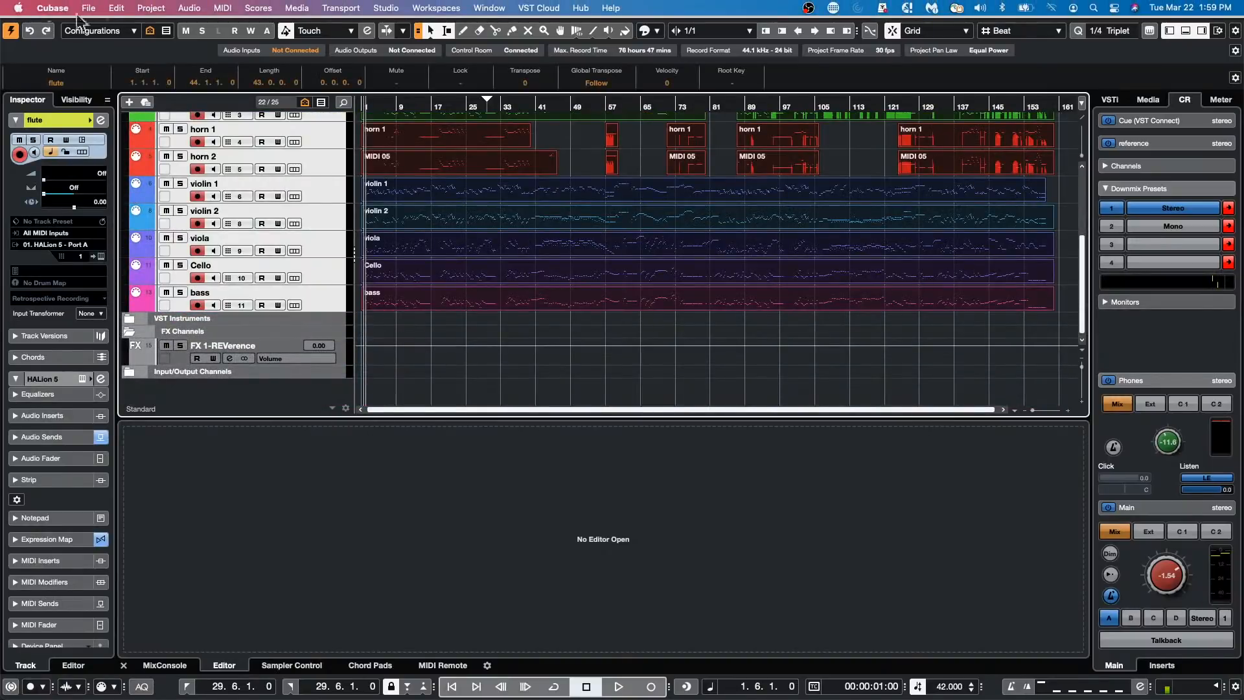
left_click(117, 8)
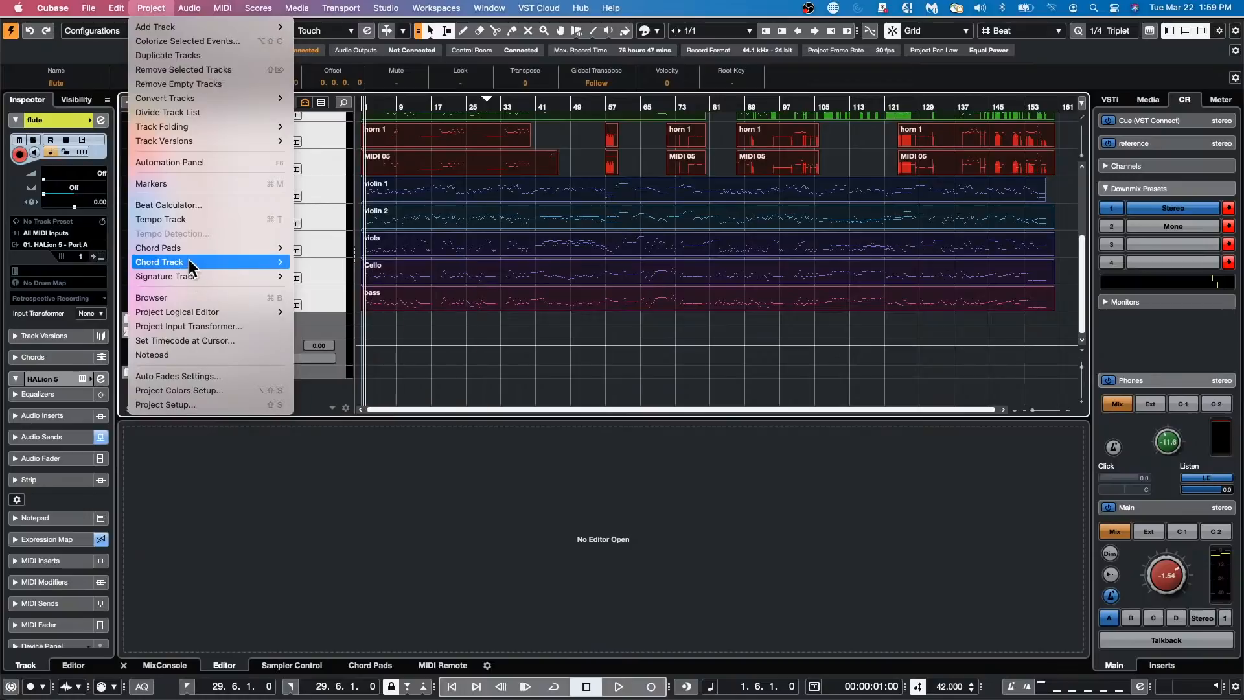
mouse_move(188, 262)
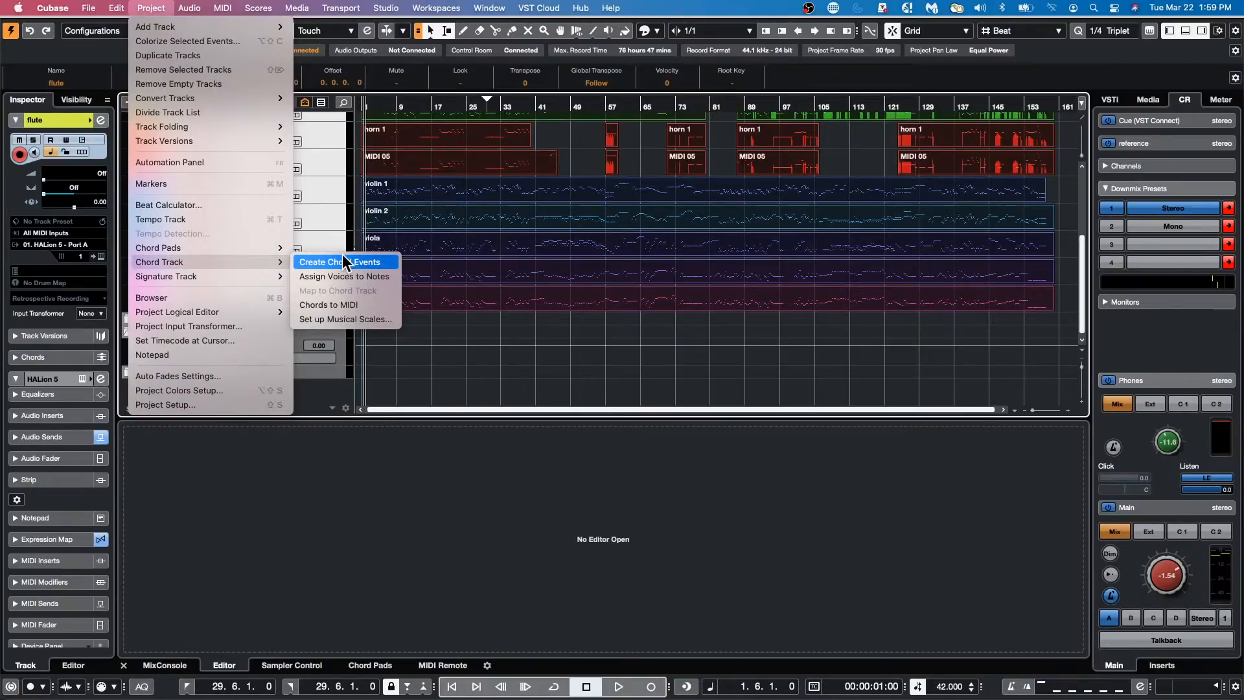
left_click(342, 261)
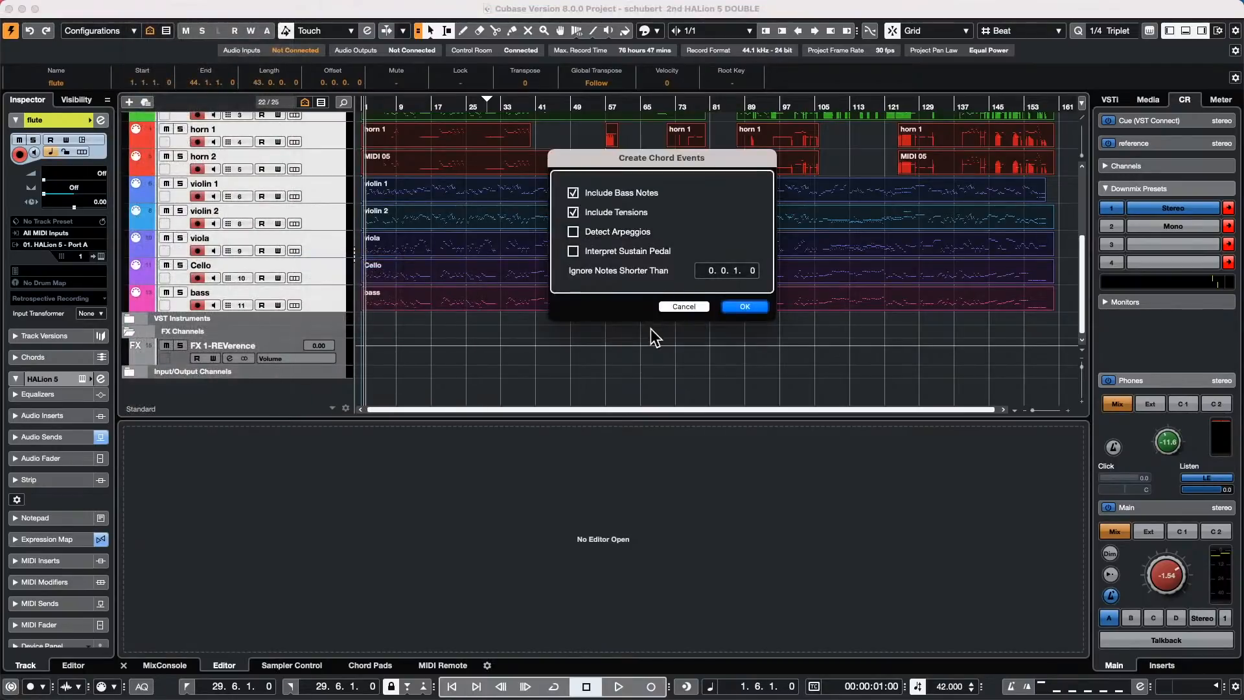
left_click(744, 306)
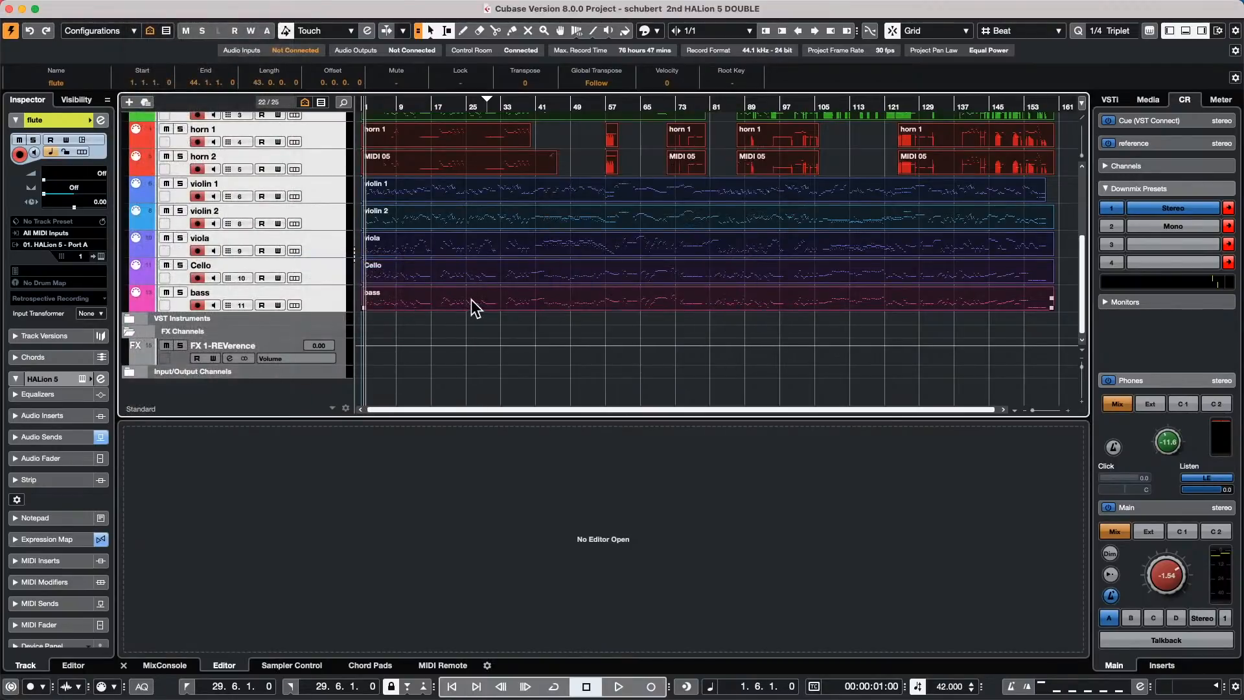
- Select the Chord Track and examine its chord events closely over the opening bars
scroll(471, 300, "up", 5)
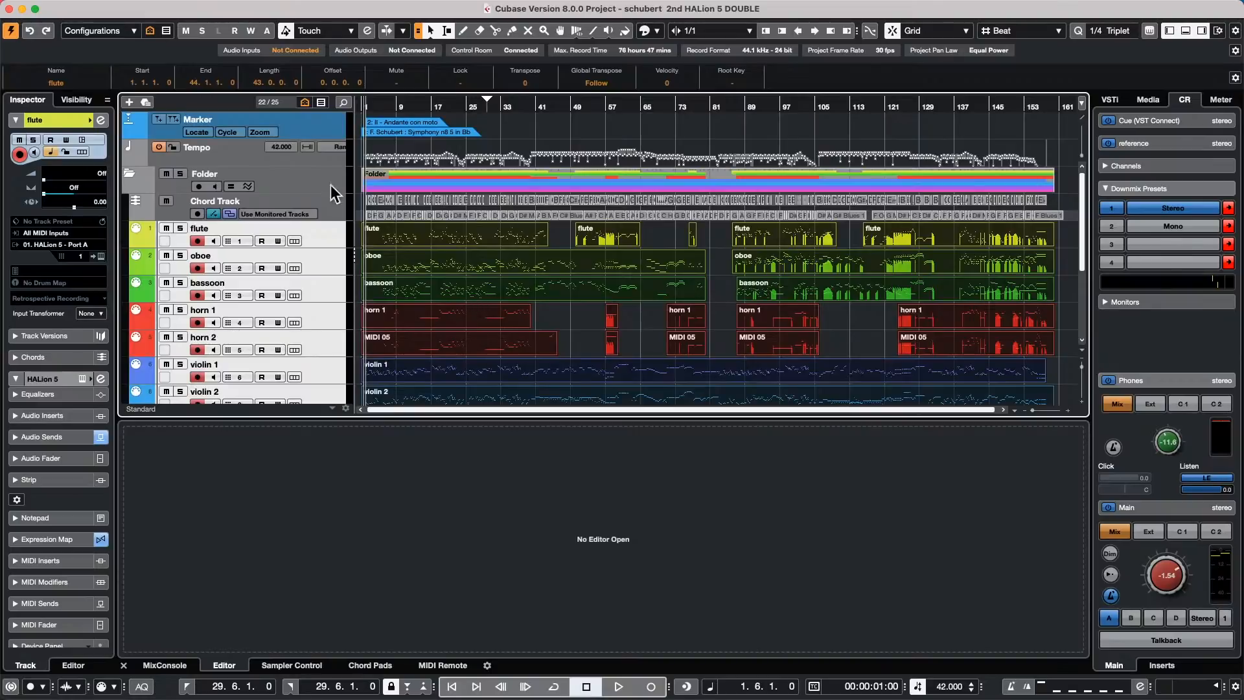
left_click(323, 215)
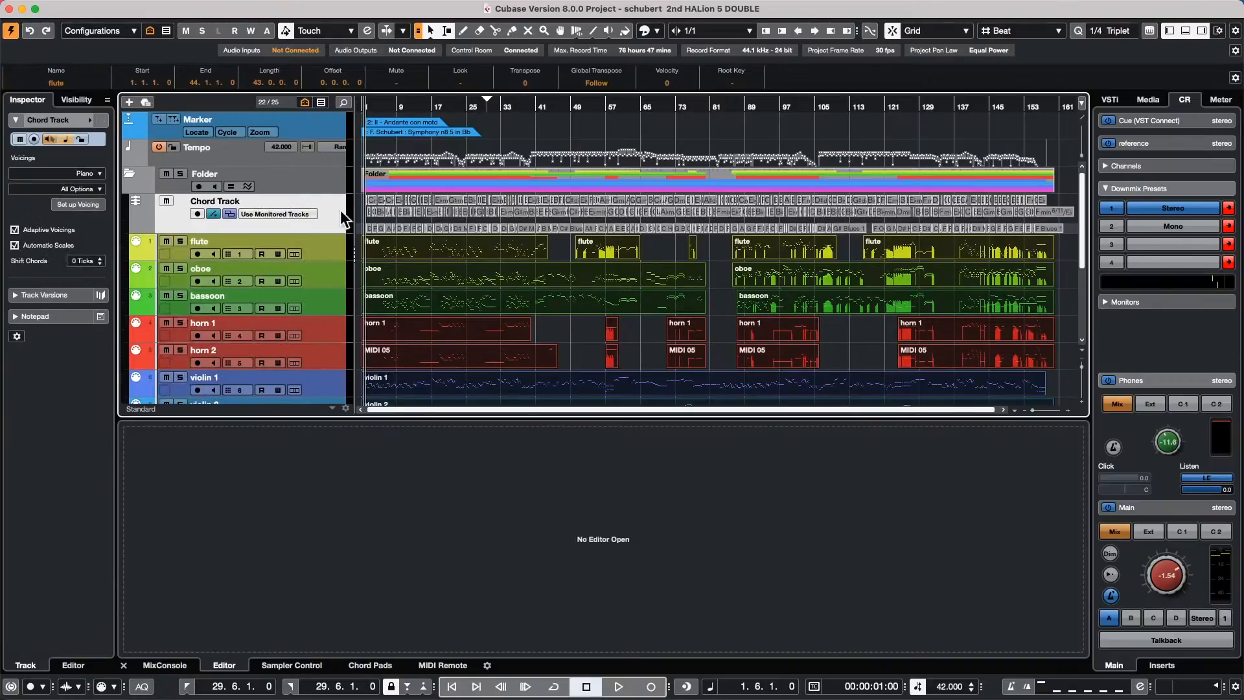
left_click_drag(394, 106, 387, 105)
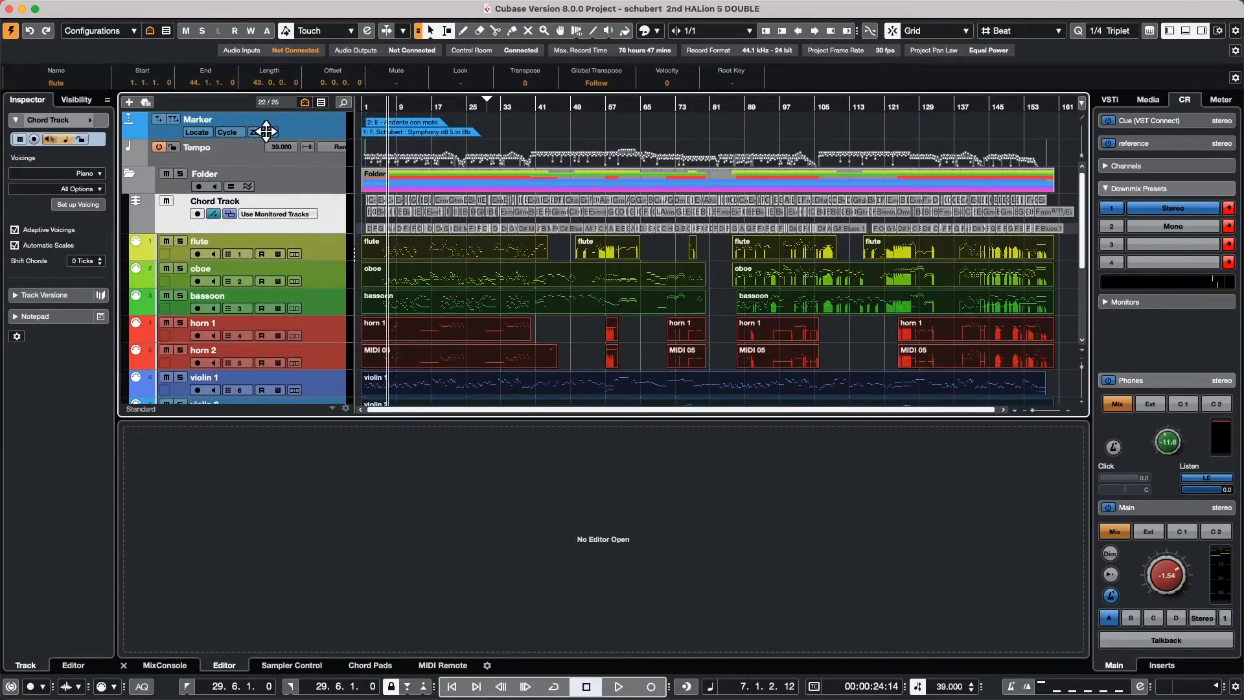
key("h")
key("h")
key("h")
key("h")
key("h")
key("h")
key("KP_Subtract")
key("h")
key("h")
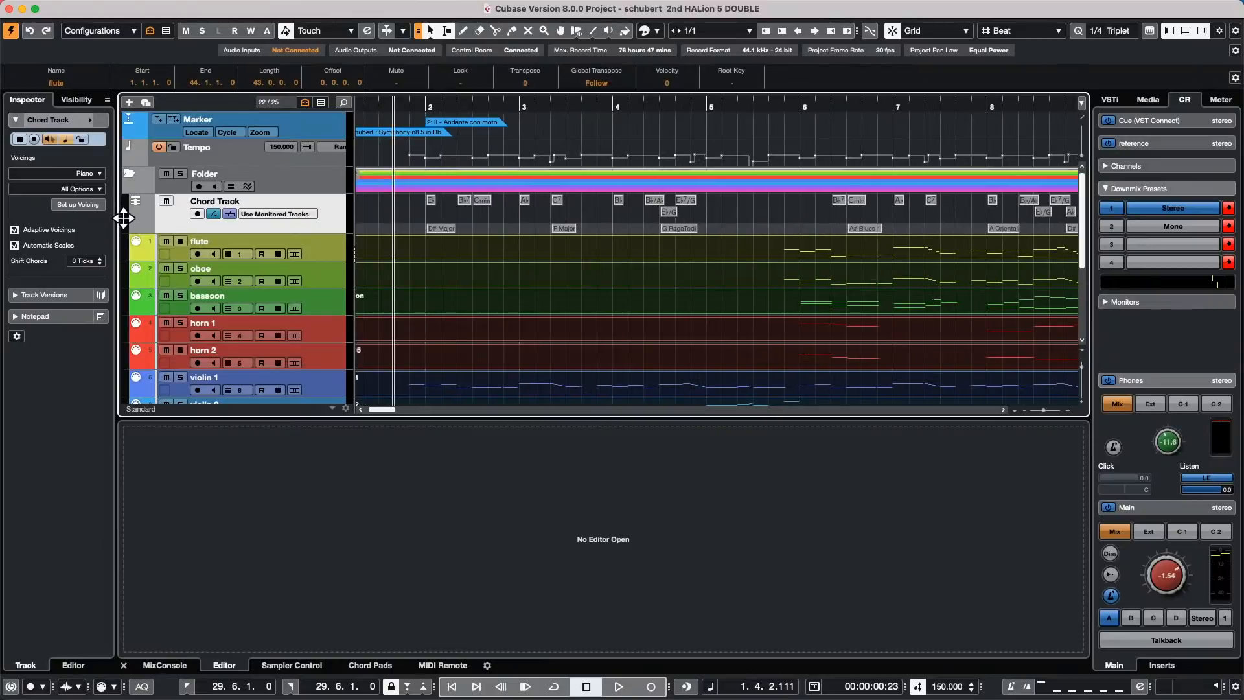
mouse_move(314, 6)
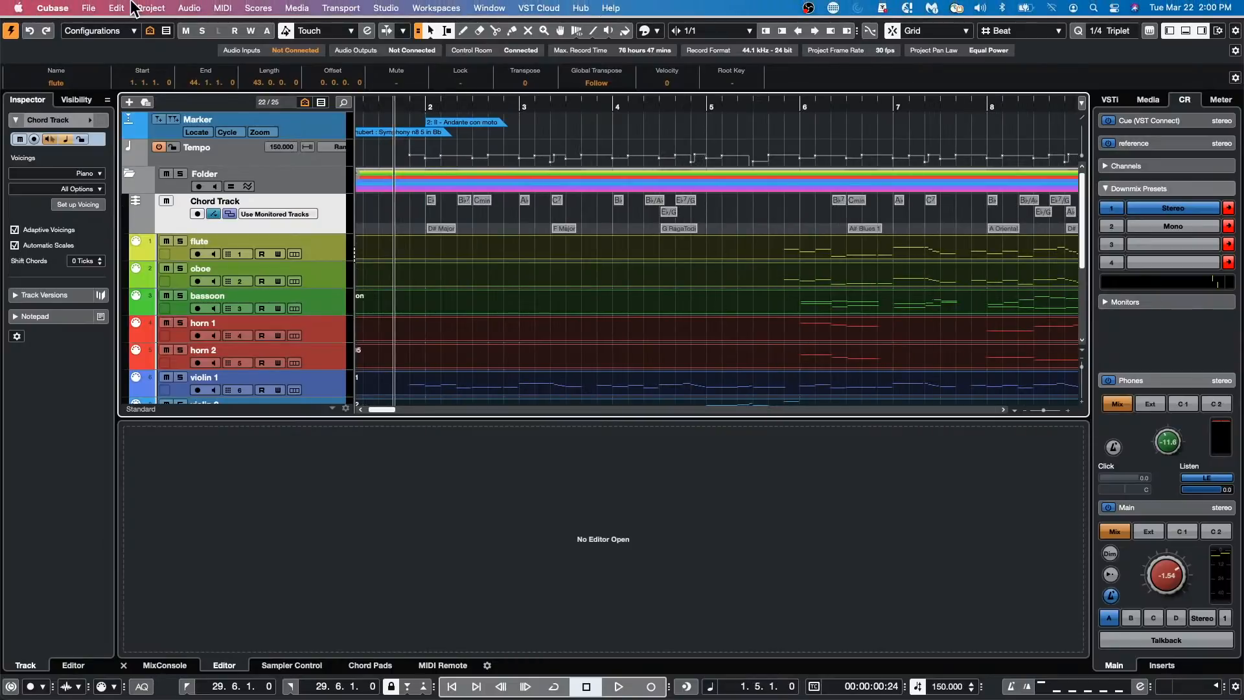
left_click(118, 7)
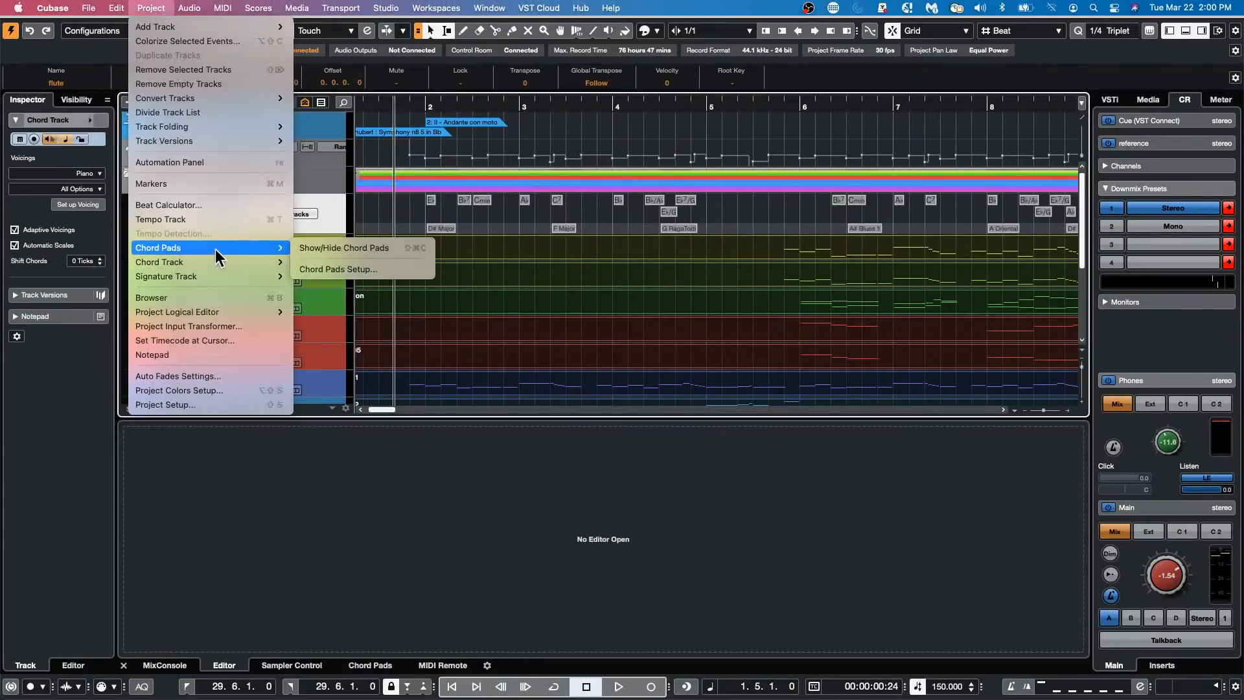
mouse_move(216, 262)
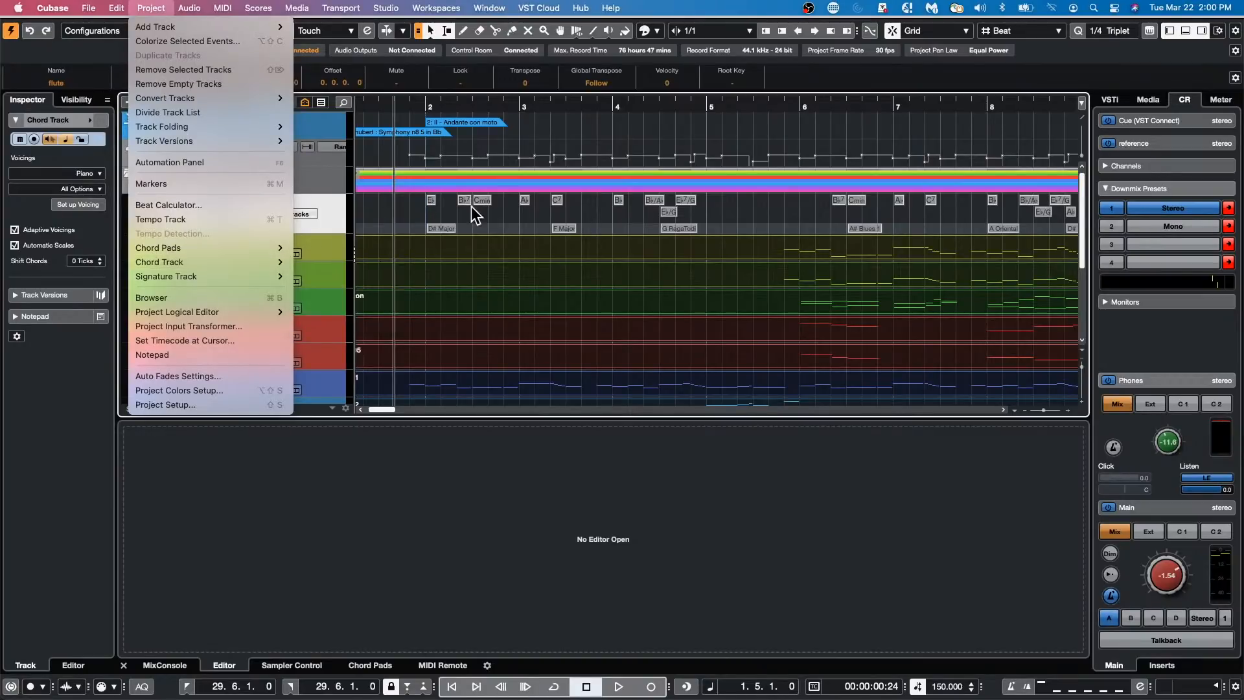
left_click(406, 181)
- Enlarge the Chord Track's height for readable chord names and select the A♭ chord event at bar 3
left_click_drag(422, 106, 422, 140)
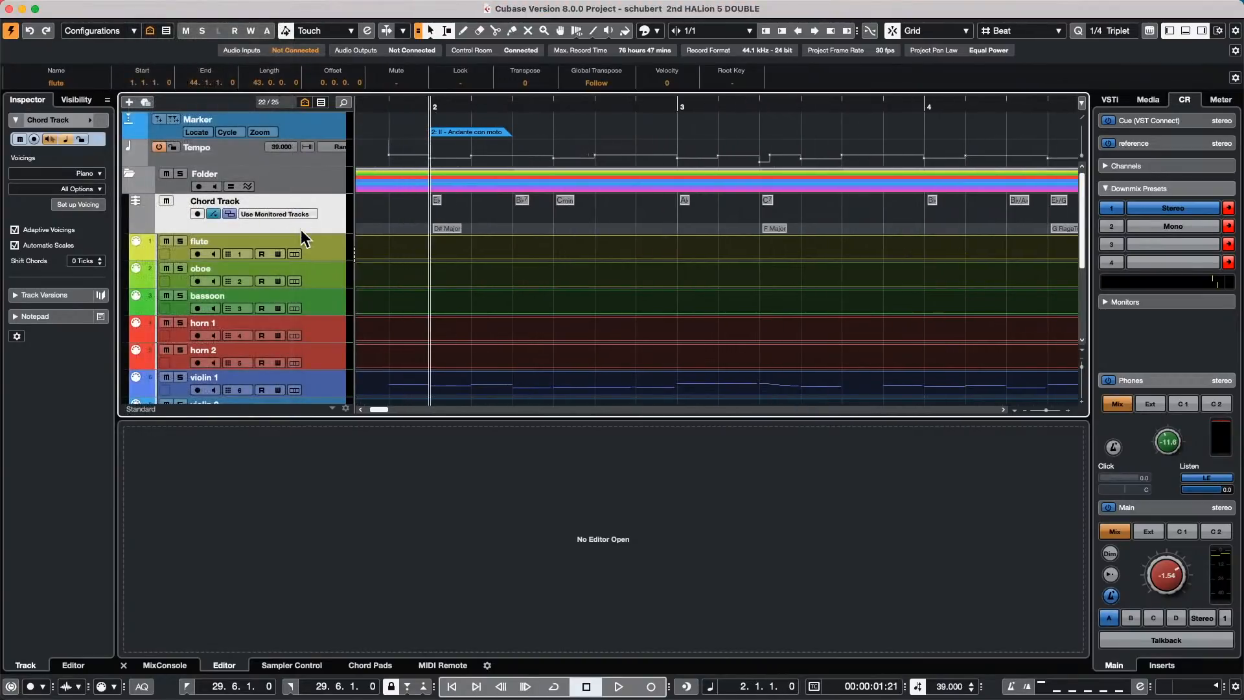
left_click_drag(302, 232, 302, 258)
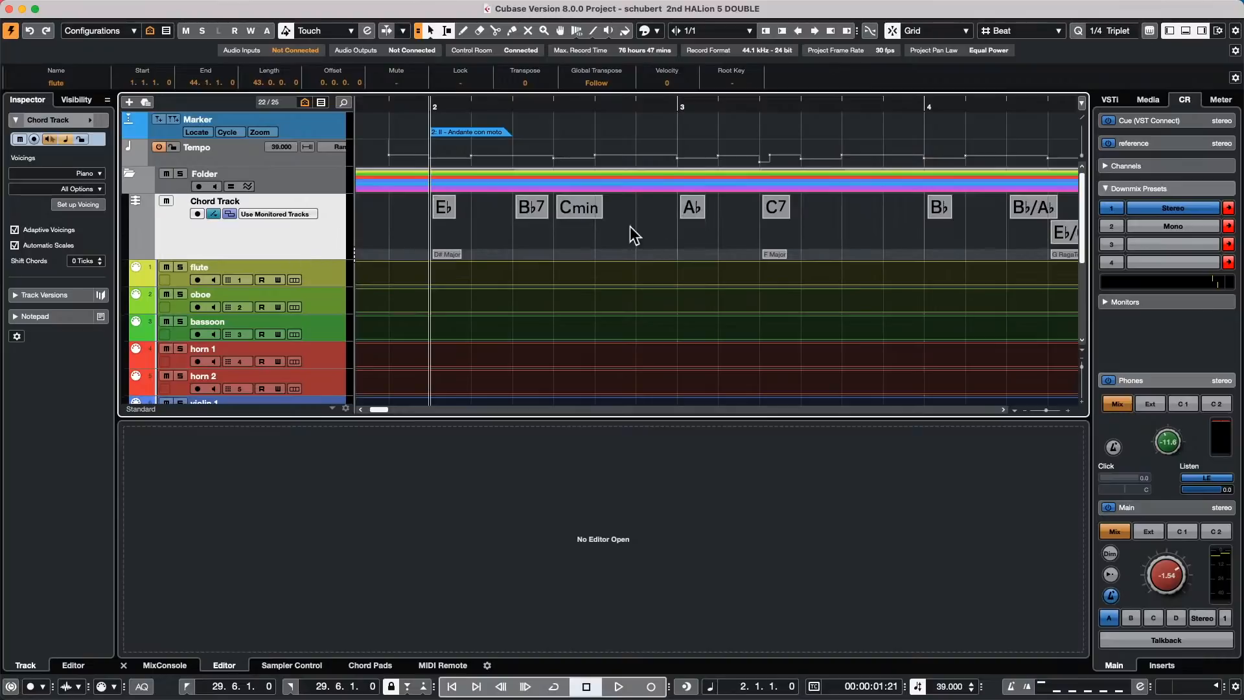
left_click(696, 217)
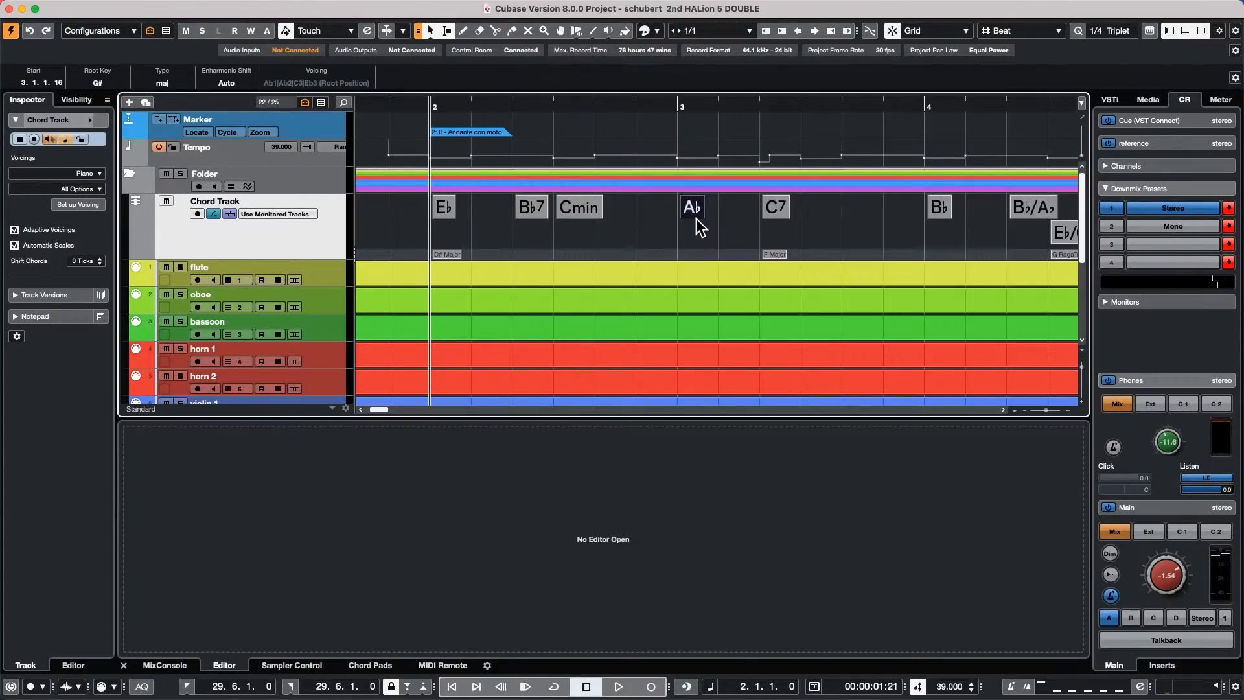
- Show the media browser and create an empty project in the Amos Moses folder, prompting for the project location
left_click(1148, 101)
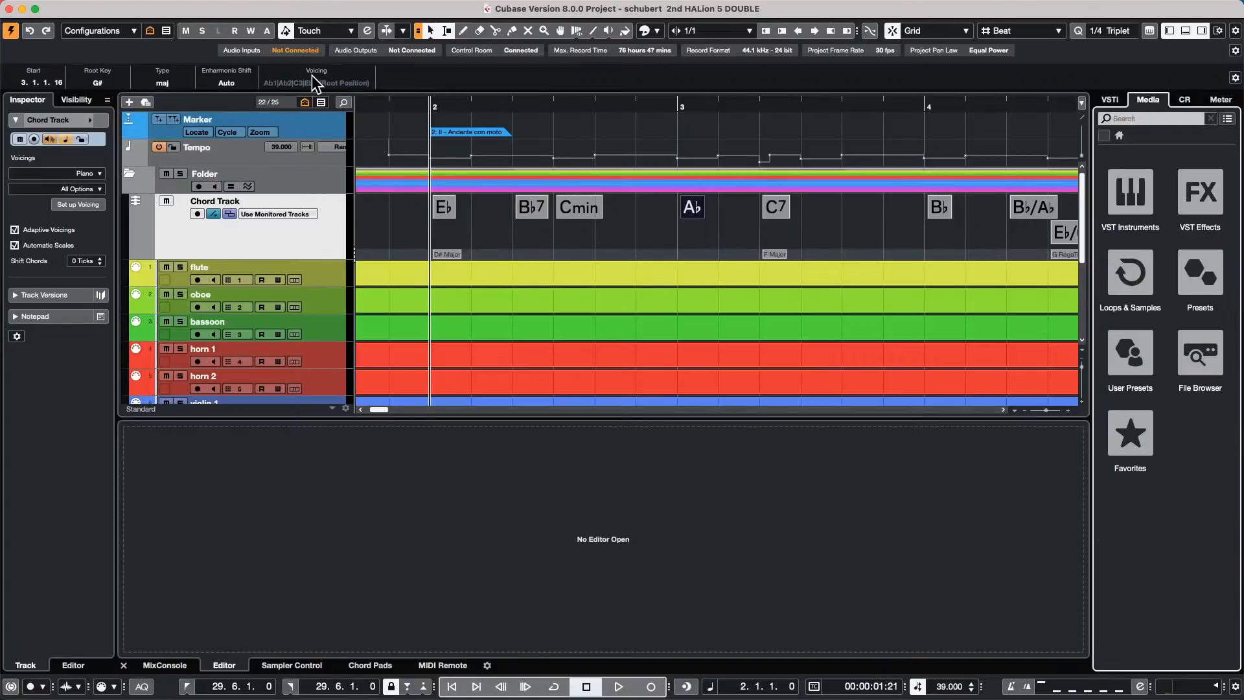
left_click_drag(393, 109, 120, 26)
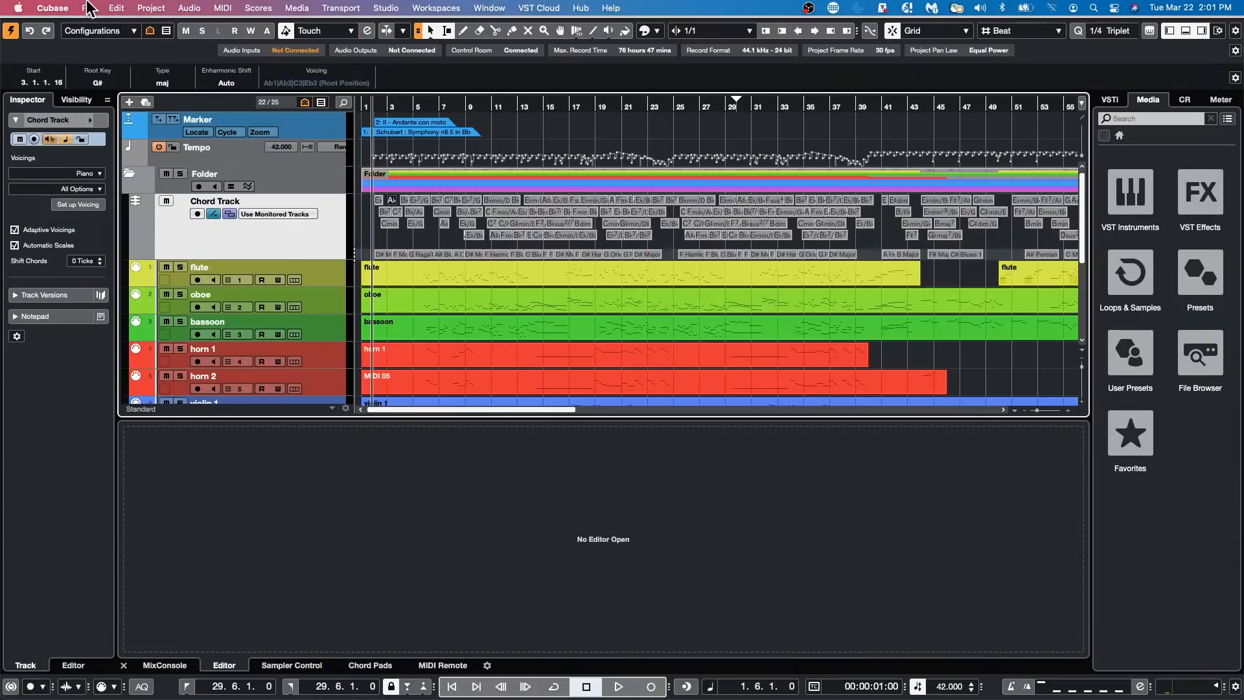
left_click(89, 7)
mouse_move(95, 206)
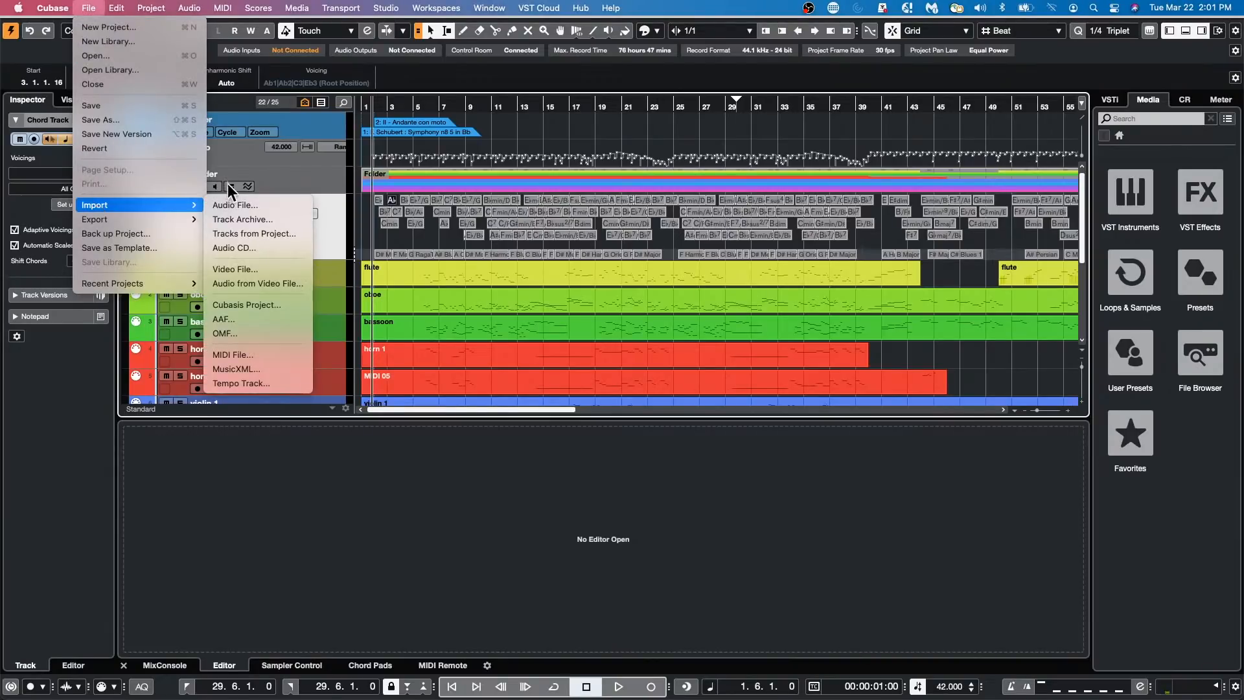
left_click(146, 27)
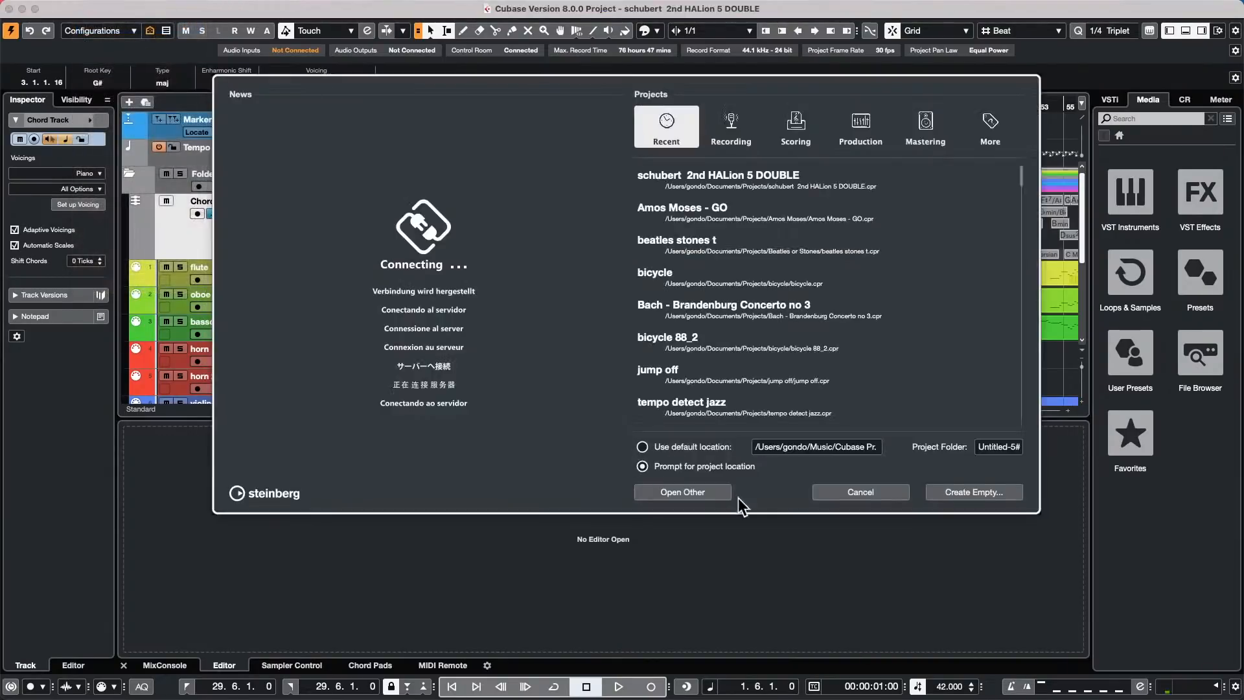
left_click(999, 496)
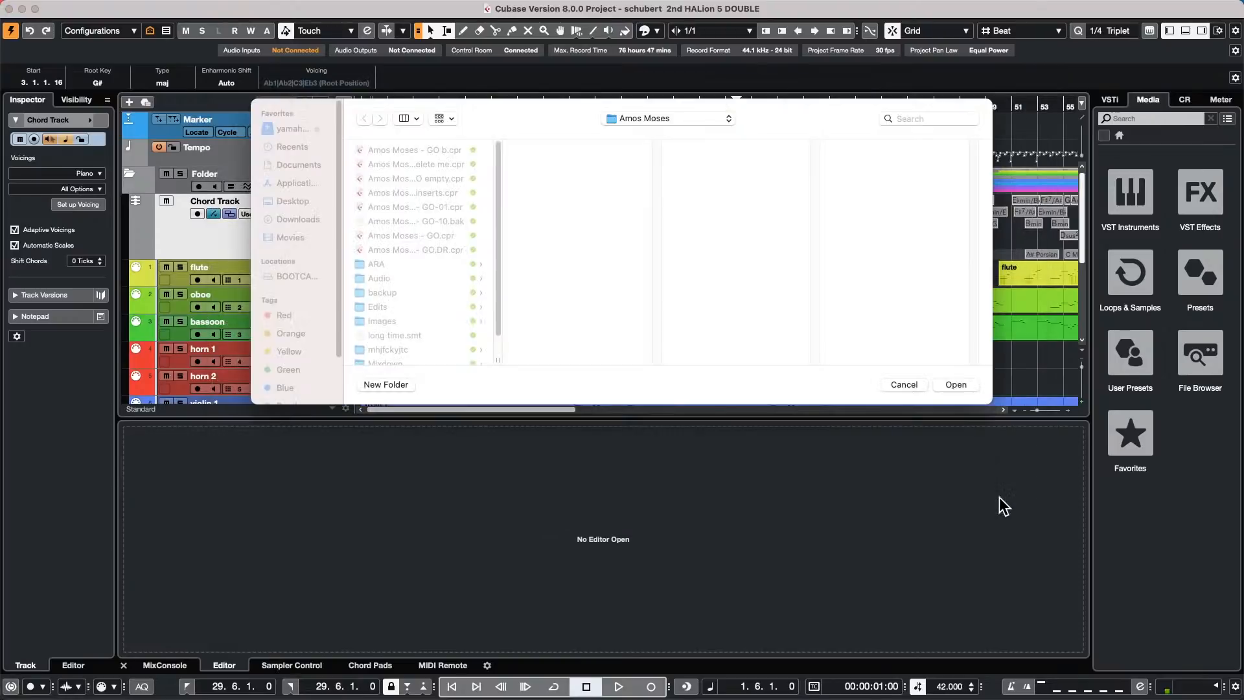
left_click(964, 386)
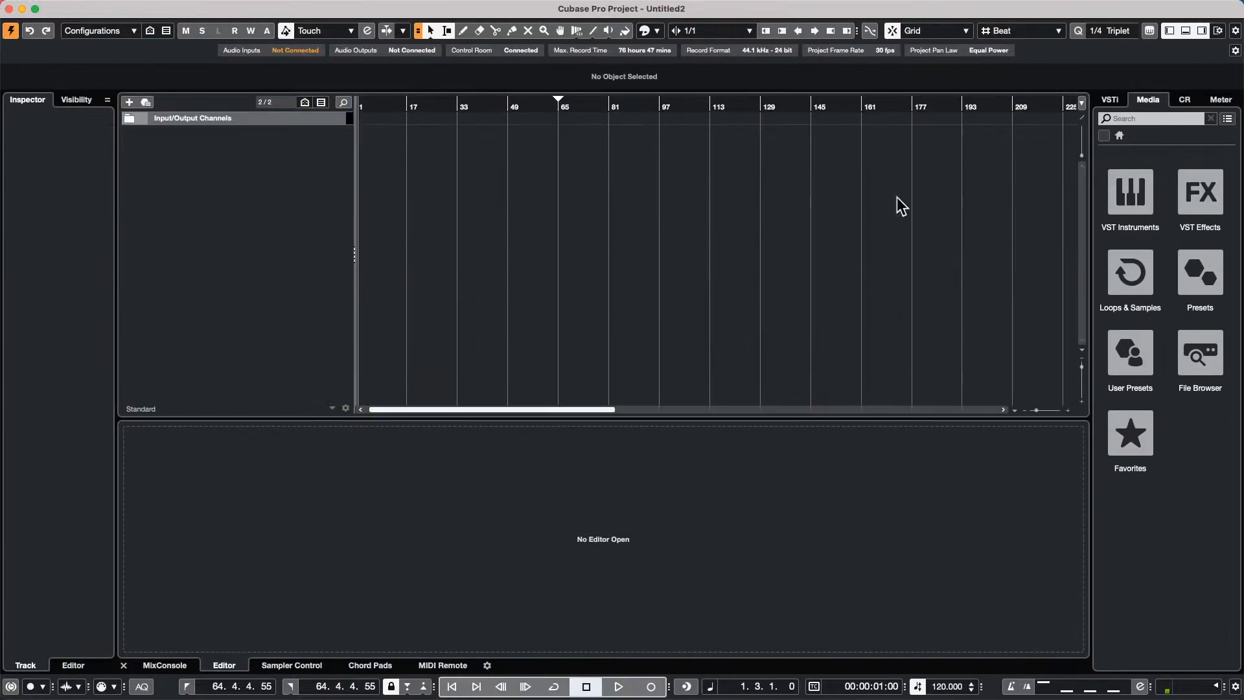
- Browse the Caleidoscope loops and samples and place Atmo 09_AM on a new audio track at the project start
left_click(1129, 279)
left_click(1206, 366)
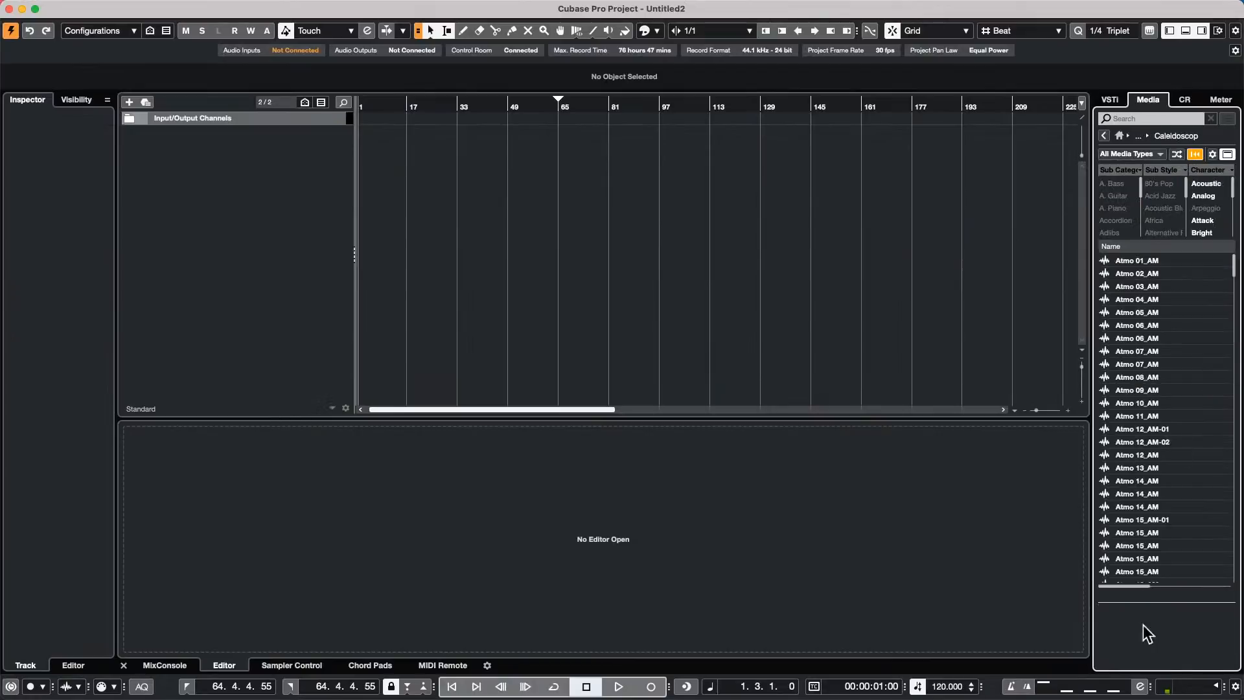
left_click(1133, 389)
left_click_drag(1133, 386, 363, 142)
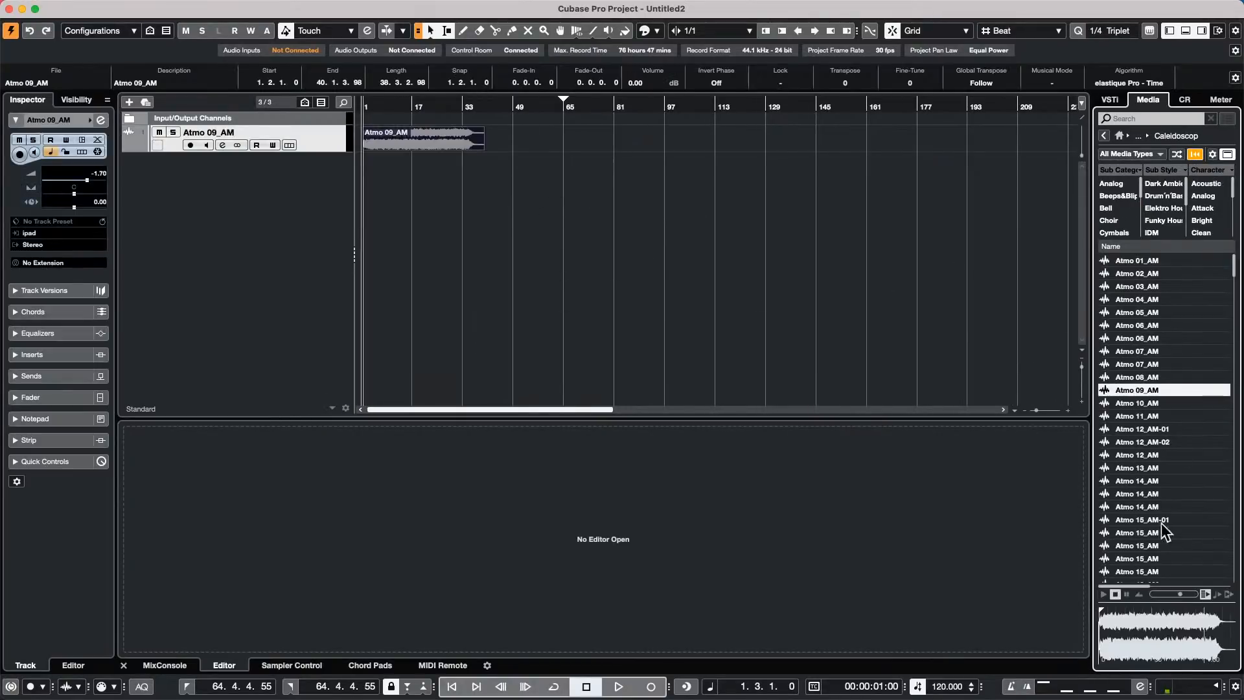
- Place the Chord 02 F Major pad at bar 17 and the Chord 11 C Major pad around bar 22, each on a new track
scroll(1163, 499, "down", 10)
scroll(1159, 485, "up", 5)
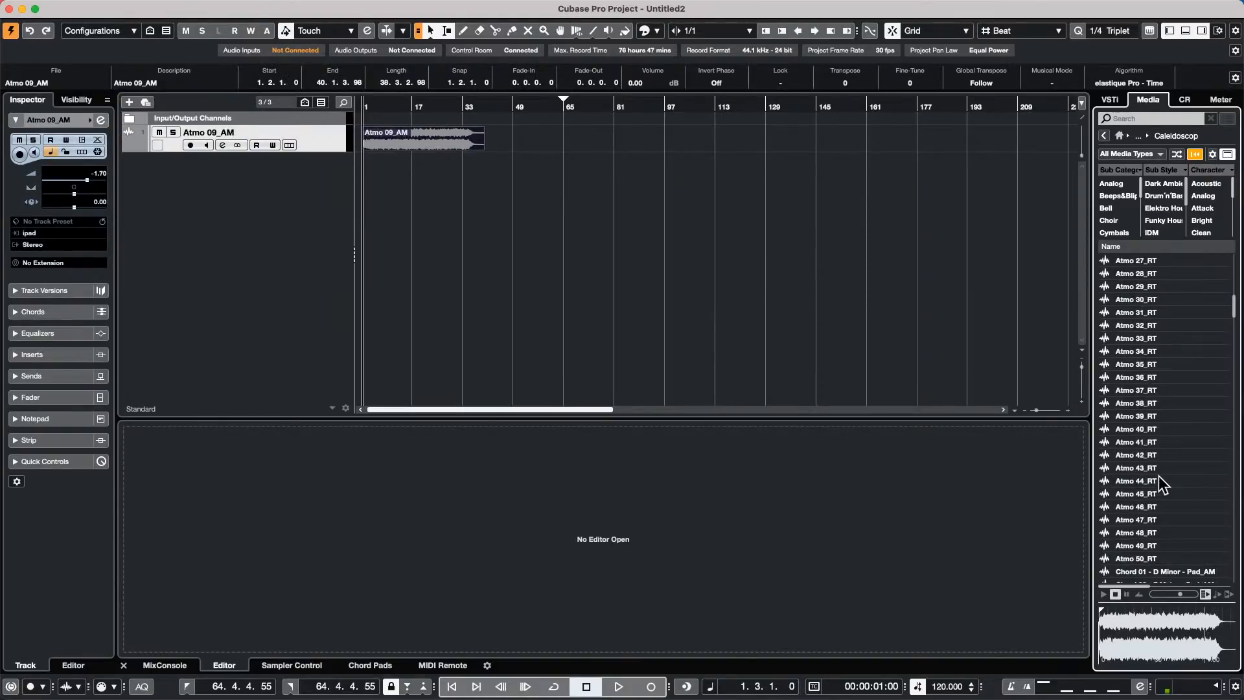
scroll(1158, 475, "down", 5)
left_click(1145, 403)
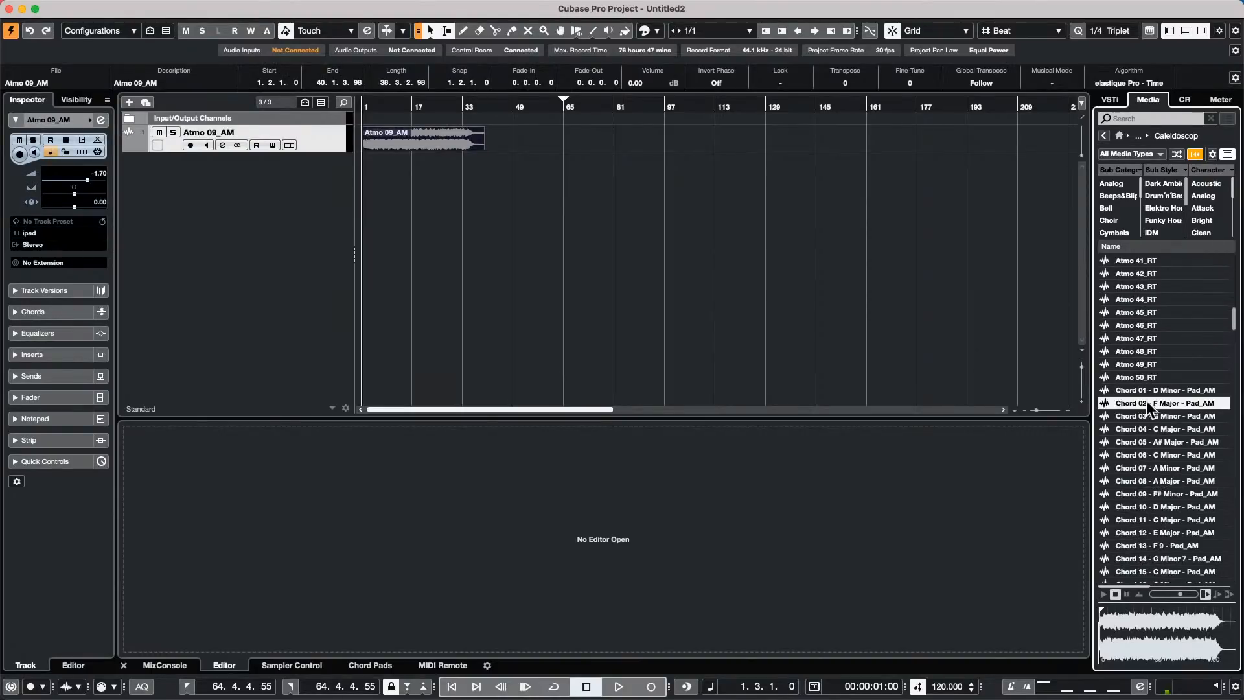
left_click_drag(1131, 403, 412, 162)
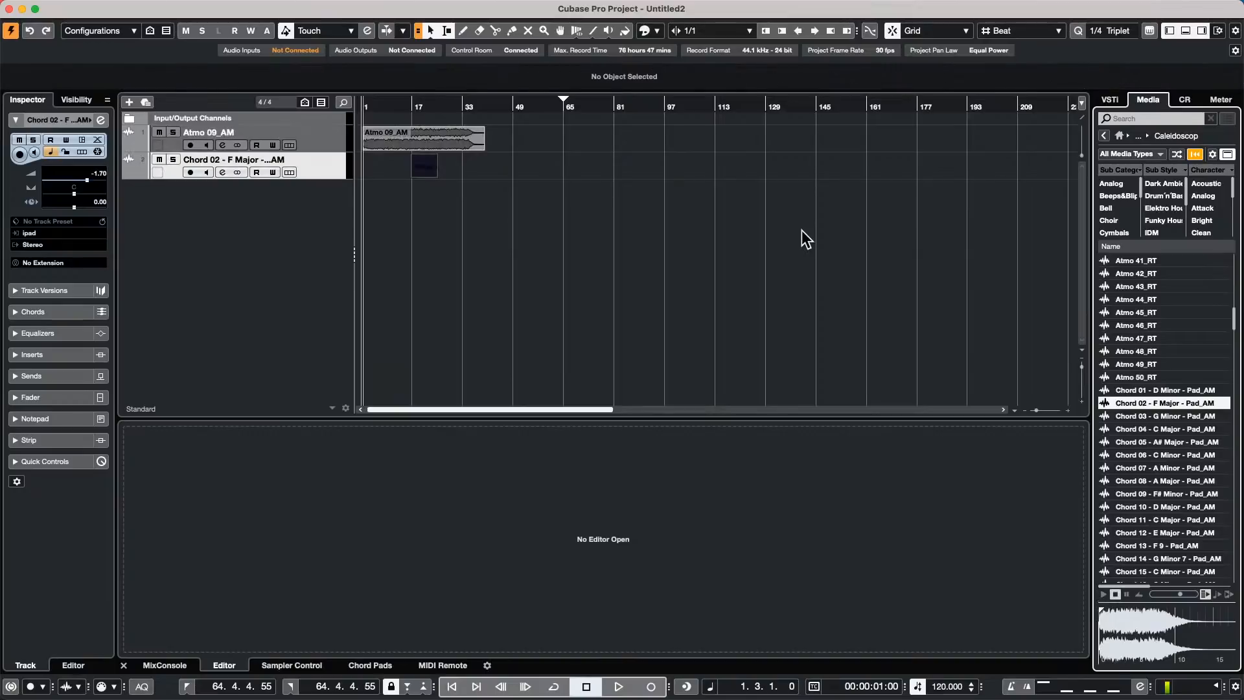
mouse_move(1148, 521)
left_mouse_down()
mouse_move(496, 278)
mouse_move(398, 204)
mouse_move(453, 197)
mouse_move(433, 194)
left_mouse_up()
- Add Downlifter 14_RT on a new track at the project start and place Impact 37_RT on that track around bar 27
scroll(1197, 423, "down", 20)
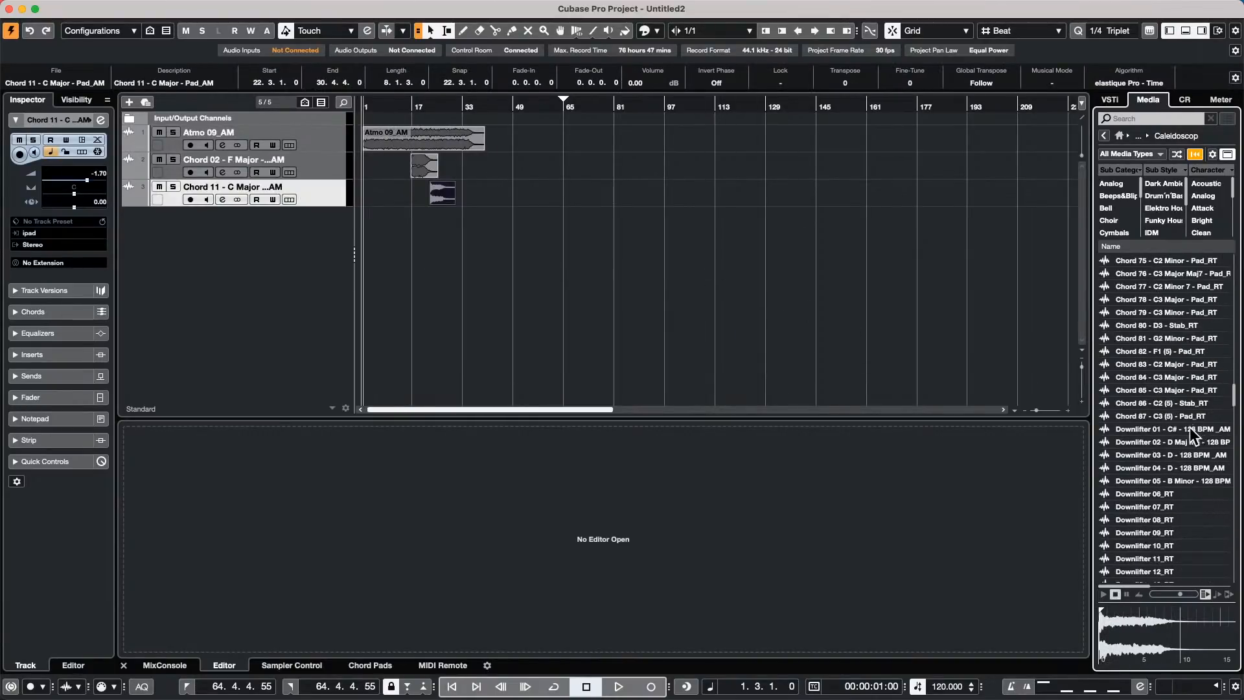
scroll(1190, 426, "down", 3)
left_click_drag(1149, 480, 364, 235)
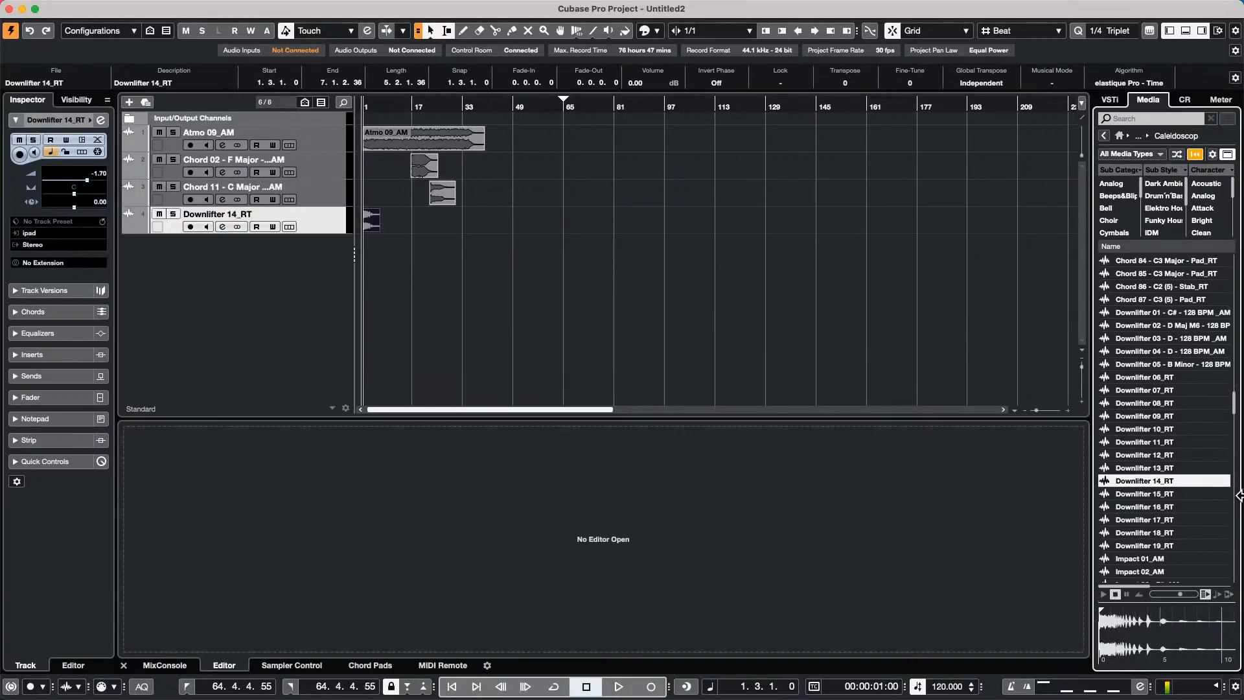
scroll(1169, 545, "down", 13)
left_click_drag(1155, 519, 445, 224)
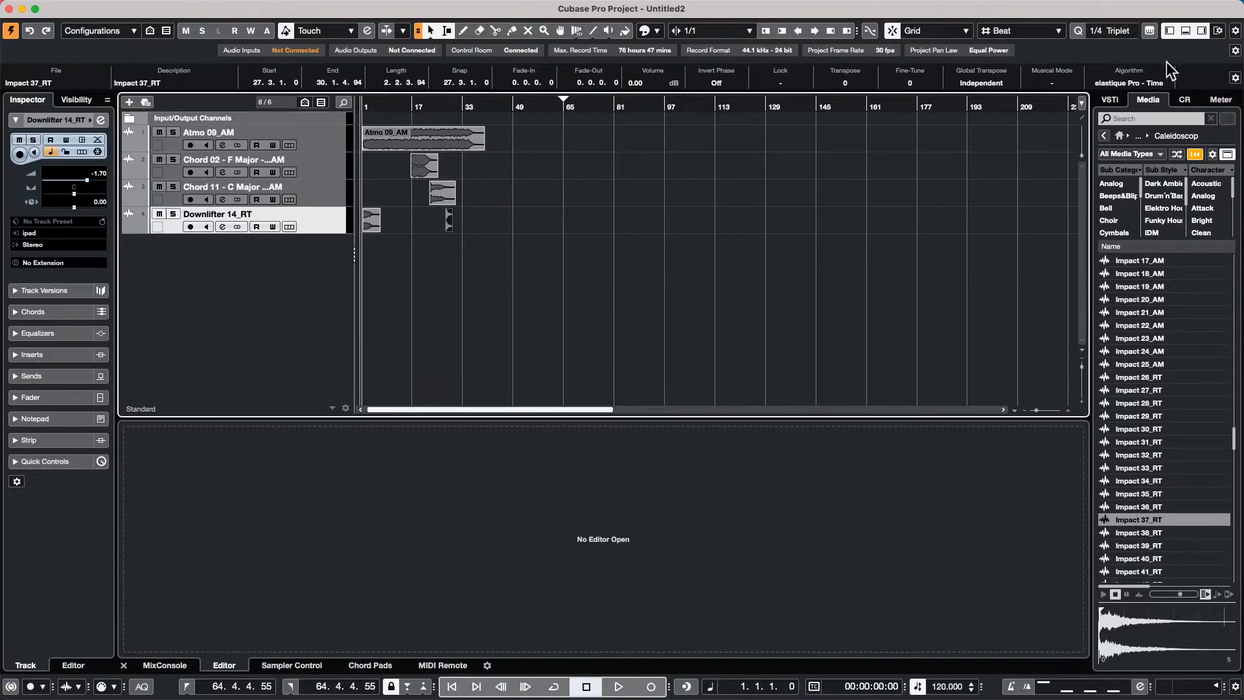
- Show the Control Room, lower the main level to -16.4, and play the arrangement from the start and around bar 16
left_click(1184, 99)
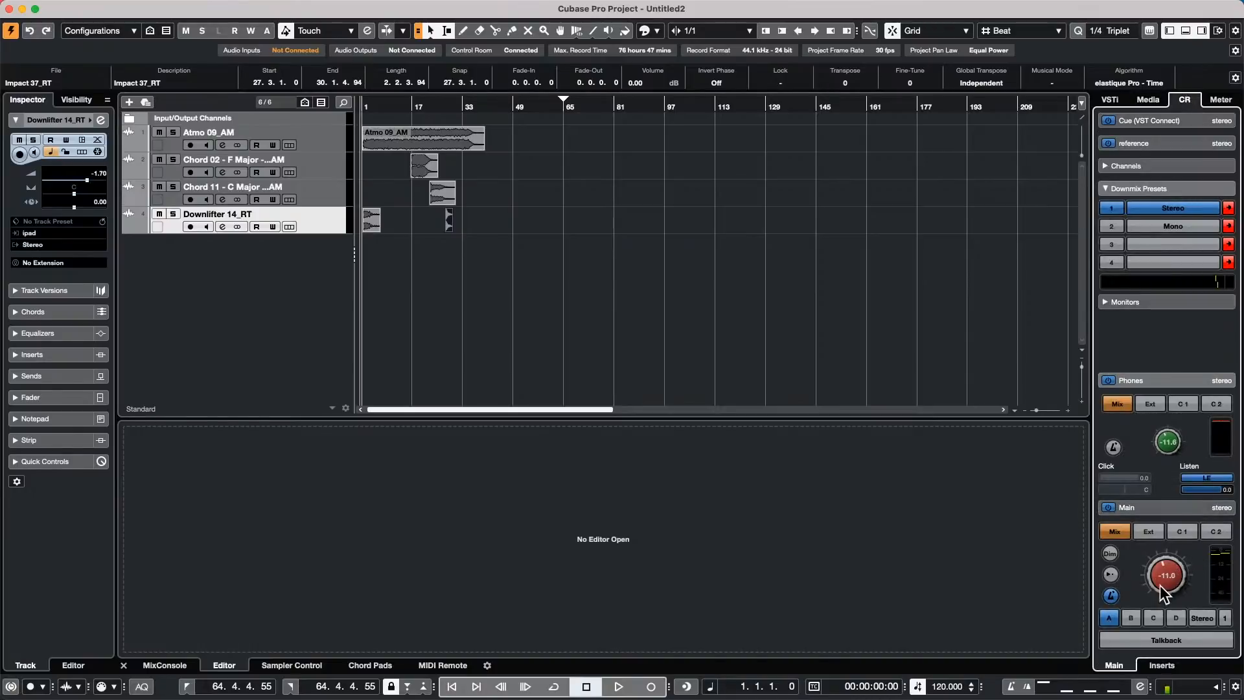
key("space")
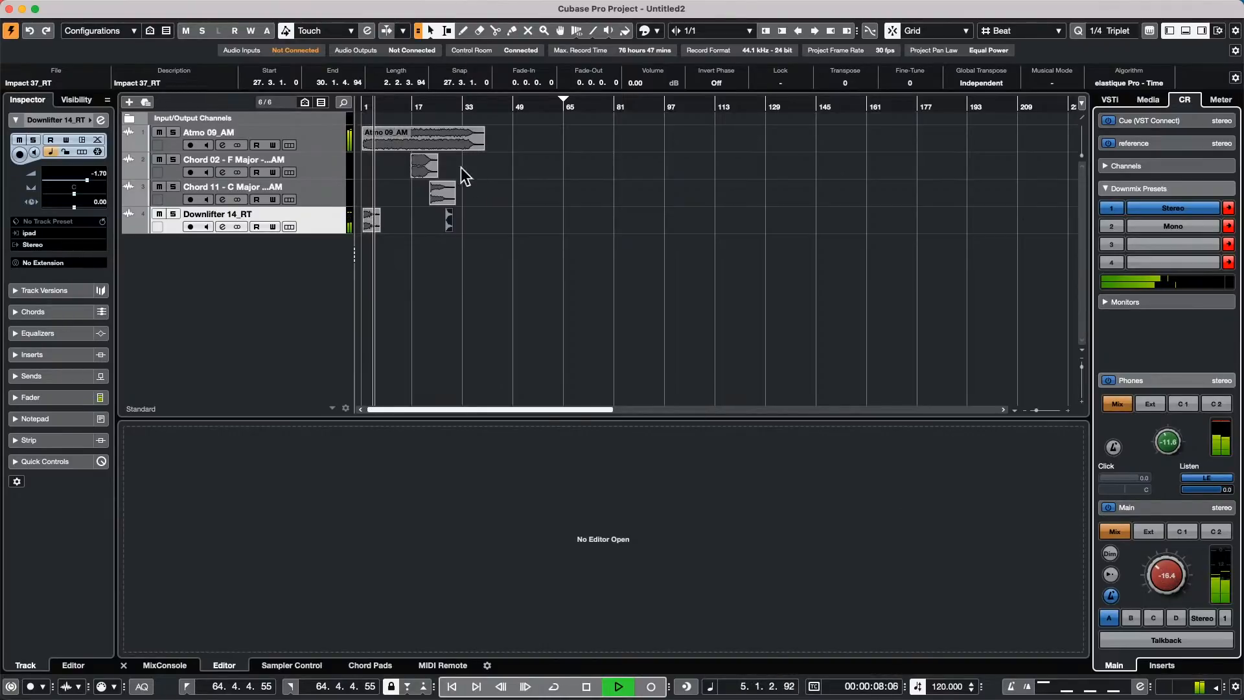
left_click(406, 103)
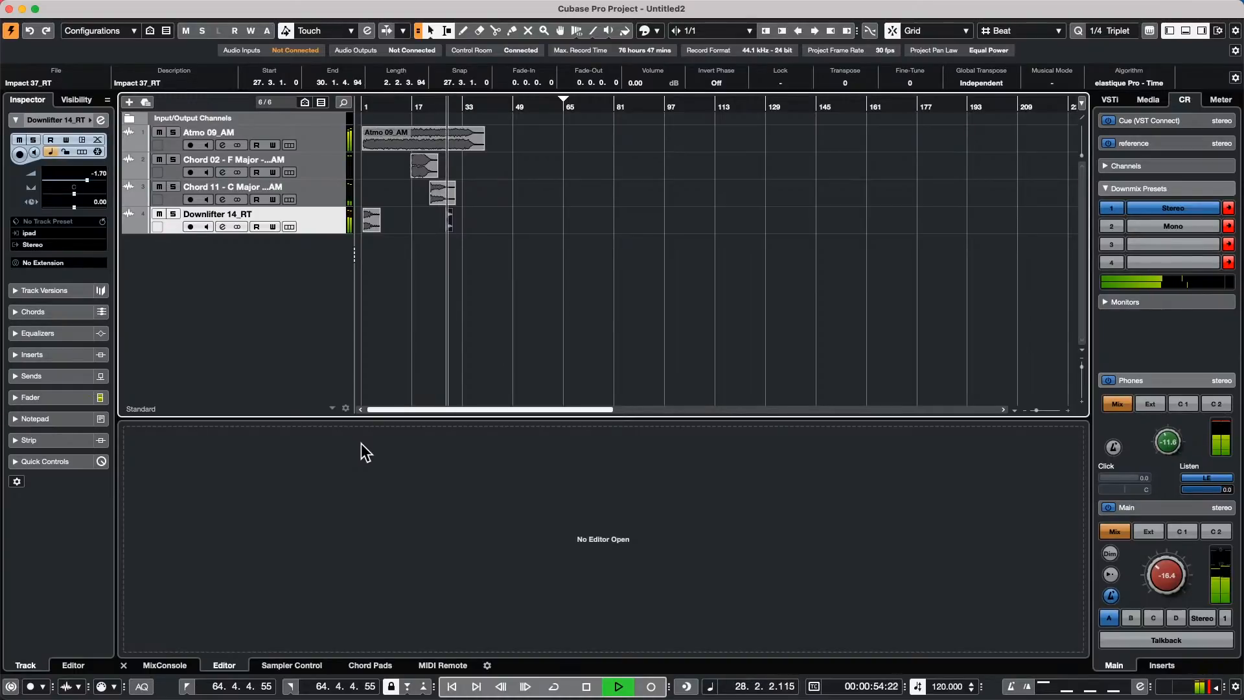
key("space")
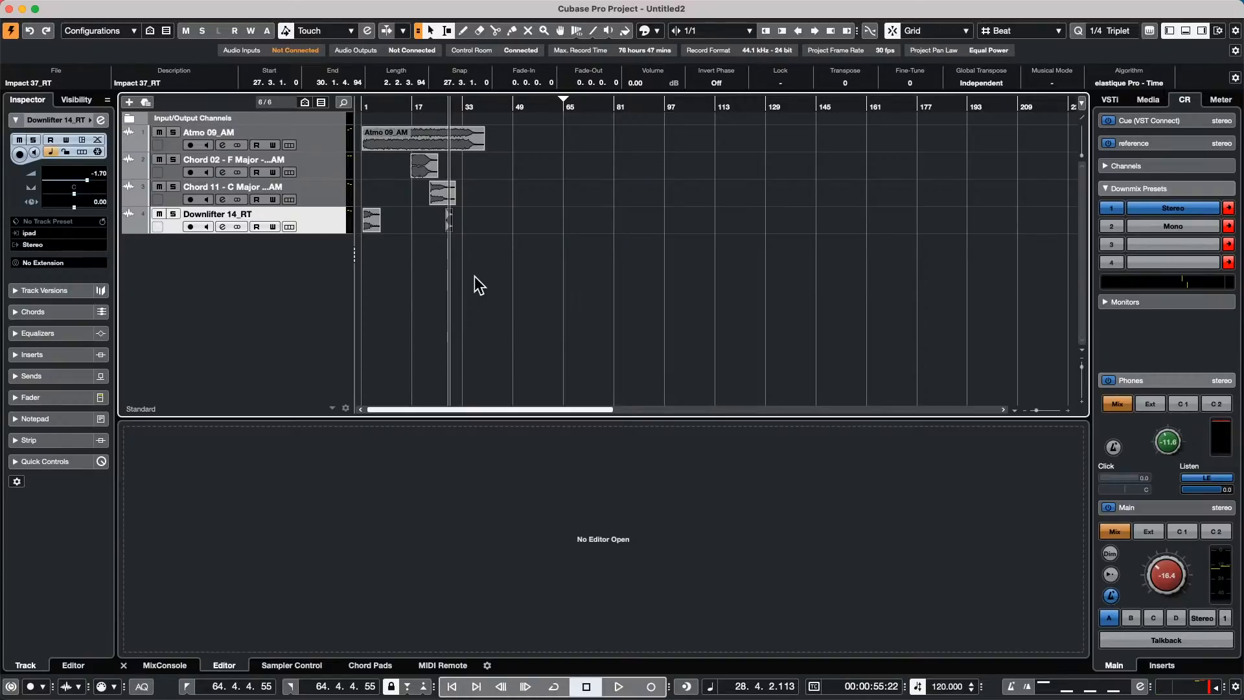
- Add one stereo audio track and one instrument track with no VST instrument assigned
right_click(292, 272)
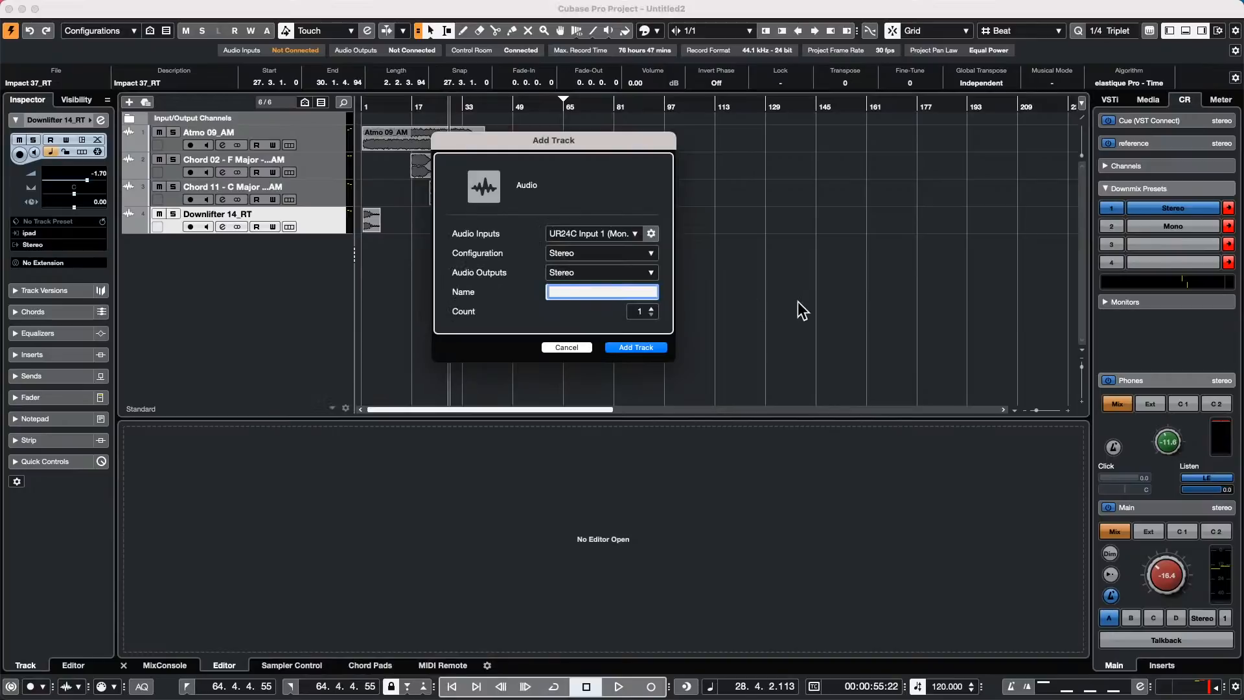
left_click(652, 347)
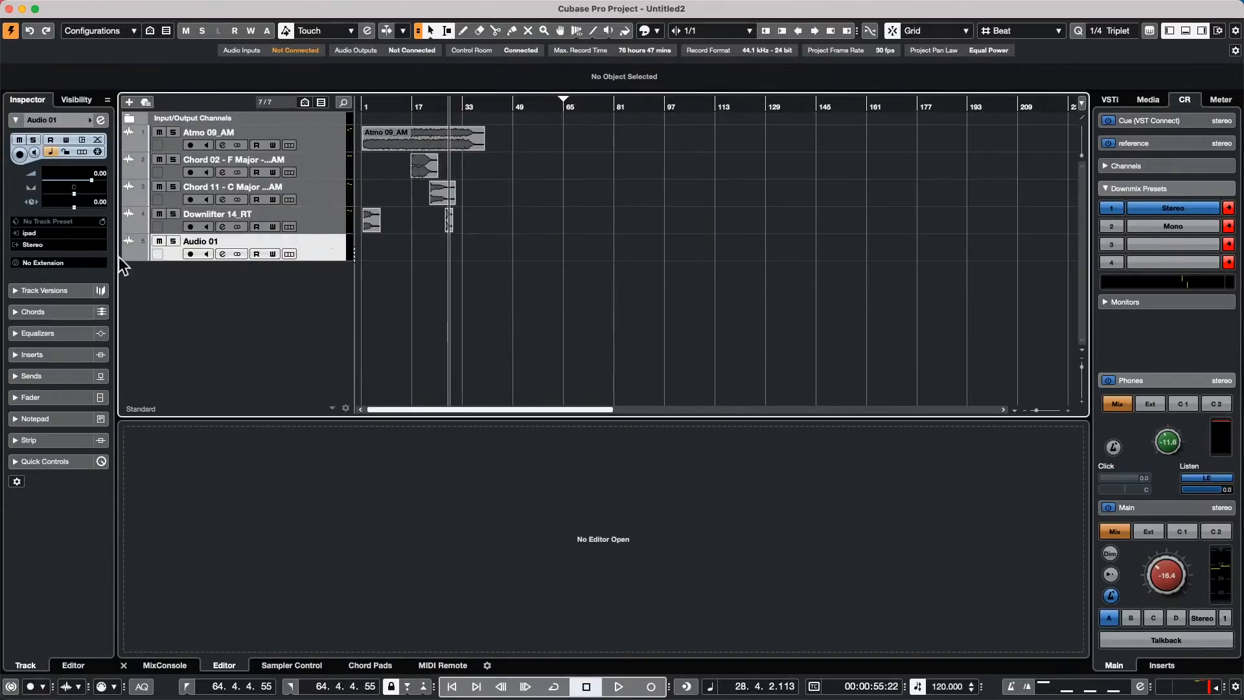
right_click(283, 294)
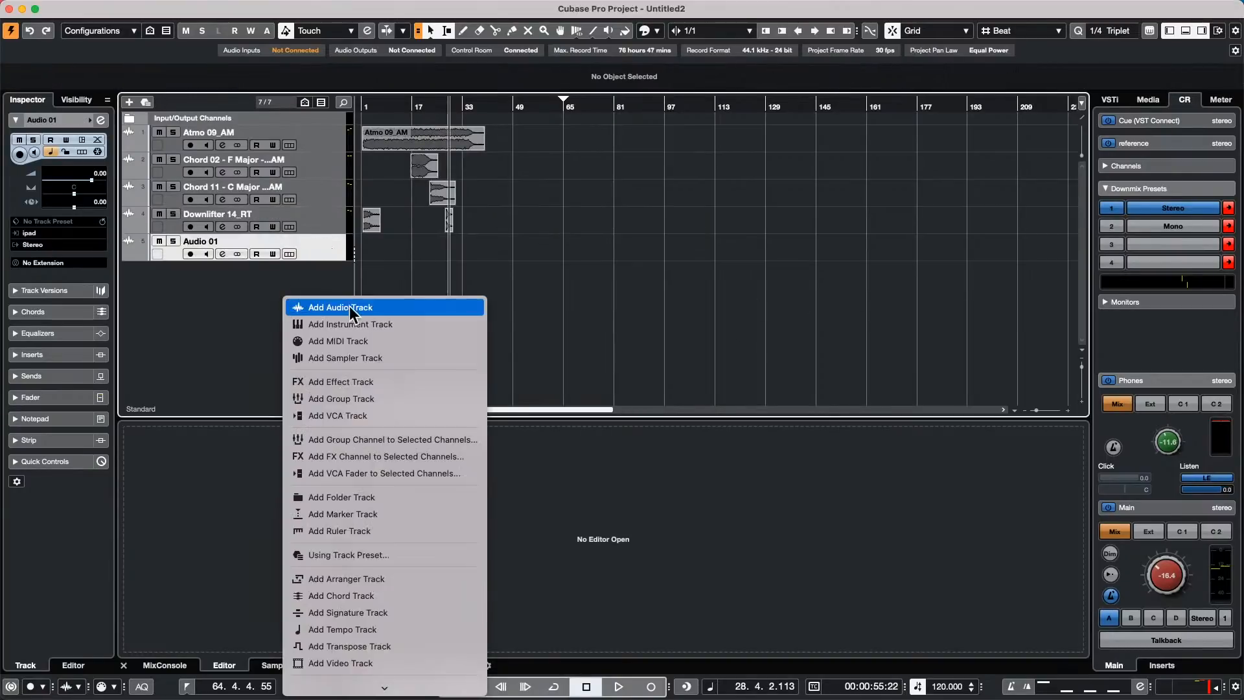
left_click(379, 325)
left_click(605, 234)
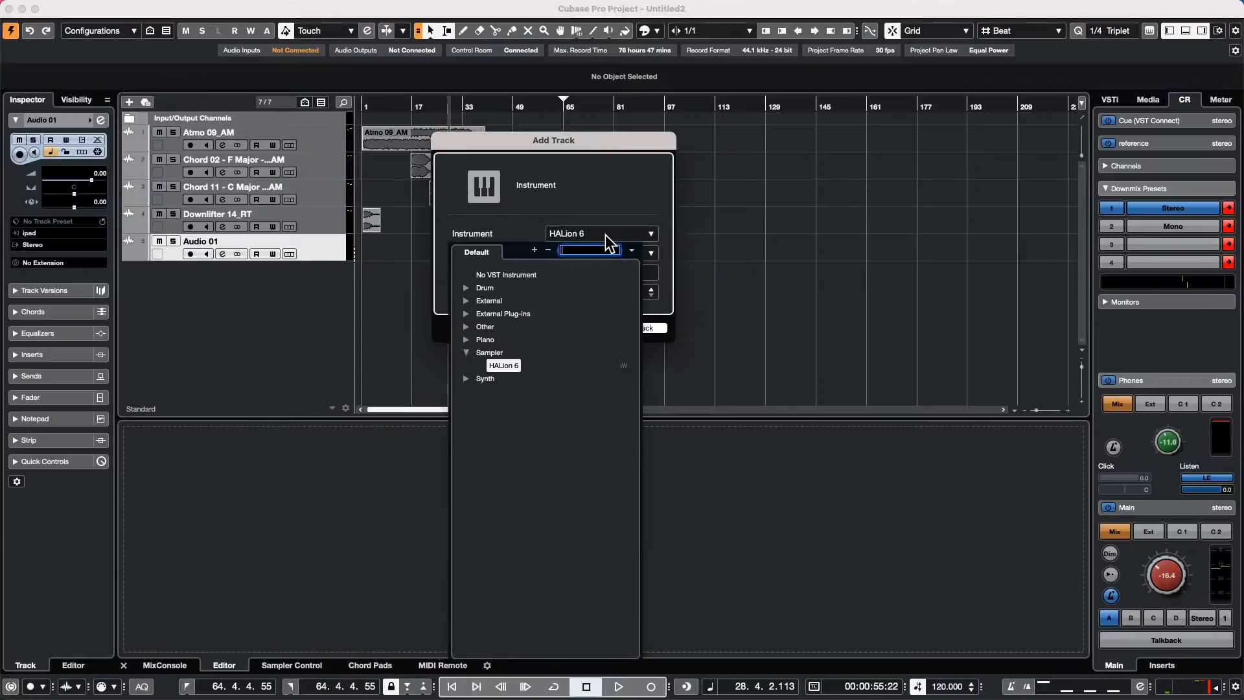
left_click(508, 275)
left_click(633, 329)
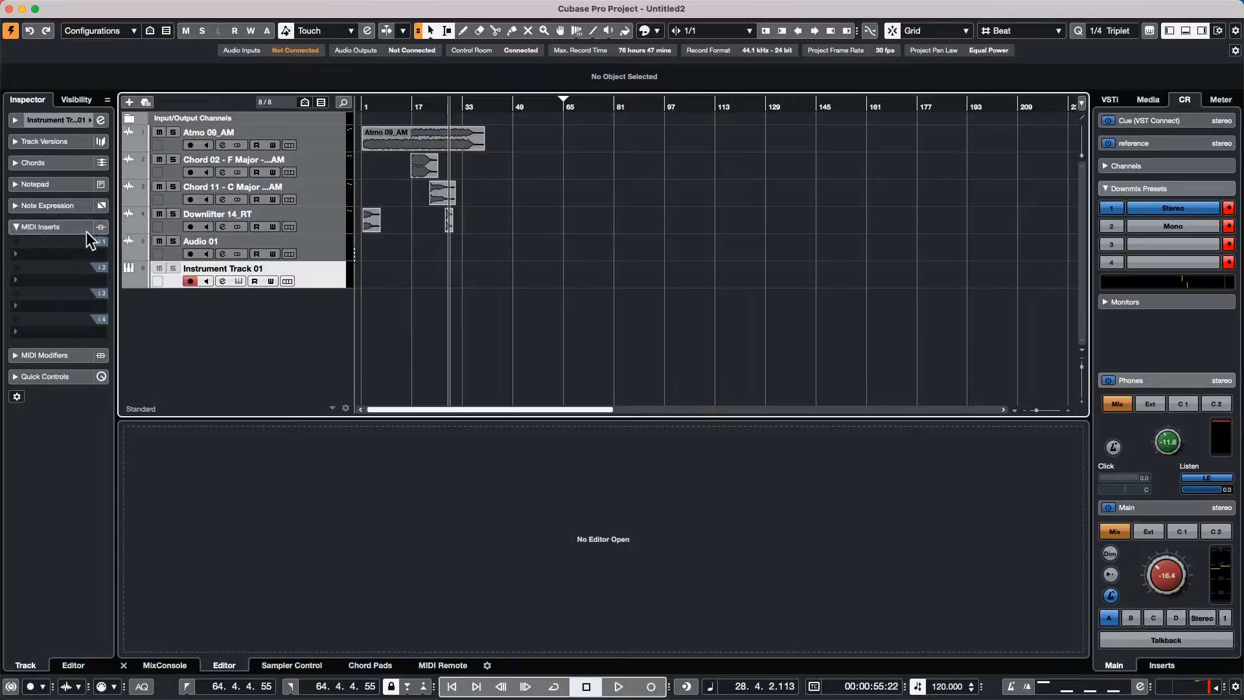
- Load MIDI Monitor in the first MIDI insert slot of the instrument track
left_click(57, 245)
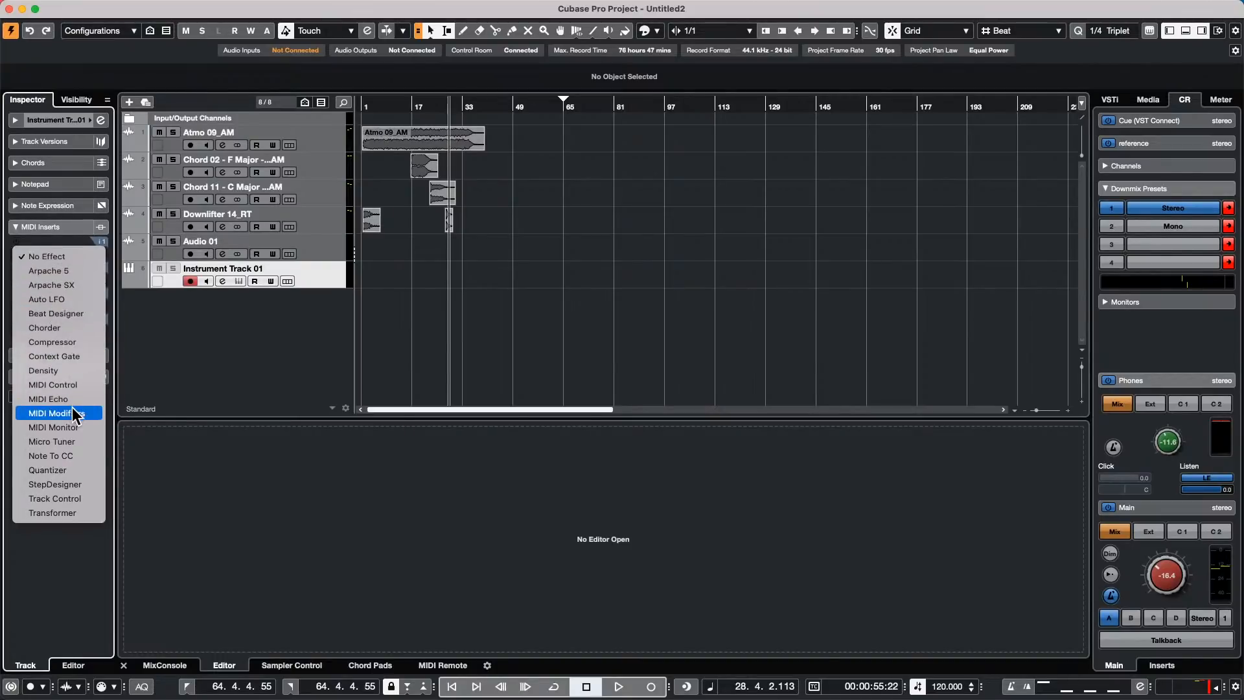
left_click(73, 427)
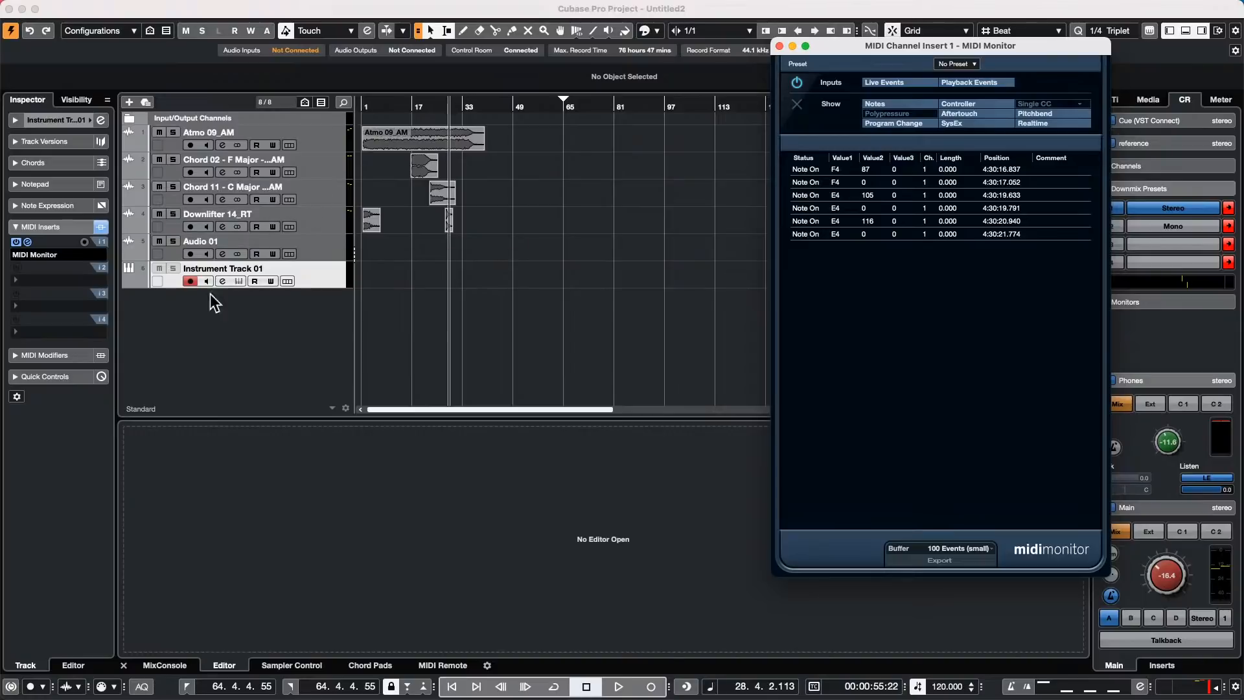
- Set the instrument track's Input Transformer to Project and open the Project Input Transformer
left_click(66, 123)
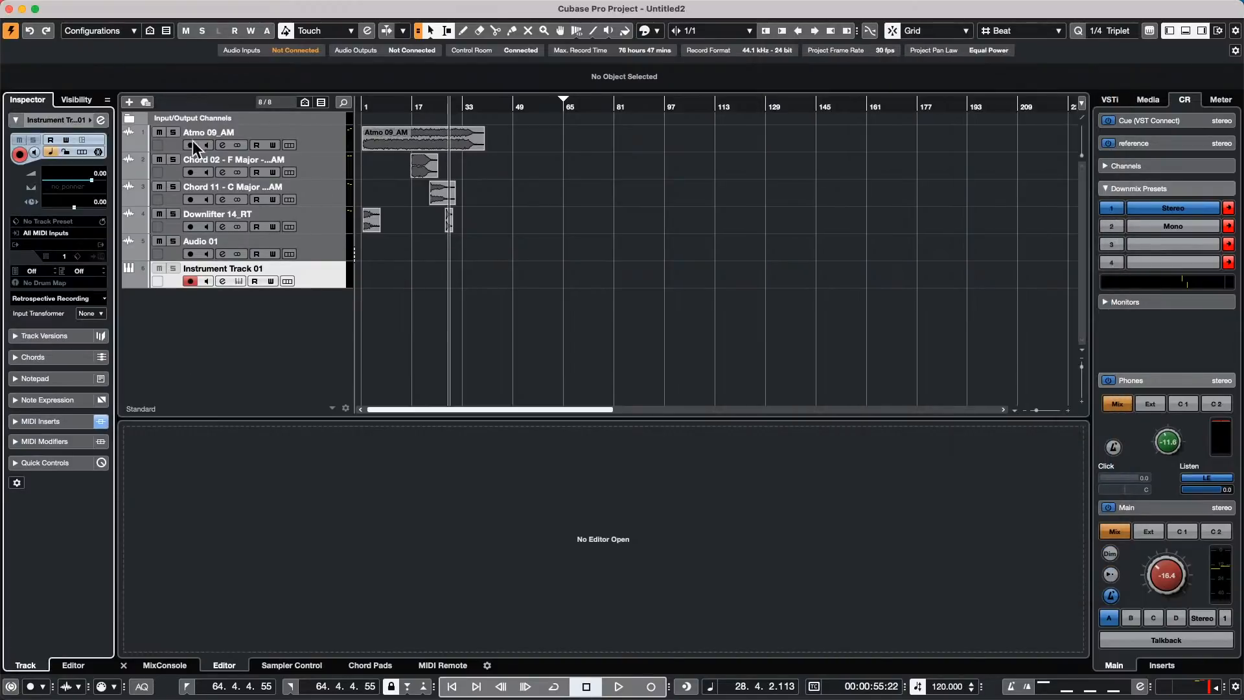
left_click(94, 314)
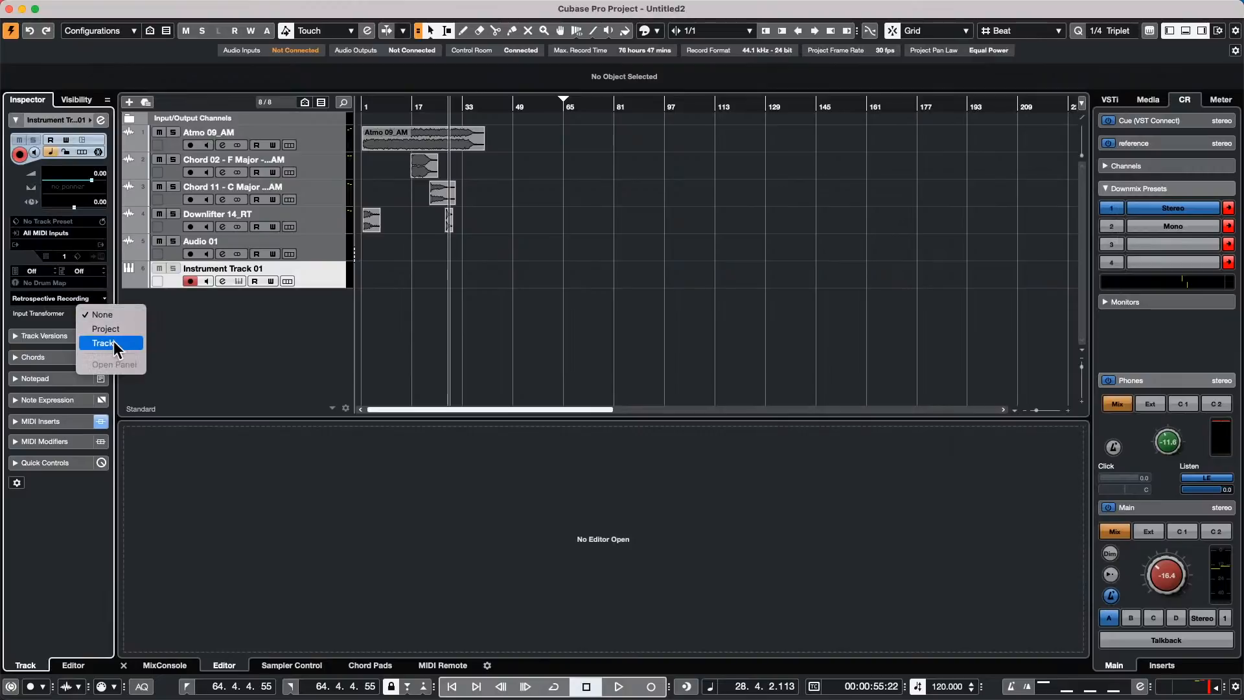
left_click(114, 340)
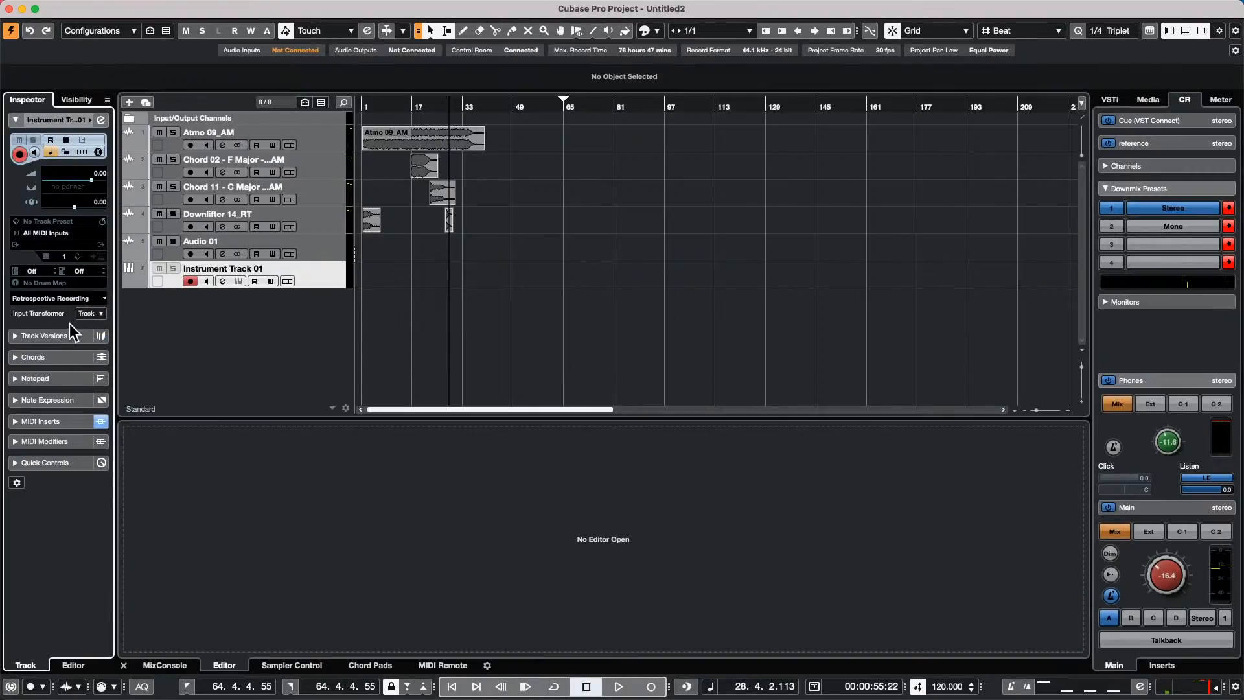
left_click(84, 316)
left_click(99, 295)
left_click(86, 313)
left_click(110, 352)
- Apply the Pass Channel 01 Only factory preset to module 1 of the Project Input Transformer and close it
left_click(565, 179)
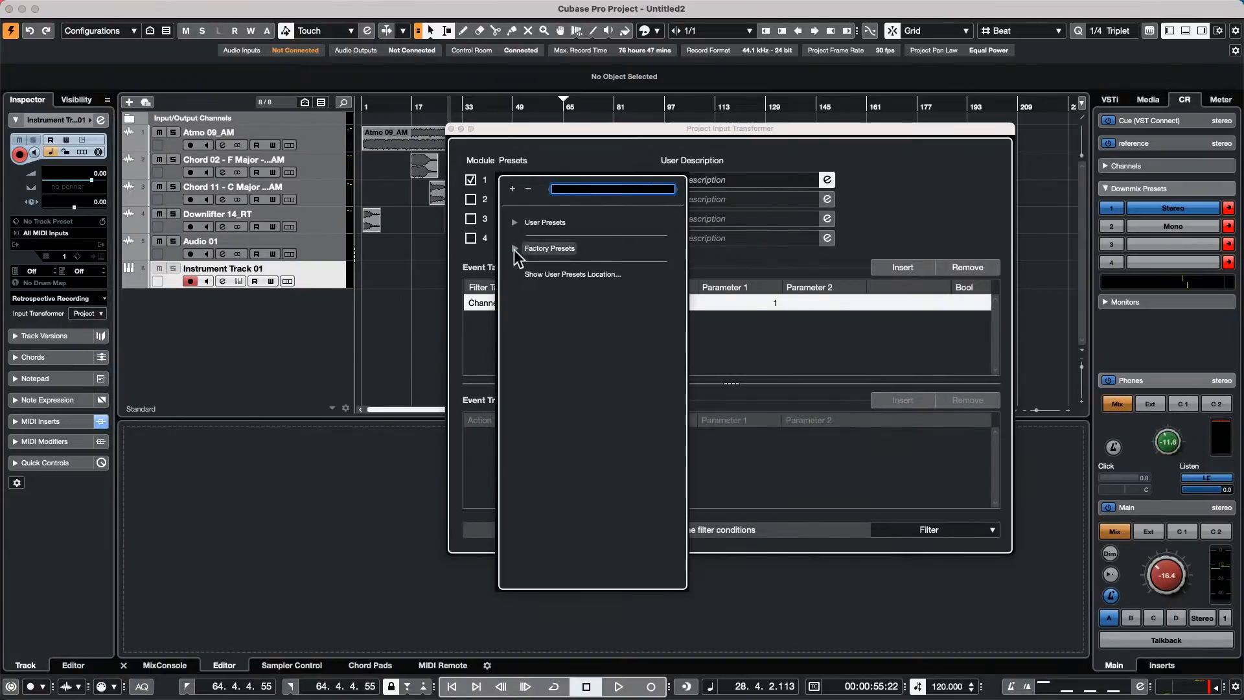
left_click(512, 248)
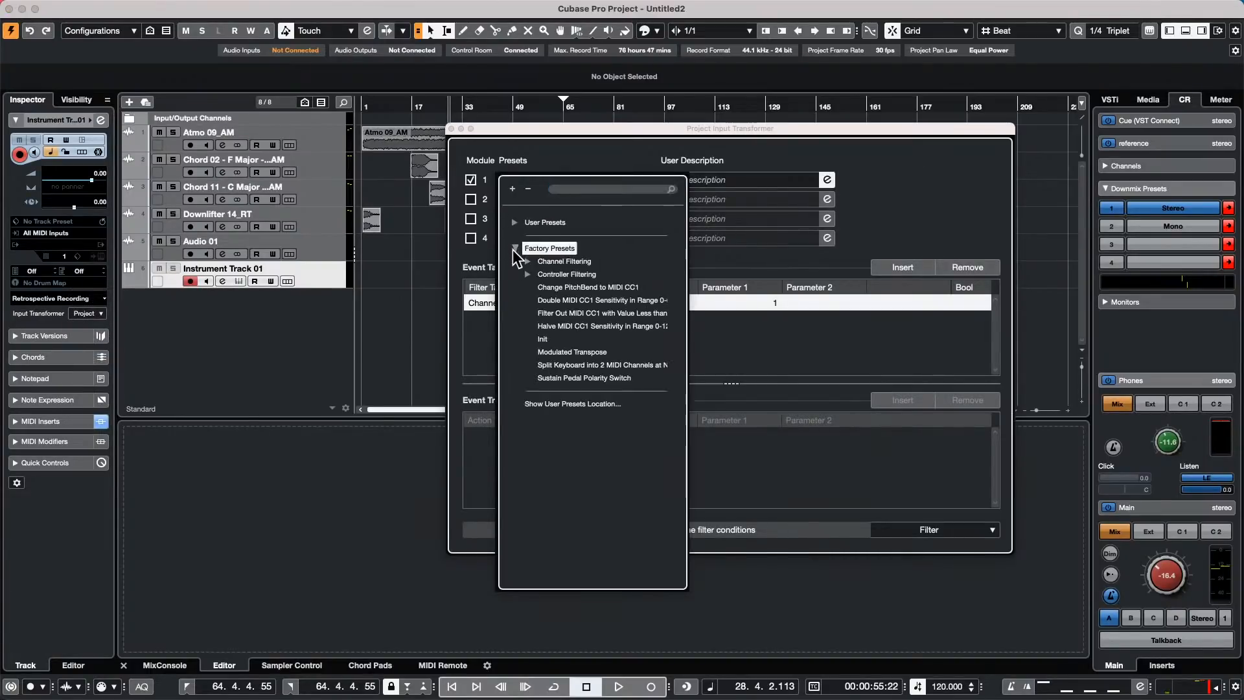
left_click(526, 261)
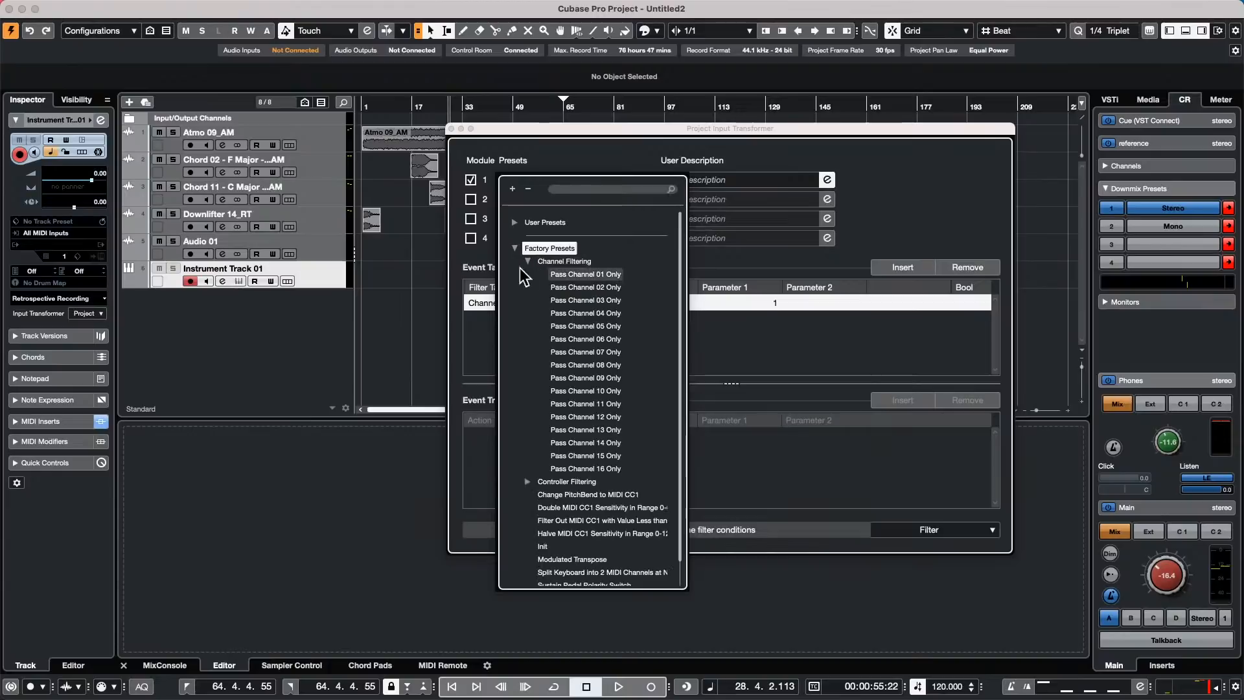
left_click(596, 277)
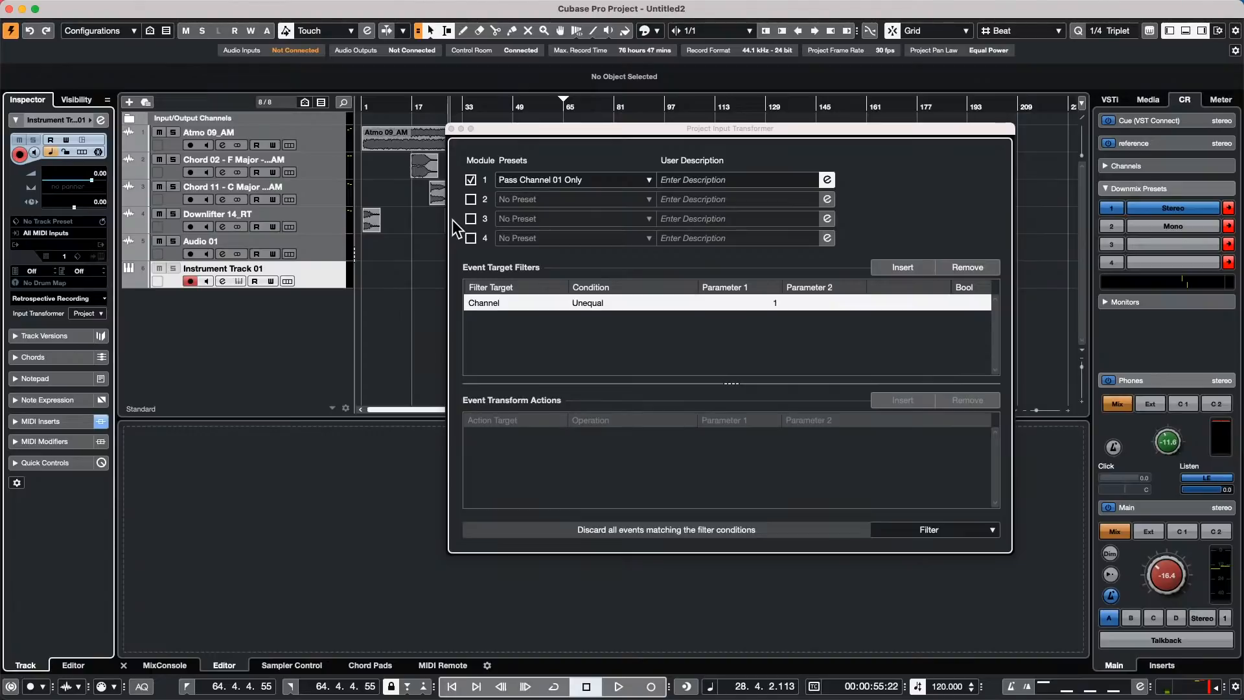
left_click(451, 129)
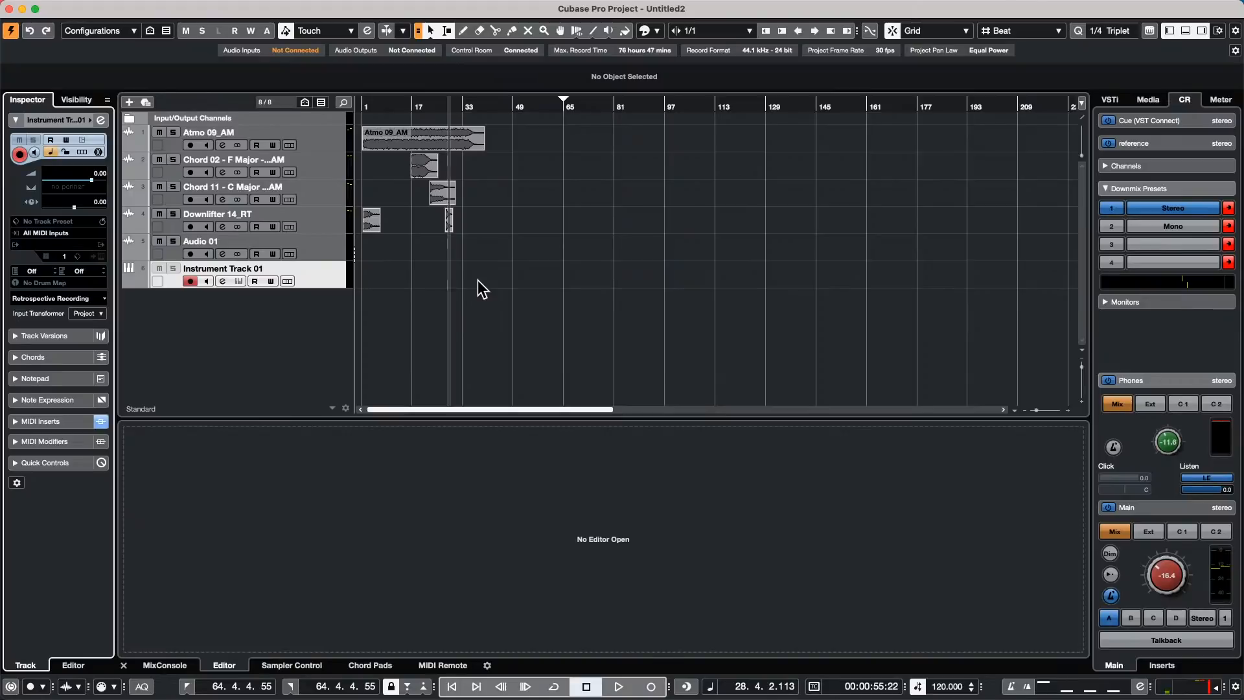
- Open the recent project Amos Moses - GO.cpr
mouse_move(87, 8)
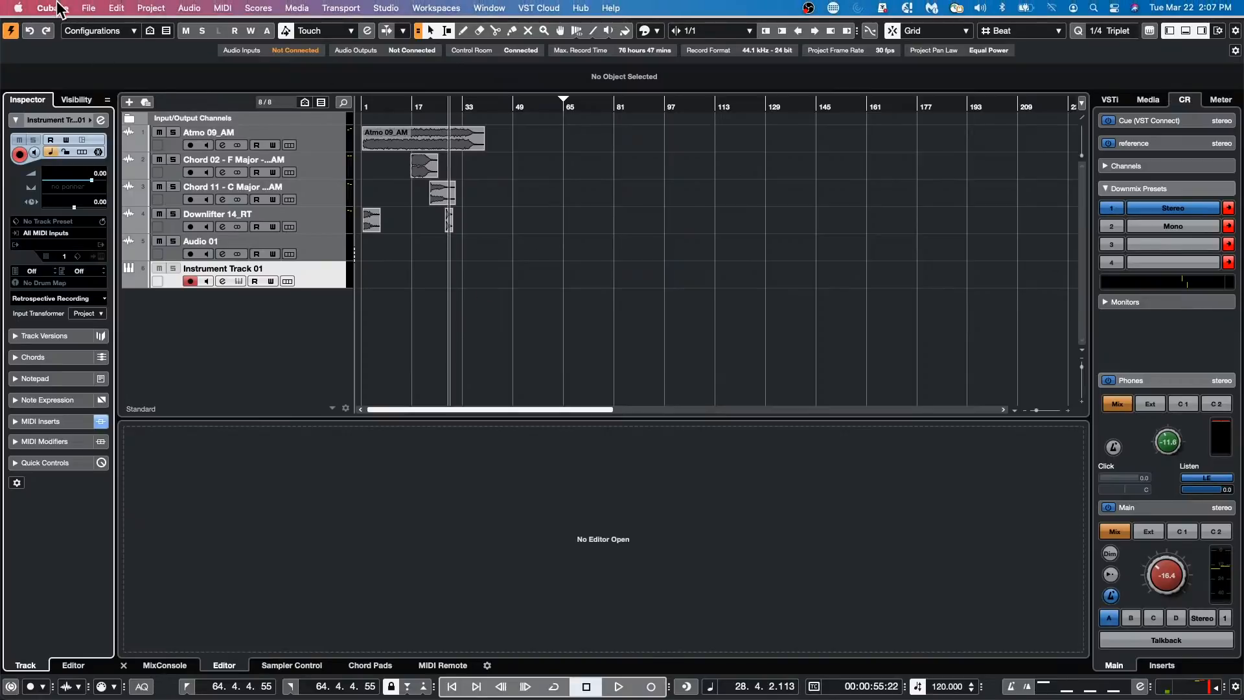
left_click(89, 8)
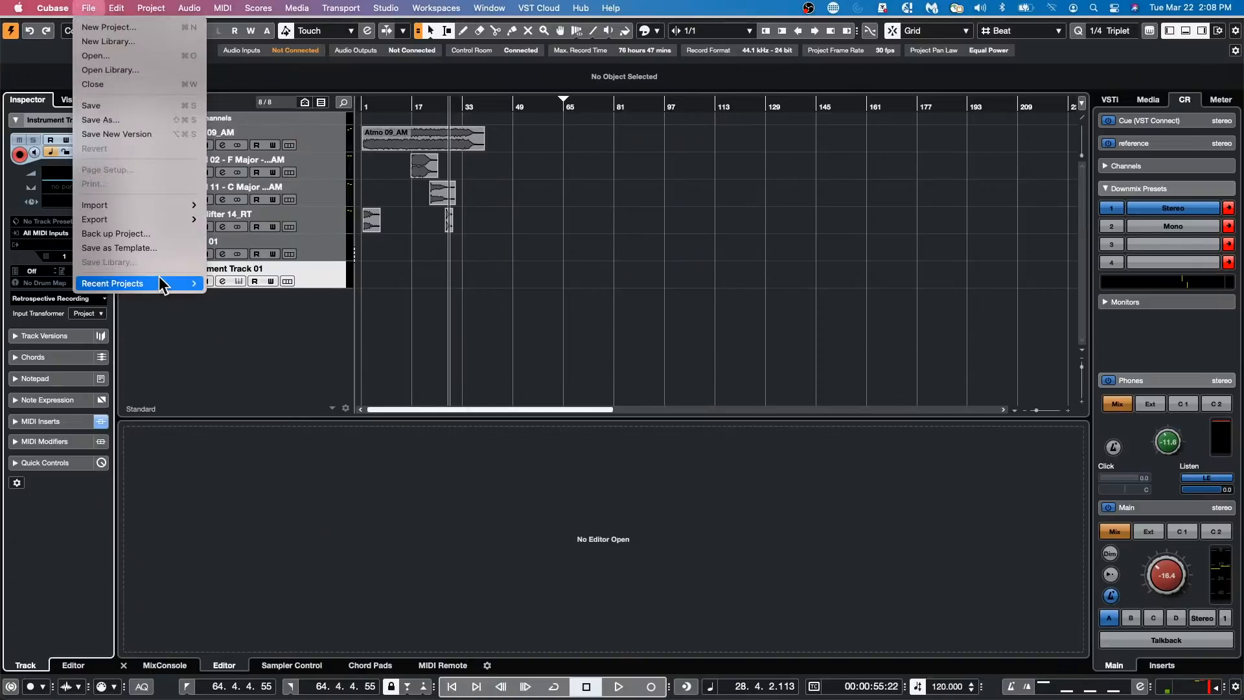
mouse_move(163, 284)
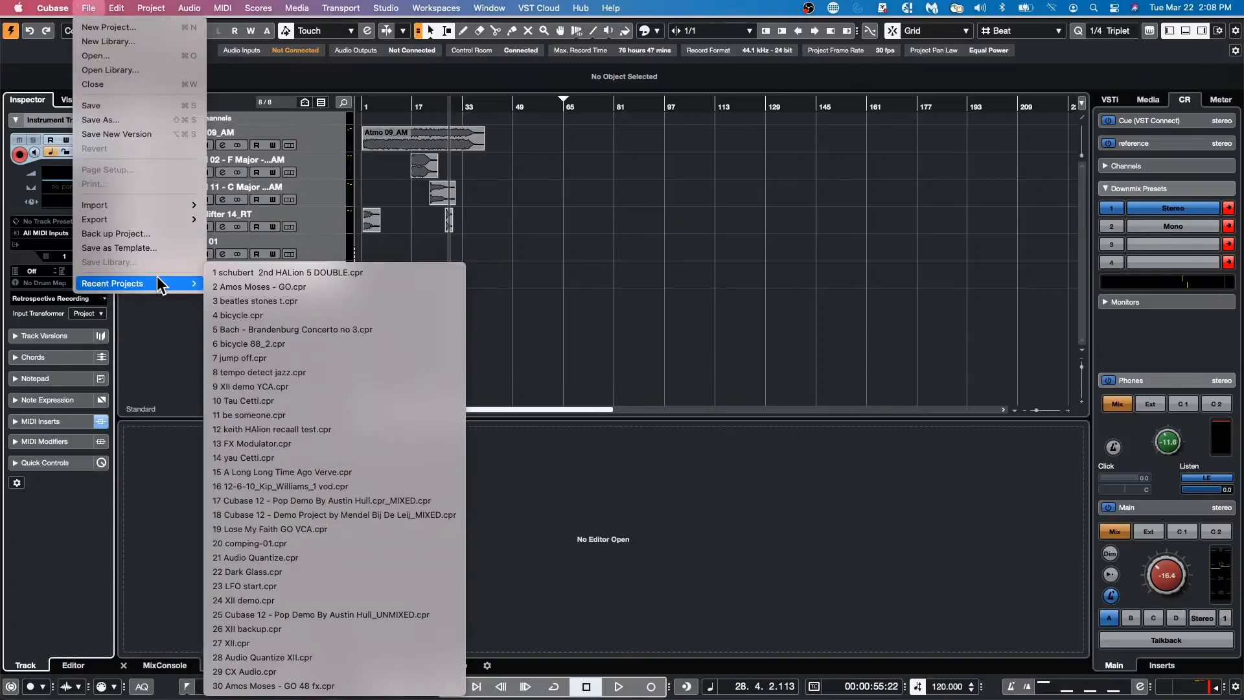
left_click(326, 289)
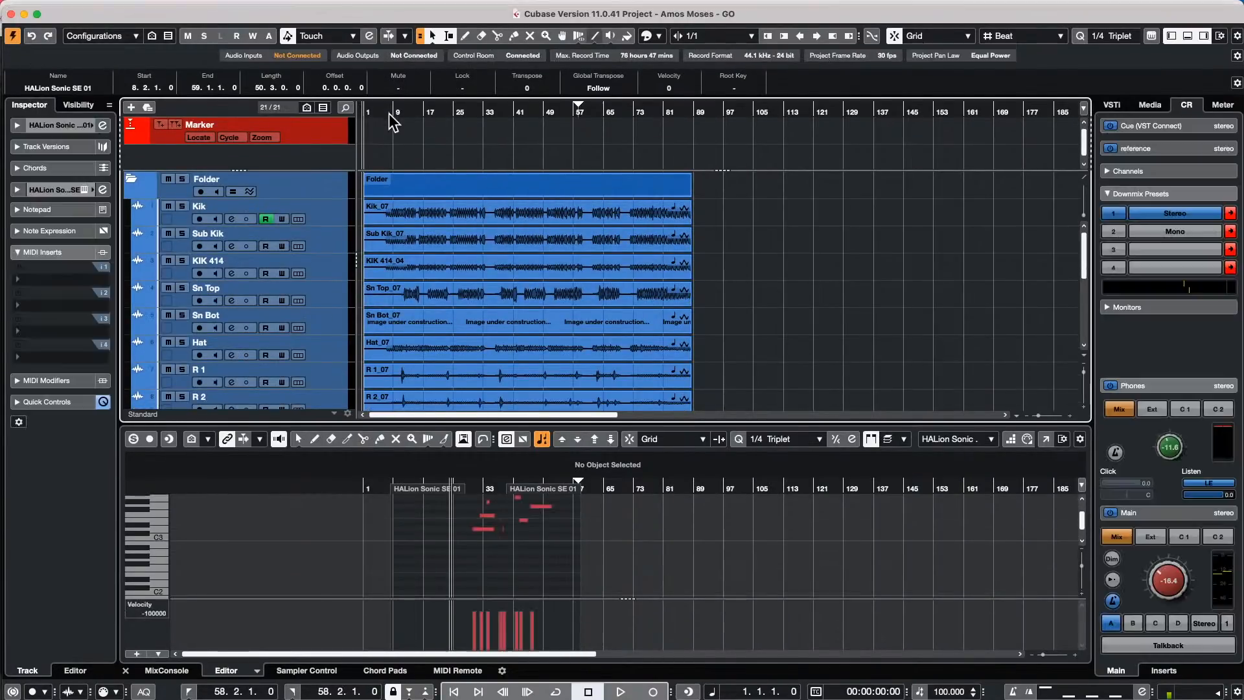
- Enable group editing and phase-coherent AudioWarp on the drum folder track
scroll(231, 228, "down", 5)
scroll(349, 230, "up", 5)
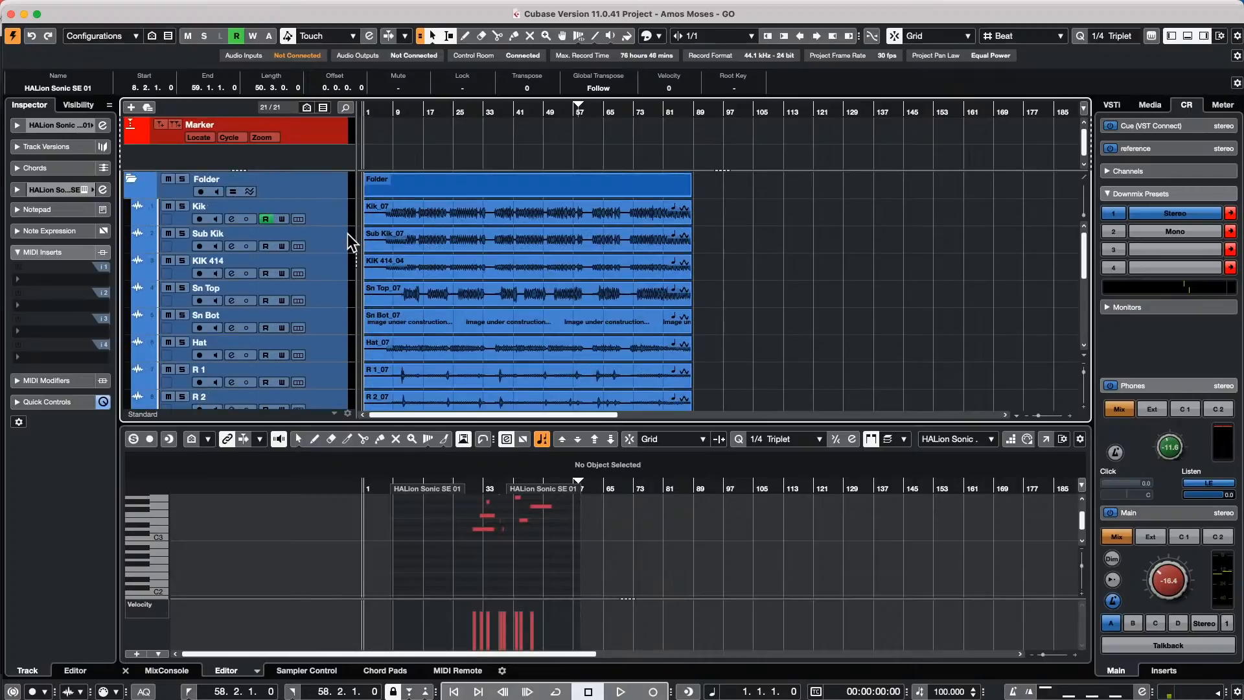
left_click(330, 186)
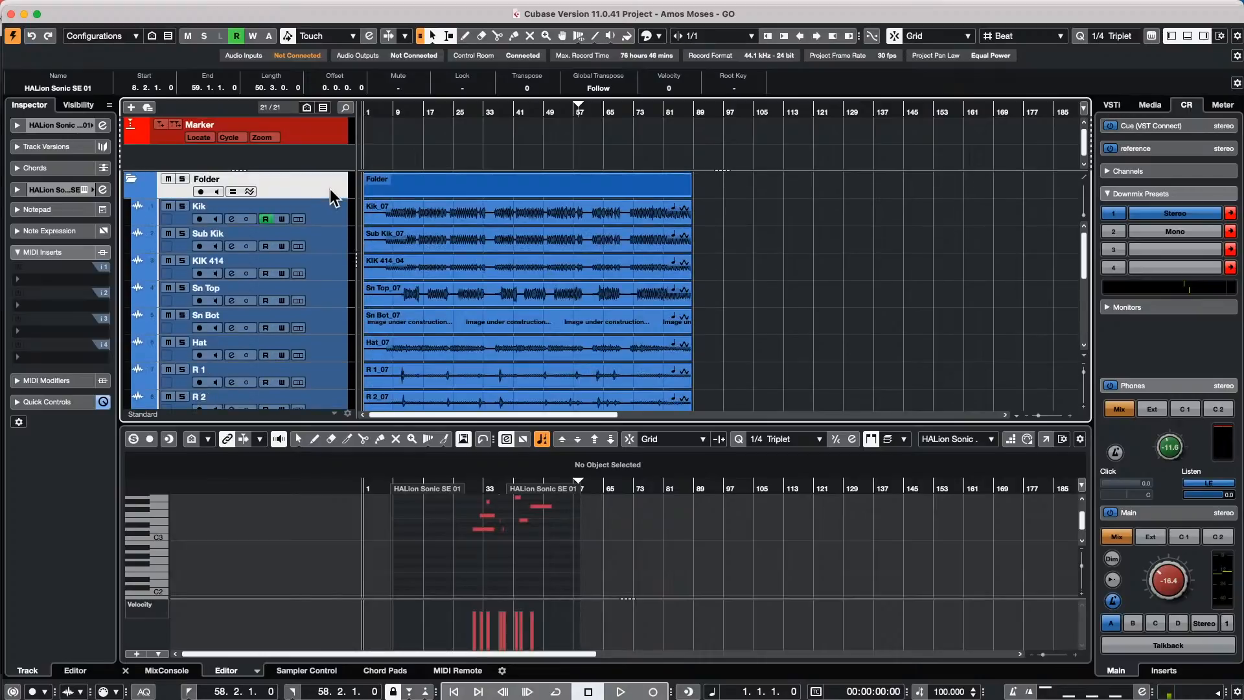
left_click(233, 190)
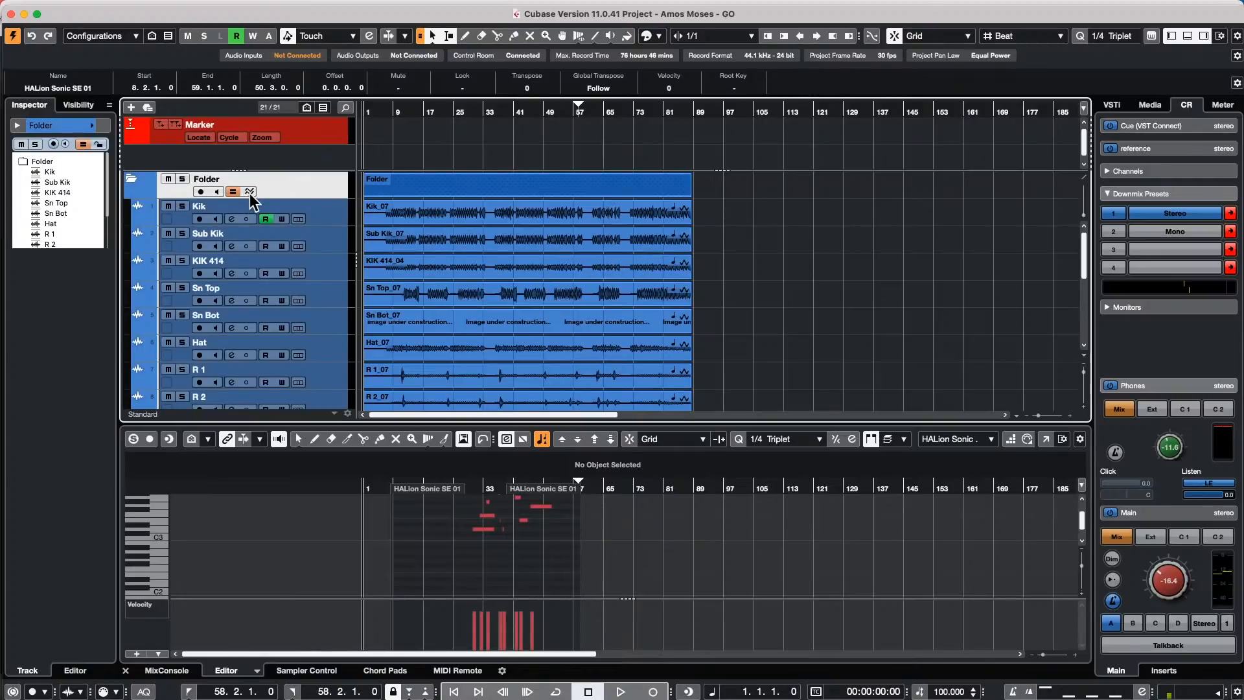
left_click(250, 192)
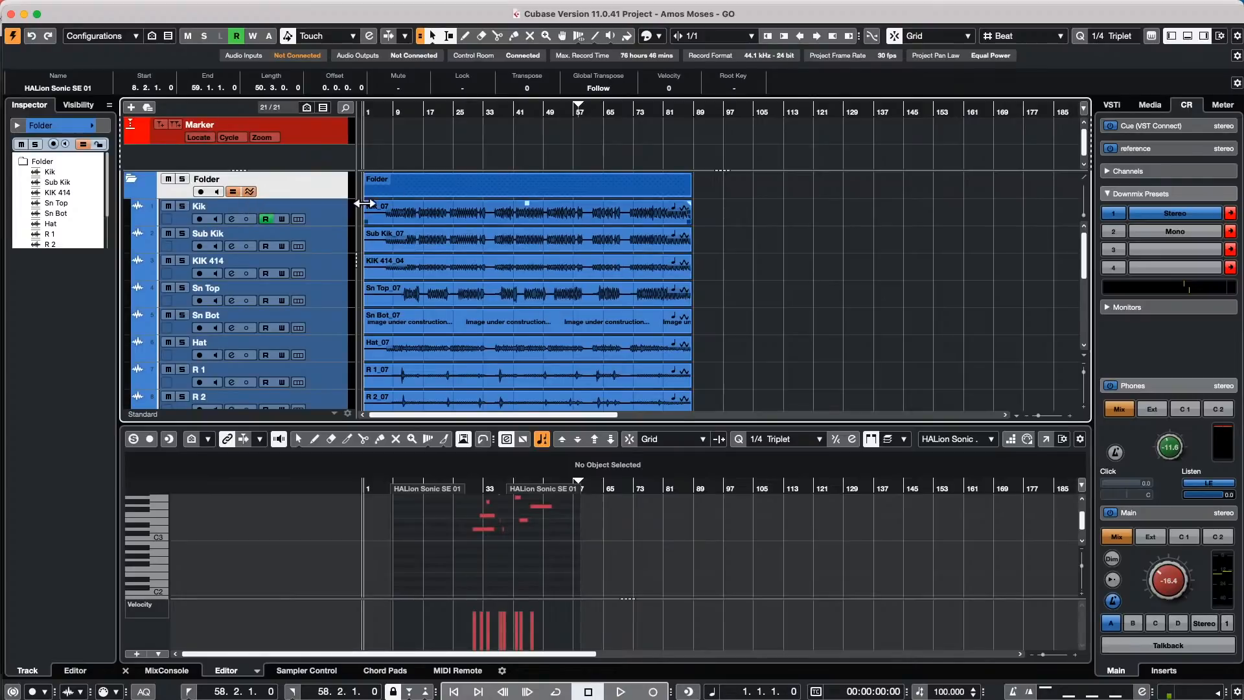
- Activate the Free Warp tool for the grouped drum tracks and select the Kik audio with its grouped events
left_click_drag(425, 113, 428, 150)
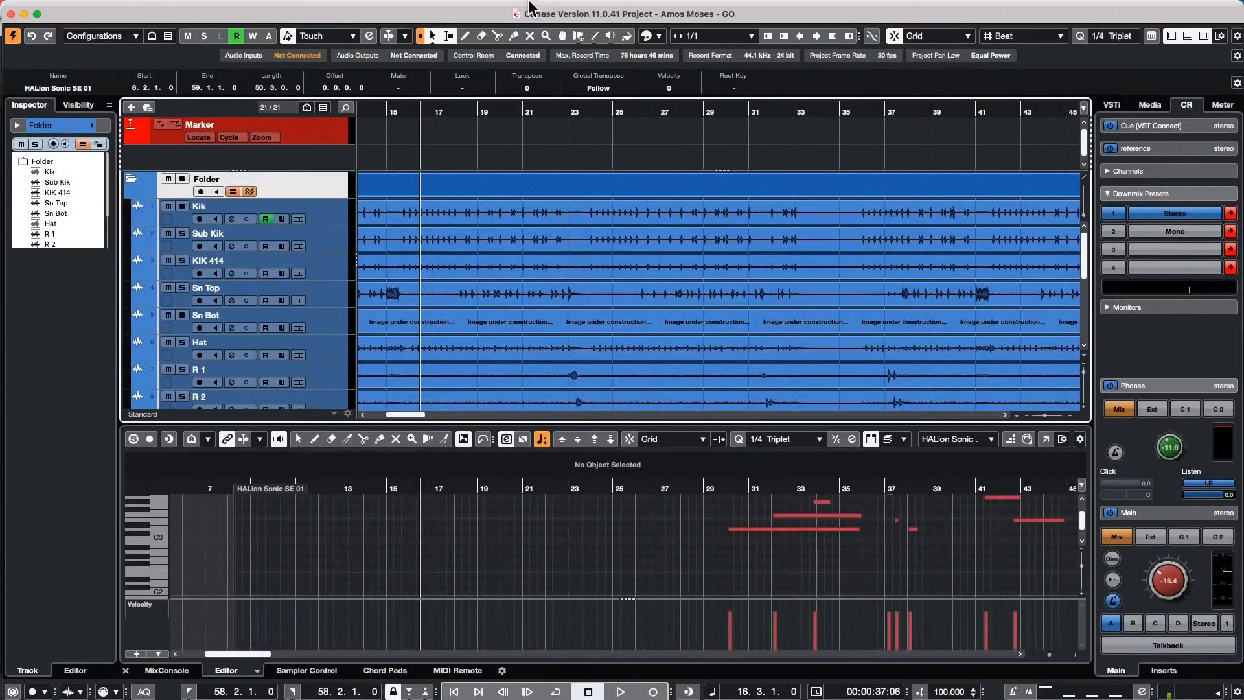
right_click(530, 246)
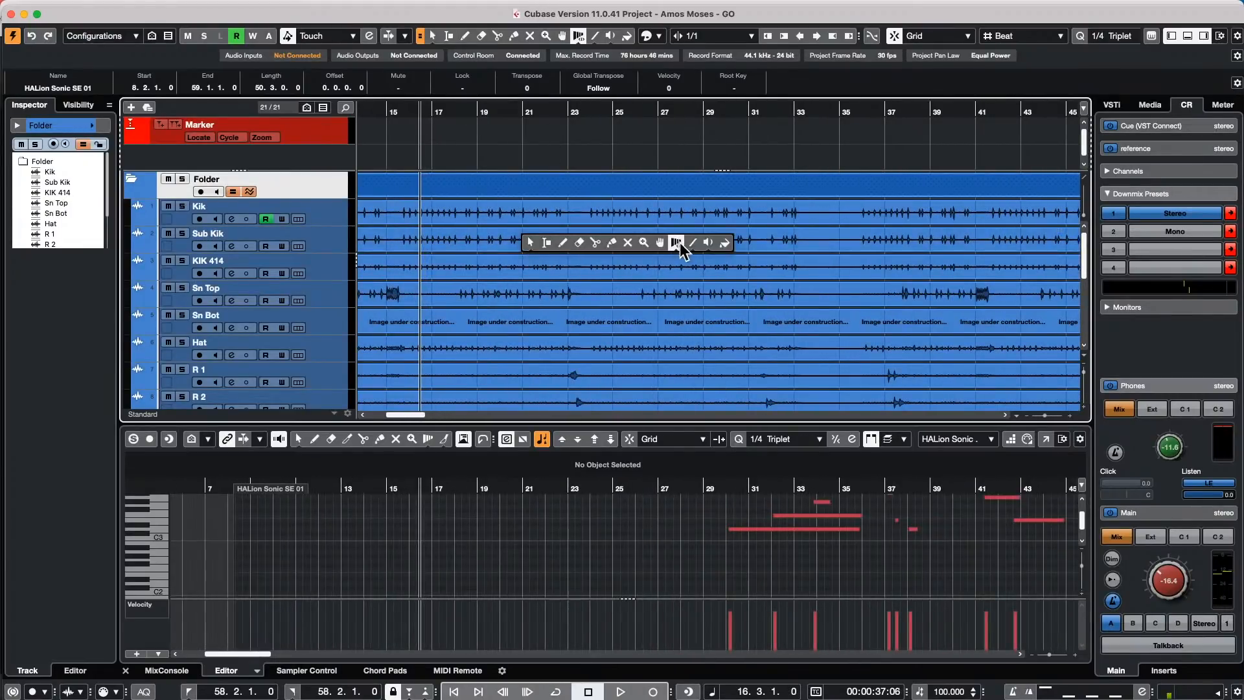
left_click(675, 242)
left_click(578, 36)
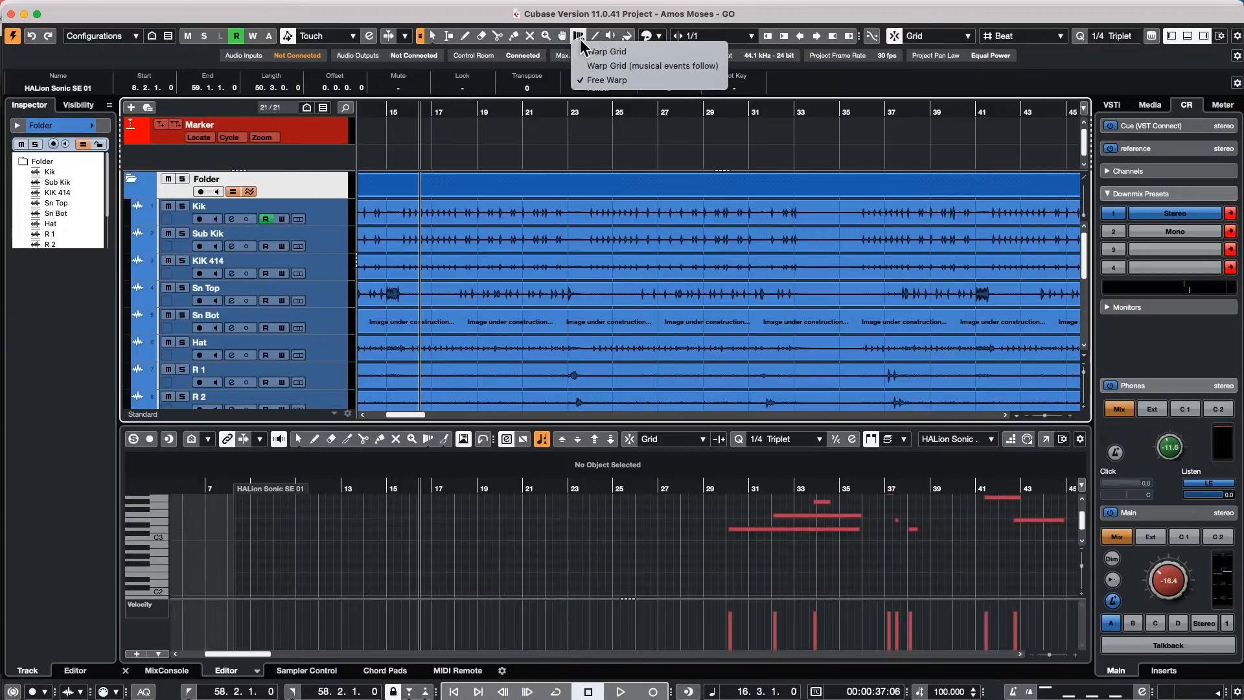
left_click(542, 226)
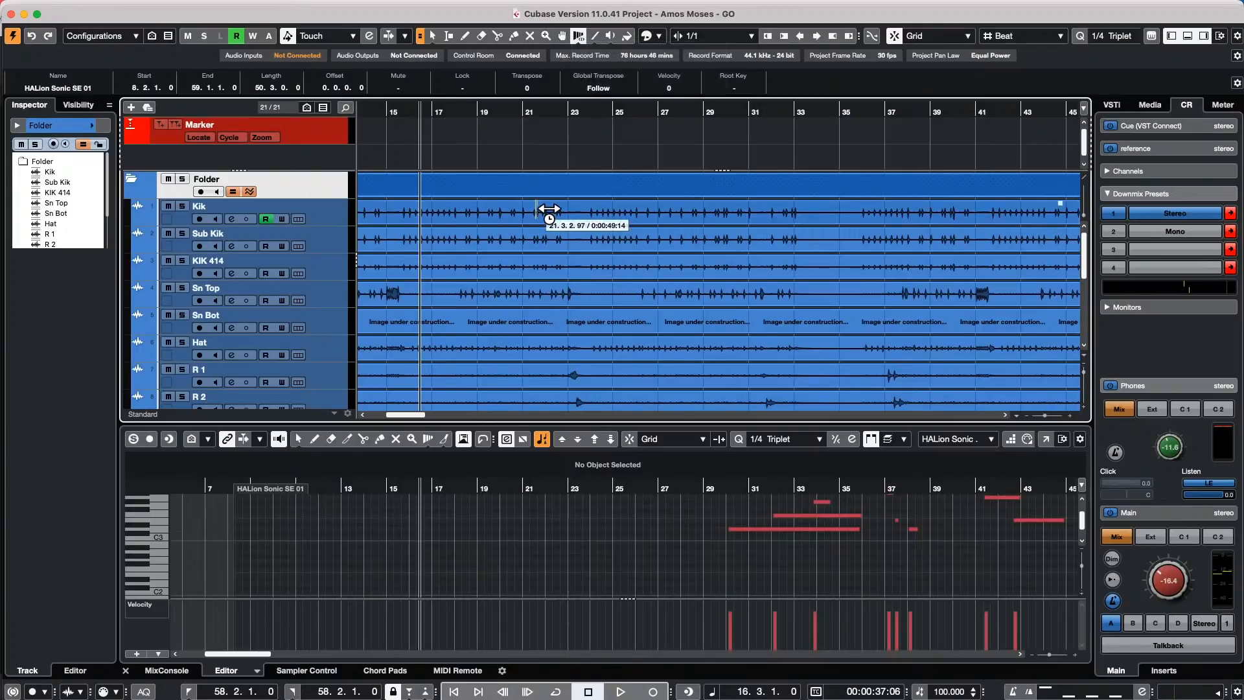
left_click(546, 214)
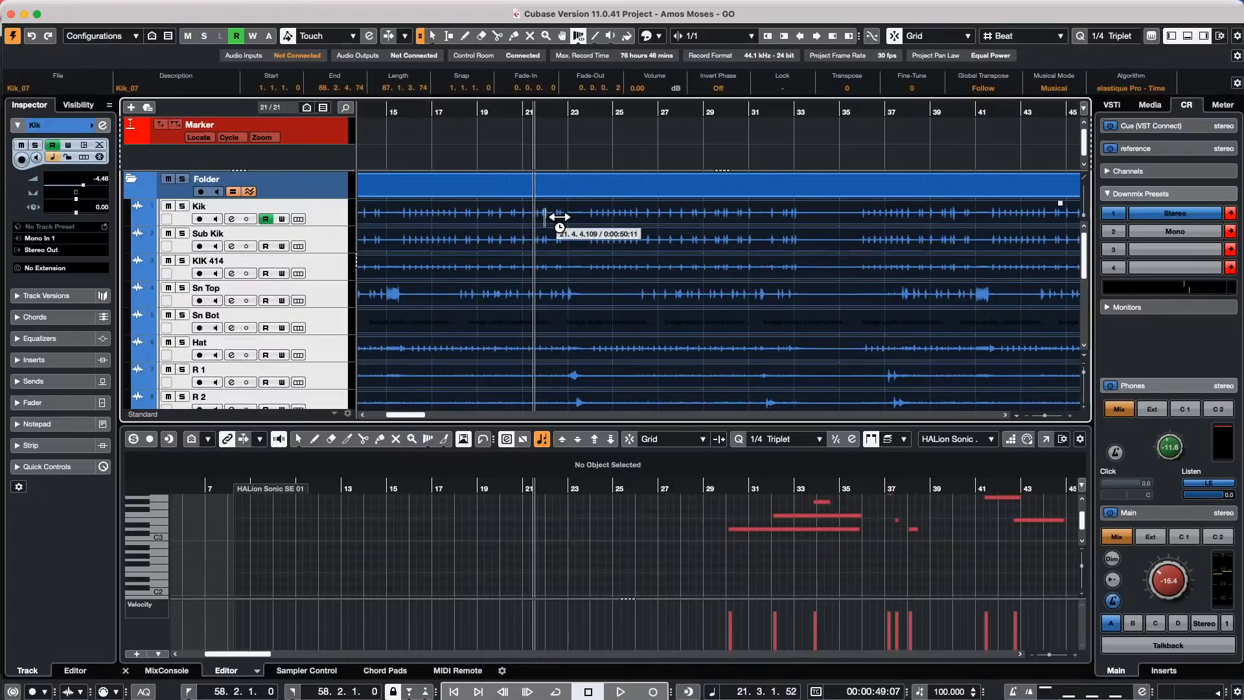
left_click_drag(527, 111, 538, 147)
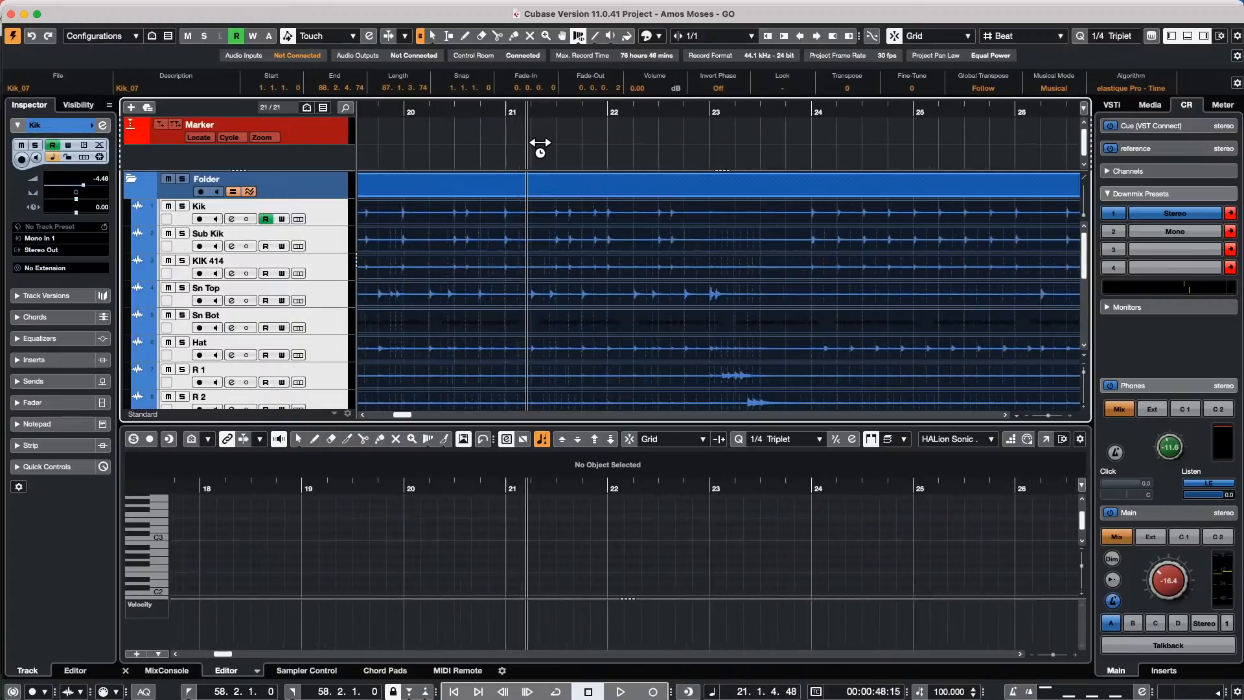
- Add warp markers at kick and snare hits in bars 21 and 22 across the drum group, and shift one bar 22 snare hit earlier
left_click(566, 239)
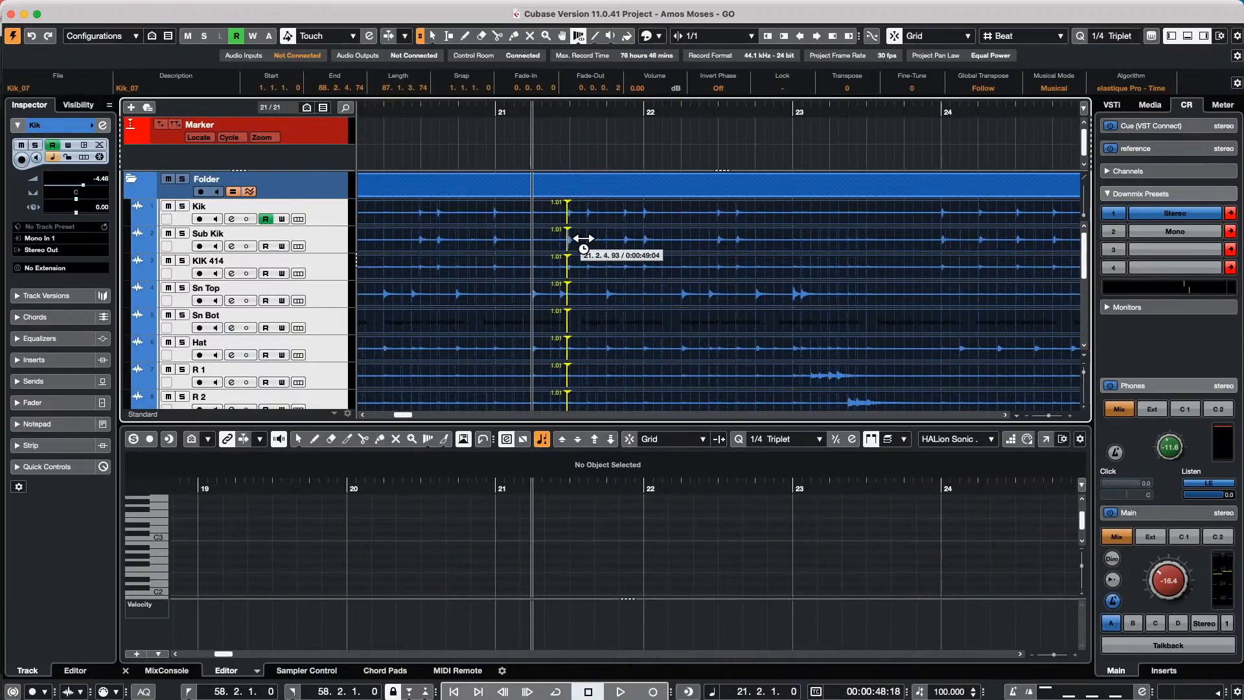
left_click(623, 240)
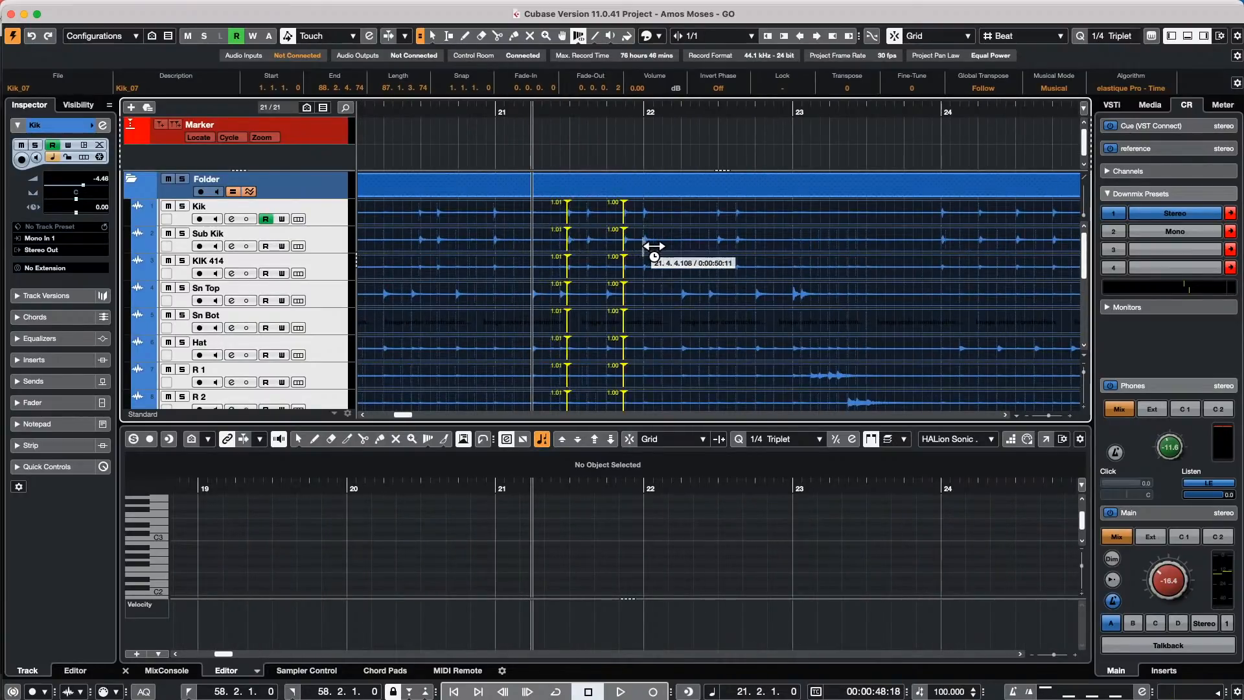
left_click(643, 242)
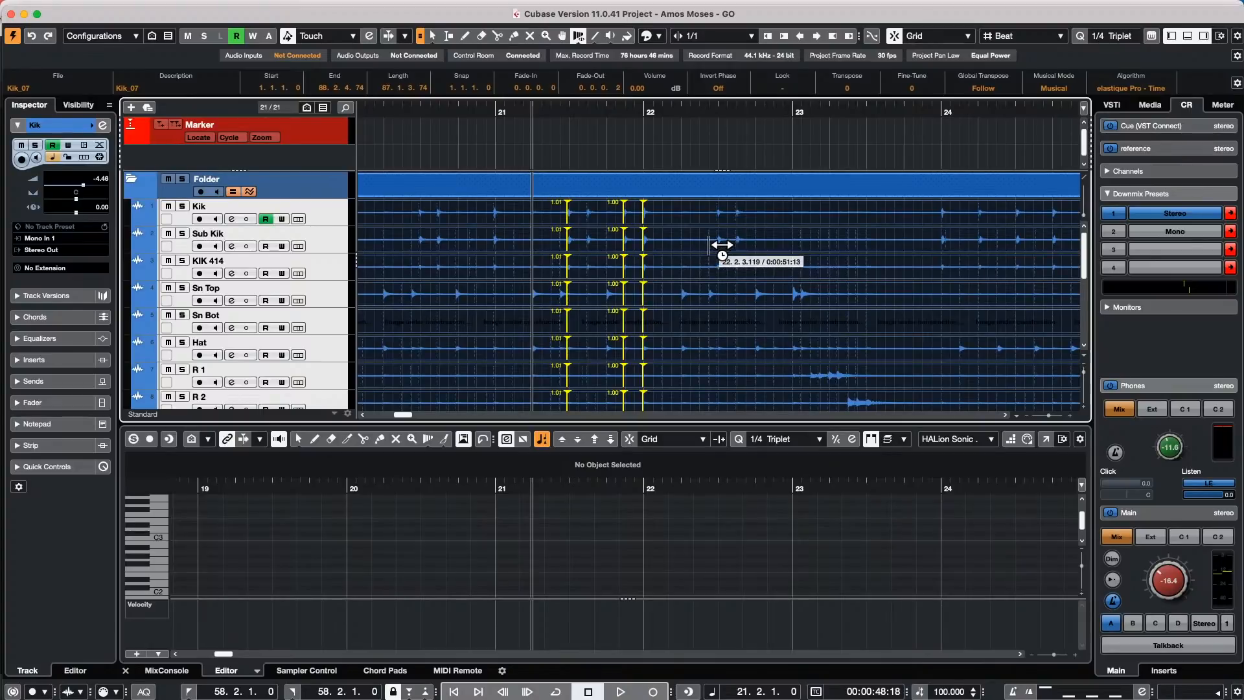
left_click(717, 245)
left_click(736, 254)
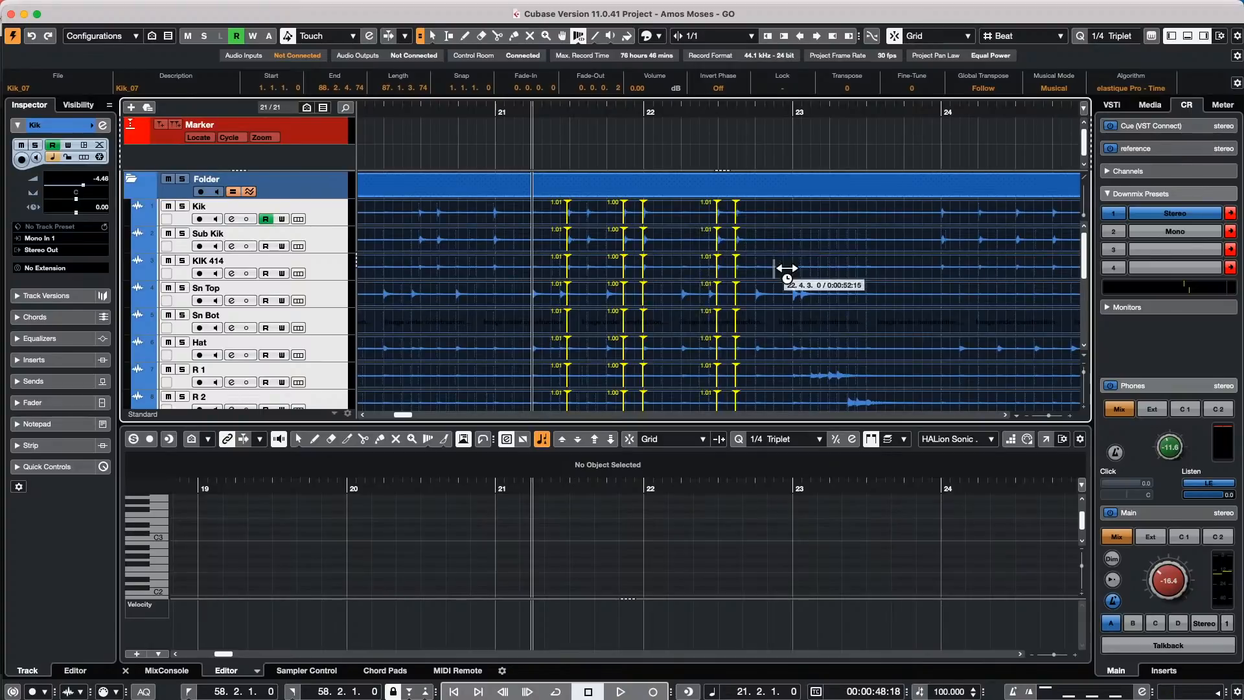
left_click(755, 293)
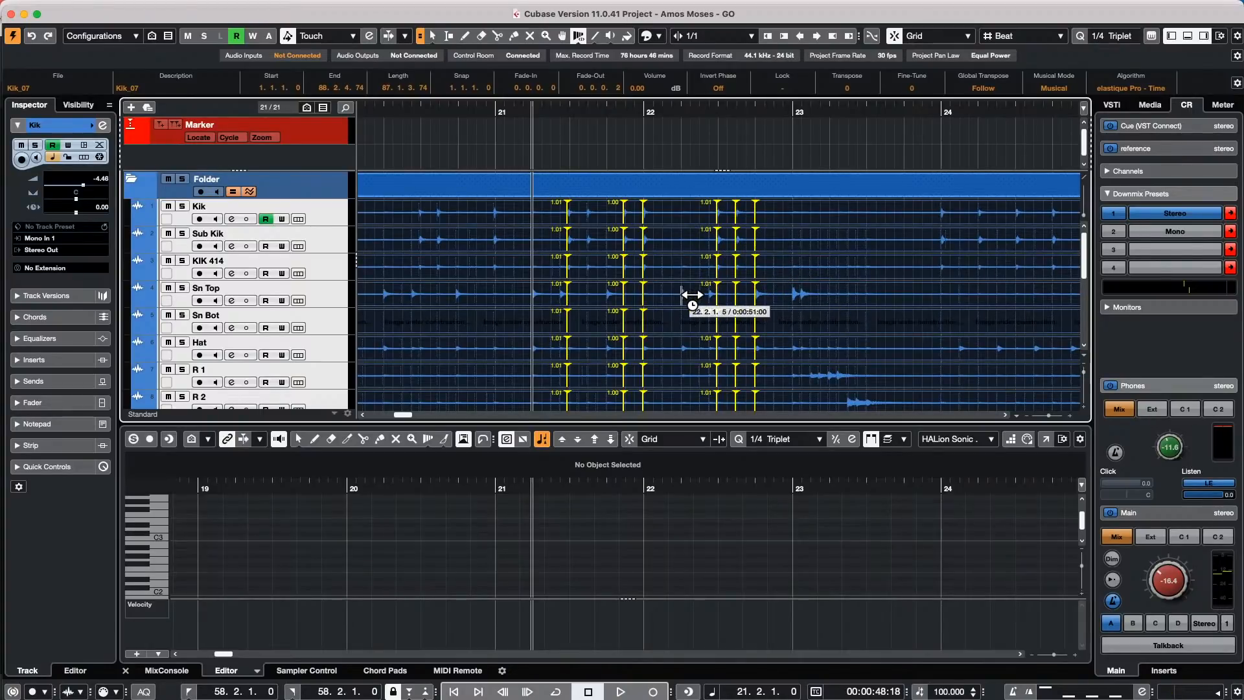
left_click(682, 294)
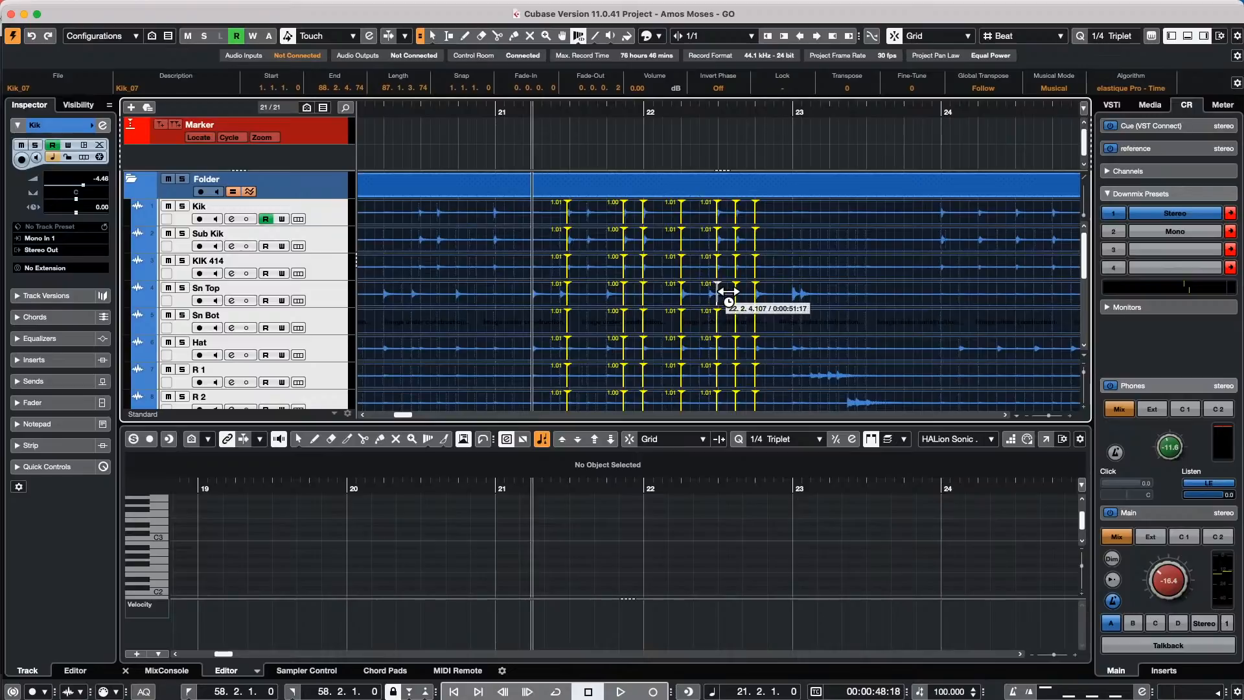
left_click_drag(727, 292, 712, 292)
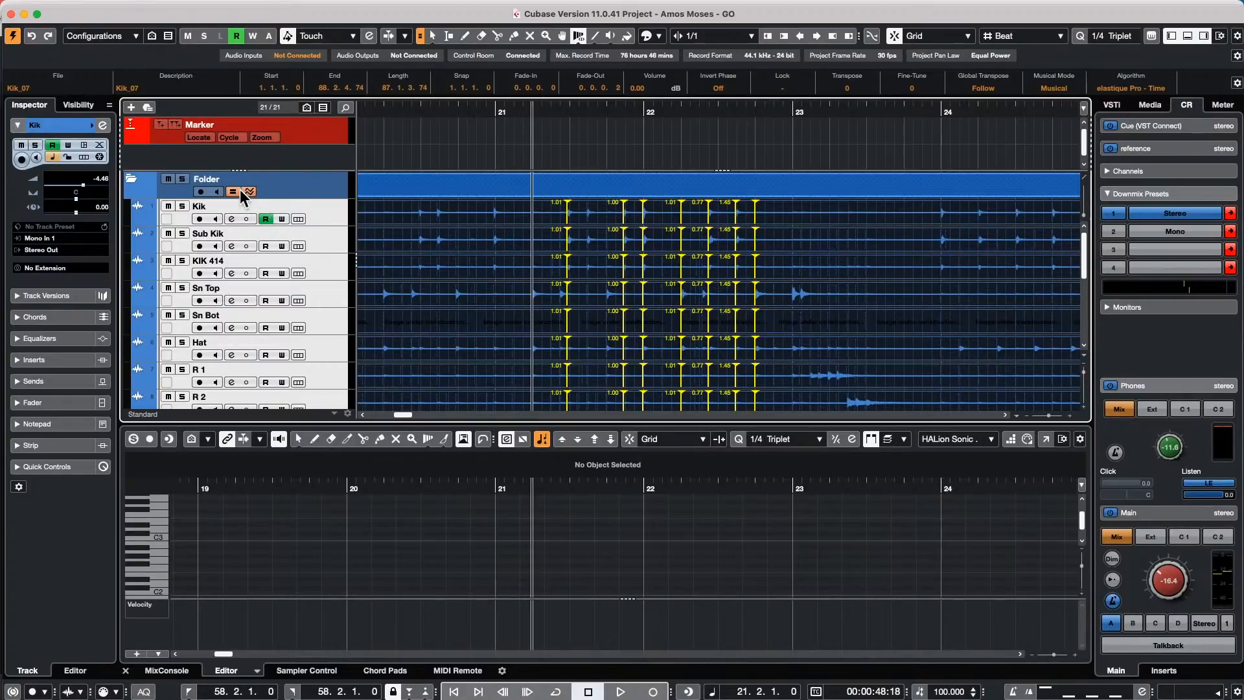
- Undo all the warp marker edits on the drum tracks and return to the Object Selection tool
key("super+z")
key("super+z")
key("super+z")
key("super+z")
key("super+z")
key("super+z")
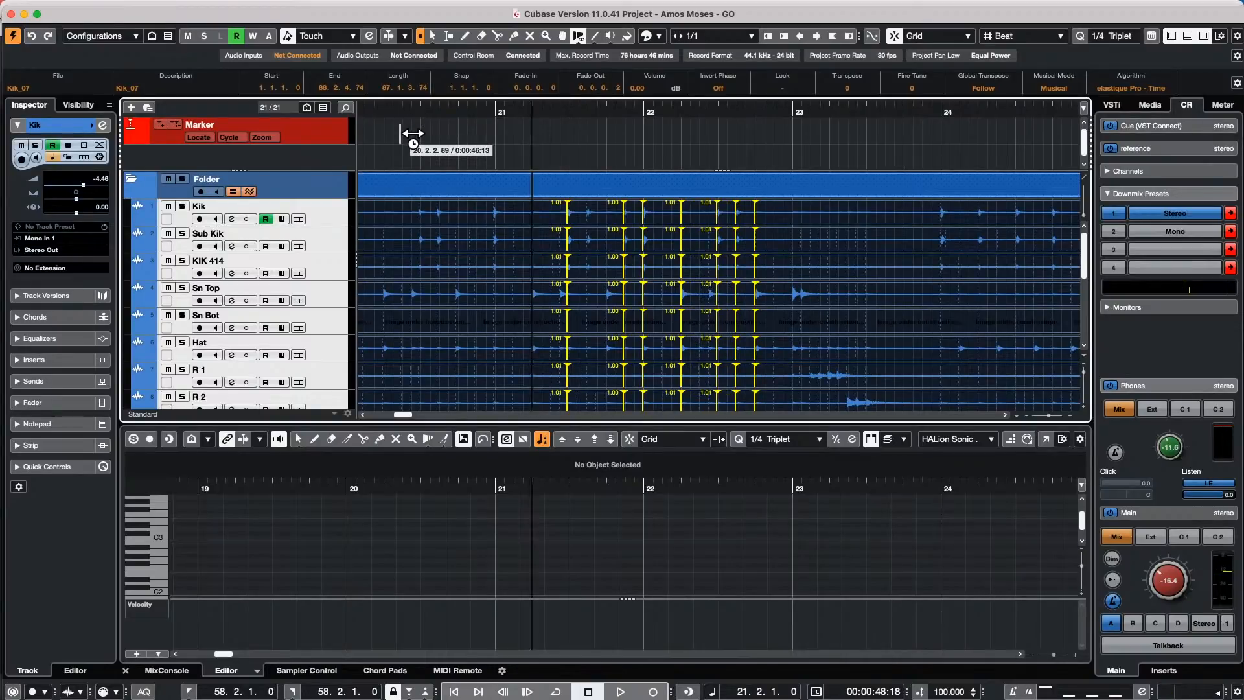
key("super+z")
key("super+z")
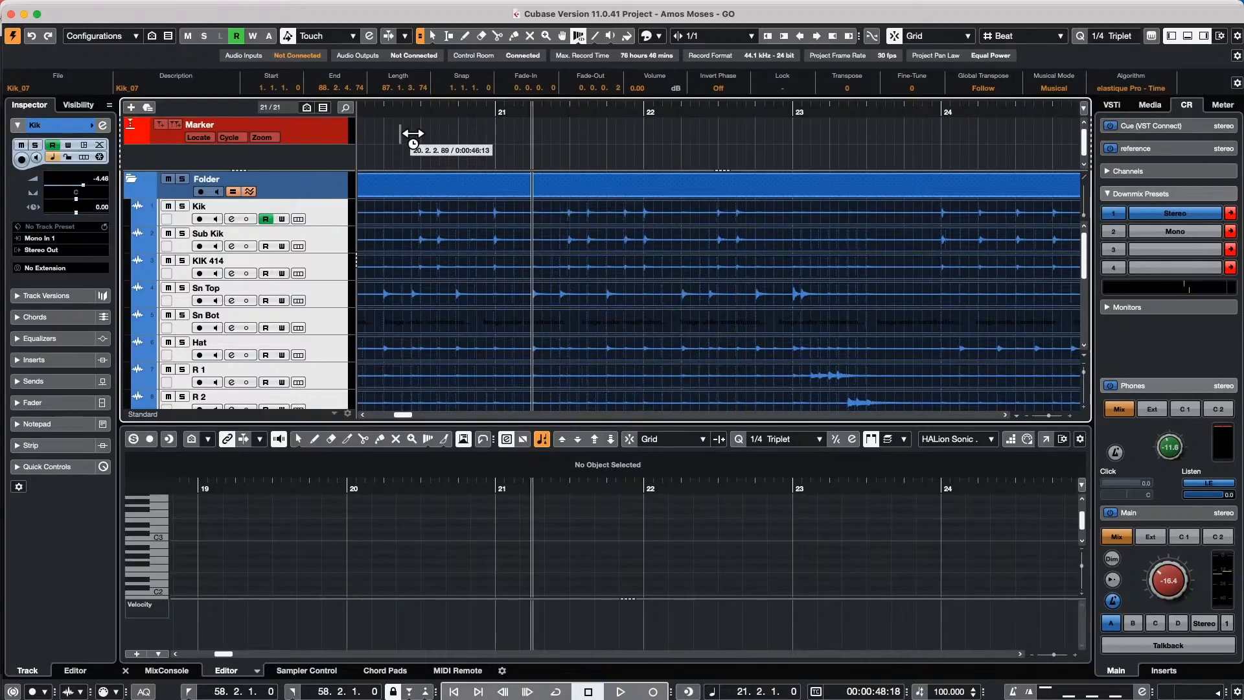
key("1")
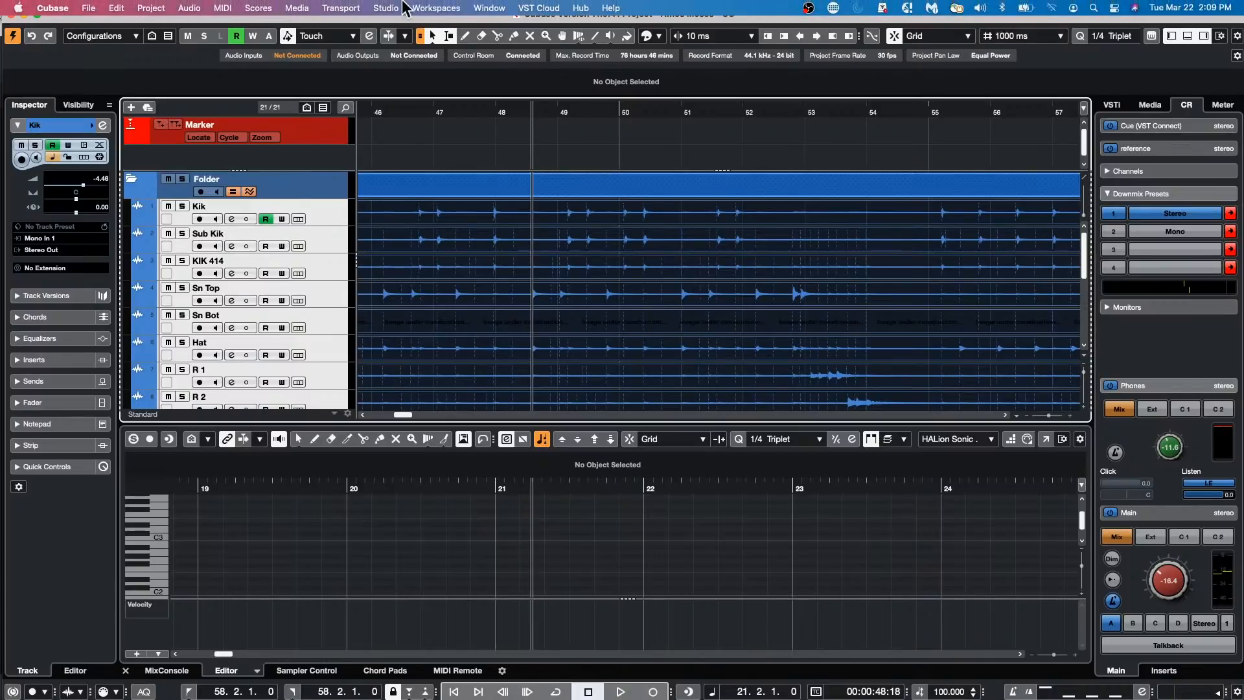
- Add a stereo cue channel named Drums to the Control Room in Audio Connections
left_click(384, 9)
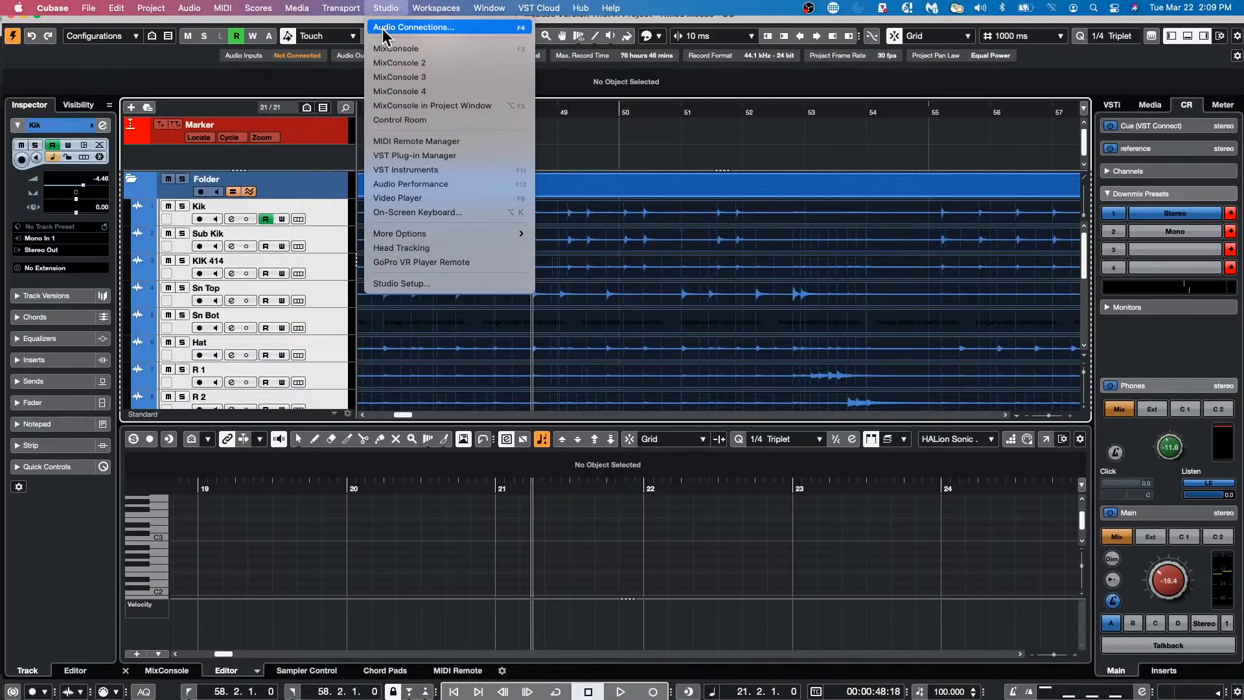
left_click(384, 29)
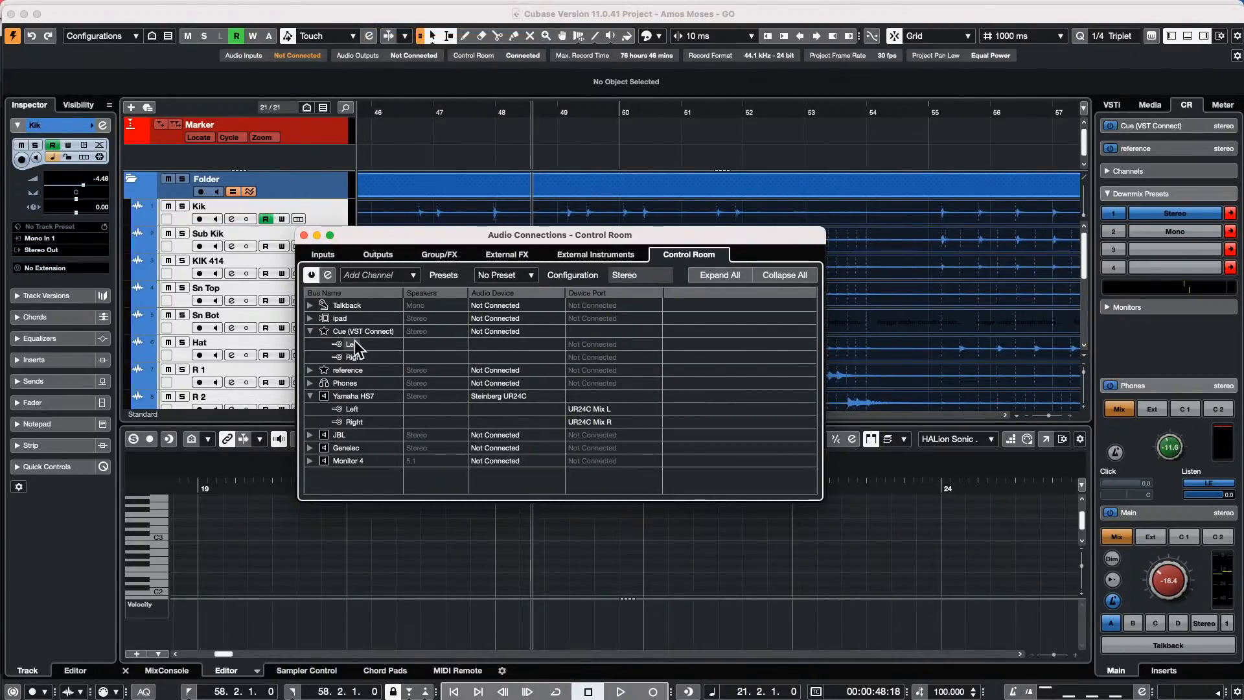
right_click(365, 491)
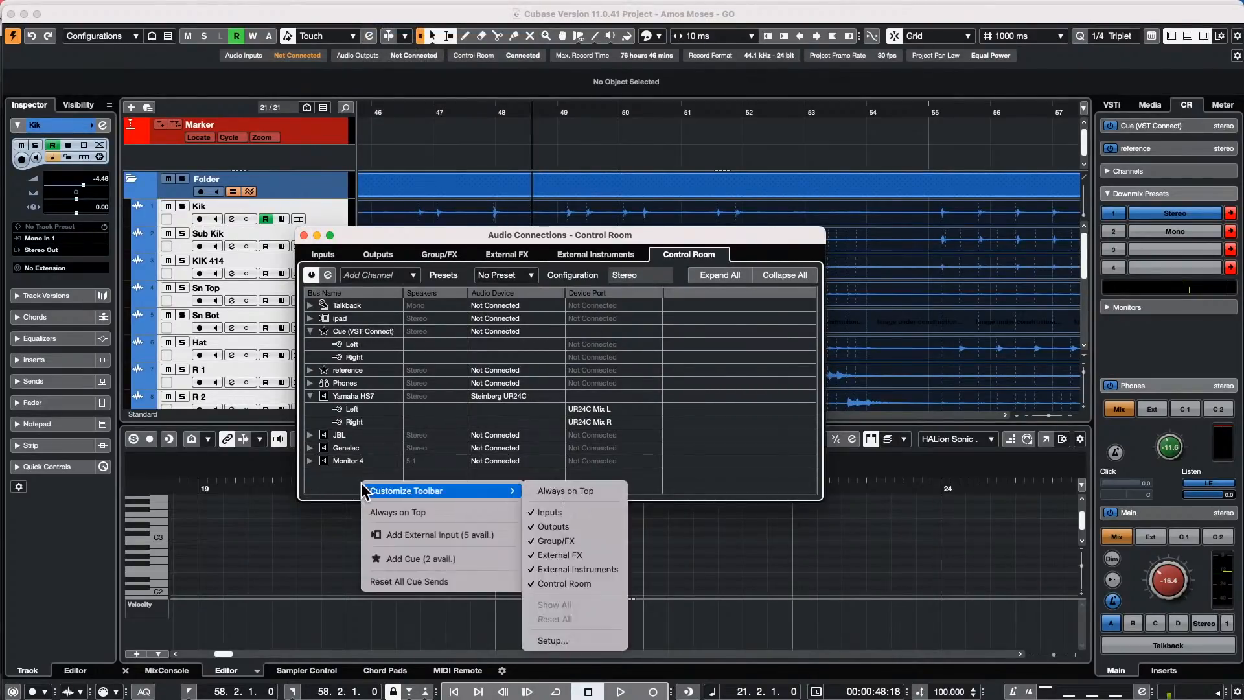
left_click(405, 559)
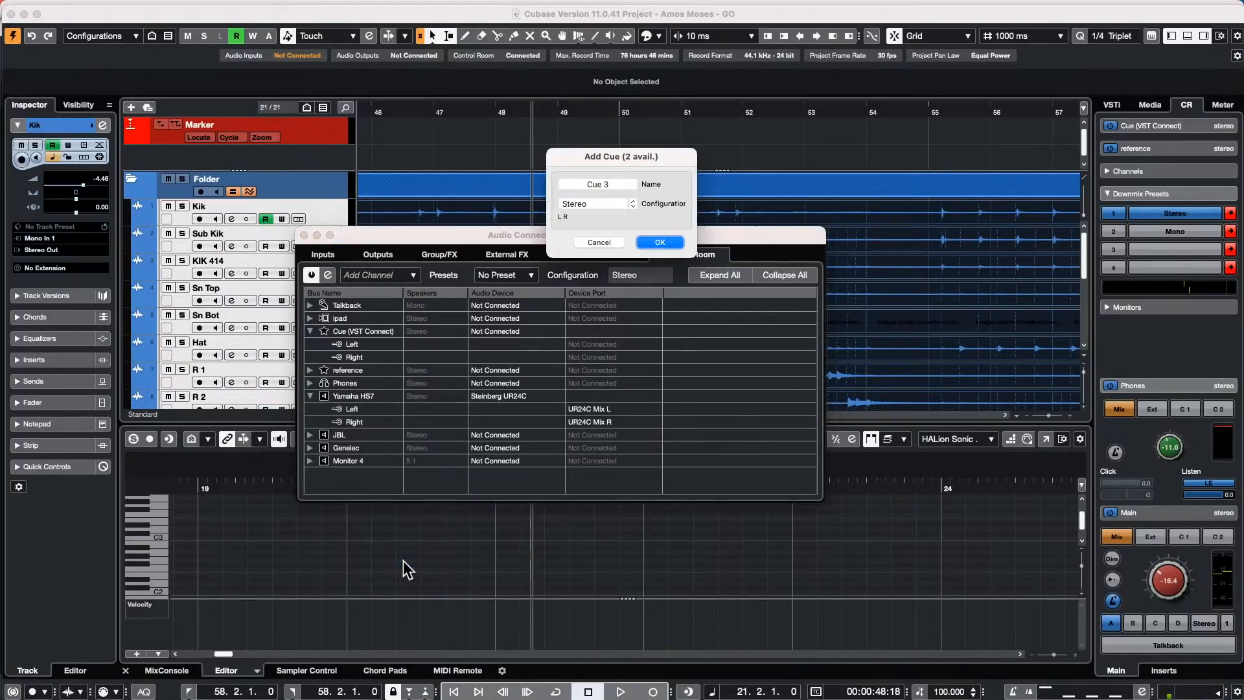
left_click(609, 188)
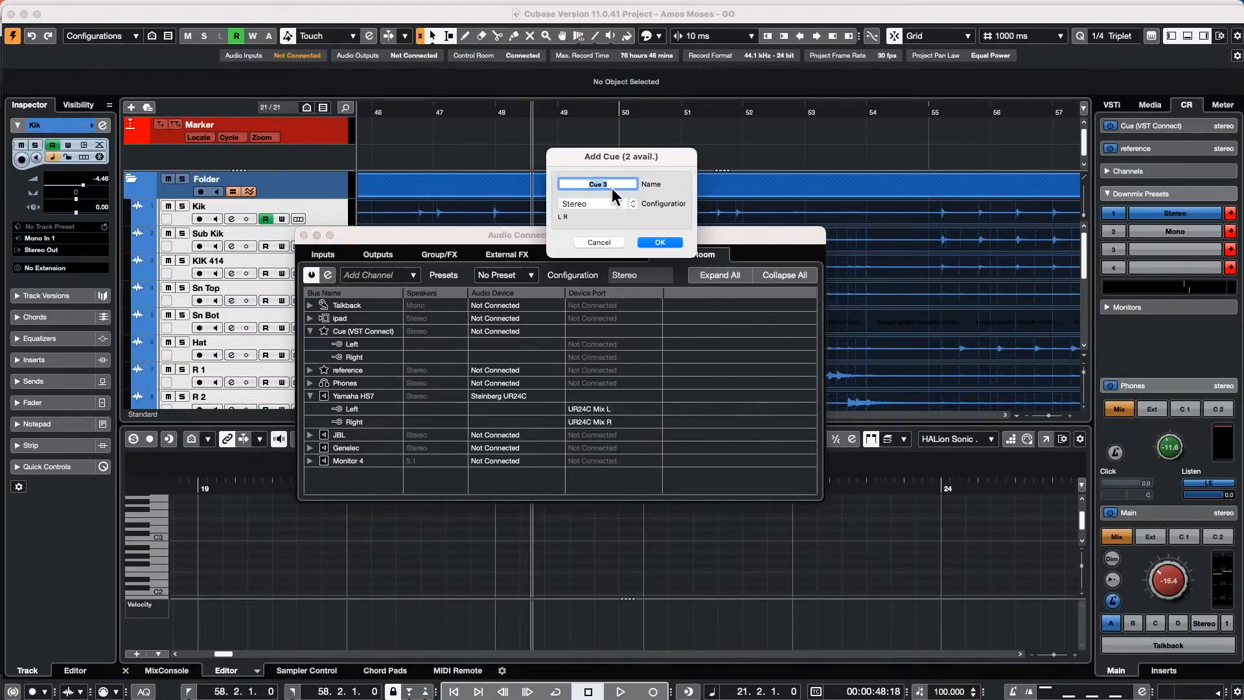
type("Drums")
key("Tab")
left_click(586, 204)
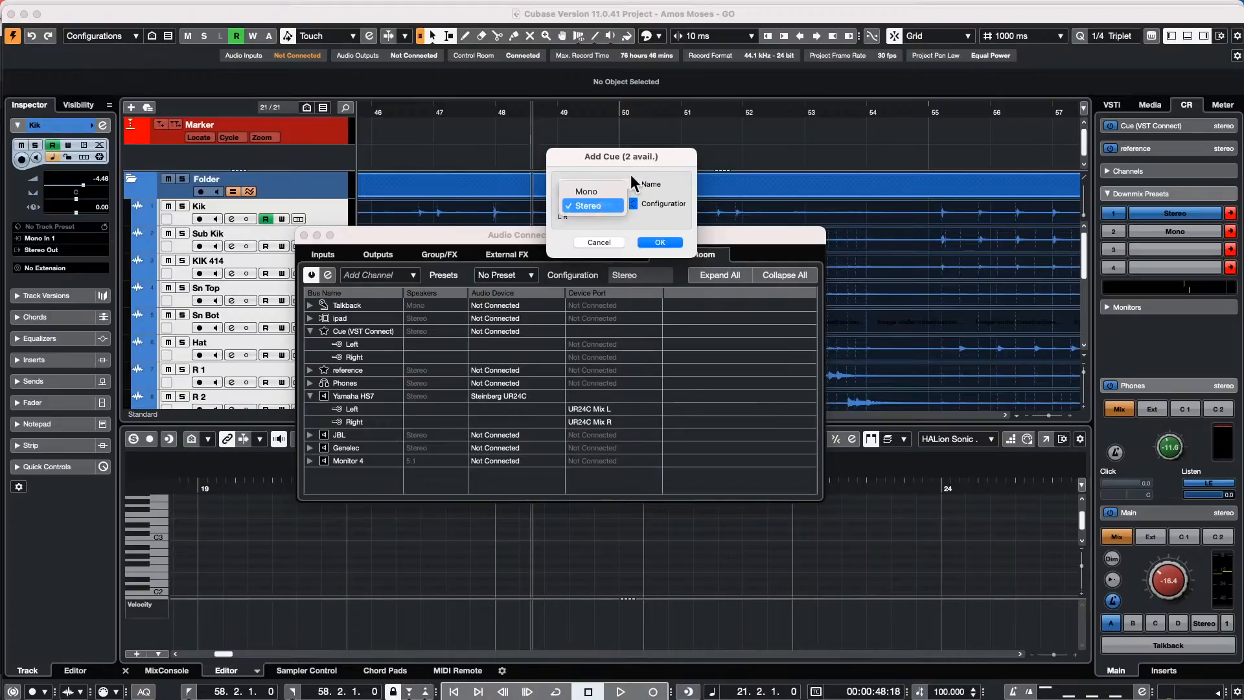
left_click(596, 205)
left_click(659, 242)
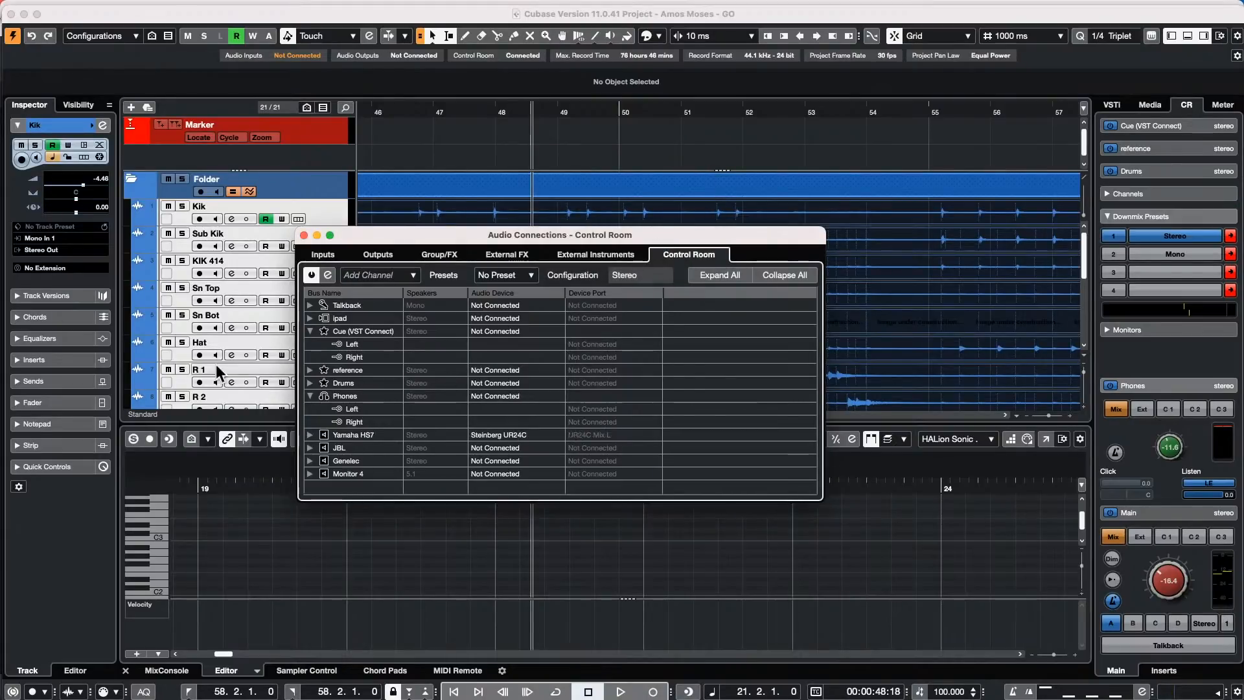
- Examine the Drums cue's channels and available audio devices, and close Audio Connections
left_click(310, 383)
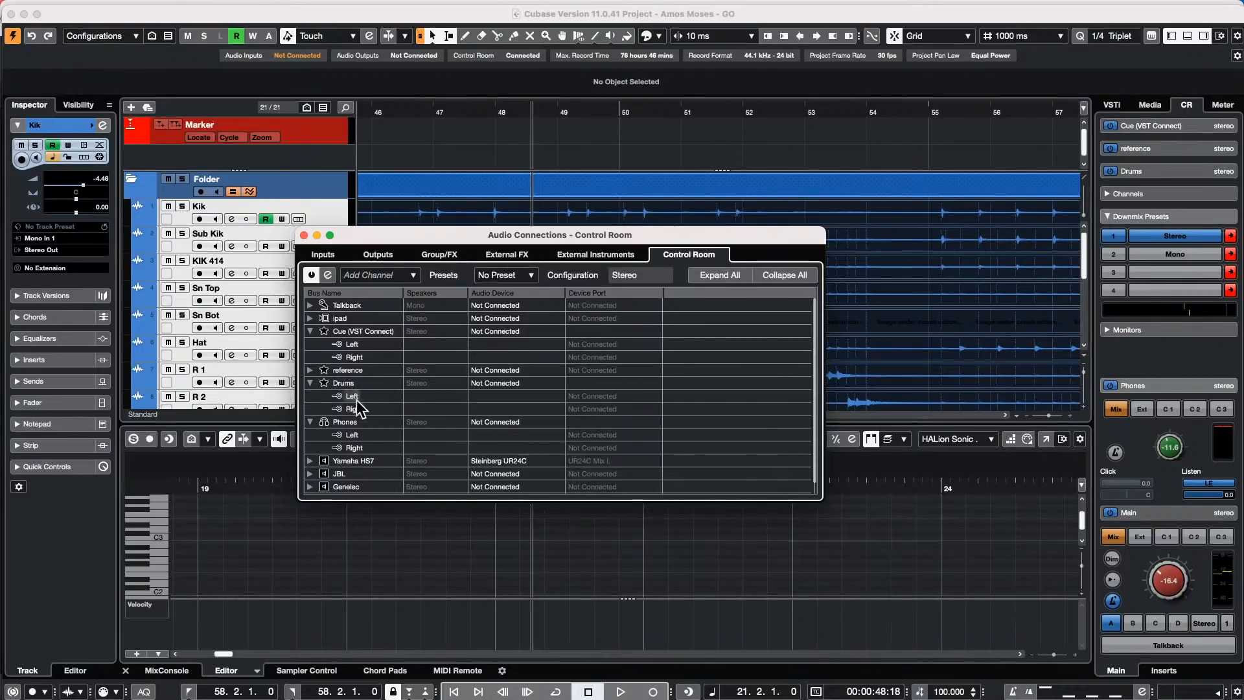
left_click(508, 383)
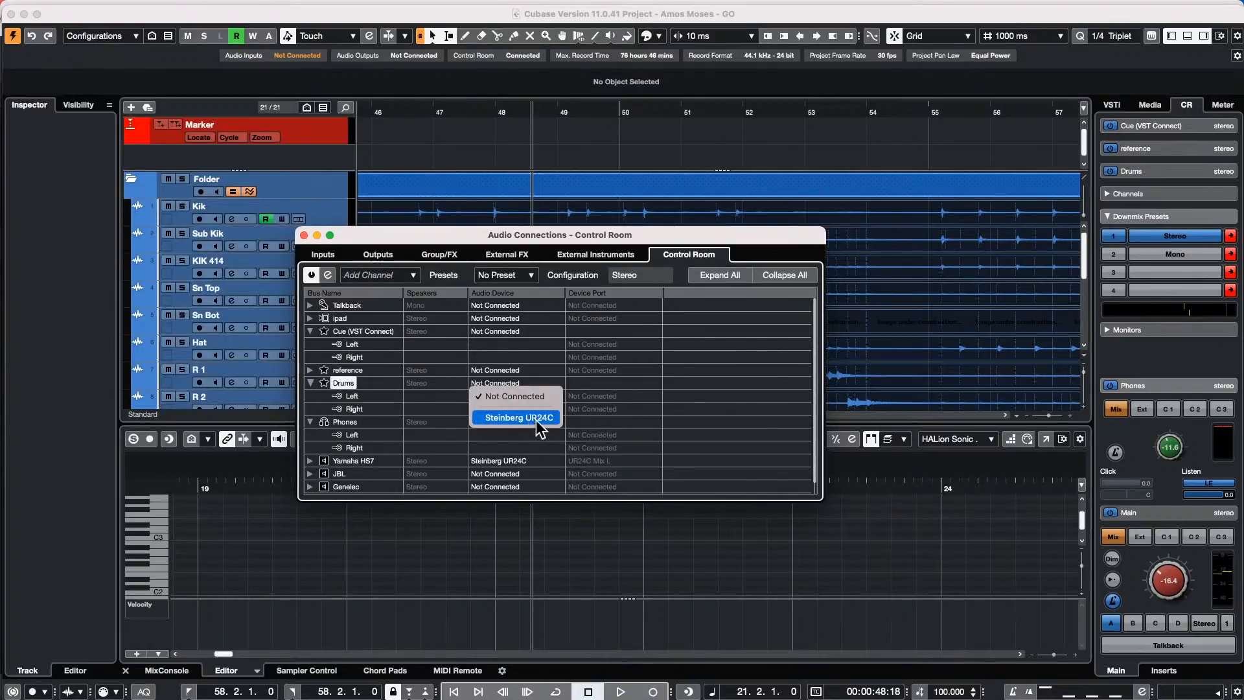
left_click(305, 236)
left_click(304, 235)
left_click(304, 235)
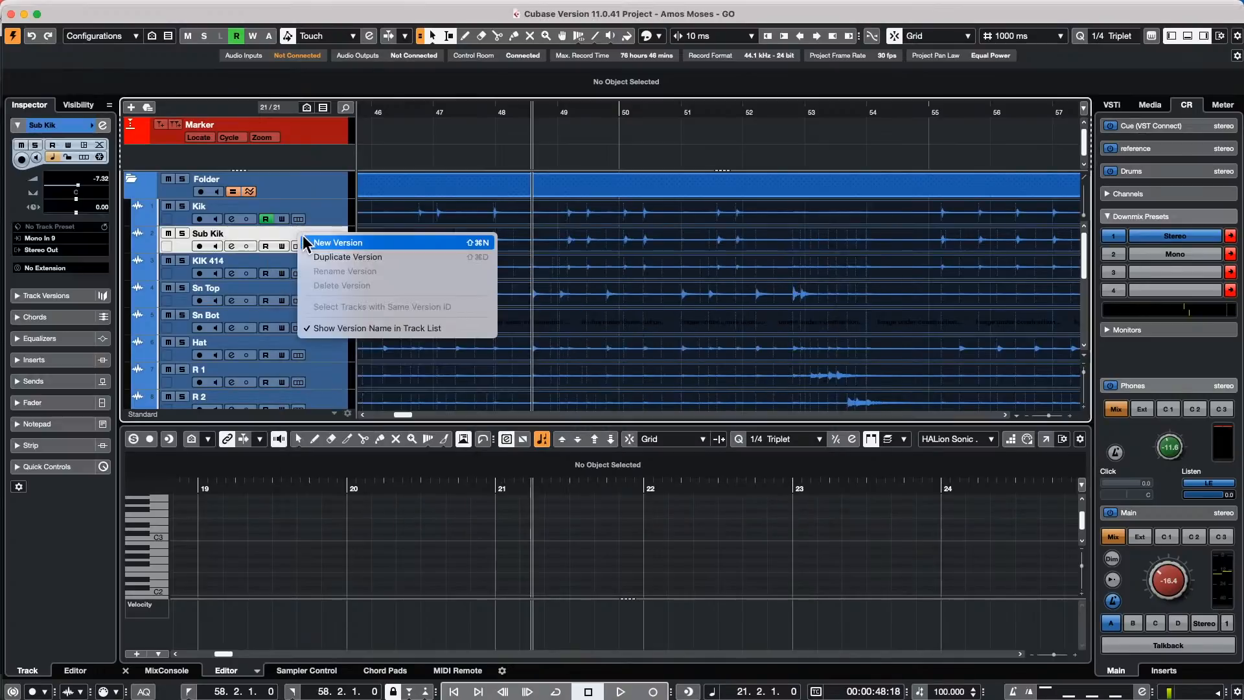
left_click(526, 130)
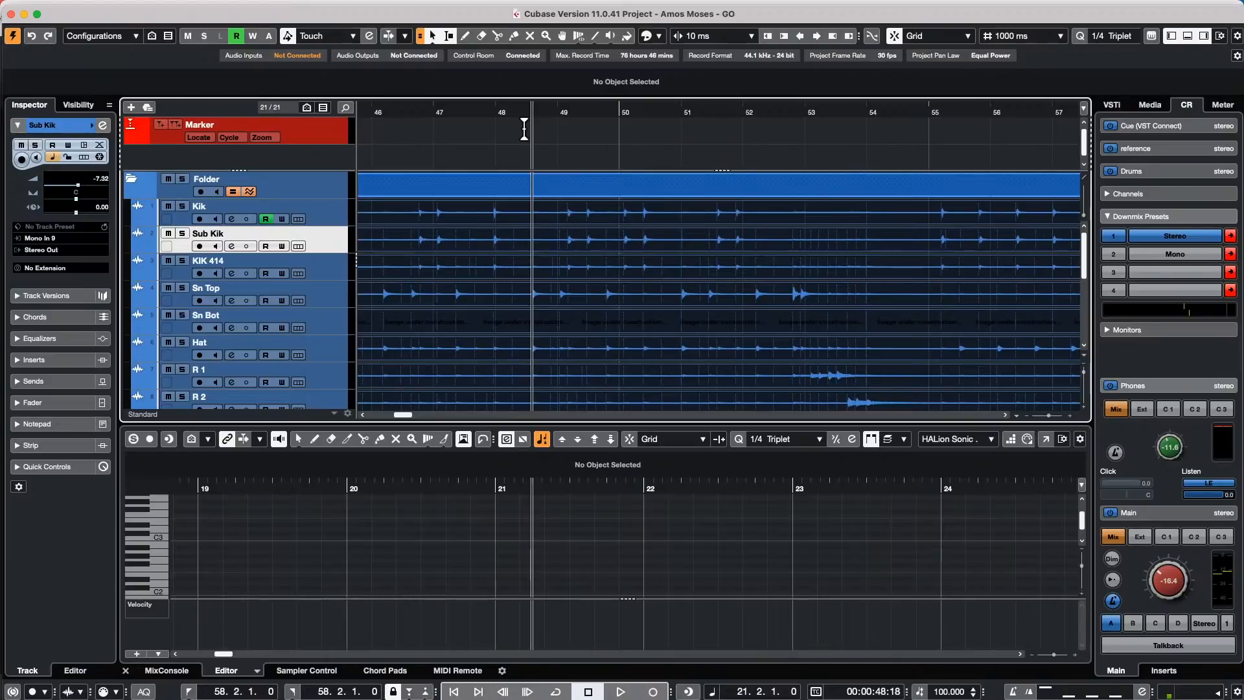
- Open and activate the recent project comping-01.cpr, skipping missing files and ports, and move the cursor to the project start
left_click(89, 8)
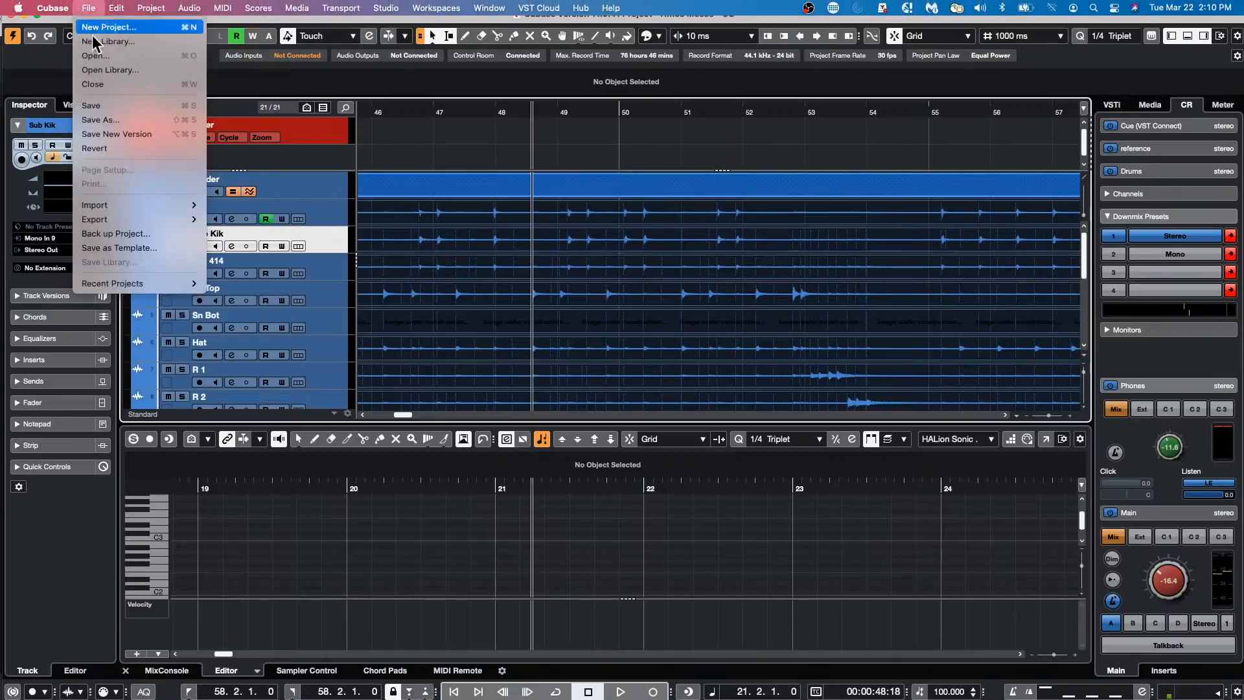
mouse_move(149, 283)
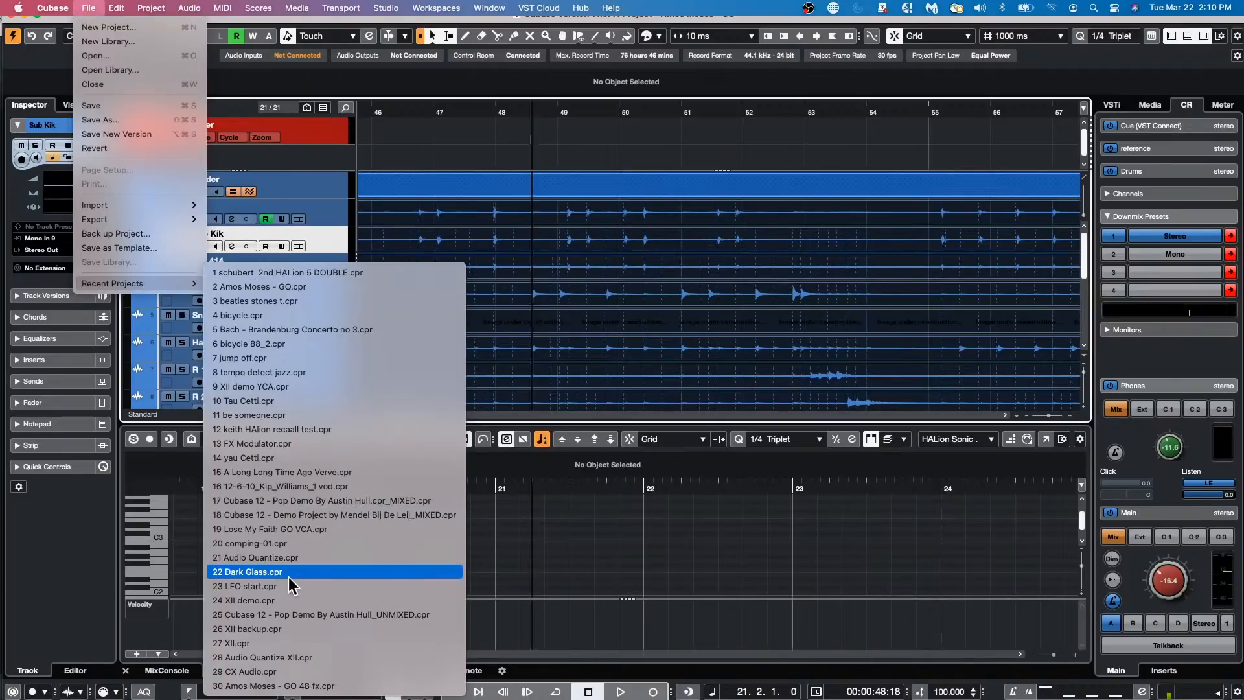
left_click(291, 543)
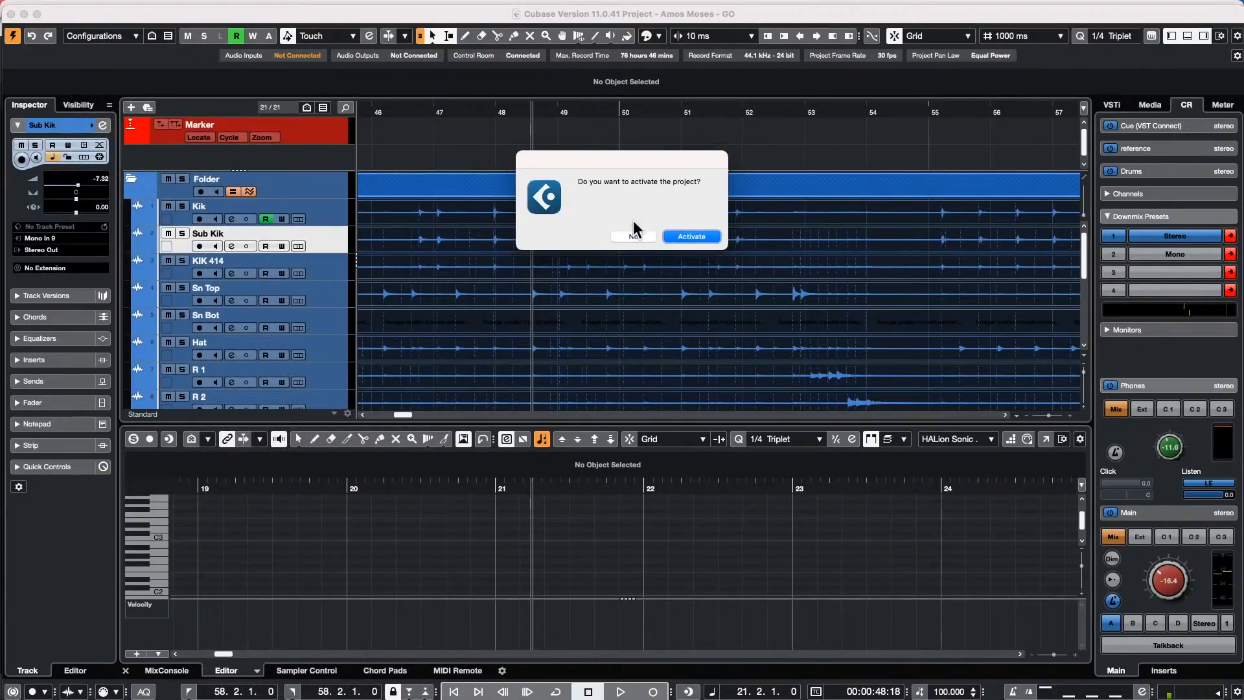
left_click(708, 239)
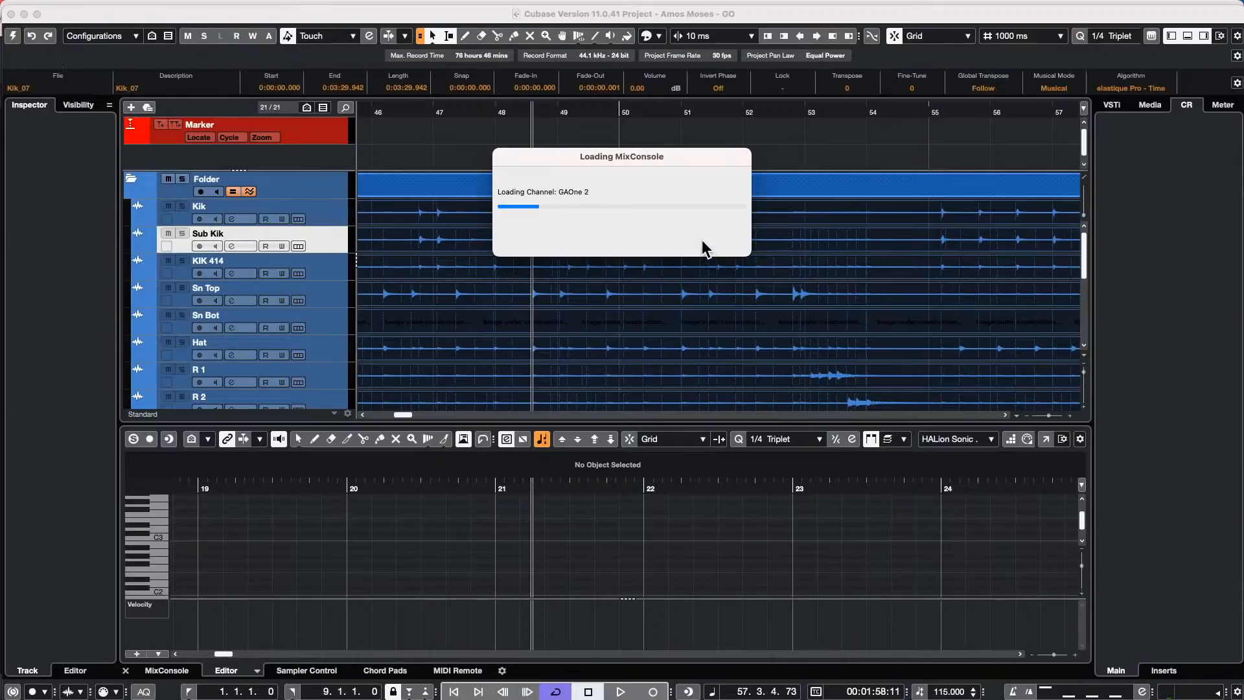
left_click(837, 302)
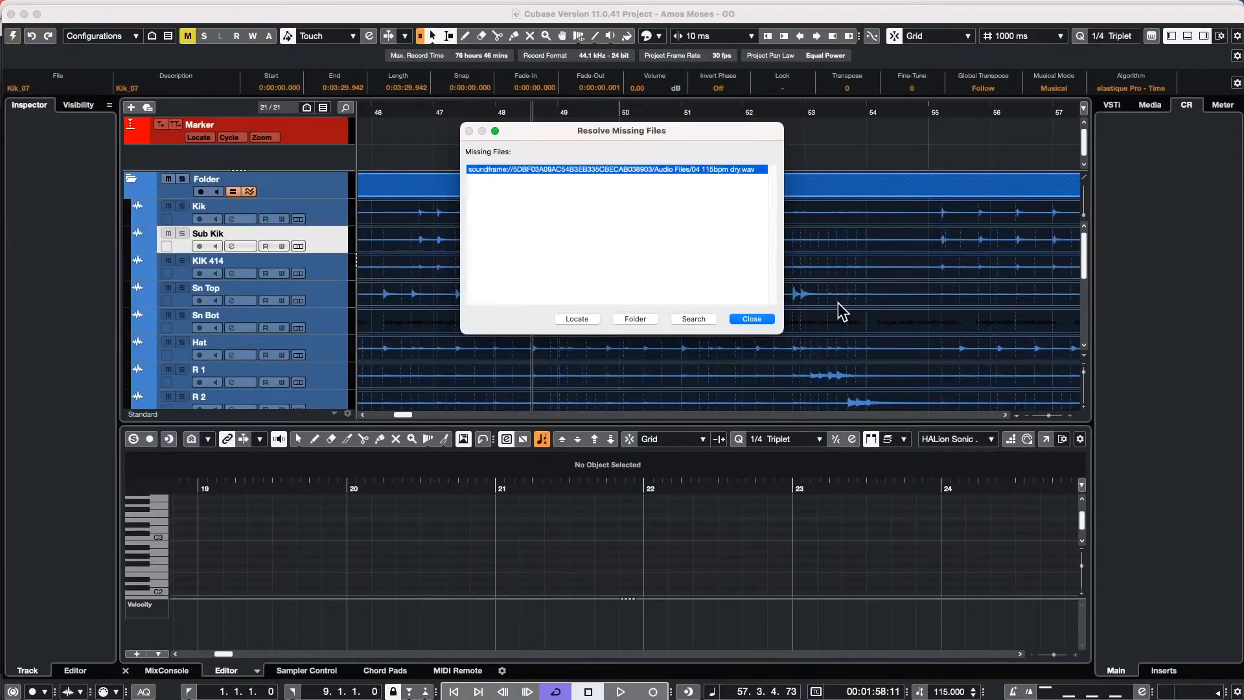
left_click(751, 318)
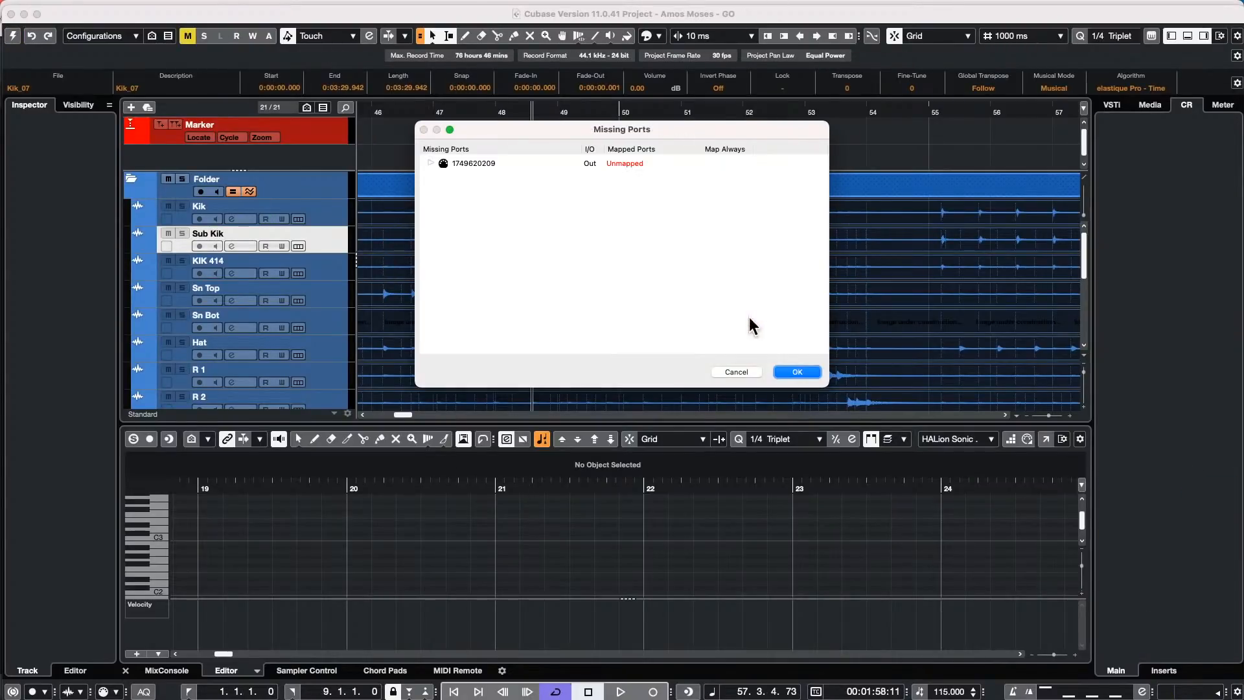
left_click(810, 375)
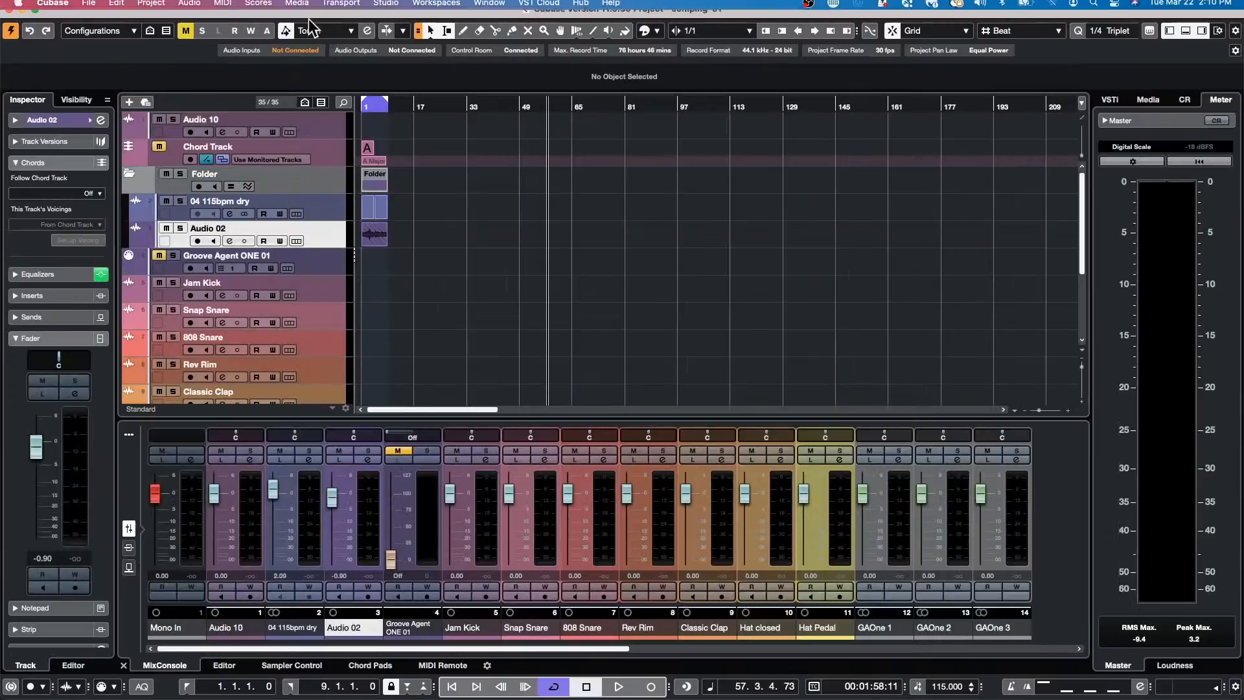
left_click(371, 108)
key("KP_Decimal")
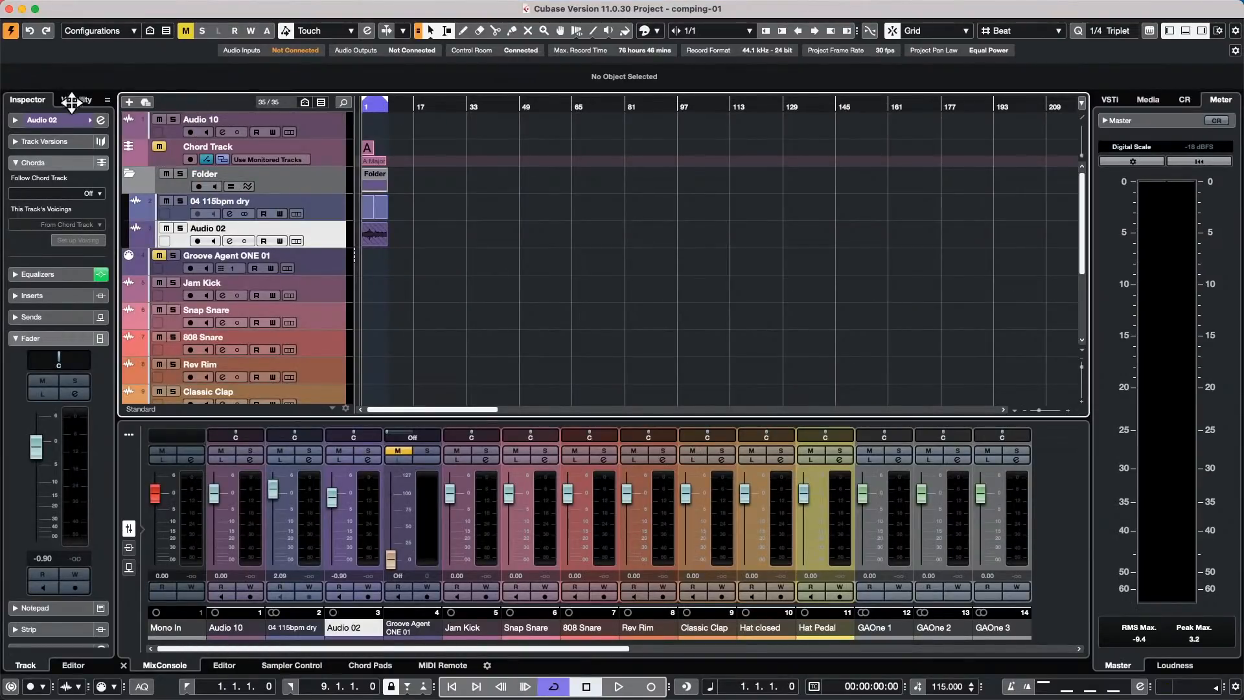
- Show the take lanes of the Audio 02 track
key("h")
key("h")
key("h")
key("h")
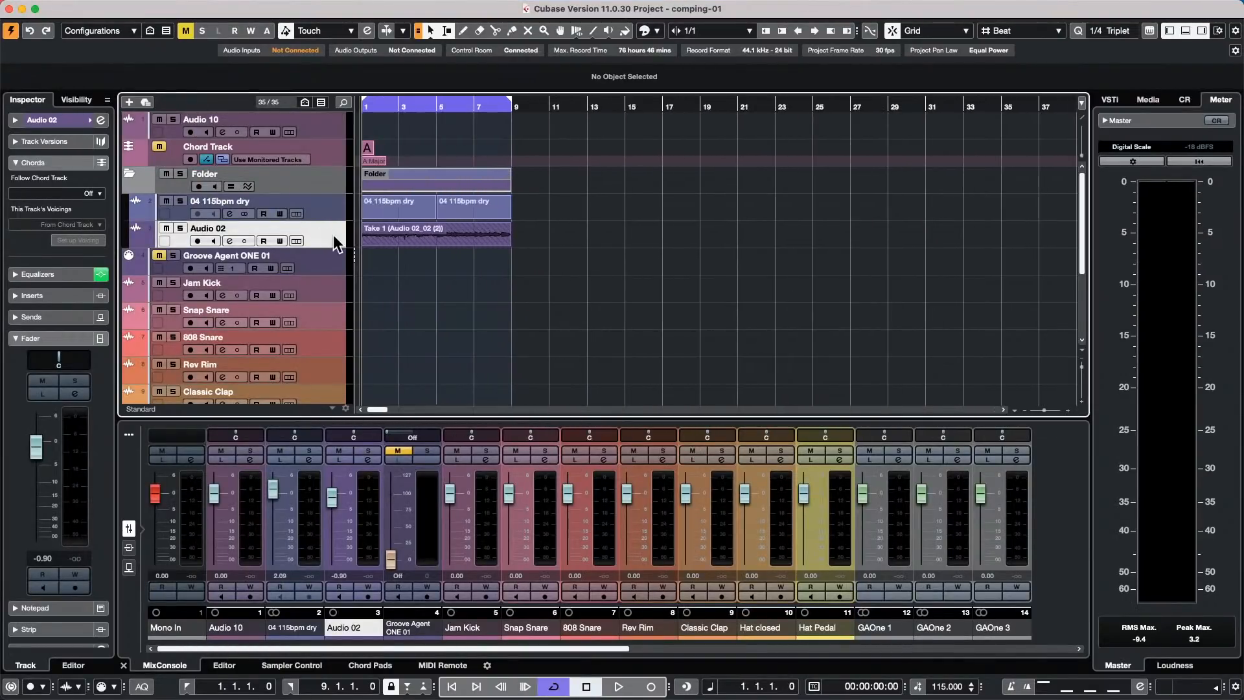
left_click(297, 241)
scroll(557, 260, "down", 1)
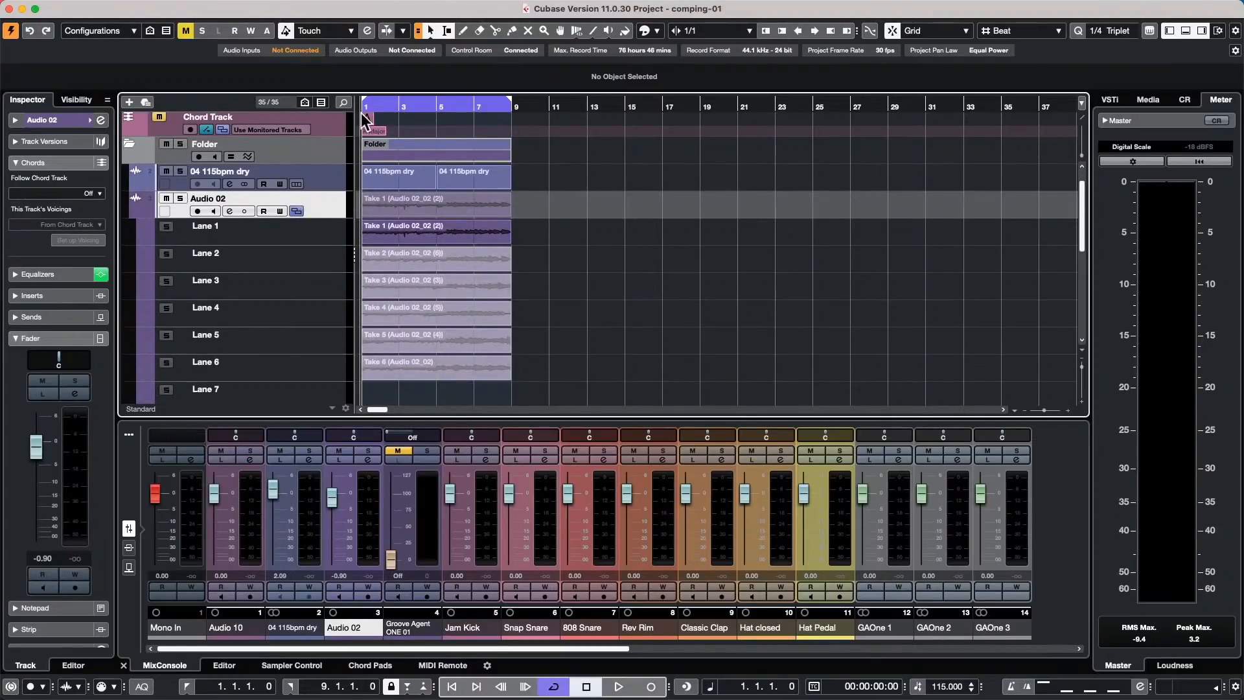
key("h")
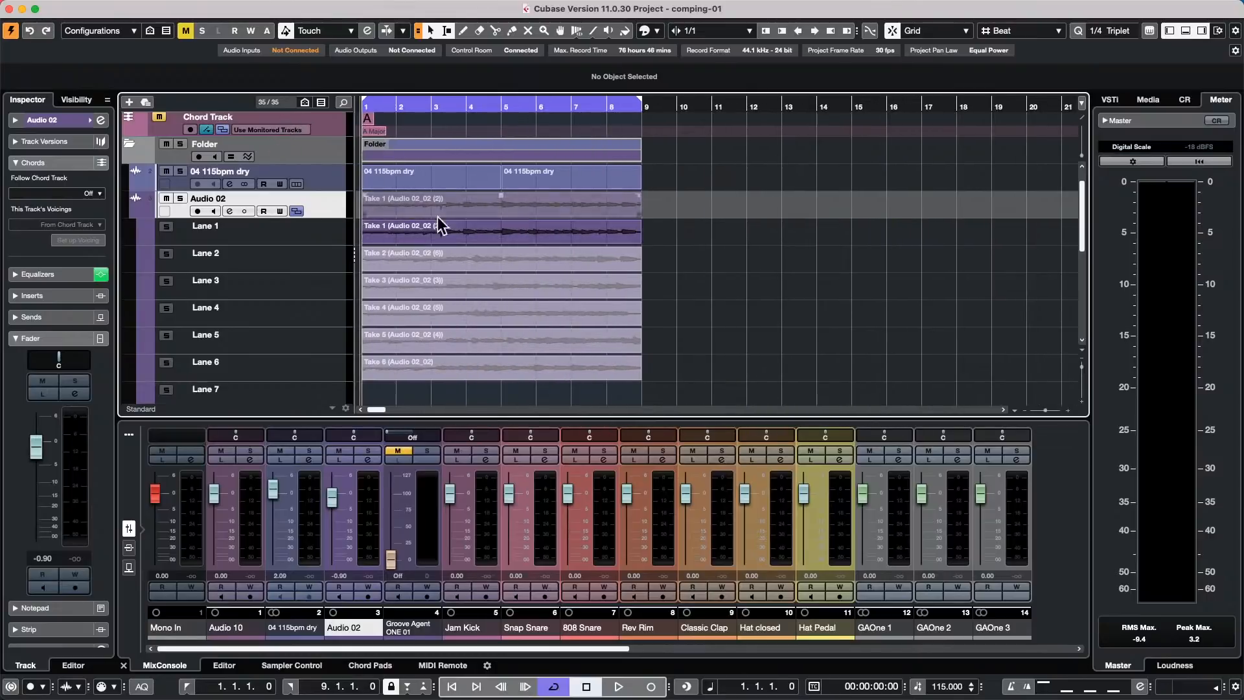
- With the Comp tool, use take 2 for bar 2, take 3 from bar 4 beat 2 to bar 6, and take 5 for bar 7
right_click(427, 256)
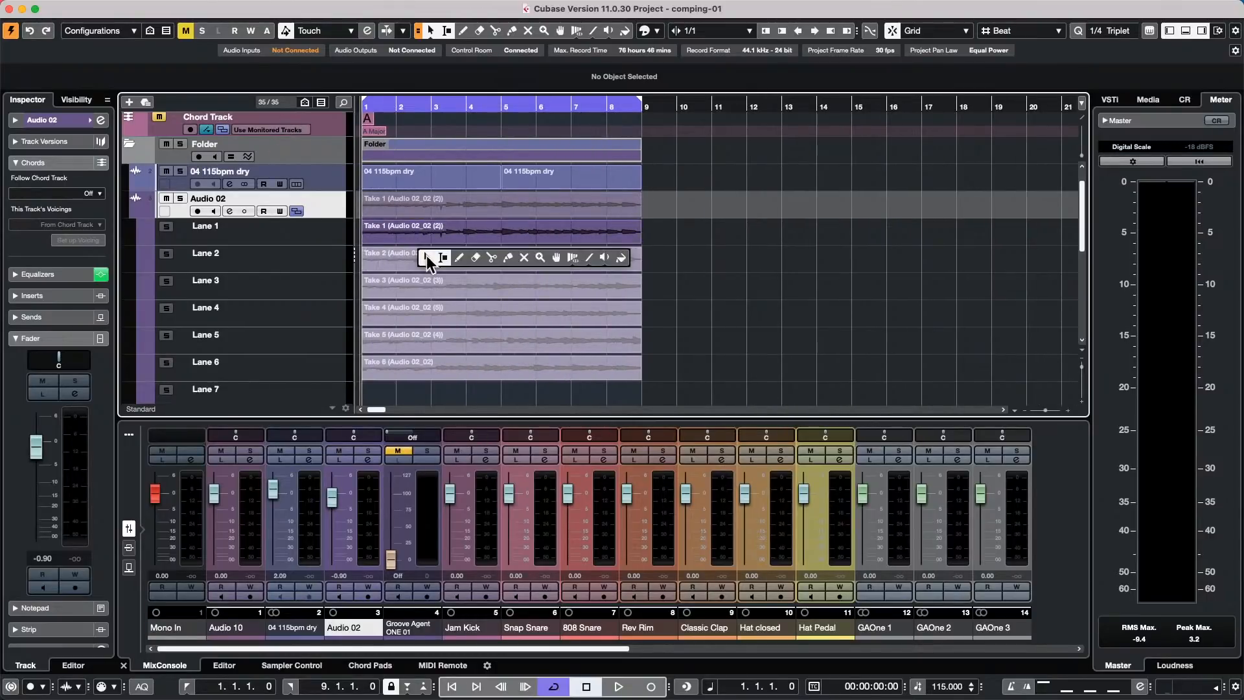
left_click(548, 260)
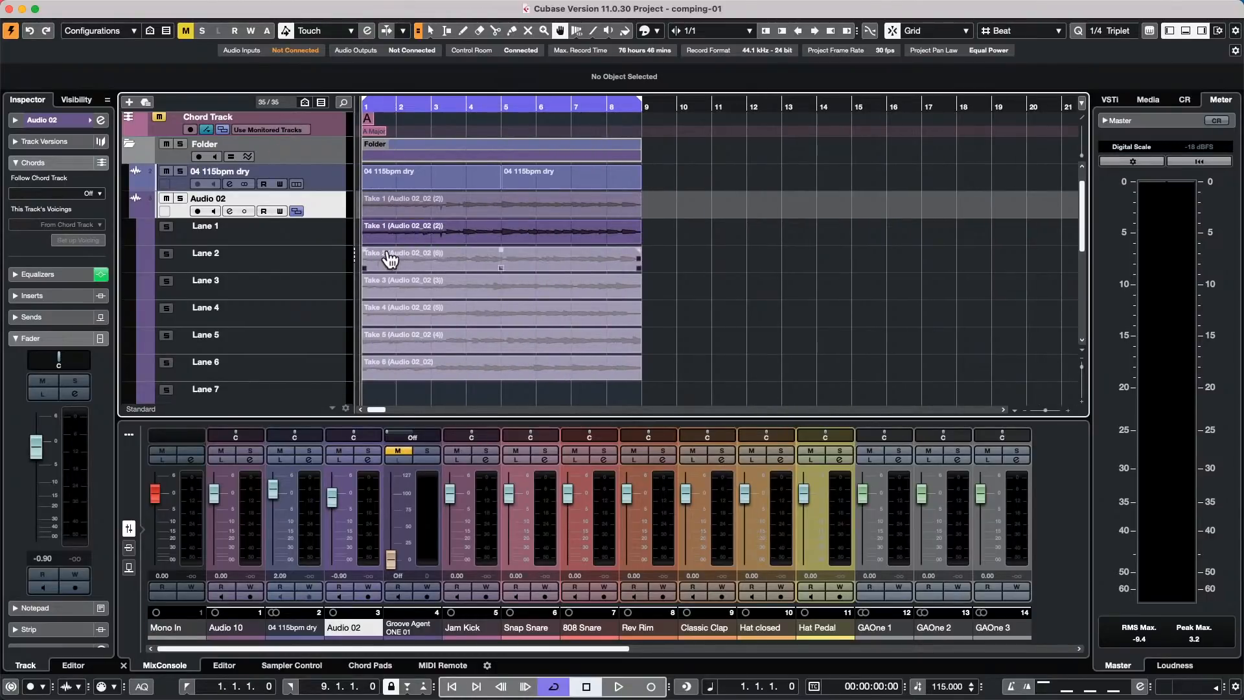
left_click_drag(397, 263, 428, 259)
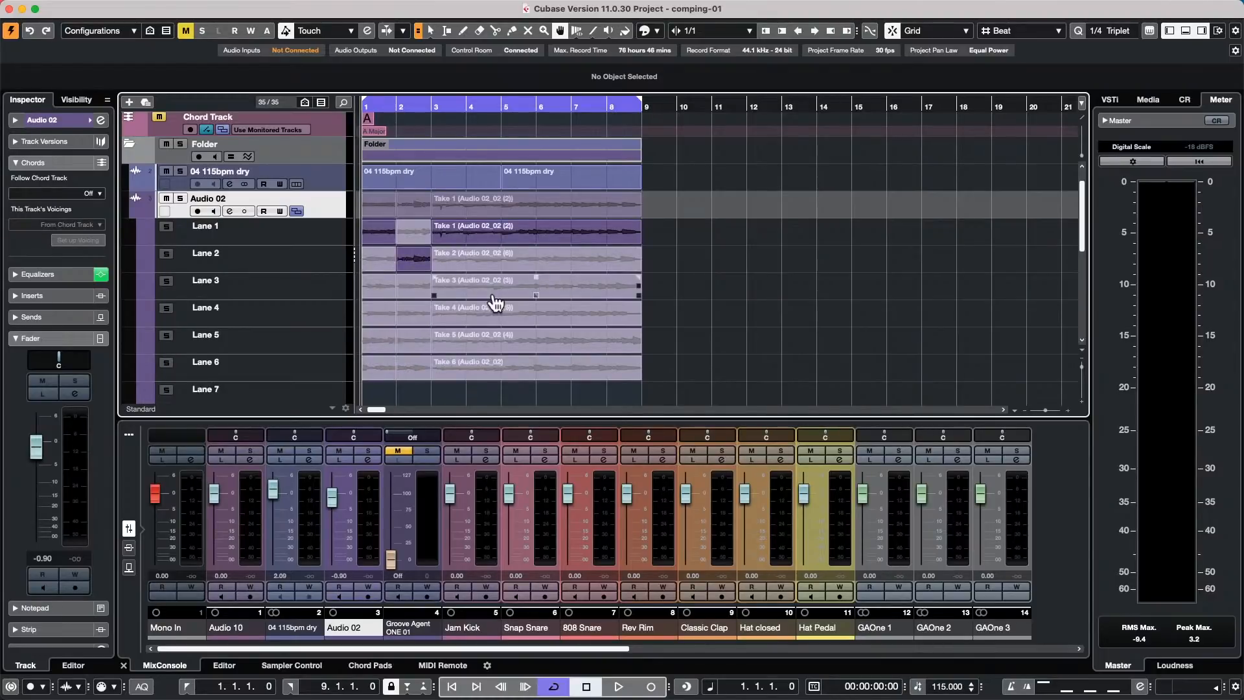
left_click_drag(477, 296, 537, 290)
left_click_drag(570, 350, 609, 360)
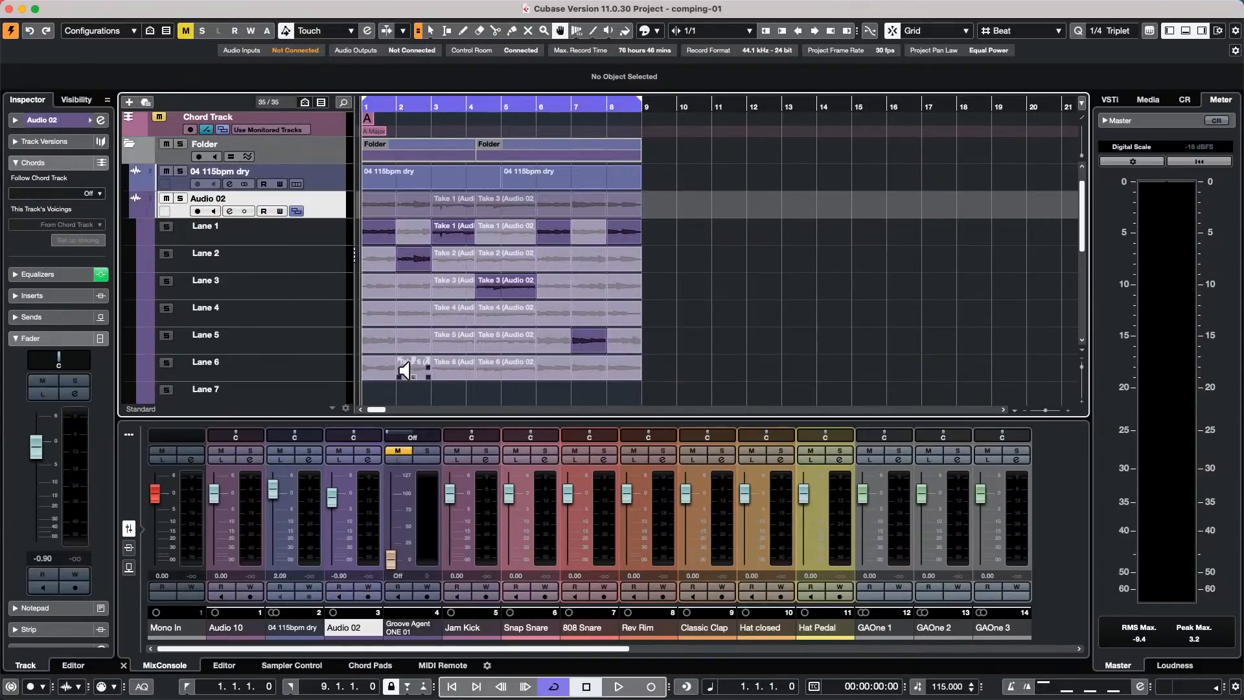
- Audition the alternative takes of bar 2 in the lower lanes up to Lane 3
left_click_drag(404, 371, 404, 346)
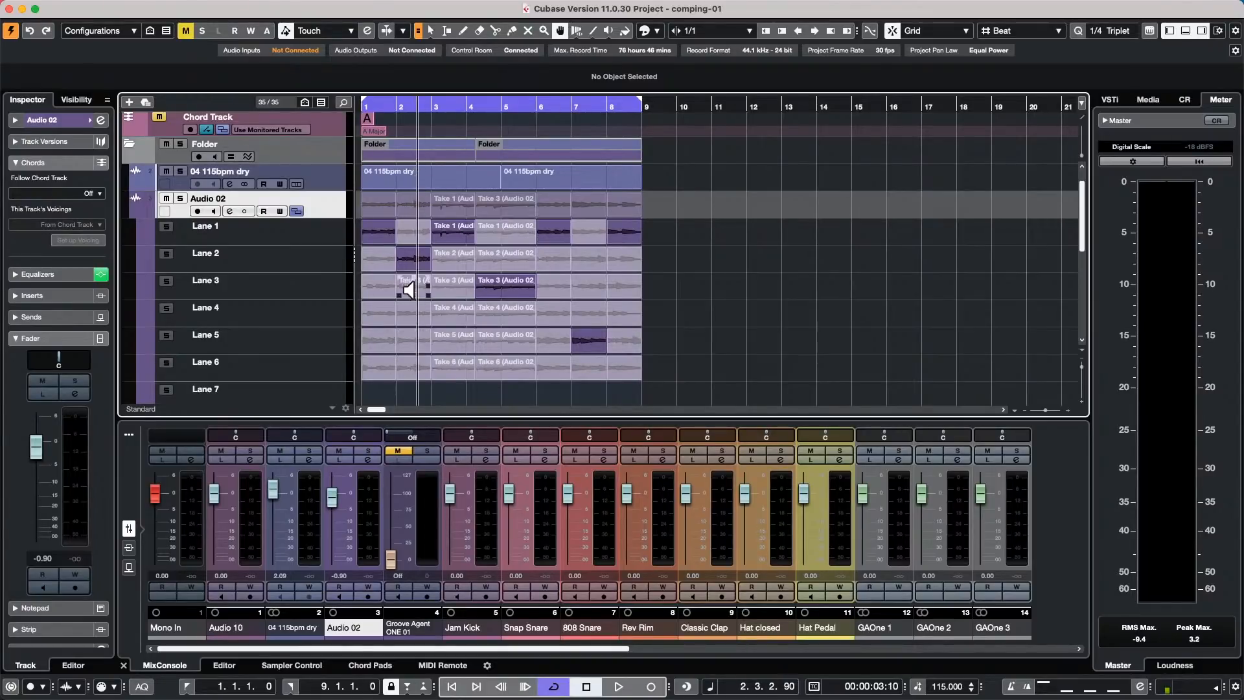
left_click(399, 314)
left_click(402, 288, "alt+super")
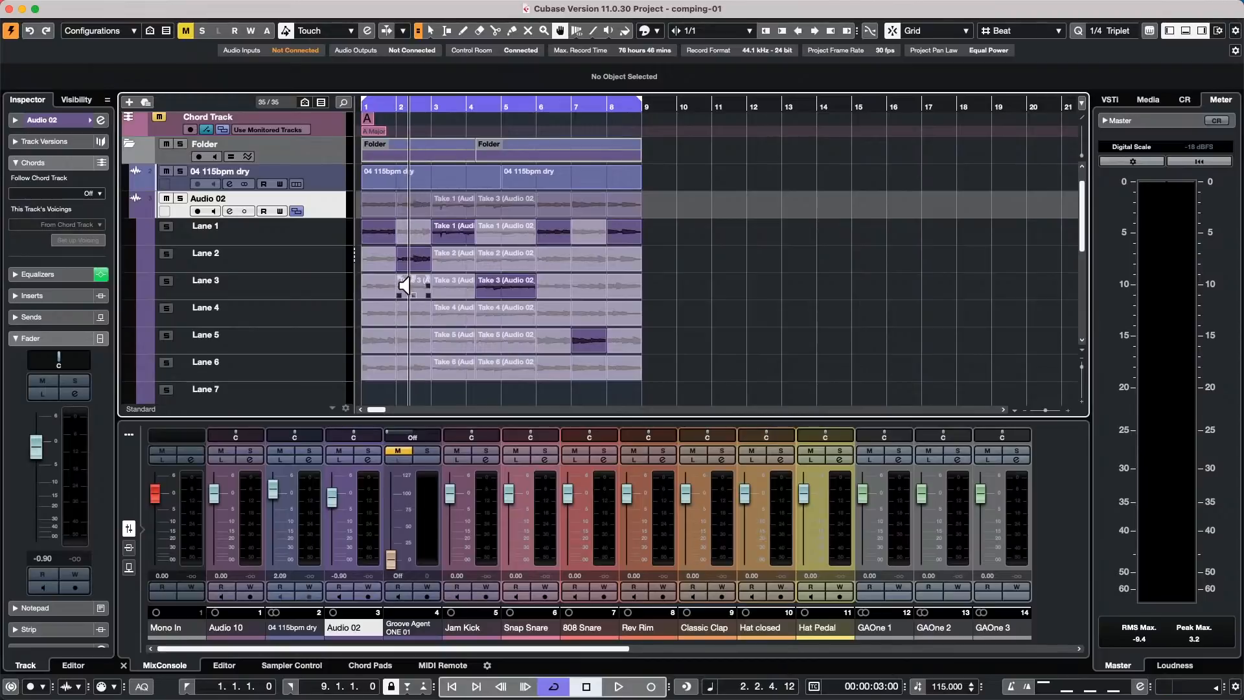
- Try different takes for the section starting at bar 3, settle on Lane 5, and extend it to bar 4 beat 3
left_click(459, 320)
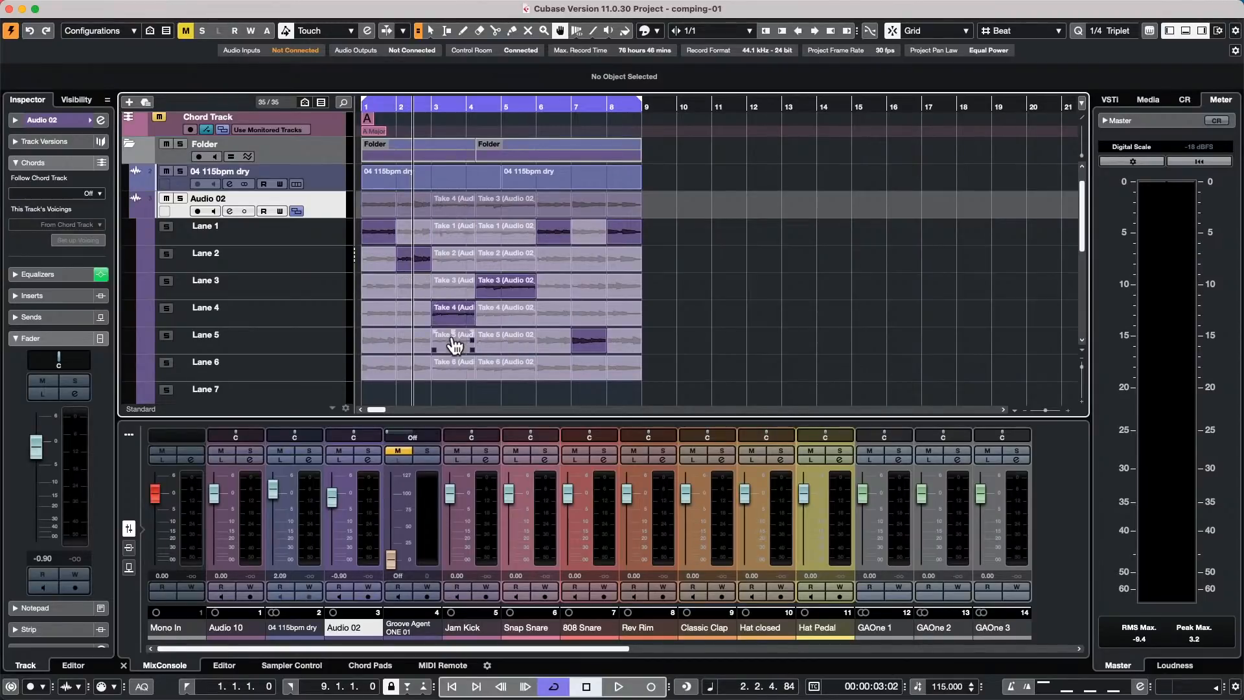
left_click(455, 344)
left_click(448, 372)
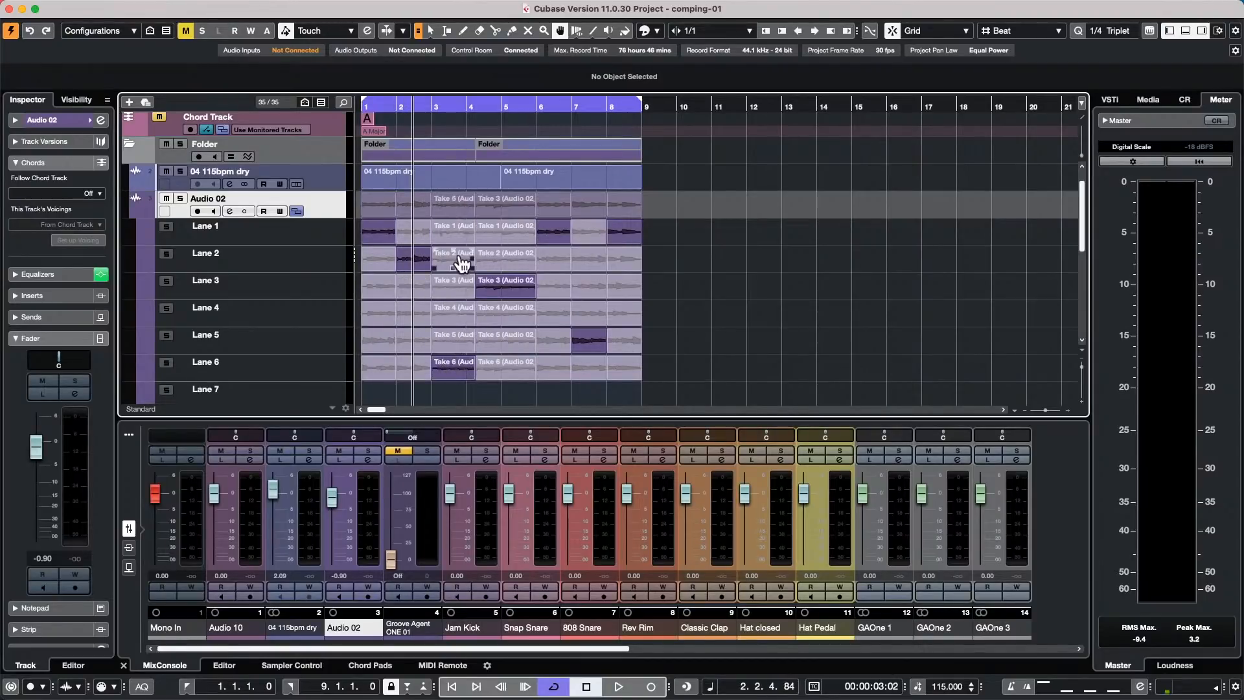
left_click(450, 344)
left_click(453, 316)
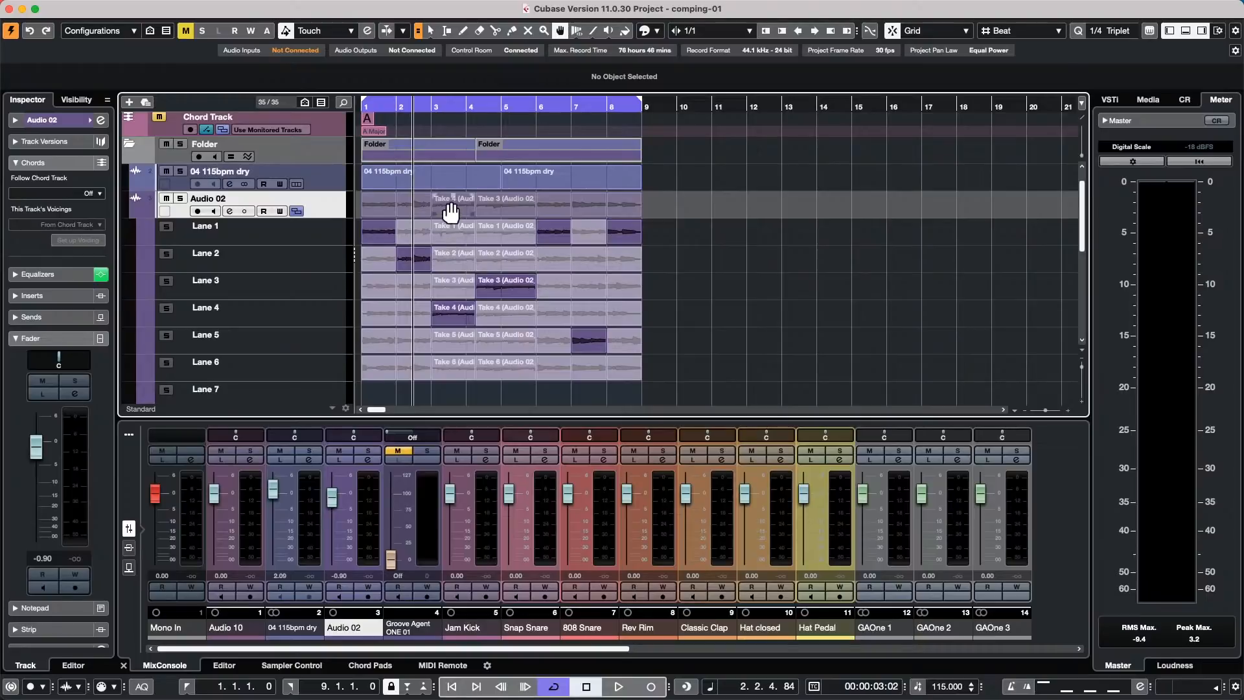
left_click(454, 289)
left_click(456, 262)
left_click(448, 340)
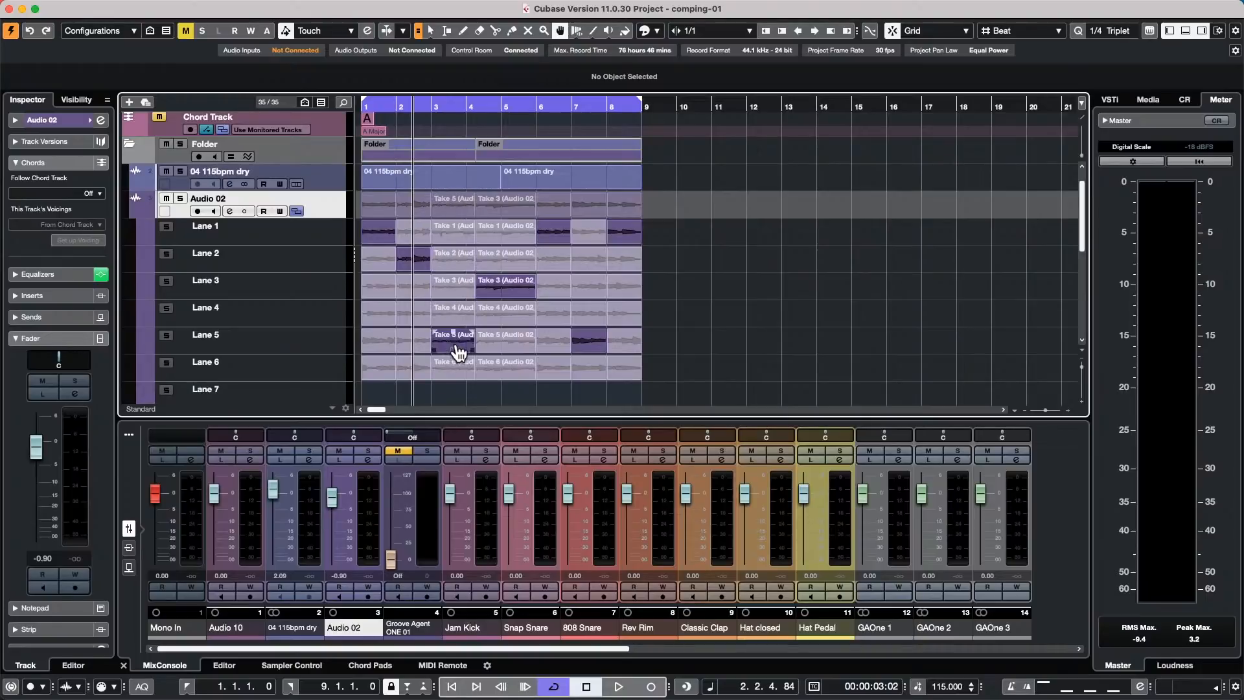
left_click_drag(478, 349, 484, 349)
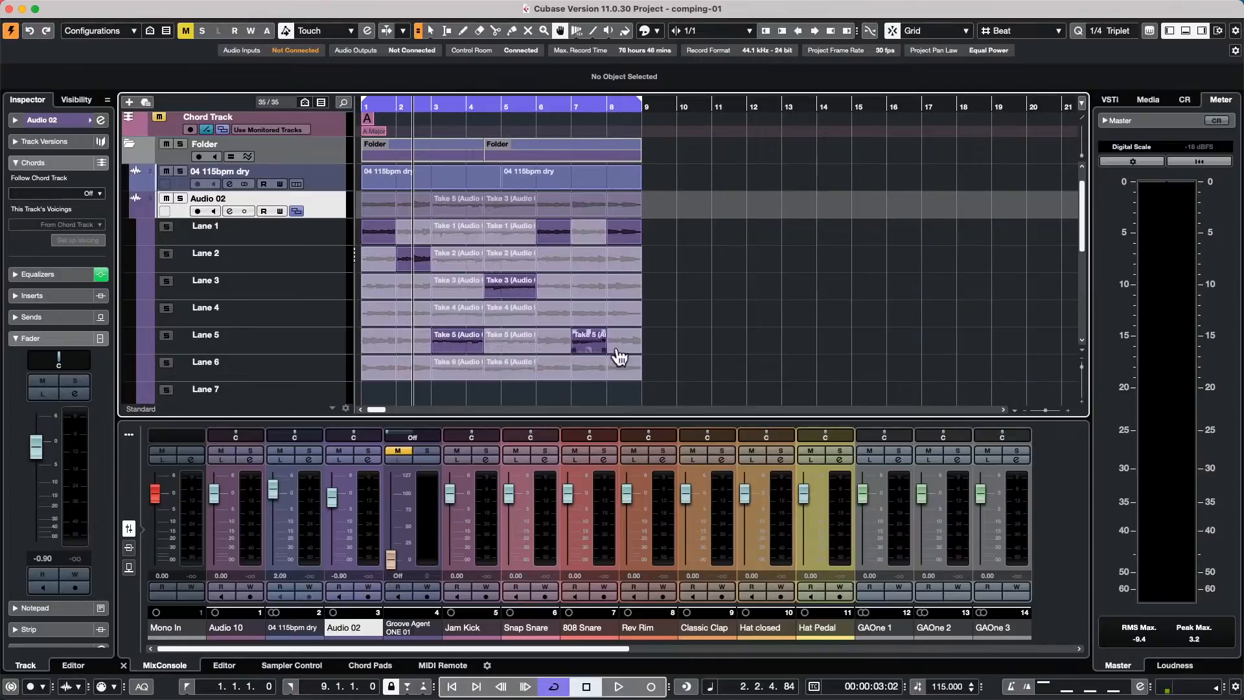
- Use the Lane 6 take for bar 7 and hide the lanes of the Audio 02 track
left_click(586, 319)
left_click(584, 369)
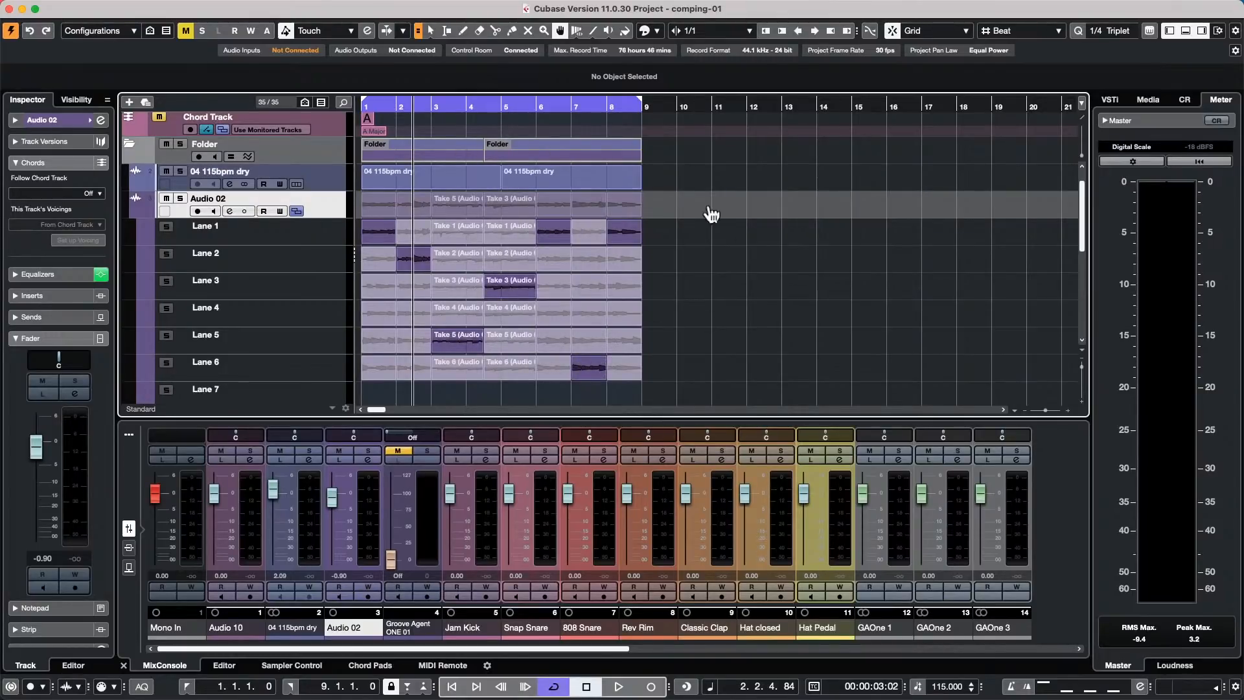
left_click(296, 211)
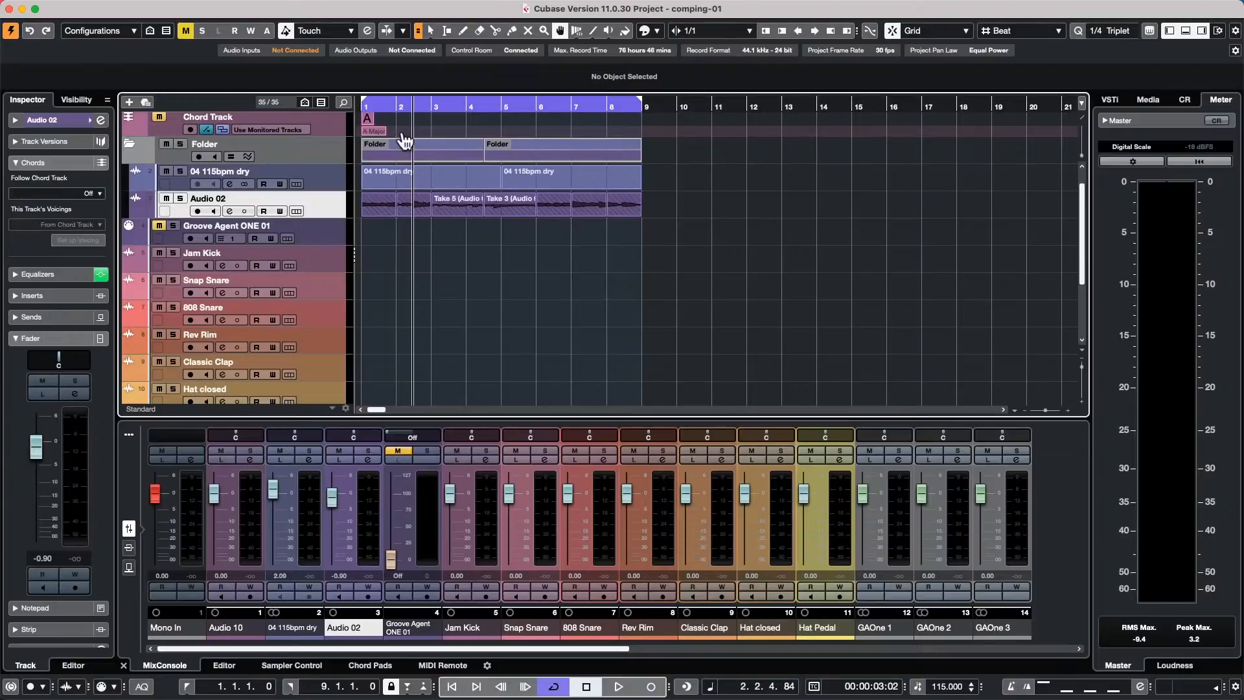
- Examine the available file types in the Export Audio Mixdown dialog and close it without exporting
mouse_move(3, 3)
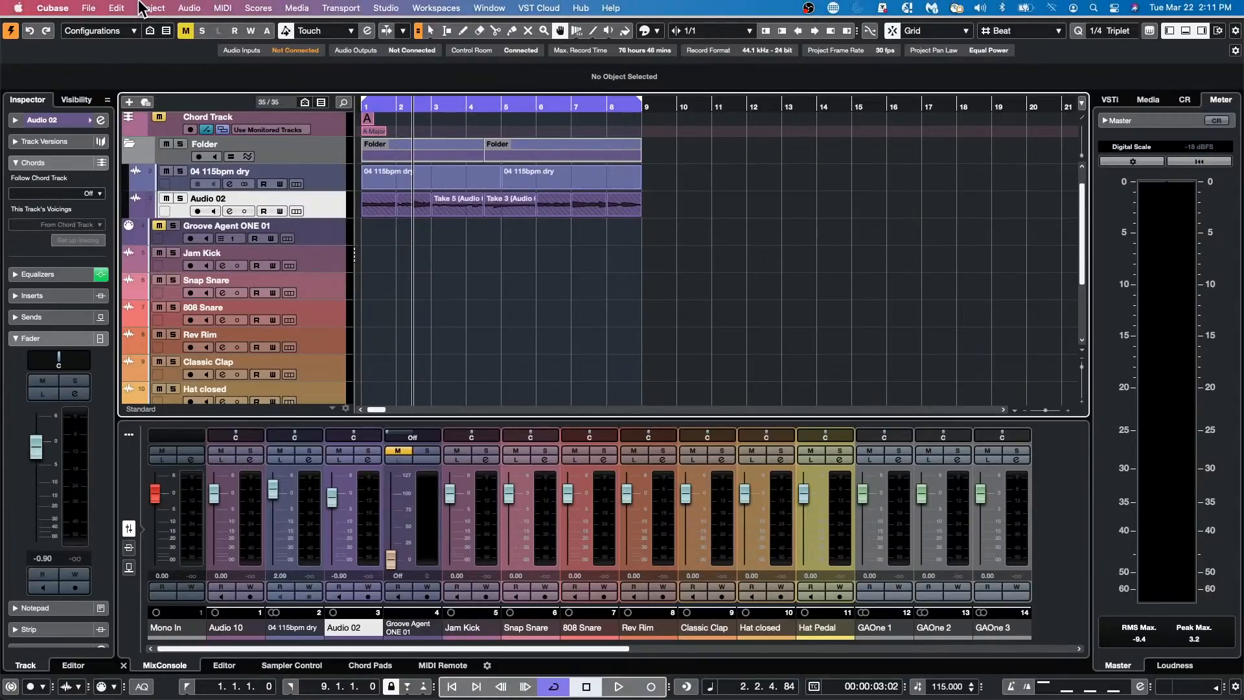
left_click(89, 7)
mouse_move(122, 219)
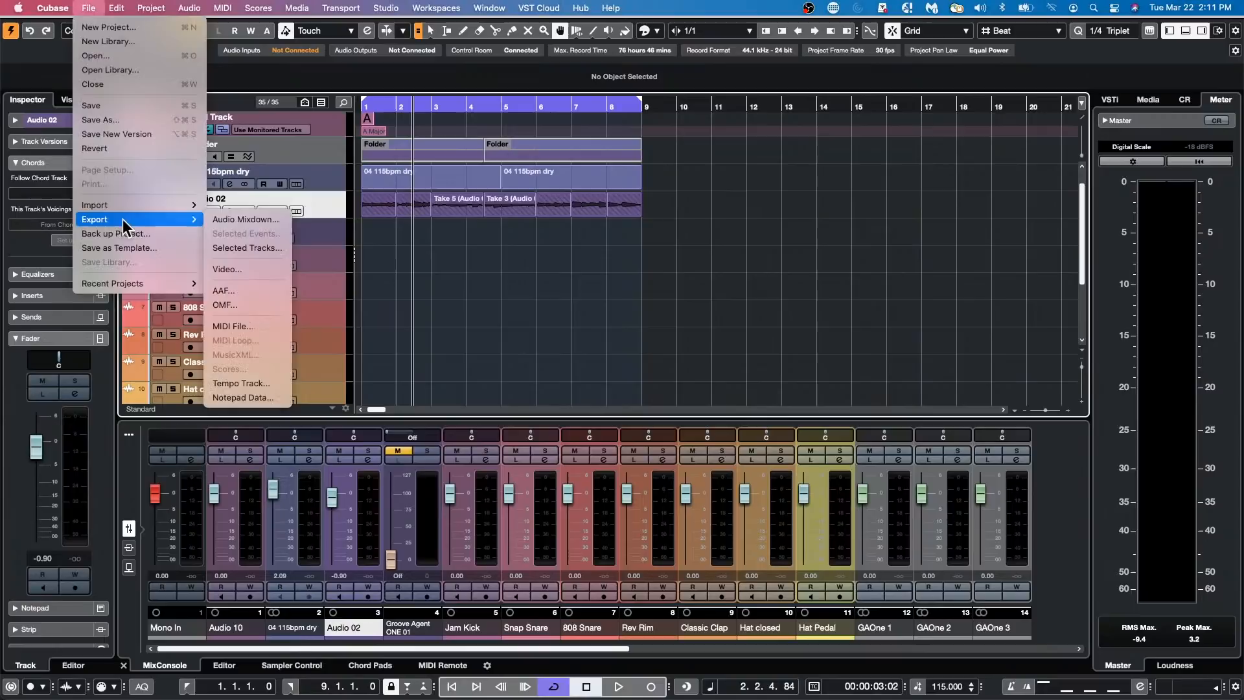
left_click(255, 220)
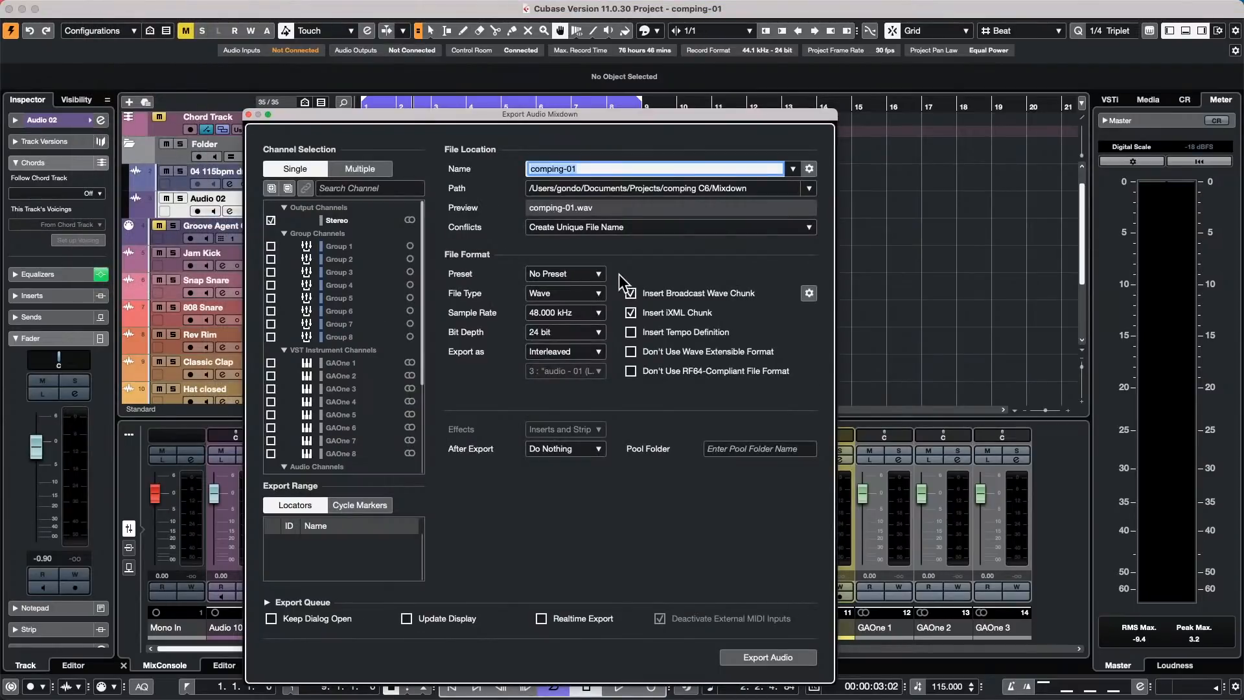
left_click(572, 296)
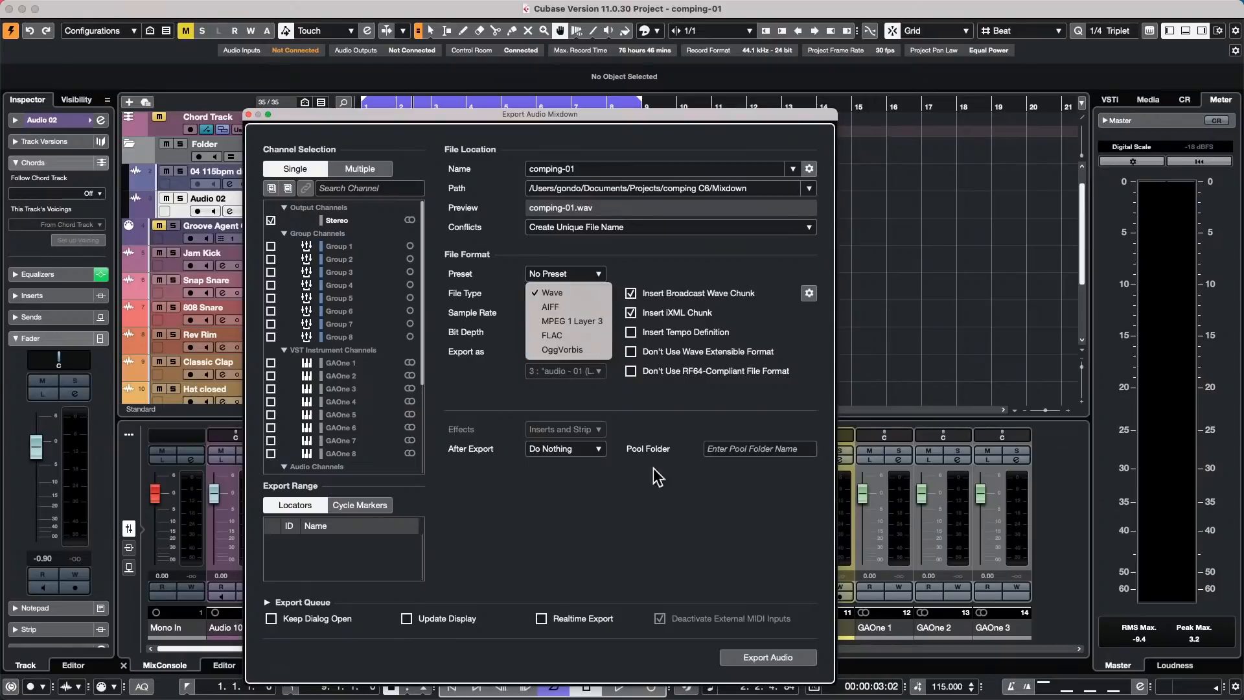
left_click(687, 506)
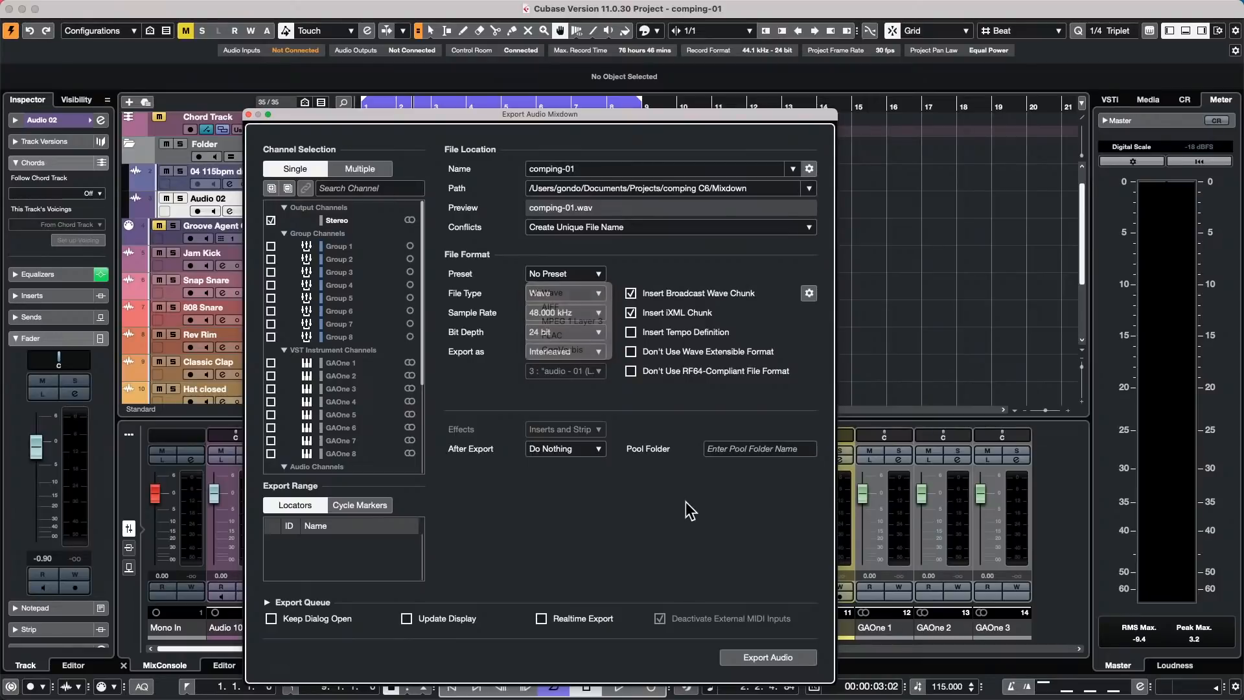
left_click(247, 114)
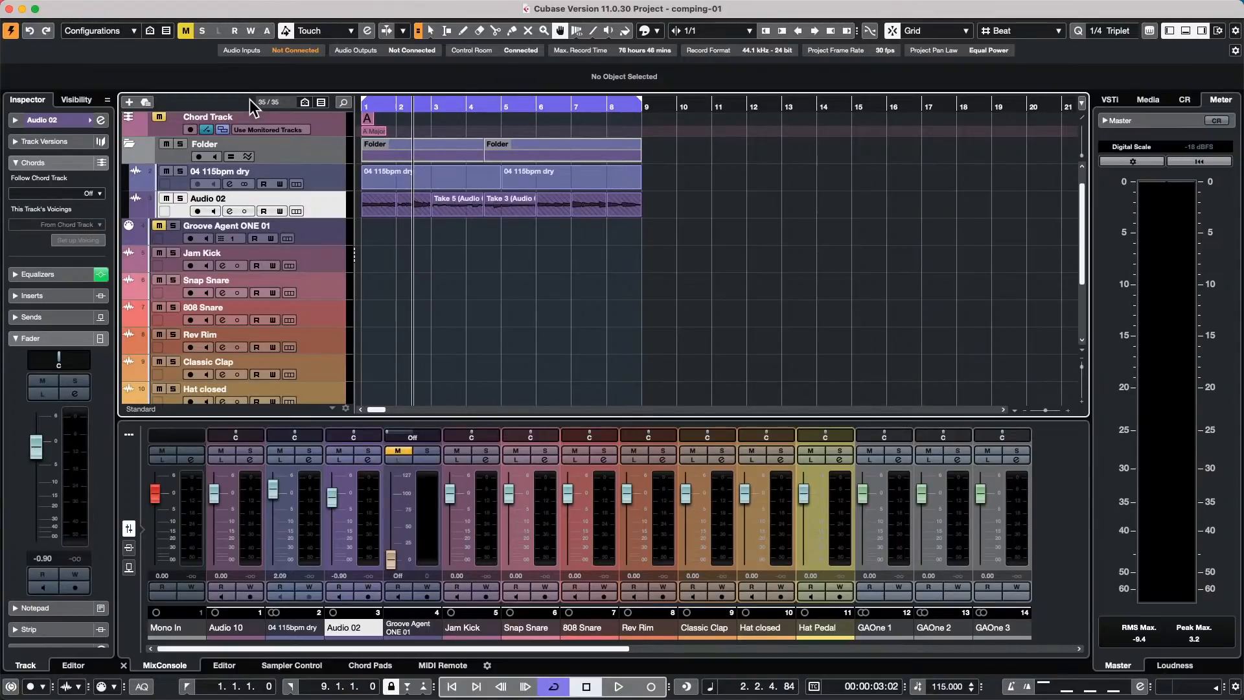
- Enable Release Driver when Application is in Background in the Studio Setup's Audio System settings and confirm
mouse_move(210, 2)
left_click(433, 9)
mouse_move(388, 8)
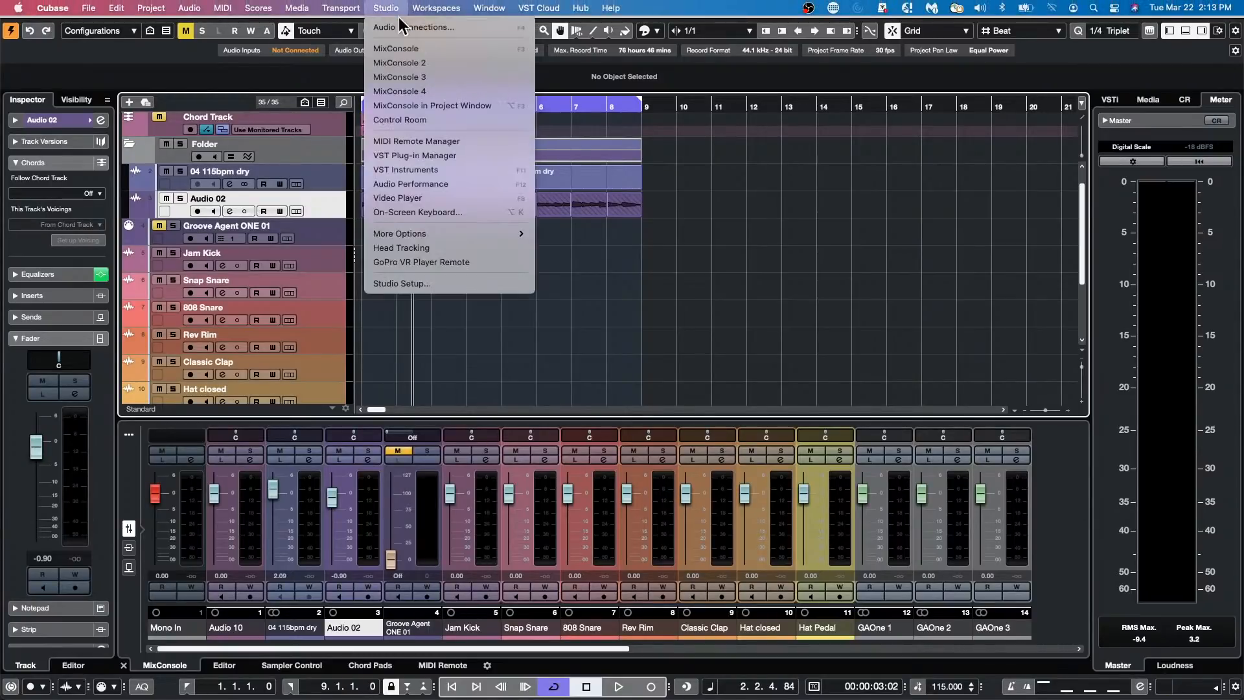
left_click(407, 283)
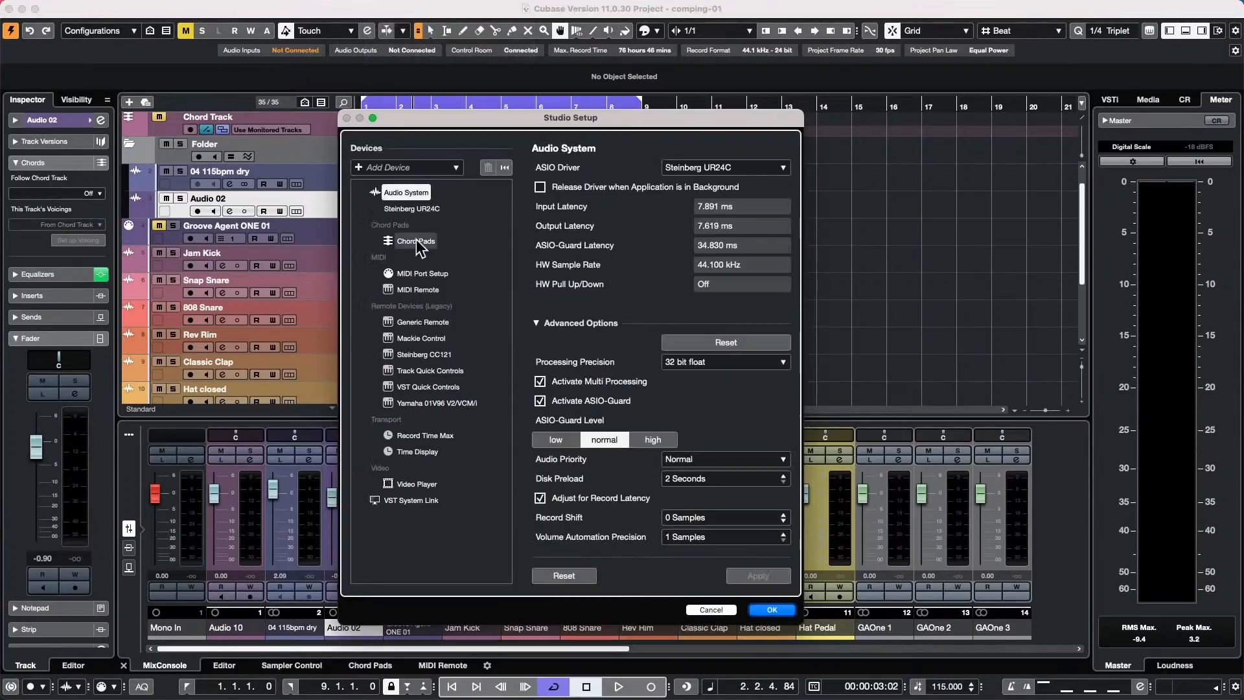
left_click(539, 186)
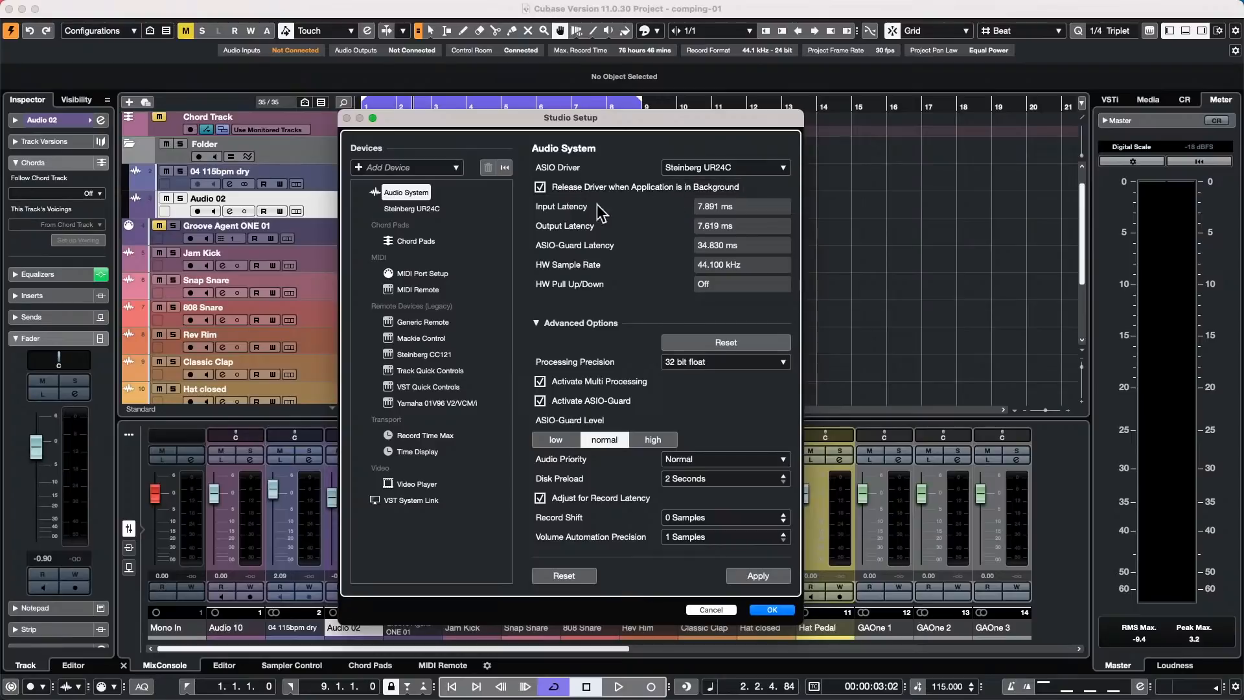
left_click(759, 609)
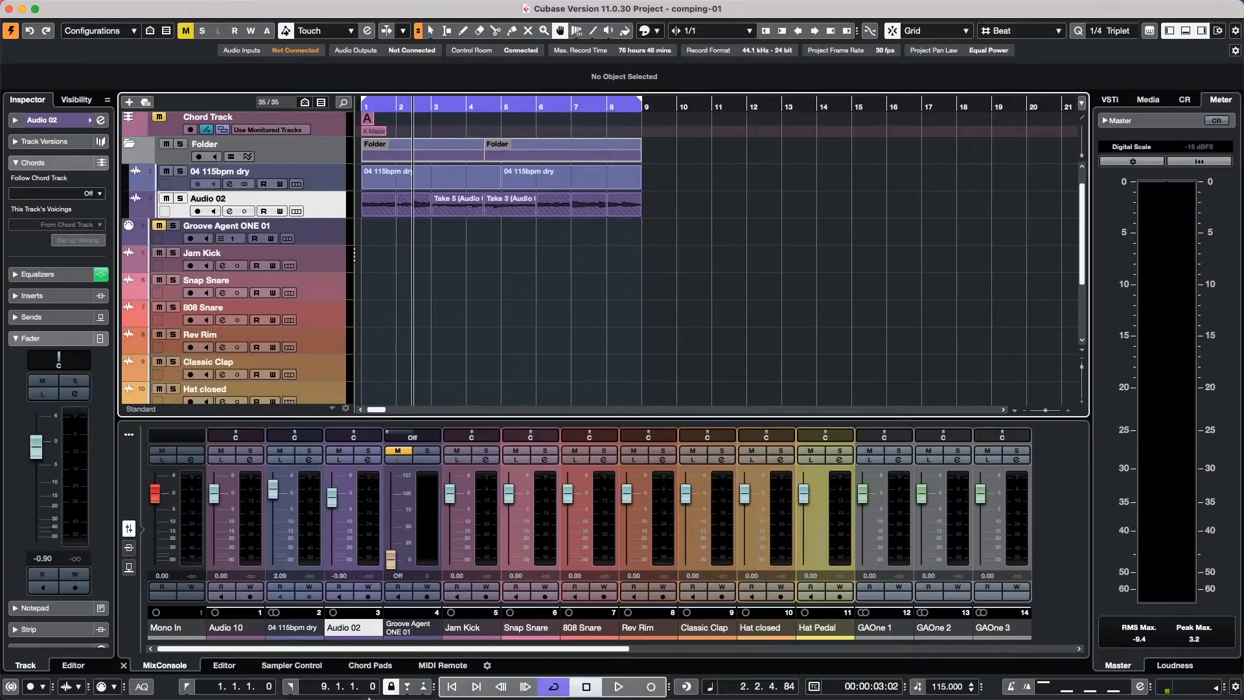
- Switch to WaveLab Pro 11 and open the recent audio montage Other People's Porches.v11
mouse_move(373, 695)
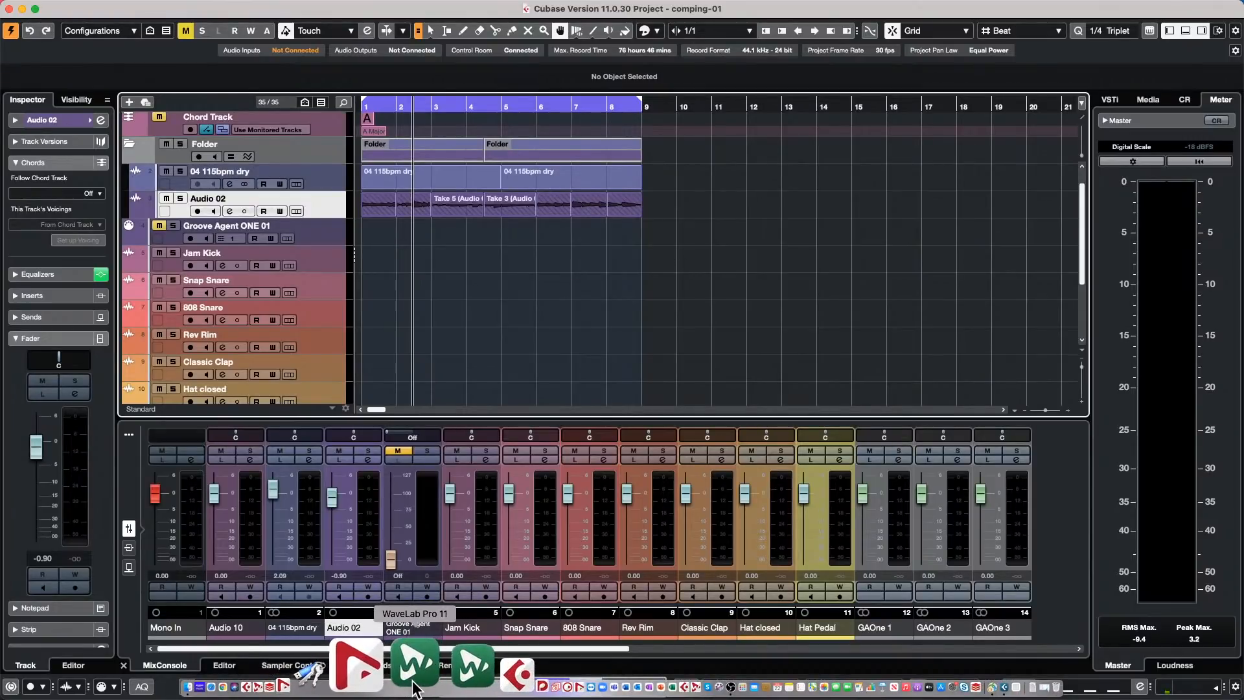
left_click(411, 681)
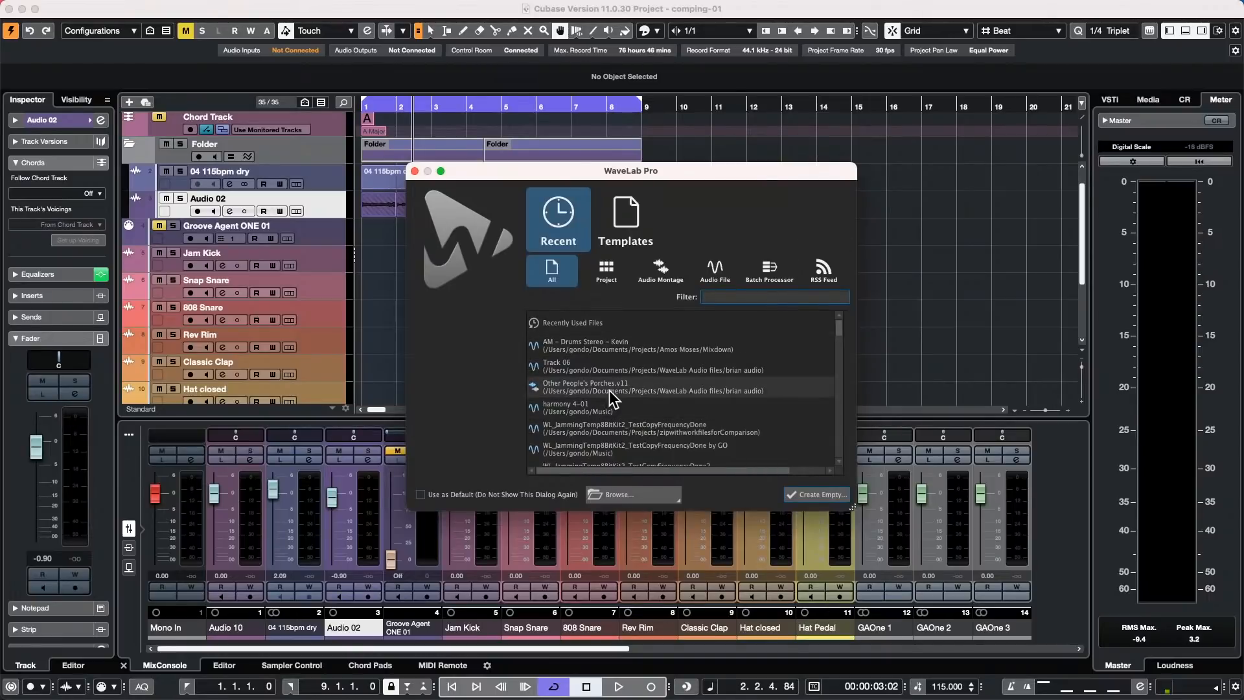
double_click(594, 387)
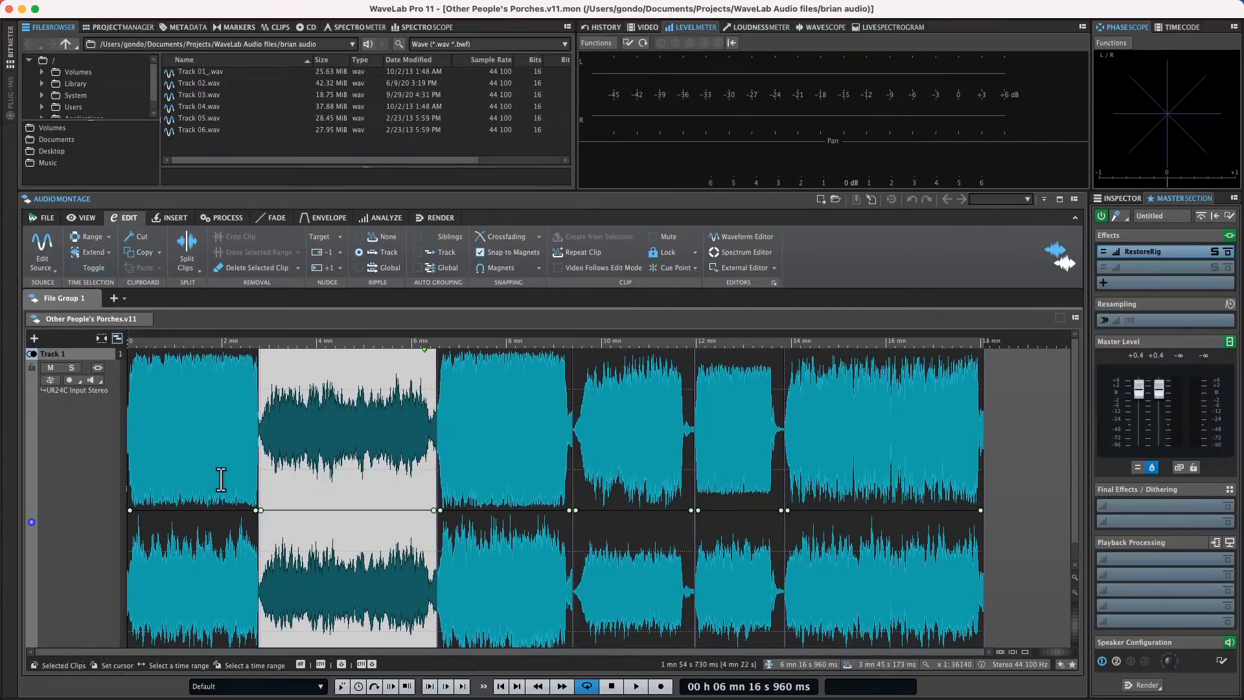
- Open the selected clip's source, Track 04, in the Audio Editor and toggle its left/right channel display mode and back
left_click(39, 245)
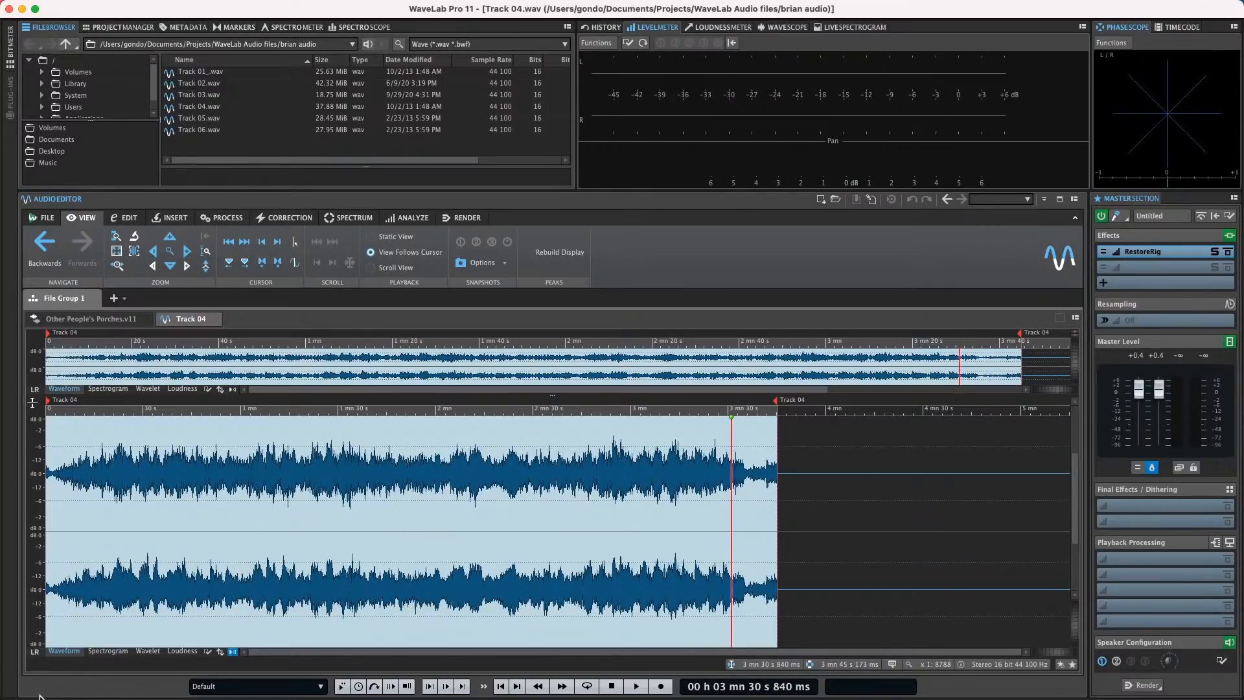
left_click(33, 652)
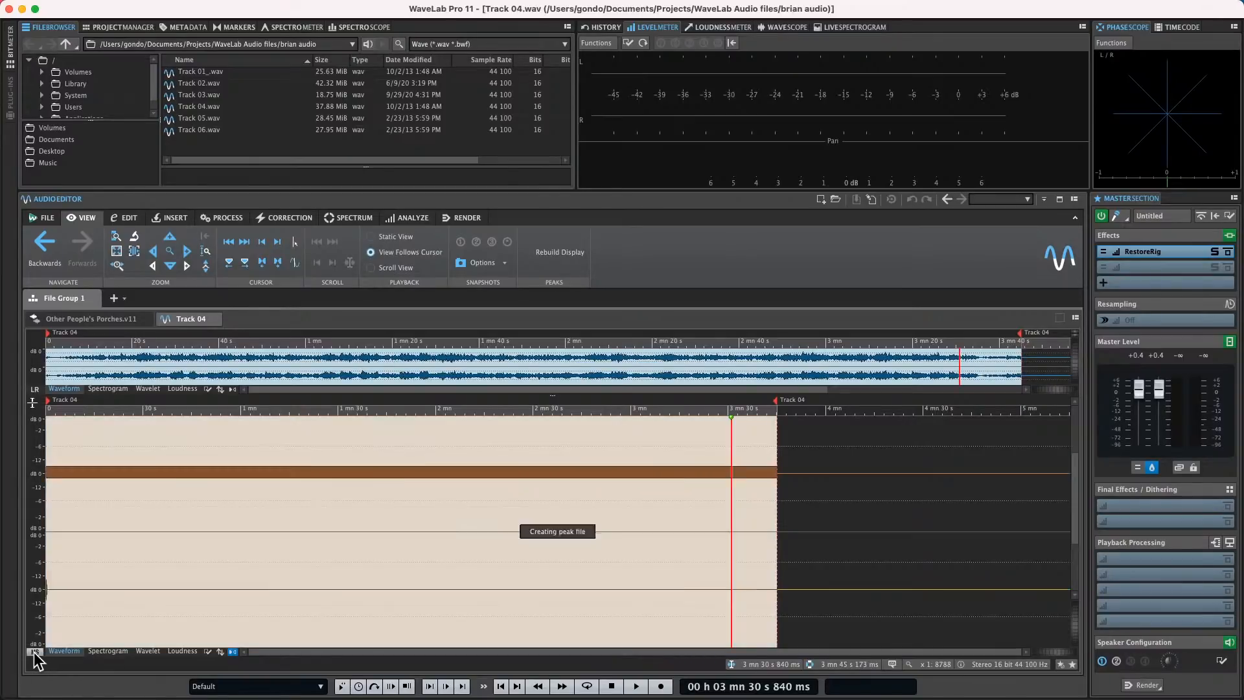
left_click(33, 653)
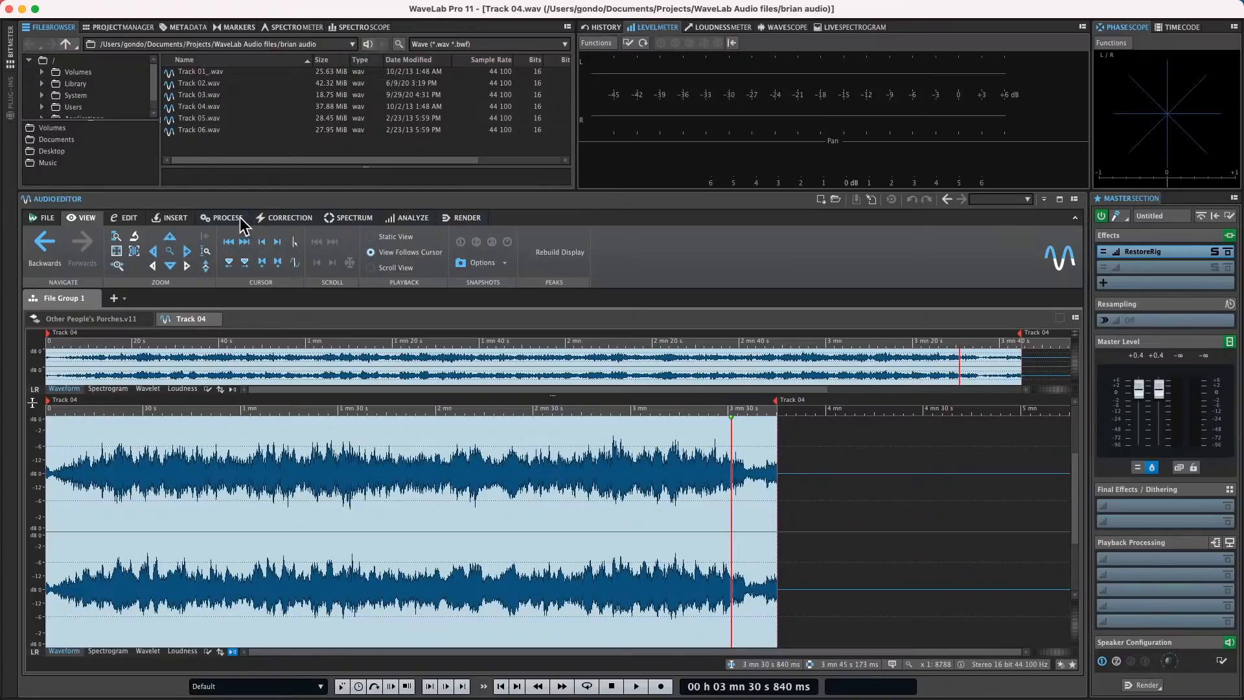
- Show Track 04's main waveform as a wavelet display and zoom in on the area around 3 min 28 s
left_click(37, 221)
left_click(95, 224)
left_click(152, 652)
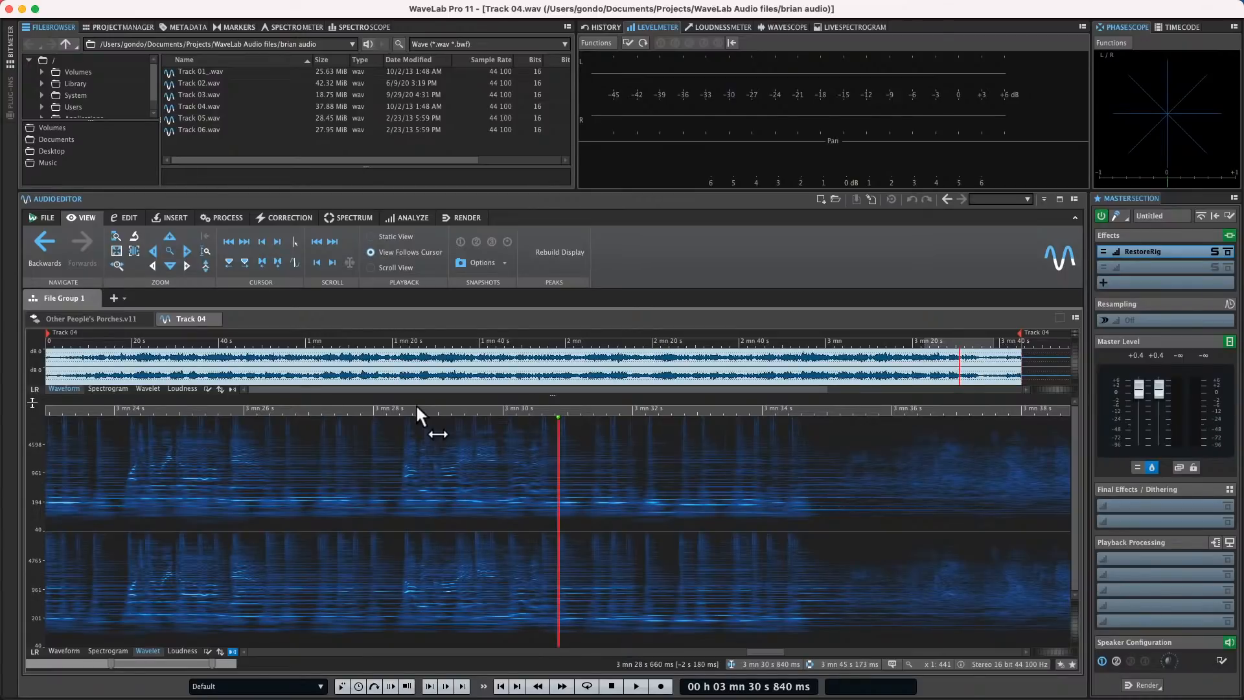
mouse_move(415, 412)
left_mouse_down()
mouse_move(416, 449)
mouse_move(415, 422)
left_mouse_up()
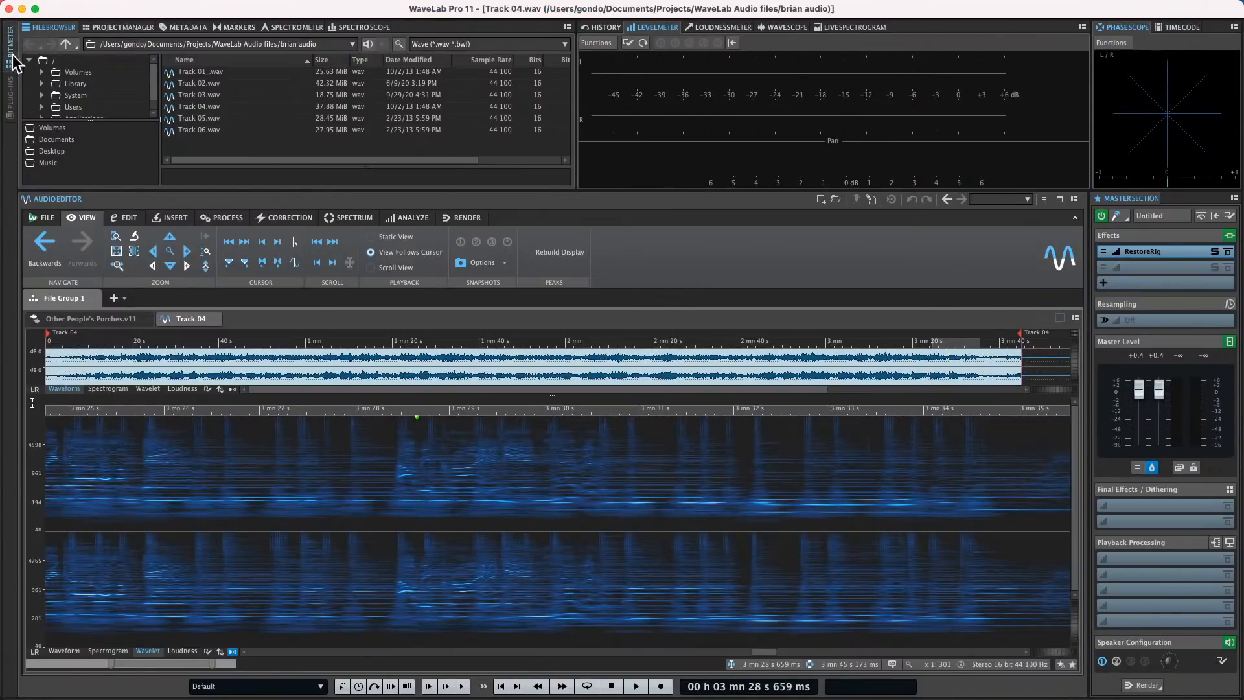
- Quit WaveLab Pro and return to the Cubase project comping-01
left_click(9, 10)
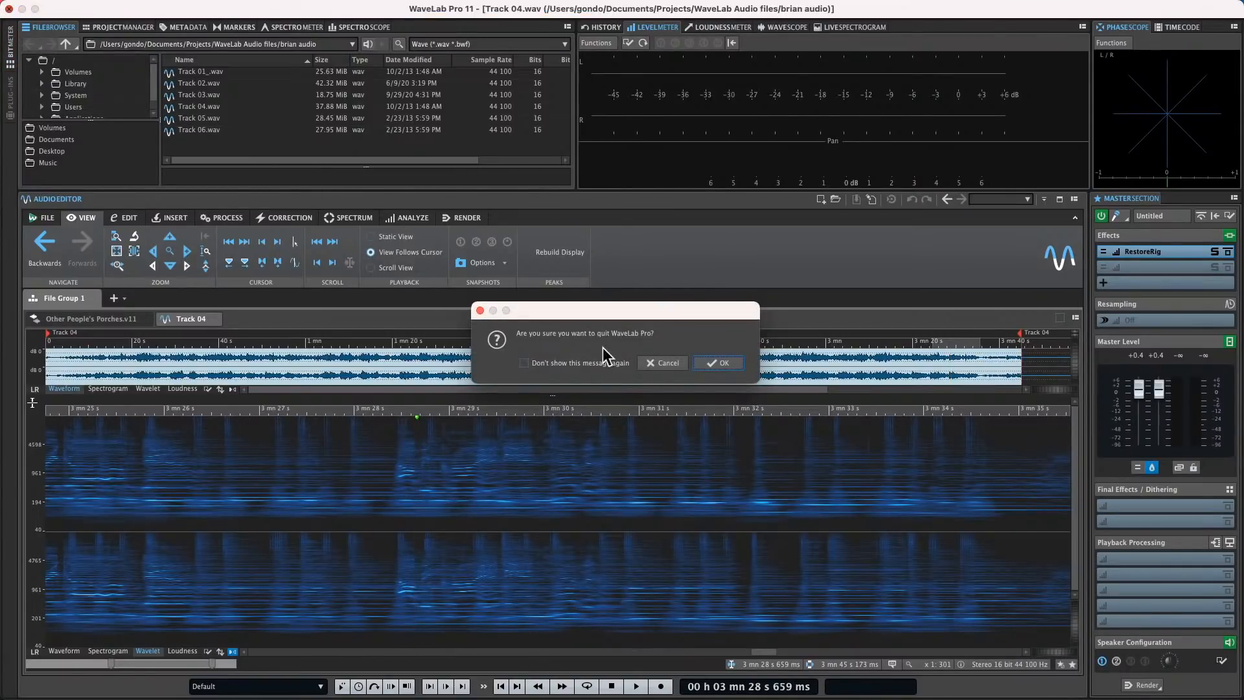
left_click(739, 363)
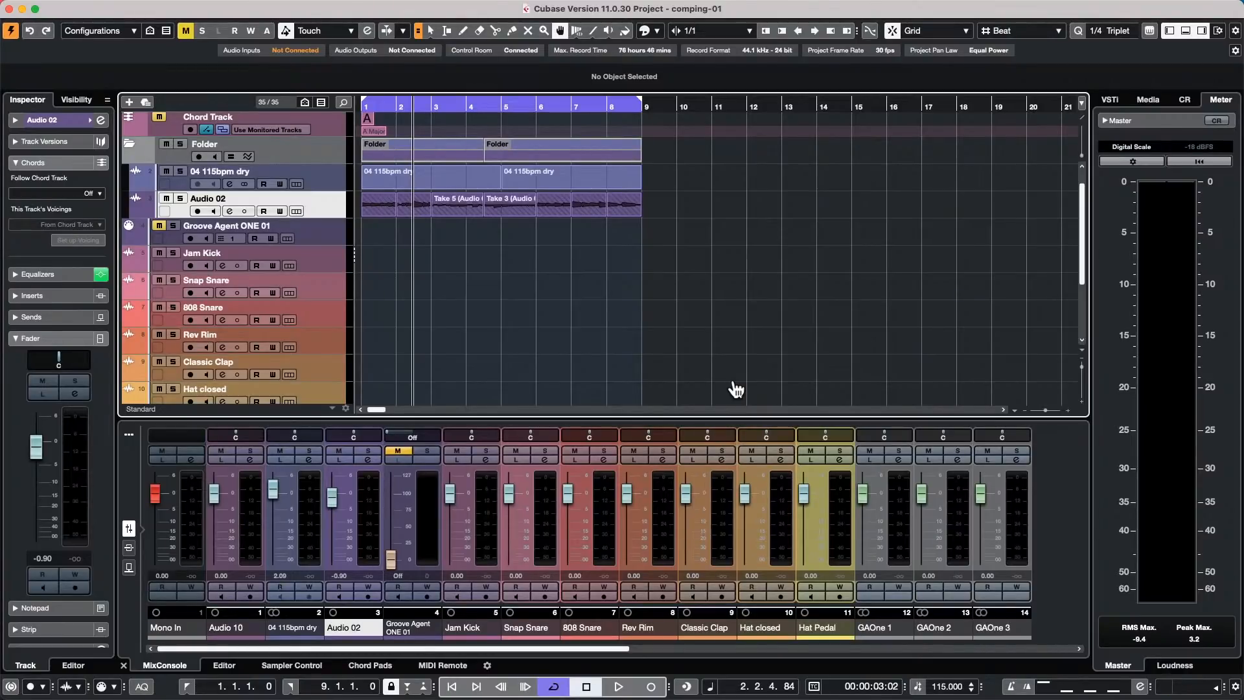
- Reveal the Volume automation lane of the Audio 02 track and enlarge its height
left_click(137, 214)
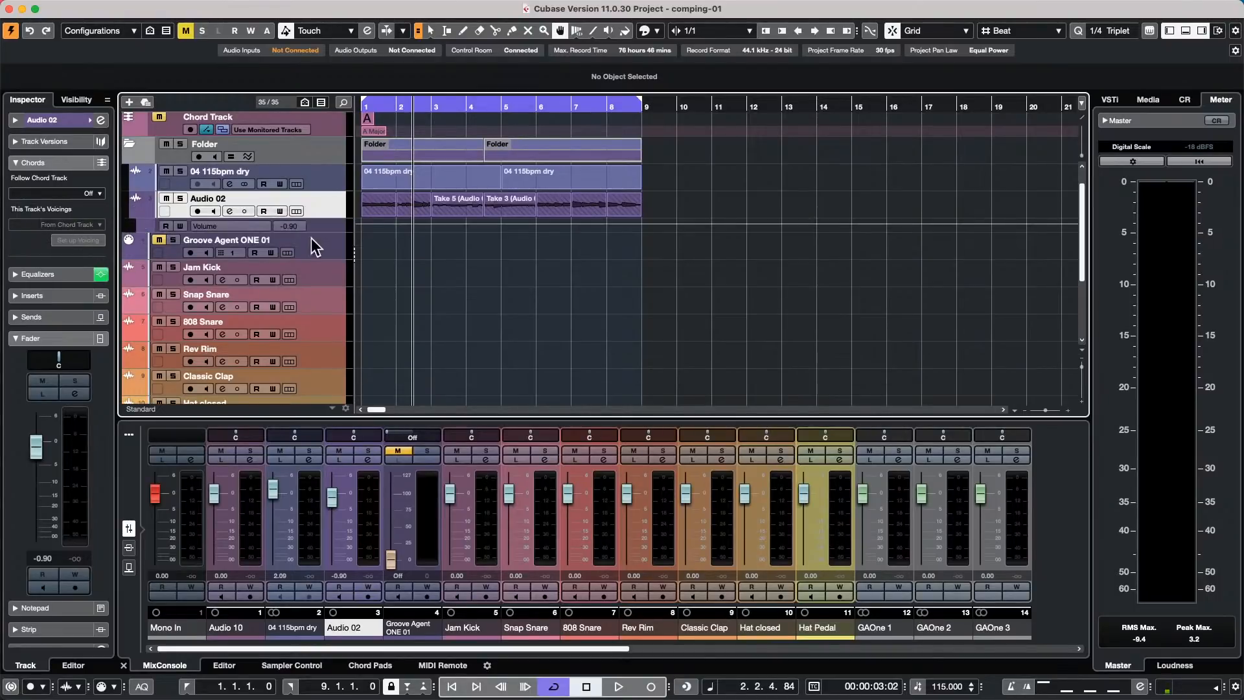
left_click_drag(321, 232, 313, 324)
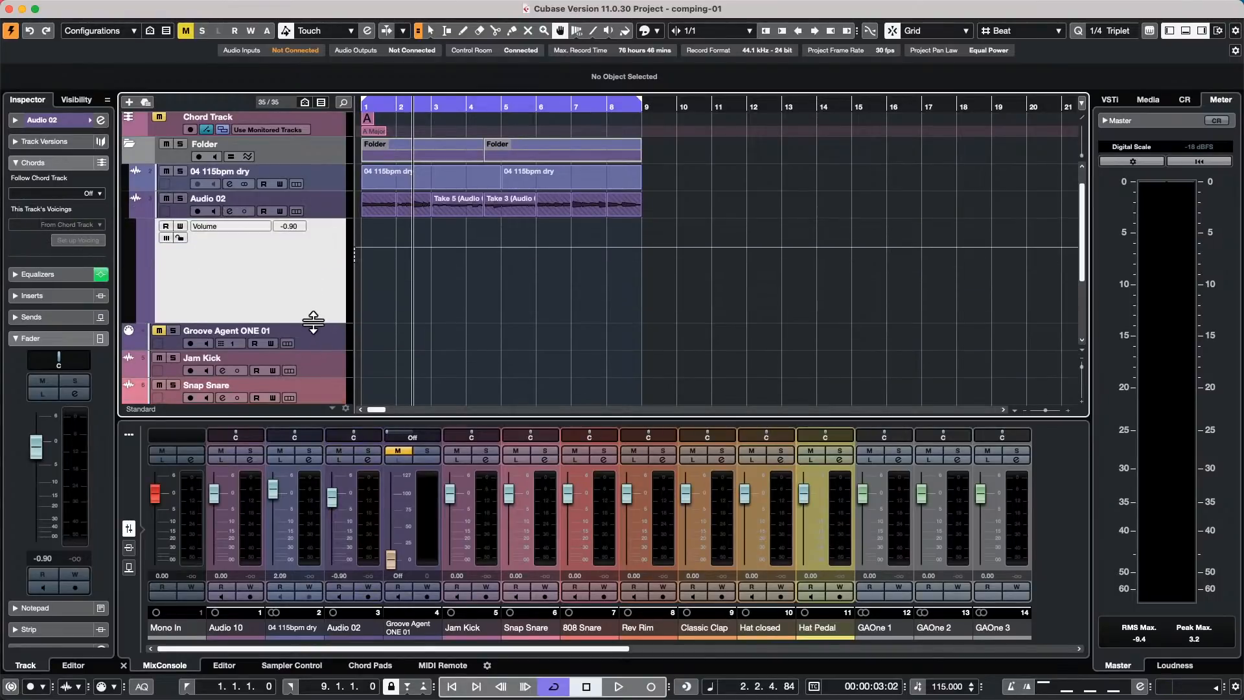
- Use the Range Selection tool to shift Audio 02's volume automation level within several ranges between bars 2 and 6
right_click(444, 255)
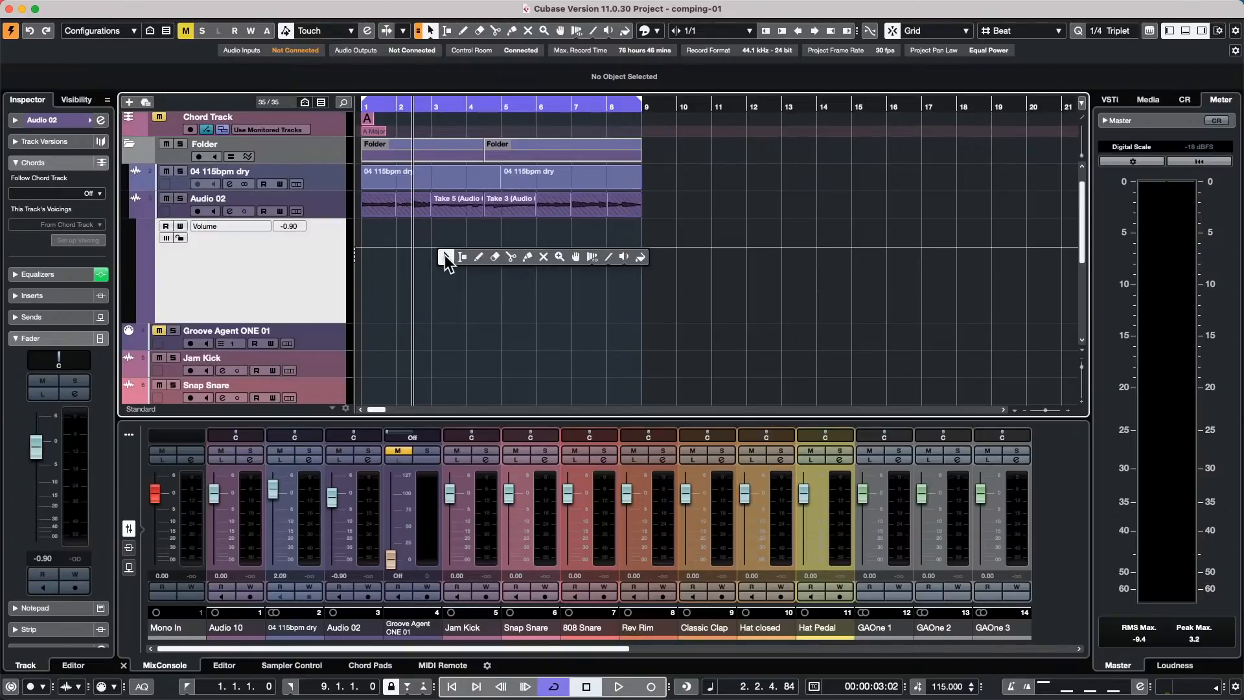
left_click(462, 256)
left_click_drag(440, 222, 492, 275)
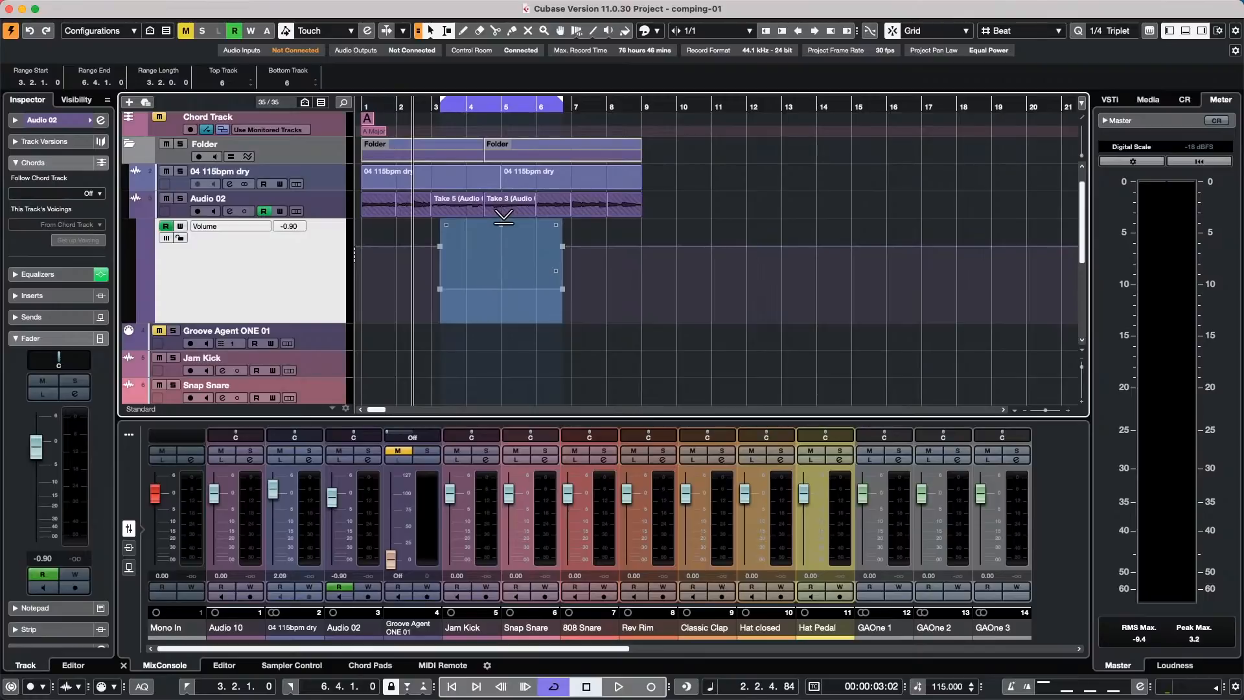
left_click_drag(502, 239, 501, 194)
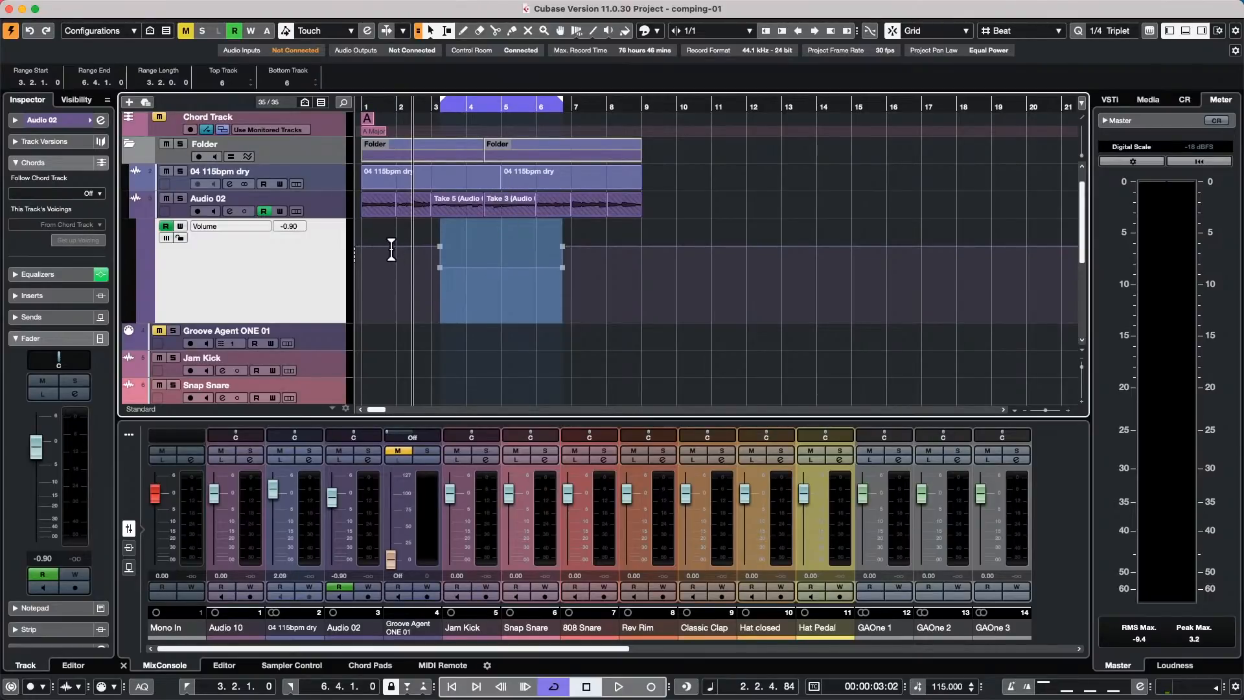
left_click_drag(396, 256, 473, 269)
left_click_drag(432, 222, 494, 254)
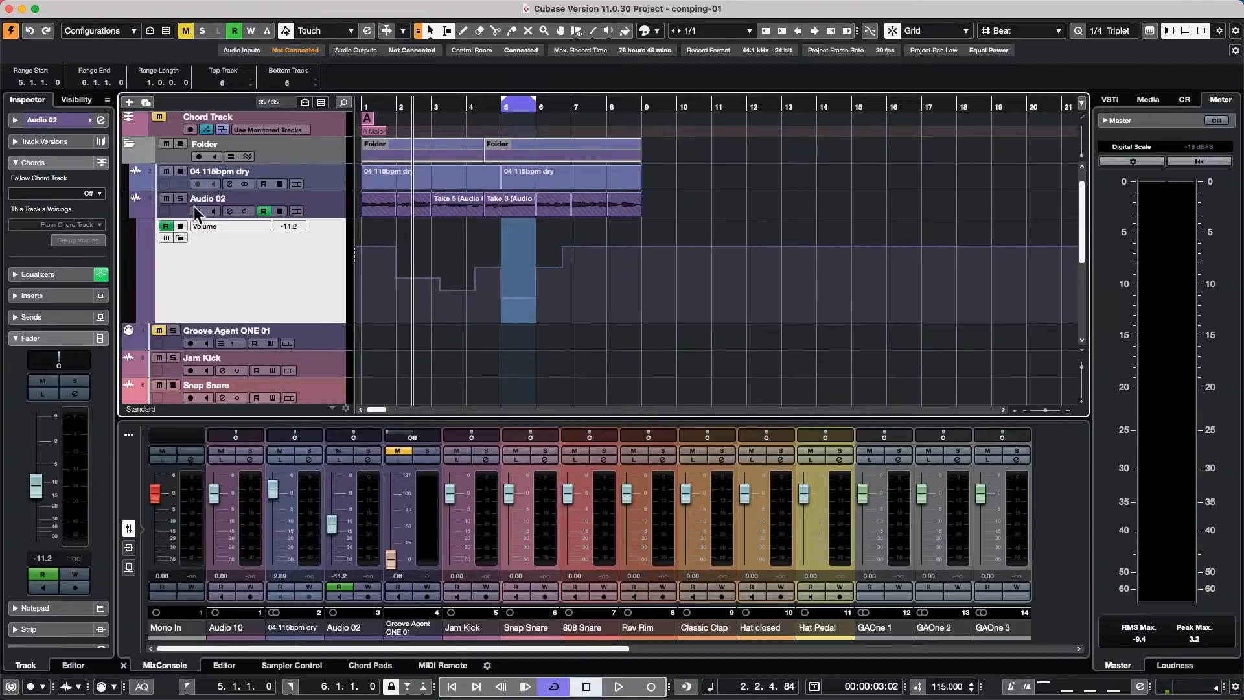
- Draw a freehand volume automation curve on Audio 02 from about bar 1 to bar 8
right_click(425, 270)
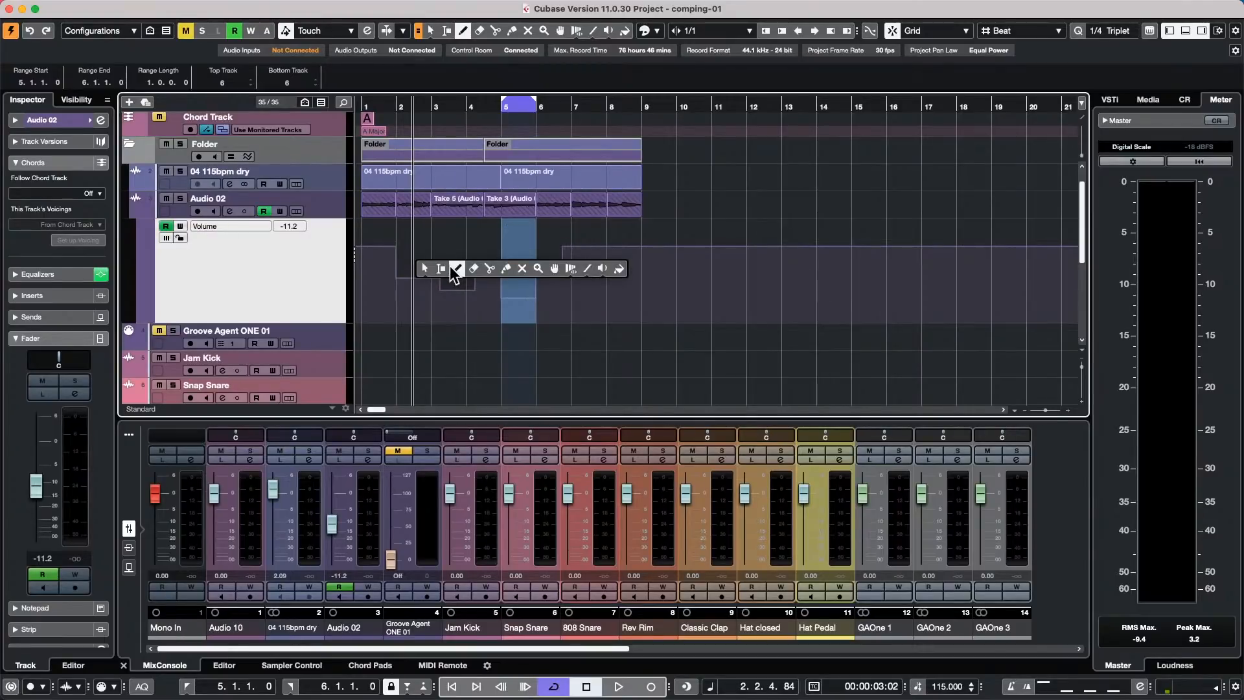
left_click(450, 269)
left_click_drag(374, 245, 588, 264)
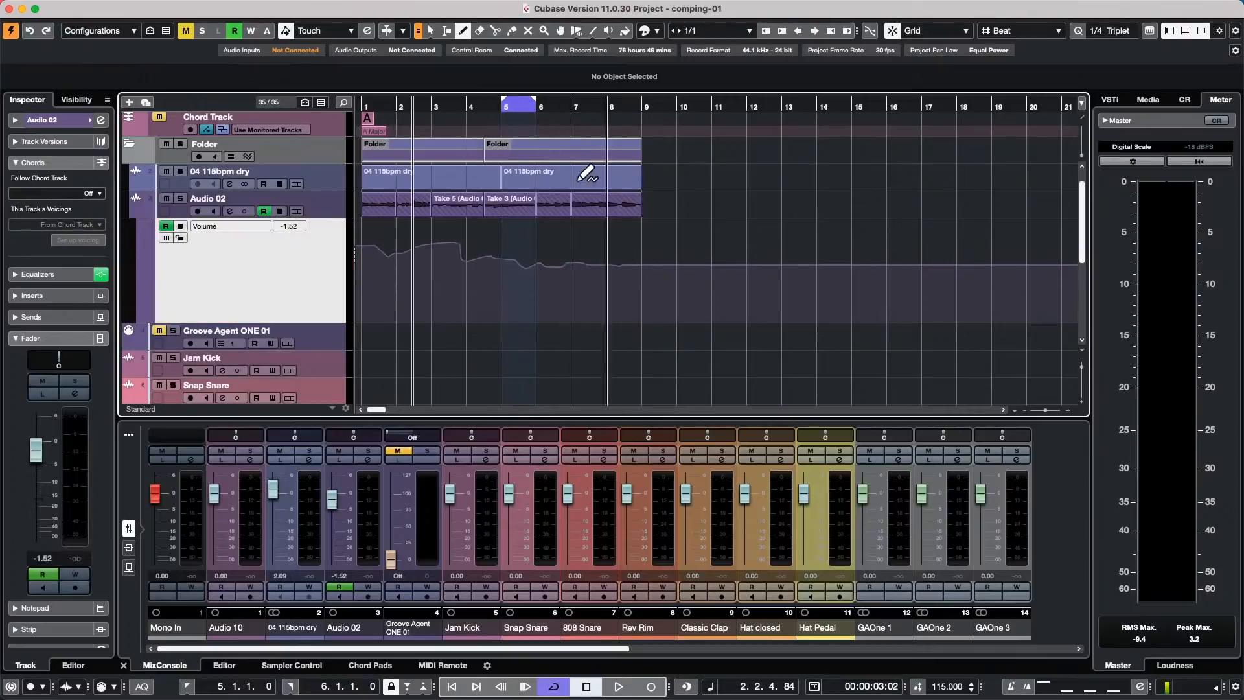
- Open the Automation Panel, enable Trim with Touch mode kept, and move the panel clear of the audio events
left_click(324, 30)
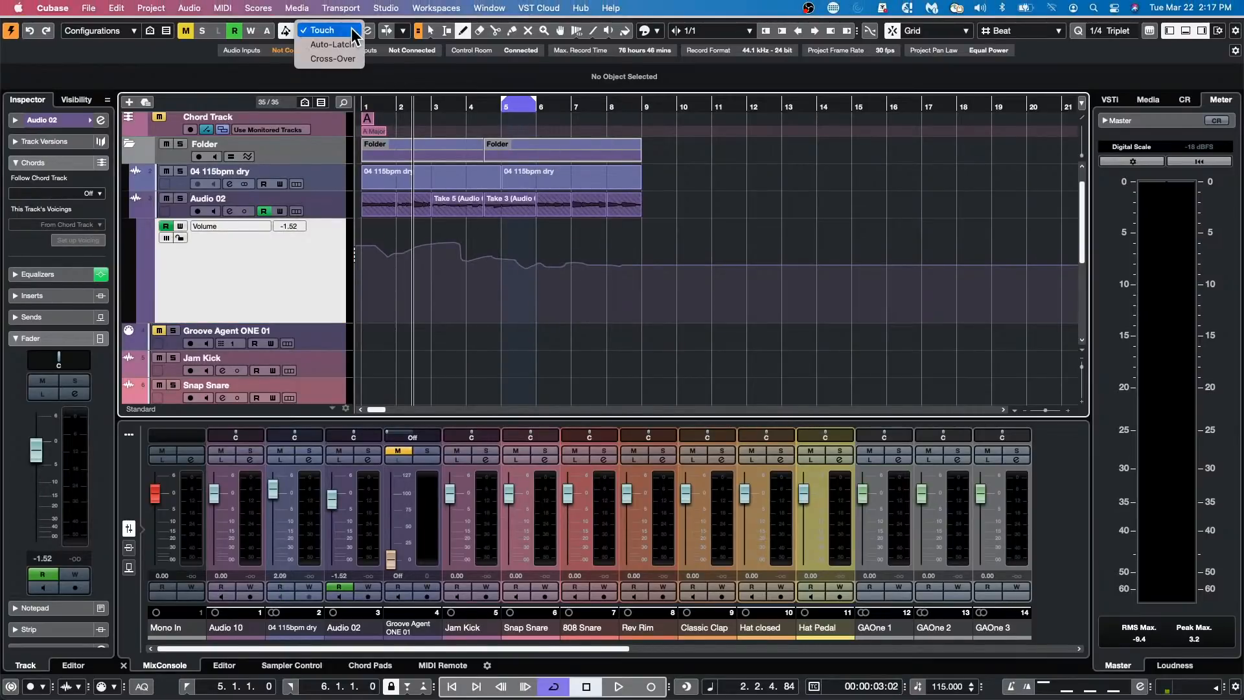
left_click(367, 30)
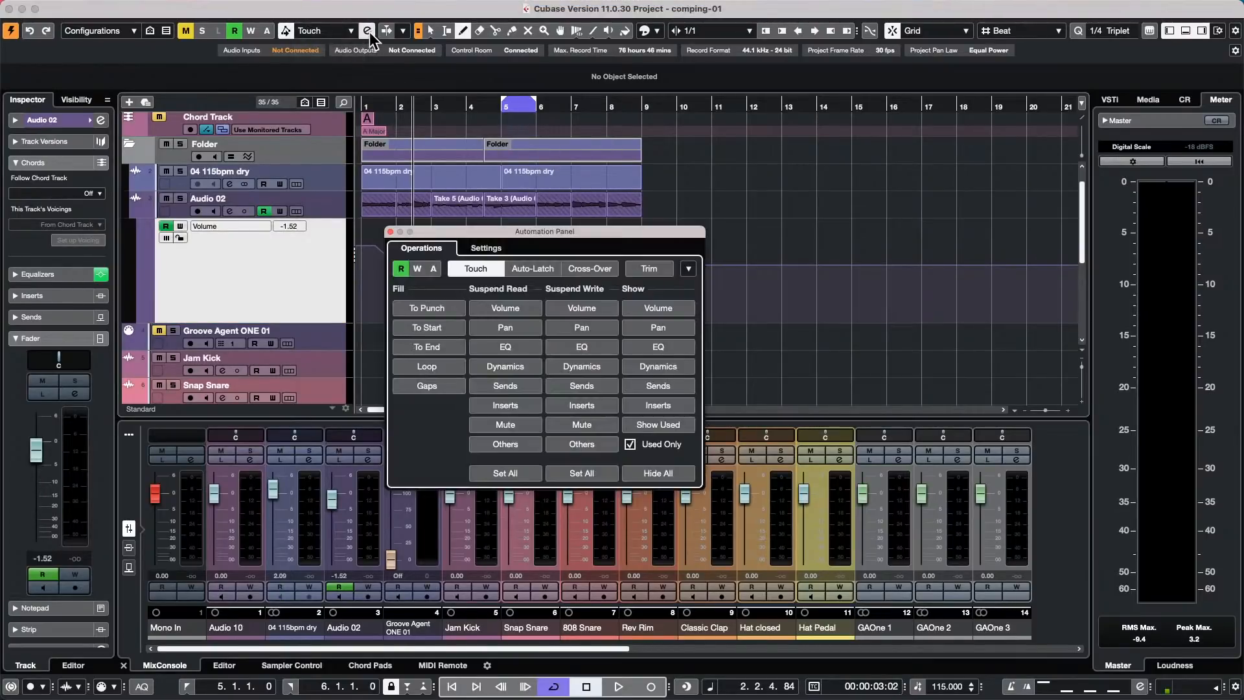
left_click(645, 264)
left_click_drag(586, 232, 833, 180)
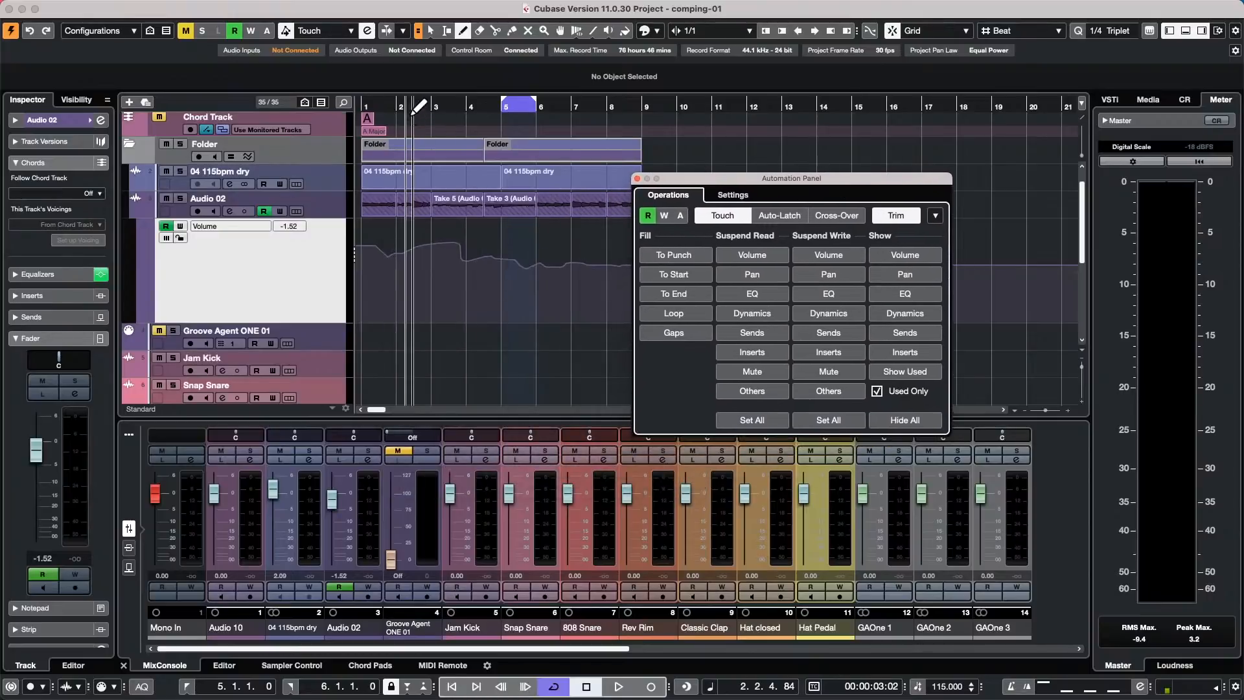
left_click_drag(670, 184, 743, 180)
- Select the 04 115bpm dry track, set the locators around its events, and enable its automation Write
left_click(652, 183)
key("1")
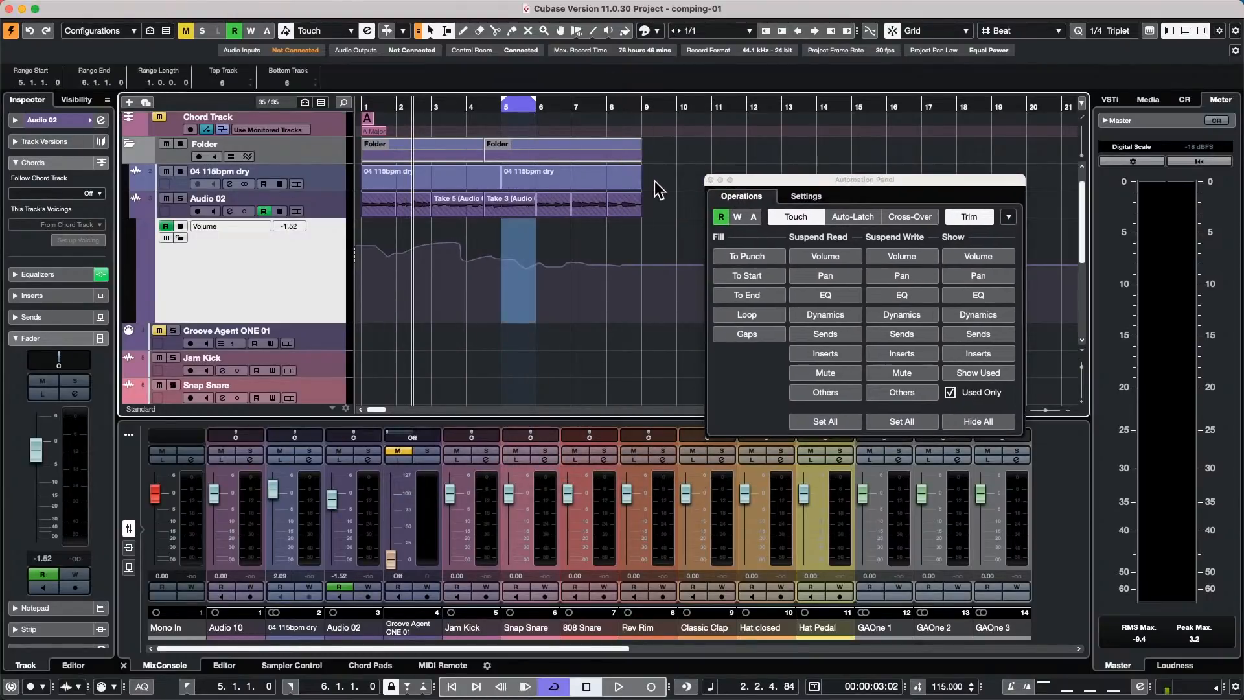
left_click_drag(654, 181, 248, 176)
left_click(247, 176)
key("p")
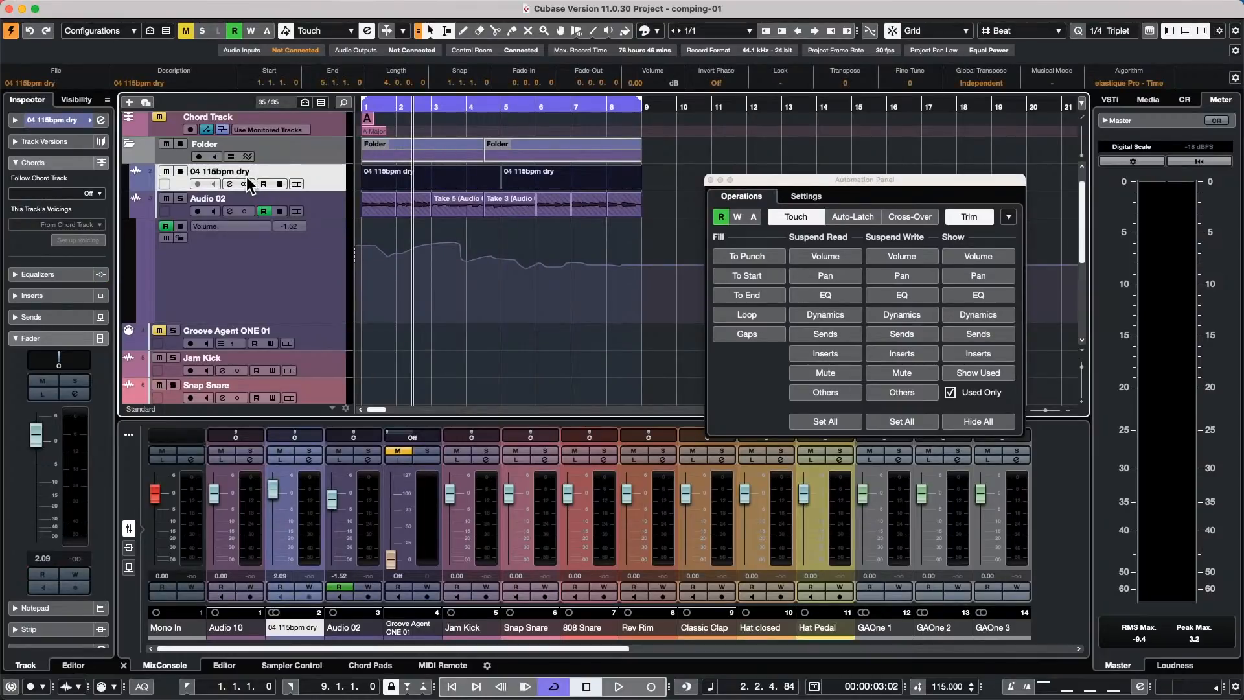
left_click(73, 574)
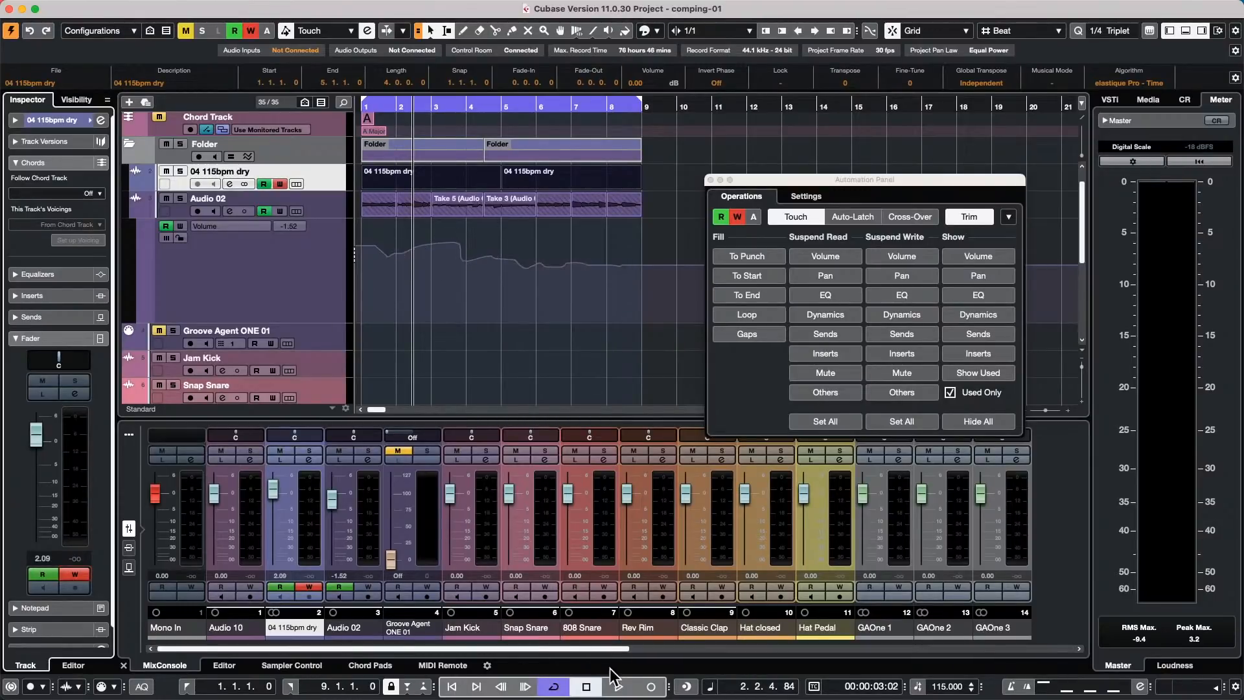
- Record volume automation on 04 115bpm dry during playback, pulling its fader down to about -5.5 and then -13.4 dB
left_click(618, 686)
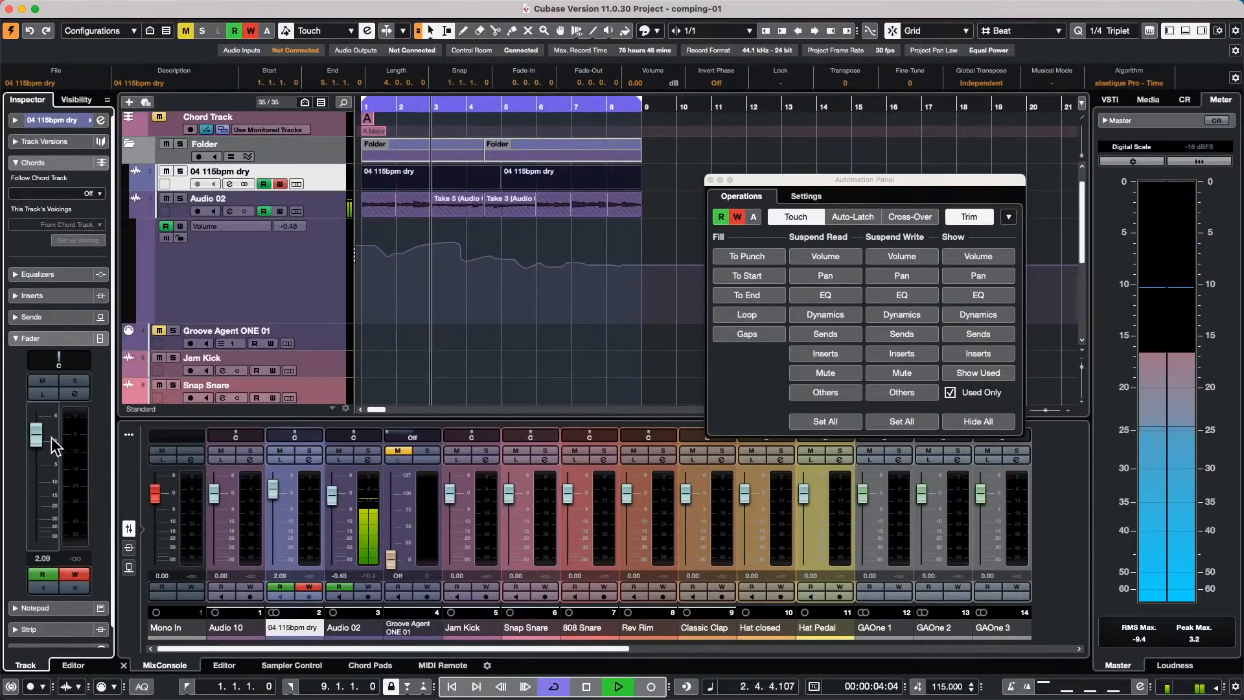
left_click_drag(36, 435, 37, 480)
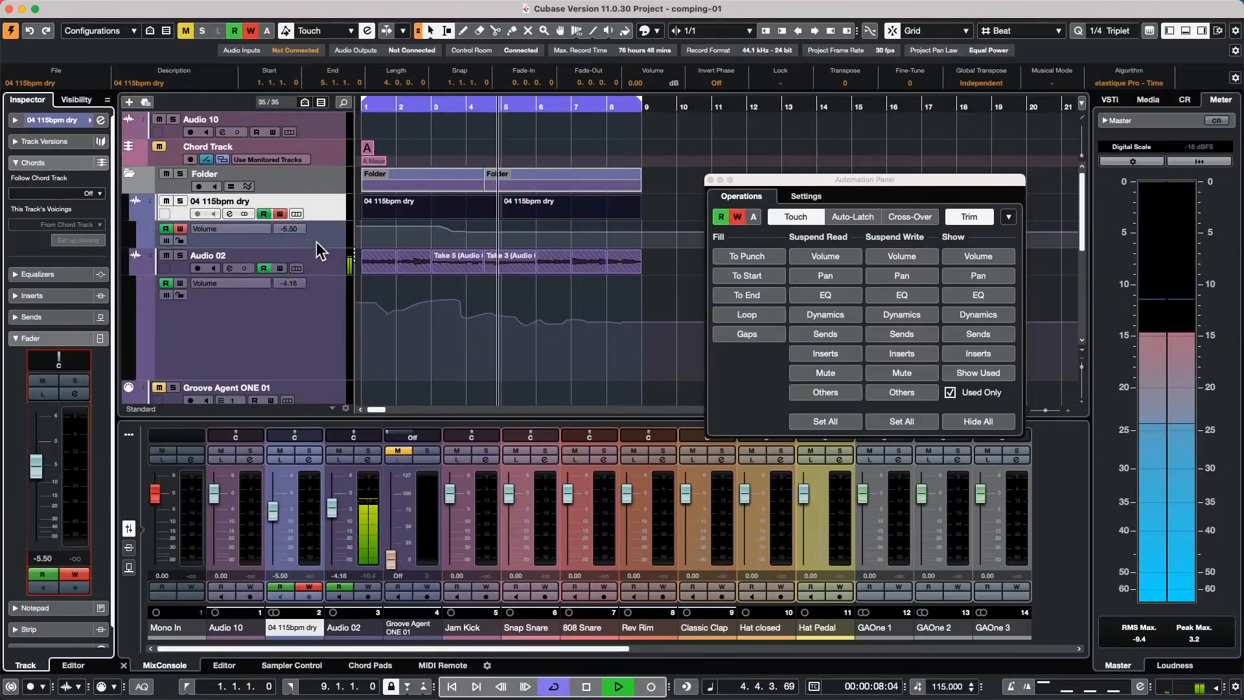
left_click(327, 208)
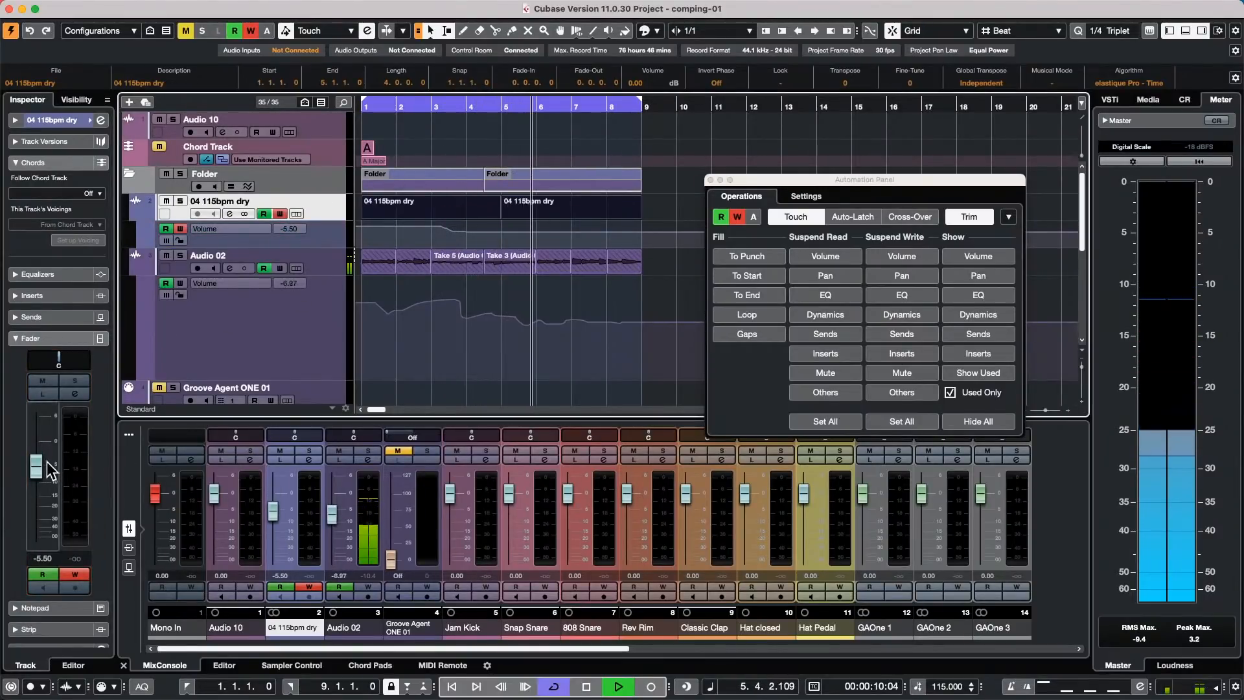
mouse_move(37, 467)
left_mouse_down()
mouse_move(29, 516)
mouse_move(33, 488)
left_mouse_up()
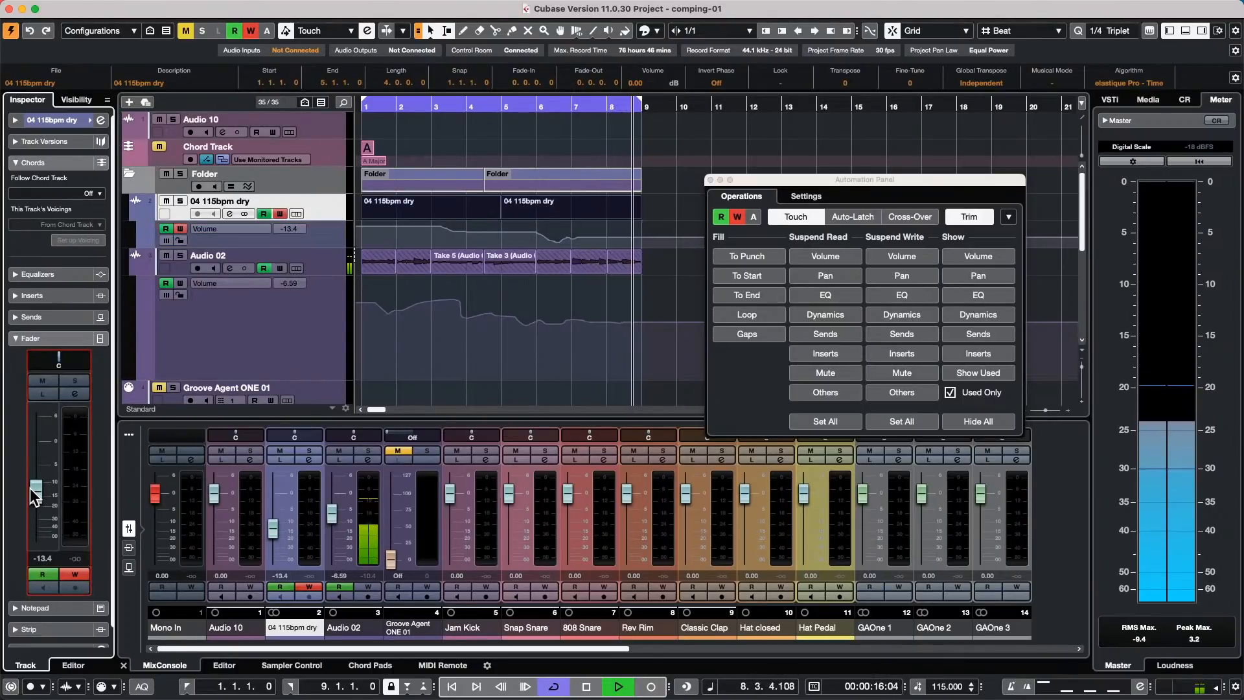
key("space")
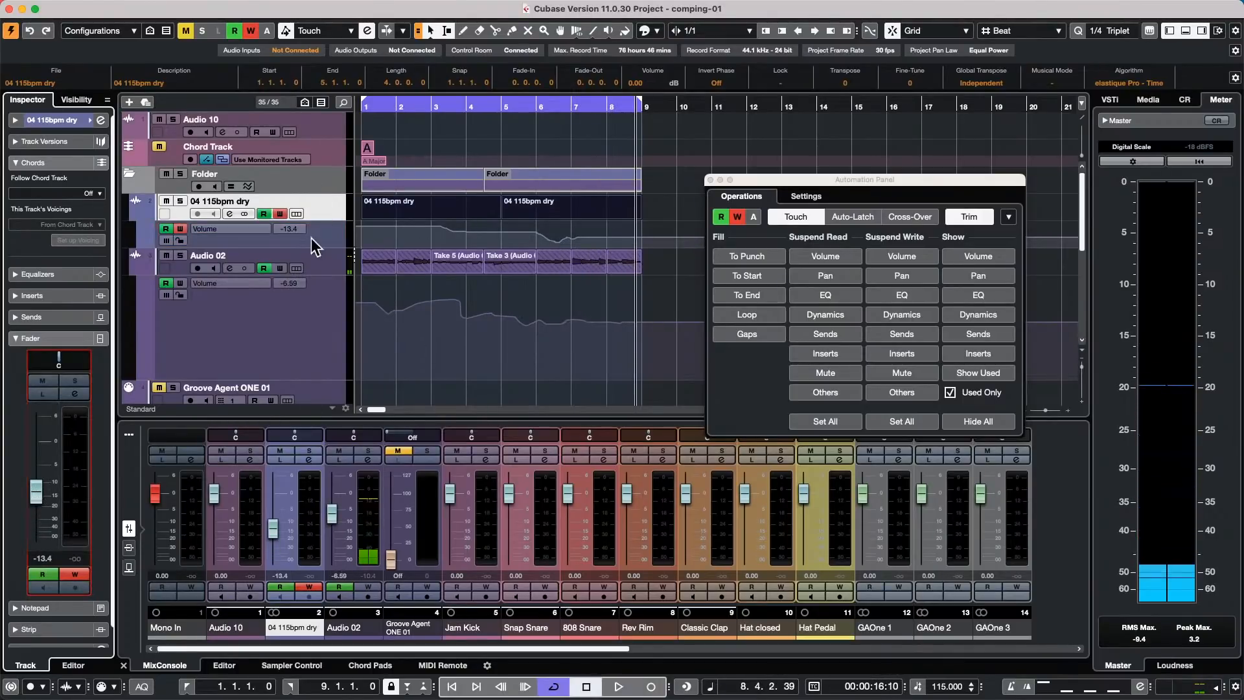
- Enable automation Write on Audio 02 and record volume trim moves with its fader while playing from the project start
left_click(321, 258)
left_click_drag(421, 107, 297, 93)
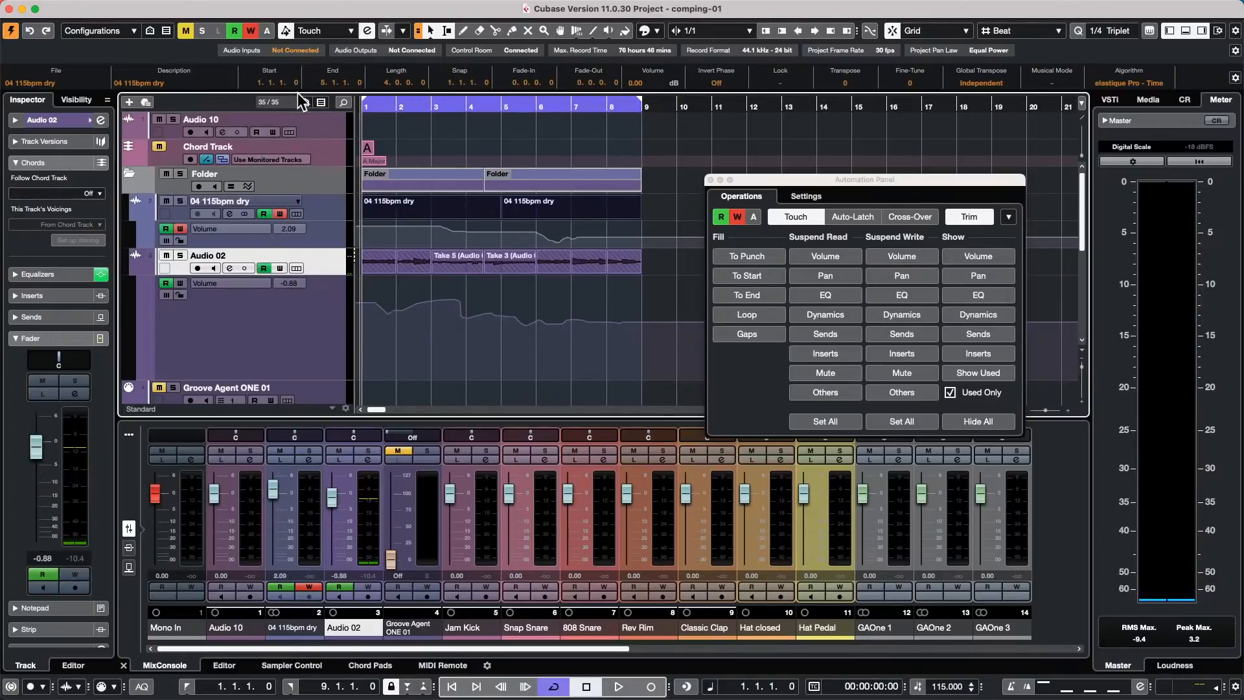
left_click(75, 574)
key("space")
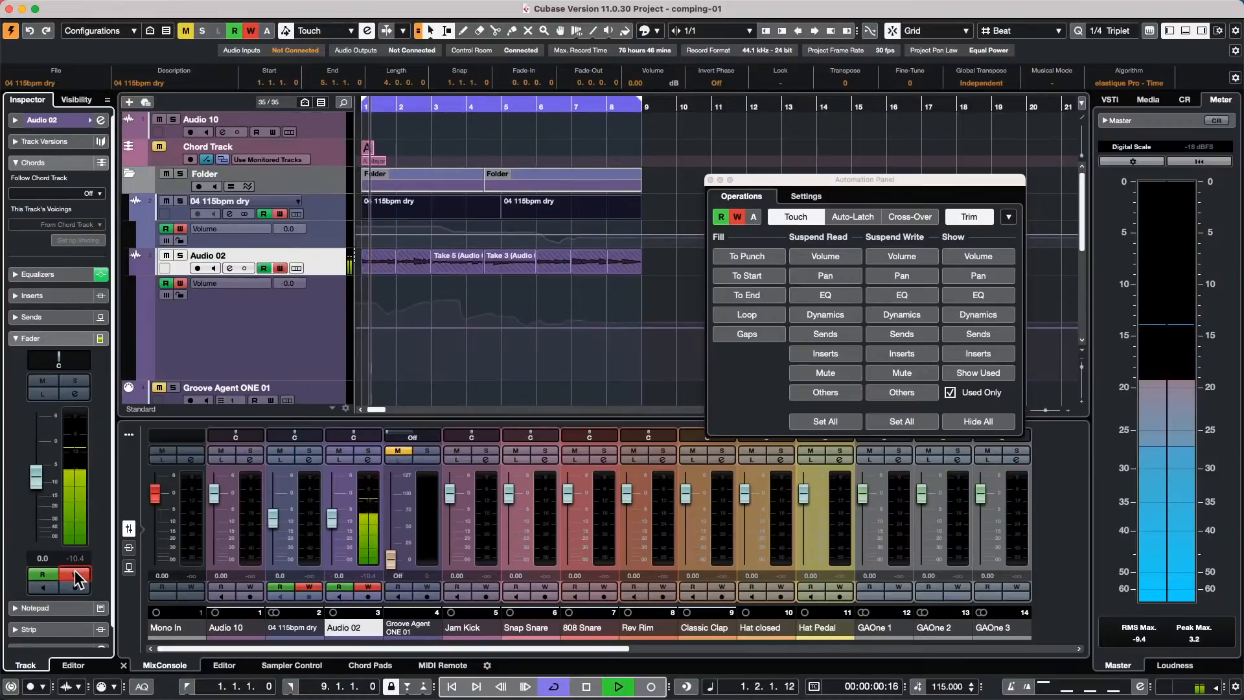
left_click_drag(37, 478, 69, 495)
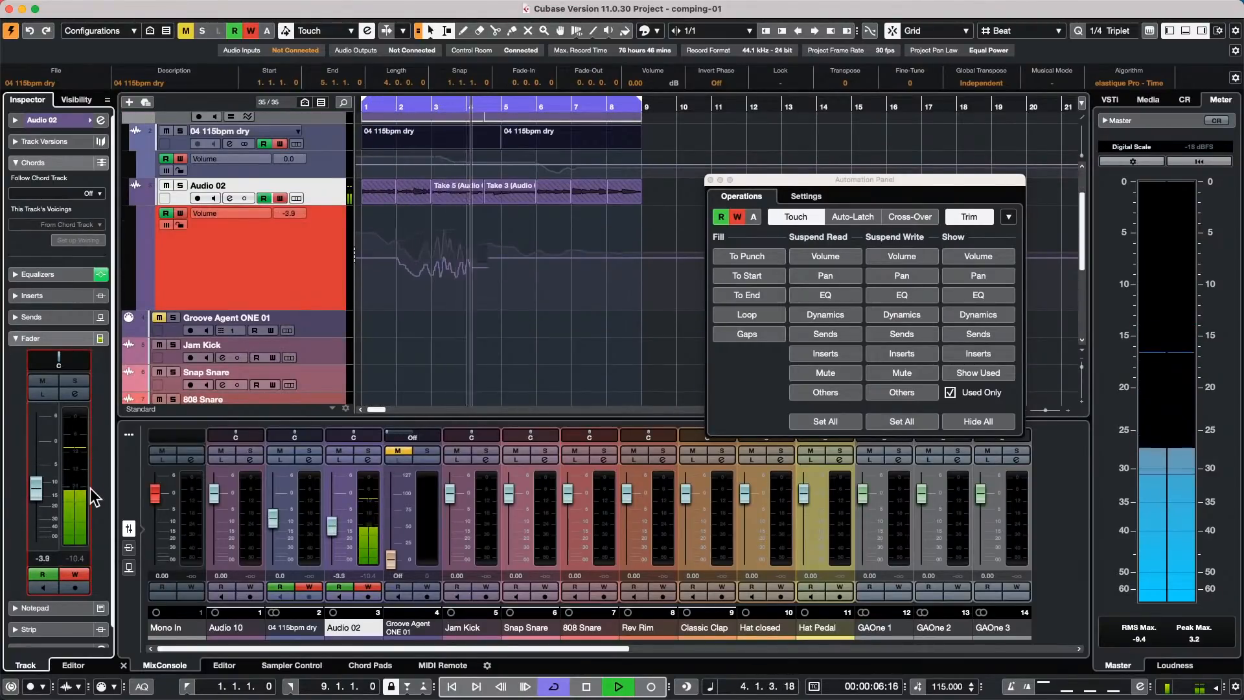
key("Up")
key("space")
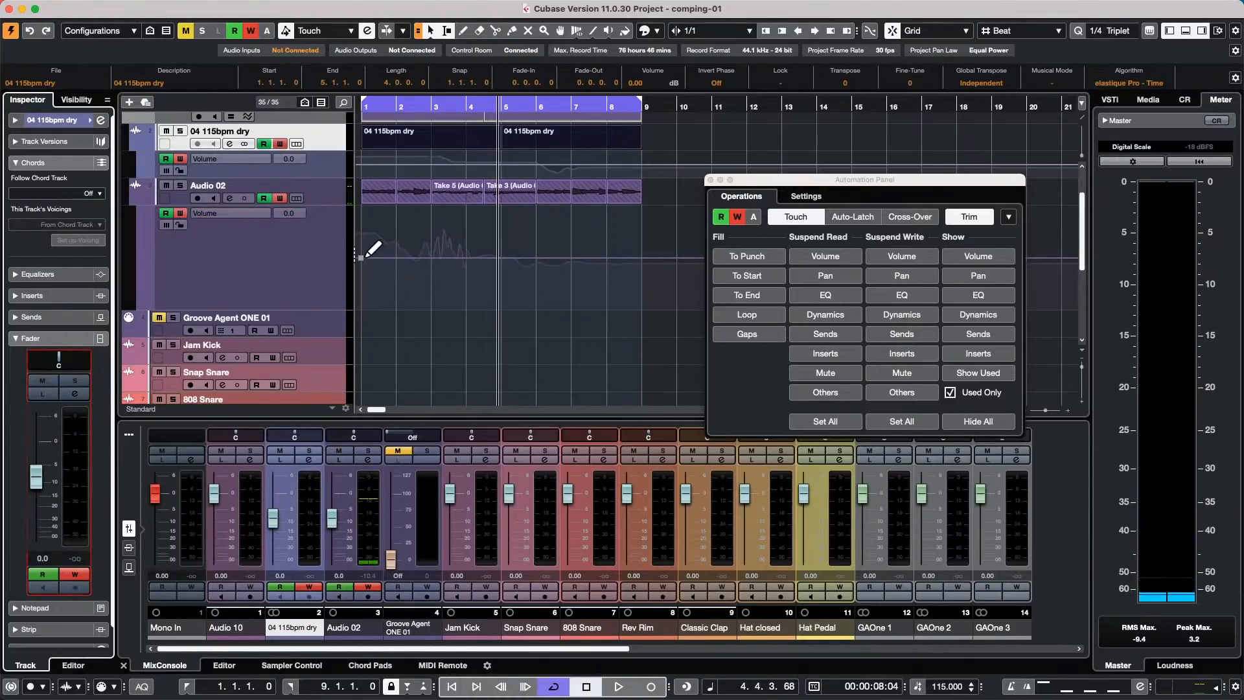
- Adjust the first point of Audio 02's volume trim curve, trying -11.4 dB and -6.2 dB before raising it further
left_click_drag(360, 257, 360, 281)
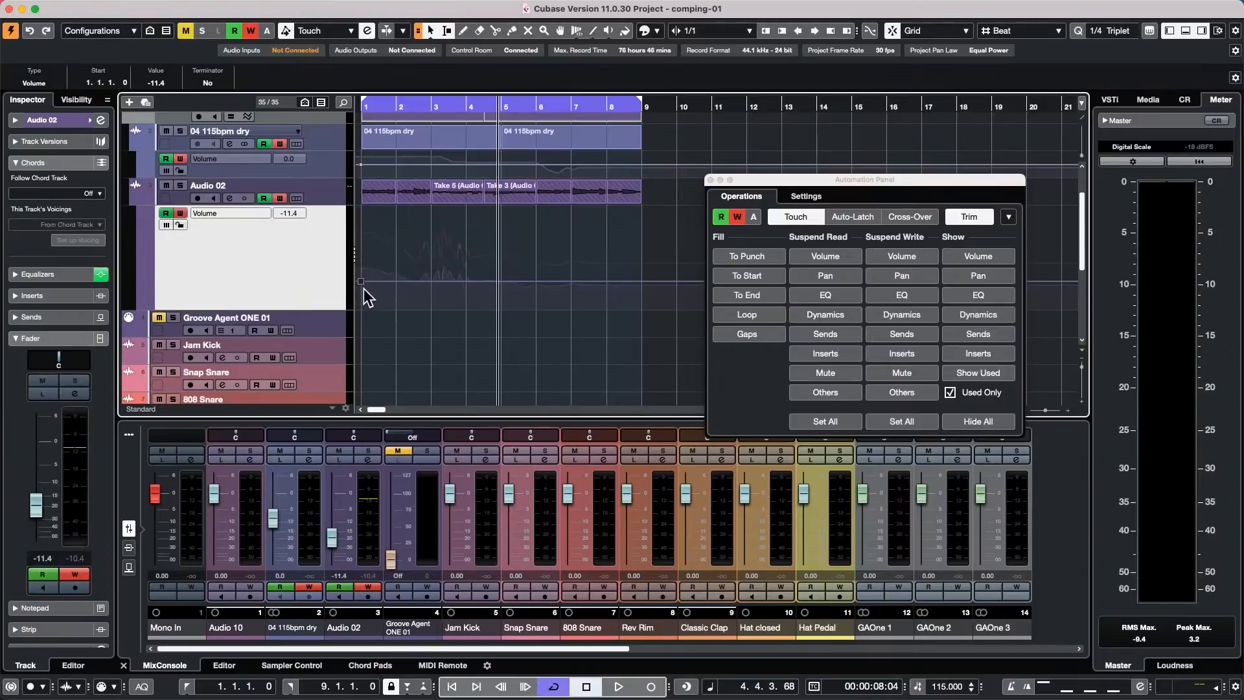
mouse_move(360, 281)
left_mouse_down()
mouse_move(366, 244)
mouse_move(370, 272)
left_mouse_up()
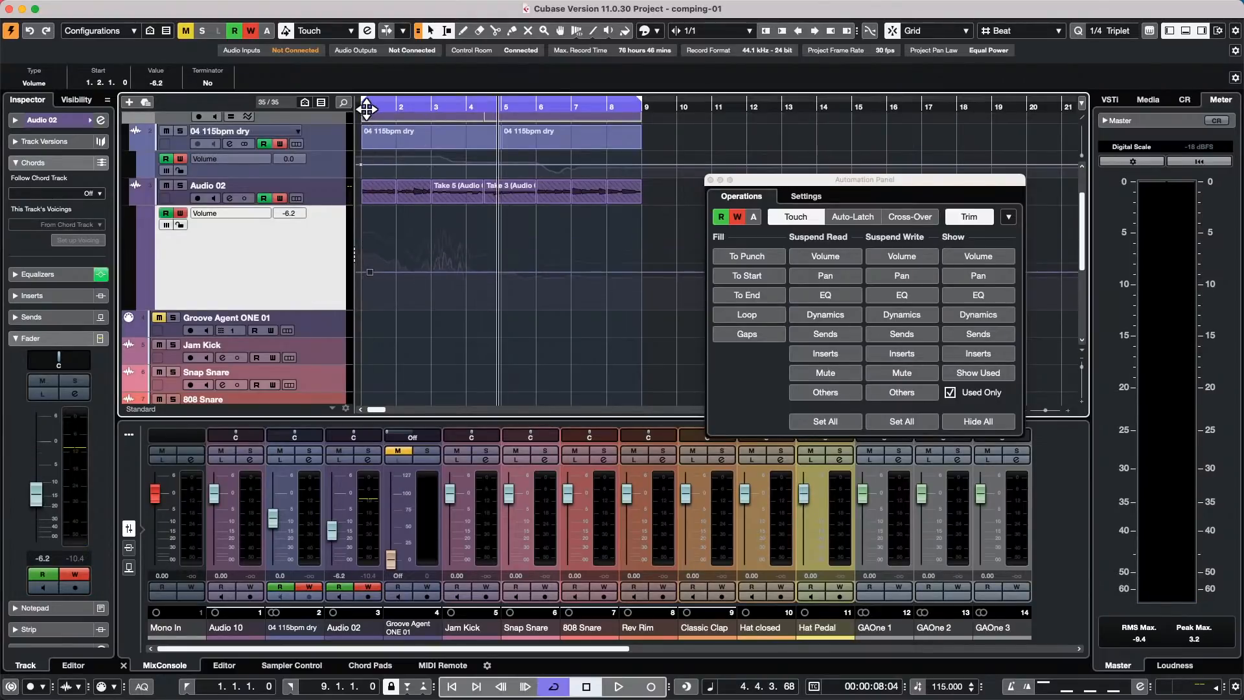
left_click_drag(374, 106, 374, 144)
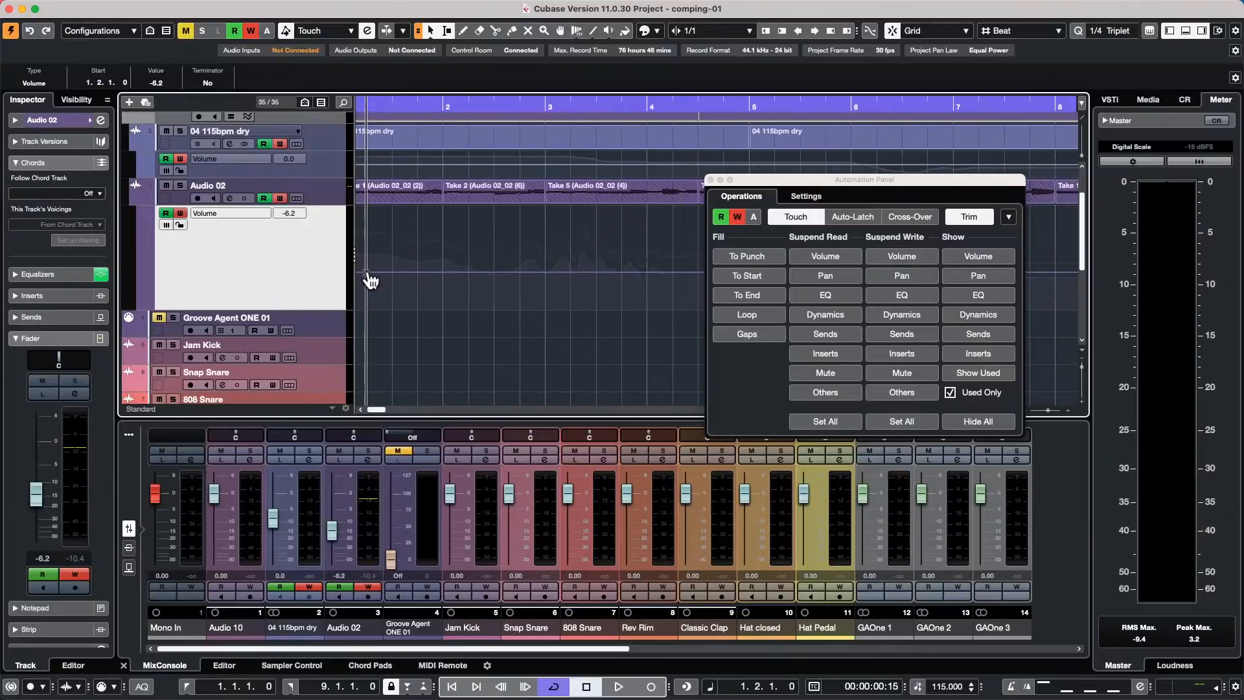
left_click_drag(367, 272, 391, 244)
- Turn off Trim and close the Automation Panel
left_click(971, 216)
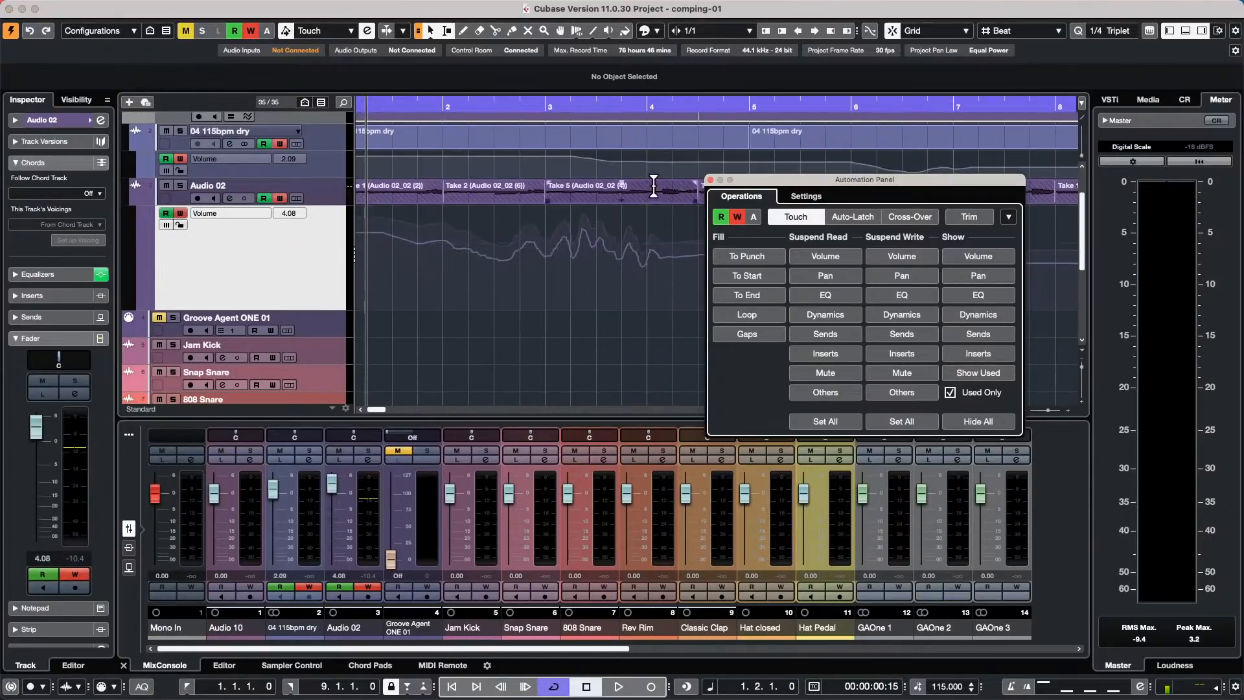
left_click(710, 180)
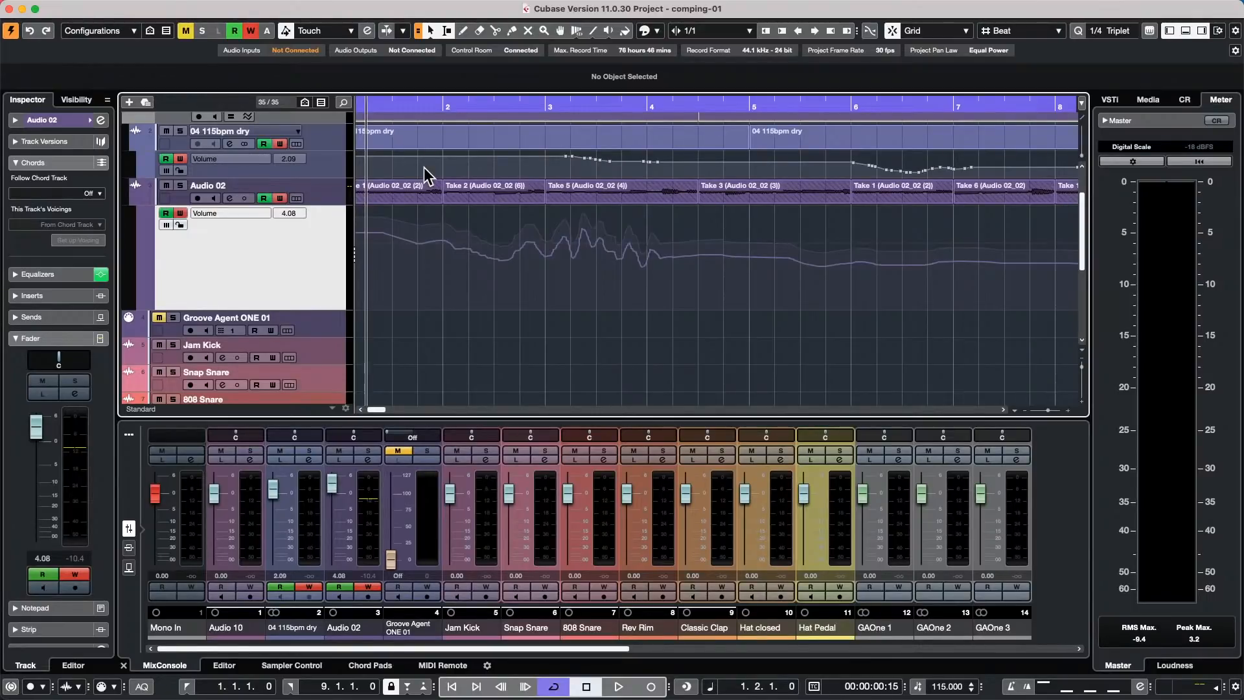
scroll(367, 127, "down", 1)
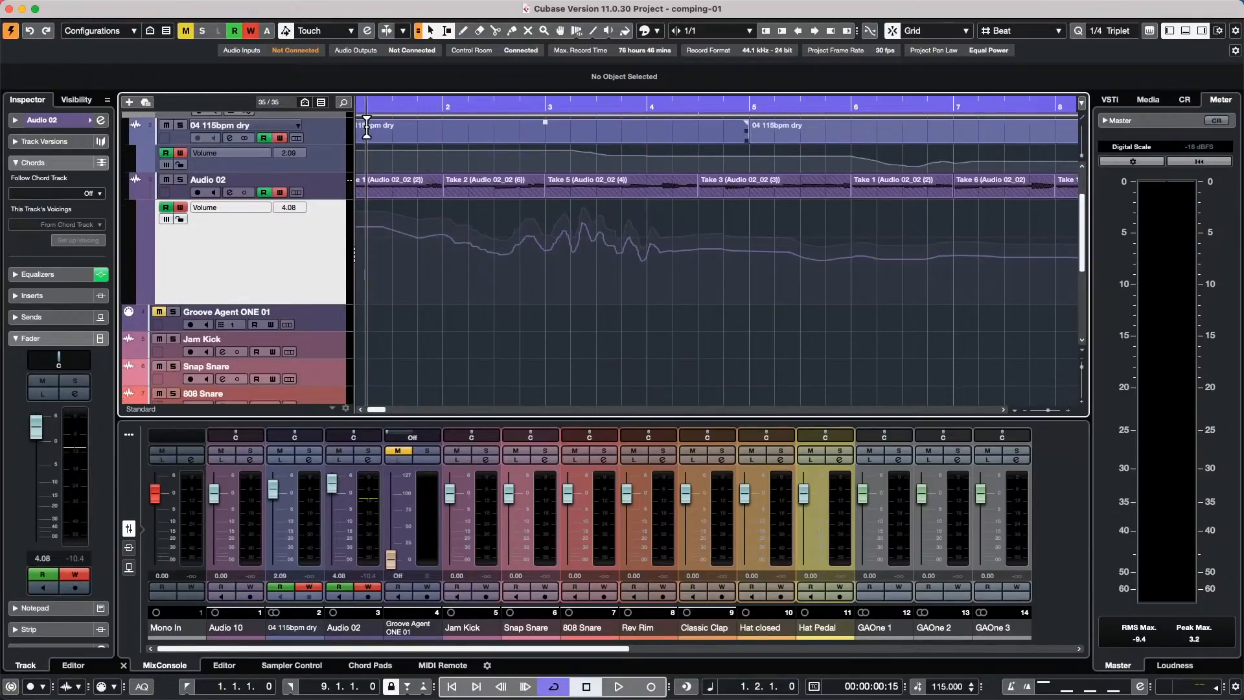
scroll(365, 117, "down", 4)
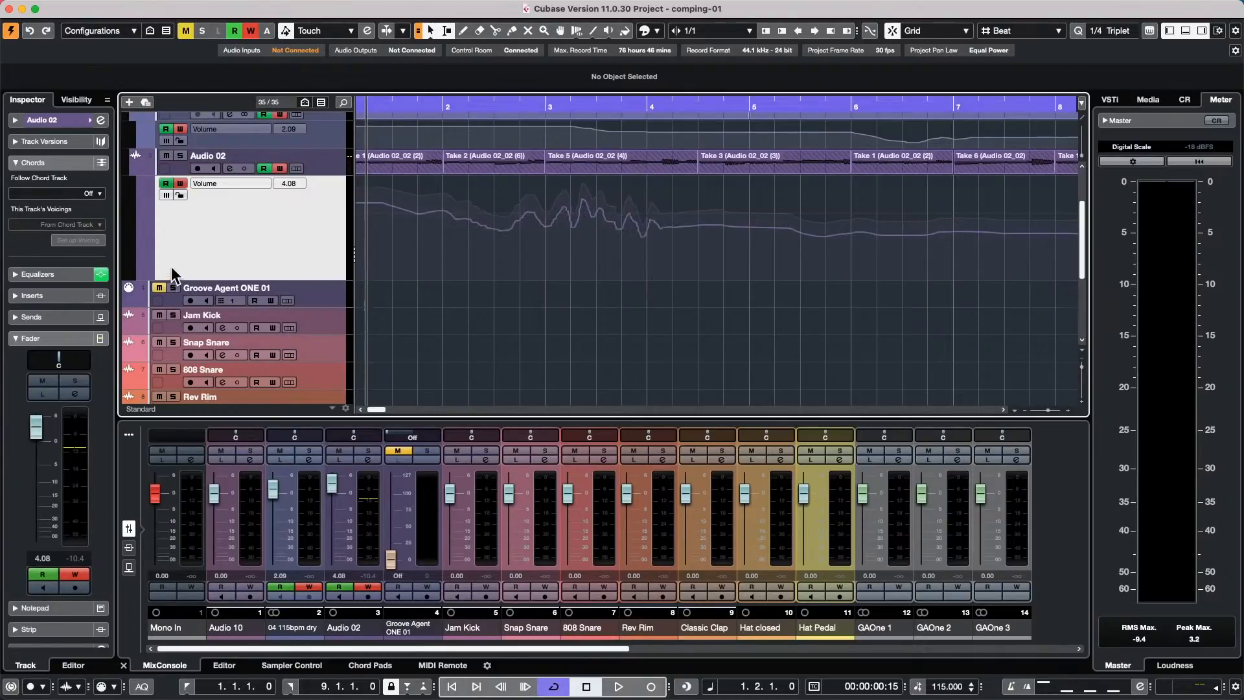
scroll(175, 262, "up", 3)
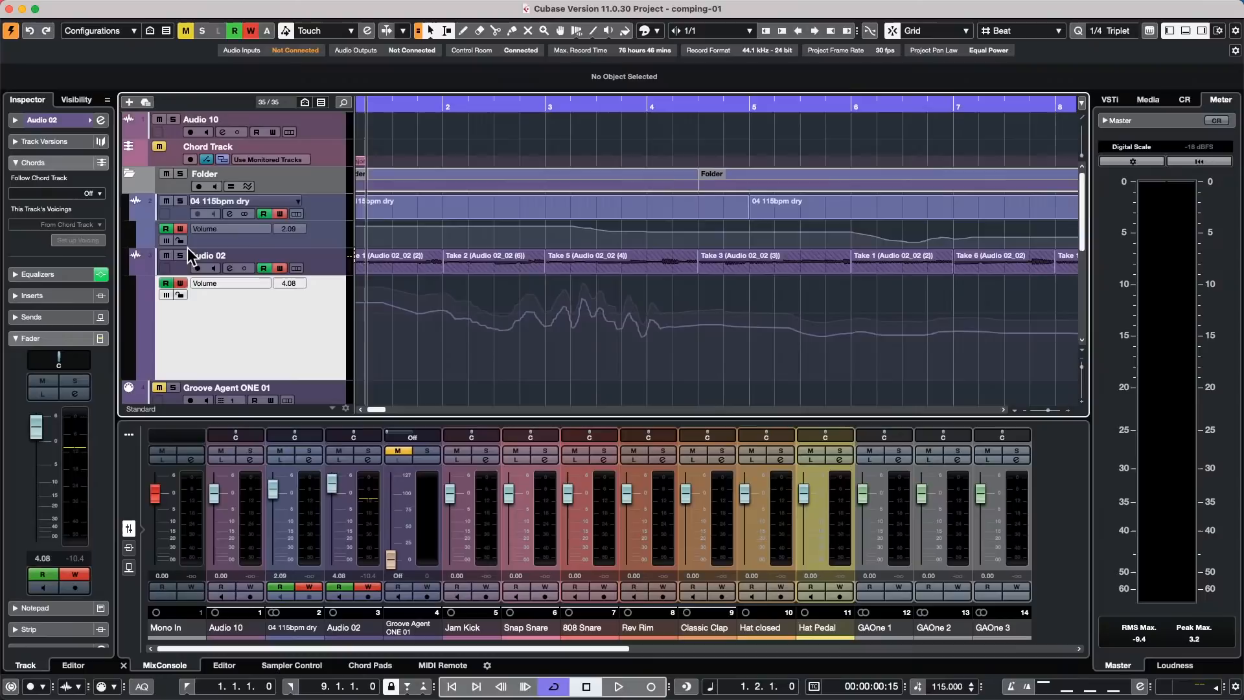
- Hide the automation lane of Audio 02 and create a new empty project in the Tau Cetti folder
left_click(142, 267)
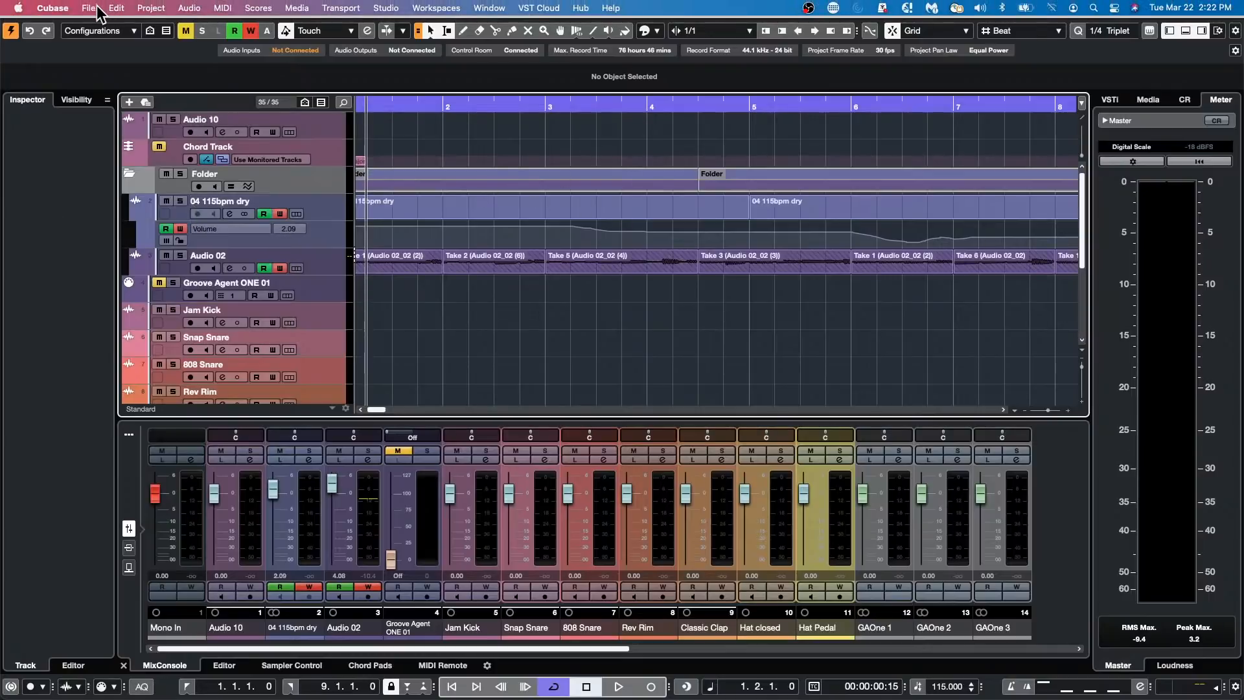
left_click(89, 8)
mouse_move(109, 285)
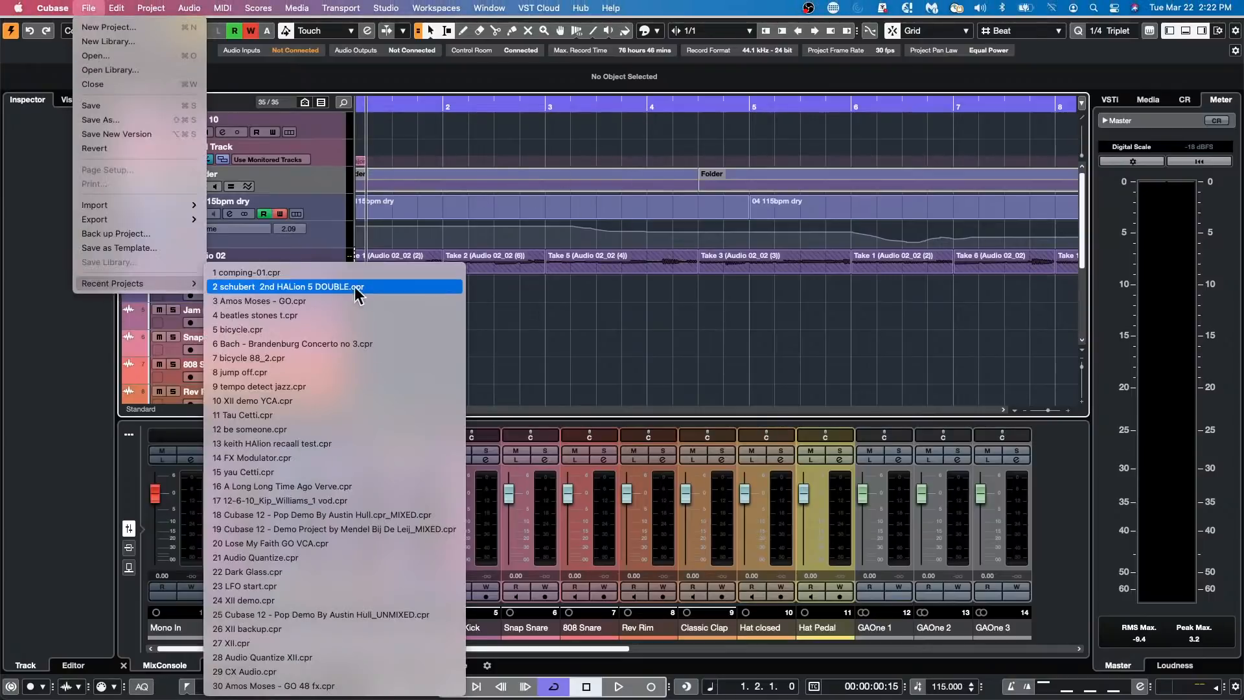
left_click(157, 28)
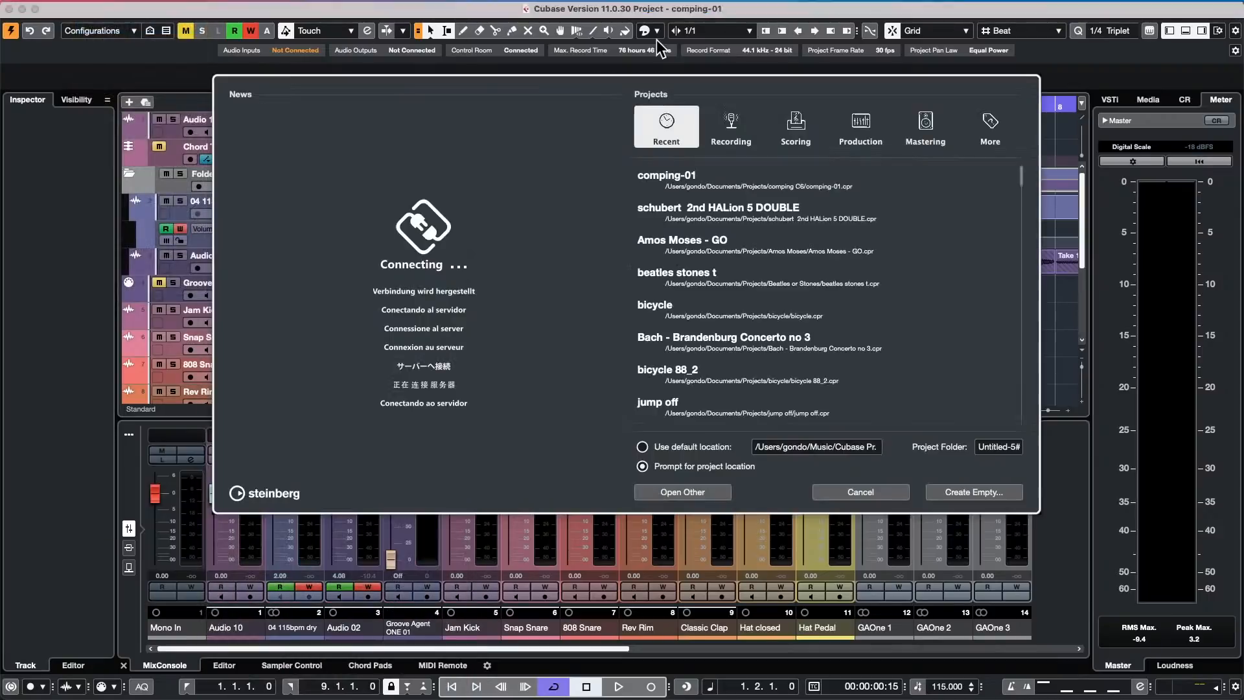
left_click(973, 492)
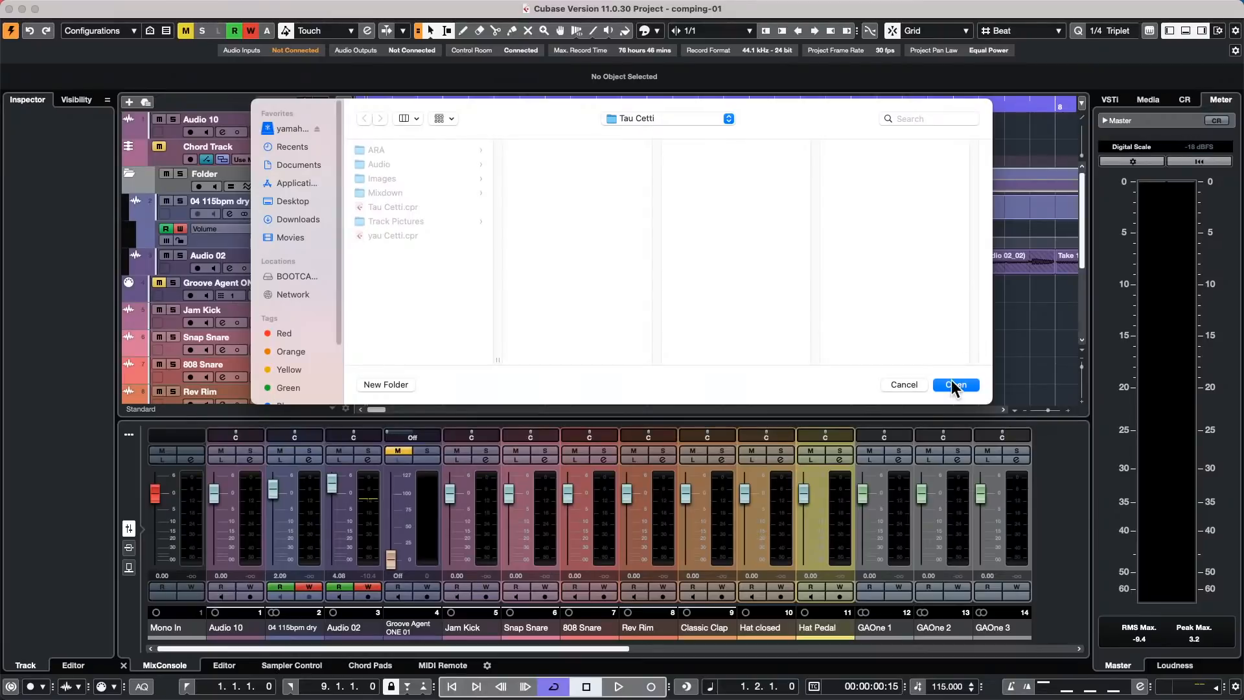
left_click(955, 384)
- Add a HALion Sonic SE instrument track with stereo output and load the Silk Roads program
right_click(231, 162)
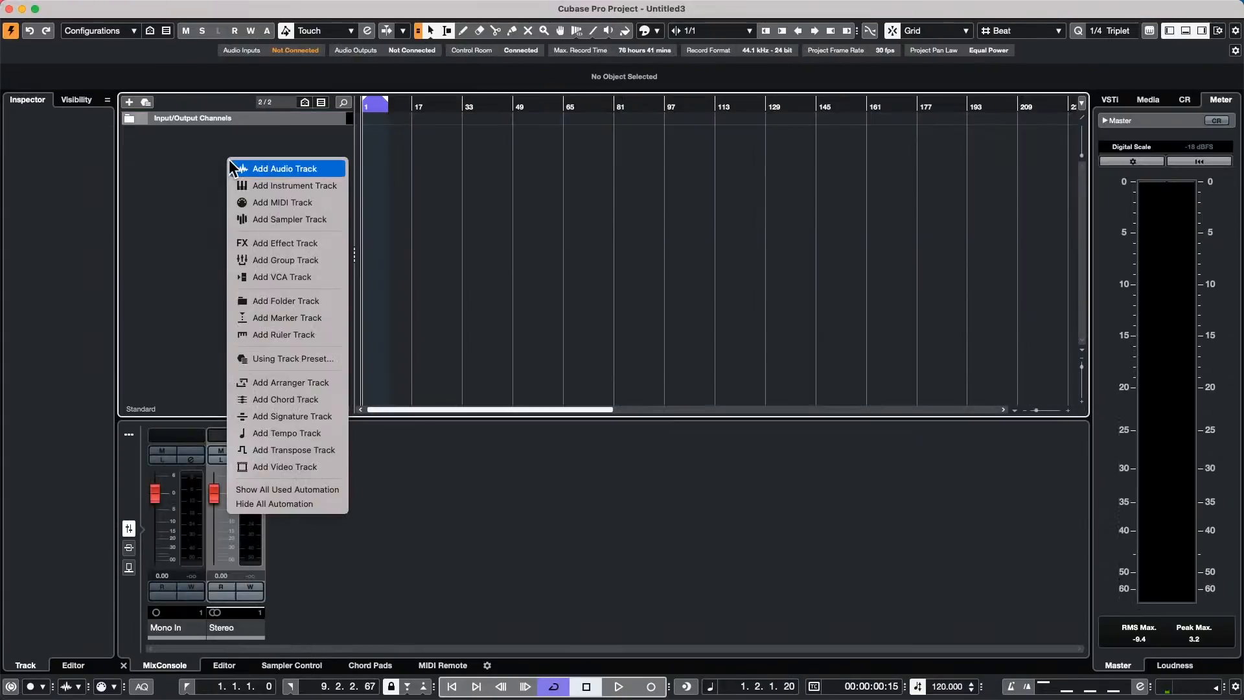
left_click(293, 185)
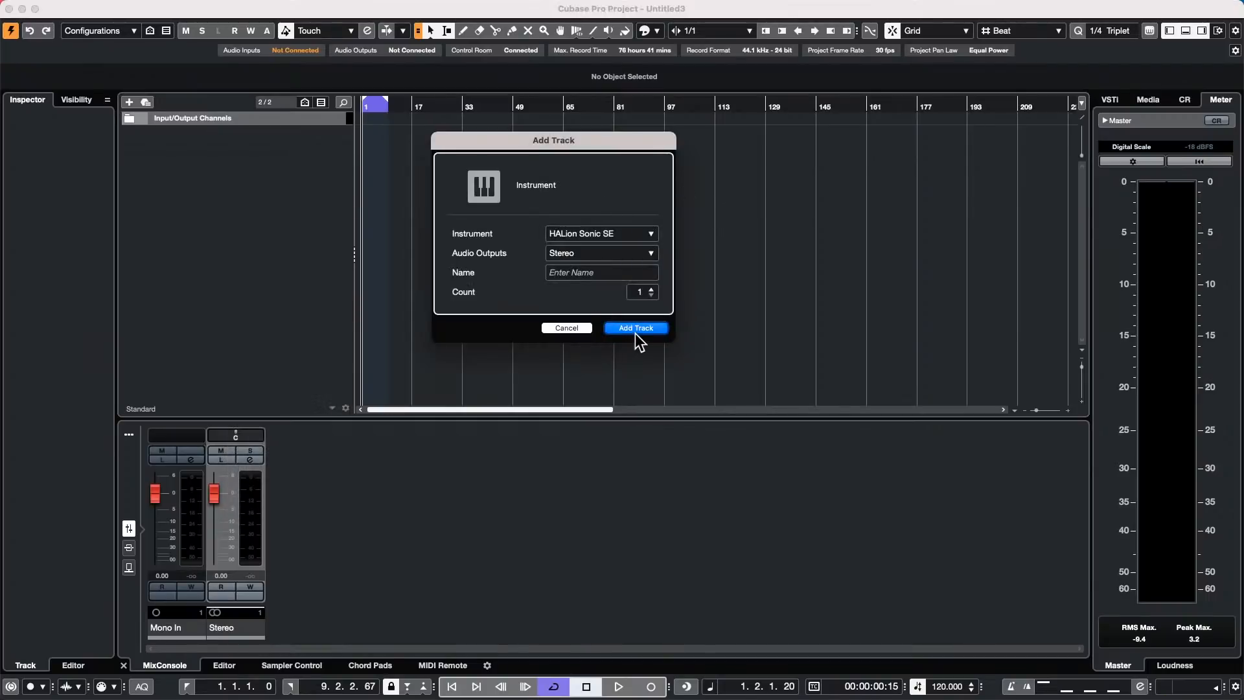
left_click(634, 330)
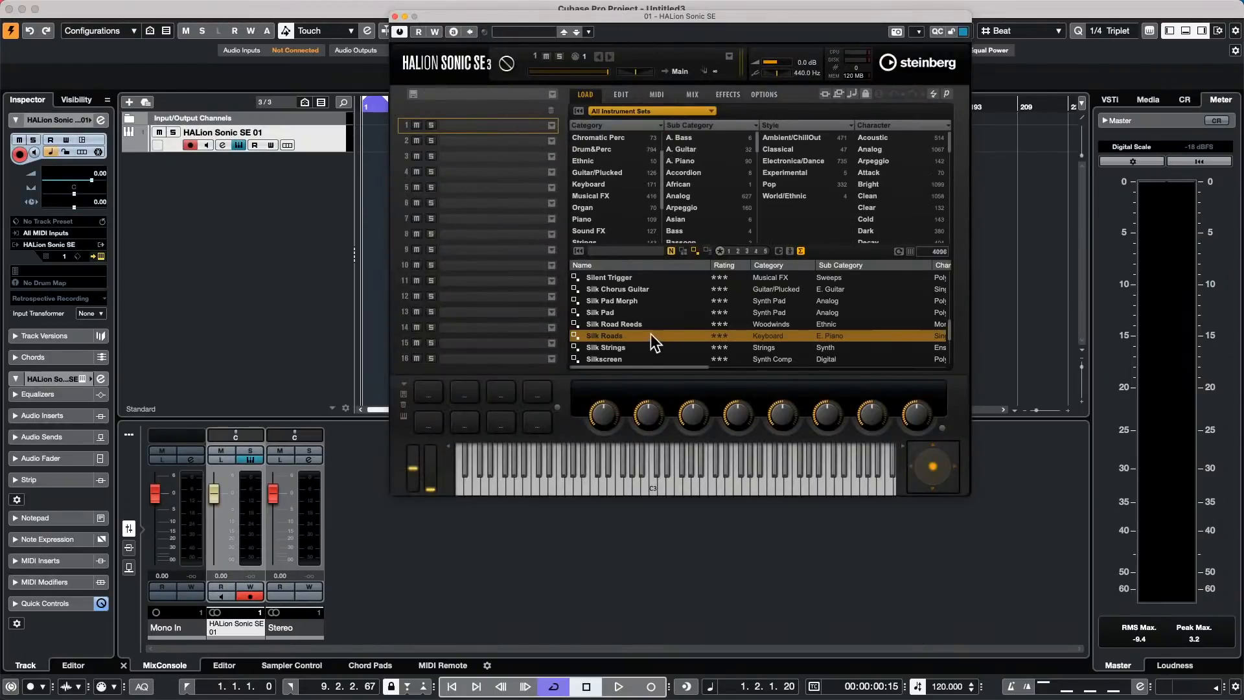
double_click(639, 335)
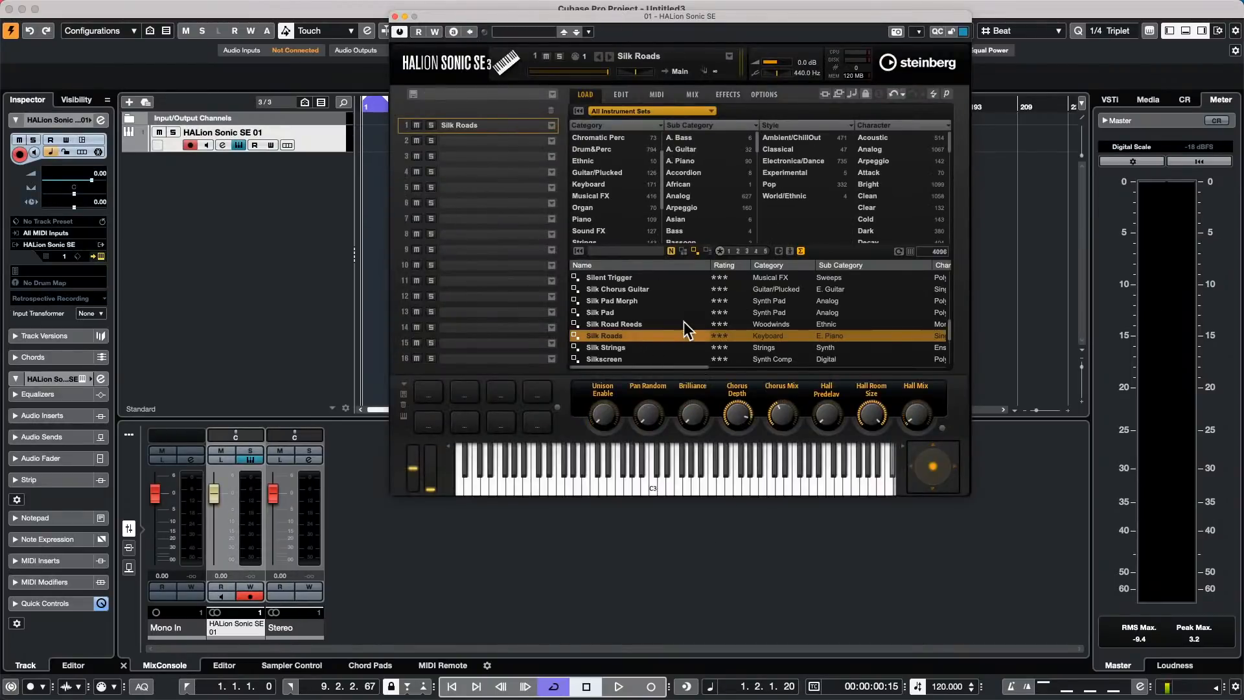
- Add a second instrument track using Padshop with stereo output
right_click(266, 183)
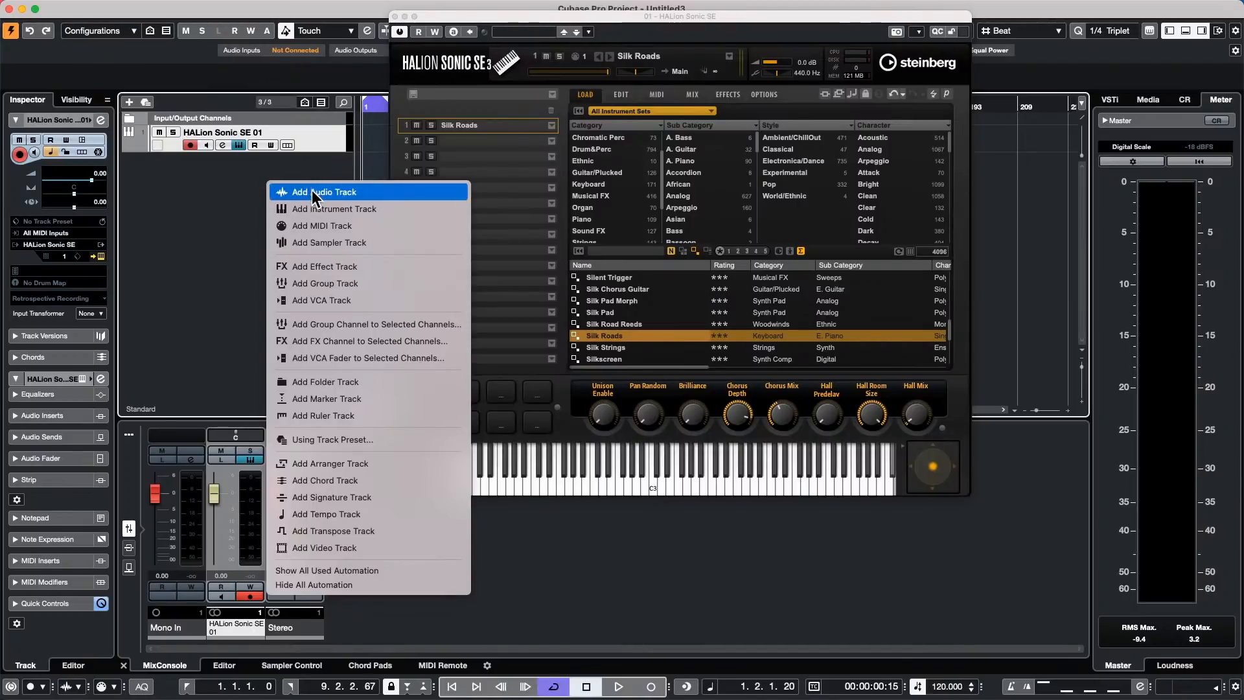
left_click(318, 209)
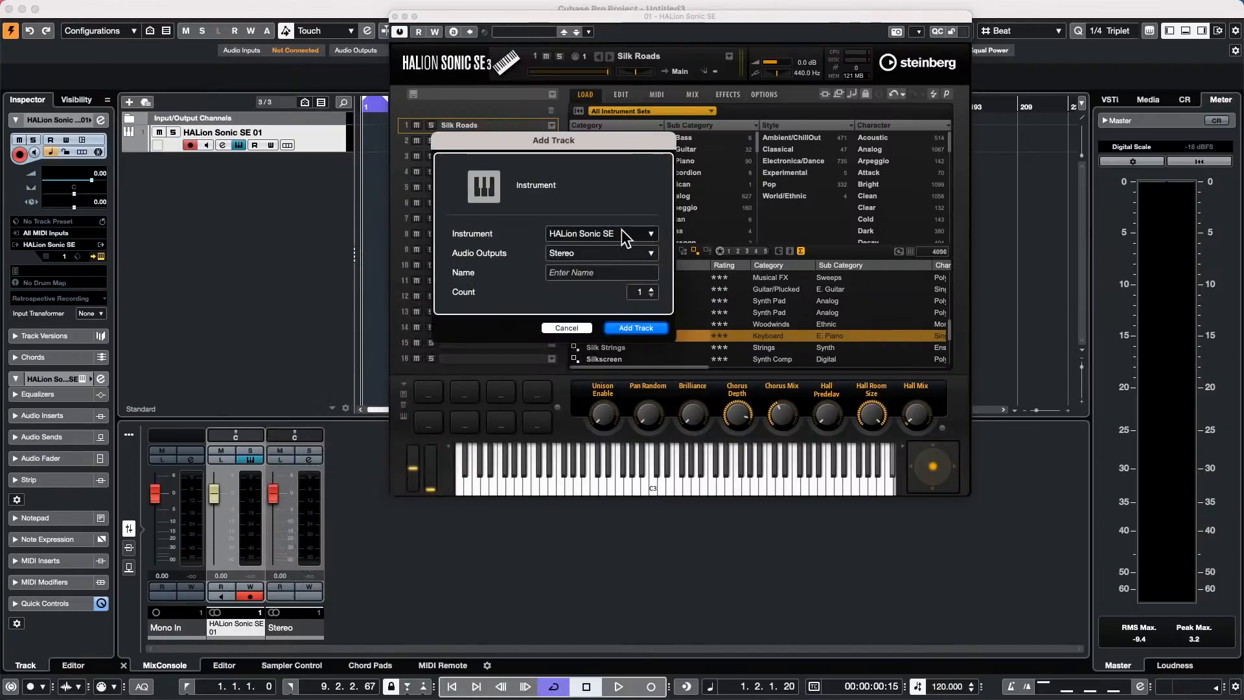
left_click(625, 235)
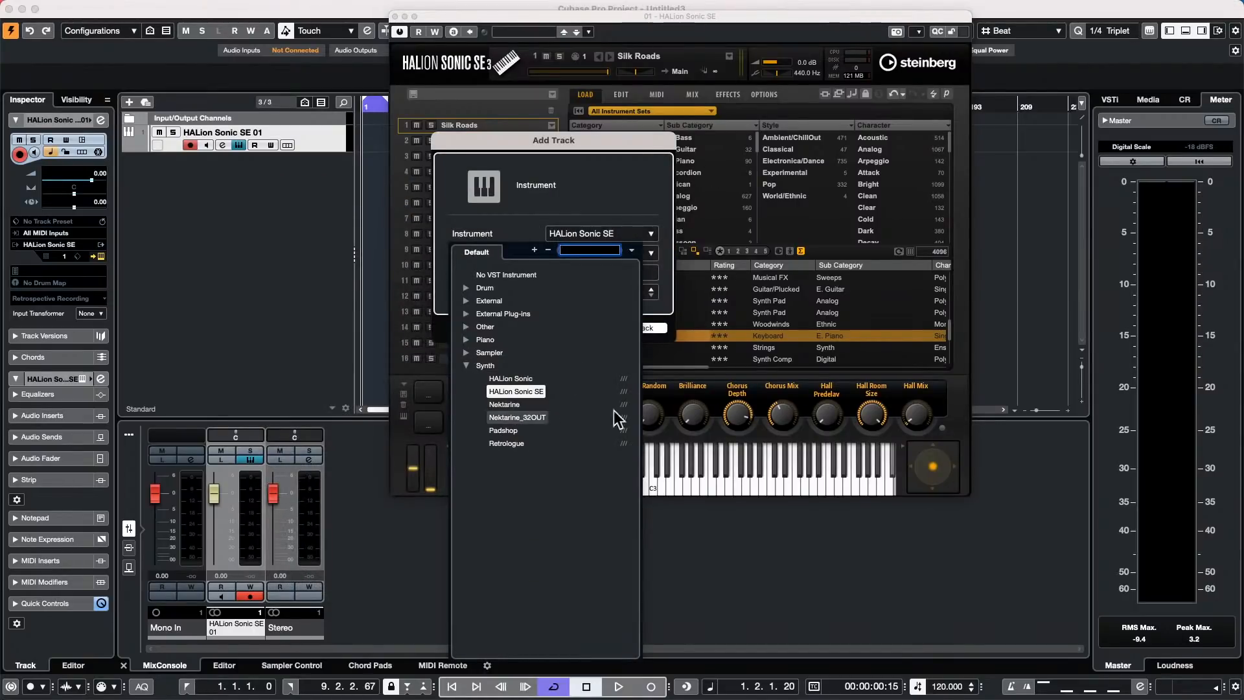
left_click(517, 432)
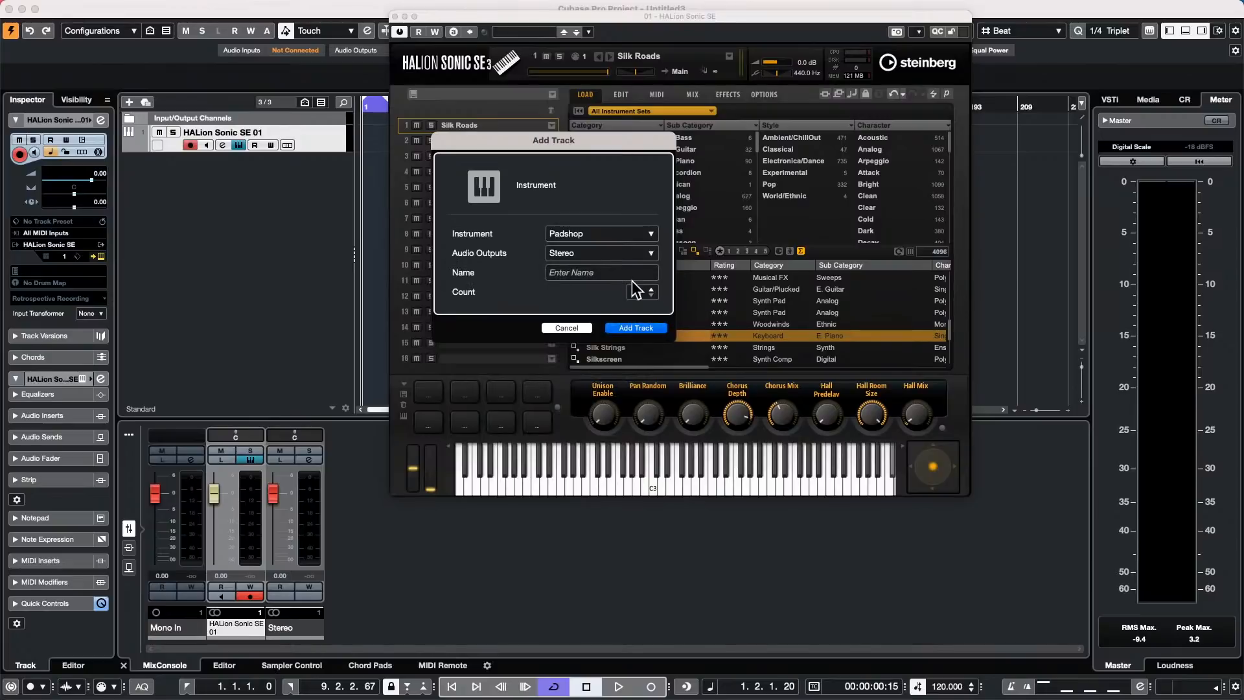
left_click(634, 329)
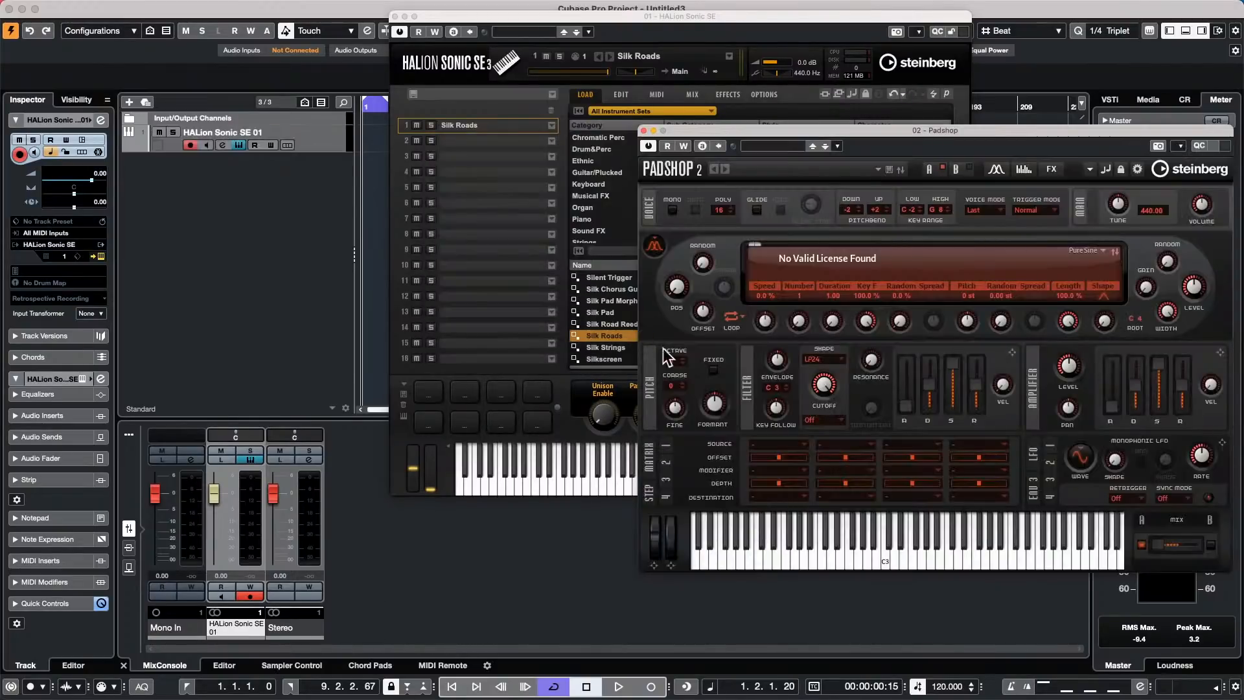
- Load the Dreaming Gates preset in Padshop and audition a few notes on its keyboard
left_click(796, 147)
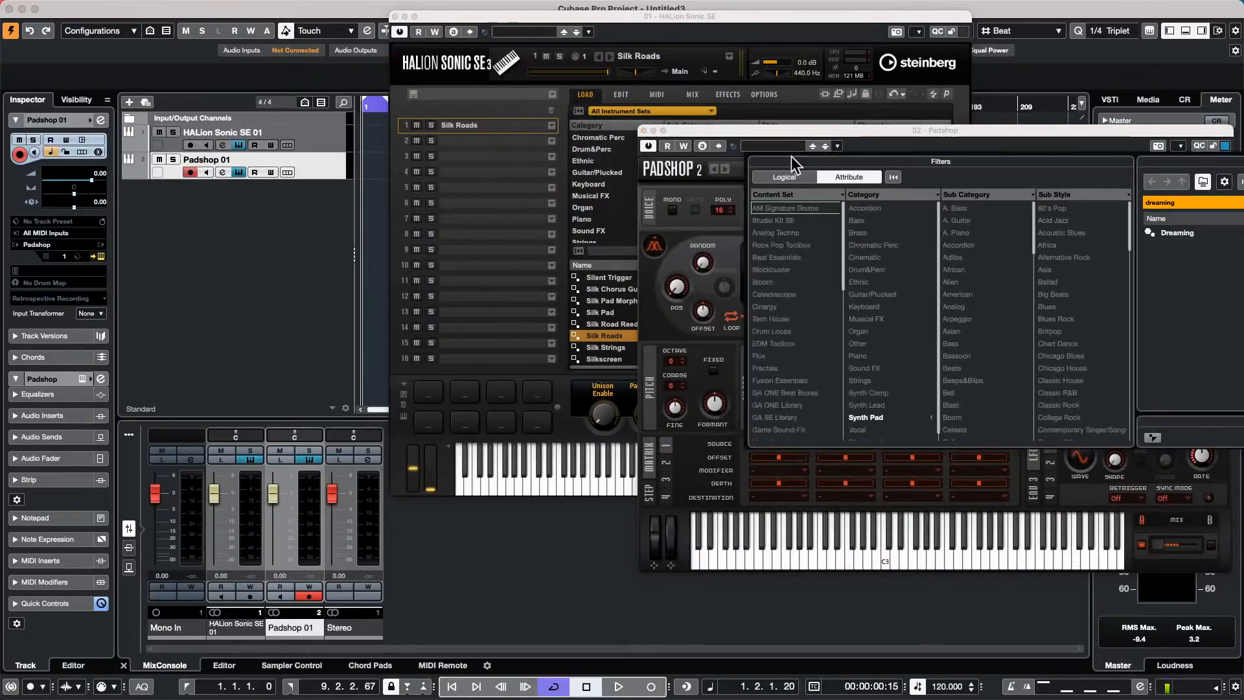
double_click(1196, 251)
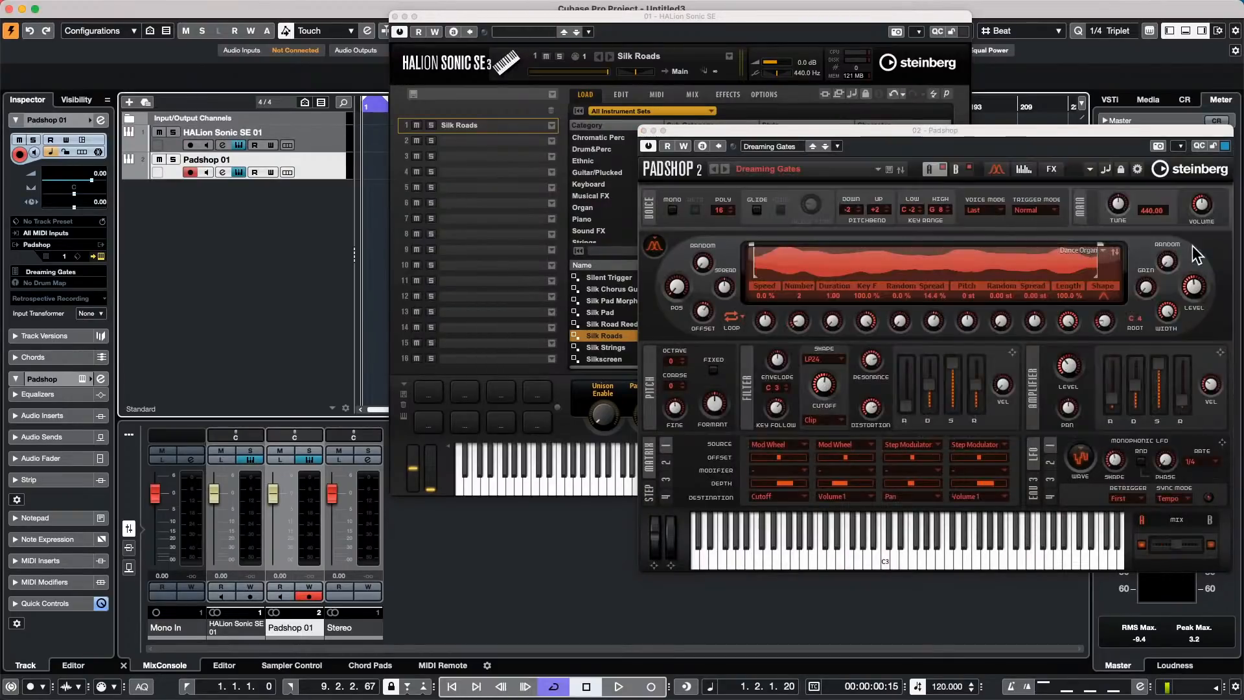
left_click(872, 558)
left_click(830, 558)
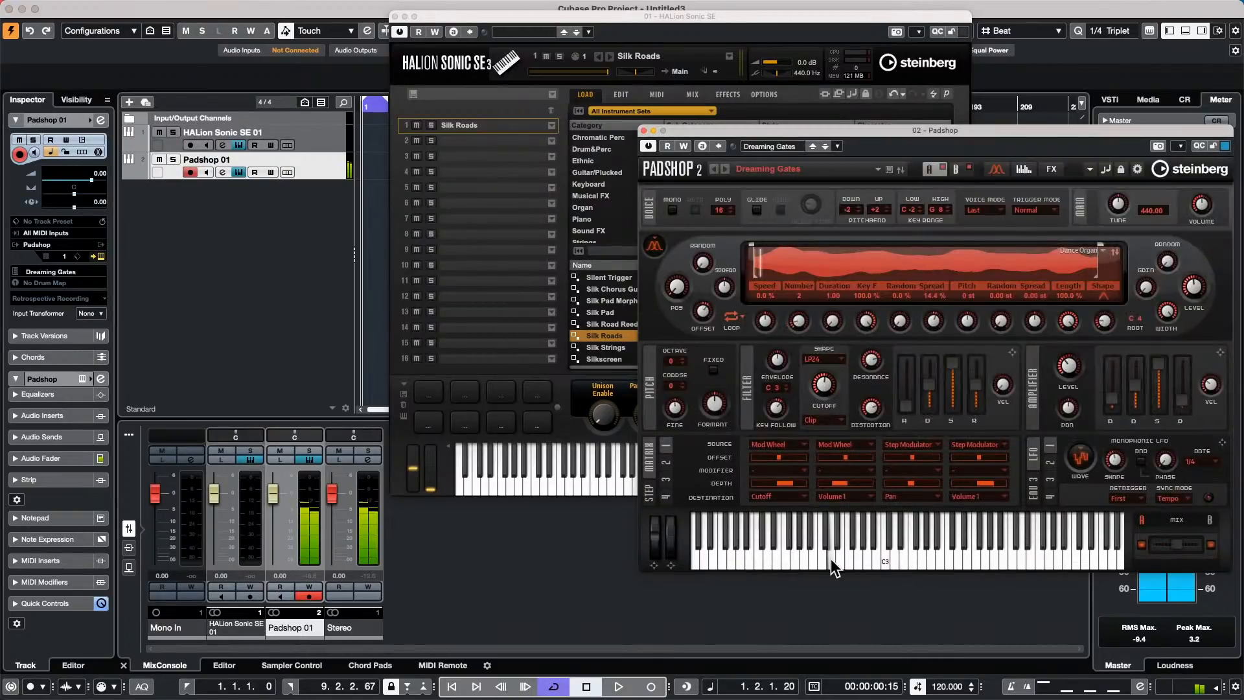
left_click(780, 558)
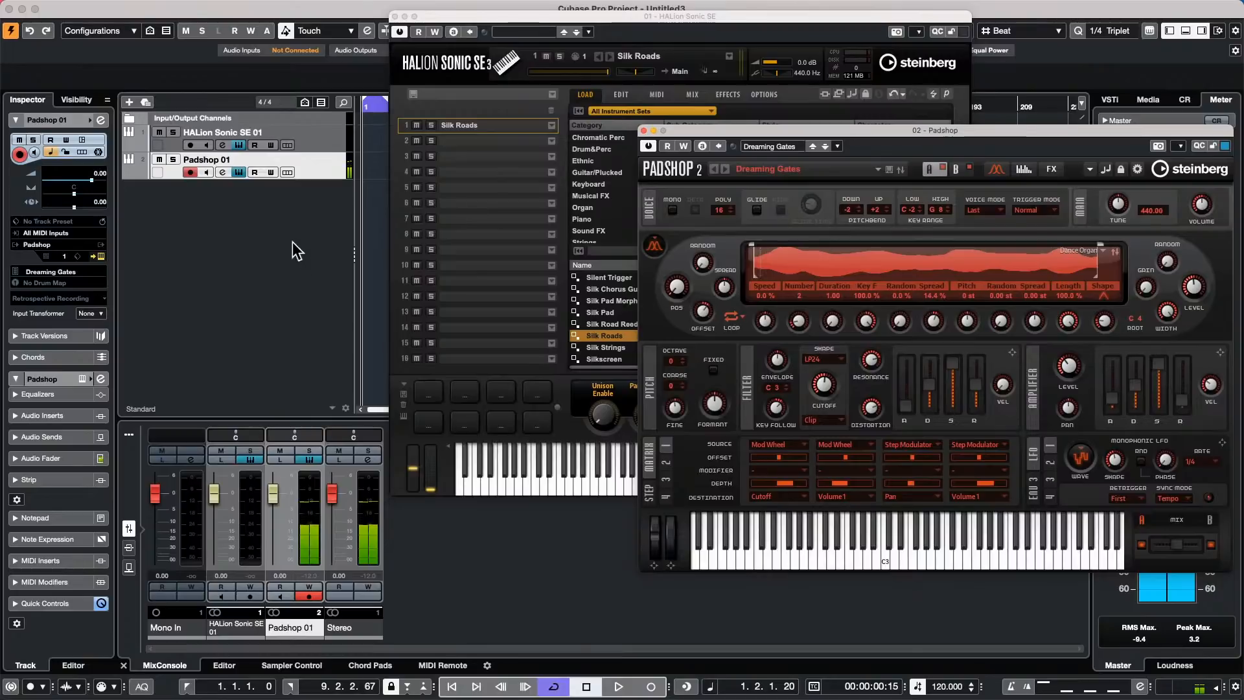
right_click(259, 202)
left_click(451, 207)
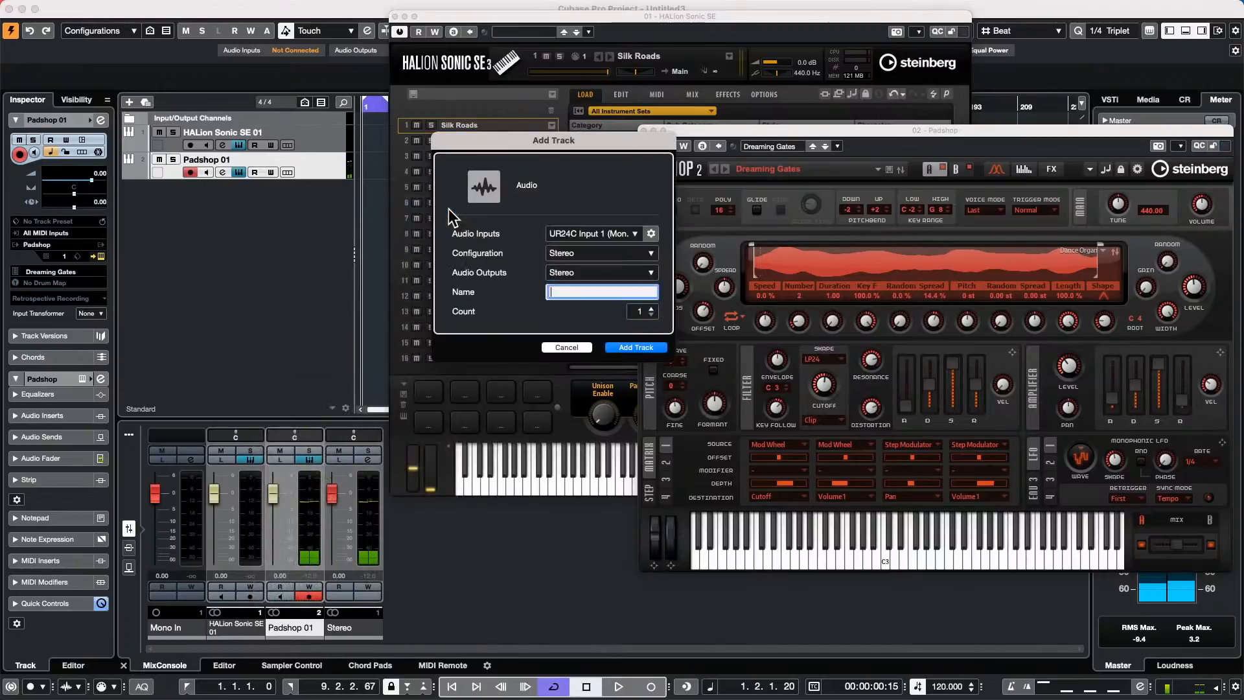
left_click(634, 347)
- Add a third instrument track using Retrologue and load its Big Body Bass preset
right_click(301, 251)
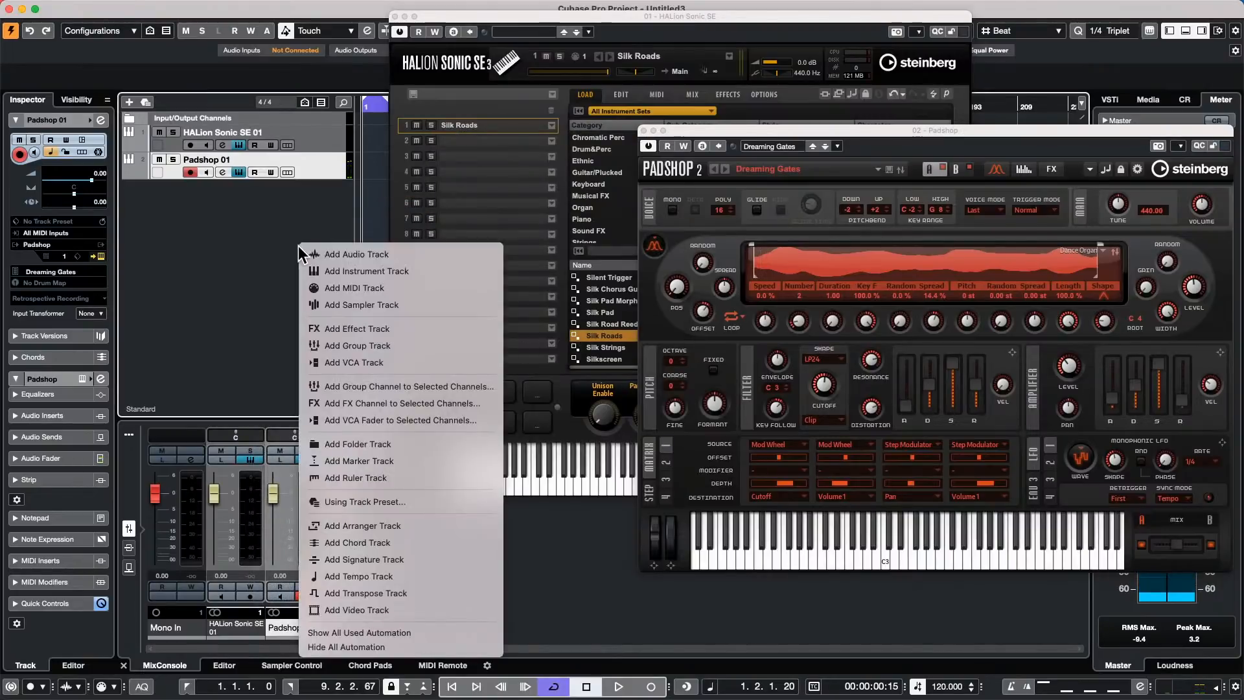
left_click(379, 269)
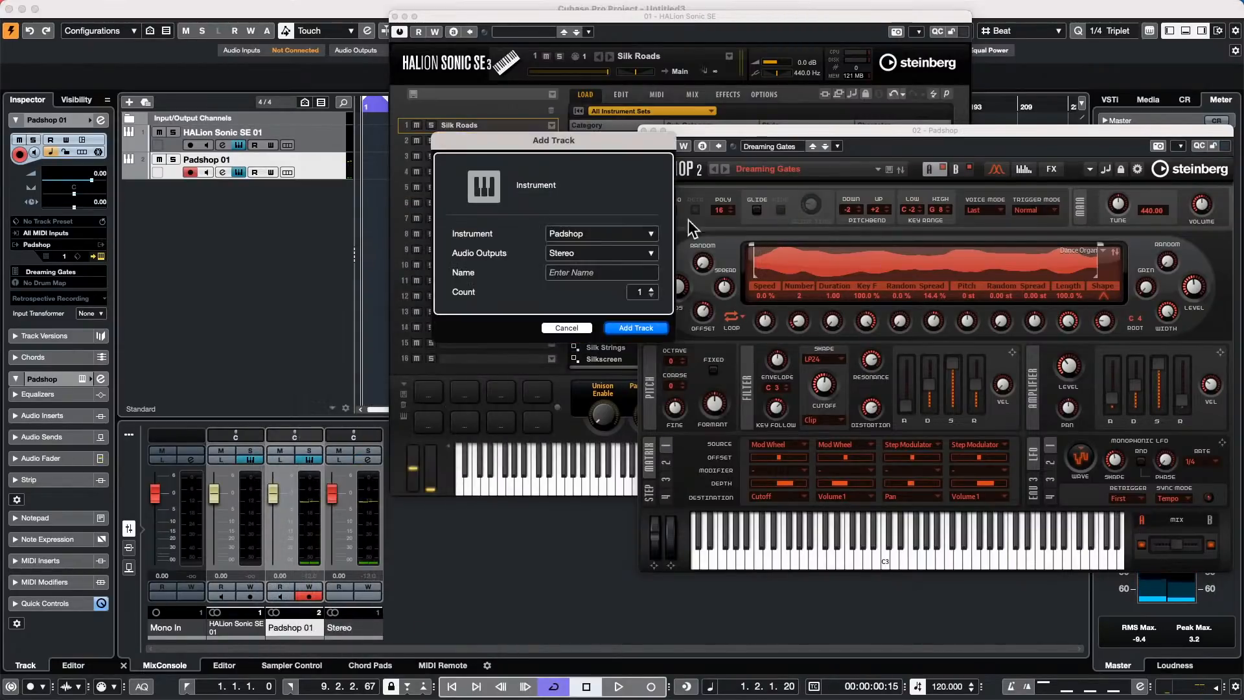
left_click(605, 233)
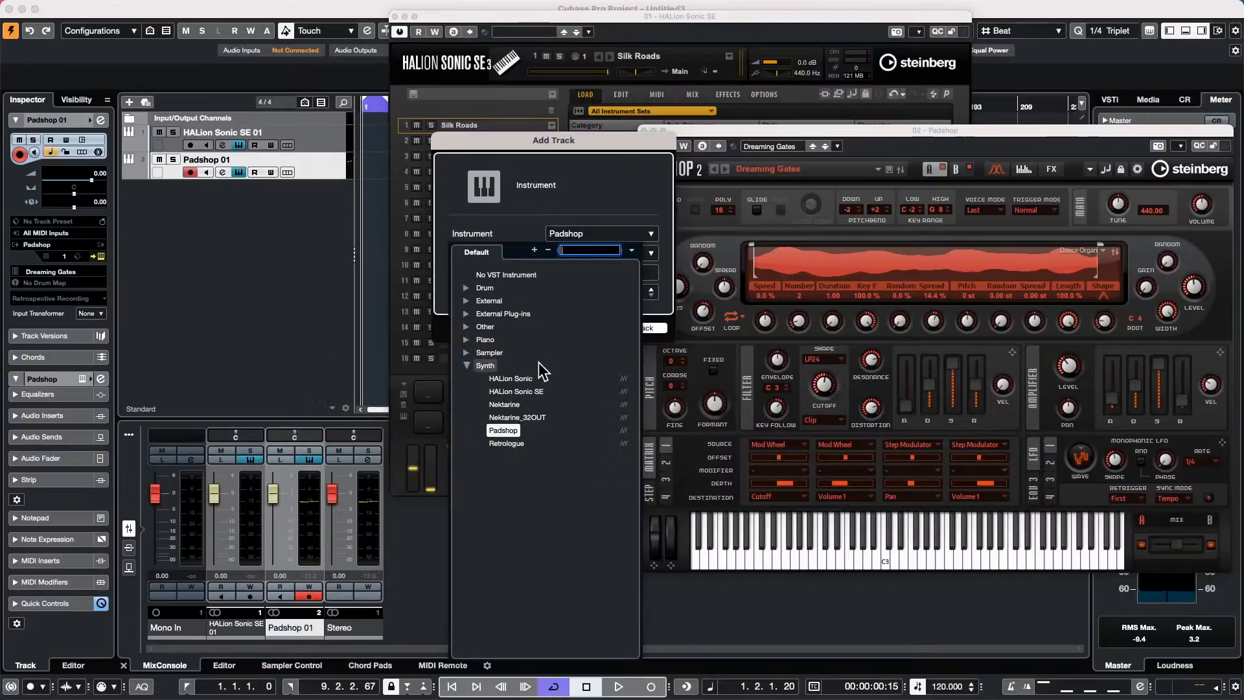
left_click(518, 445)
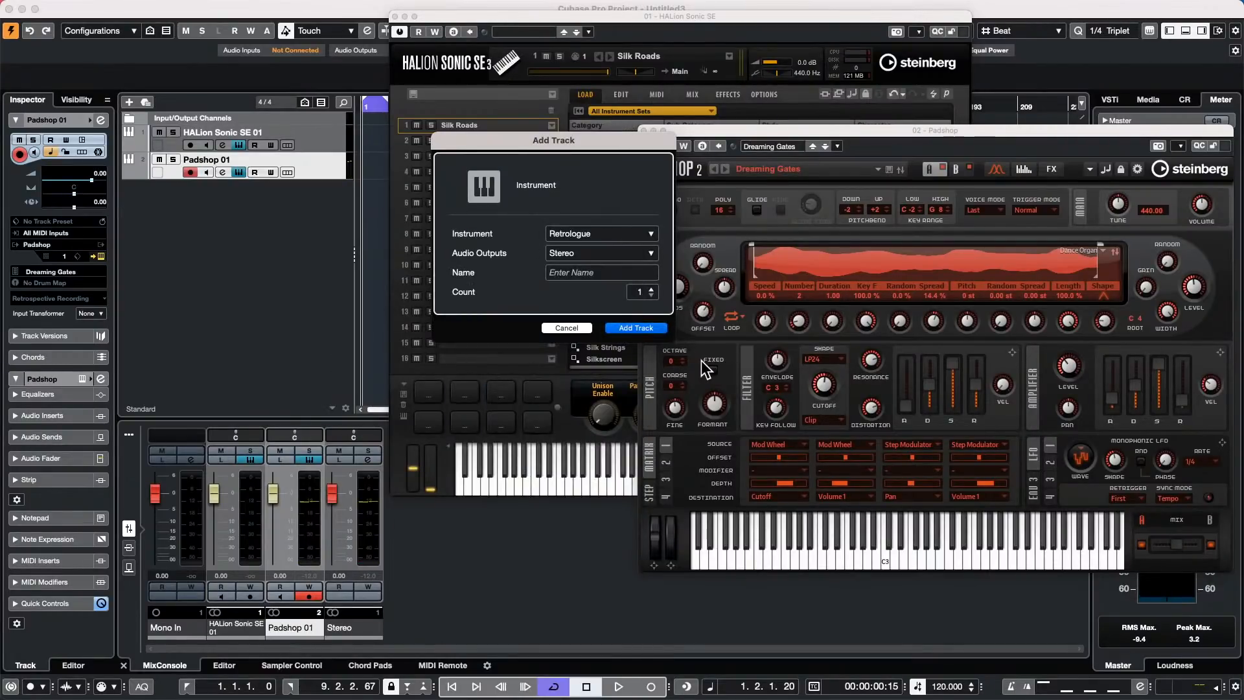
left_click(638, 329)
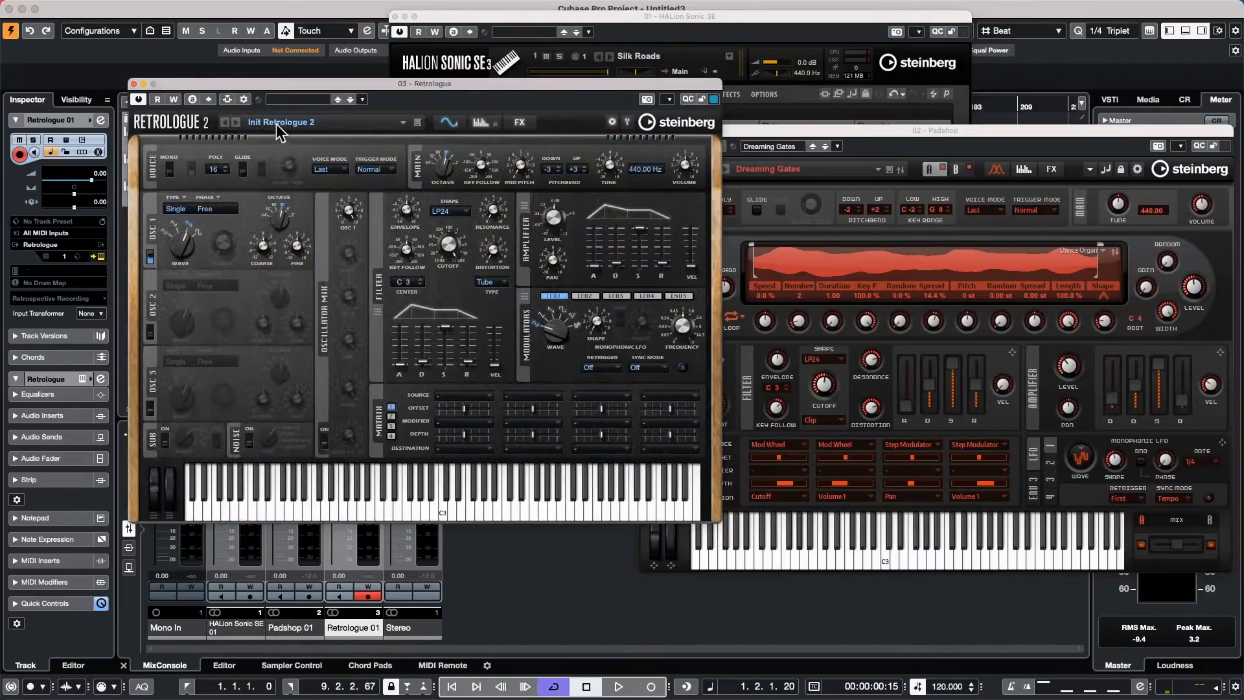
left_click(318, 103)
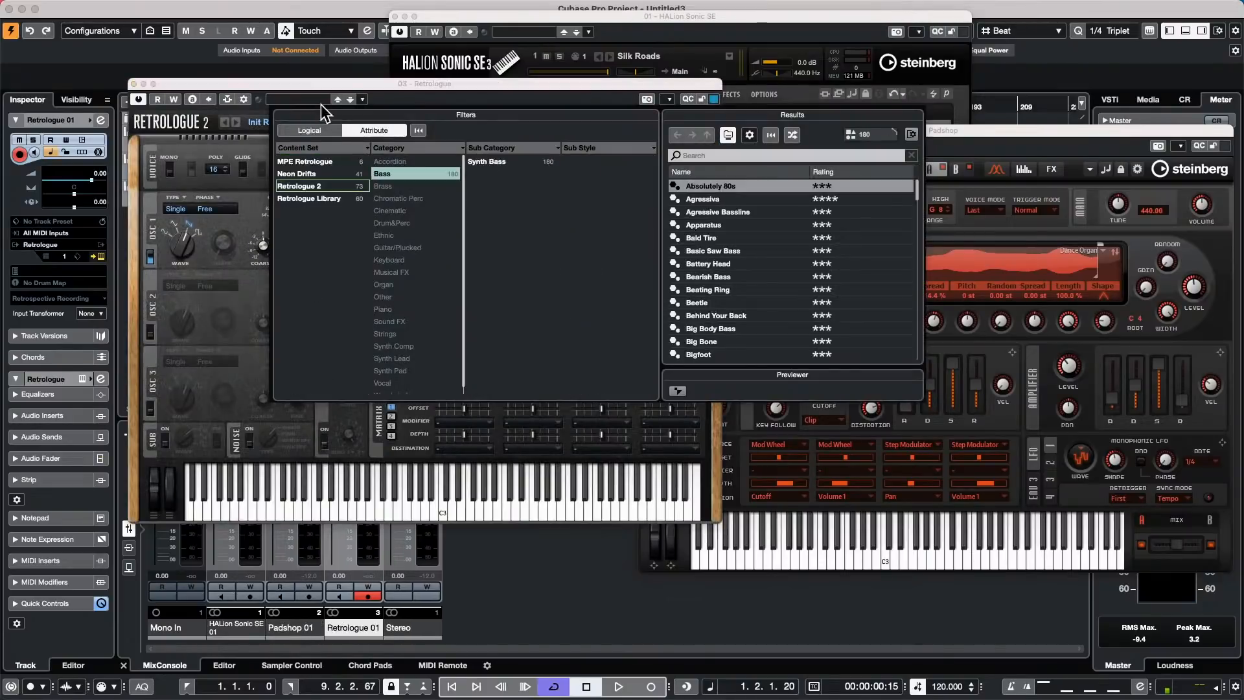
double_click(745, 329)
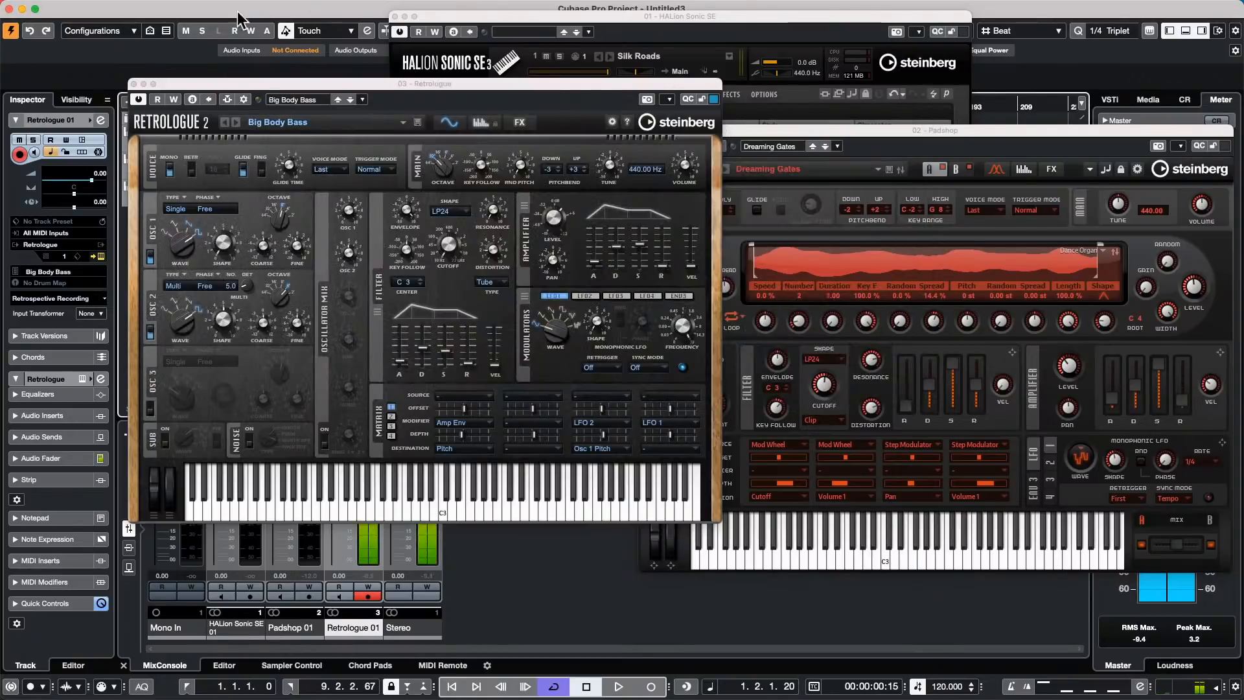
- Close the Retrologue, Padshop and HALion Sonic SE instrument windows
left_click(133, 84)
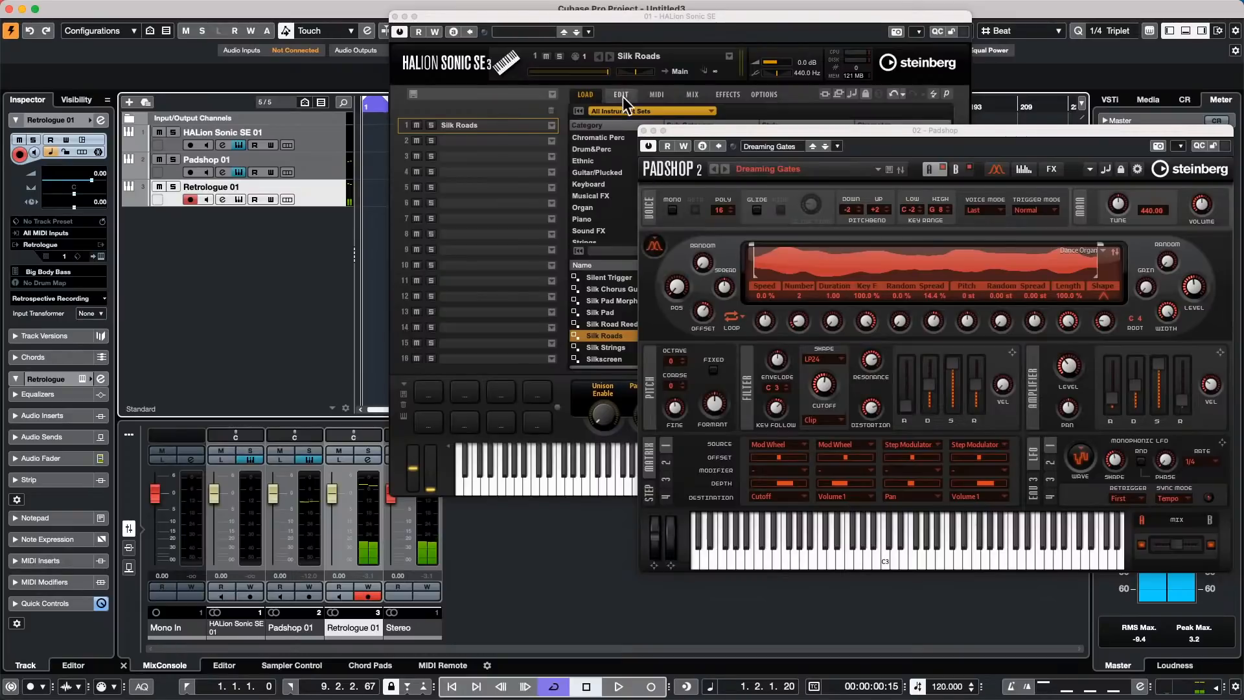
left_click(643, 130)
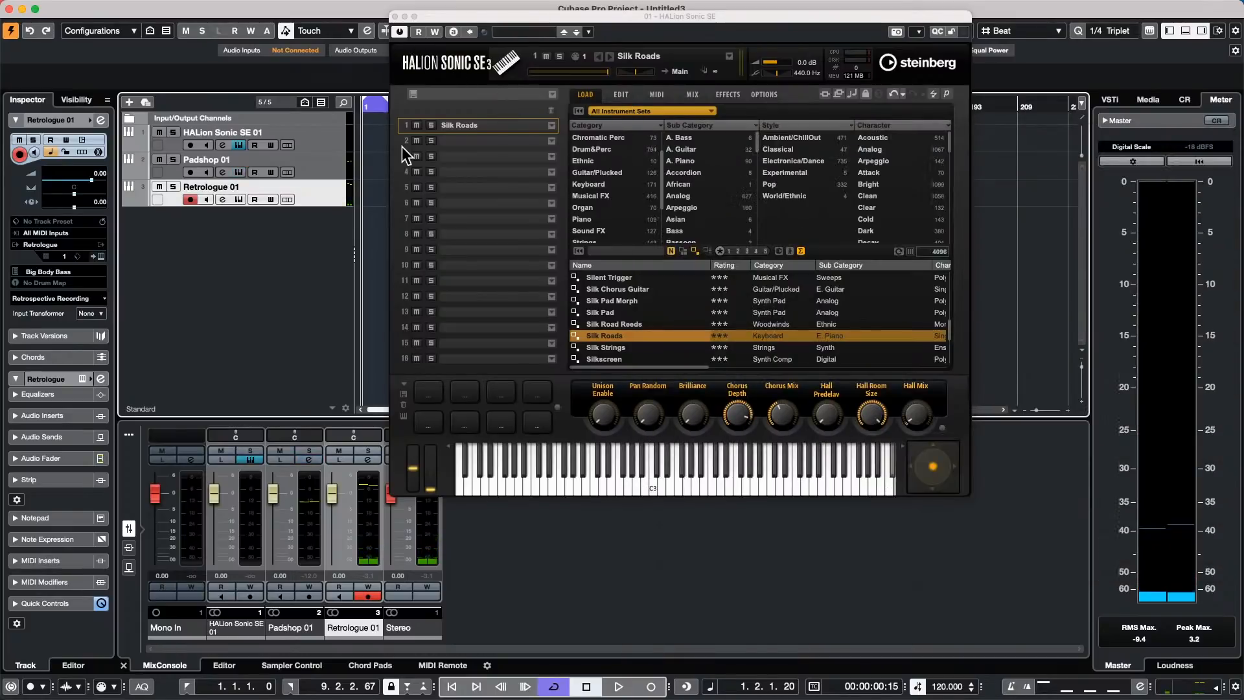
left_click(394, 16)
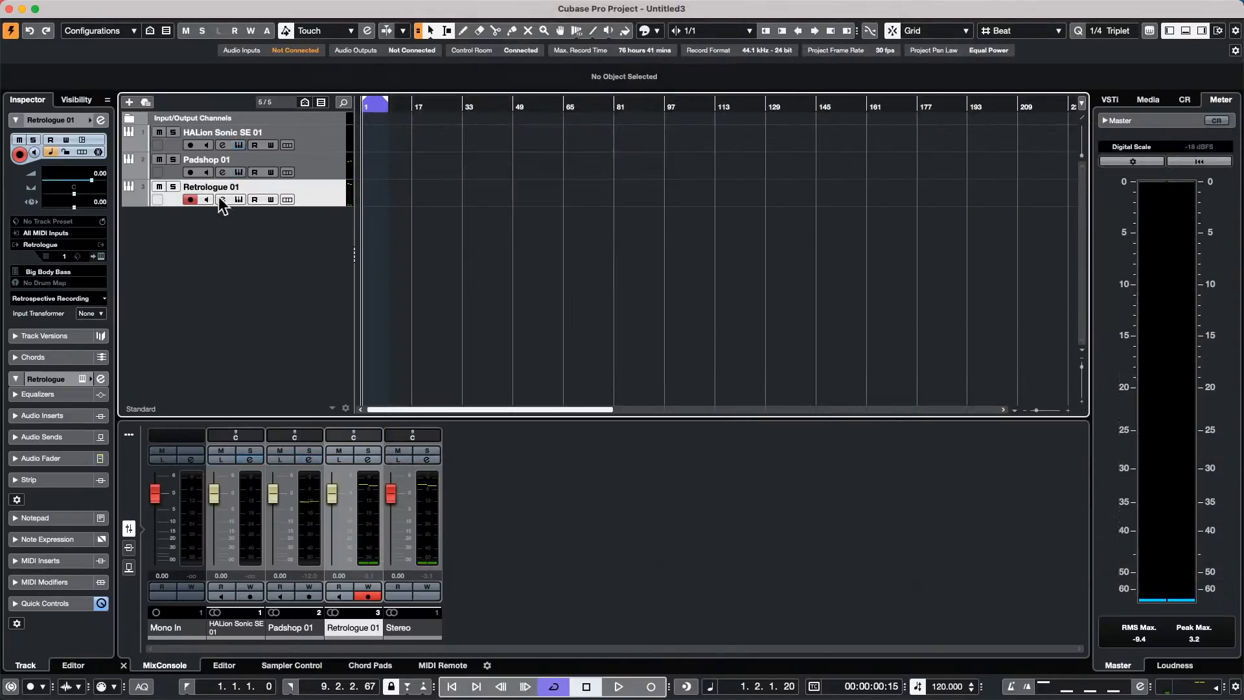
- Select the HALion Sonic SE 01, Padshop 01 and Retrologue 01 tracks together and bring up their track commands
left_click(316, 136)
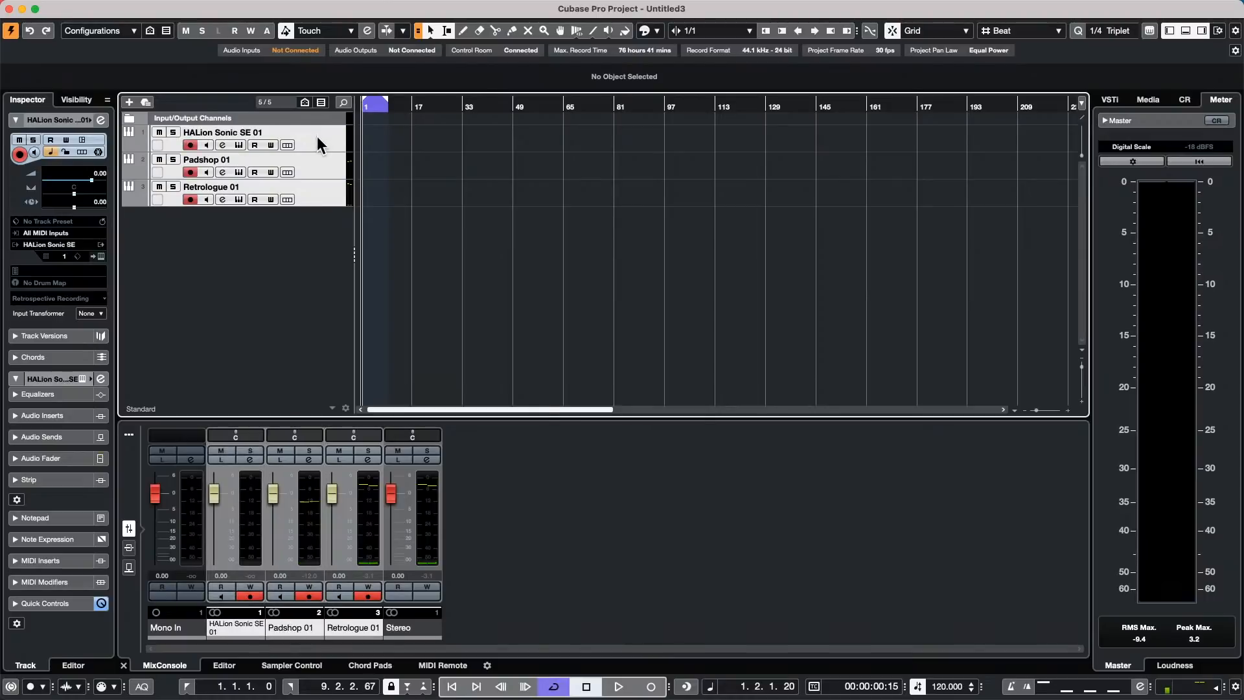
right_click(317, 136)
mouse_move(385, 141)
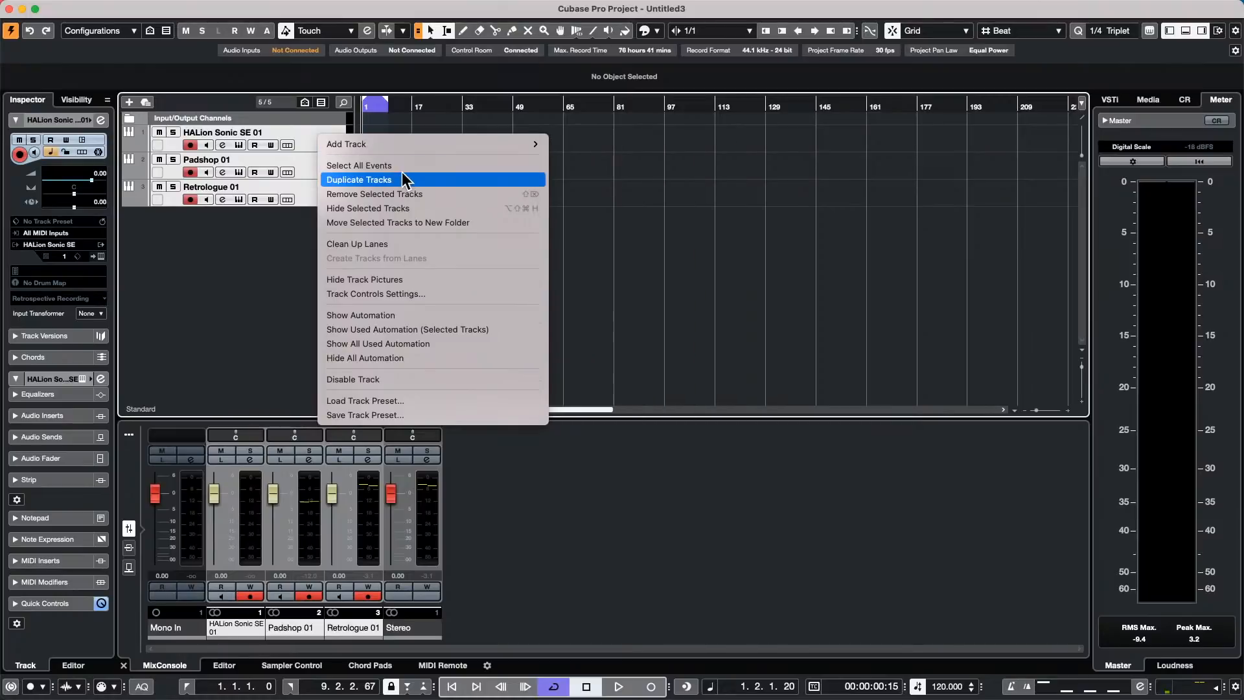
- Move the three selected instrument tracks into a new folder track and name it Song 1
left_click(402, 221)
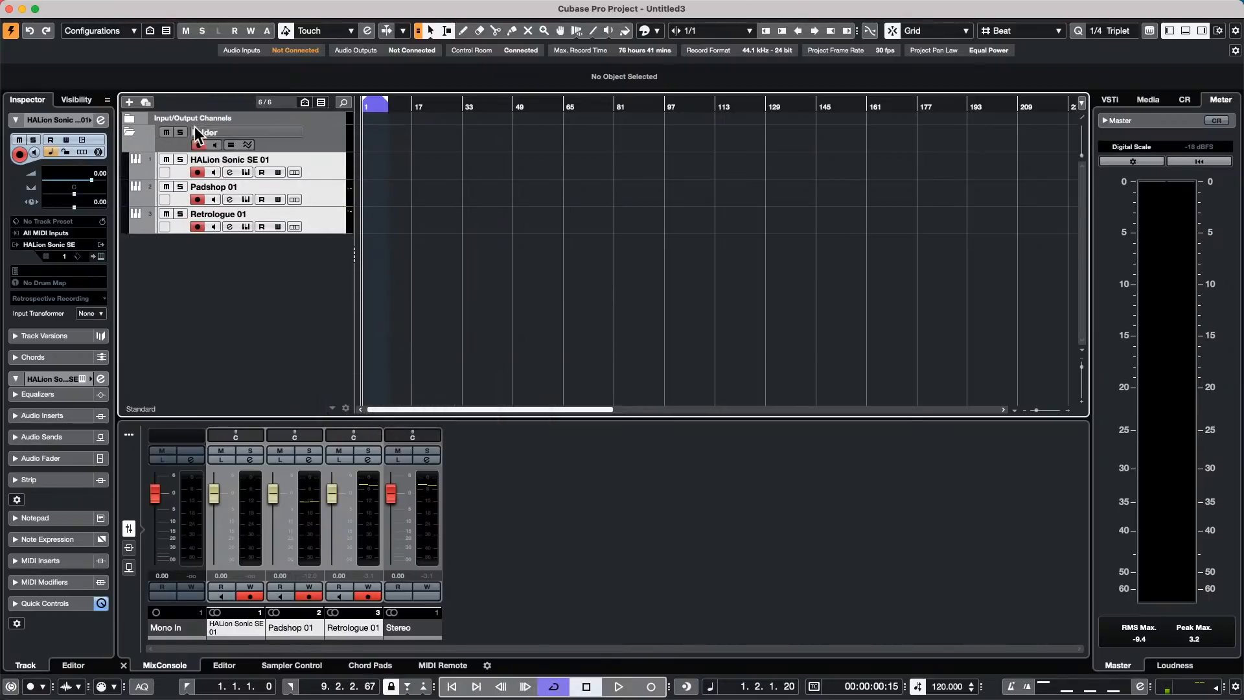
double_click(209, 132)
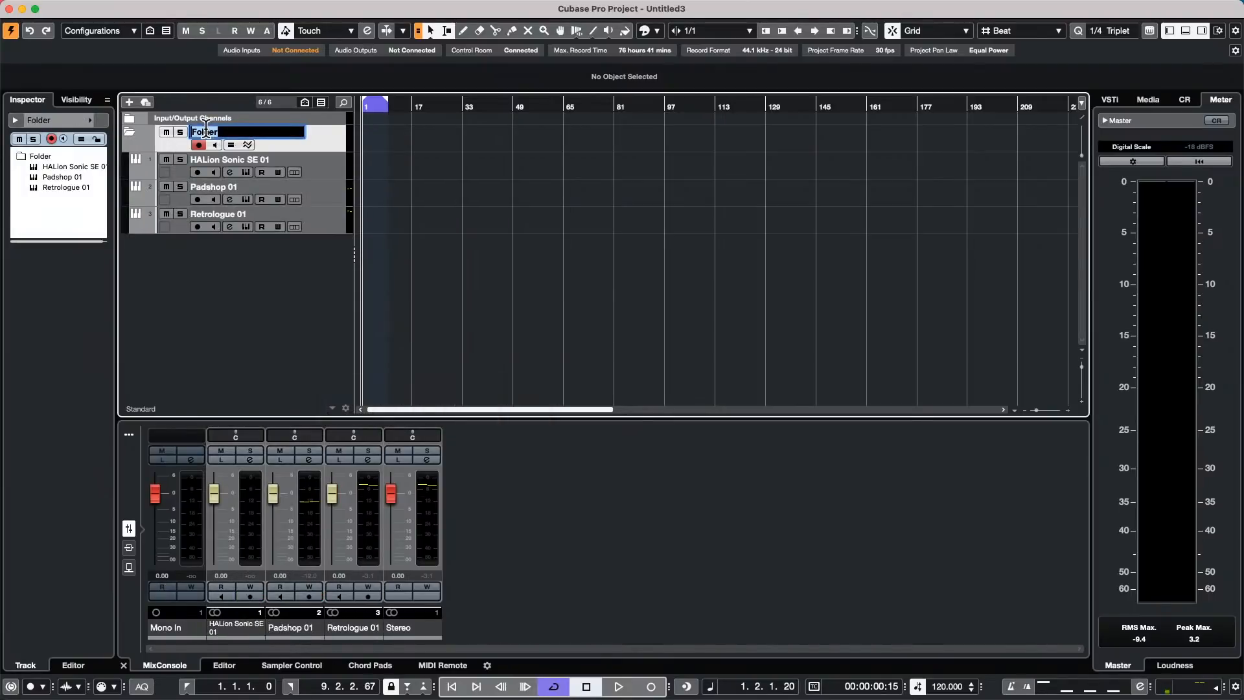
type("Song 1")
key("Return")
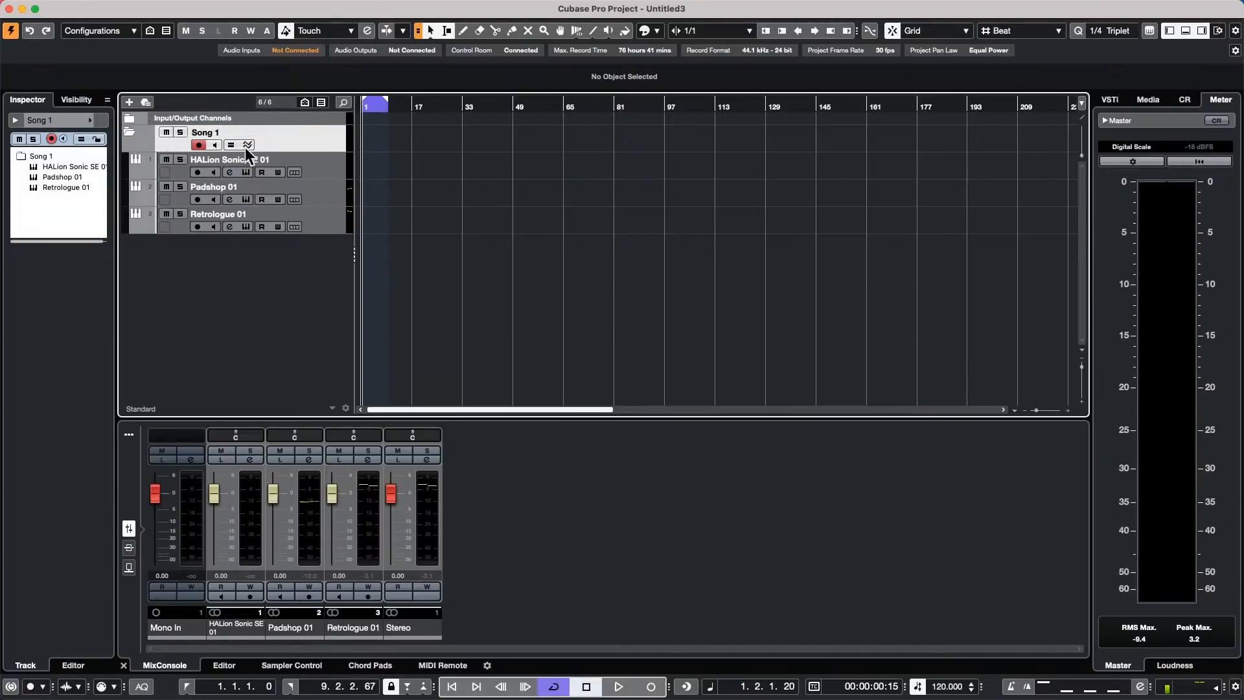
- Duplicate the Song 1 folder track together with its three instrument tracks
right_click(317, 147)
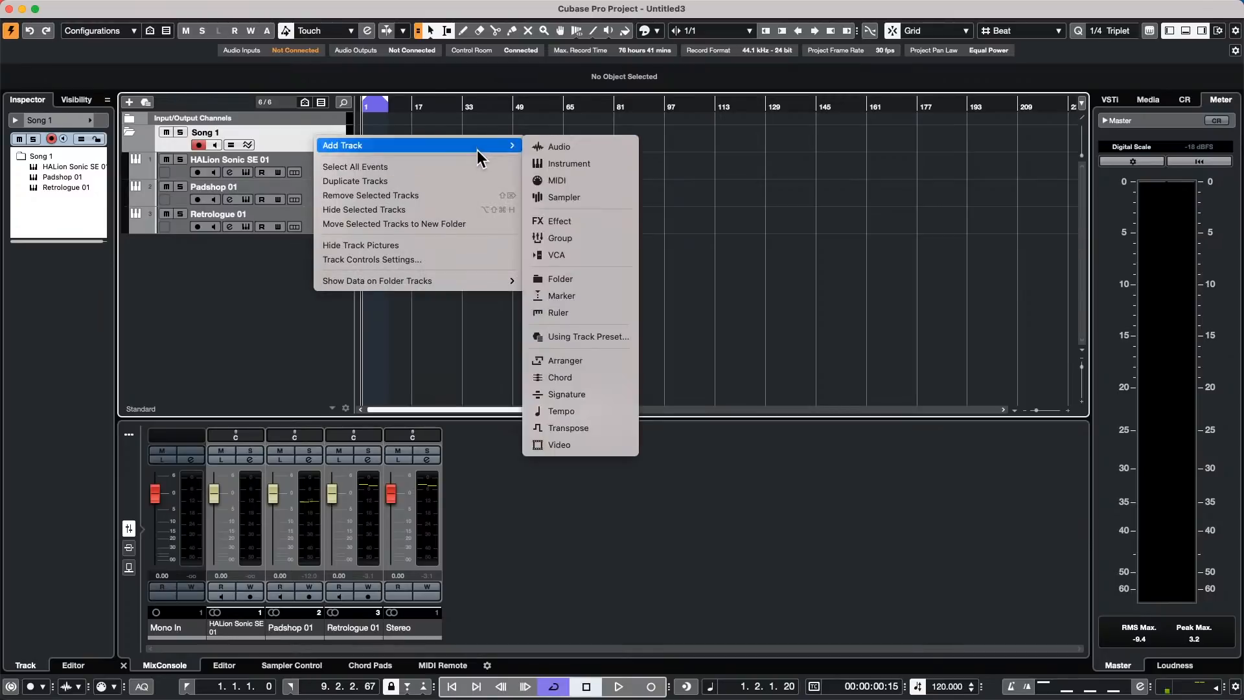
mouse_move(441, 146)
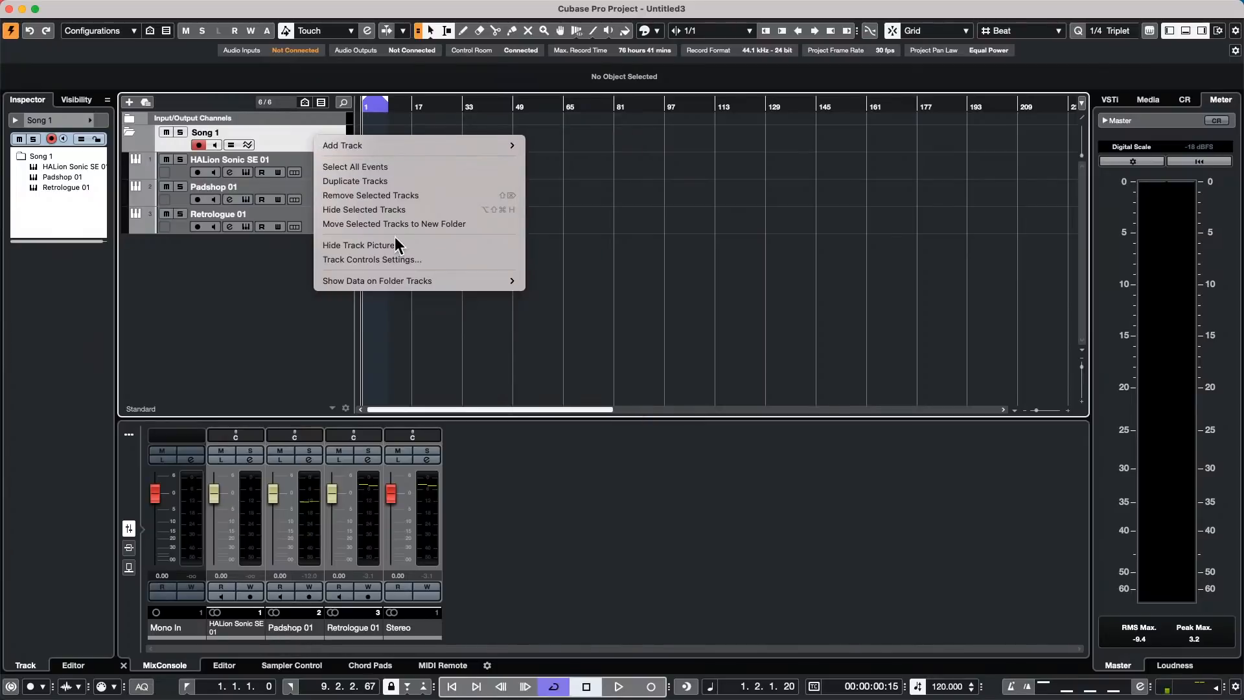
left_click(398, 198)
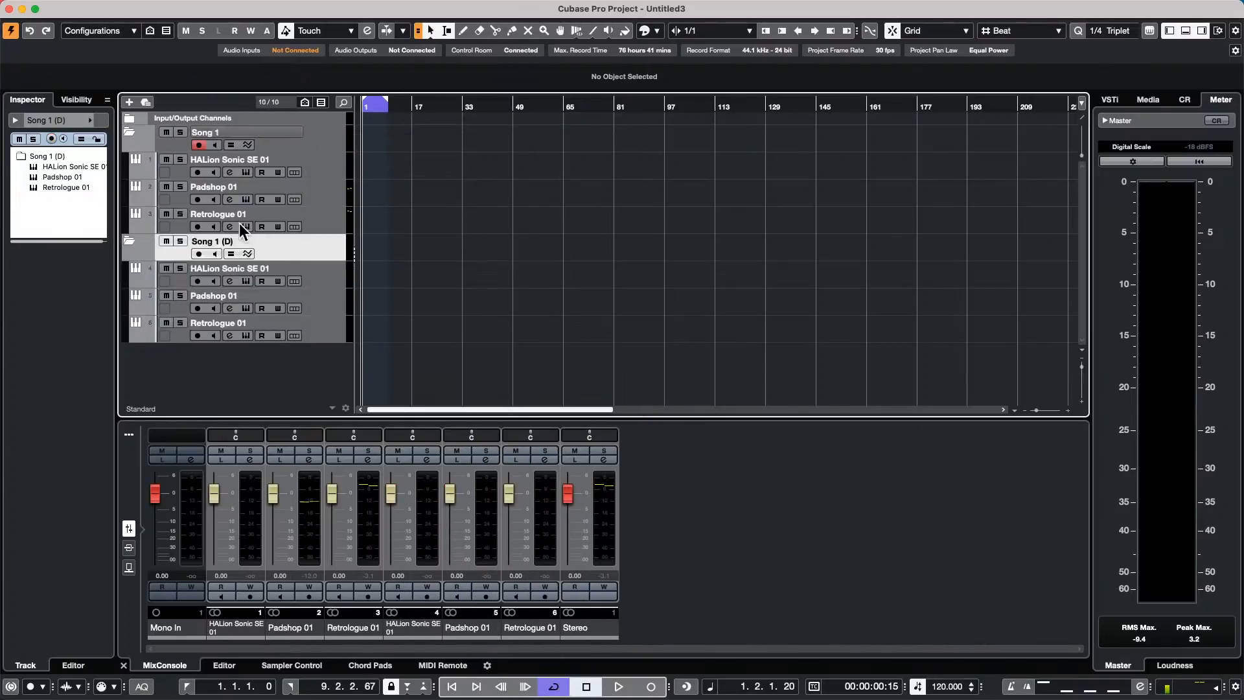
- Open HALion Sonic SE on the duplicated folder's first track and load the Silk Pad sound
left_click(332, 280)
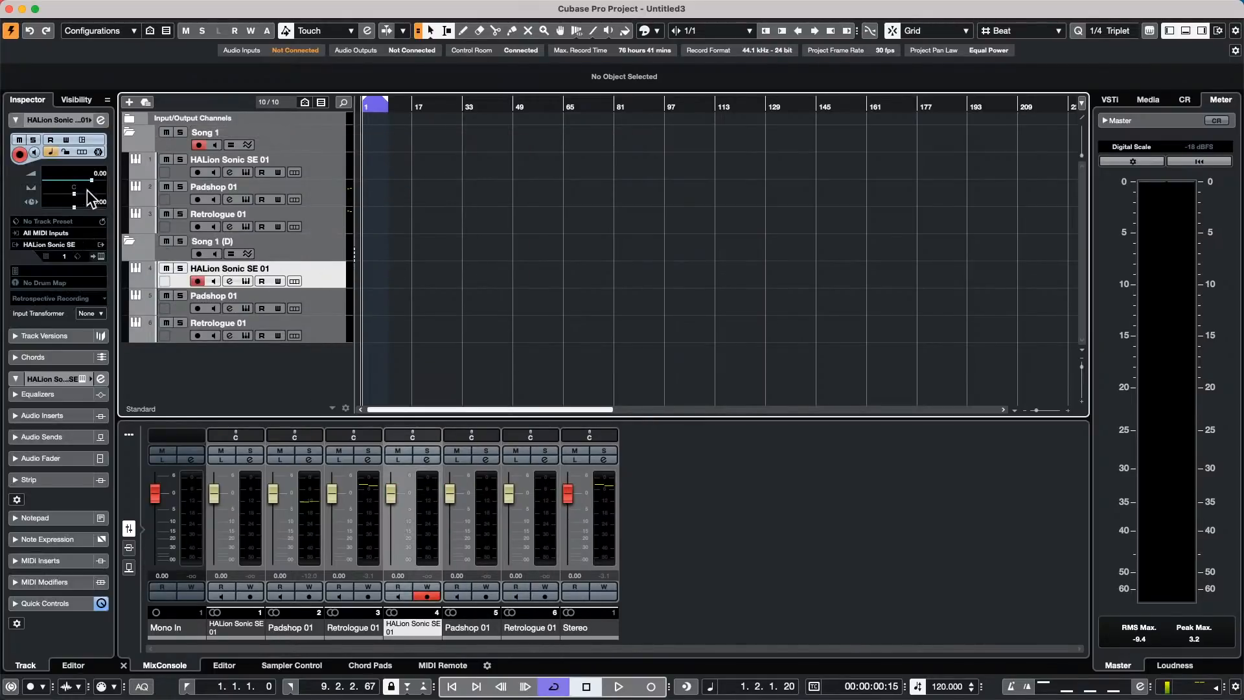
left_click(100, 256)
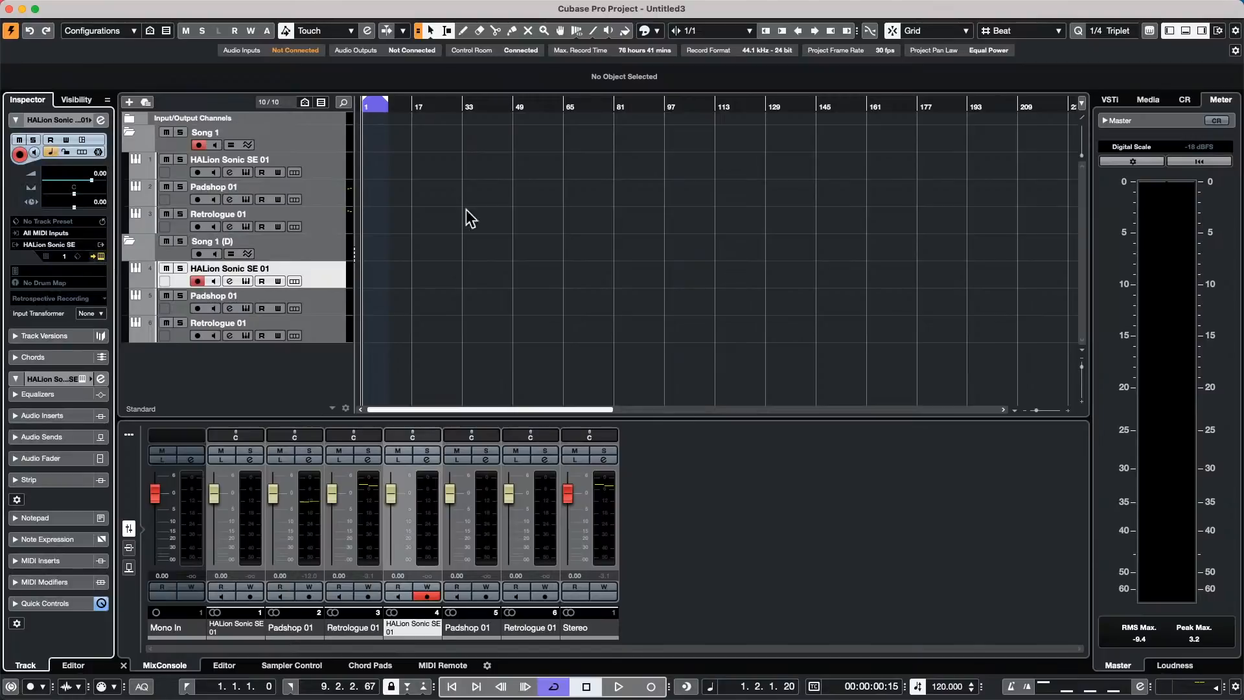
left_click(547, 367)
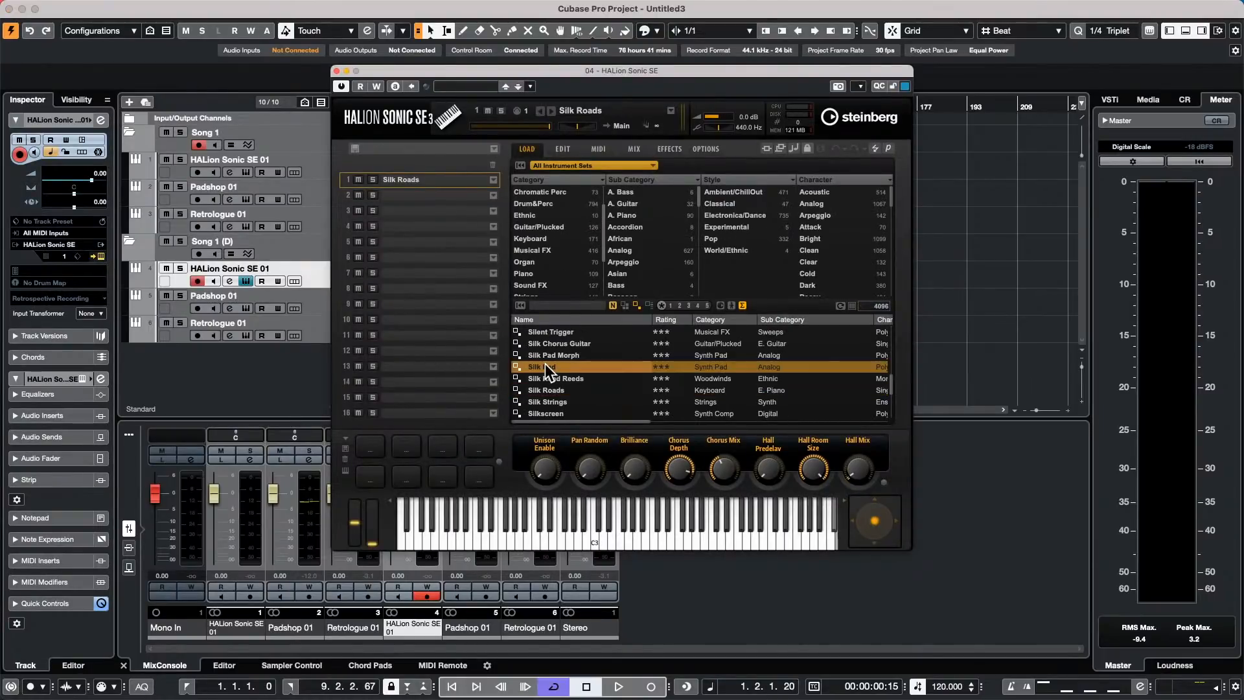
- Open Padshop on the duplicated Padshop 01 track and load the Dreaming preset
left_click(313, 310)
left_click(100, 256)
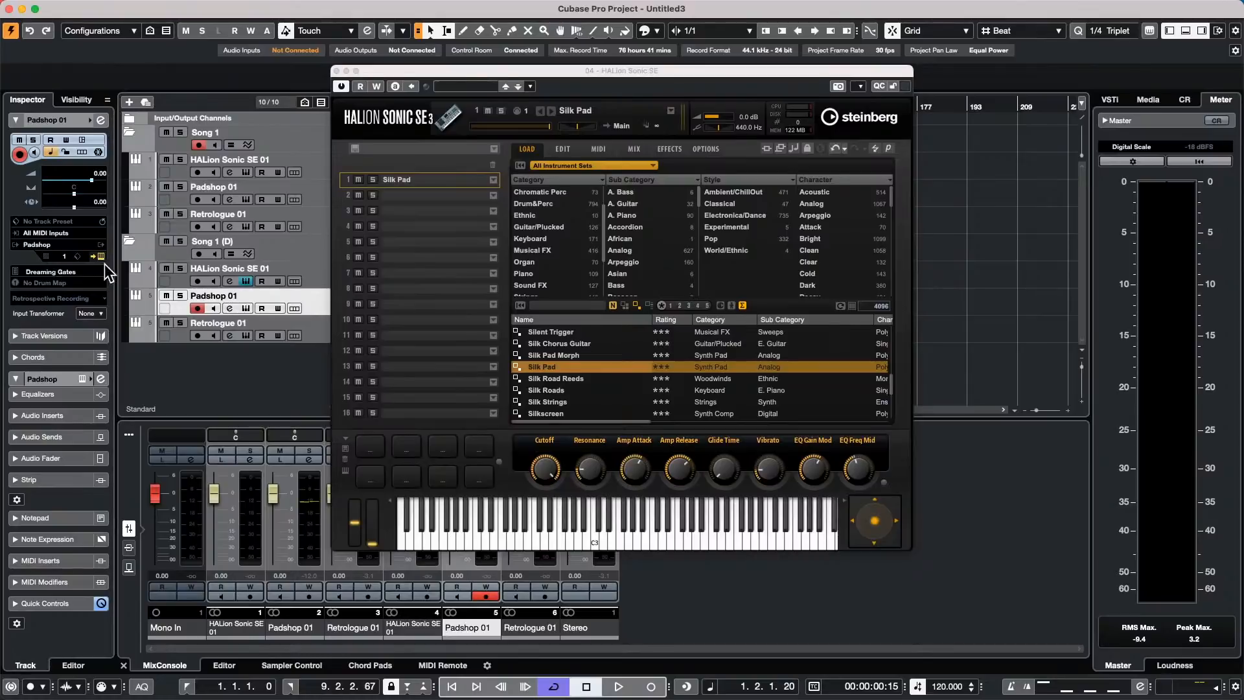
left_click(441, 85)
double_click(906, 197)
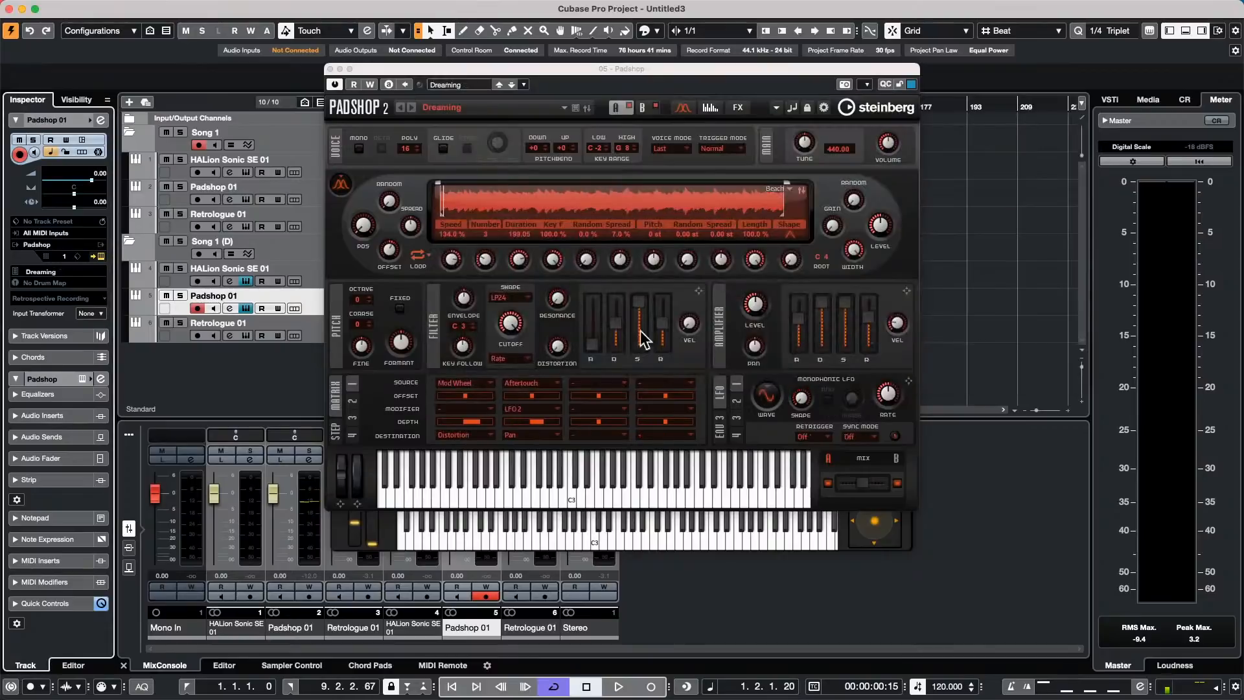
- Open Retrologue on the duplicated Retrologue 01 track, load the Agressiva preset and audition a note
left_click(313, 336)
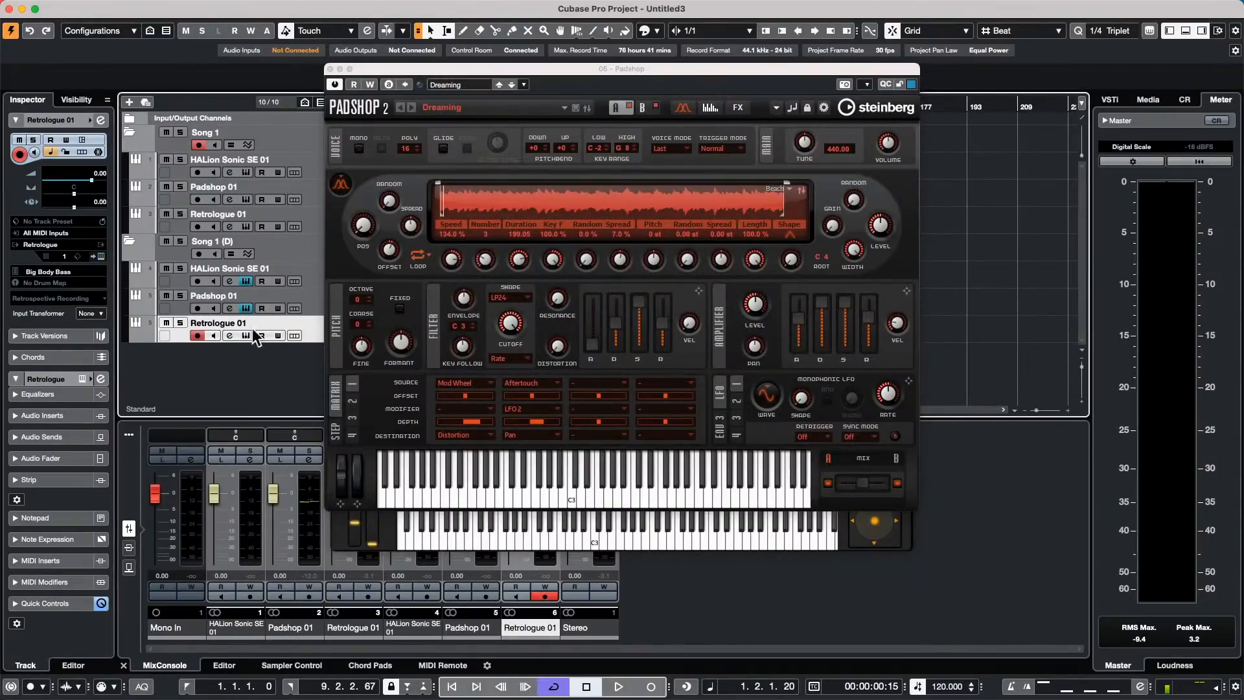
left_click(100, 256)
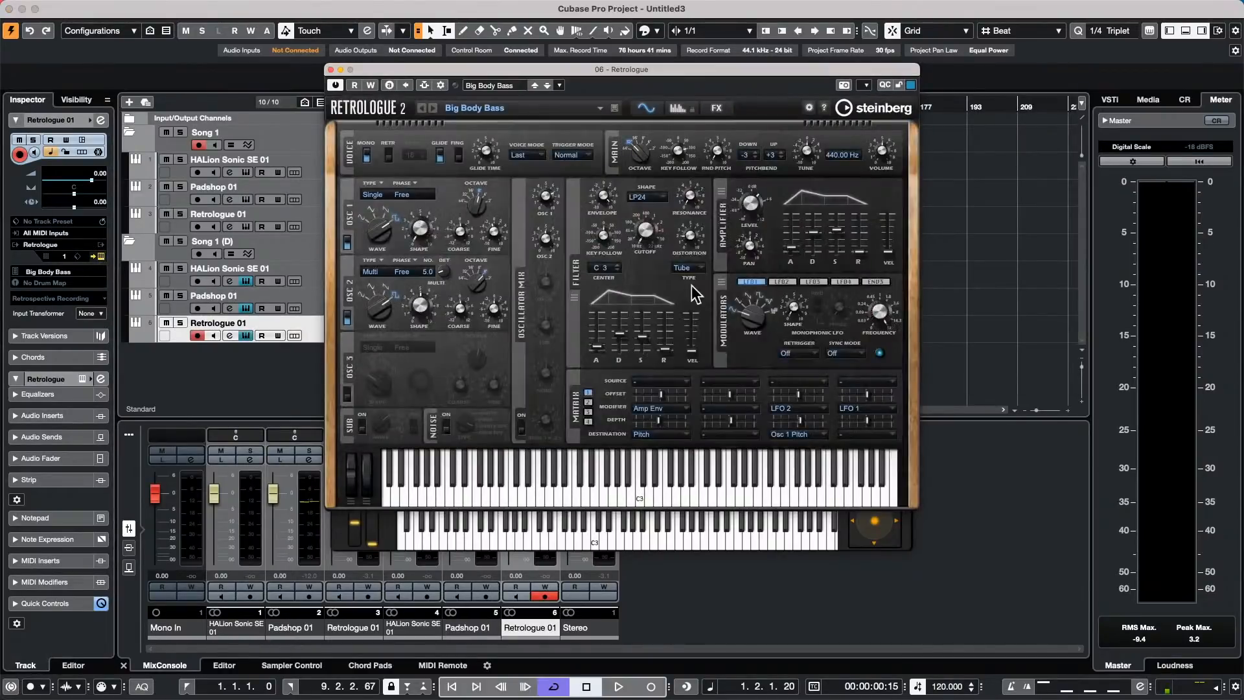
left_click(479, 108)
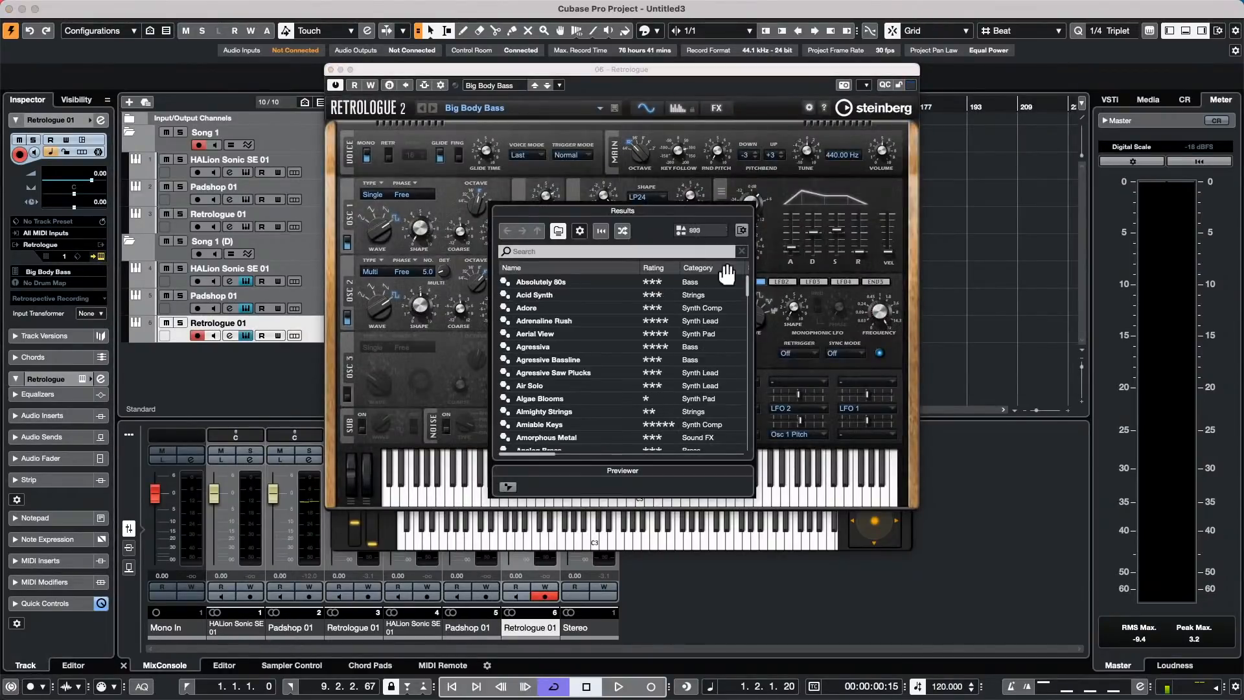
double_click(544, 356)
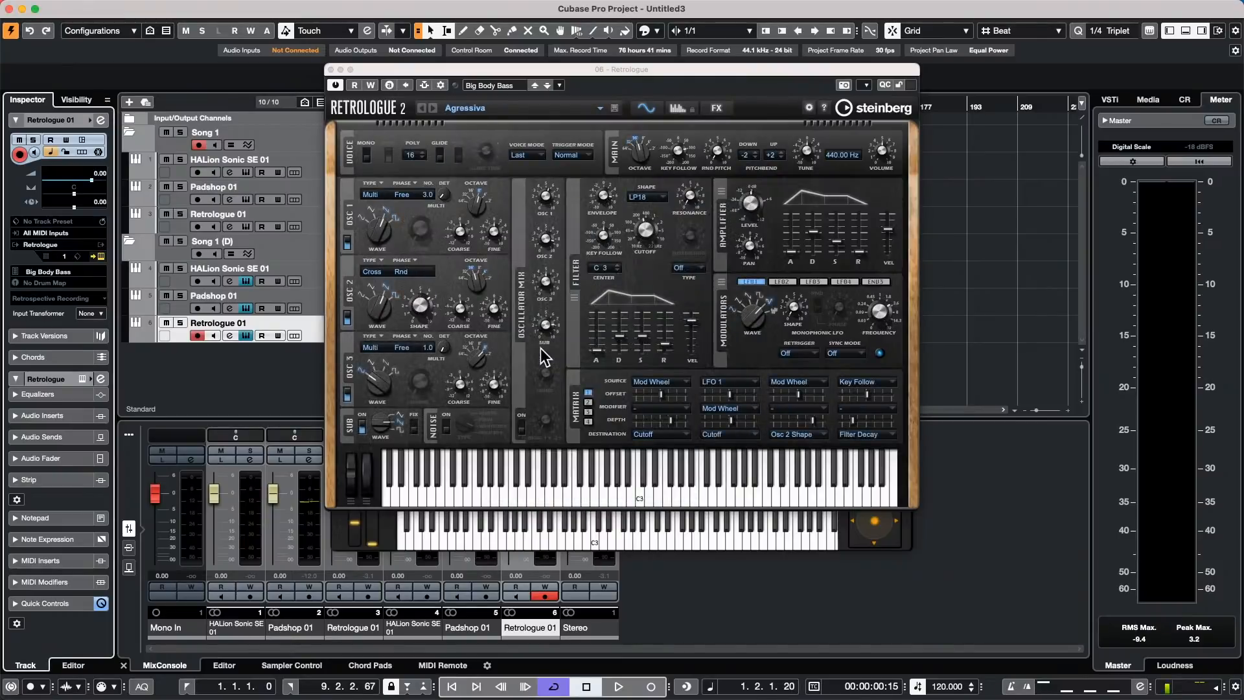
left_click(642, 490)
- Close the Retrologue, Padshop and HALion Sonic SE instrument windows
left_click_drag(328, 69, 327, 70)
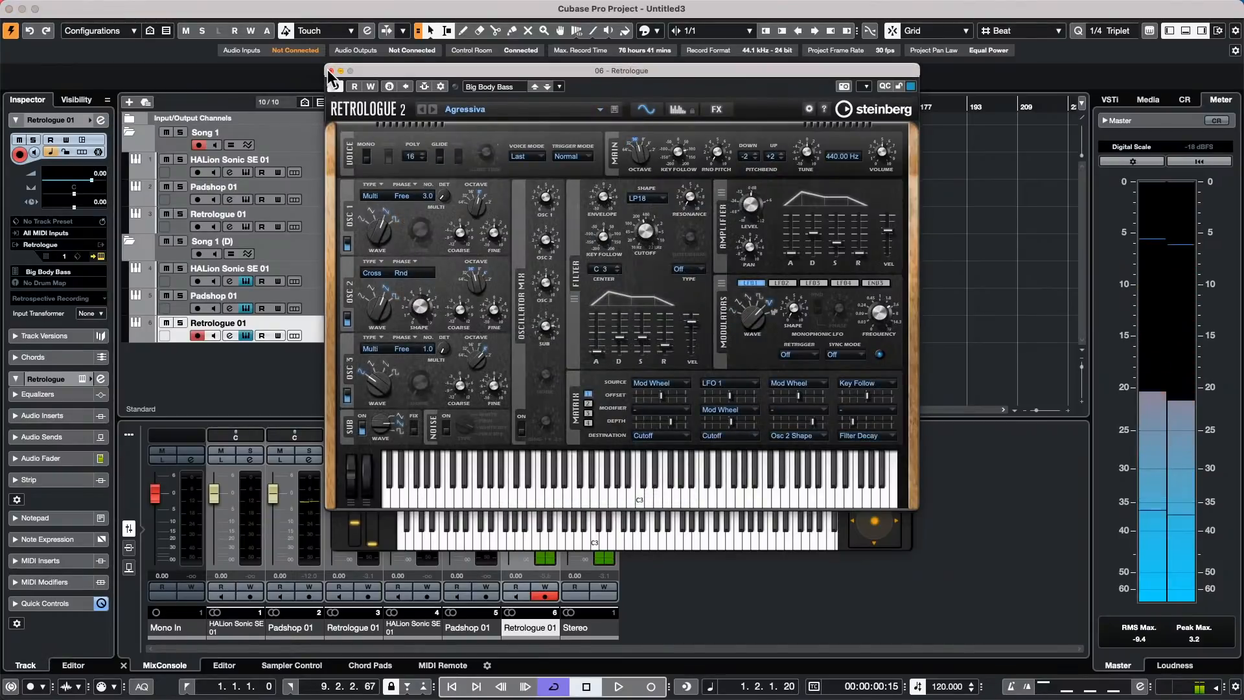
left_click(331, 70)
left_click(331, 70)
left_click(332, 70)
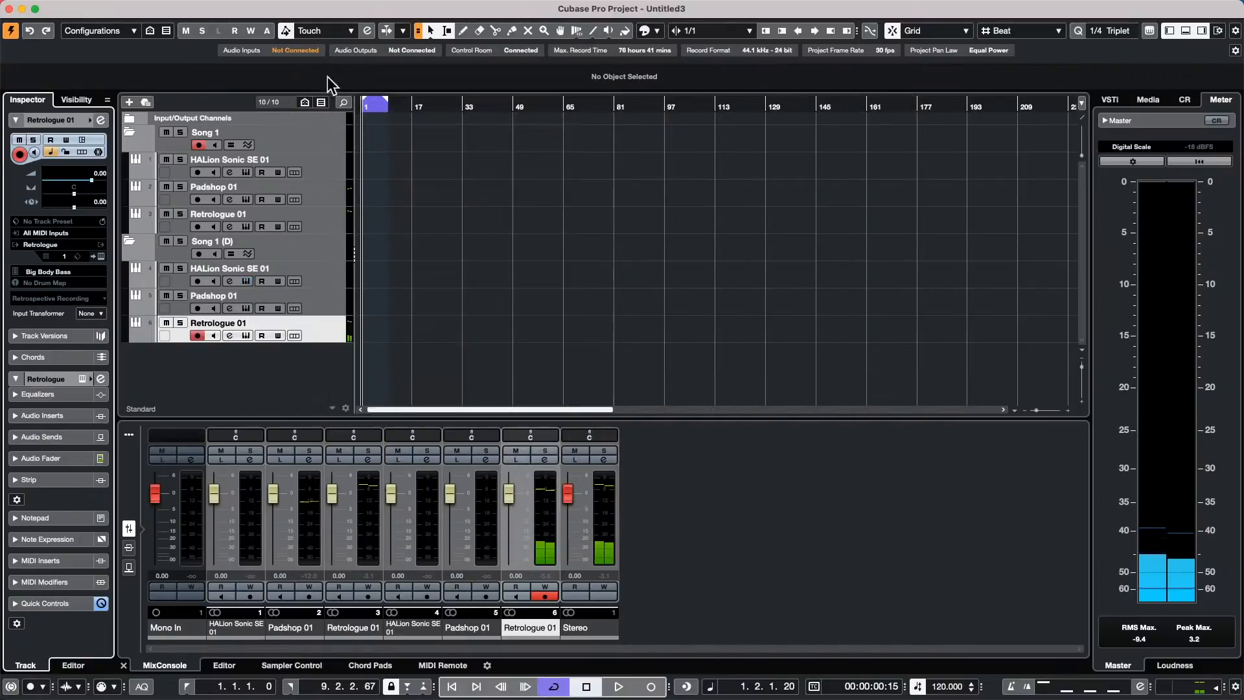
- Collapse both folder tracks and rename the duplicated folder as Song 2
left_click(128, 240)
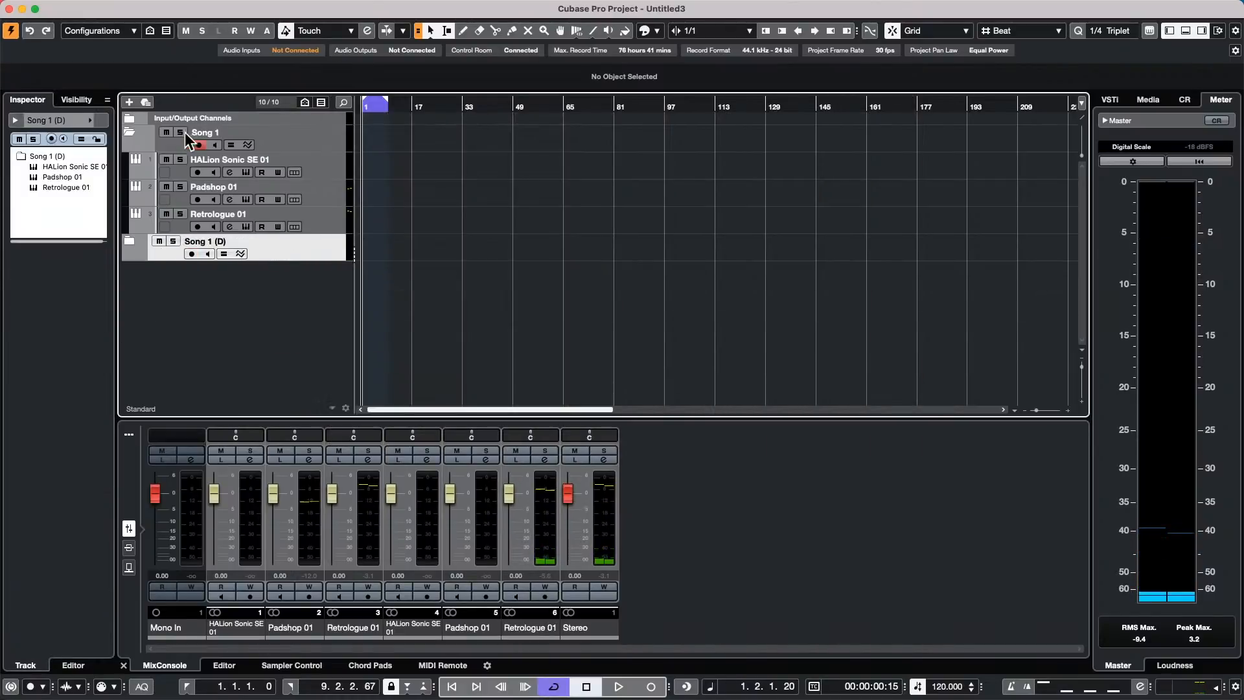
left_click(129, 131)
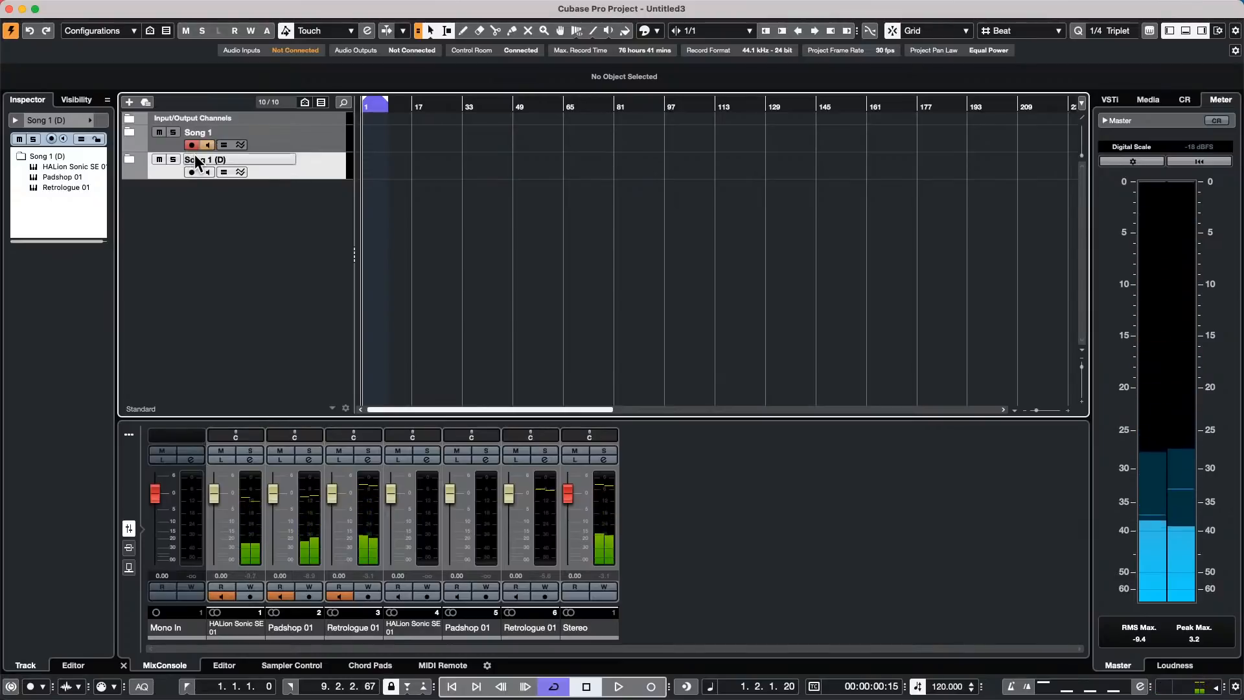
double_click(206, 160)
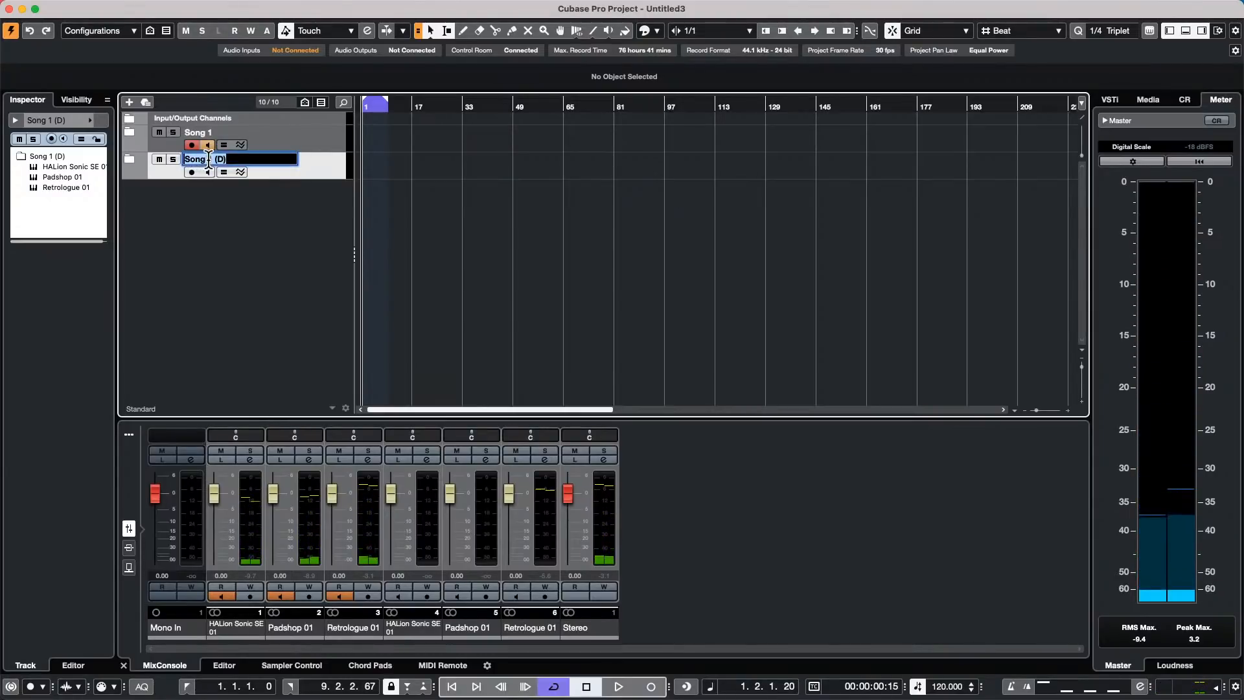
type("Song")
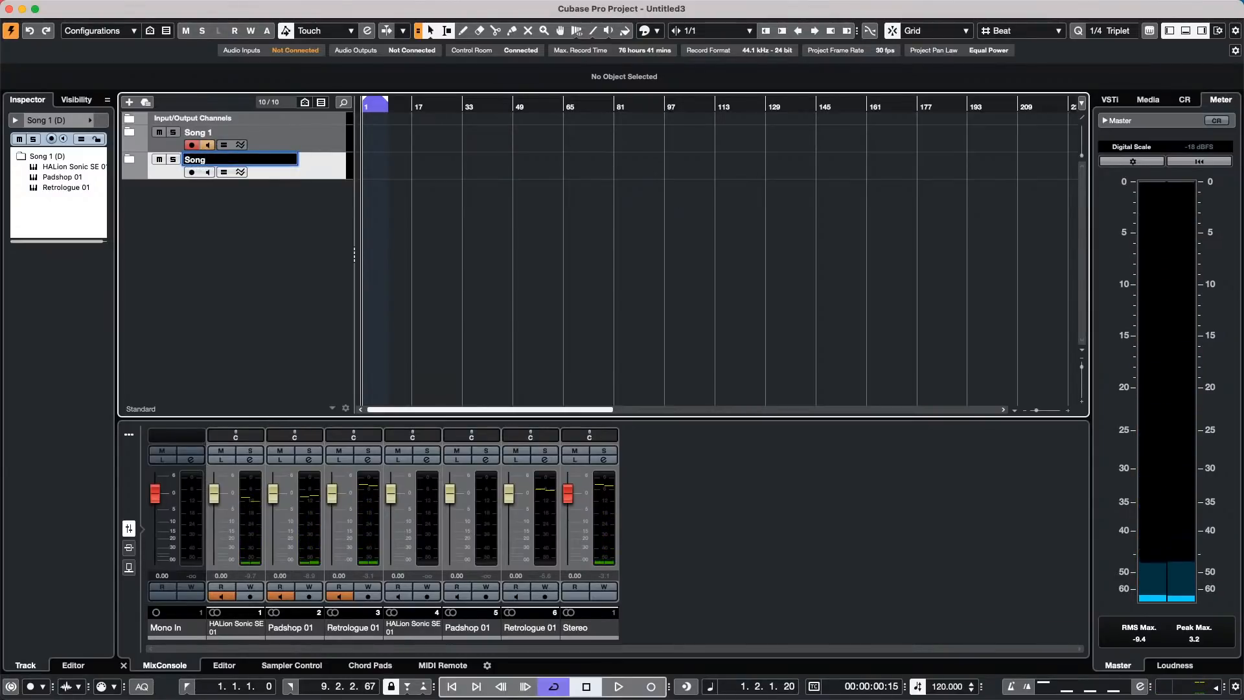
type(" 2")
key("Return")
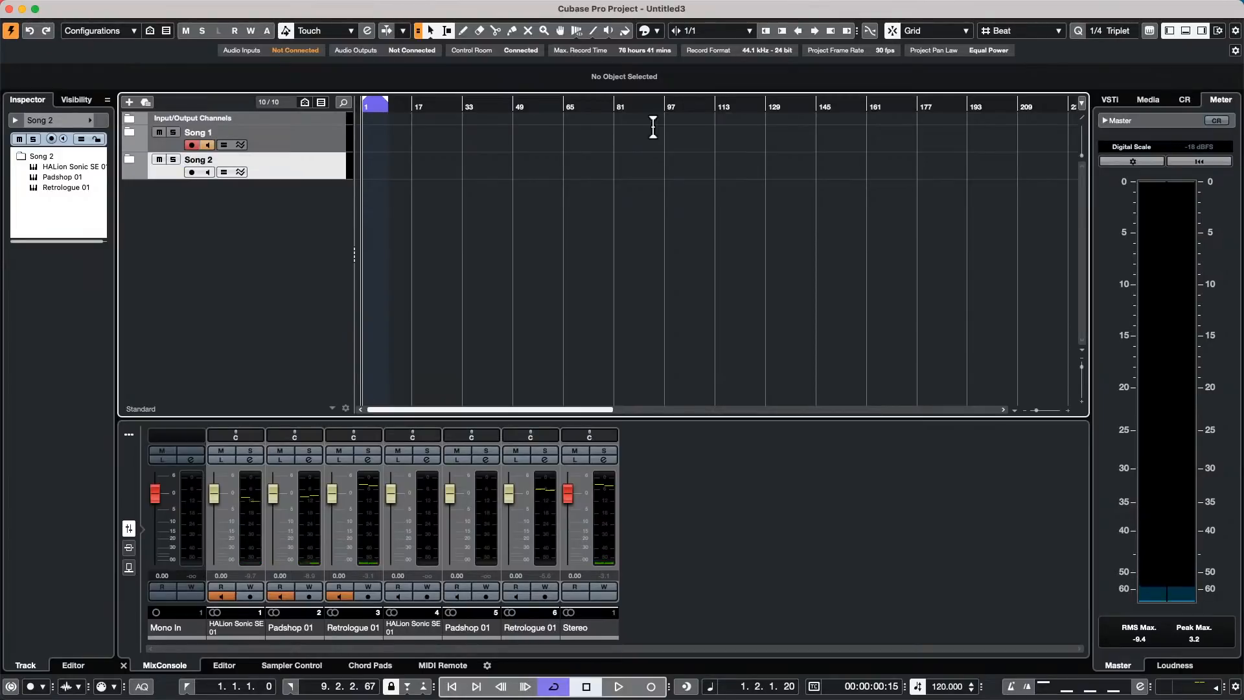
- Record-enable the Song 2 folder, switch record enable back to the Song 1 folder and select Song 1
left_click(191, 173)
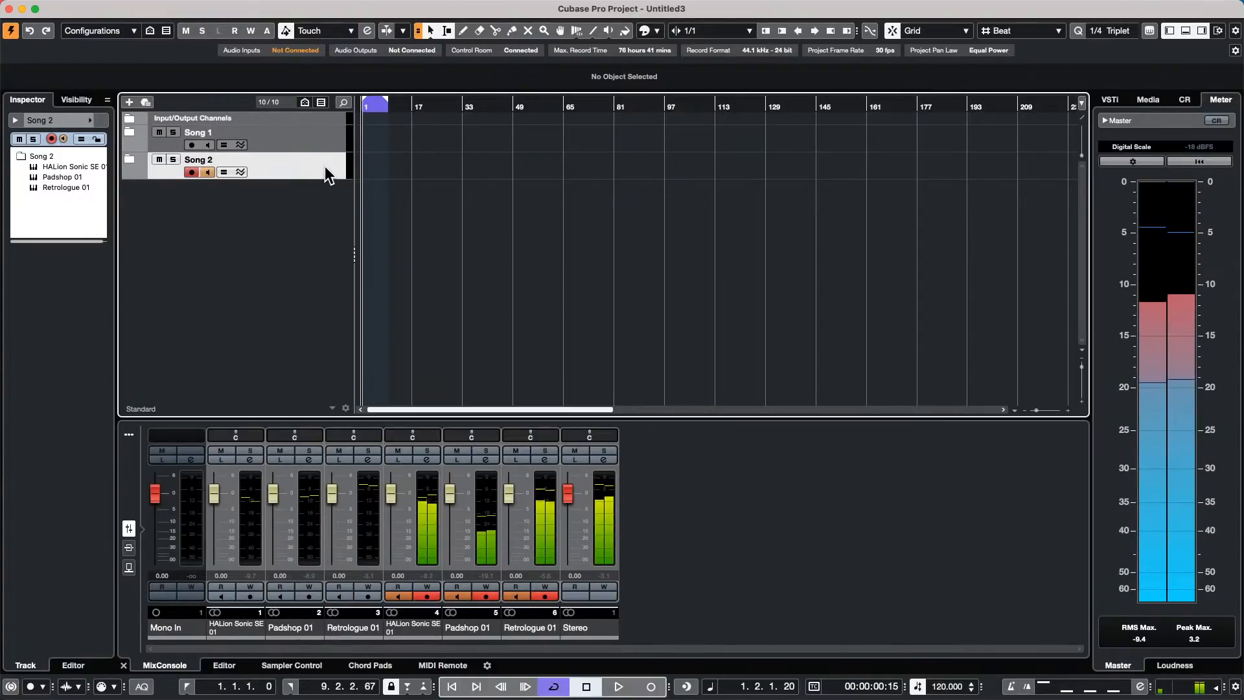
left_click(192, 145)
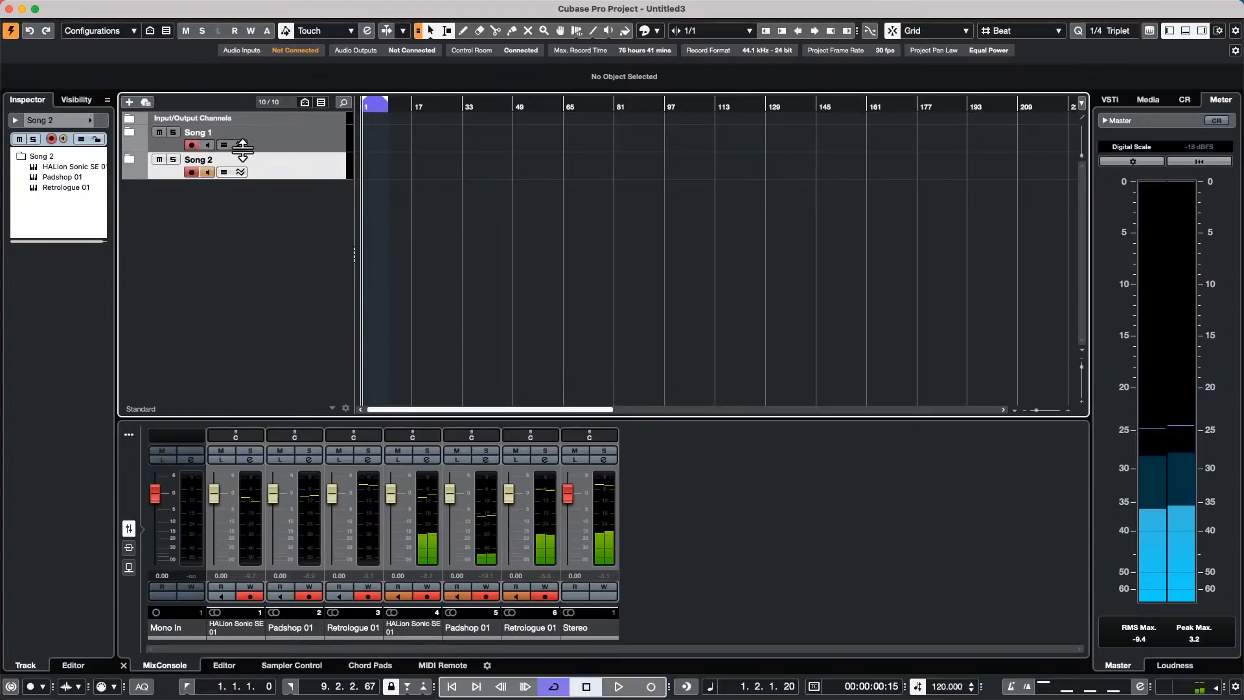
left_click(192, 172)
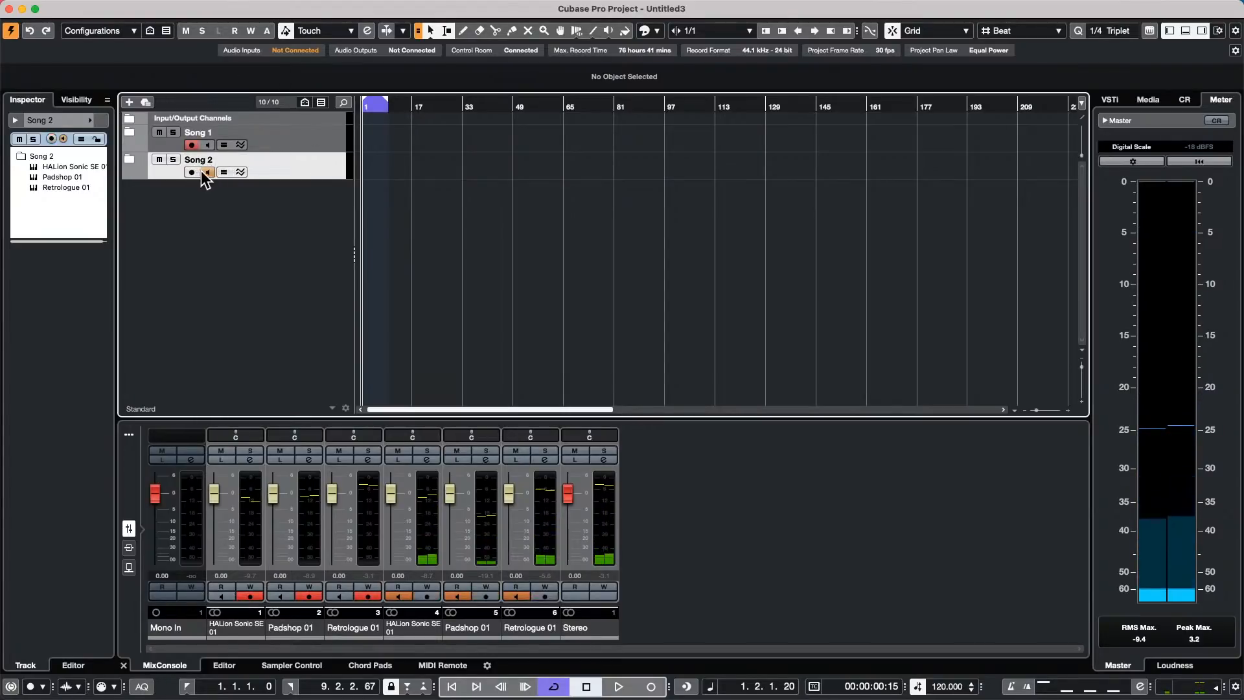
left_click(289, 145)
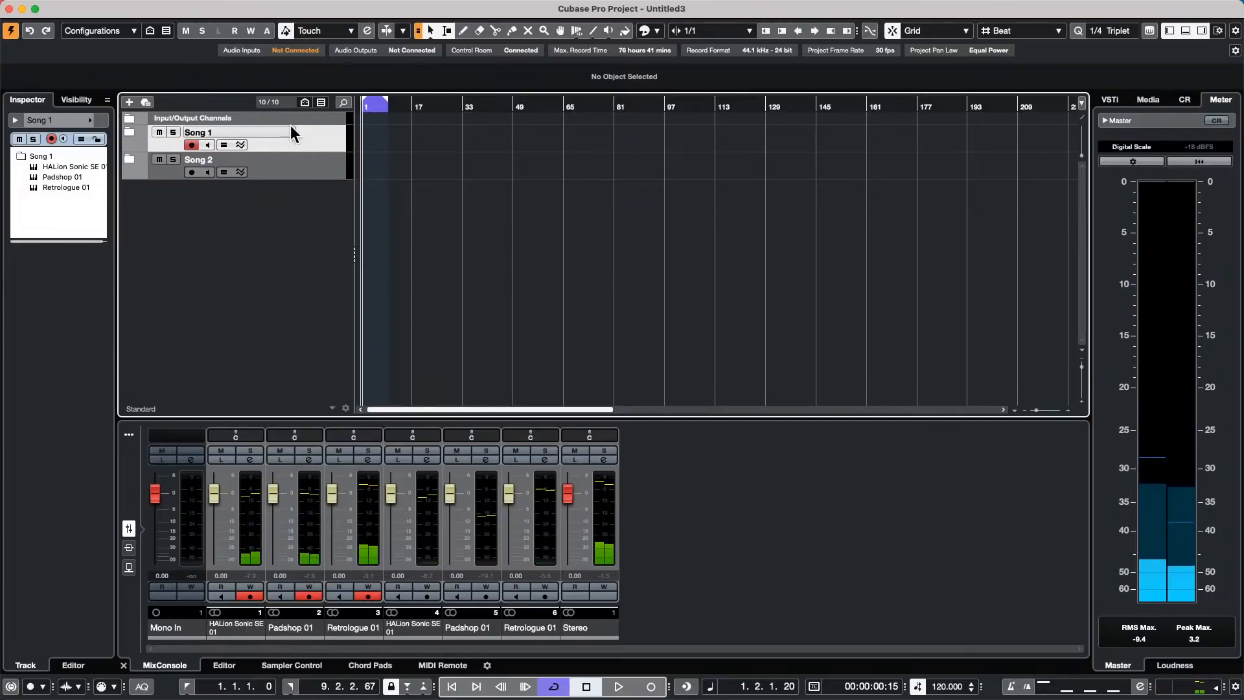
- Expand the Song 1 folder to check the record-enable state of its tracks, and collapse it again
left_click(130, 133)
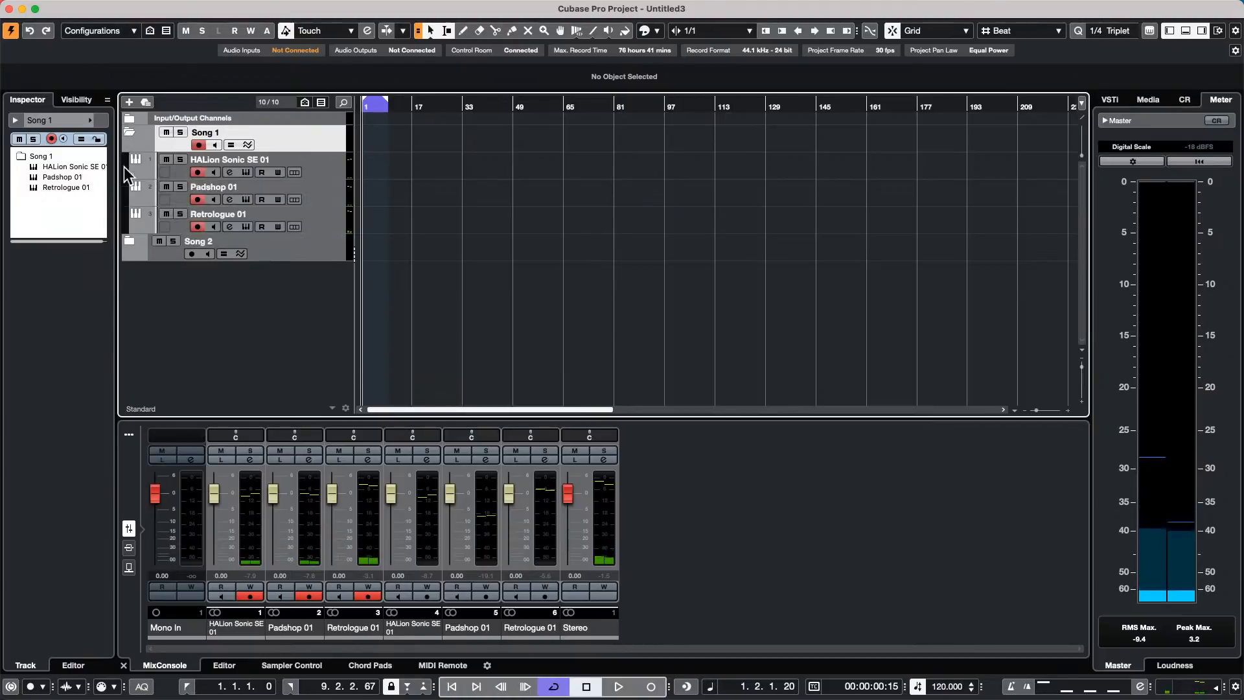
left_click(130, 242)
left_click(130, 243)
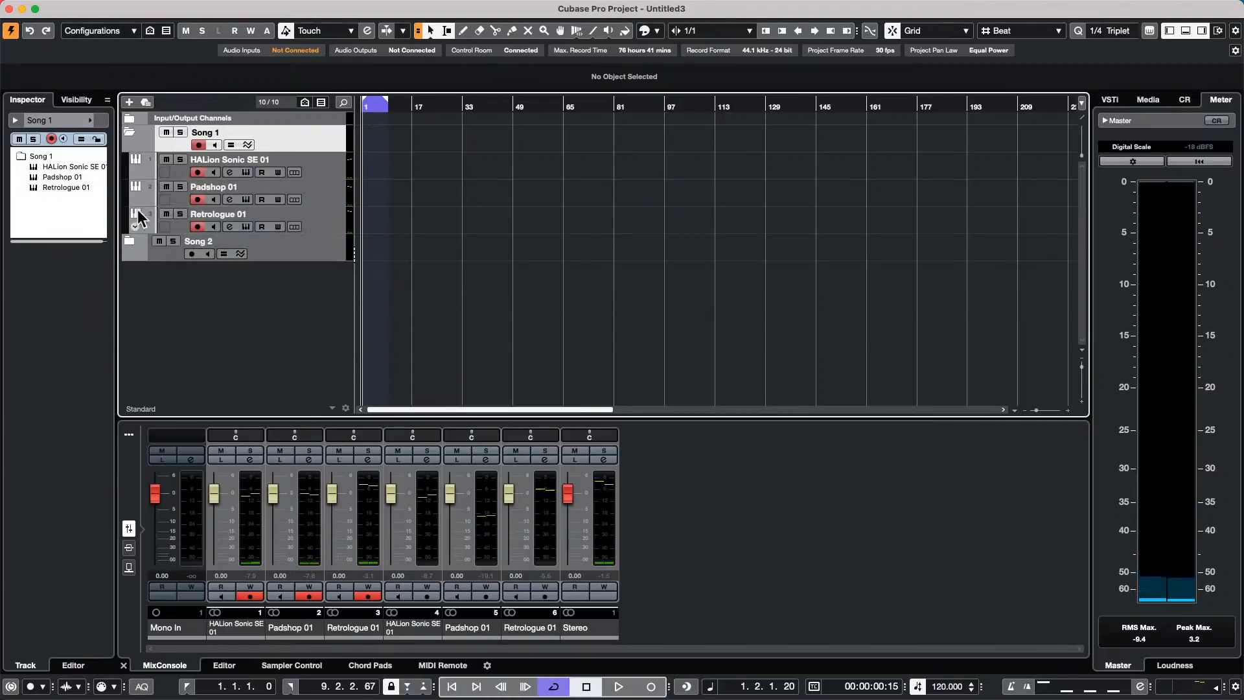
left_click(130, 133)
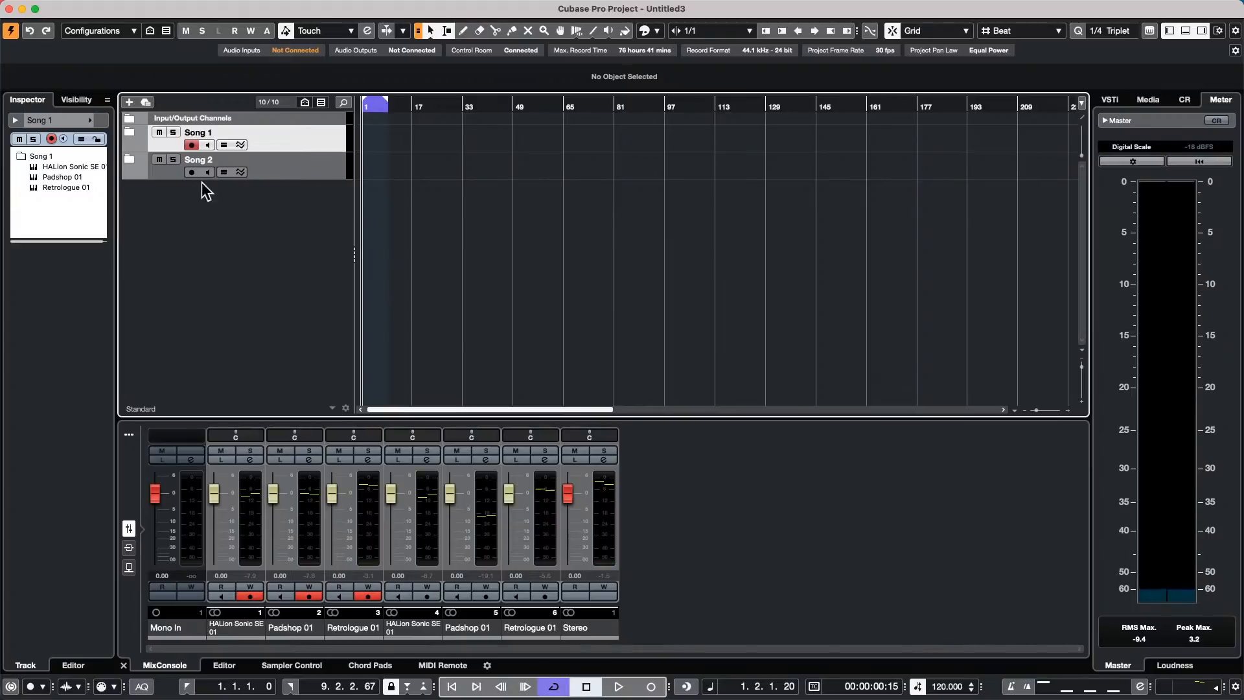
- Switch record enable from the Song 1 folder to Song 2 and back, and check the tracks inside Song 1
left_click(192, 145)
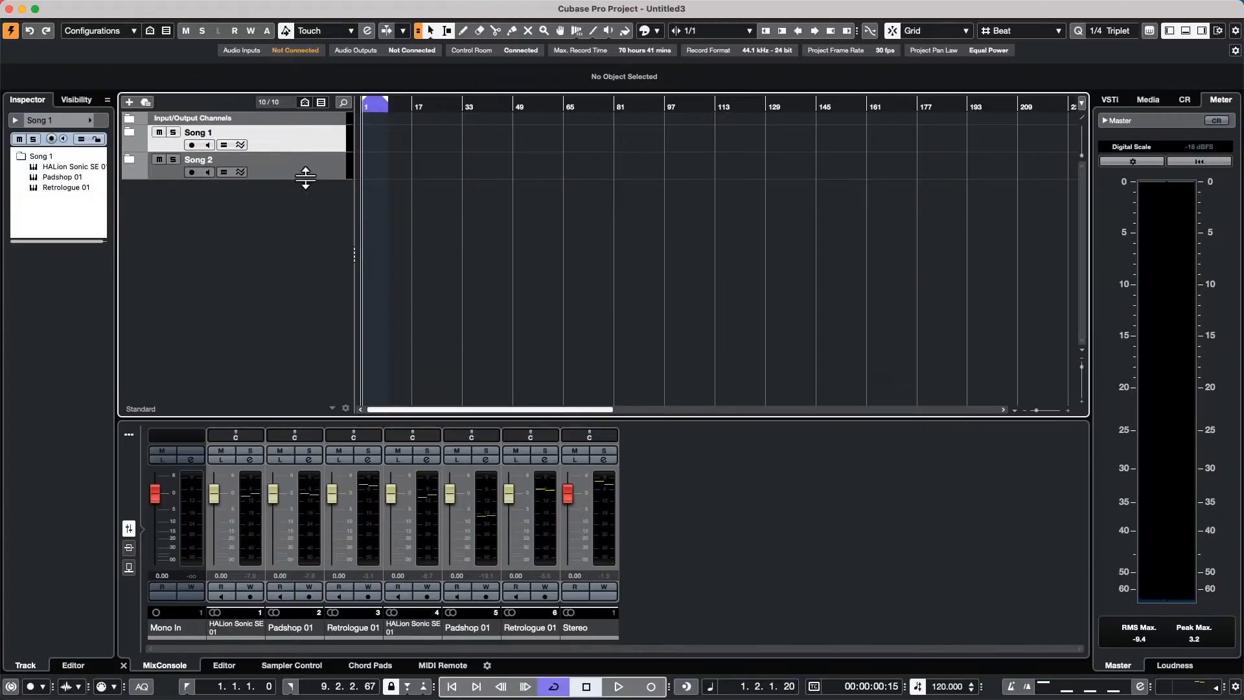
mouse_move(71, 7)
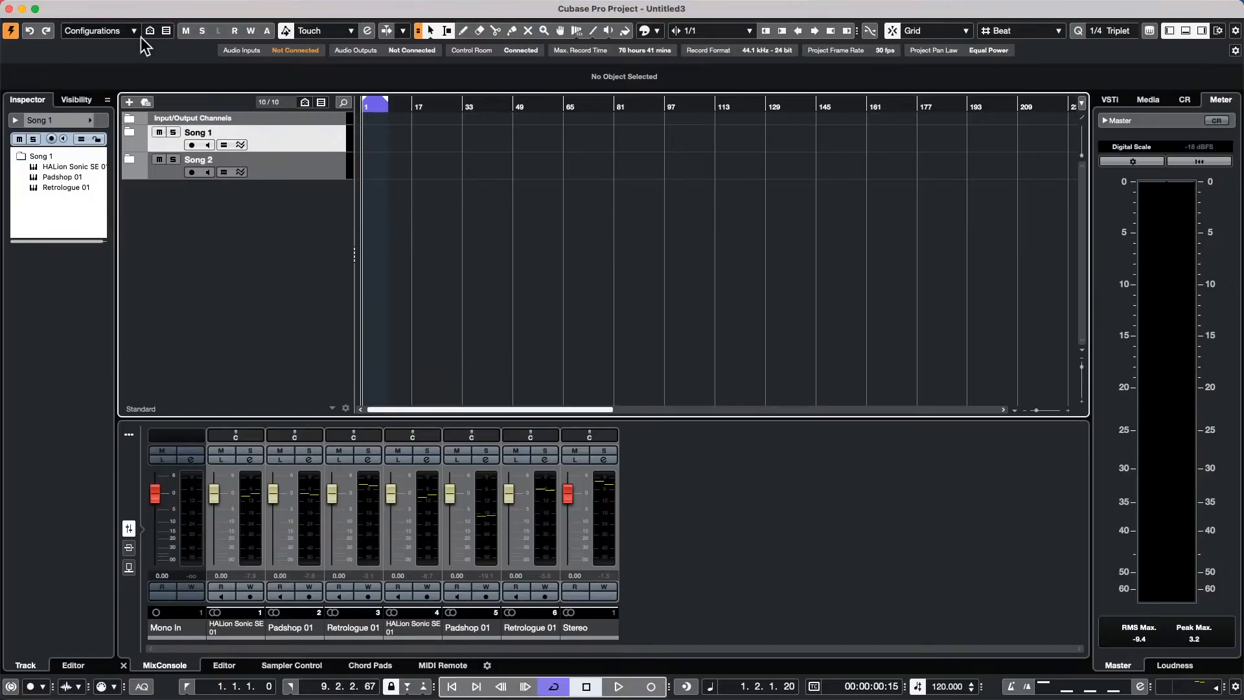
left_click(192, 172)
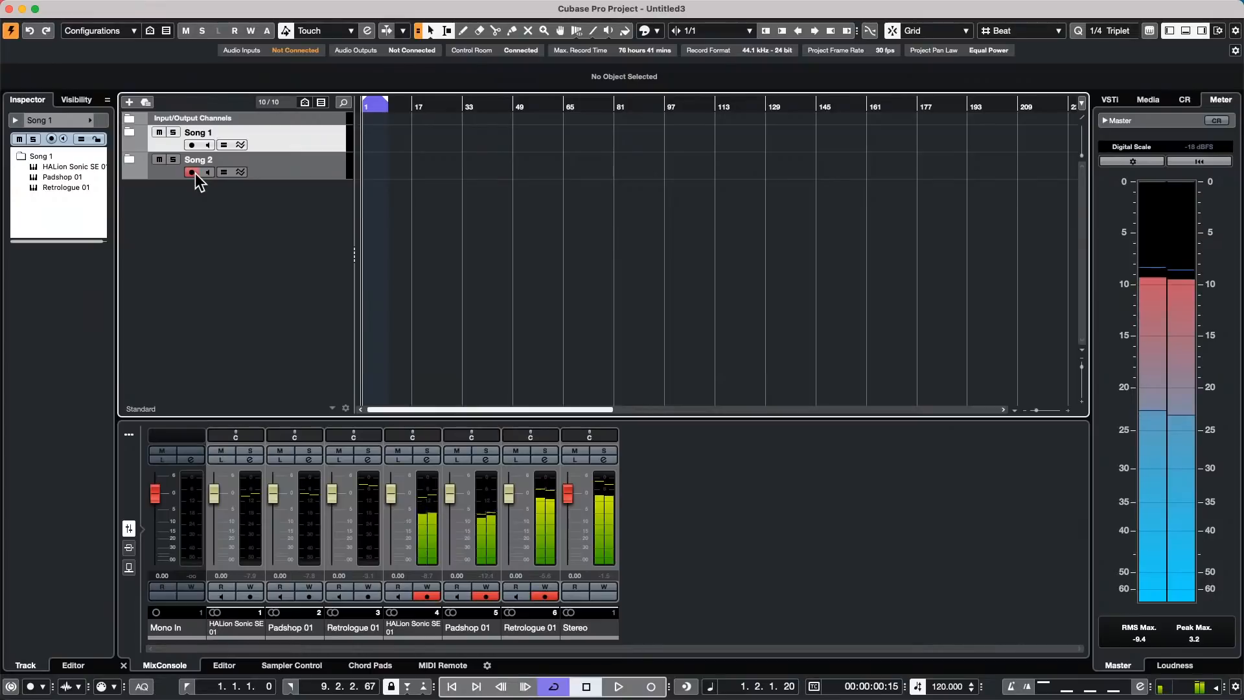
left_click(192, 172)
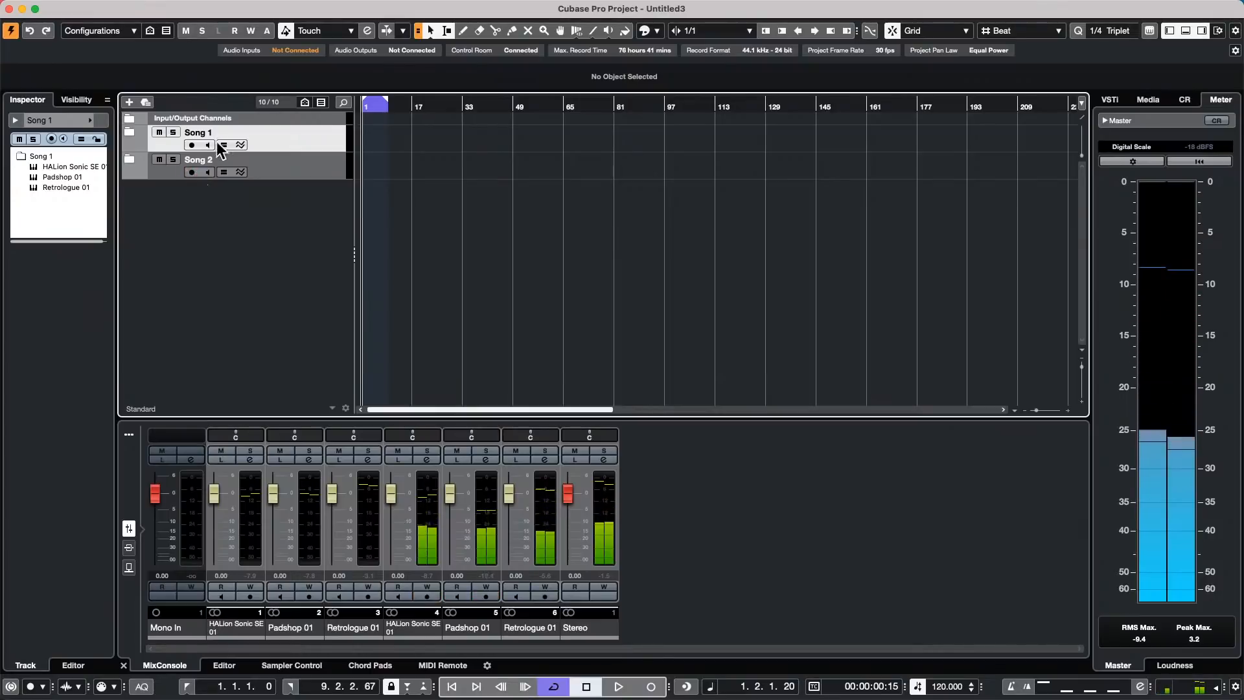
left_click(193, 145)
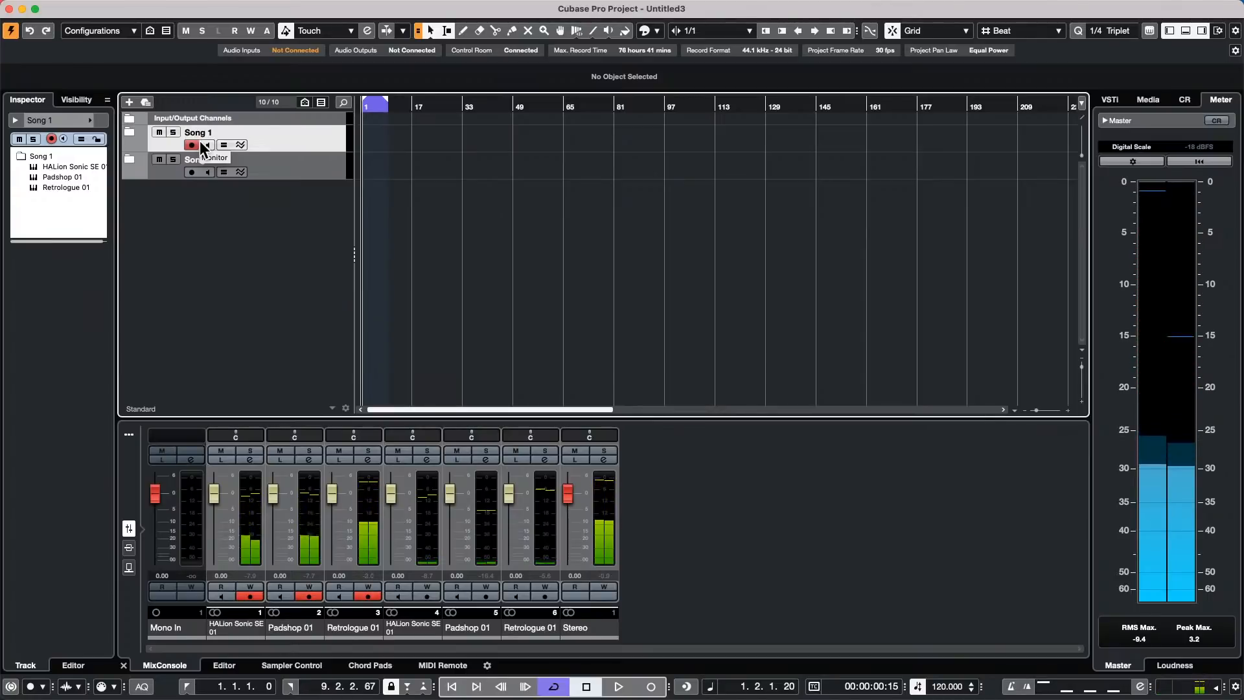
left_click(130, 133)
left_click(129, 132)
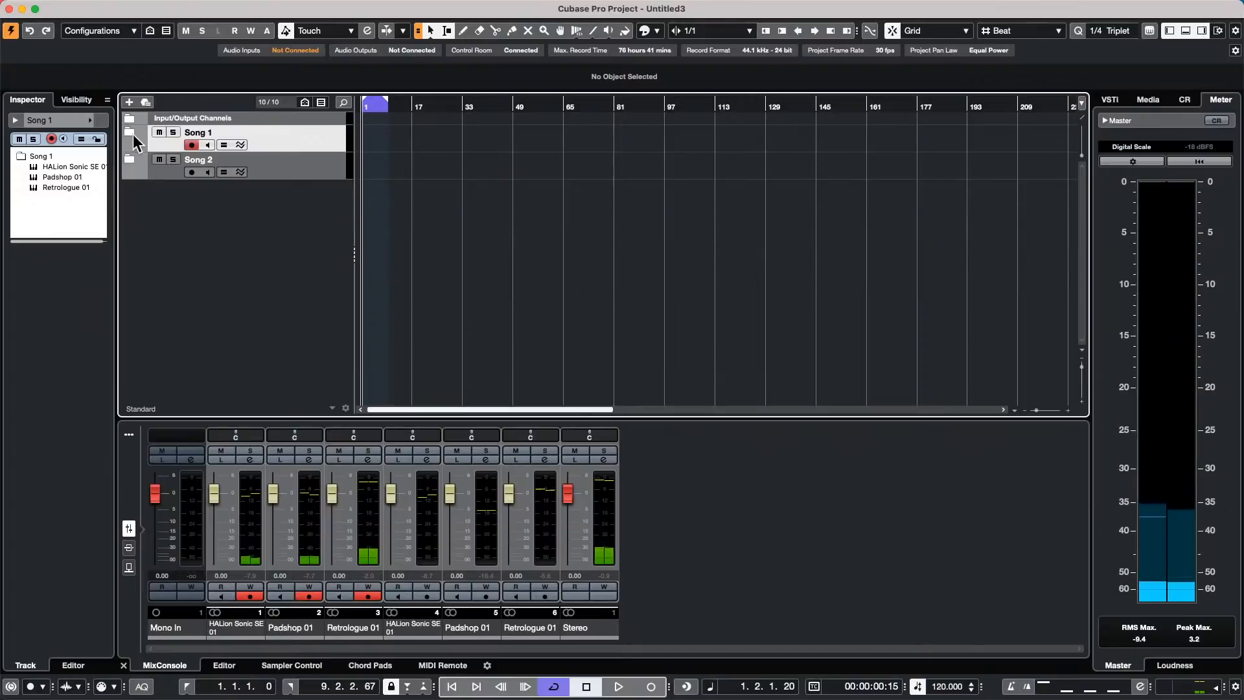
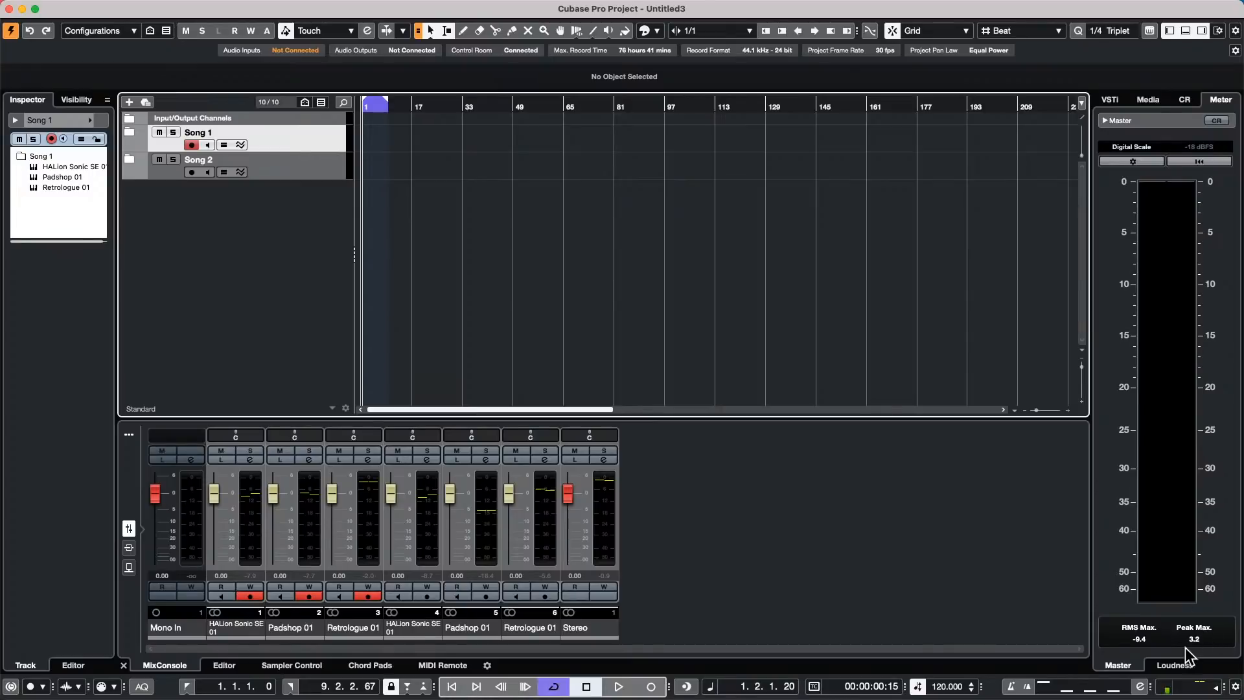
- Insert the SuperVision analyzer in the third insert slot of the Control Room Phones channel and maximize its window
left_click(1184, 101)
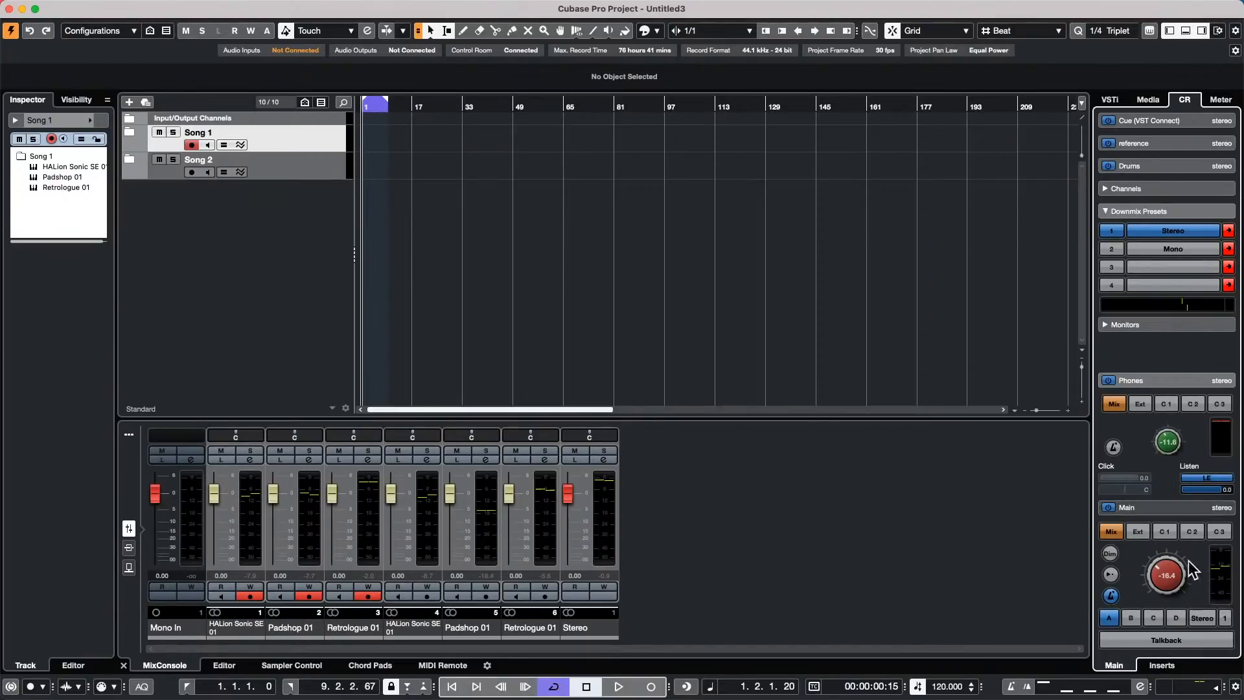
left_click(1162, 665)
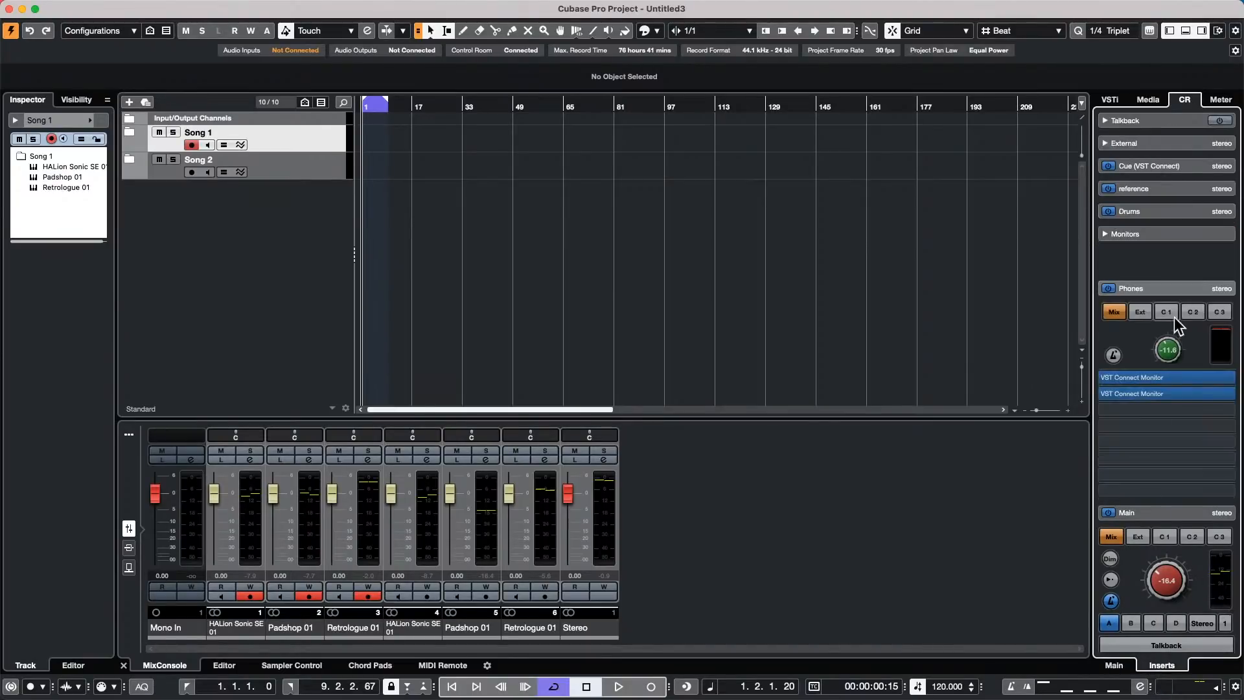
left_click(1169, 410)
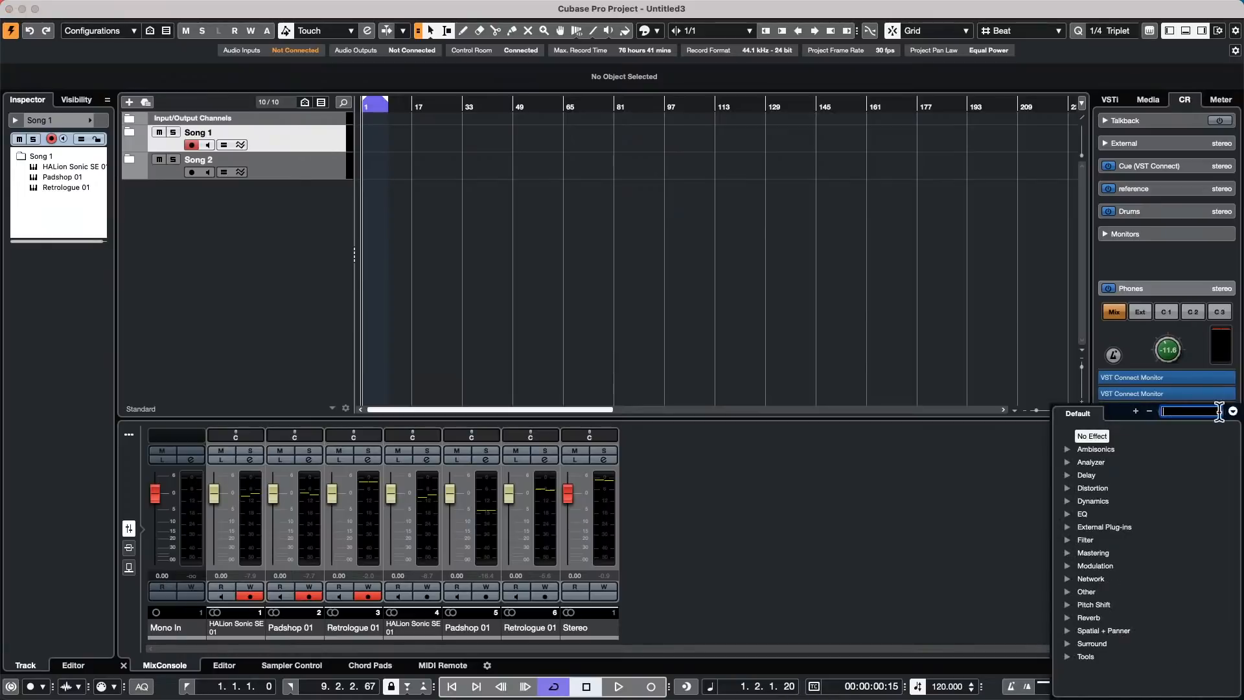
left_click(1066, 462)
left_click(1132, 479)
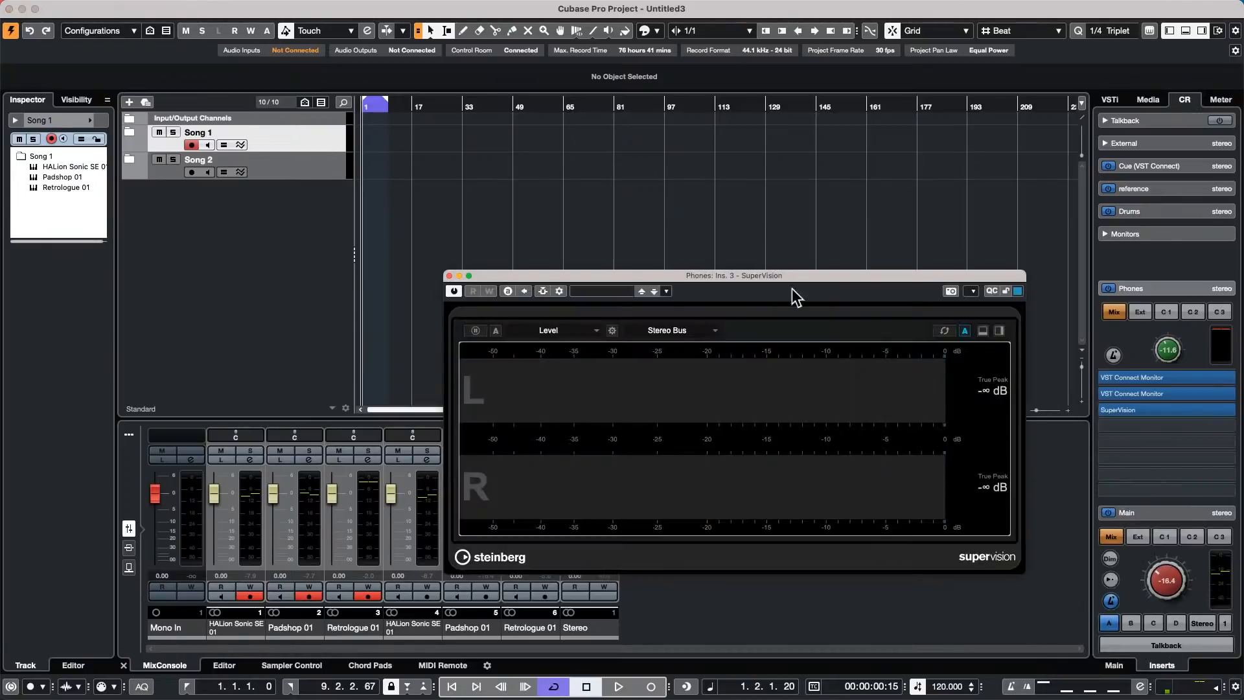
left_click(469, 275)
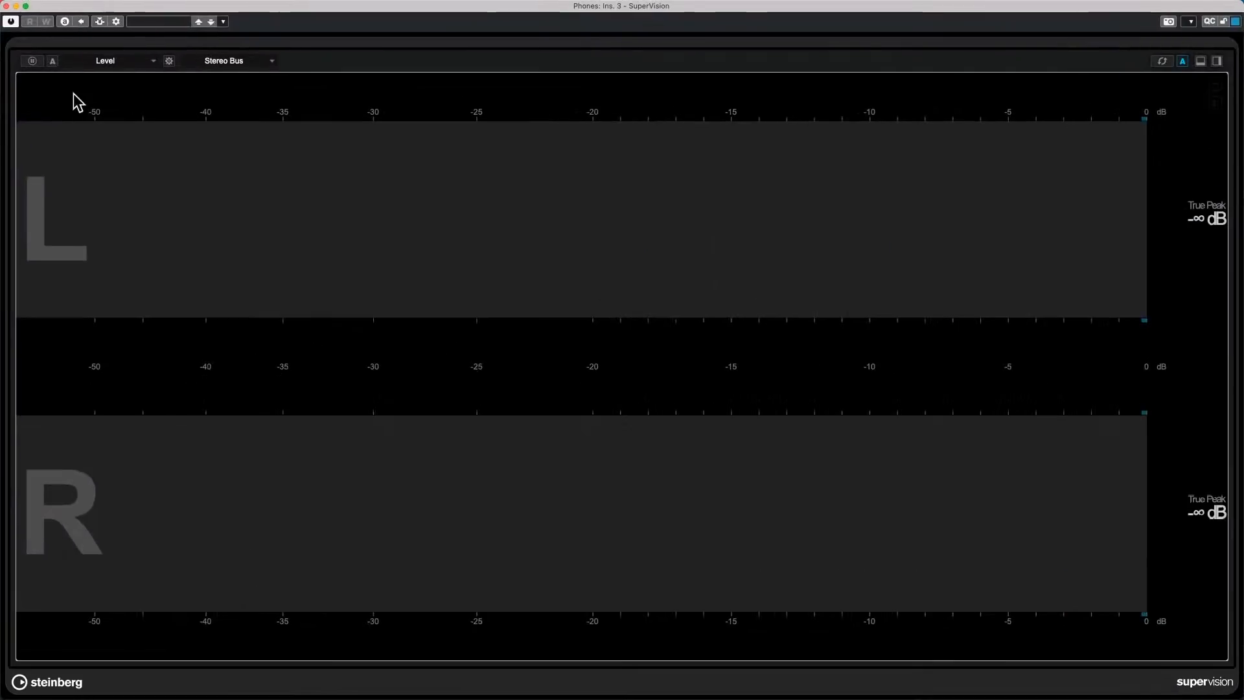
- Switch the SuperVision module from Level to the Spectrum Bar display from the Spectral Domain group
left_click(130, 62)
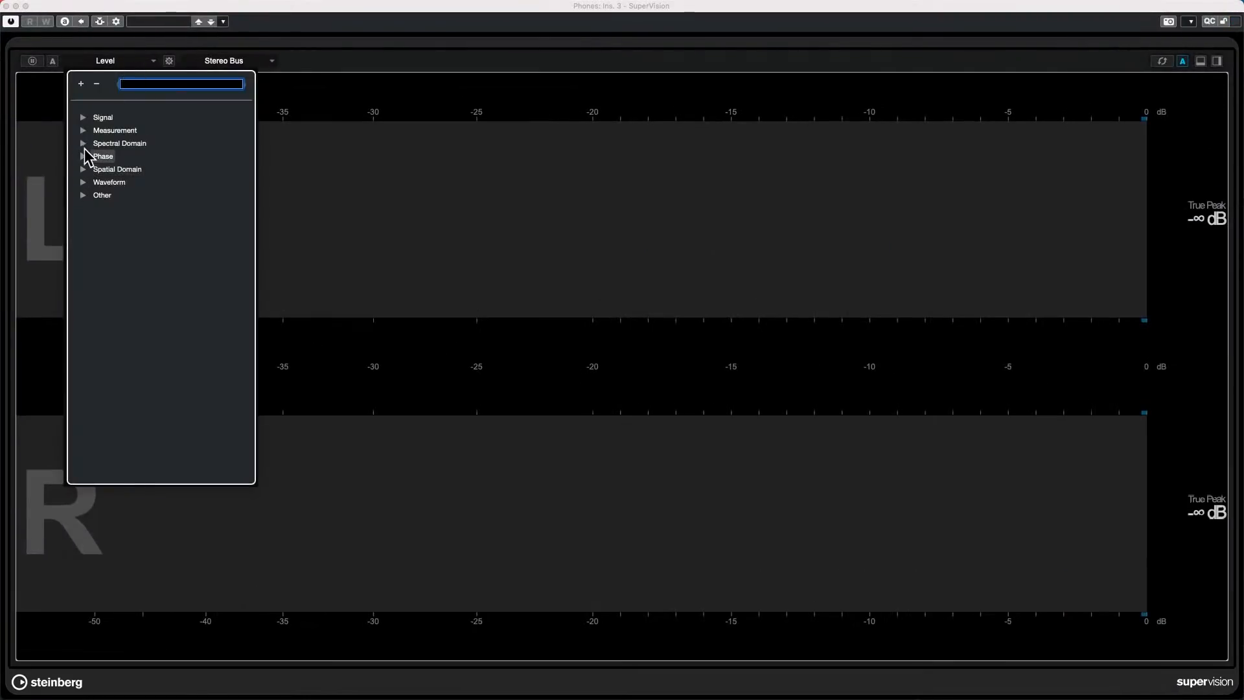
left_click(85, 144)
left_click(83, 143)
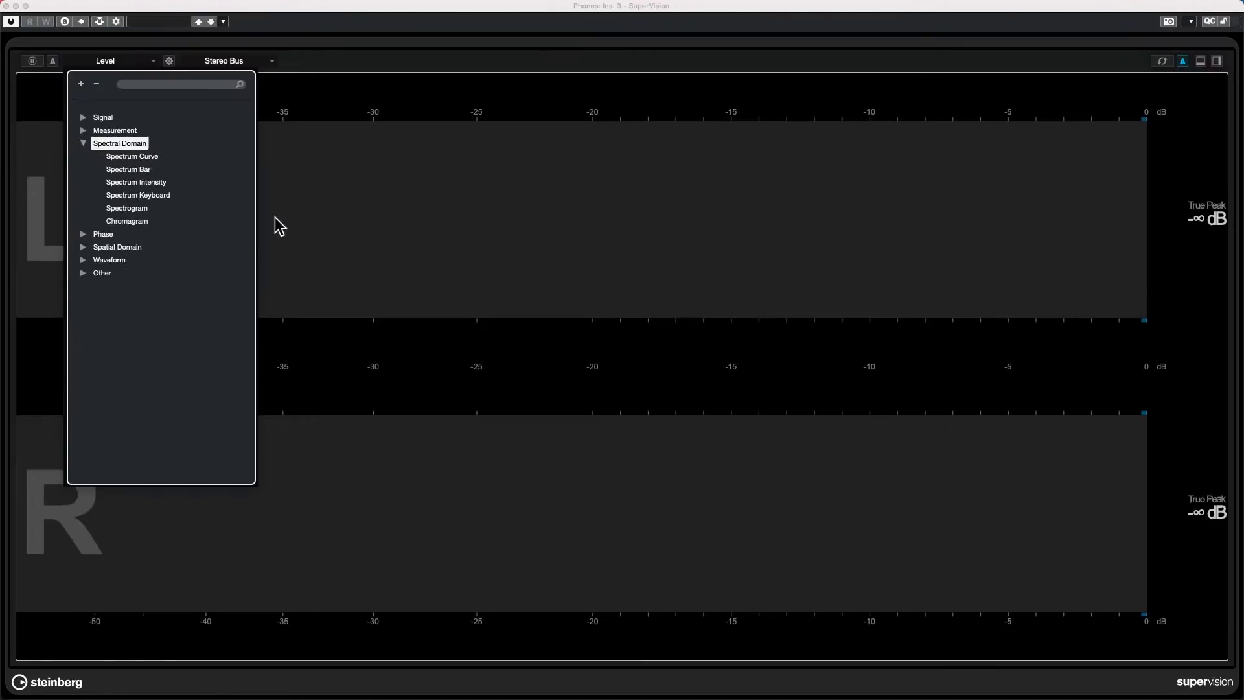
double_click(138, 169)
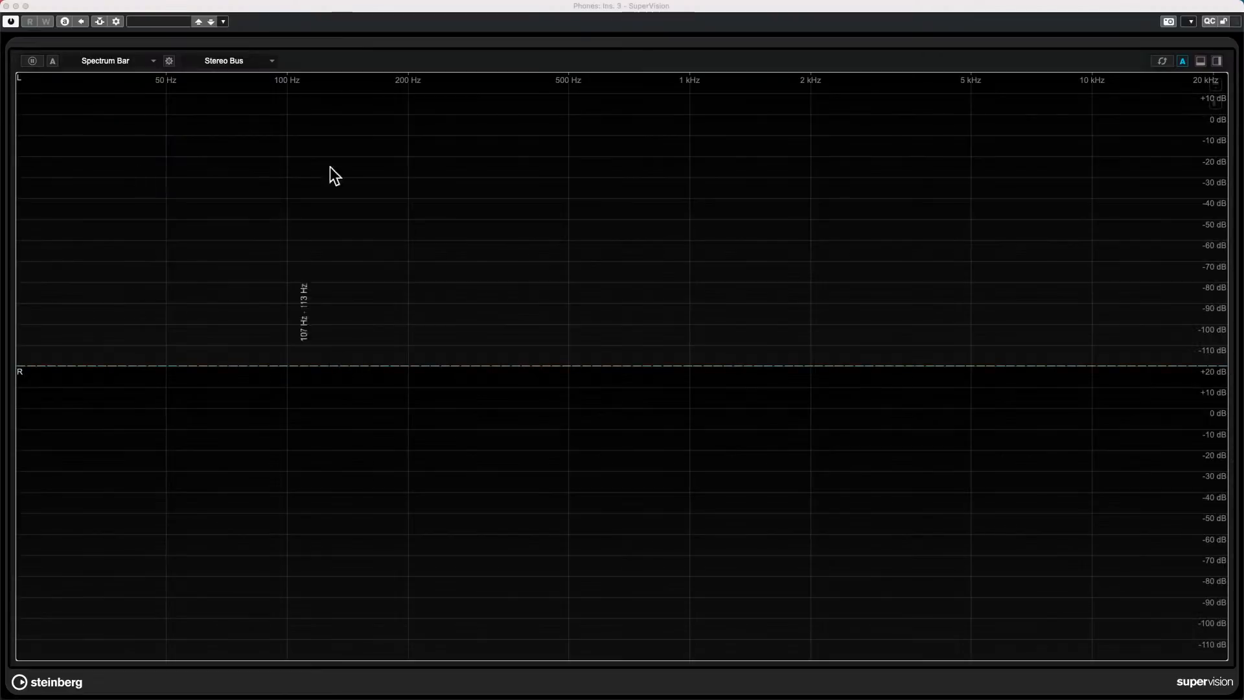
key("space")
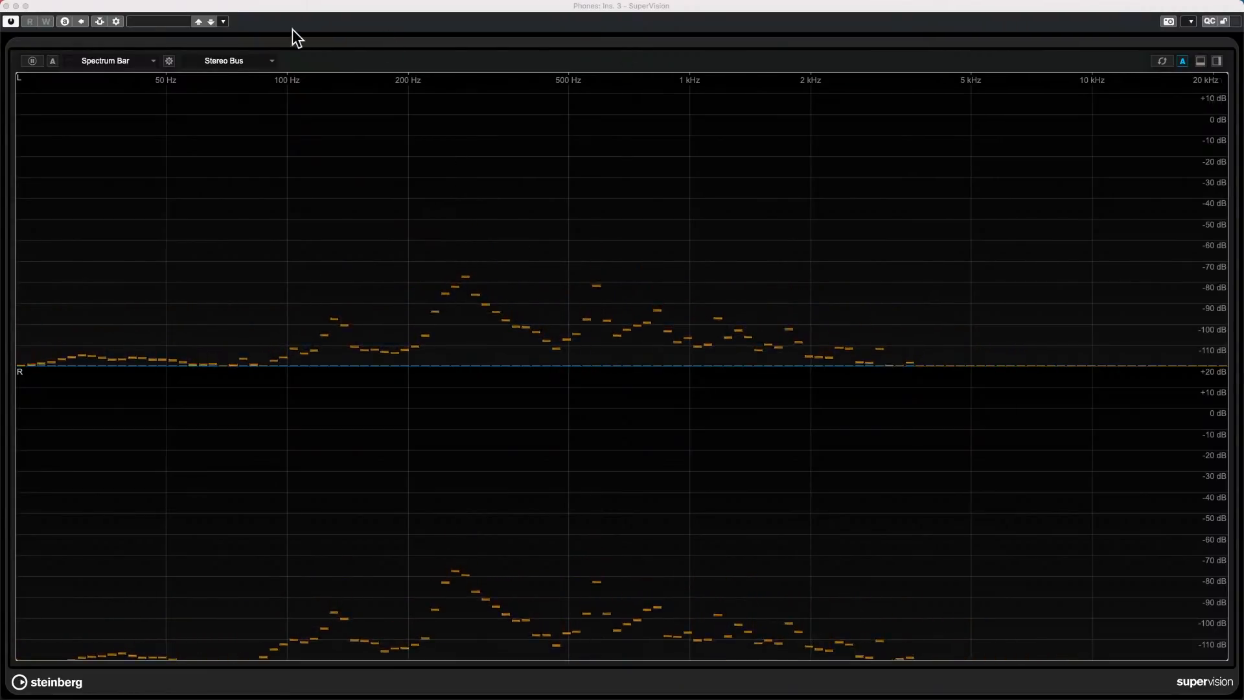
- Change the SuperVision module to Spectrum Intensity after browsing the Spatial Domain, Phase and Spectral Domain groups
left_click(140, 61)
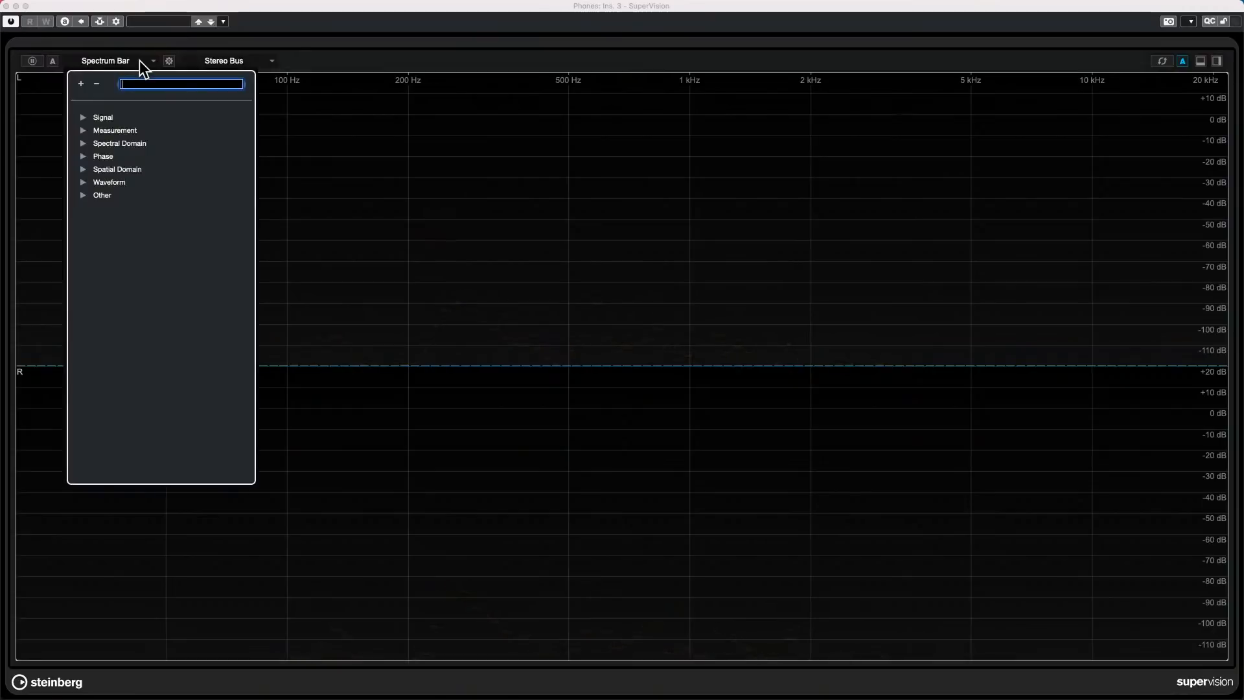
left_click(82, 170)
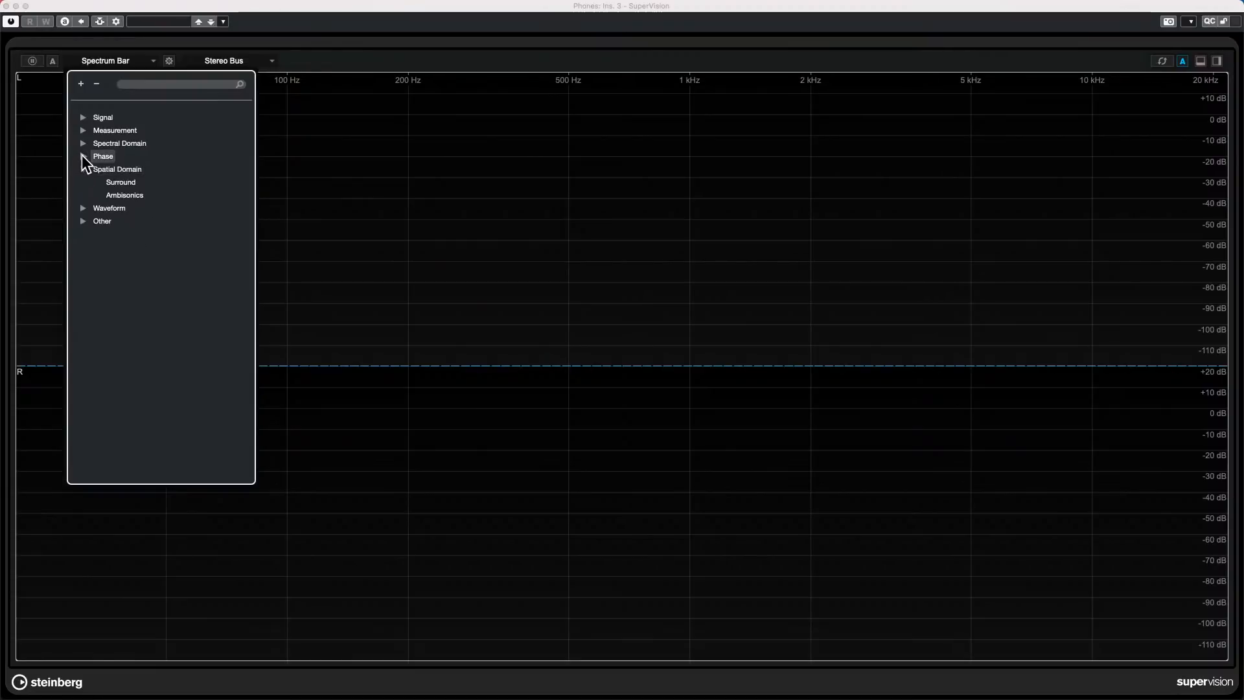
left_click(82, 156)
left_click(82, 144)
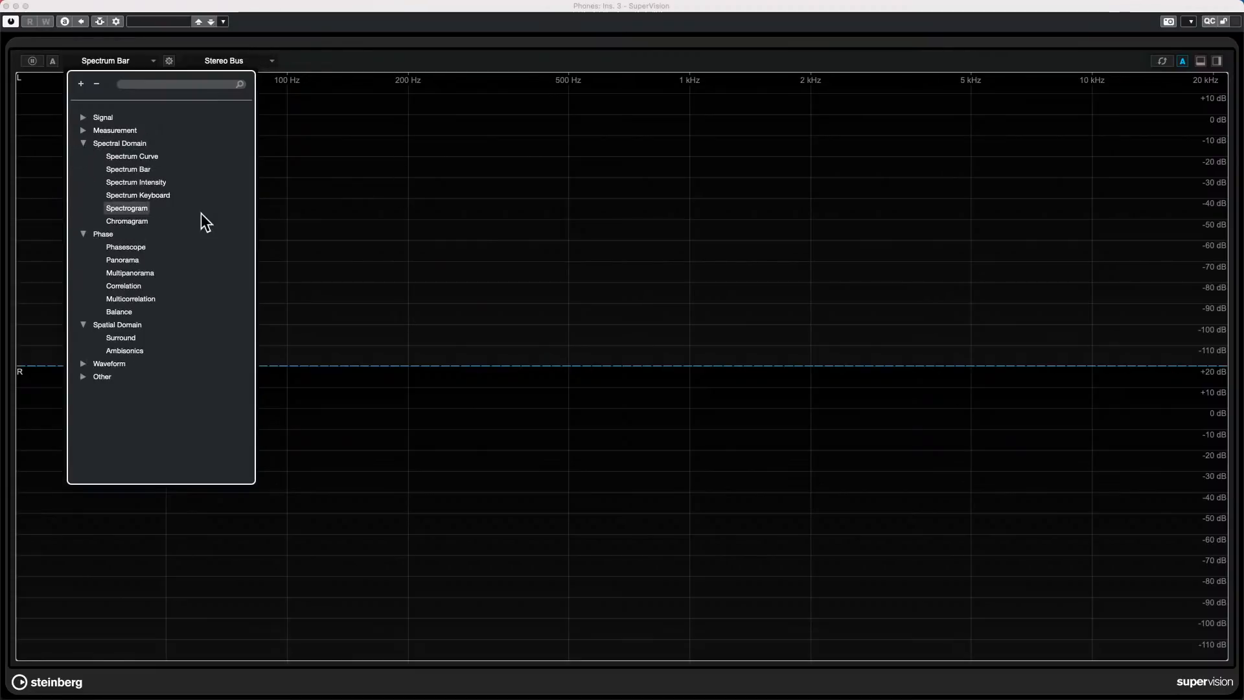
left_click(166, 184)
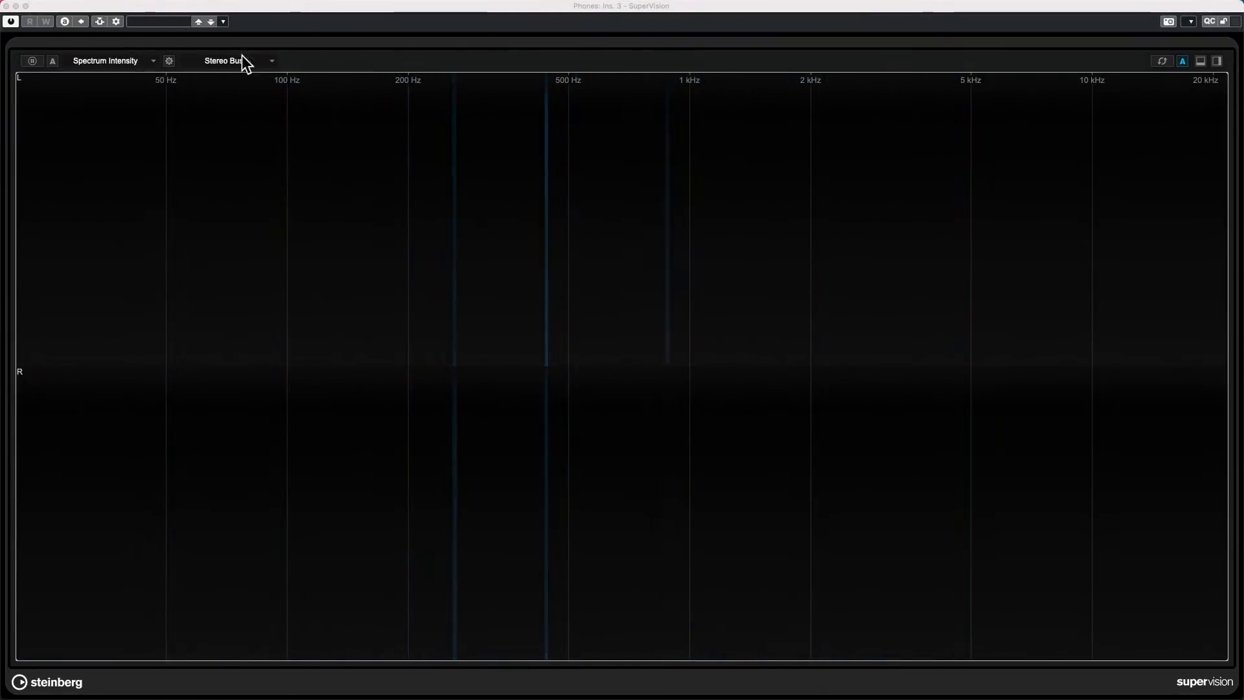
- Split the display horizontally to add a second module below, and set it to Spectrum Curve
left_click(1201, 61)
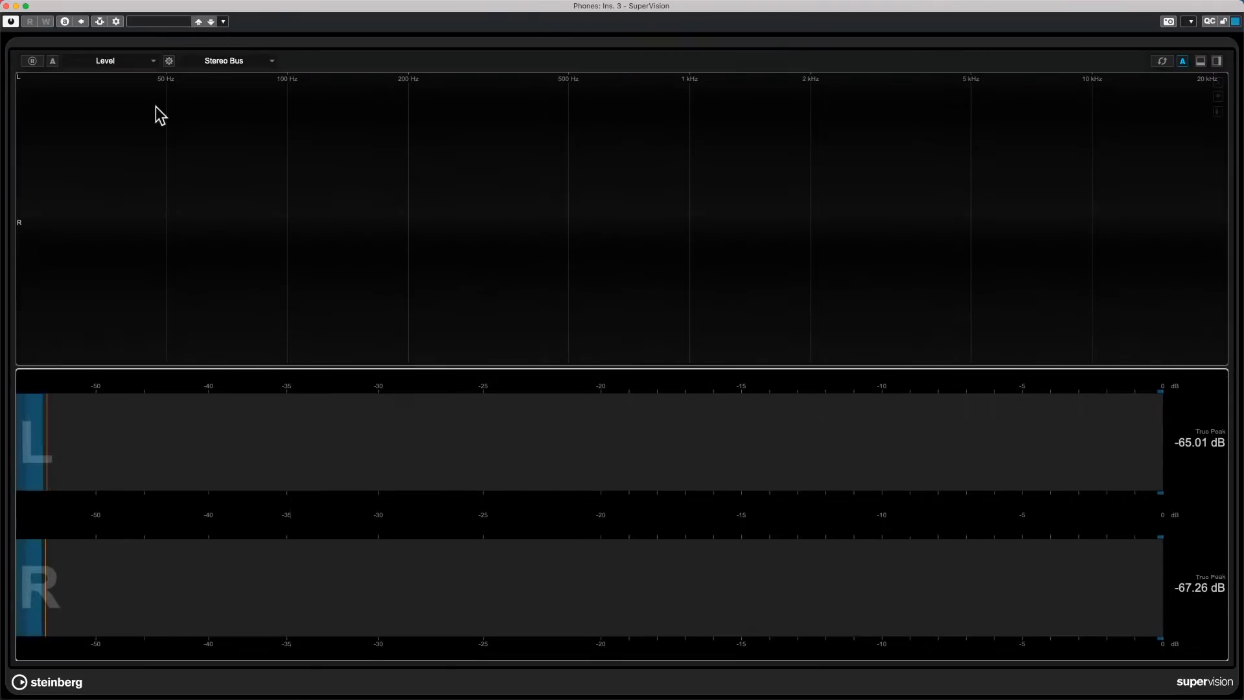
left_click(137, 64)
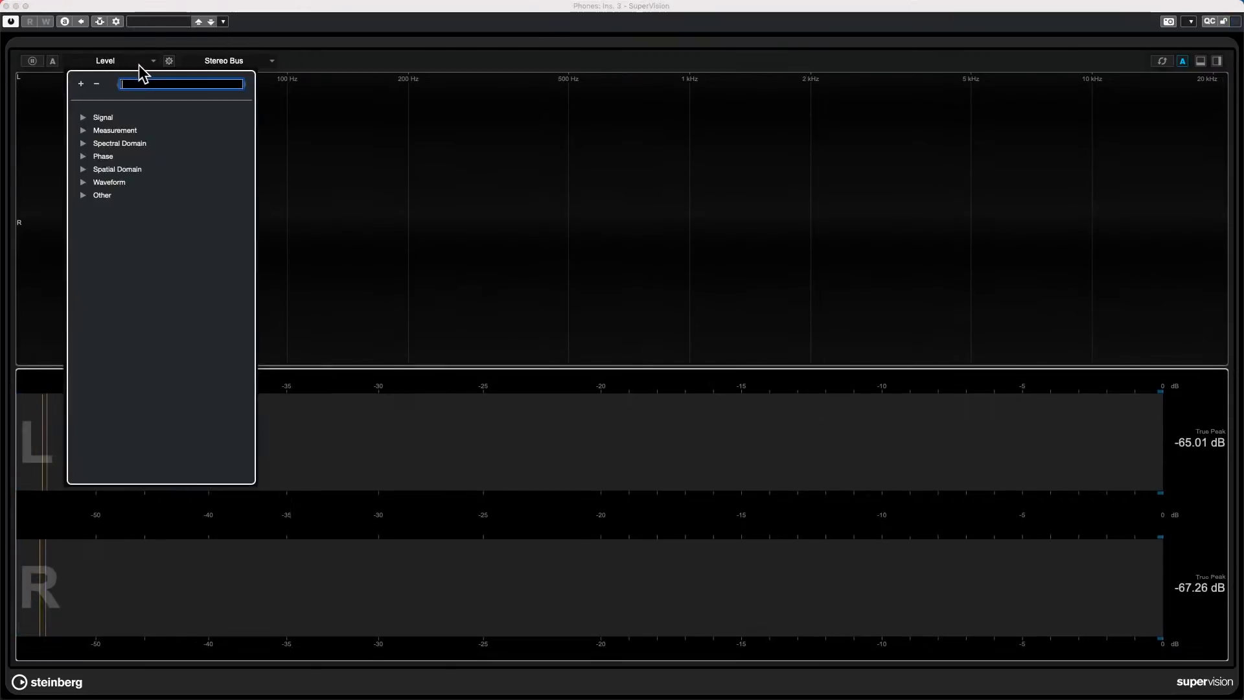
left_click(91, 144)
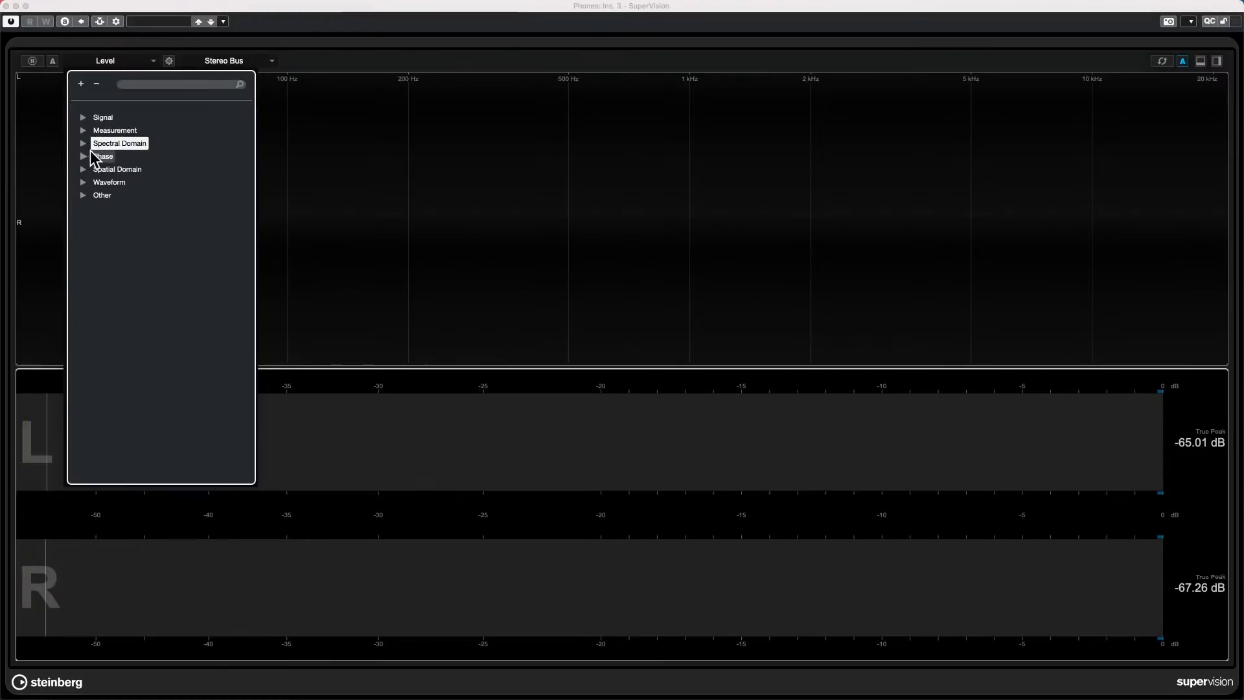
left_click(83, 143)
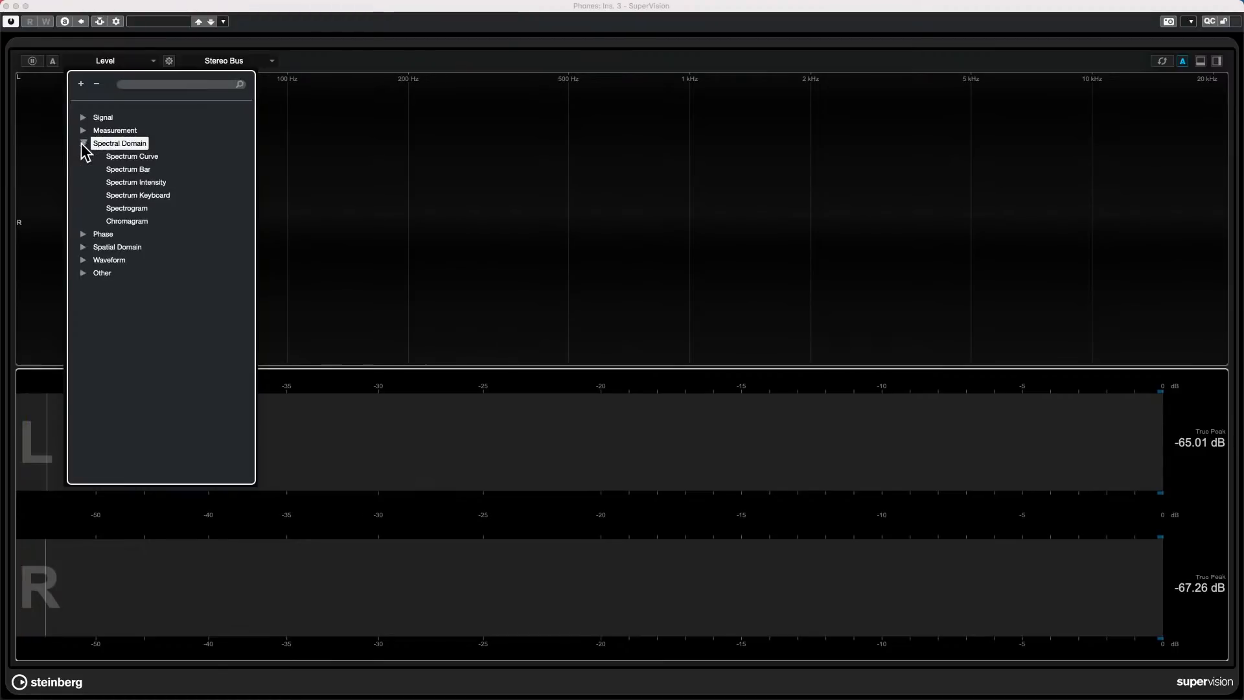
double_click(154, 157)
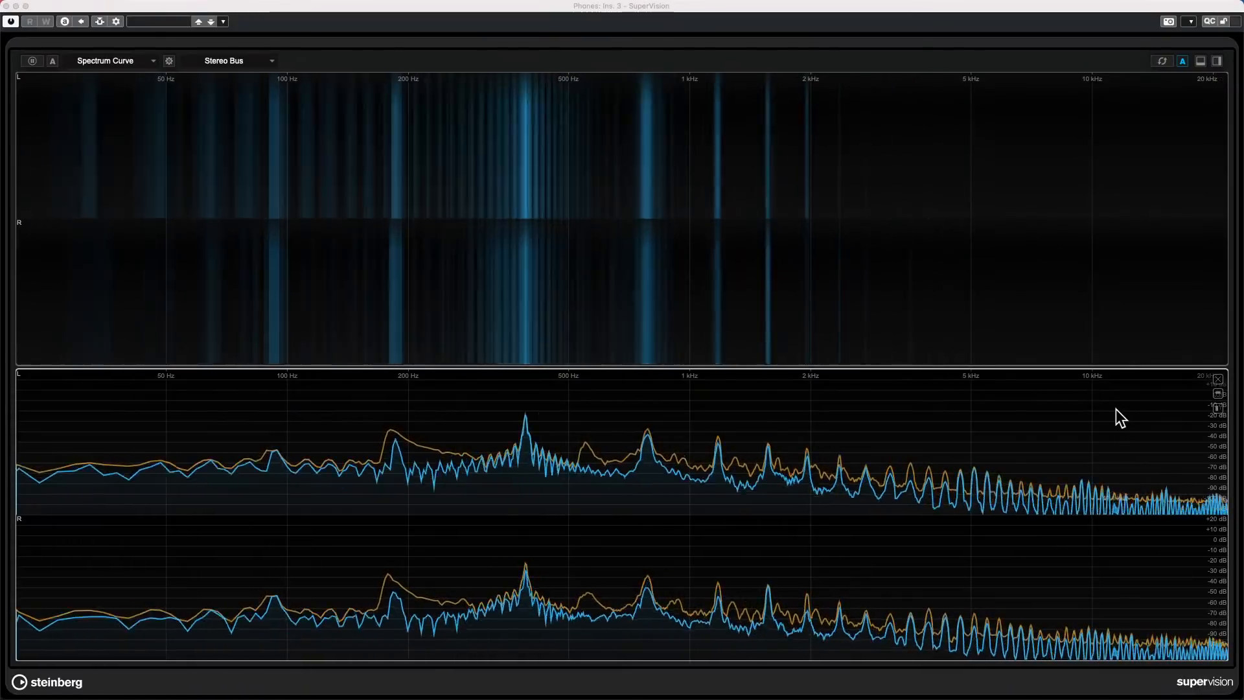
- Add a third module below the Spectrum Curve and set it to Spectrum Bar
left_click(1200, 61)
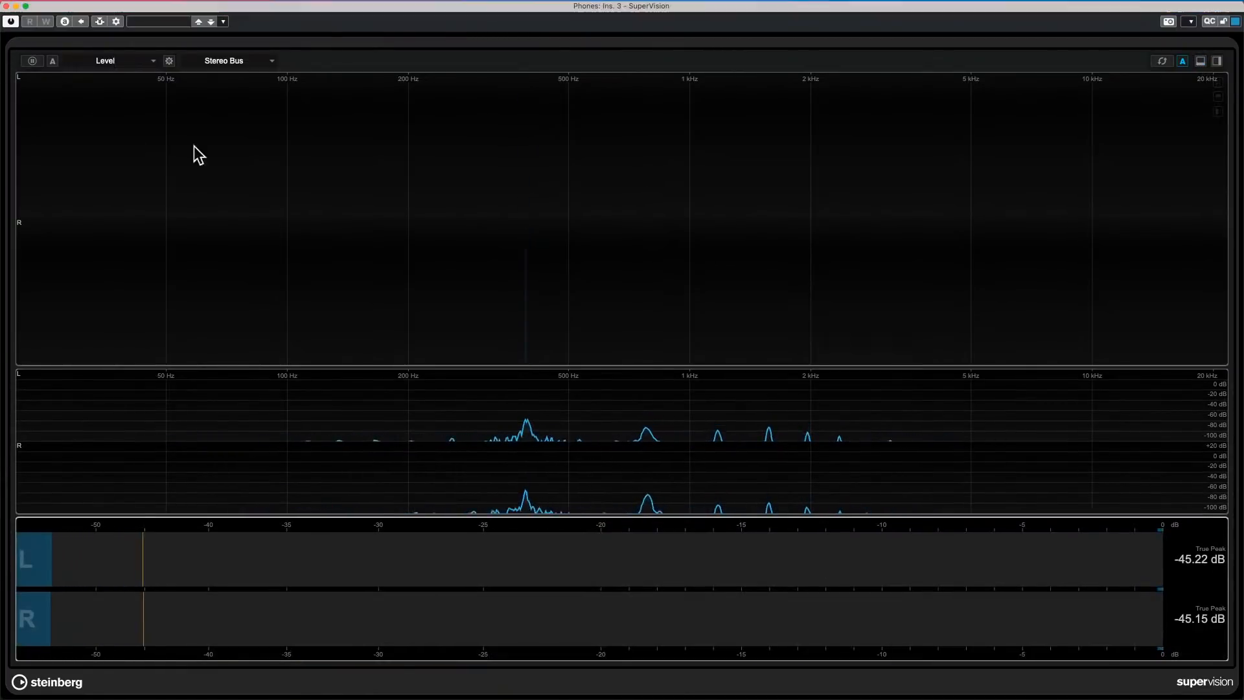
left_click(122, 61)
left_click(84, 143)
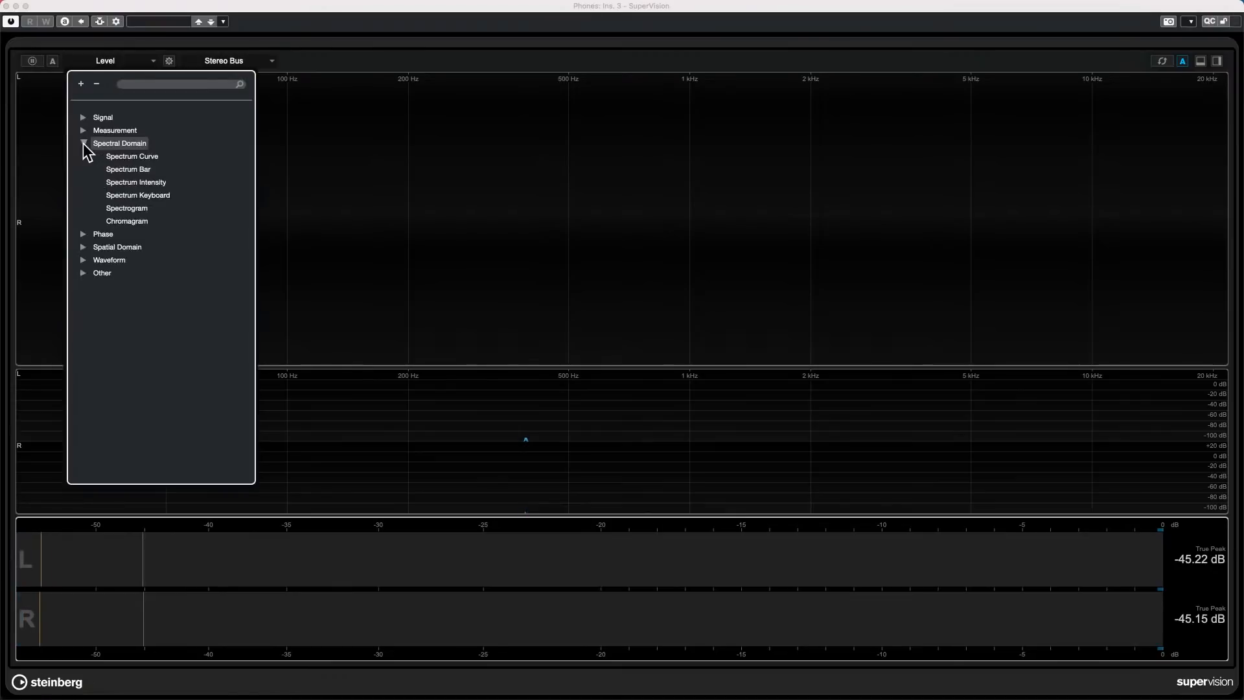
left_click(141, 169)
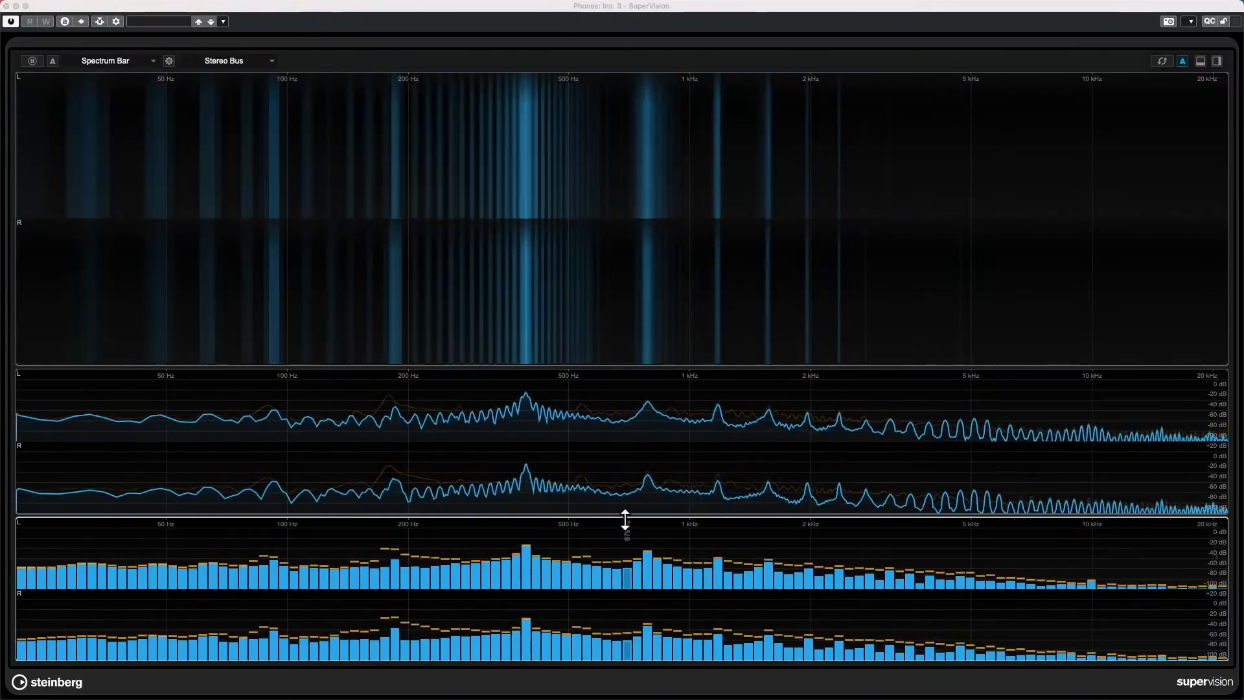
- Resize the three stacked modules so the Spectrum Curve is tallest and the Spectrum Intensity module is a narrow strip
left_click_drag(624, 518, 625, 468)
left_click_drag(577, 365, 558, 87)
left_click_drag(561, 291, 561, 472)
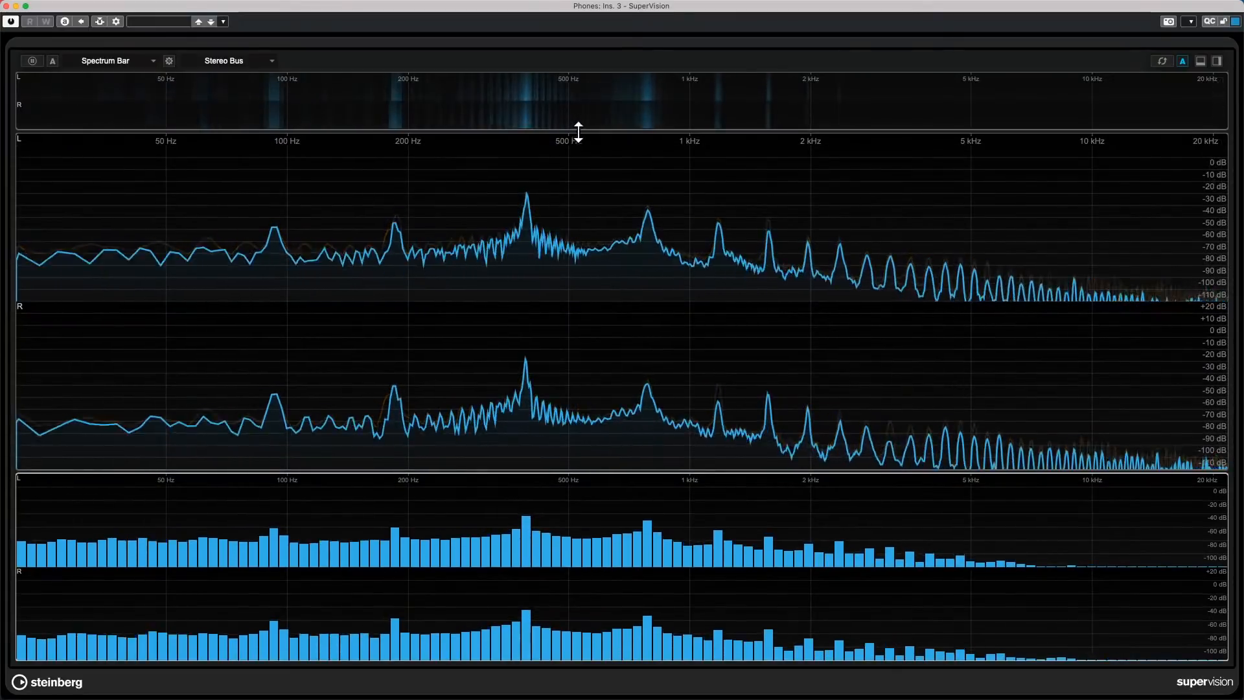
left_click_drag(575, 132, 577, 175)
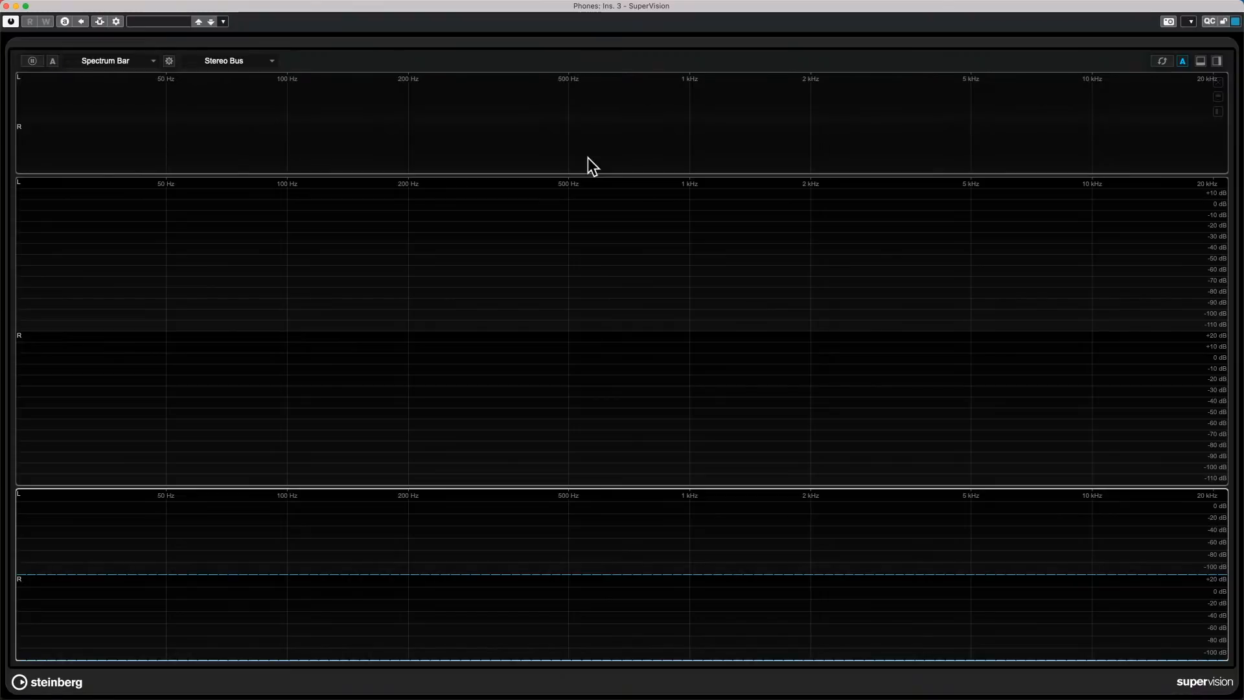
key("space")
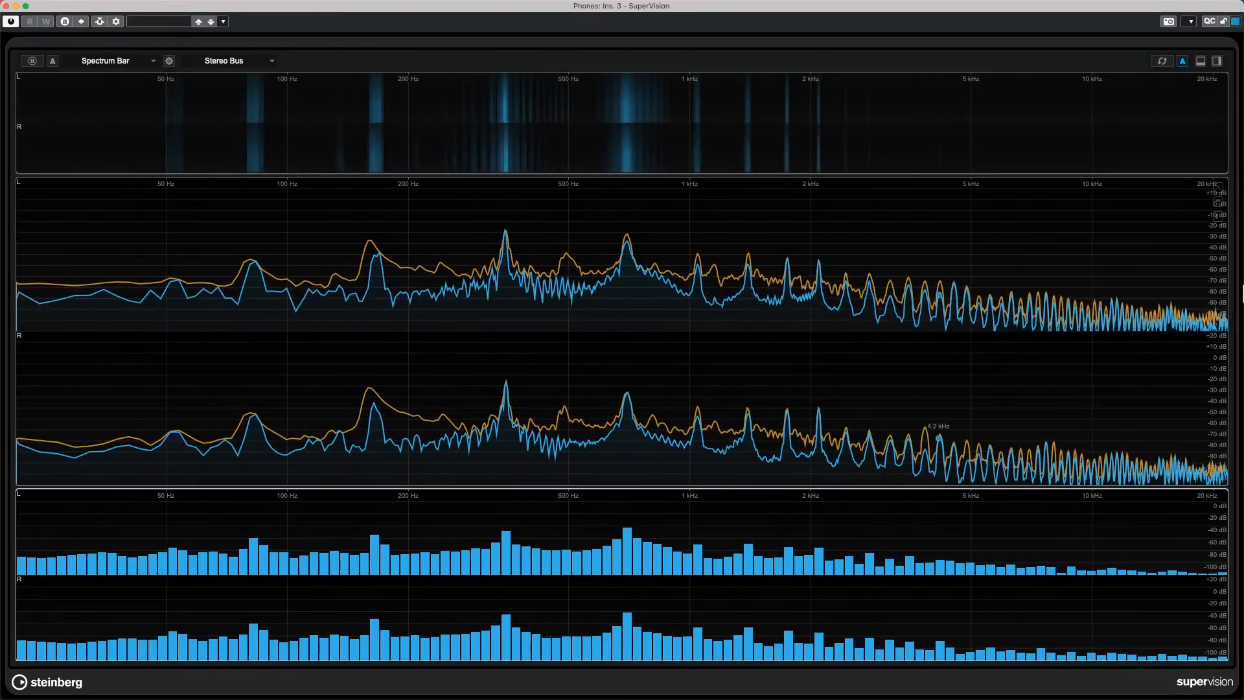
- Set the Spectrum Bar module's resolution to 24 bands per octave and return to the analyzer display
left_click(169, 60)
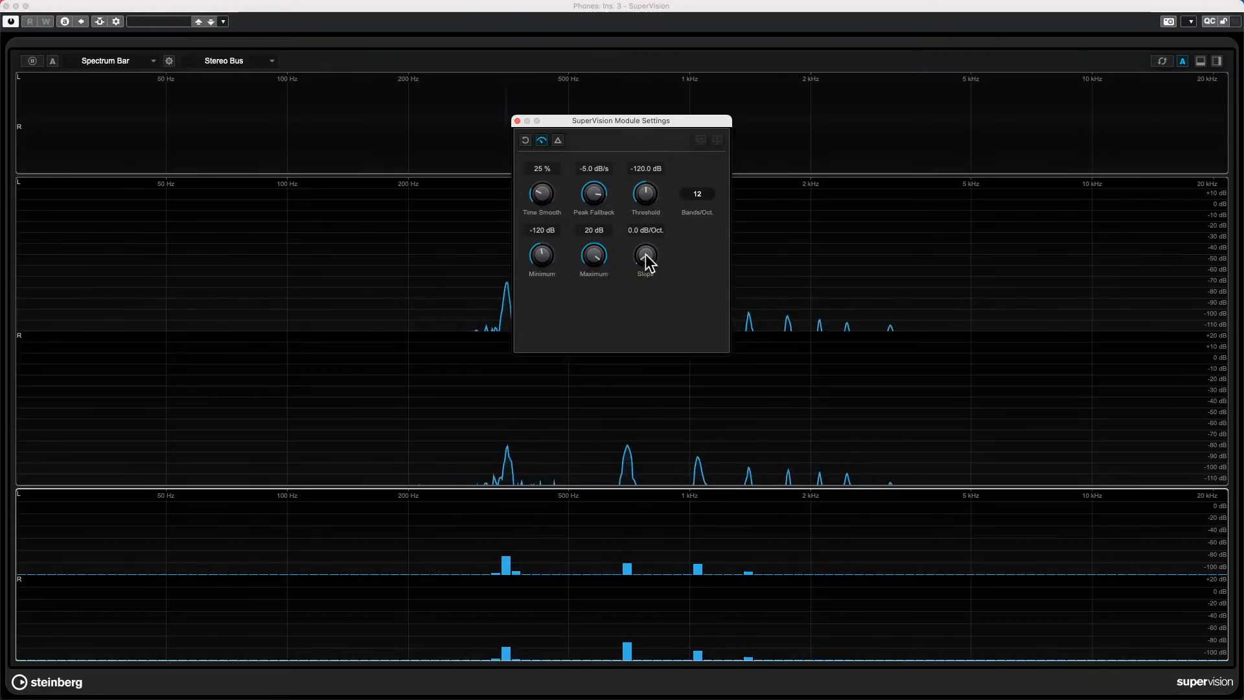
left_click(697, 194)
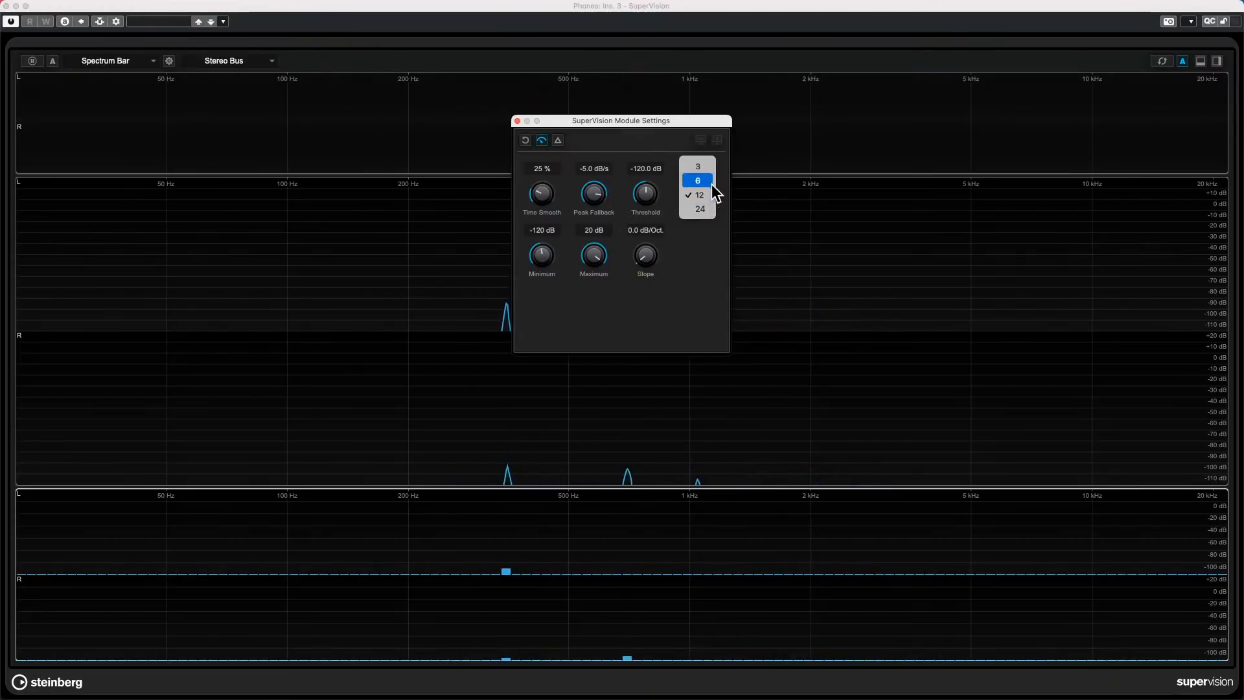
left_click(701, 209)
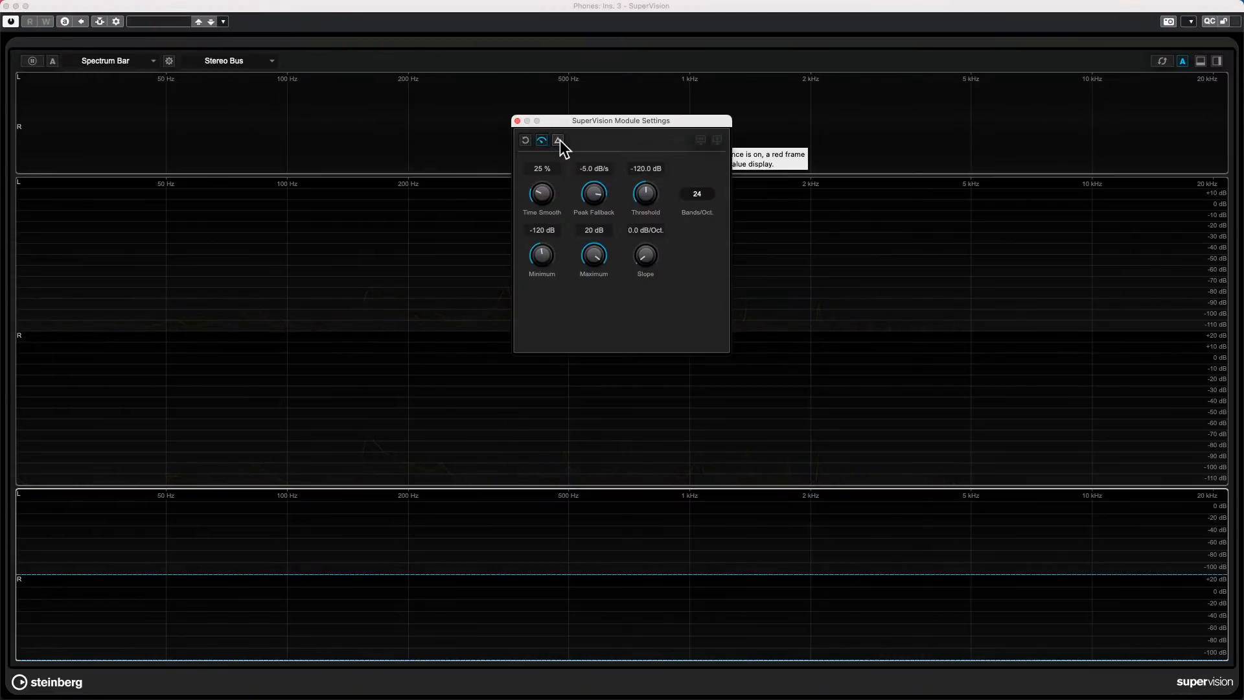
left_click(803, 592)
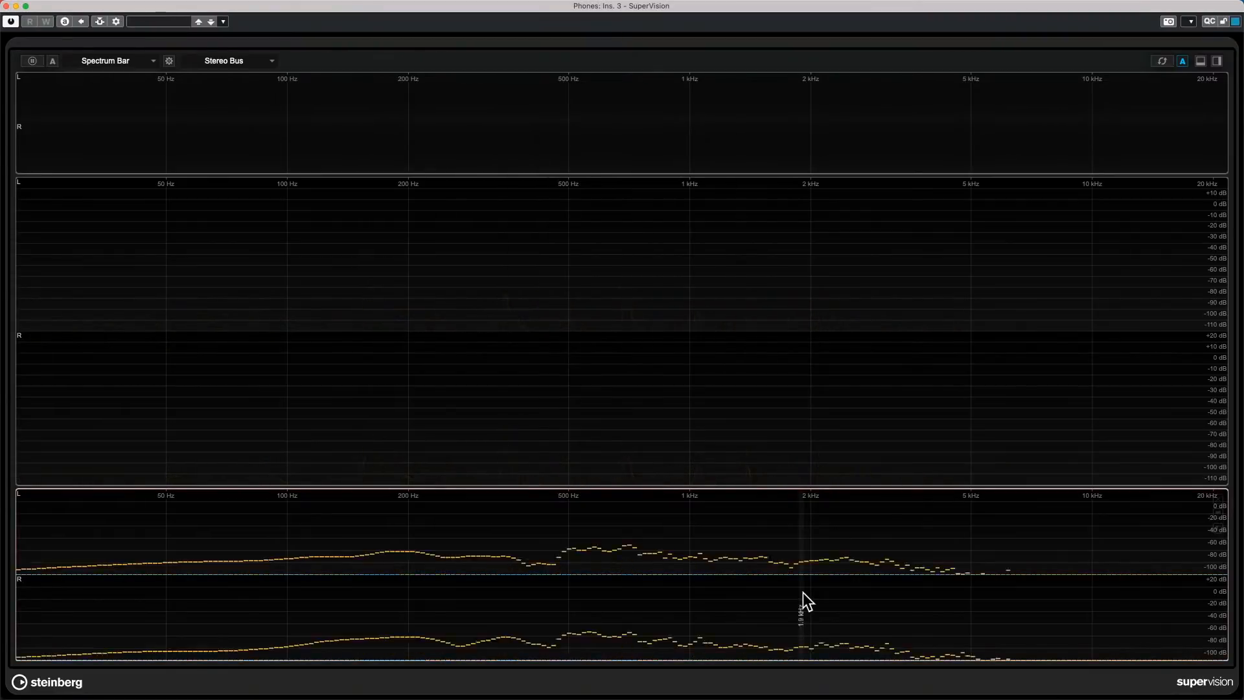
- Select the Spectrum Intensity module and look through the available Spectral Domain module types
left_click(181, 91)
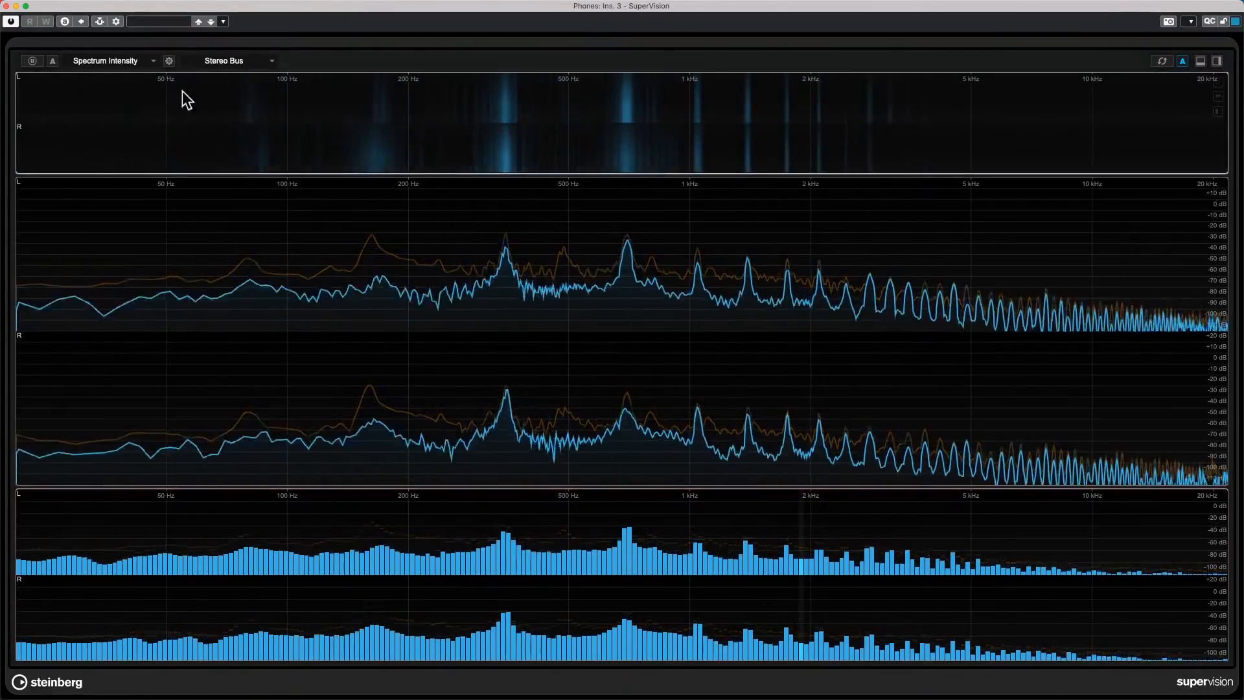
left_click(154, 60)
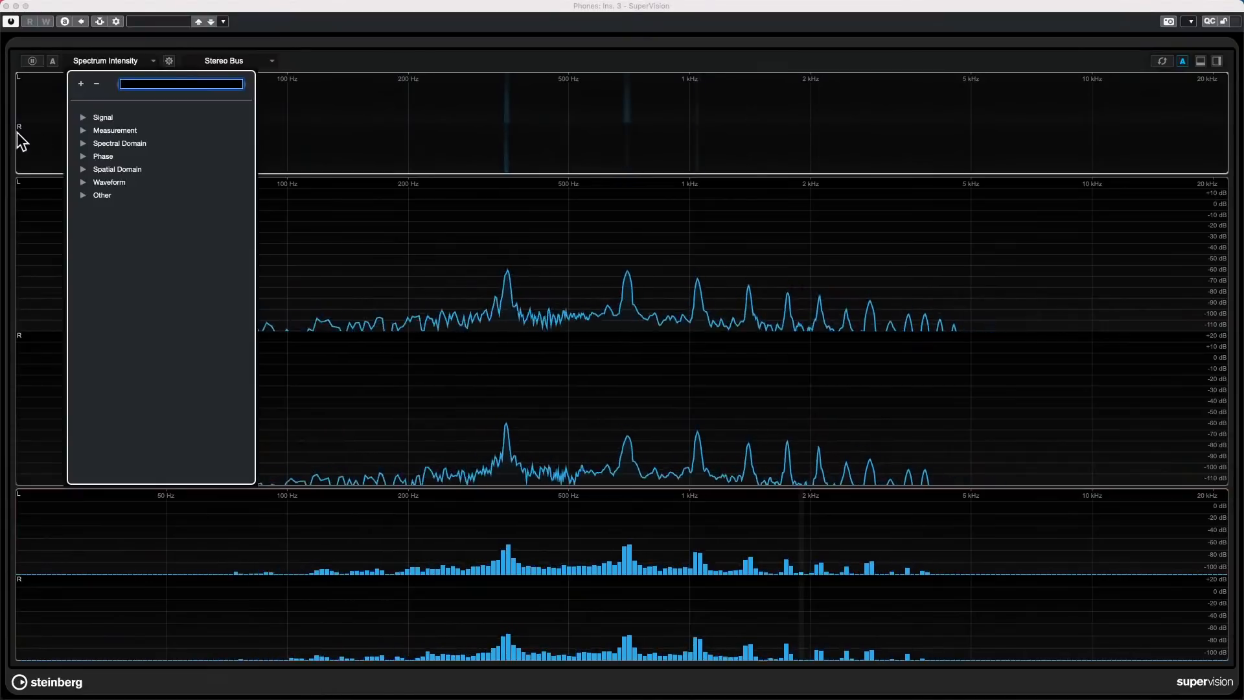
left_click(83, 143)
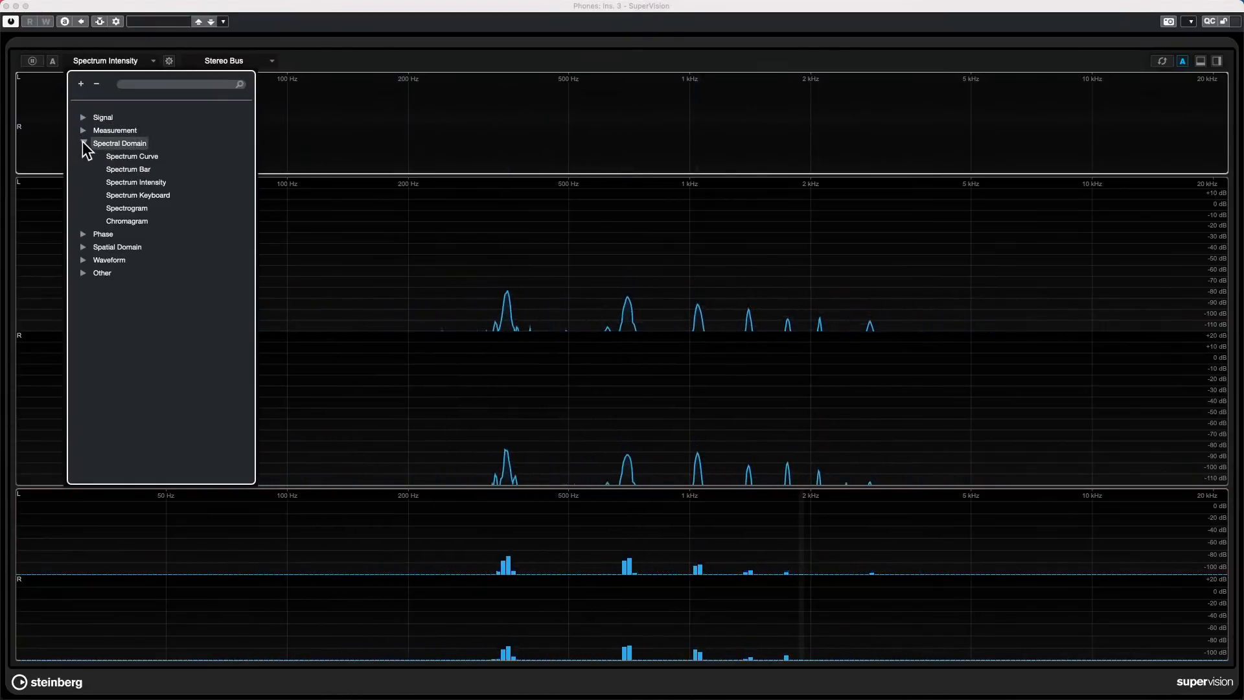
left_click(384, 122)
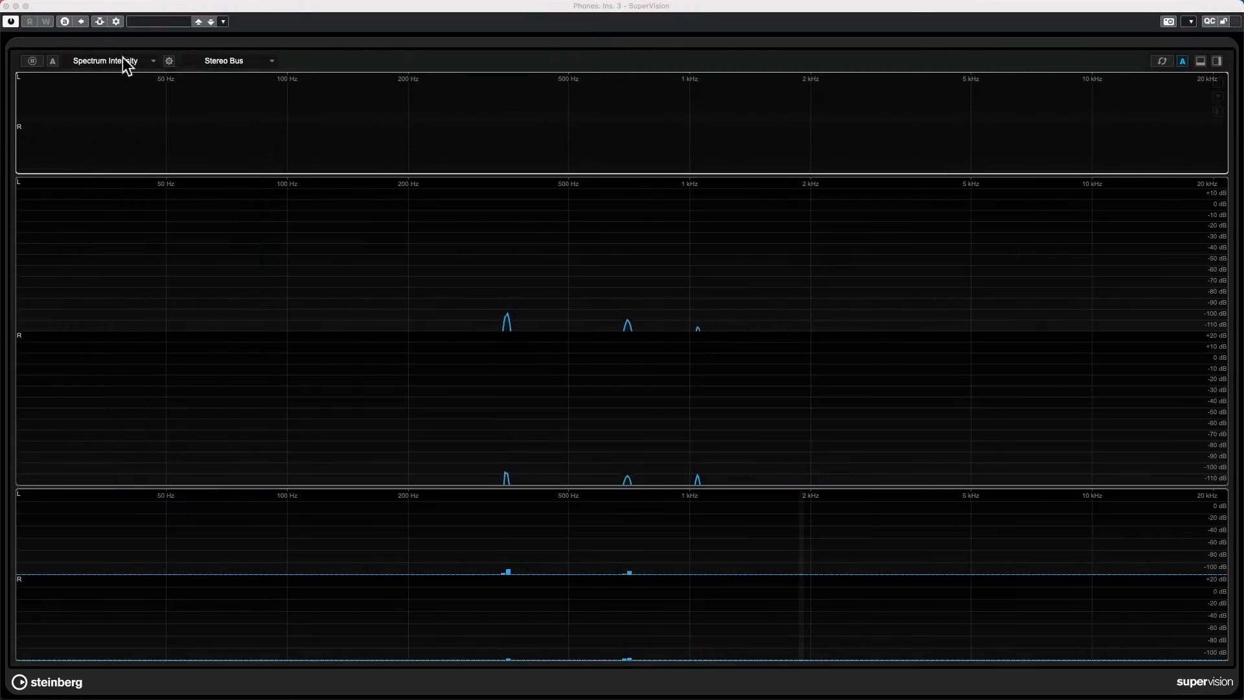
- Set the Spectrum Intensity module's FFT window to 16384 and enlarge the module's height during playback
left_click(169, 61)
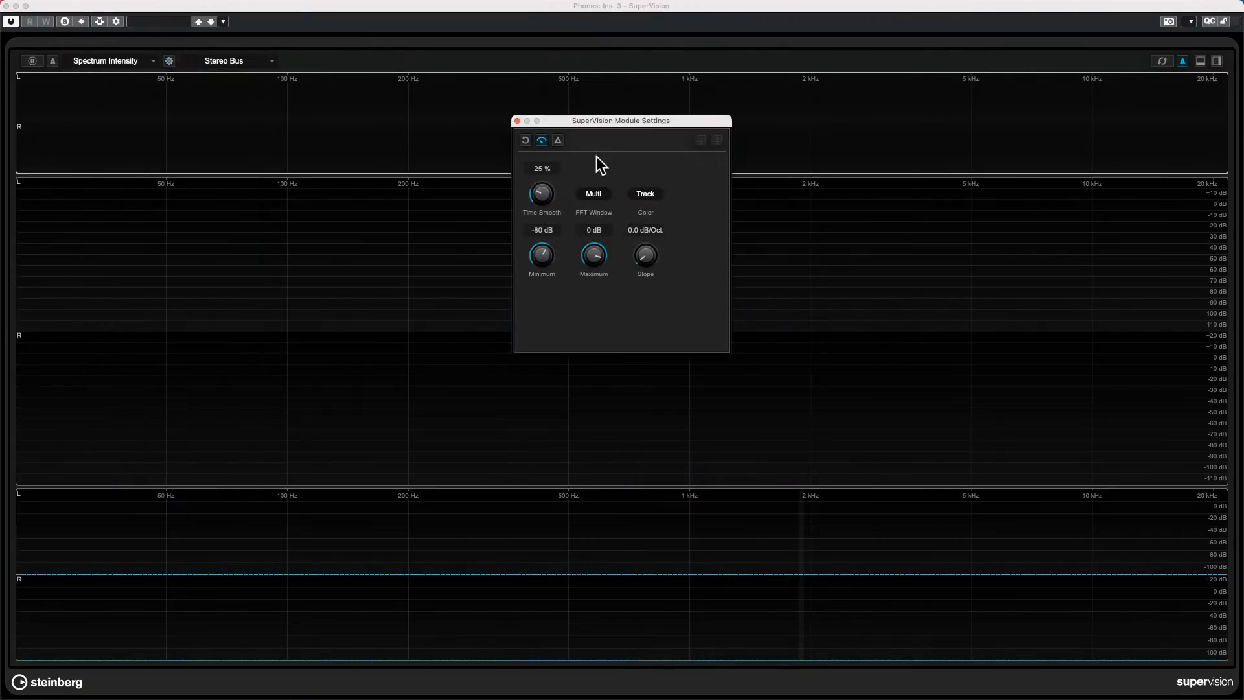
left_click(593, 193)
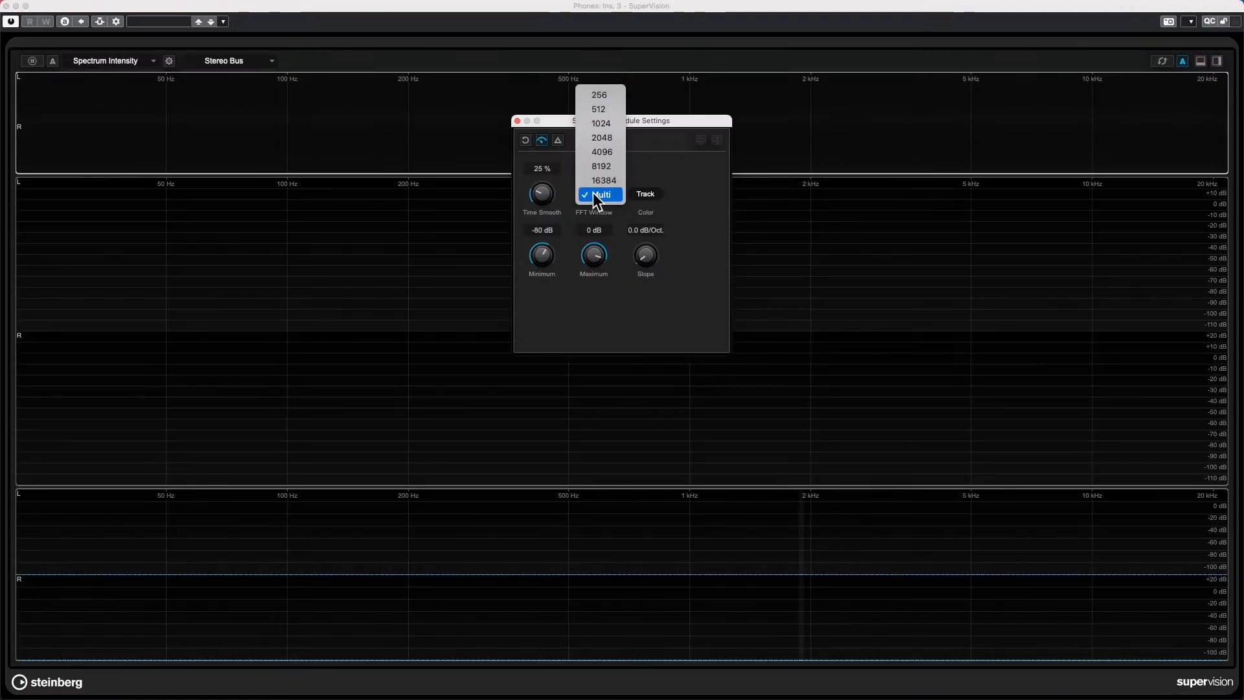
left_click(597, 181)
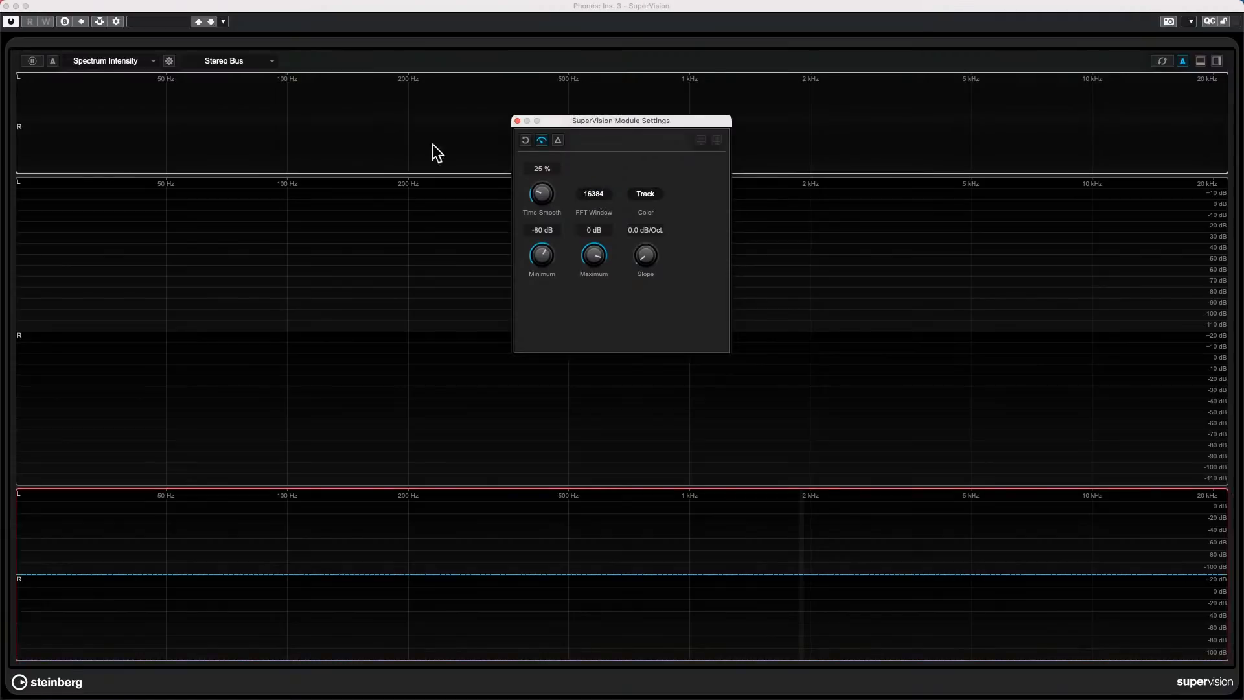
key("space")
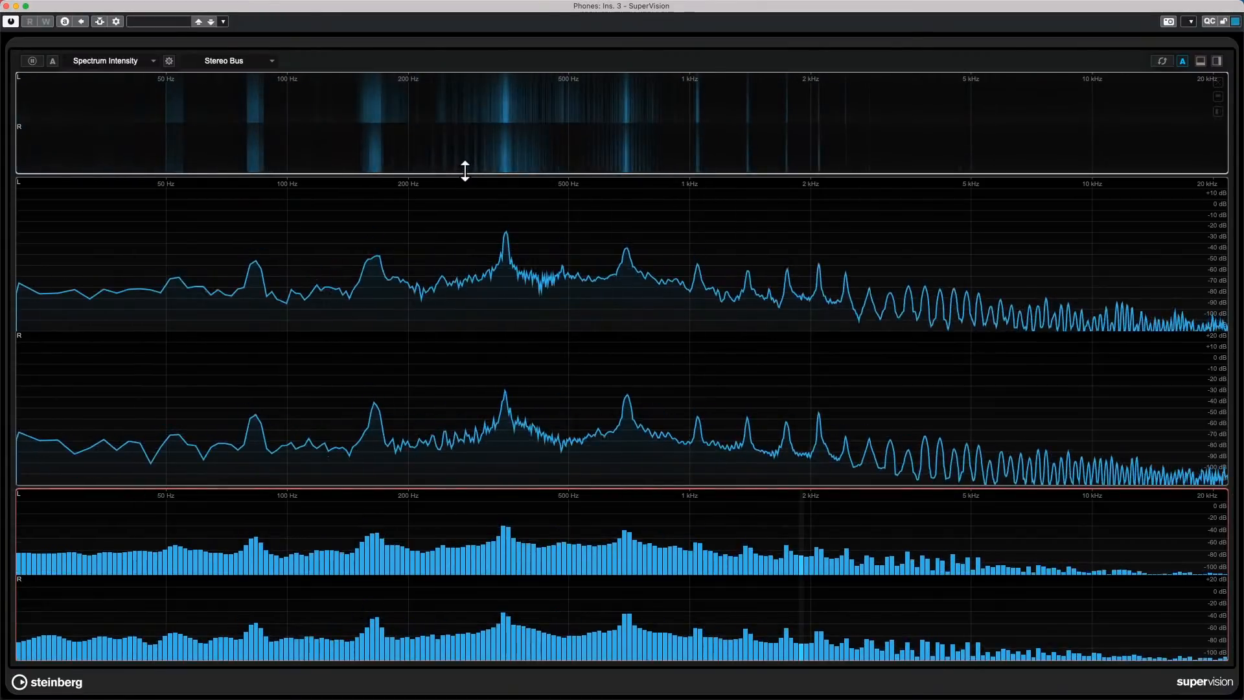
left_click_drag(464, 174, 456, 300)
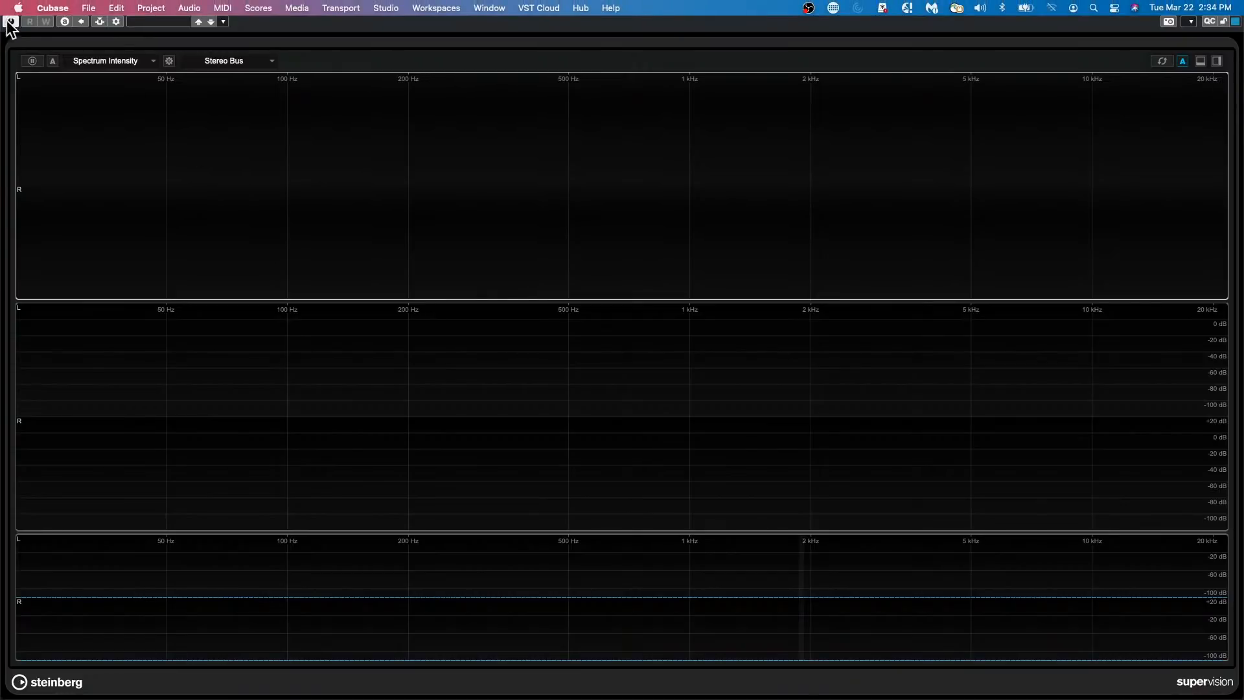
- Close the SuperVision window, then open and activate the recent project Amos Moses - GO.cpr
left_click(7, 6)
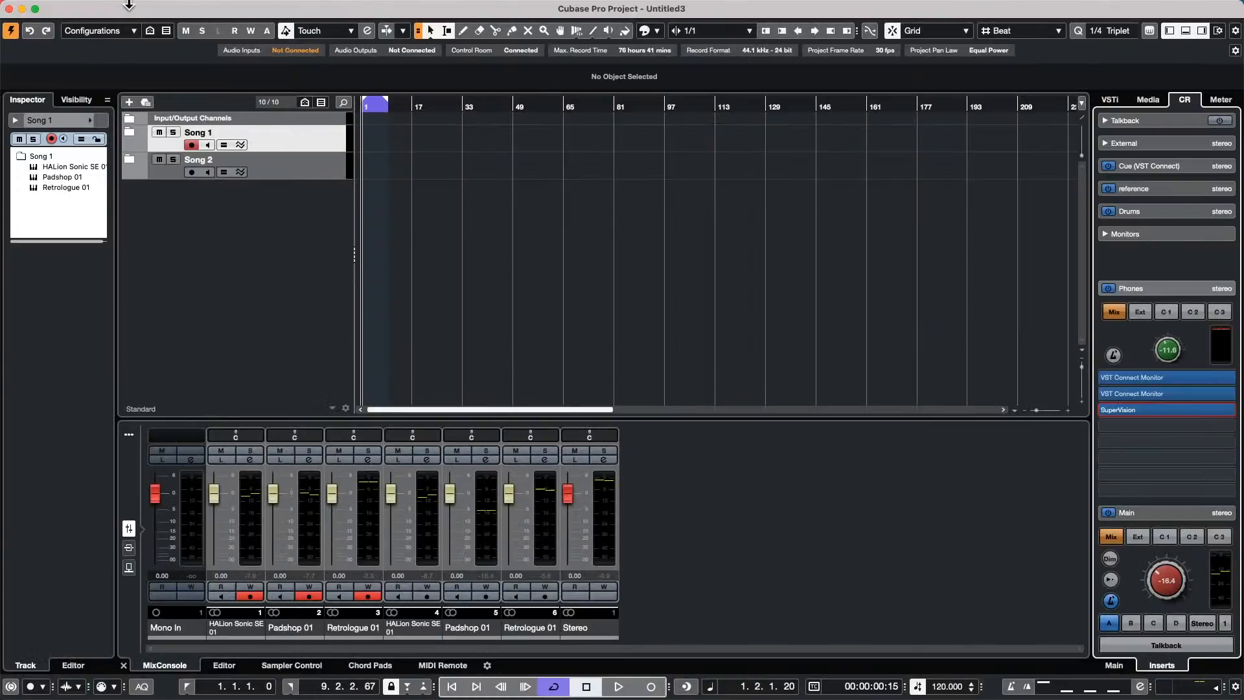
left_click(96, 9)
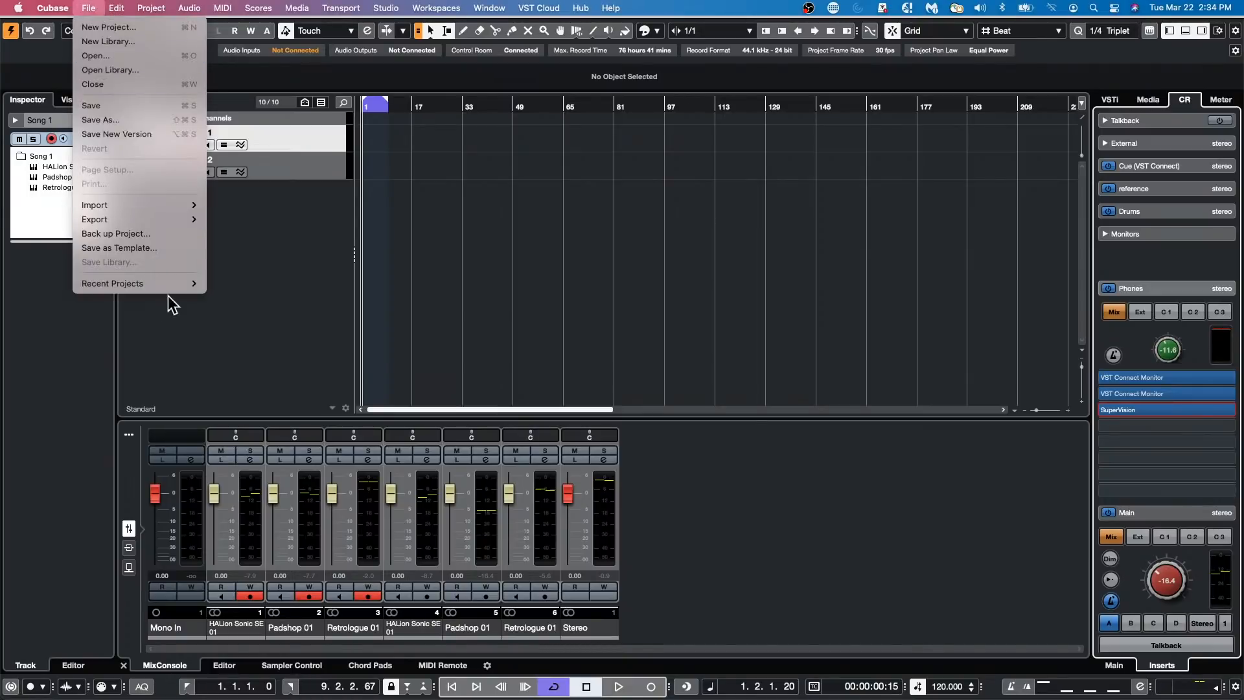
mouse_move(173, 286)
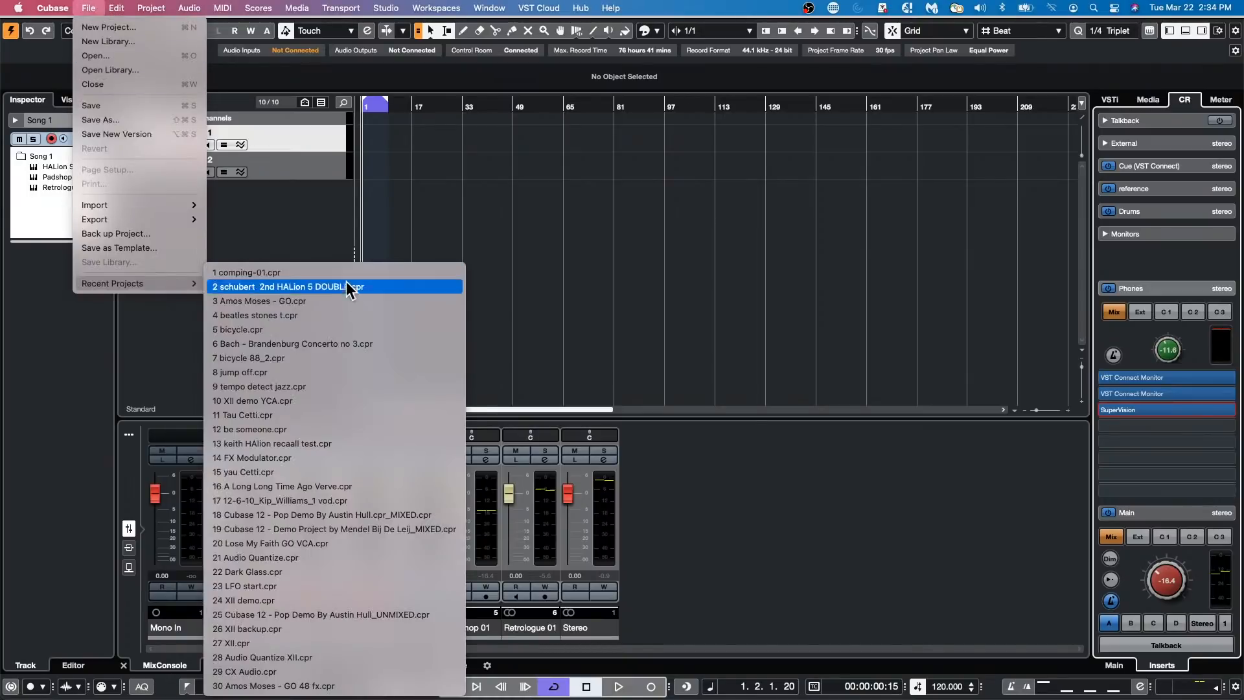
left_click(348, 300)
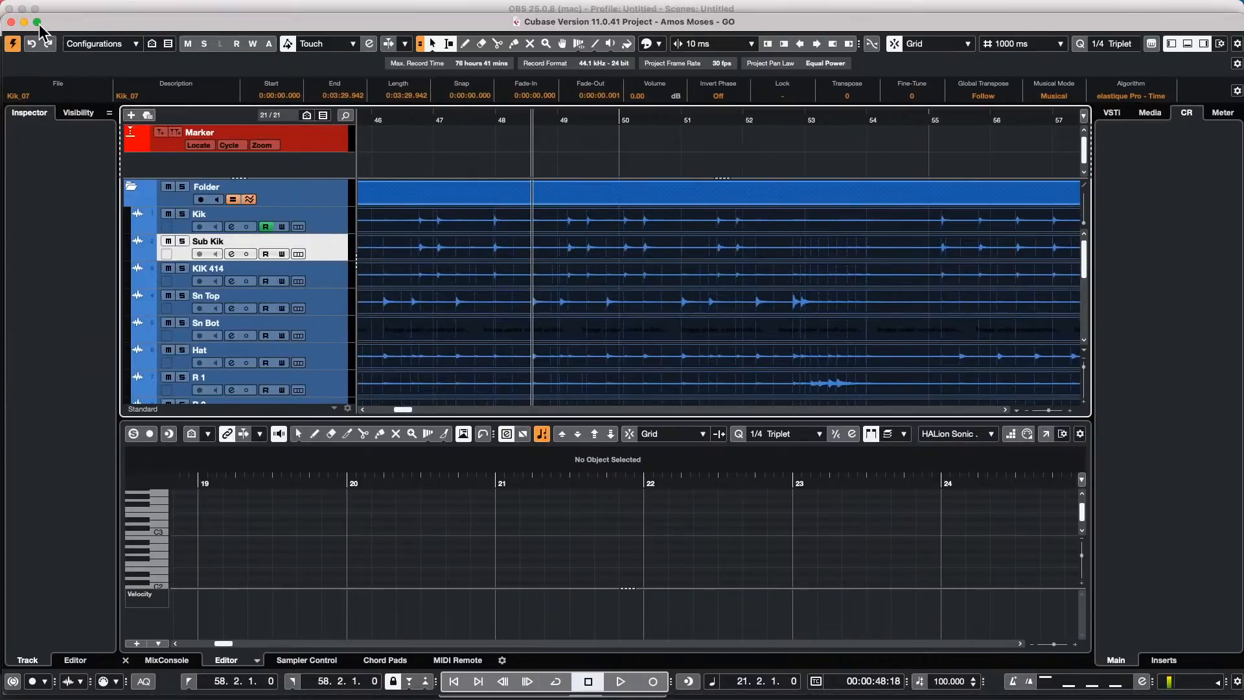
left_click(38, 23)
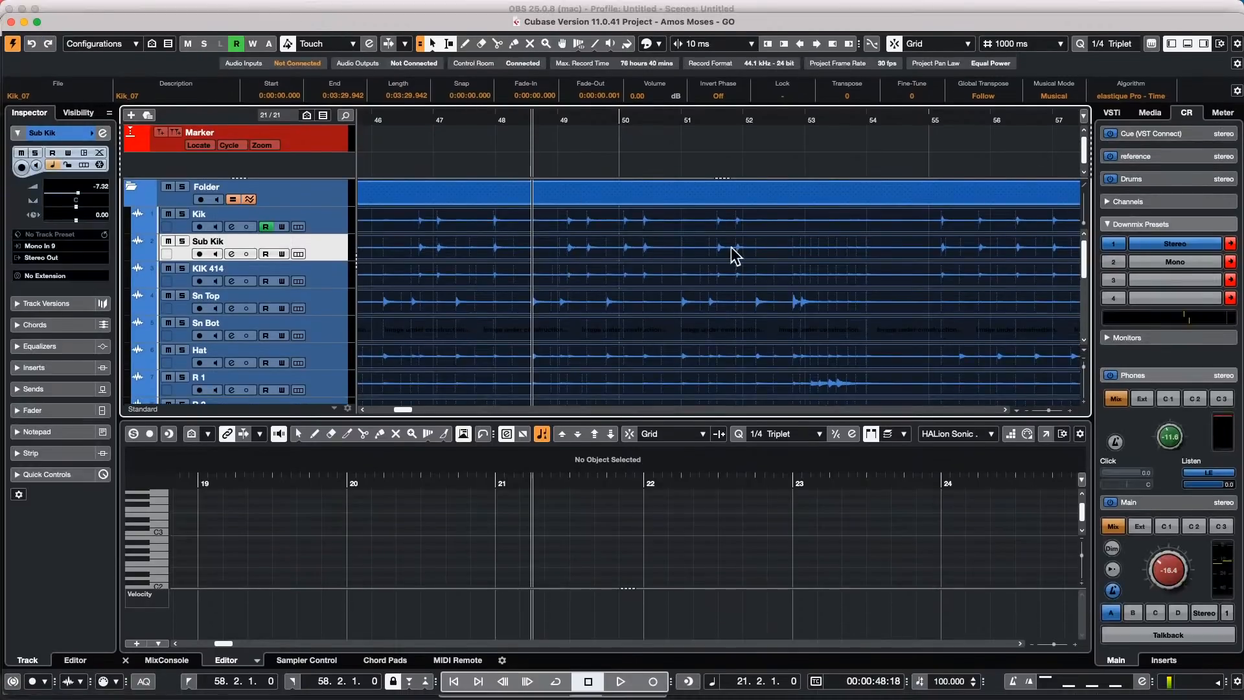
- Deselect the audio event and open the Sub Kik track's channel settings
left_click(535, 167)
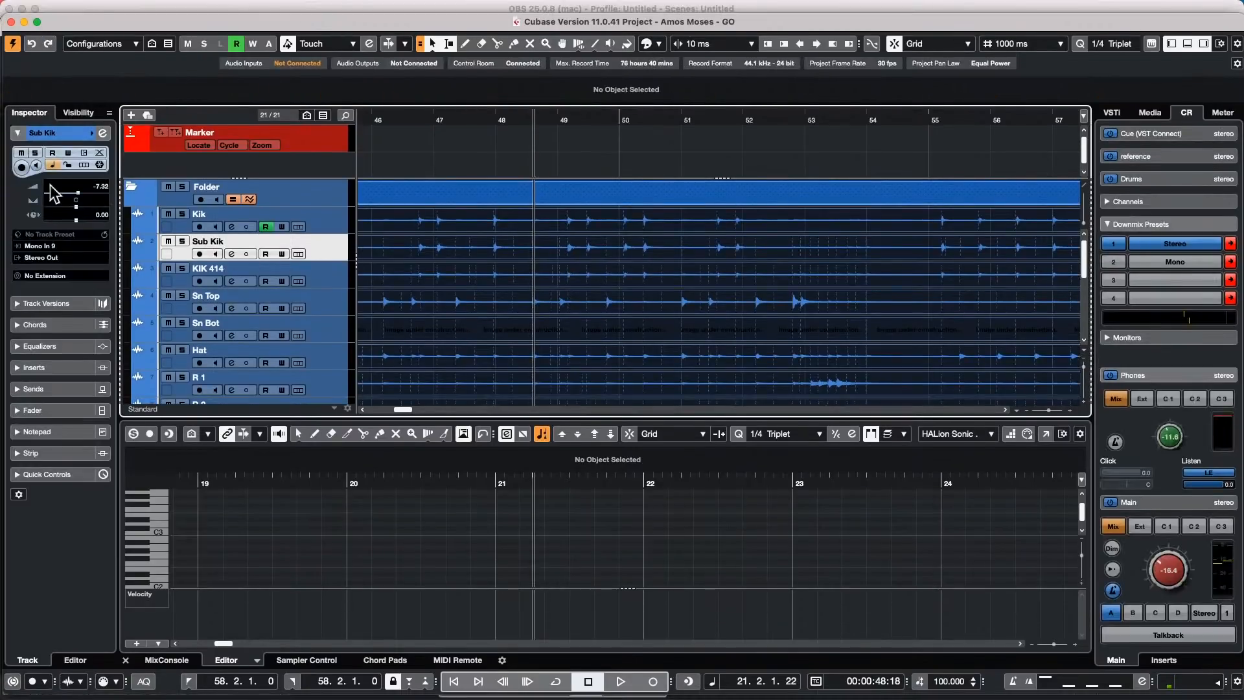
left_click(103, 133)
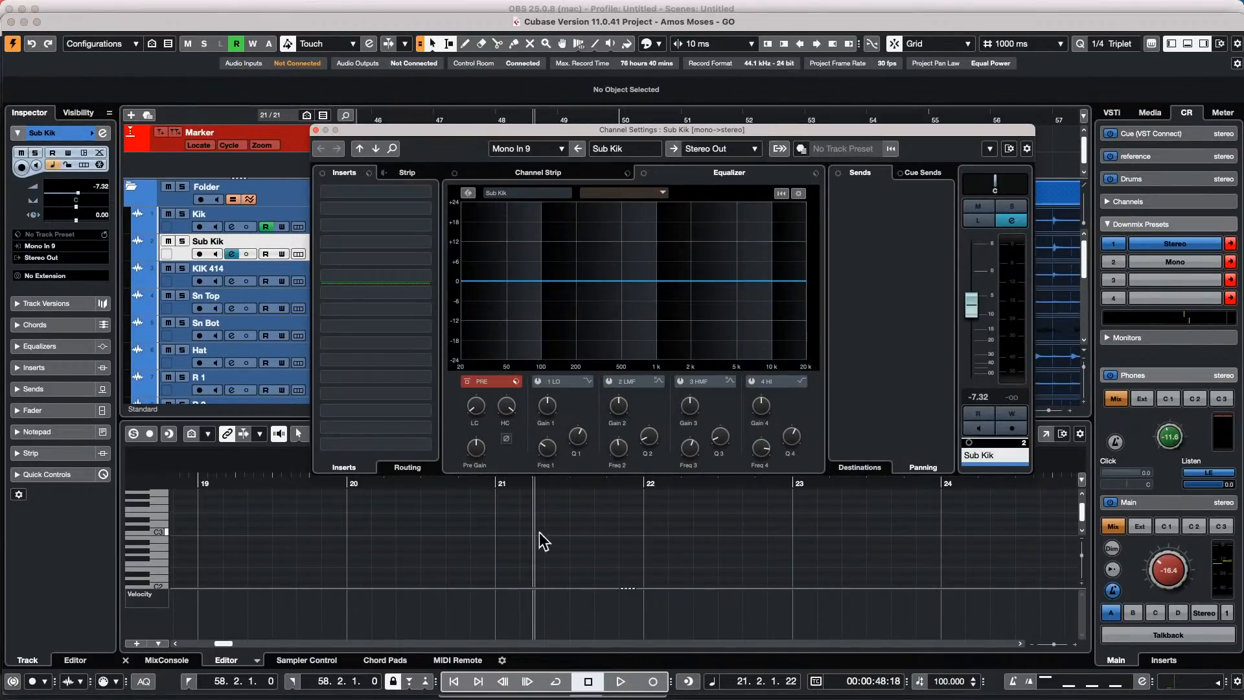
- Toggle the bypass of the Sub Kik equalizer's Pre section and check its preset options
left_click(468, 380)
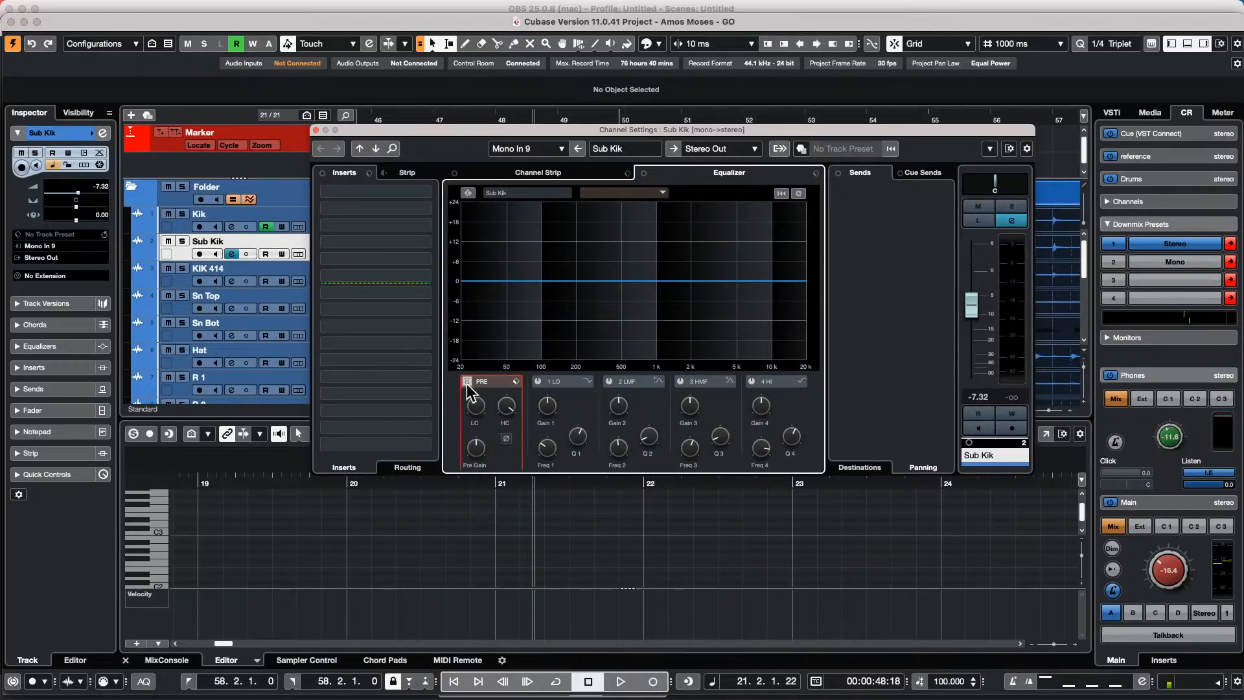
left_click_drag(483, 366, 483, 371)
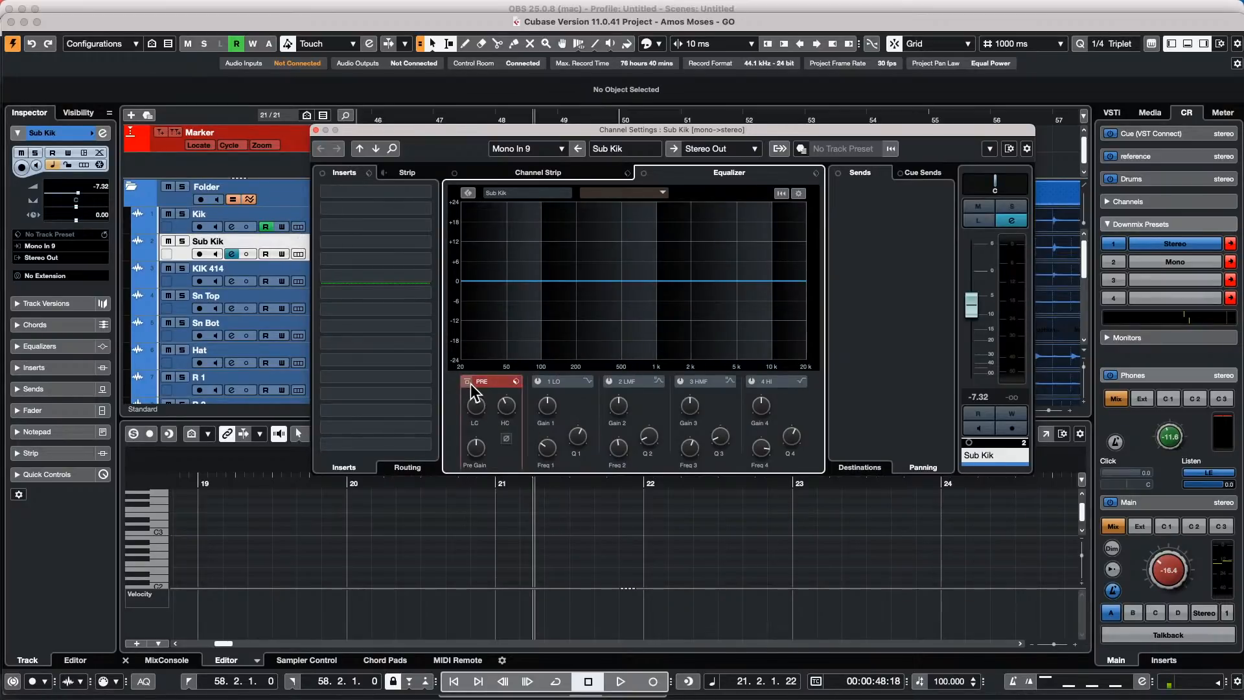
left_click(517, 382)
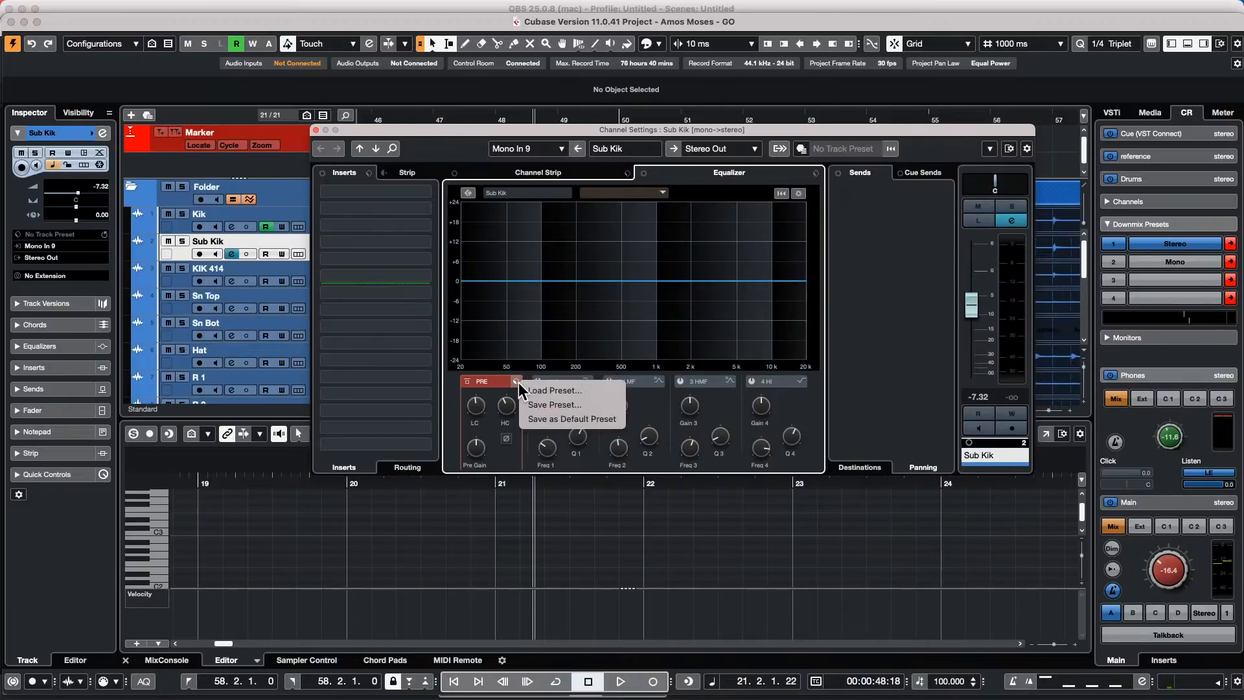
left_click(497, 382)
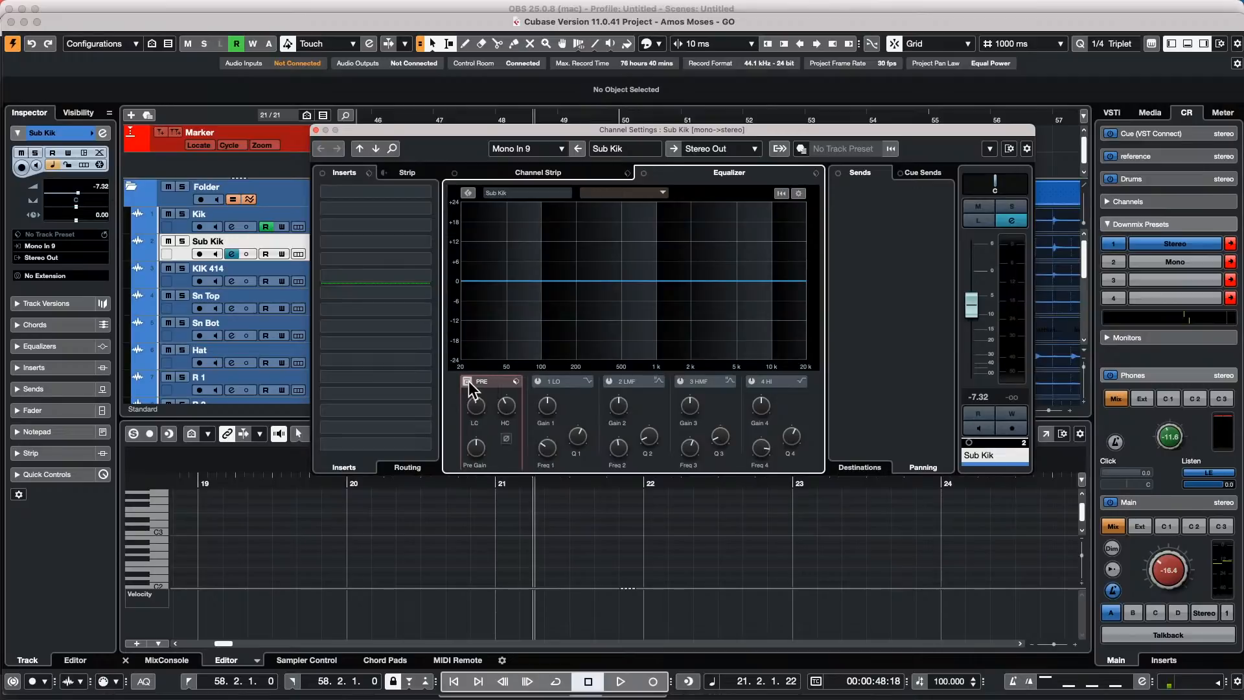
left_click(467, 381)
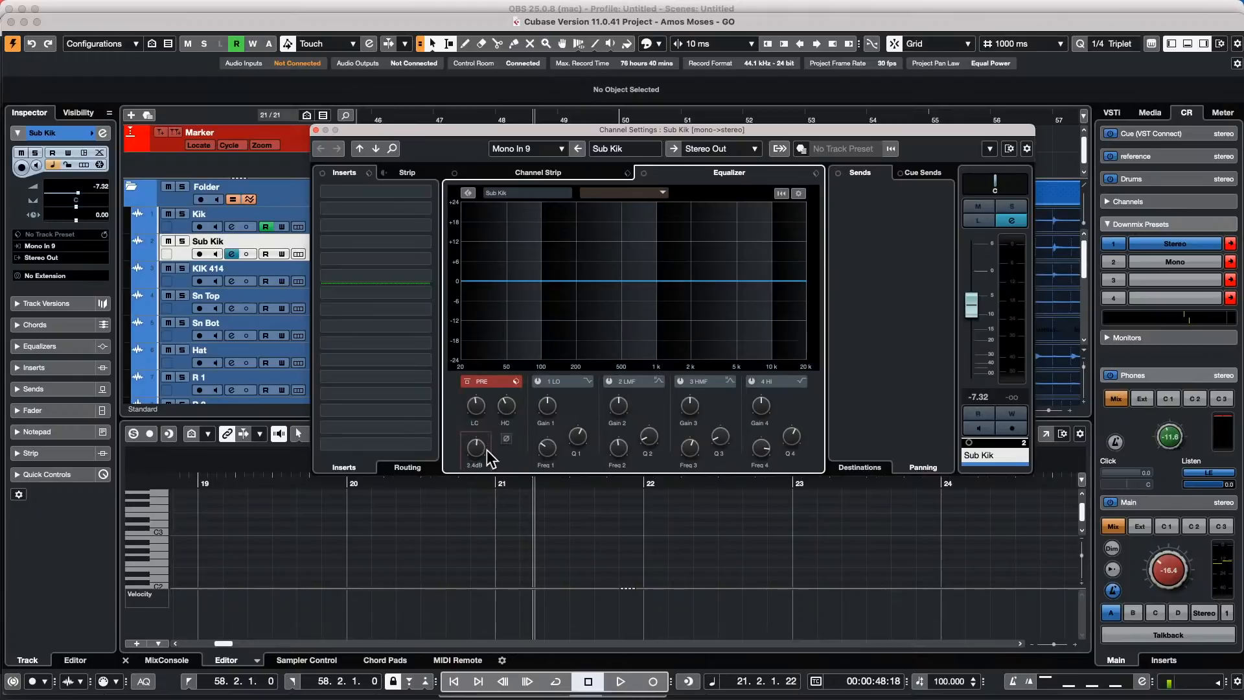
- Solo the Kik track and show its channel settings while the project plays
left_click(183, 214)
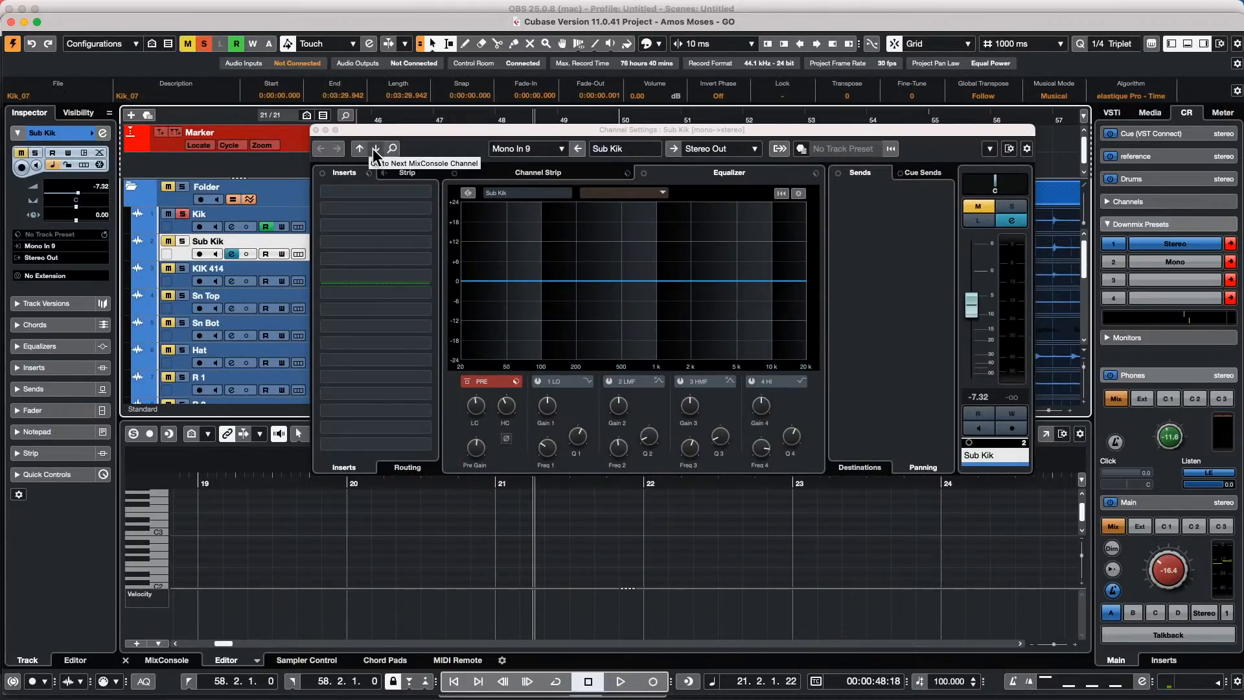
left_click(179, 226)
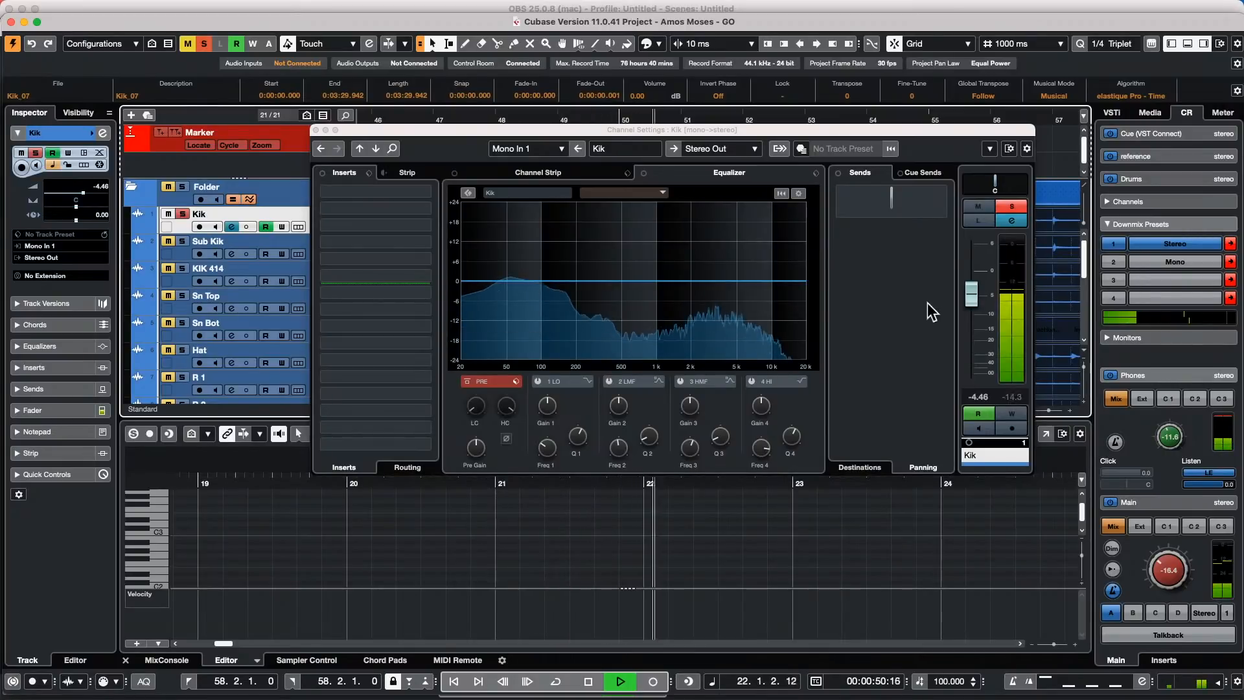
- Set the Kik channel's Pre Gain to about 14.9 dB, comparing the sound with the Pre section bypassed and active
mouse_move(485, 443)
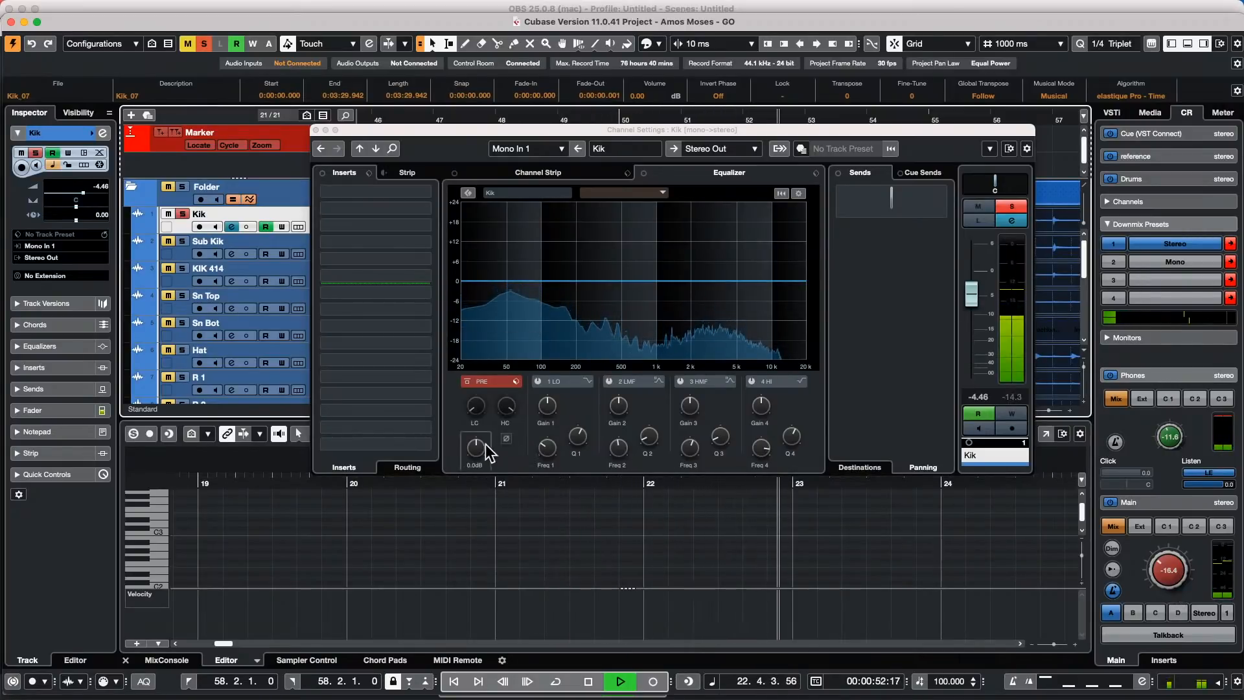
mouse_move(485, 446)
left_mouse_down()
mouse_move(489, 406)
mouse_move(478, 456)
mouse_move(476, 433)
left_mouse_up()
left_click(468, 382)
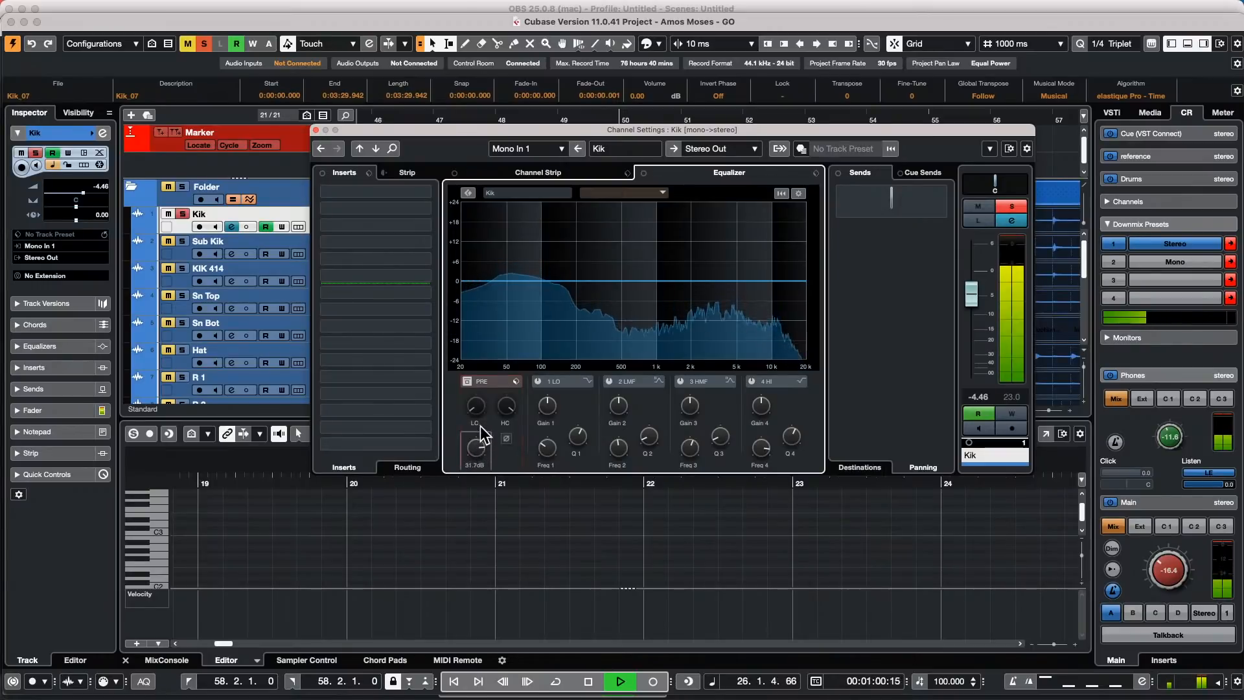
left_click_drag(477, 447, 474, 491)
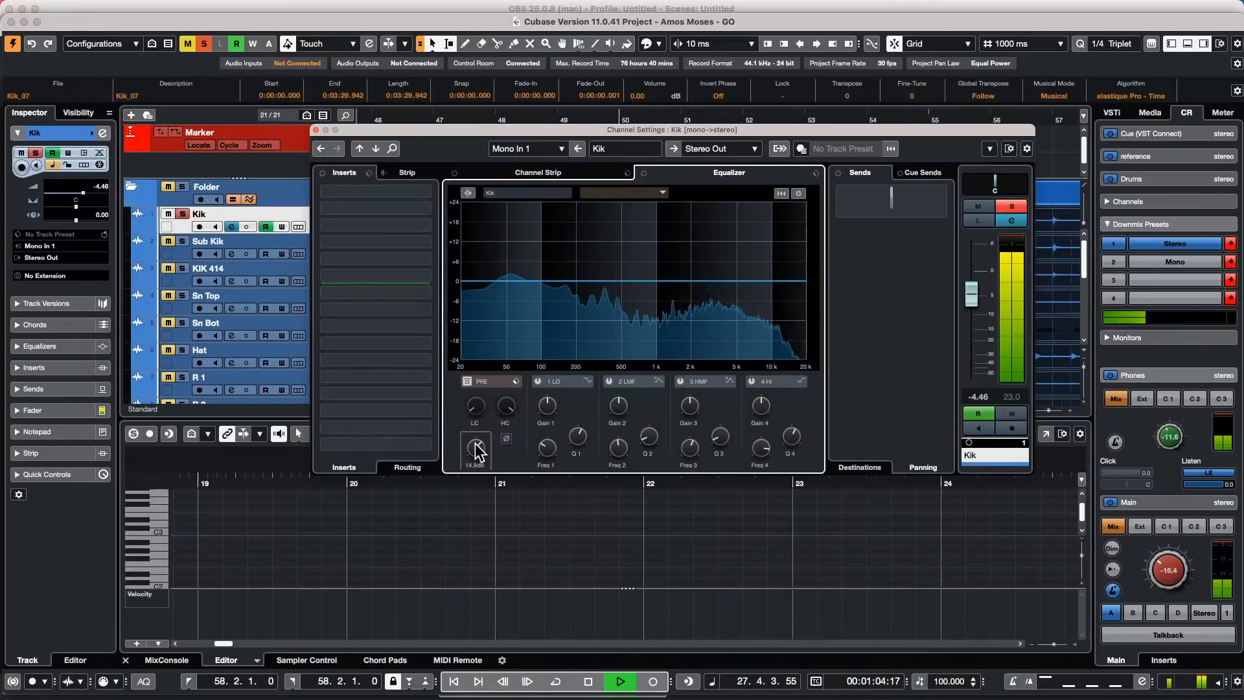
left_click(488, 383)
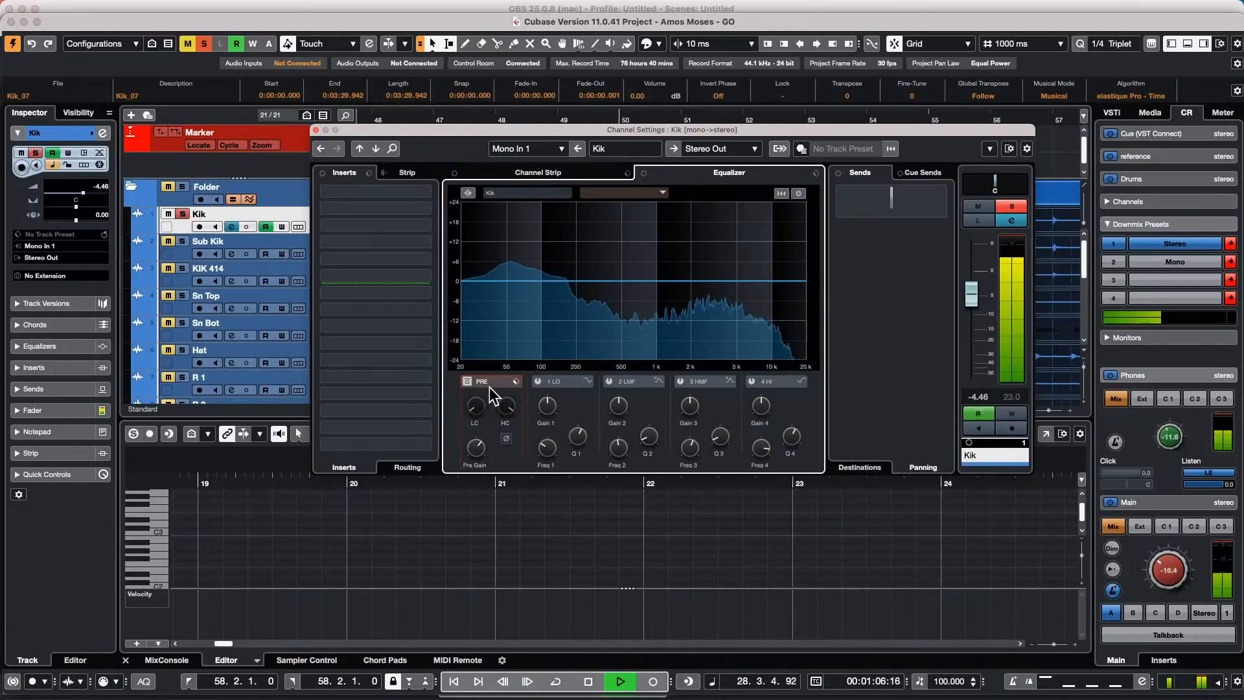
left_click(469, 382)
left_click(469, 382)
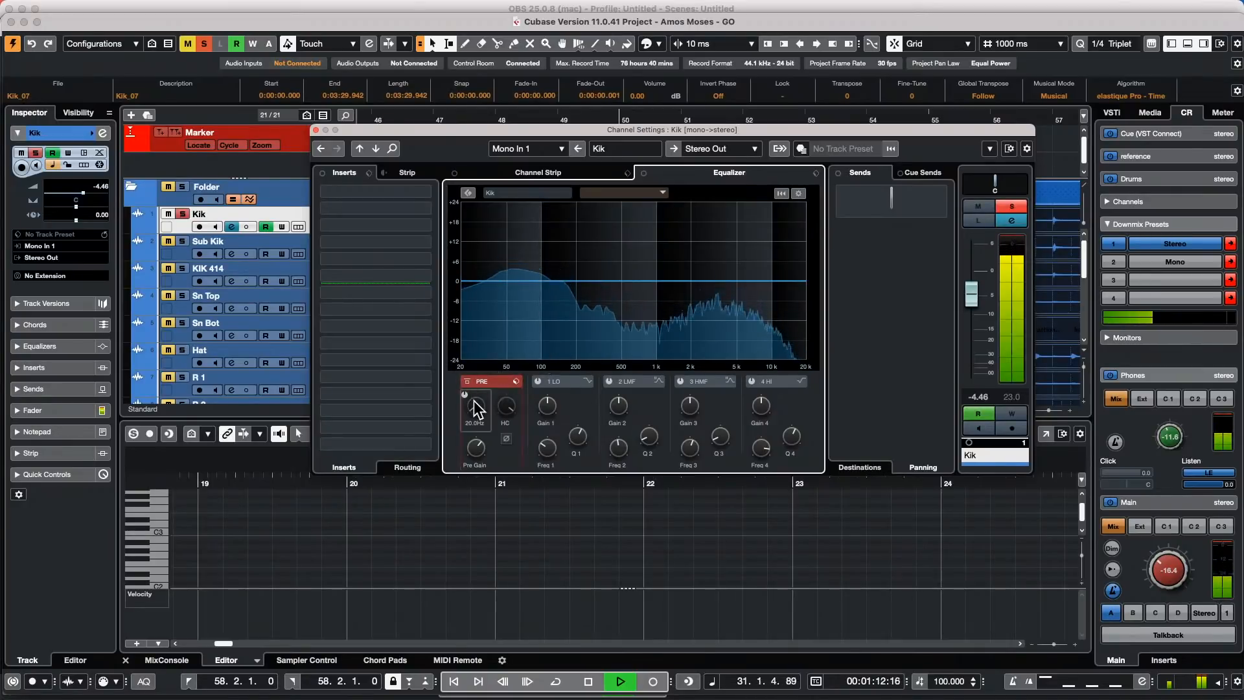
- Adjust the low-cut and high-cut frequencies in the Kik channel's Pre section, comparing them with the section bypassed
left_click_drag(490, 341, 498, 311)
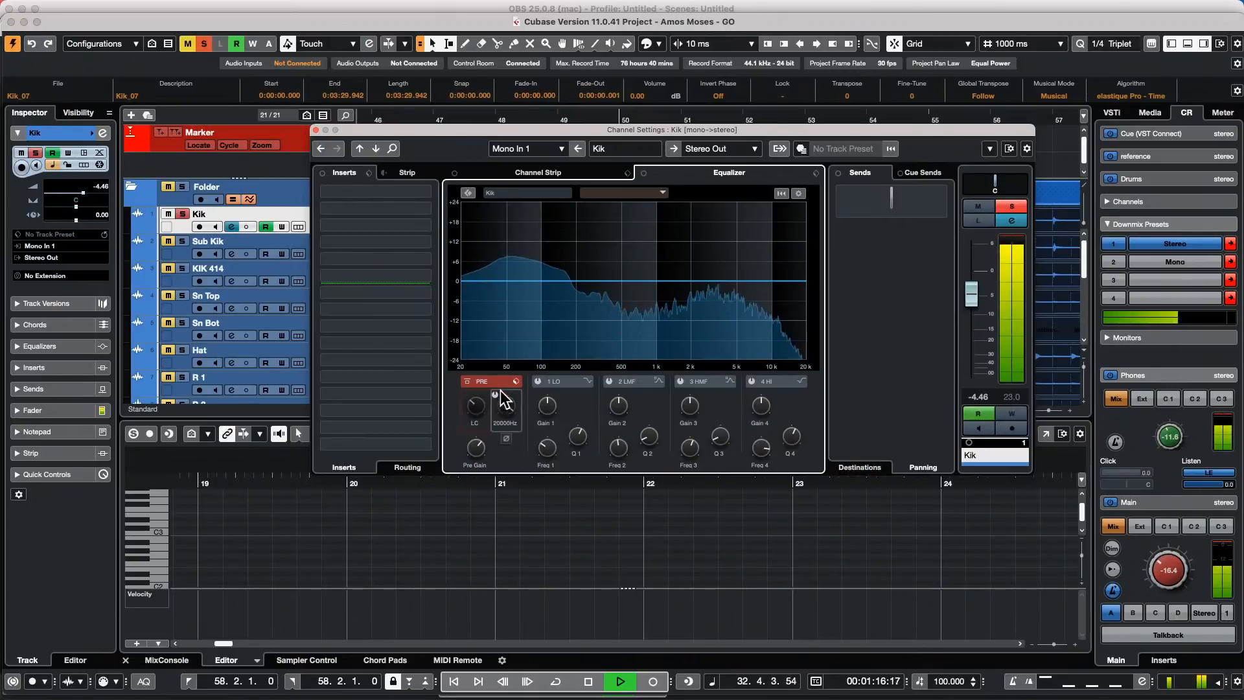
left_click(467, 381)
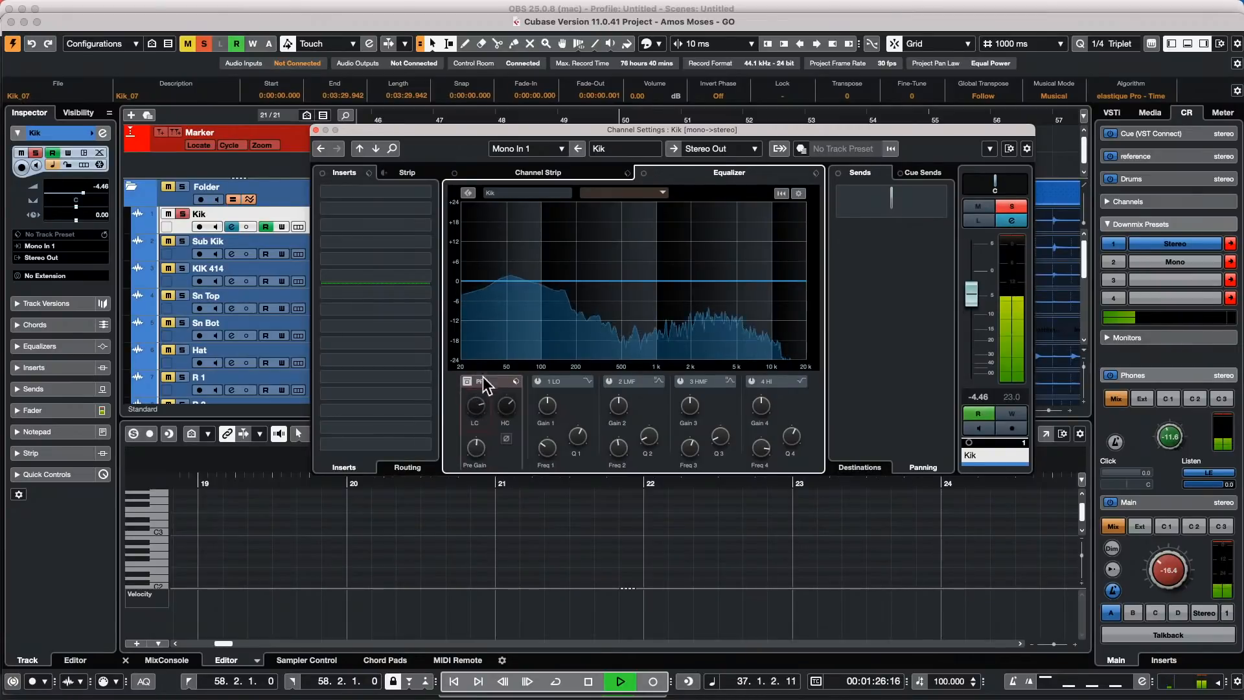
left_click_drag(475, 402, 461, 458)
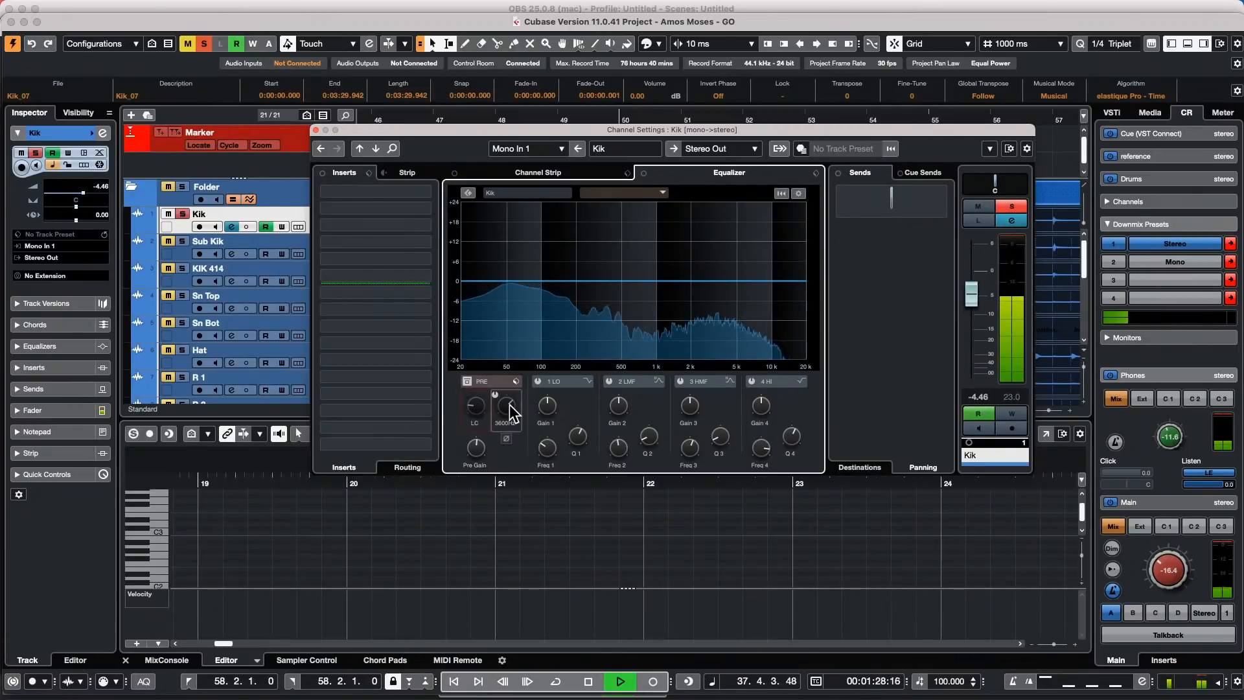
left_click_drag(507, 403, 487, 450)
left_click(467, 382)
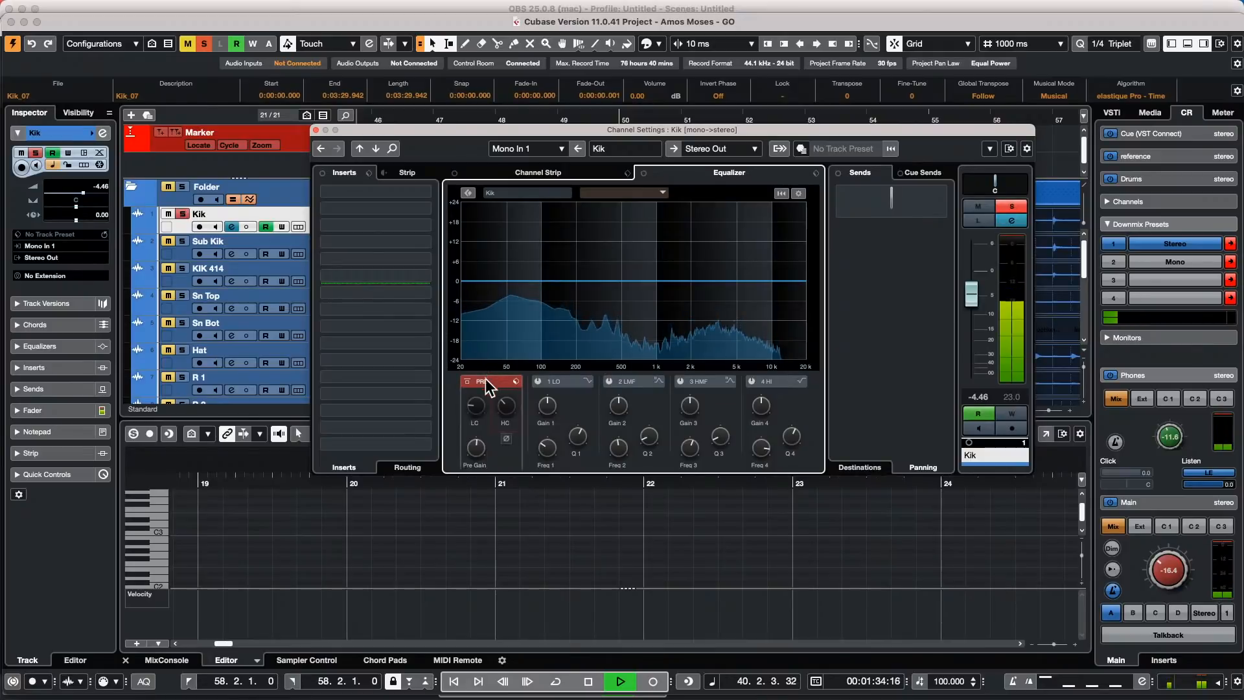
- Raise the Kik channel's low-cut frequency and compare the Pre section bypassed and active
left_click_drag(467, 407, 474, 375)
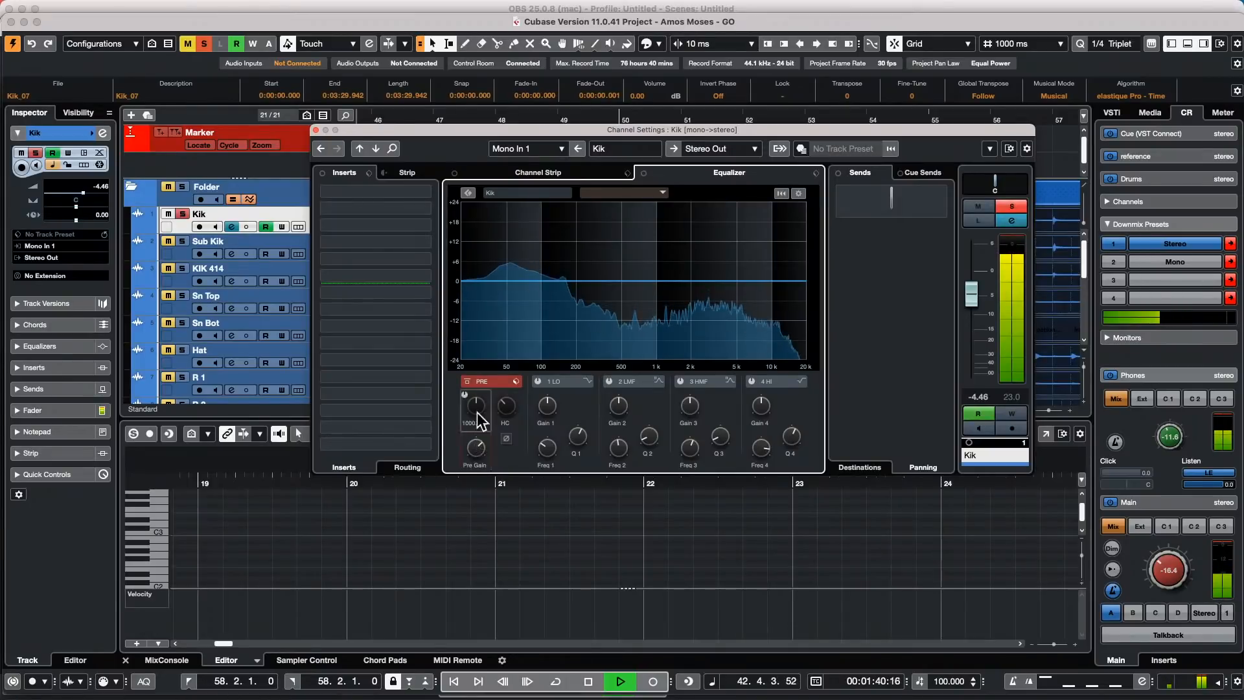
left_click(466, 381)
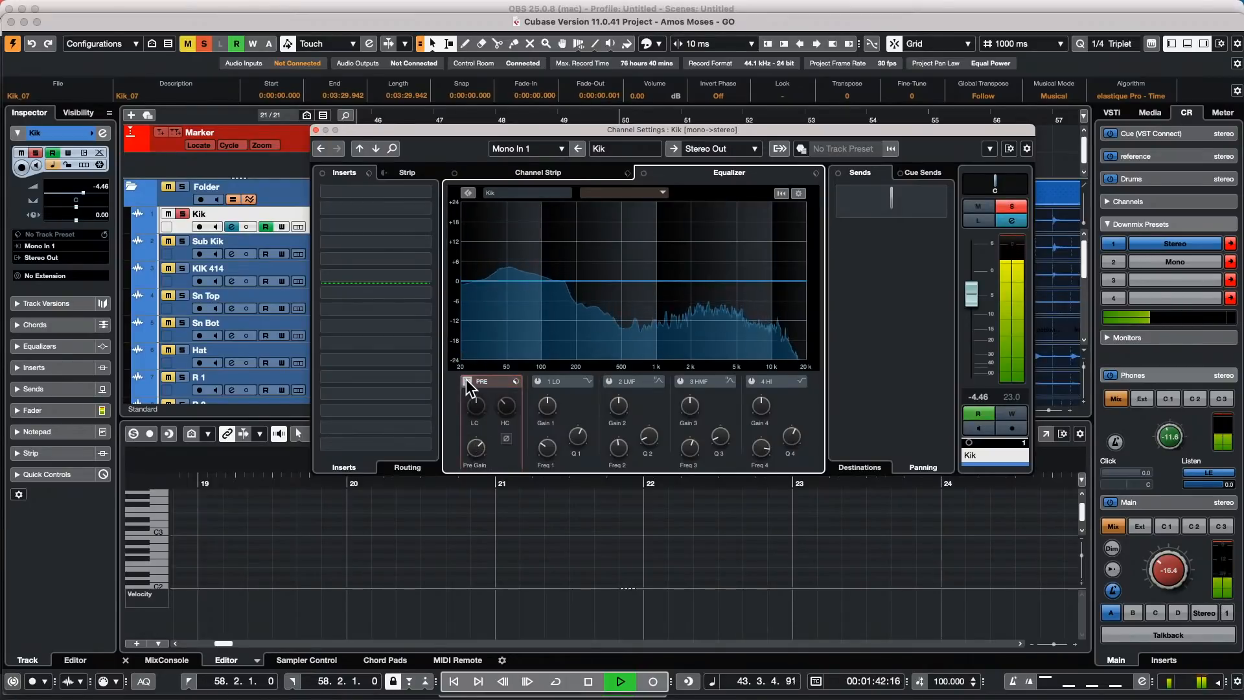
left_click(466, 382)
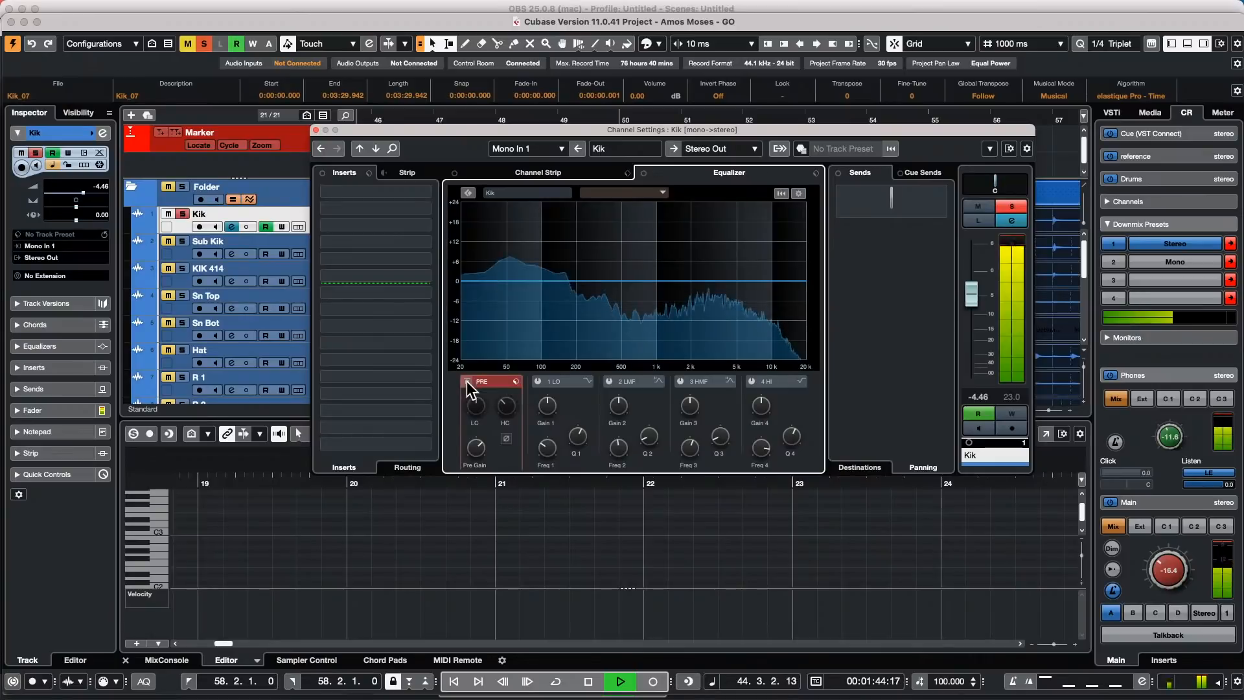
- Switch the Kik channel's Pre section bypass on and off repeatedly to compare the sound during playback
left_click(467, 381)
left_click(467, 381)
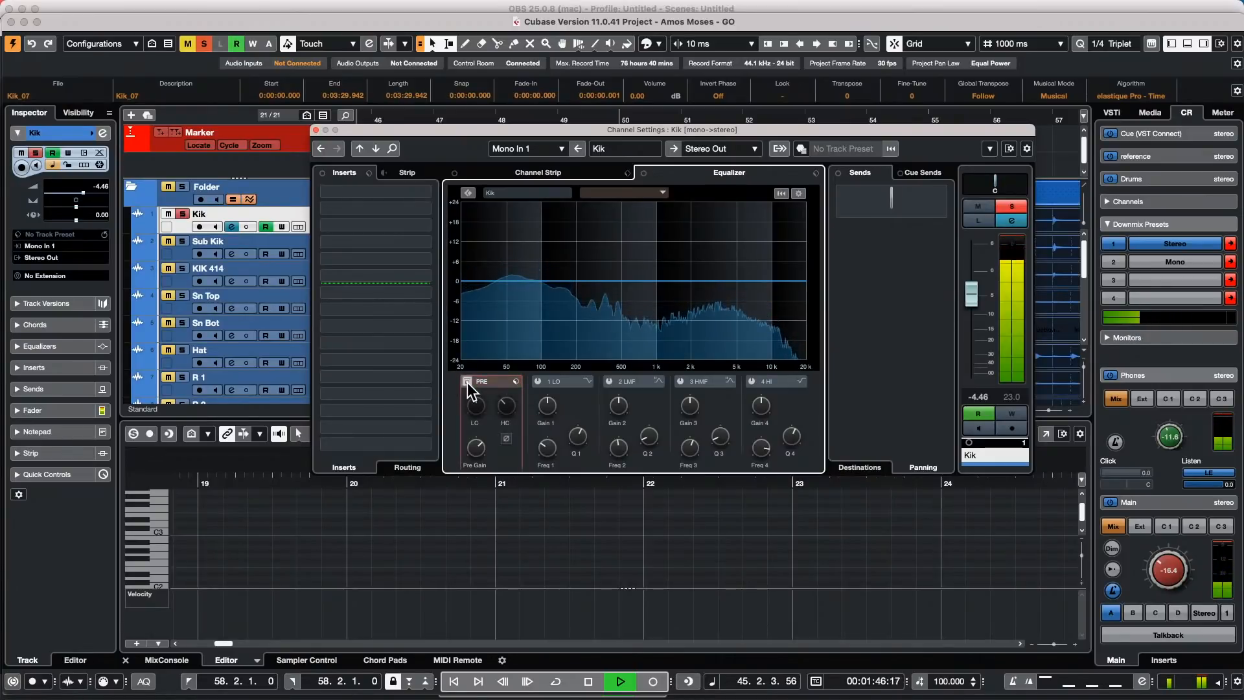
left_click(467, 382)
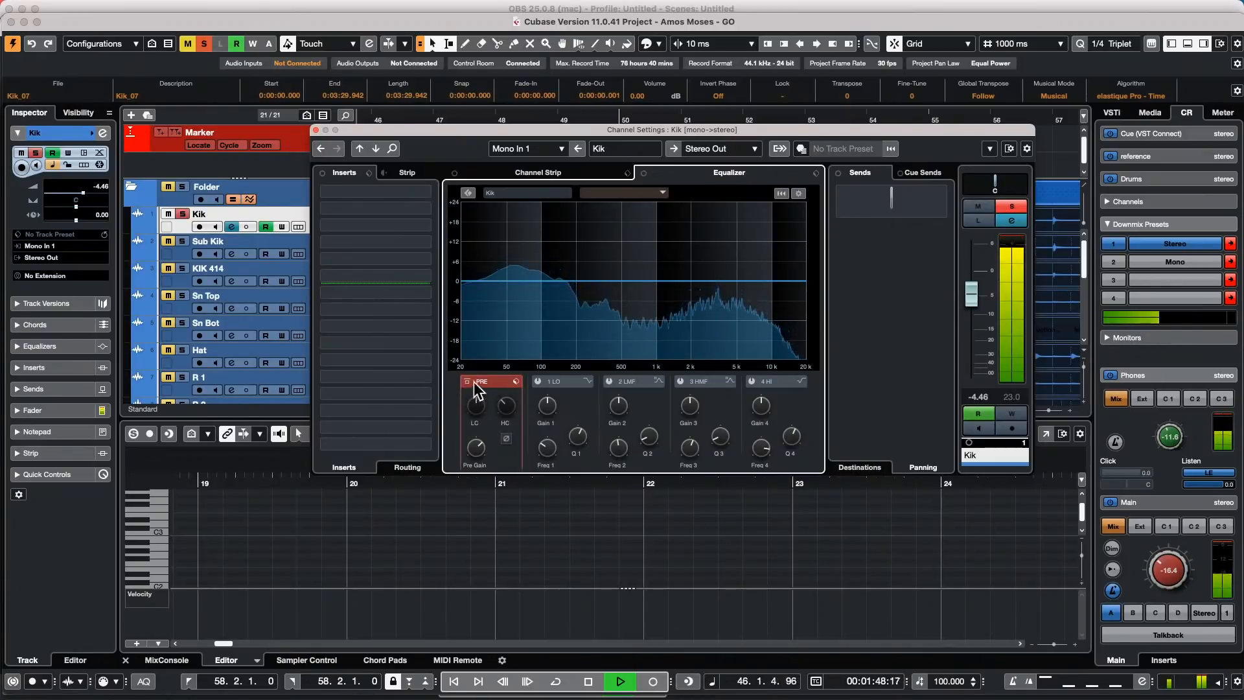
mouse_move(496, 414)
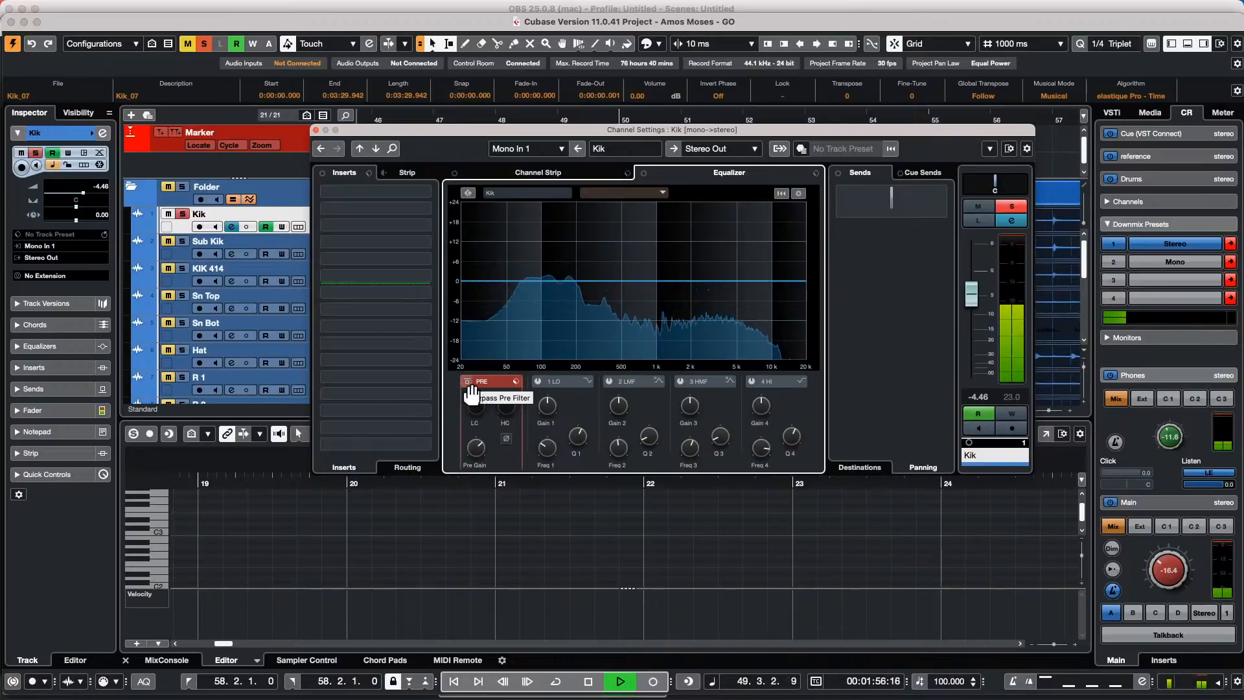
- Add an EQ band 1 point on the Kik channel's curve and move it to about 500 Hz near 0 dB
left_click(540, 279)
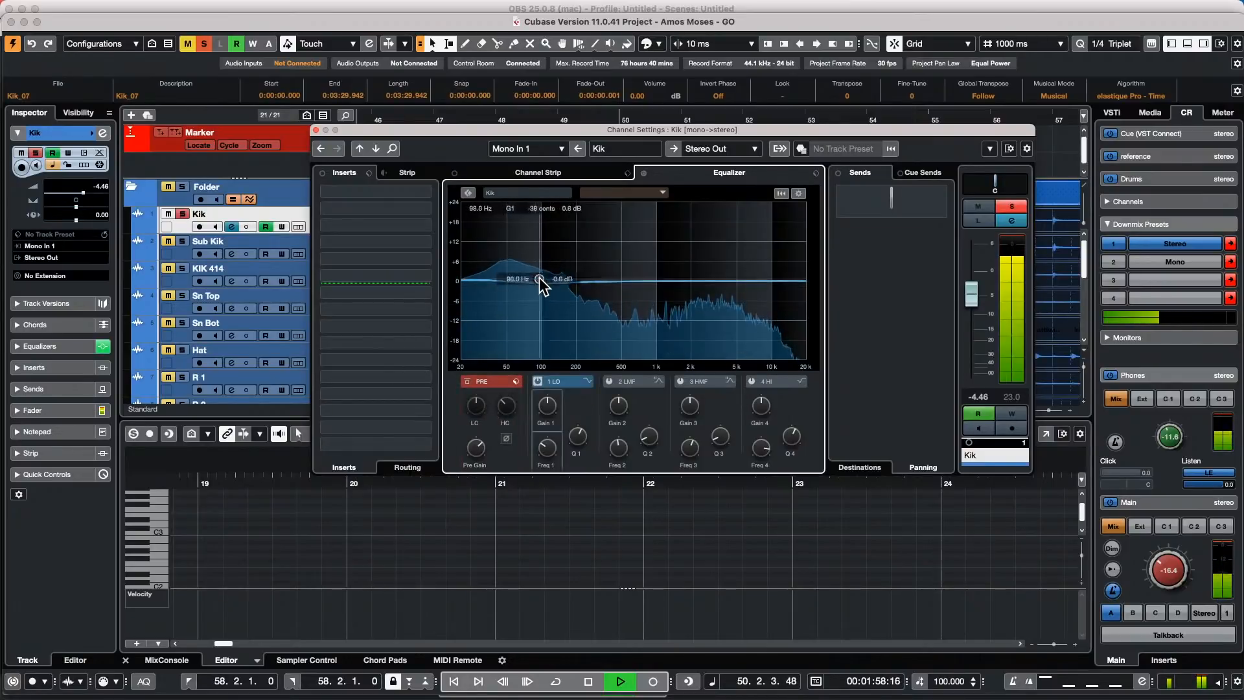
left_click_drag(539, 279, 622, 283)
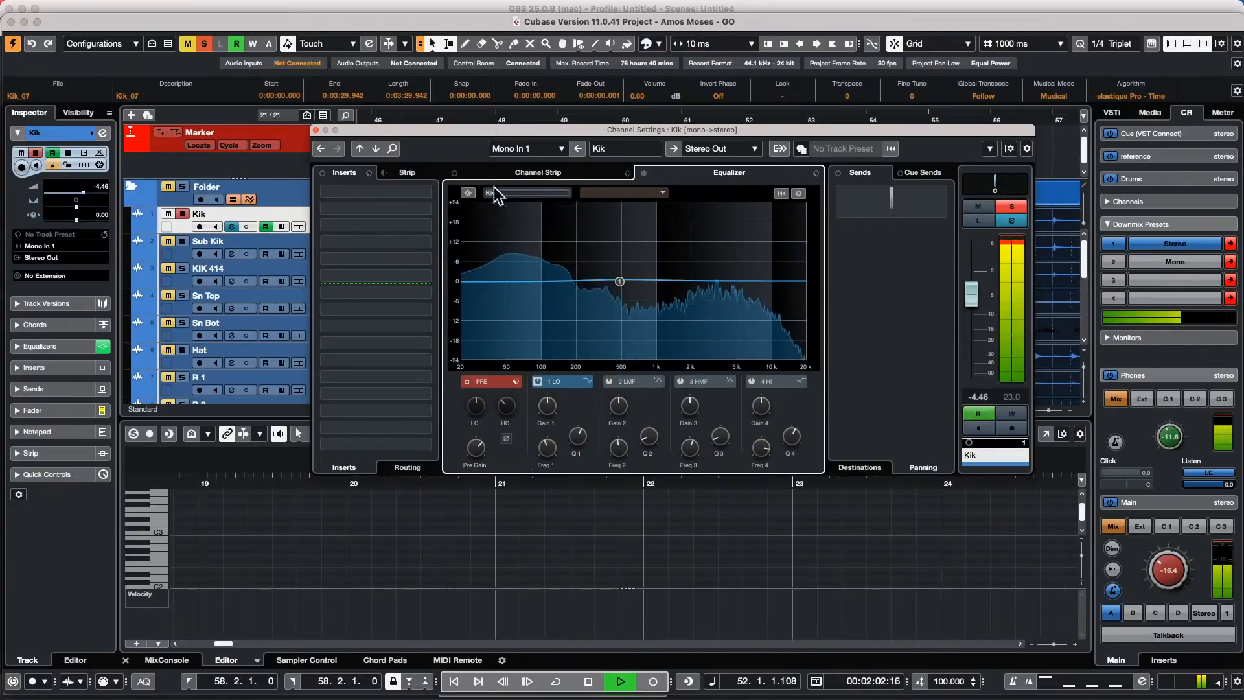
- Adjust the Kik channel's high-cut and low-cut frequencies, raising the low cut to about 1.5 kHz, and reactivate the bypassed Pre section
left_click_drag(507, 404, 510, 387)
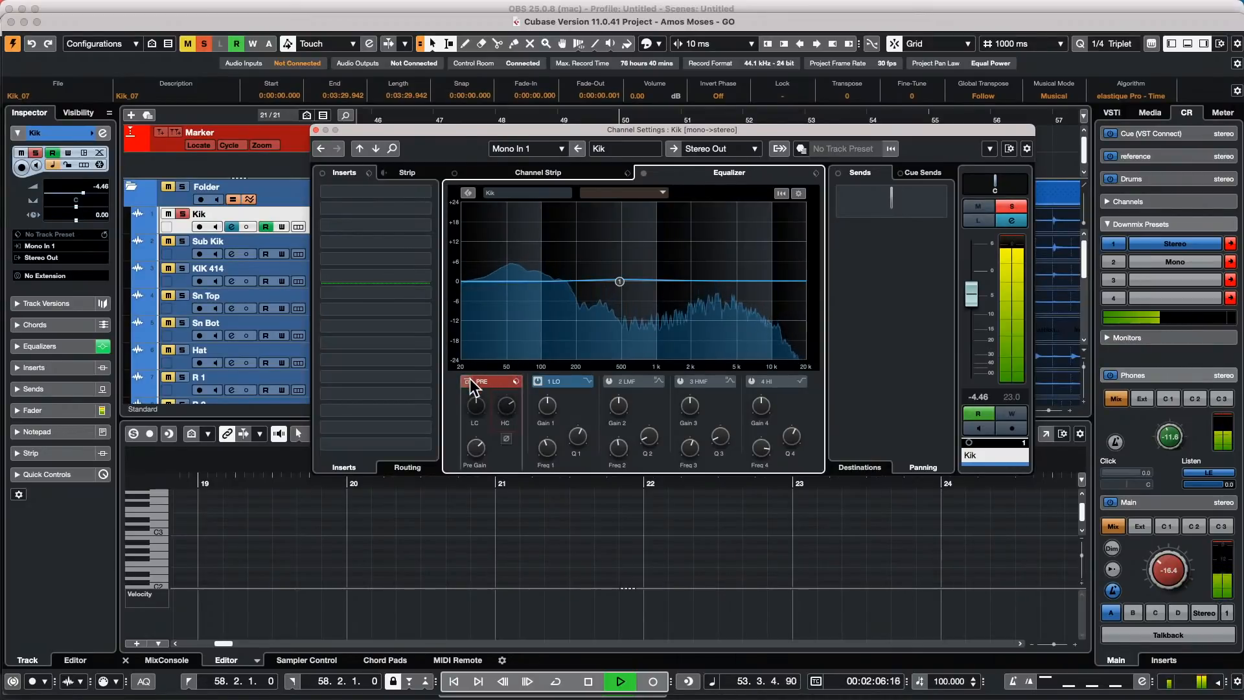
mouse_move(504, 399)
left_mouse_down()
mouse_move(508, 439)
mouse_move(503, 411)
mouse_move(519, 403)
mouse_move(508, 424)
mouse_move(499, 403)
mouse_move(497, 446)
mouse_move(505, 391)
mouse_move(467, 399)
mouse_move(467, 431)
mouse_move(480, 406)
left_mouse_up()
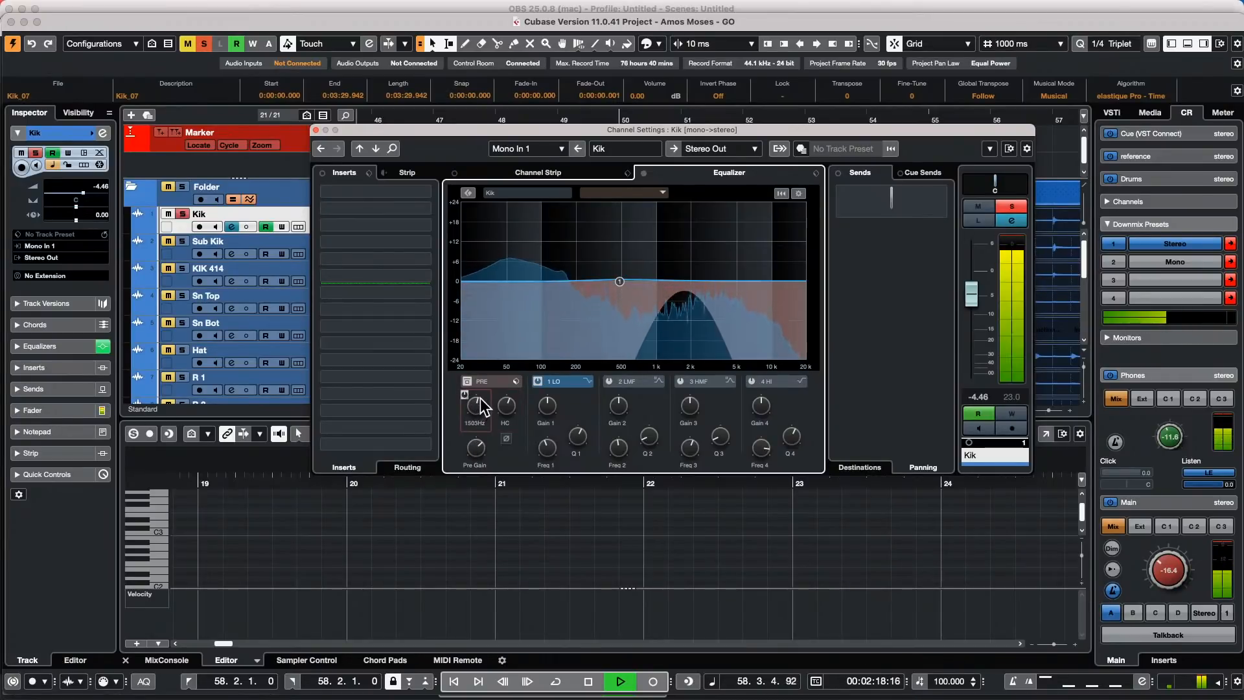
left_click(467, 381)
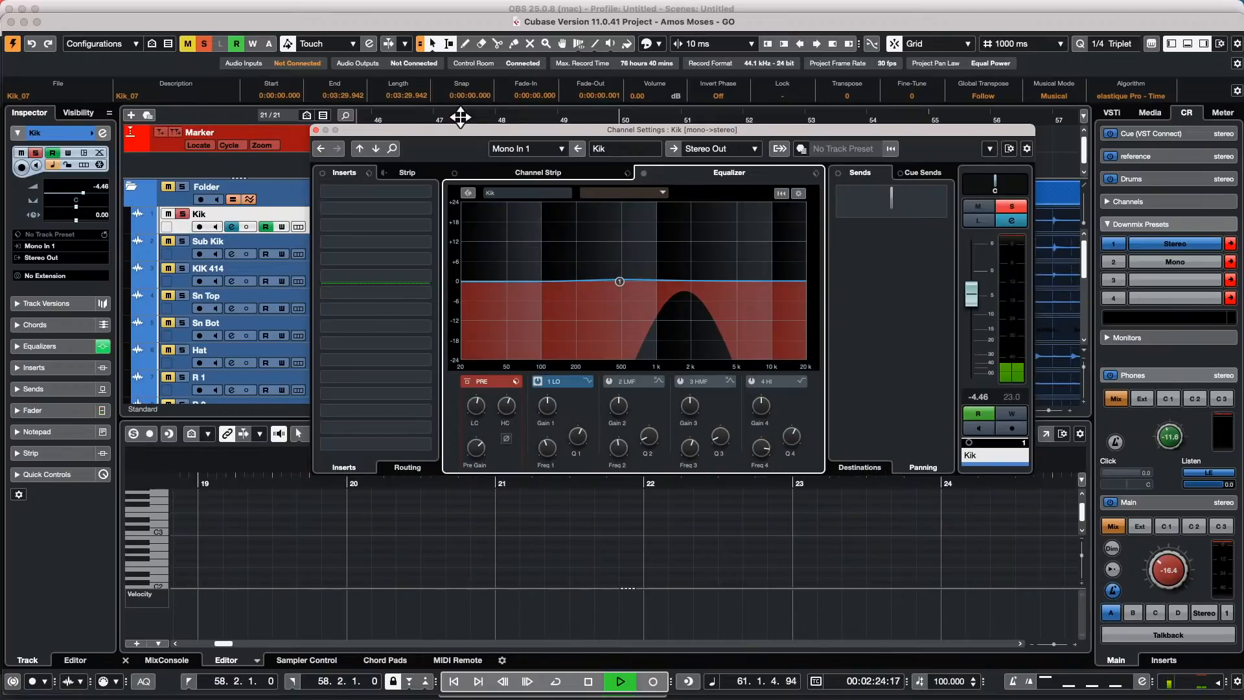
- Reposition the Channel Settings window and switch the Kik channel's low-cut and high-cut filters off and on individually
left_click_drag(468, 130, 507, 296)
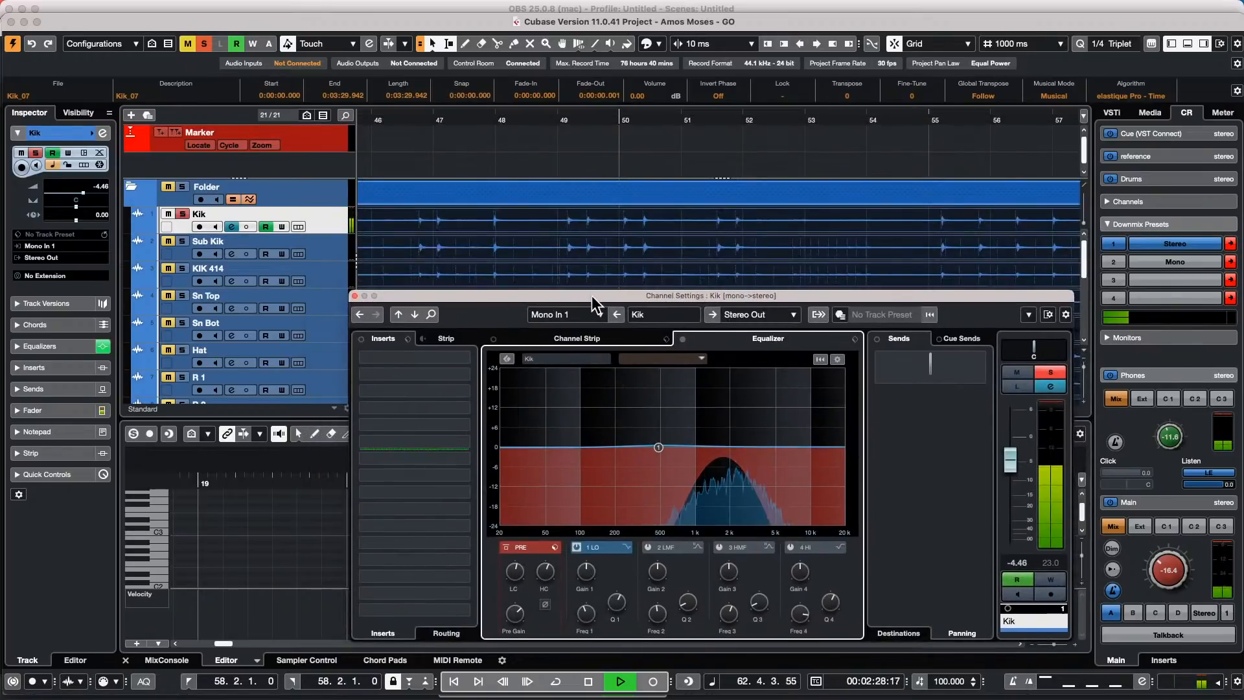
left_click_drag(592, 295, 602, 119)
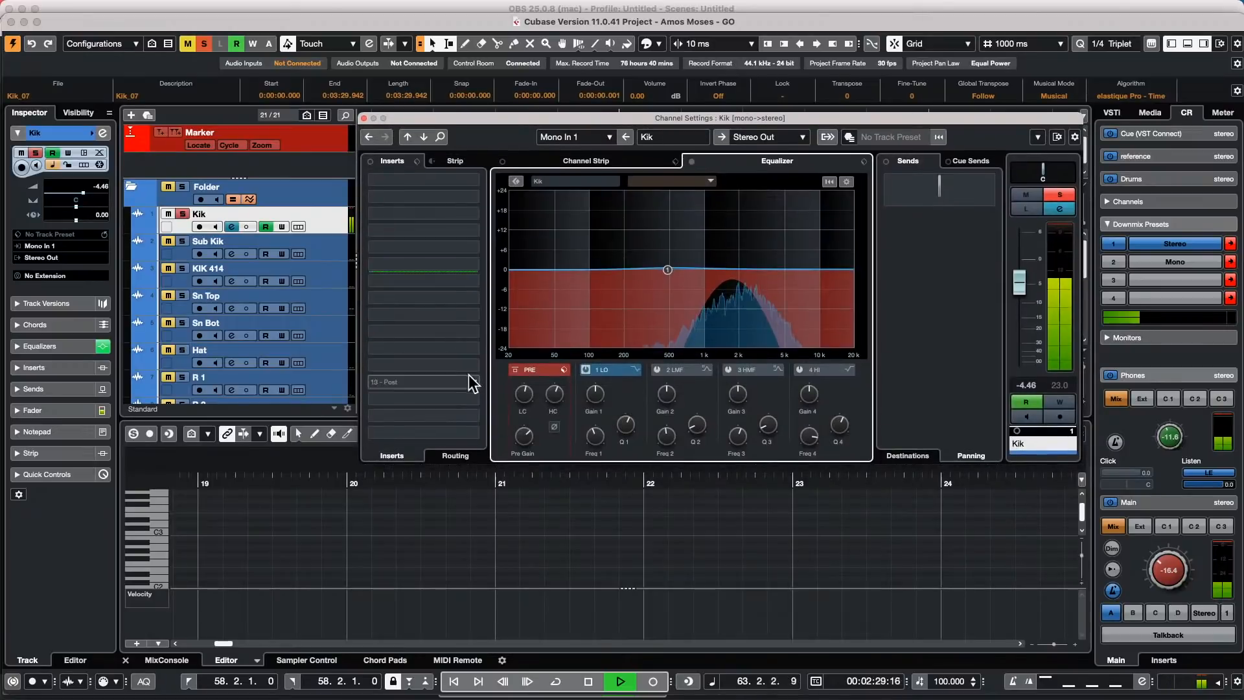
left_click(512, 383)
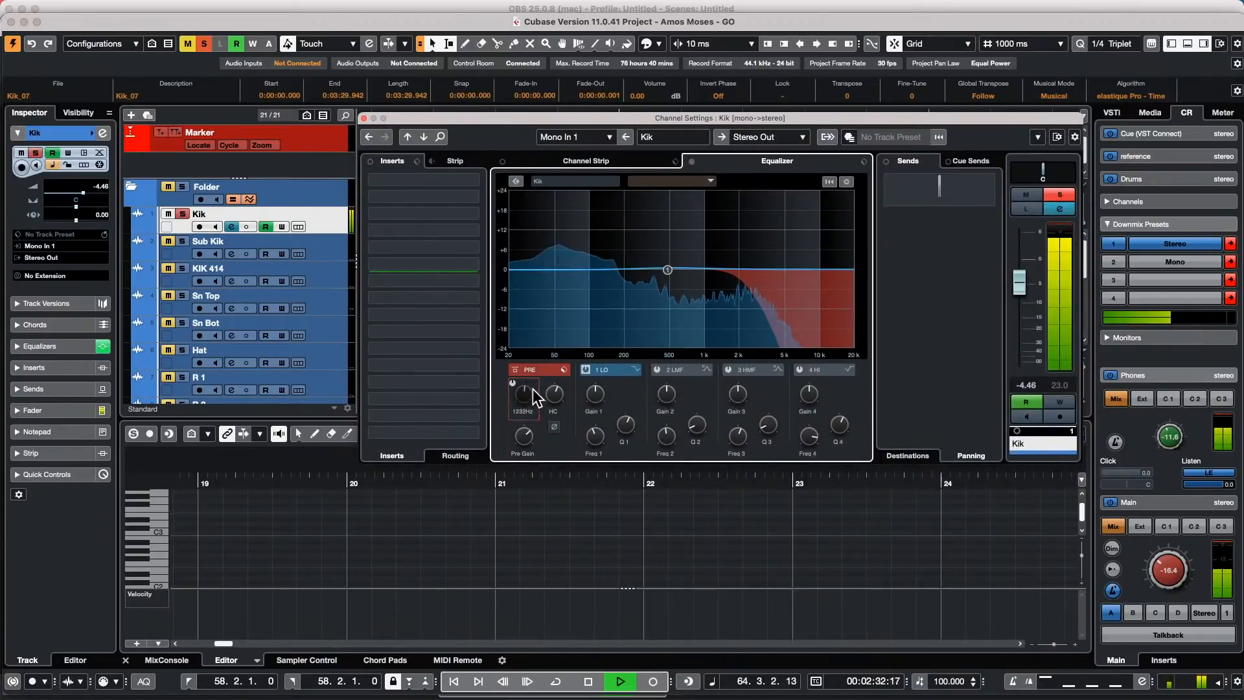
left_click(543, 383)
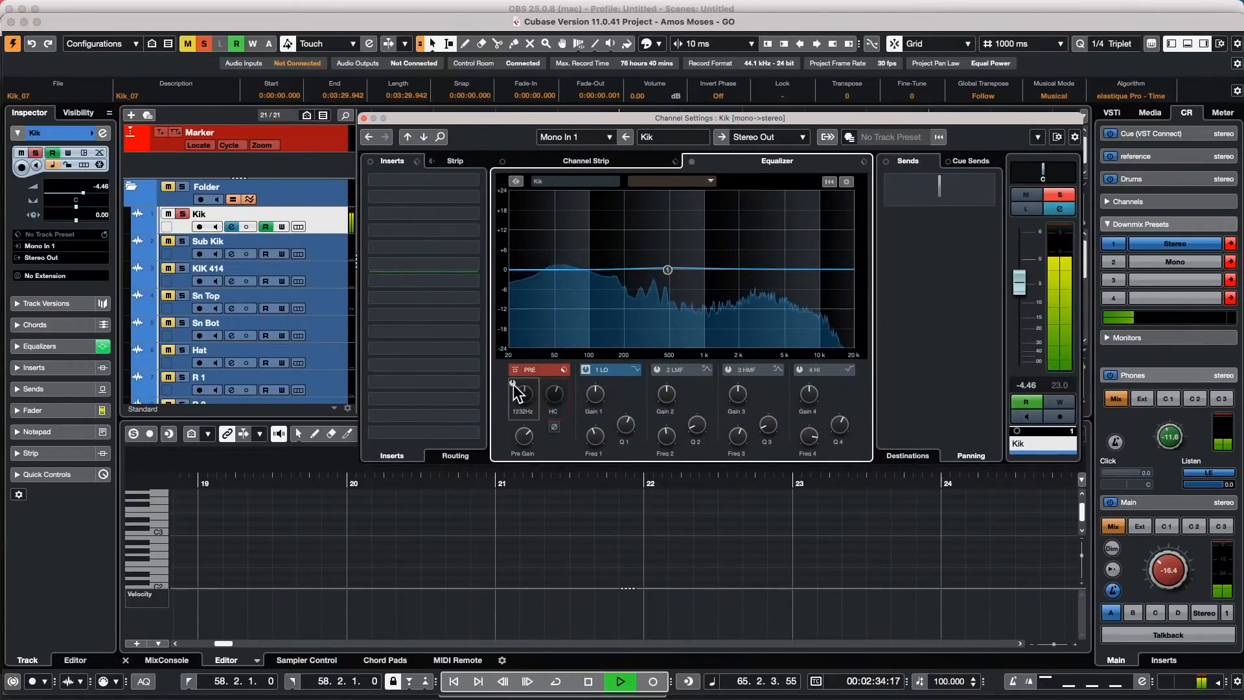
left_click(512, 383)
left_click(513, 384)
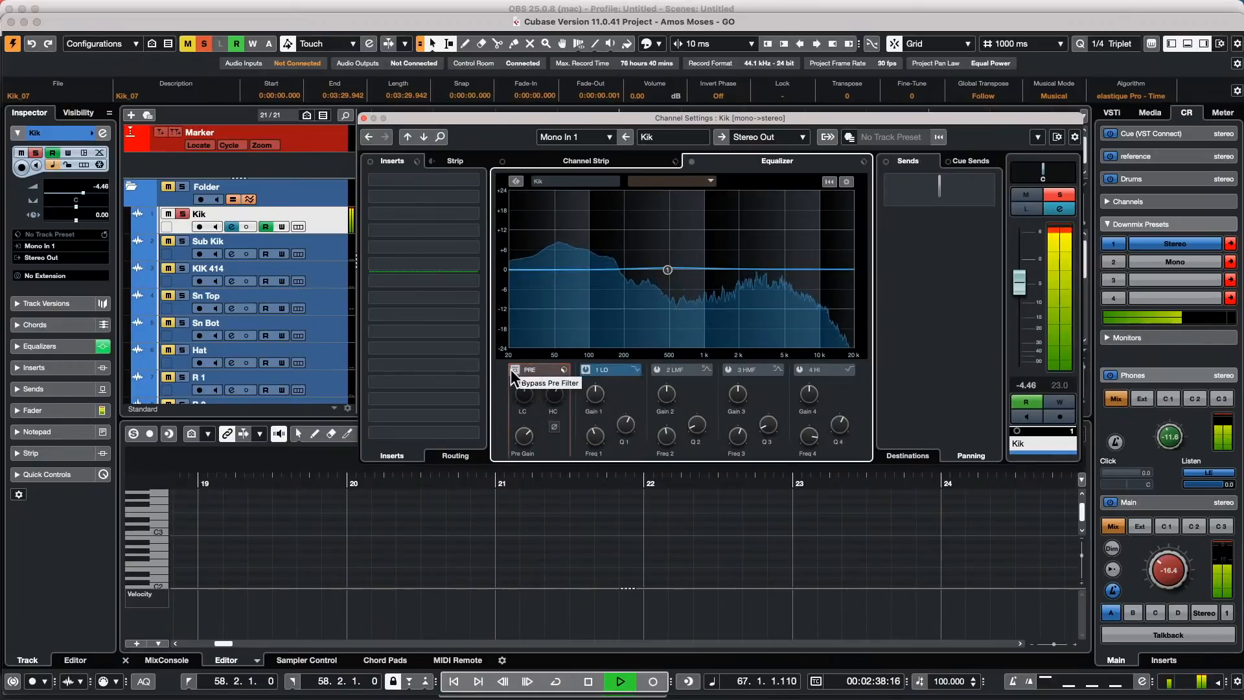
- Reactivate the Kik channel's Pre section and set the high cut to 50 Hz and the low cut to about 269 Hz
left_click(515, 370)
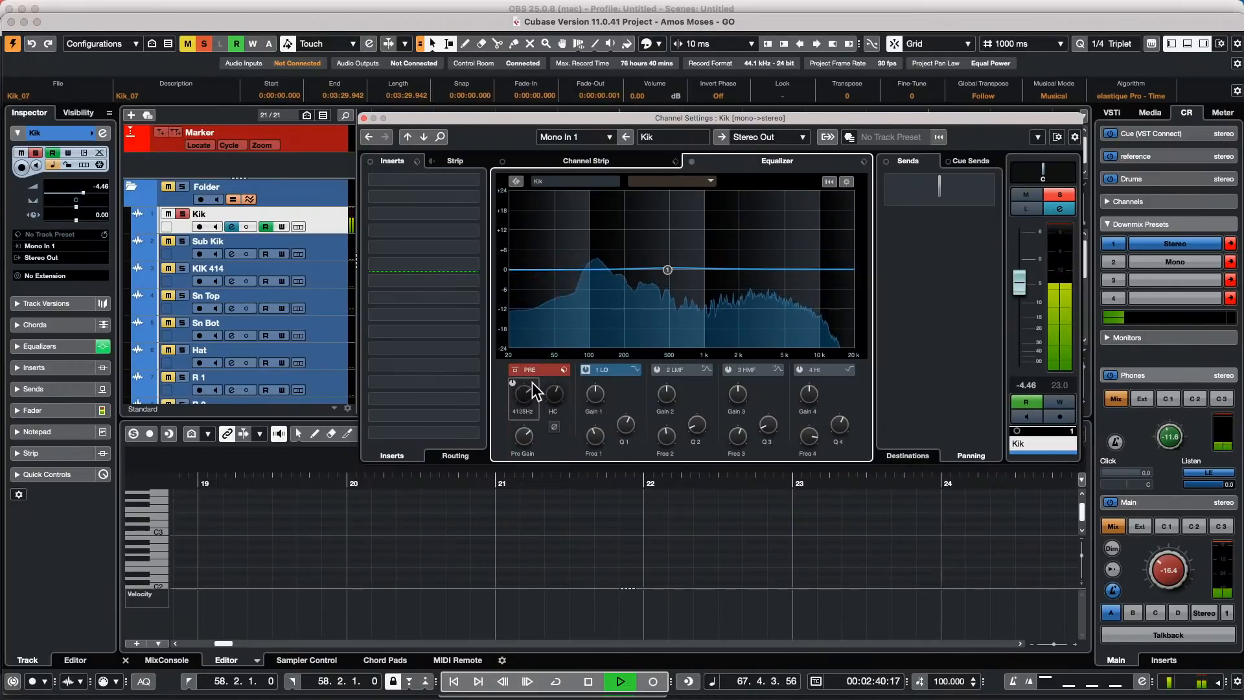
left_click(513, 384)
mouse_move(520, 396)
left_mouse_down()
mouse_move(528, 384)
mouse_move(522, 404)
mouse_move(553, 400)
left_mouse_up()
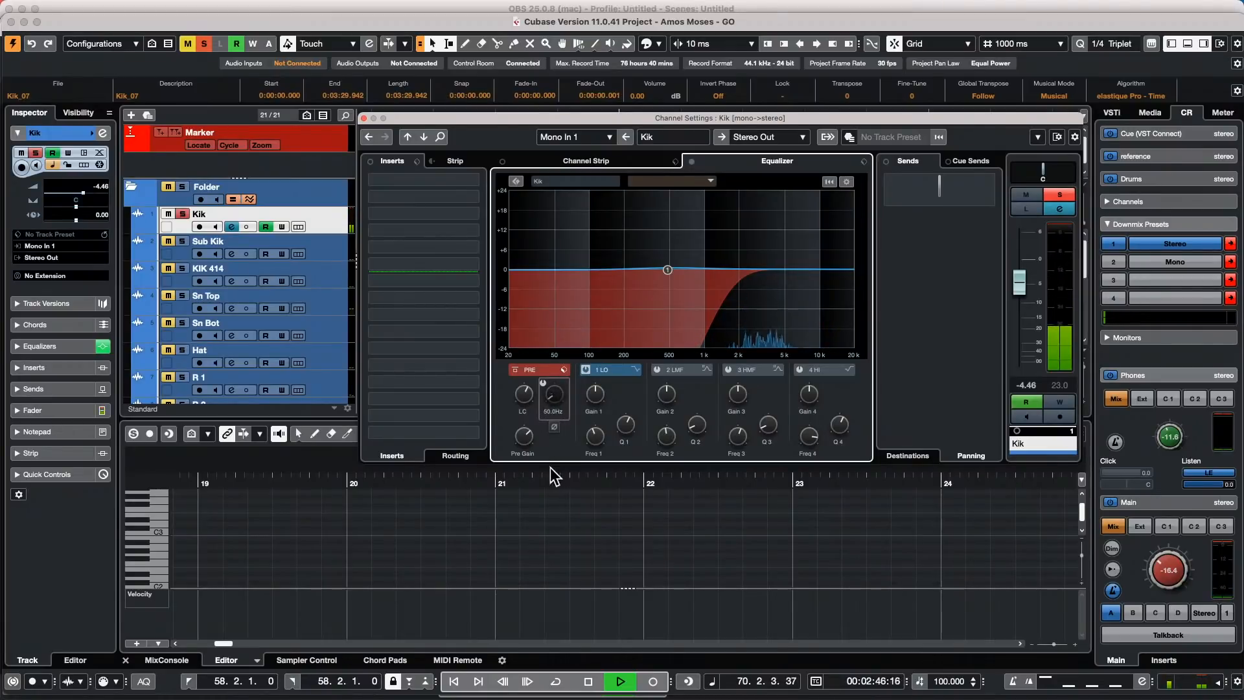
scroll(516, 397, "down", 10)
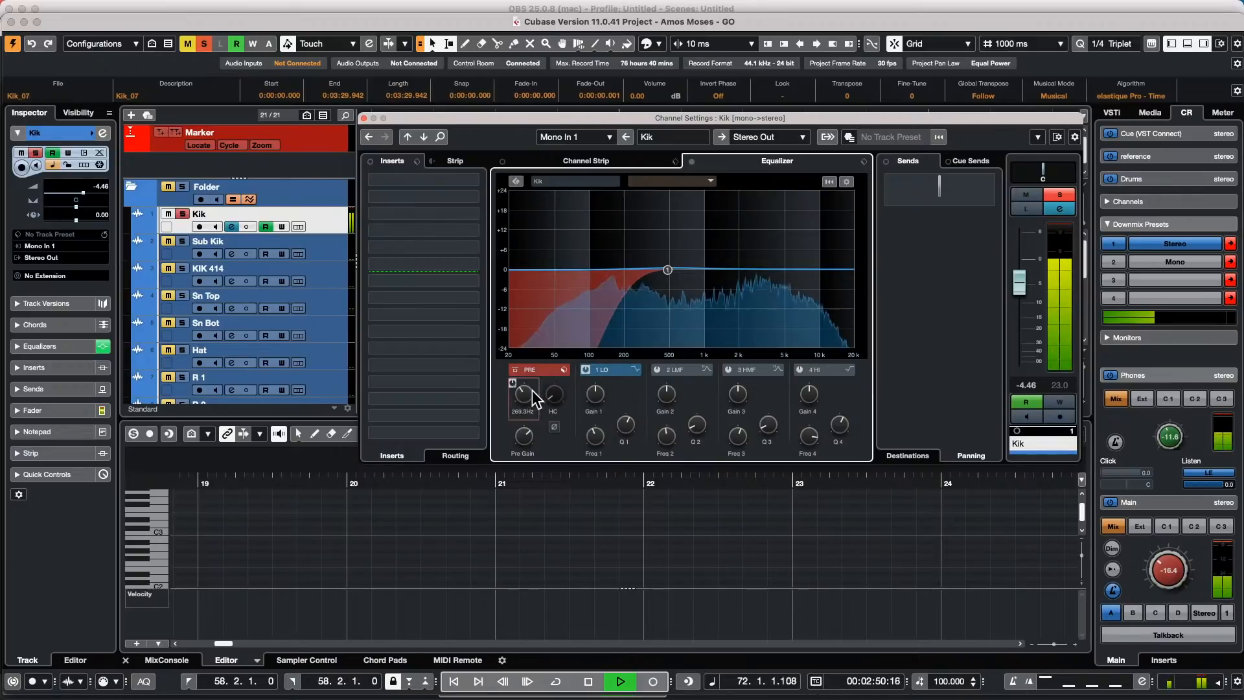
- Switch off the Kik channel's low-cut filter and compare the Pre section bypassed and active
left_click(513, 381)
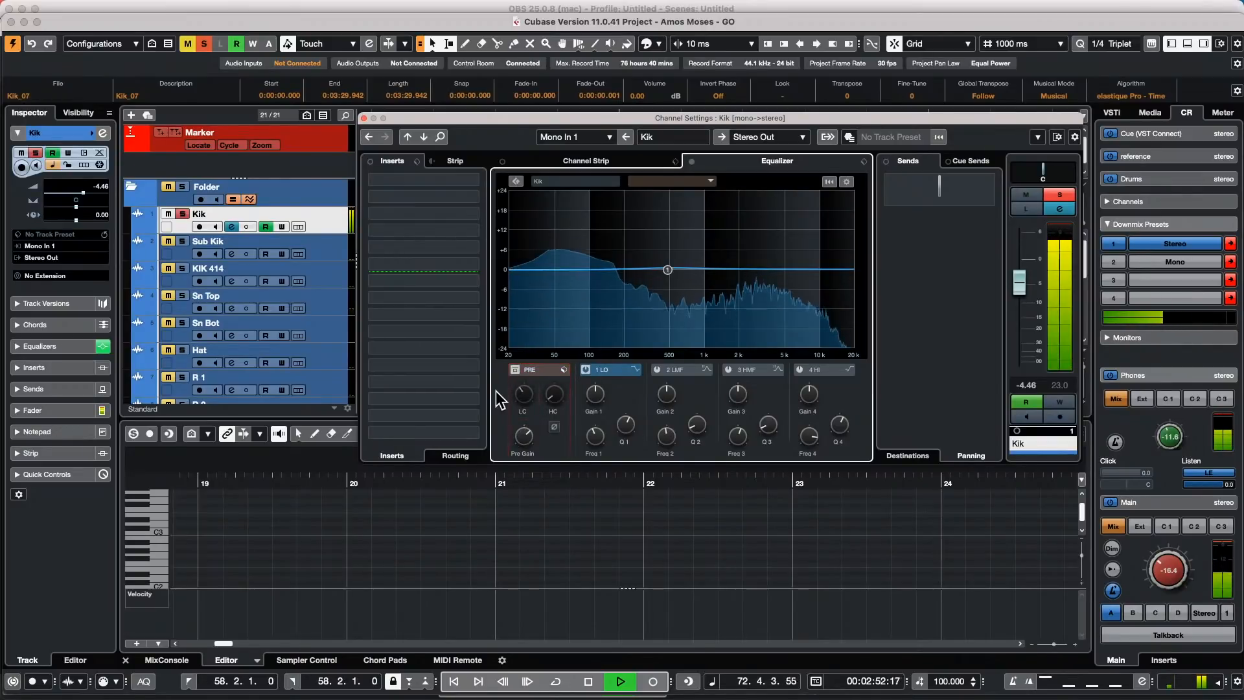
left_click(516, 369)
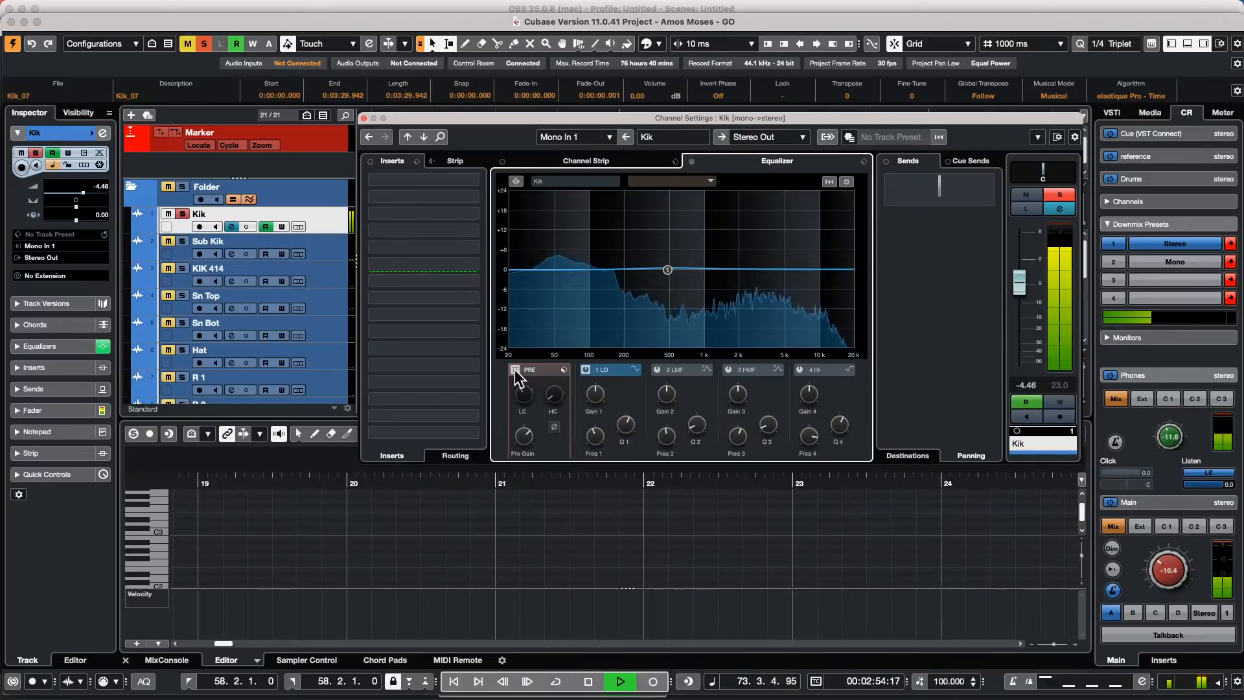
left_click(516, 369)
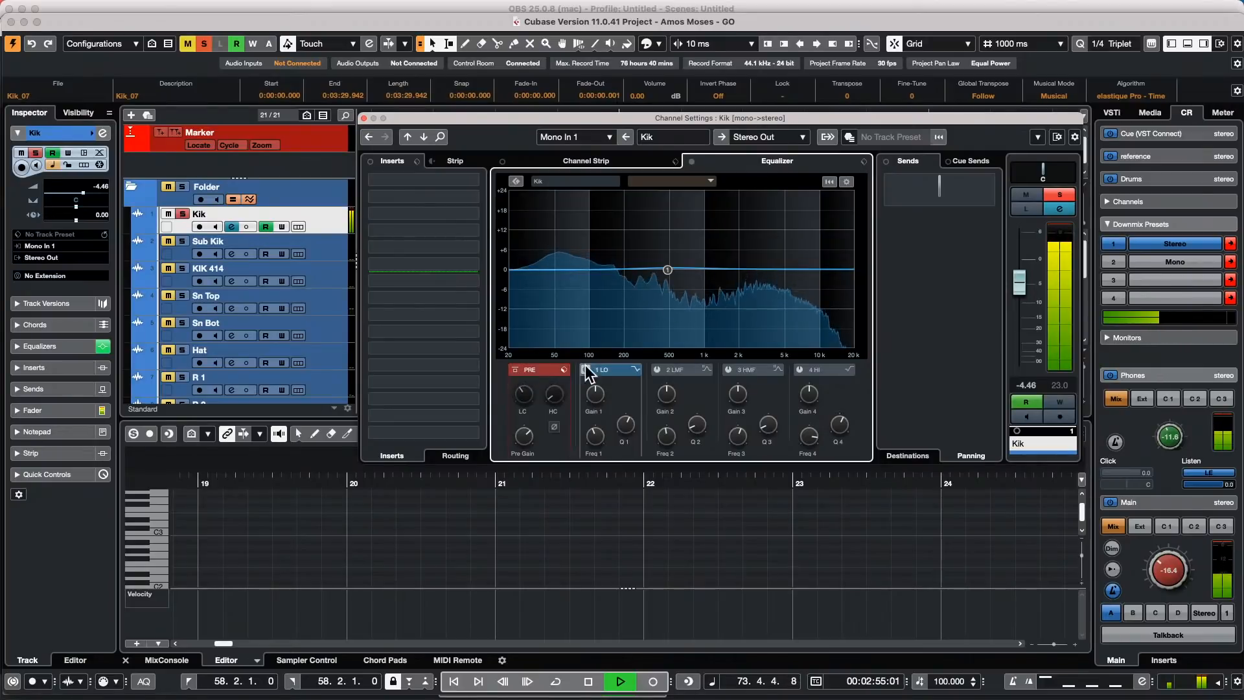
- Lower the Kik channel's low cut to 20 Hz, raise it slightly and leave the filter active for a gentle low-end cut
left_click(513, 382)
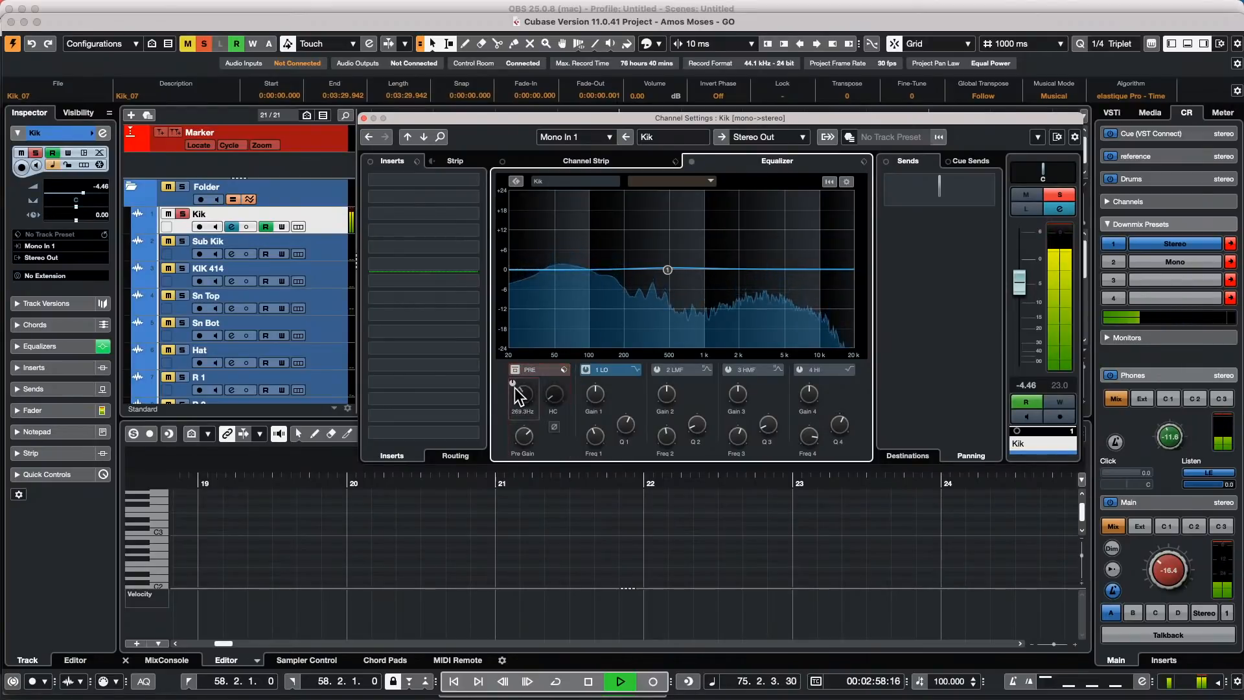
mouse_move(523, 394)
left_mouse_down()
mouse_move(540, 388)
mouse_move(550, 405)
mouse_move(529, 408)
mouse_move(511, 445)
left_mouse_up()
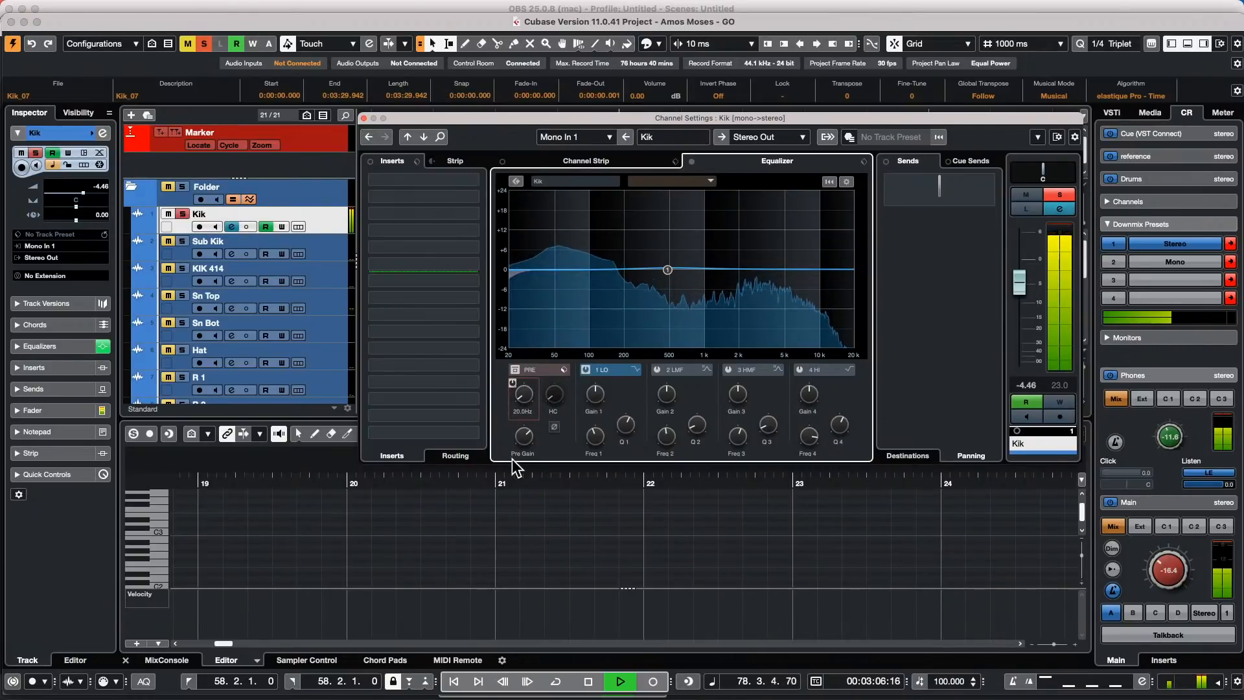
left_click(513, 383)
mouse_move(526, 408)
left_mouse_down()
mouse_move(527, 355)
mouse_move(520, 402)
left_mouse_up()
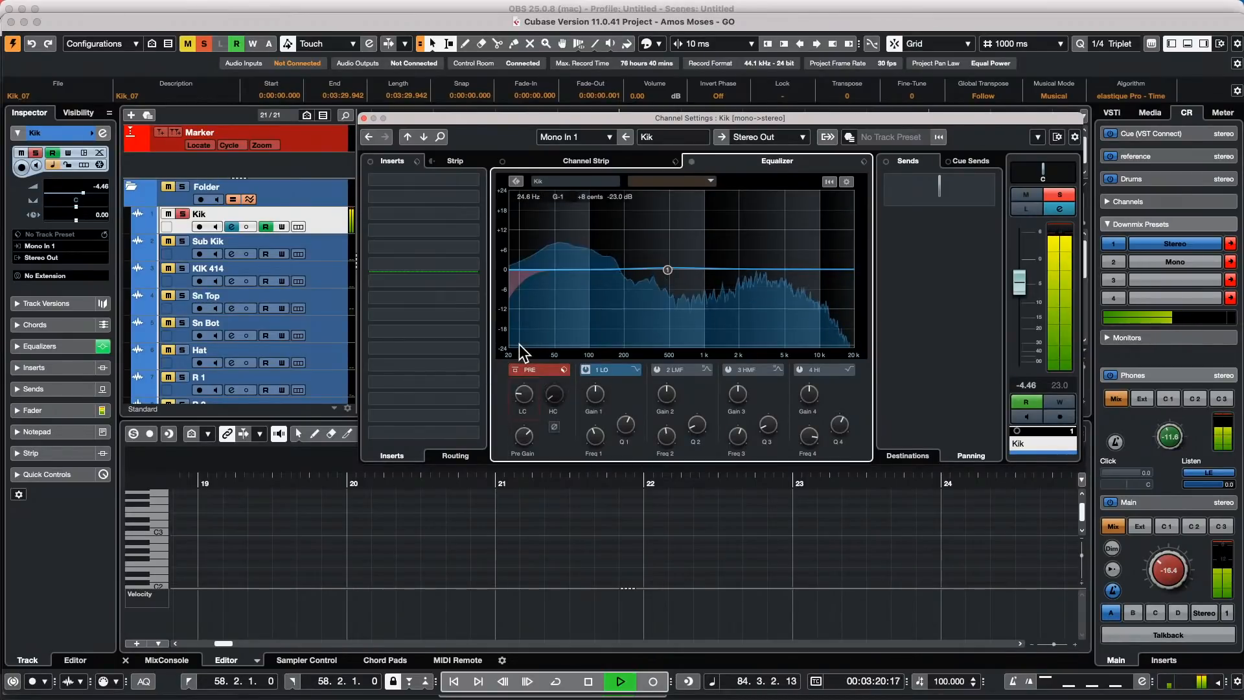
- Stop playback and close the Kik track's Channel Settings window
key("space")
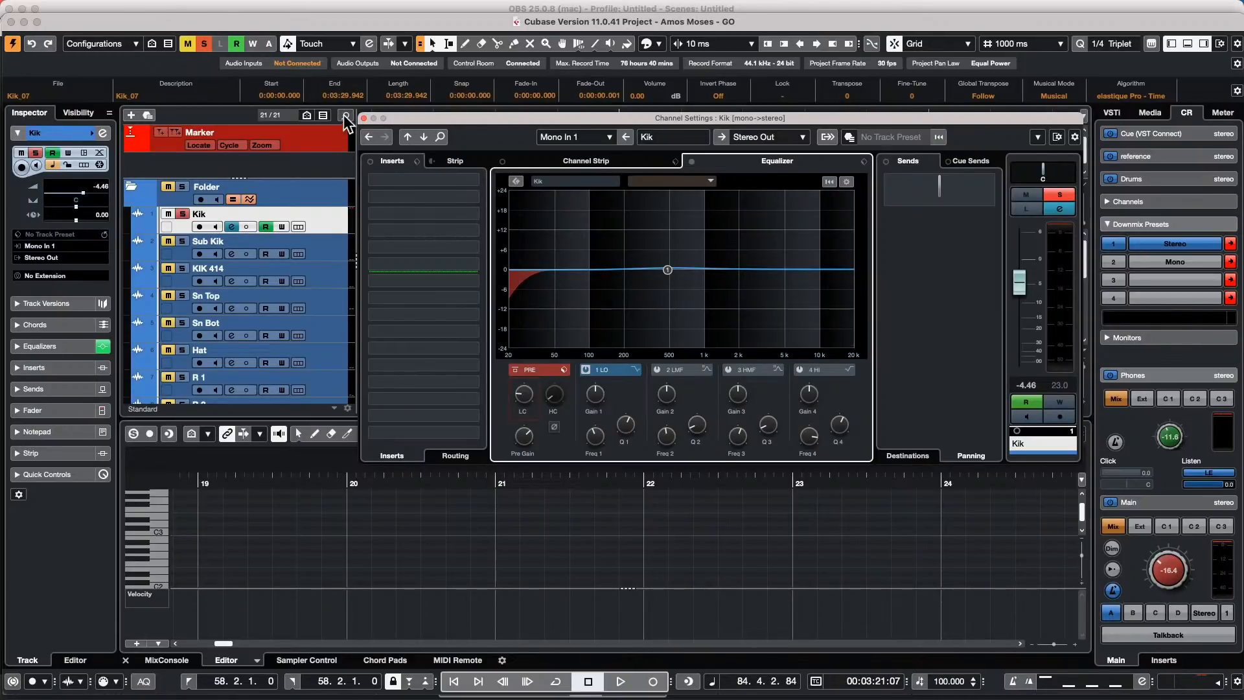
left_click(363, 117)
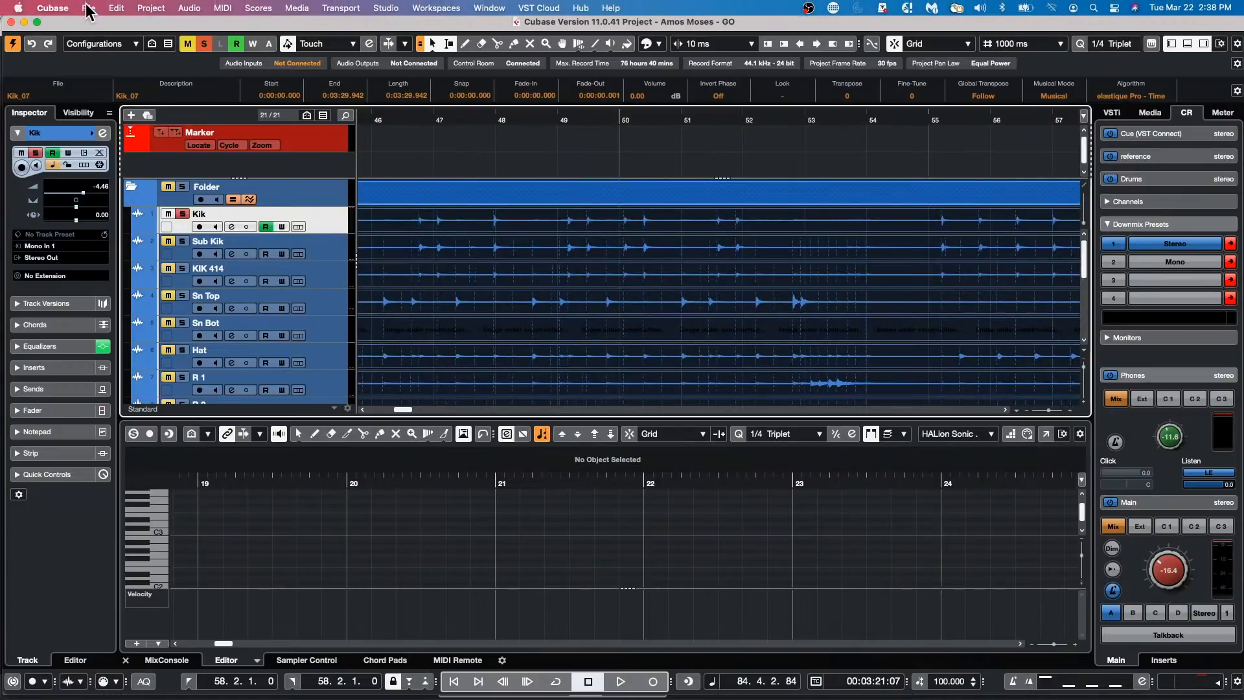
- Open the recent project beatles stones t.cpr and activate it
left_click(89, 8)
mouse_move(133, 284)
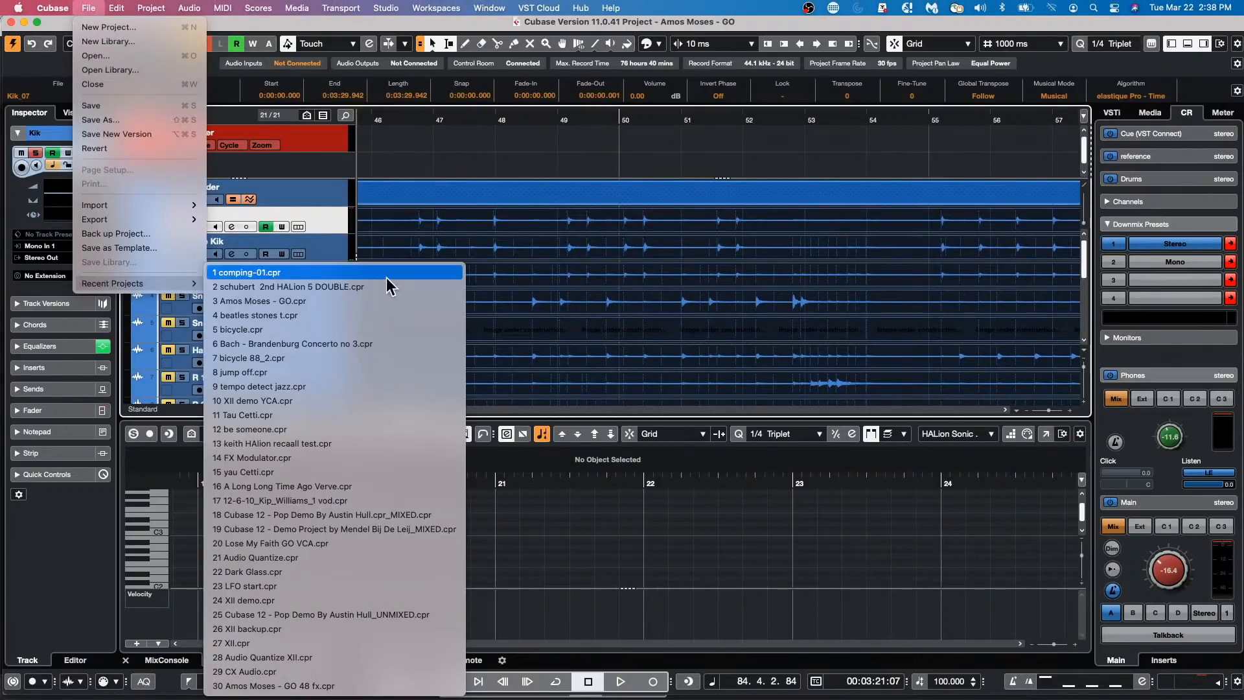
left_click(372, 316)
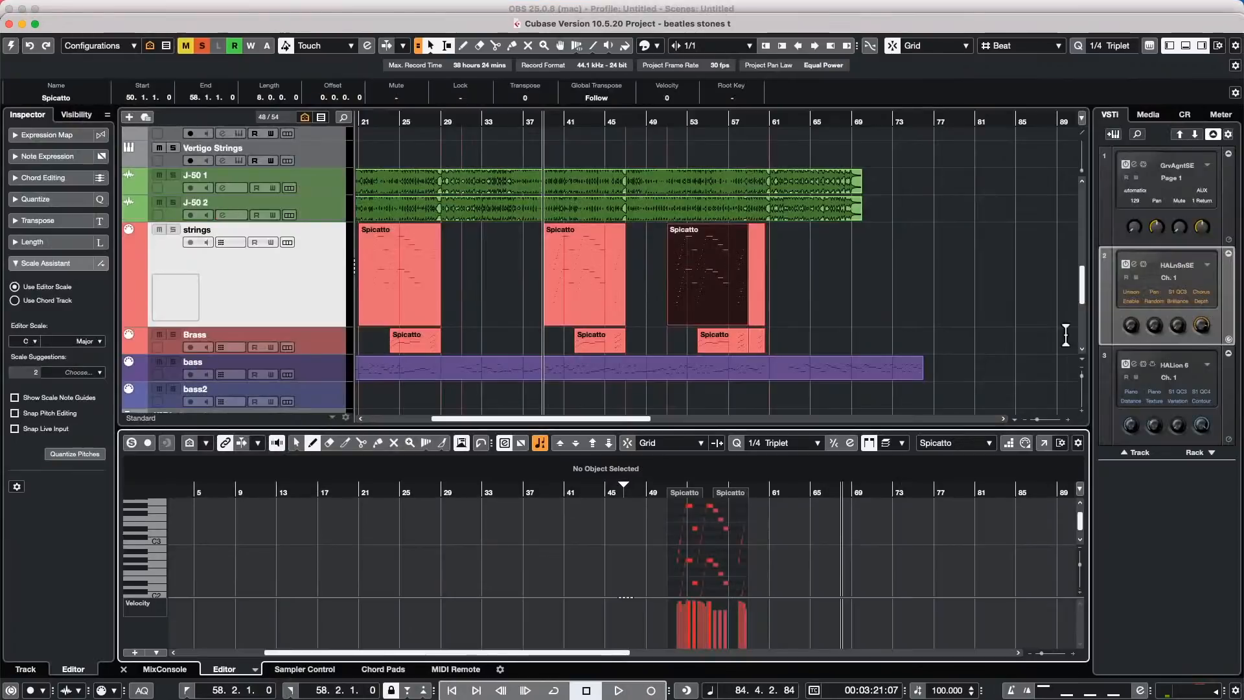
left_click(10, 47)
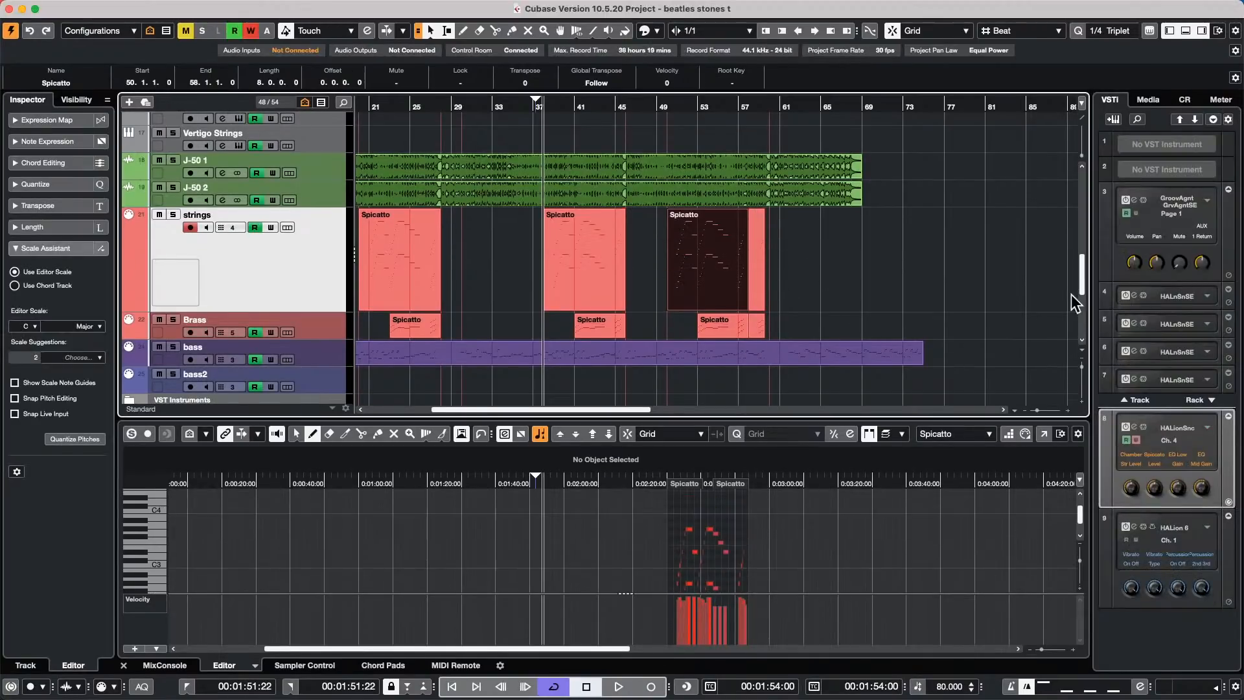
- Place the cursor within each of the three Spicatto parts on the strings track and select each part to show its notes
left_click(417, 293)
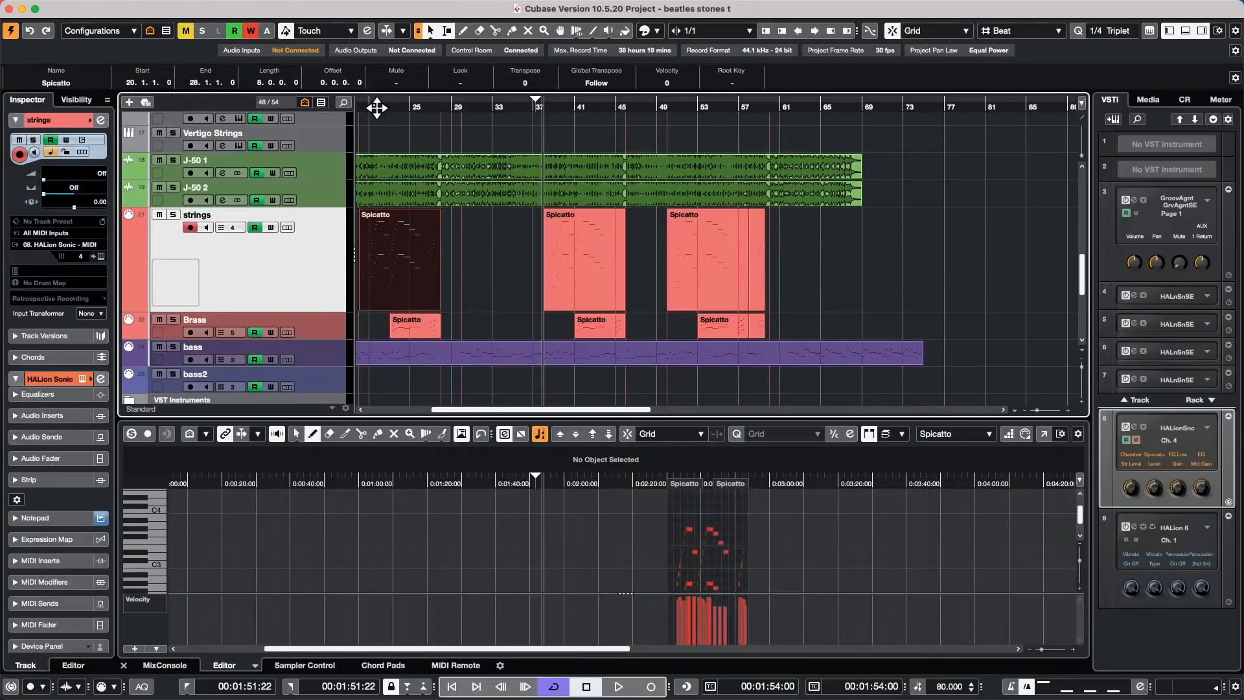
left_click(376, 107)
left_click(397, 278)
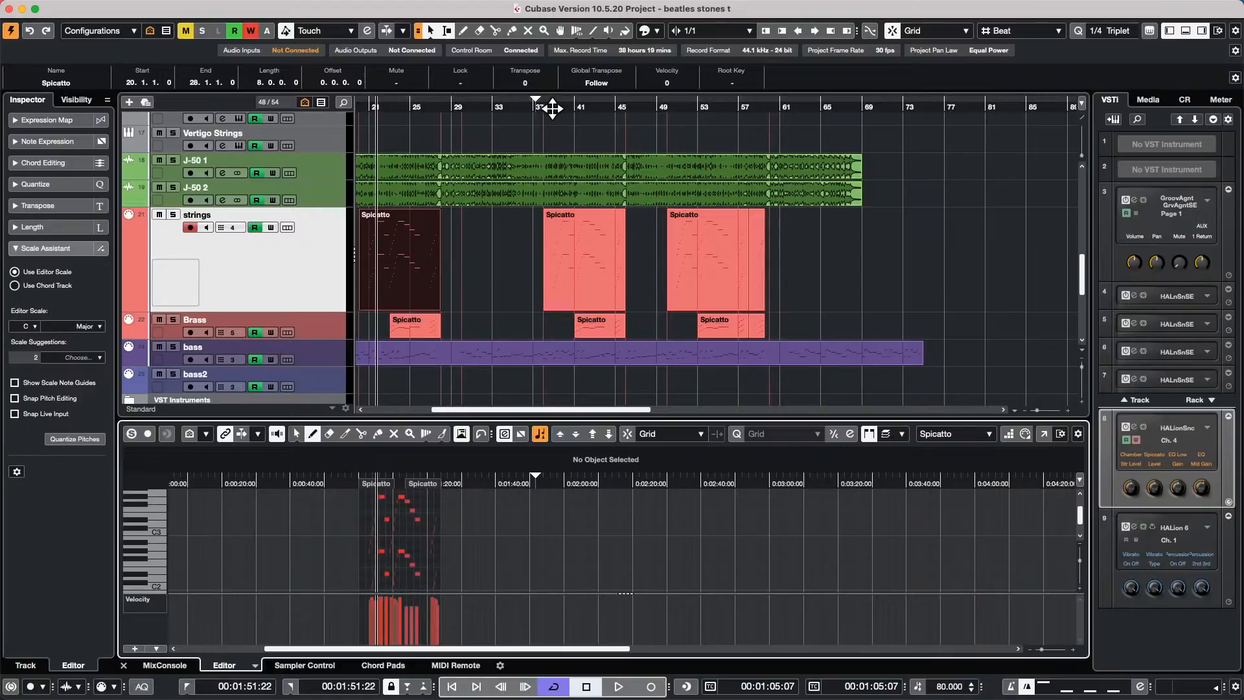
left_click(582, 107)
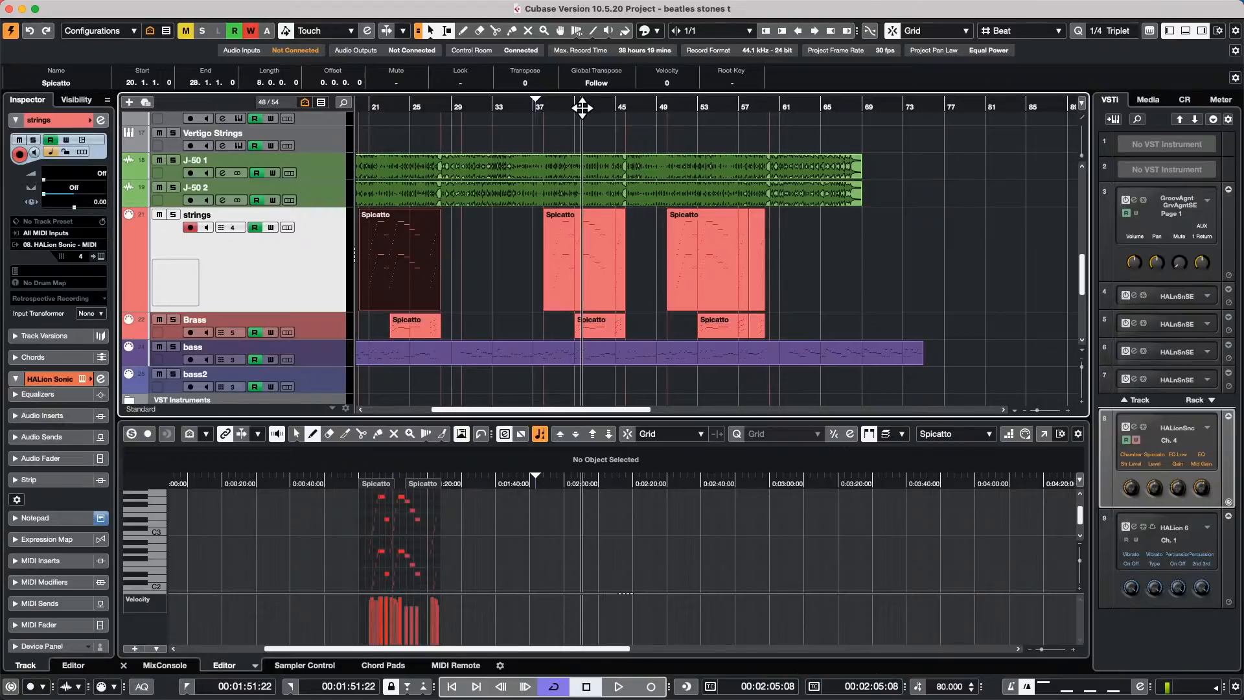
left_click(590, 282)
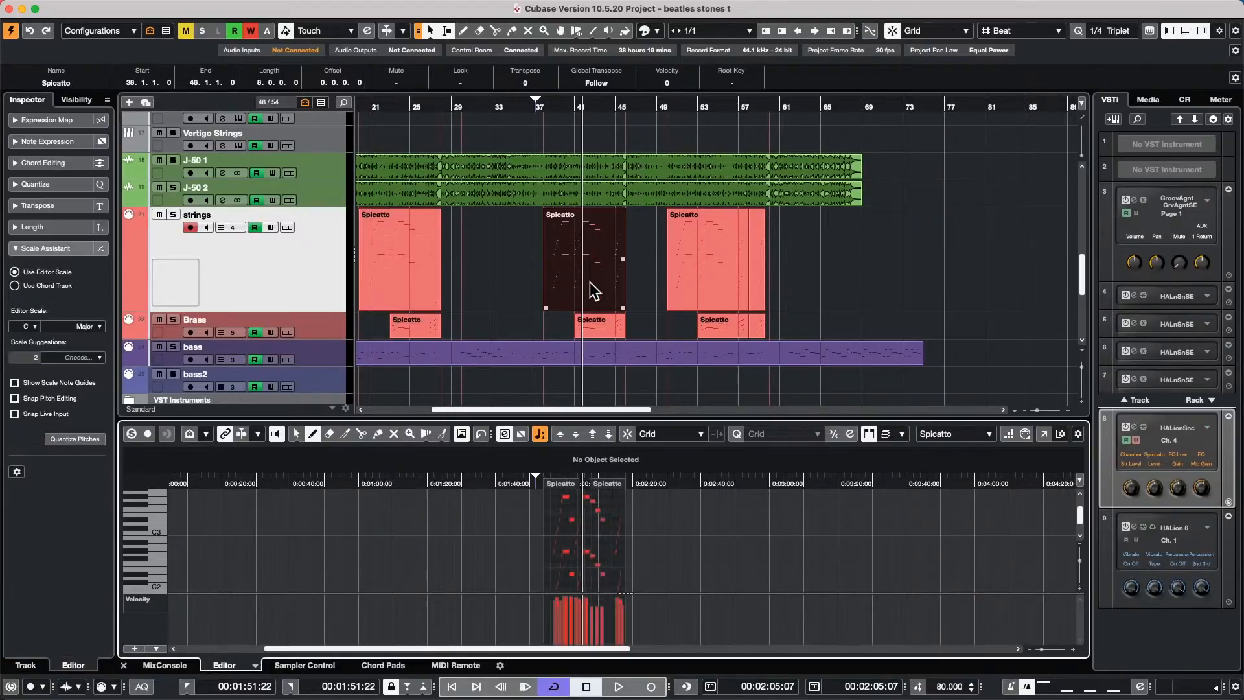
left_click(698, 106)
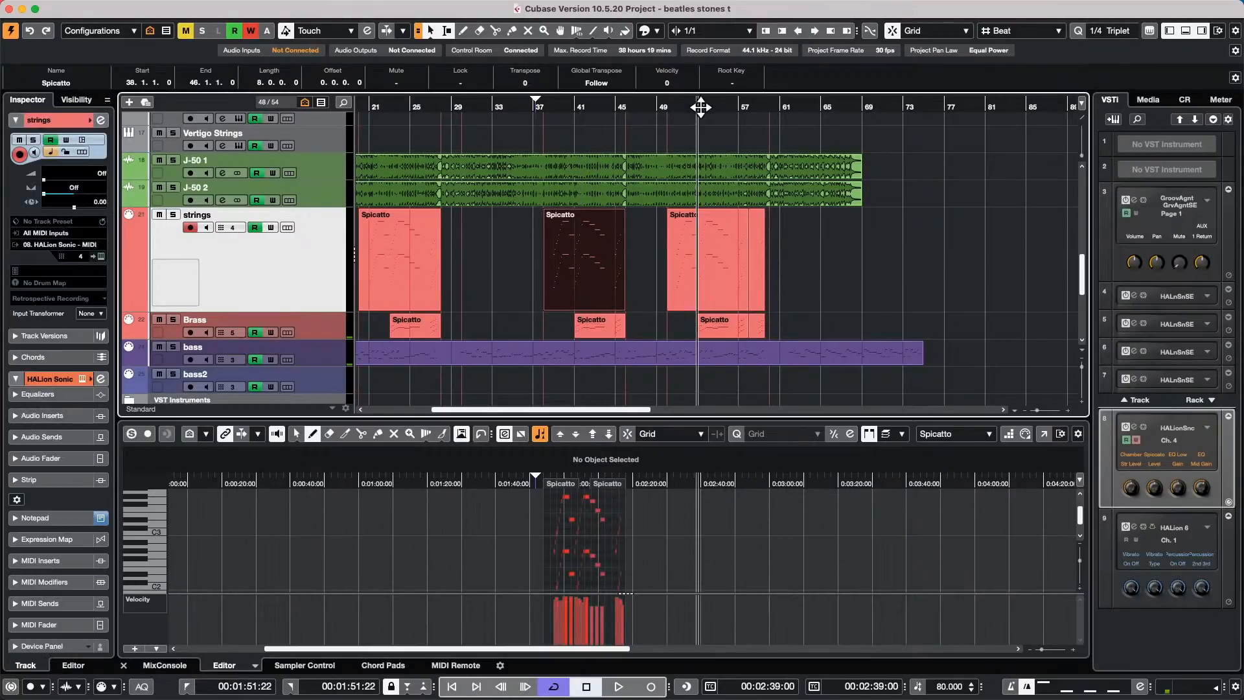
left_click(718, 288)
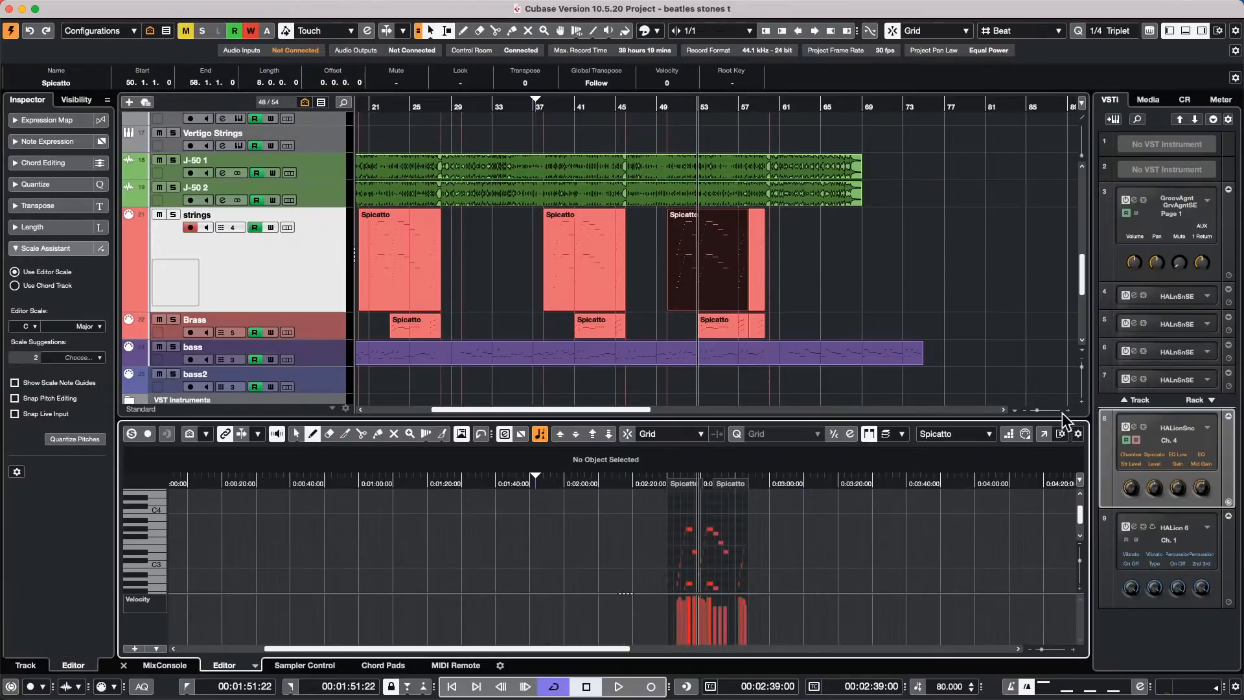
- Open the third Spicatto part's Key Editor in a separate window and move it below the strings track
left_click(1043, 433)
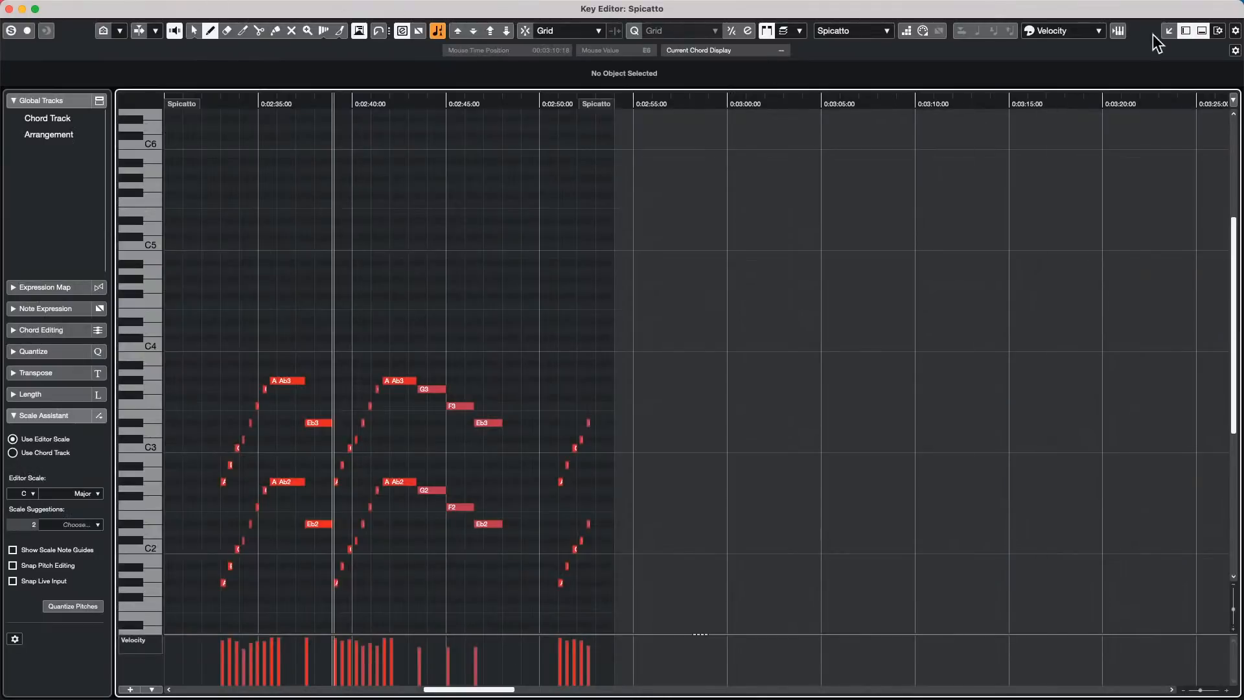
left_click_drag(1153, 10, 1243, 370)
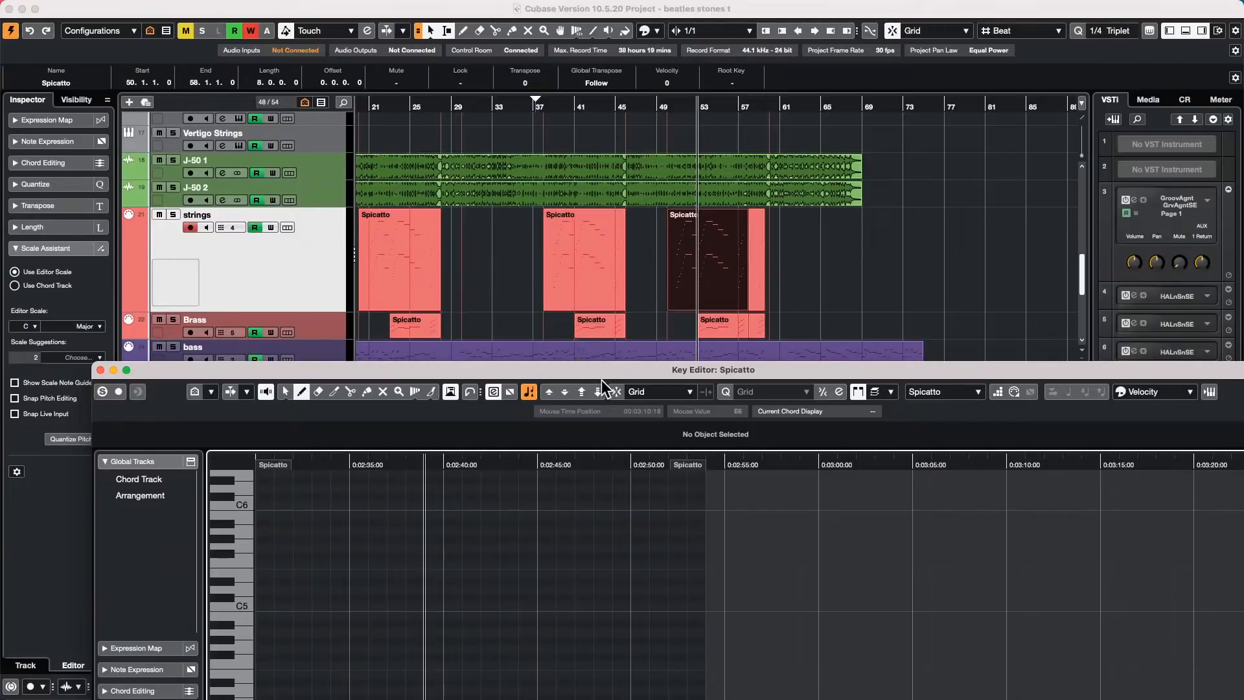
- Reopen the third Spicatto part's Key Editor in a separate window, shrink the window and place it below the strings track
left_click_drag(603, 372, 754, 313)
left_click(755, 279)
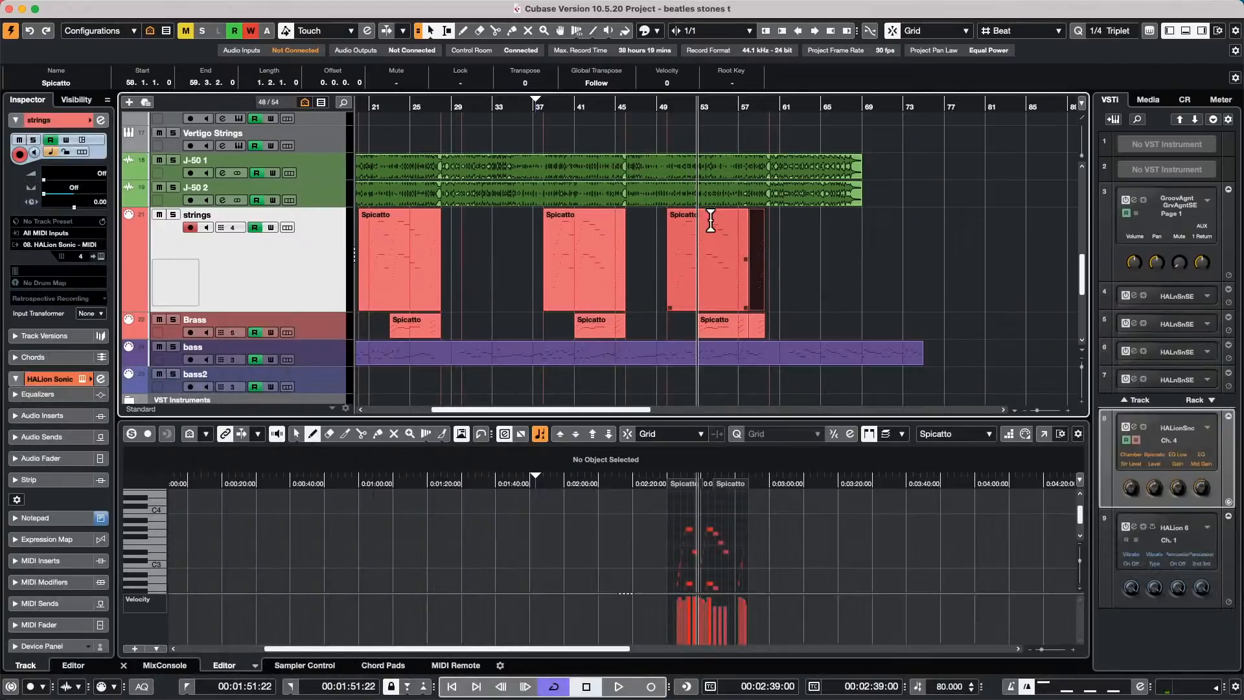
left_click(714, 294)
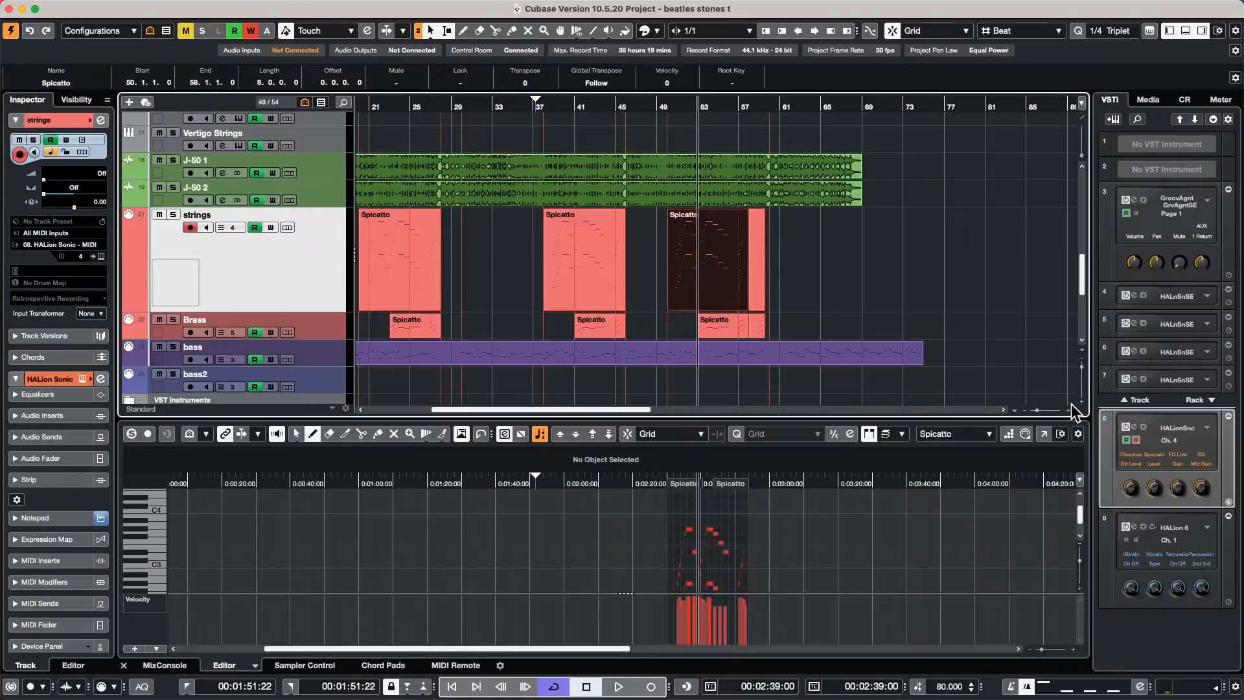
left_click(1045, 433)
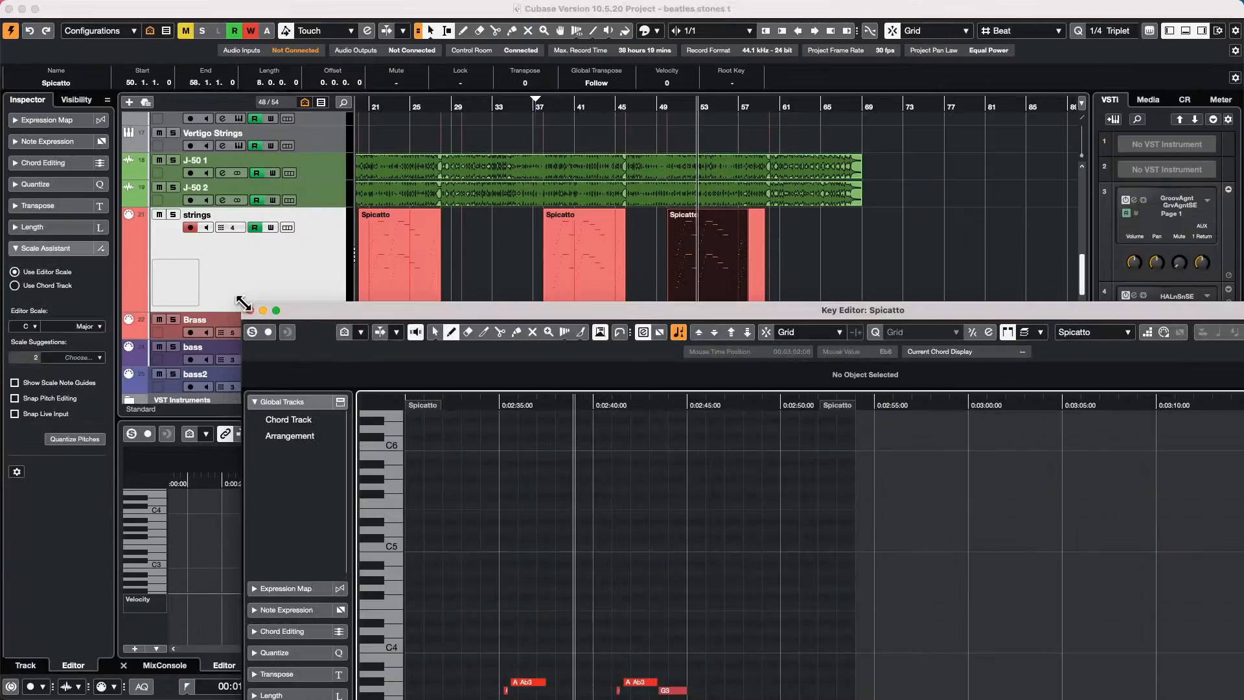
left_click_drag(242, 306, 783, 387)
left_click_drag(899, 394, 387, 346)
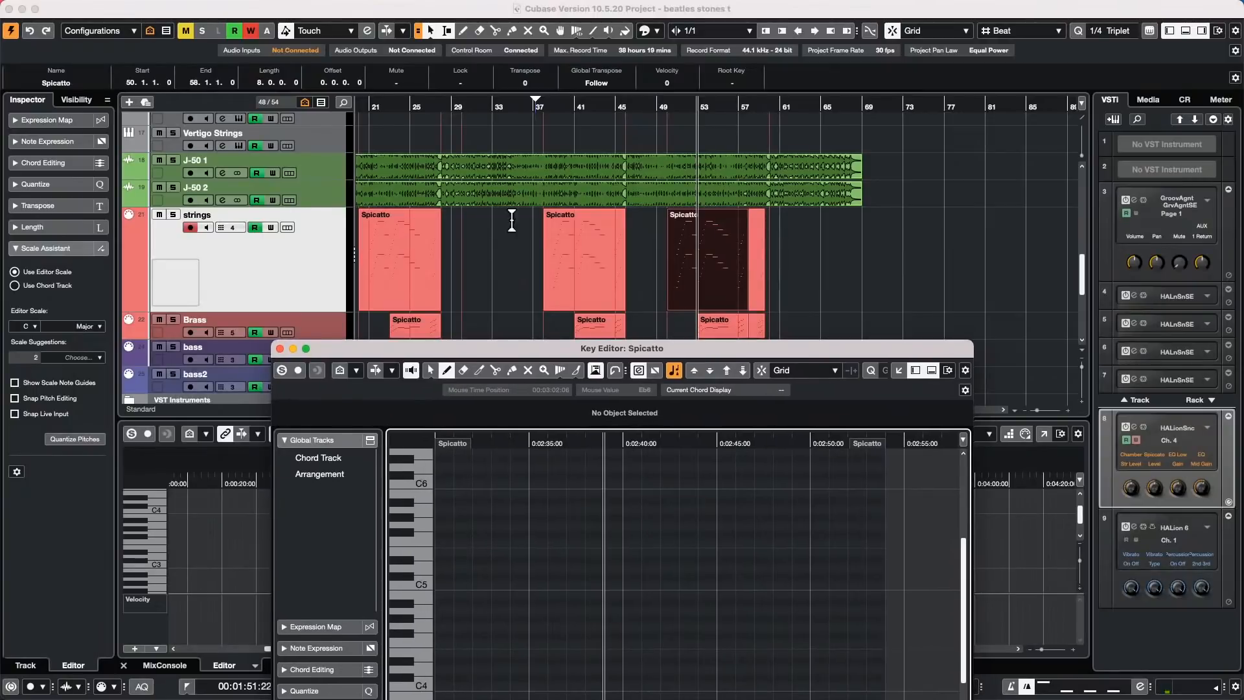
- Place the project cursor within the second Spicatto part and bring the Key Editor window back to the front
left_click(558, 101)
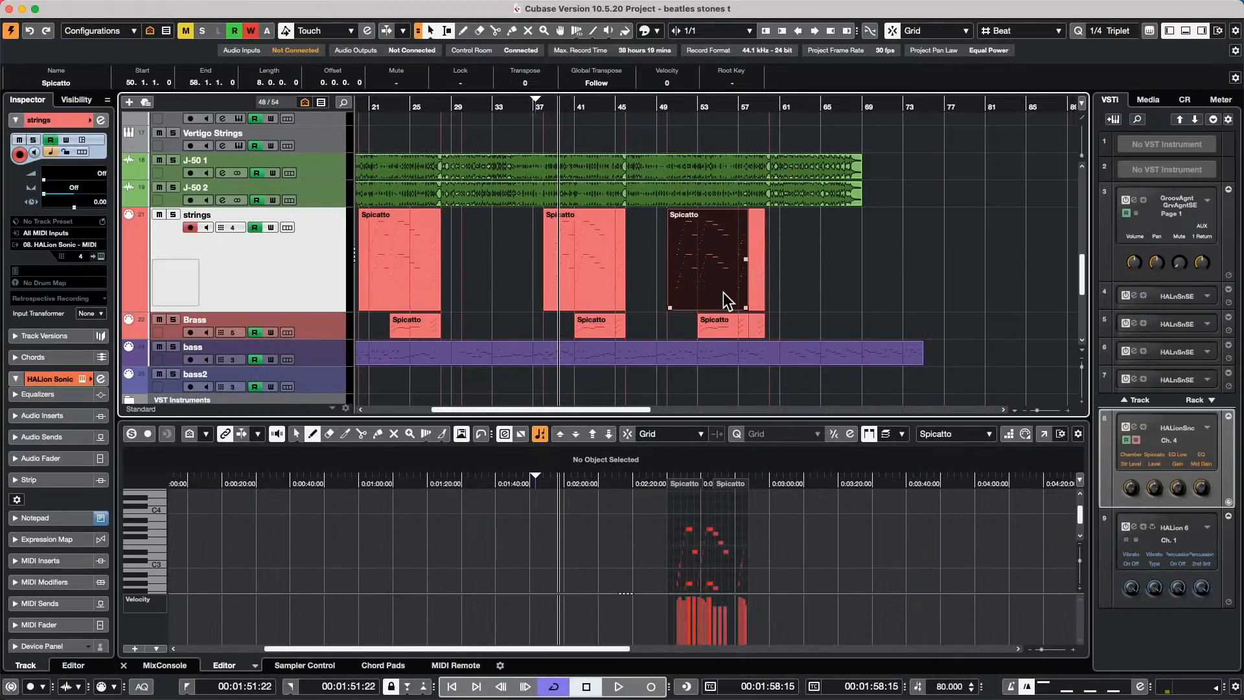
left_click(487, 8)
mouse_move(491, 8)
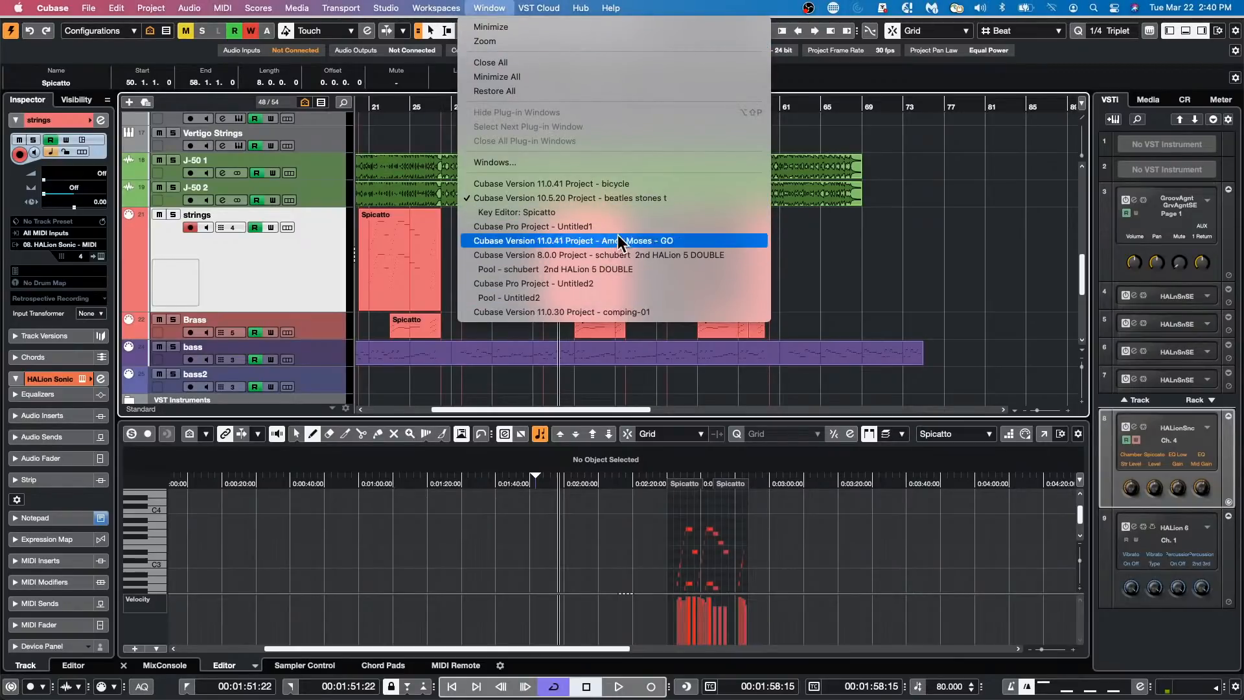
left_click(628, 213)
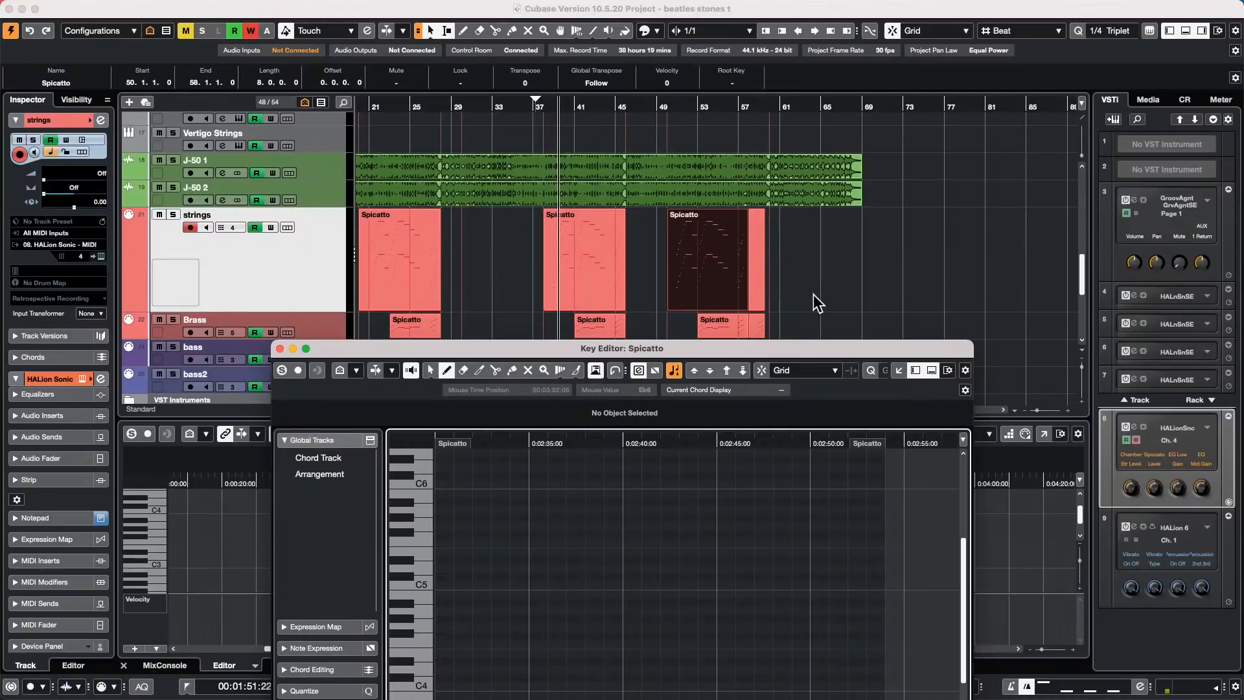
- View the second Spicatto part's notes in a separate Key Editor window and close that window
double_click(582, 290)
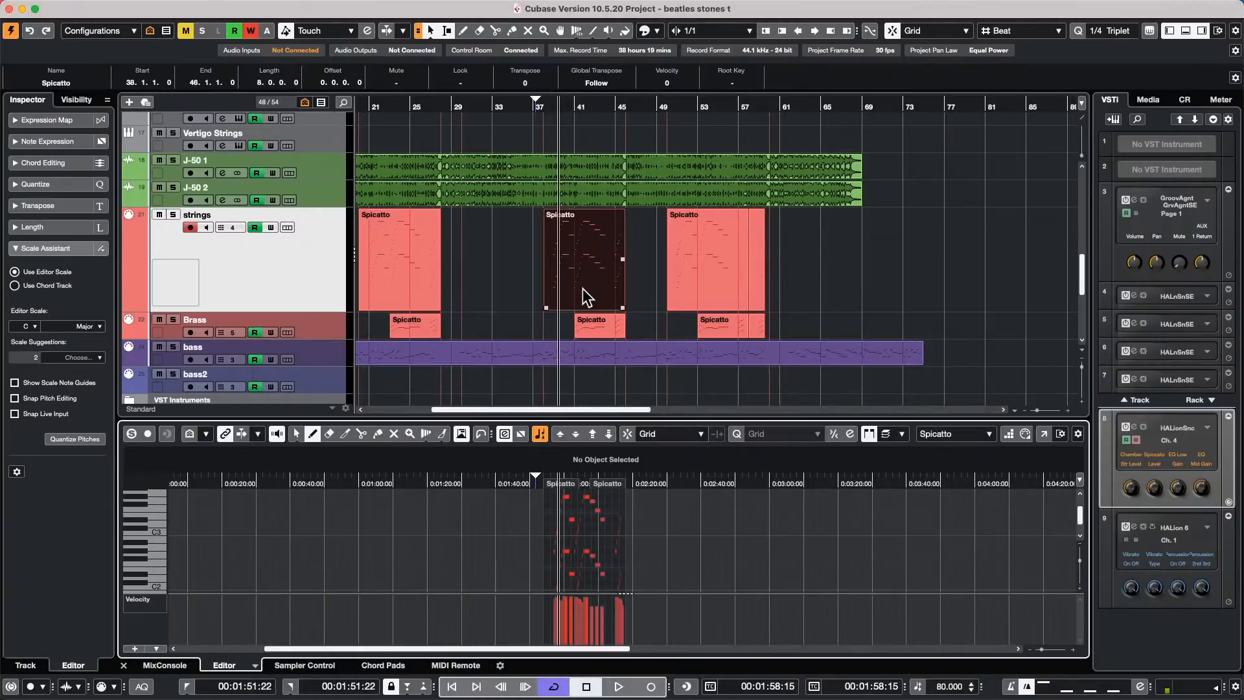
left_click(1044, 434)
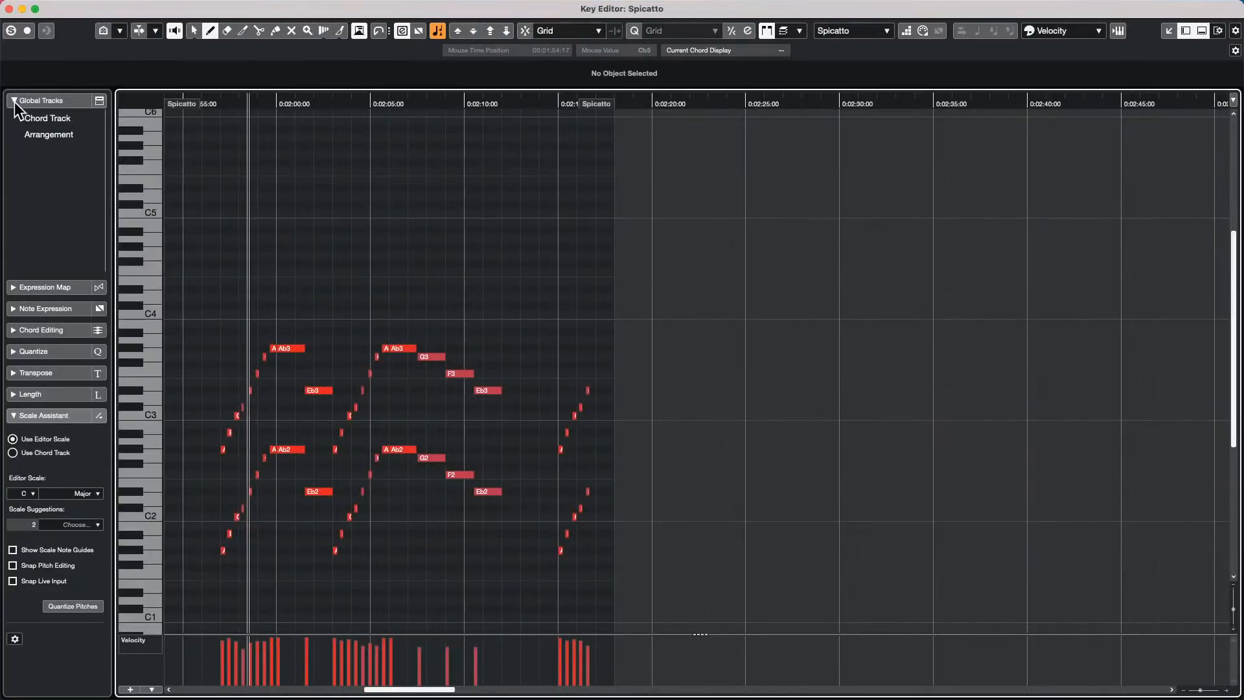
left_click(9, 9)
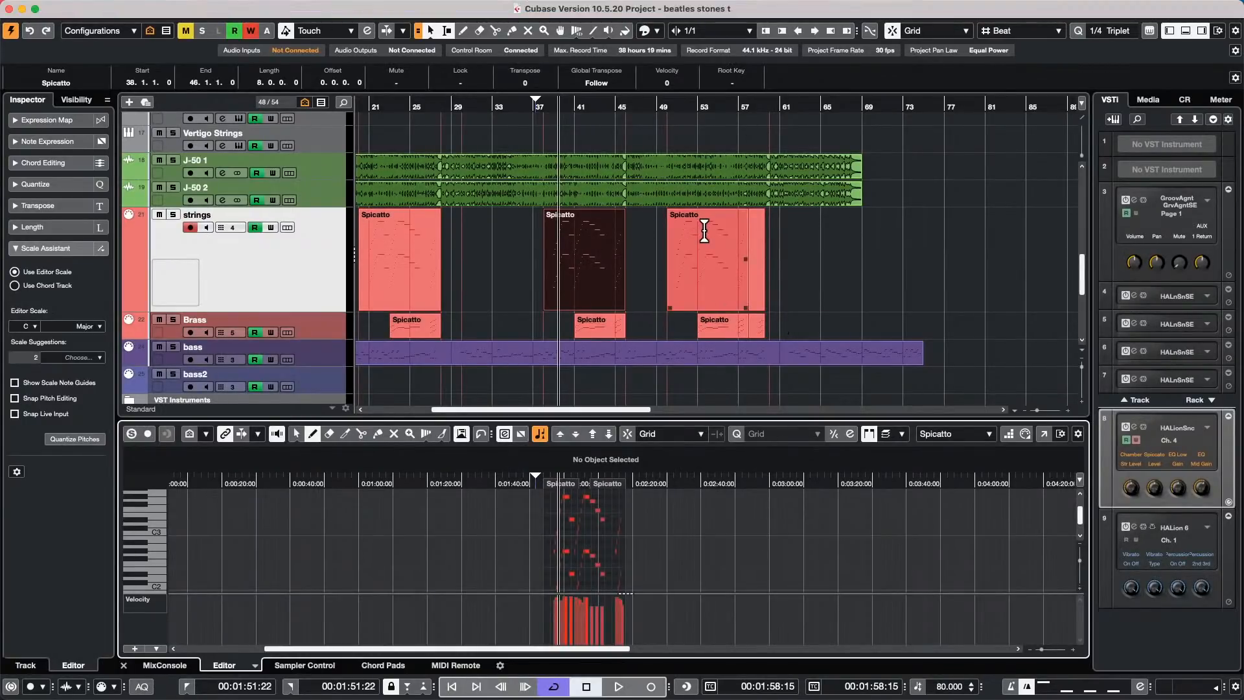
- With the second Spicatto part selected, enable Use Video Follows Edit Mode and select the third part to test it
left_click(706, 265)
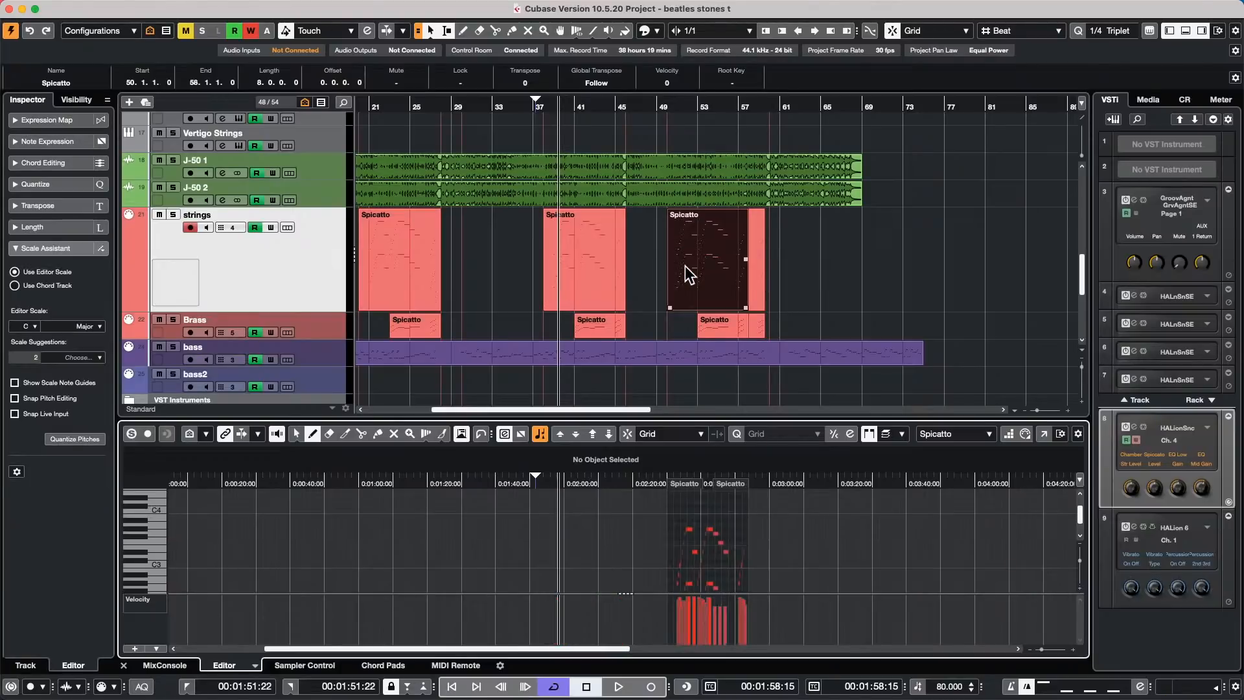
left_click(562, 286)
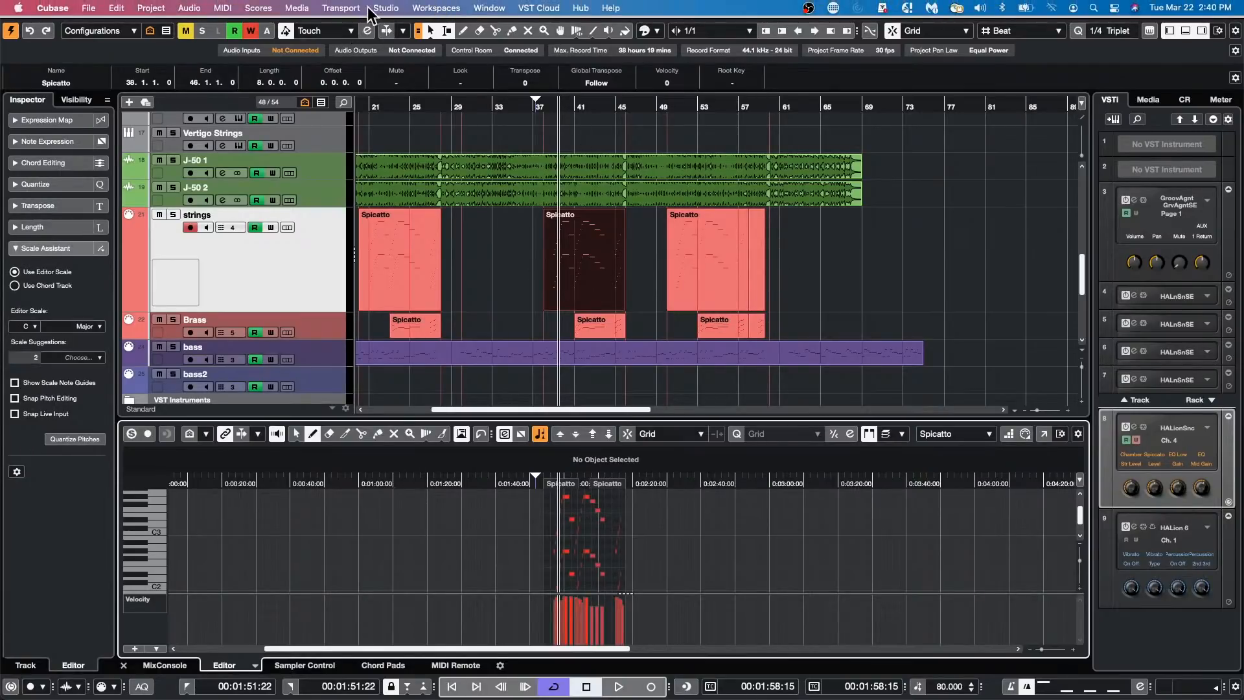
left_click(362, 7)
left_click(377, 236)
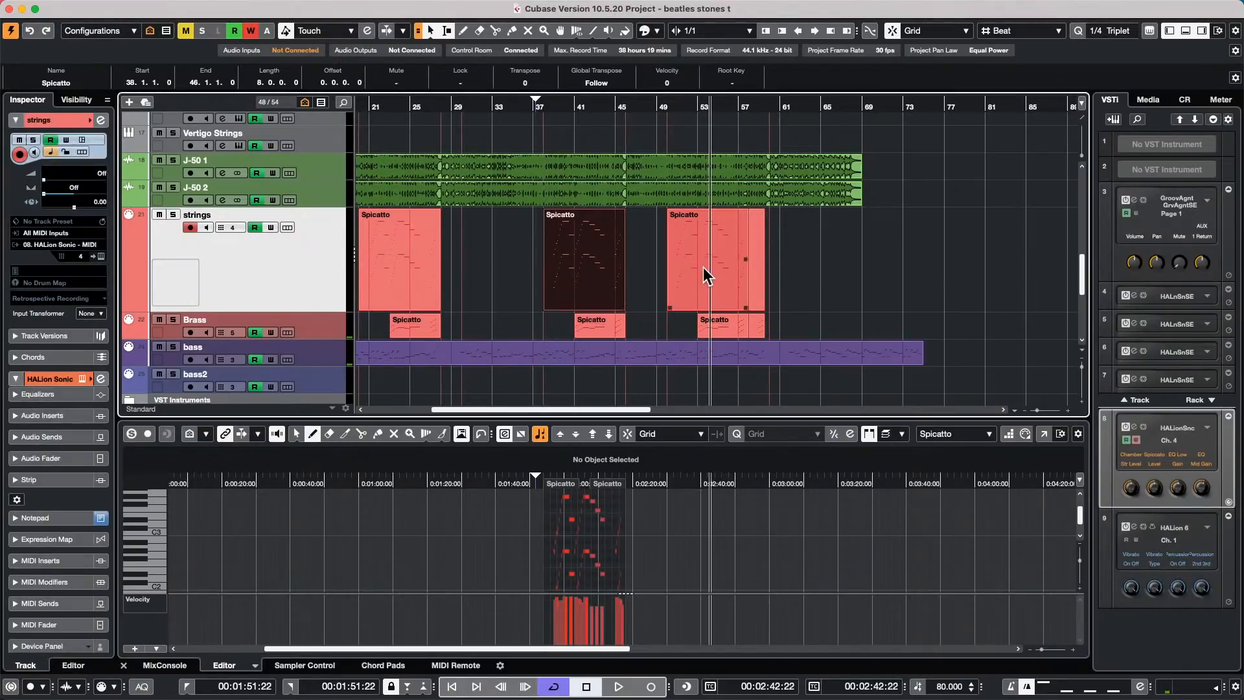
left_click(733, 275)
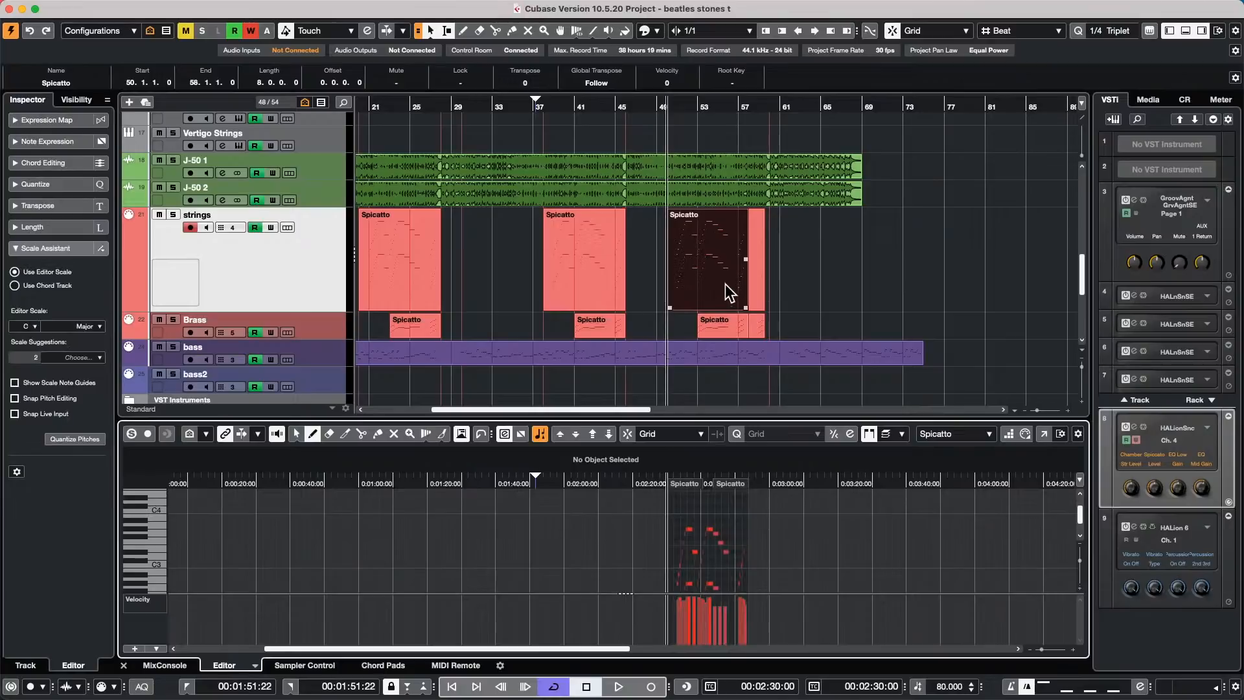
left_click(339, 8)
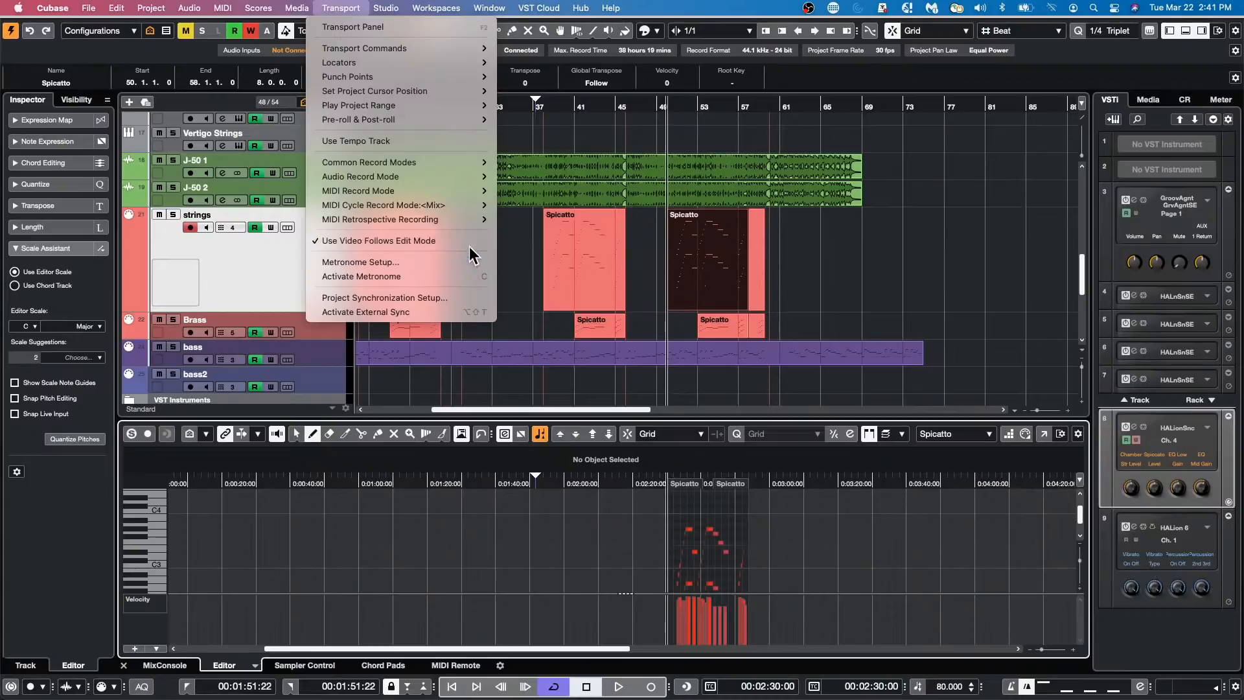
left_click(545, 245)
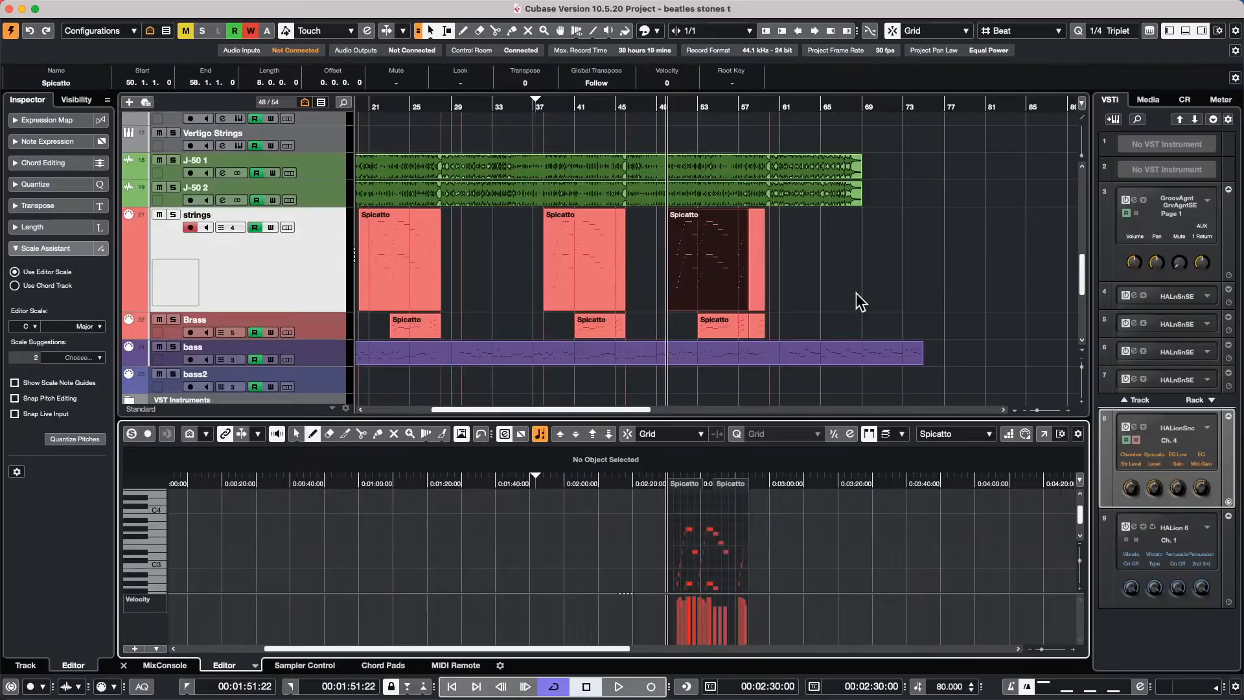
- Switch to the Split tool and open the MixConsole in a separate window
left_click(499, 33)
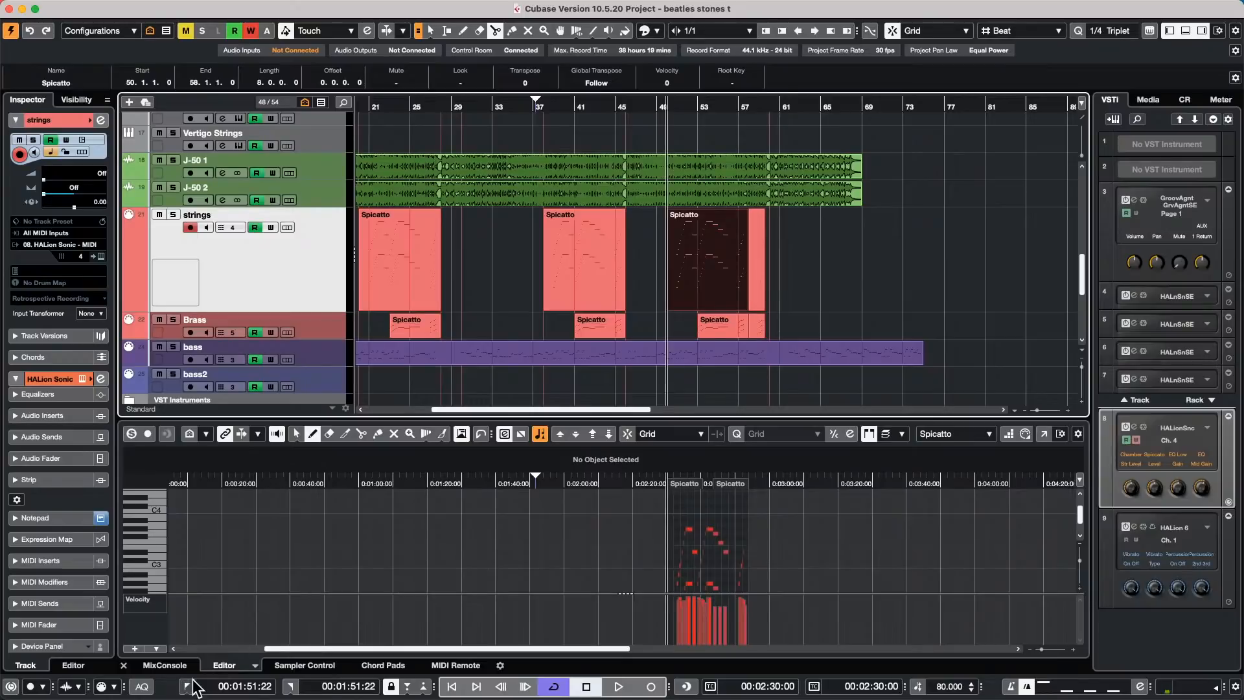
left_click(165, 665)
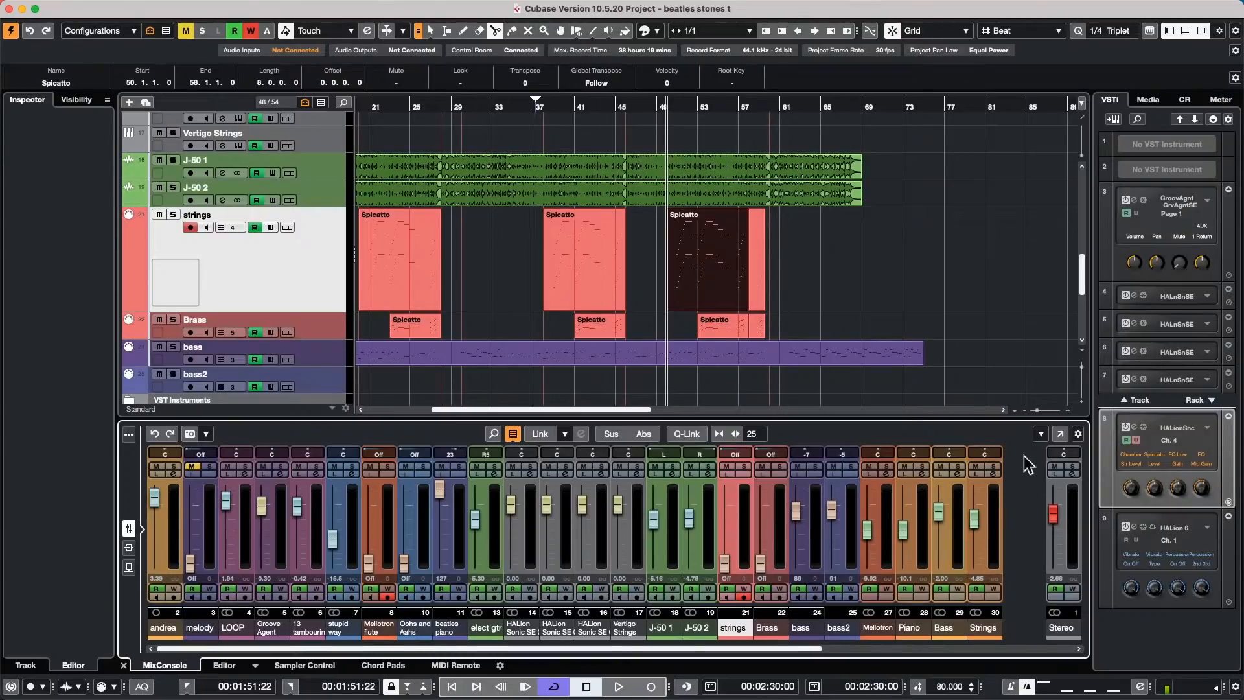
left_click(1060, 433)
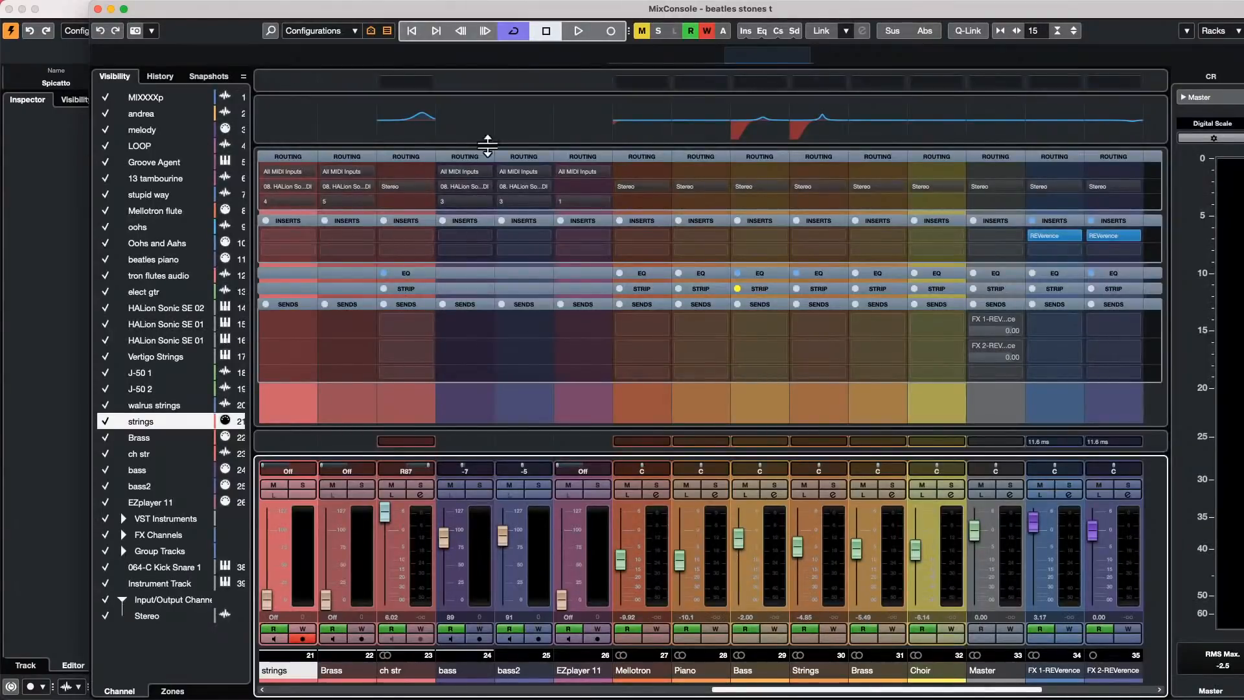
- Jump between channels through the Visibility list, ending on HALion Sonic SE 02, then close the MixConsole window and cancel the project save prompt
left_click(128, 276)
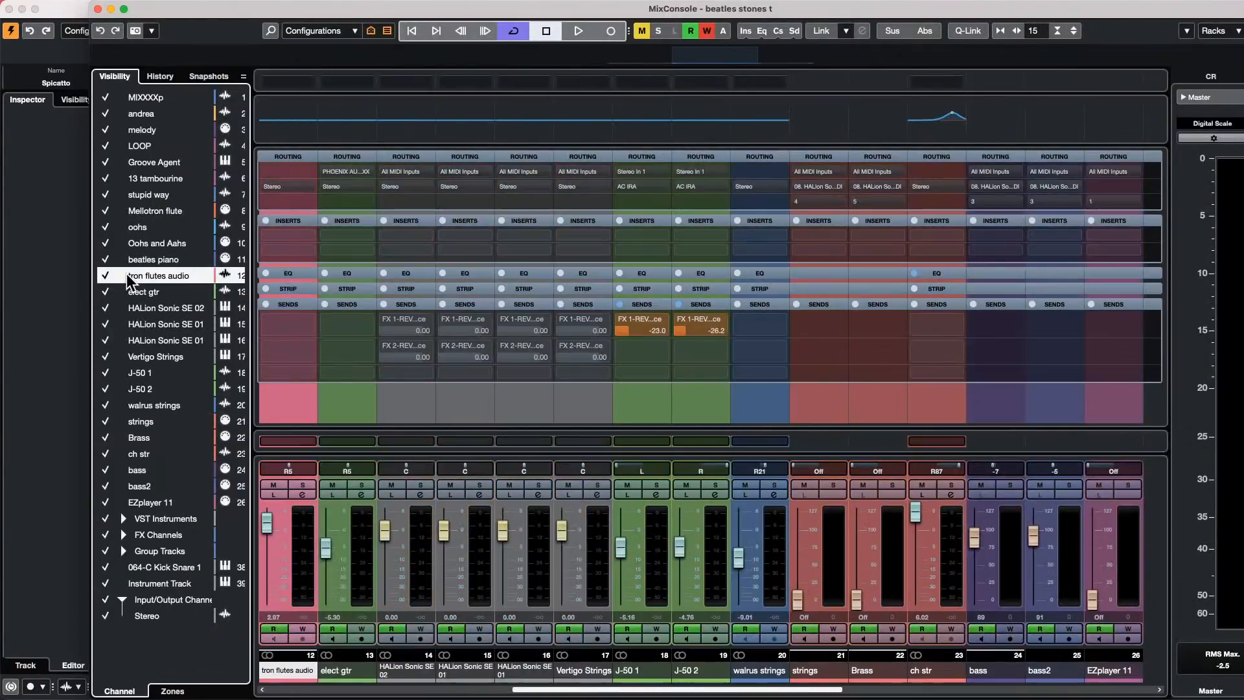
left_click(145, 341)
left_click(166, 279)
left_click(186, 130)
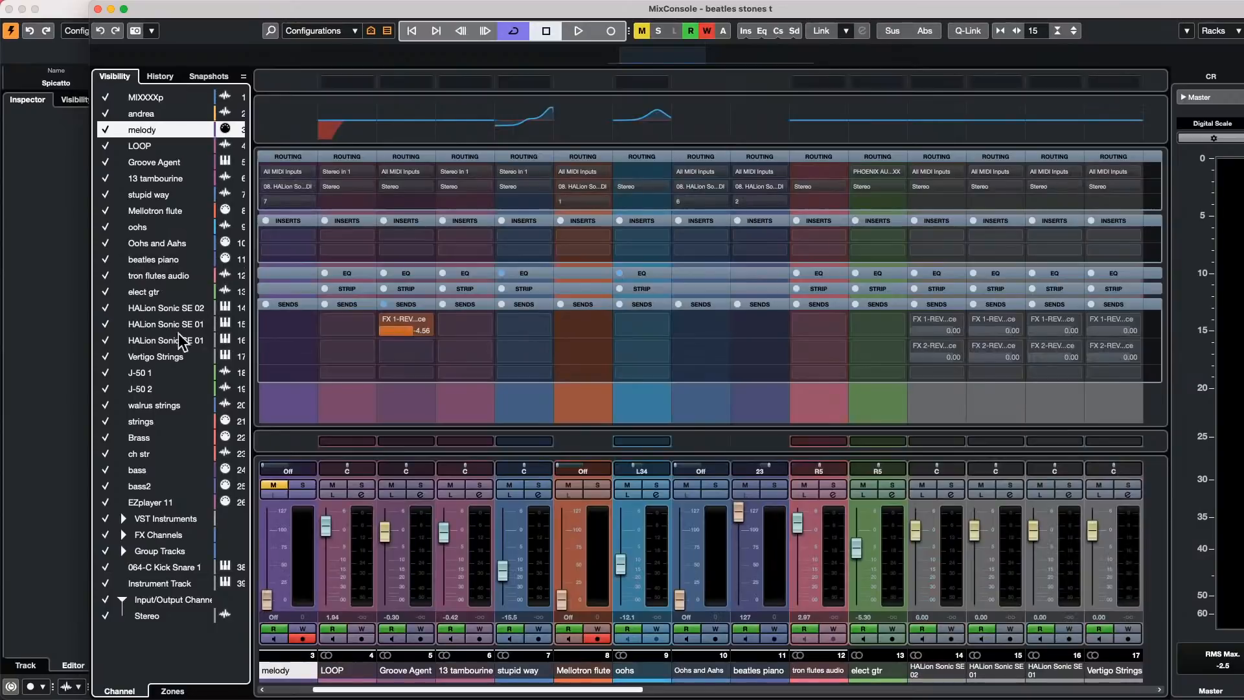
left_click(181, 388)
left_click(170, 518)
left_click(191, 210)
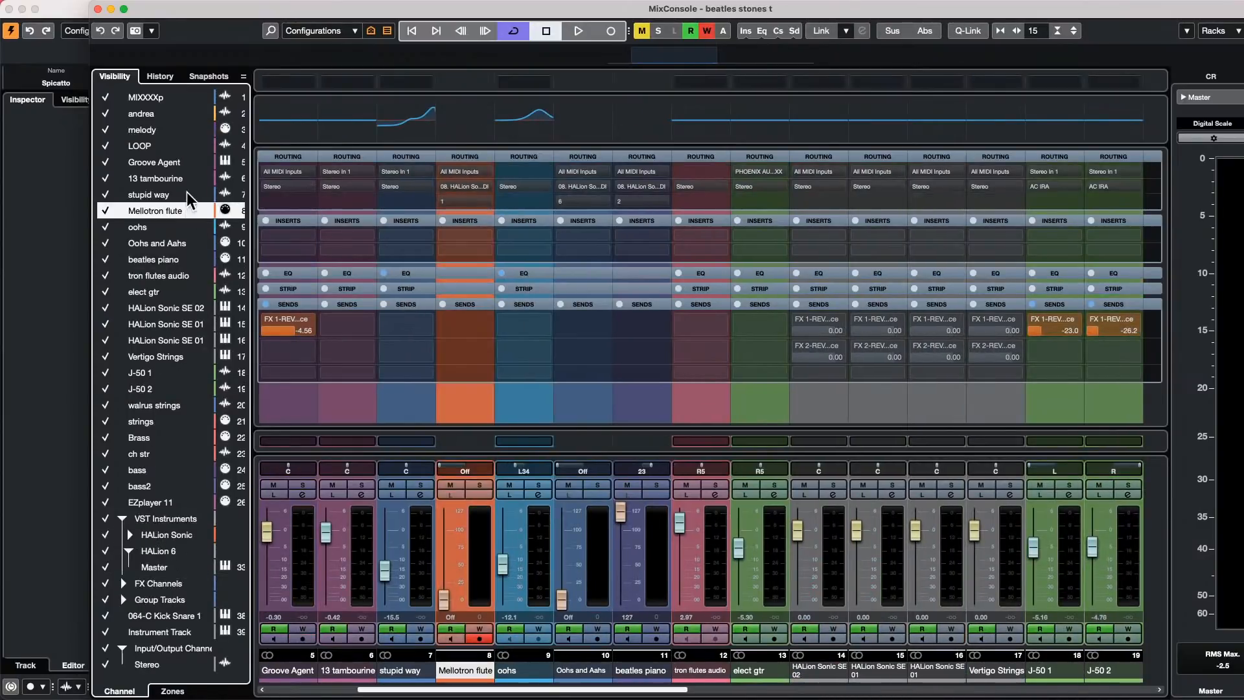
left_click(188, 179)
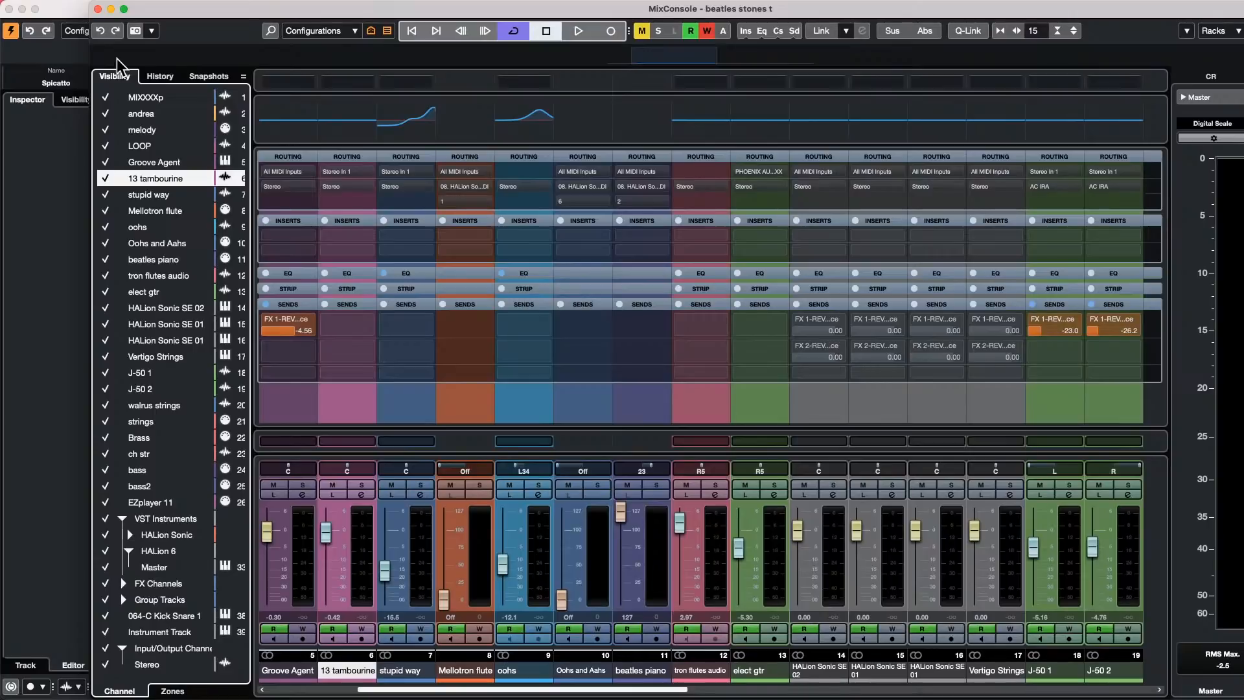
left_click(156, 211)
left_click(187, 291)
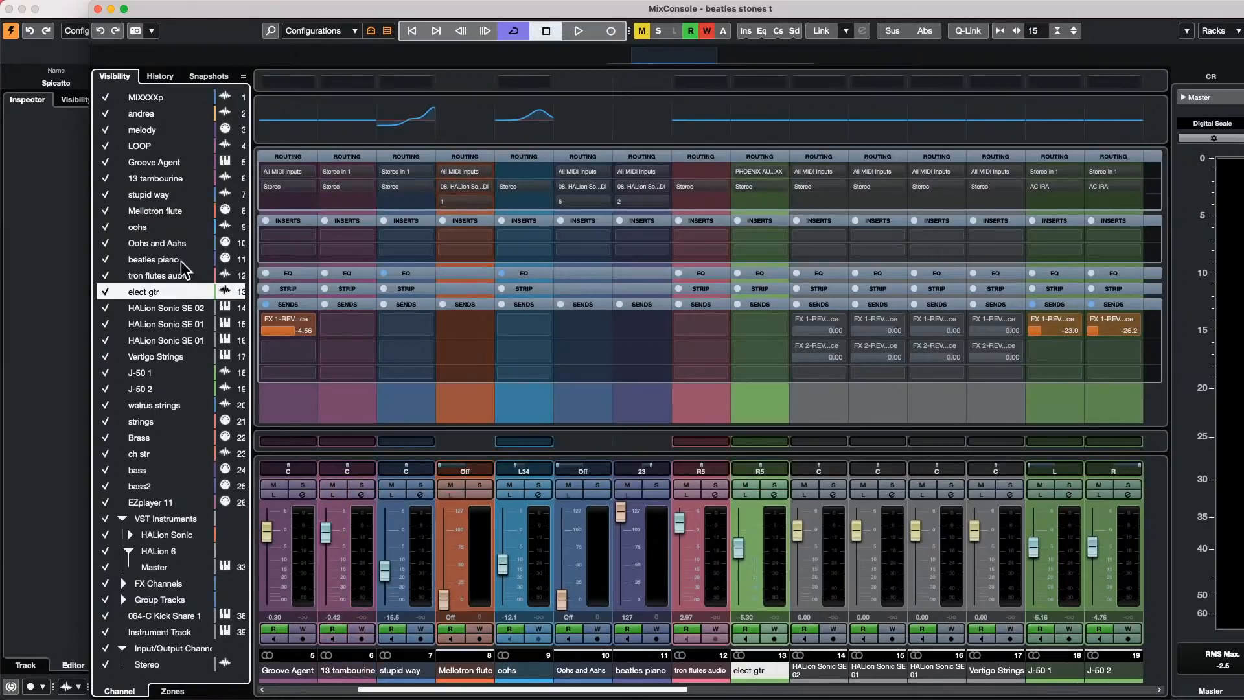
left_click(155, 389)
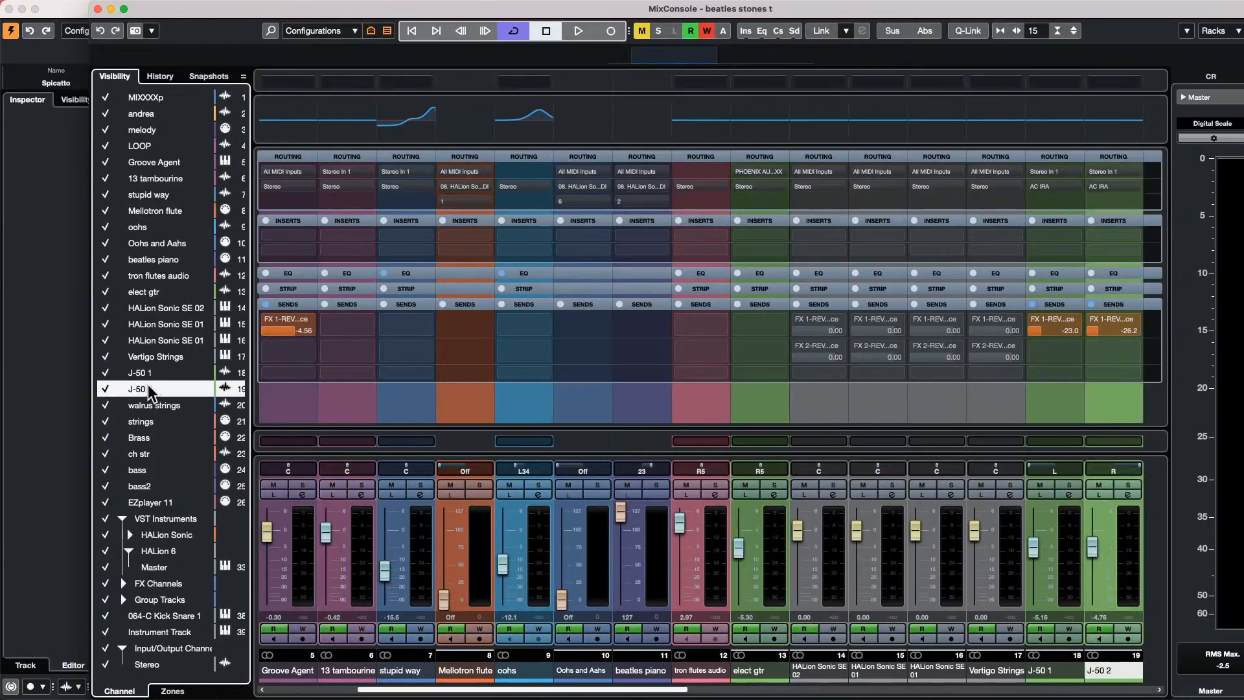
left_click(158, 215)
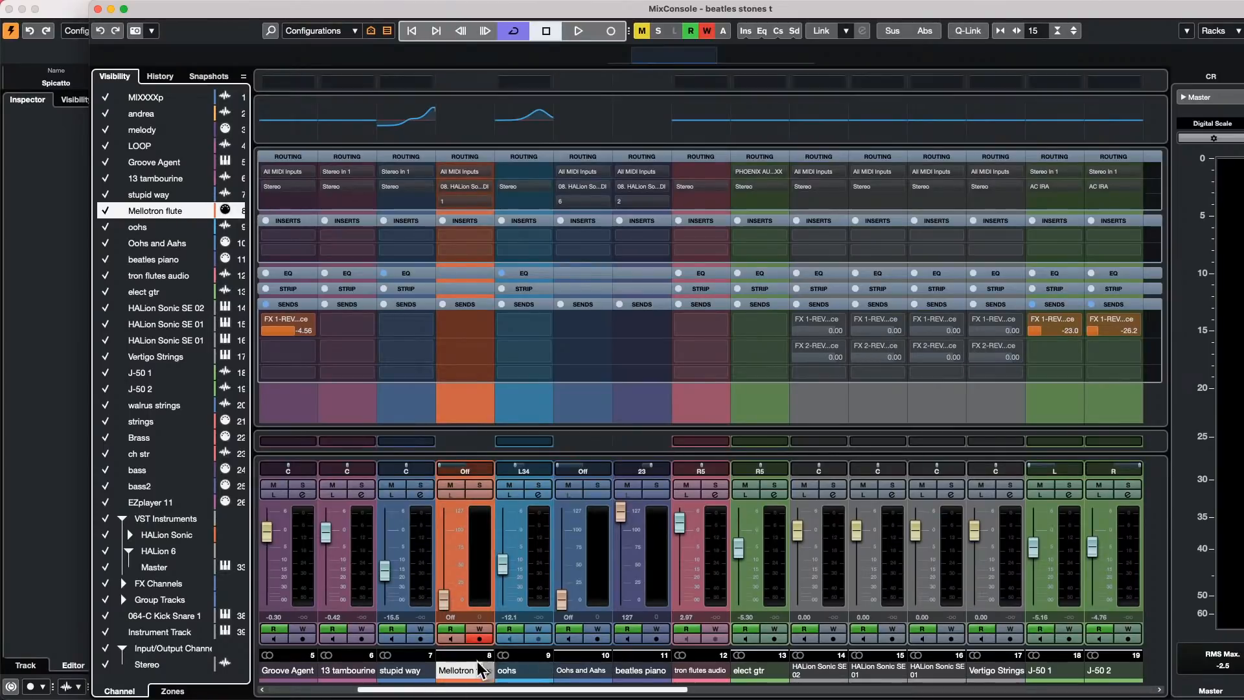
left_click(129, 471)
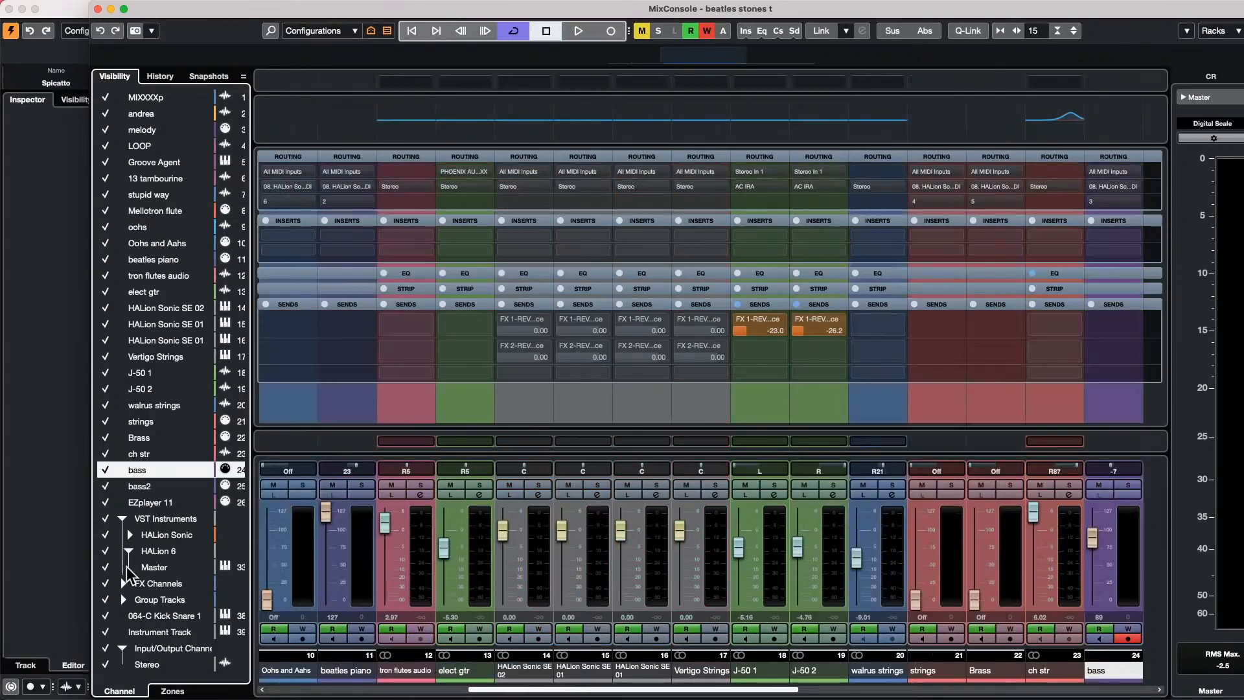
left_click(163, 357)
left_click(153, 308)
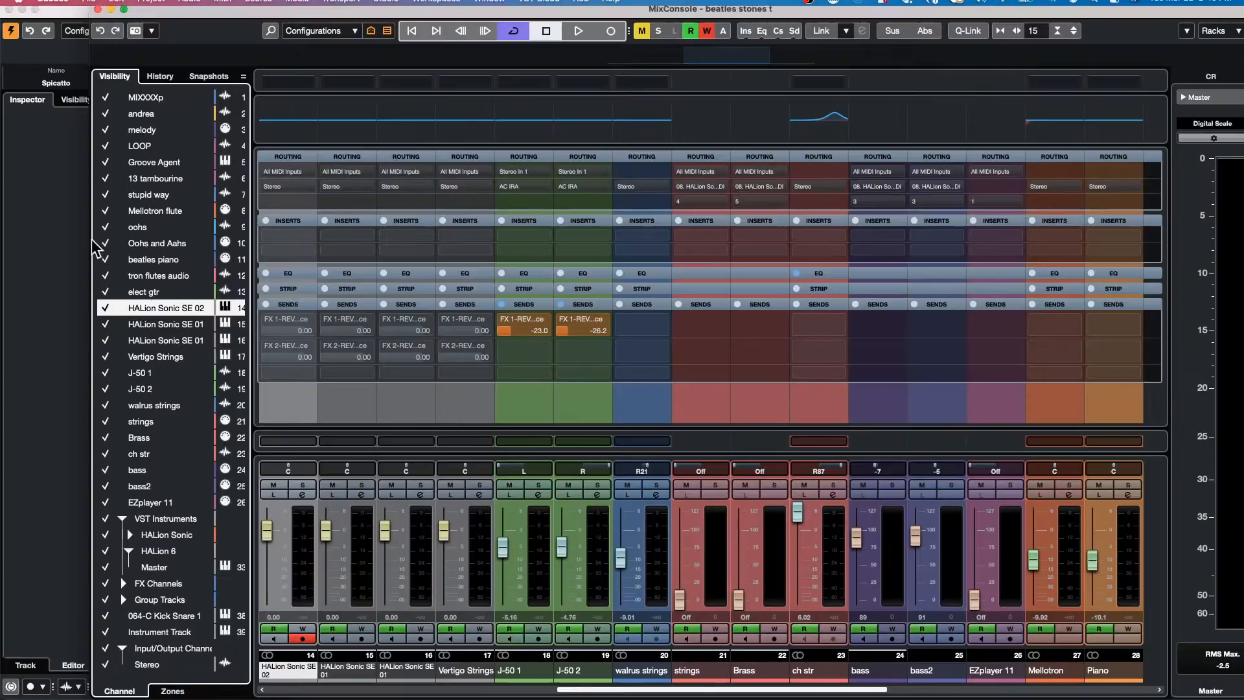
left_click(9, 9)
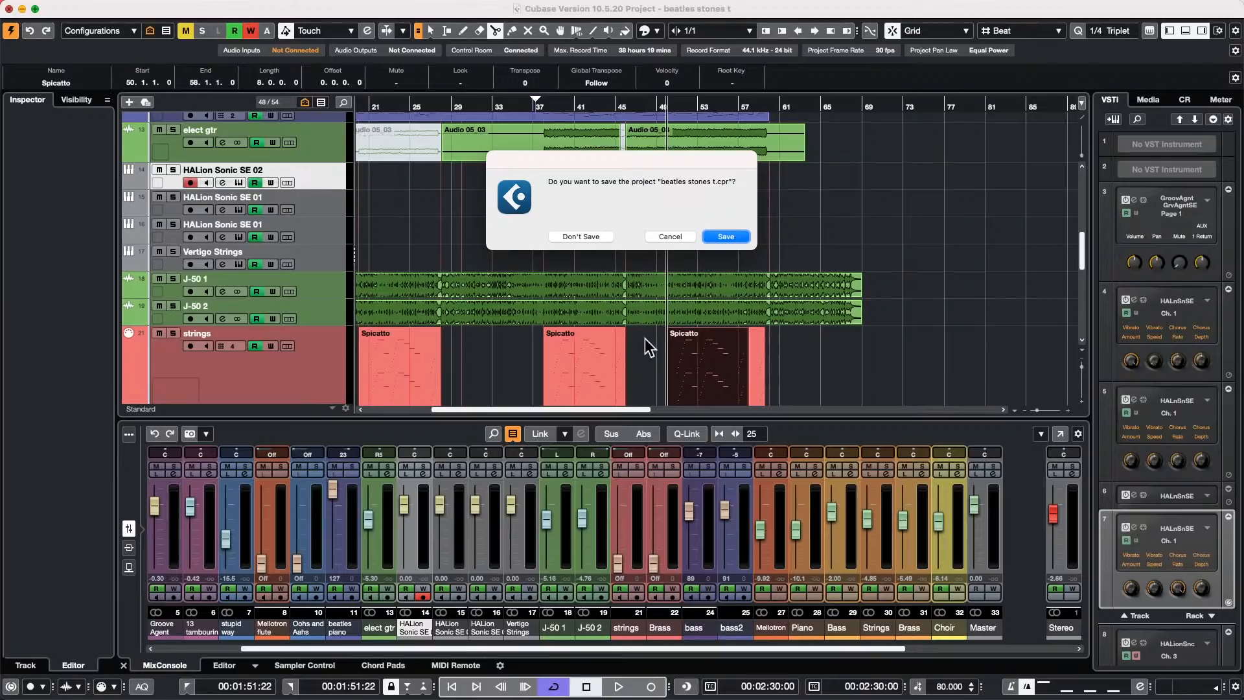
left_click(670, 237)
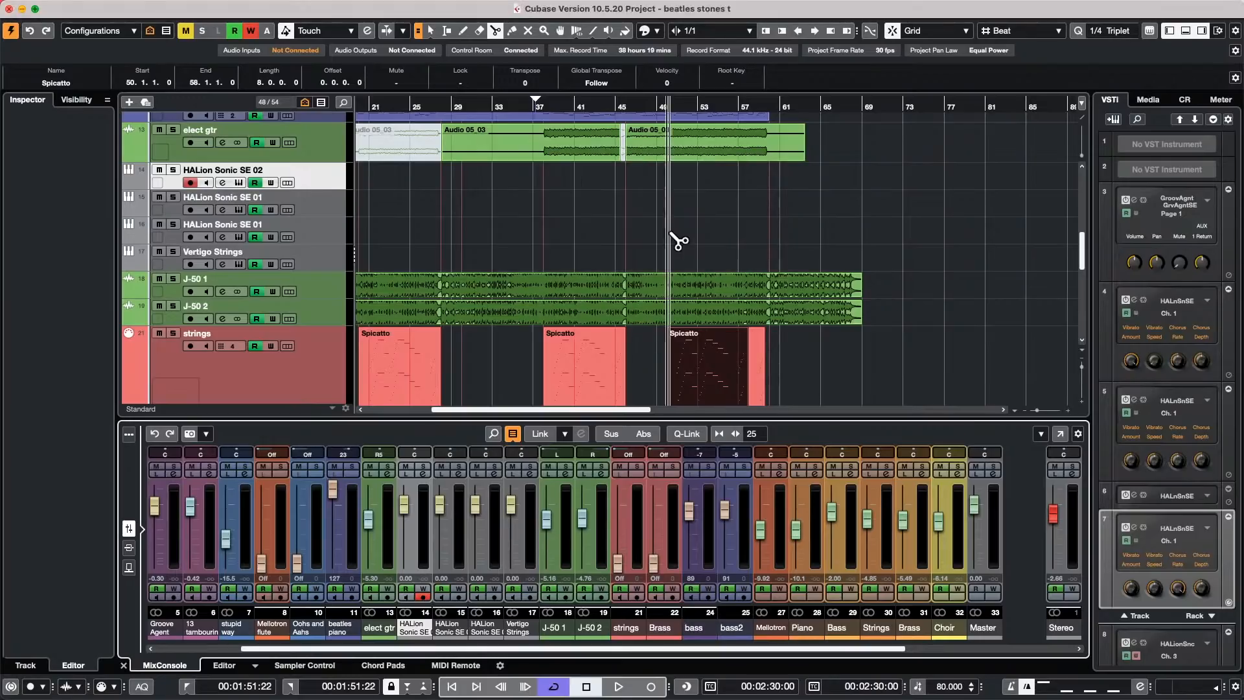
- Start playback from about 17 seconds into the project and solo the J-50 1 track
left_click_drag(382, 103, 414, 107)
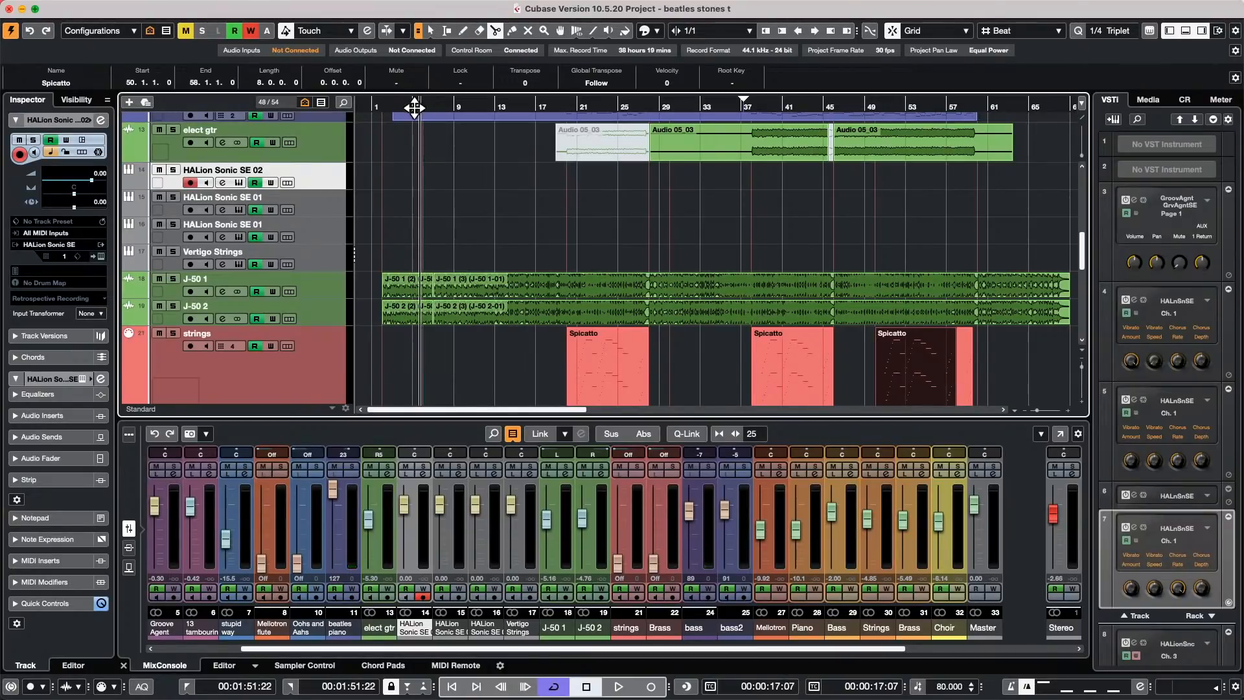
key("space")
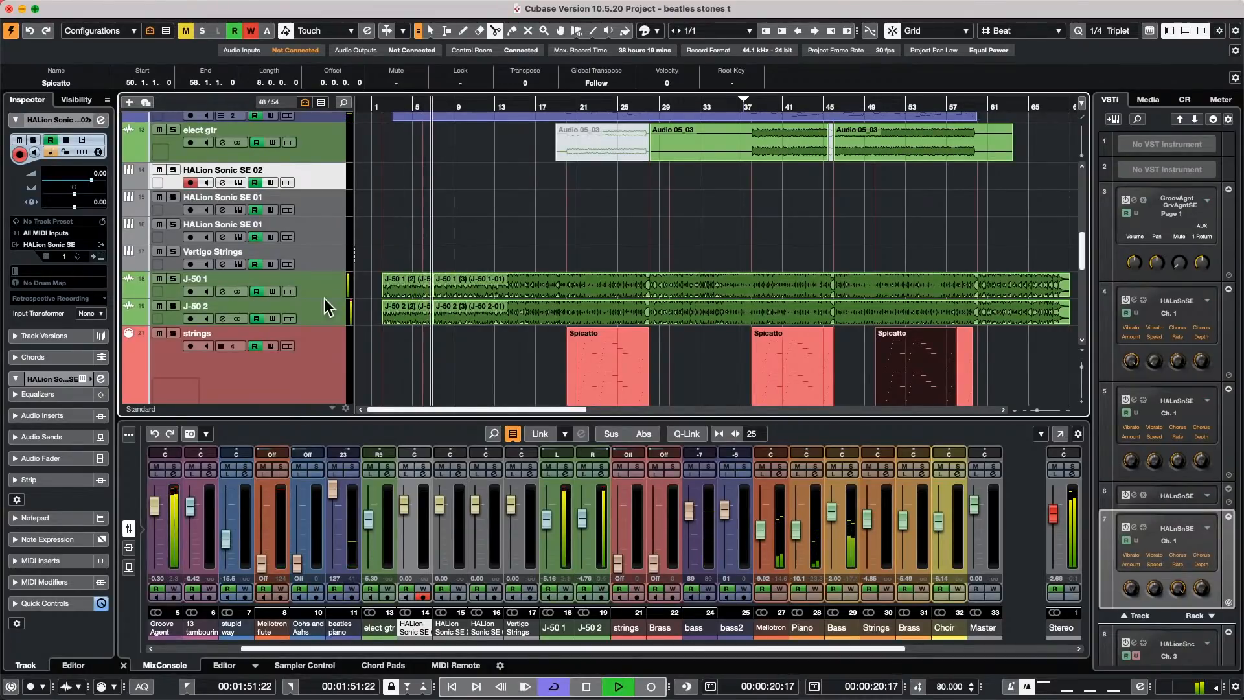
left_click(173, 279)
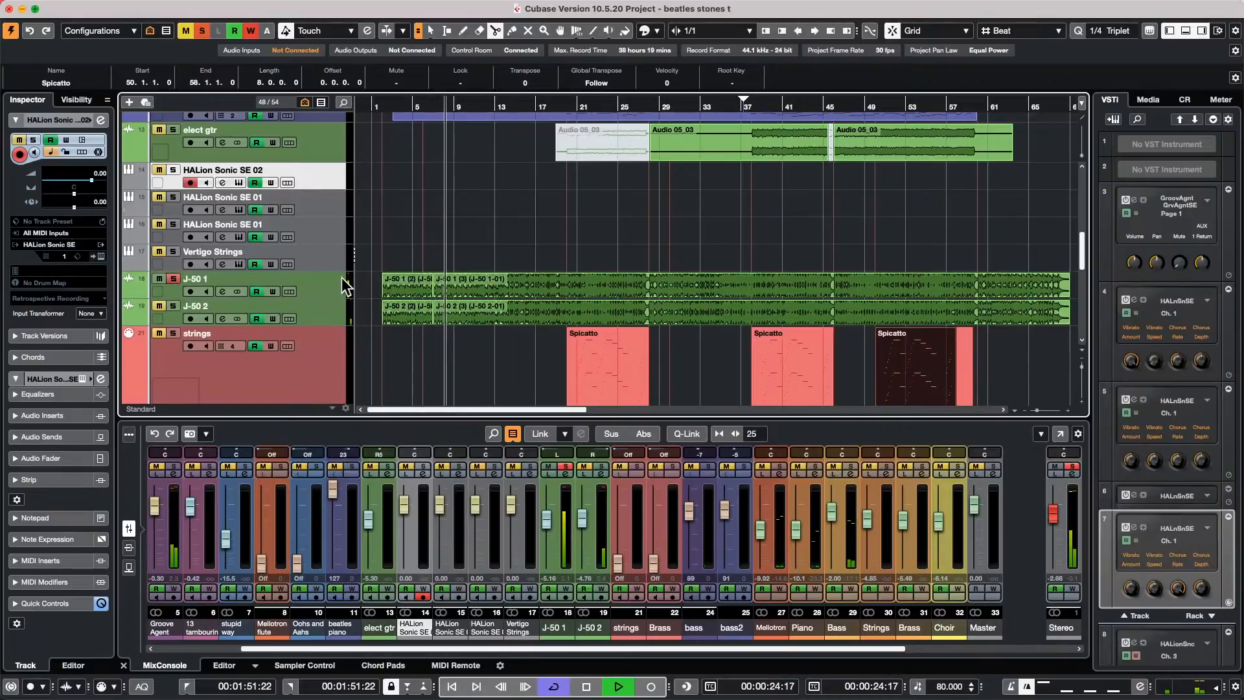
- Pan the J-50 1 track to L4, enable automation writing on it and record volume fader moves during playback
left_click(299, 279)
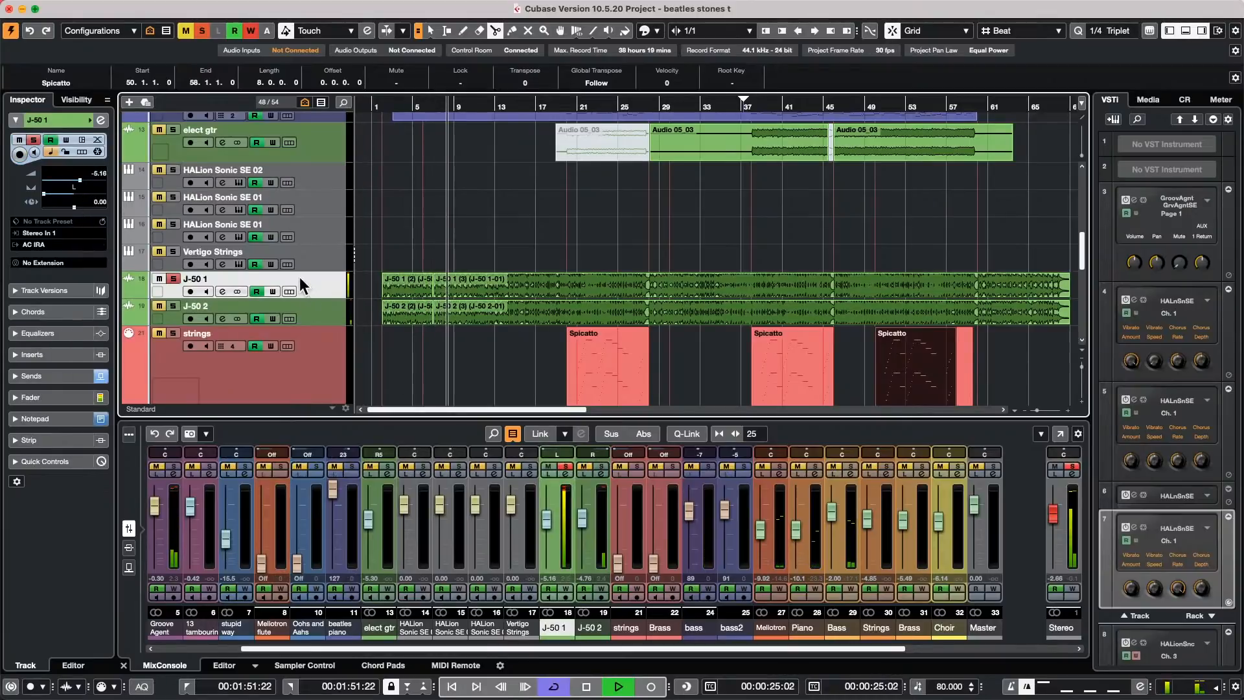
left_click(54, 393)
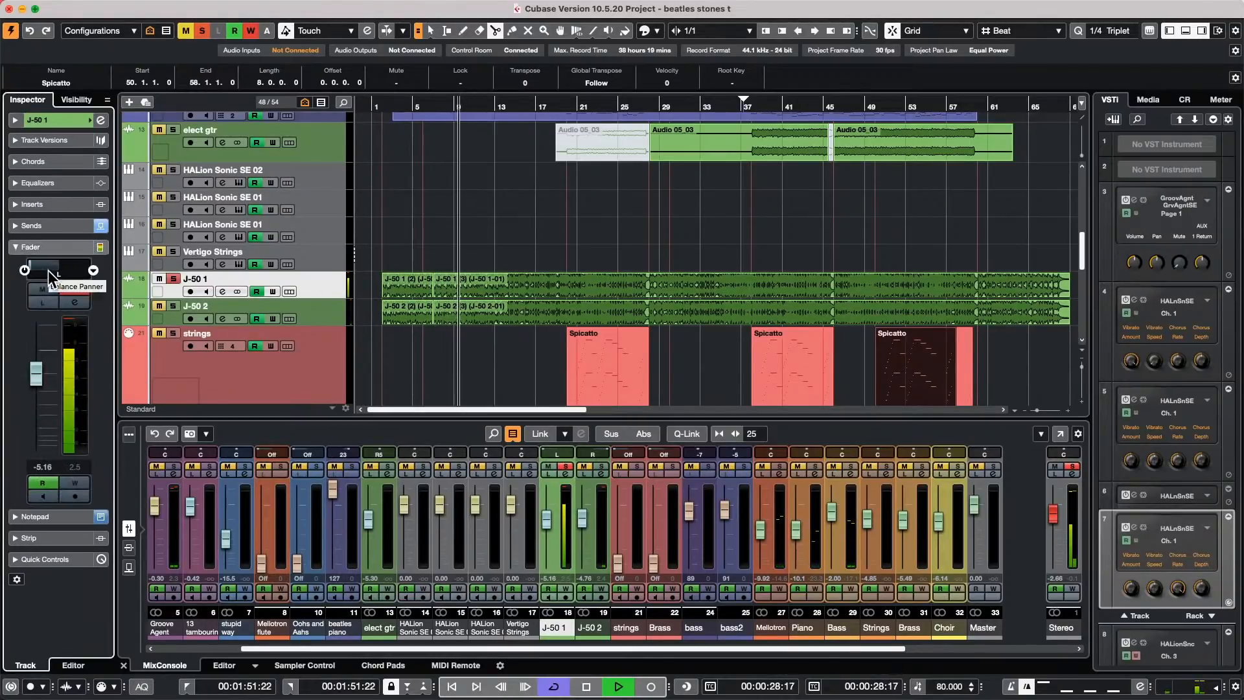
left_click_drag(49, 270, 77, 272)
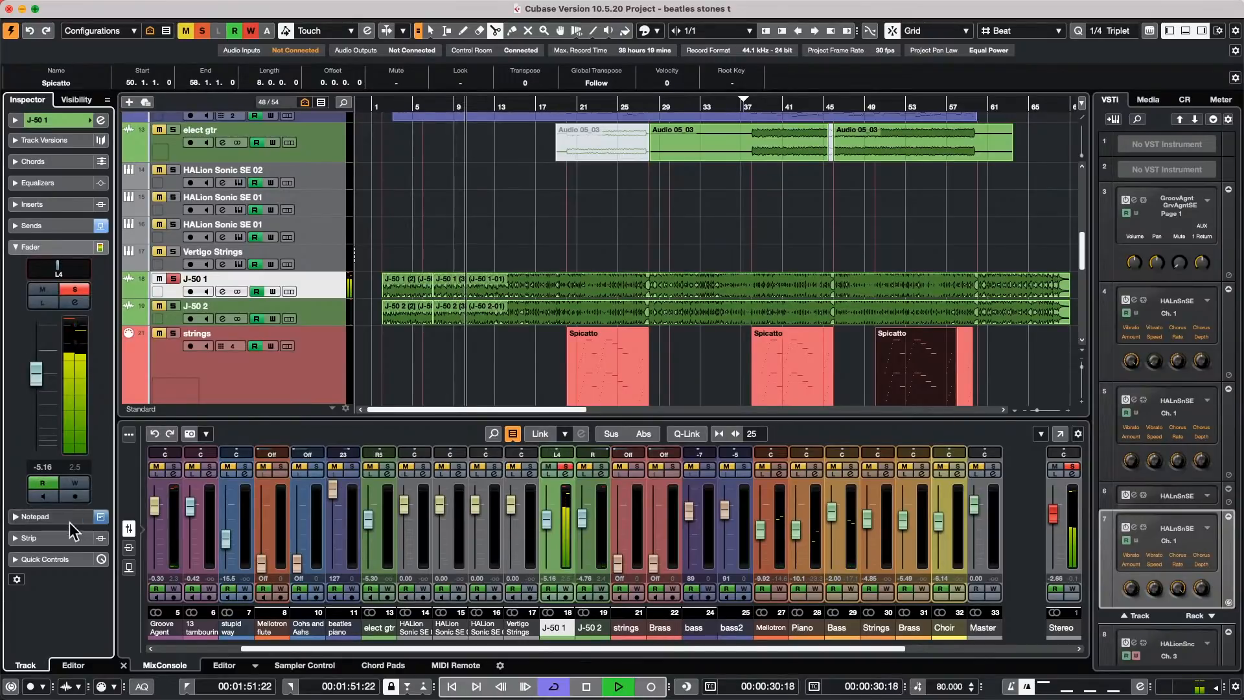
left_click(76, 483)
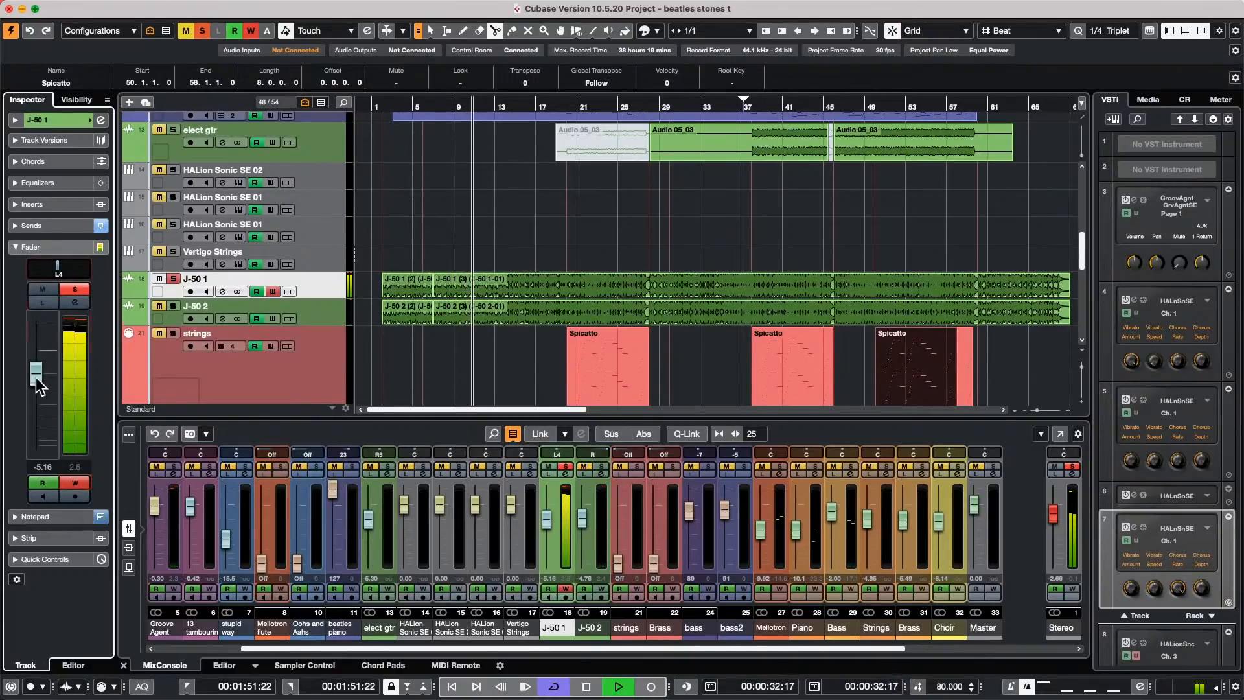
left_click_drag(37, 377, 69, 441)
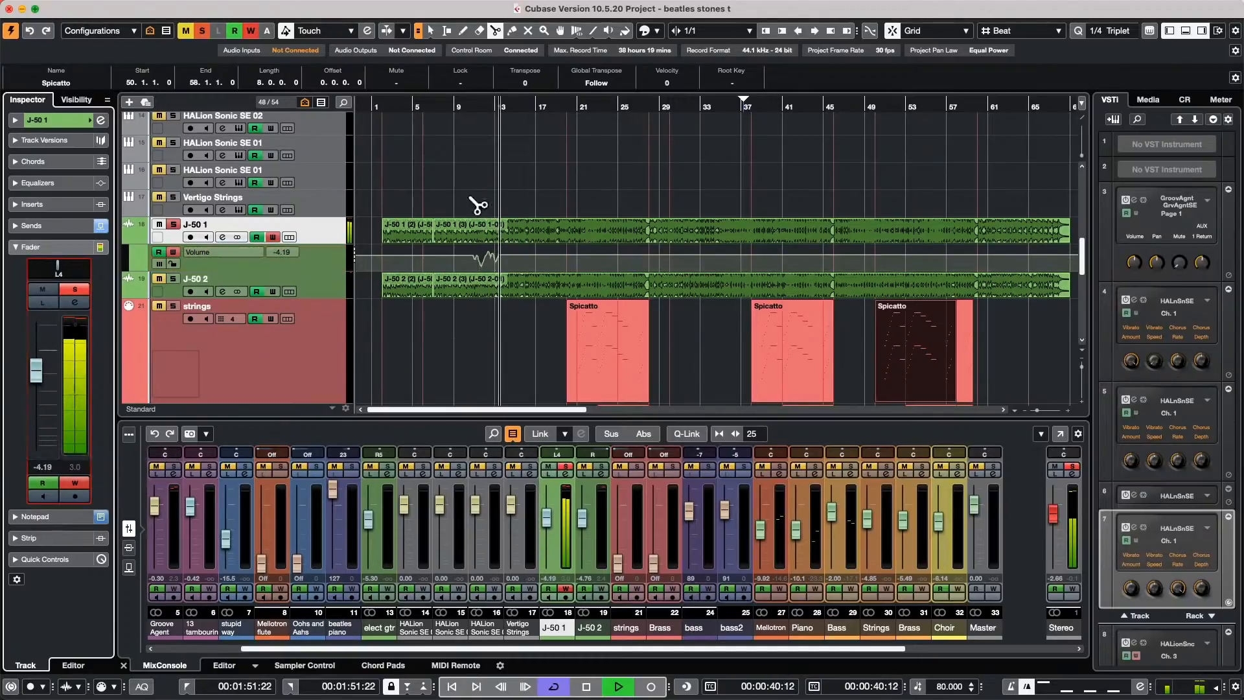
- Replay the passage around bar 11 with J-50 1 soloed and selected to check its written volume automation, ending with playback stopped
left_click(470, 197)
left_click(469, 106)
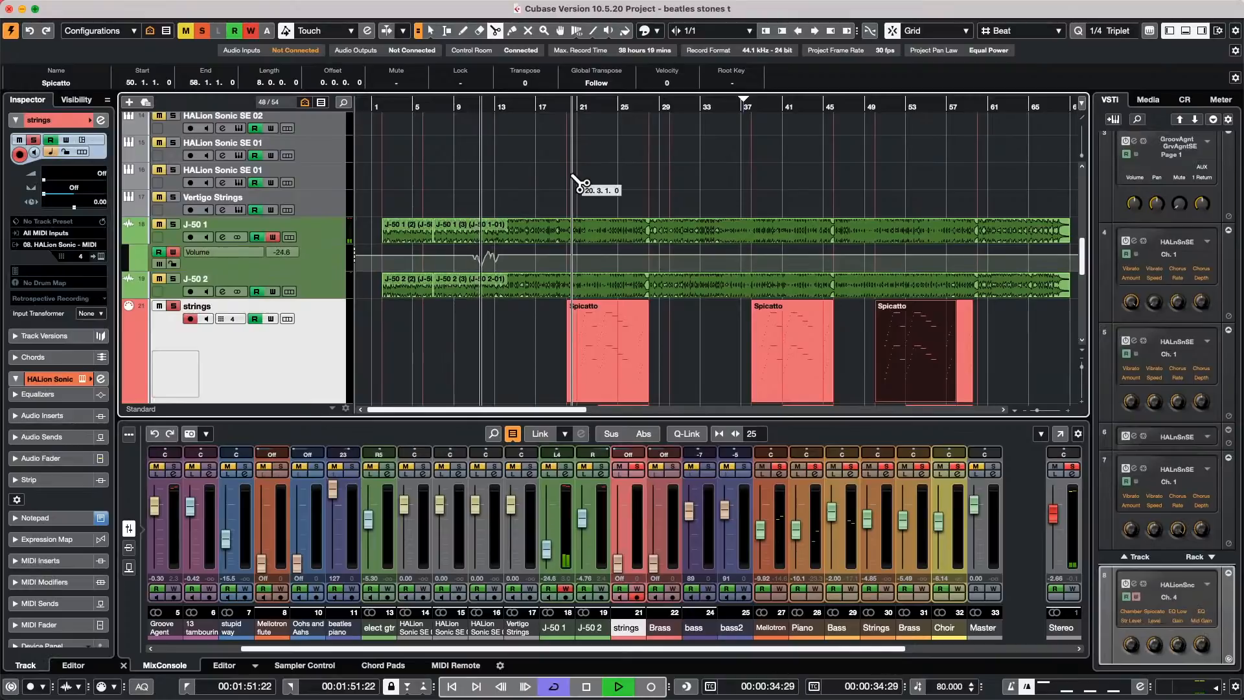
left_click(173, 224)
left_click(474, 106)
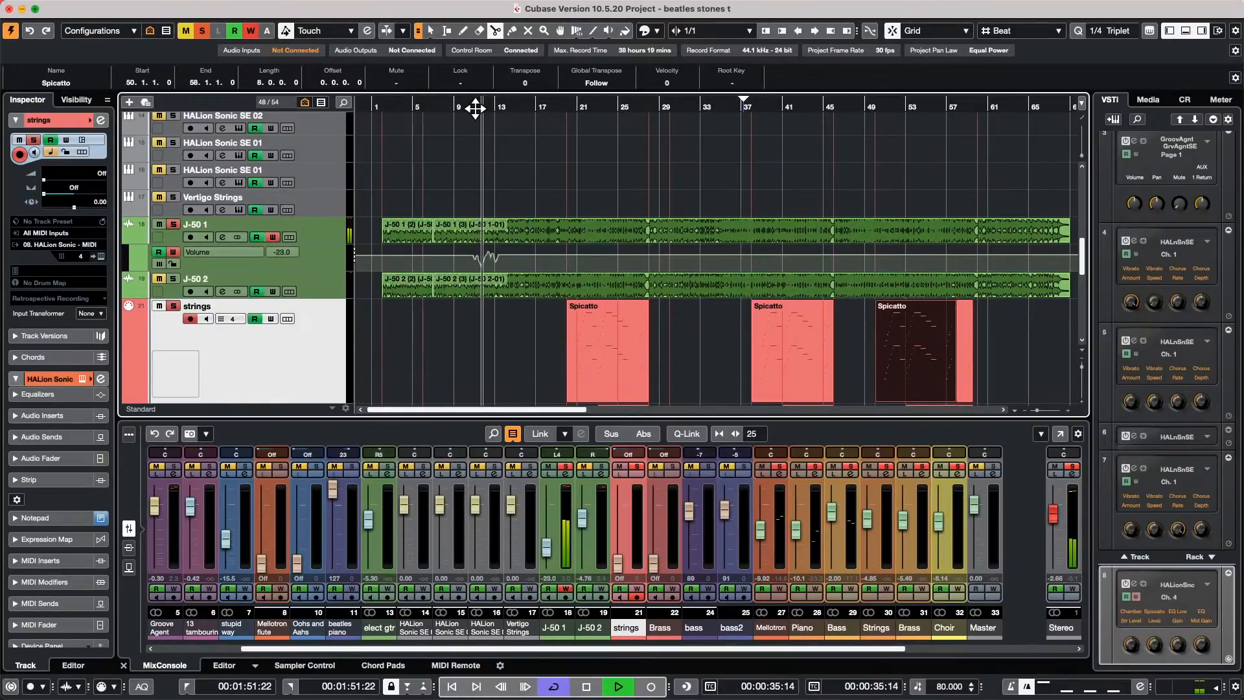
left_click(320, 237)
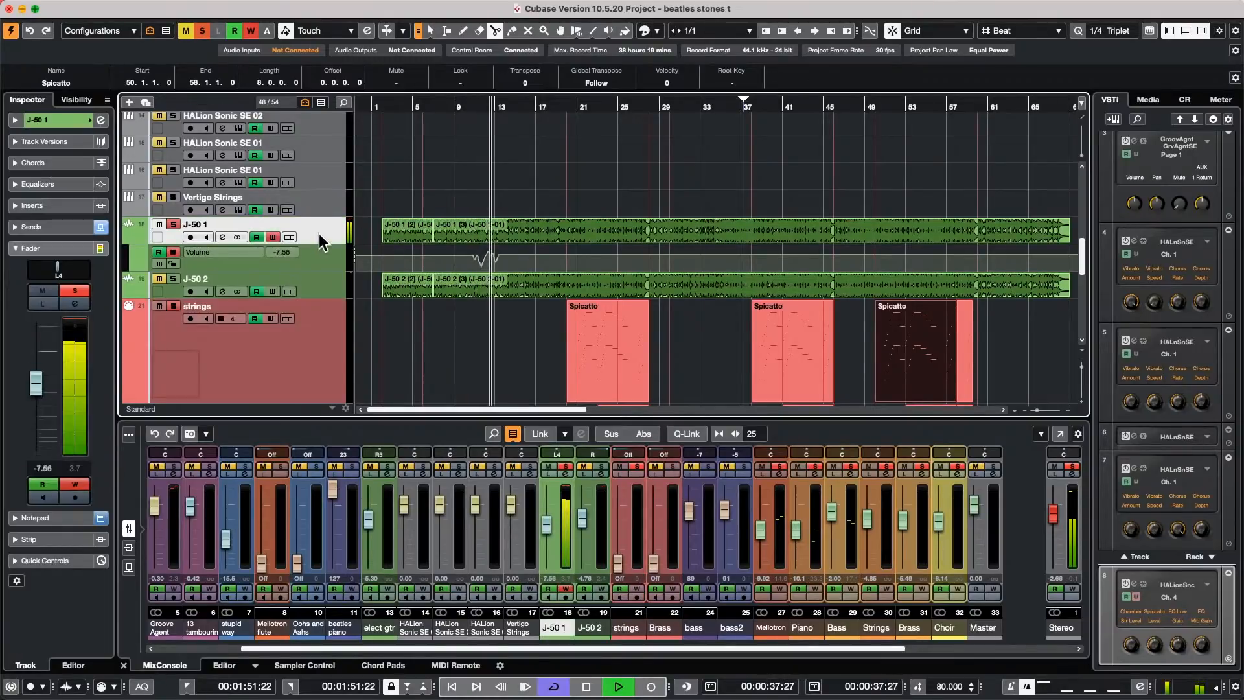
left_click(472, 109)
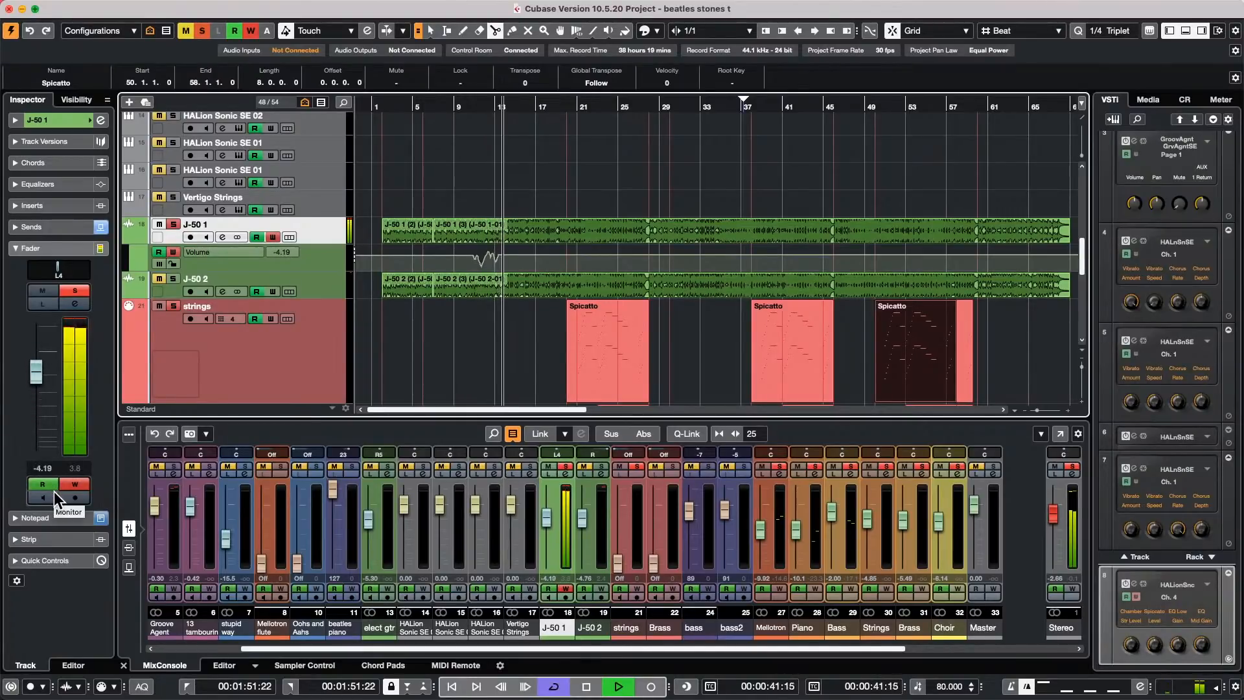
key("space")
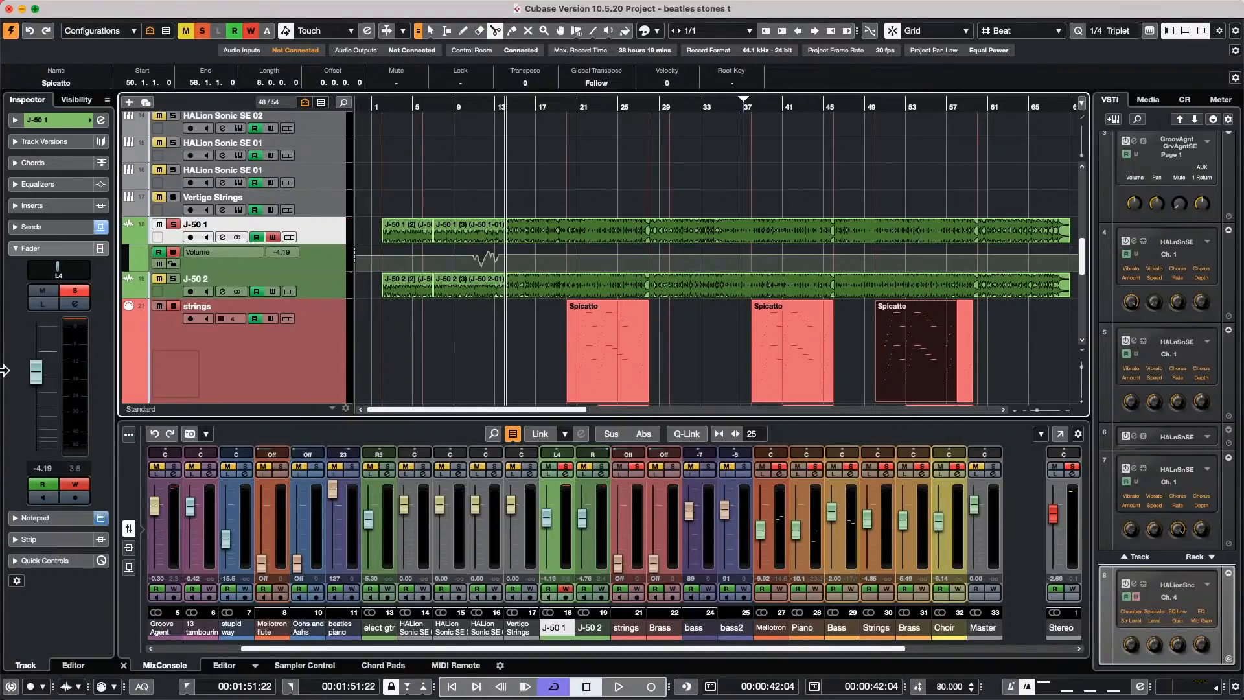
- Try to open the recent project FX Modulator.cpr and activate it
left_click(85, 7)
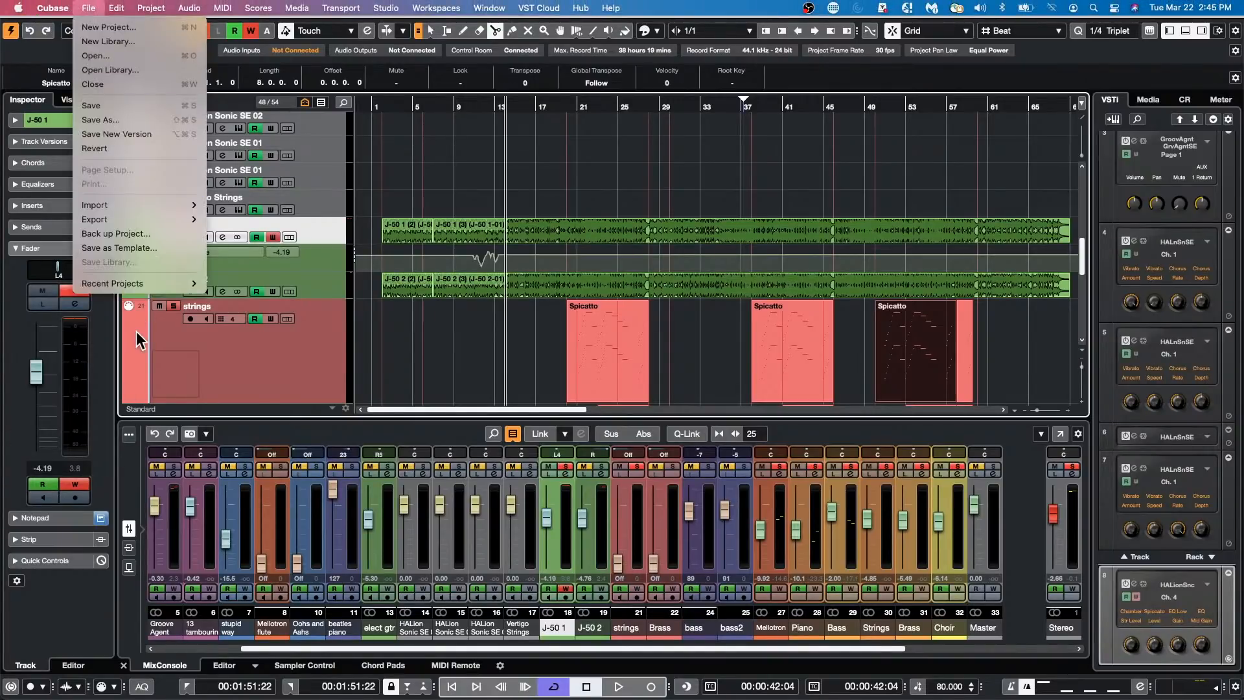
mouse_move(145, 281)
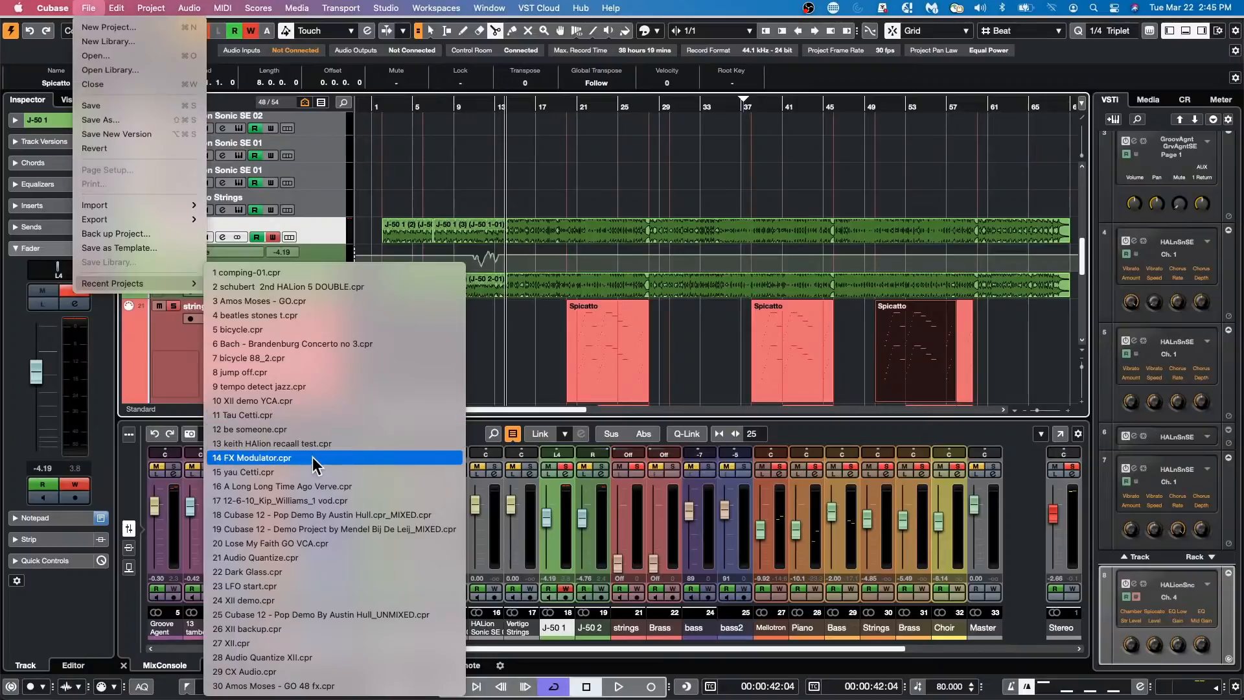
left_click(313, 458)
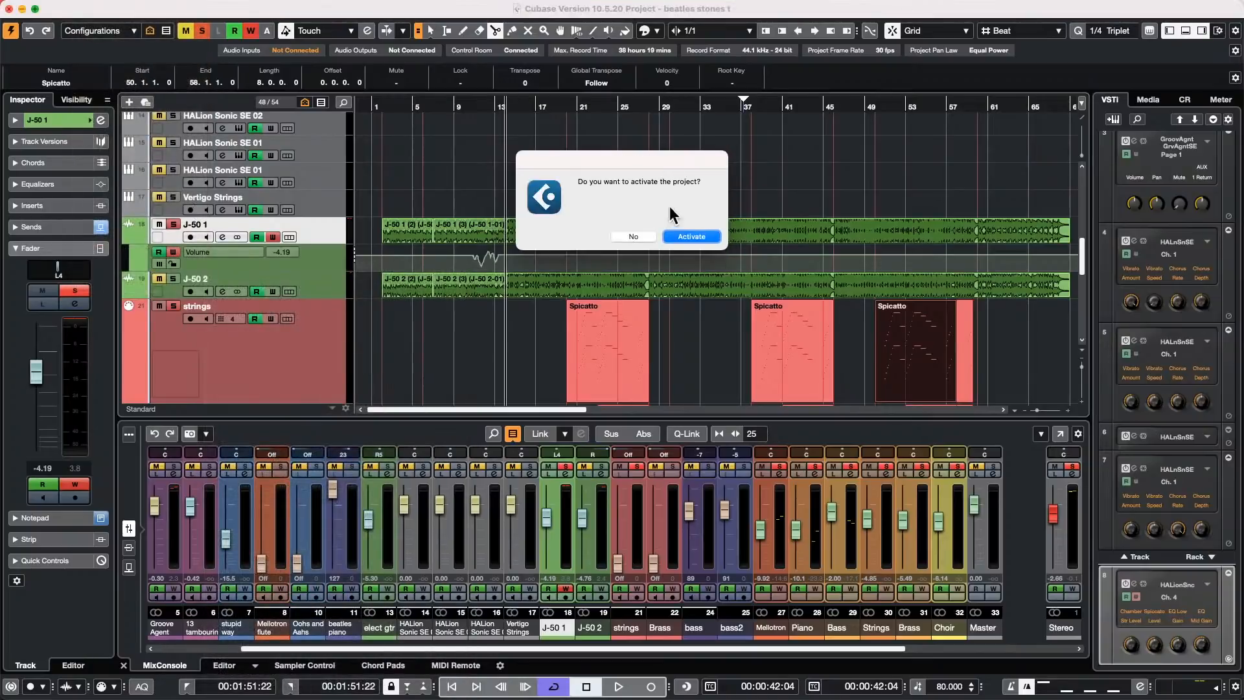
left_click(691, 236)
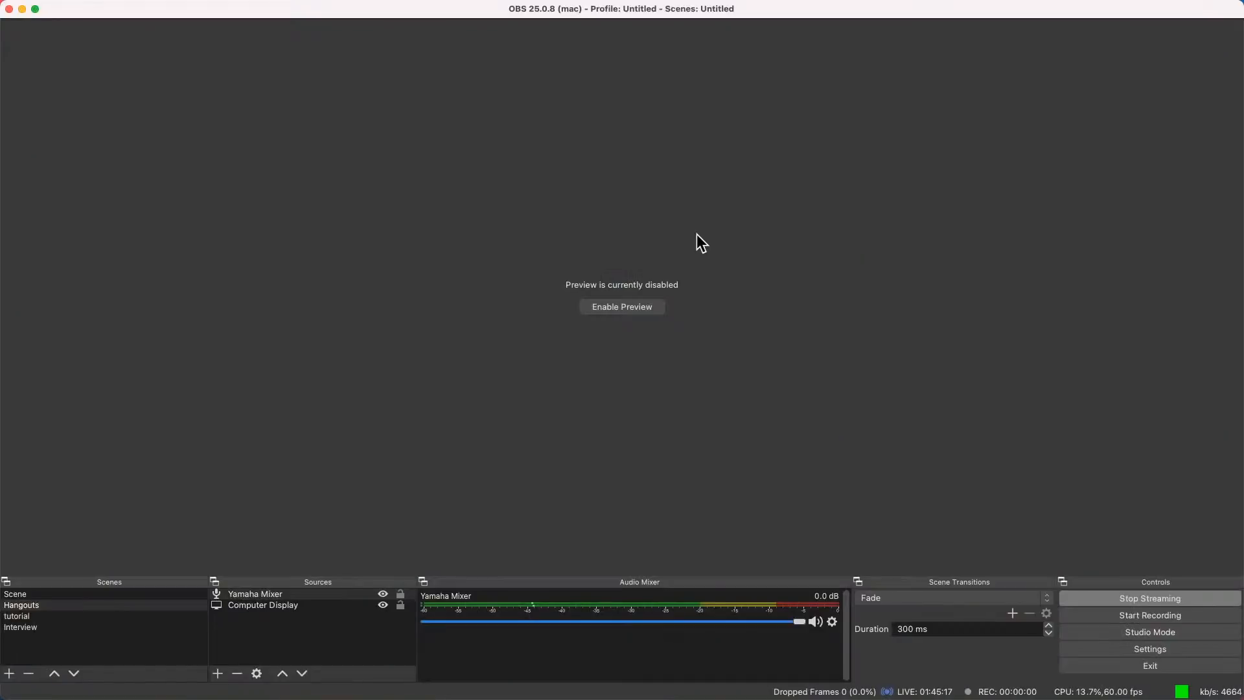
- Relaunch Cubase 12, continuing past Safe Mode with the current program preferences
mouse_move(430, 680)
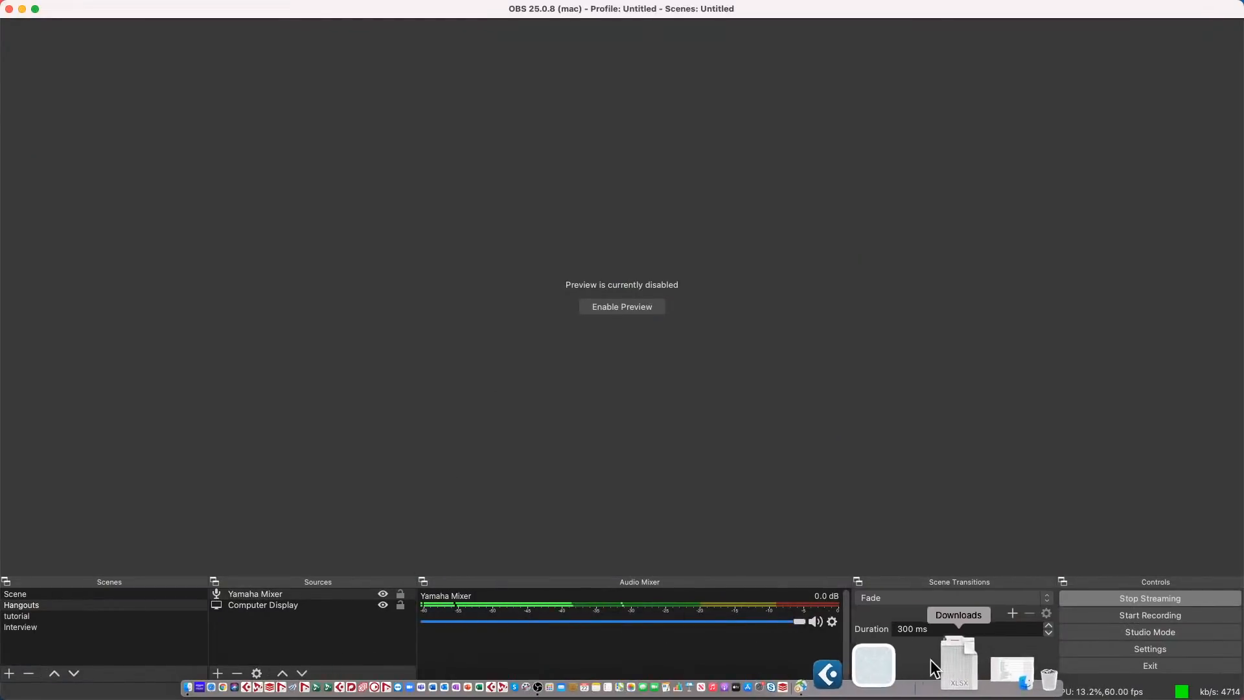
left_click(910, 669)
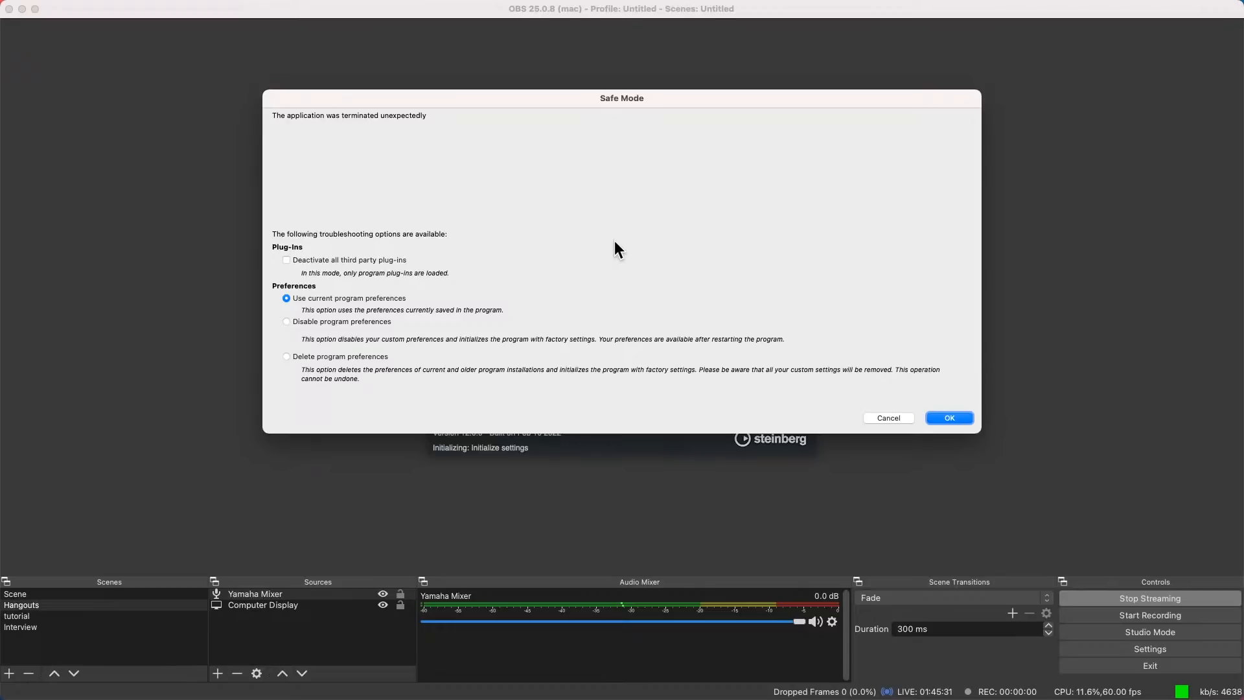
left_click(952, 420)
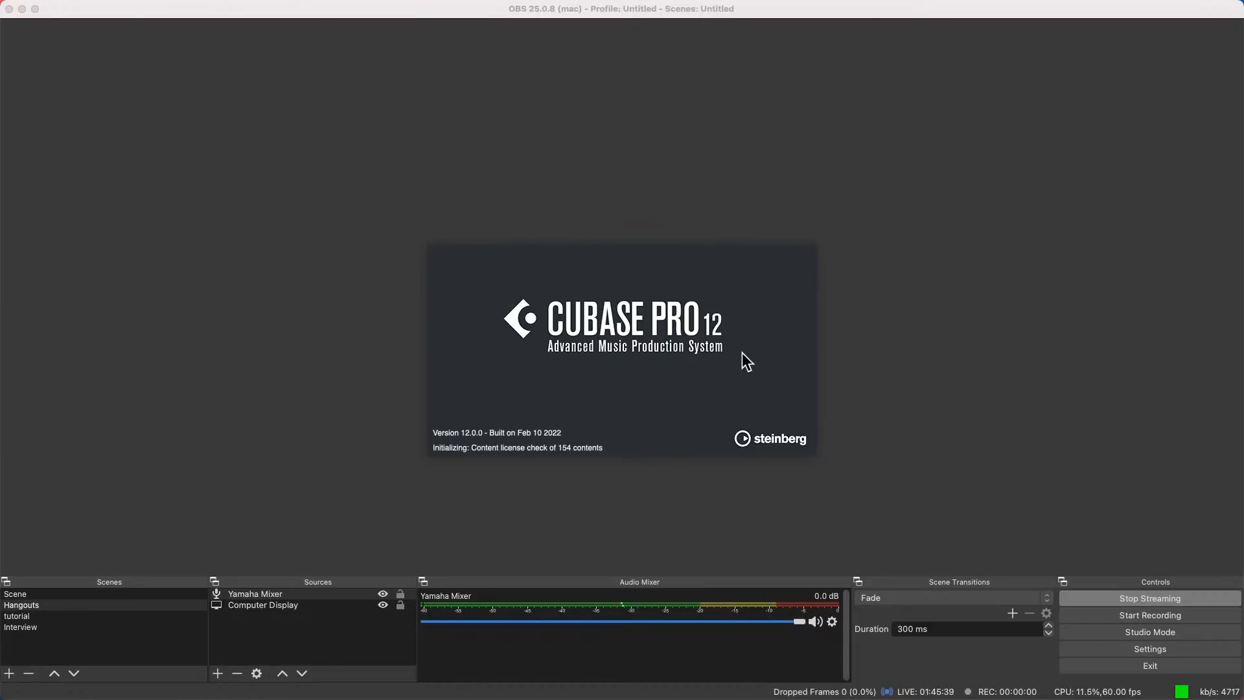
left_click(804, 292)
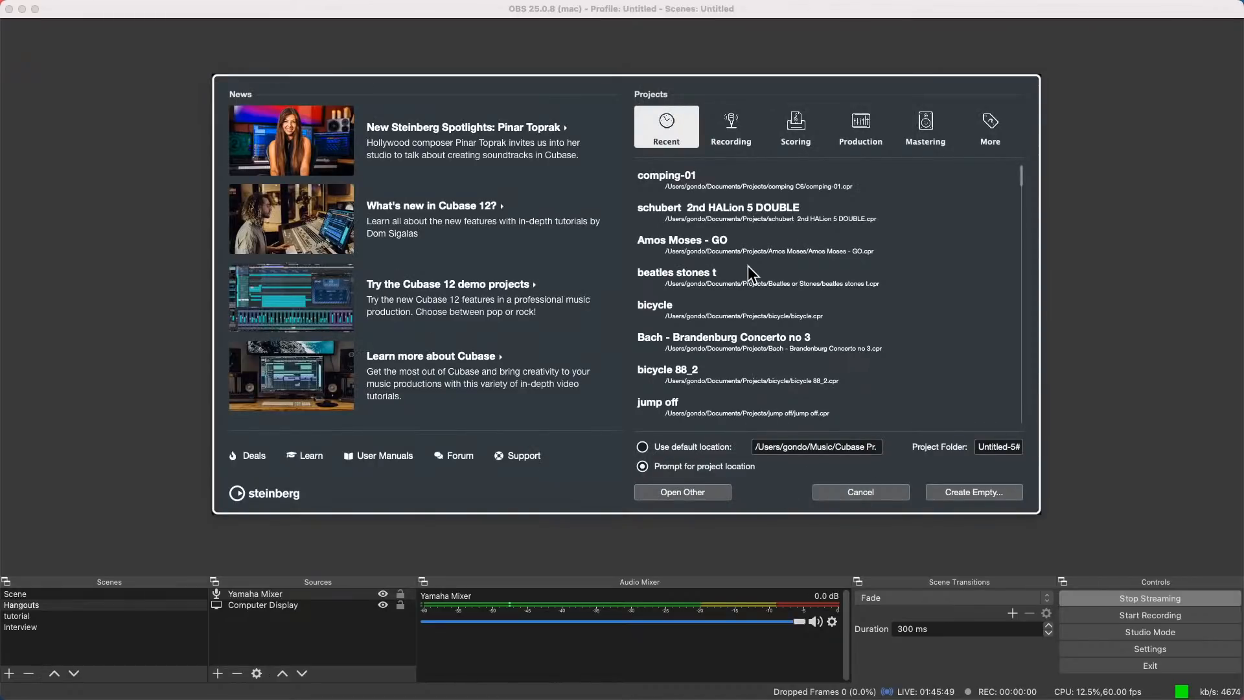
- Dismiss the problem report and open the recent project XII demo YCA, skipping the missing files and leaving the missing port unmapped
scroll(748, 265, "down", 5)
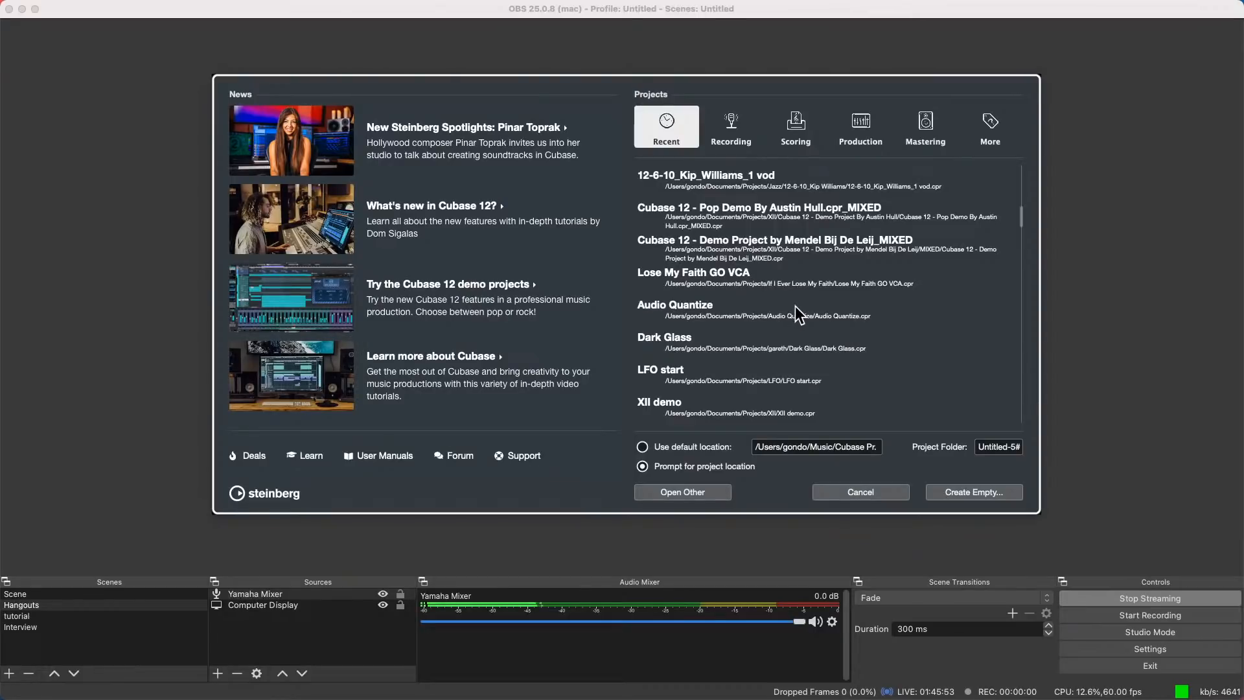
scroll(795, 305, "up", 3)
scroll(794, 306, "up", 5)
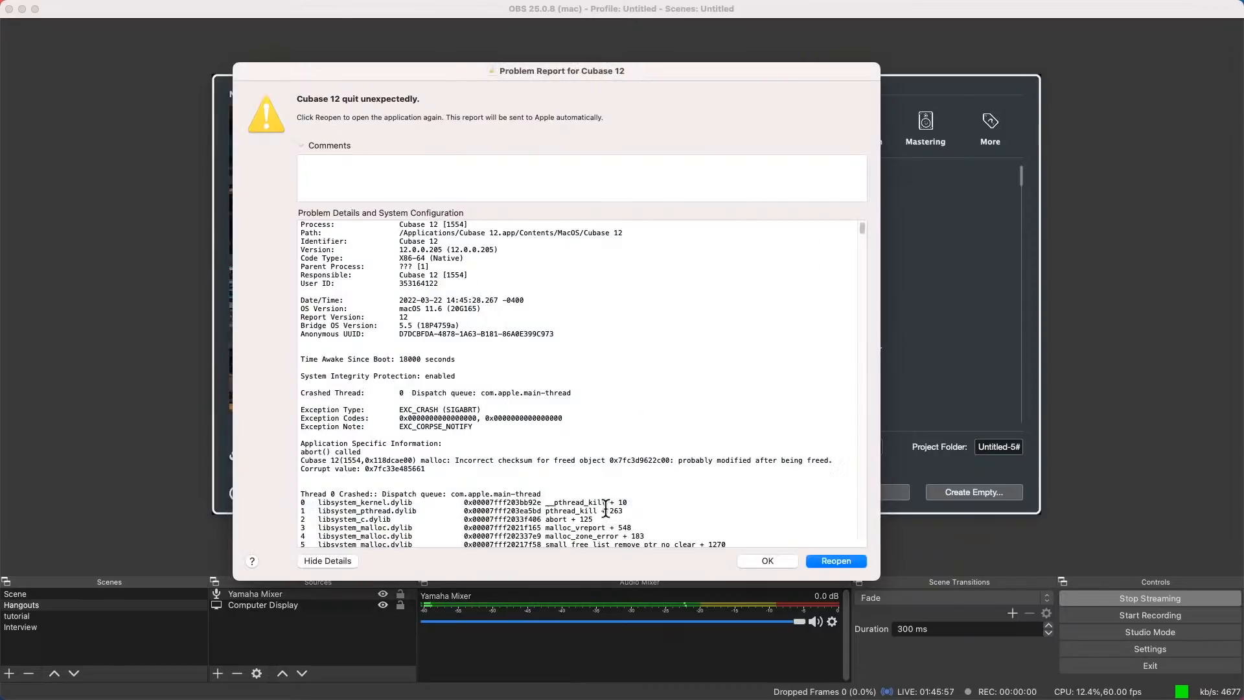
left_click(766, 560)
scroll(827, 267, "down", 10)
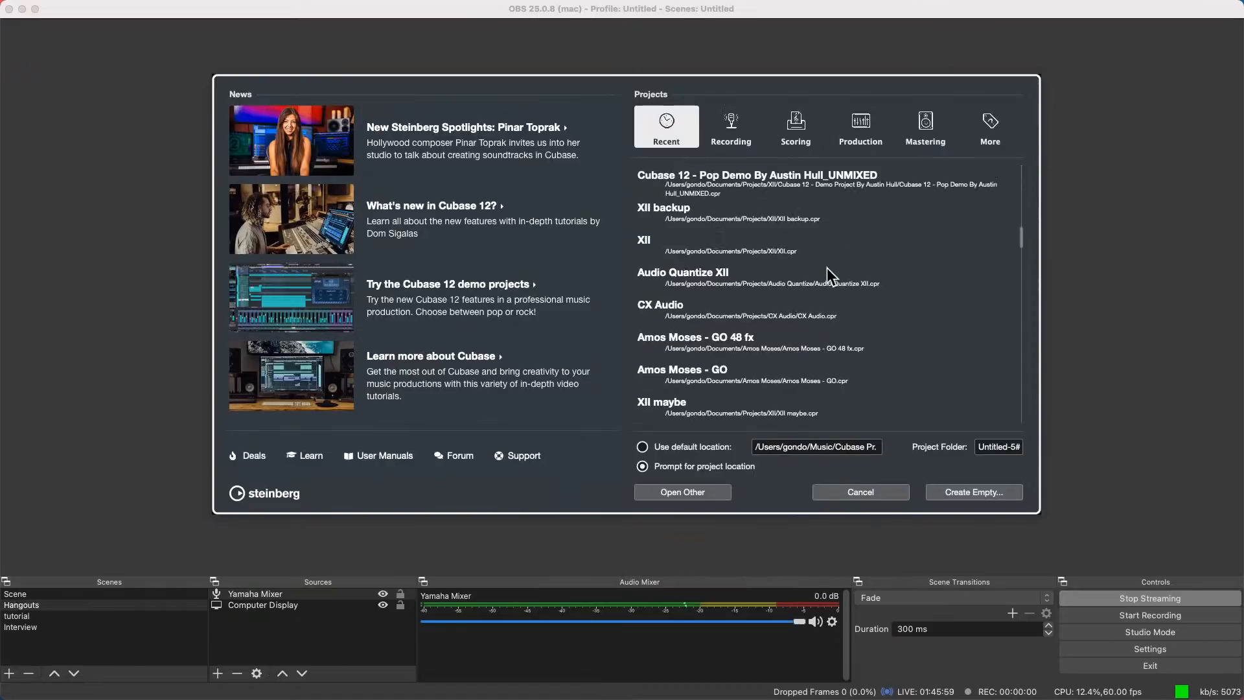
scroll(725, 358, "up", 5)
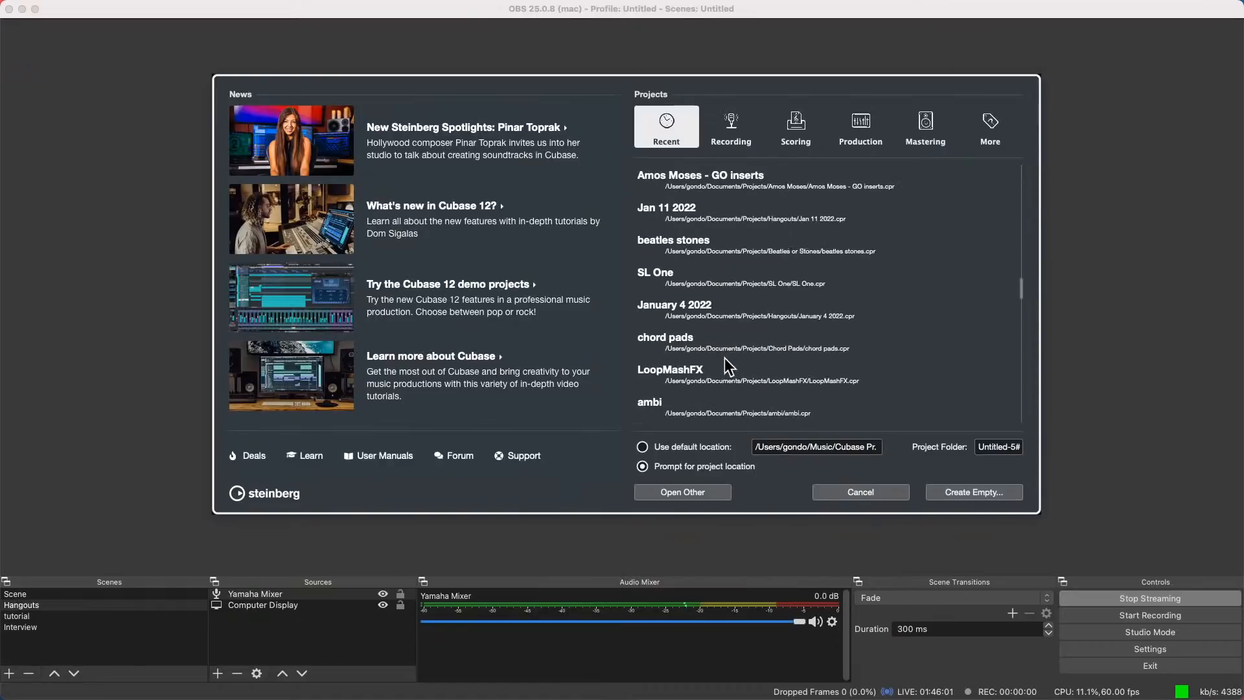
scroll(724, 365, "up", 5)
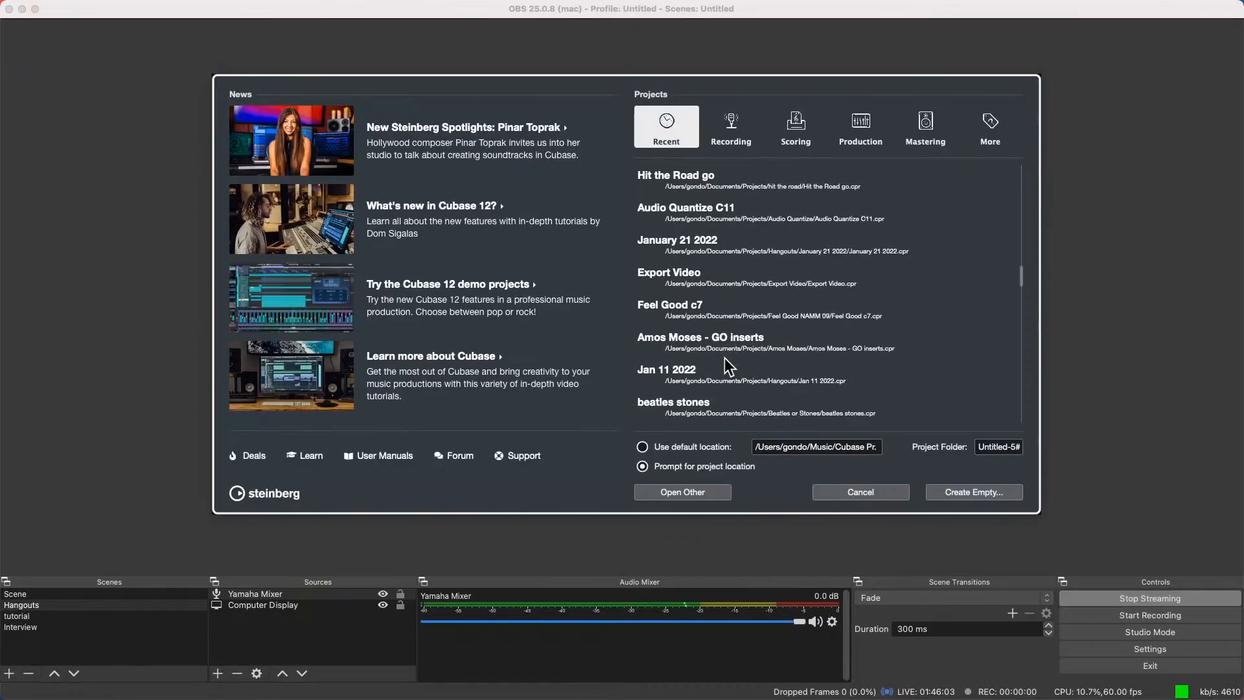
scroll(724, 357, "up", 8)
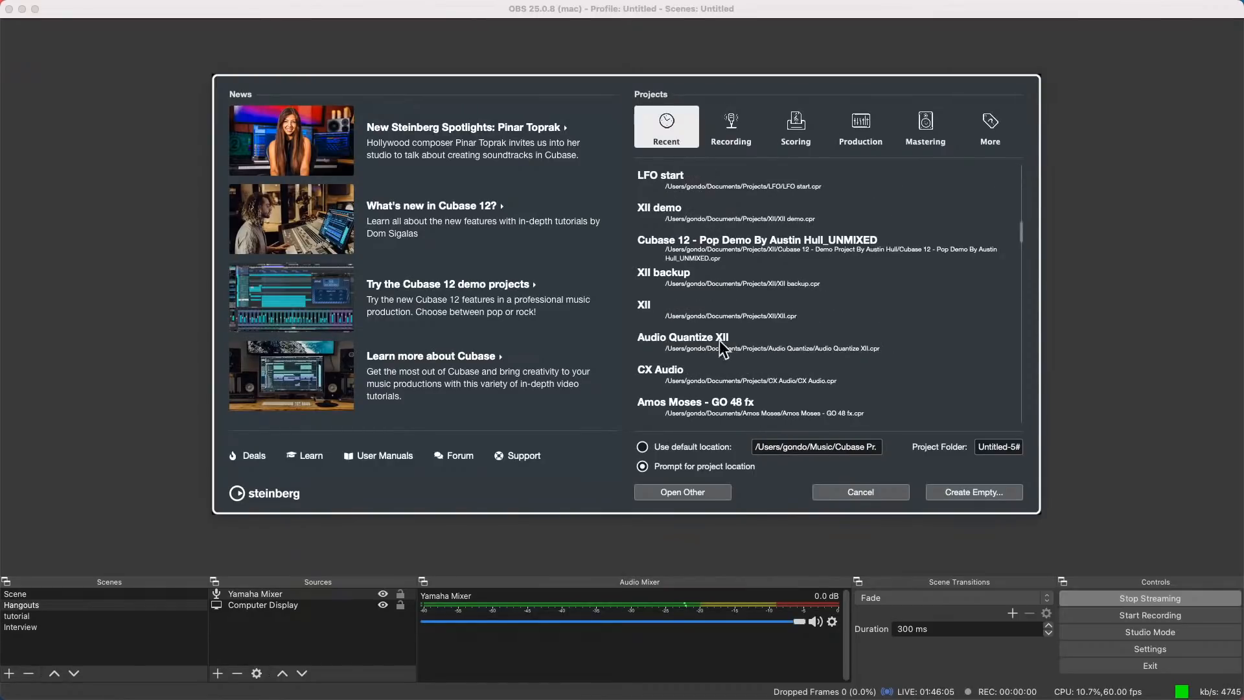
scroll(899, 310, "up", 10)
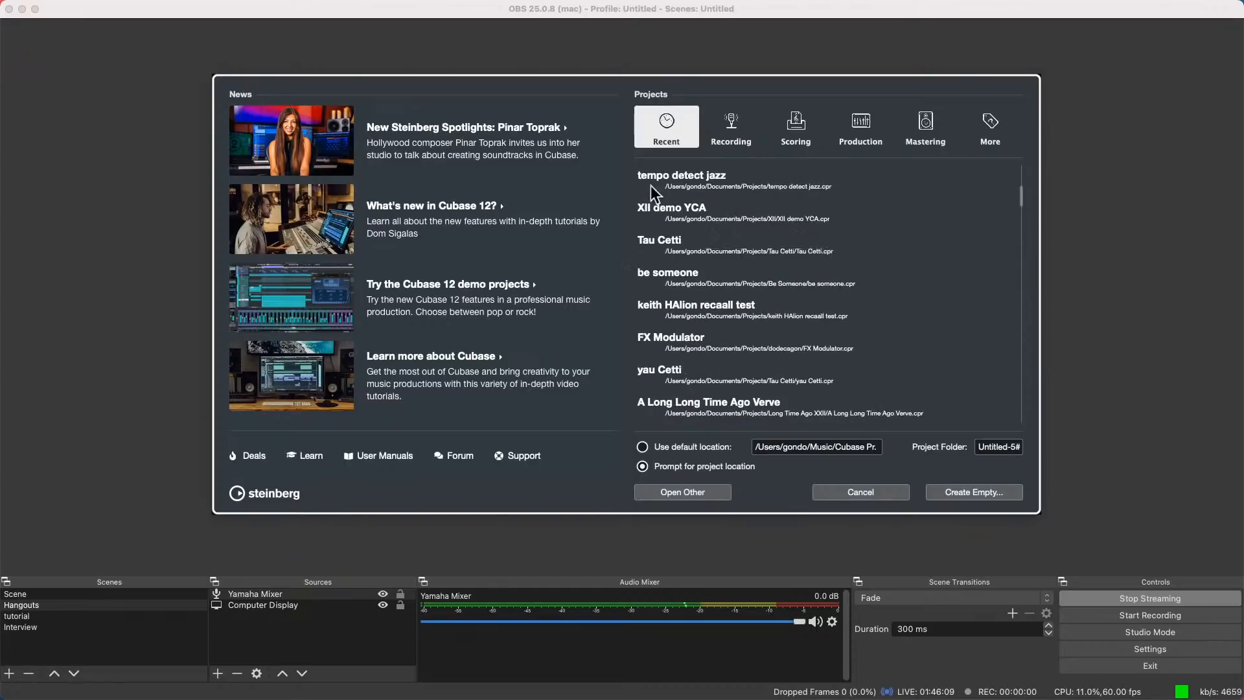
left_click(708, 215)
left_click(964, 492)
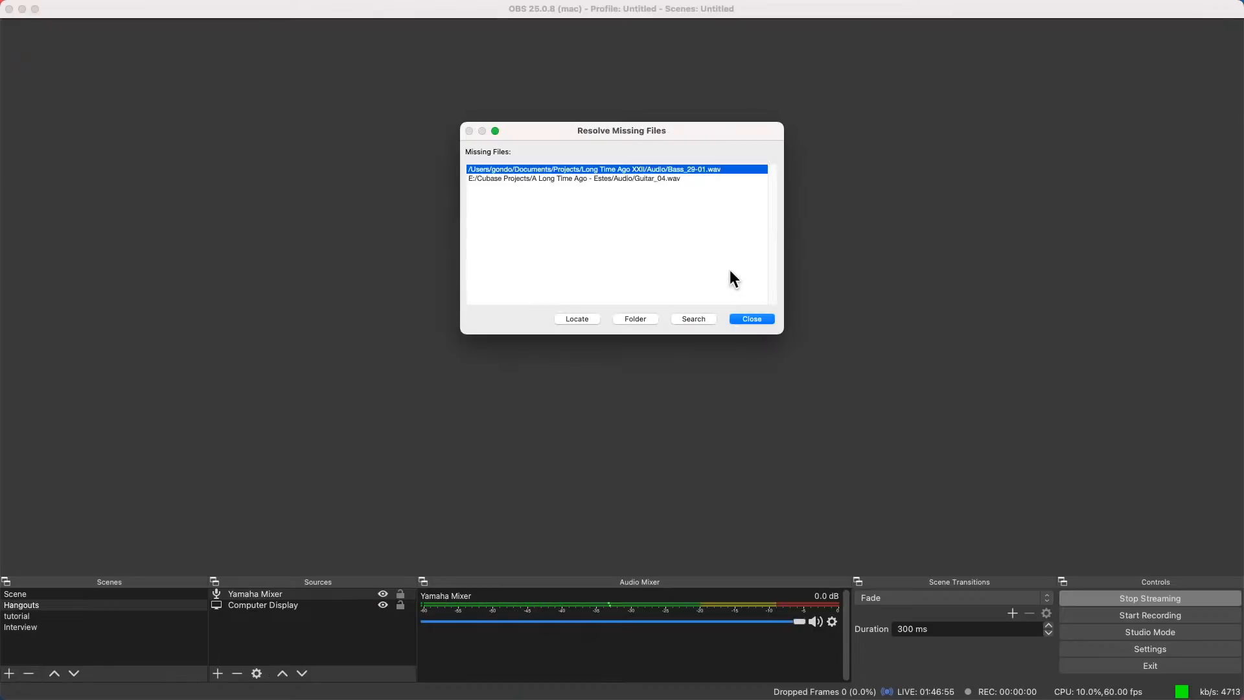
key("Return")
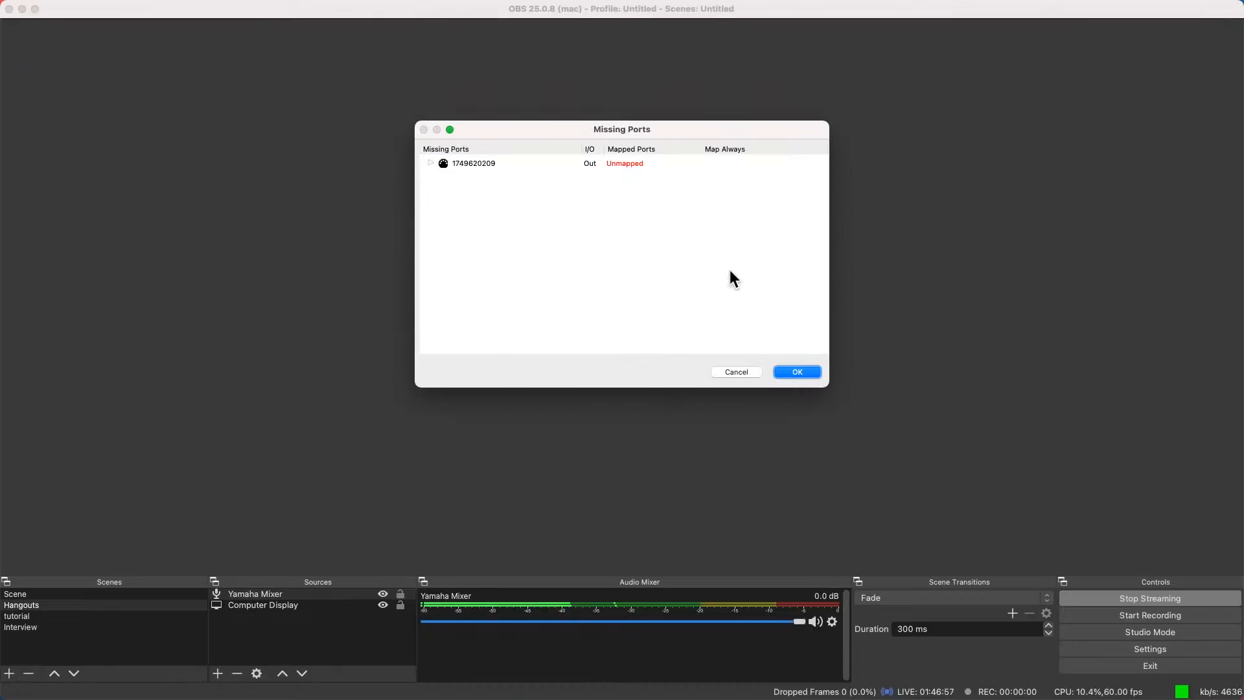
key("Return")
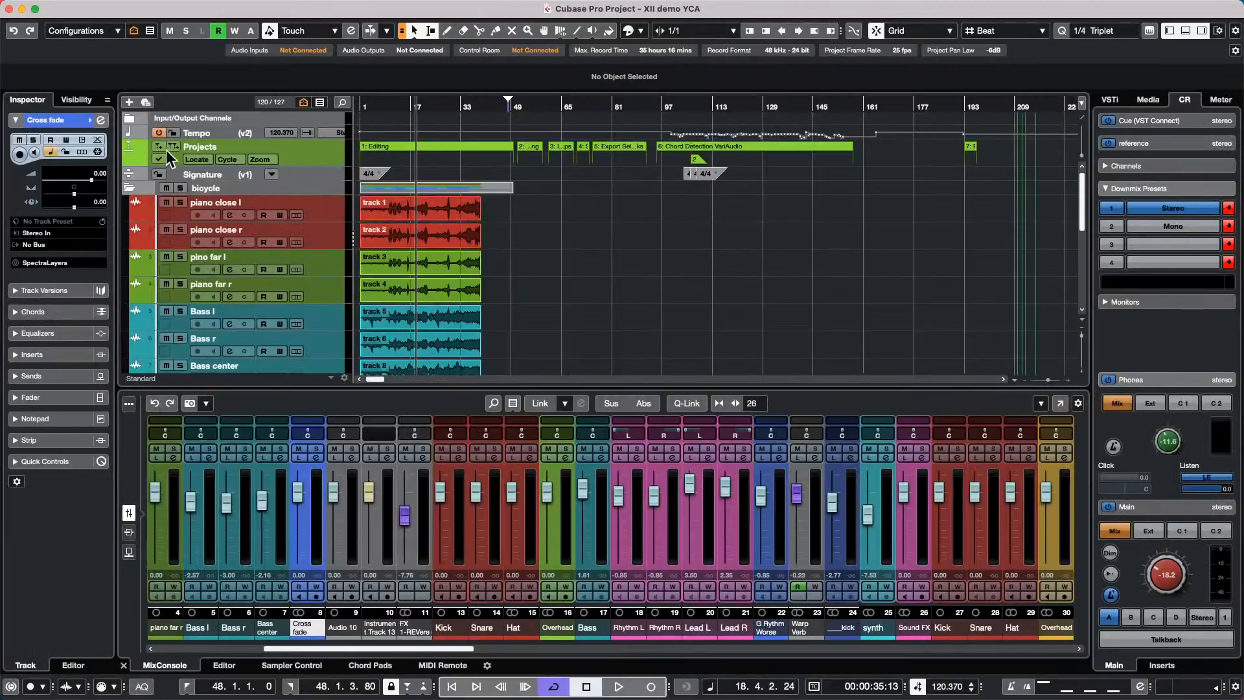
- Select the bicycle folder track and collapse it to hide its contents
left_click(308, 186)
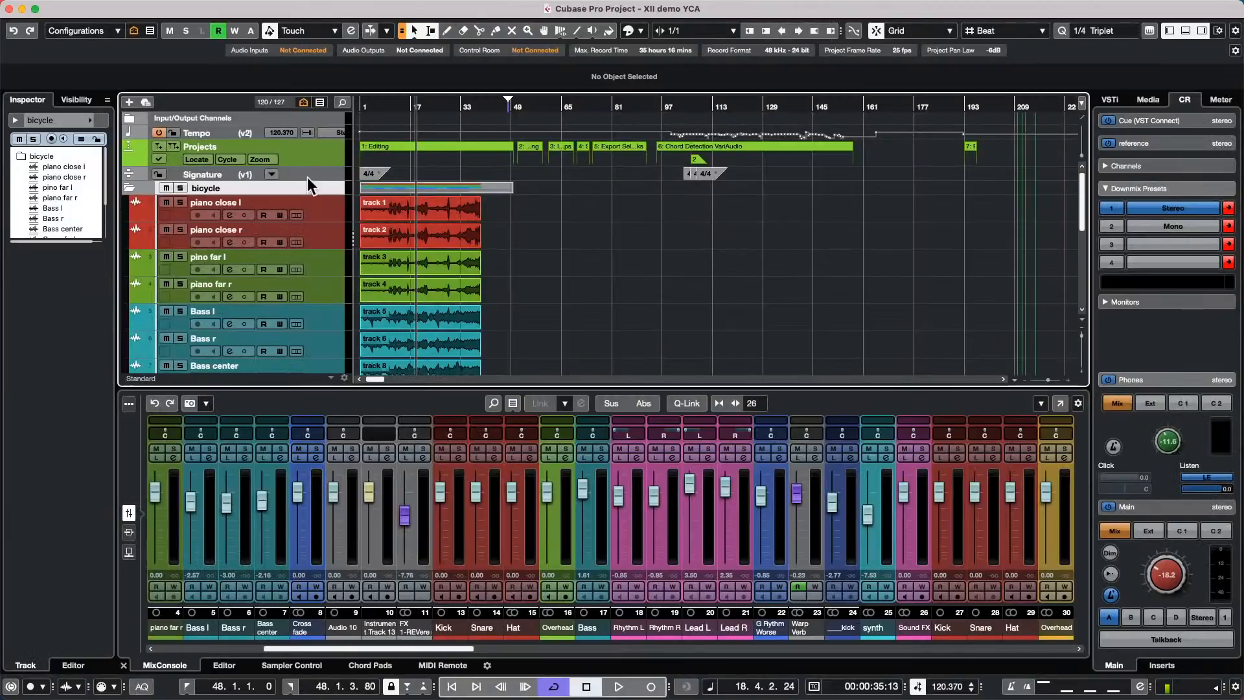
left_click(129, 188)
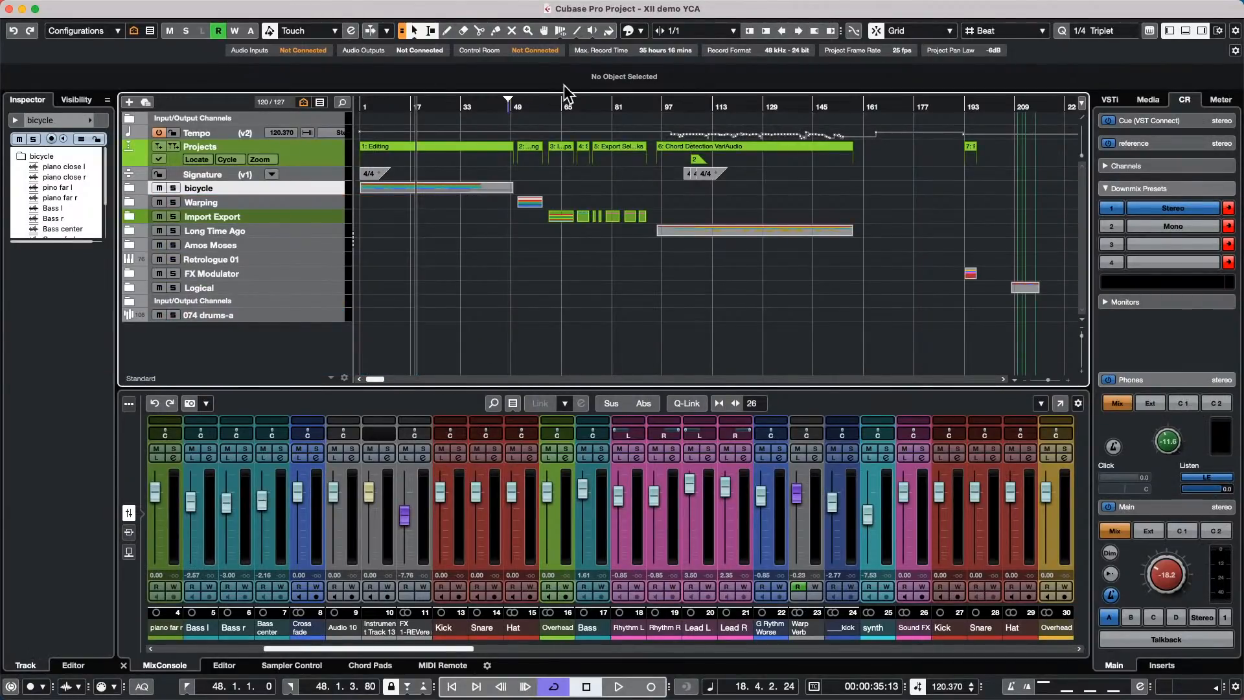
- Set the locators around the FX Modulator part, from bar 193 to 197, and briefly test playback there
left_click_drag(554, 108, 596, 106)
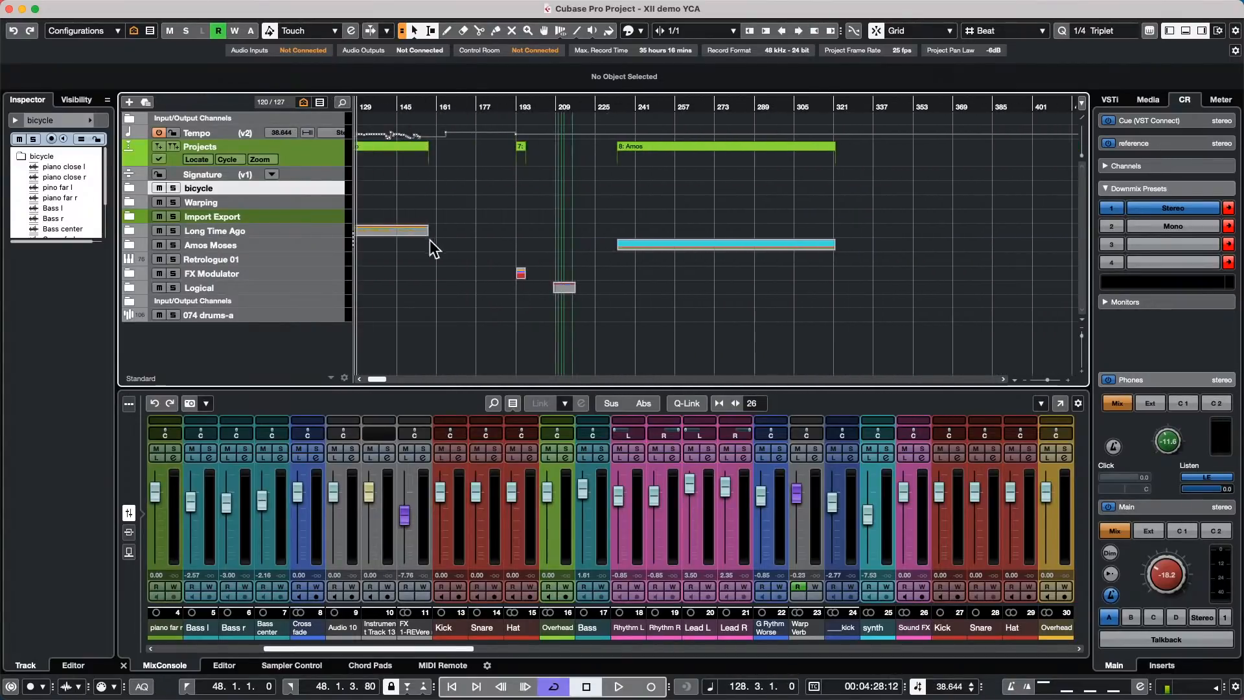
left_click(520, 273)
key("p")
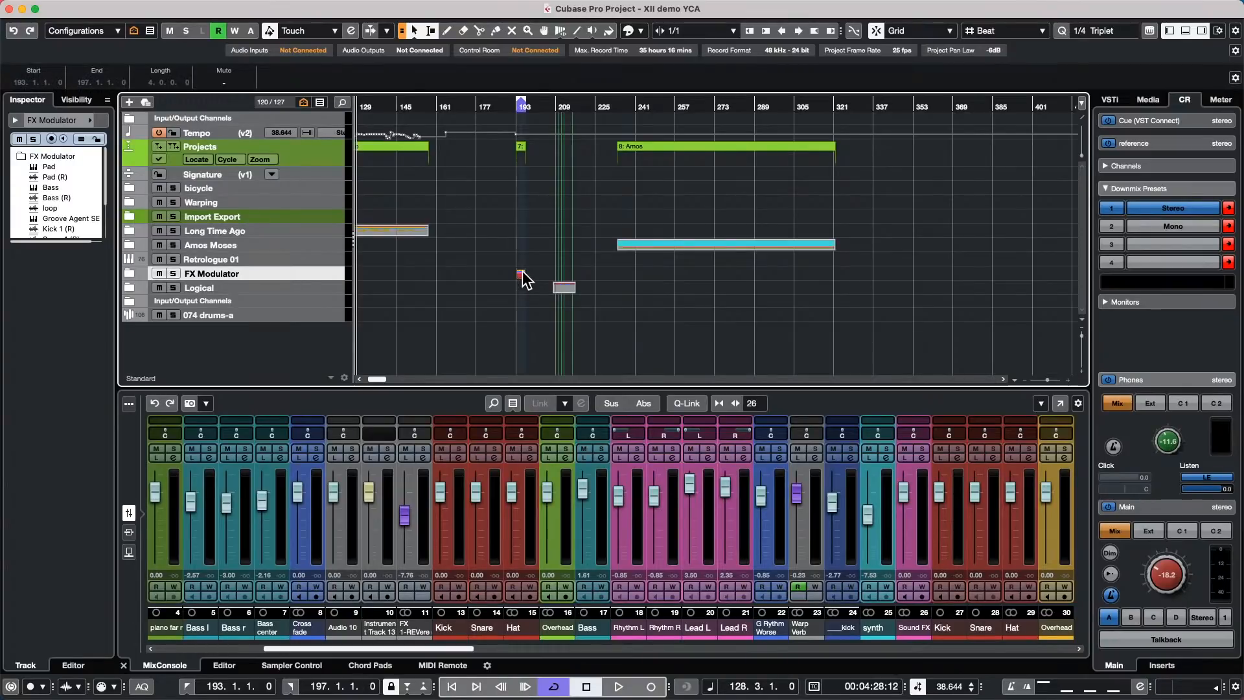
left_click_drag(516, 104, 538, 161)
key("space")
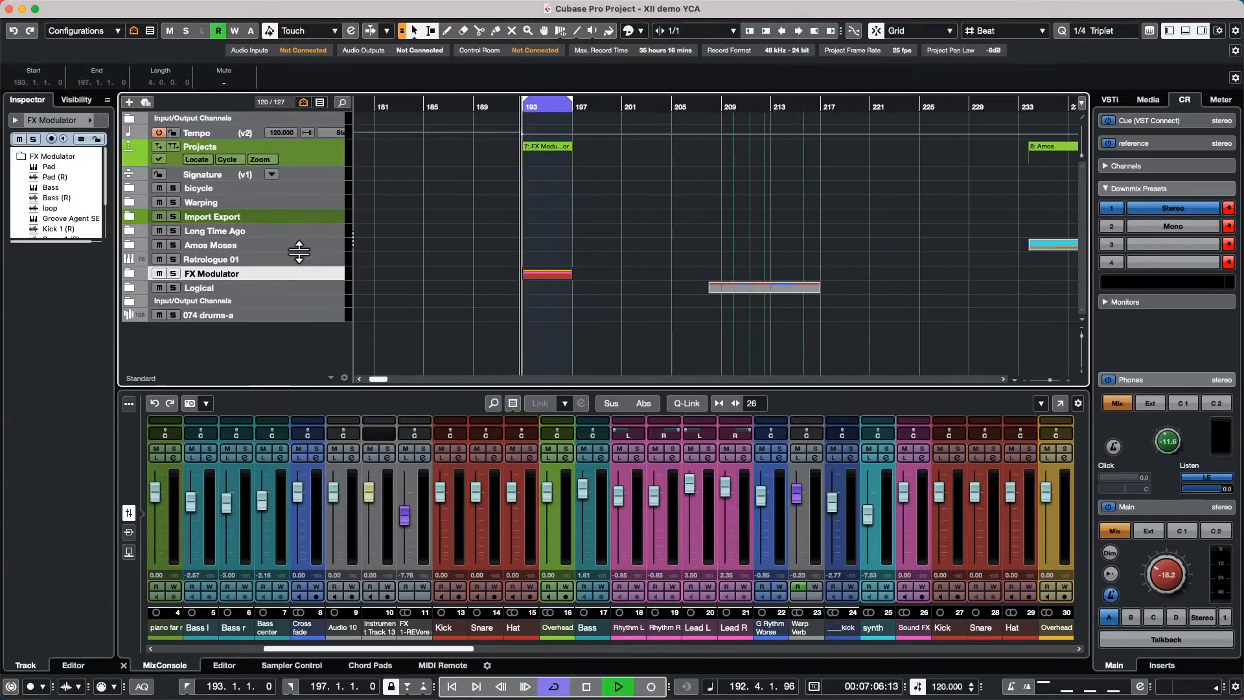
key("space")
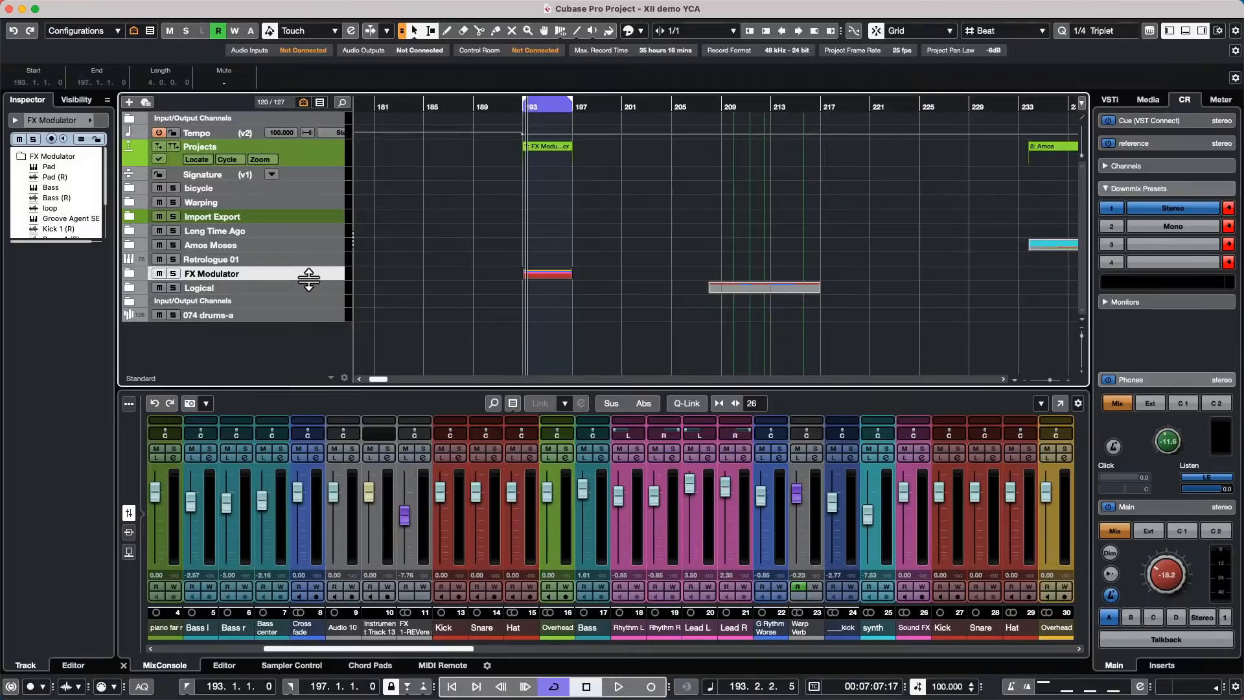
- Route the Yamaha HS7 control room monitor to the Steinberg UR24C, close the audio connections, and start playback
key("F4")
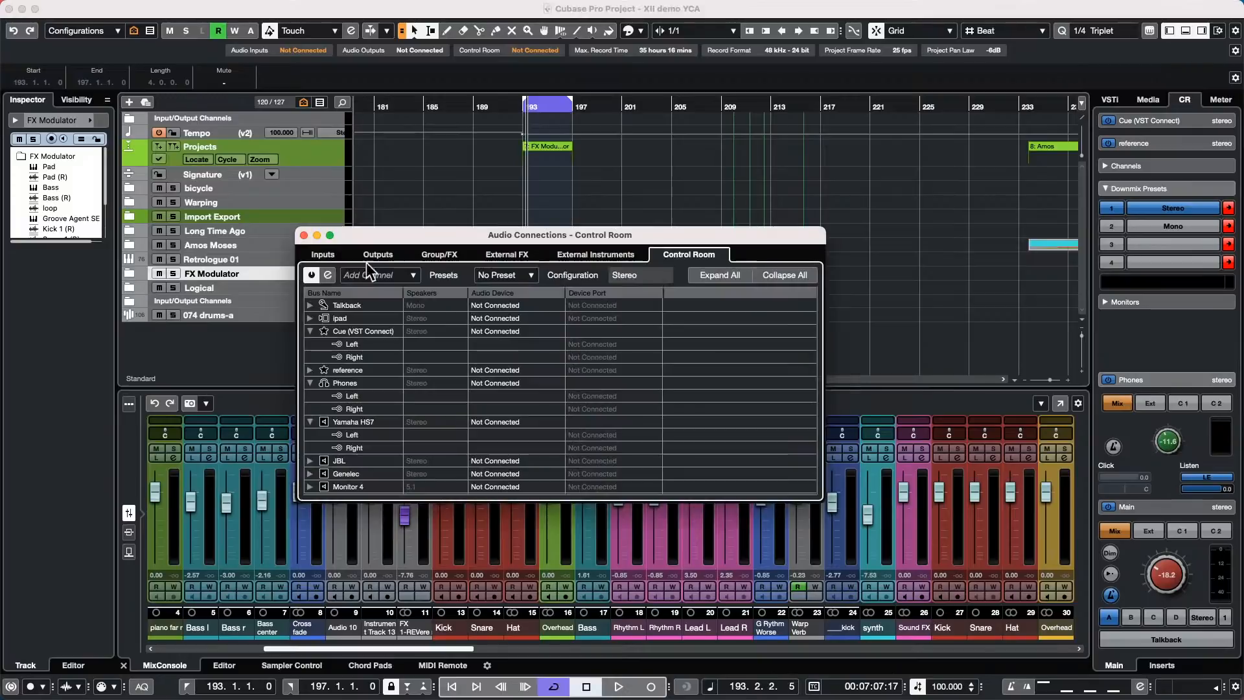
left_click(479, 421)
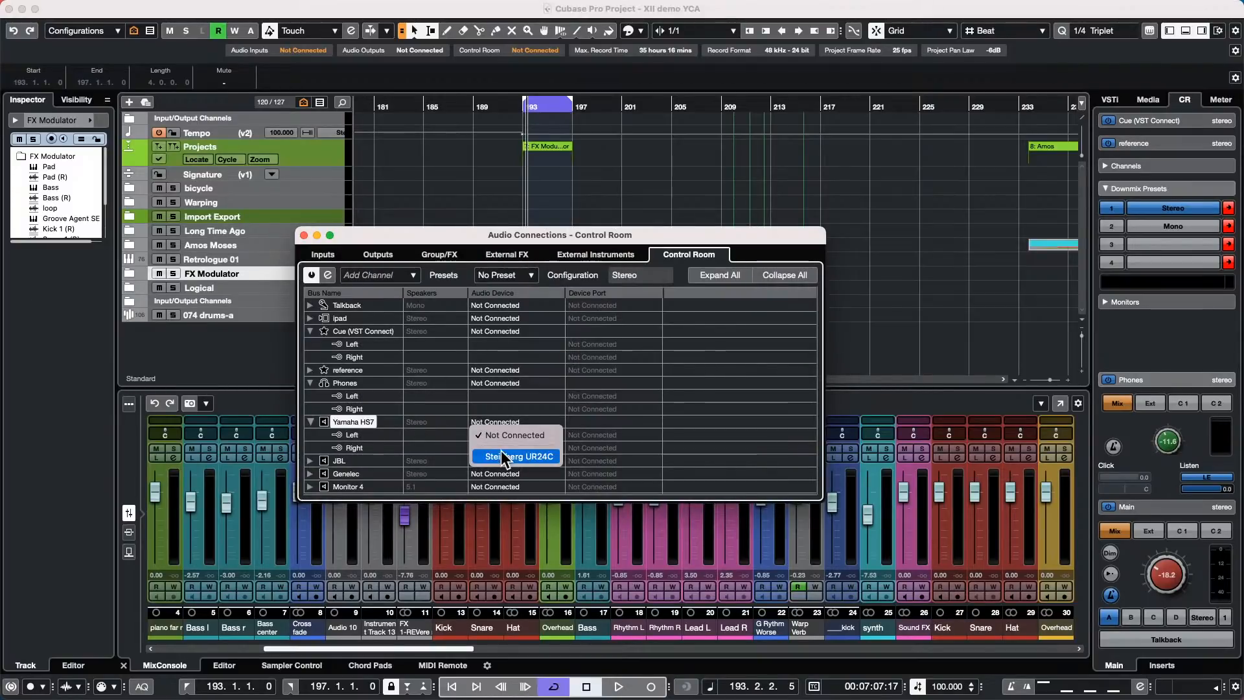
left_click(501, 456)
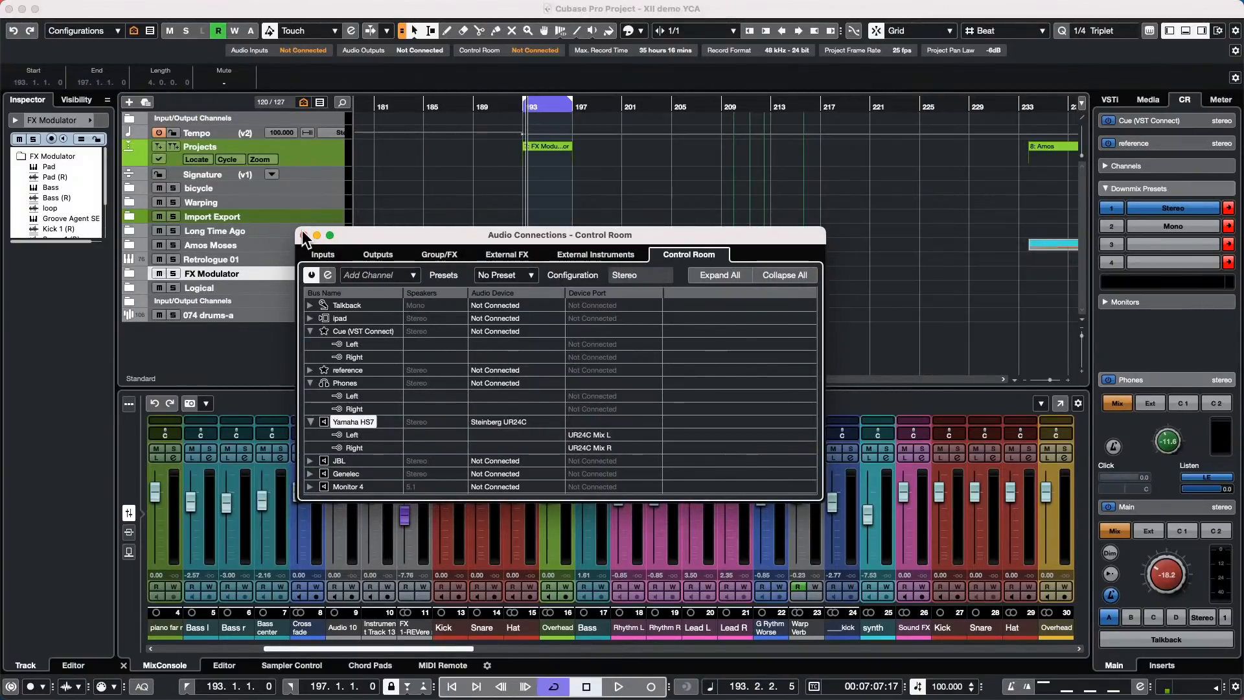
left_click(303, 235)
key("space")
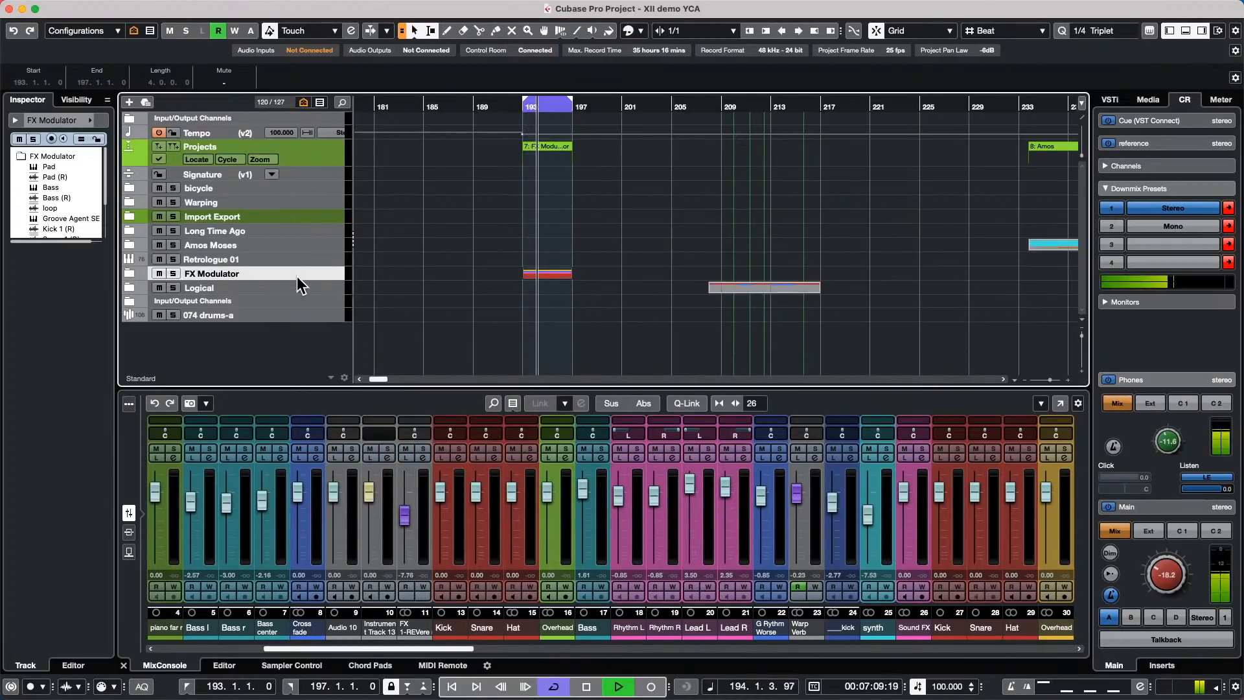
- Expand the FX Modulator folder, solo the Pad (R) track, and open an FX Modulator in its second insert slot
left_click(129, 273)
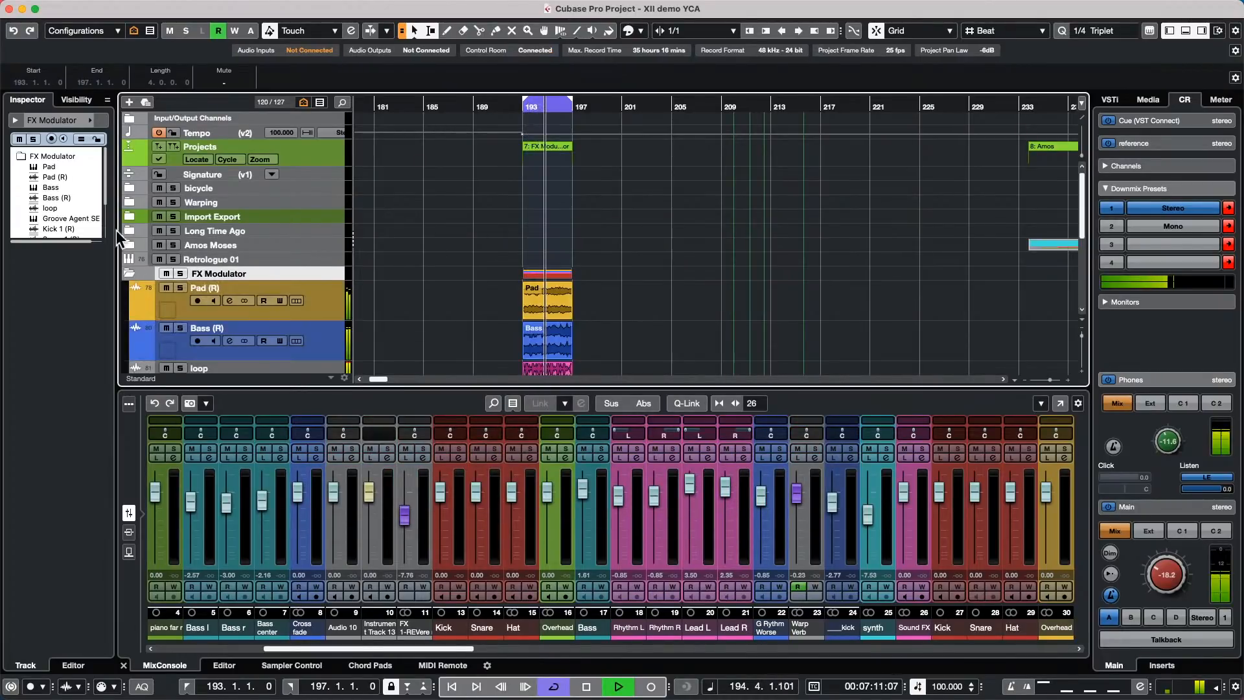
left_click(180, 288)
left_click(318, 312)
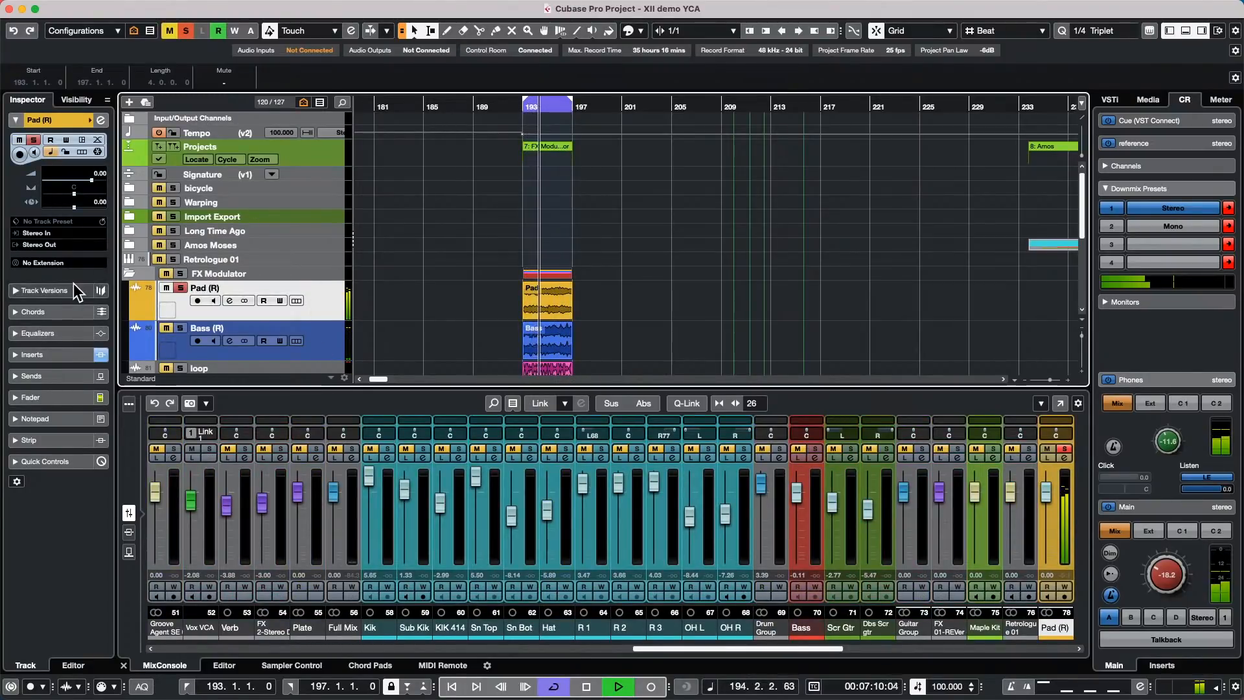
left_click(61, 355)
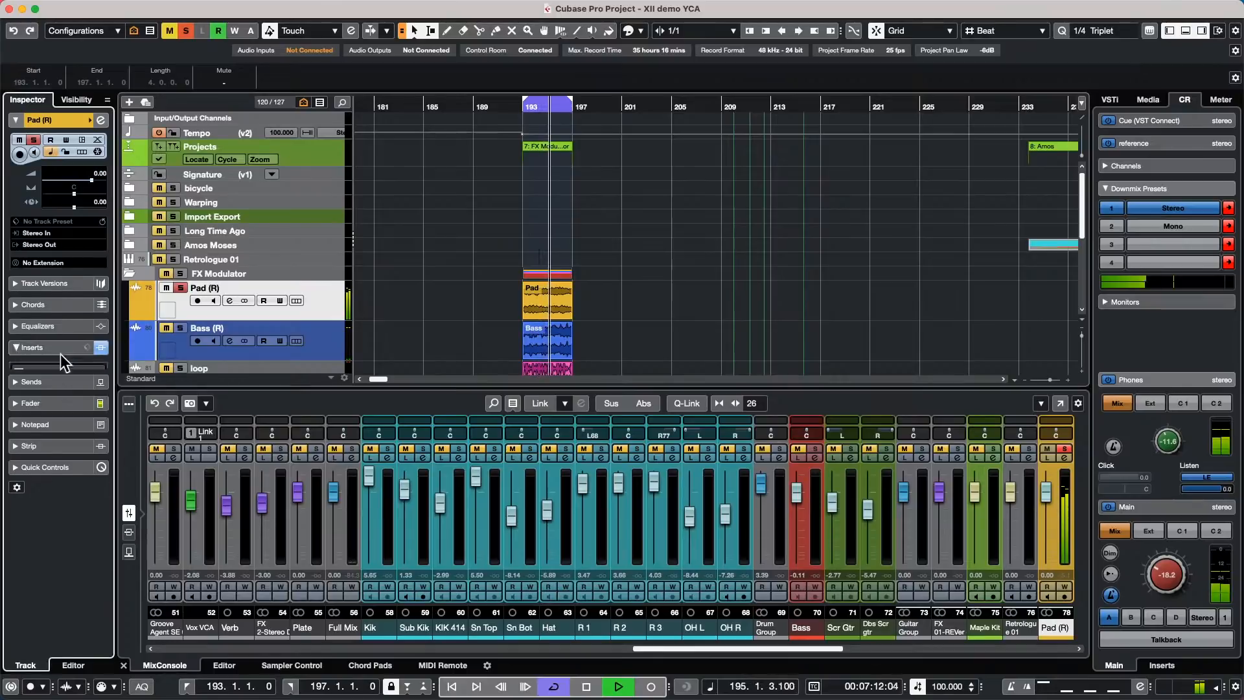
left_click(72, 255)
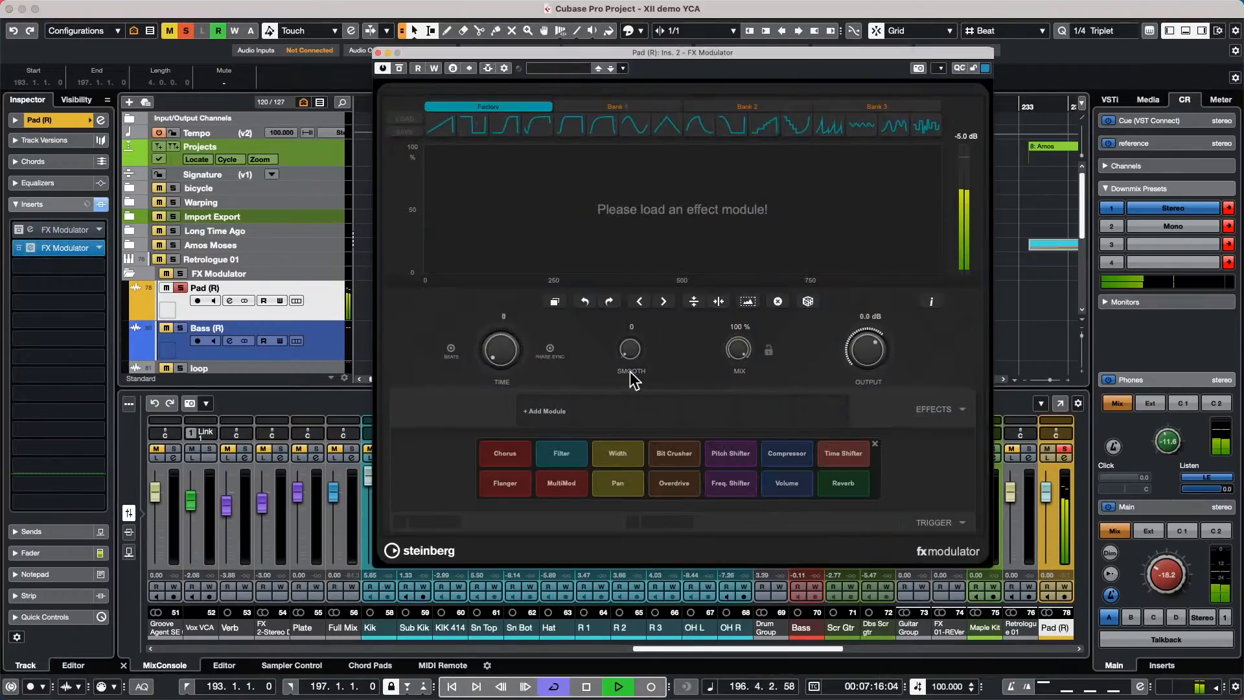
- Add a Volume module with the factory square-wave curve and multiply the curve to 16 cycles per bar
left_click(798, 492)
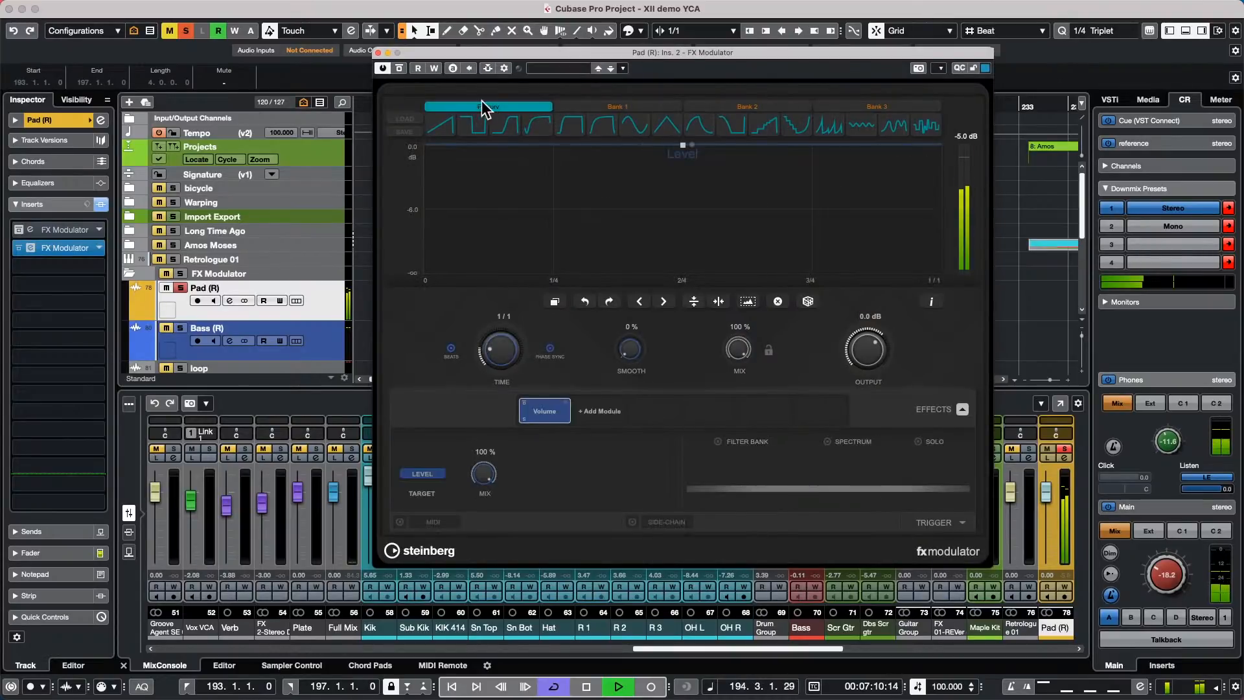
left_click(472, 124)
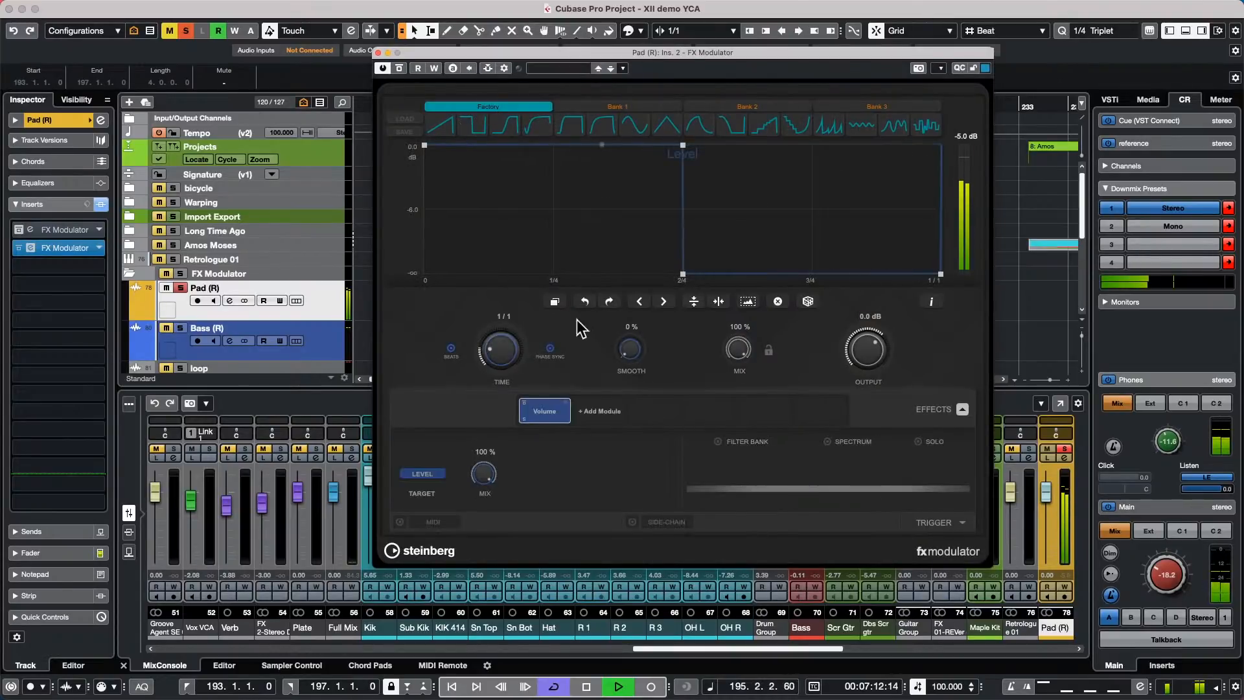
left_click(555, 302)
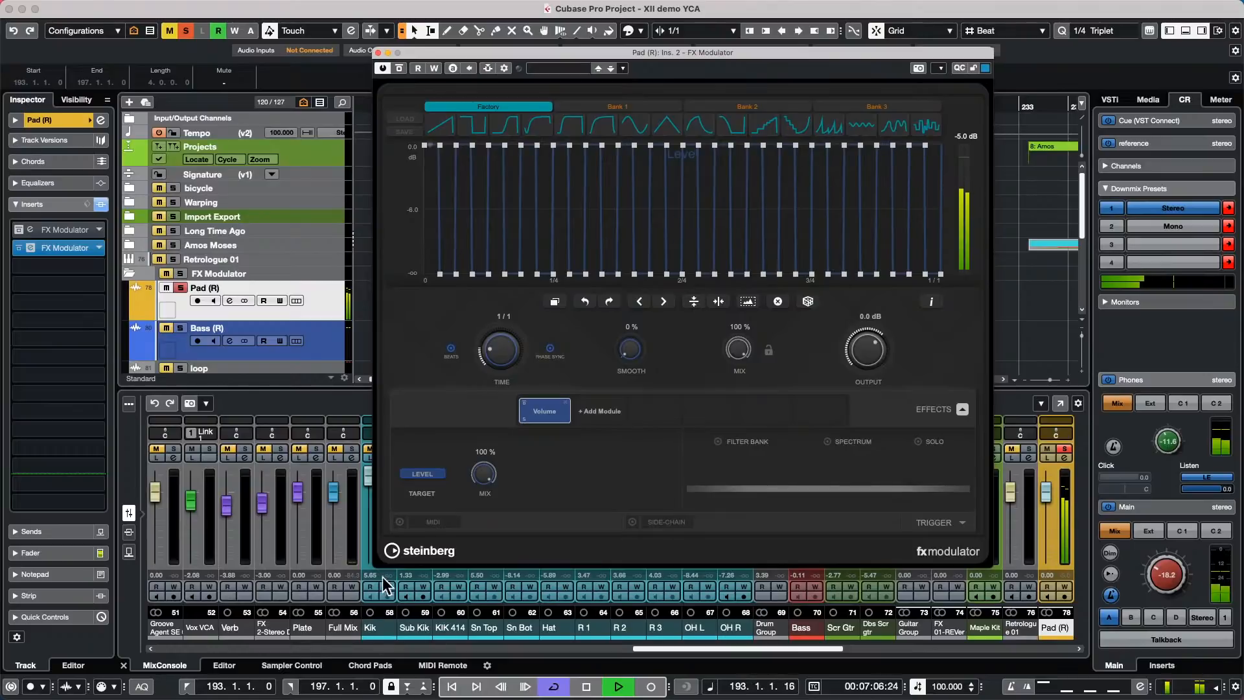
- Enable MIDI triggering for the Volume module and expand its trigger settings
left_click(399, 522)
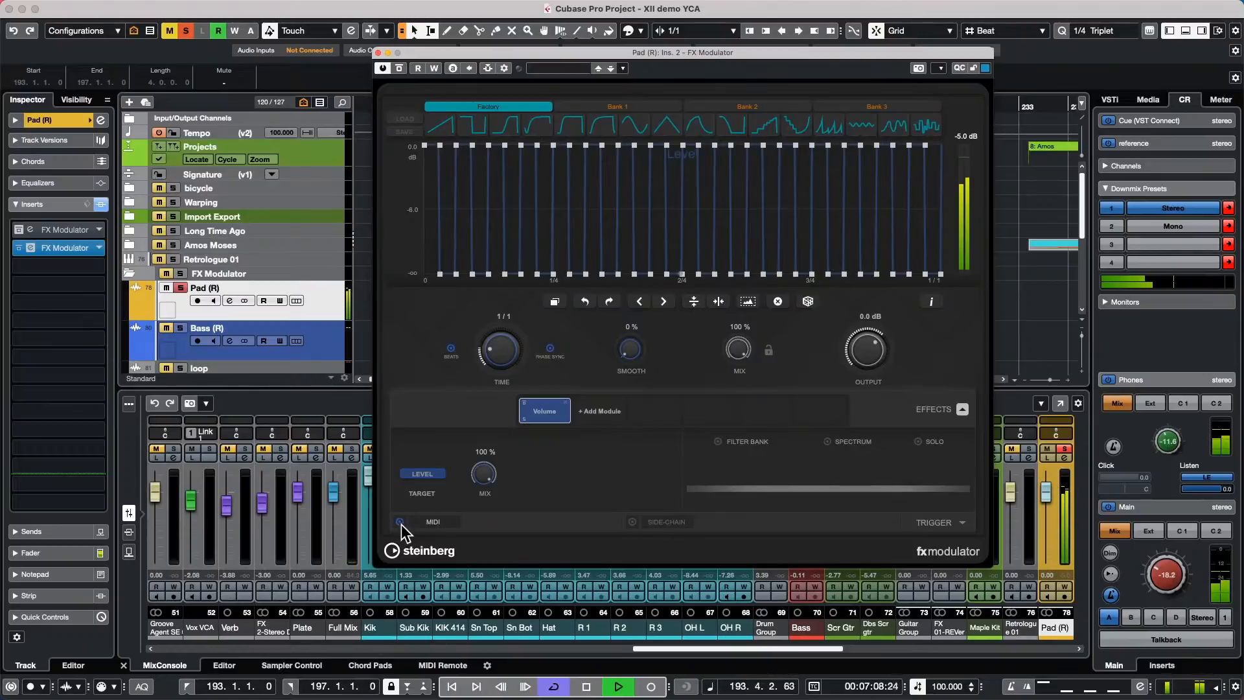
left_click(399, 522)
left_click(399, 522)
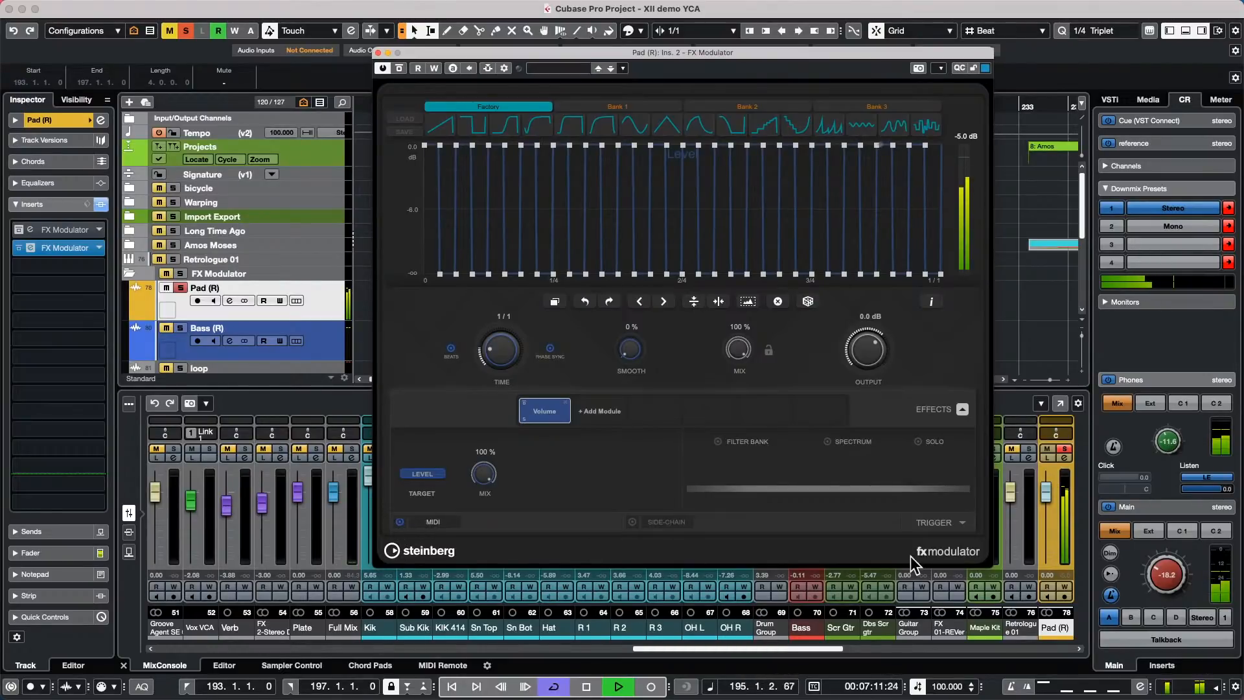
left_click(961, 522)
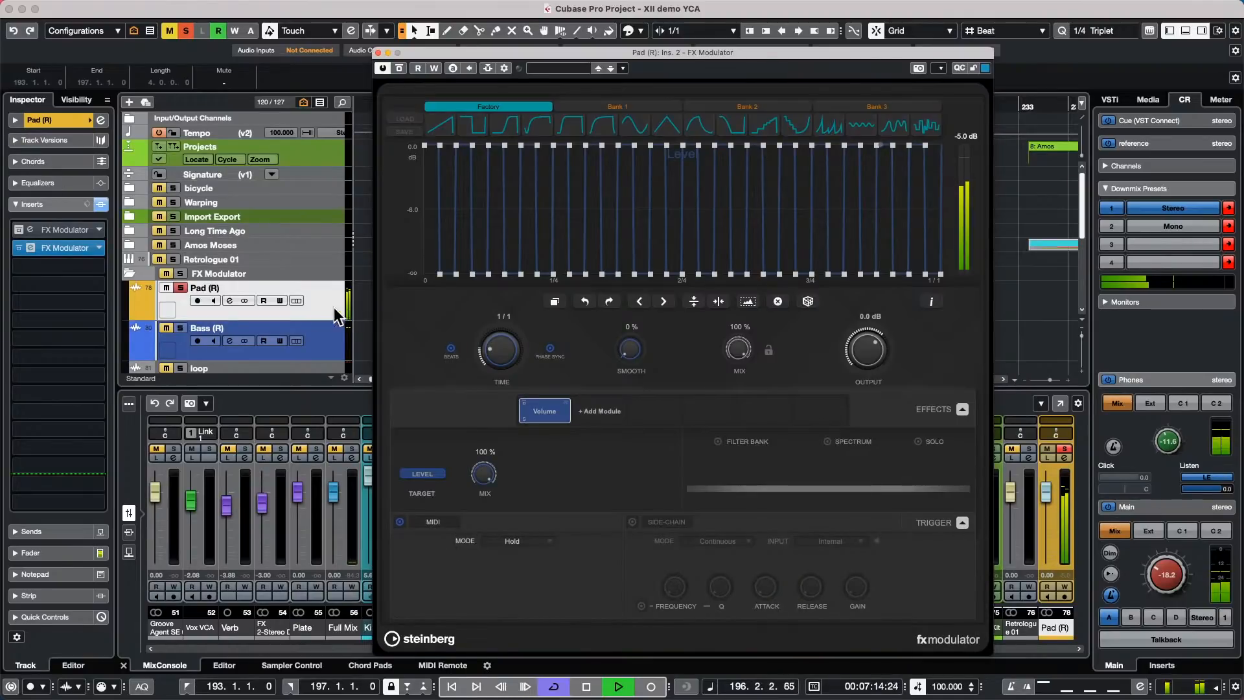
- Select the MIDI 01 track and route its output to Pad (R): Ins. 2. FX Modulator - Midi In
scroll(326, 309, "down", 1)
scroll(324, 305, "down", 5)
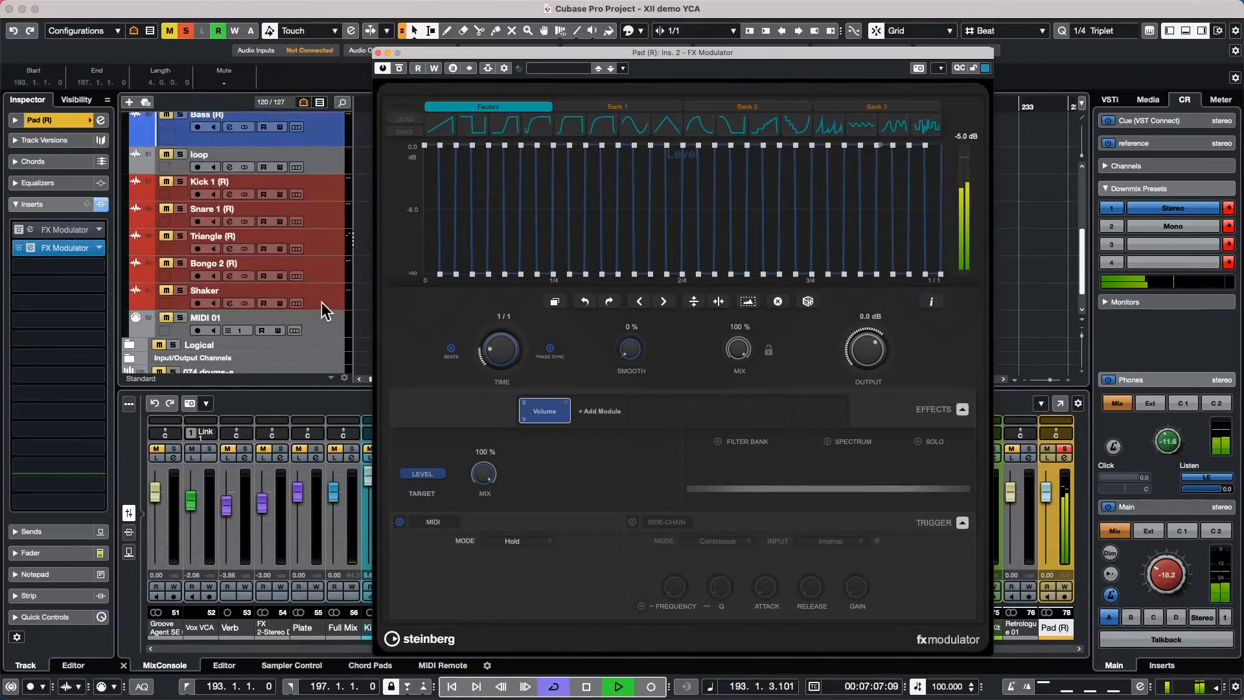
left_click(332, 332)
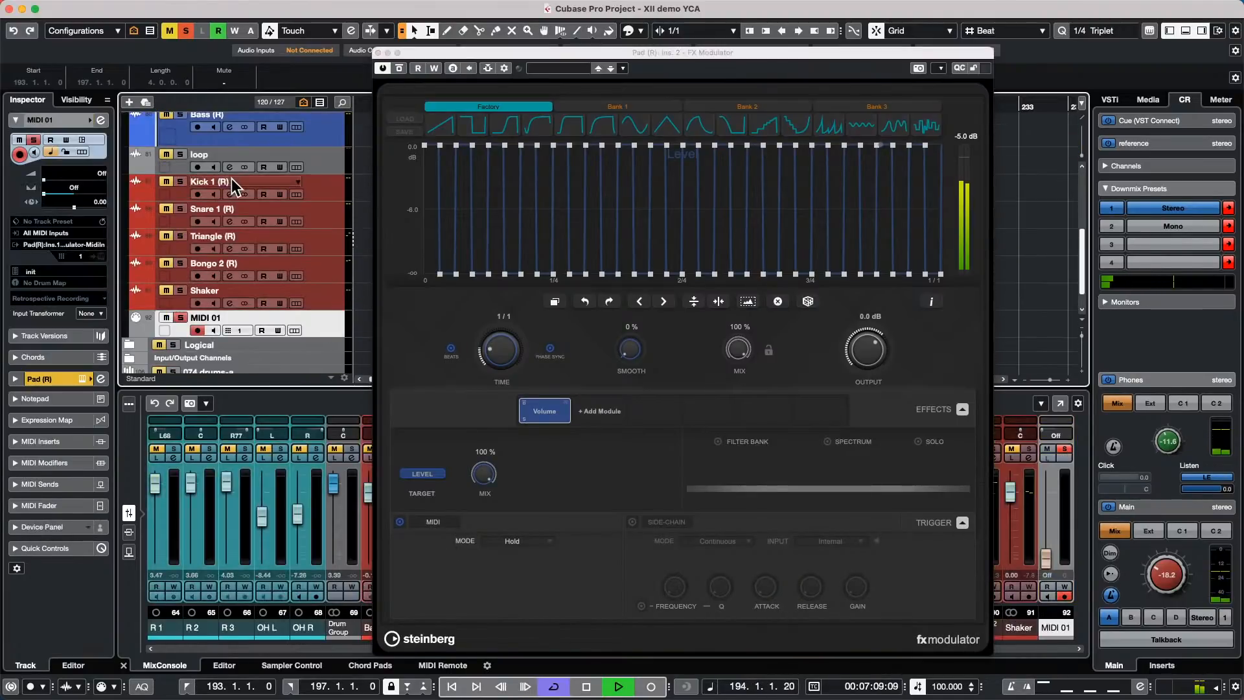
scroll(231, 177, "up", 1)
scroll(230, 177, "up", 5)
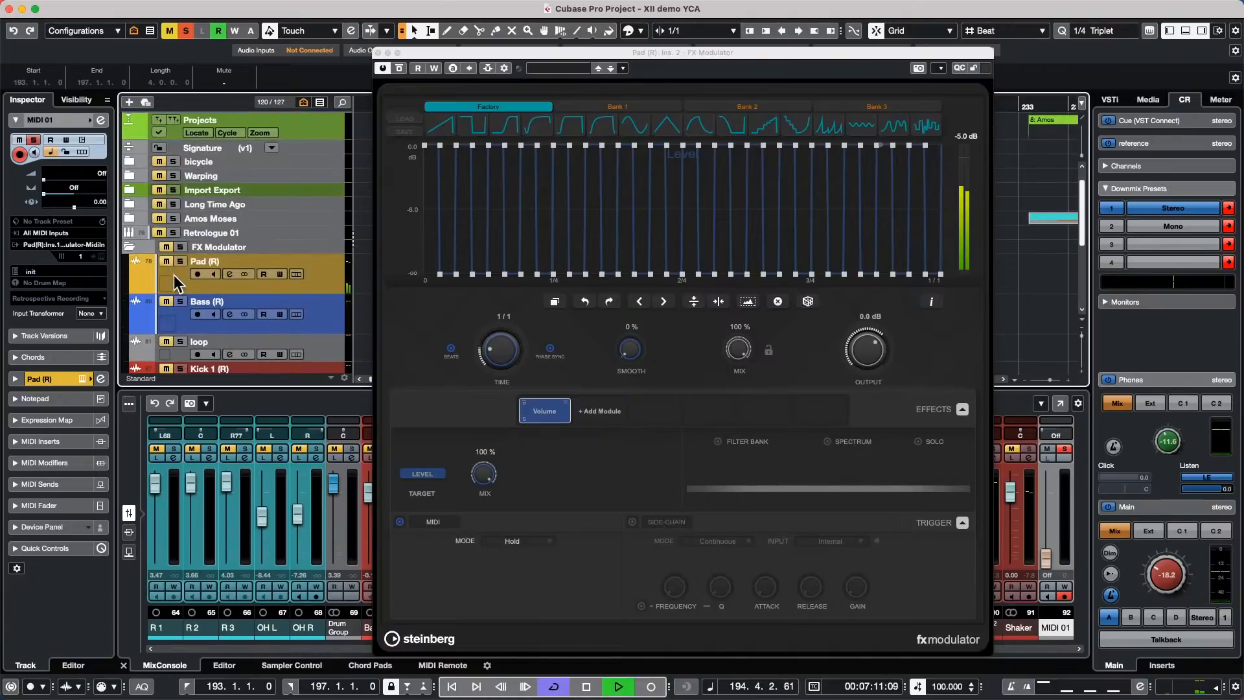
scroll(269, 314, "down", 5)
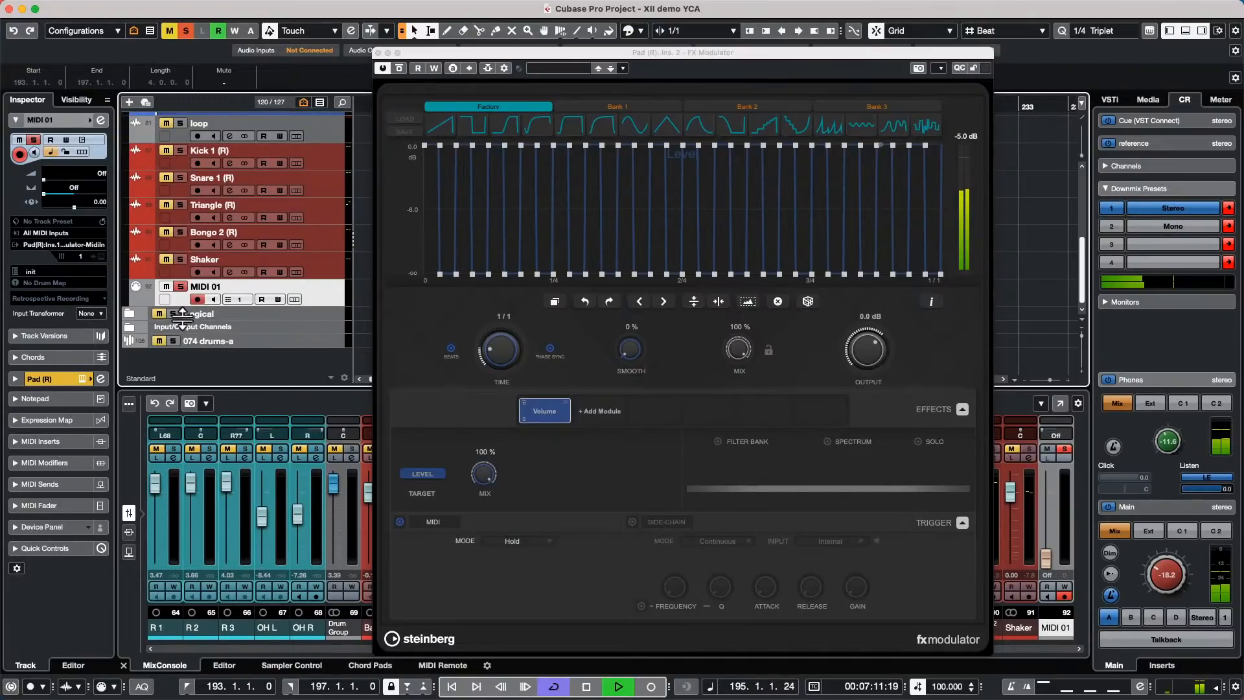
left_click(37, 244)
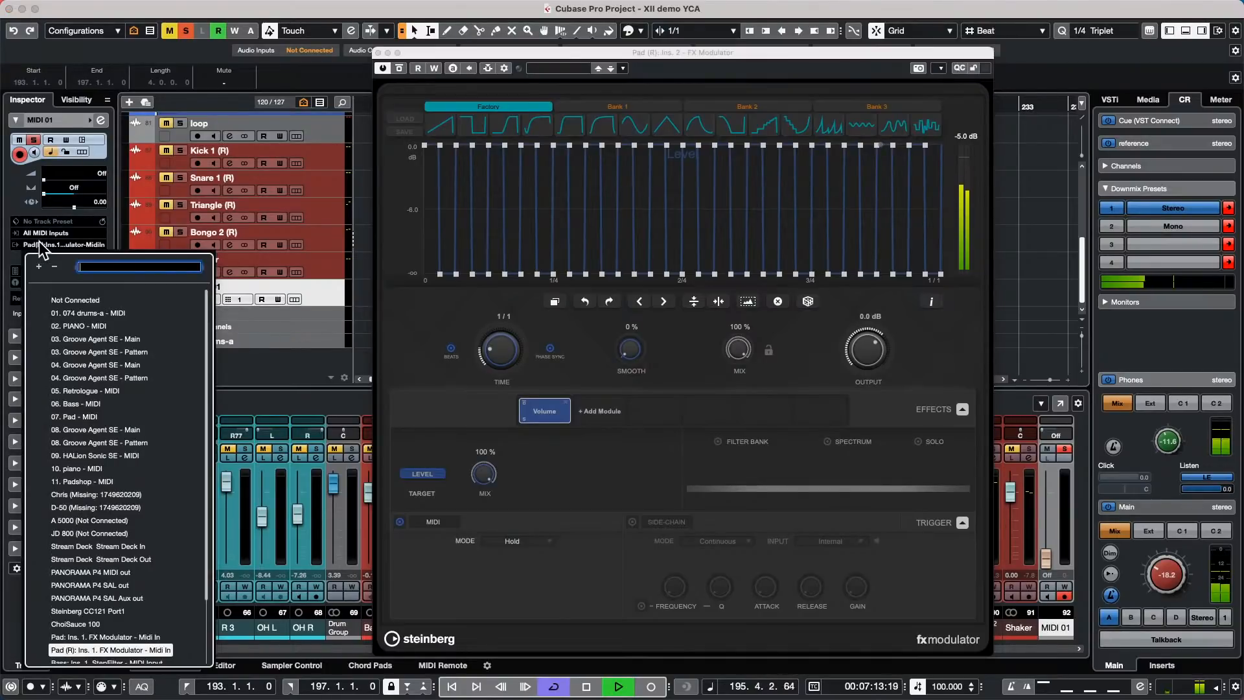
scroll(76, 610, "down", 2)
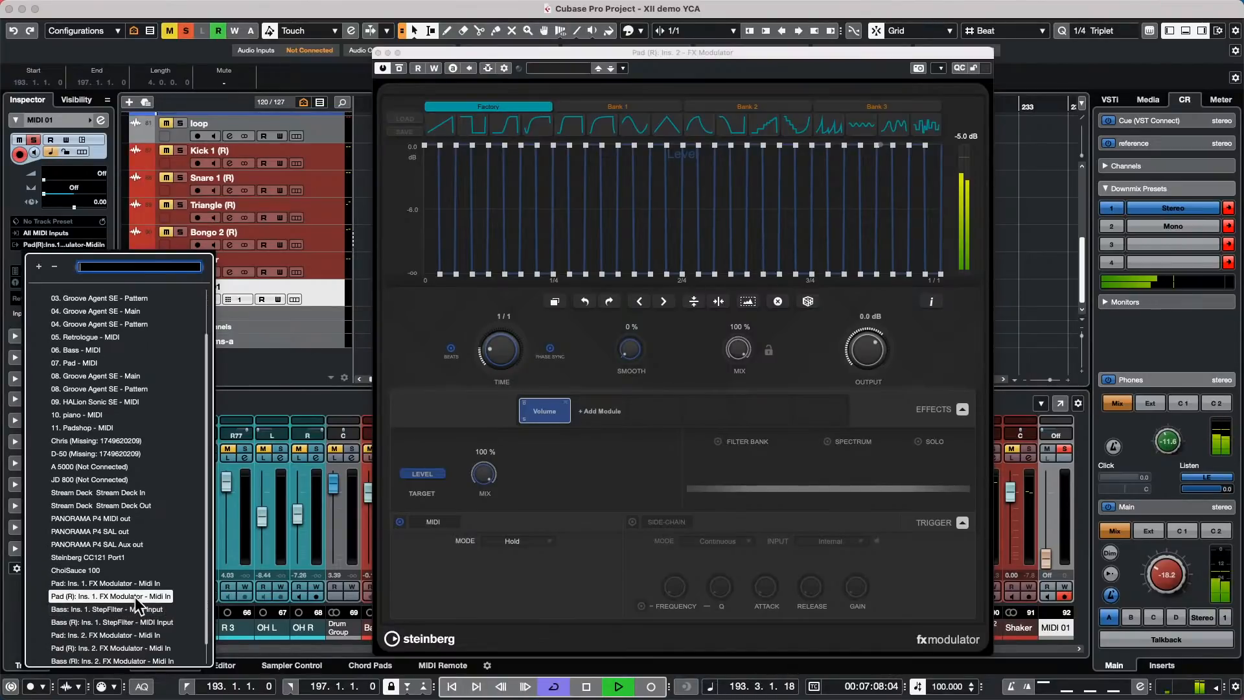
scroll(134, 597, "down", 1)
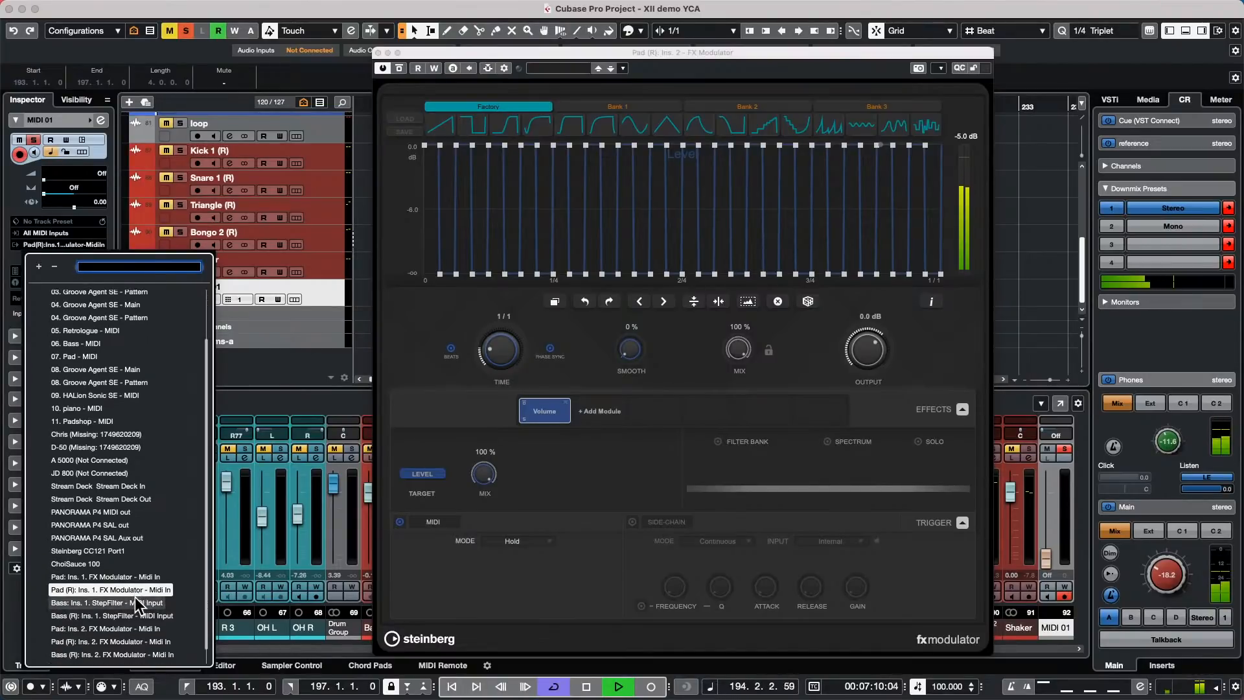
left_click(127, 640)
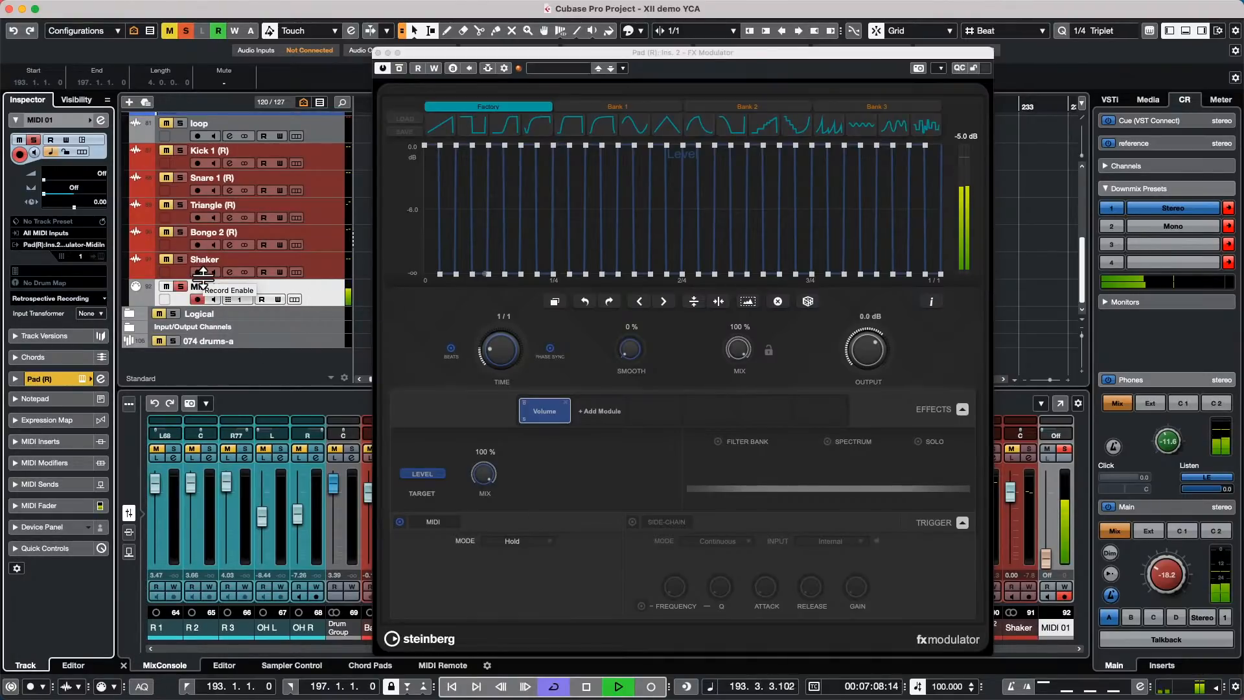
- Show the On-Screen Keyboard, play one note repeatedly to trigger the volume modulation during playback, and stop playback
key("alt+k")
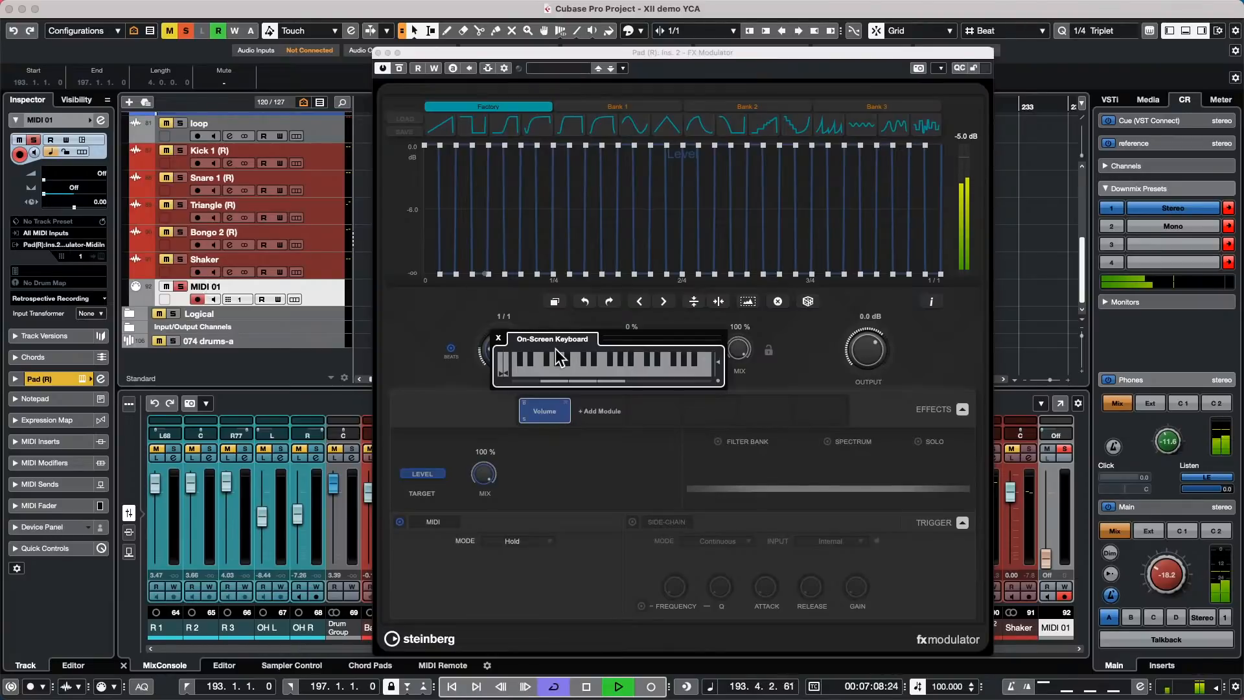
left_click(569, 370)
left_click(569, 371)
left_click(569, 371)
left_click(568, 370)
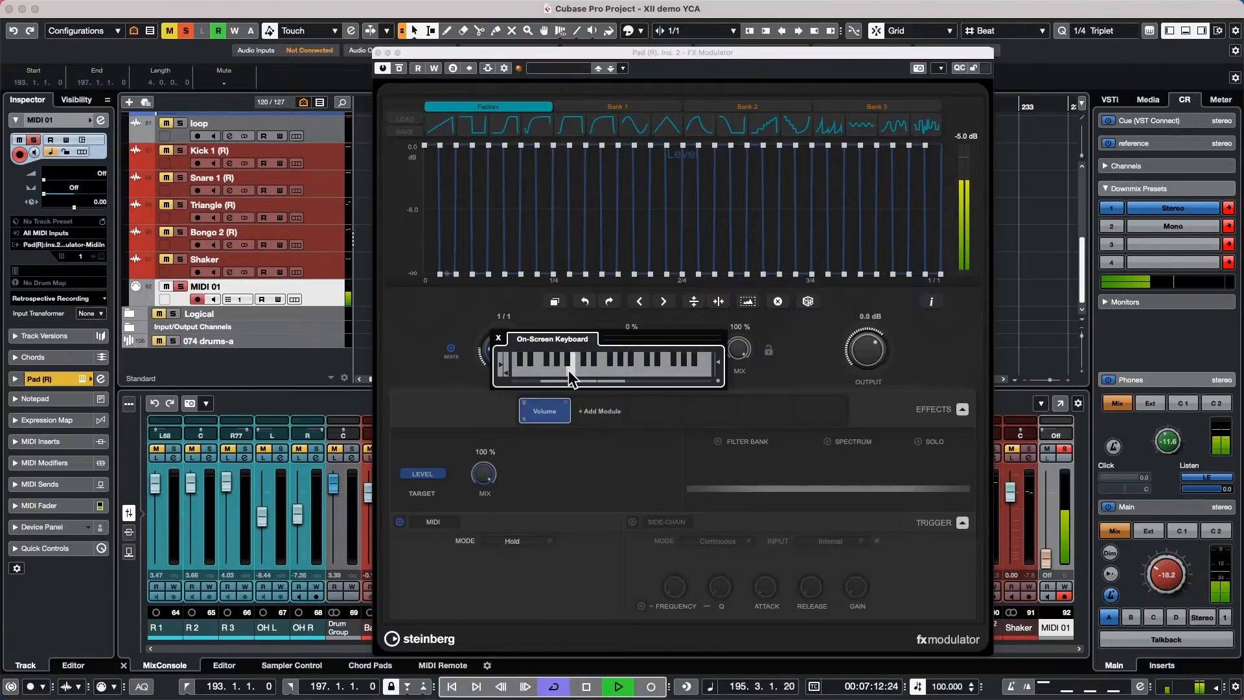
left_click(569, 371)
left_click(569, 371)
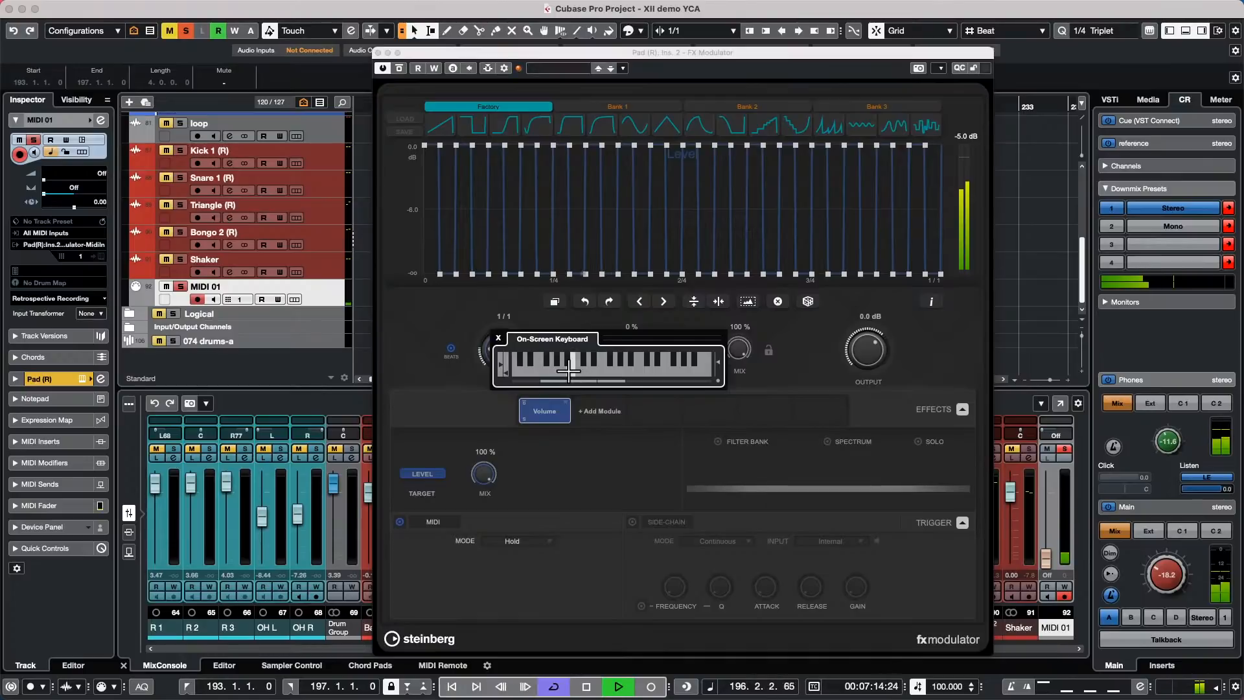
left_click(569, 370)
key("space")
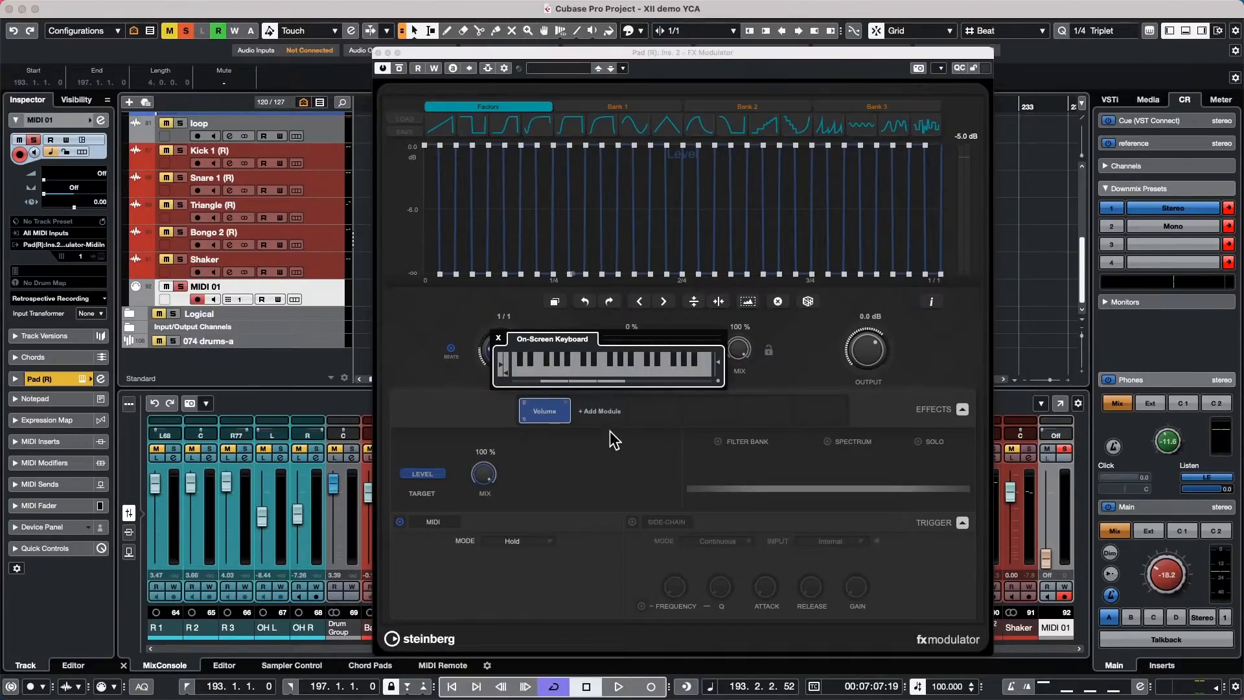
- Add a Pan module with the square-wave curve multiplied to four cycles per bar, and briefly audition it
left_click(611, 412)
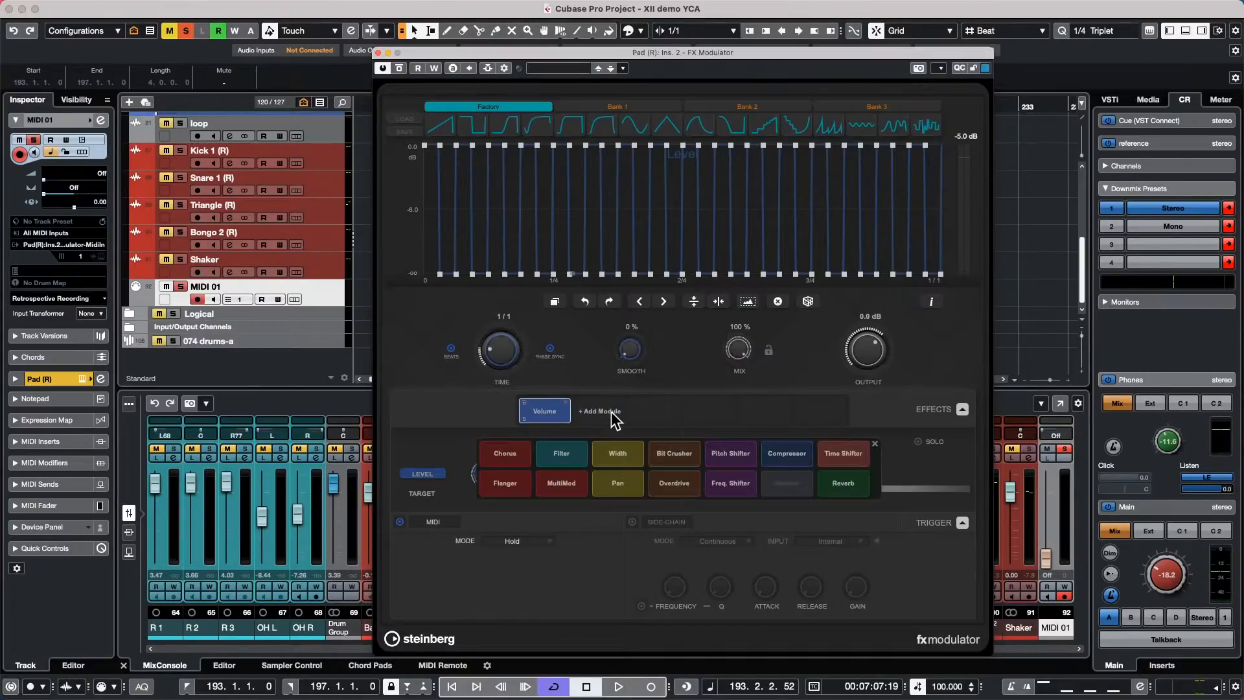
left_click(617, 486)
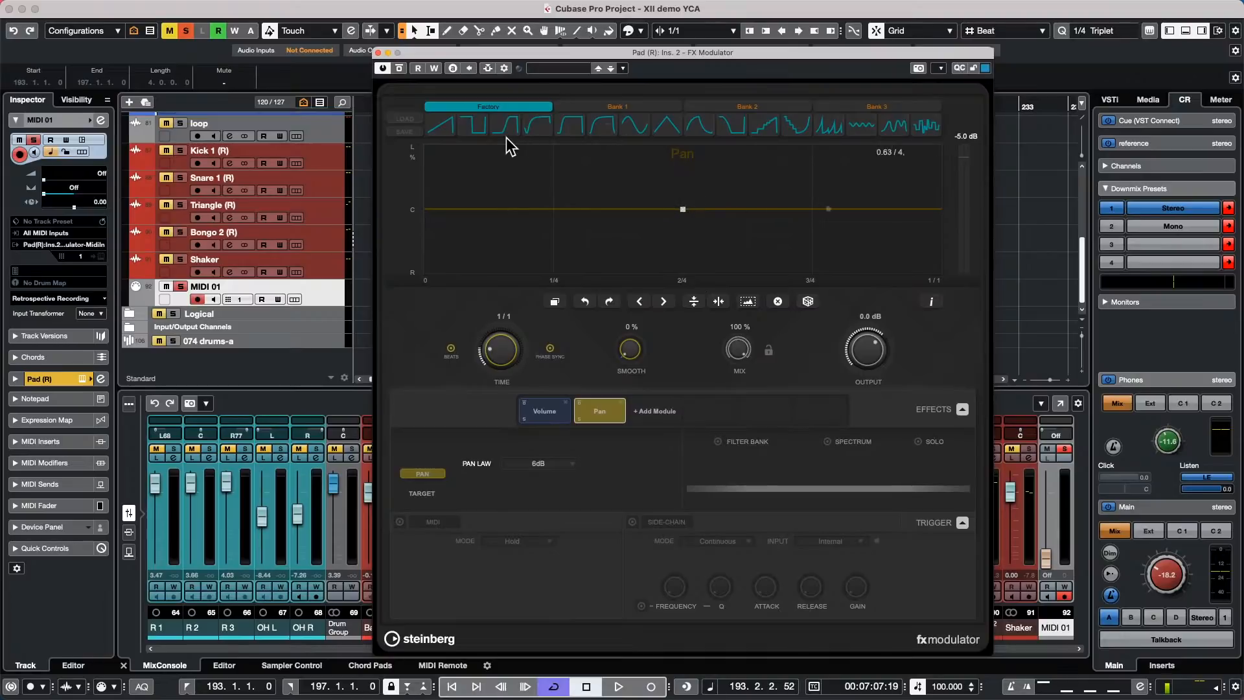
left_click(473, 128)
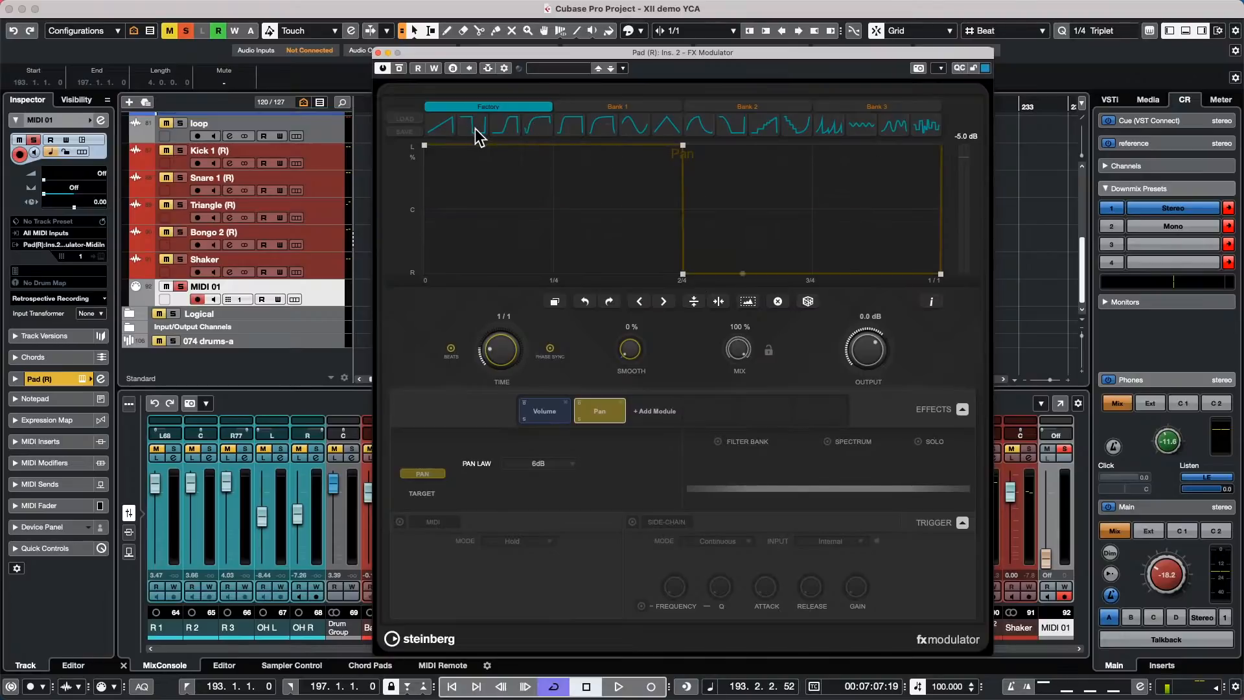
left_click(555, 302)
left_click(554, 302)
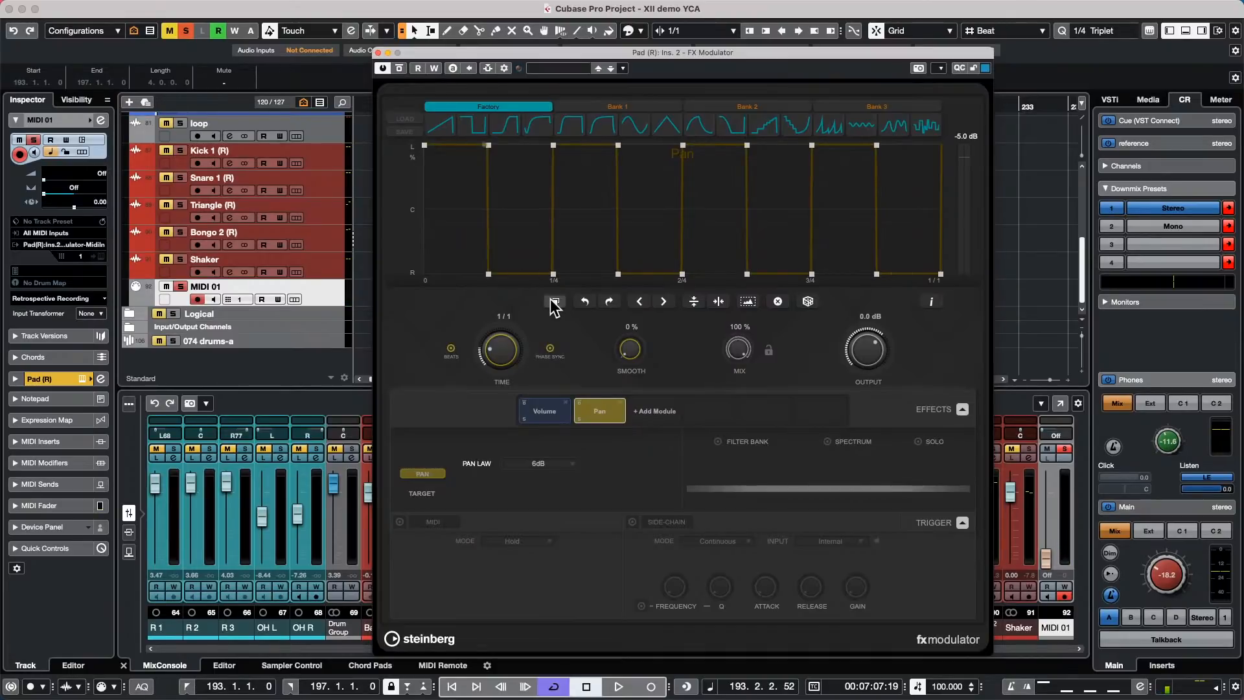
key("space")
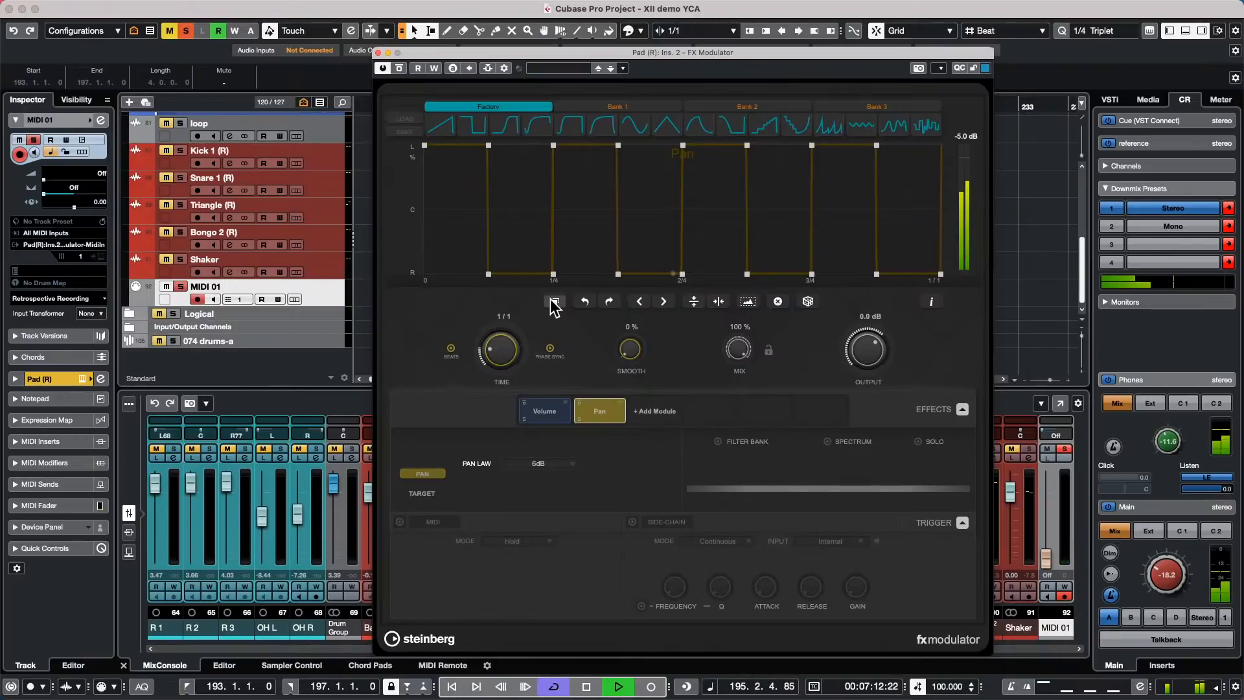
key("space")
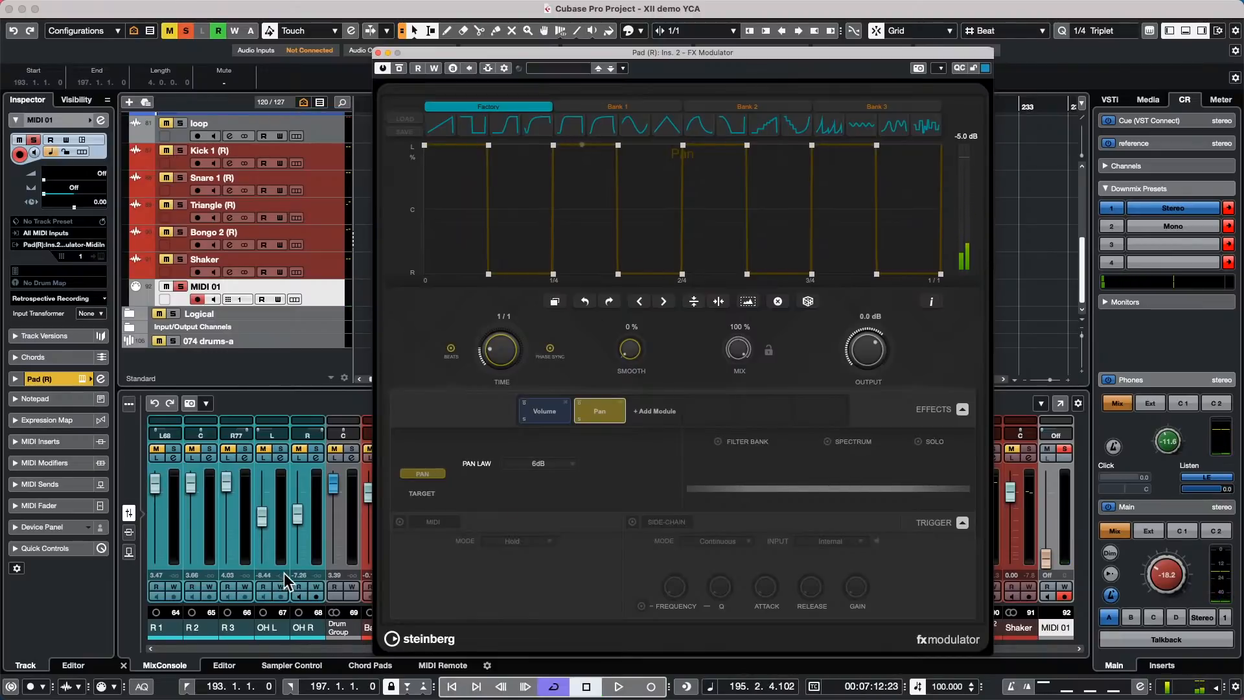
- Enable MIDI triggering for the Pan module and add one more MIDI track below MIDI 01
left_click(400, 522)
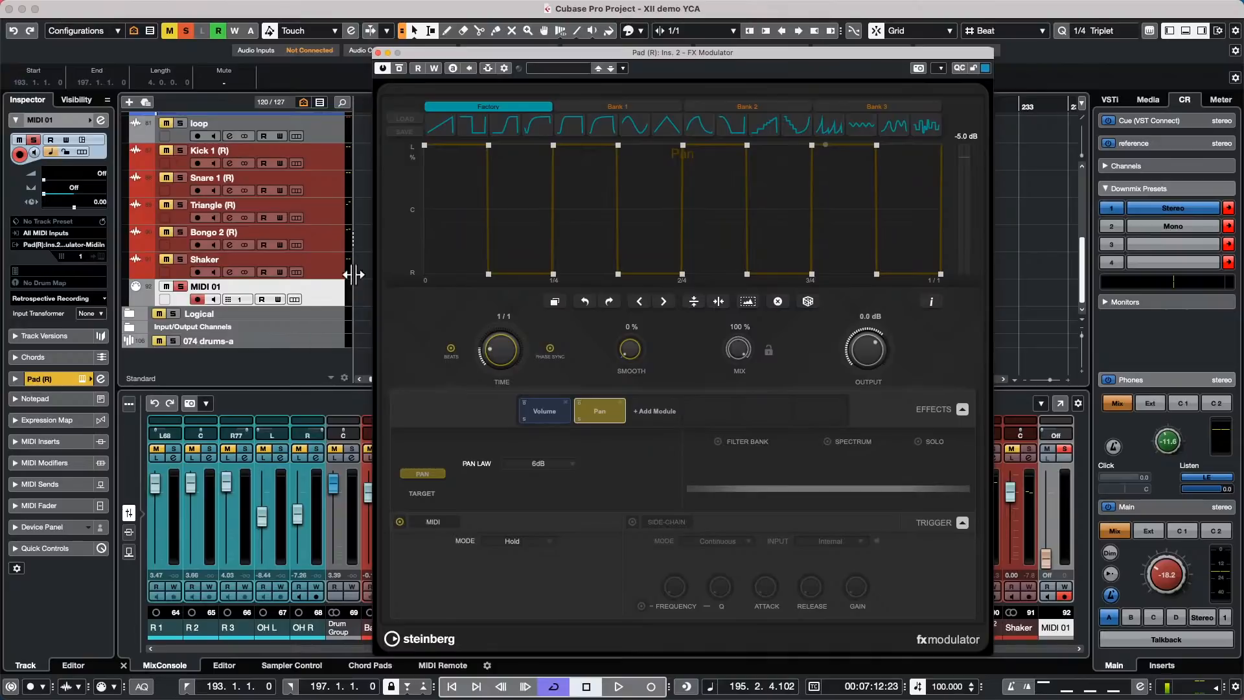
right_click(322, 296)
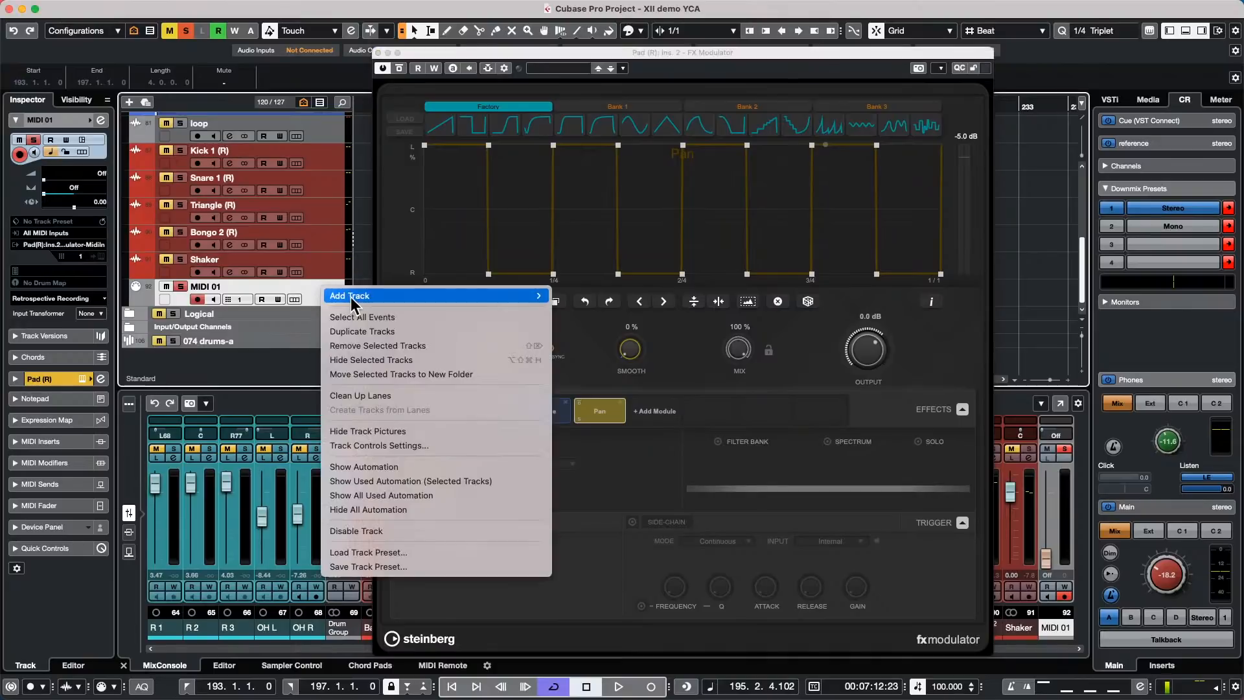
mouse_move(531, 295)
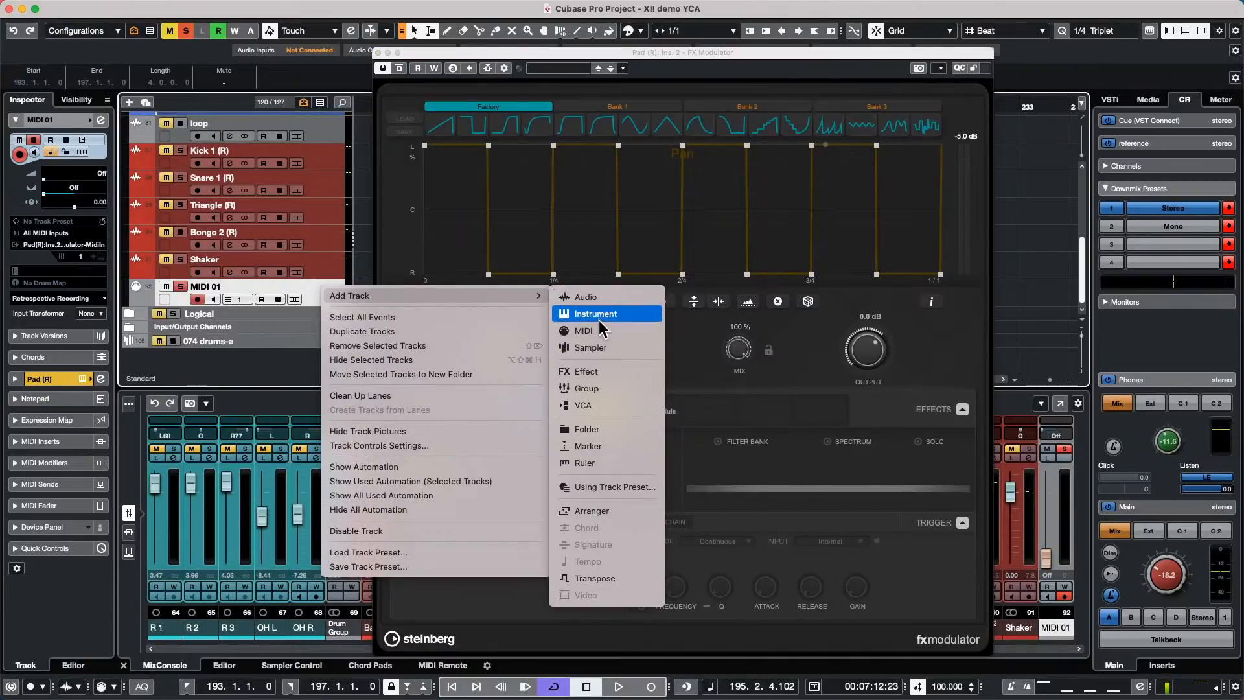
left_click(583, 330)
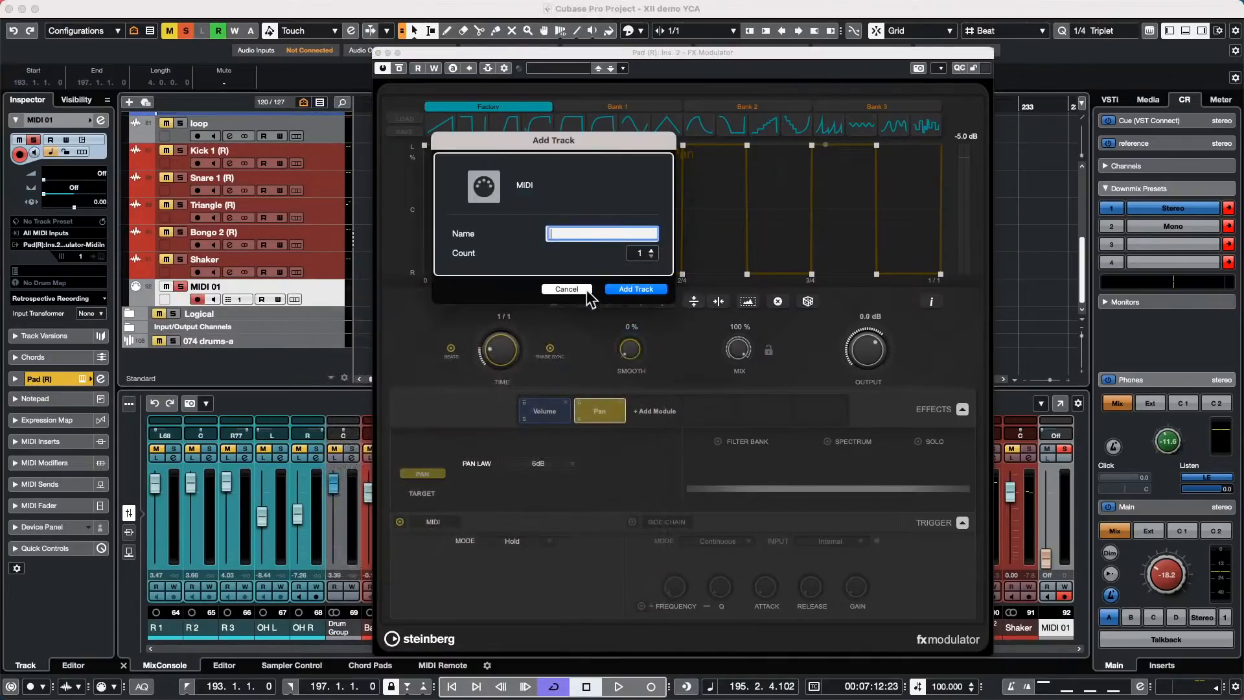
left_click(637, 289)
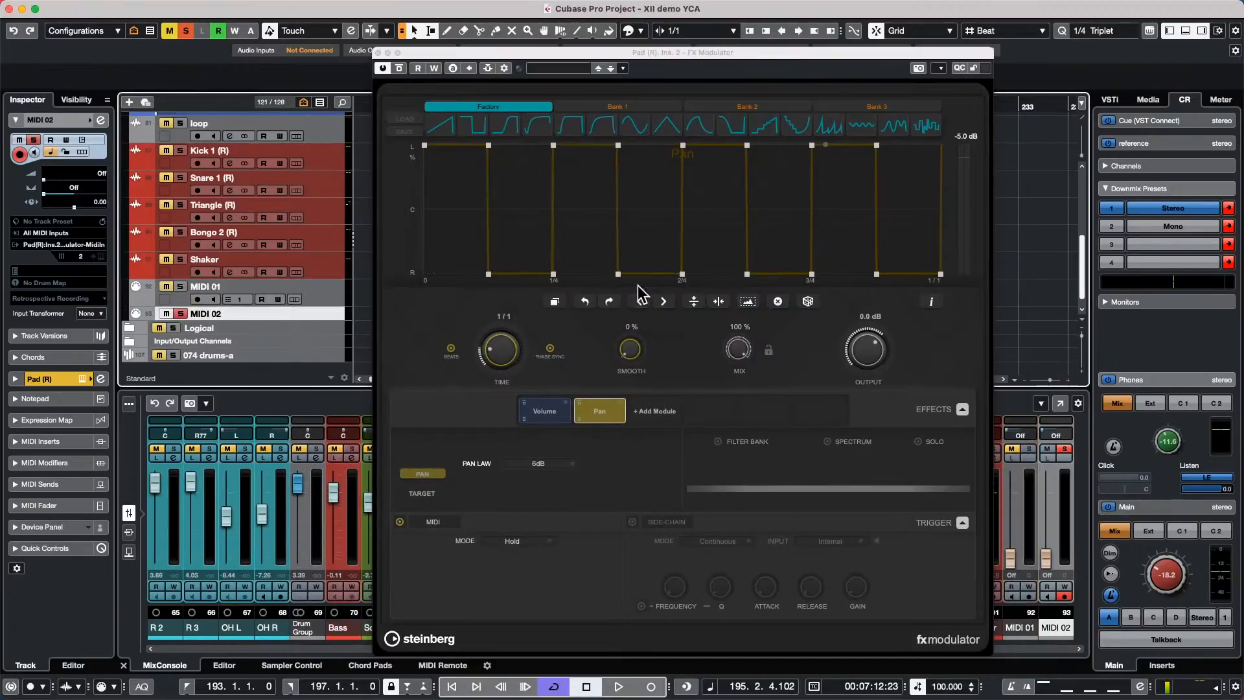
- Compare the output routing of the MIDI 01 and MIDI 02 tracks and examine the available FX Modulator destinations
left_click(65, 245)
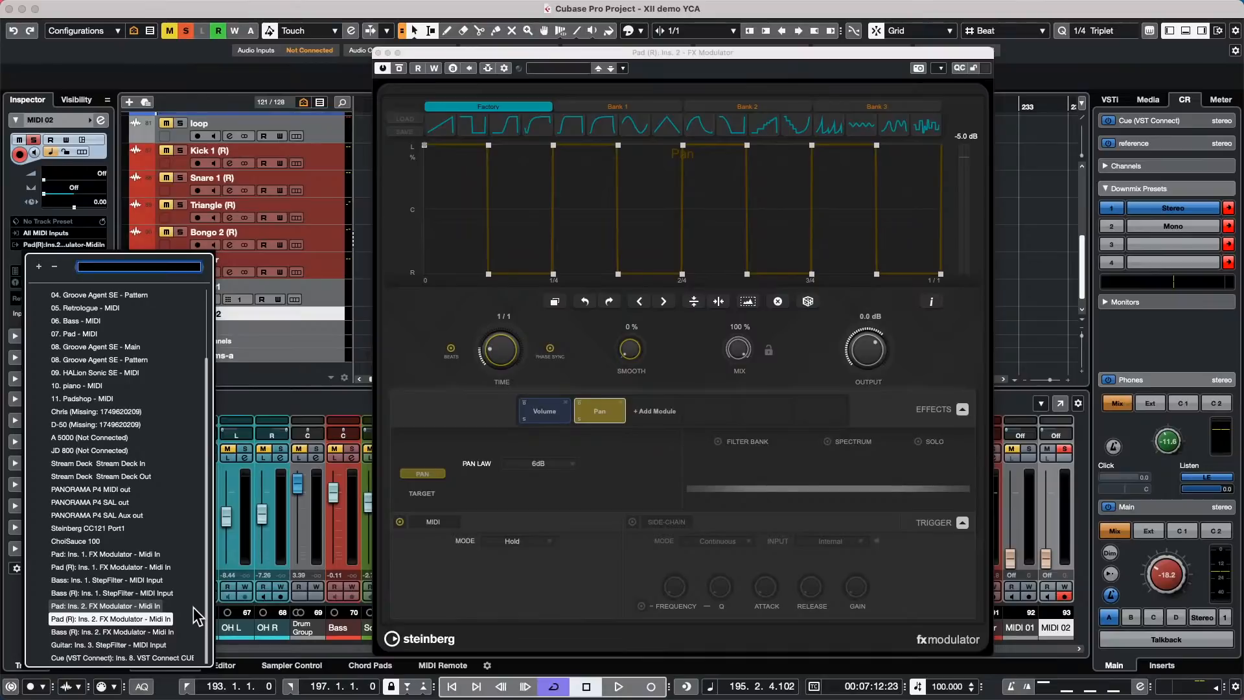
left_click(313, 322)
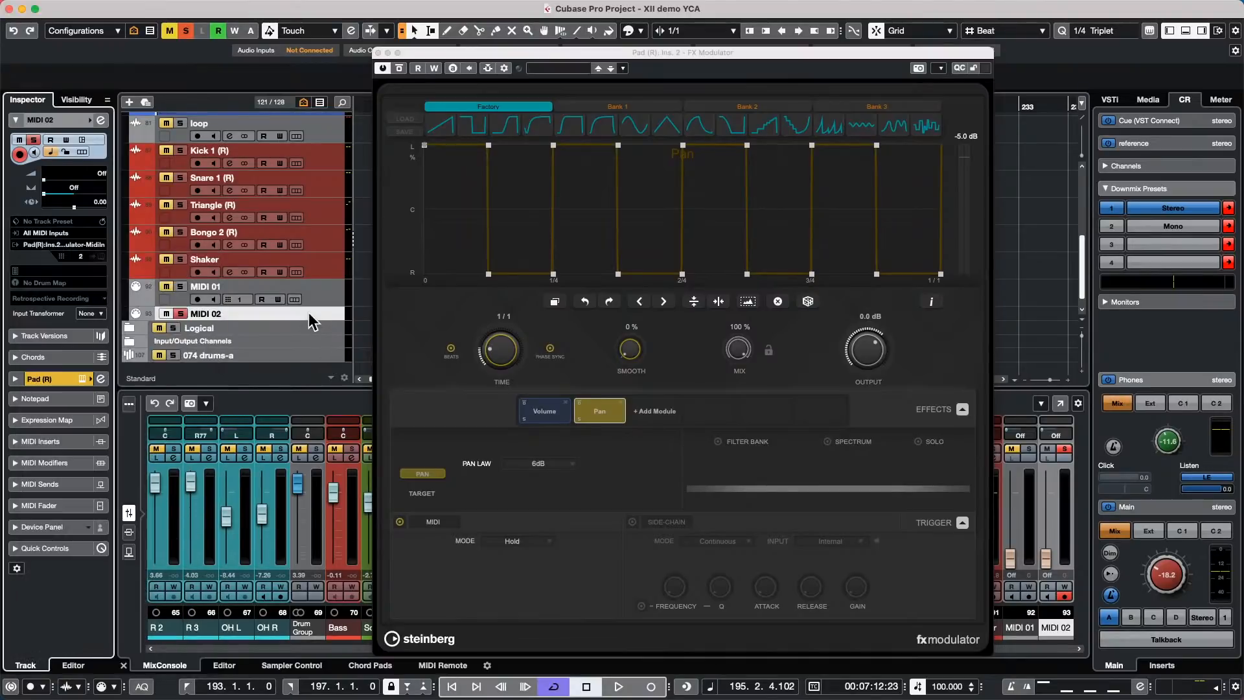
left_click(330, 295)
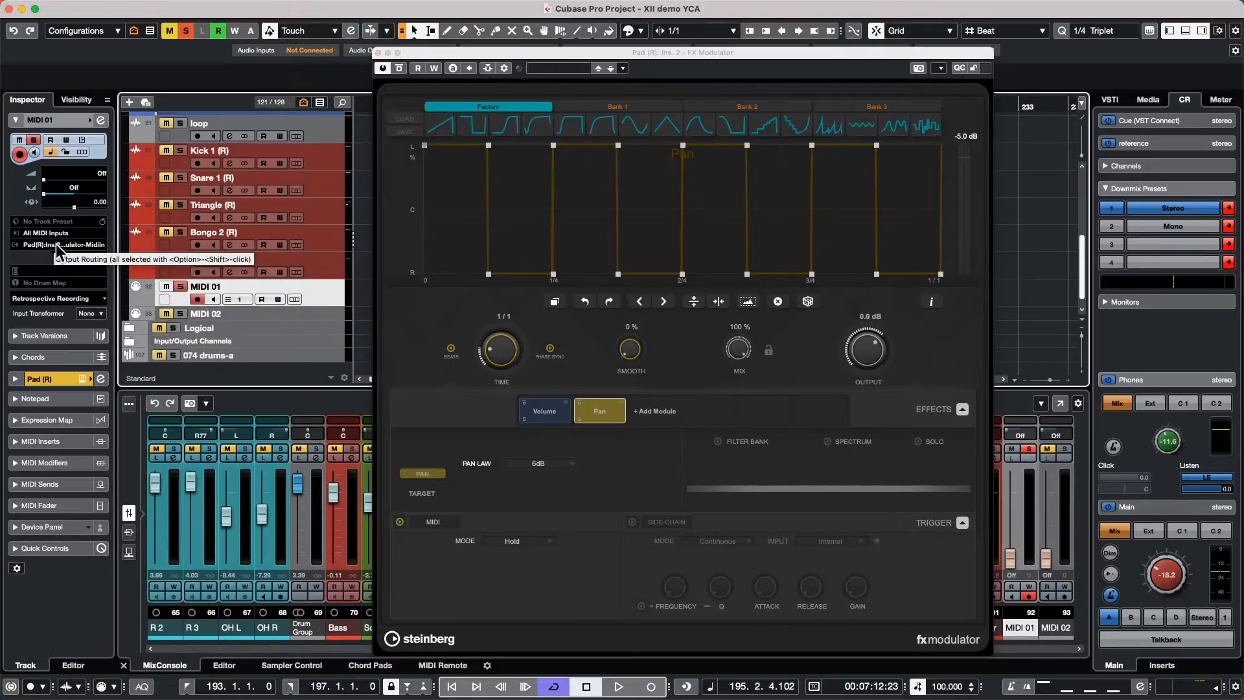
scroll(193, 259, "up", 3)
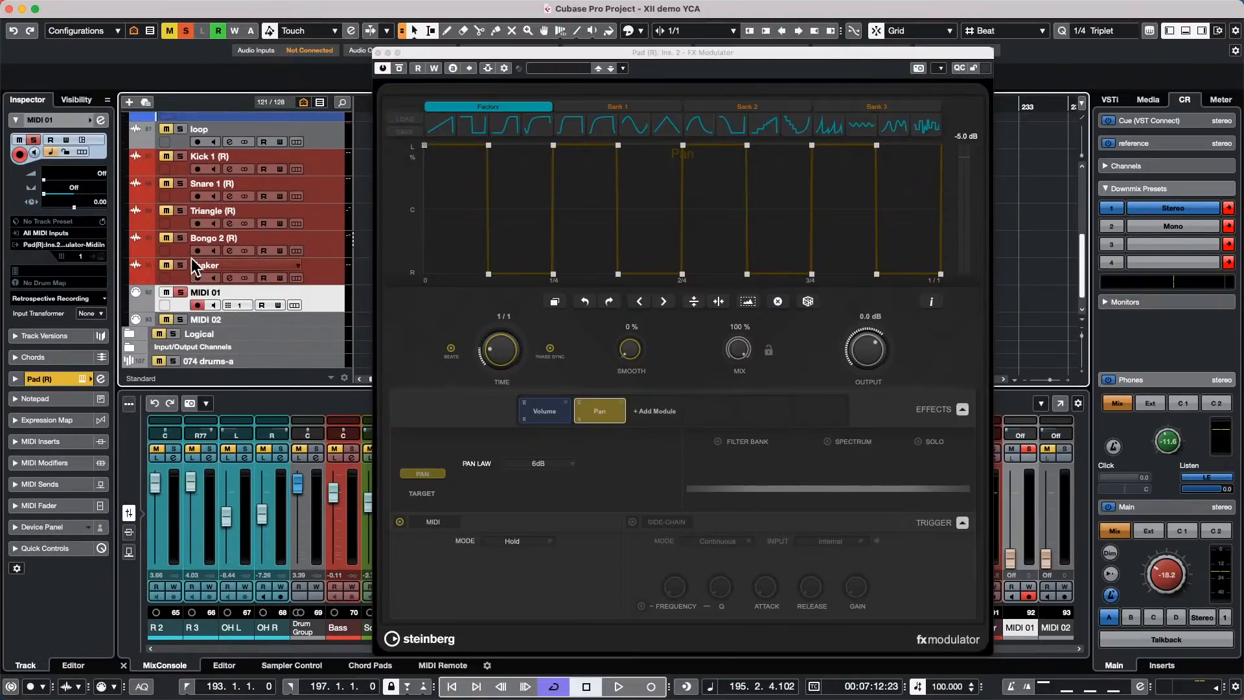
scroll(195, 260, "down", 3)
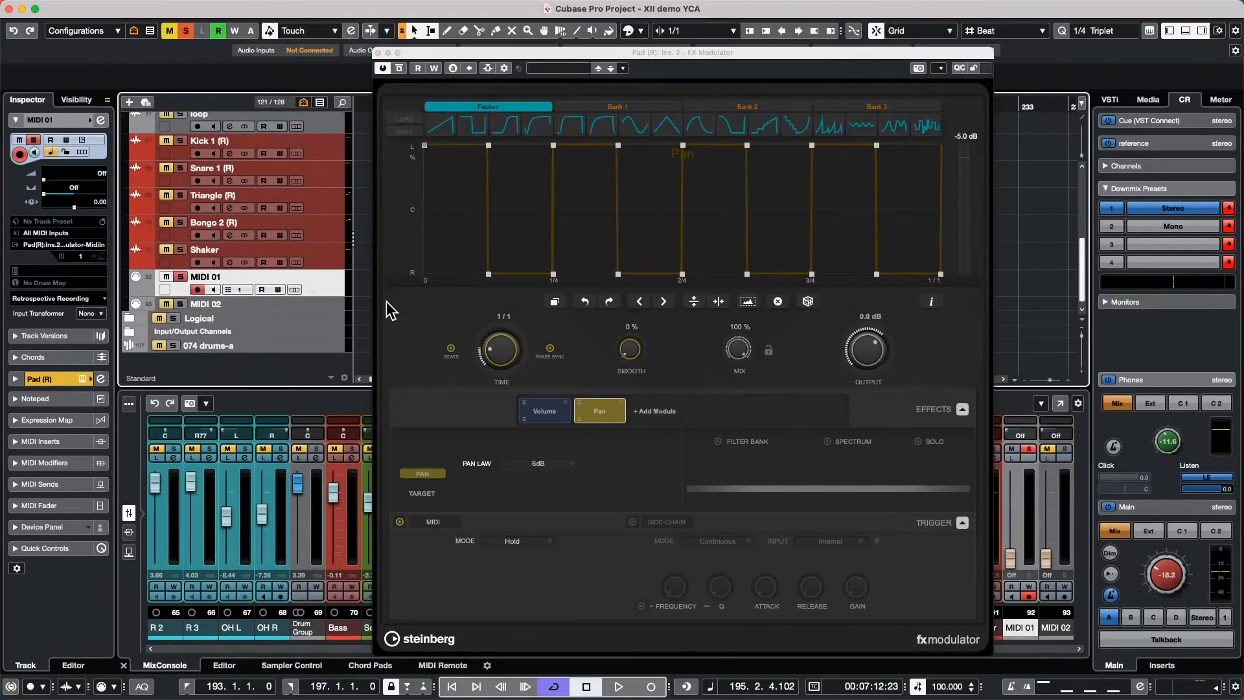
left_click(289, 306)
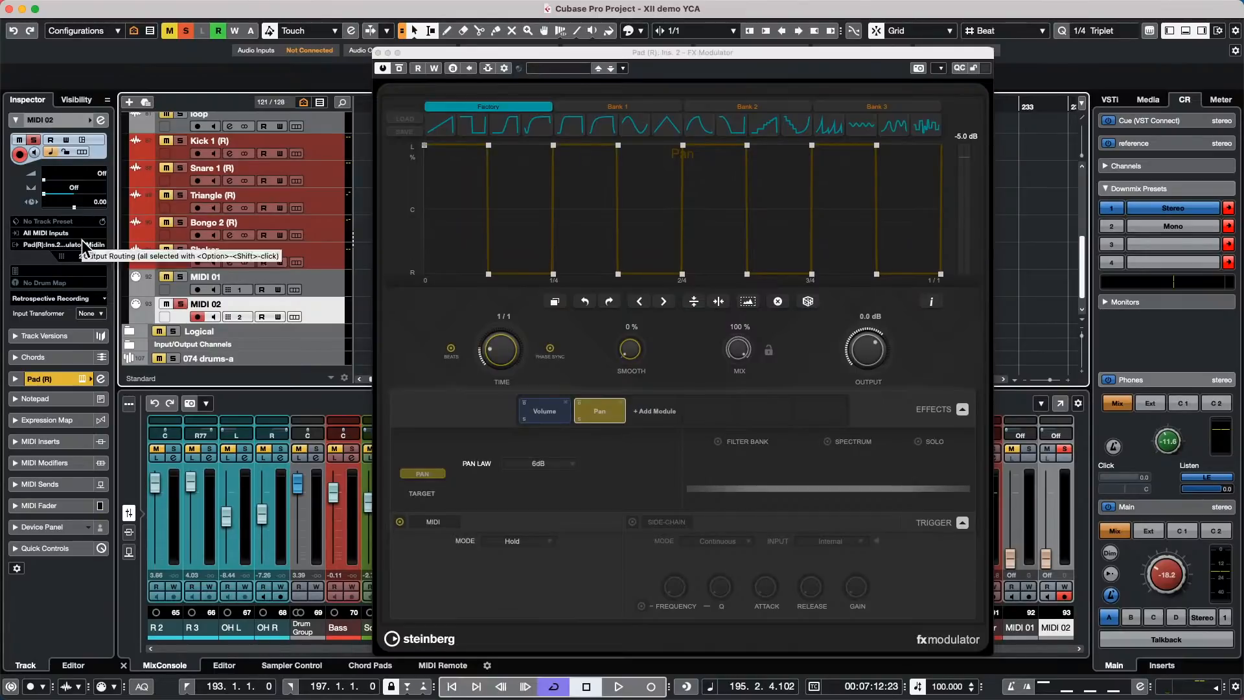
left_click(334, 278)
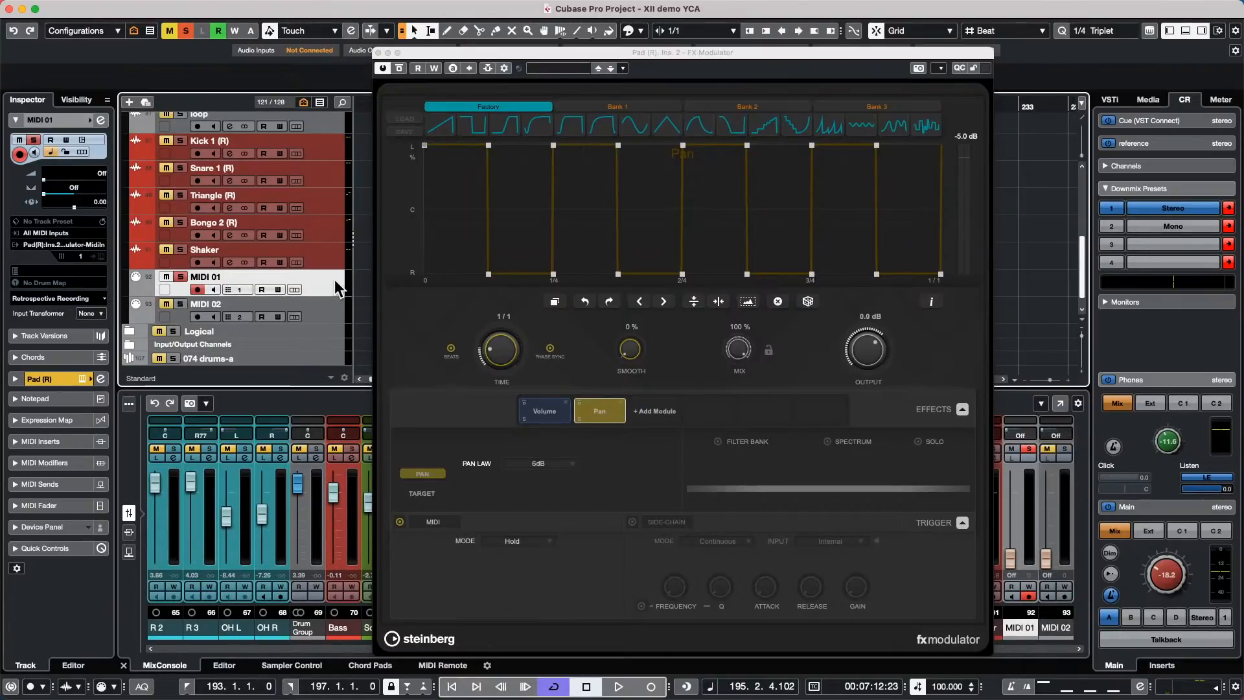
left_click(82, 244)
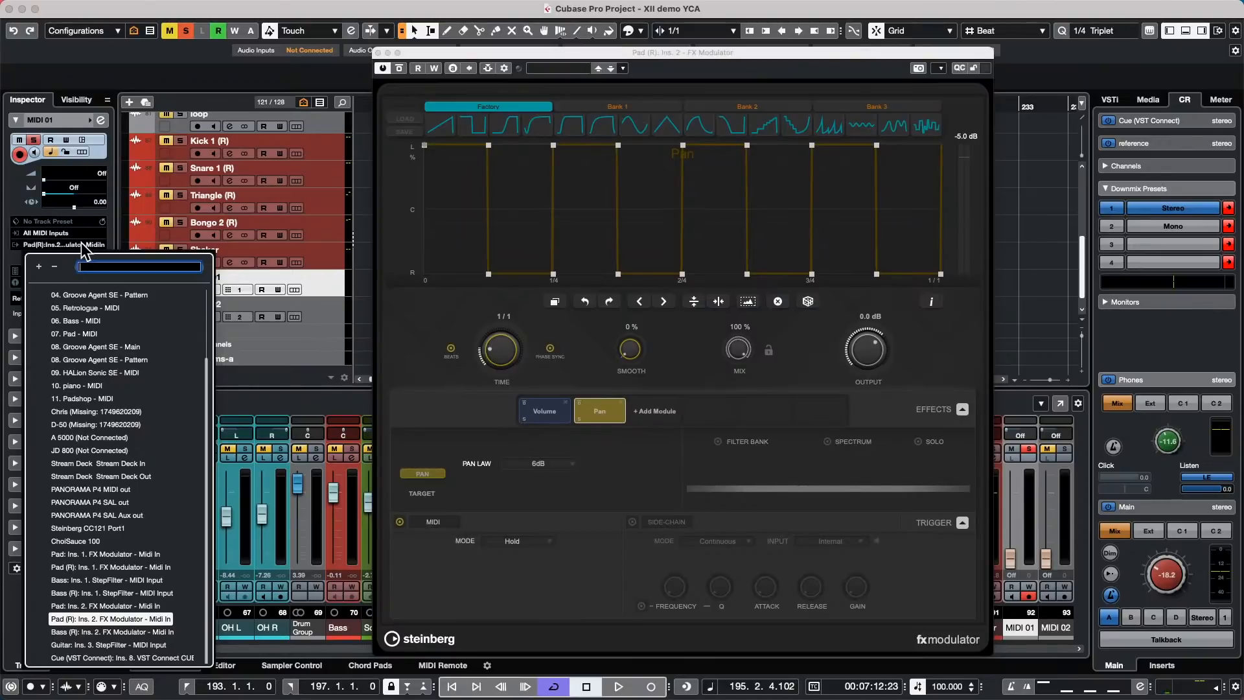
left_click(327, 315)
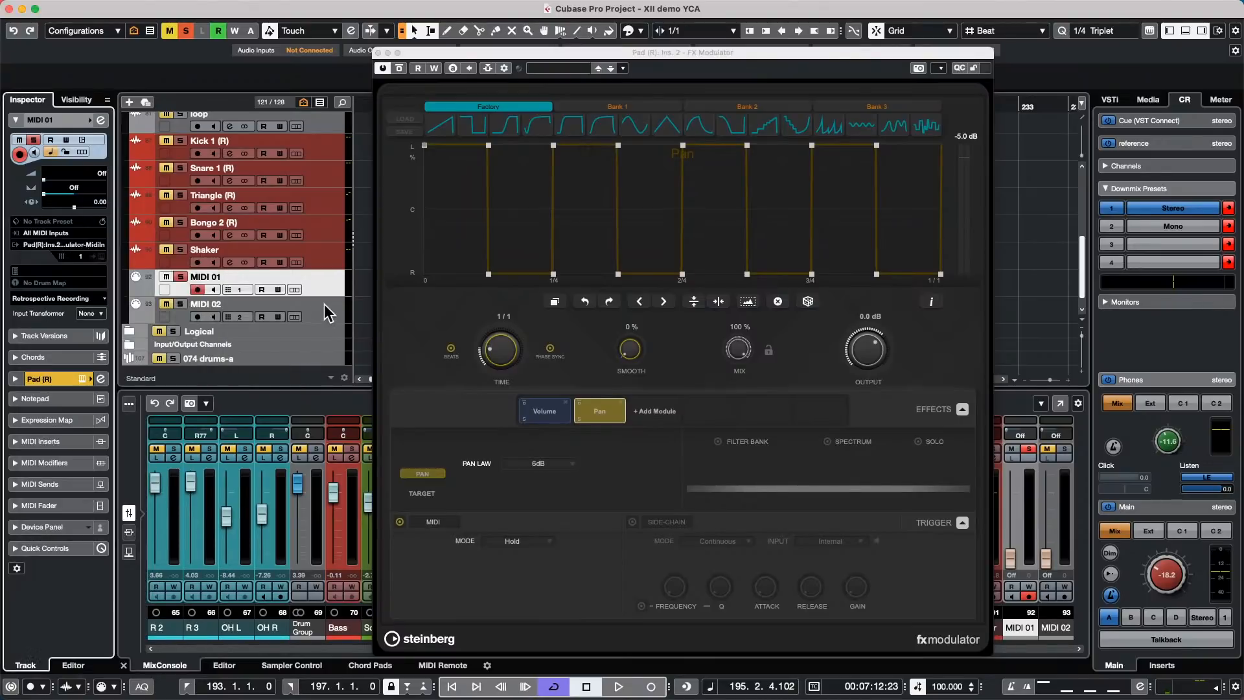
left_click(329, 314)
left_click(84, 245)
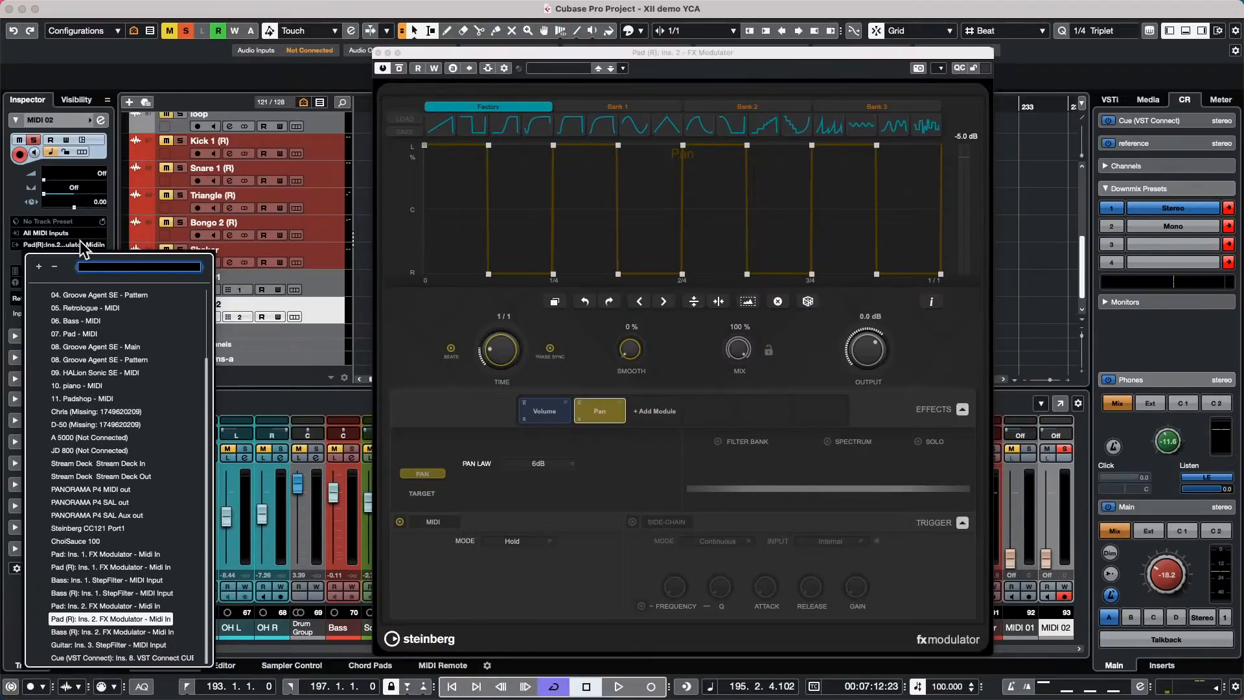
left_click(426, 553)
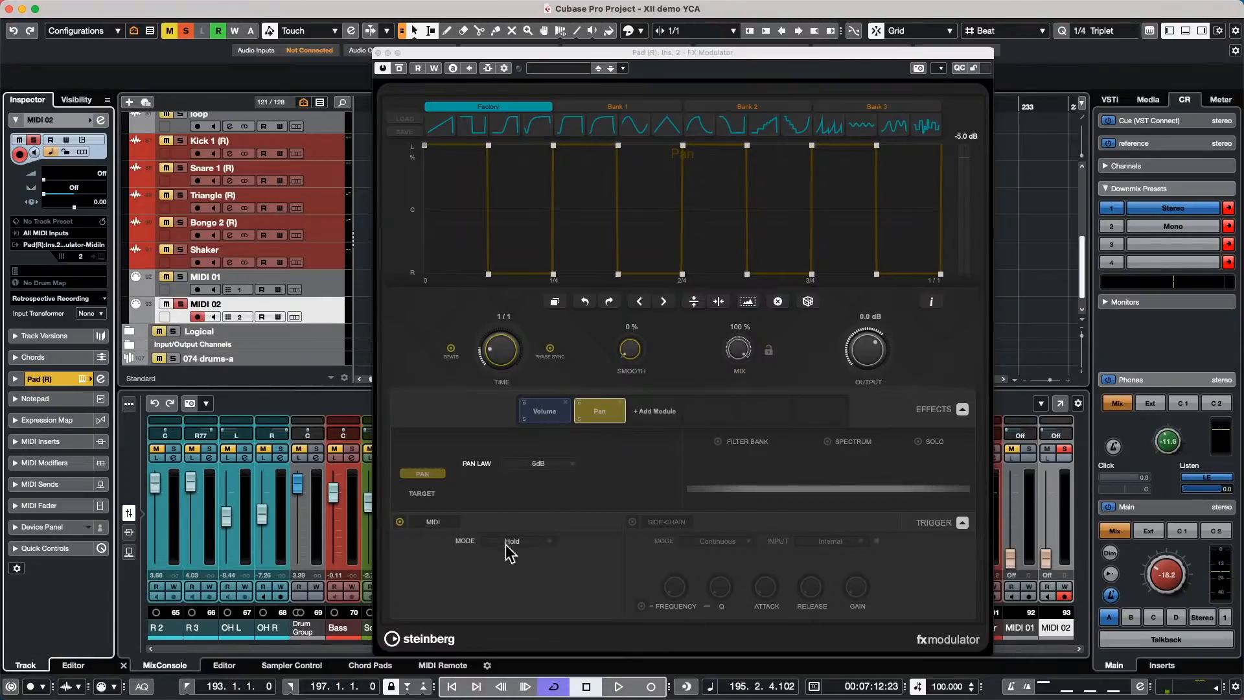
- Try enabling MIDI triggering on the Volume module and on the Pan module in turn, comparing both modules' trigger settings
left_click(547, 544)
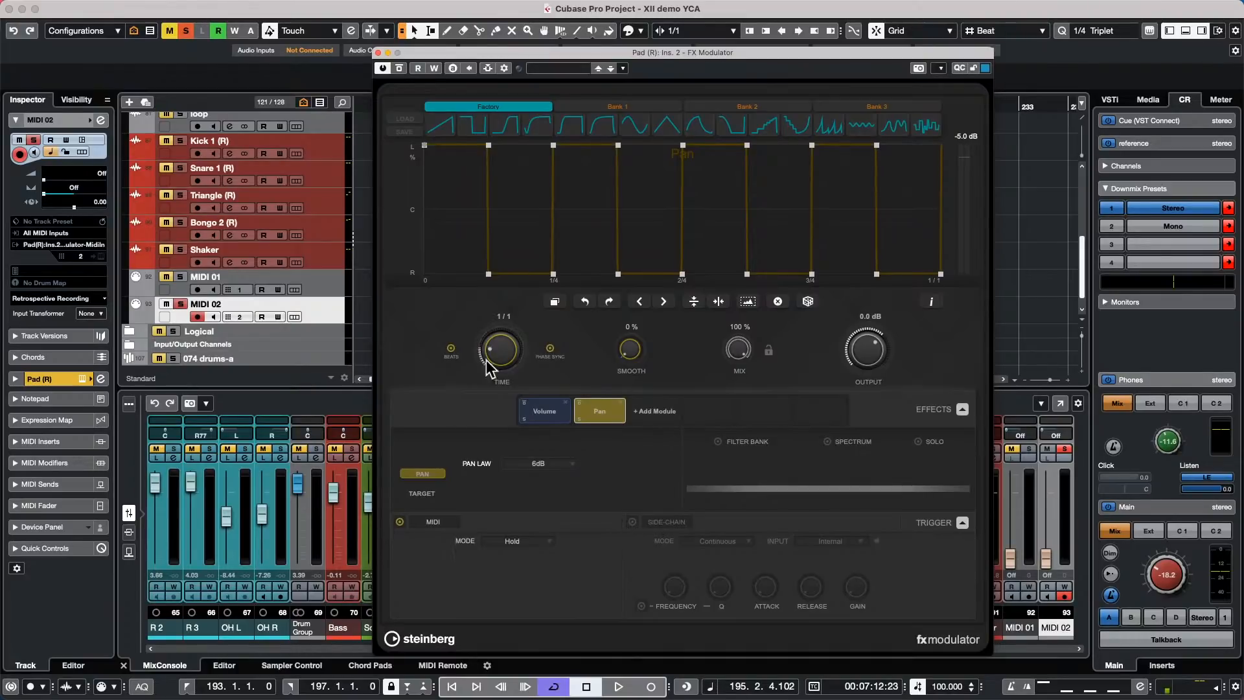
left_click(555, 410)
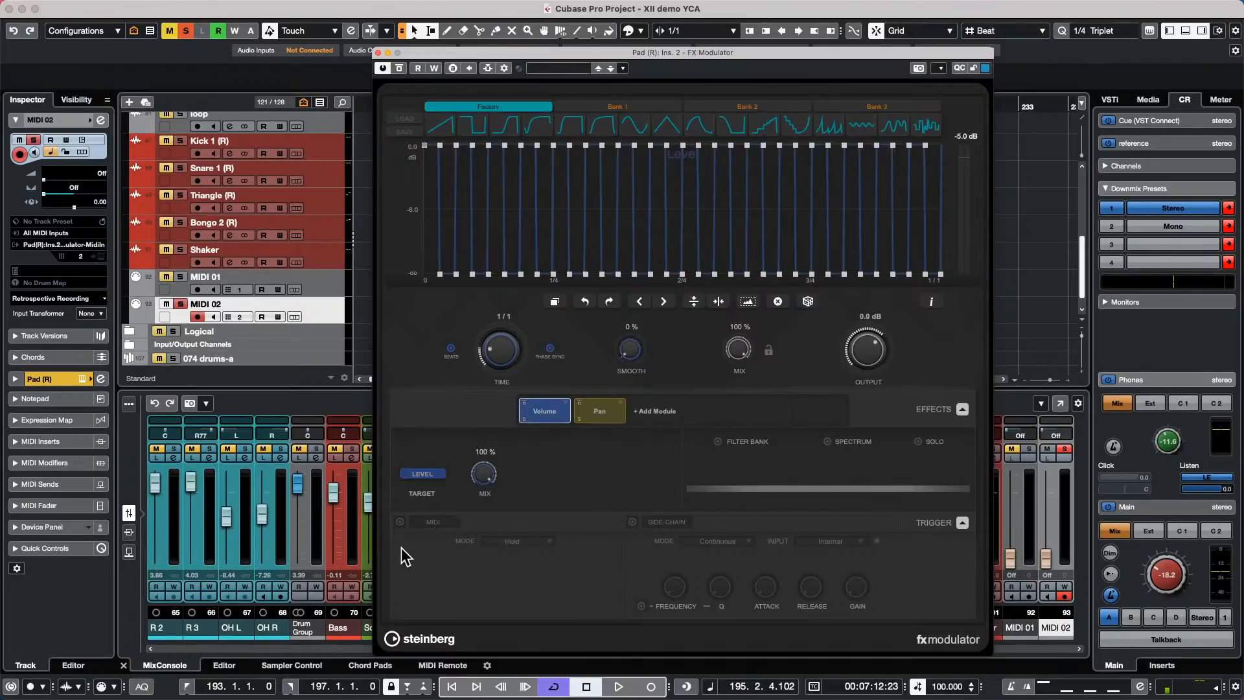
left_click(399, 522)
left_click(596, 411)
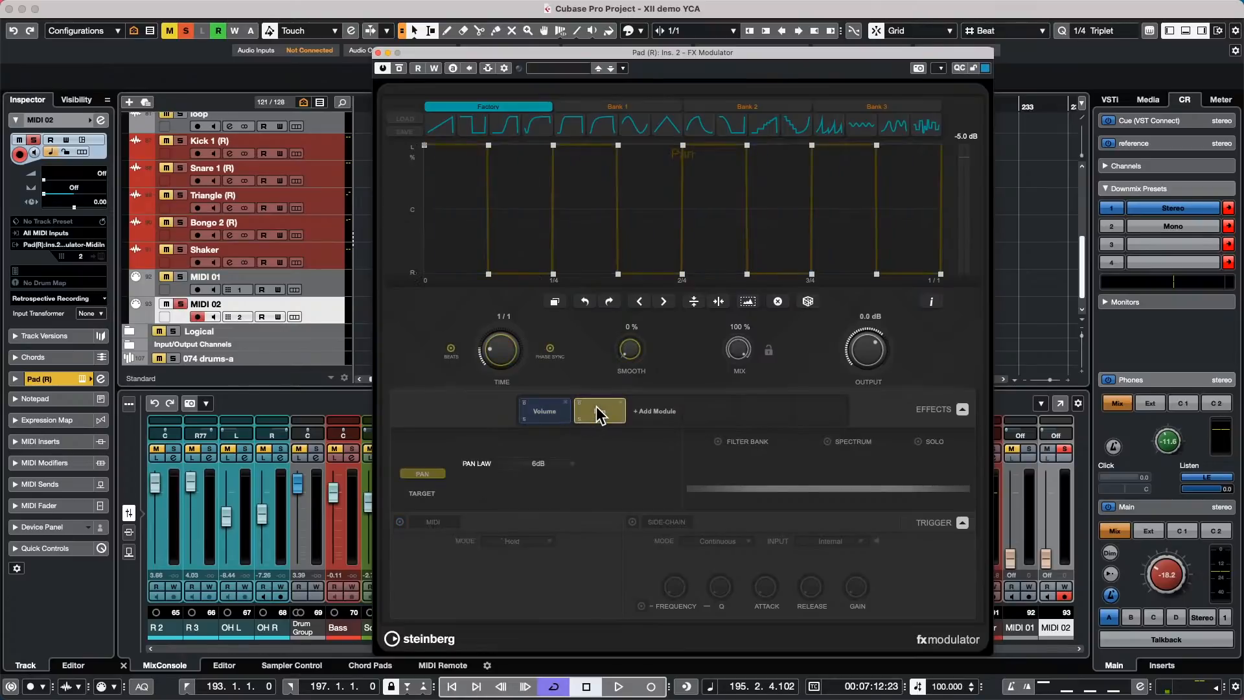
left_click(399, 522)
left_click(547, 417)
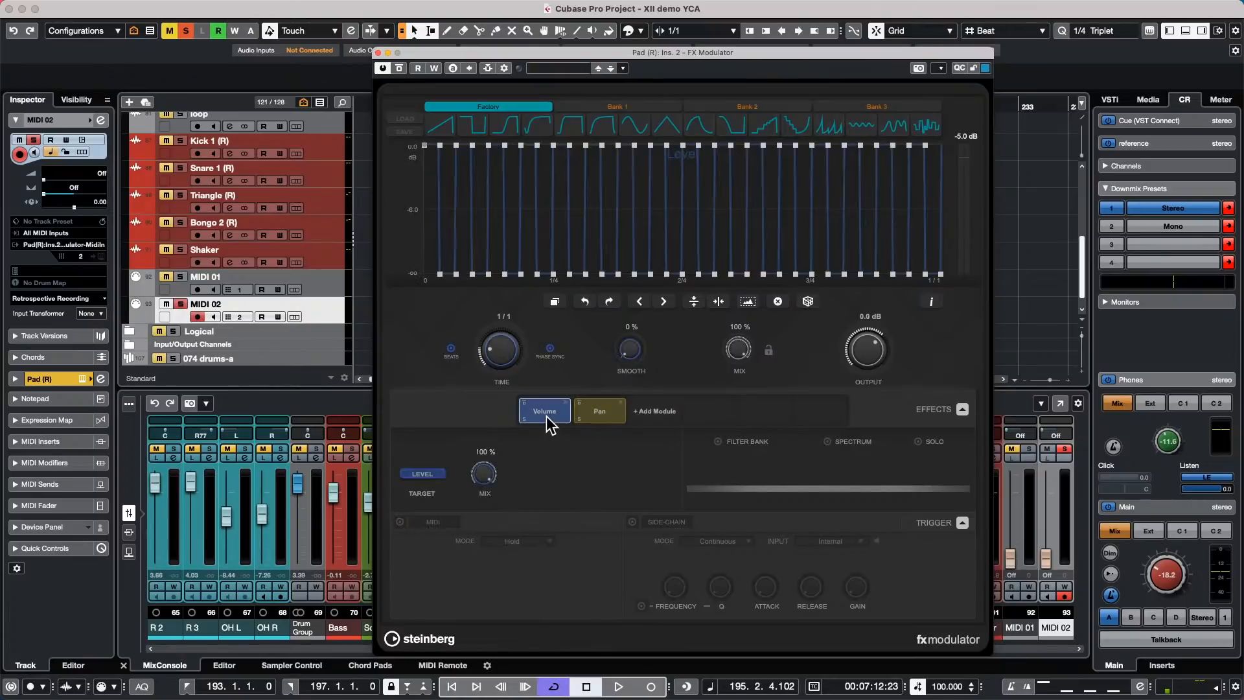
left_click(587, 408)
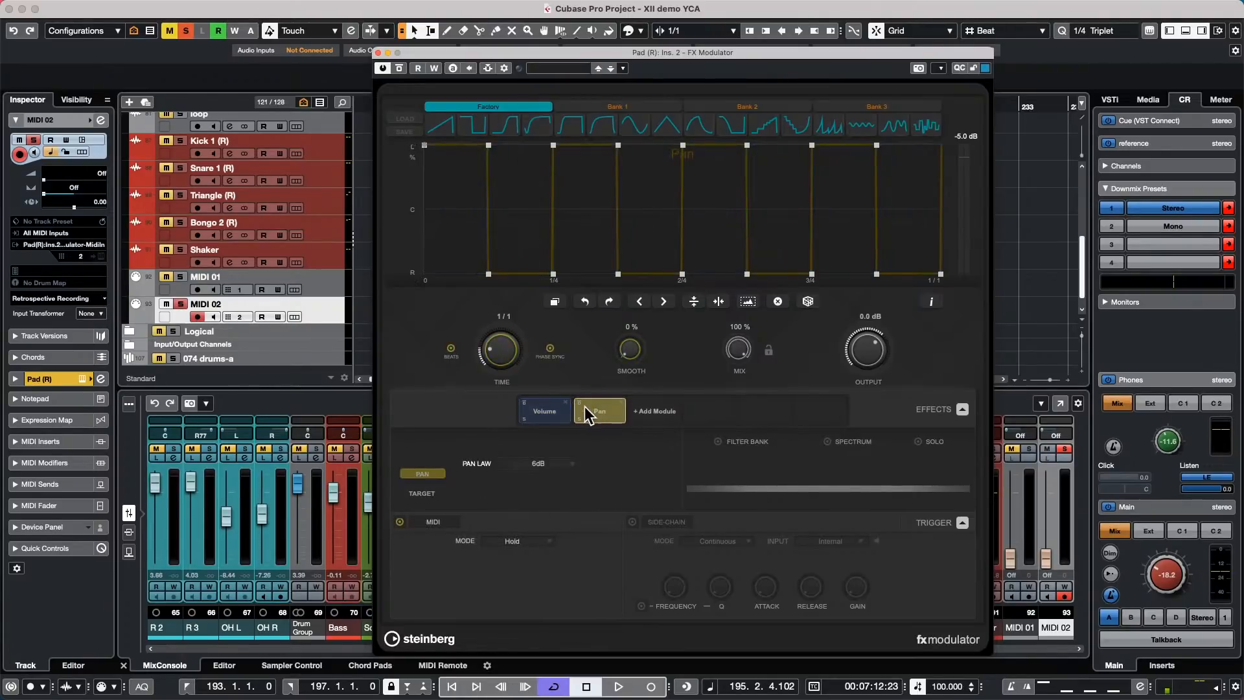
left_click(548, 412)
- Enable MIDI triggering for the Volume module and set its trigger mode to 1 Cycle
left_click(399, 522)
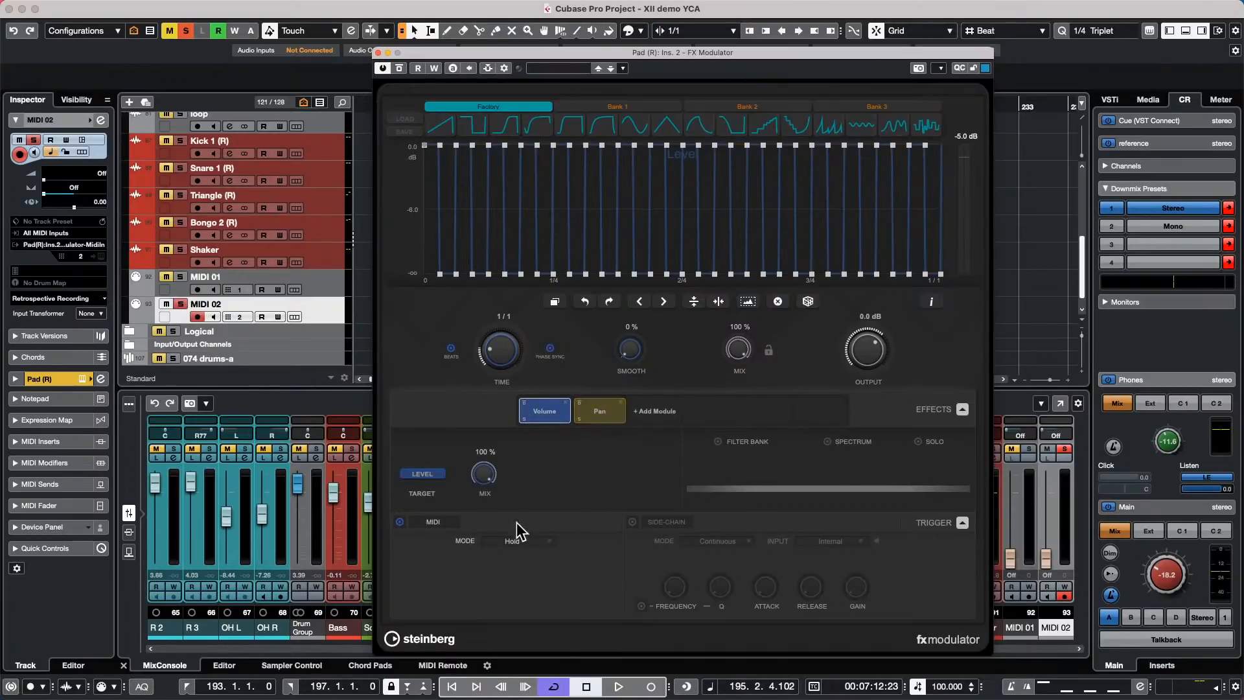
left_click(510, 538)
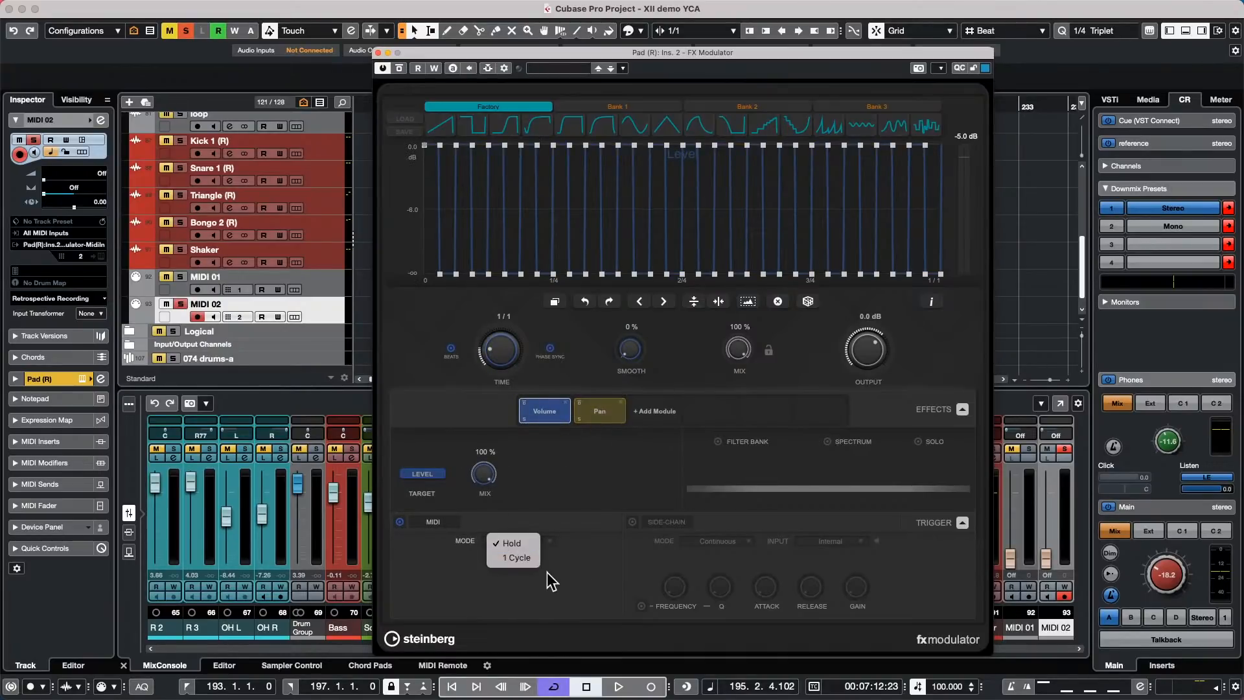
left_click(530, 558)
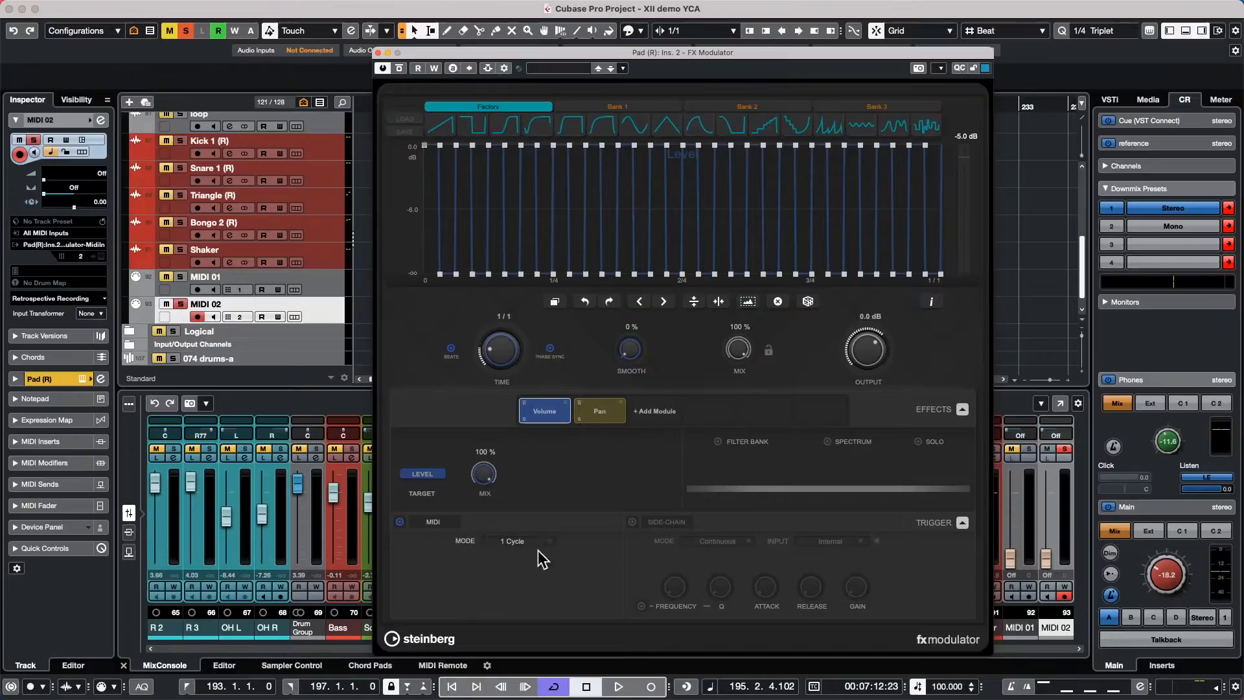
- Enable MIDI triggering for the Pan module again and compare its trigger settings with the Volume module's
left_click(596, 414)
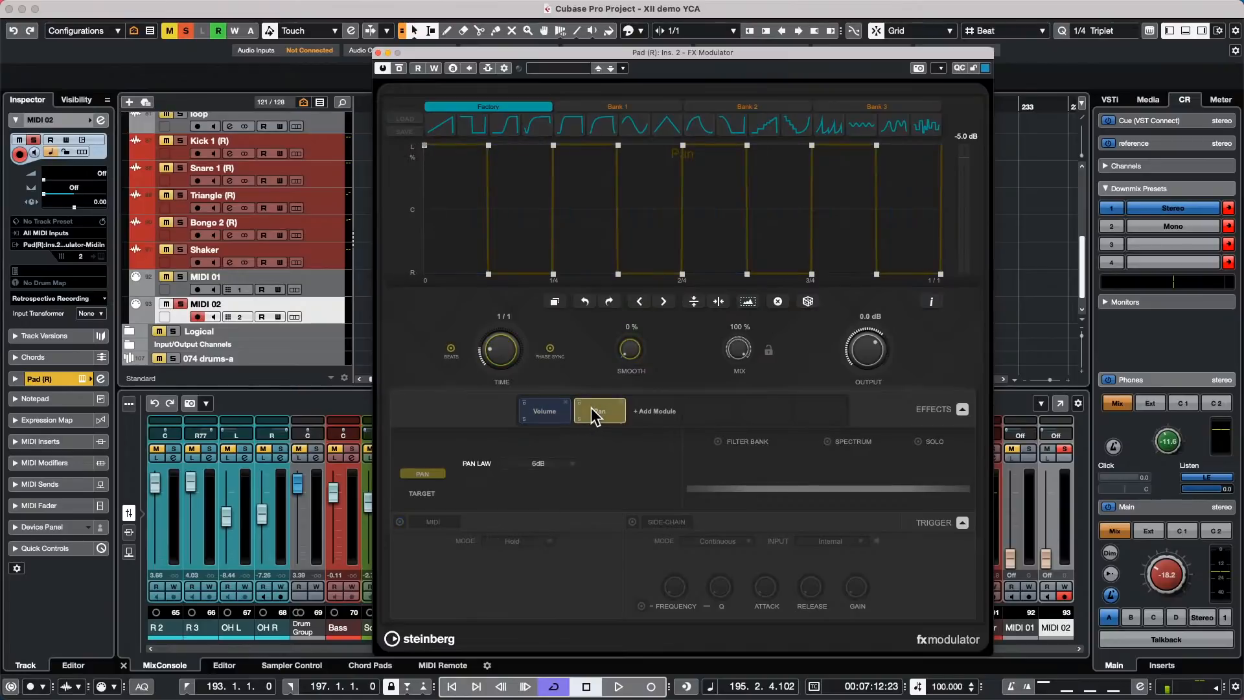
left_click(399, 521)
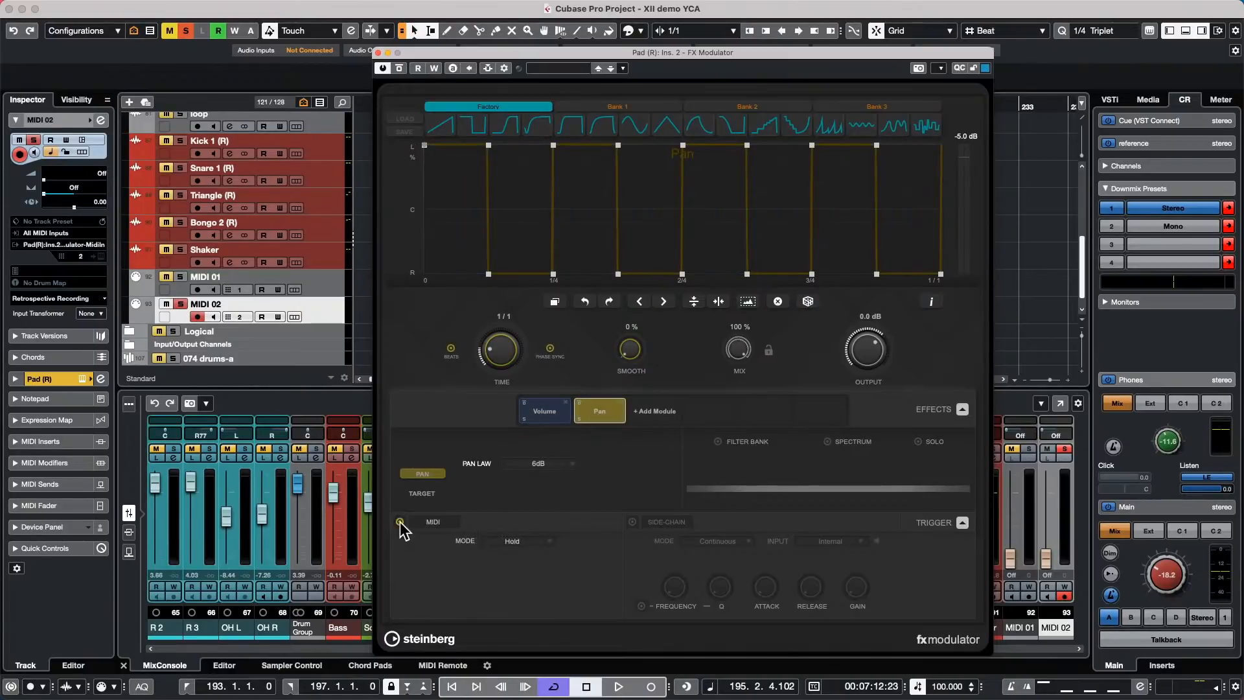
left_click(564, 408)
left_click(592, 414)
left_click(547, 411)
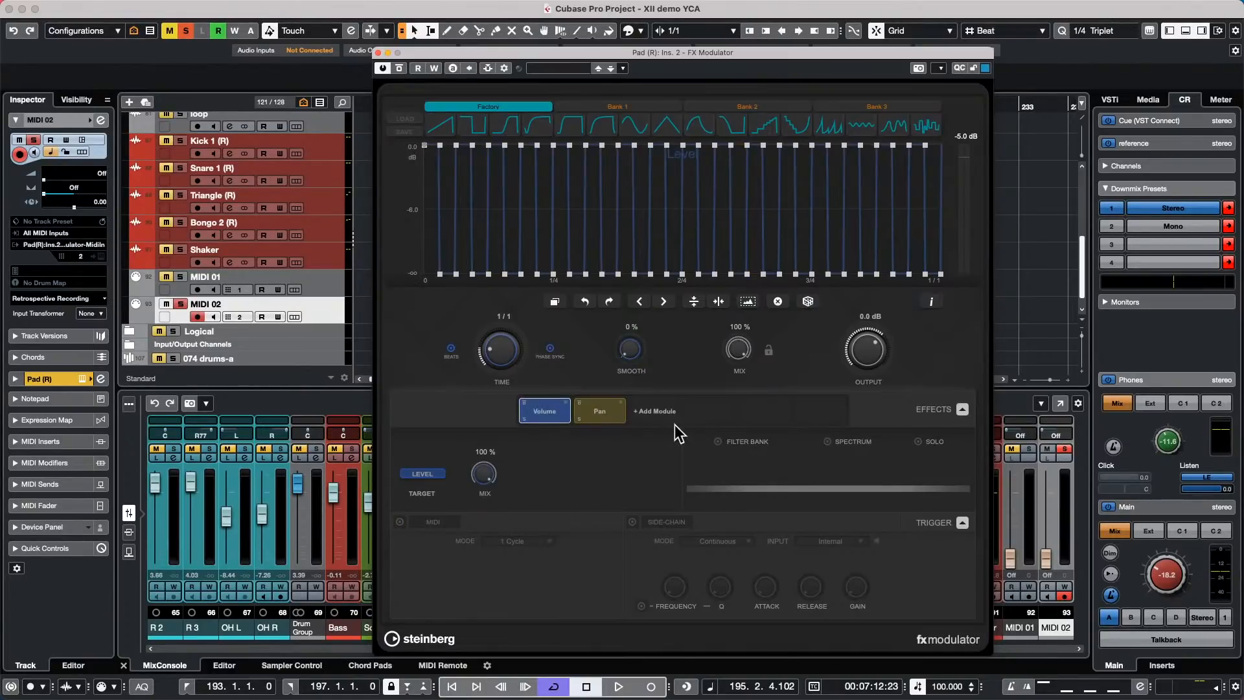
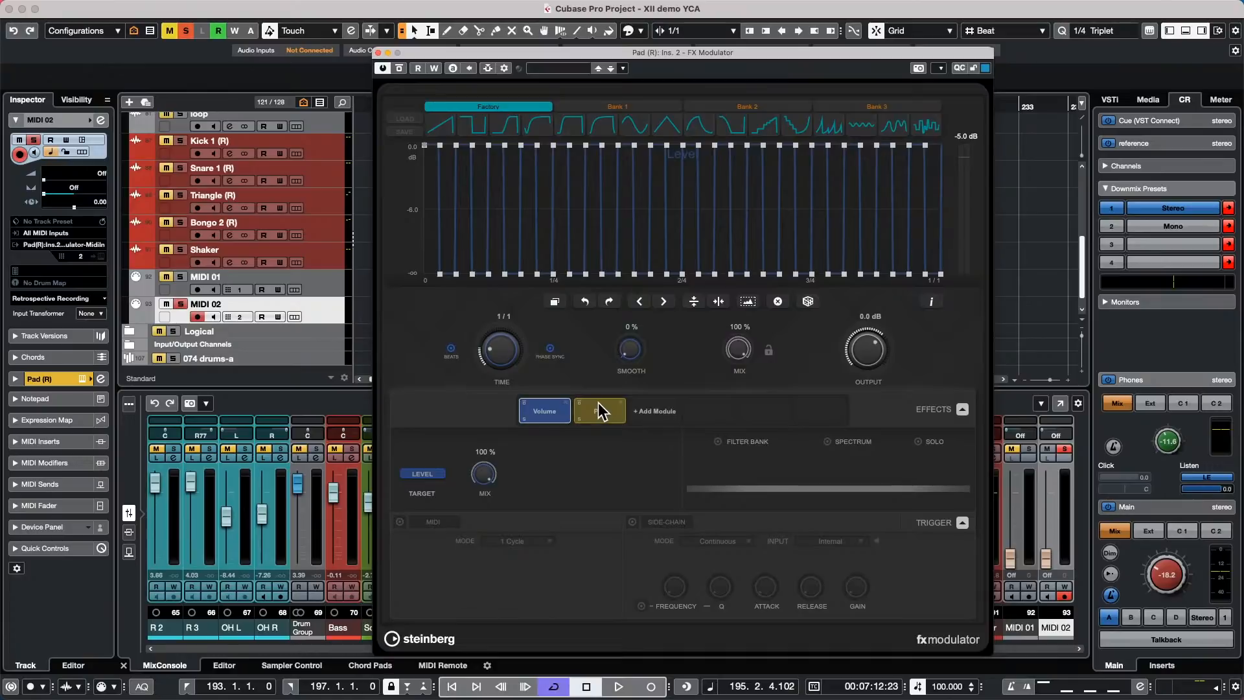
- Close the FX Modulator window and move the project cursor to bar 109 in the Chord Detection VariAudio section
left_click_drag(374, 54, 375, 53)
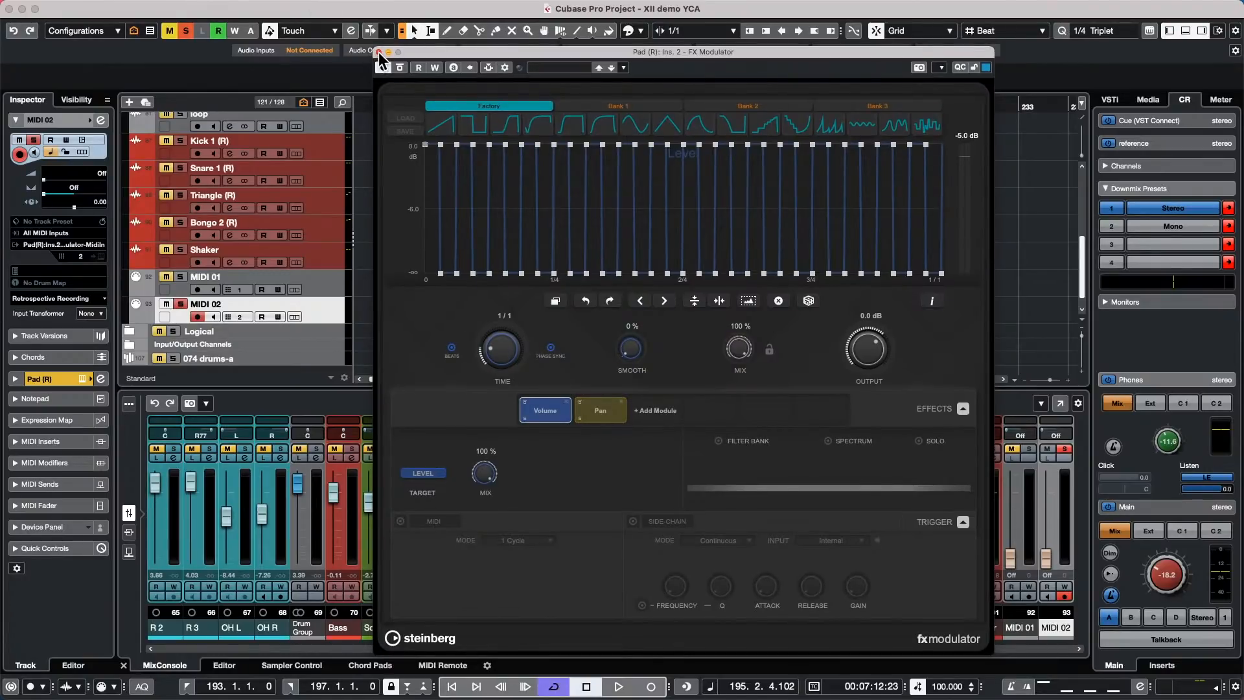
left_click(378, 52)
scroll(321, 232, "up", 5)
scroll(384, 232, "up", 5)
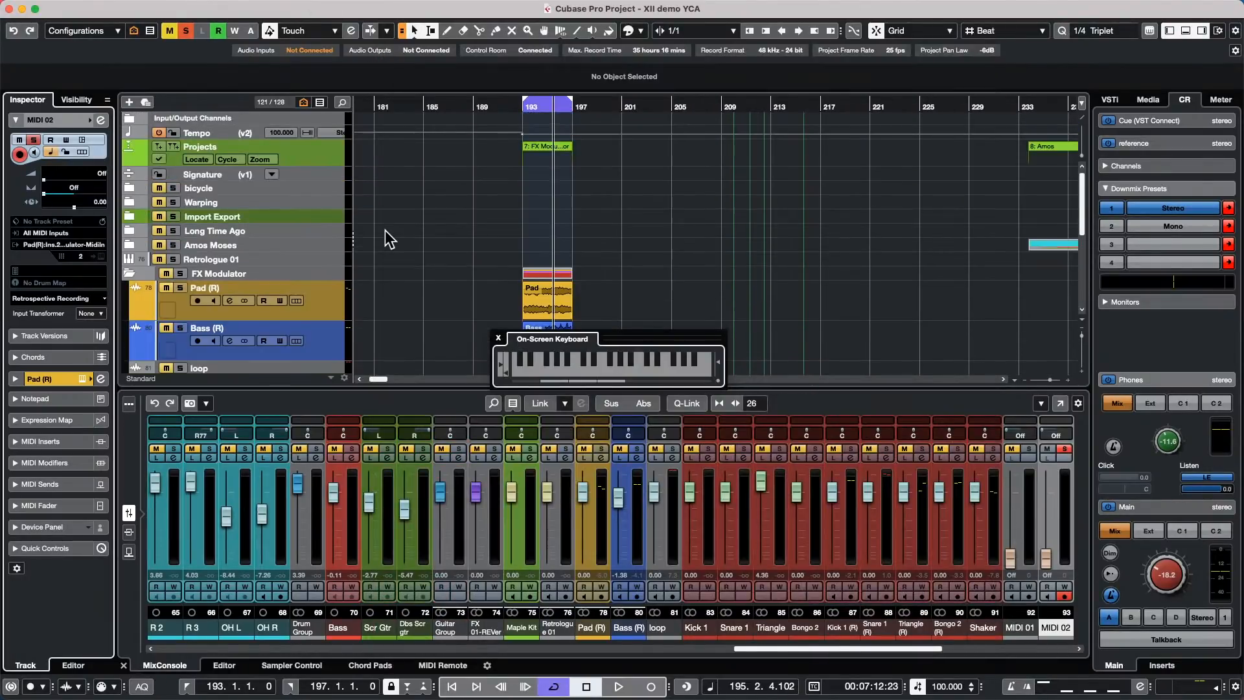
left_click(444, 107)
left_click_drag(444, 107, 705, 89)
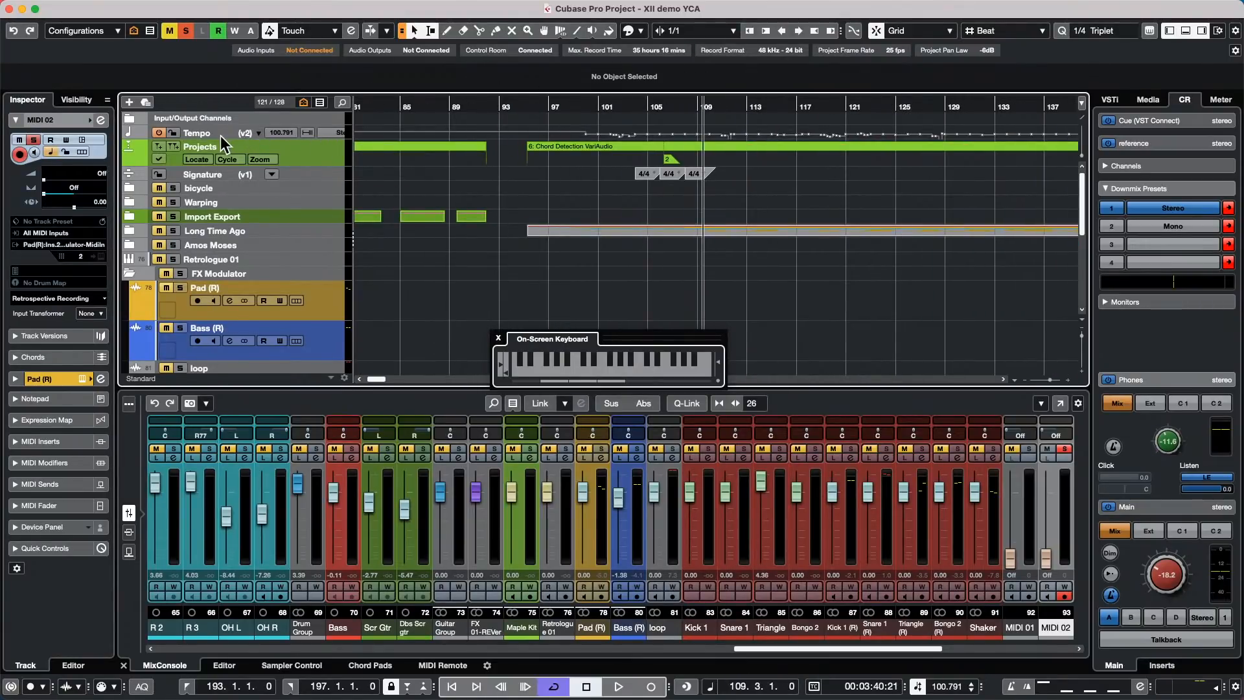
- Enlarge the Tempo track to show its tempo curve, close the On-Screen Keyboard, and place the project cursor in bar 97
left_click_drag(220, 138, 220, 164)
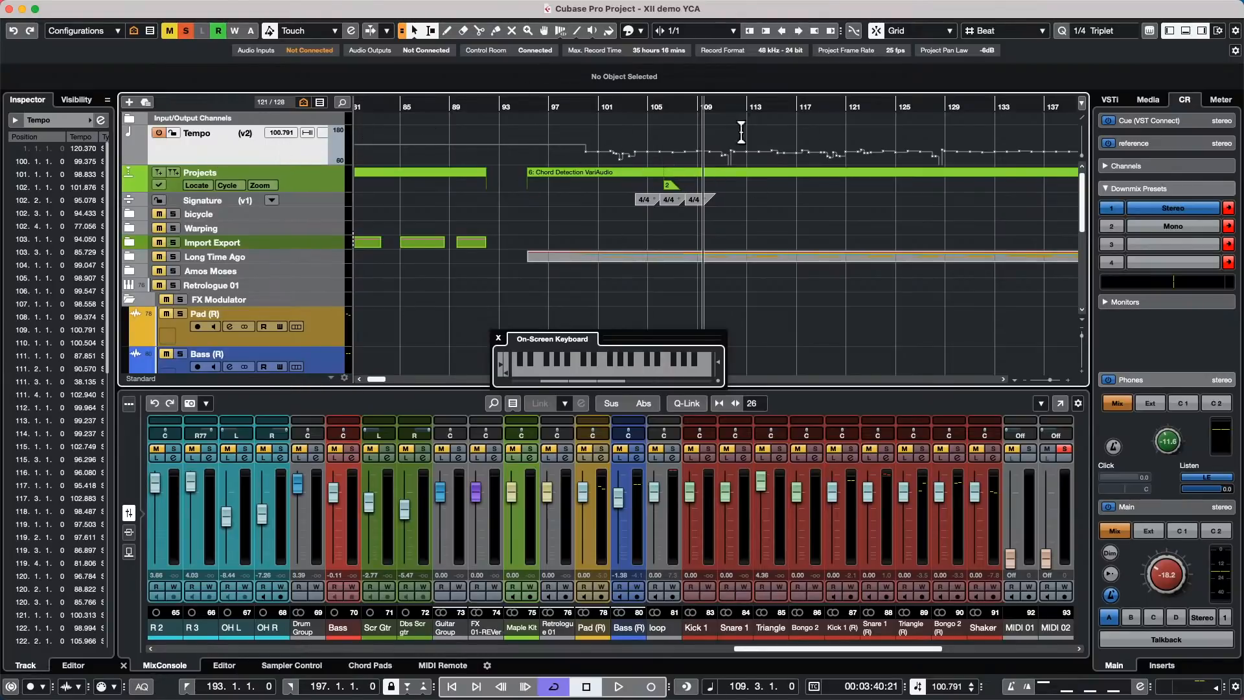
left_click(498, 337)
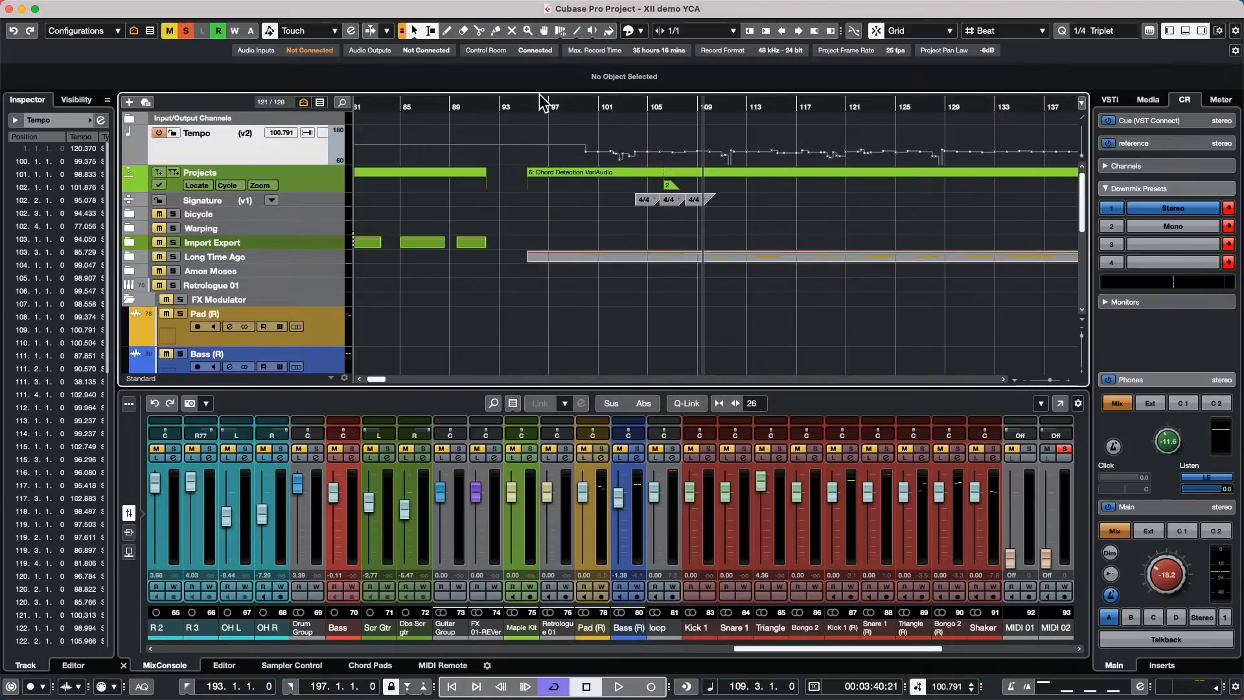
left_click_drag(277, 164, 277, 191)
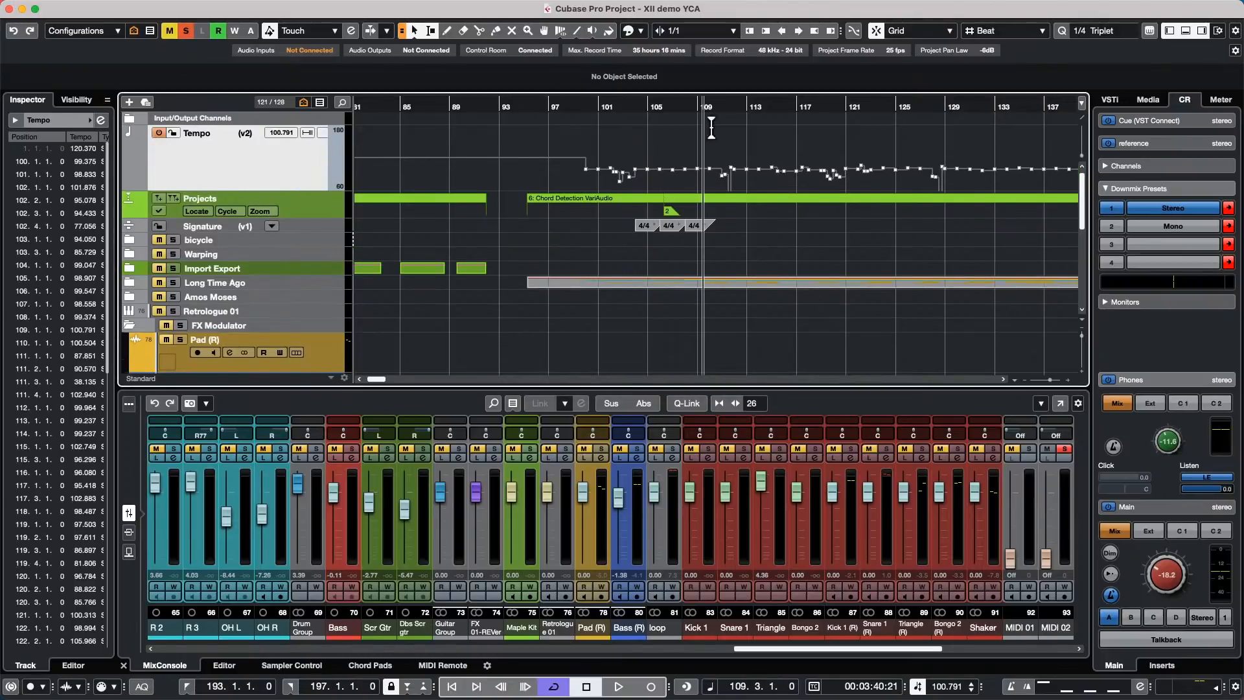
left_click_drag(561, 106, 555, 114)
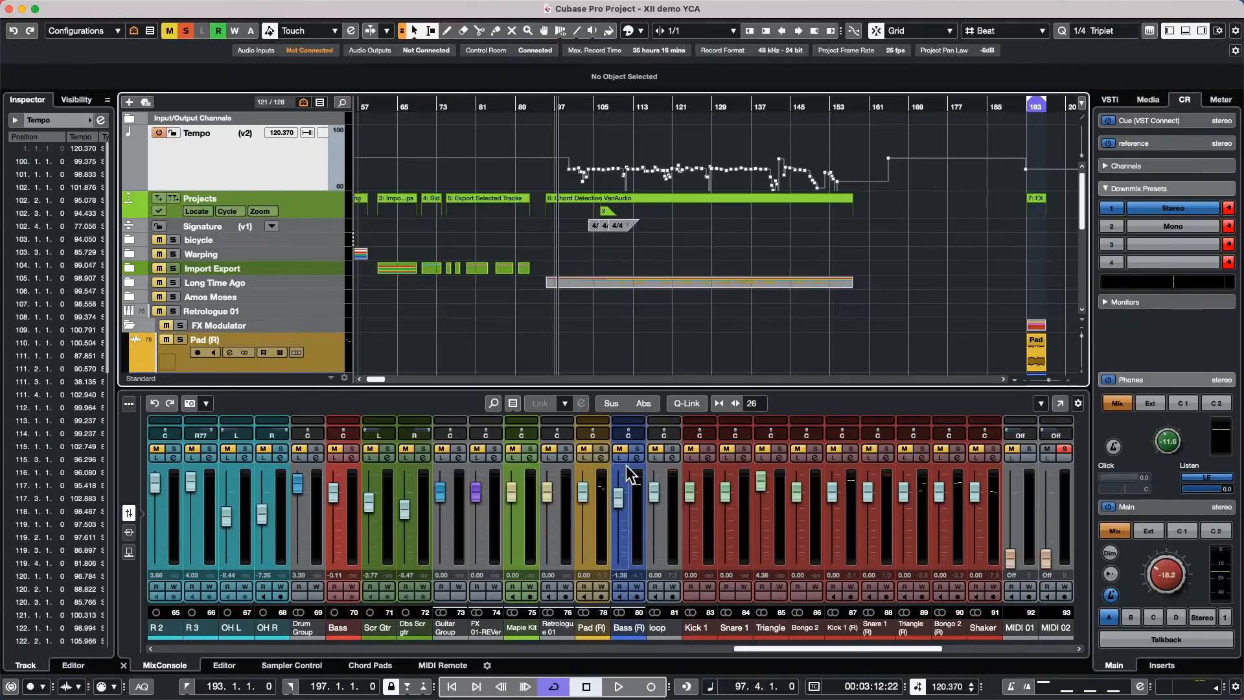
- Examine the project's tempo curve in the Tempo Track Editor and close the editor
key("shift+t")
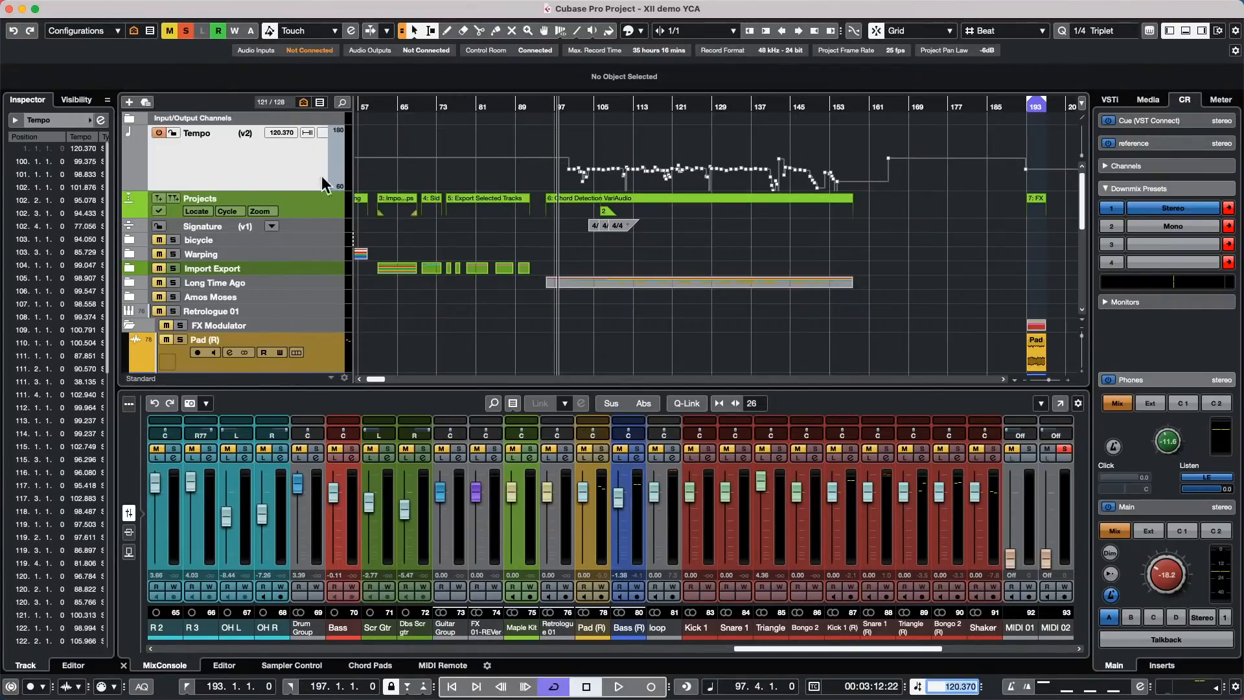
key("super+t")
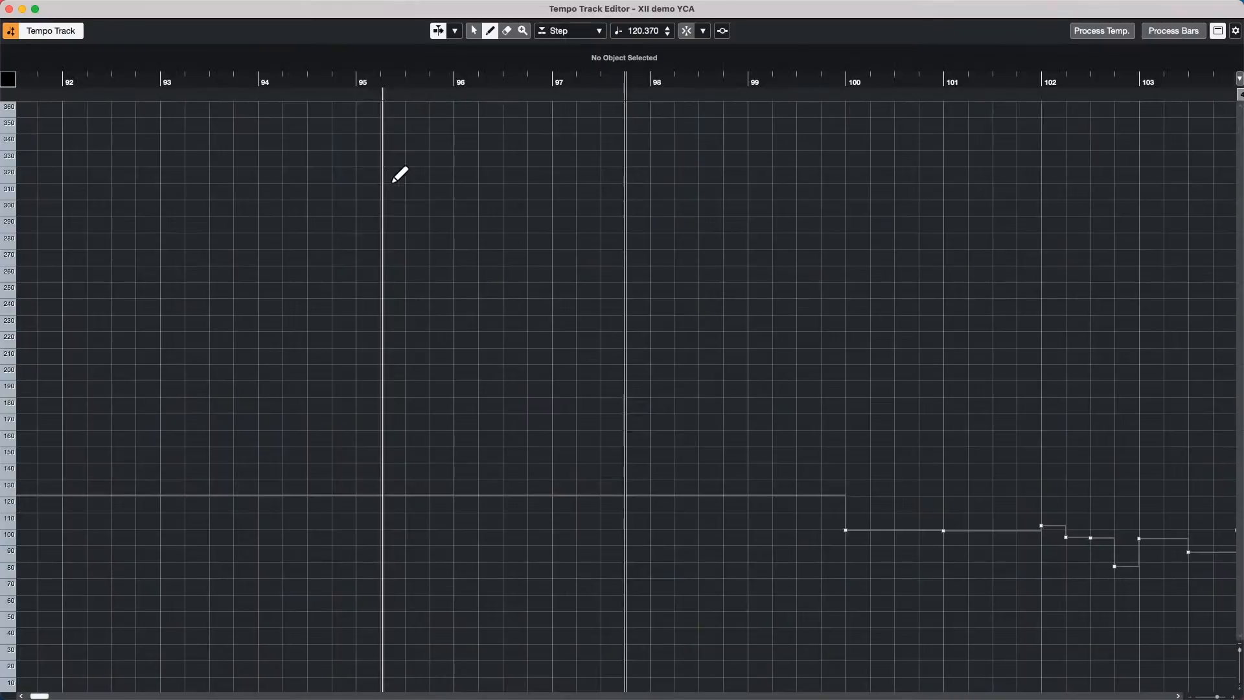
left_click_drag(472, 82, 477, 34)
left_click(490, 30)
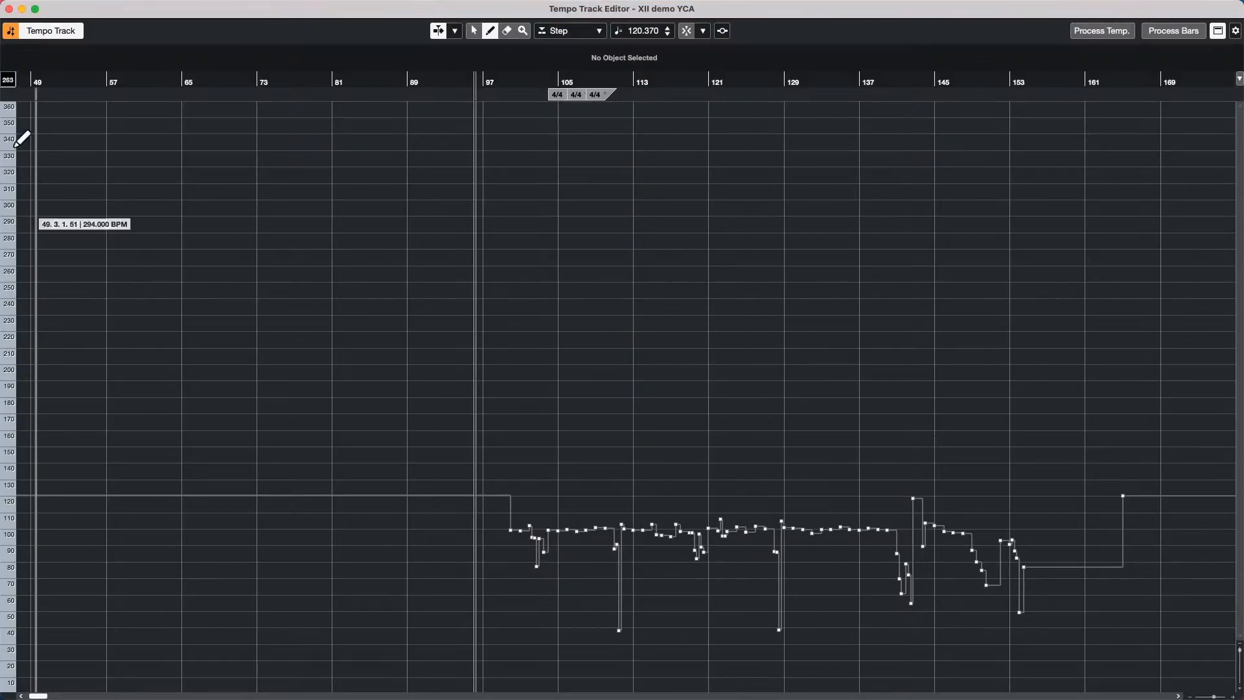
left_click(9, 8)
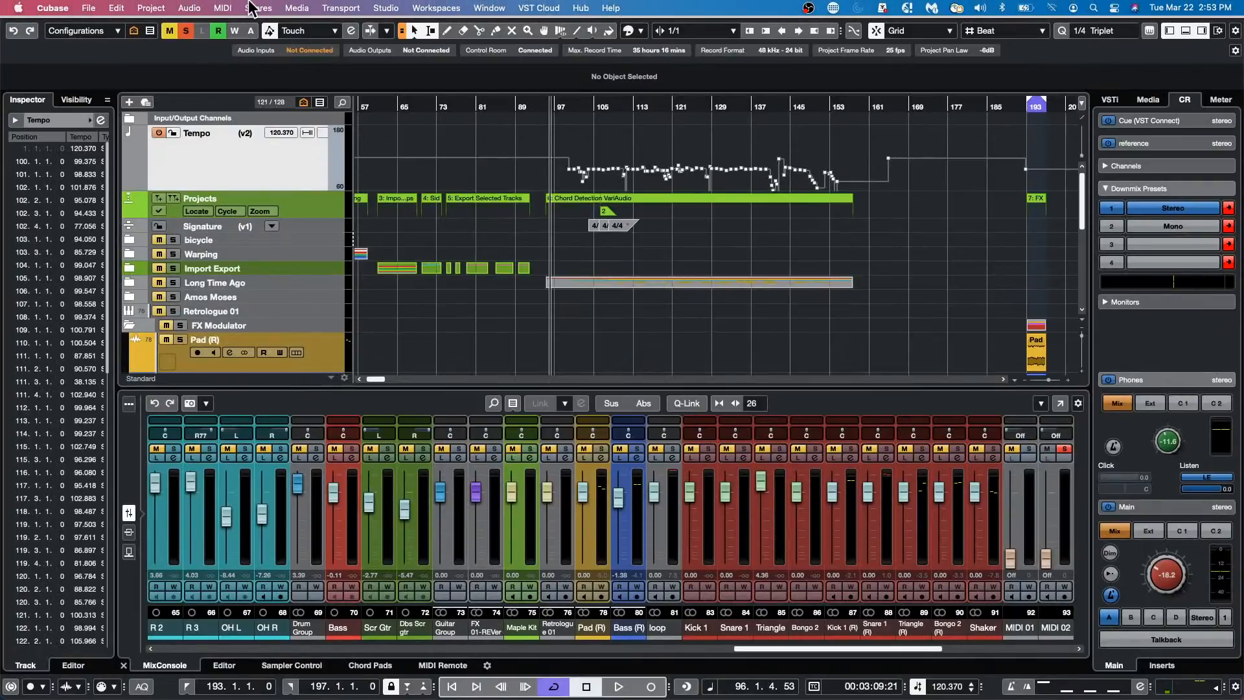
- Open the Project Browser, enlarge its window, read through the Tempo Track's event list, and close the browser
left_click(140, 8)
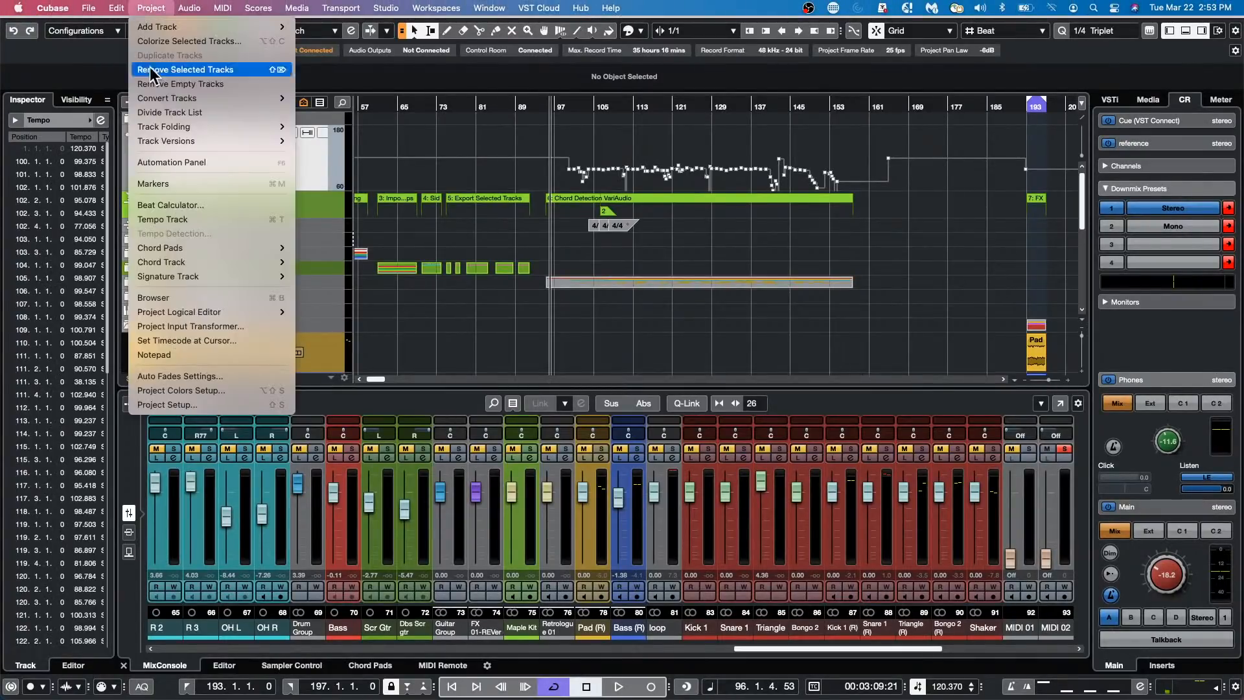
left_click(188, 298)
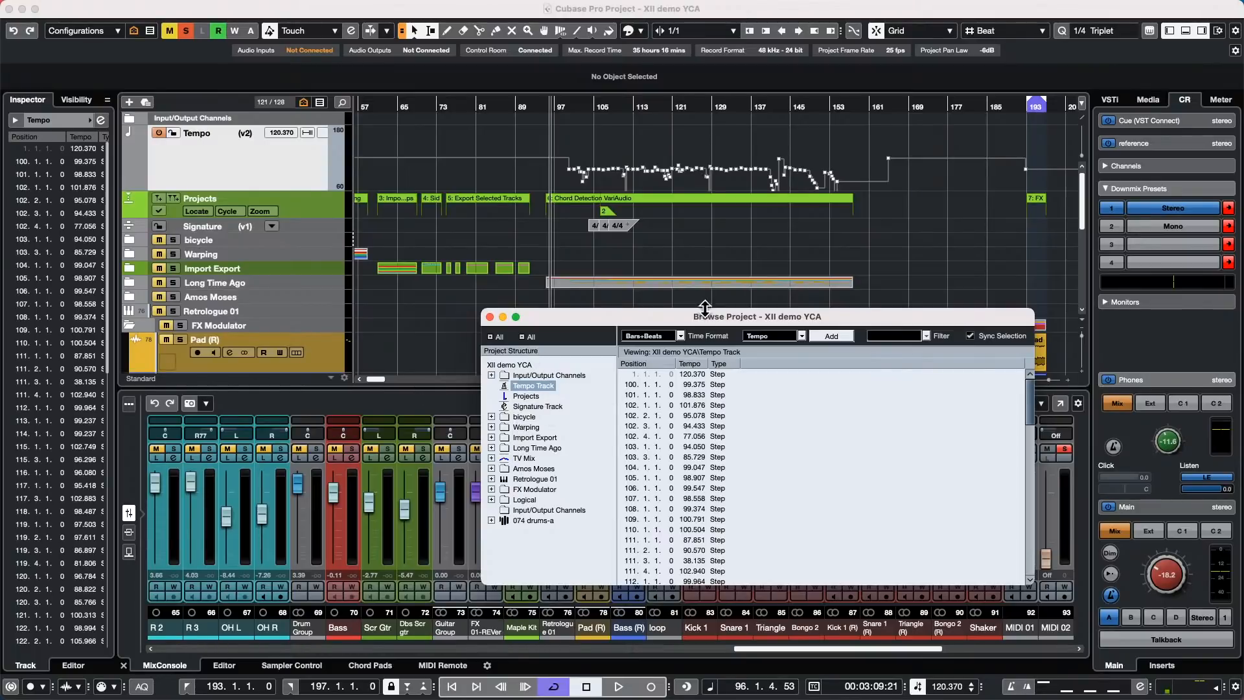
left_click_drag(679, 317, 588, 166)
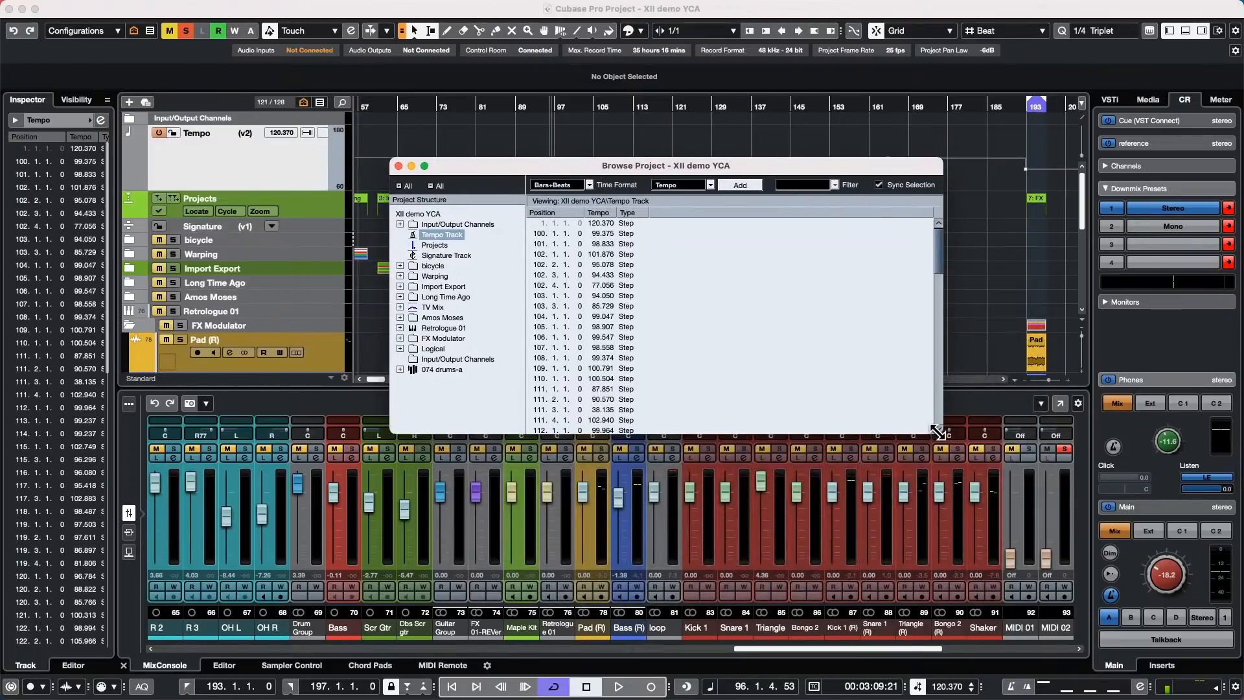
left_click_drag(943, 433, 1105, 648)
scroll(708, 462, "down", 15)
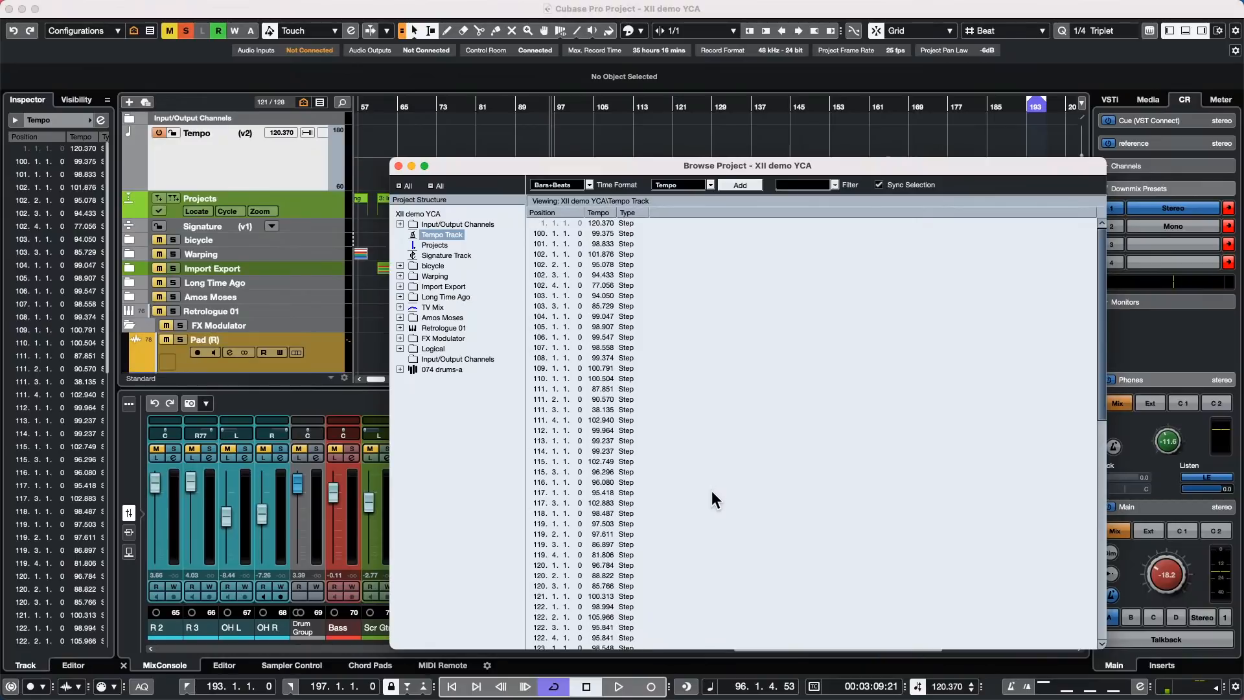
scroll(531, 297, "up", 15)
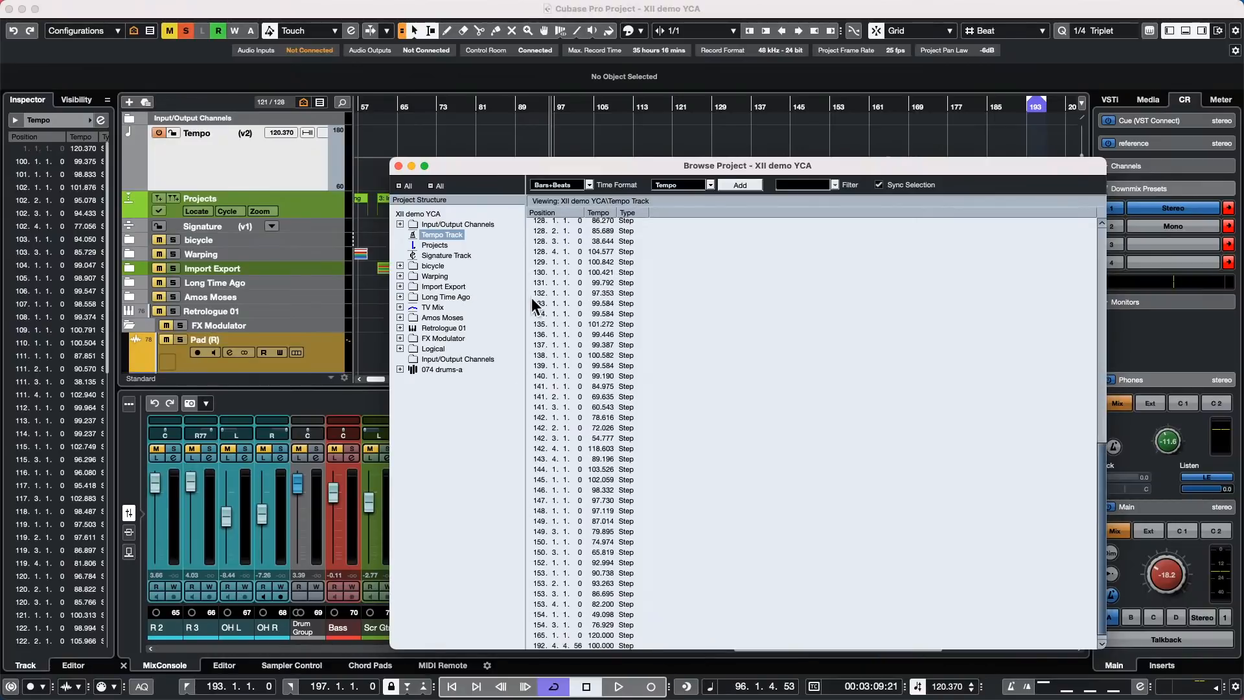
left_click(441, 245)
left_click(445, 236)
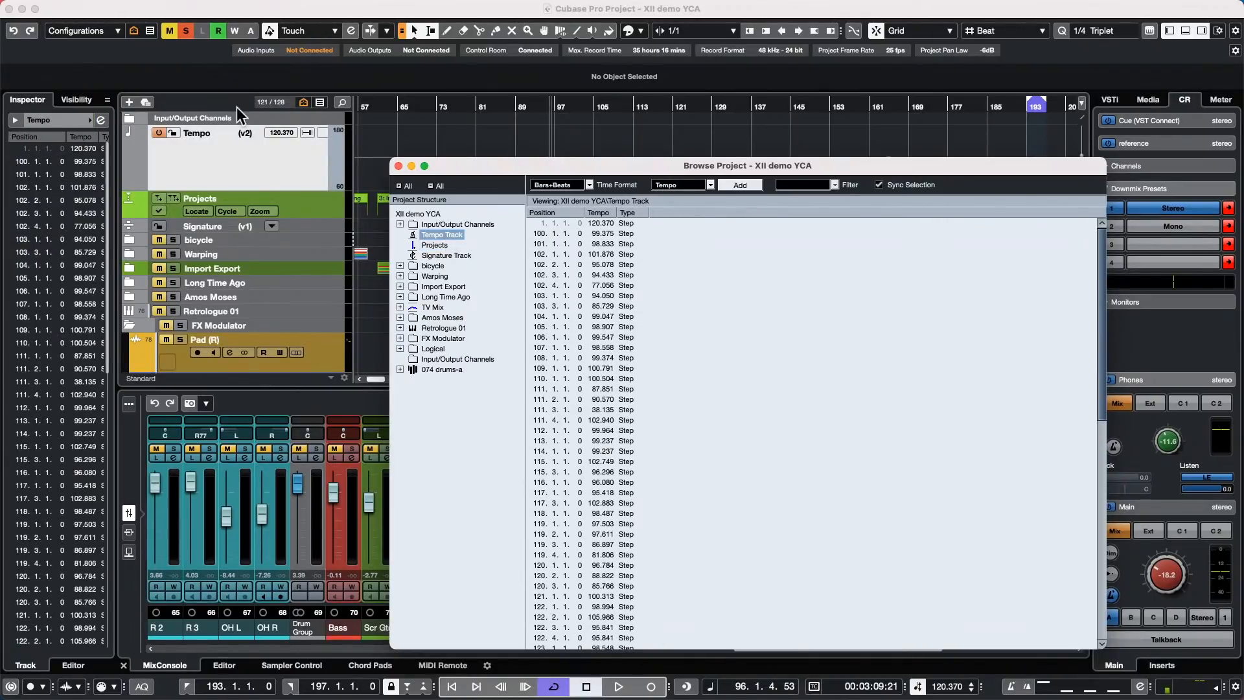
left_click(399, 166)
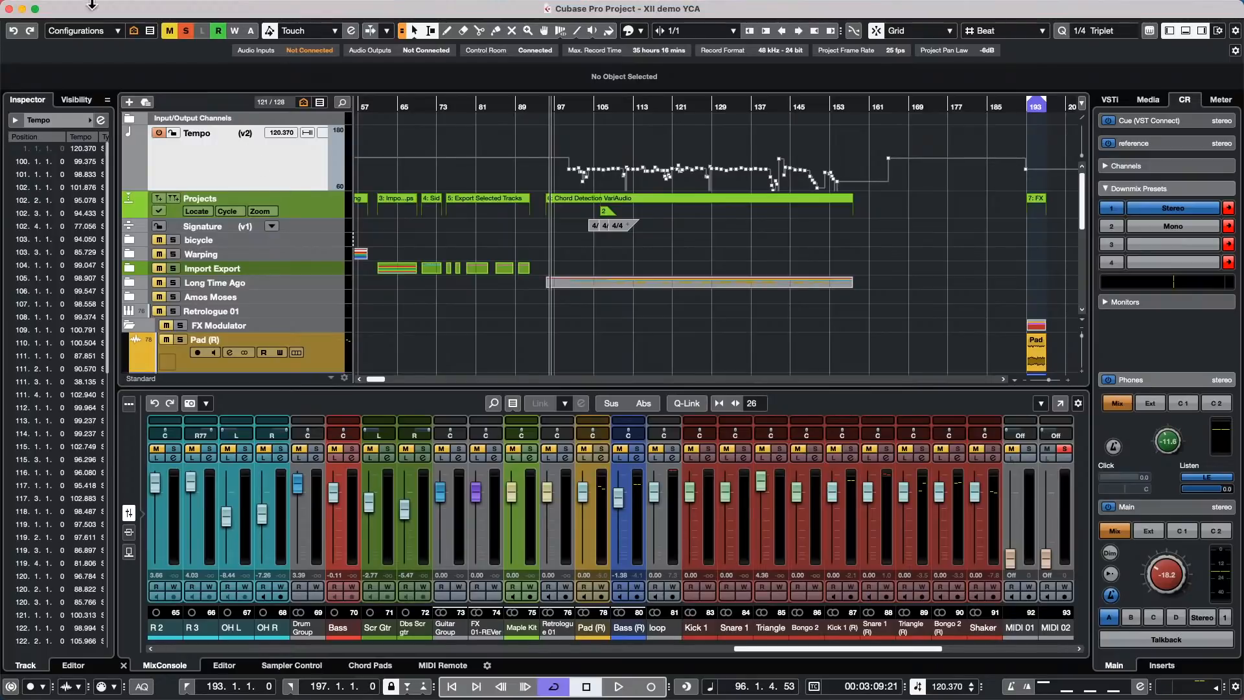
- Reopen the Project Browser to review the positions, tempos and types of the Tempo Track events again, and dismiss it
left_click(144, 8)
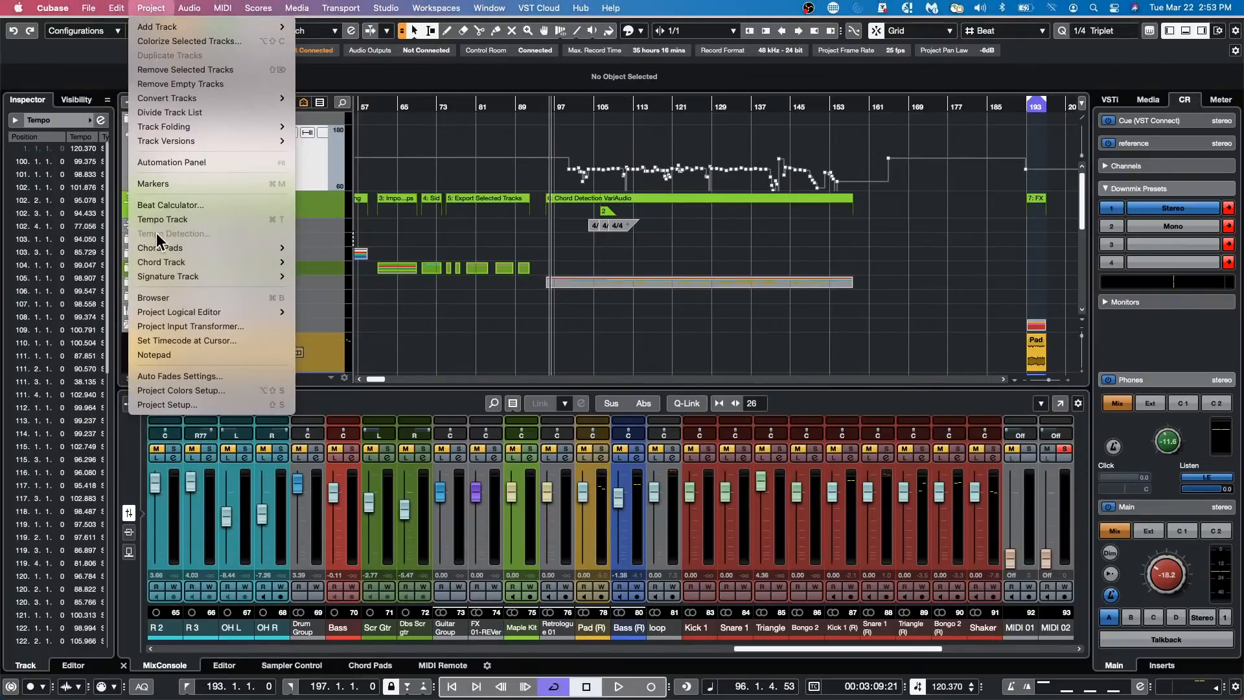
left_click(188, 297)
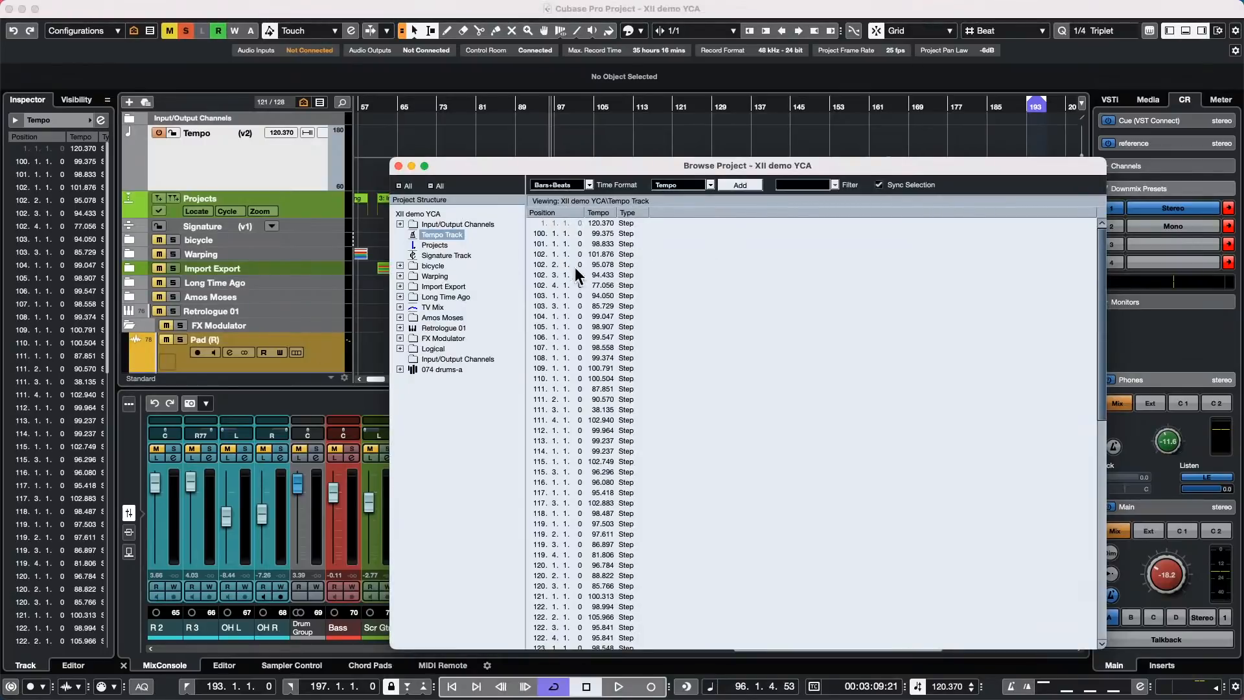
scroll(574, 267, "down", 5)
scroll(591, 302, "up", 10)
scroll(590, 305, "down", 10)
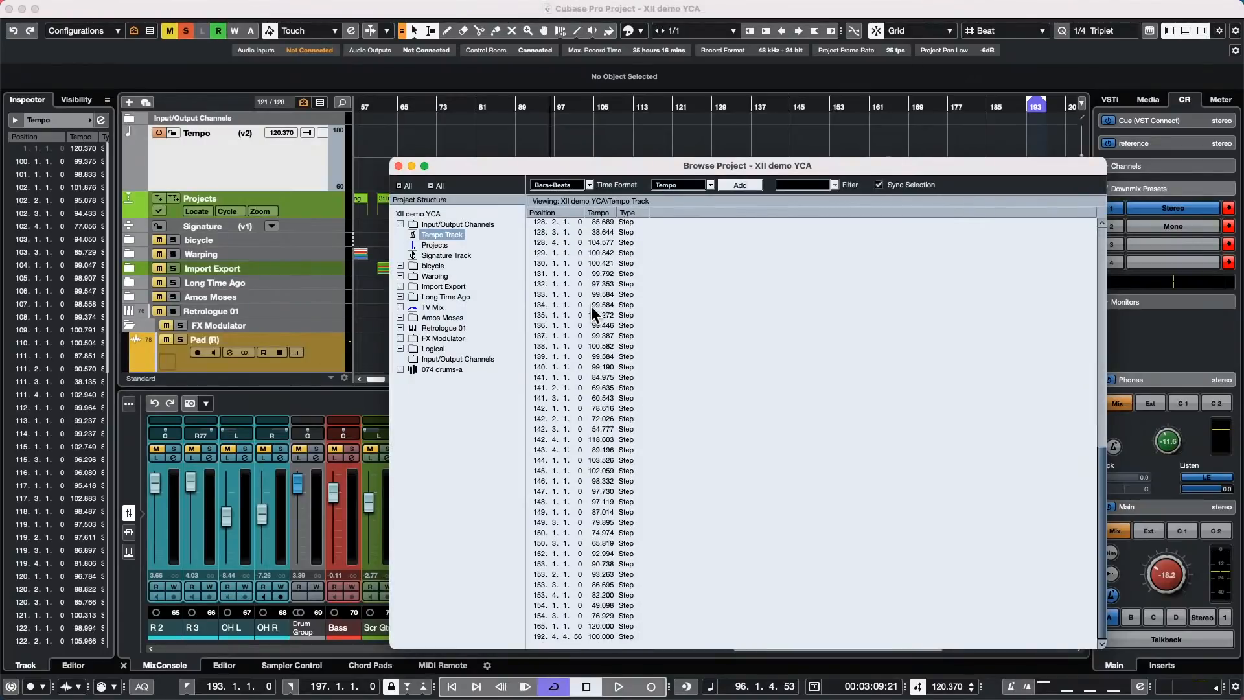
scroll(592, 305, "up", 10)
left_click(411, 165)
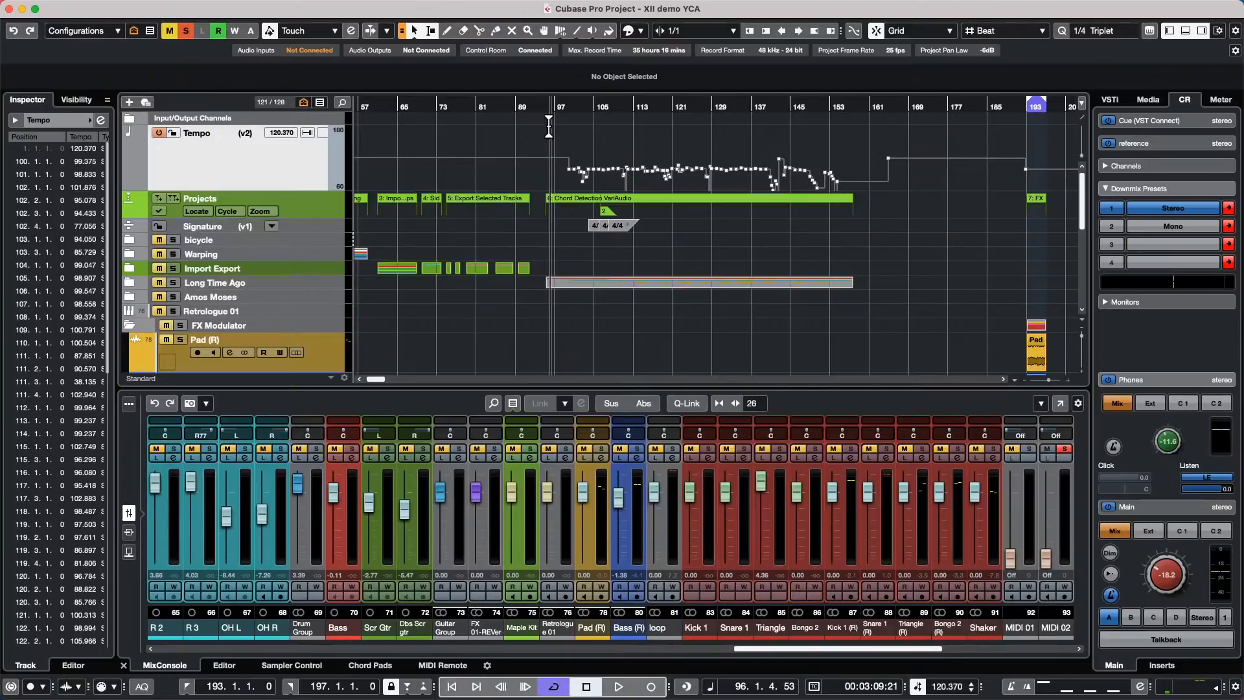
right_click(257, 162)
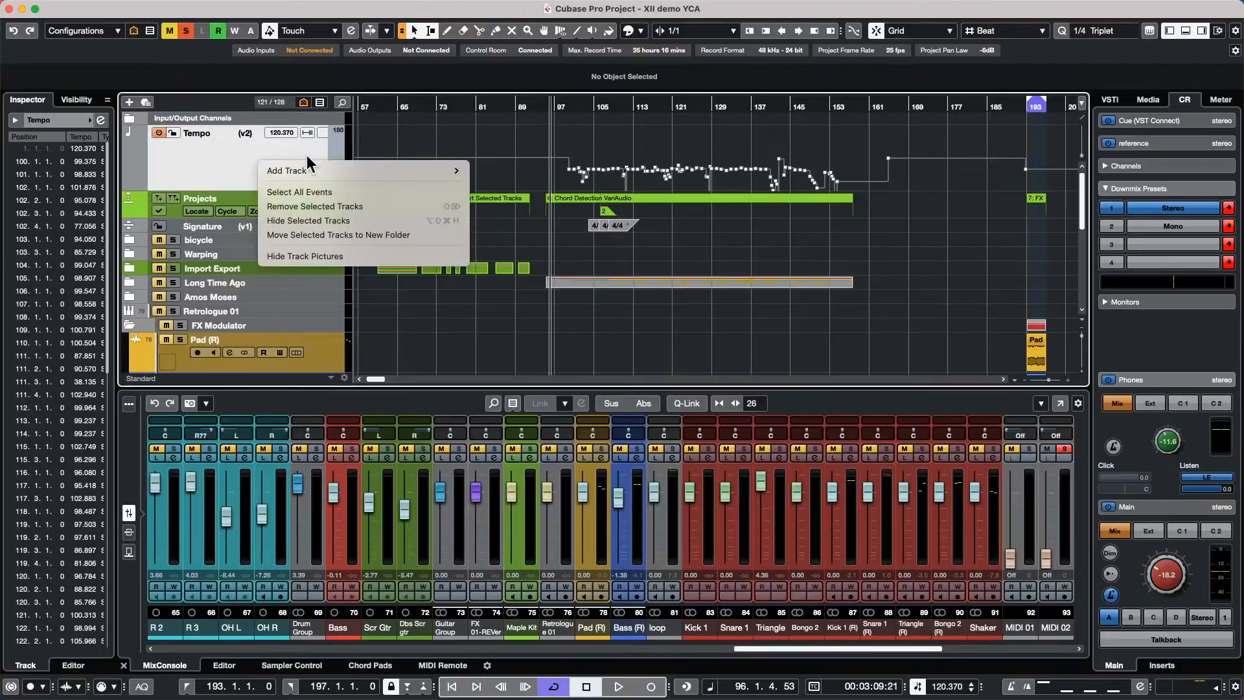
mouse_move(303, 167)
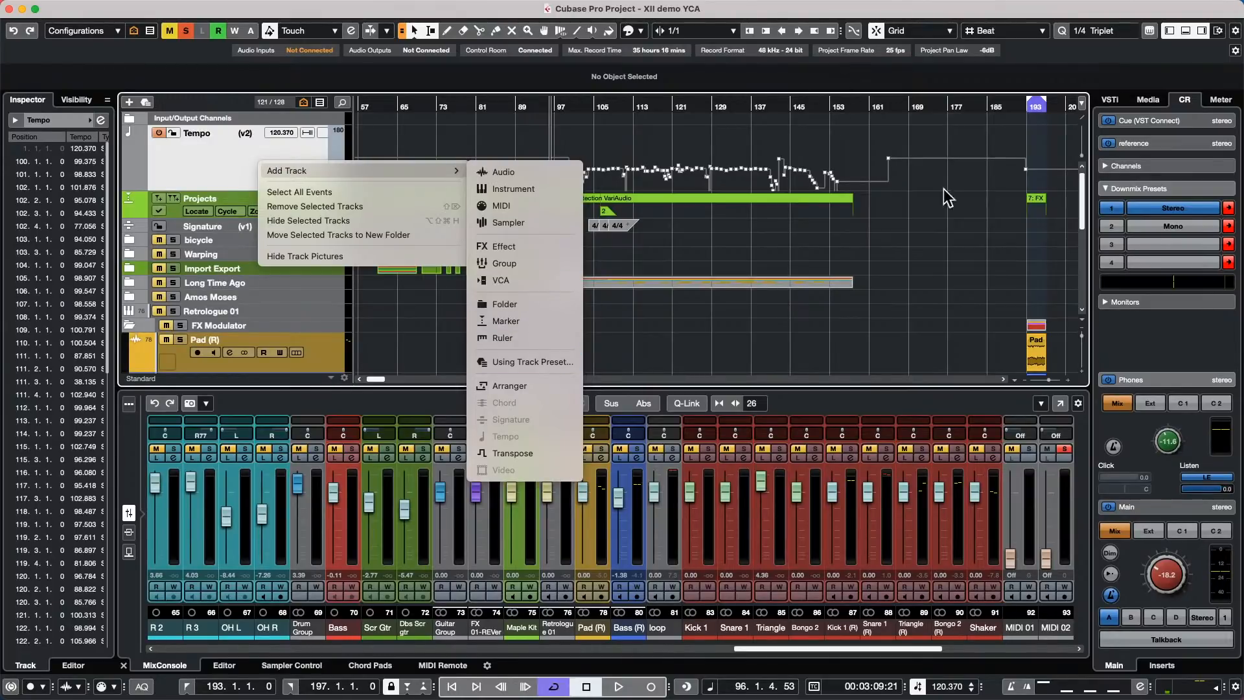
left_click(1054, 105)
- Play the cycled FX Modulator section from bar 193 to 197 with the FX Modulator folder soloed
left_click_drag(1054, 103, 1030, 169)
scroll(1010, 159, "right", 5)
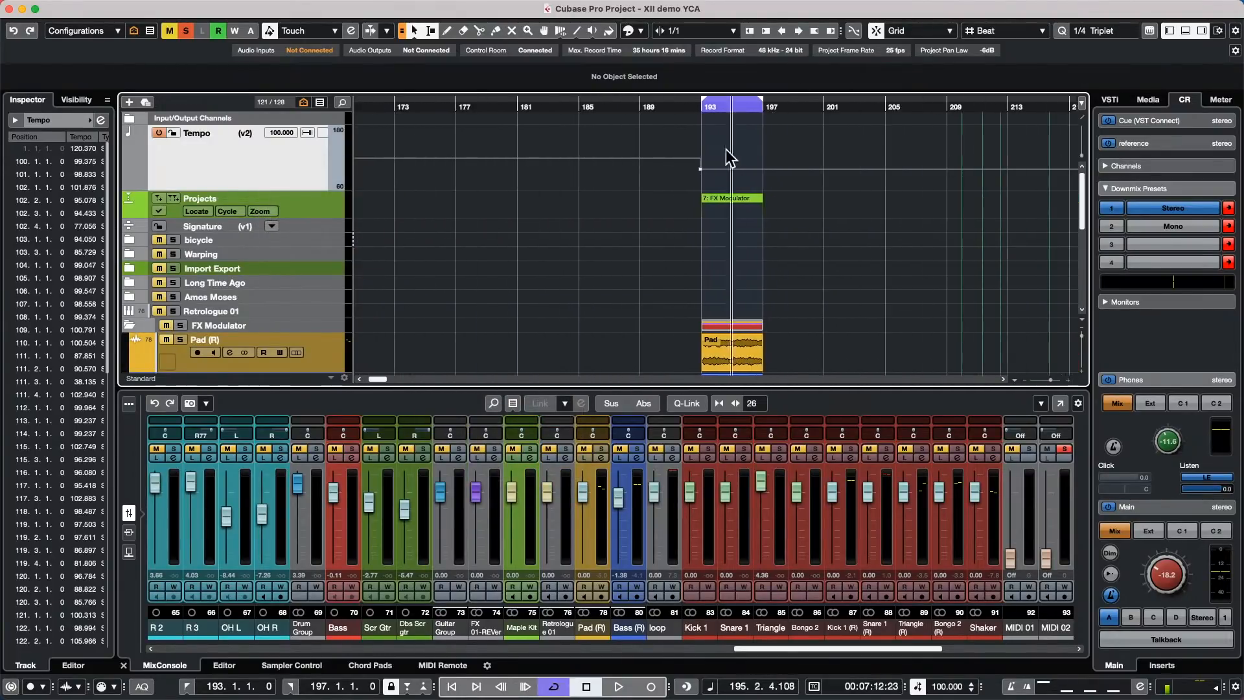
left_click(647, 194)
left_click(820, 212)
key("h")
key("h")
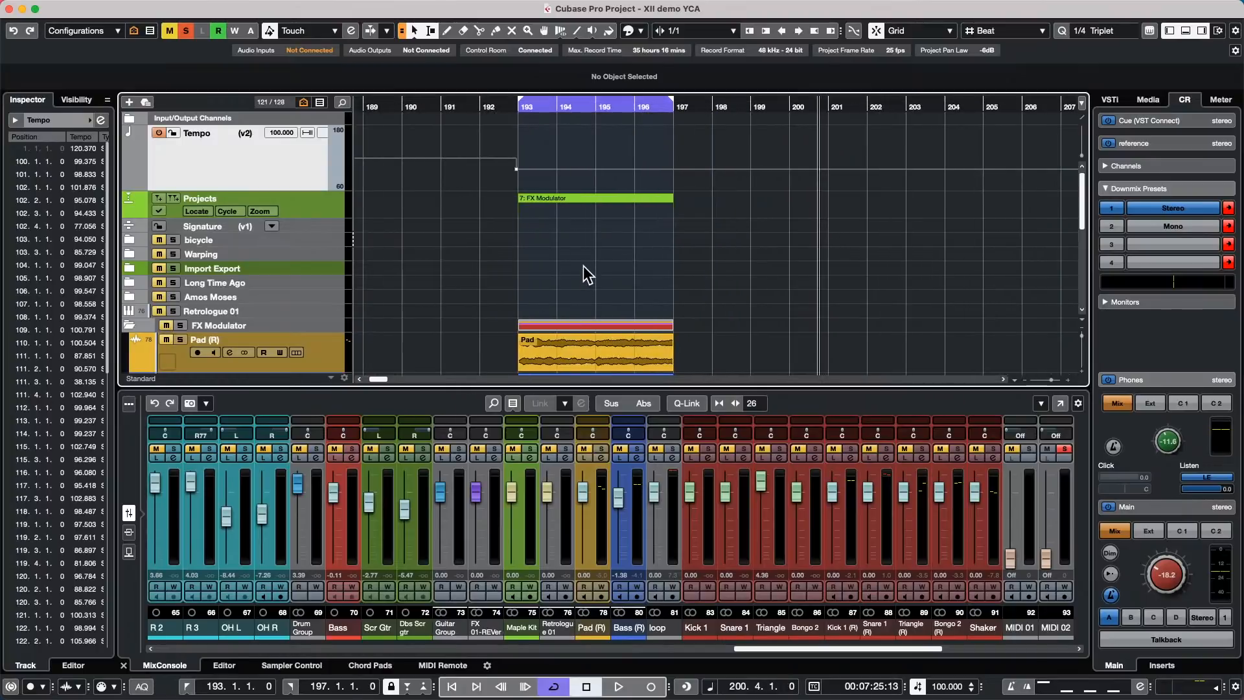
key("space")
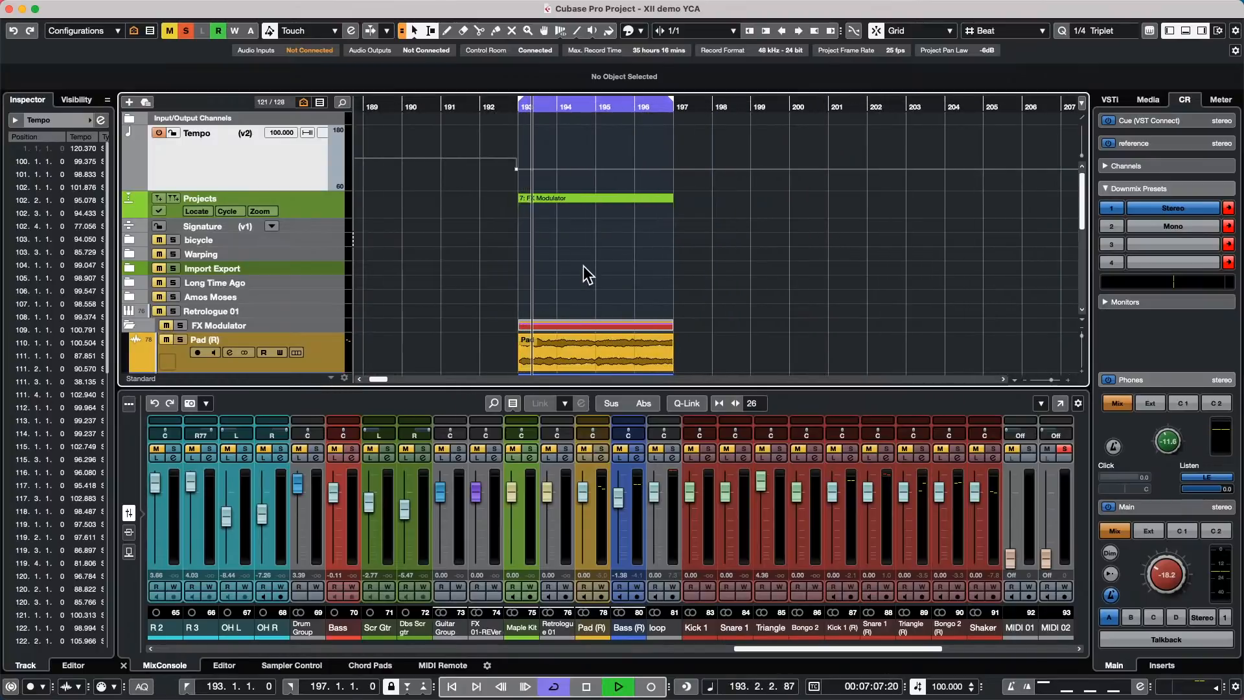
left_click(184, 326)
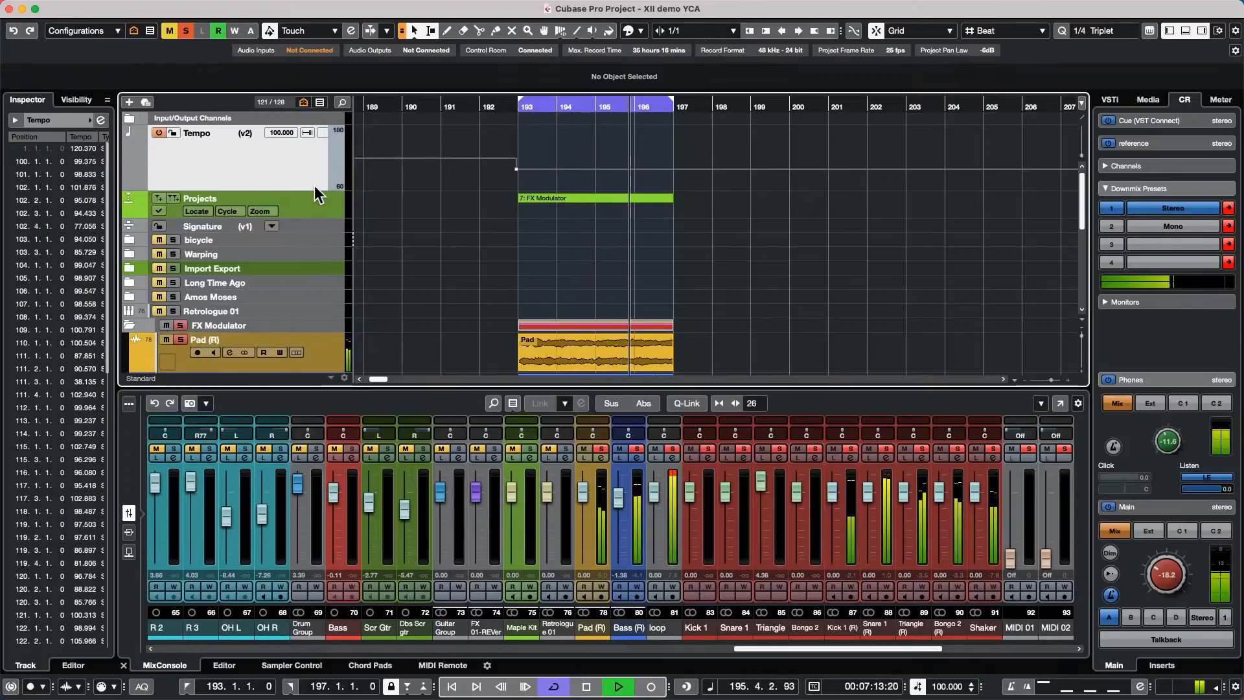
- Enlarge the Tempo track, draw a stepped tempo change to 136 BPM at bar 195, and stop playback
left_click_drag(315, 188, 324, 216)
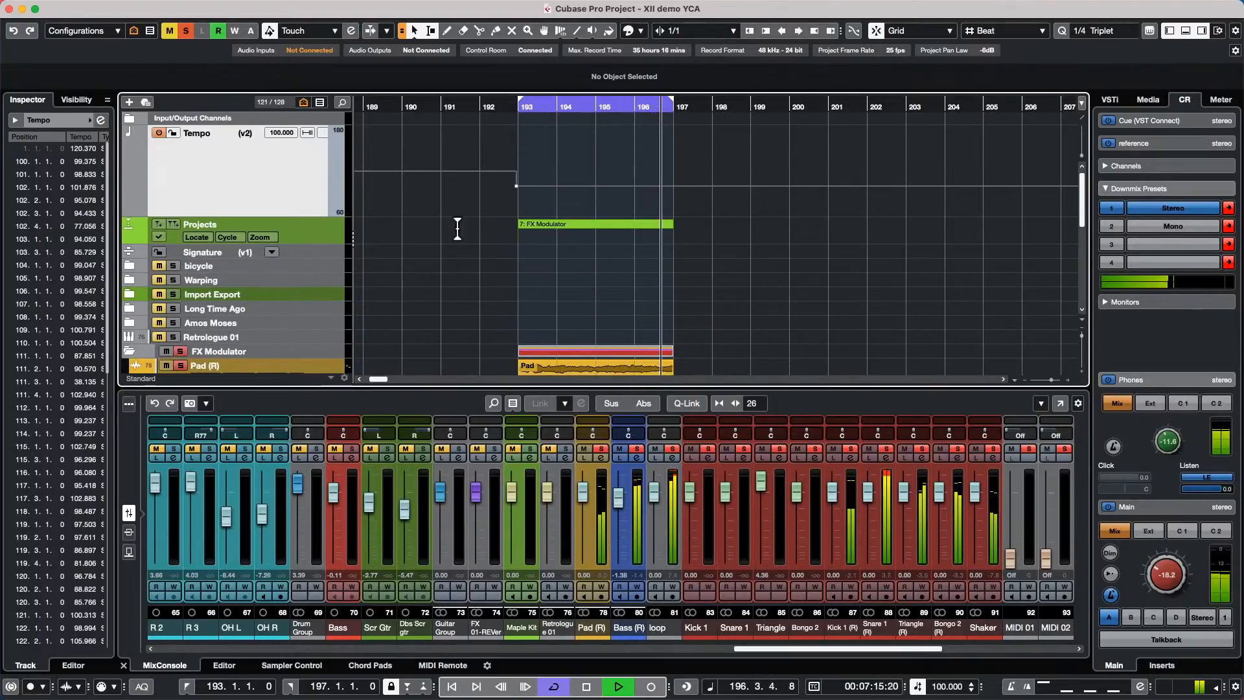
left_click(516, 188)
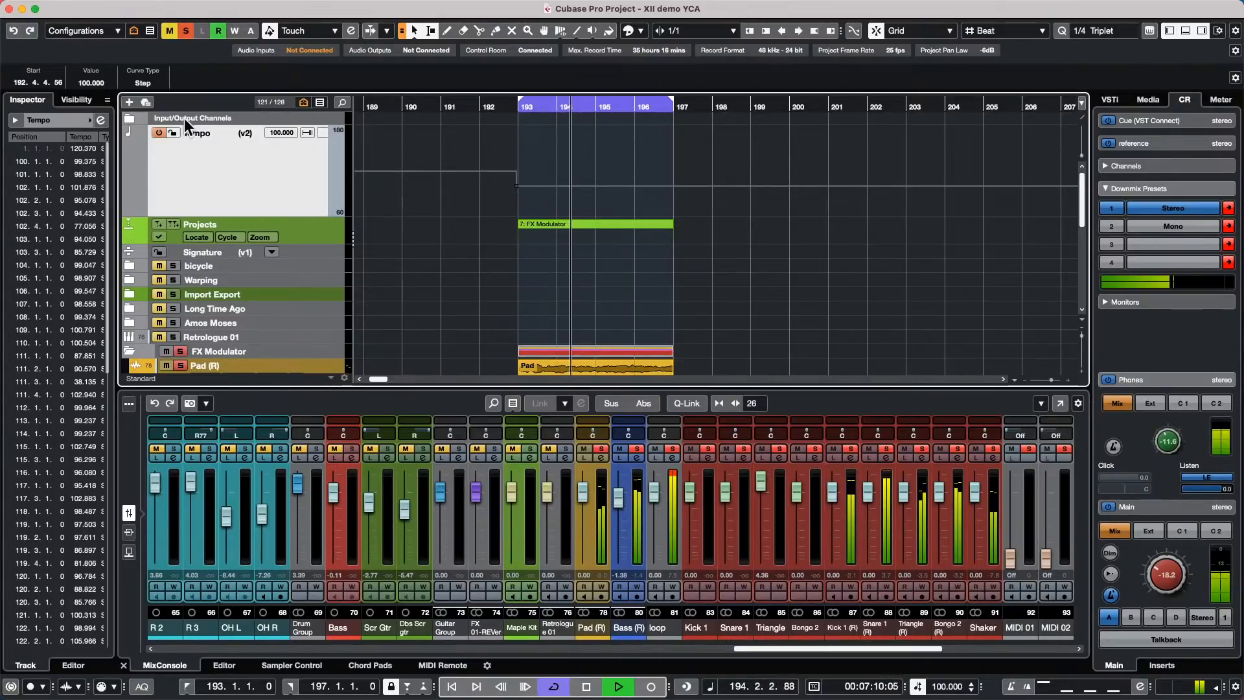
right_click(573, 188)
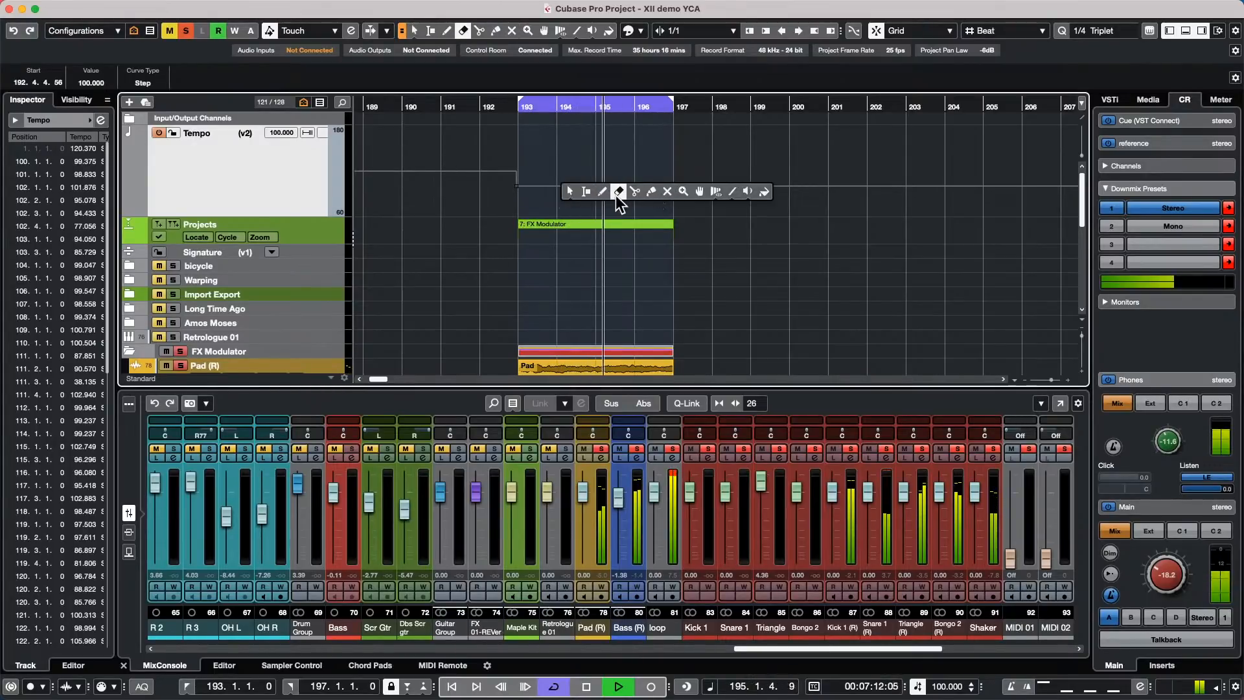
left_click(602, 191)
left_click_drag(603, 194, 602, 159)
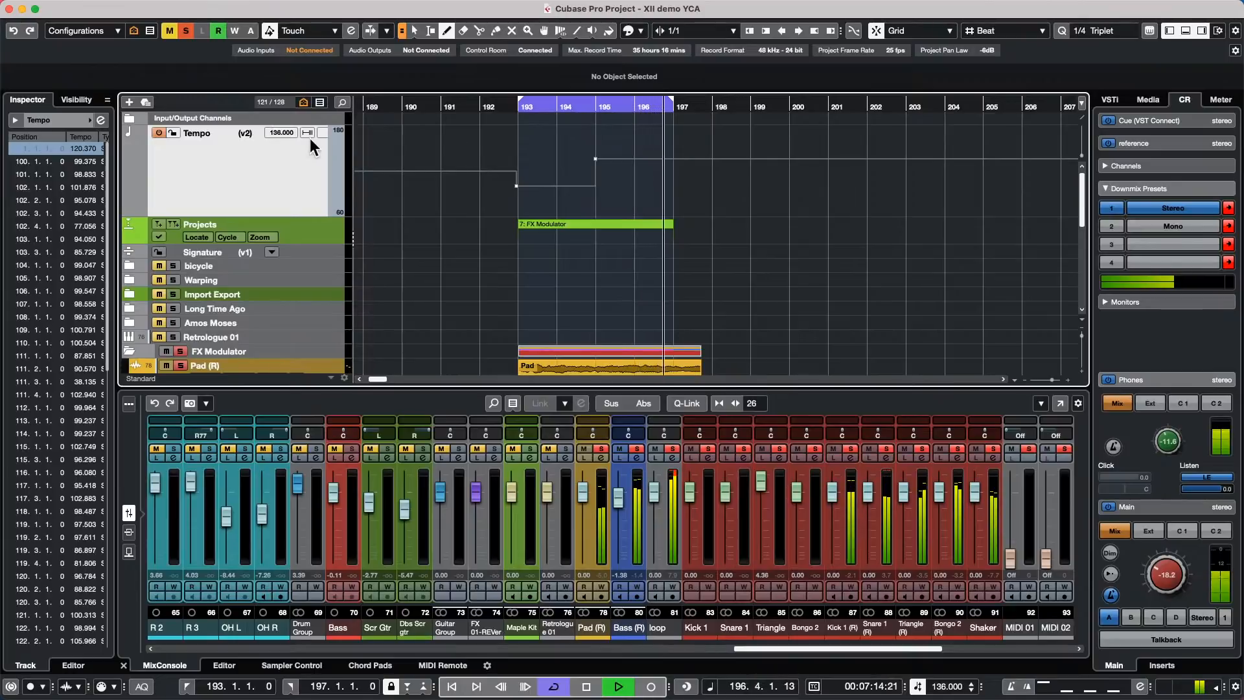
key("space")
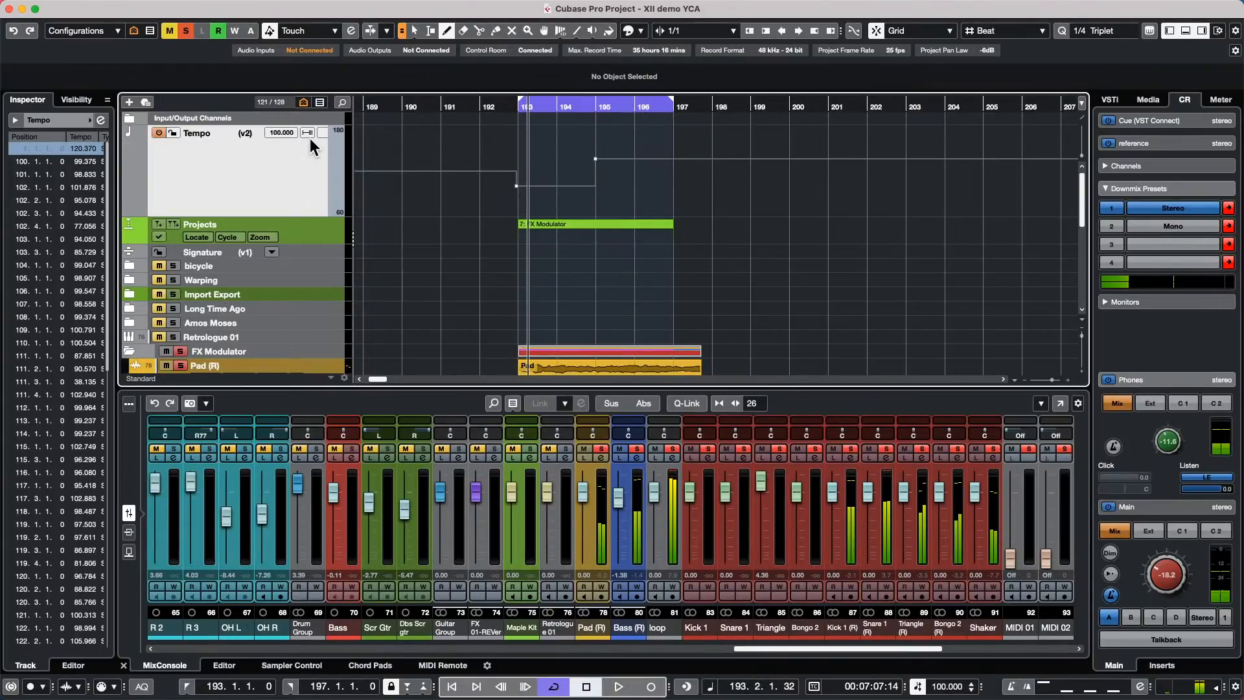
- Replace the stepped tempo point at bar 195 with a Ramp-type point of about 135 BPM late in bar 195
left_click(325, 134)
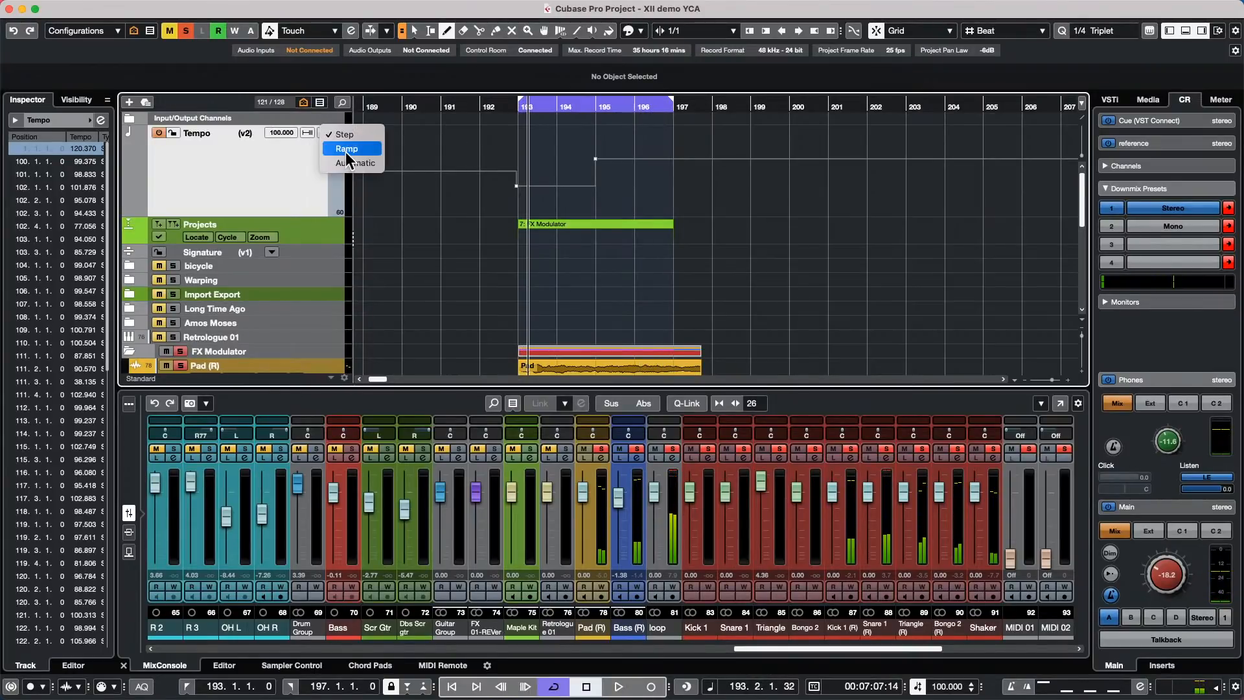
left_click(346, 149)
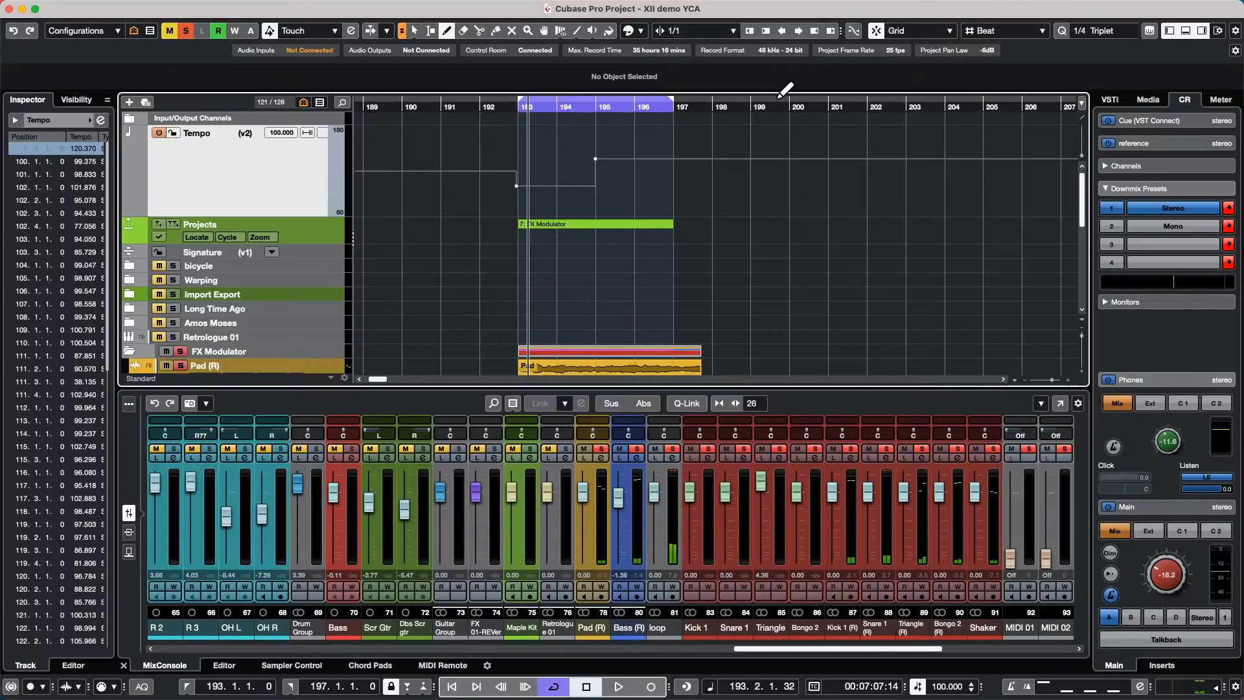
key("super+z")
left_click(629, 159)
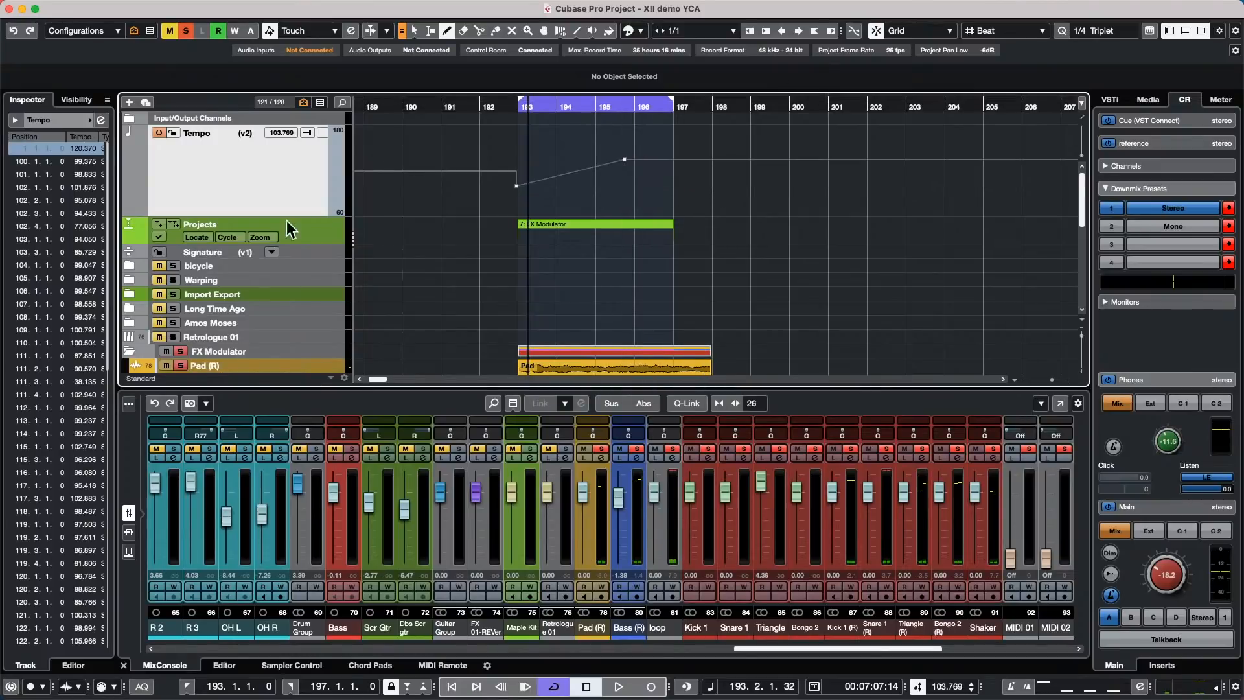
- Audition the tempo ramp by playing from bar 193 and stopping within bar 194
left_click_drag(540, 103, 514, 117)
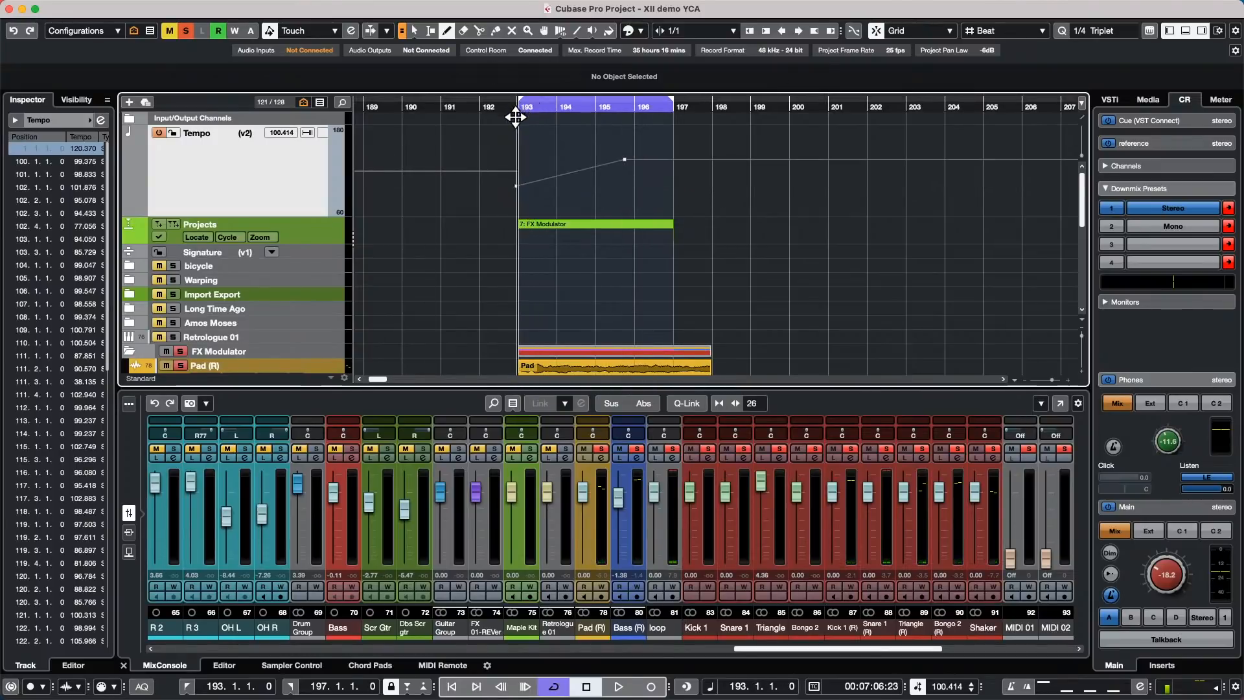
key("space")
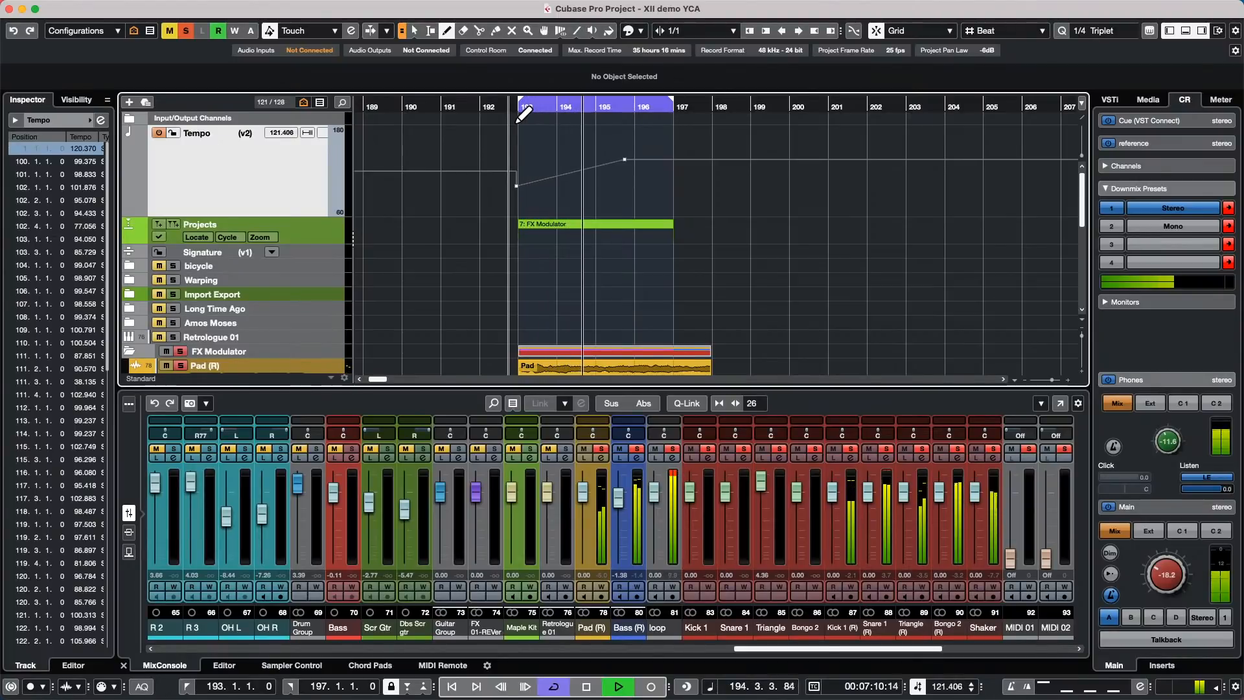
key("space")
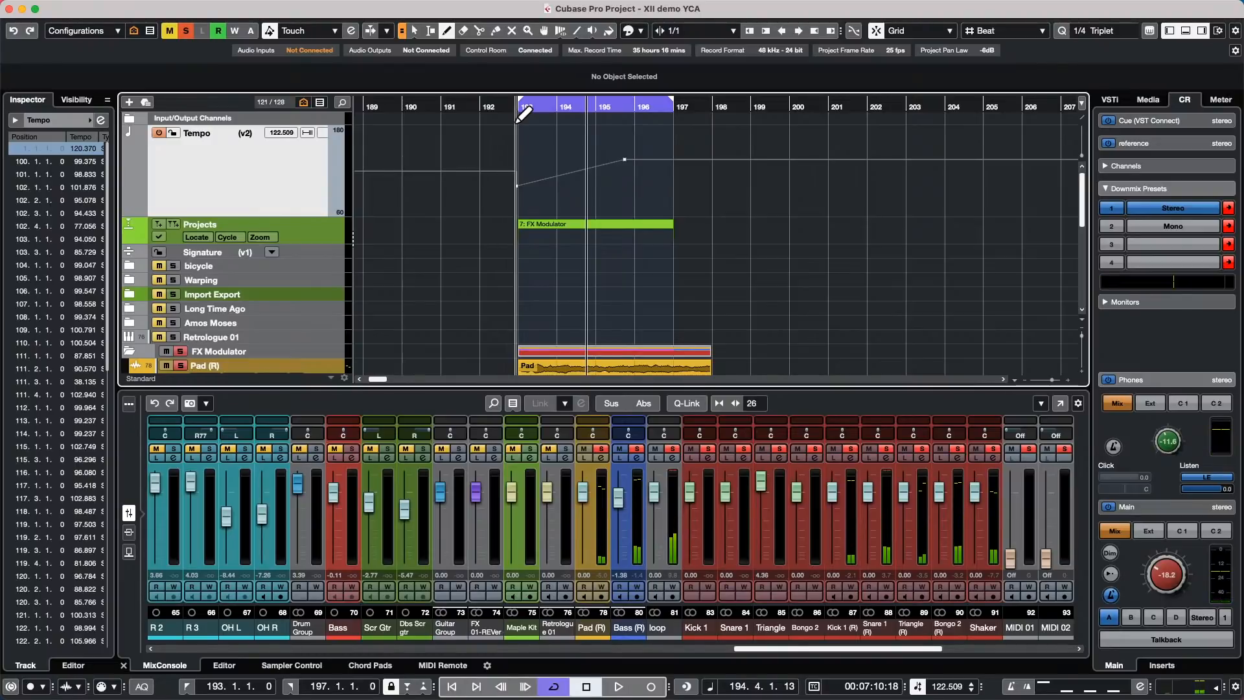
- Inspect the tempo ramp between bars 193 and 196 in the Tempo Track Editor, close it, and return to the Object Selection tool
key("super+t")
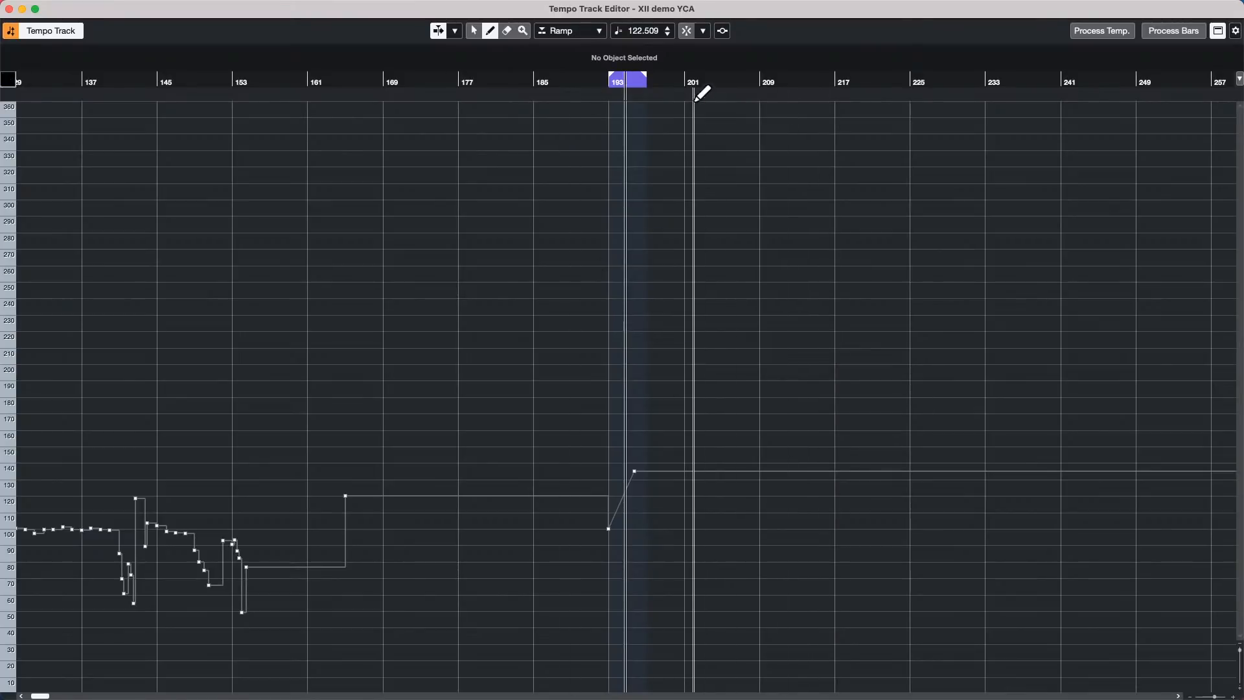
mouse_move(669, 86)
left_mouse_down()
mouse_move(628, 114)
mouse_move(623, 148)
left_mouse_up()
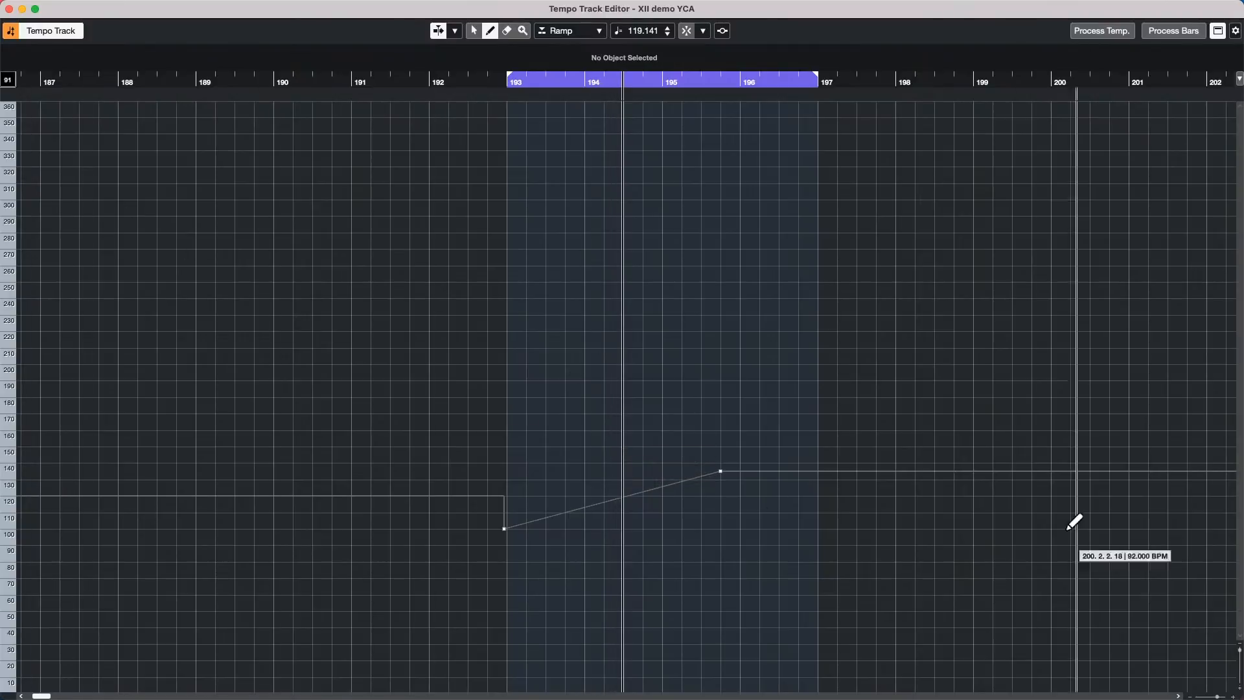
left_click(10, 9)
right_click(561, 262)
left_click(561, 262)
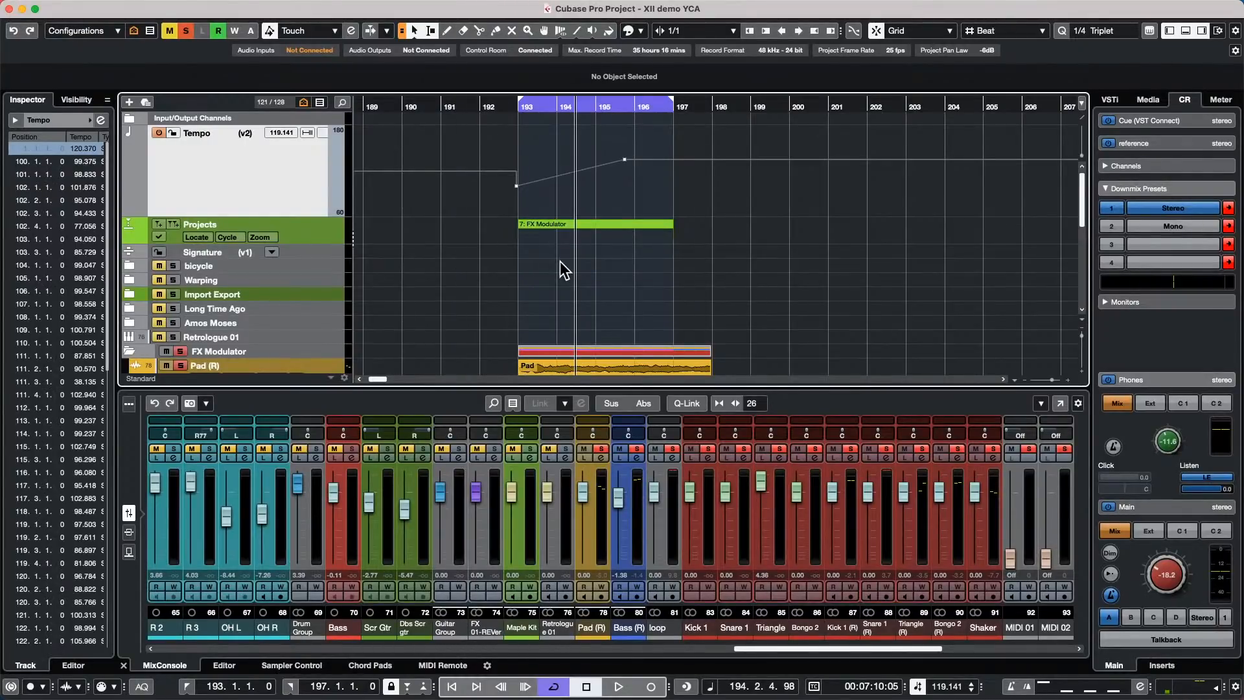
- Compare fixed tempo with the tempo track by toggling the Tempo track off and on, leaving it active
left_click(160, 132)
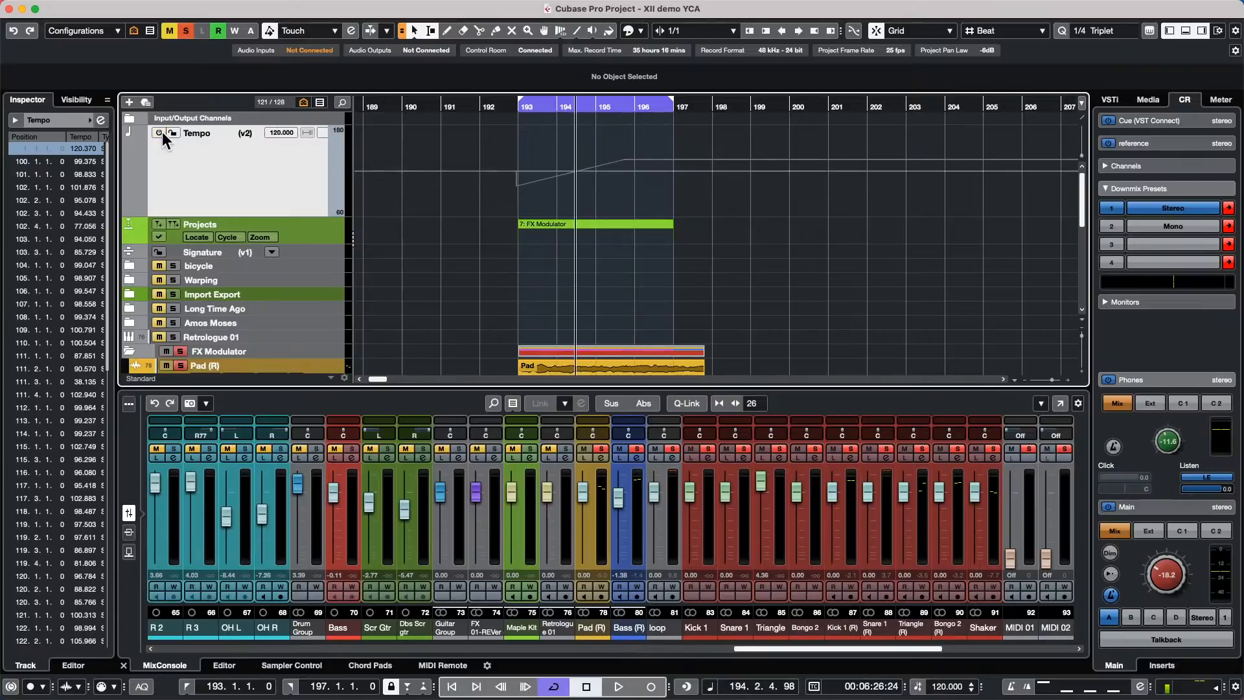
left_click(160, 133)
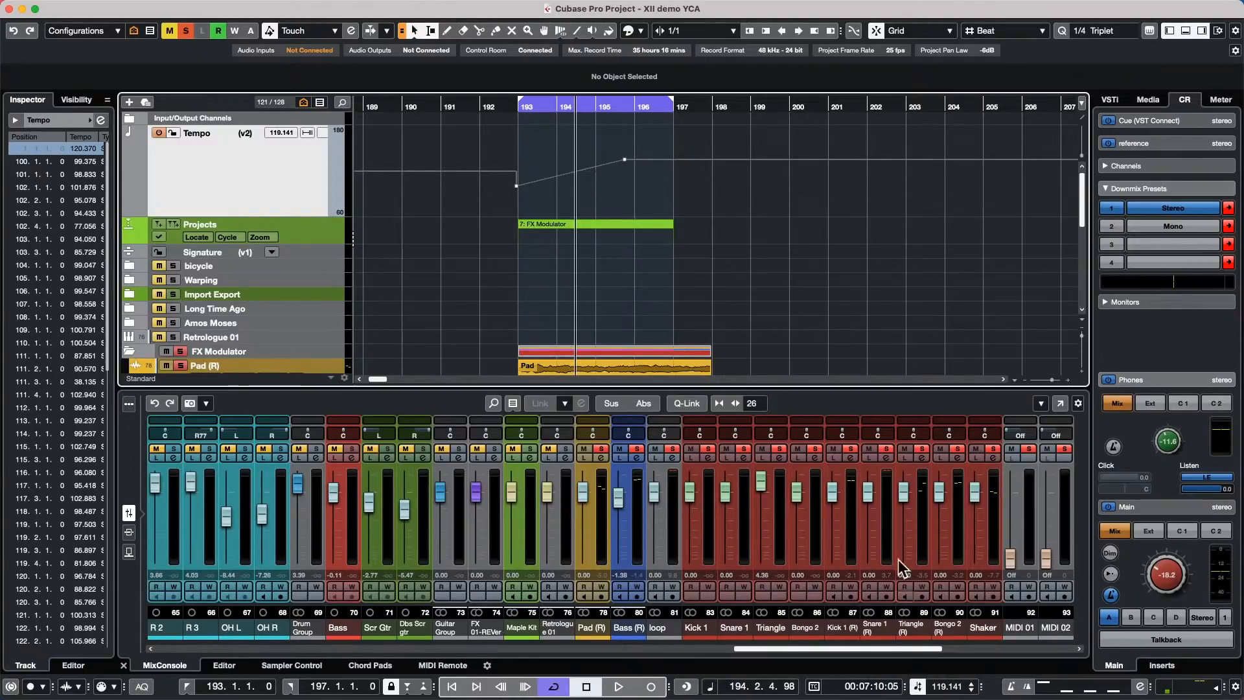
left_click(158, 129)
left_click(158, 130)
left_click(158, 129)
left_click(158, 131)
- Expand the Warping folder track and bring its events between bars 51 and 59 into close view
left_click_drag(471, 106, 447, 101)
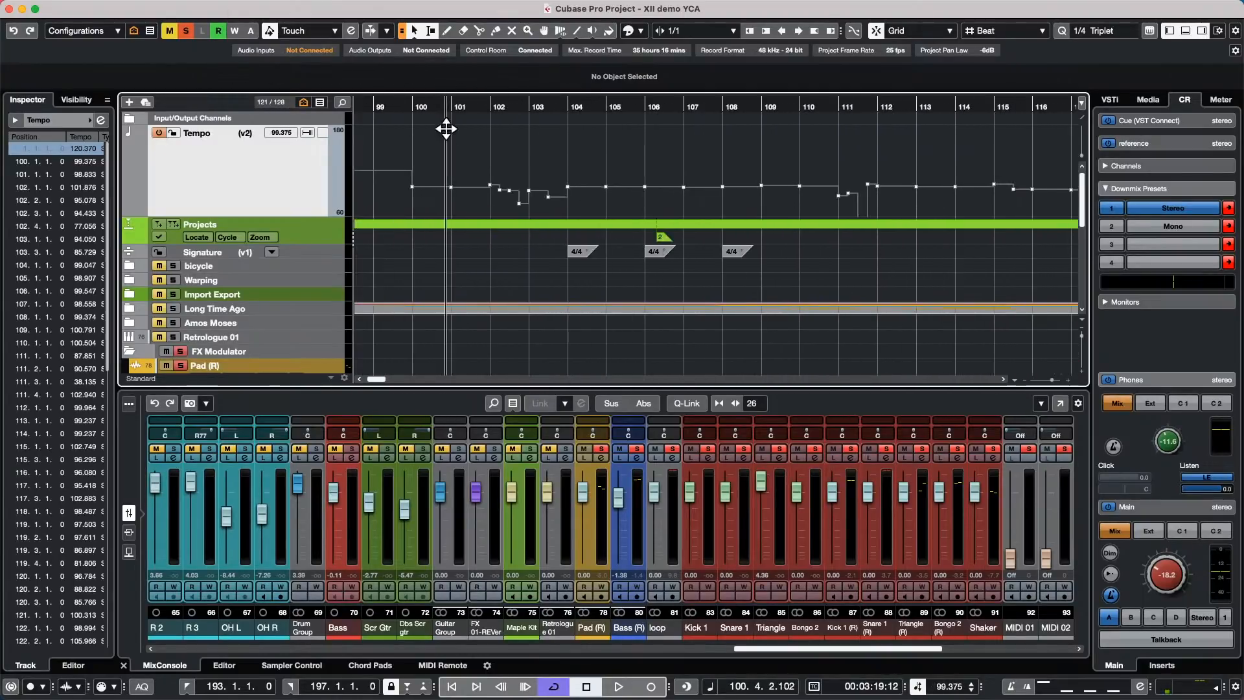
left_click_drag(543, 105, 592, 162)
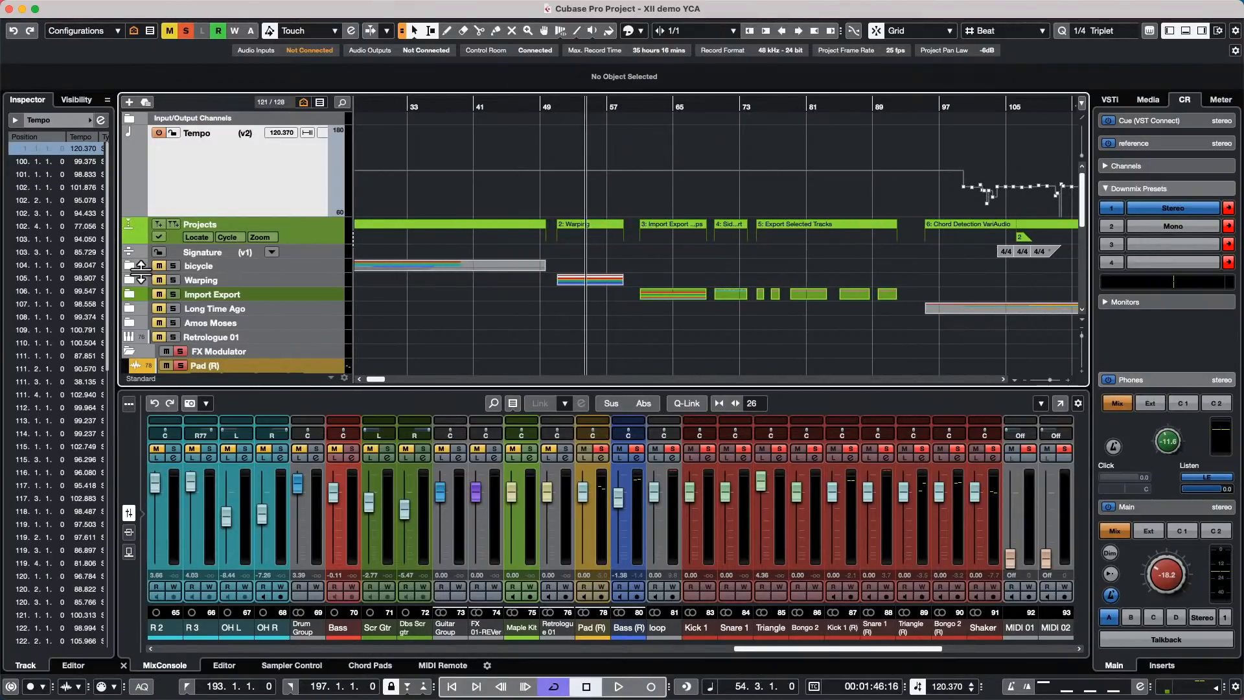
left_click(130, 282)
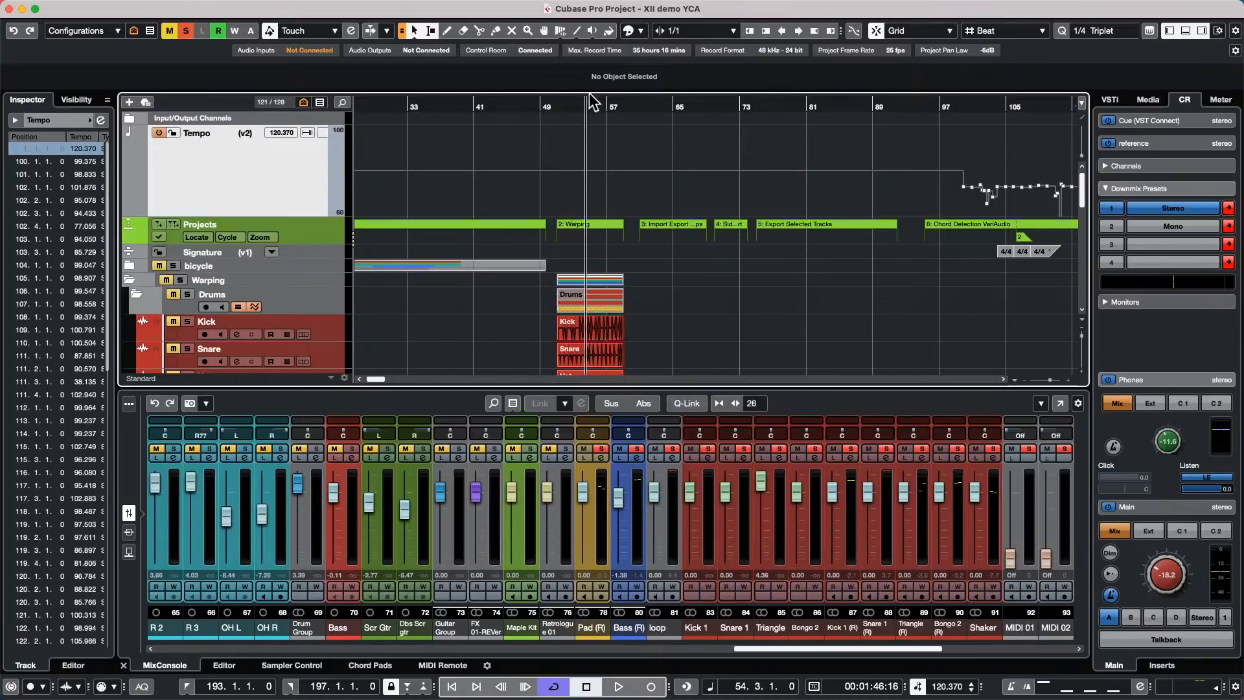
scroll(642, 254, "down", 4)
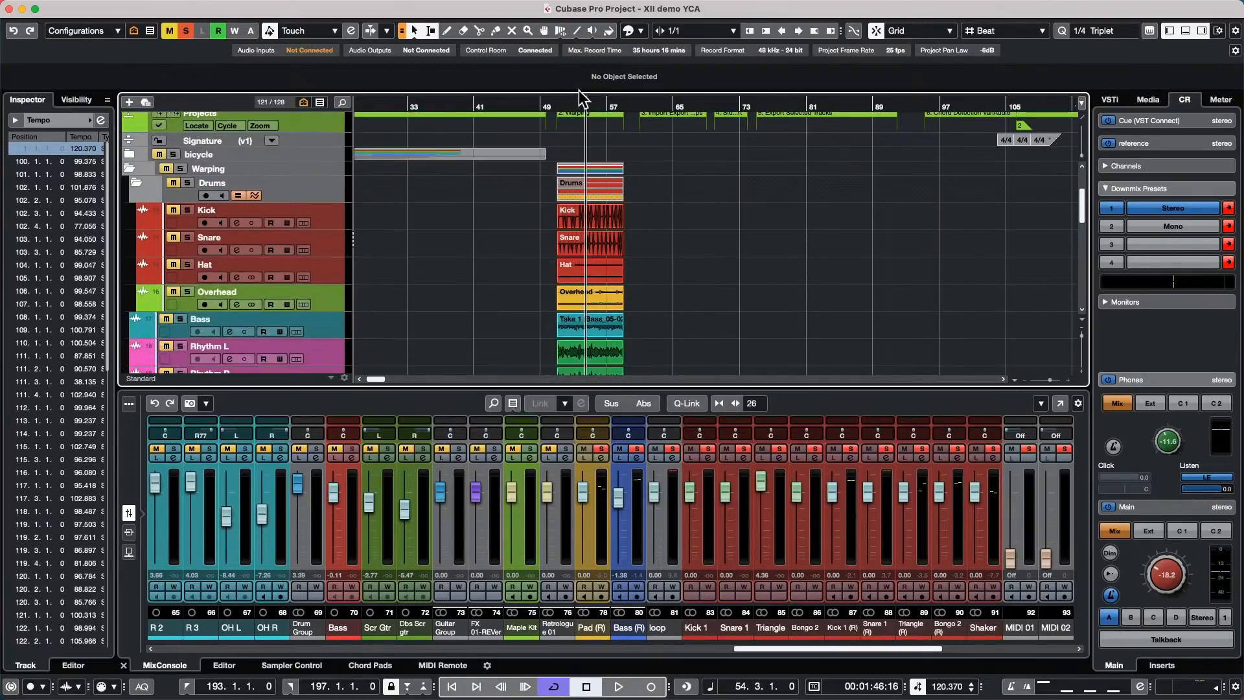
left_click_drag(566, 102, 574, 139)
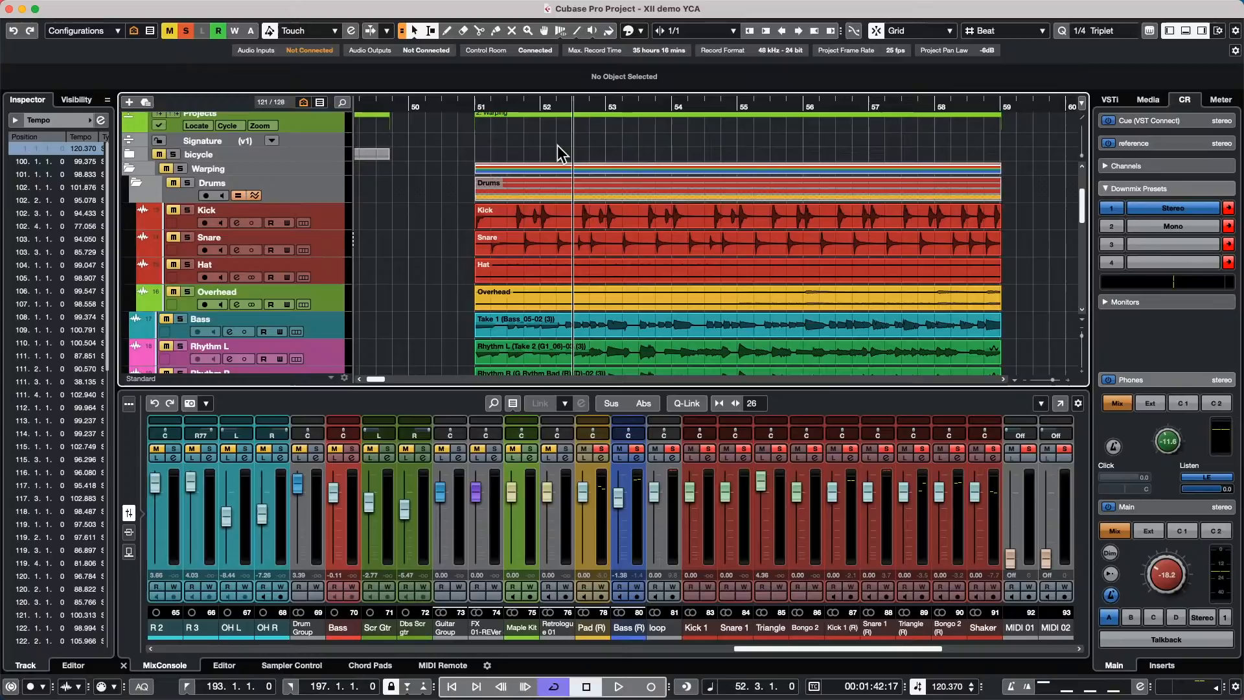
- Set the locators to the Drums events at bars 51 to 59, play the section, and stop within bar 56
key("2")
left_click(622, 187)
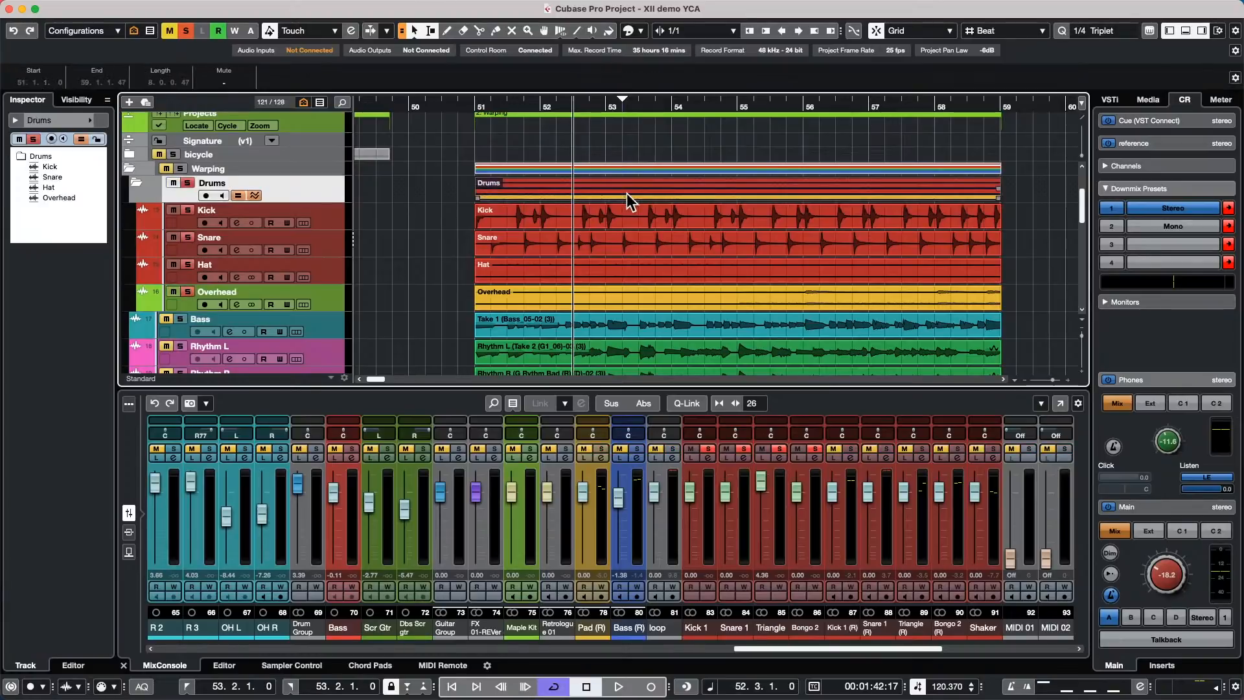
key("p")
key("space")
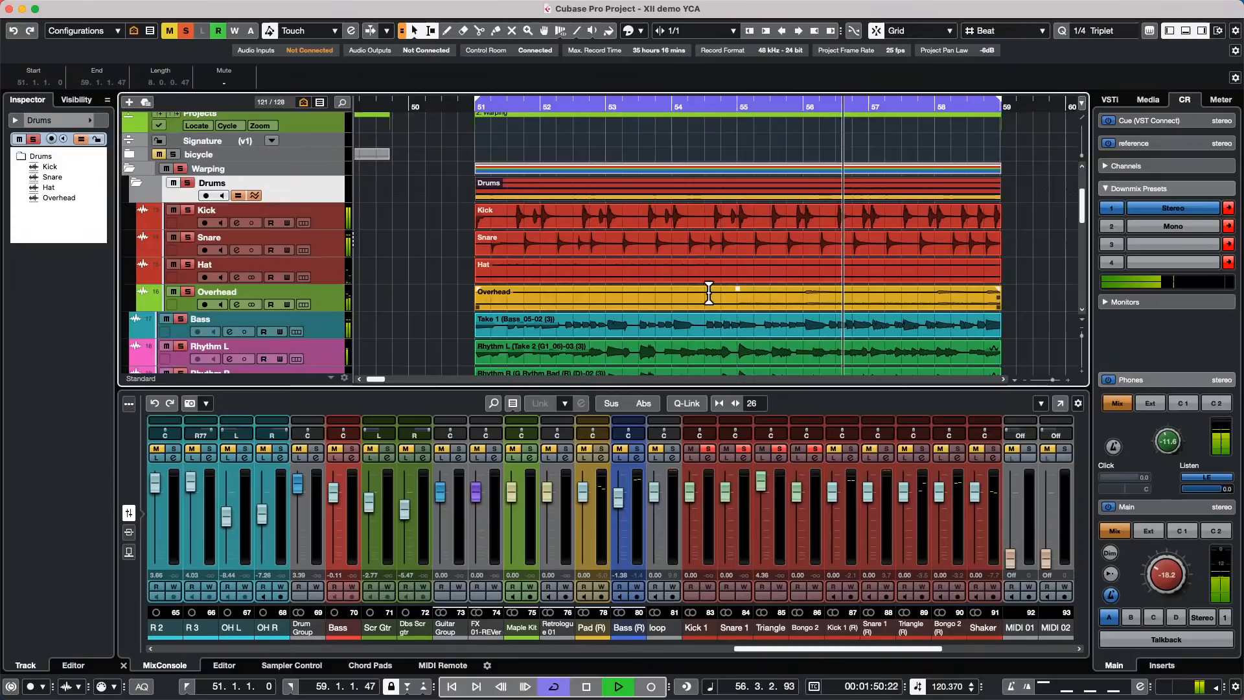
key("space")
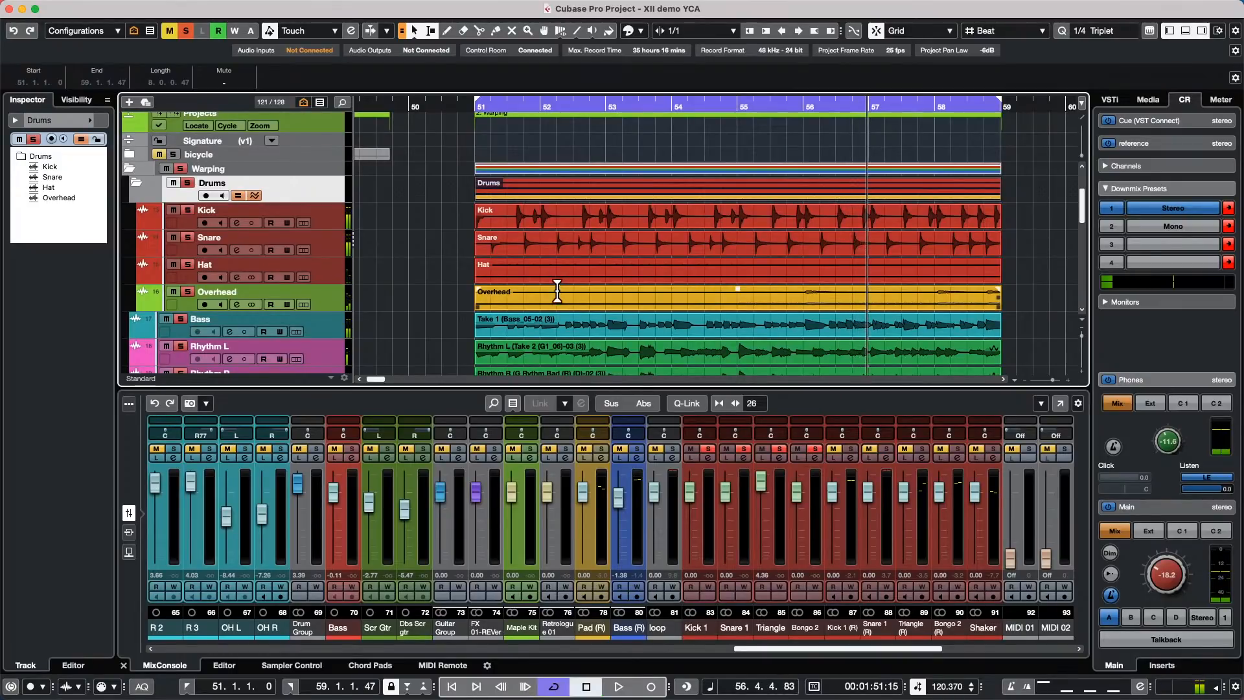
- Select the Warping folder track and deactivate all solo and mute states in the project
scroll(563, 289, "down", 2)
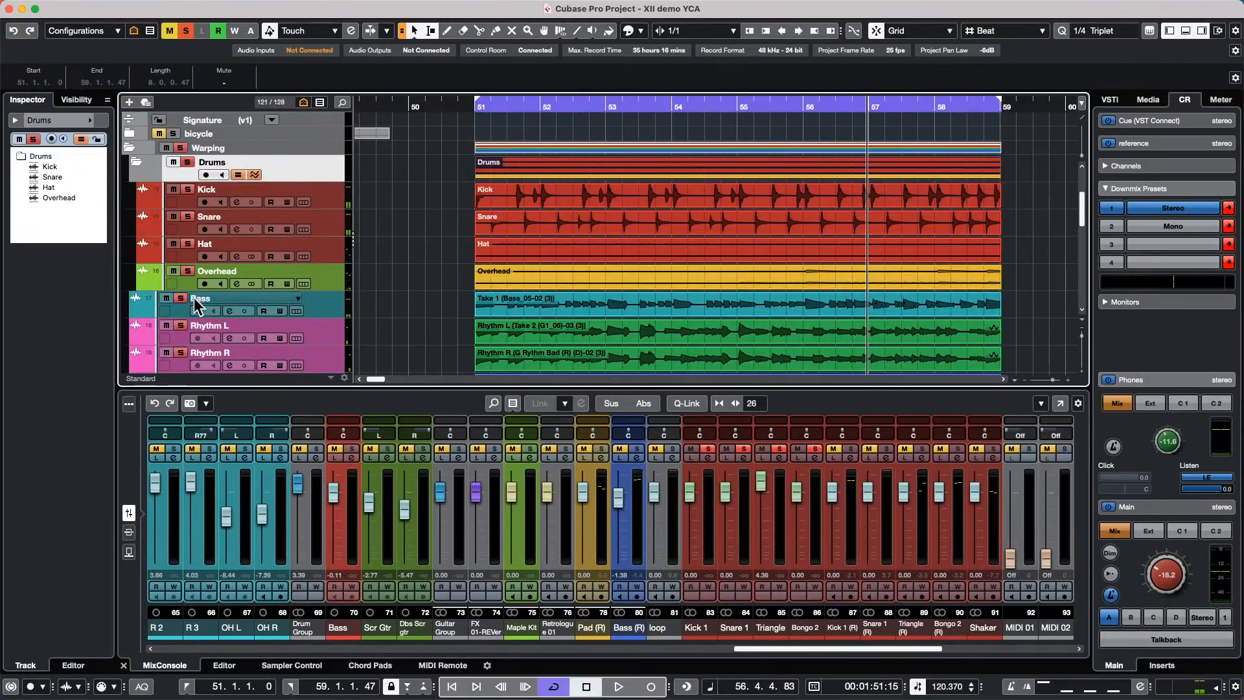
scroll(416, 215, "down", 3)
scroll(416, 216, "up", 3)
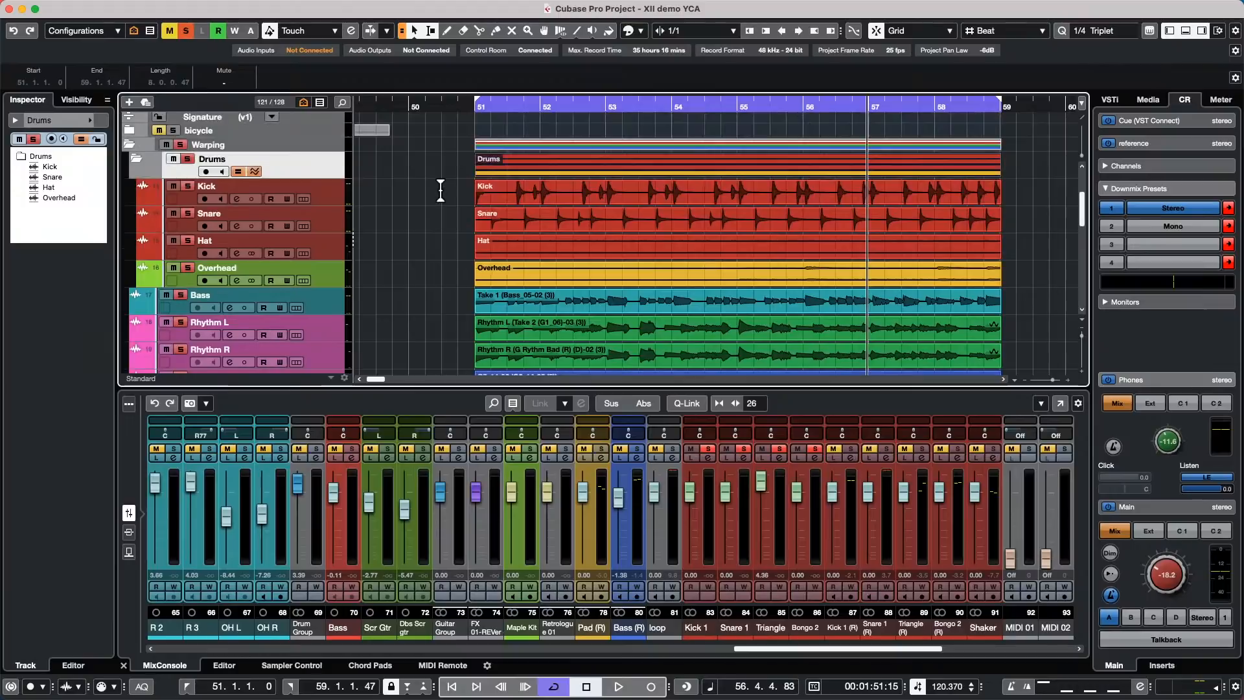
left_click(183, 153)
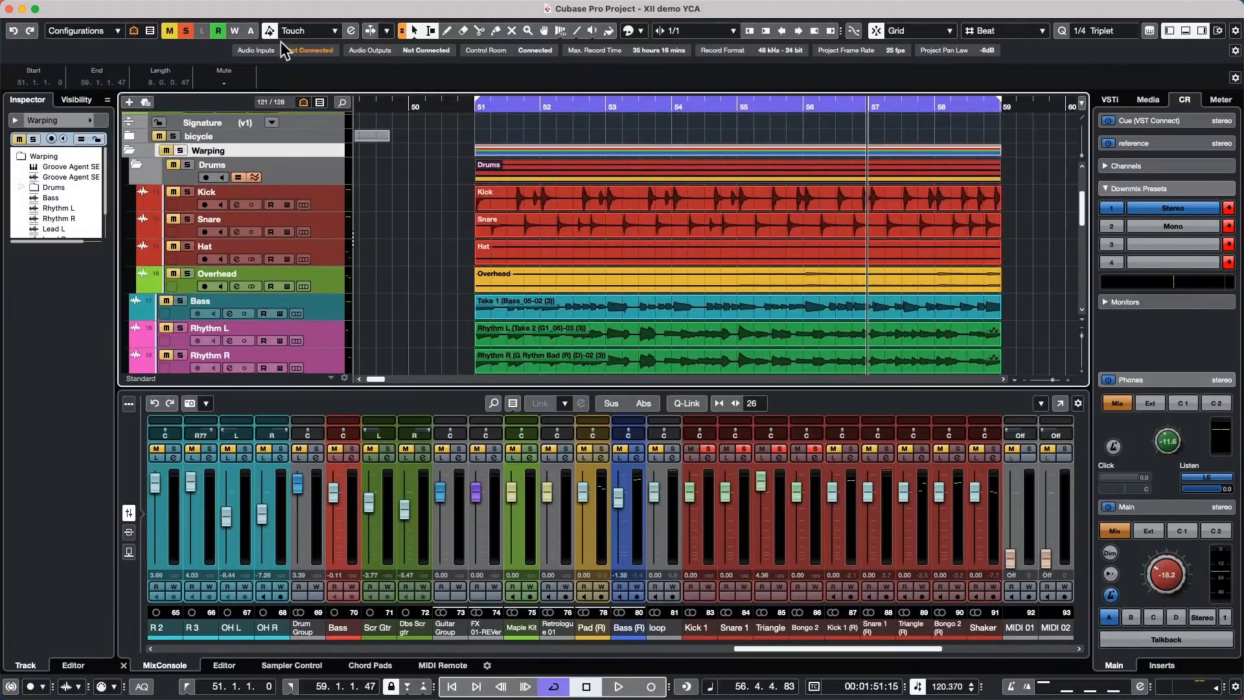
left_click(185, 31)
left_click(169, 30)
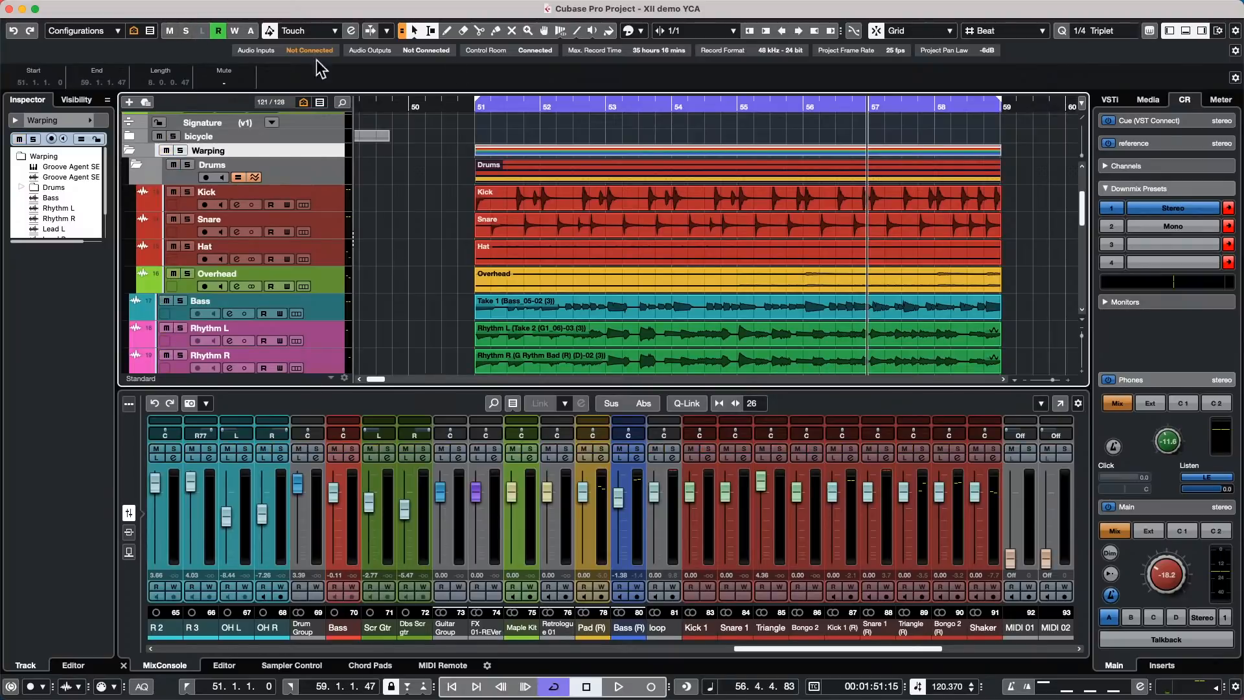
- Open the Rhythm L event in the Sample Editor and set the Quantize Panel's preset to 1/8
scroll(732, 294, "down", 1)
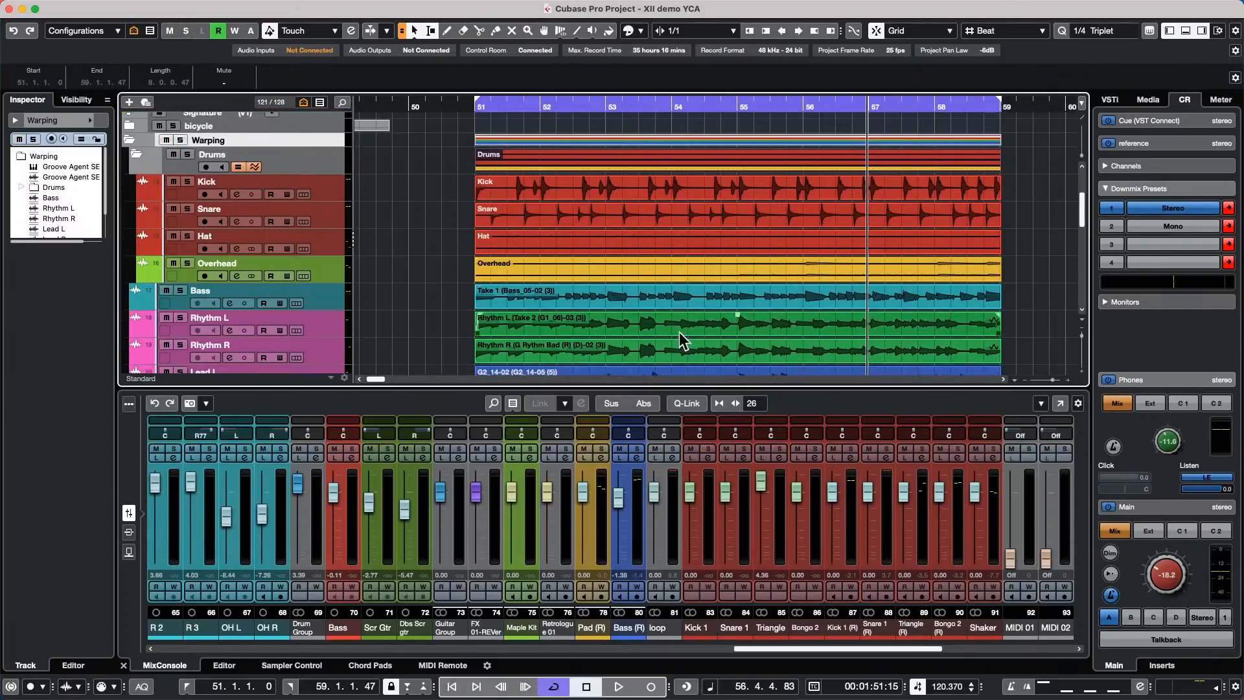
double_click(649, 324)
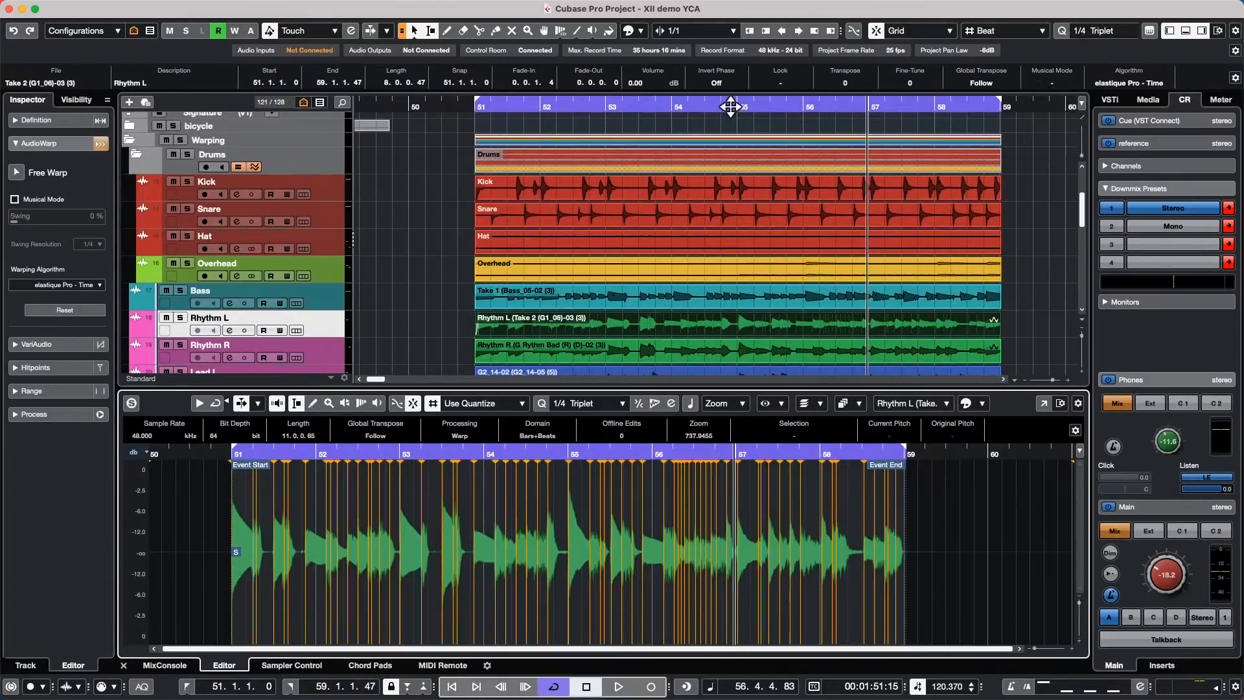
mouse_move(77, 6)
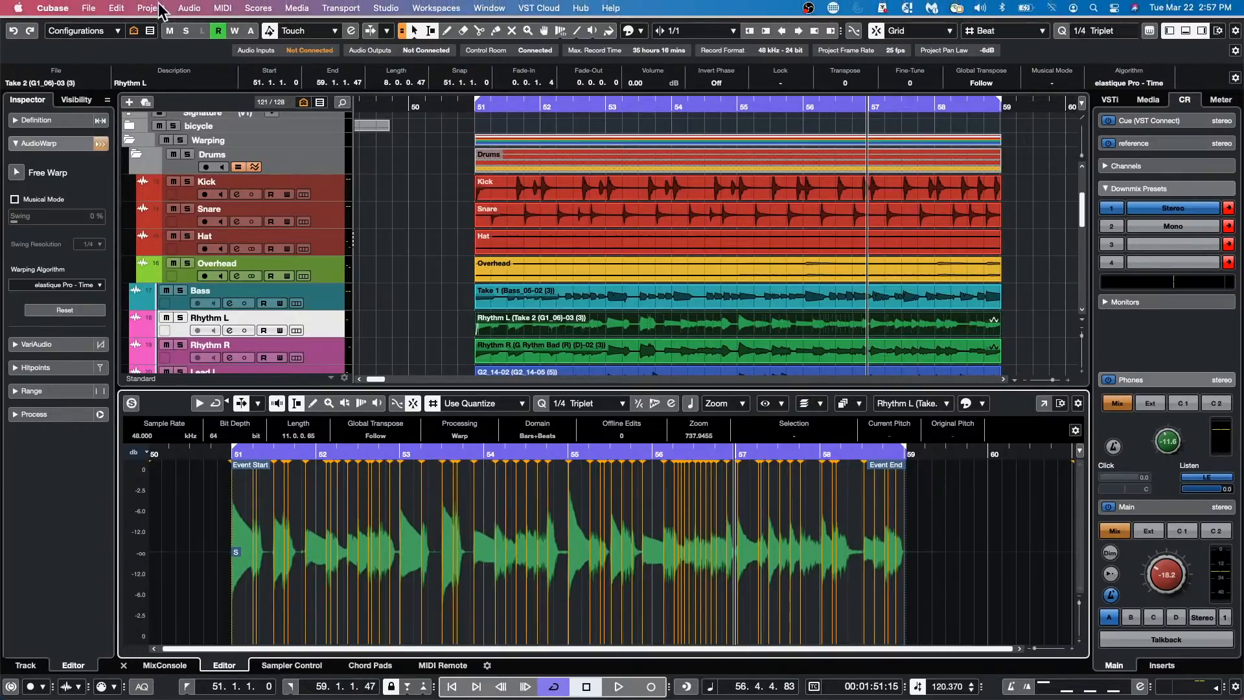
left_click(150, 8)
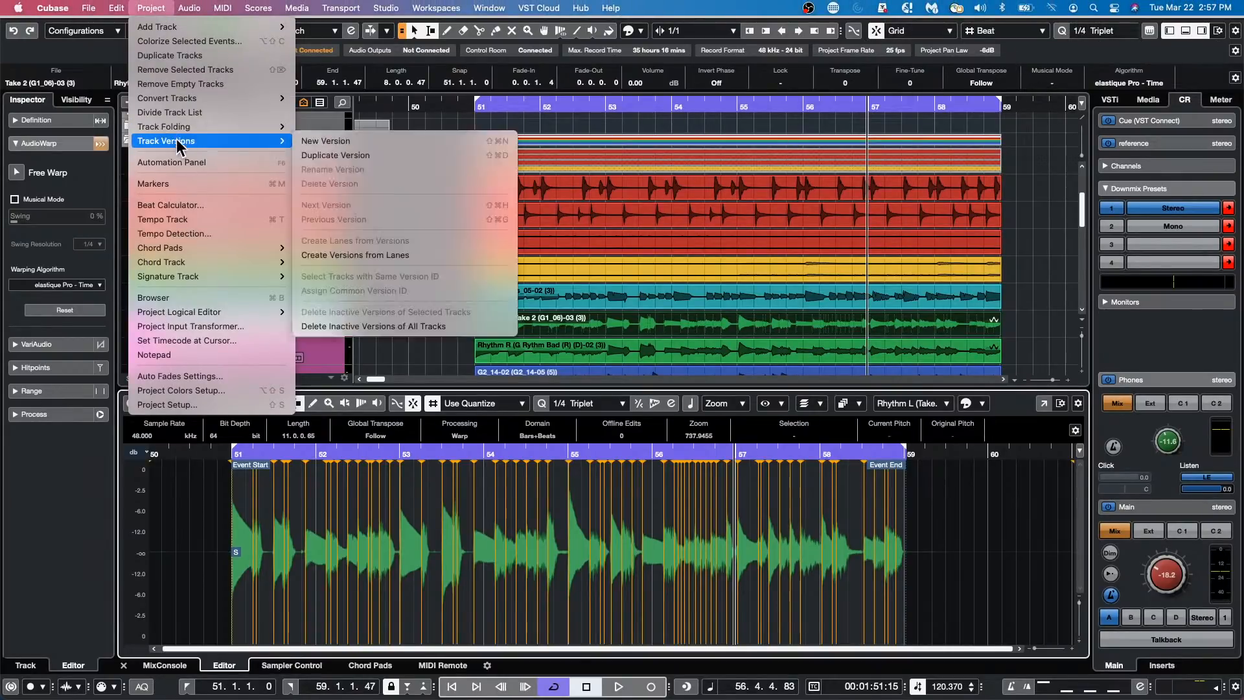
mouse_move(116, 8)
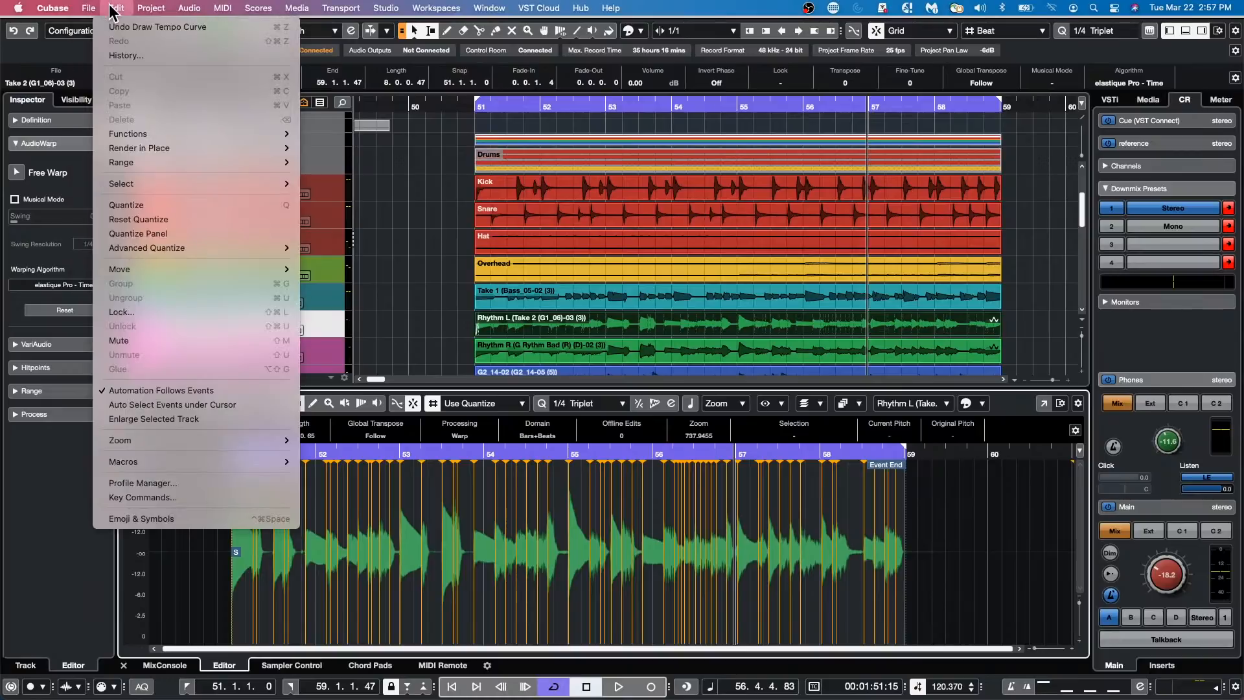
left_click(147, 233)
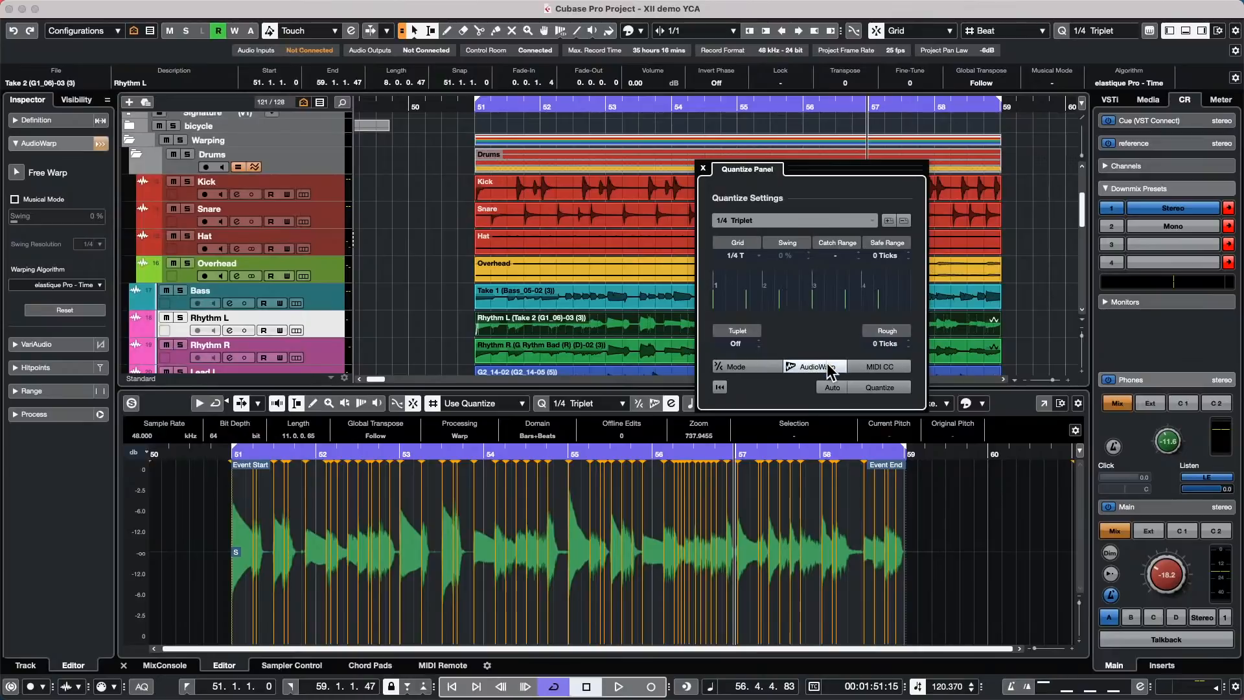
left_click(768, 220)
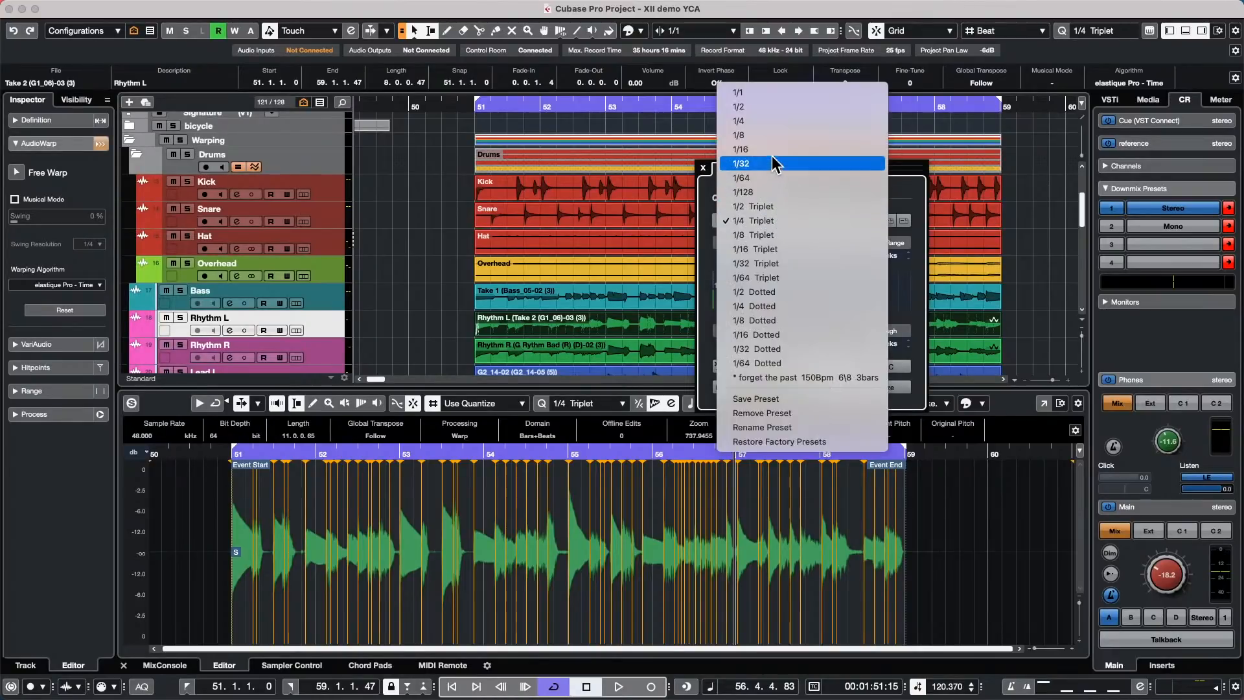
left_click(775, 135)
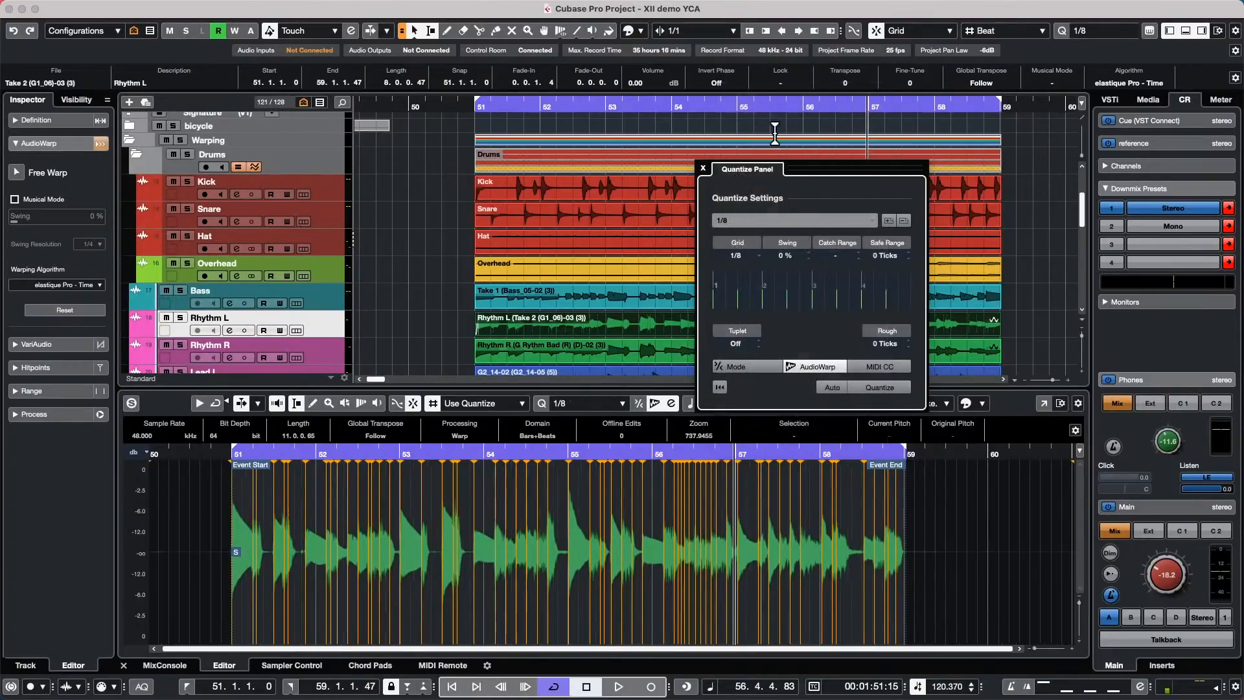
- Quantize the Rhythm L event to 1/8 with AudioWarp, inspect the waveform around bar 54, and undo the quantizing
left_click(873, 386)
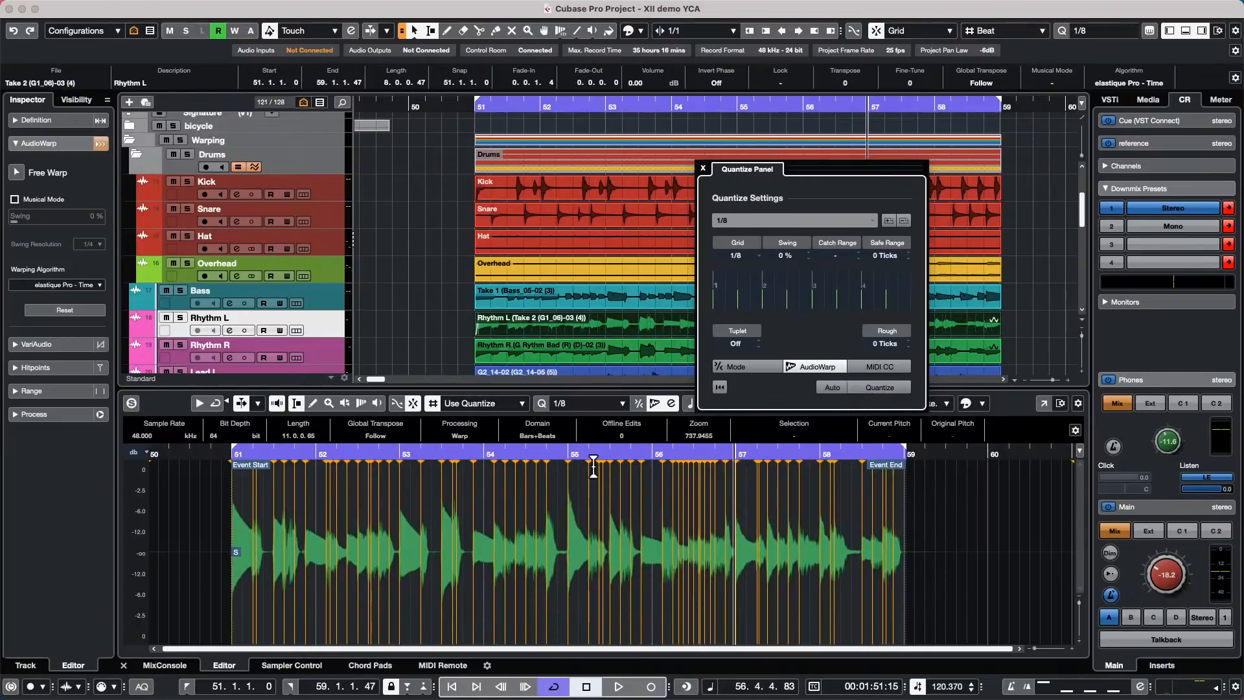
mouse_move(472, 451)
left_mouse_down()
mouse_move(472, 476)
mouse_move(472, 465)
left_mouse_up()
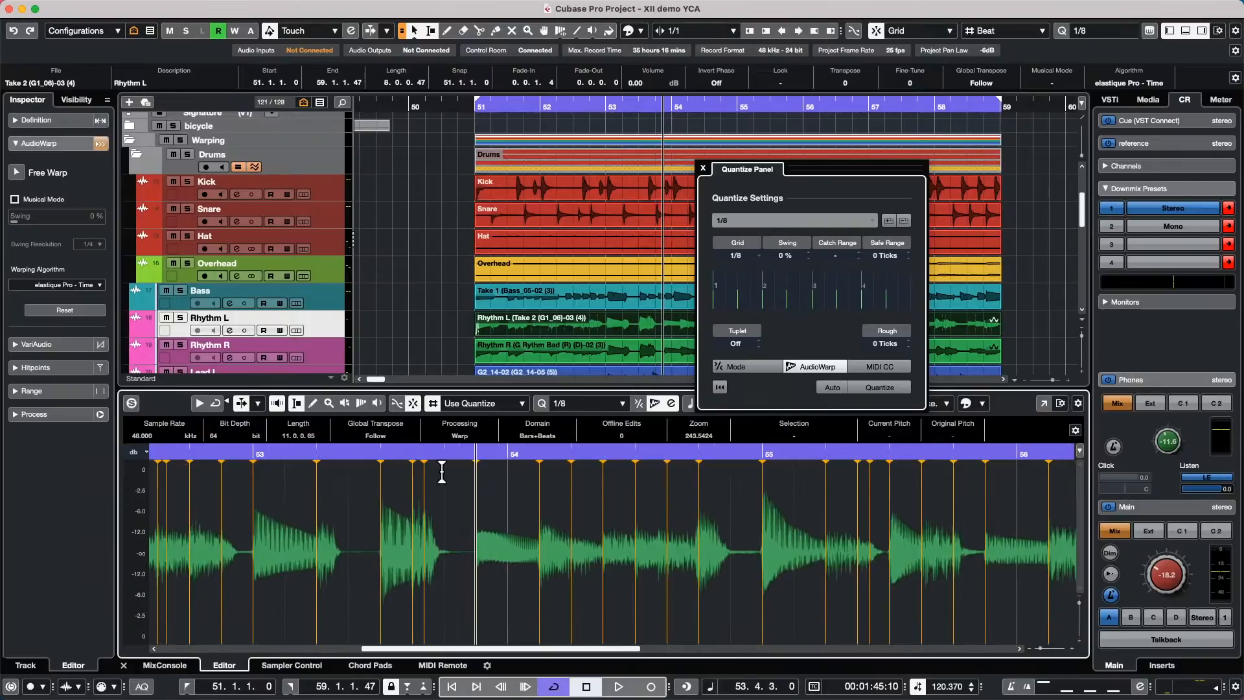
key("super+z")
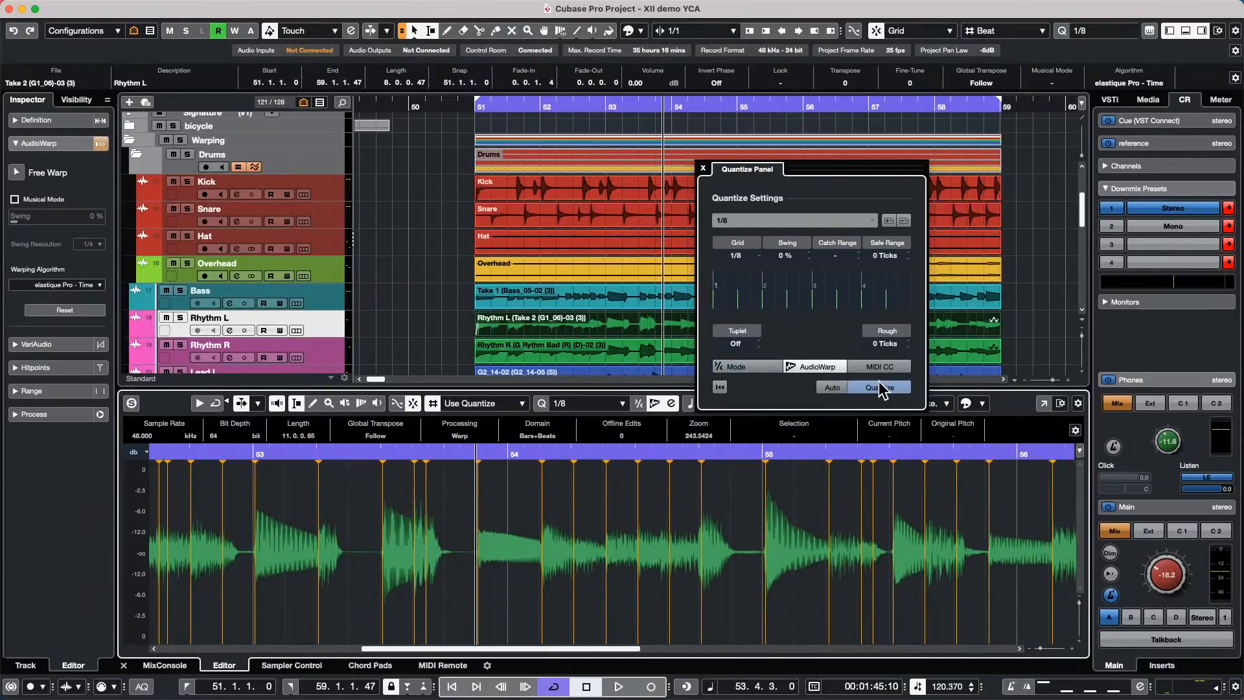
- Try quantizing the Rhythm L and Rhythm R events together to 1/8 during playback, undo it, and stop
key("space")
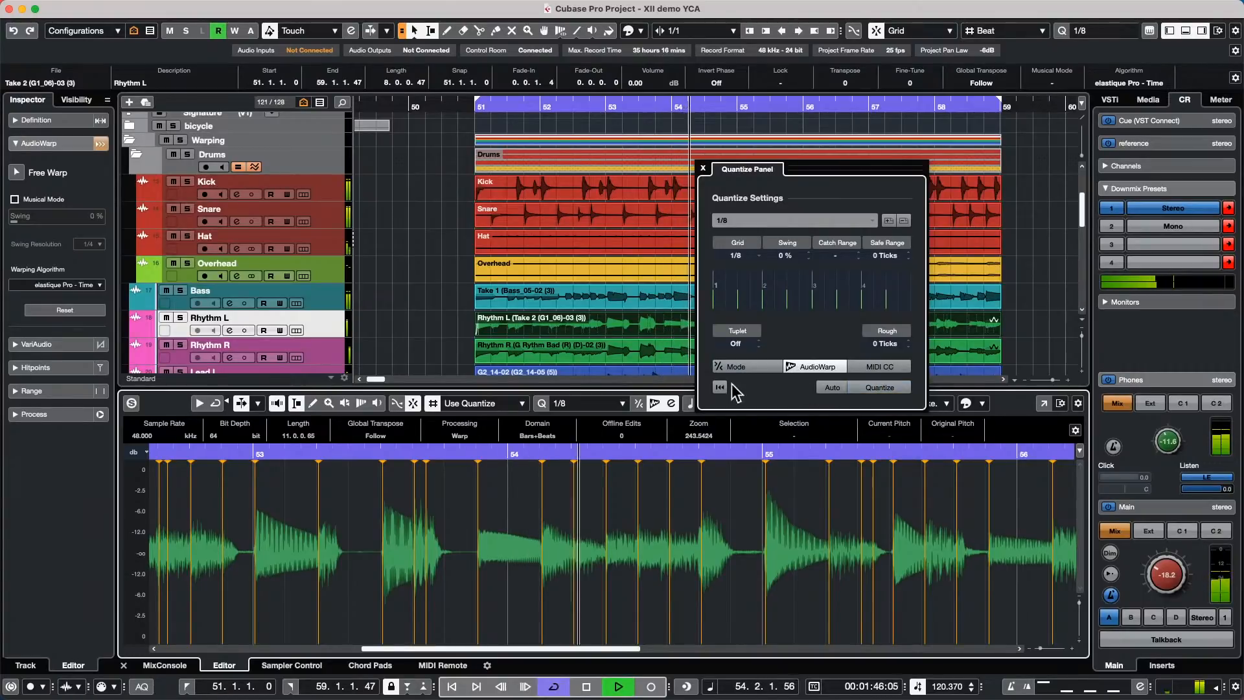
left_click(464, 333)
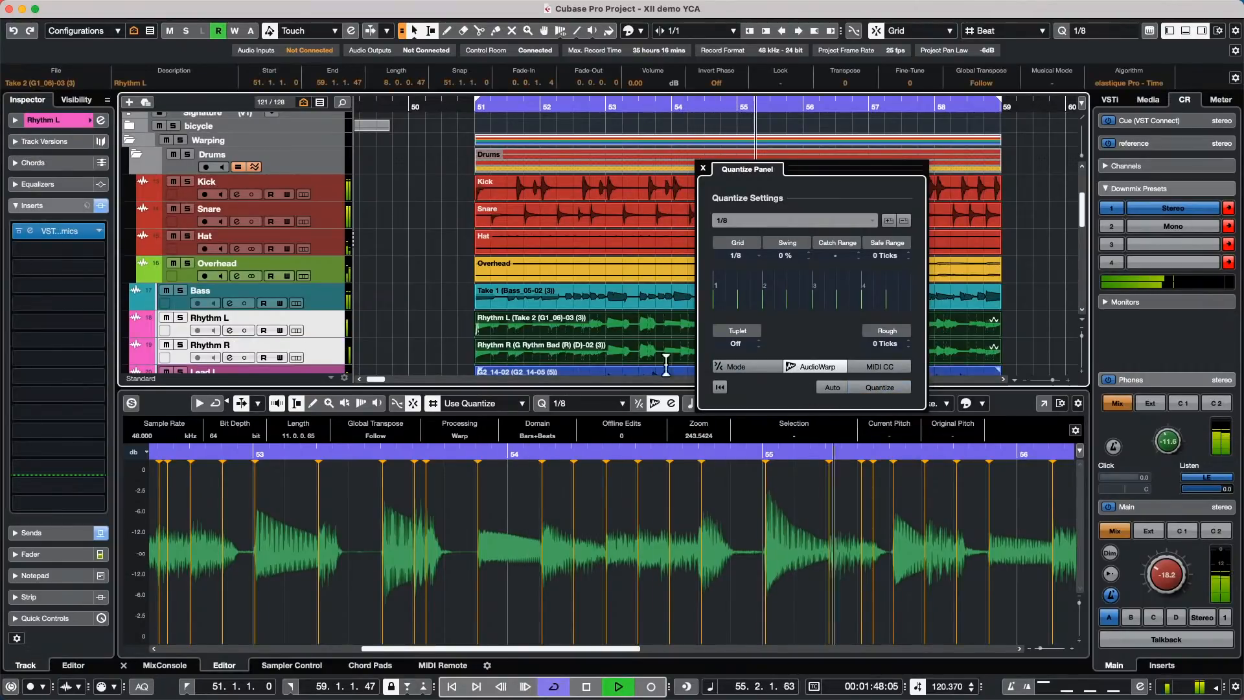
left_click(857, 391)
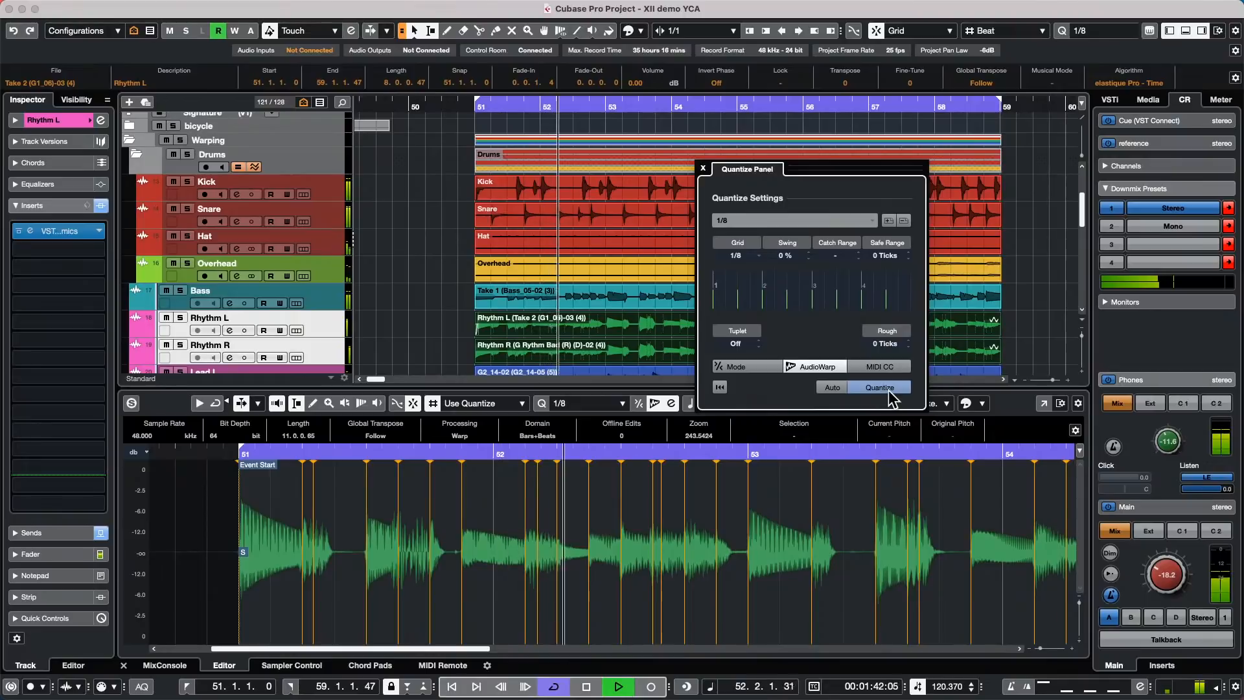
left_click(888, 391)
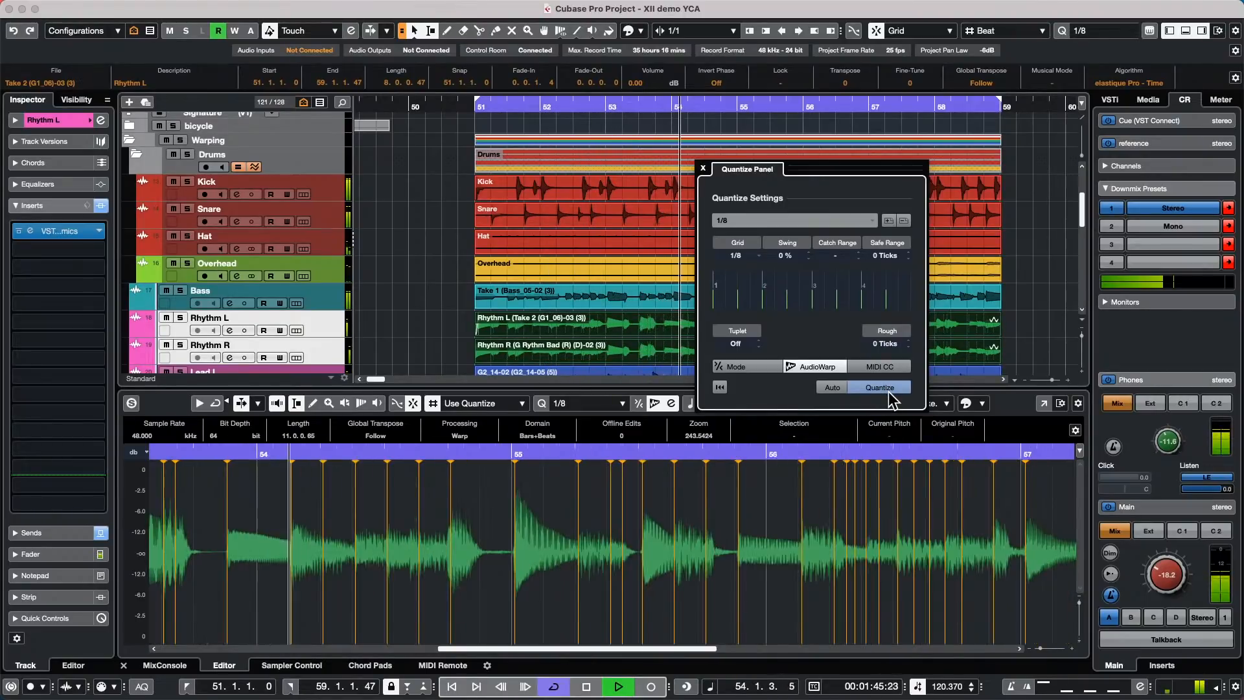
key("space")
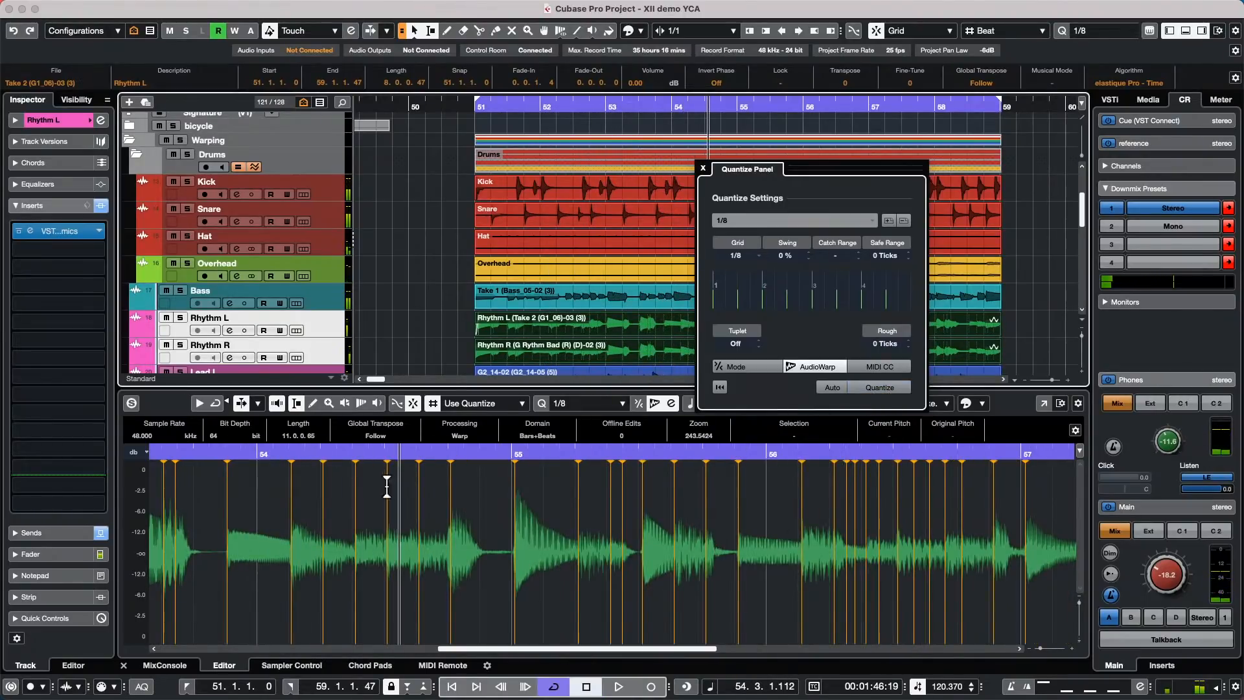
- Return the focus to the Sample Editor and close the Quantize Panel
left_click(132, 403)
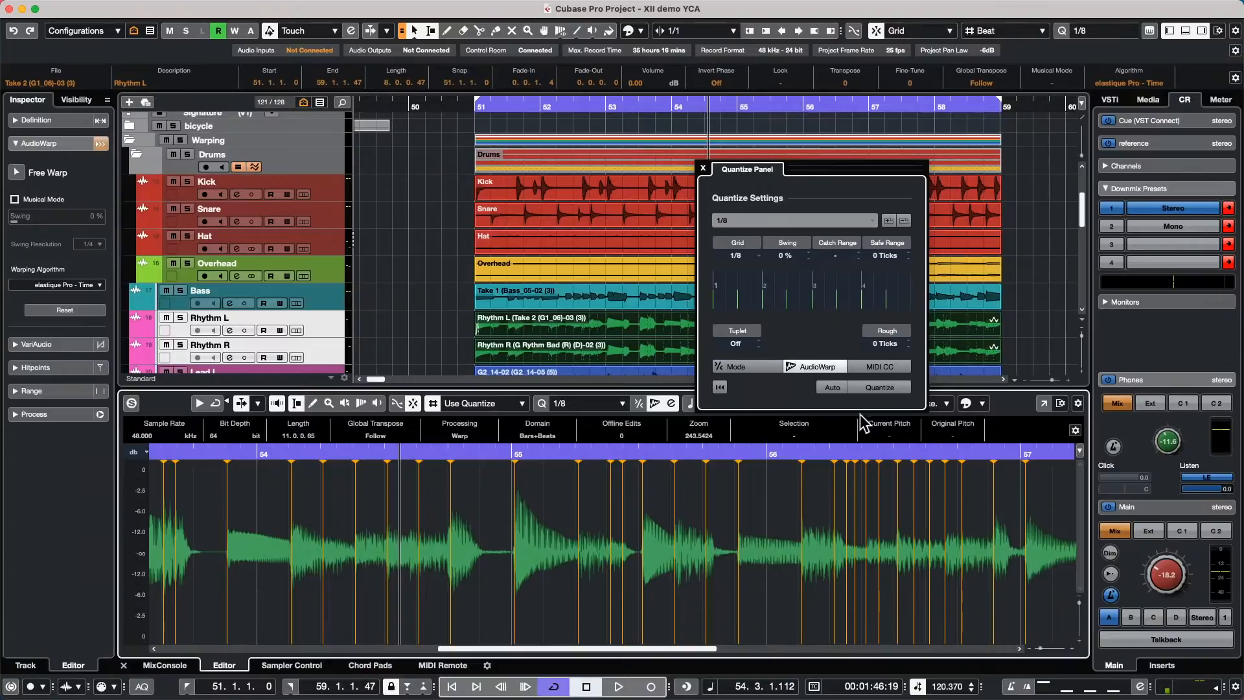
left_click(704, 168)
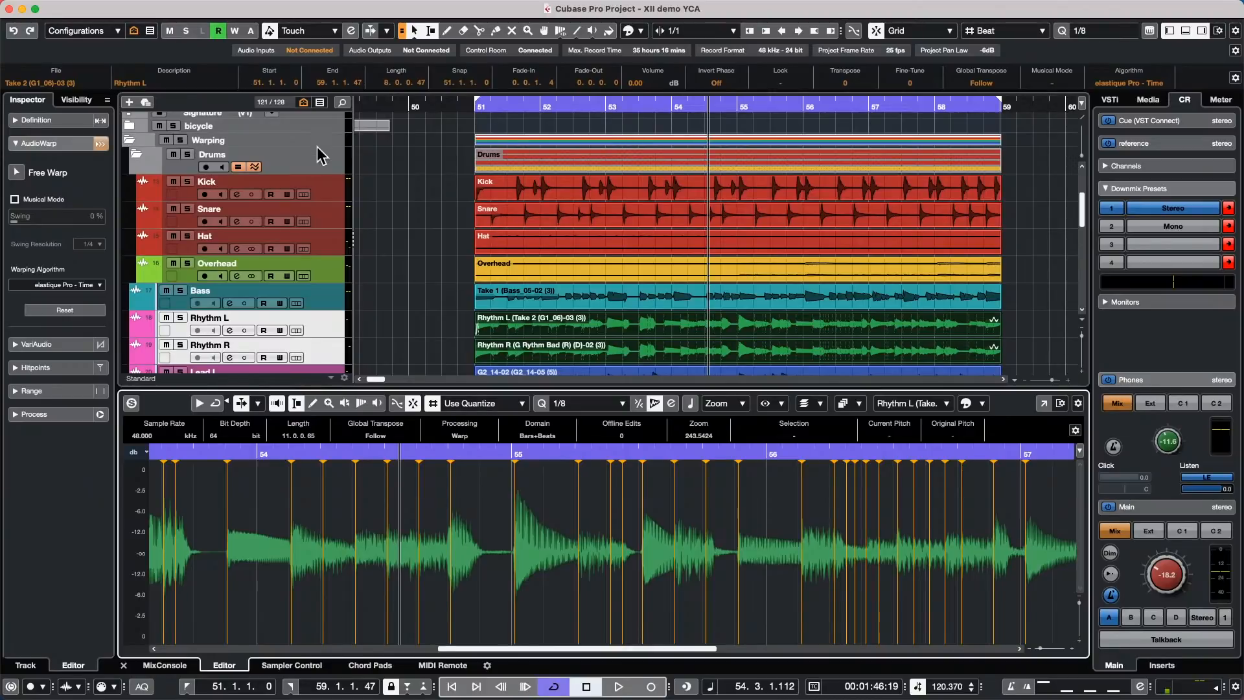
scroll(327, 171, "up", 4)
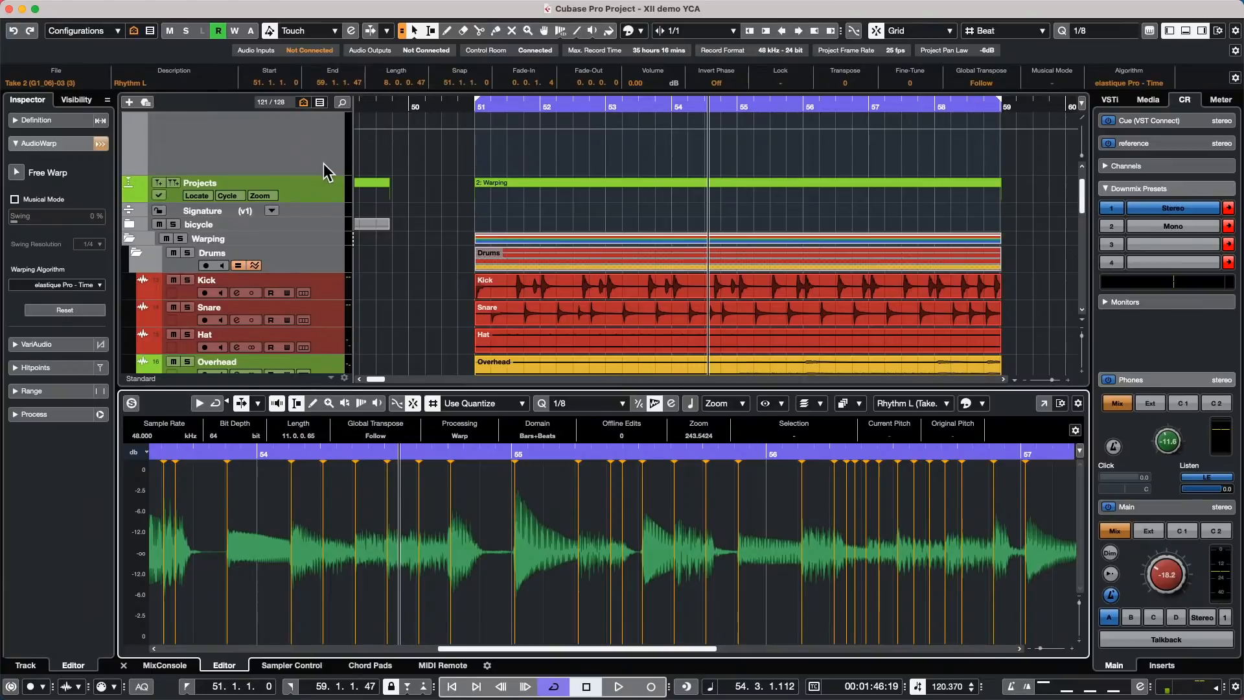
scroll(324, 164, "down", 5)
scroll(324, 166, "down", 15)
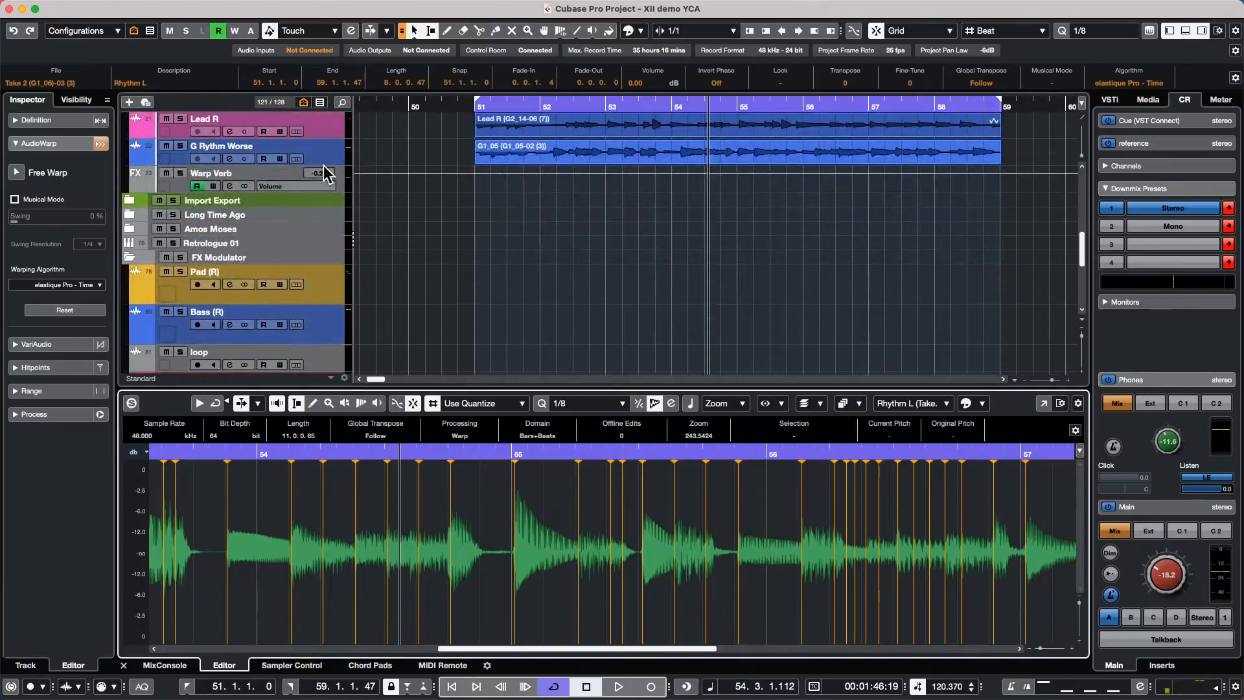
scroll(324, 165, "up", 10)
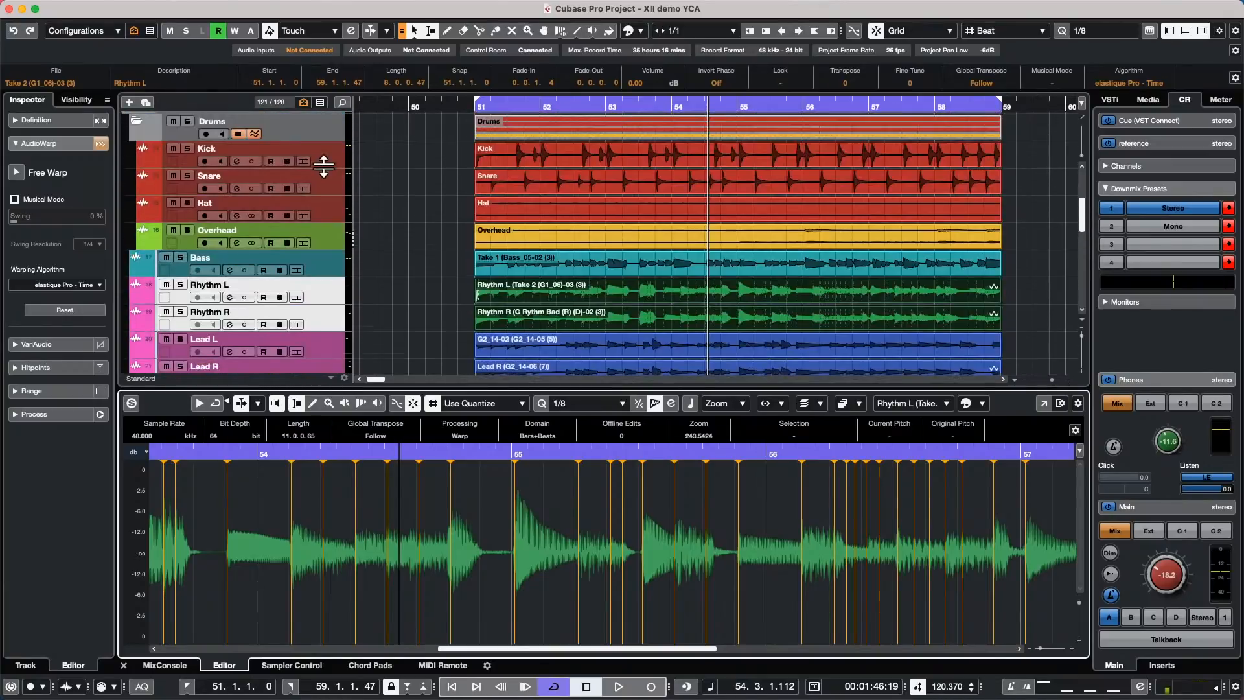
- Collapse the Drums folder track inside the Warping folder
scroll(326, 167, "down", 20)
scroll(326, 167, "up", 20)
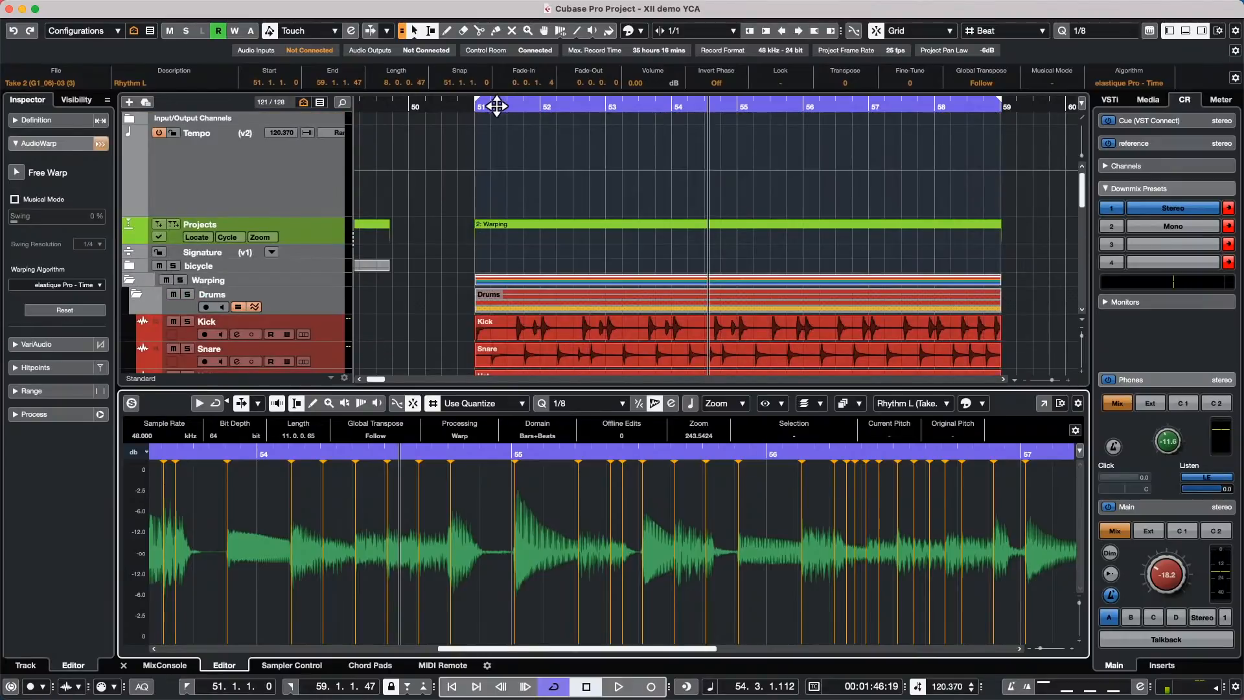
left_click_drag(495, 105, 491, 81)
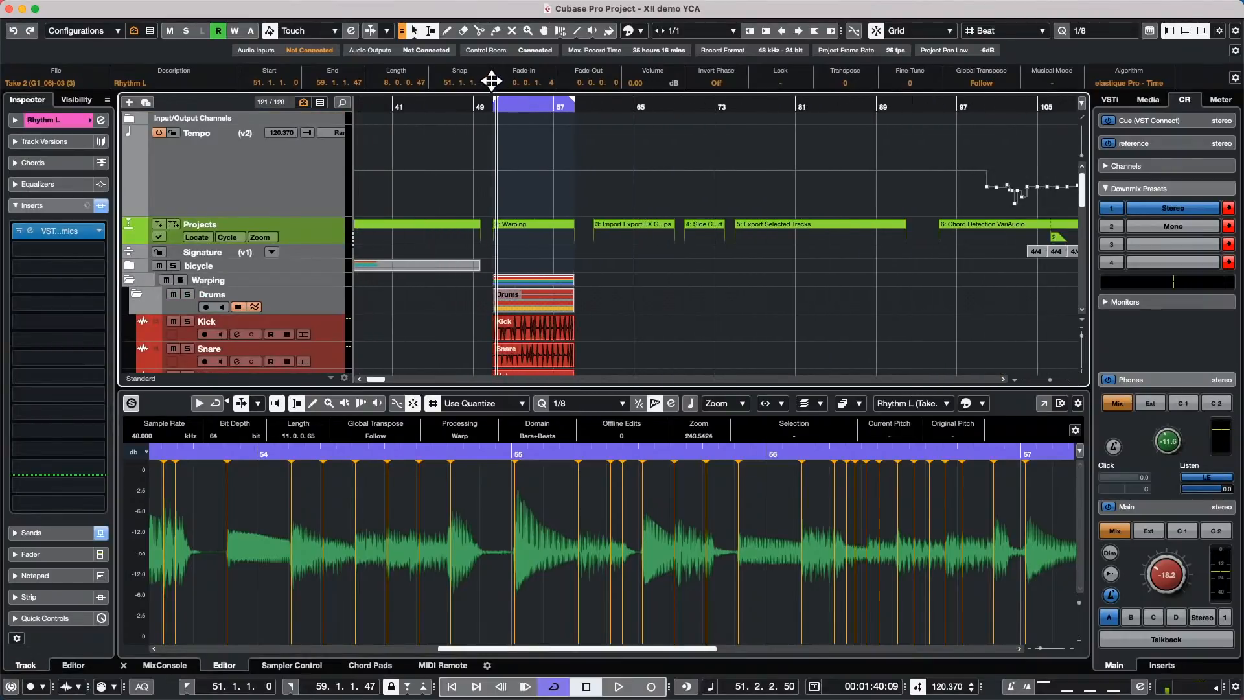
scroll(803, 238, "down", 1)
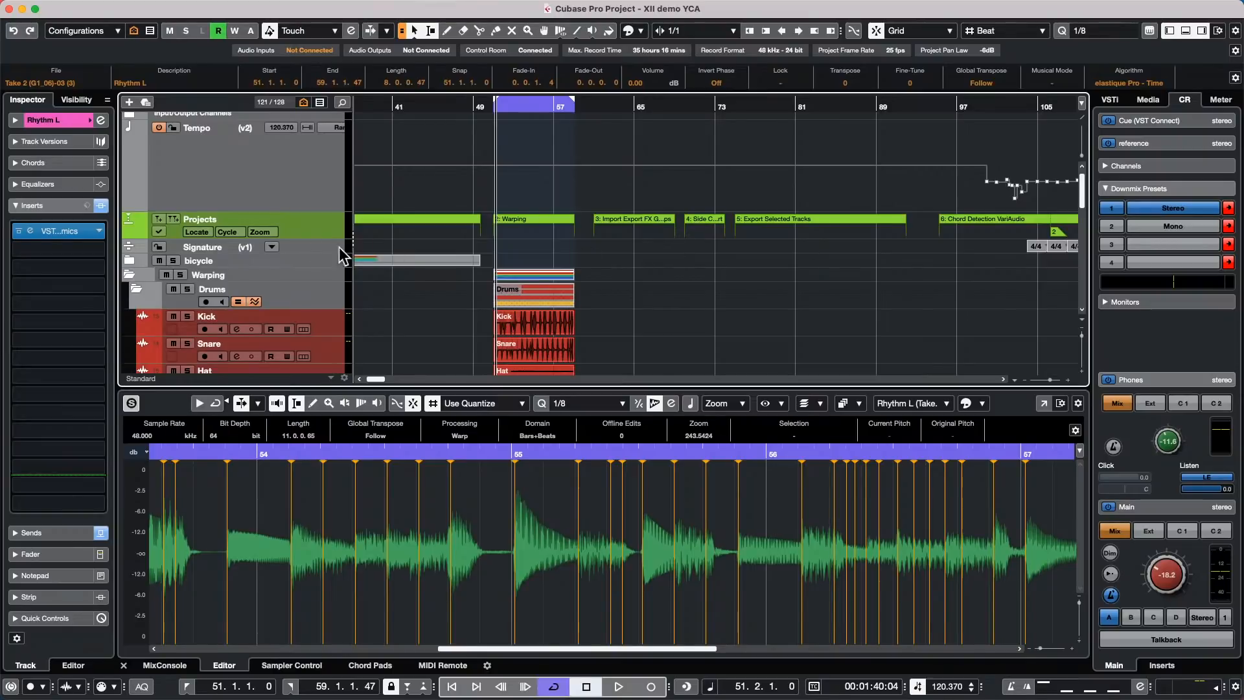
scroll(285, 261, "down", 10)
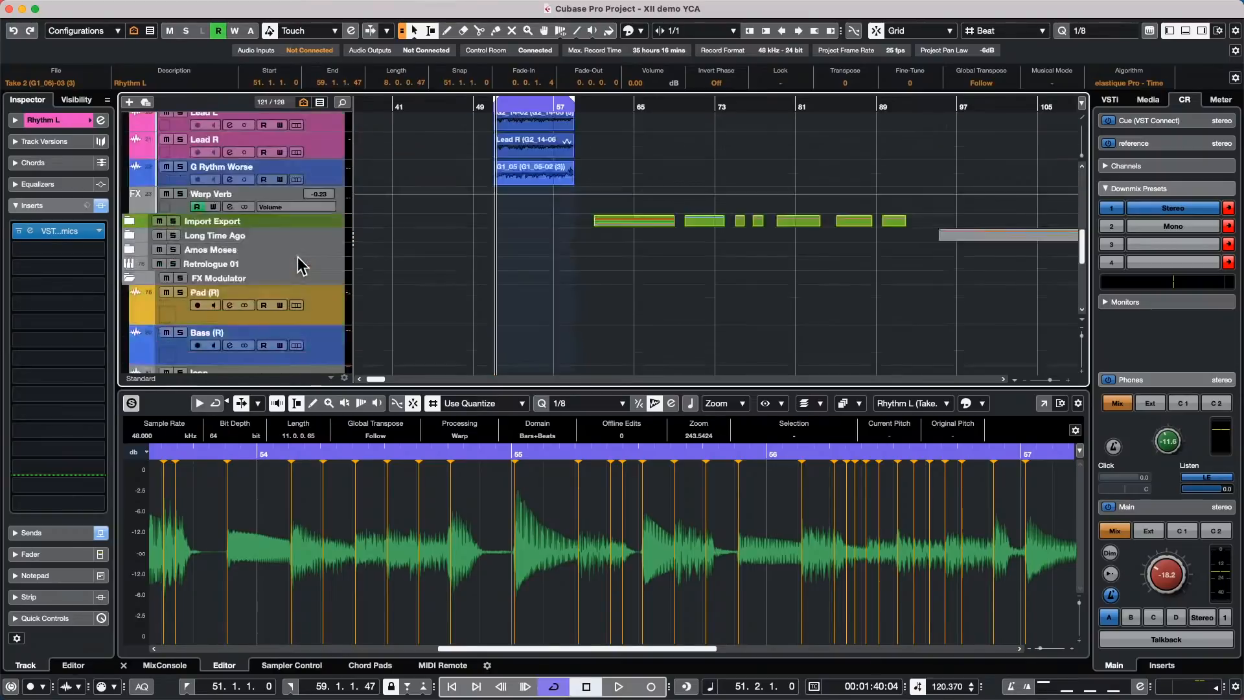
scroll(299, 255, "up", 10)
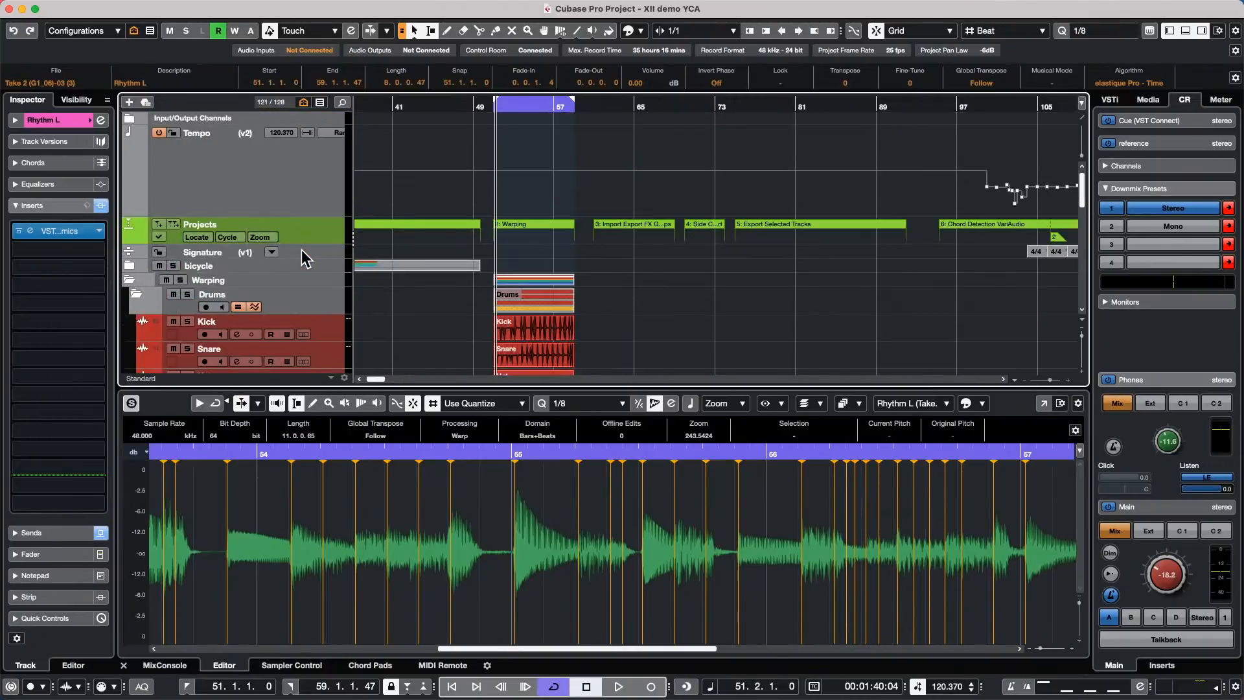
scroll(301, 252, "down", 6)
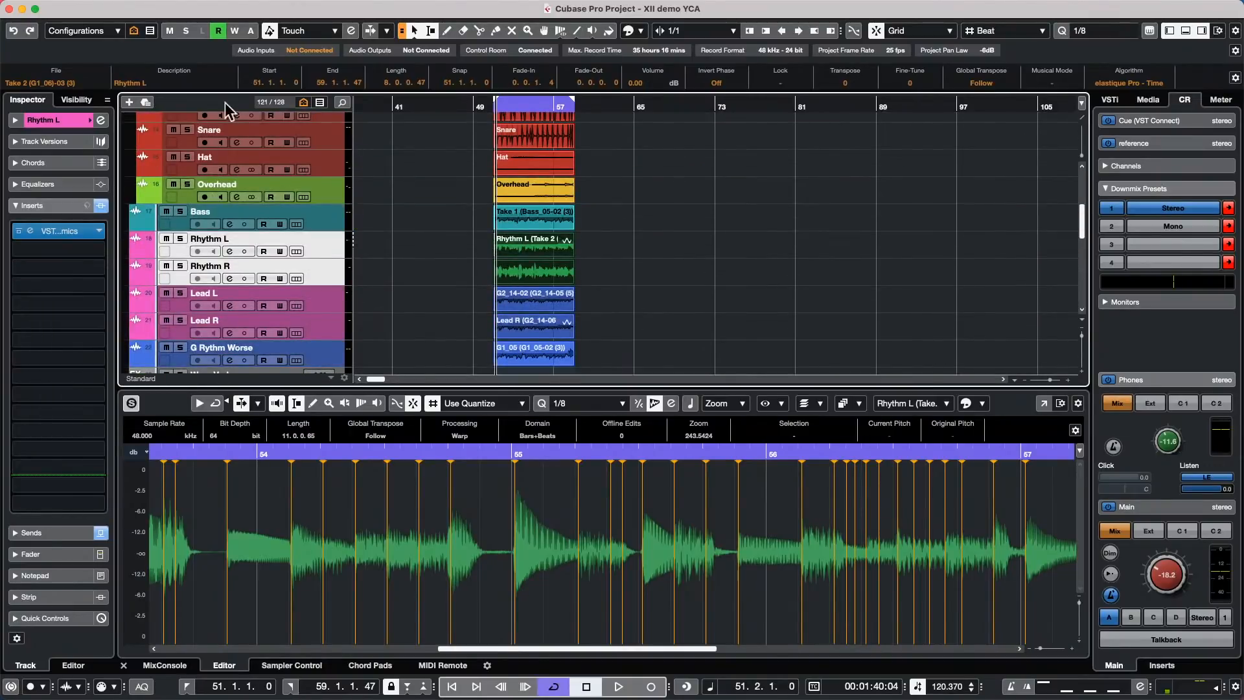
scroll(415, 220, "up", 4)
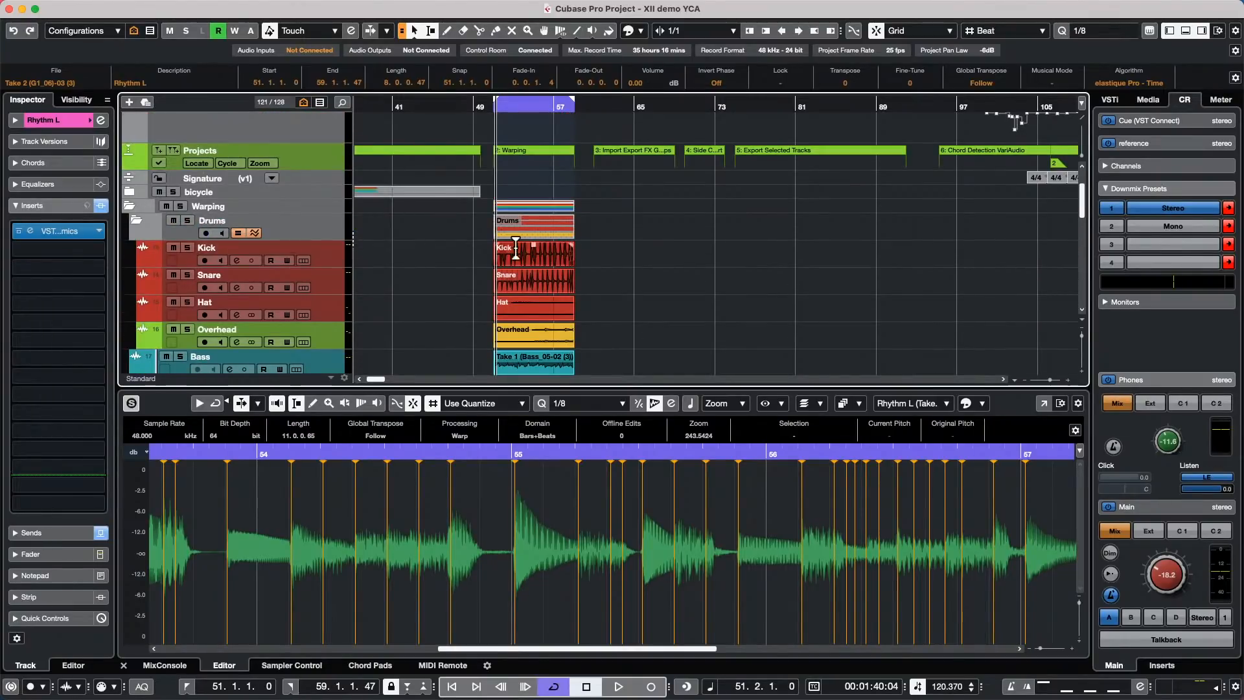
left_click(136, 222)
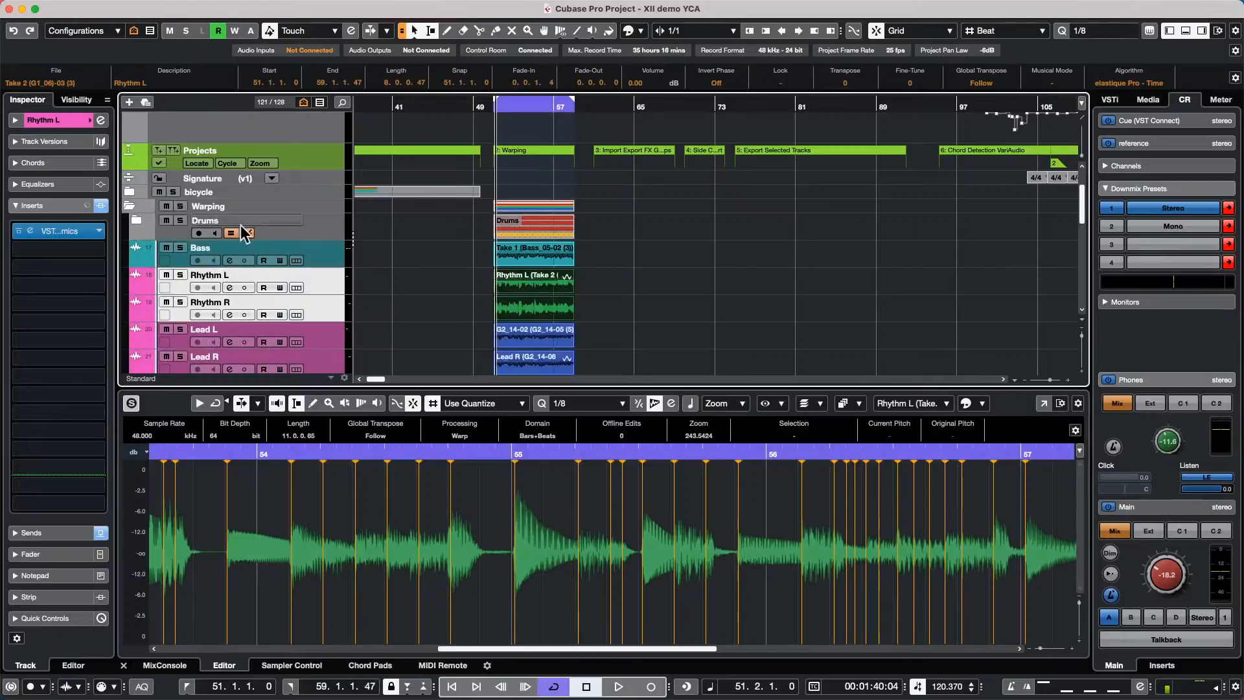
- Expand the Long Time Ago folder and move its Chord Track directly below the Drums folder in the Warping section
scroll(397, 275, "down", 2)
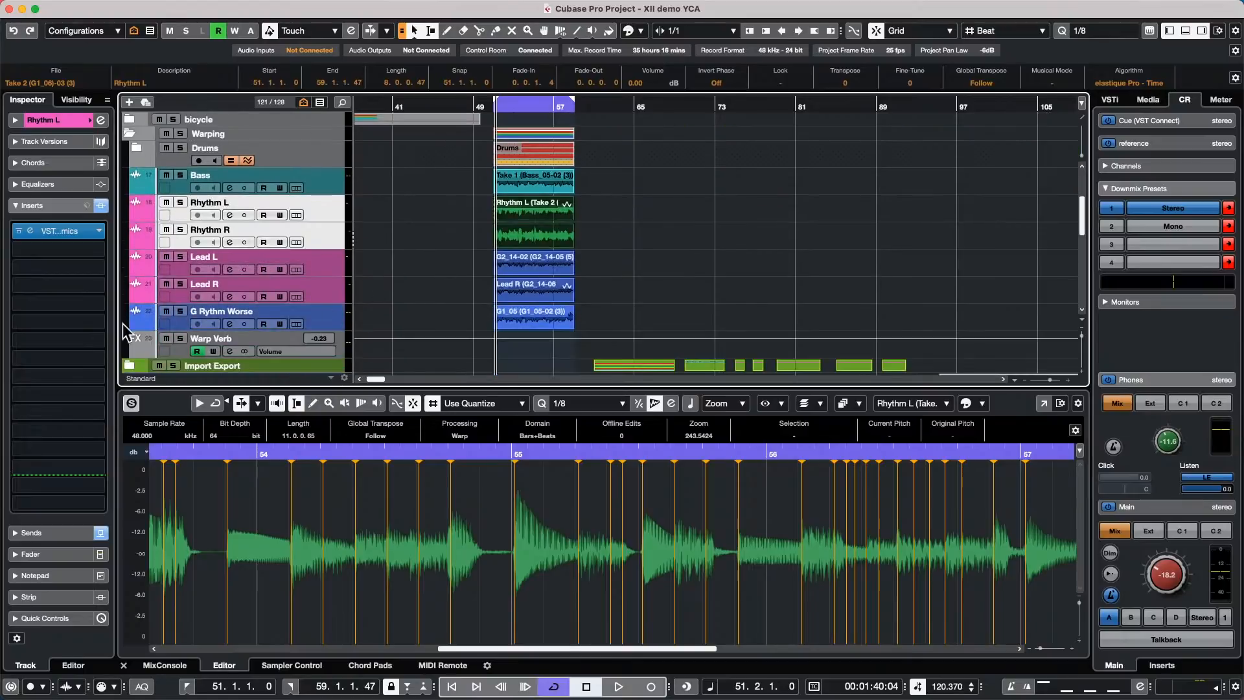
scroll(245, 290, "down", 6)
scroll(245, 290, "up", 2)
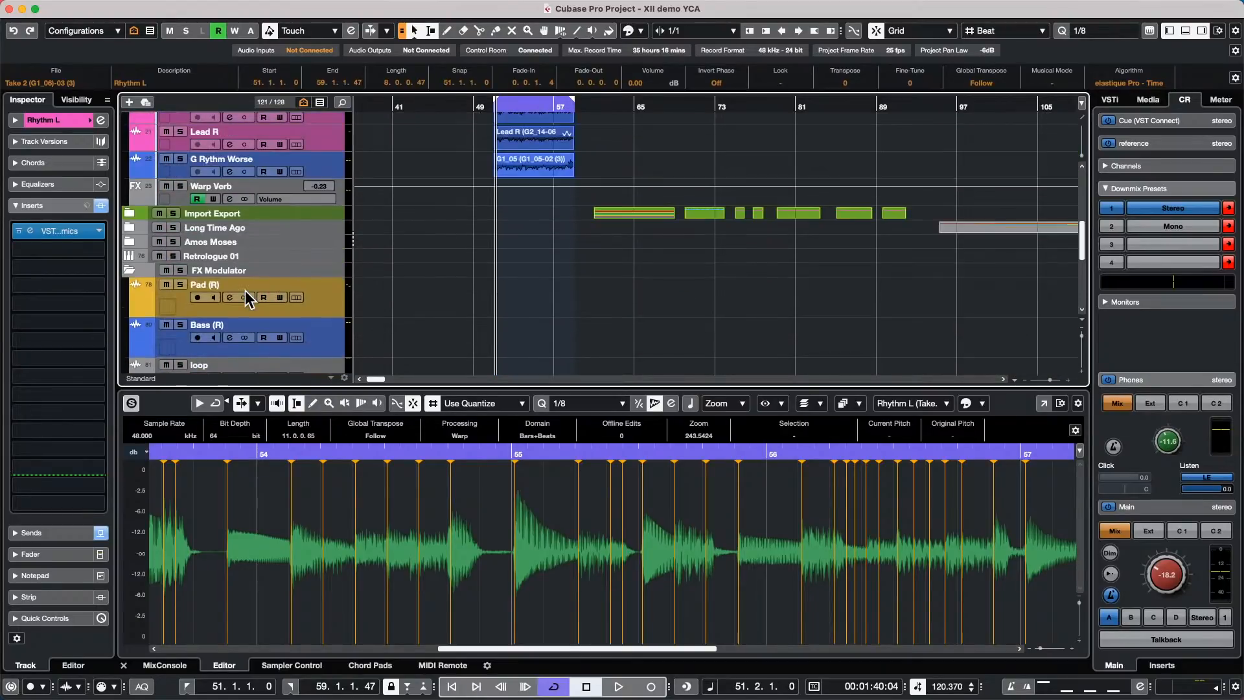
left_click(132, 228)
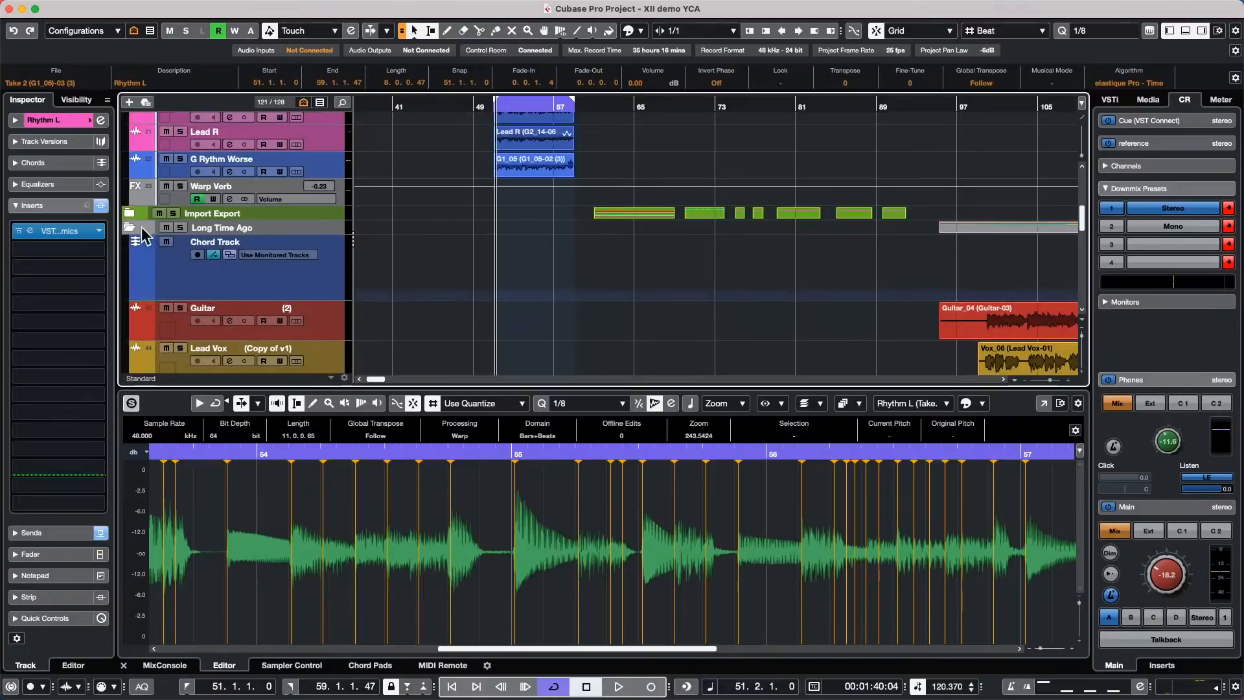
left_click(314, 259)
scroll(322, 111, "up", 10)
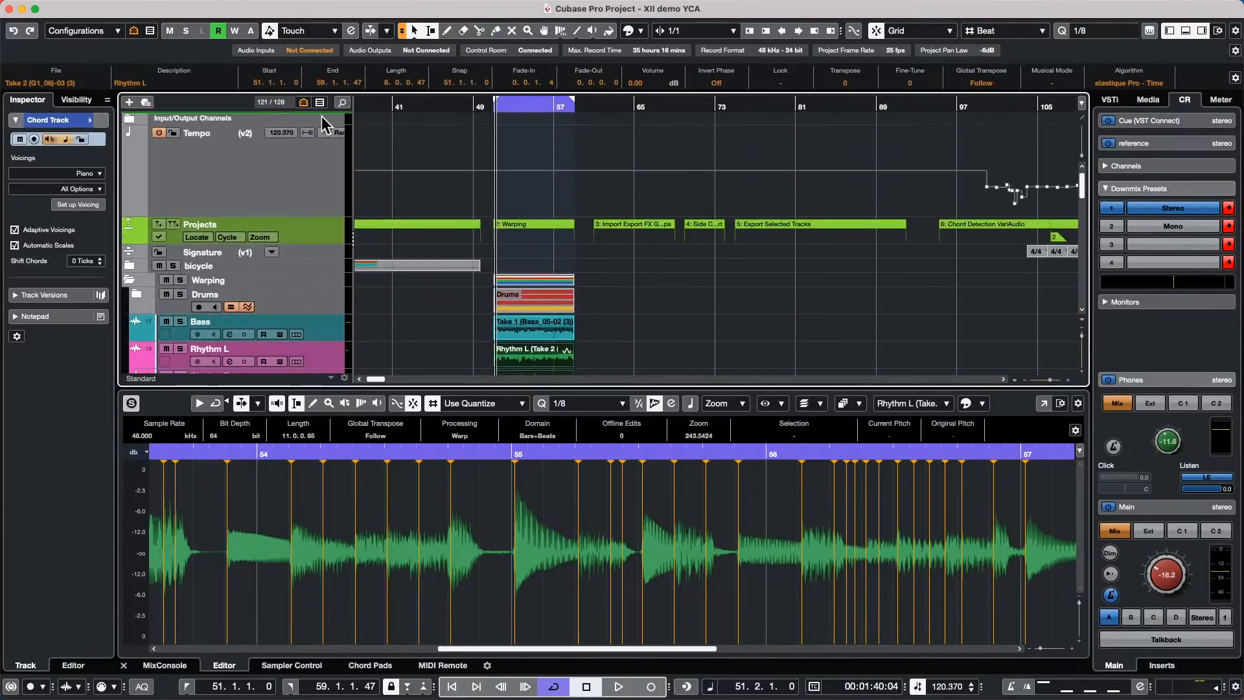
scroll(321, 115, "down", 2)
scroll(360, 285, "left", 4)
left_click_drag(505, 269, 325, 290)
scroll(891, 301, "down", 1)
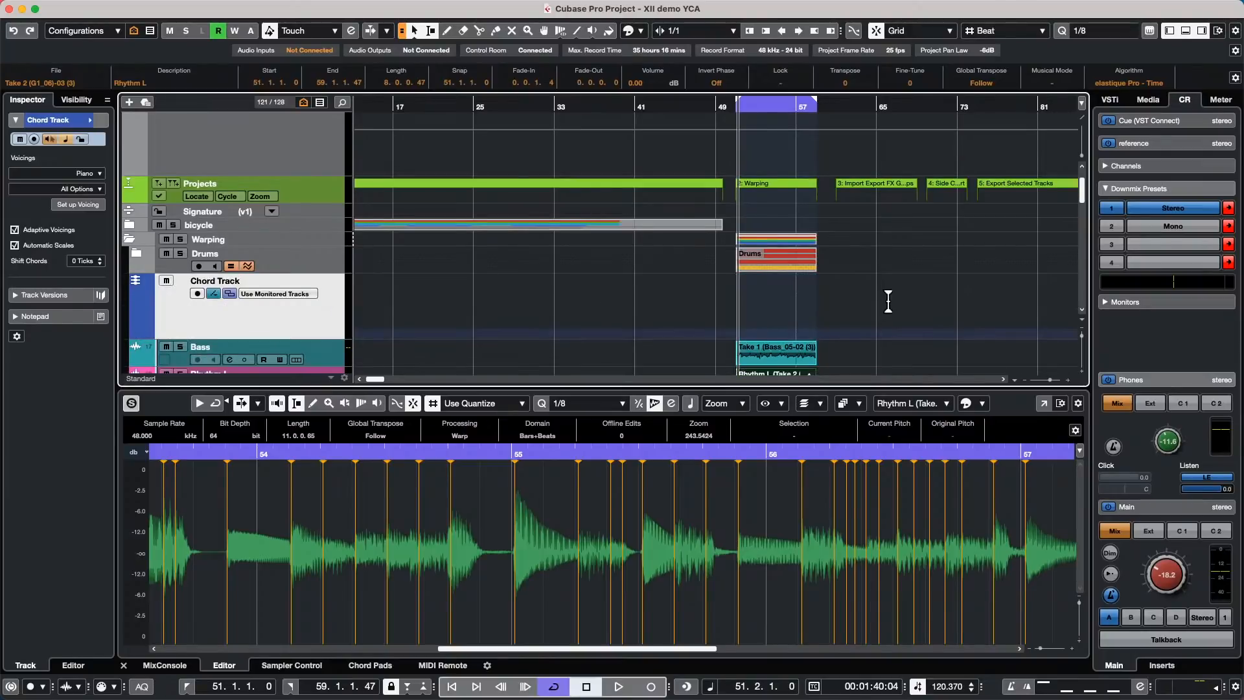
- Play the Warping section from bar 51 and solo the Rhythm L and Rhythm R guitar tracks
left_click_drag(867, 105, 743, 213)
scroll(684, 285, "down", 5)
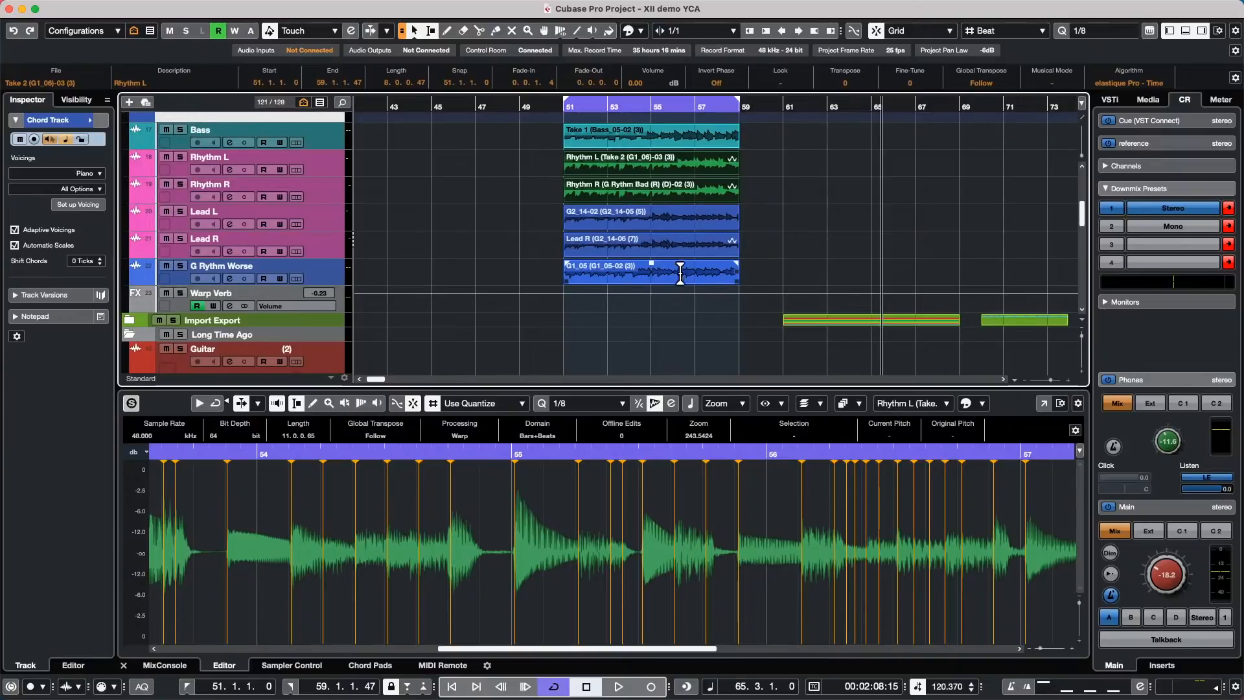
scroll(680, 272, "up", 2)
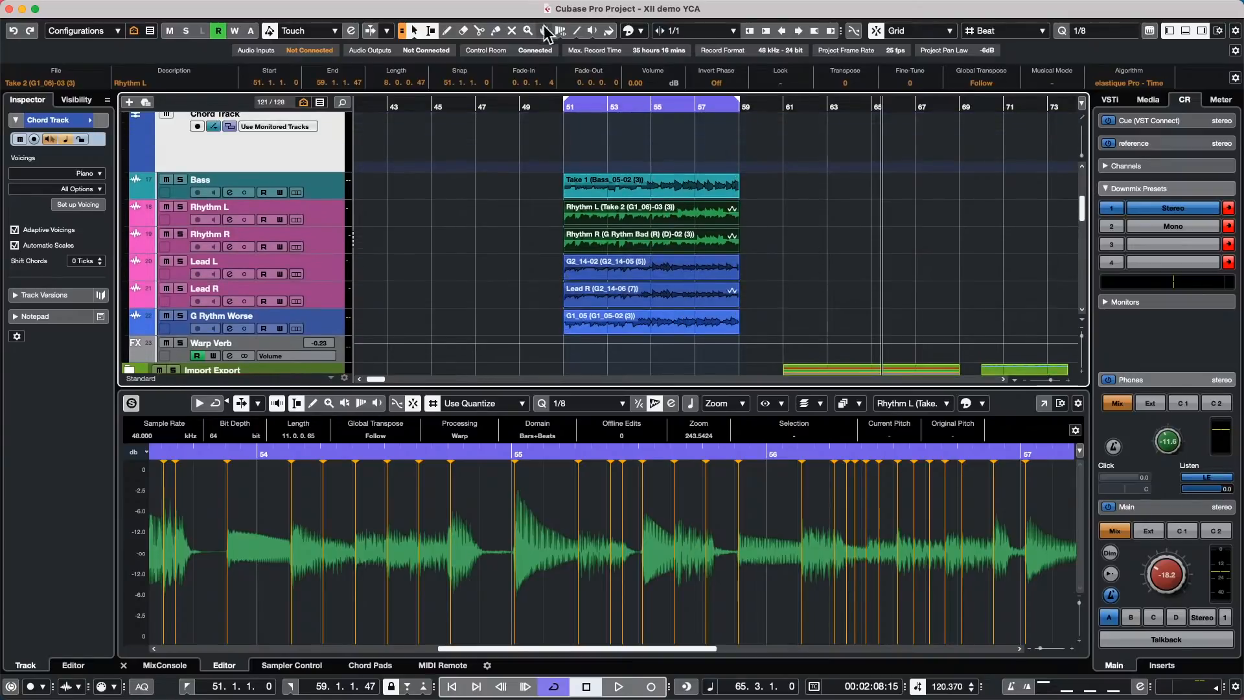
left_click(569, 105)
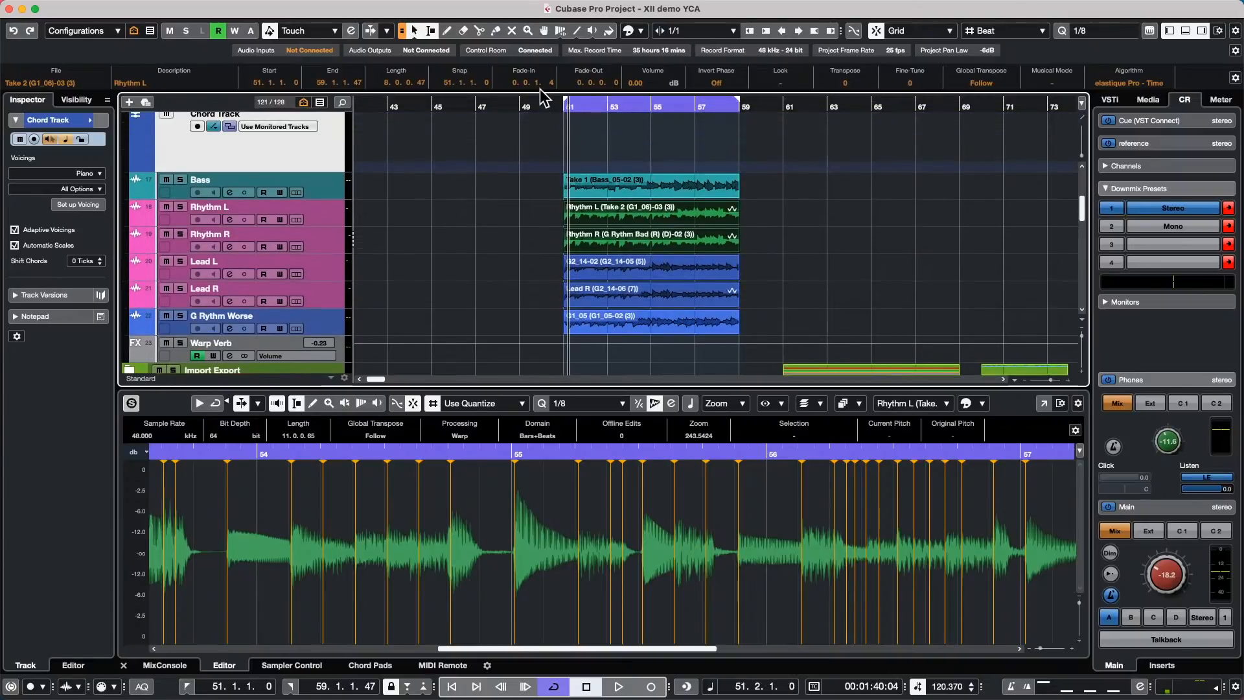
key("space")
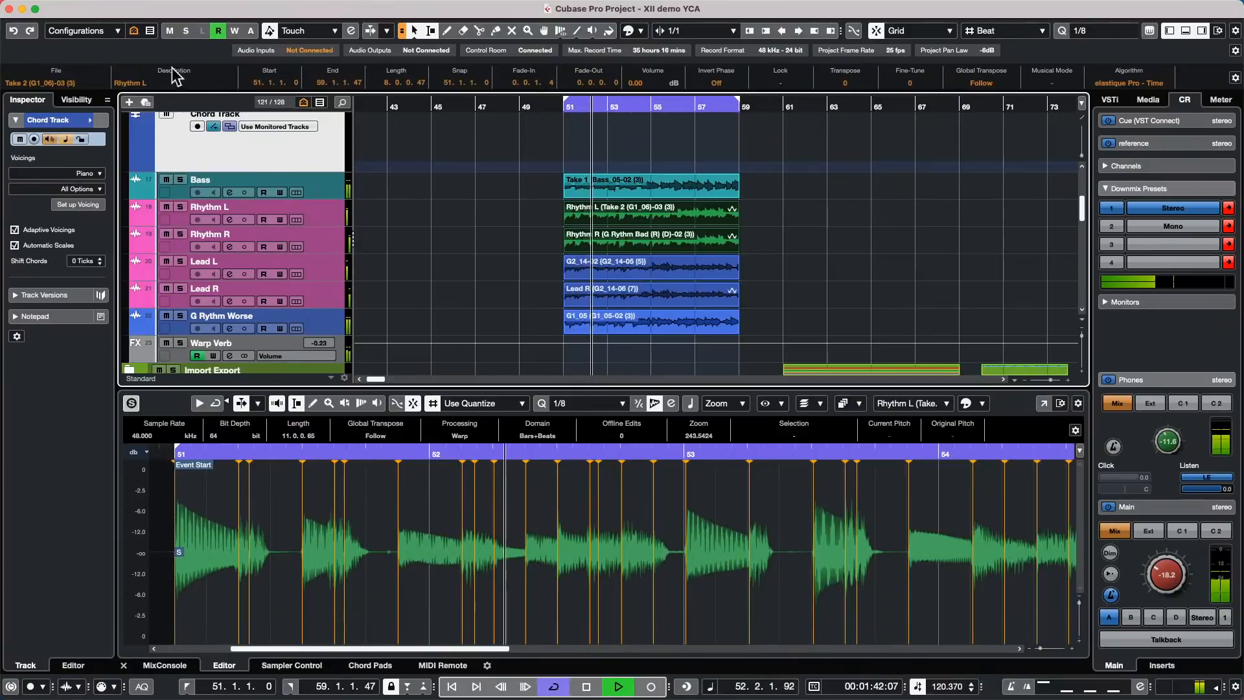
left_click(181, 207)
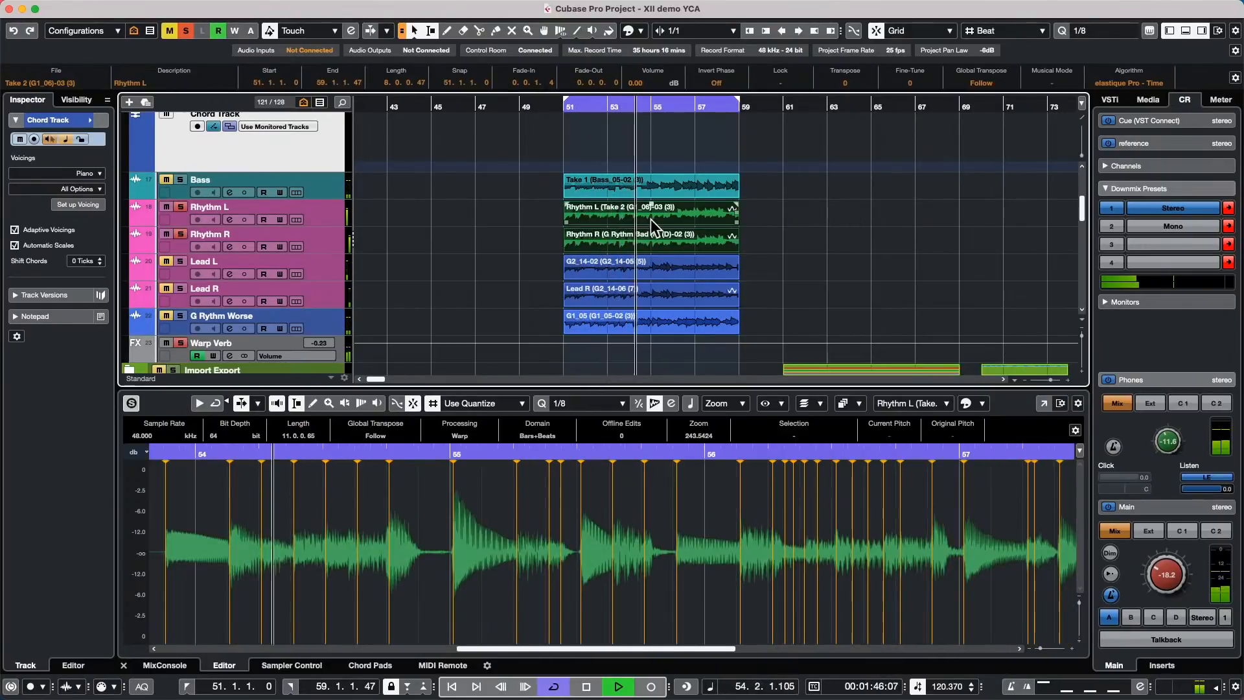
- Generate chord events on the Chord Track from the Rhythm L audio event, and return the project cursor to bar 51
left_click_drag(650, 215, 650, 146)
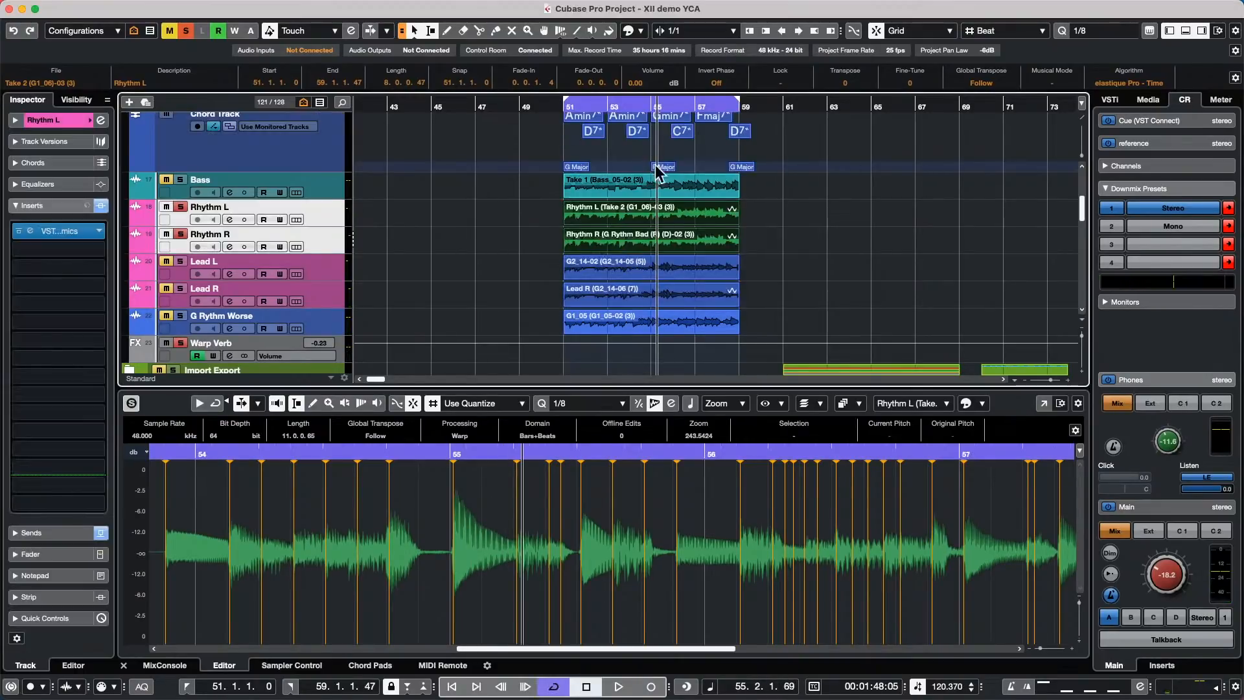
left_click_drag(605, 106, 577, 107)
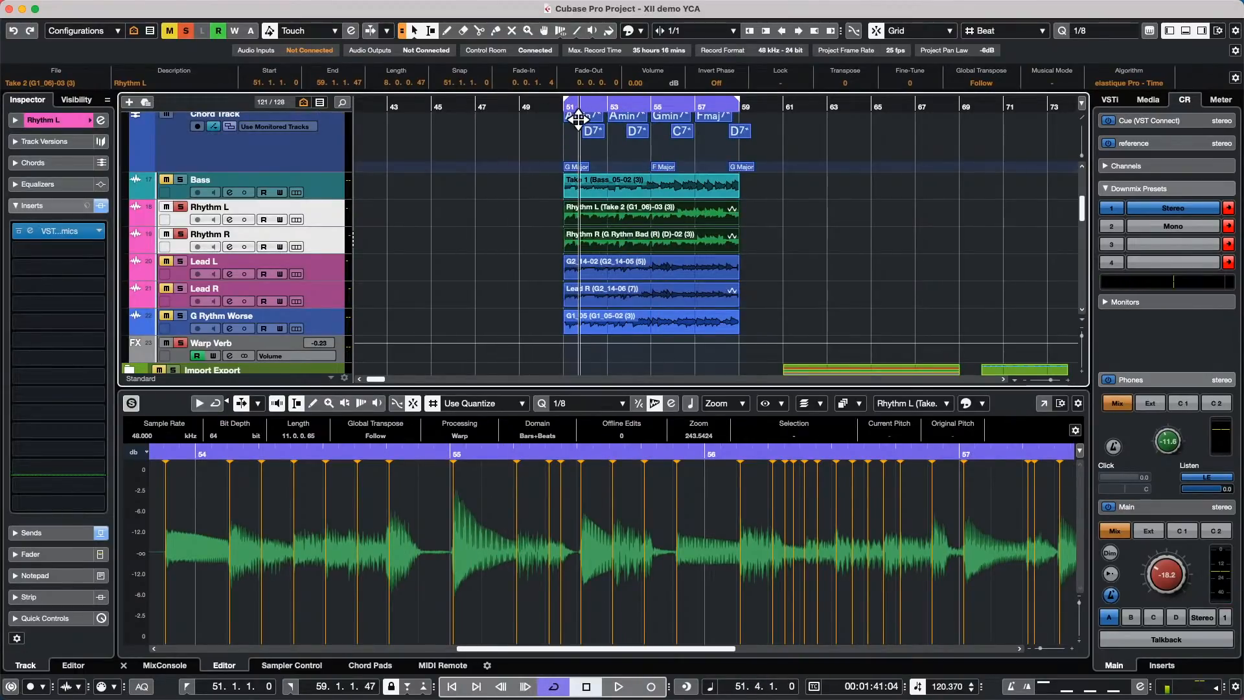
scroll(684, 210, "up", 1)
scroll(683, 210, "up", 2)
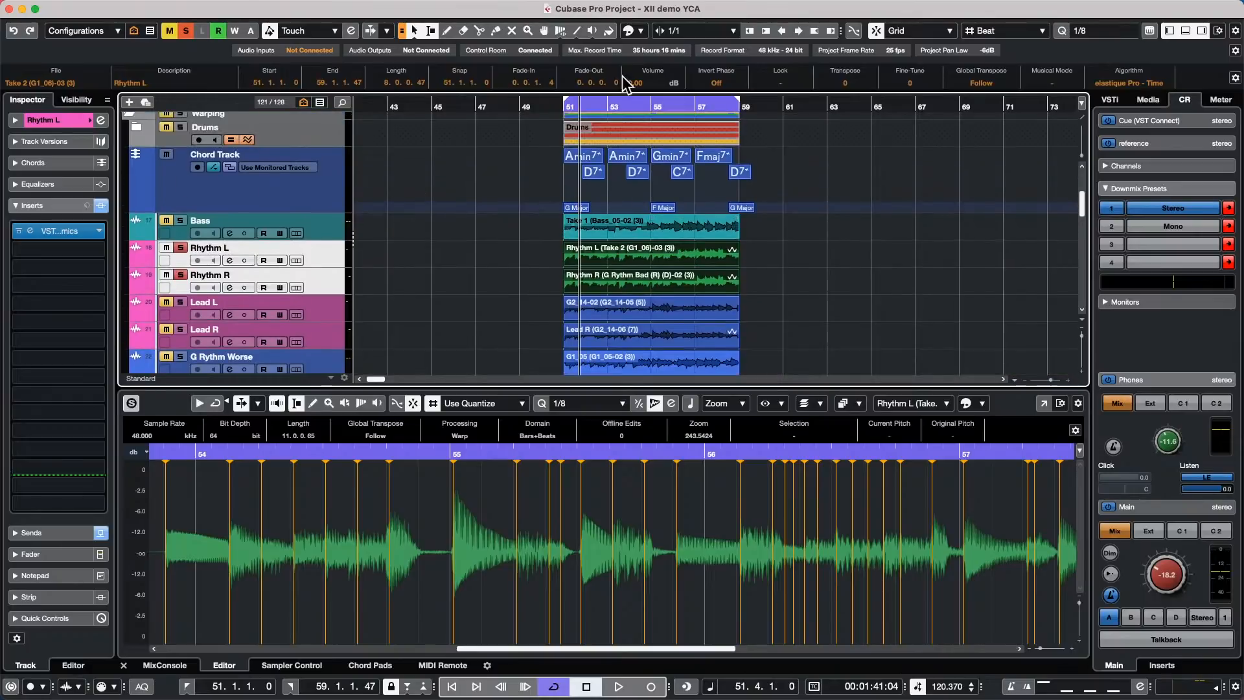
mouse_move(577, 106)
left_mouse_down()
mouse_move(576, 133)
mouse_move(575, 113)
left_mouse_up()
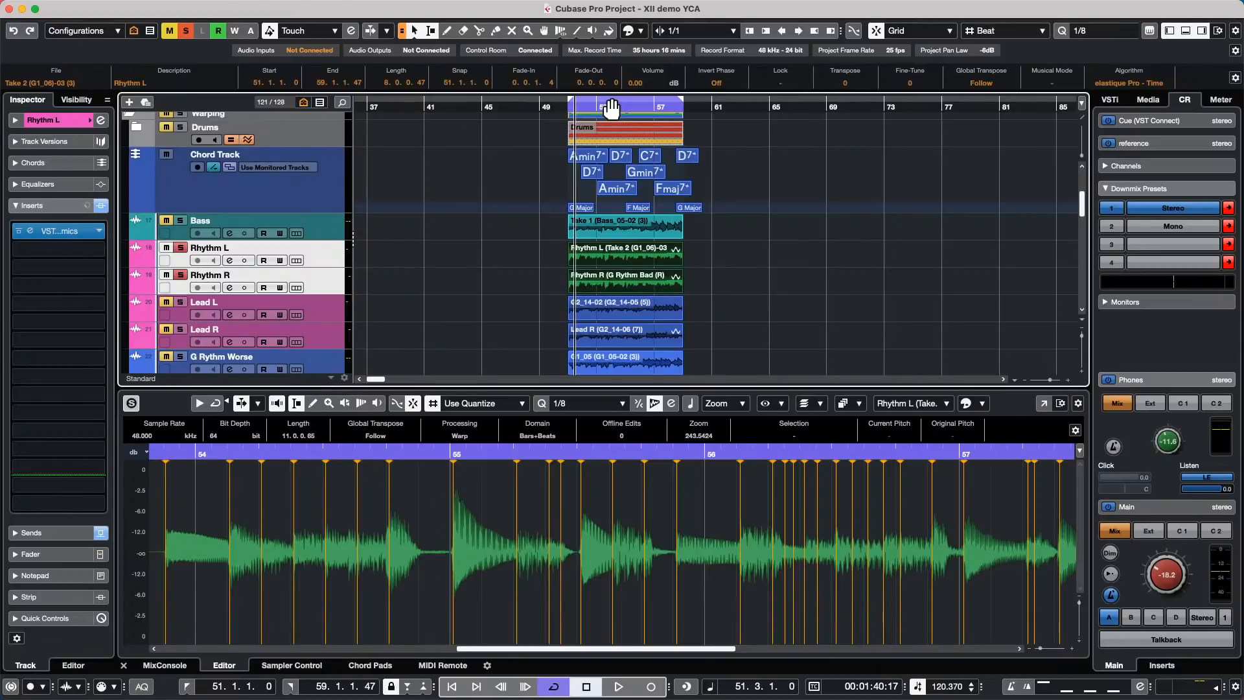
- Add one HALion Sonic SE instrument track routed to Stereo Out below G Rythm Worse, and close its instrument window
scroll(538, 234, "down", 15)
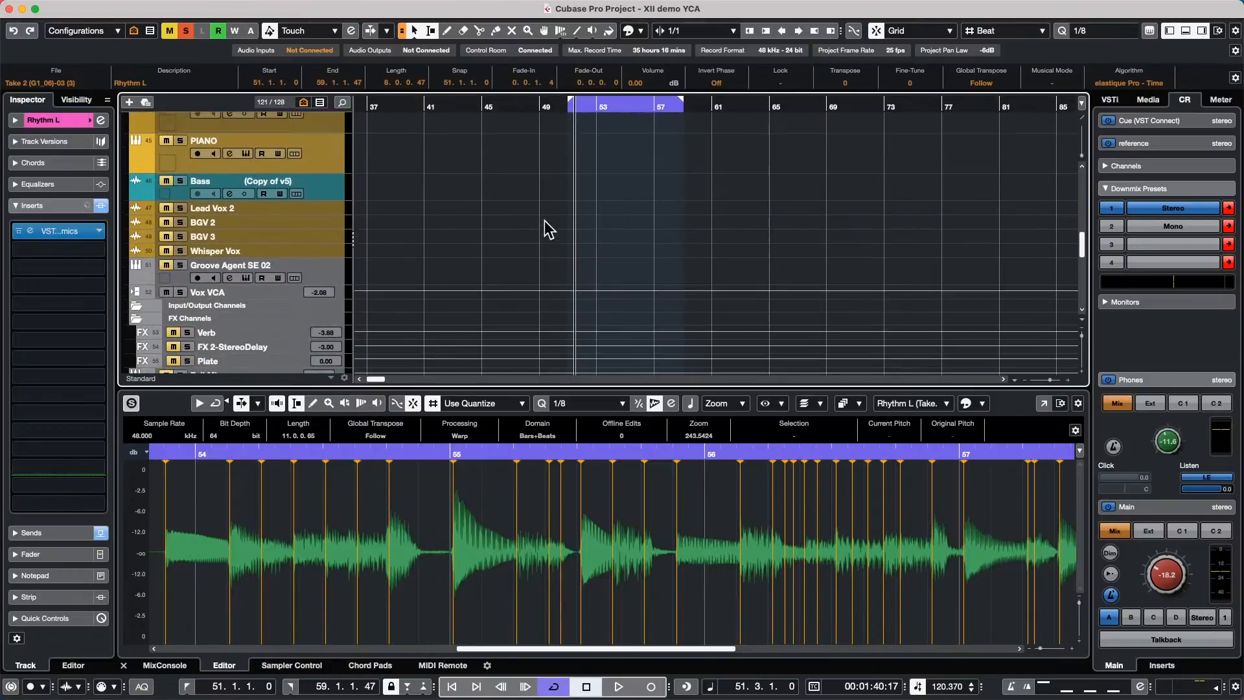
scroll(549, 227, "up", 3)
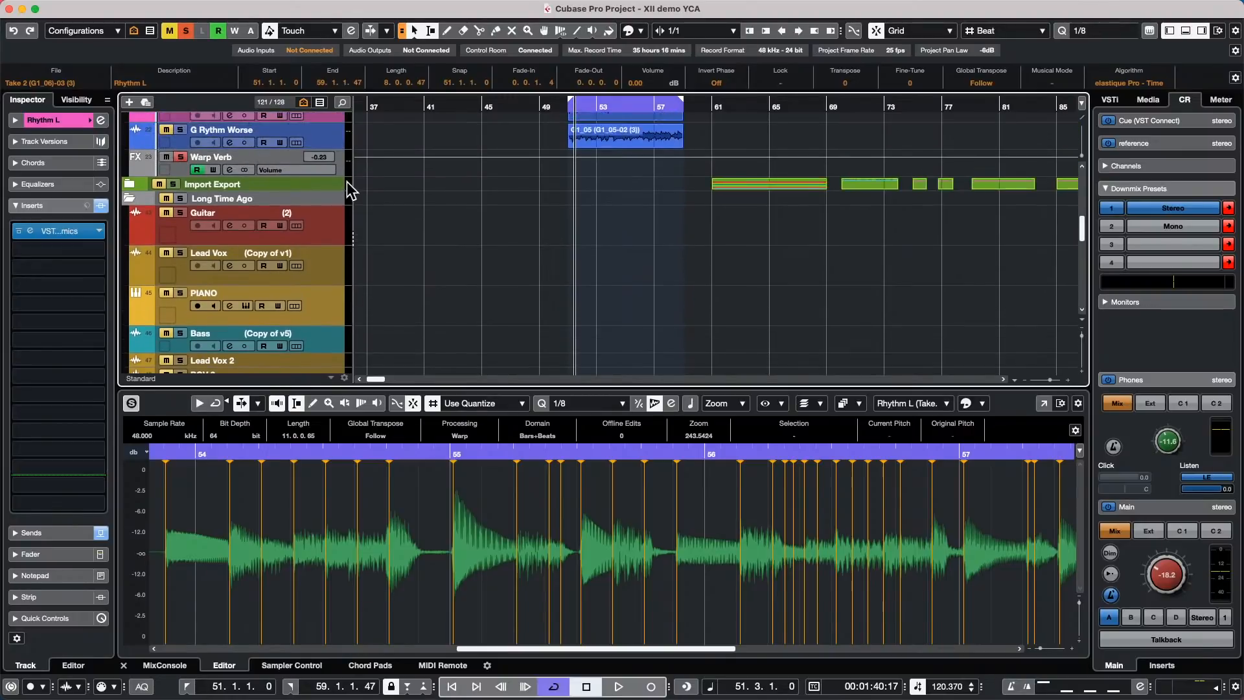
left_click(327, 188)
right_click(324, 192)
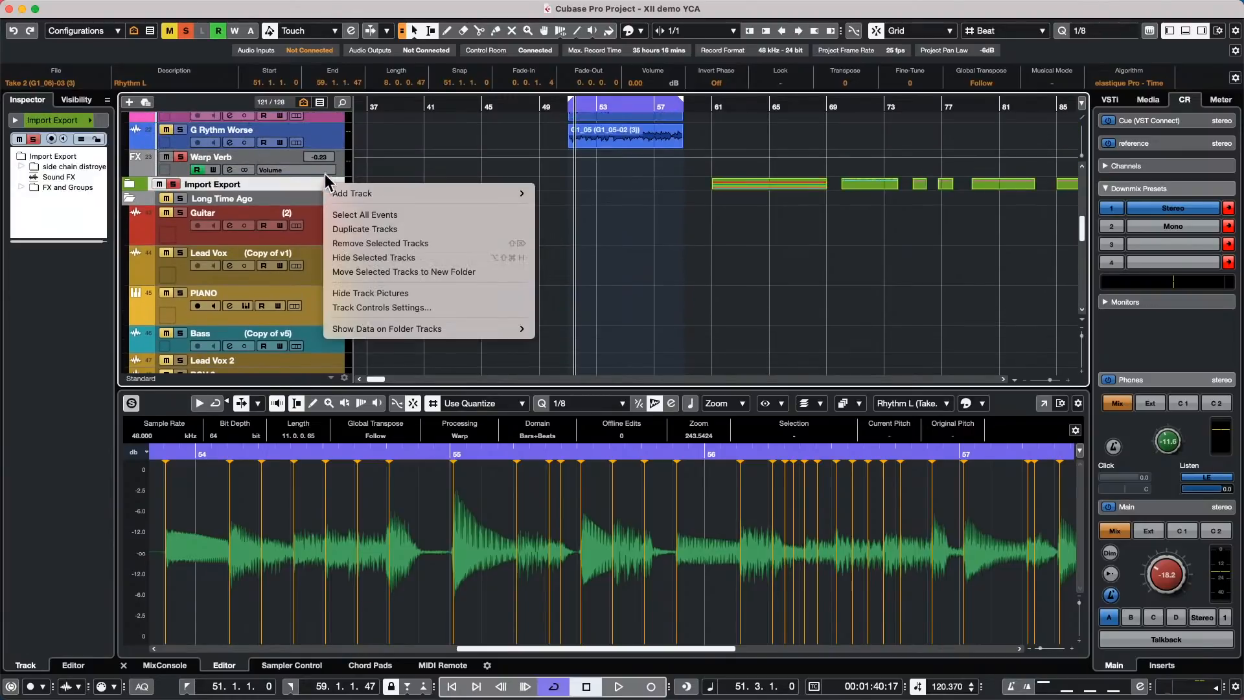
left_click(326, 143)
right_click(327, 144)
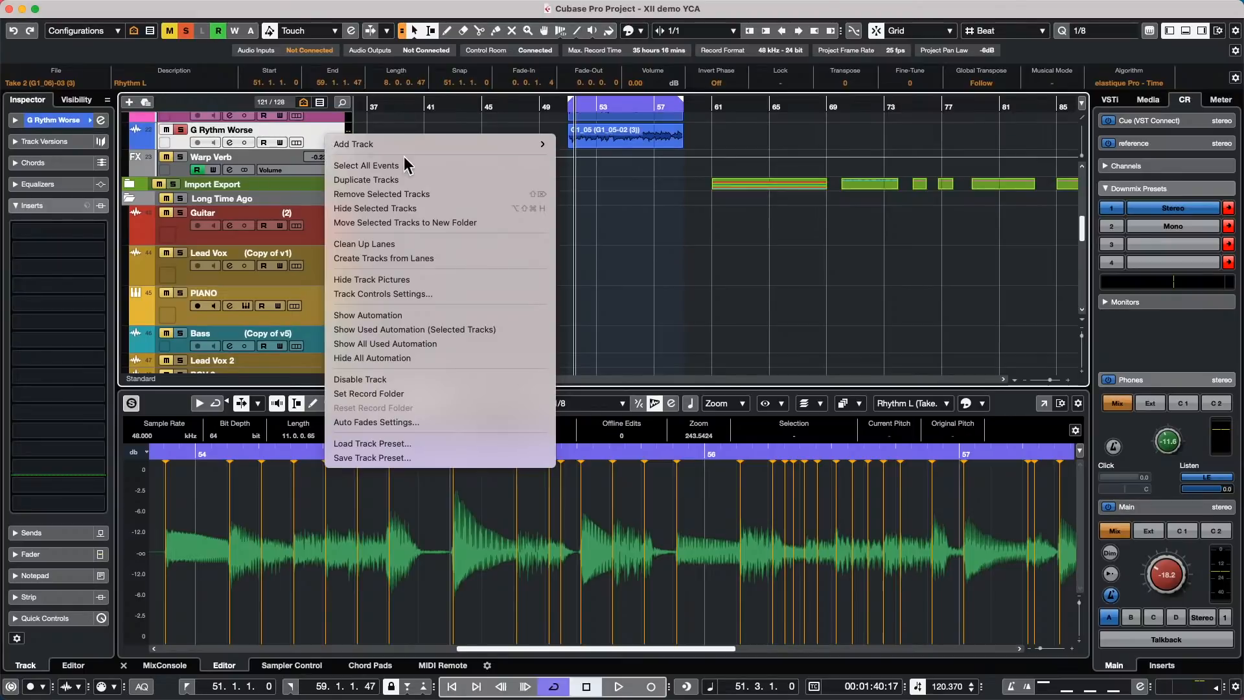
mouse_move(405, 144)
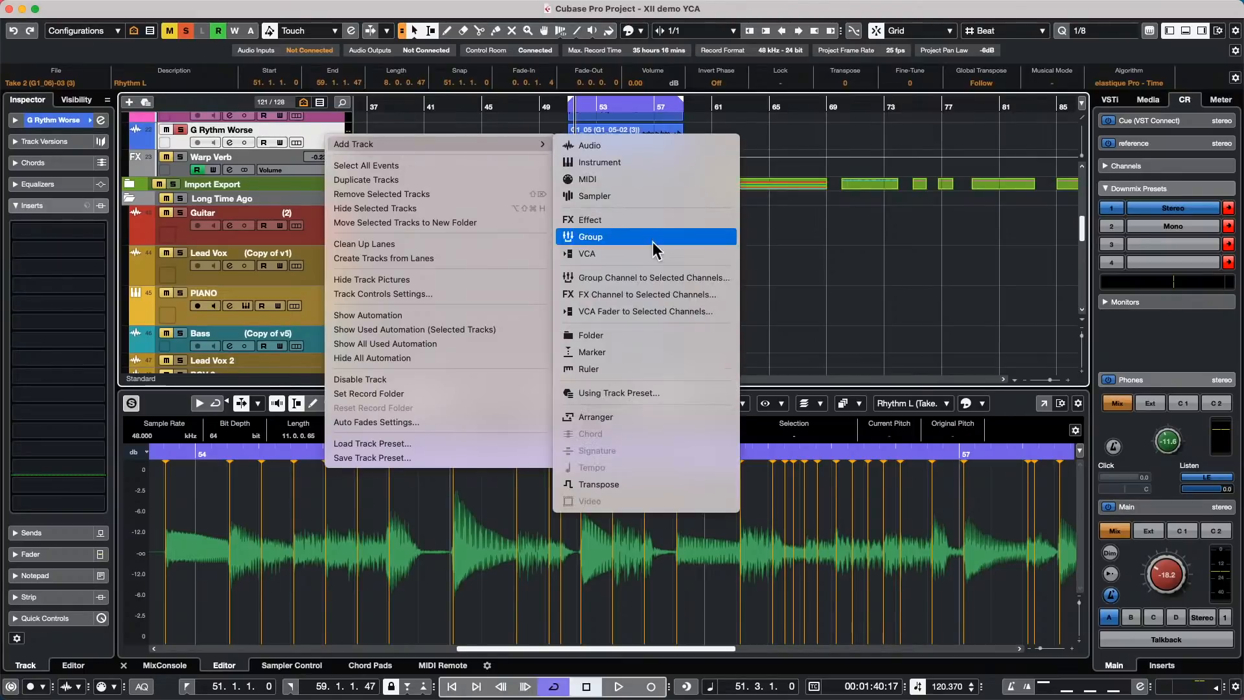
left_click(648, 162)
left_click(645, 233)
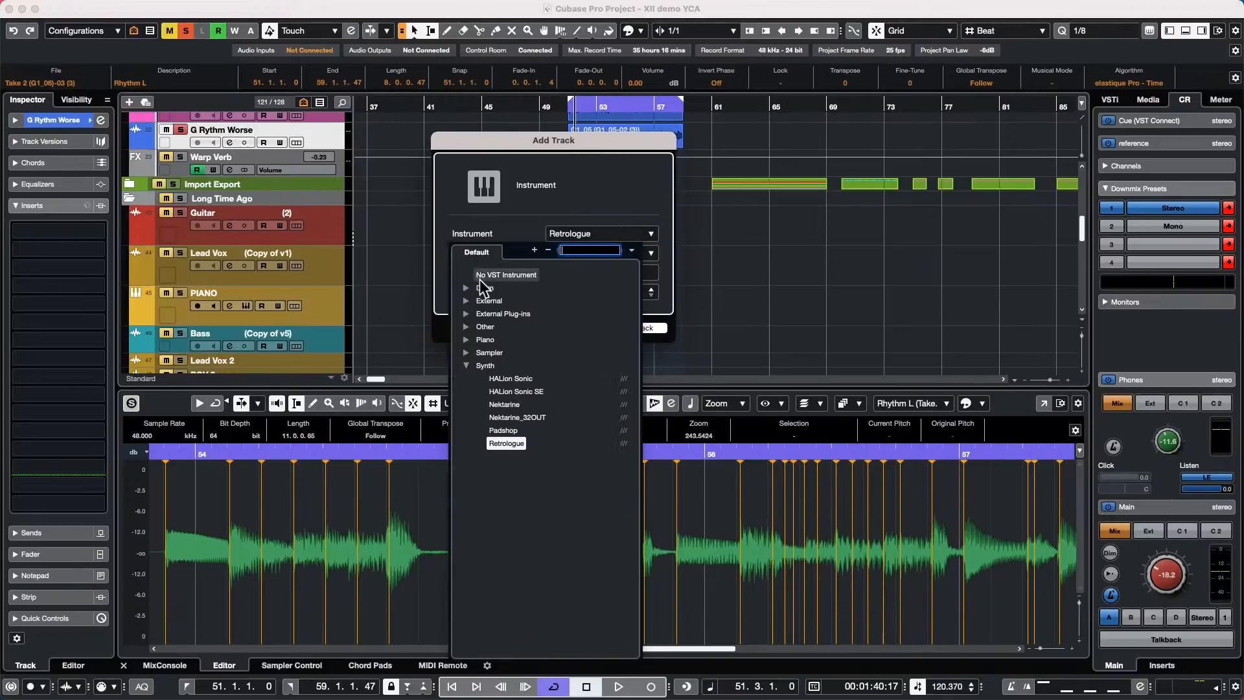
left_click(528, 392)
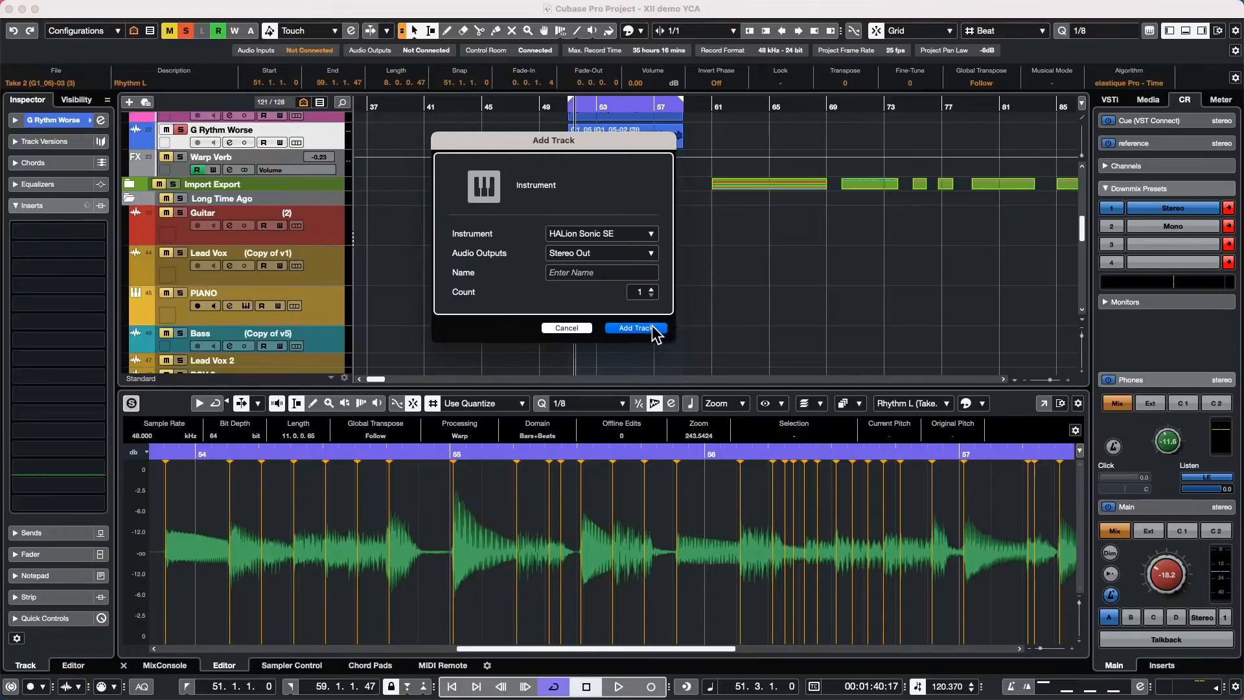
left_click(635, 328)
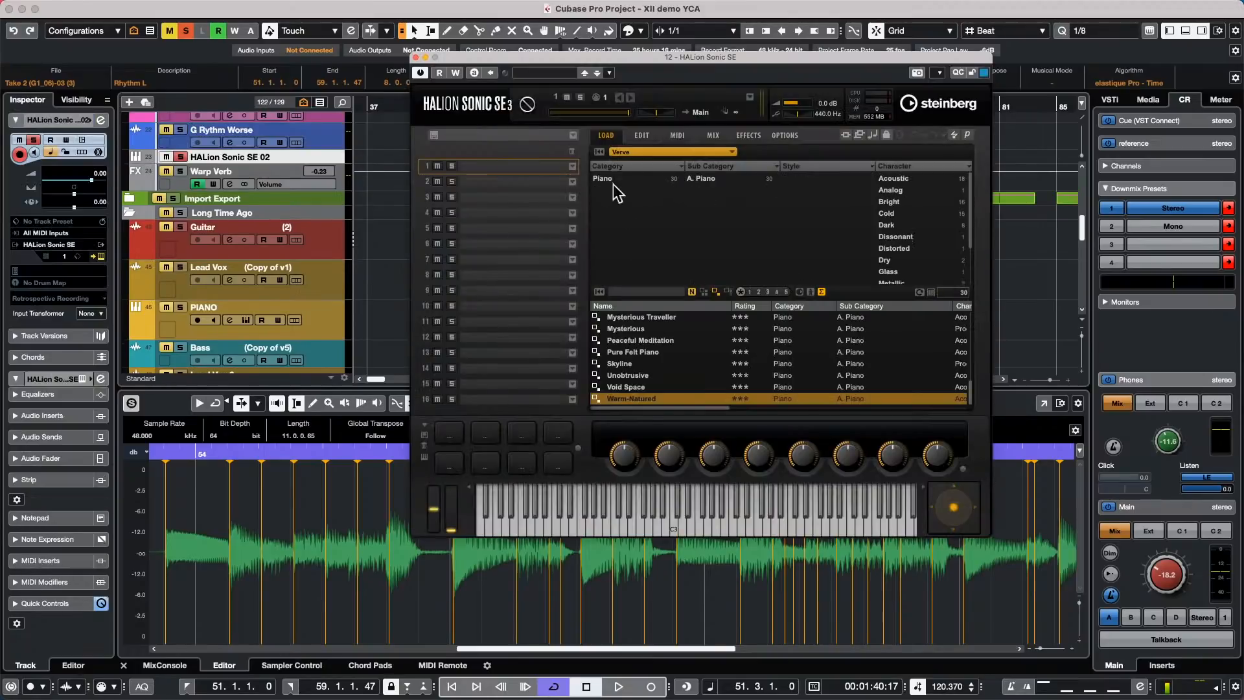
left_click(415, 57)
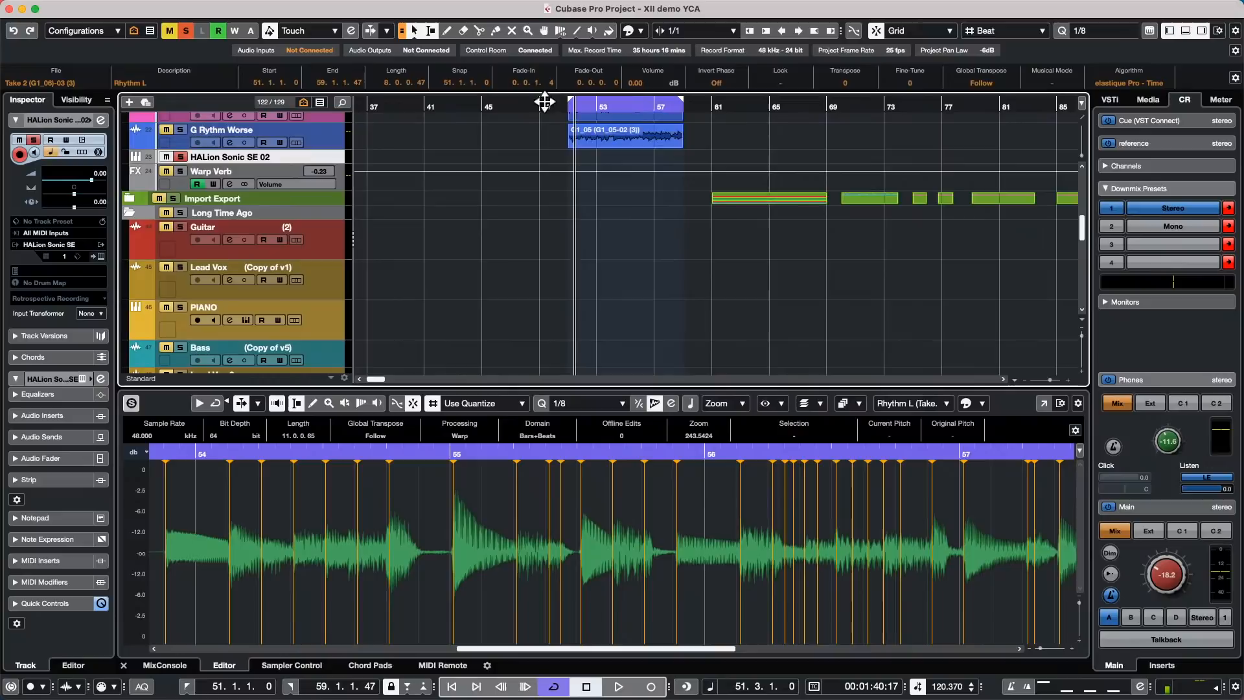
- Create an empty part from bar 51 to 59 on the new HALion Sonic SE track and open it in the Score Editor
double_click(624, 156)
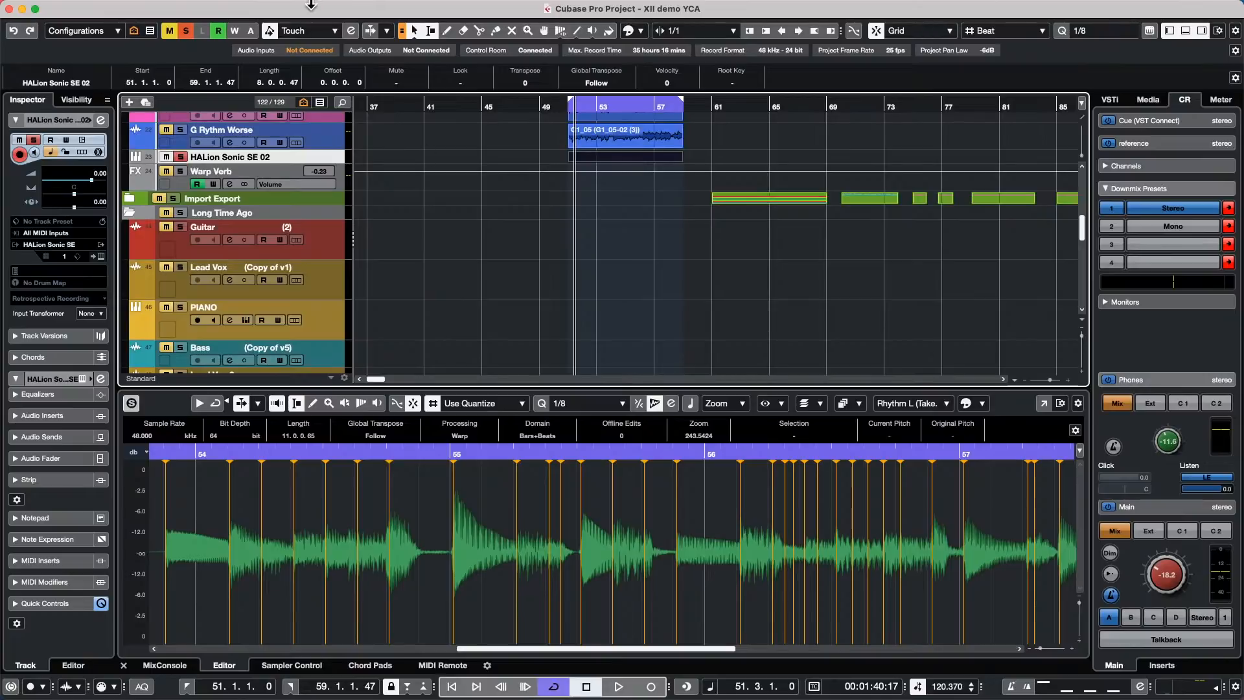
left_click(271, 9)
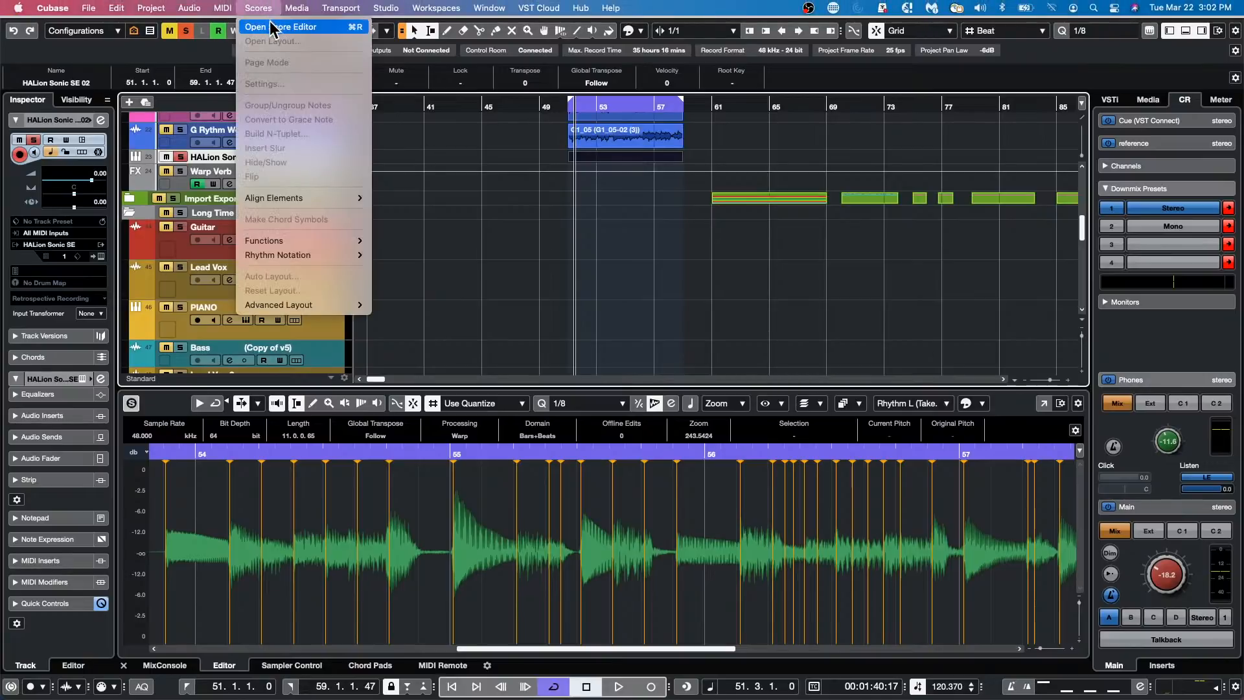
left_click(272, 29)
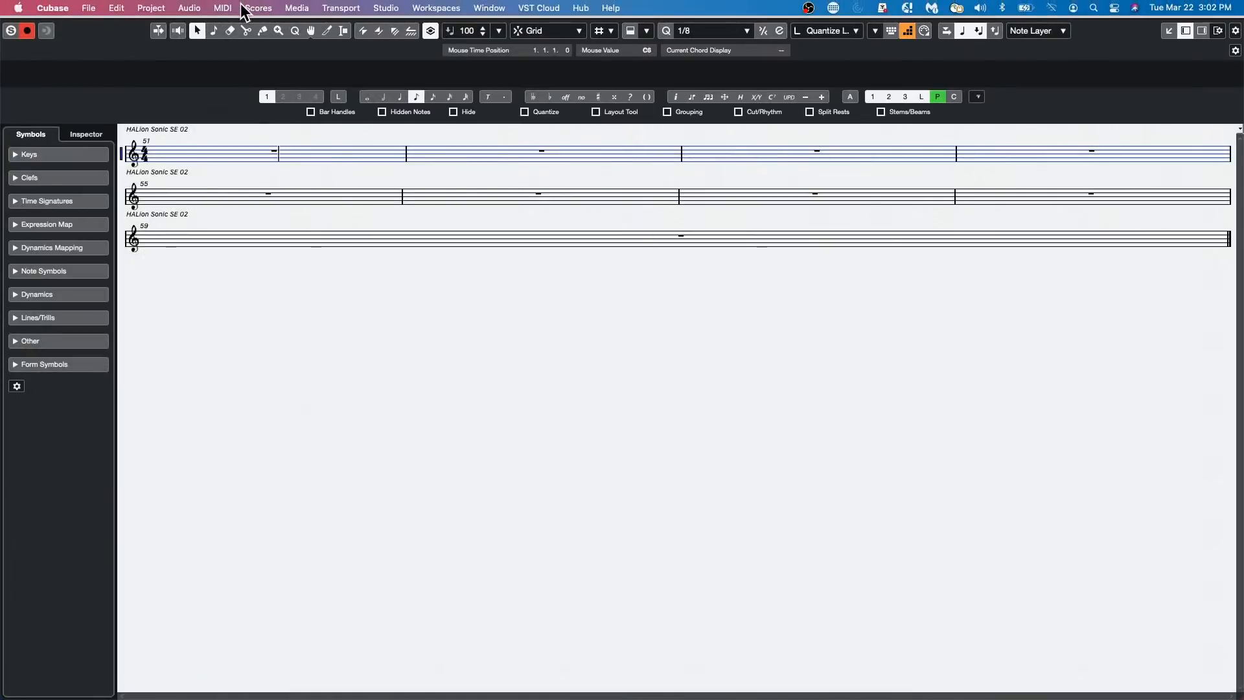
- Show the Chord Track's chord symbols above the HALion Sonic SE 02 part in the score
left_click(251, 9)
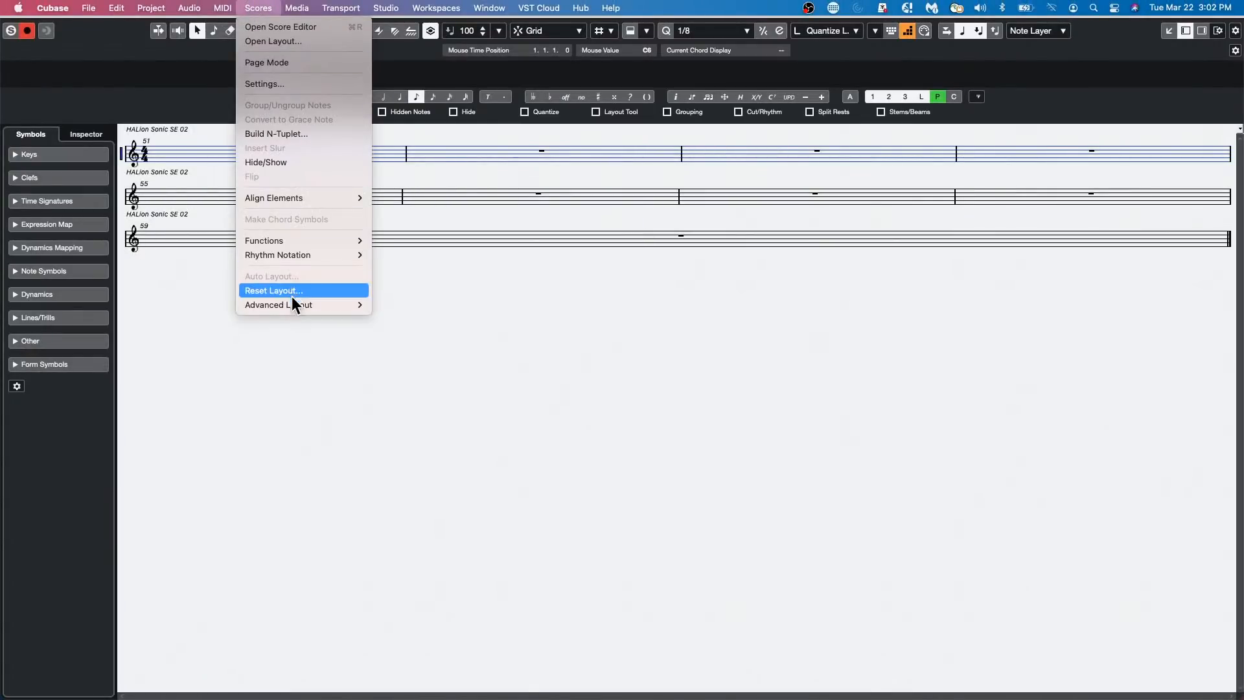
mouse_move(290, 303)
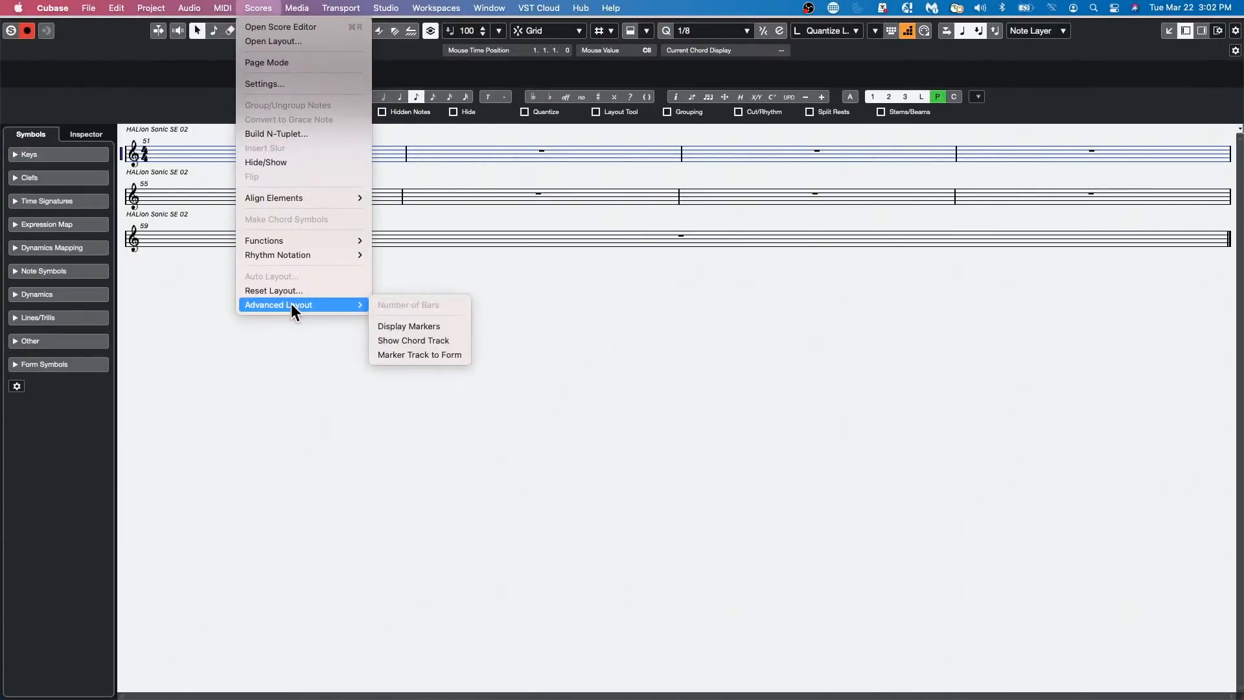
left_click(438, 338)
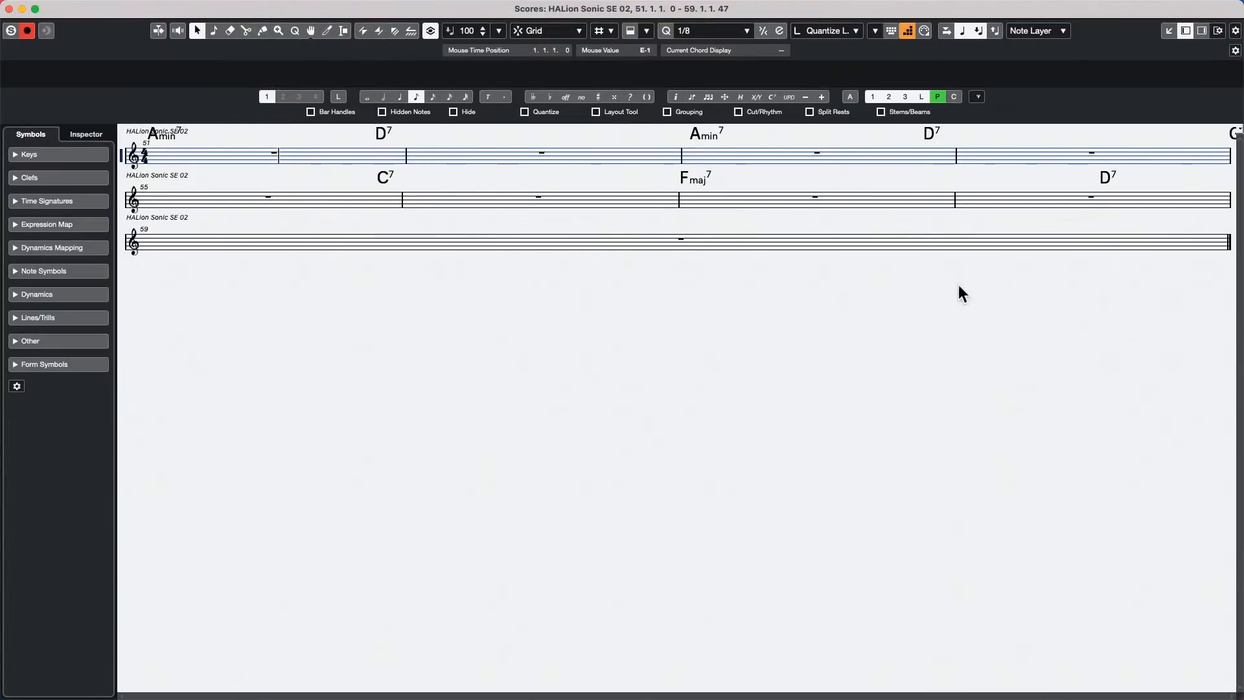
- Close the Score Editor and solo the Rhythm L track in the project
left_click(9, 10)
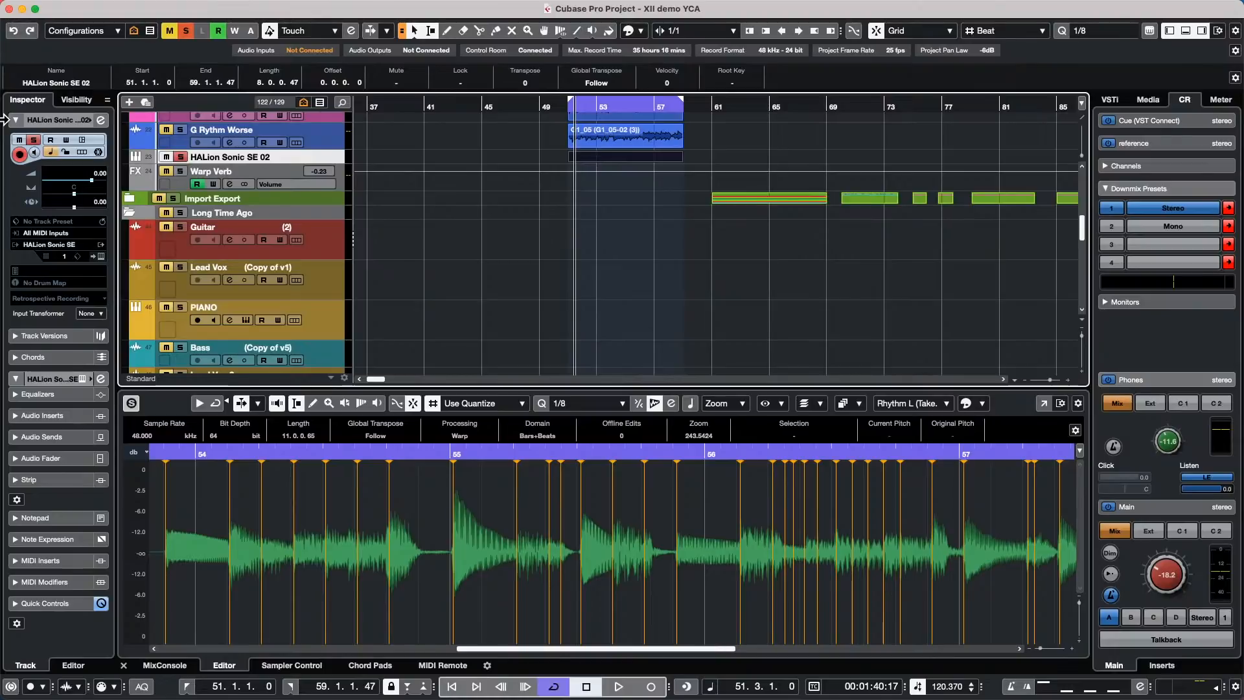
scroll(241, 241, "up", 6)
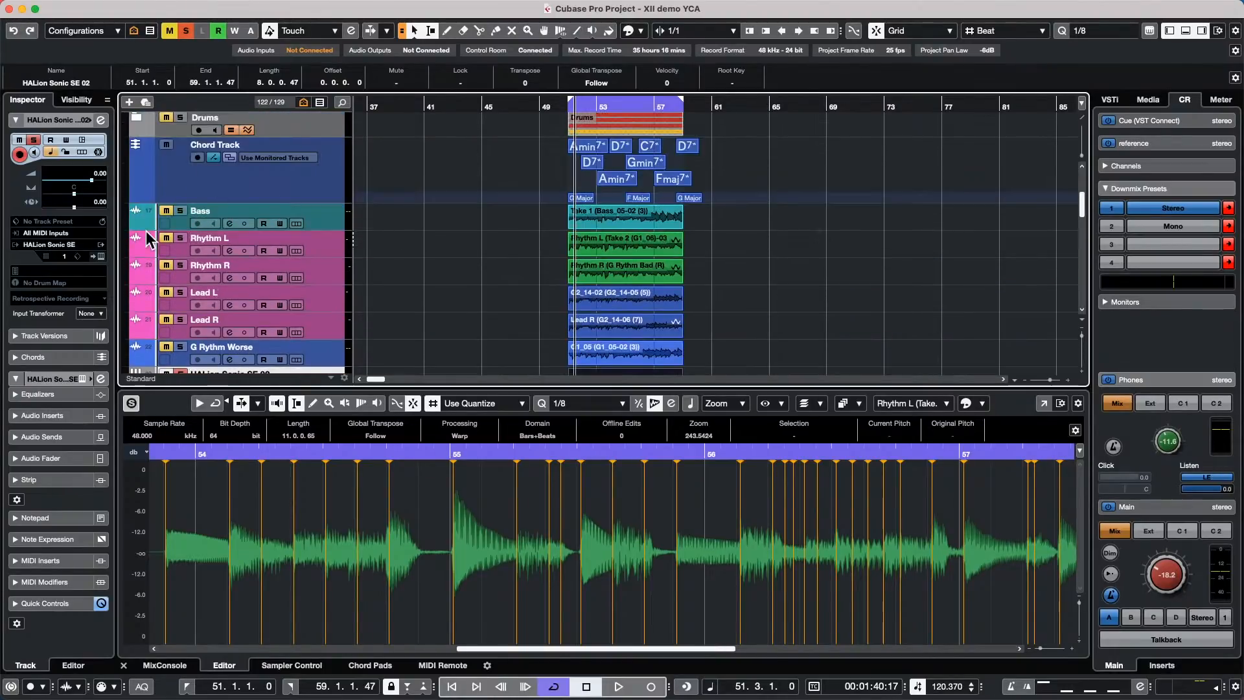
left_click(181, 239)
- Open and activate the recent project Amos Moses - GO.cpr, accepting the missing ports as unmapped
left_click(88, 8)
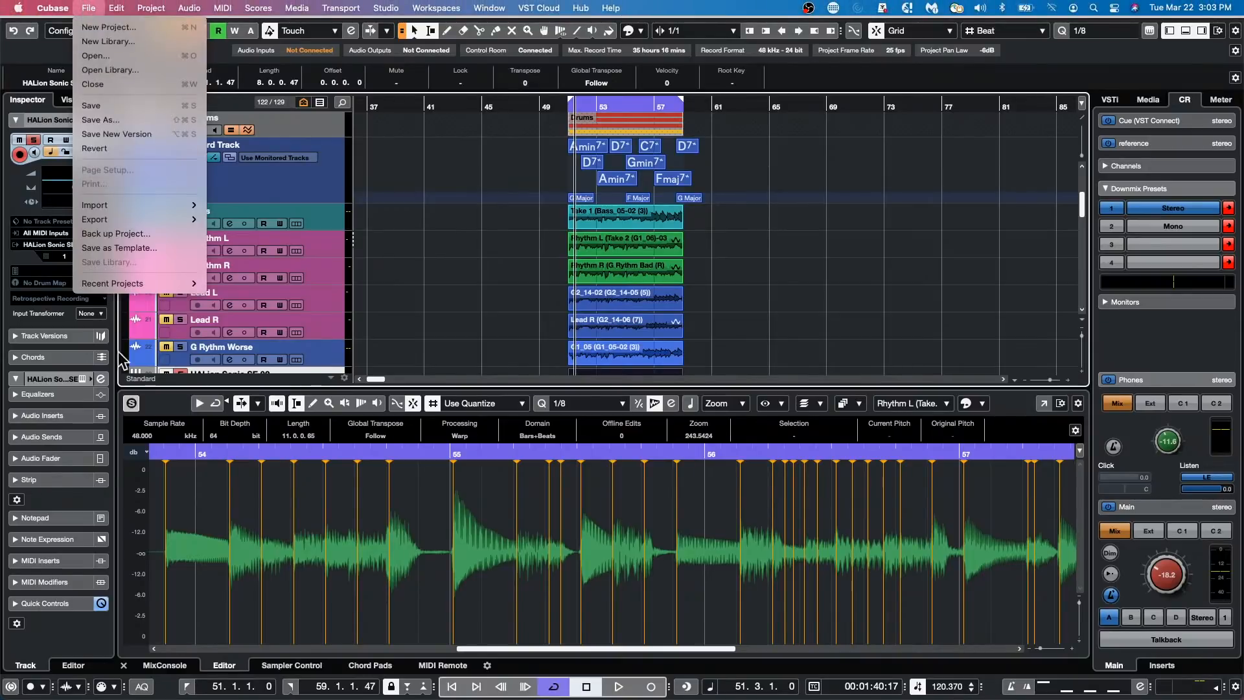
mouse_move(162, 283)
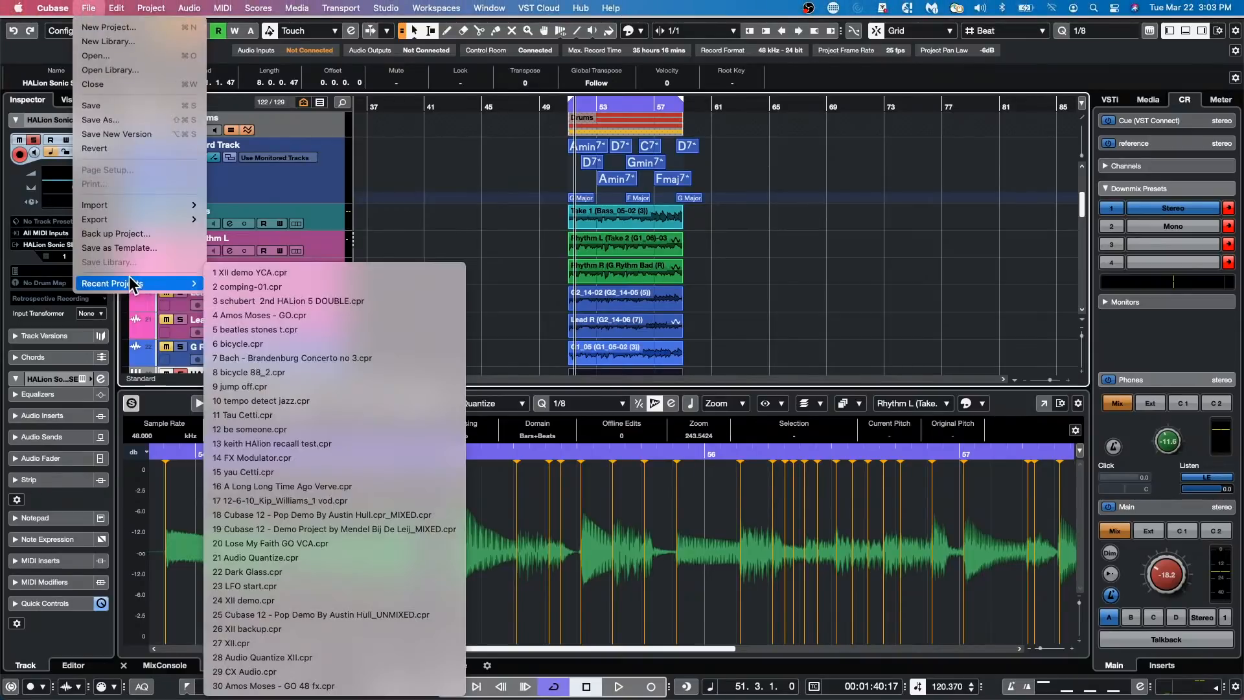
left_click(322, 315)
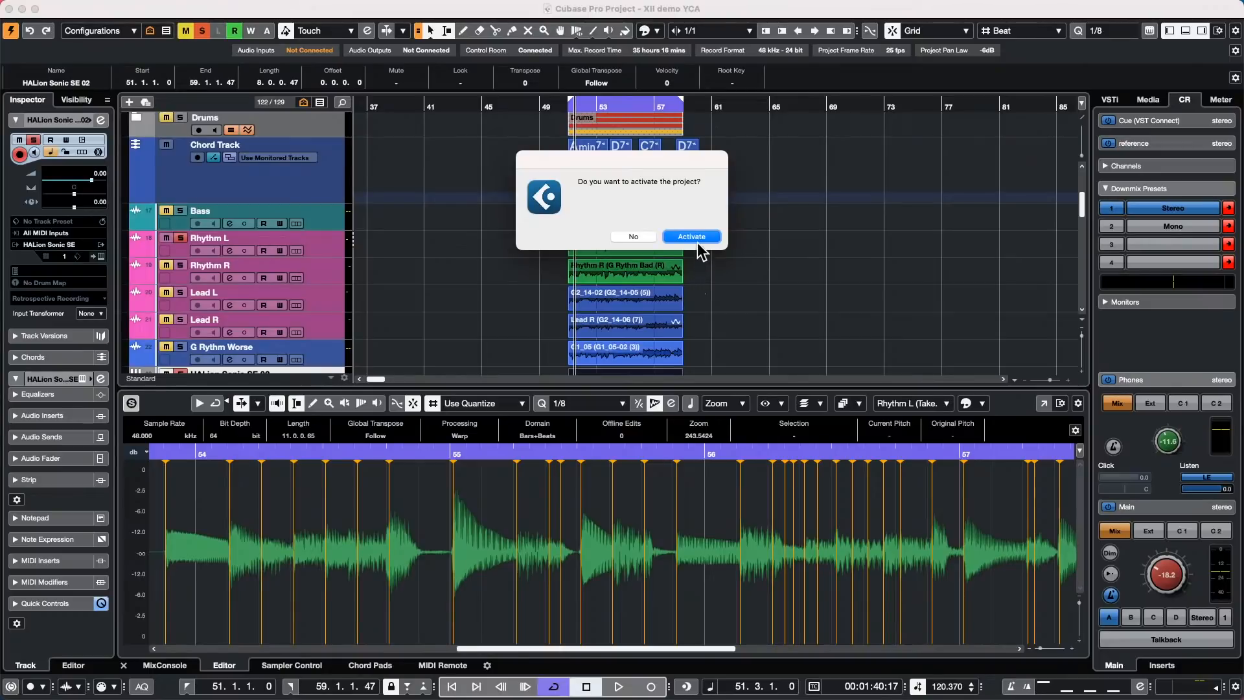
left_click(696, 240)
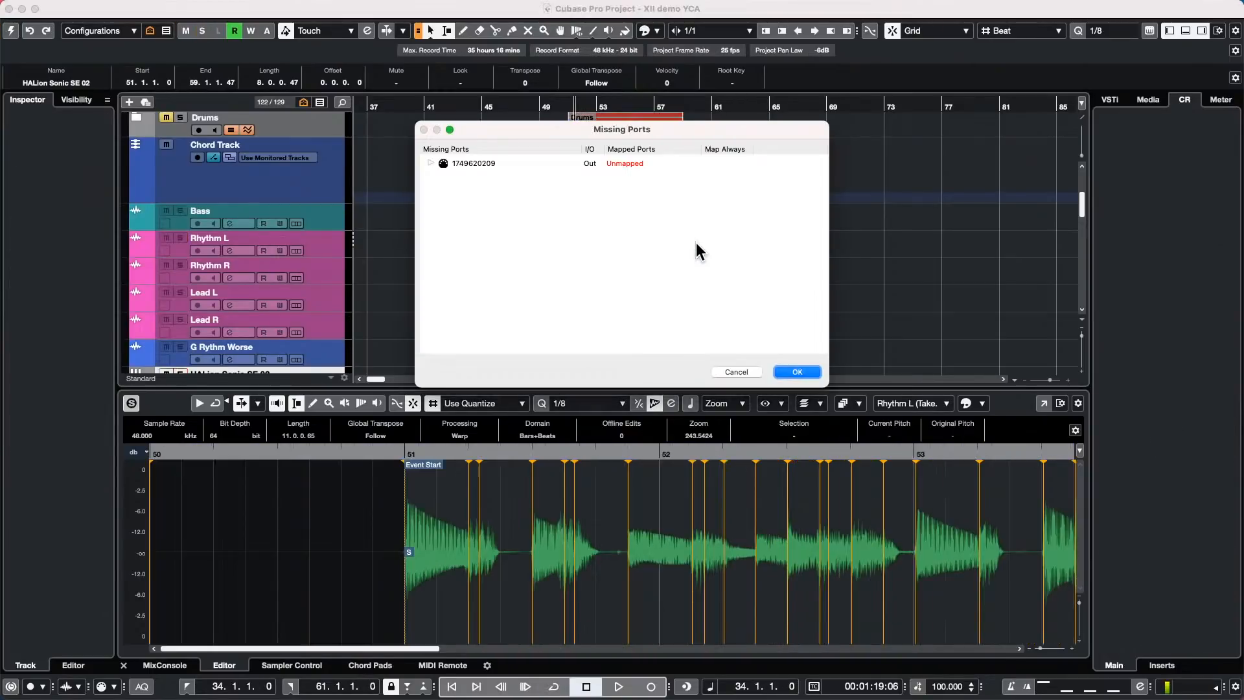
left_click(791, 372)
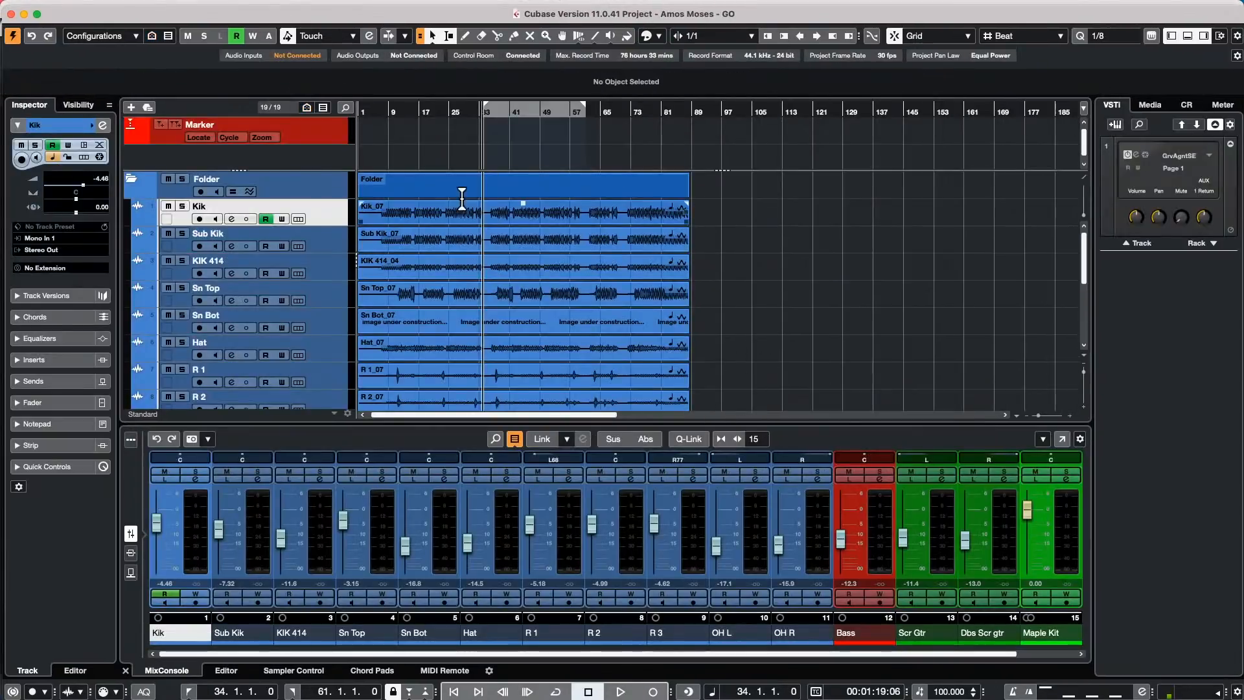
- Mute the Sn Top track, solo Sn Bot and Hat, and play the project from bar 1
left_click(167, 288)
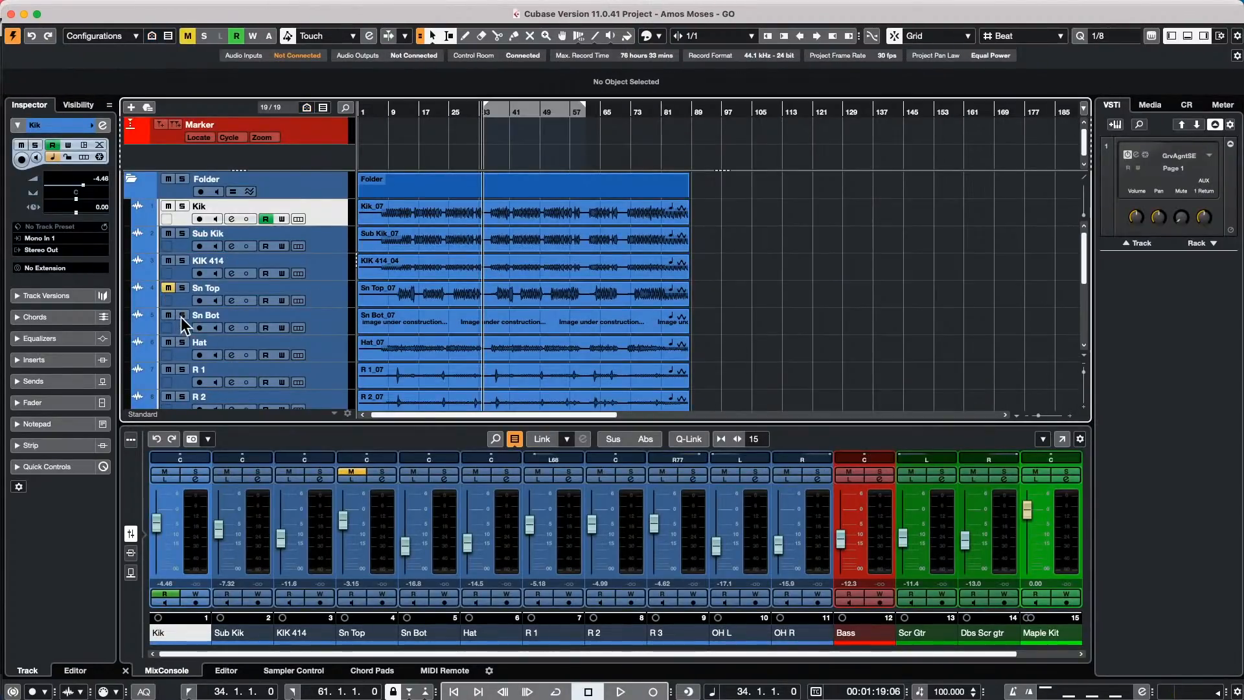
left_click_drag(181, 316, 183, 342)
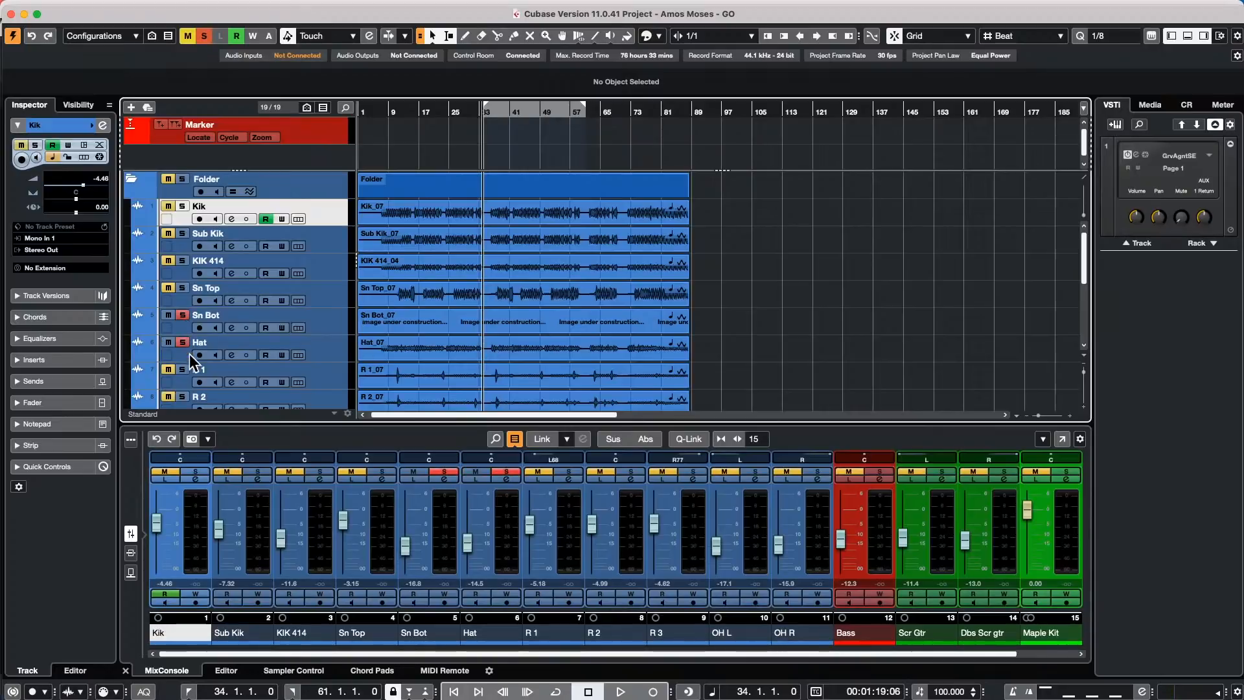
key("space")
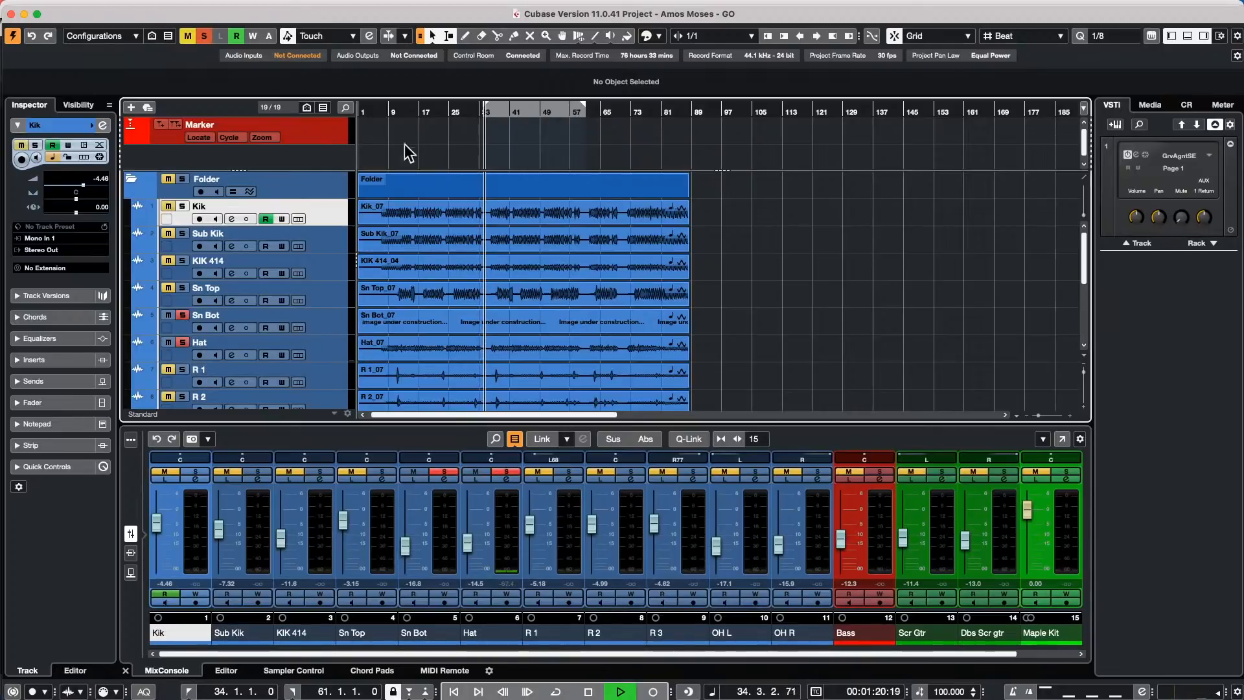
left_click(364, 110)
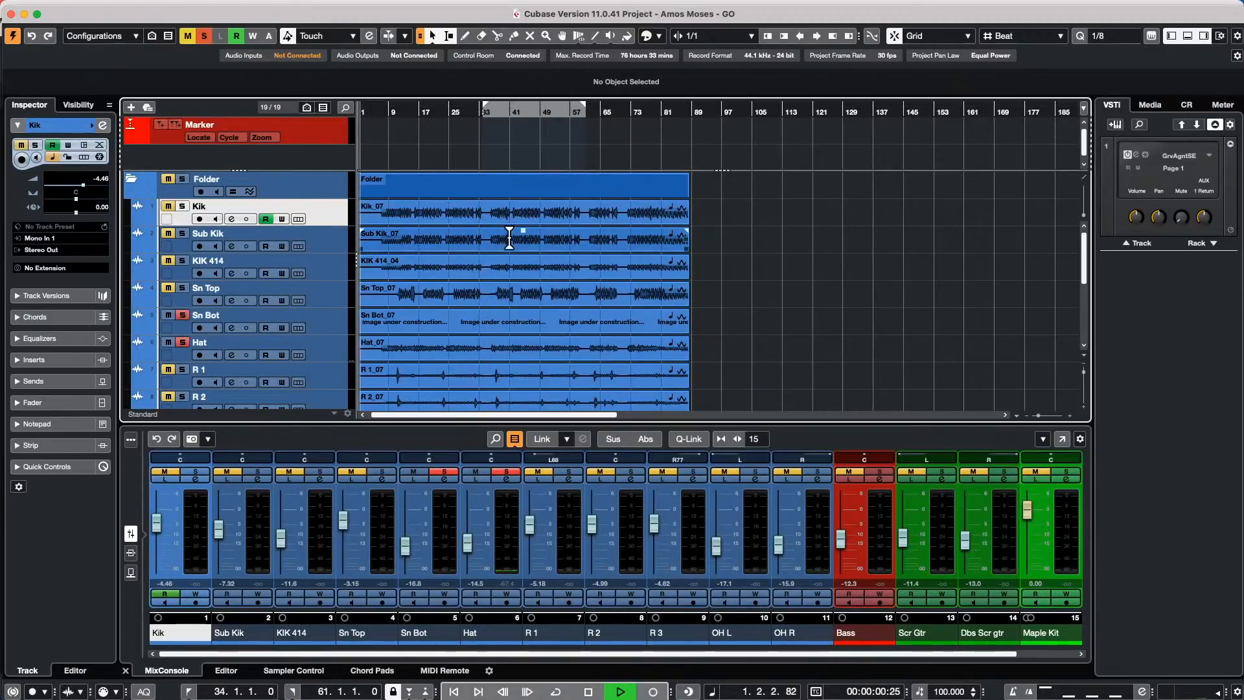
- Audition the whole drum Folder in solo from about bar 17, and clear the folder's solo
left_click(183, 180)
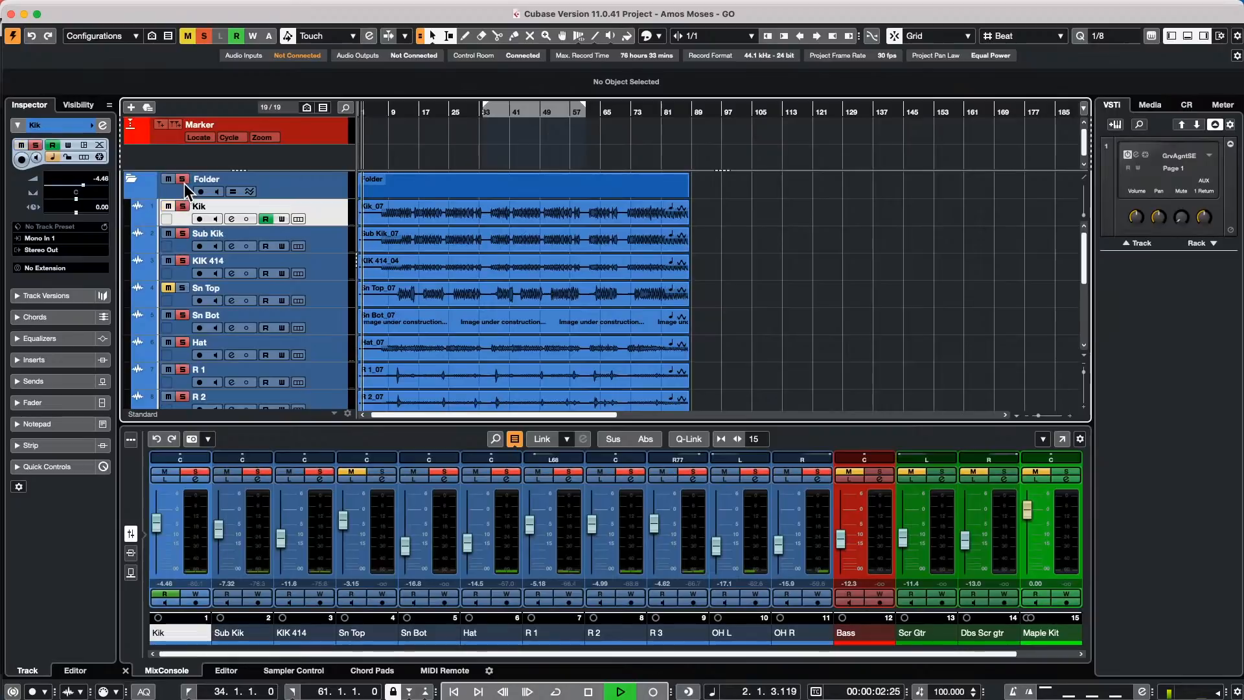
left_click(425, 112)
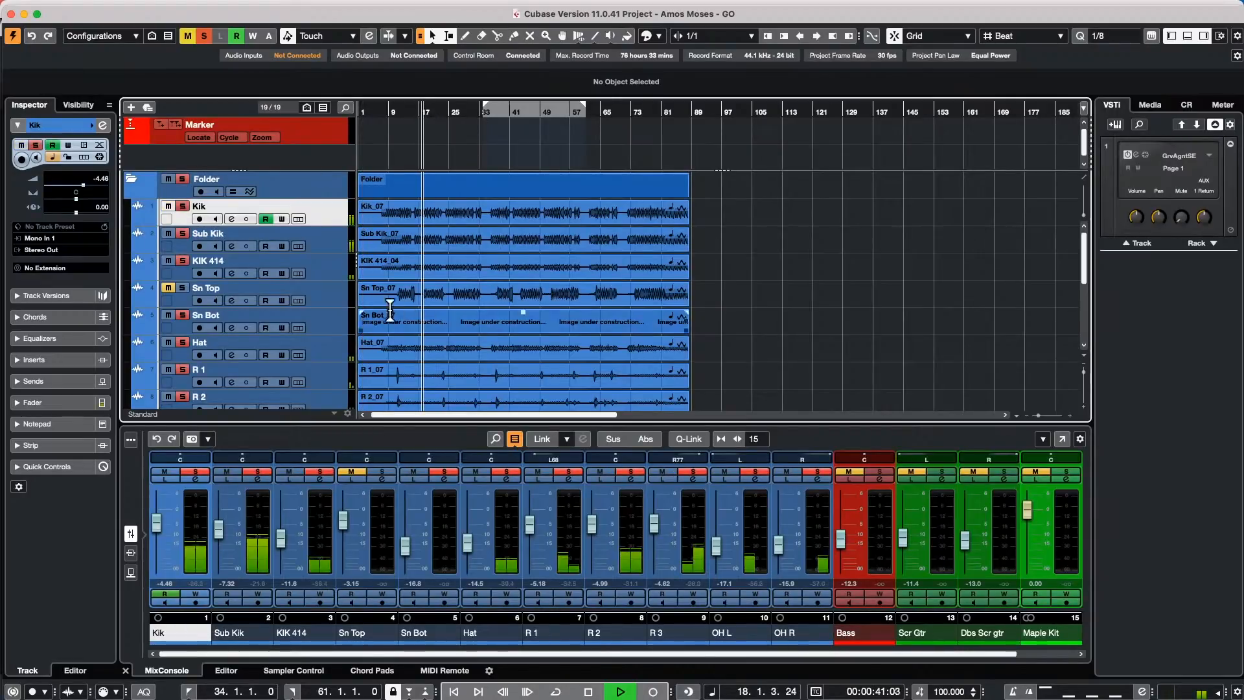
left_click(183, 180)
- Mute the R 3 and OH L drum tracks during playback
scroll(269, 357, "down", 4)
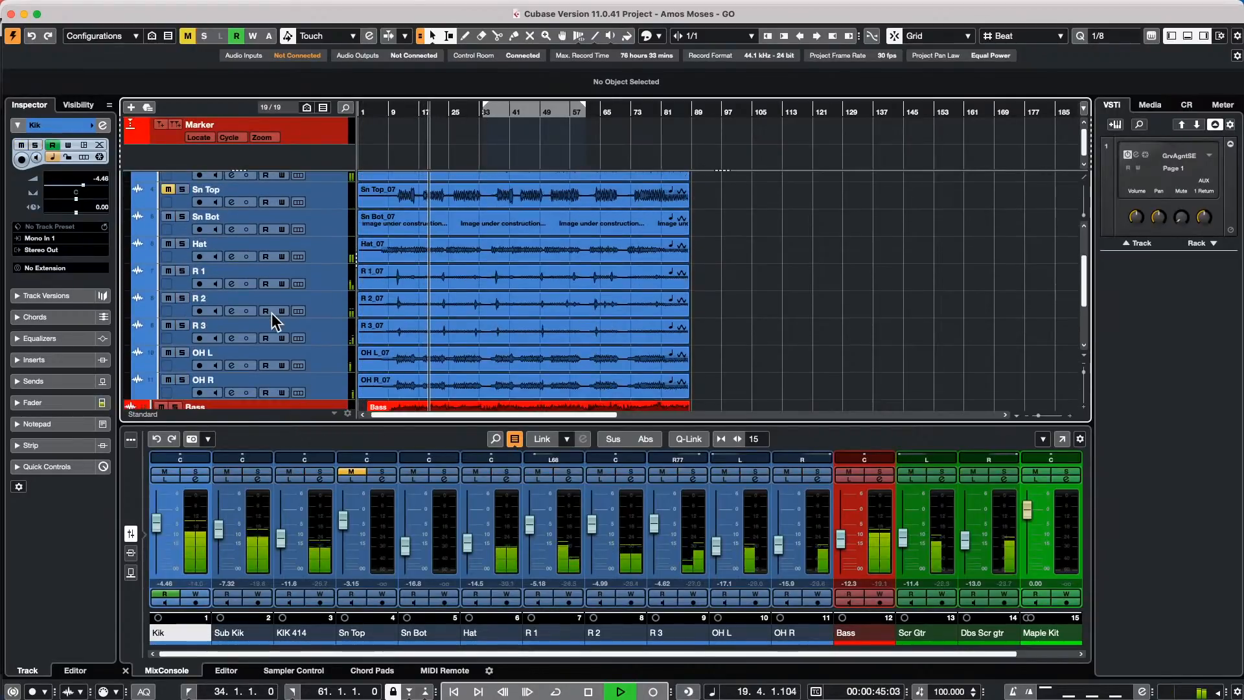
left_click(168, 325)
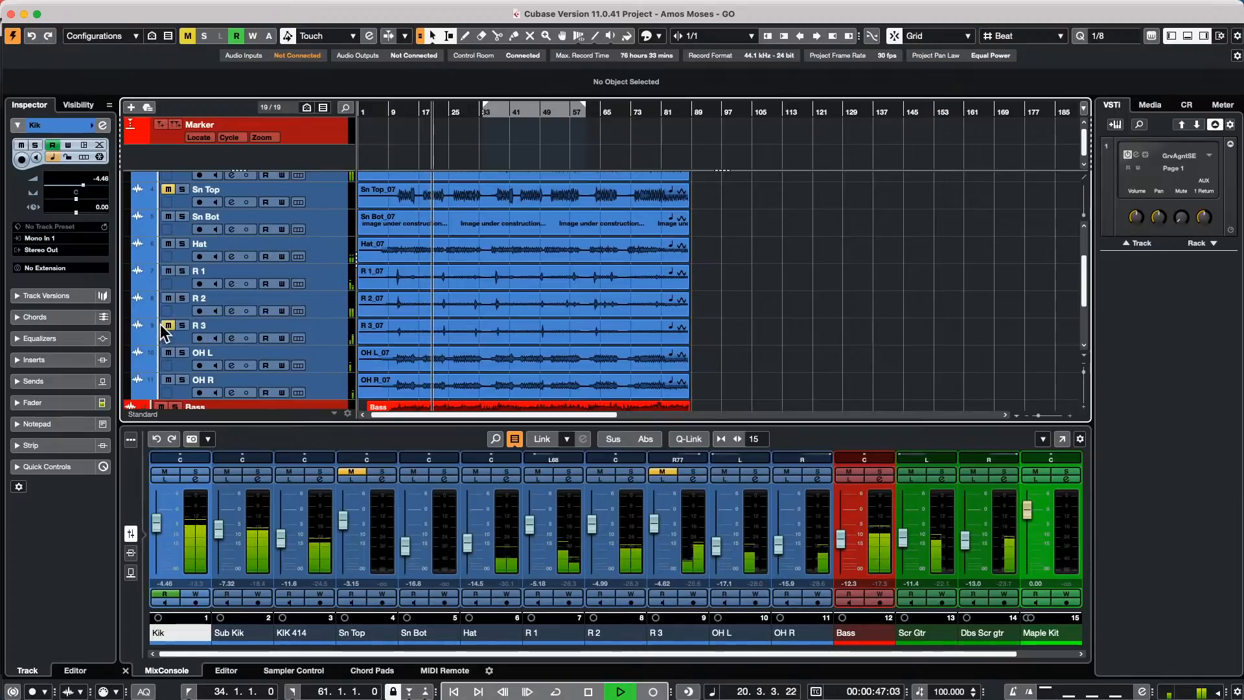
left_click(156, 357)
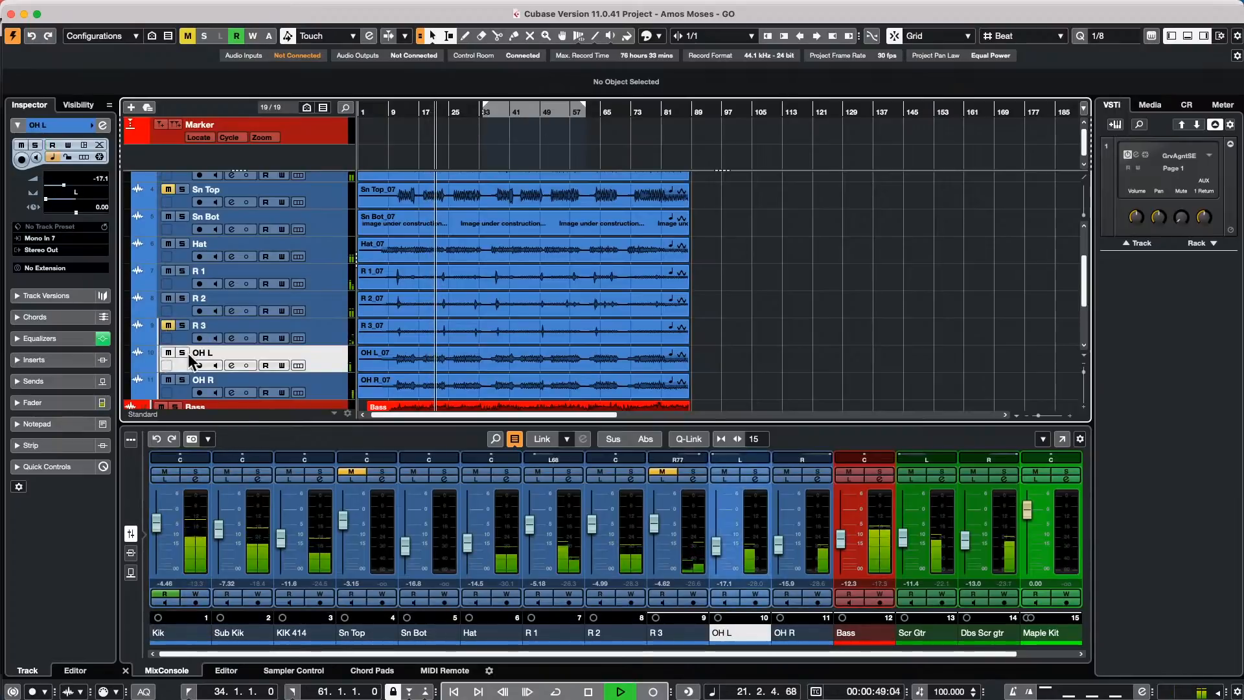
left_click(168, 353)
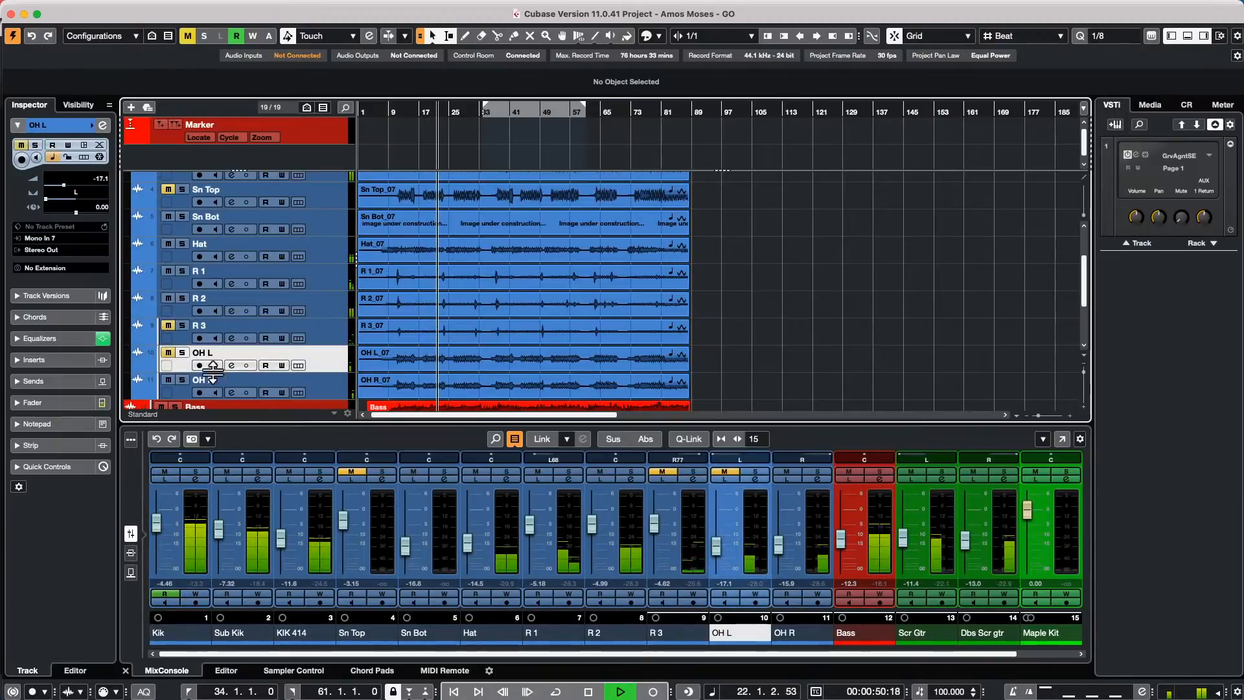
- Audition OH L in solo, add Bass to the solo, and unsolo OH L
left_click(184, 352)
scroll(203, 277, "up", 3)
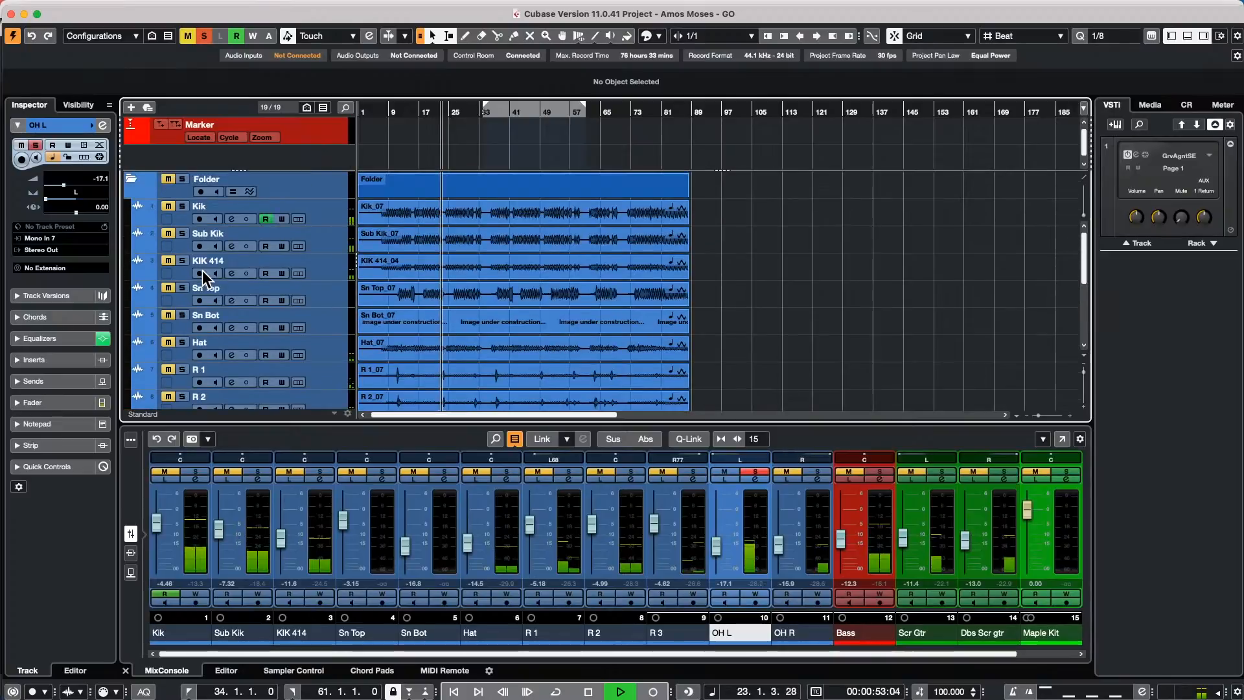
scroll(203, 278, "down", 4)
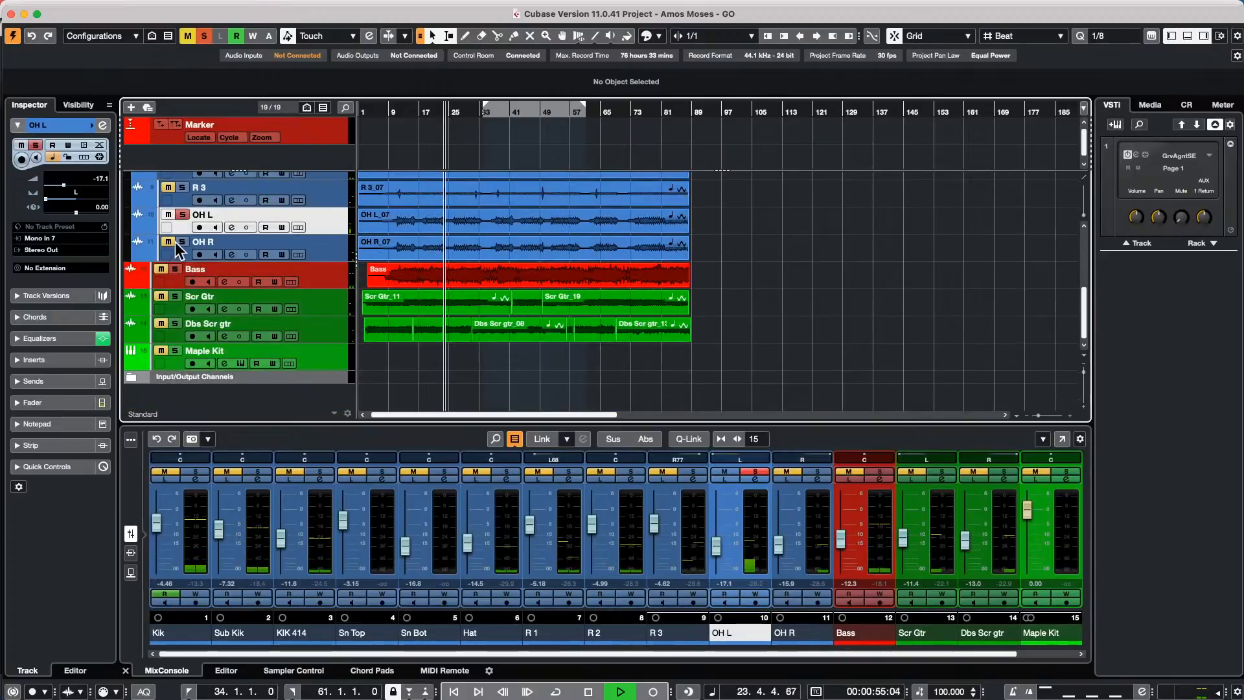
left_click(176, 268)
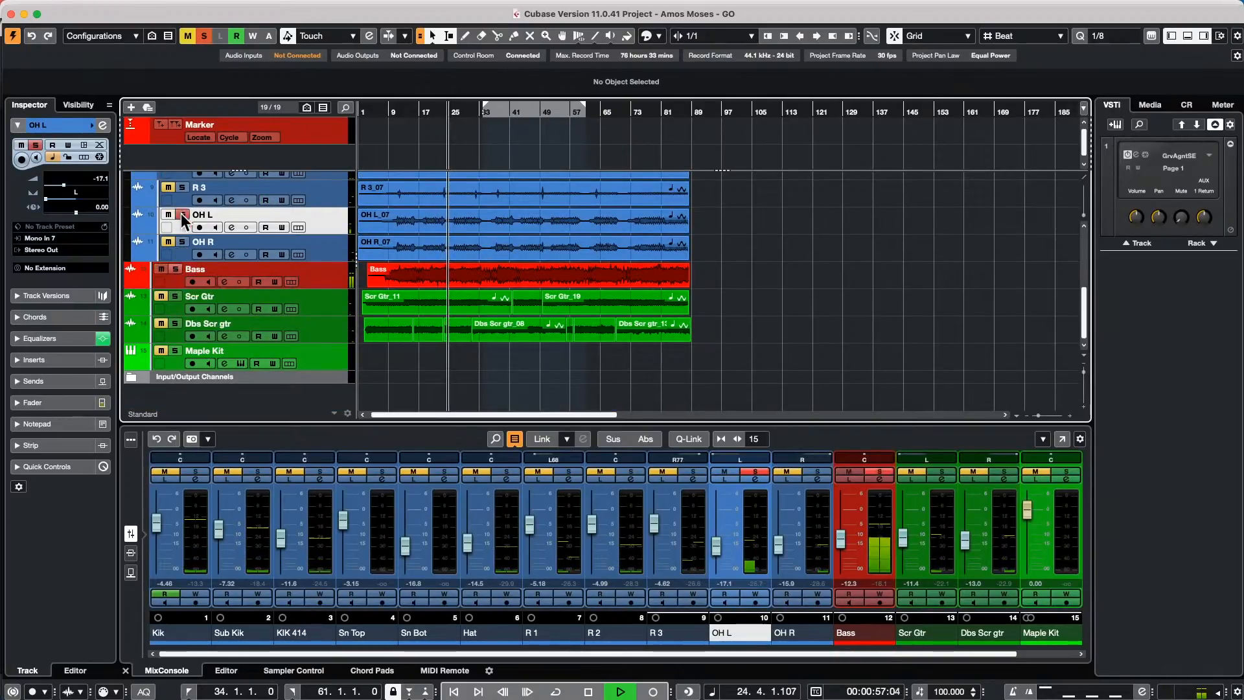
left_click(182, 215)
- Add the Hat, R 1, Scr Gtr and Dbs Scr gtr tracks to the soloed Bass during playback
scroll(274, 186, "up", 4)
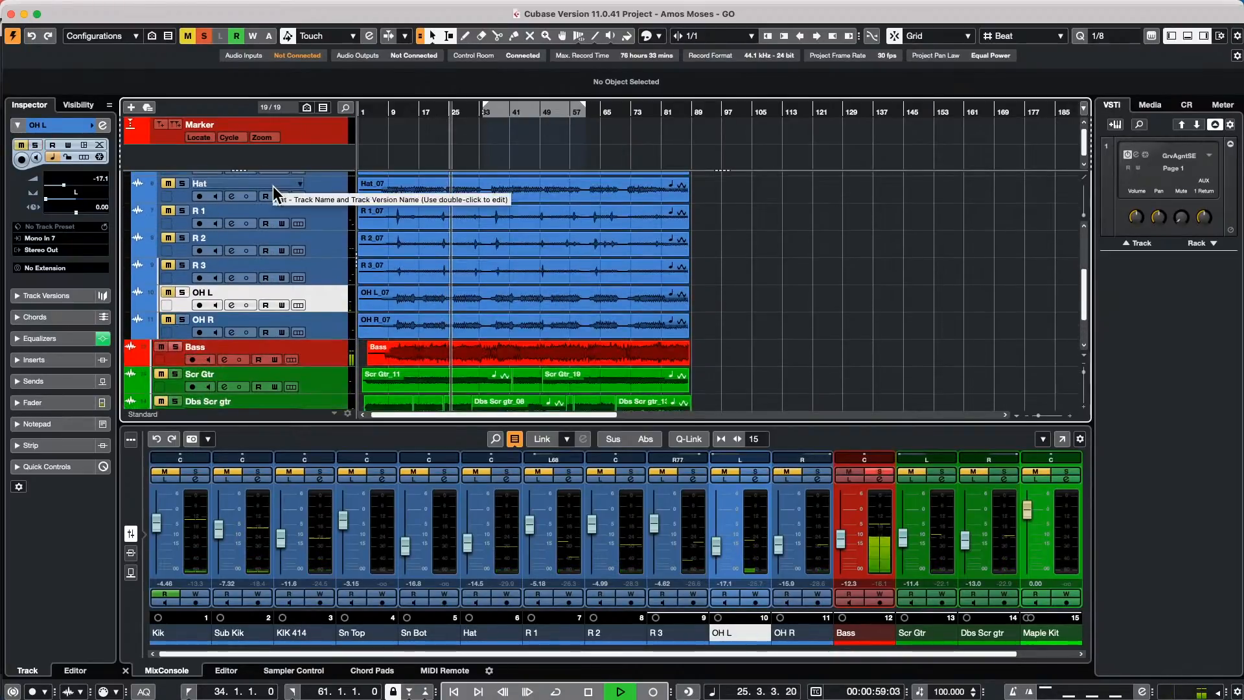
left_click(183, 211)
left_click(183, 238)
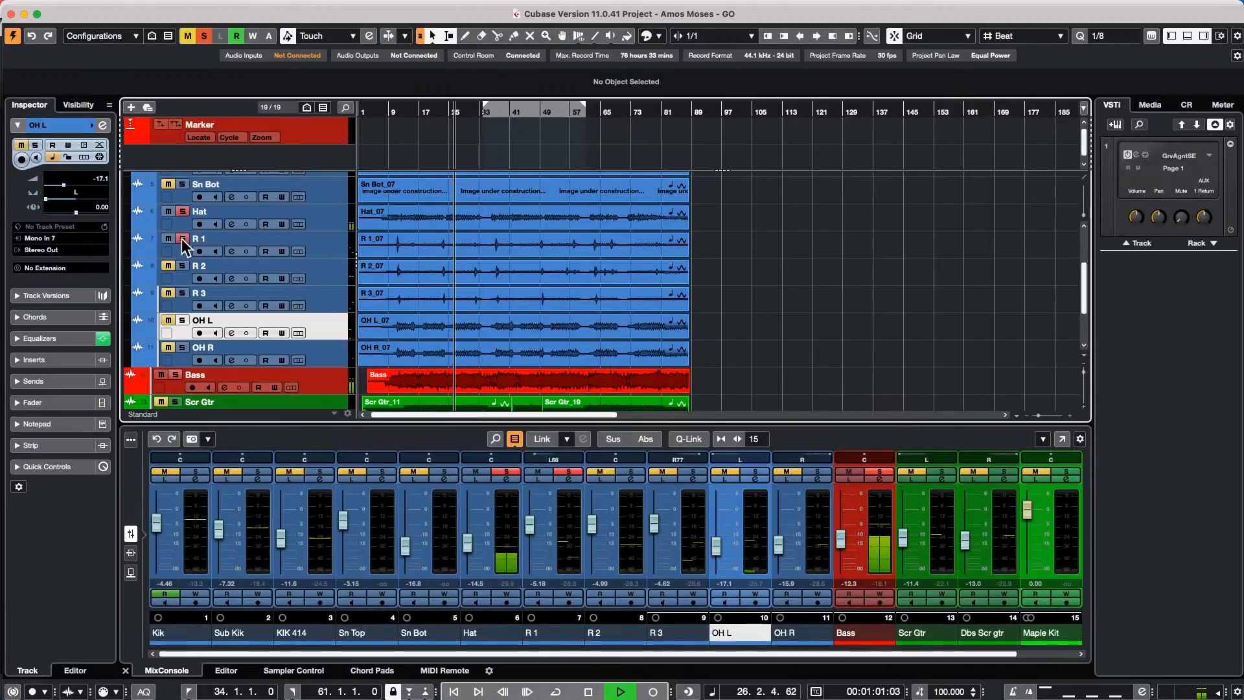
scroll(297, 238, "down", 2)
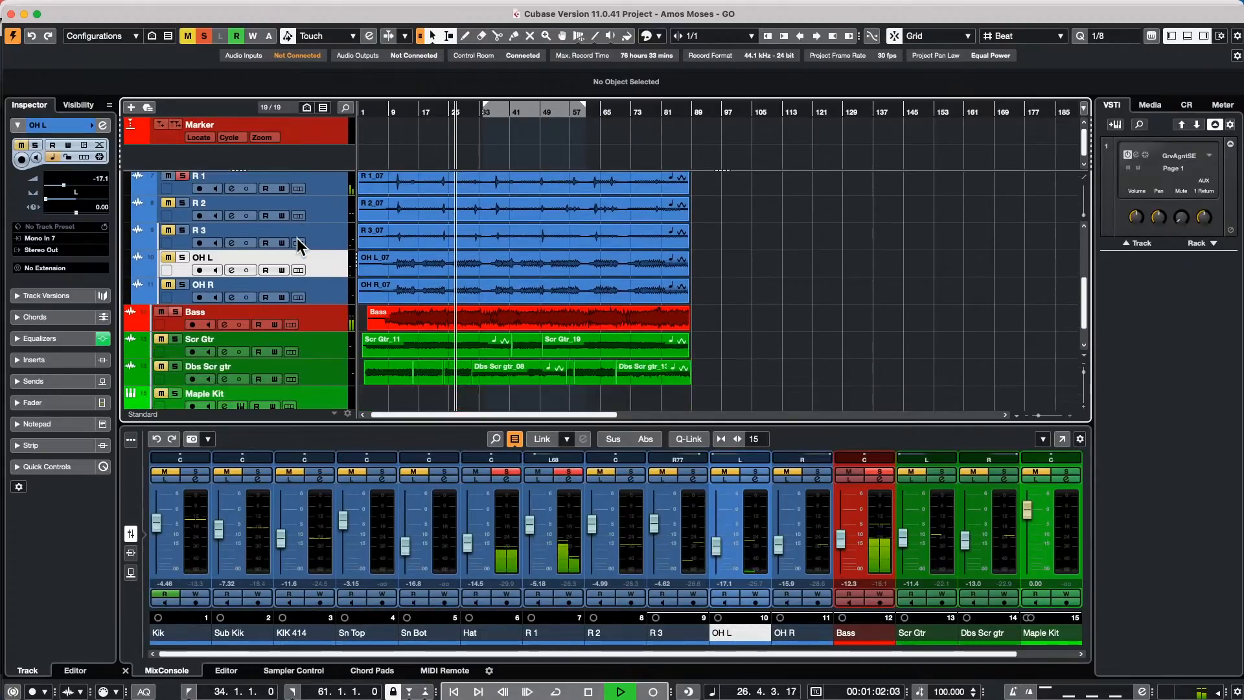
left_click(175, 339)
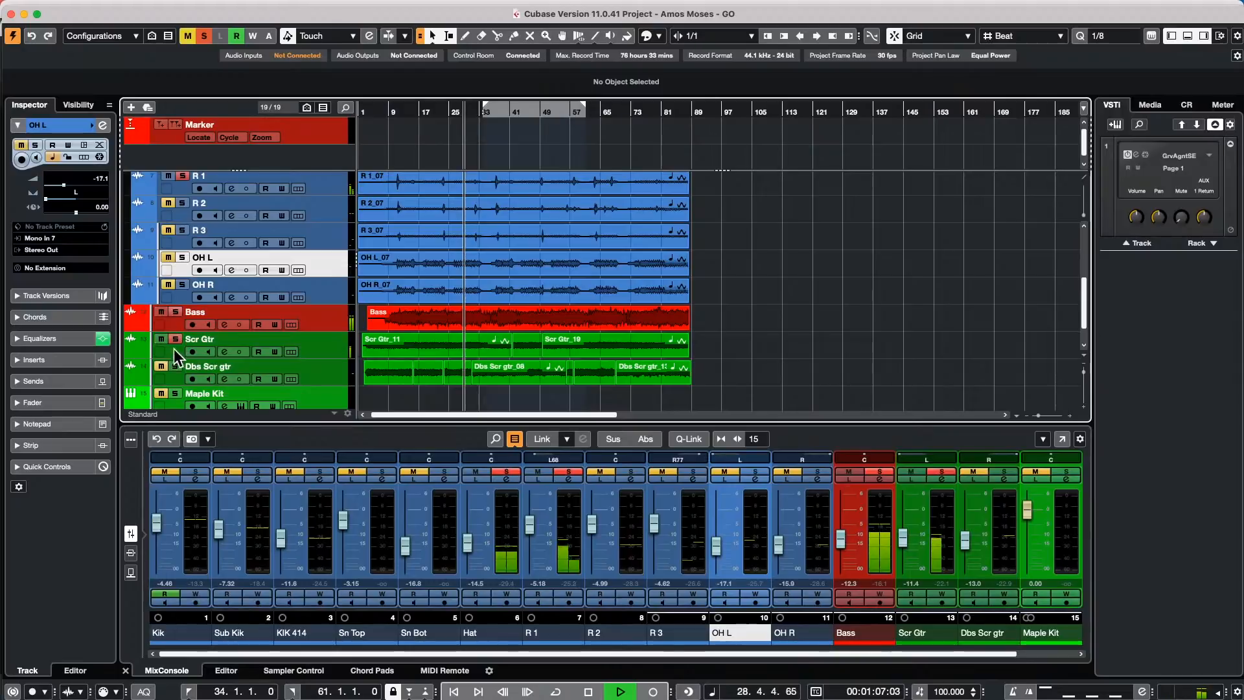
left_click(176, 367)
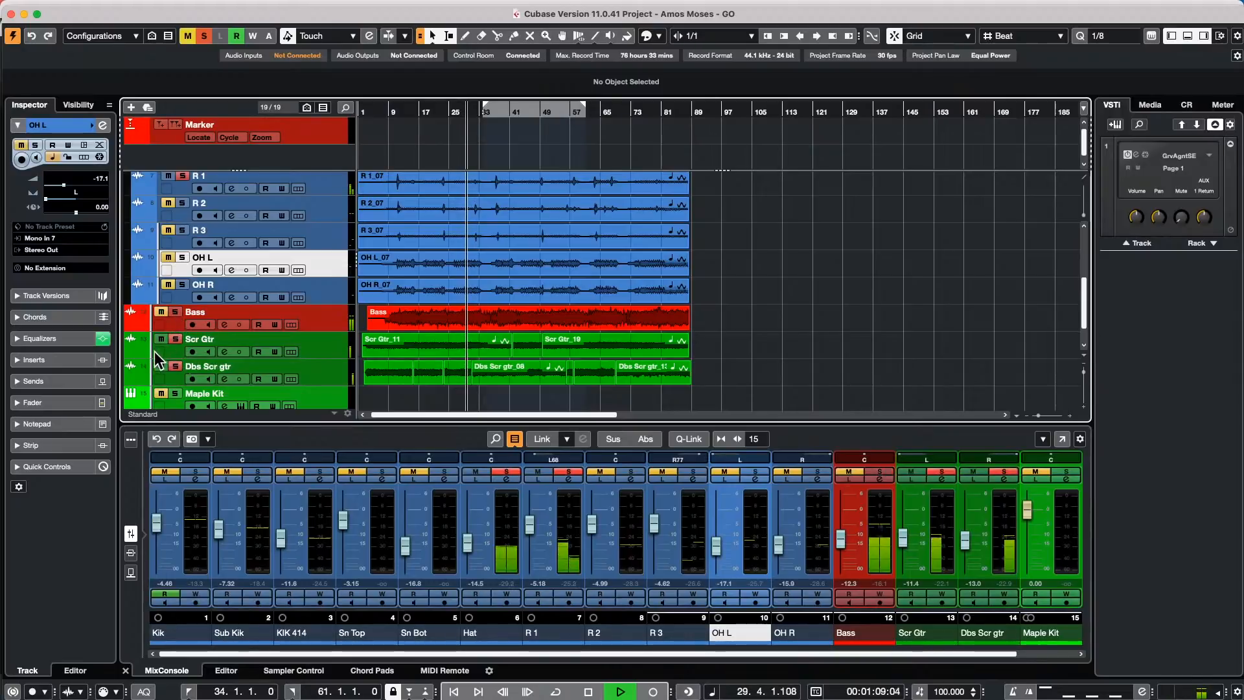
- Clear the current solos and audition Scr Gtr, Dbs Scr gtr, R 2 and R 1 soloed together
left_click(178, 312)
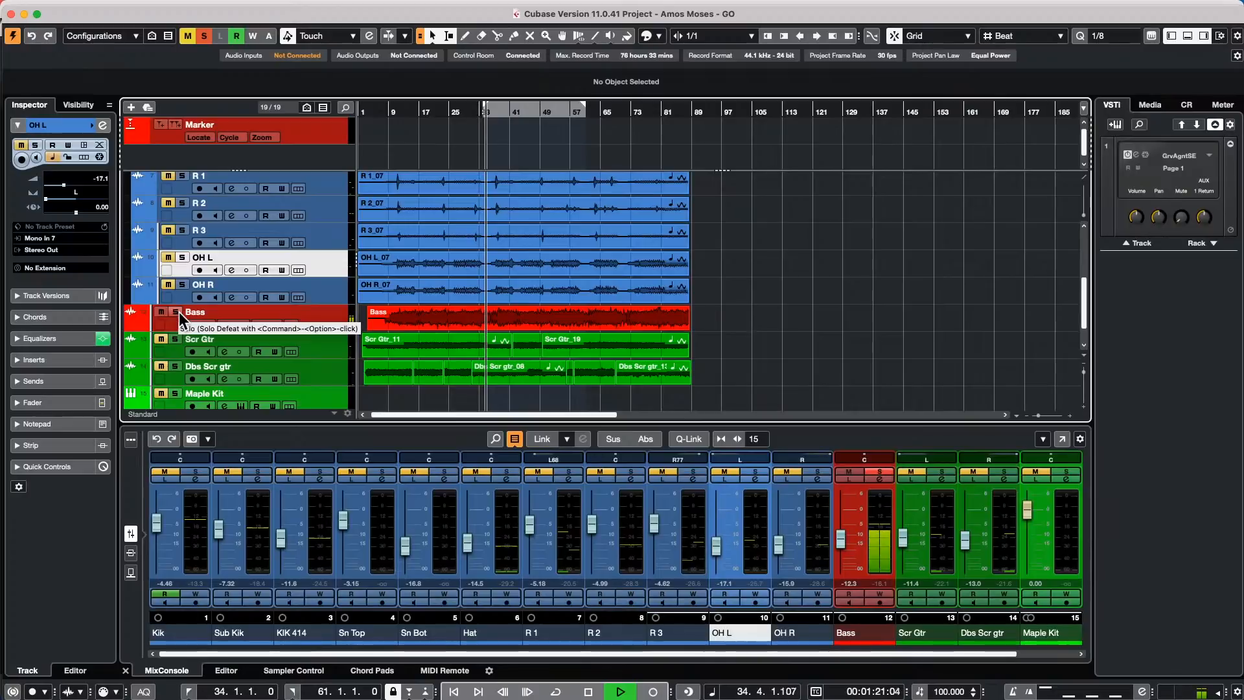
left_click(177, 312)
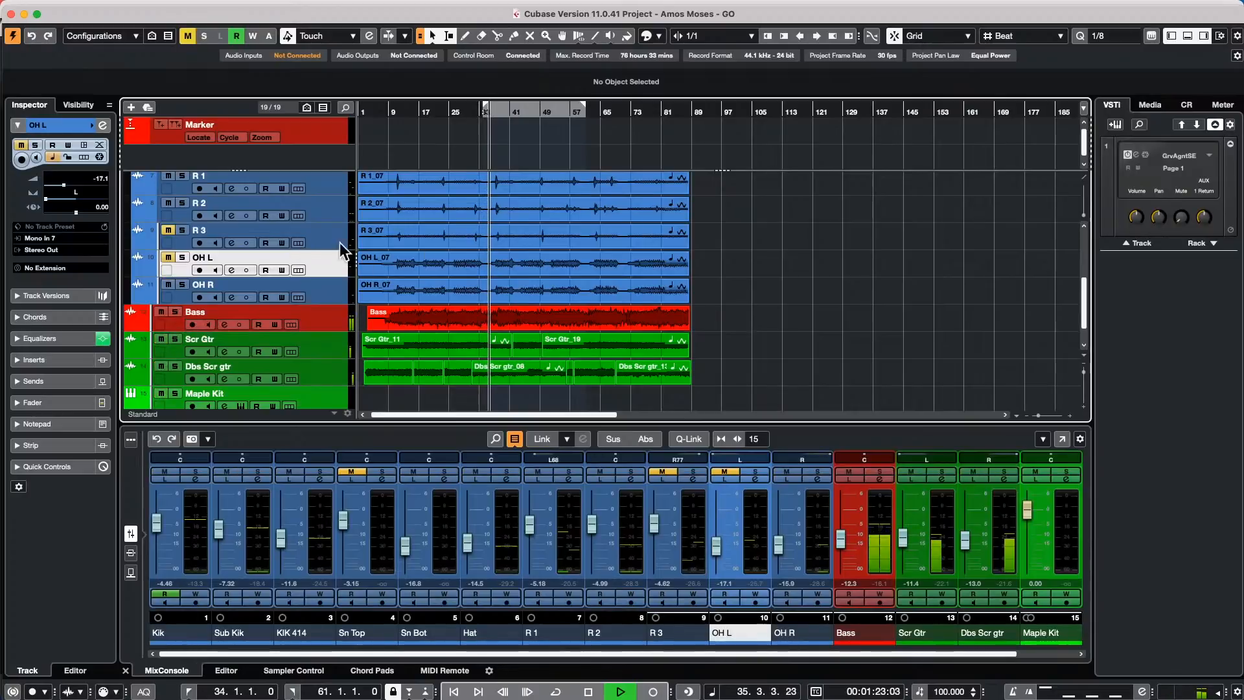
left_click(174, 312)
left_click(174, 339)
left_click(174, 366)
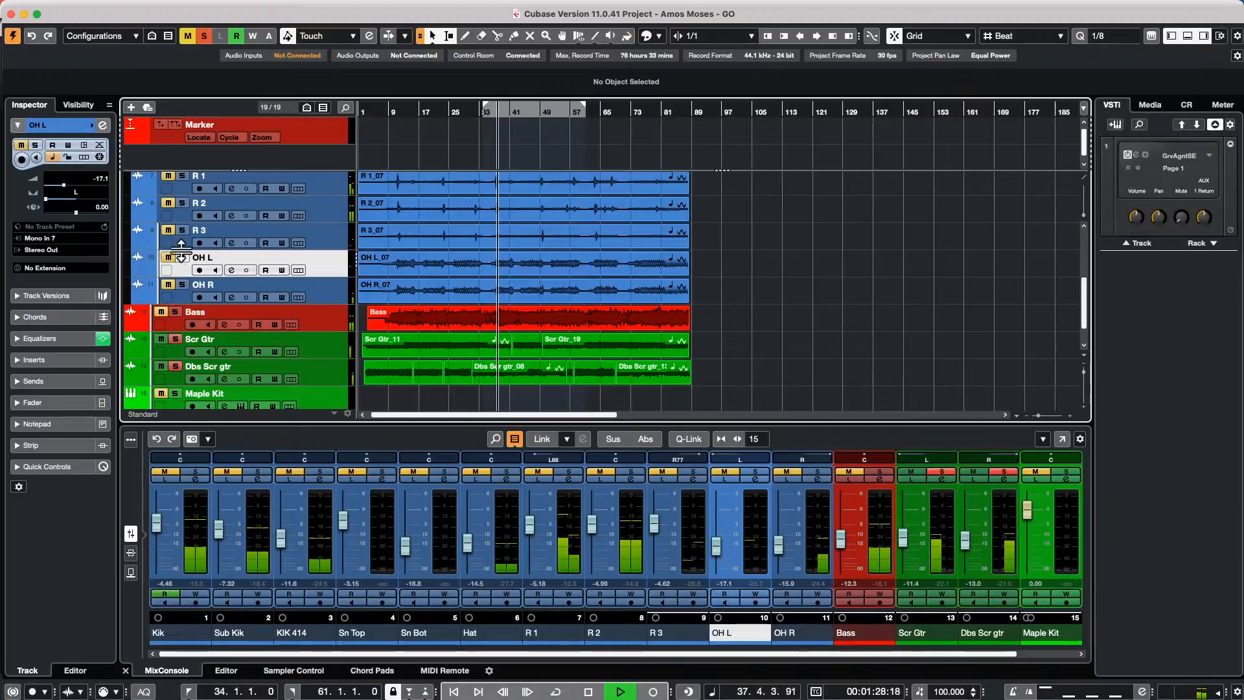
left_click(182, 202)
left_click(182, 175)
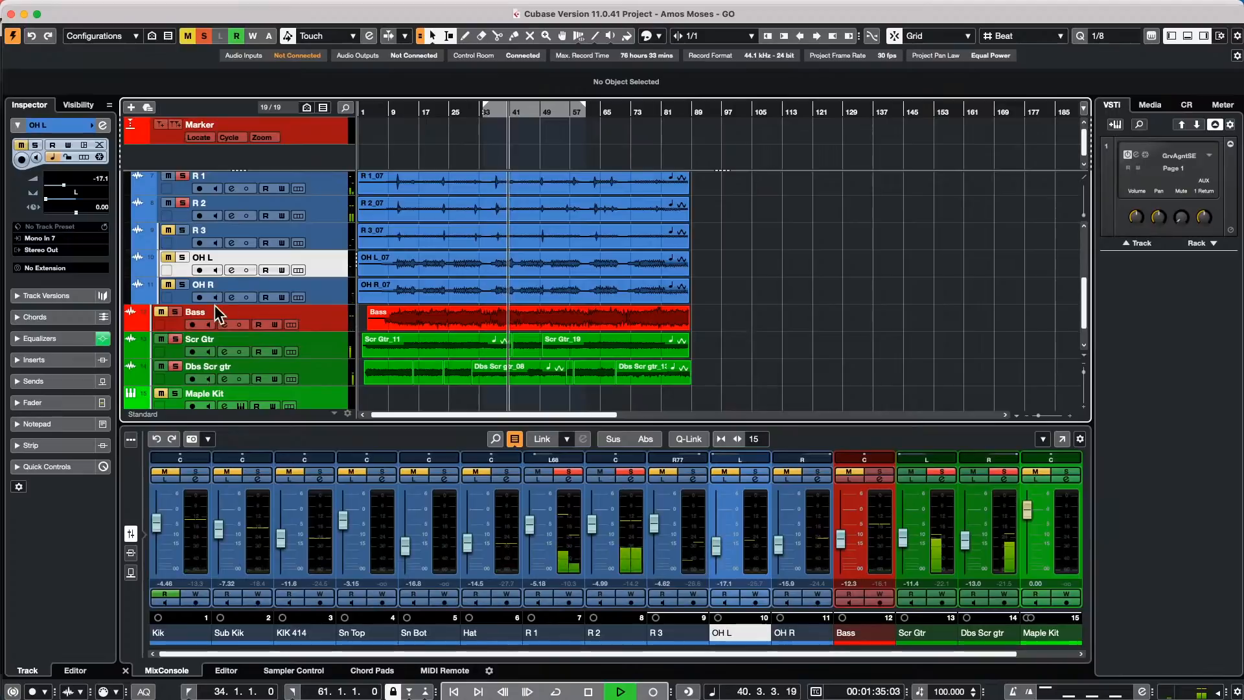
- Audition the Bass track on its own, clear all solos, and select the Bass track with playback stopped
left_click(177, 312)
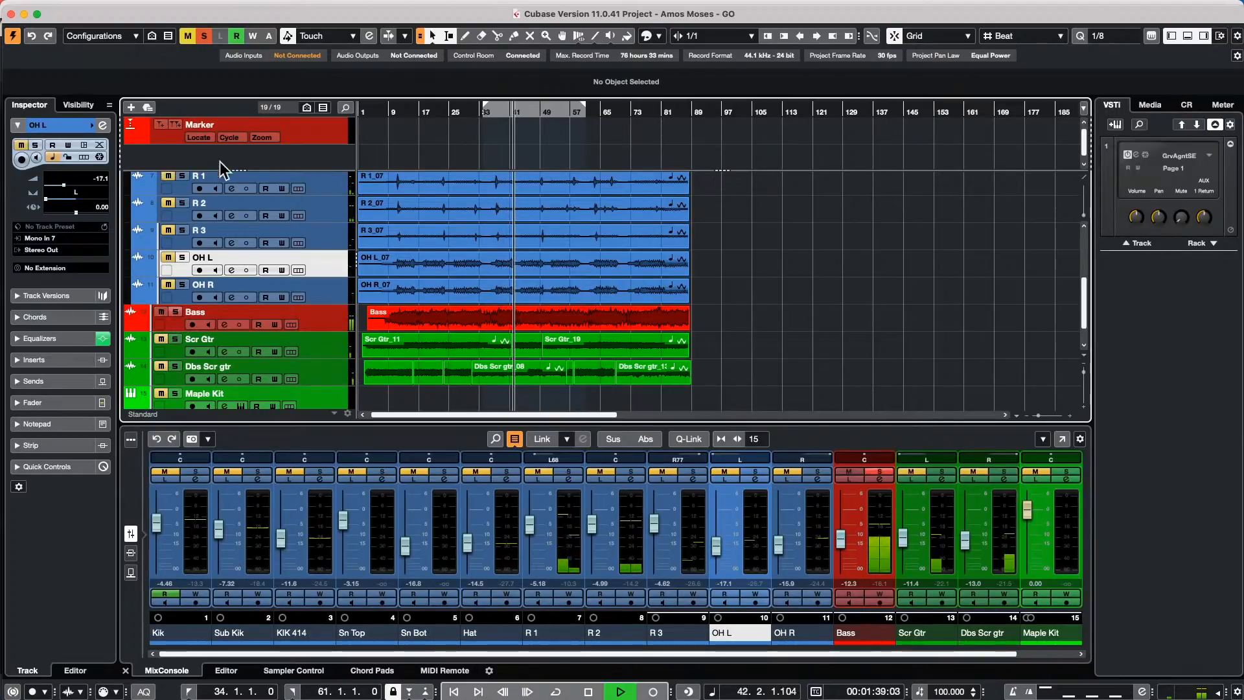
left_click(178, 312)
left_click(831, 36)
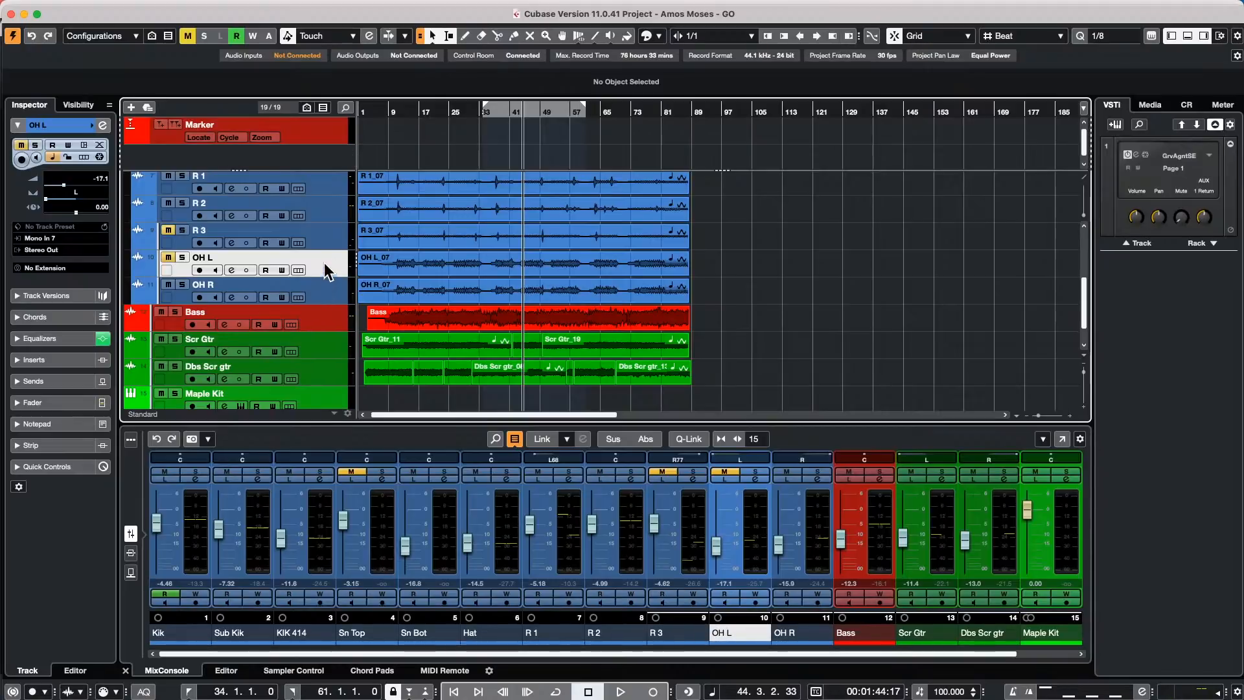
left_click(350, 321)
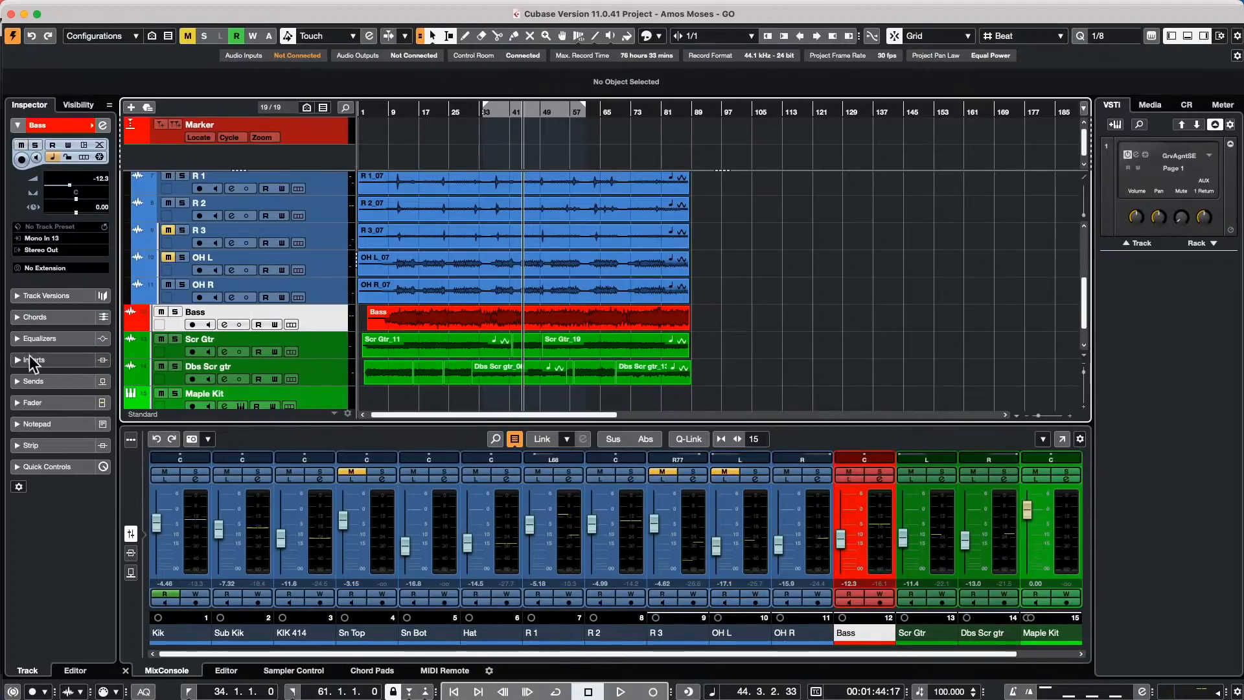
- Load VST Amp Rack into the Bass track's first insert slot and show its cabinet choices
left_click(60, 361)
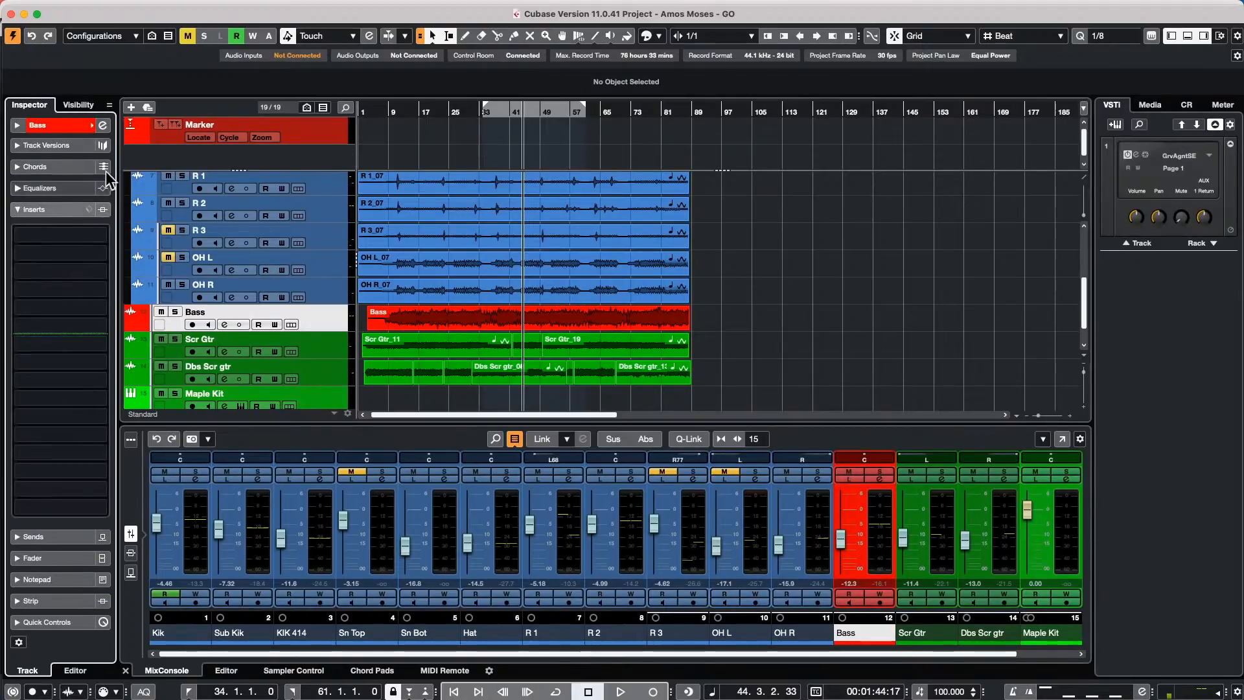
left_click(65, 238)
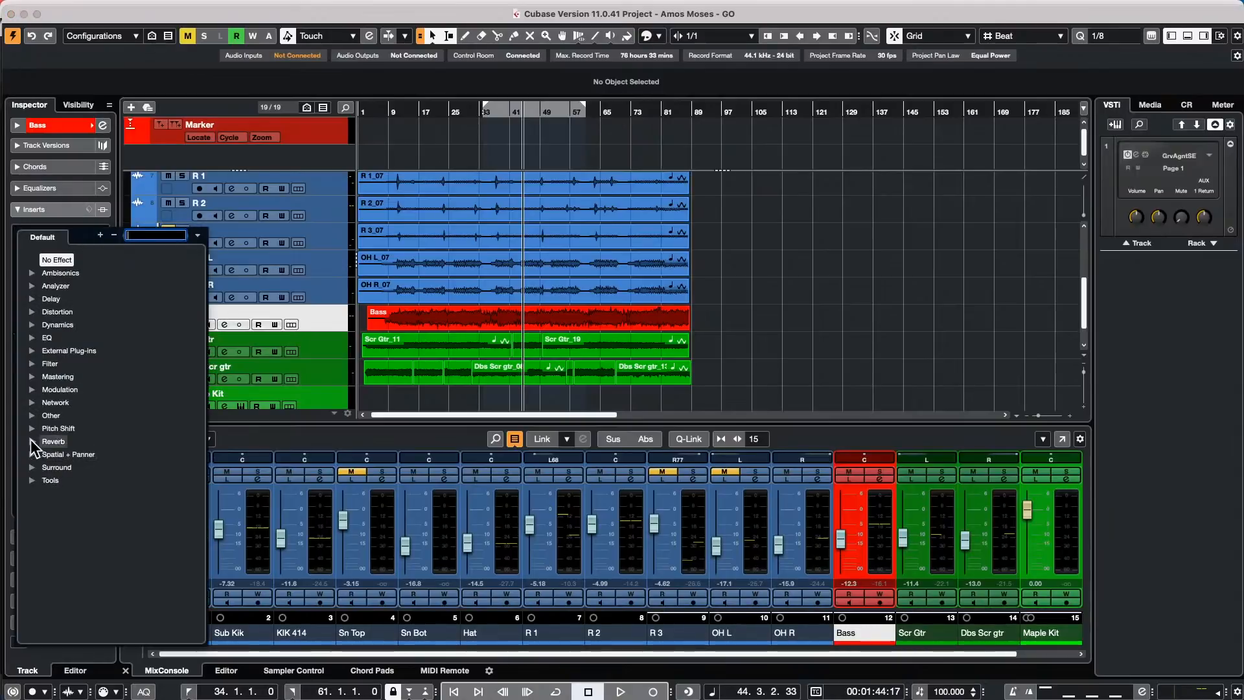
left_click(29, 300)
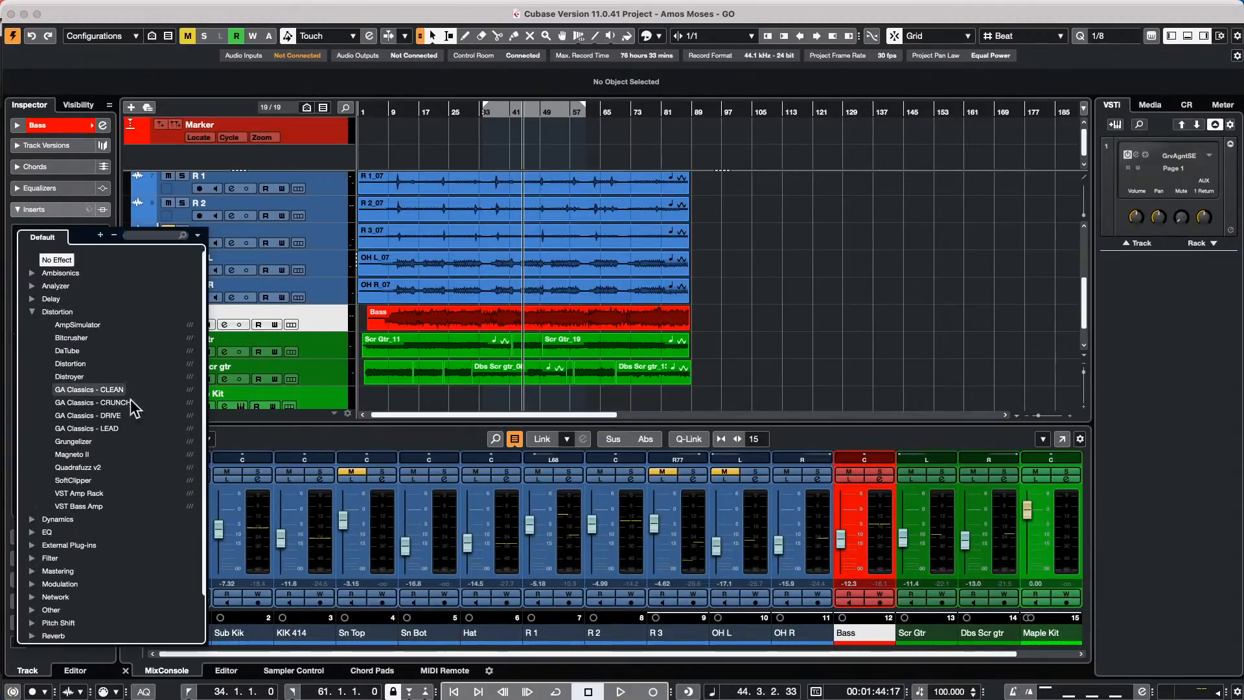
left_click(99, 502)
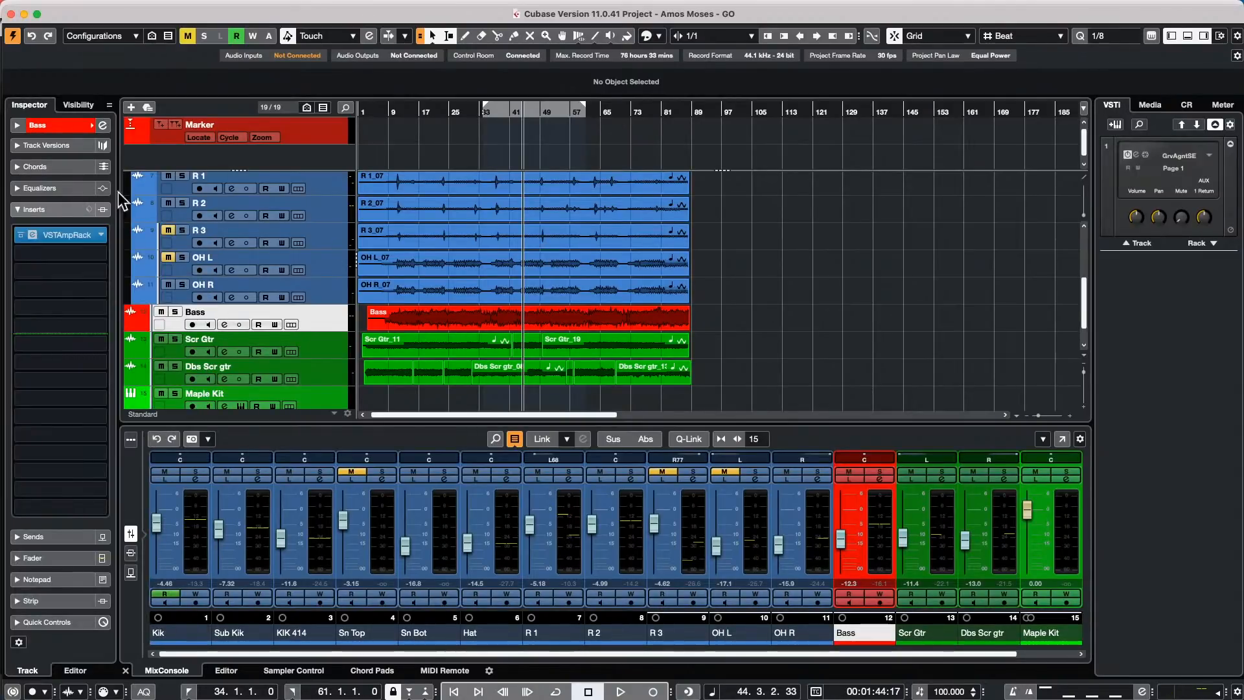
left_click(506, 235)
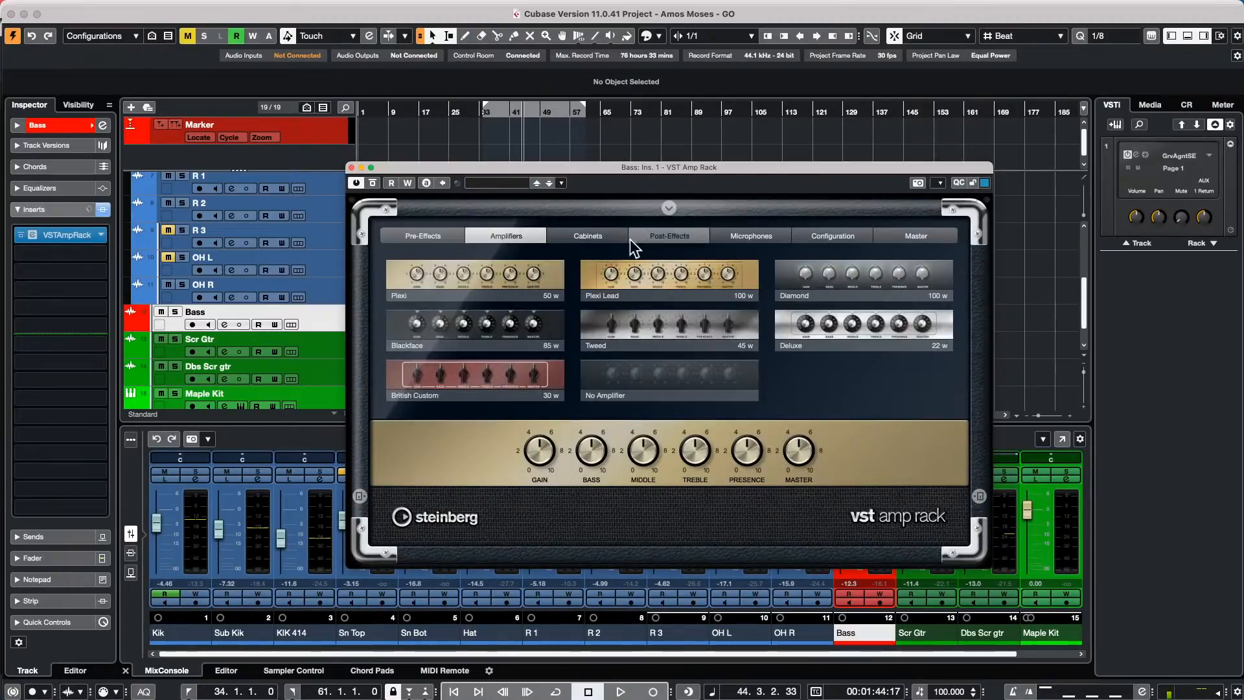
left_click(587, 236)
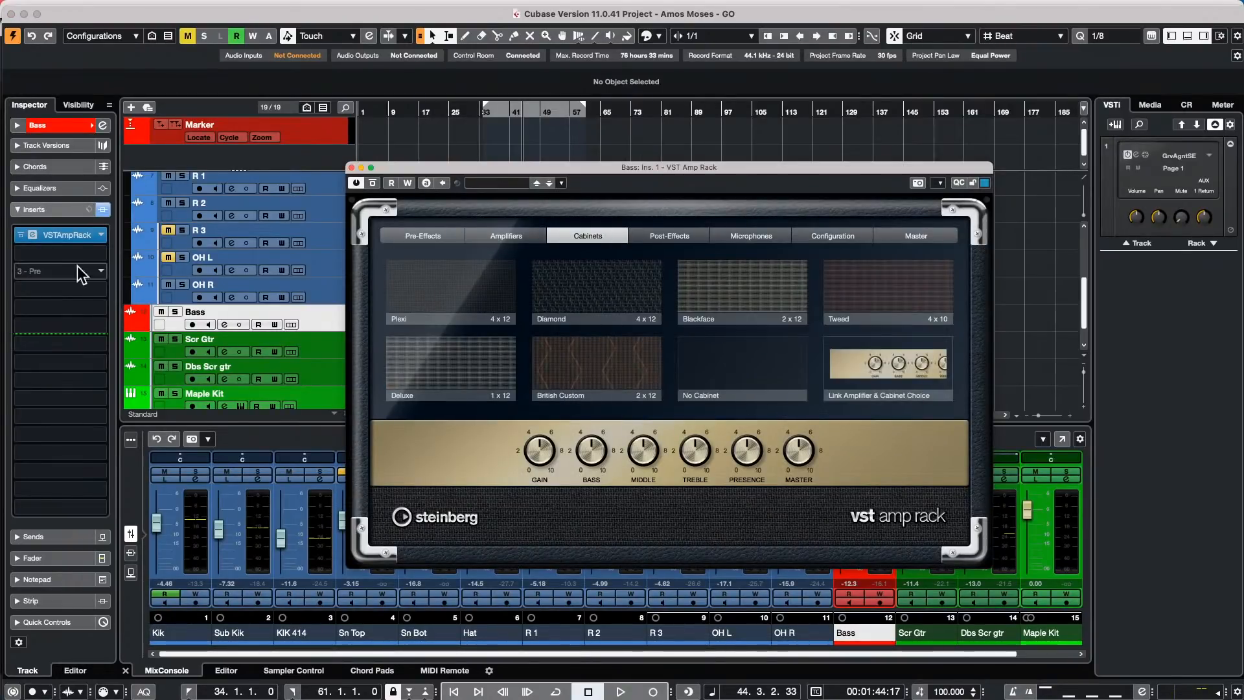
- Load VST Bass Amp from the Distortion category into the Bass track's second insert slot
left_click(99, 253)
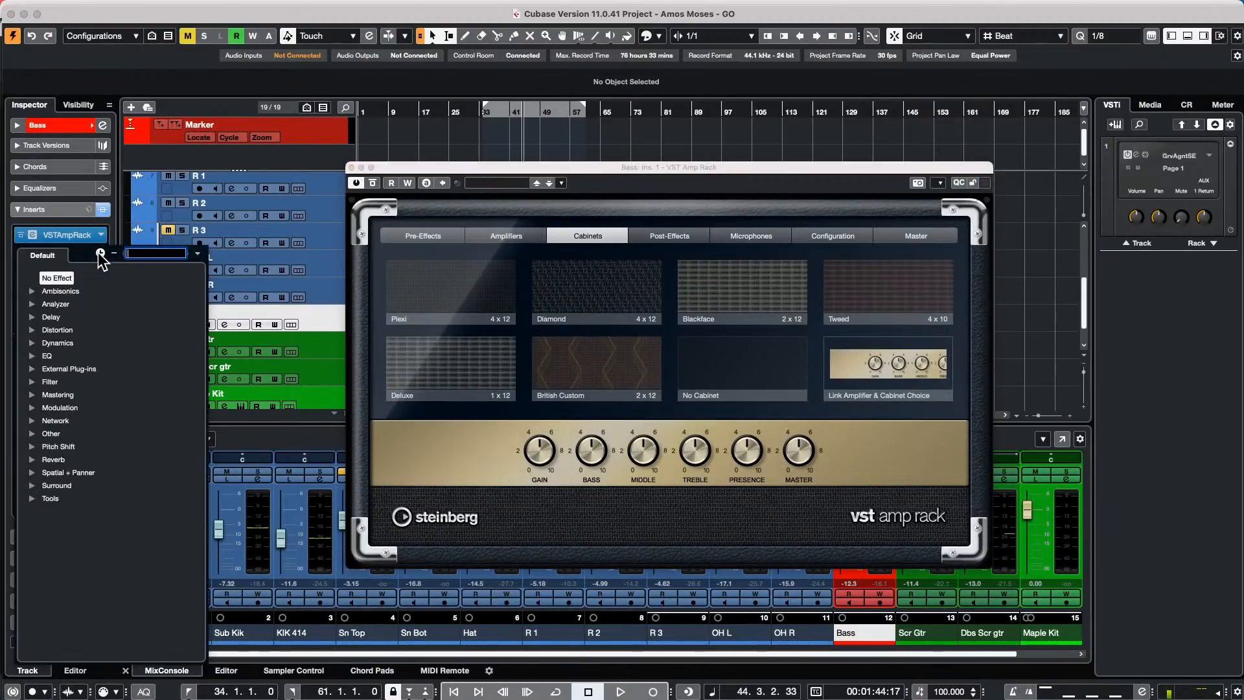
left_click(33, 328)
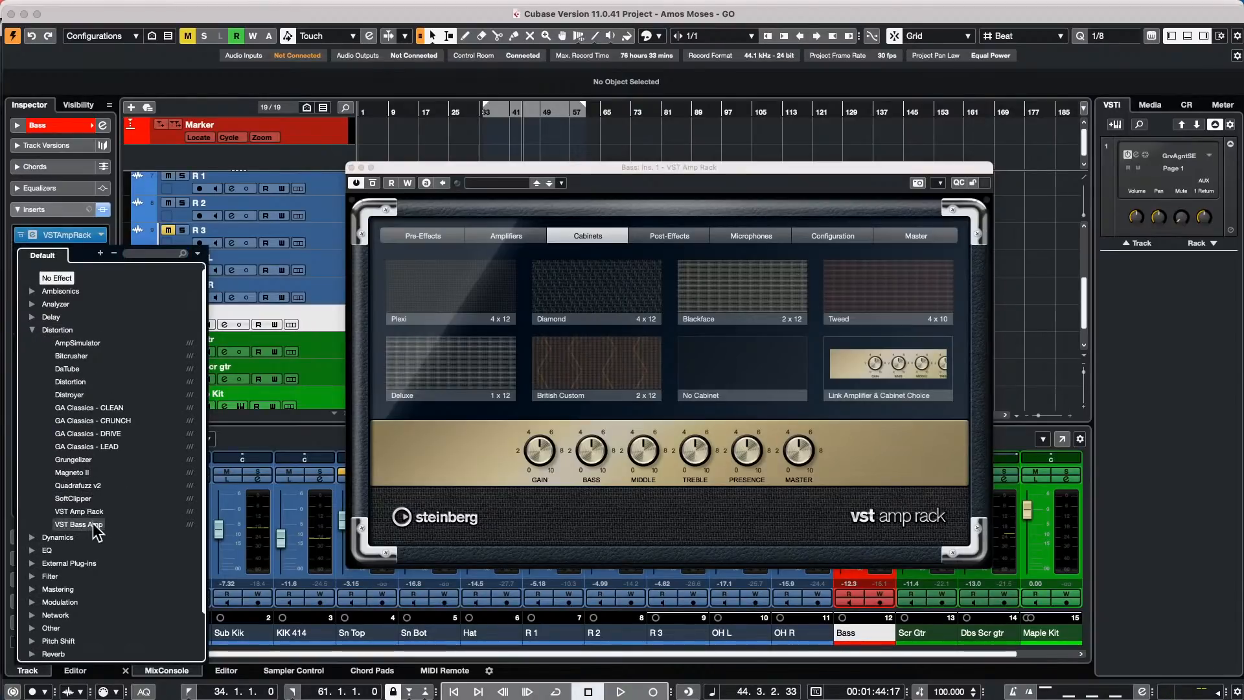
left_click(95, 513)
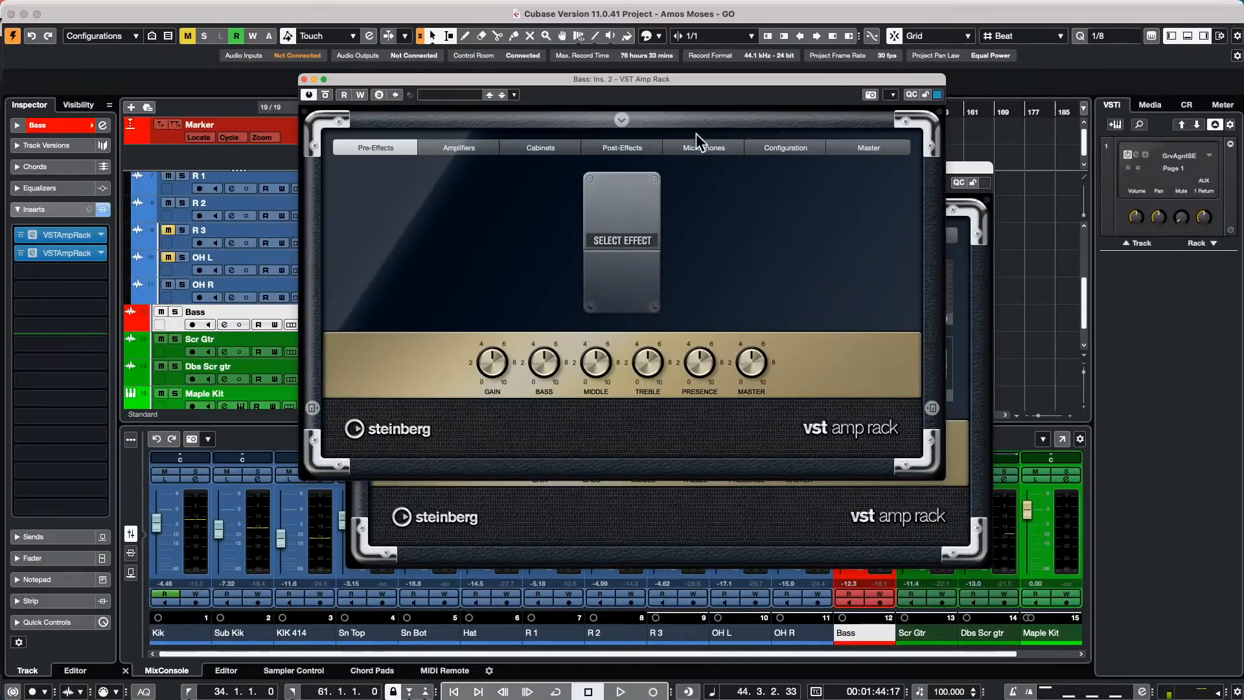
left_click(100, 253)
left_click(71, 513)
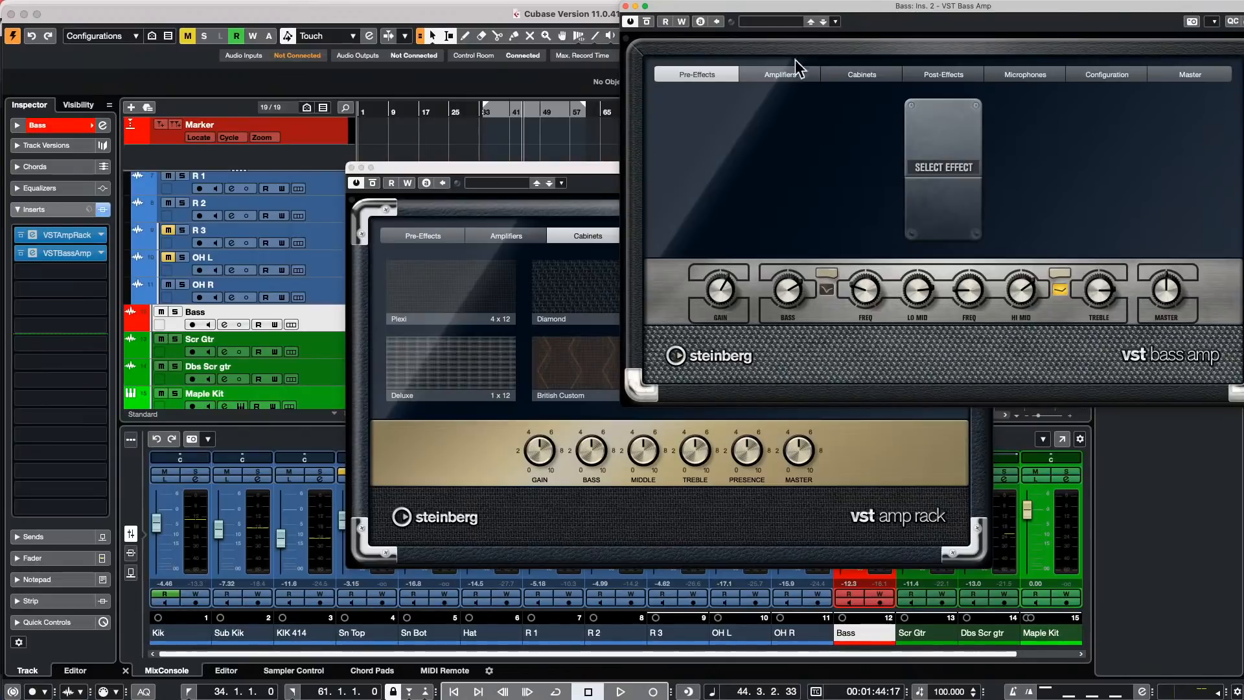
- Look through the amplifier and cabinet models offered by VST Bass Amp
left_click(792, 72)
left_click(860, 75)
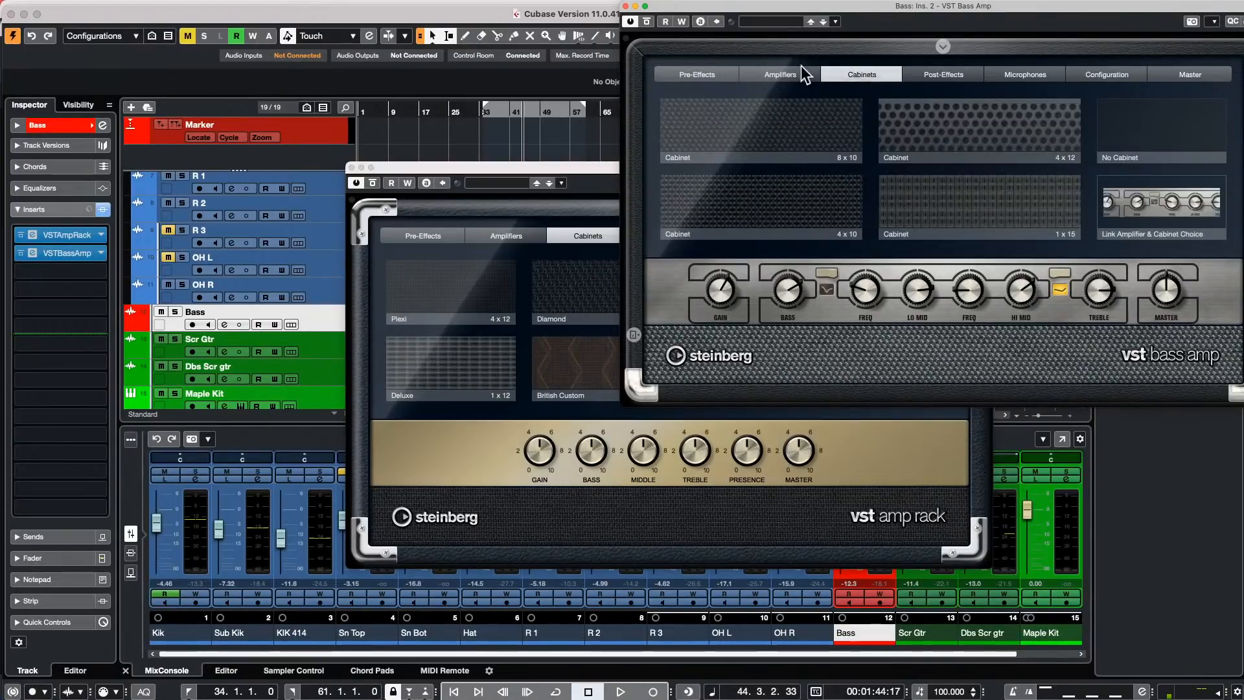
left_click(768, 70)
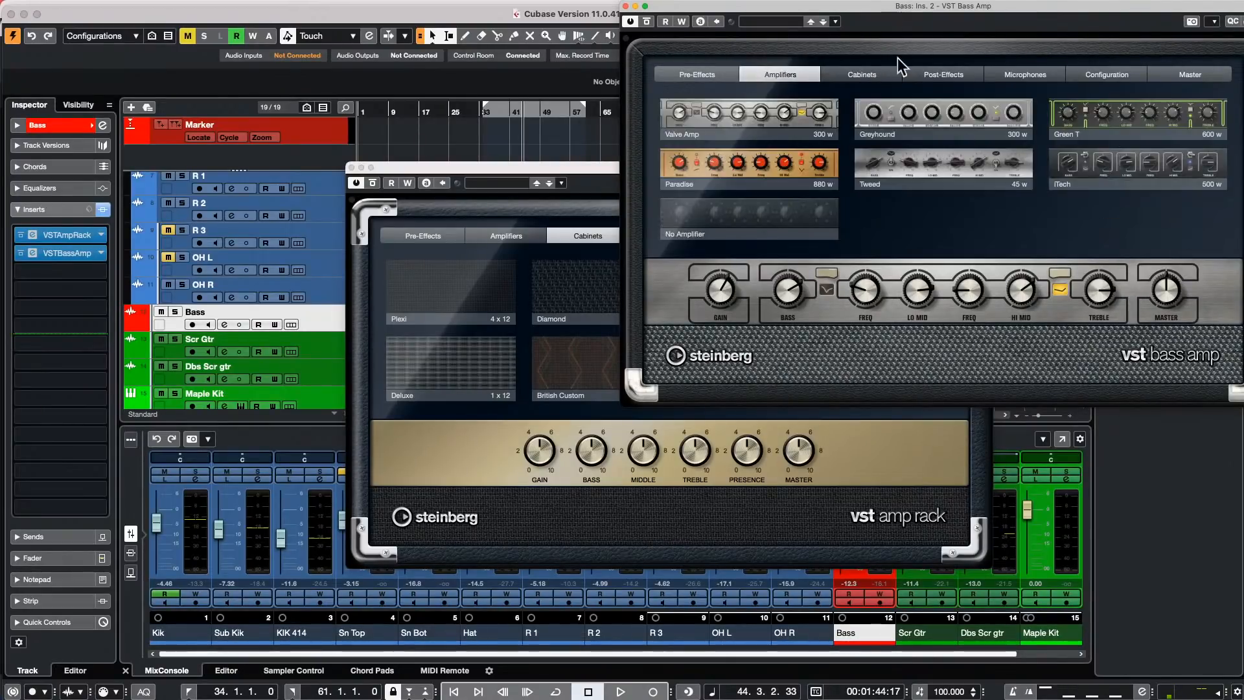
left_click(927, 77)
left_click(882, 72)
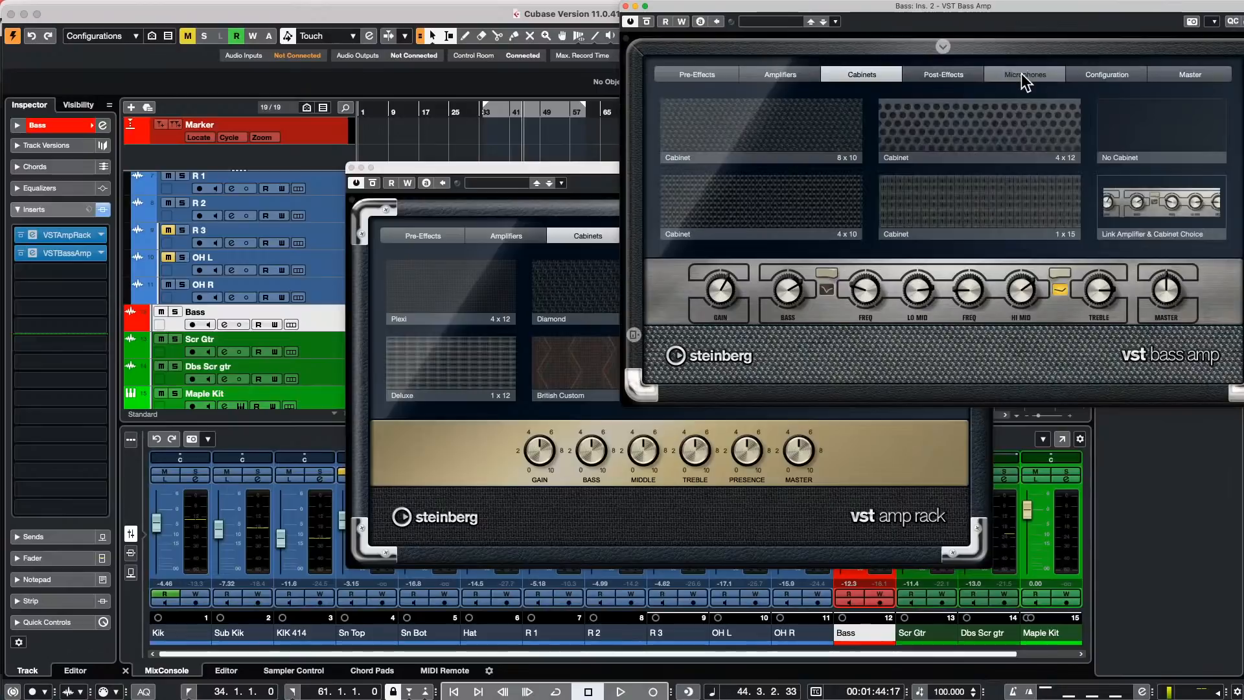
- Move the VST Amp Rack window clear of VST Bass Amp and add a Flanger pedal as its post-effect
left_click_drag(465, 165, 228, 245)
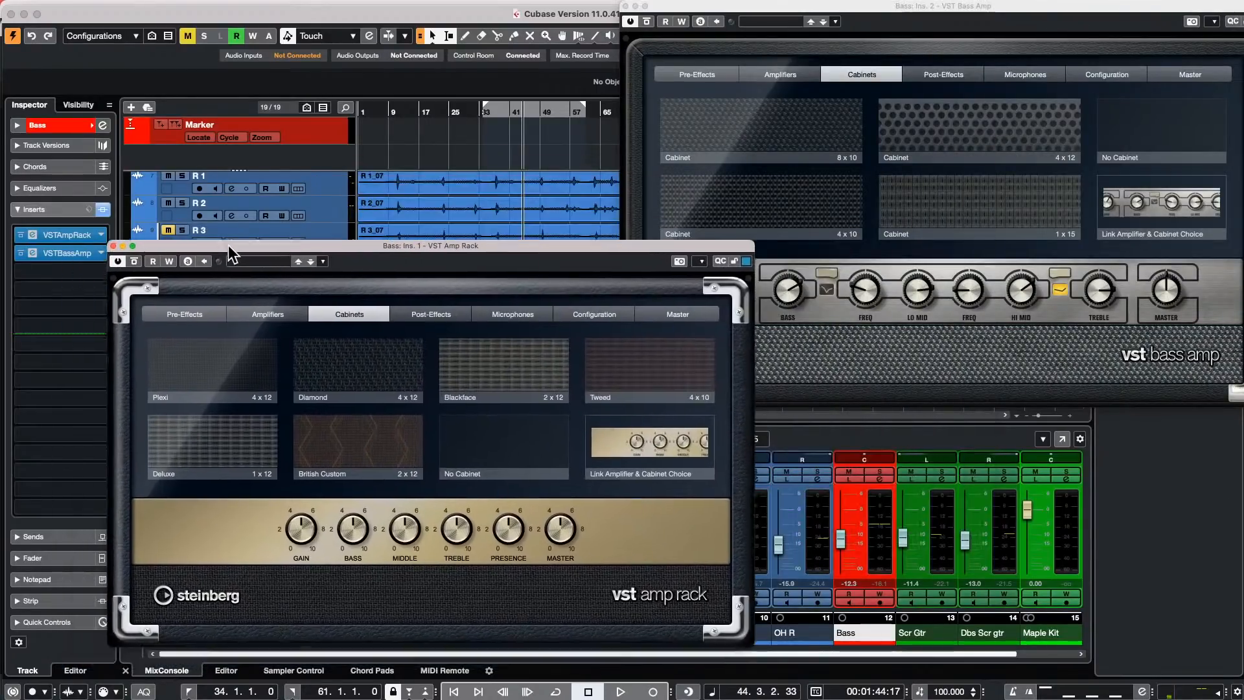
left_click(446, 314)
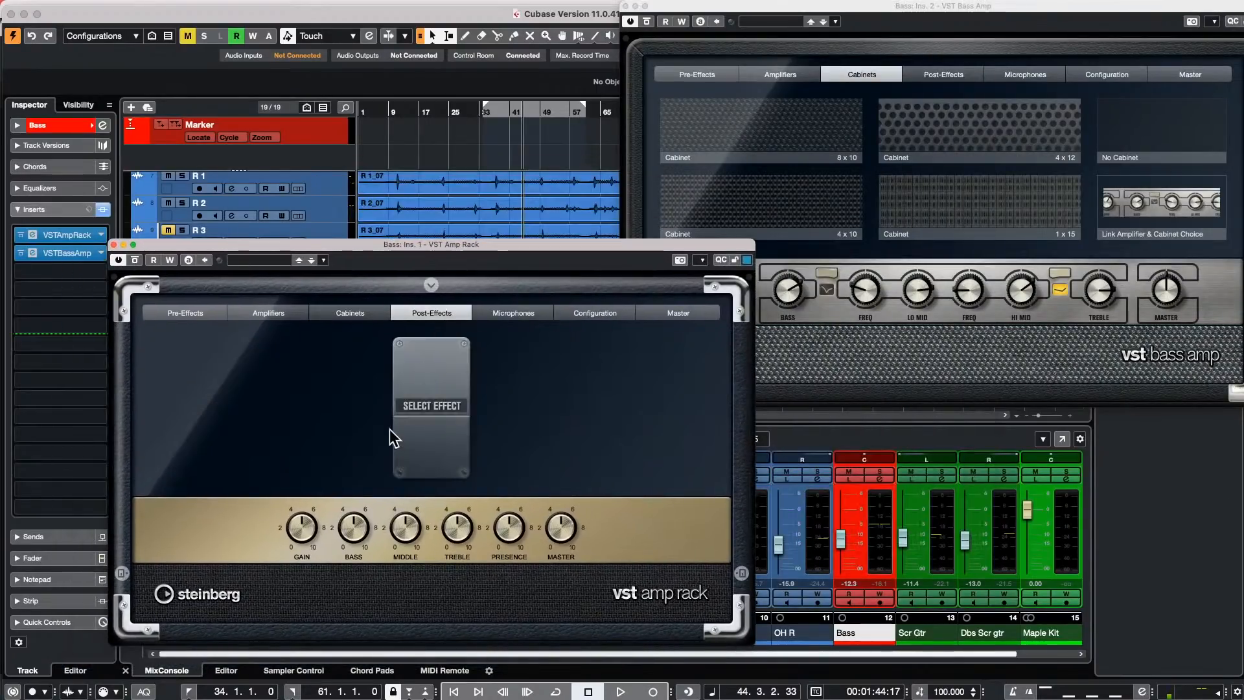
left_click(433, 406)
left_click(434, 422)
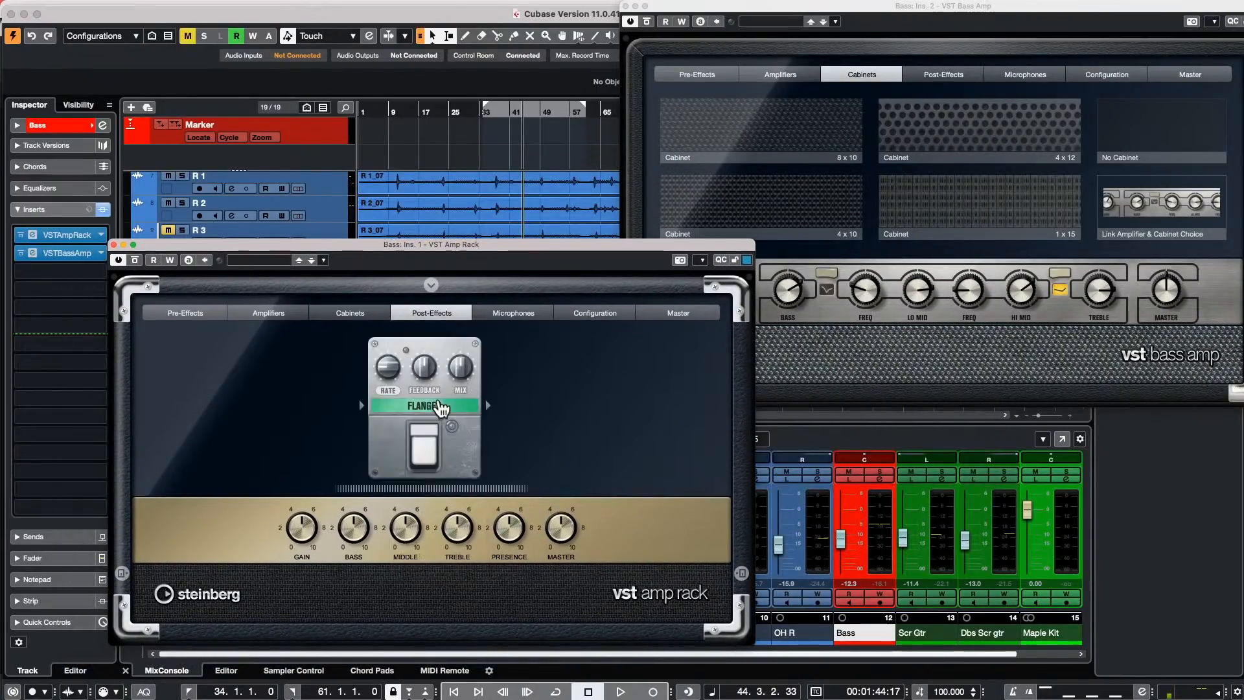
- Review the microphone placement, configuration, pre-effects and master sections of VST Amp Rack
left_click(504, 314)
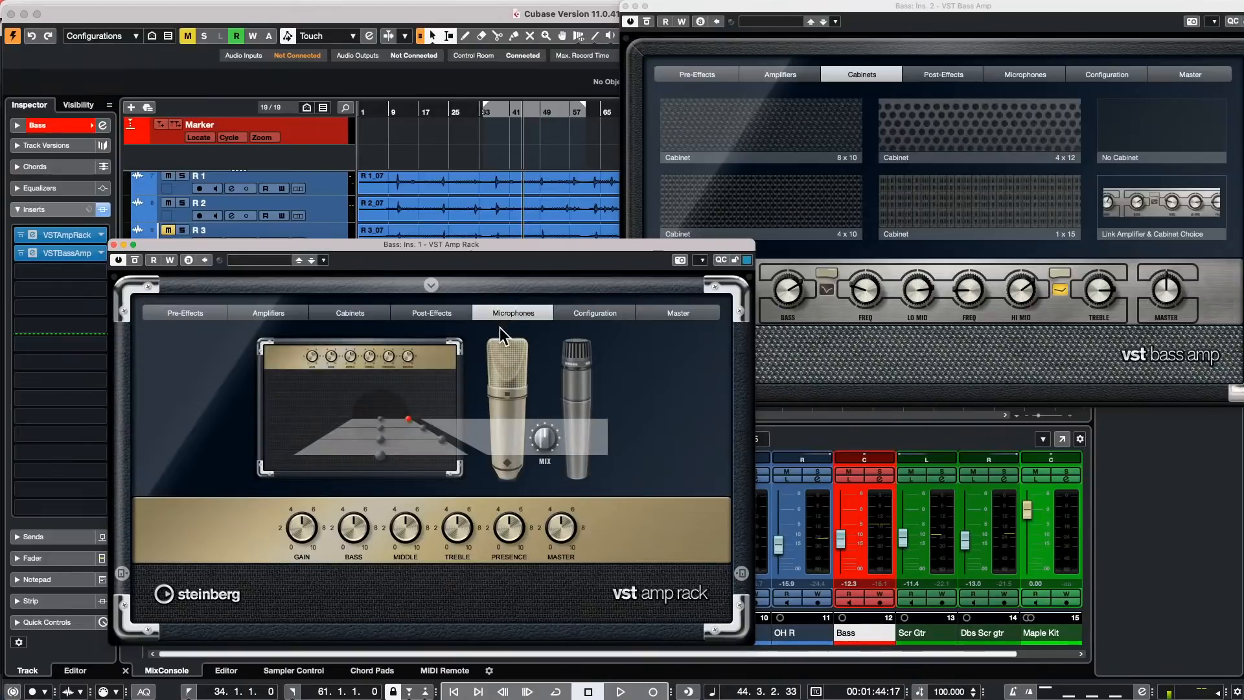
left_click(615, 315)
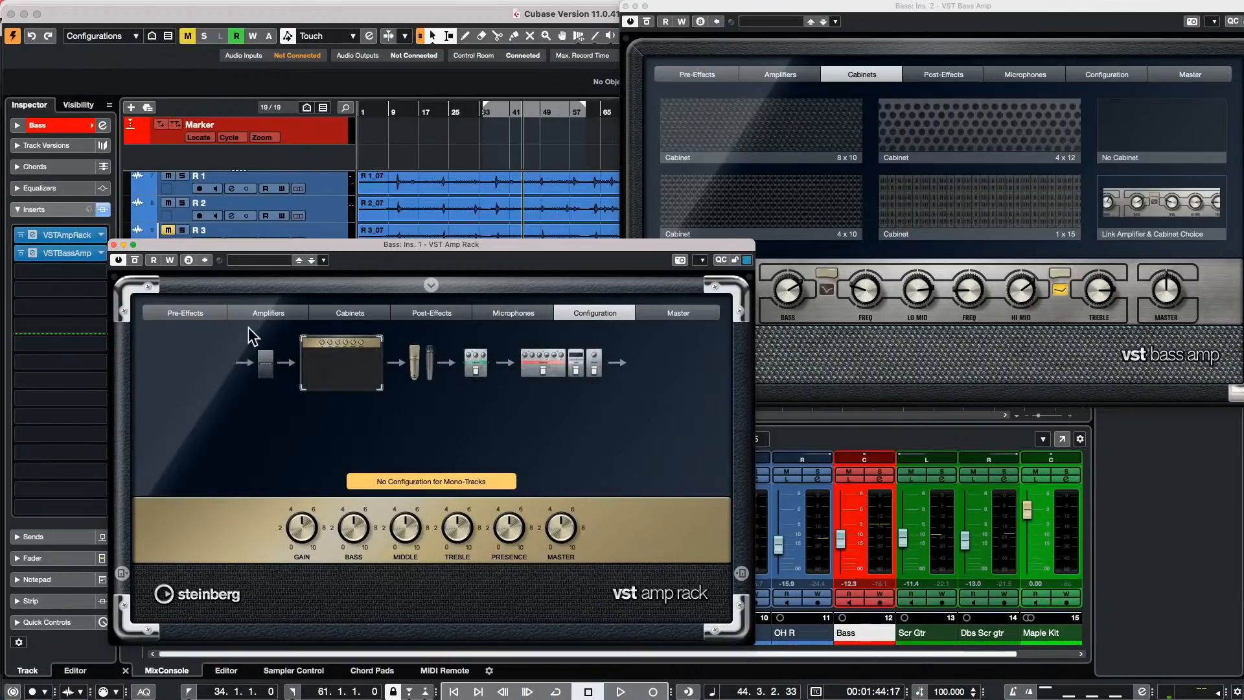
left_click(201, 314)
left_click(711, 311)
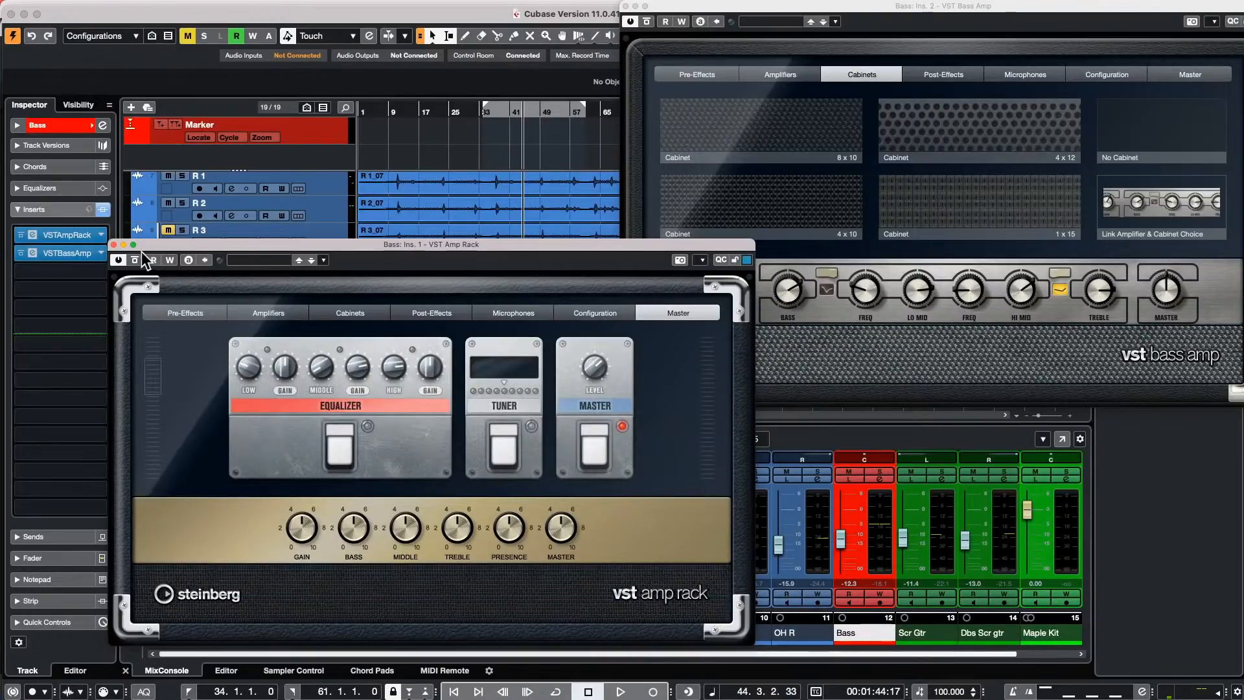
- Close both amp plug-in windows and remove VST Bass Amp and VST Amp Rack from the Bass track's inserts
left_click(114, 244)
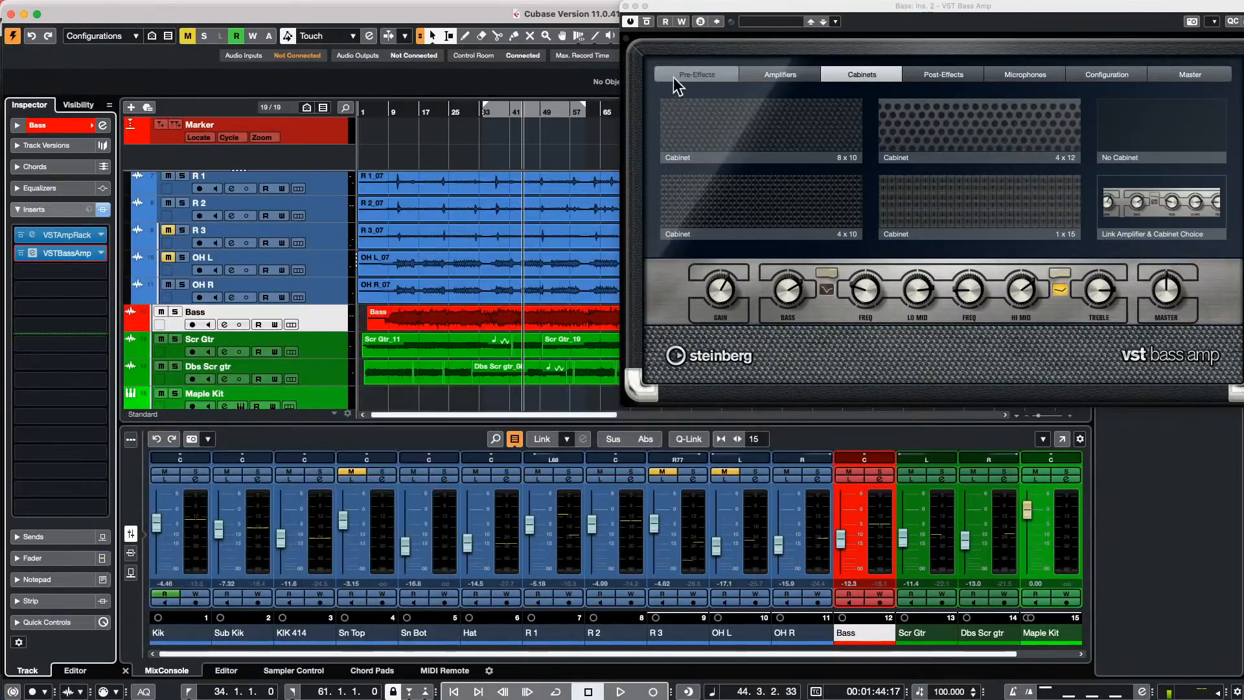
left_click(626, 5)
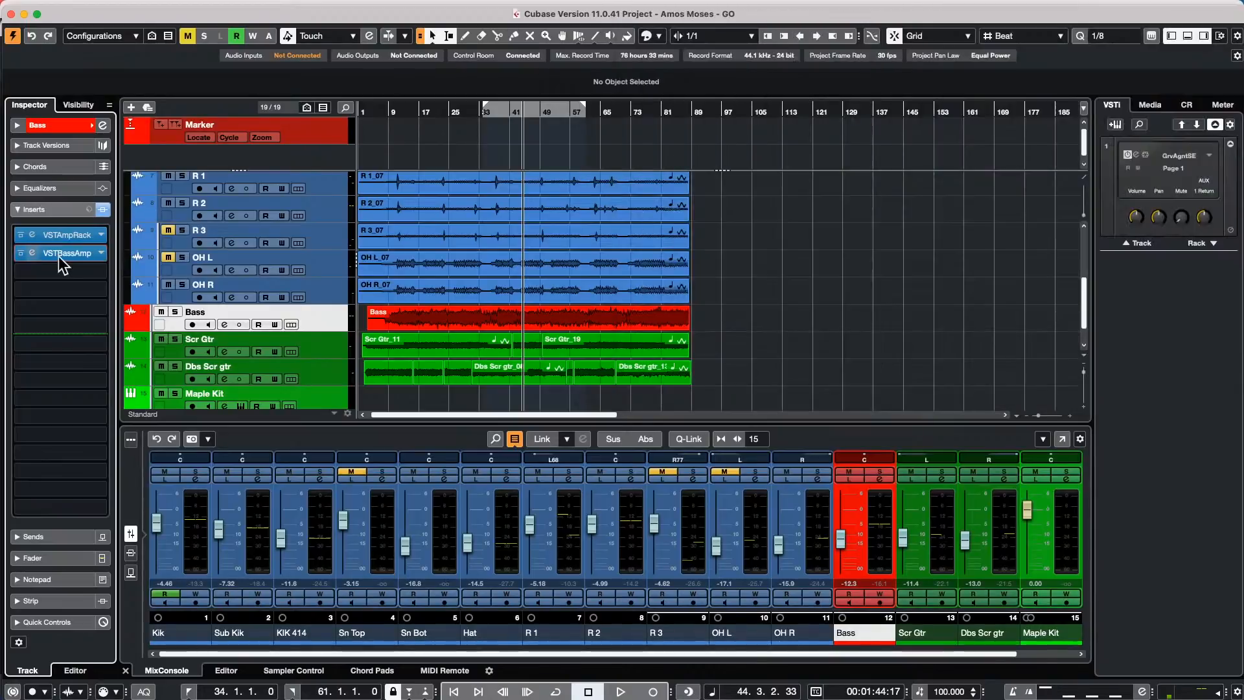
left_click_drag(61, 255, 275, 257)
left_click_drag(74, 235, 364, 221)
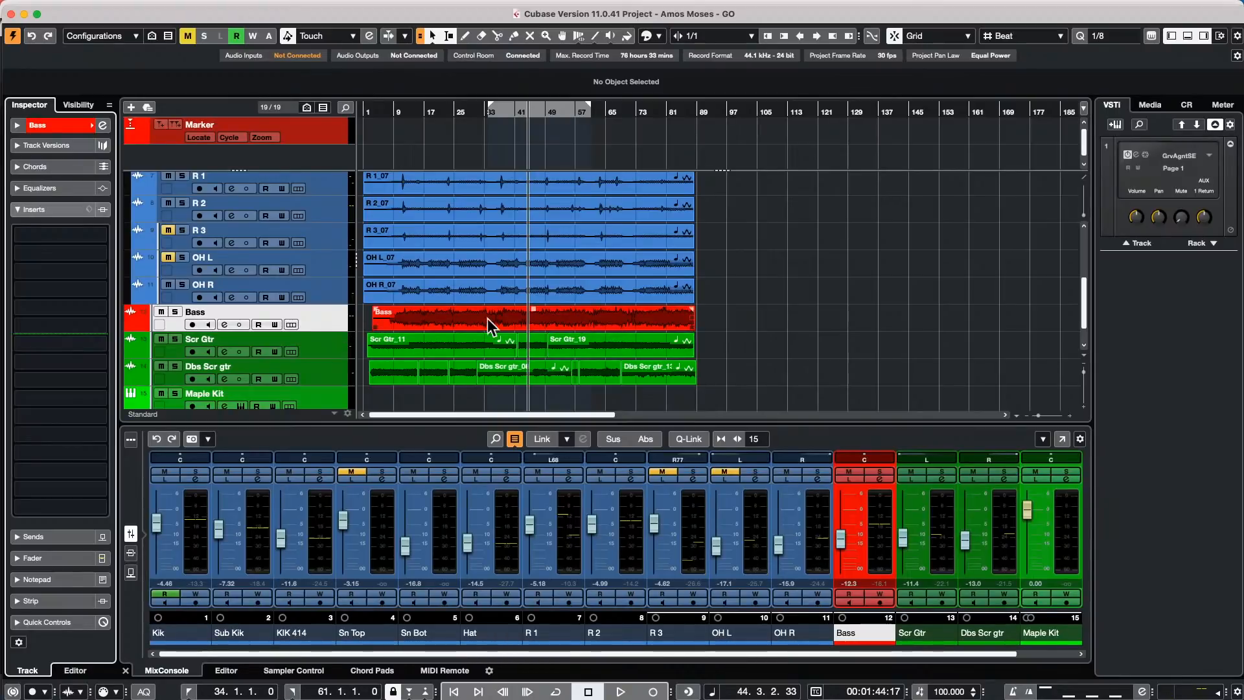
- Check the Bass track's output routing and inspect the Stereo Out bus channels in the Audio Connections outputs
left_click(338, 297)
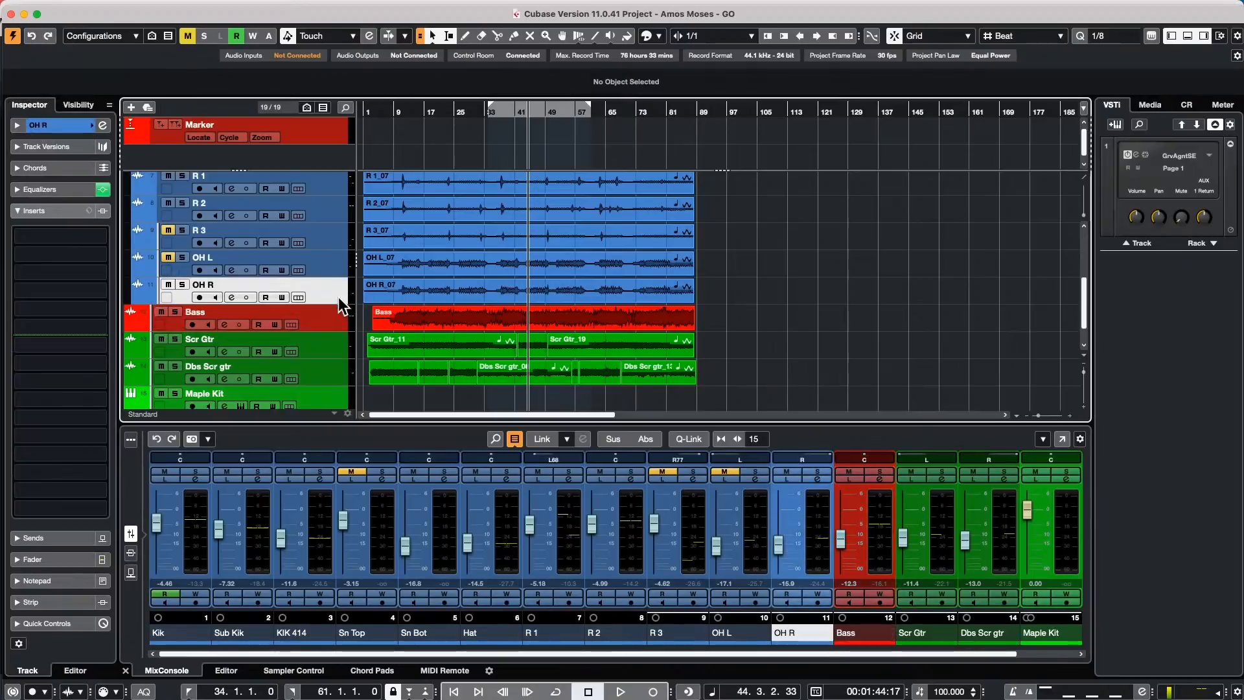
left_click(324, 322)
left_click(66, 125)
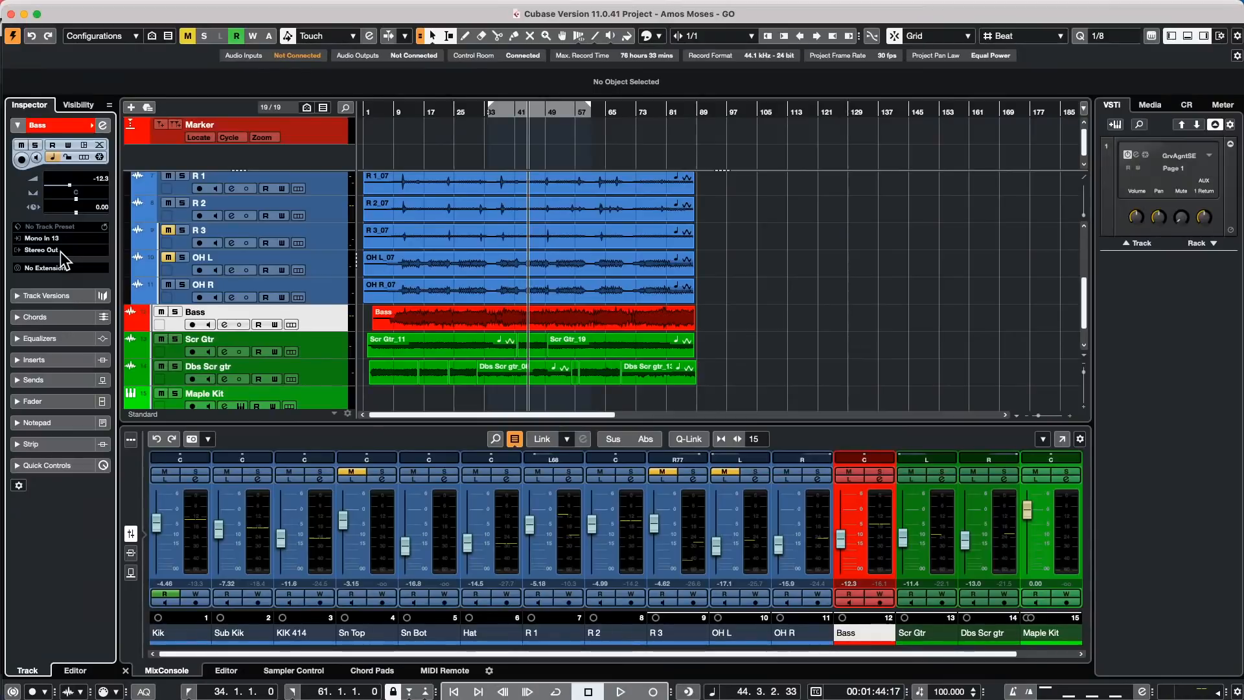
key("F4")
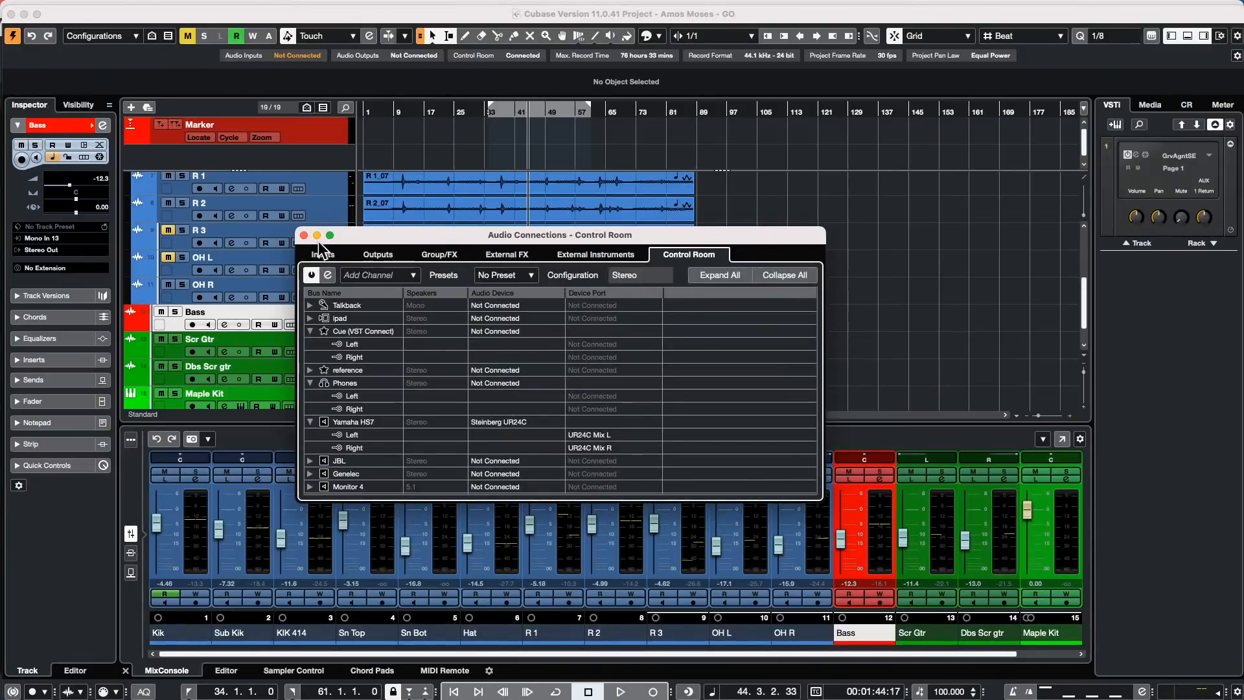
left_click(383, 254)
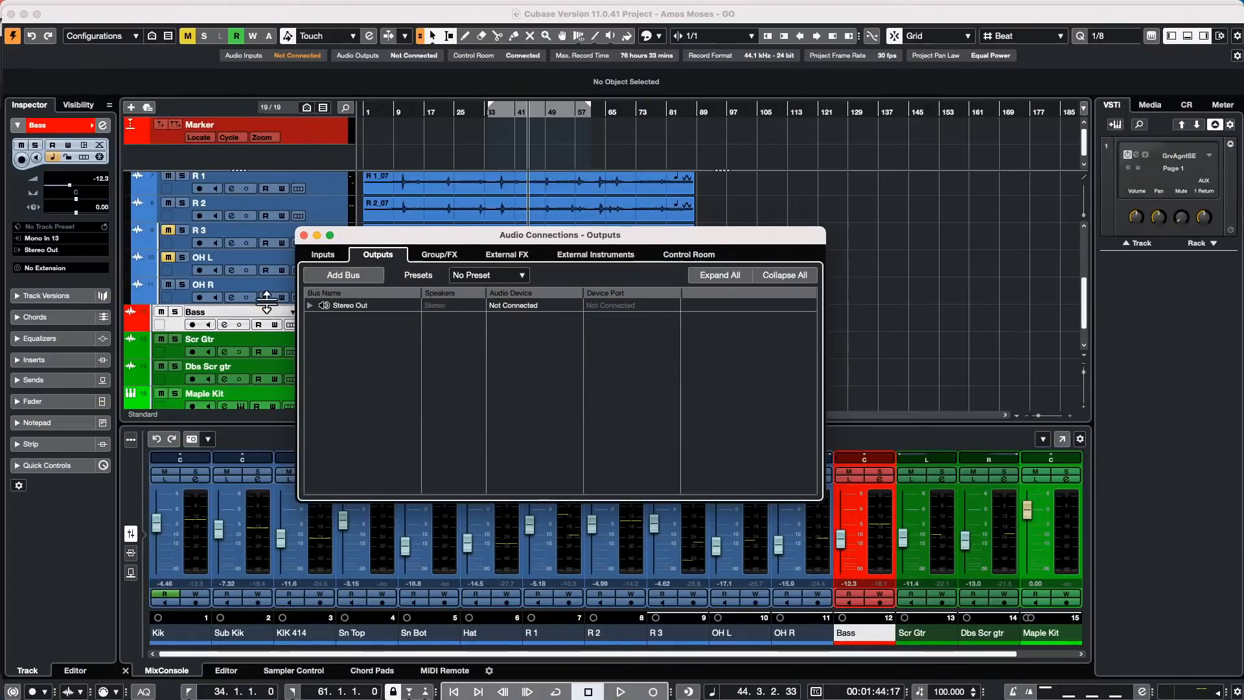
left_click(310, 305)
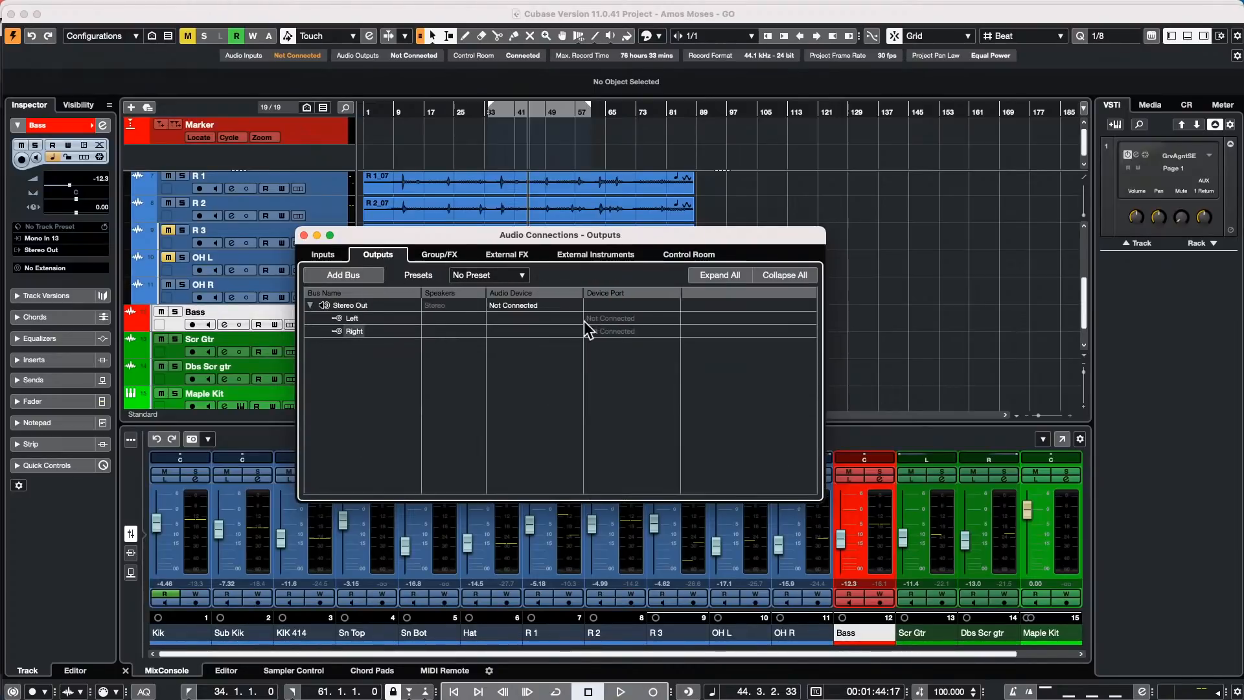
left_click(303, 236)
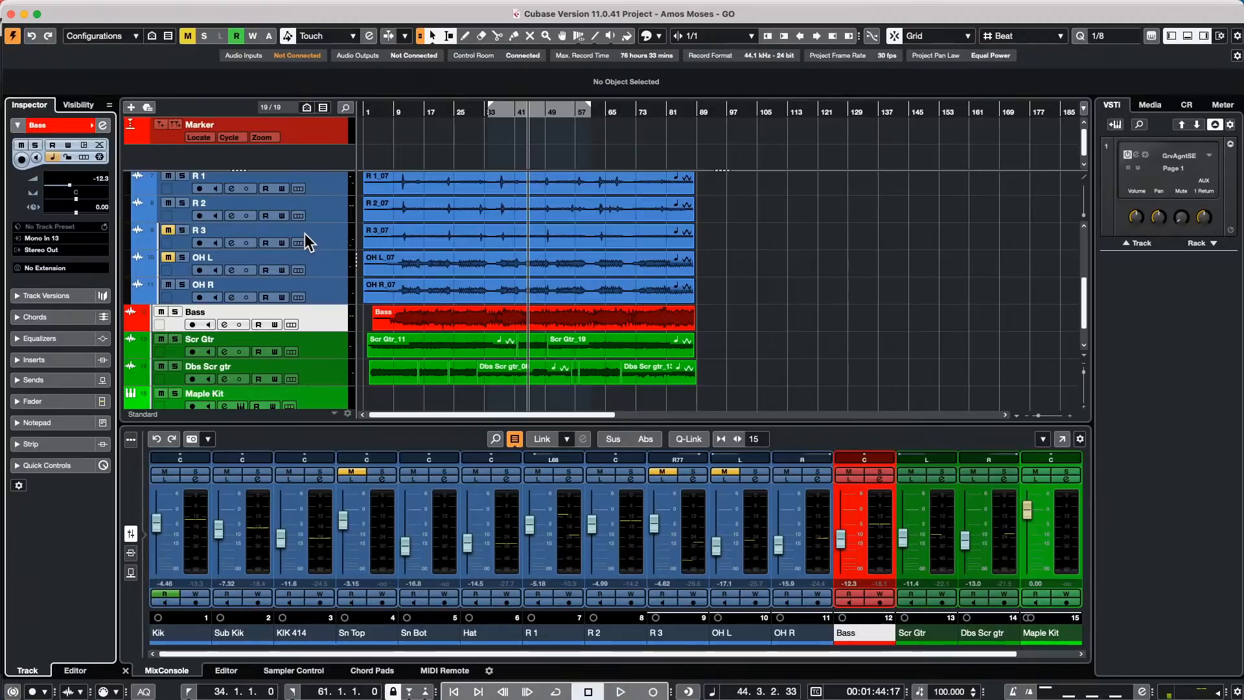
- Add one instrument track below Dbs Scr gtr using HALion Sonic SE routed to Stereo Out
right_click(331, 371)
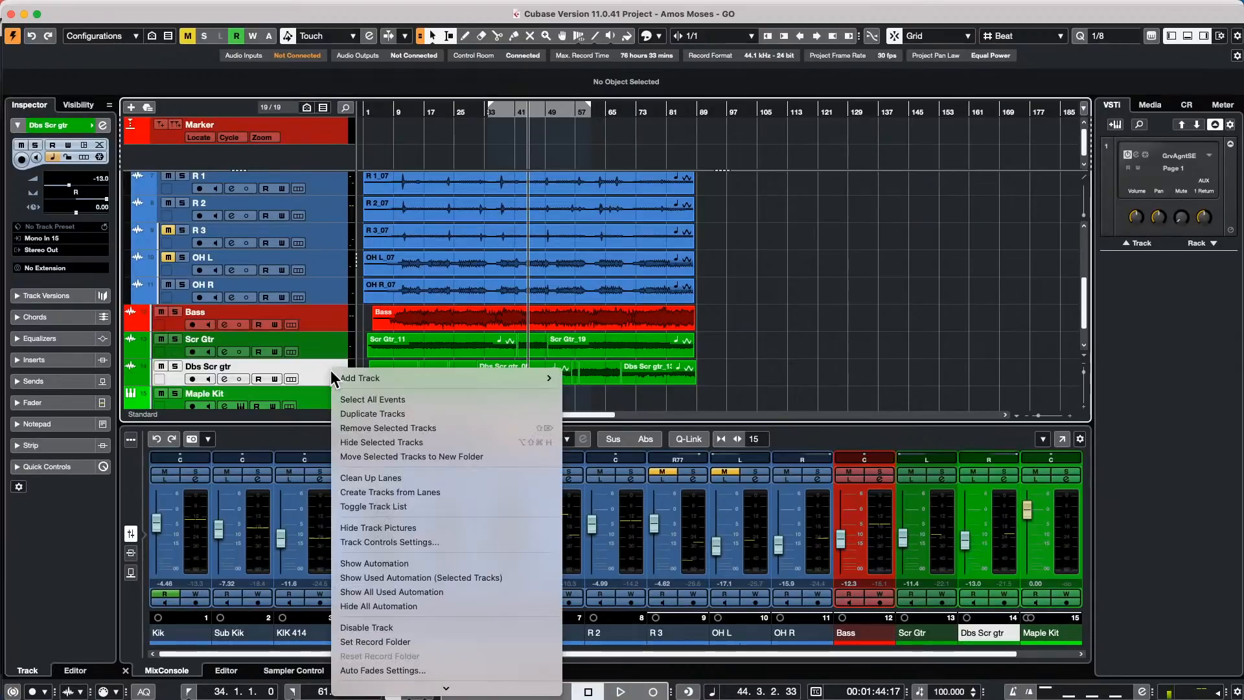
mouse_move(531, 379)
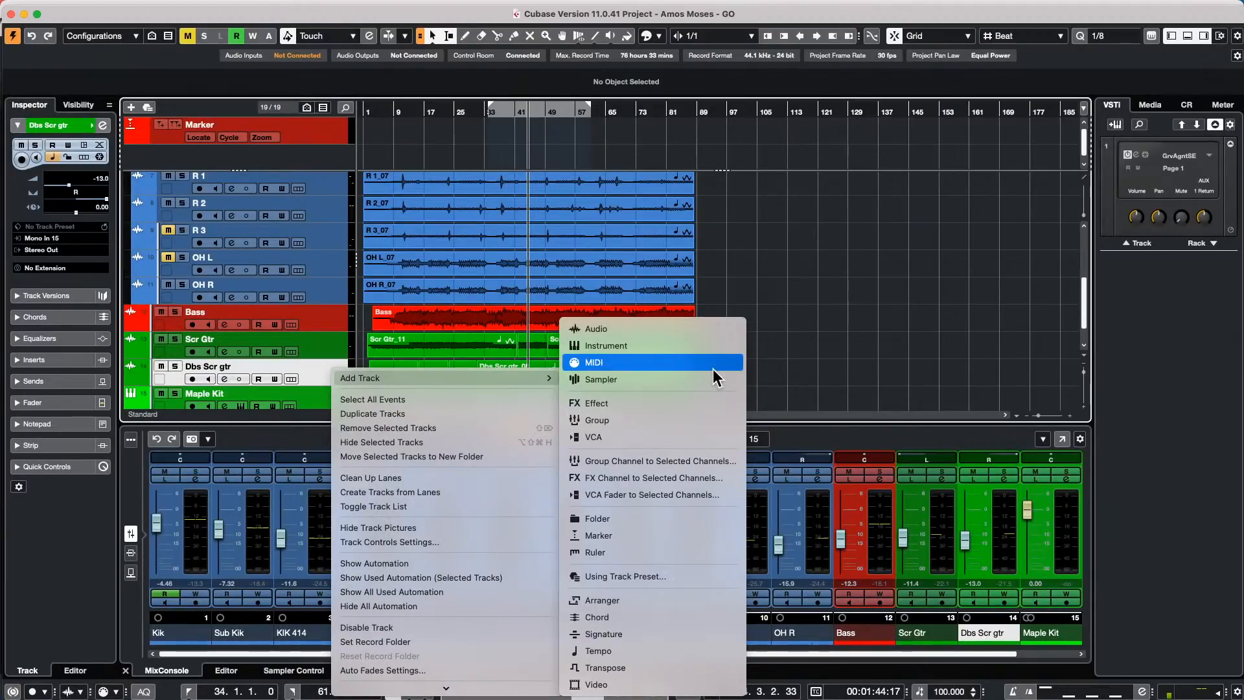
left_click(707, 344)
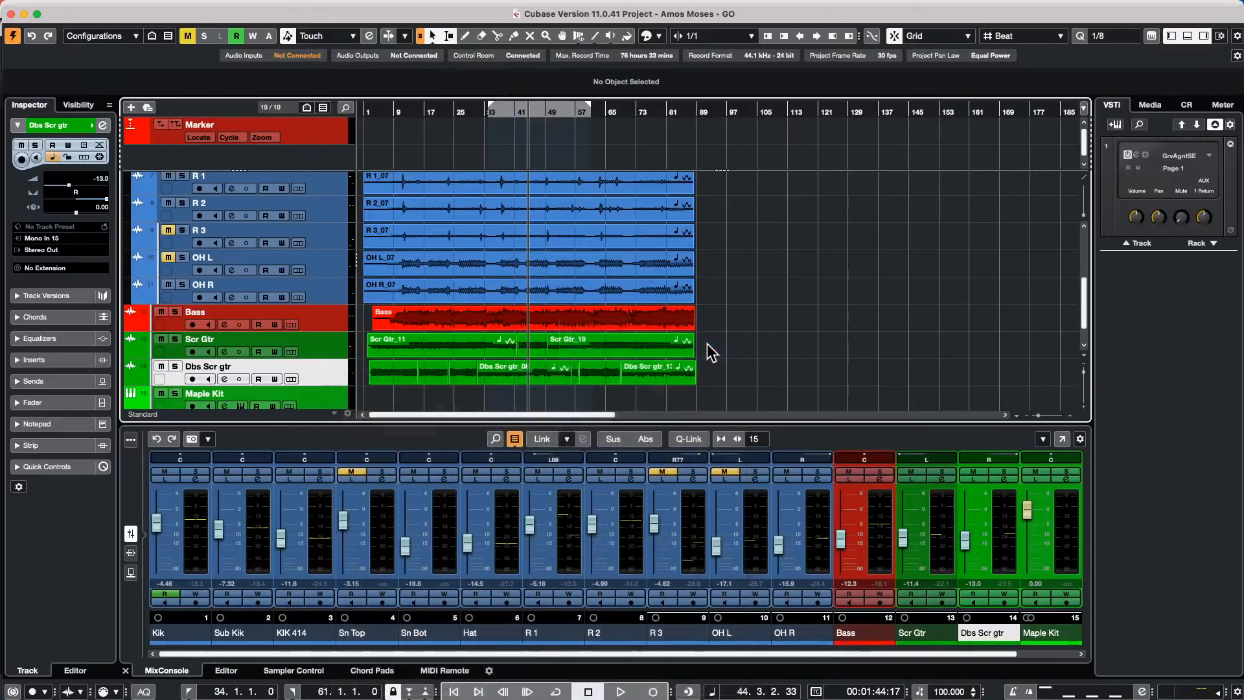
left_click(632, 235)
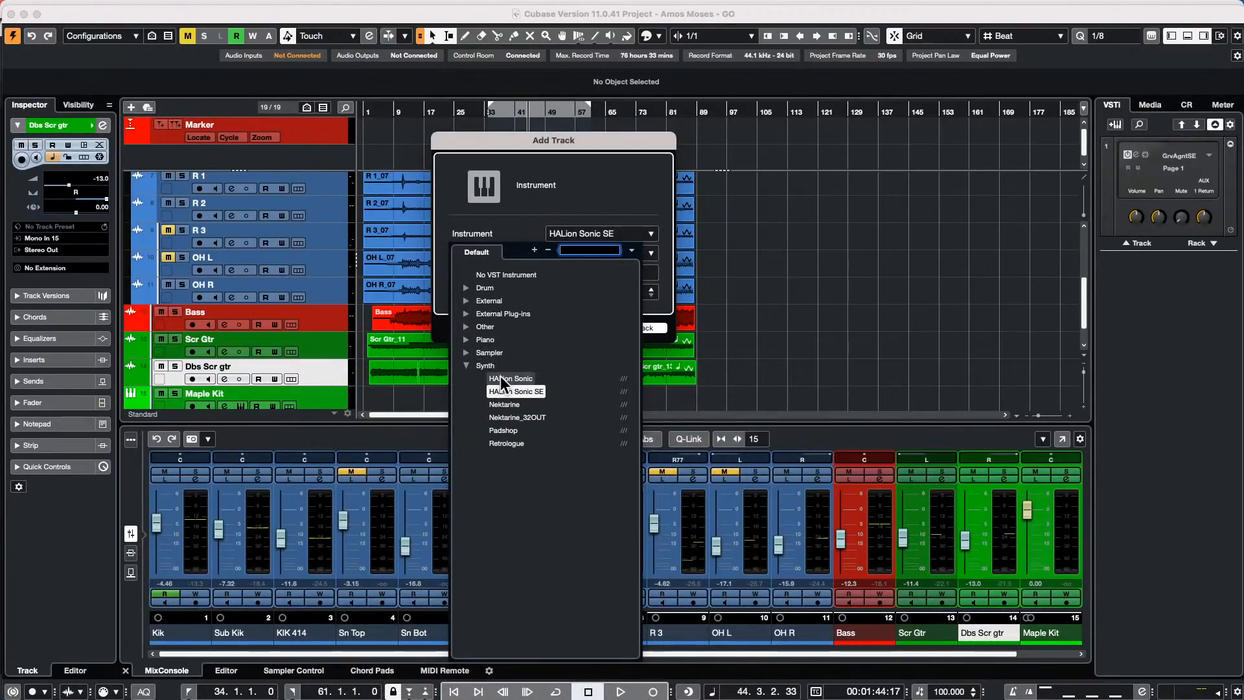
left_click(507, 390)
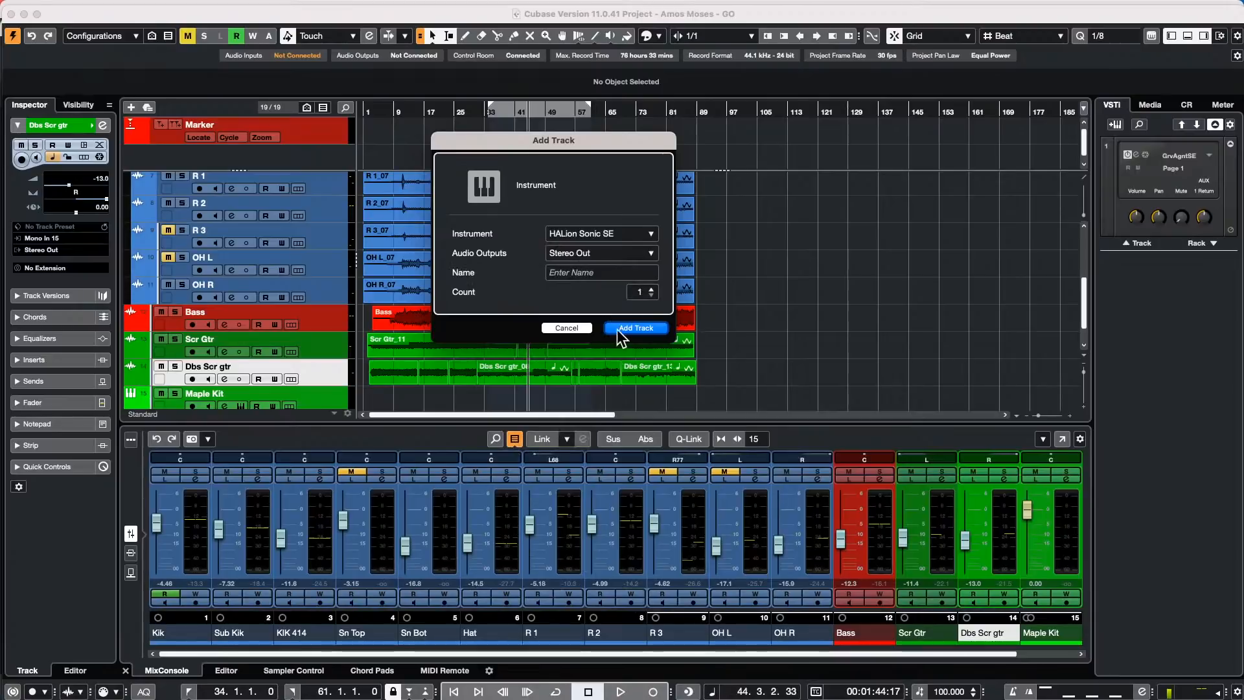
left_click(628, 325)
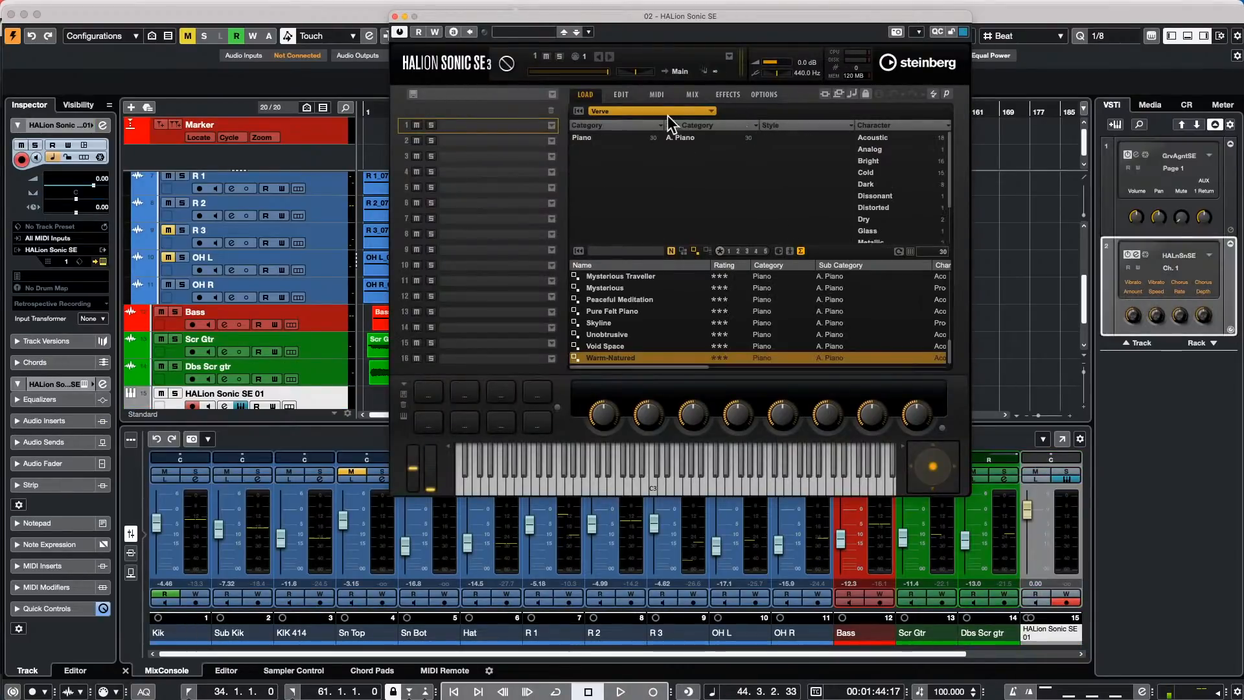
- Show all instrument sets in HALion Sonic SE, filter to Drum&Perc and Drumset, and load Modern 80's Kit Init
left_click(605, 108)
left_click(613, 138)
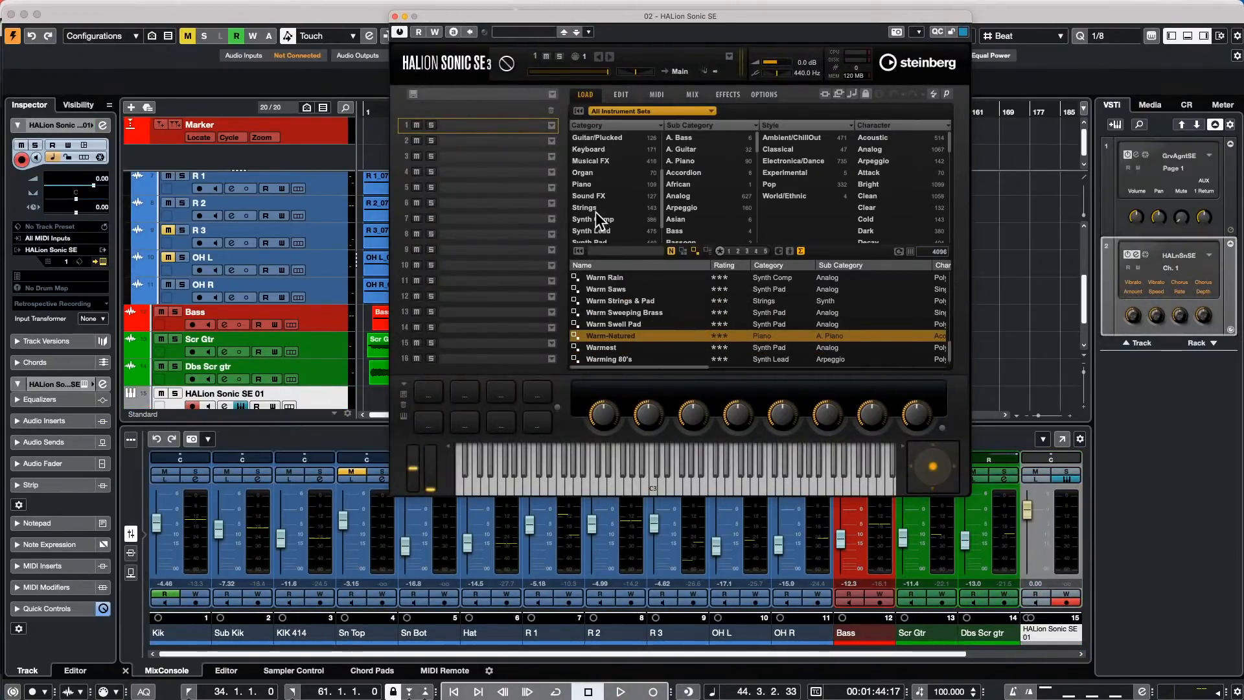
scroll(596, 210, "up", 2)
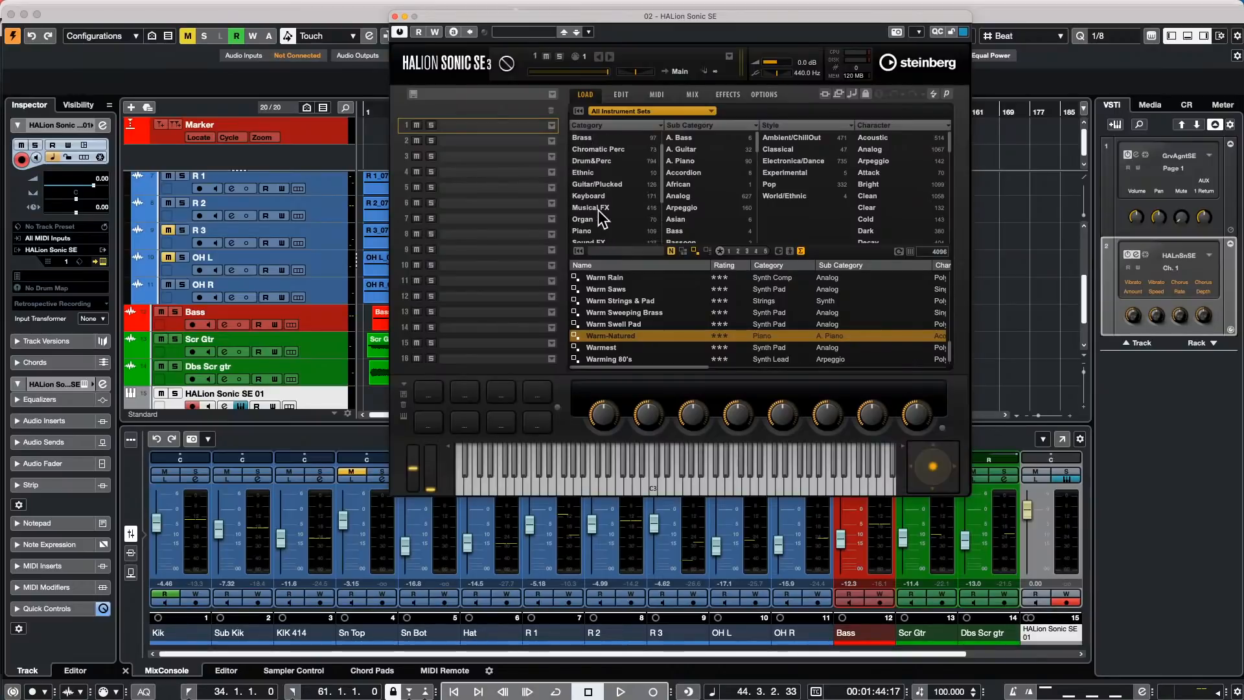
left_click(605, 160)
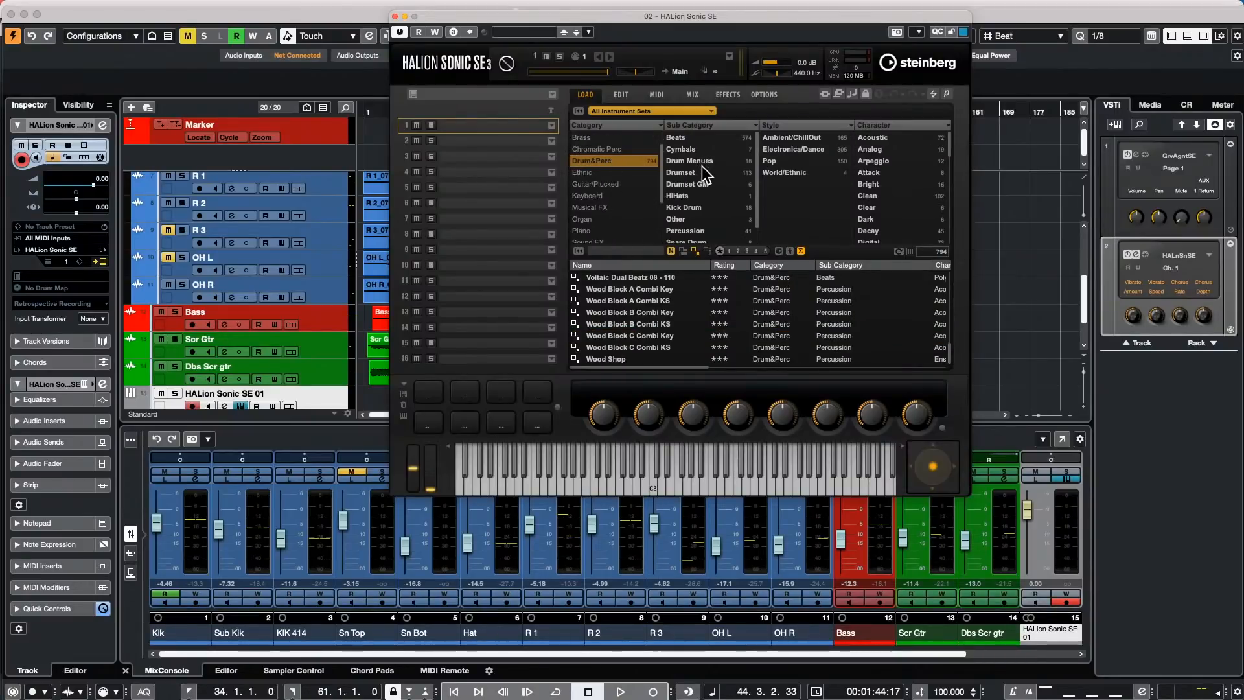
left_click(689, 172)
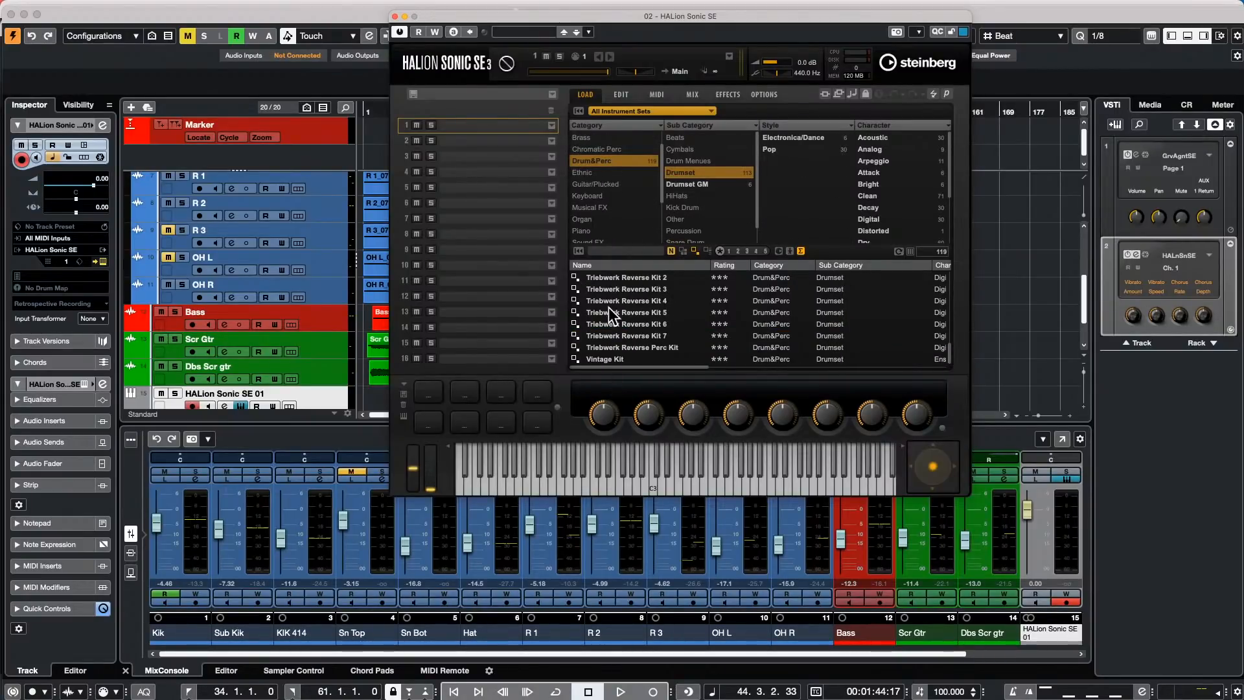
scroll(613, 306, "up", 5)
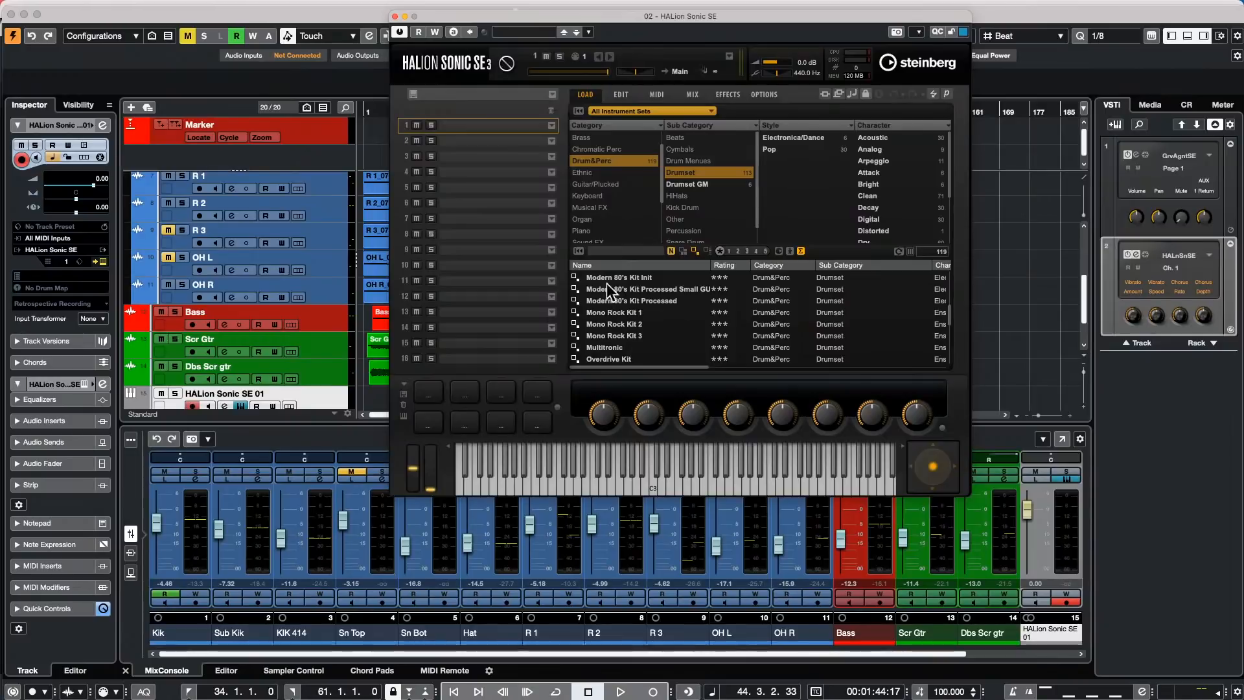
double_click(605, 278)
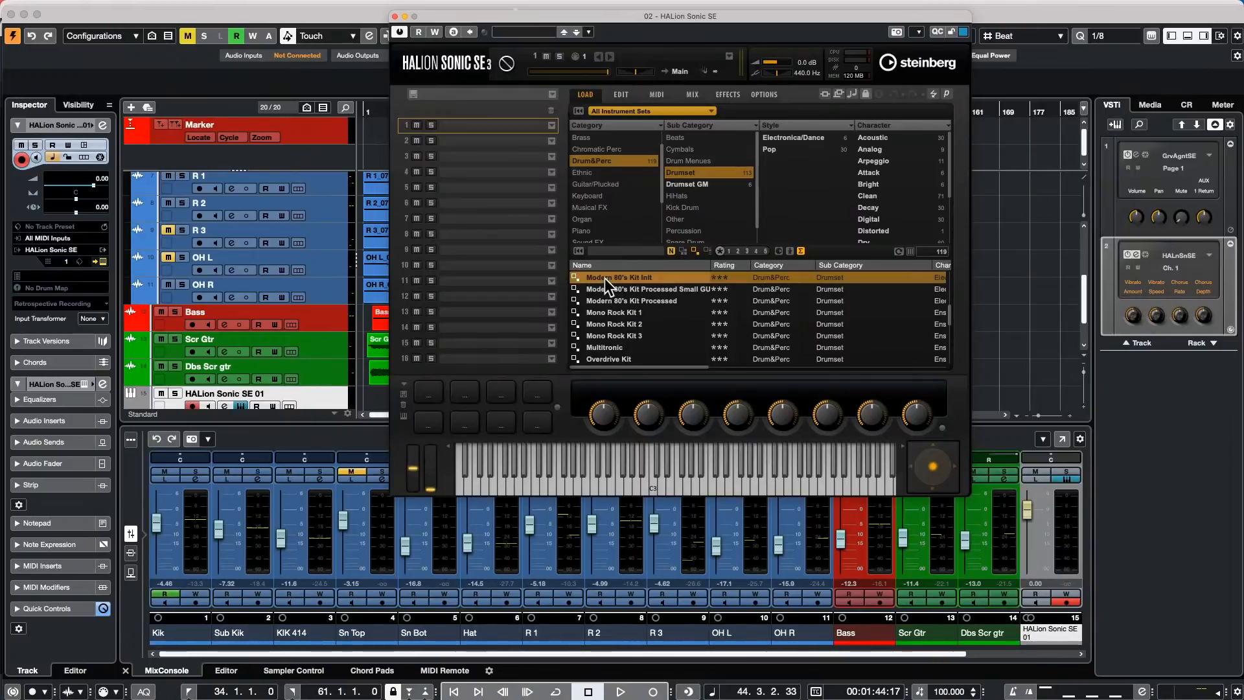
- Audition a few low notes of the loaded 80's drum kit on the plug-in's virtual keyboard
left_click(582, 487)
left_click(536, 486)
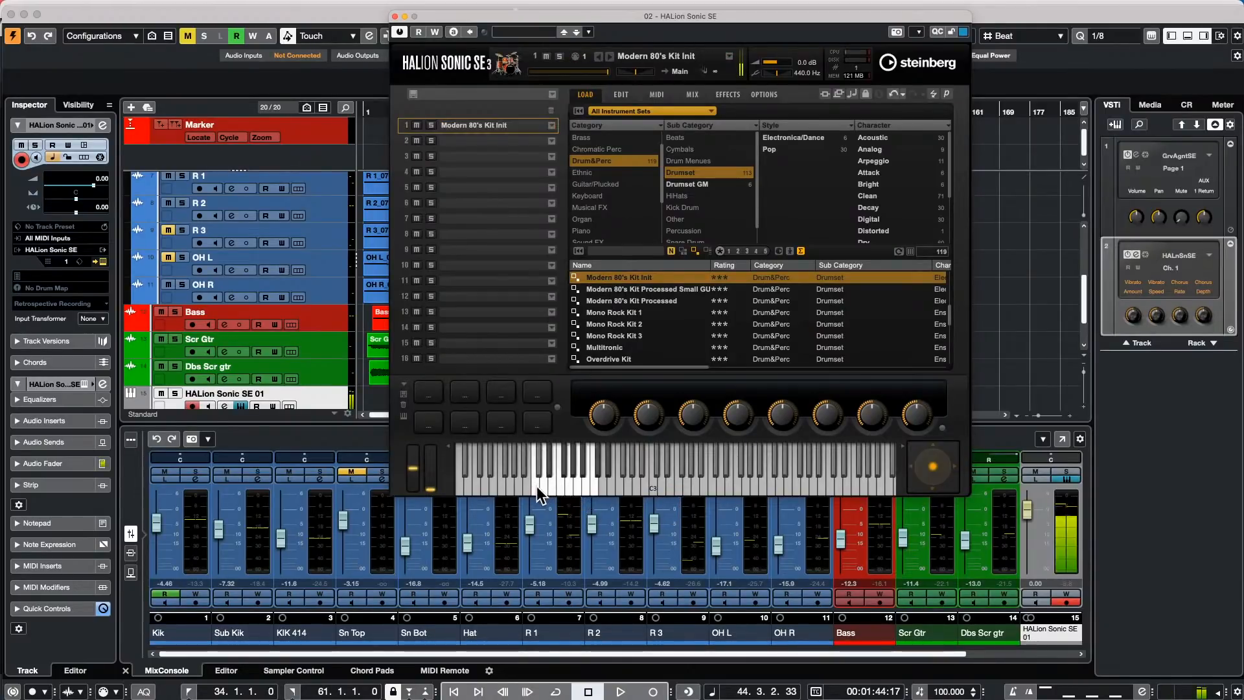
left_click(536, 486)
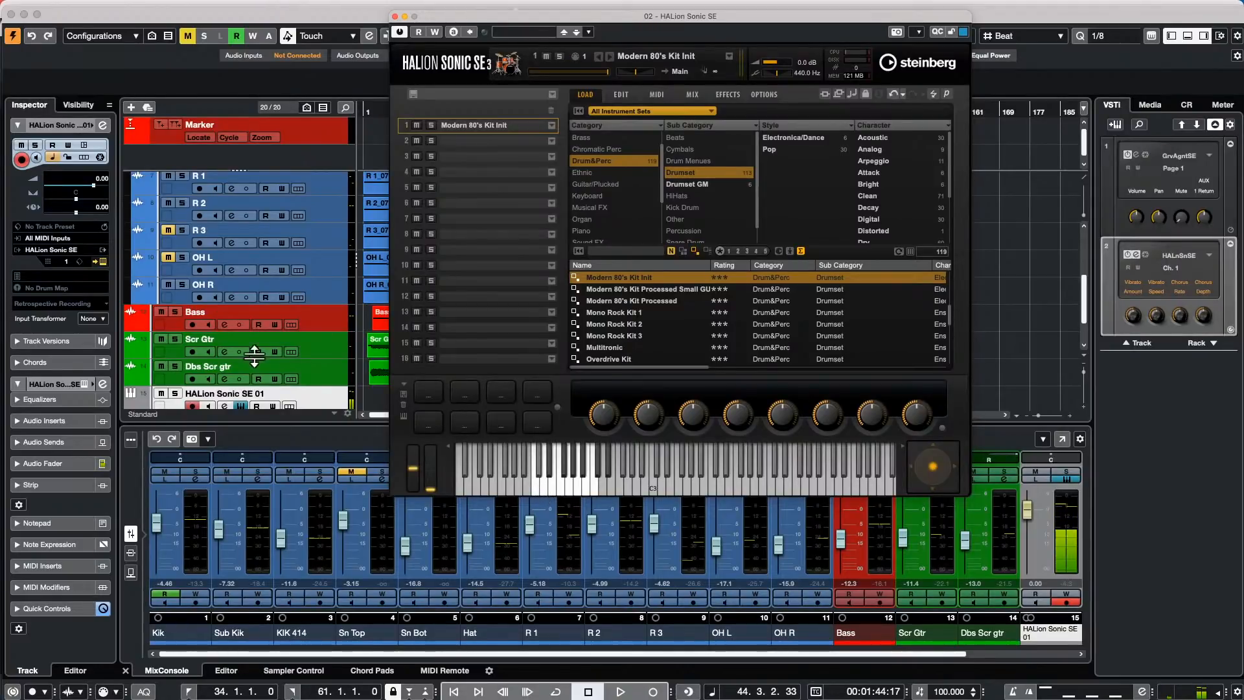
- Move the plug-in window off the timeline and draw an empty part on the HALion Sonic SE 01 track from 7.1.1.0 to 48.4.1.0
left_click_drag(463, 13, 665, 40)
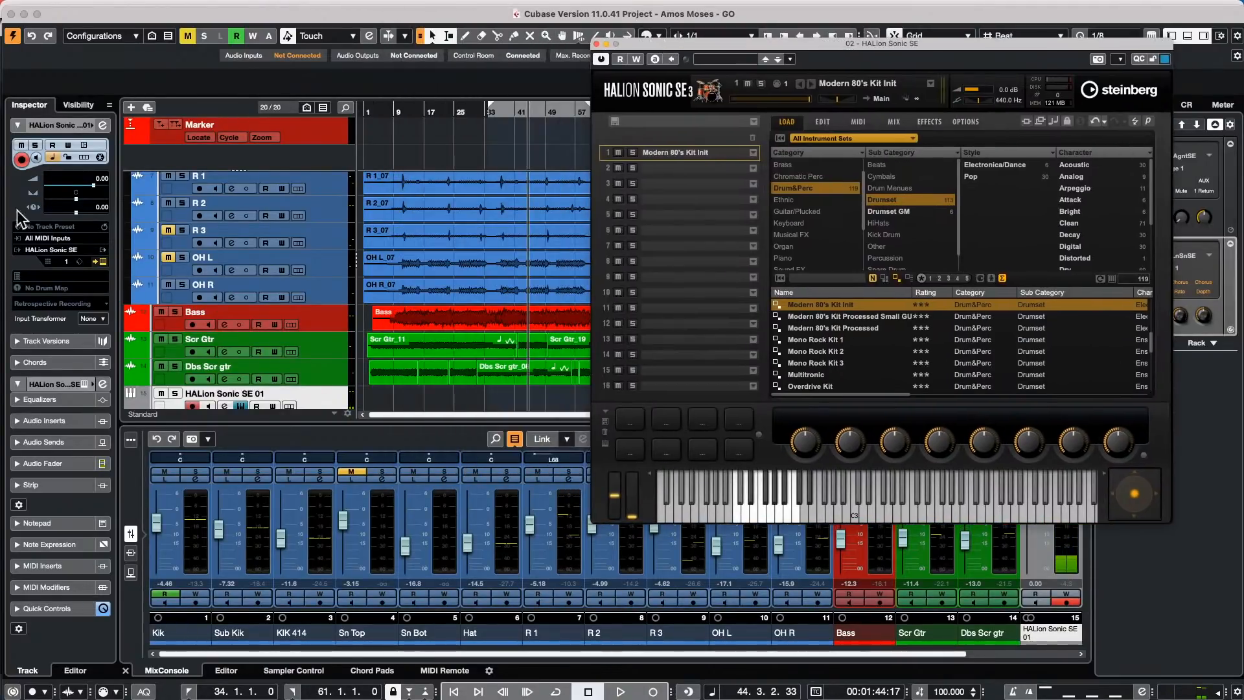
scroll(453, 310, "down", 2)
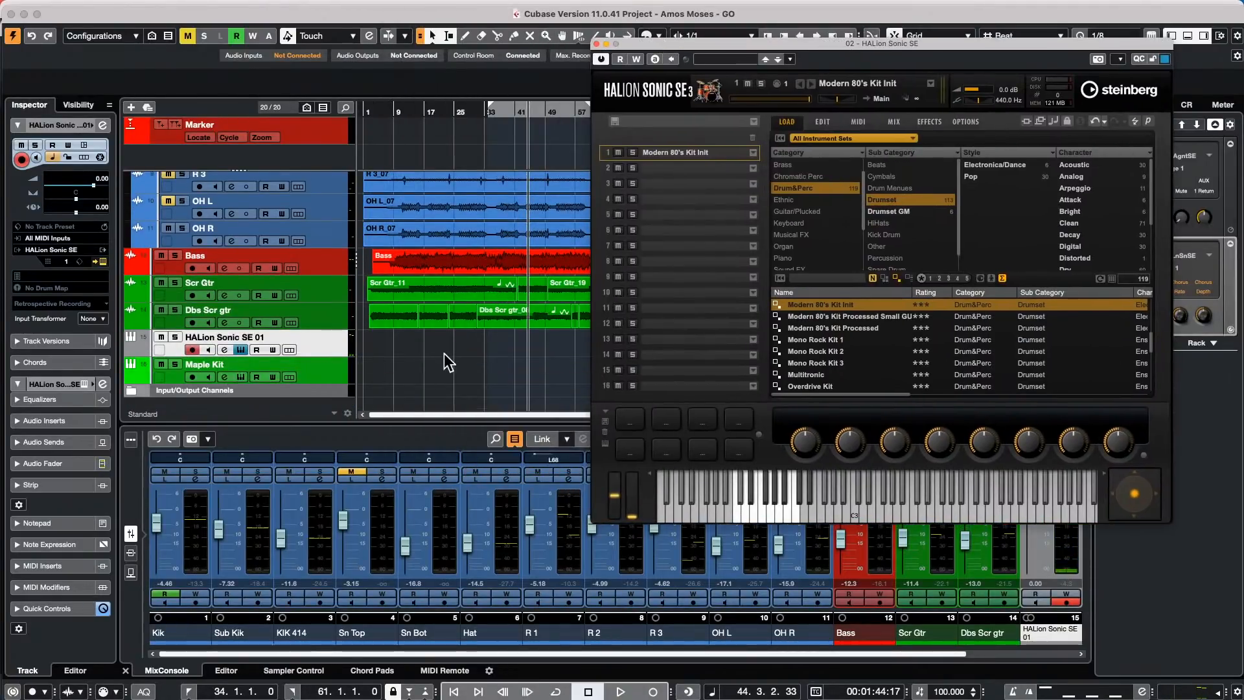
right_click(444, 354)
left_click(473, 356)
left_click_drag(388, 340, 542, 341)
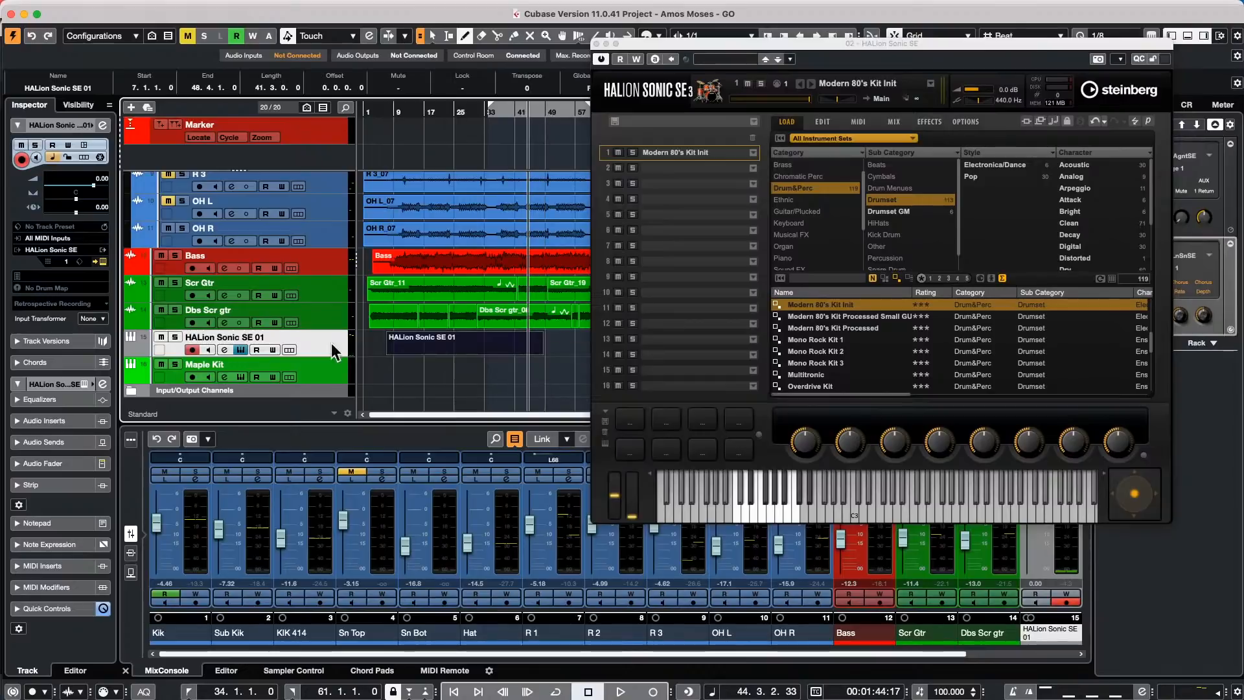
- Create a drum map from the instrument for the HALion Sonic SE 01 track and open its part in the Drum Editor
left_click(51, 283)
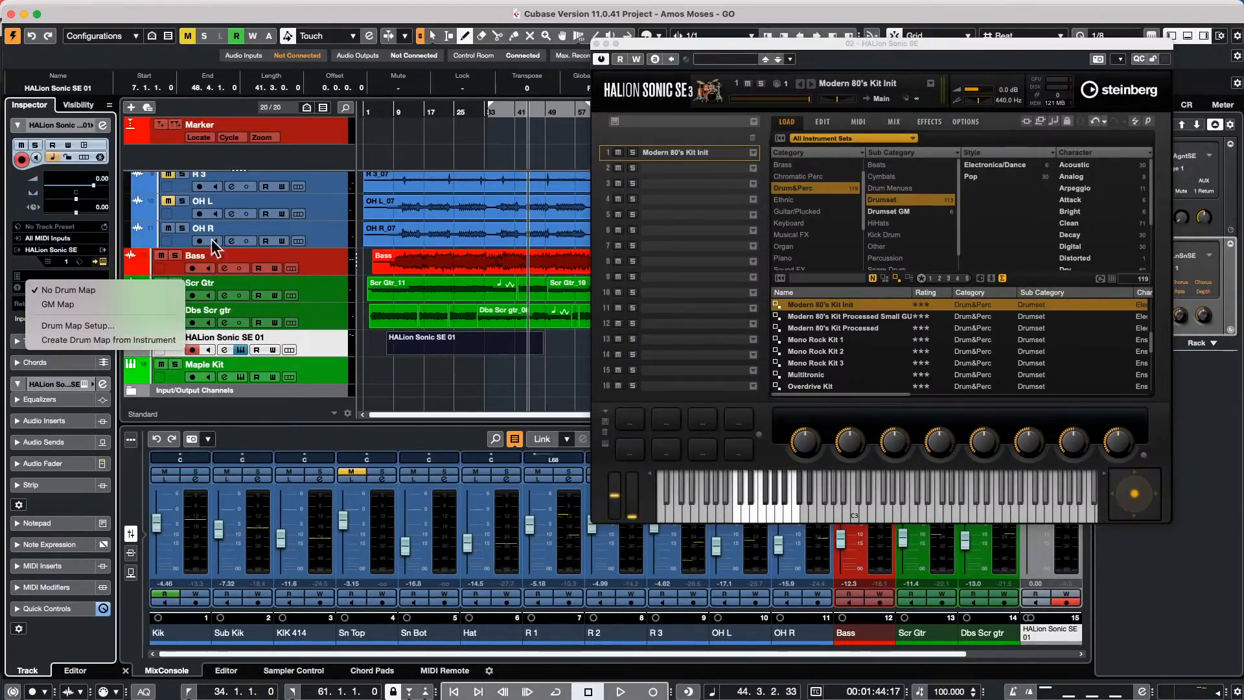
left_click(324, 340)
left_click(49, 291)
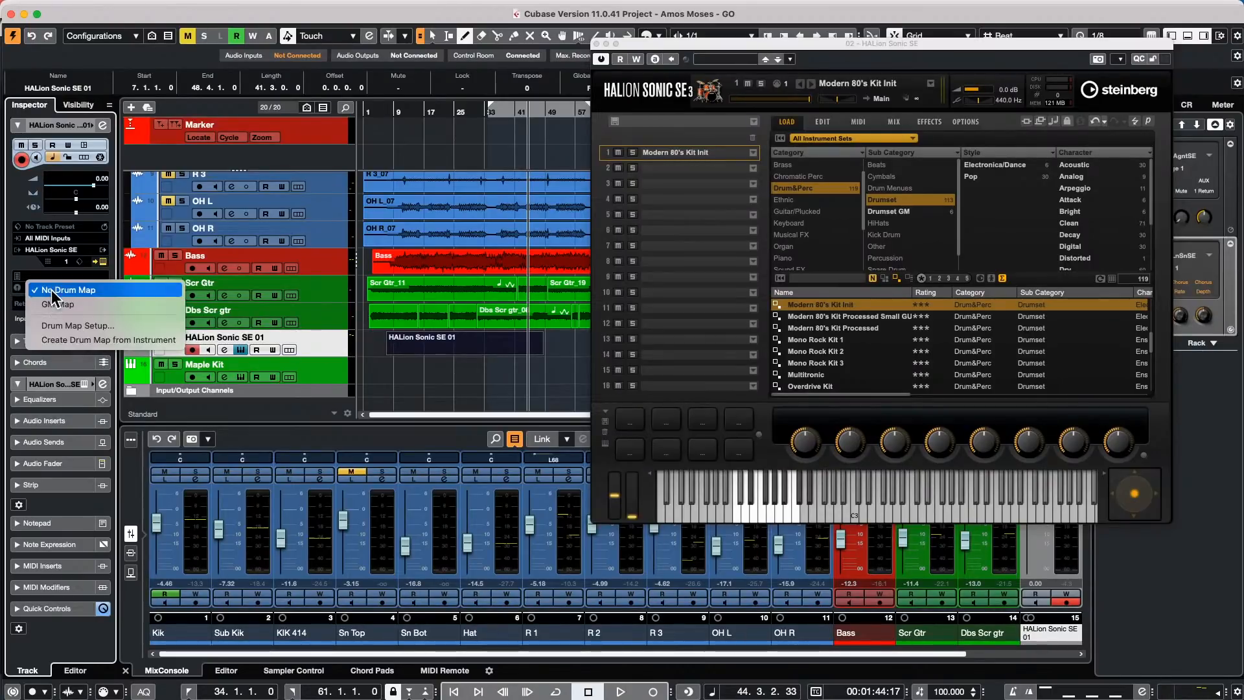
left_click(78, 336)
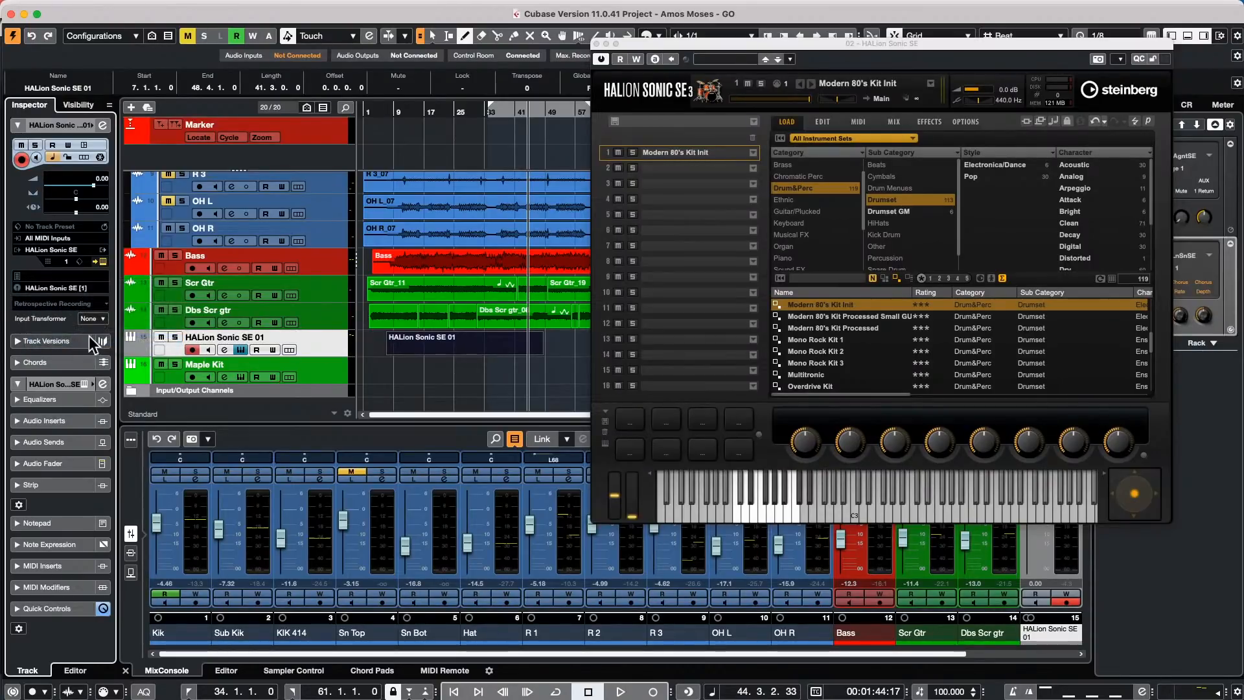
right_click(425, 345)
left_click(427, 353)
double_click(431, 343)
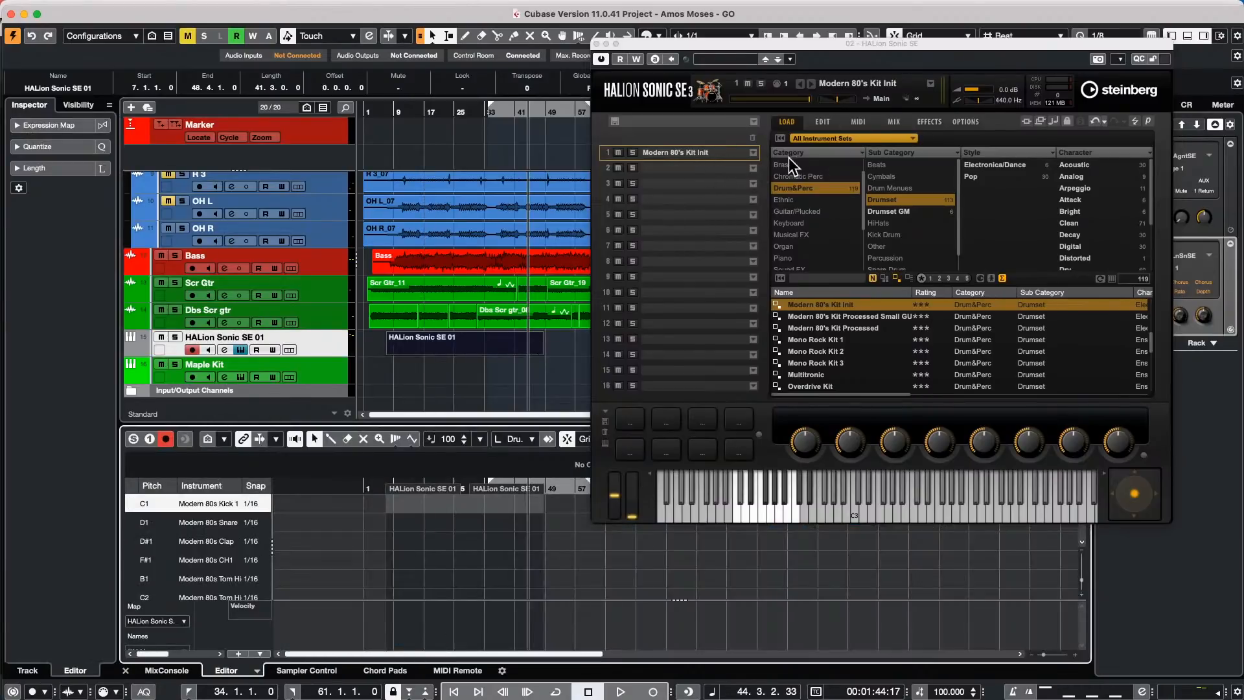
- Browse all instrument sets for another drumset, load House Kit 1 into the first slot, and audition a note
left_click(871, 139)
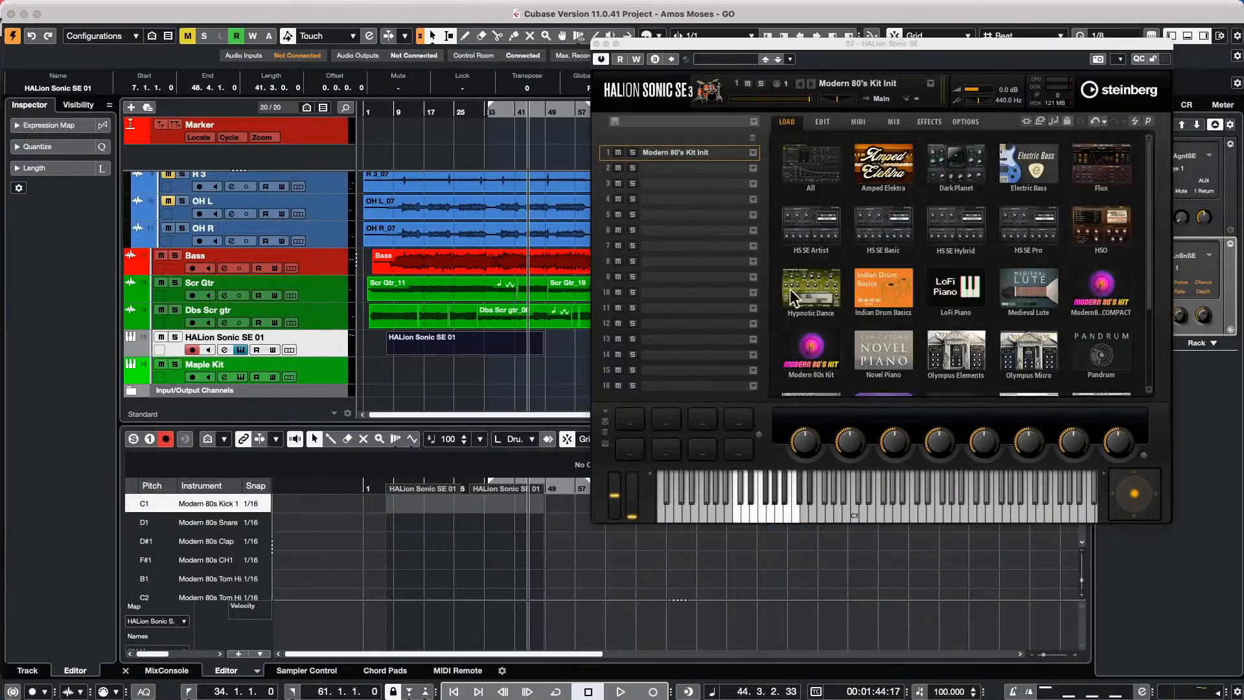
left_click(829, 167)
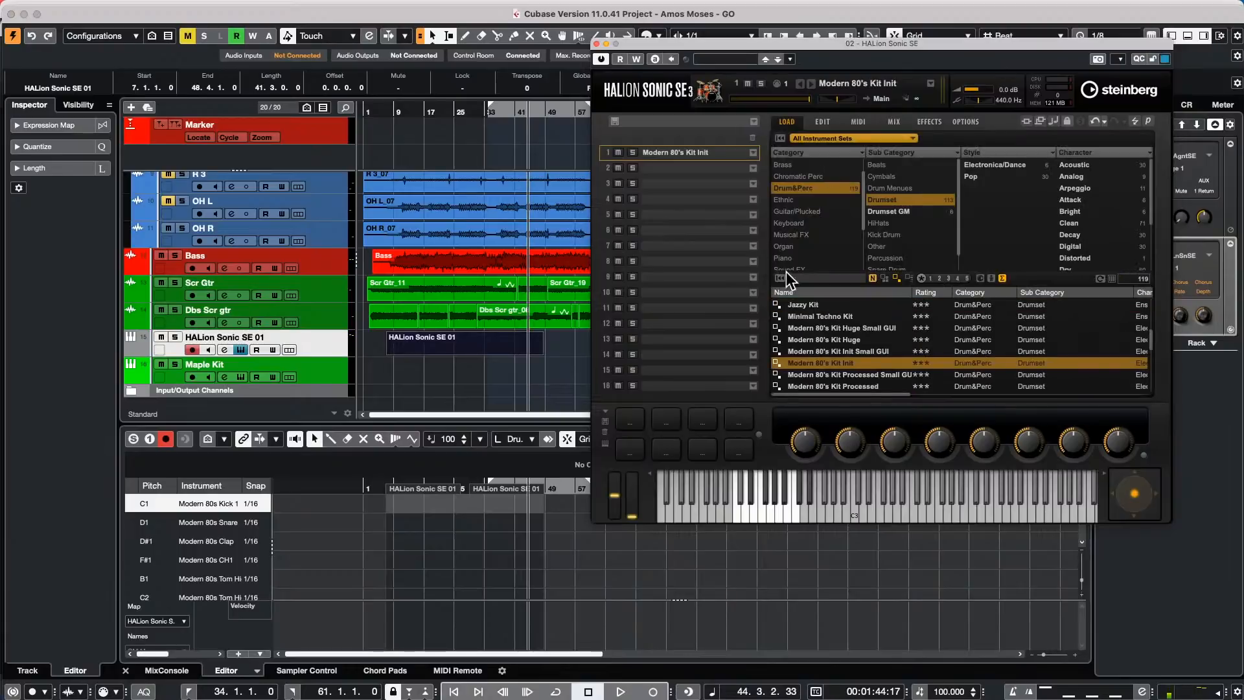
scroll(871, 344, "up", 5)
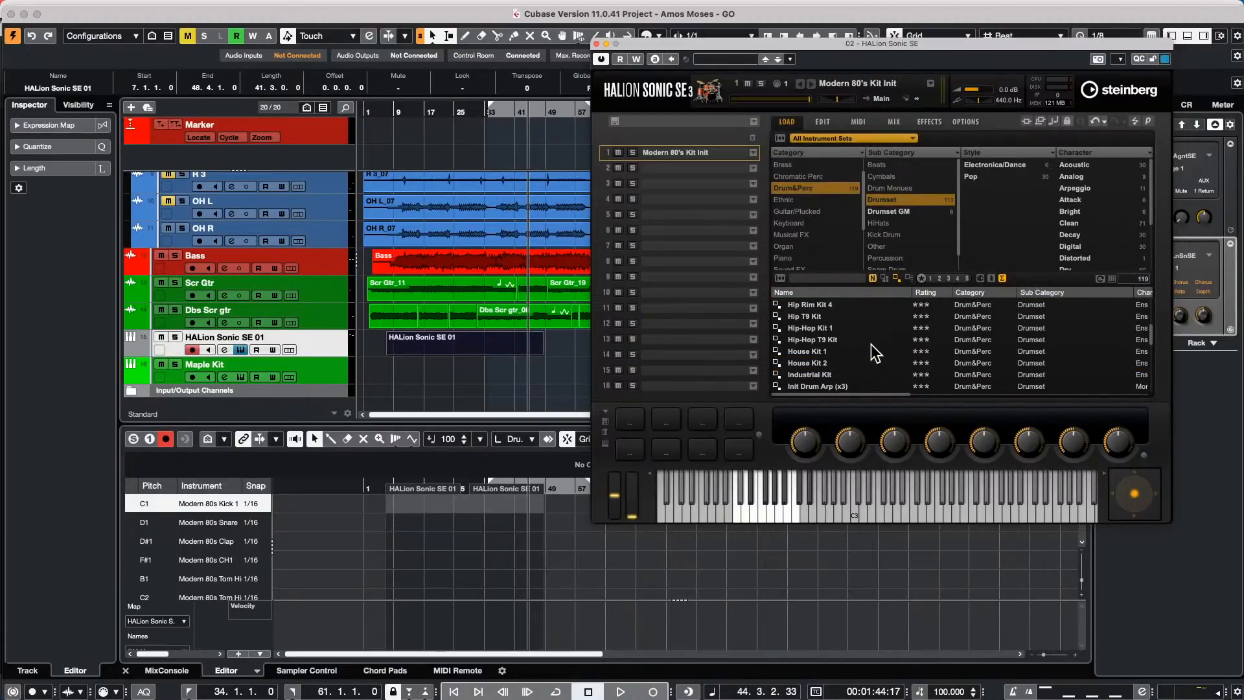
left_click(819, 362)
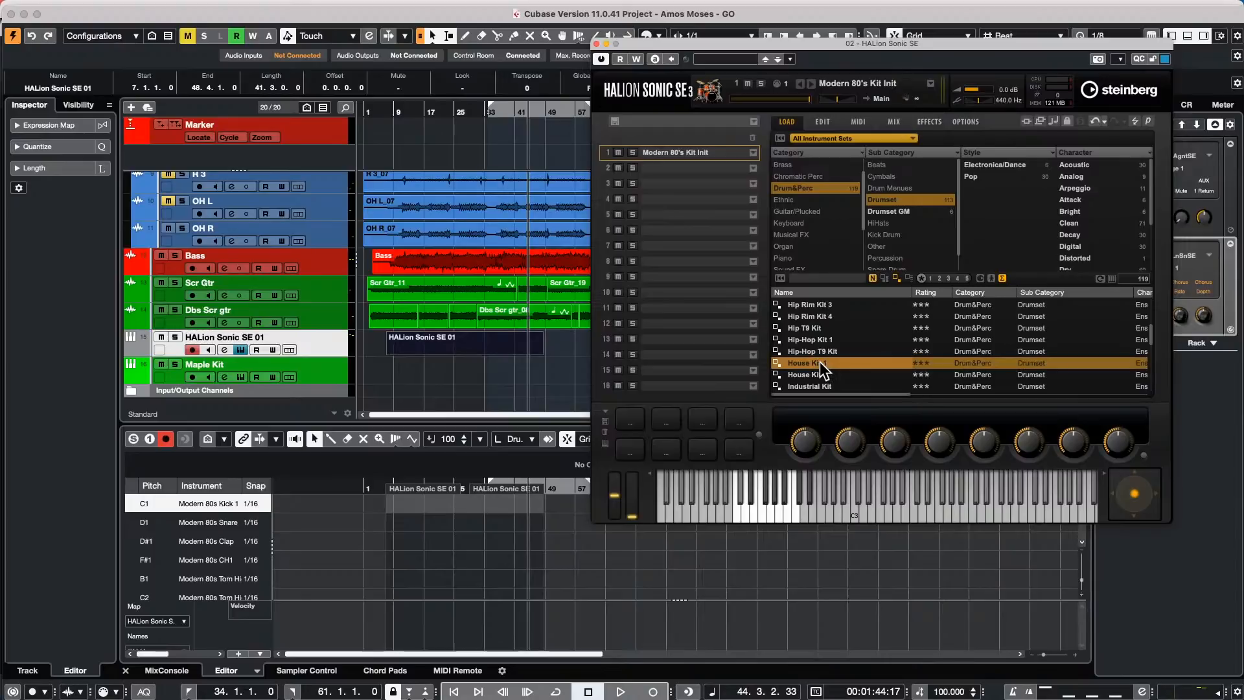
left_click(738, 508)
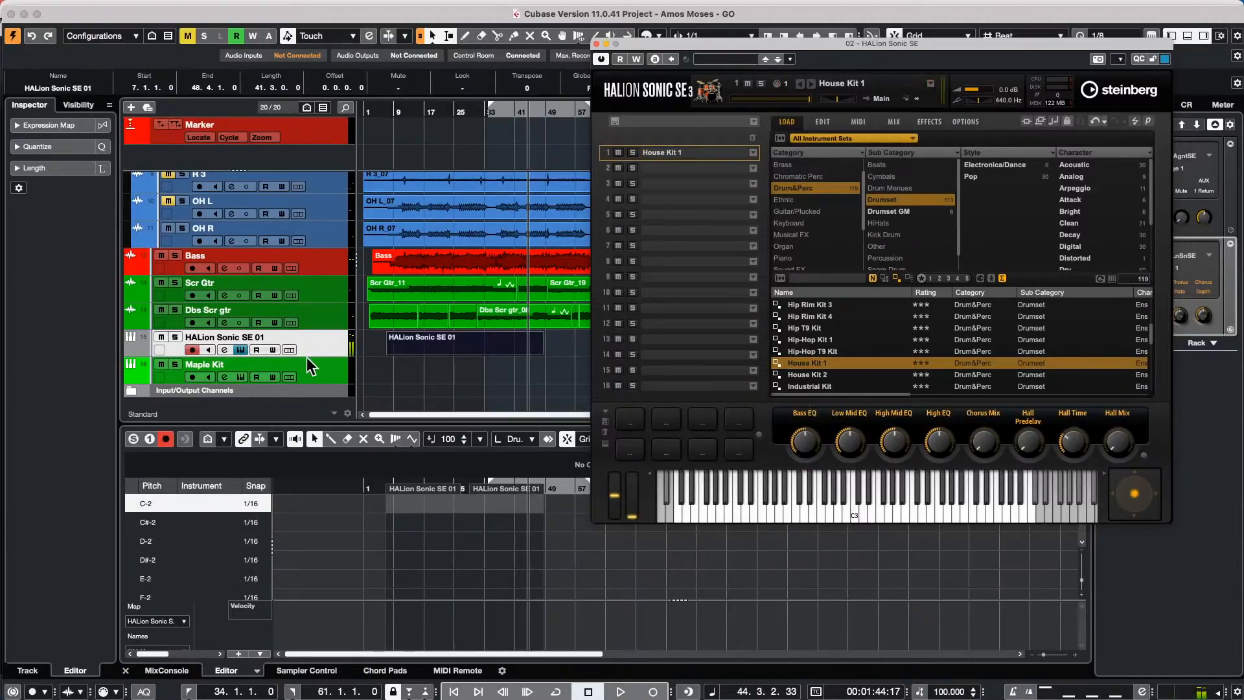
- Check the drum map choices of the HALion Sonic SE 01 track and close the HALion Sonic SE window
left_click(301, 331)
left_click(60, 287)
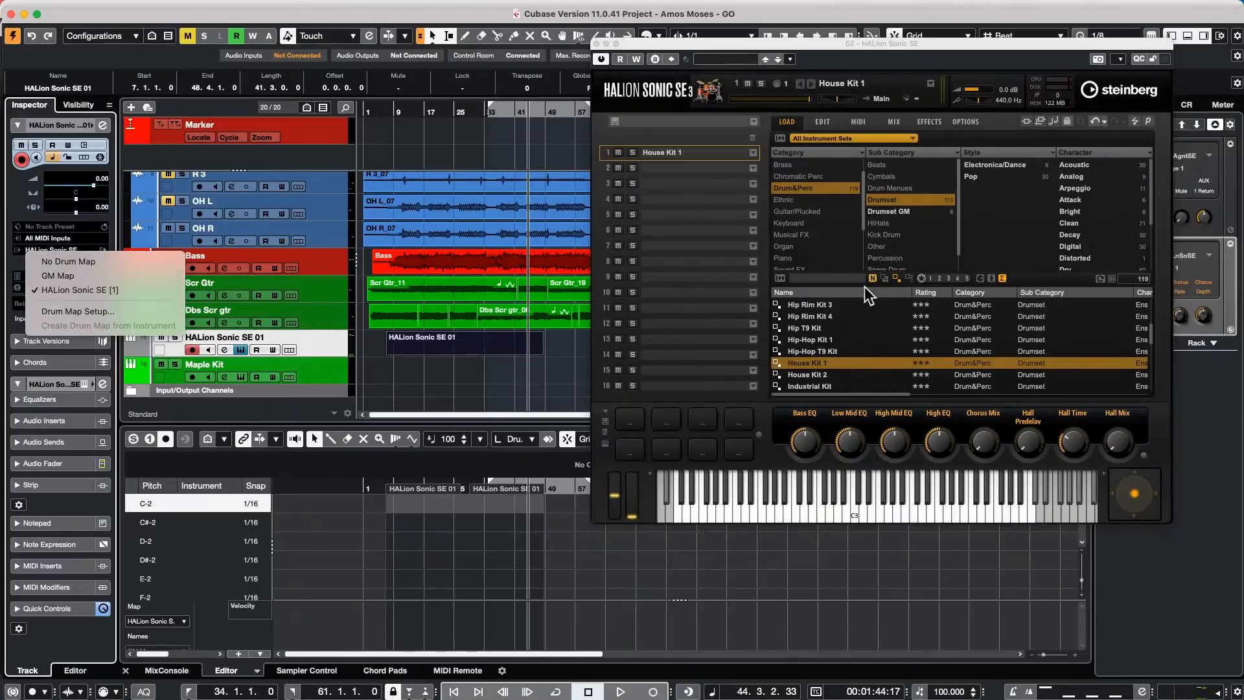
left_click(456, 329)
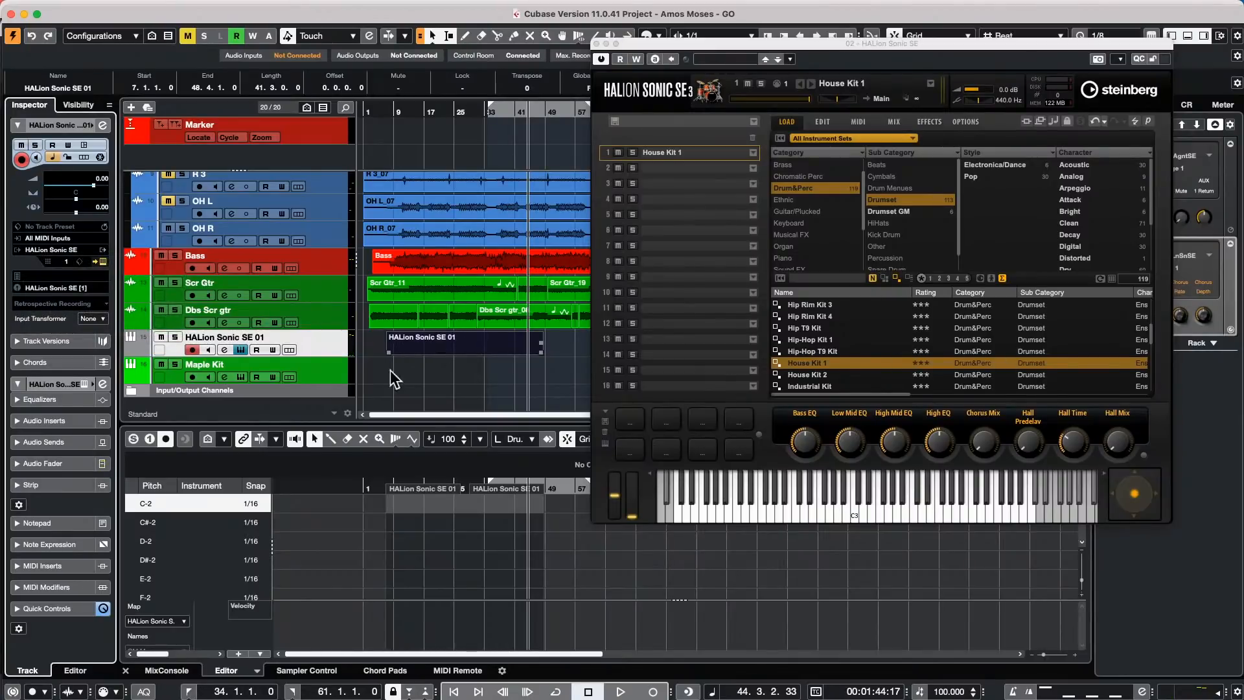
left_click(596, 44)
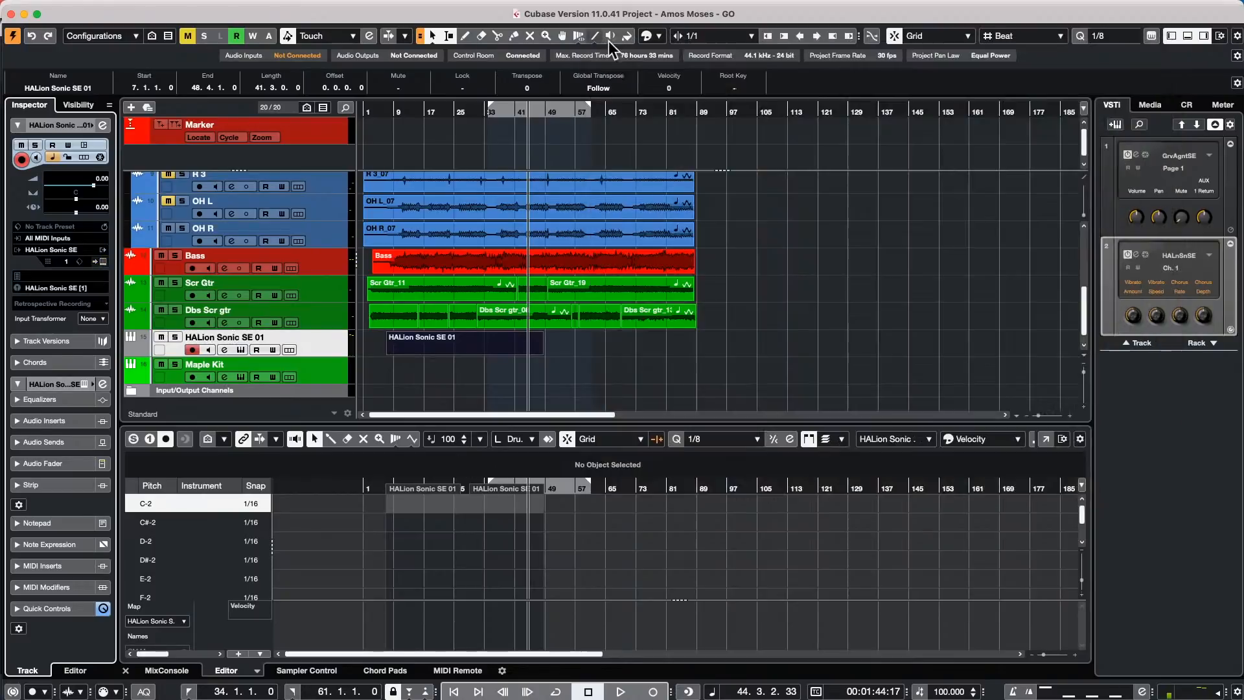
- Examine the pitch list in a separate Drum Editor window, audition notes from C#1 to F1, and close the window
left_click(1062, 439)
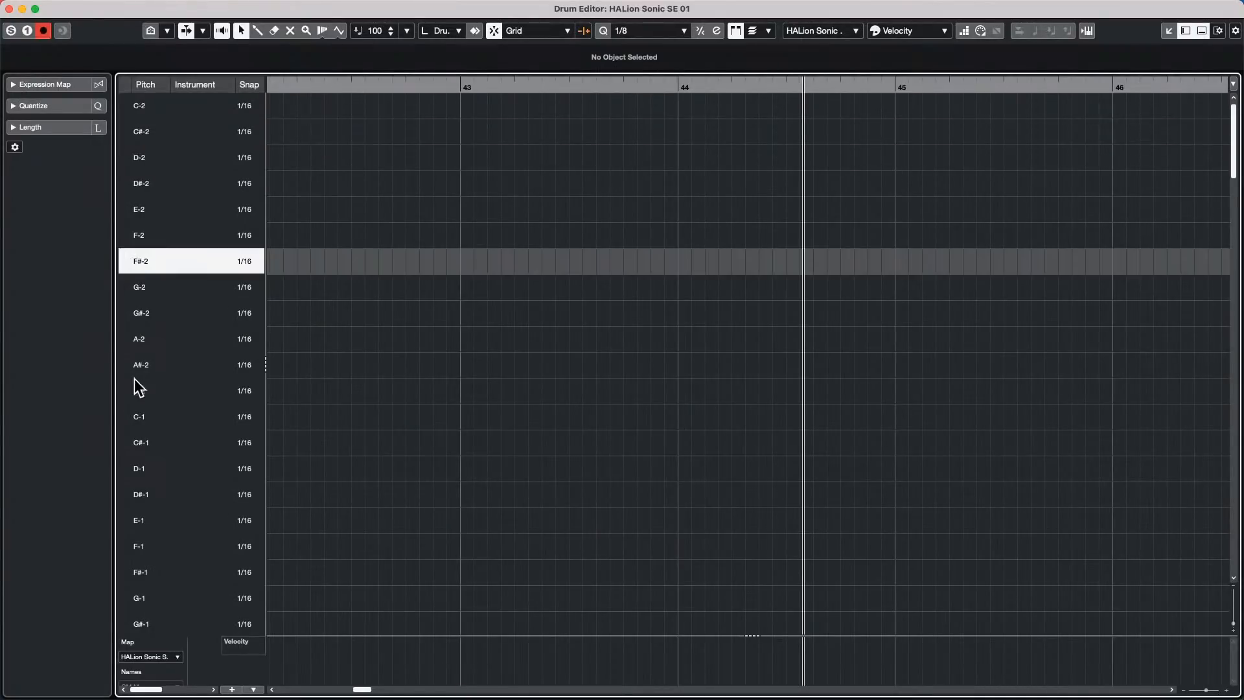
scroll(135, 382, "down", 10)
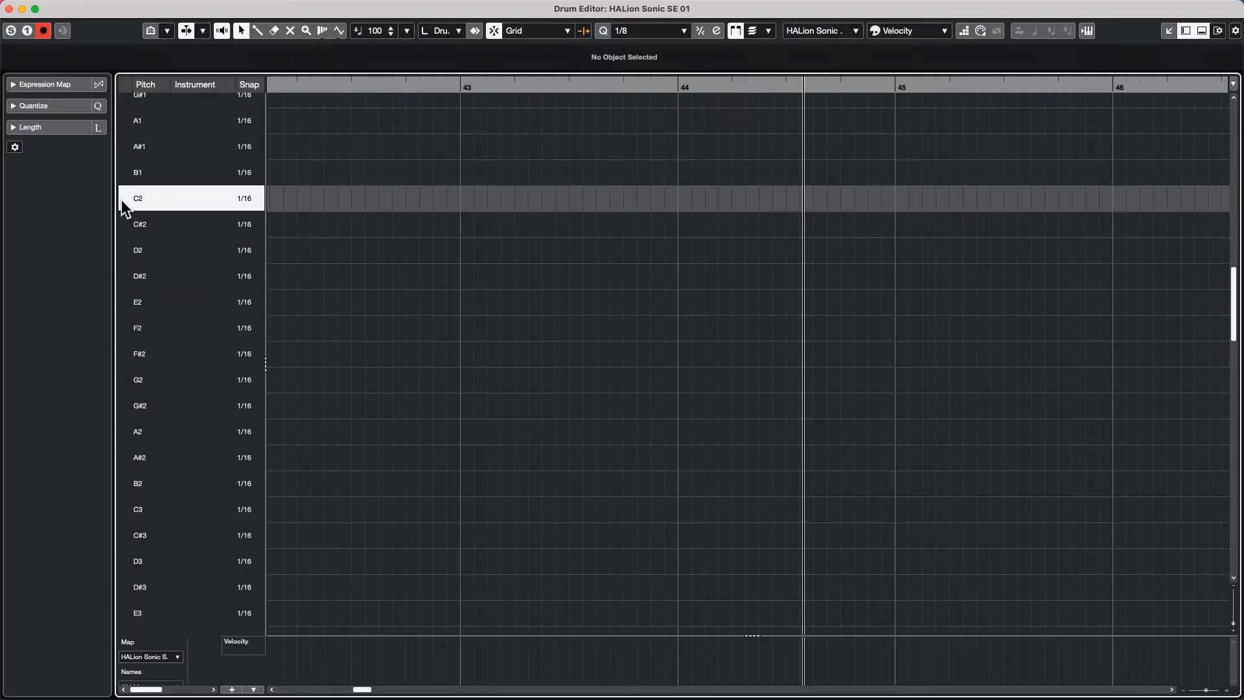
scroll(121, 154, "up", 3)
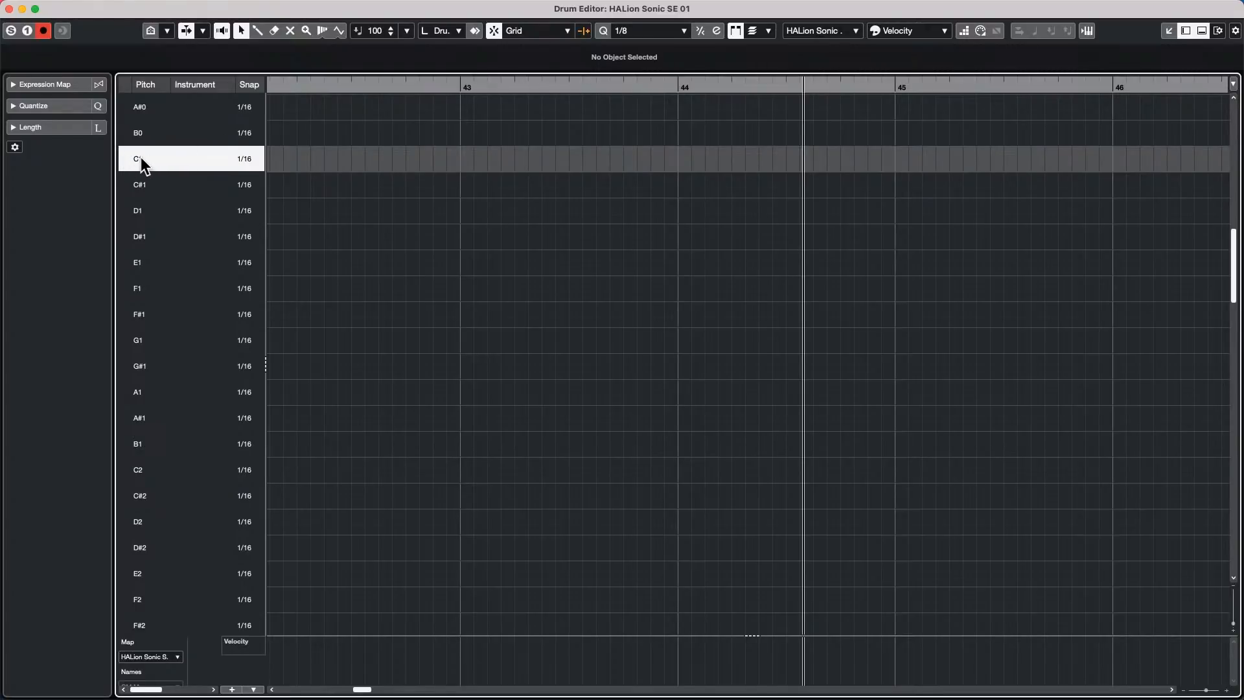
left_click(57, 126)
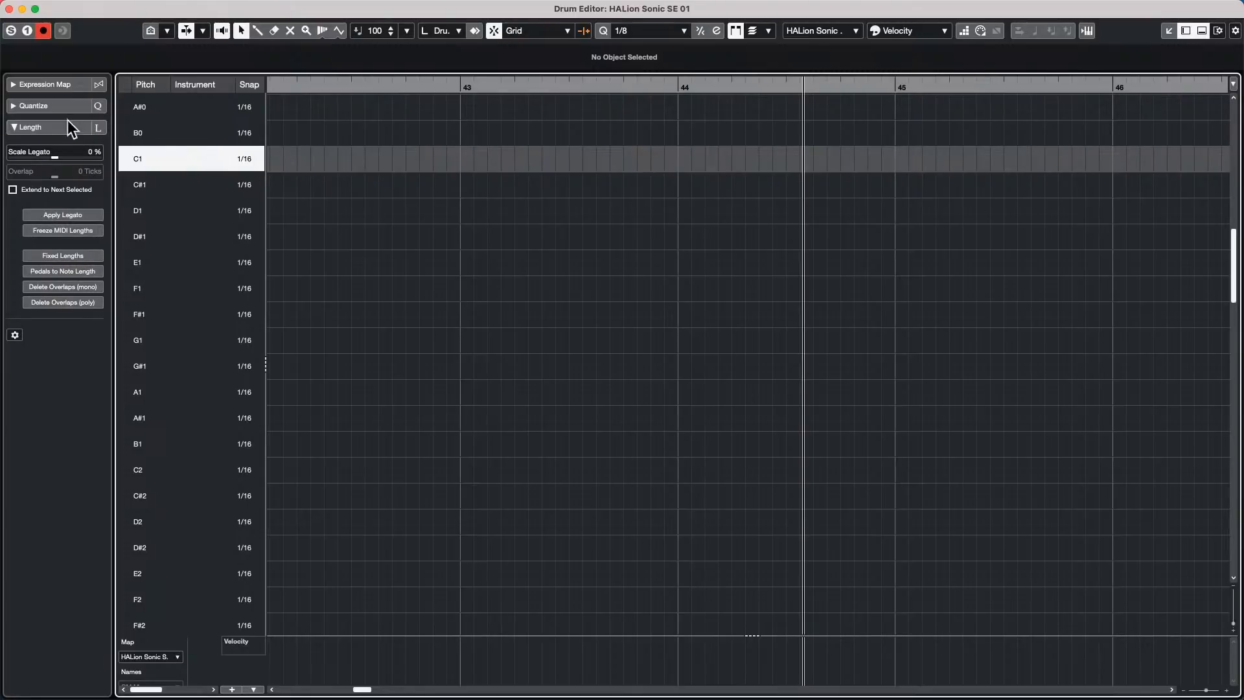
left_click(41, 127)
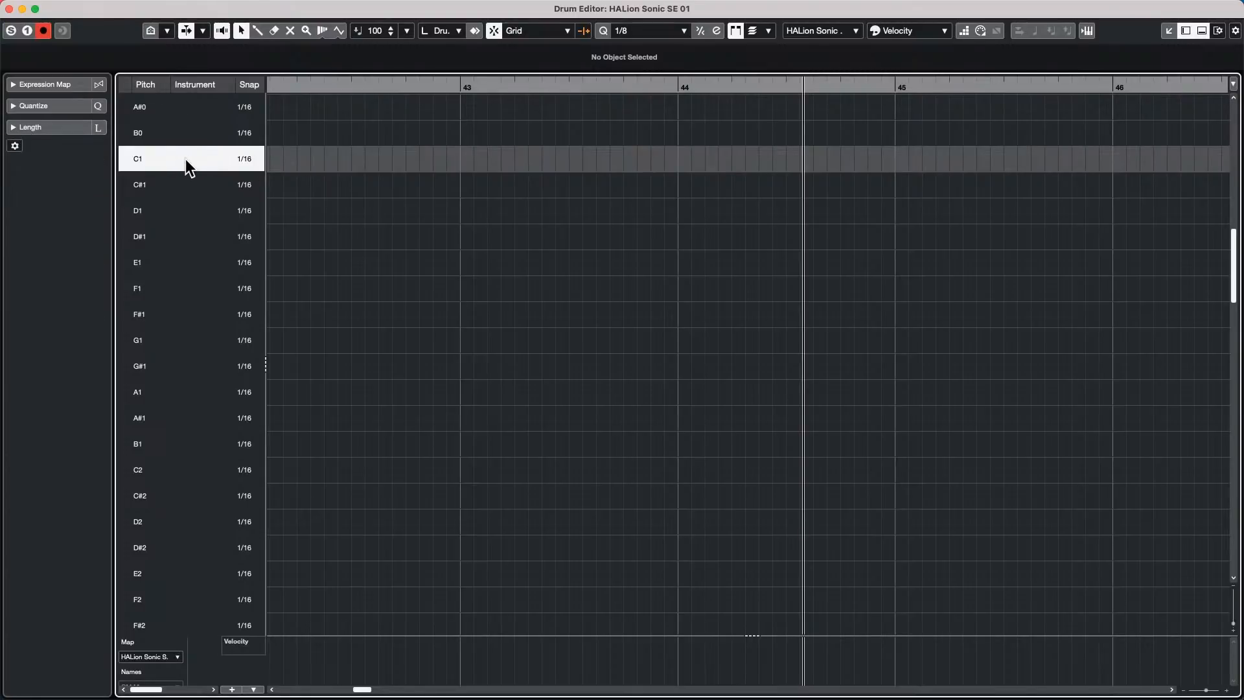
left_click(128, 195)
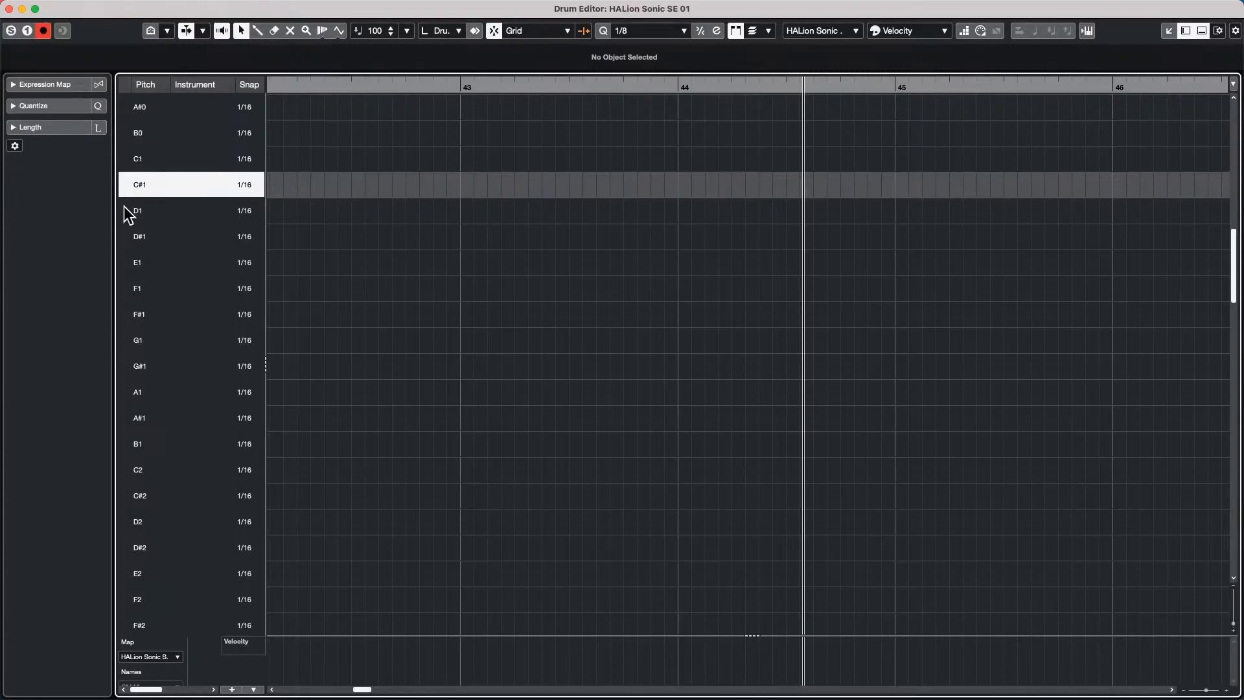
left_click_drag(123, 206, 127, 286)
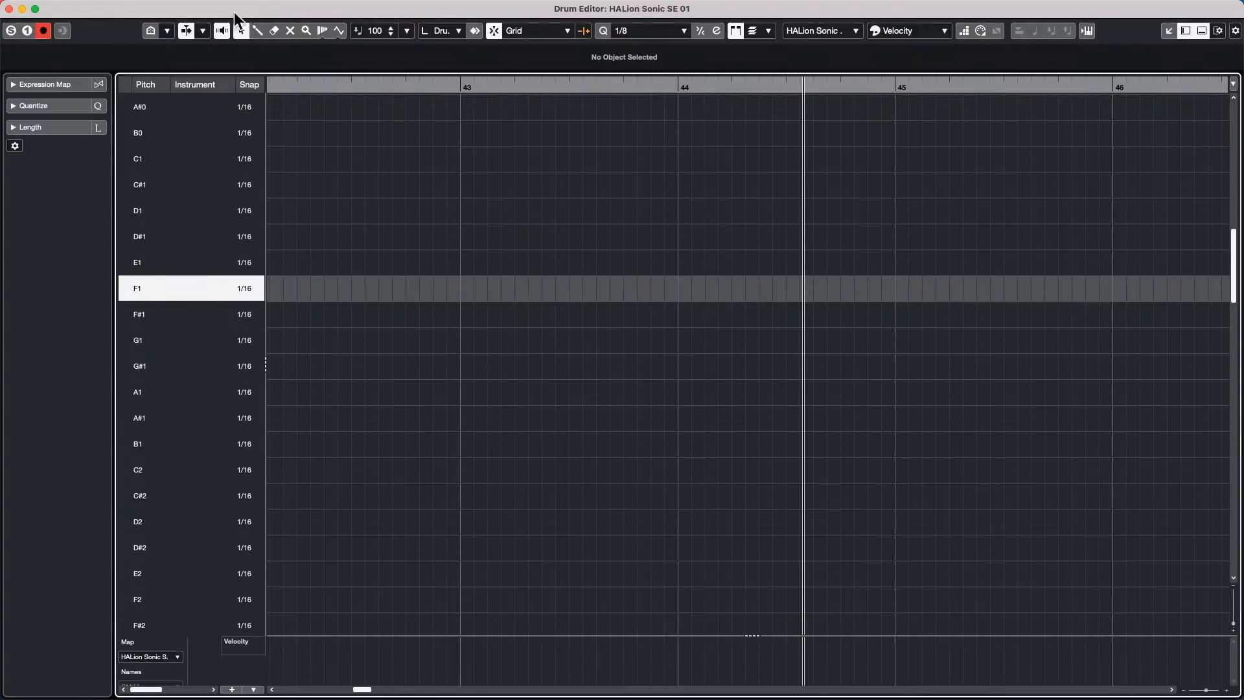
left_click(9, 8)
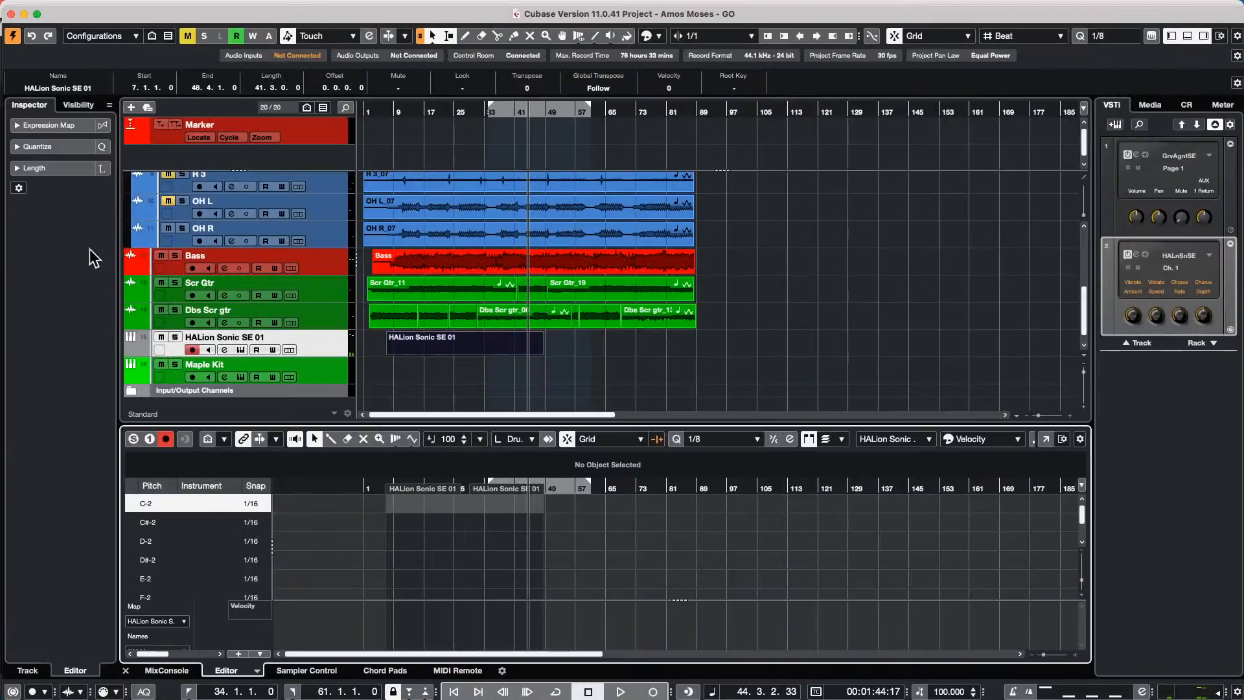
- Assign GM Map as the drum map of the HALion Sonic SE 01 track and reopen its part in the Drum Editor
left_click(330, 337)
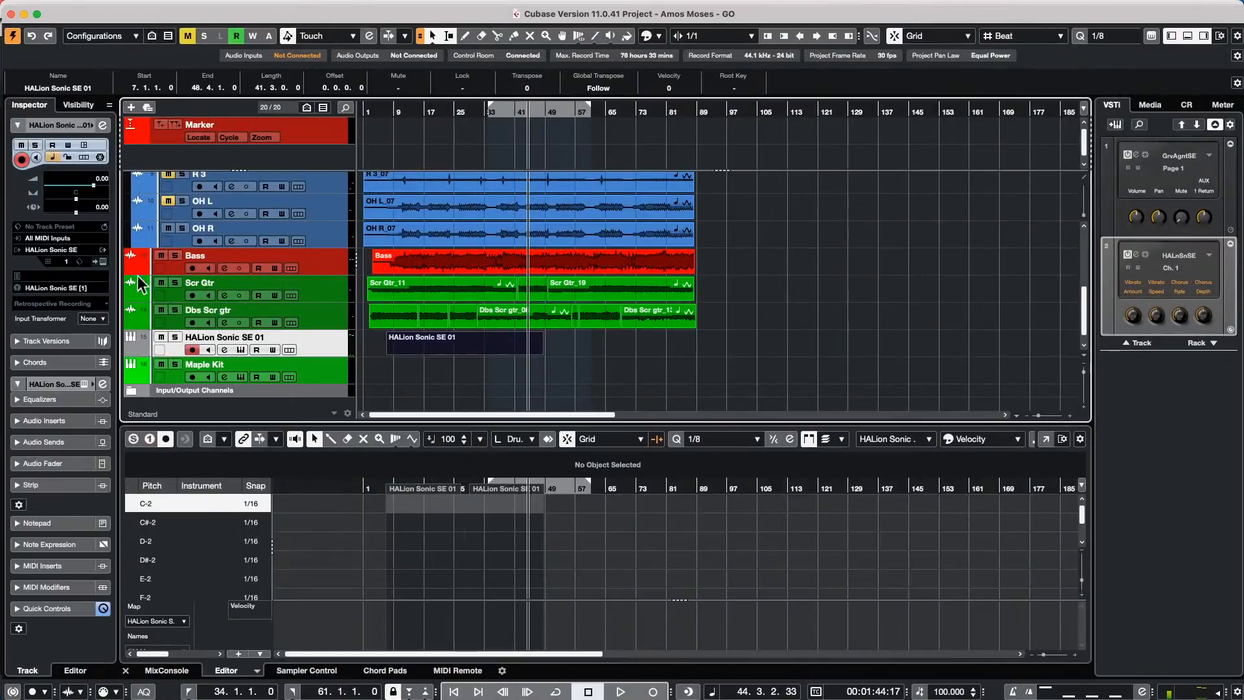
left_click(64, 289)
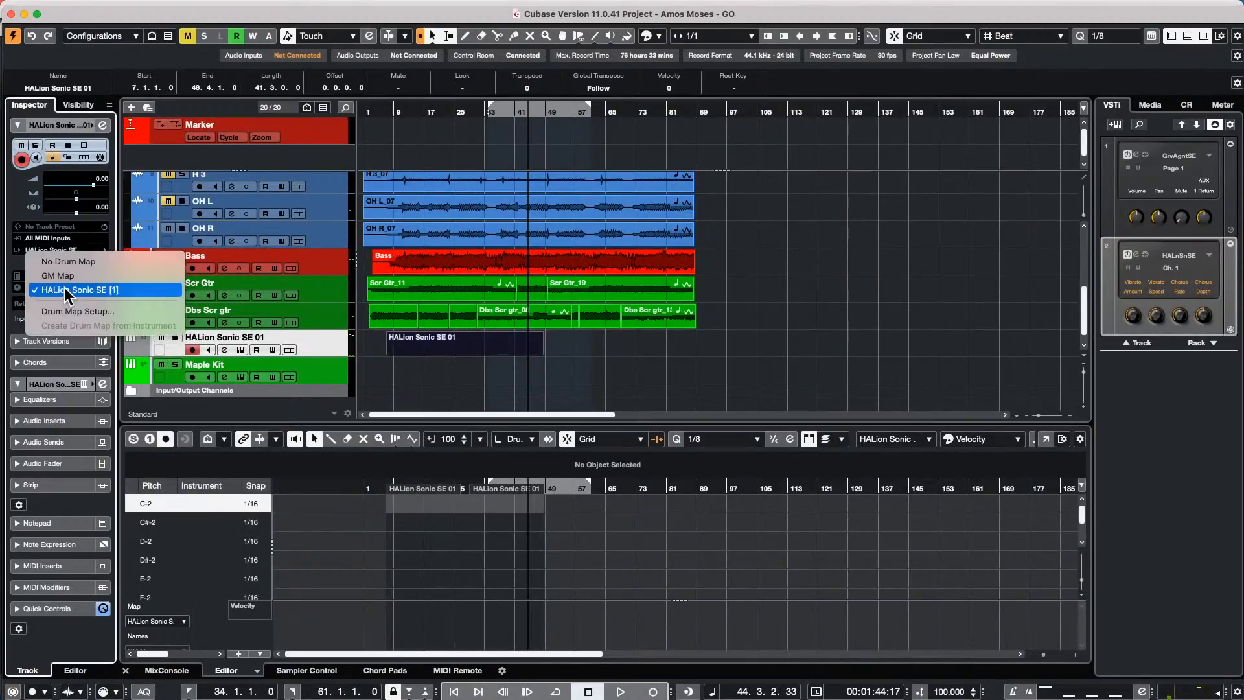
left_click(125, 279)
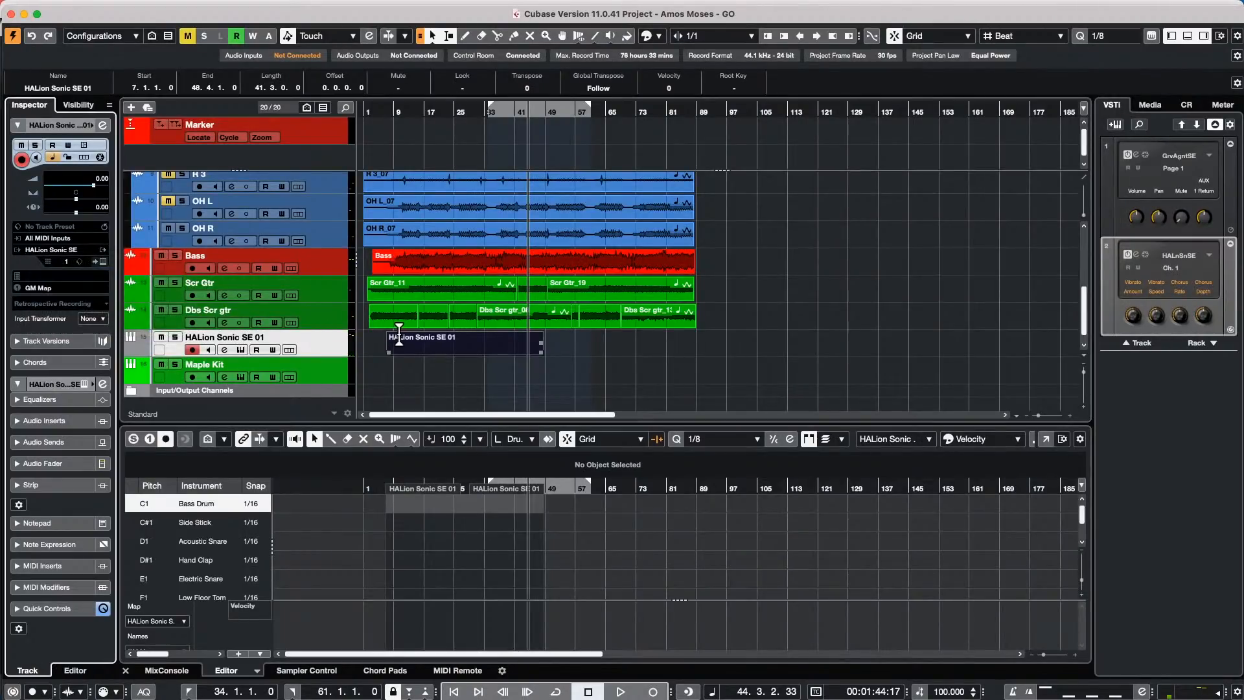
double_click(425, 345)
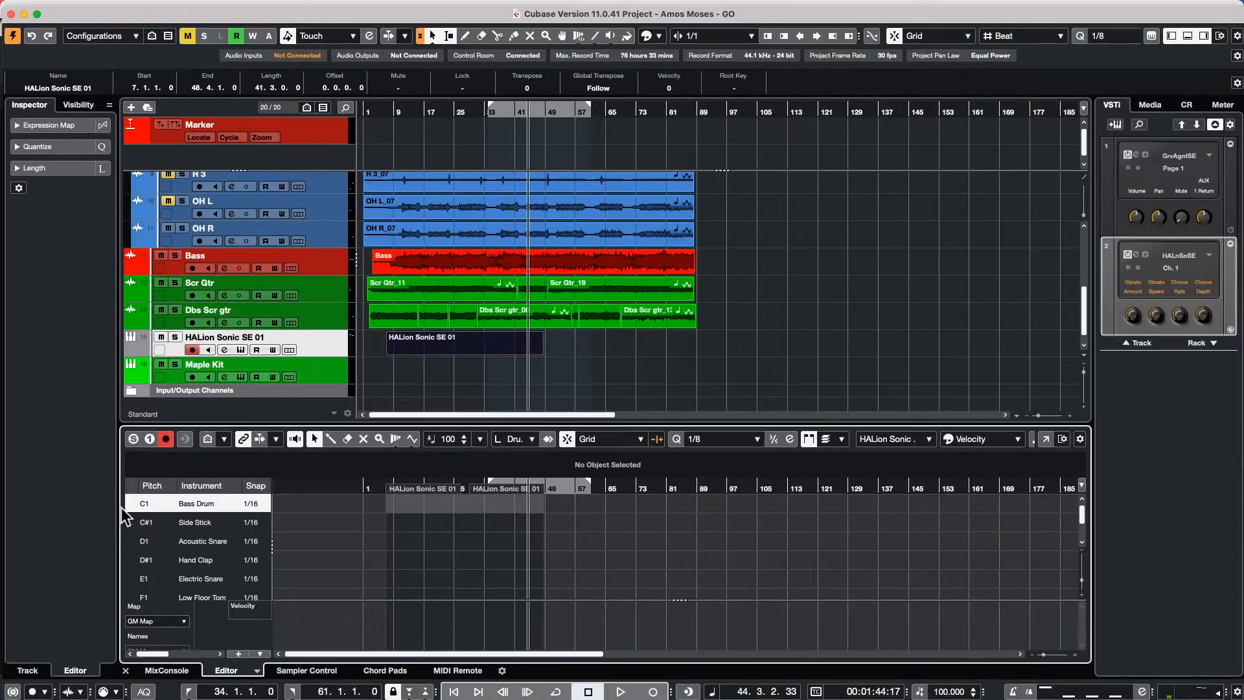
- Audition the Side Stick, Acoustic Snare and Electric Snare pitches of the HALion Sonic SE 01 part in the Drum Editor
left_click(131, 524)
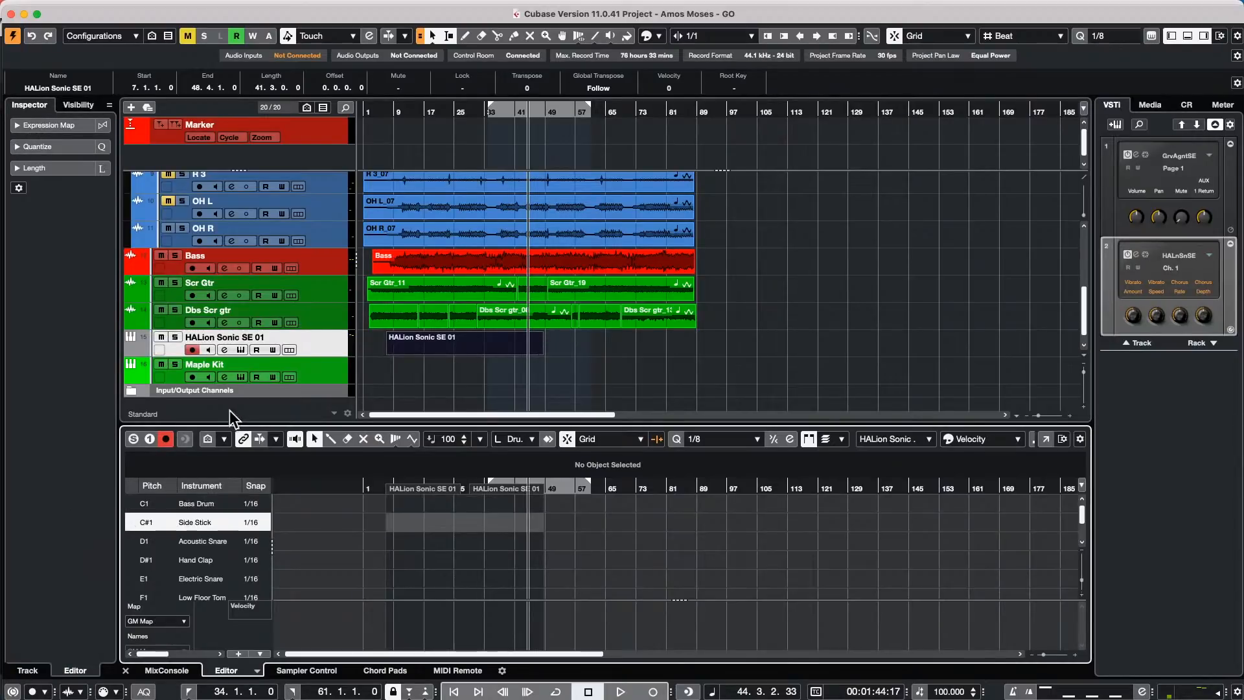
left_click(312, 340)
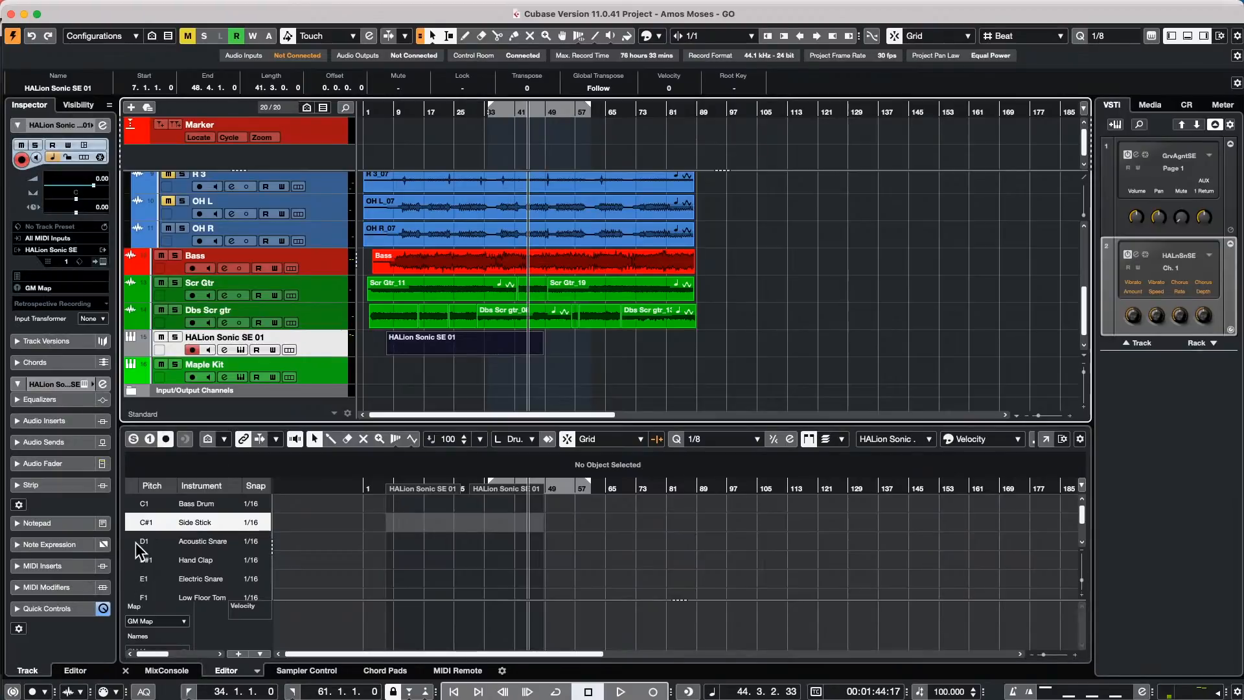
left_click(136, 543)
left_click(139, 580)
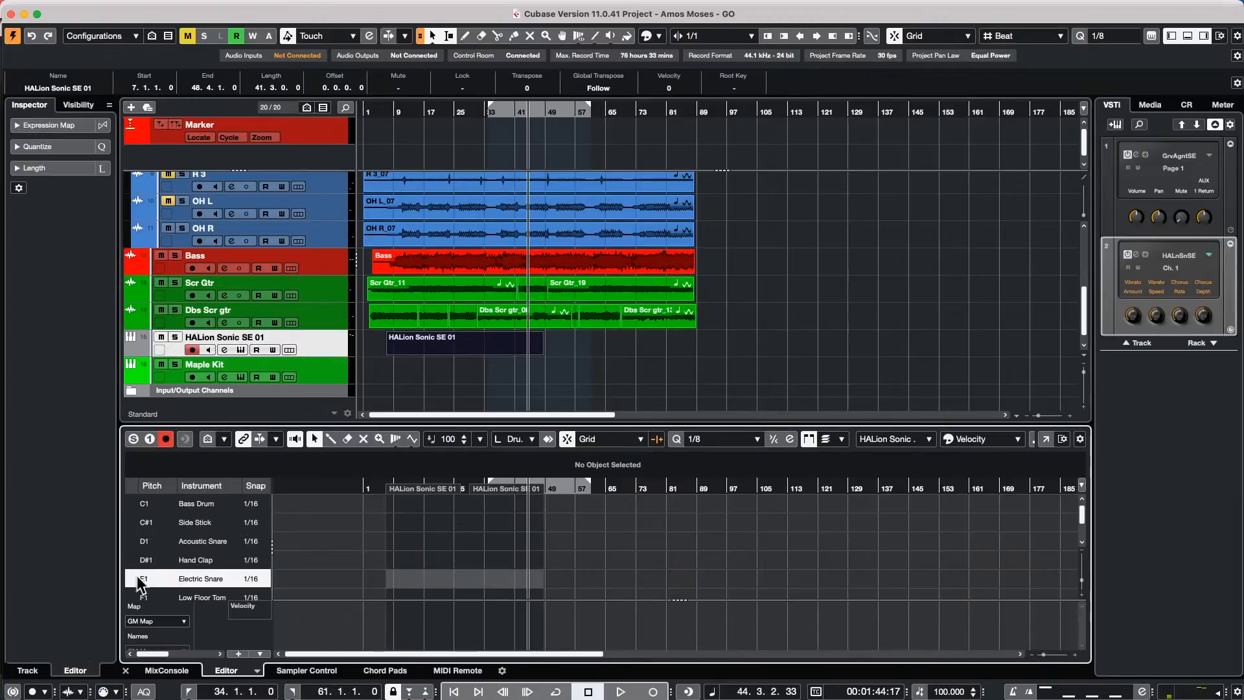
- Open the Drum Editor in a separate window and audition the G1, F#1 and F1 pitches
left_click(1045, 439)
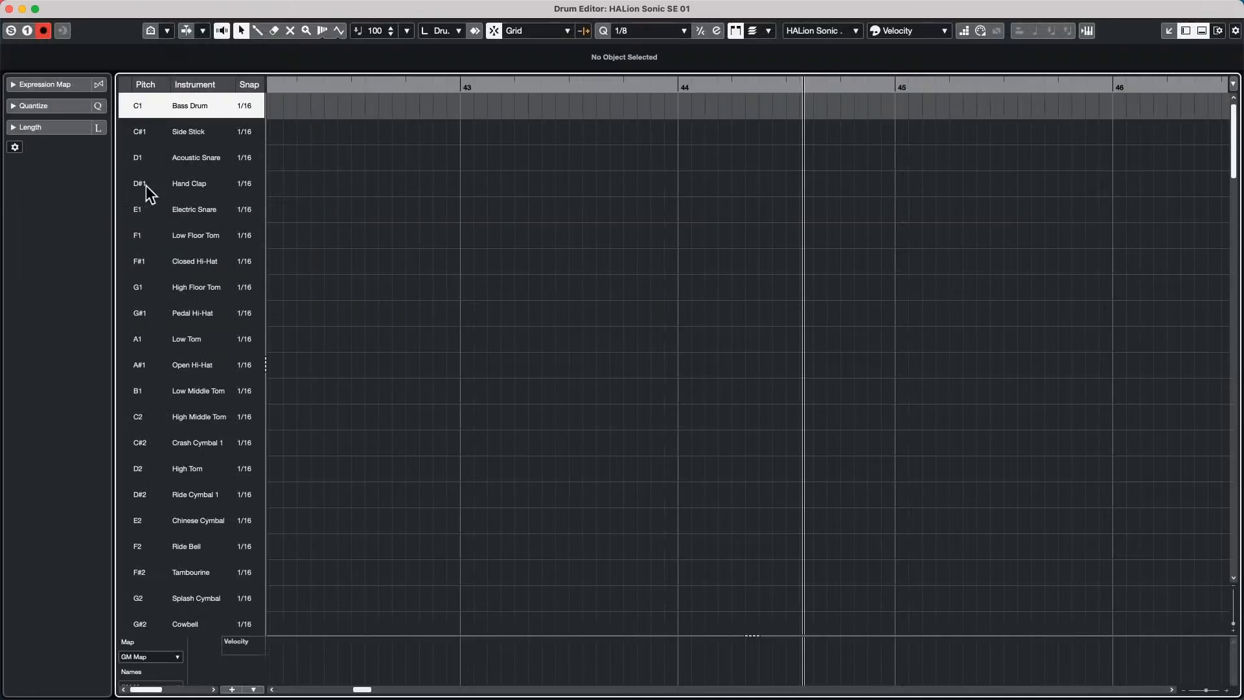
left_click(127, 285)
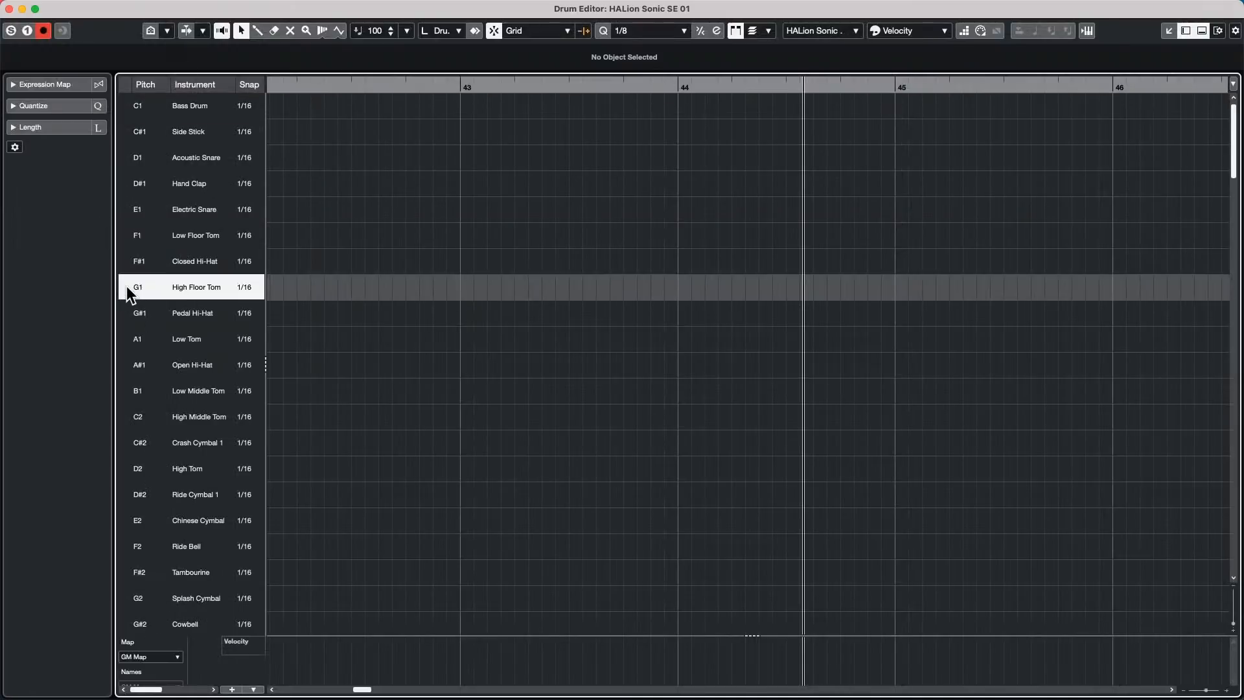
left_click(125, 265)
left_click(126, 239)
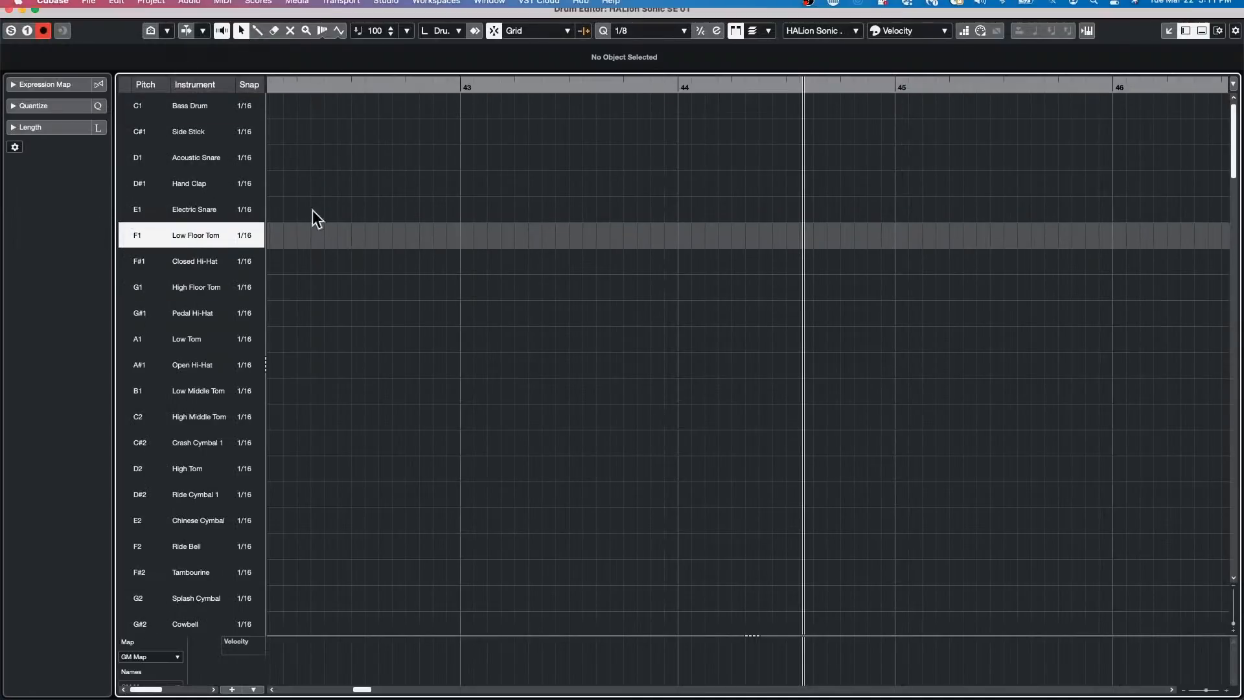
- Widen the drum list to reveal its channel column, set Low Floor Tom and Closed Hi-Hat to channel 1, and audition F1
left_click_drag(268, 205, 565, 202)
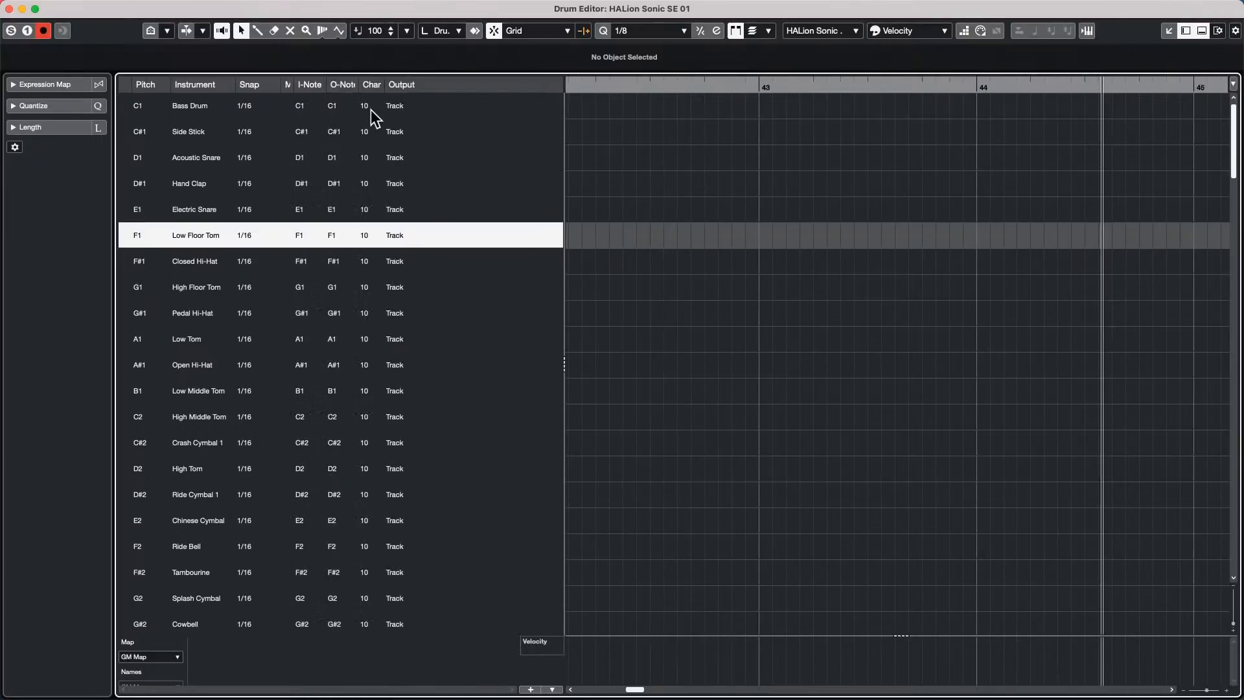
left_click(367, 236)
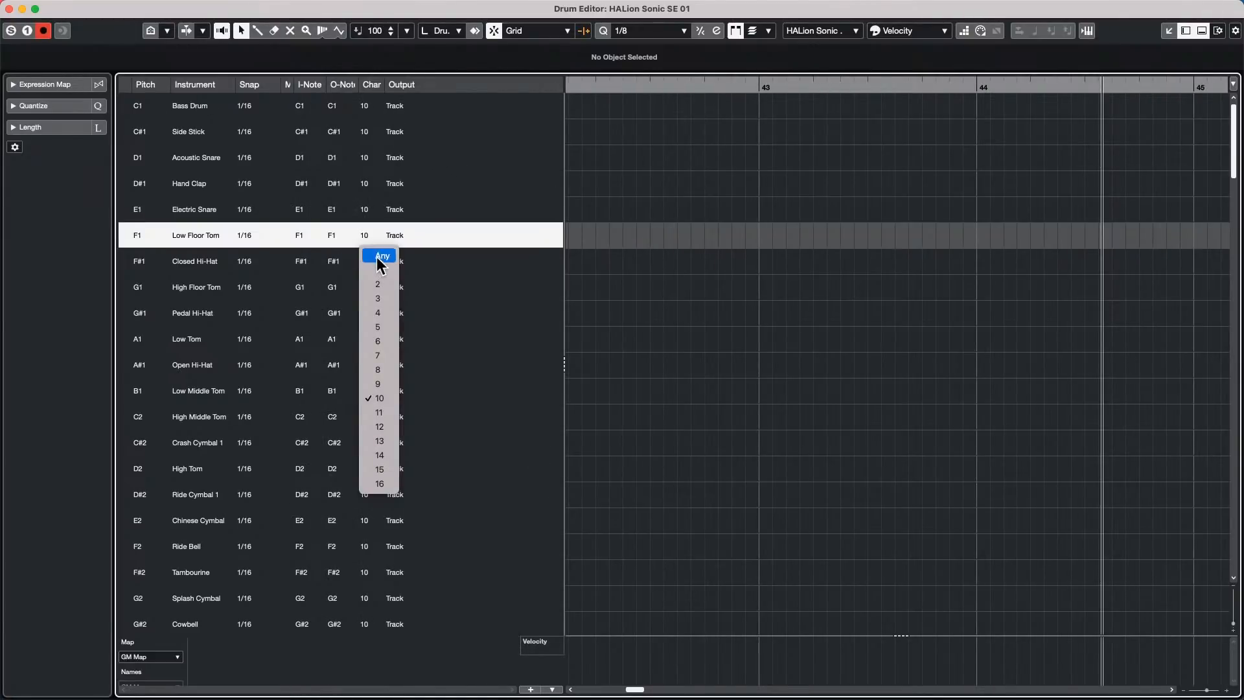
left_click(380, 270)
left_click(373, 261)
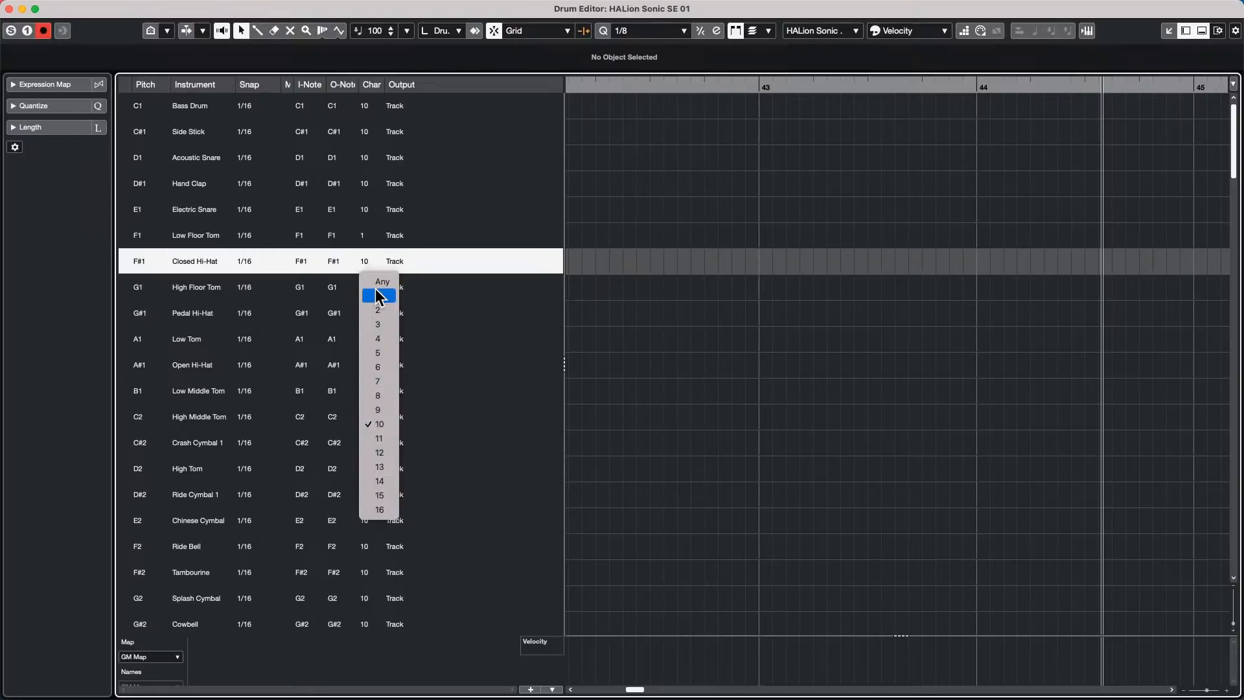
left_click(377, 295)
left_click(123, 230)
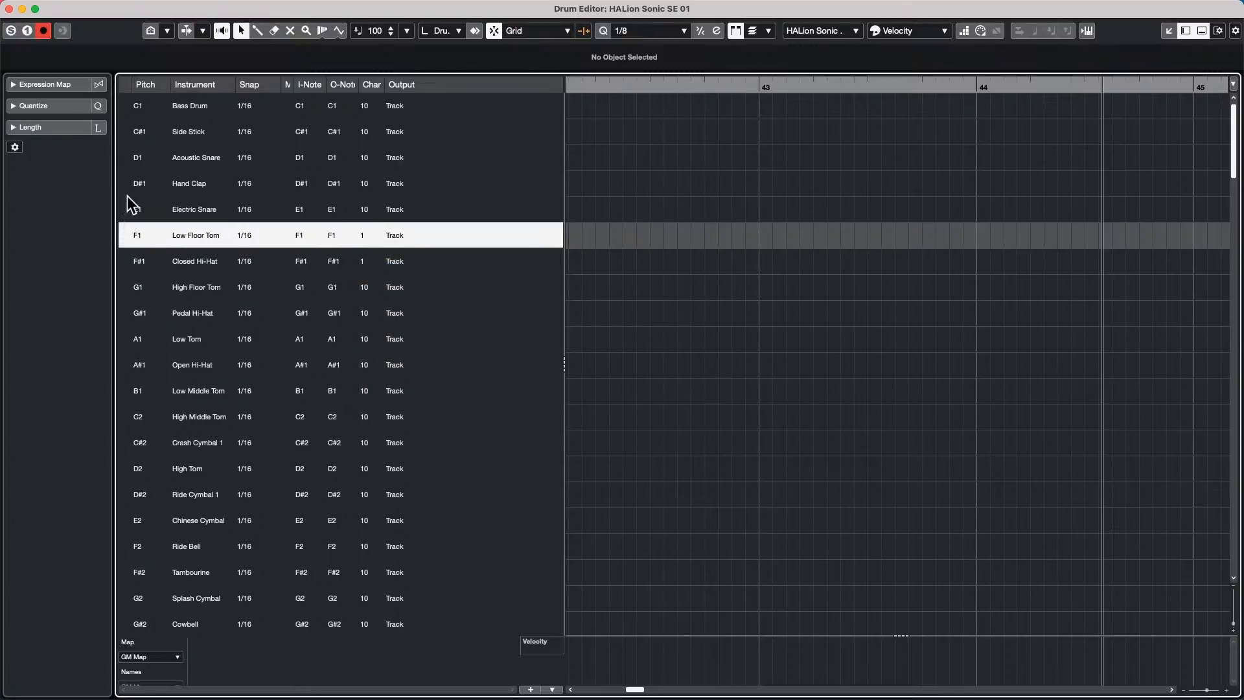
- Set the Side Stick and Bass Drum to channel 1, audition them, and close the separate Drum Editor window
left_click(367, 133)
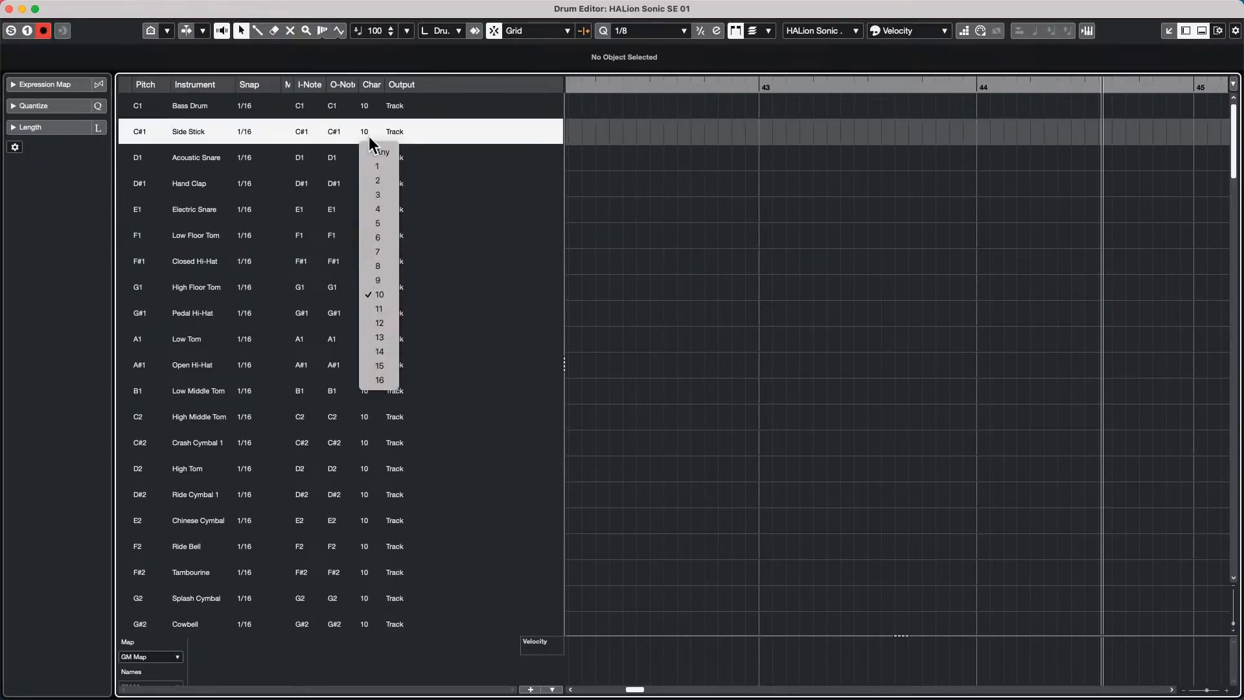
left_click(387, 165)
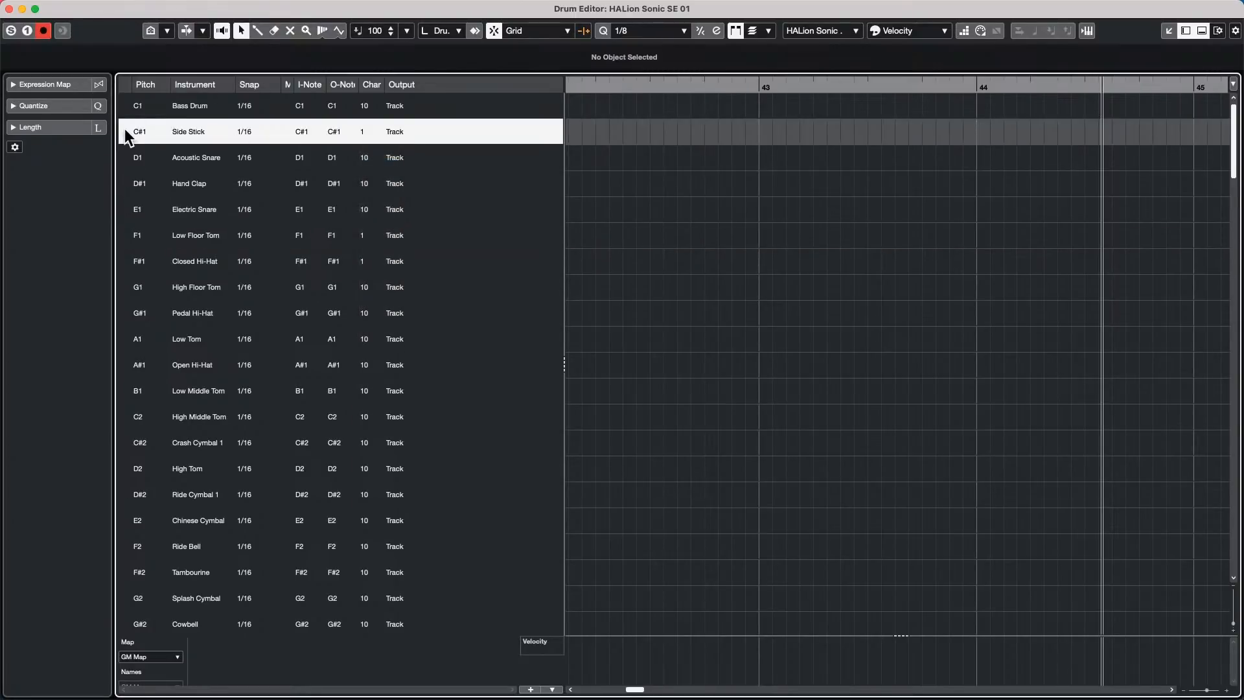
left_click(124, 104)
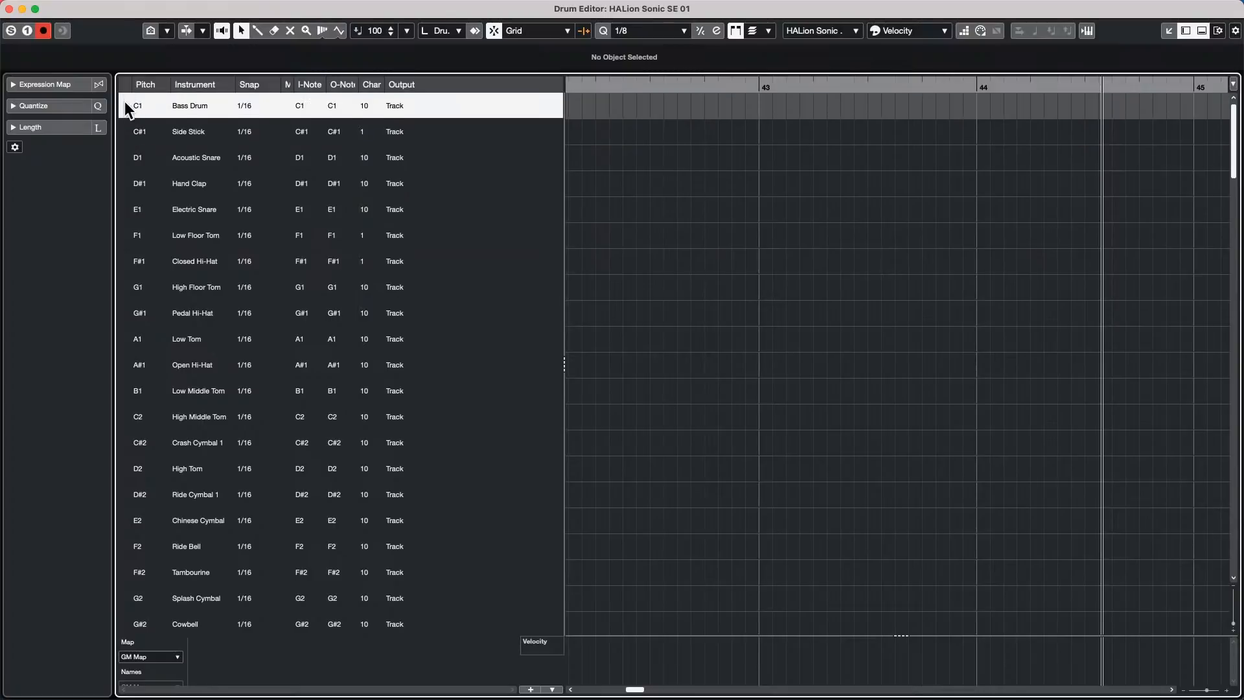
left_click(367, 105)
left_click(2, 67)
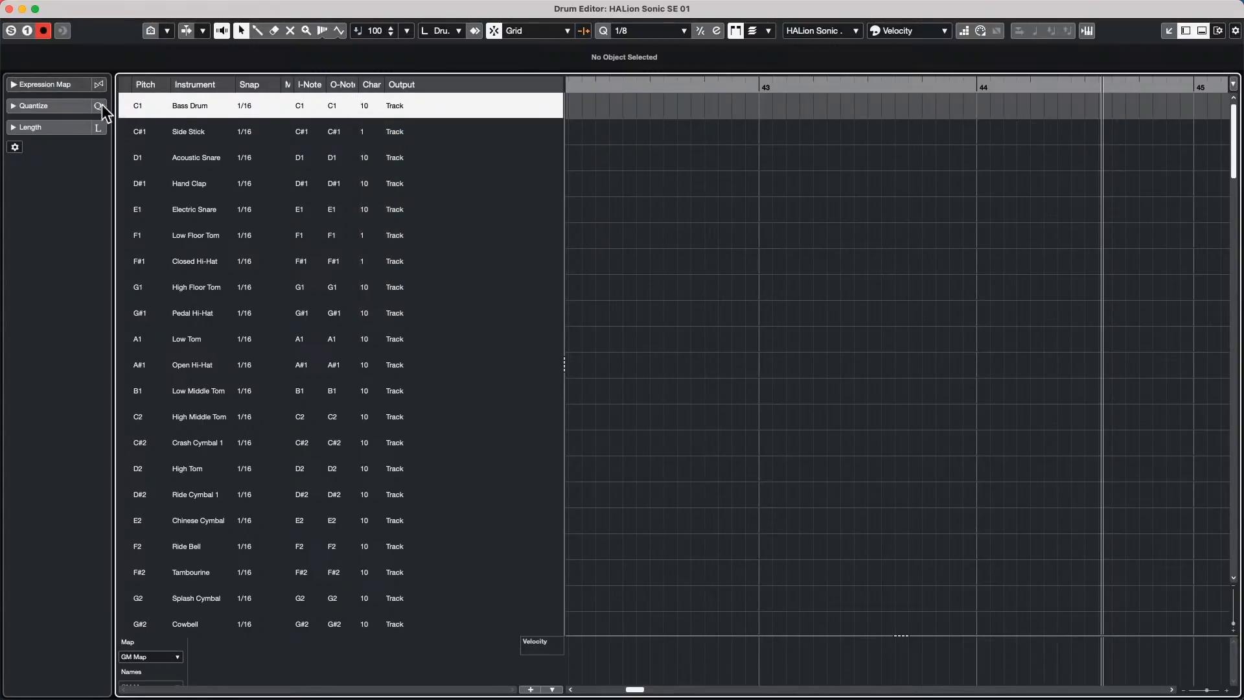
left_click(134, 138)
left_click(371, 103)
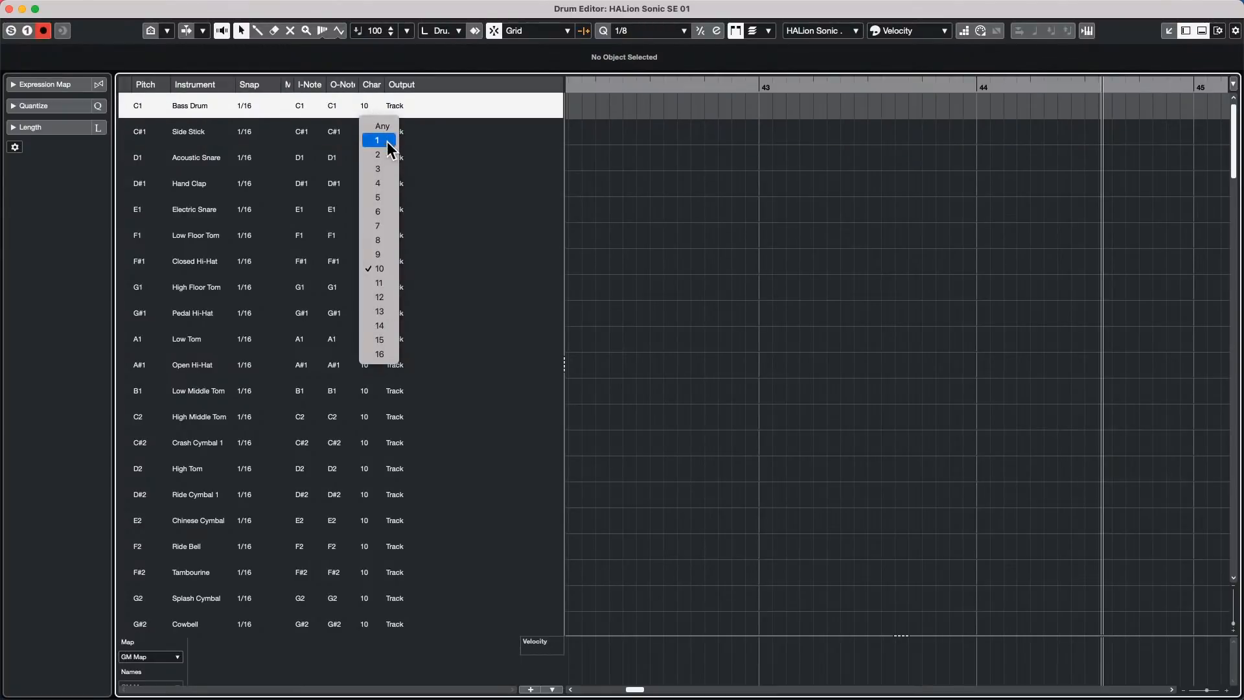
left_click(387, 141)
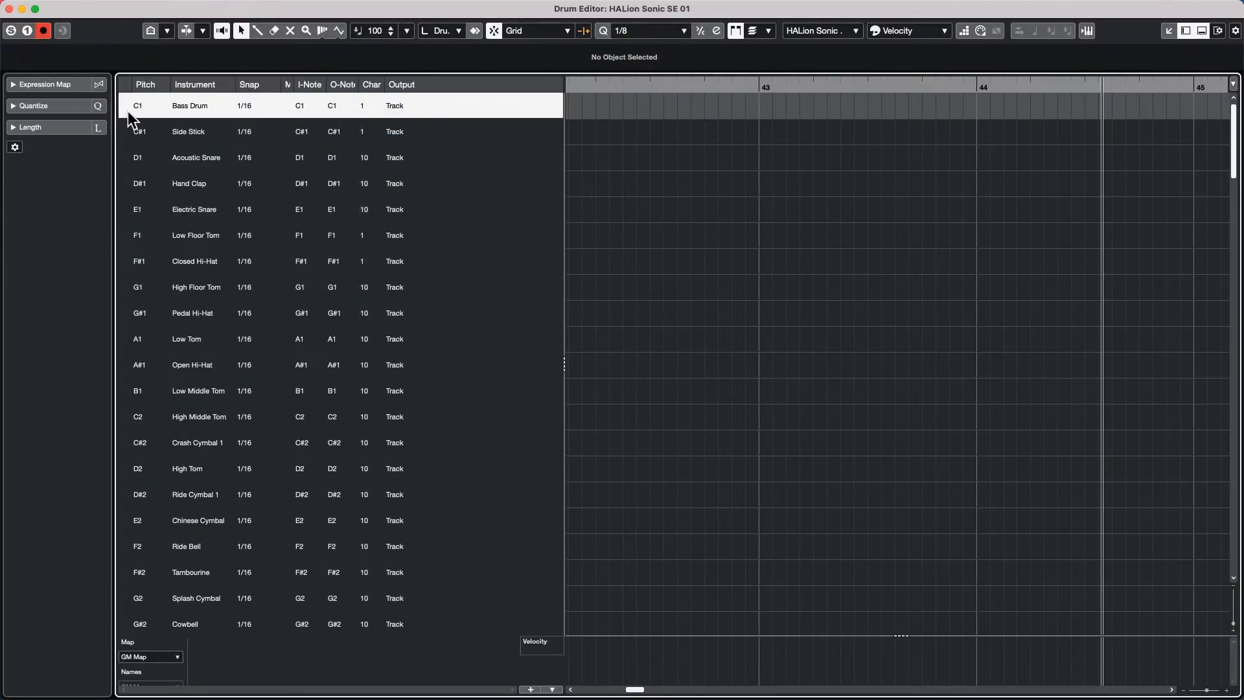
double_click(231, 114)
key("Right")
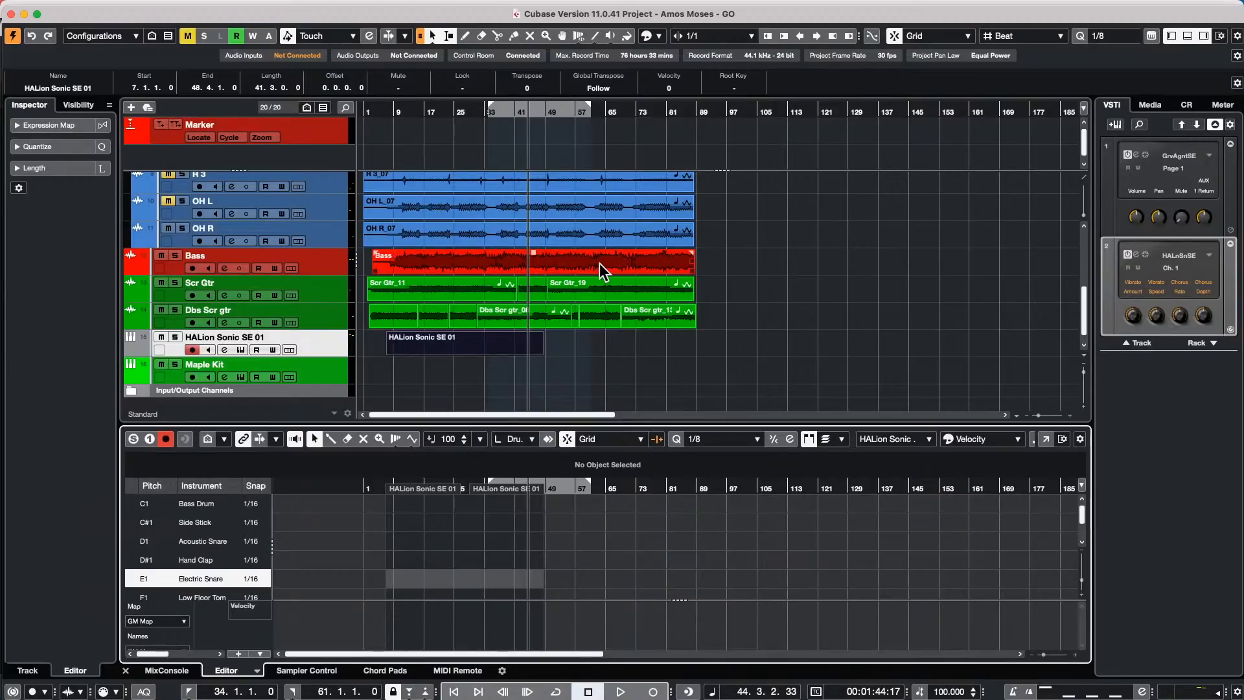
- Examine the custom templates listed in the More category for a new project, and dismiss the project assistant
left_click(90, 7)
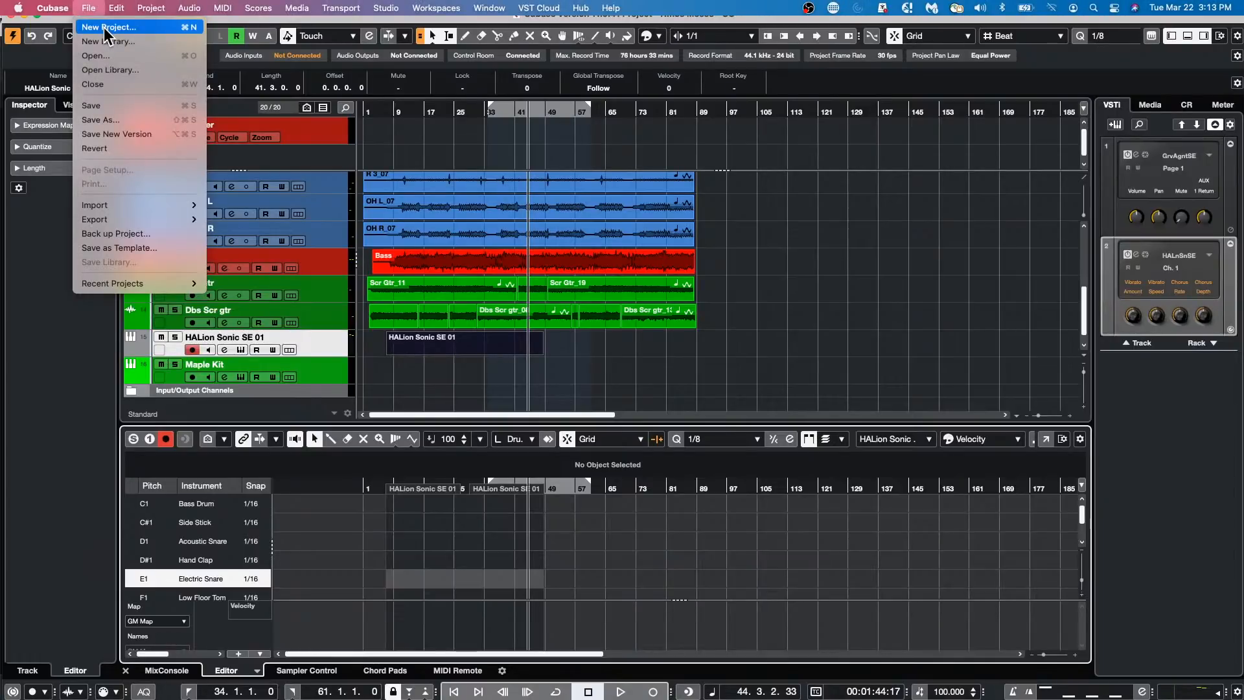
left_click(103, 27)
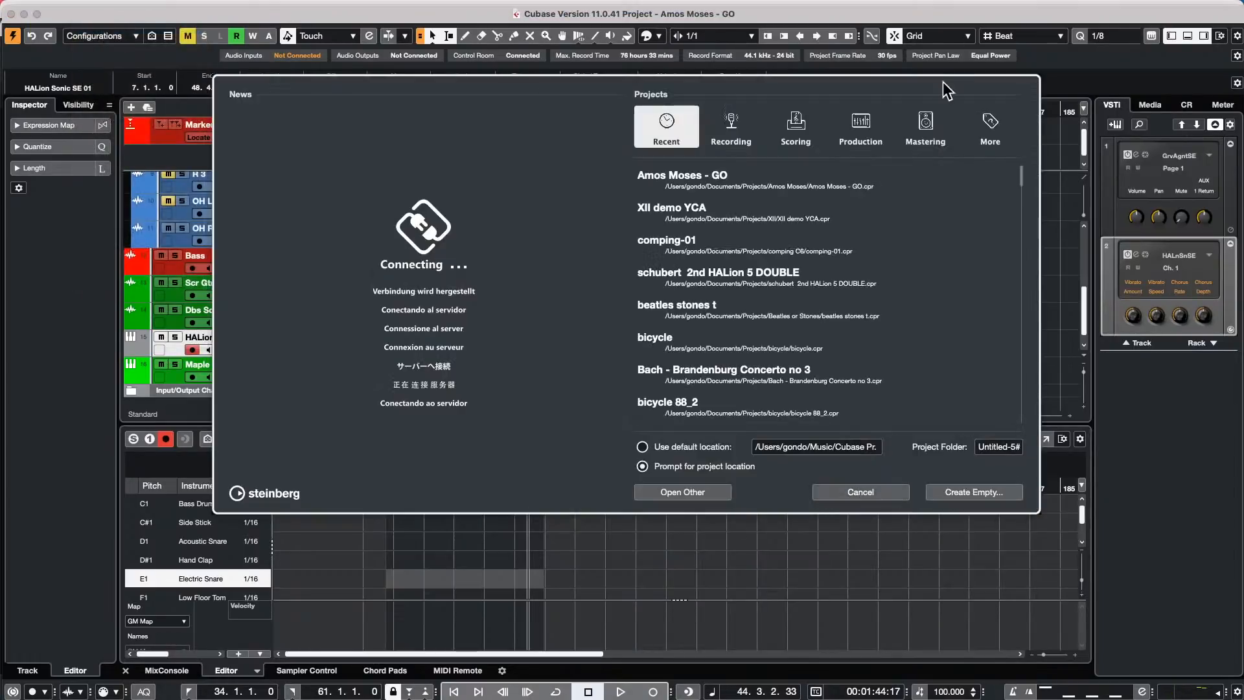
left_click(994, 139)
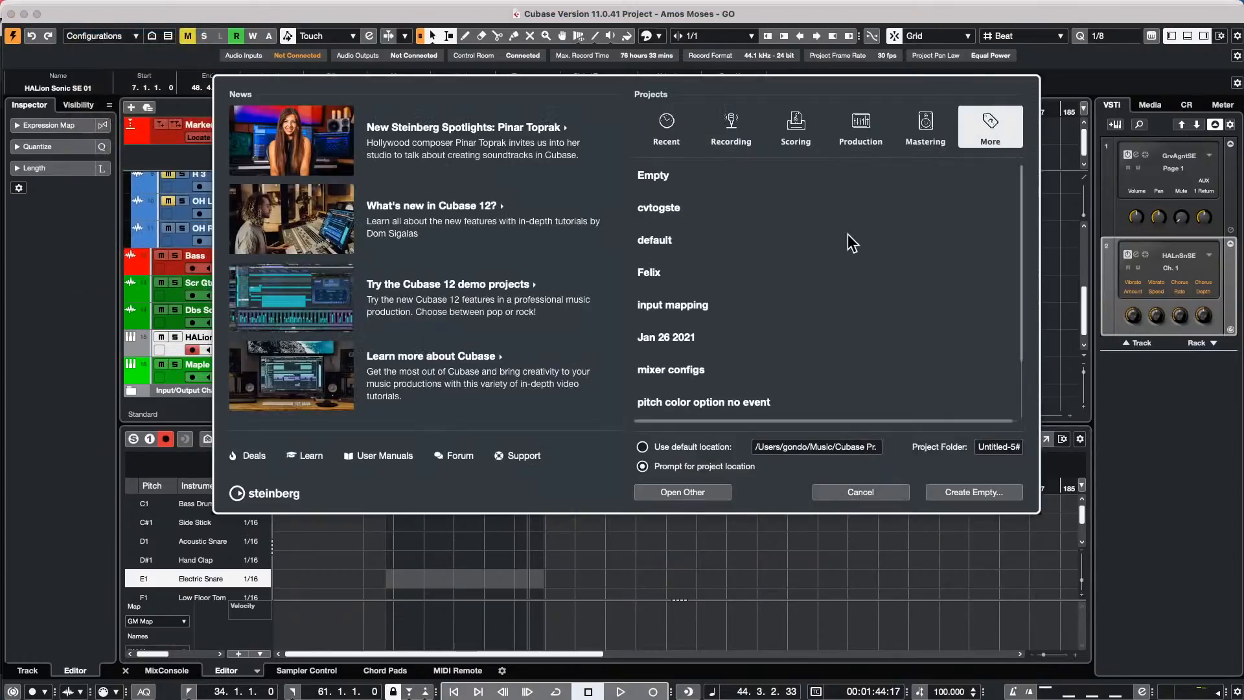
scroll(842, 239, "down", 1)
scroll(810, 272, "down", 1)
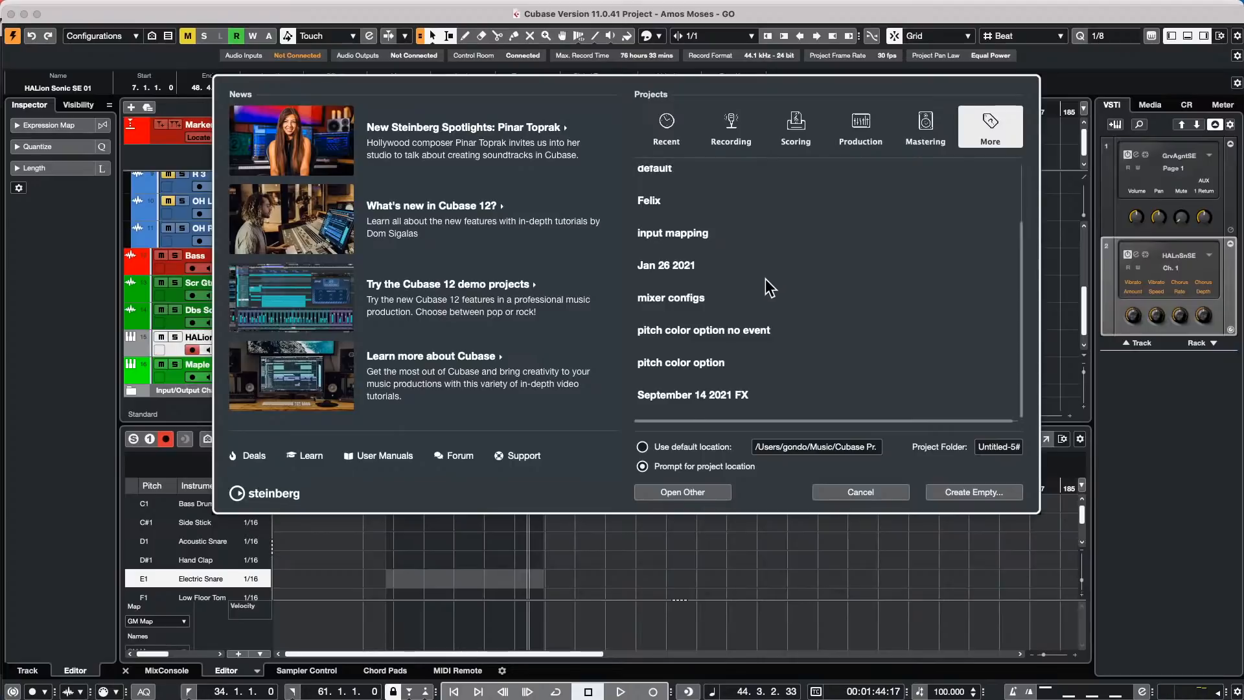
scroll(771, 280, "up", 2)
scroll(767, 272, "down", 2)
scroll(764, 271, "up", 2)
scroll(764, 271, "down", 2)
left_click(879, 497)
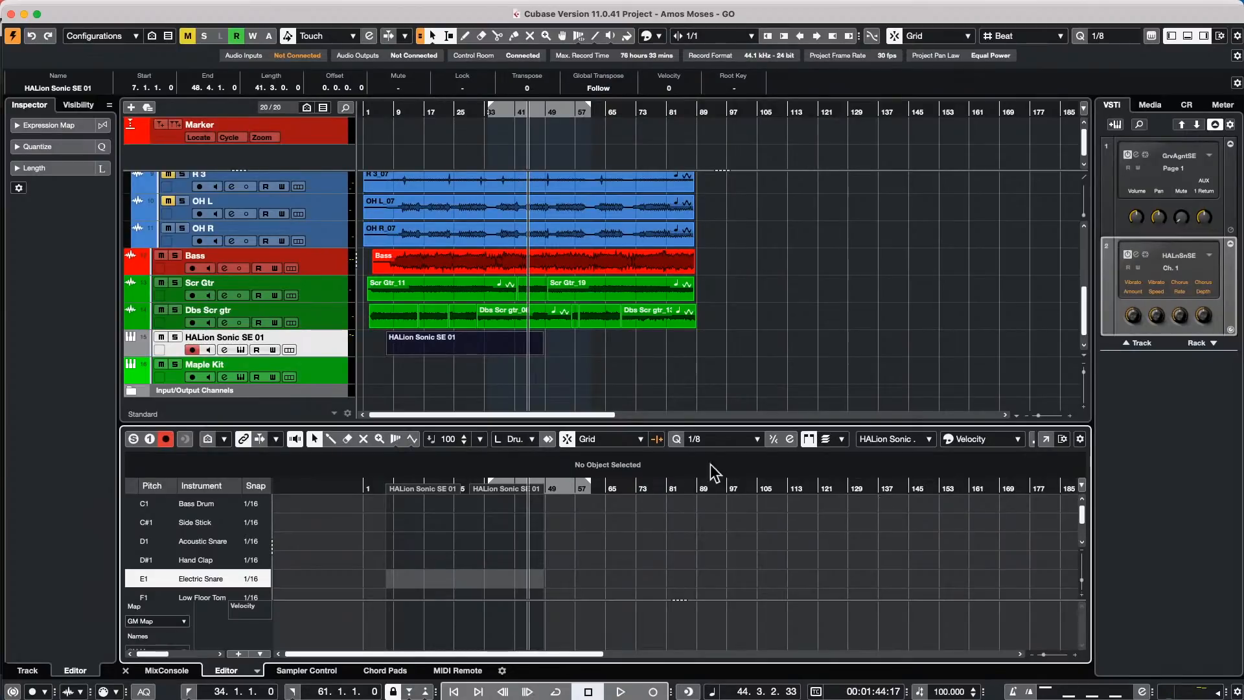
- Compare the Mastering and More template categories in the project assistant, and cancel without creating a project
mouse_move(299, 3)
left_click(88, 7)
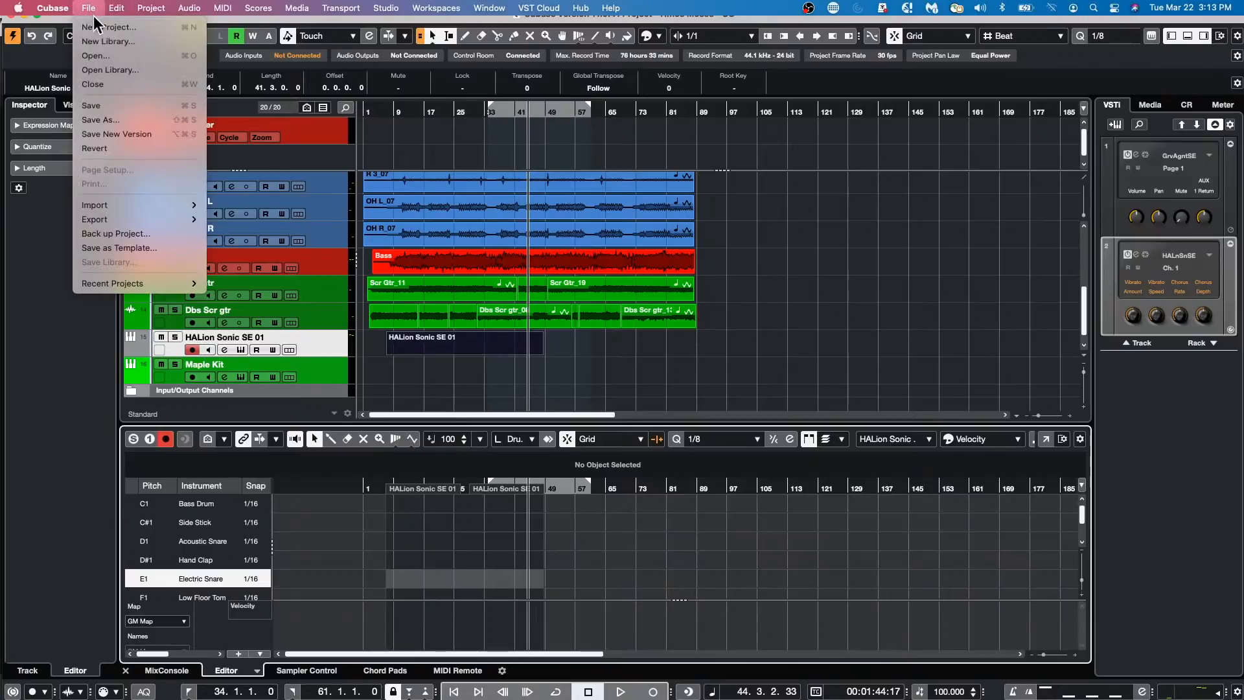
left_click(97, 26)
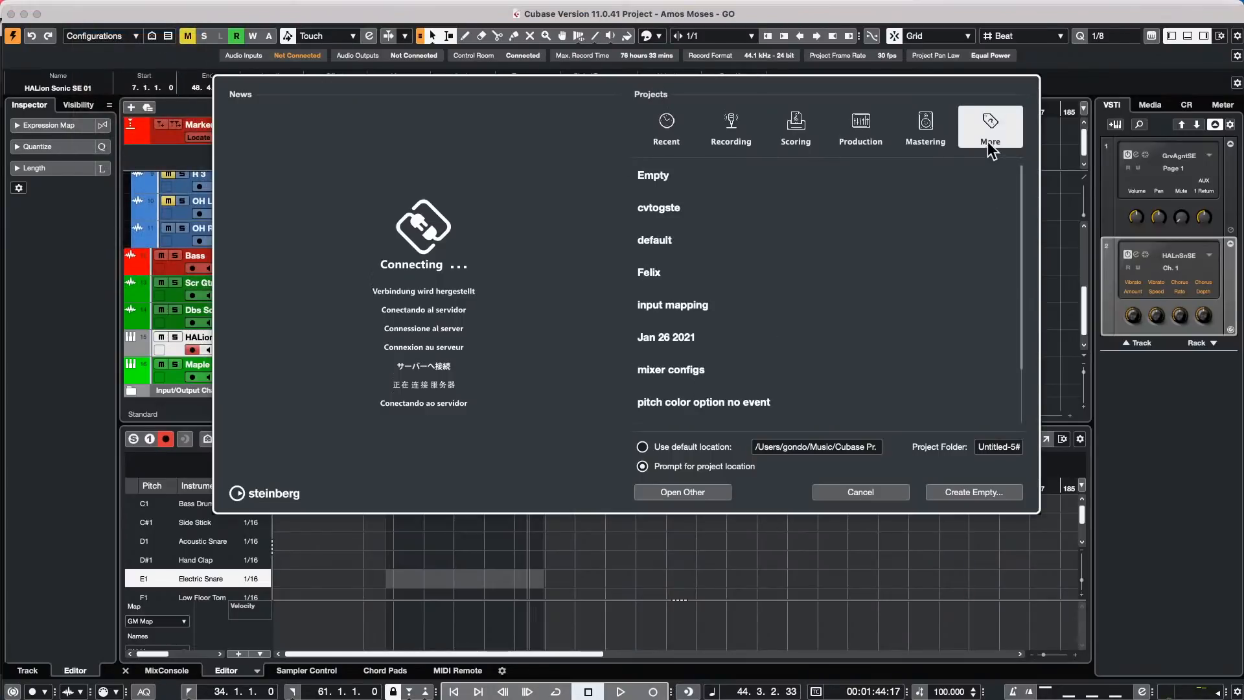
left_click(922, 137)
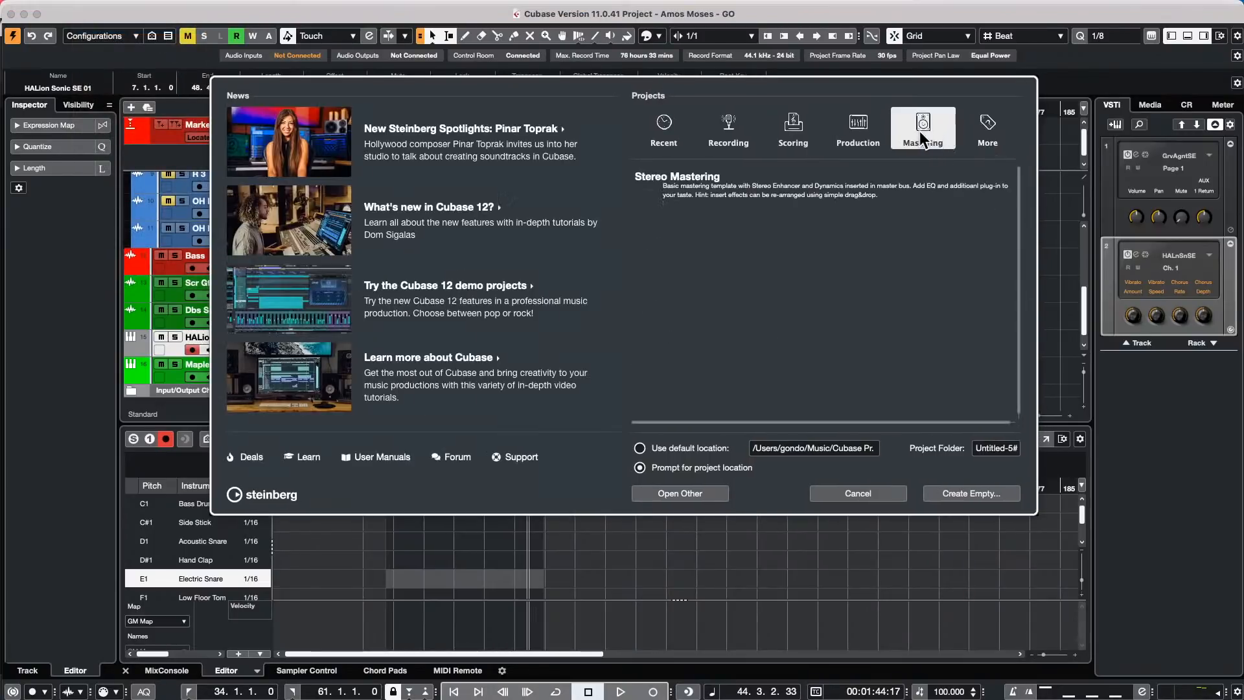
left_click(990, 137)
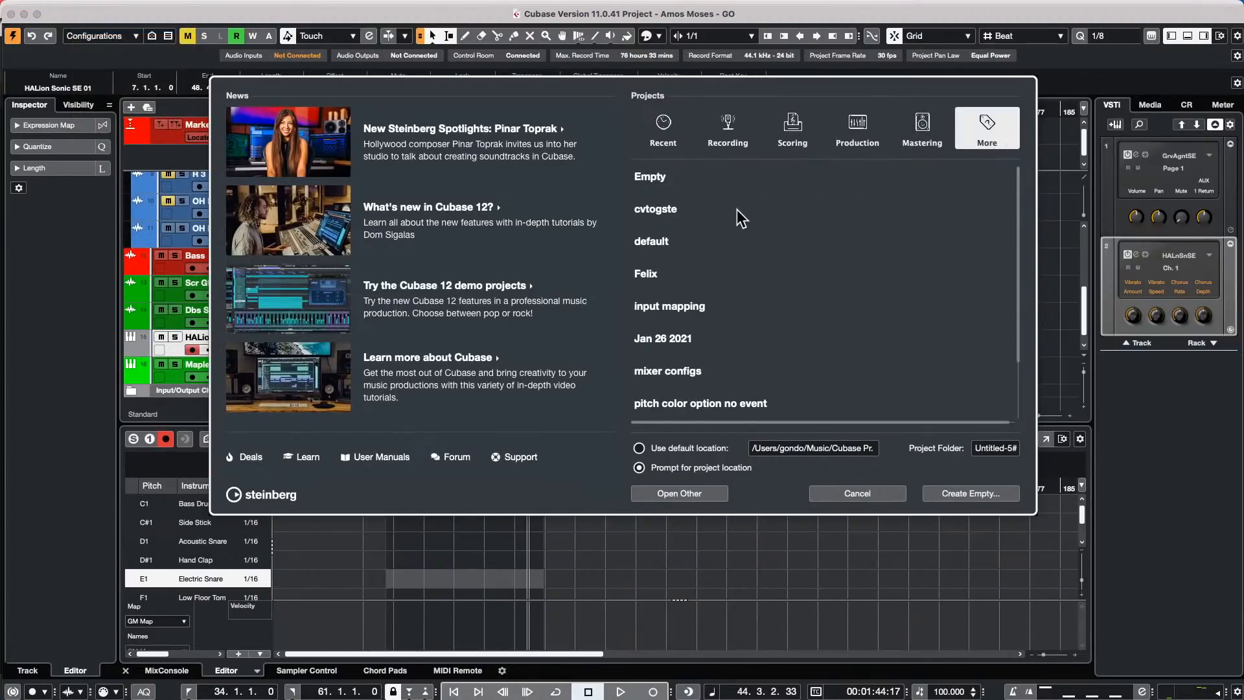
scroll(693, 279, "down", 2)
scroll(686, 298, "up", 2)
left_click(880, 495)
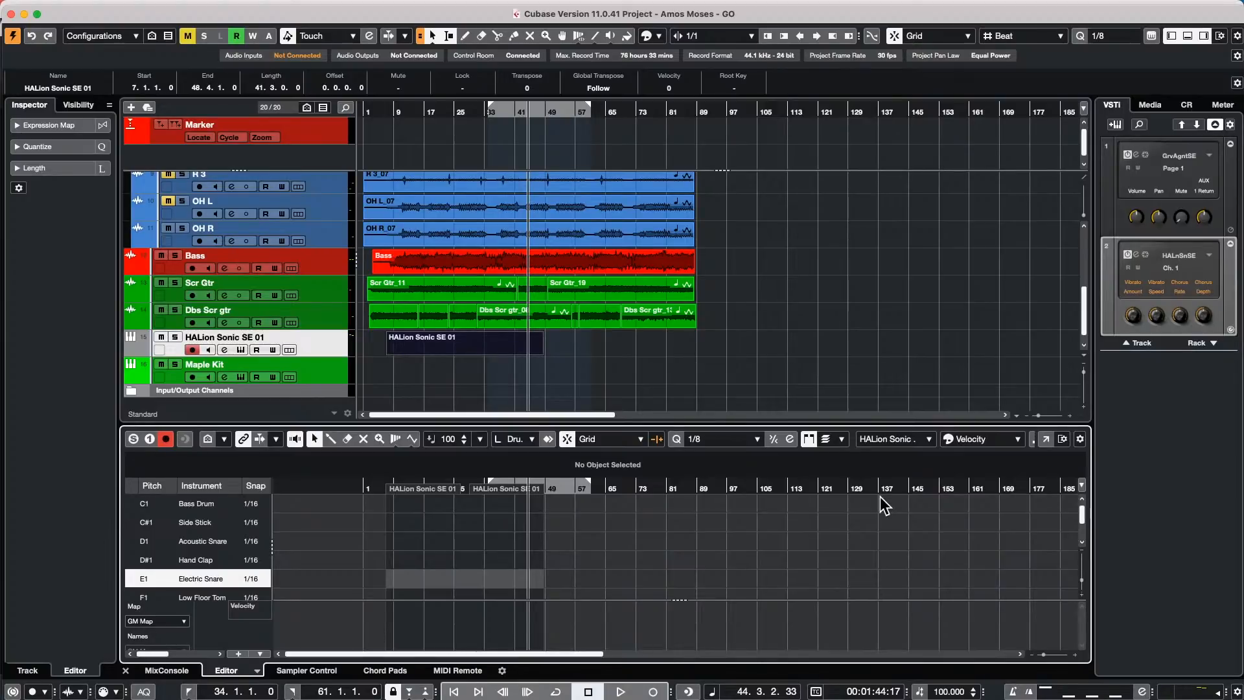
- Move the project cursor to about bar 12 and start playback
key("h")
key("h")
key("h")
key("h")
key("h")
key("h")
key("h")
key("h")
key("h")
key("h")
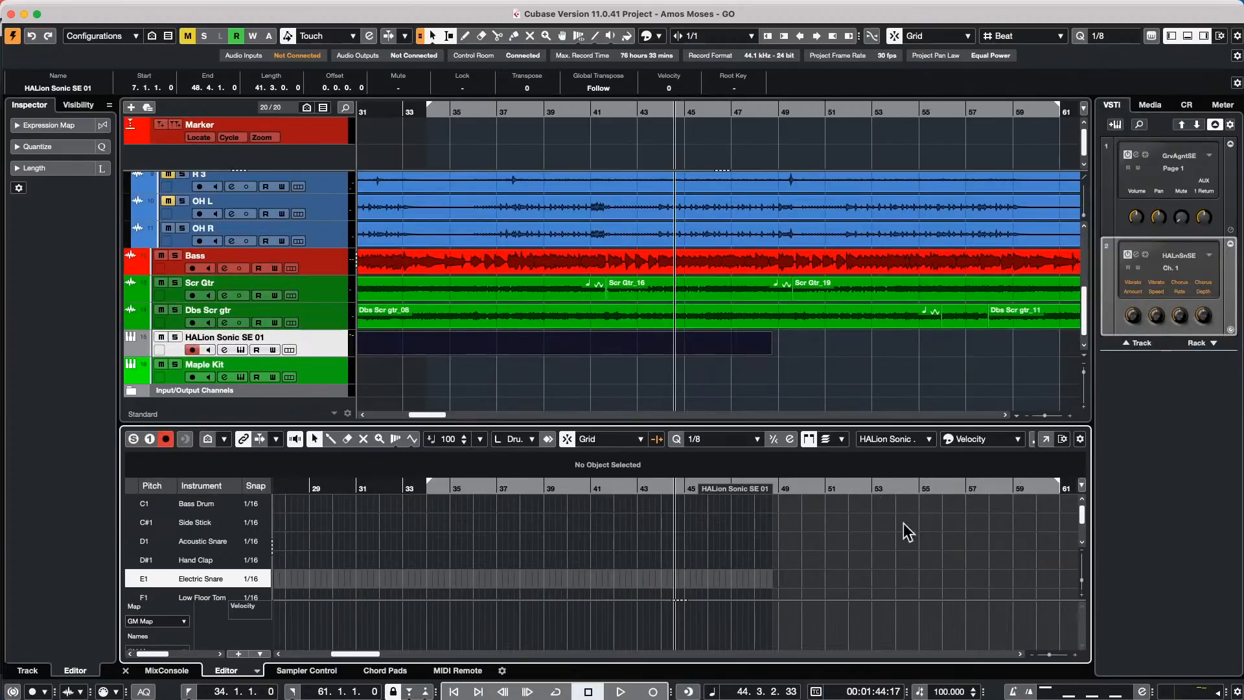
left_click_drag(384, 113, 638, 110)
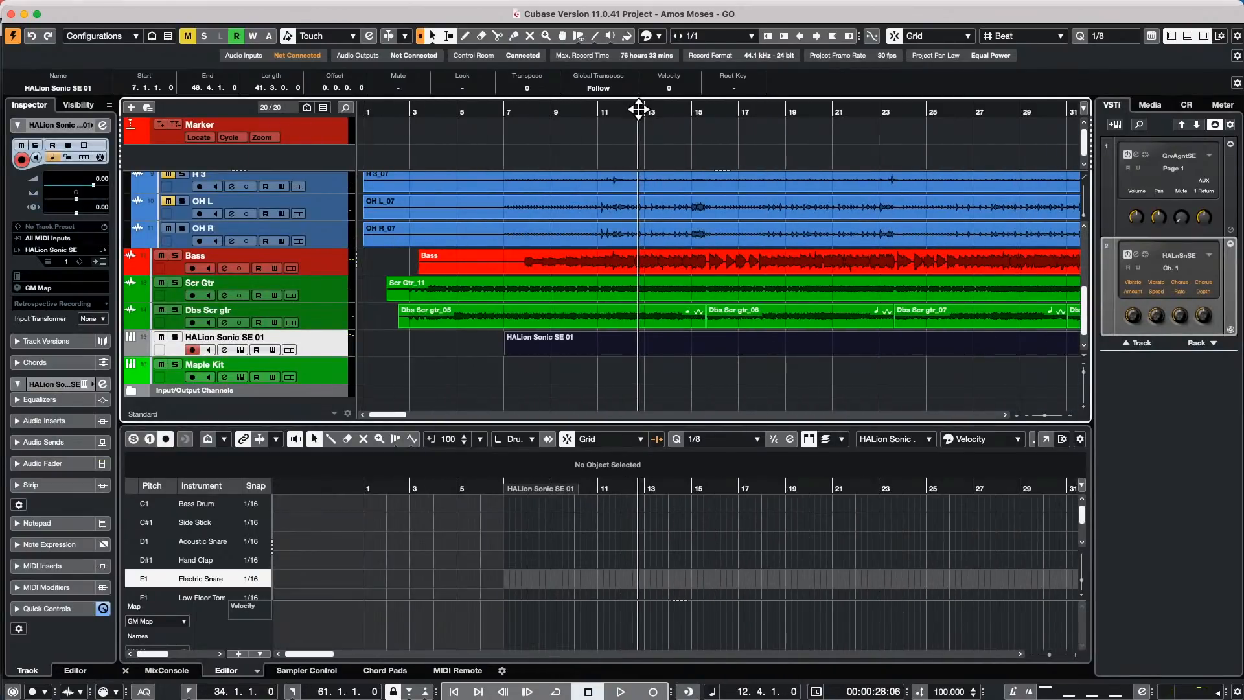
key("space")
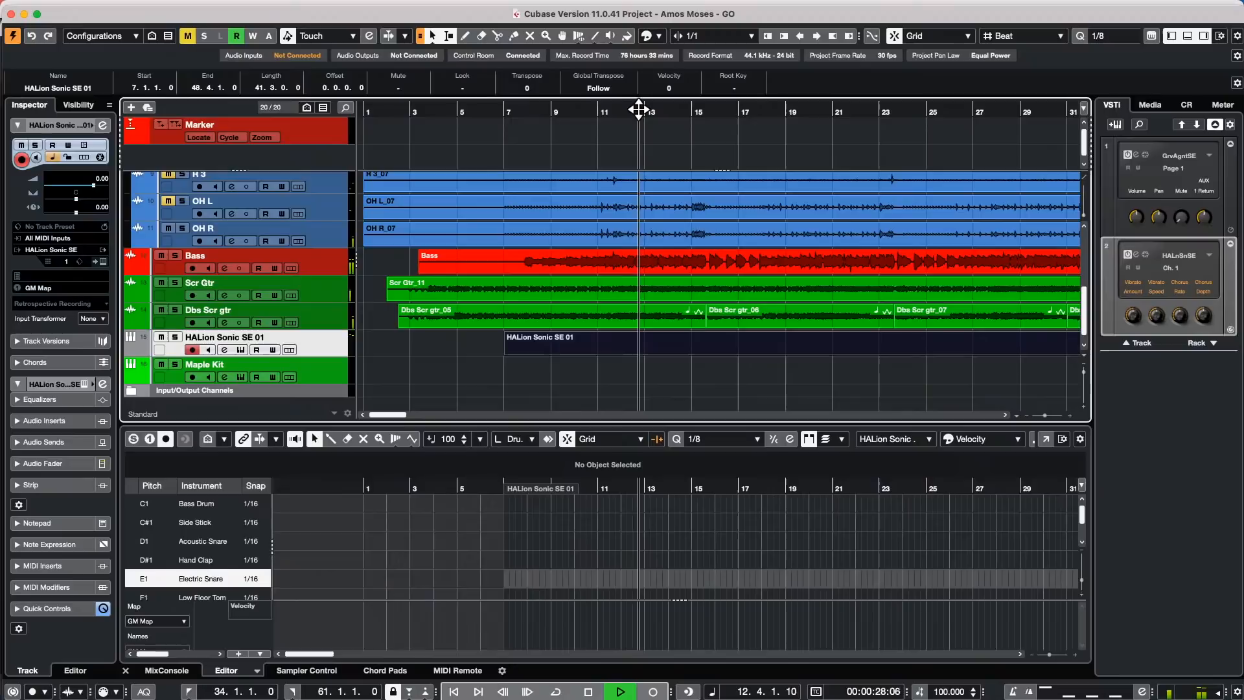
- Set the auto-scroll mode to Stationary Cursor during playback
left_click(405, 36)
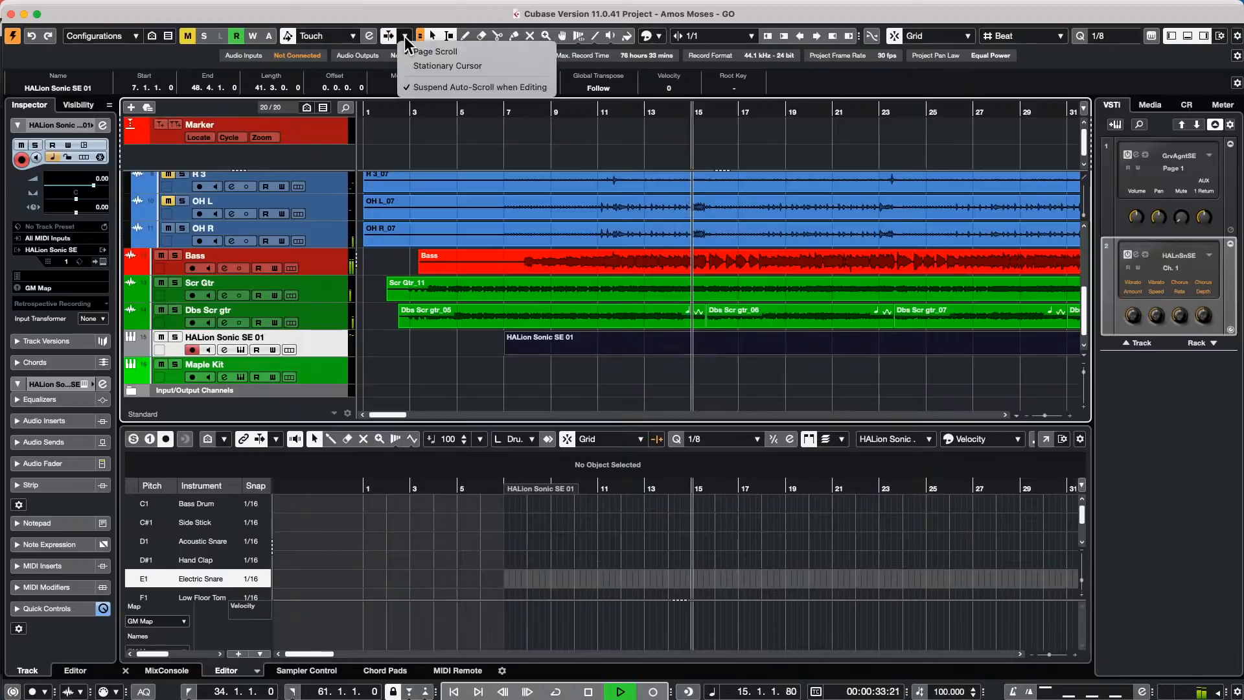
left_click(426, 68)
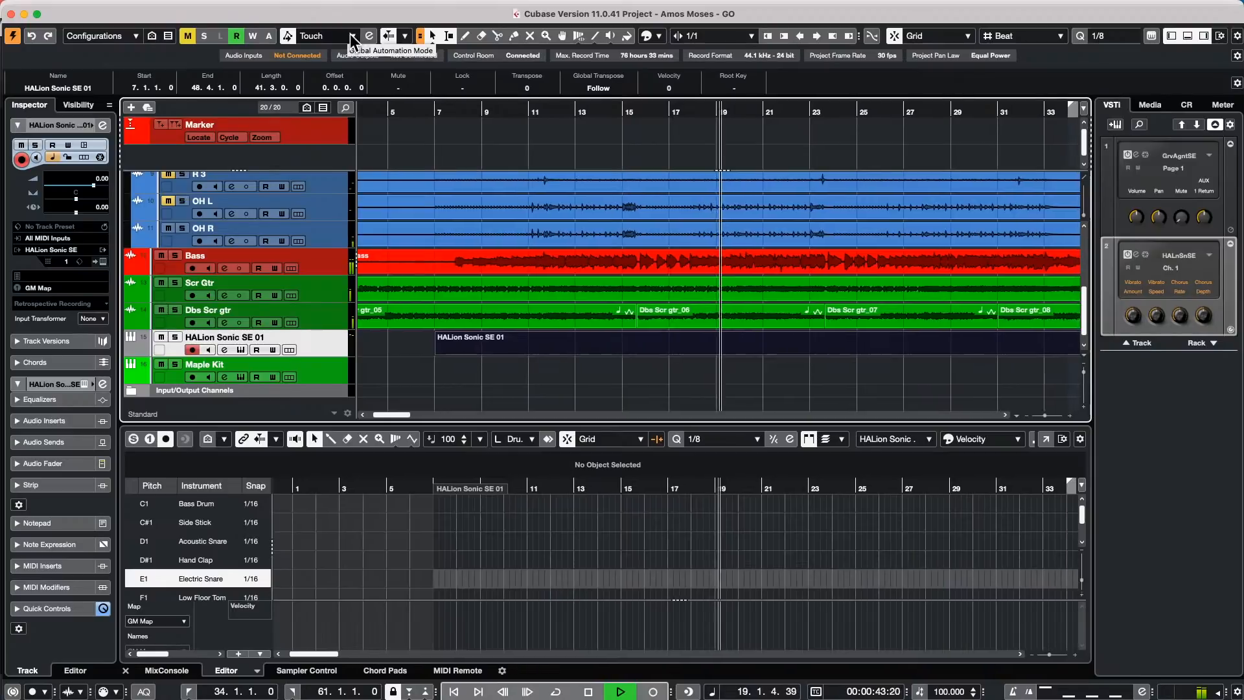
- Set the auto-scroll mode to Page Scroll and continue playback from about bar 33
left_click(404, 35)
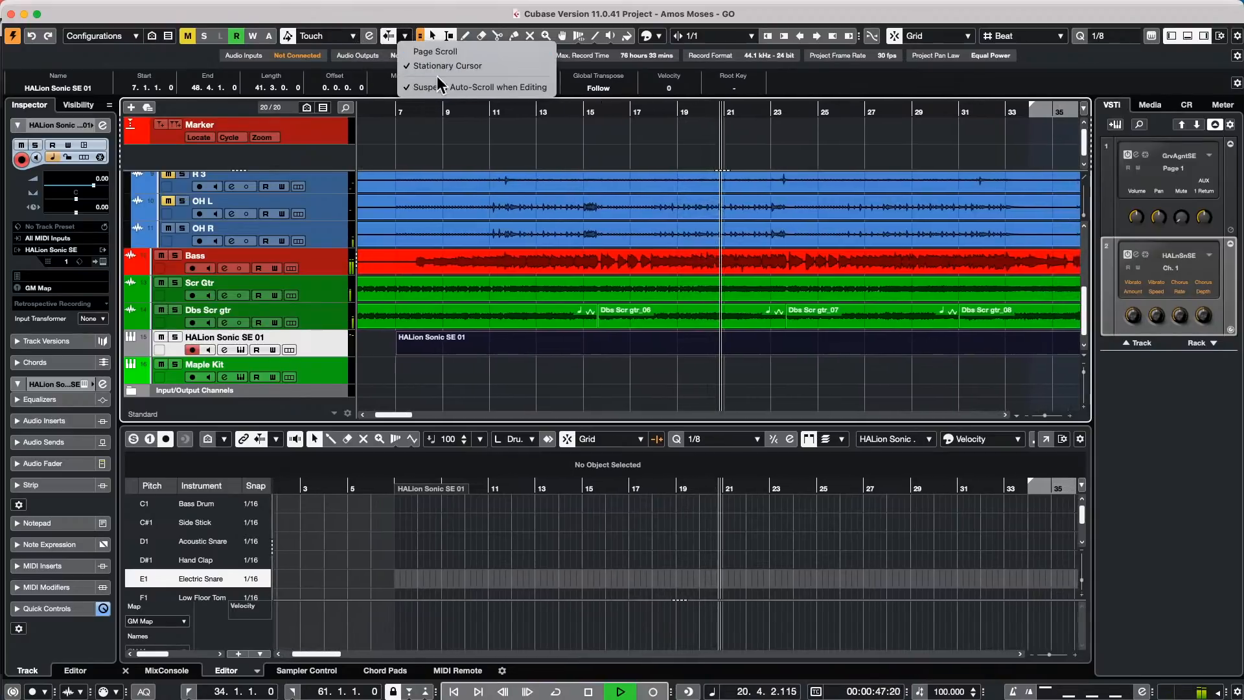
left_click(438, 51)
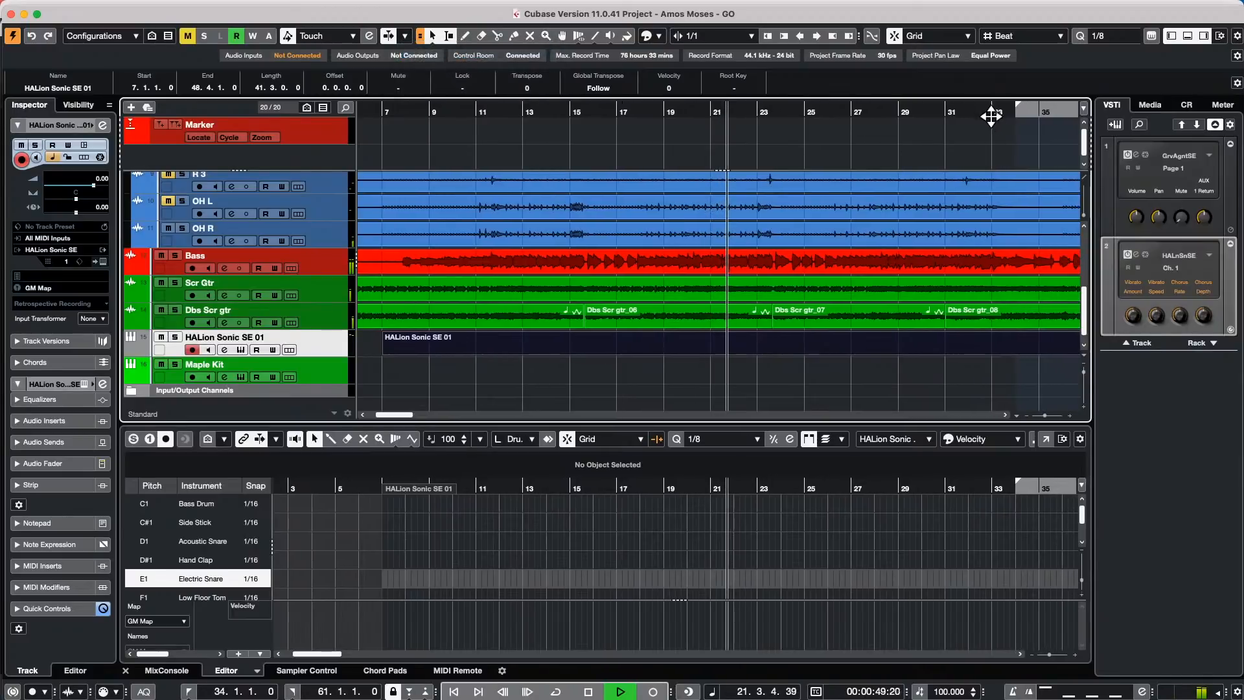
left_click(991, 115)
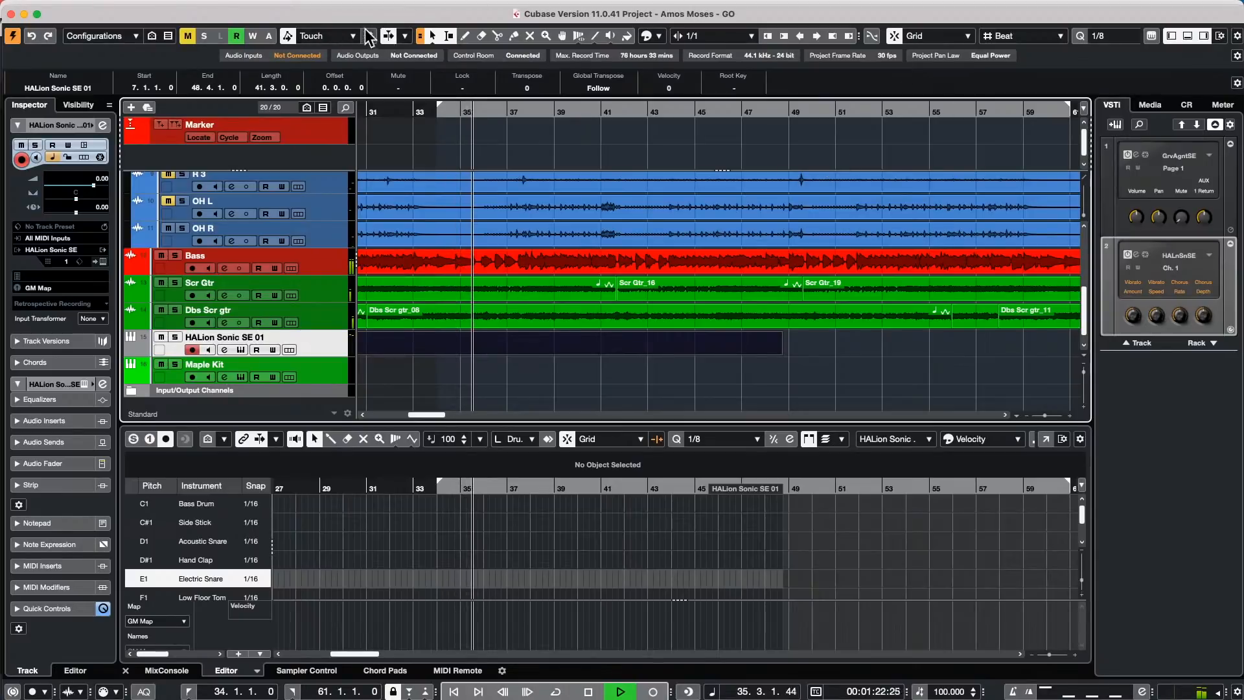
- Switch the auto-scroll mode back to Stationary Cursor during playback, and stop playback at about bar 40
left_click(404, 36)
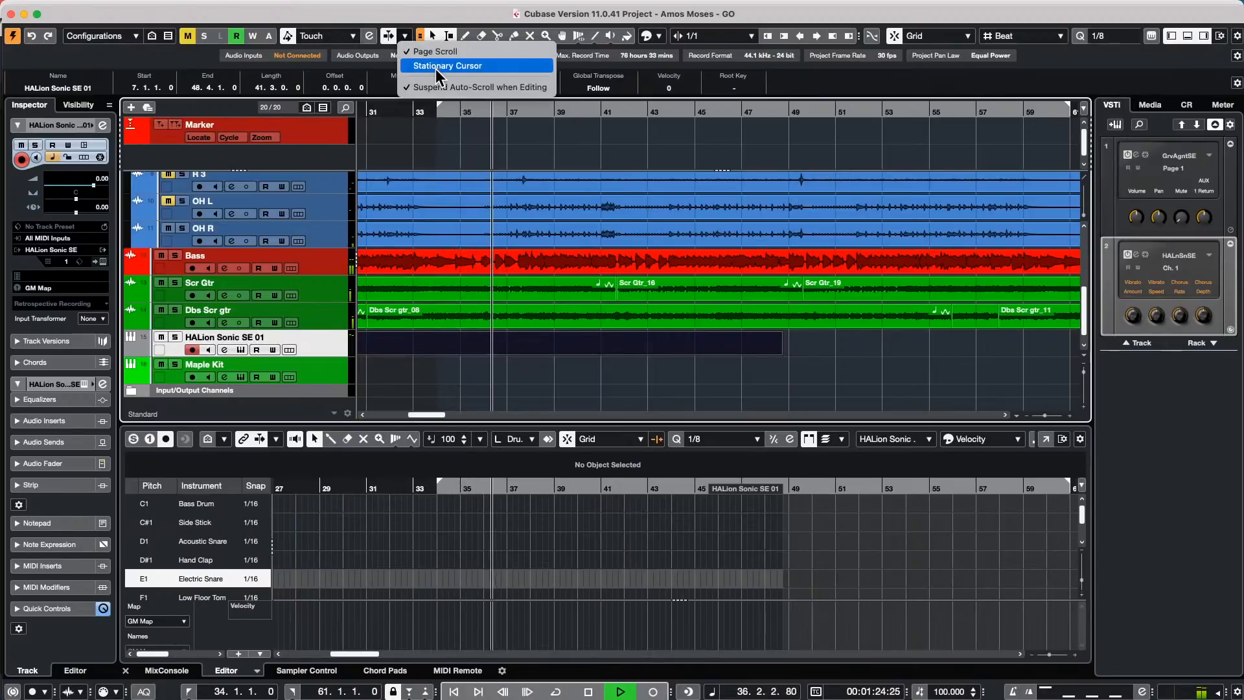
left_click(437, 68)
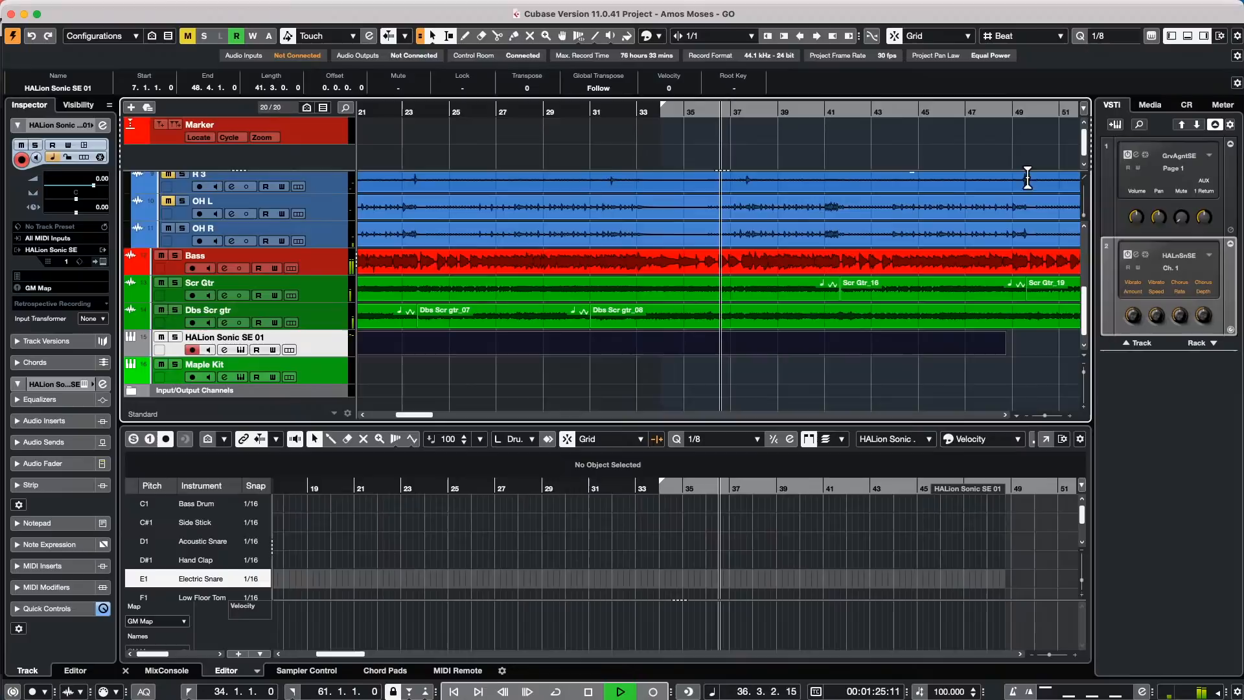
left_click(397, 36)
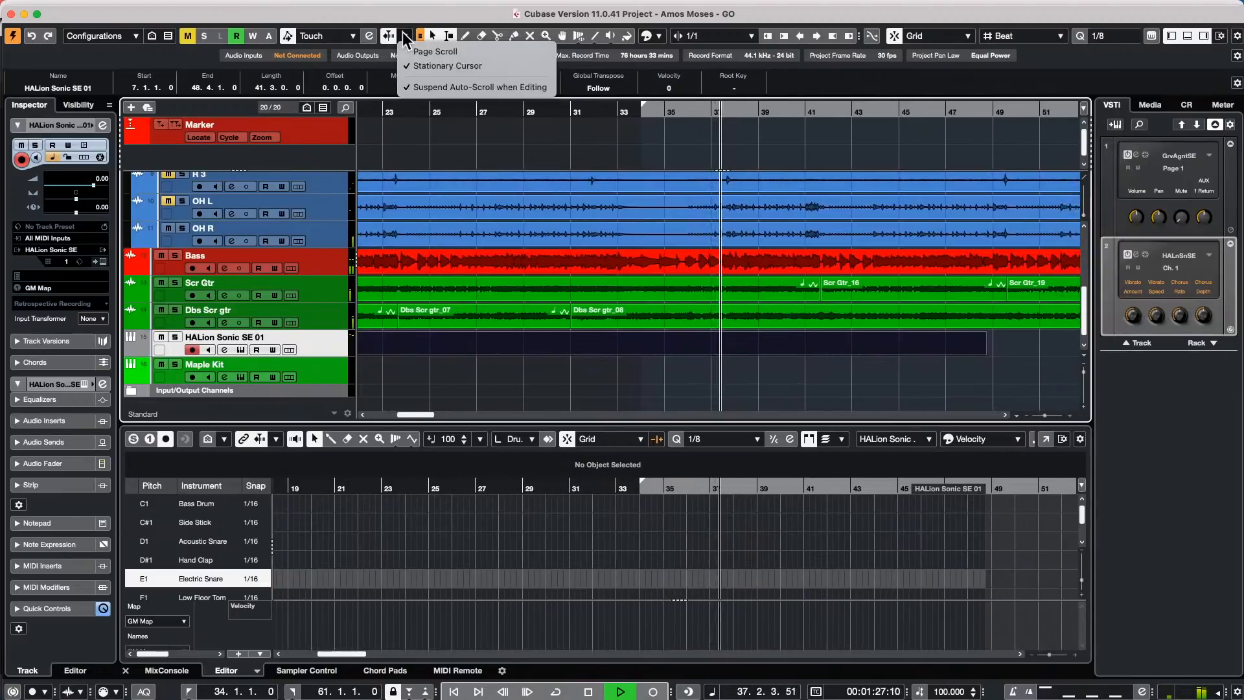
left_click(775, 137)
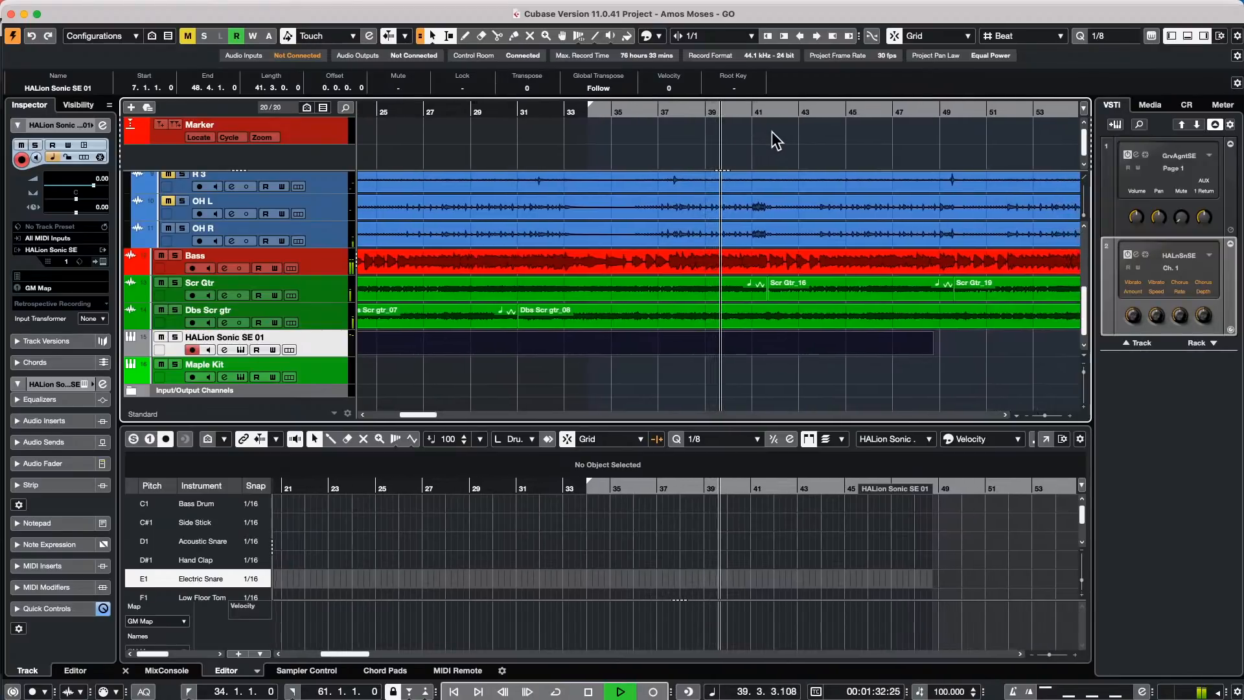
key("space")
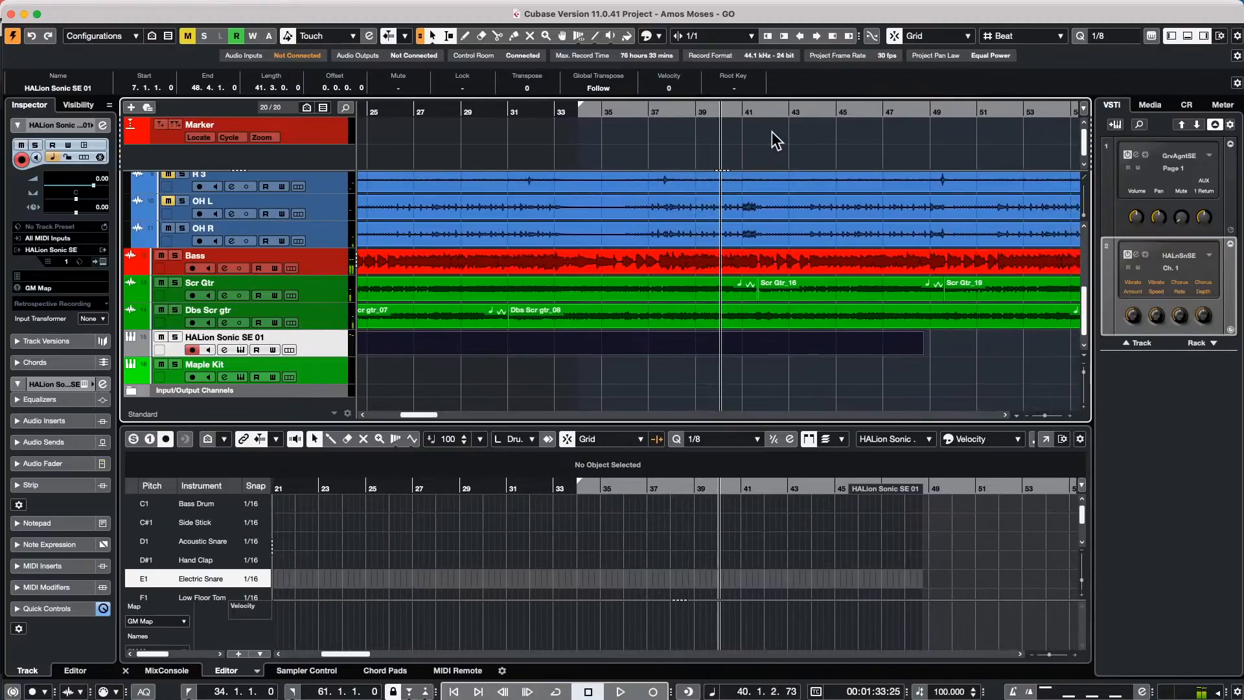
- With playback stopped, place the project cursor near bar 38 and move it to bar 53
scroll(688, 249, "up", 5)
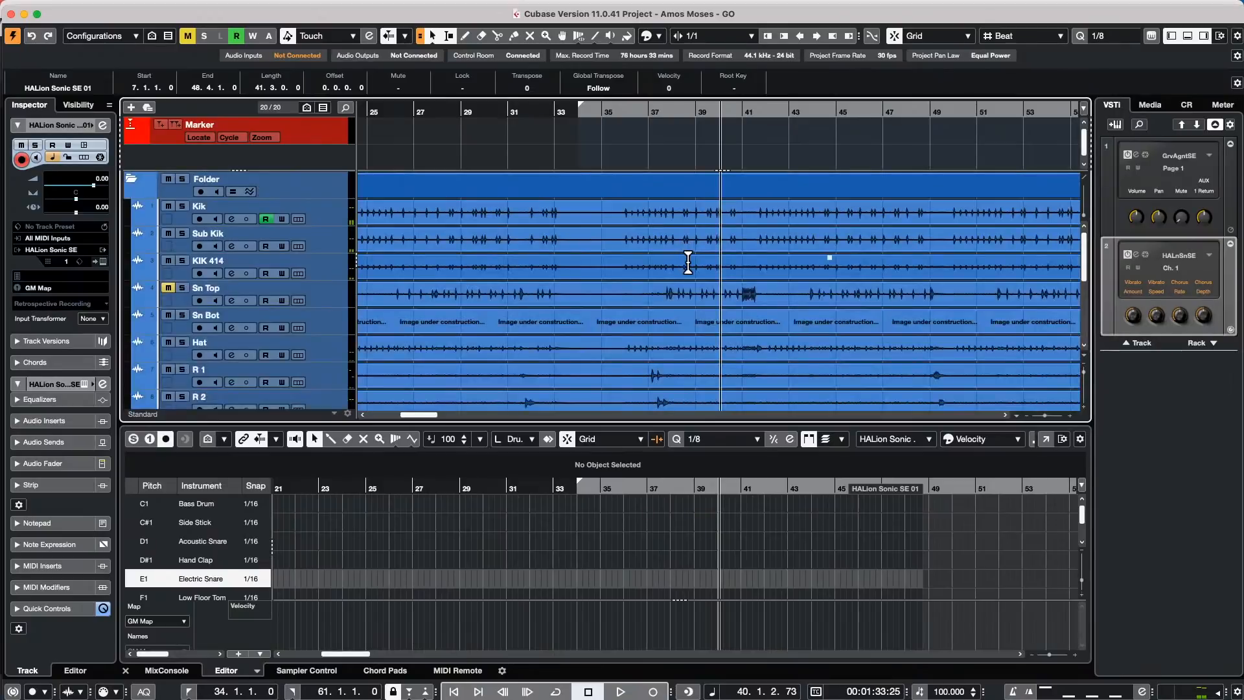
left_click(685, 111)
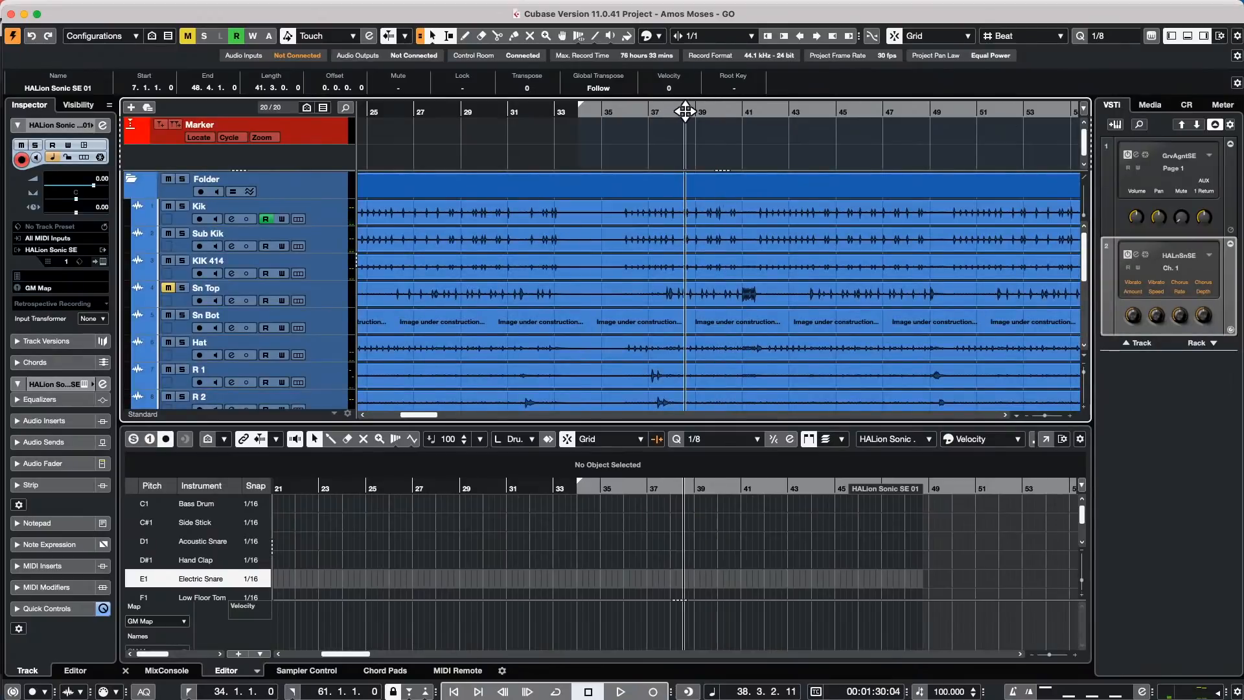
left_click_drag(685, 111, 700, 91)
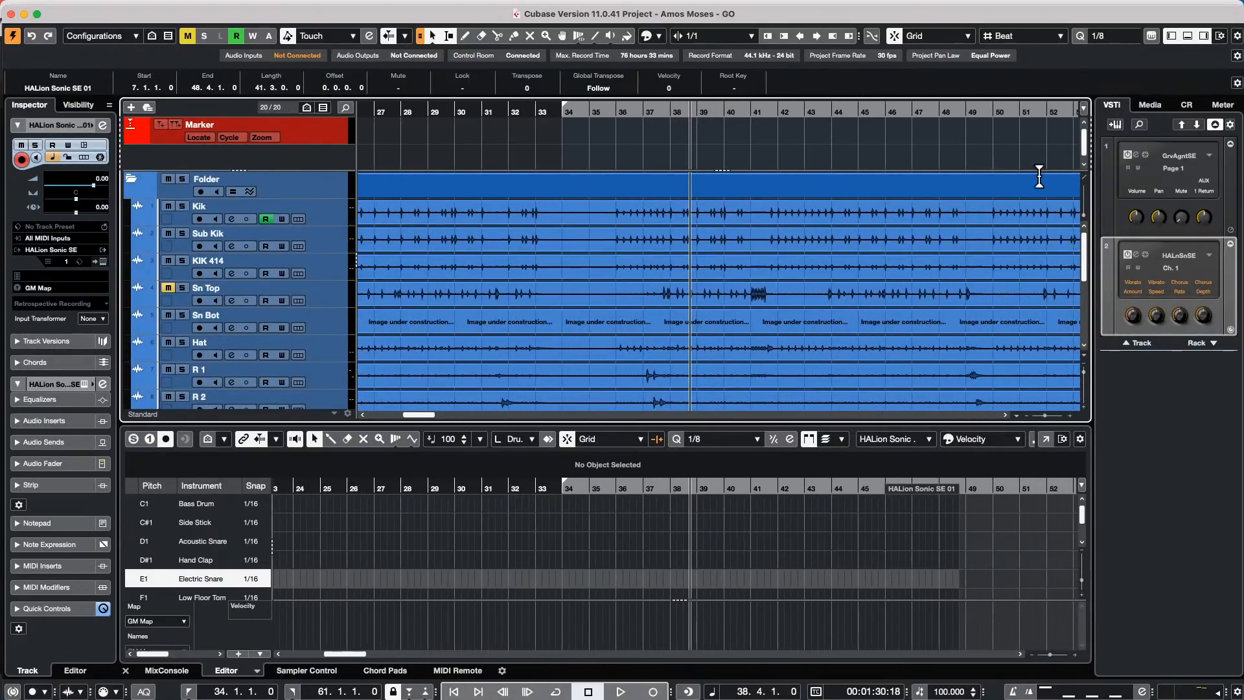
left_click(1050, 108)
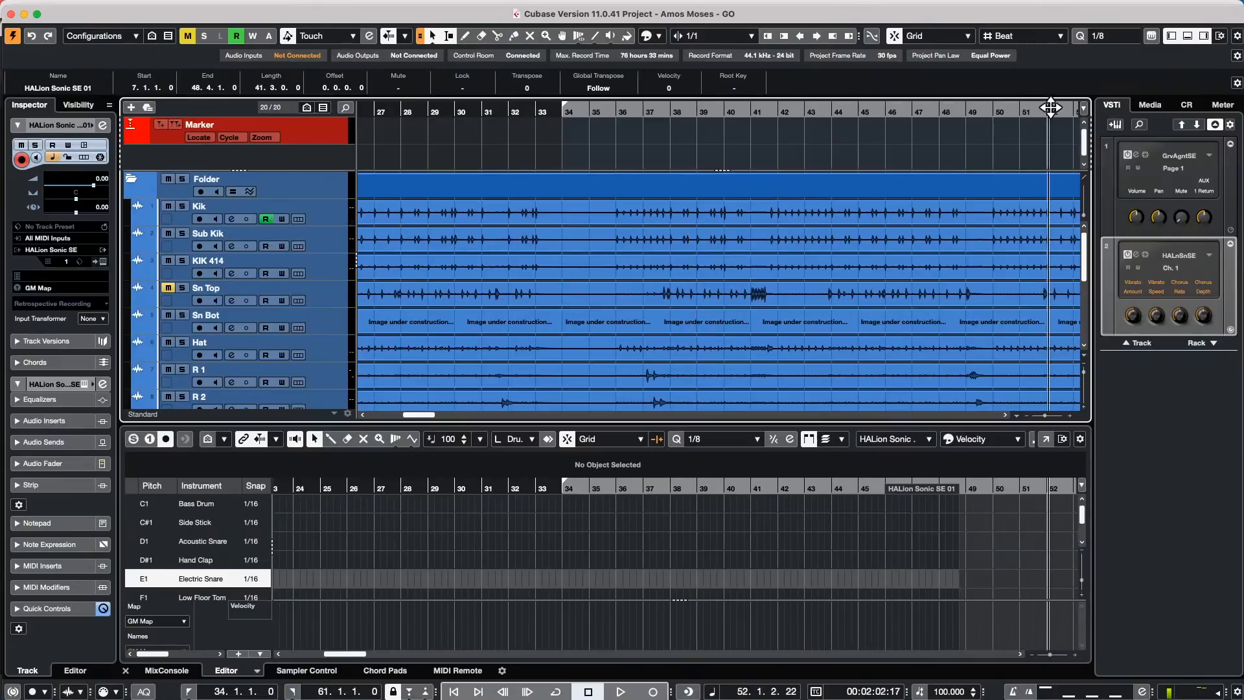
left_click_drag(1050, 107, 1073, 108)
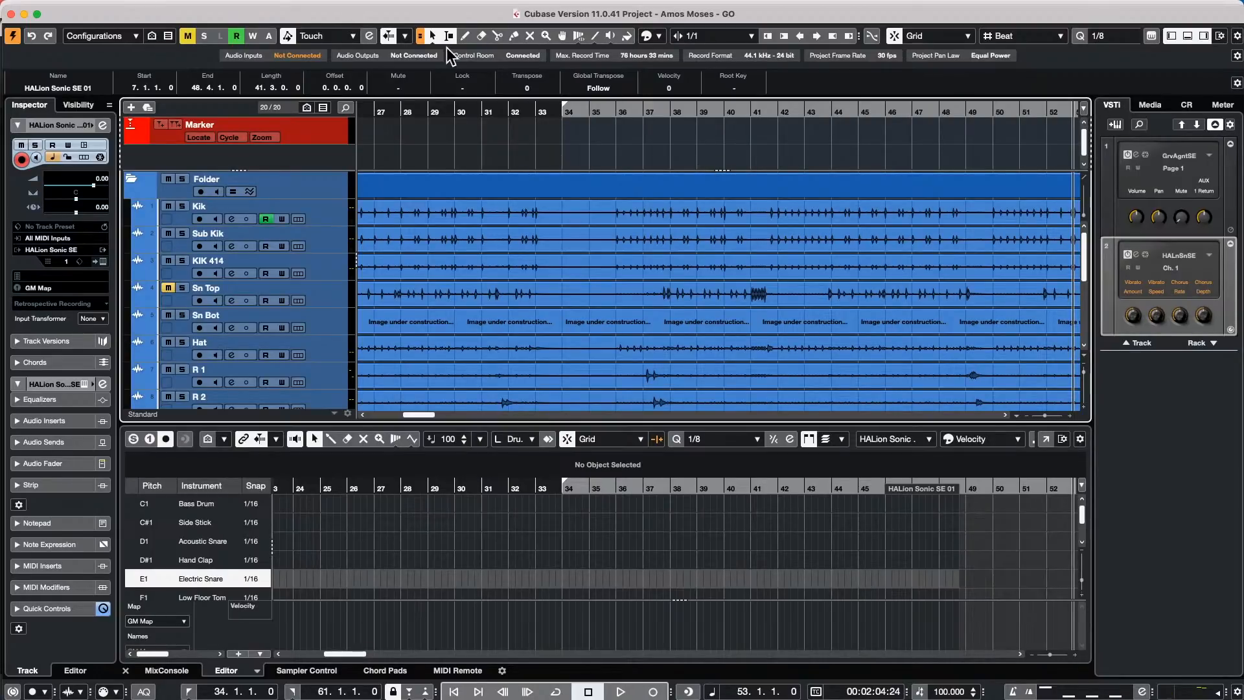
- Set the auto-scroll mode to Page Scroll
left_click(404, 36)
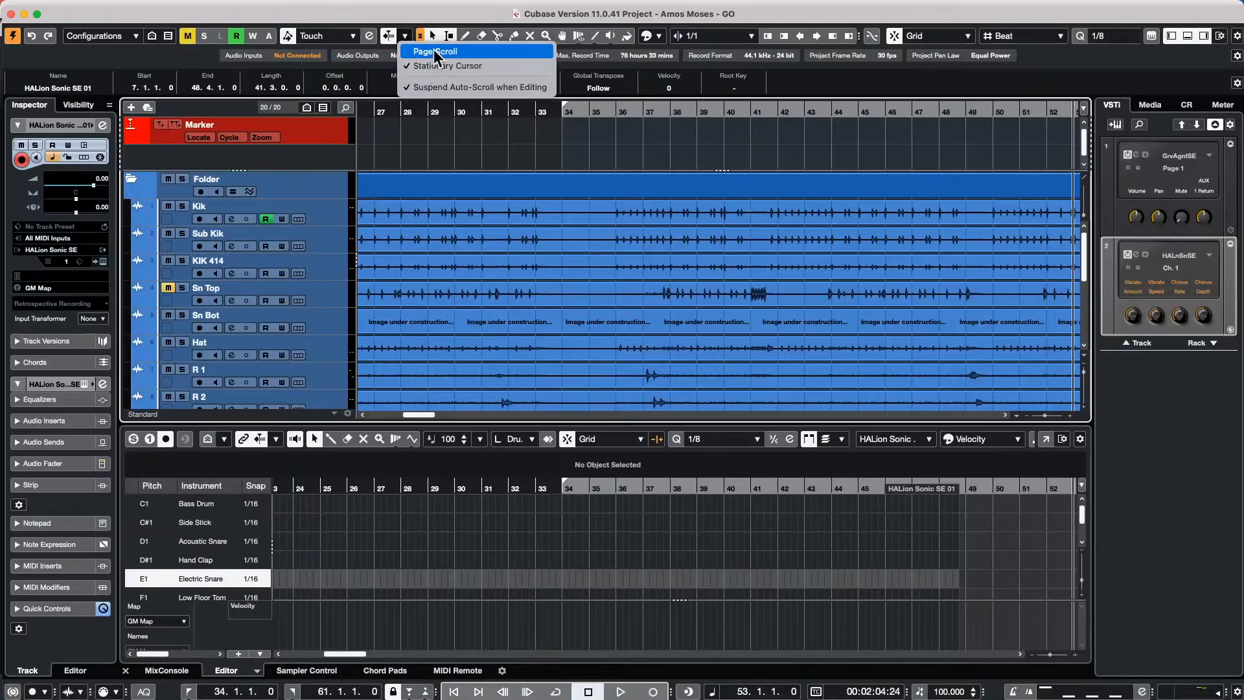
left_click(434, 51)
left_click(407, 38)
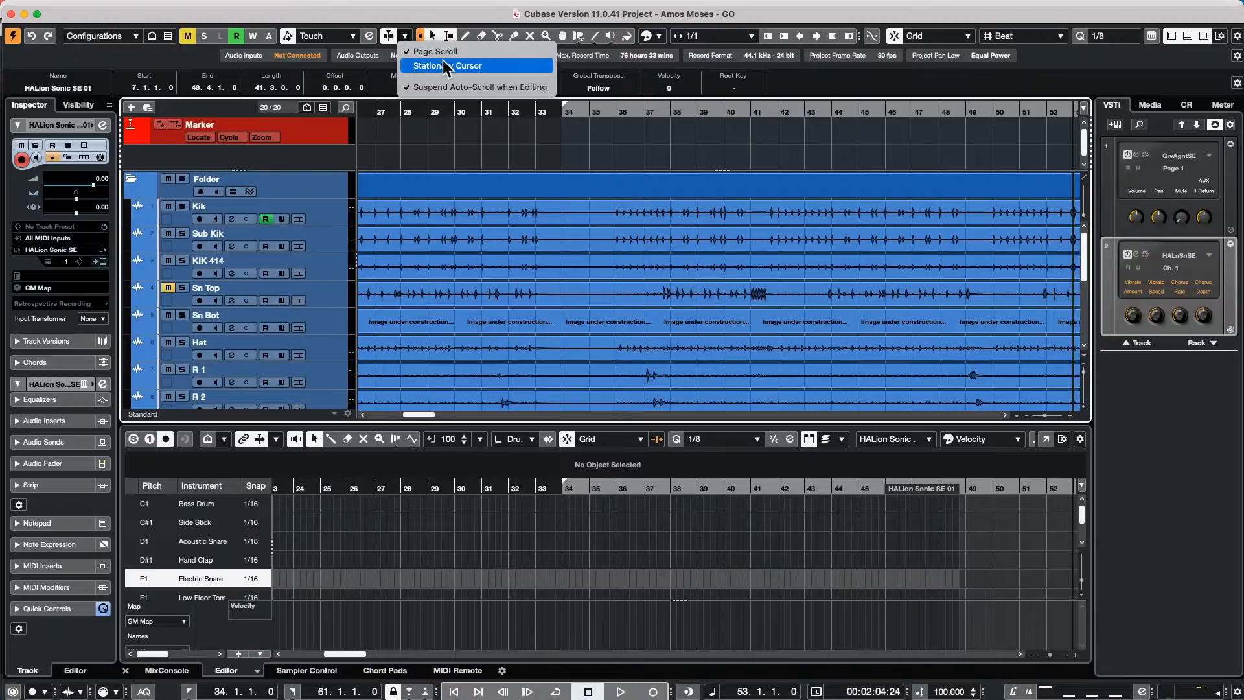
left_click(596, 149)
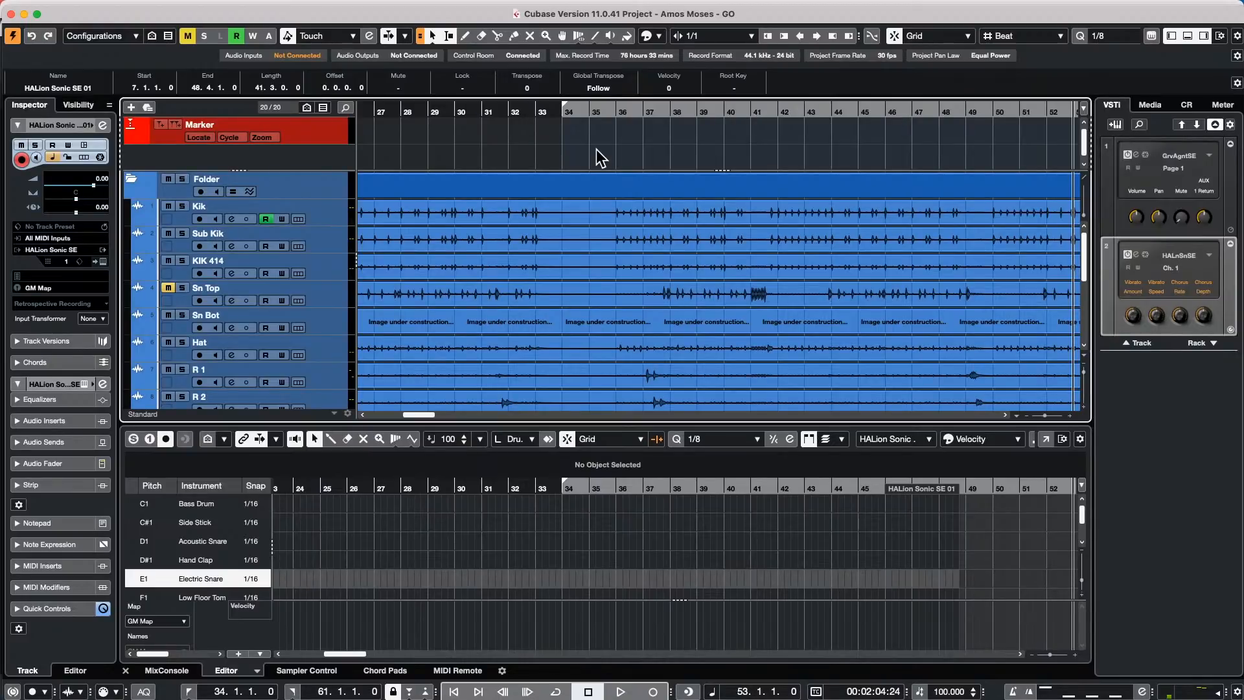
- Open and activate the recent project comping-01.cpr, leaving its missing file unresolved and accepting the missing ports as unmapped
mouse_move(68, 10)
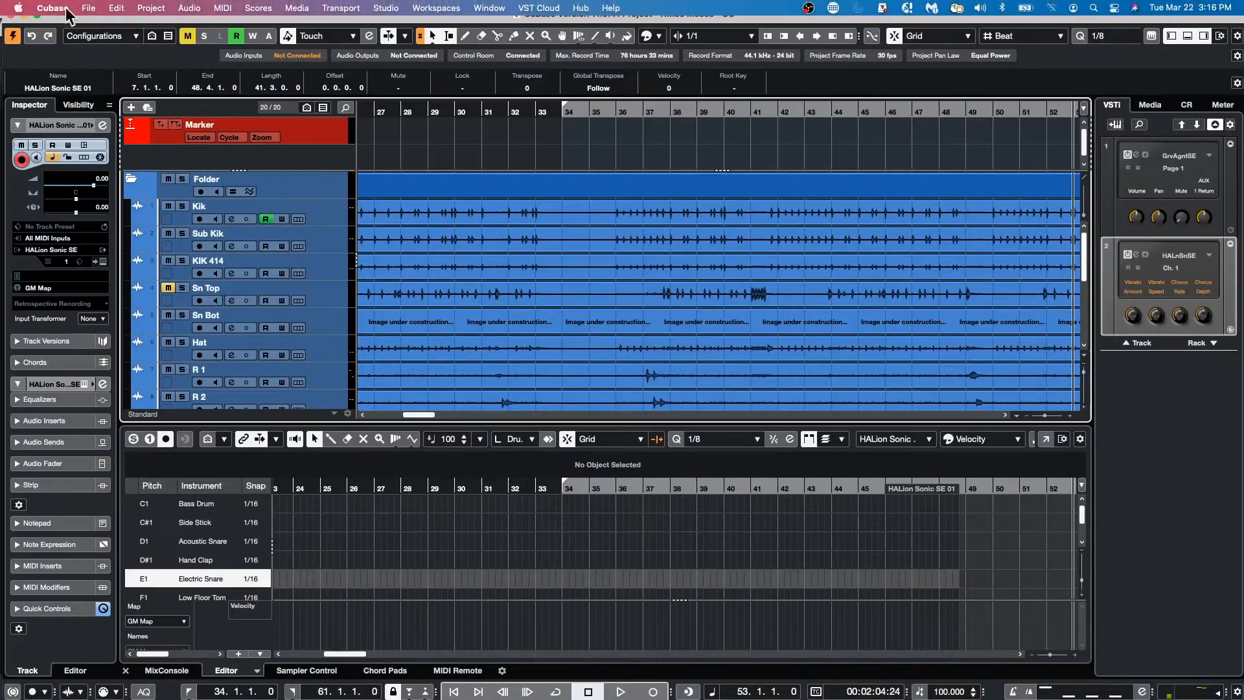
left_click(94, 9)
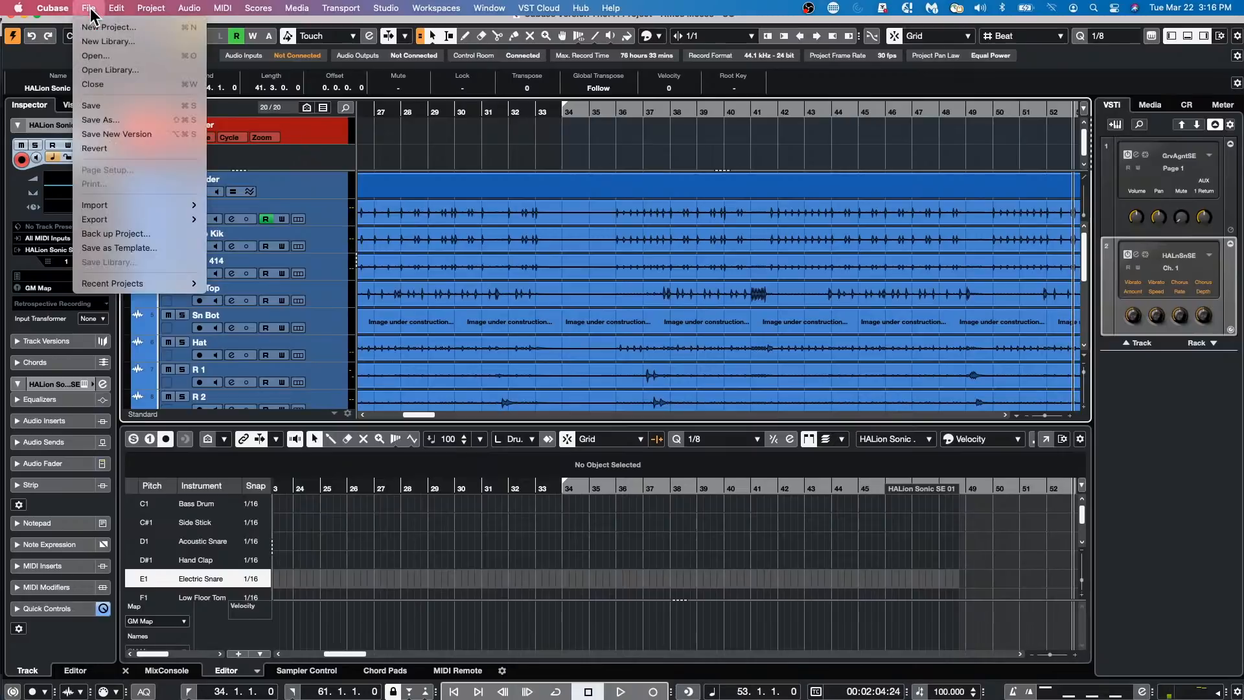
mouse_move(129, 285)
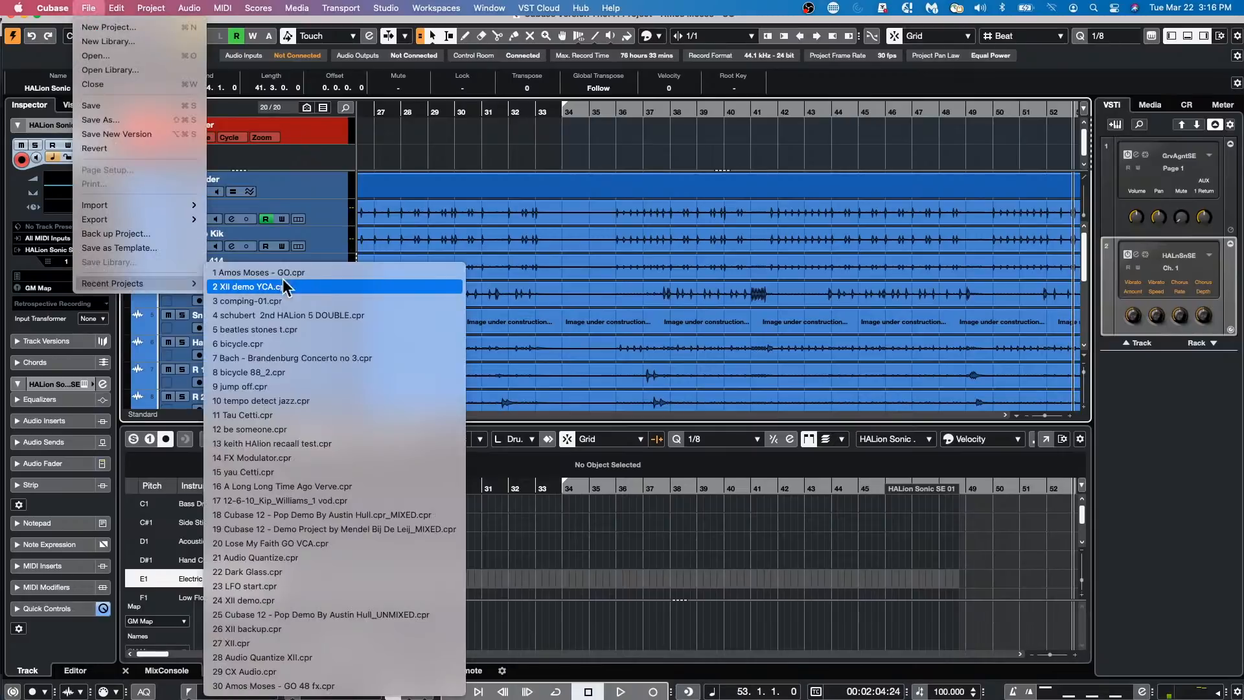
left_click(358, 301)
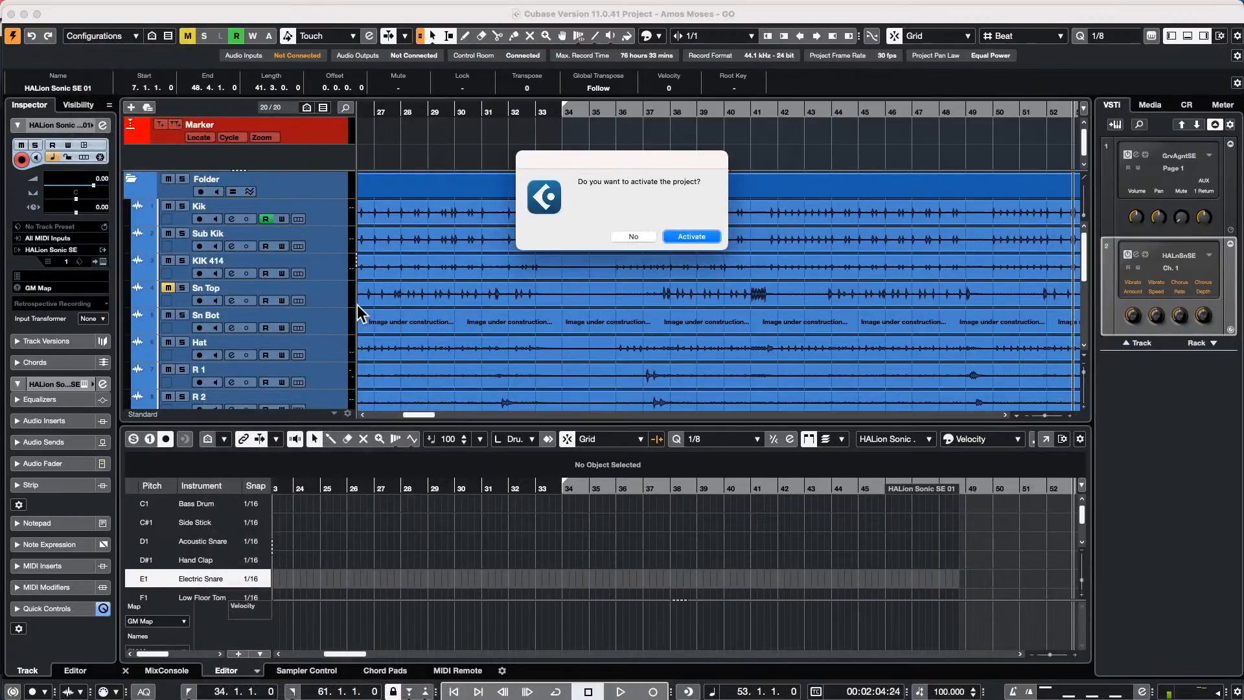
left_click(687, 236)
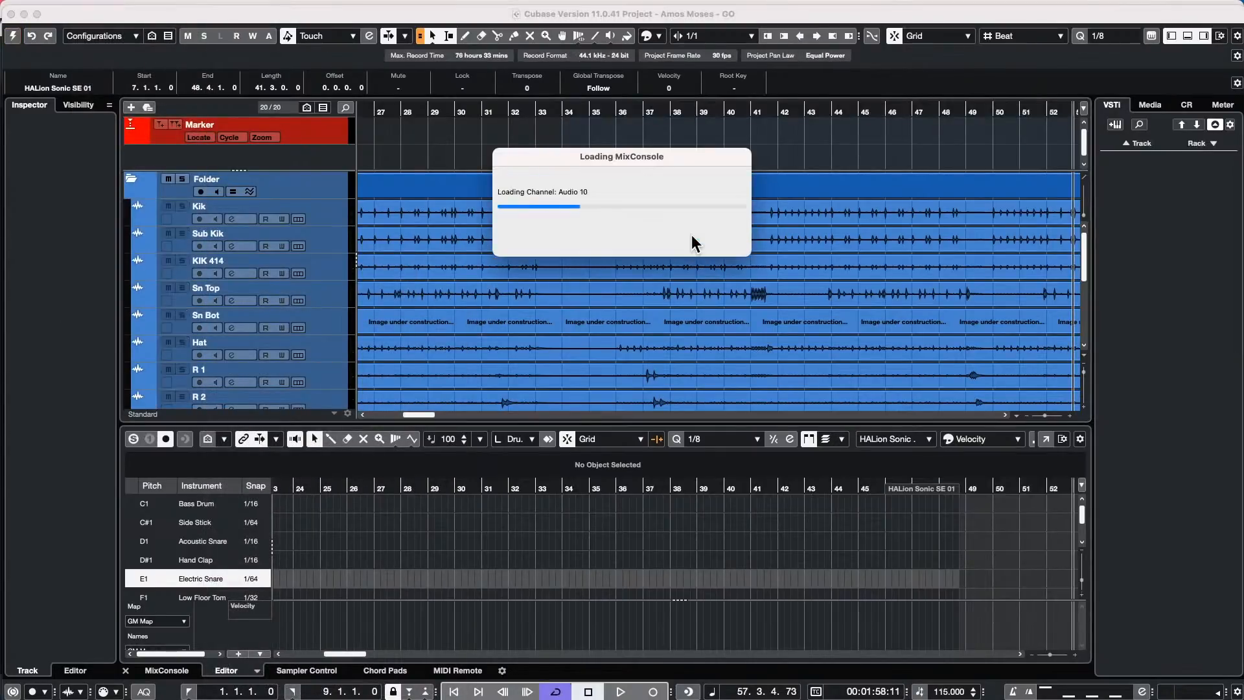
left_click(831, 303)
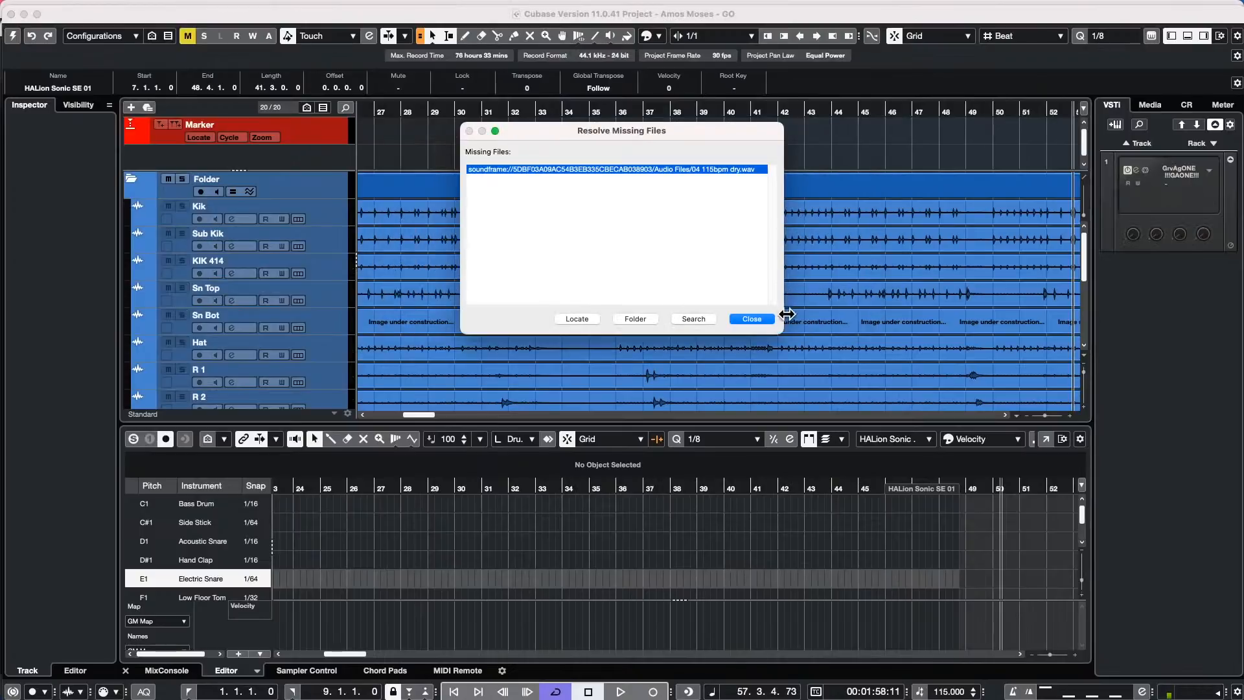
left_click(759, 317)
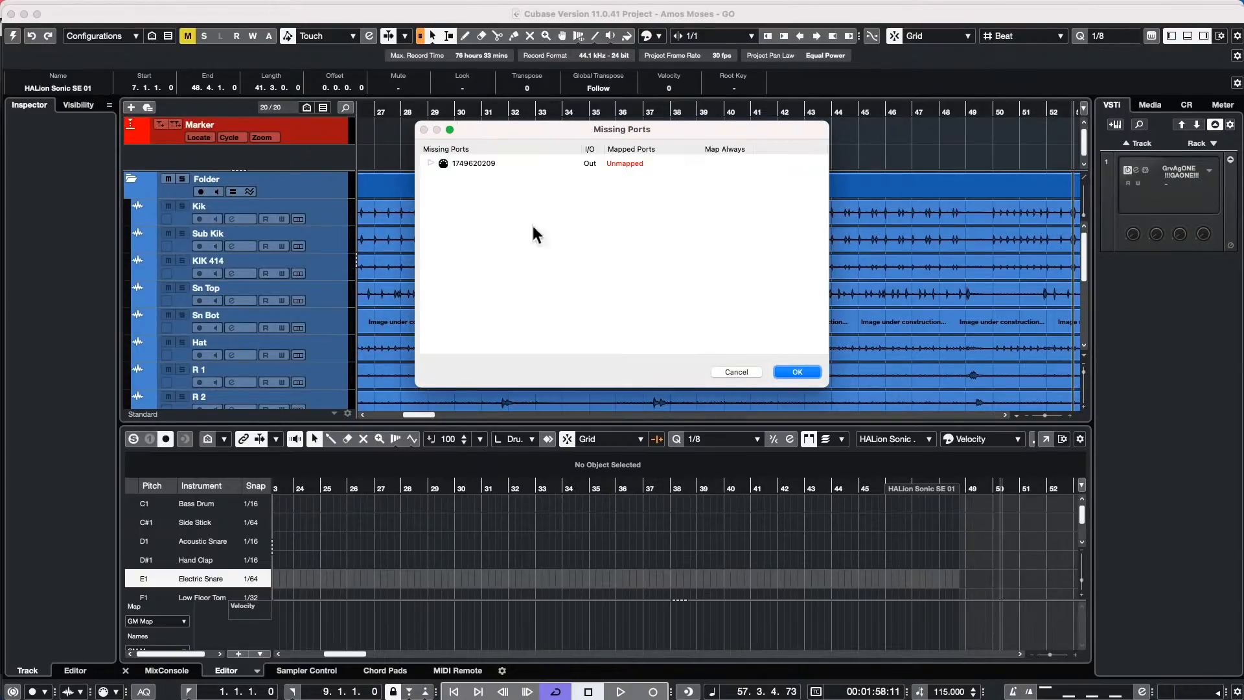
left_click(797, 372)
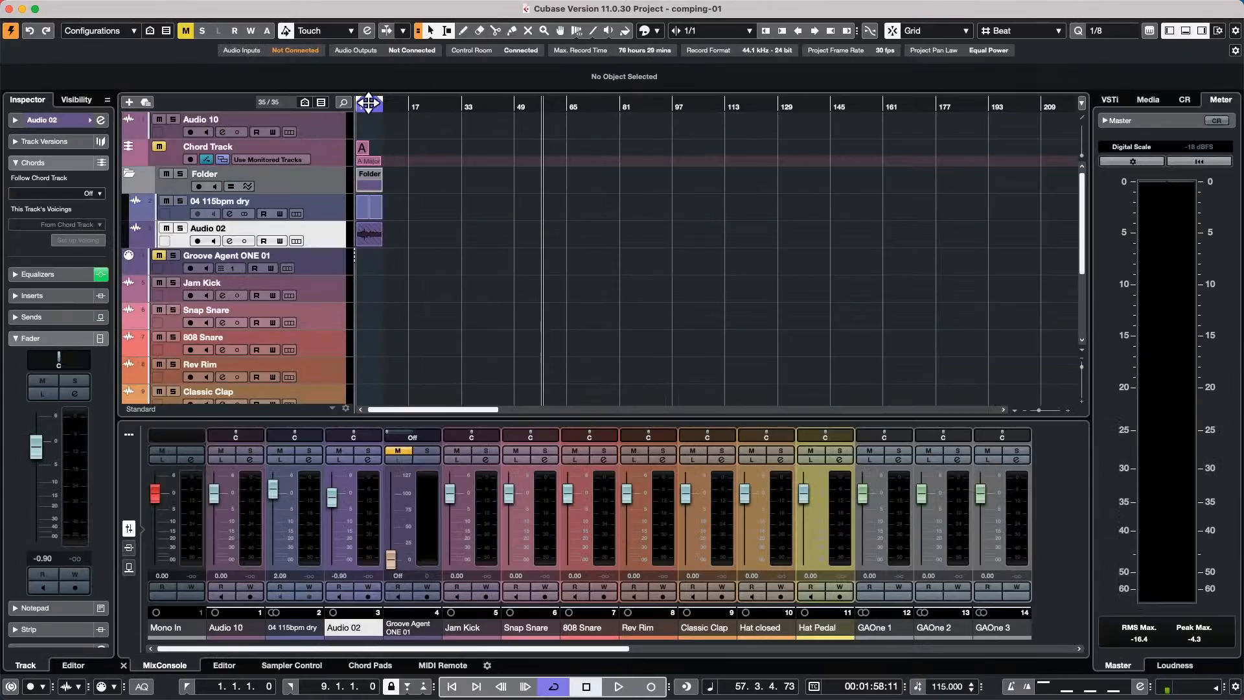
- Show the take lanes of the Audio 02 track and zoom in on the first eight bars
key("h")
key("h")
key("h")
key("h")
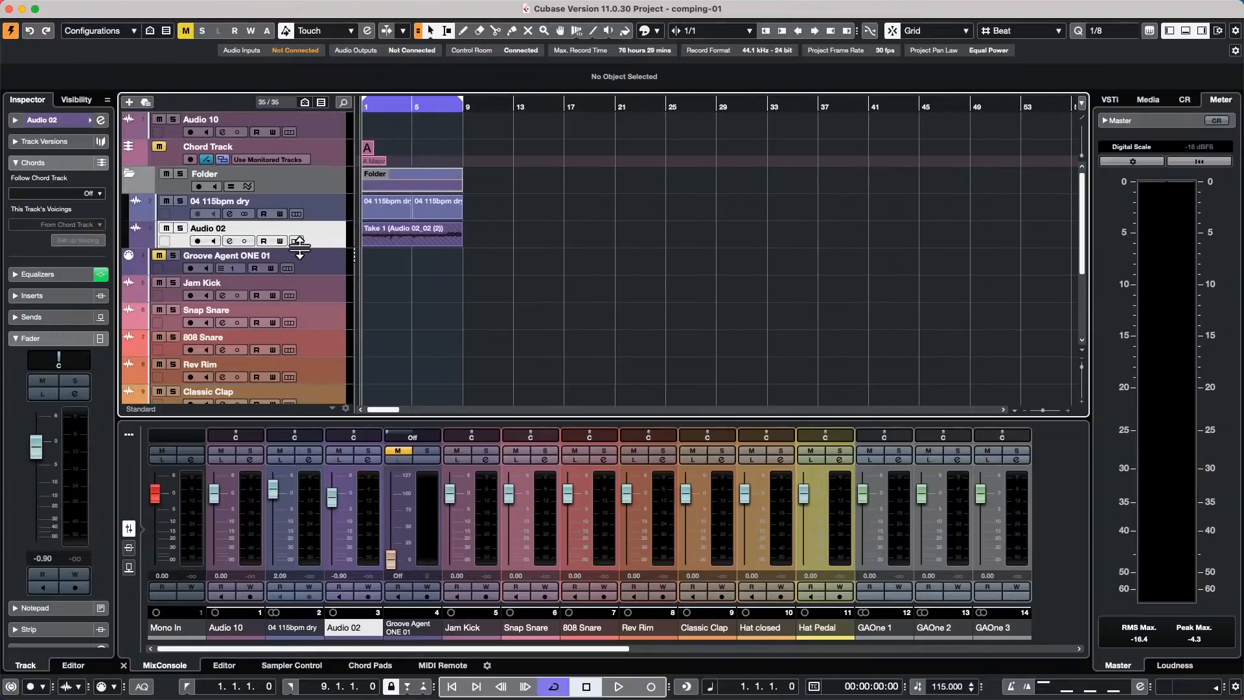
left_click(297, 241)
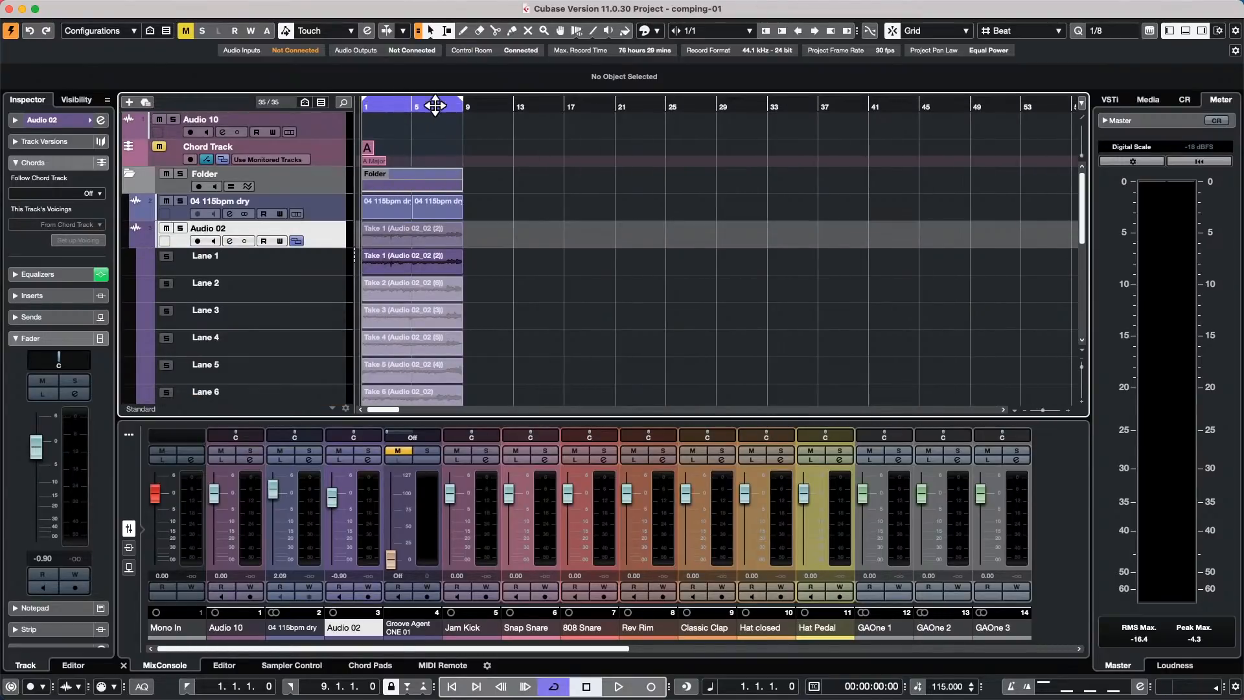
key("h")
key("h")
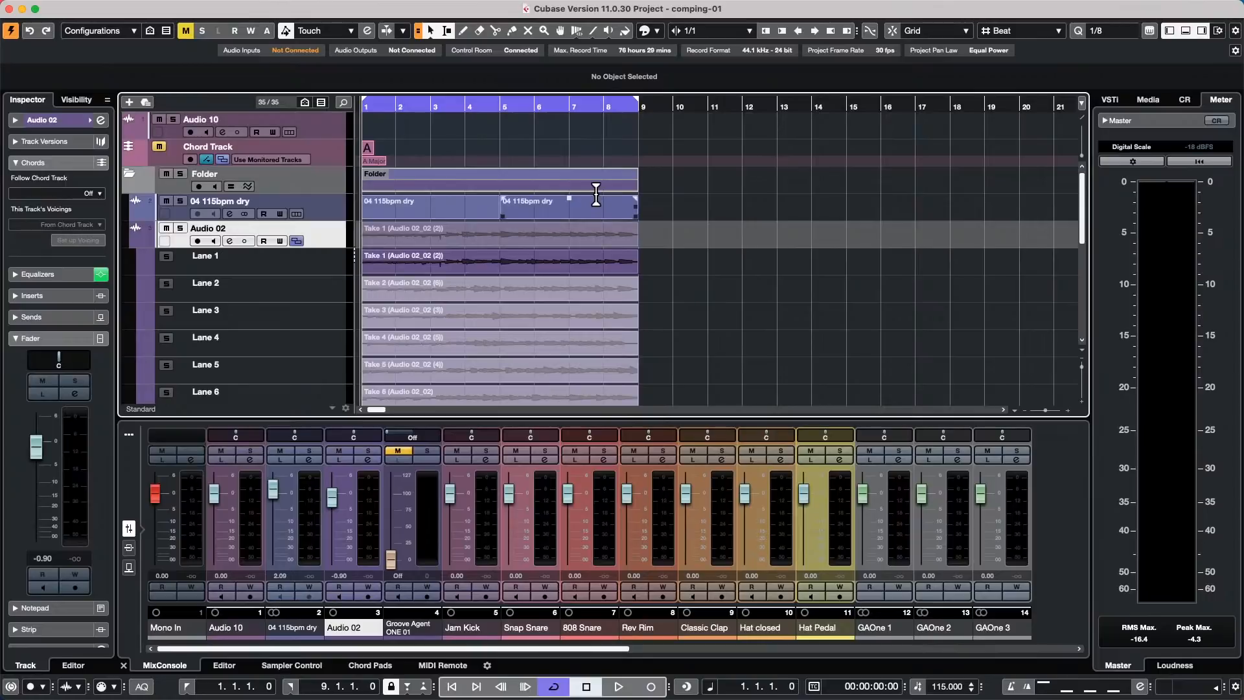
- Choose the Comp tool for working on the take lanes
right_click(420, 295)
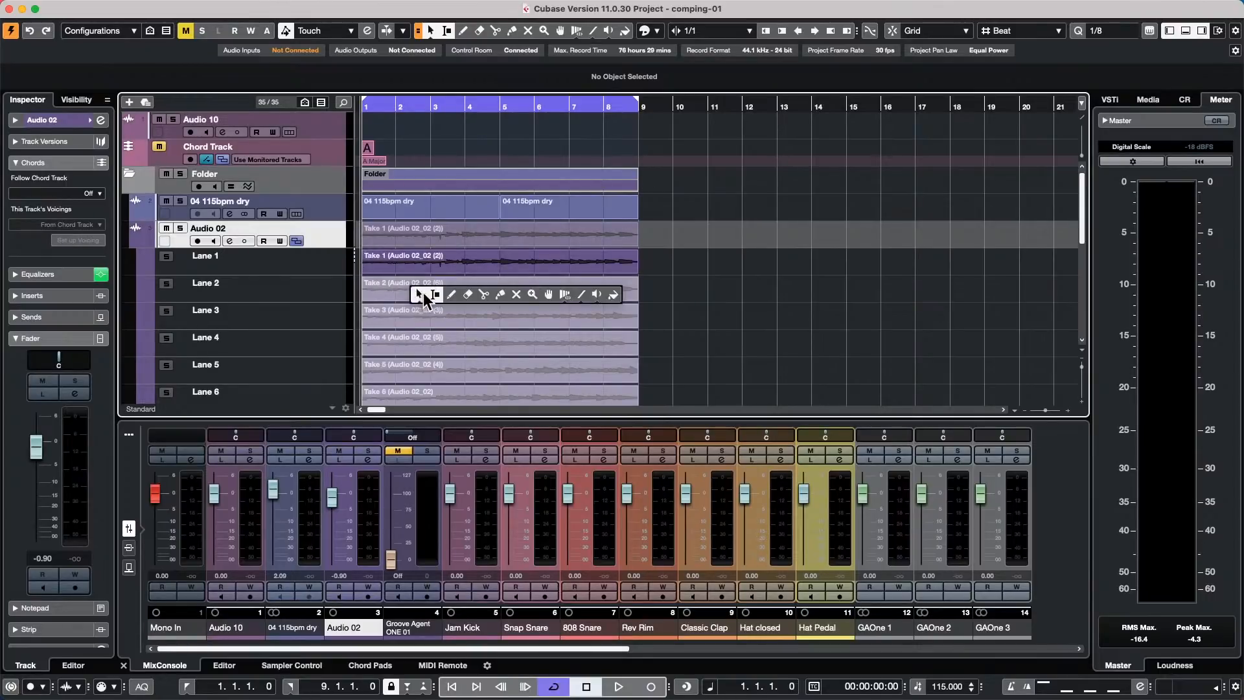
left_click(485, 295)
left_click(548, 294)
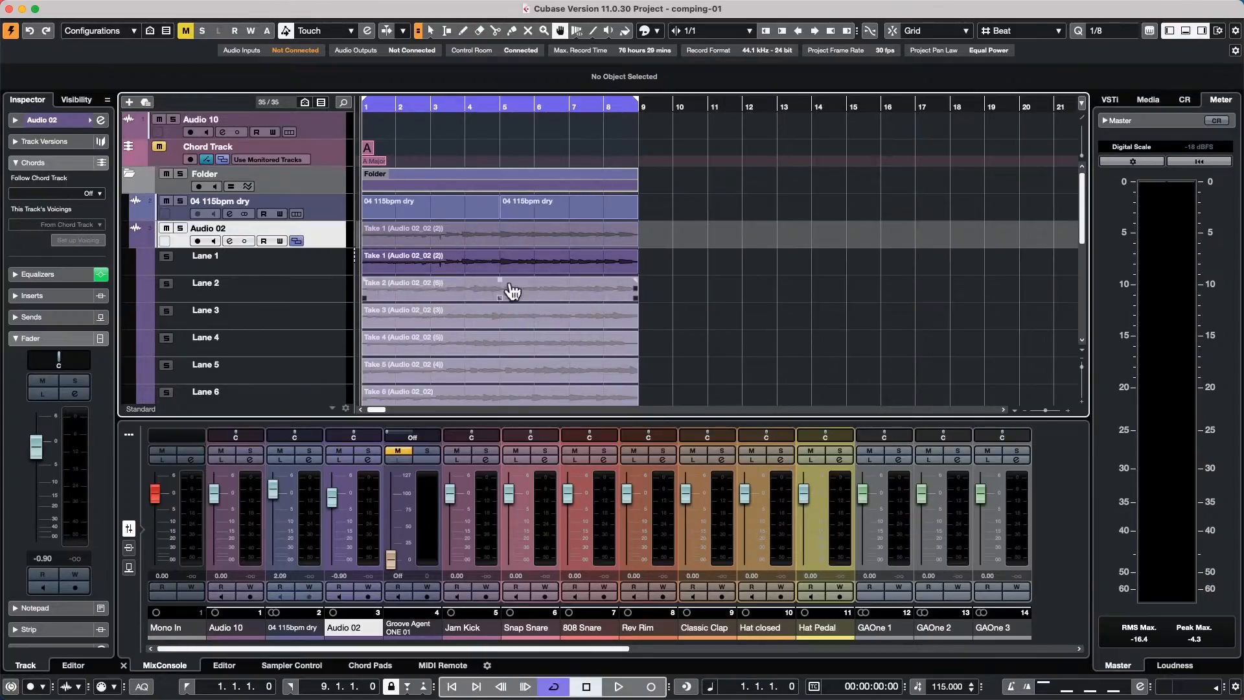
- Try to comp parts of Lane 2 between about bars 2 and 4 with snap off, and undo the edits
left_click_drag(409, 293, 482, 293)
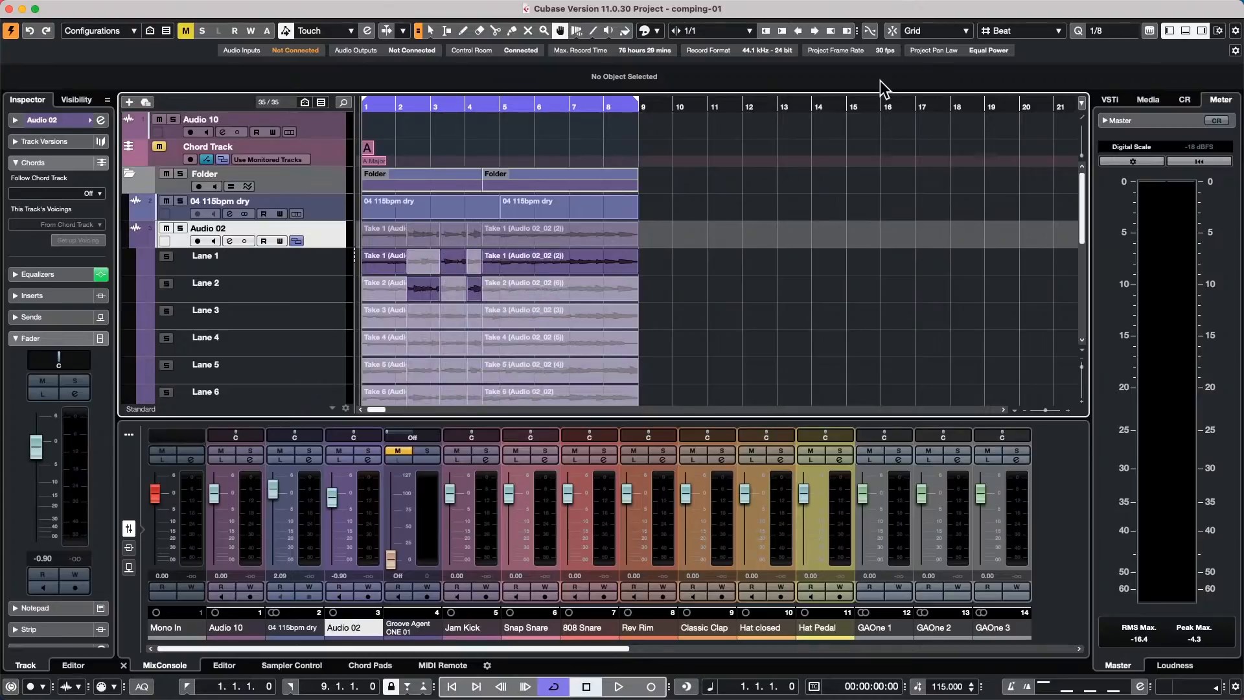
key("super+z")
key("super+z")
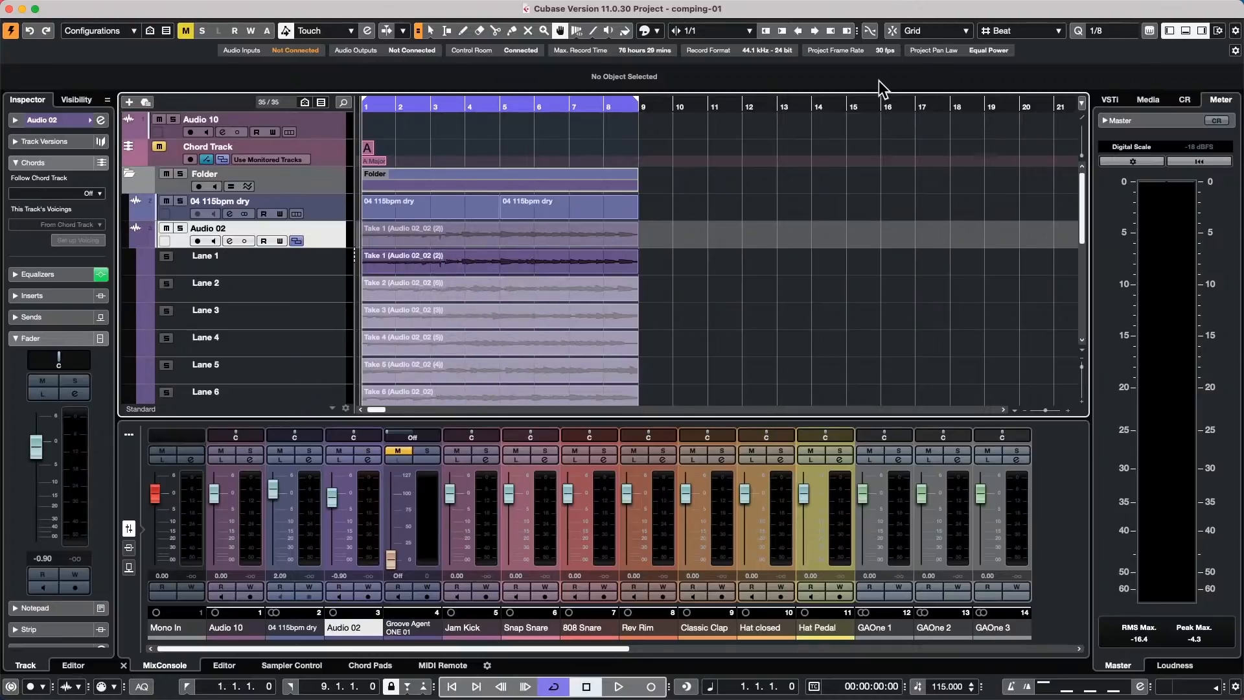
- With snap on, comp Lane 2 from bar 3 to beat 4.4 and beat 5.3 to bar 7, and Lane 4 from bar 6 to beat 6.3
left_click(946, 31)
left_click(845, 165)
left_click_drag(425, 289, 491, 295)
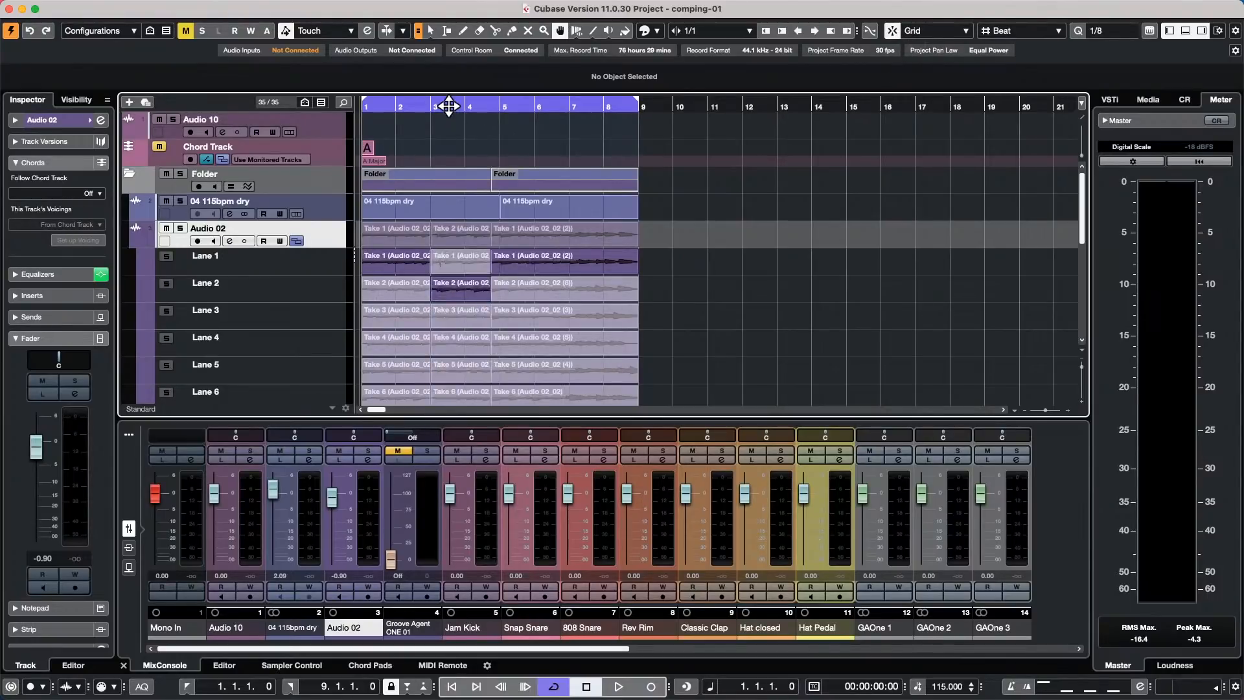
left_click_drag(443, 106, 442, 175)
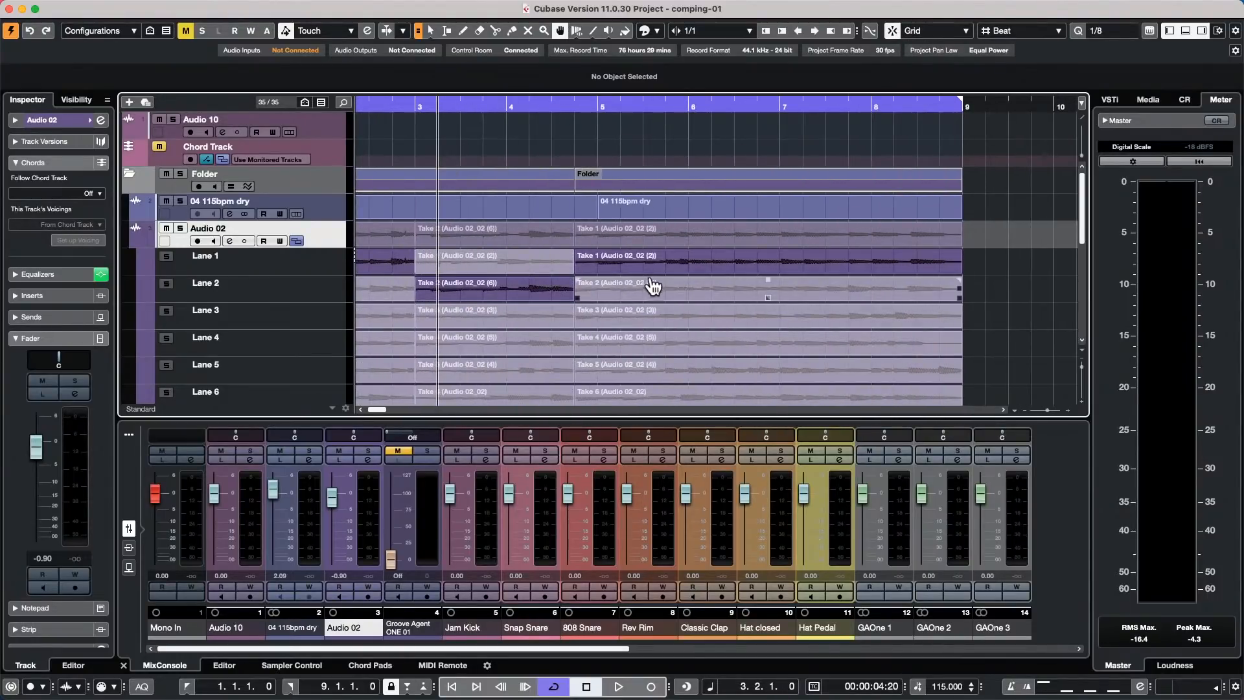
left_click_drag(647, 298, 779, 298)
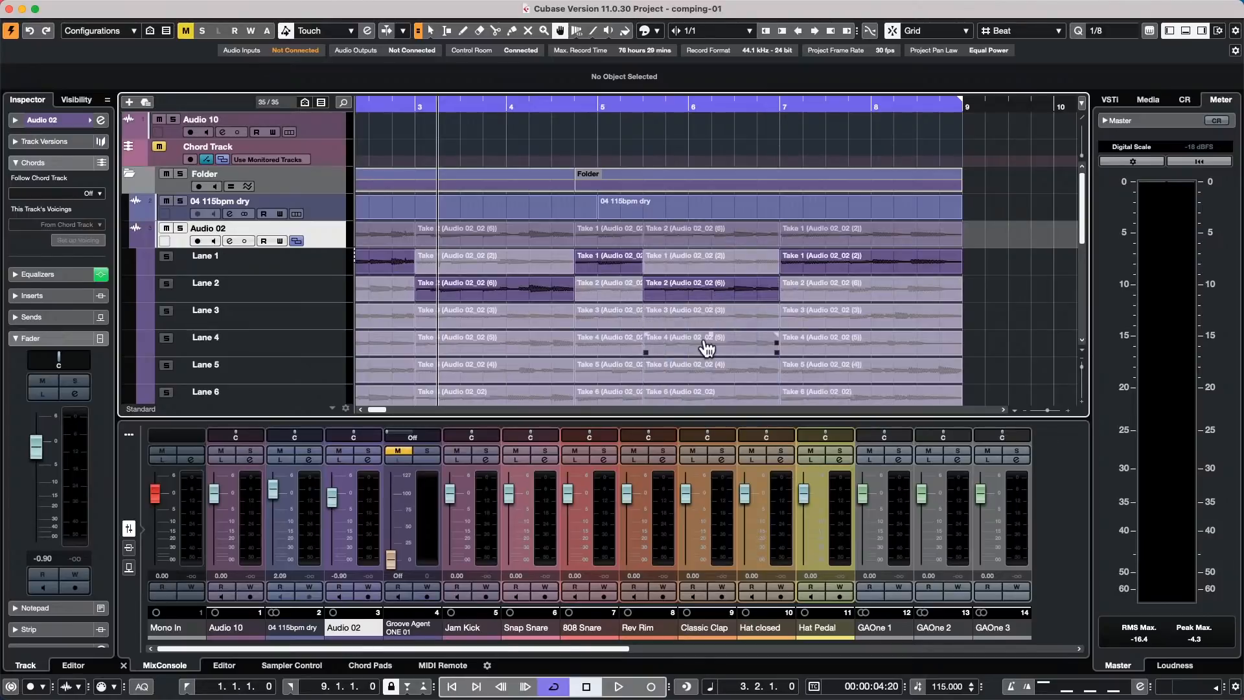
left_click_drag(706, 350, 742, 351)
- Set the grid type to Use Quantize with a 1/16 value, and comp a short stretch of Lane 3 just before bar 7
left_click(1007, 31)
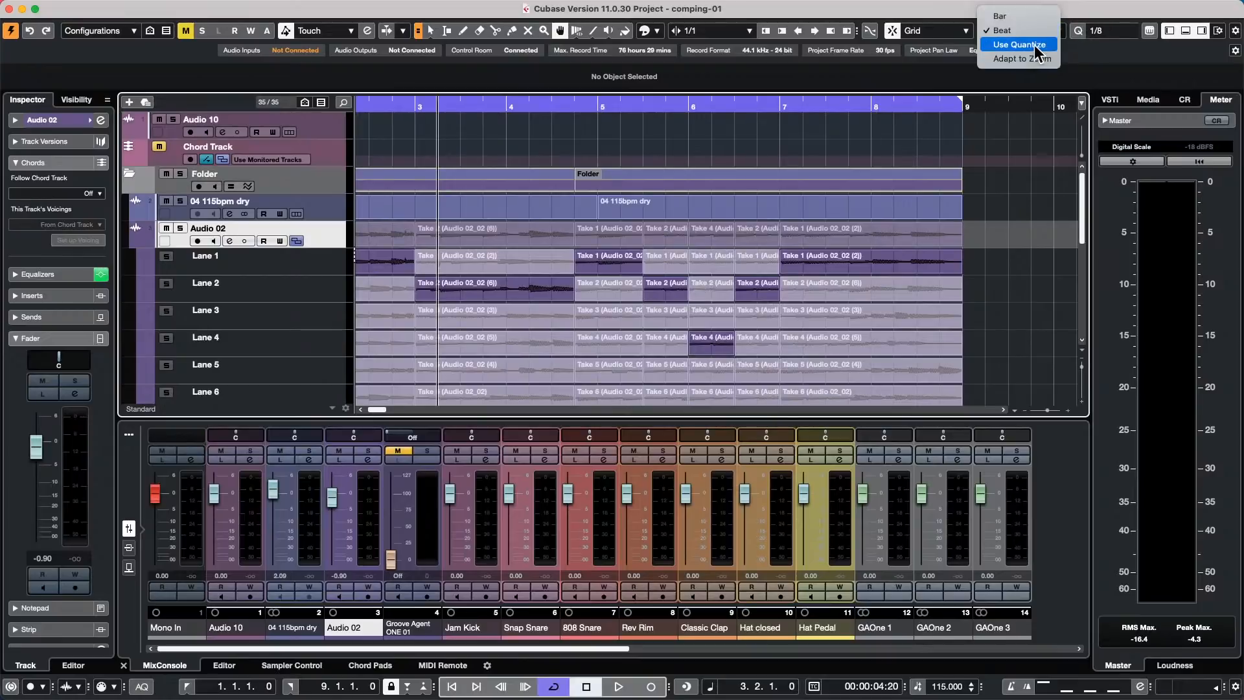
left_click(1034, 45)
left_click(1118, 32)
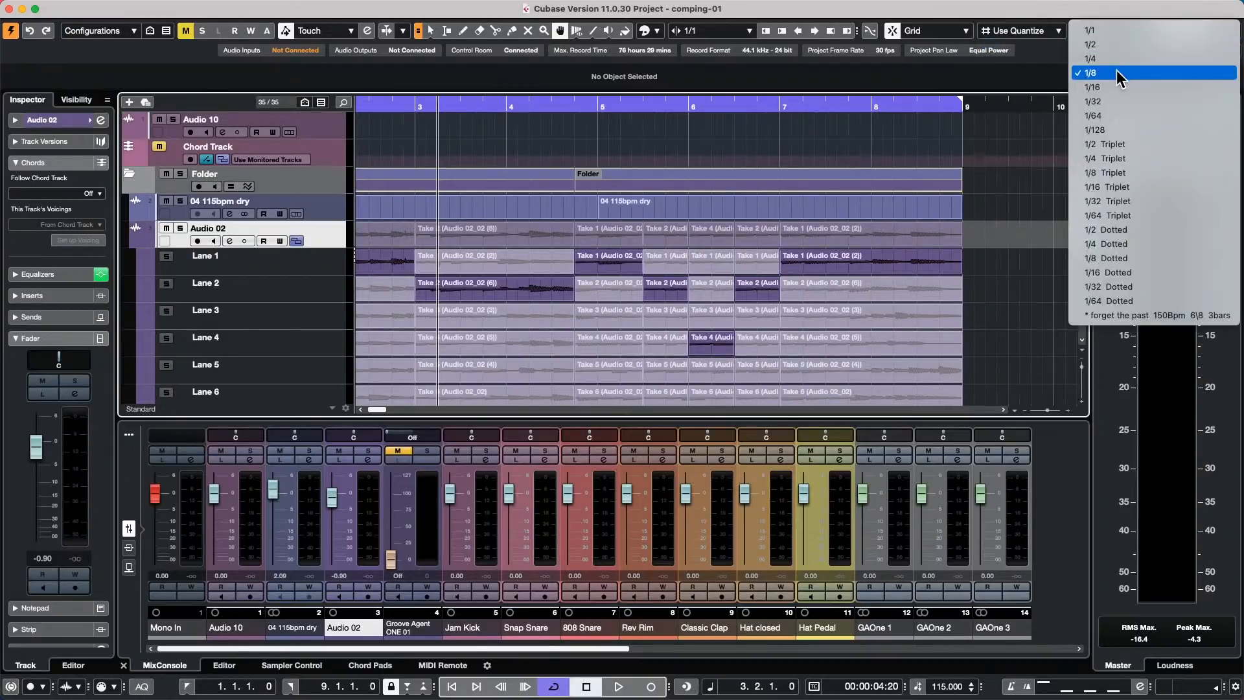
left_click(1110, 87)
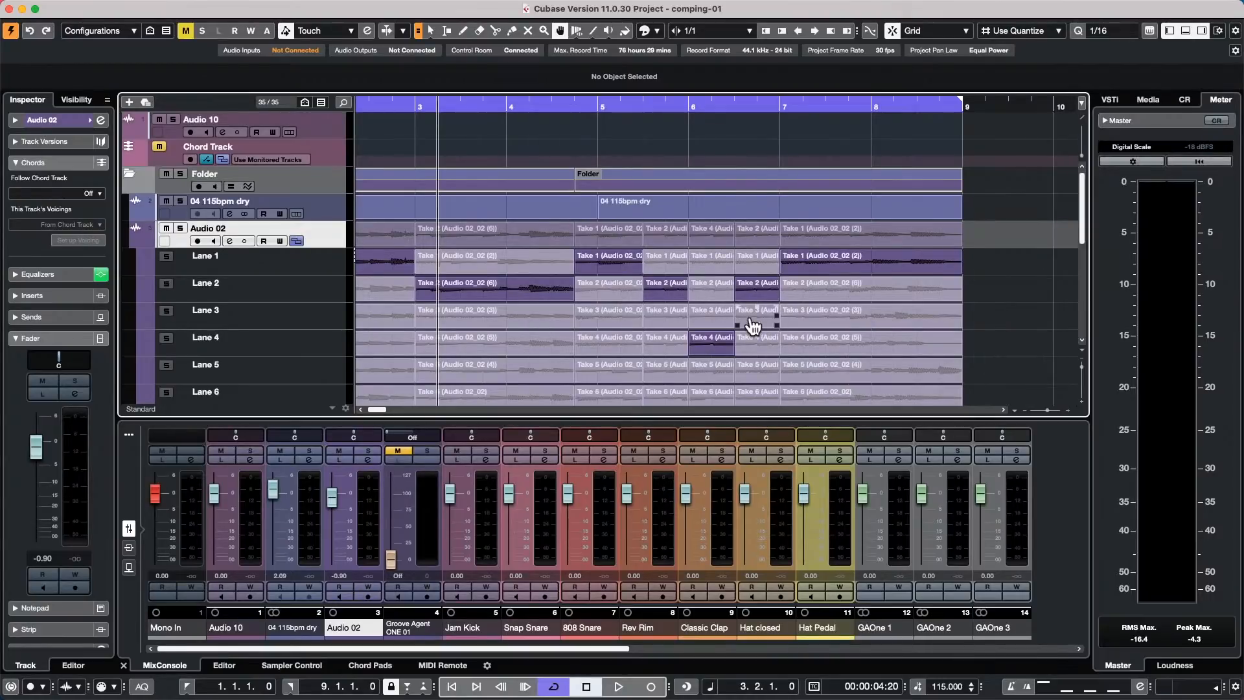
left_click_drag(750, 320, 770, 328)
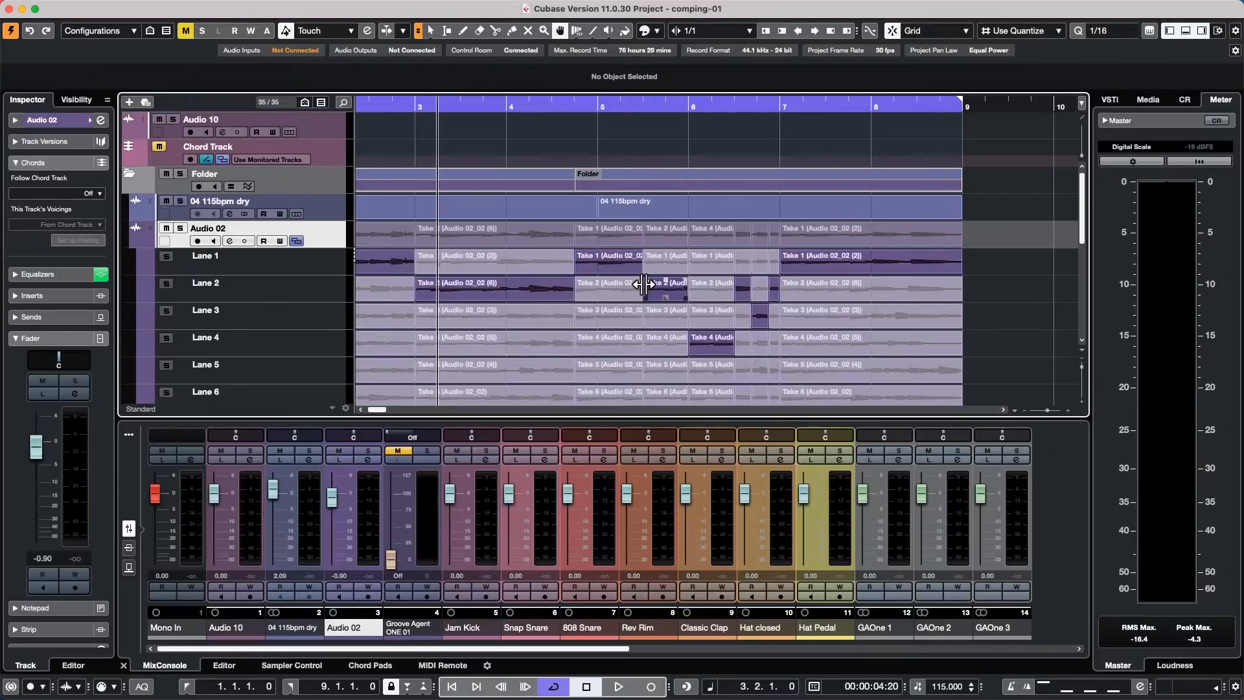
- Open the recent project Amos Moses - GO.cpr and maximize its window
left_click(88, 8)
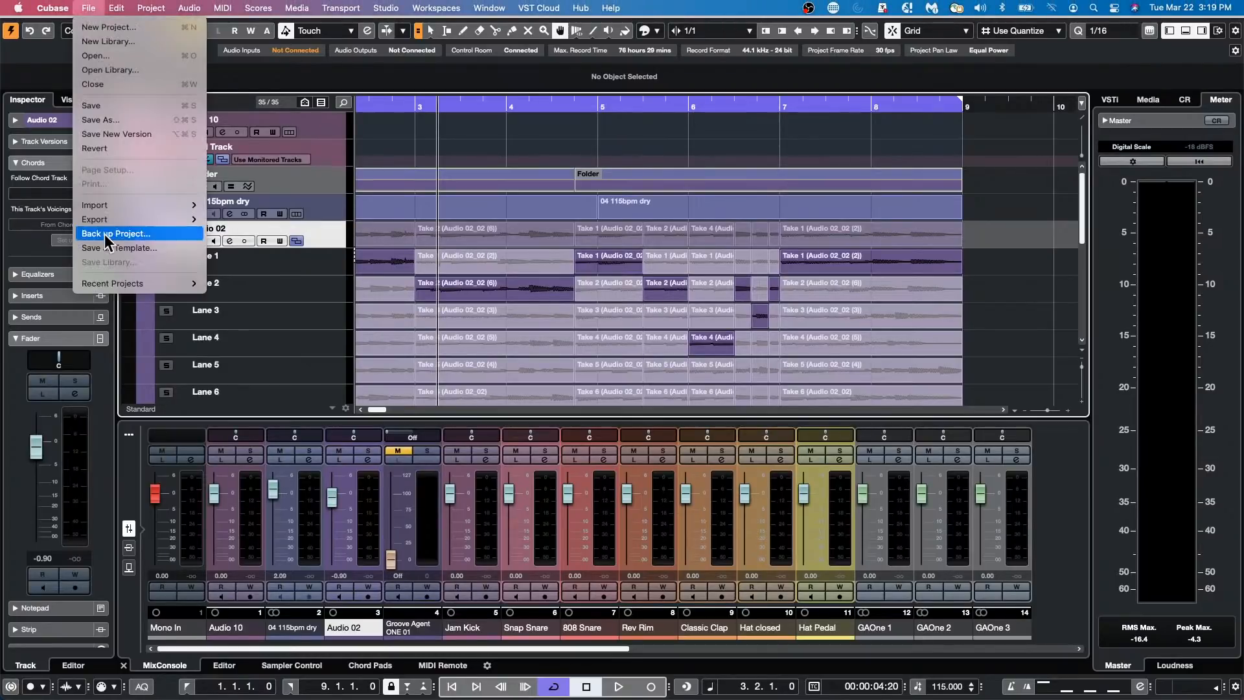
mouse_move(123, 285)
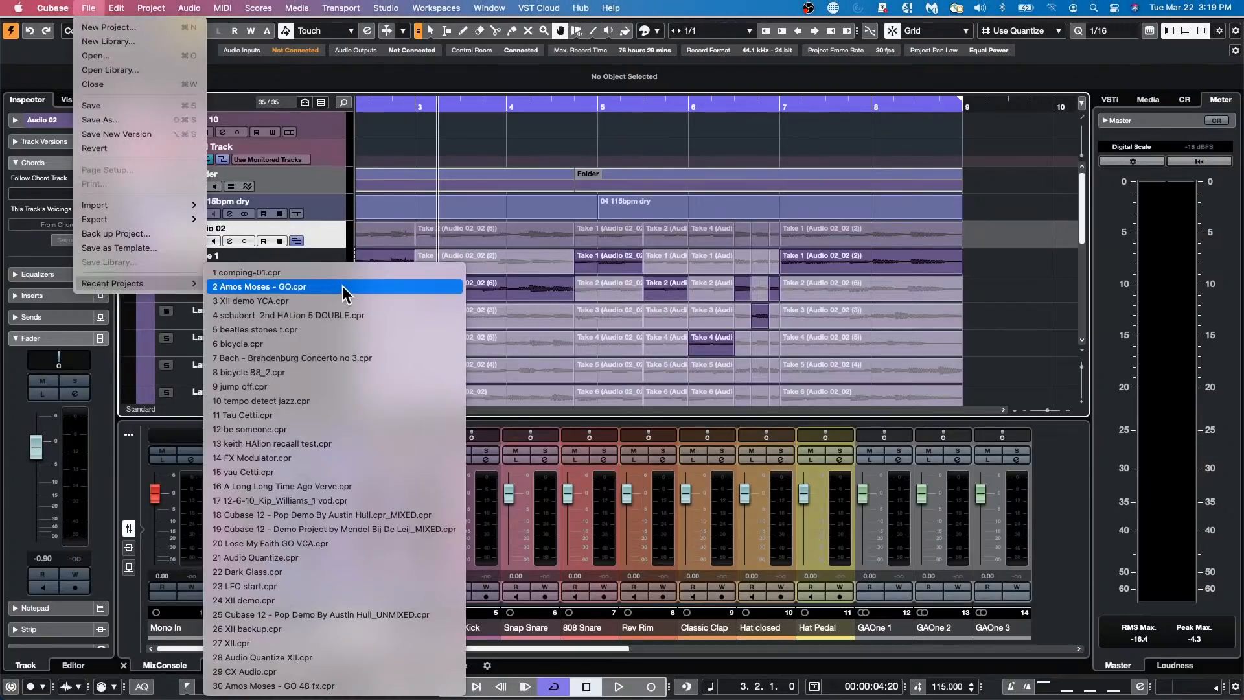
left_click(344, 288)
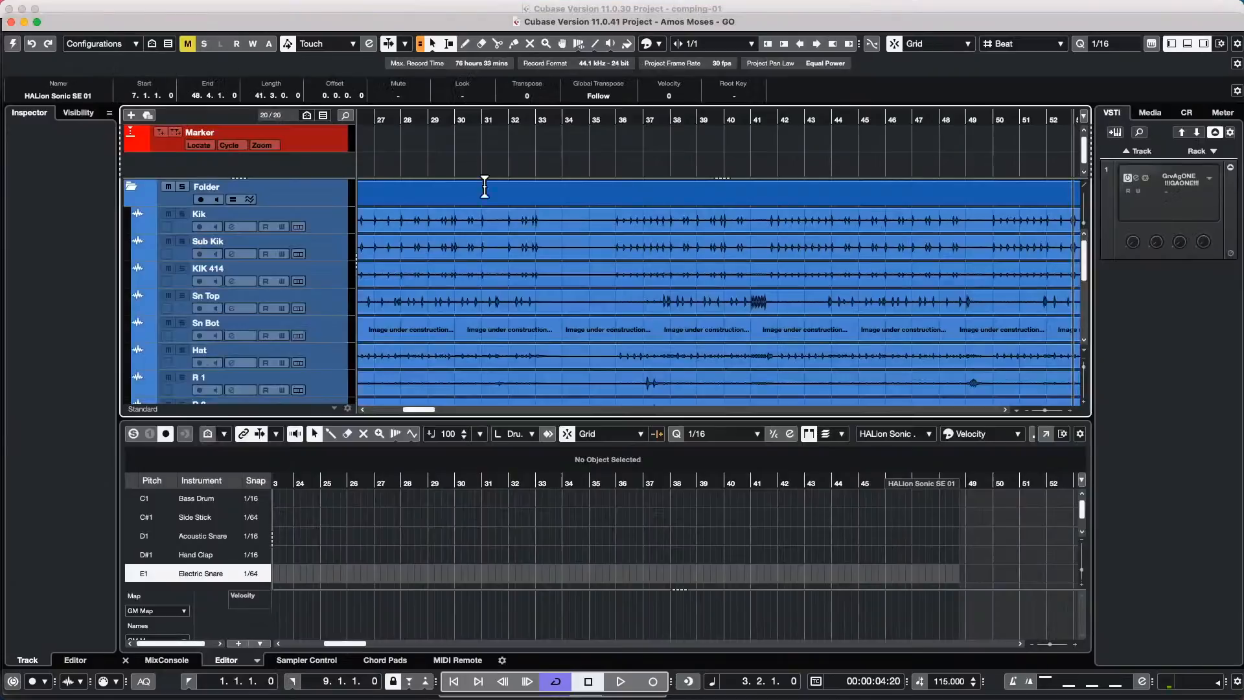
left_click(36, 21)
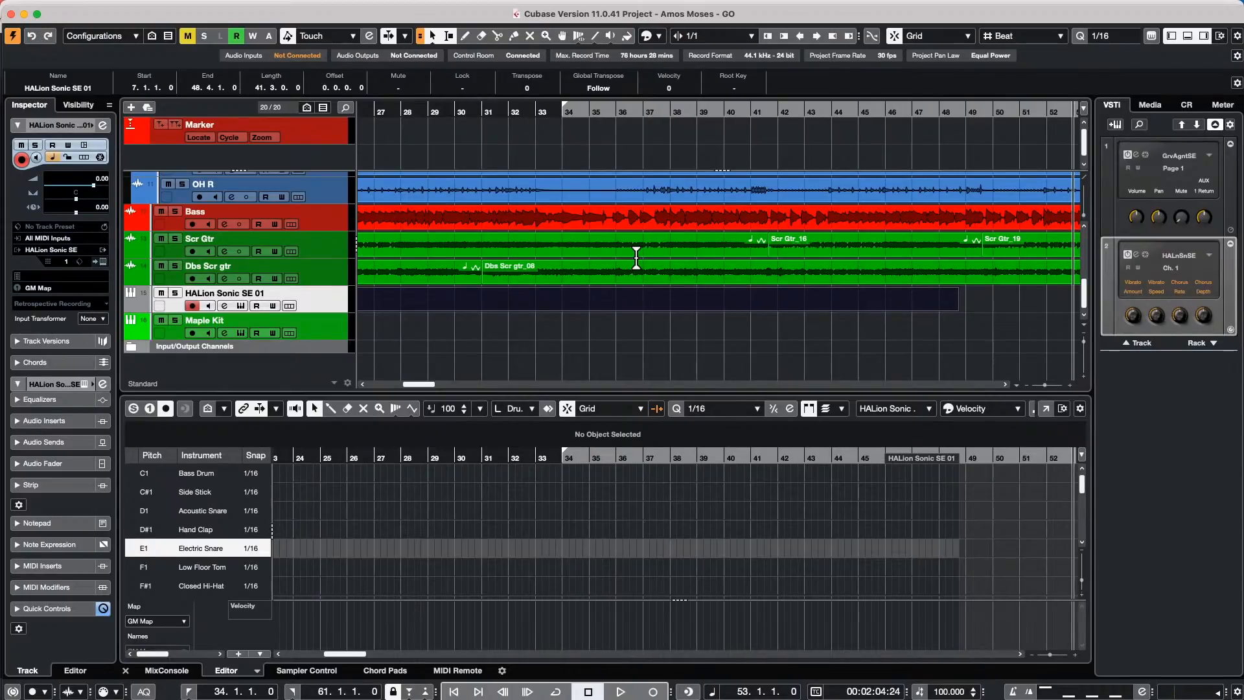
- Open the MixConsole in a separate window and maximize it
key("F3")
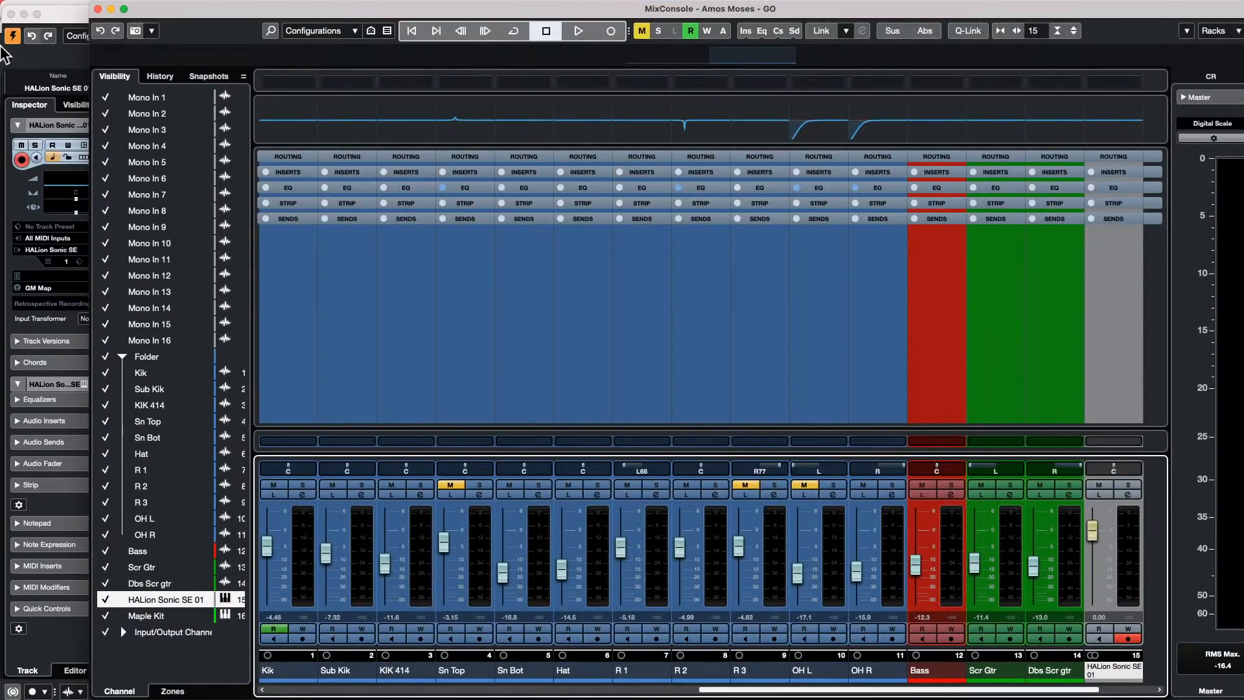
mouse_move(132, 5)
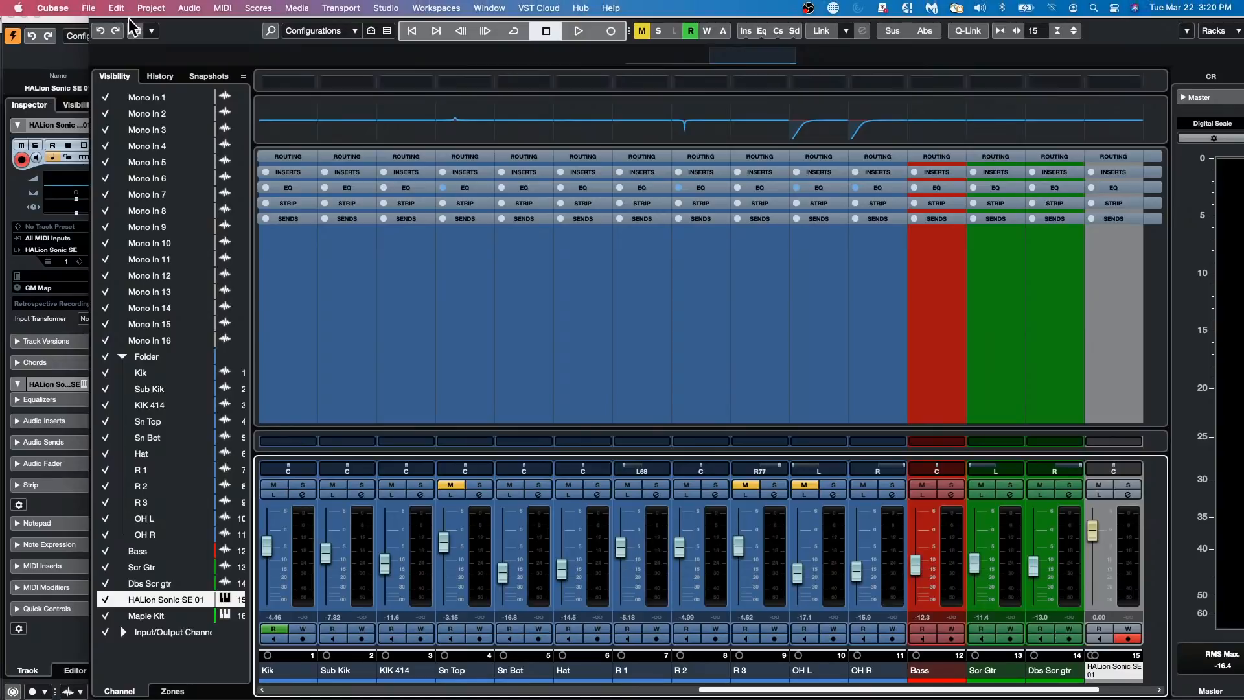
left_click(123, 9)
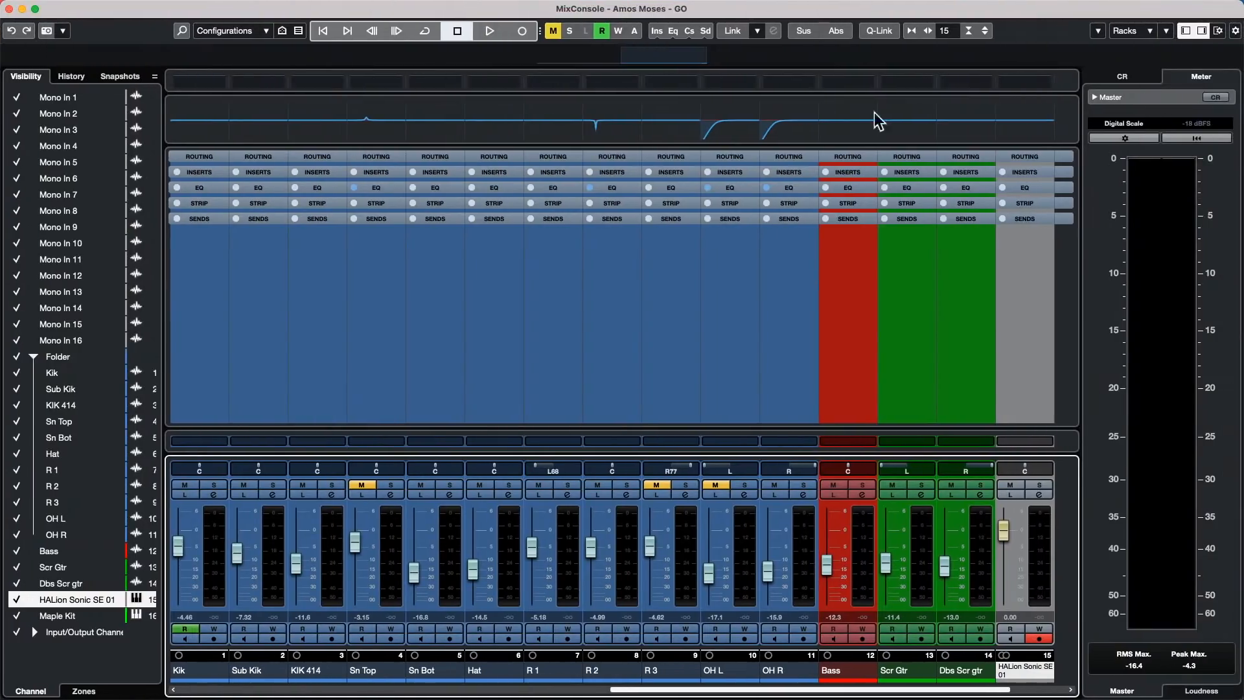
- Show the Markers section in the MixConsole toolbar and hide it again
left_click(1234, 31)
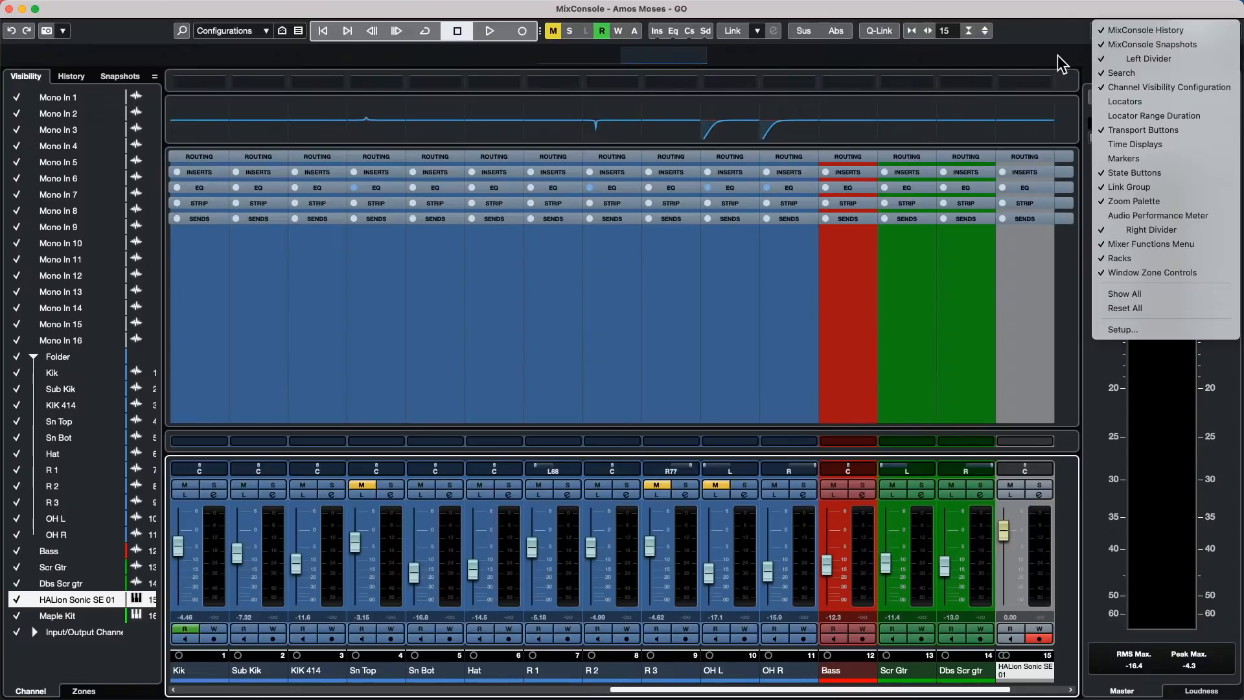
left_click(1132, 162)
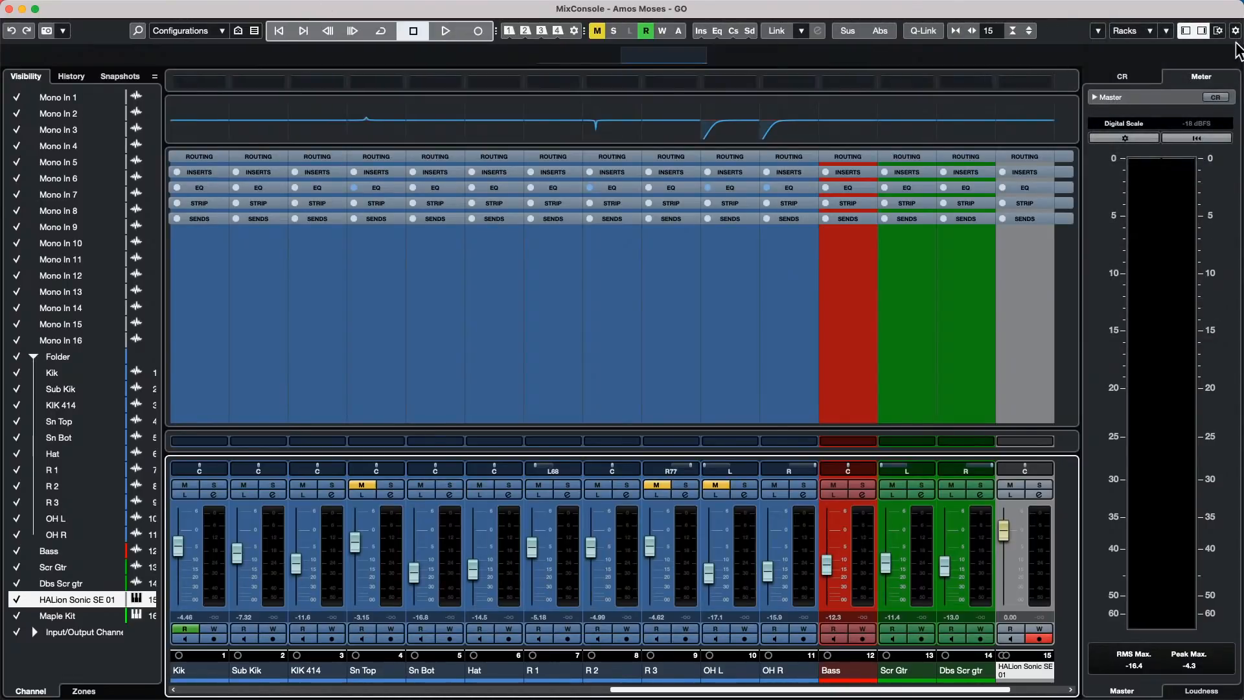
left_click(1236, 31)
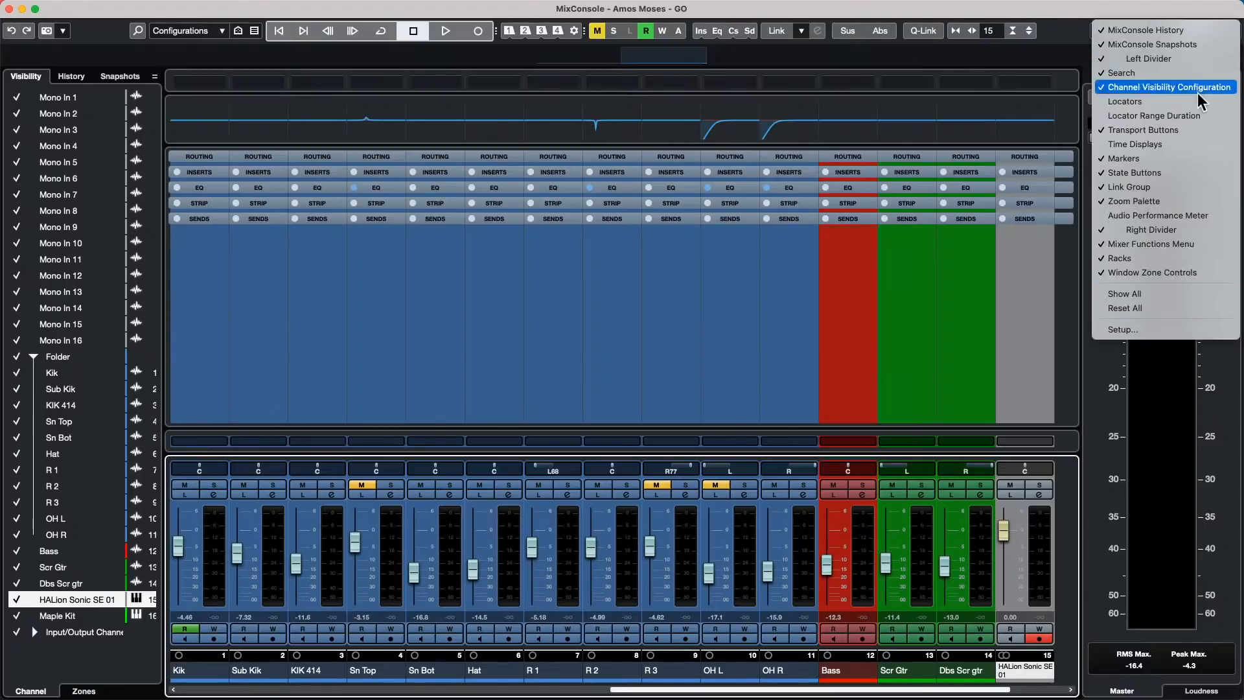
left_click(1158, 158)
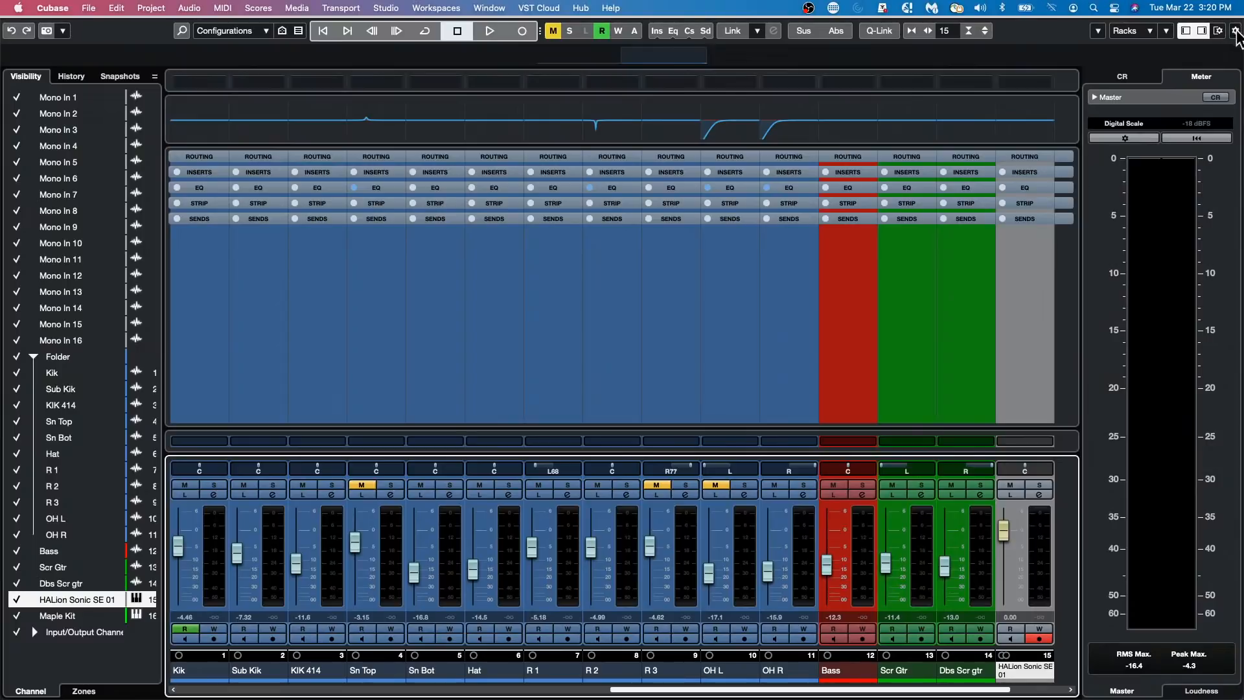
- Hide the Transport Buttons in the MixConsole toolbar and close the MixConsole window
right_click(1215, 26)
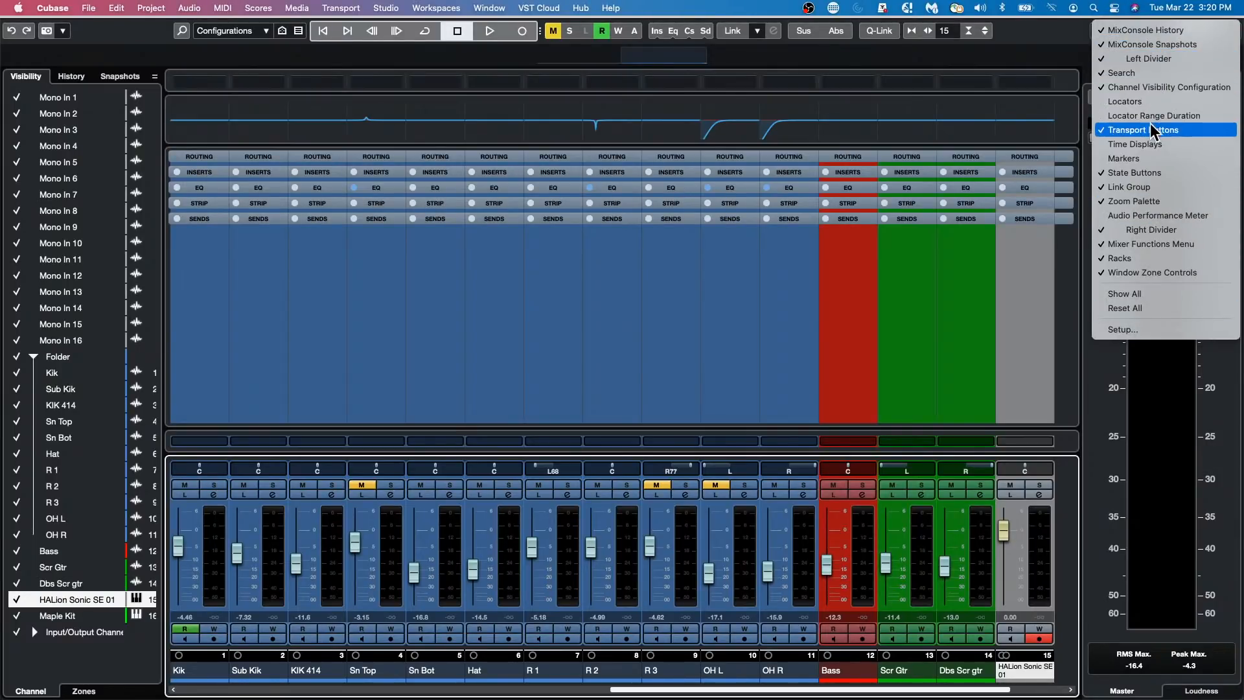
left_click(1152, 129)
right_click(1229, 27)
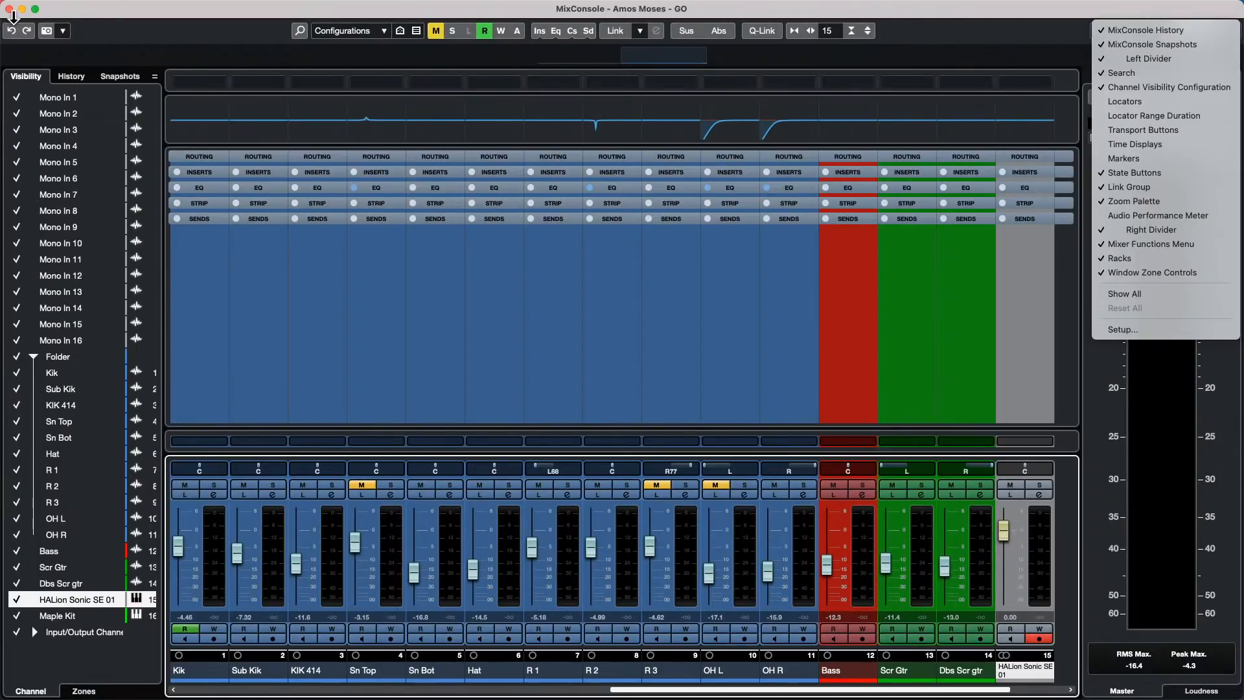
left_click(10, 10)
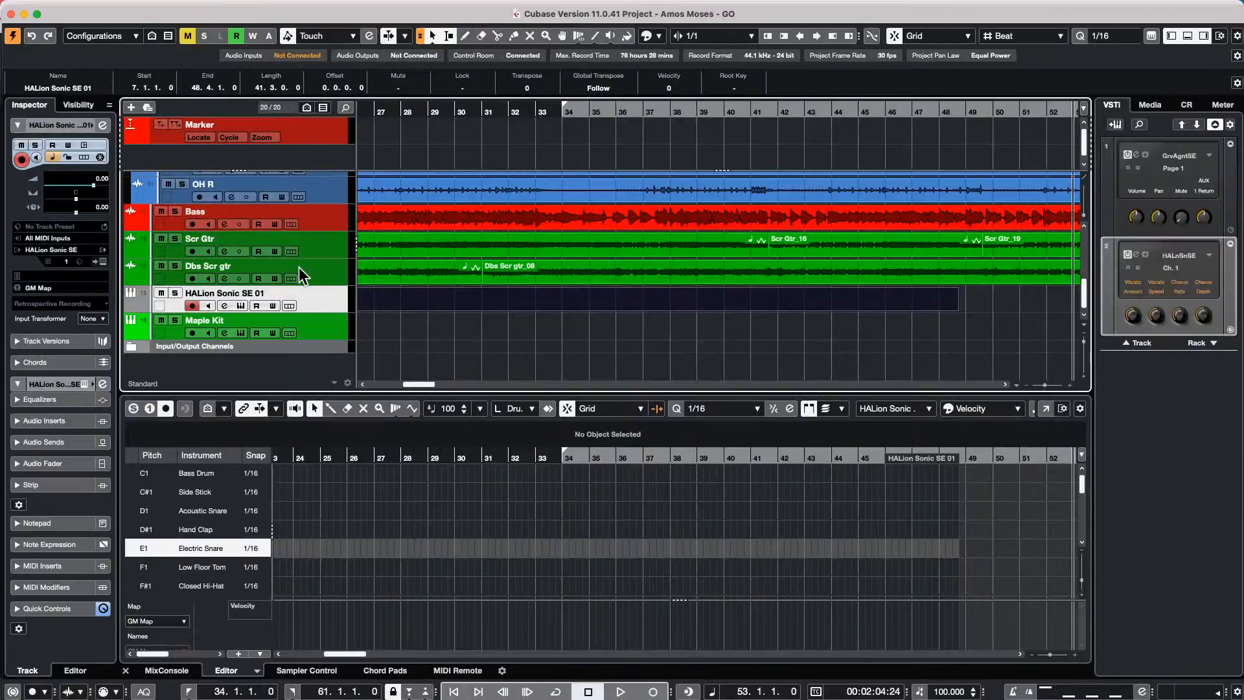
- Disable the Dbs Scr gtr track and enable it again
right_click(319, 267)
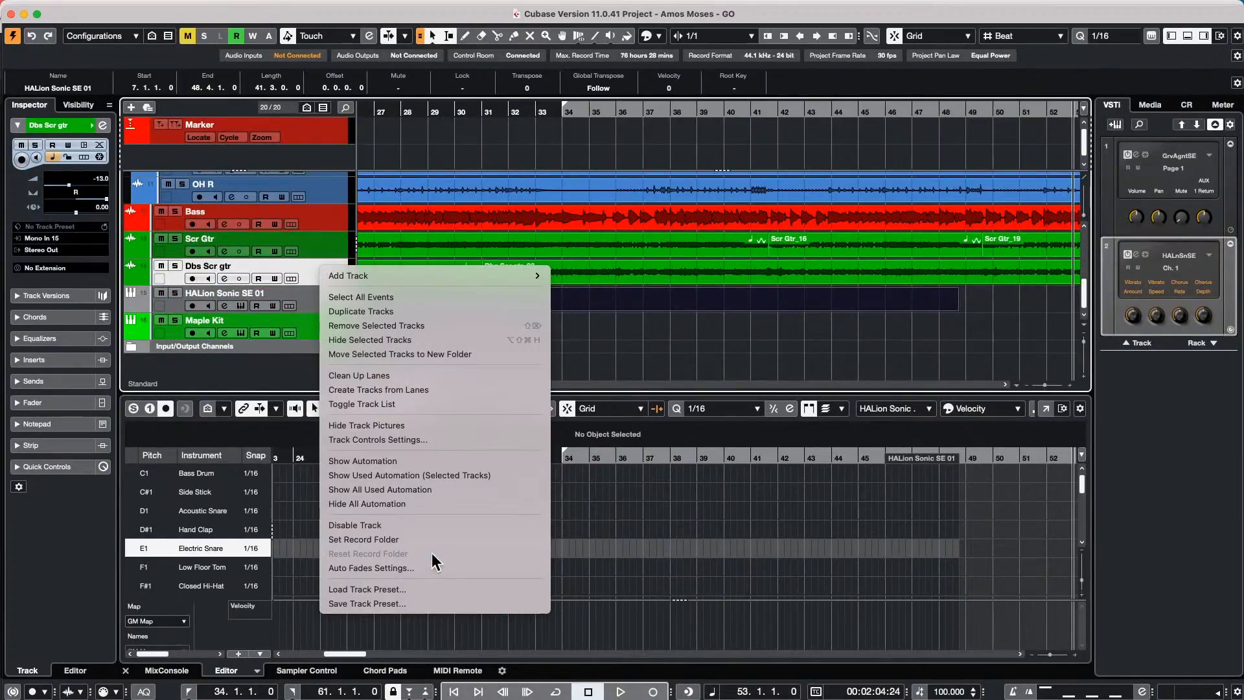
left_click(435, 530)
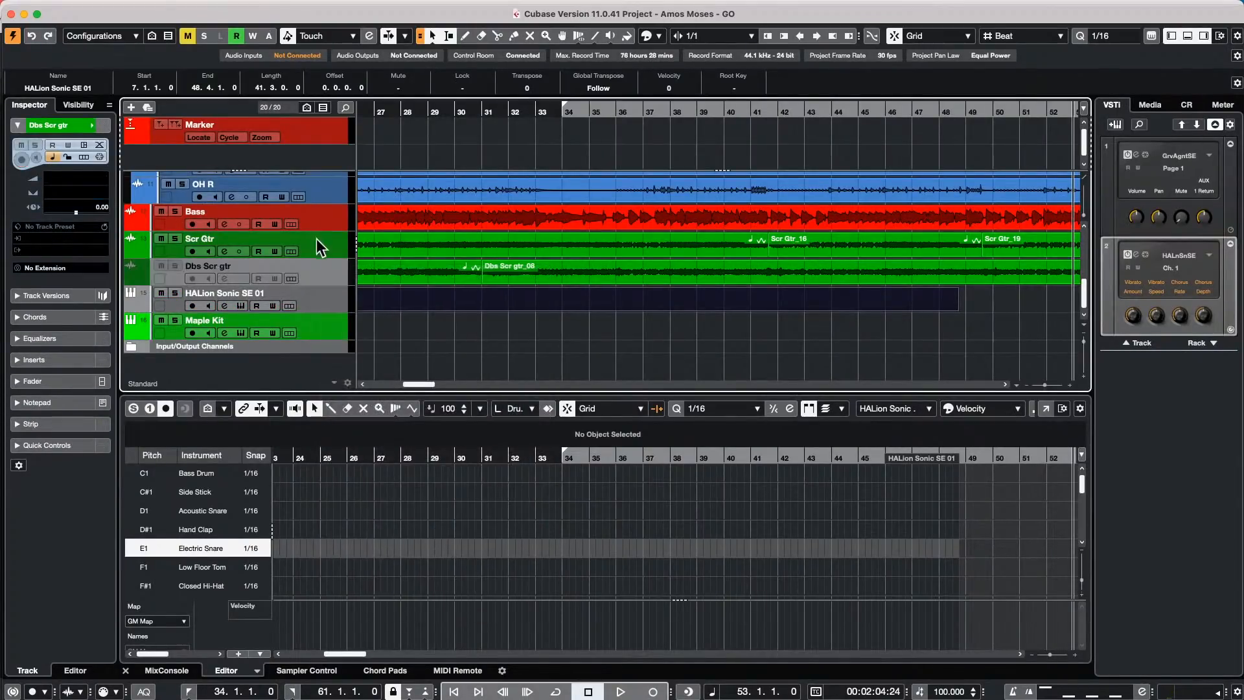
right_click(320, 277)
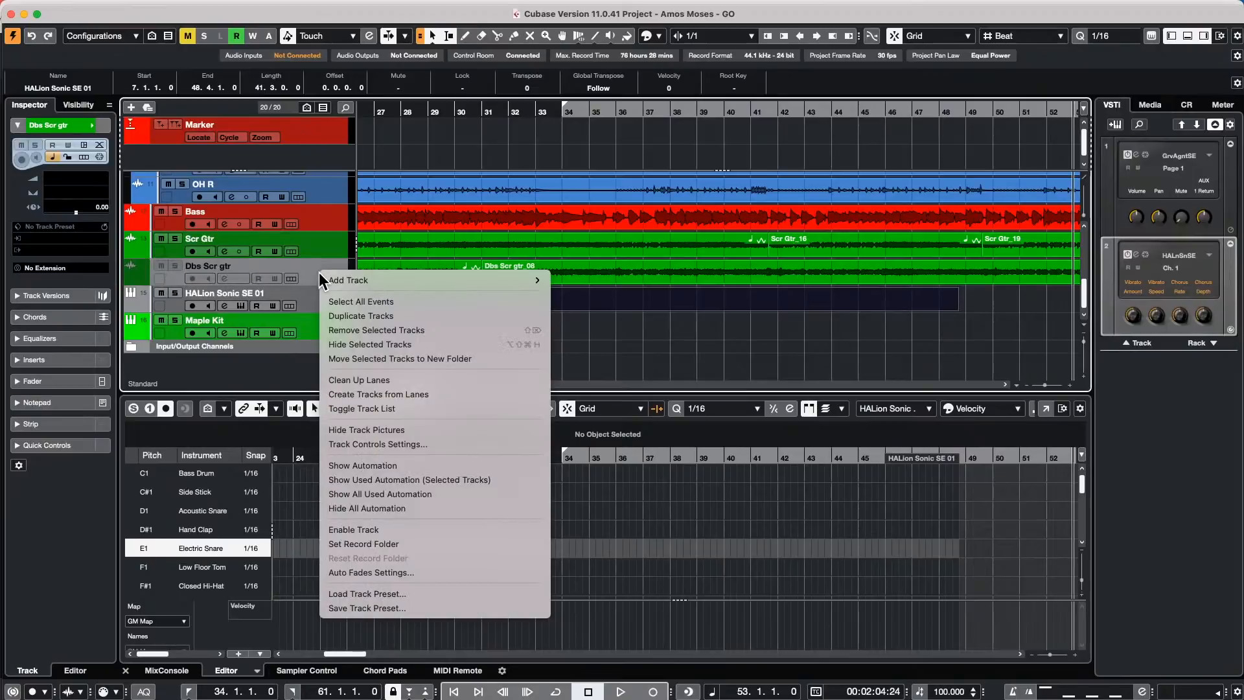
left_click(392, 530)
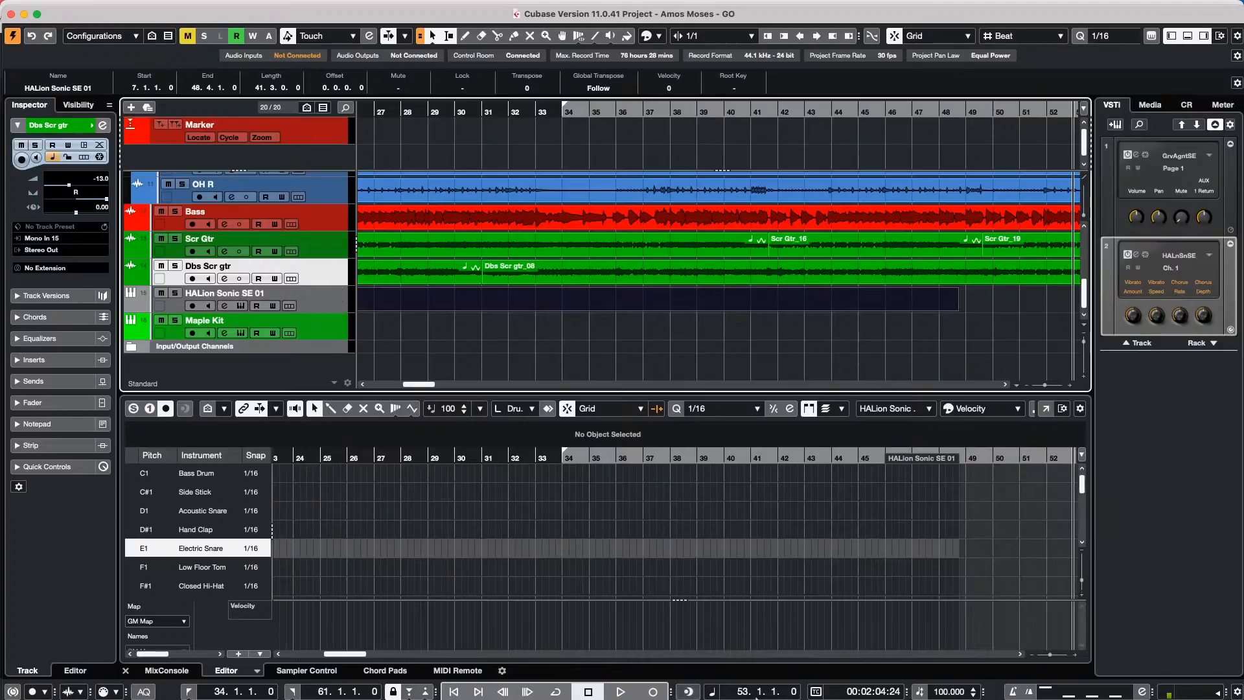
- View the MIDI Remote controllers, and switch the lower zone to the MixConsole with the Stereo Out channel in view
left_click(454, 670)
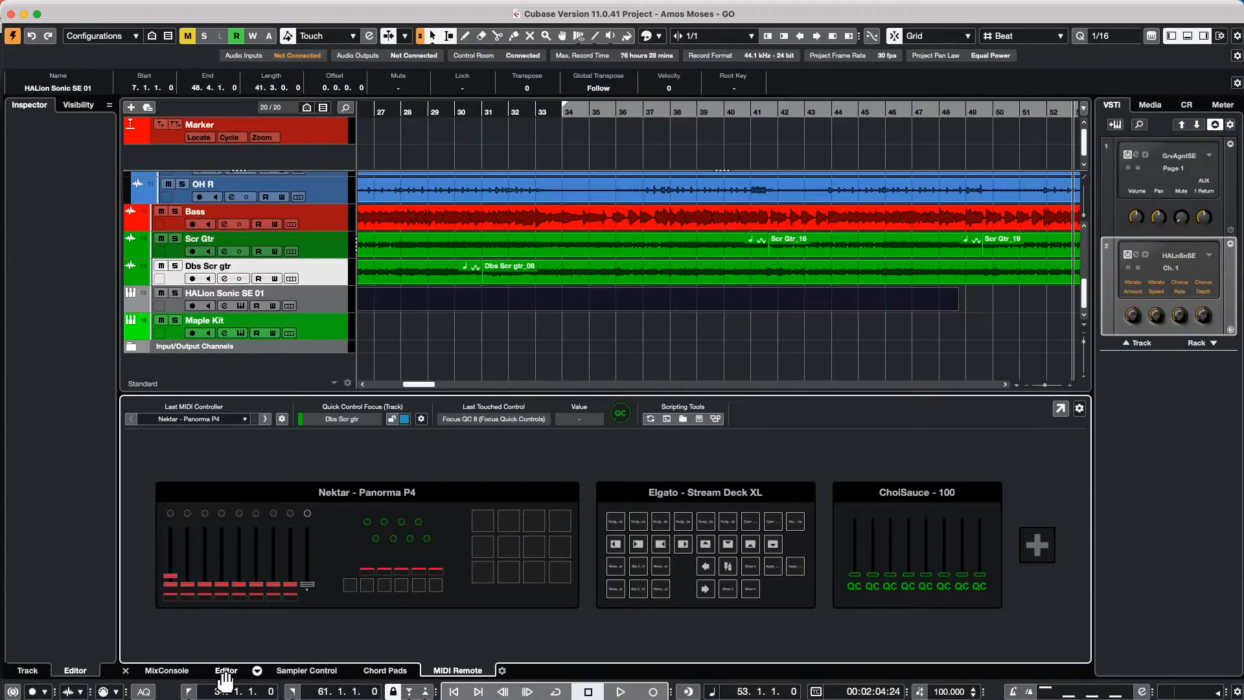
left_click(174, 671)
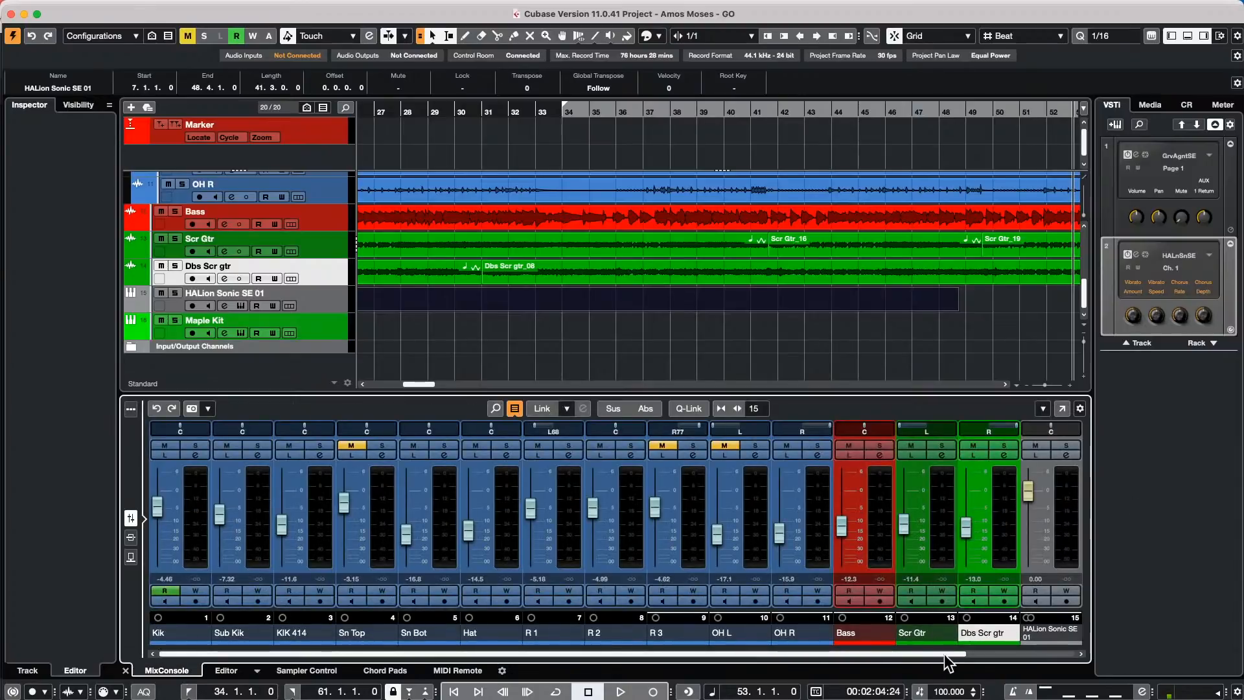
left_click_drag(942, 655, 1066, 654)
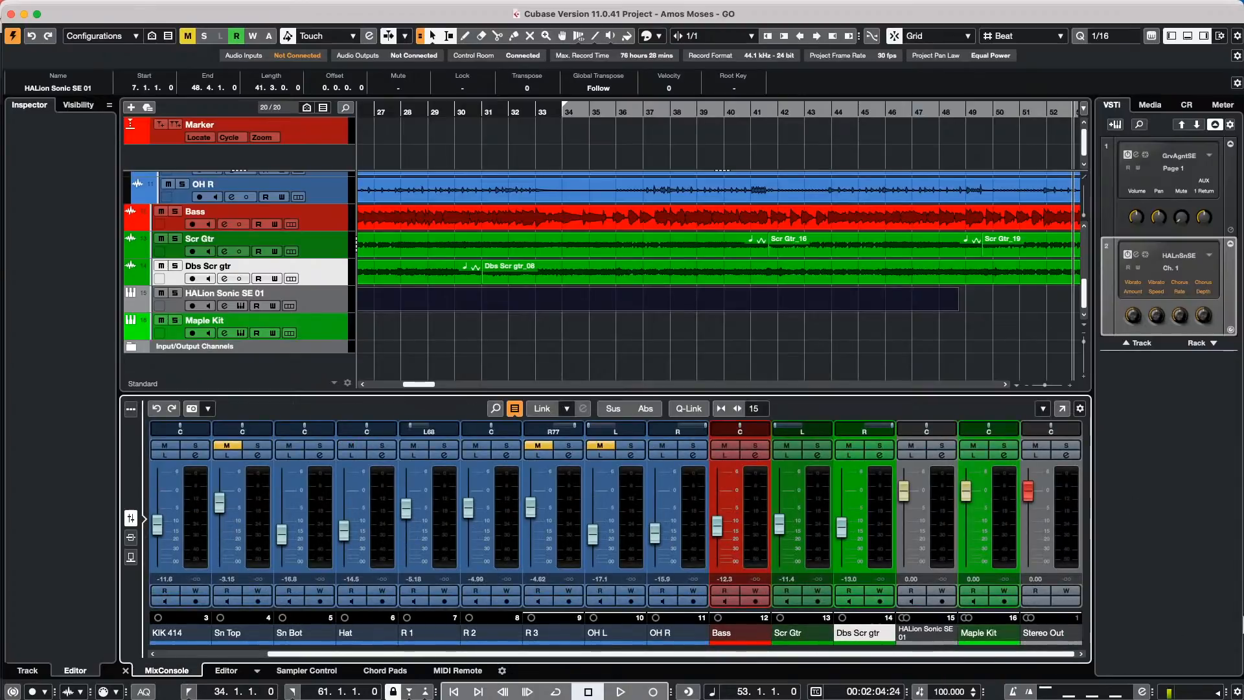
- Load Lin Dither from the Mastering category in the first insert slot of Stereo Out and examine its output bit depth choices
left_click(1065, 456)
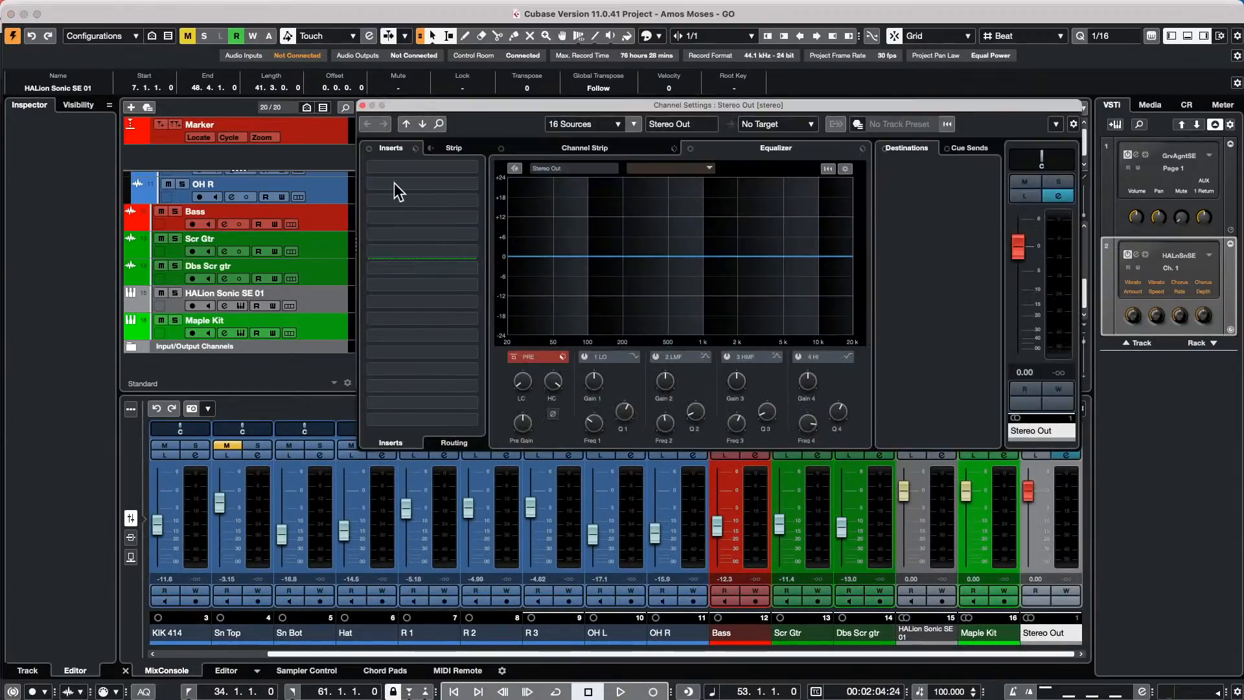
left_click(472, 169)
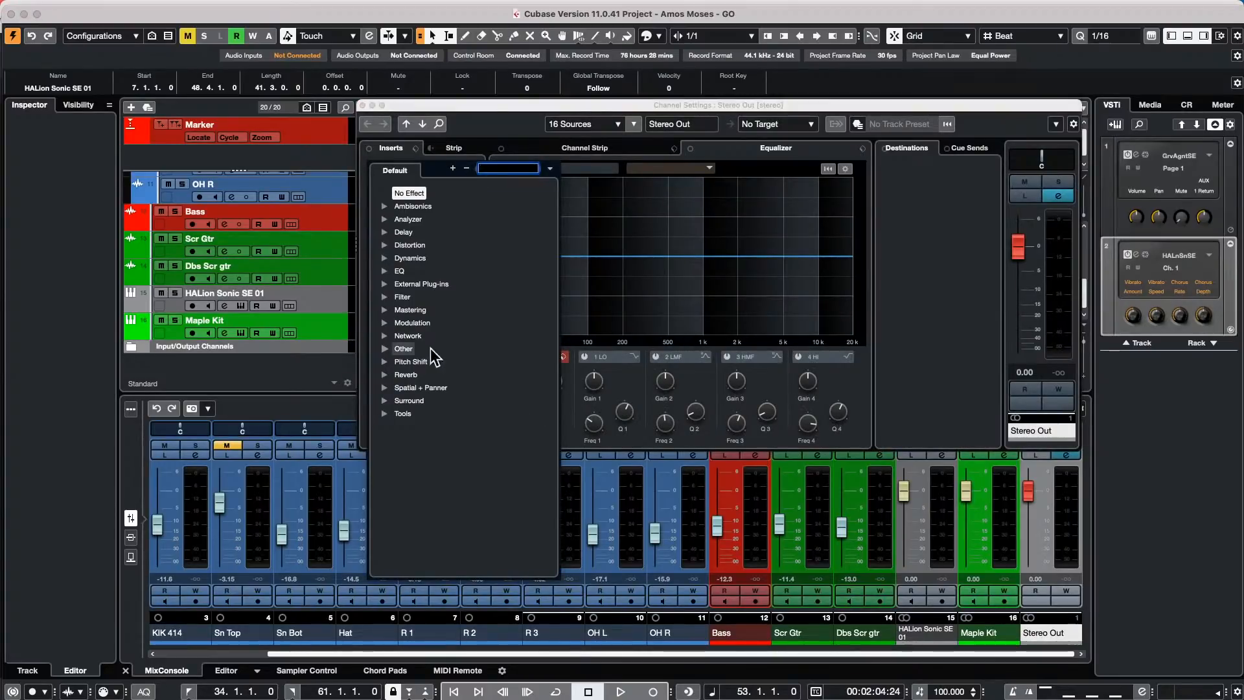
left_click(384, 310)
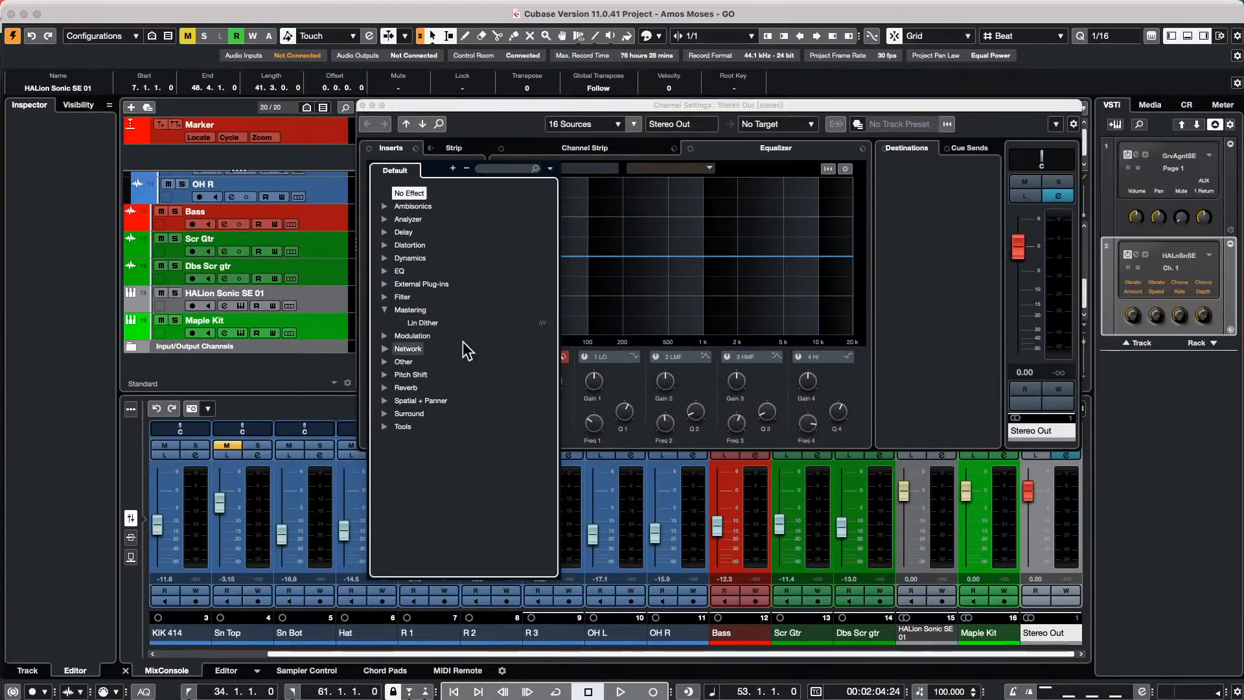
left_click(426, 322)
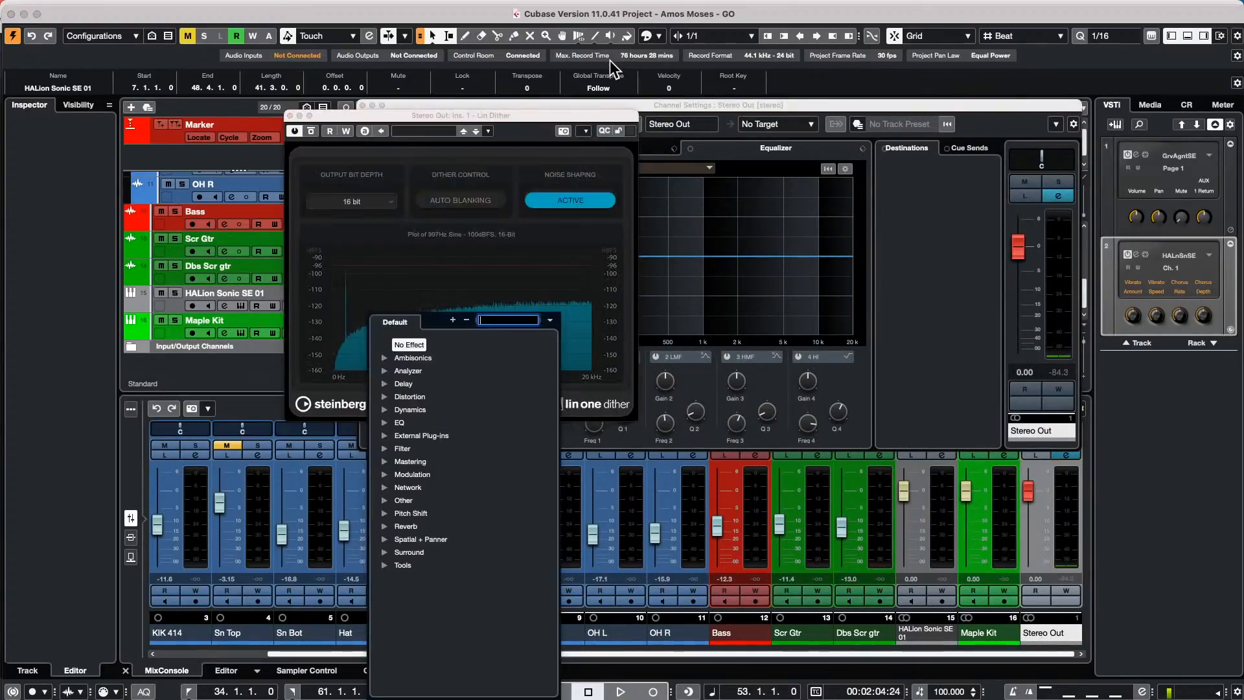
left_click(550, 266)
left_click(387, 200)
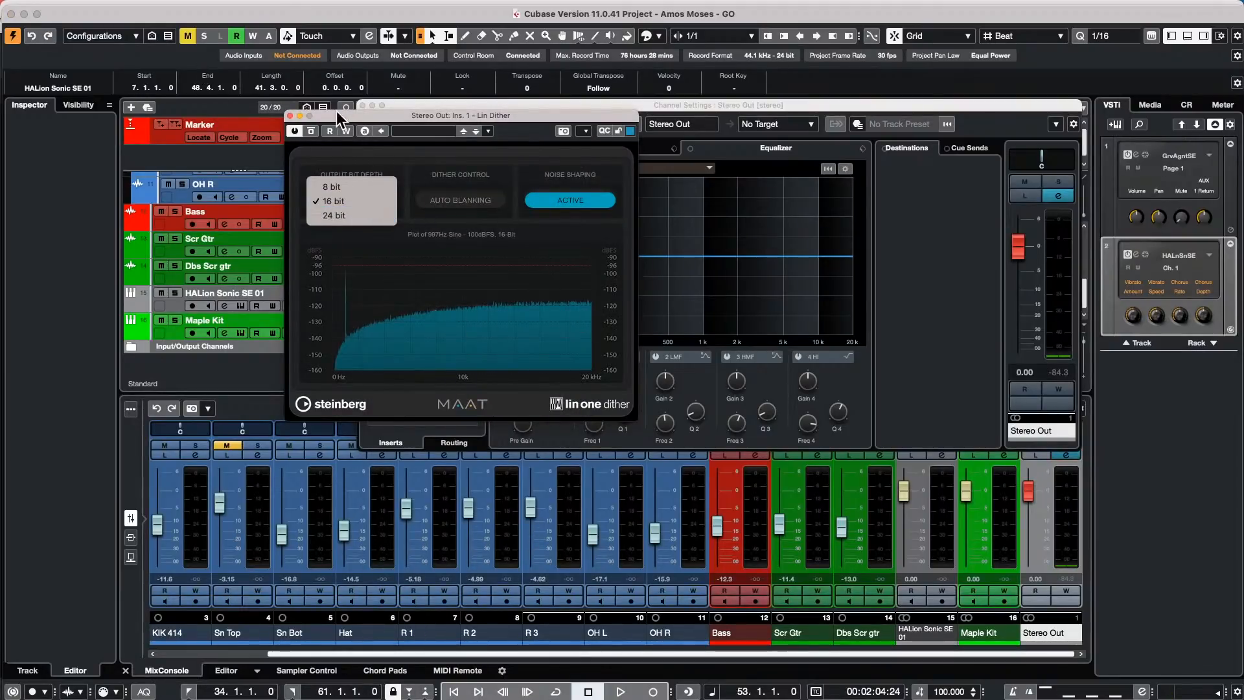
left_click(290, 116)
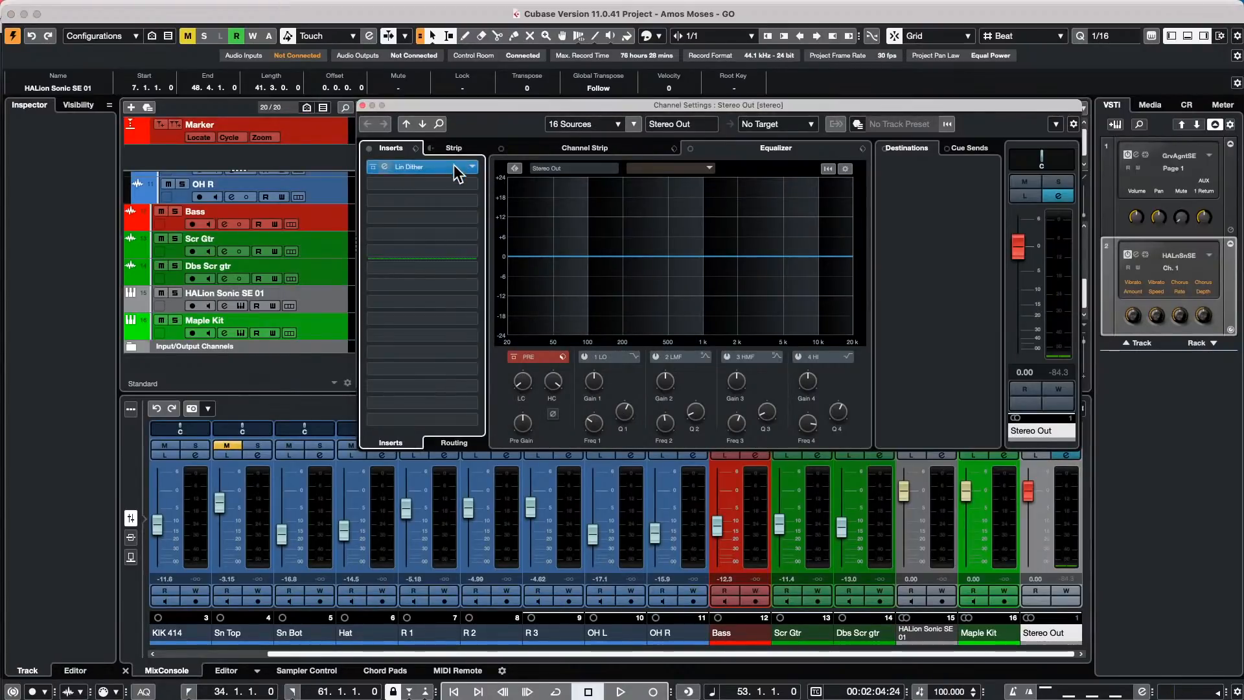
- Remove Lin Dither from the Stereo Out inserts and close the channel settings
left_click_drag(455, 166, 191, 167)
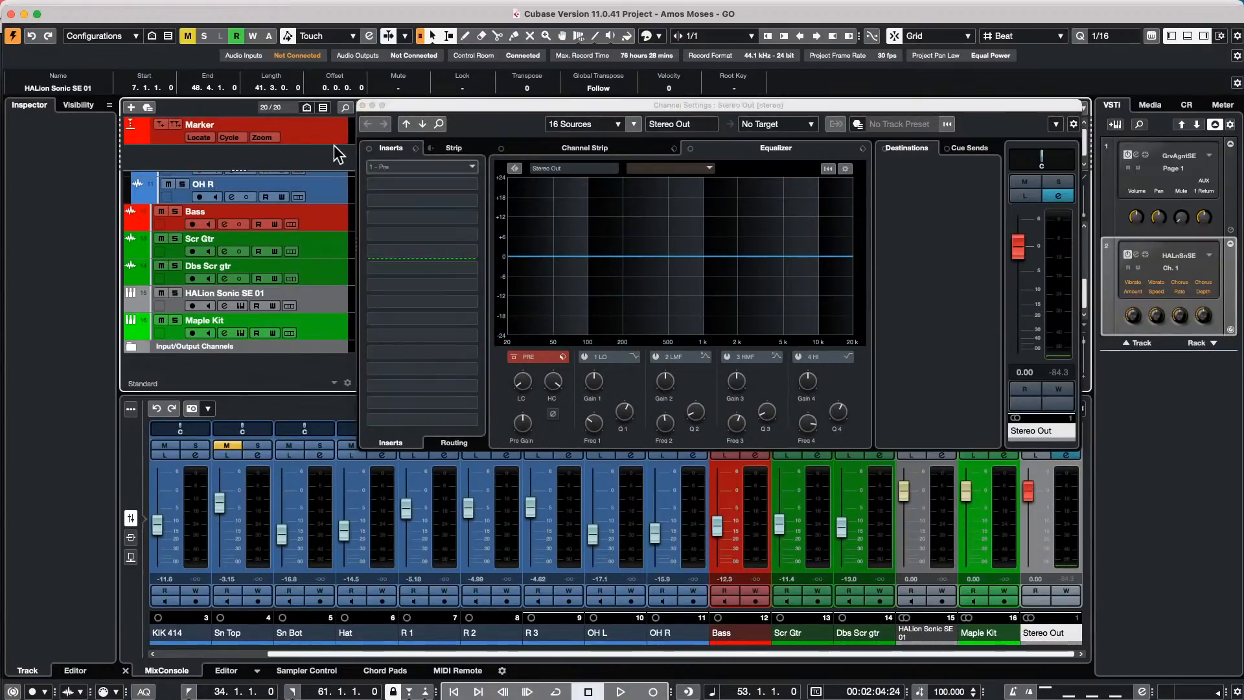
left_click(366, 109)
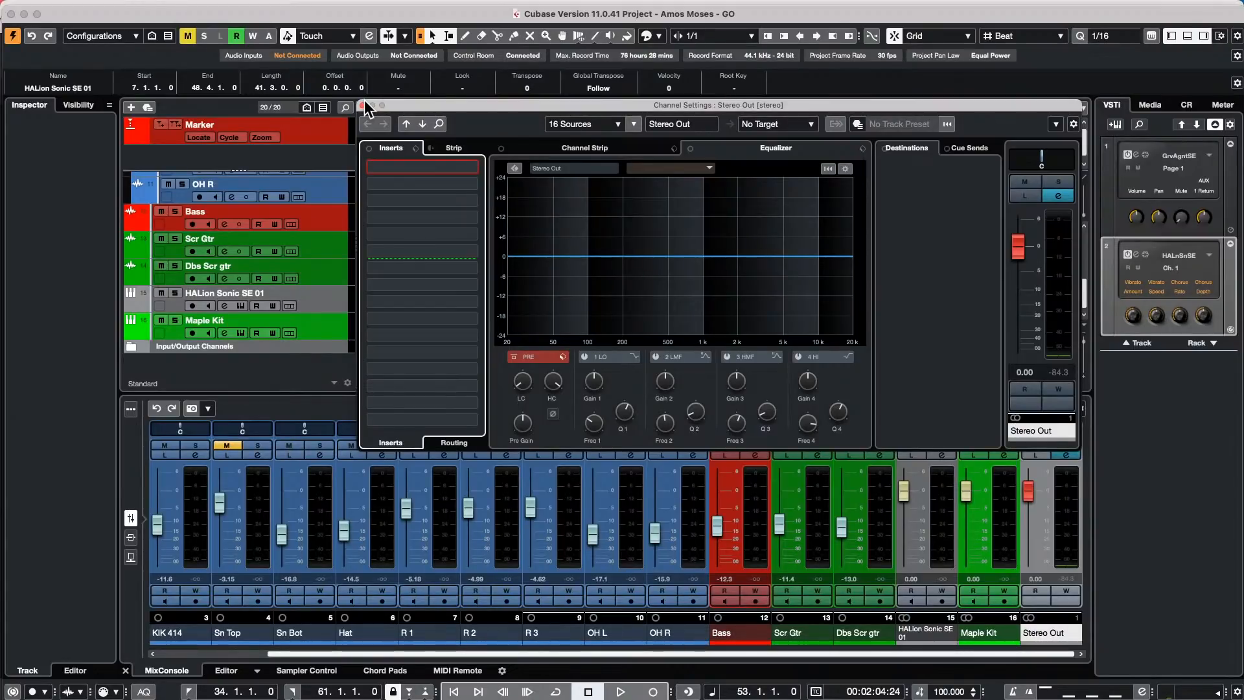
left_click(363, 105)
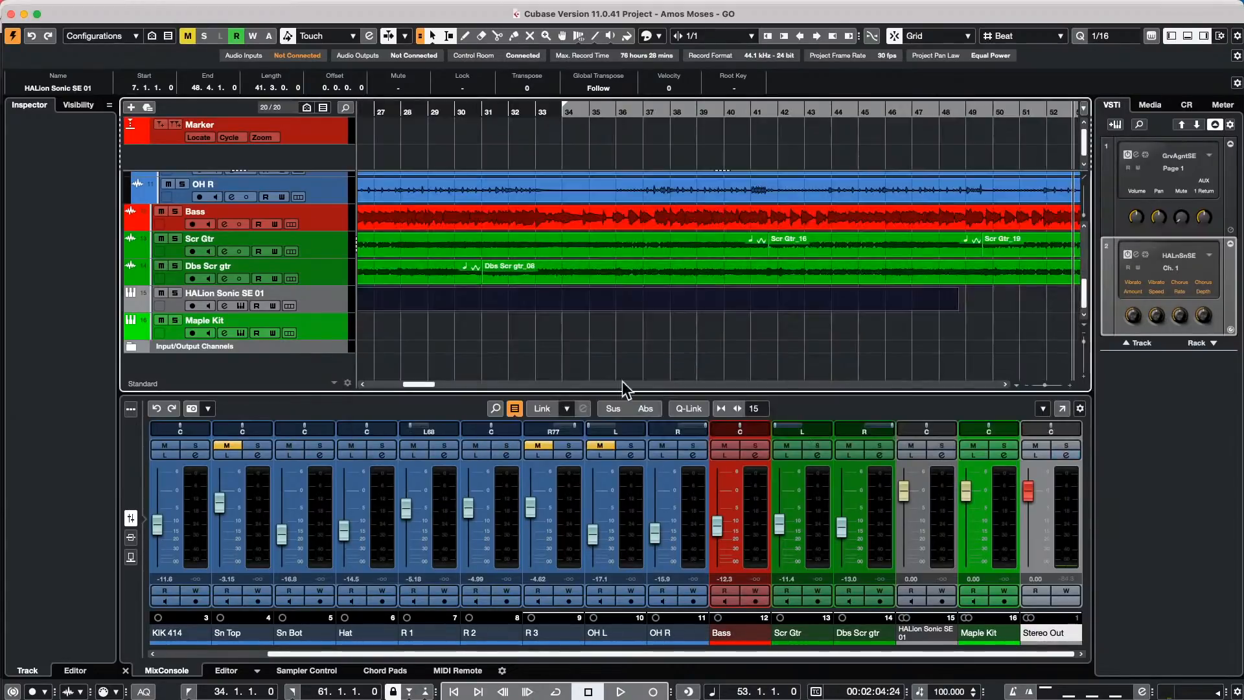
- Move the project cursor to bar 35 and select the Bass event
left_click(594, 272)
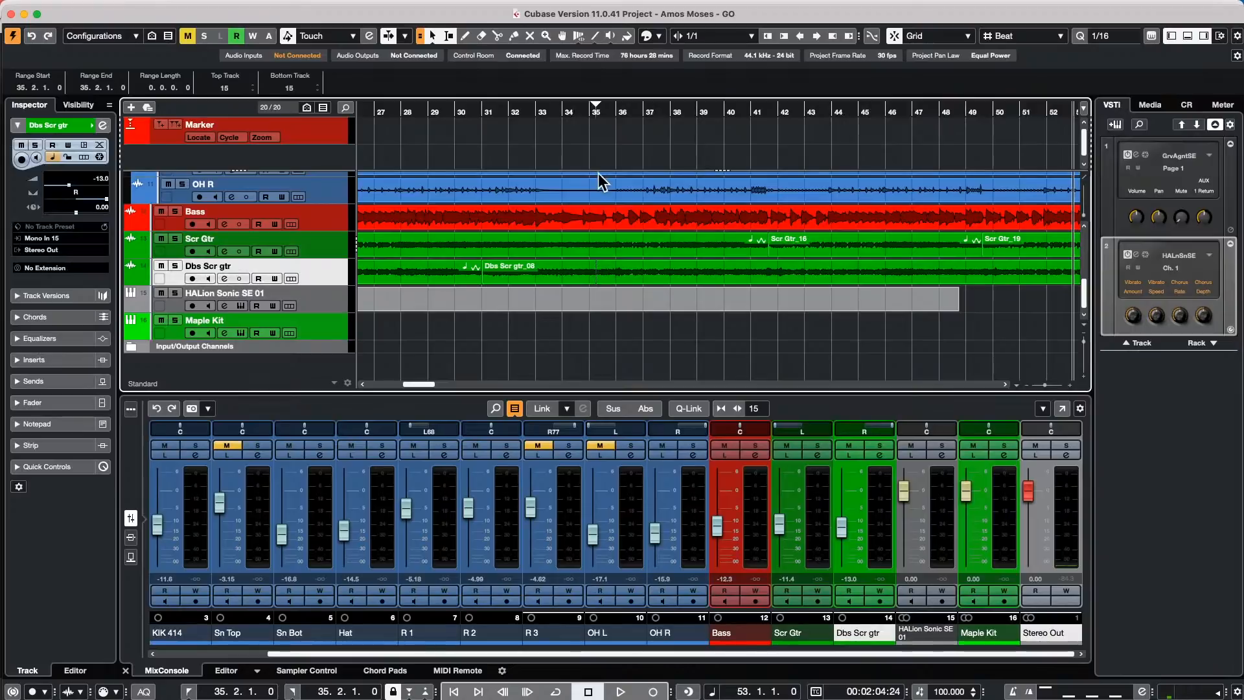
left_click(598, 223)
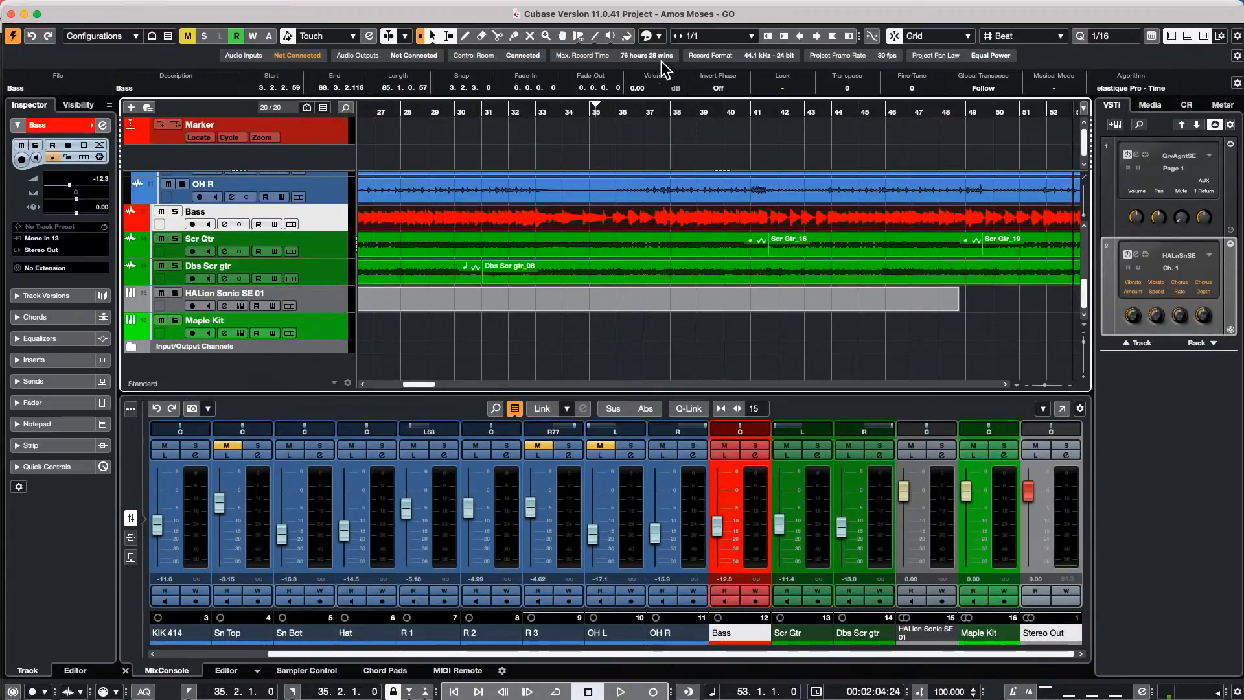
- Show the overview in the project window layout, and hide the status line, info line and overview
left_click(1220, 37)
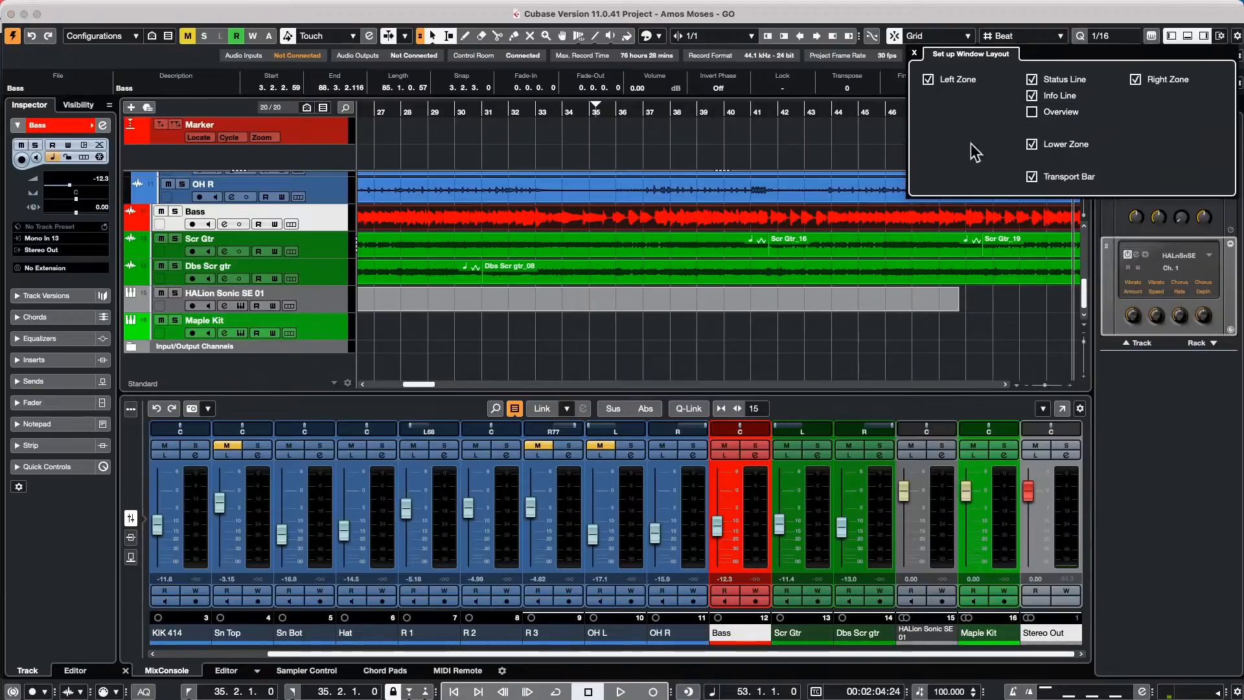
left_click(855, 133)
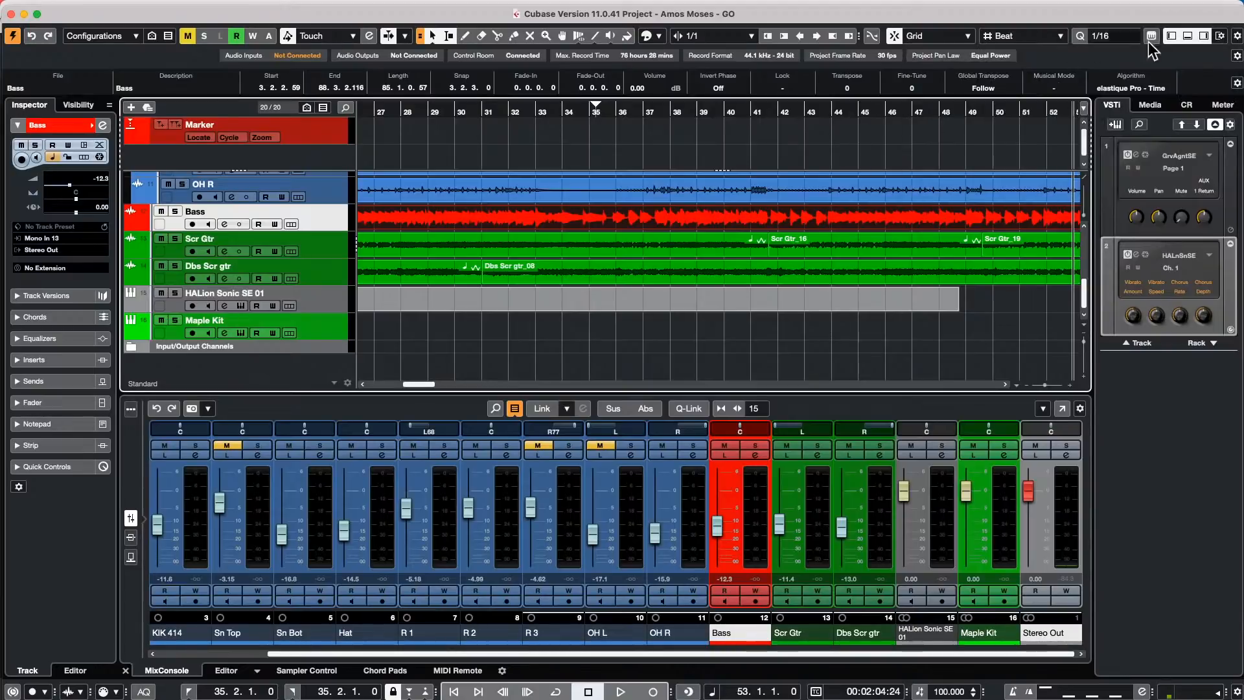
left_click(1220, 37)
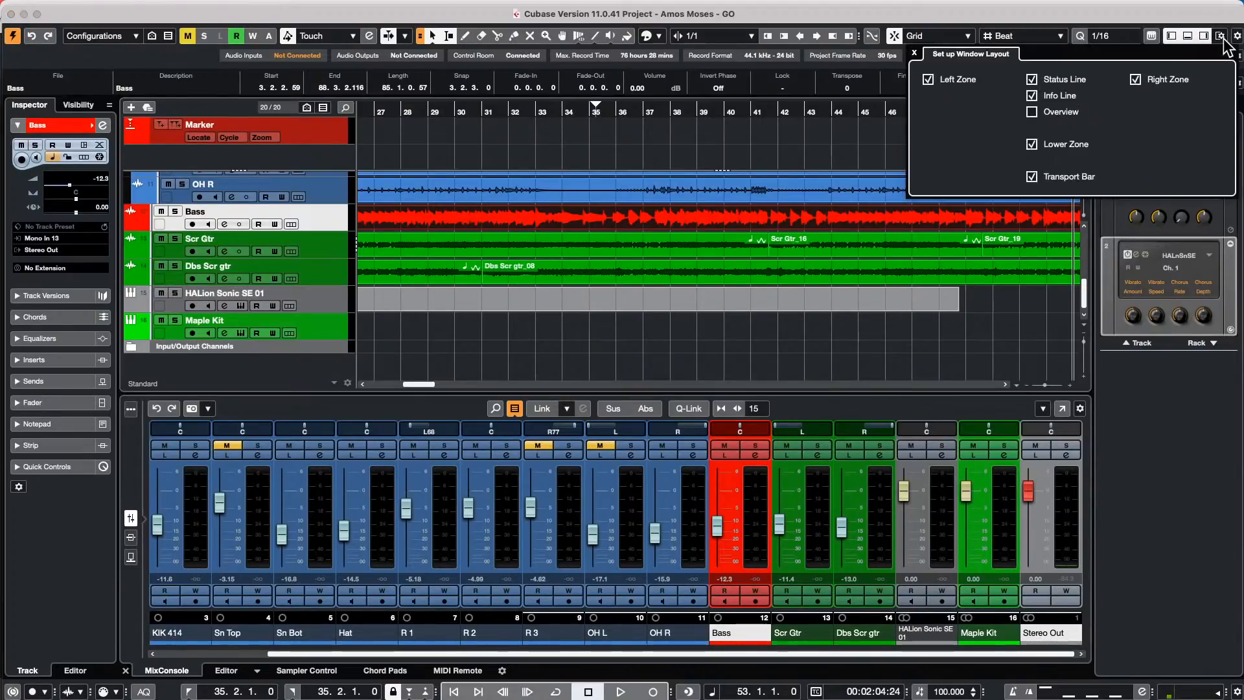
left_click(1031, 112)
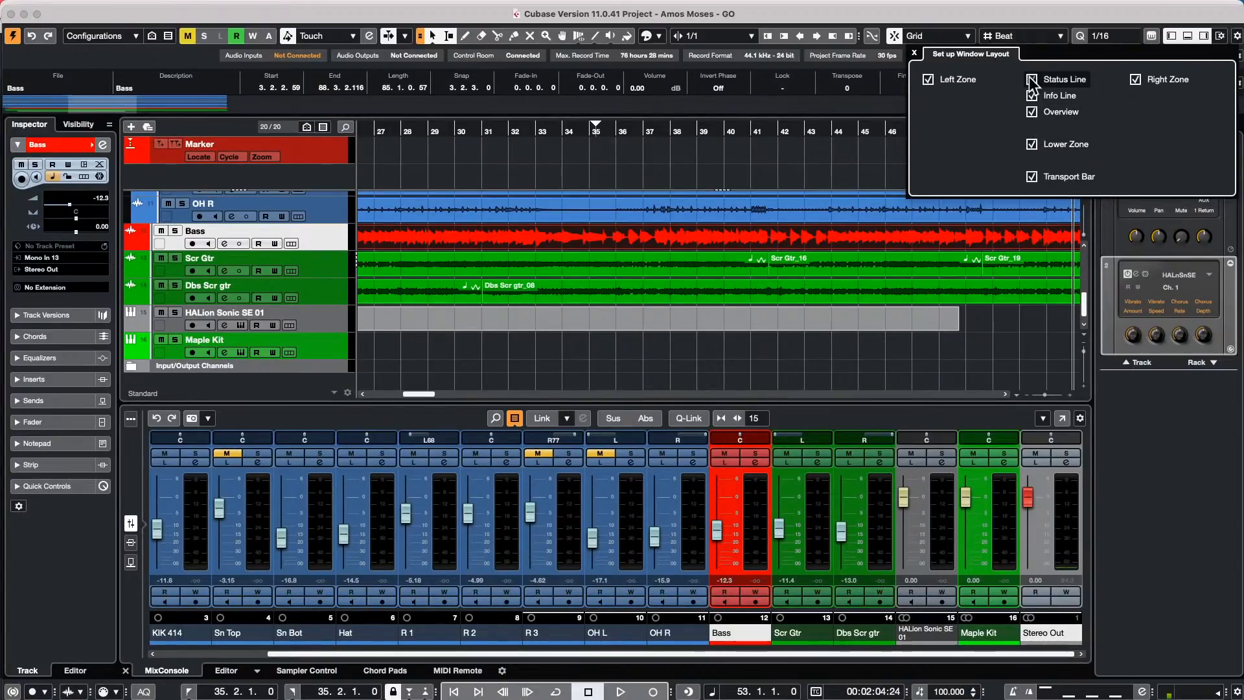
left_click(1031, 79)
left_click(1031, 95)
left_click(1031, 111)
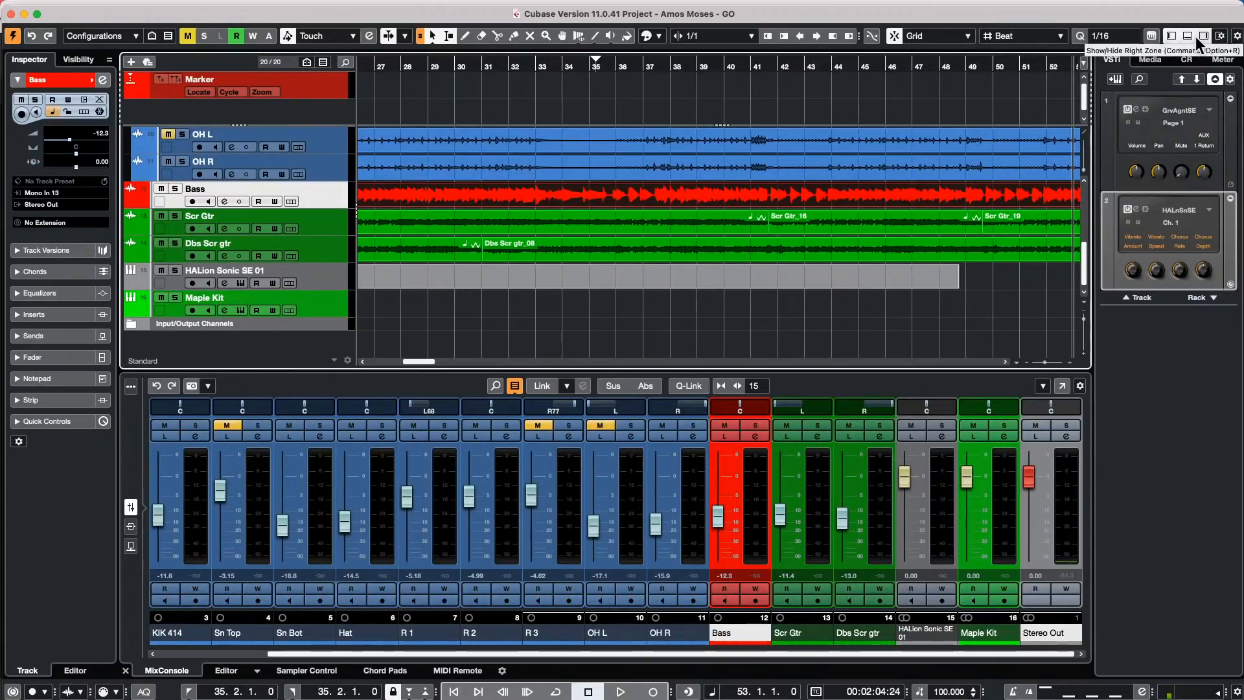
- Show the status line, info line and overview in the project window, and select the Bass event with the cursor at bar 38
left_click(1217, 36)
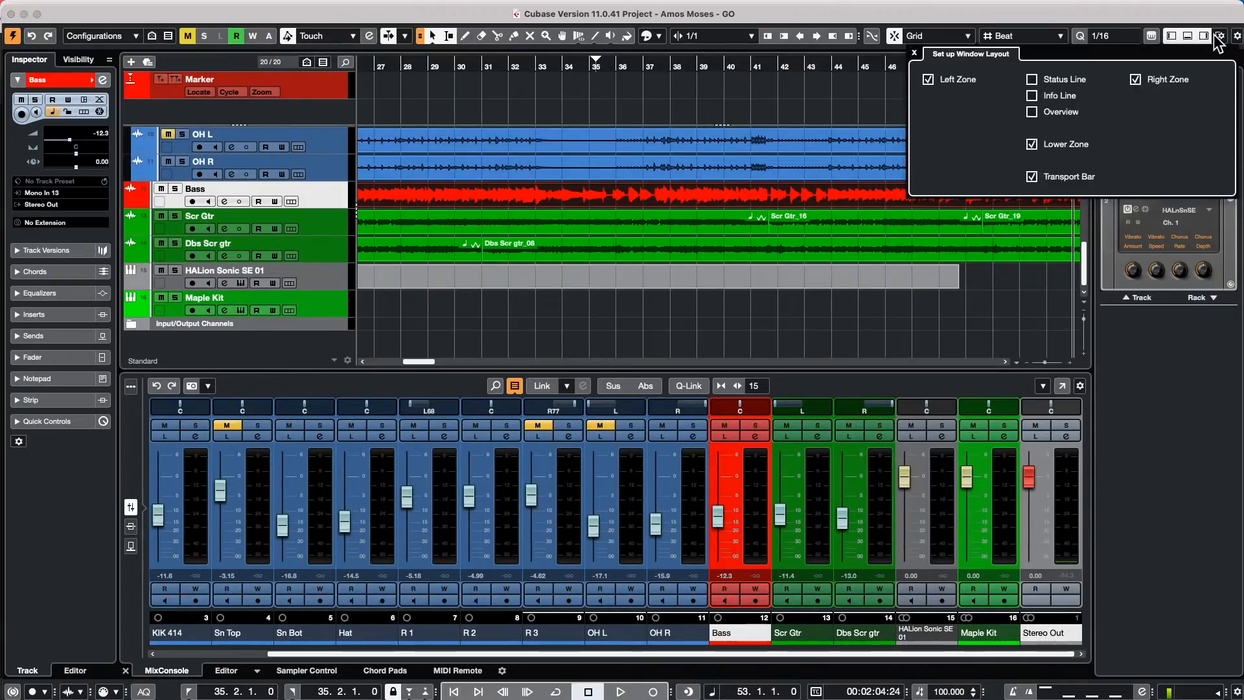
left_click(1032, 80)
left_click(1032, 95)
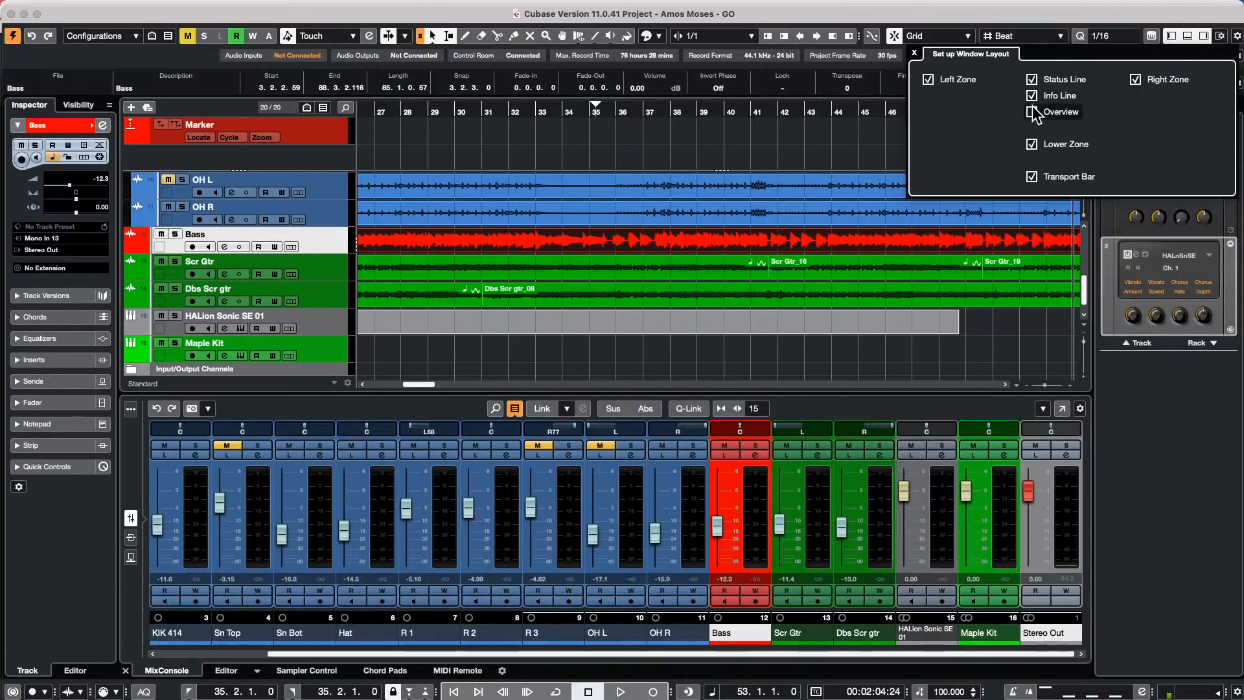
left_click(1032, 112)
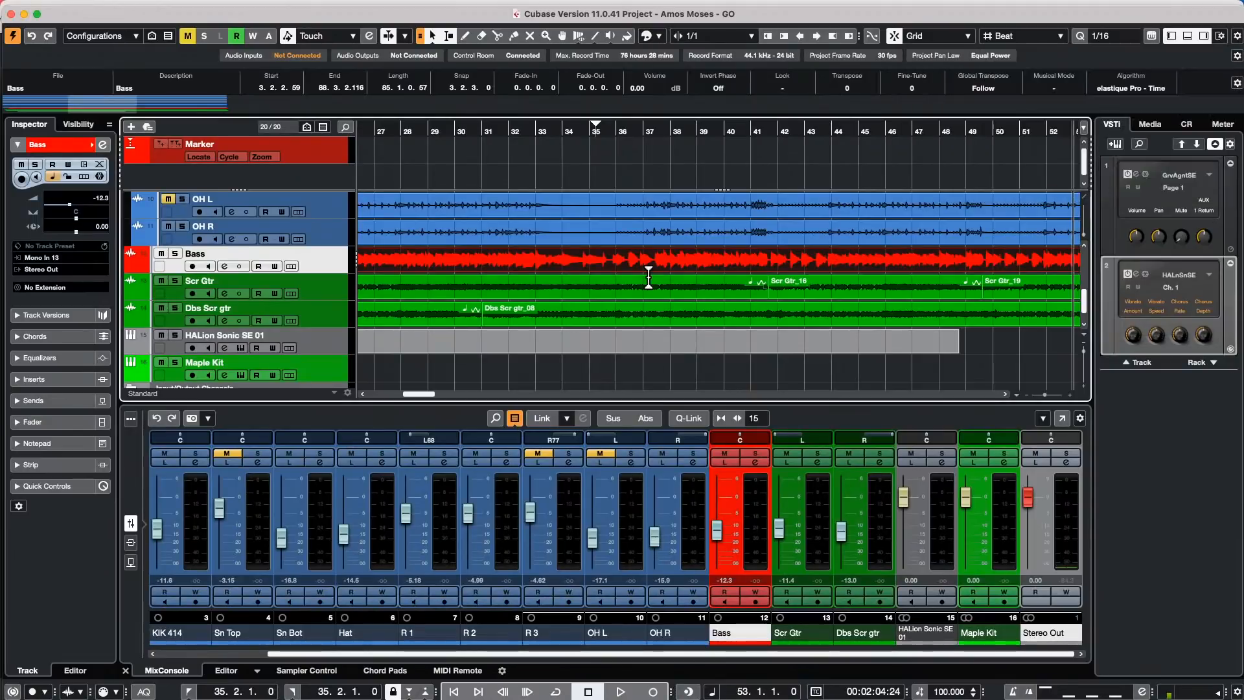
left_click(691, 277)
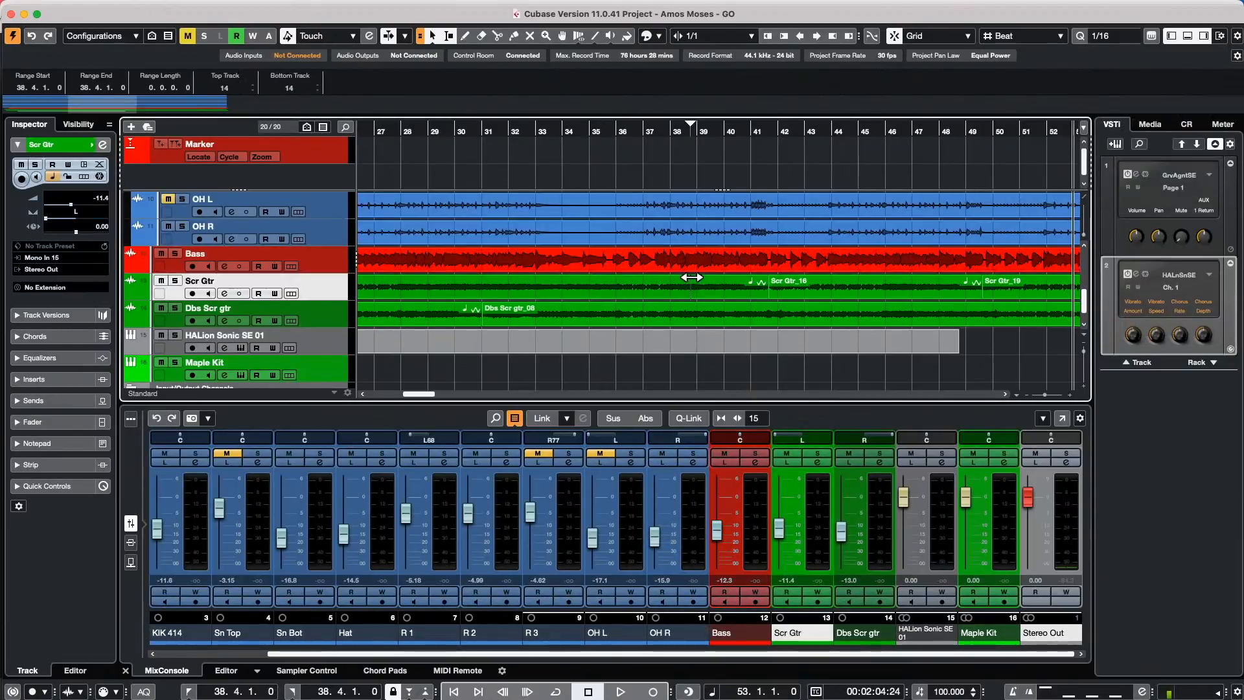
left_click(693, 269)
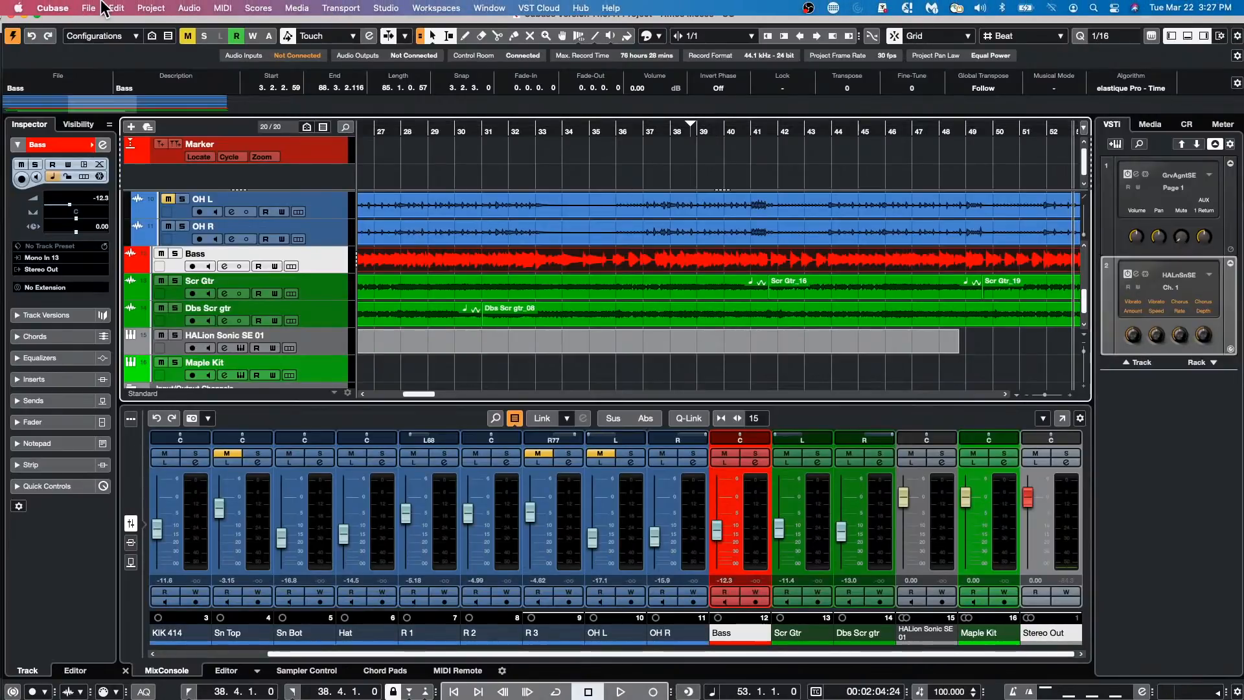
- Open the Export Audio Mixdown settings and view the Stereo Out export options
left_click(90, 8)
mouse_move(177, 222)
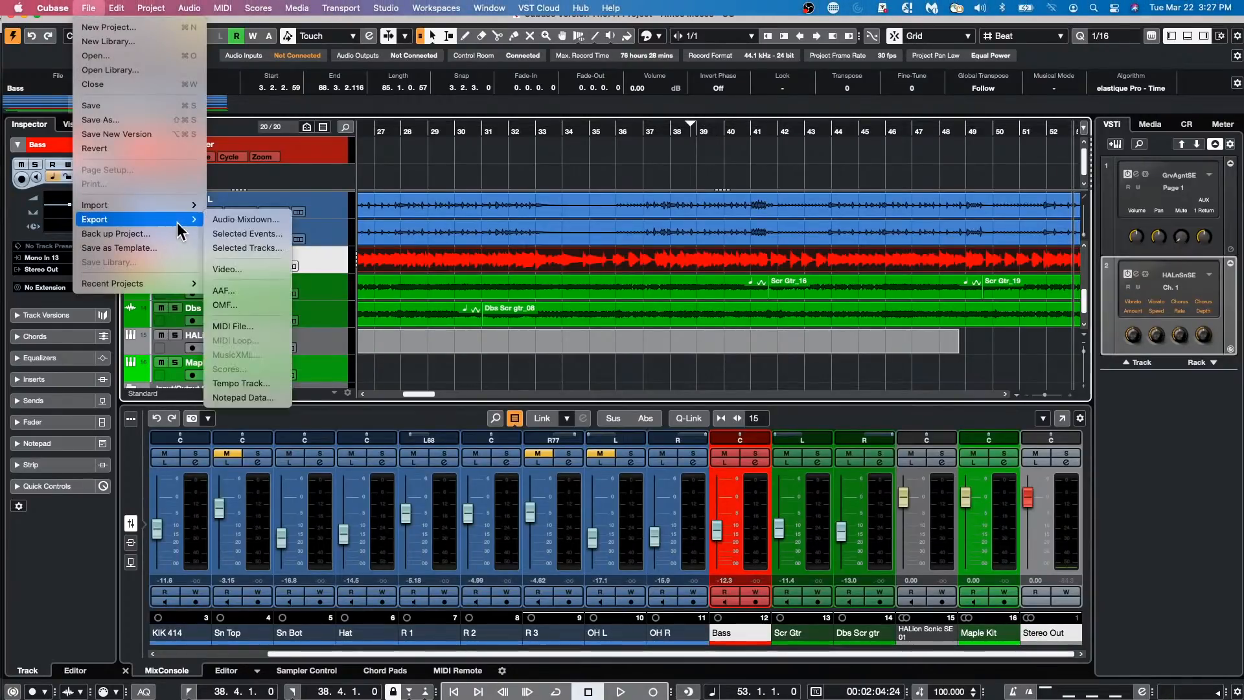
left_click(257, 222)
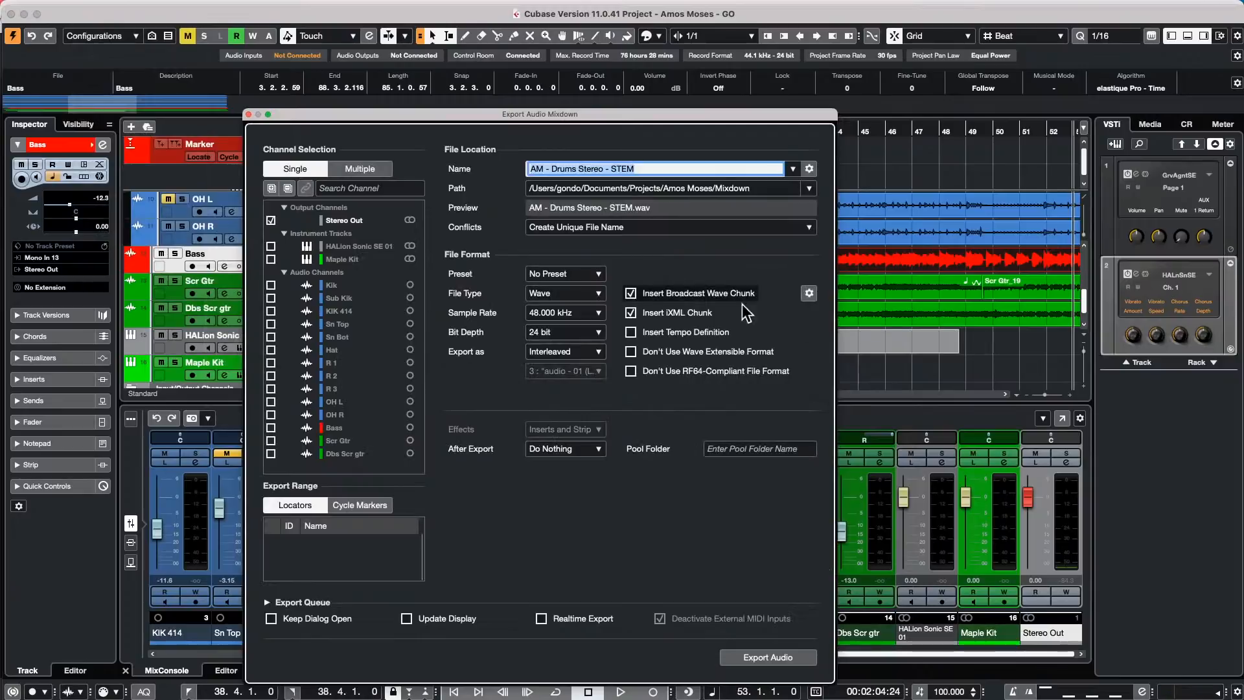
mouse_move(709, 5)
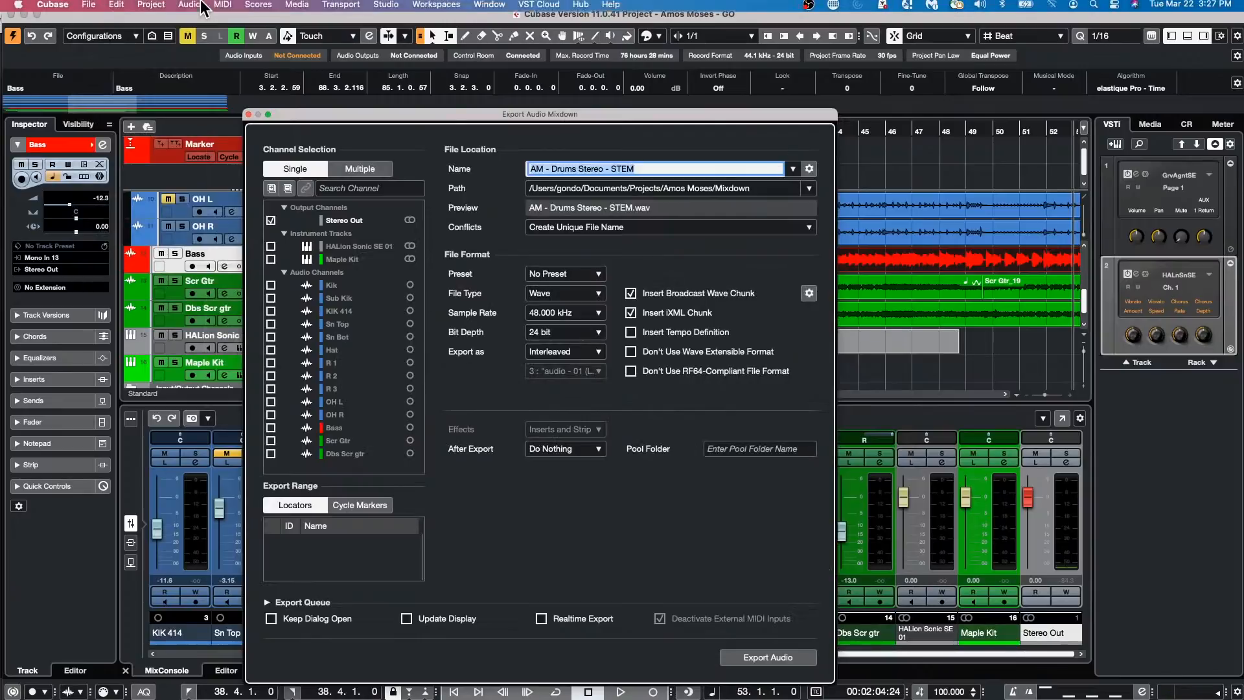
- Open the Key Commands editor and examine the commands in the Export category
left_click(163, 11)
mouse_move(101, 8)
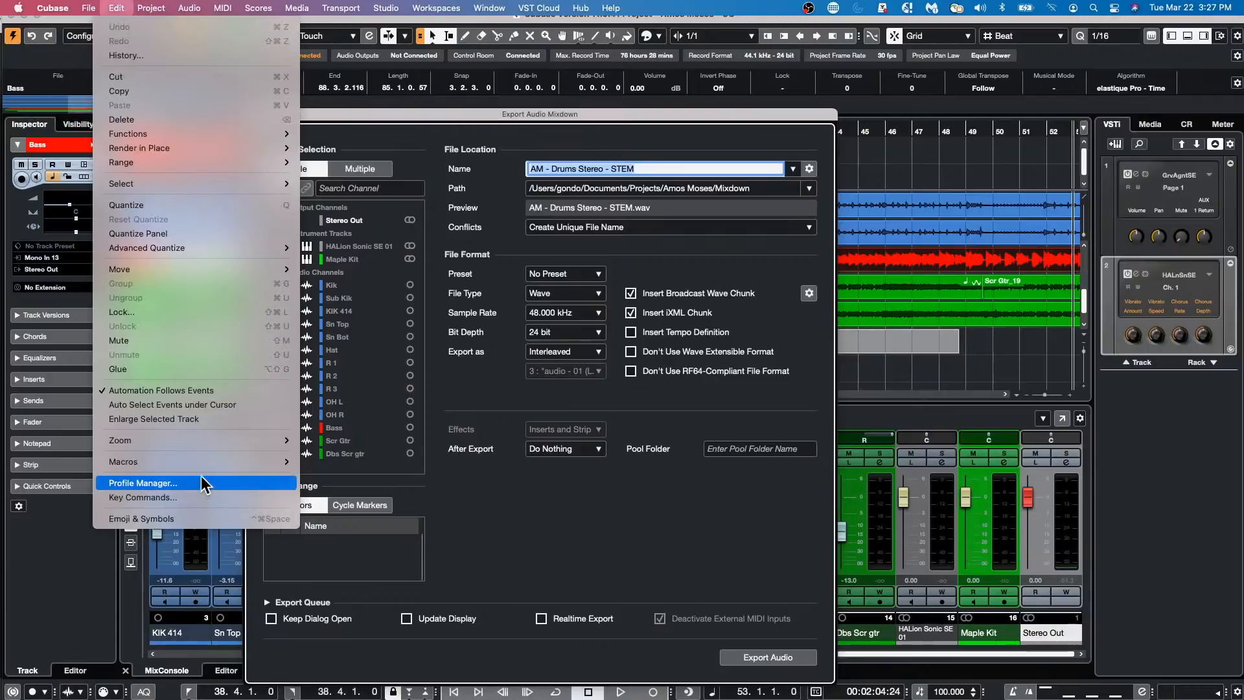
mouse_move(205, 464)
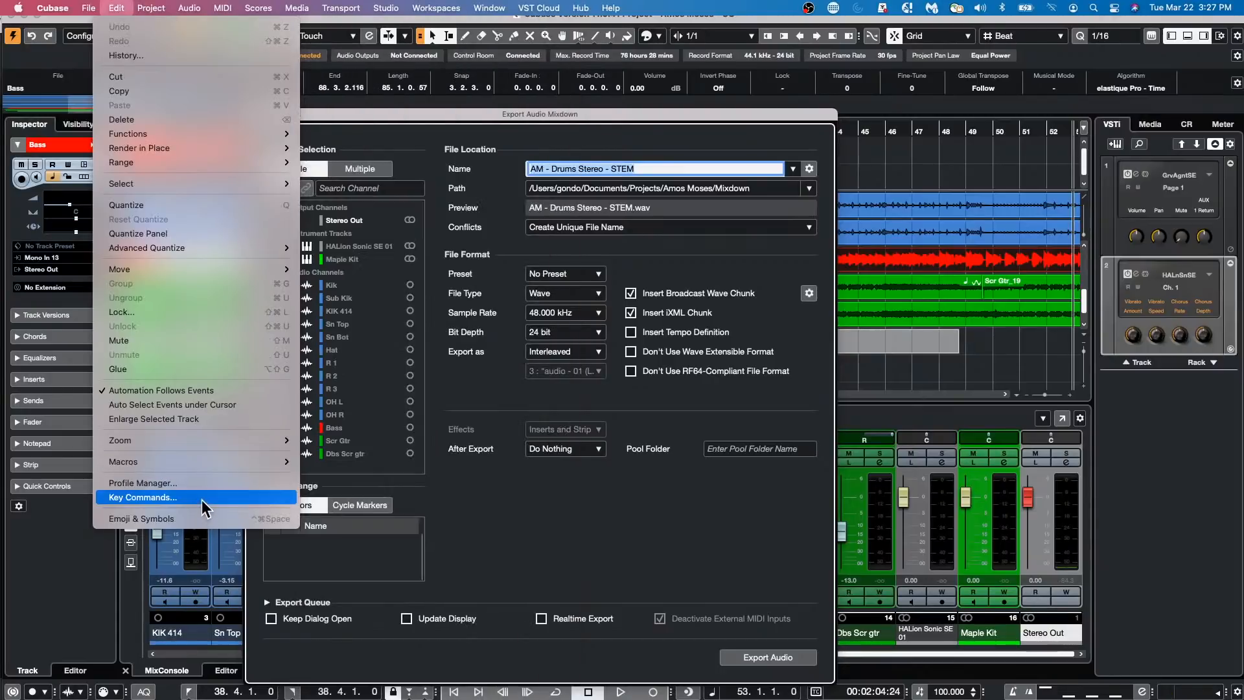
left_click(203, 498)
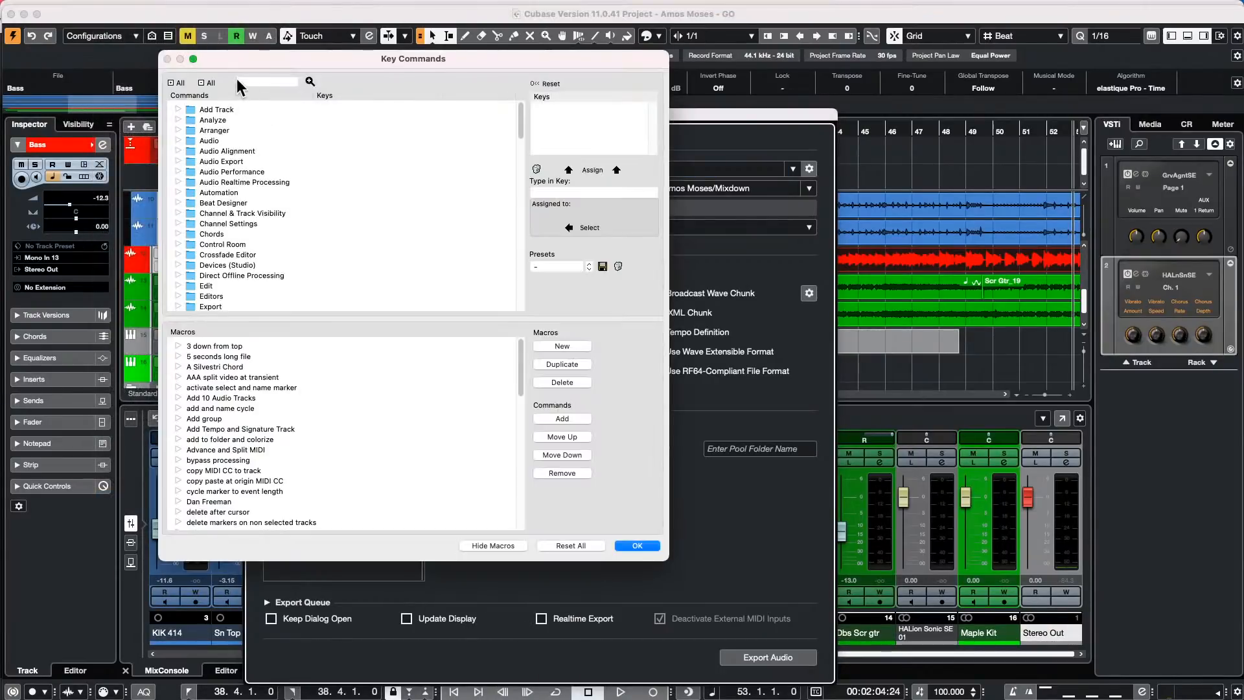
left_click(278, 83)
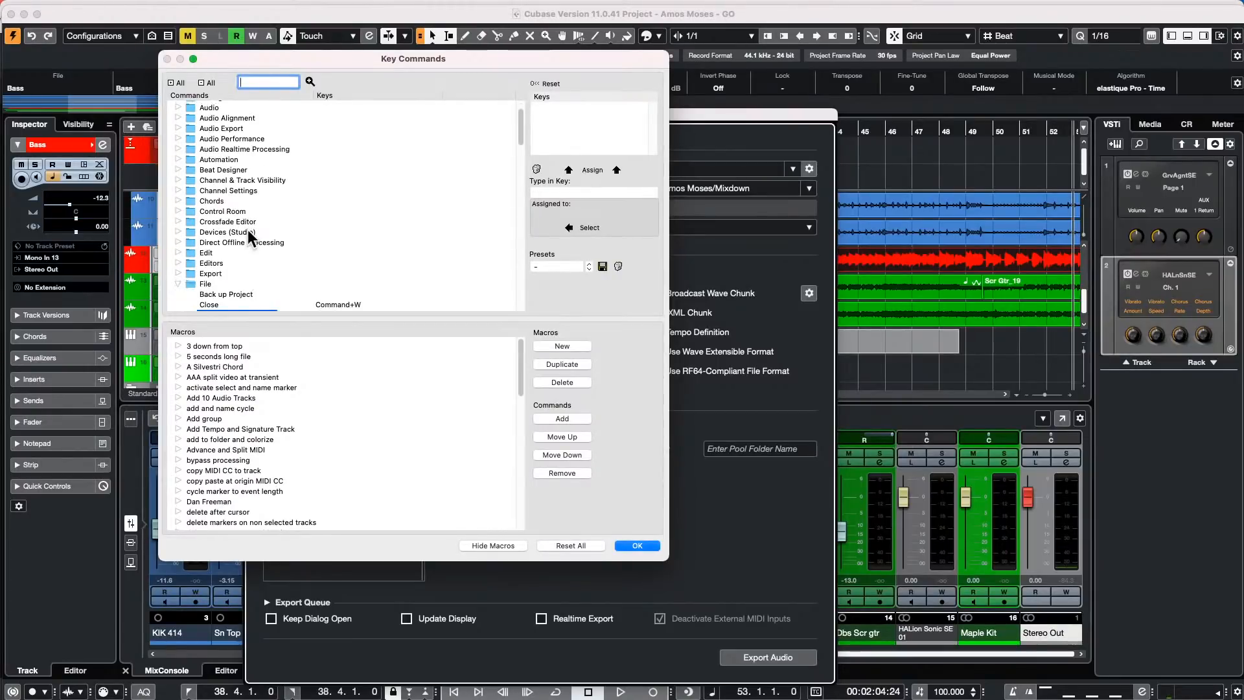
left_click(188, 273)
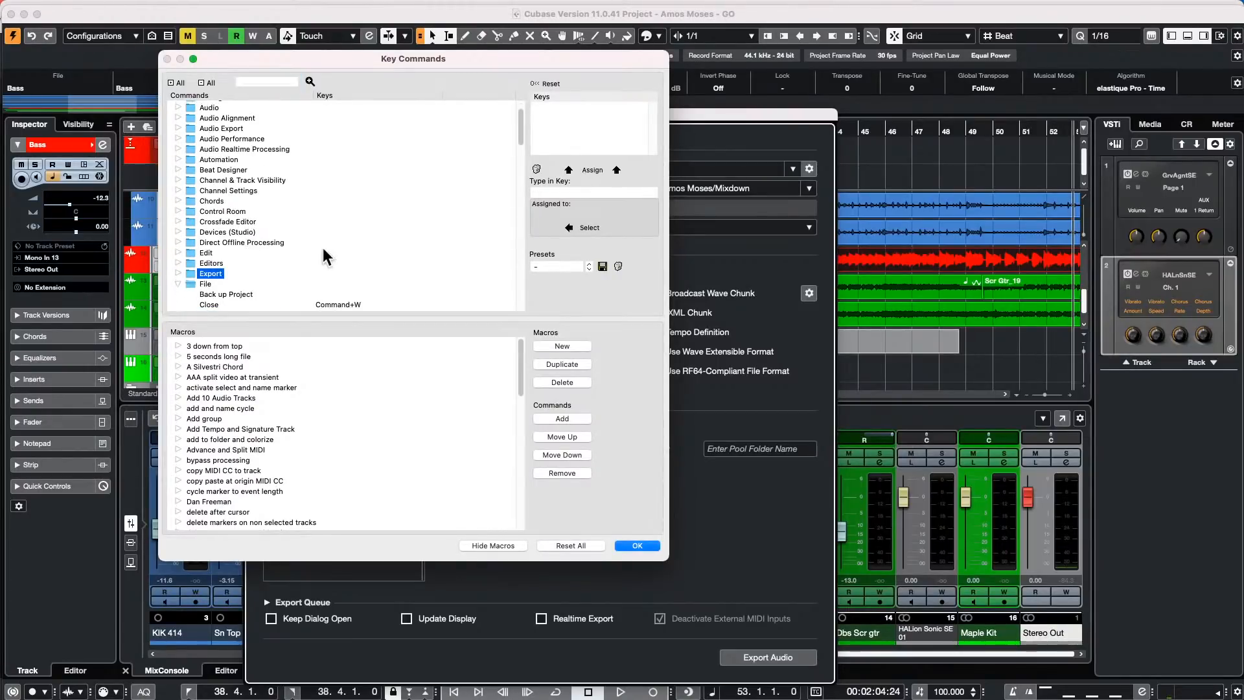
scroll(344, 263, "down", 2)
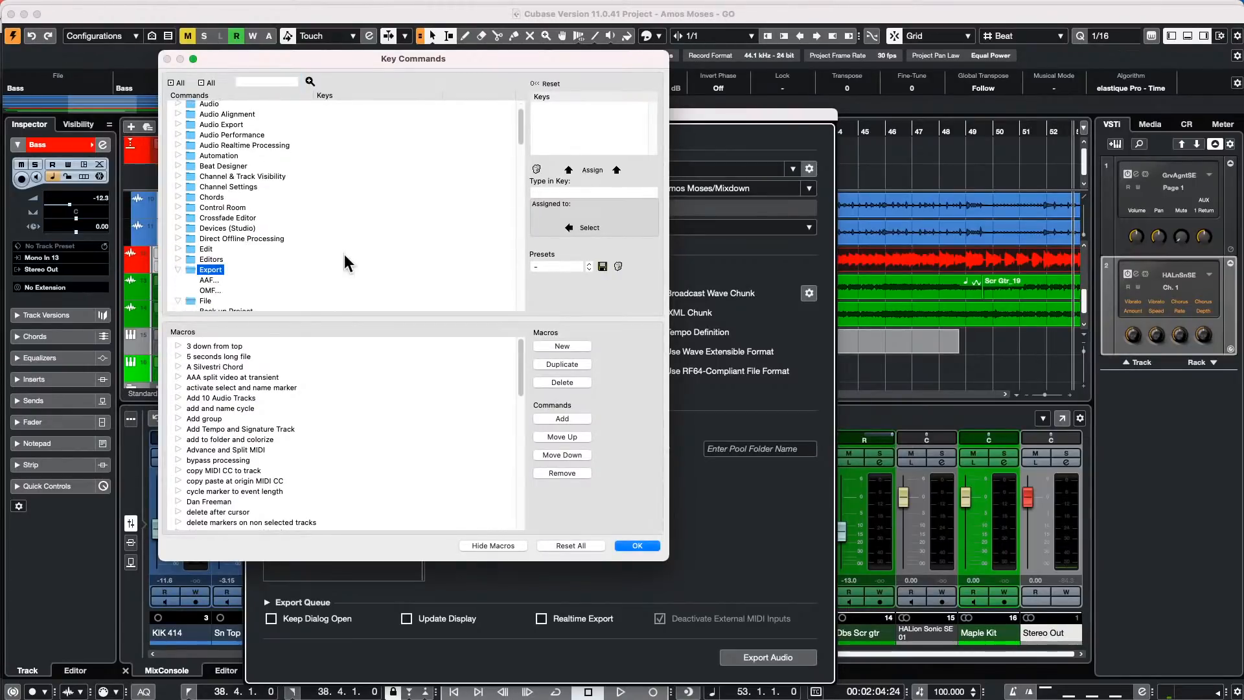
scroll(344, 263, "up", 4)
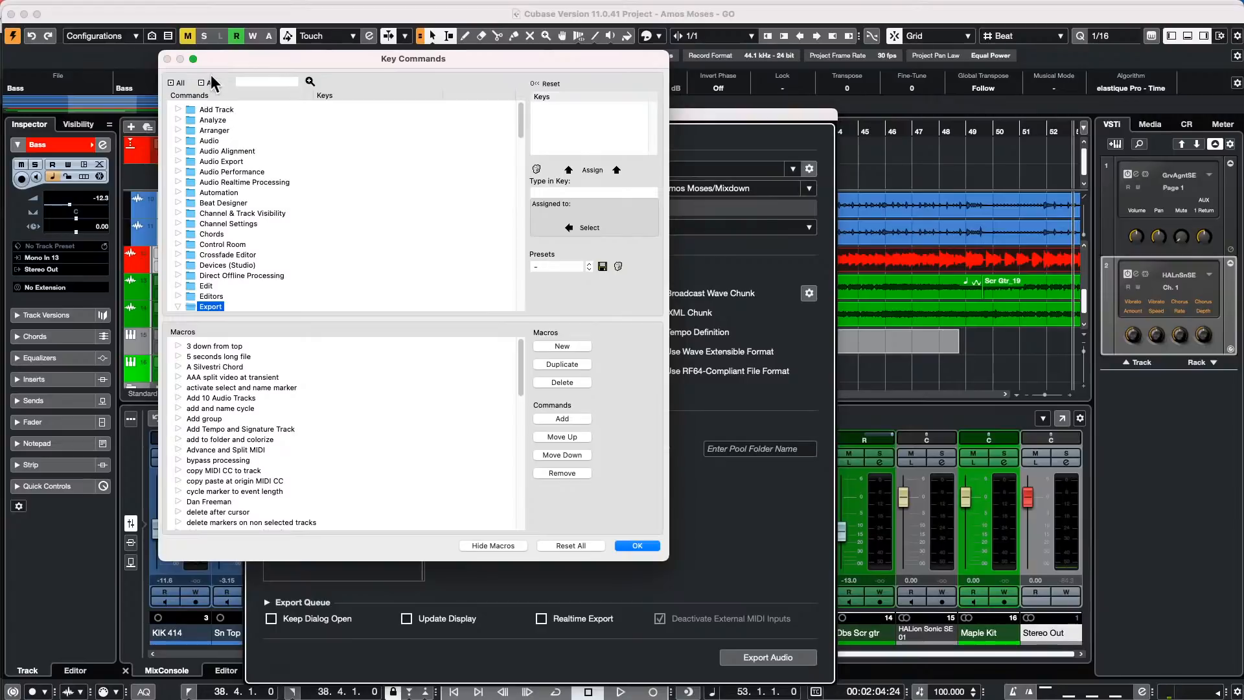
- Search the key commands for "audio mixdown", and close the Key Commands and Export Audio Mixdown windows
left_click(238, 79)
type("audio mixdo")
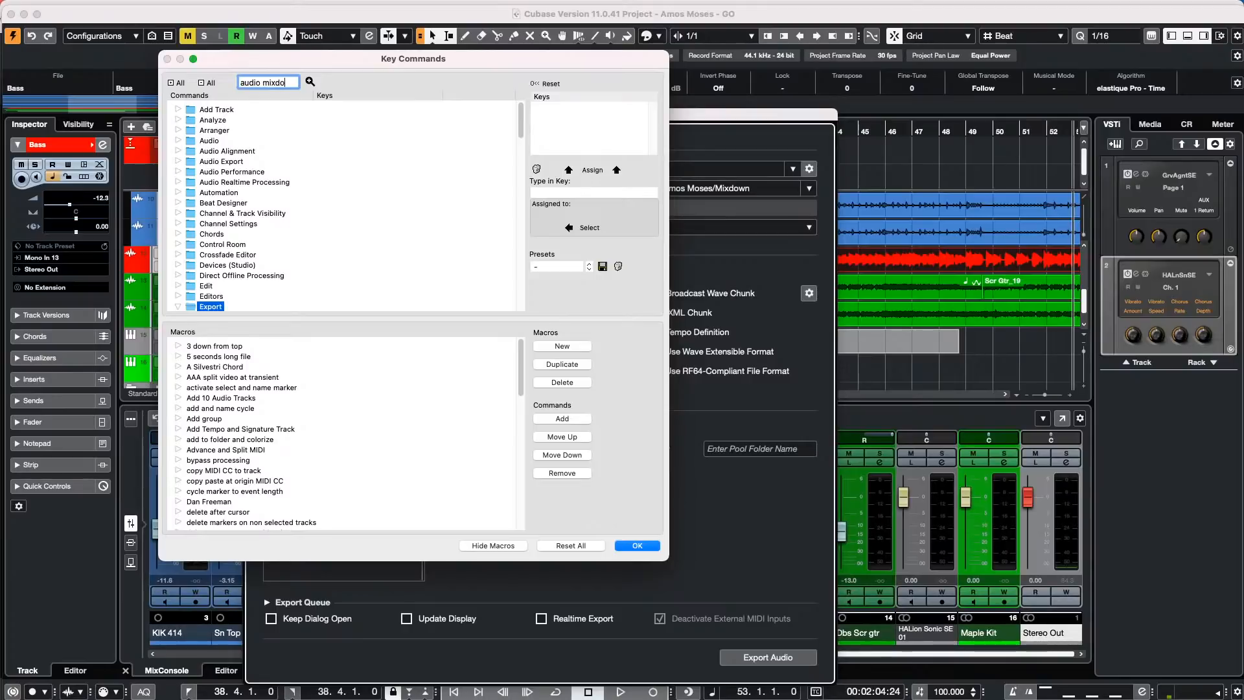
type("wn")
key("Return")
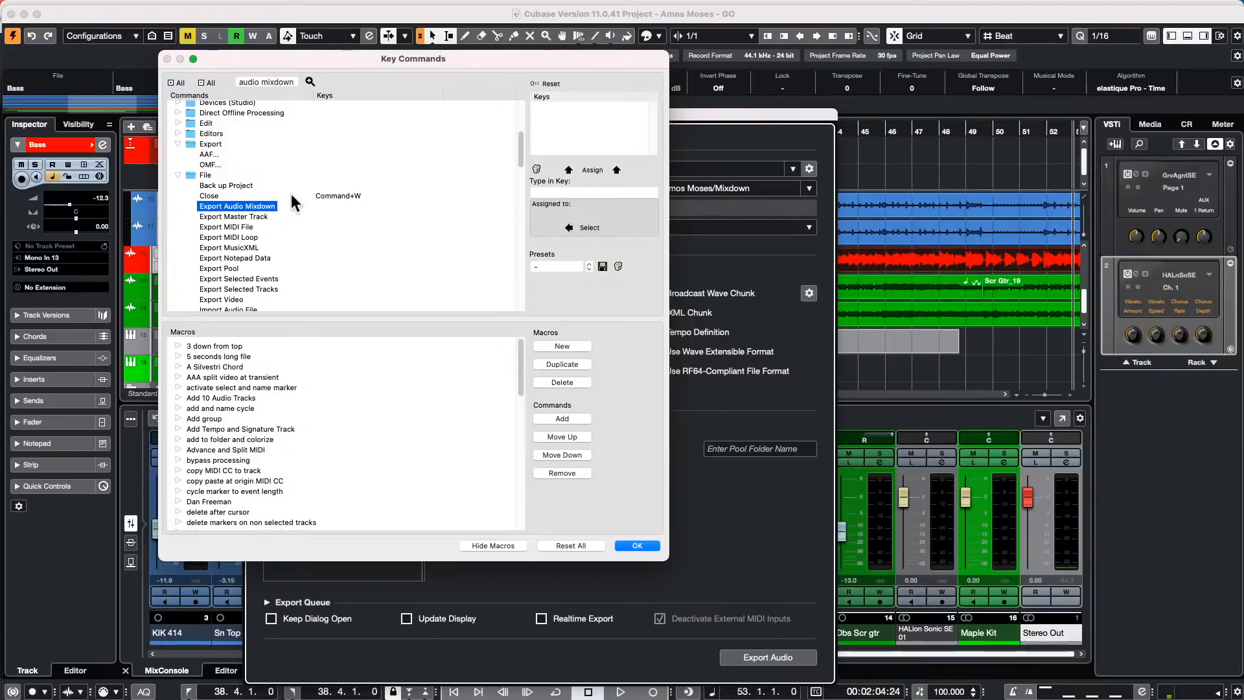
left_click(630, 545)
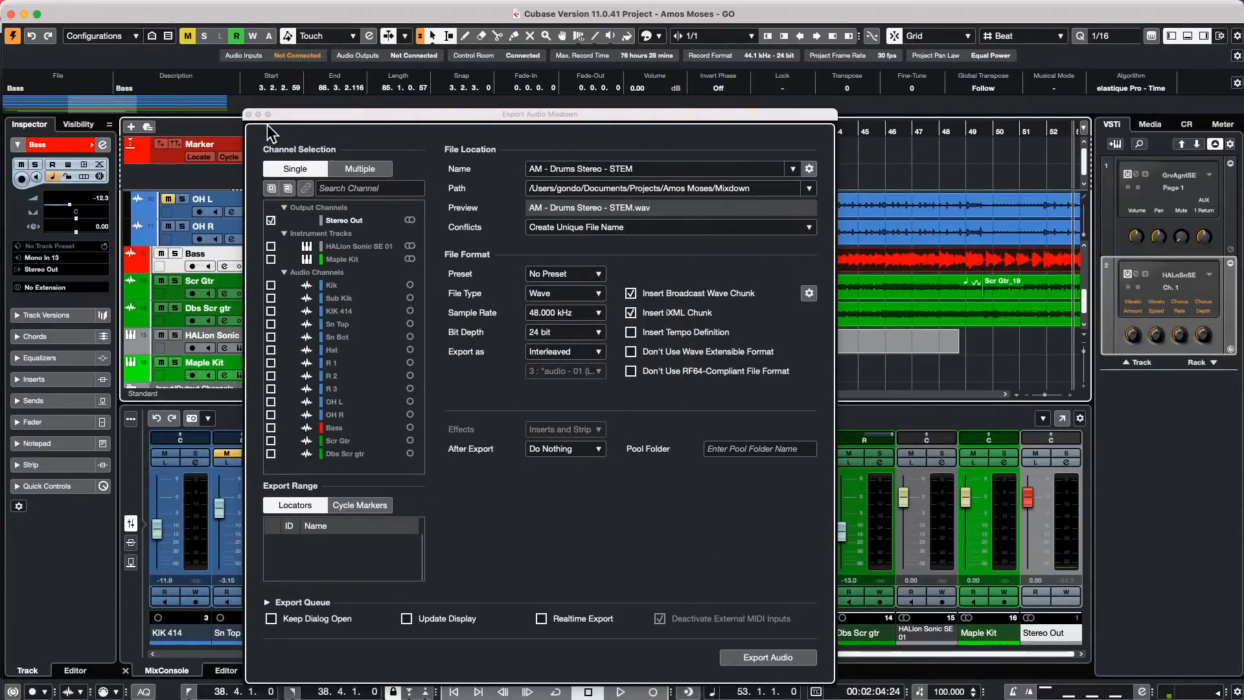
left_click(248, 113)
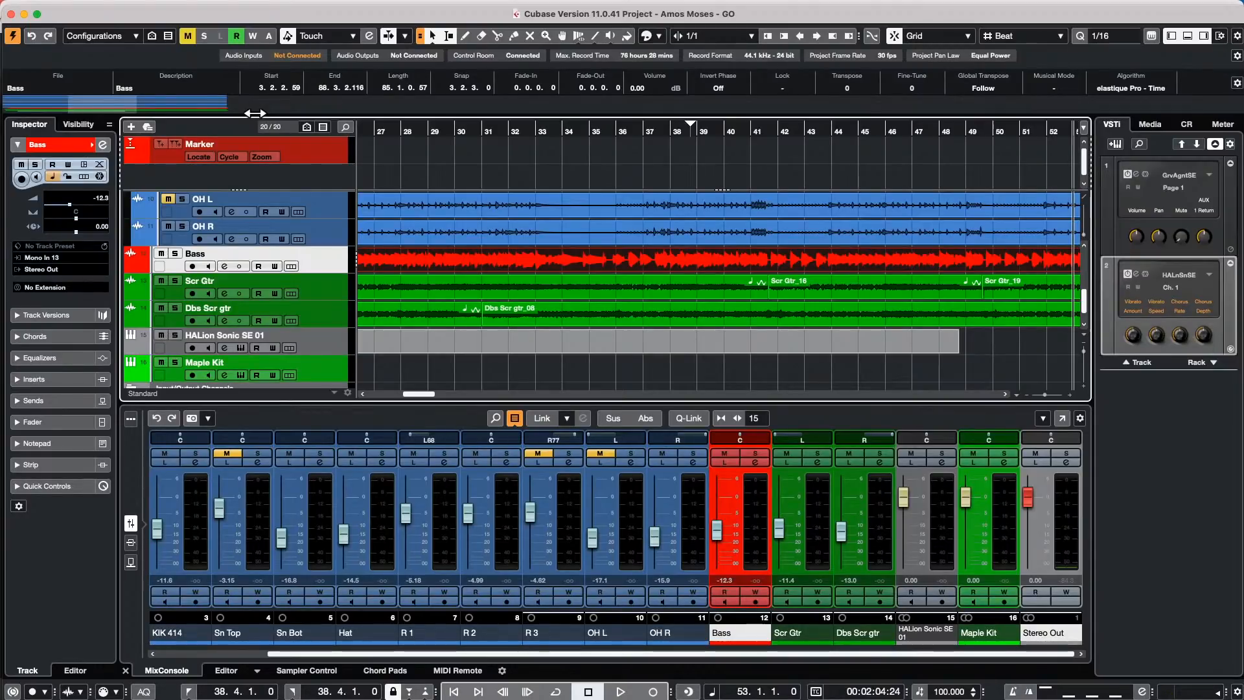
- Open the Key Commands editor and expand the Preferences category in the command list
left_click(117, 8)
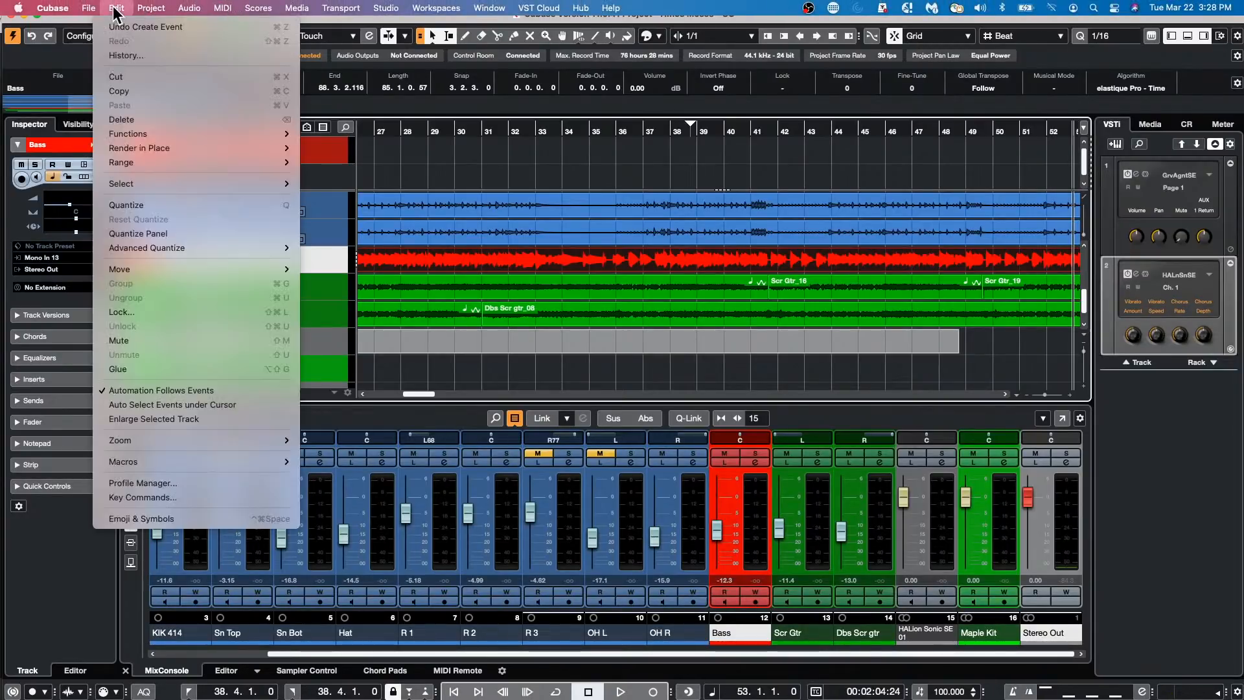
left_click(176, 497)
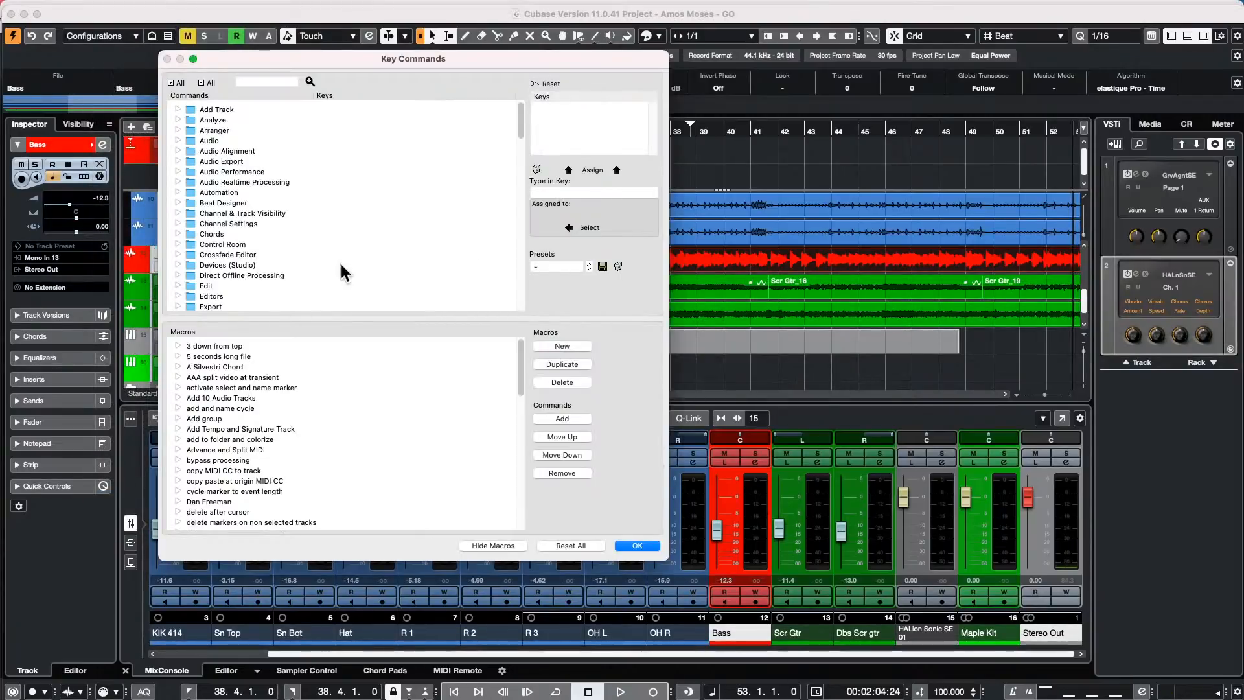
scroll(227, 265, "down", 10)
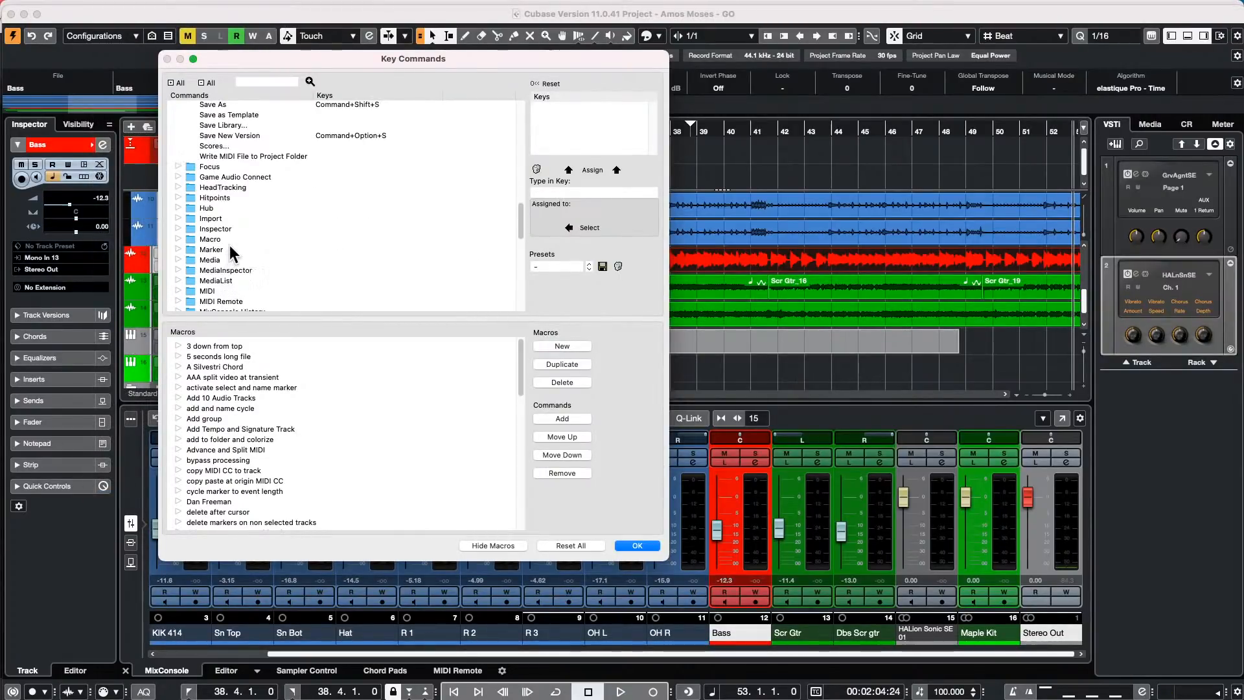
scroll(230, 246, "down", 5)
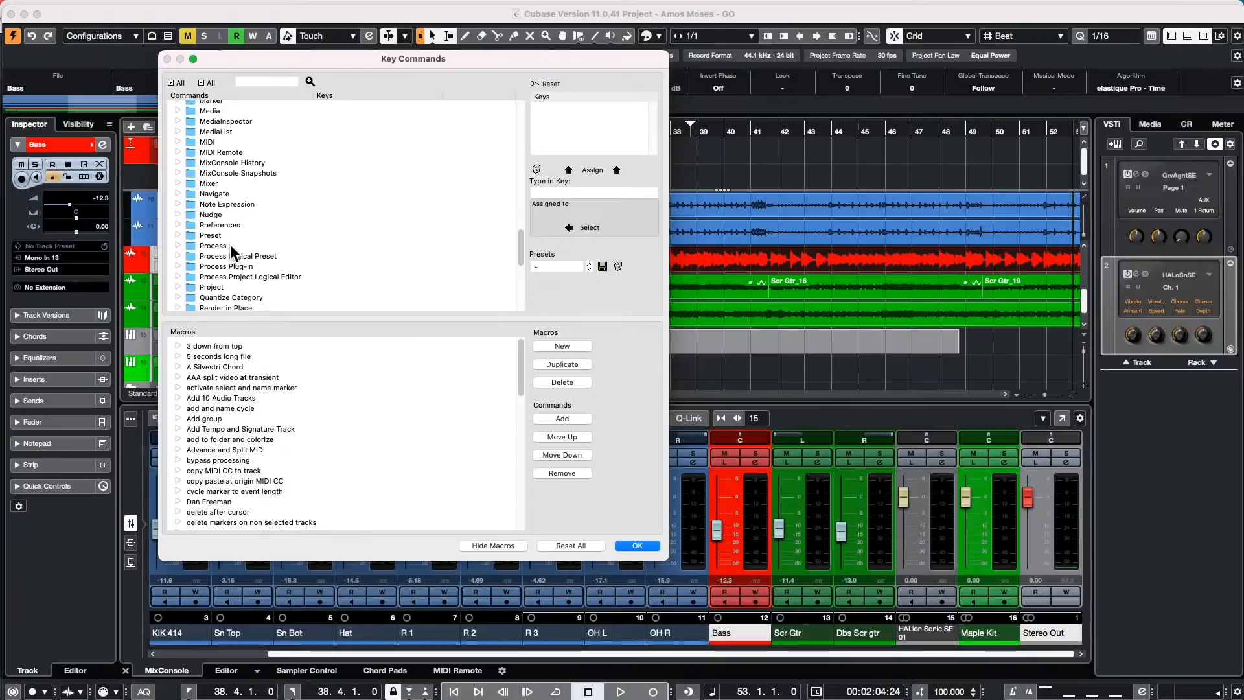
scroll(231, 247, "up", 2)
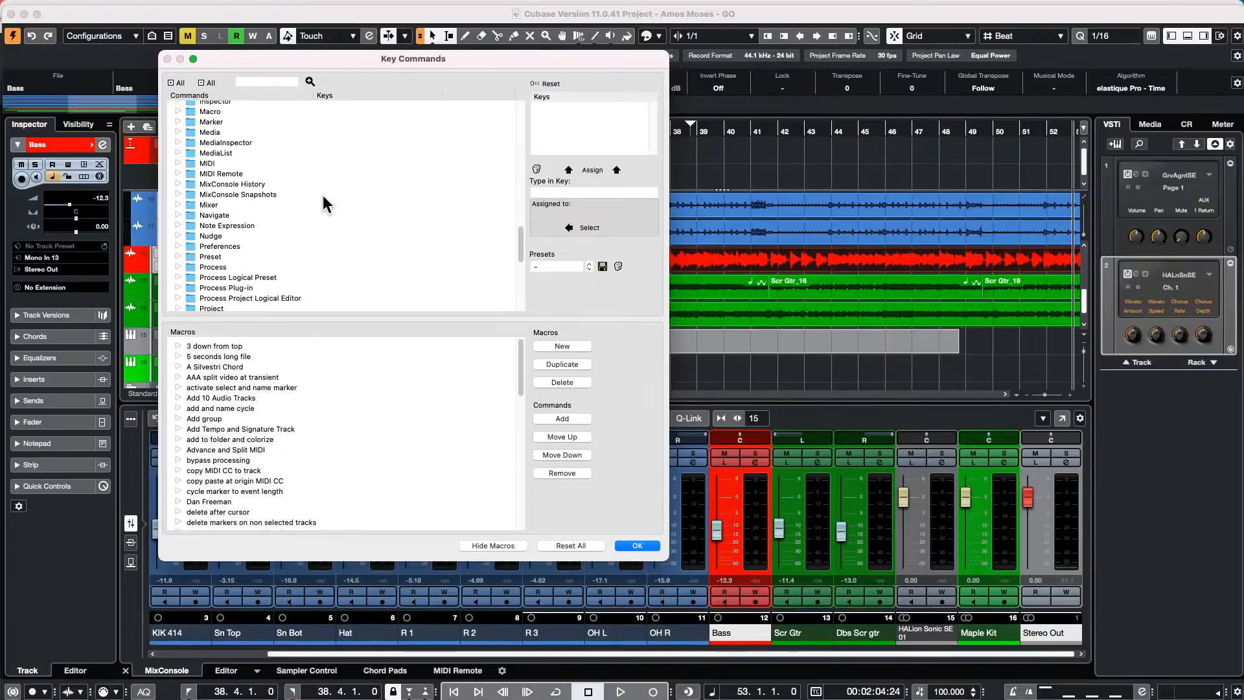
scroll(323, 204, "up", 2)
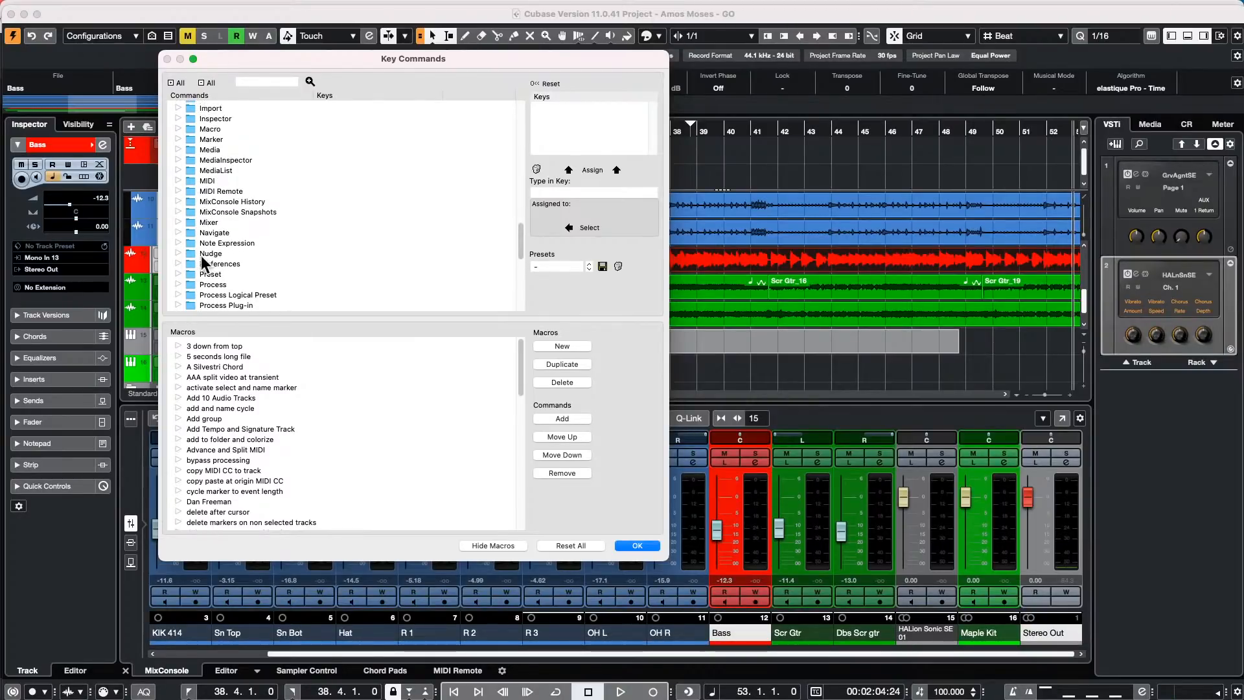
left_click(178, 264)
scroll(272, 223, "down", 5)
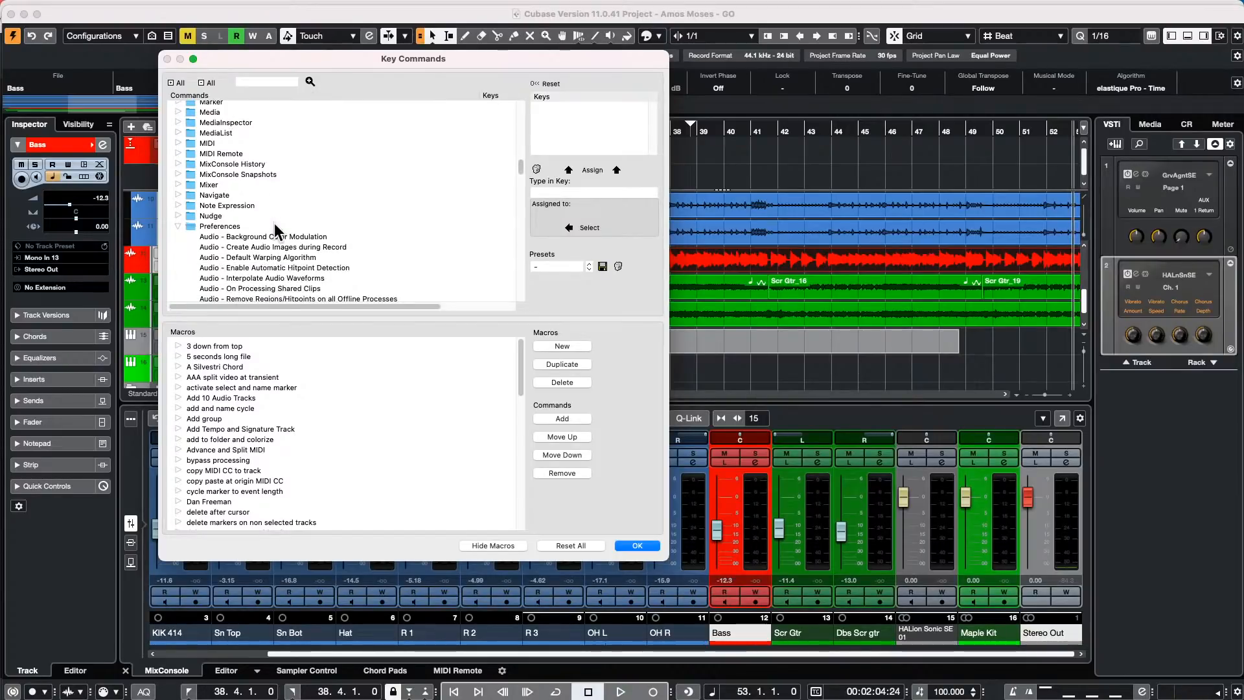
- Assign Shift+Space to the "Transport - Return to Start Position on Stop" preference and confirm the key commands
scroll(274, 223, "down", 10)
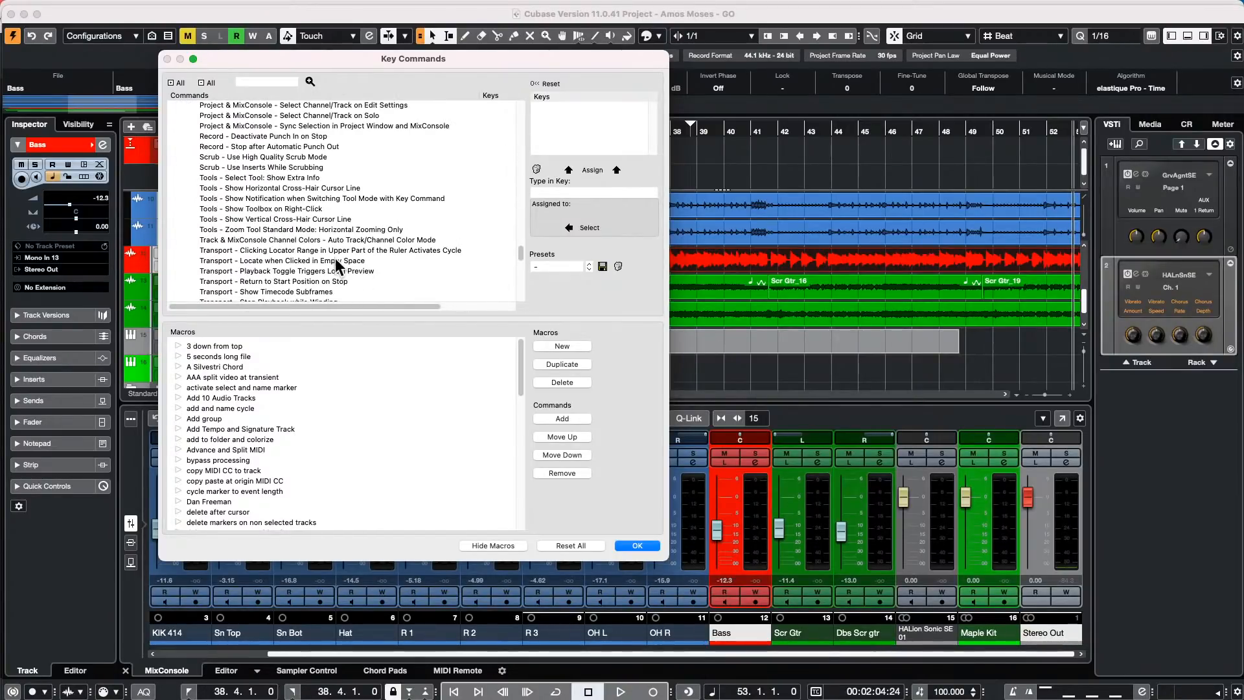
left_click(309, 287)
left_click_drag(378, 306, 448, 306)
left_click(612, 192)
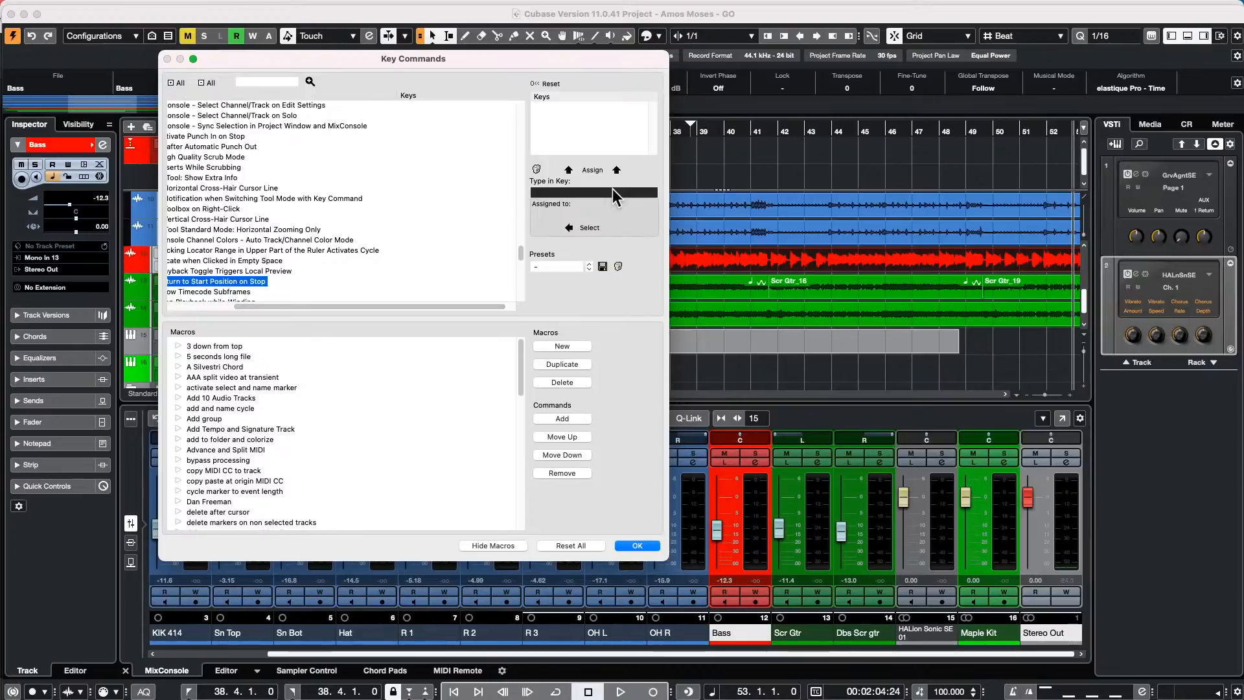
left_click(585, 168)
left_click(637, 546)
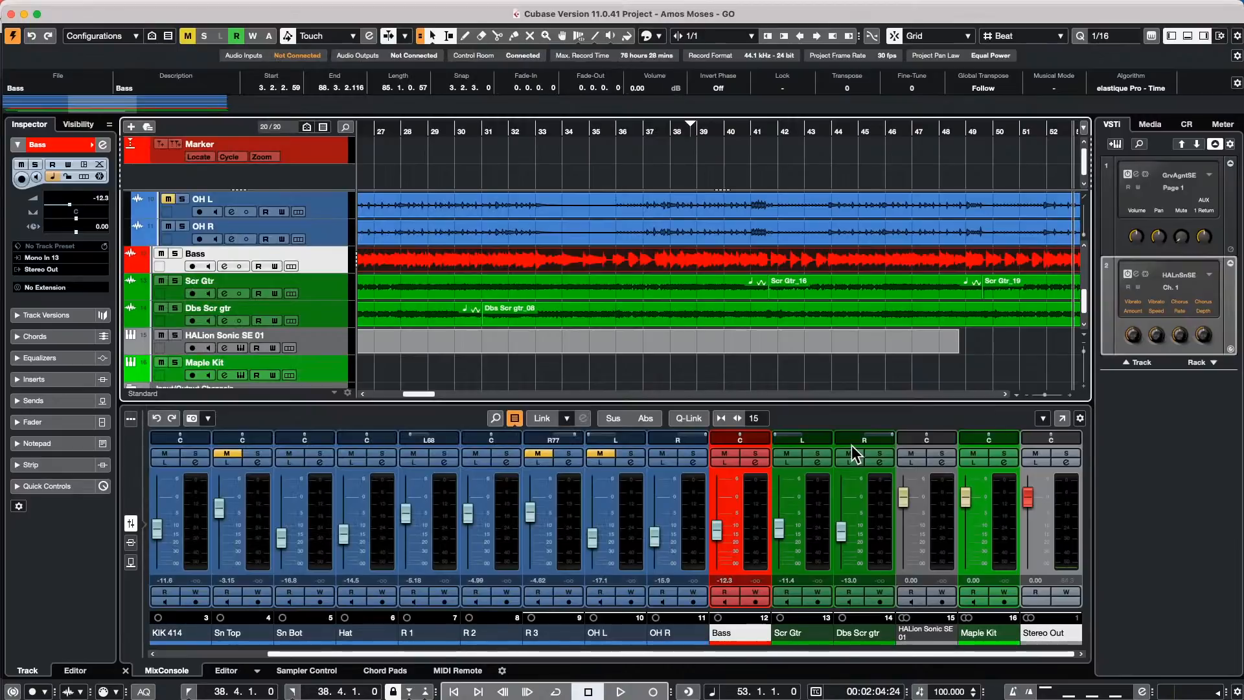
- Start and stop playback from bar 53 to check the return to the start position, and restart it
key("shift+space")
key("space")
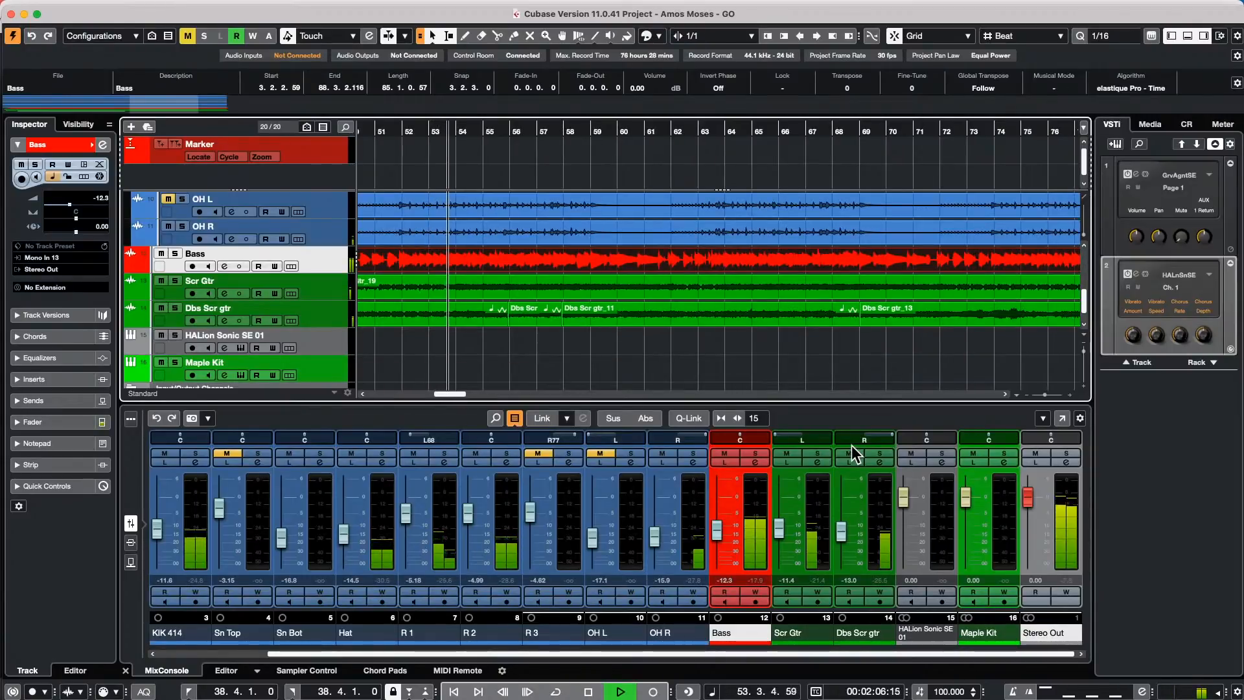
key("space")
key("space")
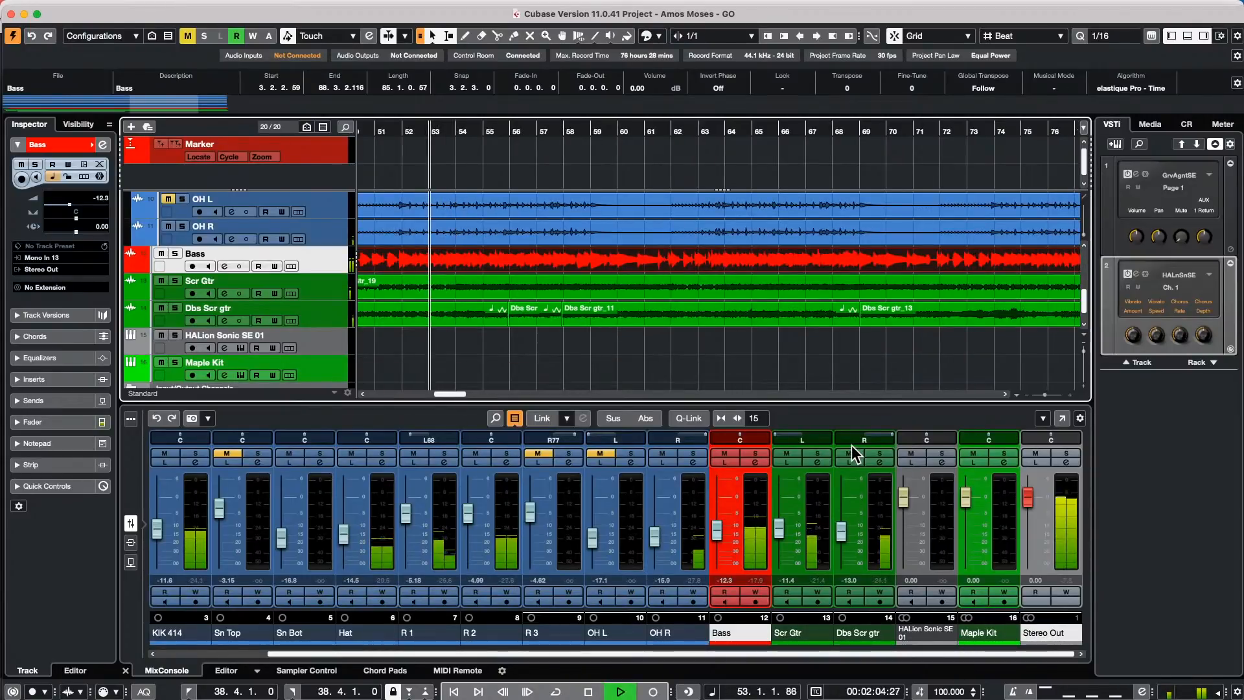
- Deactivate Return to Start Position on Stop during playback, and stop and restart the transport to test it
key("n")
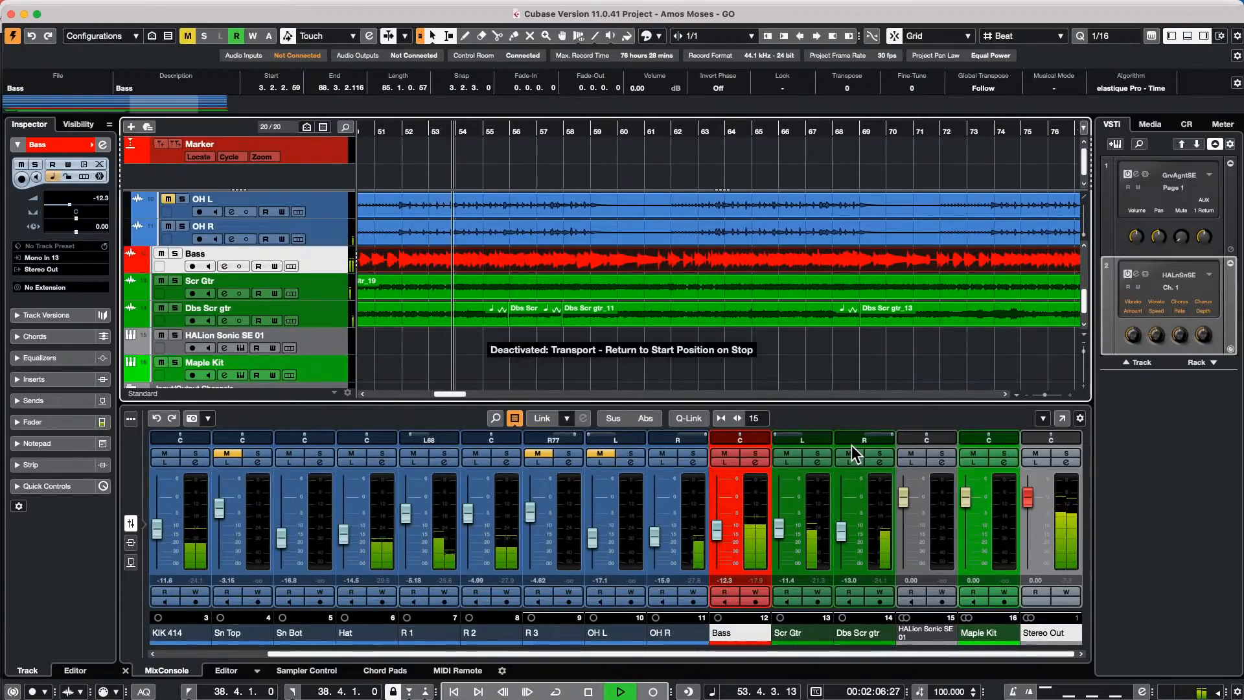
key("space")
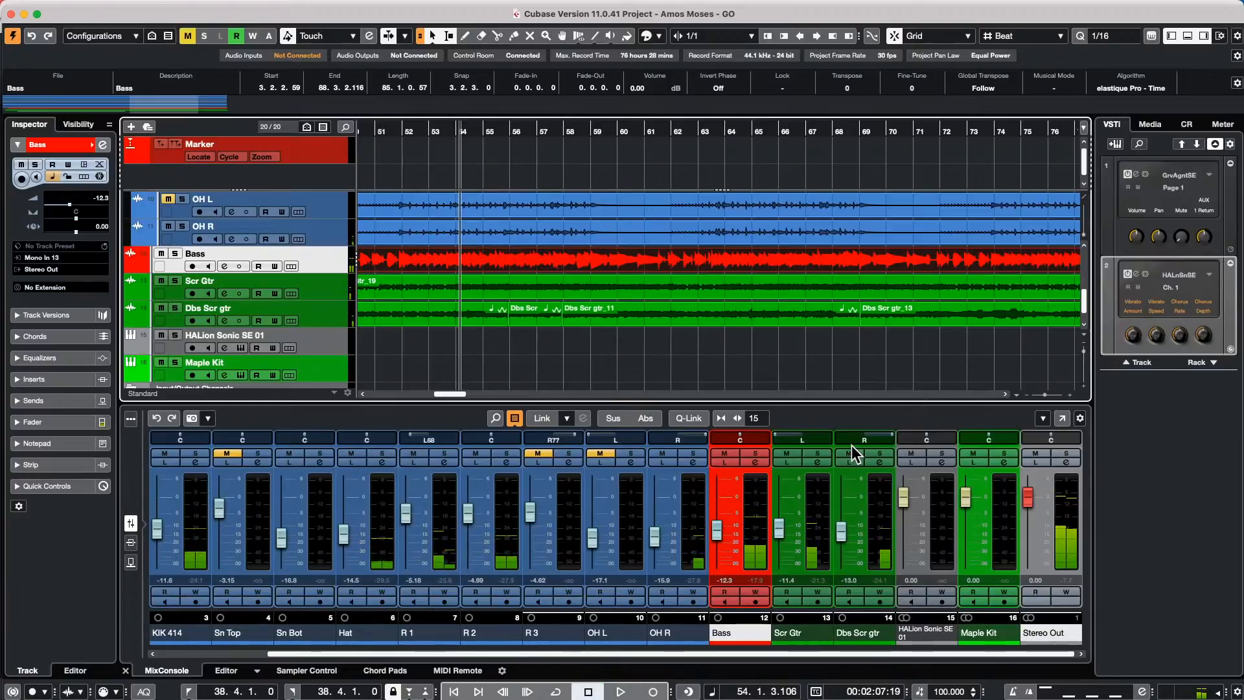
key("space")
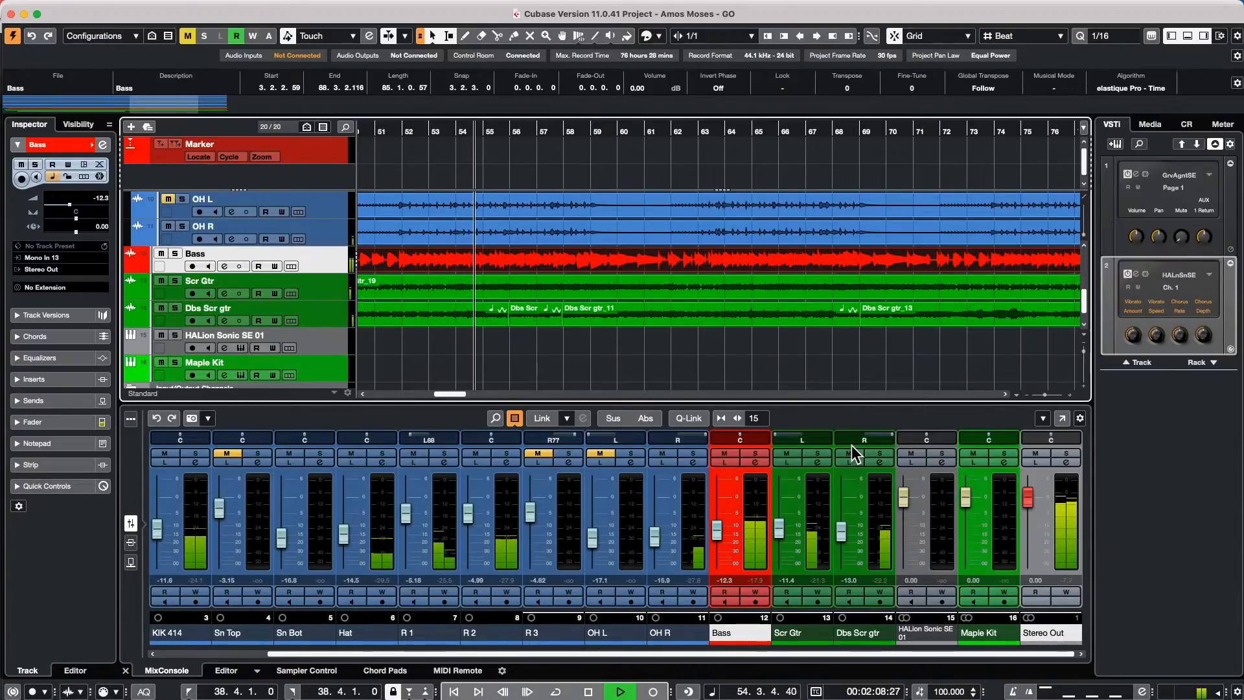
key("space")
- Reactivate Return to Start Position on Stop, and play and stop the project
key("n")
key("space")
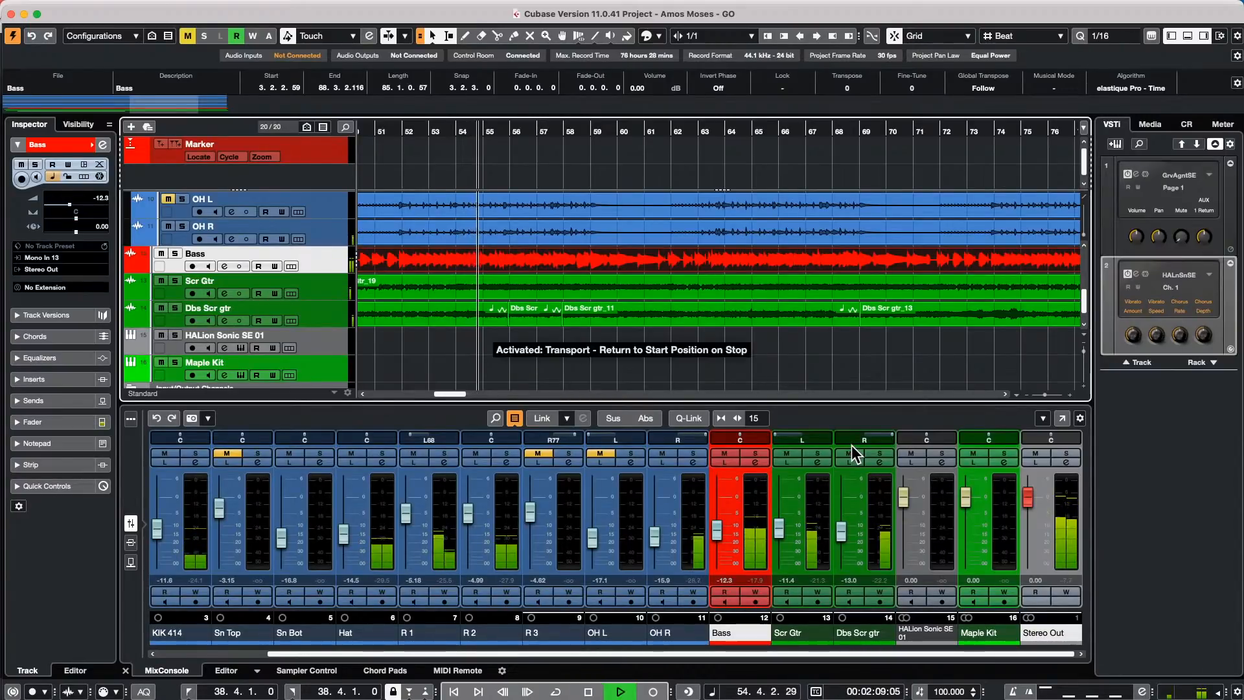
key("space")
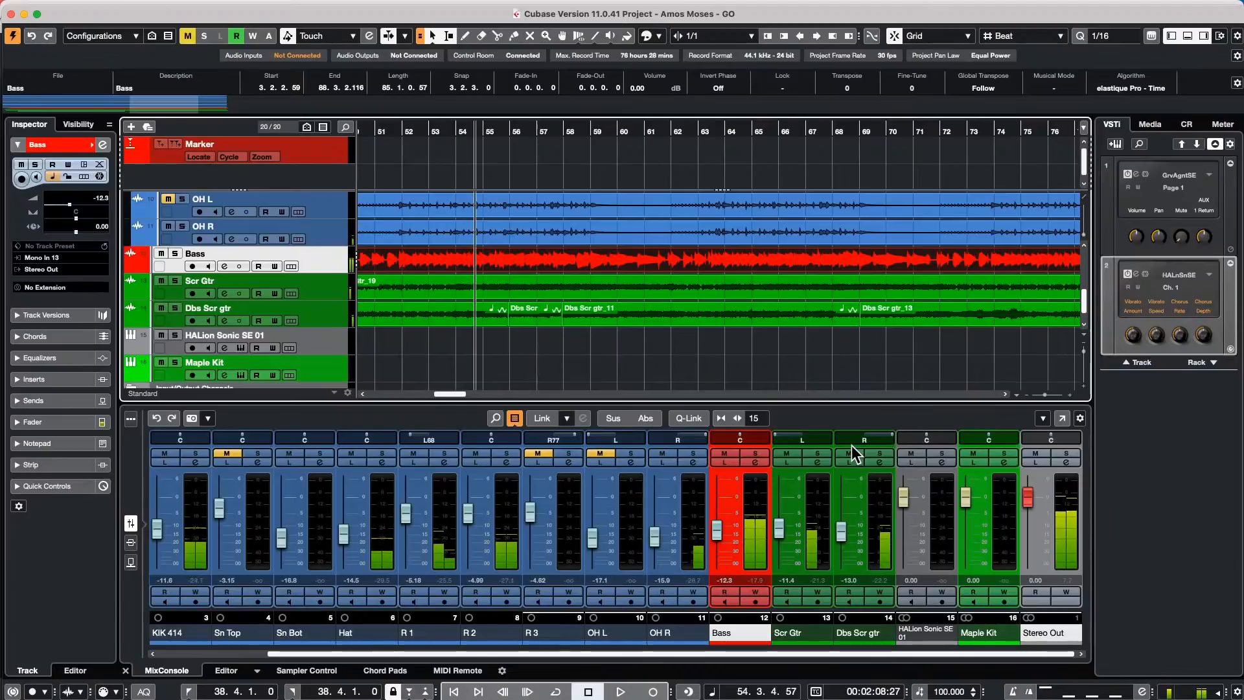
- Resume playback and turn off Return to Start Position on Stop, stopping and restarting to hear the project continue
key("space")
key("n")
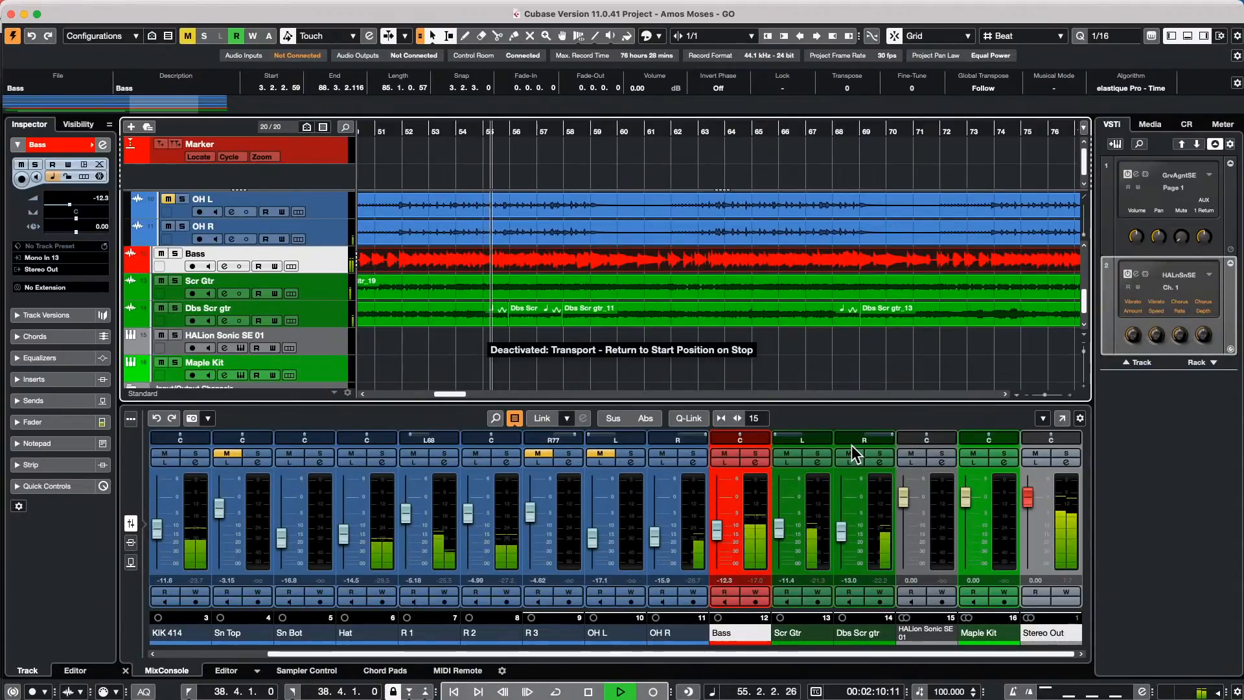
key("space")
key("space")
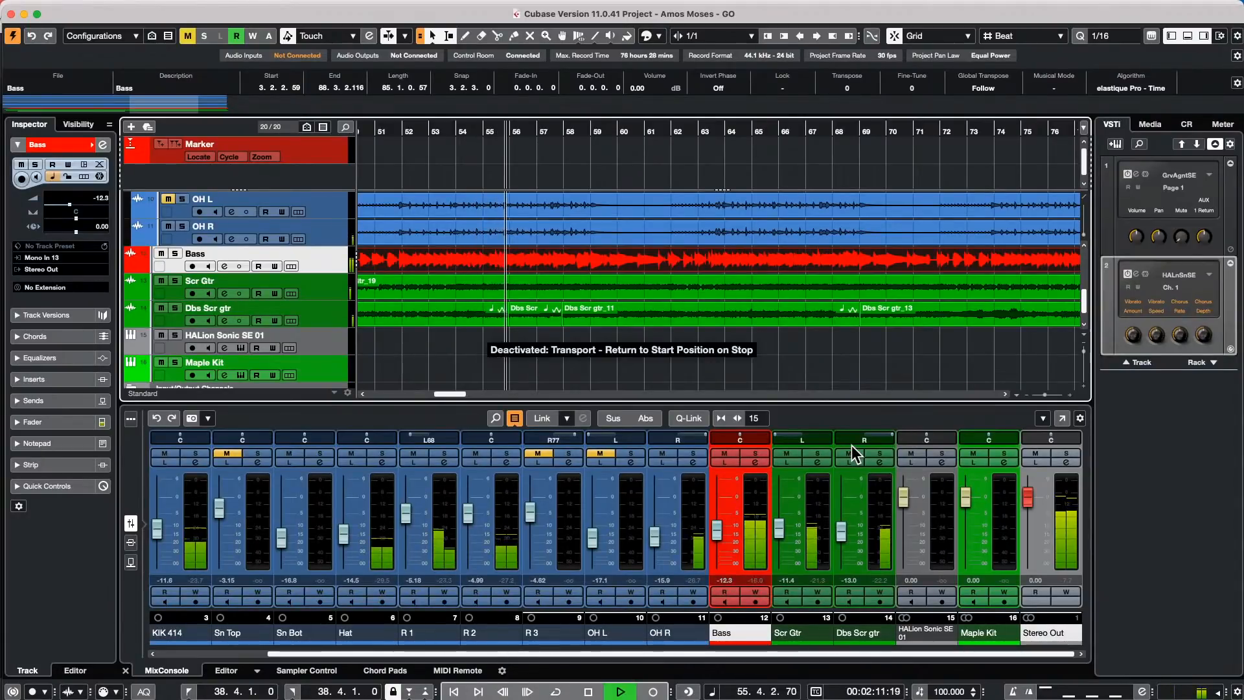
key("space")
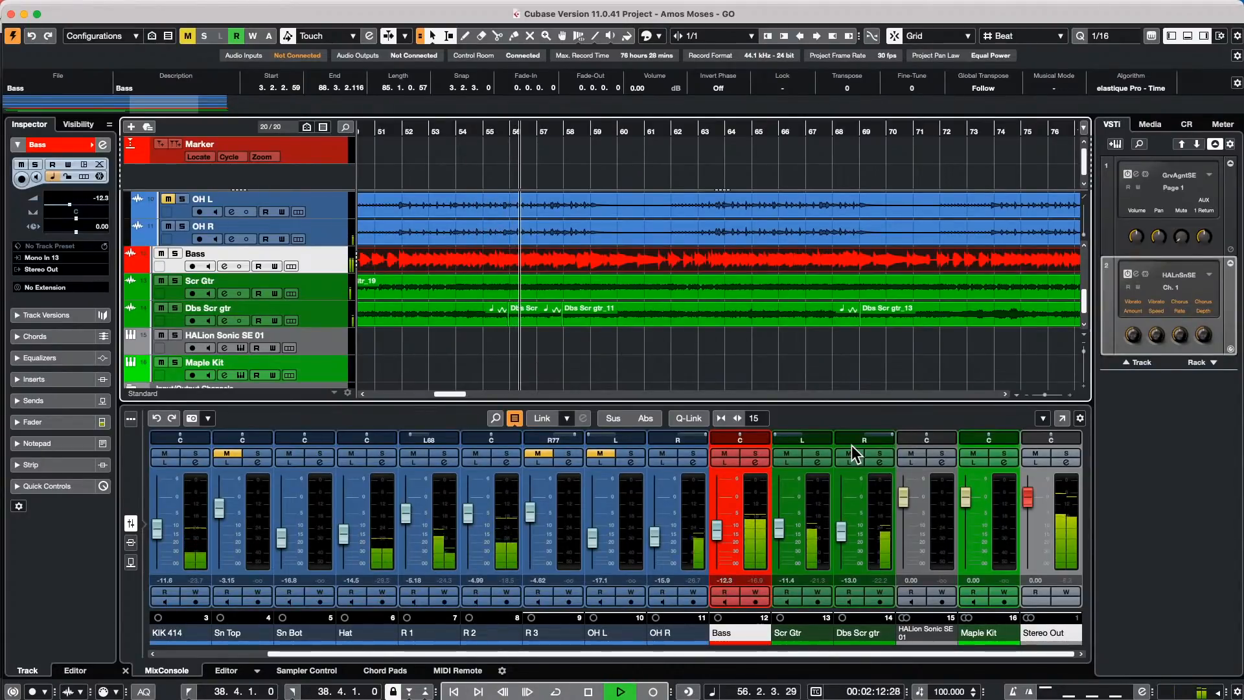
- Switch Return to Start Position on Stop back on, and play and stop from bar 56
key("n")
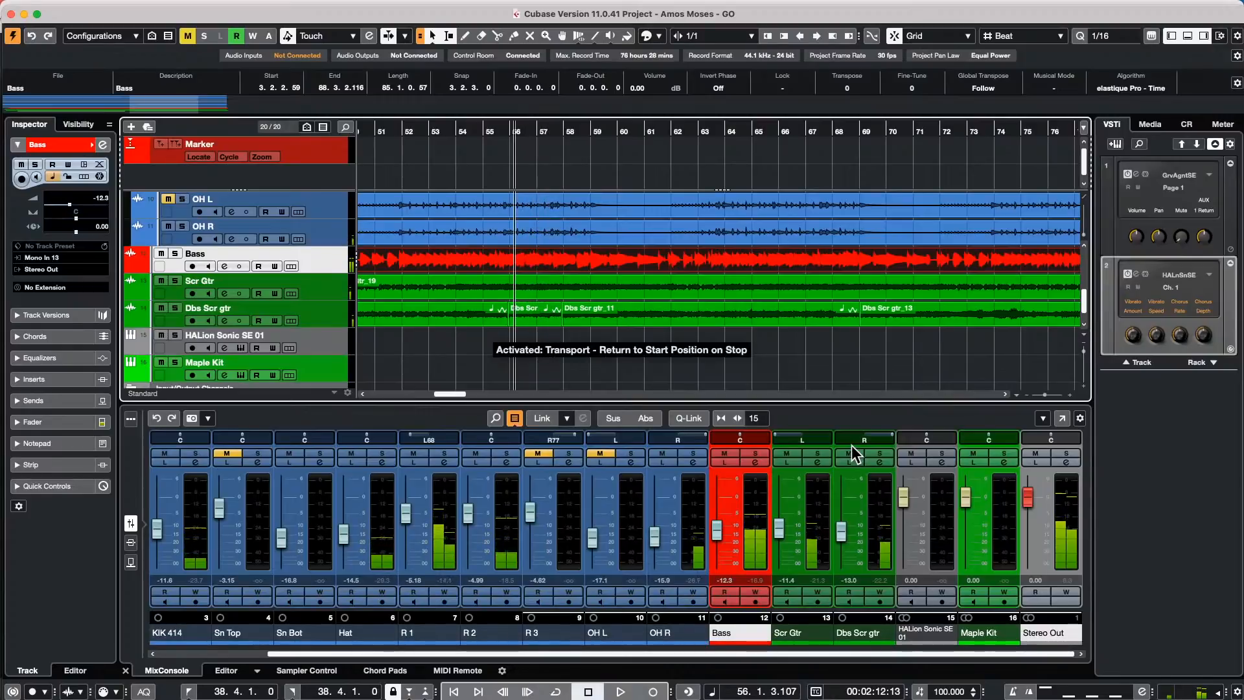
key("space")
key("space")
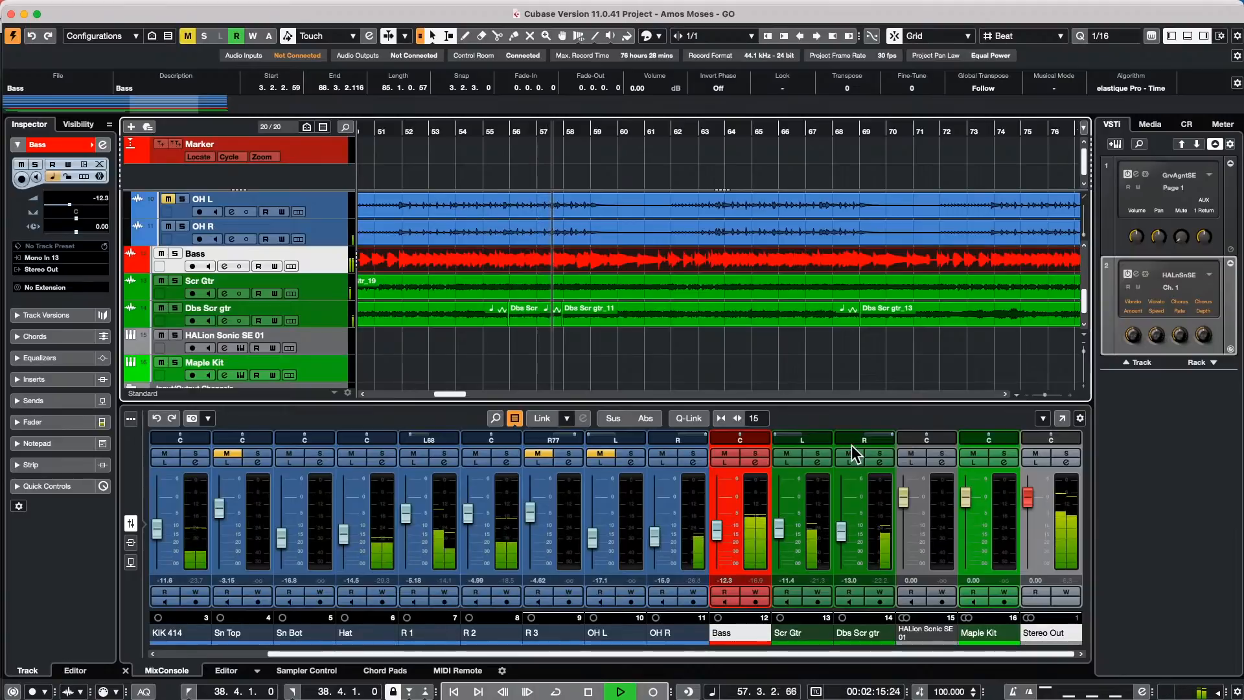
key("space")
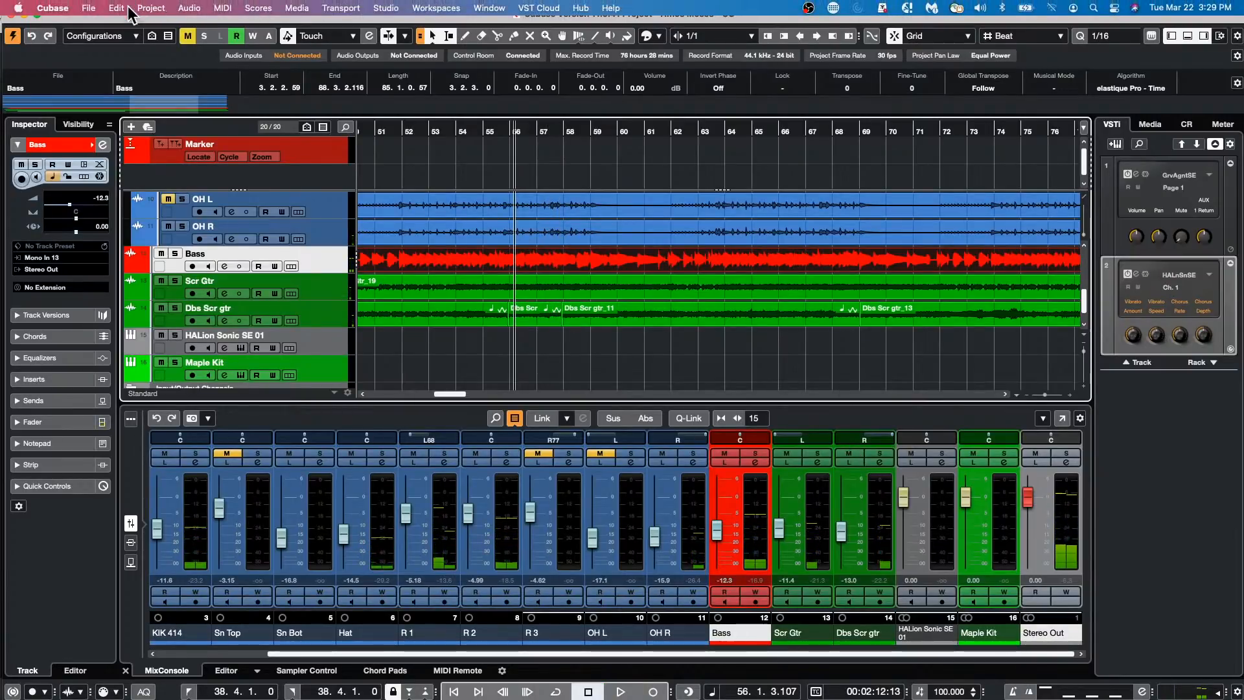
- Look up the command assigned to Shift+Space in the Key Commands editor, select it in the list, and close the editor
left_click(116, 7)
left_click(166, 497)
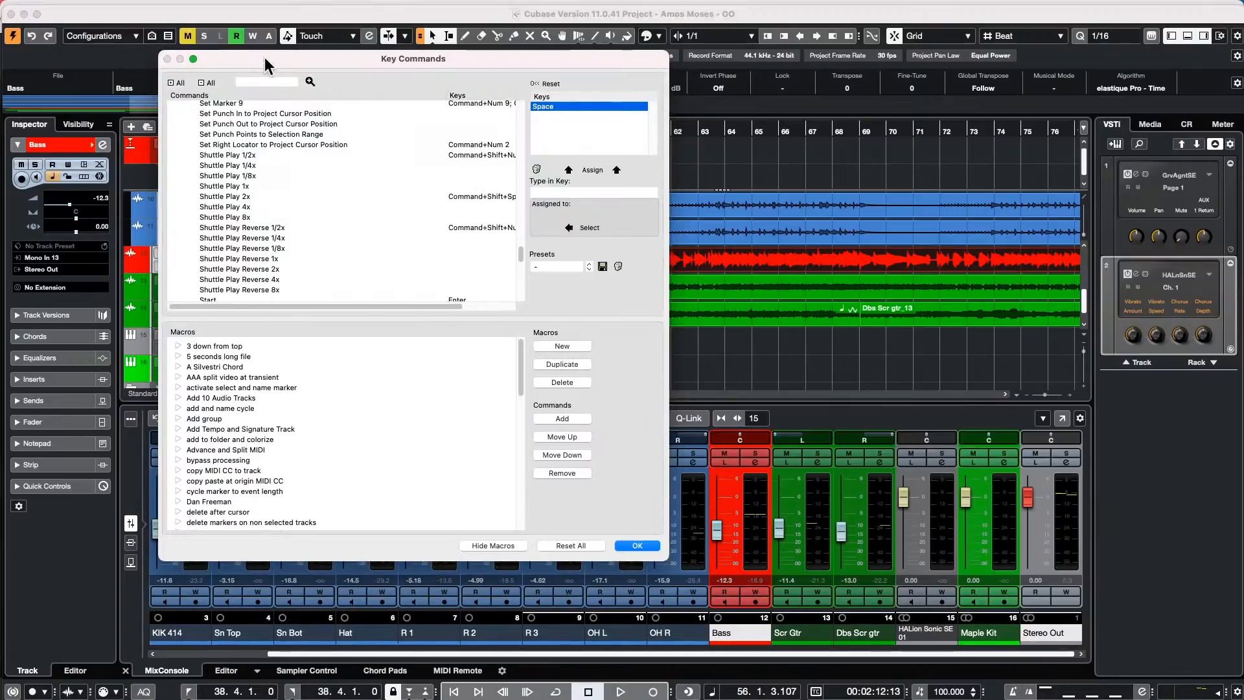
left_click(608, 192)
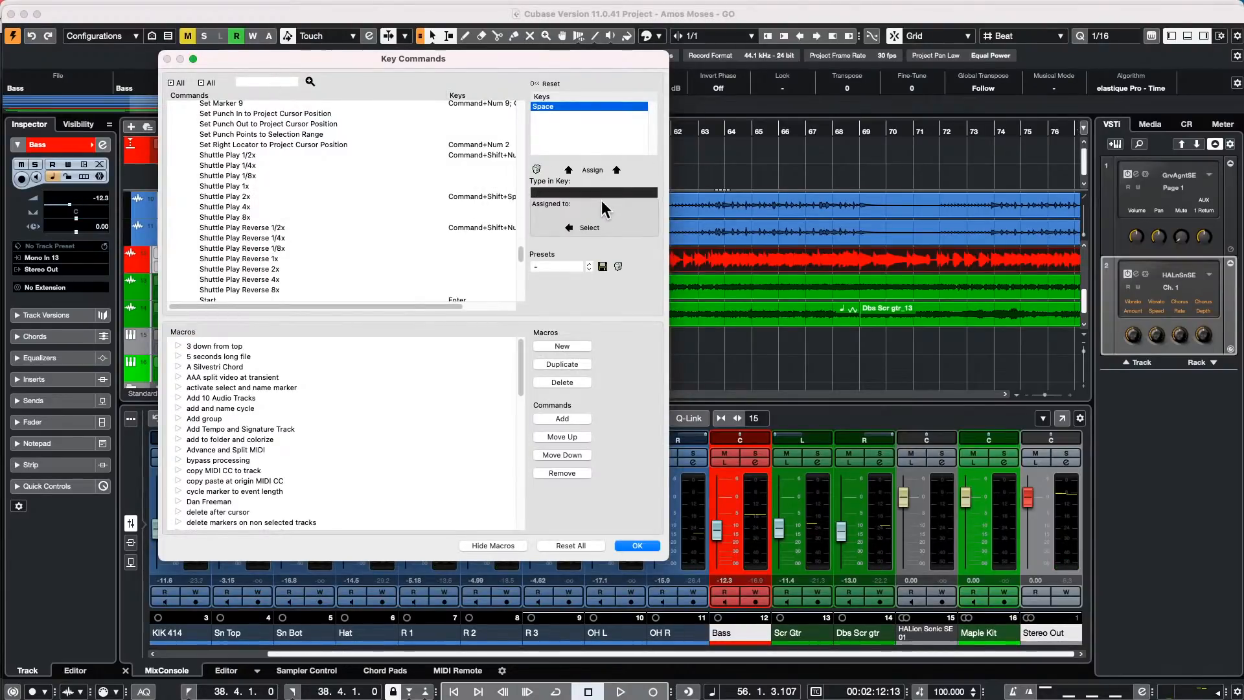
key("shift+space")
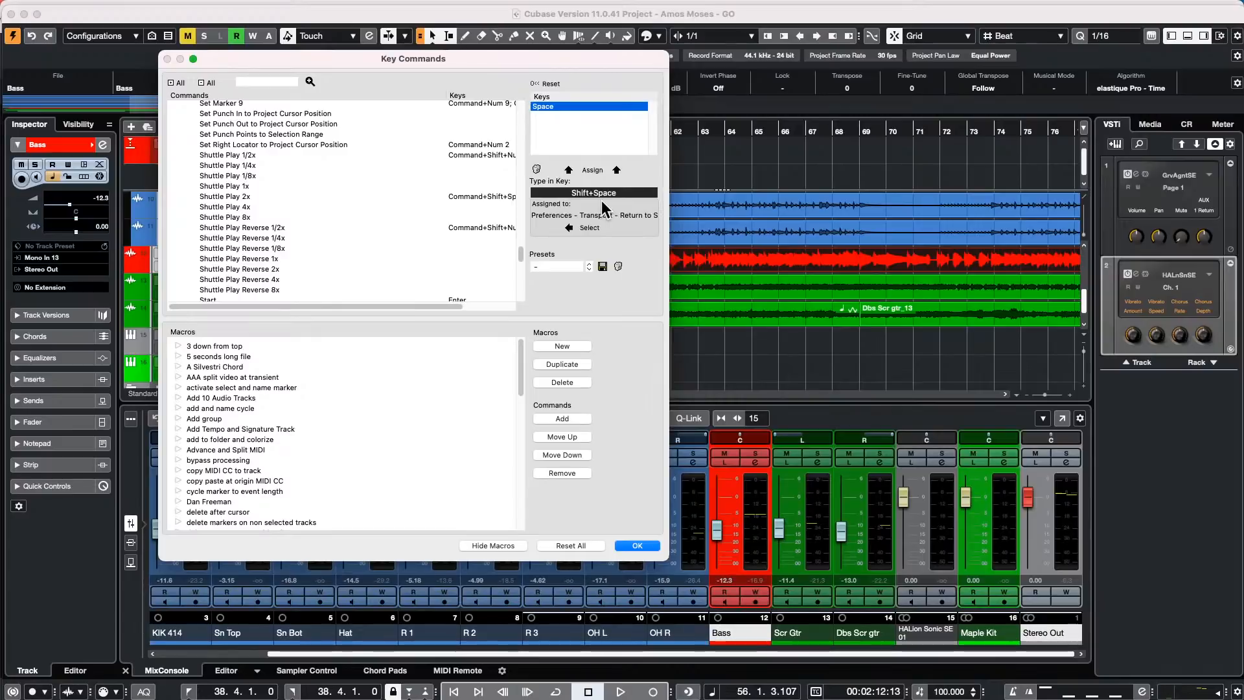
left_click(588, 227)
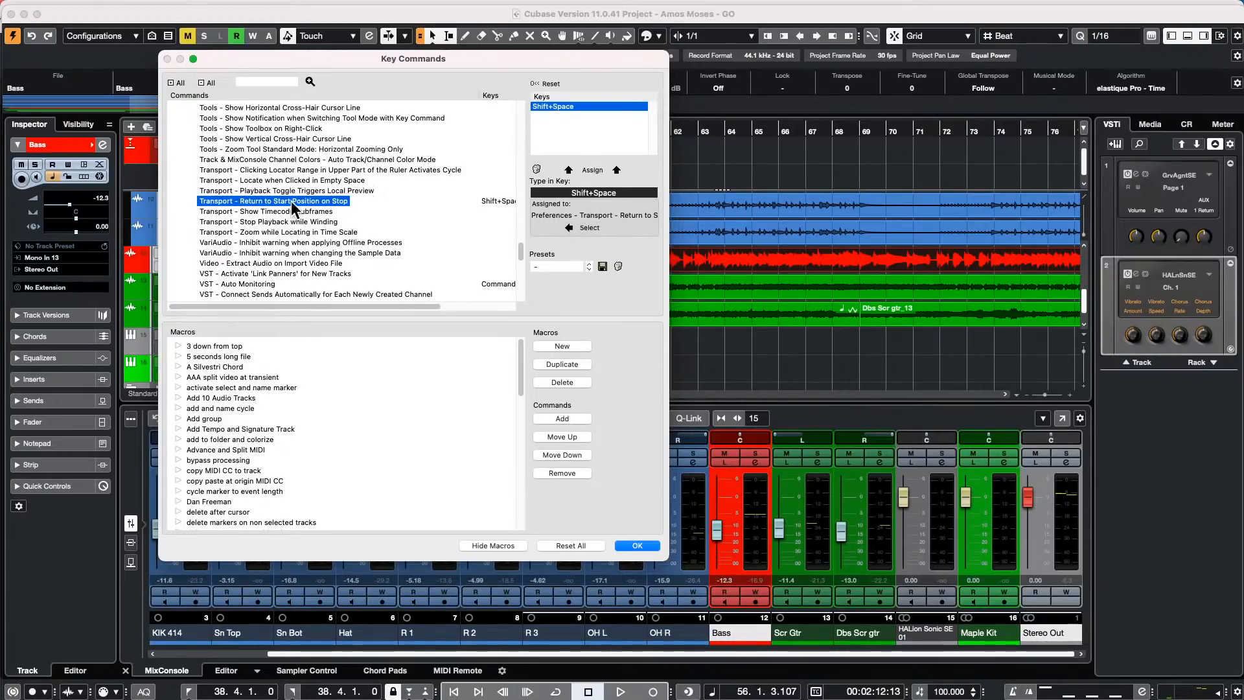
left_click(637, 545)
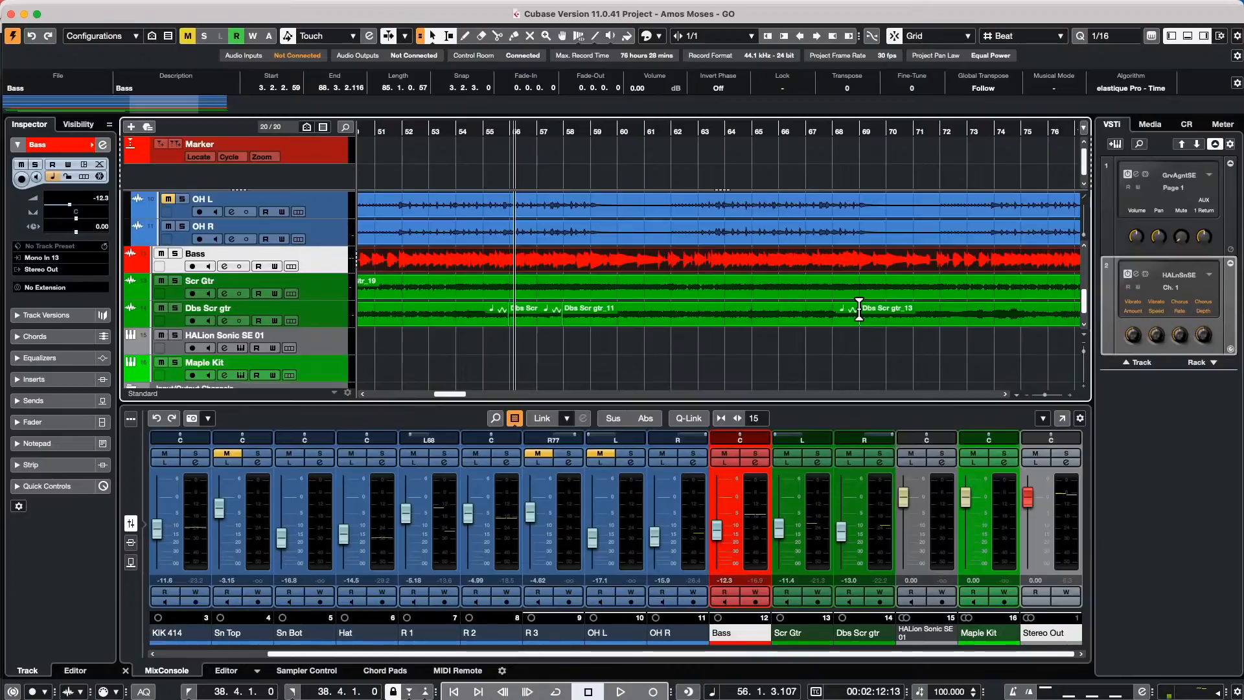
- Play and stop the project twice from bar 56 with Return to Start Position on Stop active
key("space")
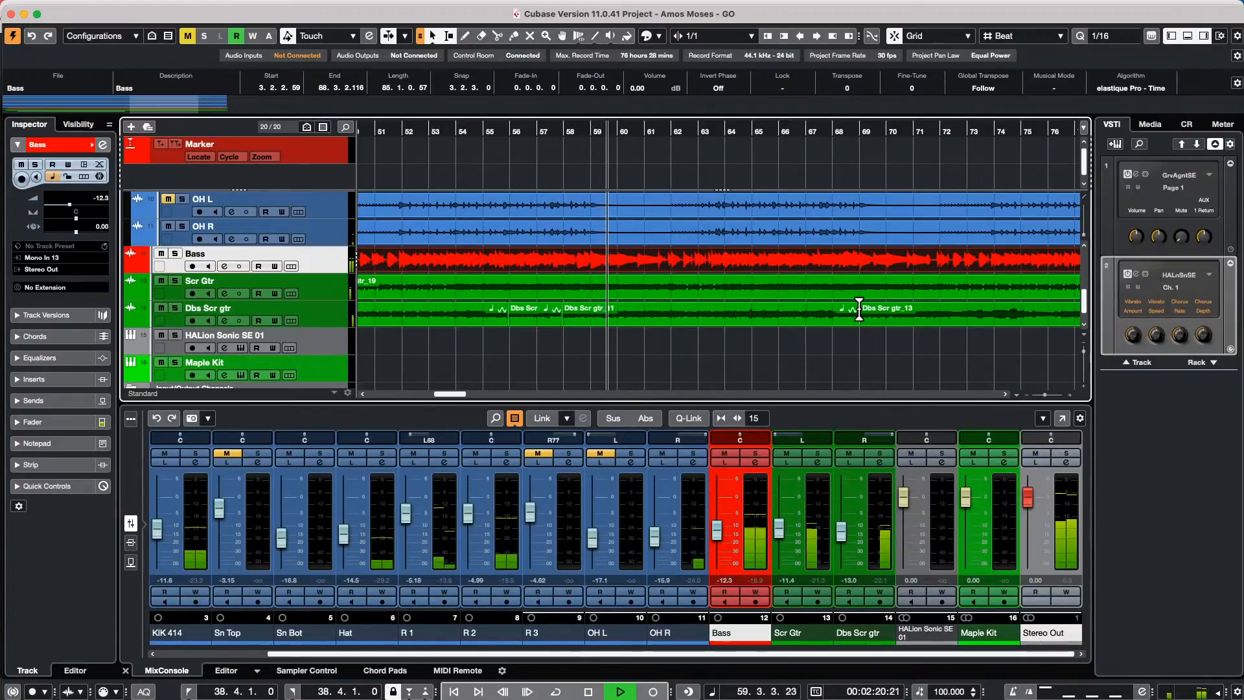
key("space")
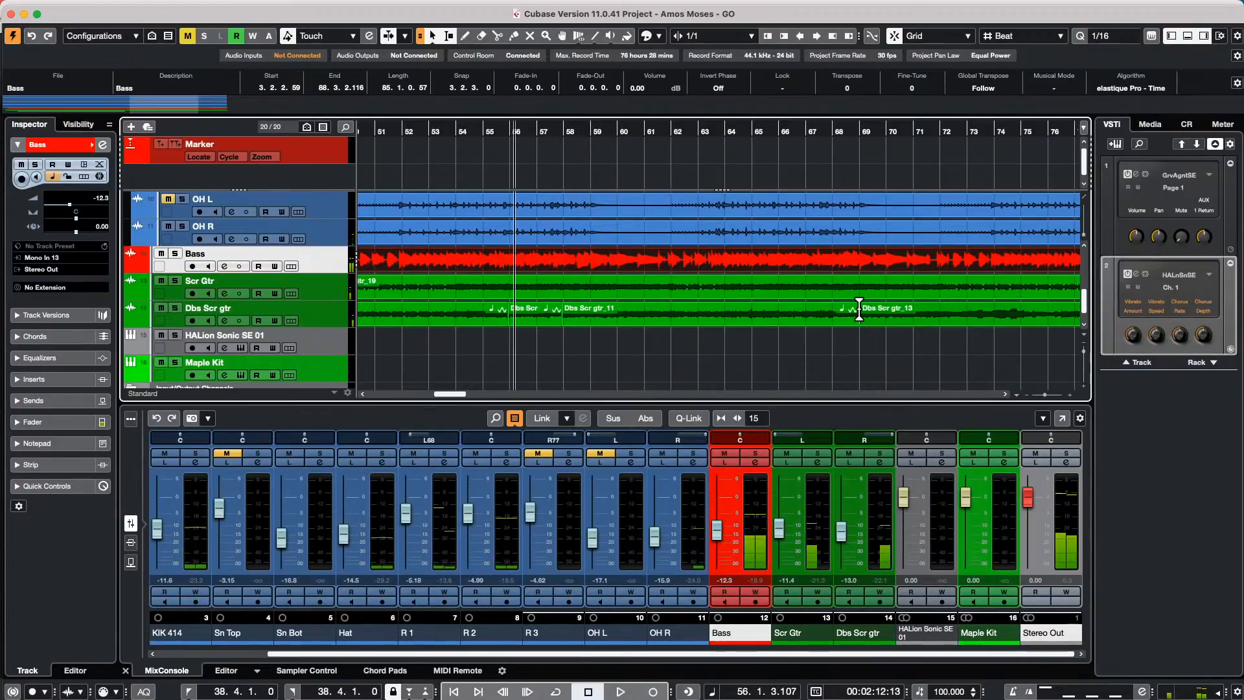
key("space")
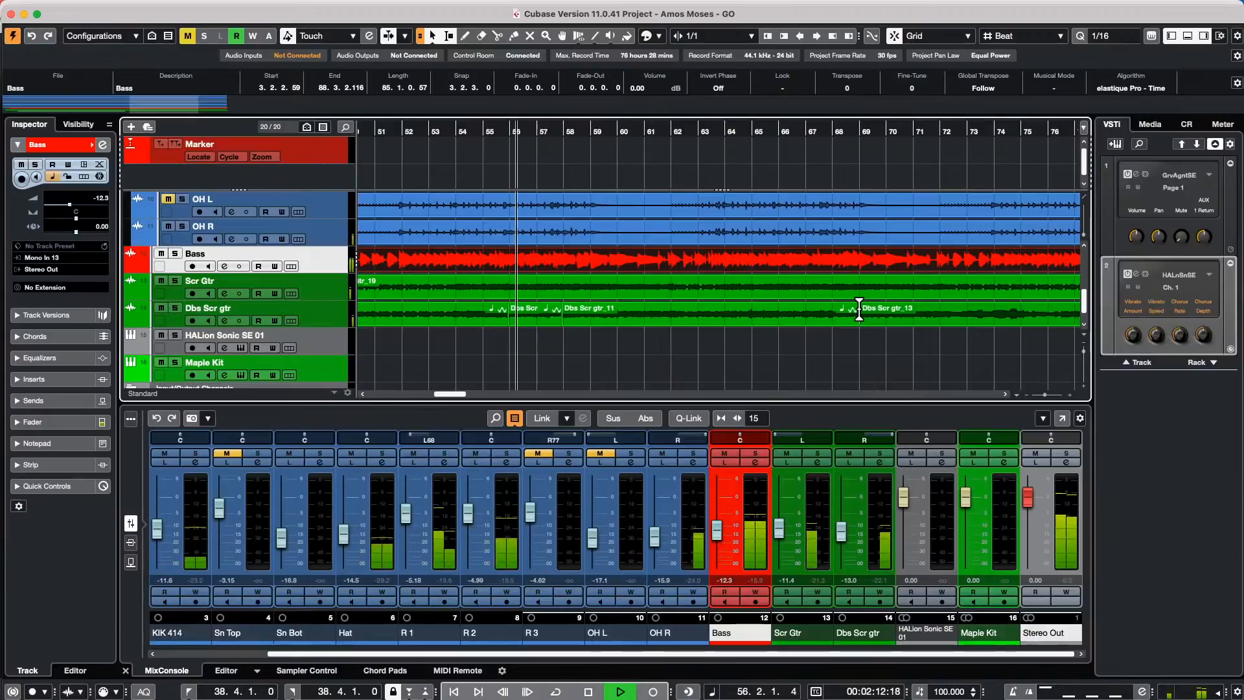
key("space")
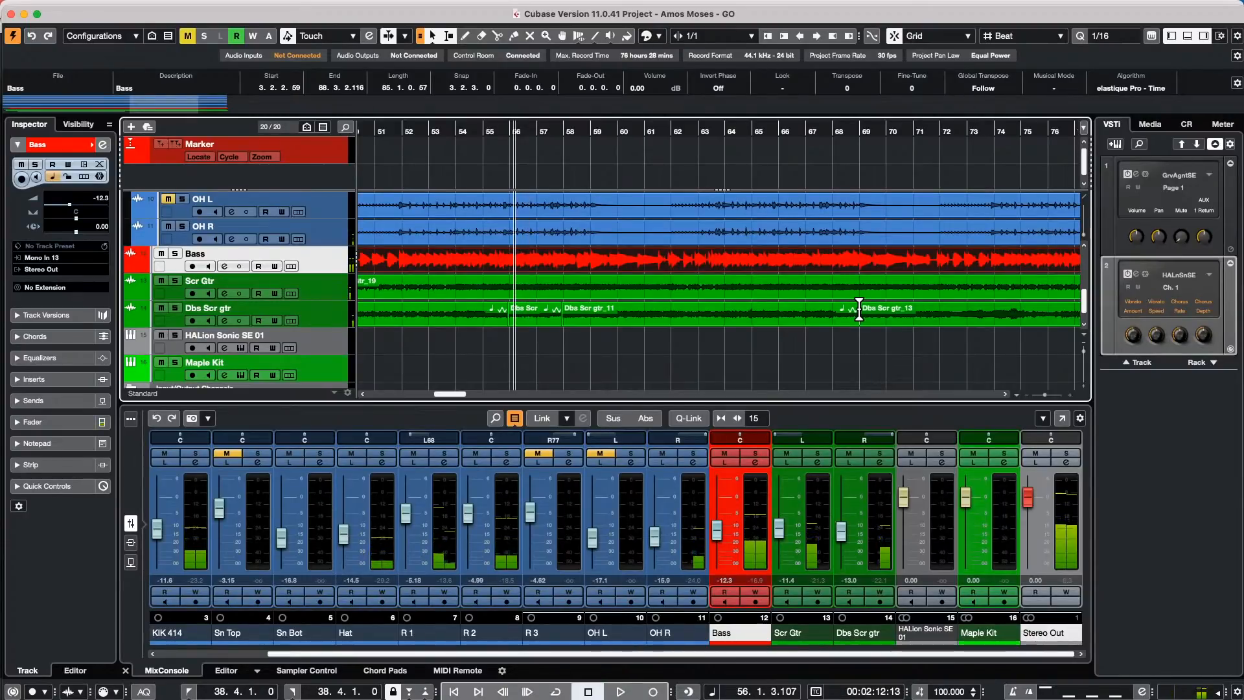
- Deactivate Return to Start Position on Stop with its assigned key command, and play and stop the project
key("shift+KP_Multiply")
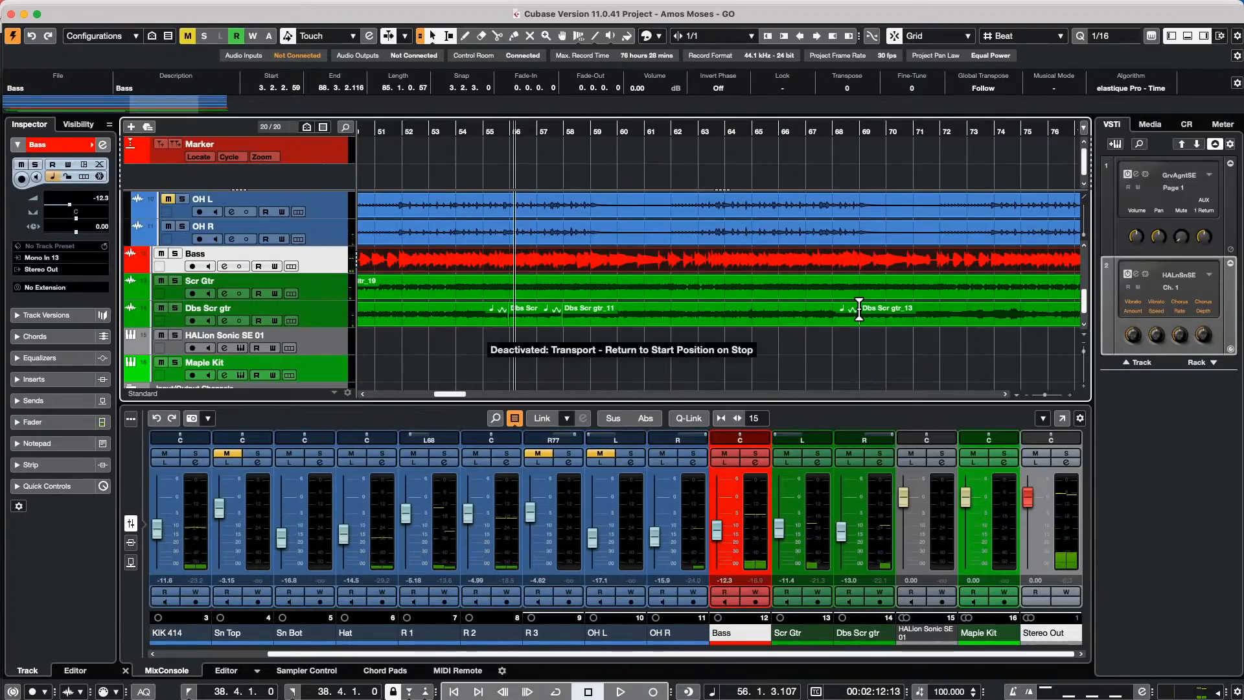
key("space")
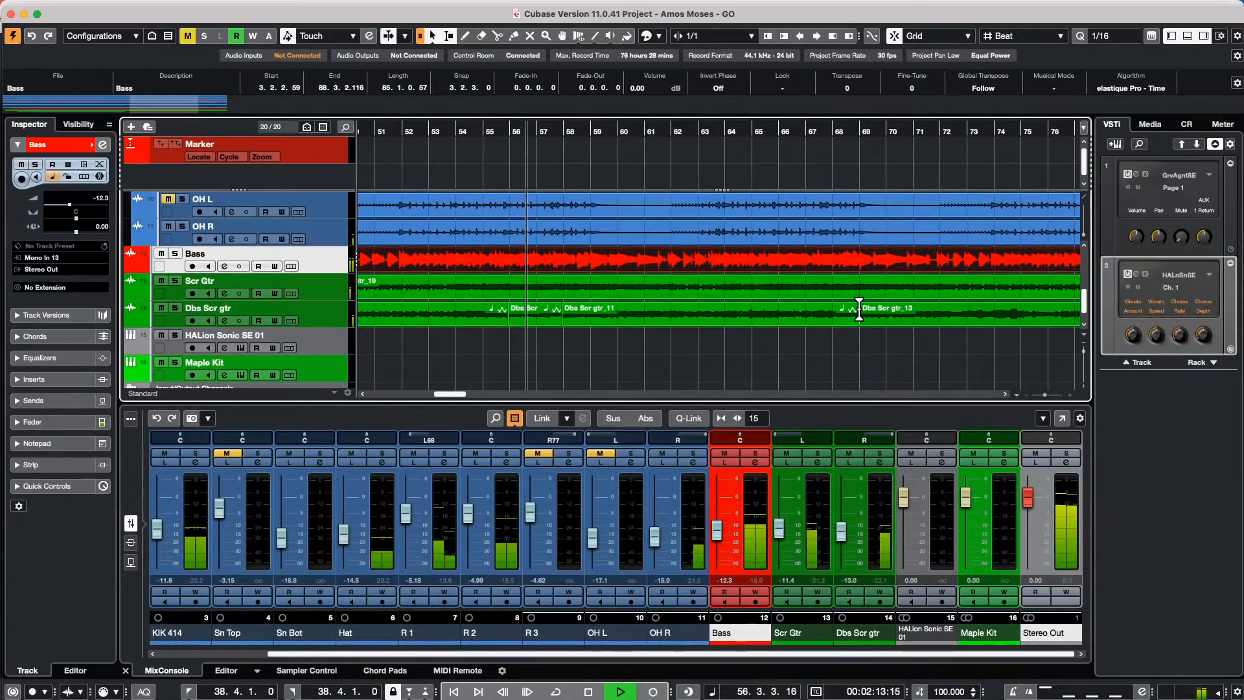
key("space")
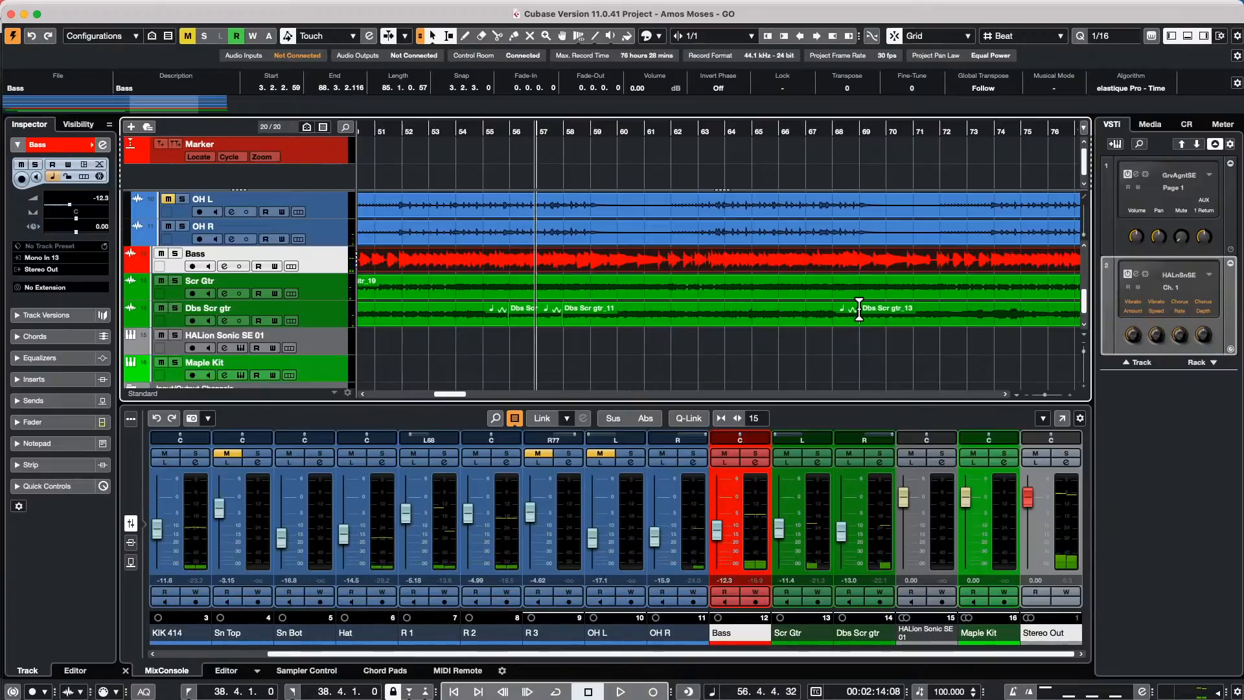
- Play and stop the project twice from bar 56, returning the cursor to the playback start position after each stop
key("space")
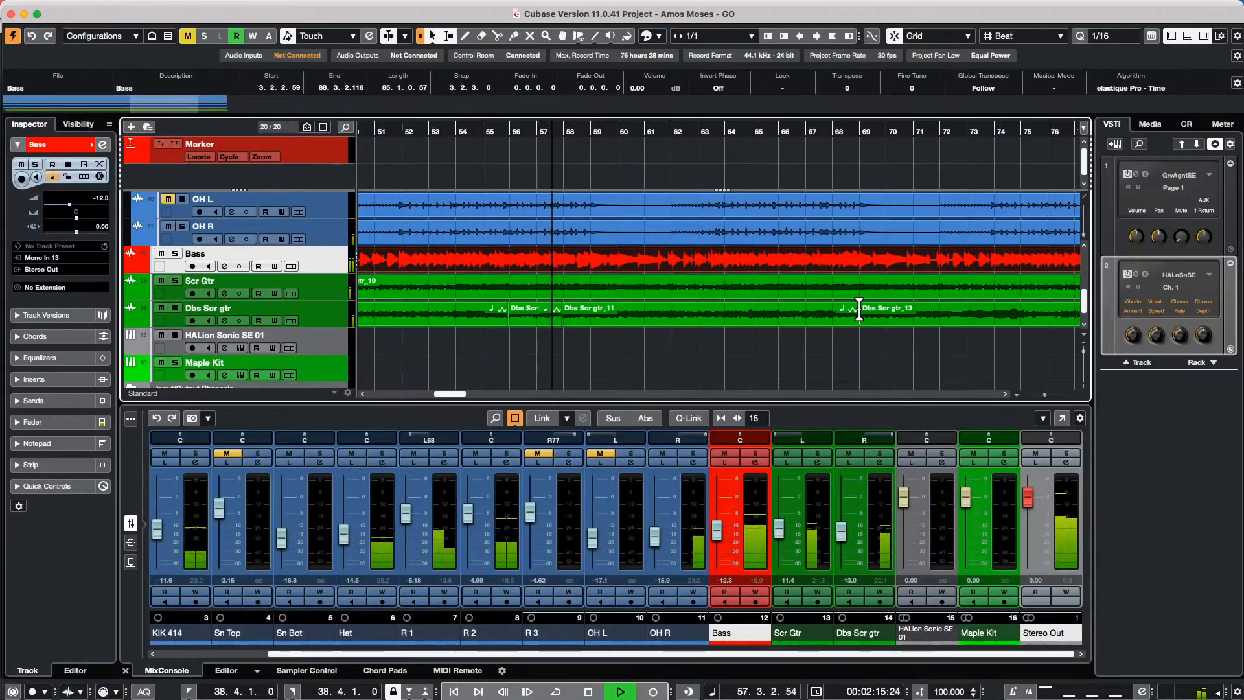
key("space")
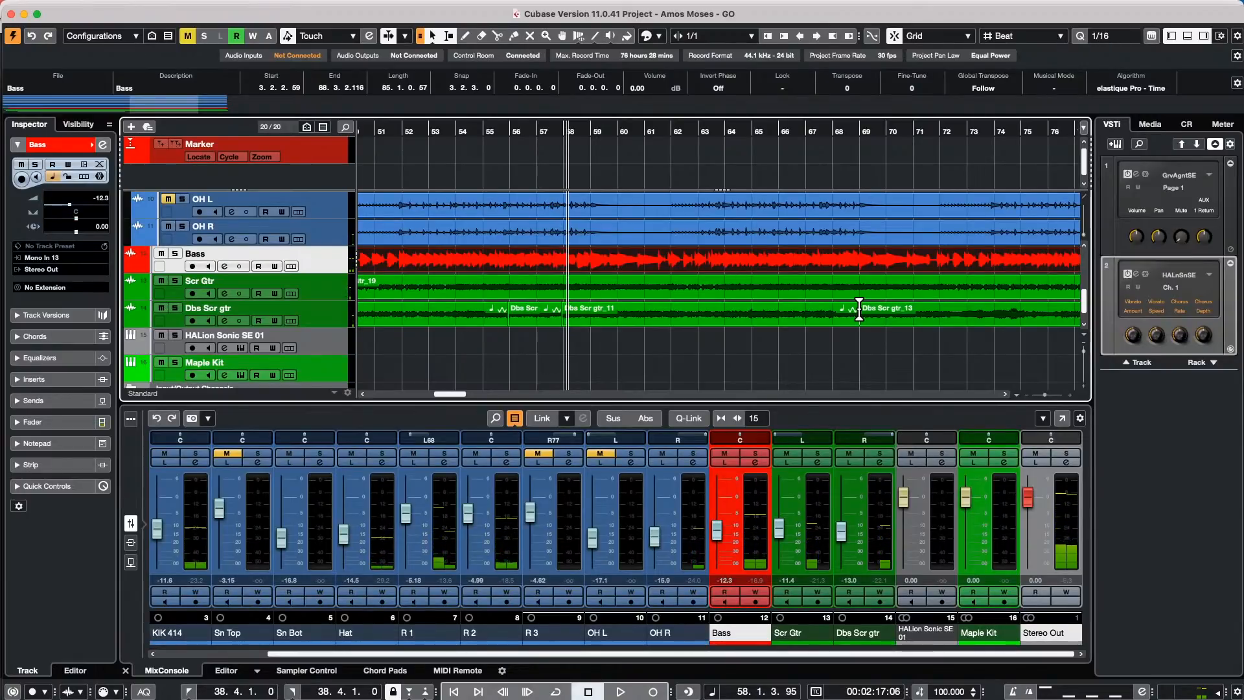
key("KP_Subtract")
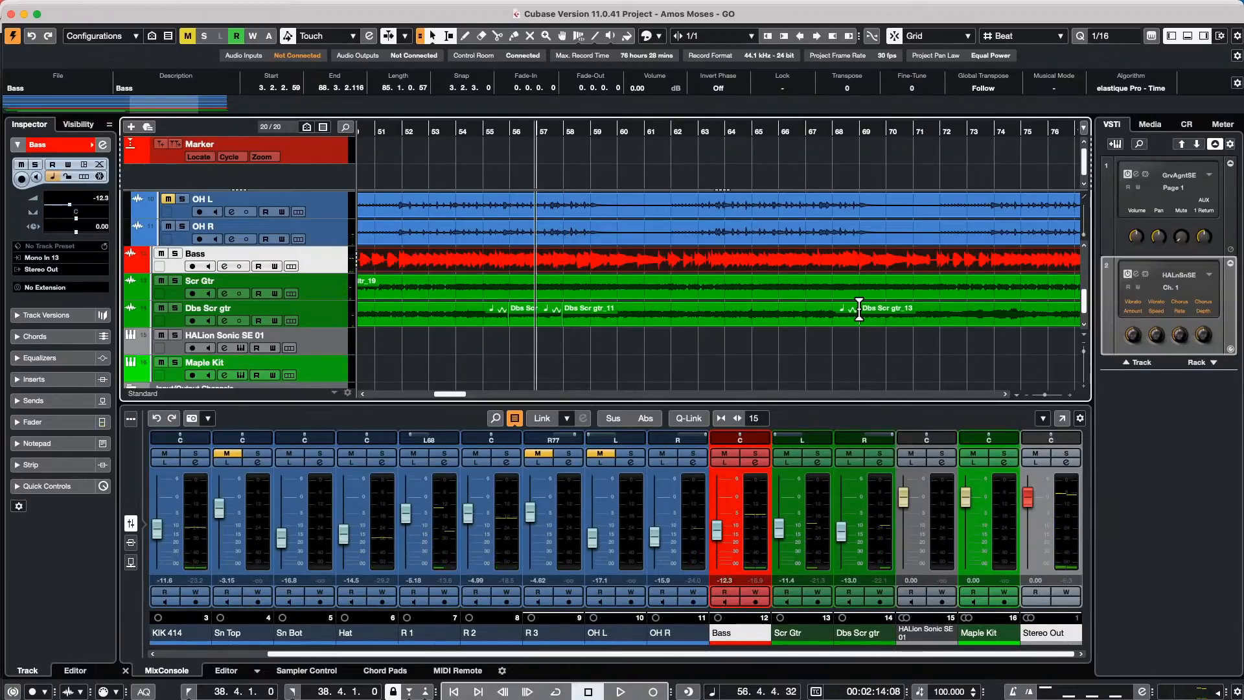
key("space")
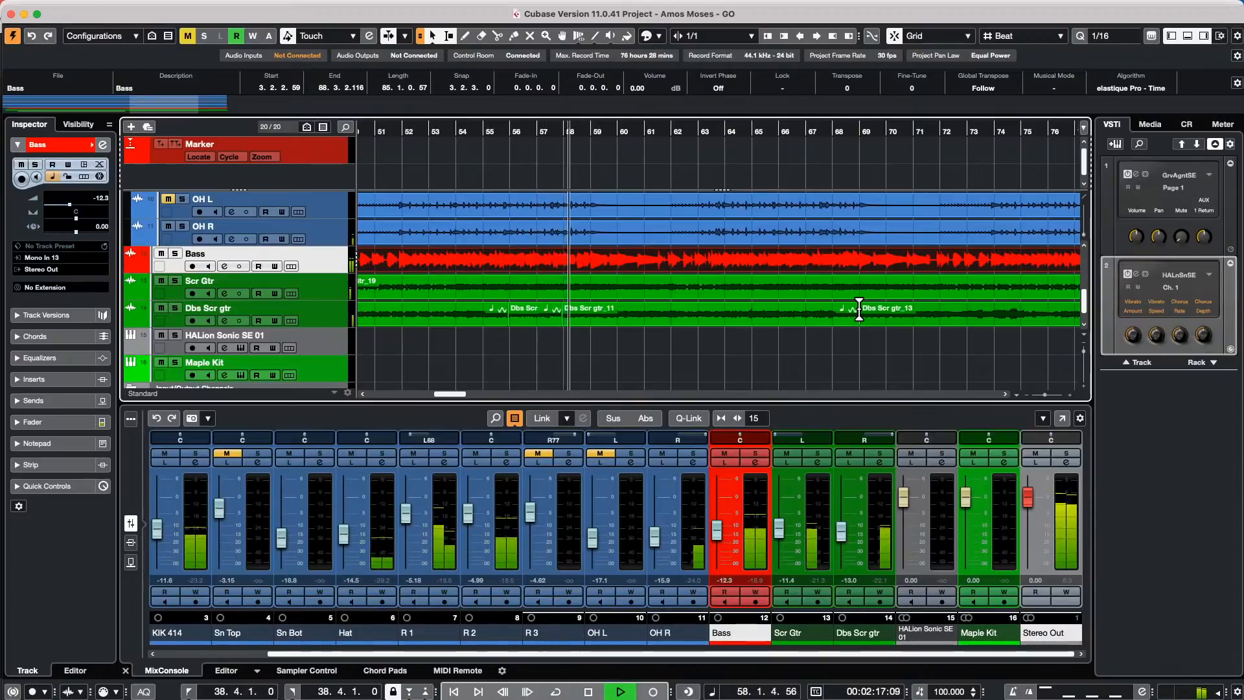
key("space")
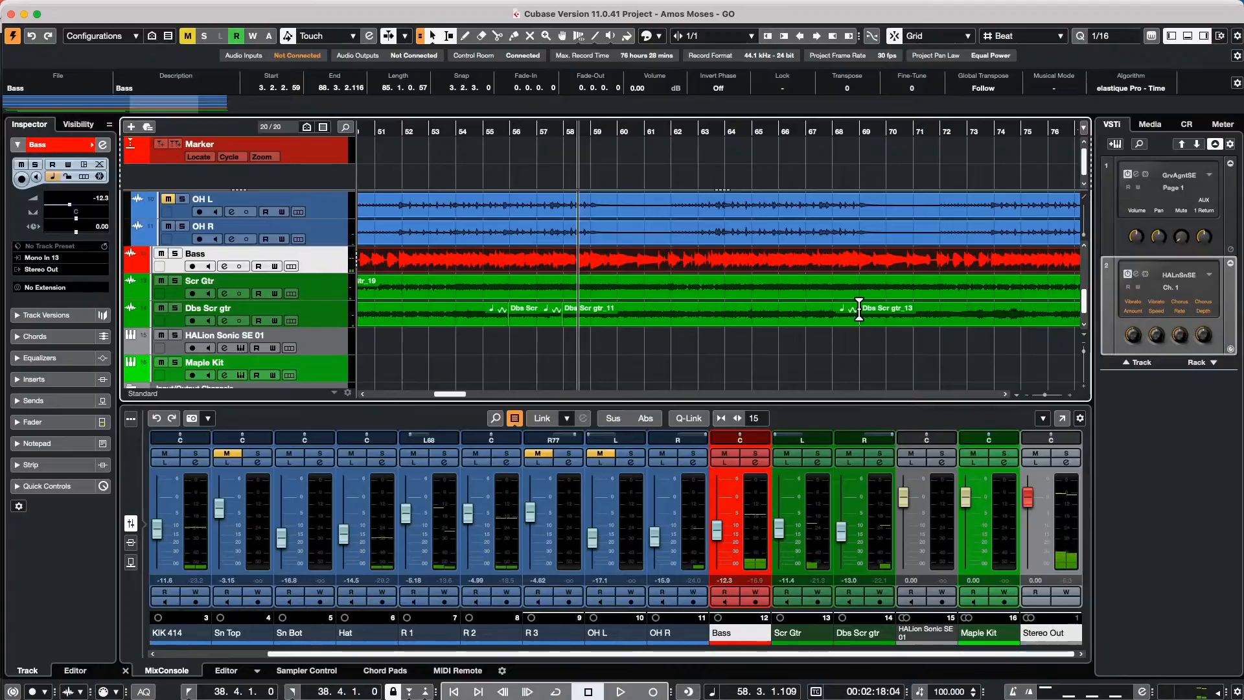
key("KP_0")
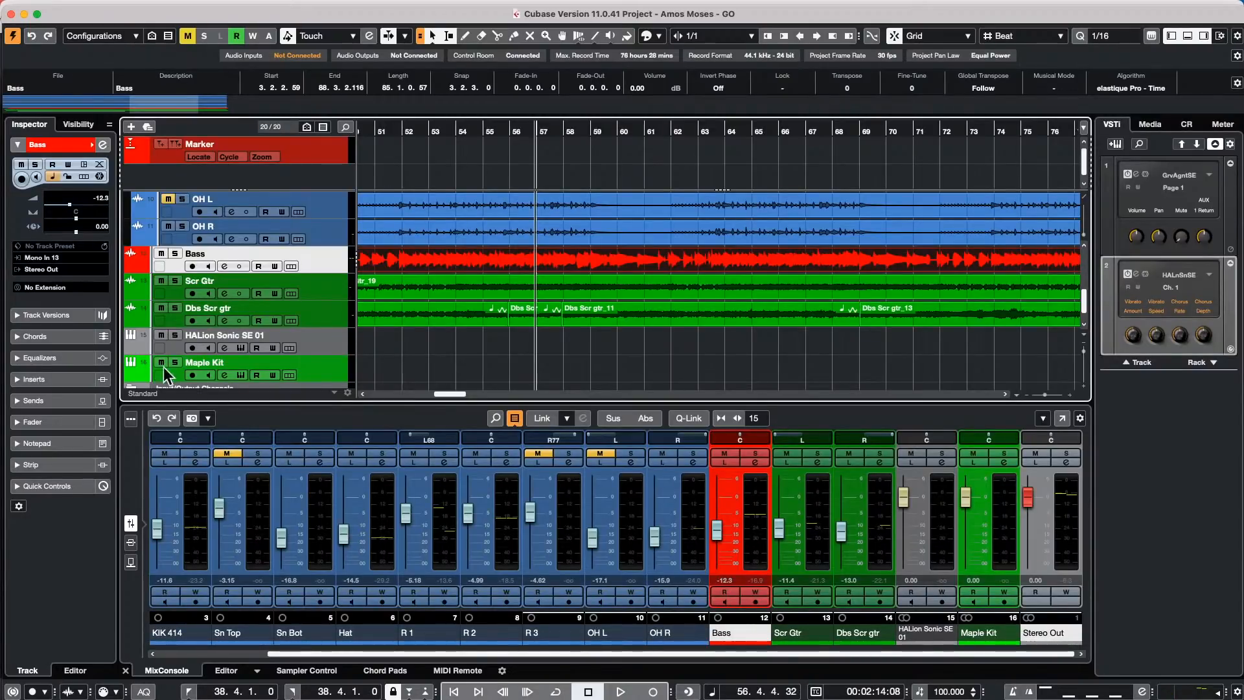
- Enlarge the Bass track, show its automation lane, and assign the Mute parameter to the lane
left_click_drag(170, 273, 170, 324)
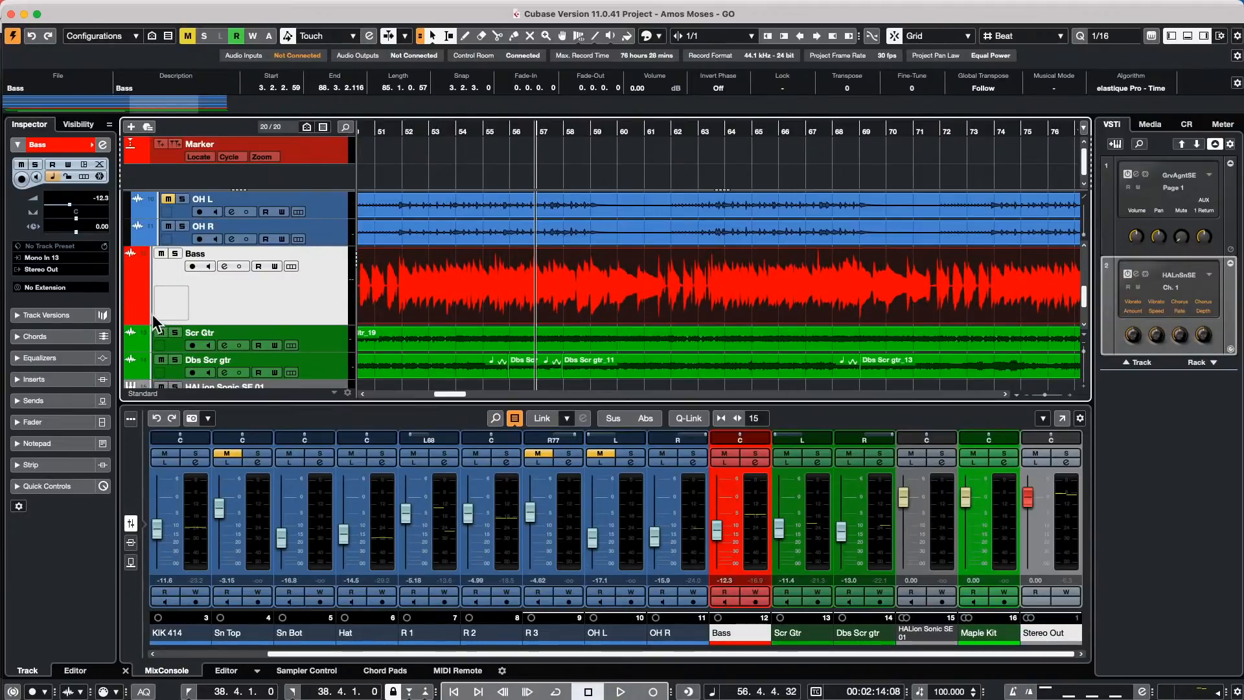
left_click(131, 314)
left_click(212, 332)
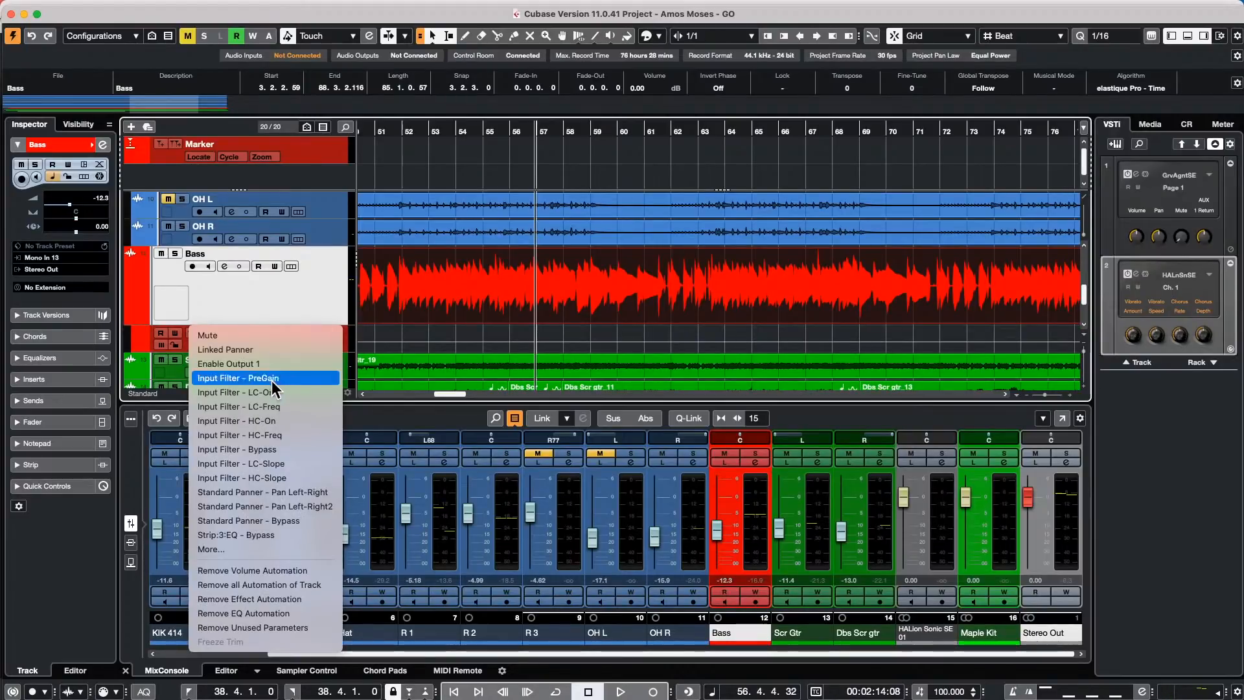
left_click(258, 549)
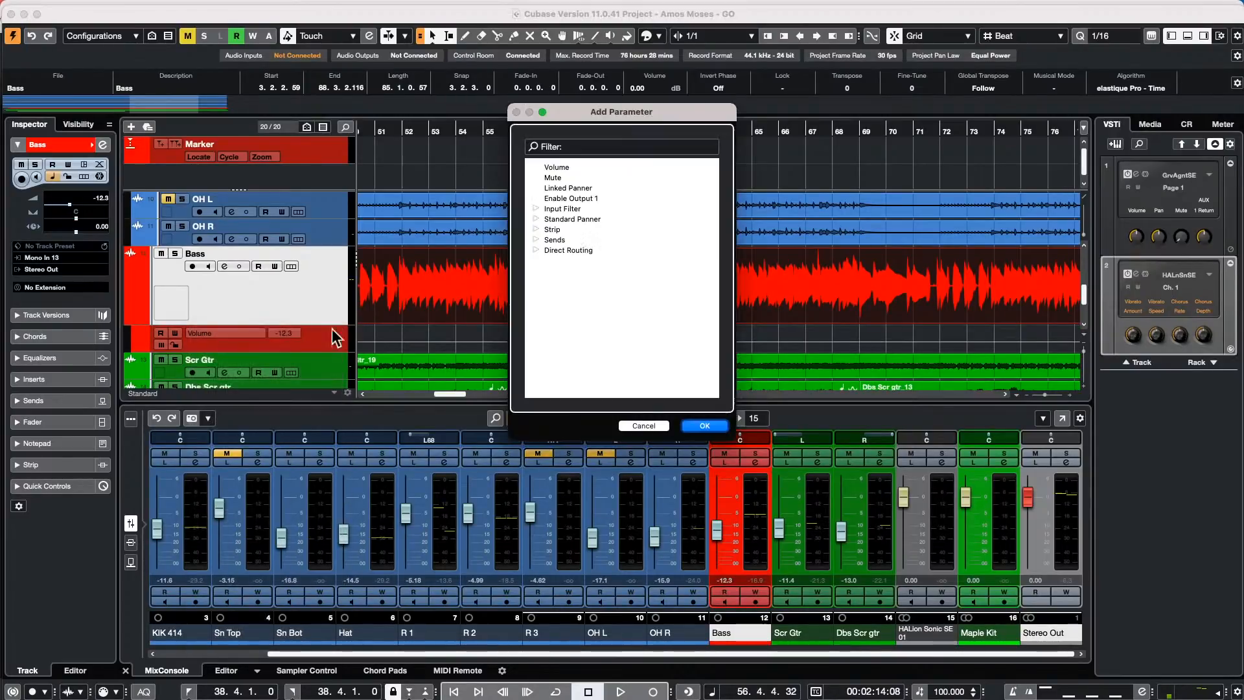
left_click(577, 145)
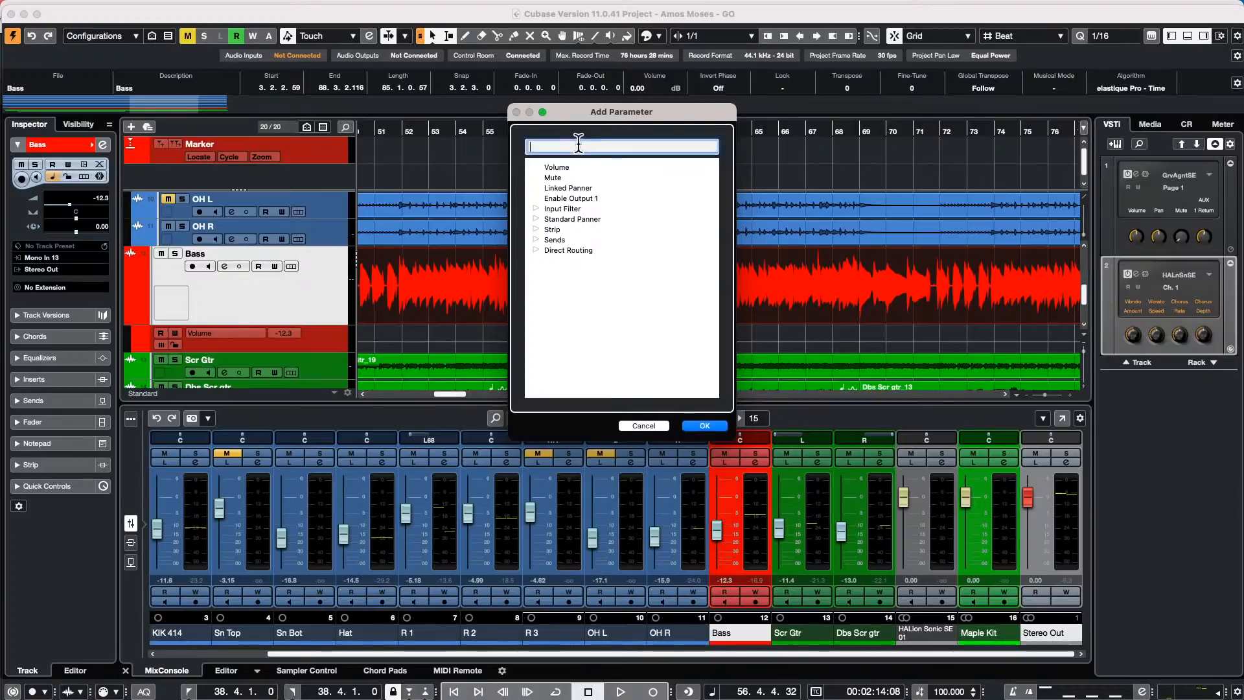
left_click(551, 178)
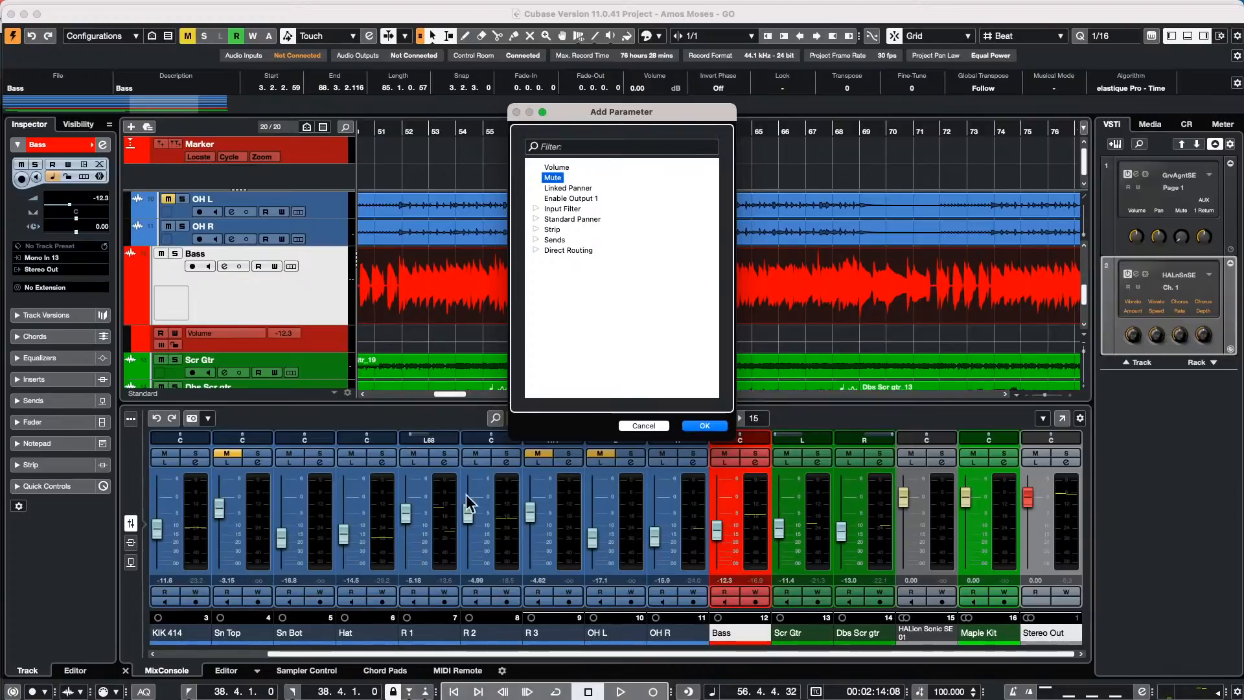
left_click(706, 426)
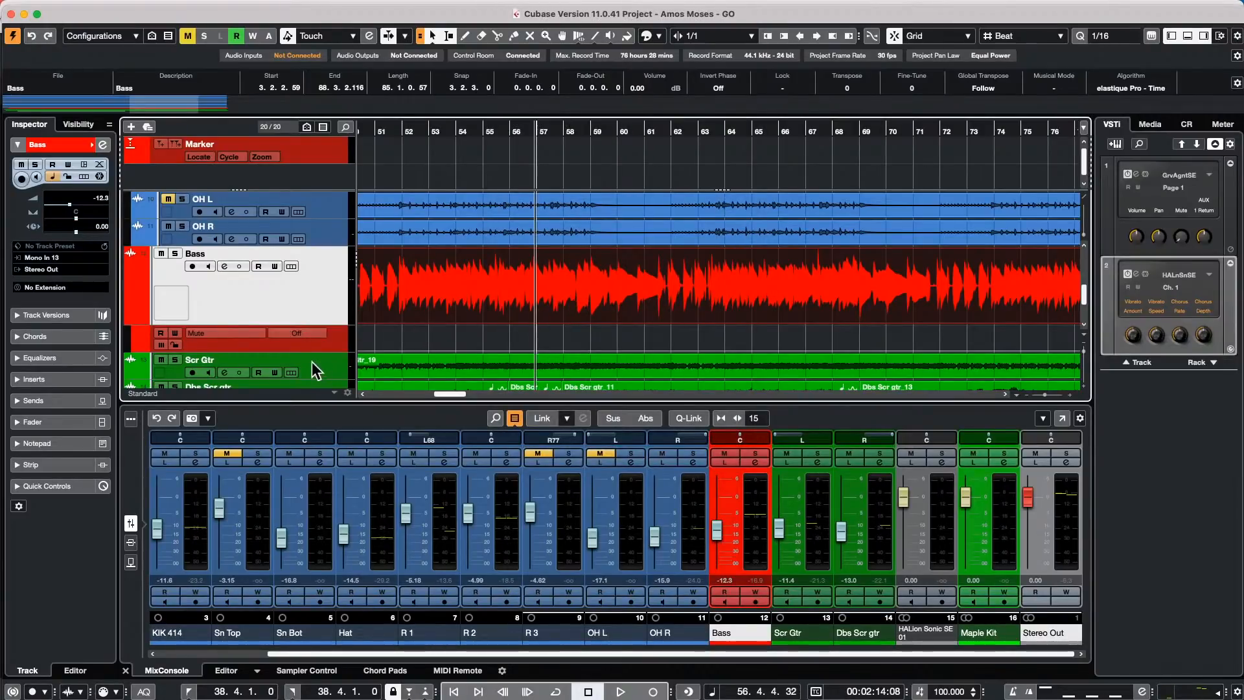
left_click_drag(324, 350, 322, 363)
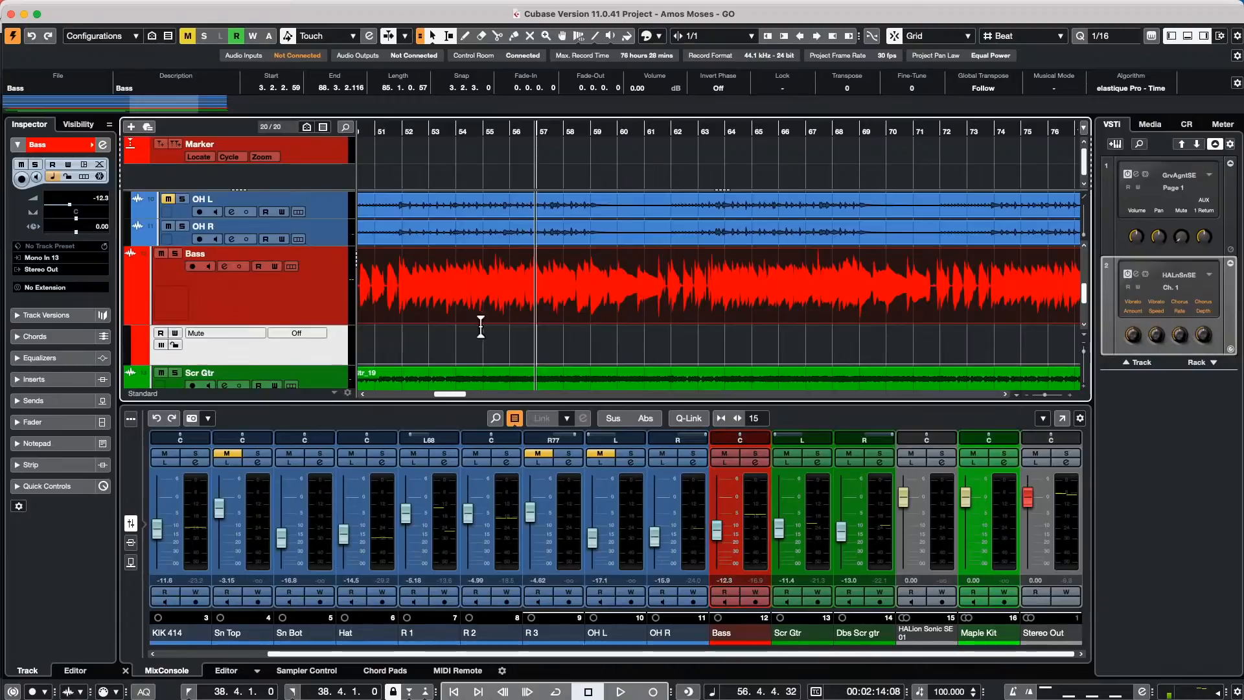
- With the Draw tool, draw Mute automation on the Bass lane: on at bar 58, off at bar 62 and on again at bar 63
right_click(470, 347)
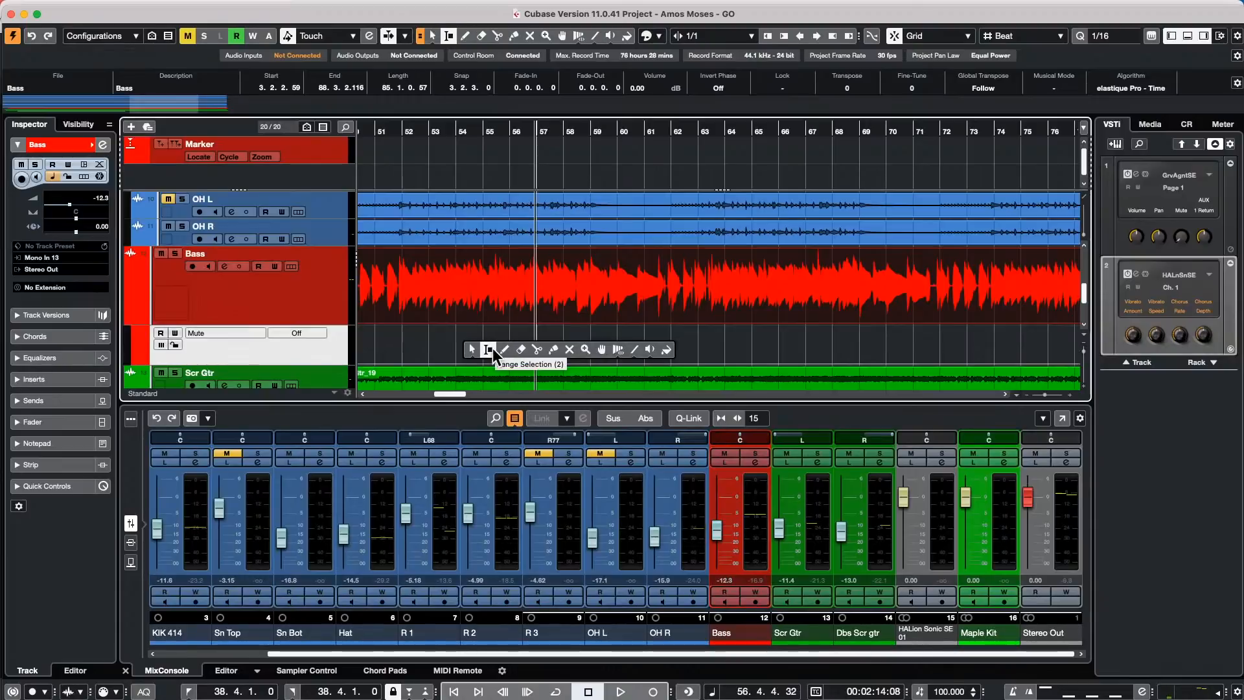
left_click(489, 346)
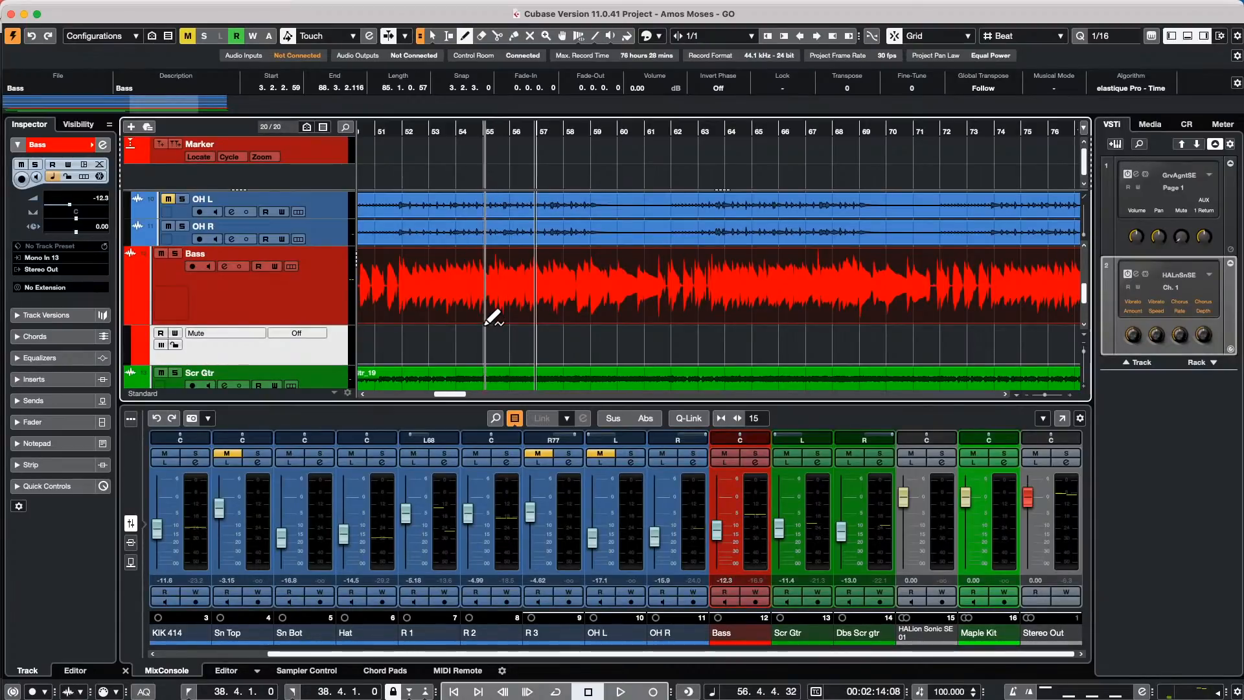
left_click(484, 322)
left_click(537, 352)
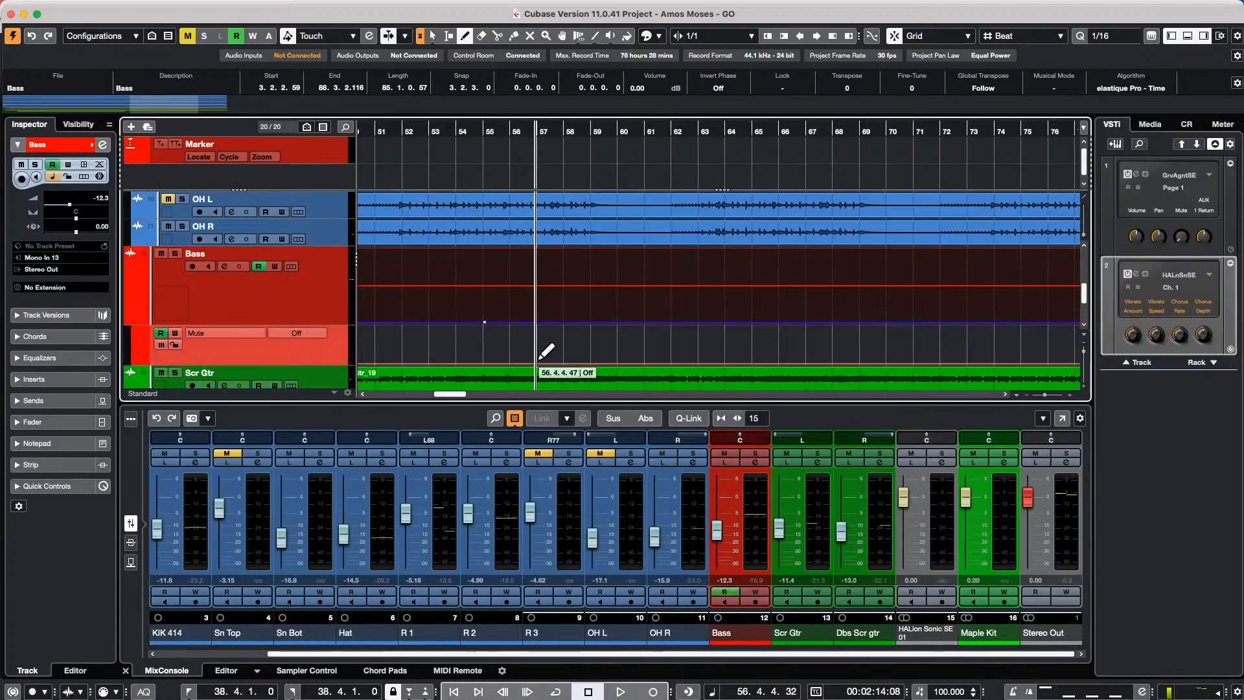
left_click(570, 341)
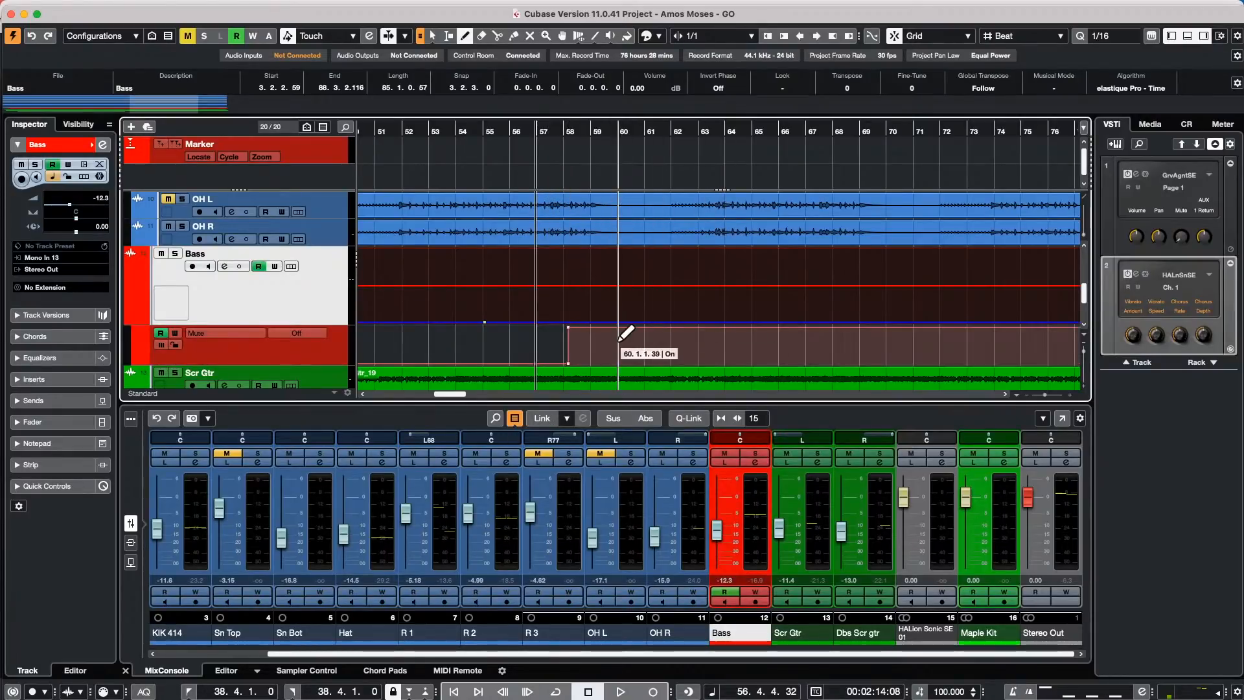
left_click(671, 355)
left_click(699, 327)
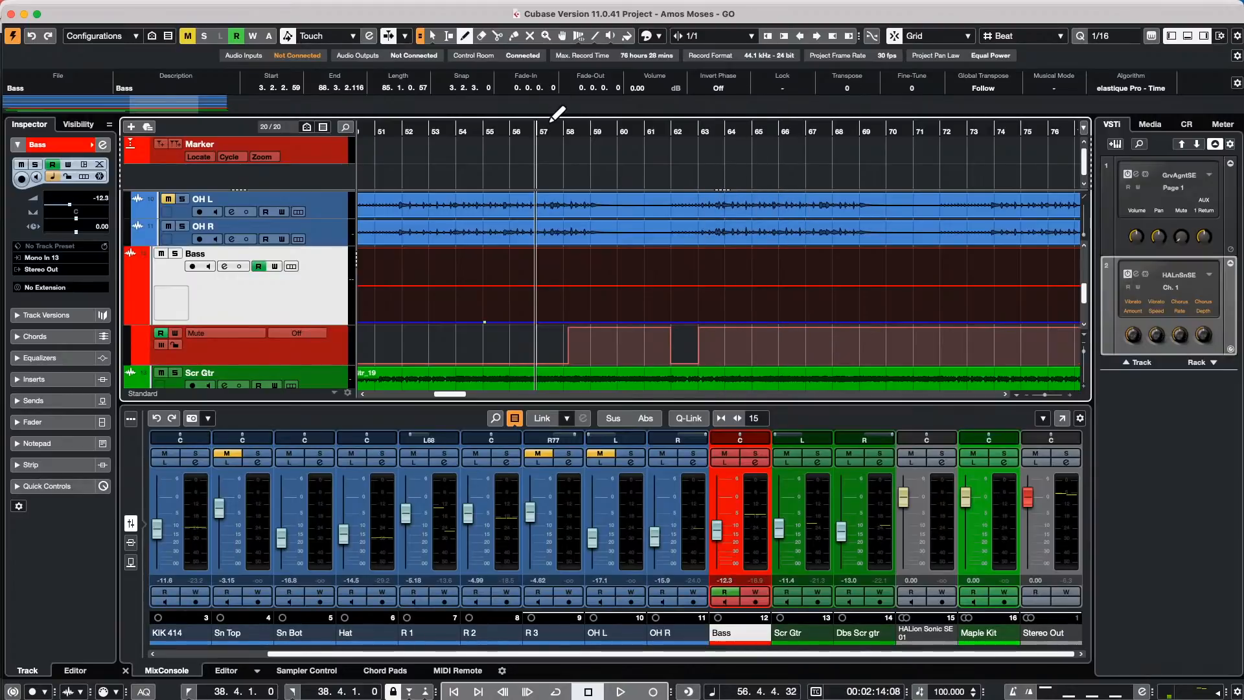
- Undo the drawn Mute automation and the stray volume curve point on the Bass event
mouse_move(547, 125)
left_mouse_down()
mouse_move(546, 91)
mouse_move(372, 67)
mouse_move(213, 67)
left_mouse_up()
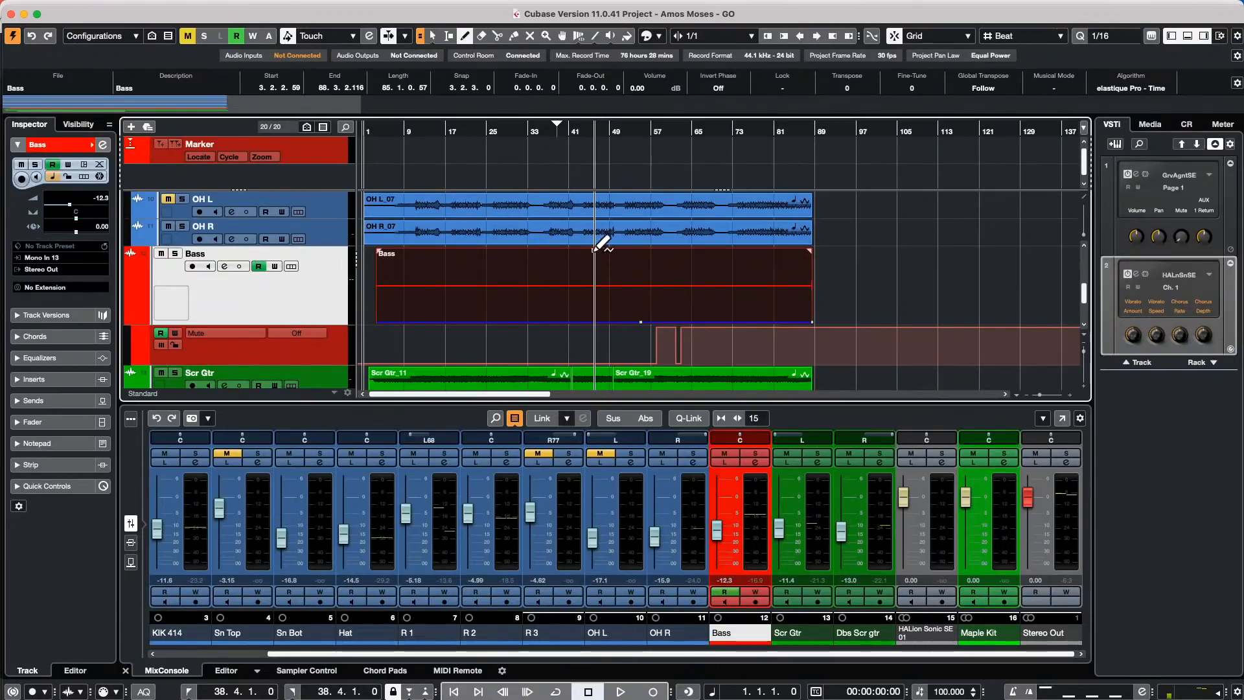
key("1")
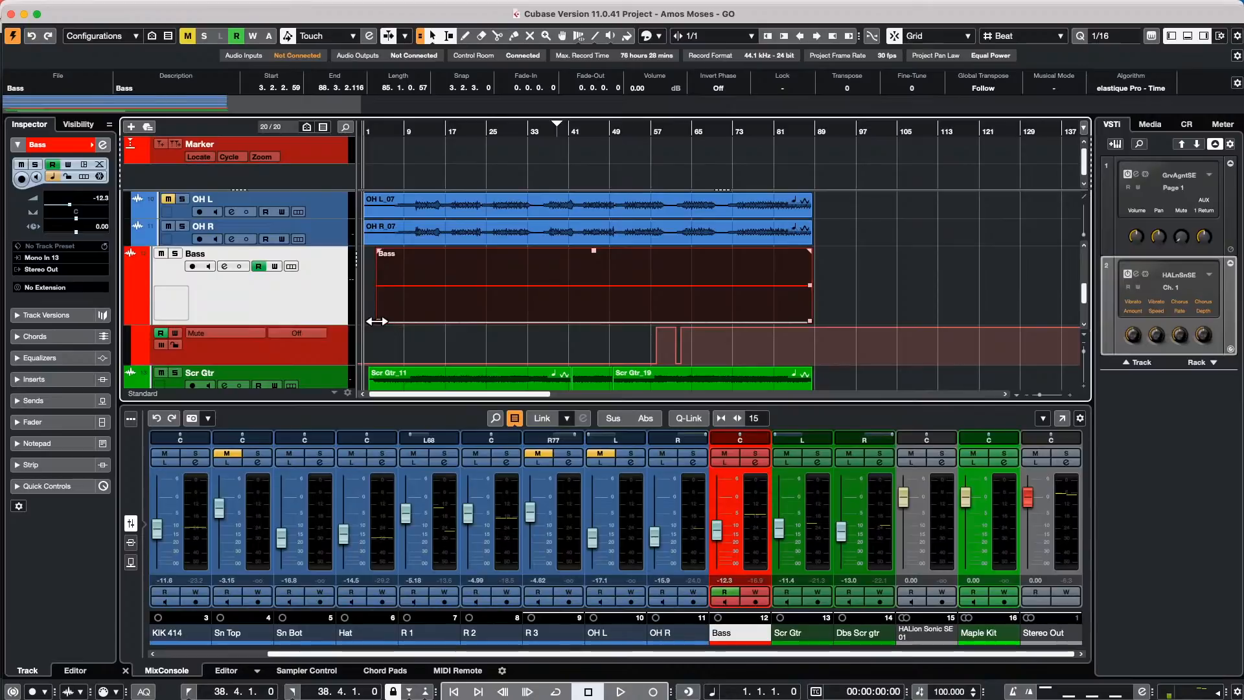
right_click(547, 269)
left_click(581, 266)
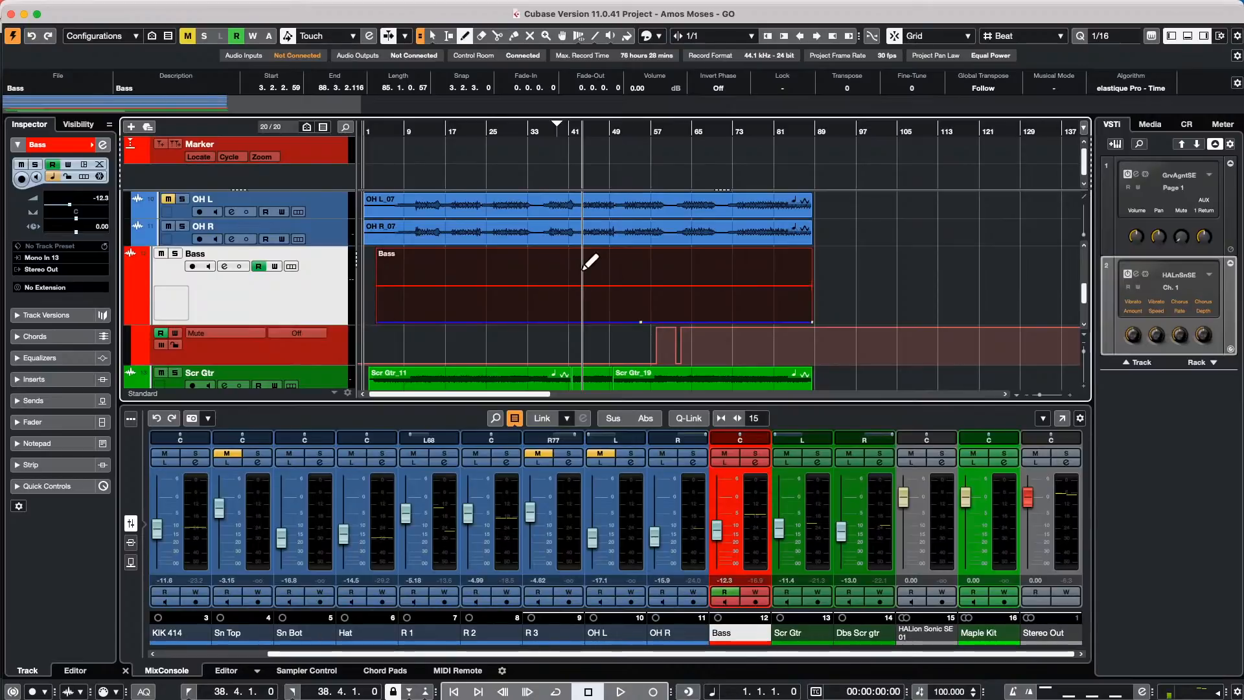
key("super+z")
key("super+z")
key("super+z")
key("super+z")
key("super+z")
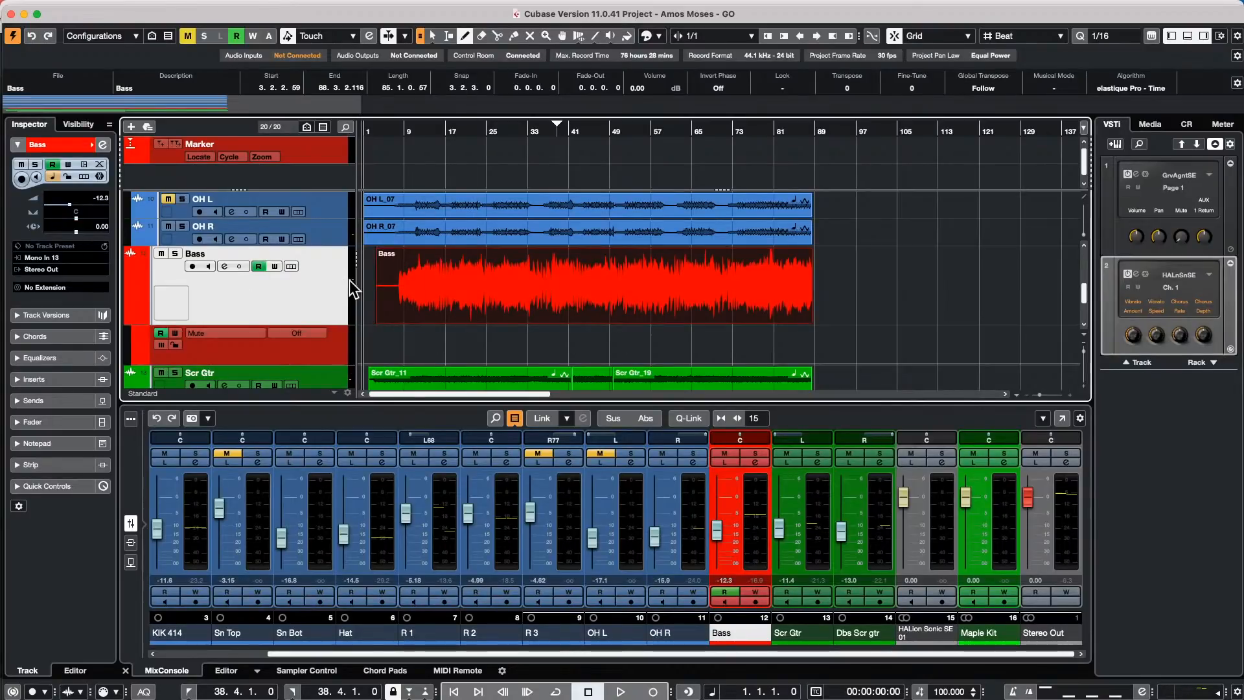
- Enable Write Automation on the Bass track and record three Mute passages between about bars 16 and 25 during playback from about bar 14
key("space")
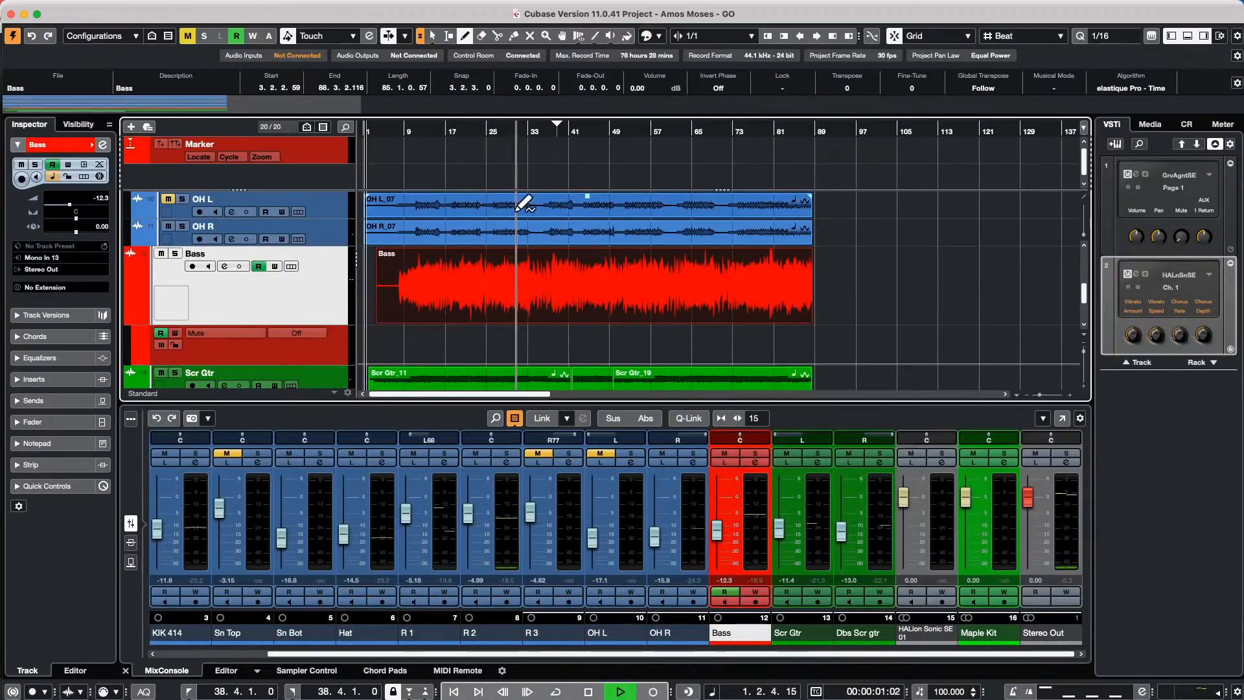
left_click(433, 128)
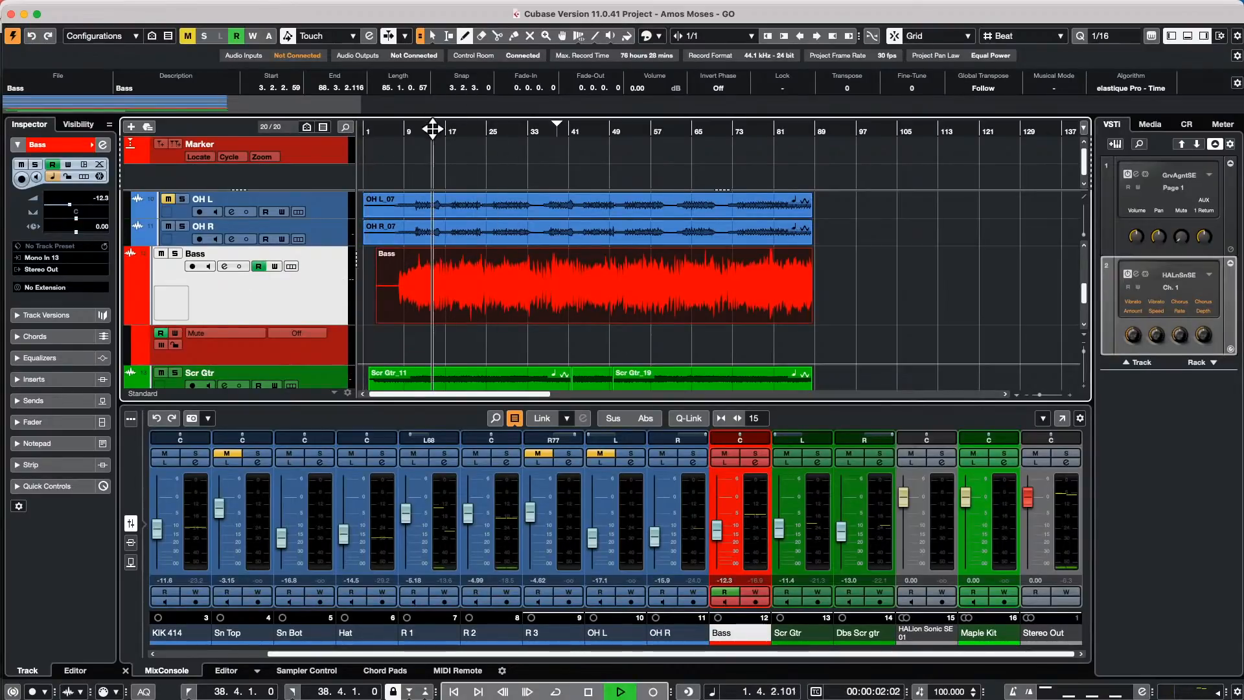
left_click(68, 165)
left_click(22, 165)
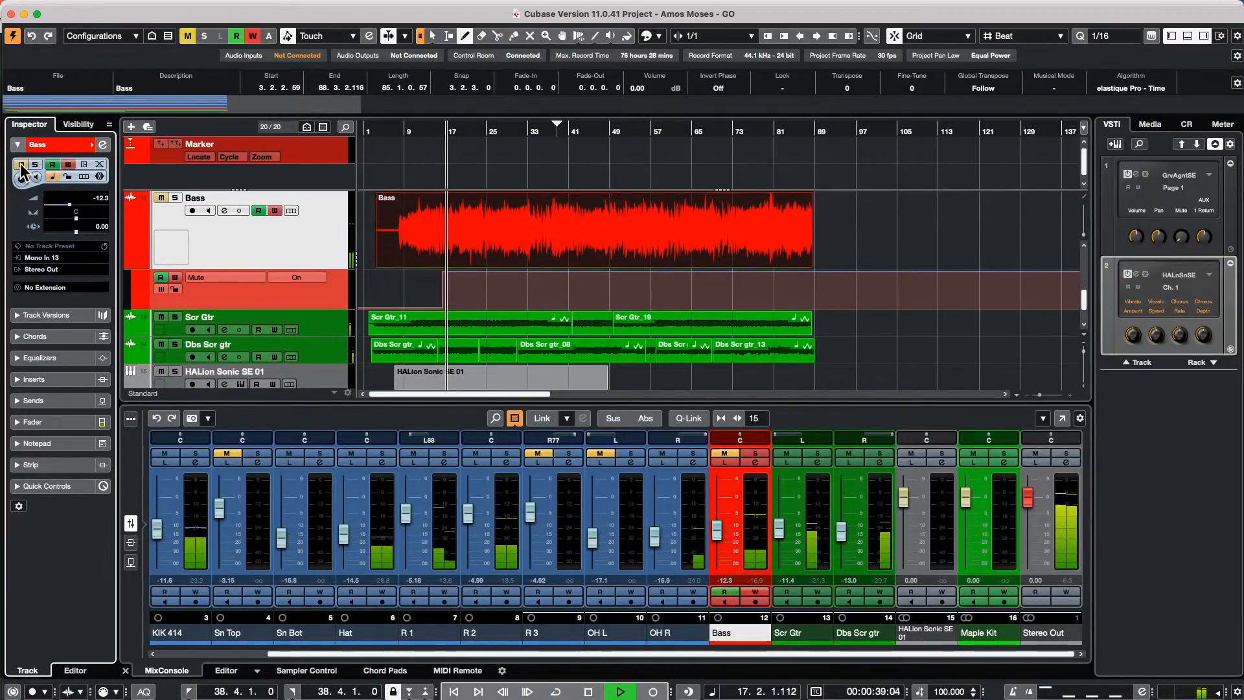
left_click(22, 165)
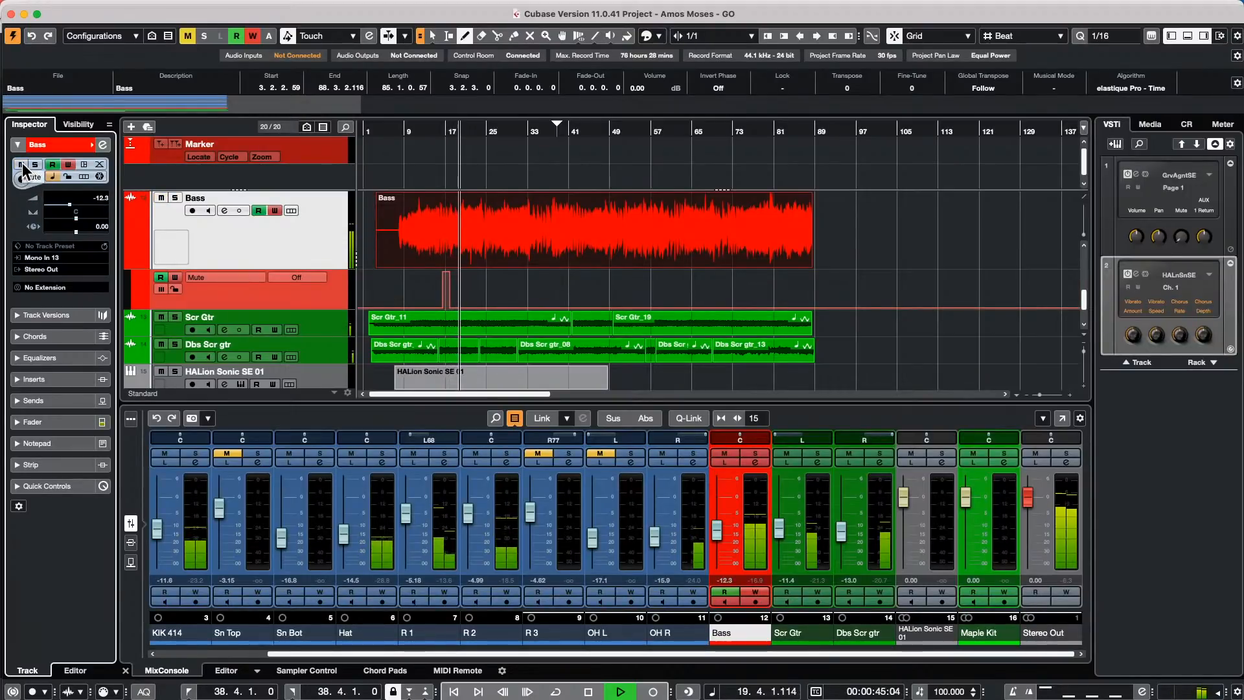
left_click(21, 165)
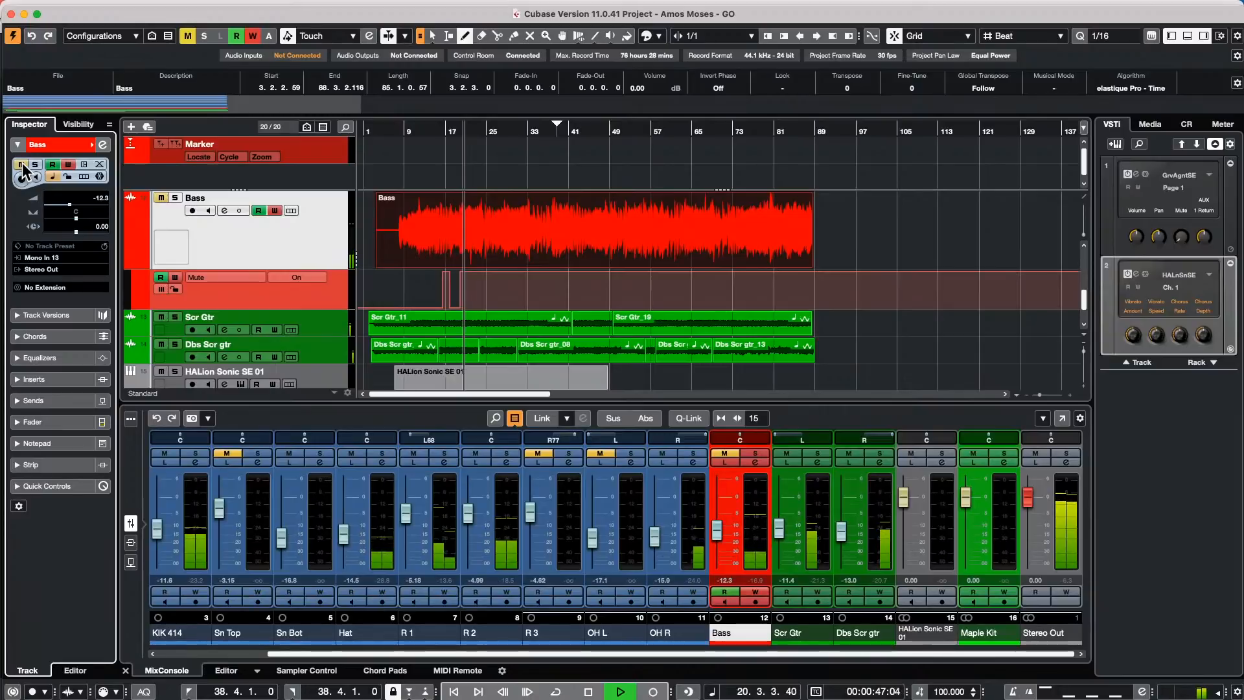
left_click(22, 165)
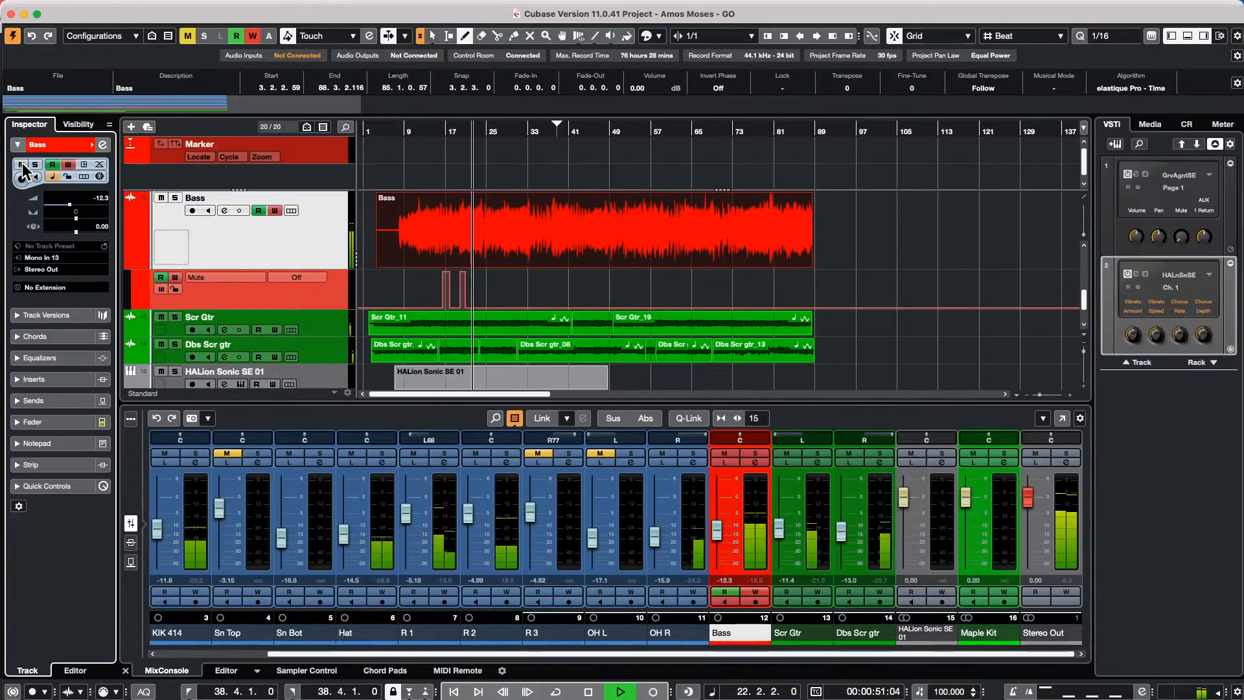
left_click(21, 165)
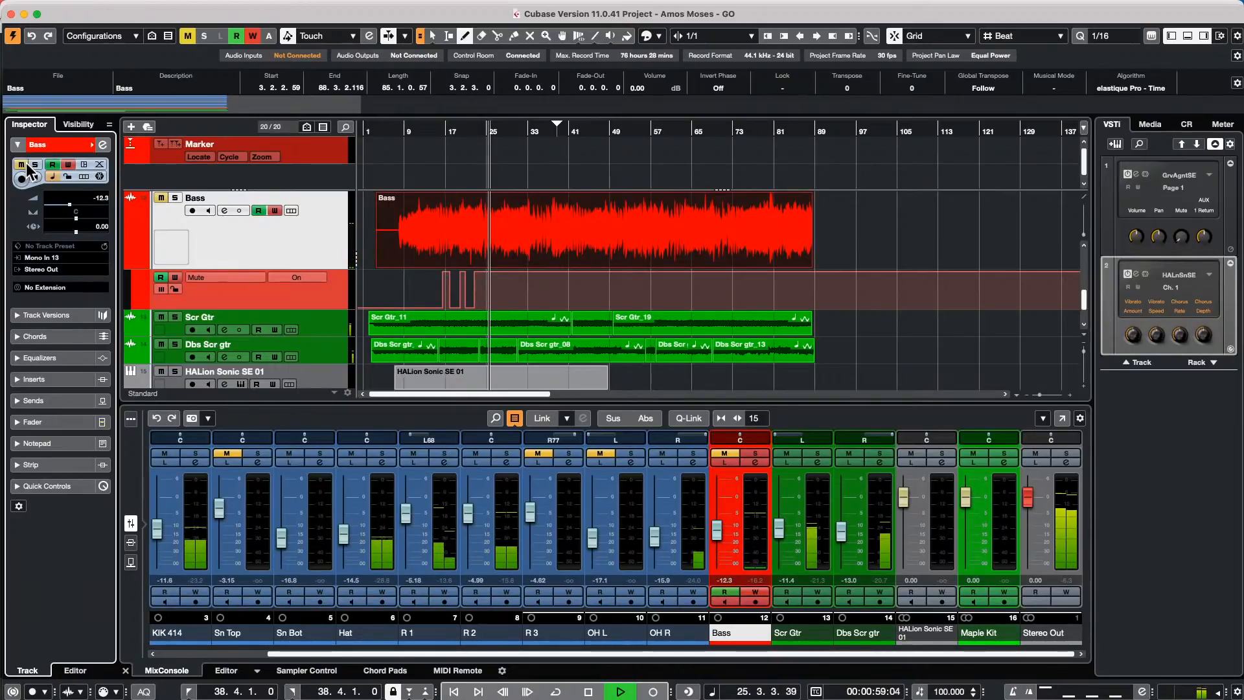
left_click(26, 166)
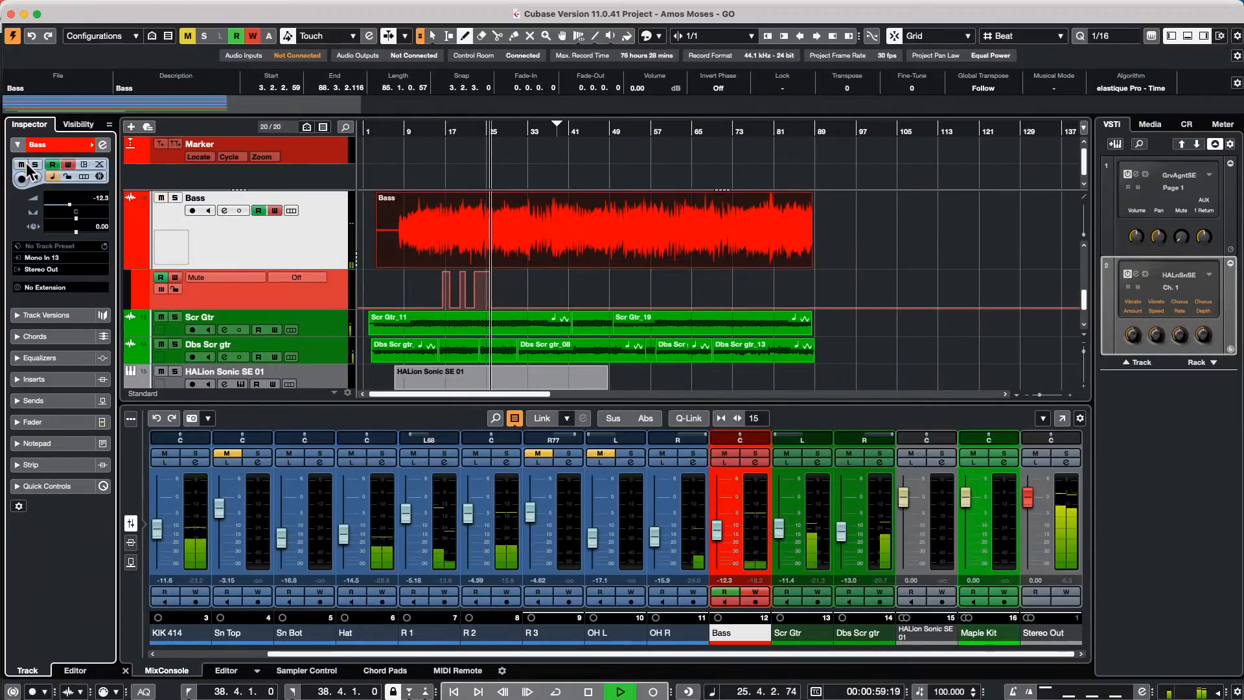
- Play from about bar 14, stop inside the first muted Bass passage, and toggle solo on and off for Dbs Scr gtr
left_click(432, 125)
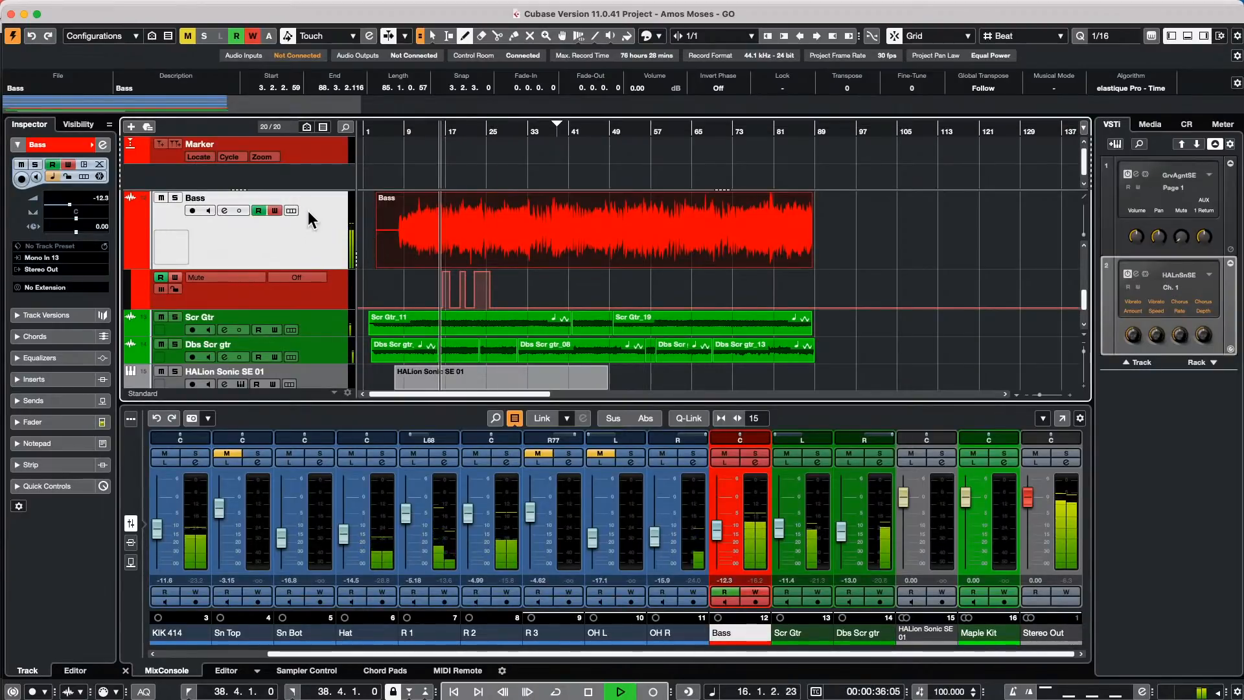
key("space")
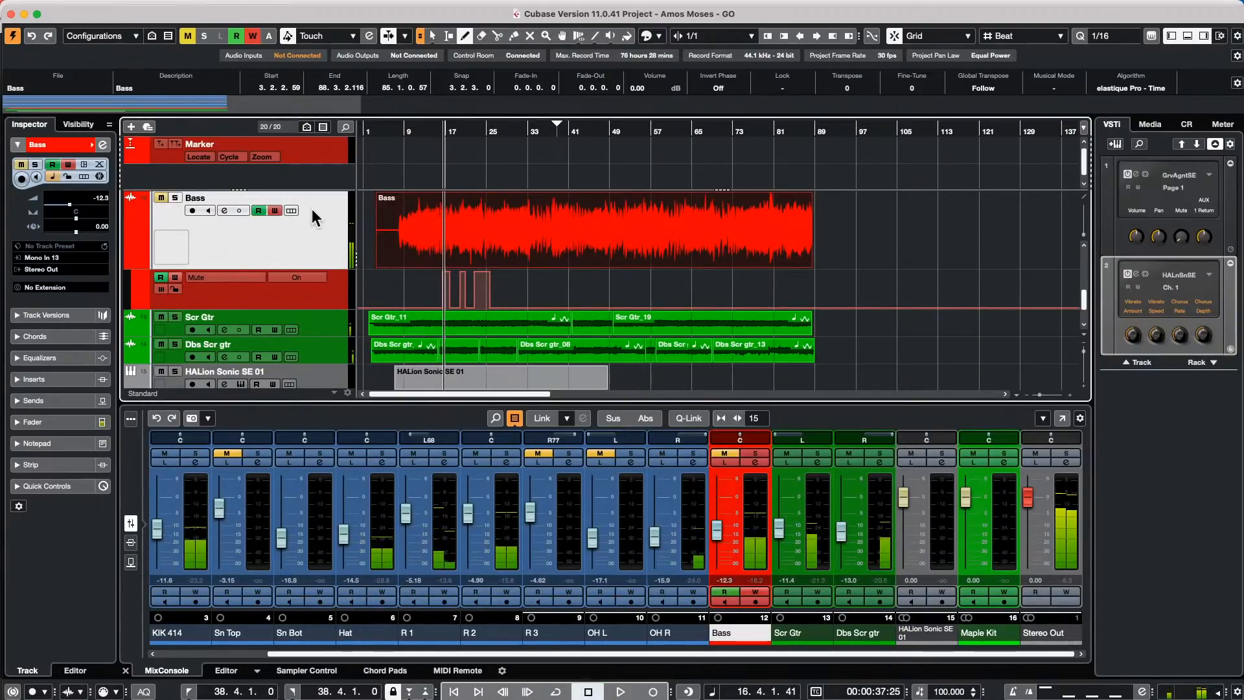
left_click(175, 344)
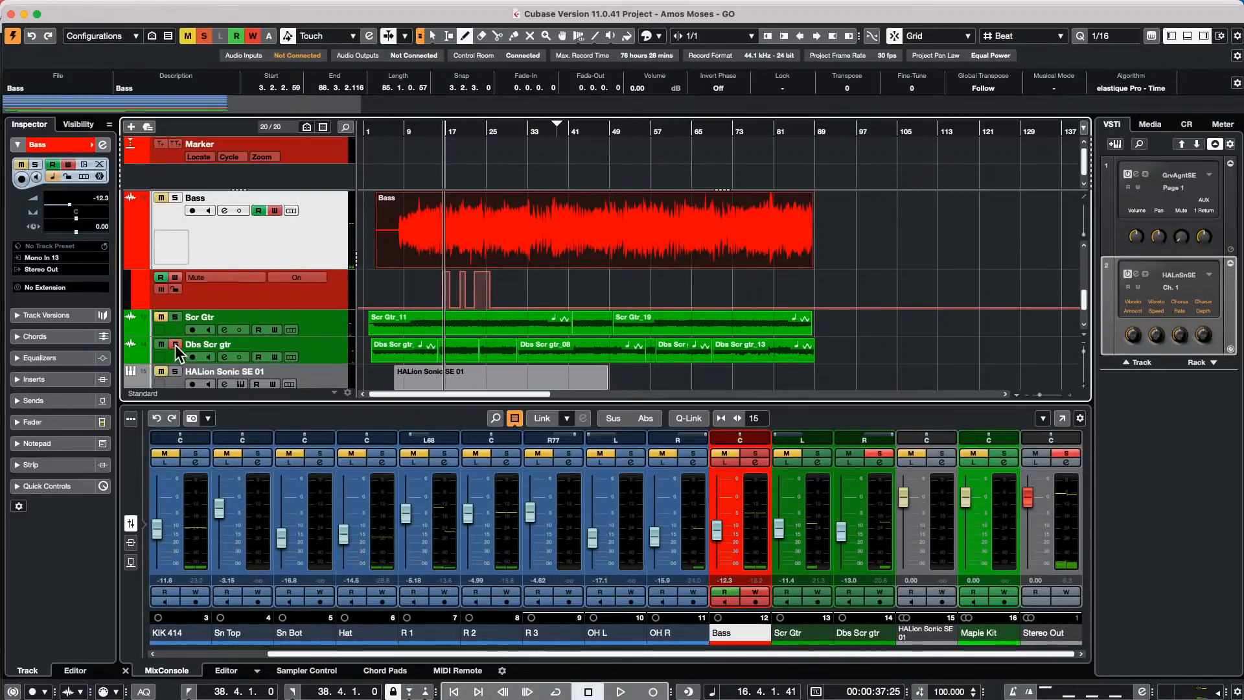
left_click(174, 344)
left_click(175, 344)
left_click(175, 343)
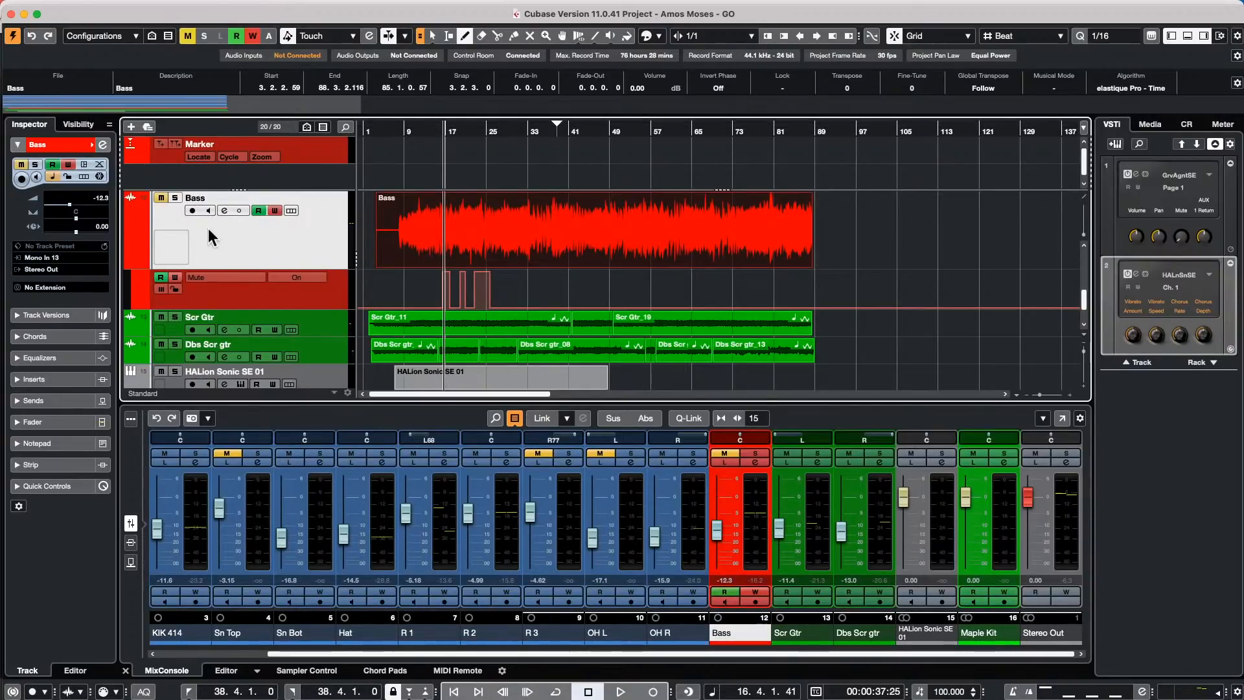
- Toggle solo on and off for OH R with the cursor still inside the muted Bass passage
scroll(215, 228, "up", 2)
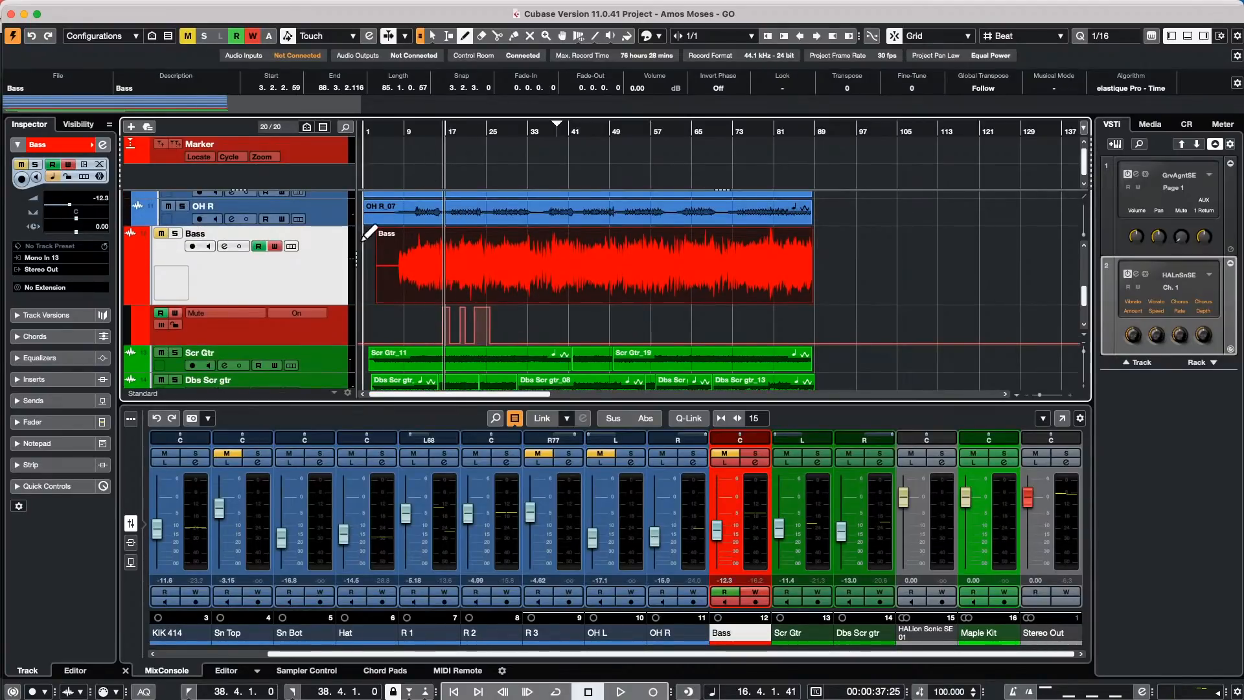
left_click(182, 206)
left_click(182, 206)
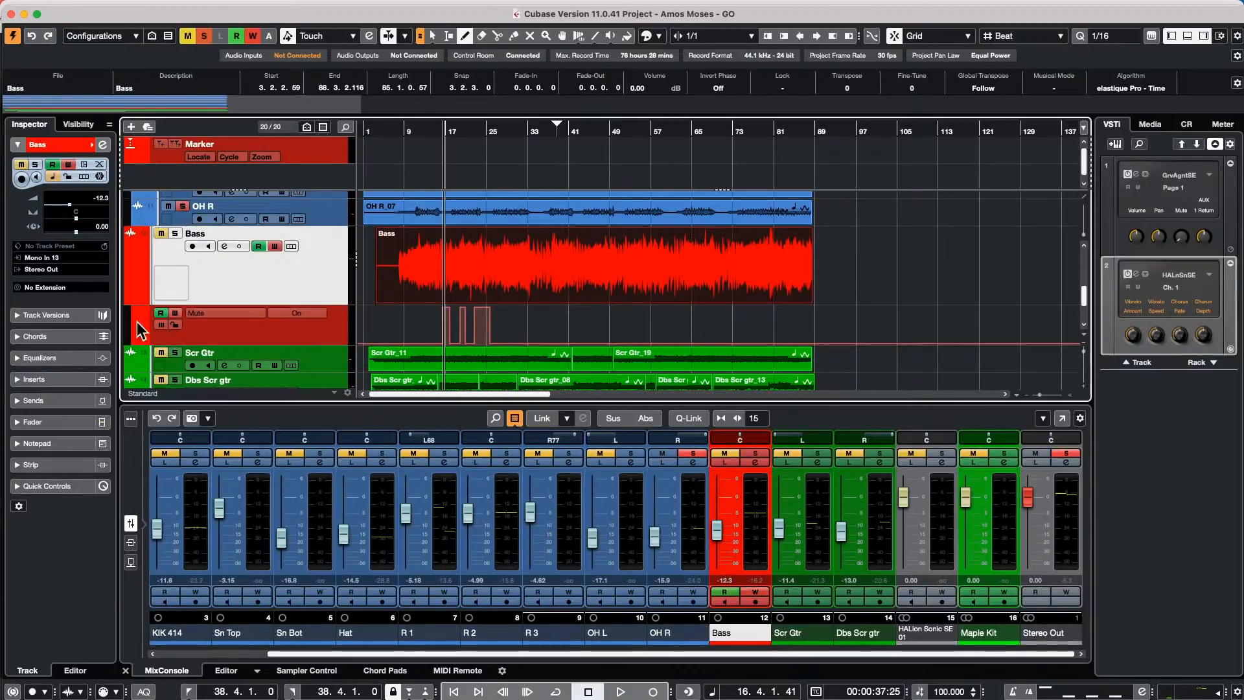
left_click(182, 207)
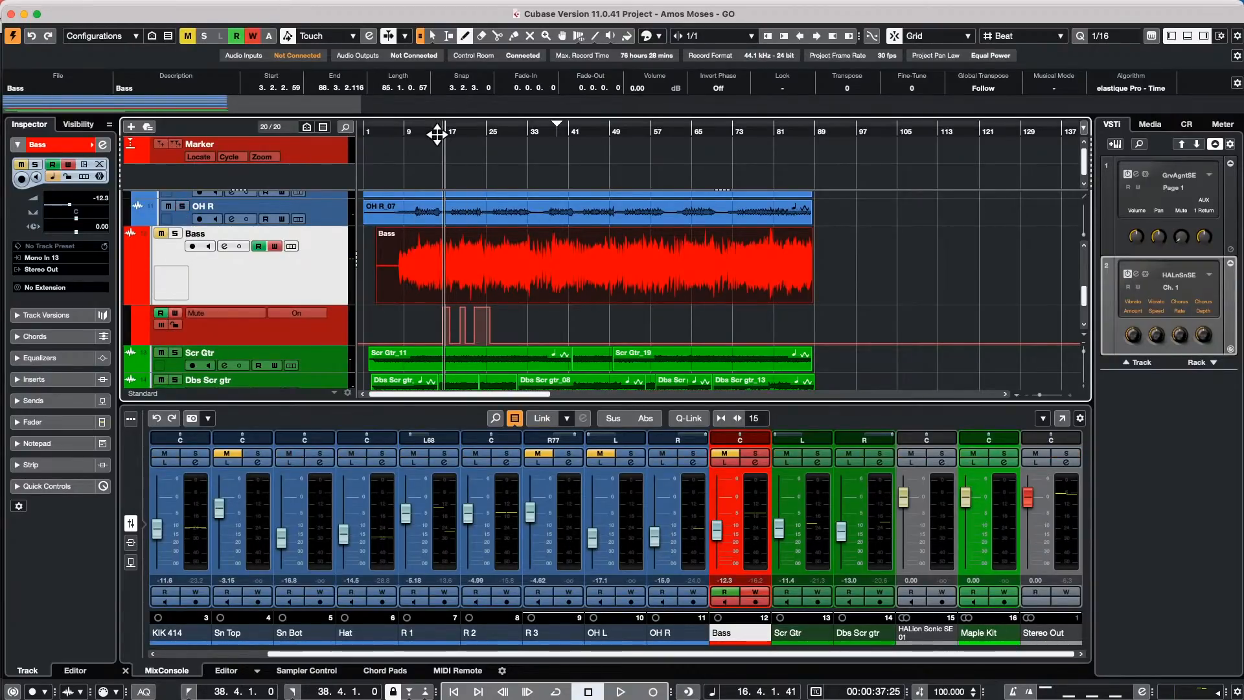
- Move the cursor to bar 19, in an unmuted Bass passage, and toggle solo for OH R, leaving it on
left_click_drag(436, 133, 452, 134)
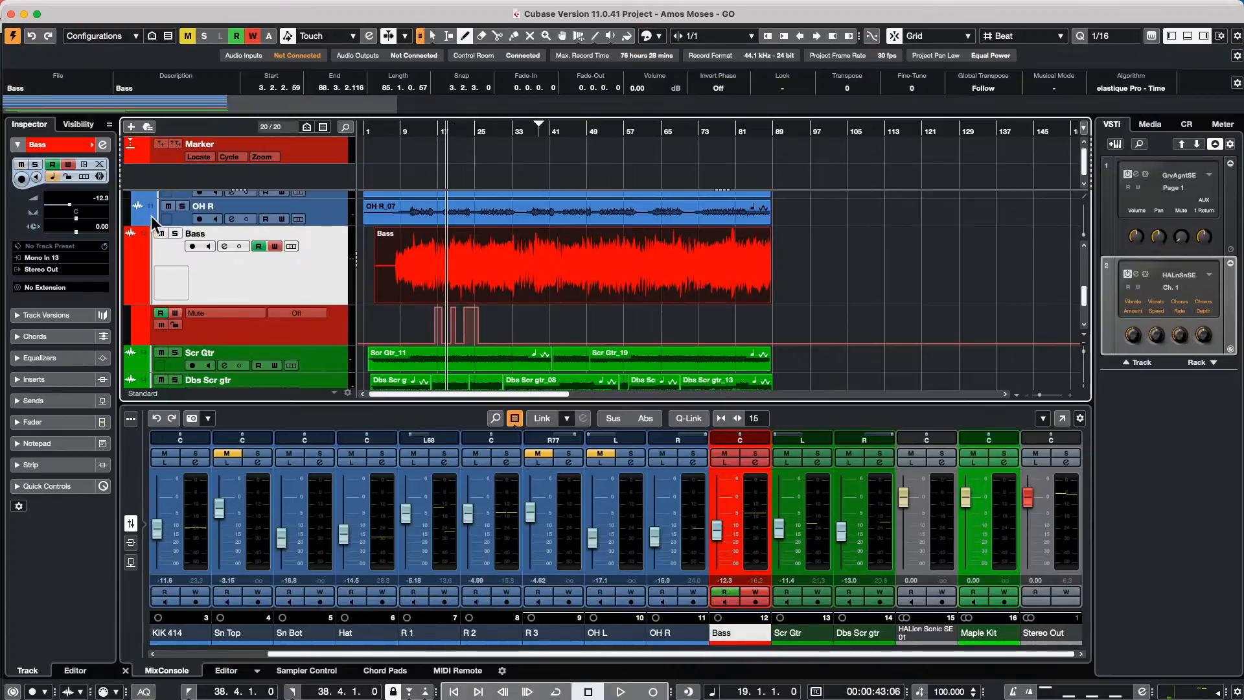
left_click(184, 205)
left_click(184, 205)
left_click(184, 205)
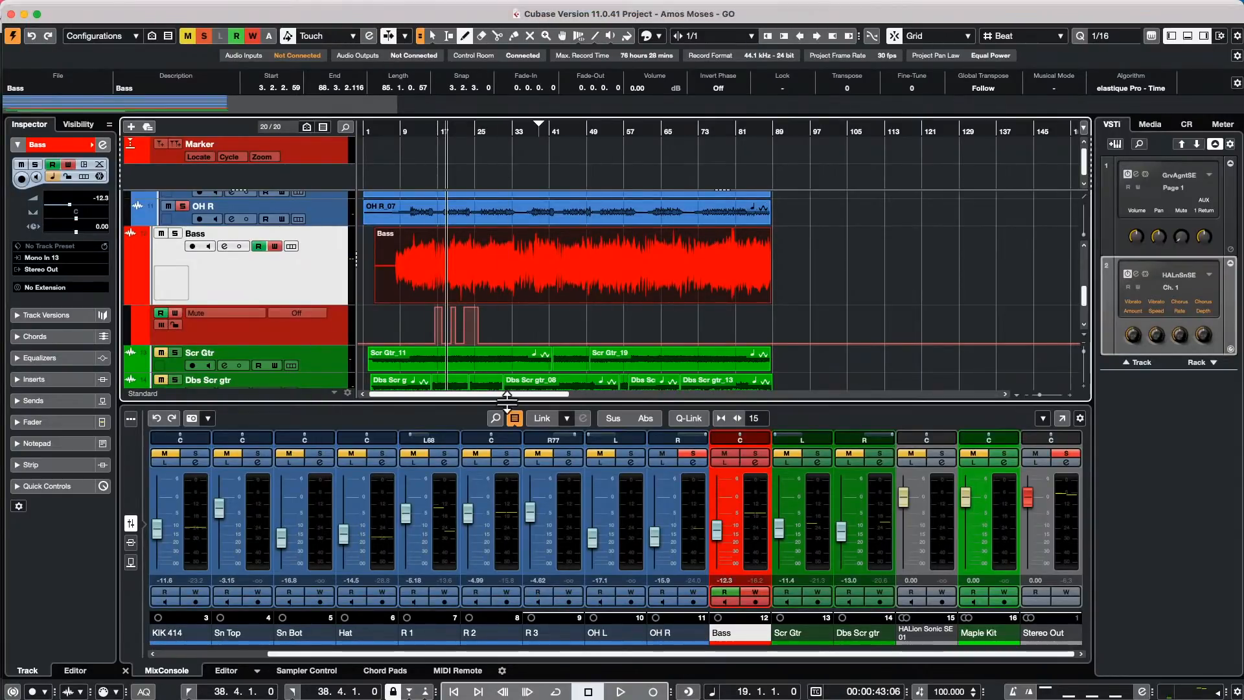
- Select and solo the channels from KIK 414 to OH R, and link their Volume and Selection in a new link group
left_click(566, 417)
left_click(185, 509)
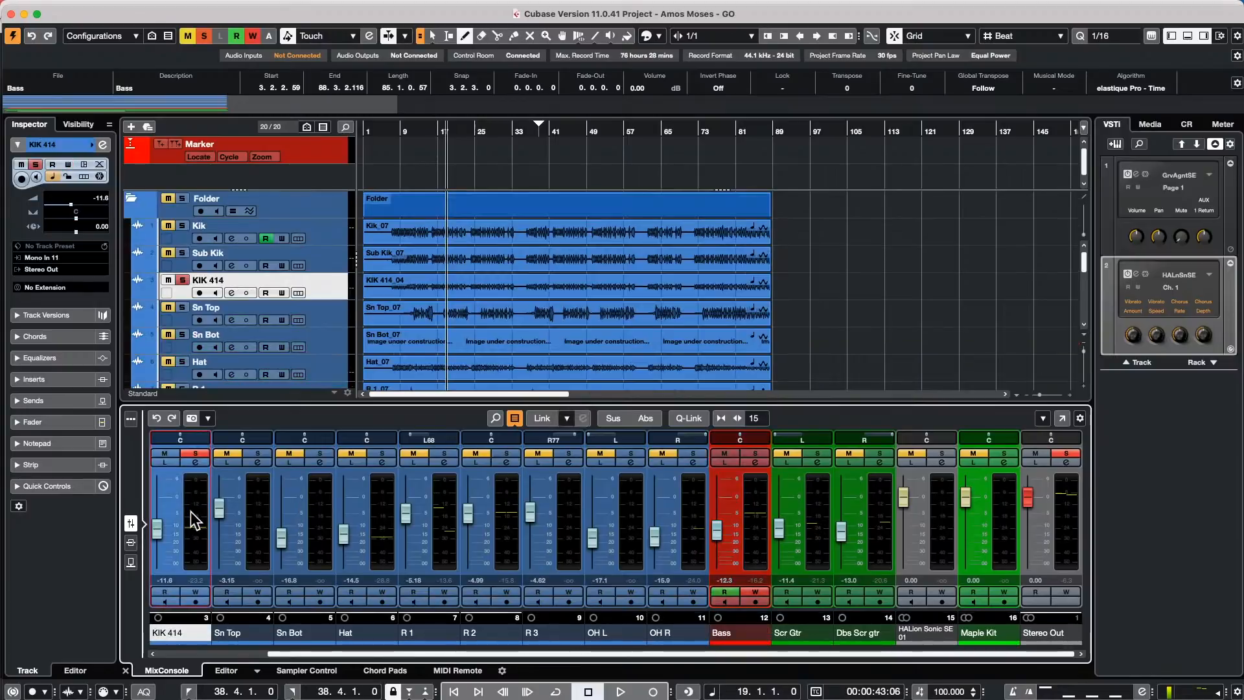
key("s")
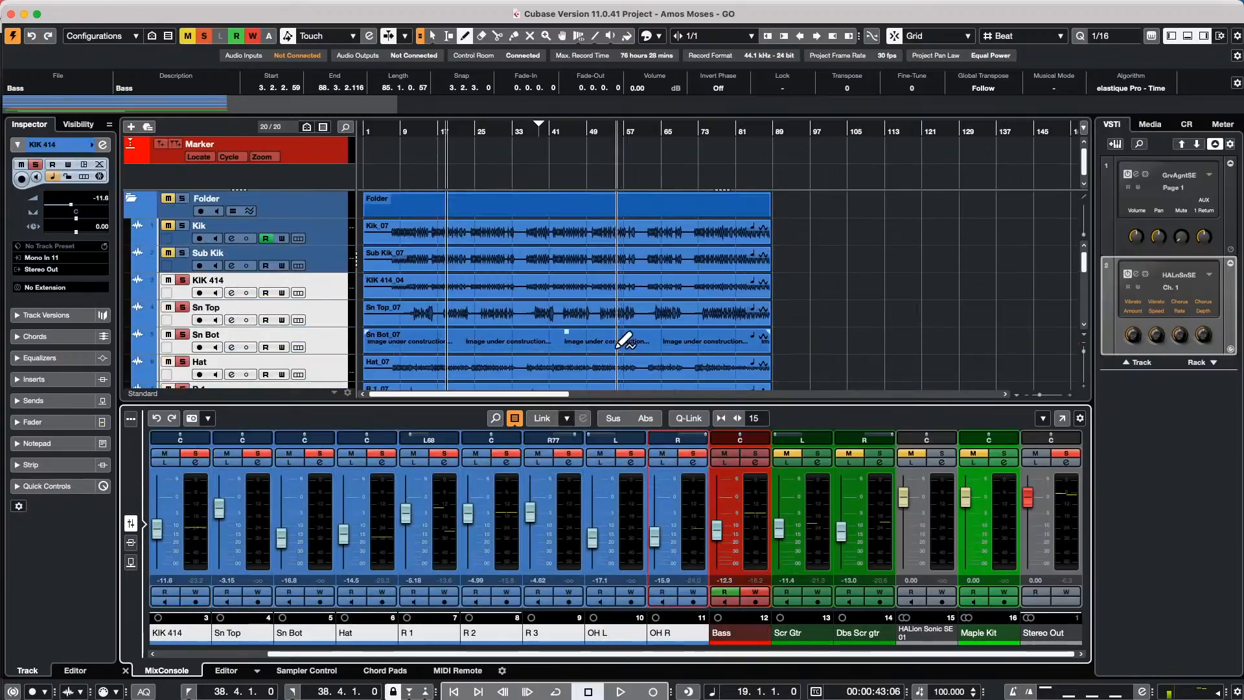
left_click(549, 419)
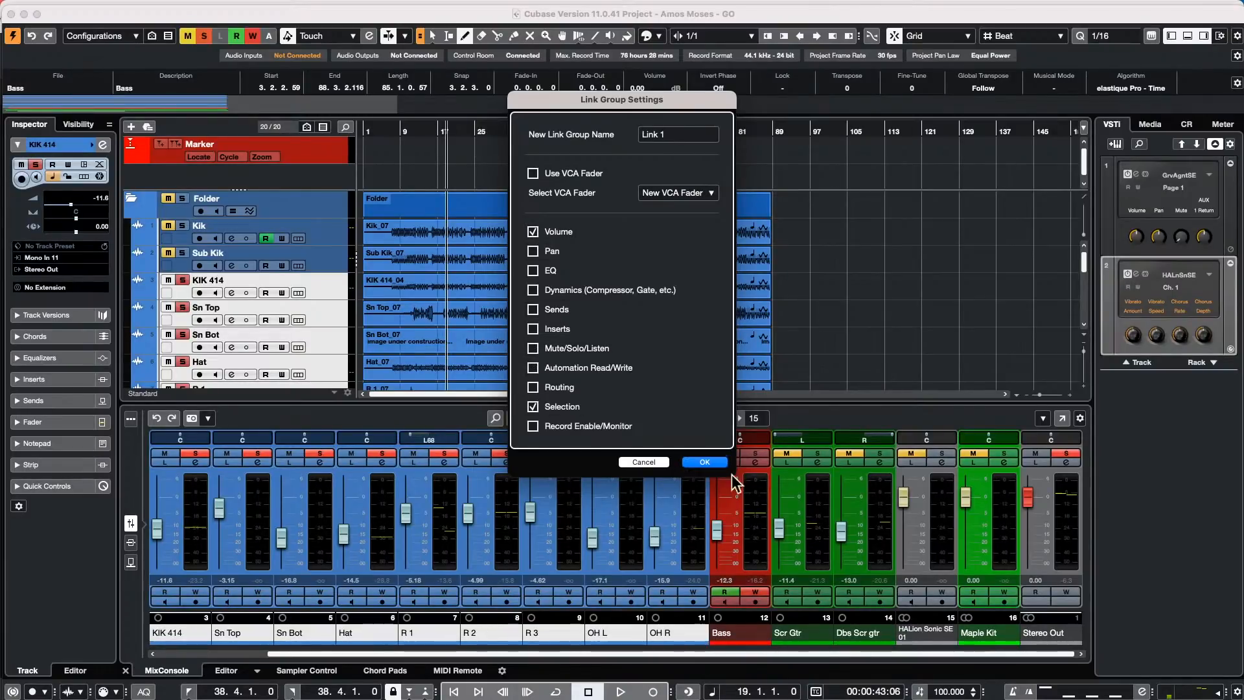
left_click(704, 461)
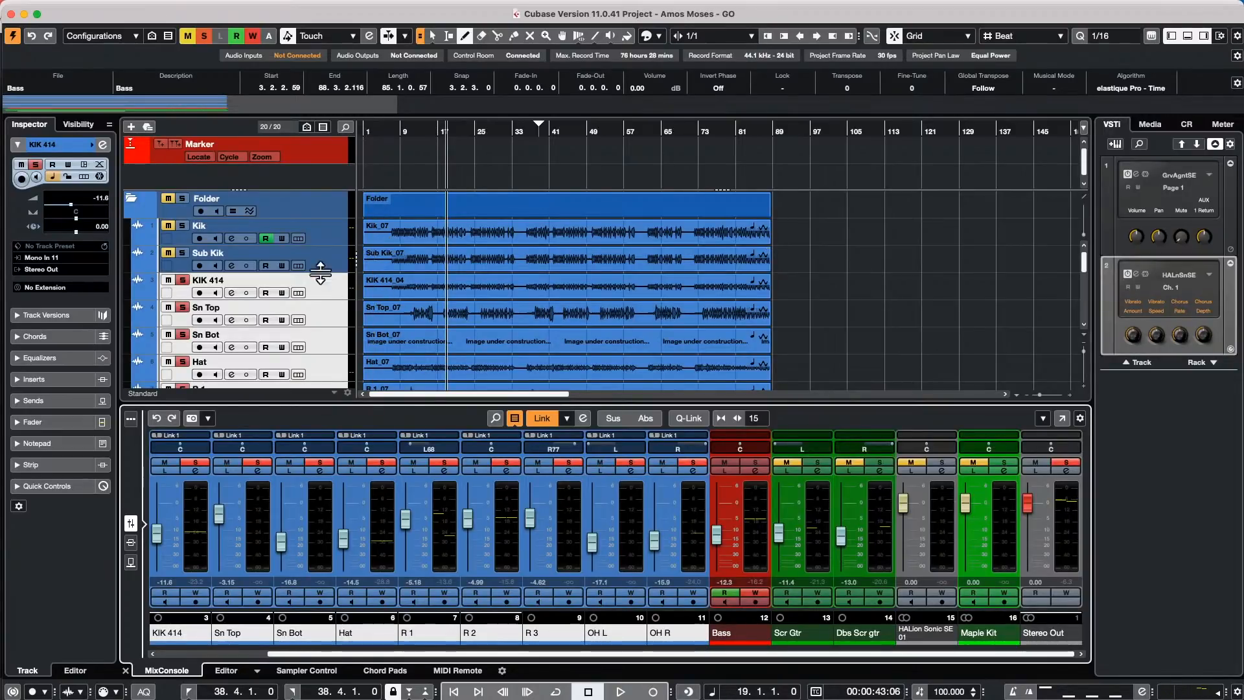
- Insert the VST Bass Amp distortion effect on the Bass track and raise the amp's gain
scroll(321, 288, "down", 10)
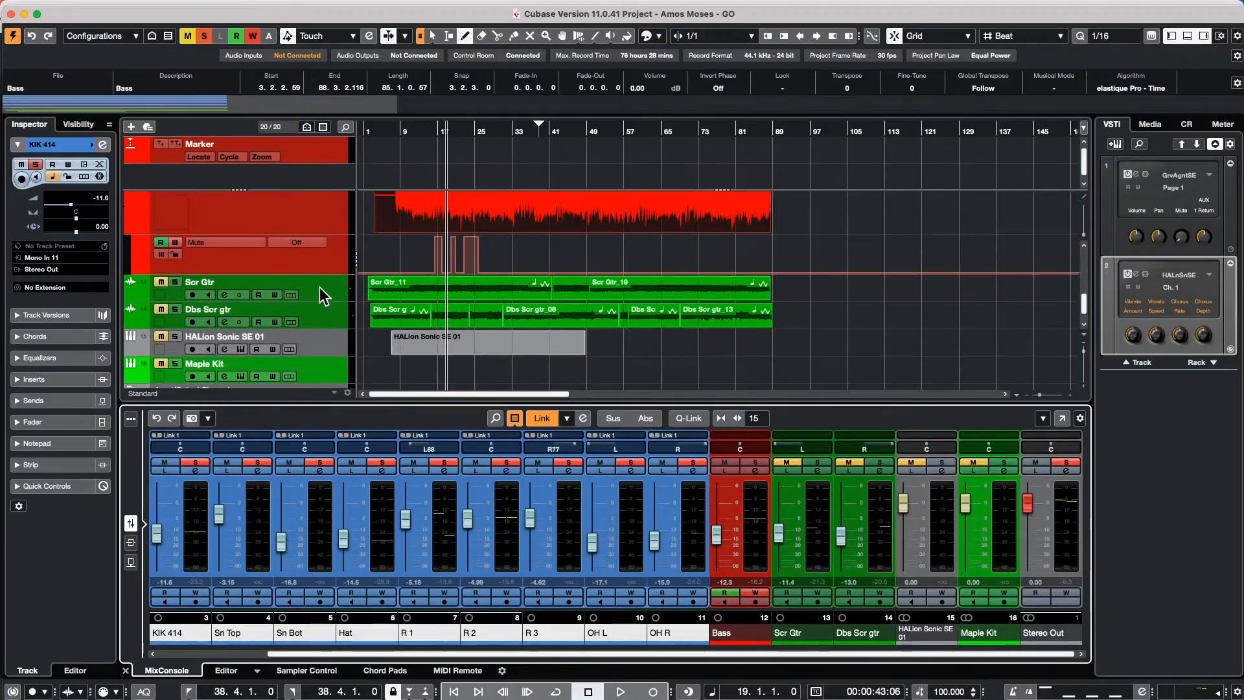
scroll(324, 291, "up", 3)
left_click(318, 332)
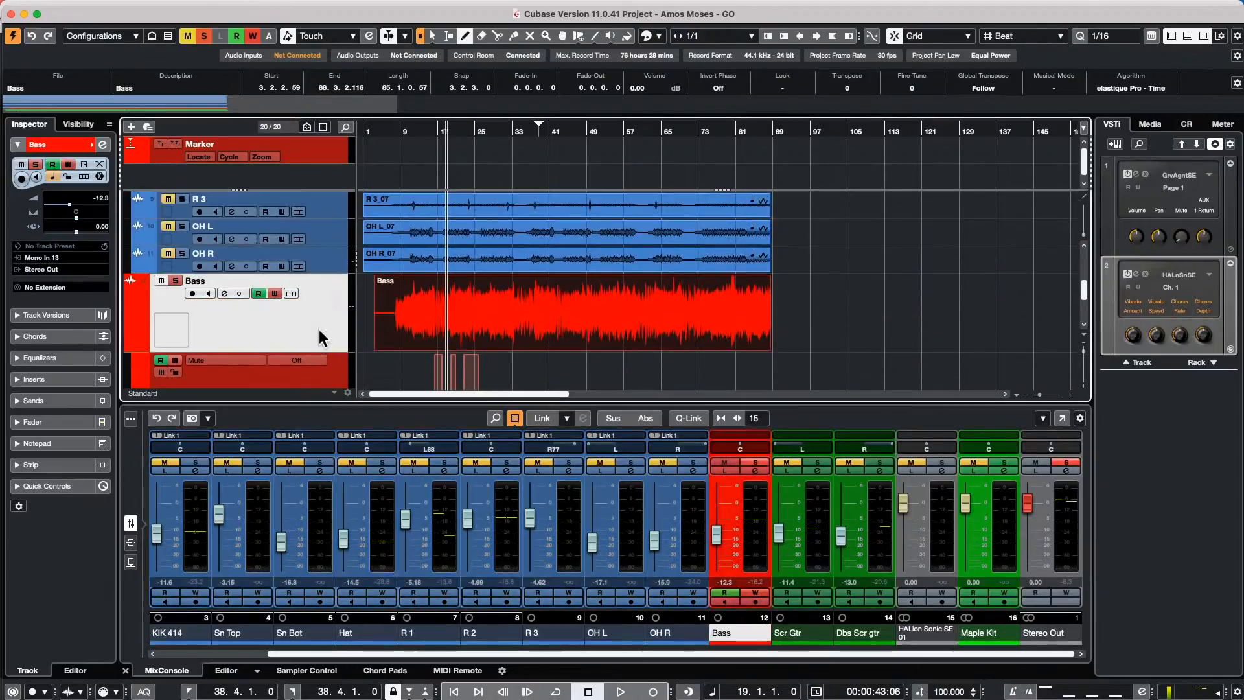
left_click(56, 378)
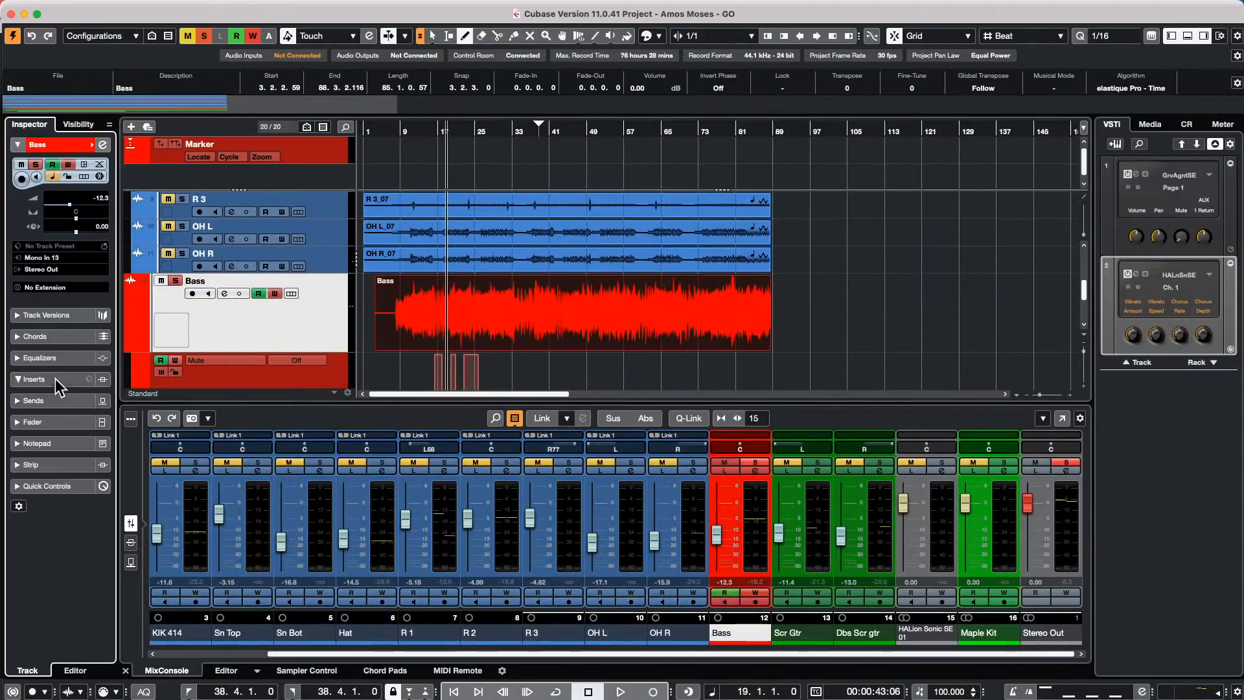
left_click(99, 254)
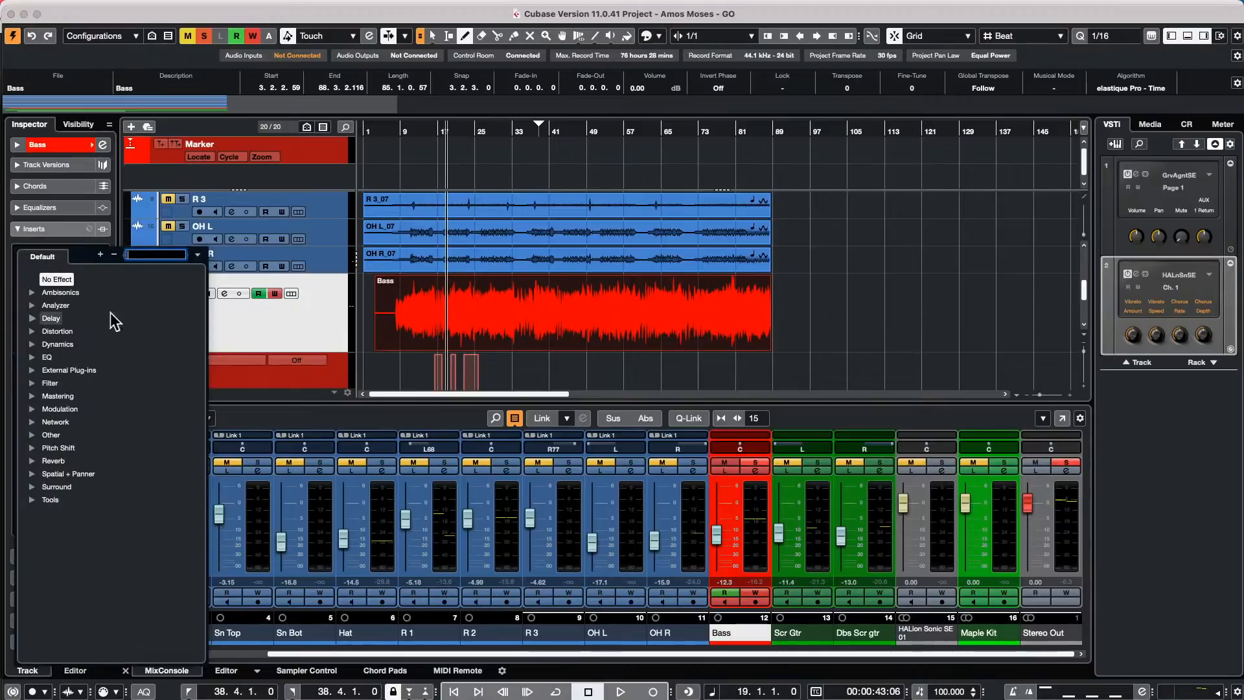
left_click(32, 330)
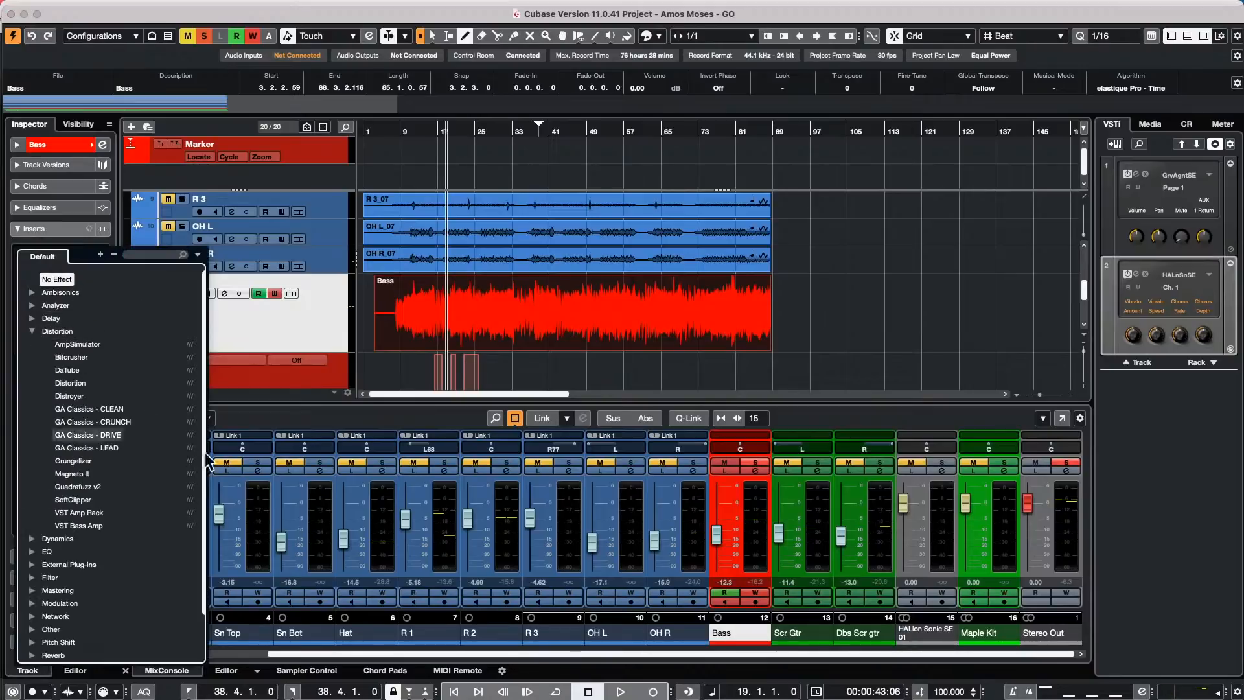
left_click(96, 523)
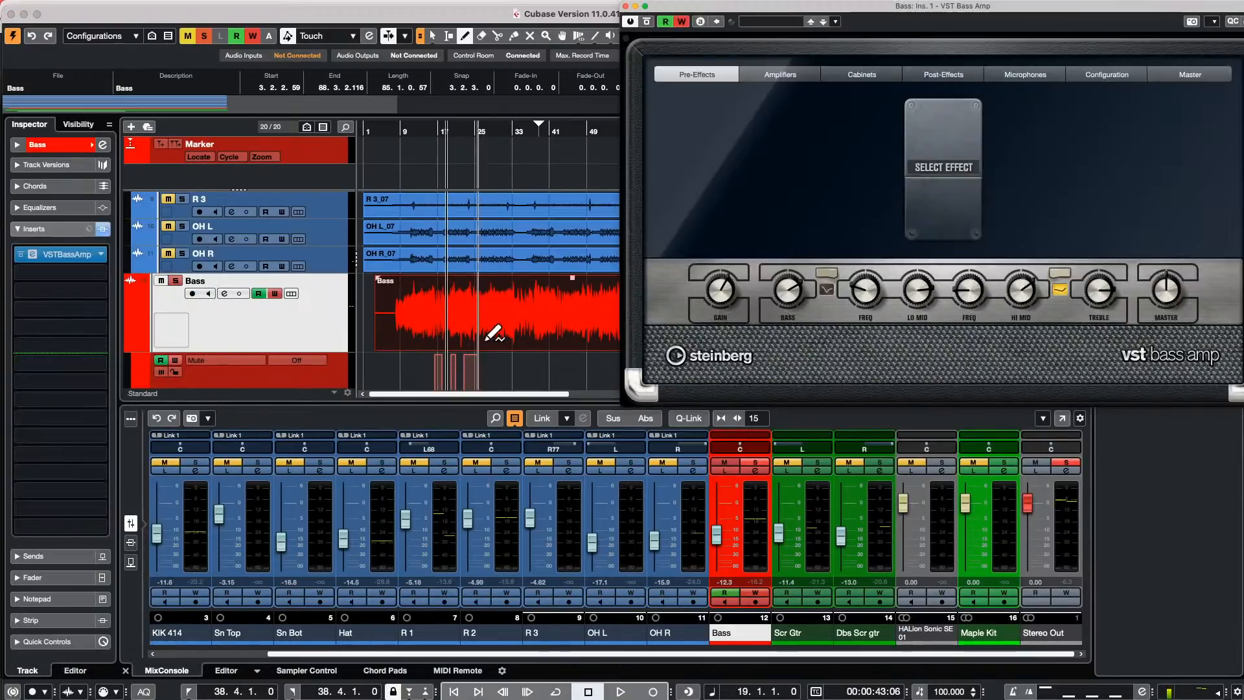
left_click_drag(718, 289, 720, 262)
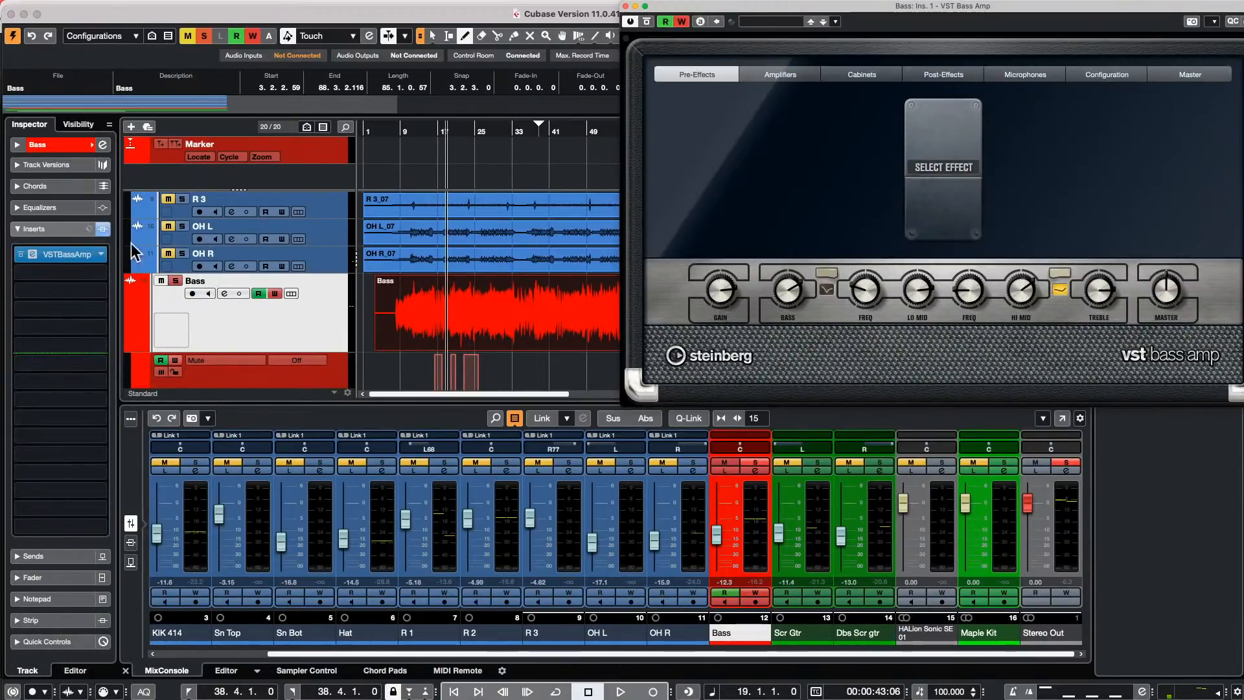
- Play the project, clear the solo on the Bass track, and move playback to about bar 31
key("space")
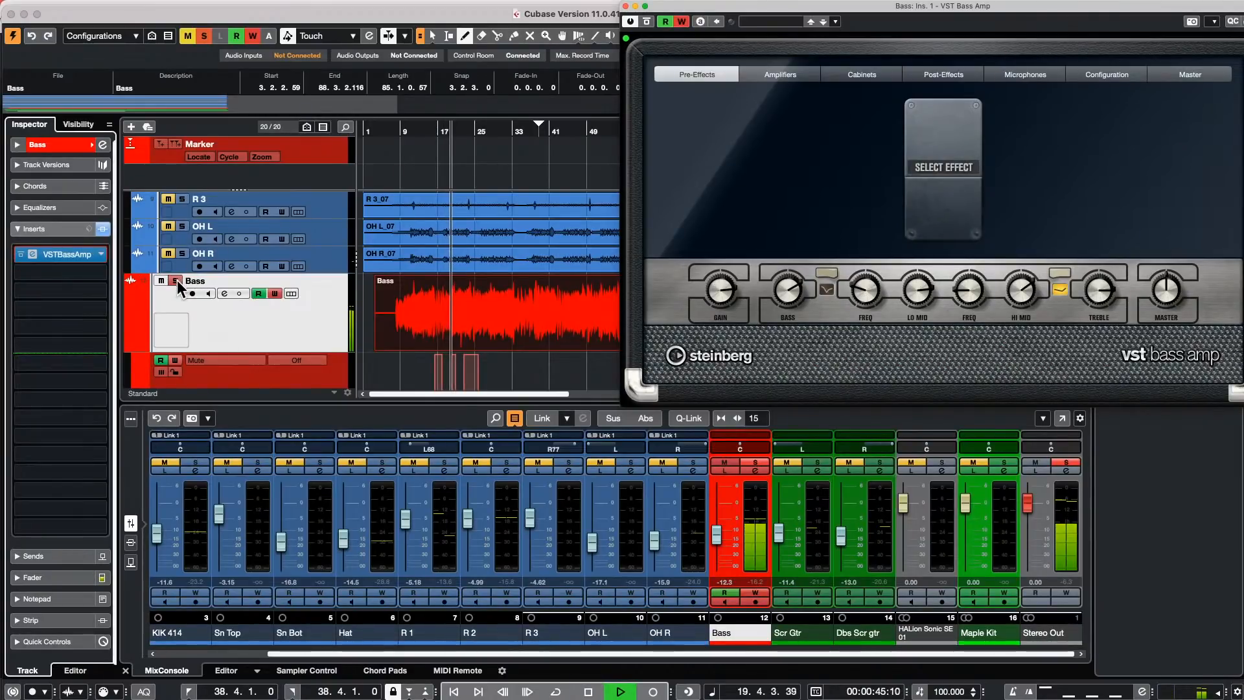
left_click(176, 280)
left_click(162, 280)
left_click(162, 280)
scroll(194, 291, "down", 3)
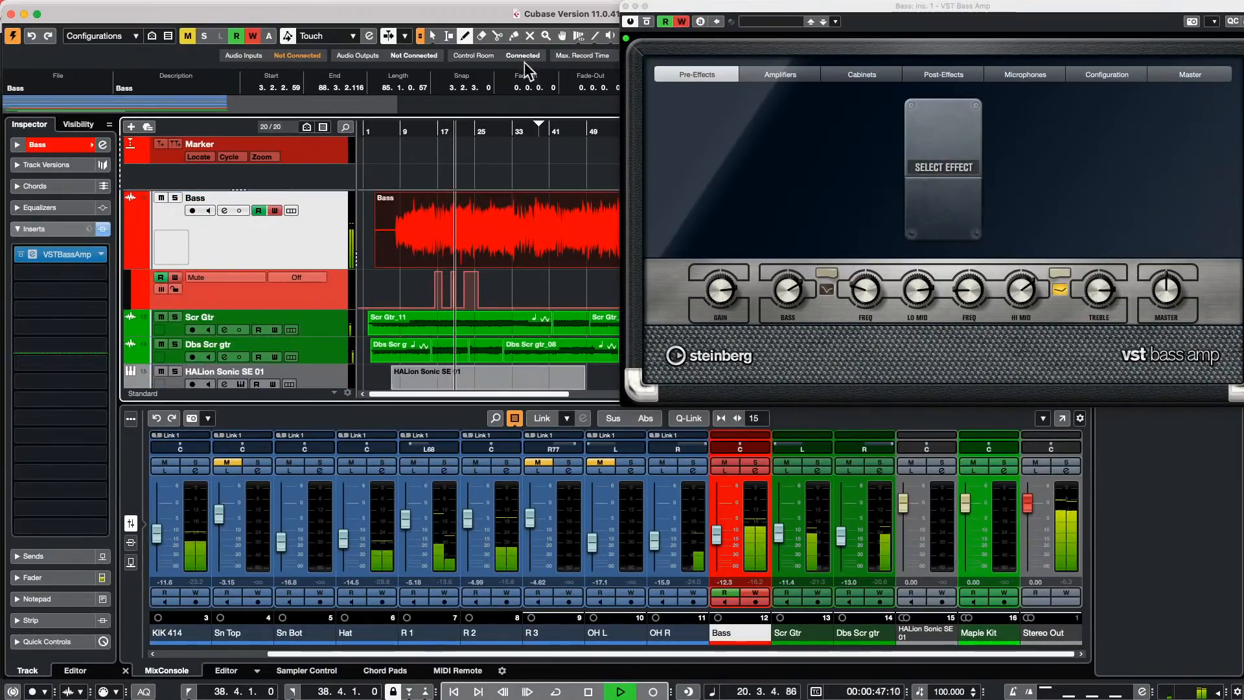
left_click_drag(459, 127, 502, 147)
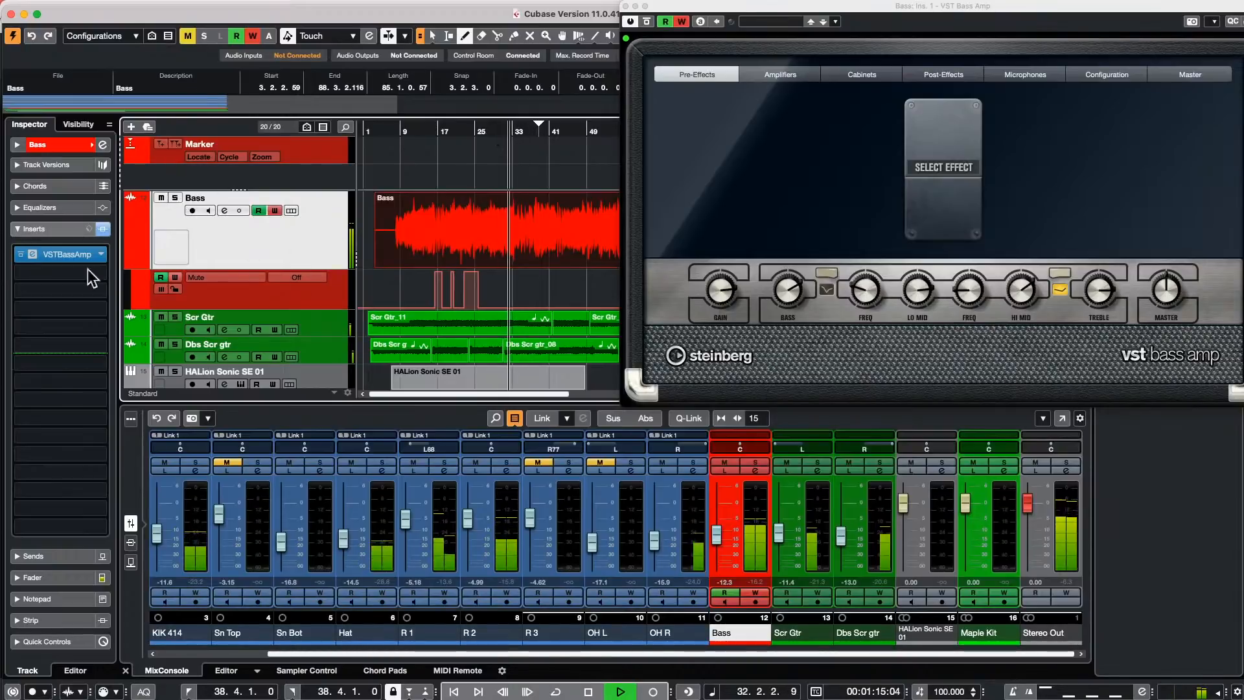
- Toggle the VST Bass Amp insert's bypass on and off several times during playback to write bypass automation, ending active, and stop playback
left_click(19, 255)
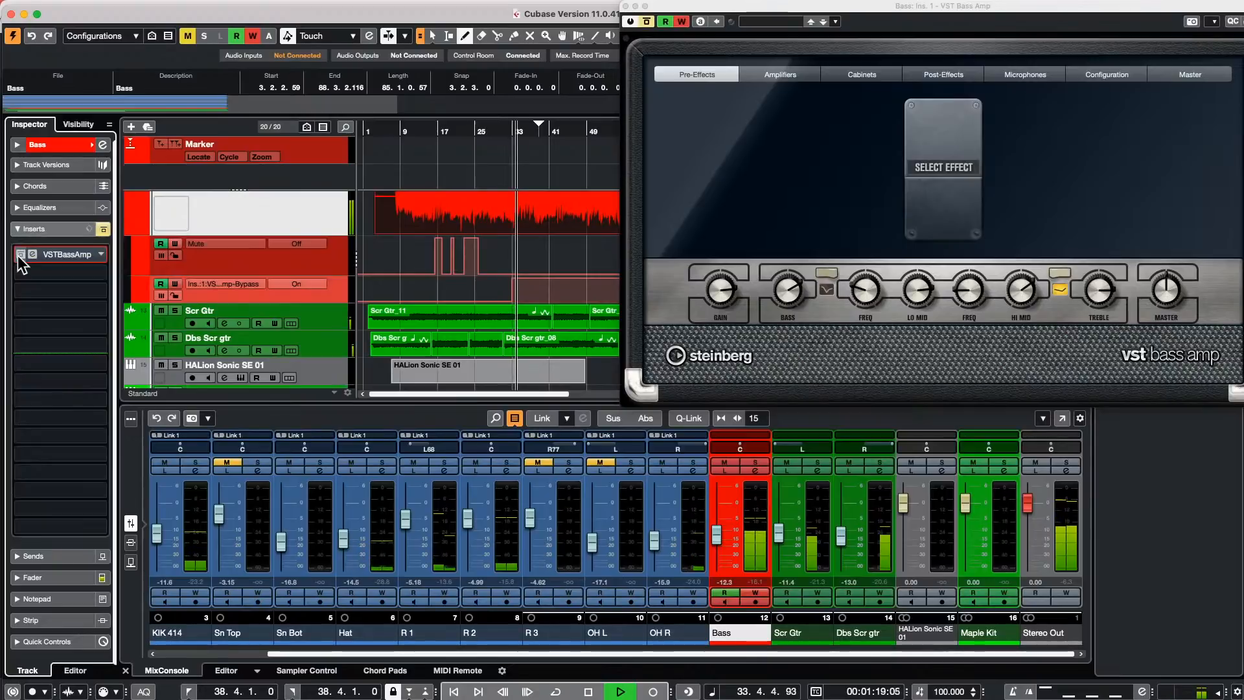
left_click(20, 255)
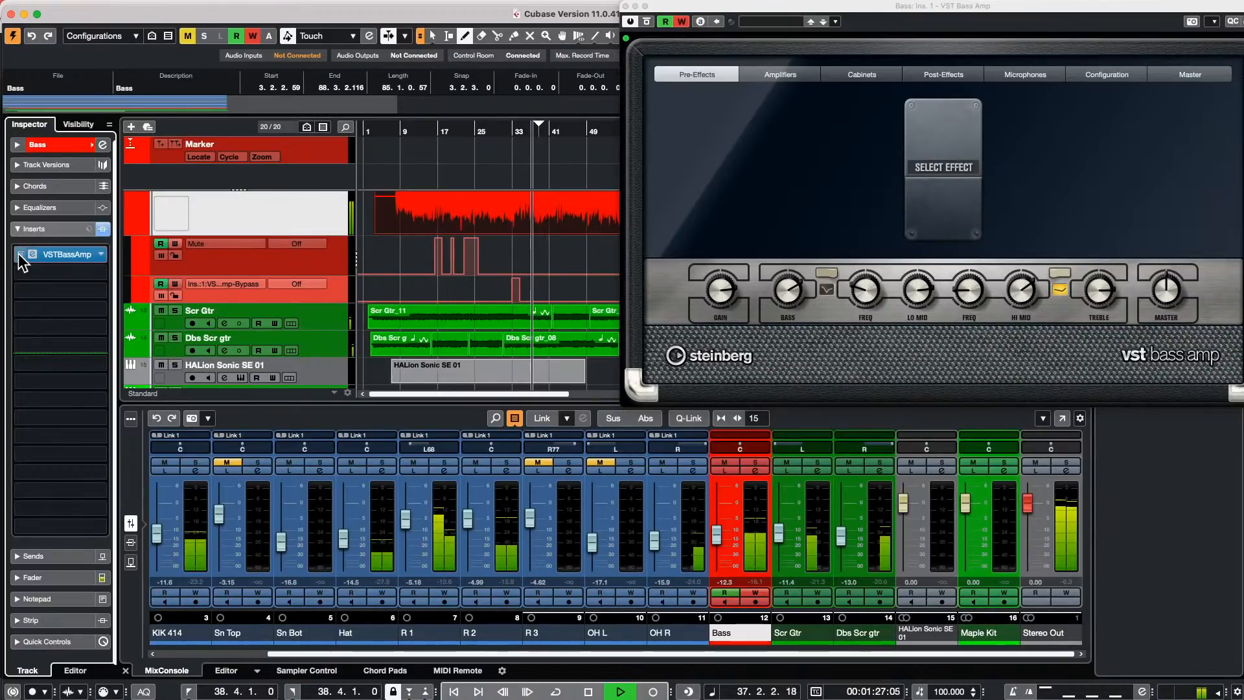
left_click(20, 254)
left_click(18, 254)
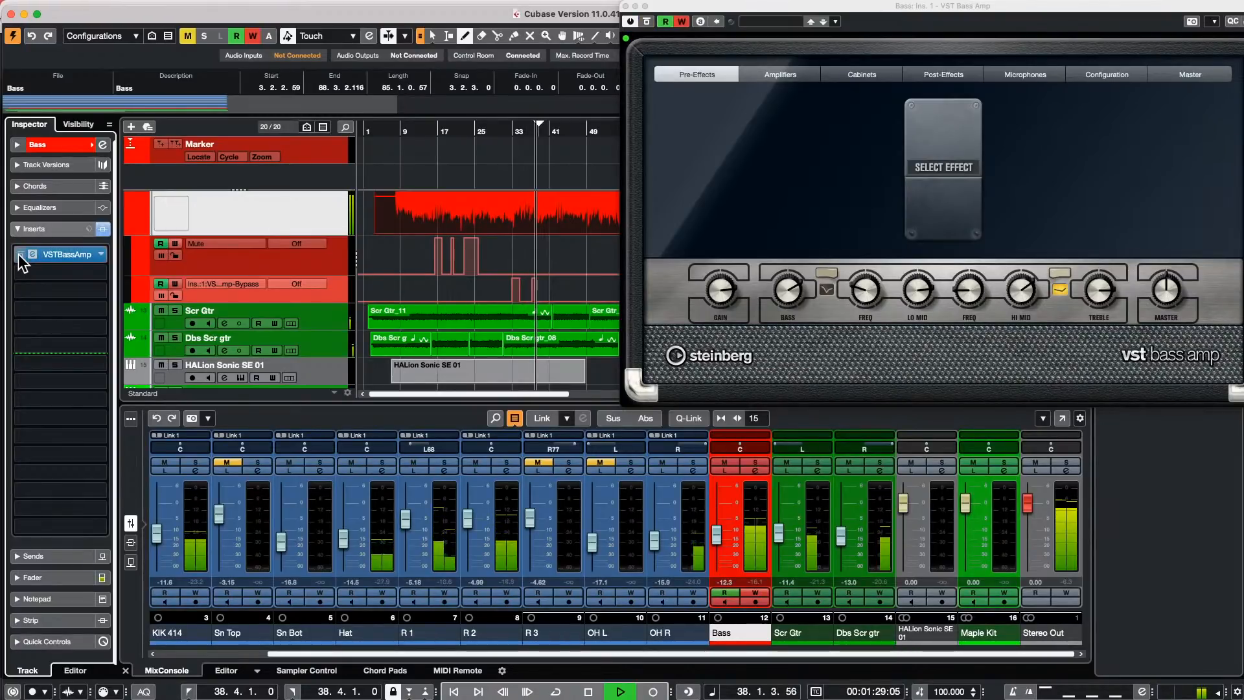
left_click(18, 254)
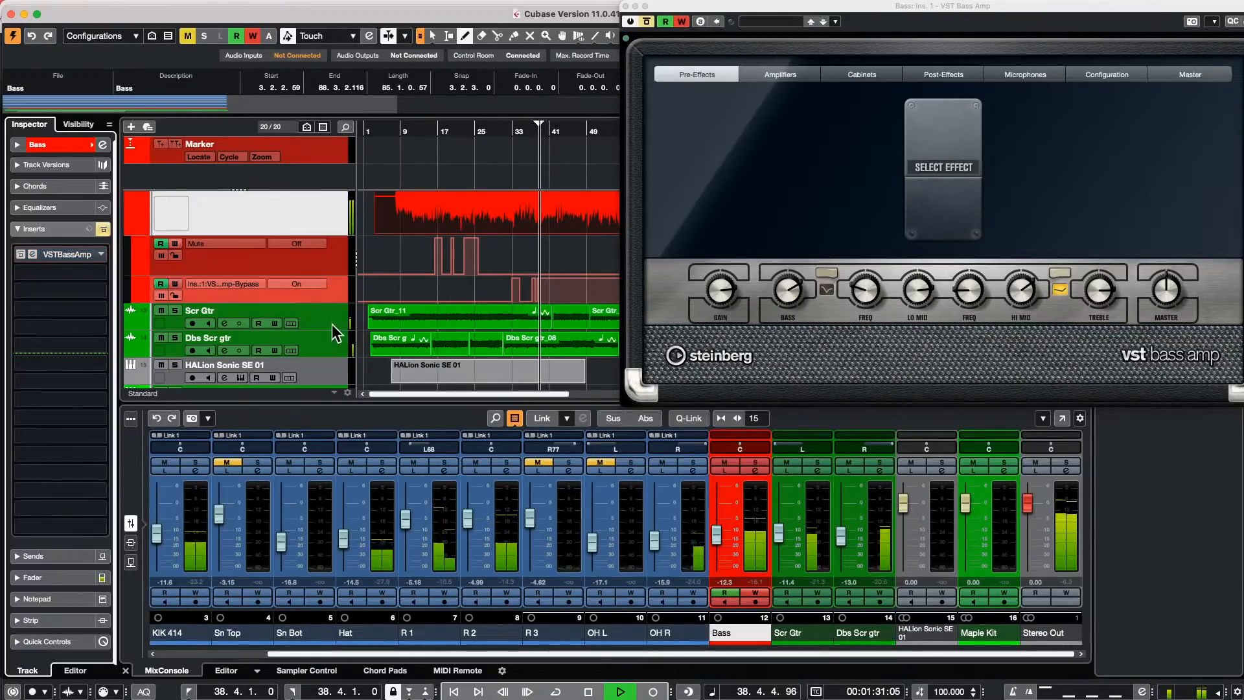
left_click(21, 254)
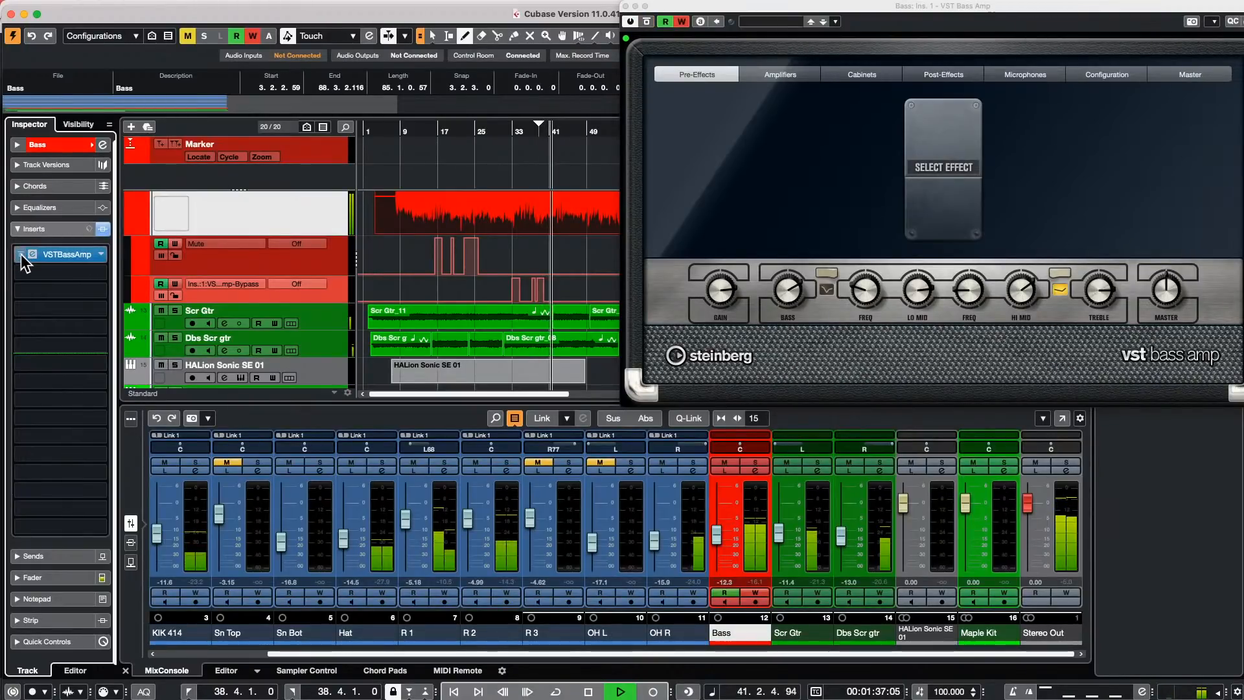
key("space")
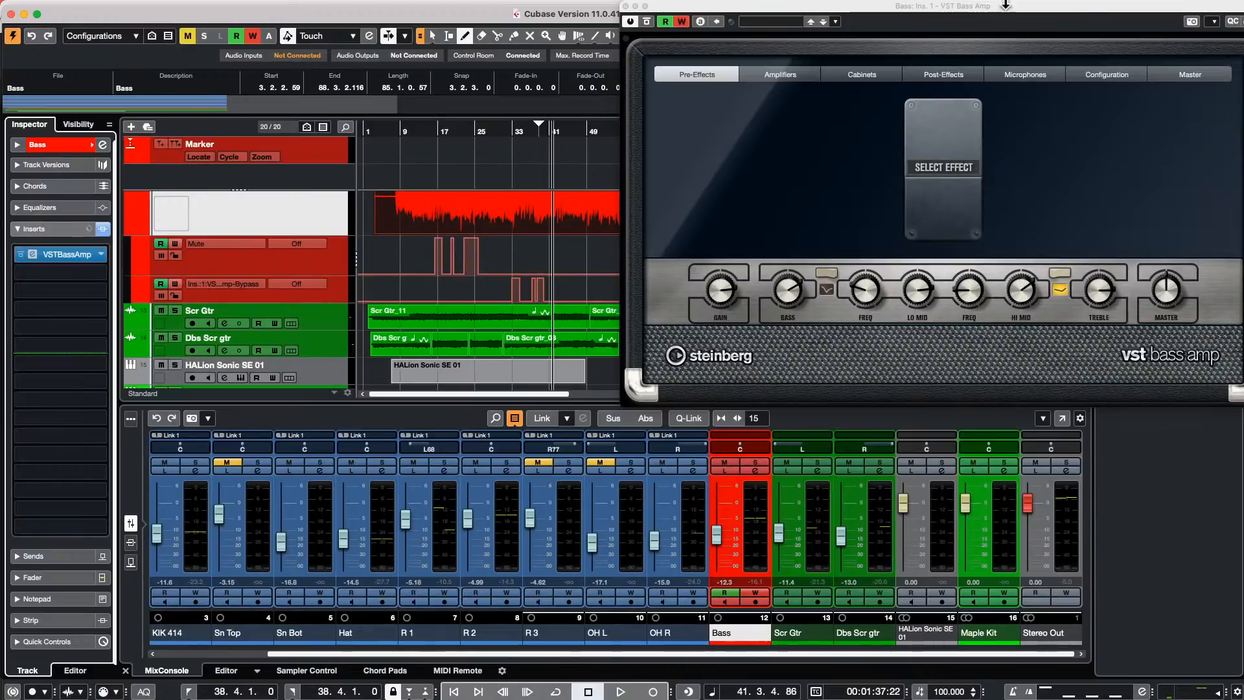
- Close the VST Bass Amp window and disable the Dbs Scr gtr track
left_click(625, 6)
left_click(334, 341)
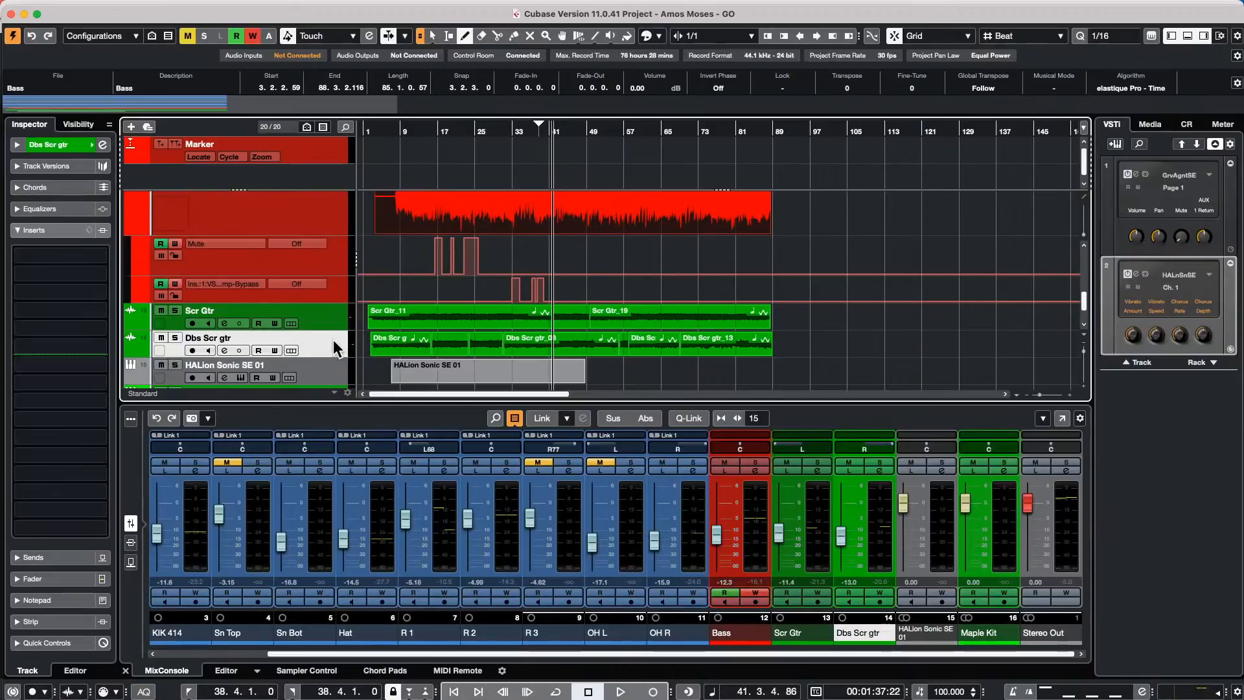
right_click(333, 340)
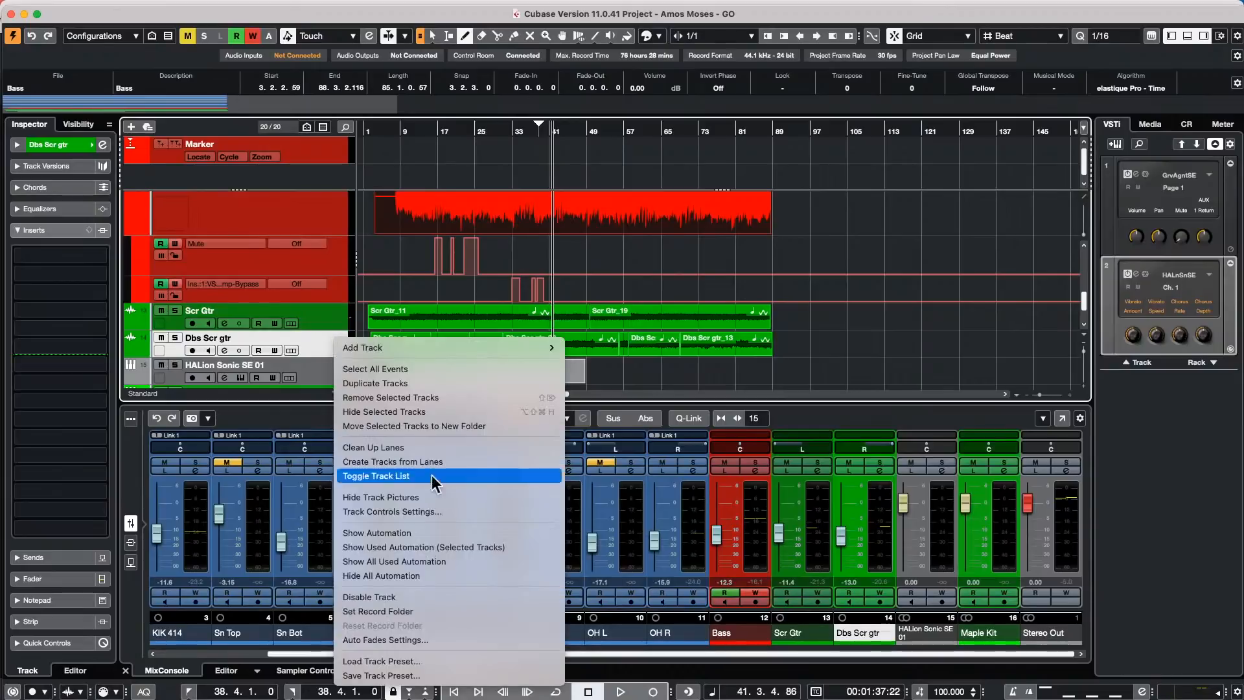
left_click(468, 596)
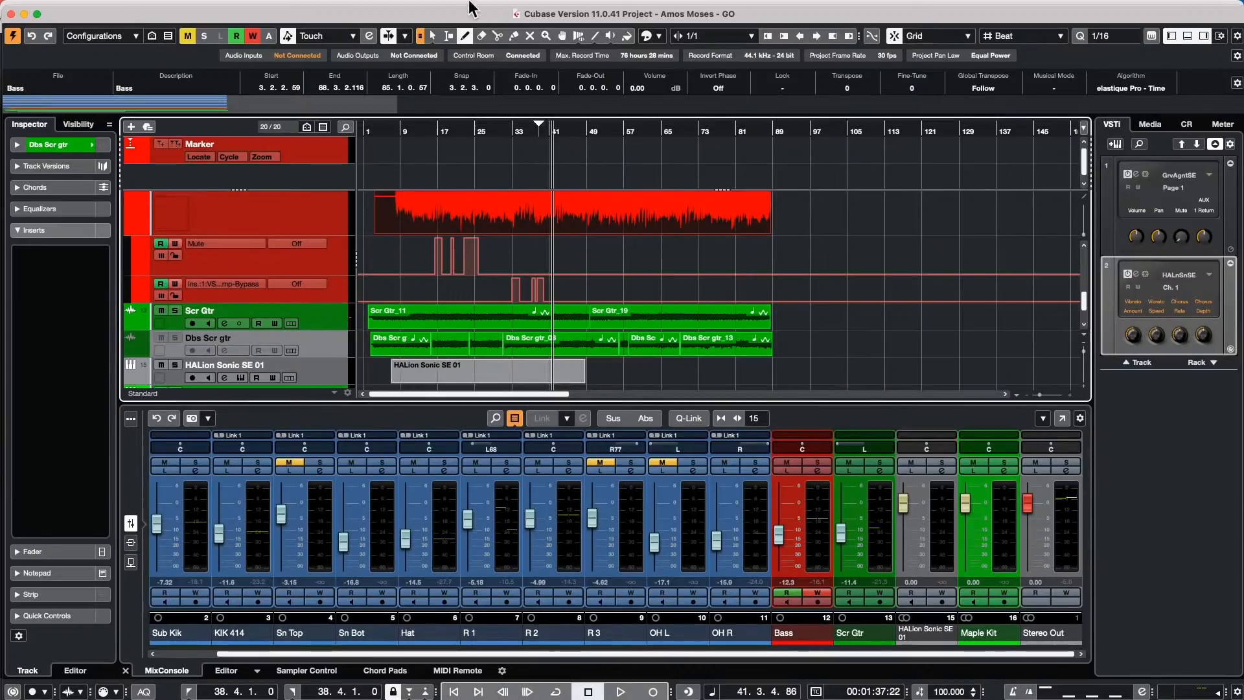
- In the Project Logical Editor, remove the default target filter and transform action, and set the function to Select
mouse_move(470, 3)
left_click(223, 8)
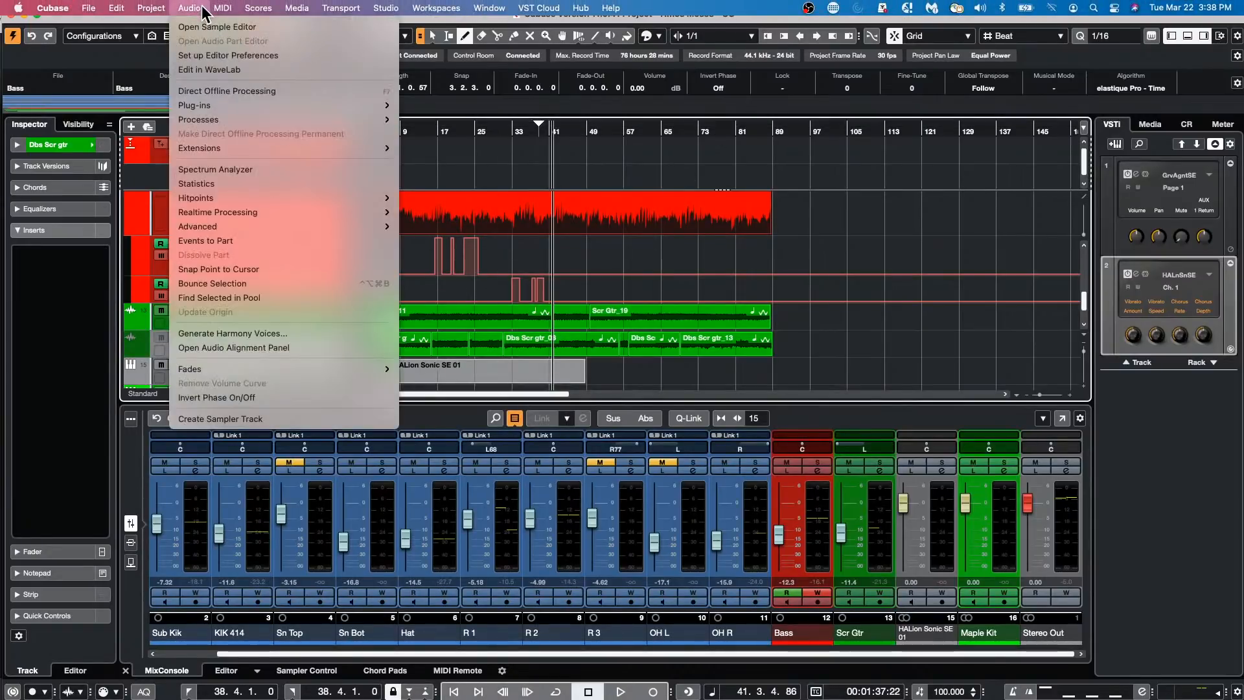
mouse_move(151, 8)
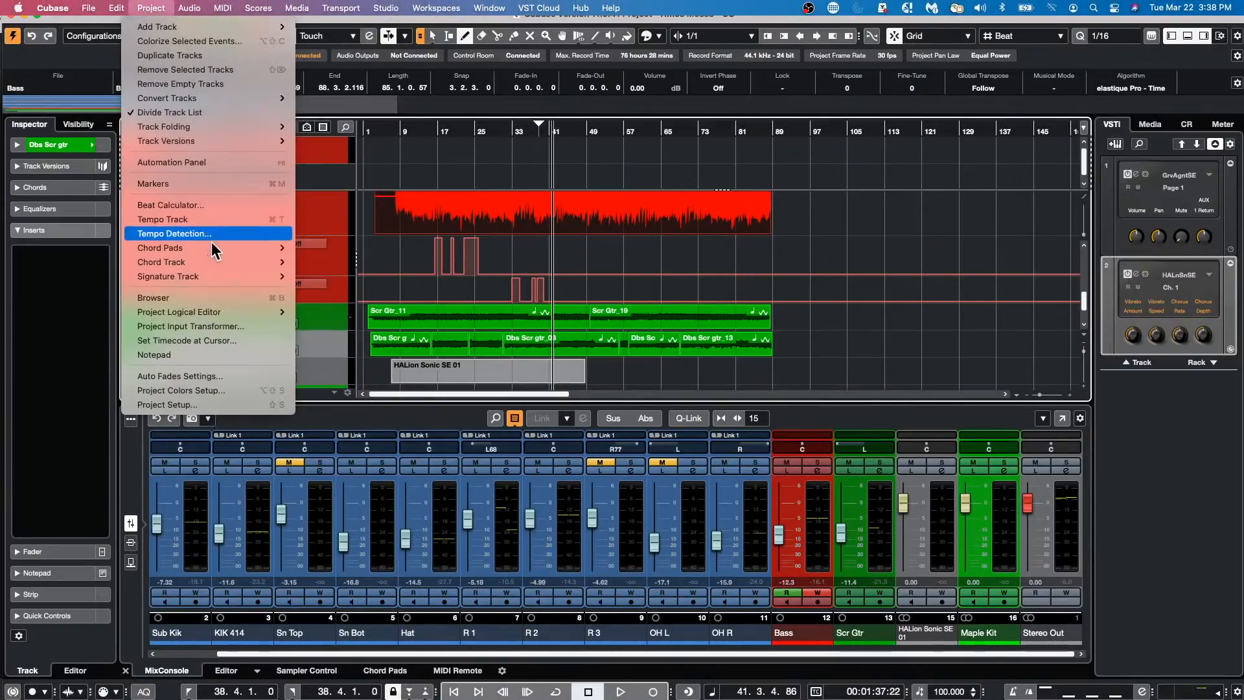
mouse_move(203, 309)
left_click(347, 313)
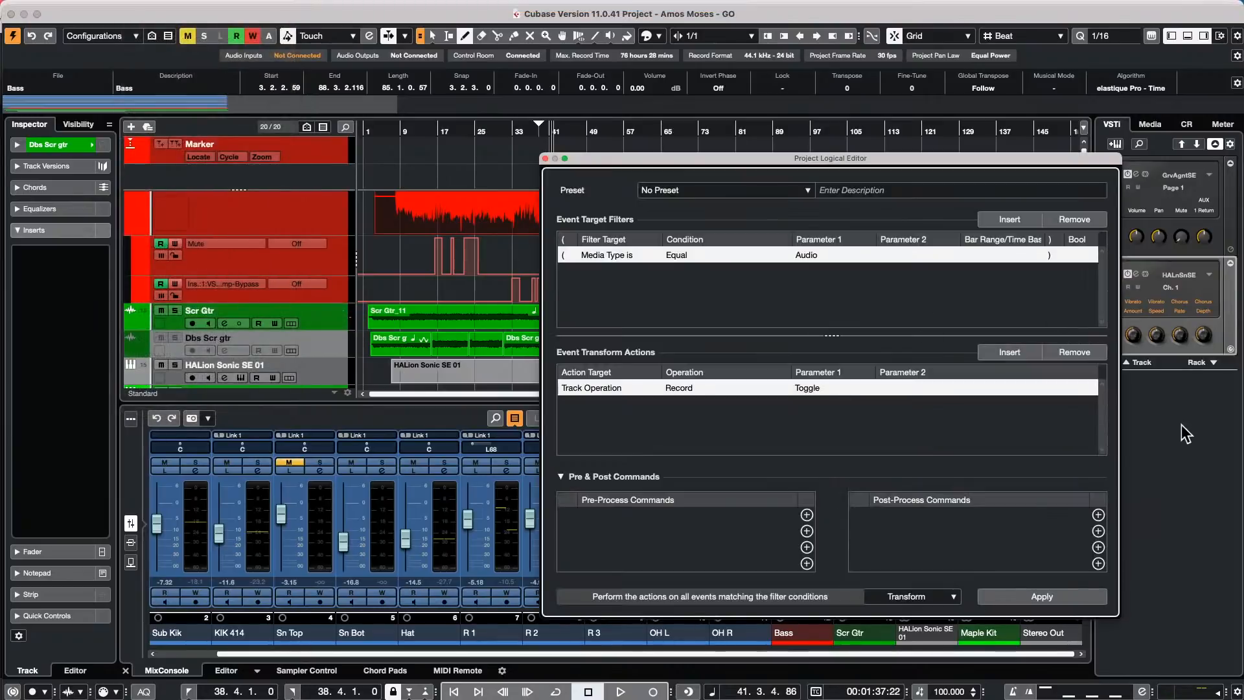
left_click(1092, 352)
left_click(1077, 222)
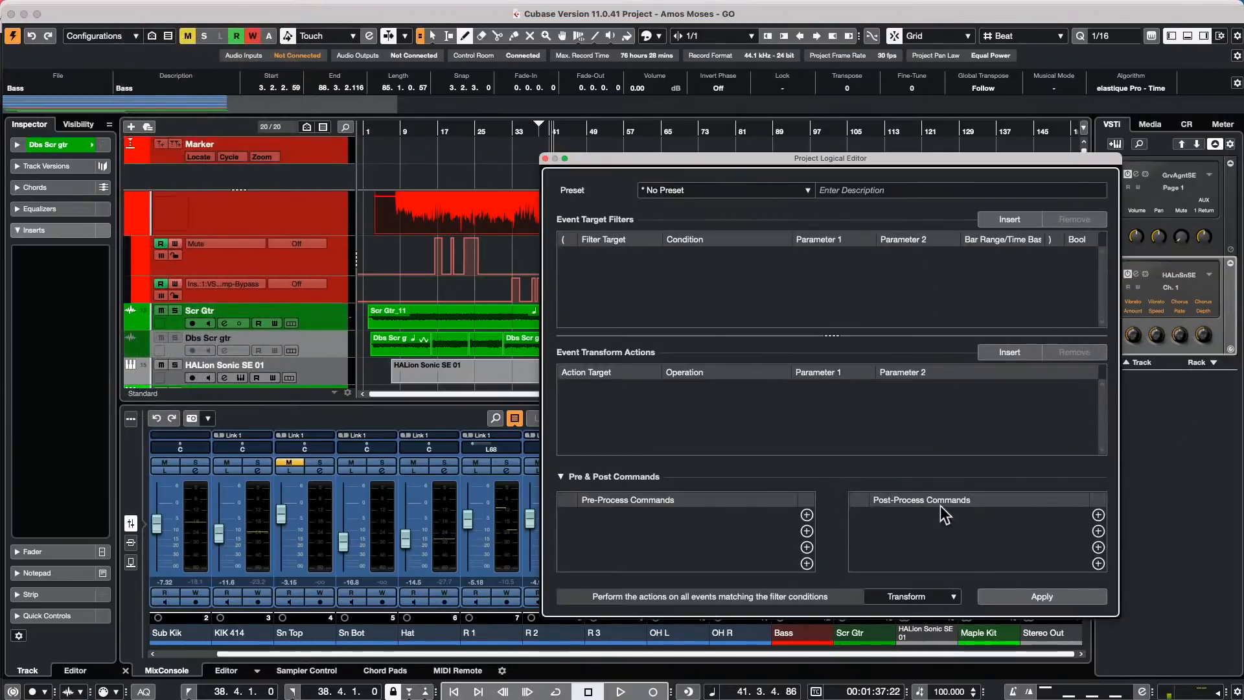
left_click(920, 596)
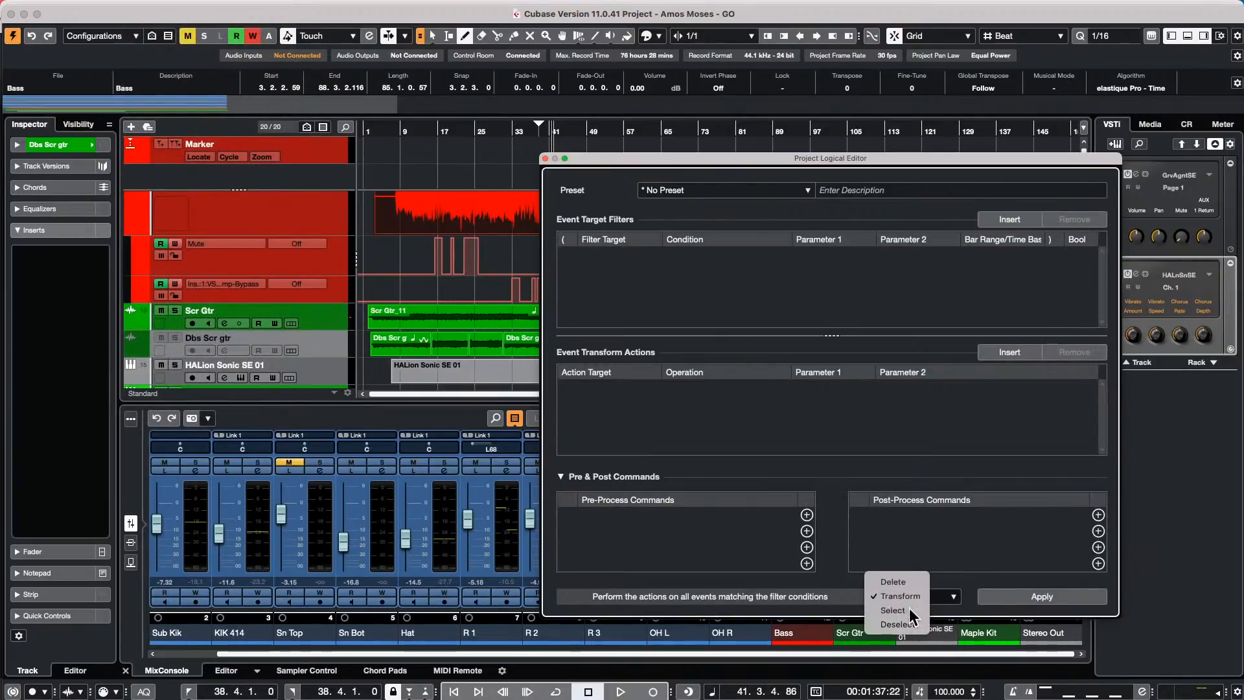
left_click(894, 609)
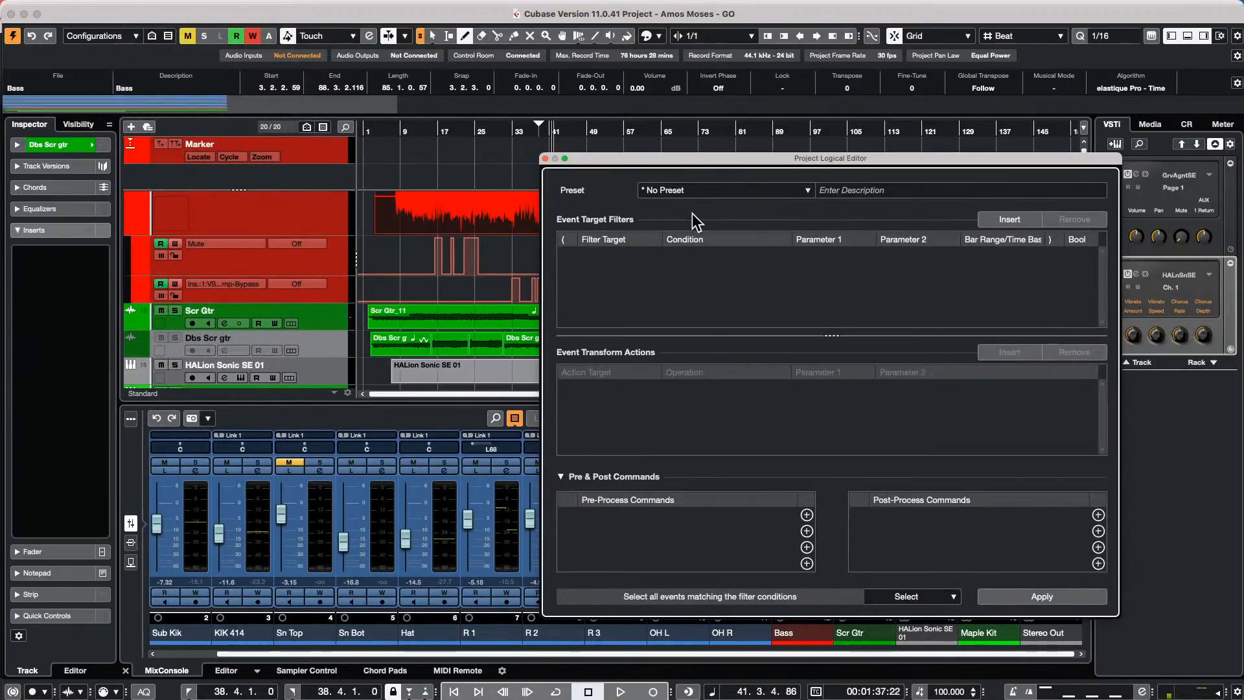
- Add an event target filter with Container Type is, condition Equal, and Track as the first parameter
left_click(1009, 220)
left_click(626, 256)
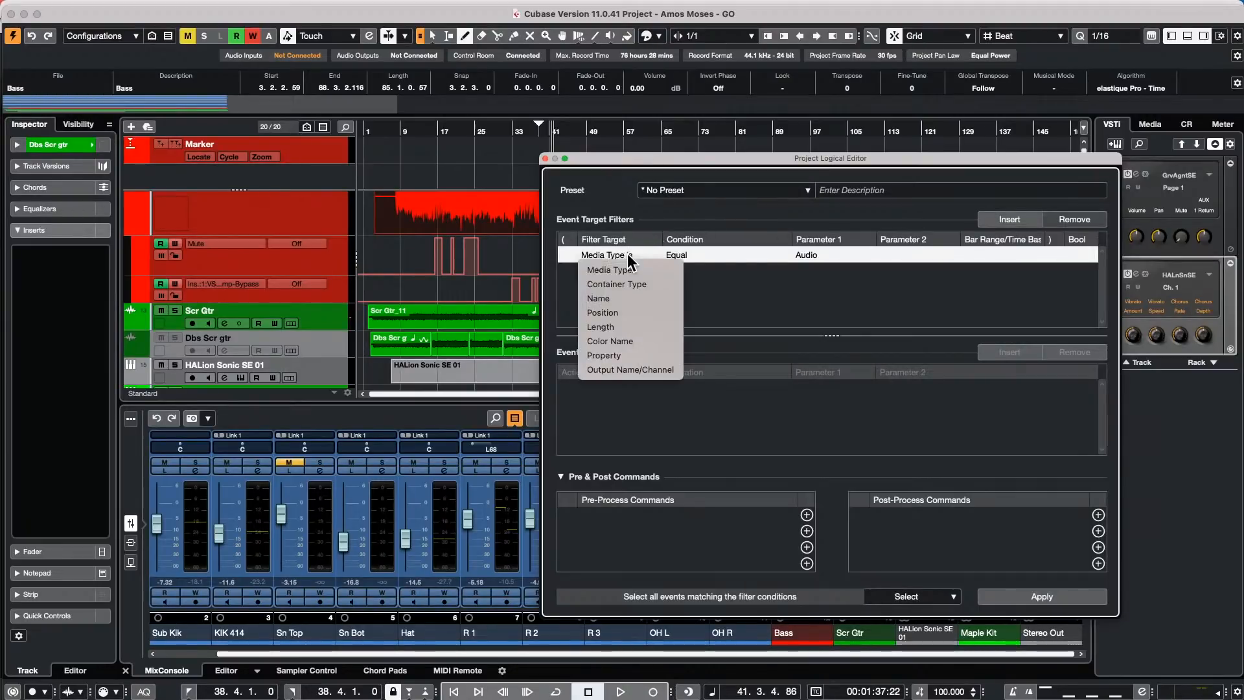
left_click(617, 283)
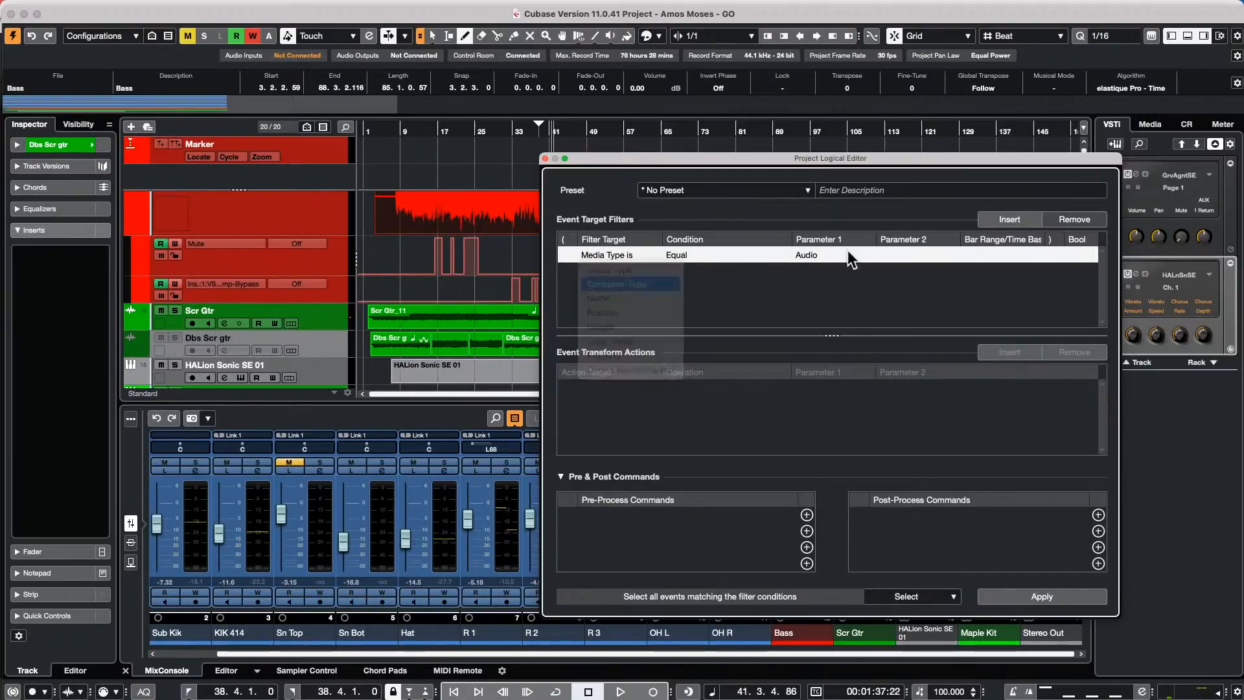
left_click(815, 255)
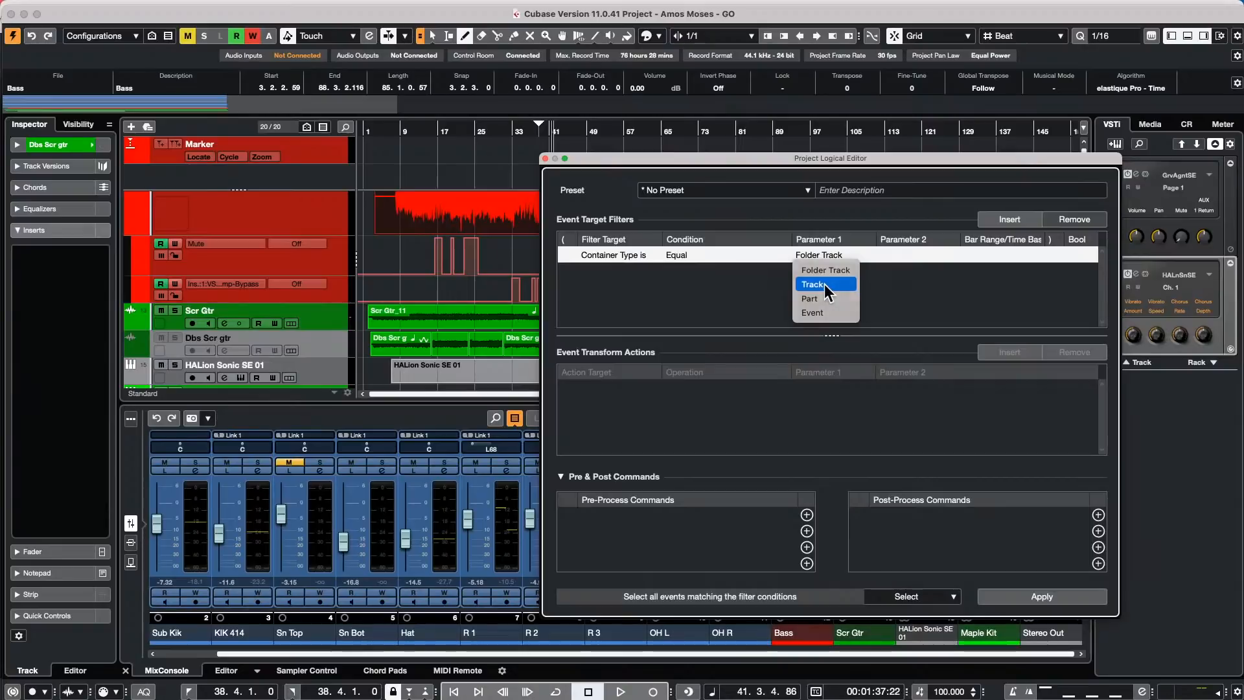
left_click(824, 284)
- Add a second event target filter with Property as the target, condition Property Is Set, and Is Disabled as the parameter
left_click(994, 220)
left_click(616, 270)
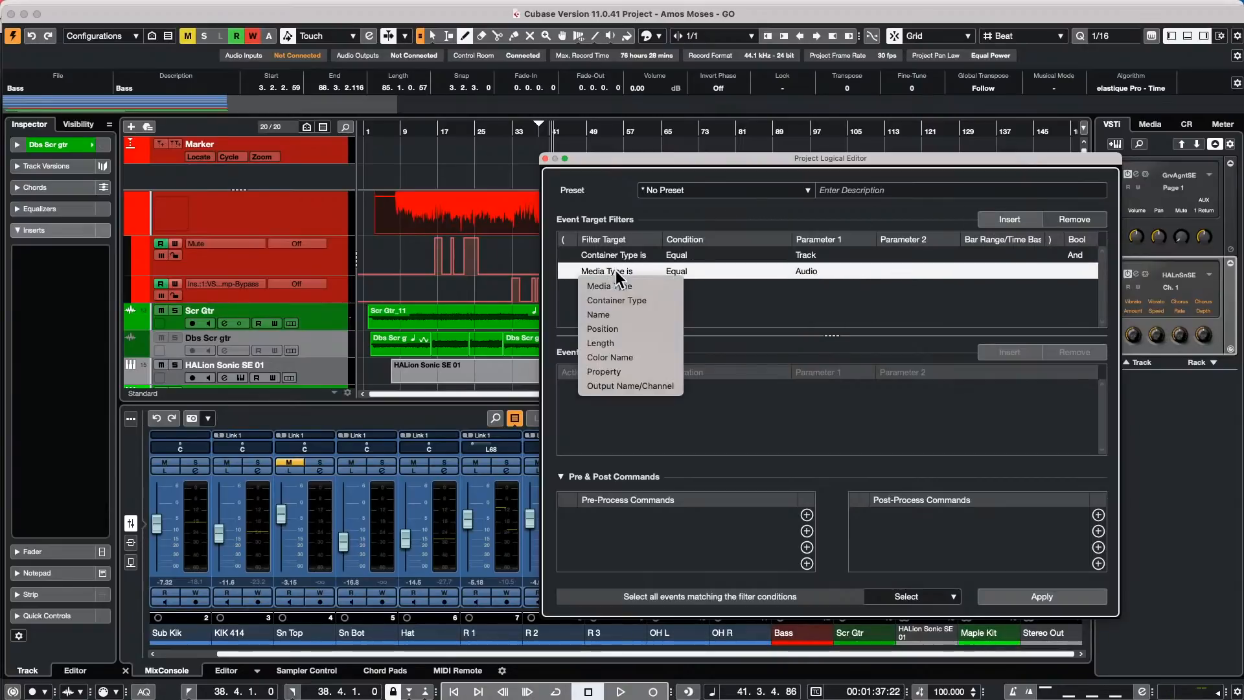
left_click(647, 374)
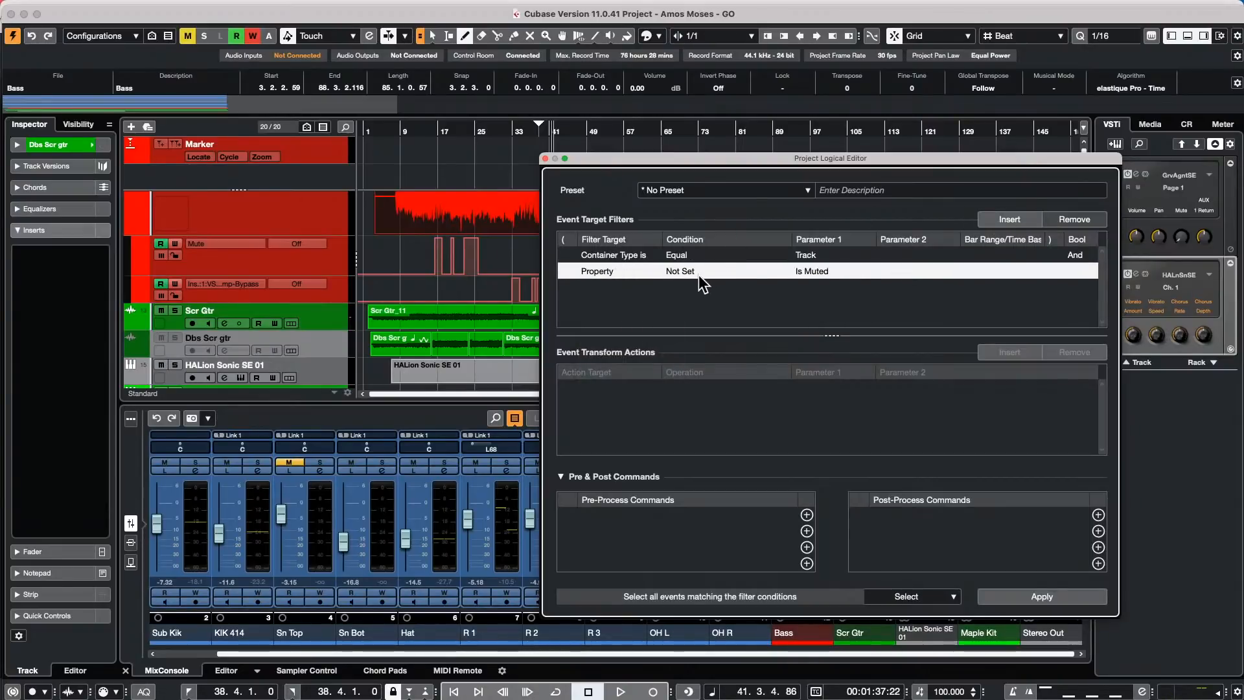
left_click(698, 274)
left_click(740, 280)
left_click(800, 272)
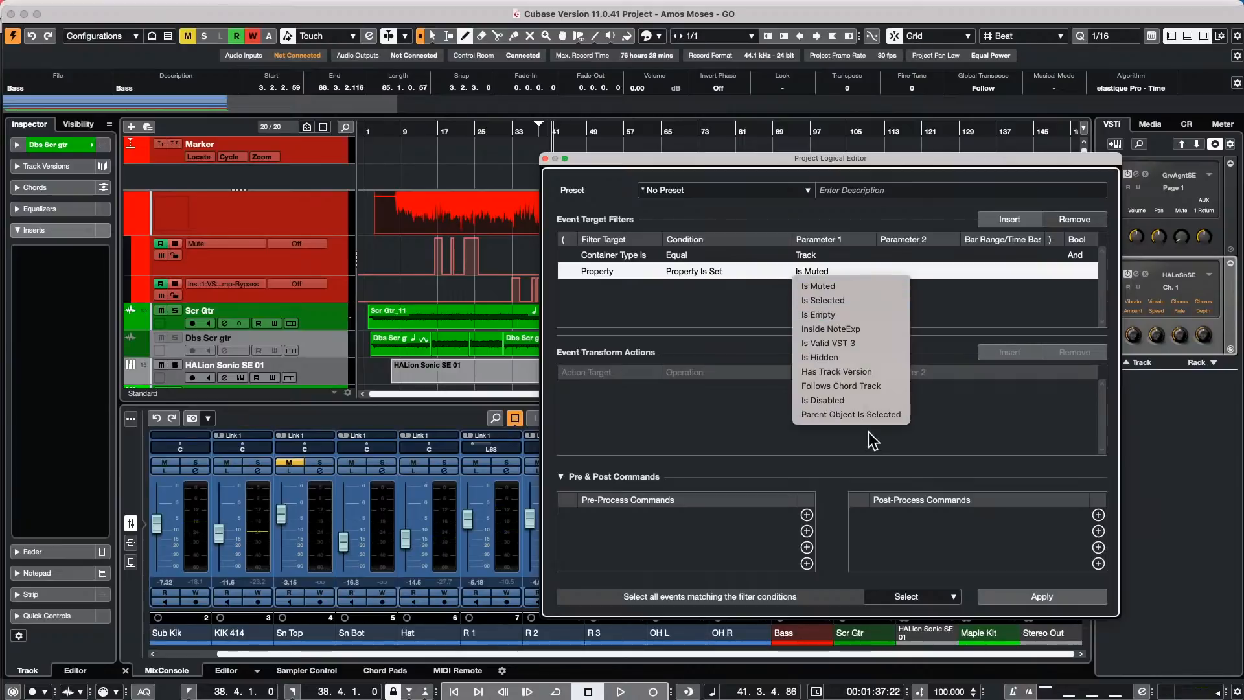
left_click(858, 399)
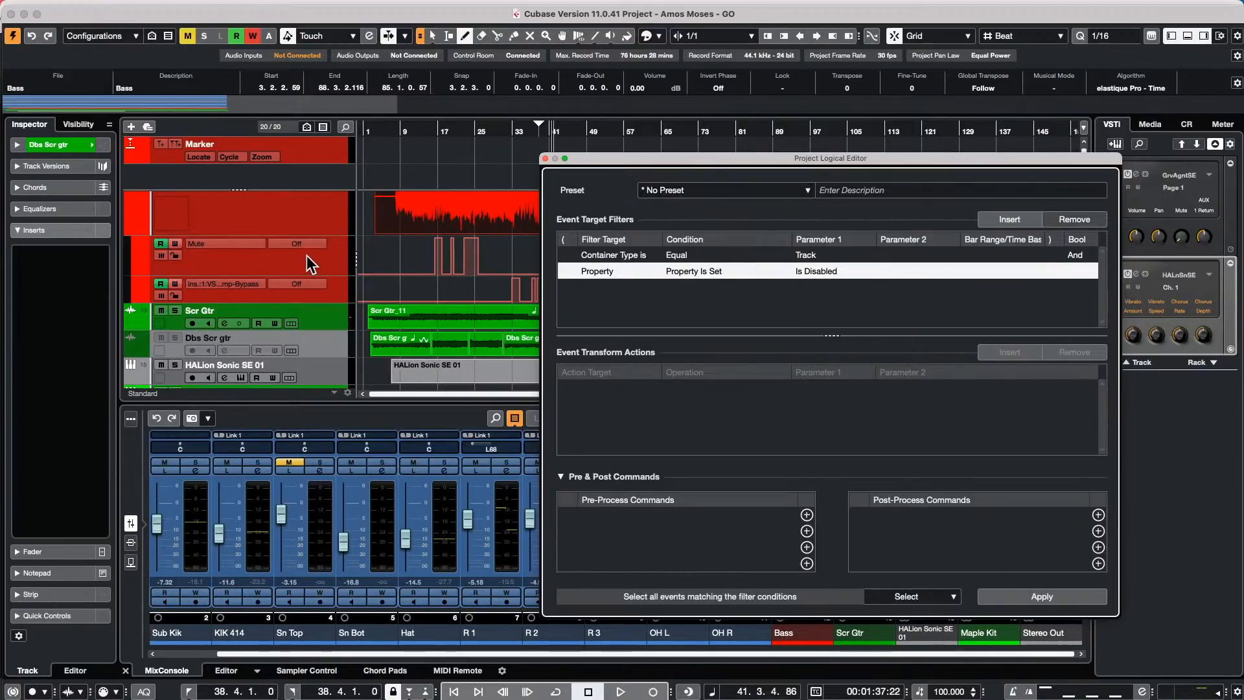
- Apply the filter to select the disabled tracks, and repeat it after selecting the Scr Gtr track instead
left_click(1032, 594)
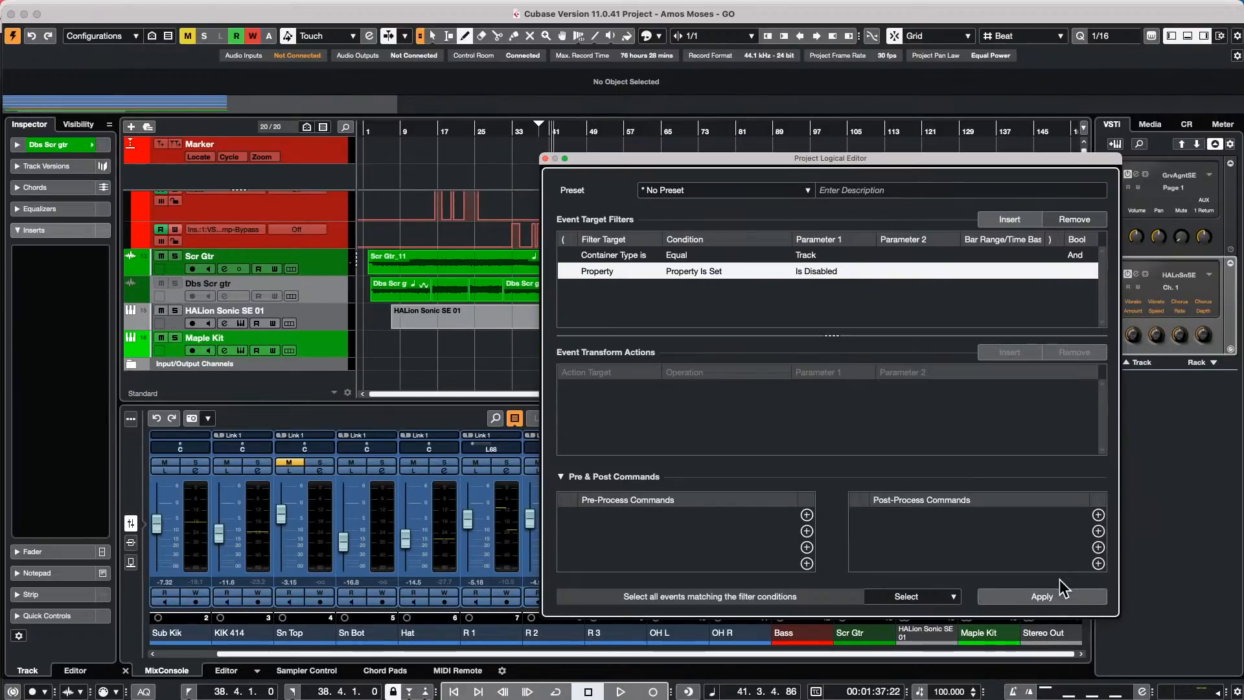
left_click(1058, 596)
left_click(328, 270)
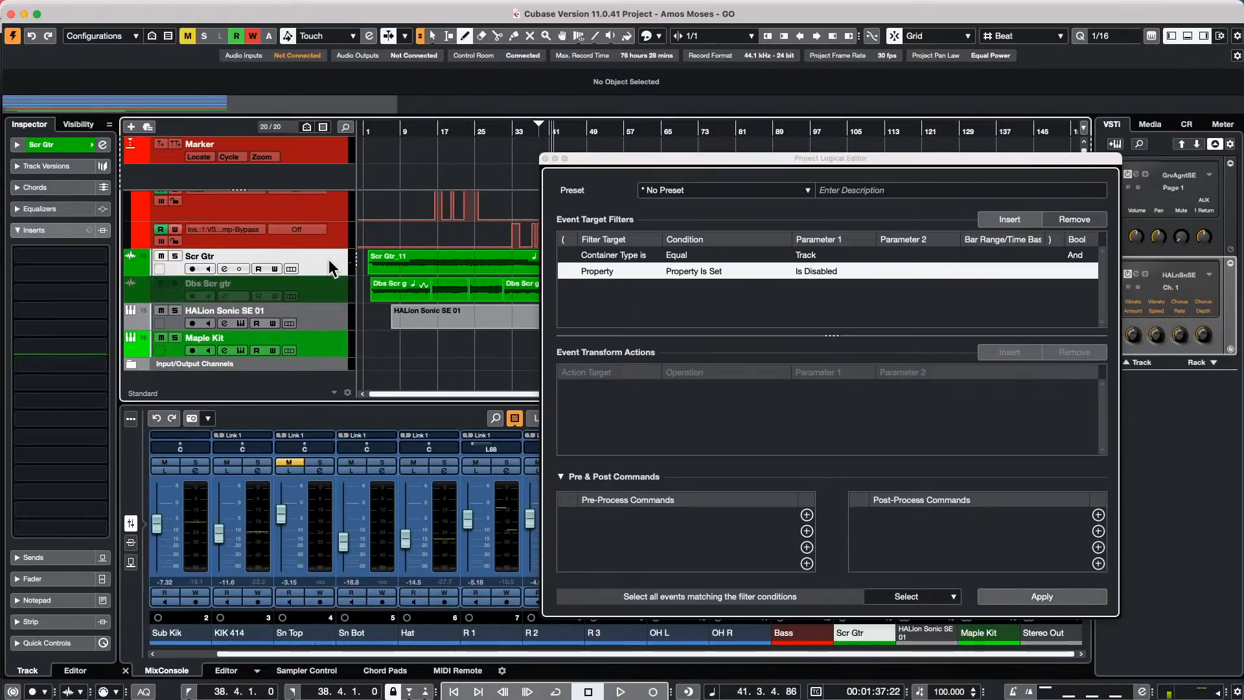
left_click(1047, 598)
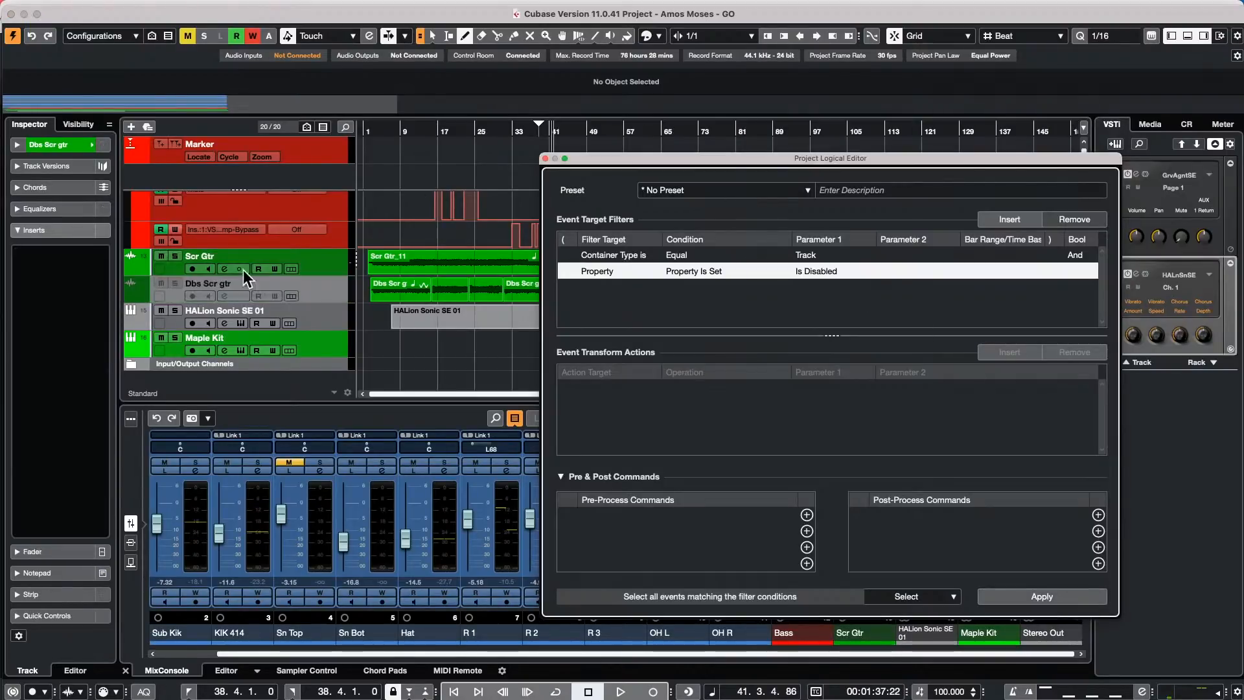
left_click(344, 296)
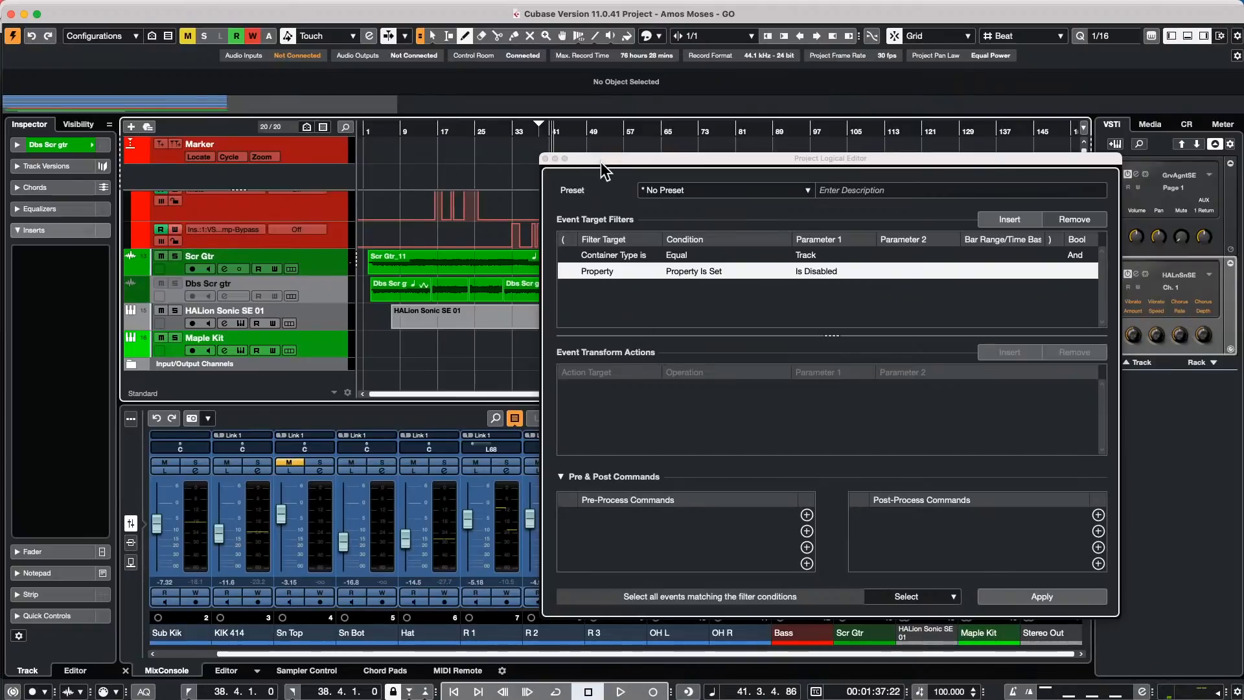
left_click(317, 255)
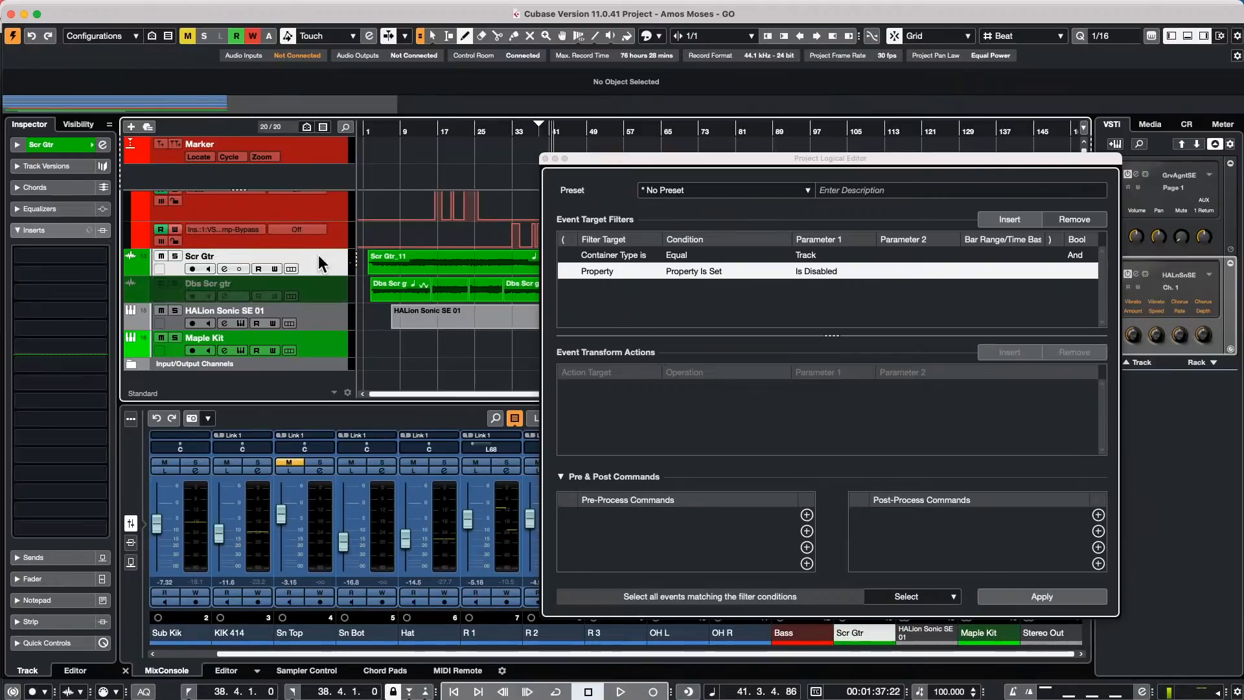
left_click(1030, 591)
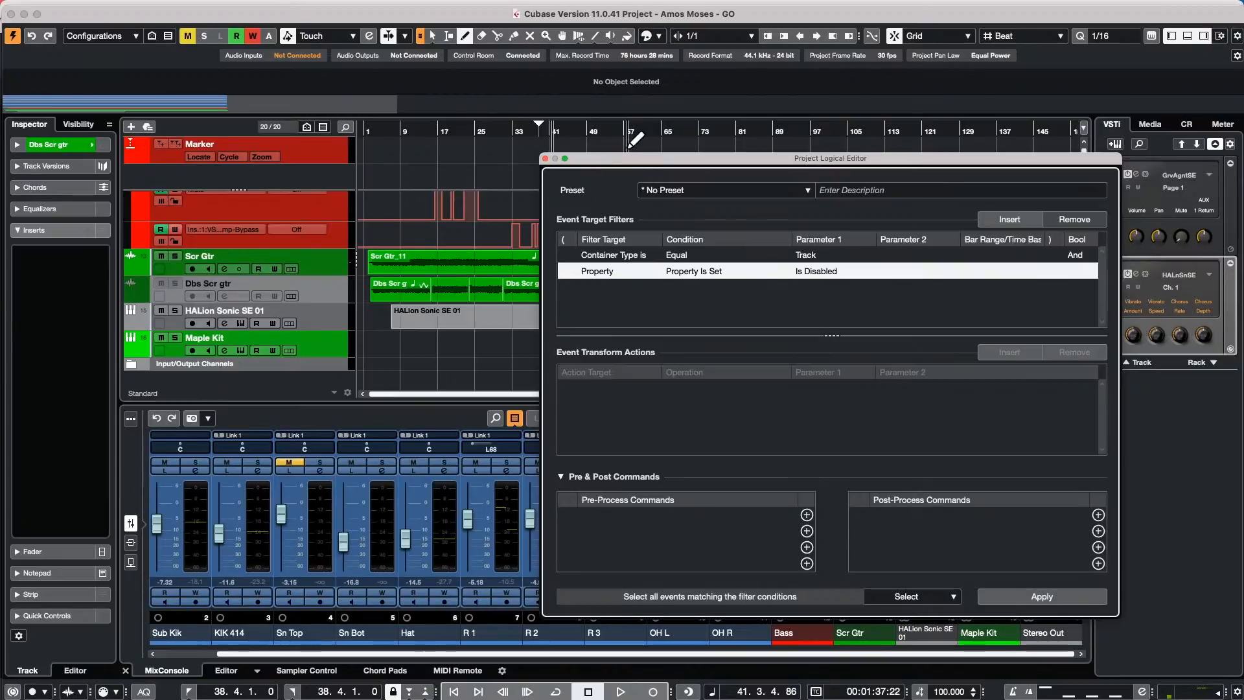
- Move the Project Logical Editor off the arrangement, select the Bass track, and reapply the disabled-track filter
left_click_drag(624, 153, 385, 18)
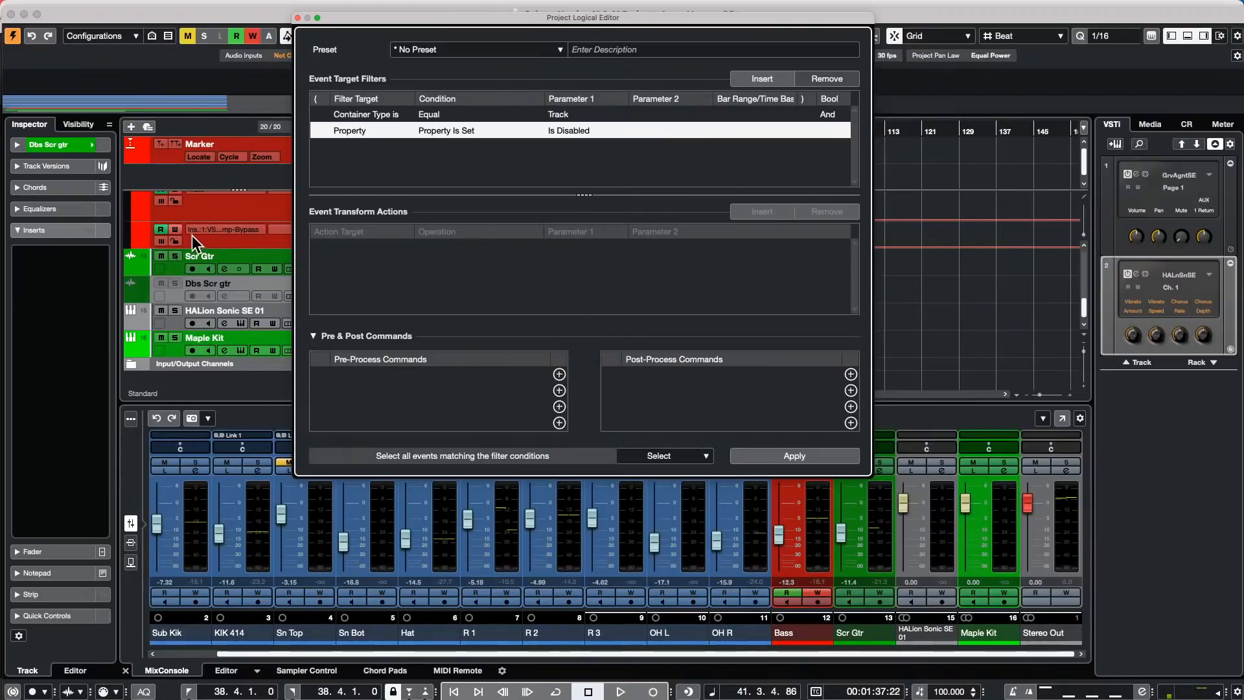
scroll(166, 194, "up", 2)
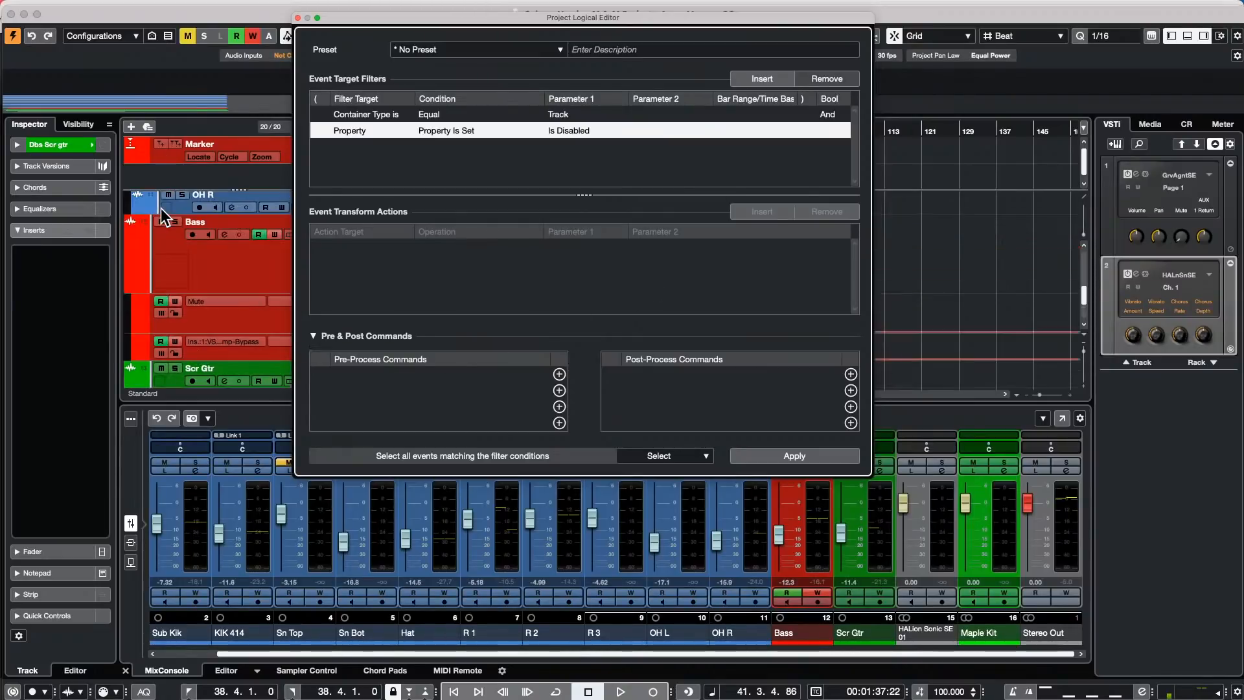
left_click(180, 265)
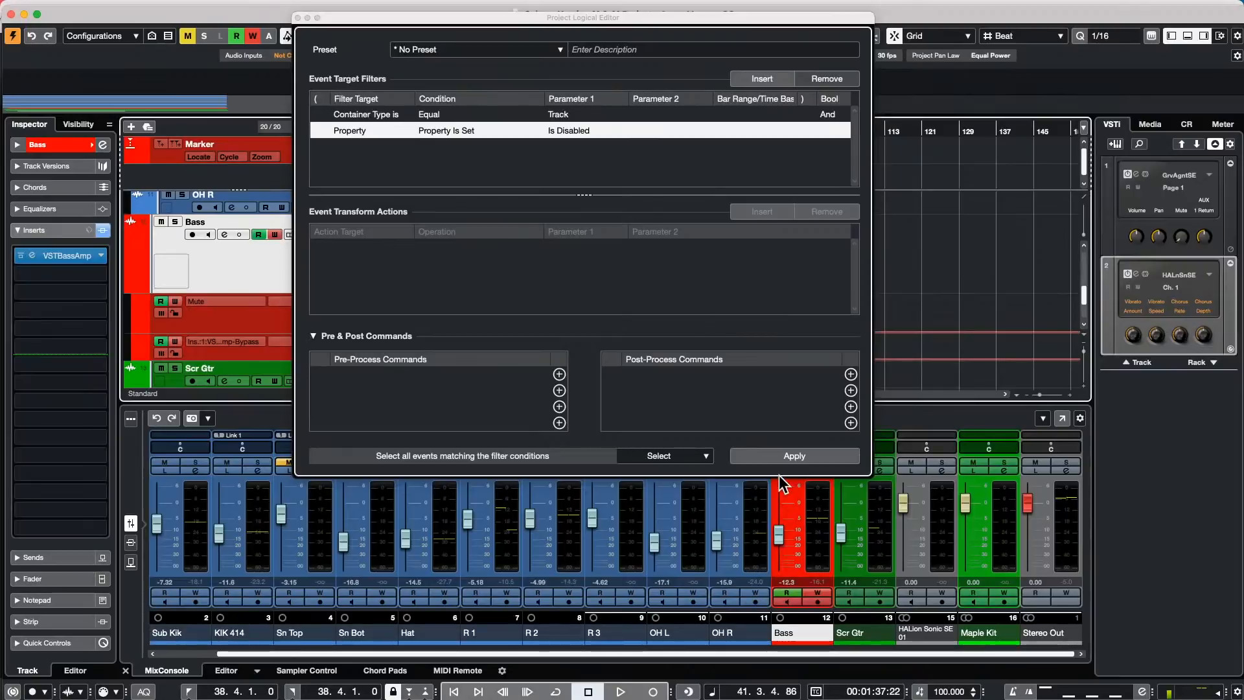
left_click(787, 457)
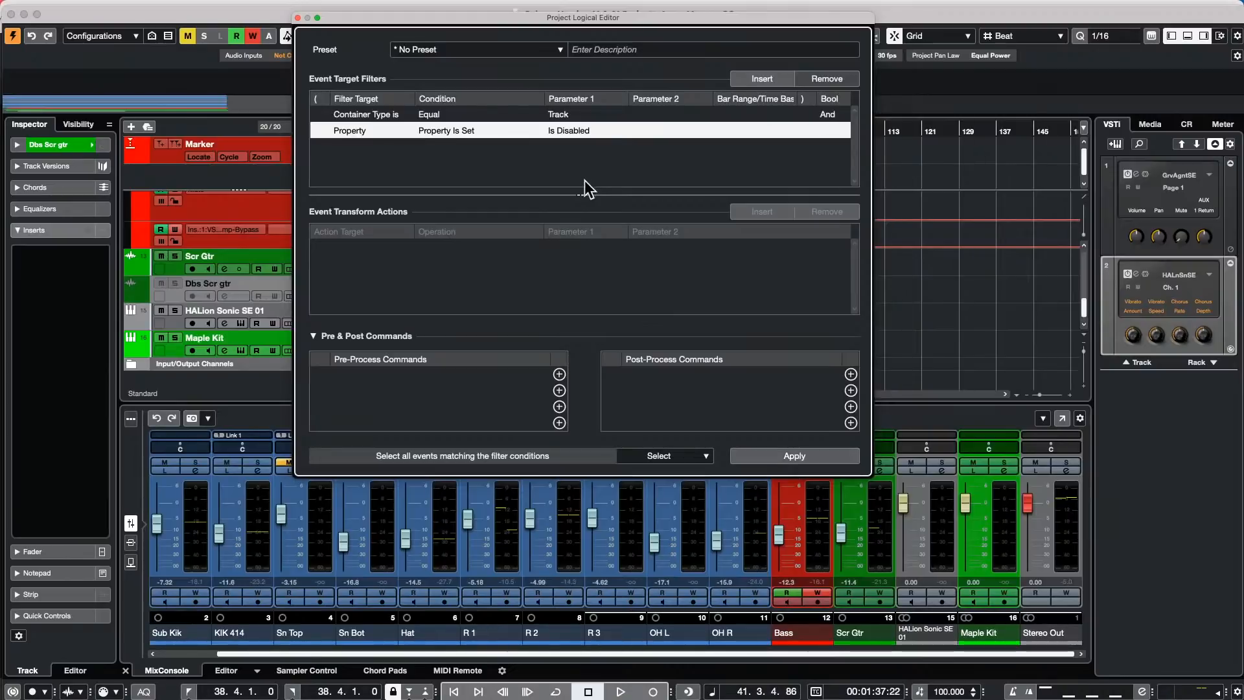
- Change the property filter to Property Is Not Set with Is Disabled, and apply it to select all enabled tracks
left_click(460, 132)
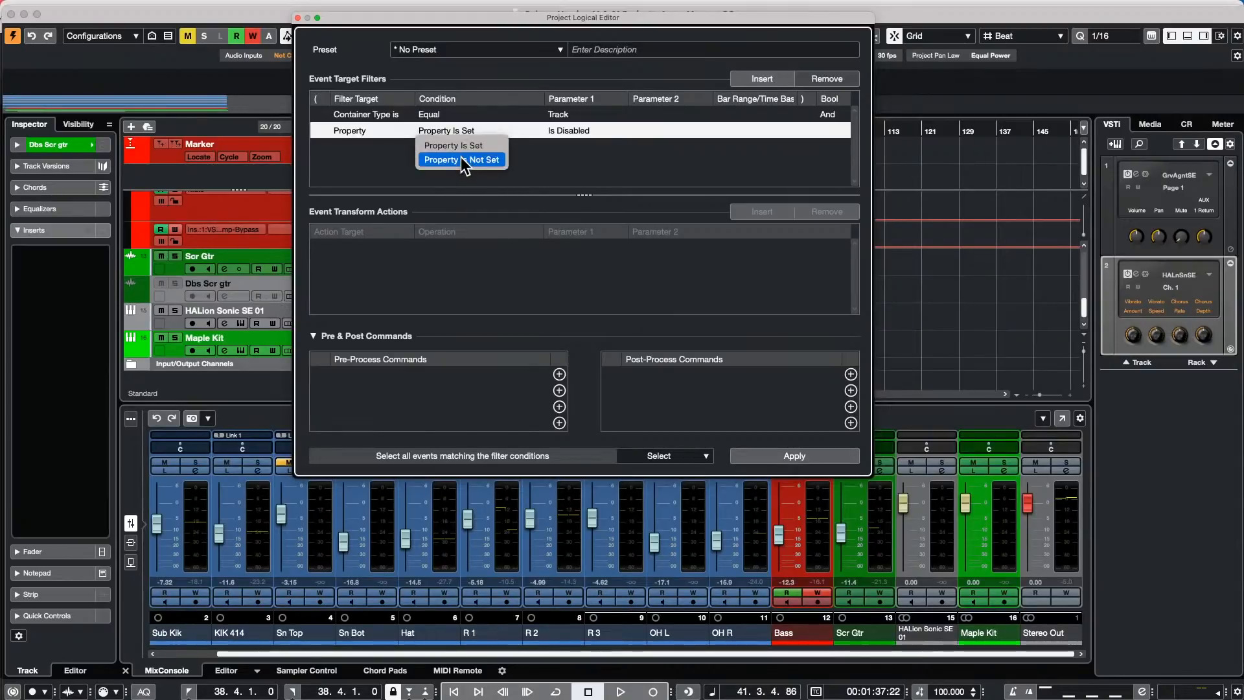
left_click(460, 157)
left_click(568, 130)
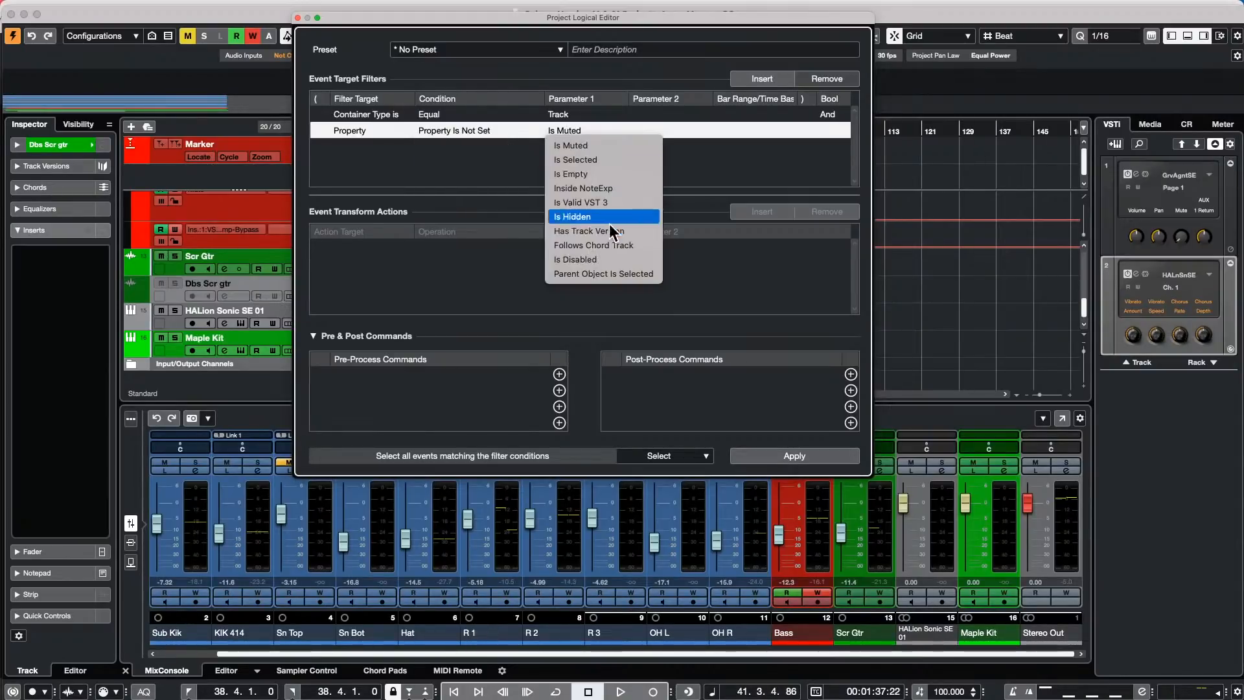
left_click(624, 259)
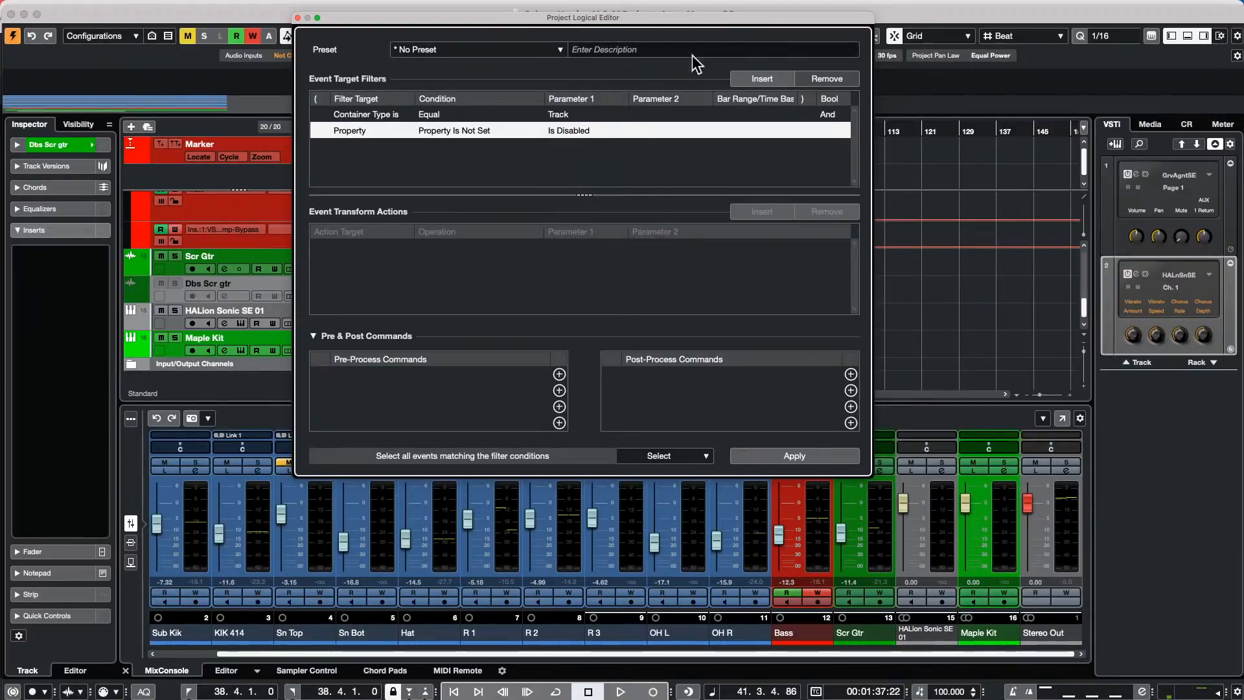
left_click(818, 457)
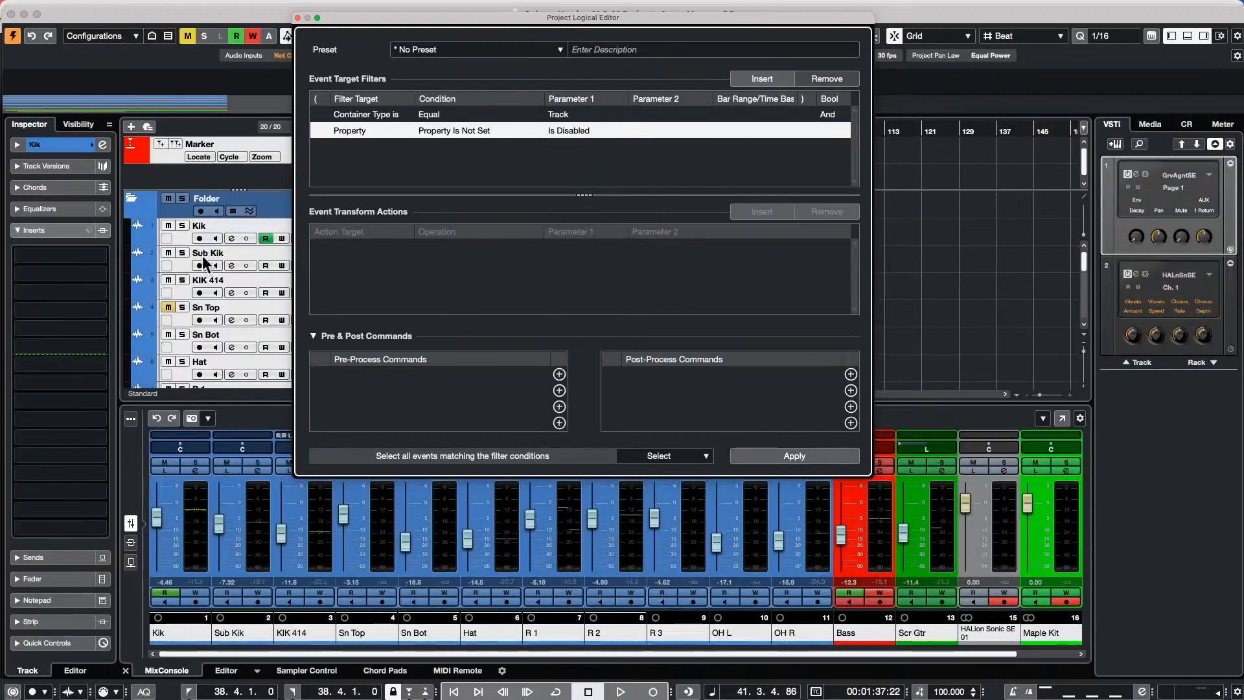
scroll(259, 273, "down", 10)
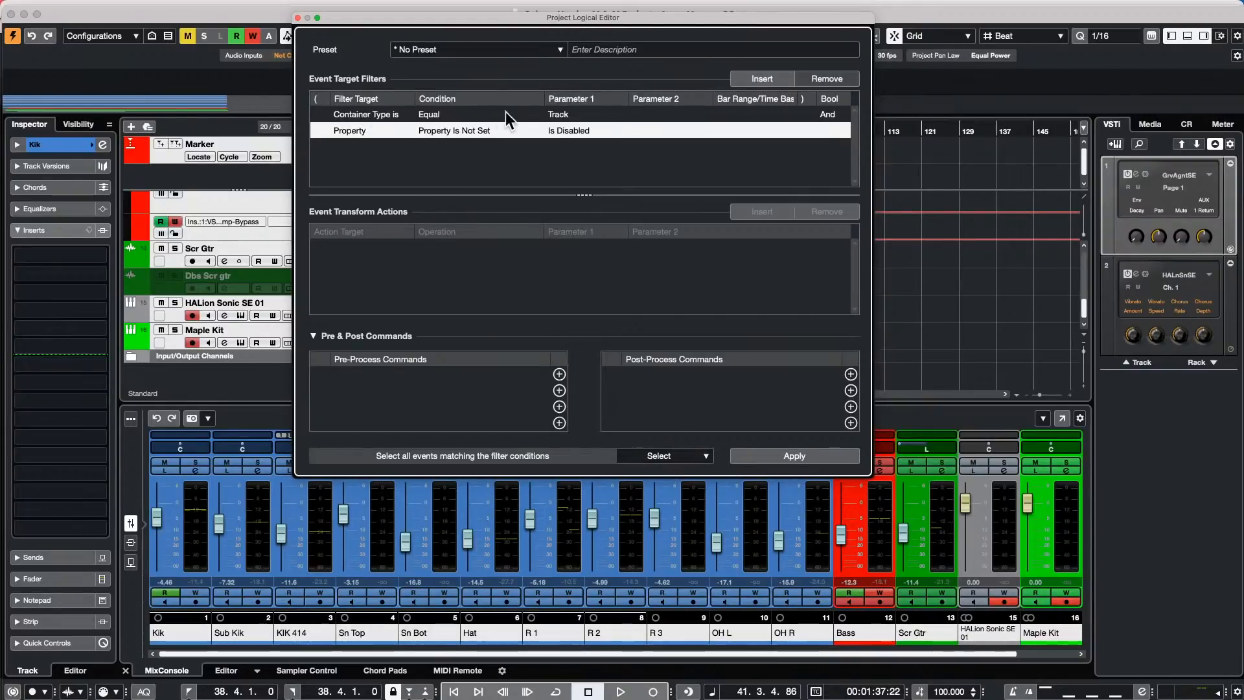
- View the target choices for the Property filter and close the Project Logical Editor
left_click(360, 132)
left_click(406, 230)
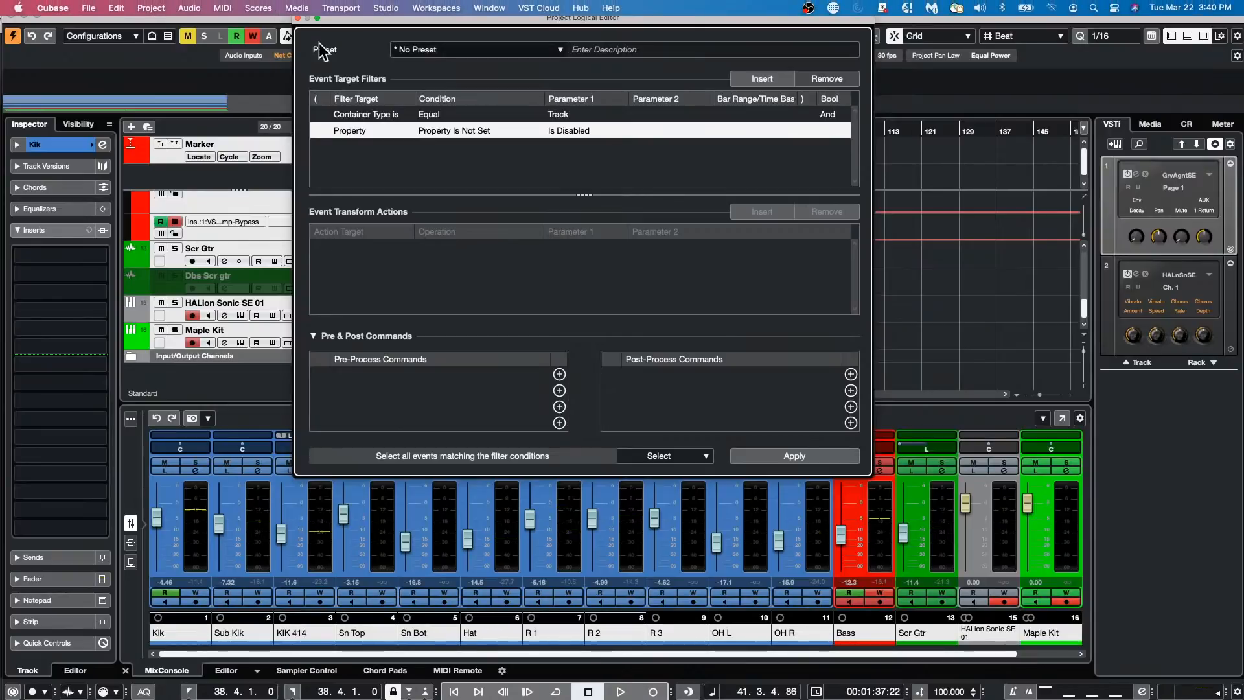
left_click(297, 18)
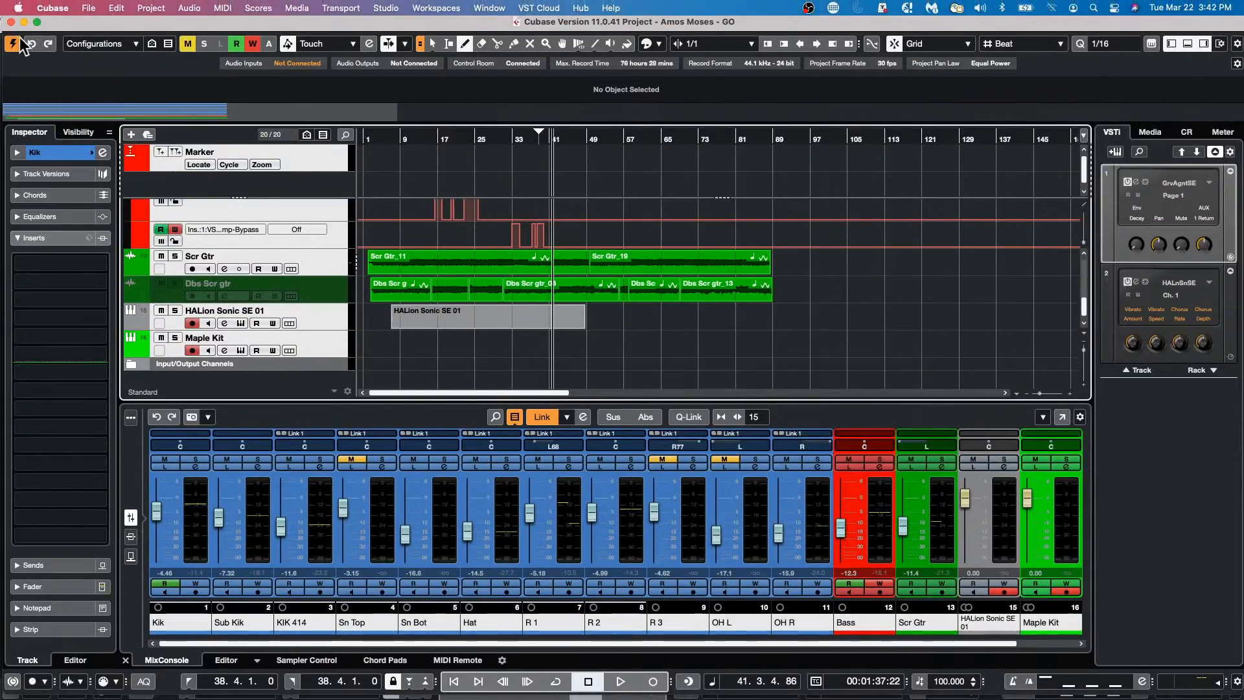
- Look through the General settings in Preferences and close the dialog with OK
left_click(88, 8)
mouse_move(138, 220)
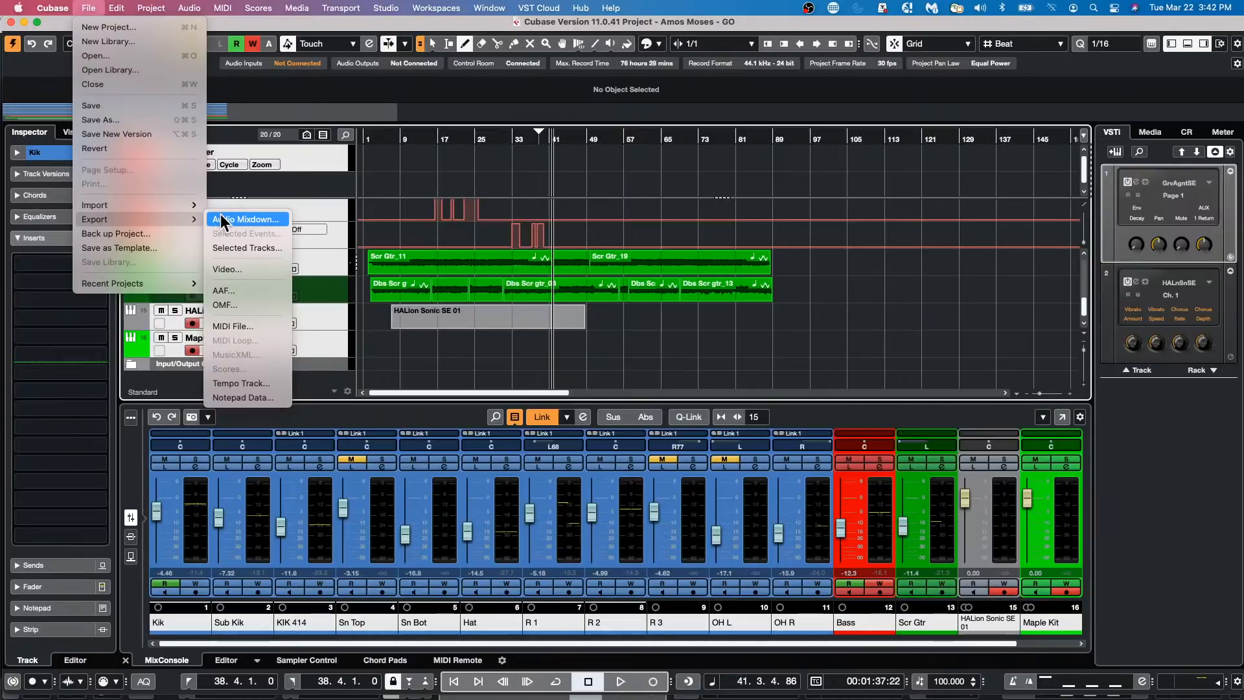
mouse_move(37, 5)
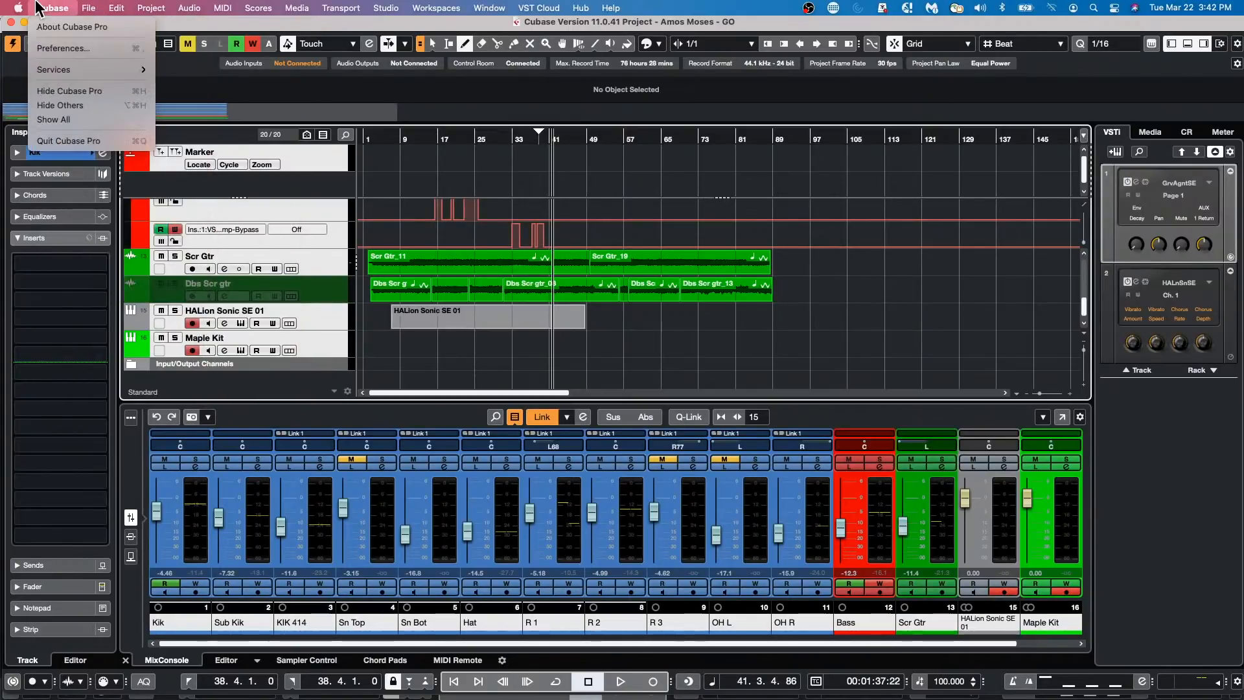
left_click(67, 54)
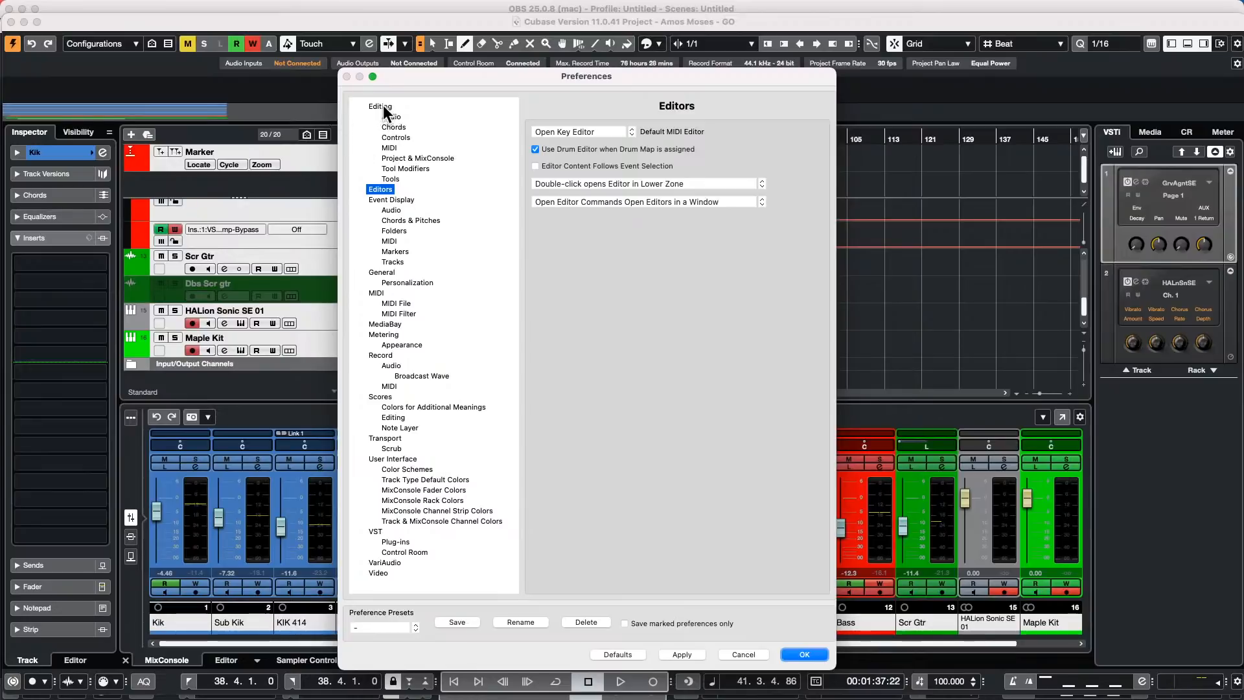
left_click(384, 272)
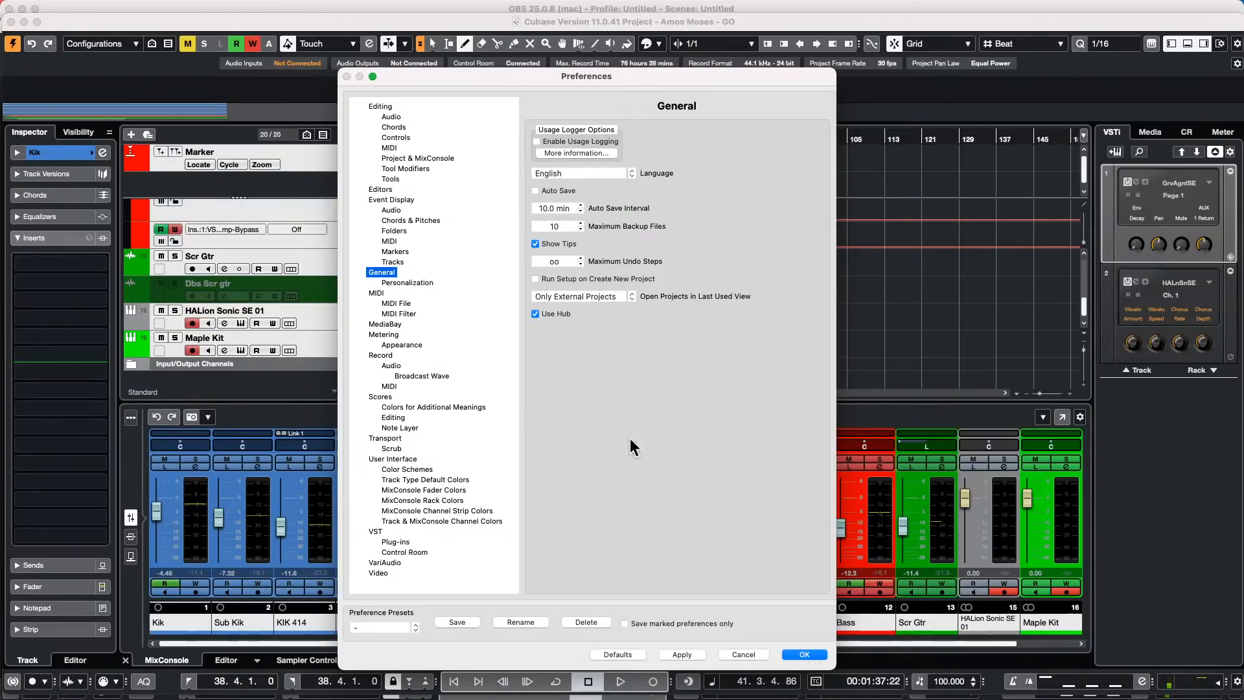
left_click(810, 654)
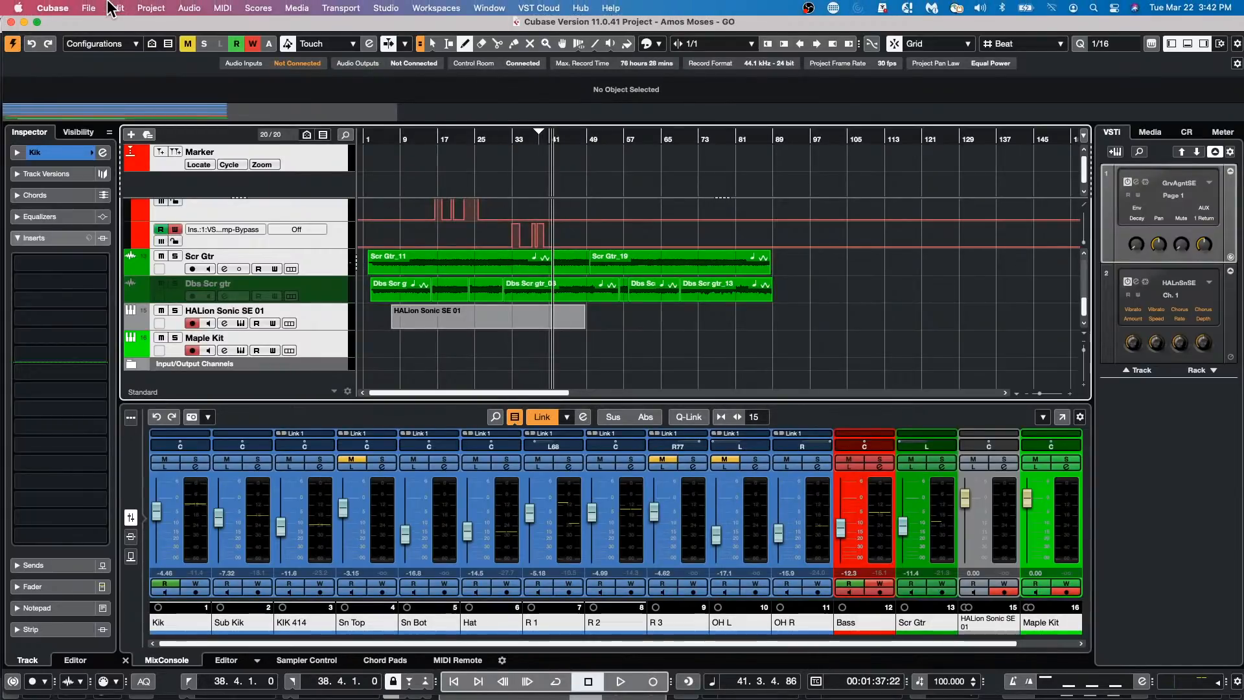
- Open the Export Audio Mixdown dialog and expand and collapse its Export Queue section
left_click(116, 8)
mouse_move(91, 8)
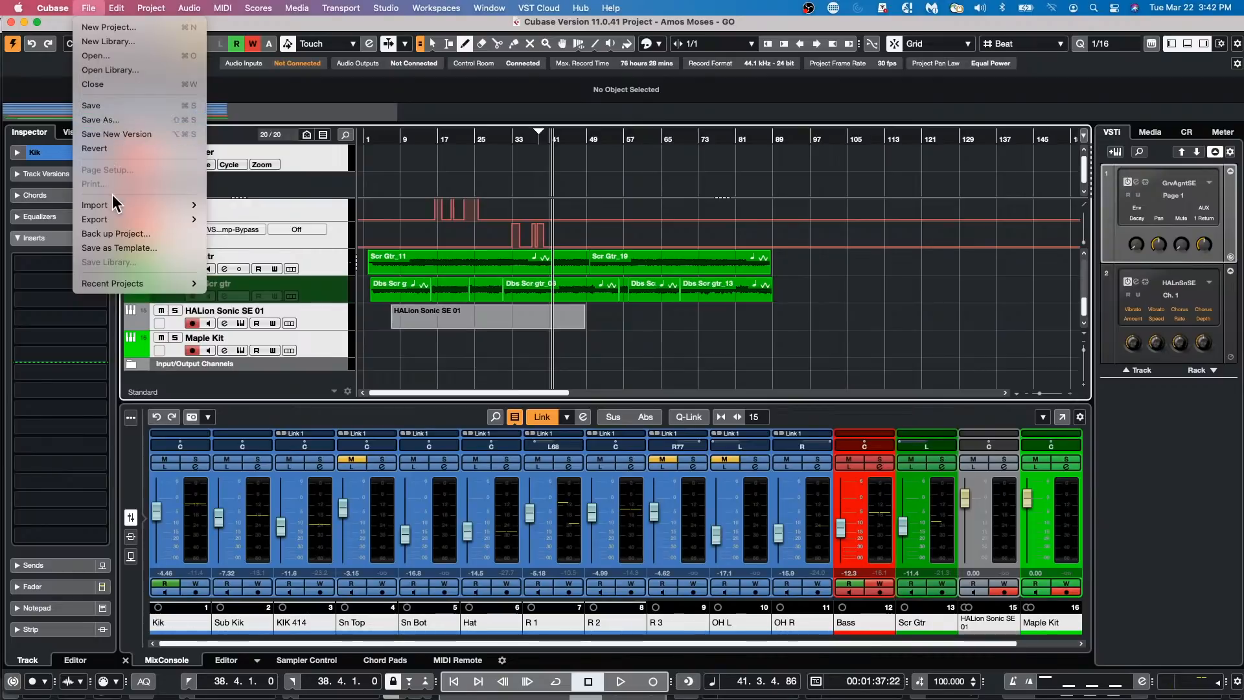
left_click(286, 219)
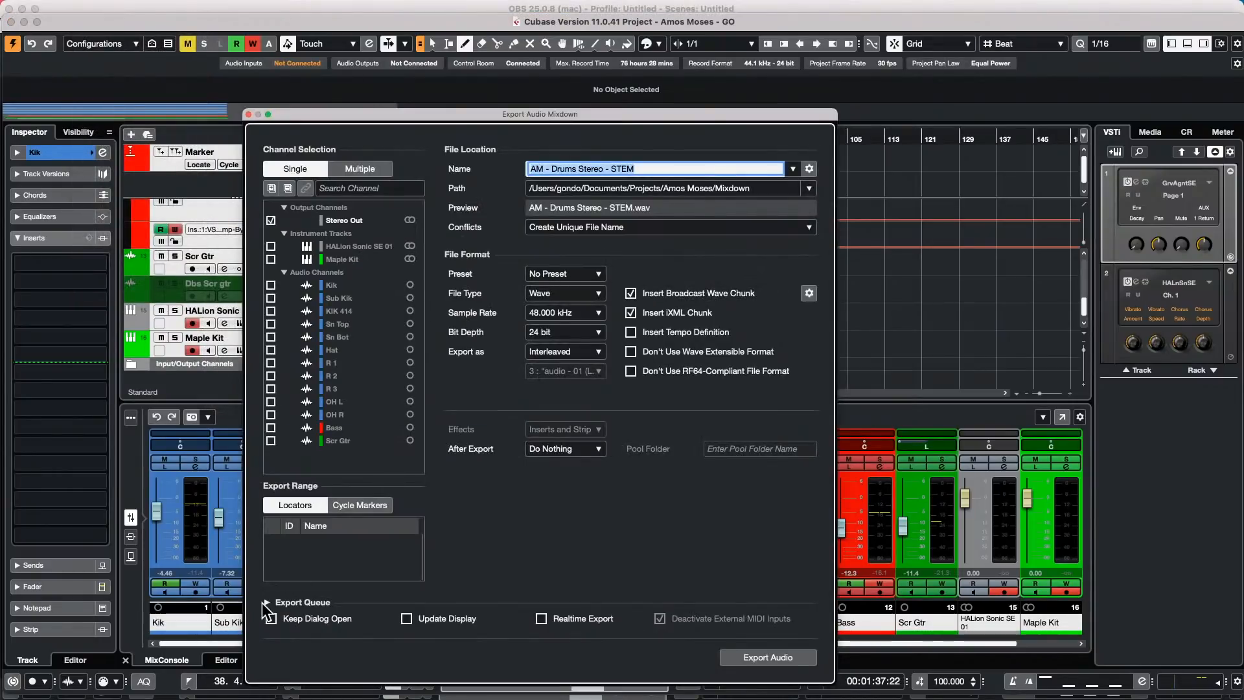
left_click(265, 602)
left_click(267, 497)
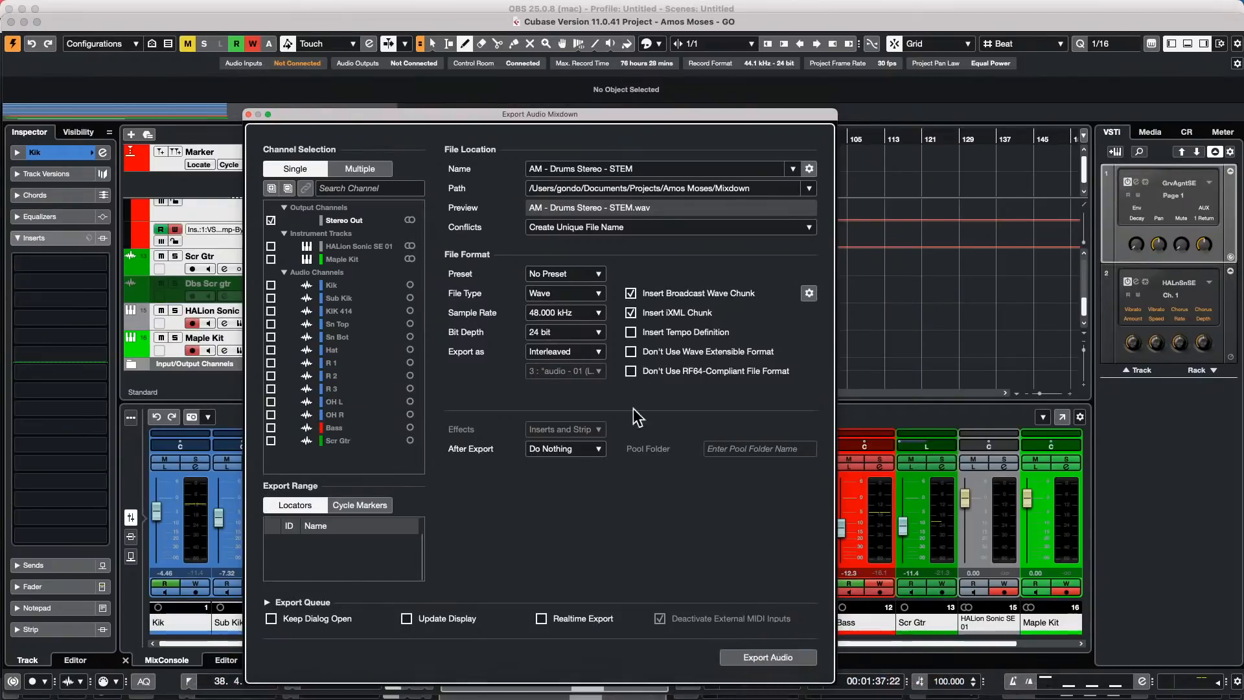
- Reposition and resize the Export Audio Mixdown dialog, check its Export Queue section, and close it without exporting
left_click_drag(489, 111, 452, 430)
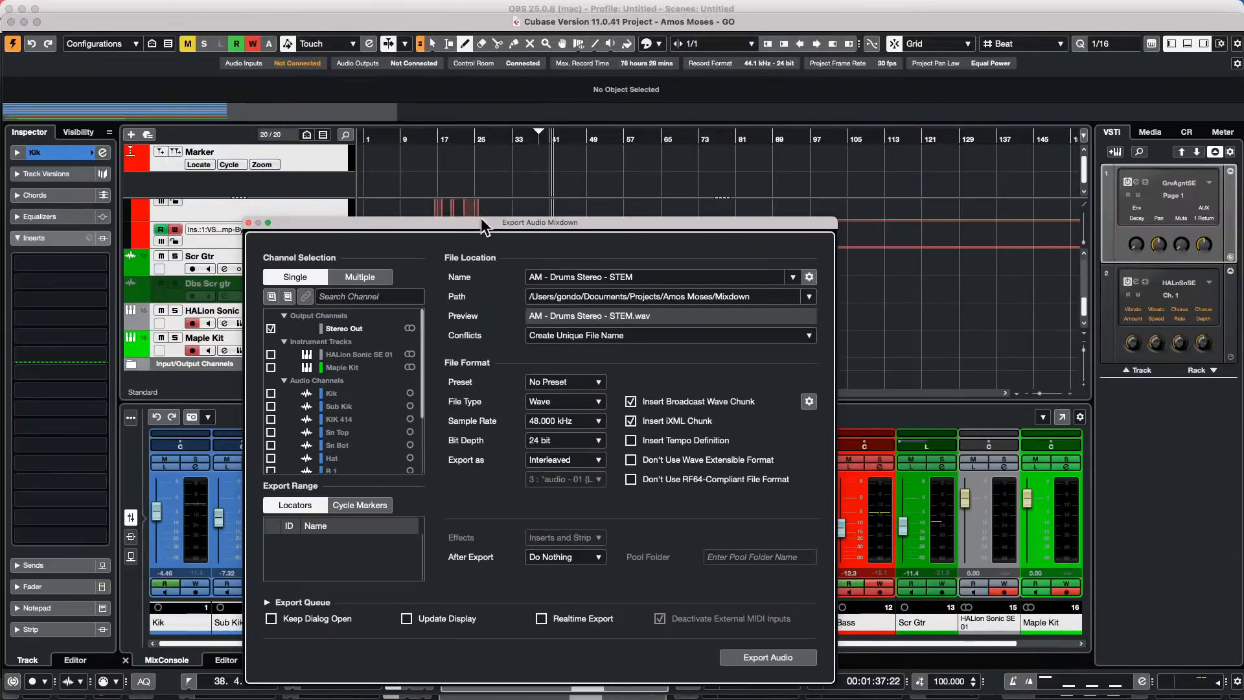
left_click_drag(487, 222, 493, 44)
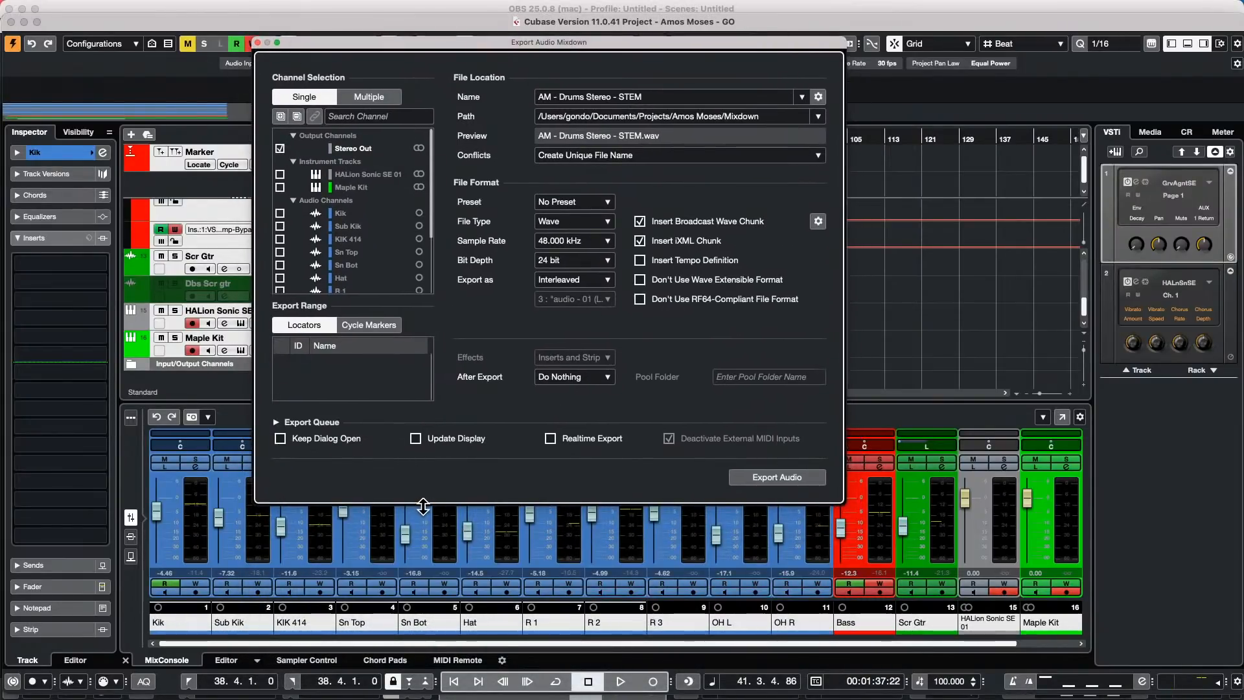
left_click_drag(427, 502, 425, 637)
left_click(277, 422)
left_click(278, 422)
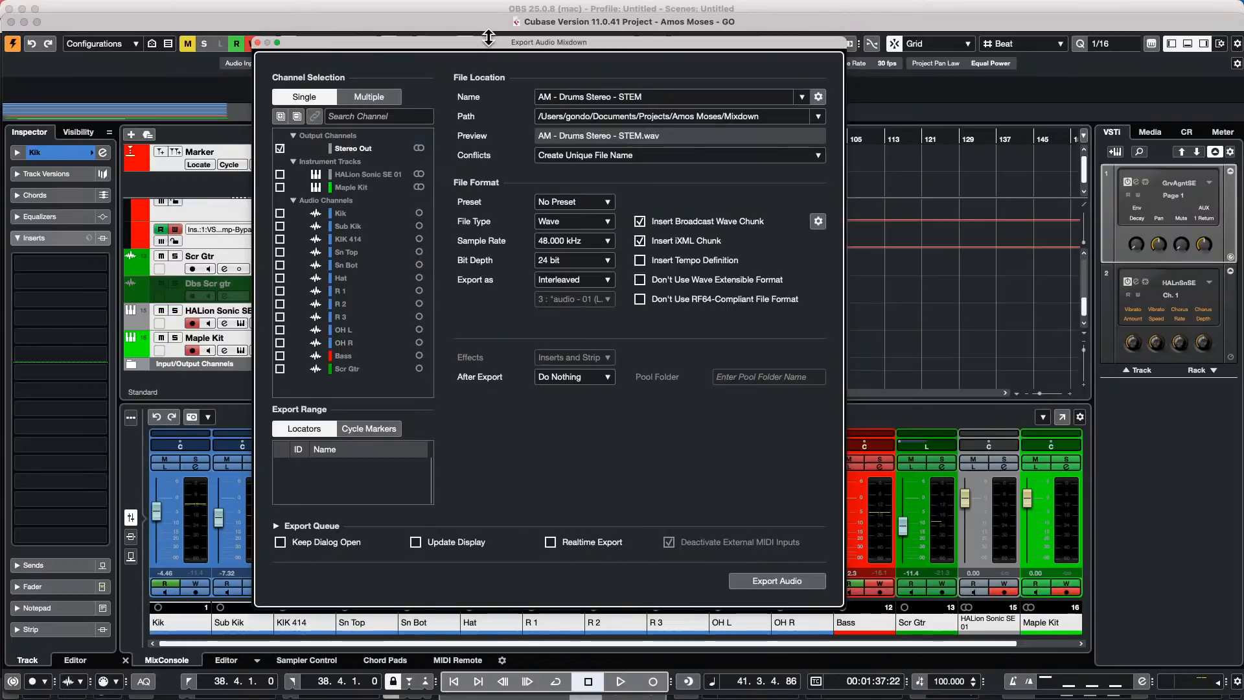
left_click_drag(491, 36, 624, 30)
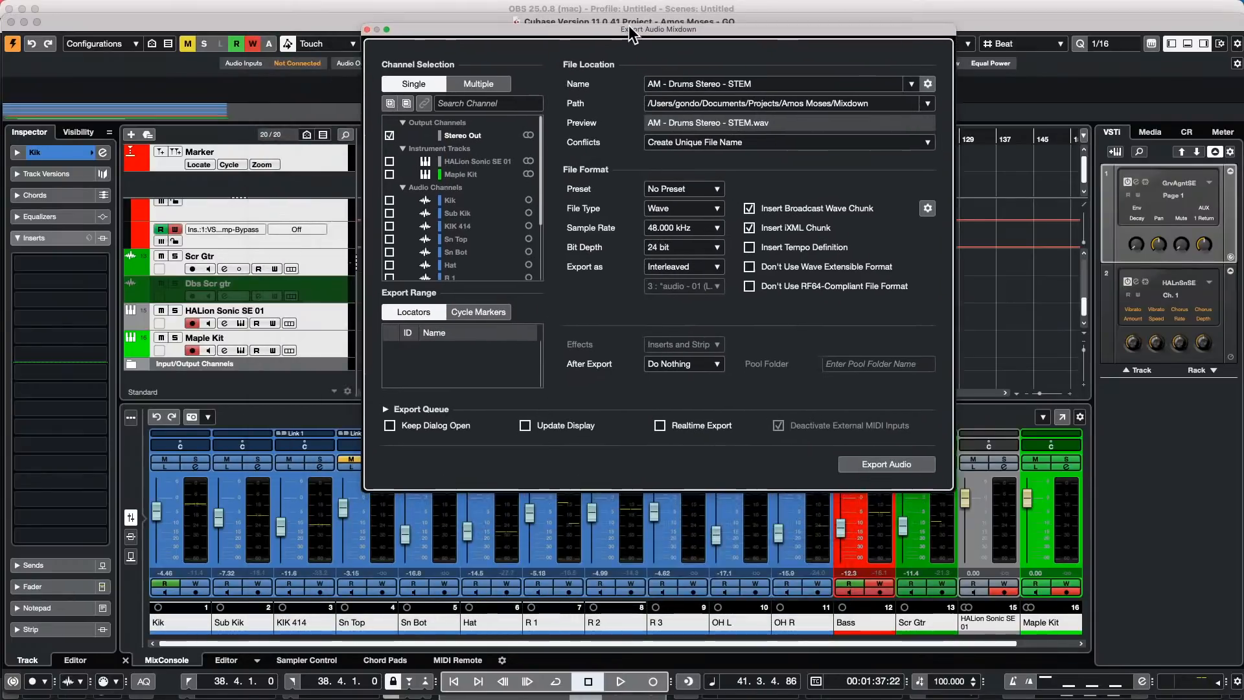
left_click(363, 30)
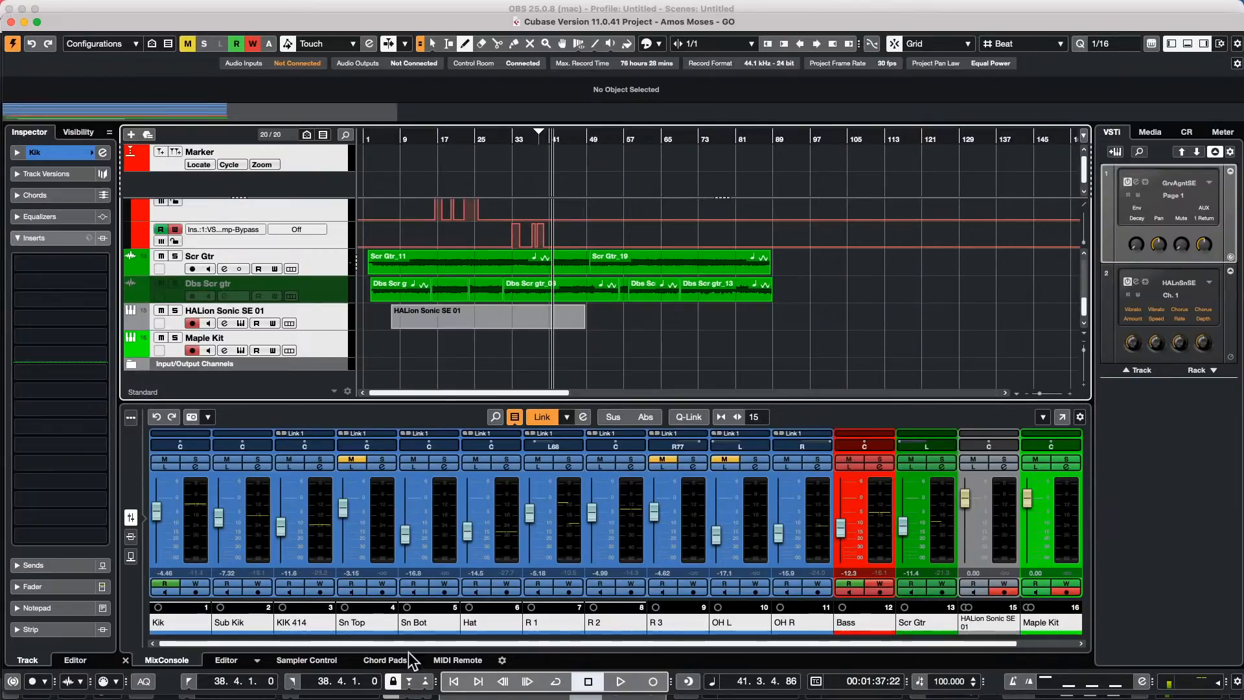
- Switch from the Draw tool to the Object Selection tool in the project window
mouse_move(454, 696)
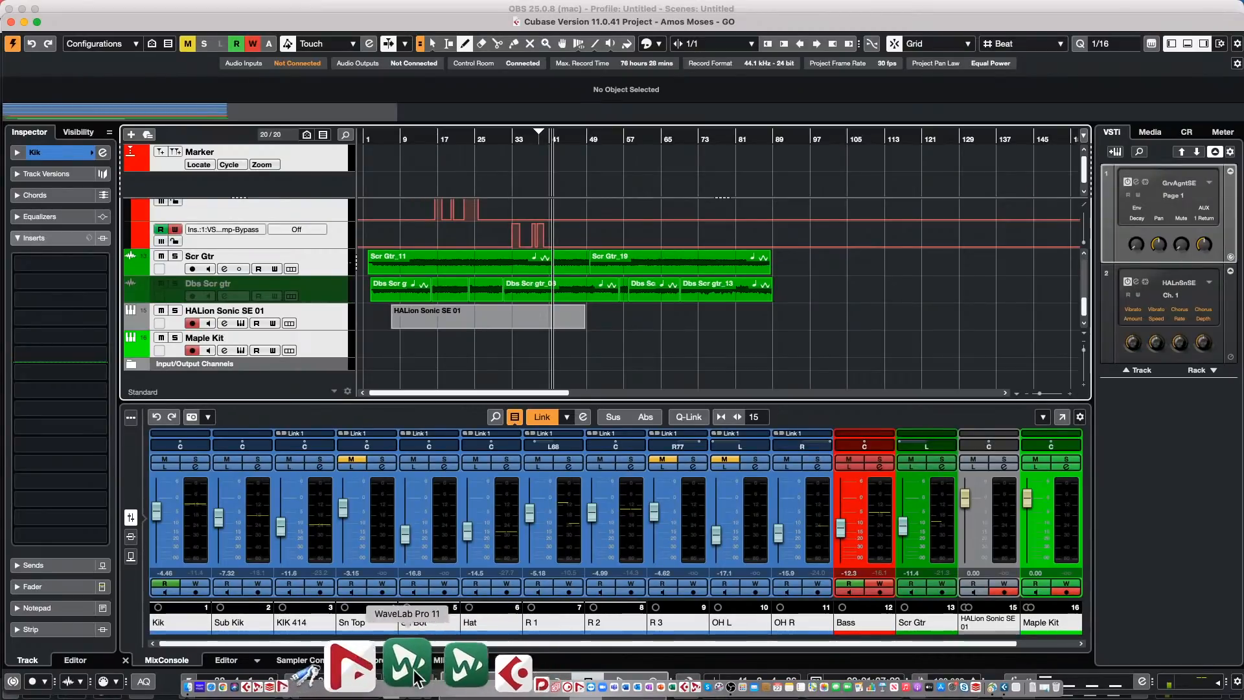
right_click(679, 356)
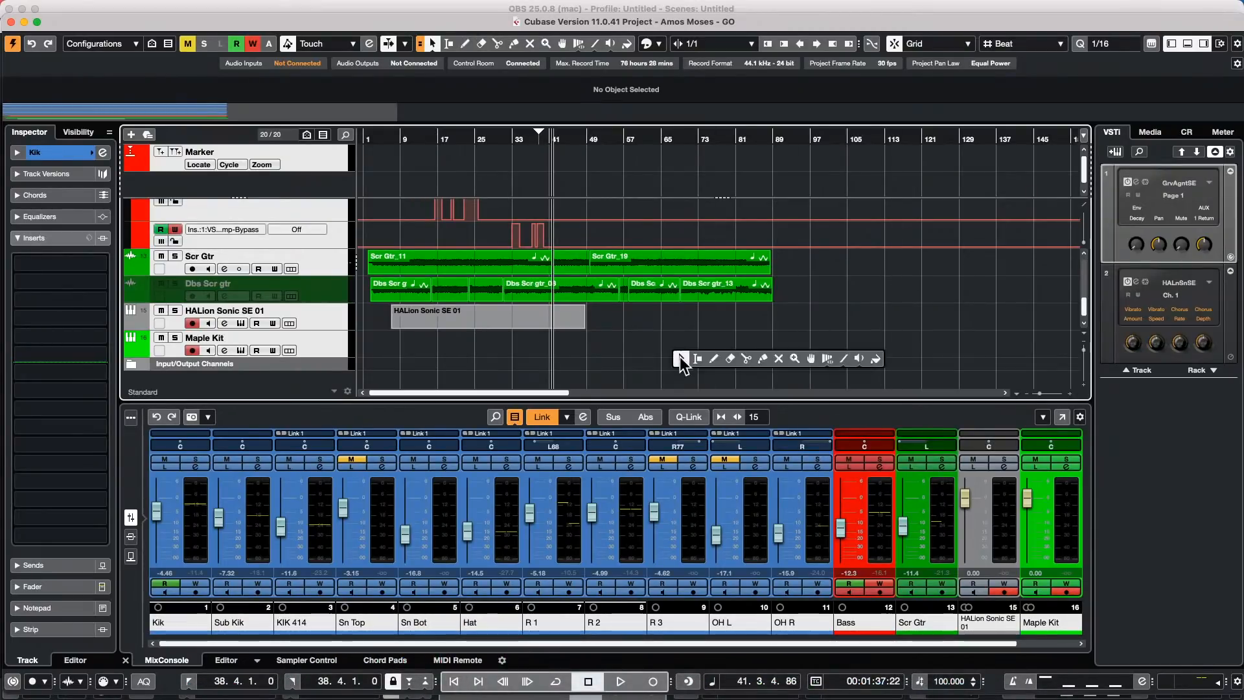
left_click(680, 355)
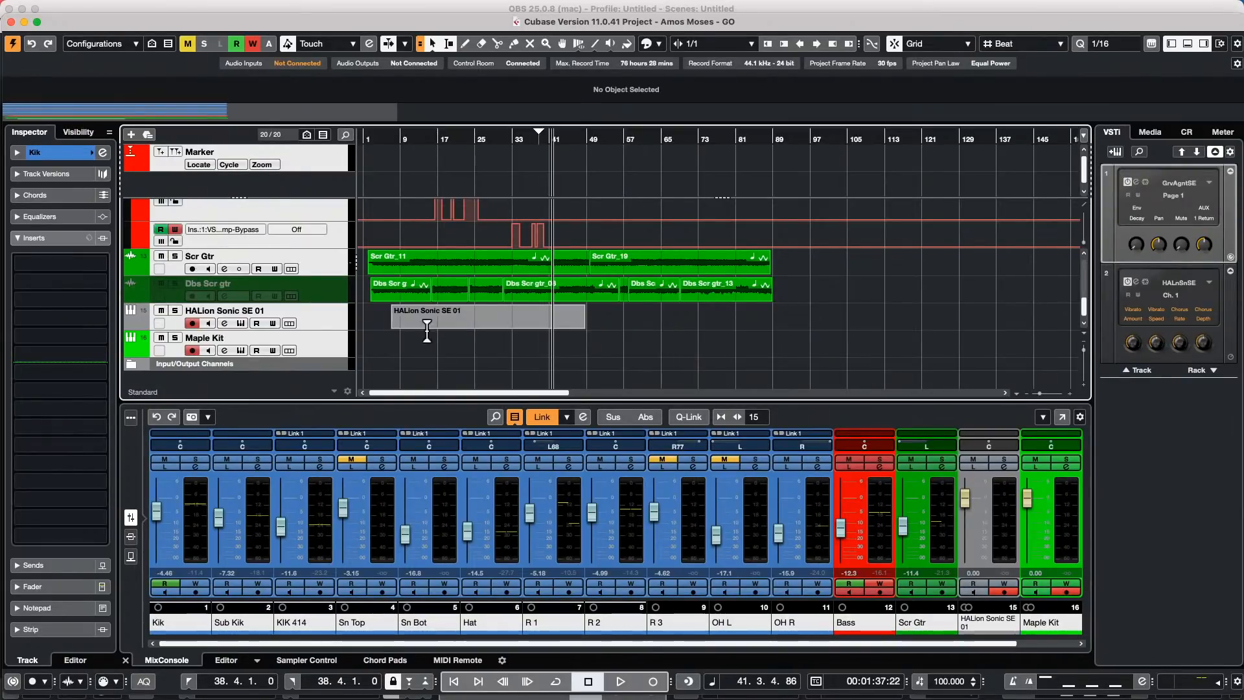
- Open Project Colors Setup and view the preset settings for a new color set
mouse_move(114, 6)
left_click(153, 8)
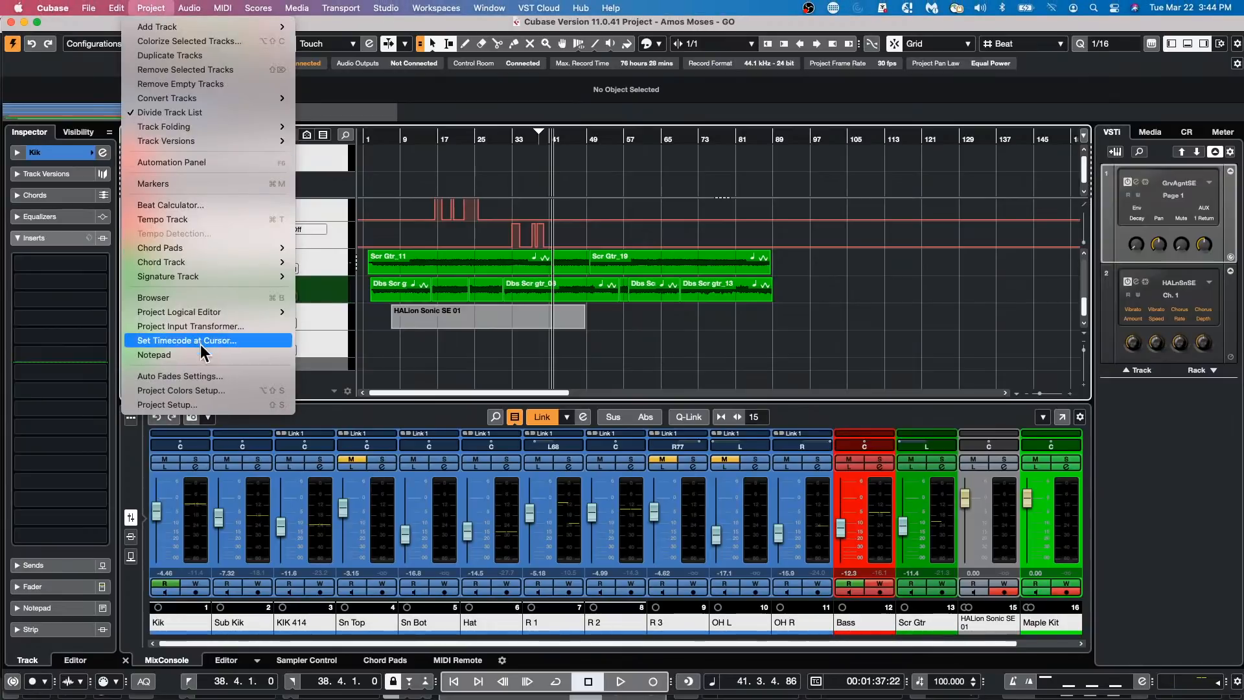
left_click(203, 389)
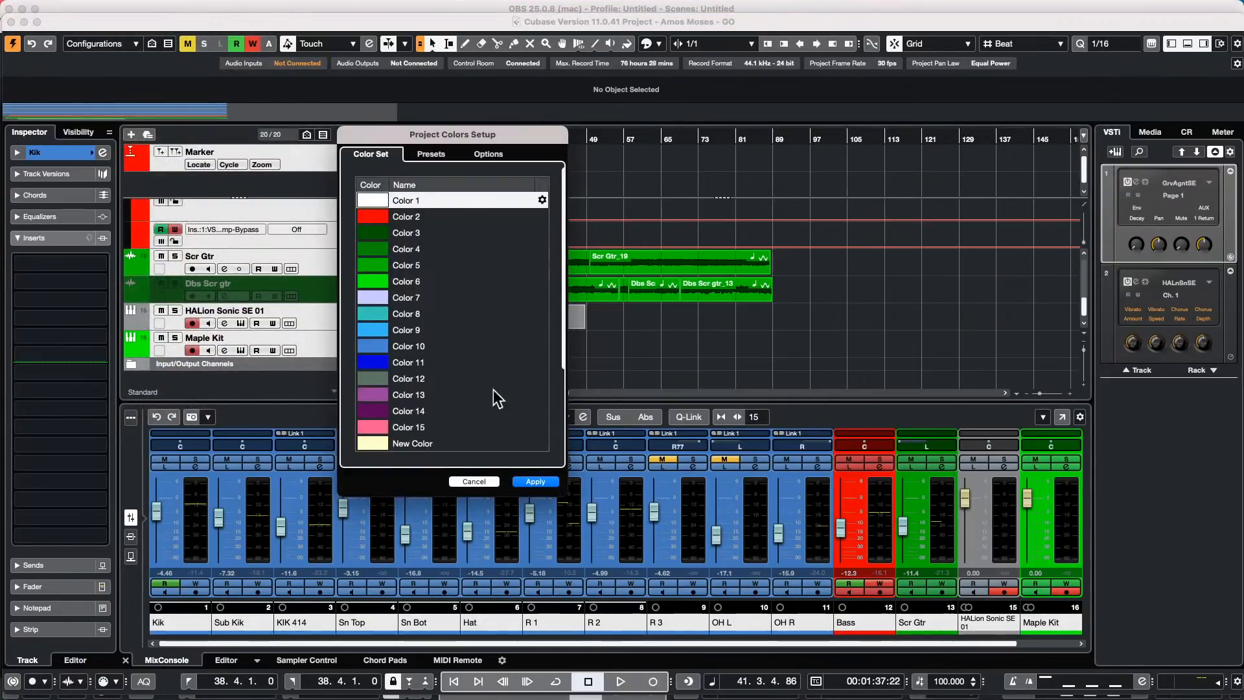
left_click(430, 155)
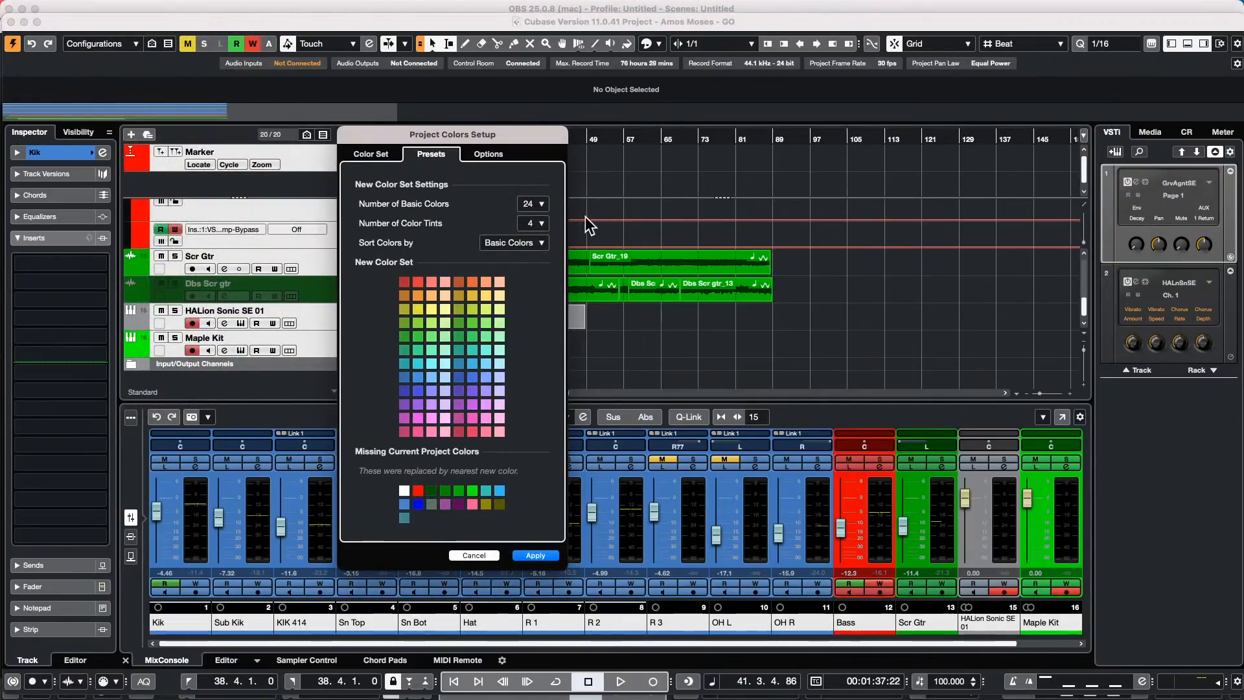
left_click(541, 224)
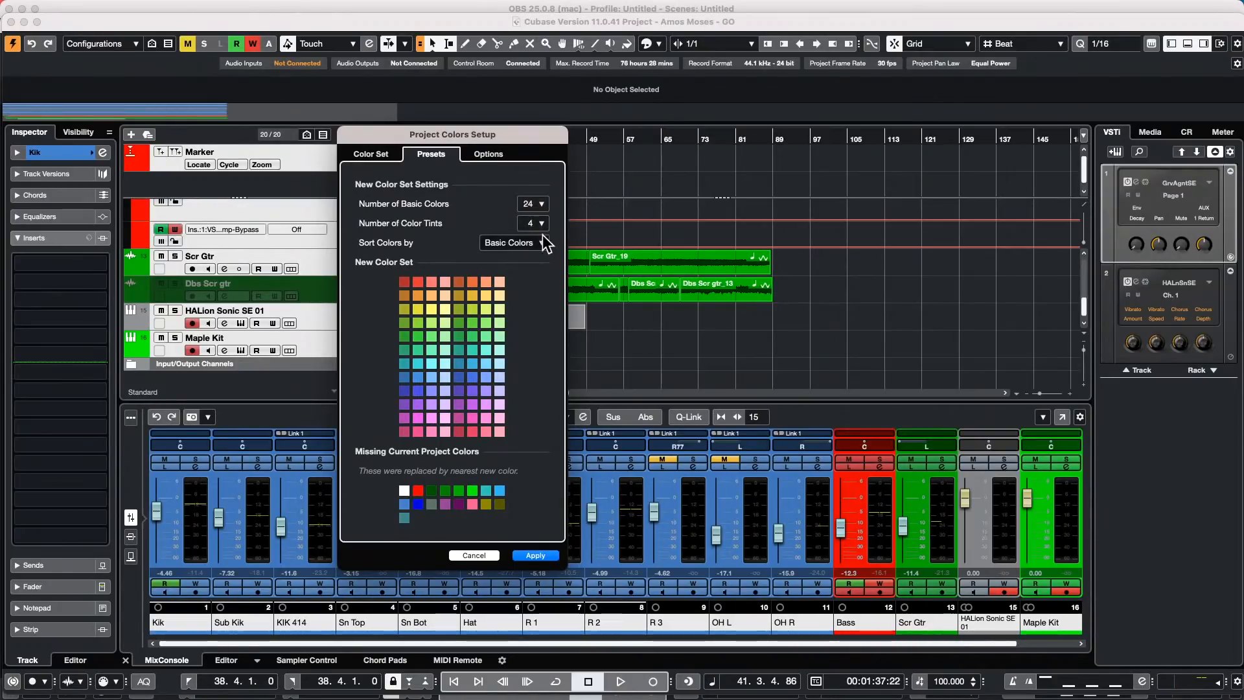
- Sort the new color set by Color Tints, and return the sorting to Basic Colors
left_click(539, 239)
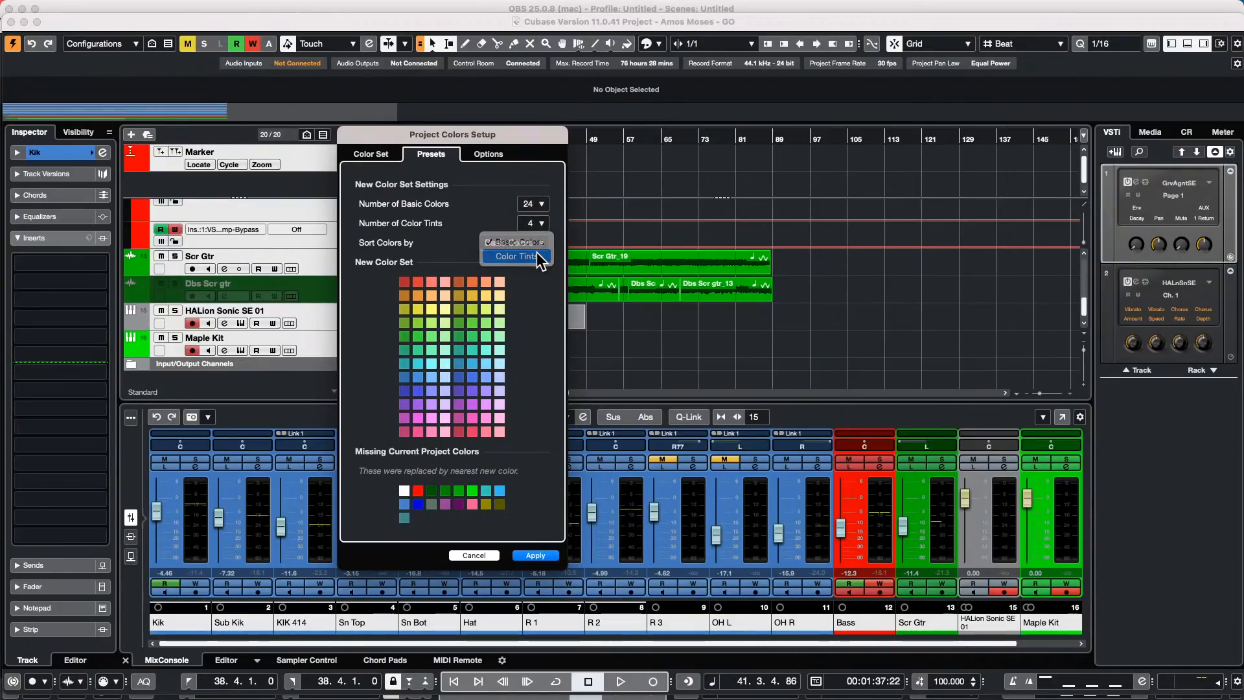
left_click(536, 256)
left_click(515, 242)
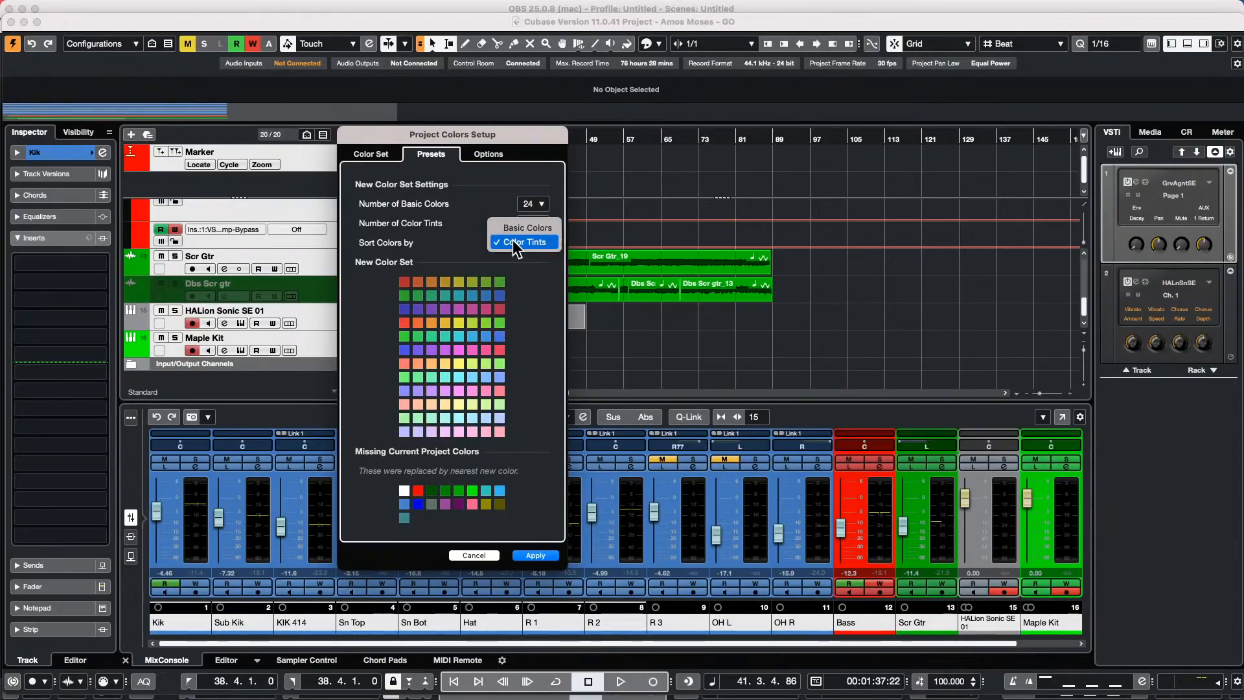
left_click(519, 230)
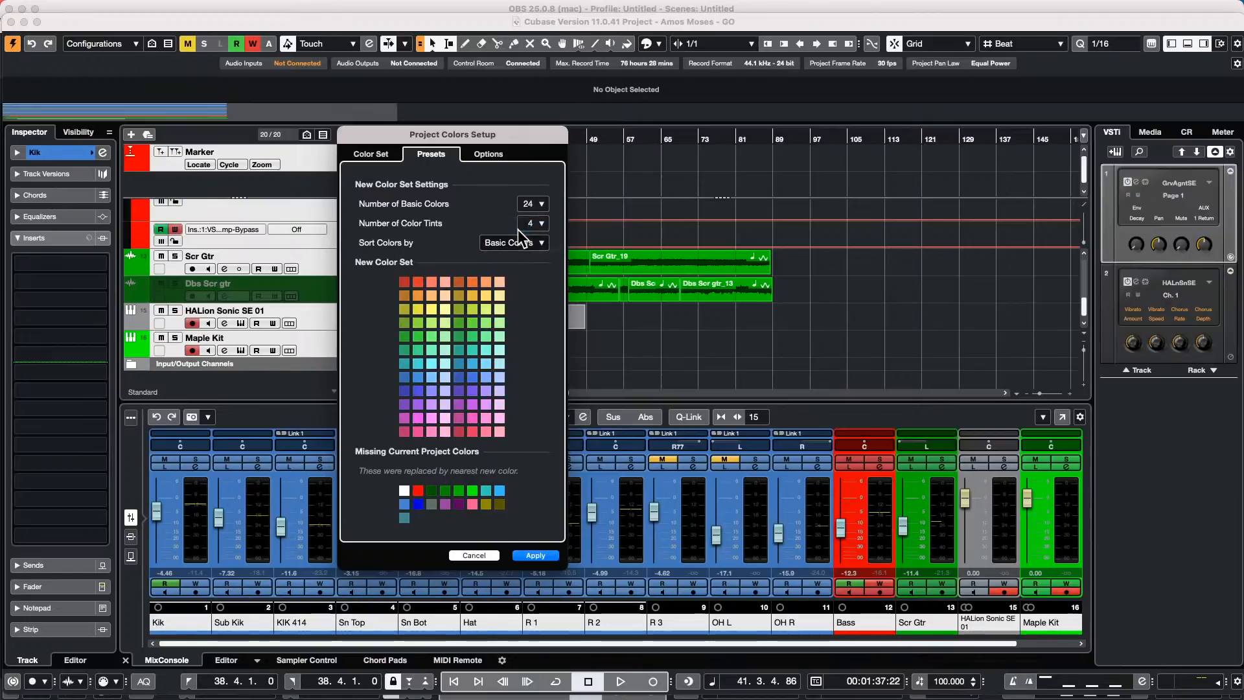
- Review the color set options and the presets in Project Colors Setup, and cancel the dialog
left_click(488, 156)
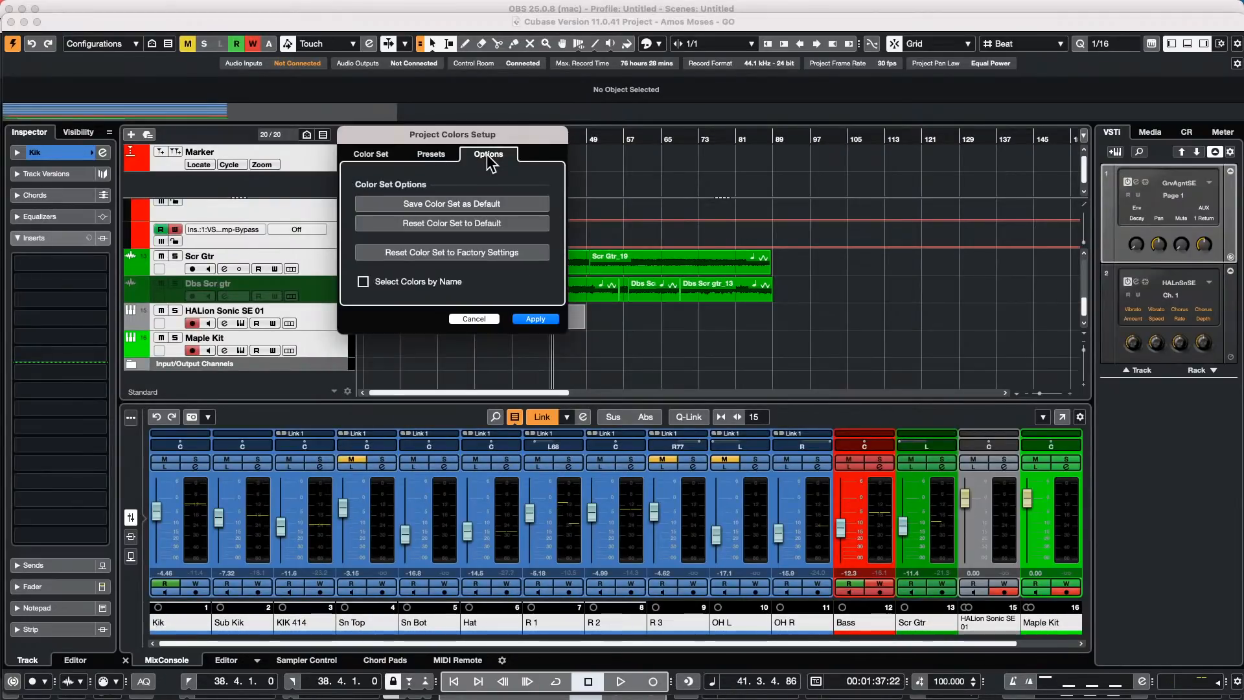
left_click(431, 155)
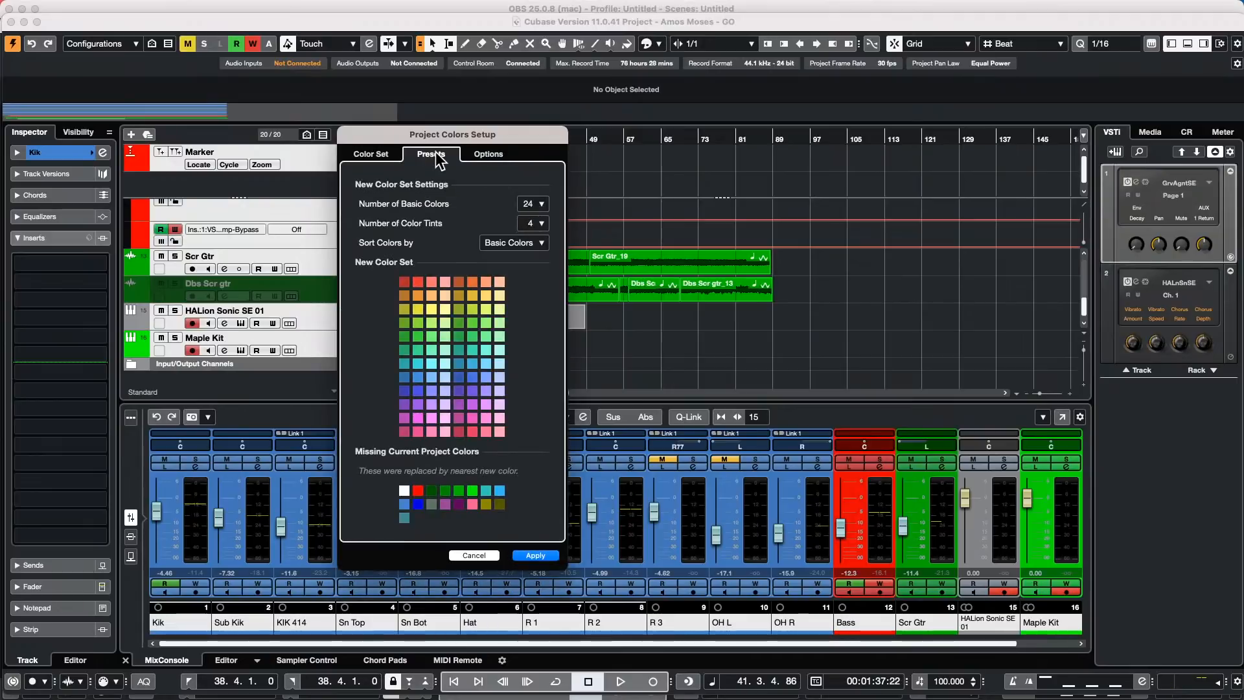
left_click(474, 555)
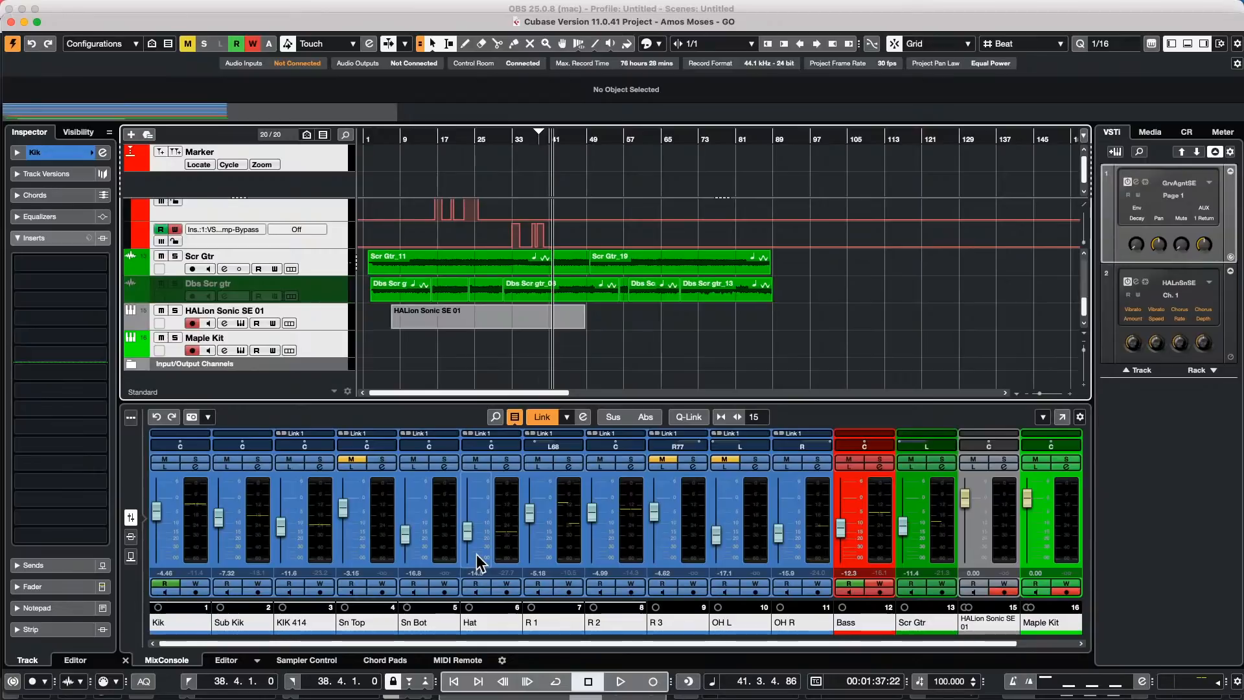
- Try adjusting Color 1 with the color picker in Project Colors Setup, and cancel without applying
left_click(151, 8)
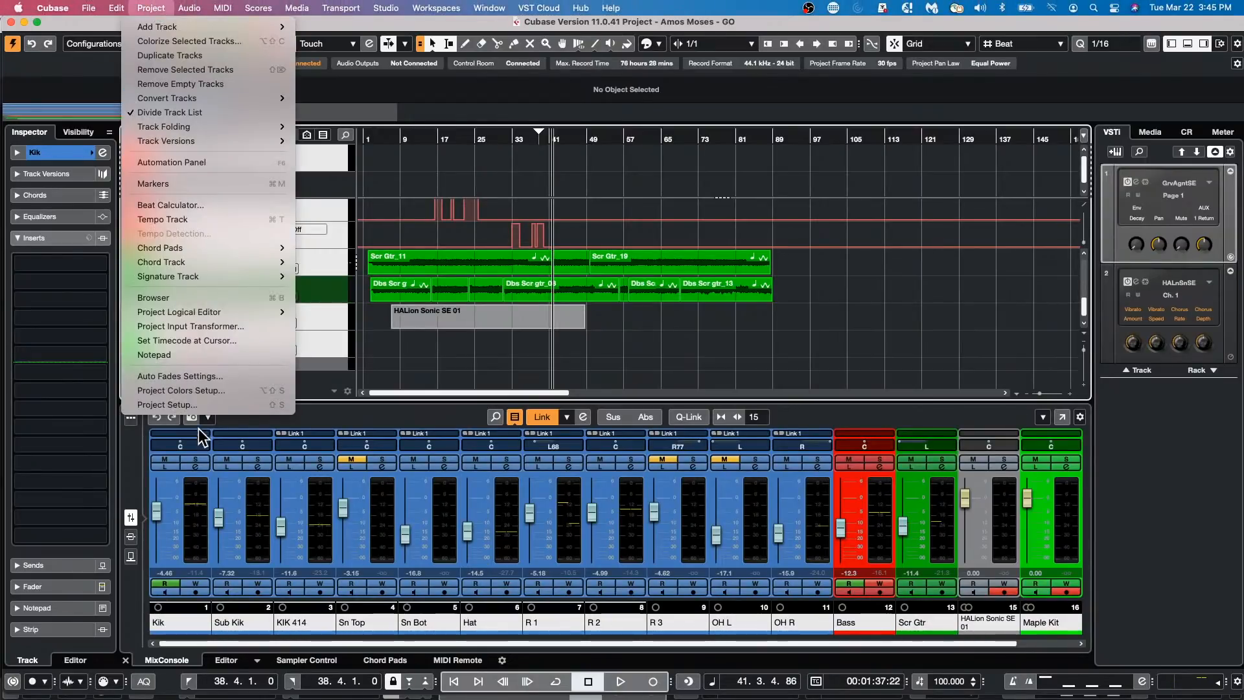
left_click(201, 390)
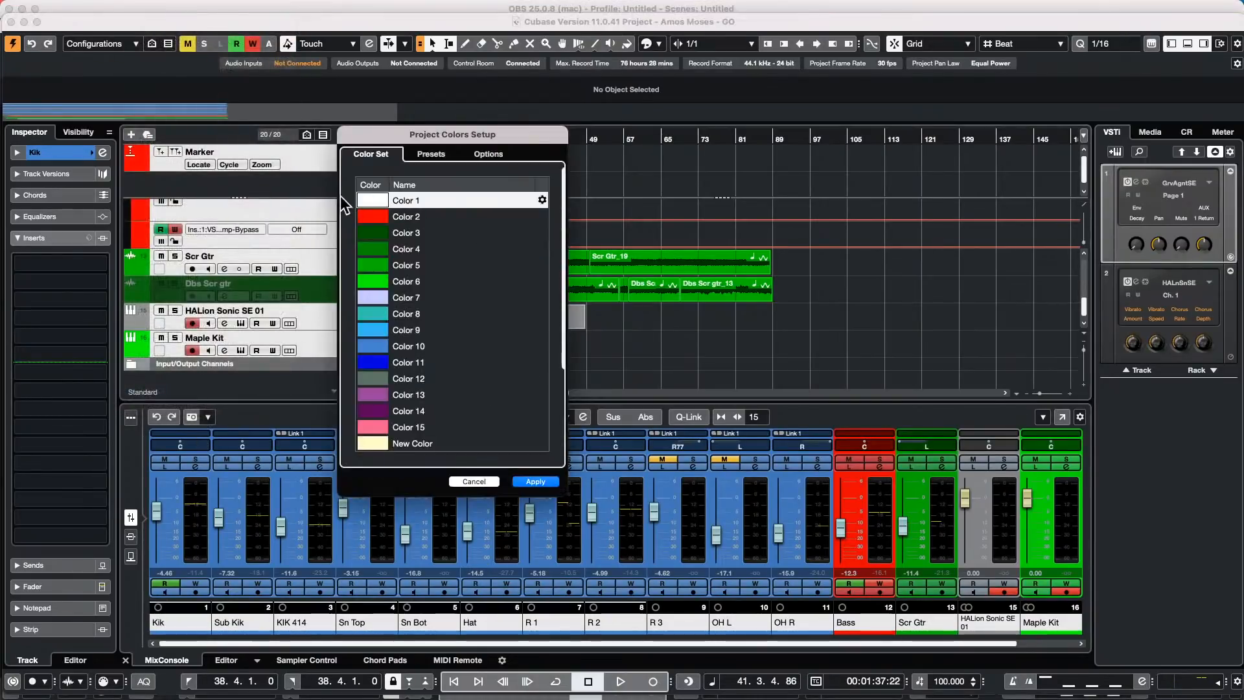
left_click(374, 198)
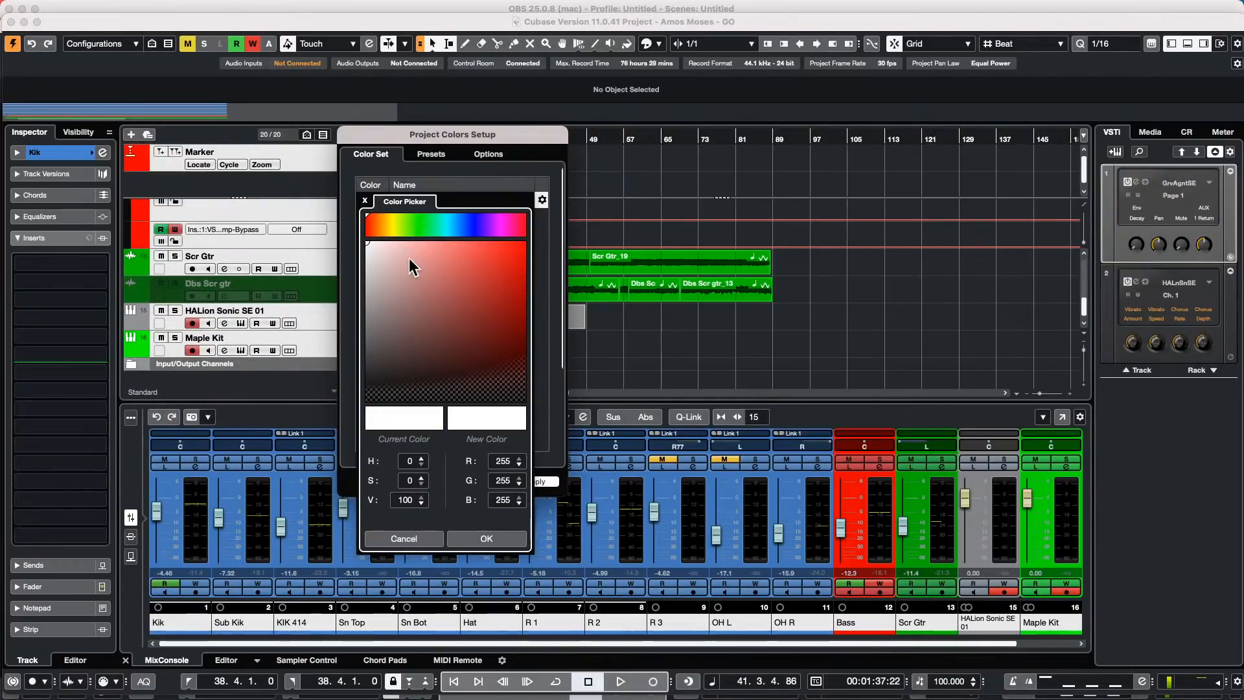
mouse_move(382, 251)
left_mouse_down()
mouse_move(375, 244)
mouse_move(415, 289)
mouse_move(462, 287)
mouse_move(433, 290)
mouse_move(464, 250)
mouse_move(427, 268)
mouse_move(344, 223)
left_mouse_up()
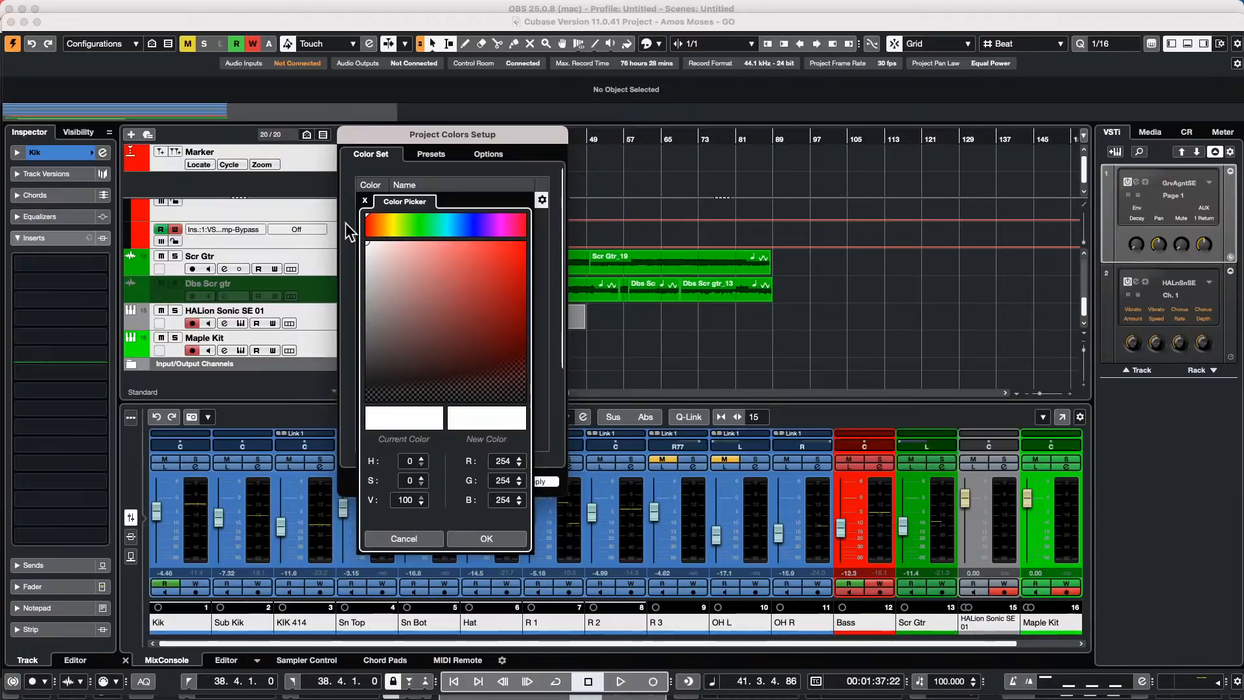
left_click(364, 201)
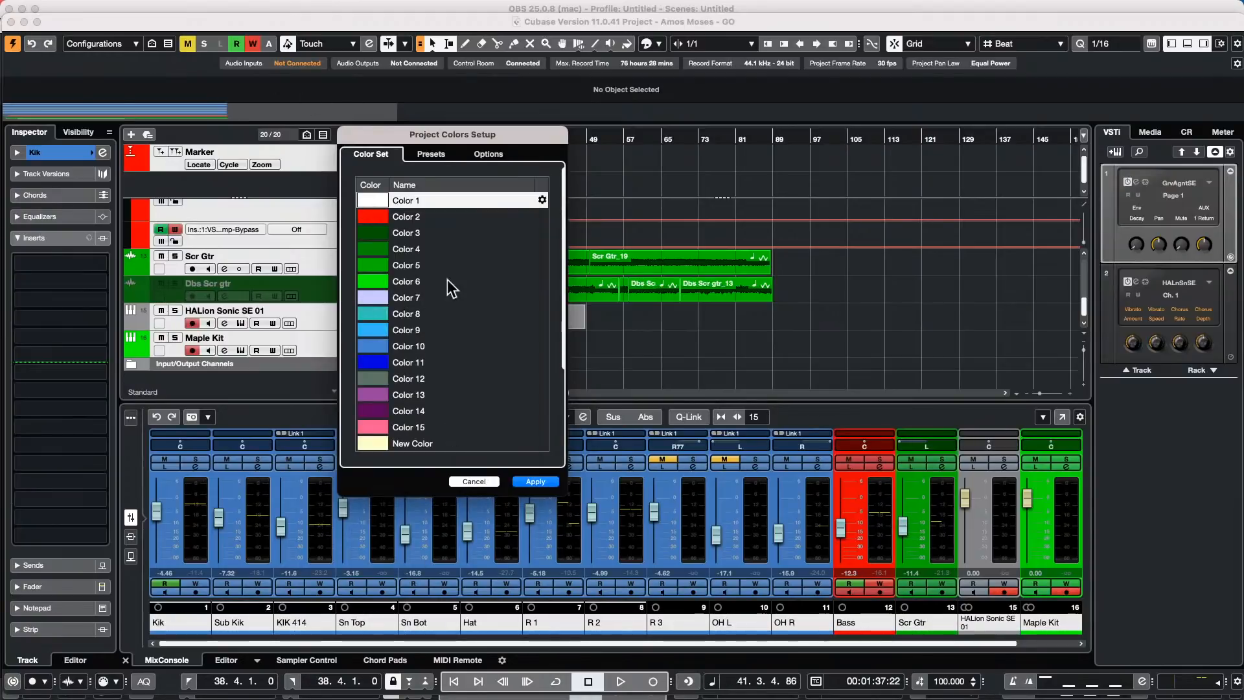
left_click(475, 481)
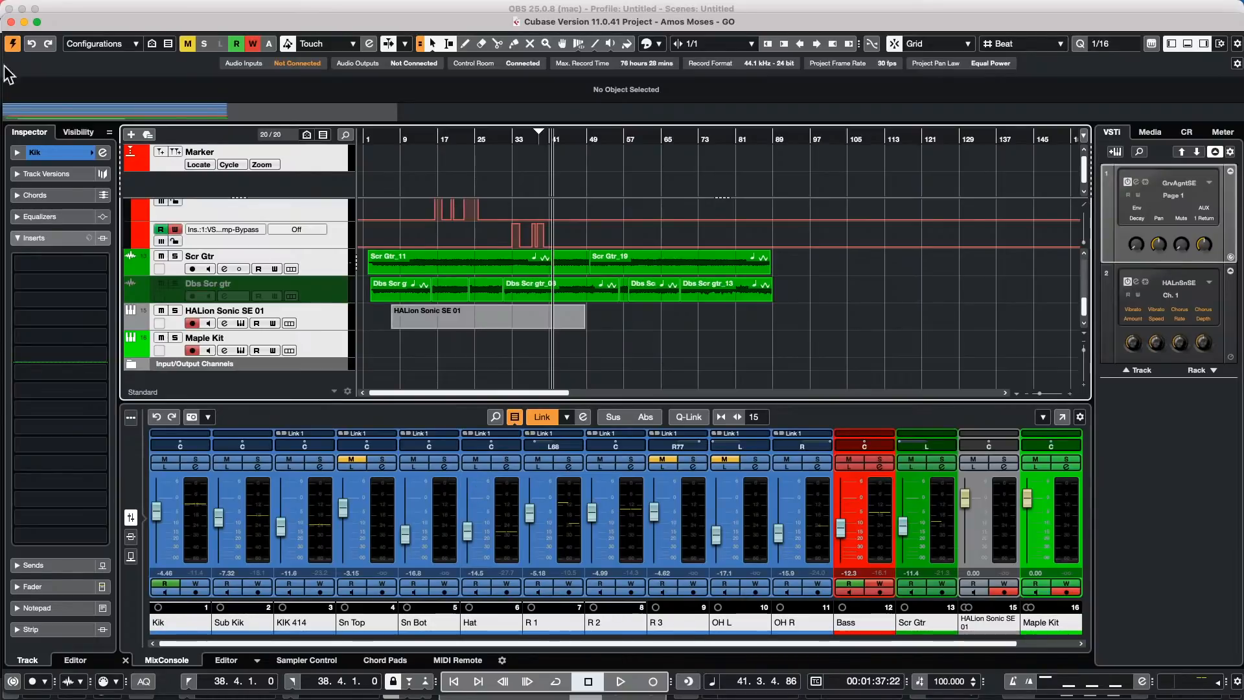
- Open the recent project "beatles stones t.cpr", activate it and accept the Missing Ports dialog without mapping
mouse_move(204, 8)
left_click(88, 8)
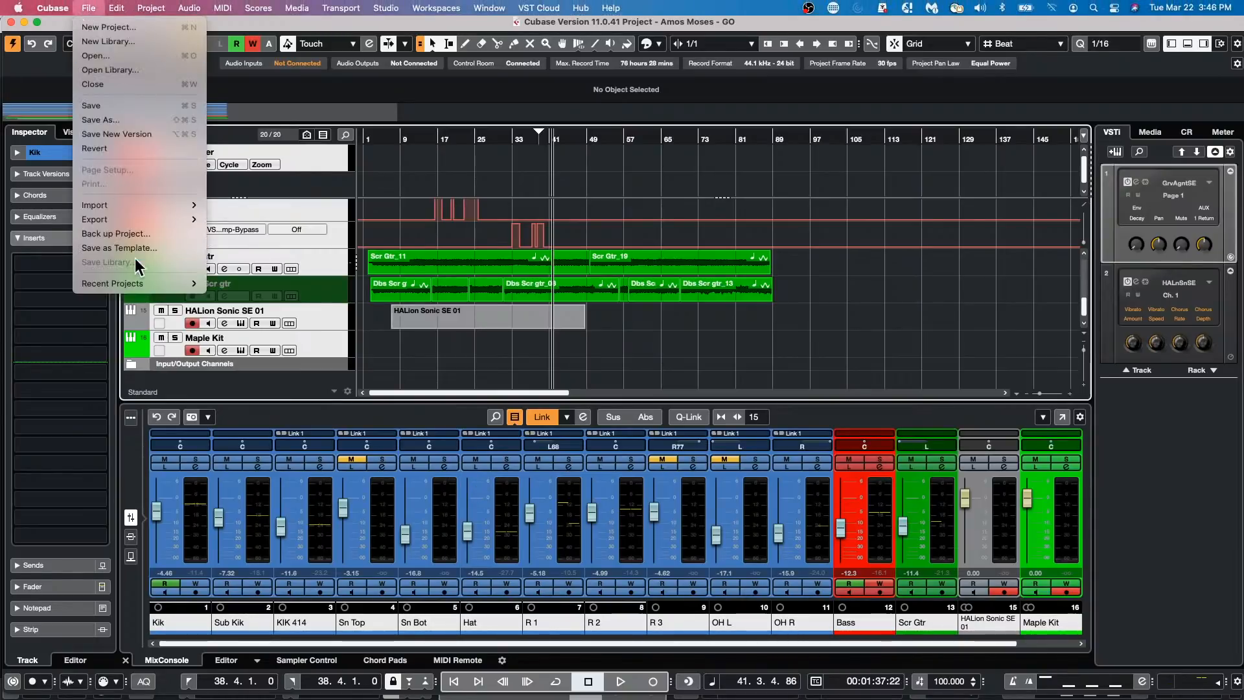
mouse_move(138, 281)
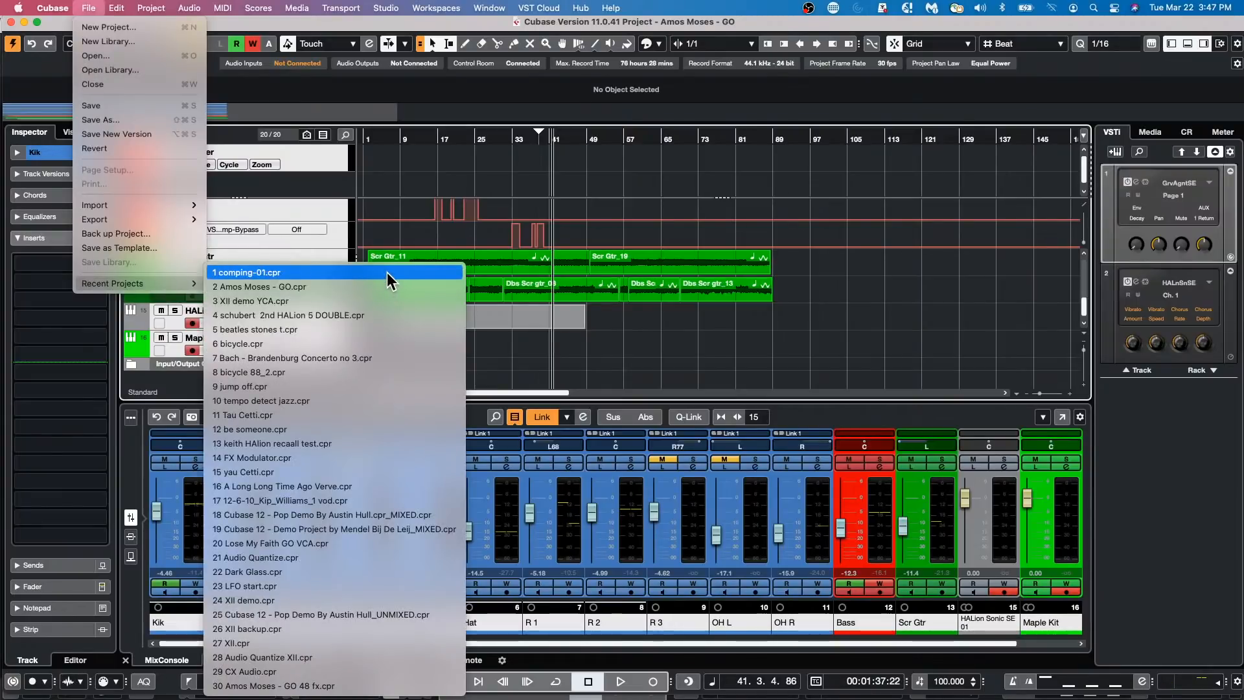
left_click(382, 329)
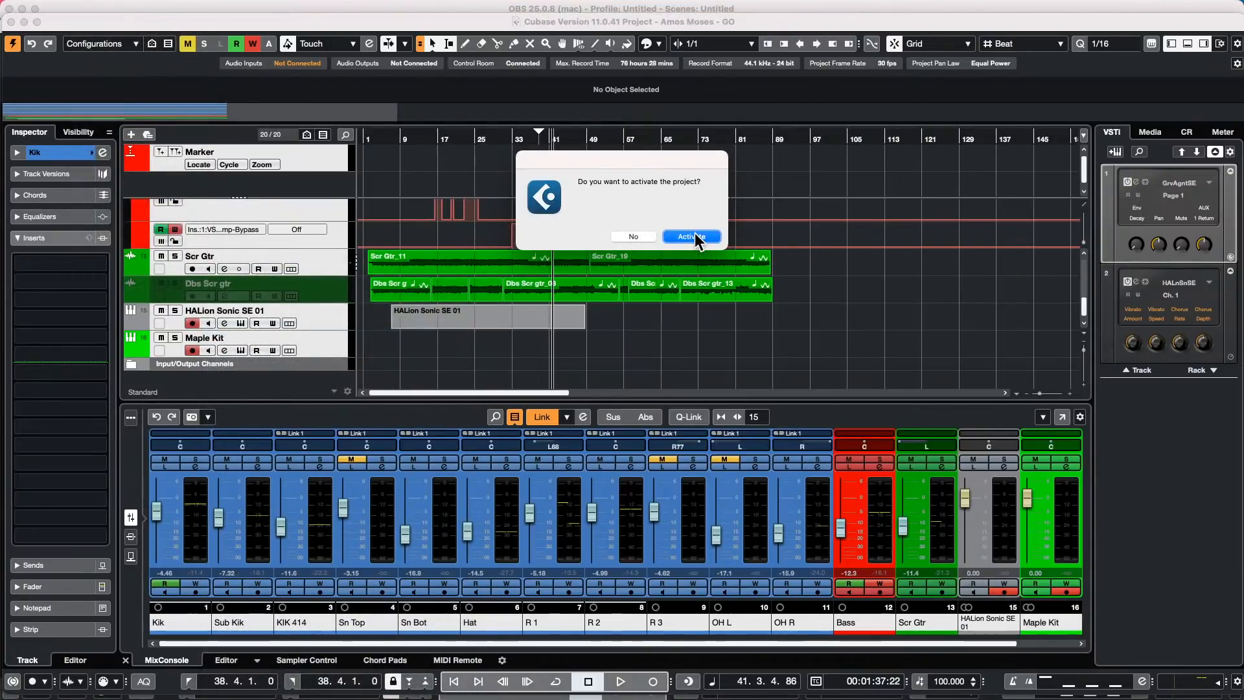
left_click(694, 235)
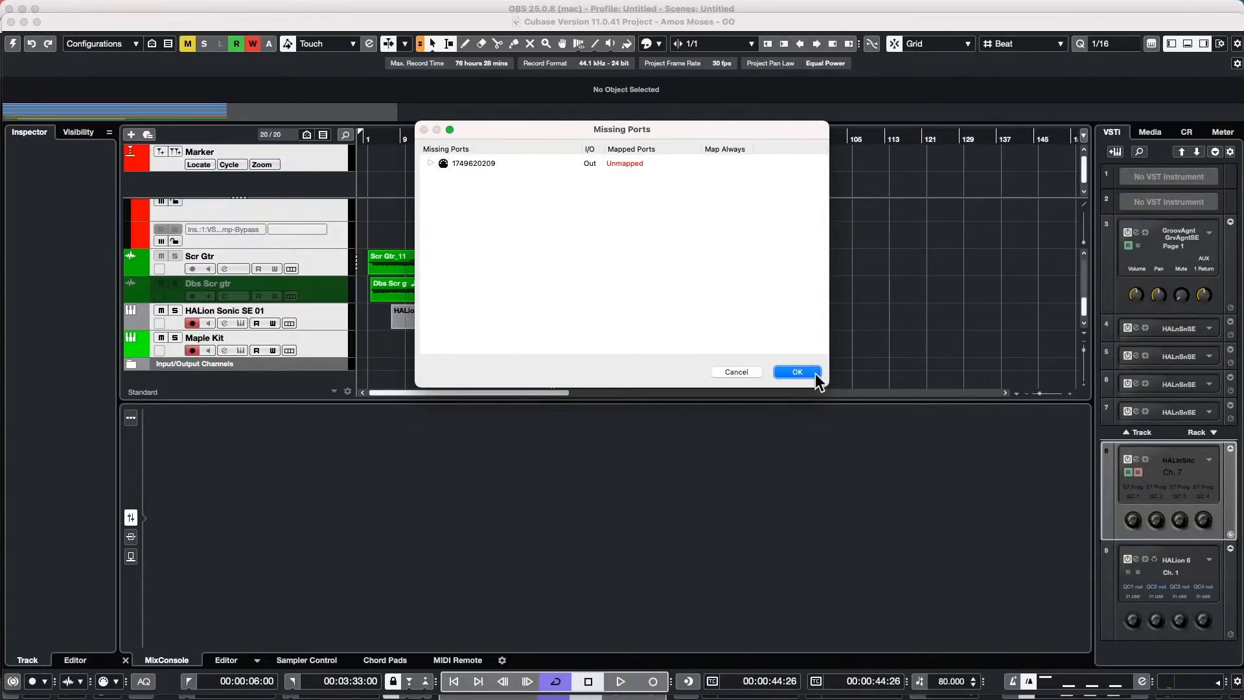
left_click(815, 373)
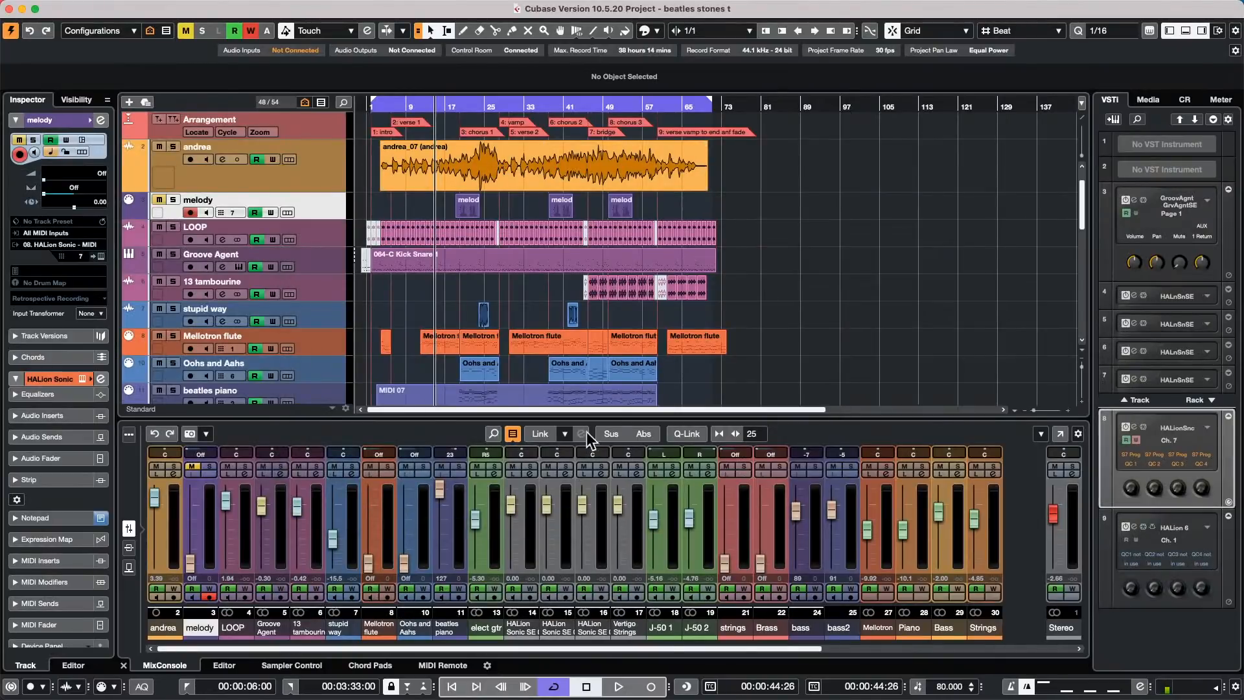
- Select the Mellotron flute track and open its first parts, around bars 4 to 6, in the Key Editor
left_click(430, 347)
left_click(561, 345)
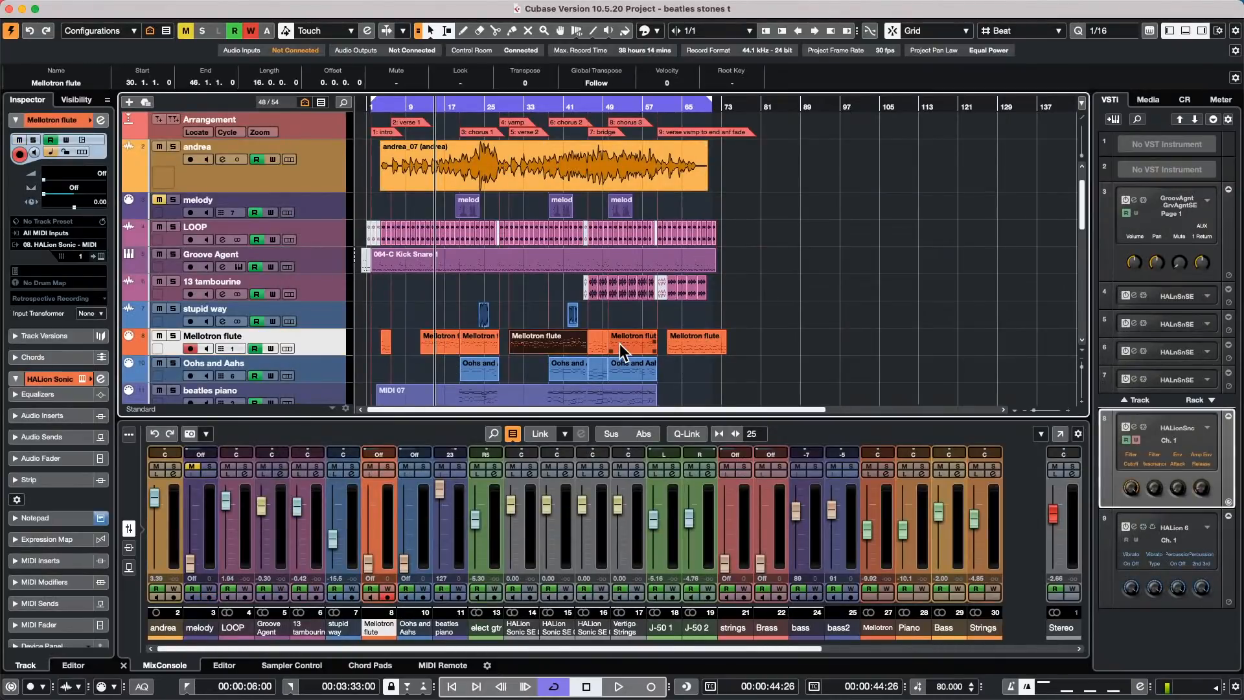
left_click(620, 343)
left_click(384, 310)
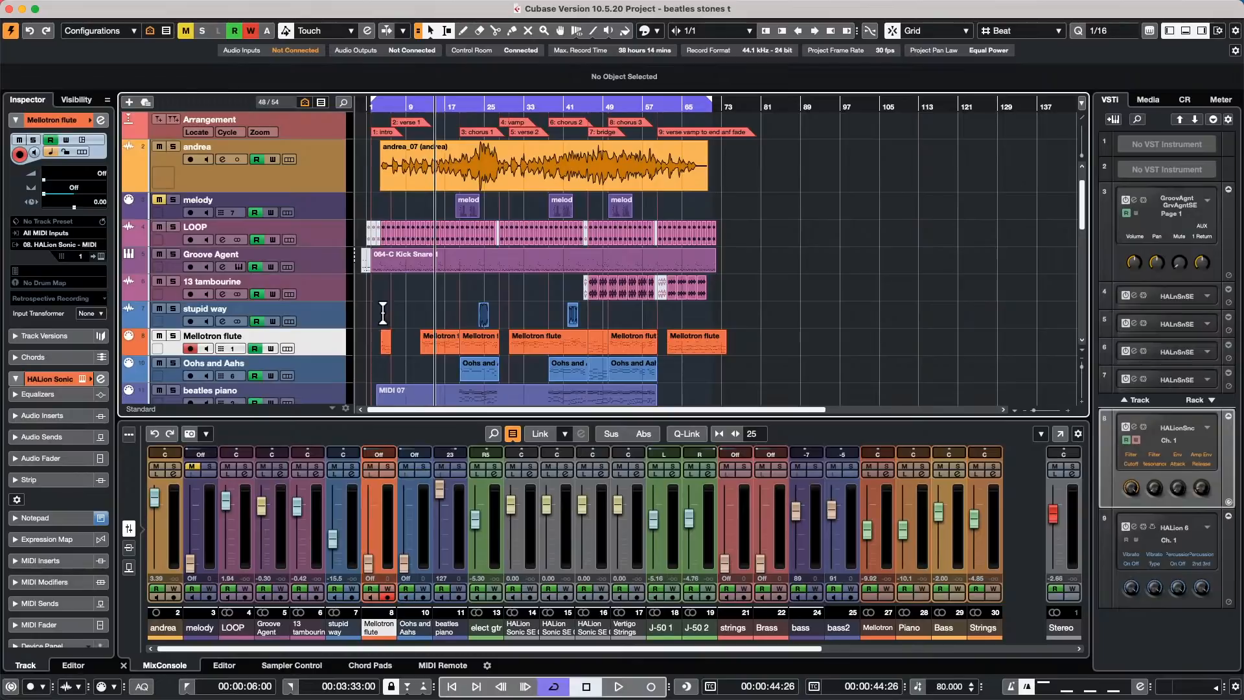
left_click(325, 350)
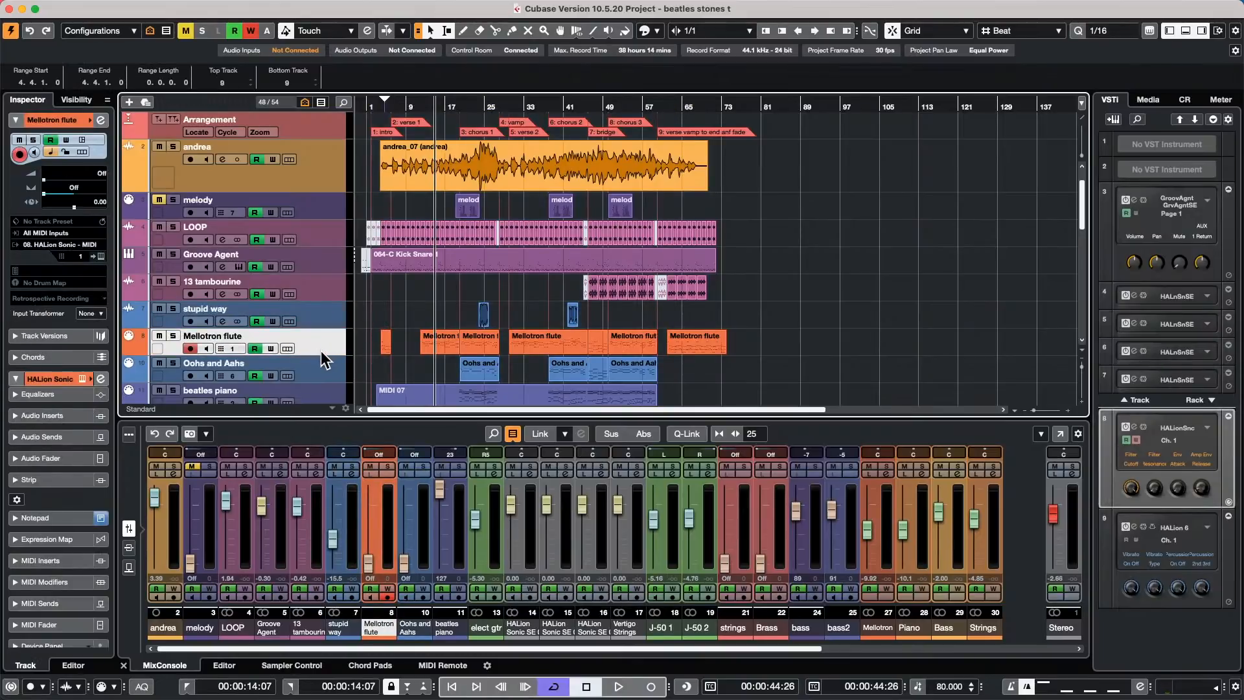
key("Return")
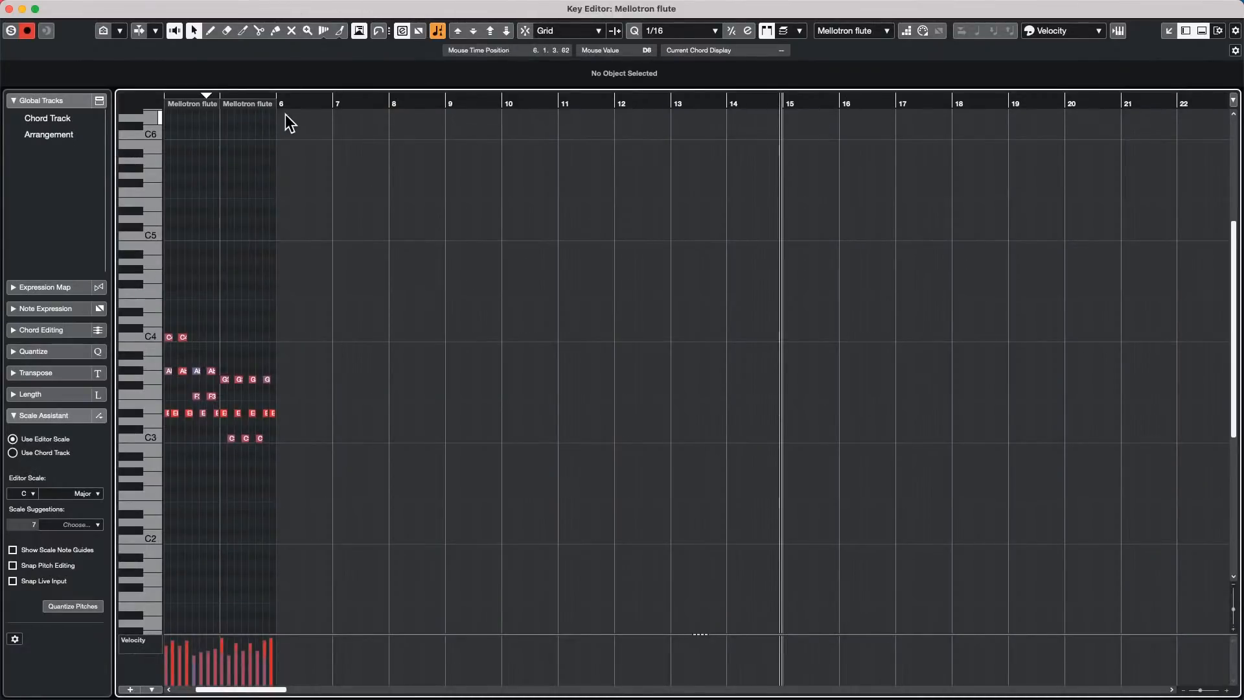
- Turn off Show Part Borders for the Mellotron flute parts and close the Key Editor
left_click_drag(298, 105, 244, 61)
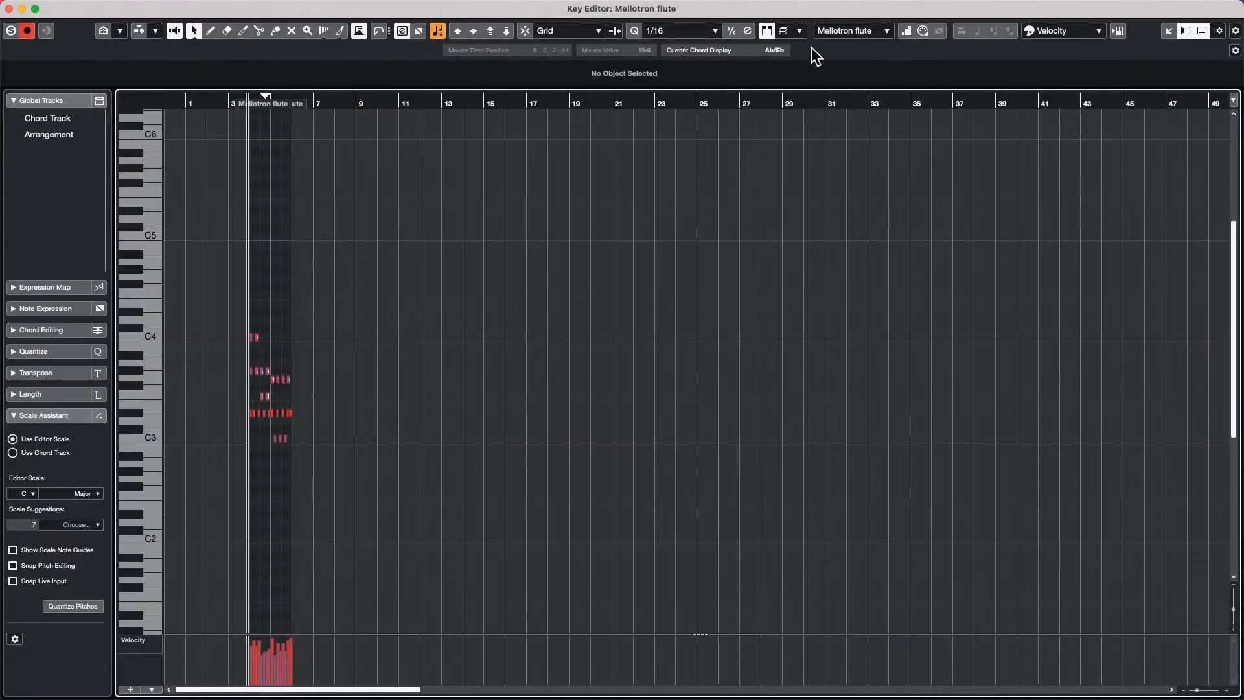
left_click(767, 30)
left_click_drag(284, 104, 85, 147)
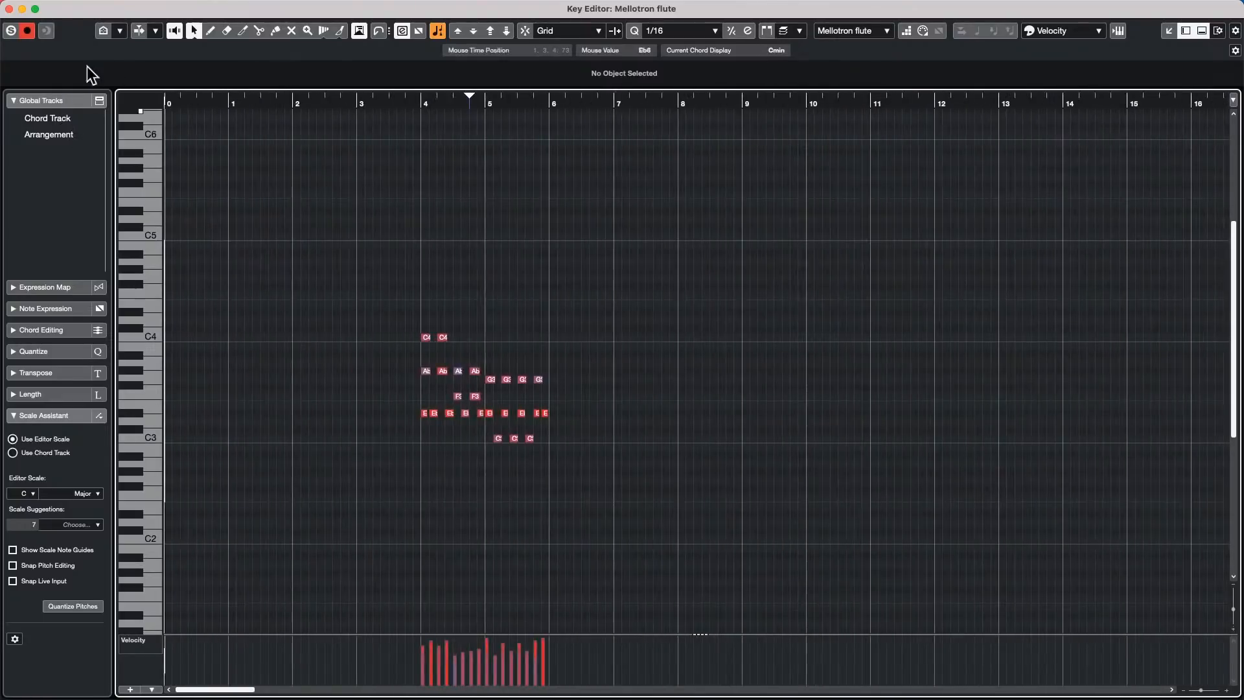
left_click(9, 9)
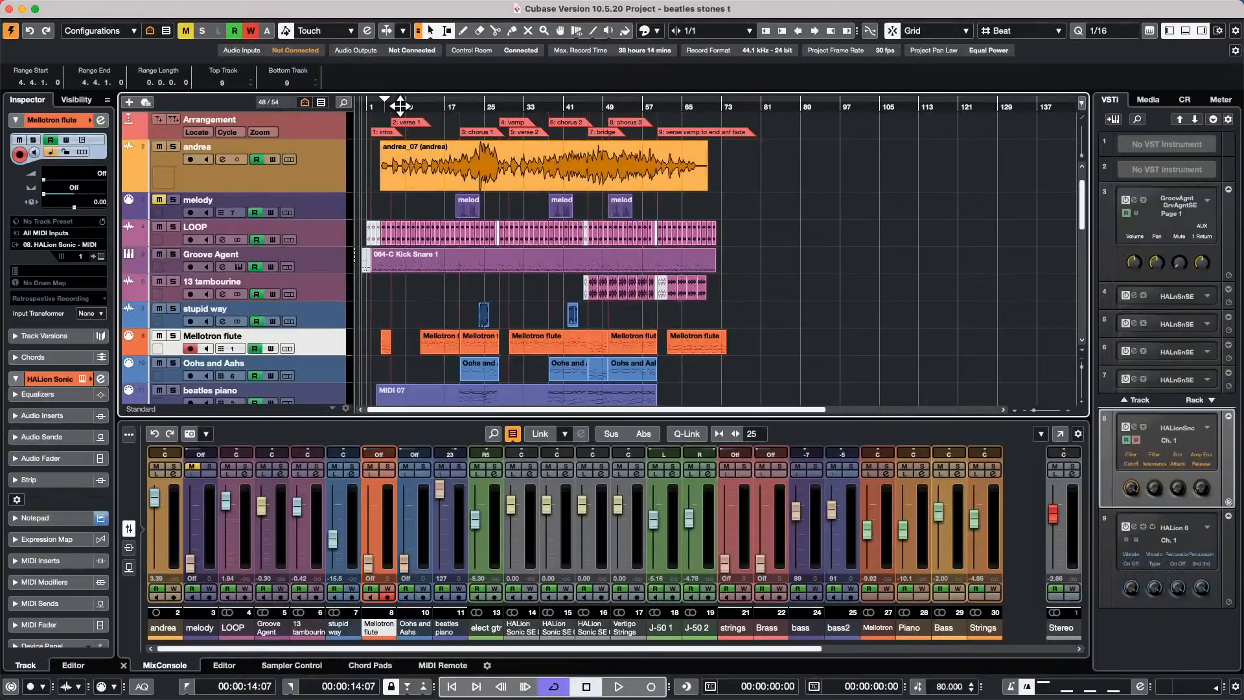
- Open the Mellotron flute part around bars 4 to 6 in the Key Editor, check its part list and close the editor
mouse_move(398, 107)
left_mouse_down()
mouse_move(463, 107)
mouse_move(376, 107)
mouse_move(388, 109)
left_mouse_up()
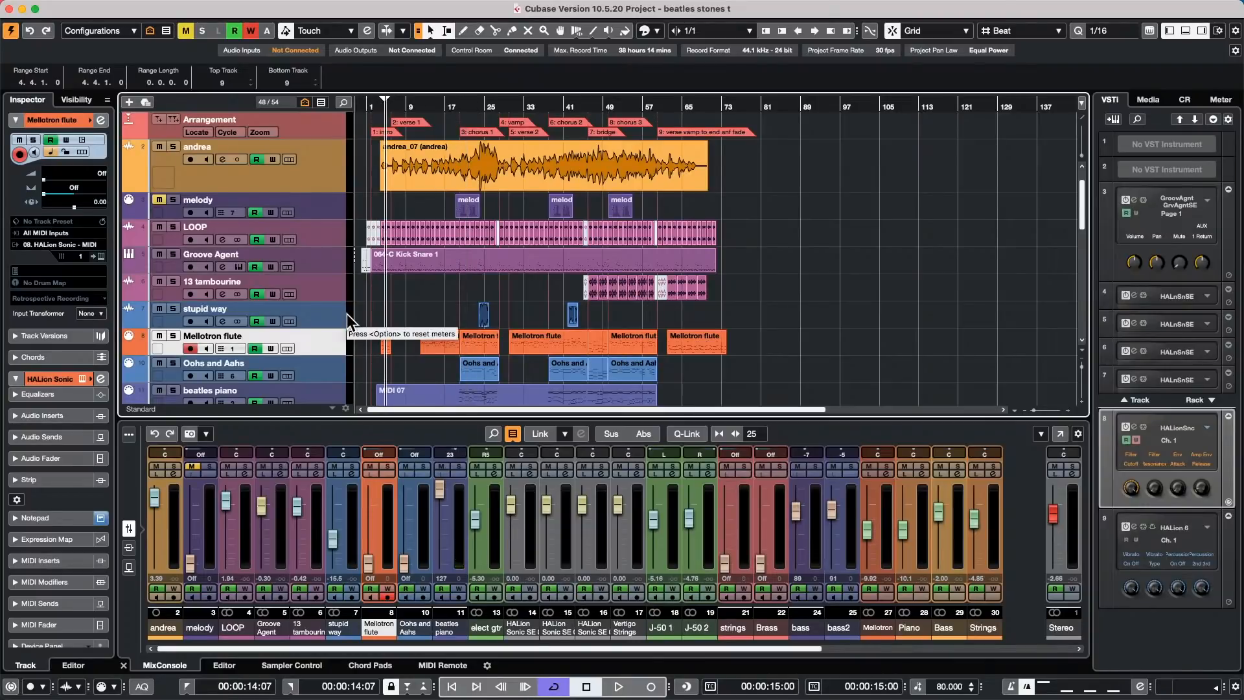
key("Return")
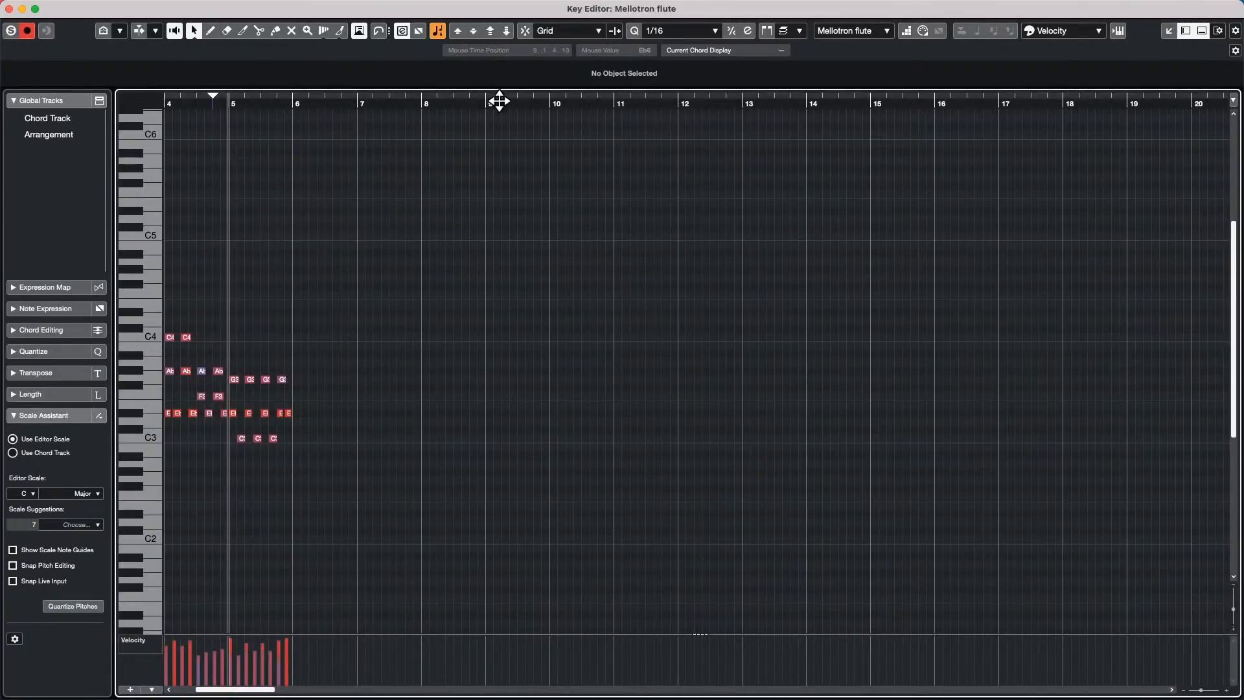
left_click_drag(499, 101, 119, 112)
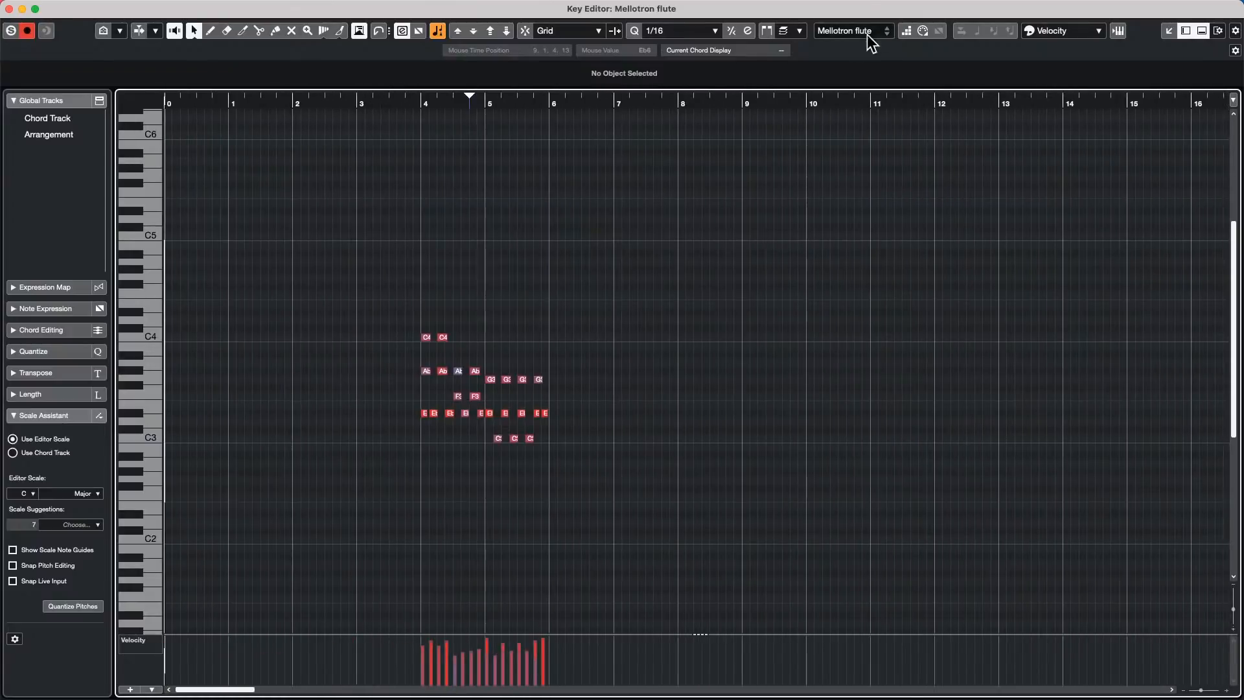
left_click(891, 39)
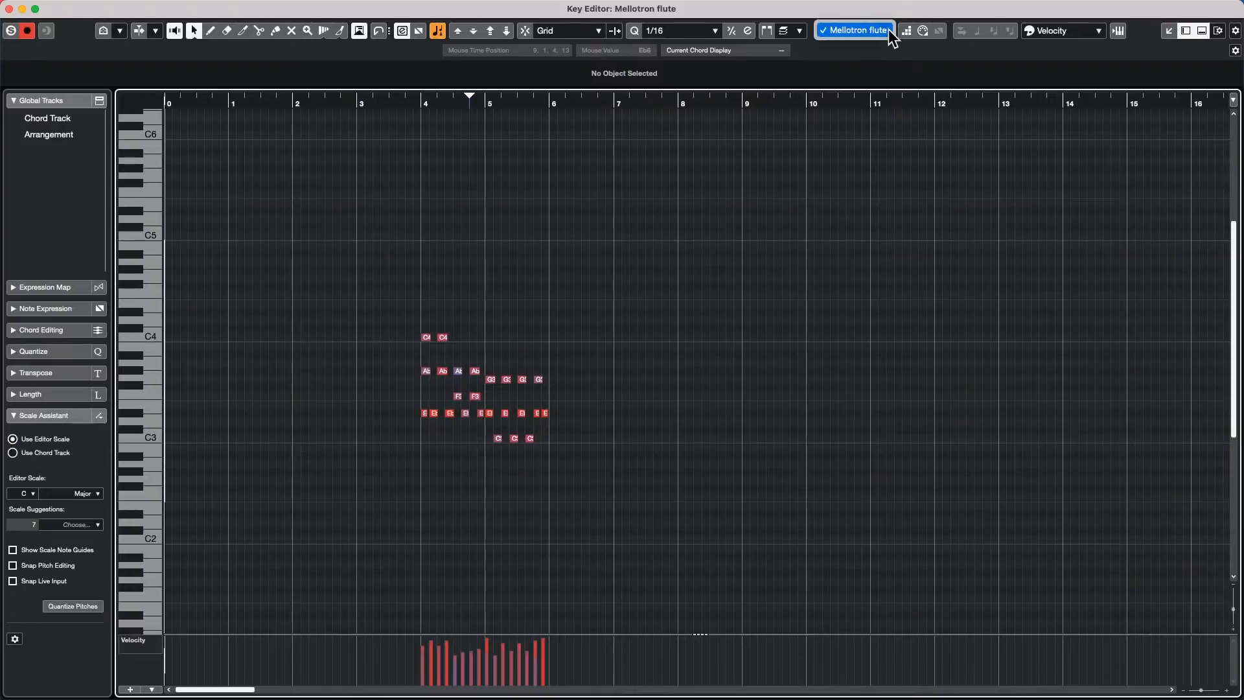
left_click(888, 31)
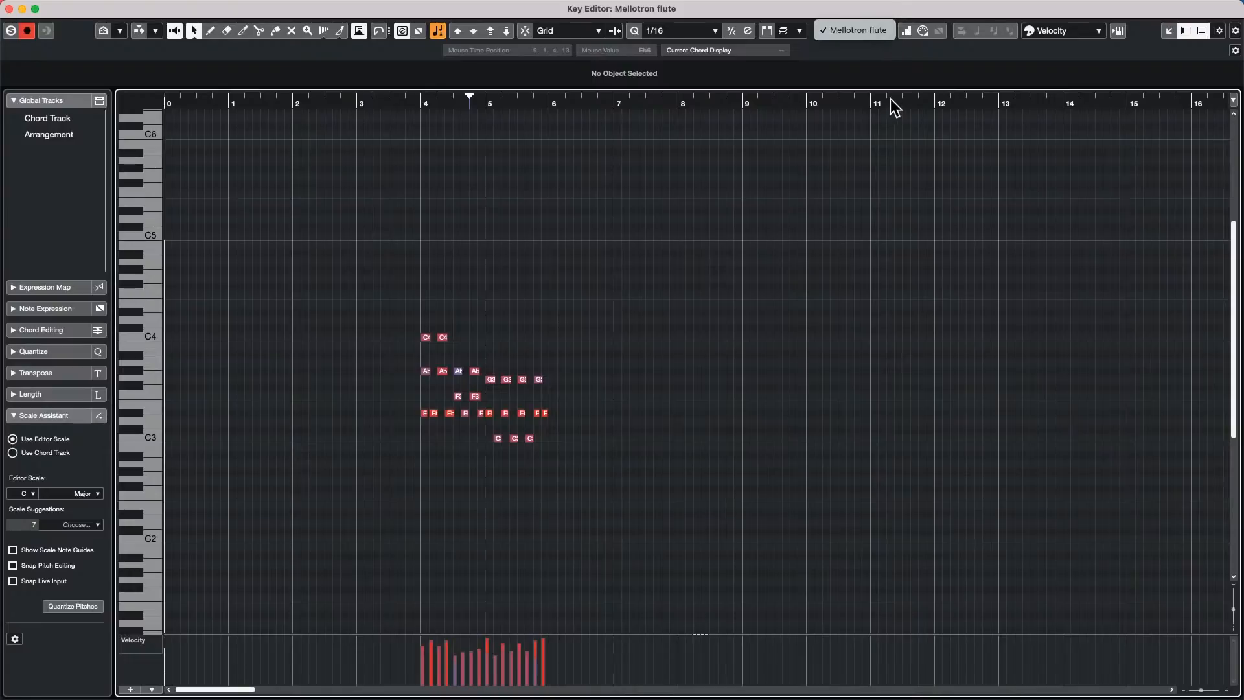
left_click(9, 9)
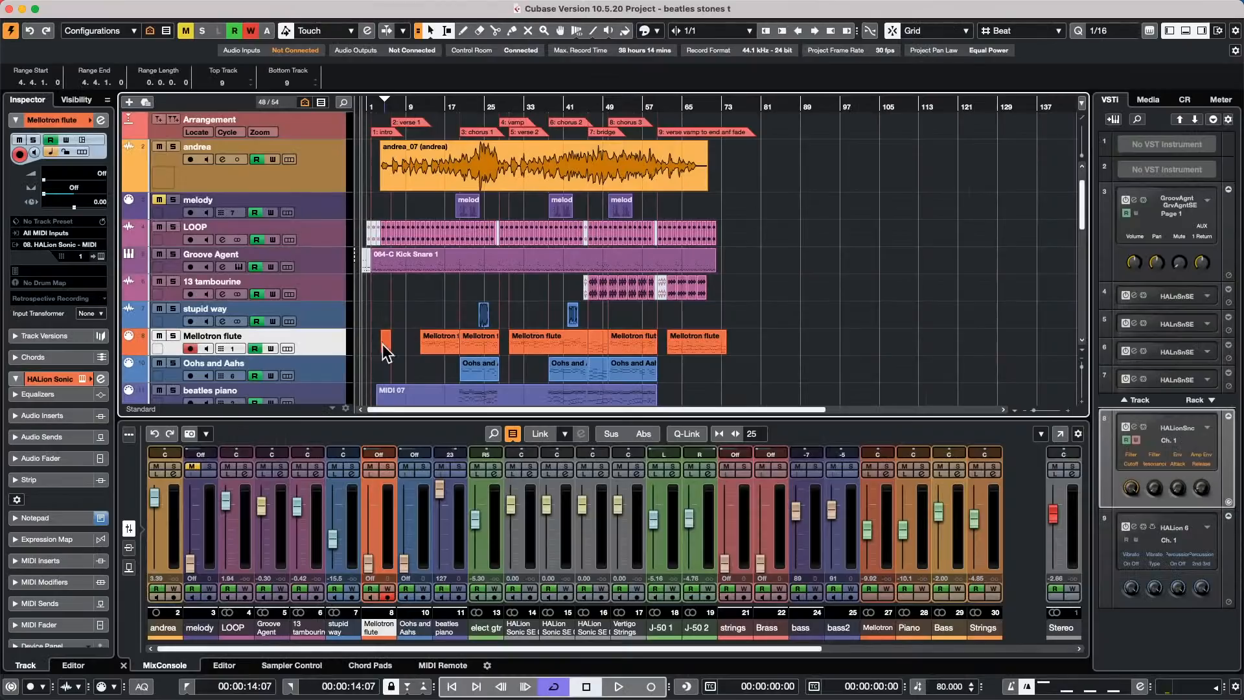
- Select everything on the Mellotron flute track with All on Selected Tracks
left_click_drag(384, 342, 386, 341)
mouse_move(113, 3)
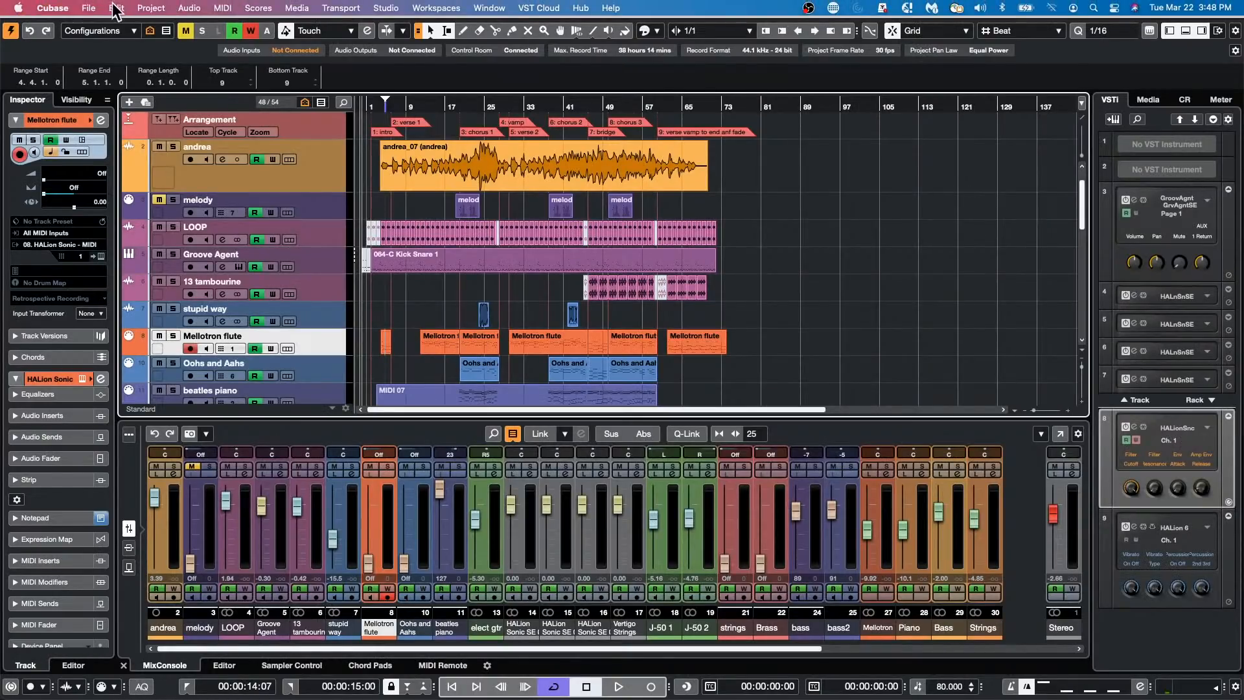
left_click(50, 7)
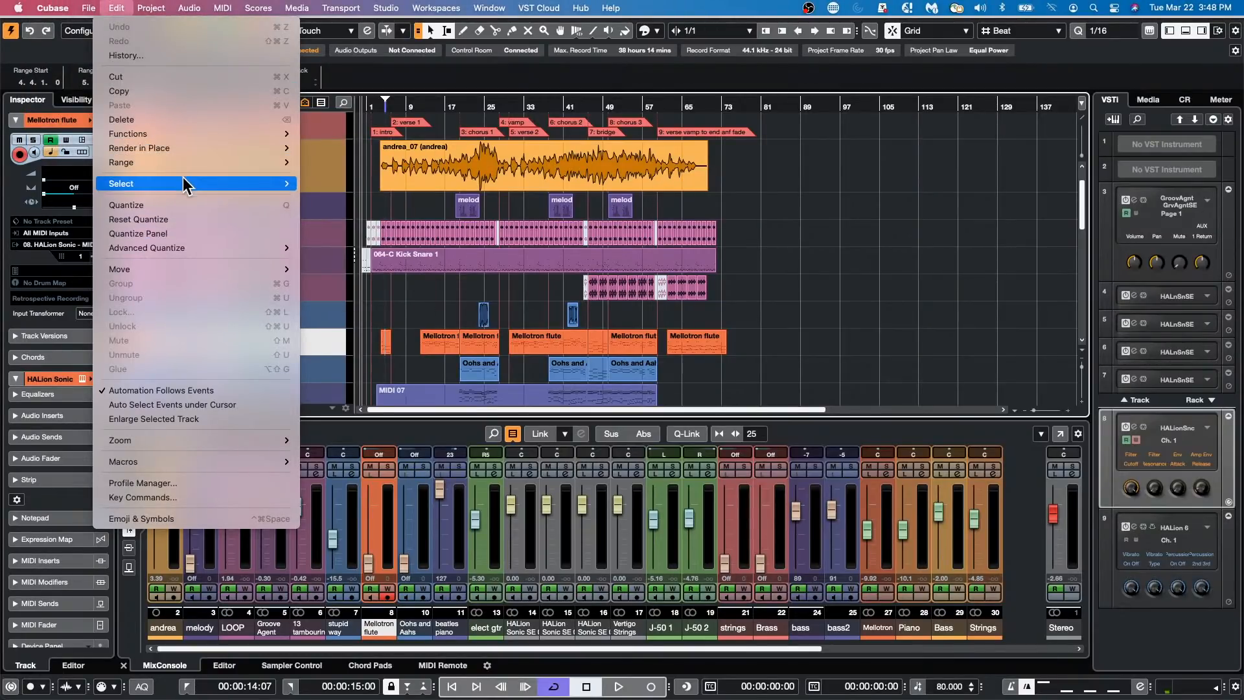
mouse_move(183, 179)
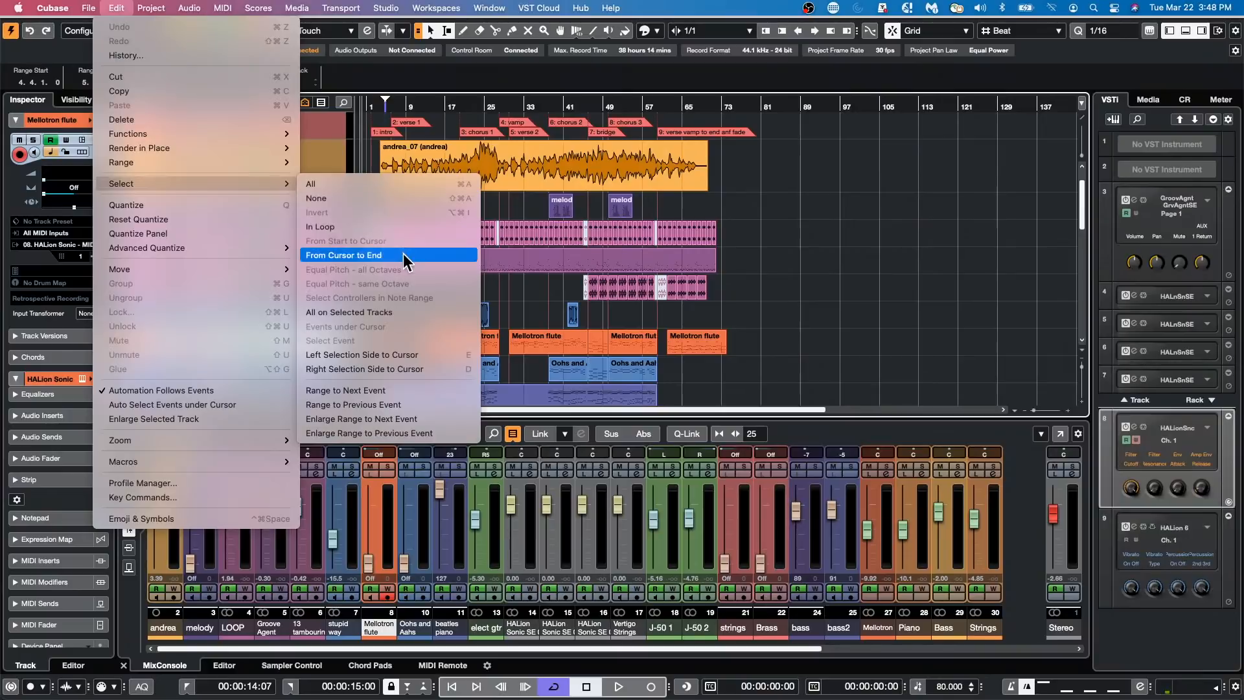
left_click(402, 307)
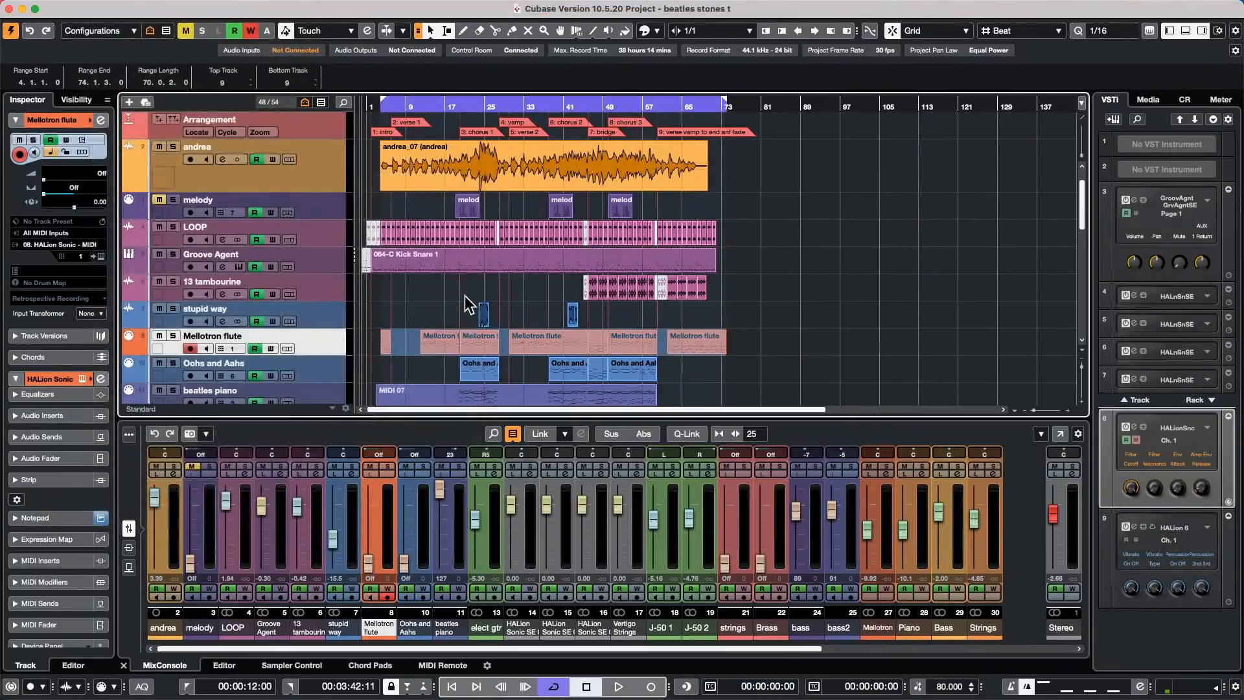
- Clear the range selection, reselect the Mellotron flute track and apply All on Selected Tracks to it again
left_click(386, 311)
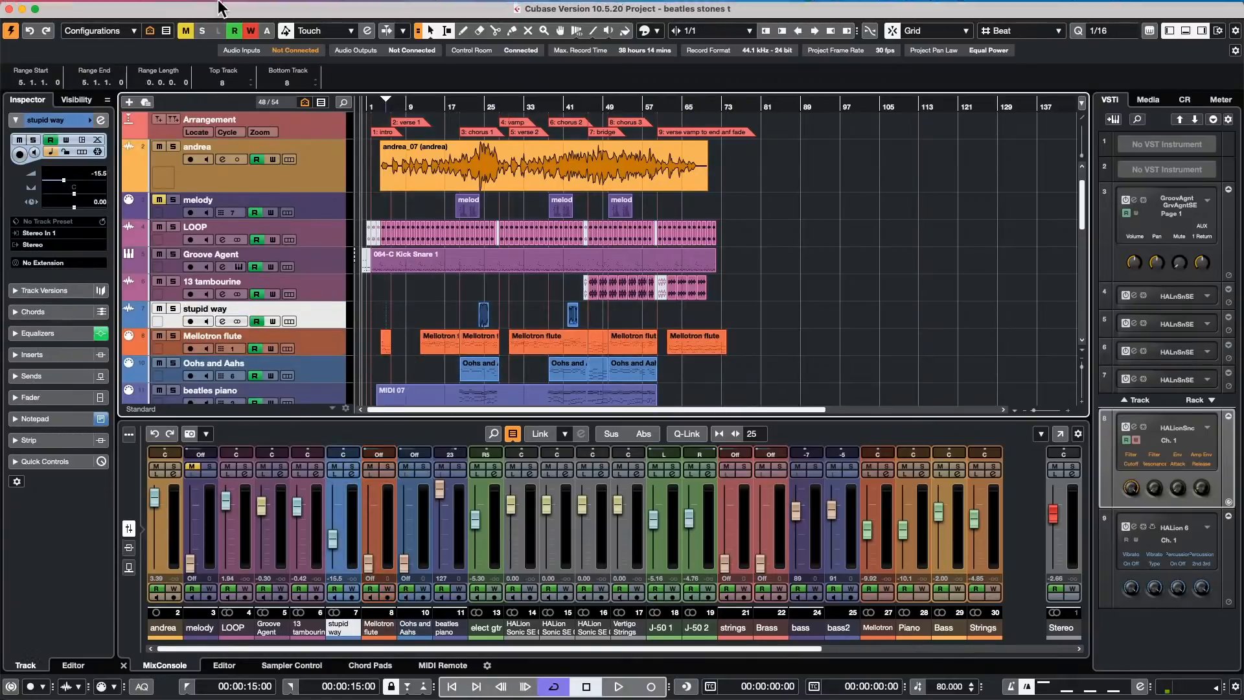
left_click(319, 286)
left_click(331, 315)
left_click(329, 335)
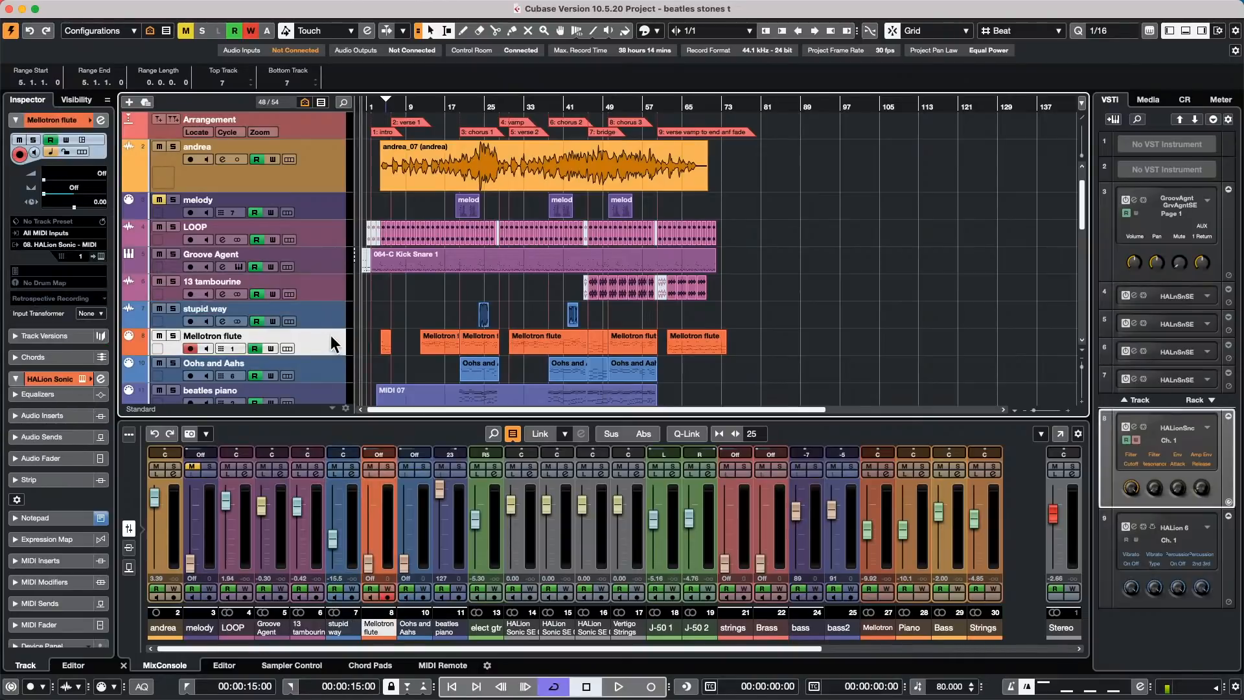
left_click(116, 8)
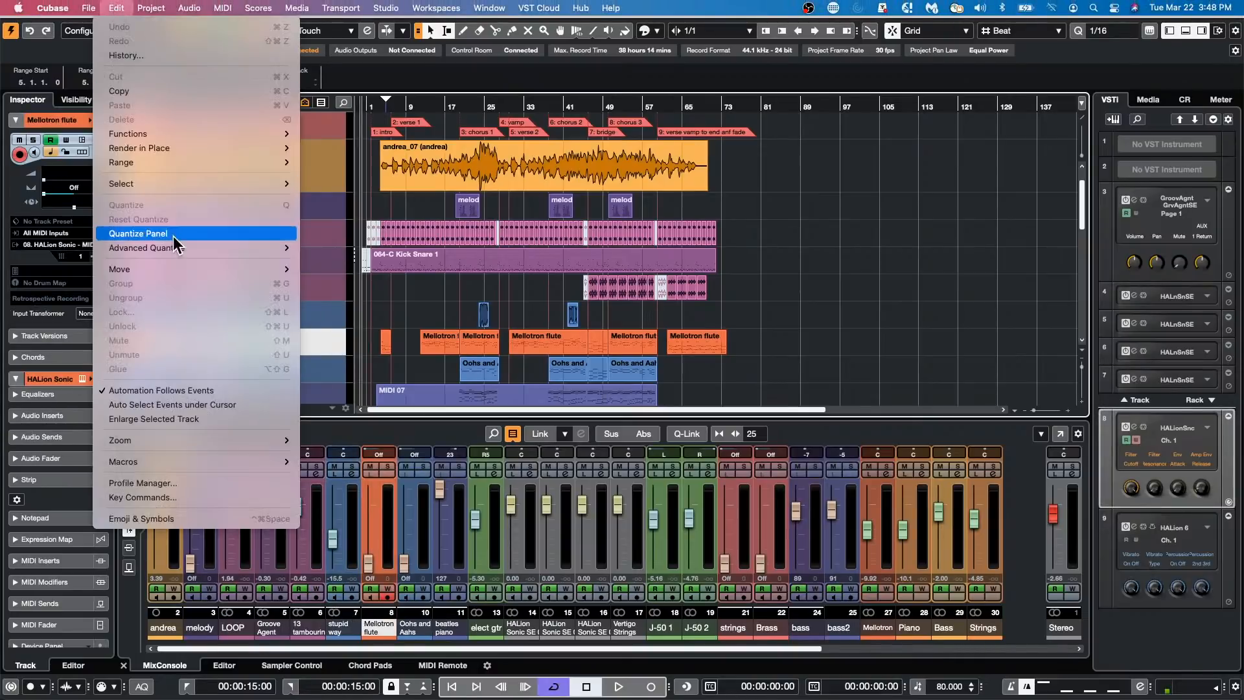
mouse_move(189, 184)
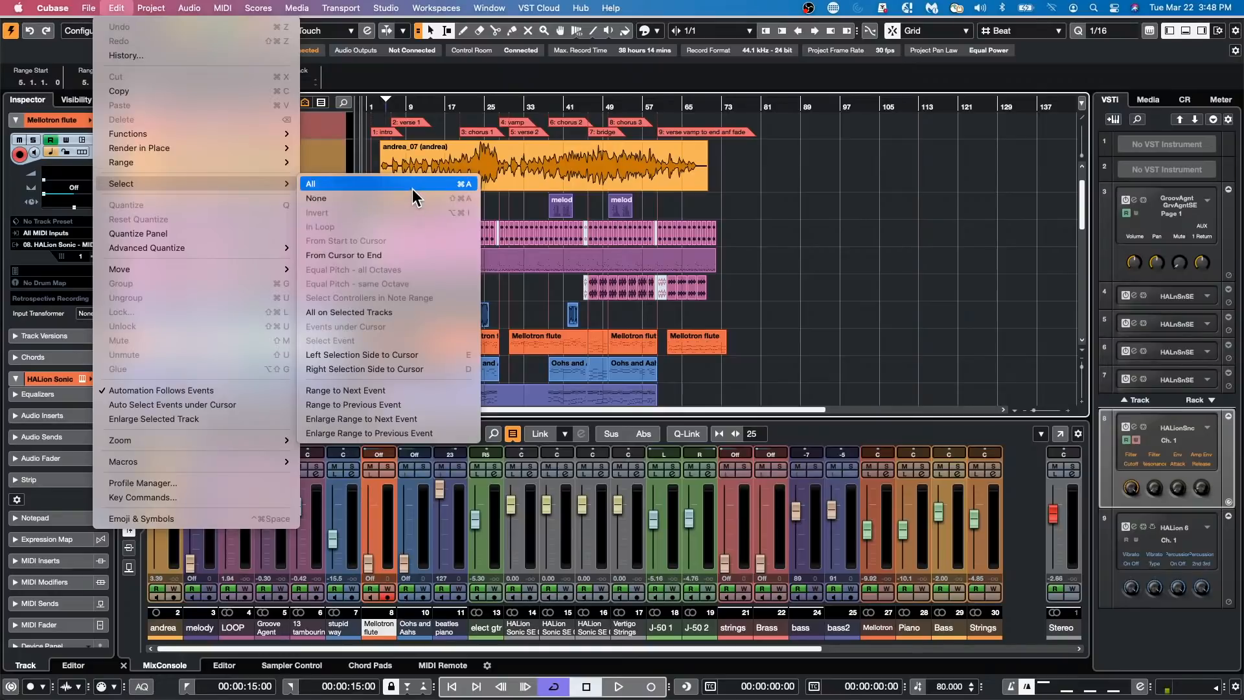
left_click(404, 310)
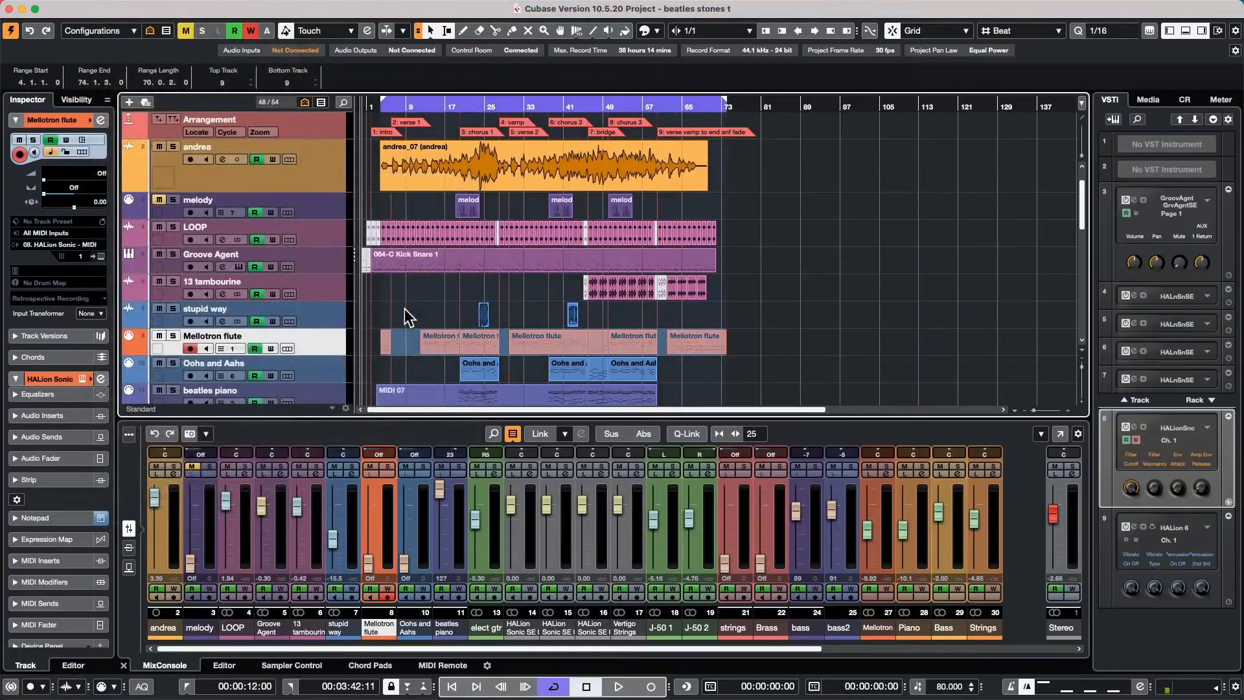
- View the selected Mellotron flute parts together in the Key Editor and close it
key("Return")
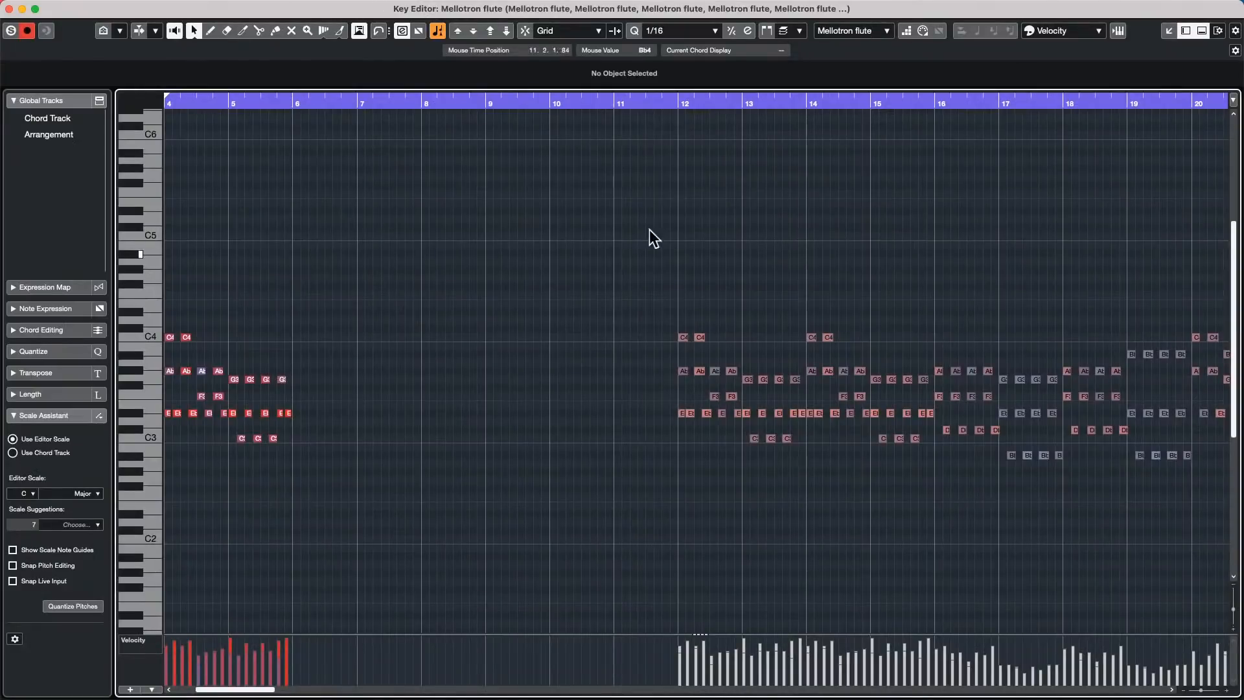
mouse_move(29, 13)
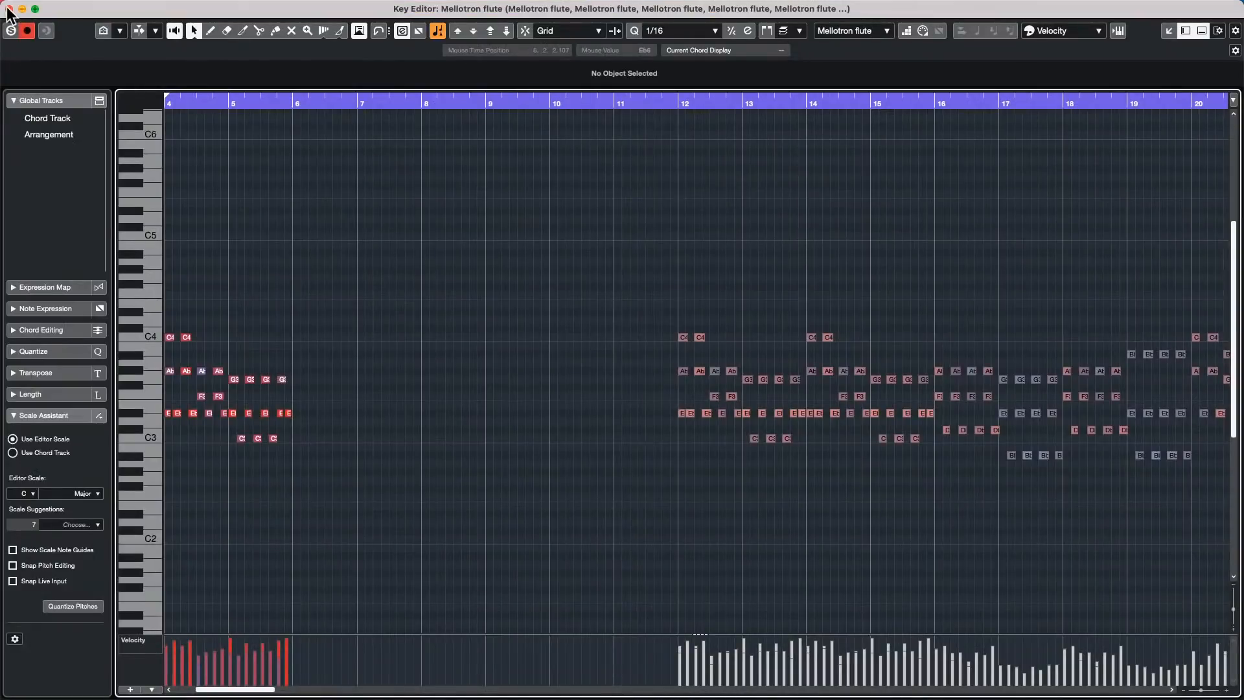
left_click(9, 8)
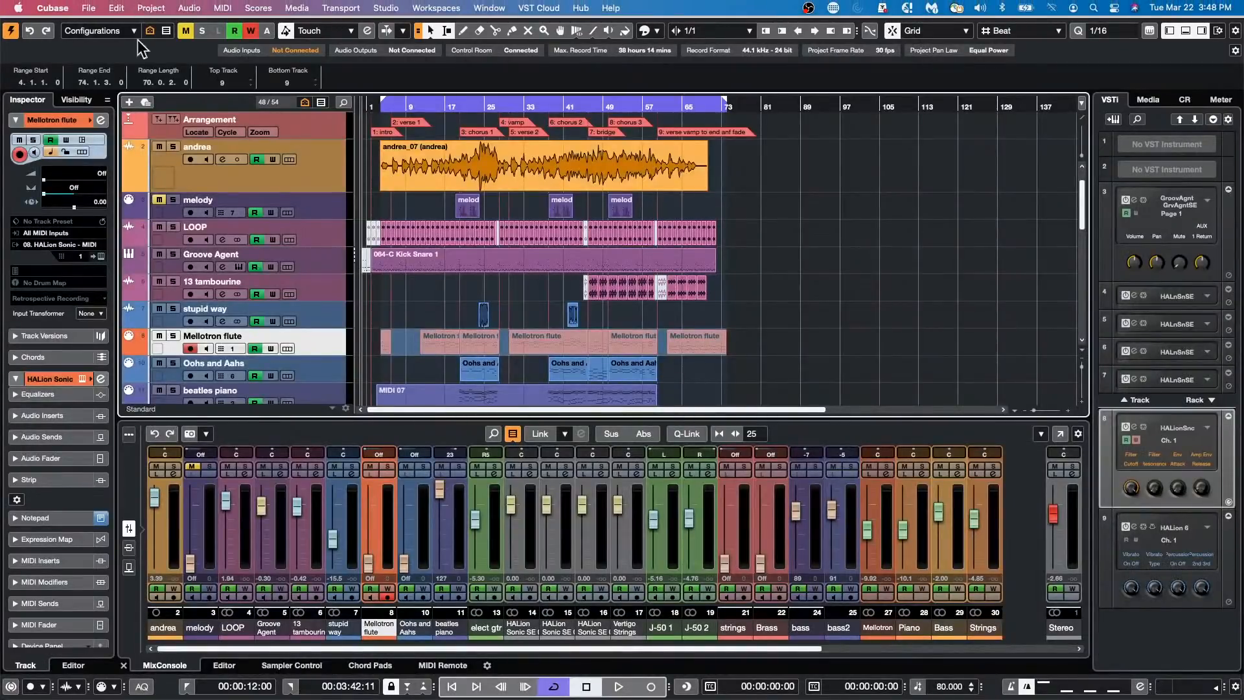
- Select the Oohs and Aahs track and turn off Combine Selection Tools so that only Object Selection is active
left_click(329, 318)
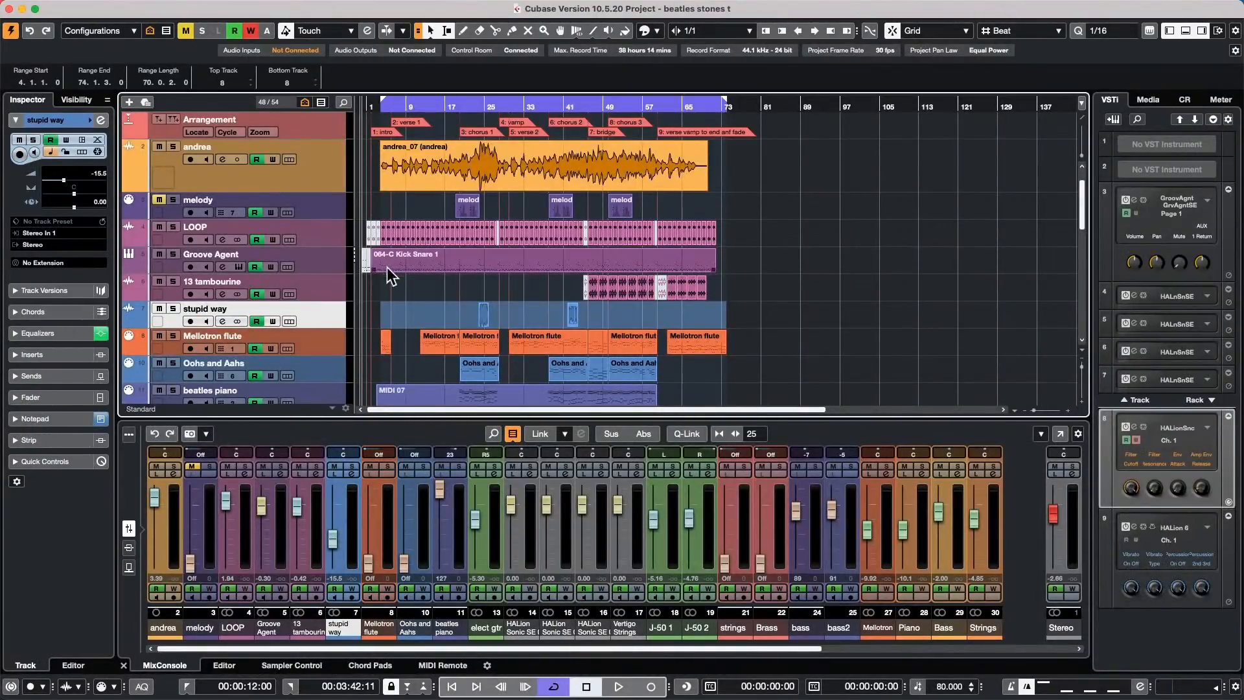
left_click(336, 374)
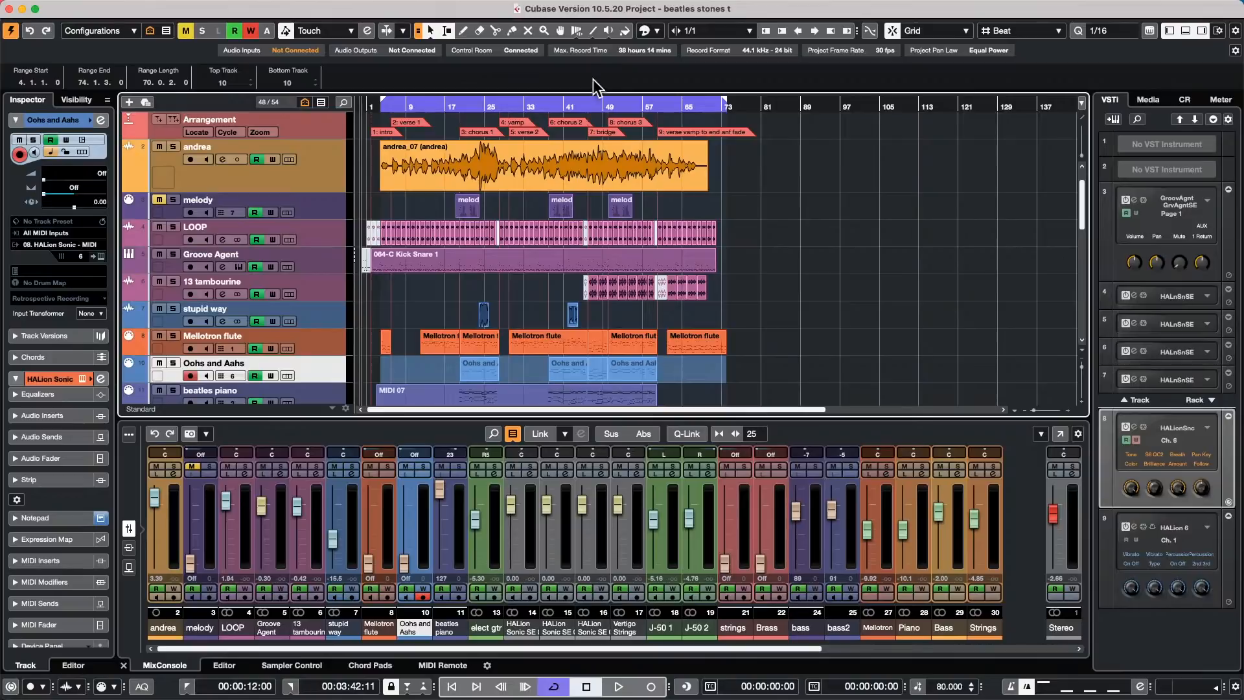
left_click(427, 32)
left_click(418, 32)
left_click(418, 31)
key("alt")
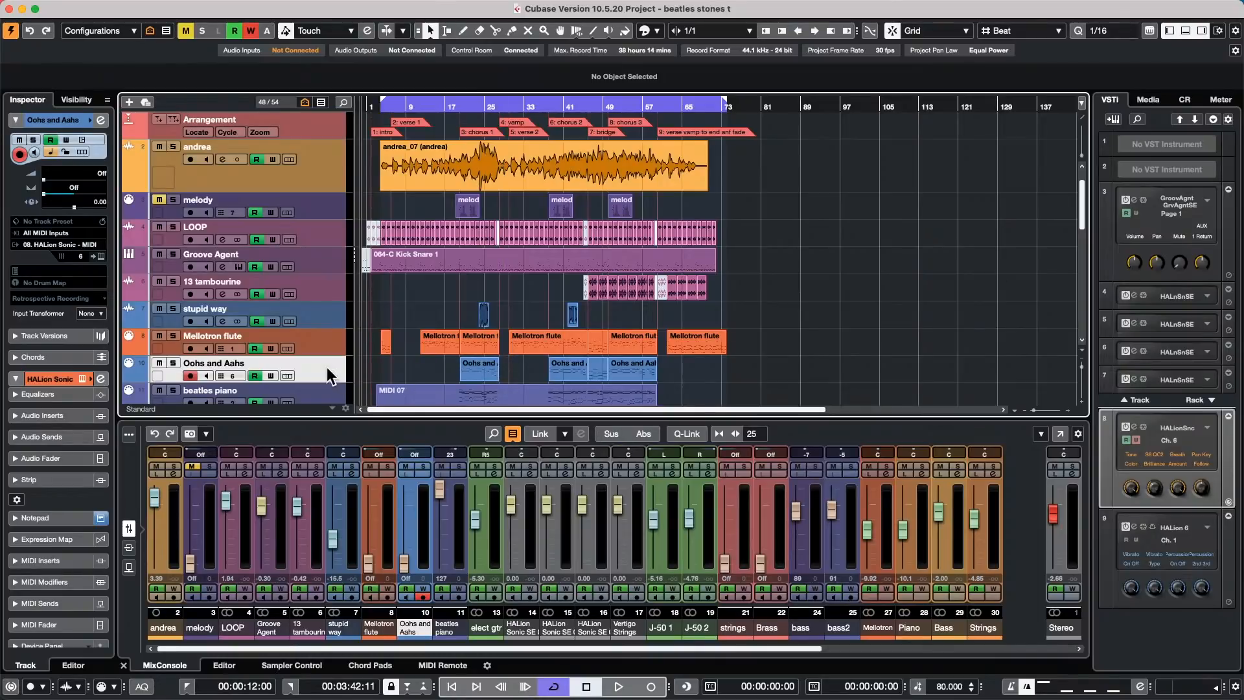
- Open the Oohs and Aahs track in the Key Editor to view all its parts, and close the editor
key("Return")
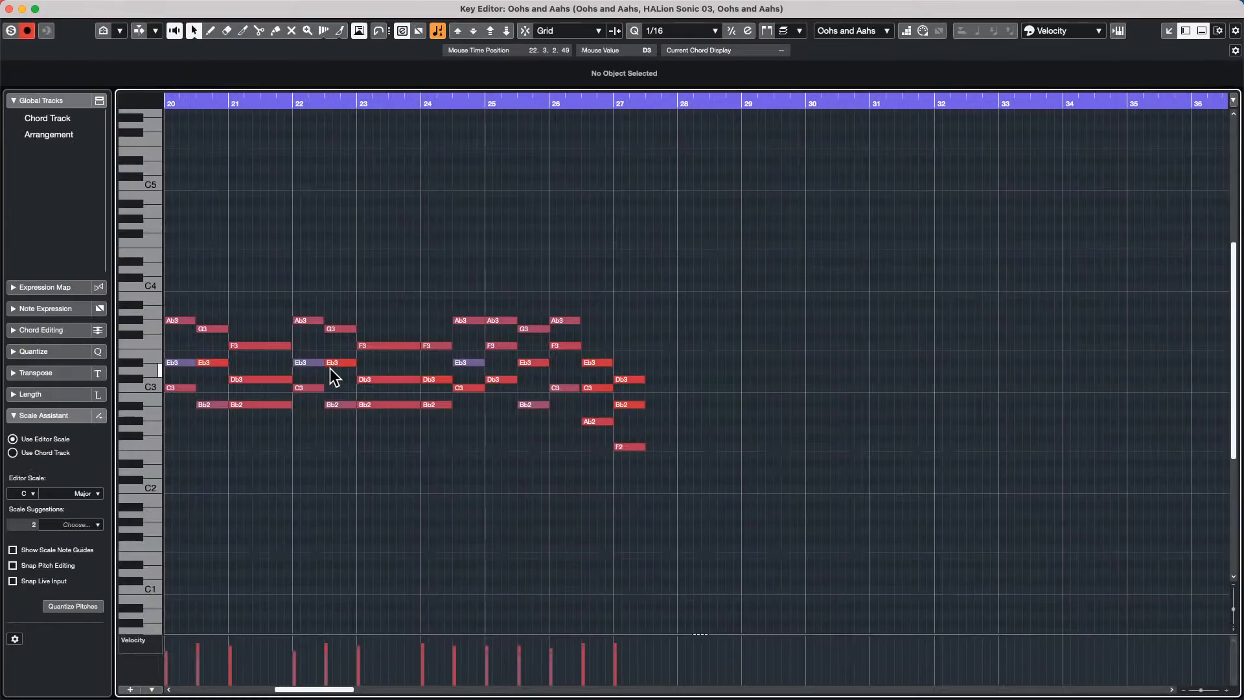
left_click_drag(486, 99, 491, 51)
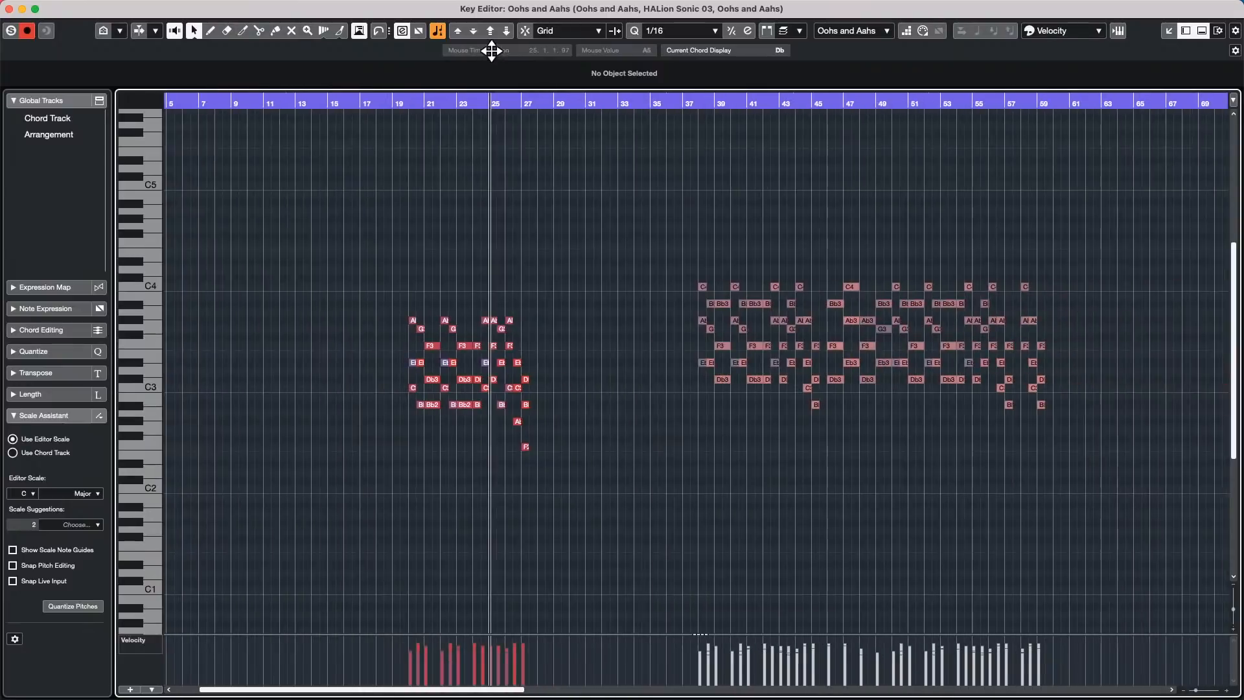
left_click(9, 9)
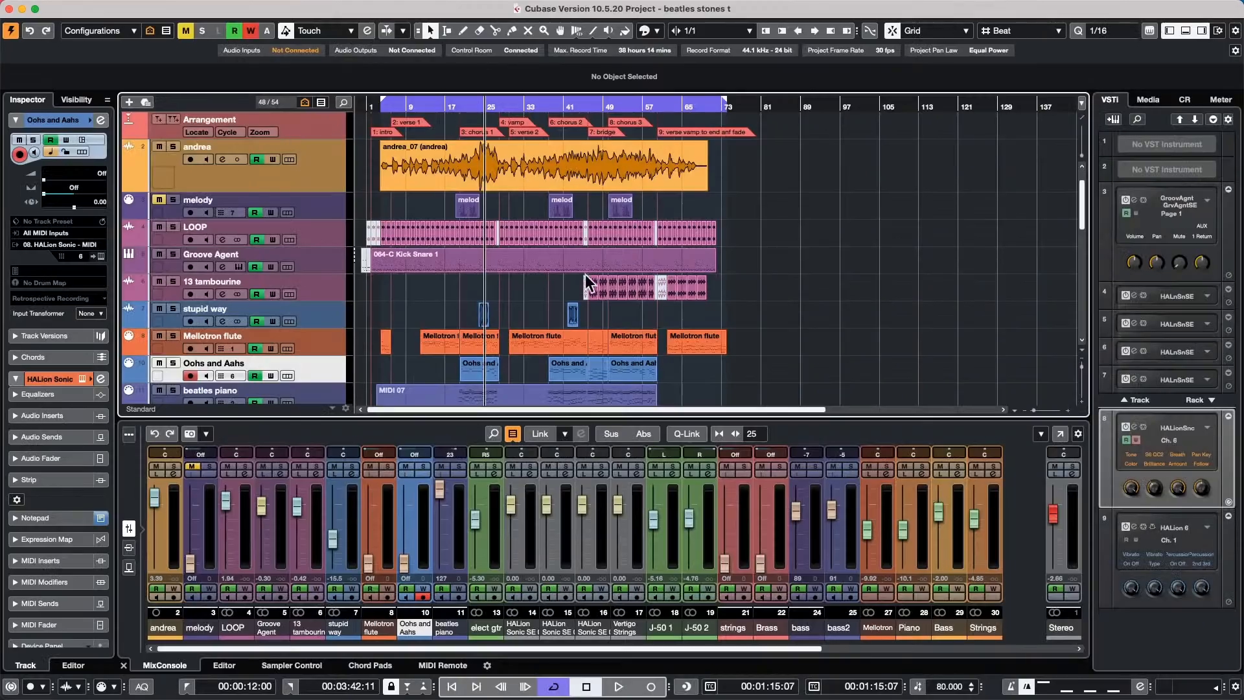
- Open all Mellotron flute parts in the Key Editor, activate different parts by selecting their notes, and close the editor
left_click(324, 341)
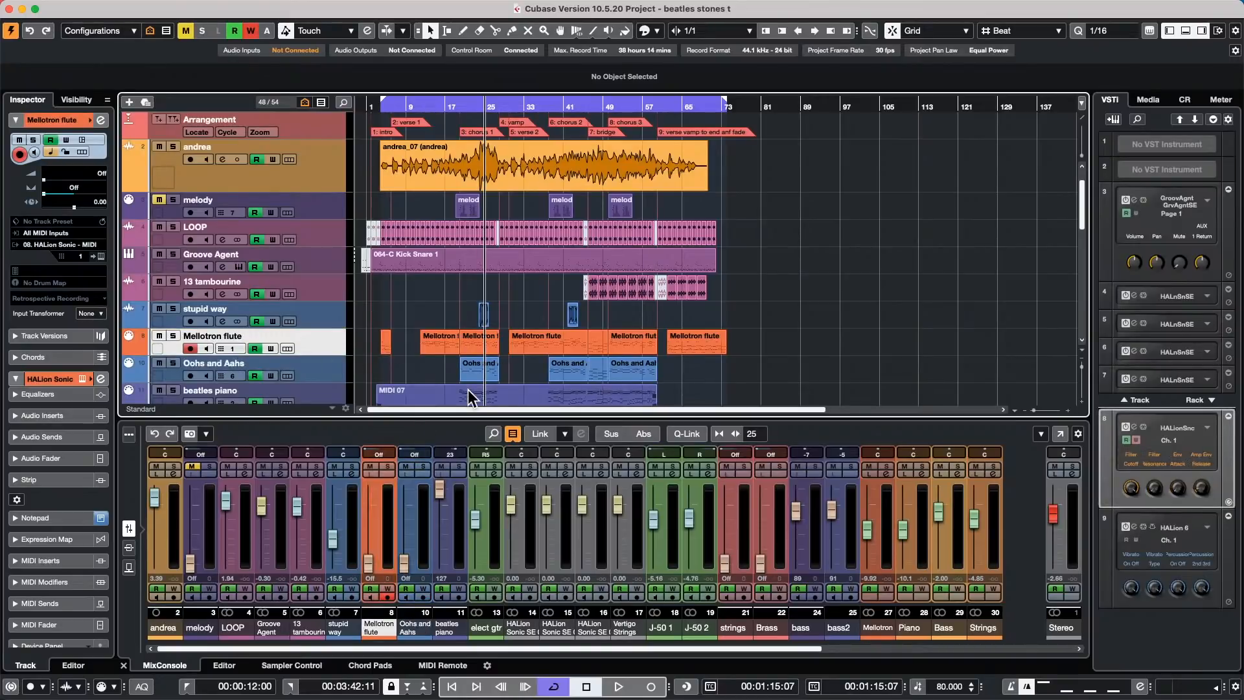
key("Return")
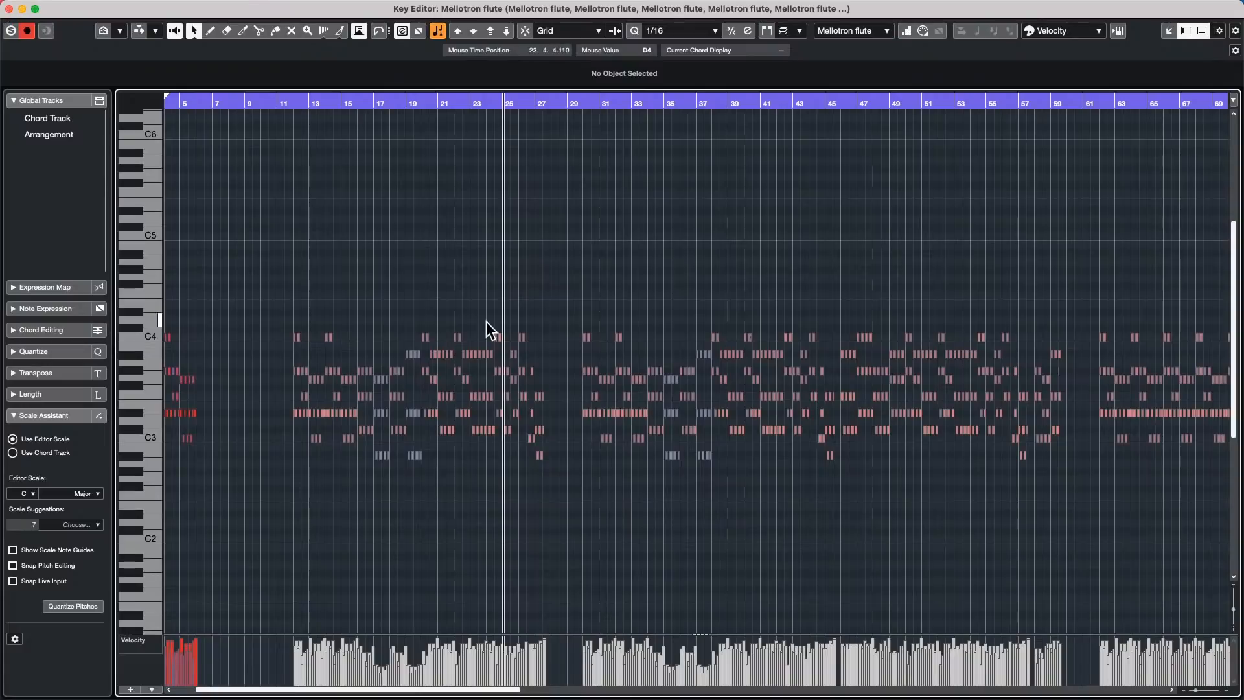
left_click(673, 414)
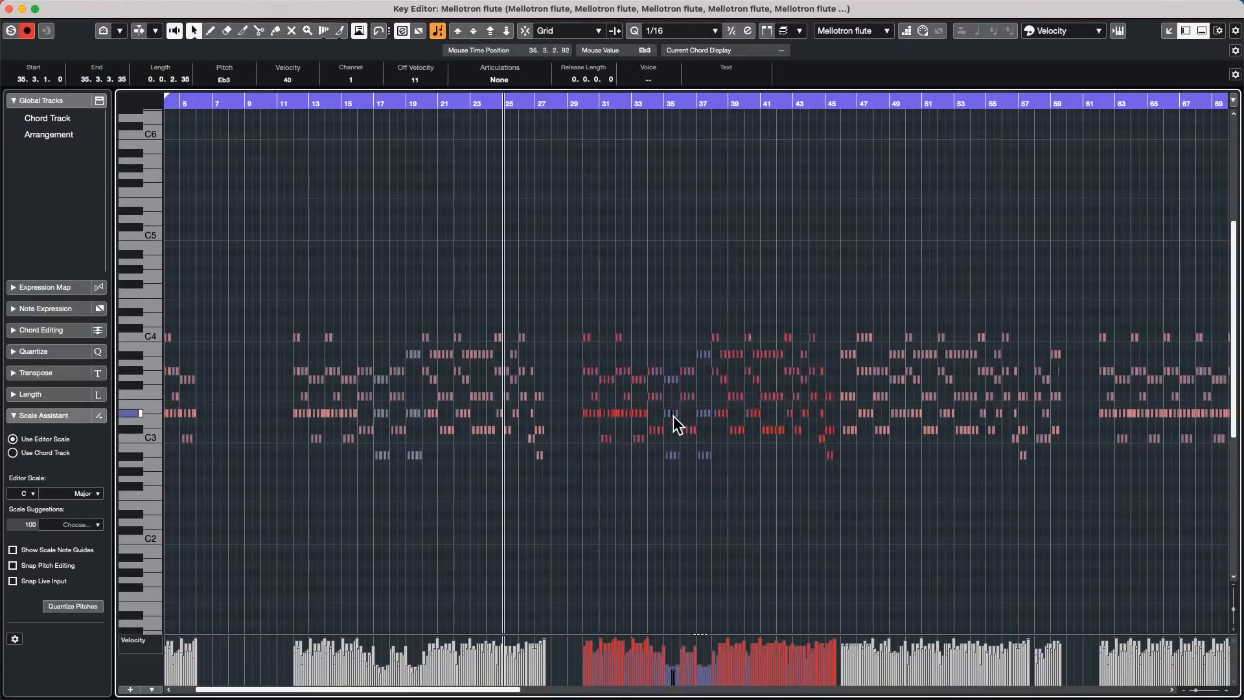
left_click(489, 431)
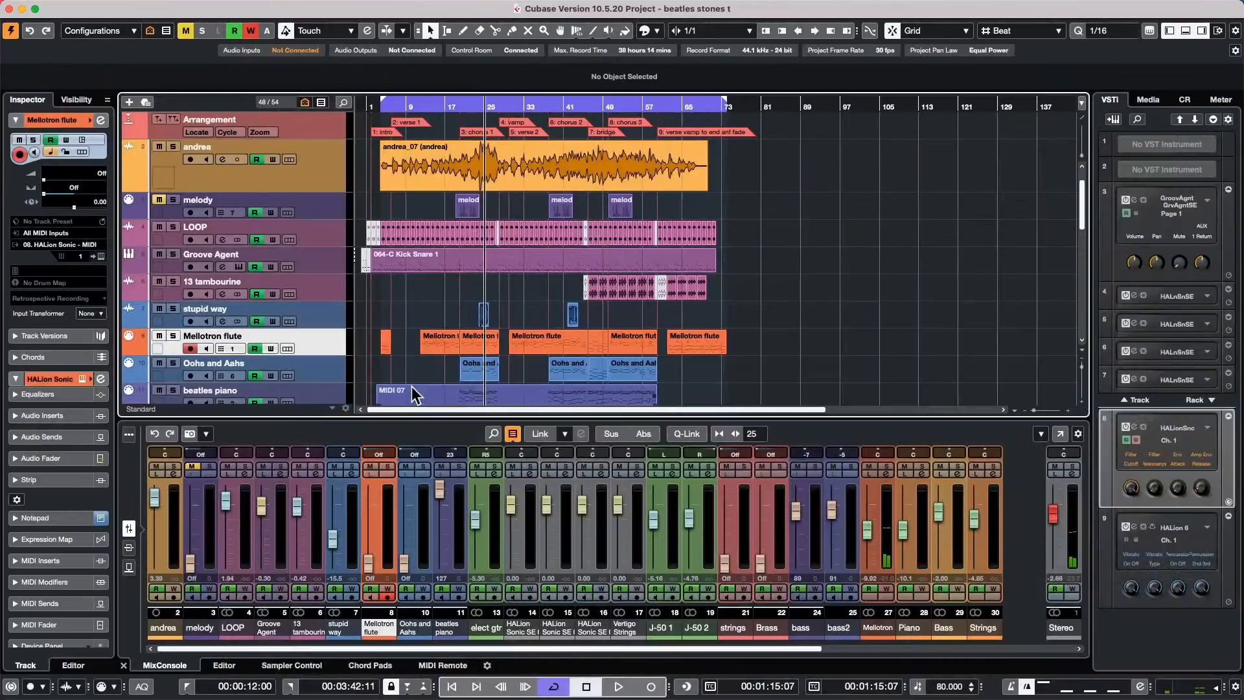
left_click(9, 9)
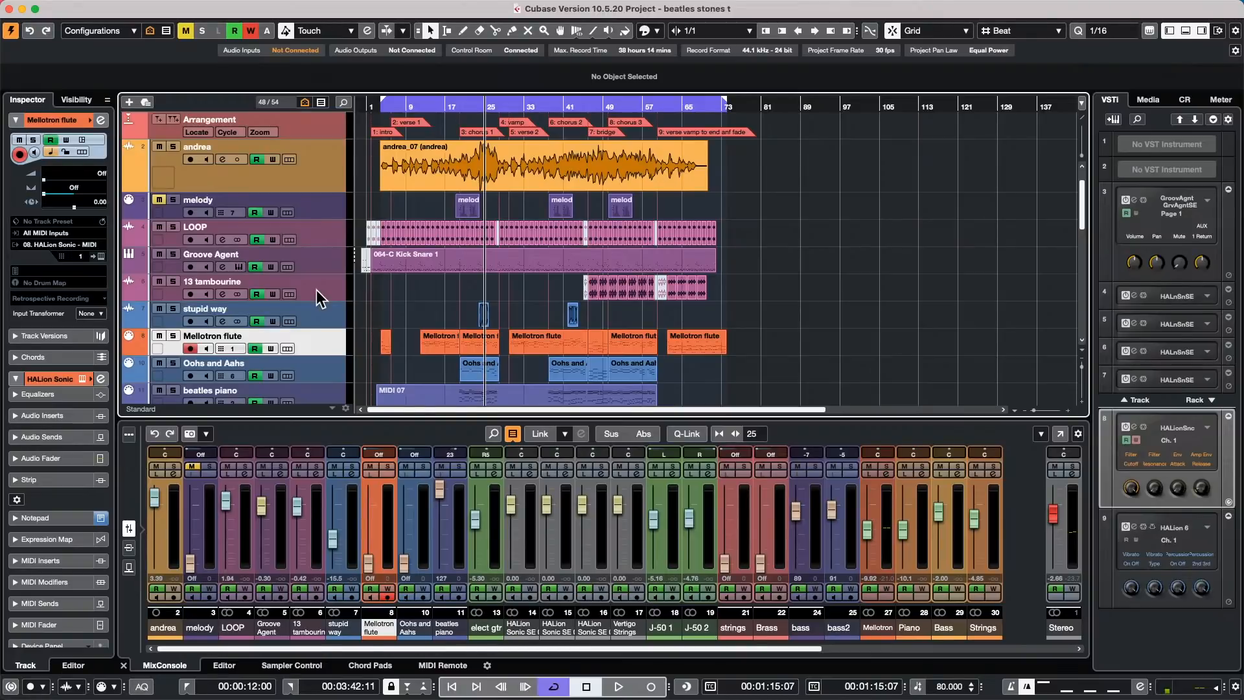
- Open the MixConsole and collapse the Routing, Inserts and Sends racks
key("F3")
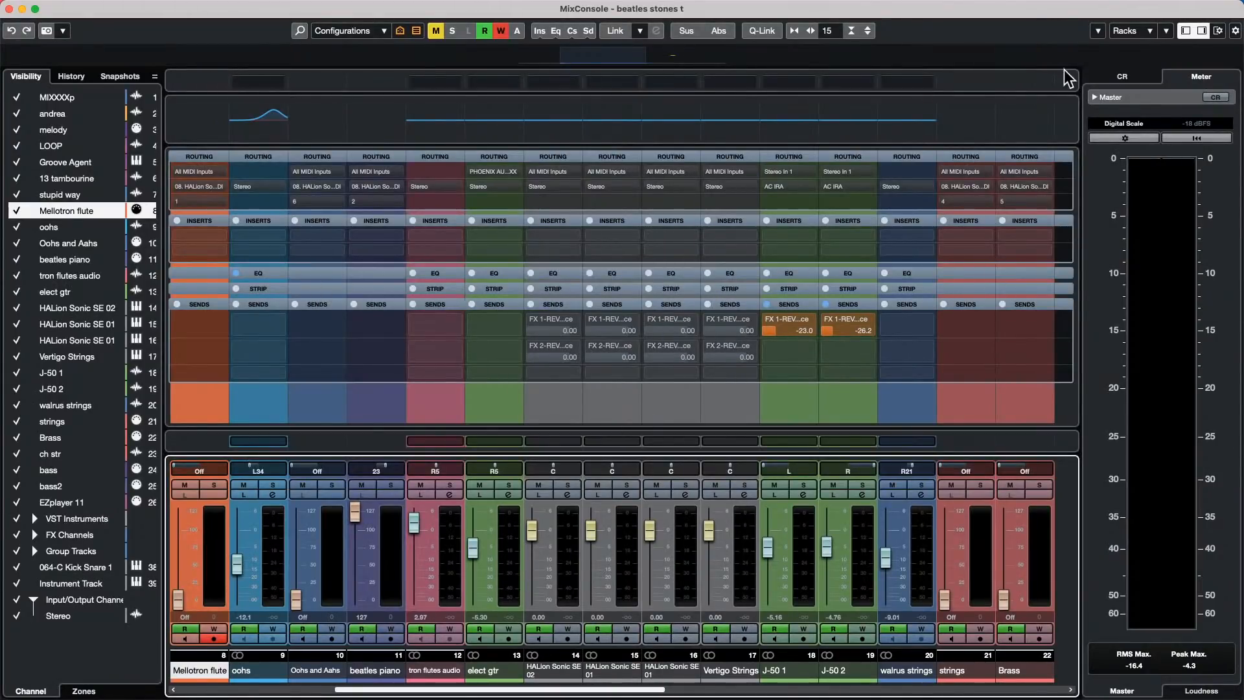
left_click(889, 154)
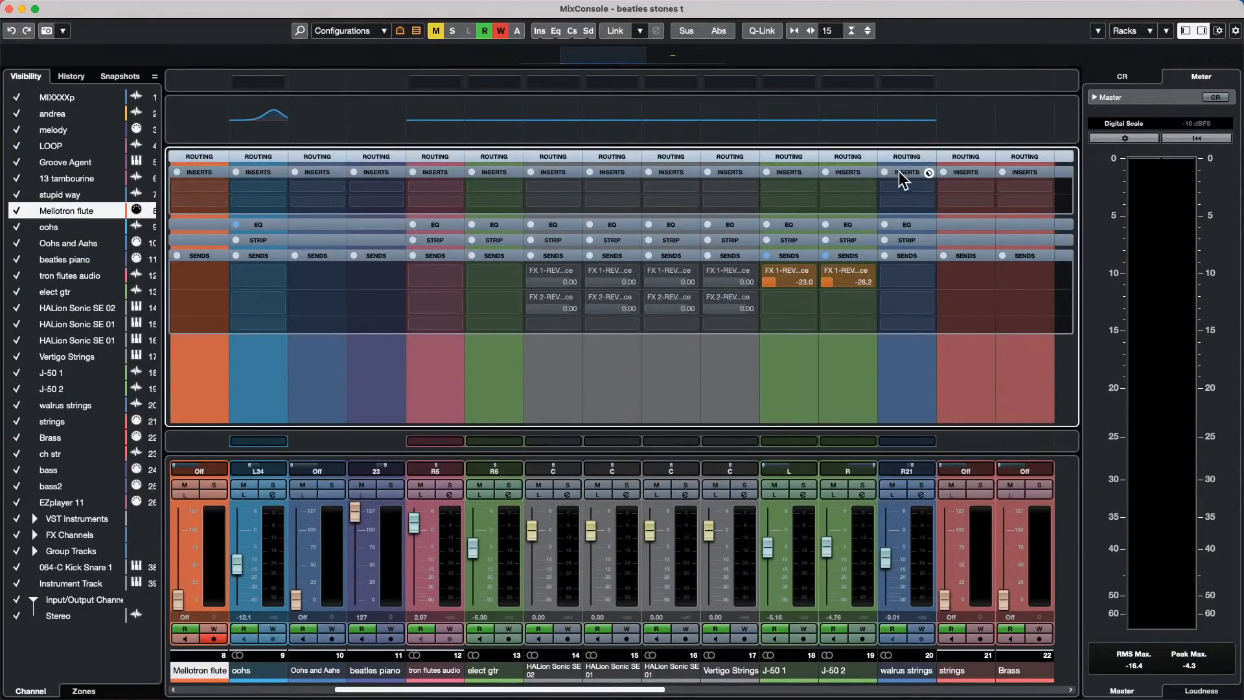
left_click(899, 171)
left_click(904, 219)
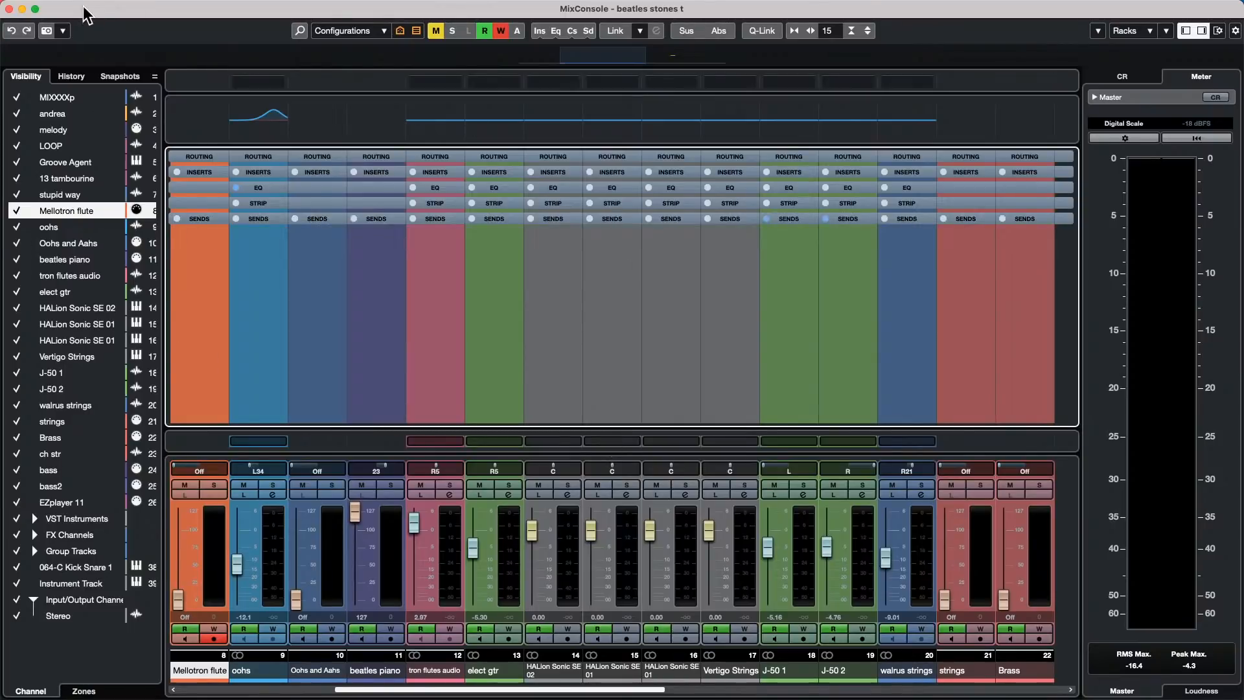
- Turn off track colorizing in the Track & MixConsole Channel Colors preferences and accept the change
mouse_move(75, 7)
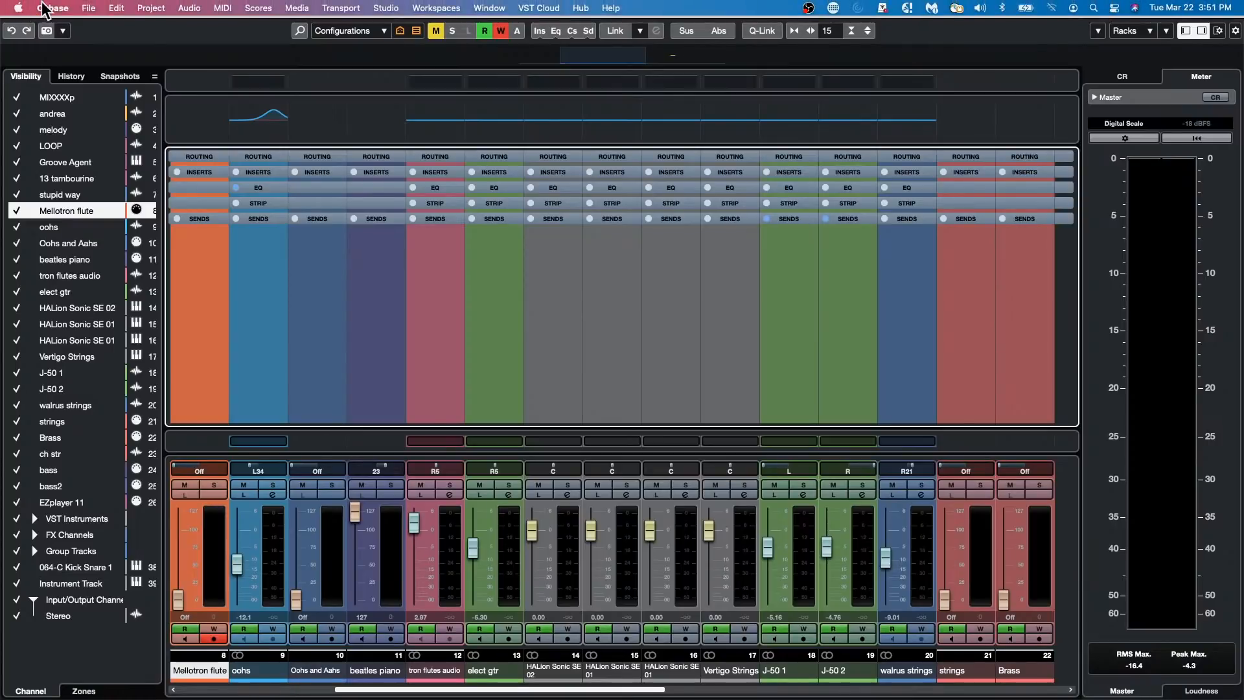
left_click(33, 2)
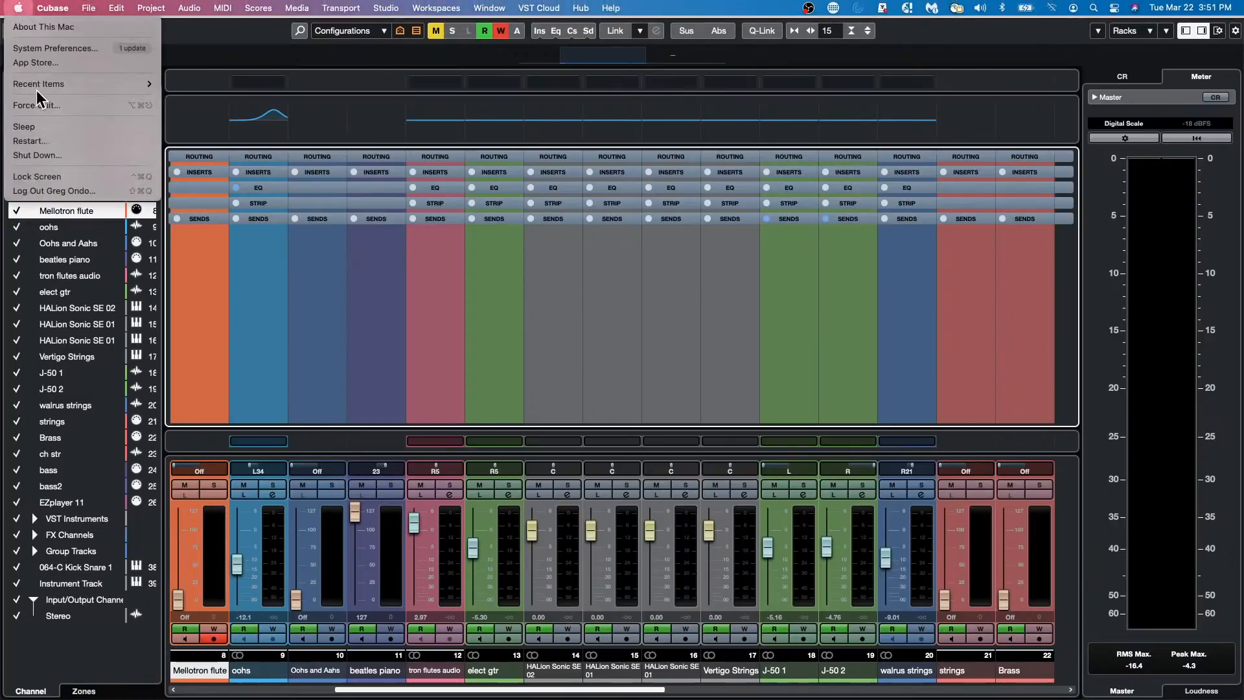
mouse_move(71, 10)
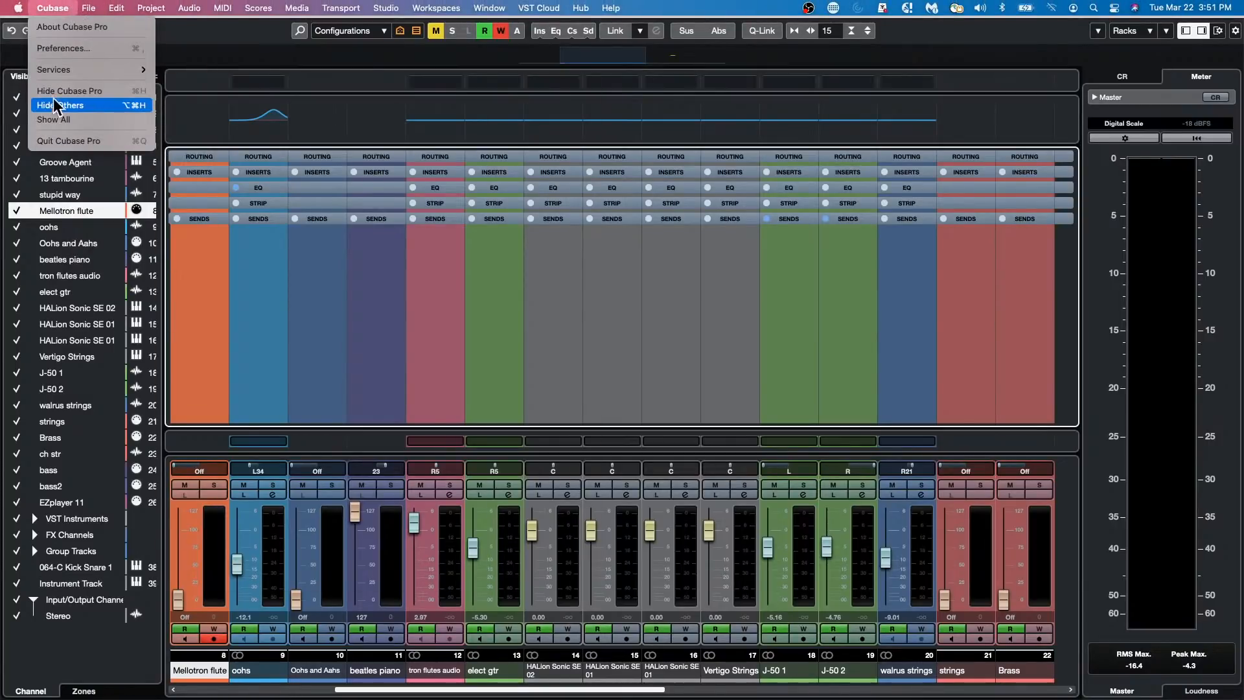
left_click(72, 49)
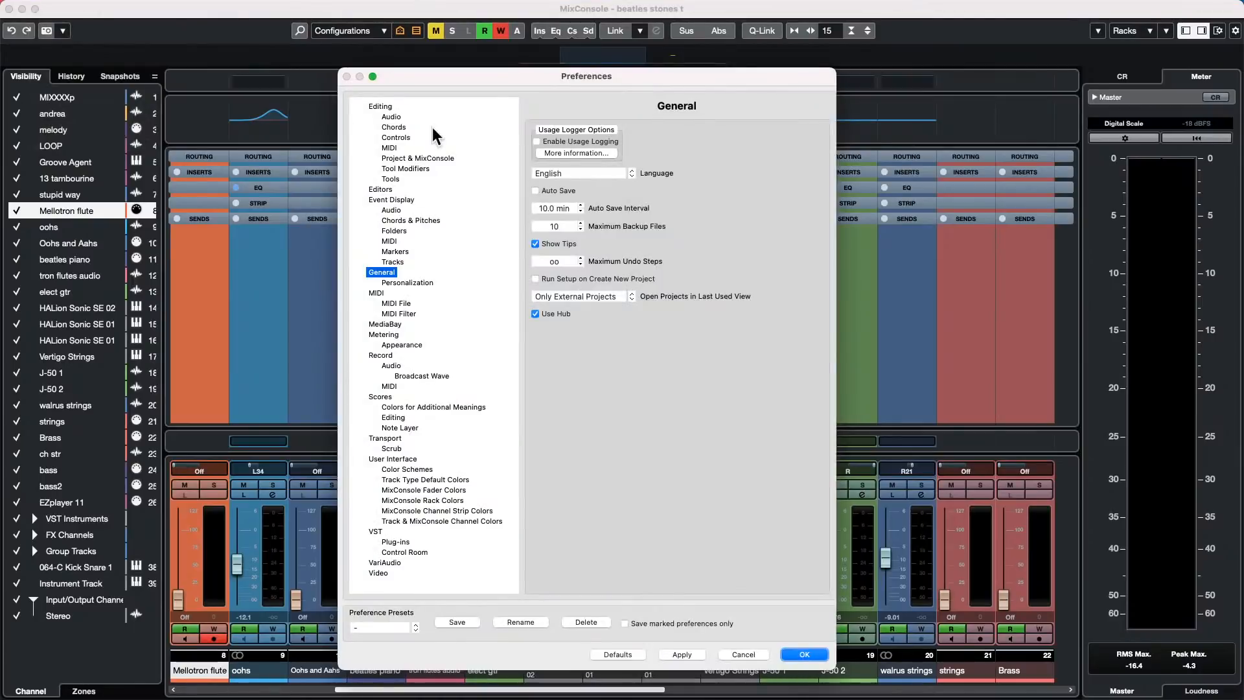
left_click(445, 522)
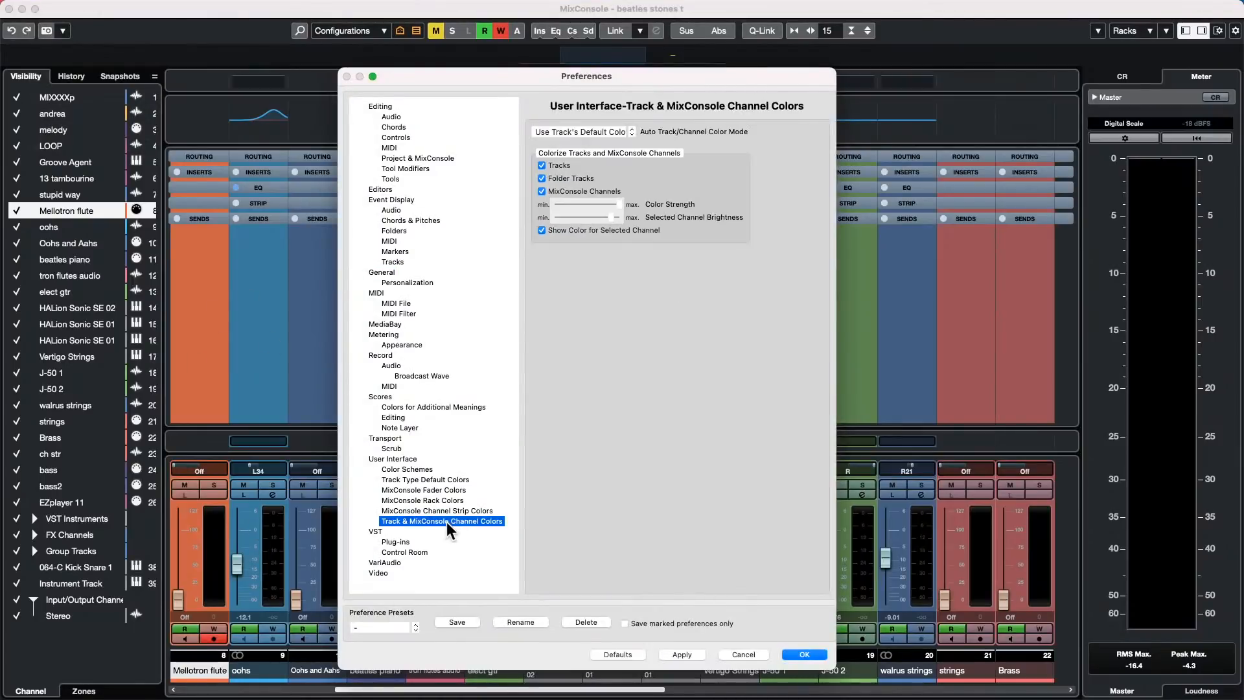
left_click(541, 165)
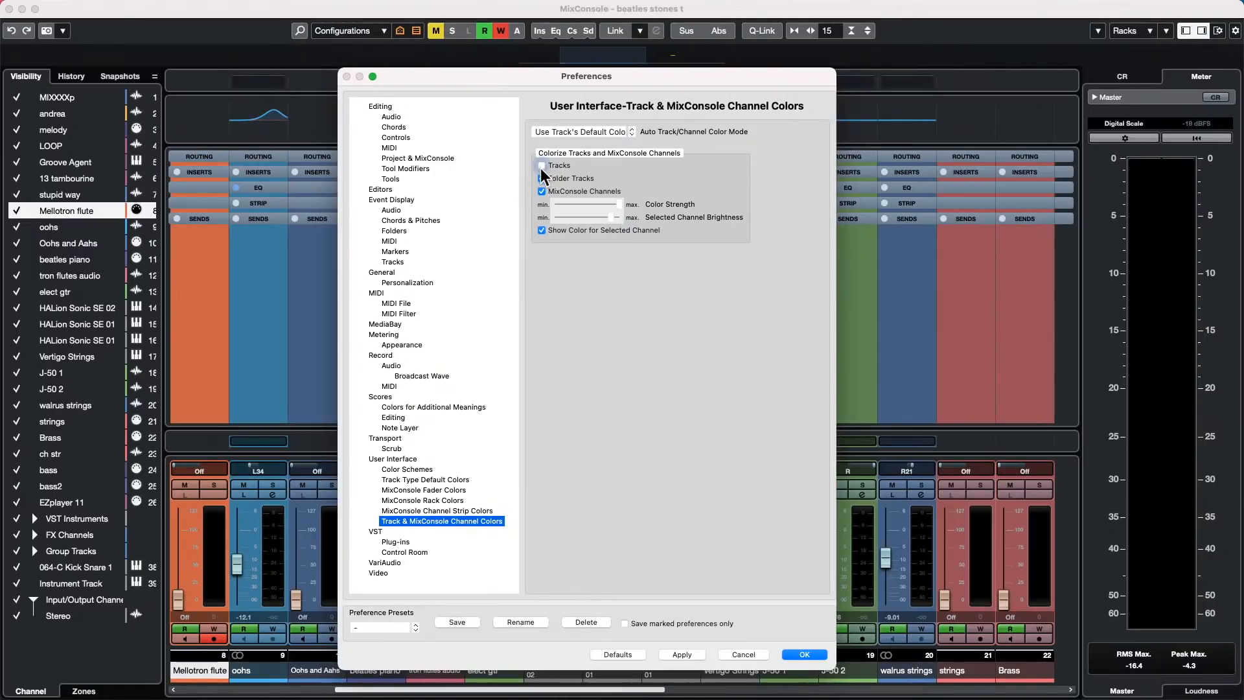
left_click(804, 655)
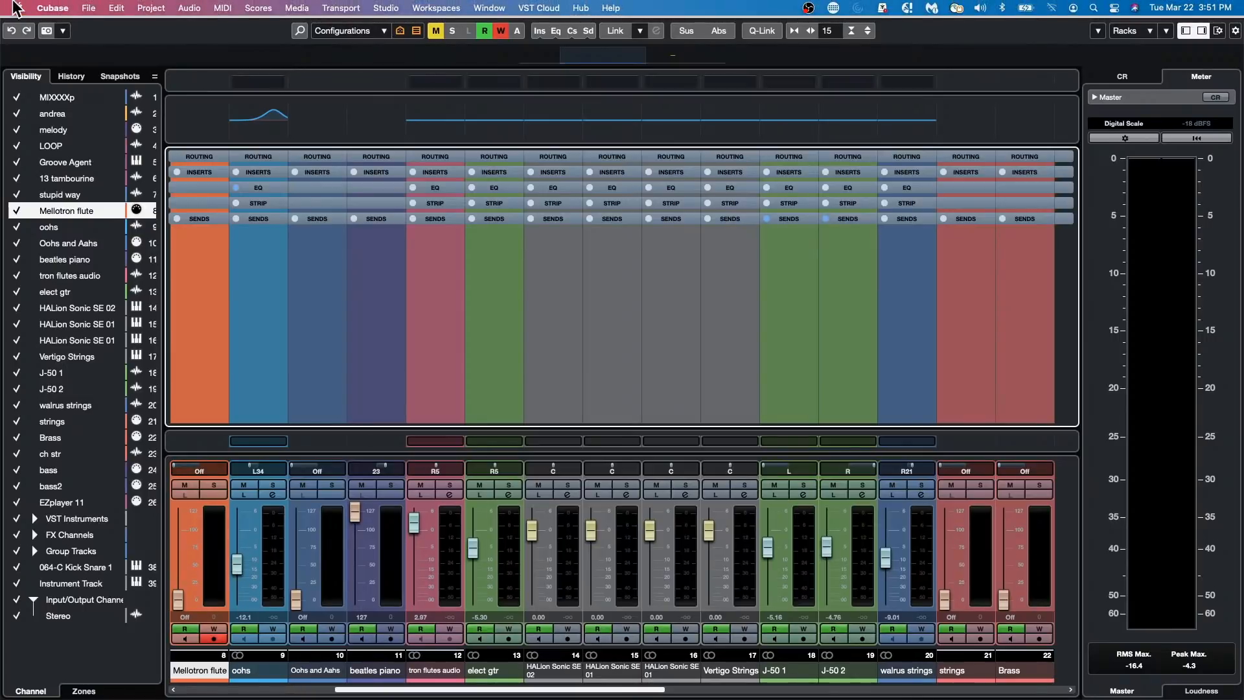
- Reopen the preferences for Track & MixConsole Channel Colors and turn colorizing of tracks back on
left_click(89, 8)
mouse_move(64, 7)
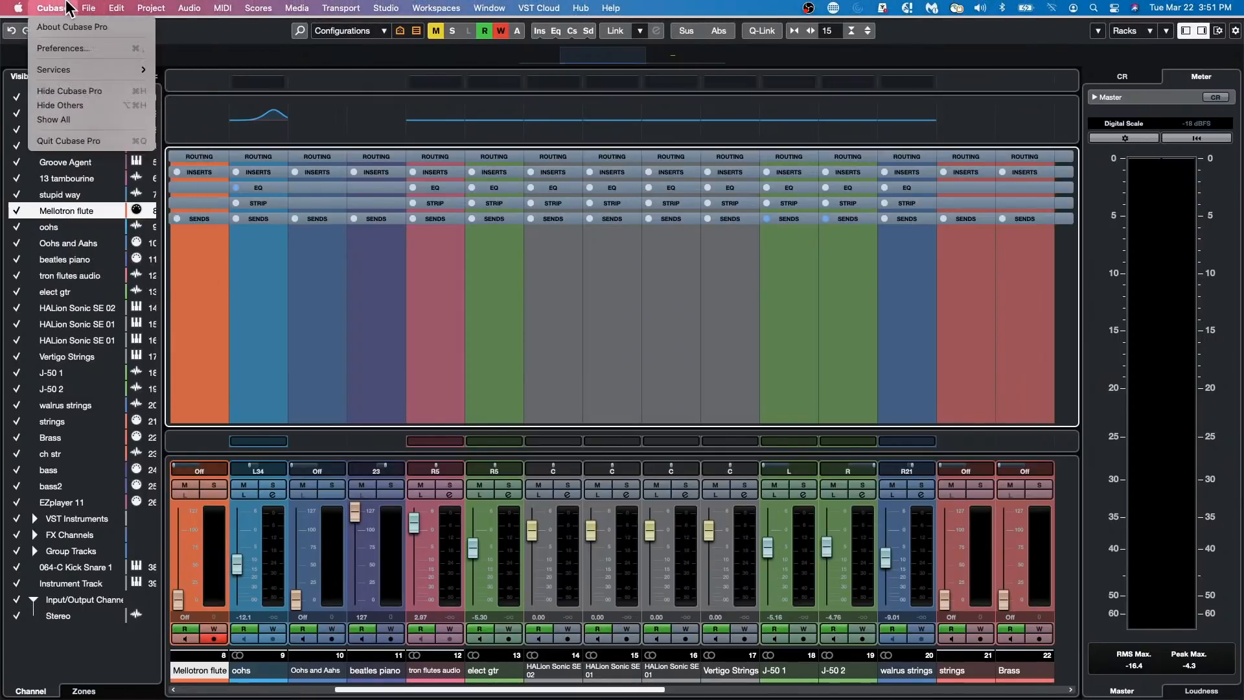
left_click(68, 41)
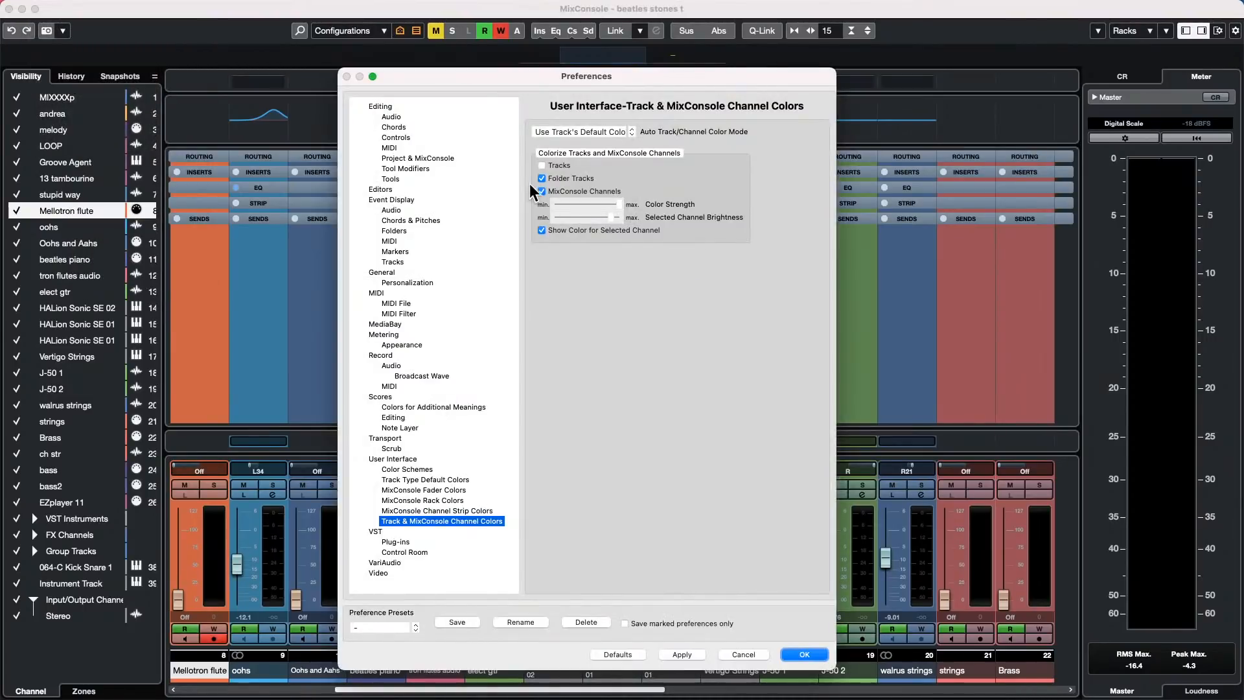
left_click(541, 165)
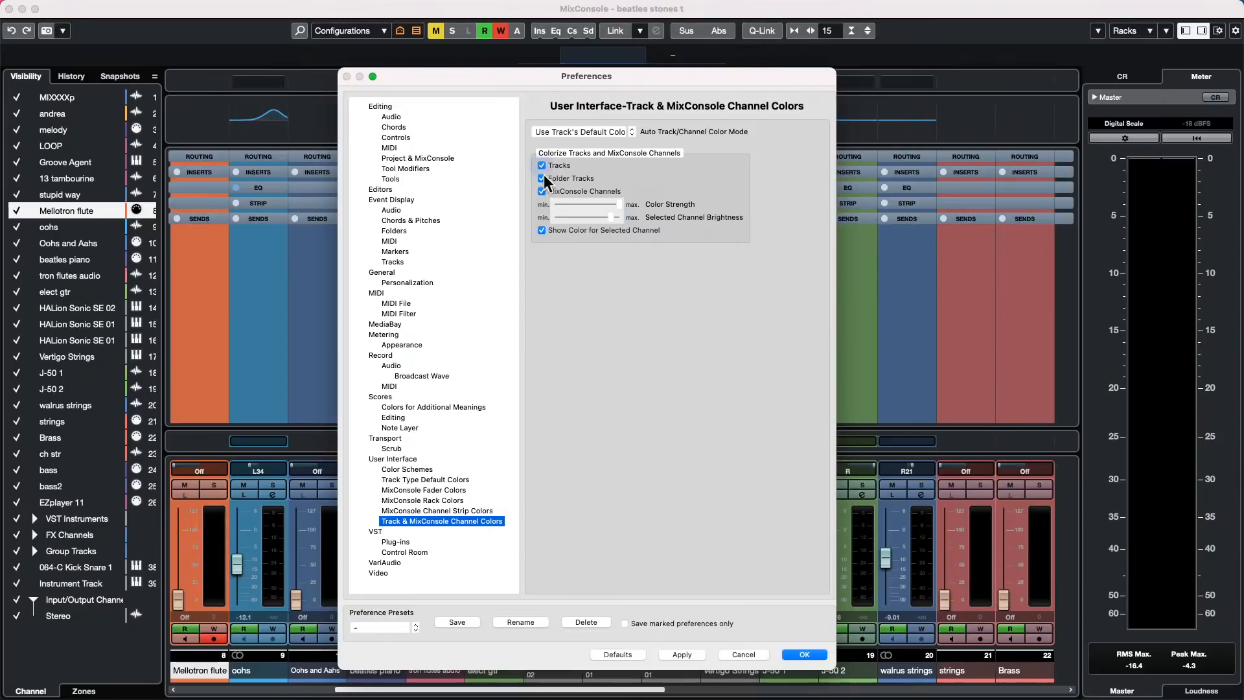
- Turn off colorizing of MixConsole channels, apply it, and move the Preferences window aside to reveal the mixer
left_click(542, 191)
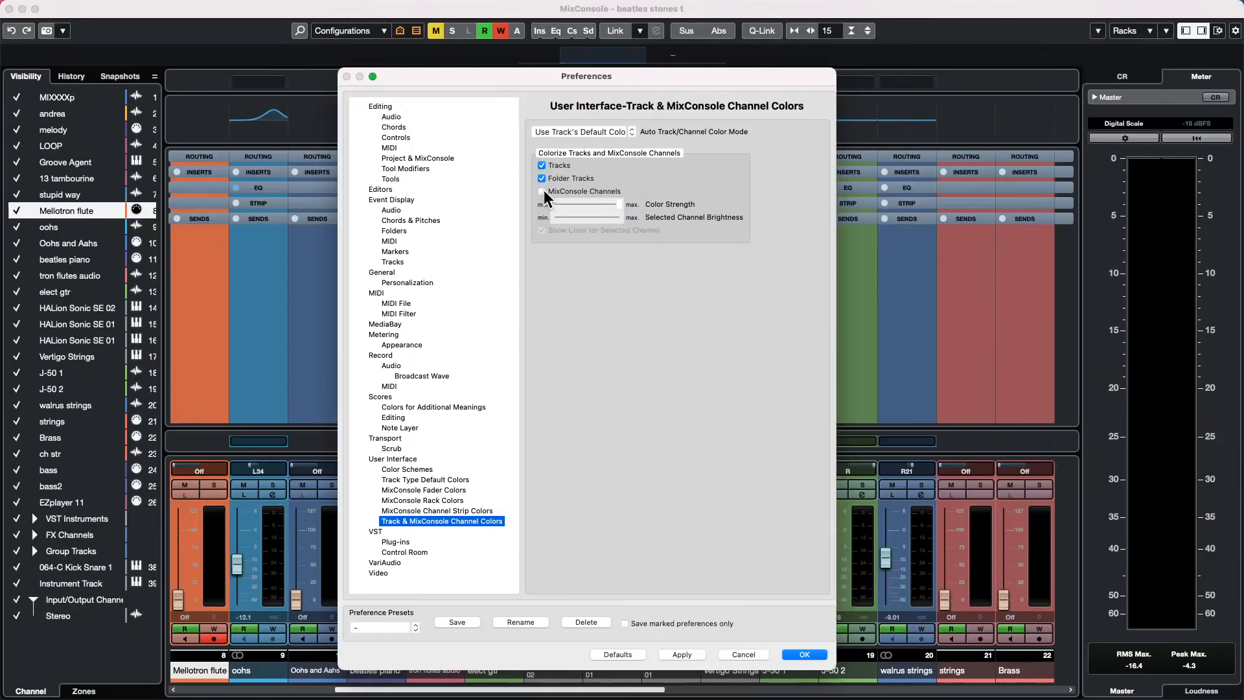
left_click(679, 654)
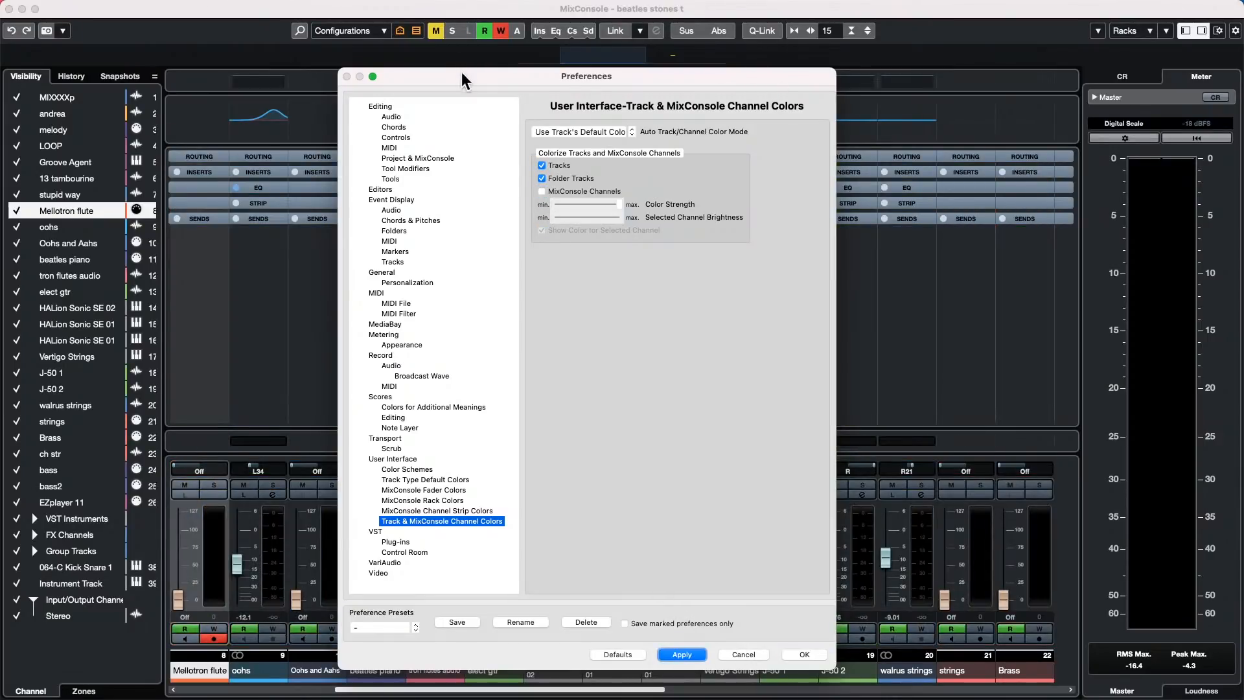
left_click_drag(461, 72, 918, 115)
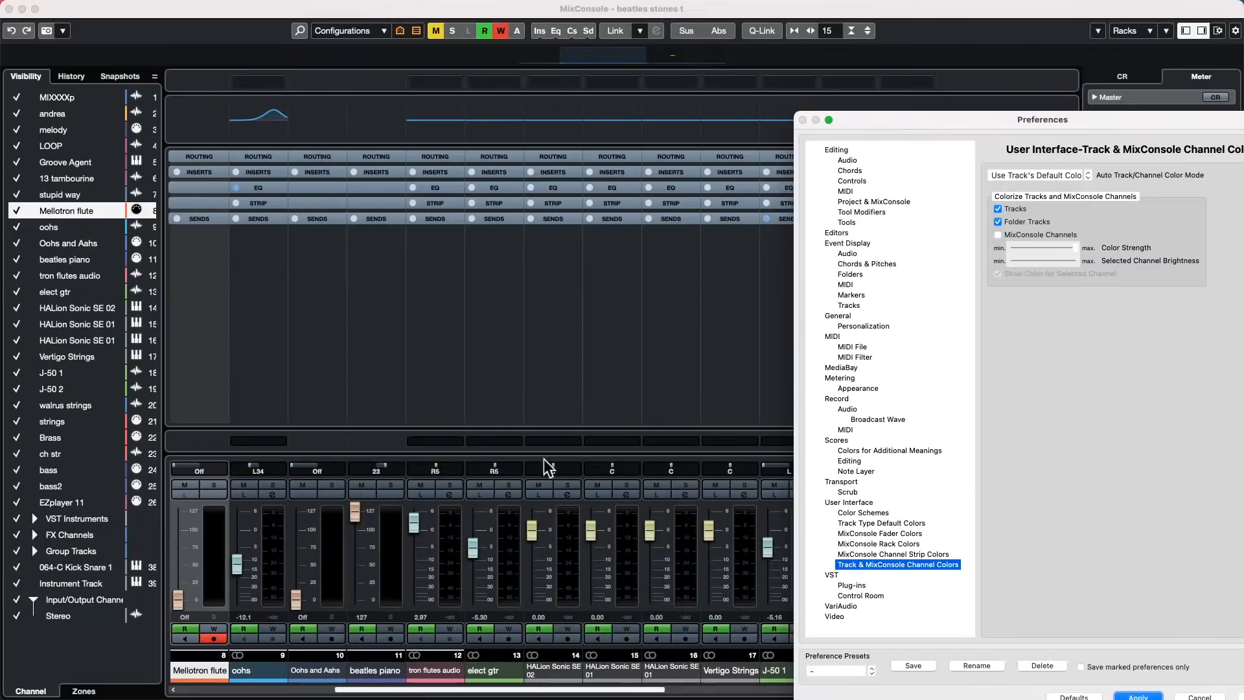
- Turn colorizing of MixConsole channels back on, apply the setting, and close the preferences
left_click(997, 235)
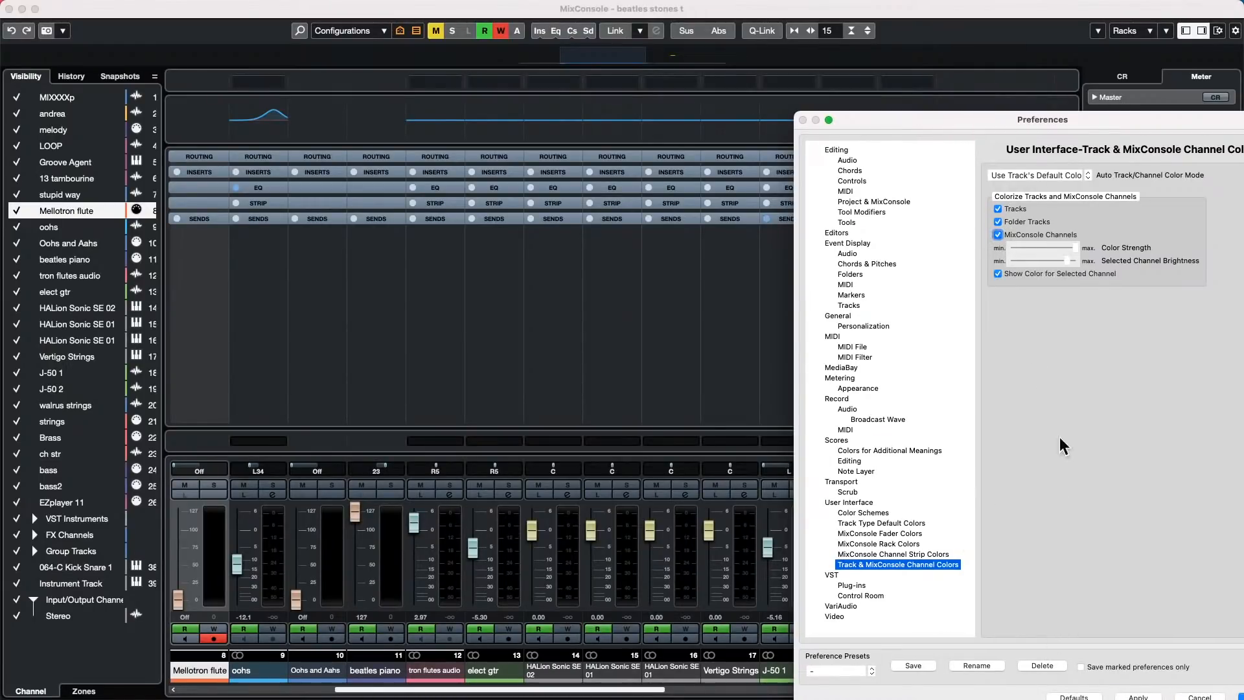
left_click_drag(970, 126, 916, 67)
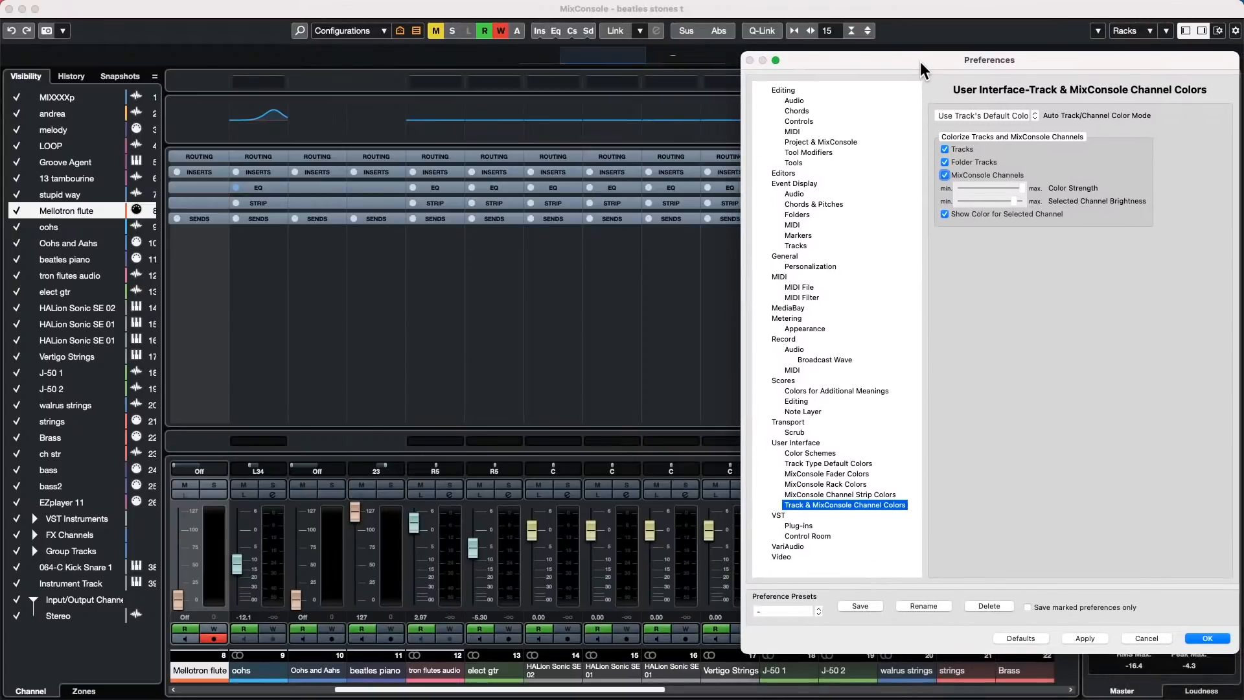
left_click(1088, 639)
left_click(1195, 638)
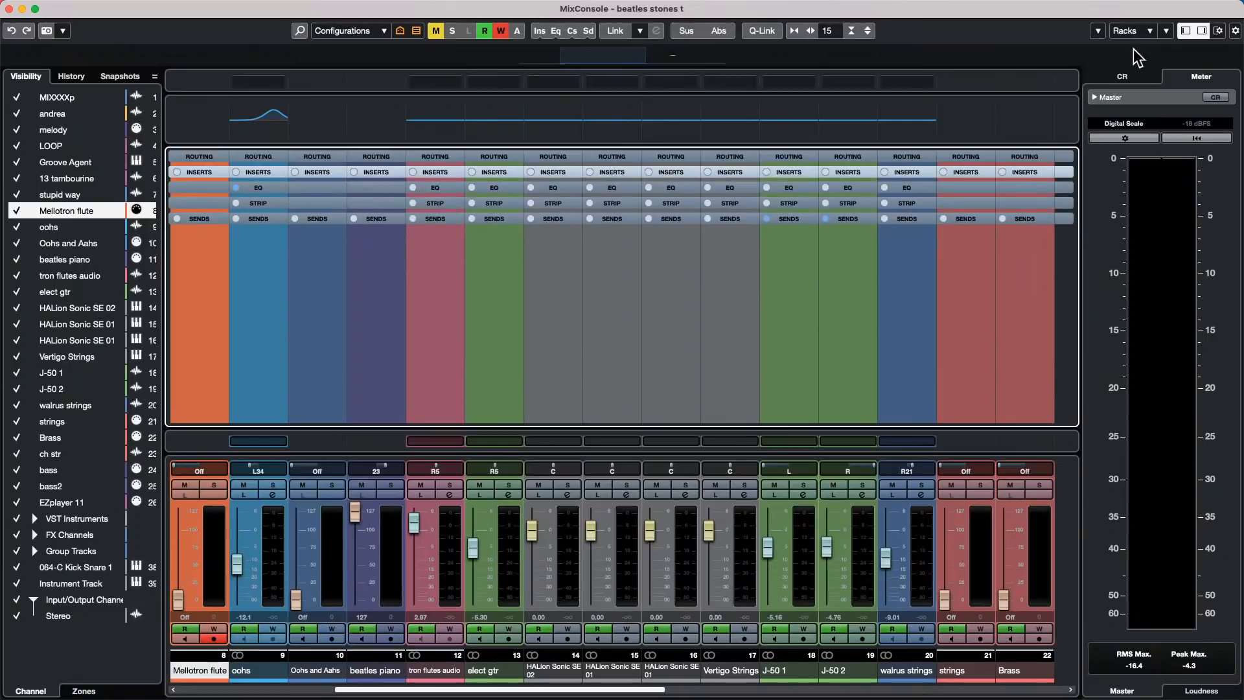
- Show the MixConsole's window layout options and close them without changing anything
left_click(1218, 32)
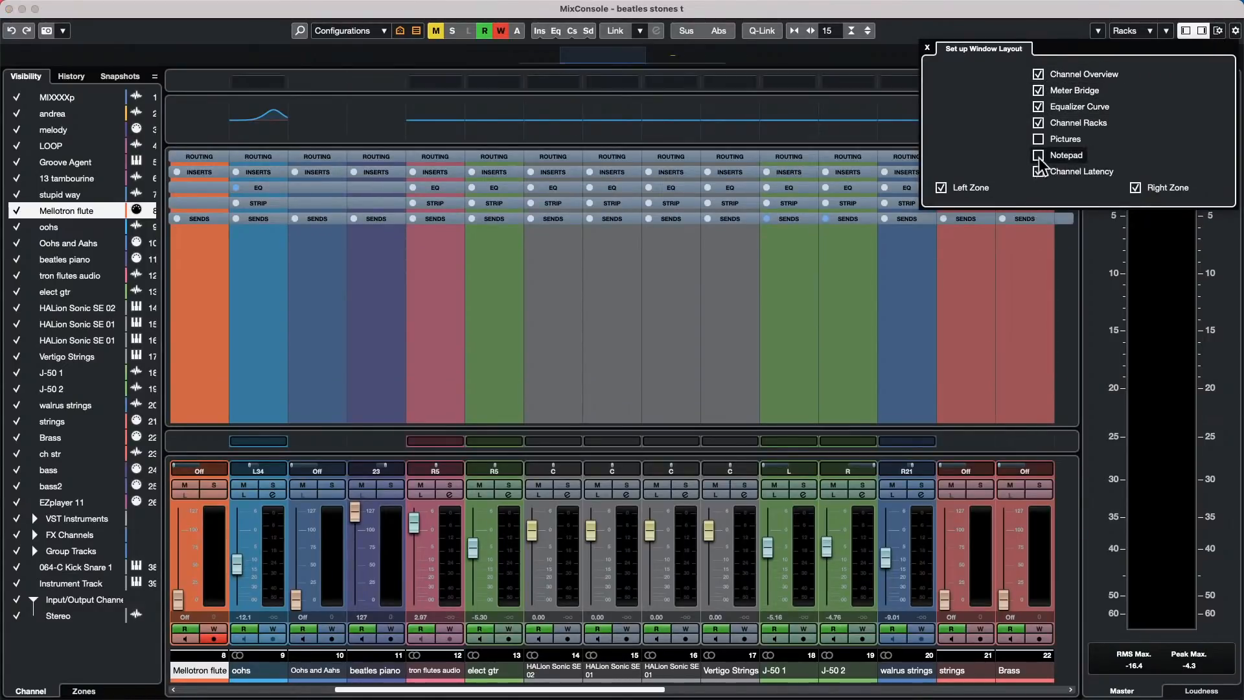
left_click(886, 299)
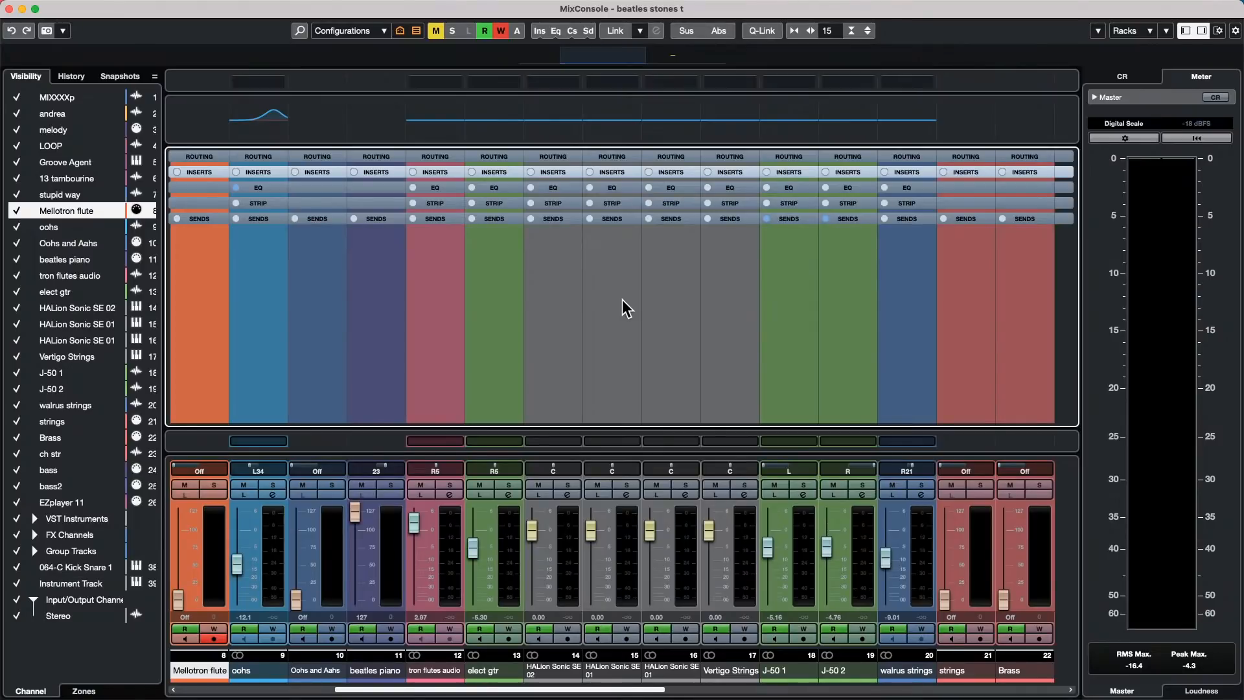
- Play a short passage of the project while viewing the MixConsole meters, and close the MixConsole window
key("space")
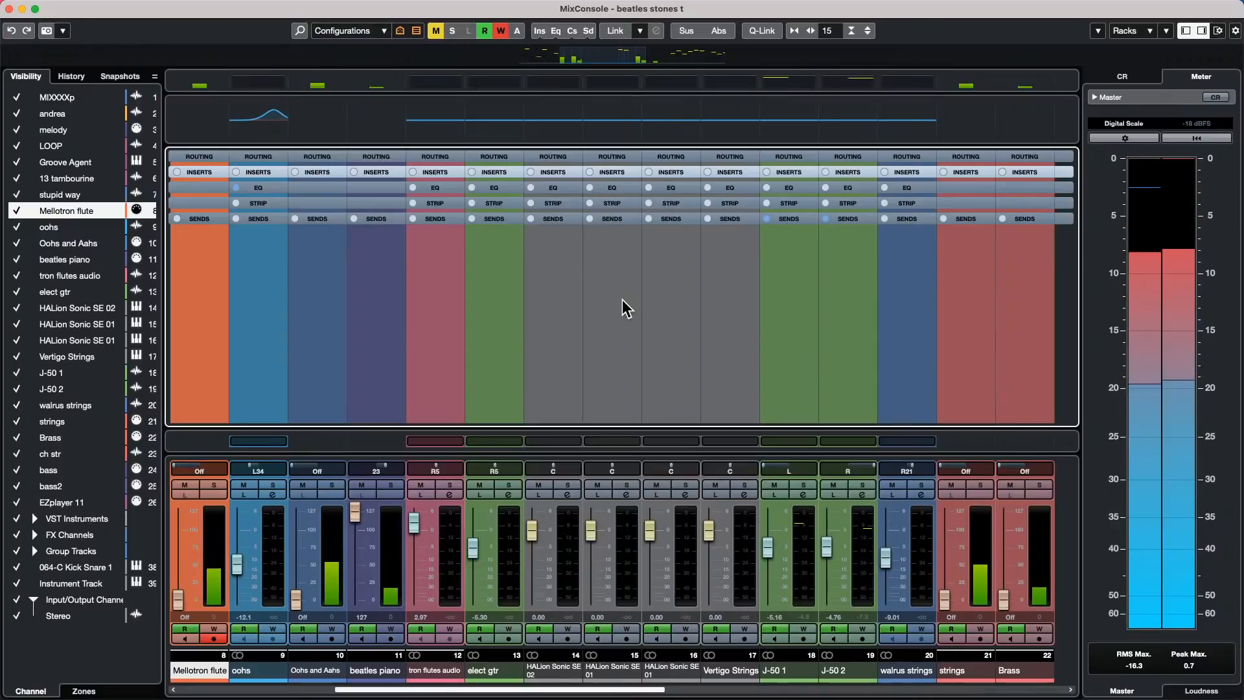
key("space")
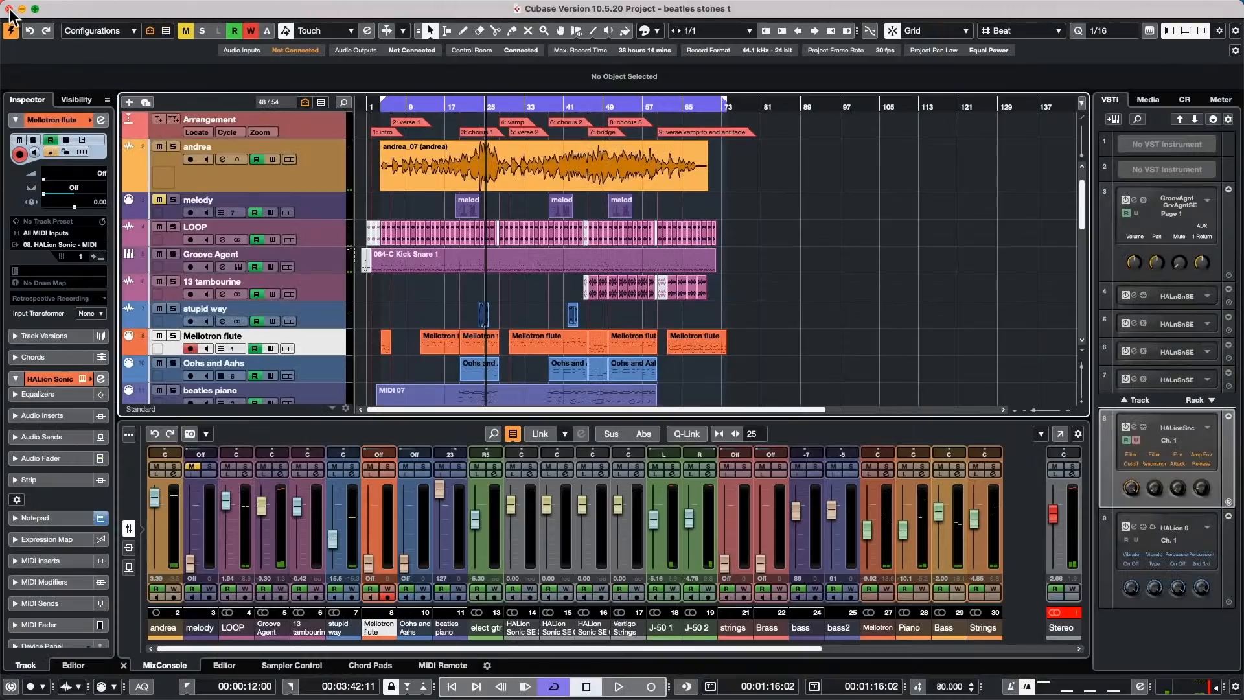
left_click(9, 9)
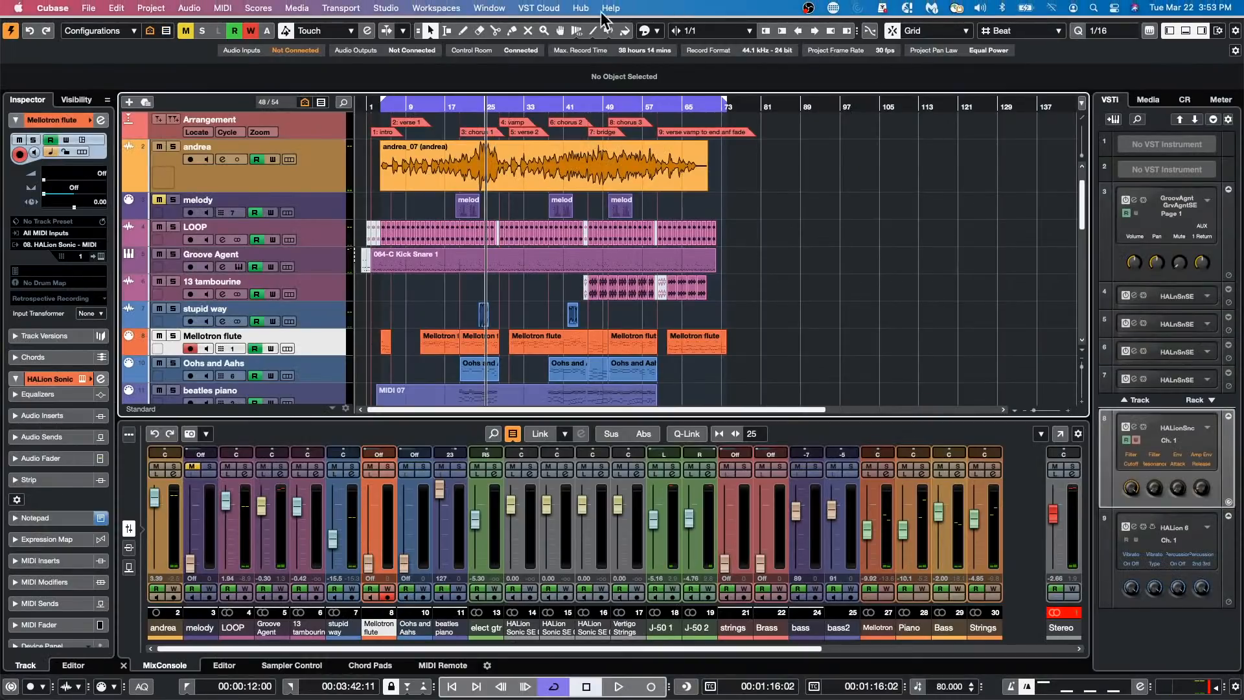
- Set the Steinberg UR24C's buffer size to 2048 samples in Studio Setup, and play a short passage of the project
left_click(444, 8)
mouse_move(402, 9)
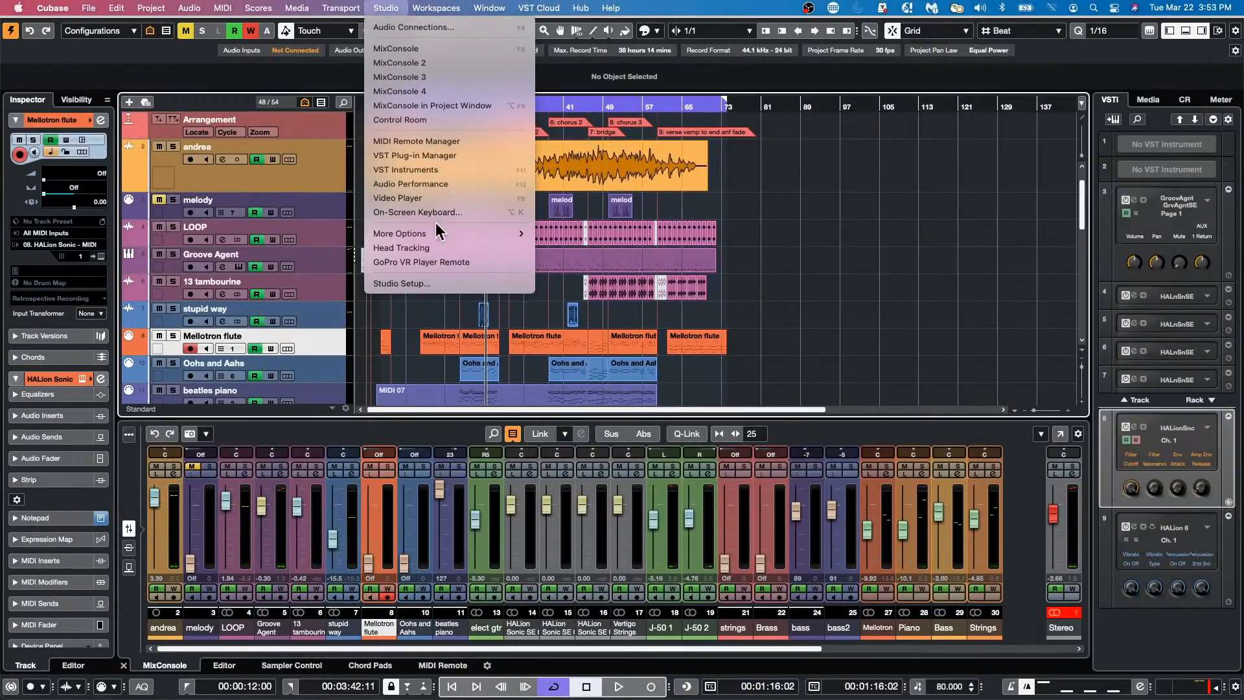
left_click(428, 284)
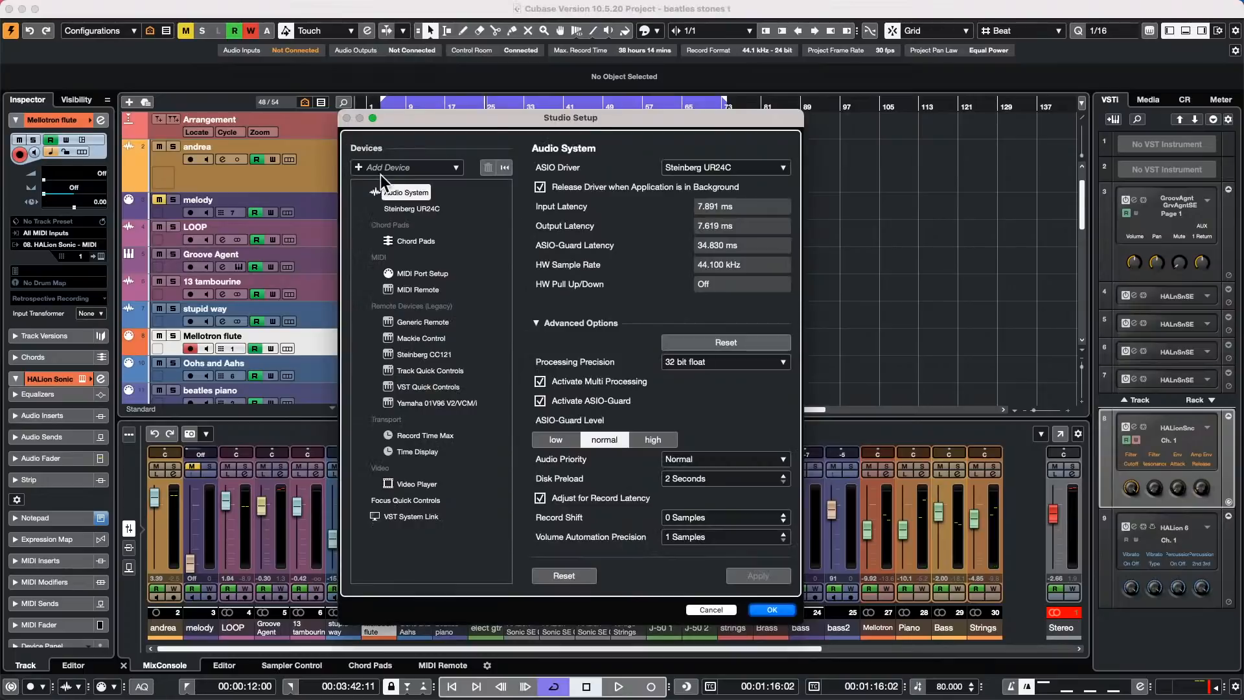
left_click(411, 208)
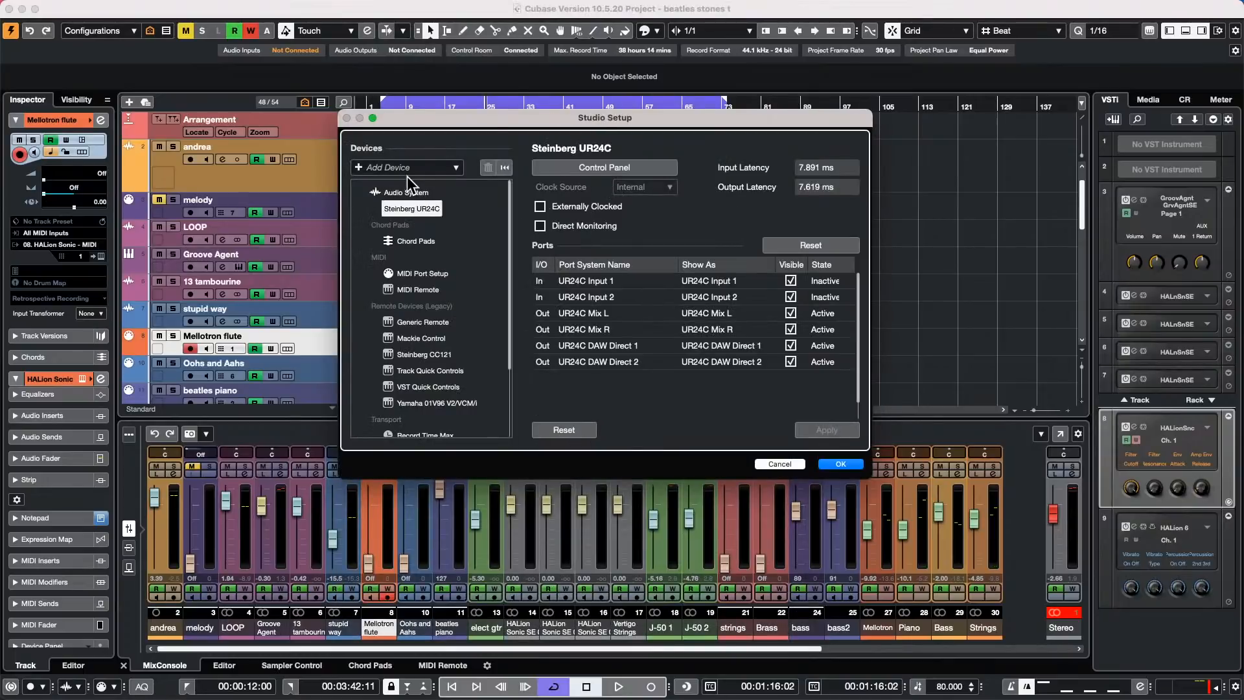
left_click(643, 171)
left_click(390, 231)
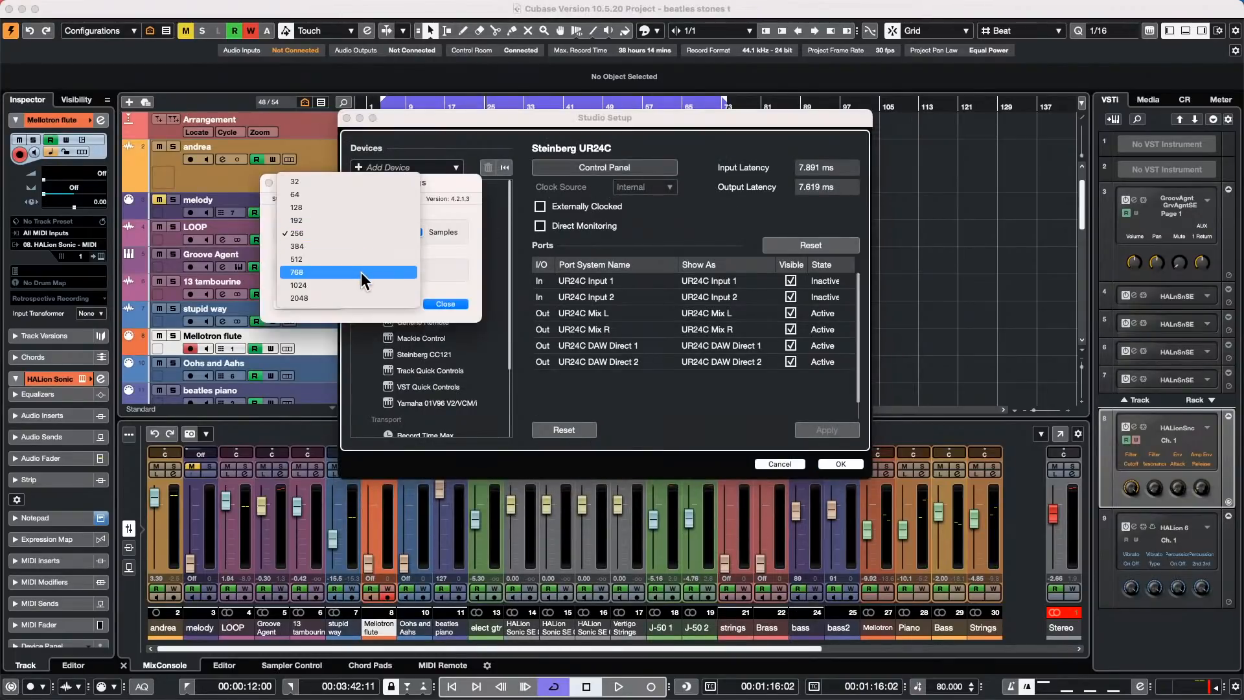
left_click(385, 298)
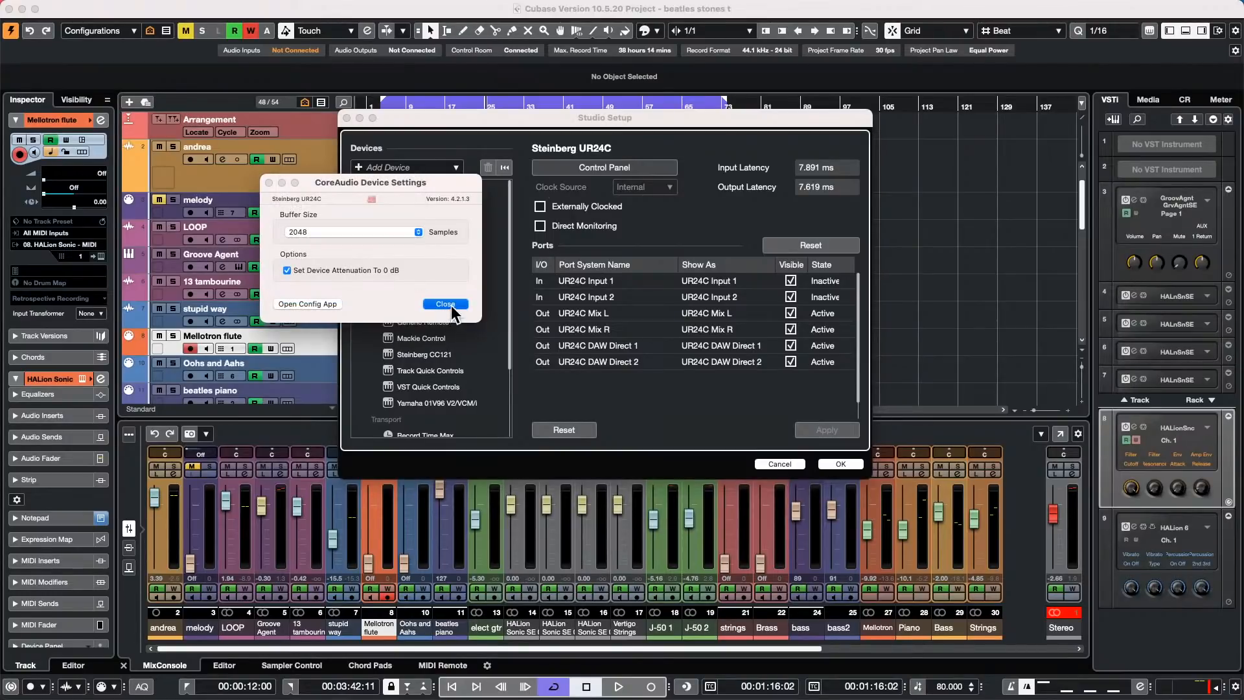
left_click(450, 305)
left_click(852, 464)
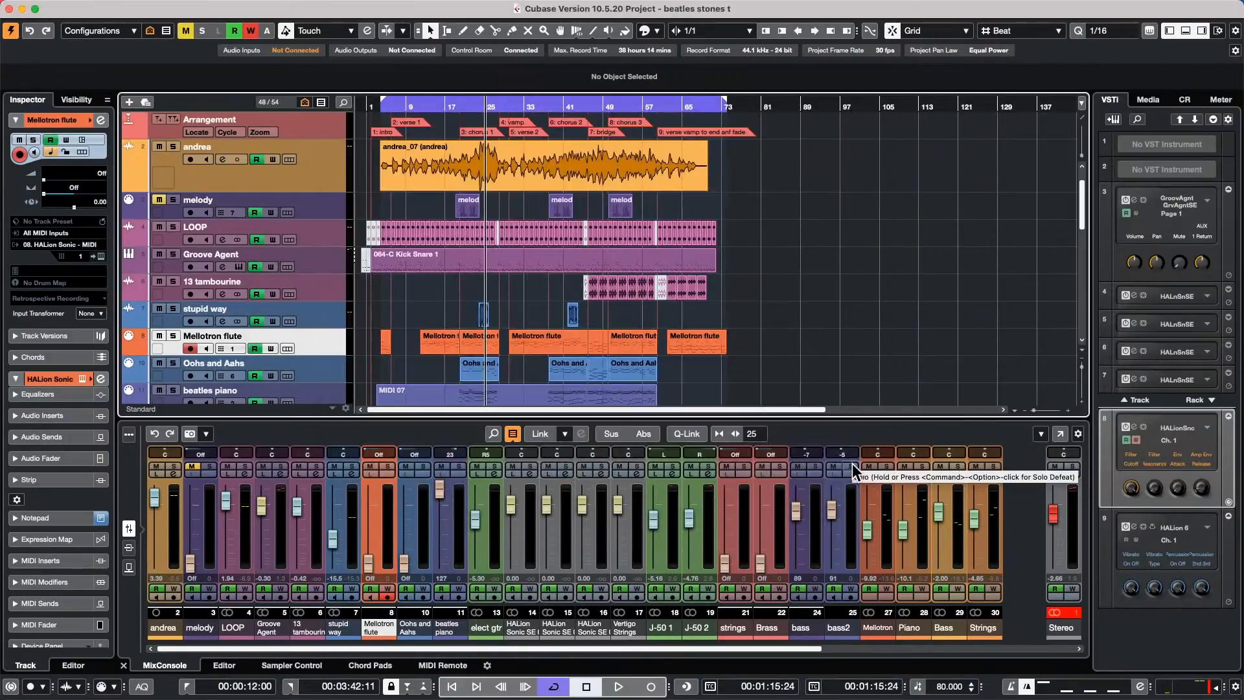
key("space")
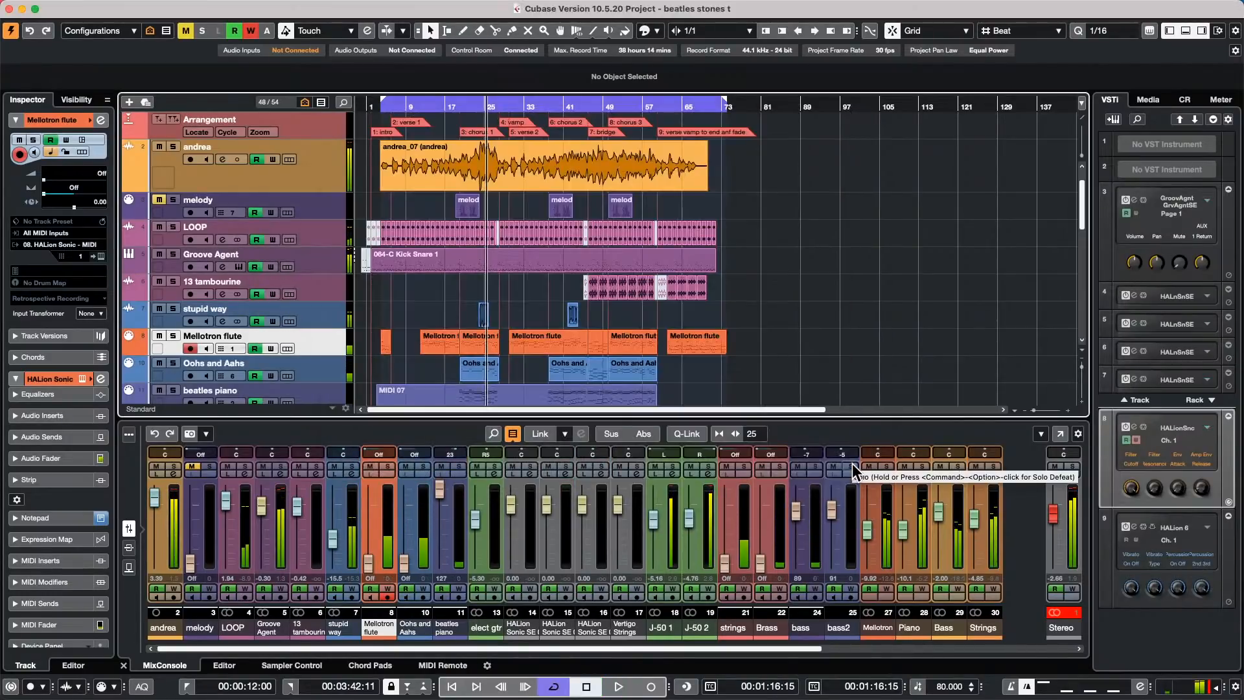
key("space")
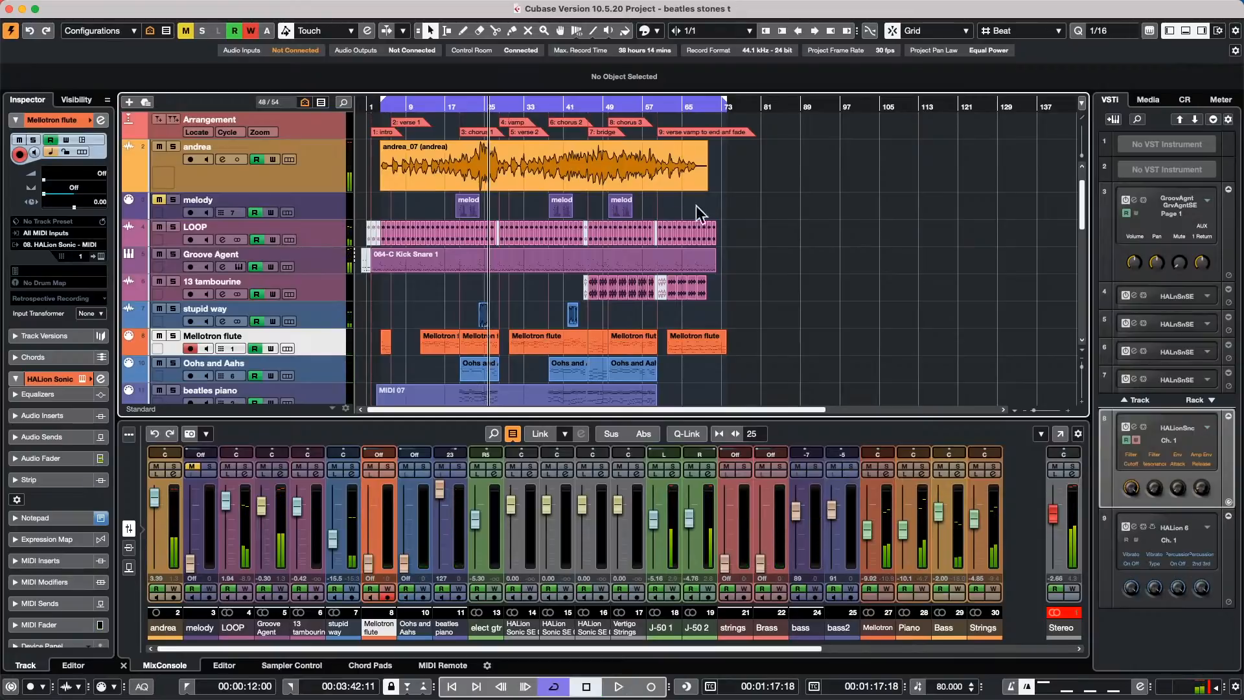
- Set the Steinberg UR24C's buffer size to 256 samples in Studio Setup and close the setup
mouse_move(457, 7)
left_click(387, 8)
mouse_move(343, 9)
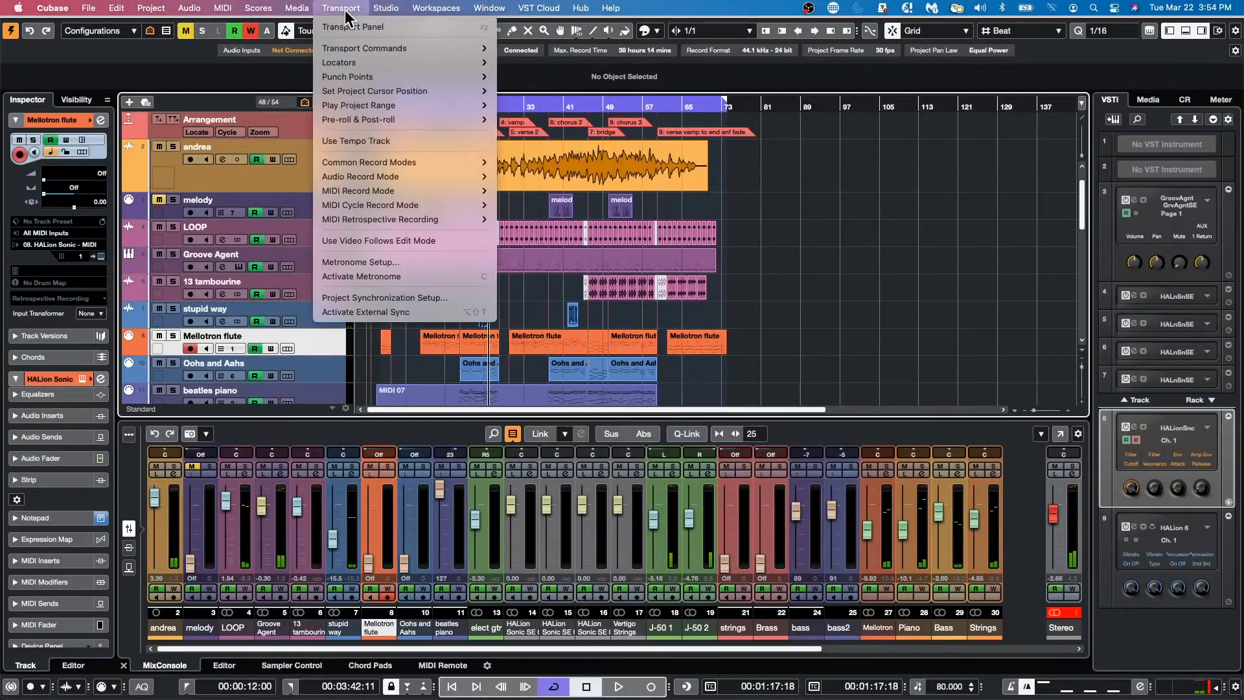
mouse_move(385, 8)
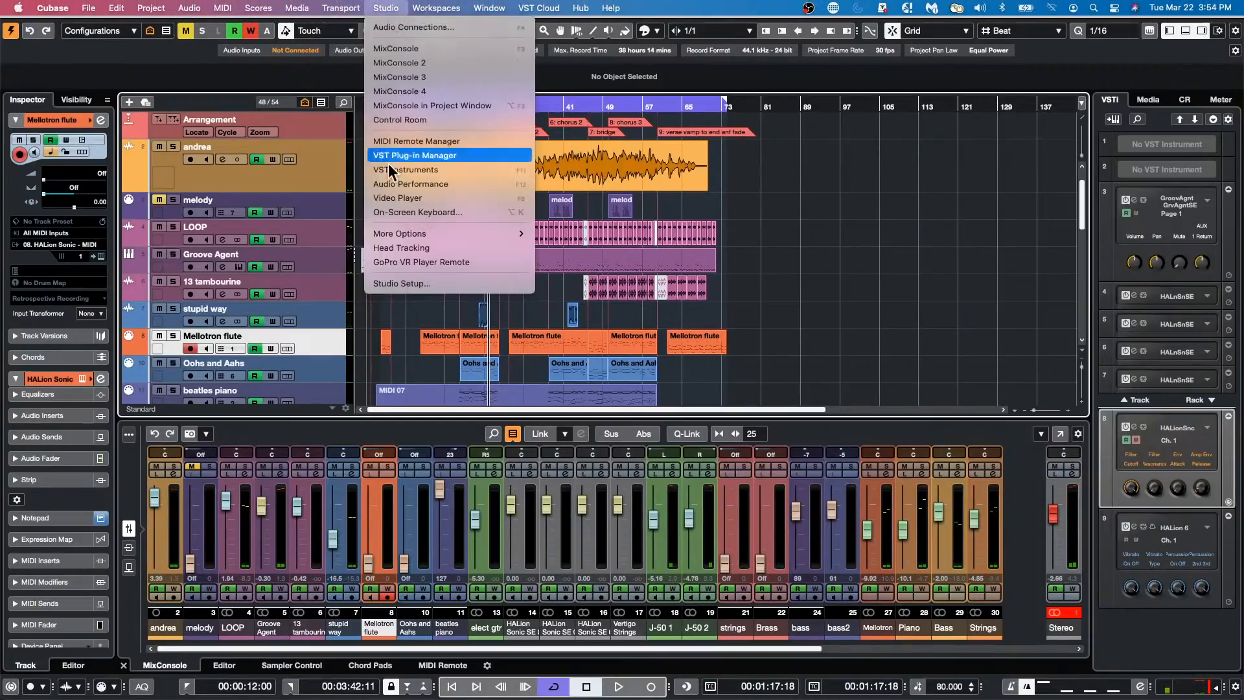
left_click(411, 280)
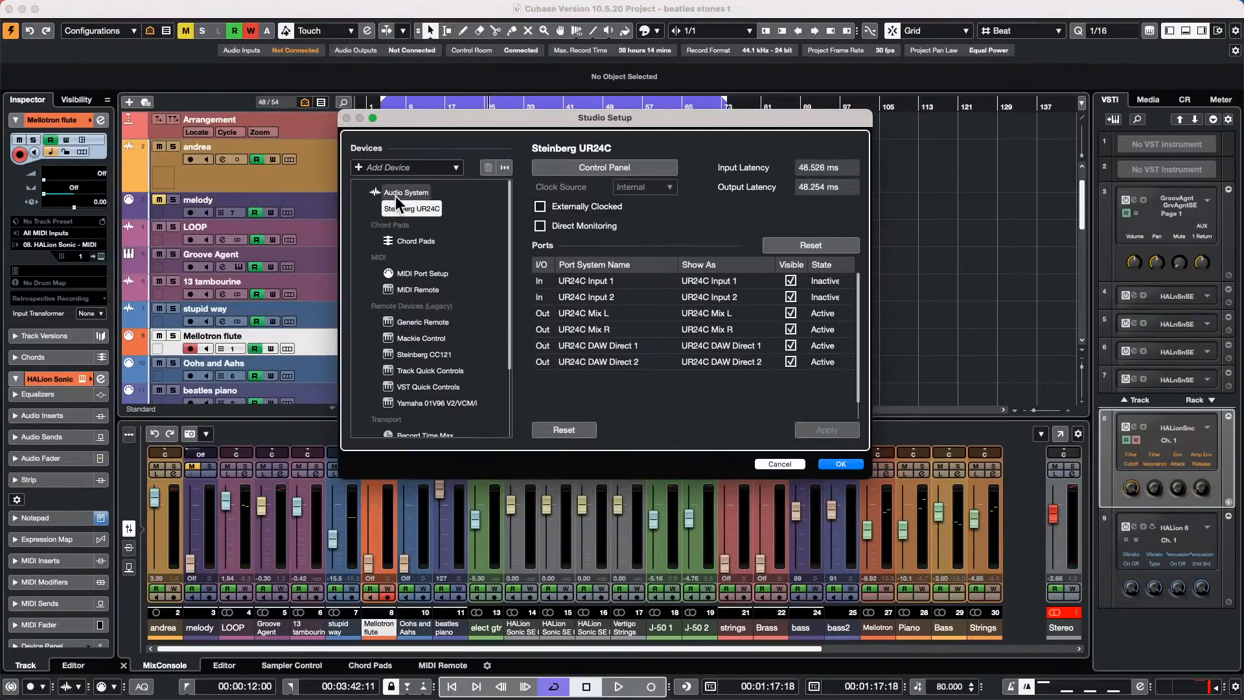
left_click(619, 167)
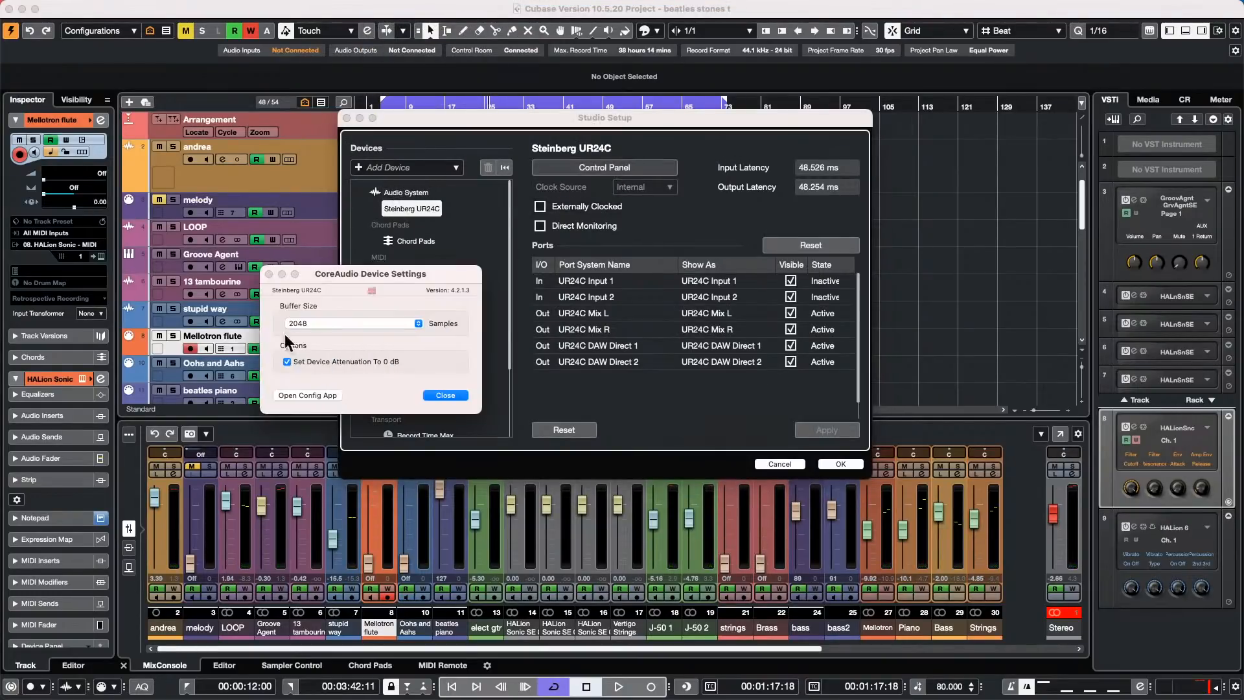
left_click(348, 321)
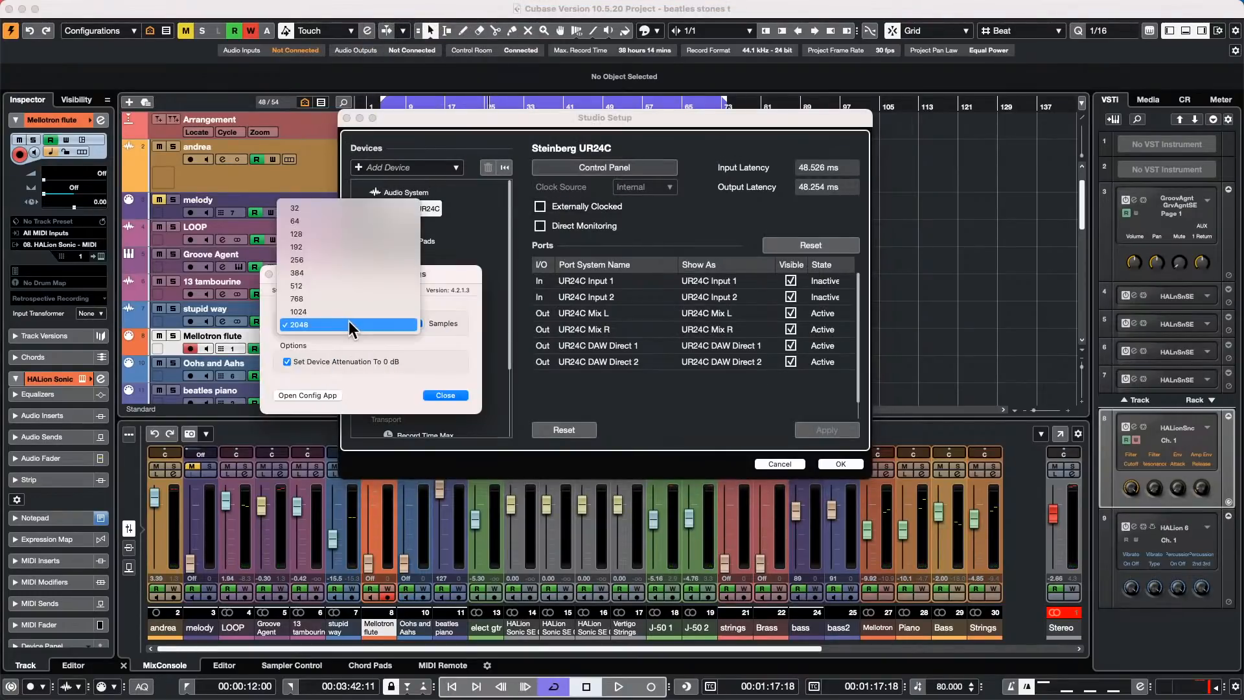
left_click(329, 260)
left_click(447, 395)
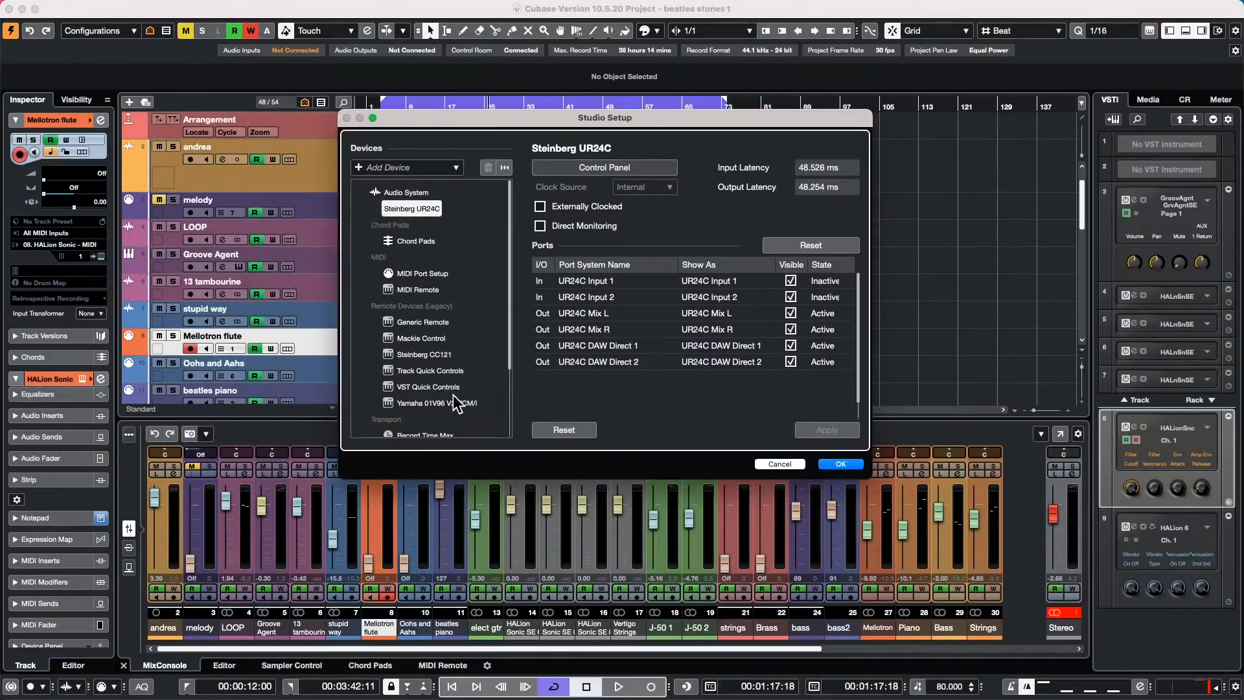
left_click(854, 463)
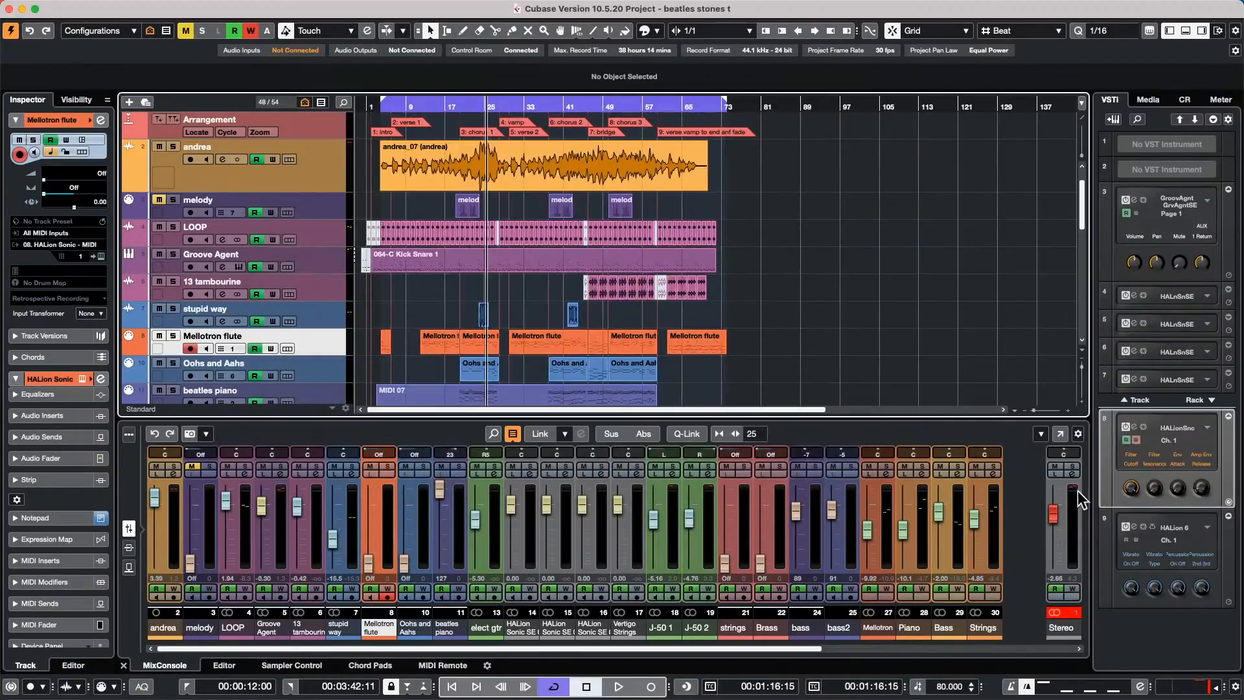
- Load a MultibandCompressor into each of the first two insert slots of the Stereo output channel, and close the plug-in and channel windows
left_click(1073, 474)
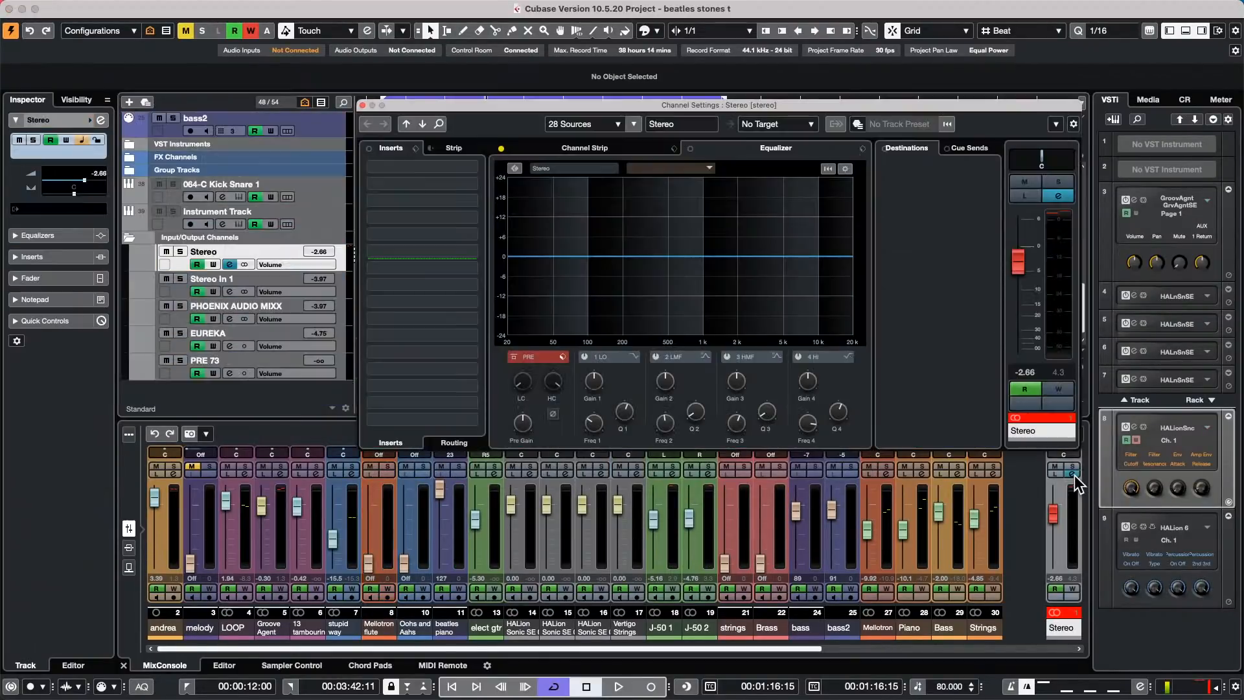
left_click(474, 168)
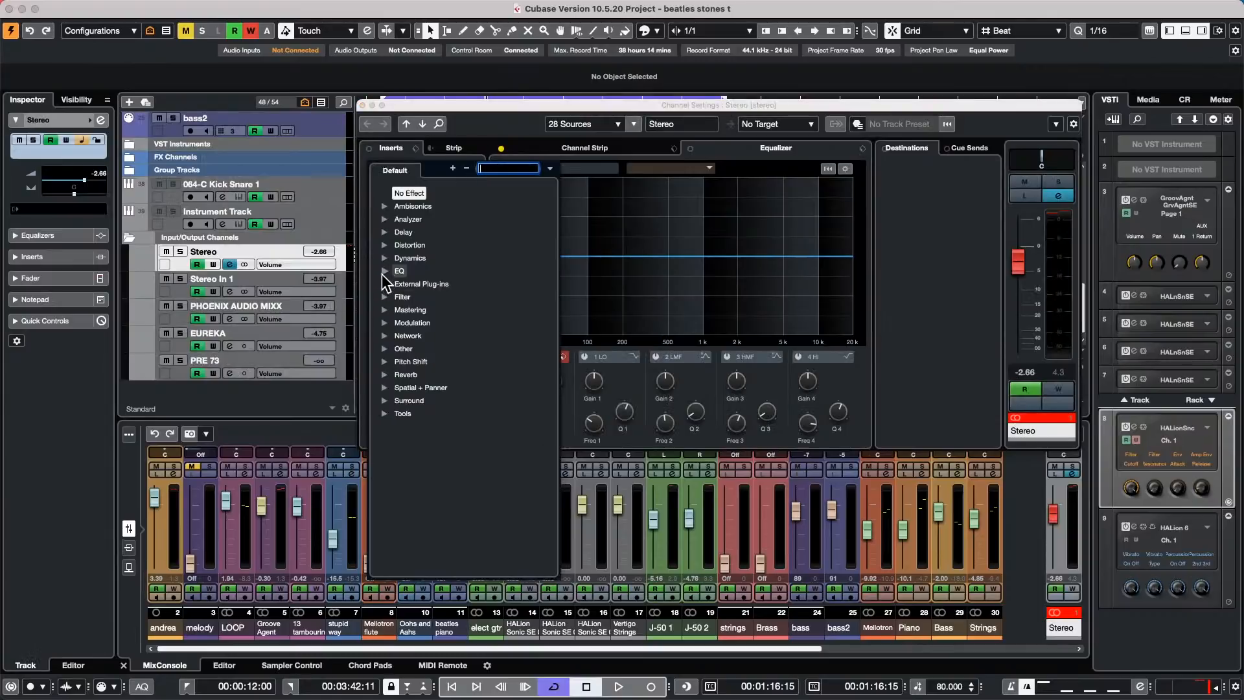
left_click(382, 258)
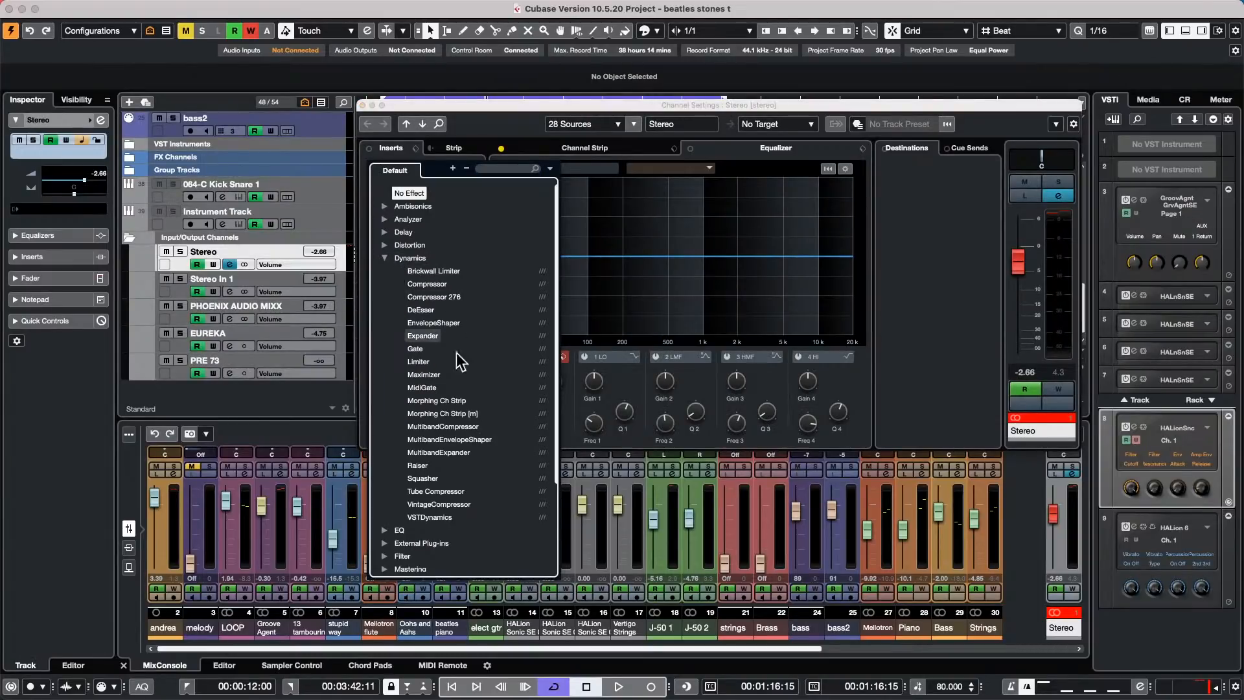
left_click(438, 425)
left_click(469, 185)
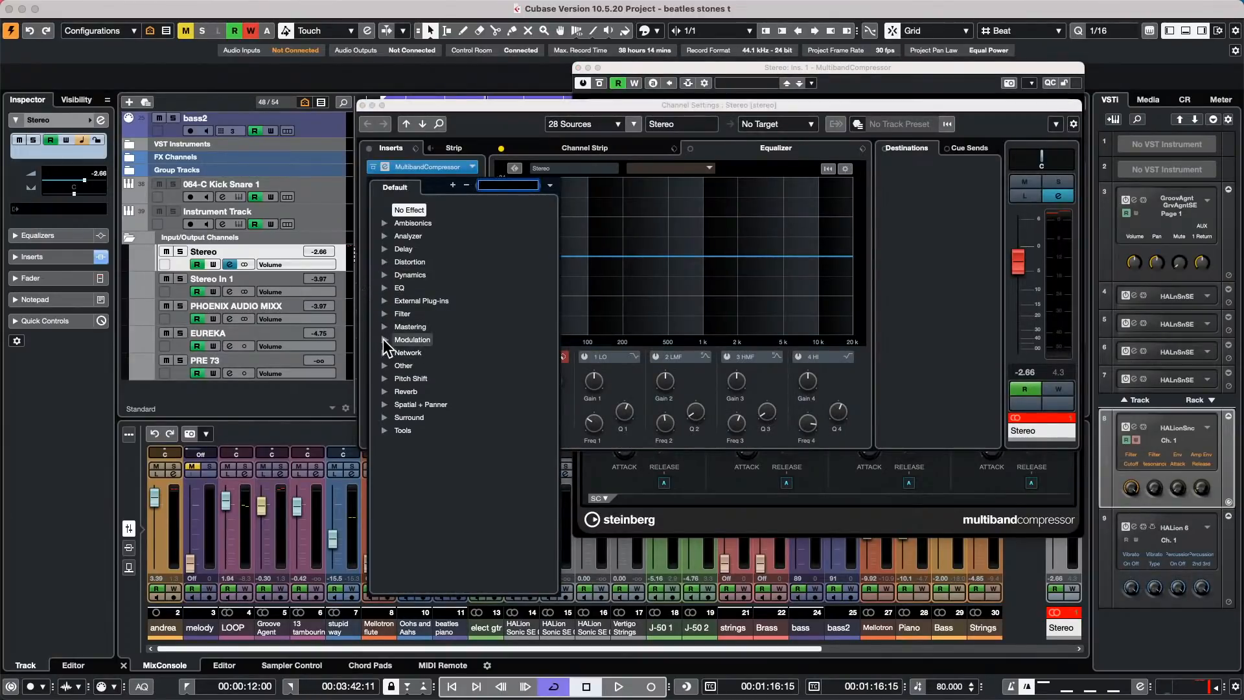
left_click(392, 274)
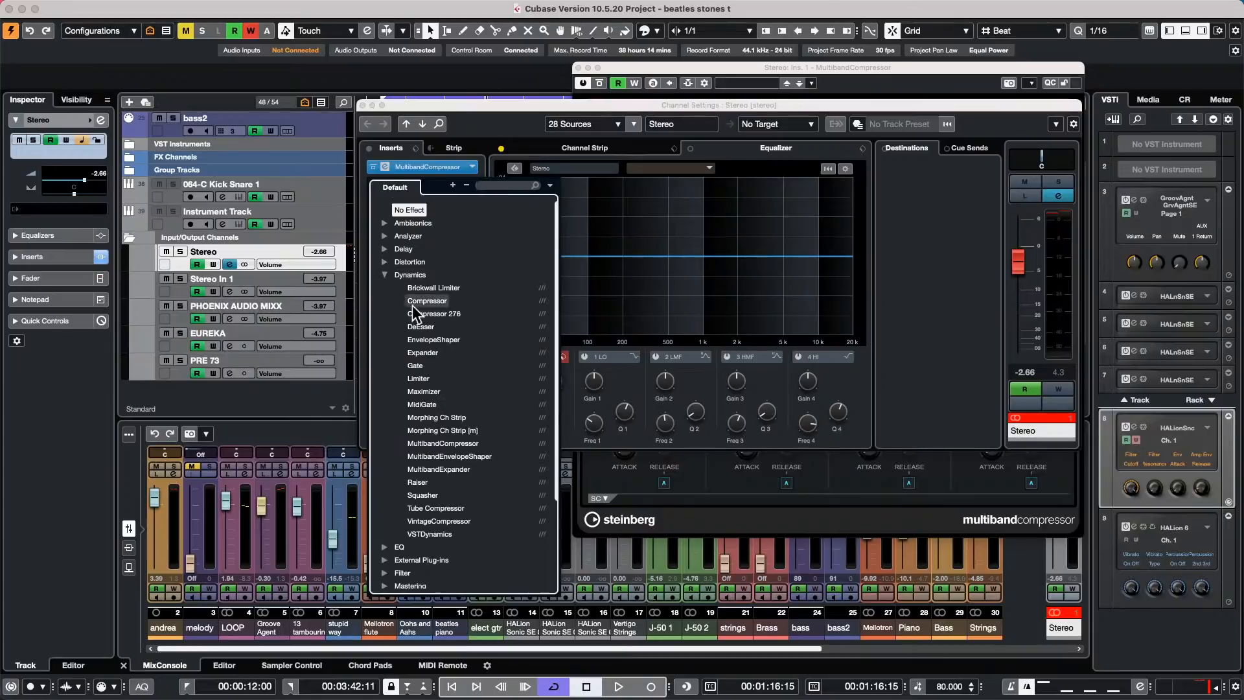
left_click(447, 443)
left_click(372, 73)
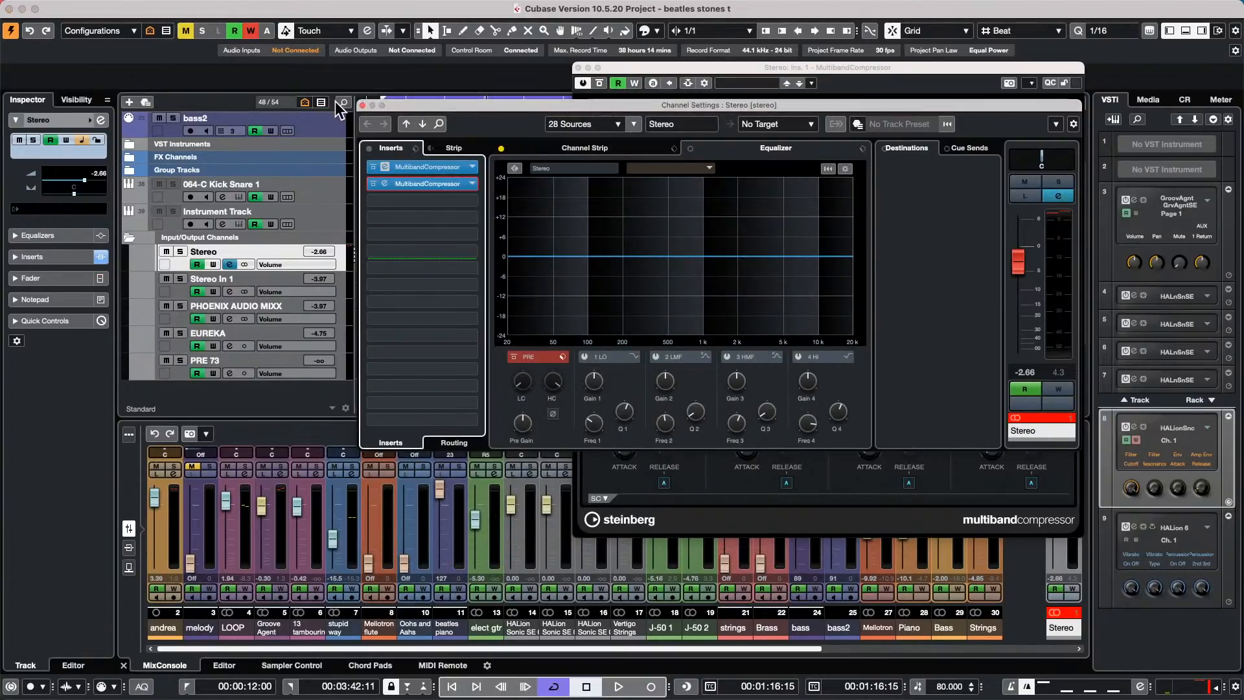
left_click(363, 105)
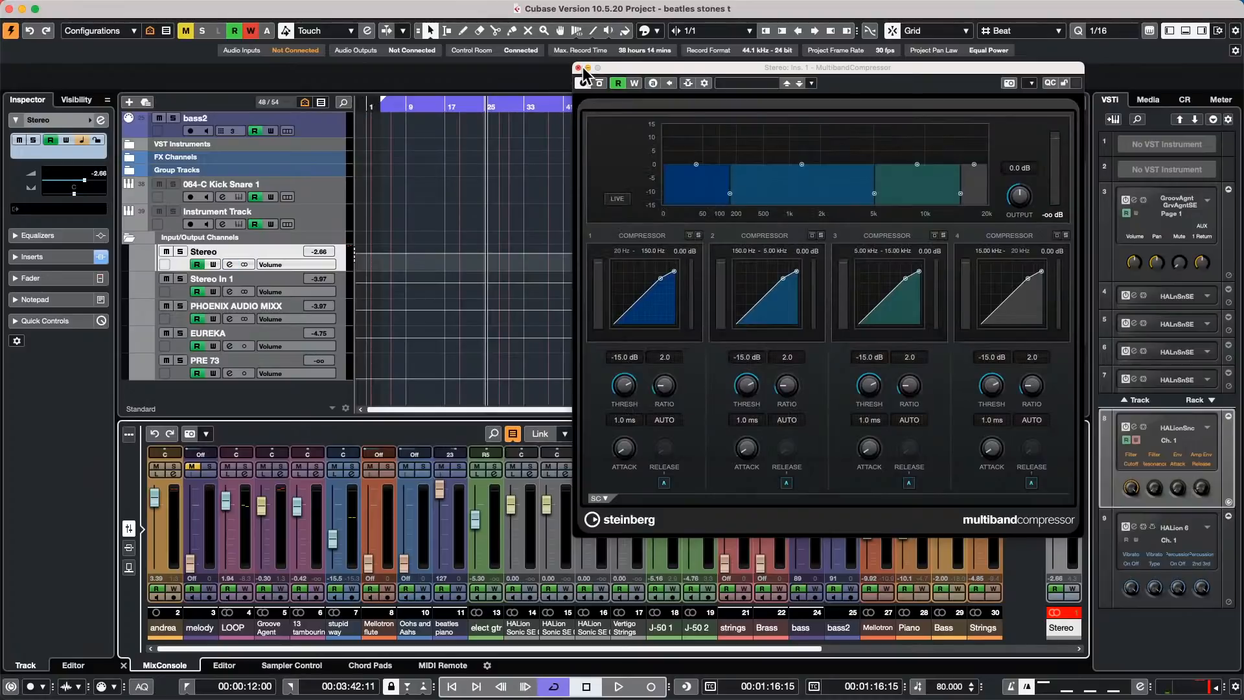
left_click(577, 68)
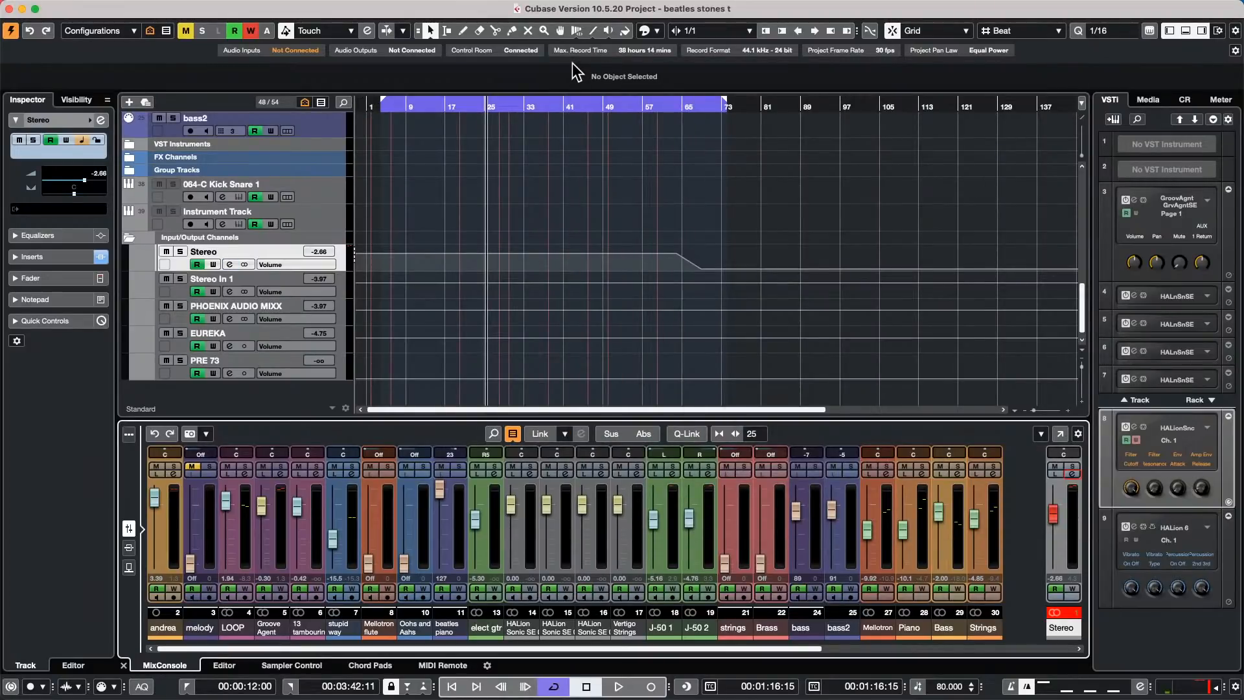
- Open the full MixConsole and toggle the Channel Latency display off and back on to examine the Stereo channel's total latency
key("F4")
key("F3")
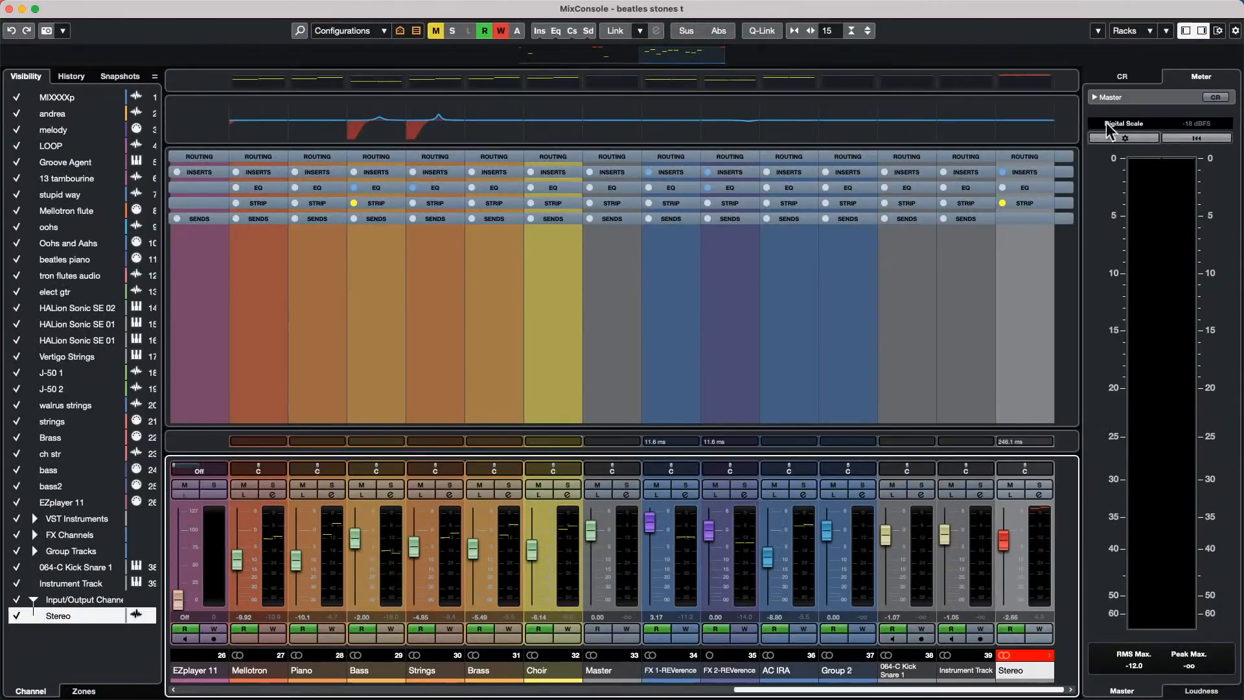
left_click(1218, 32)
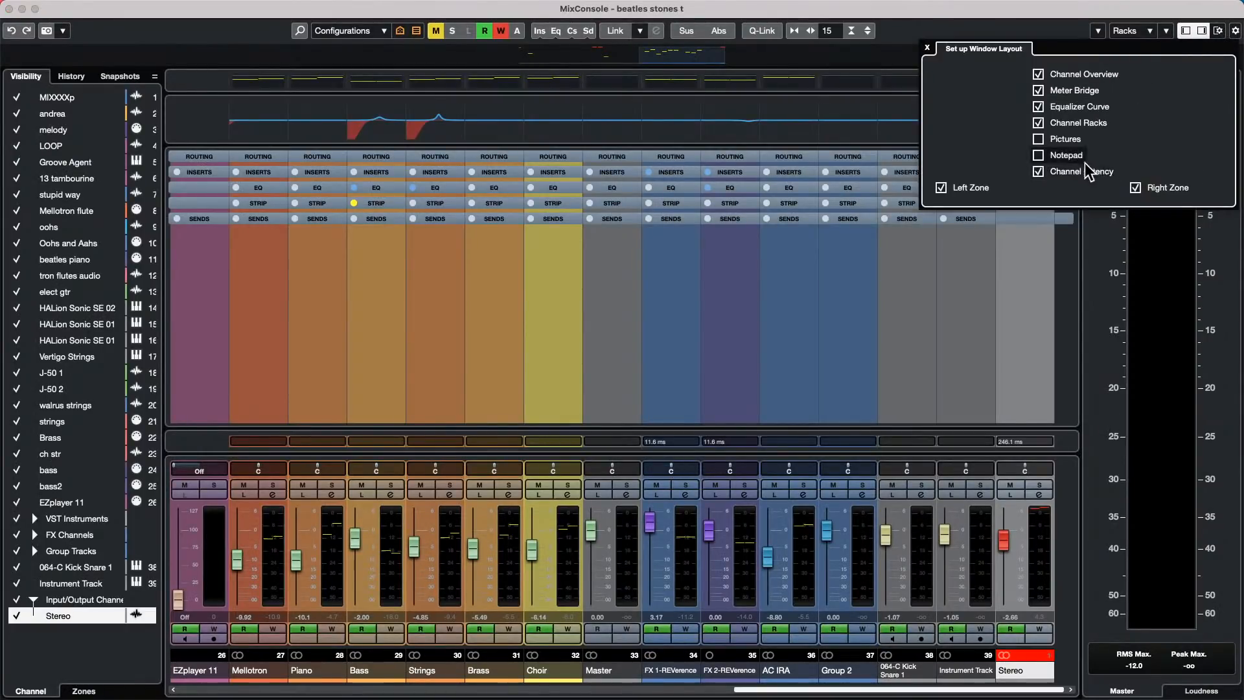
left_click(1037, 171)
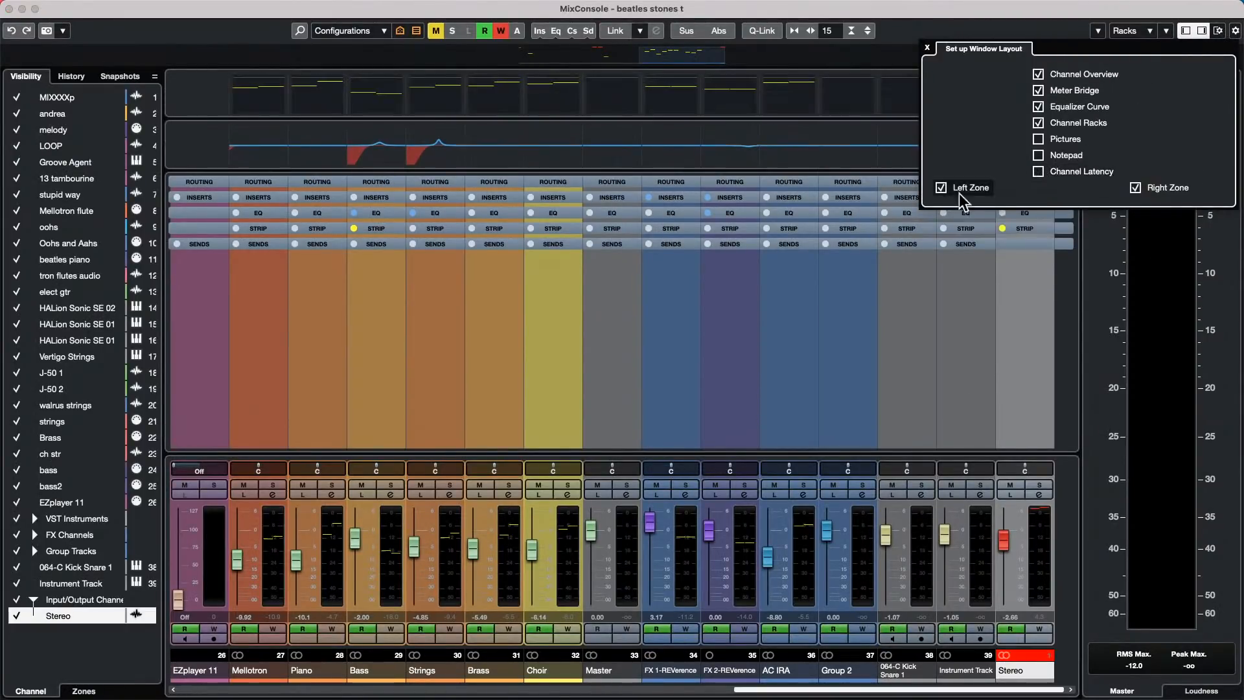
left_click(1038, 171)
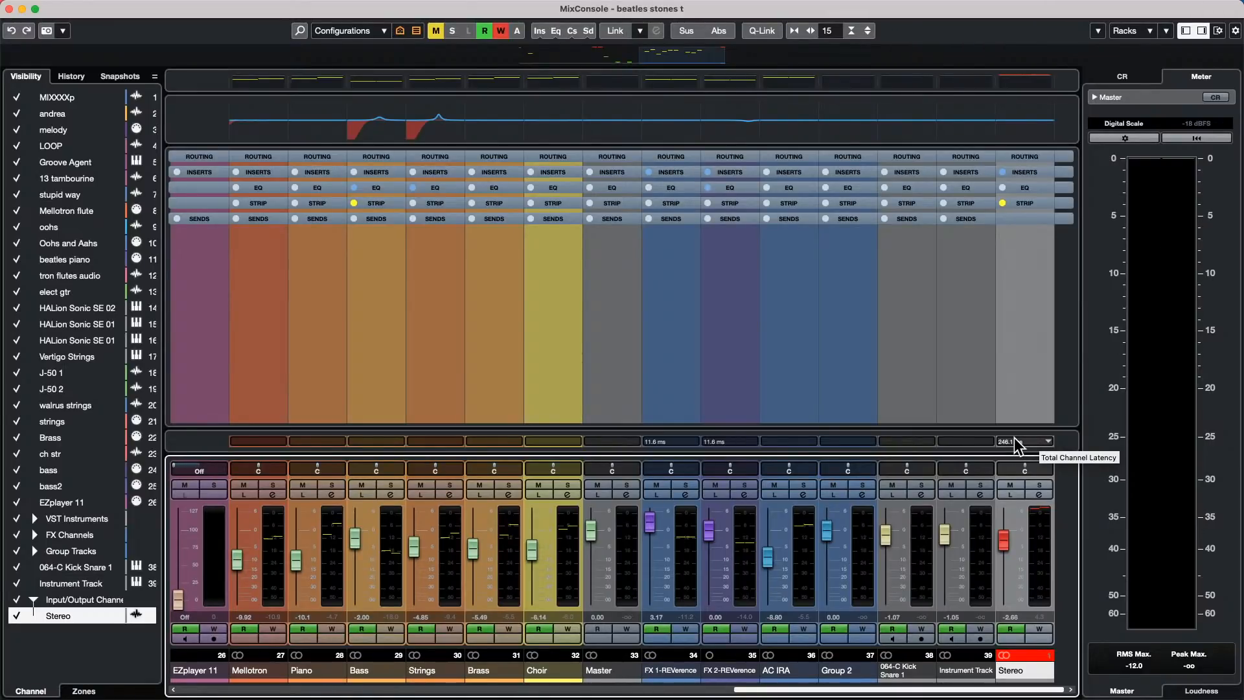
- Disable automation reading on the Stereo channel and raise its fader to about -1.65 dB, checking playback before closing the MixConsole
key("space")
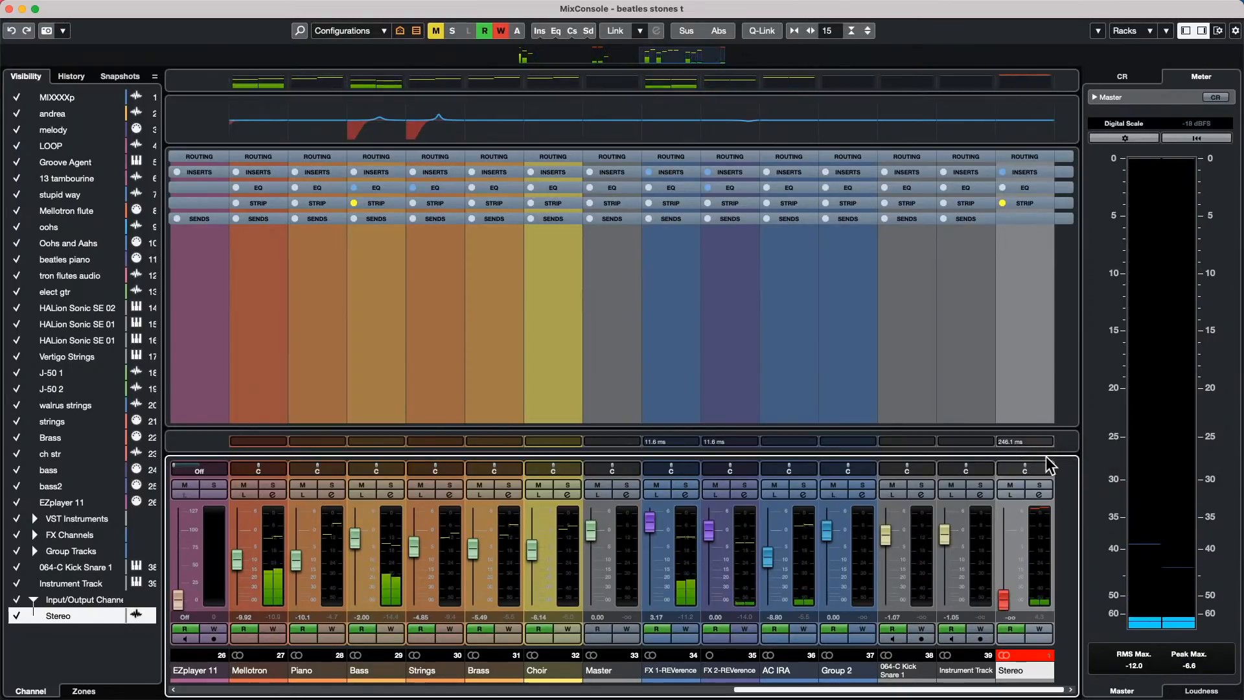
left_click(1004, 555)
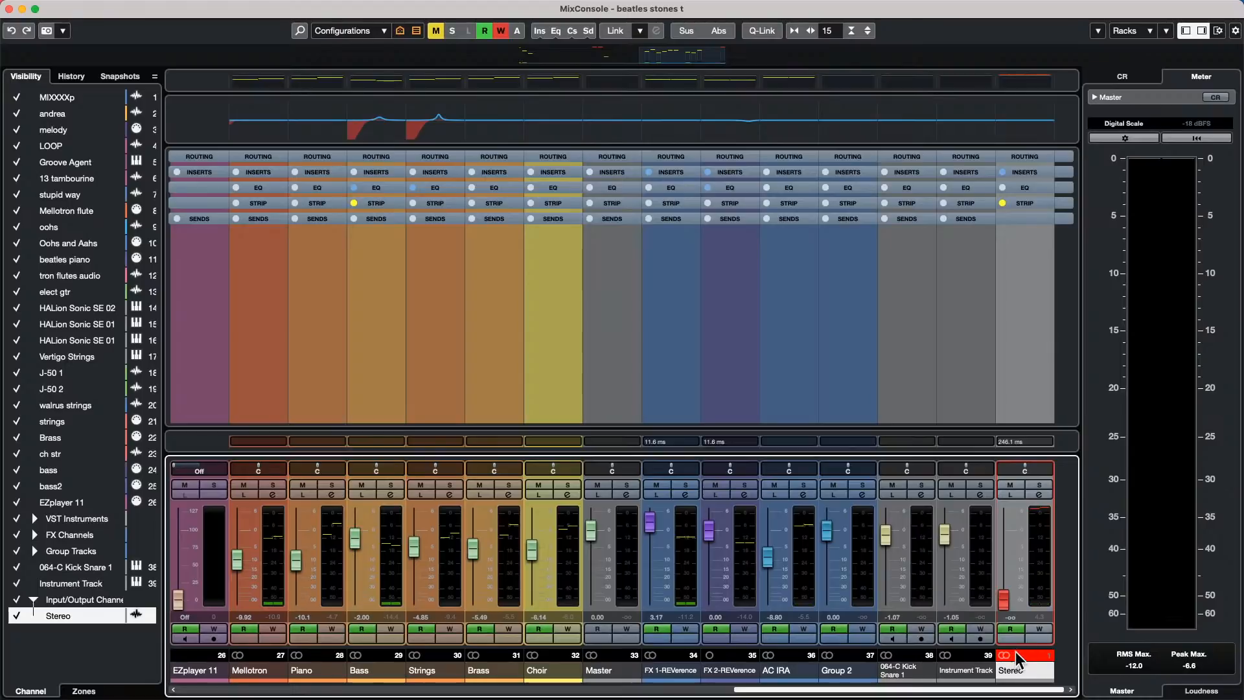
left_click_drag(1003, 599, 1001, 541)
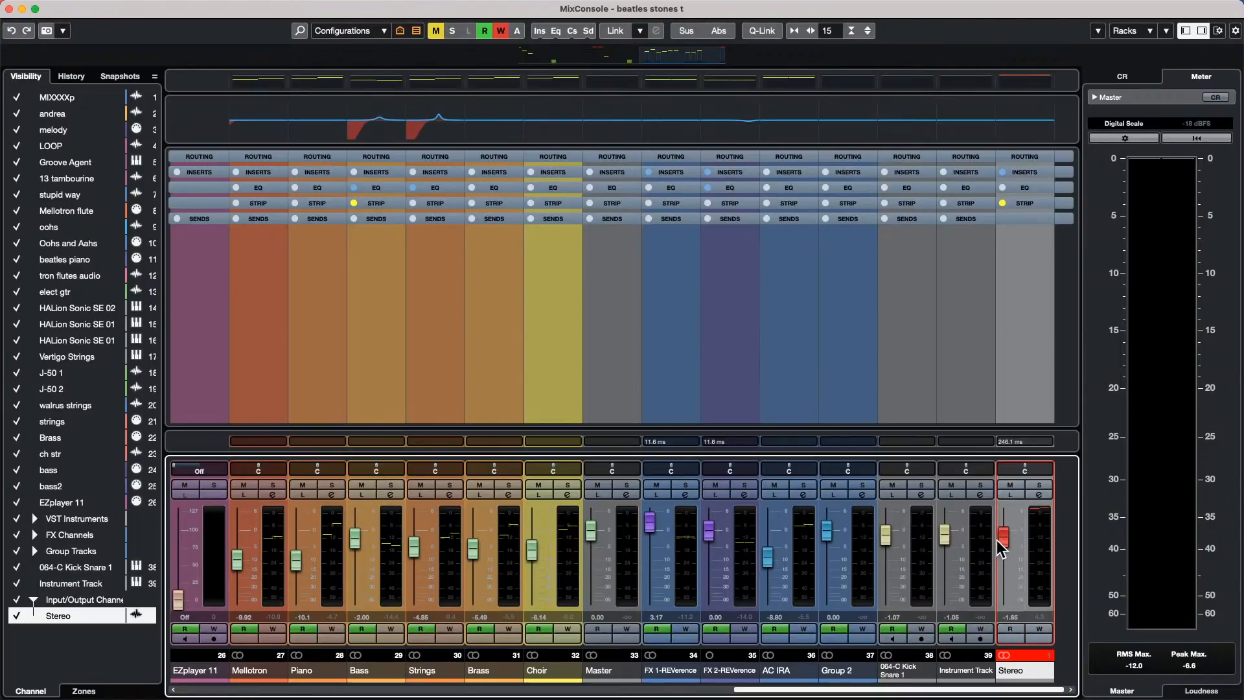
key("space")
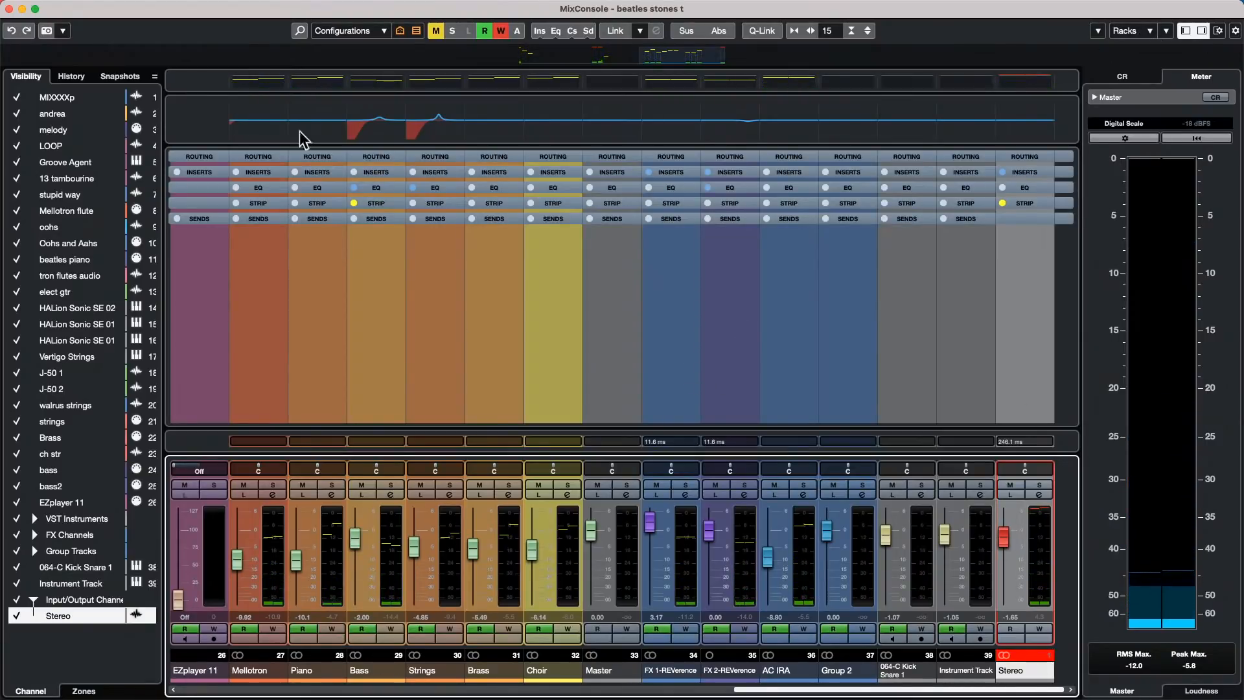
left_click(9, 9)
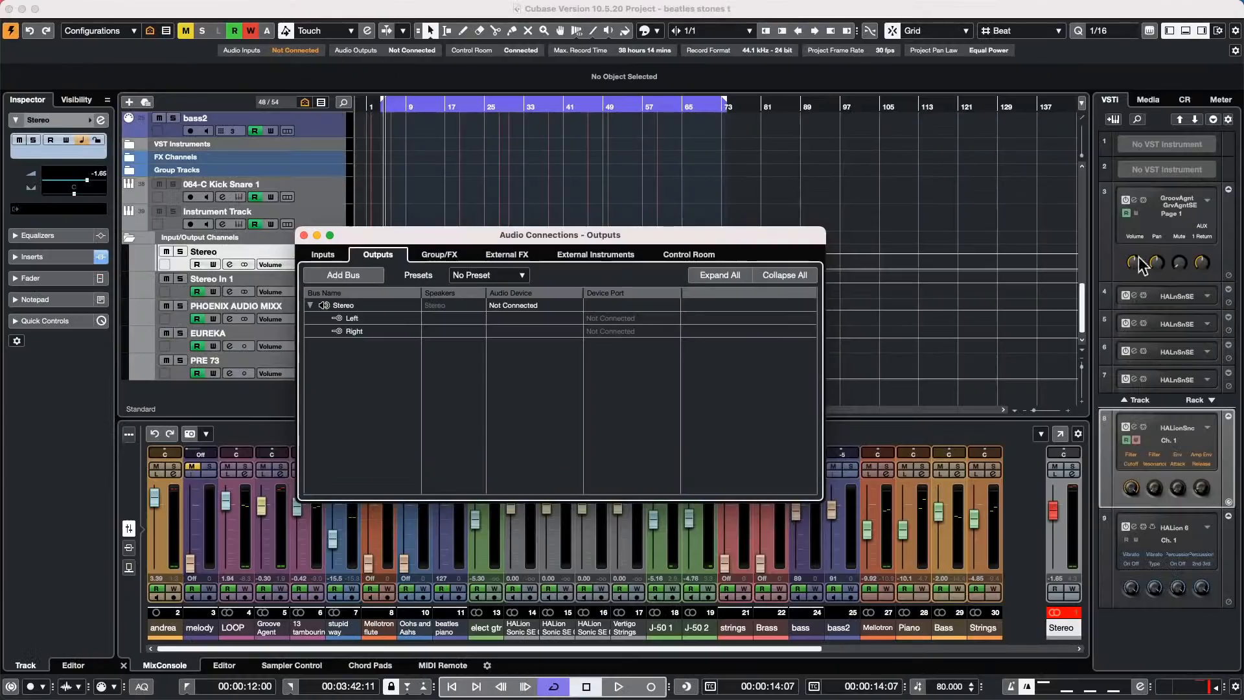
- Switch Constrain Delay Compensation on and back off in the project window
left_click(14, 683)
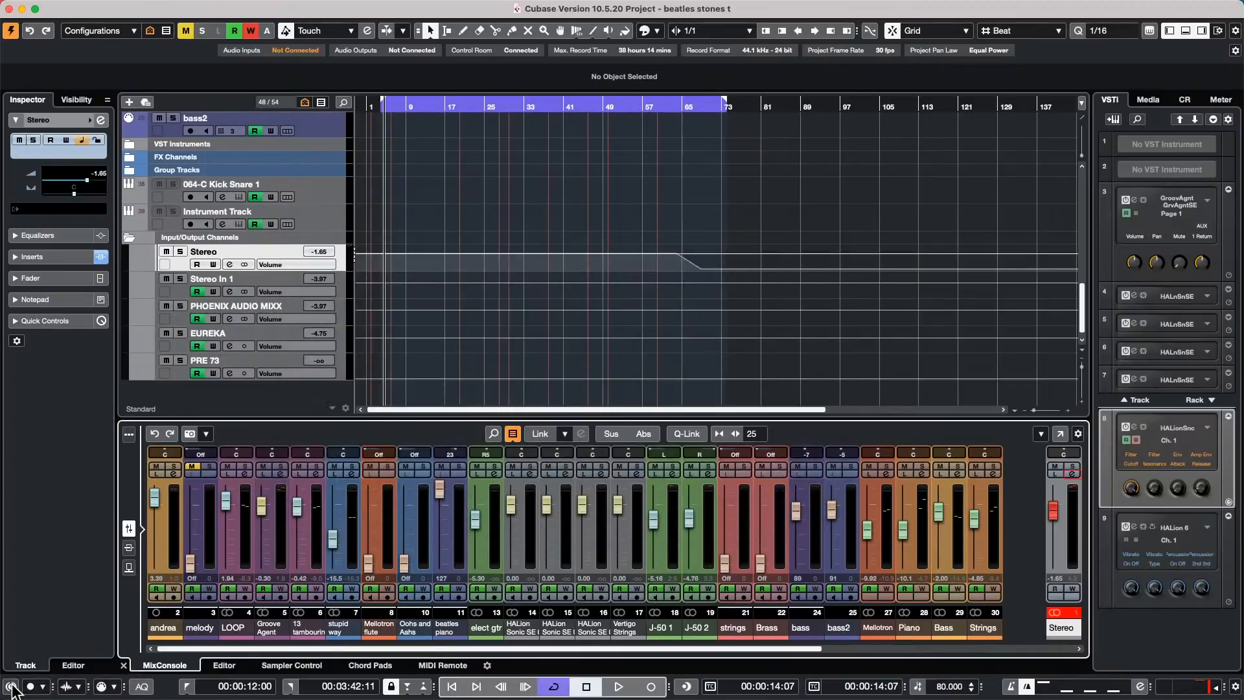
left_click(12, 686)
left_click(10, 685)
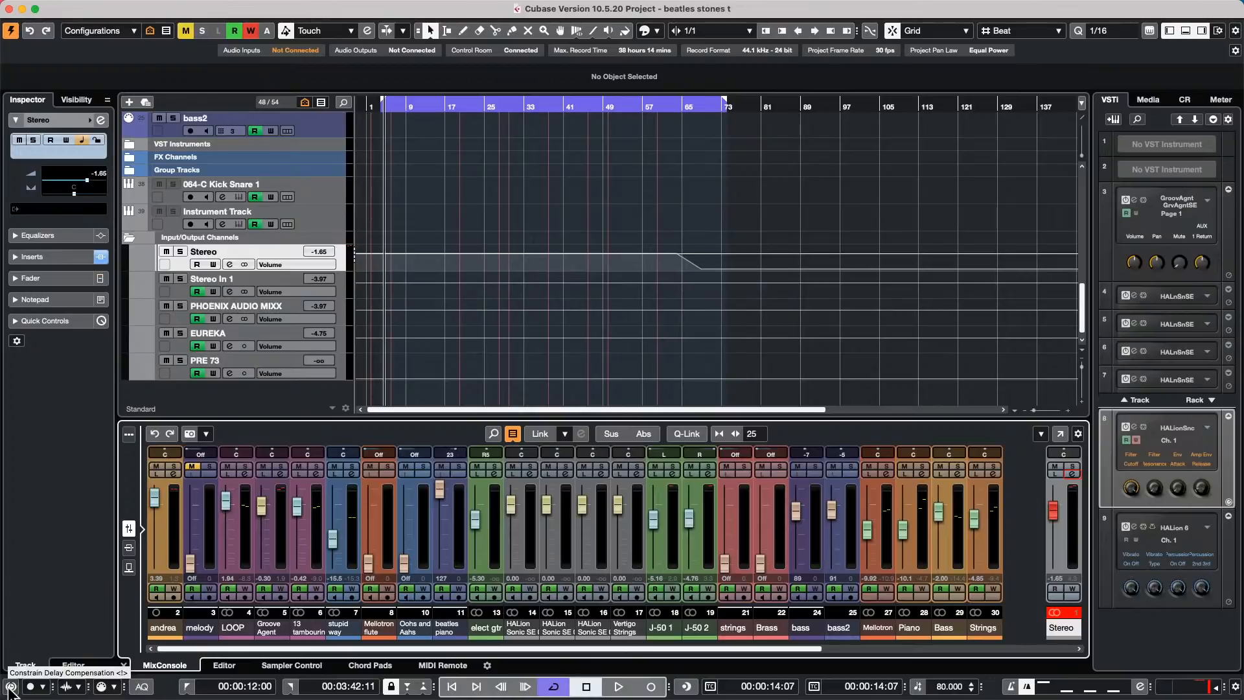
left_click(11, 686)
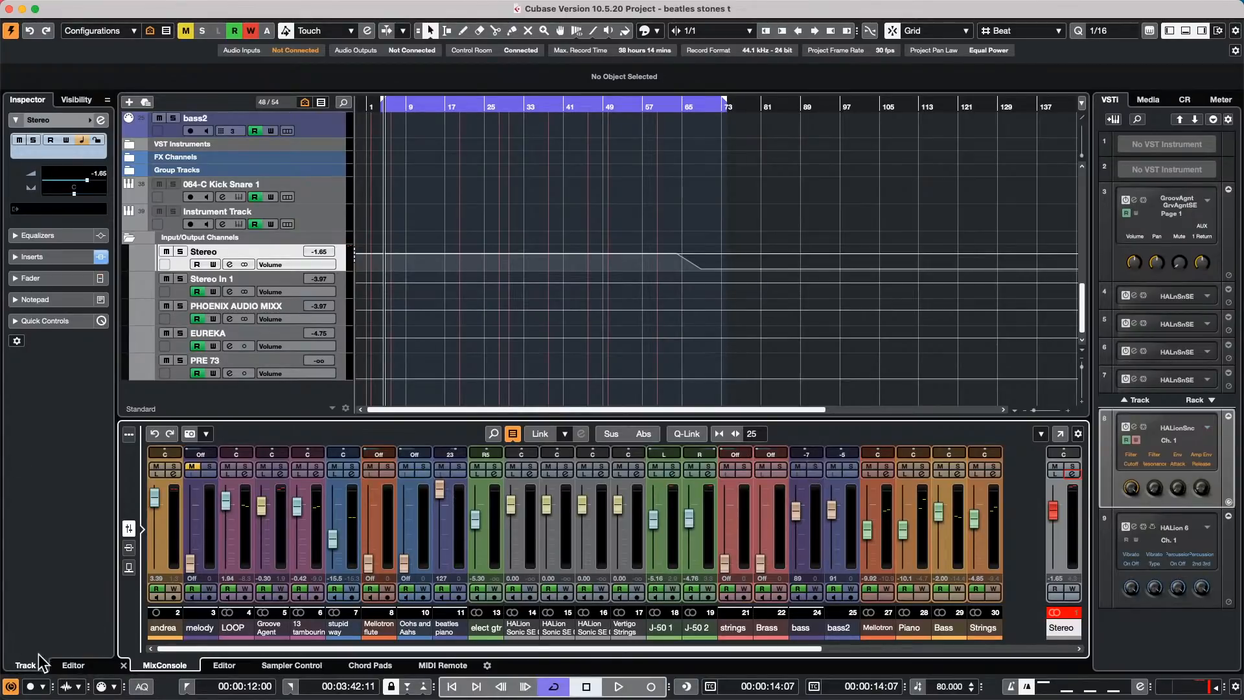
left_click(11, 687)
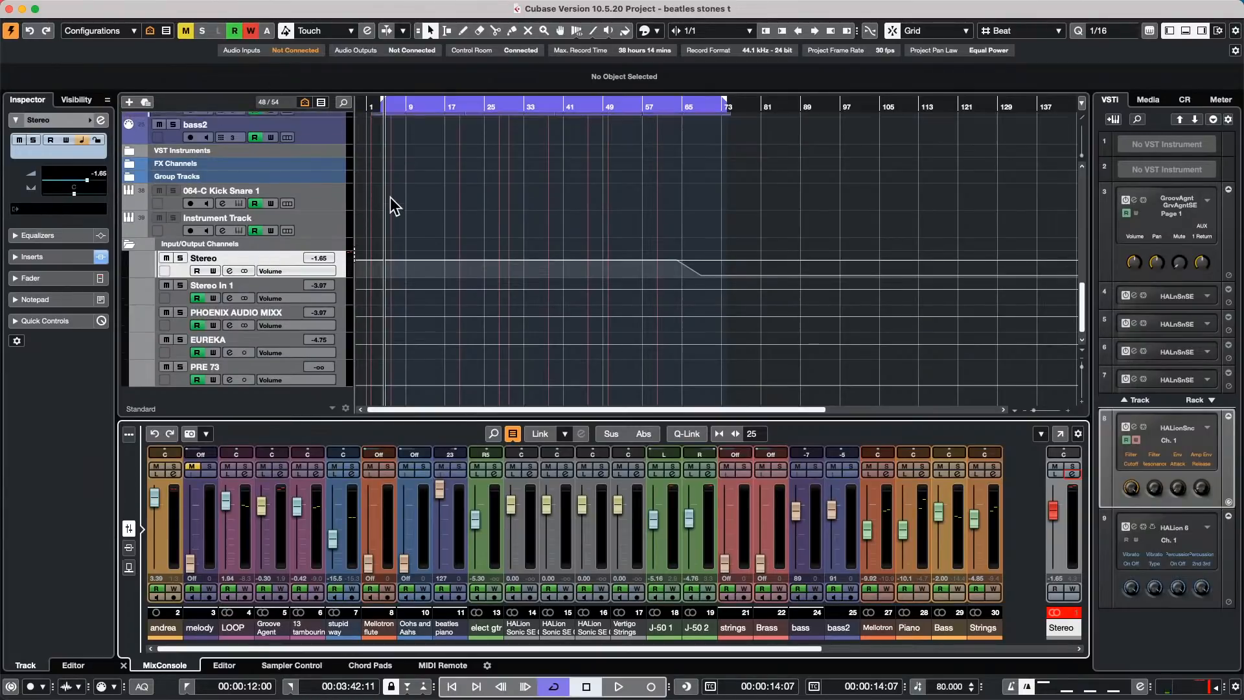
- Open the first part on the bass track in the Key Editor and enable Snap Live Input in the Scale Assistant
scroll(390, 197, "up", 4)
left_click(333, 221)
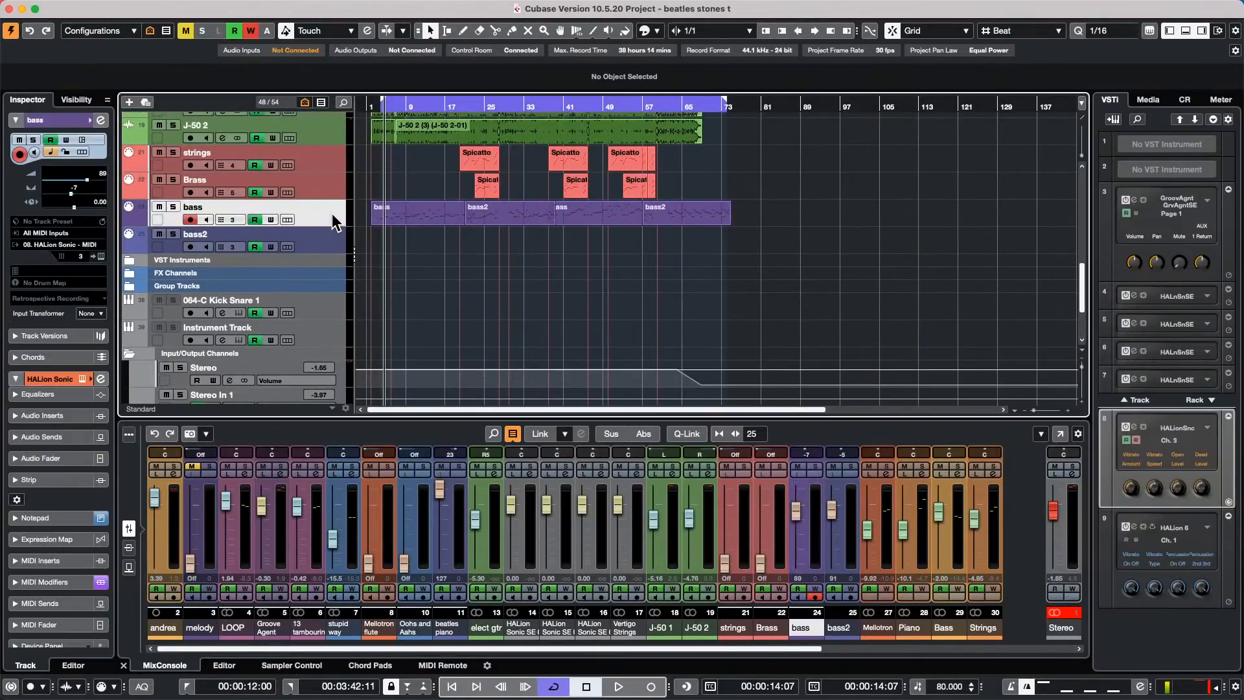
double_click(444, 216)
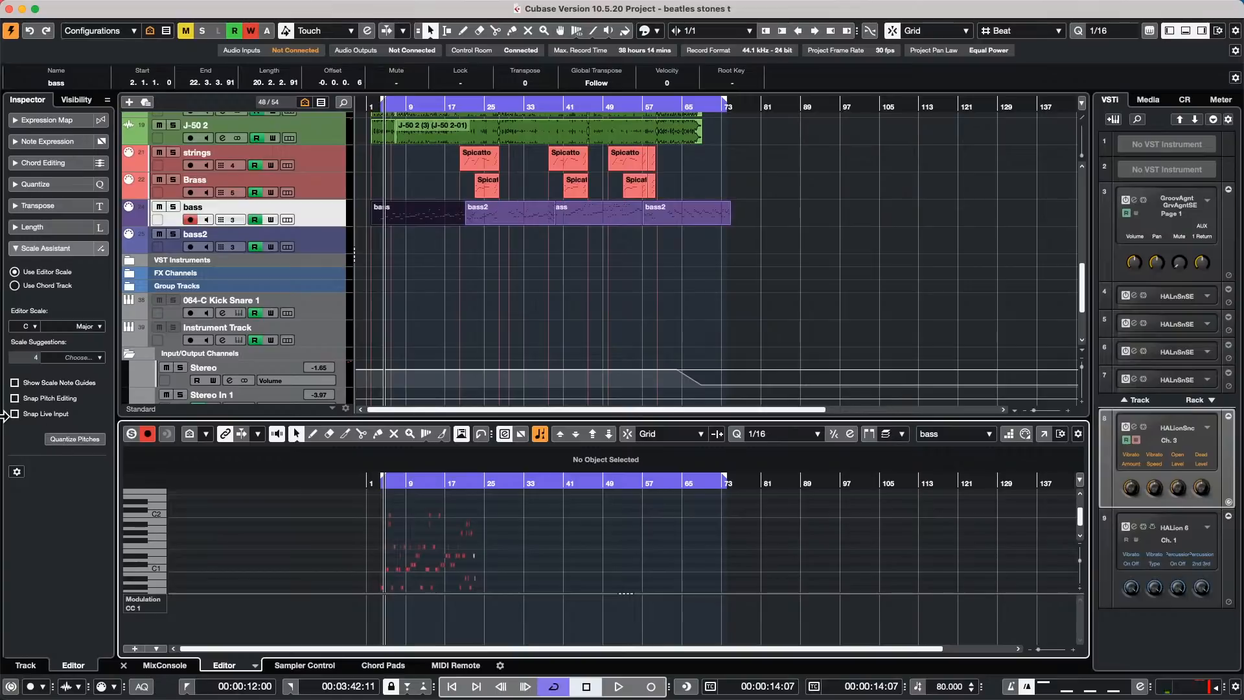
left_click(14, 413)
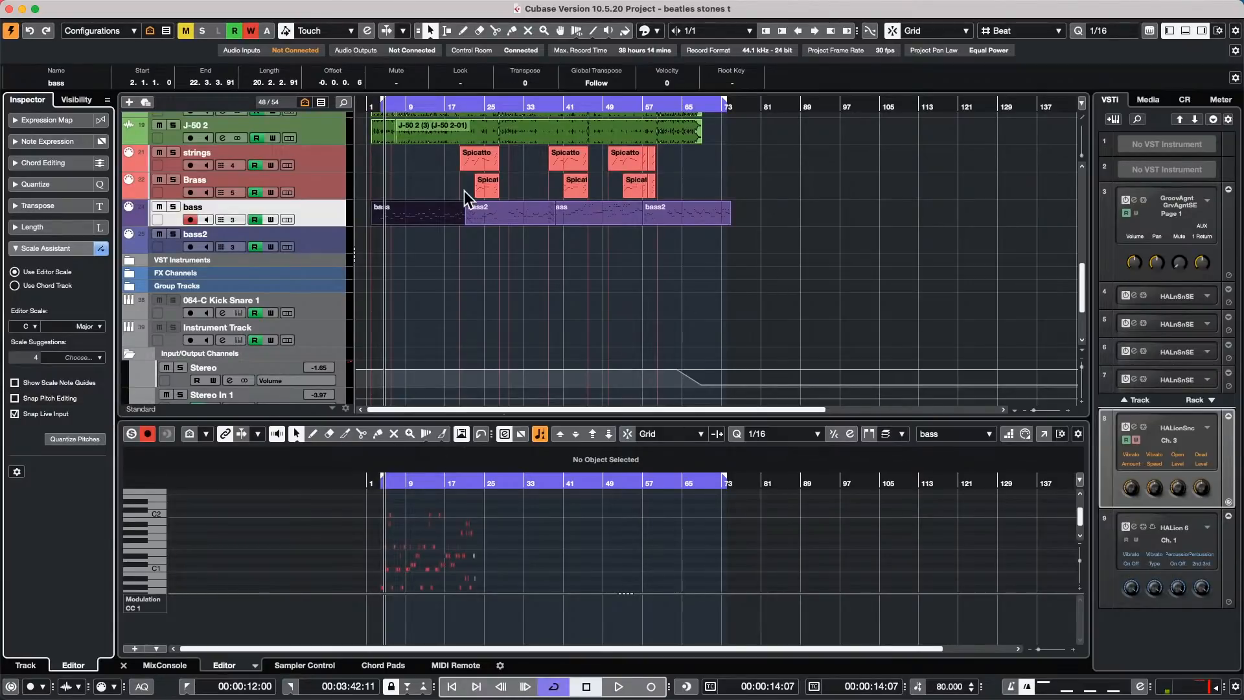
- Draw a MIDI part about 26 bars long from bar 4 on the bass2 track, and set its Scale Assistant to Use Chord Track
left_click(330, 235)
right_click(415, 243)
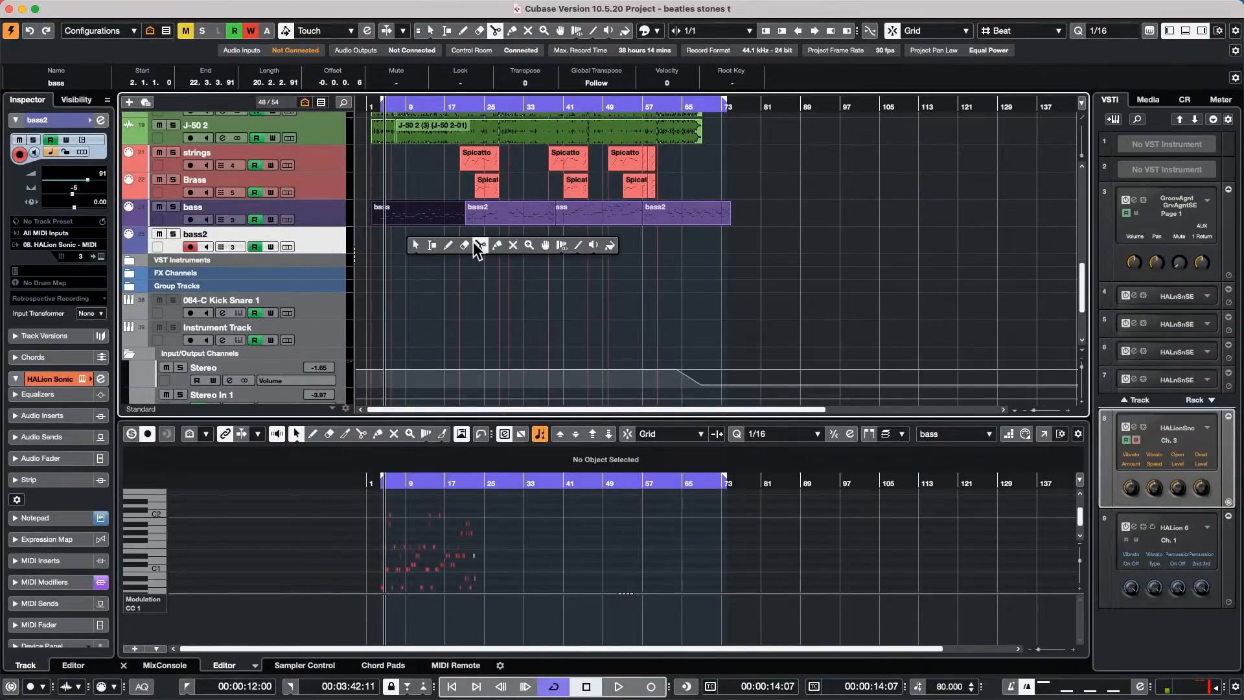
left_click(447, 245)
left_click_drag(386, 240, 515, 248)
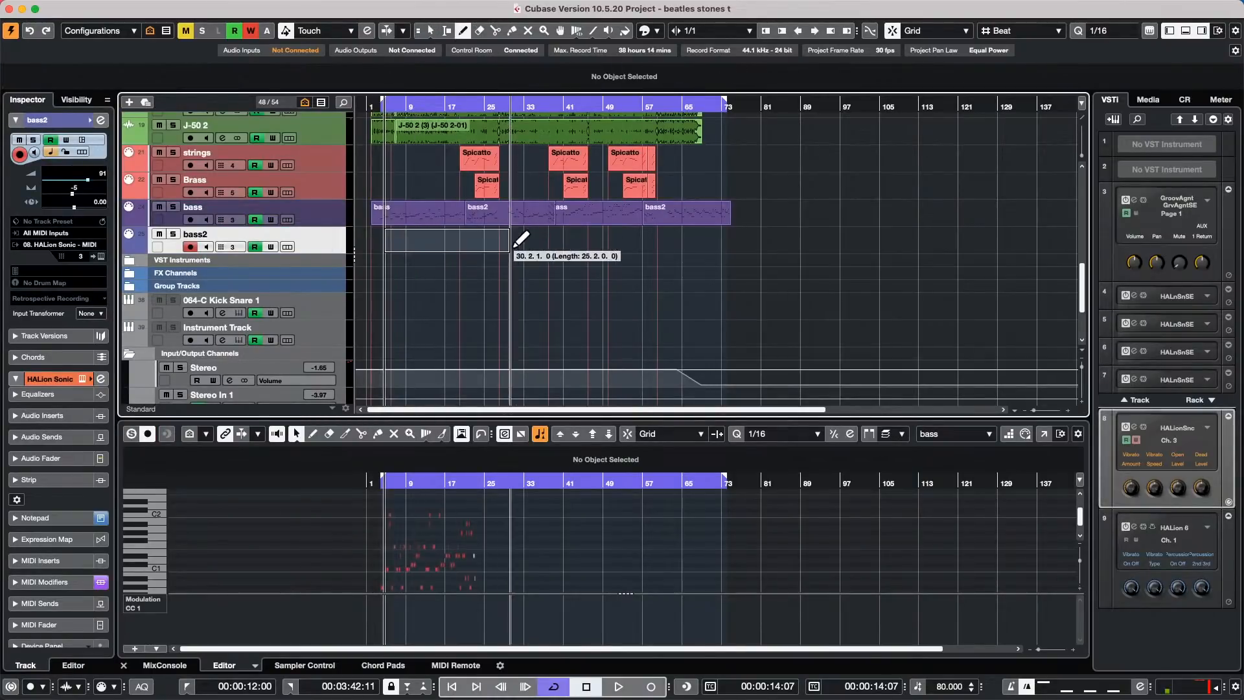
key("1")
left_click(452, 242)
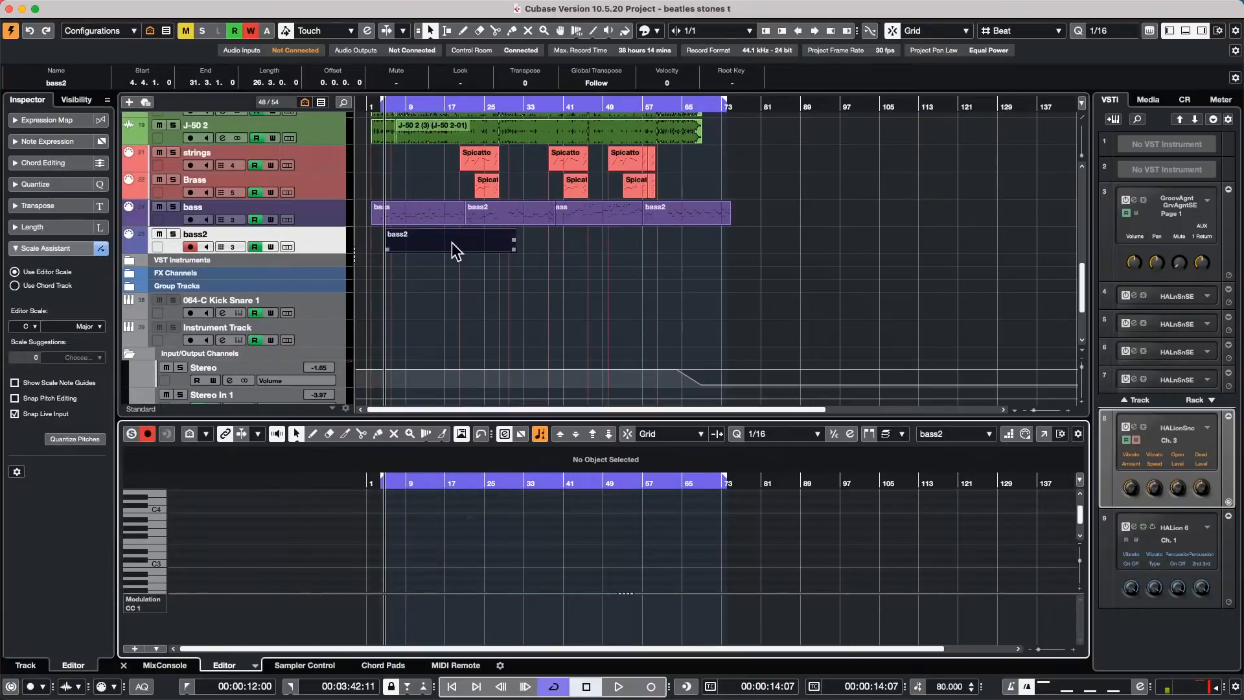
left_click(14, 285)
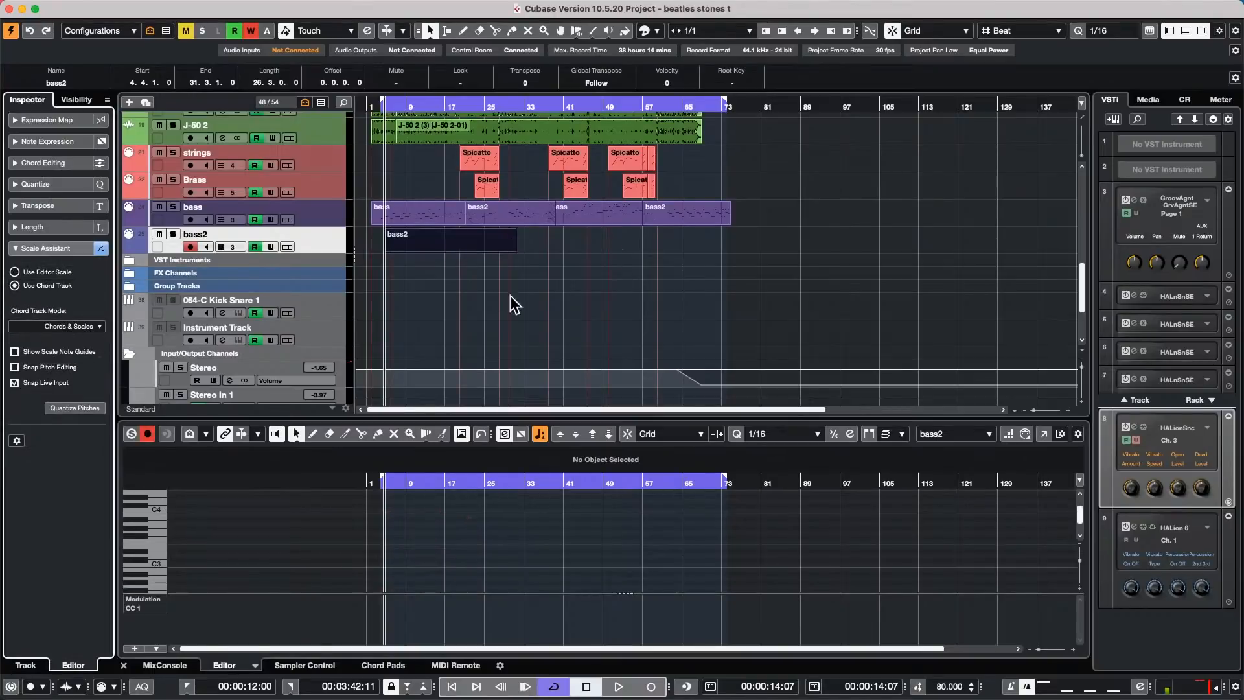
- Zoom in on the project's opening bars and show the scale lane of the Chord Track
scroll(409, 262, "up", 10)
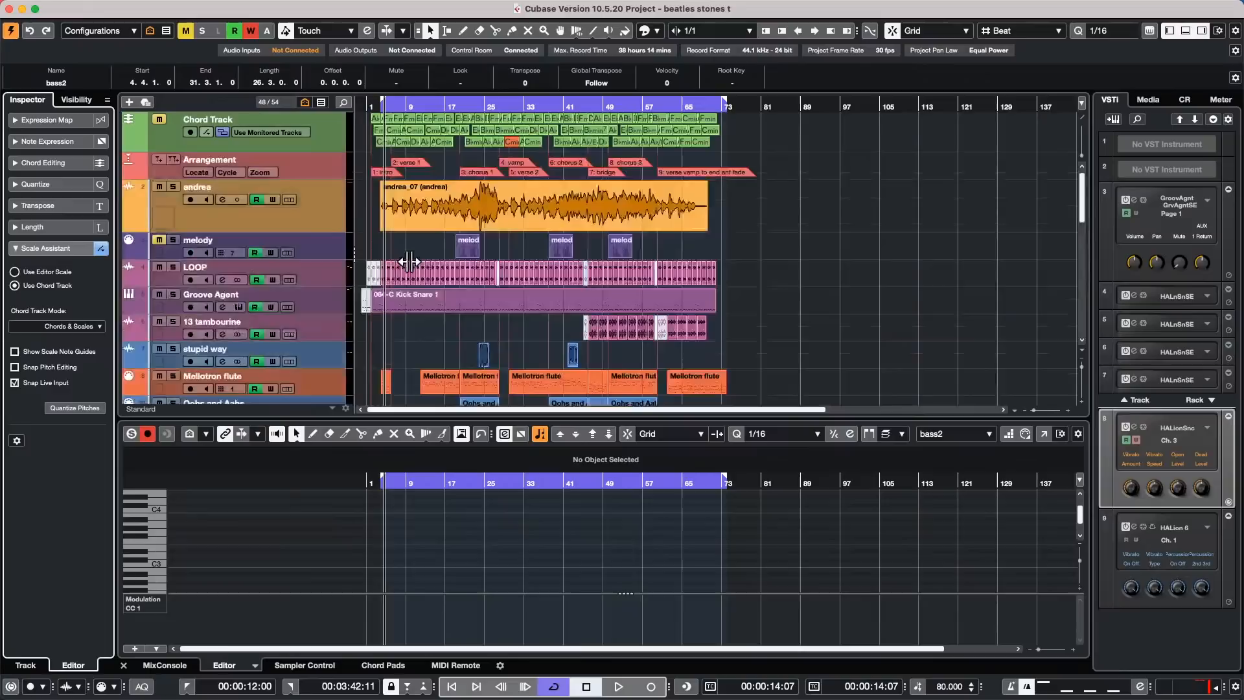
left_click(366, 106)
left_click_drag(364, 117, 369, 169)
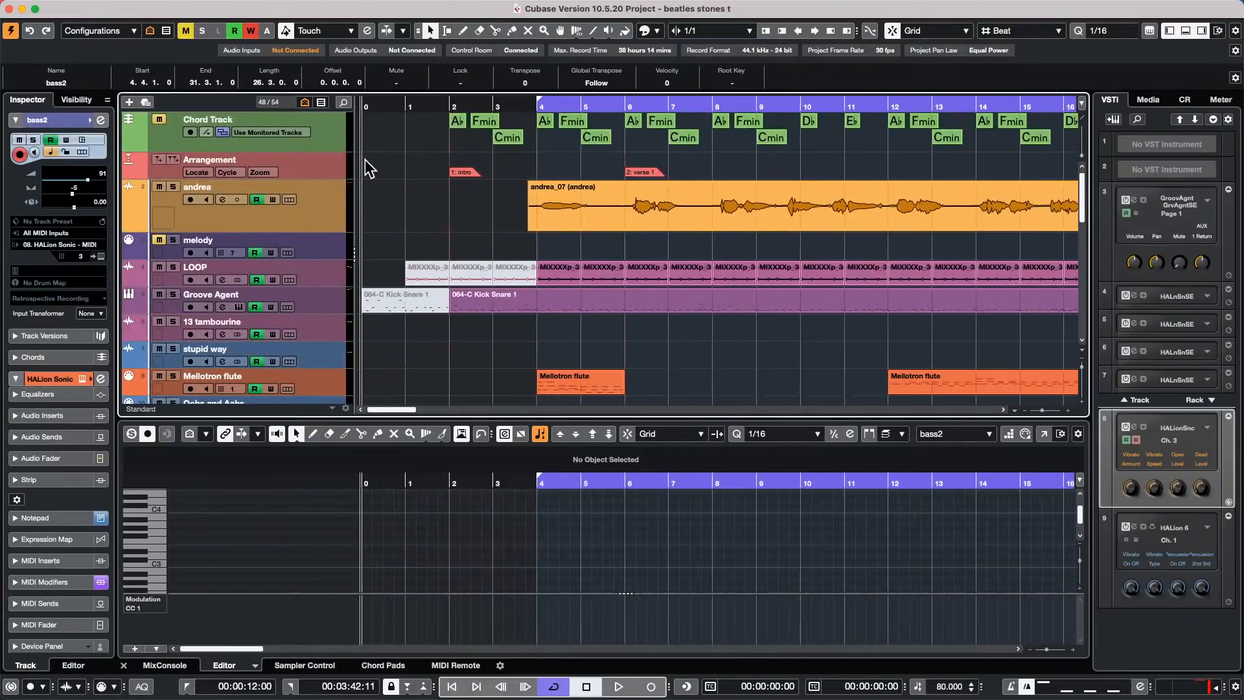
left_click(207, 133)
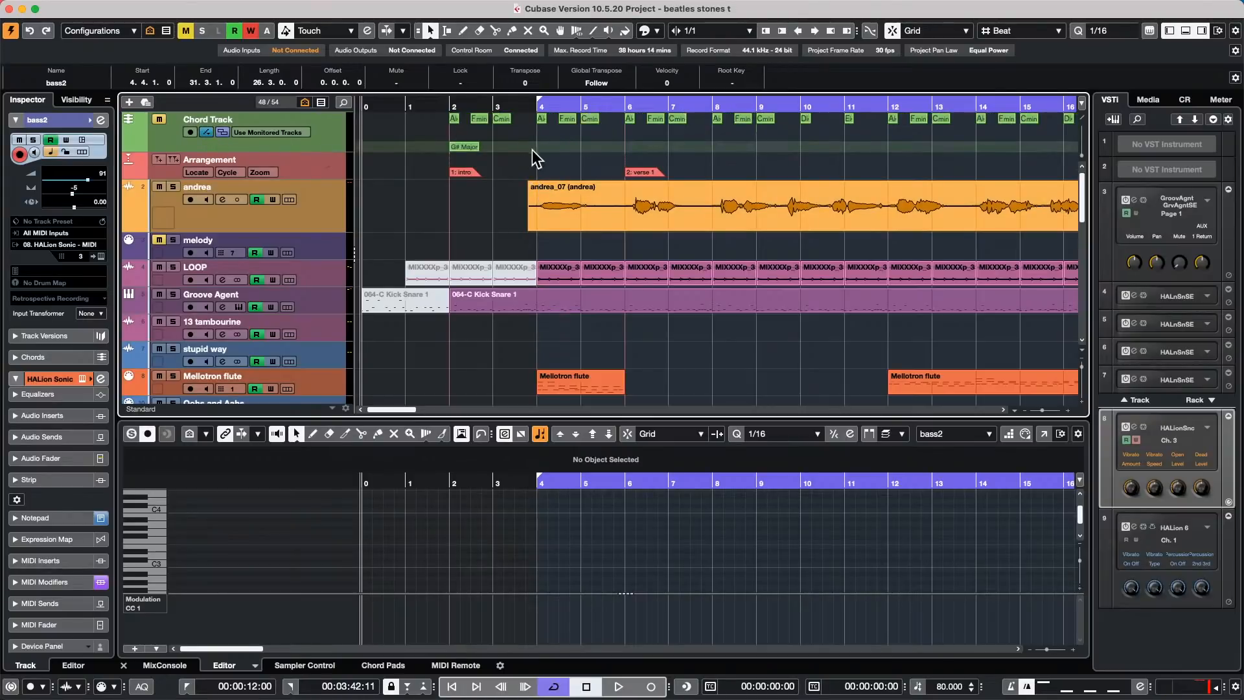
- Open the bass2 part in a separate Key Editor window
scroll(518, 189, "down", 15)
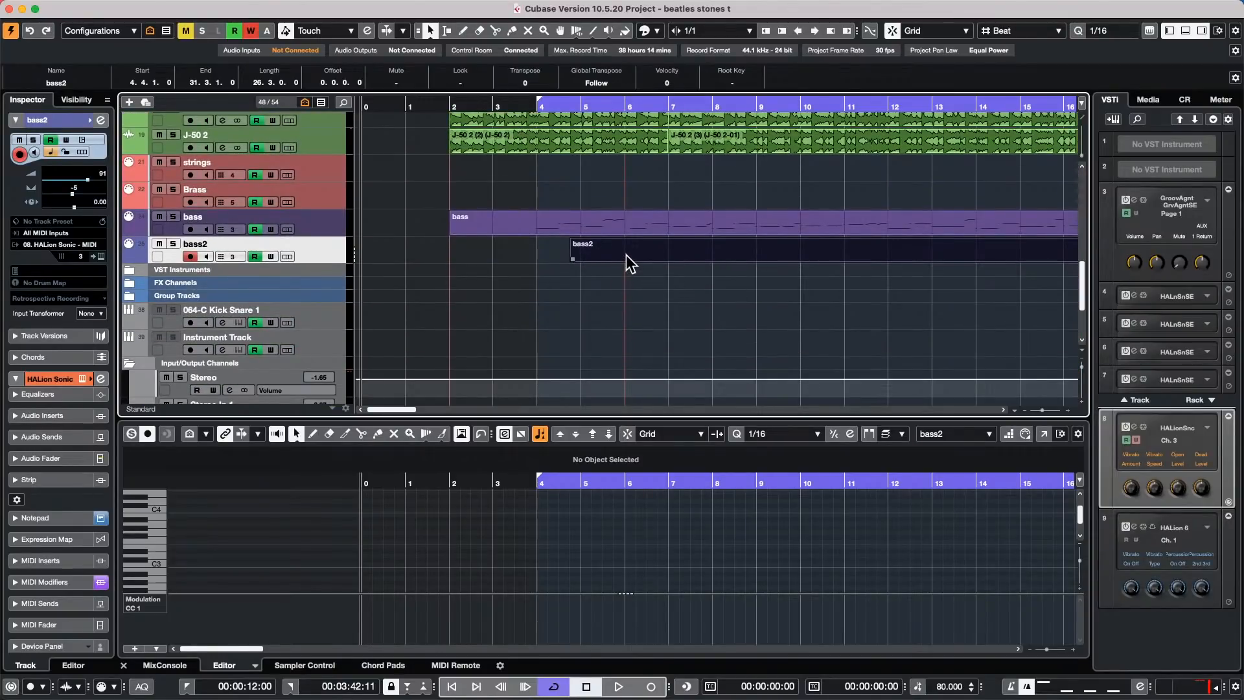
double_click(626, 254)
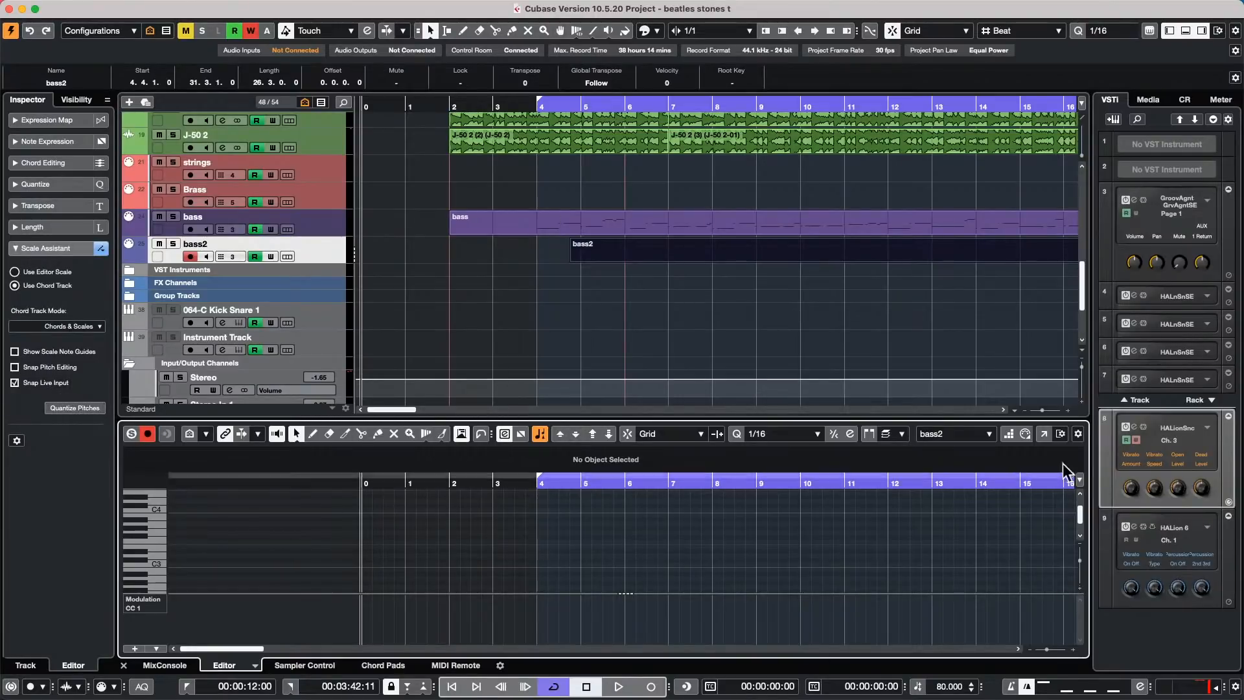
left_click(1046, 433)
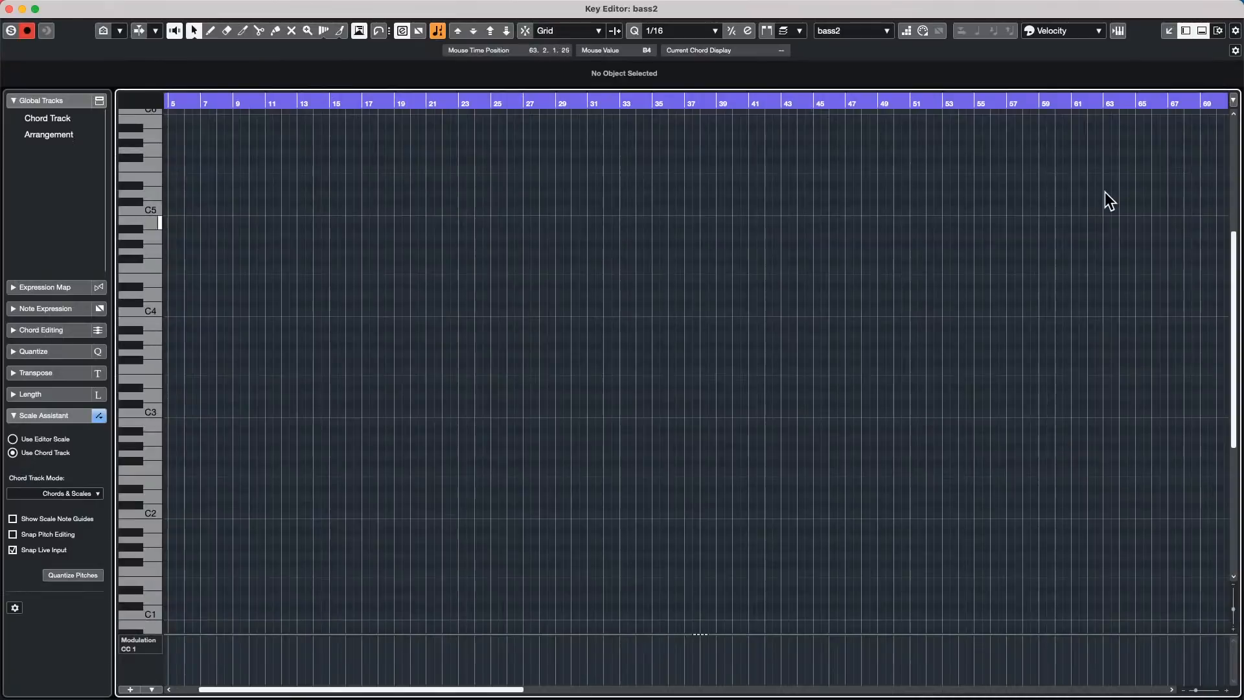
- Enable Step Input, enter a run of 1/16 notes from bar 16 into bar 17, and close the Key Editor
left_click(907, 32)
left_click_drag(345, 103, 300, 350)
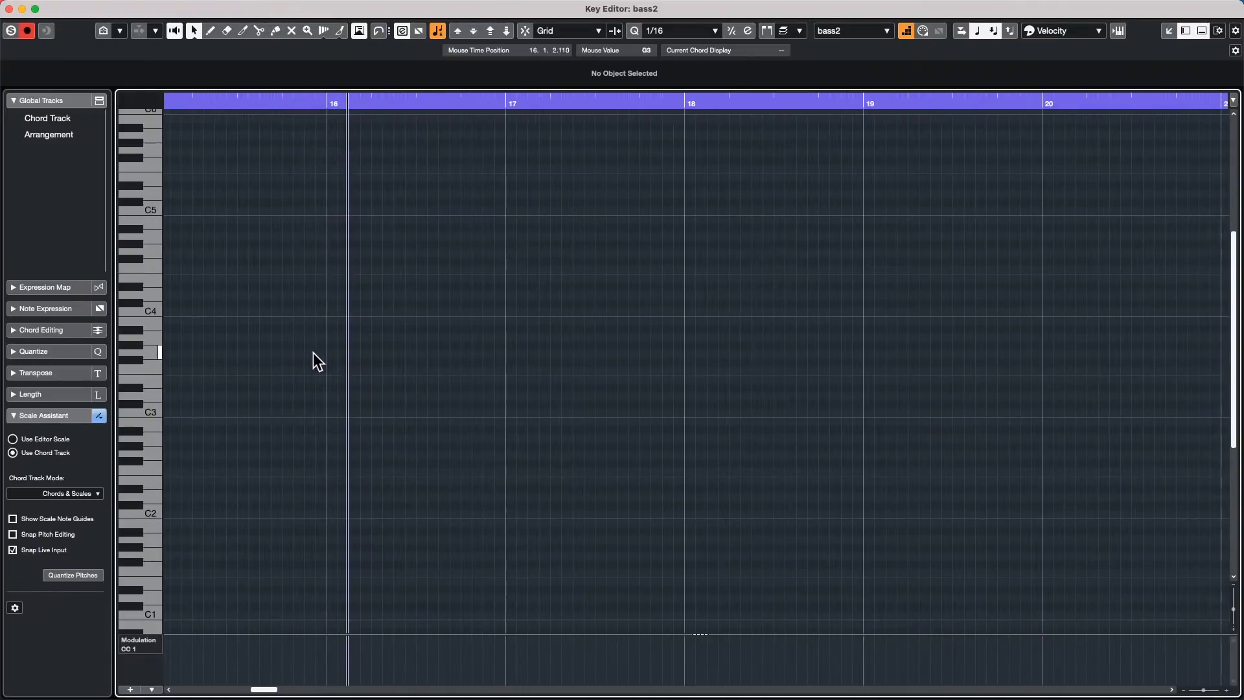
left_click(329, 370)
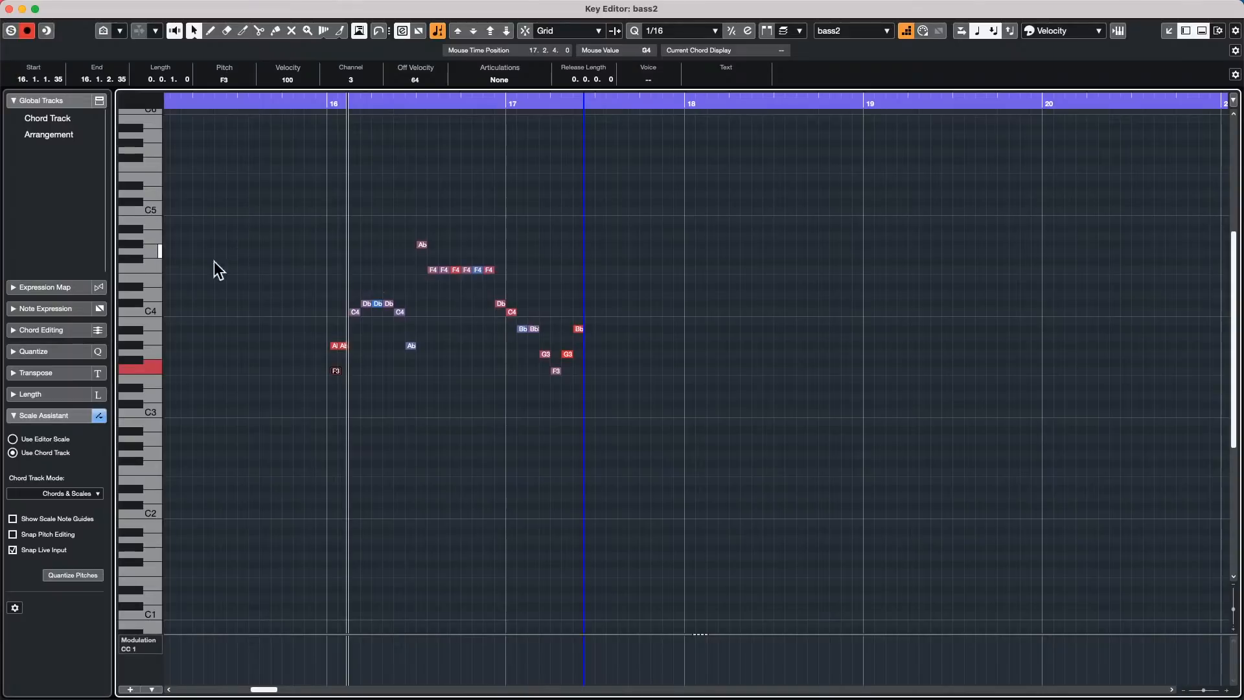
left_click(9, 9)
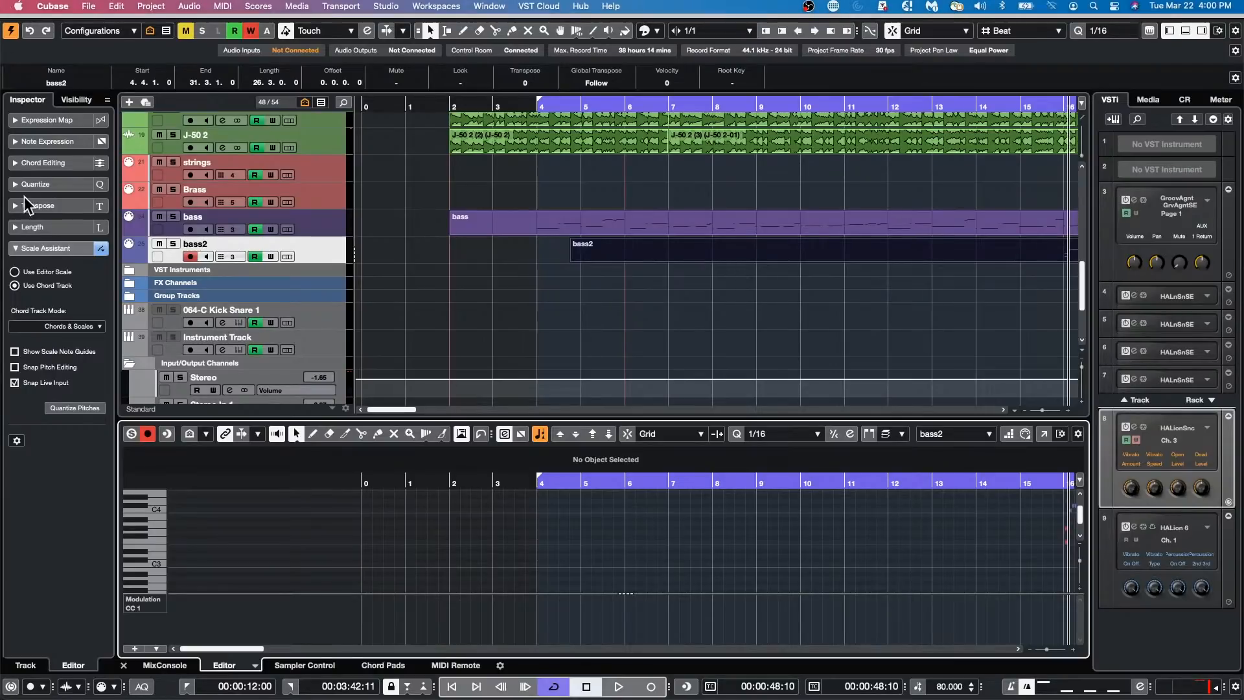
- Add a second stereo output bus in Audio Connections and close the window
left_click(392, 5)
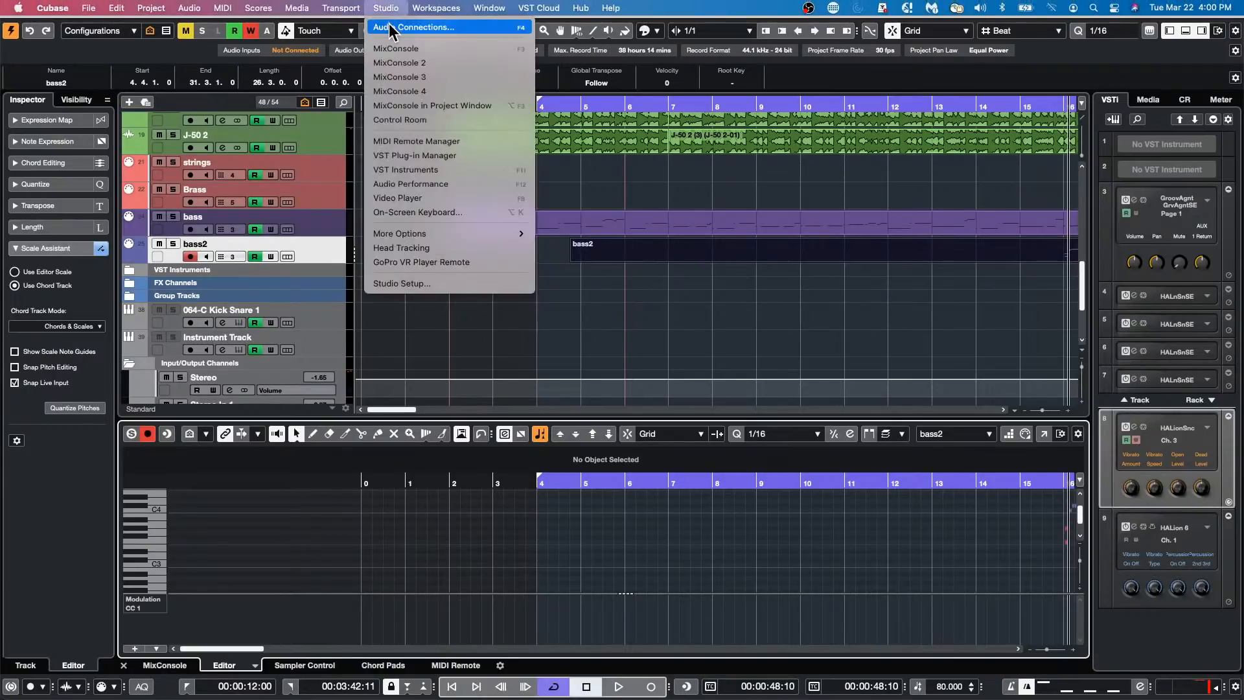
left_click(388, 23)
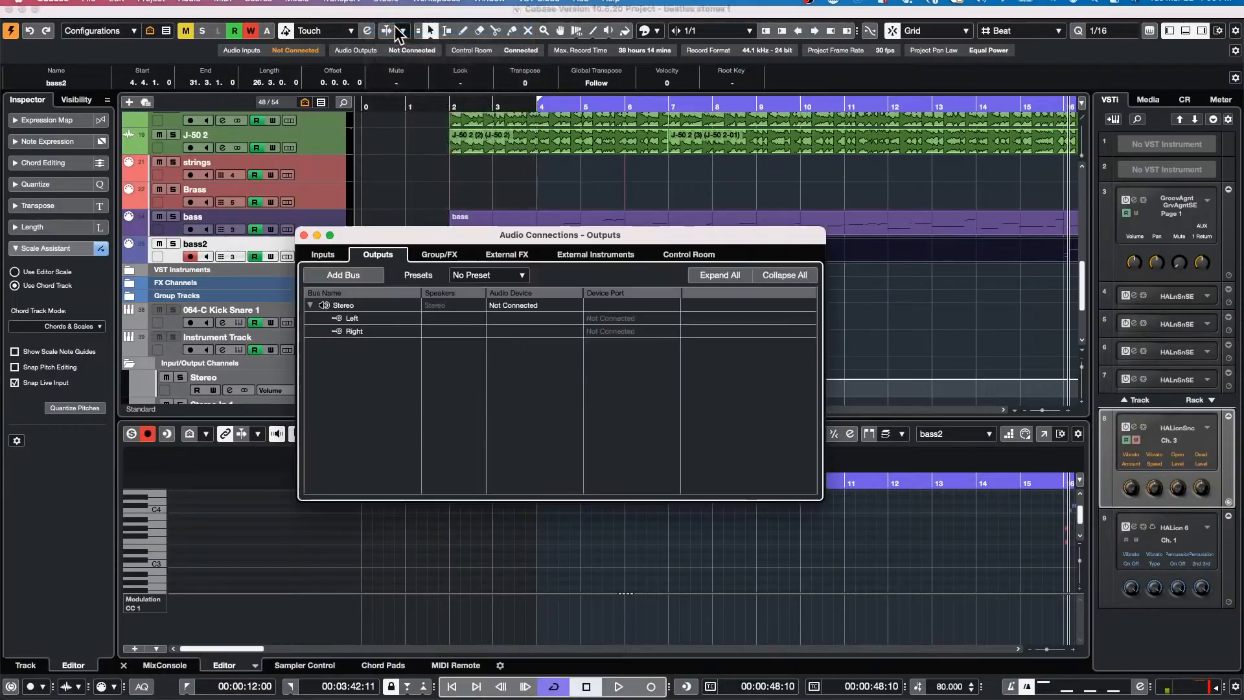
double_click(349, 303)
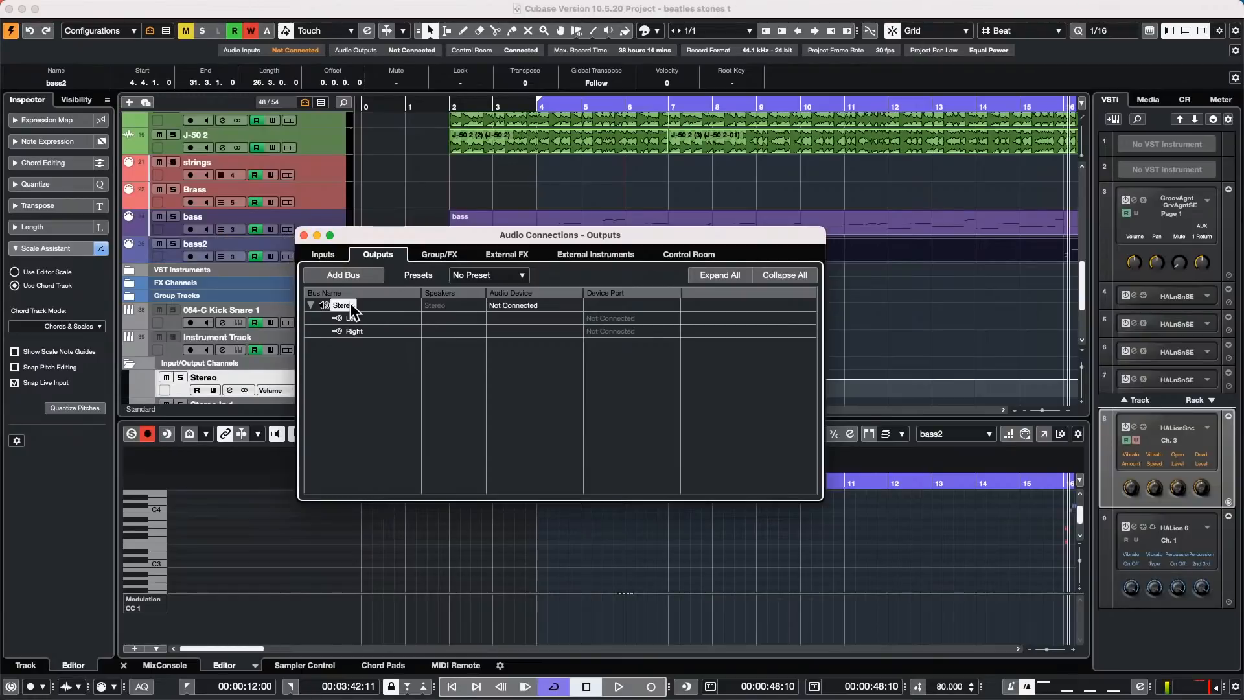
right_click(342, 401)
mouse_move(406, 450)
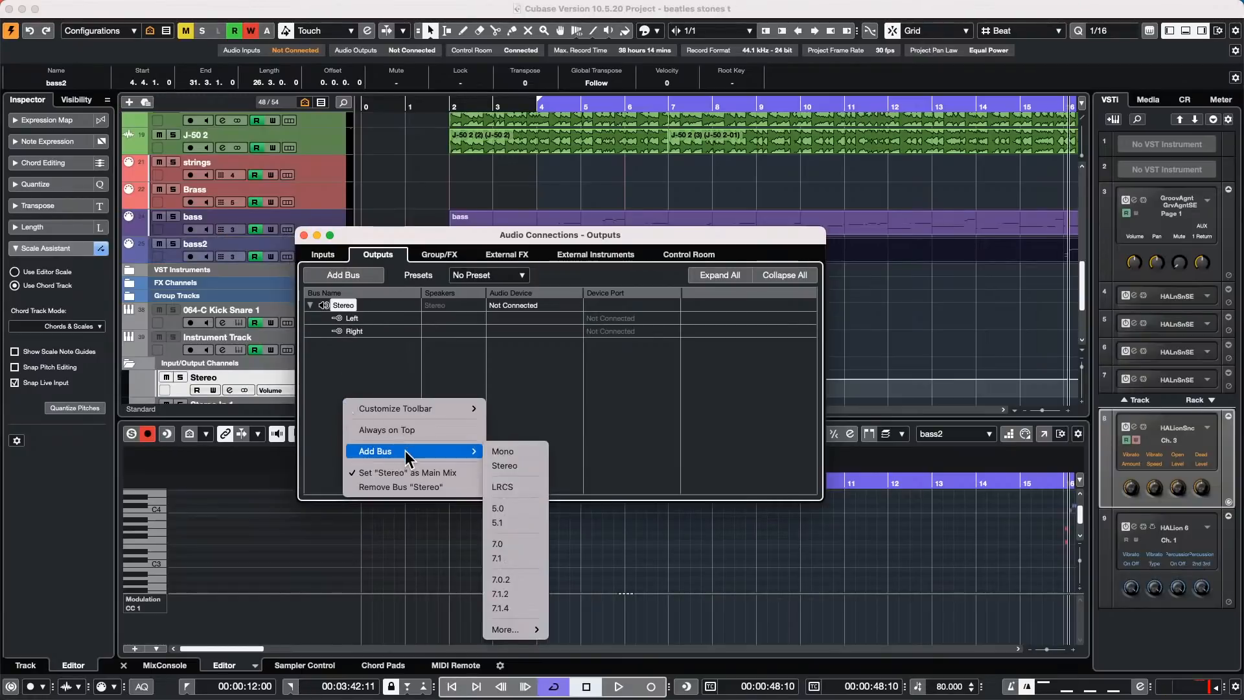
left_click(503, 466)
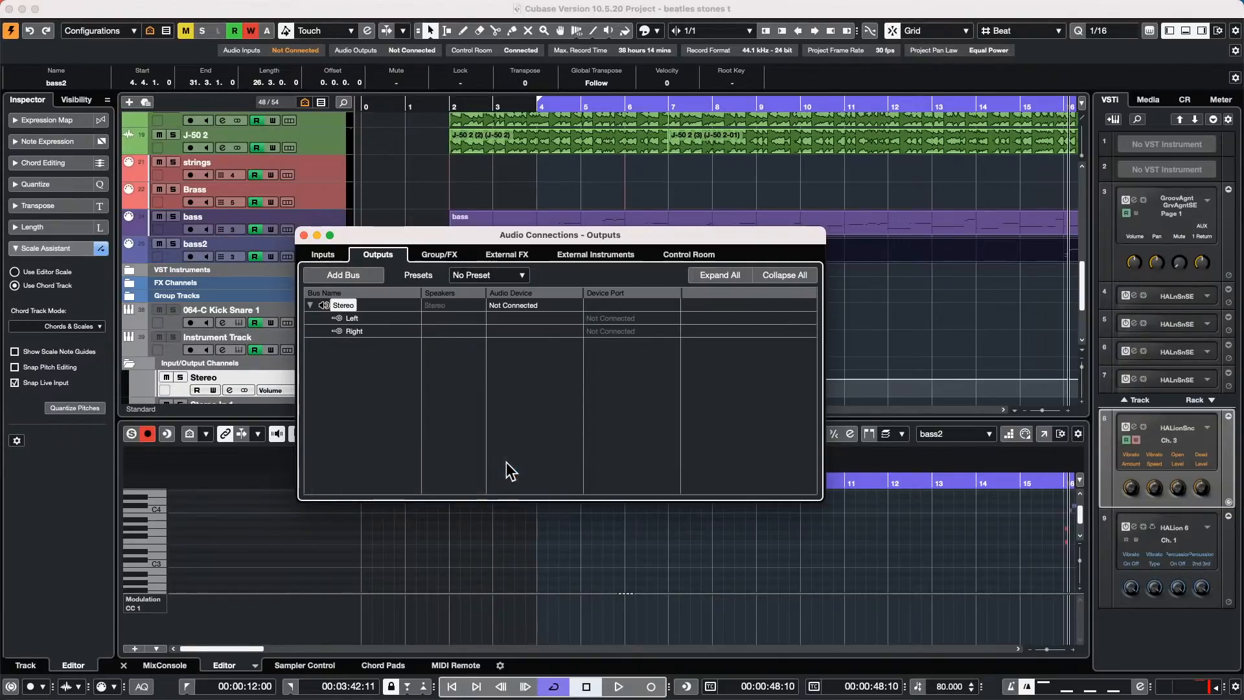
left_click(303, 235)
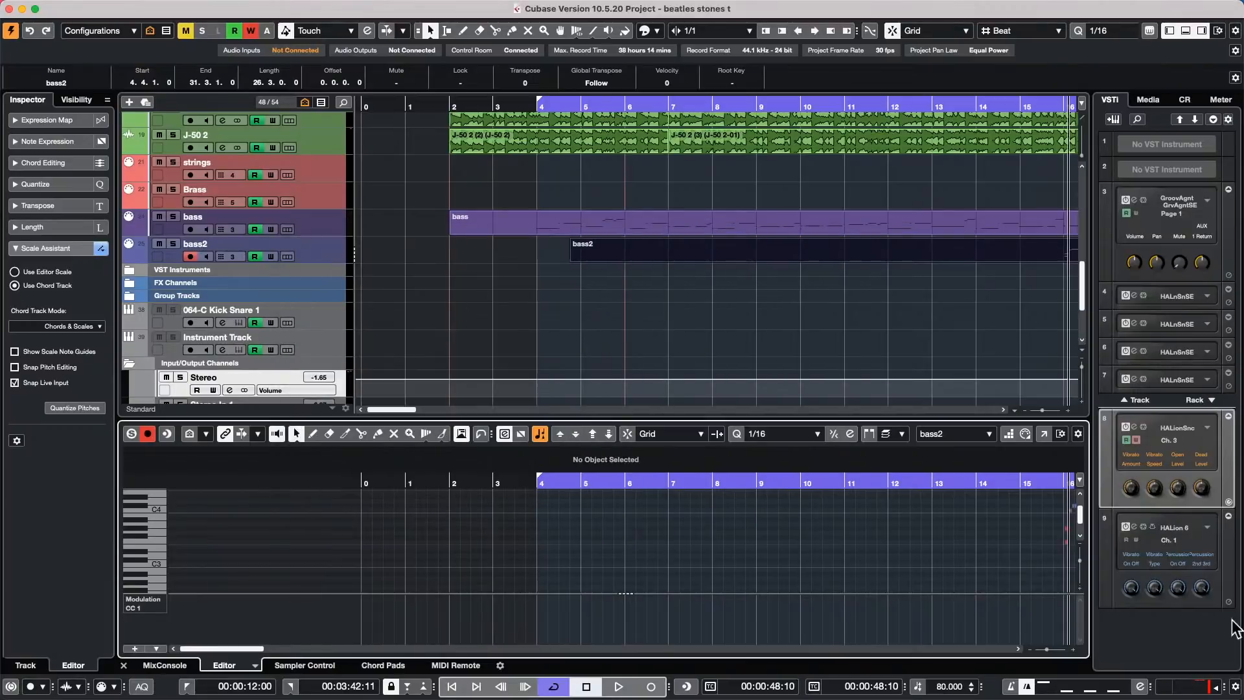
- Show the lower-zone MixConsole and lower the Stereo Out channel's fader to about -11.8 dB
left_click(162, 665)
left_click_drag(786, 651, 1062, 647)
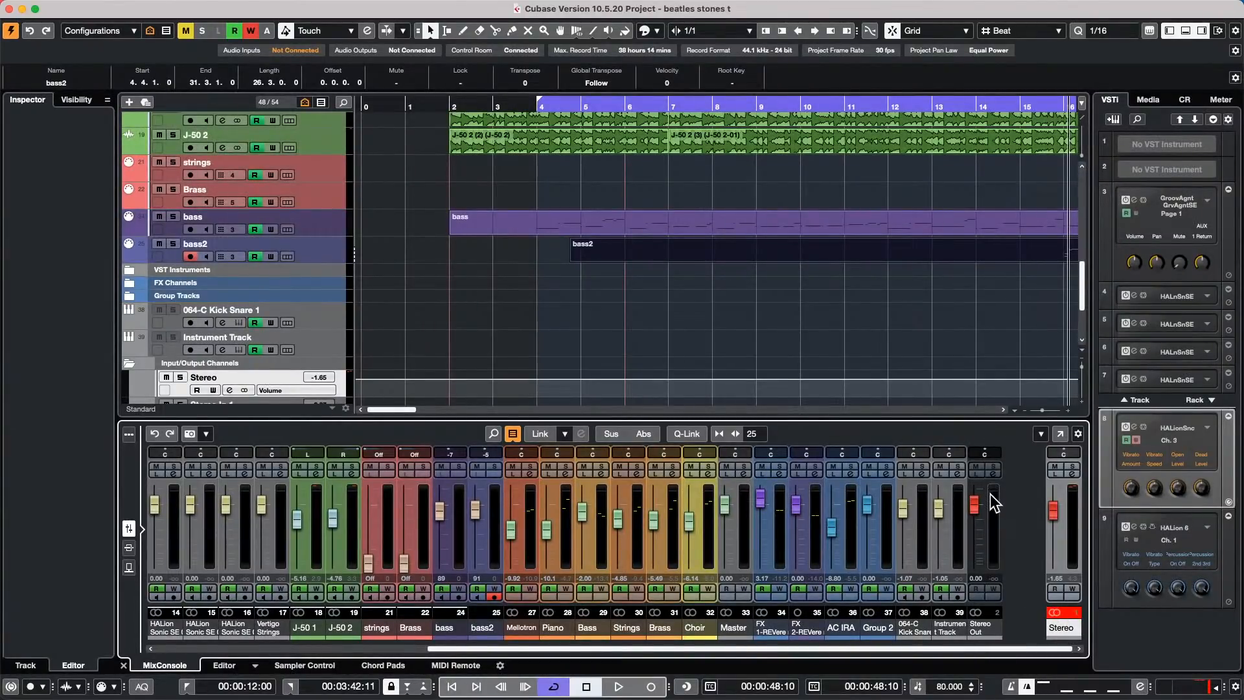
left_click(980, 535)
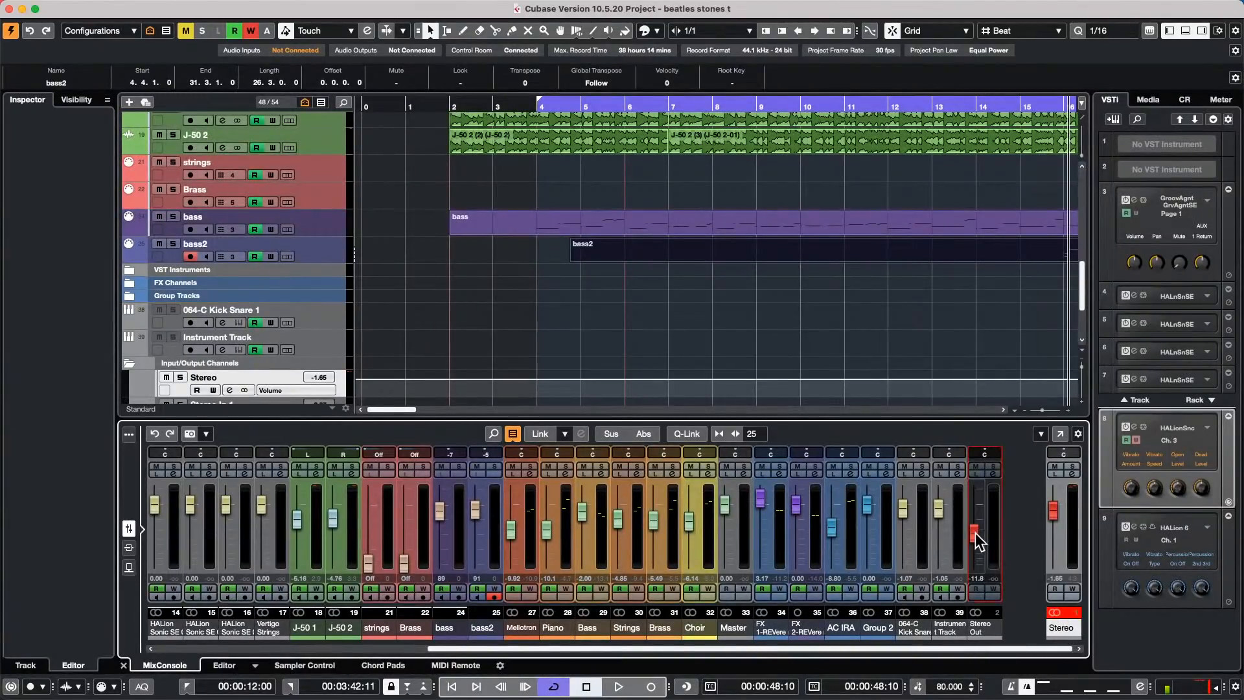
- Examine the Stereo Out channel settings and the effects available for its first insert slot, loading none
left_click(992, 473)
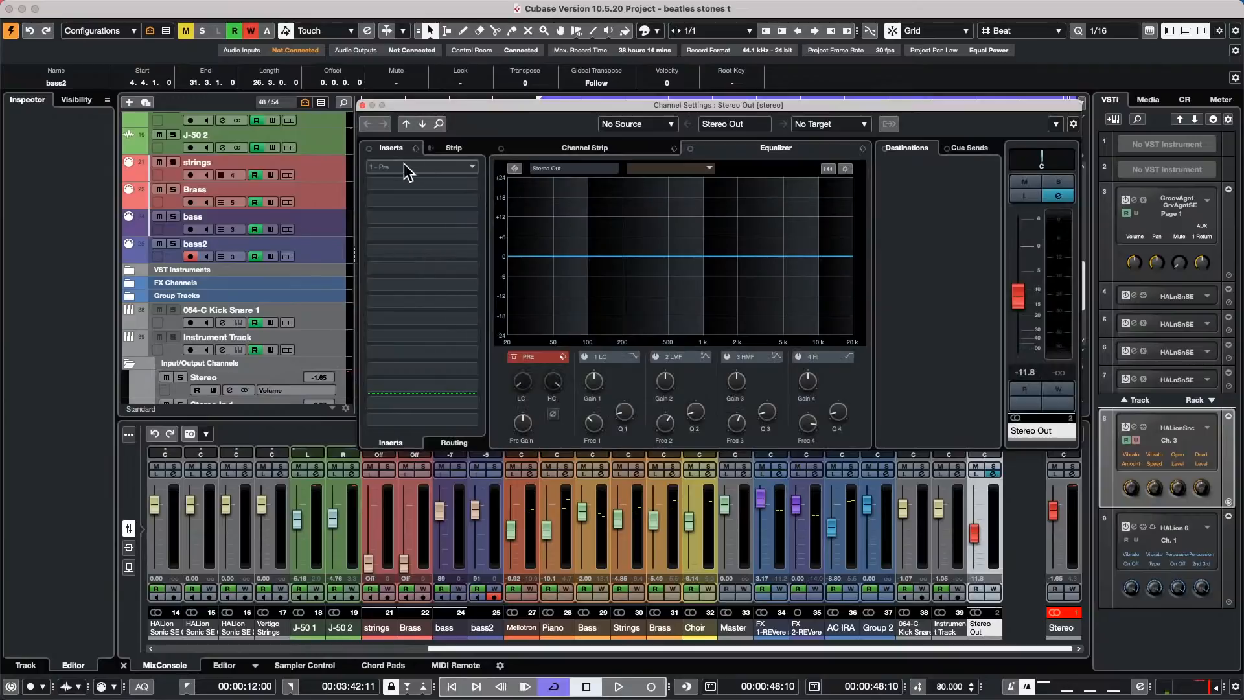
left_click(470, 169)
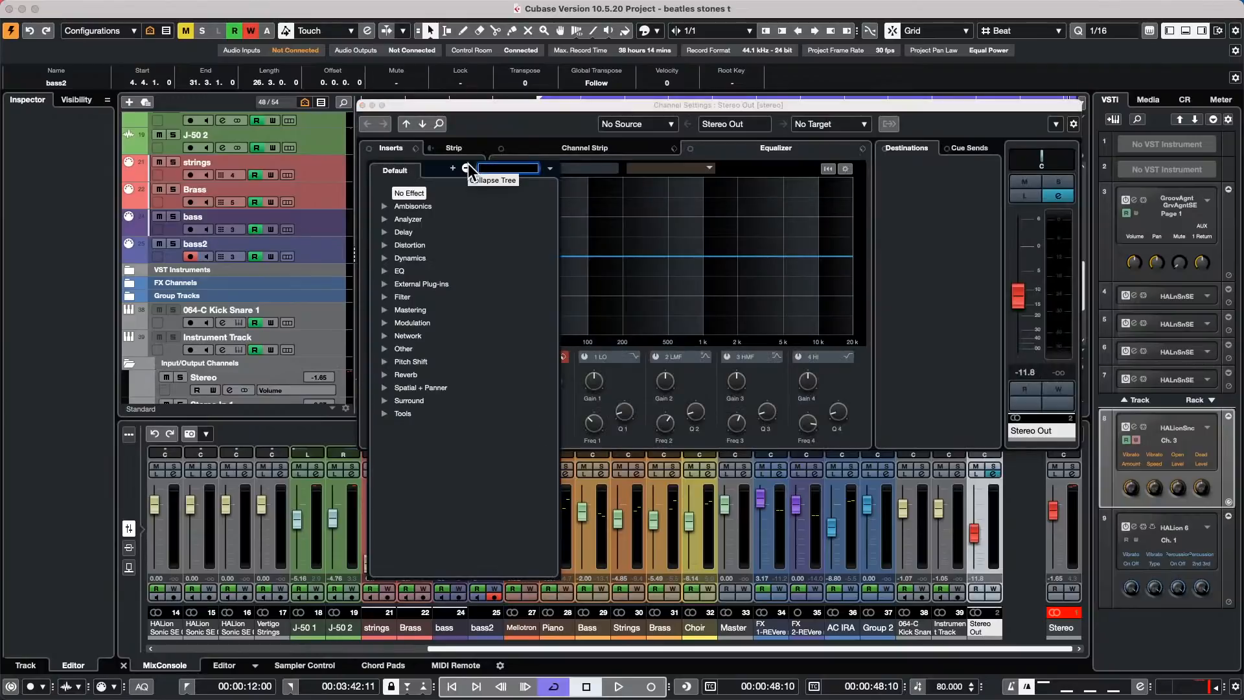
left_click(966, 197)
left_click(1042, 173)
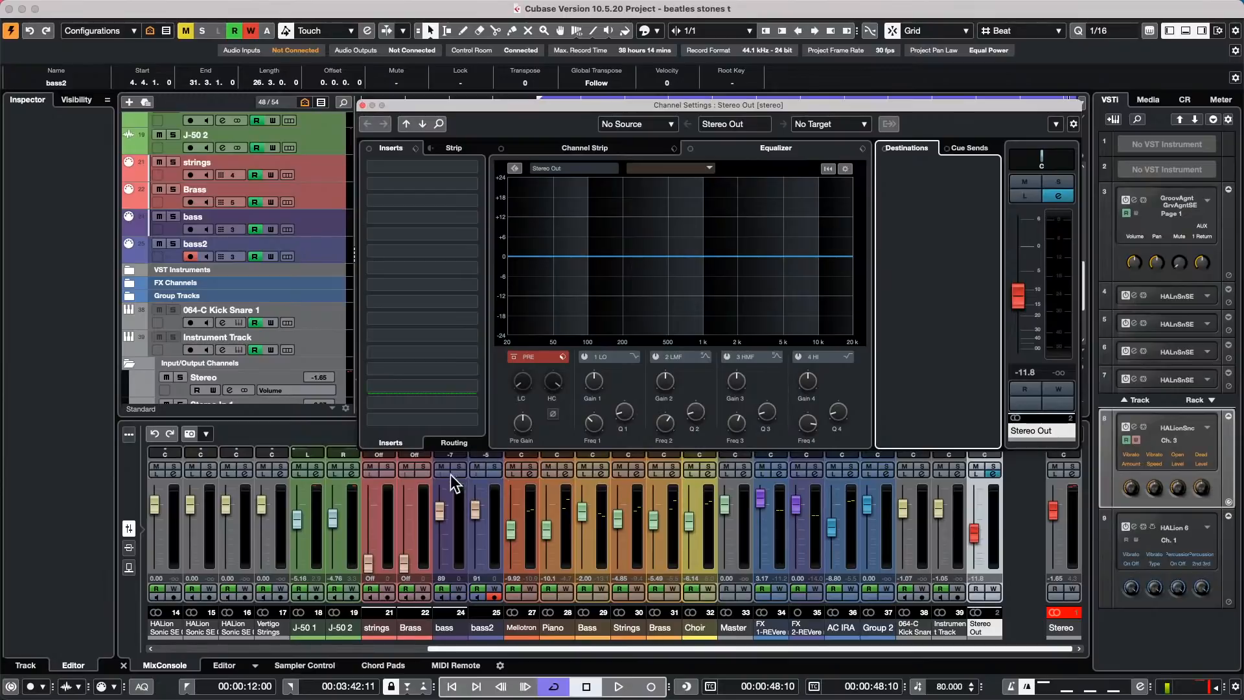
left_click(363, 105)
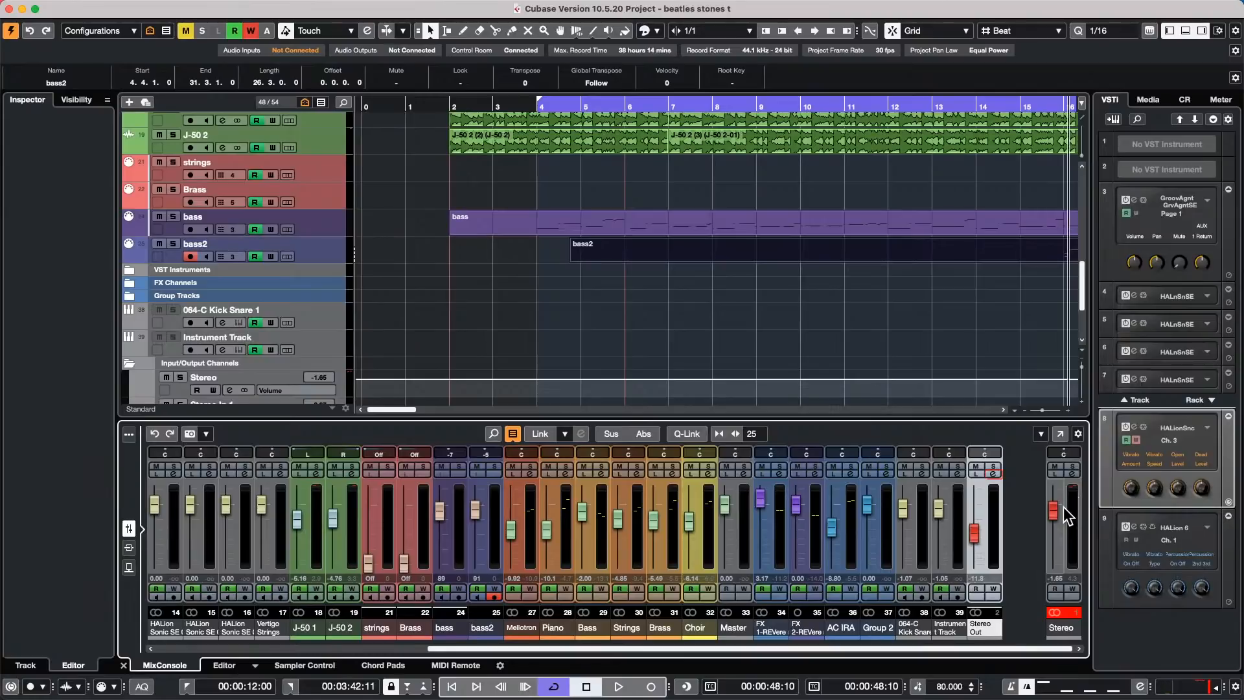
- Review the output bus routing and the Yamaha HS7 monitor's device ports under Control Room in Audio Connections
mouse_move(238, 5)
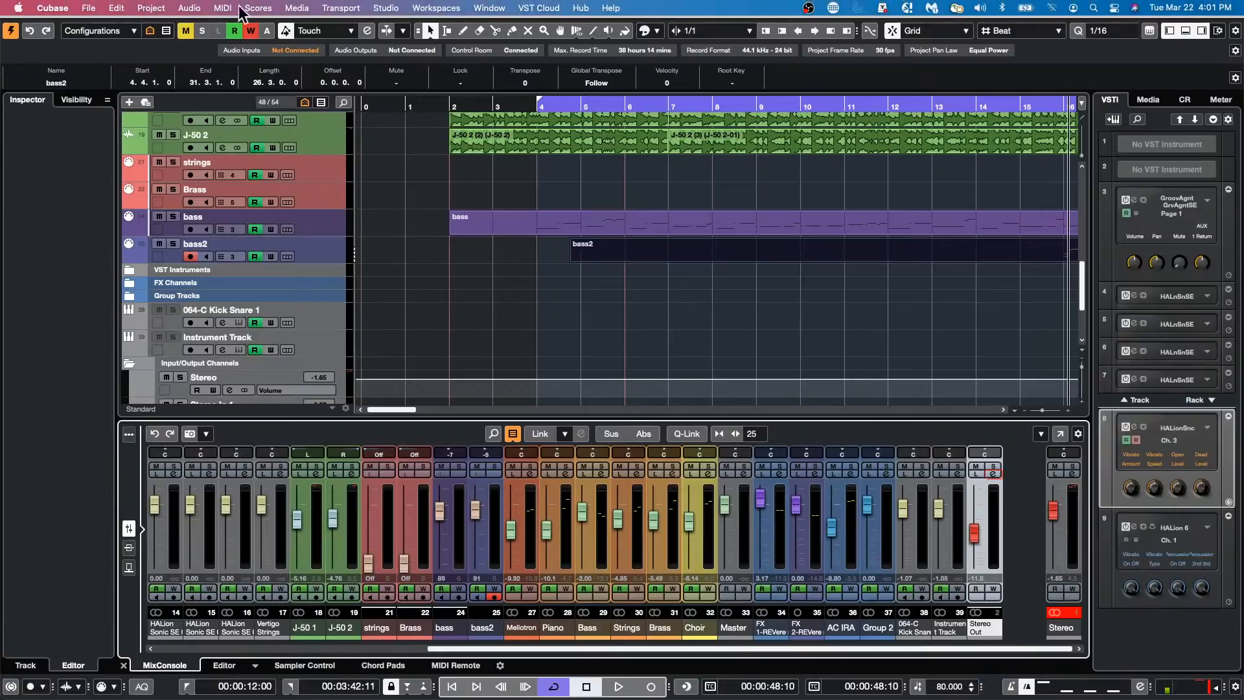
left_click(385, 8)
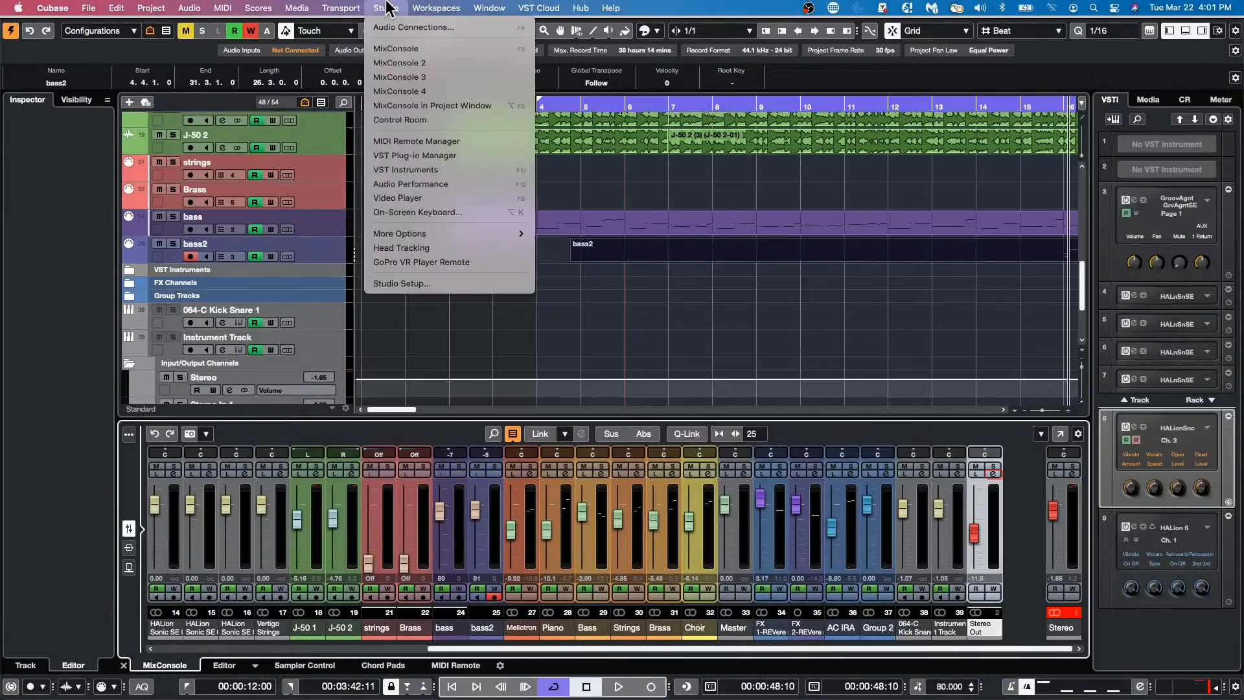
left_click(410, 30)
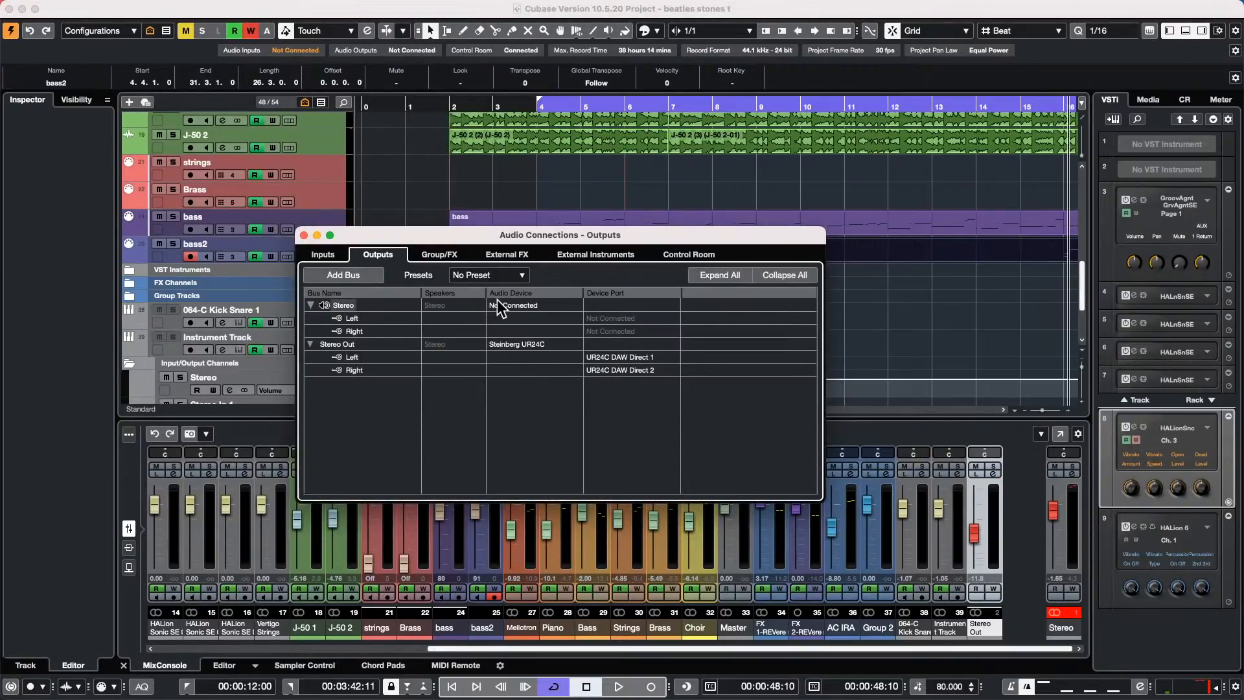
left_click(690, 256)
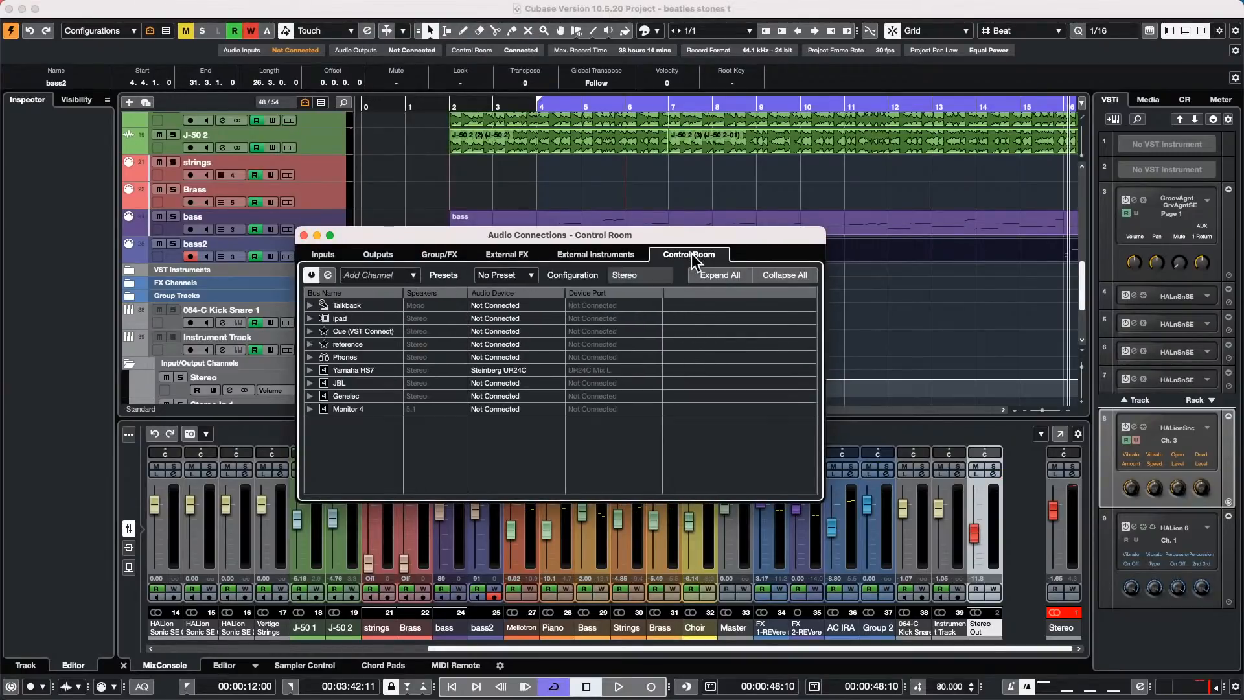
left_click(310, 370)
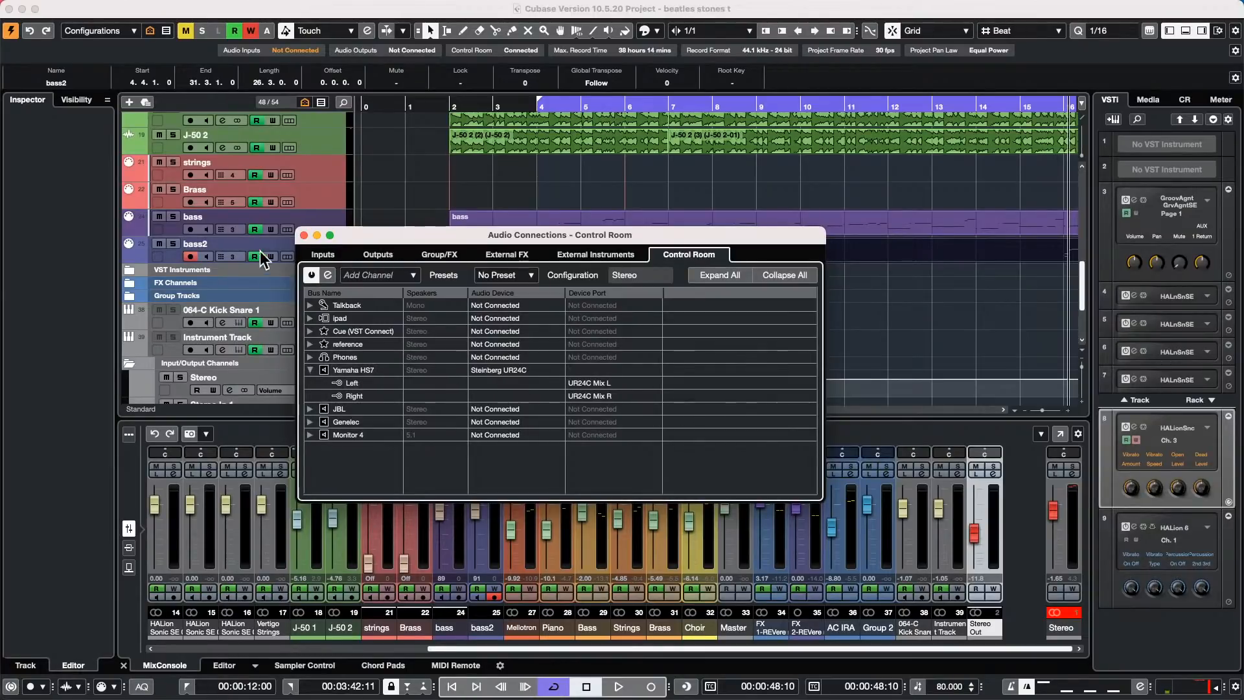
left_click(304, 235)
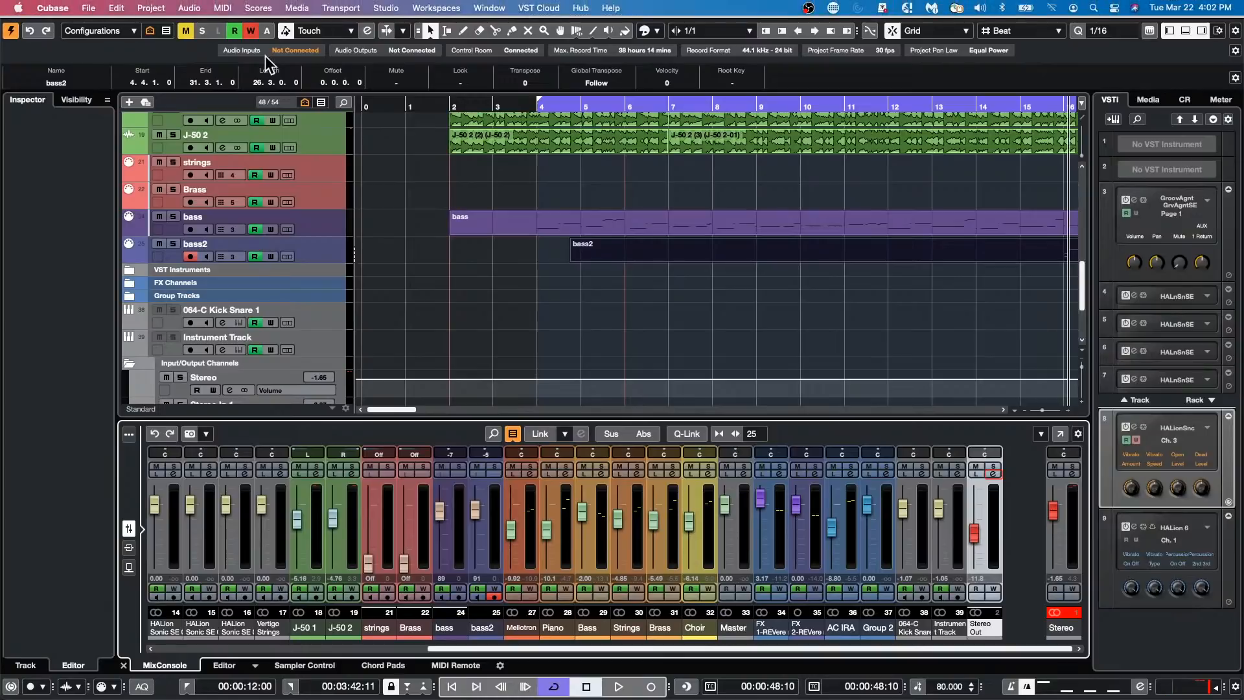
- Look through the project import formats, including Cubasis Project, AAF and OMF, without importing anything
left_click(89, 8)
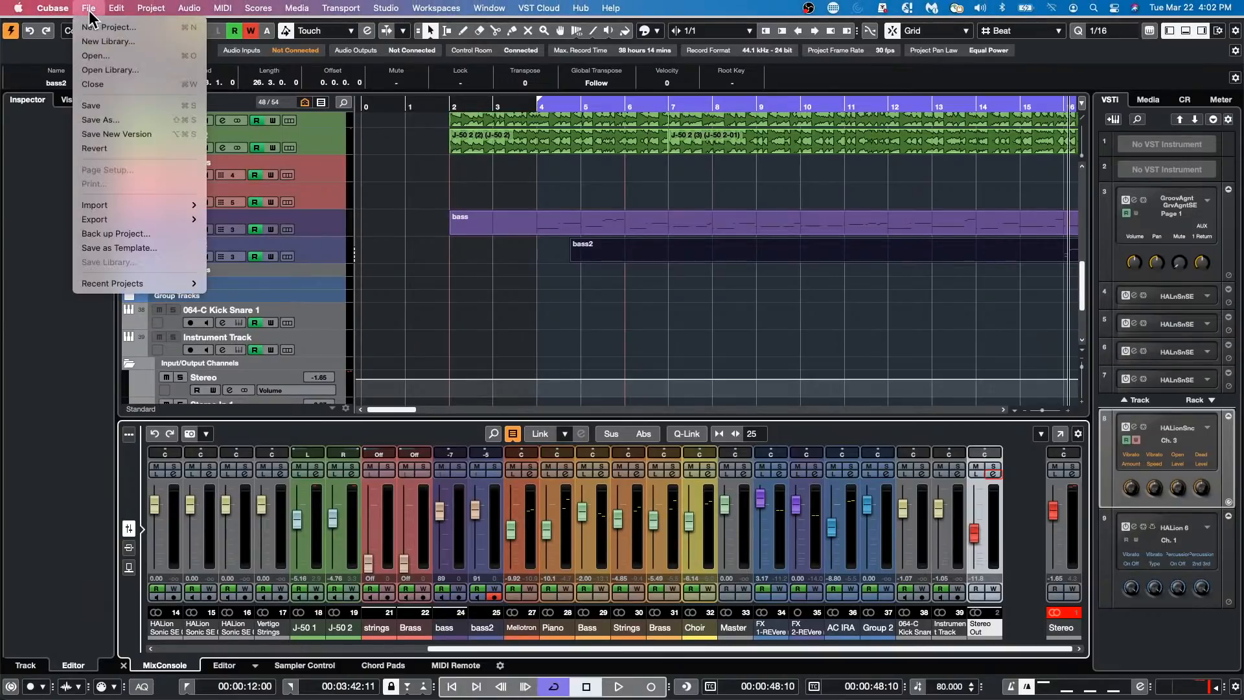
mouse_move(113, 204)
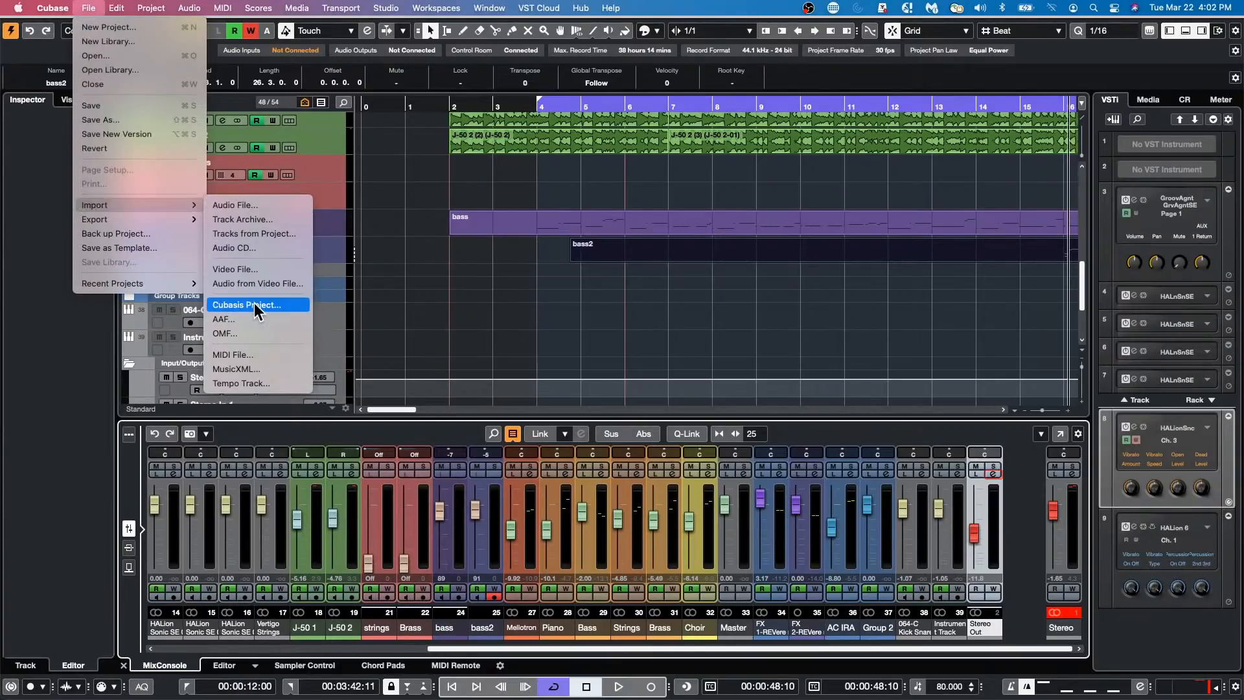
left_click(575, 293)
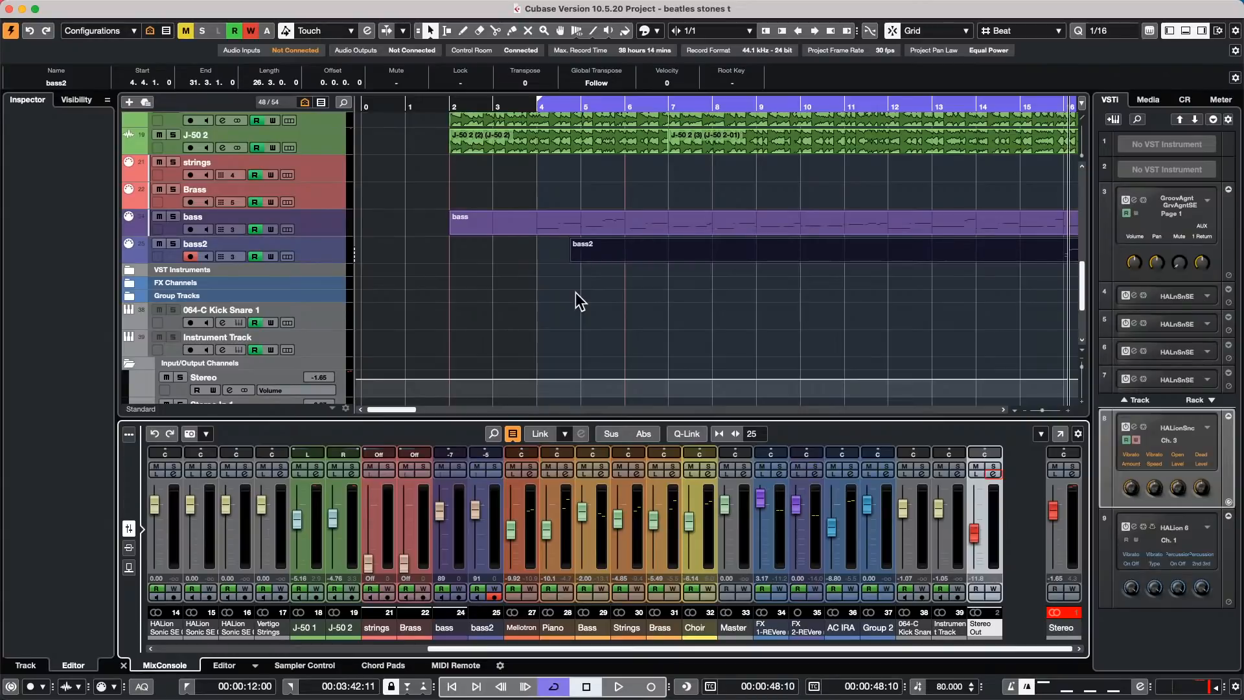
left_click(91, 7)
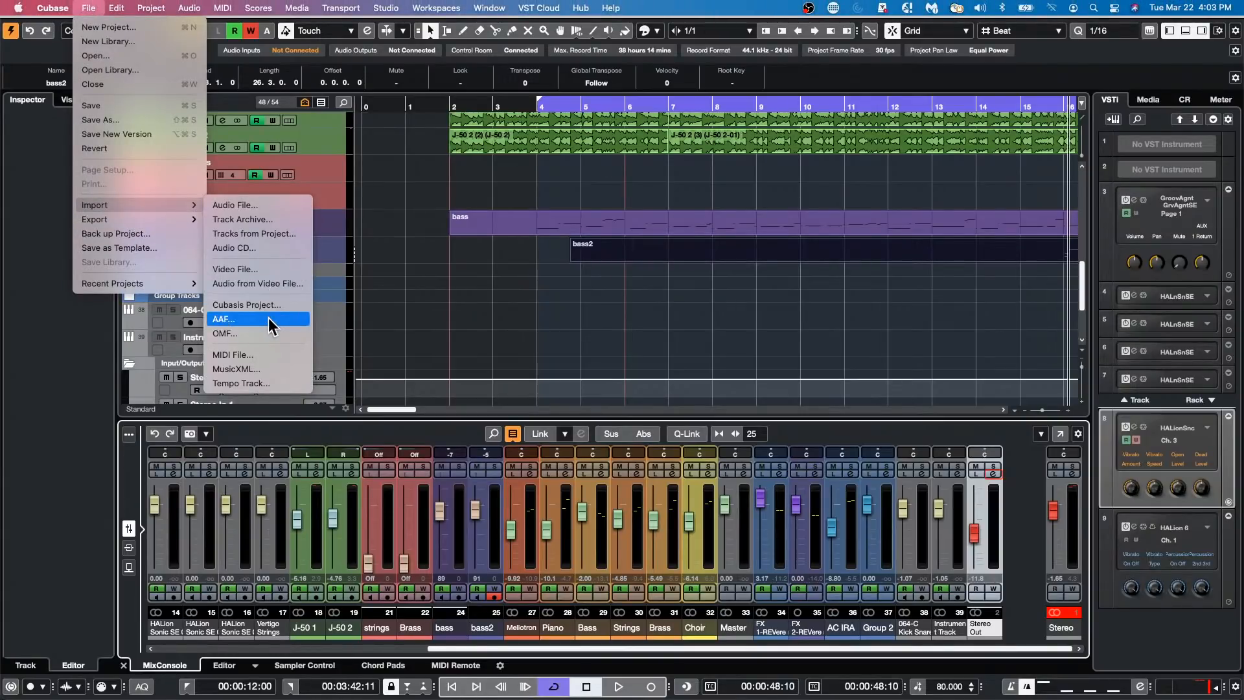
left_click(628, 312)
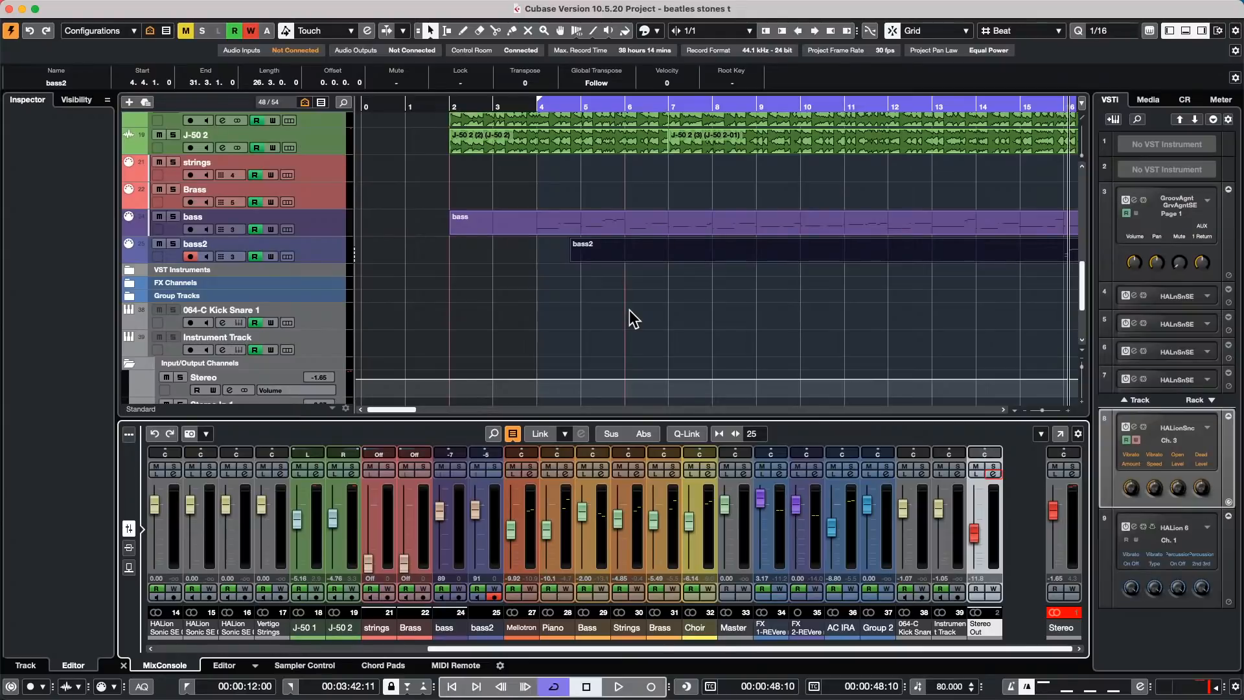
- Create a new empty project in the Tau Cetti folder
left_click(89, 7)
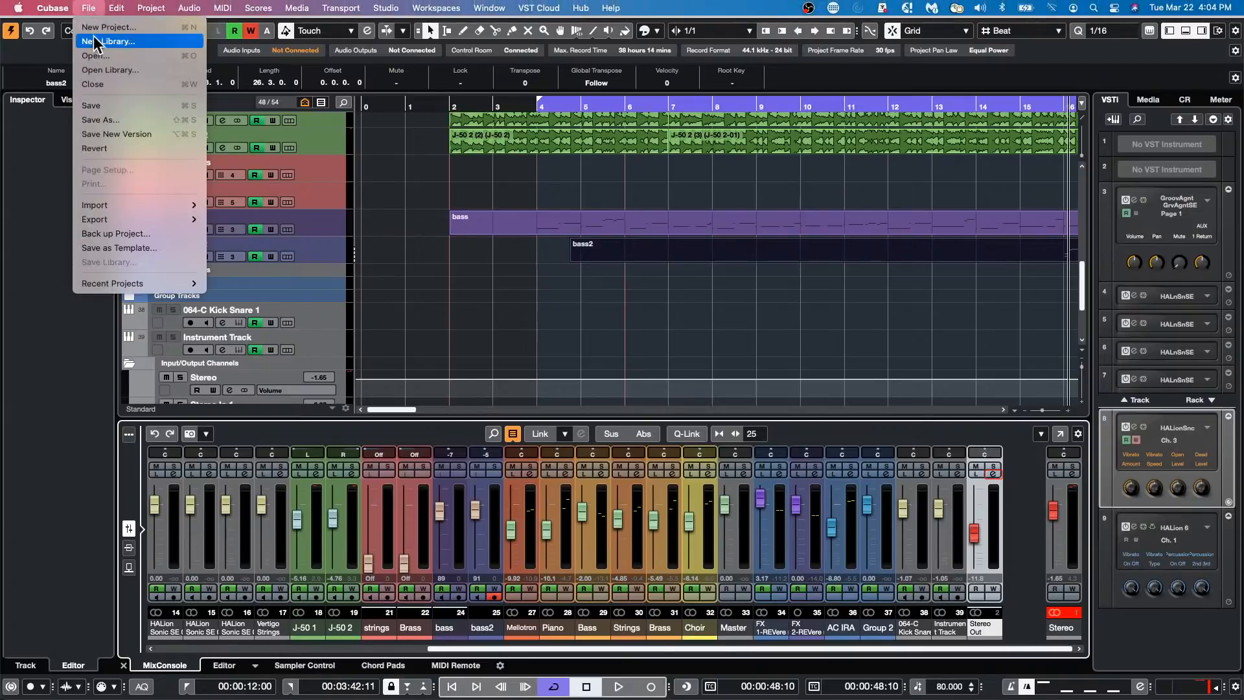
left_click(97, 23)
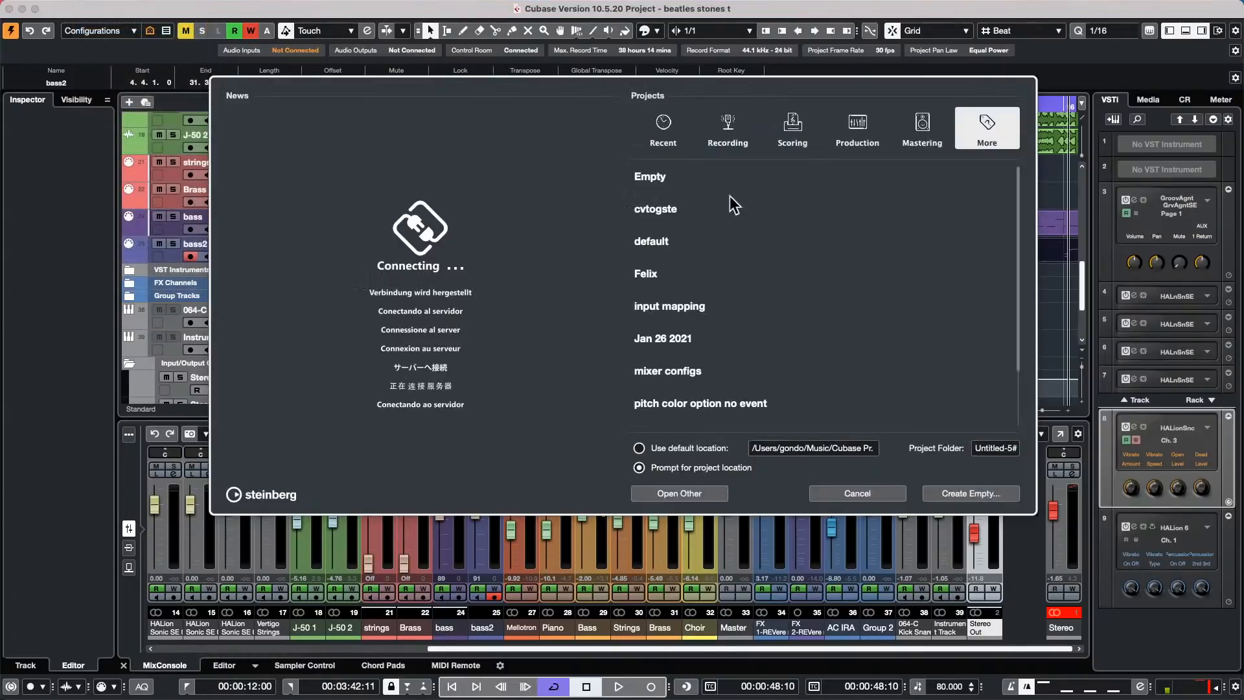
left_click(681, 125)
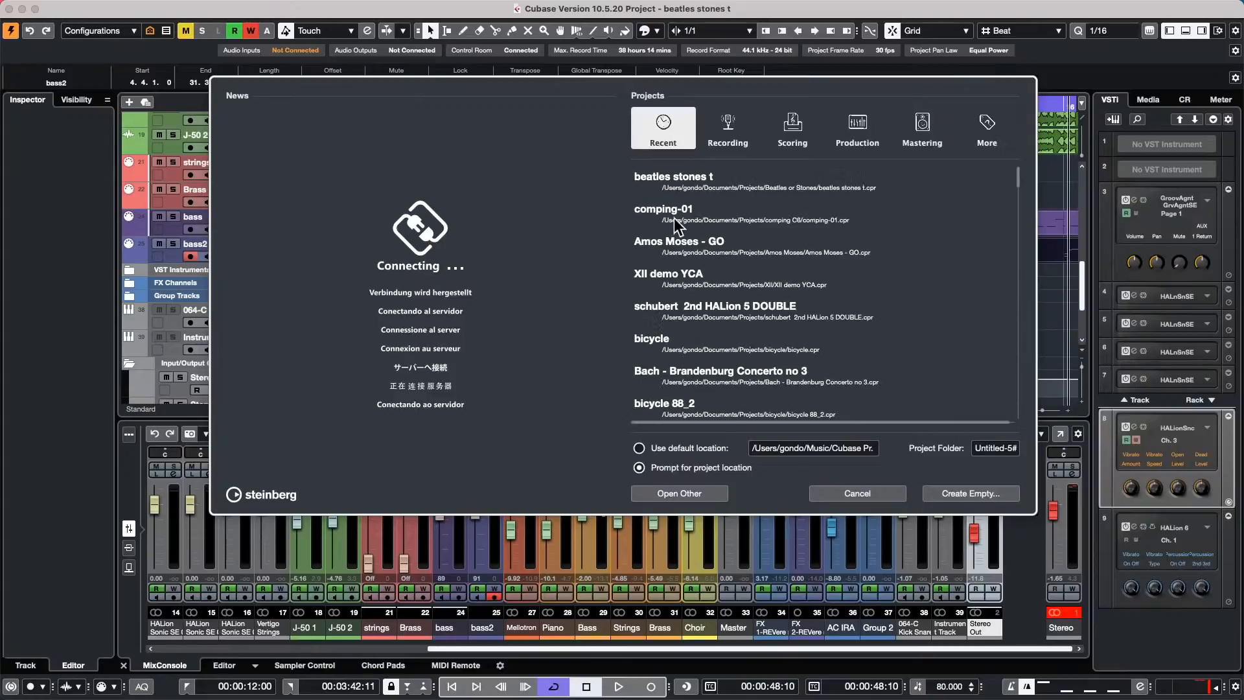
left_click(967, 491)
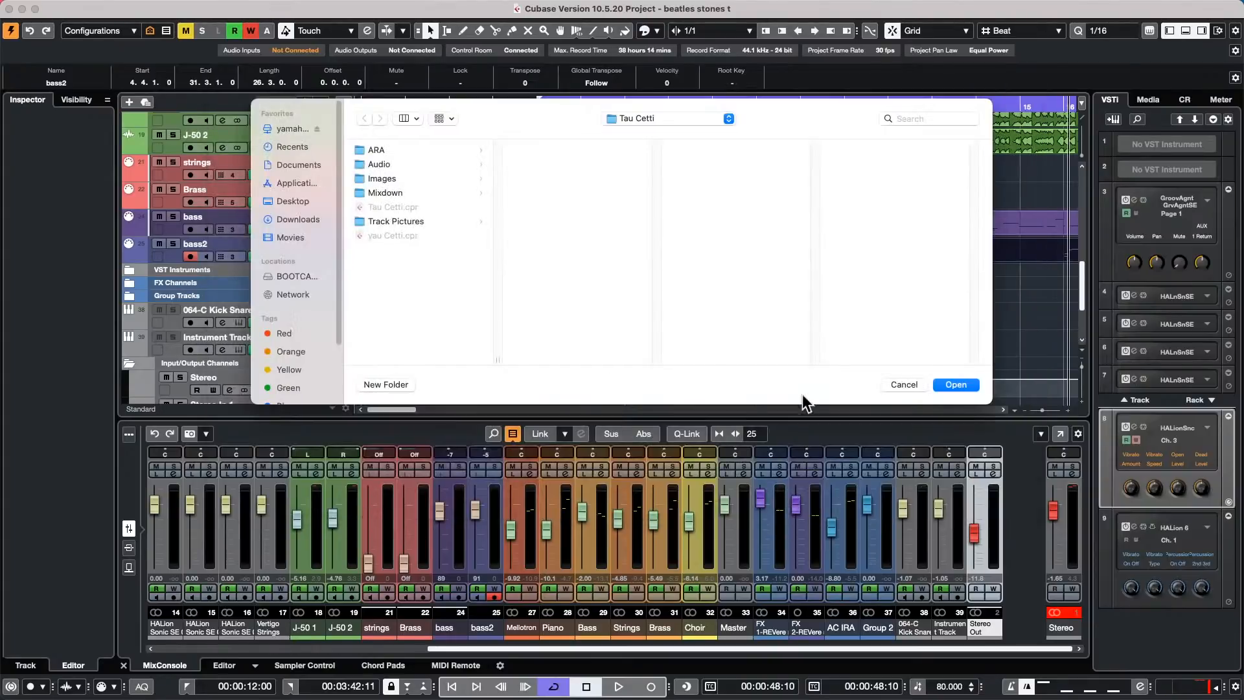
left_click(955, 384)
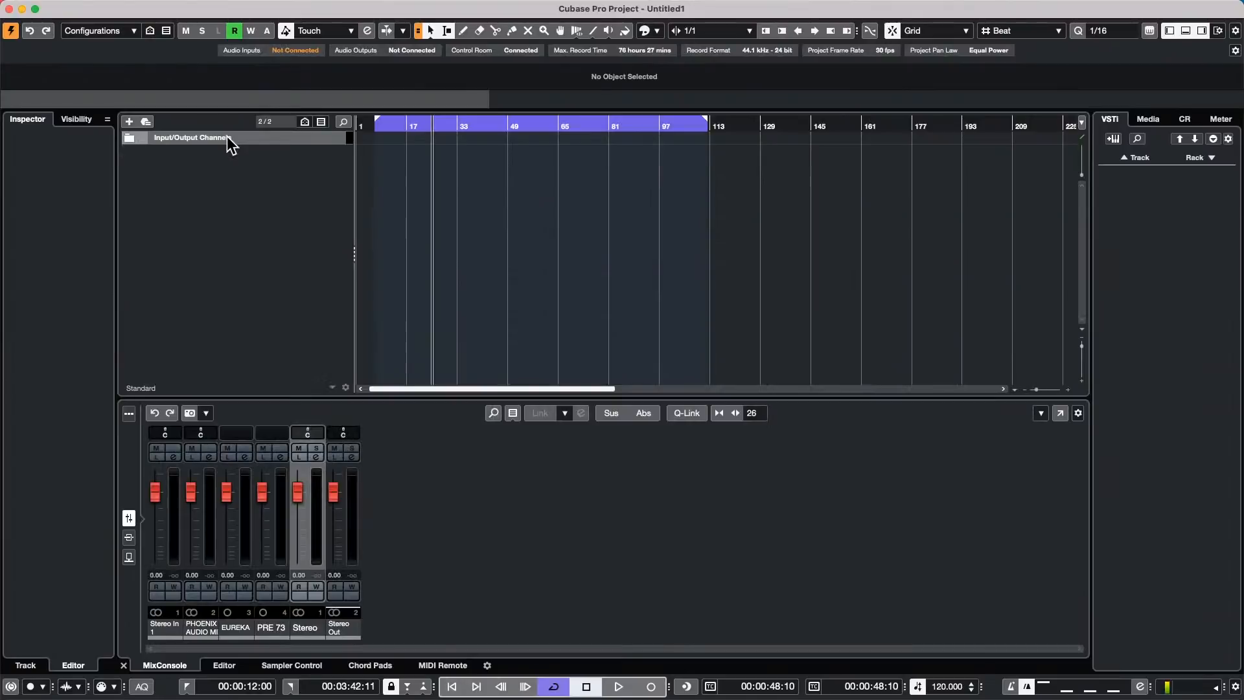
- Add 16 stereo audio tracks routed to Stereo Out
right_click(228, 183)
left_click(308, 194)
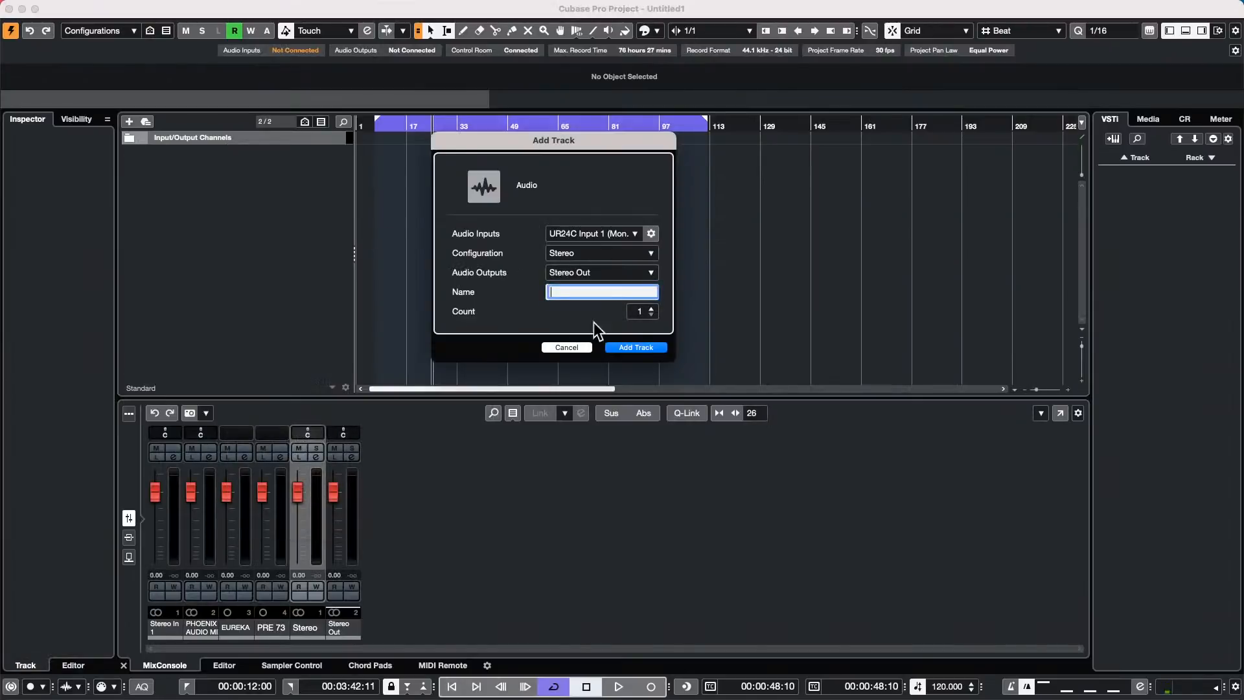
scroll(644, 317, "up", 4)
scroll(644, 317, "up", 6)
left_click(632, 348)
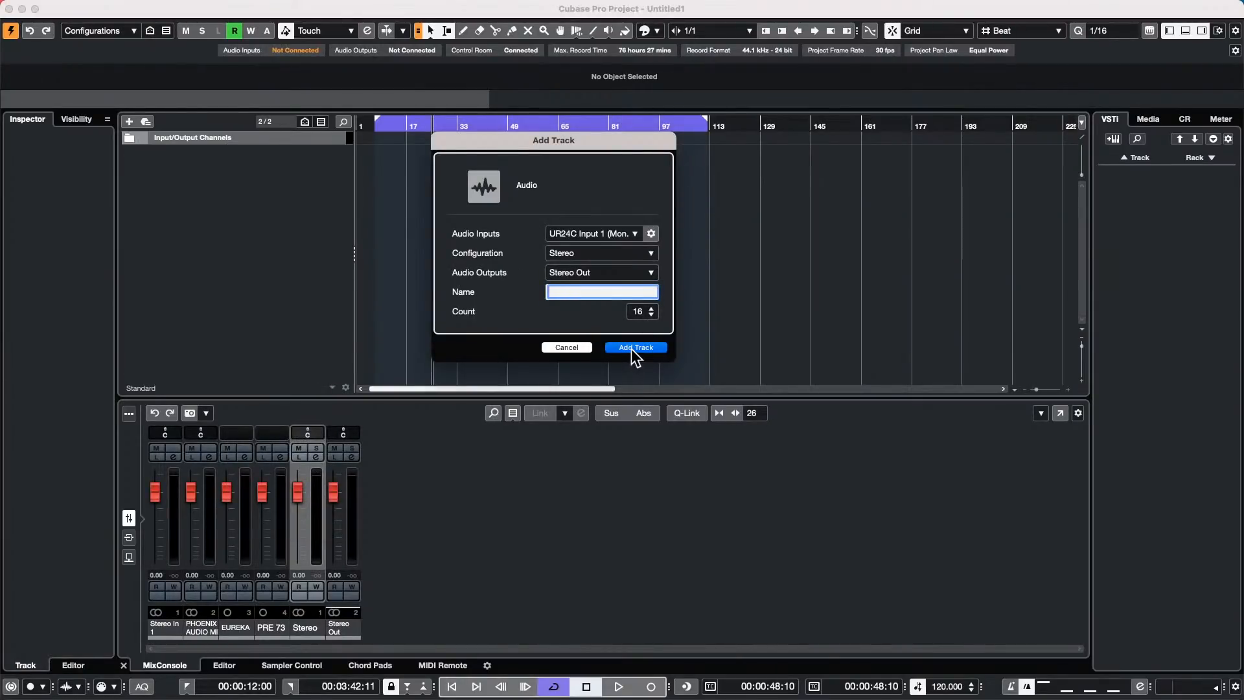
- Start and stop playback of the empty project repeatedly to check the transport, with the timeline zoomed in
key("space")
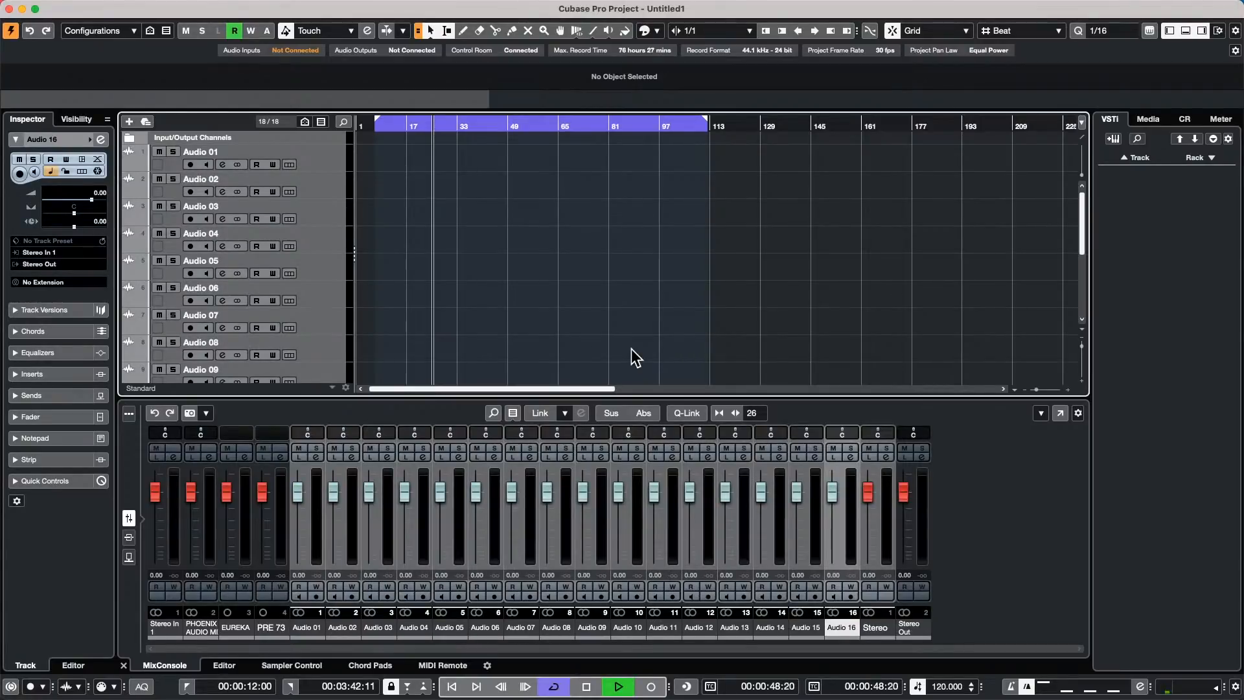
key("space")
key("space")
key("space")
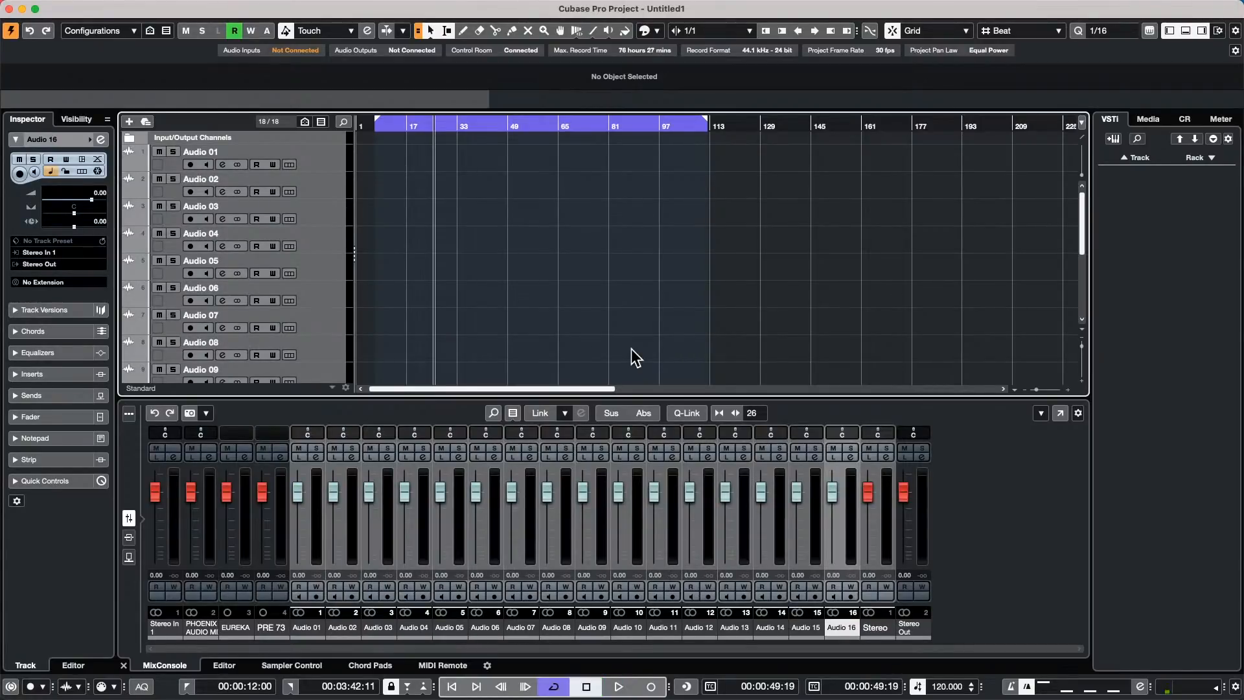
key("h")
key("h")
key("space")
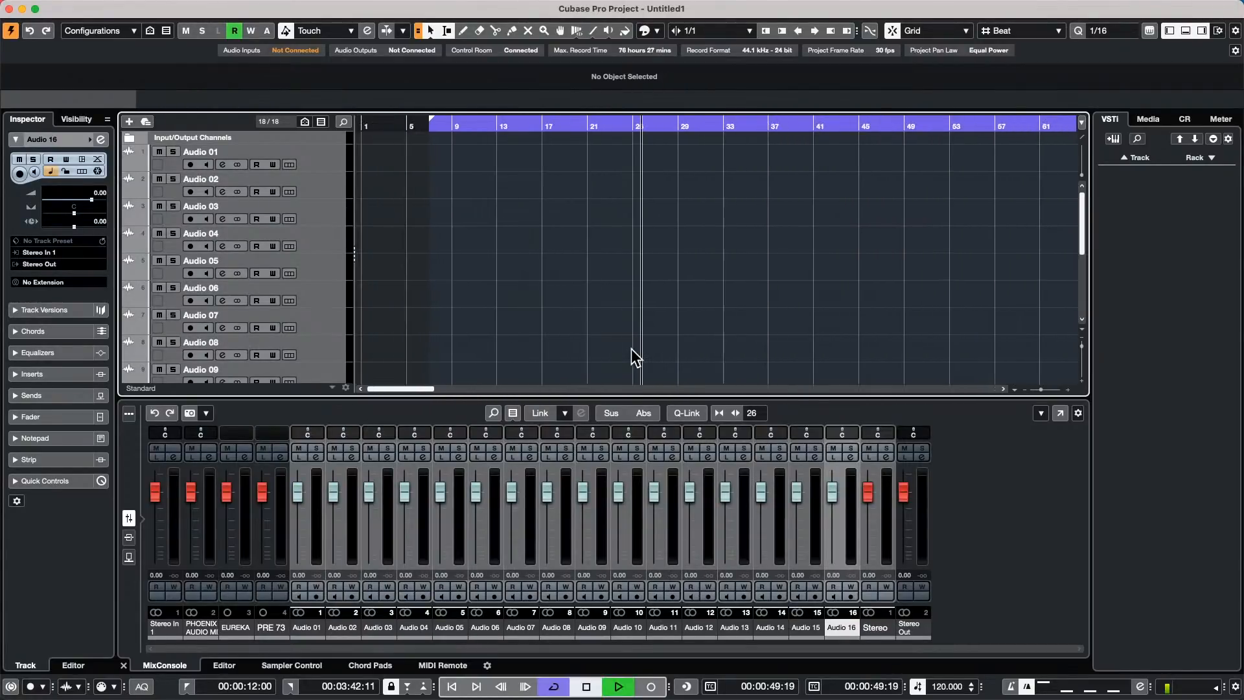
key("space")
key("space")
key("space")
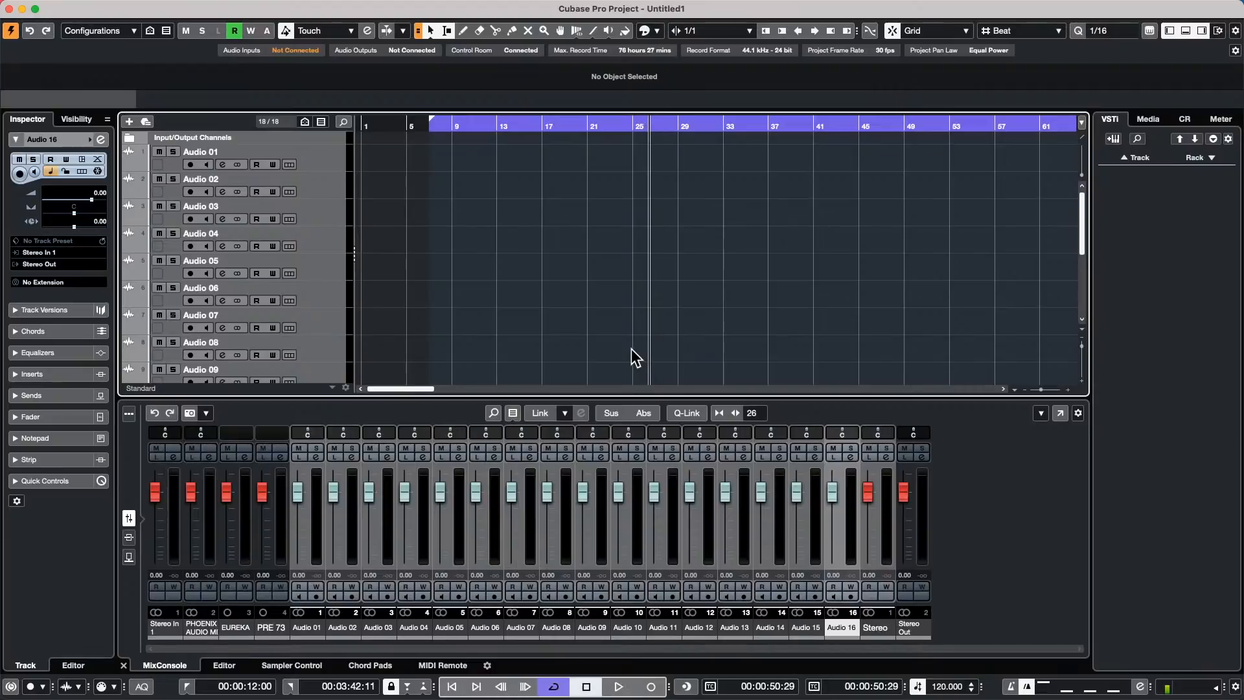
key("space")
key("space")
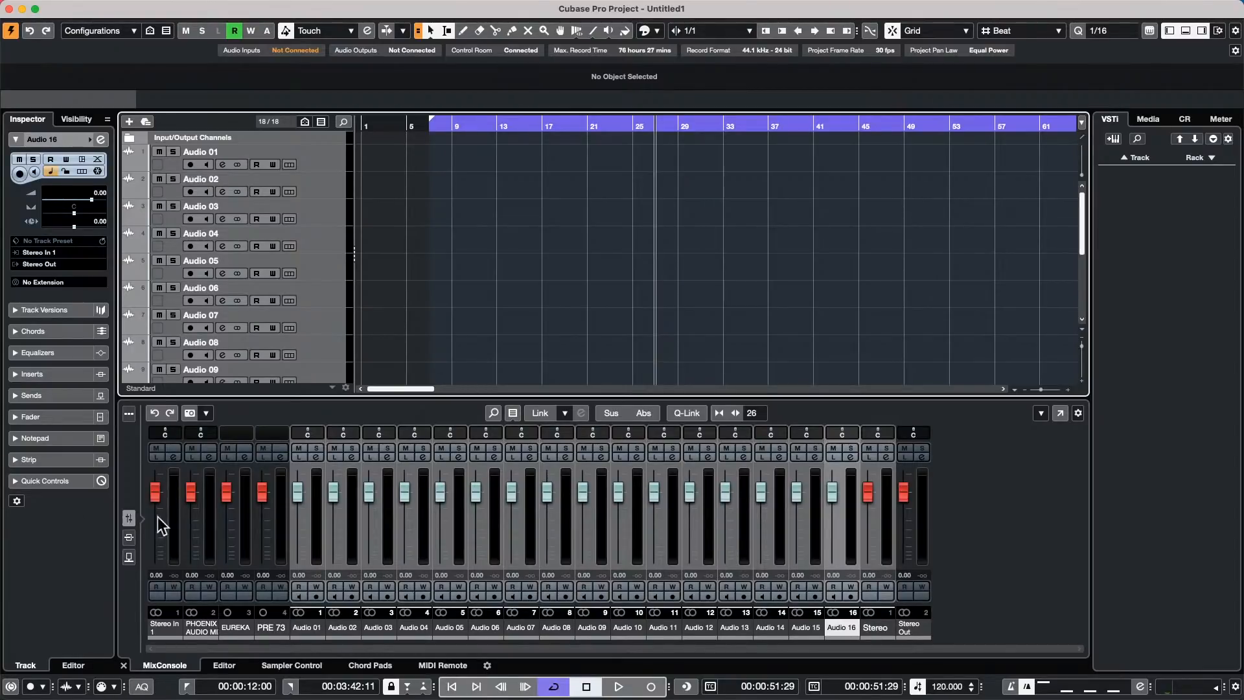
- Assign the Volume/ Pan/ Pre-Filter/ Sends preset to the Quick Controls of the Audio 16 track
left_click(60, 482)
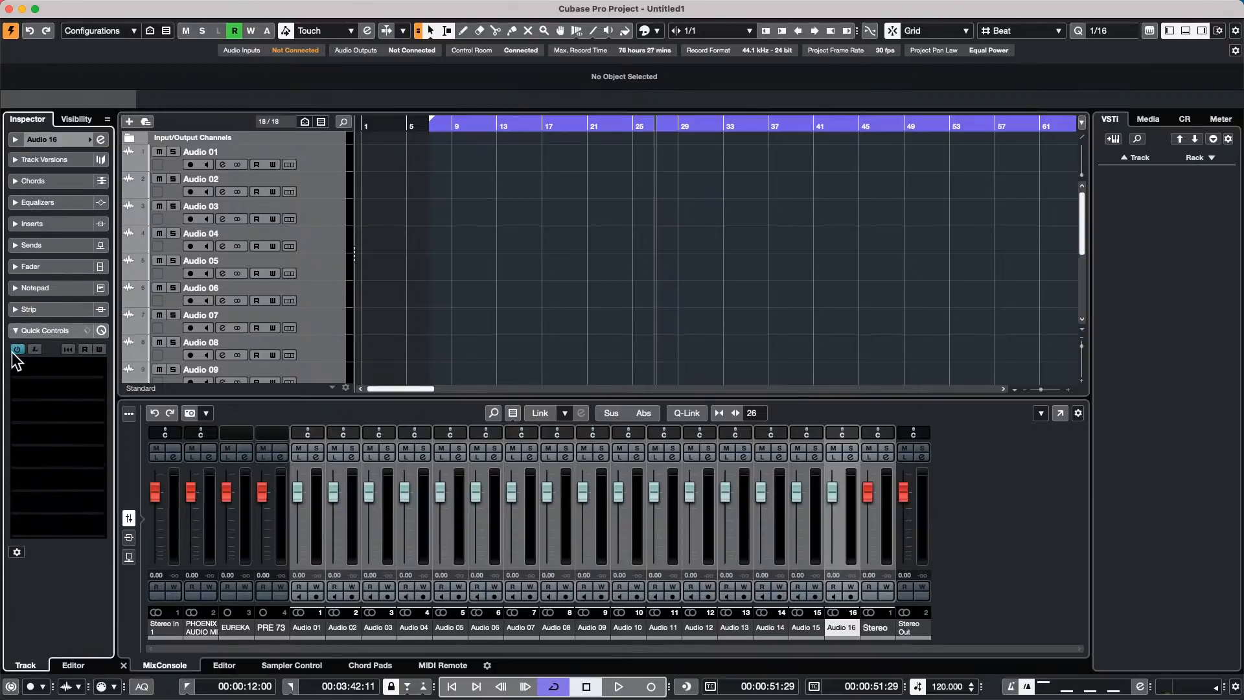
left_click(85, 331)
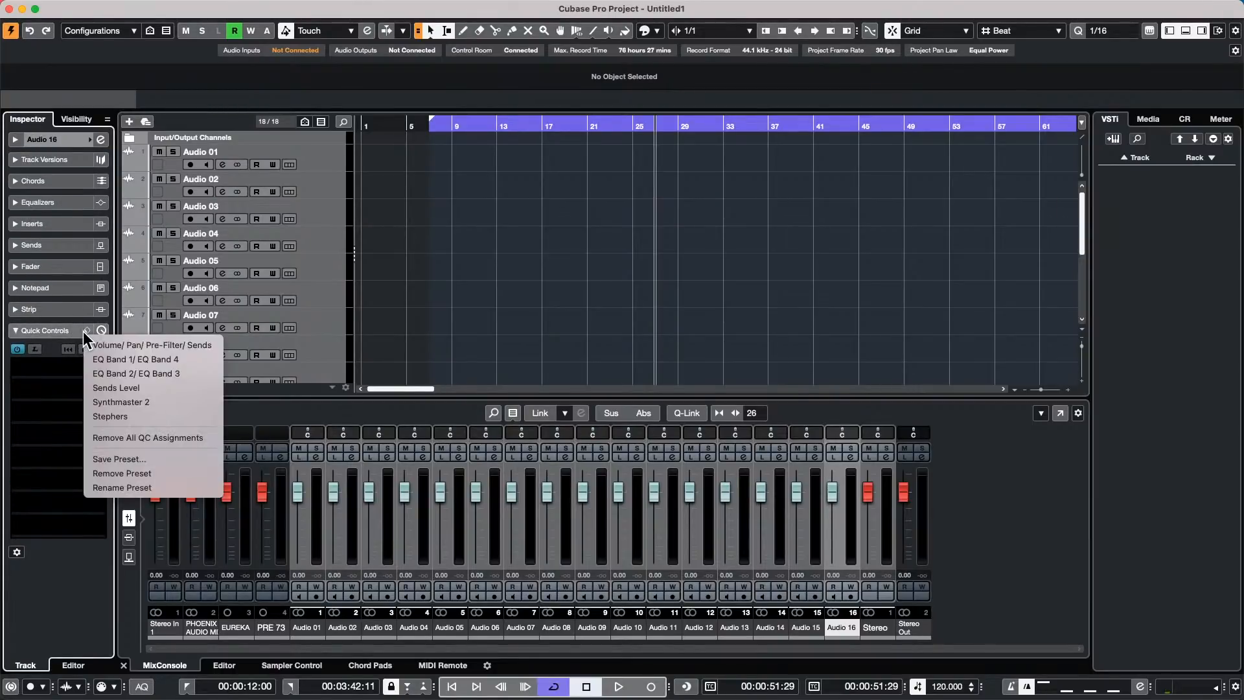
left_click(168, 348)
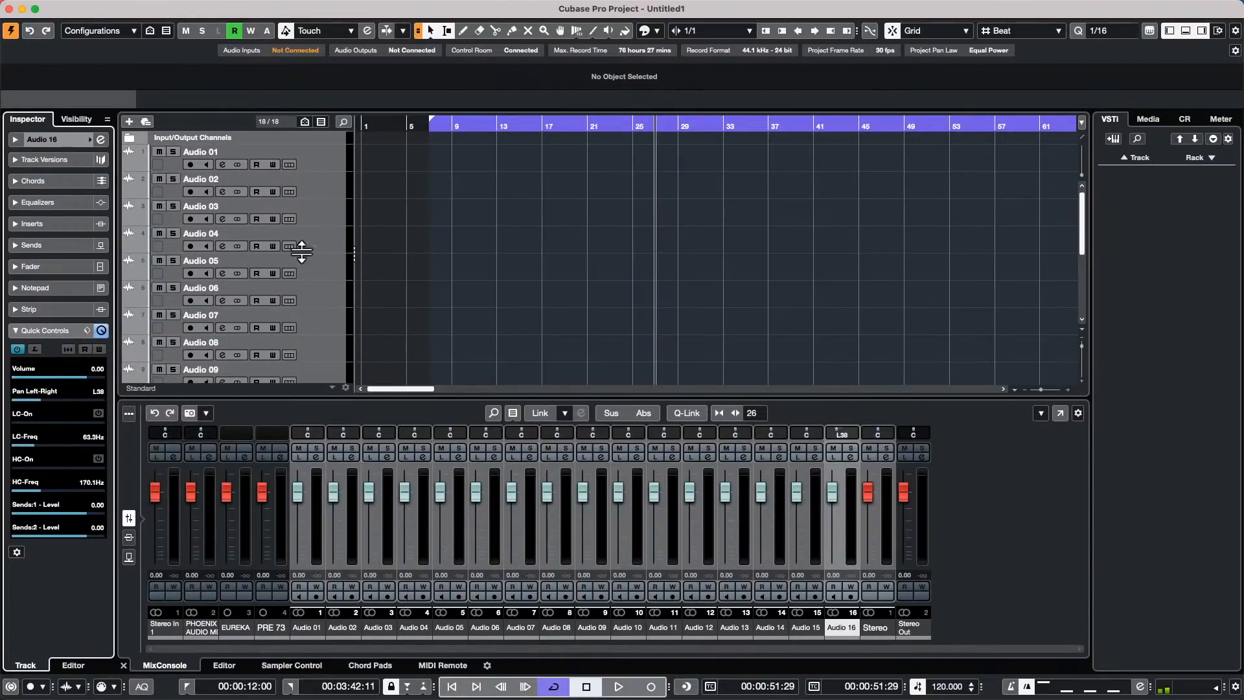
- Assign the Volume/ Pan/ Pre-Filter/ Sends preset to the Quick Controls of the Audio 15 track
scroll(280, 315, "down", 5)
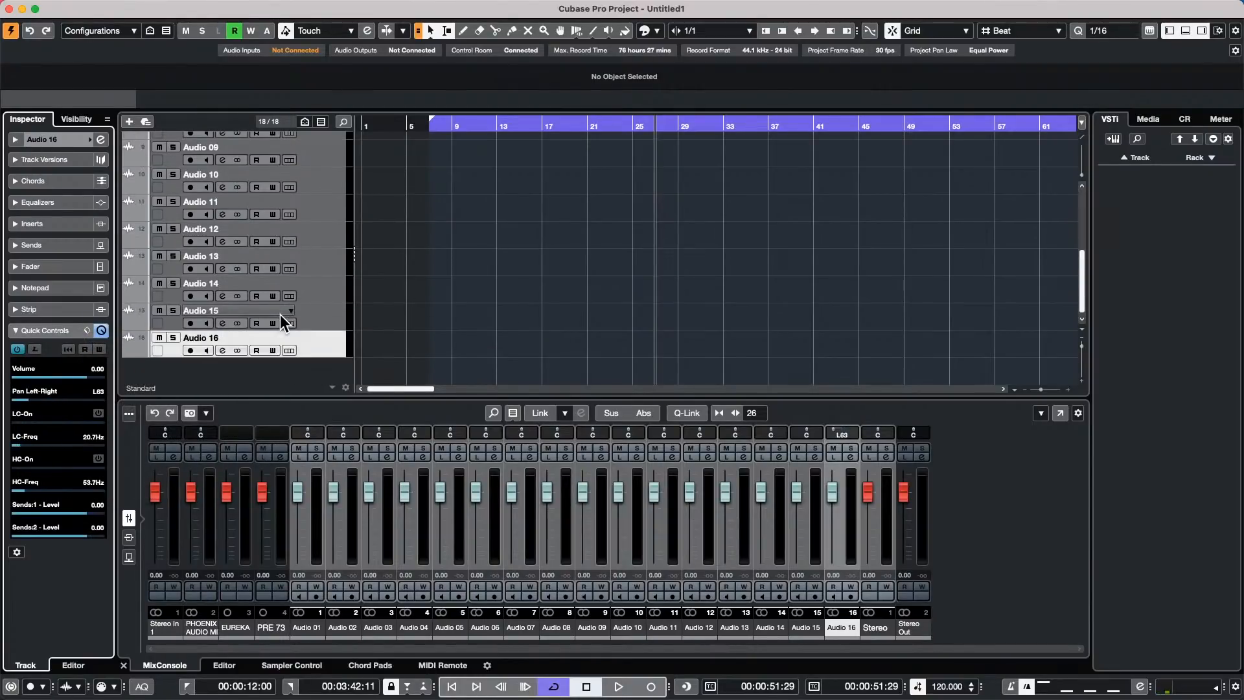
scroll(280, 313, "up", 5)
scroll(282, 313, "down", 5)
left_click(316, 320)
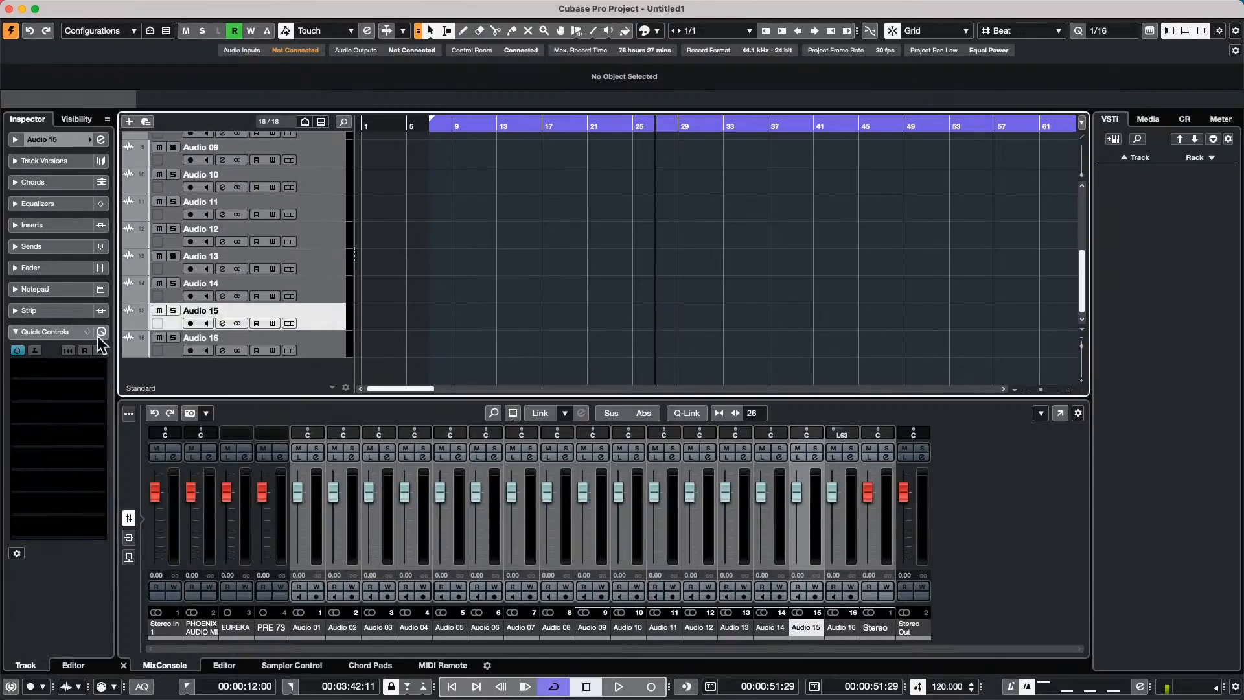
left_click(86, 332)
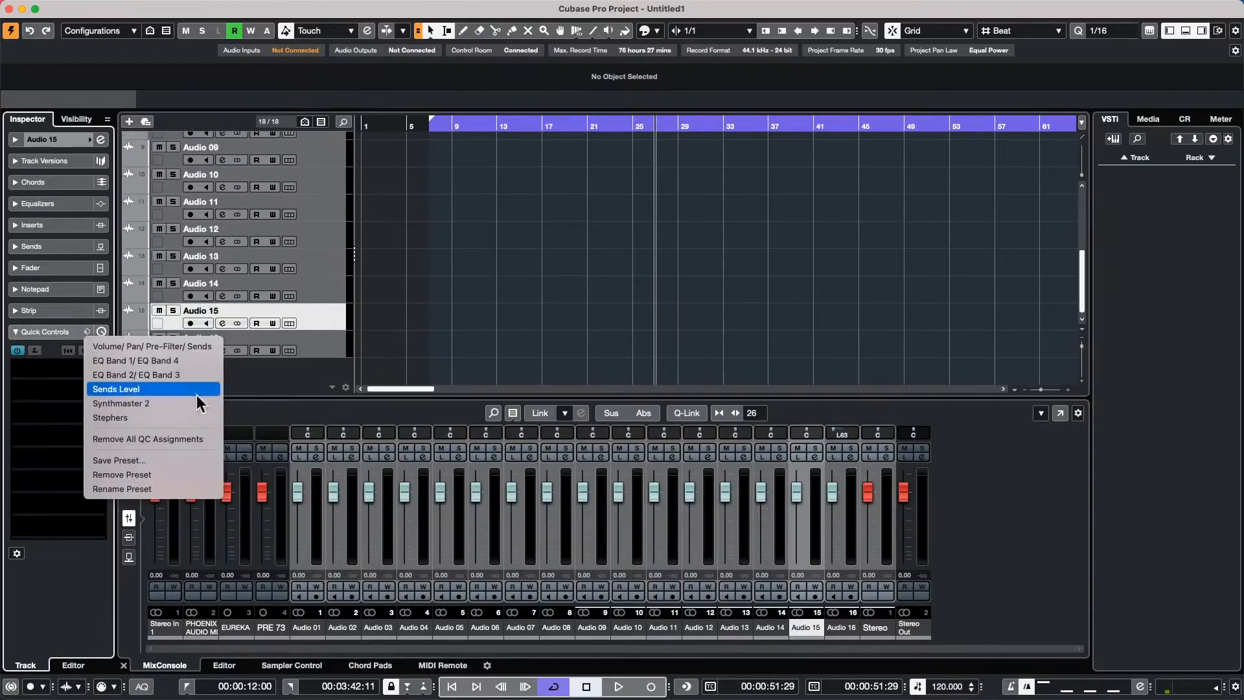
left_click(158, 346)
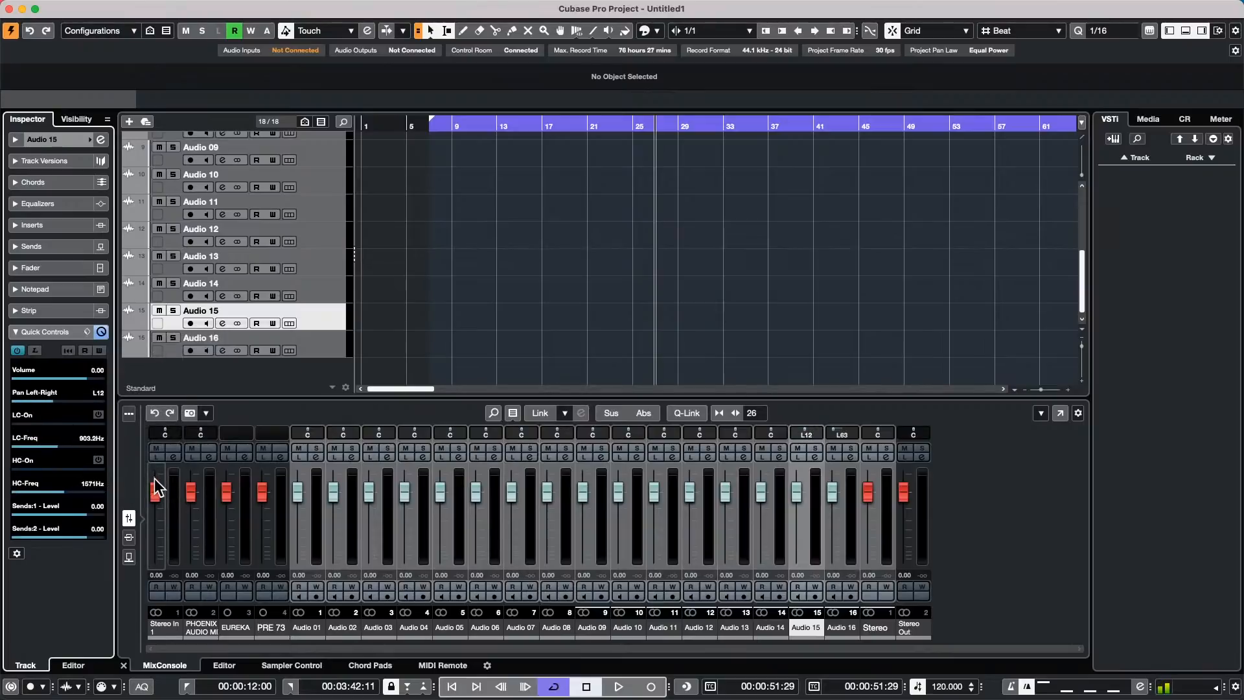
- Switch between the Audio 16 and Audio 15 tracks to check that the controller's Quick Controls follow the selected track
left_click(290, 350)
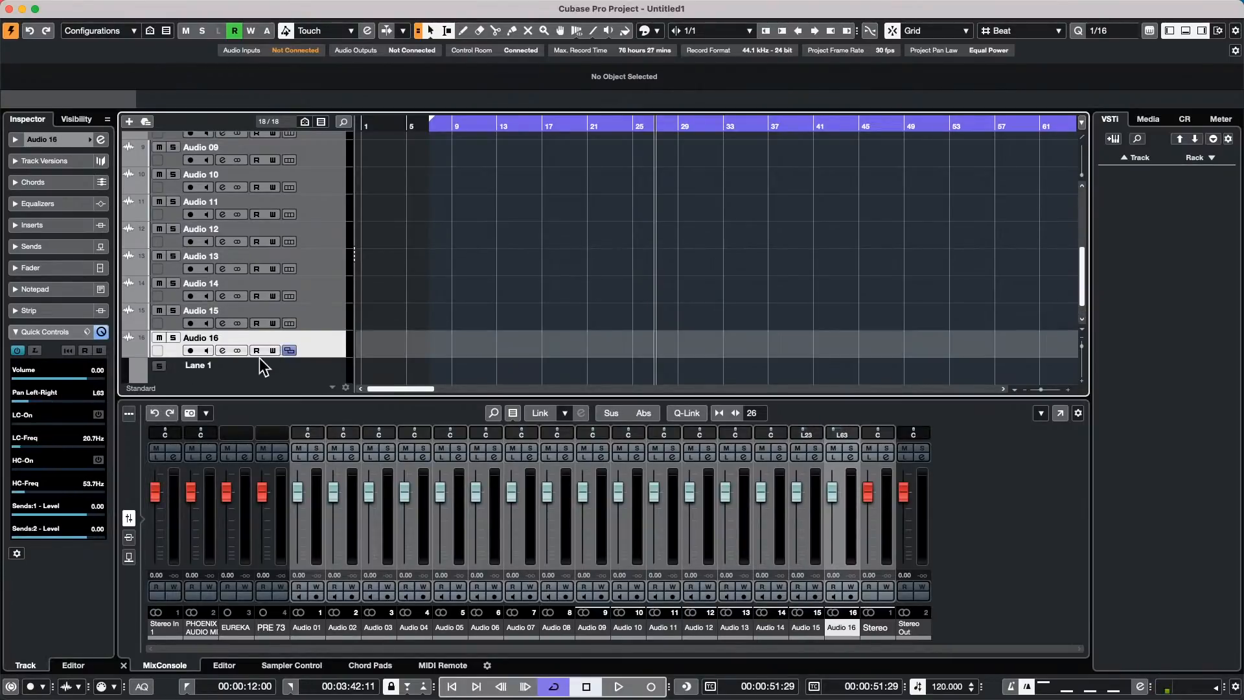
left_click(322, 317)
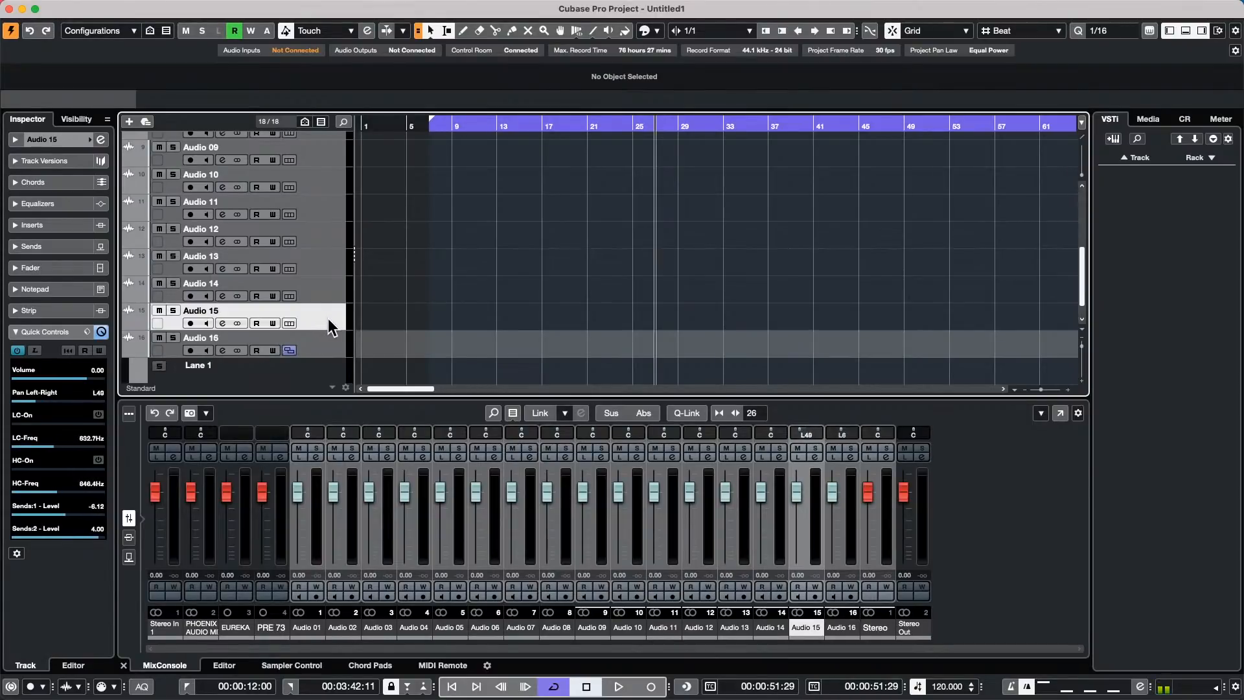
left_click(330, 351)
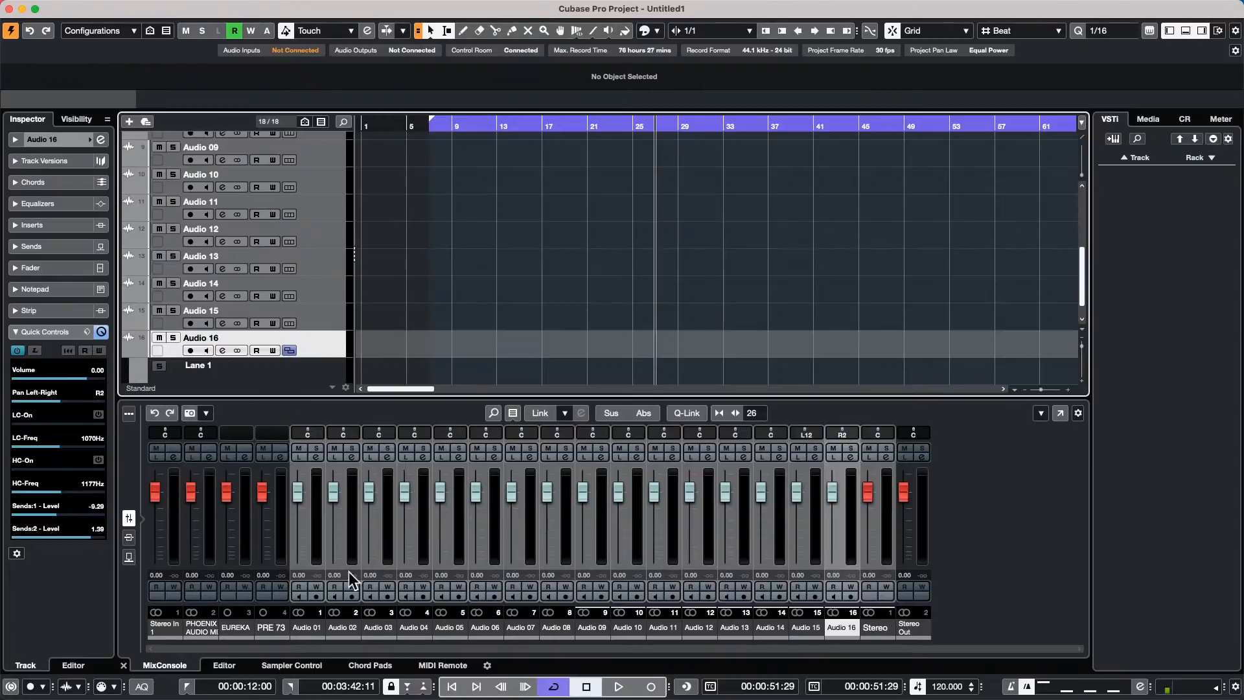
- Lock the ChoiSauce - 100 controller's Quick Control focus to Audio 16 in MIDI Remote and check it with Audio 14, 15 and 16 selected
left_click(447, 664)
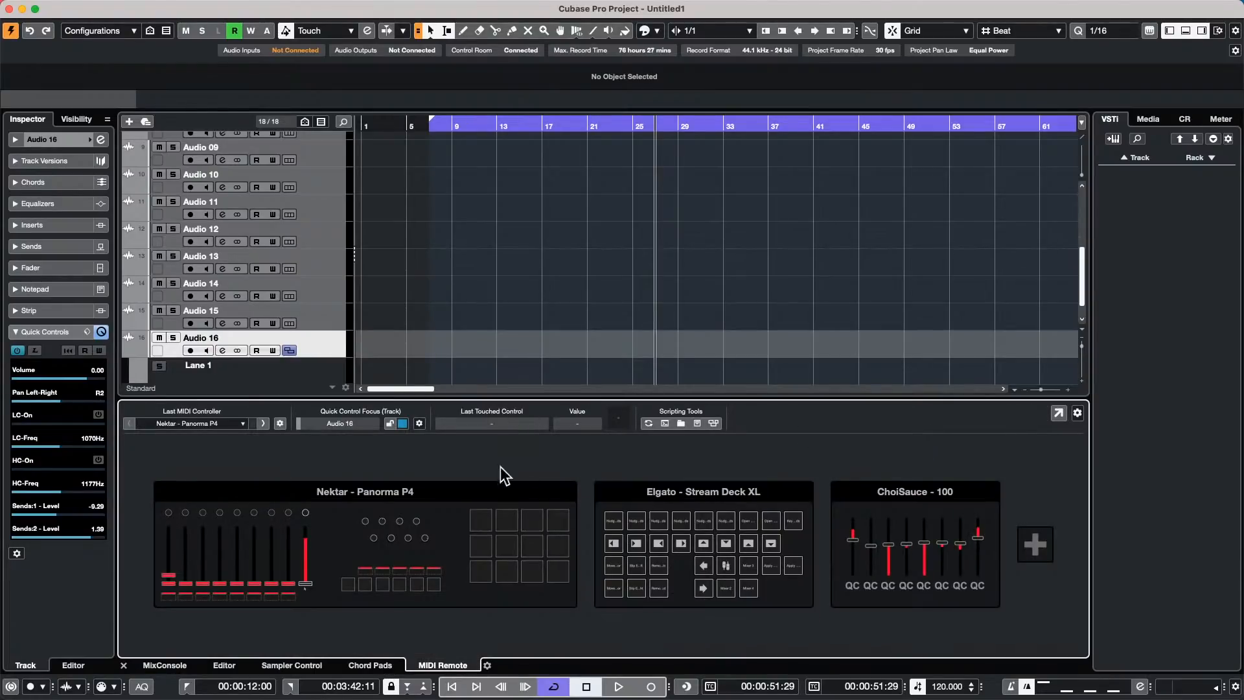
left_click(907, 512)
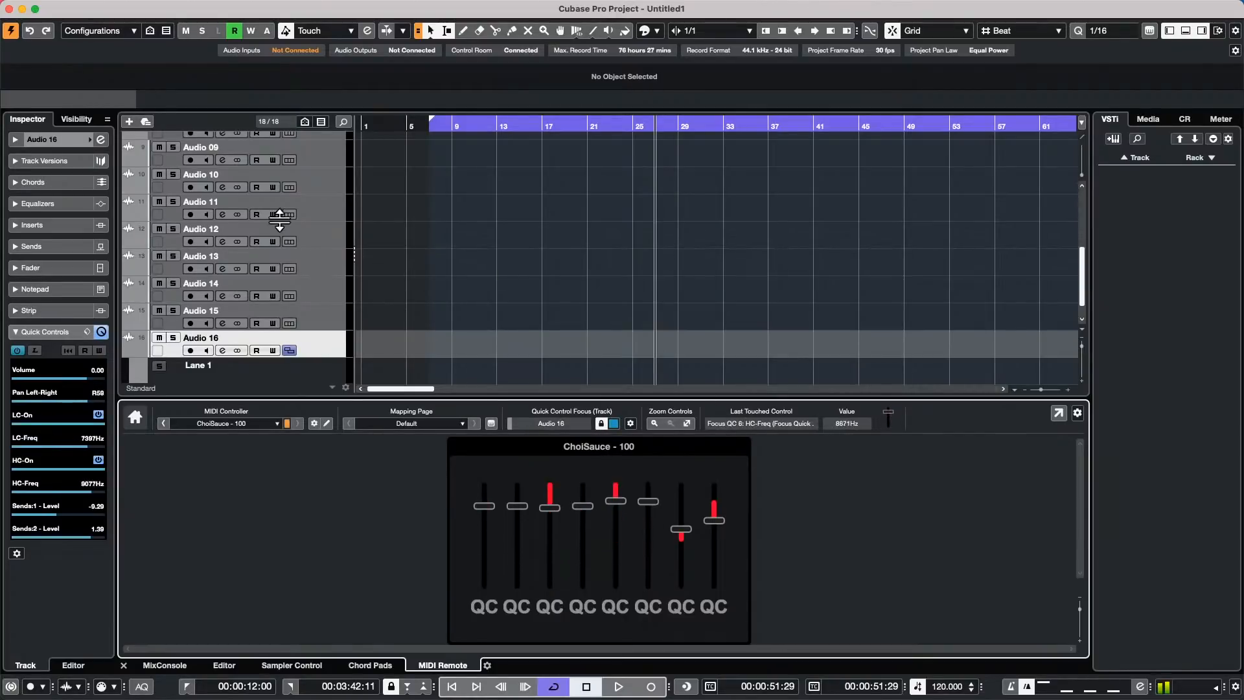
left_click(322, 296)
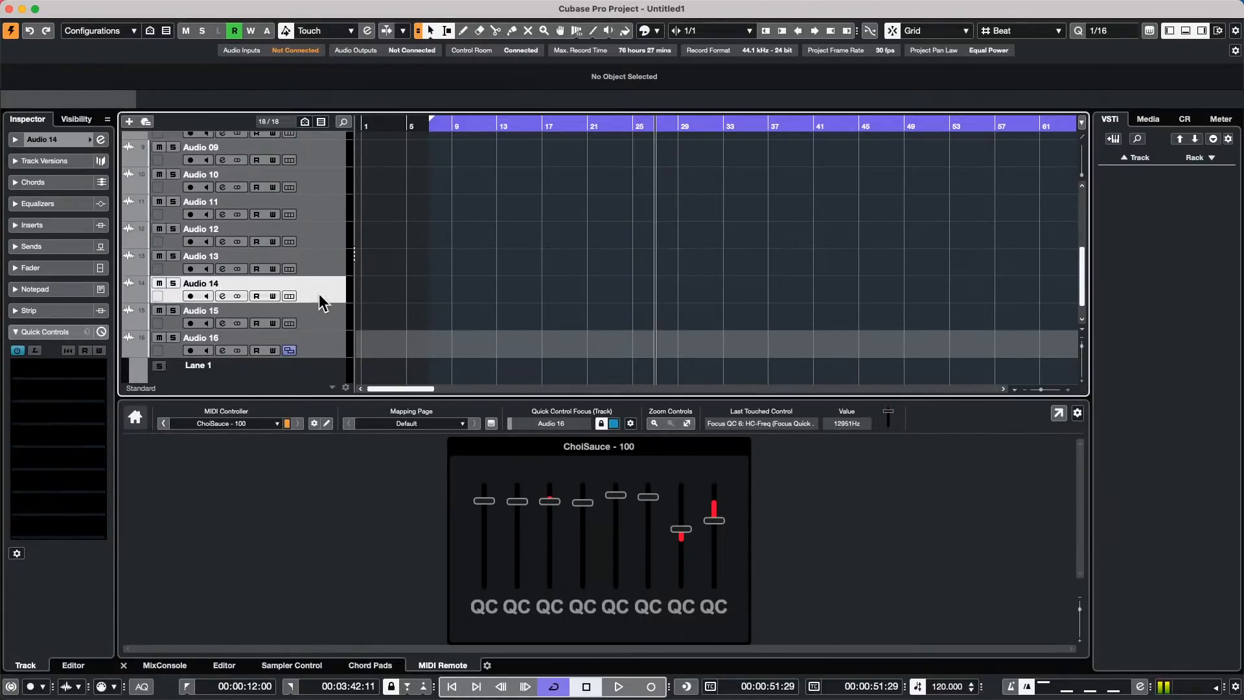
left_click(317, 310)
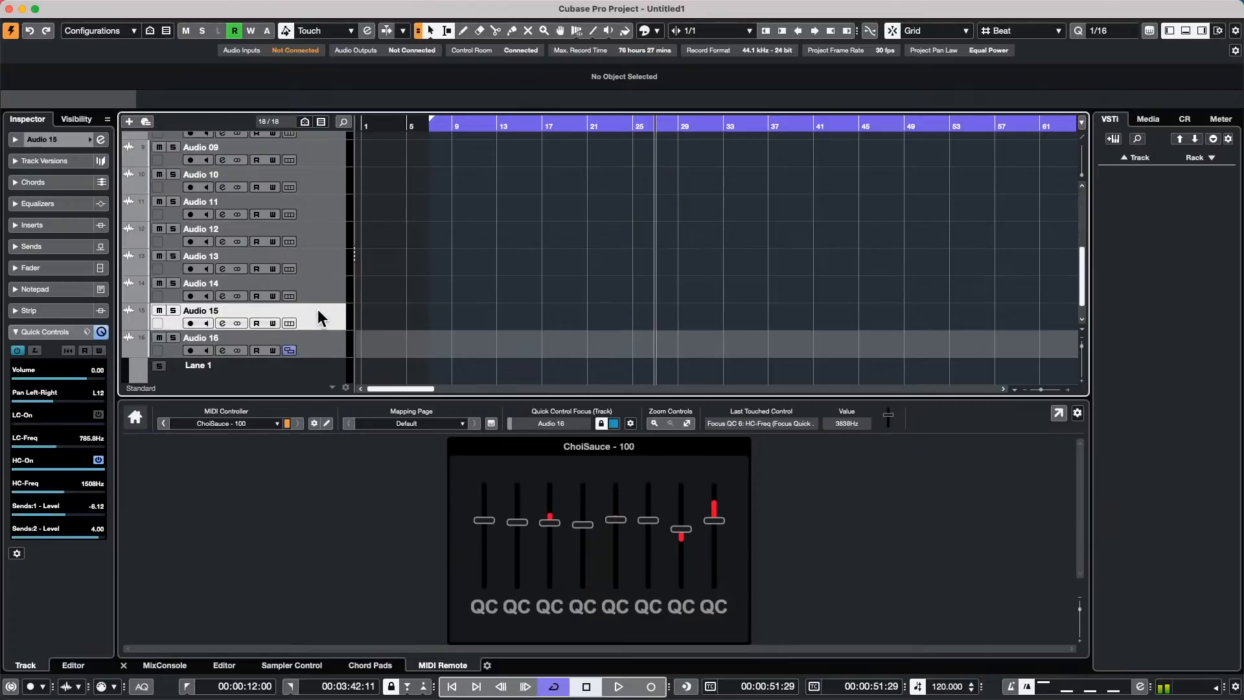
left_click(326, 350)
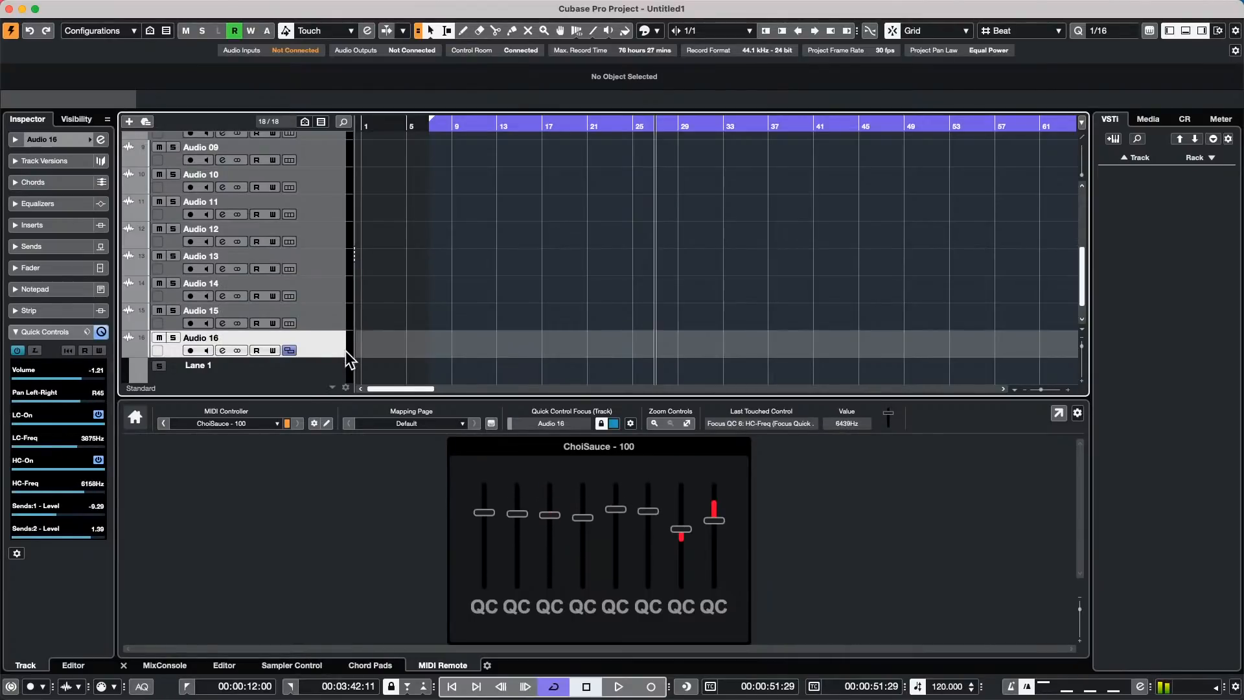
left_click(328, 321)
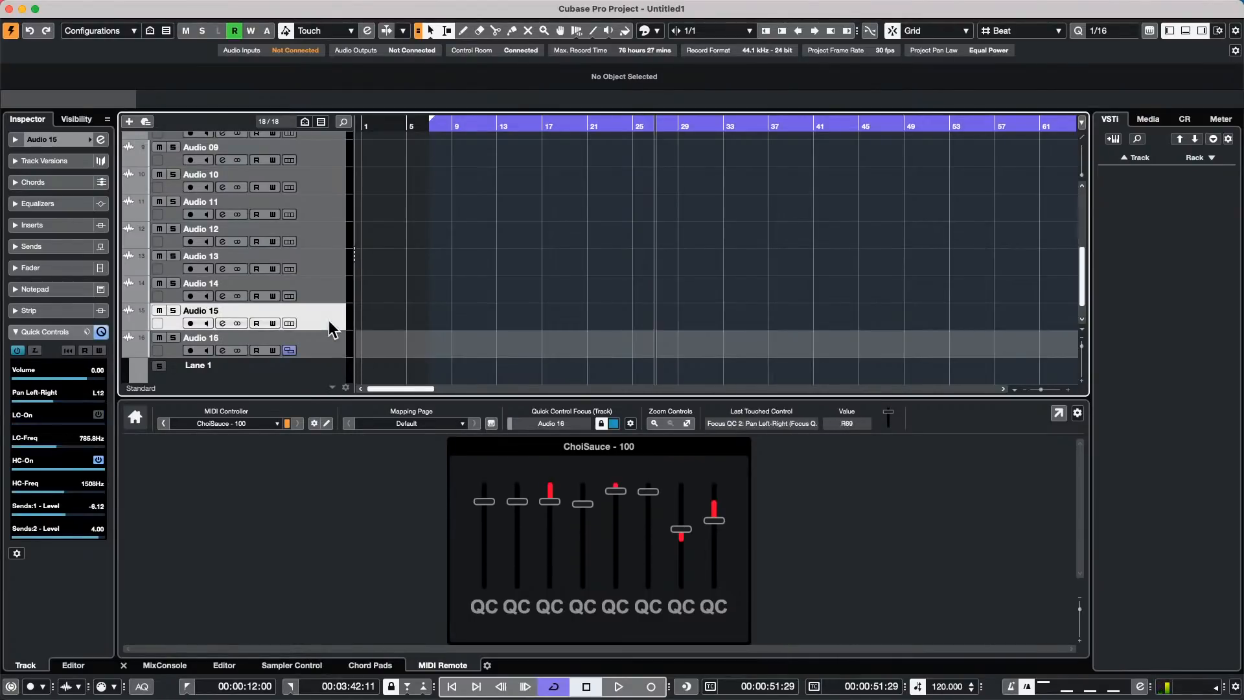
- Assign the Sends Level preset to the Quick Controls of the Audio 14 track
left_click(313, 281)
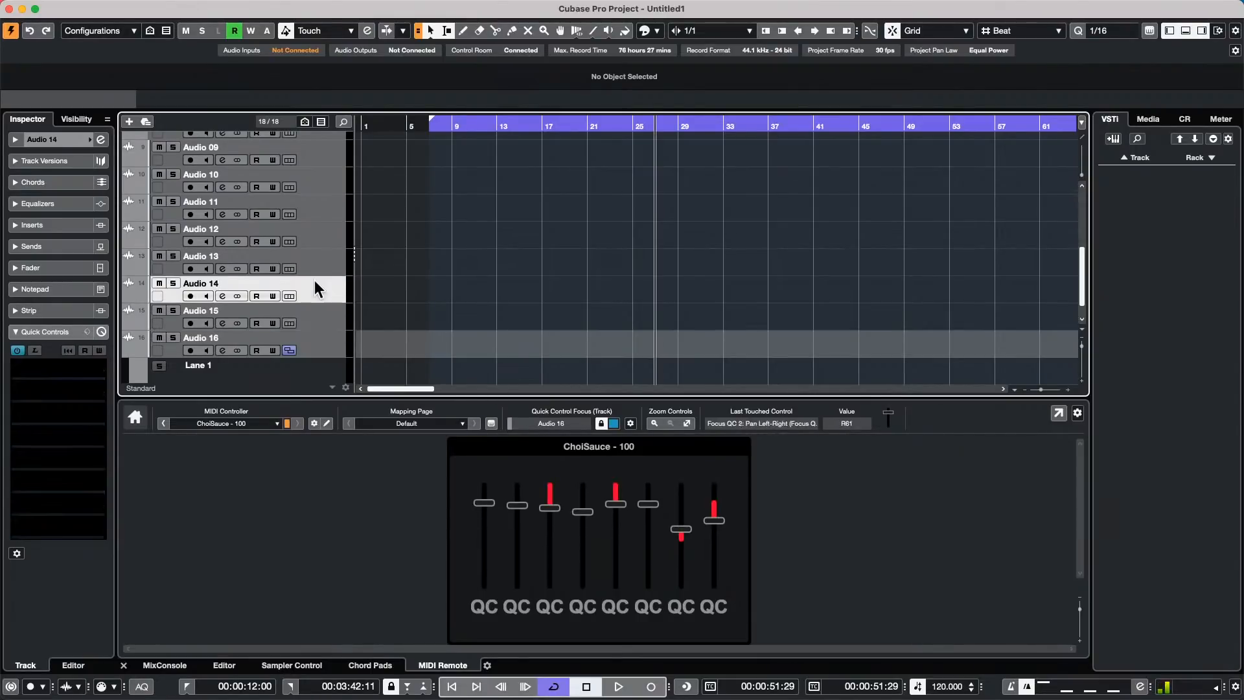
left_click(88, 333)
left_click(117, 388)
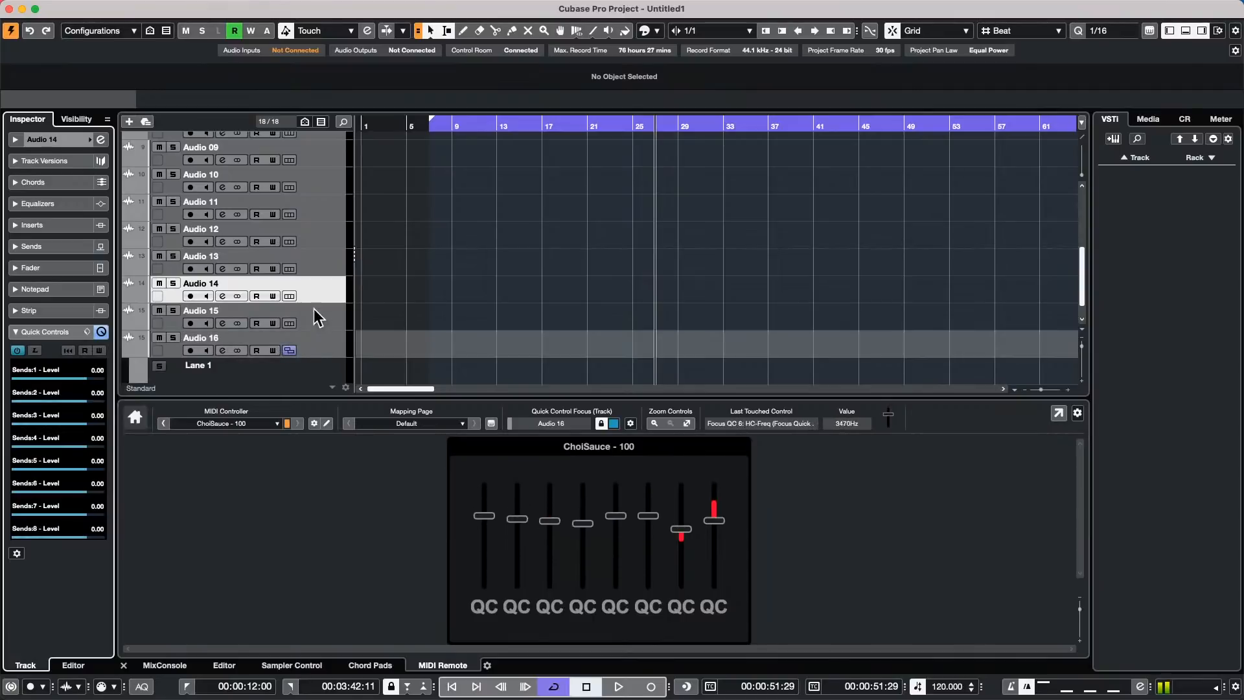
- Check Audio 16's response to the locked controller in the MixConsole with Audio 15 and Audio 16 selected, and return to MIDI Remote
left_click(320, 349)
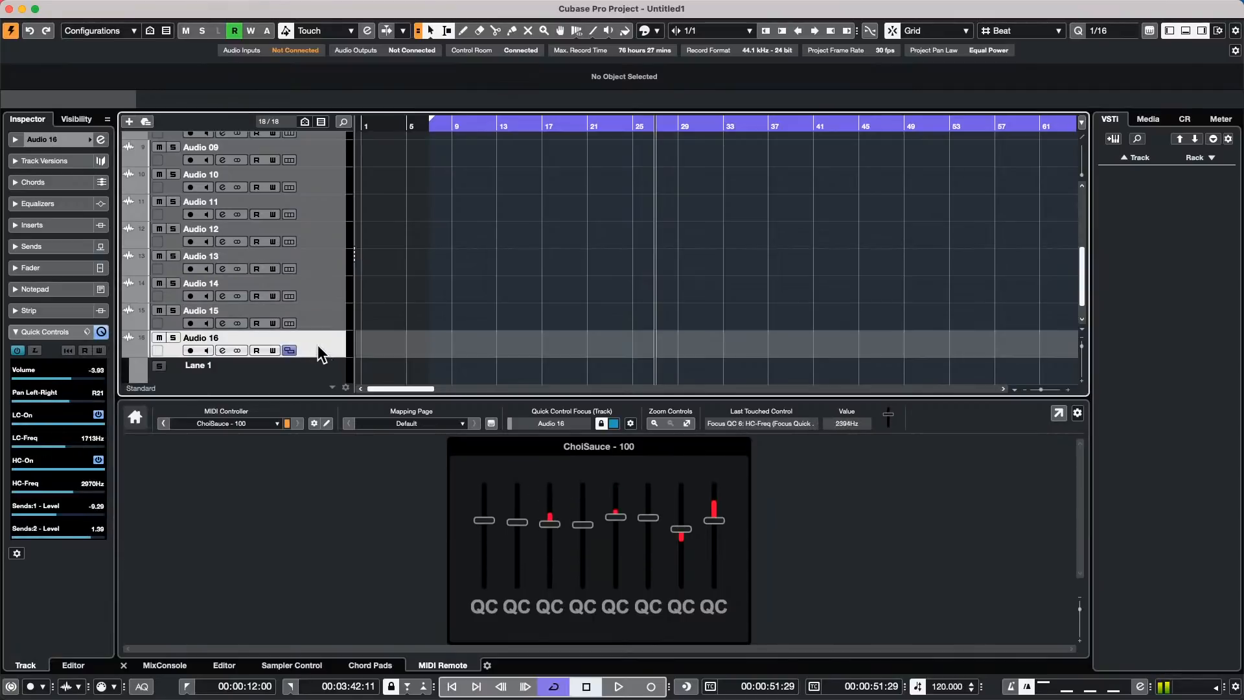
left_click(166, 665)
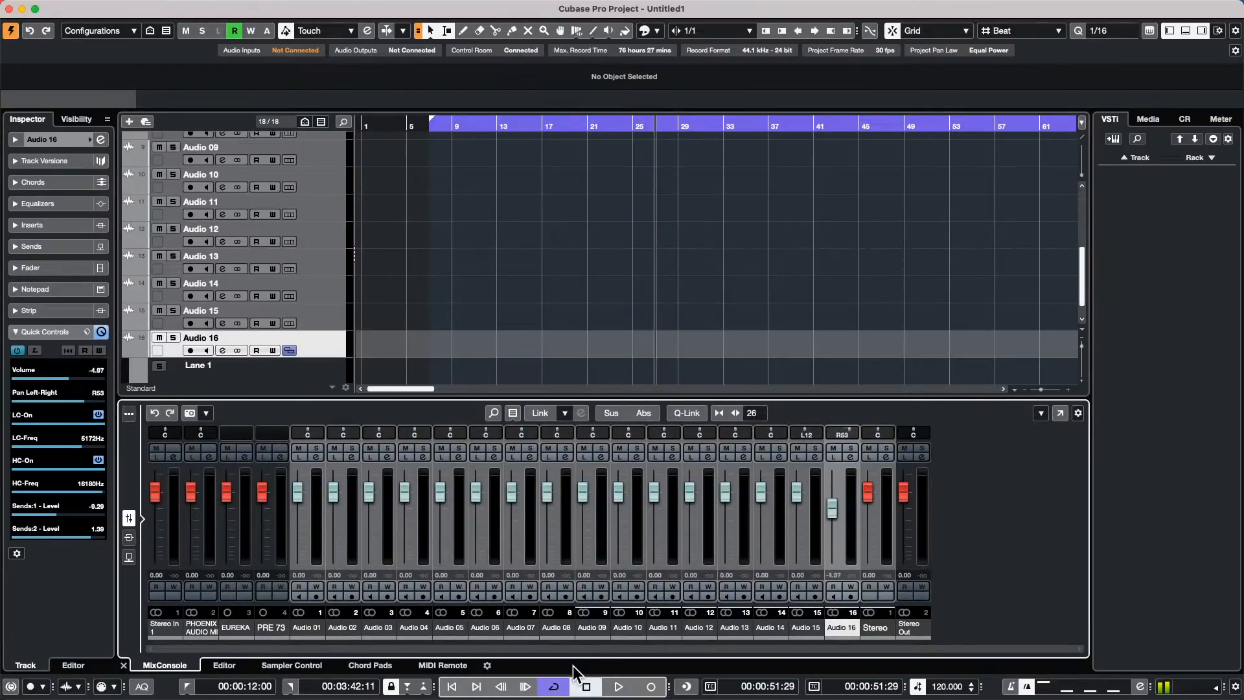
left_click(325, 323)
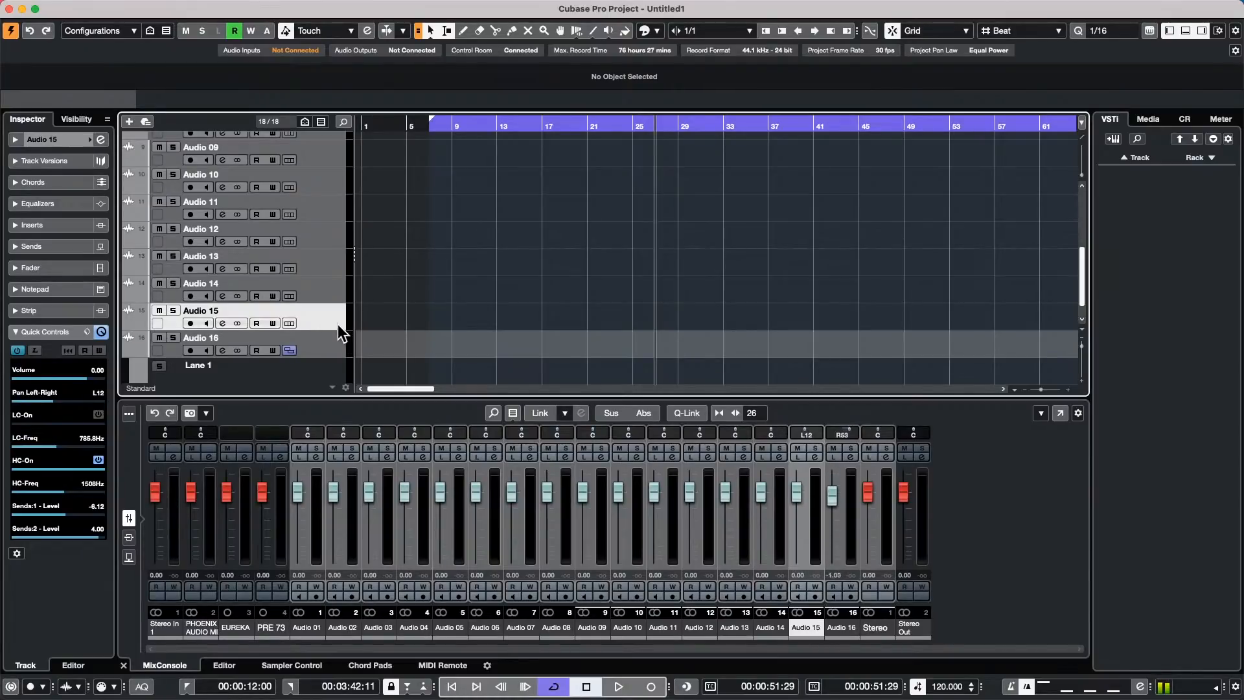
left_click(328, 348)
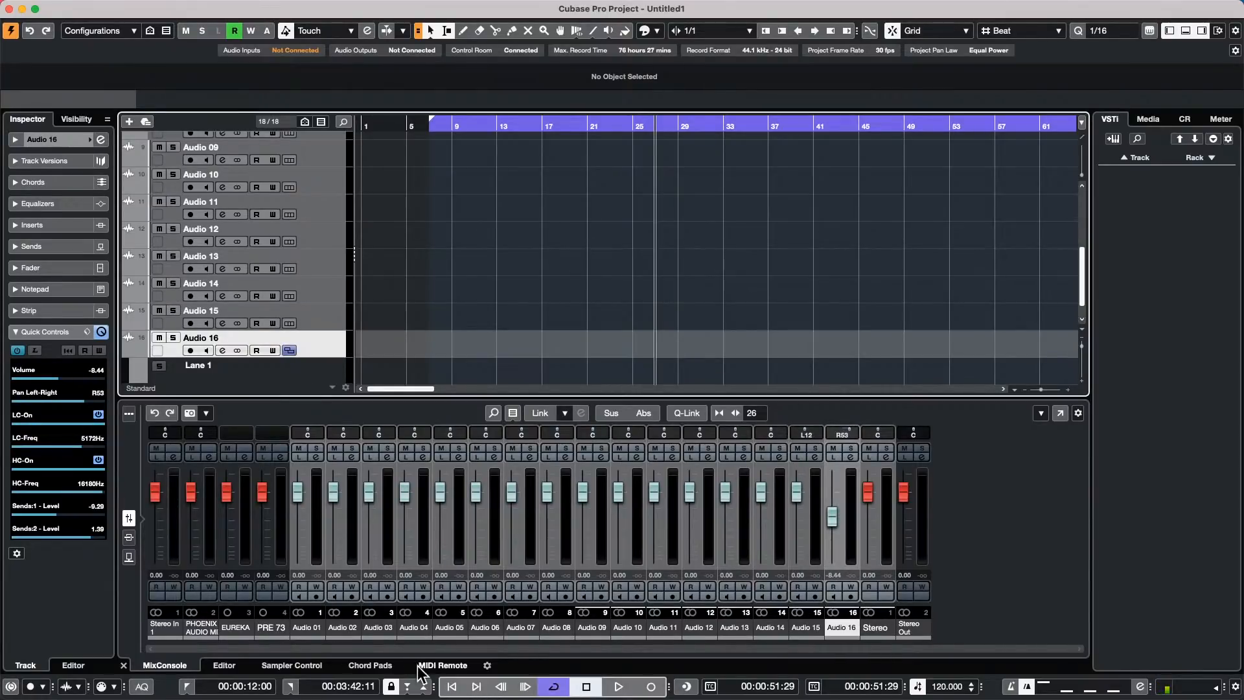
left_click(441, 665)
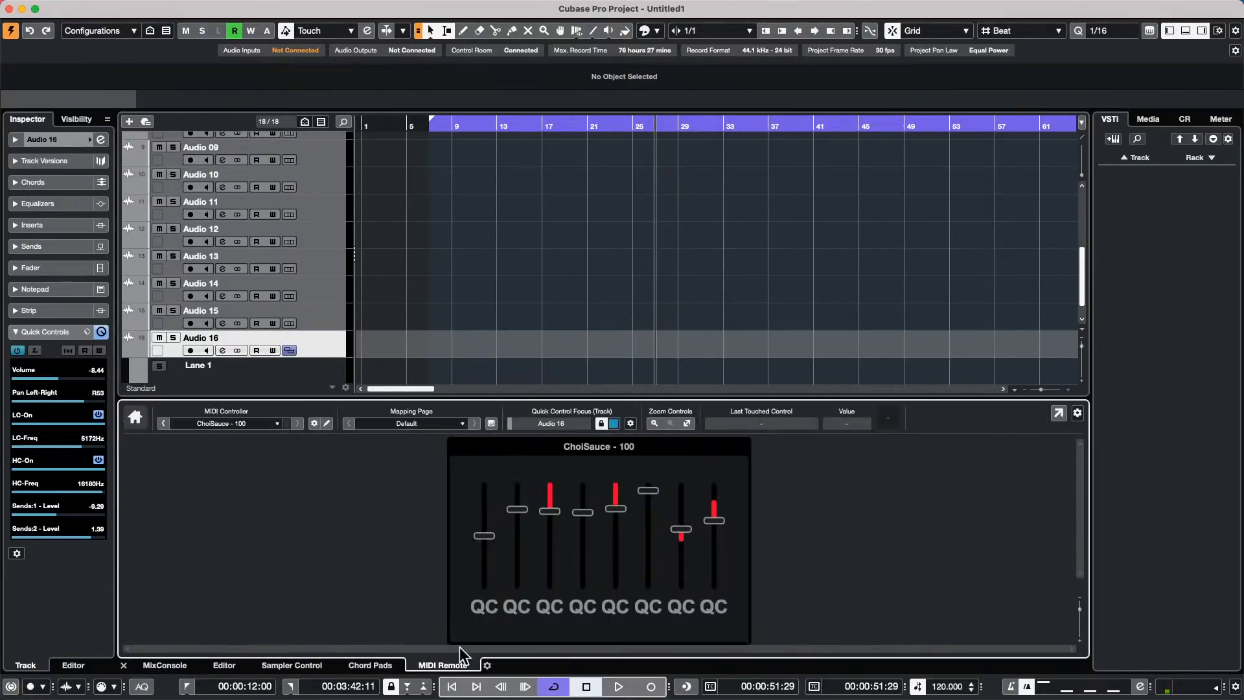
- Unlock the ChoiSauce - 100 controller's Quick Control focus and add a chord track below Audio 01
left_click(601, 424)
scroll(252, 262, "up", 5)
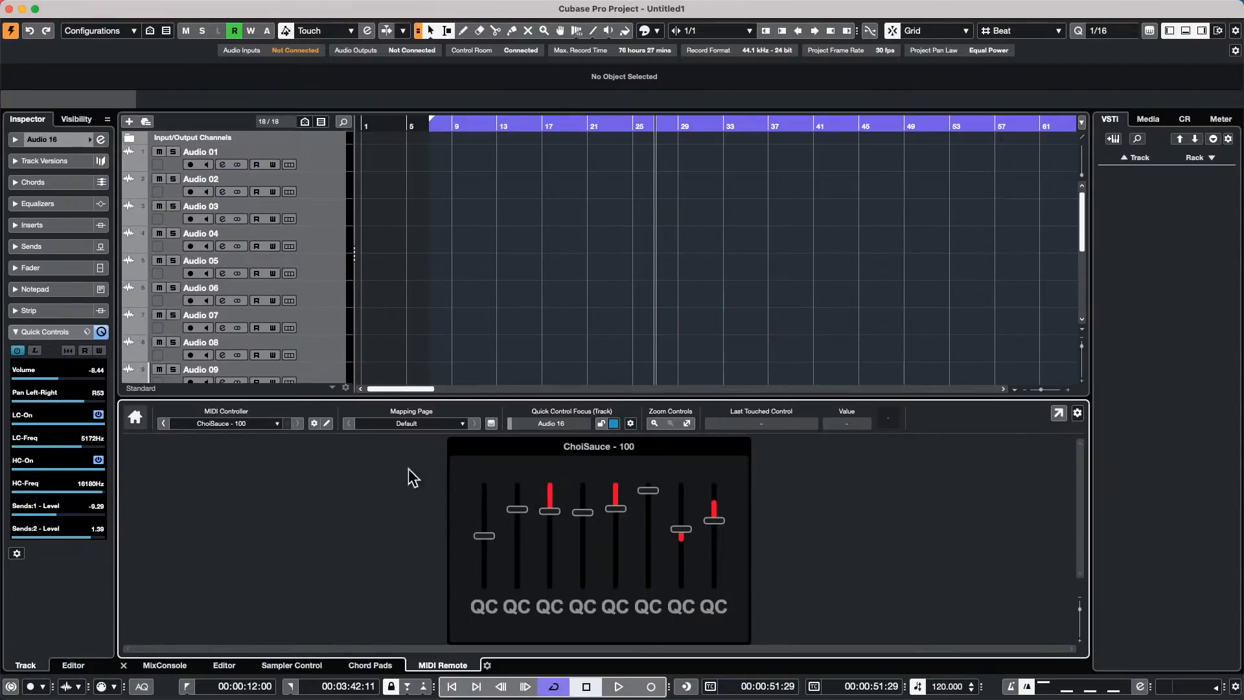
right_click(312, 152)
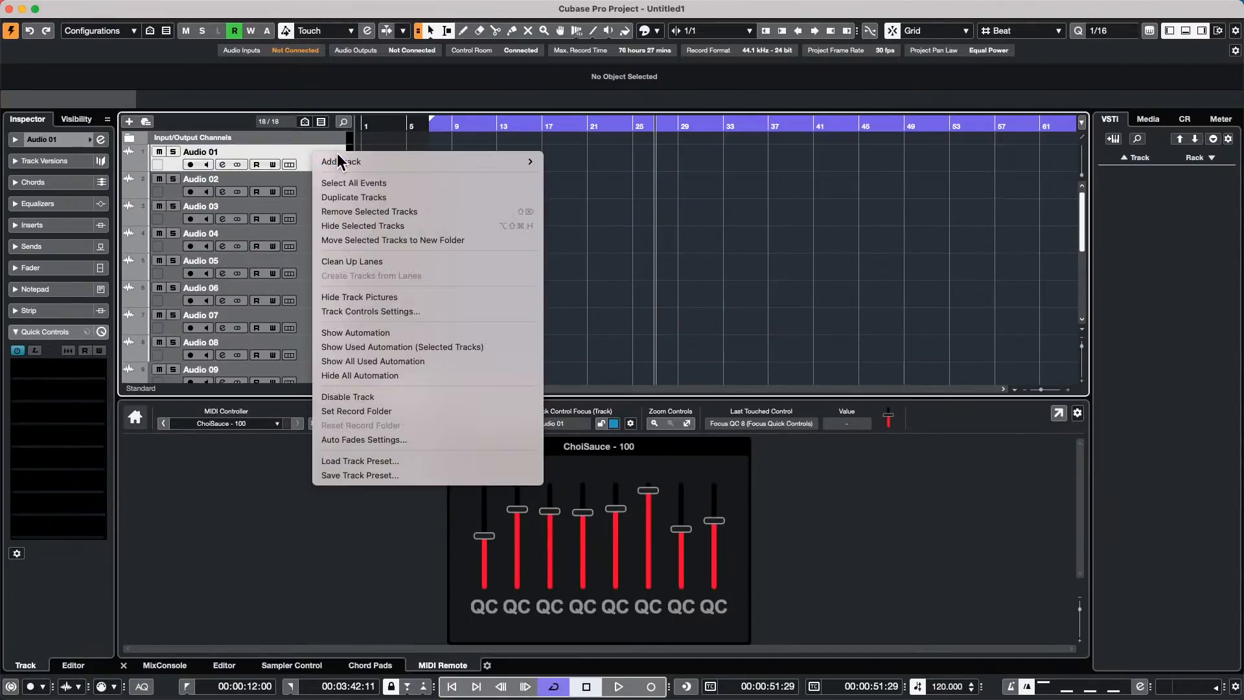
mouse_move(337, 154)
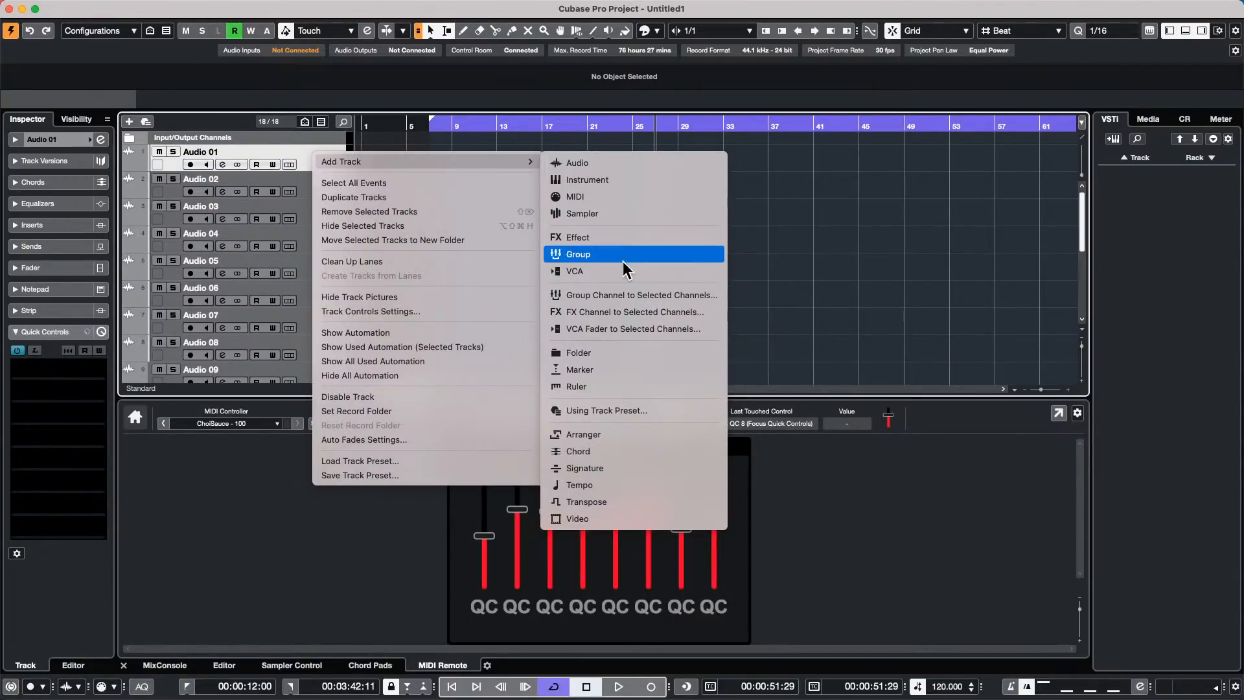
left_click(592, 450)
- Draw a chord event at bar 9 on the Chord Track and define it as F# major
right_click(477, 176)
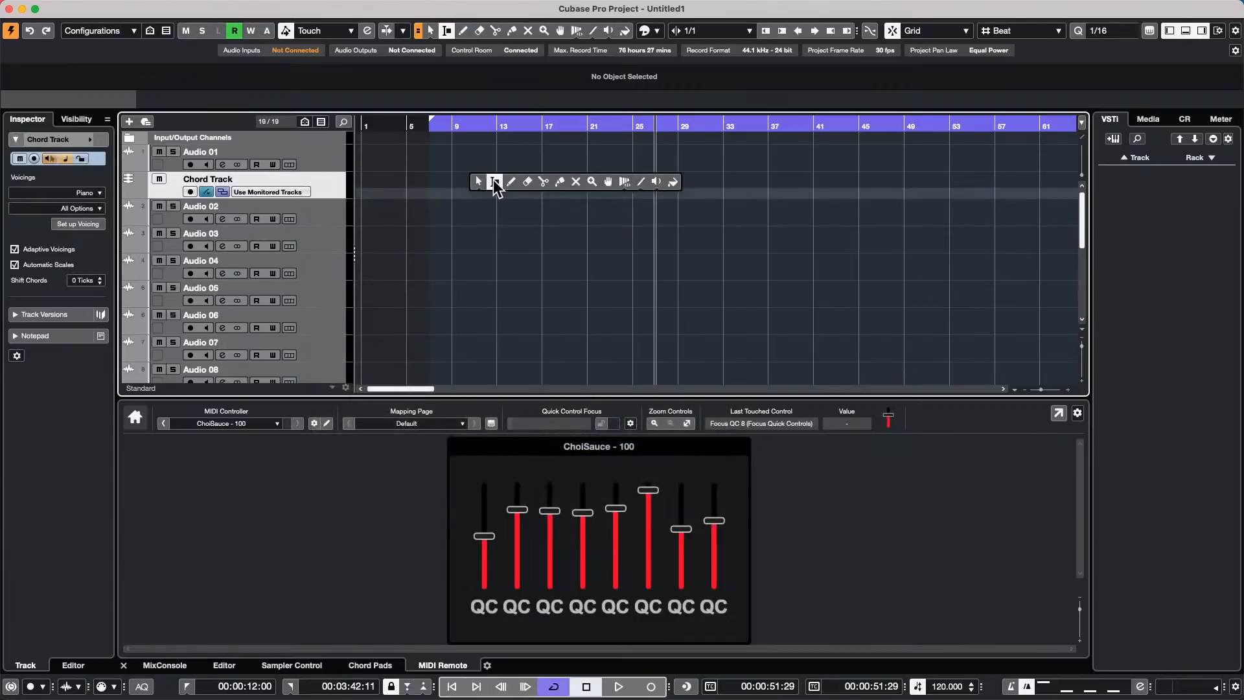
left_click(512, 183)
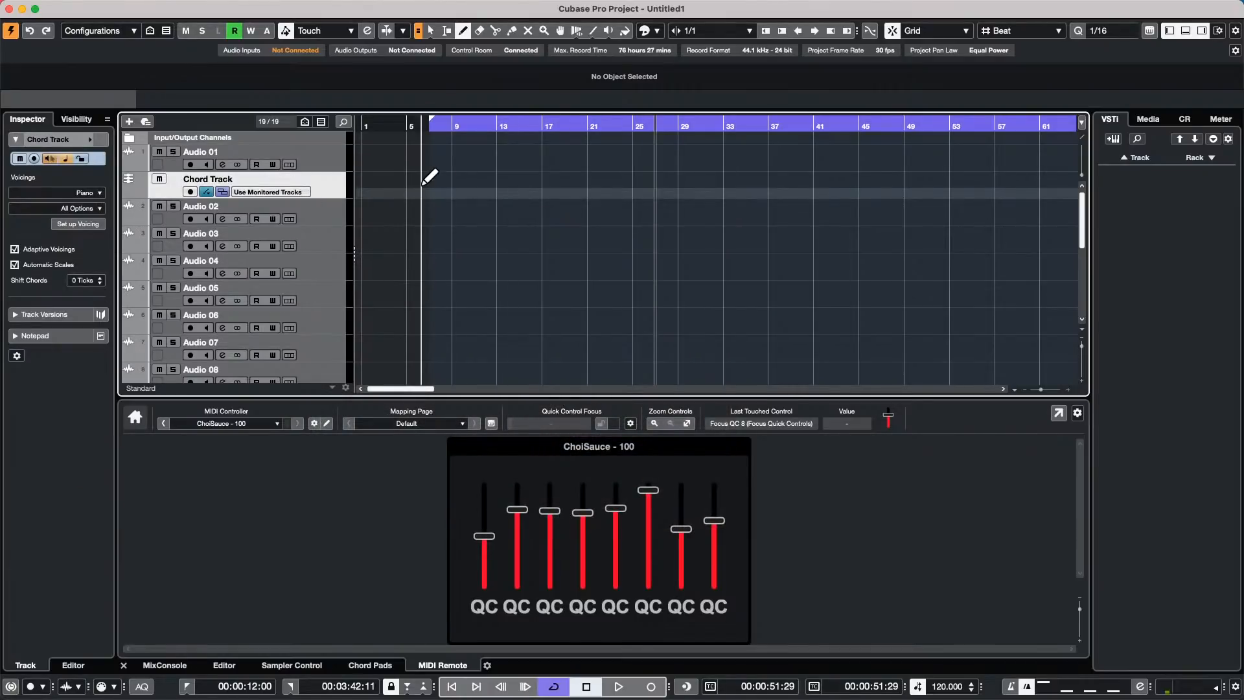
left_click(461, 183)
right_click(455, 184)
left_click(455, 185)
double_click(458, 181)
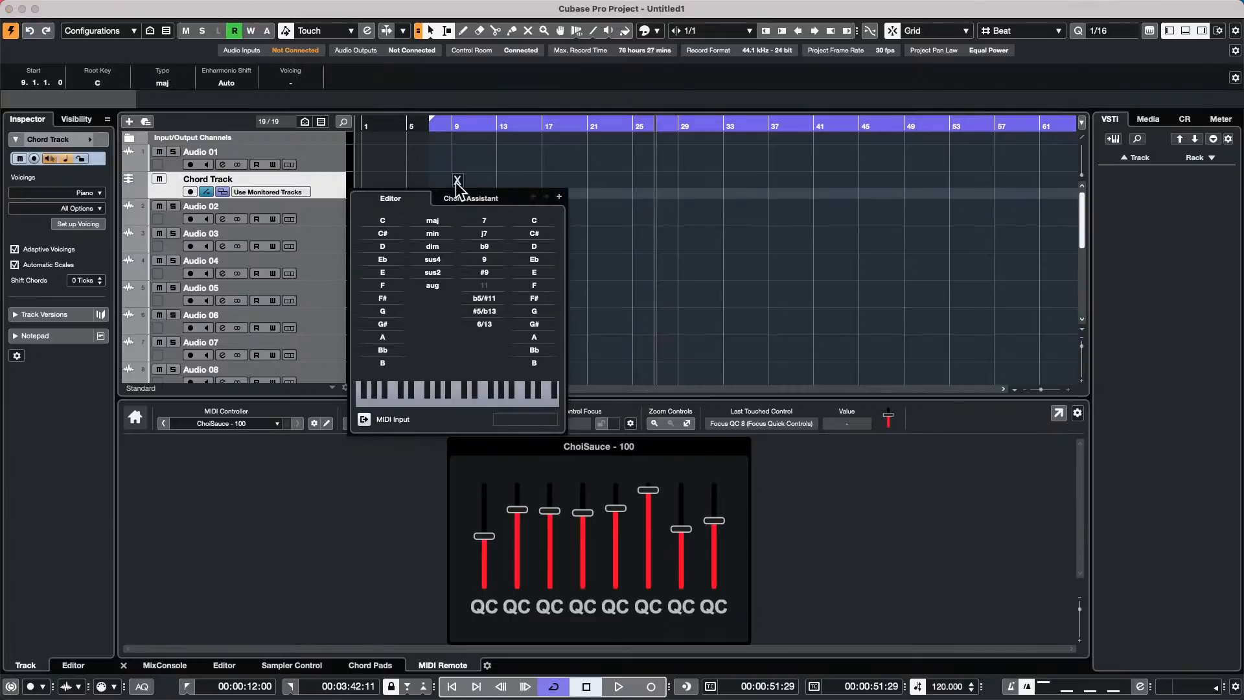
left_click(383, 298)
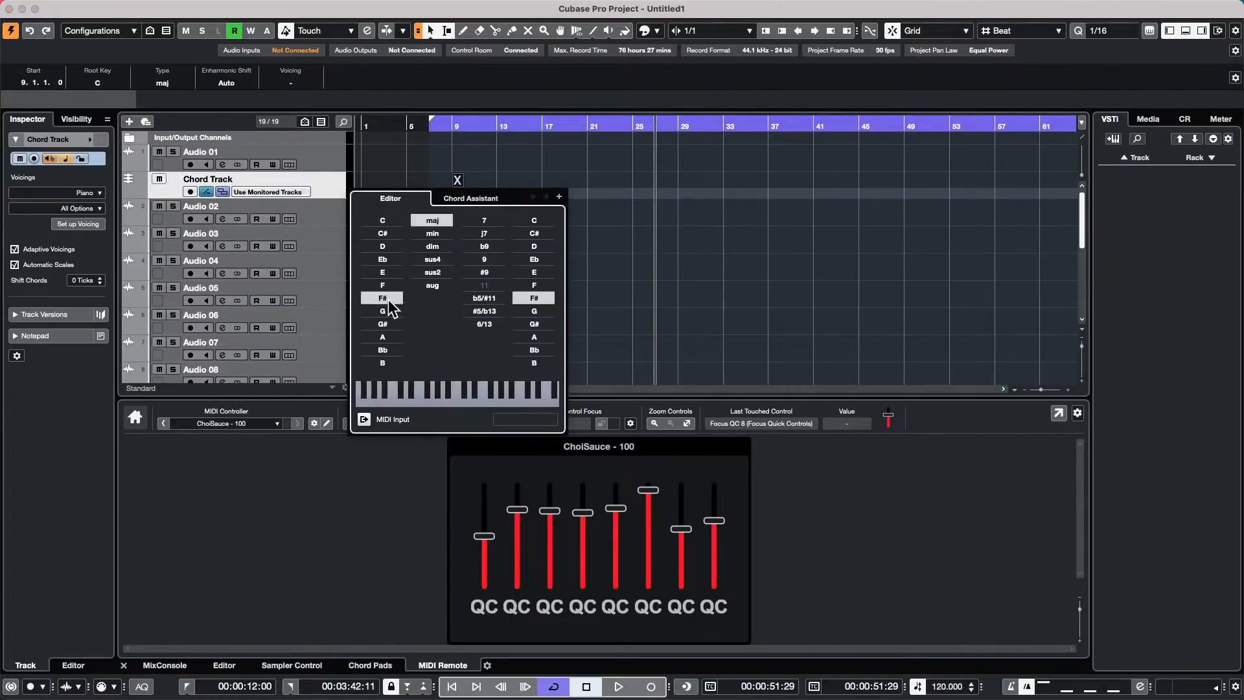
left_click(636, 145)
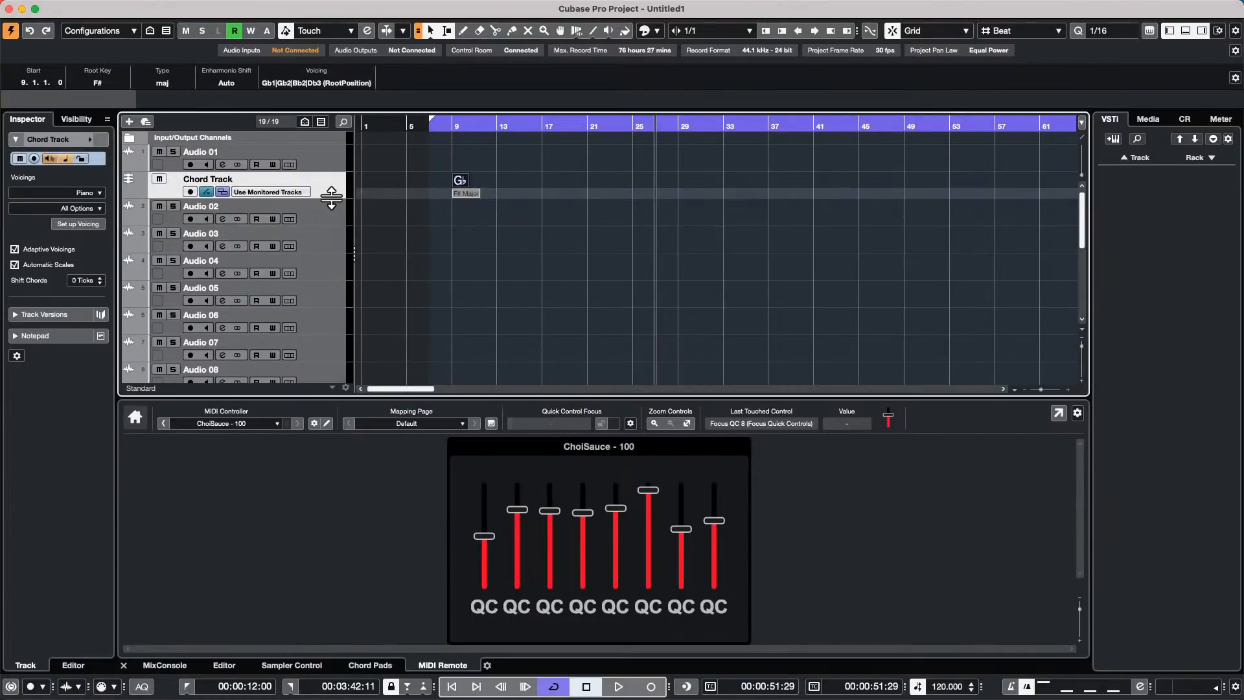
- Enlarge the Chord Track and set the bar 9 chord's enharmonic shift to #
left_click_drag(333, 198, 328, 224)
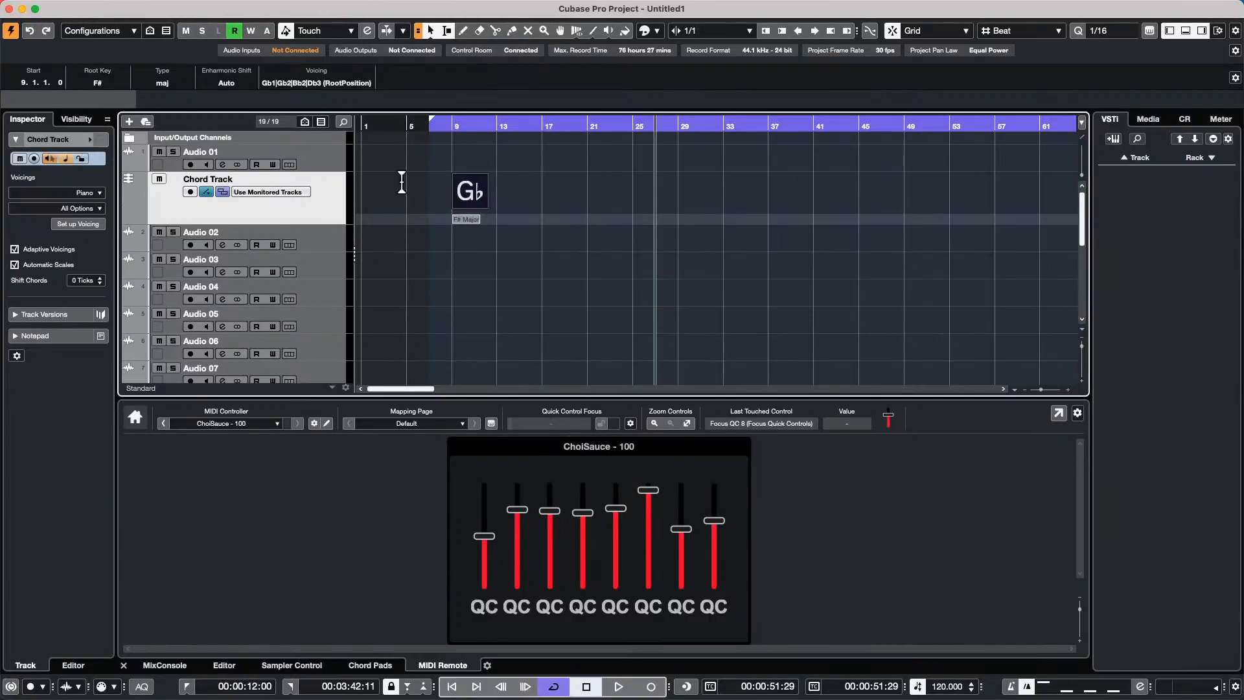
left_click(534, 188)
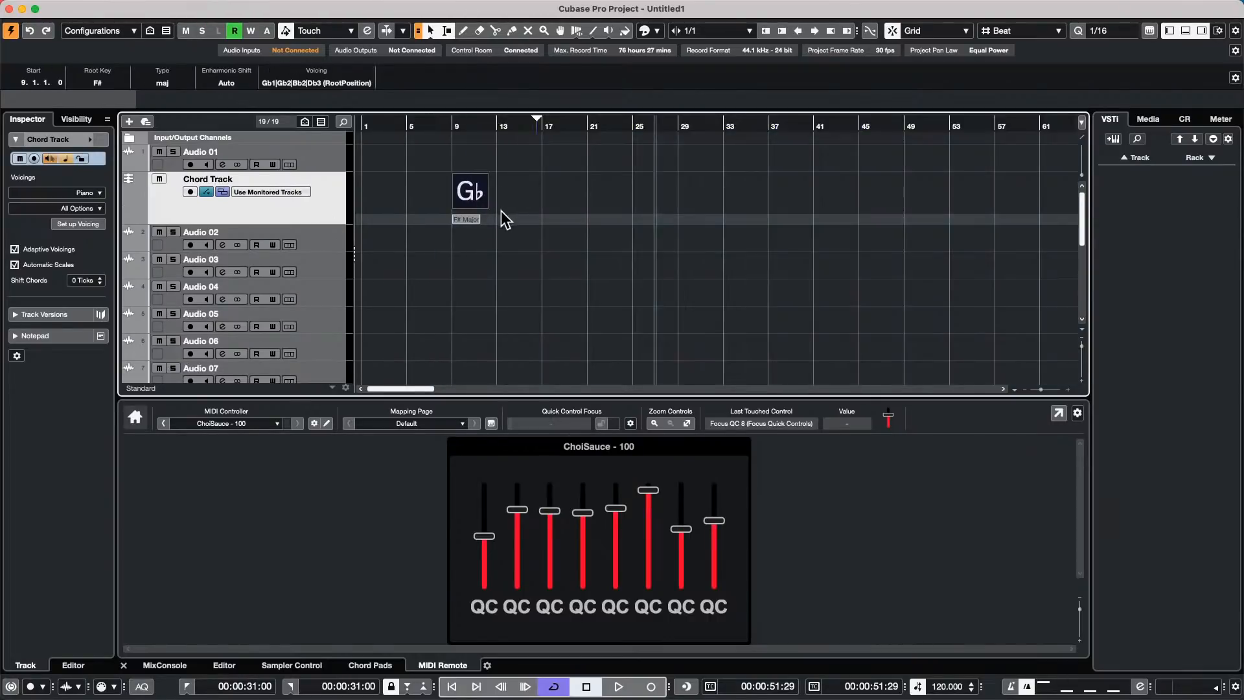
left_click(232, 80)
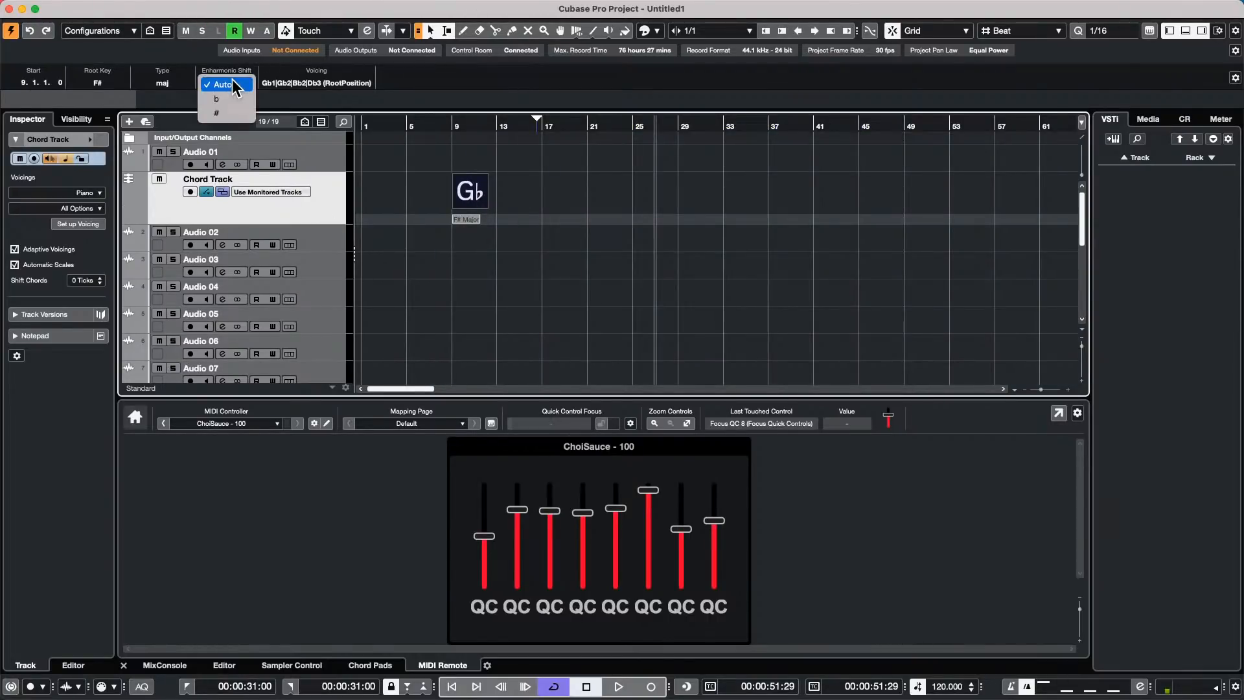
left_click(238, 113)
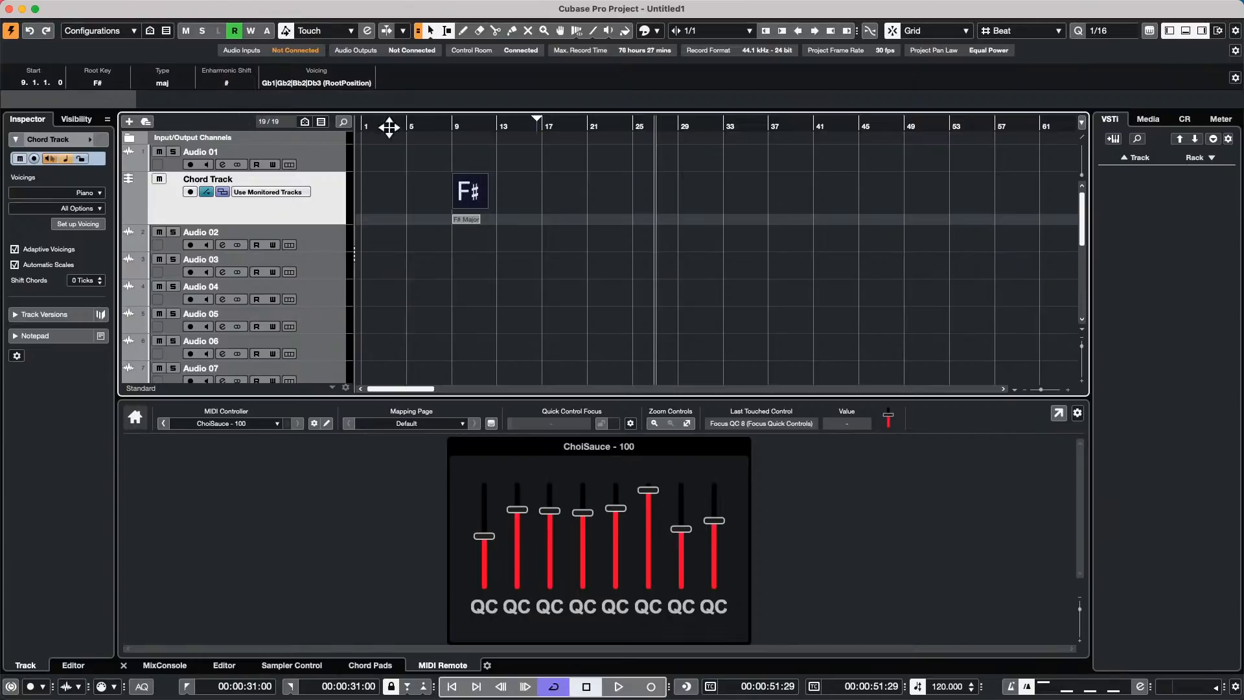
left_click(413, 156)
left_click(467, 195)
left_click(220, 83)
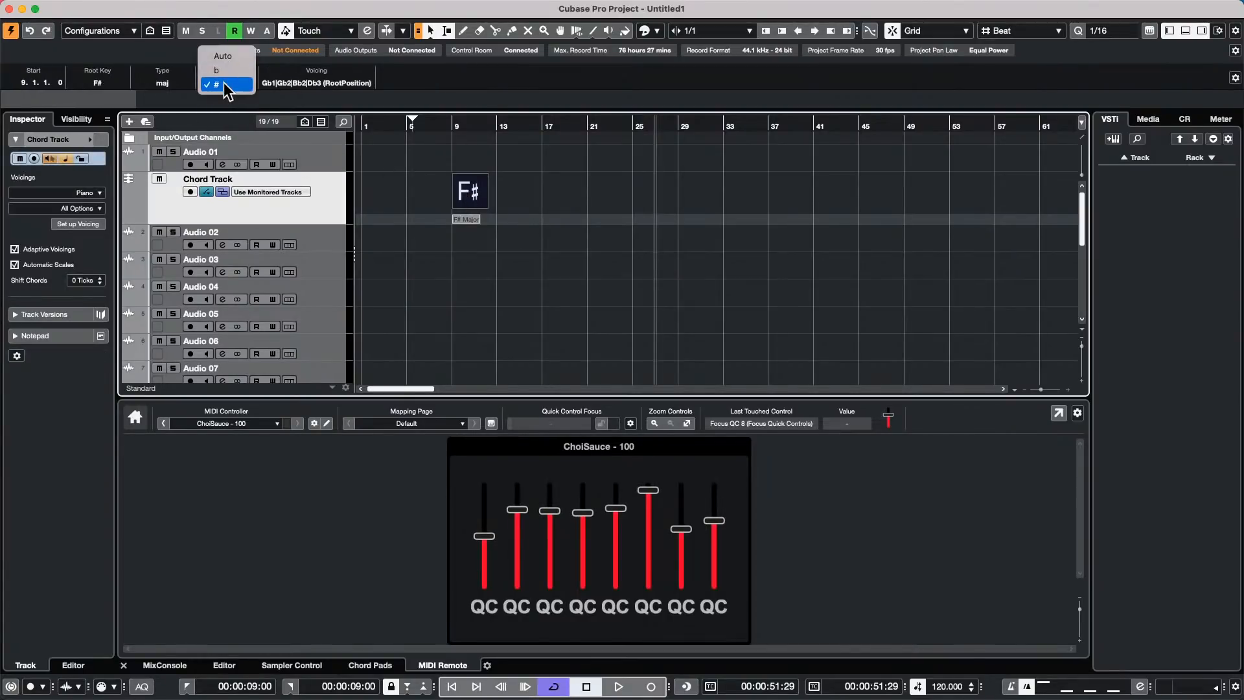
left_click(226, 84)
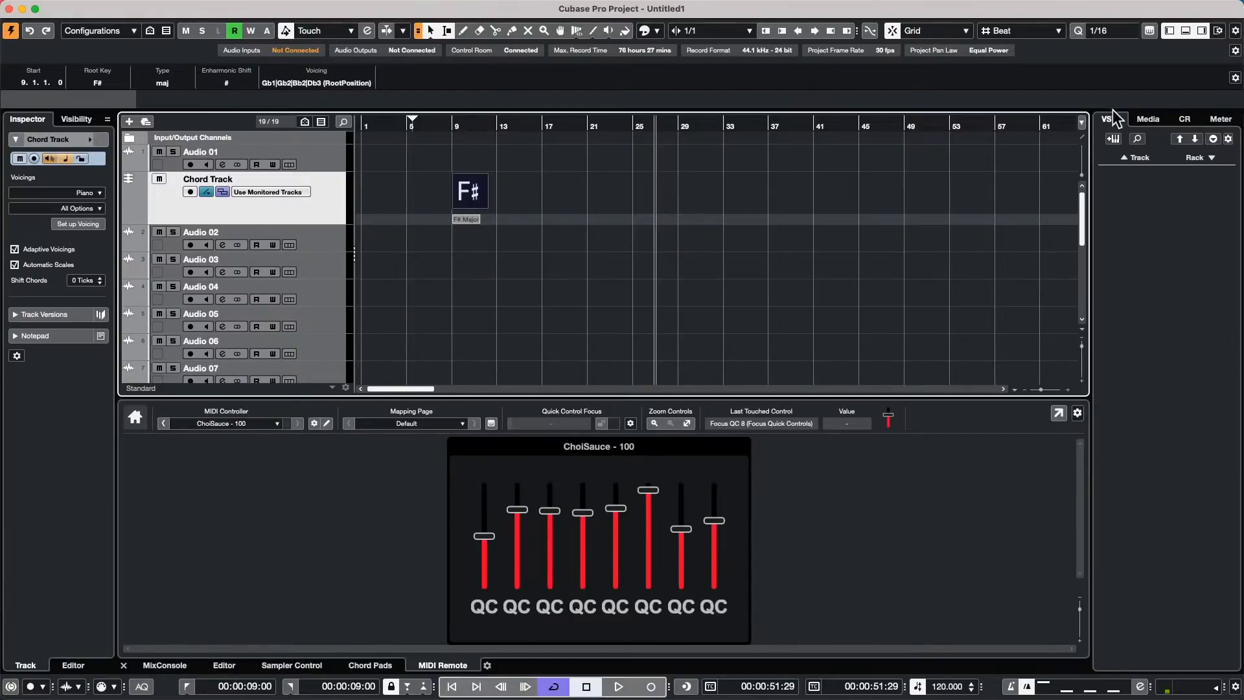
- Open the DrumLoops set in Loops & Samples and audition several loops, including 02 097 Drums-b and 01 175 drums02
left_click(1146, 119)
left_click(1134, 285)
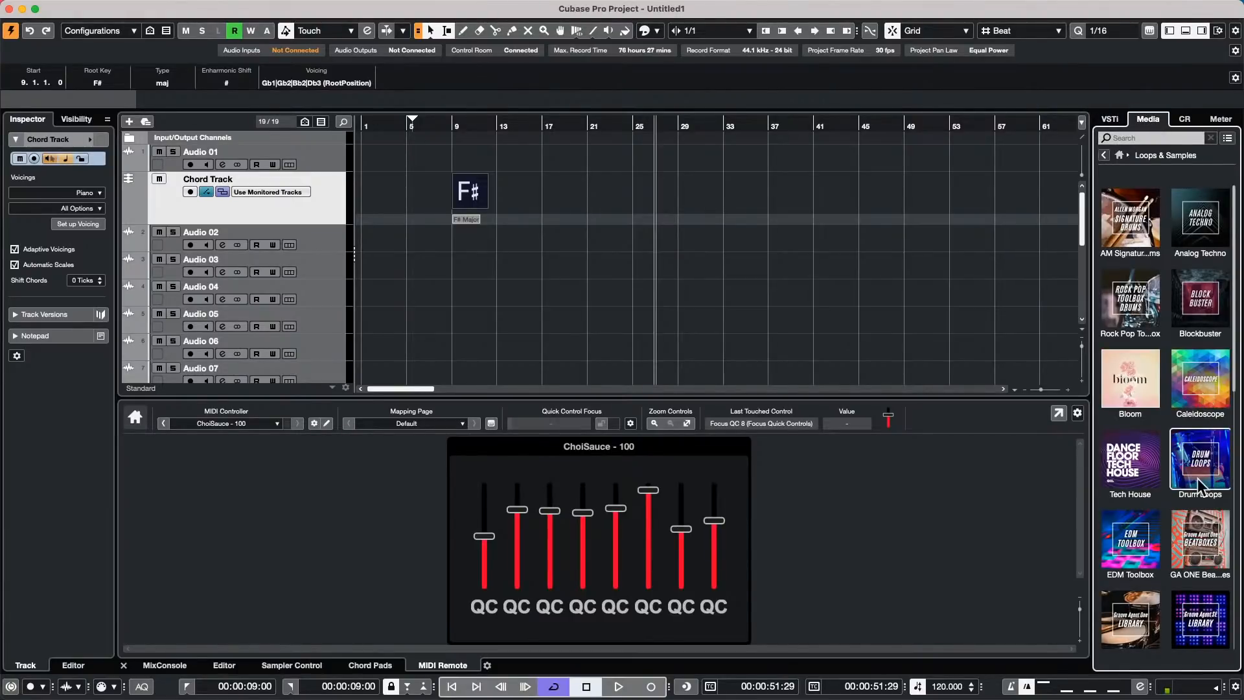
left_click(1205, 483)
left_click(1212, 479)
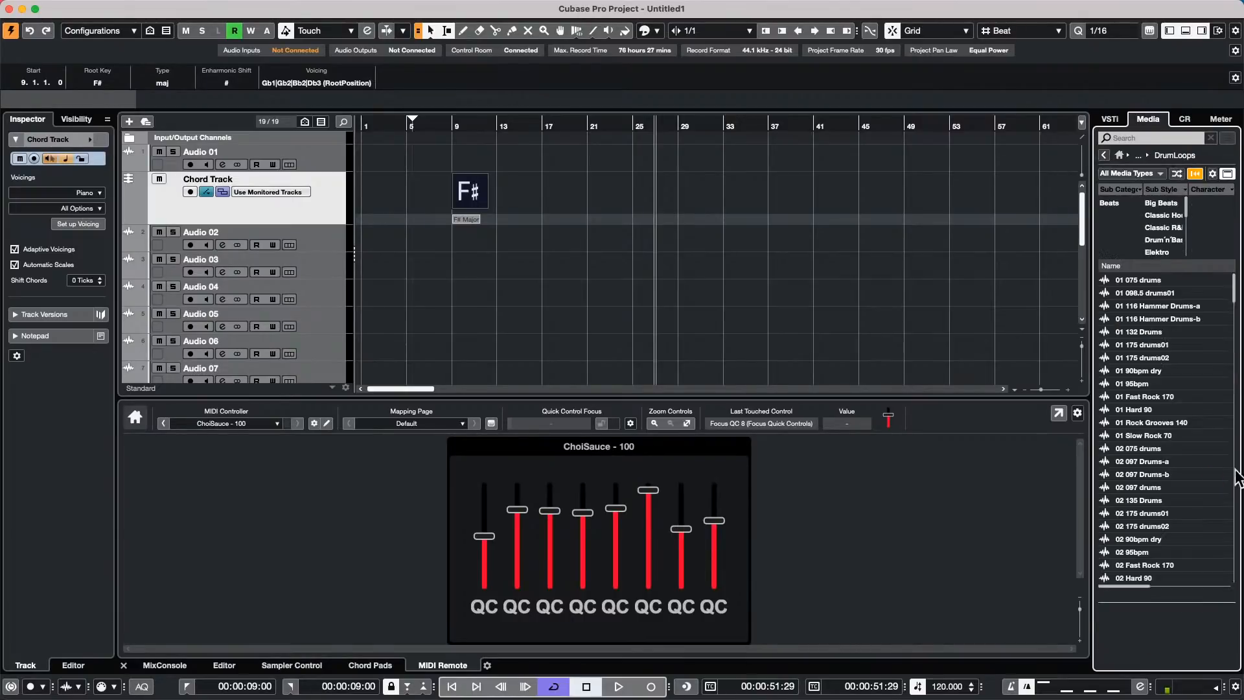
left_click(1180, 474)
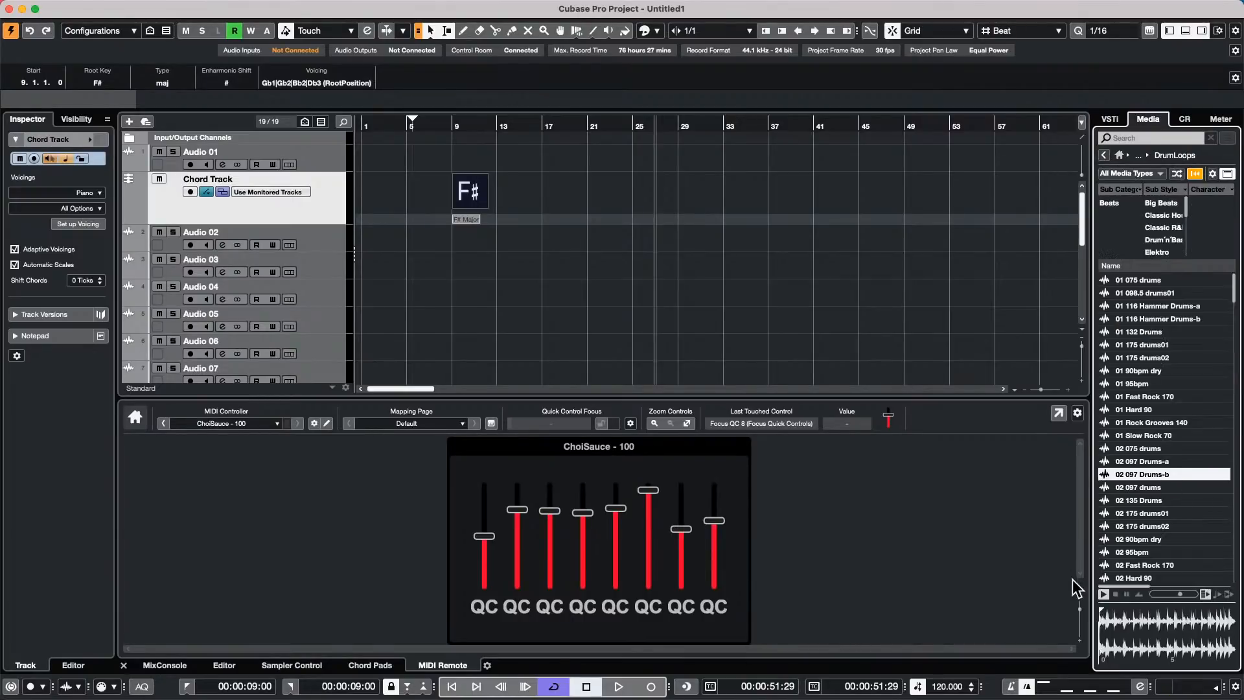
left_click(1127, 526)
left_click(1140, 396)
left_click(1141, 357)
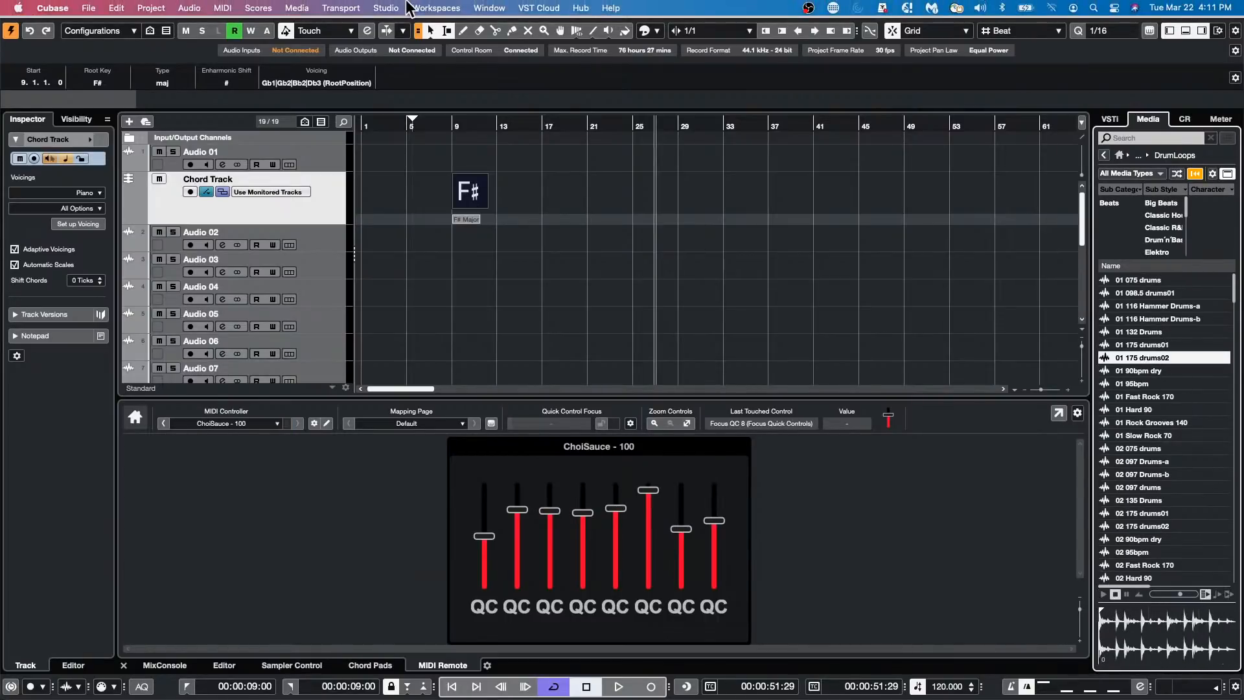
- Check the Steinberg UR24C's port settings in Studio Setup and close the dialog
left_click(390, 7)
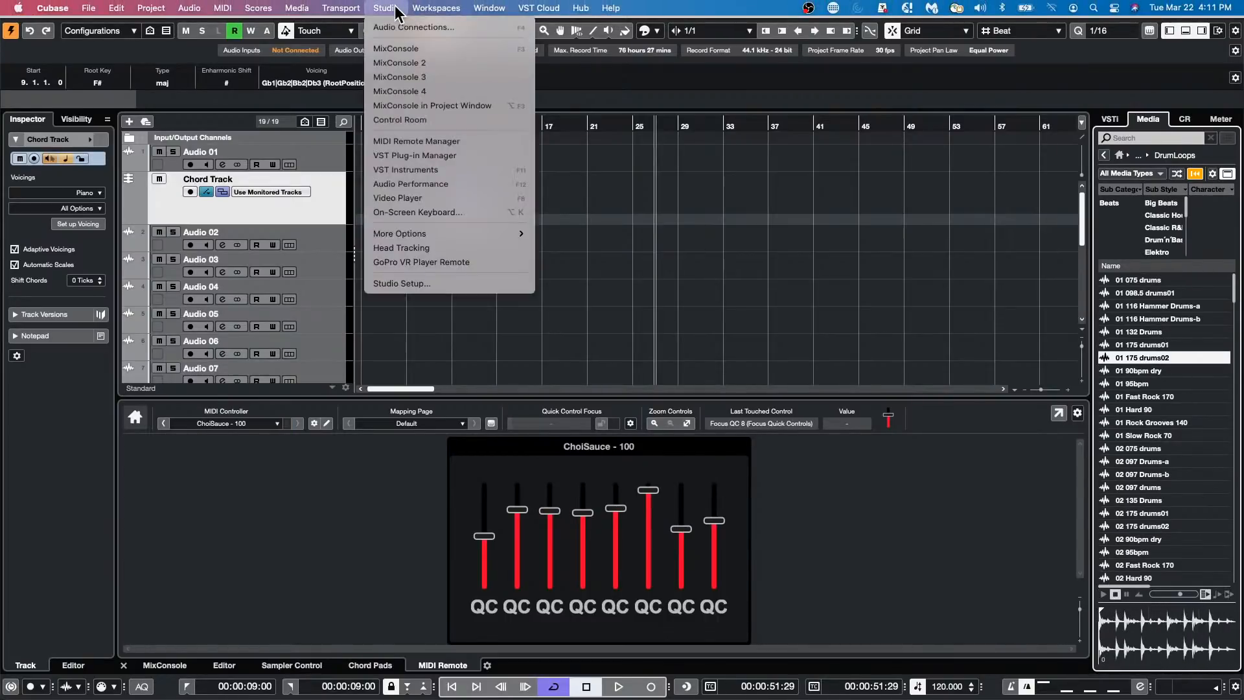
left_click(419, 282)
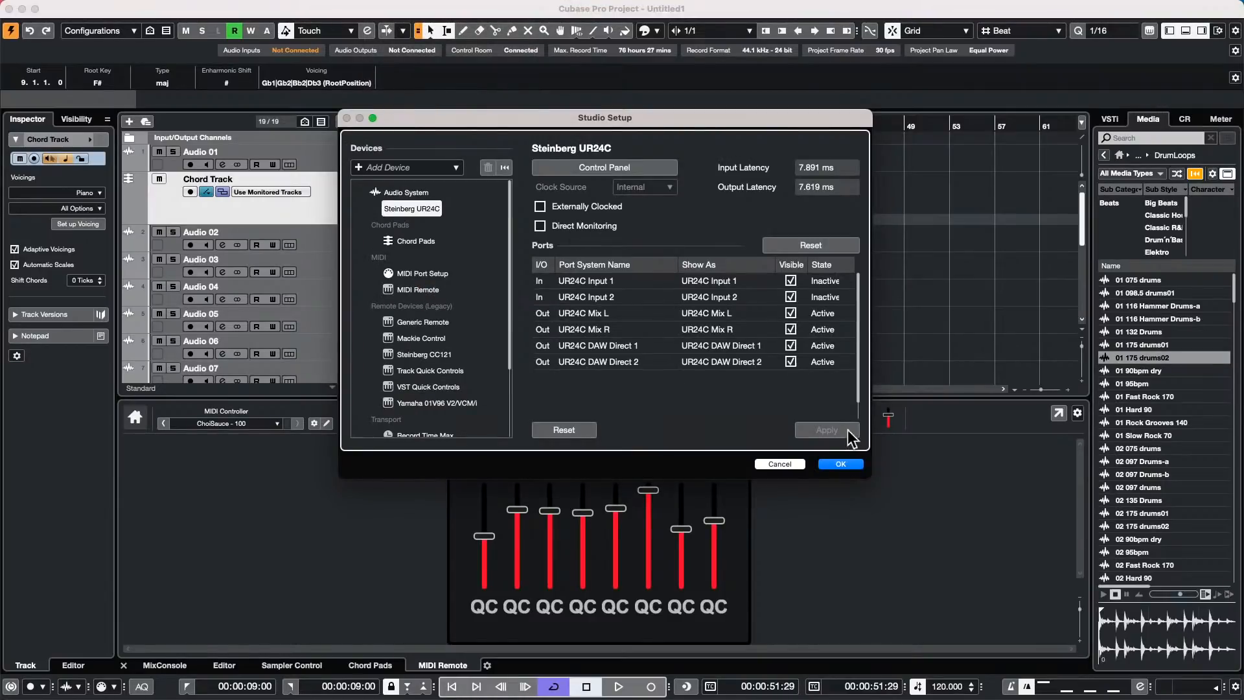
left_click(842, 464)
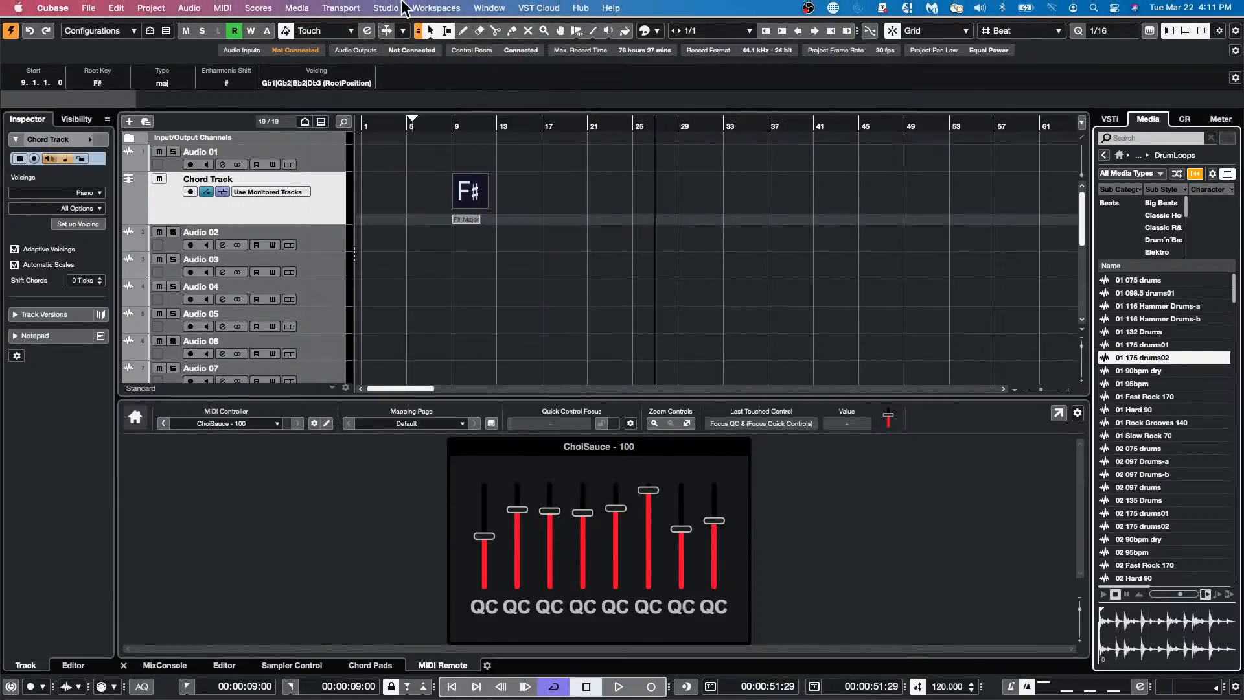
- Set the Yamaha HS7 monitor's audio device to Not Connected in the Control Room audio connections
left_click(389, 8)
left_click(396, 29)
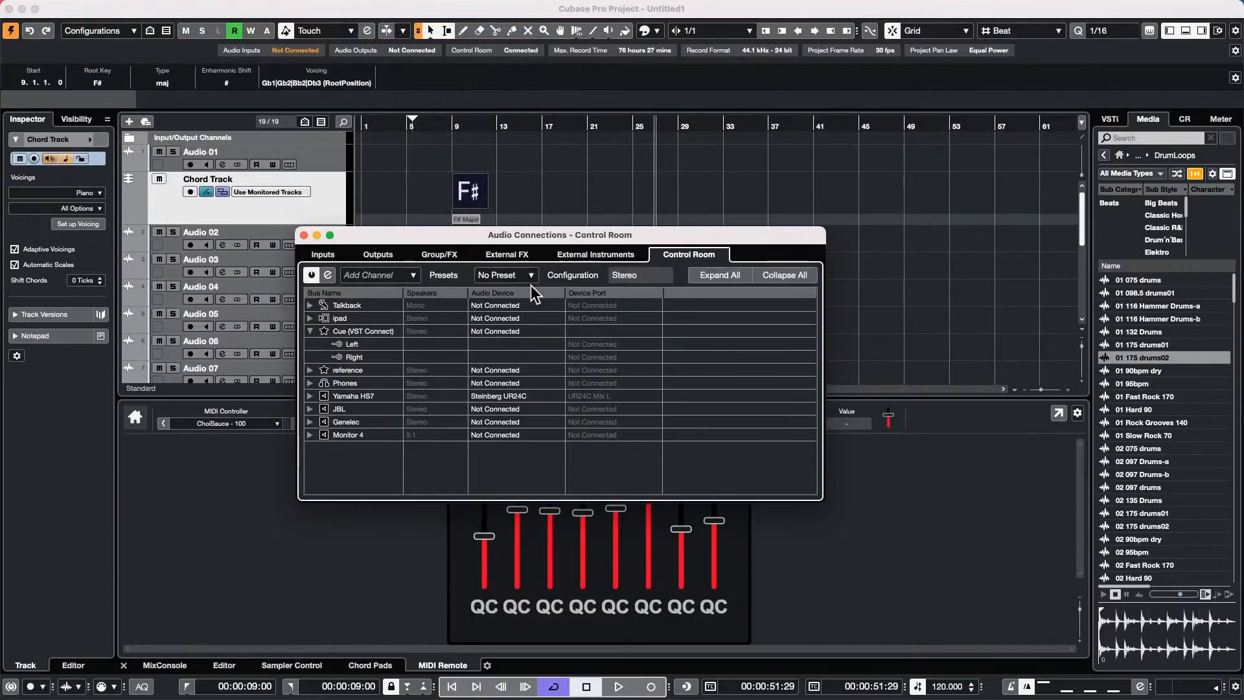
left_click(309, 396)
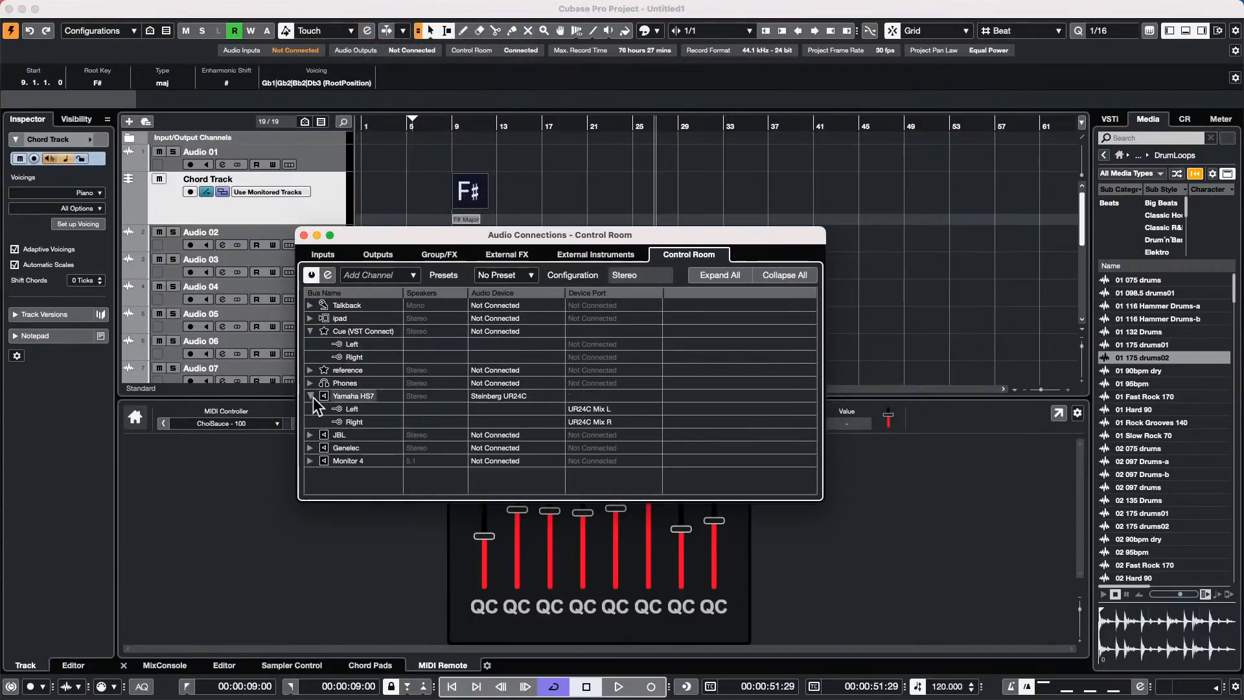
left_click(489, 396)
left_click(498, 408)
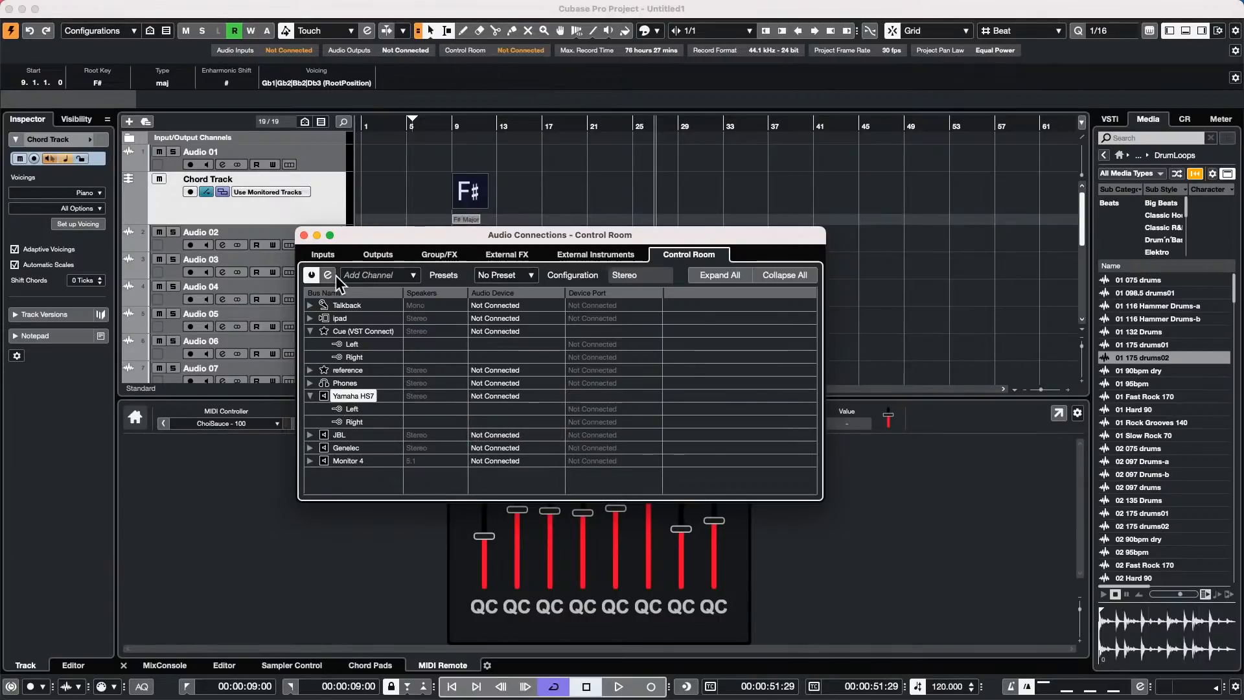
- Assign the Steinberg UR24C audio device to the Stereo output bus and close Audio Connections
left_click(388, 254)
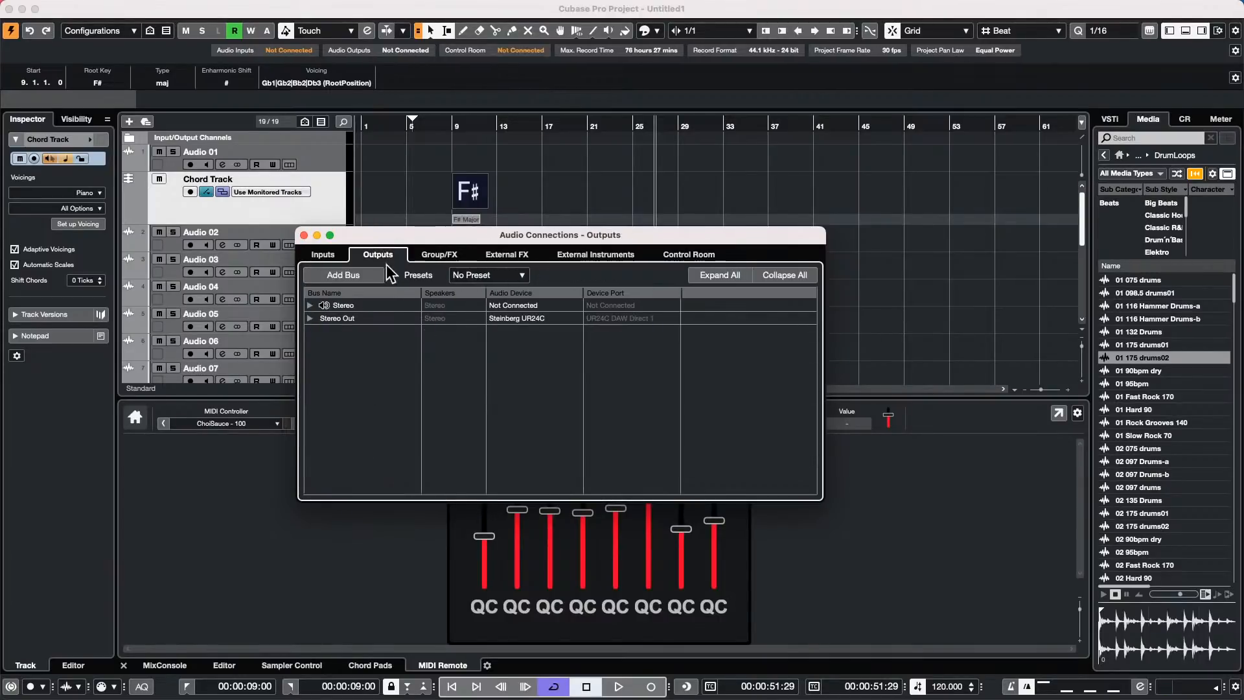
left_click(312, 305)
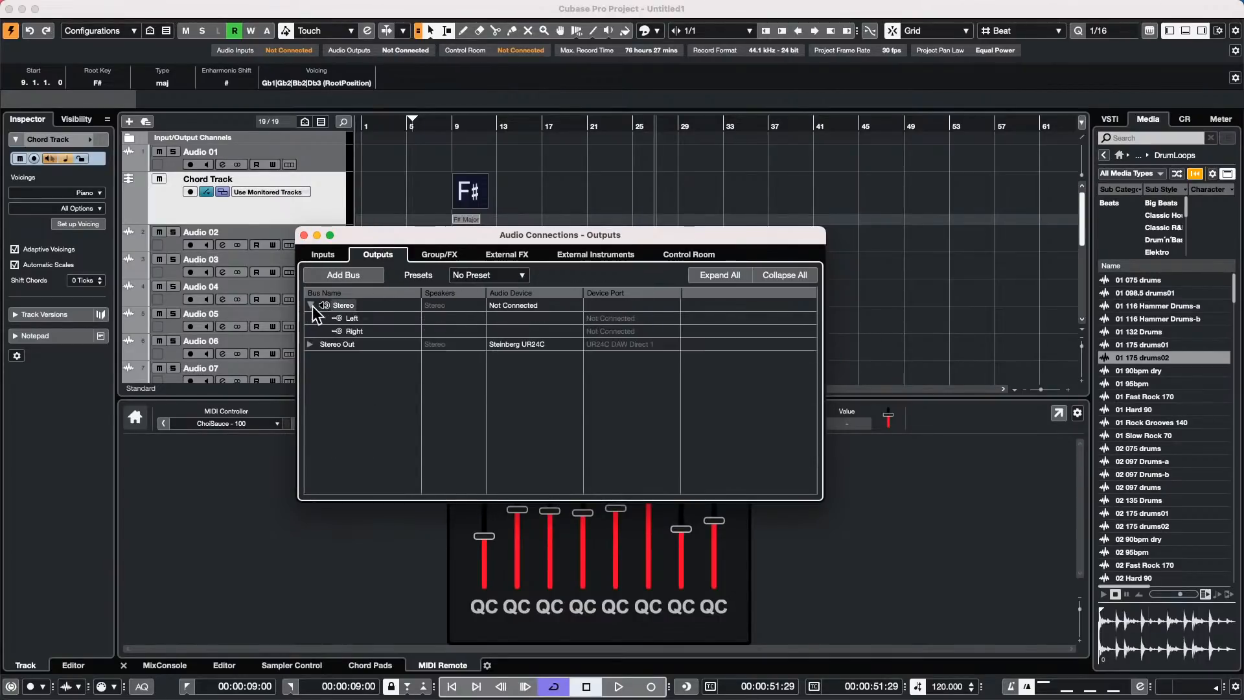
left_click(518, 305)
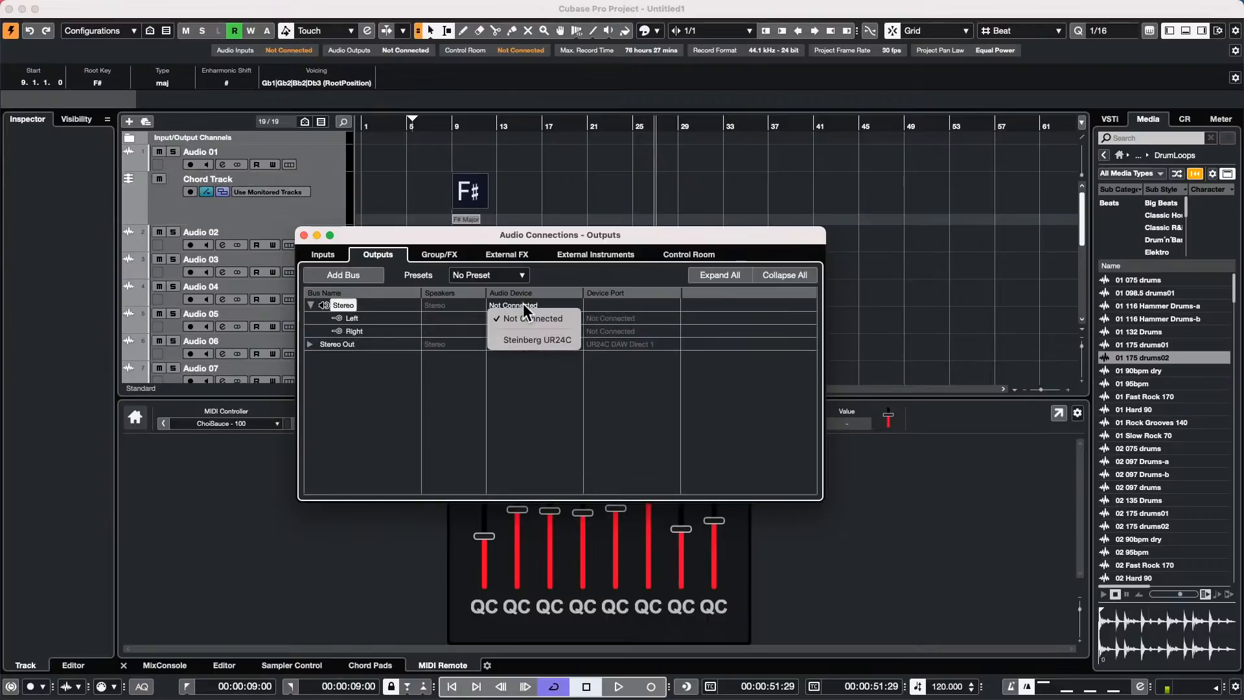
left_click(534, 338)
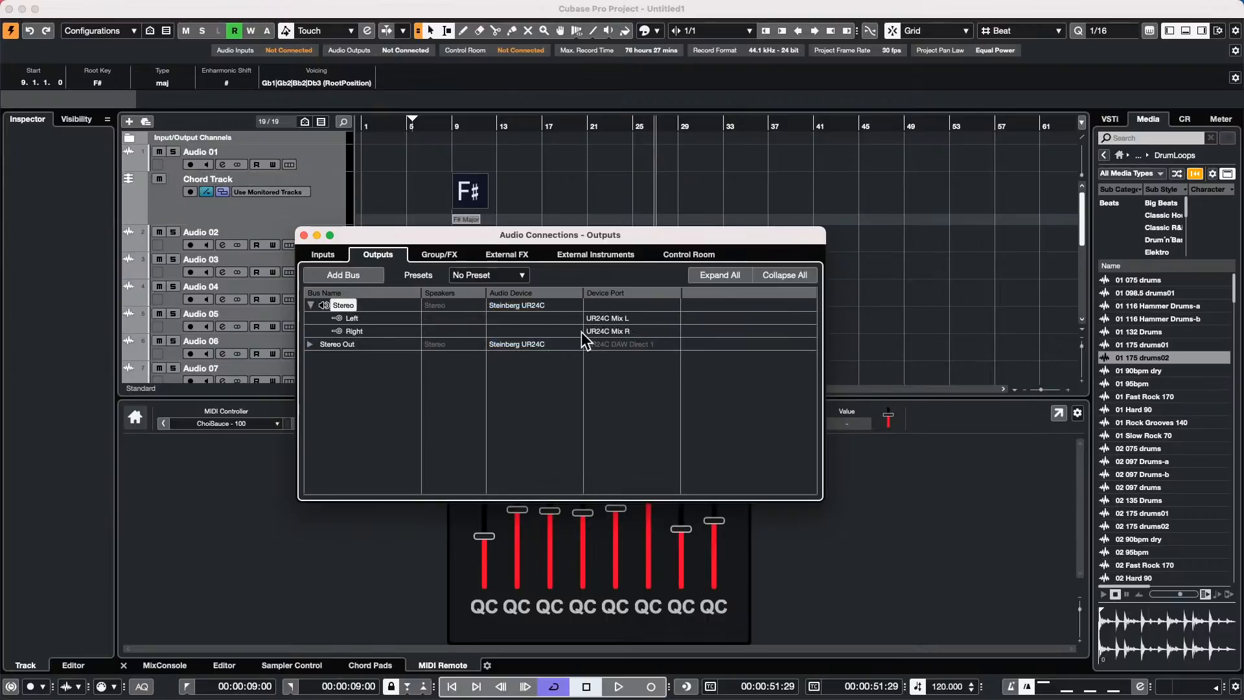
left_click(304, 235)
- Audition a range of drum loops from 01 Fast Rock 170 to 02 95bpm to check the audio output
left_click(1146, 397)
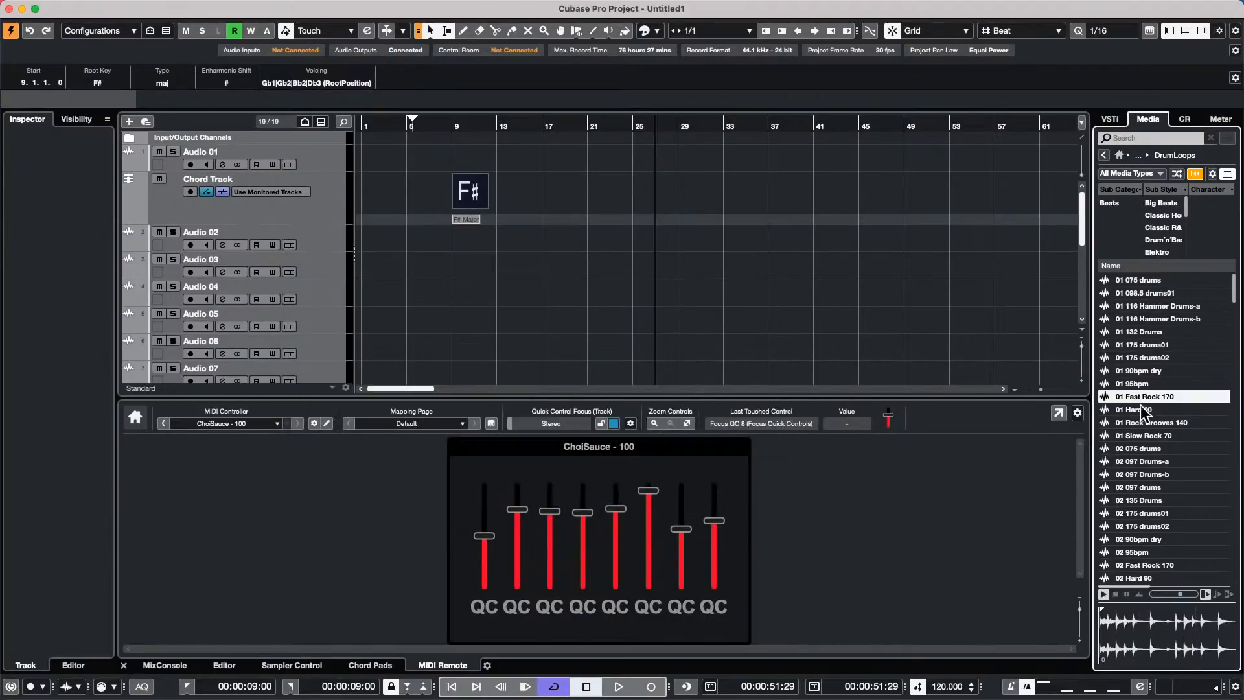
left_click(1144, 461)
left_click(1143, 512)
left_click(1144, 410)
left_click(1149, 358)
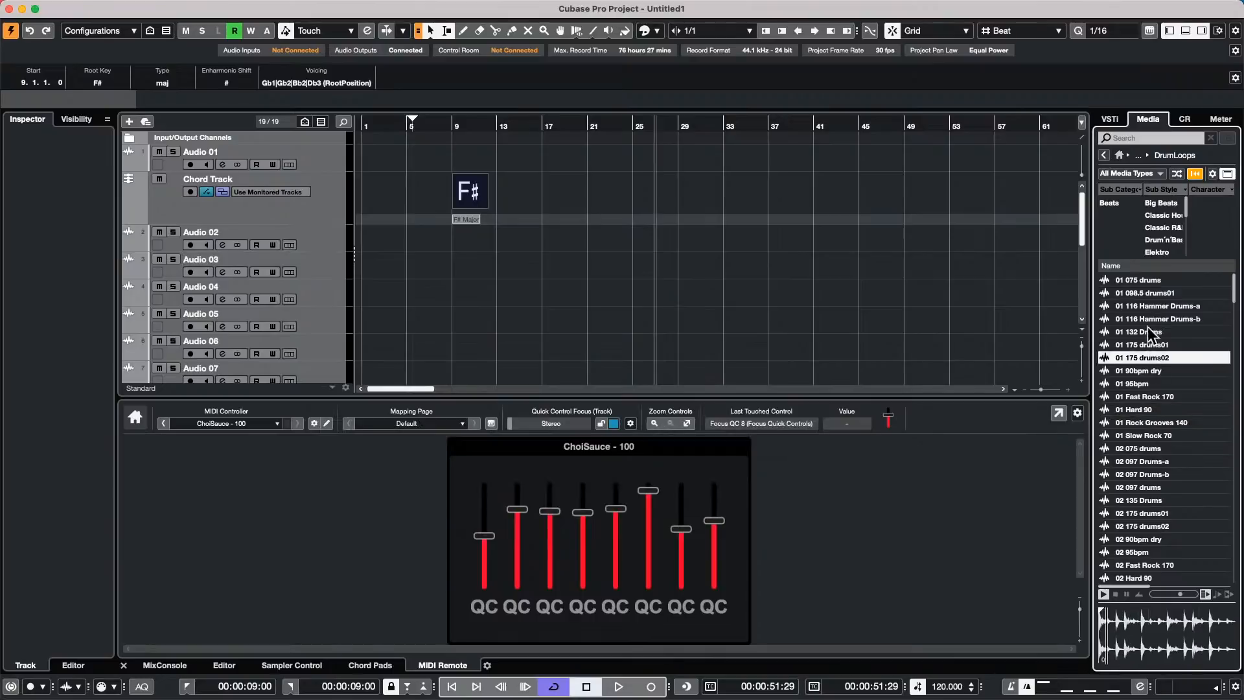
left_click(1136, 423)
left_click(1133, 497)
left_click(1138, 474)
left_click(1145, 397)
left_click(1145, 344)
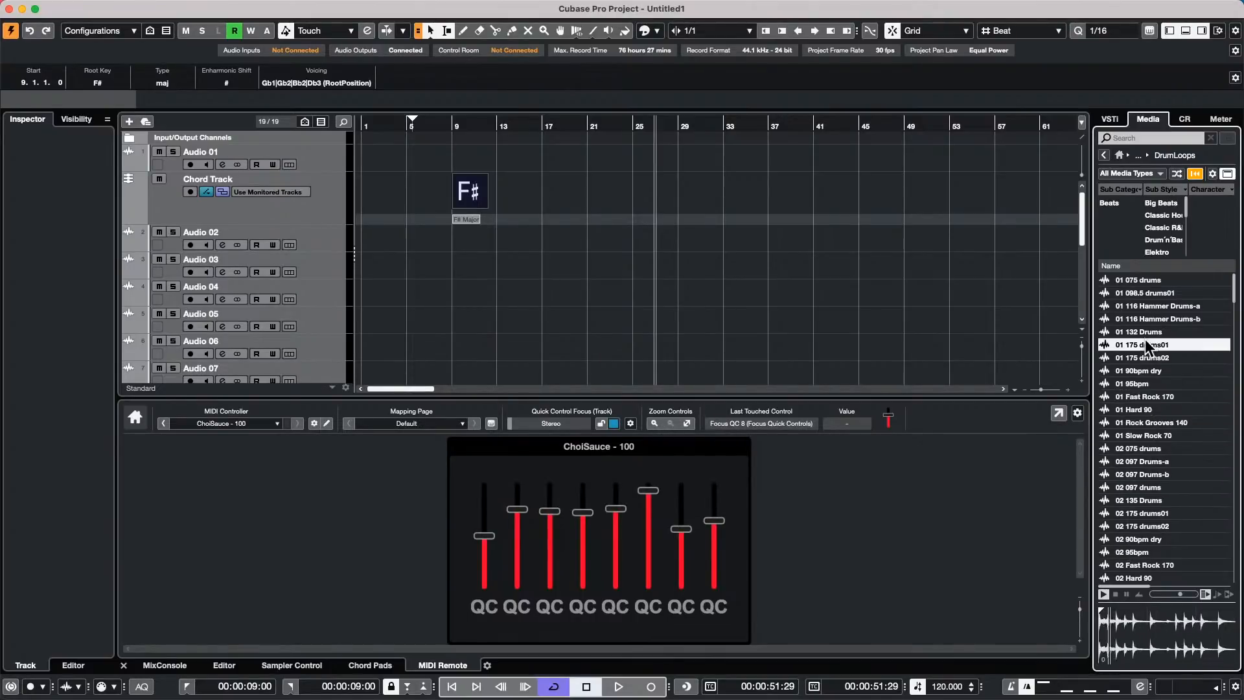
left_click(1140, 447)
left_click(1137, 487)
left_click(1128, 522)
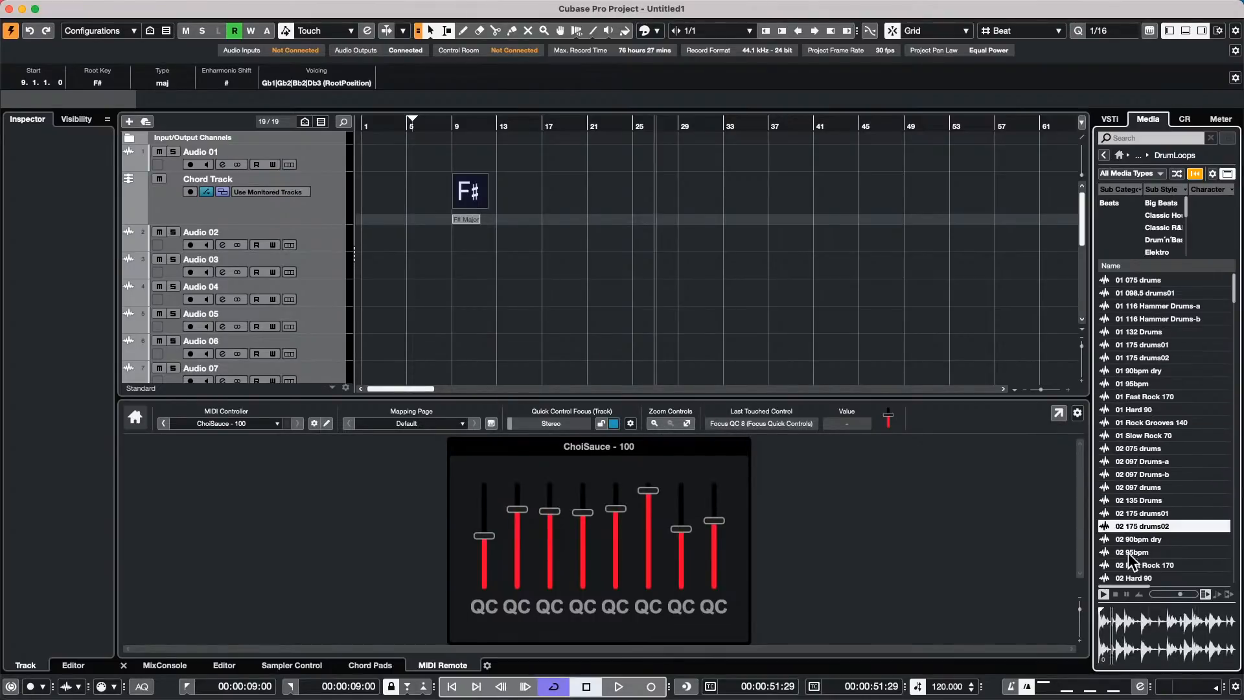
left_click(1129, 551)
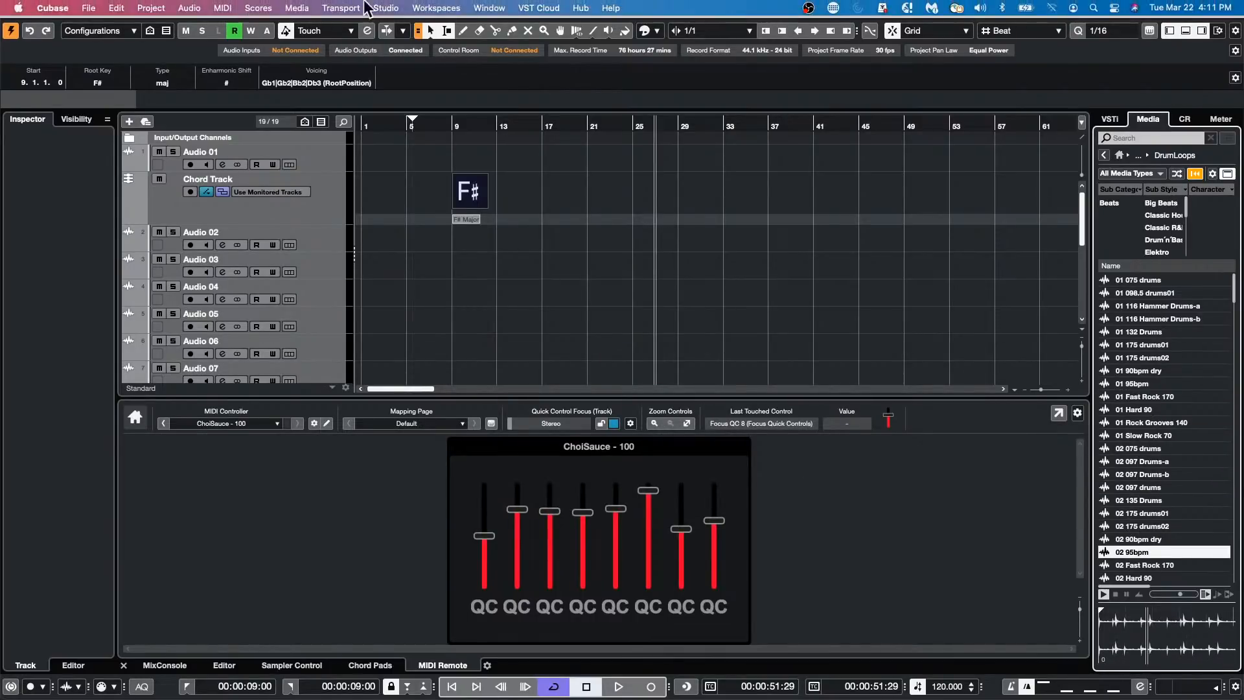
- Open Audio Connections and set the Stereo output bus's audio device to Not Connected
left_click(385, 7)
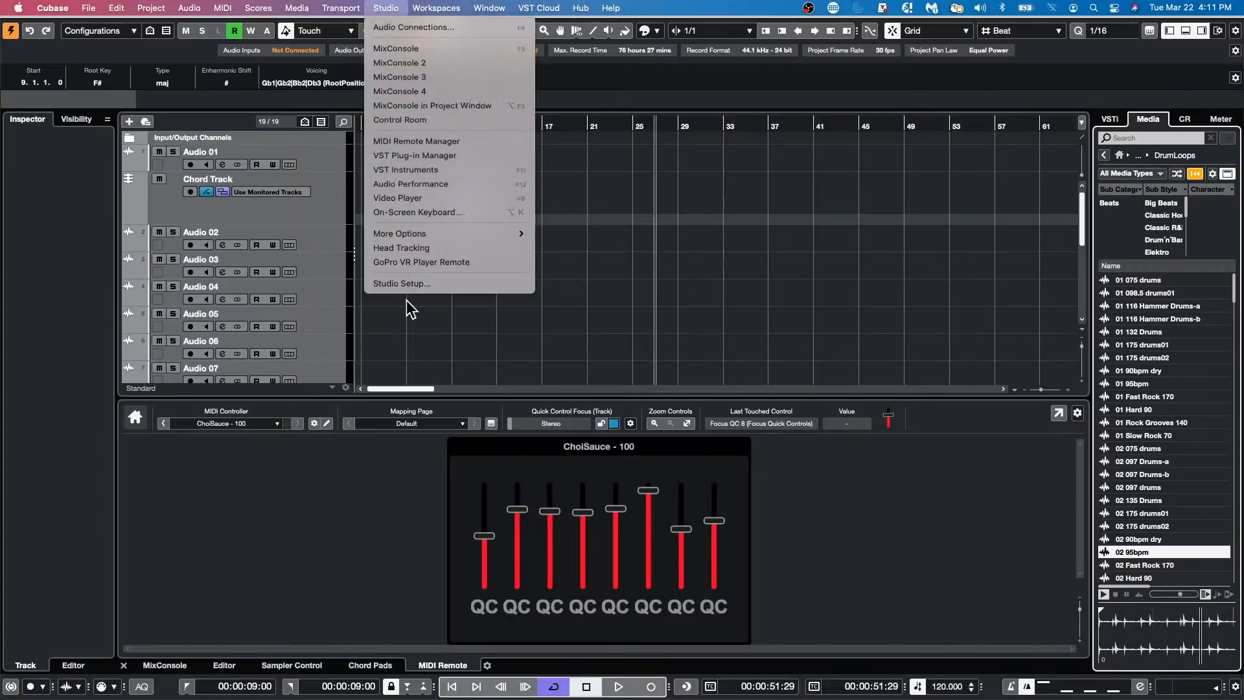
mouse_move(341, 8)
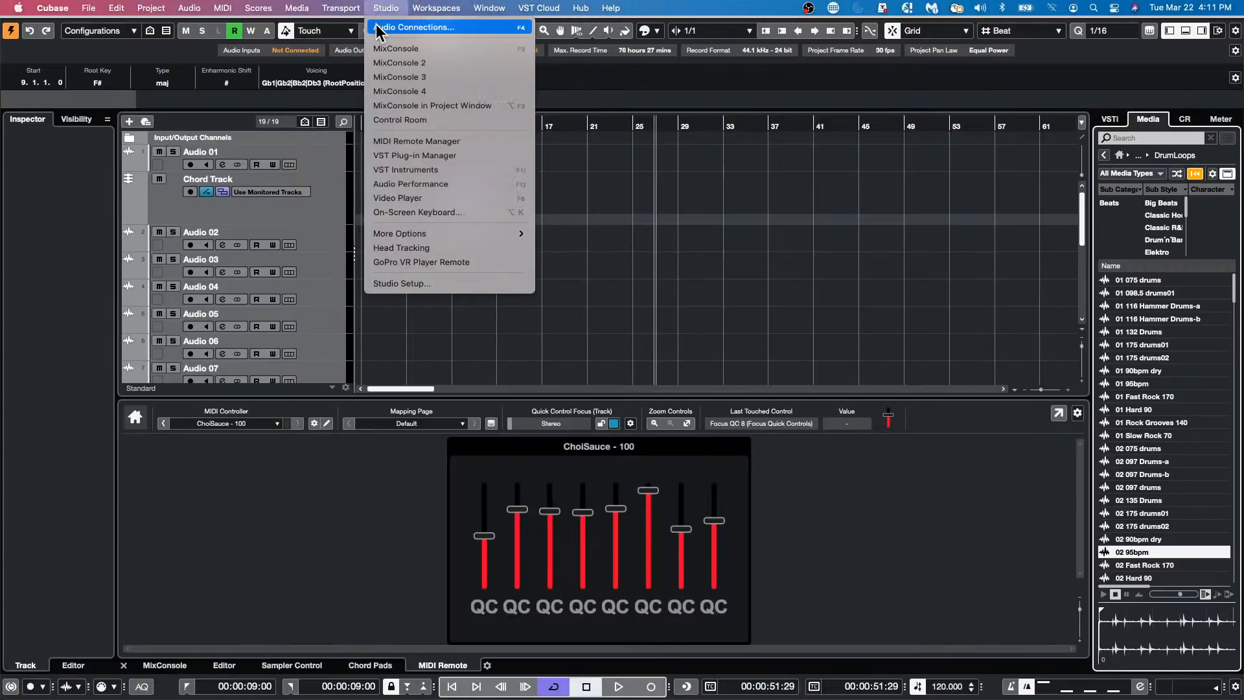
left_click(375, 25)
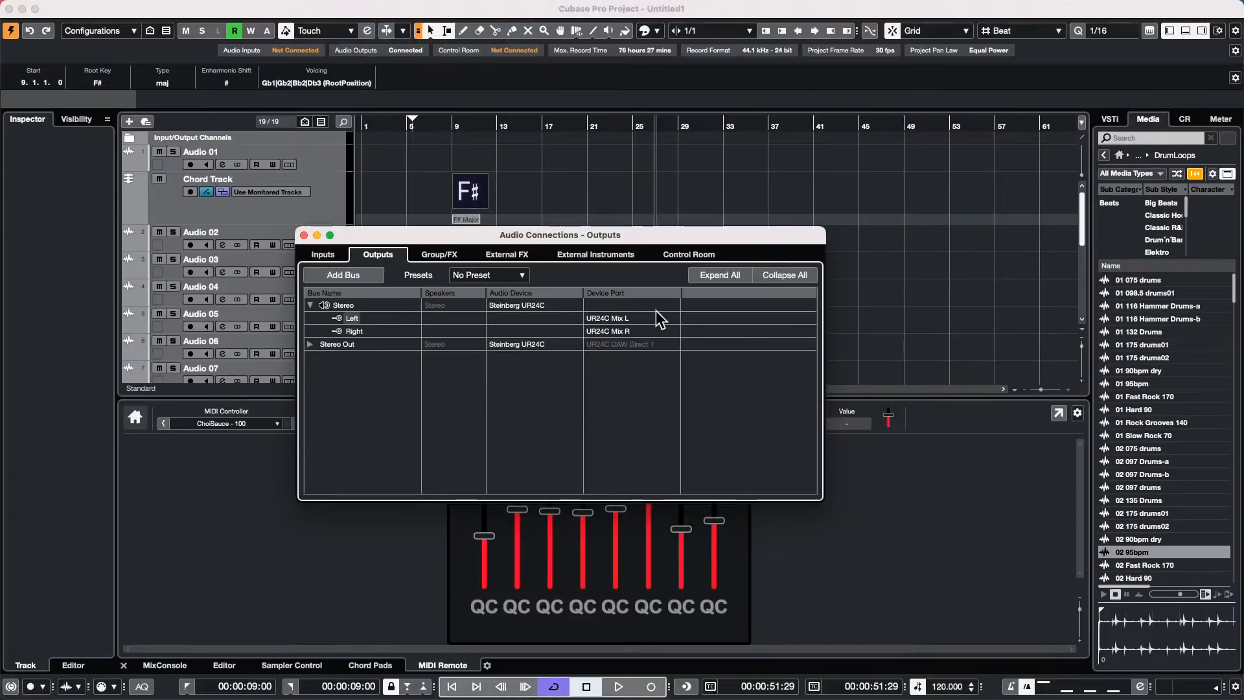
left_click(531, 305)
left_click(534, 313)
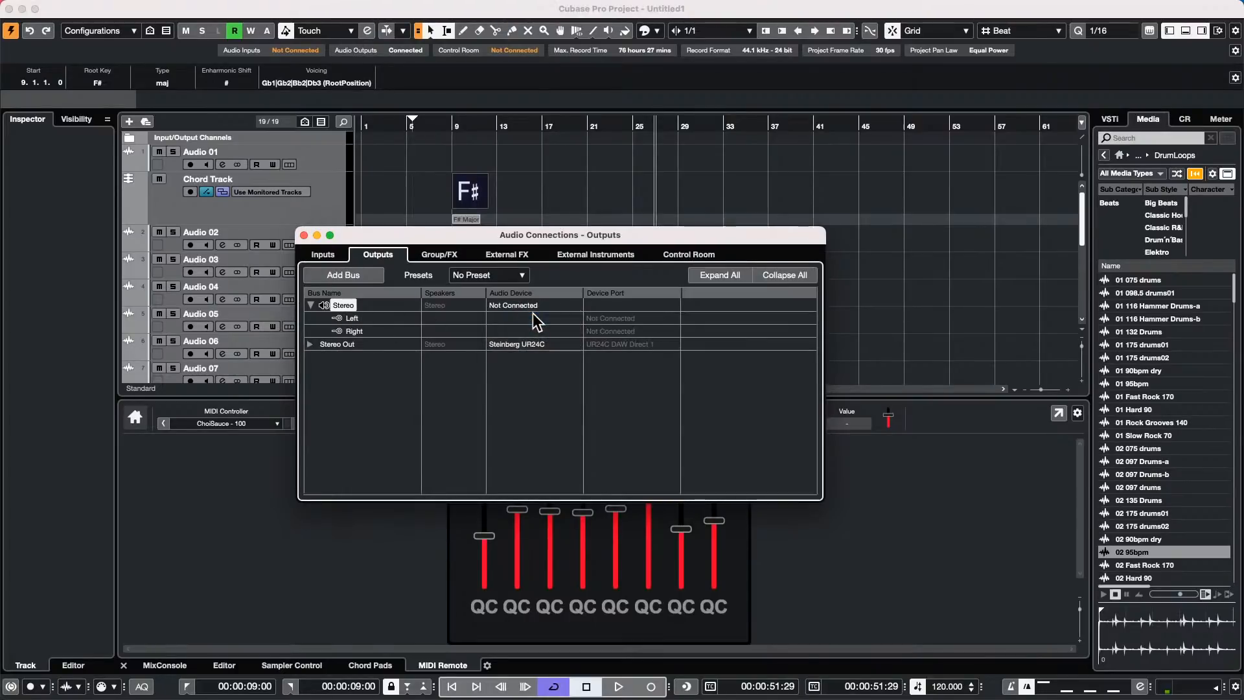
- Assign the Steinberg UR24C audio device to the Yamaha HS7 monitor in the Control Room connections and close Audio Connections
left_click(680, 255)
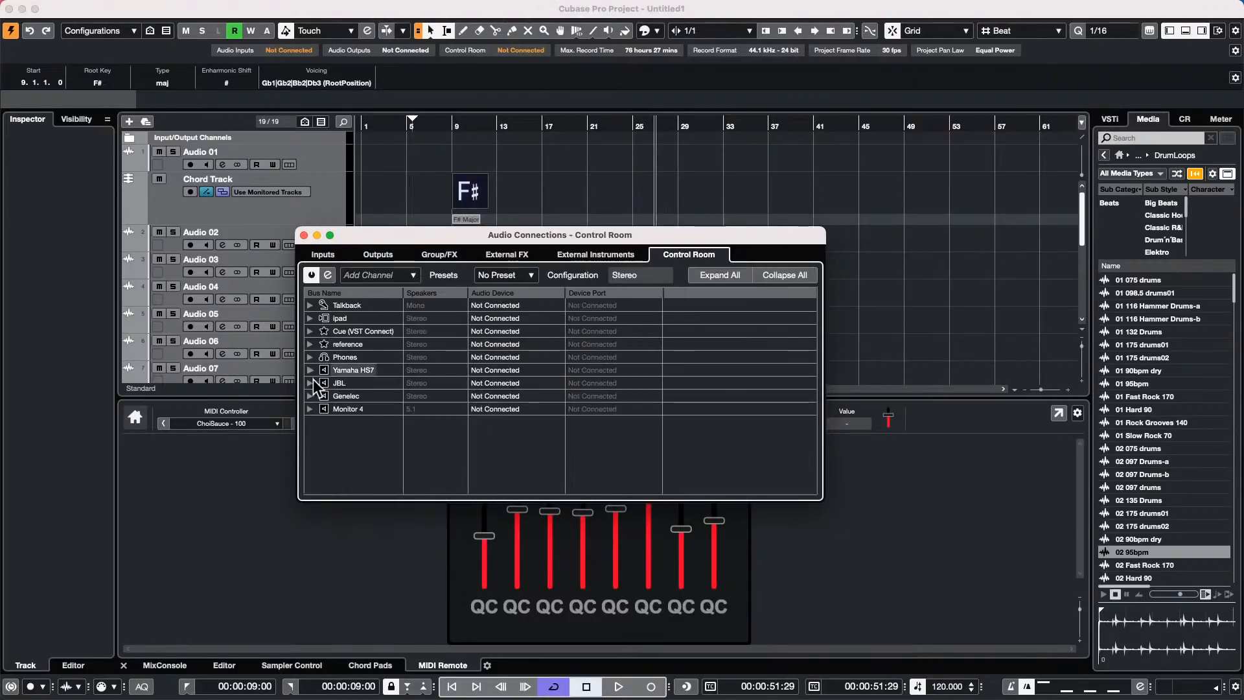
right_click(356, 430)
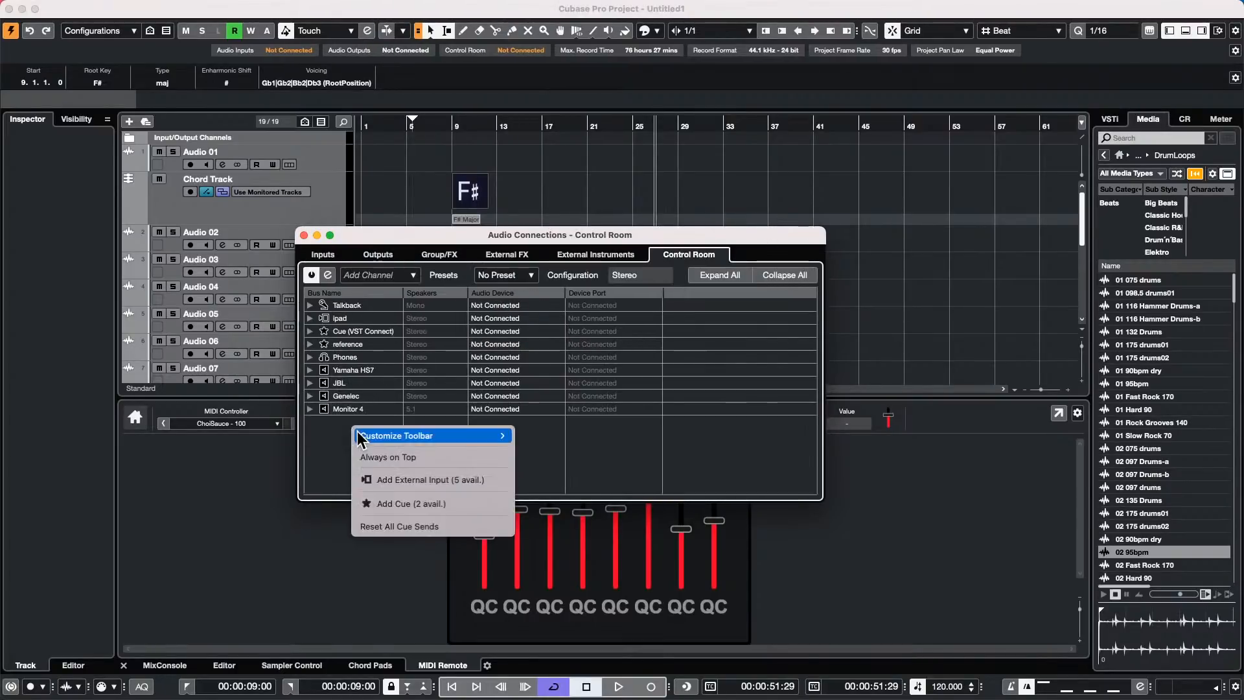
left_click(309, 371)
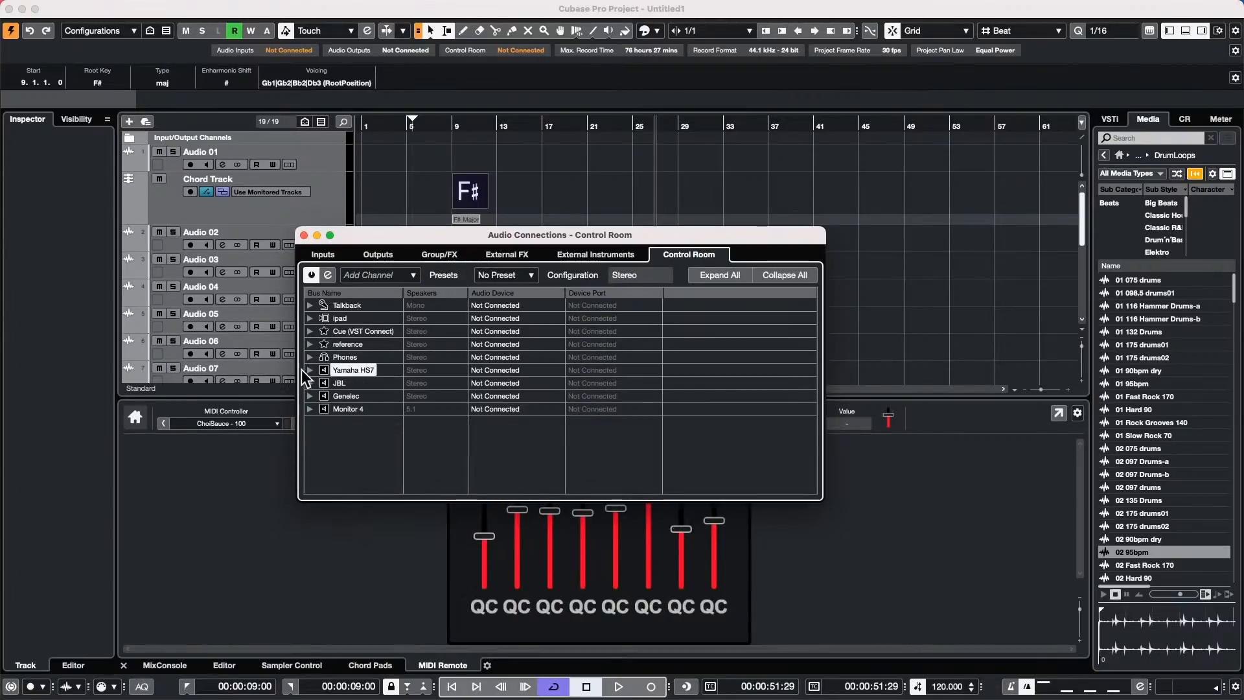
left_click(309, 369)
left_click(492, 370)
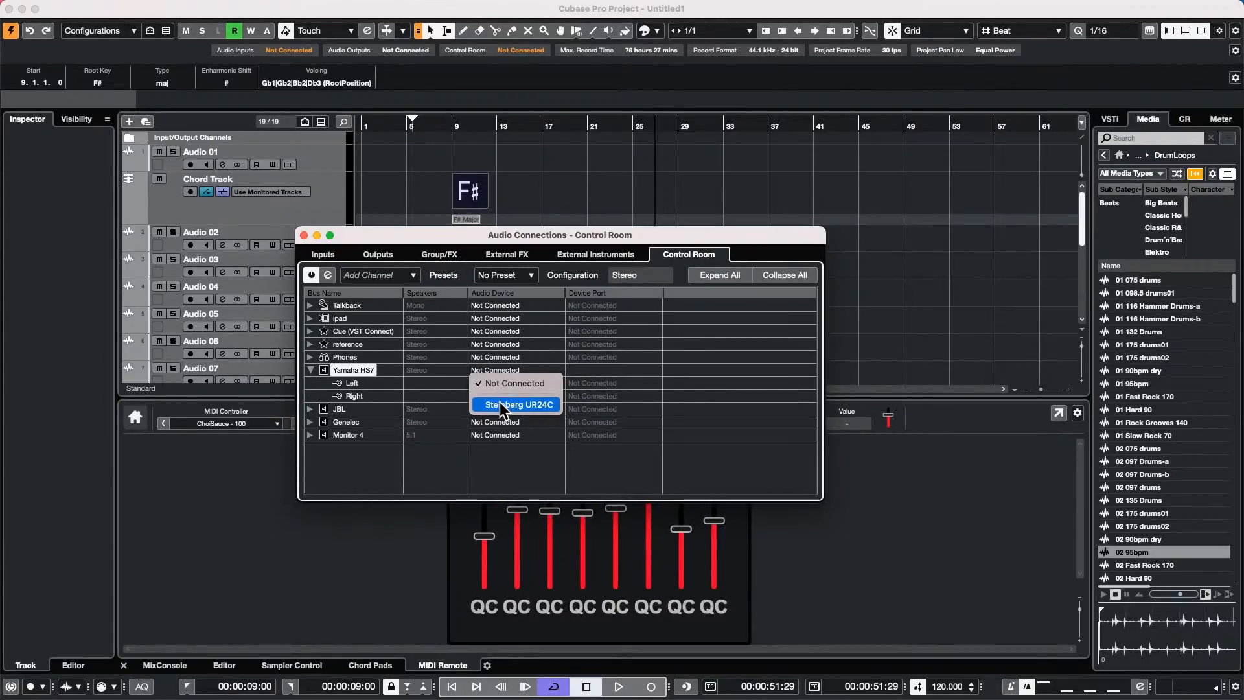
left_click(499, 403)
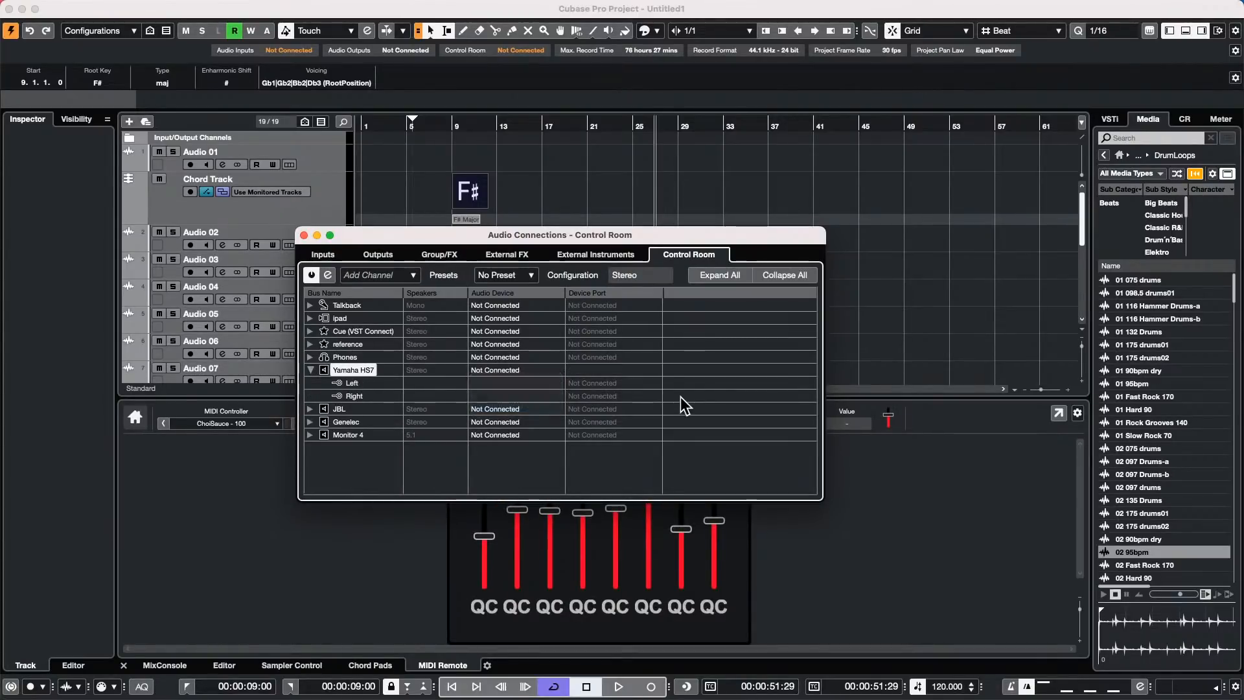
left_click(303, 236)
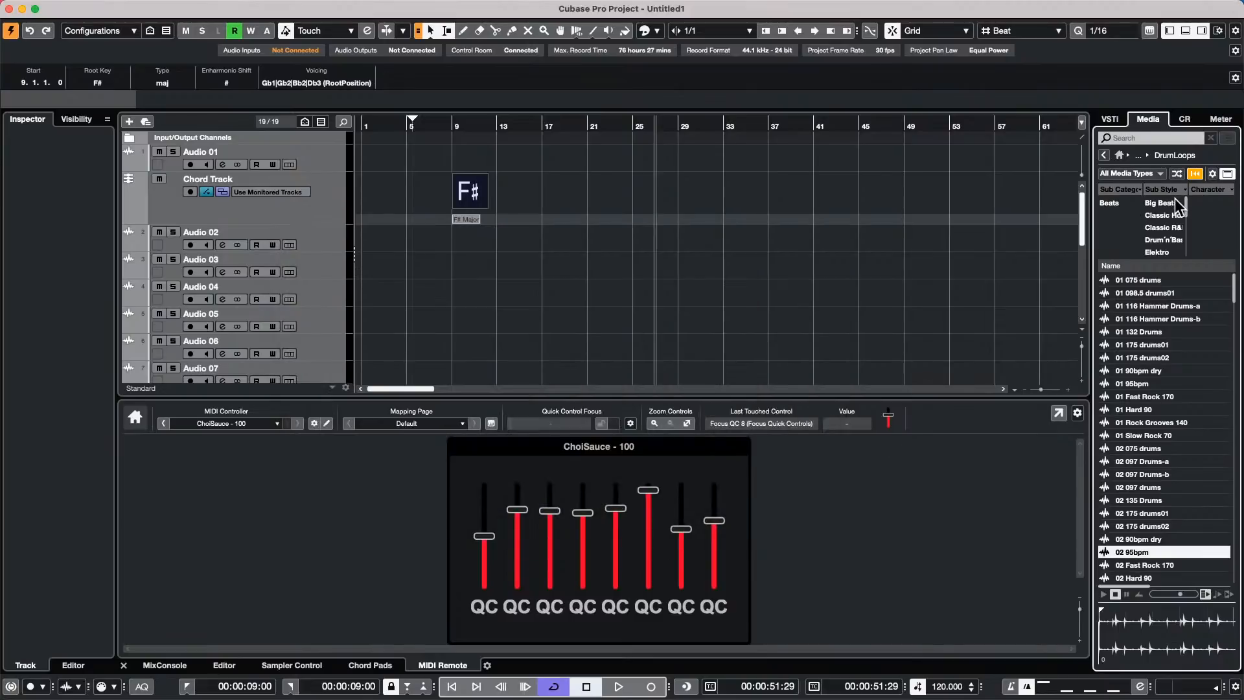
- Audition several drum loops between 01 90bpm dry and 01 098.5 drums01 through the Control Room and stop the preview
left_click(1141, 372)
left_click(1138, 421)
left_click(1137, 448)
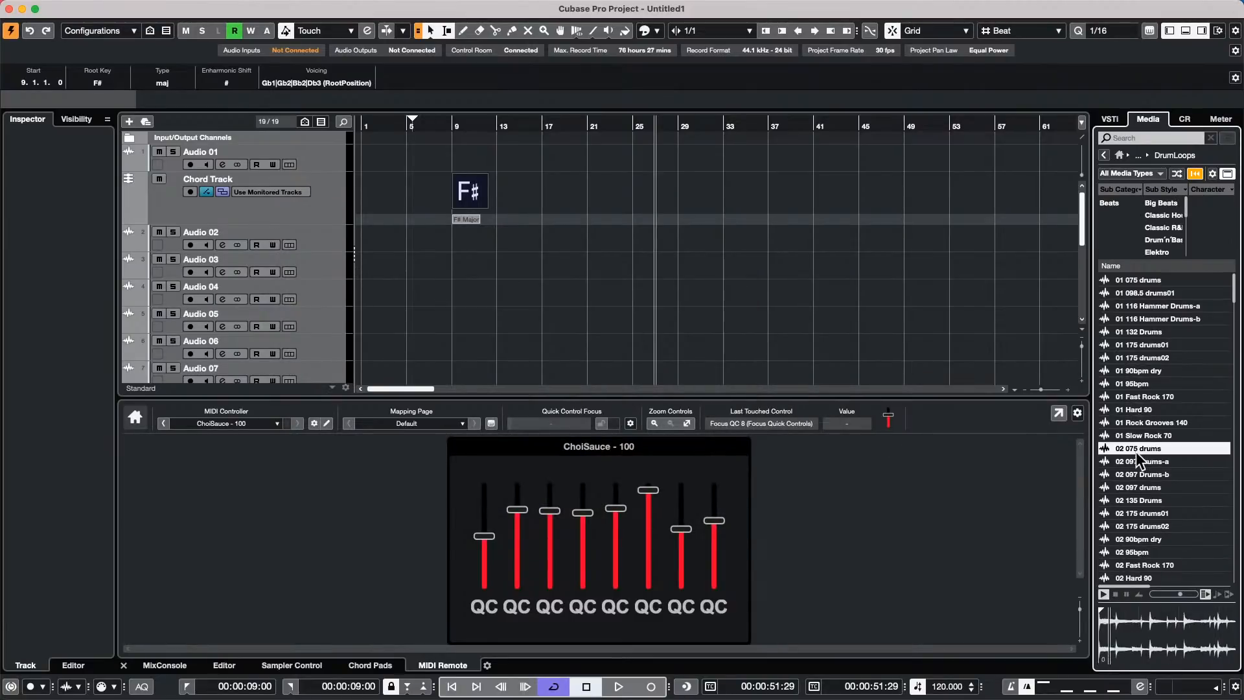
left_click(1133, 482)
left_click(1141, 526)
left_click(1176, 344)
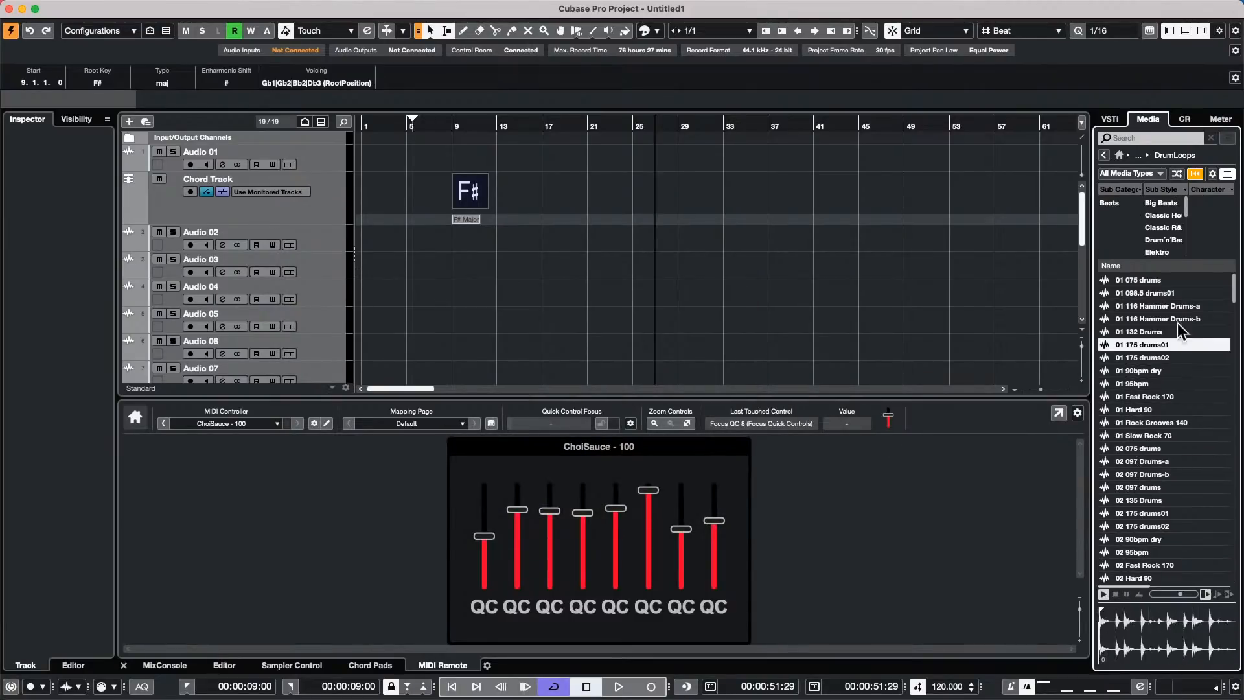
left_click(1159, 291)
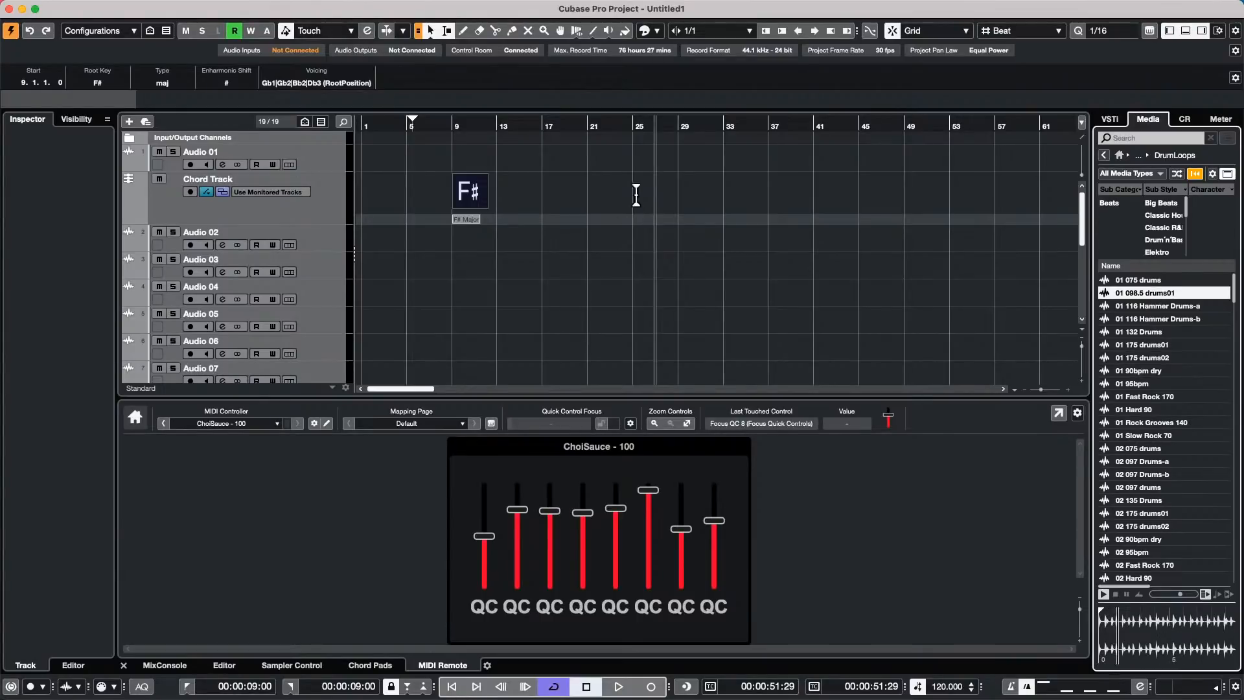
left_click(1114, 594)
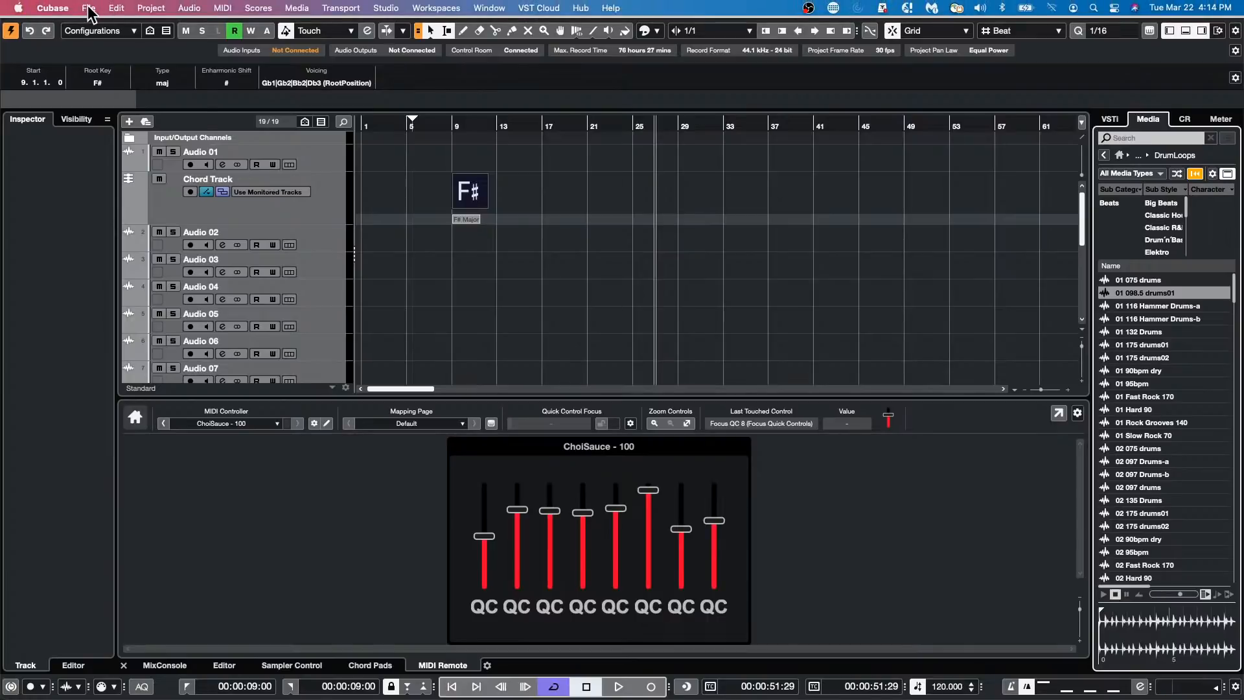
- Open the recent project jump off.cpr, activate it and accept the missing ports as unmapped
left_click(89, 8)
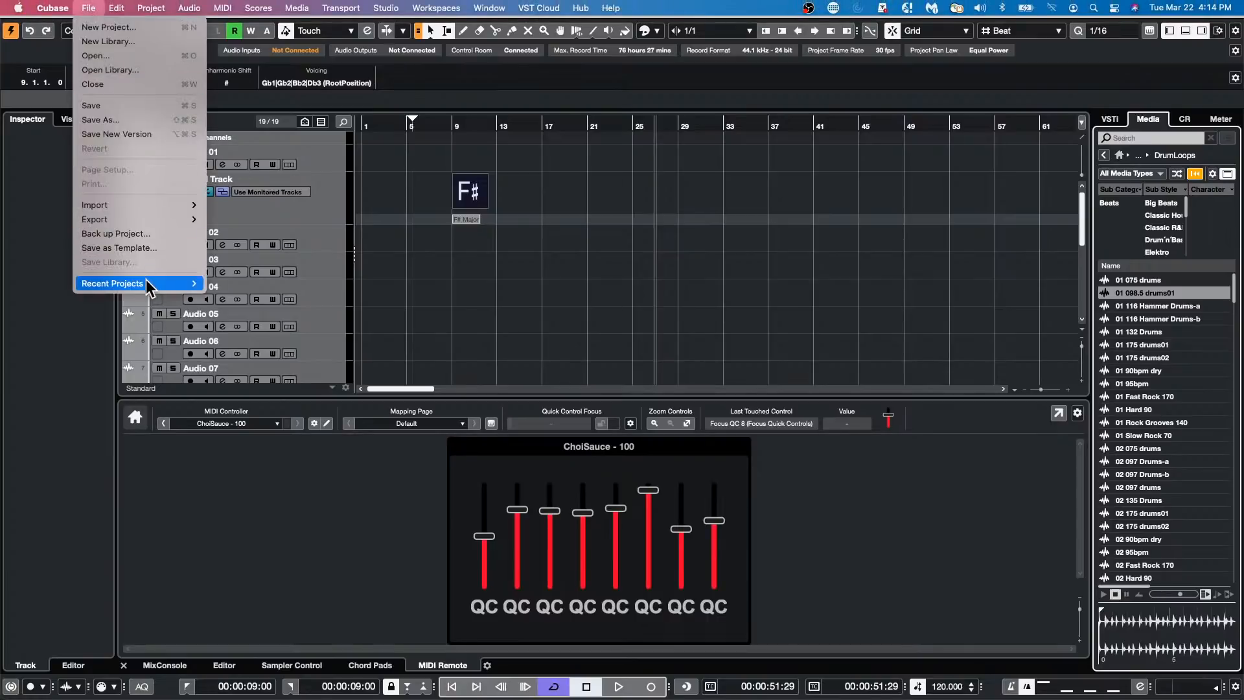
mouse_move(146, 283)
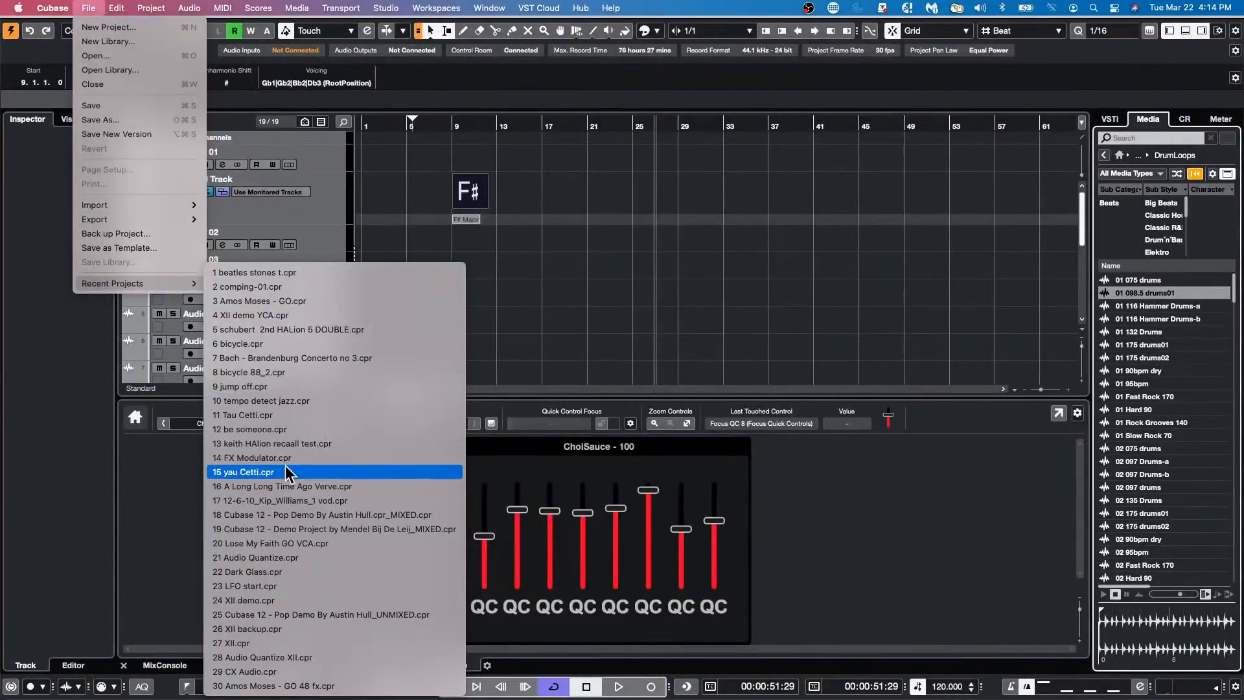
left_click(285, 386)
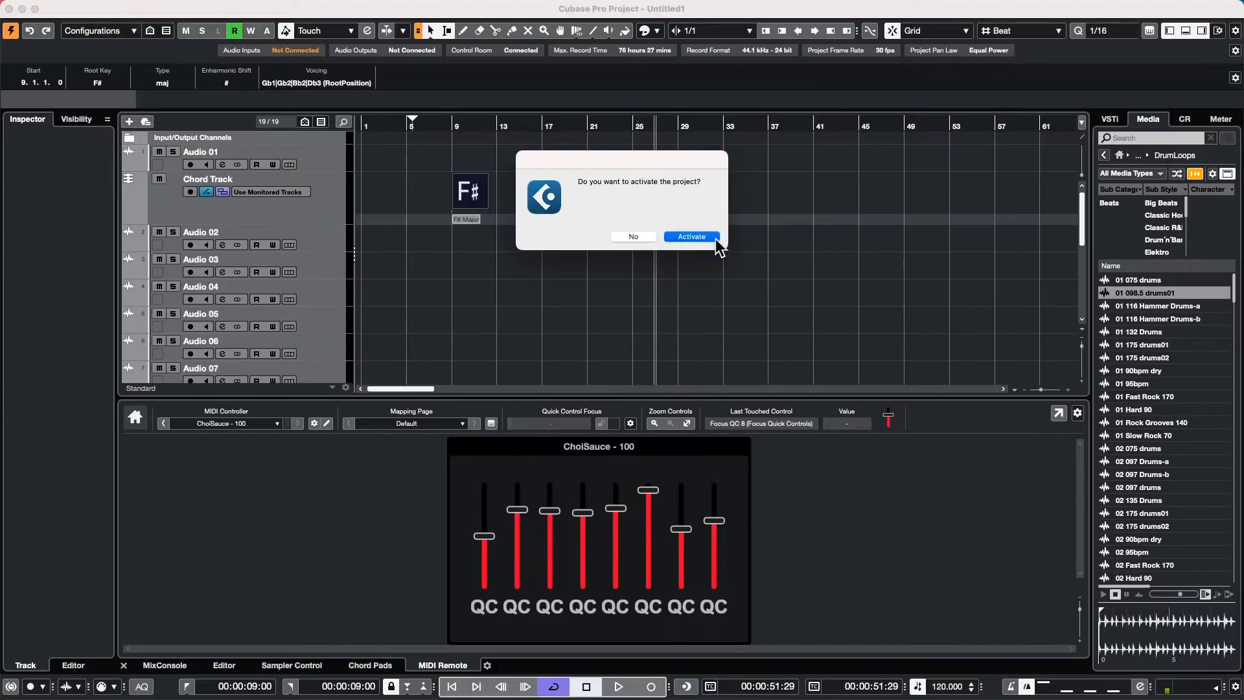
left_click(717, 238)
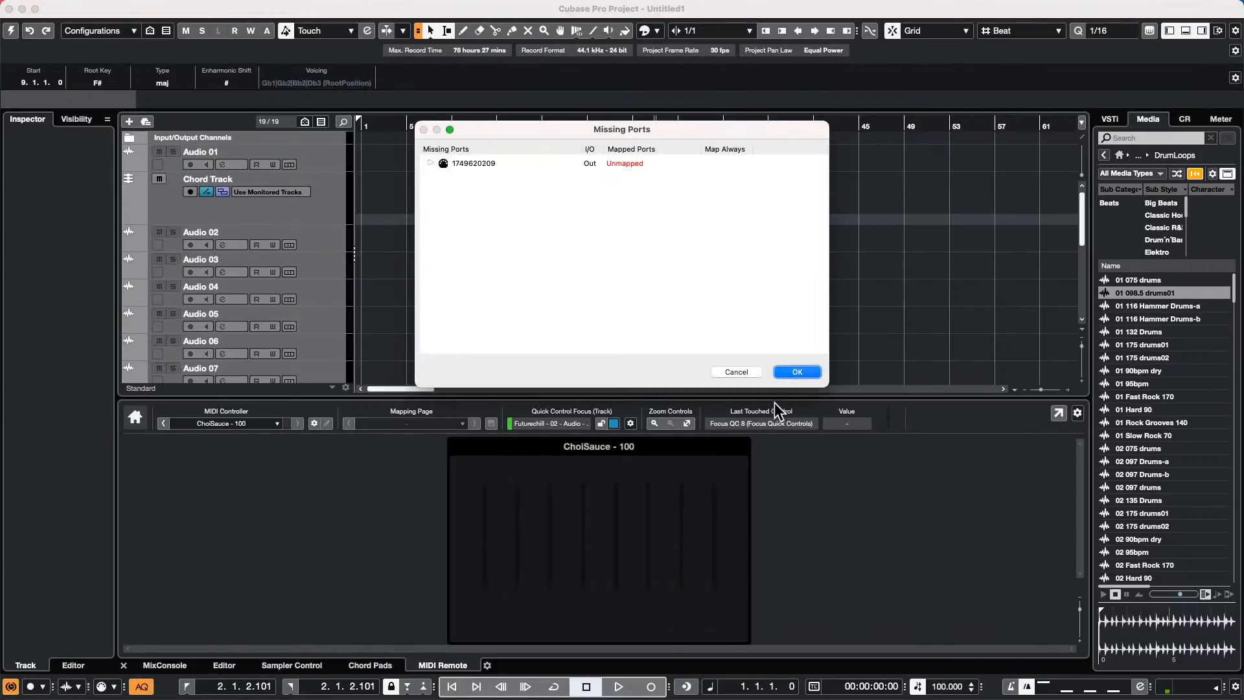
left_click(795, 372)
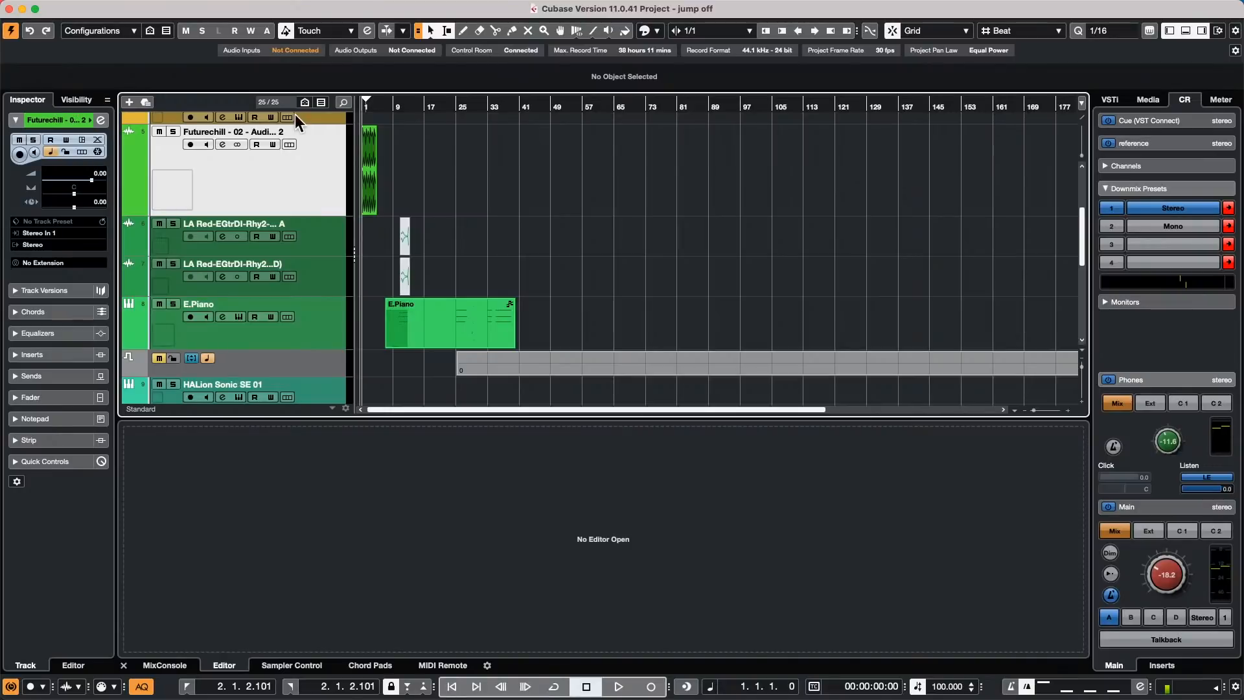
- Set the locators around bar 1 and create an empty MIDI part between them on the urban ballads track
scroll(412, 218, "down", 3)
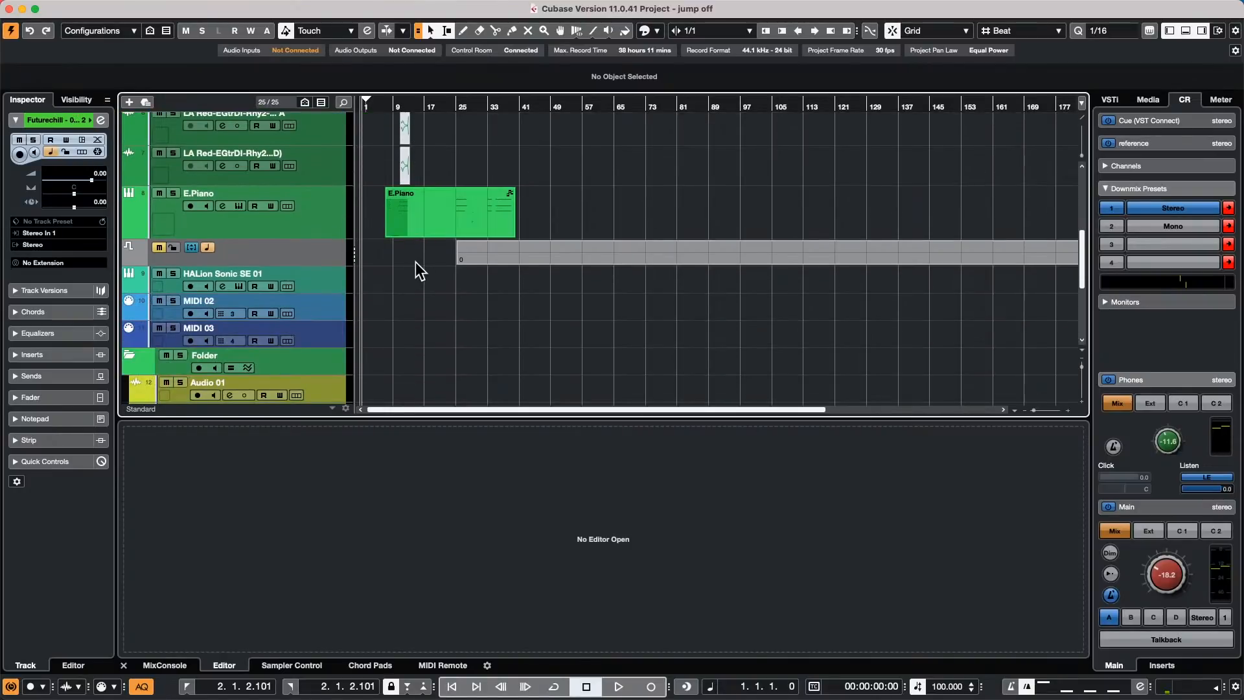
scroll(402, 291, "down", 1)
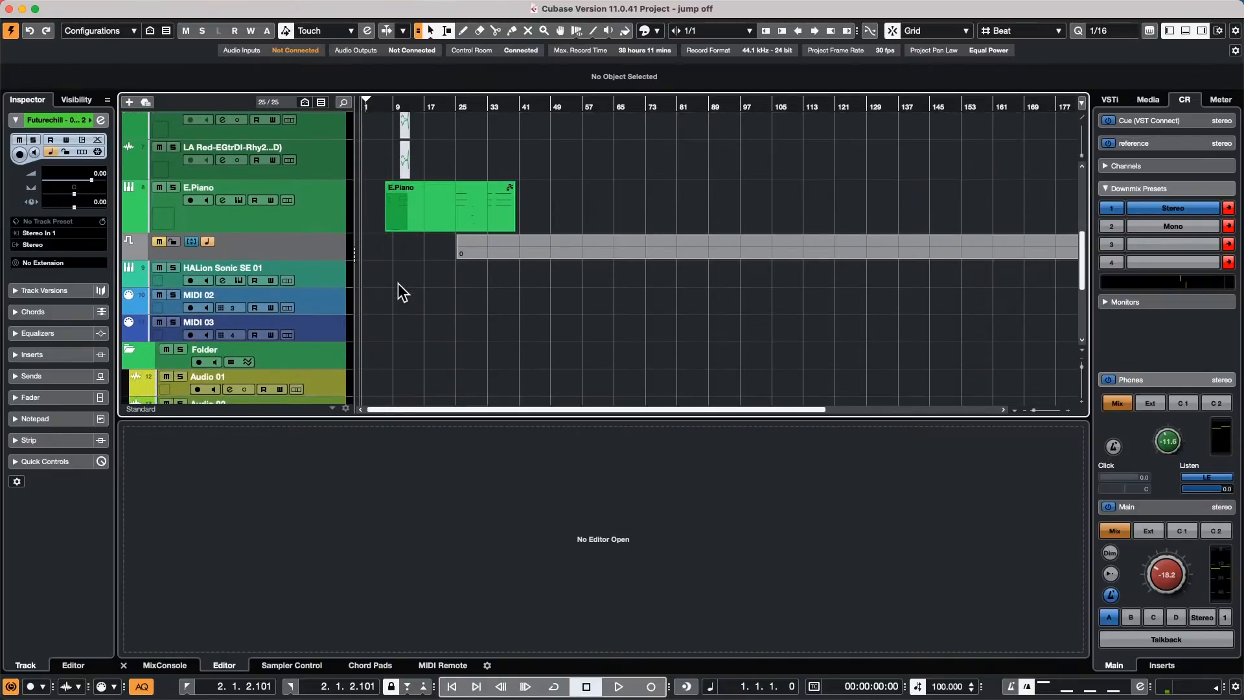
scroll(398, 283, "down", 6)
scroll(398, 280, "up", 13)
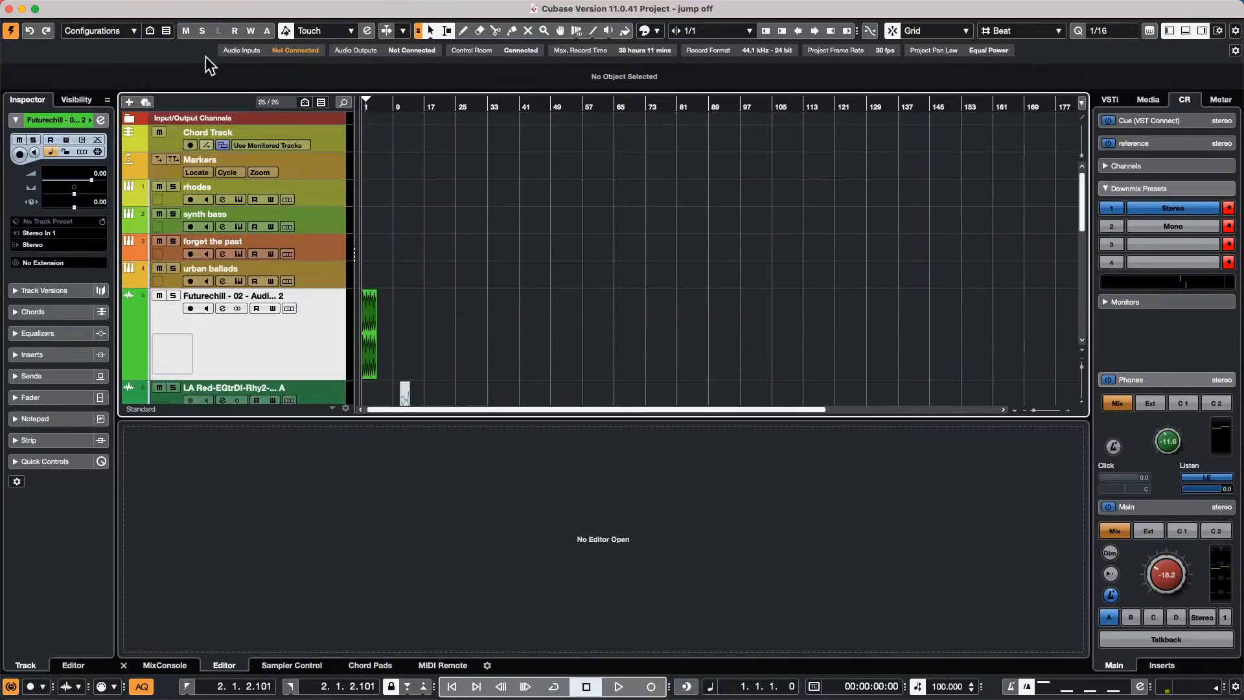
left_click_drag(267, 111, 265, 189)
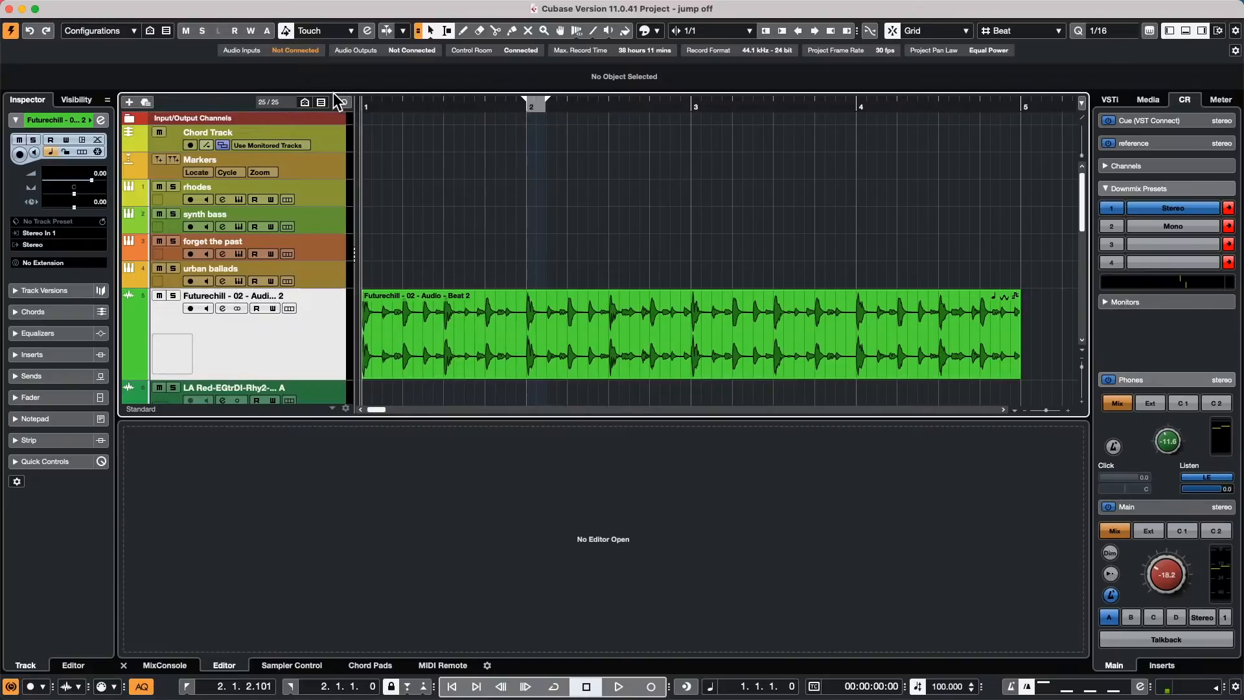
right_click(364, 99)
key("Escape")
right_click(375, 104)
key("Escape")
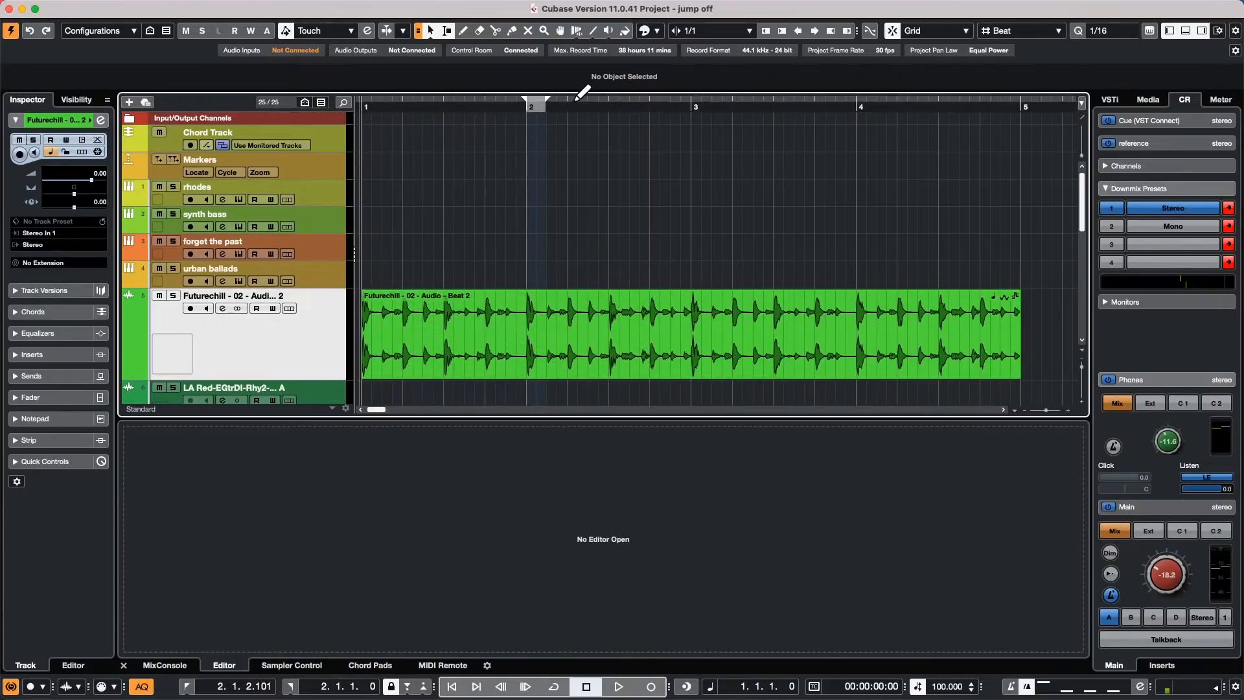
left_click(548, 102)
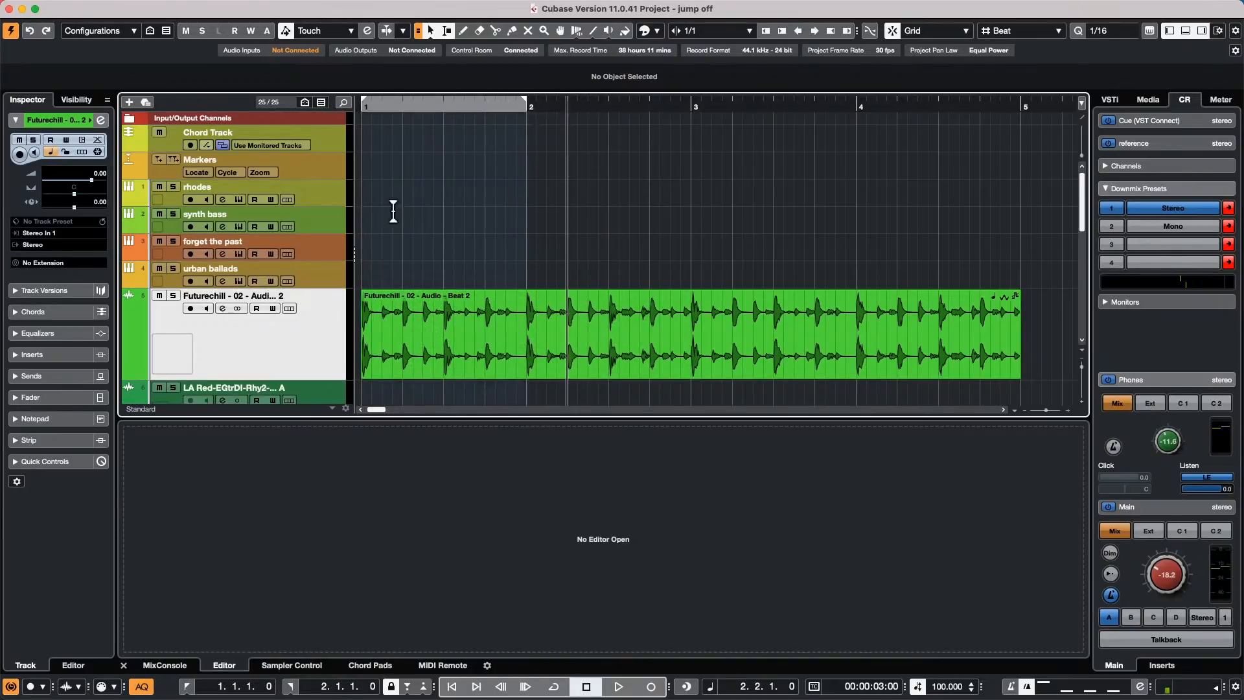
double_click(445, 276)
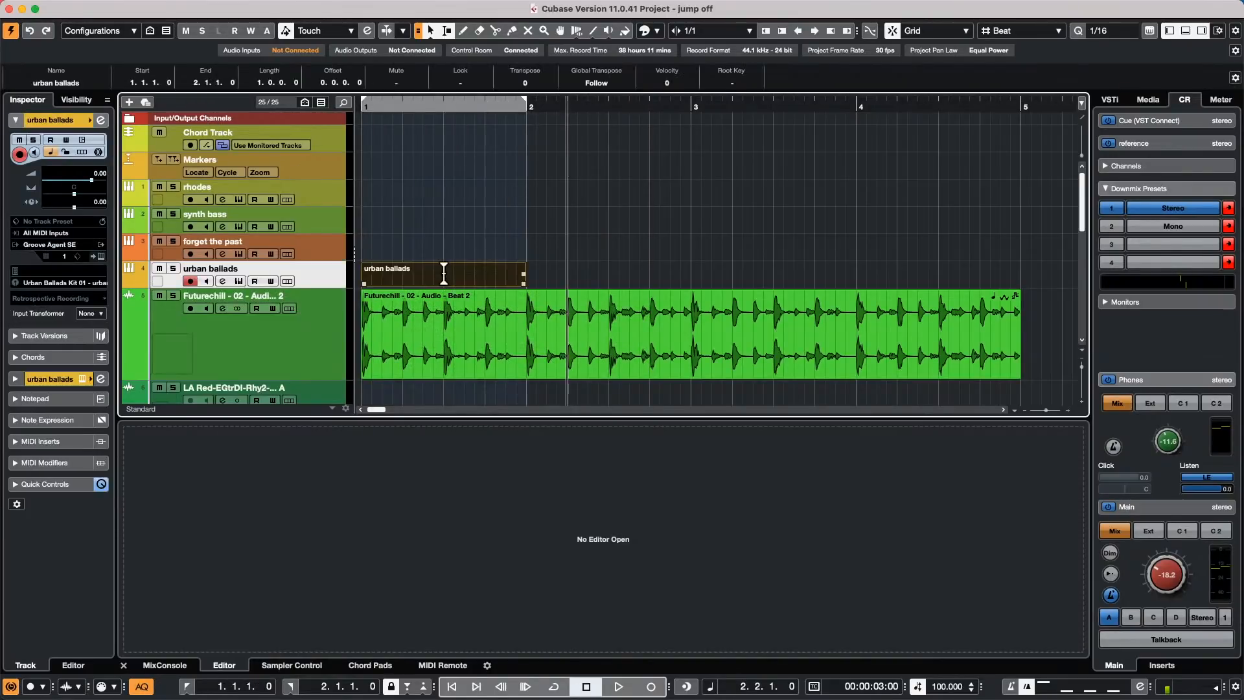
double_click(444, 277)
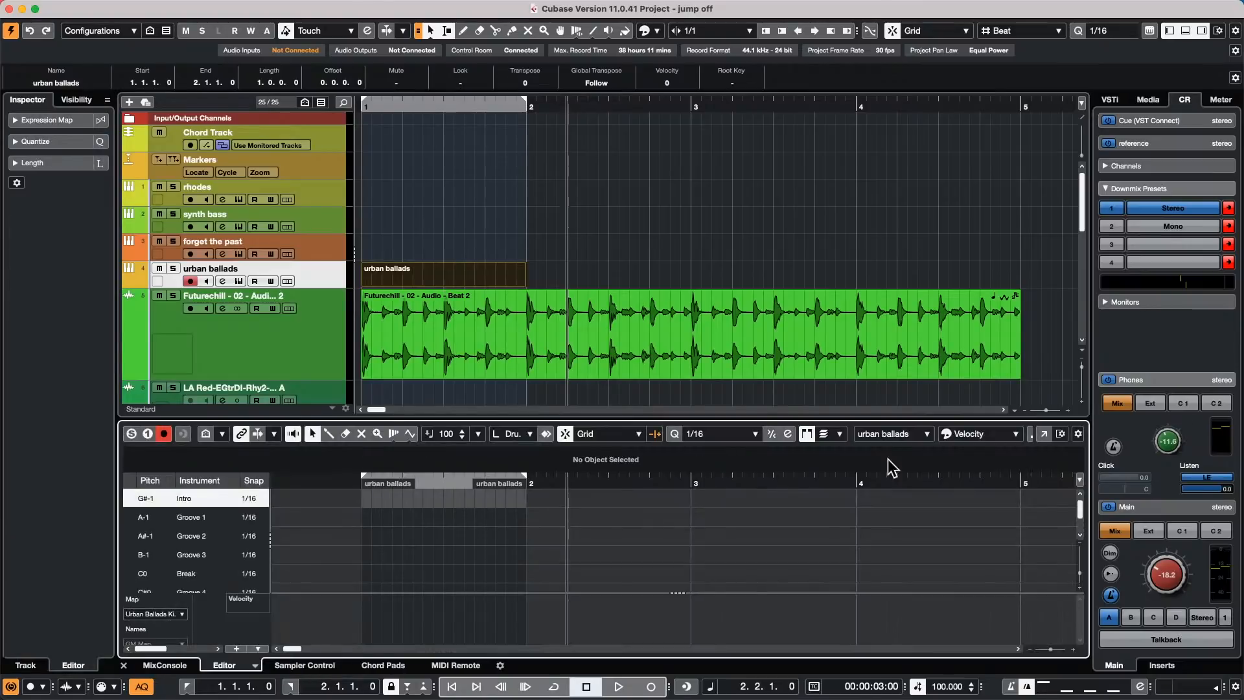
left_click(1043, 434)
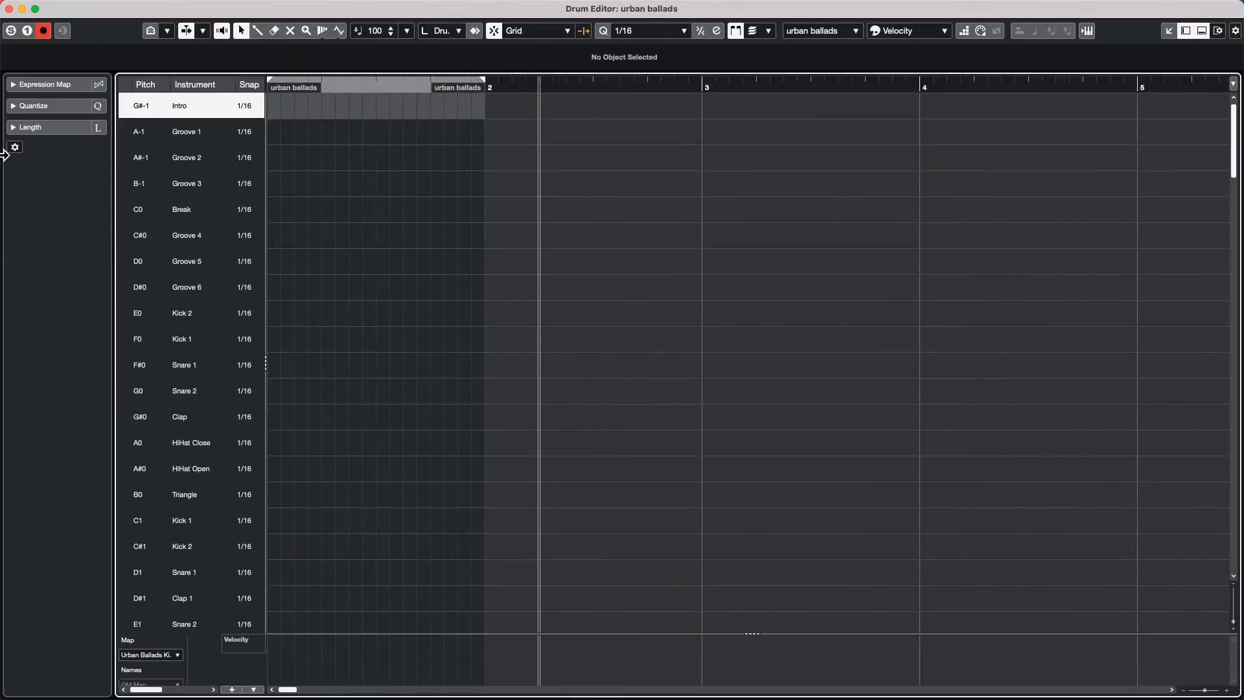
left_click(10, 9)
- Solo the urban ballads track, turn on cycle mode and start looped playback of bar 1
left_click(173, 268)
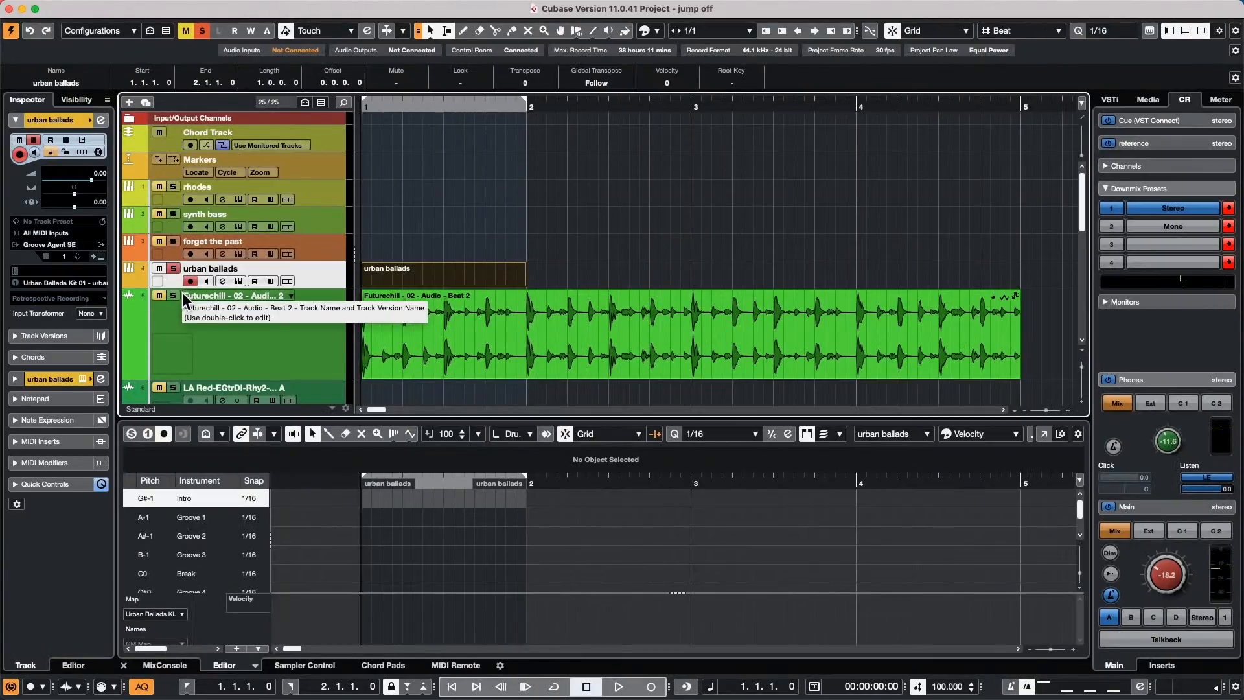
key("slash")
key("space")
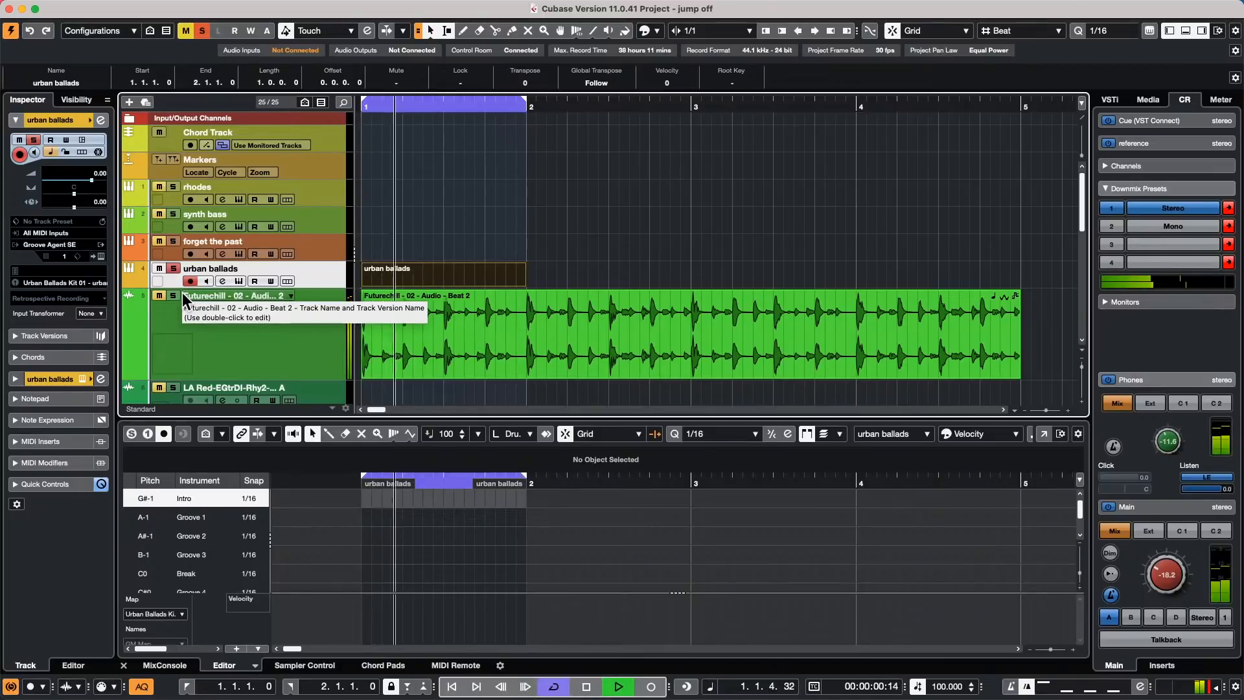
- Open the urban ballads part in a separate Drum Editor window and activate the Object Selection tool
double_click(424, 285)
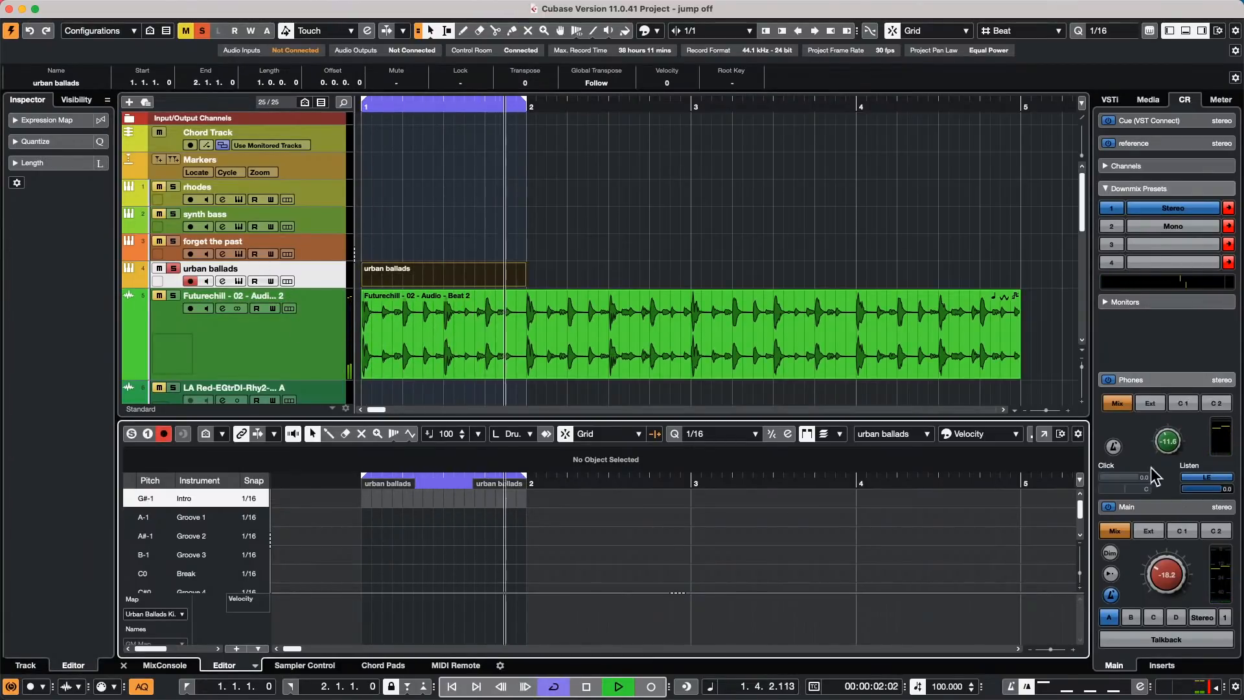
left_click(1041, 435)
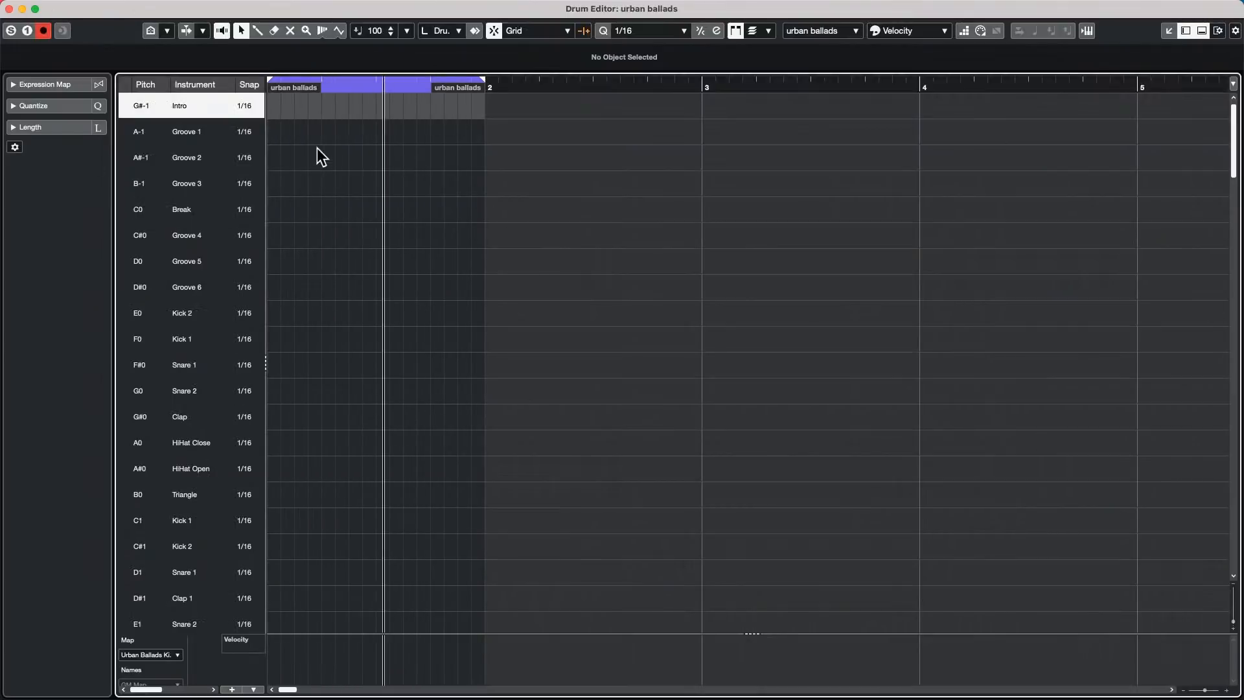
key("h")
key("h")
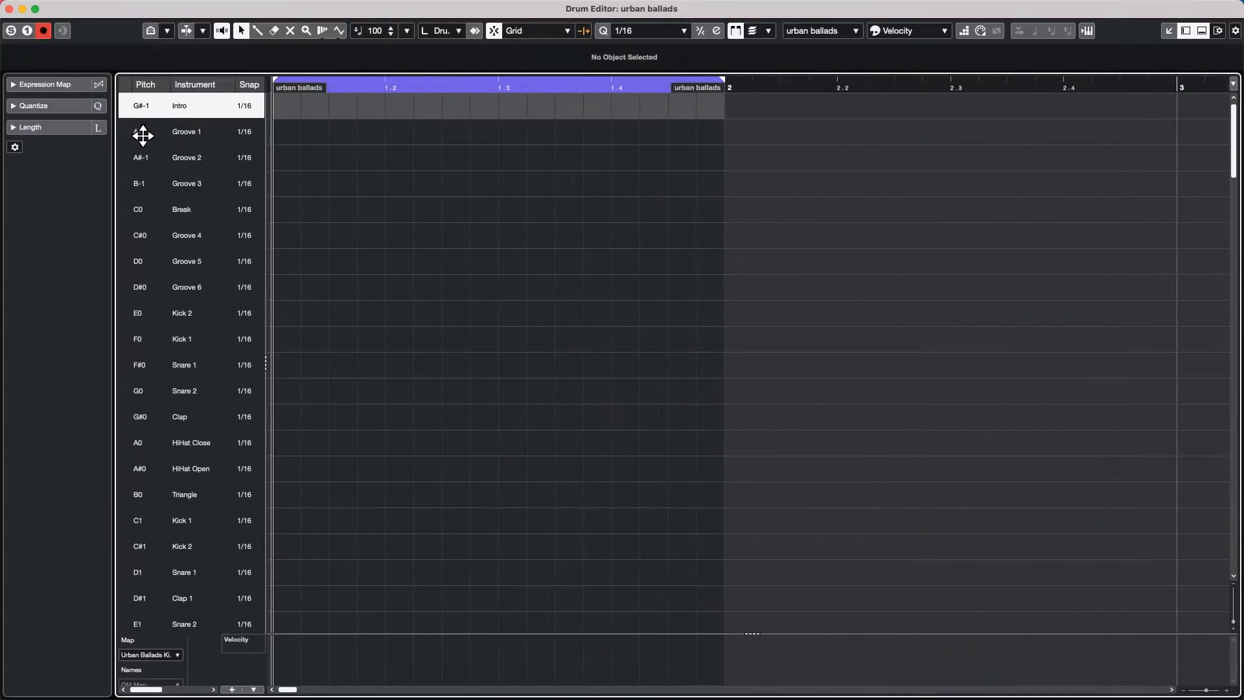
right_click(329, 363)
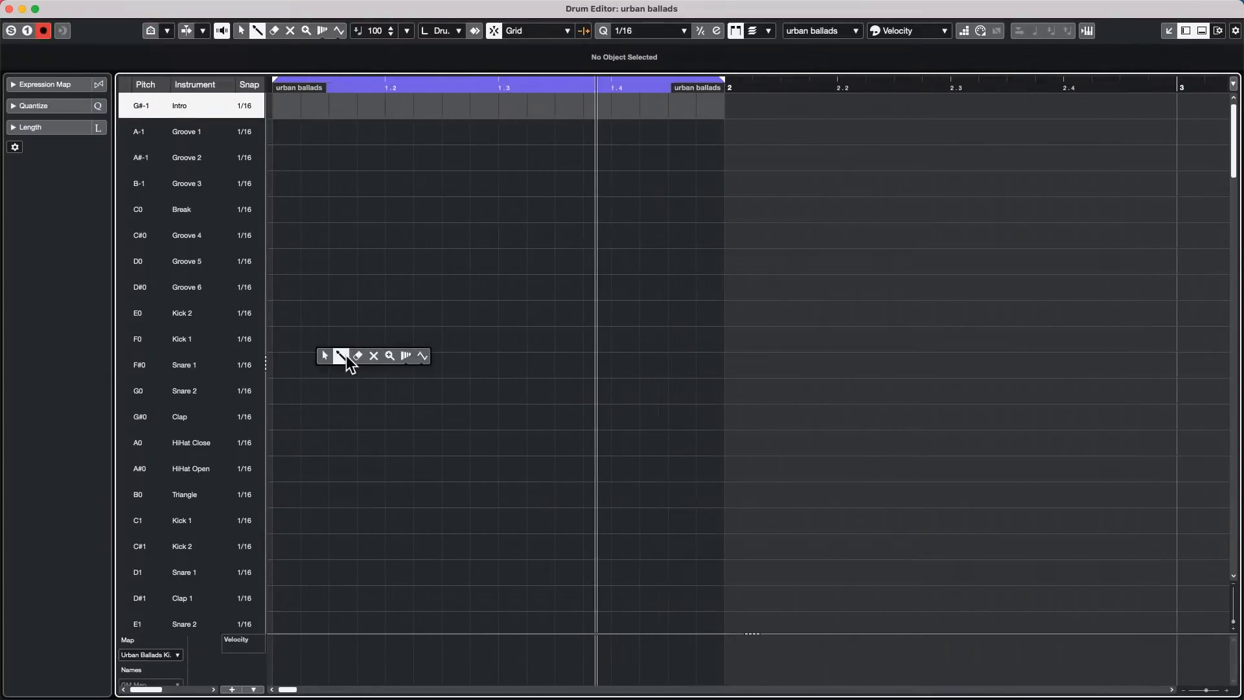
left_click(325, 356)
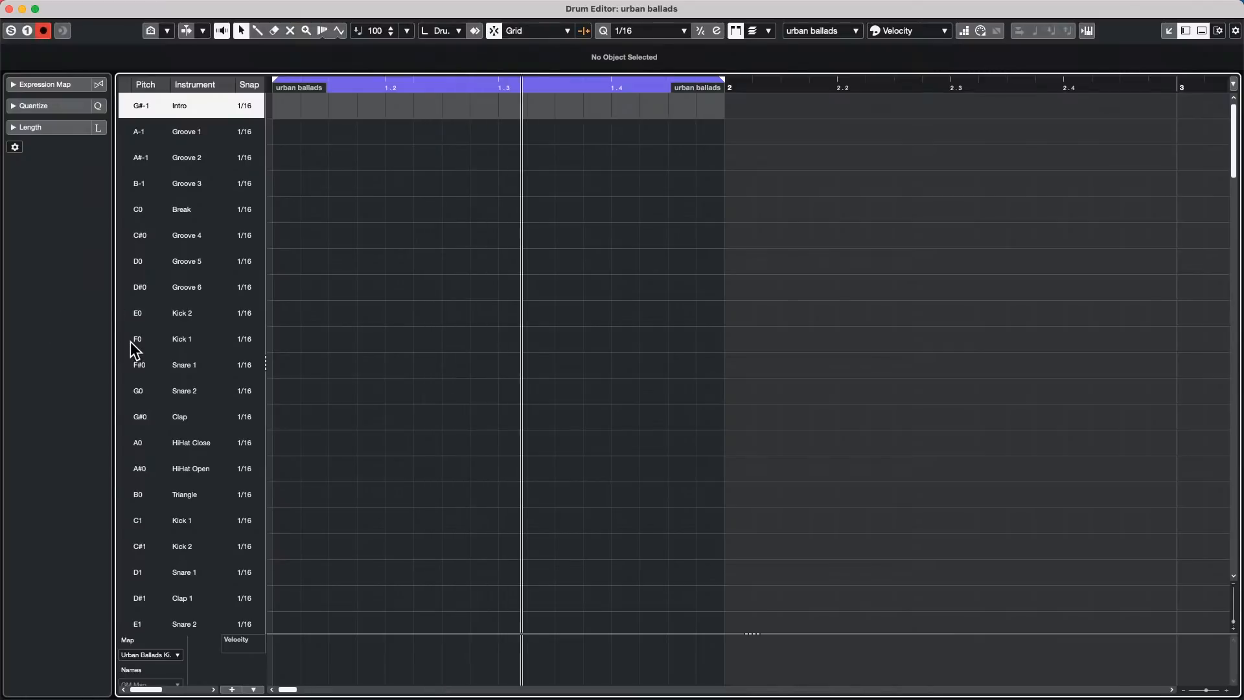
- Audition the C1 Kick 1 sound from the drum list and close the separate Drum Editor window
left_click(122, 529)
left_click(124, 537)
left_click(127, 528)
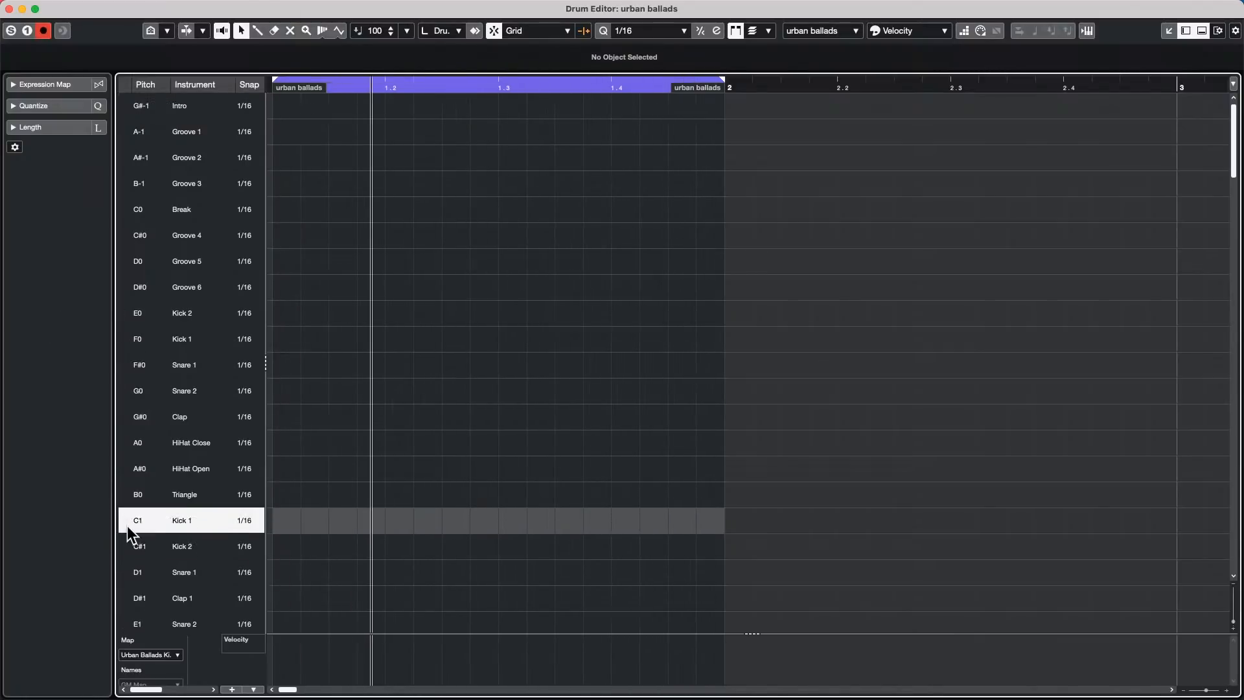
left_click(9, 9)
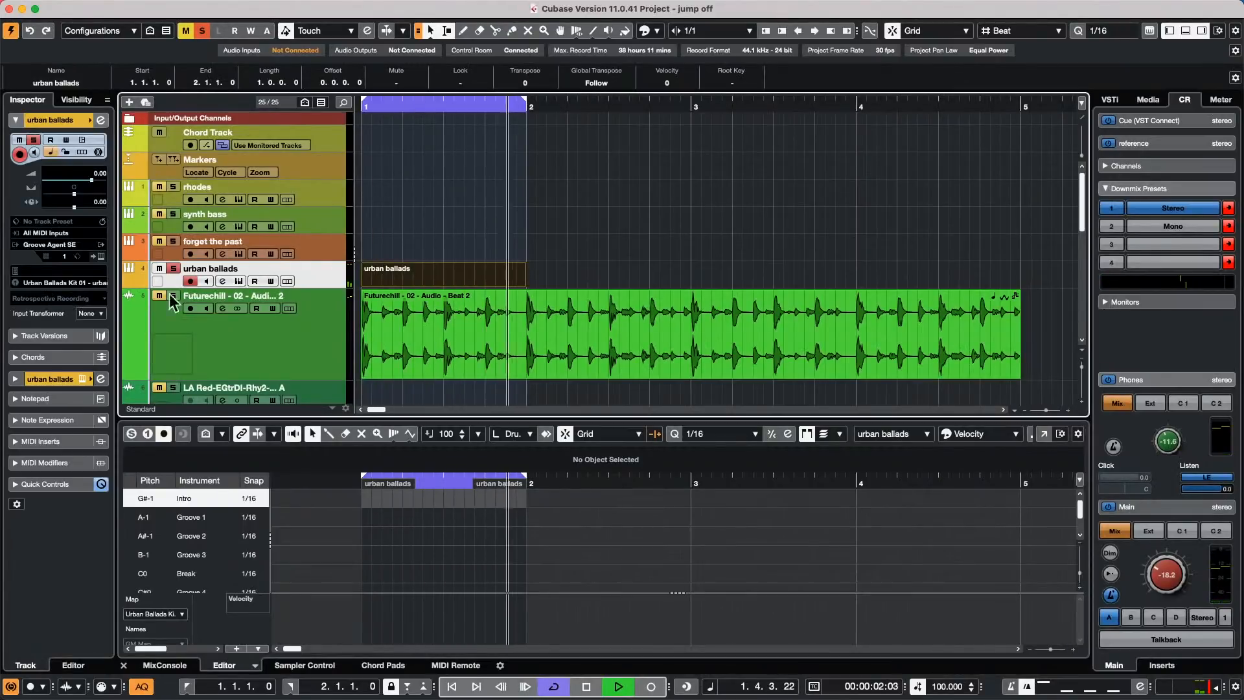
- Open Groove Agent SE for the urban ballads track and audition the Kick 1, Snare 1, Snare 2, Clap 2, closed hi-hat and tambourine pads
left_click(101, 256)
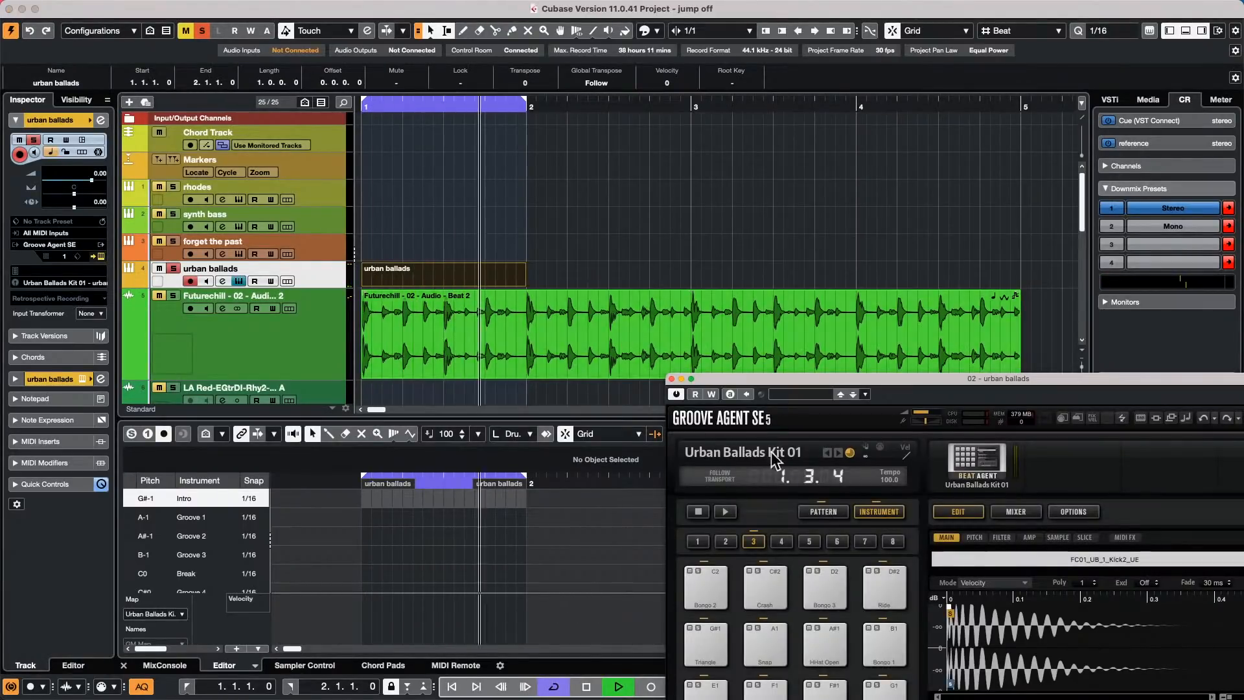
left_click_drag(785, 384, 642, 138)
left_click(562, 513)
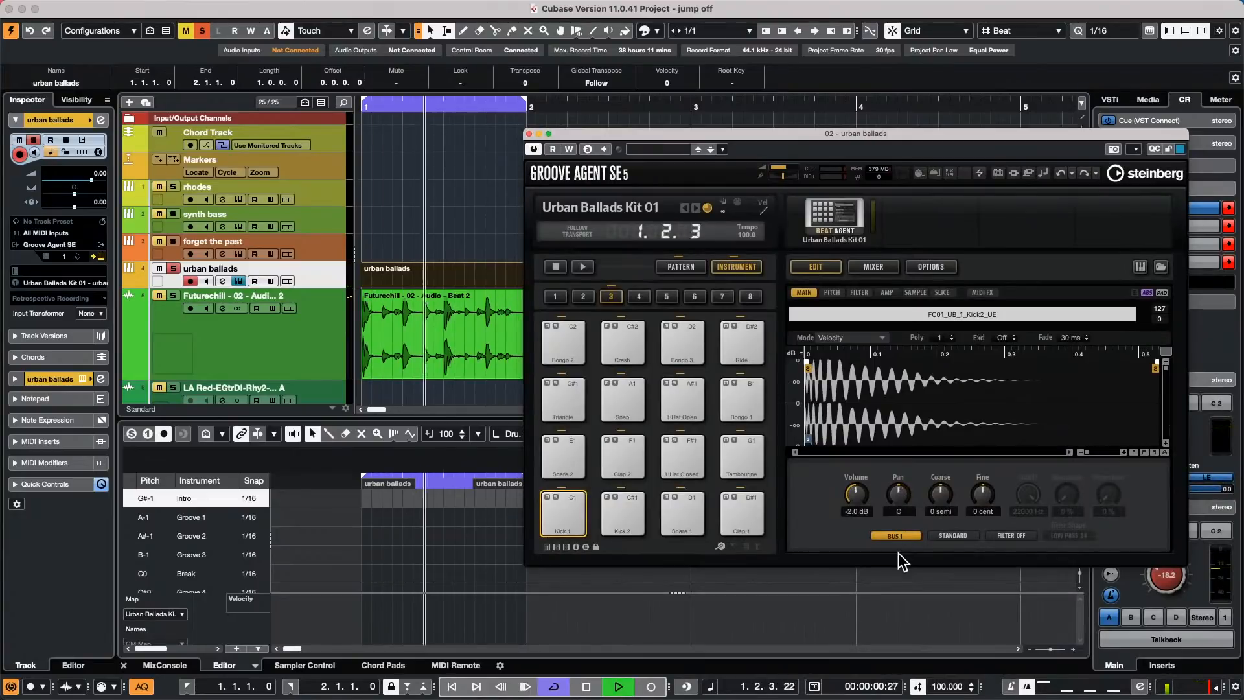
left_click(706, 520)
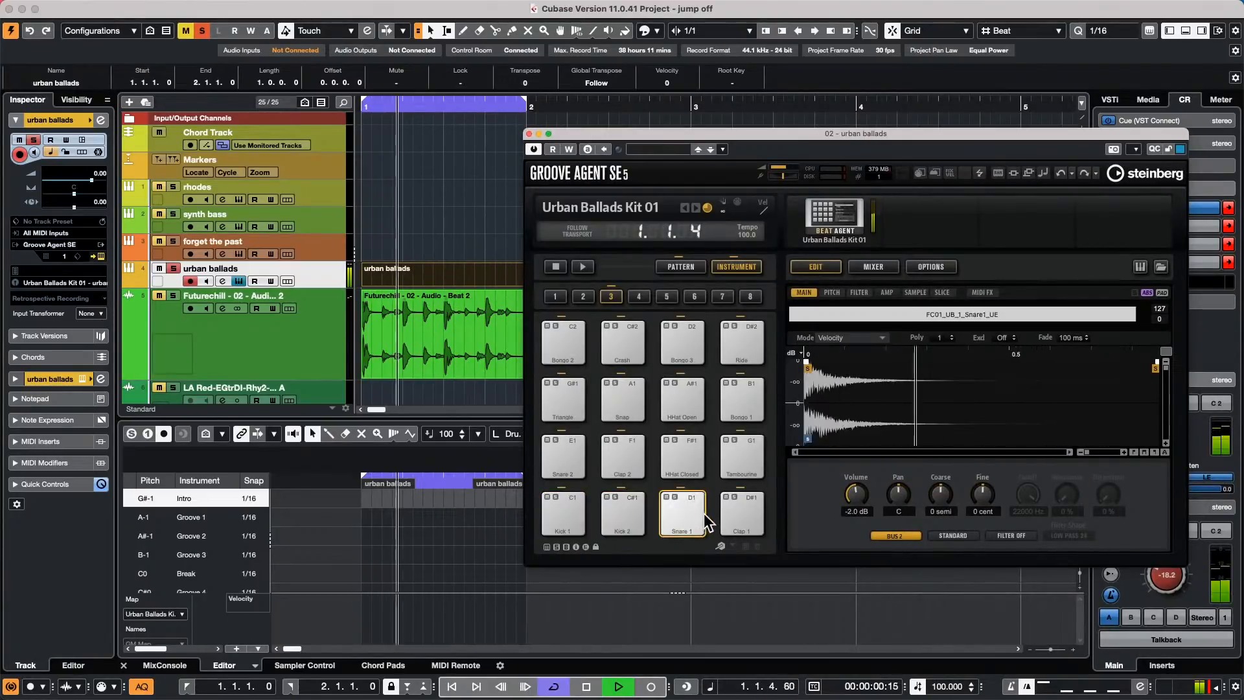
left_click(594, 461)
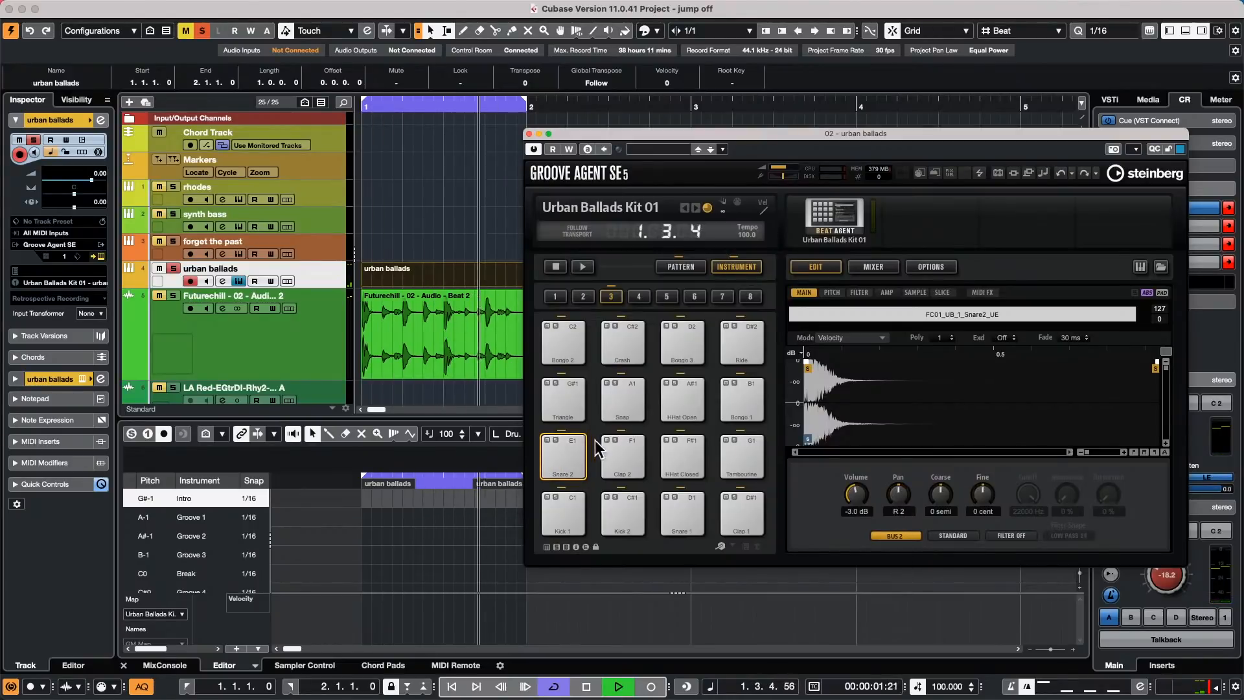
left_click(629, 461)
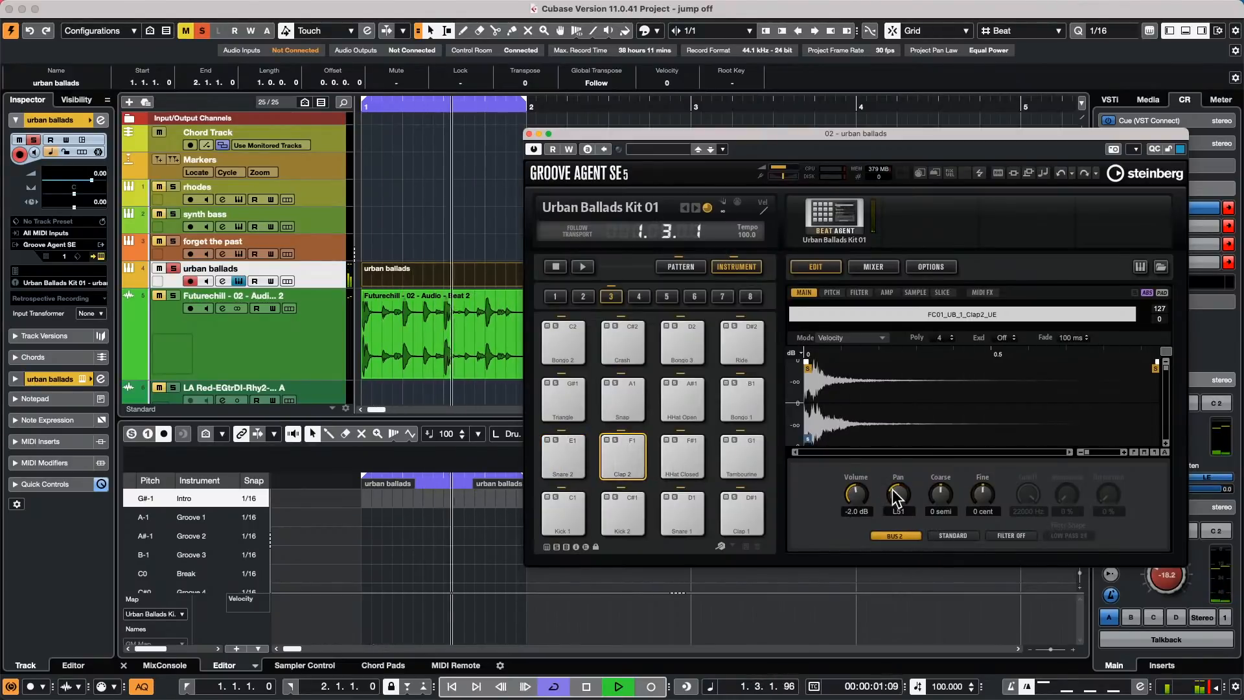
left_click(684, 465)
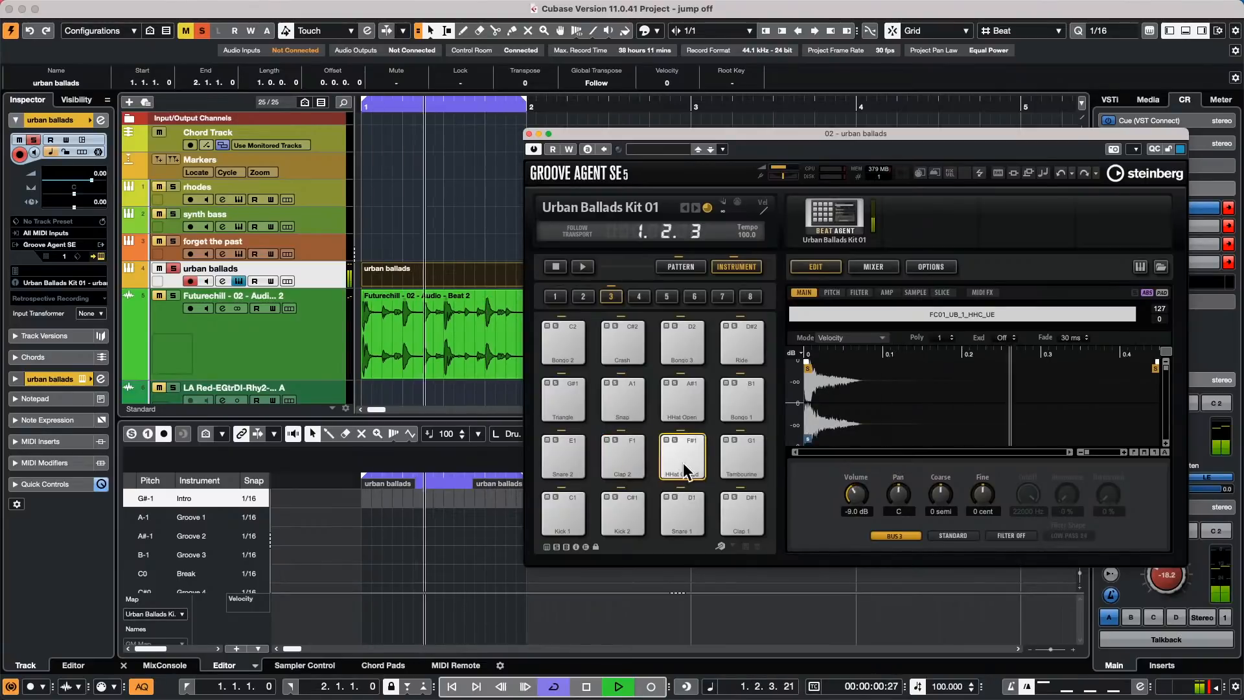
left_click(721, 461)
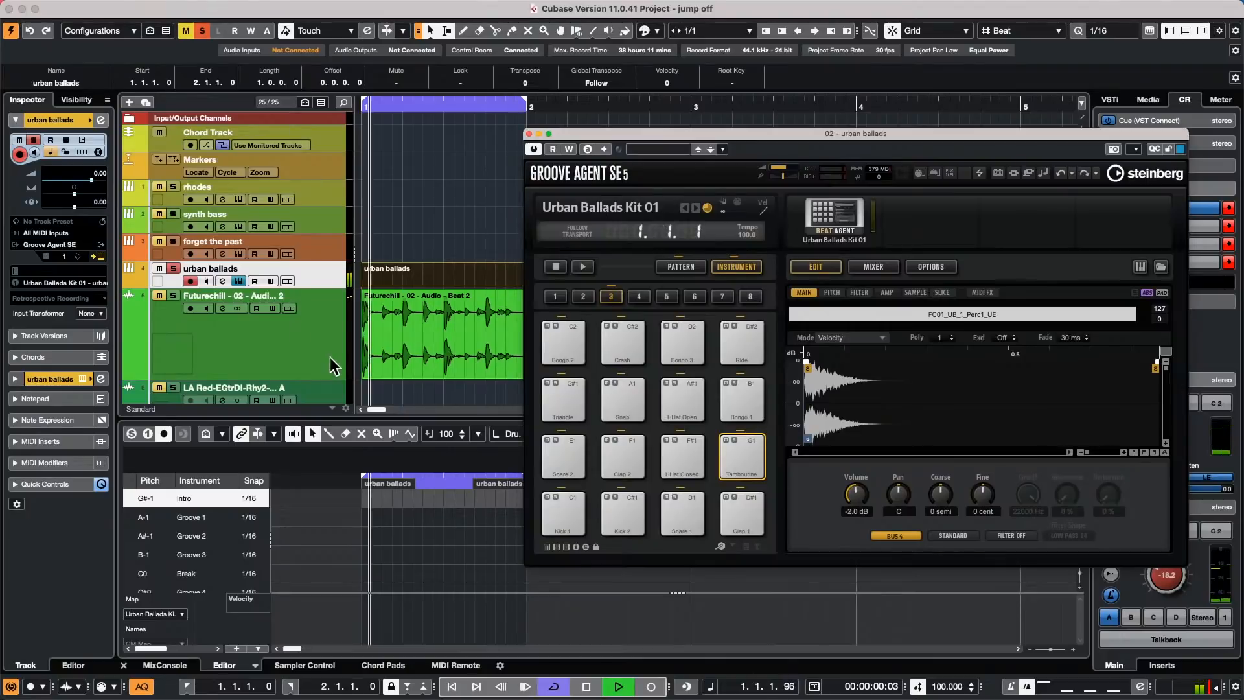
- Select the urban ballads MIDI part in bar 1 of the arrangement
left_click(423, 284)
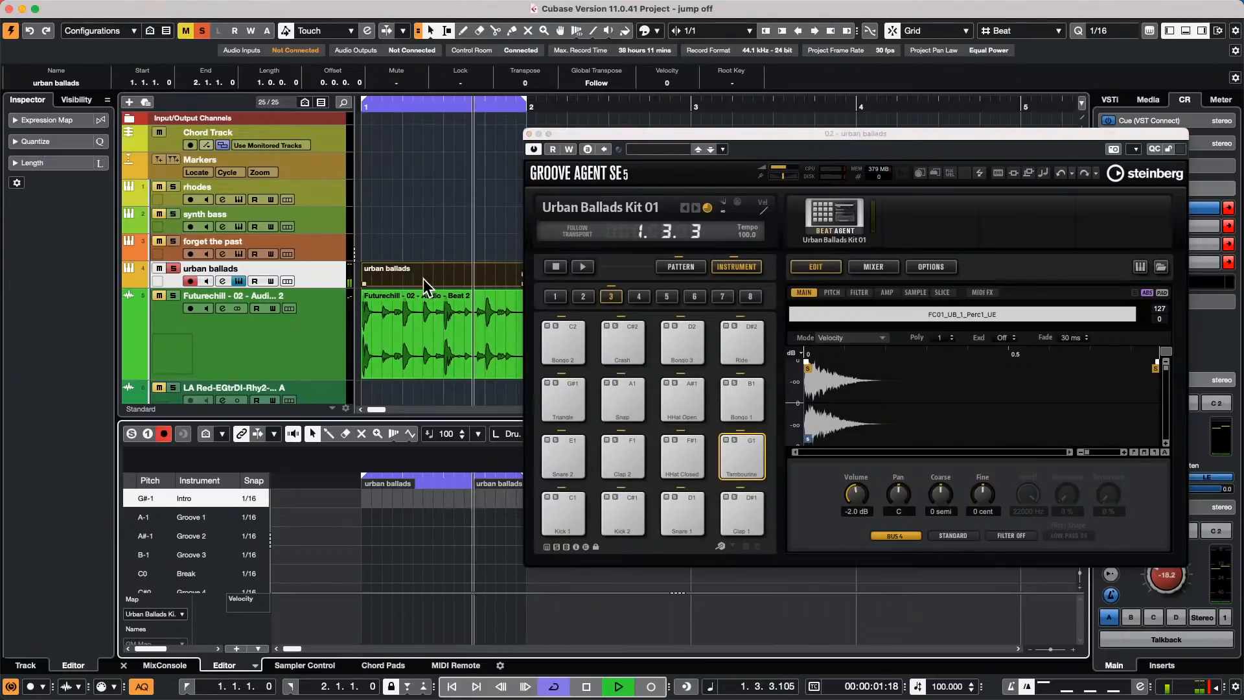
- Close the Groove Agent SE window and open the urban ballads drum part in its own Drum Editor window
left_click(529, 134)
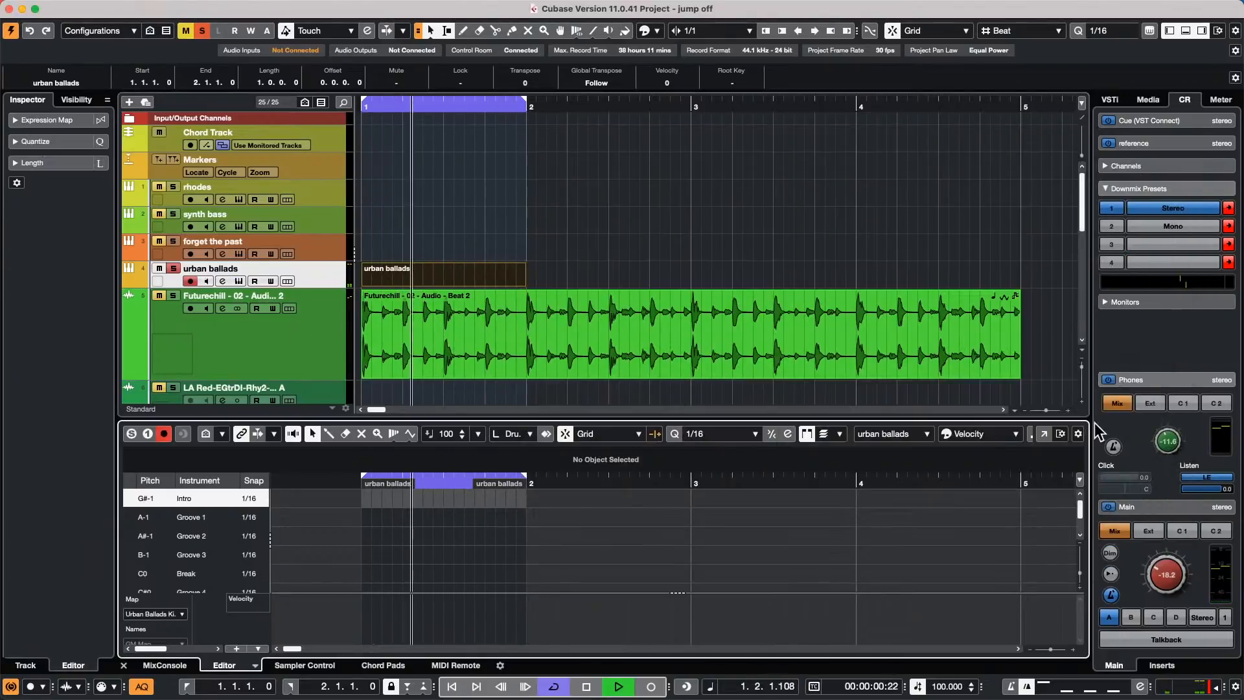
left_click(1048, 437)
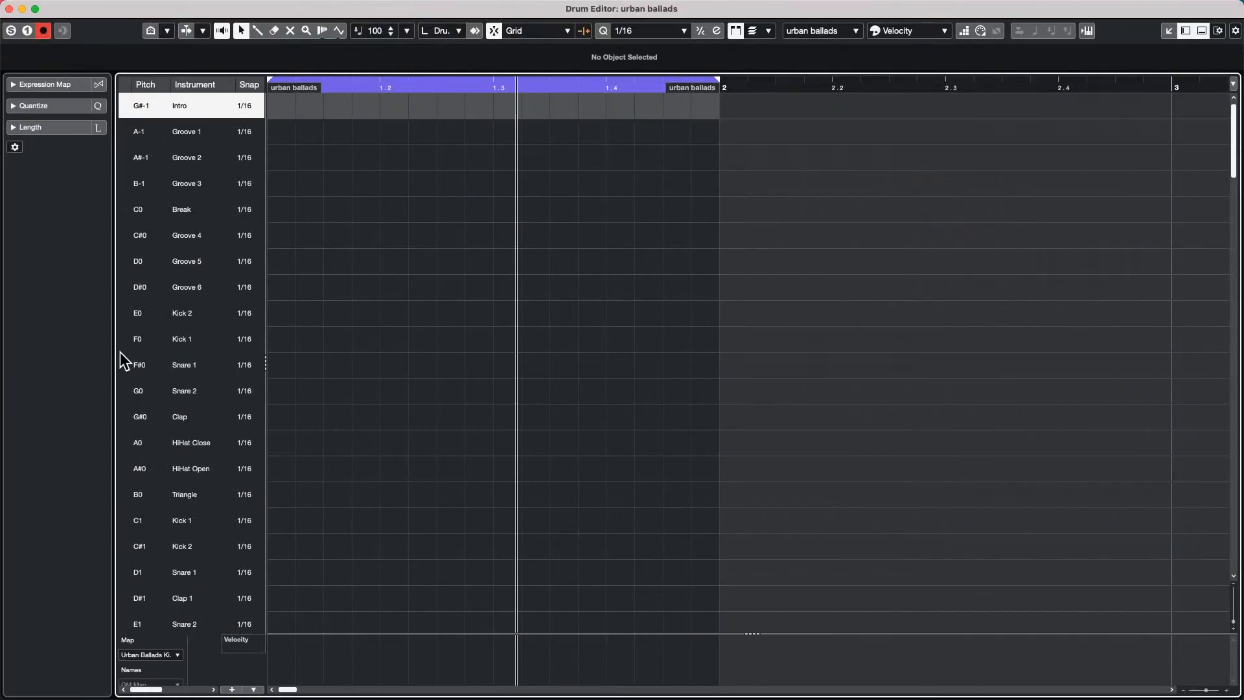
- Audition the kit's sounds between Kick 2 on E0 and HiHat Close on A0
left_click(123, 392)
left_click(122, 418)
left_click(122, 439)
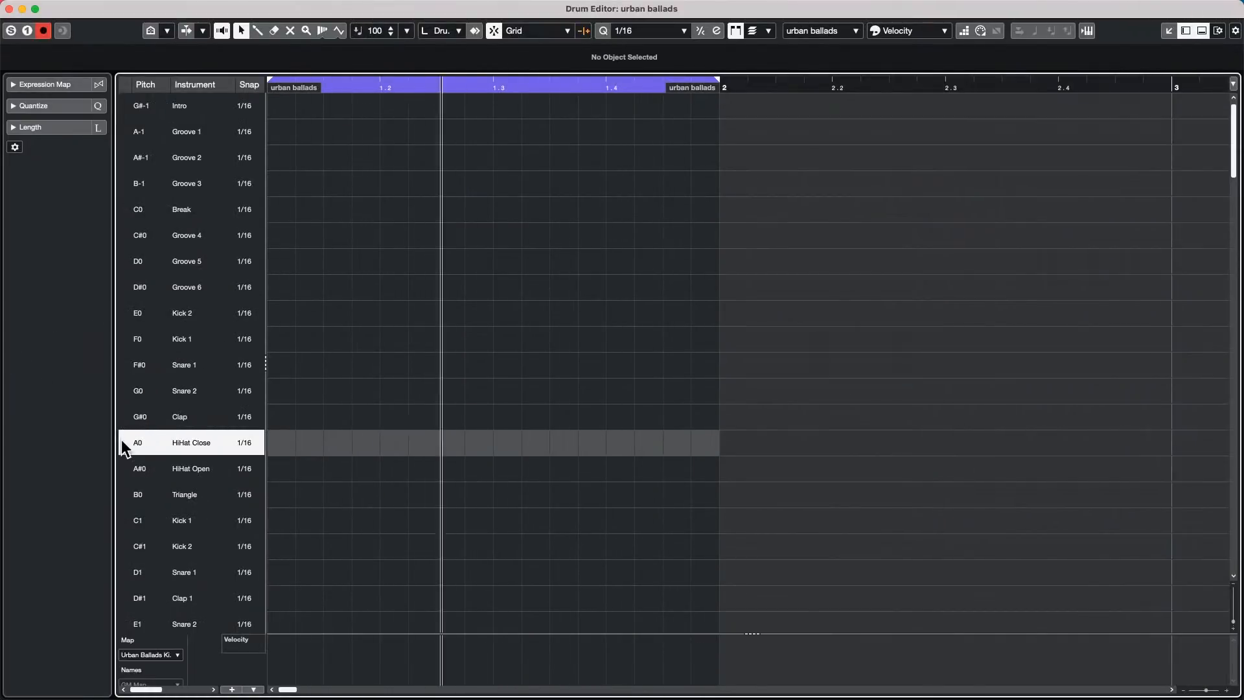
left_click(123, 417)
left_click(123, 363)
left_click(123, 336)
left_click(126, 314)
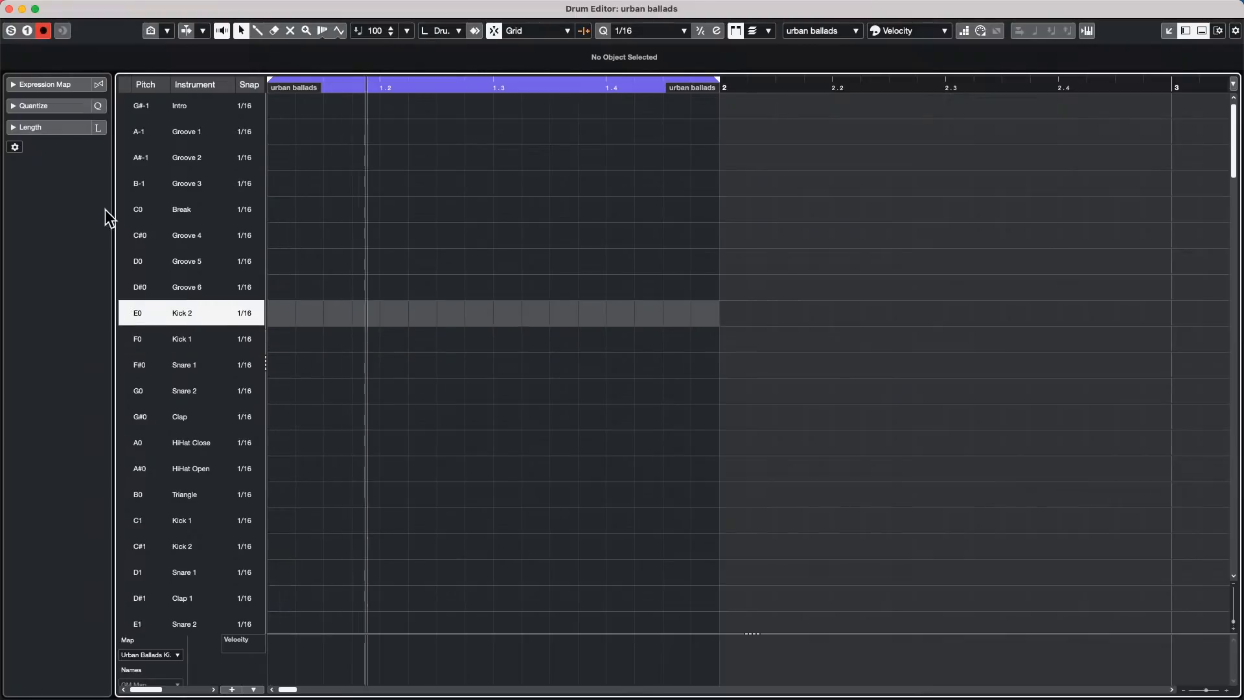
- Draw Kick 1 (C1) hits at 1.1 and 1.3, and Kick 2 (C#1) hits at 1.1 and 1.3.2
scroll(123, 463, "down", 1)
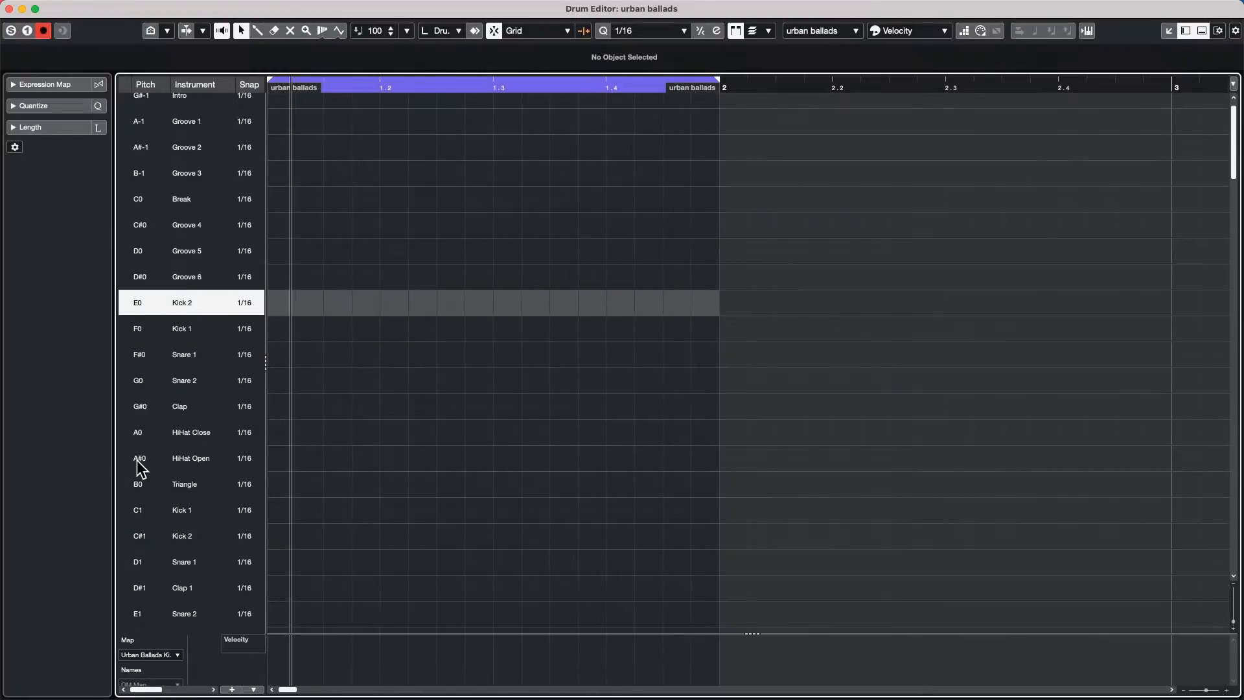
left_click(125, 512)
right_click(300, 515)
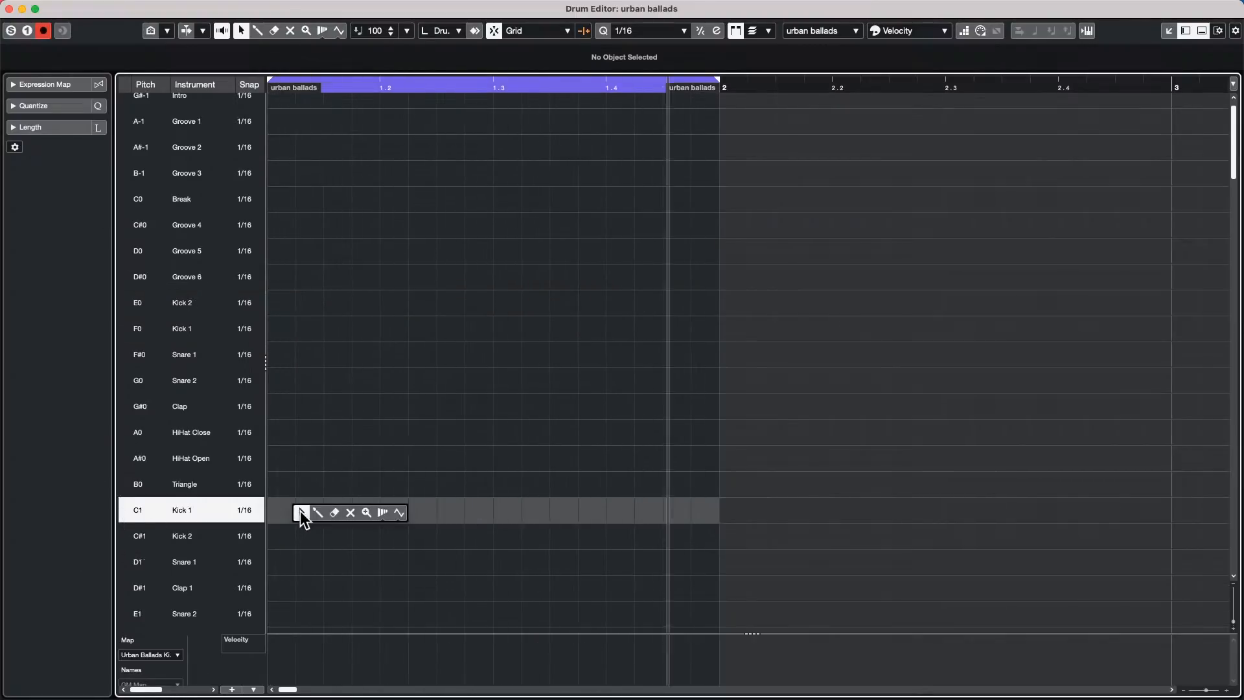
left_click(334, 512)
left_click(318, 513)
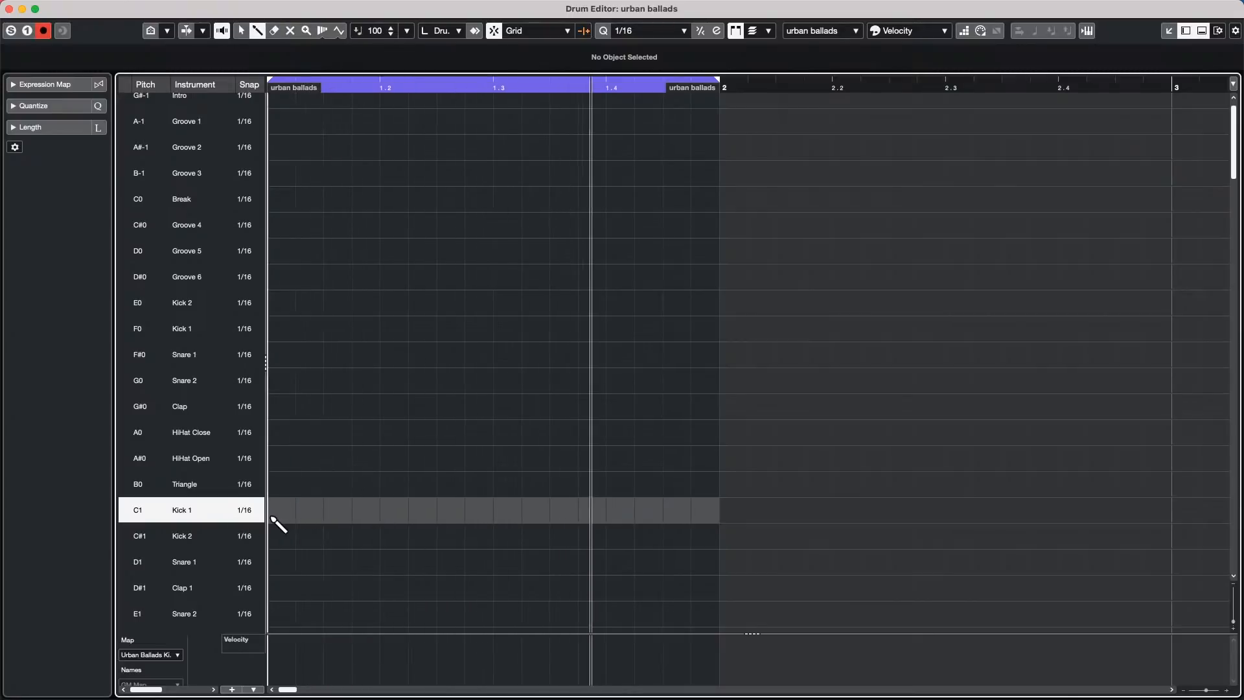
left_click(276, 514)
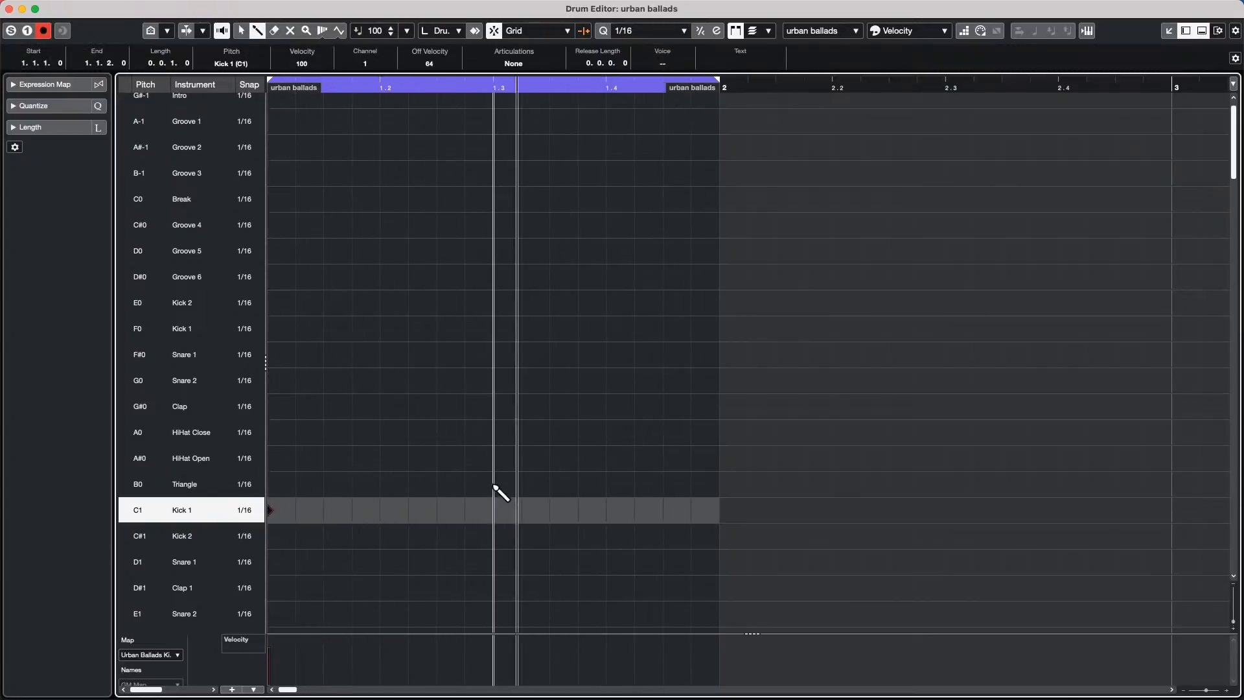
left_click(496, 517)
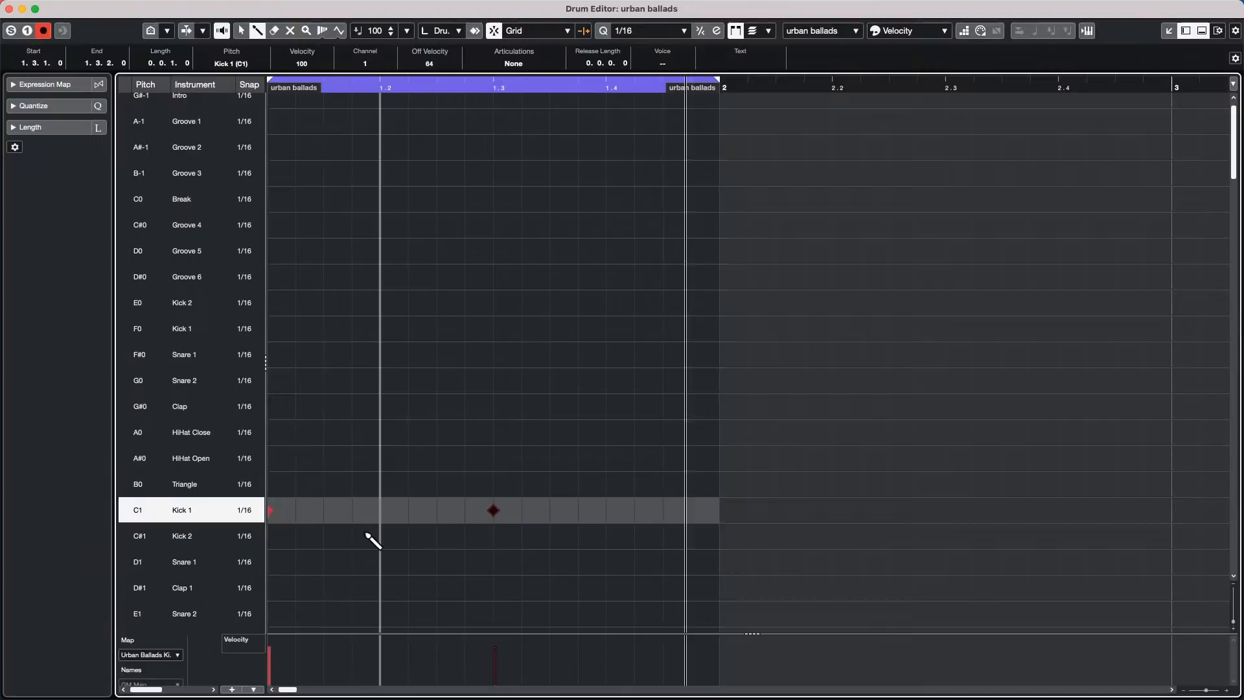
left_click(522, 536)
left_click(283, 546)
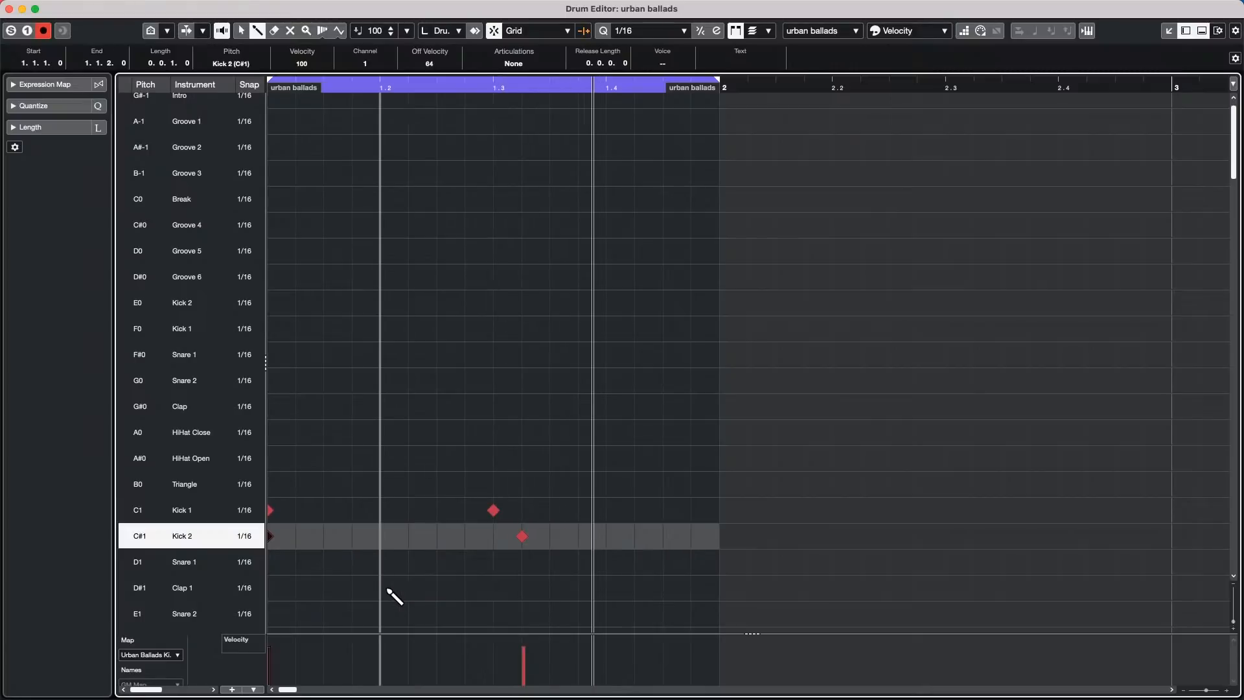
- Draw Clap 1 hits at 1.2, 1.4 and 1.4.4, and reduce the last clap's velocity to 34
left_click(388, 588)
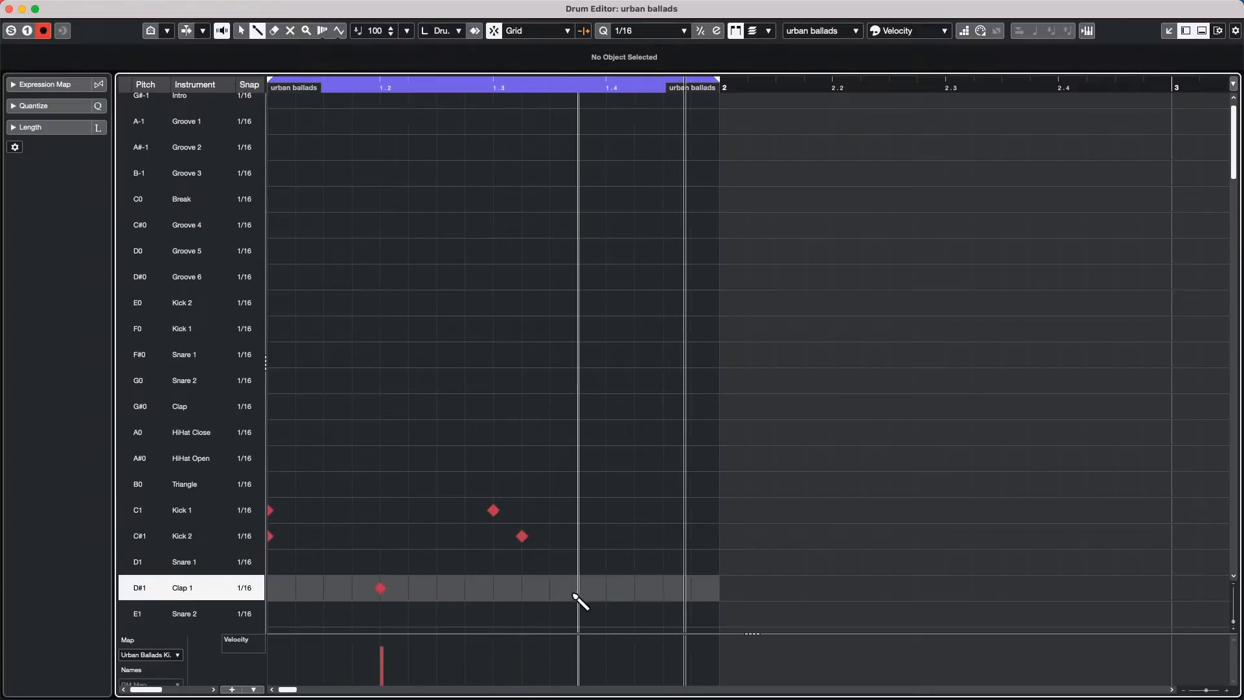
left_click(605, 587)
left_click(689, 588)
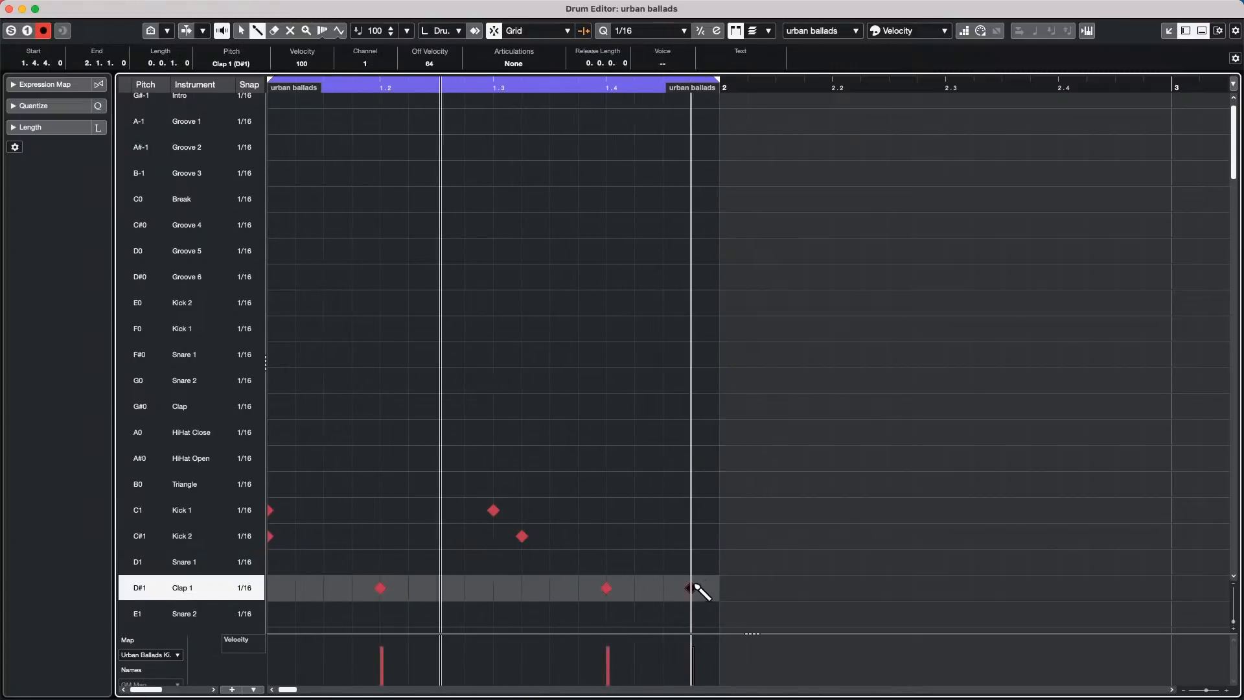
scroll(654, 392, "down", 5)
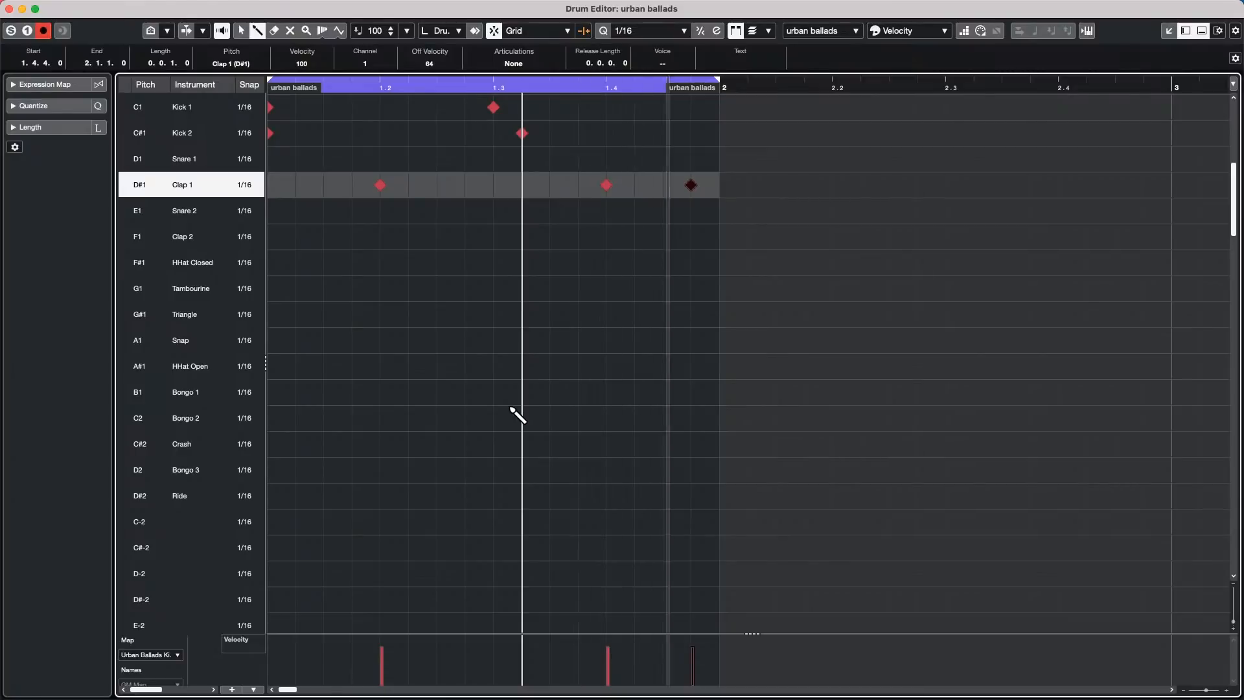
left_click(705, 667)
left_click_drag(712, 659, 708, 674)
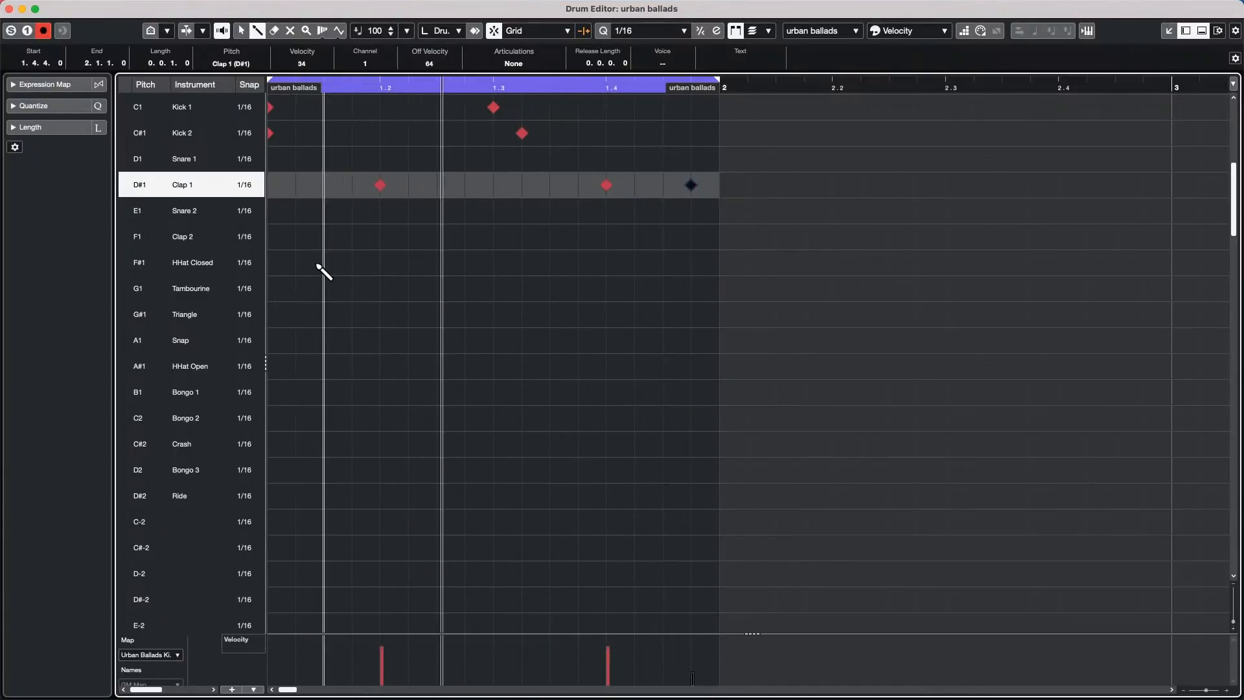
- Draw closed hi-hat hits from 1.1.2 to 1.2.2, plus a 1/32 Triplet roll from 1.3 to 1.4.2 without hits at 1.3.4 and 1.4
left_click_drag(296, 262, 408, 263)
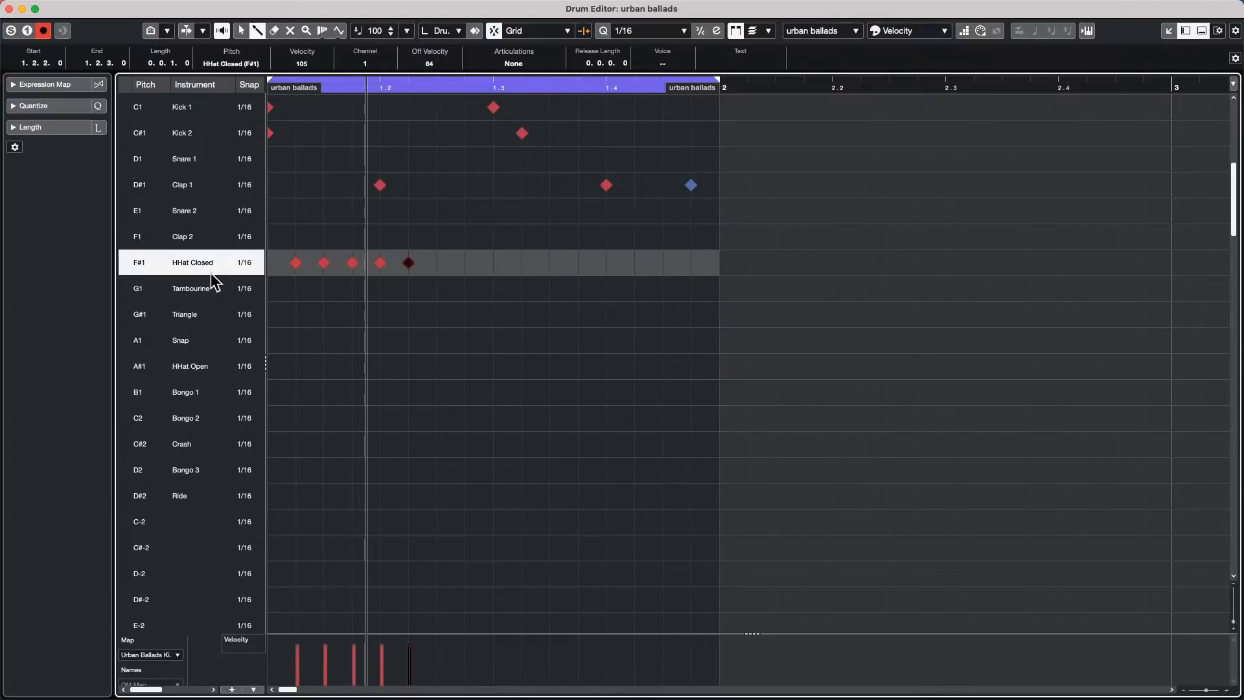
left_click(245, 262)
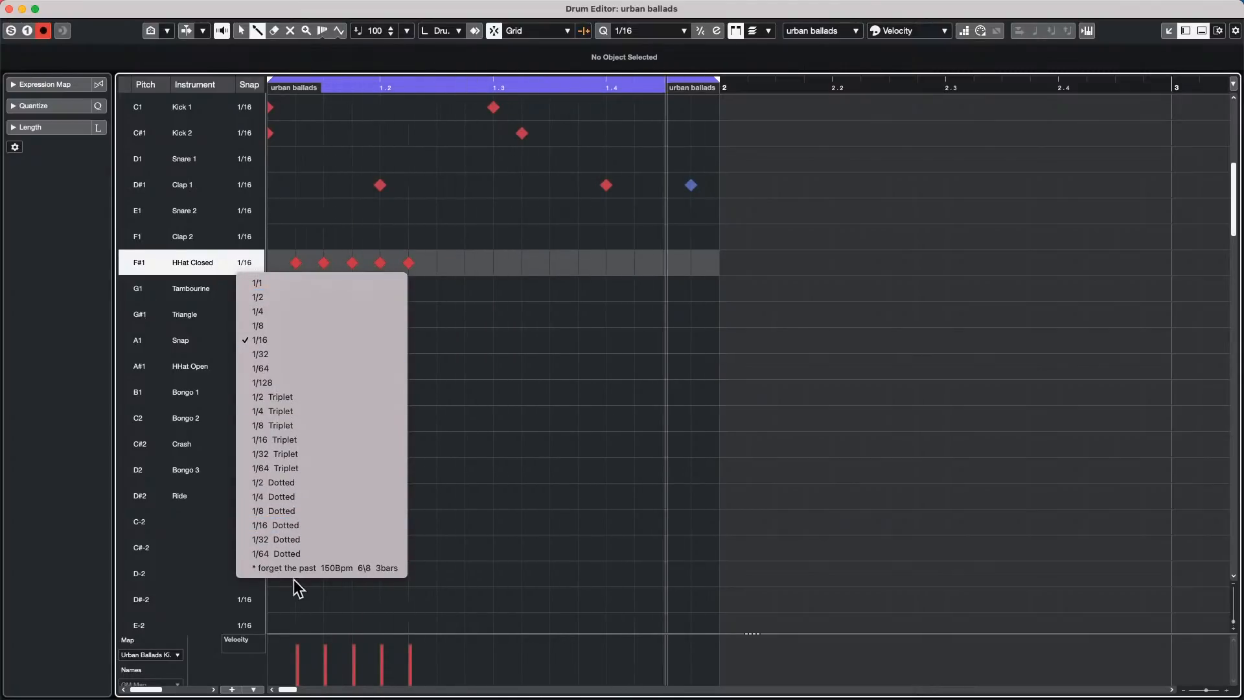
left_click(325, 452)
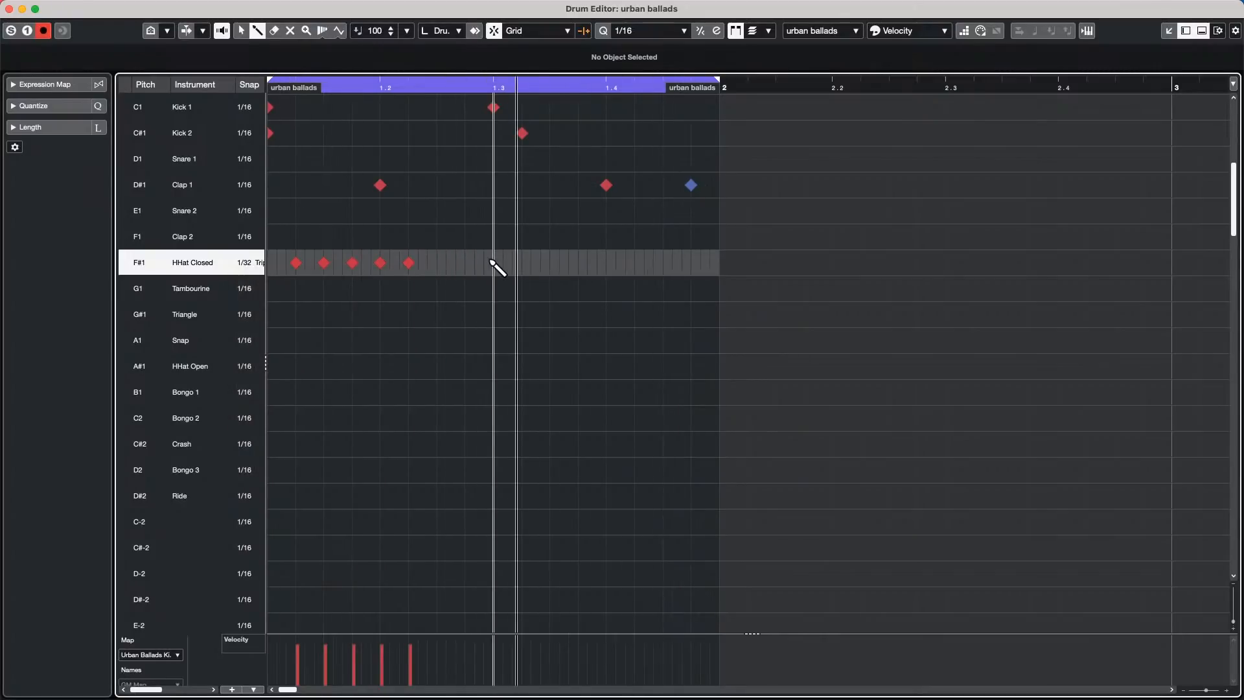
left_click_drag(494, 264, 619, 271)
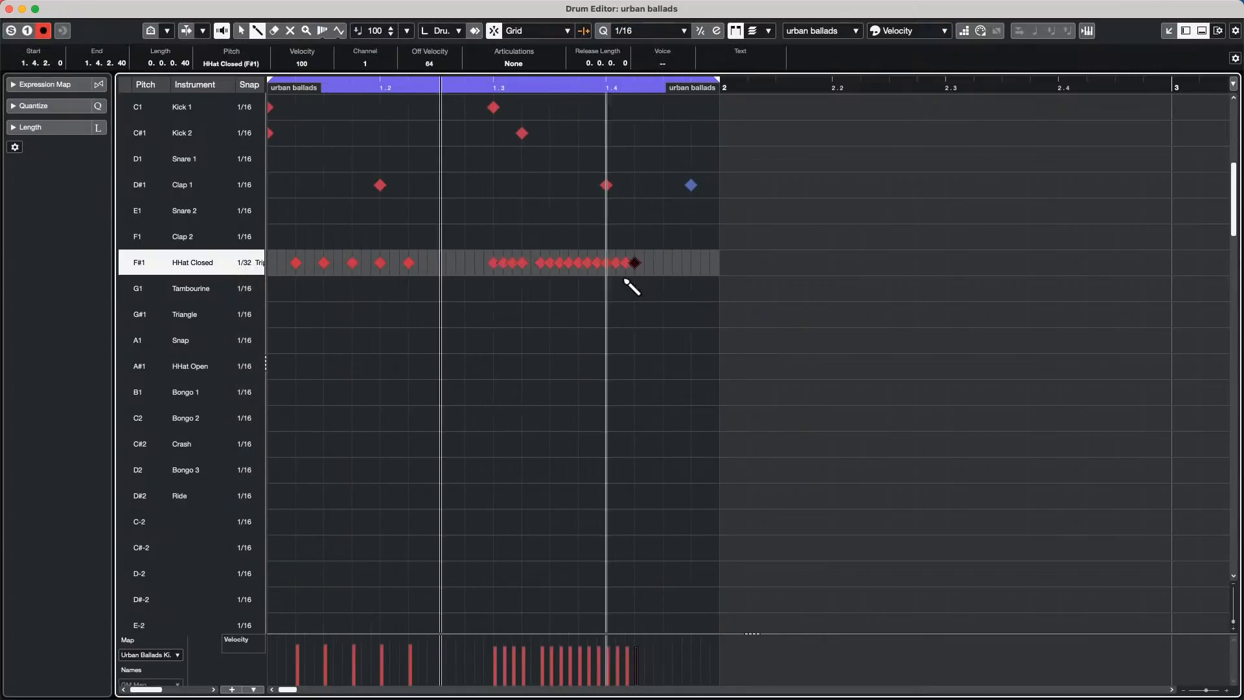
left_click(577, 263)
left_click(606, 263)
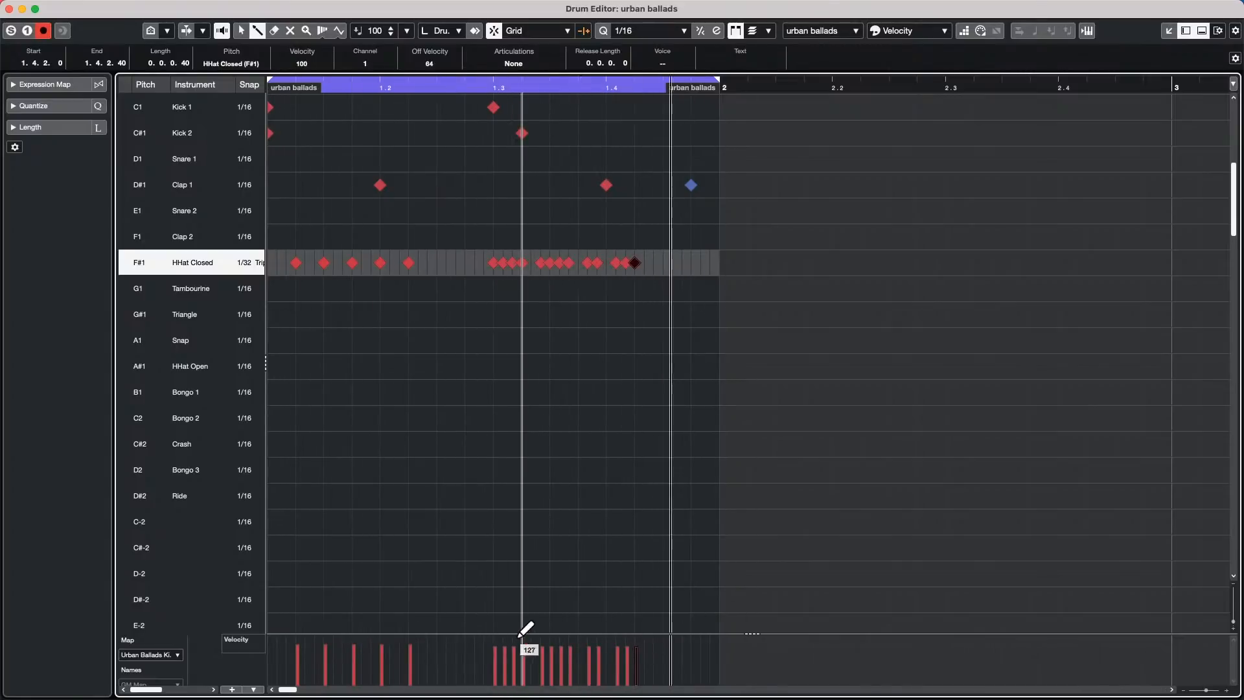
- Shape the closed hi-hat roll's velocities into a rise and fall, and raise them all together until the first hit is 27
left_click_drag(524, 633, 518, 558)
mouse_move(497, 677)
left_mouse_down()
mouse_move(537, 654)
mouse_move(588, 583)
mouse_move(590, 597)
mouse_move(680, 655)
left_mouse_up()
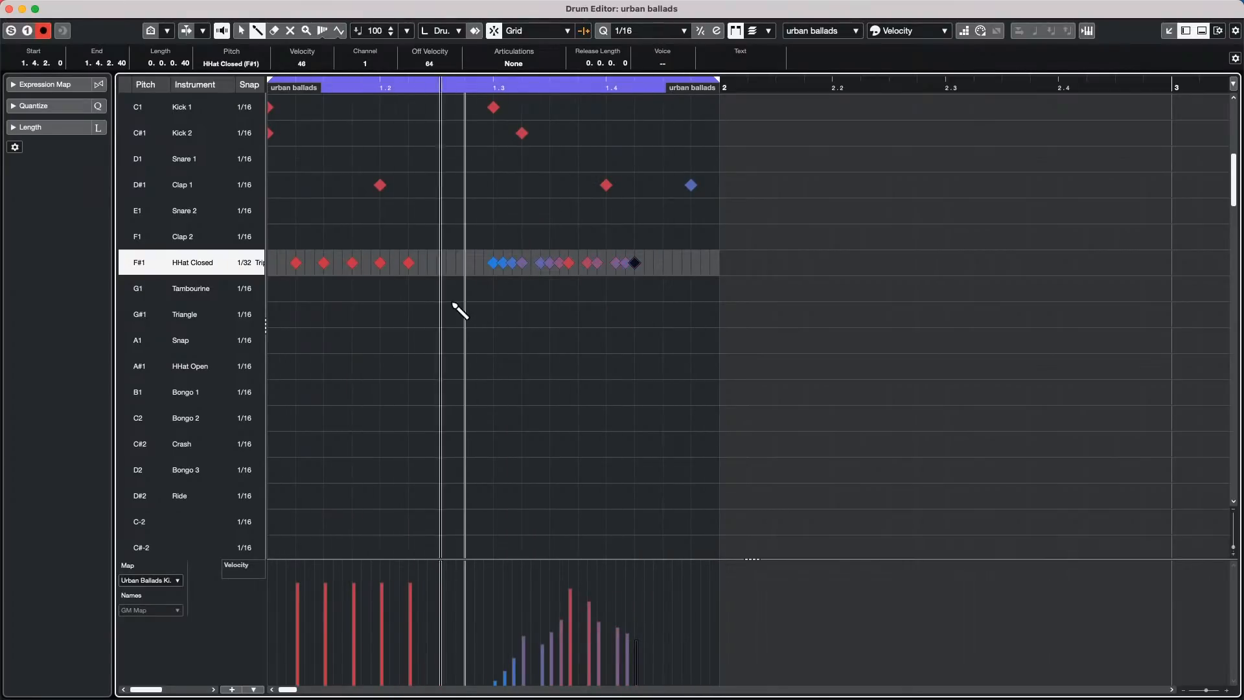
key("1")
left_click_drag(479, 232, 667, 342)
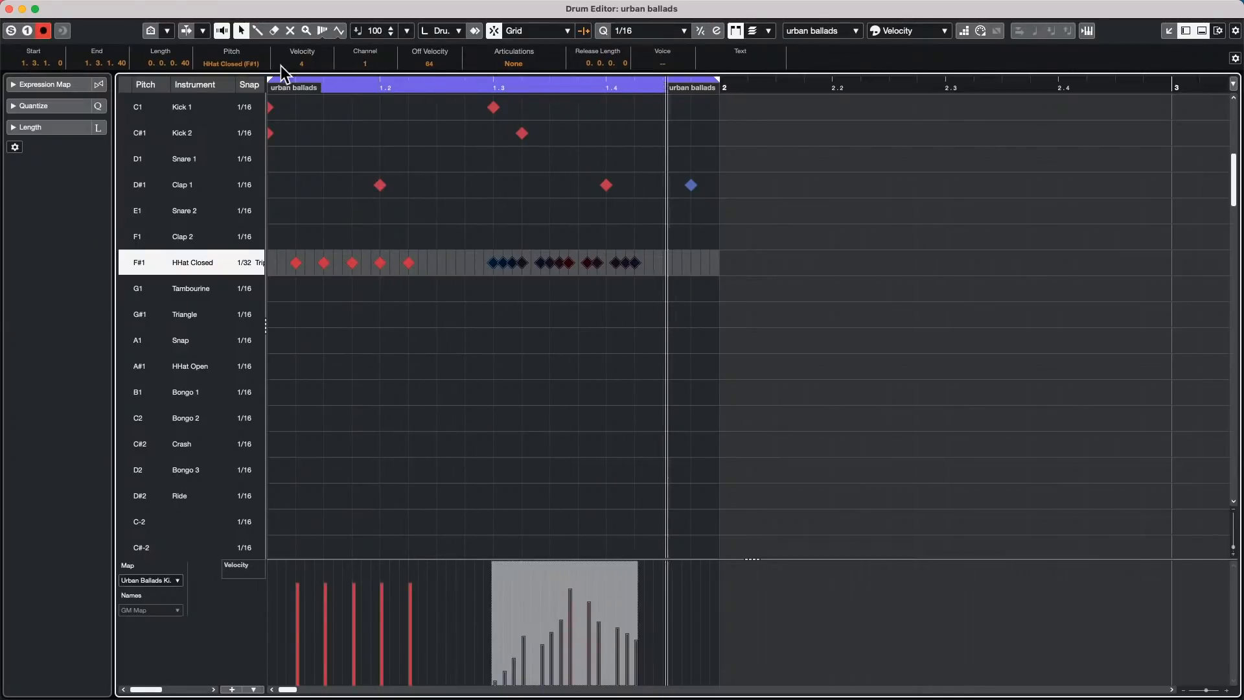
scroll(309, 61, "up", 7)
scroll(309, 61, "up", 16)
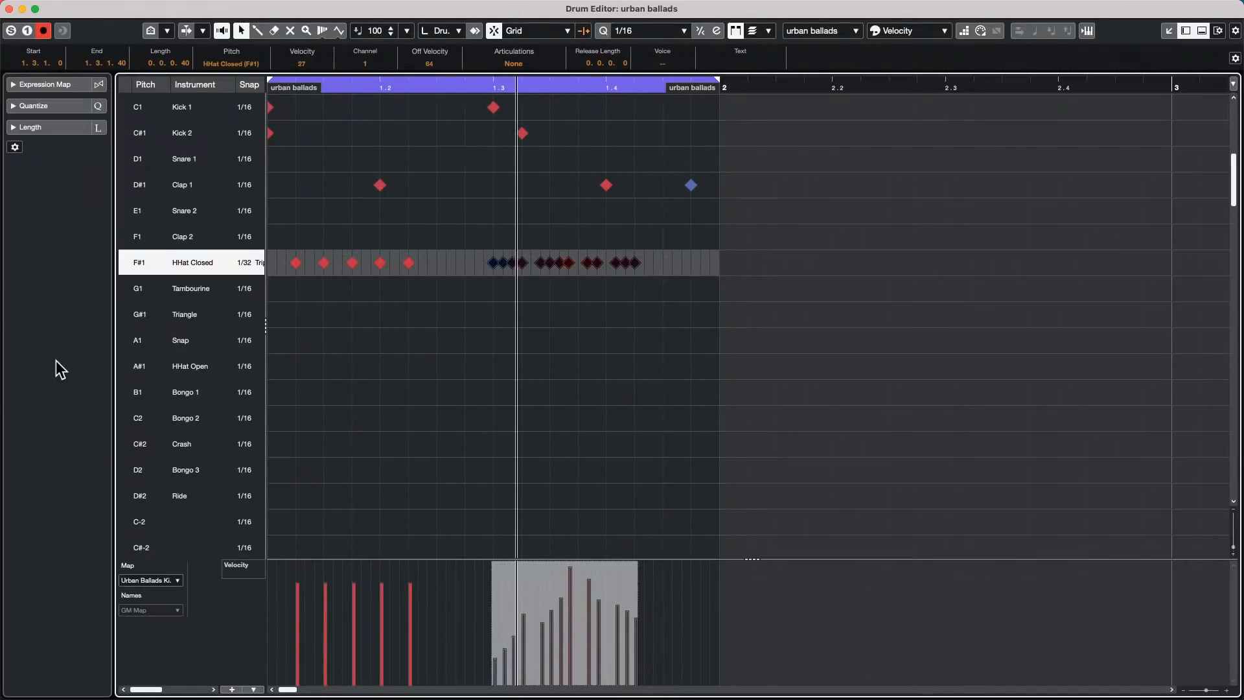
- Draw Snap hits at 1.1.4, 1.2.2, 1.2.3, 1.2.4, 1.3.3, 1.3.4 and 1.4, plus one HHat Open hit at 1.3.4
left_click(126, 341)
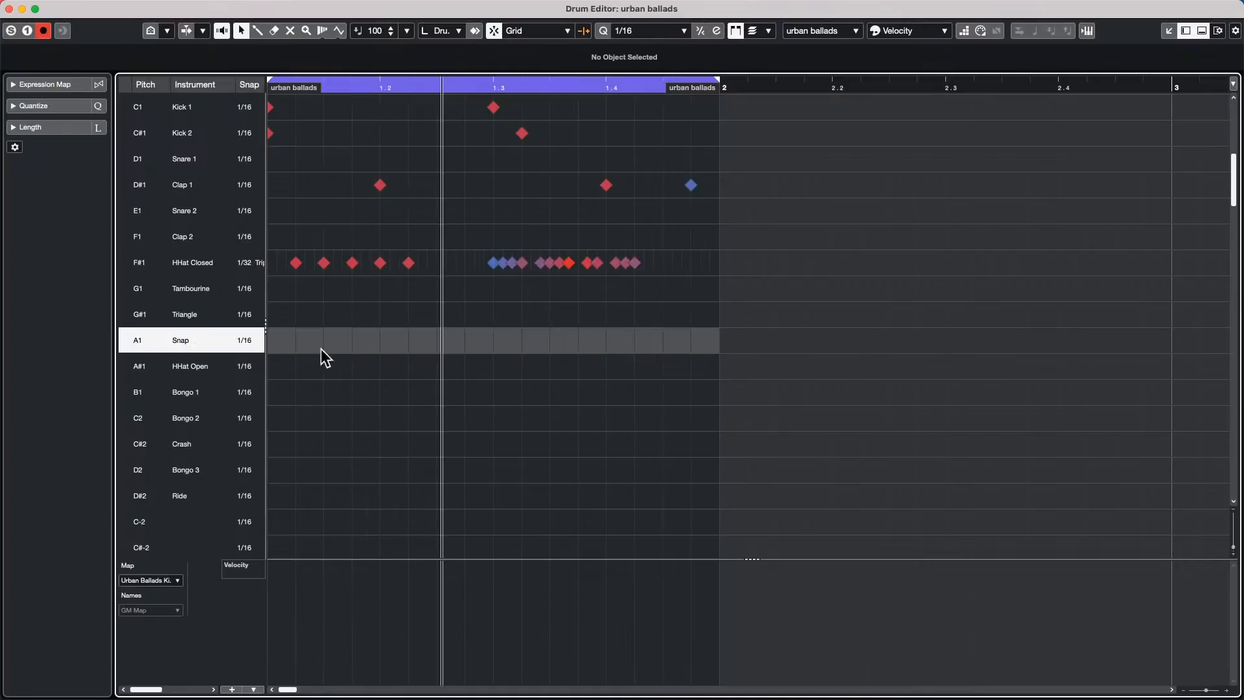
right_click(349, 345)
left_click(360, 344)
left_click(352, 340)
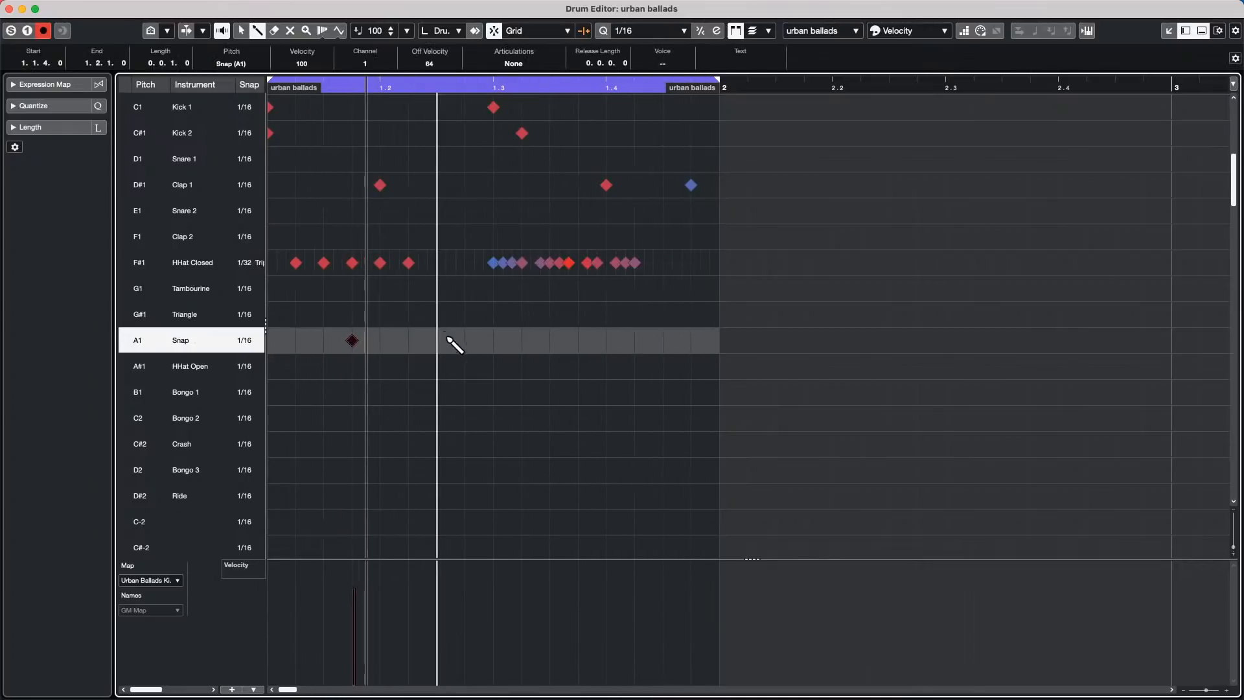
left_click(578, 366)
left_click(549, 340)
left_click(579, 340)
left_click(606, 340)
left_click(408, 340)
left_click(438, 340)
left_click(465, 340)
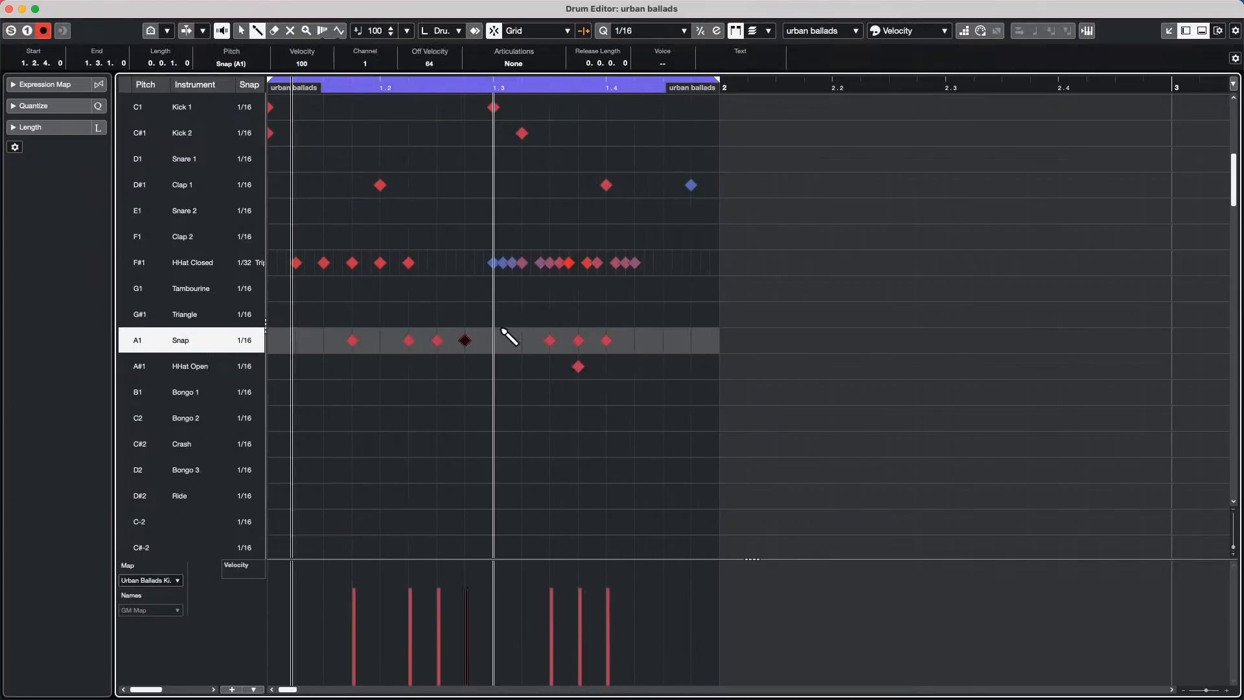
- Draw Bongo 1 hits from 1.2 through 1.2.4 and at 1.4.2 and 1.4.3, and Bongo 2 hits at 1.2, 1.2.2, 1.3.2, 1.3.4 and 1.4
left_click_drag(381, 392, 466, 392)
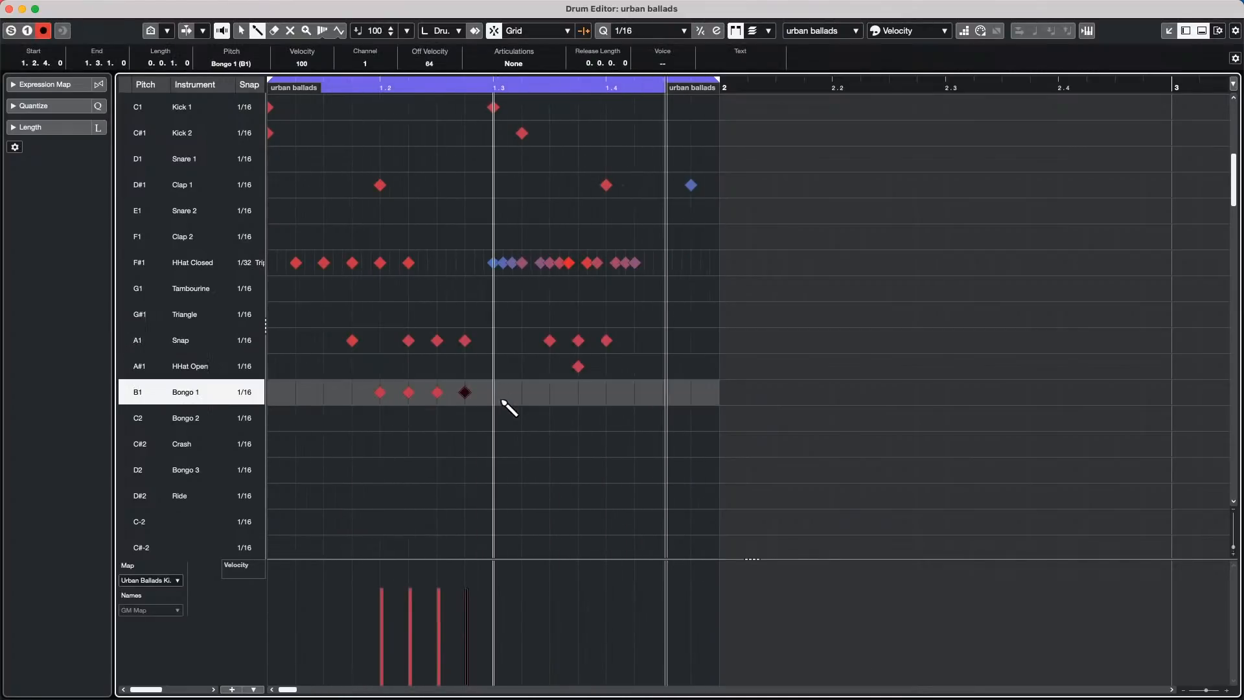
left_click(522, 418)
left_click_drag(380, 417, 408, 418)
left_click(579, 418)
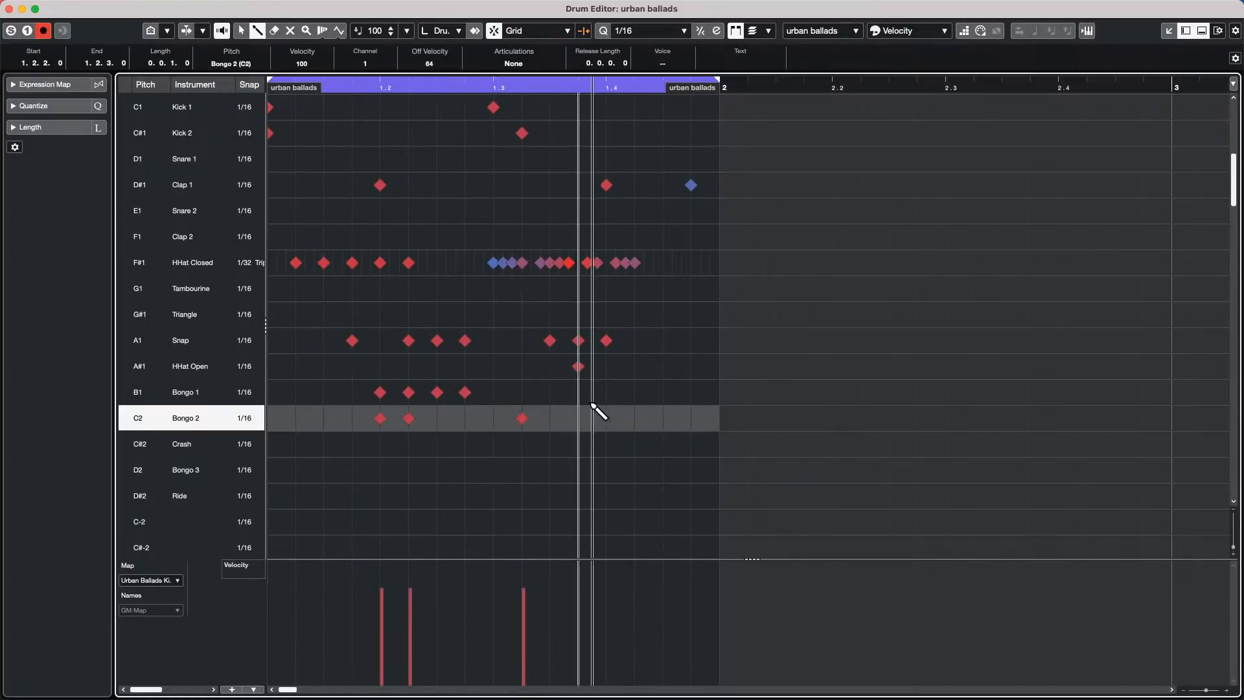
left_click(606, 418)
left_click(635, 391)
left_click(662, 392)
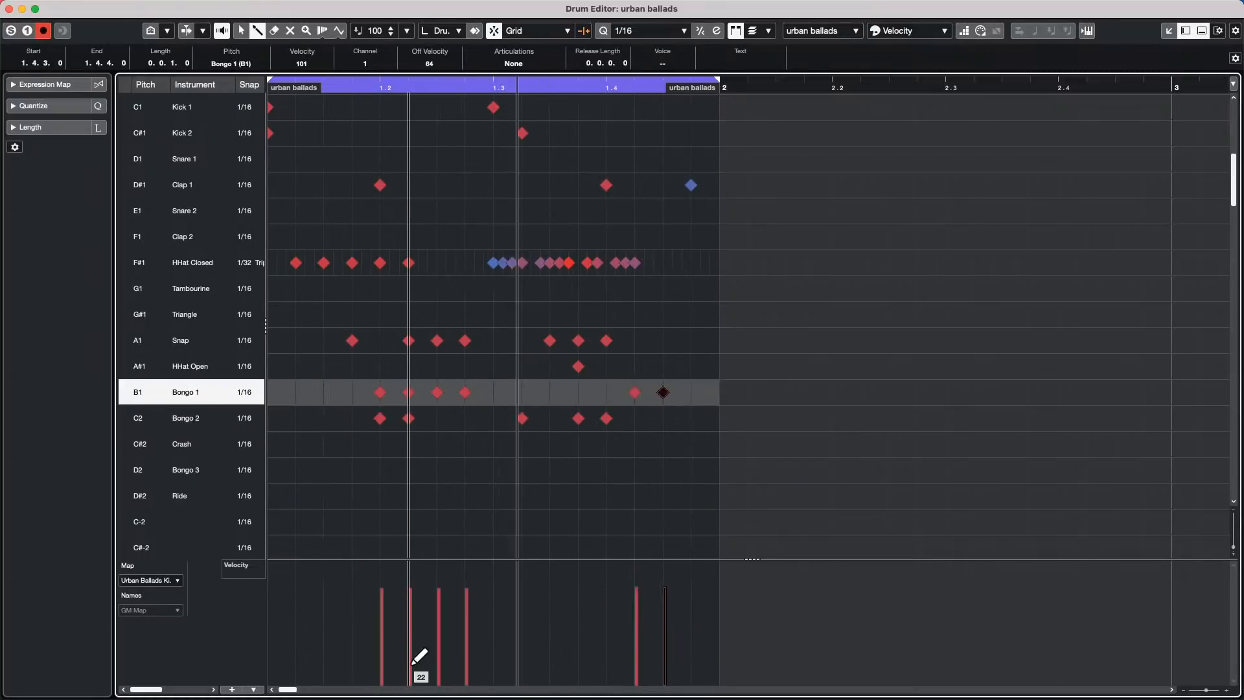
- Shape the velocities of the first four Bongo 1 hits into a rising ramp from 1.2 to 1.2.4
left_click_drag(380, 641, 445, 596)
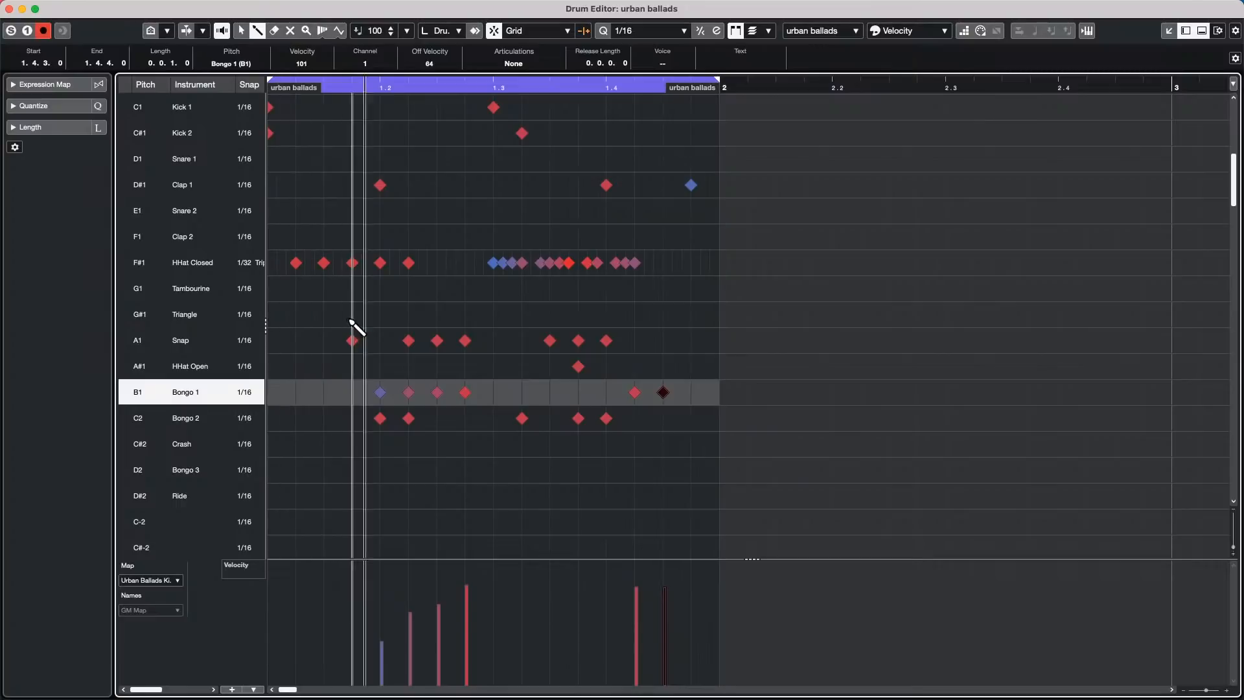
- Draw Triangle hits at 1.1.3, 1.2, 1.2.4, 1.3.2, 1.3.4, 1.4.3 and 1.4.4
left_click(323, 315)
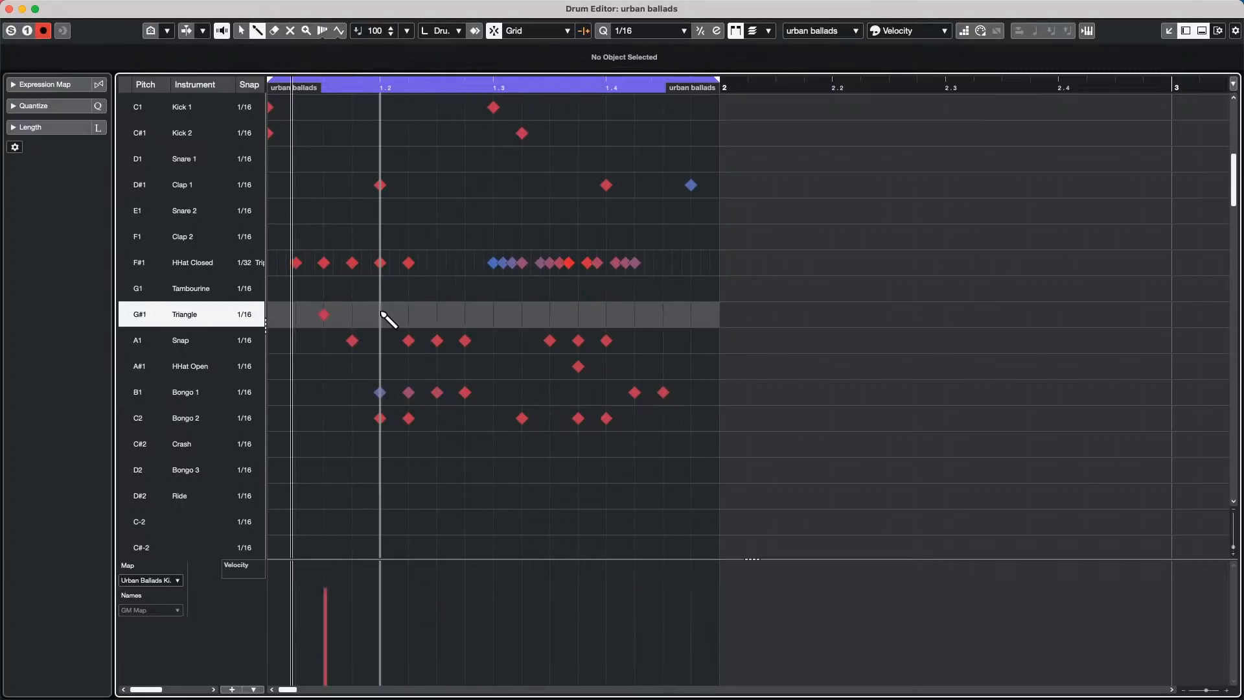
left_click(383, 315)
left_click(465, 315)
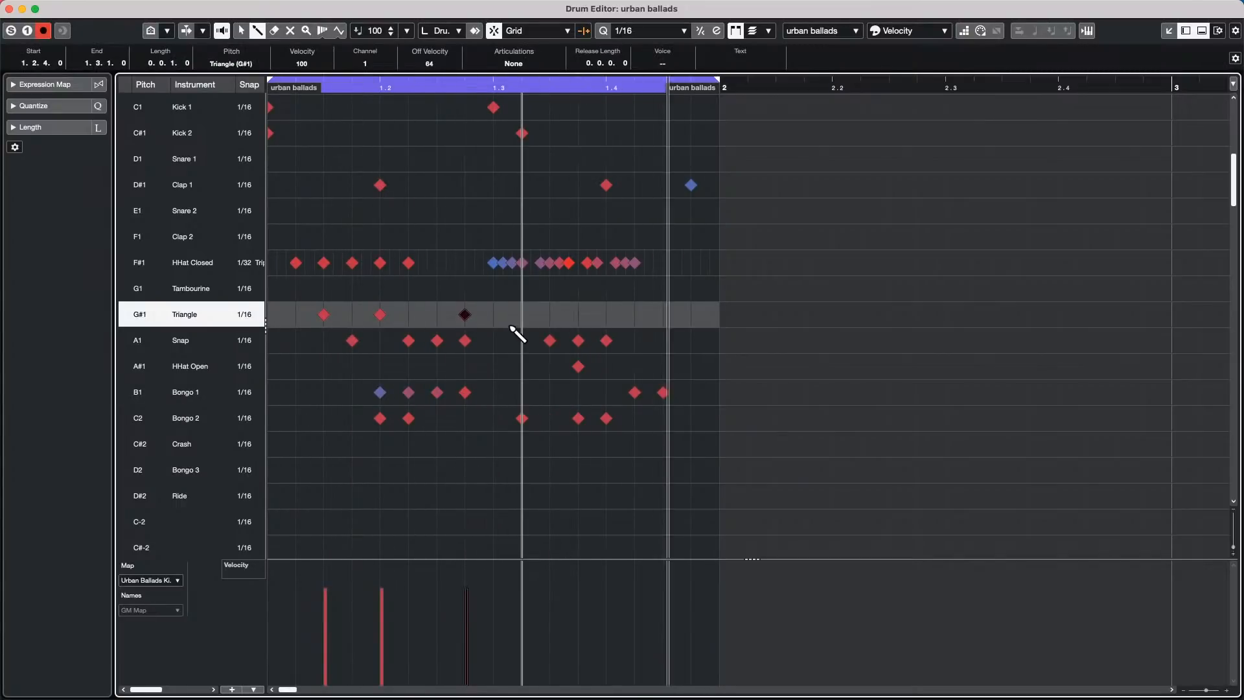
left_click(521, 315)
left_click(577, 315)
left_click(663, 314)
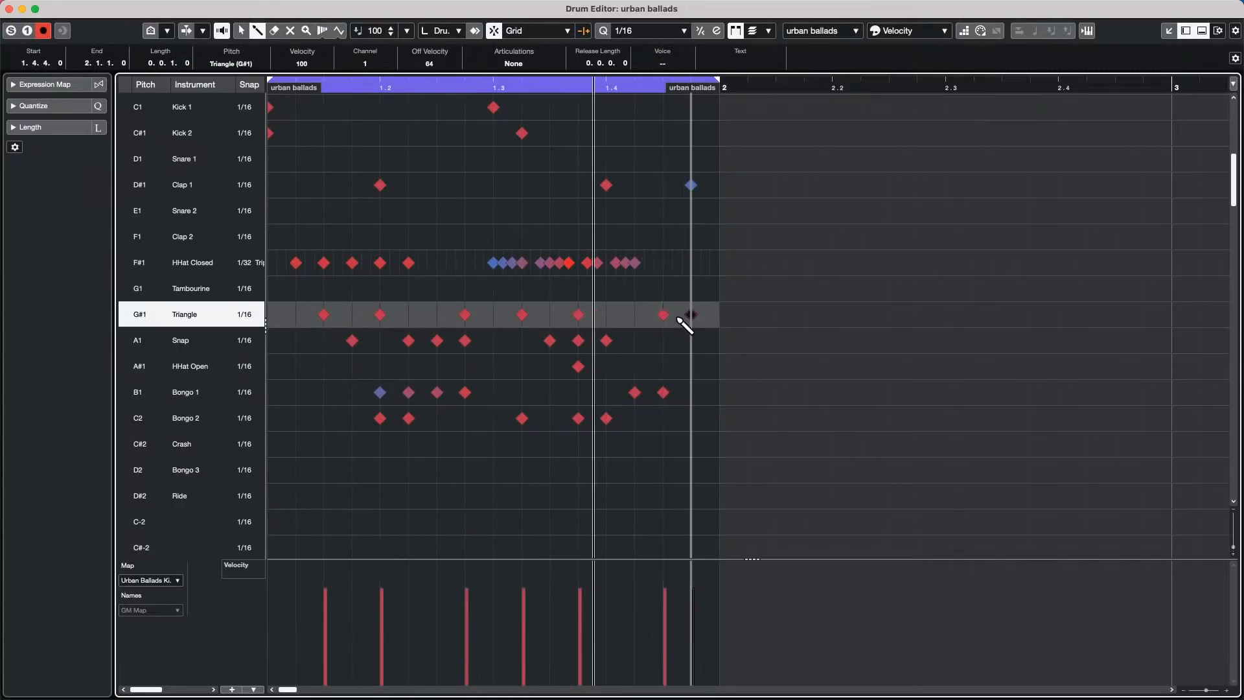
left_click(690, 315)
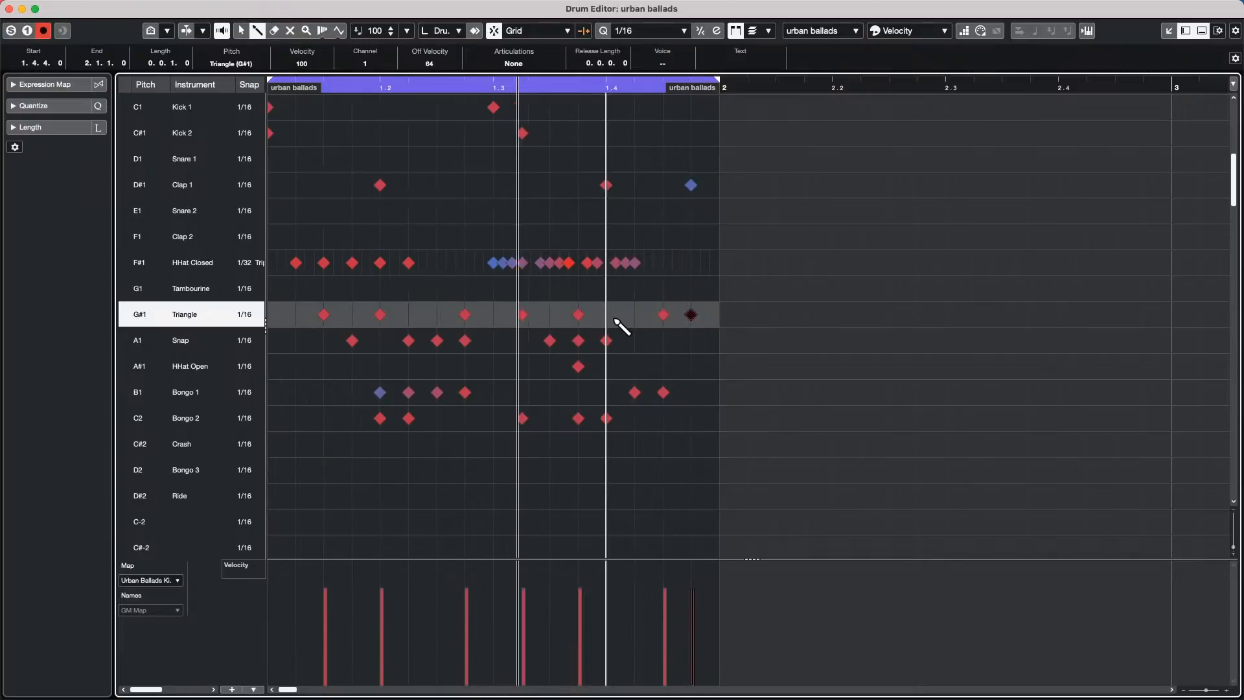
- Lower the velocities of all Snap hits, shaping them into a soft arc that peaks around 1.3.3
left_click(194, 342)
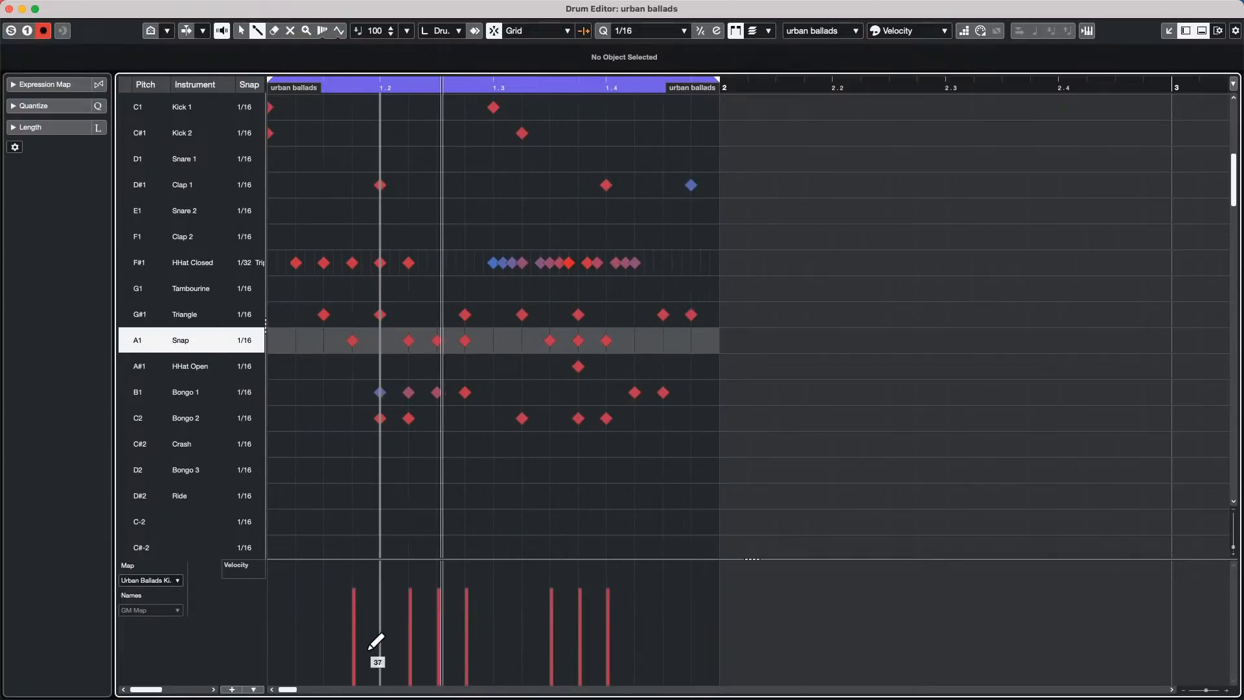
mouse_move(369, 653)
left_mouse_down()
mouse_move(508, 628)
mouse_move(616, 655)
left_mouse_up()
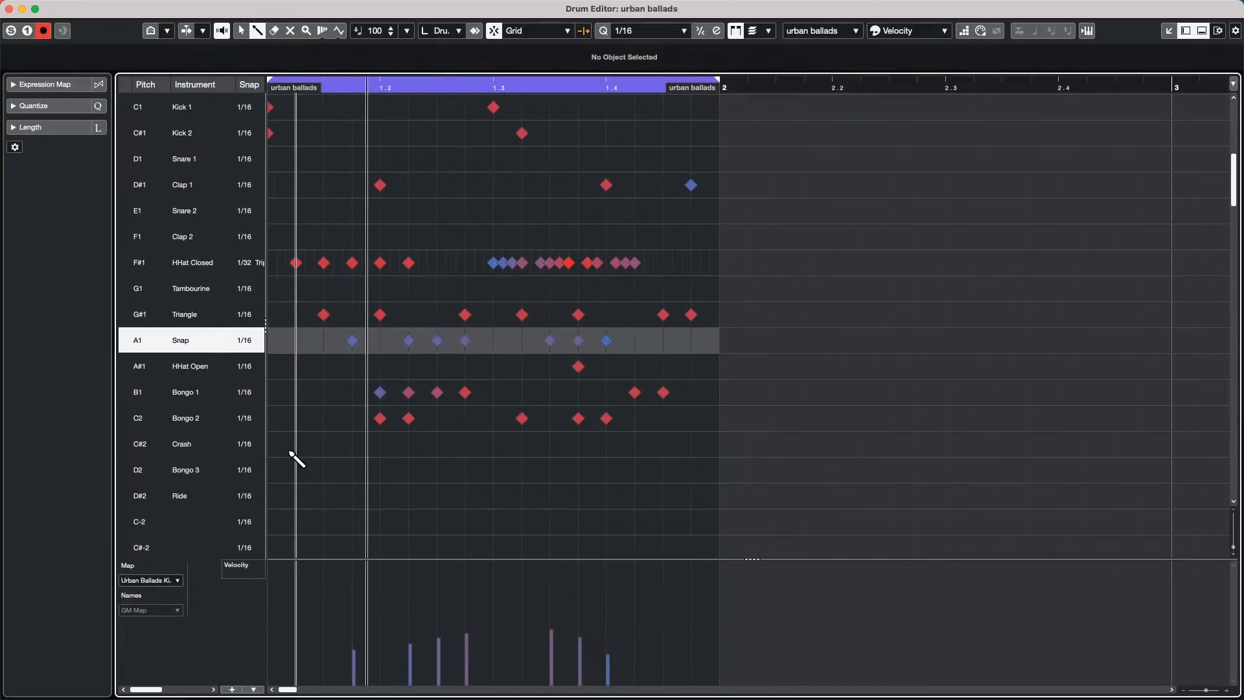
- Draw Bongo 3 hits from 1.1.4 to 1.2.3 with rising velocities and from 1.3.3 to 1.4.4 with falling velocities
left_click_drag(352, 470, 439, 470)
left_click_drag(560, 469, 691, 470)
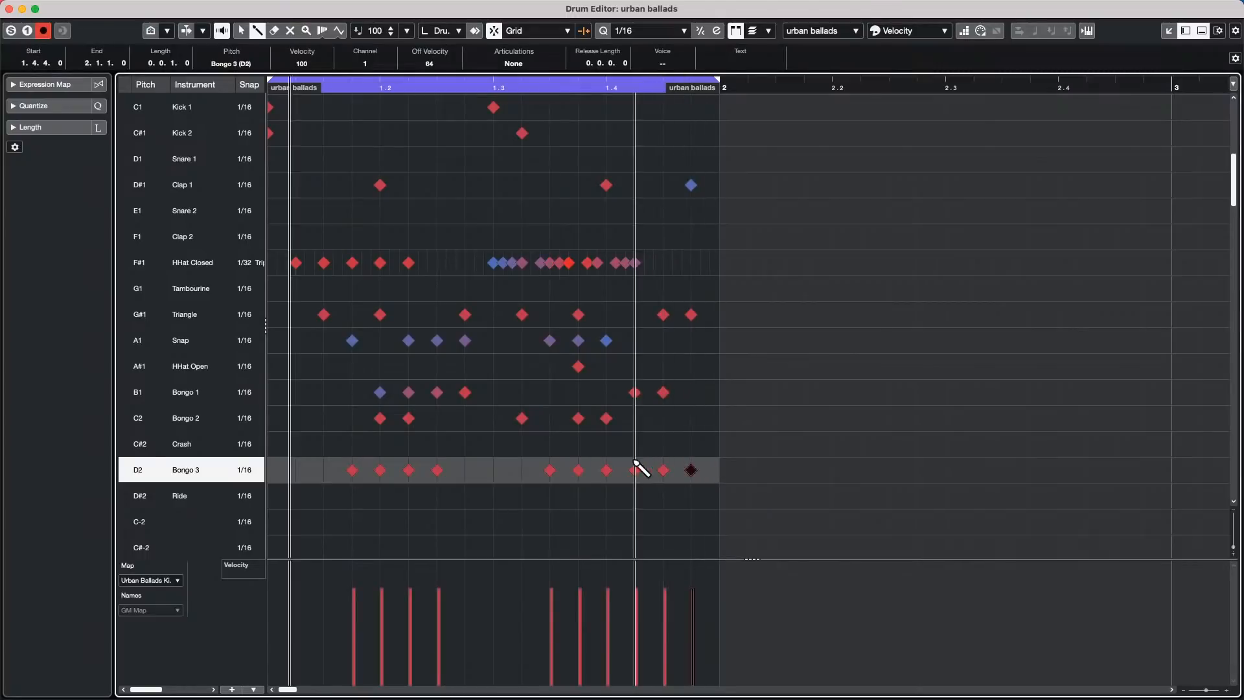
left_click_drag(353, 648, 439, 606)
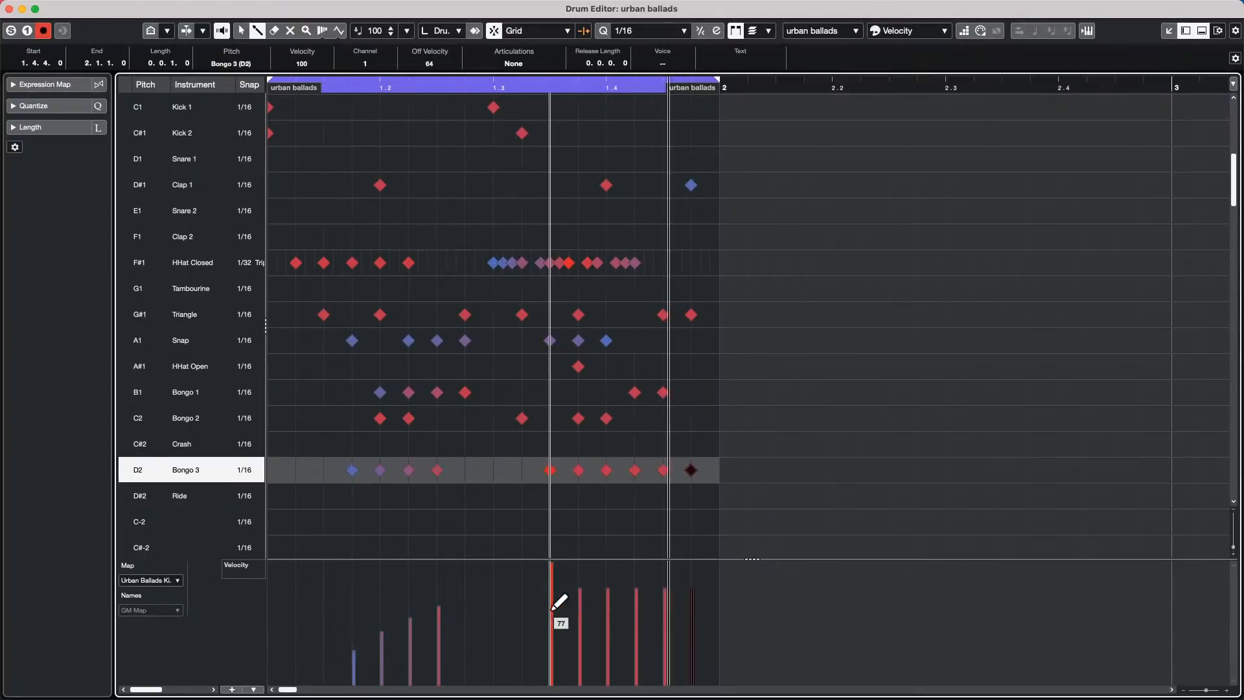
left_click_drag(555, 596, 700, 644)
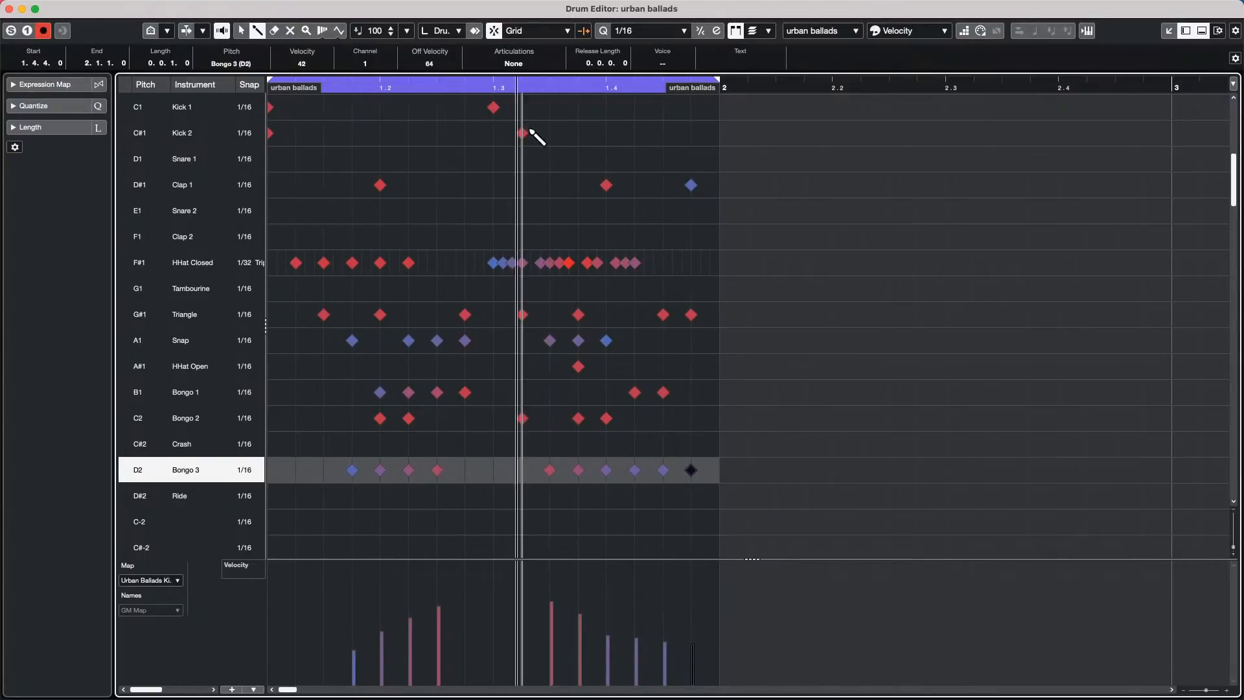
- Add Kick 2 hits at 1.3 and 1.4.3, and Clap 1 hits from 1.2.4 to 1.3.4 with lowered velocities from 1.2.4 to 1.3.3
left_click(494, 133)
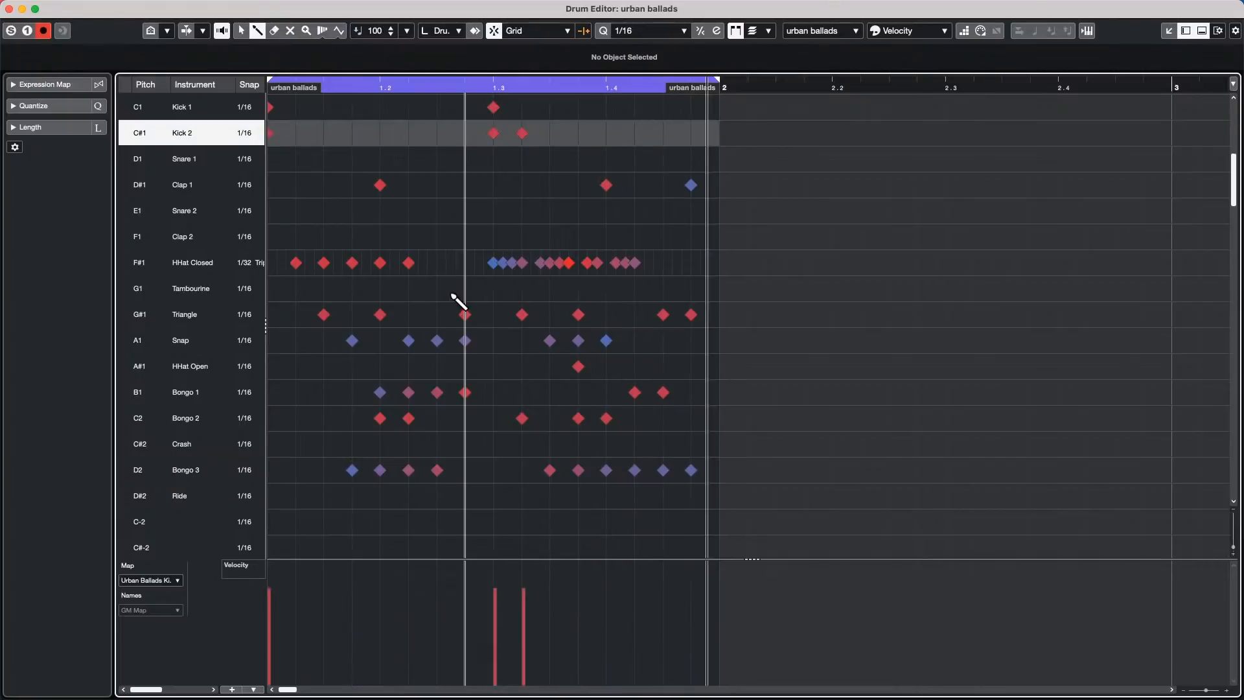
left_click(663, 133)
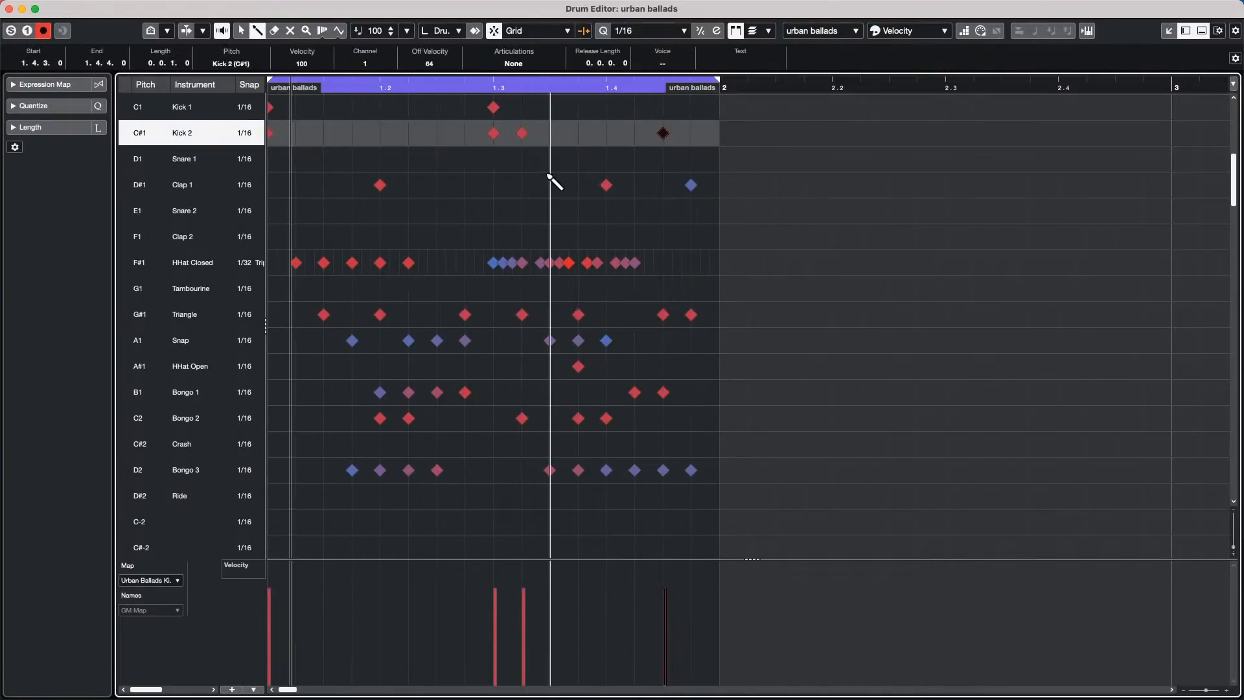
left_click(522, 185)
left_click_drag(466, 185, 569, 188)
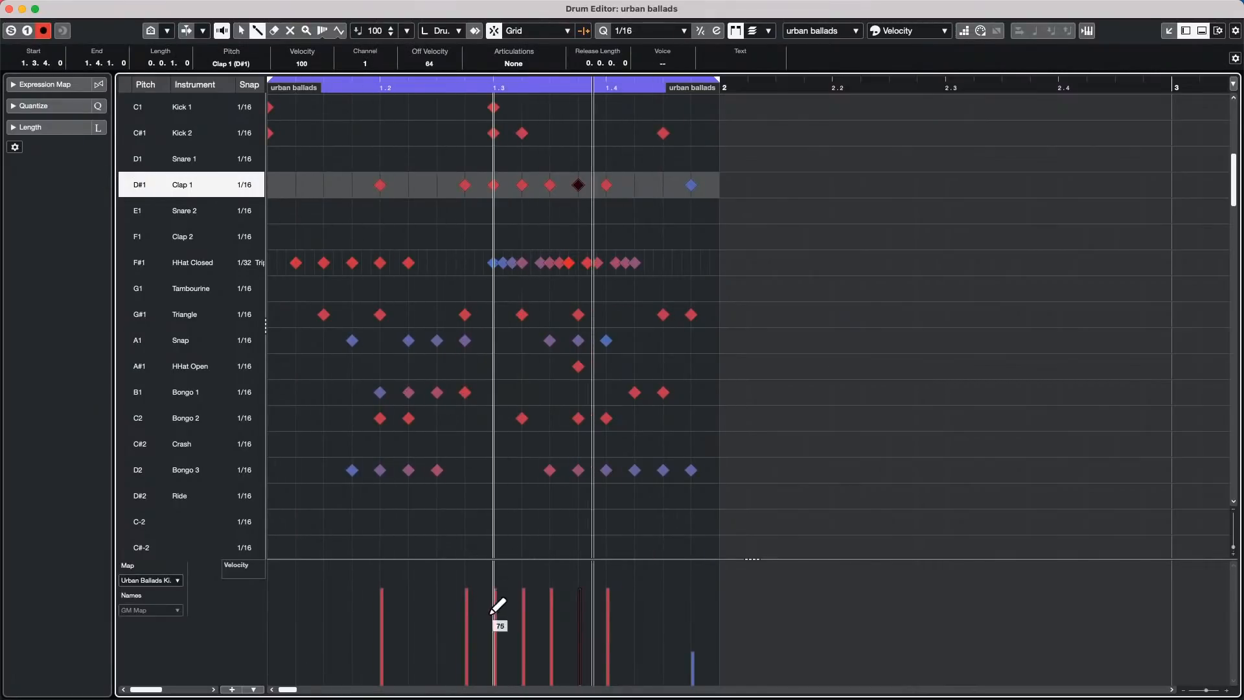
left_click(468, 639)
mouse_move(470, 637)
left_mouse_down()
mouse_move(531, 622)
mouse_move(564, 642)
mouse_move(497, 662)
left_mouse_up()
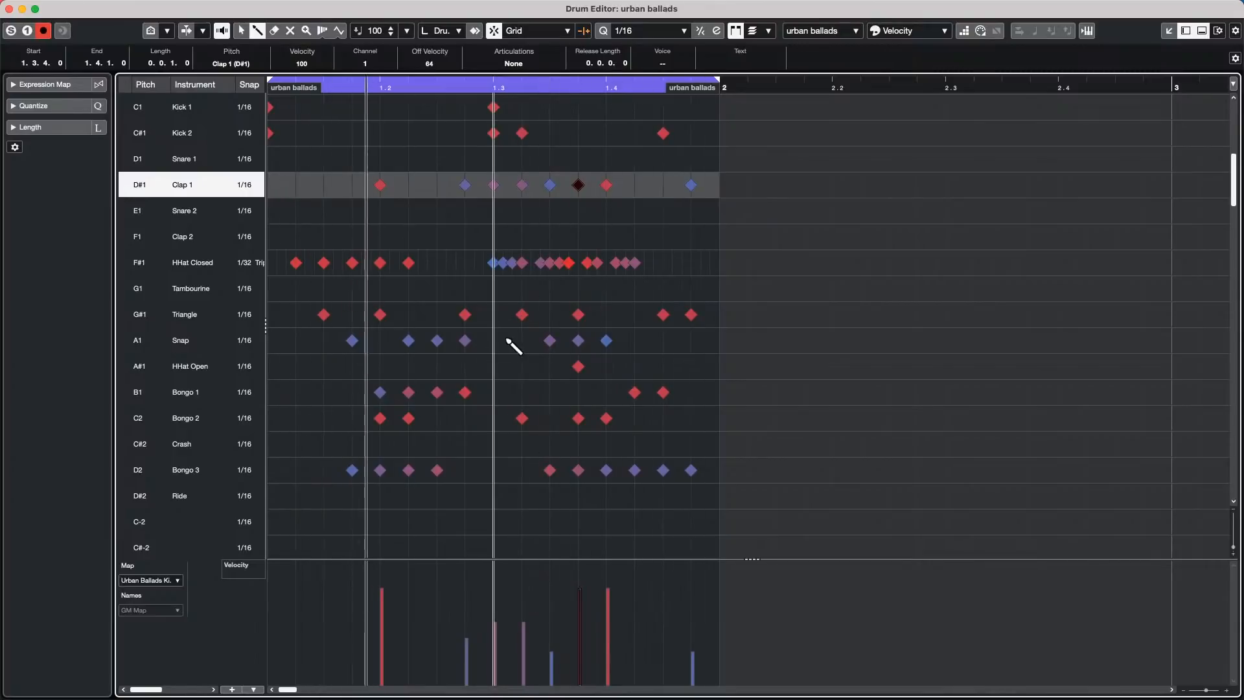
- Add HHat Open hits at 1.1.4 and 1.3, and Tambourine hits at 1.2, 1.3 and 1.4.2
left_click(494, 366)
left_click(351, 366)
left_click(380, 288)
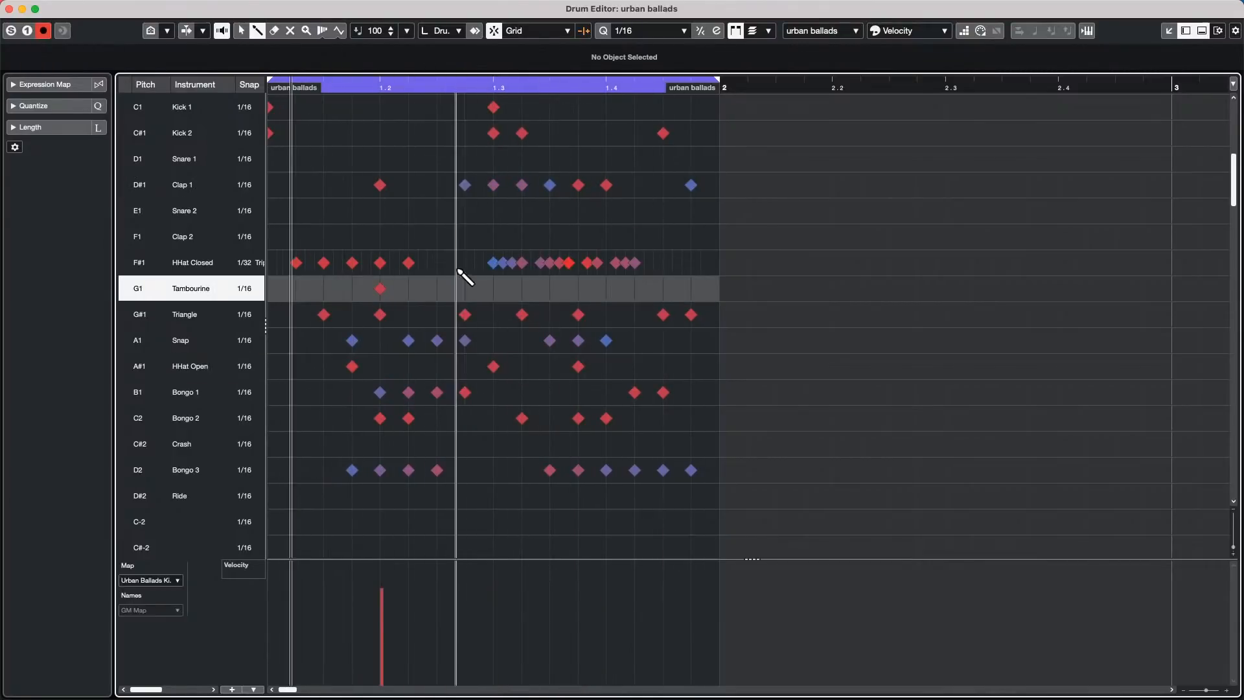
left_click(494, 288)
left_click(635, 288)
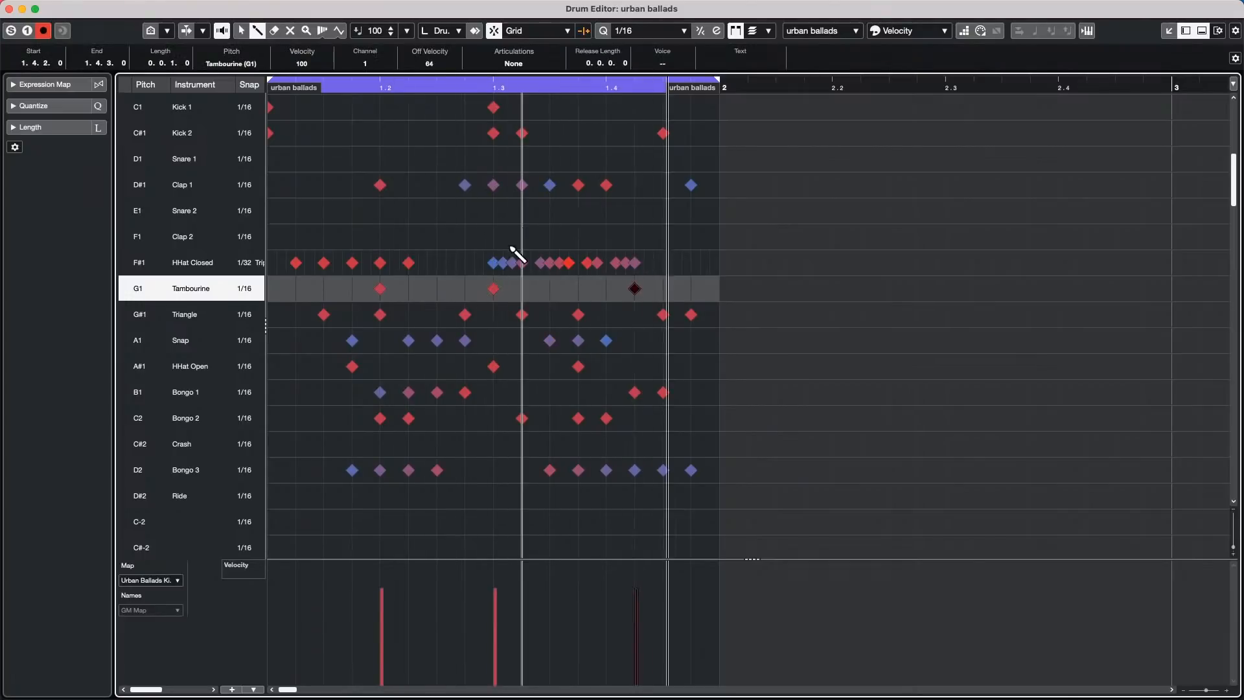
- Draw Clap 2 hits from 1.2.4 to 1.4.2 and Snare 2 hits at 1.1.3, 1.2.2 and 1.4.3, and close the Drum Editor window
mouse_move(465, 237)
left_mouse_down()
mouse_move(564, 260)
mouse_move(633, 258)
left_mouse_up()
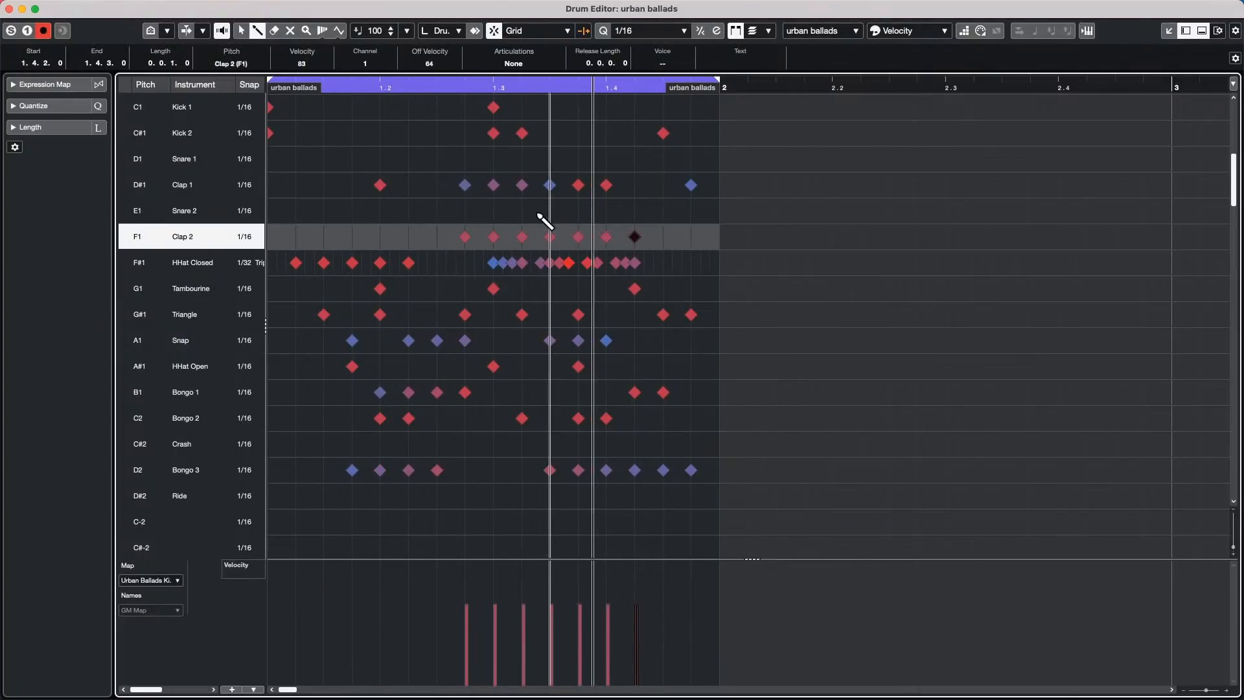
left_click(408, 210)
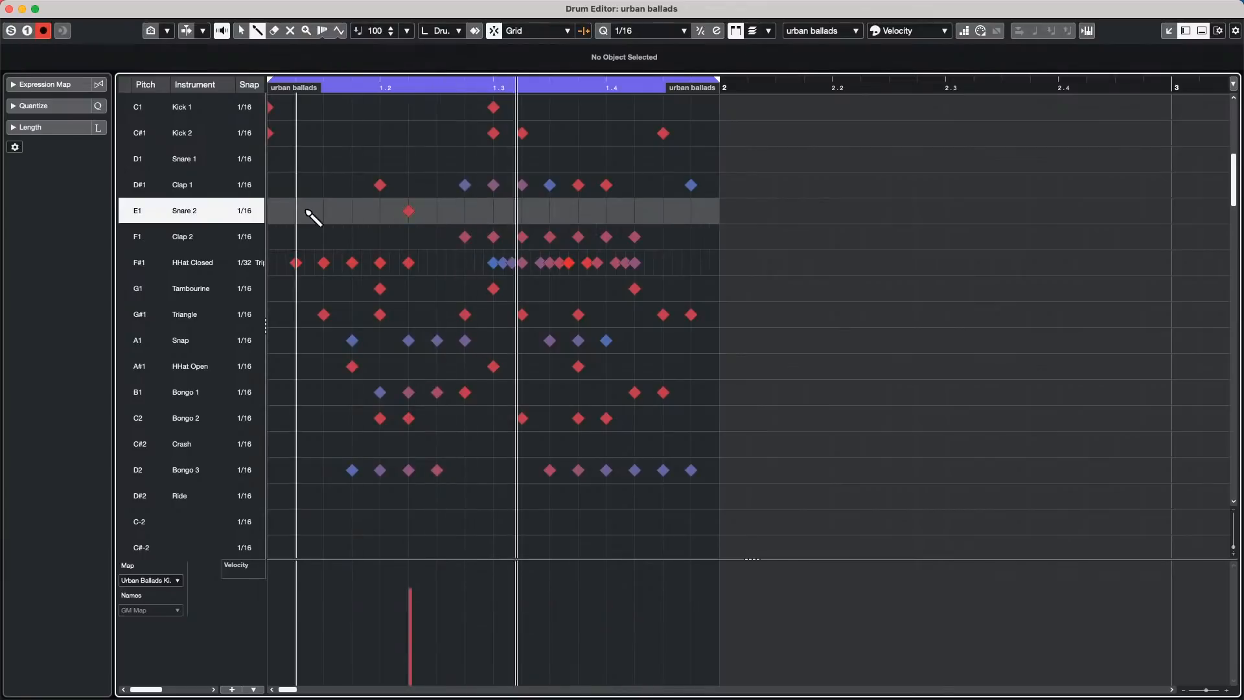
left_click(323, 211)
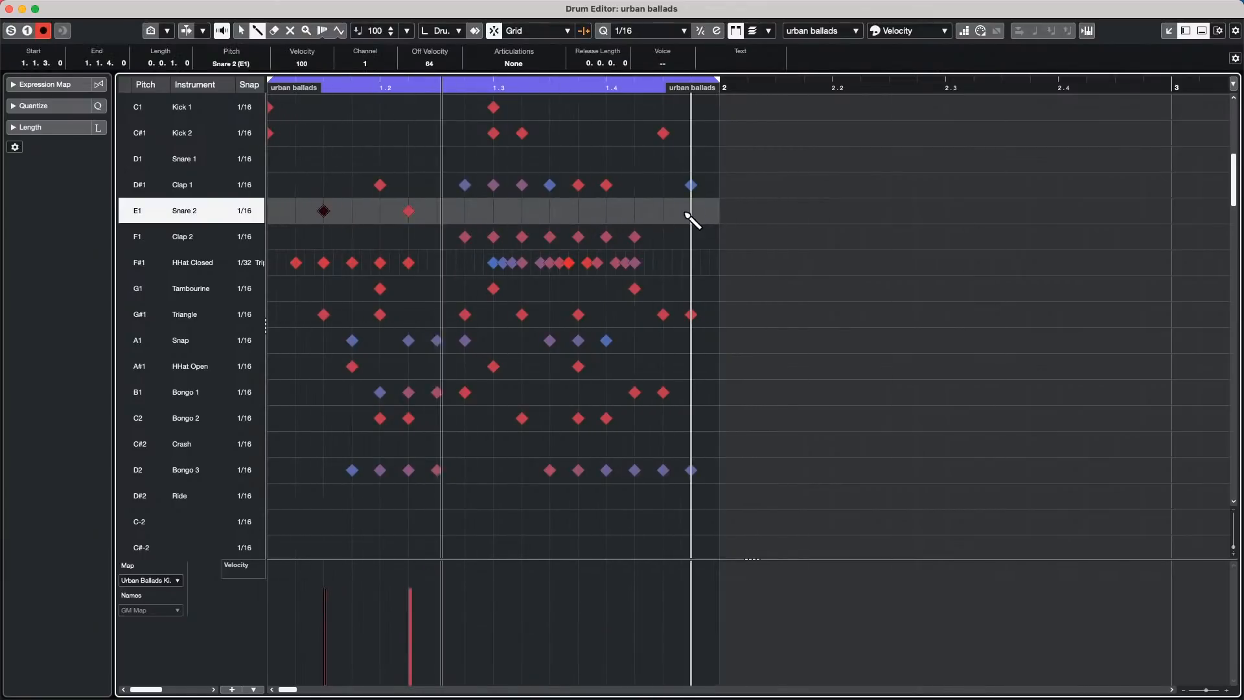
left_click(661, 212)
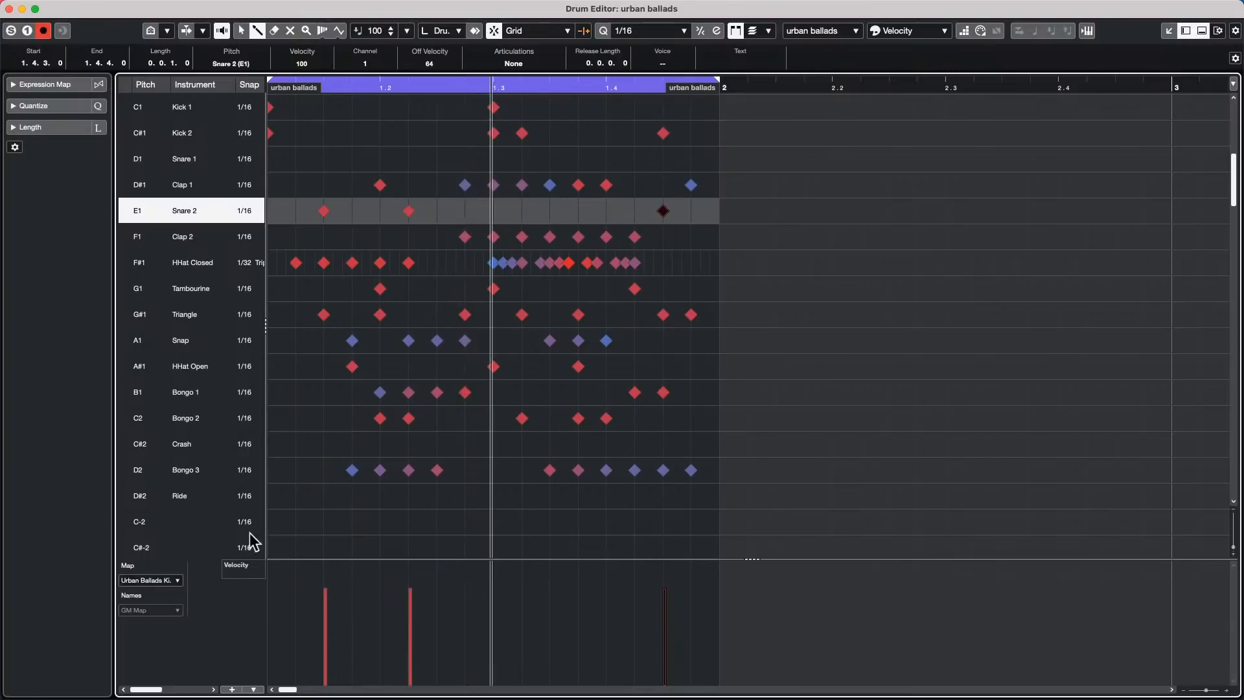
left_click(9, 9)
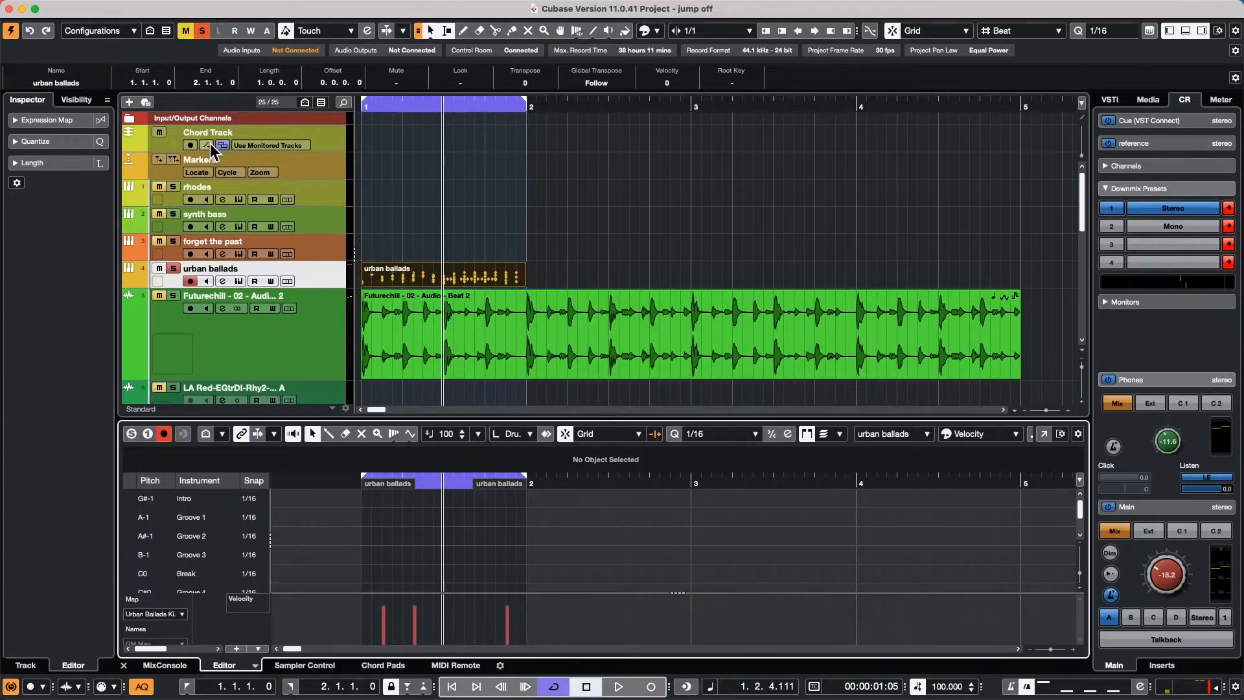
- In the MIDI File preferences, set the import destination to Instrument Tracks
left_click(52, 8)
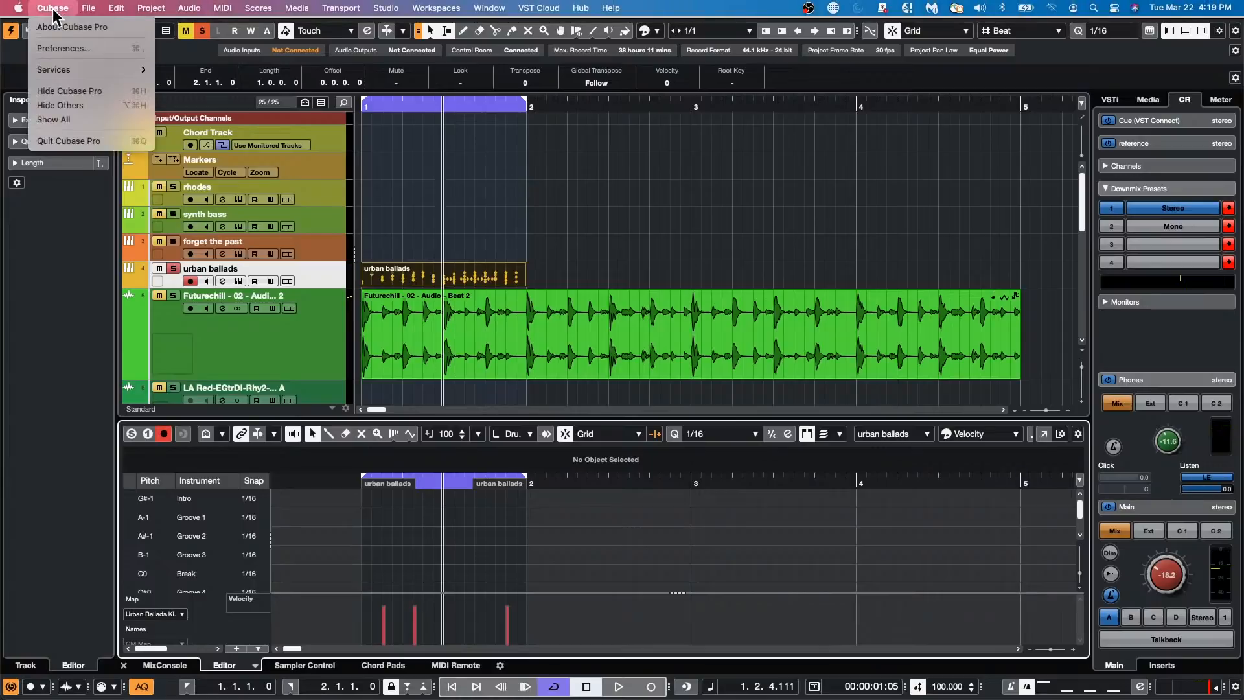
left_click(50, 52)
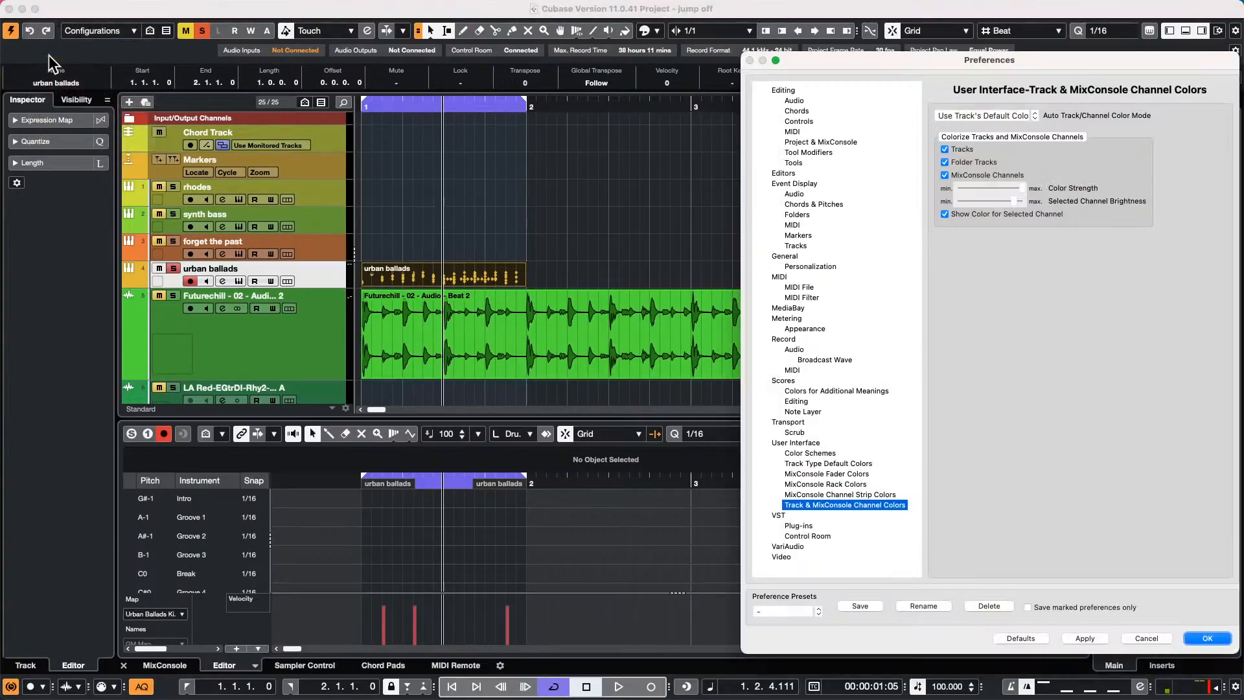
left_click_drag(864, 55, 336, 22)
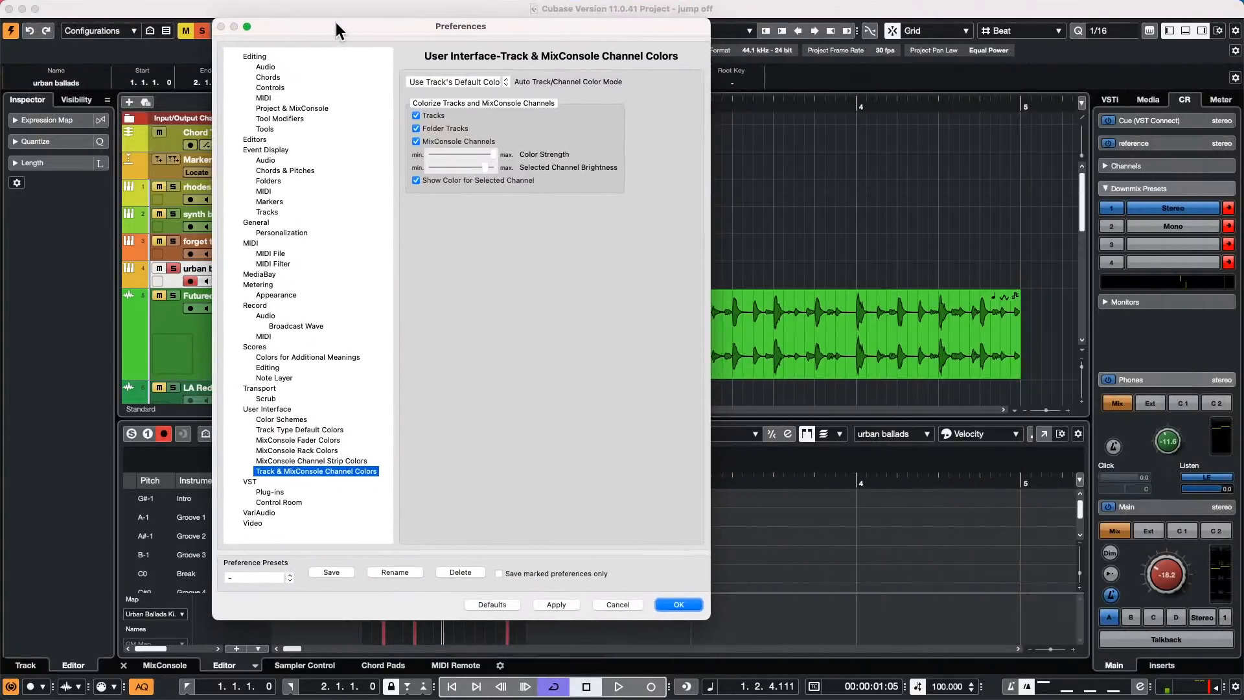
left_click(267, 252)
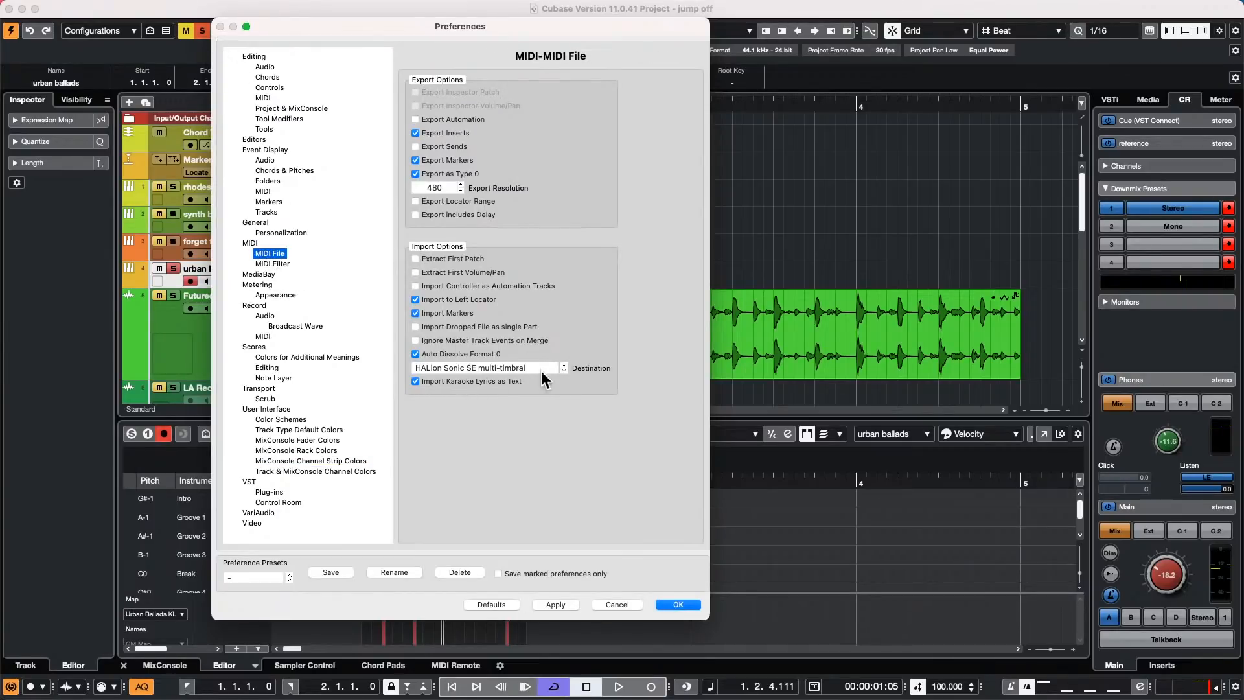
left_click(514, 368)
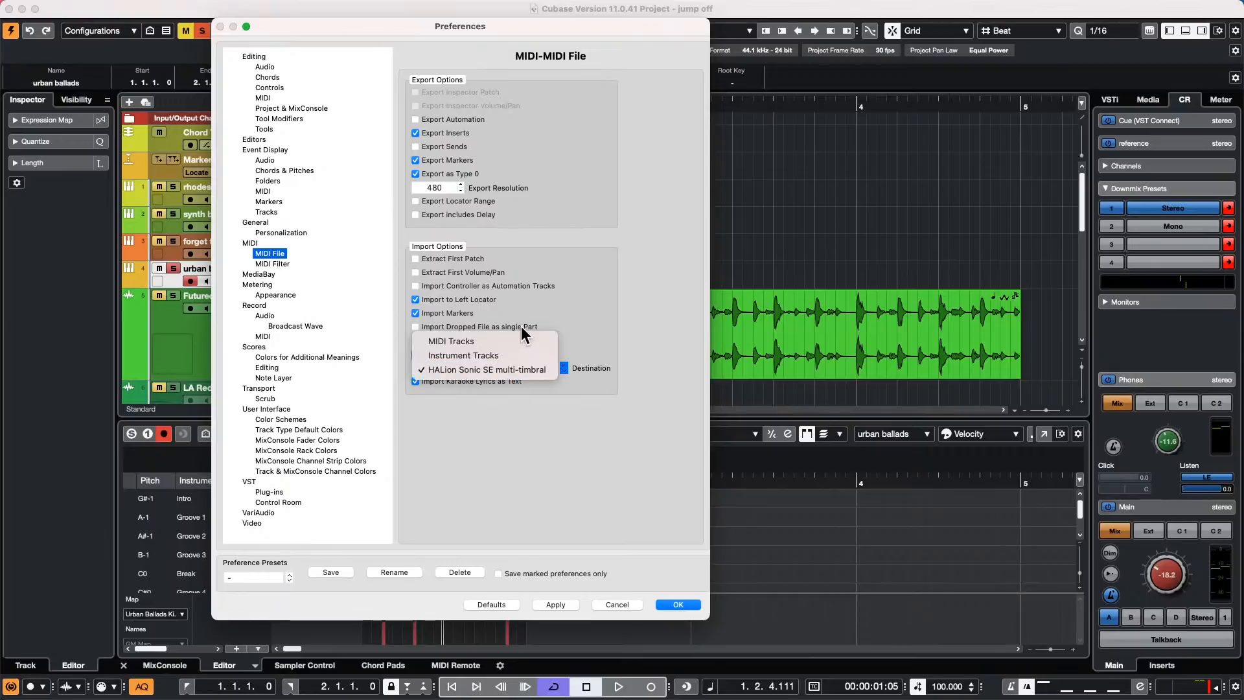
left_click(473, 356)
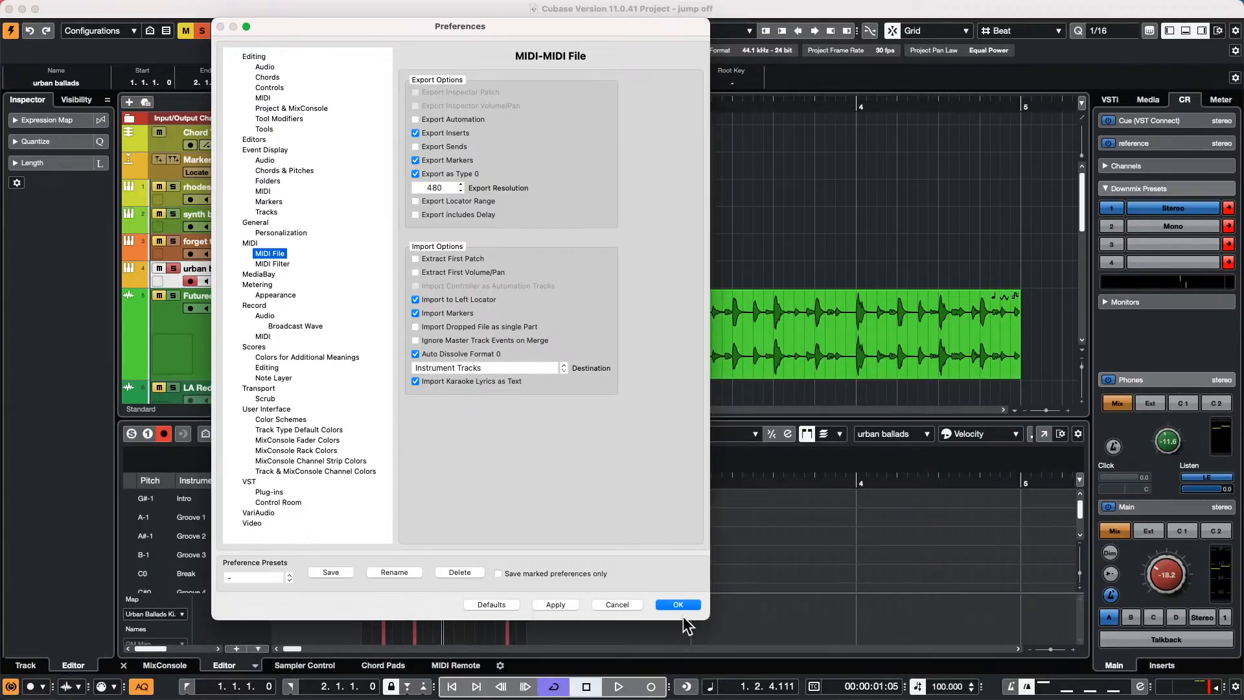
- Set the MIDI file import destination to HALion Sonic SE multi-timbral and accept the preferences
mouse_move(289, 8)
left_click(518, 368)
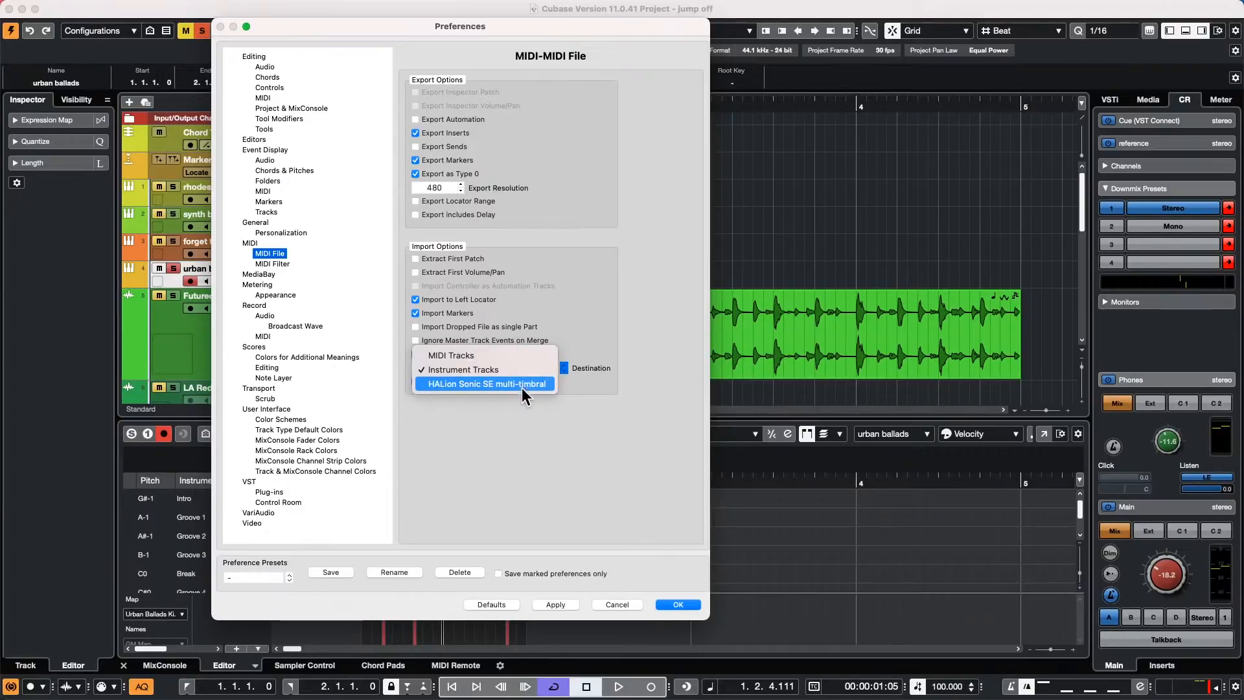
left_click(522, 388)
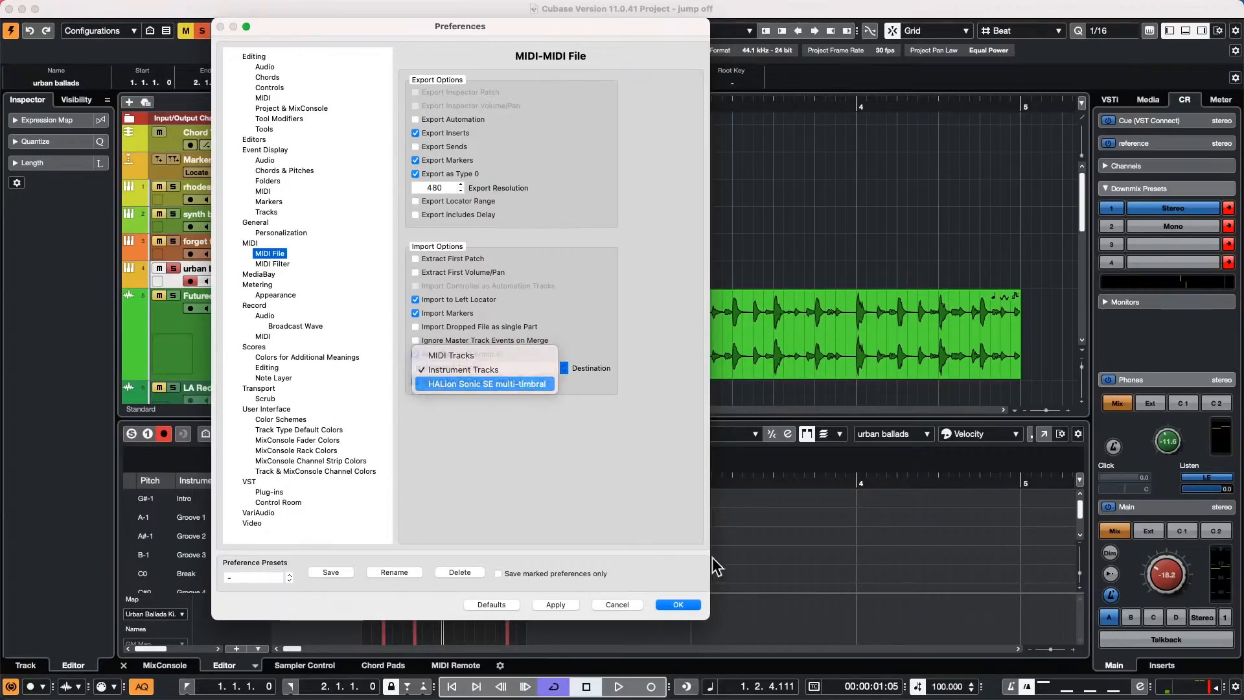
left_click(677, 604)
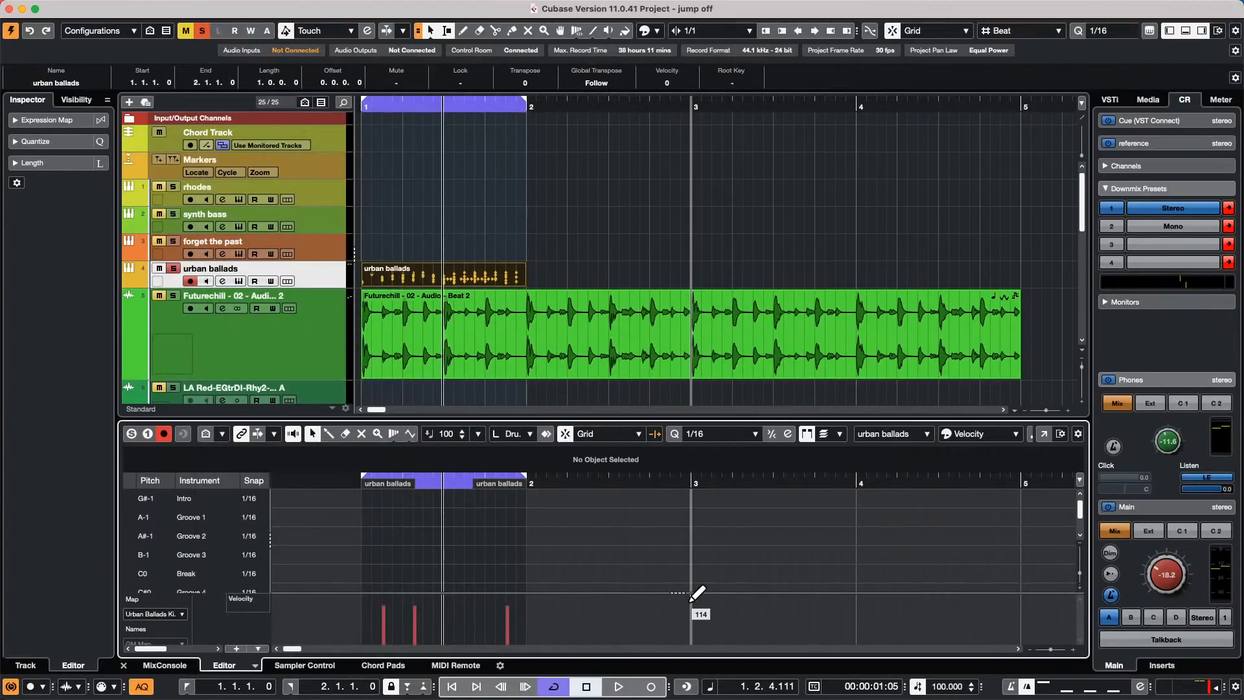
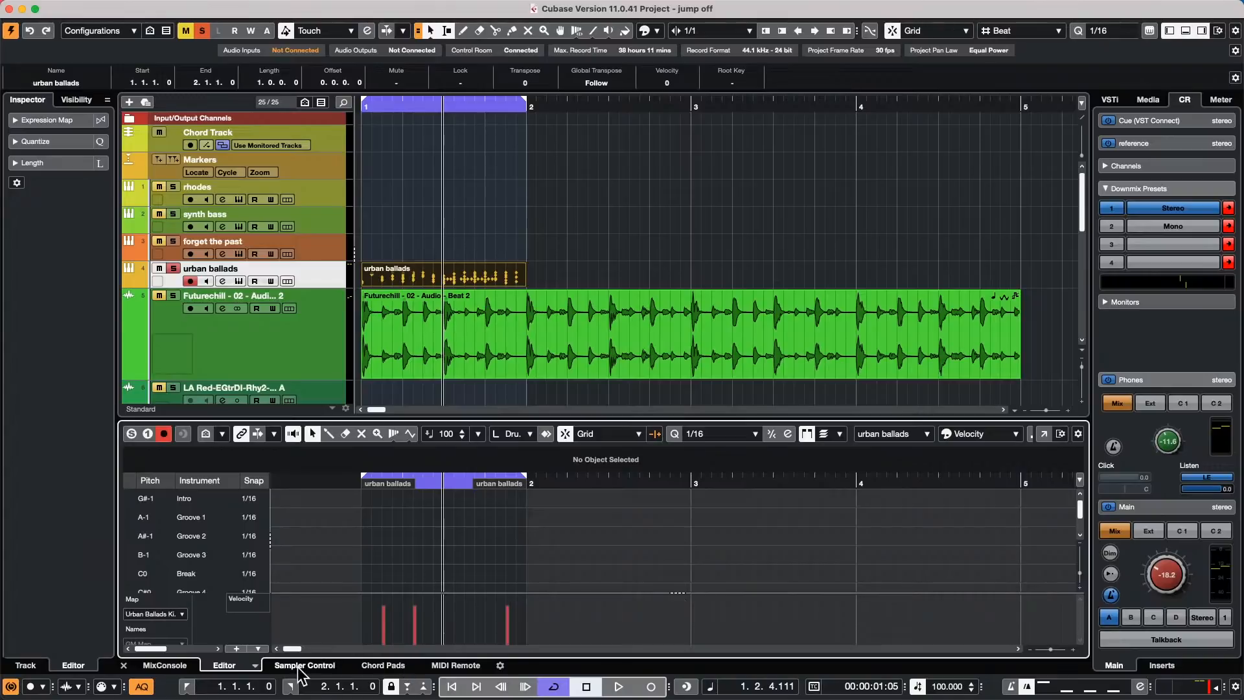
- Show the MIDI Remote in the lower zone and select the Nektar - Panorma P4 as the MIDI controller
left_click(447, 665)
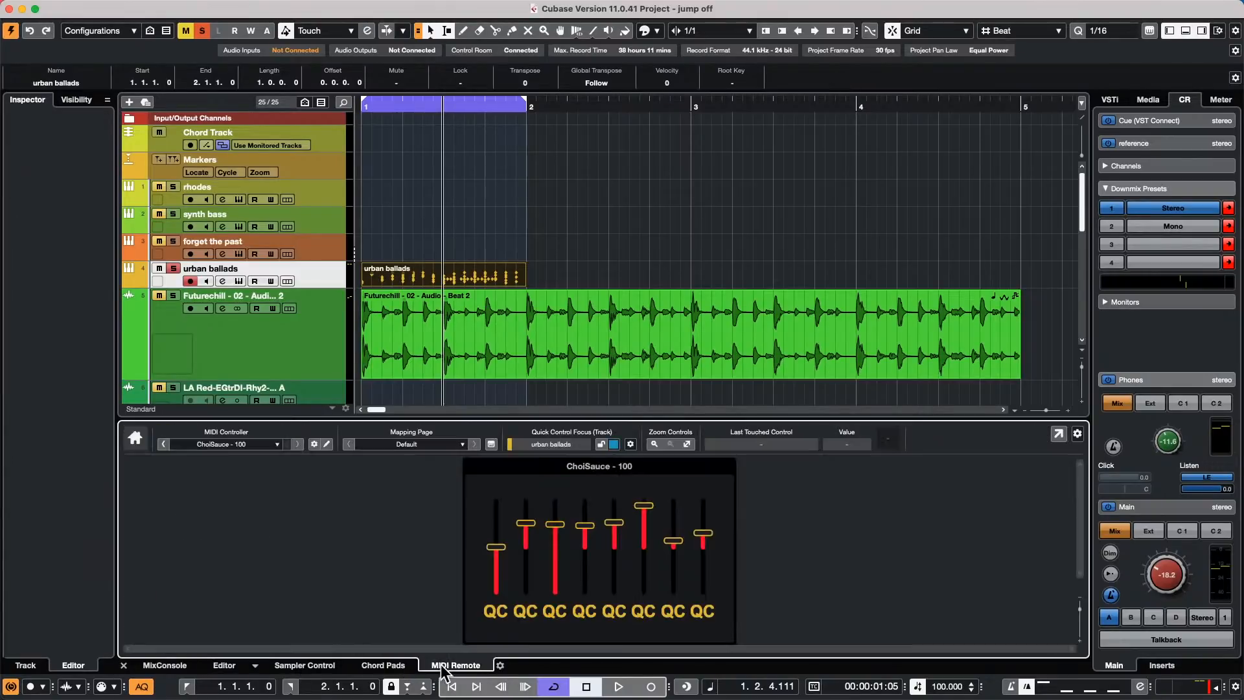
left_click(162, 444)
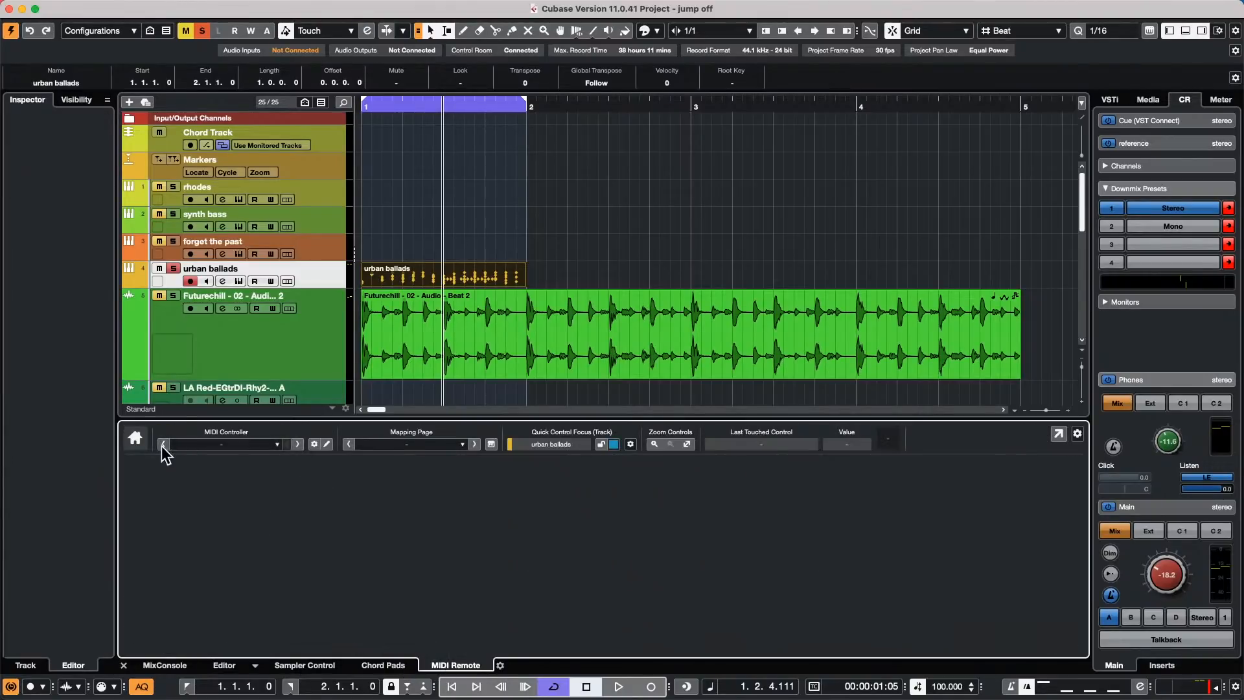
left_click(195, 445)
left_click(214, 431)
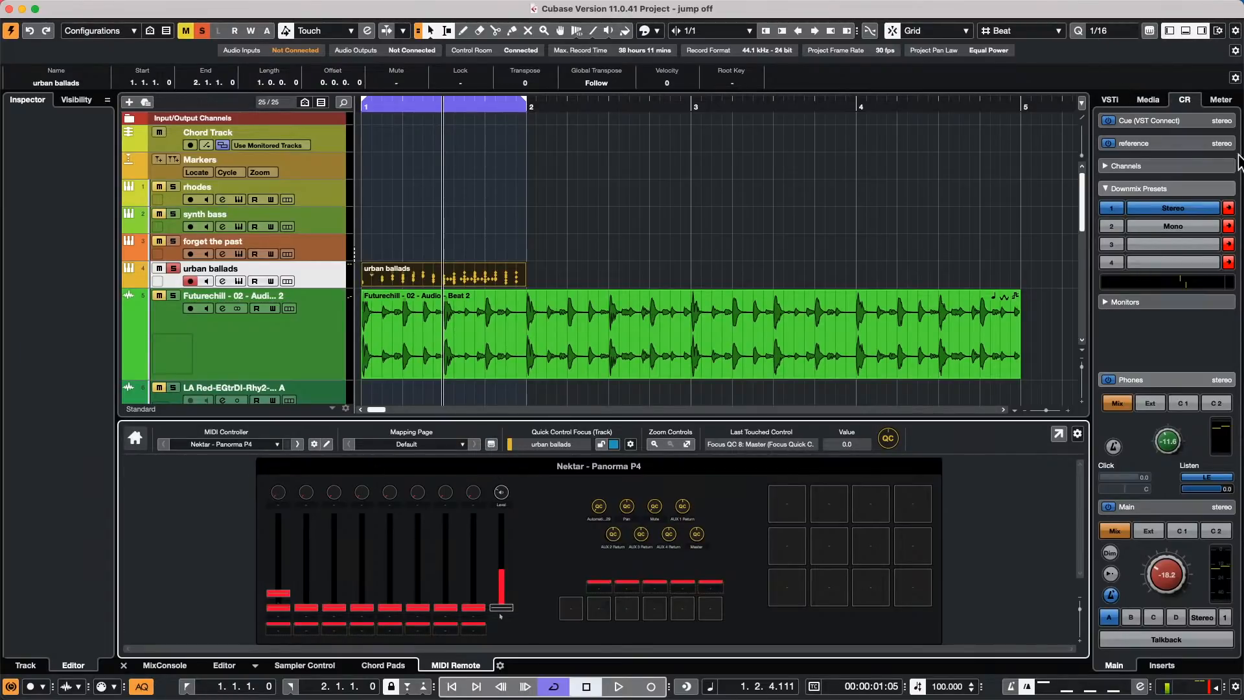
- Open the MIDI Remote Mapping Assistant and map the controller's sixth button in the row below the knobs to Record (Transport)
left_click(1149, 30)
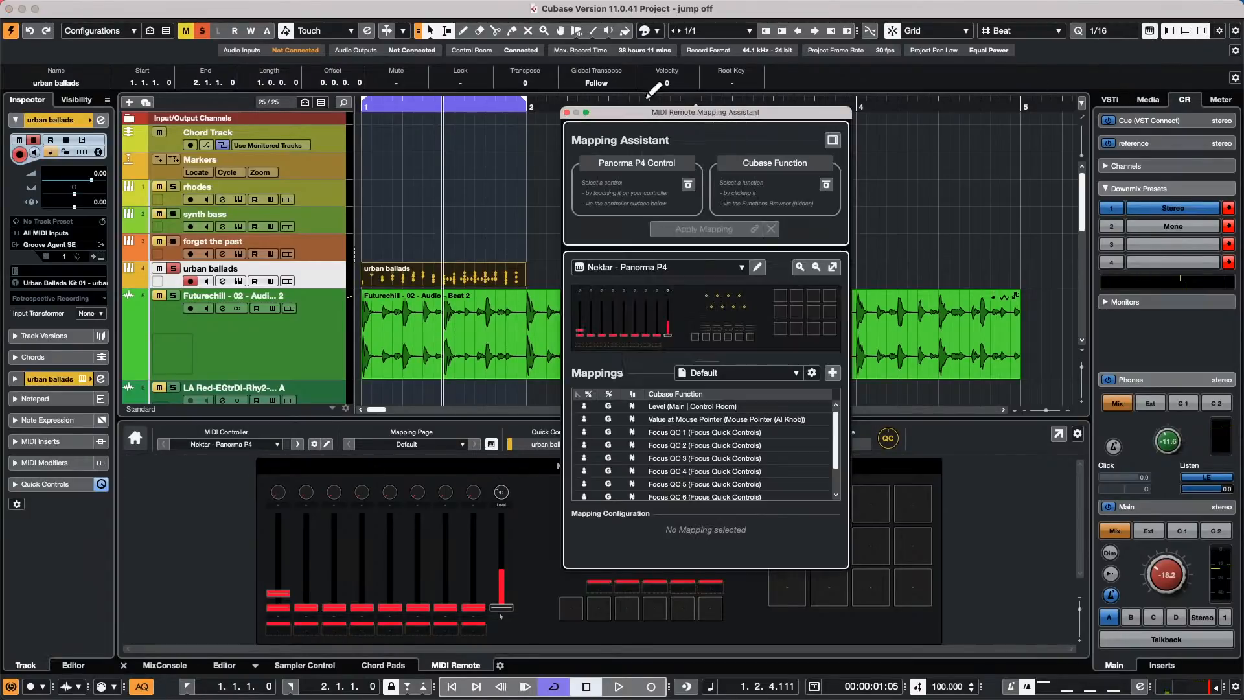
left_click_drag(659, 118, 397, 44)
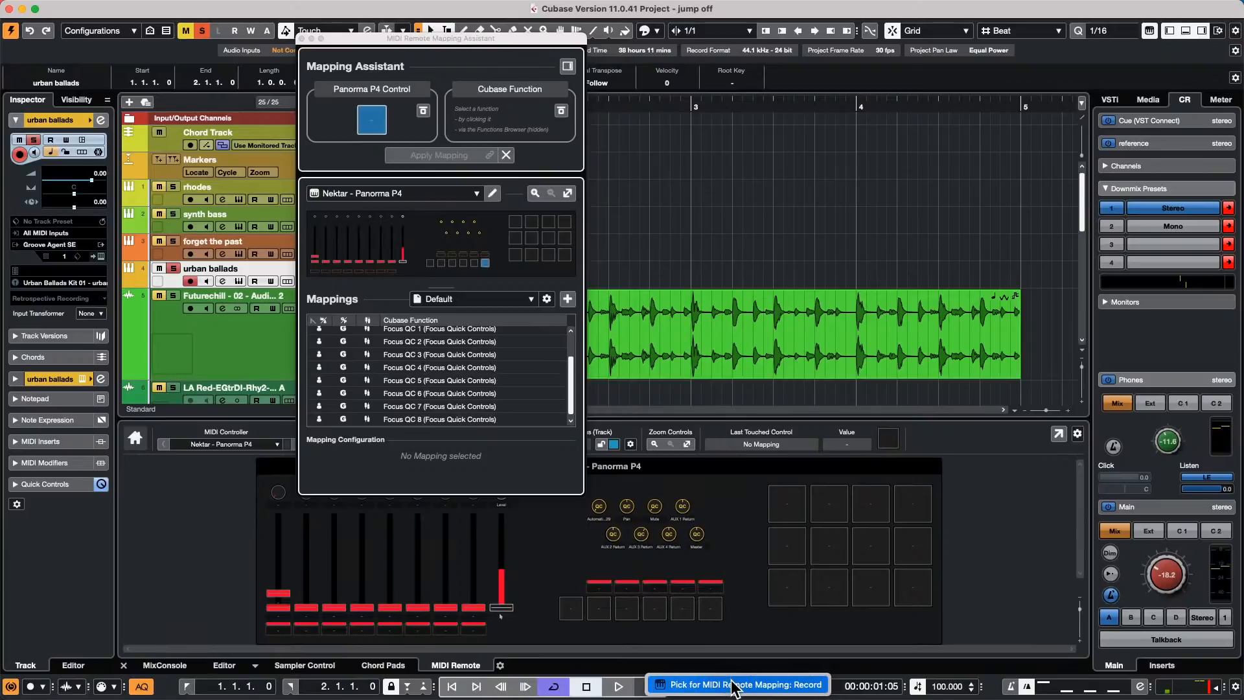
left_click(650, 686)
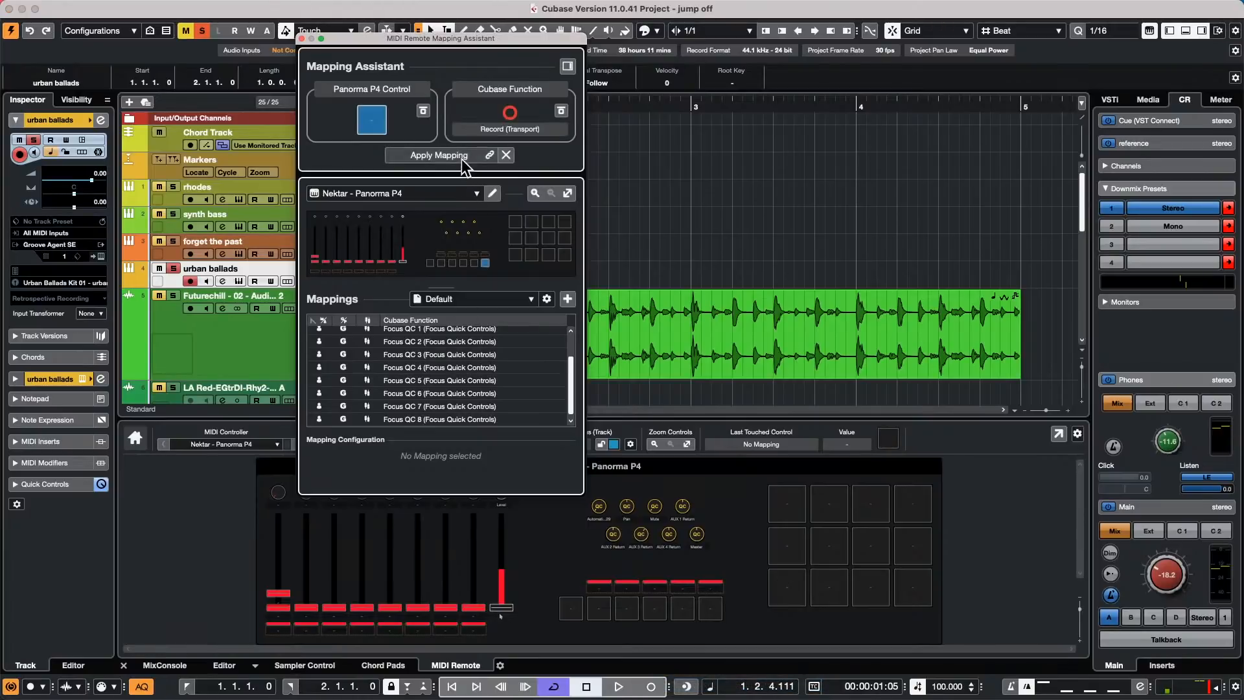
left_click(464, 156)
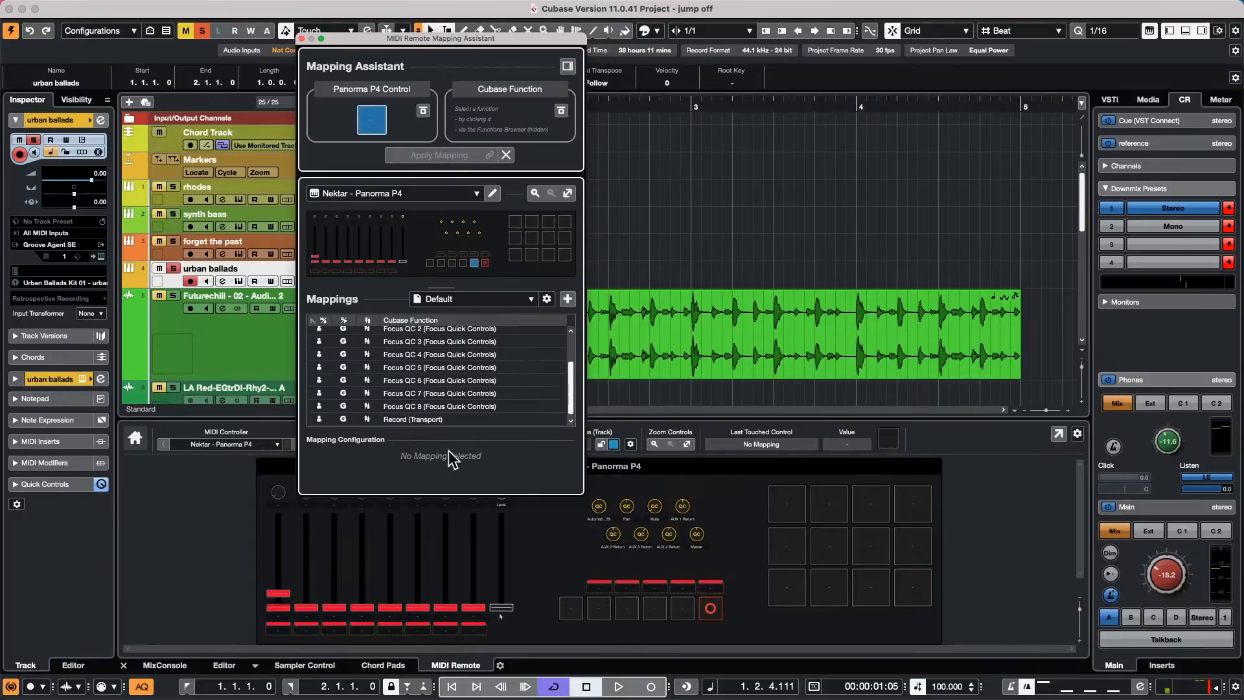
- Map the controller button beside the Record button to Start (Transport) and apply the mapping
left_click(679, 607)
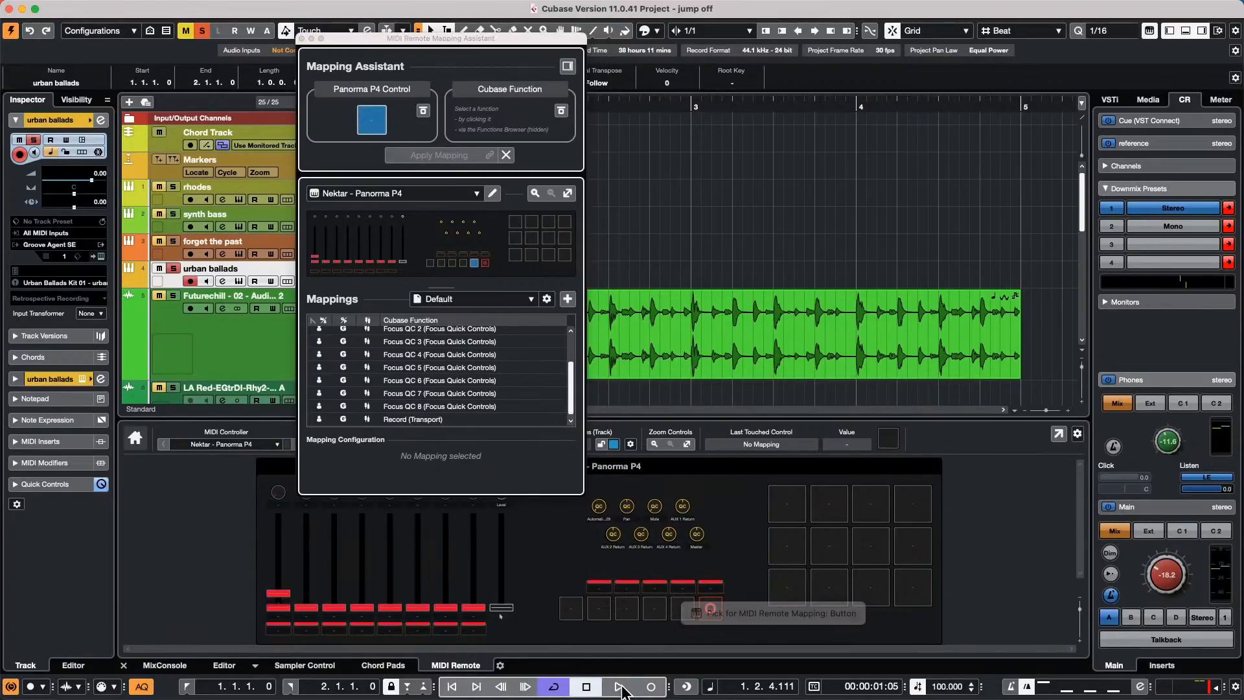
mouse_move(570, 696)
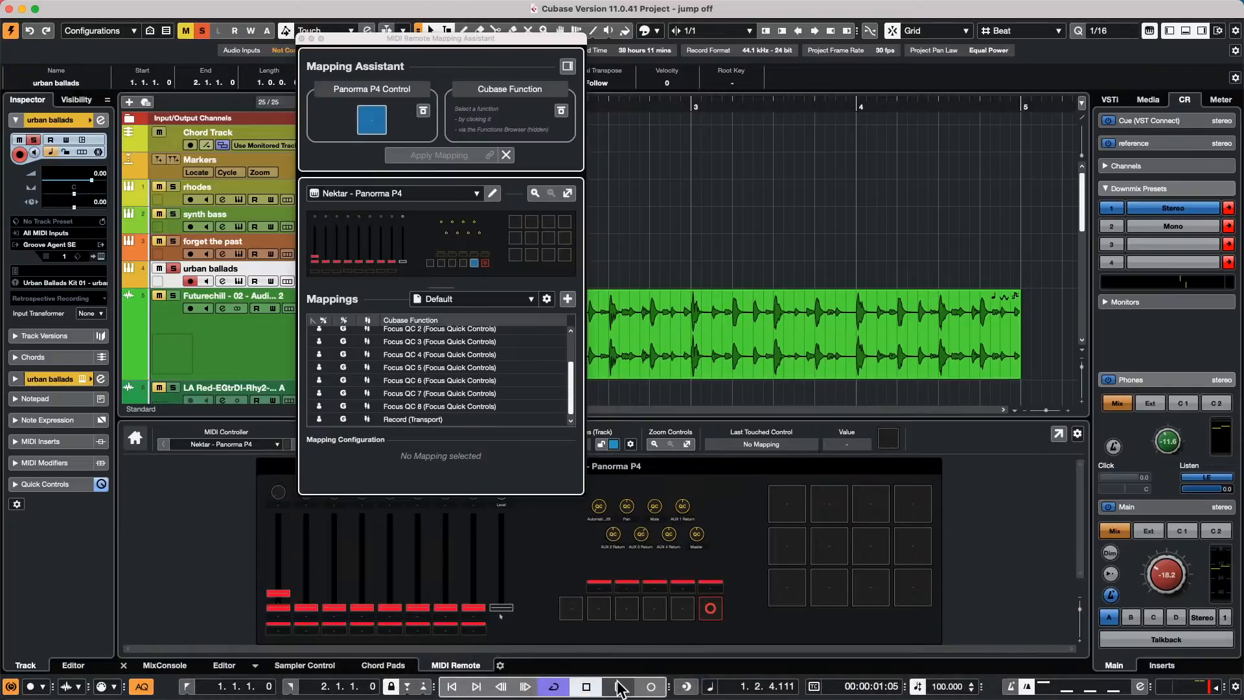
left_click(618, 686)
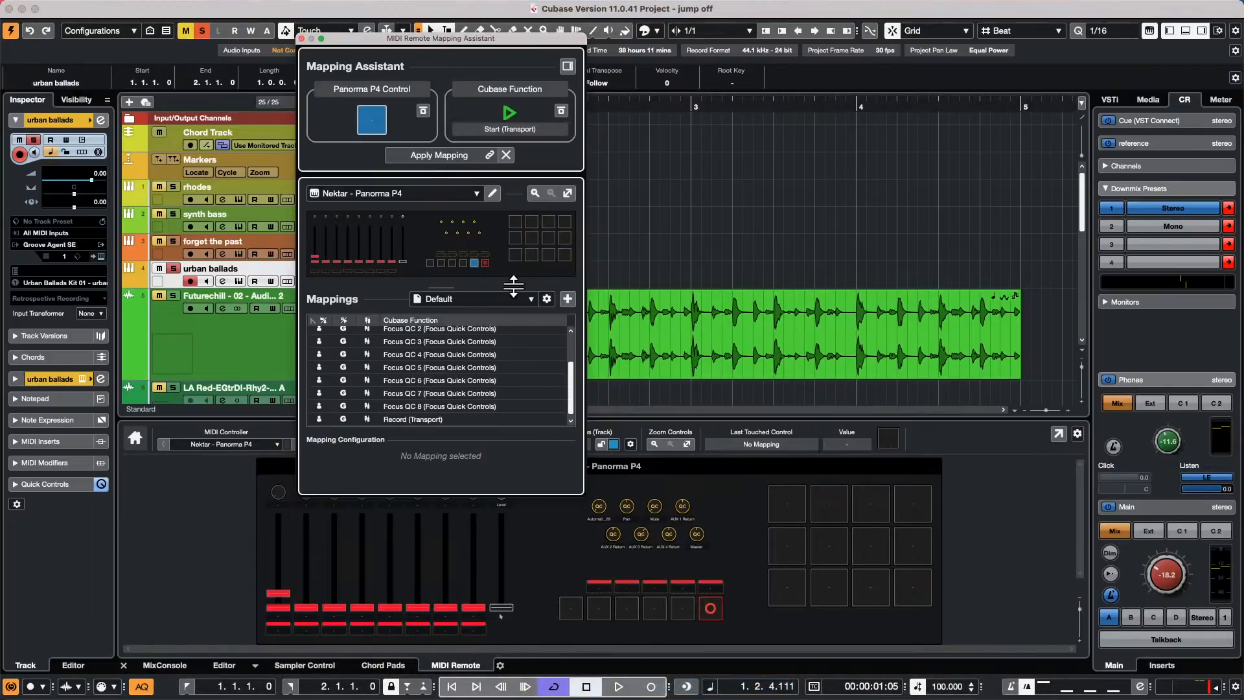
left_click(450, 155)
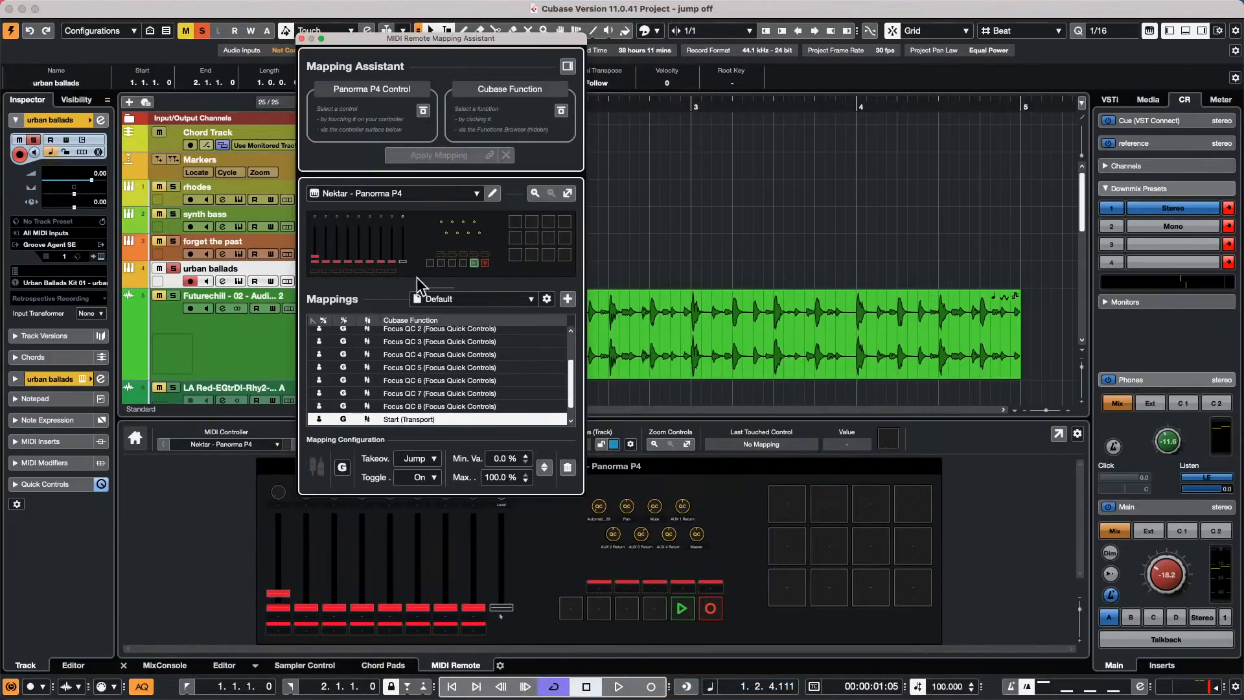
- Delete the Record (Transport) mapping from the controller's sixth button and close the Mapping Assistant
left_click(468, 267)
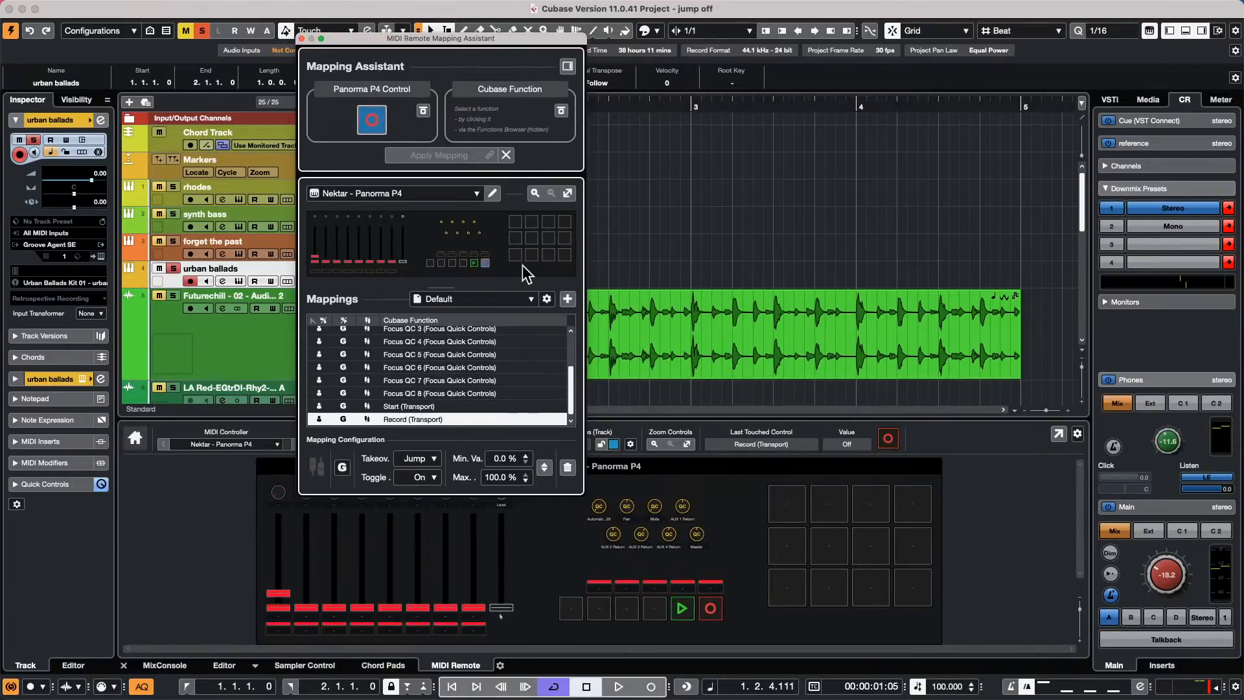
left_click(486, 265)
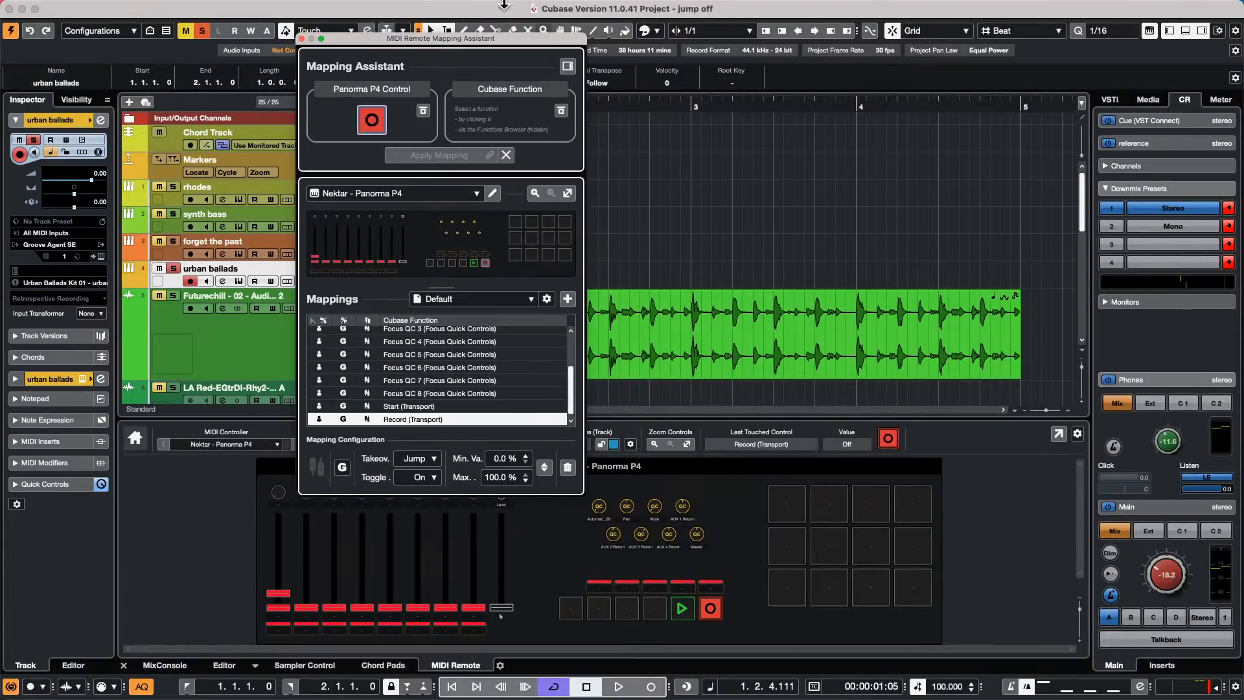
left_click(376, 8)
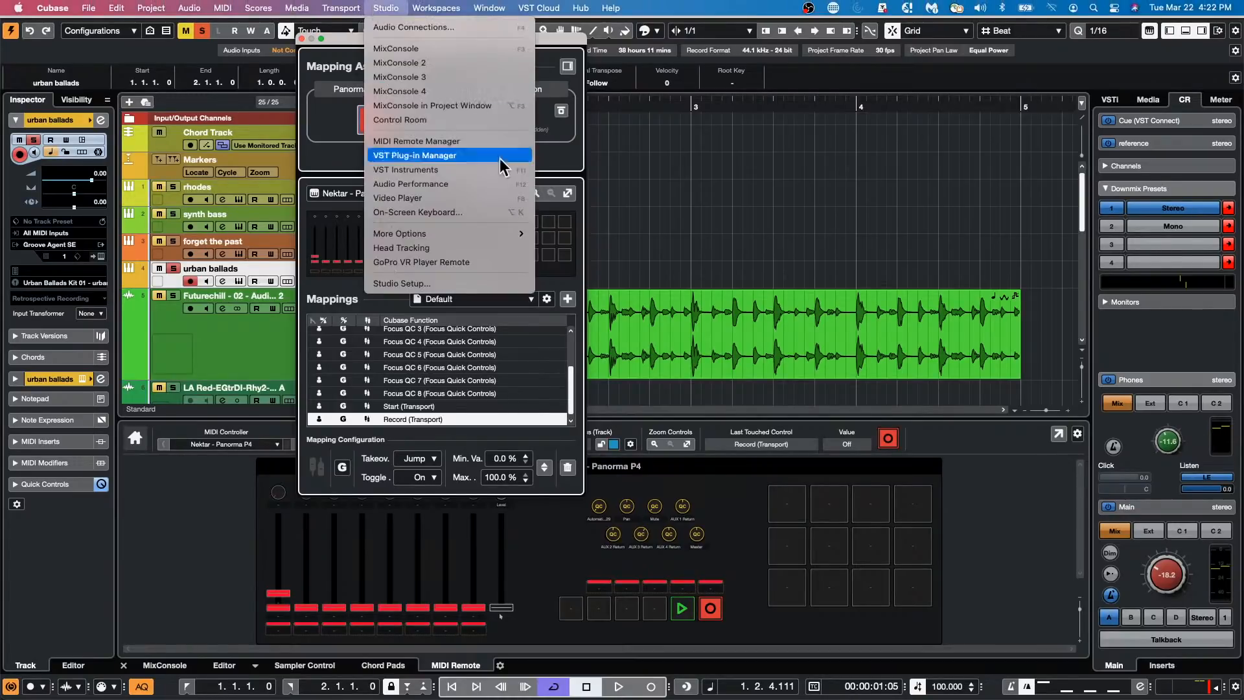
left_click(469, 413)
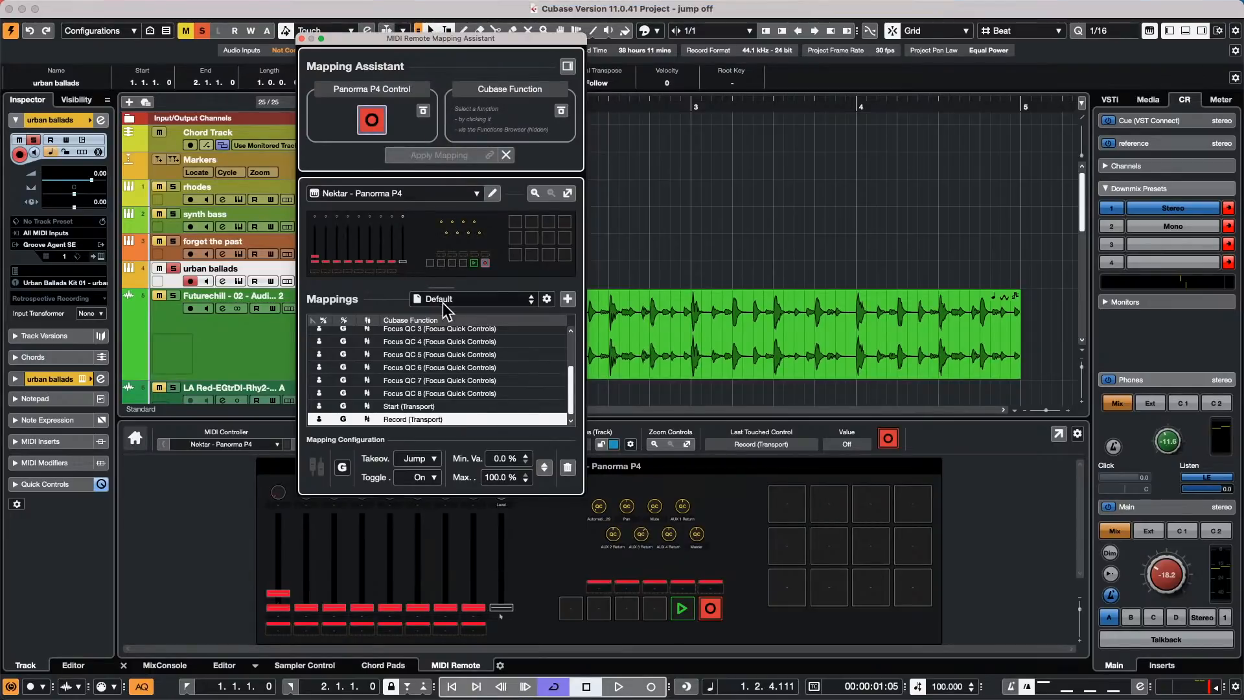
left_click(482, 269)
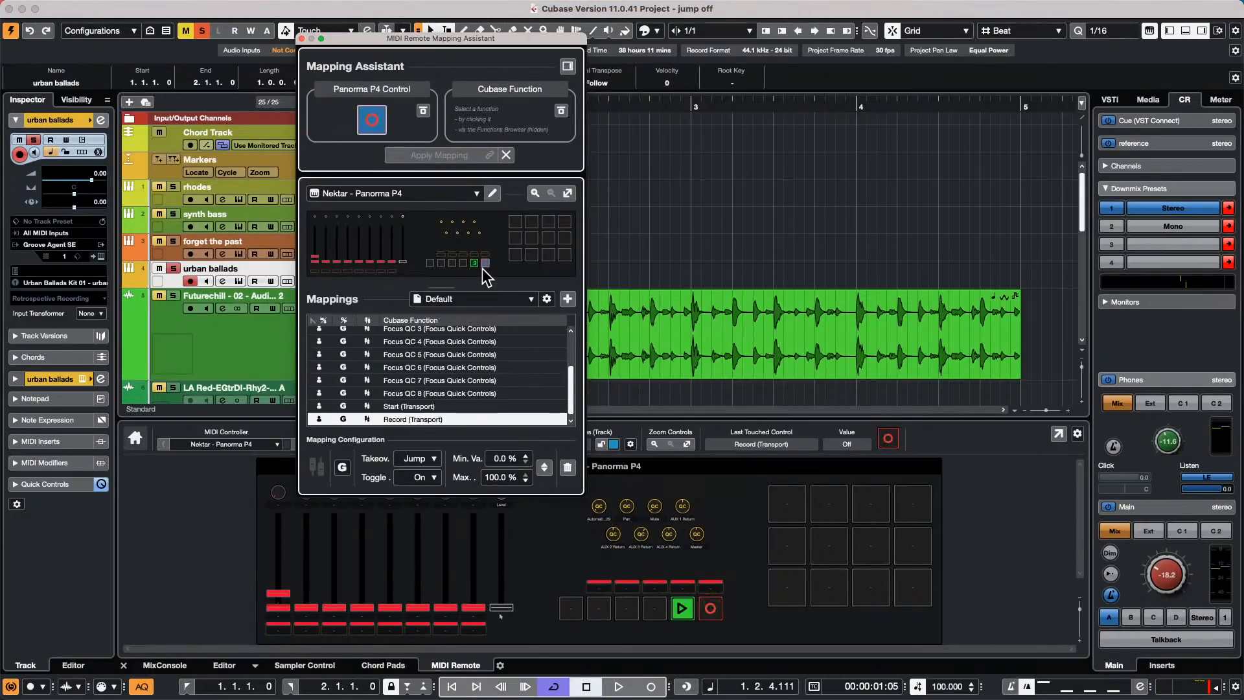
left_click(565, 467)
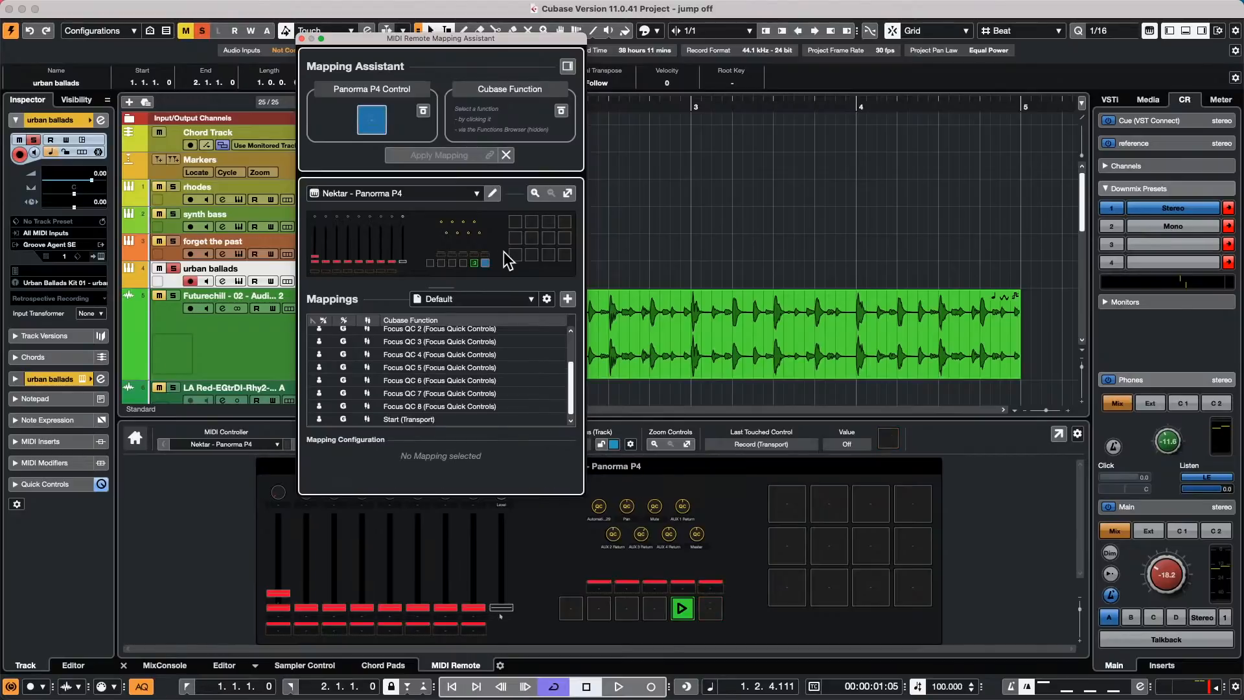
left_click(301, 38)
- Add another Mackie Control device in Studio Setup, view the original Mackie Control's settings, and accept the setup
left_click(386, 7)
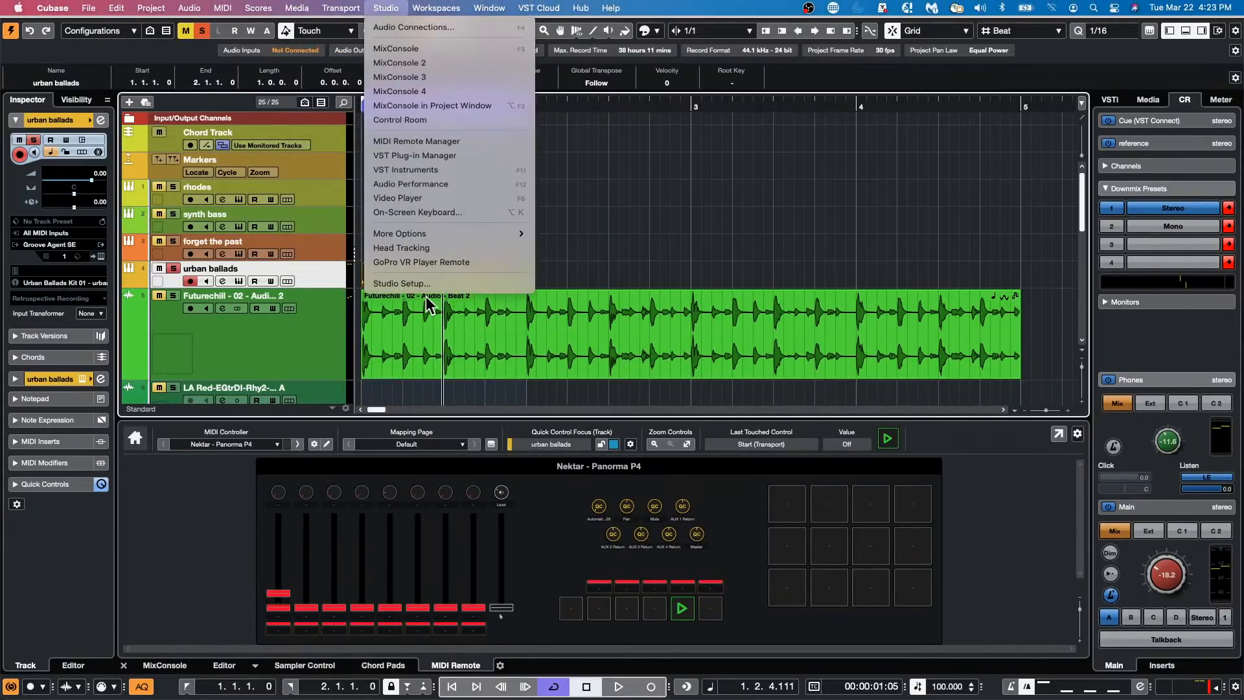
left_click(430, 285)
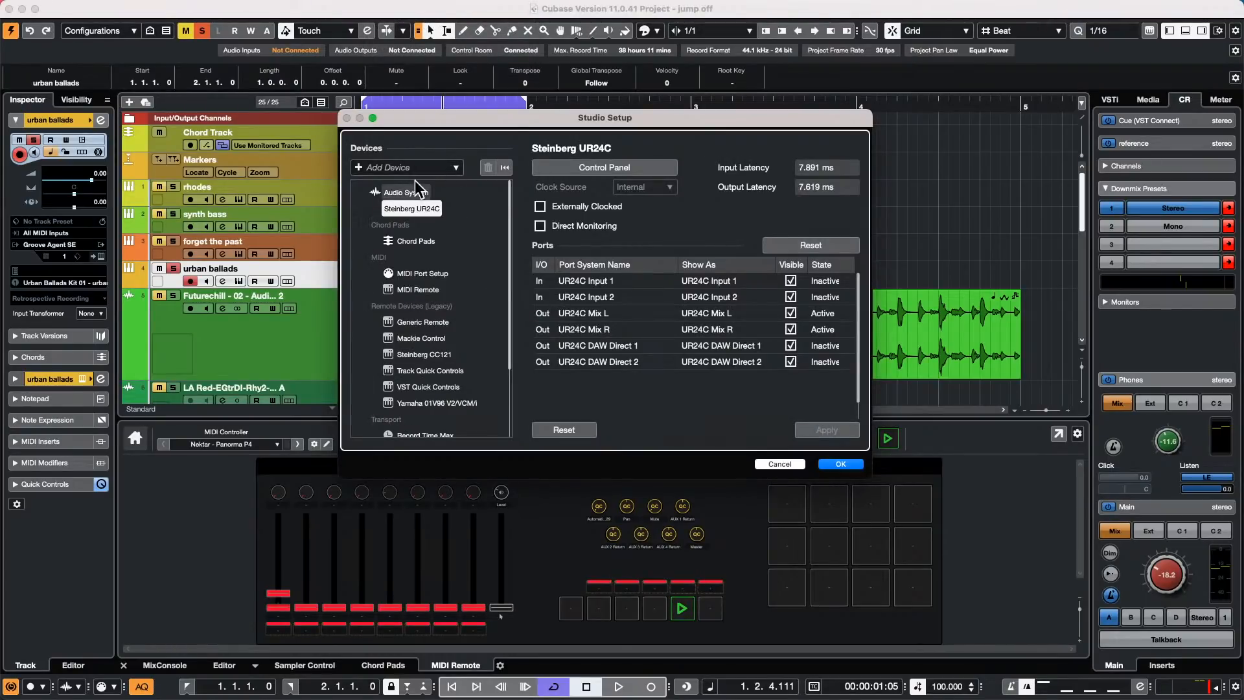
left_click(386, 8)
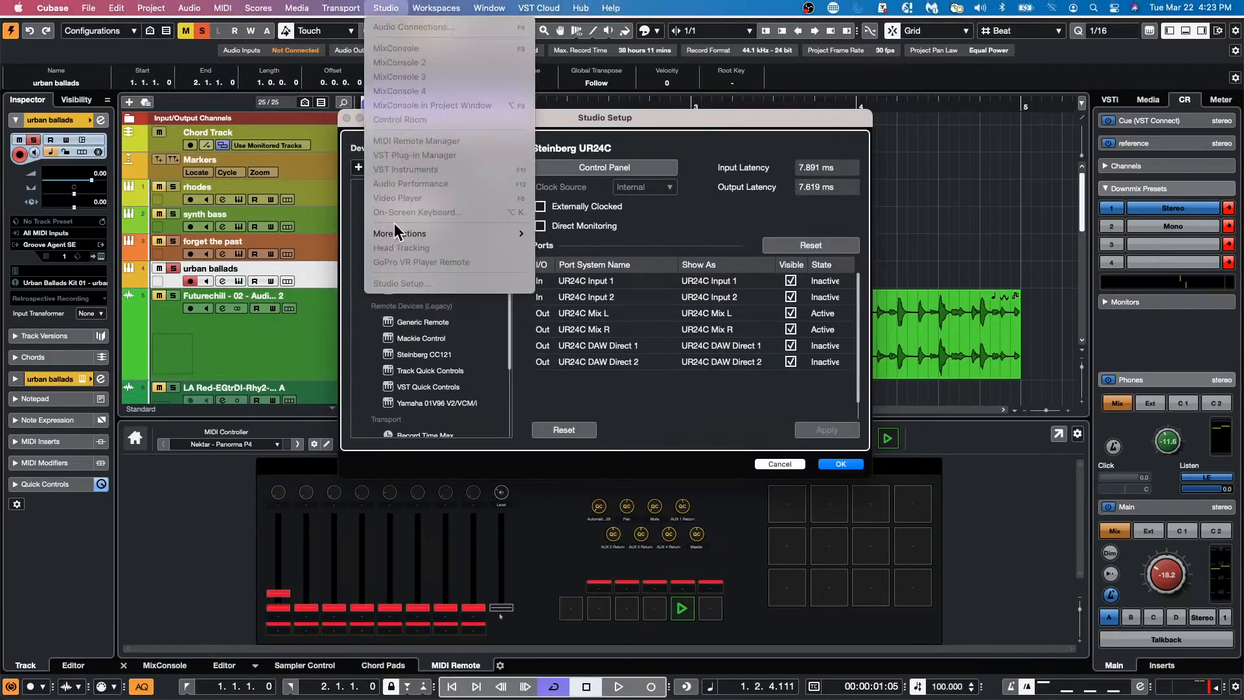
left_click(821, 429)
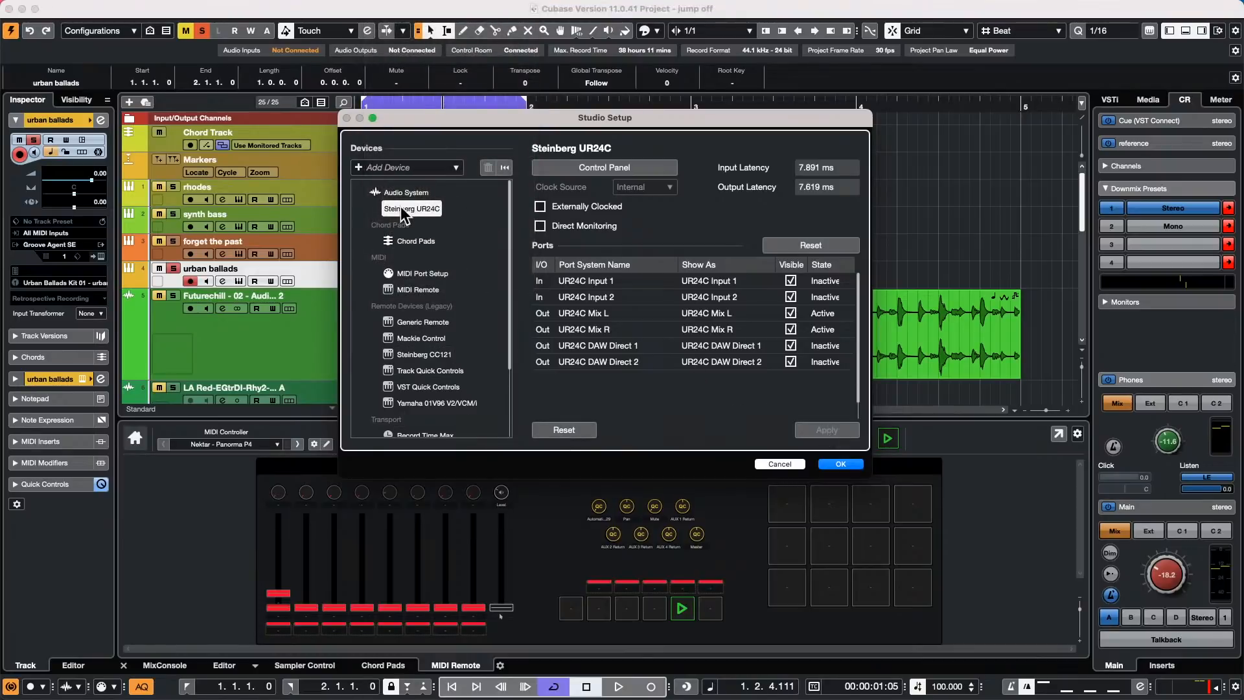
left_click(363, 170)
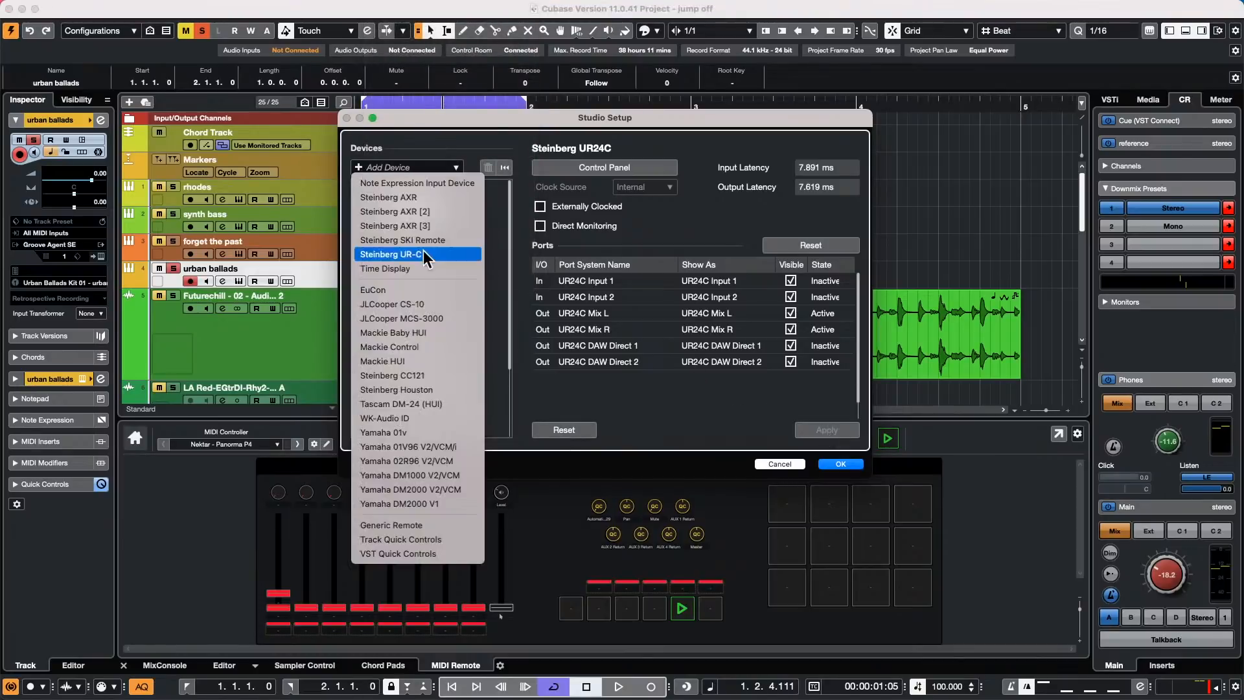
left_click(421, 347)
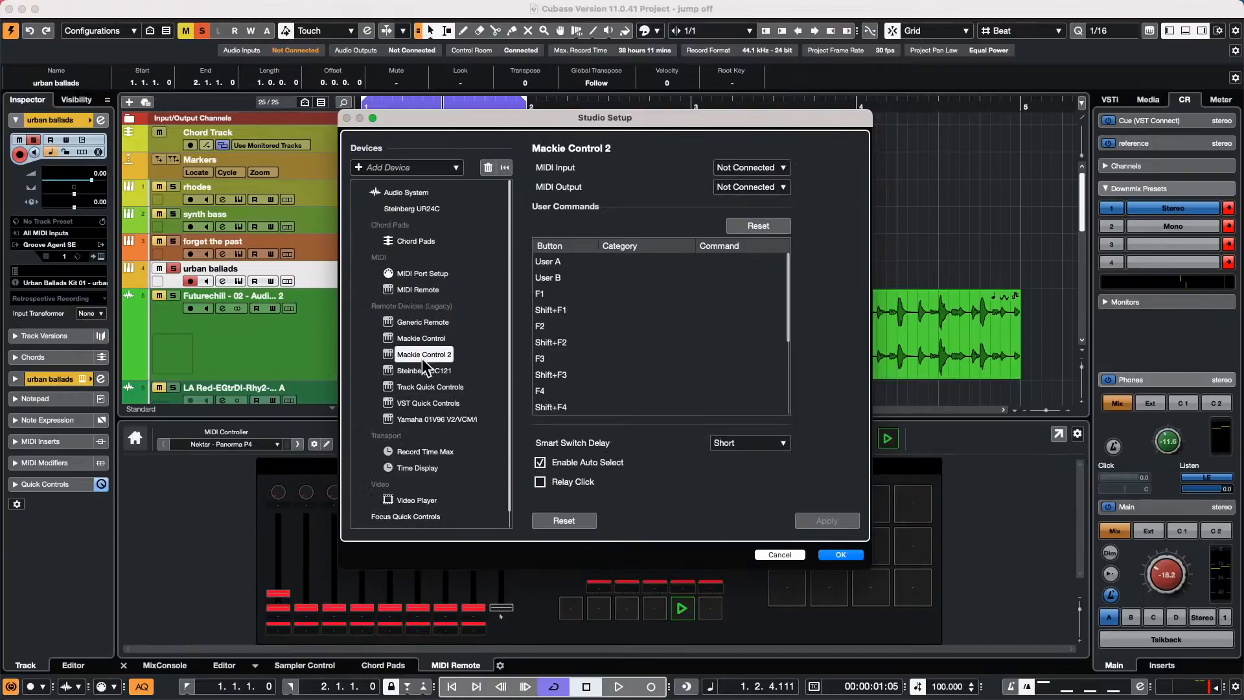
left_click(430, 340)
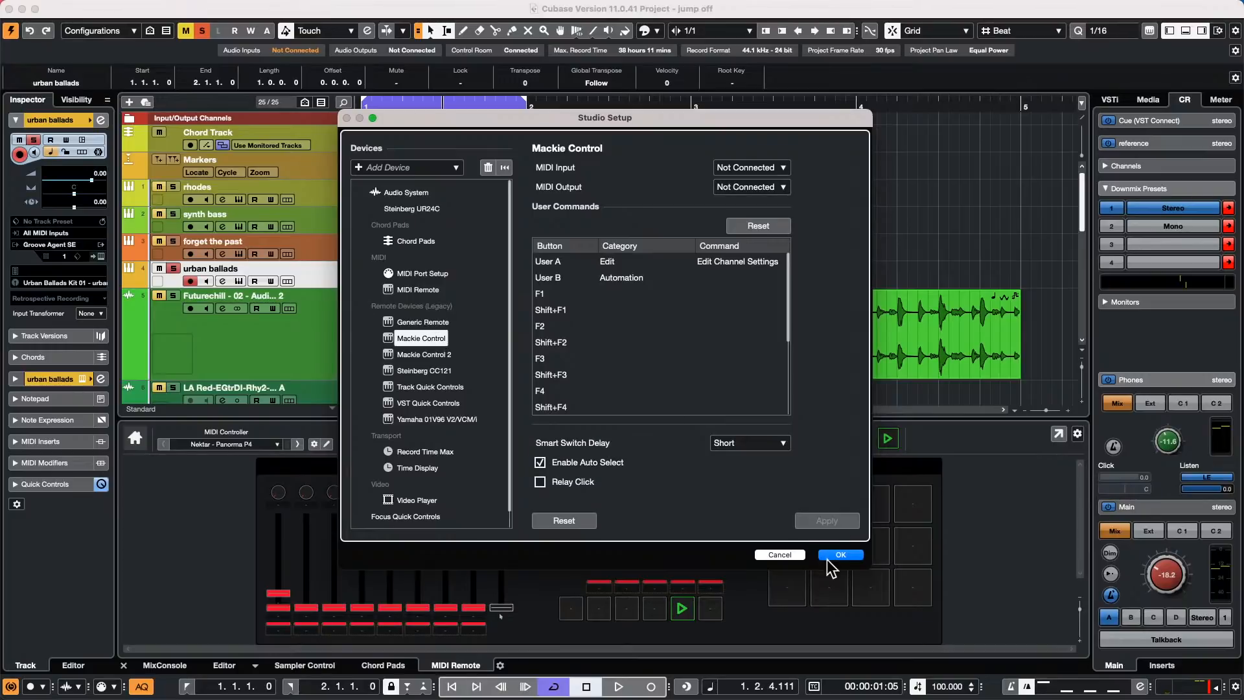
left_click(845, 555)
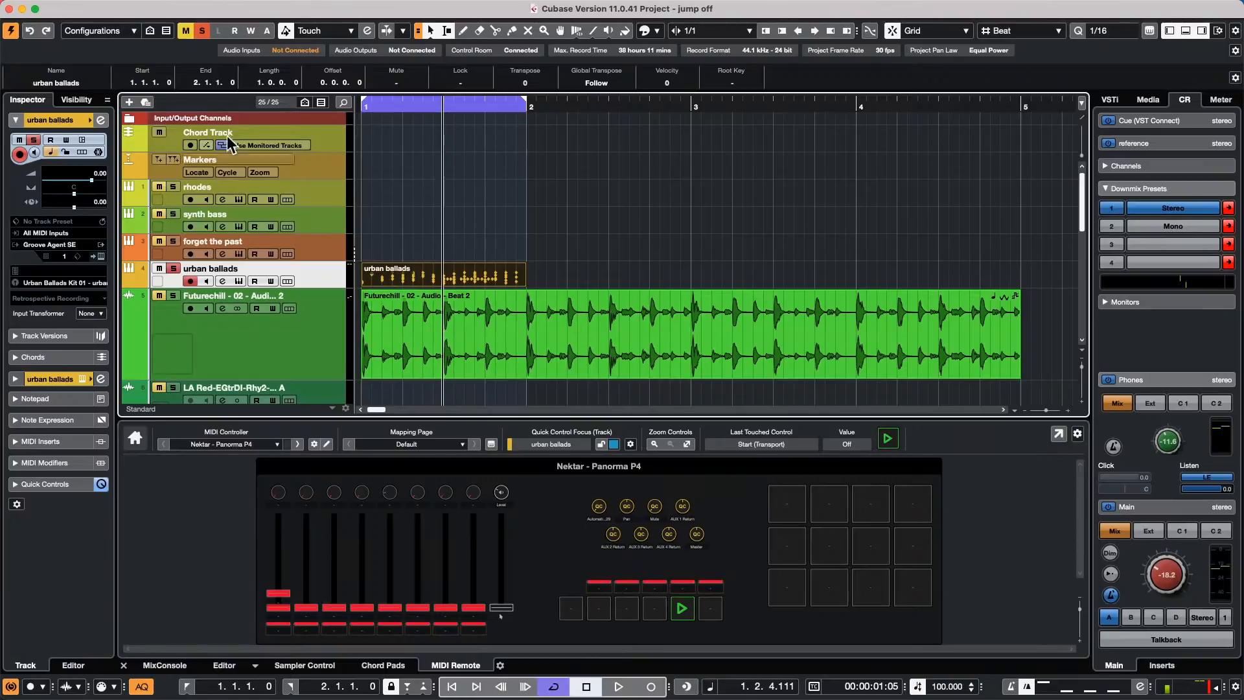
left_click(118, 11)
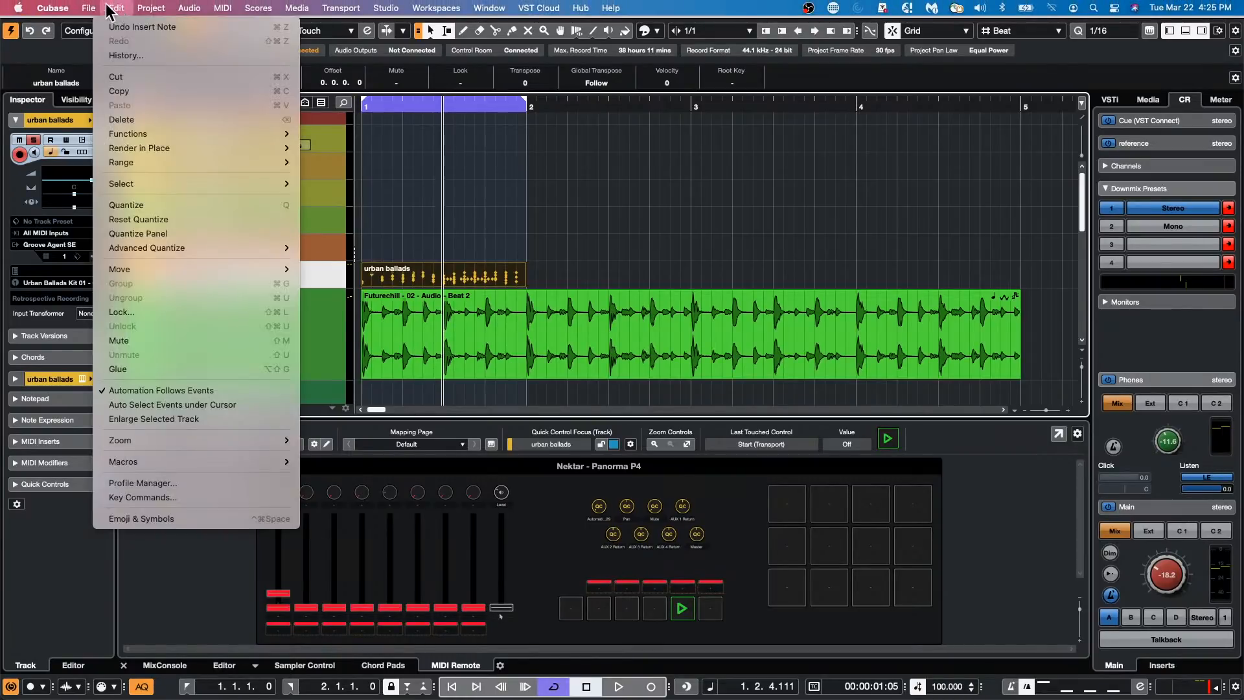
left_click(577, 359)
- Switch to Finder and open the Long Time Ago XXII folder inside Documents > Projects
mouse_move(368, 680)
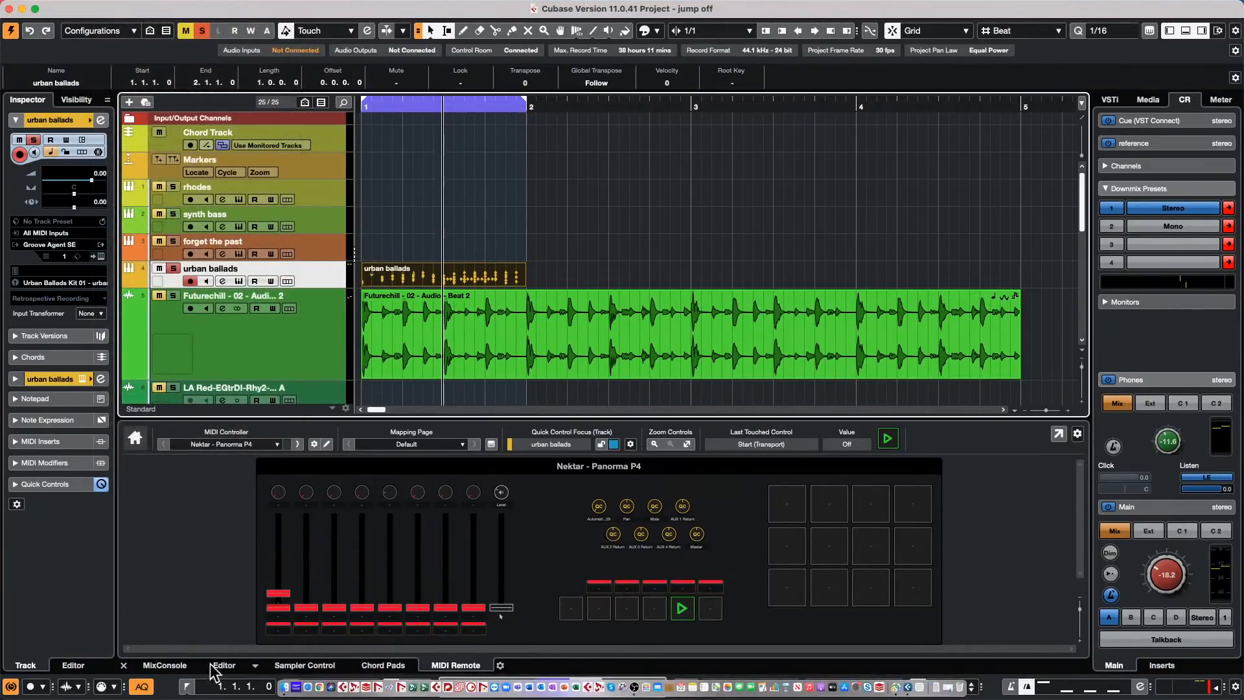
left_click(276, 689)
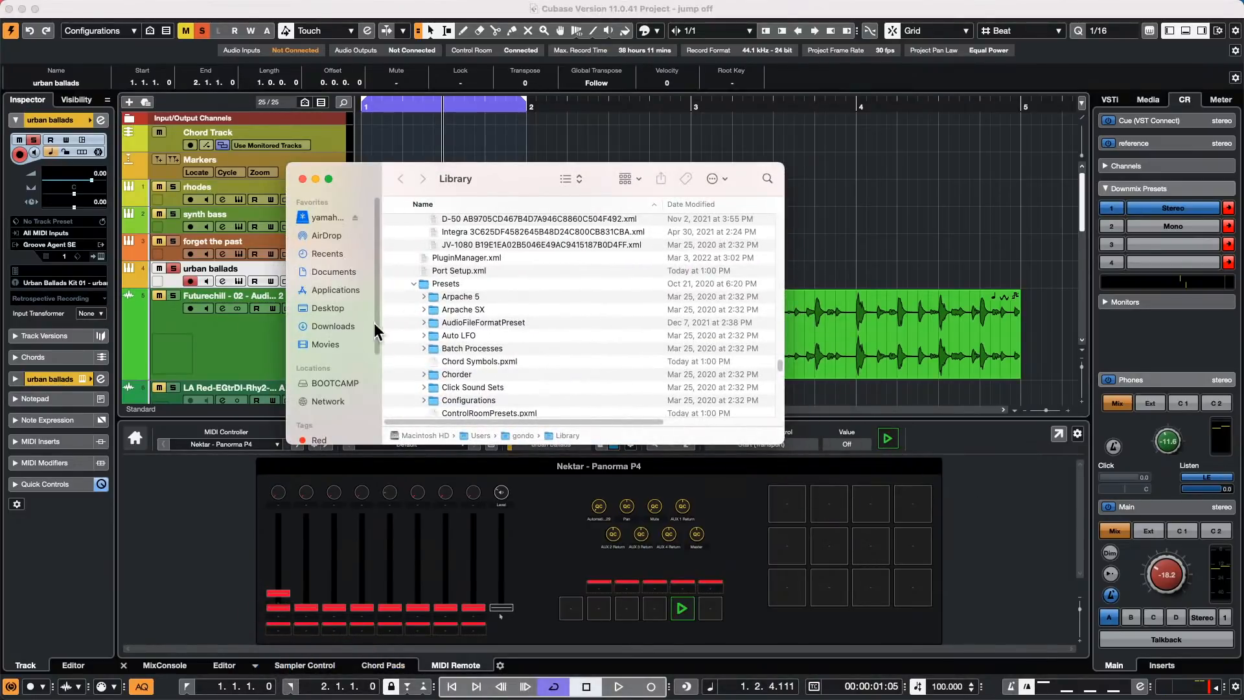
left_click(328, 271)
scroll(432, 344, "up", 3)
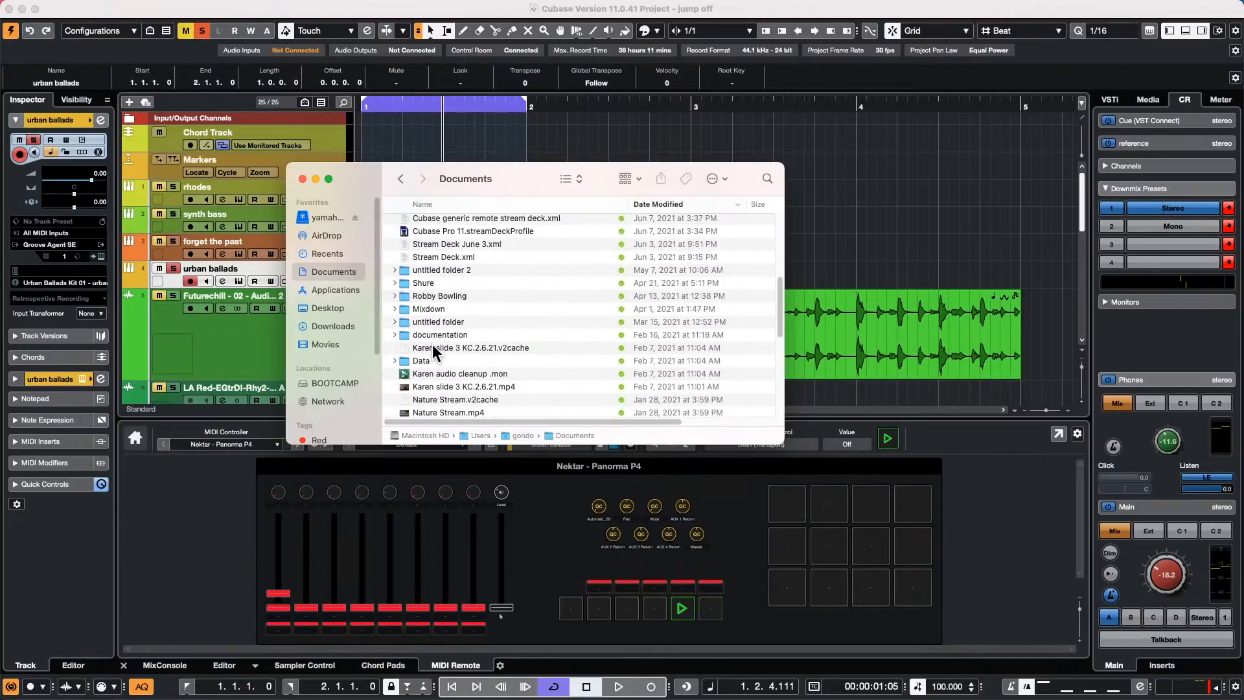
scroll(433, 344, "up", 5)
scroll(433, 344, "up", 3)
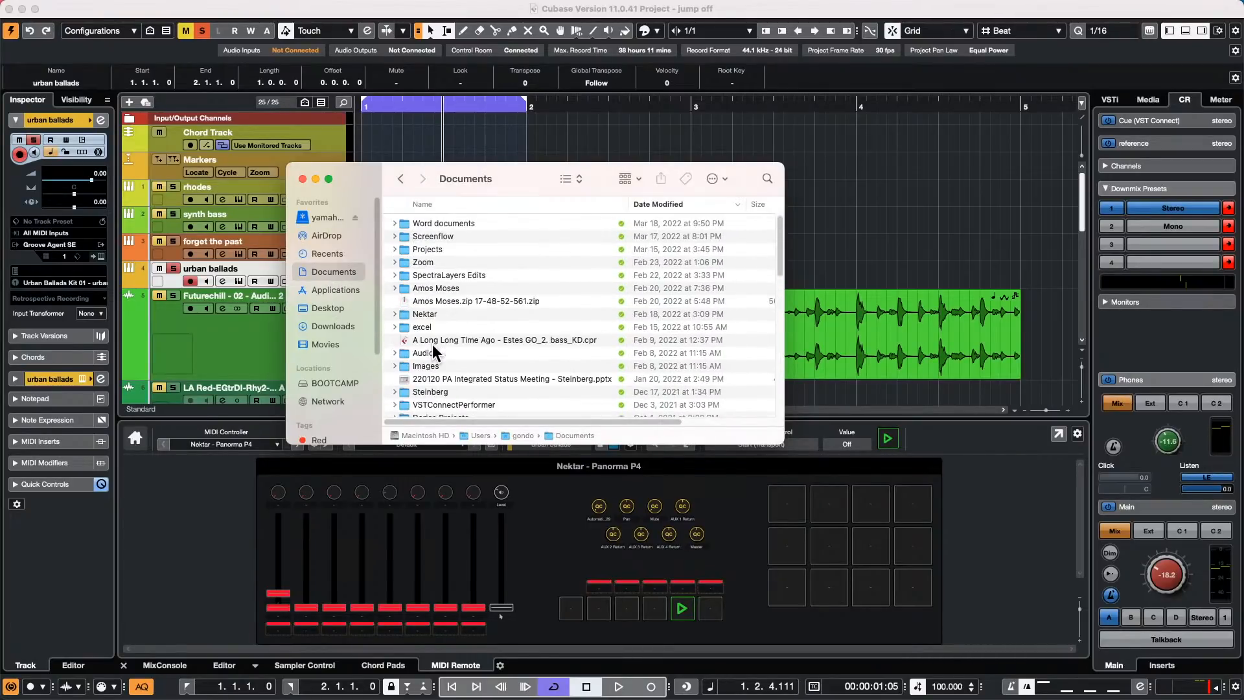
left_click(430, 250)
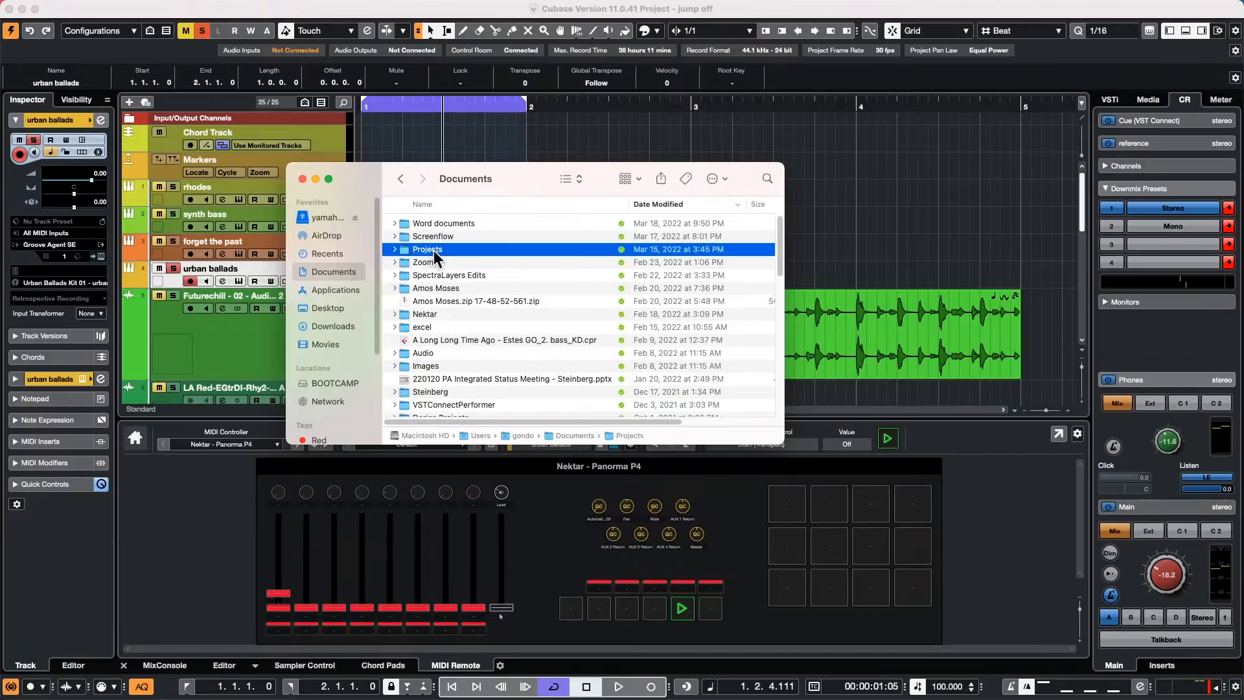
double_click(434, 250)
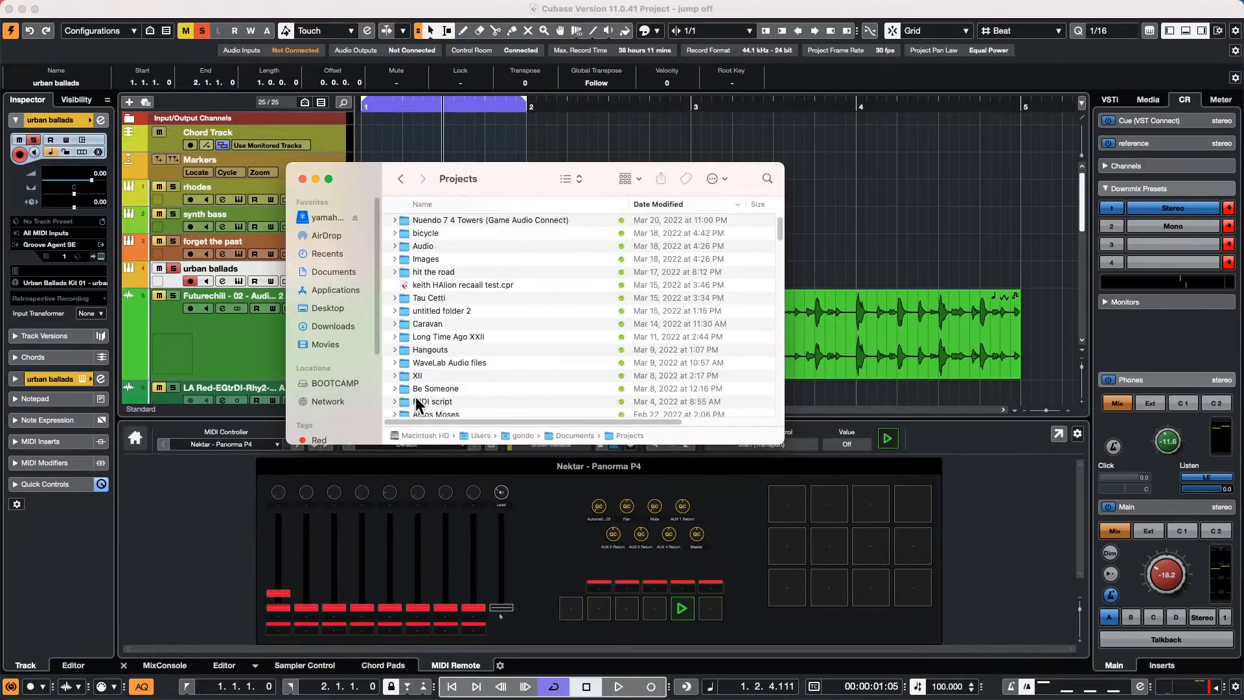
left_click(440, 336)
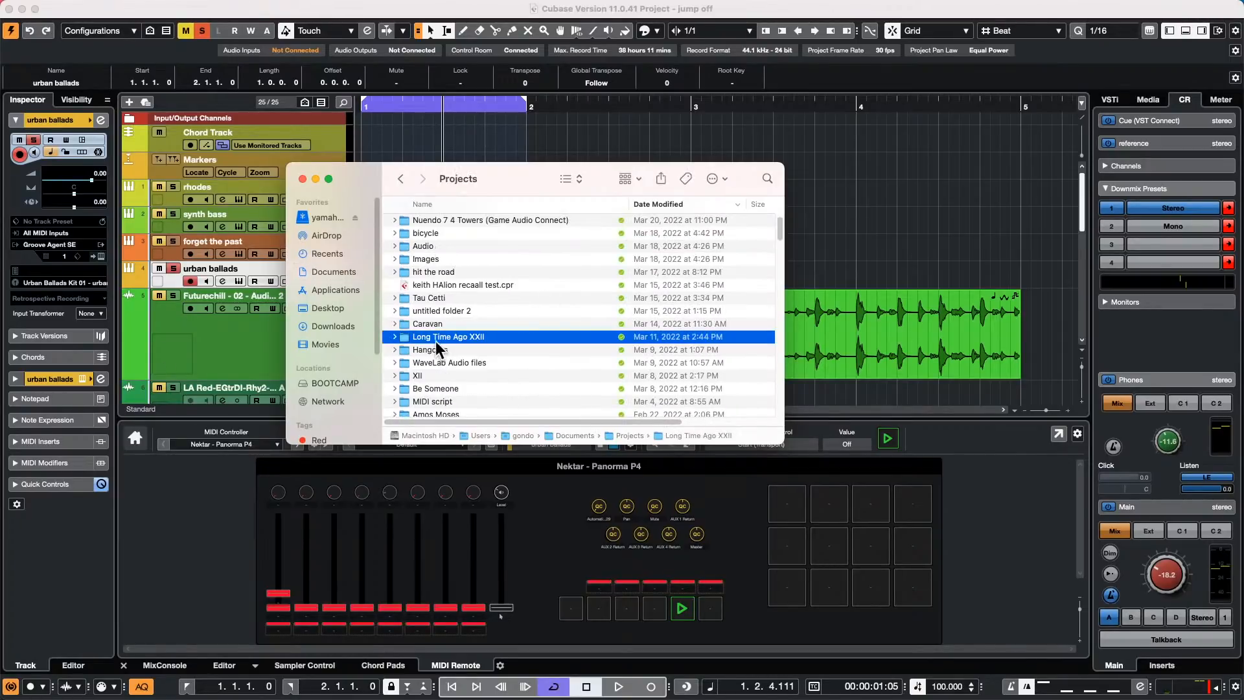
double_click(415, 336)
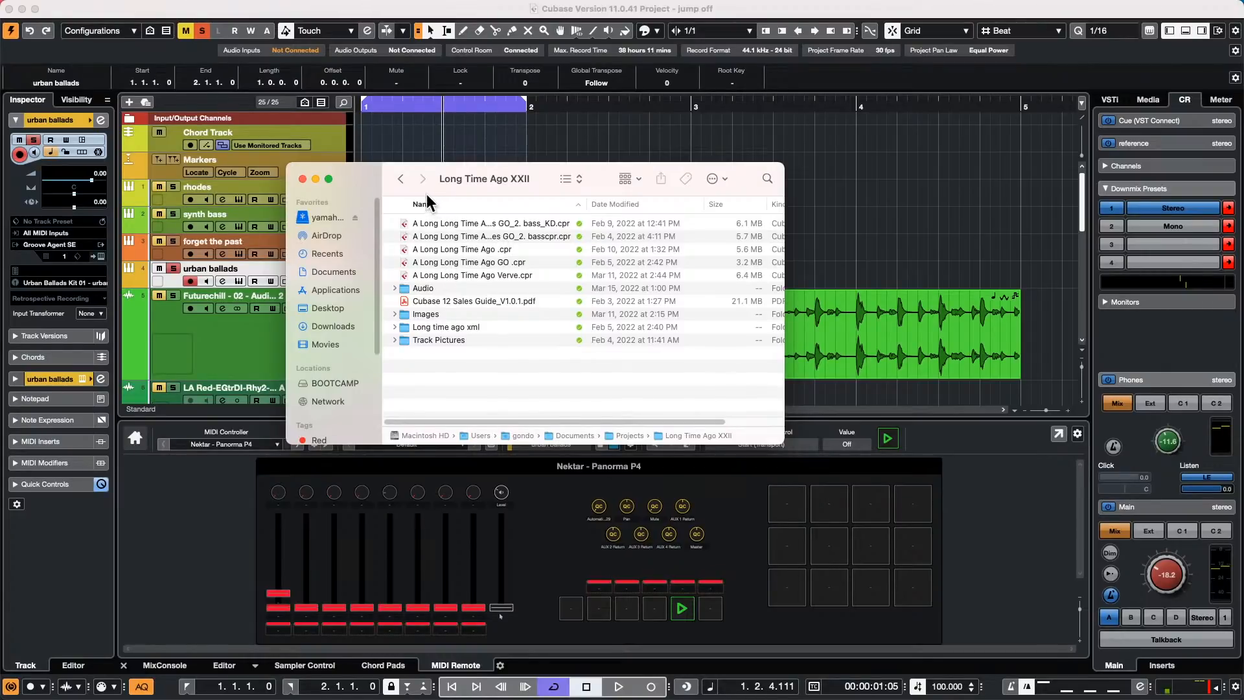
- Return to the Projects folder, expand the Tau Cetti folder to view its contents, and close the Finder window
left_click(401, 179)
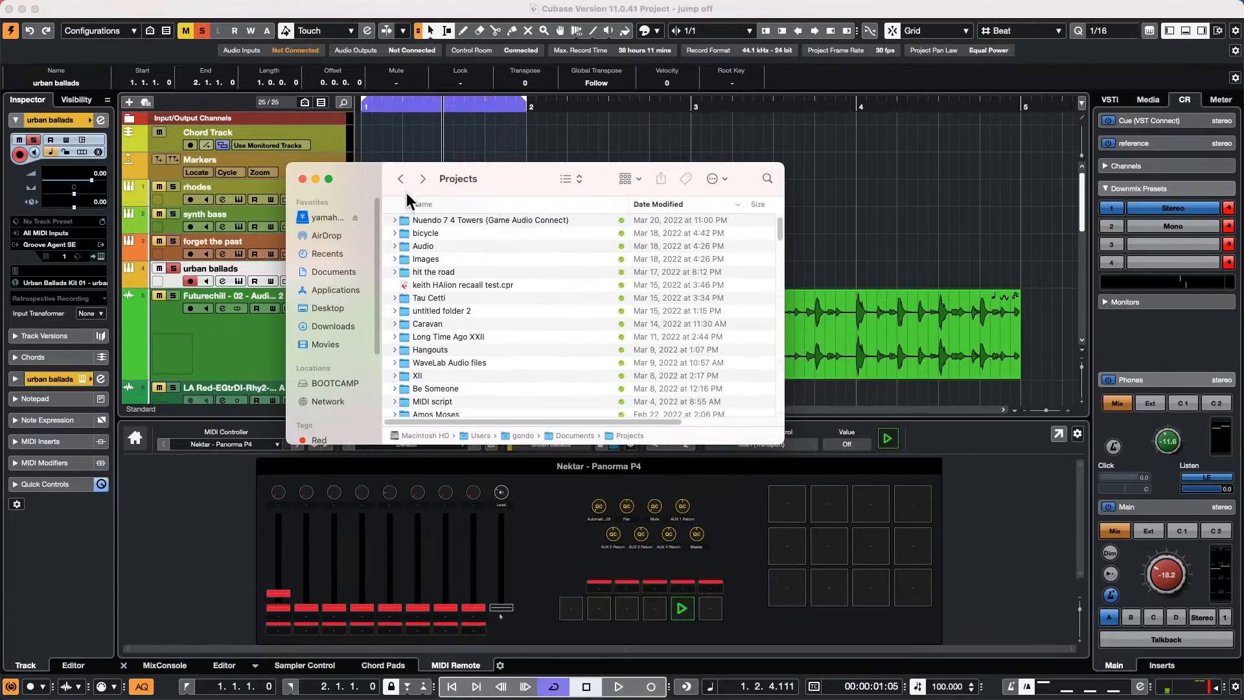
left_click(429, 296)
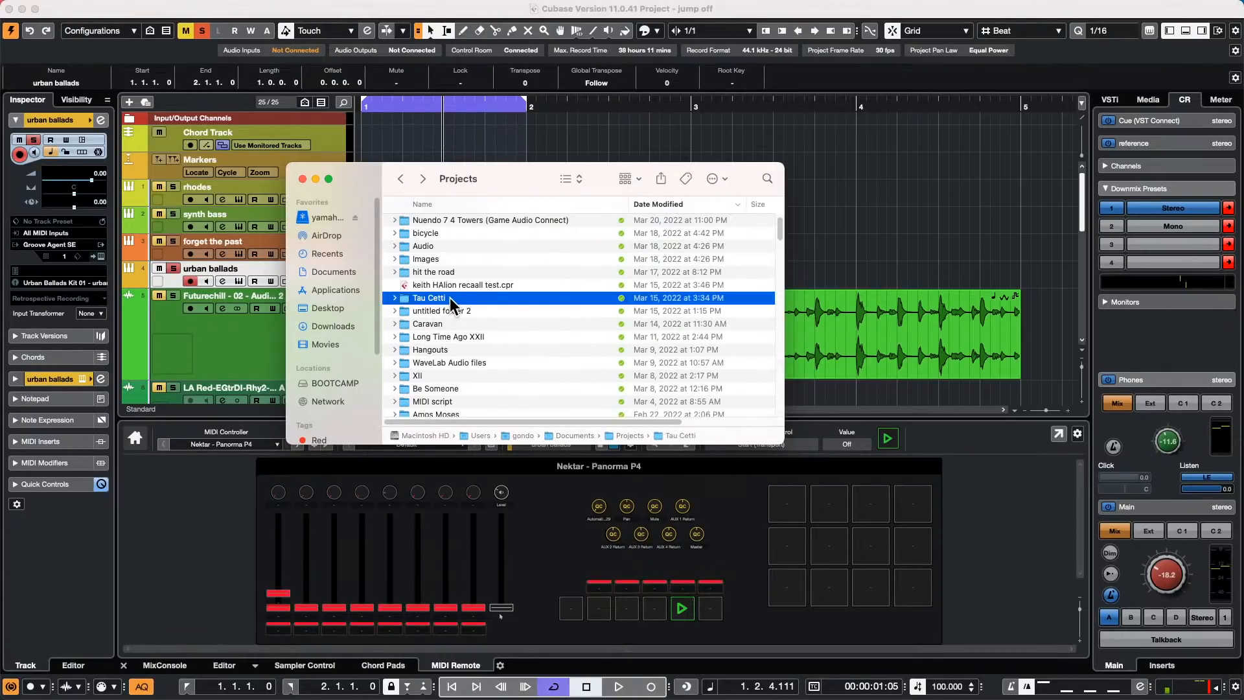
left_click(393, 297)
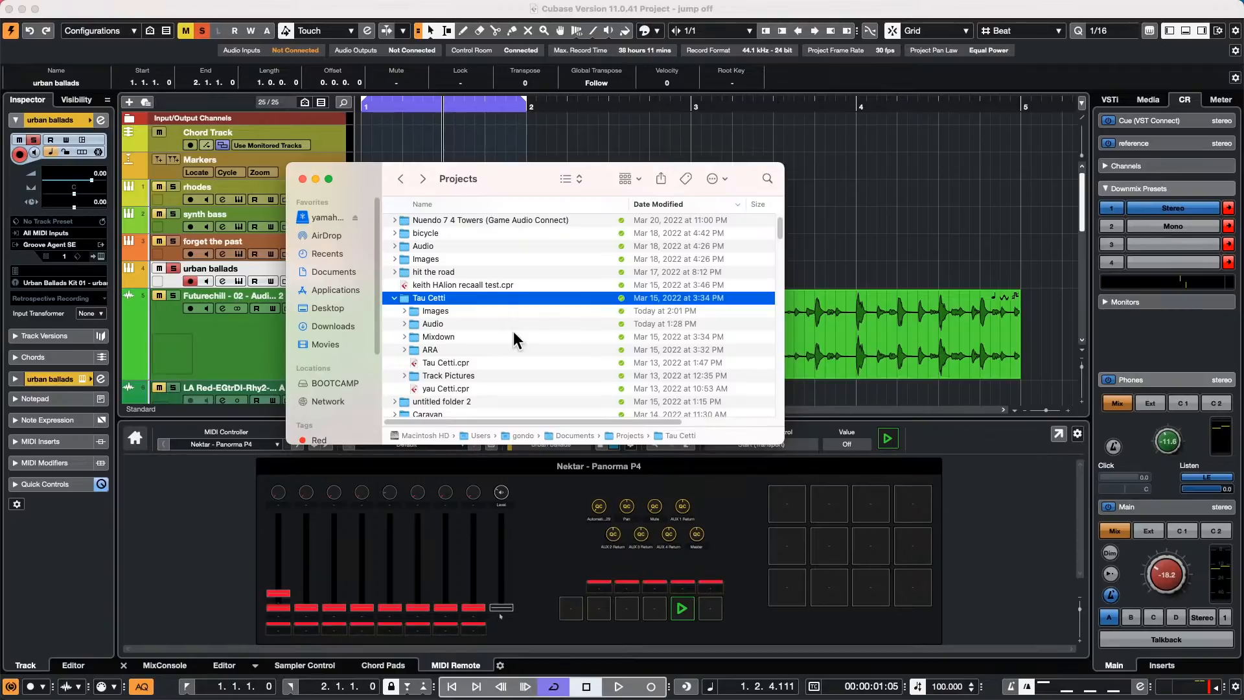
left_click(302, 179)
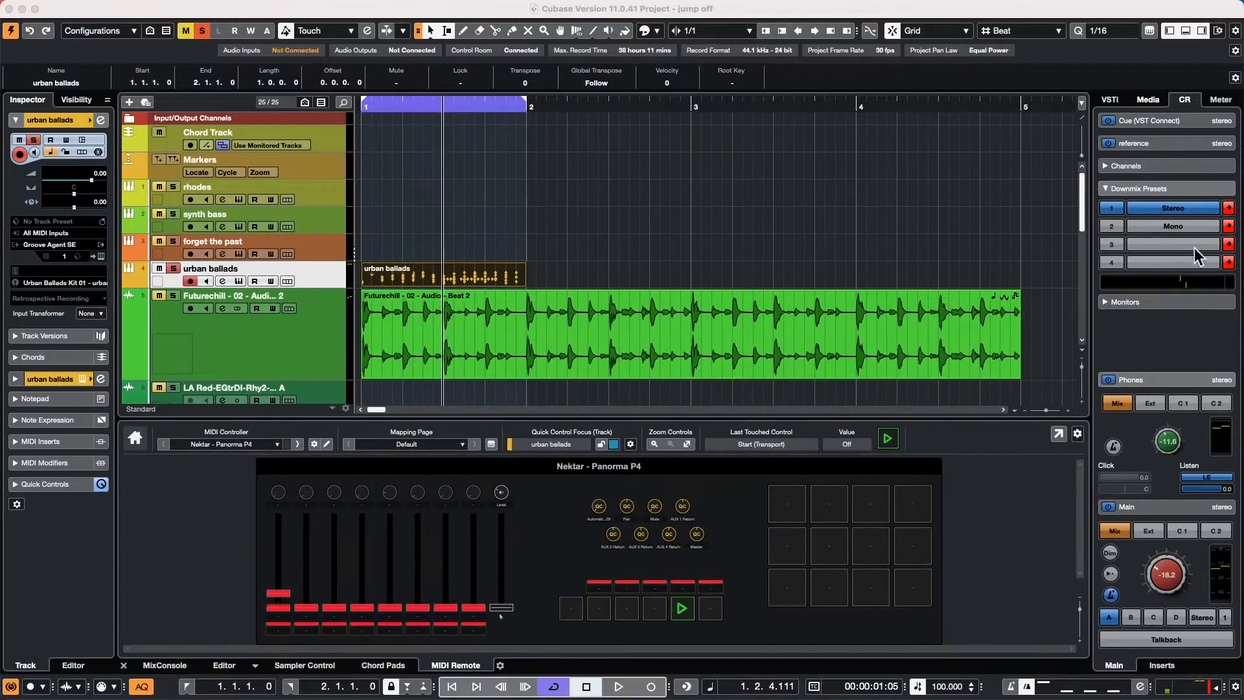
- Browse the EDM Toolbox content in Loops & Samples and select the Witching Hour - Chill Drums - Intro loop
left_click(1147, 99)
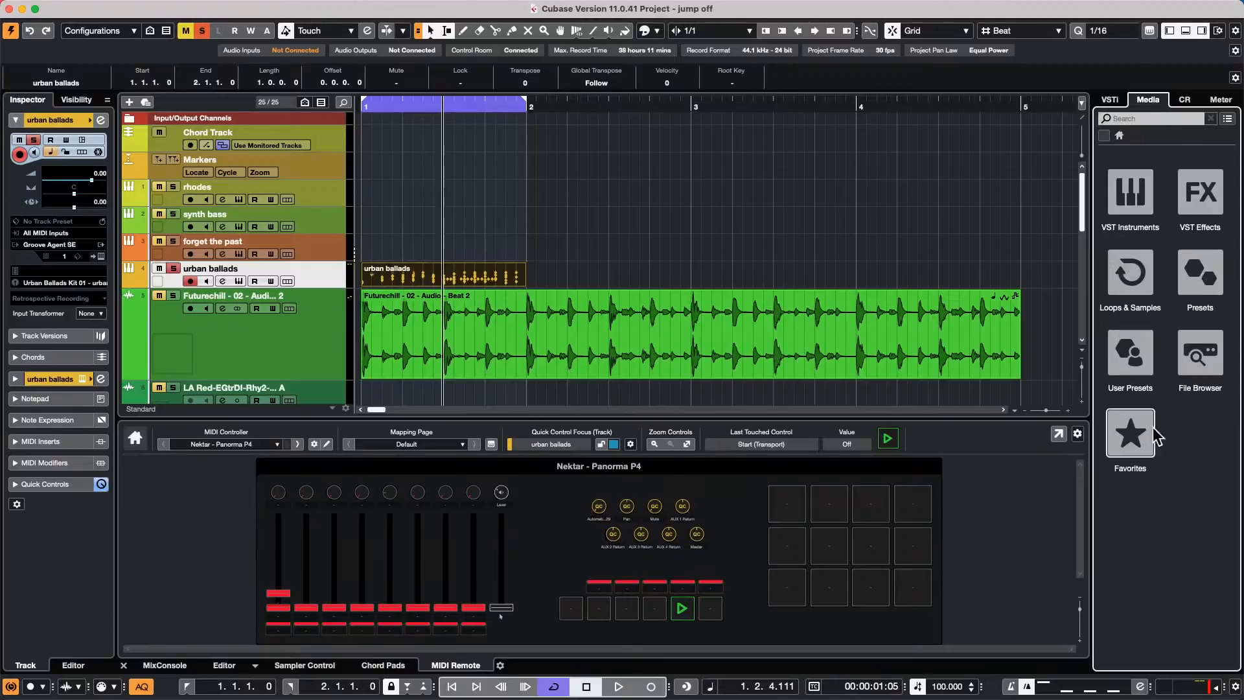
left_click(1113, 270)
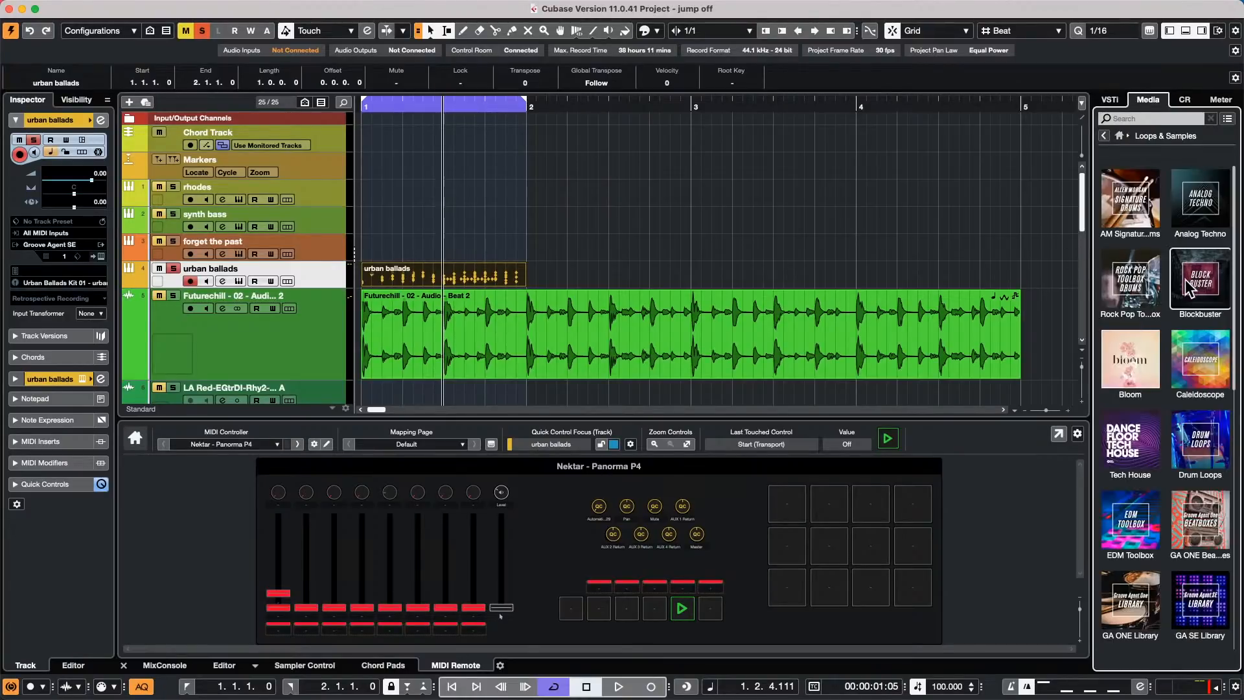
left_click(1134, 505)
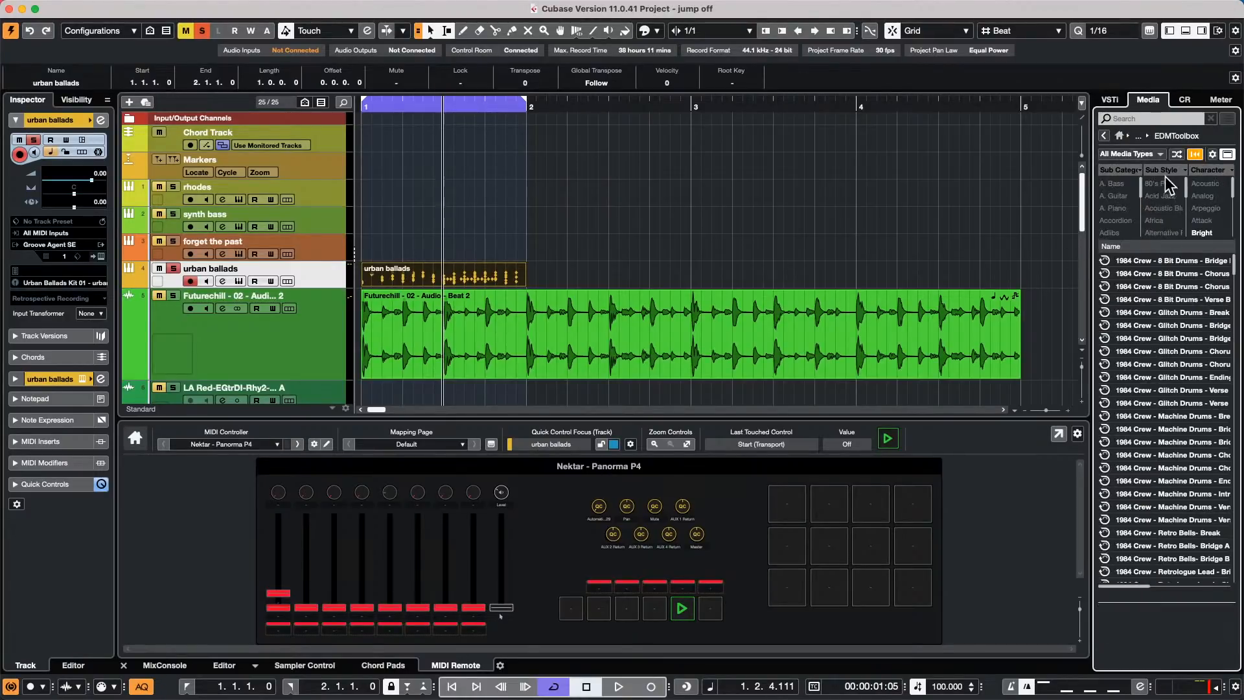
scroll(1146, 310, "down", 10)
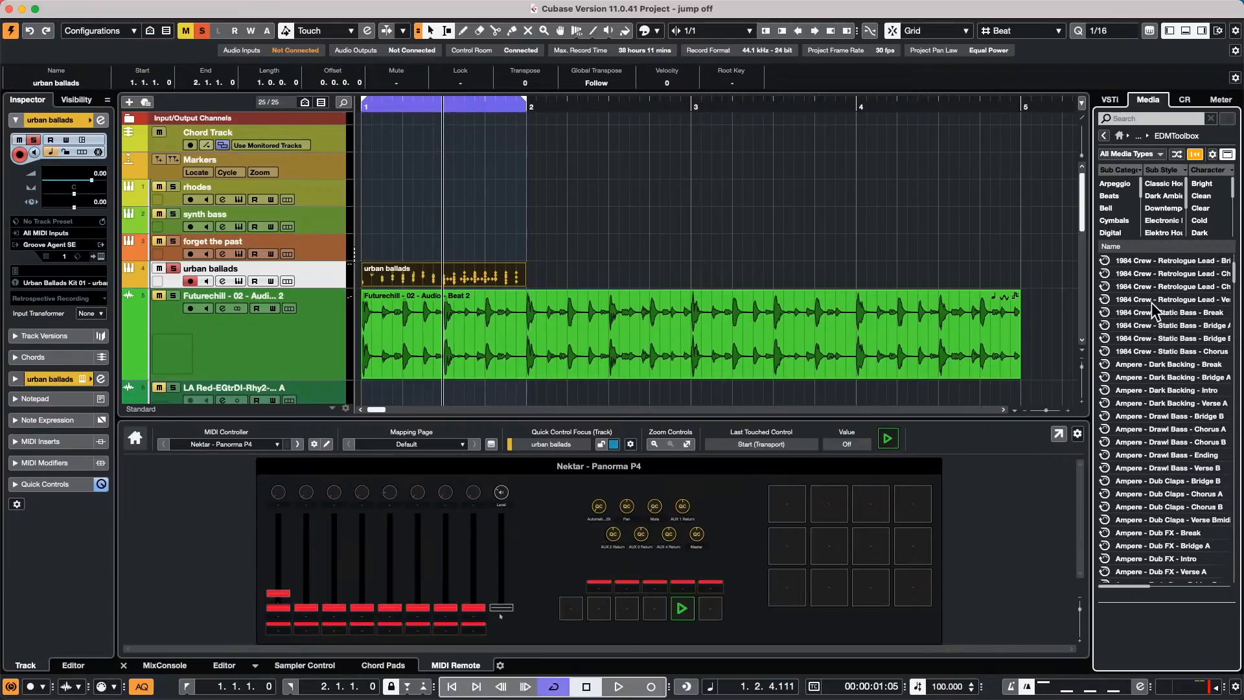
scroll(1148, 307, "down", 15)
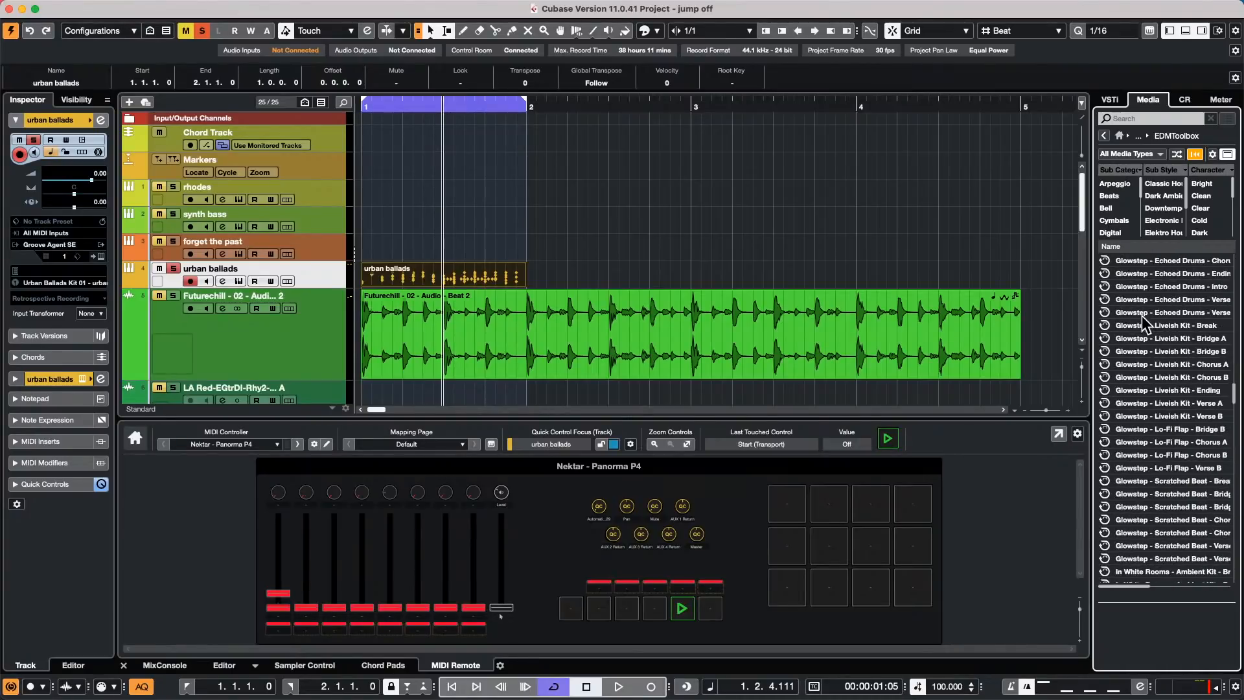
scroll(1143, 313, "down", 20)
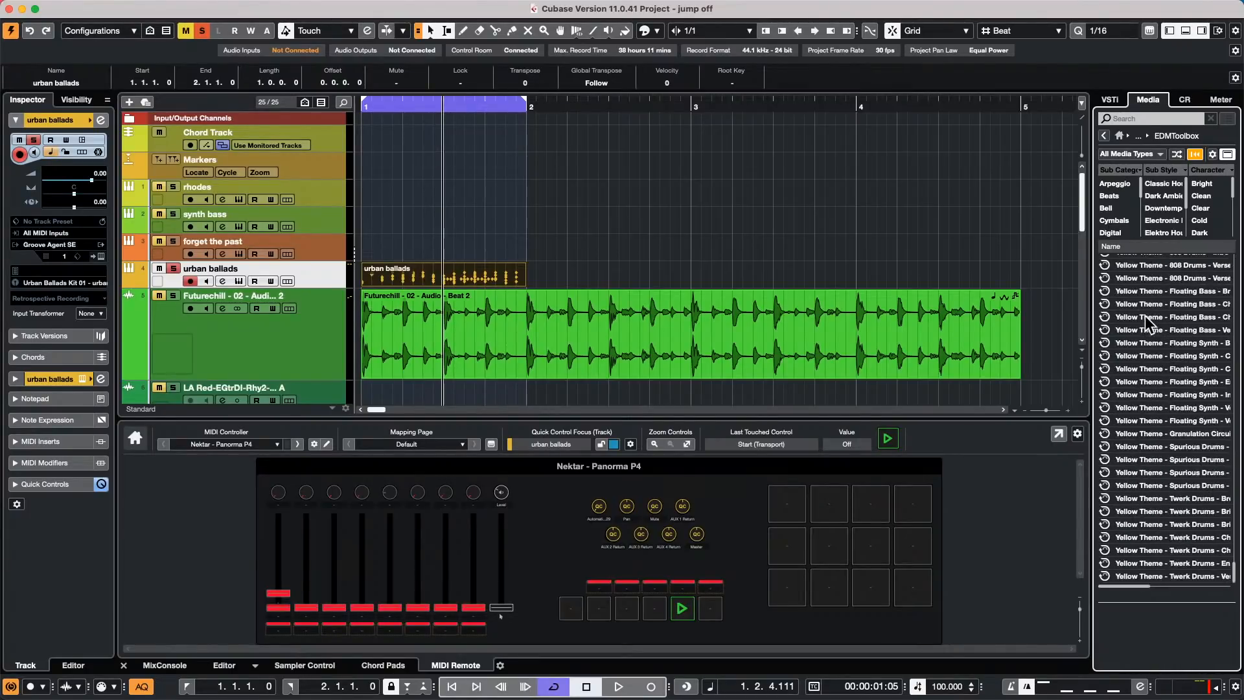
scroll(1142, 320, "up", 5)
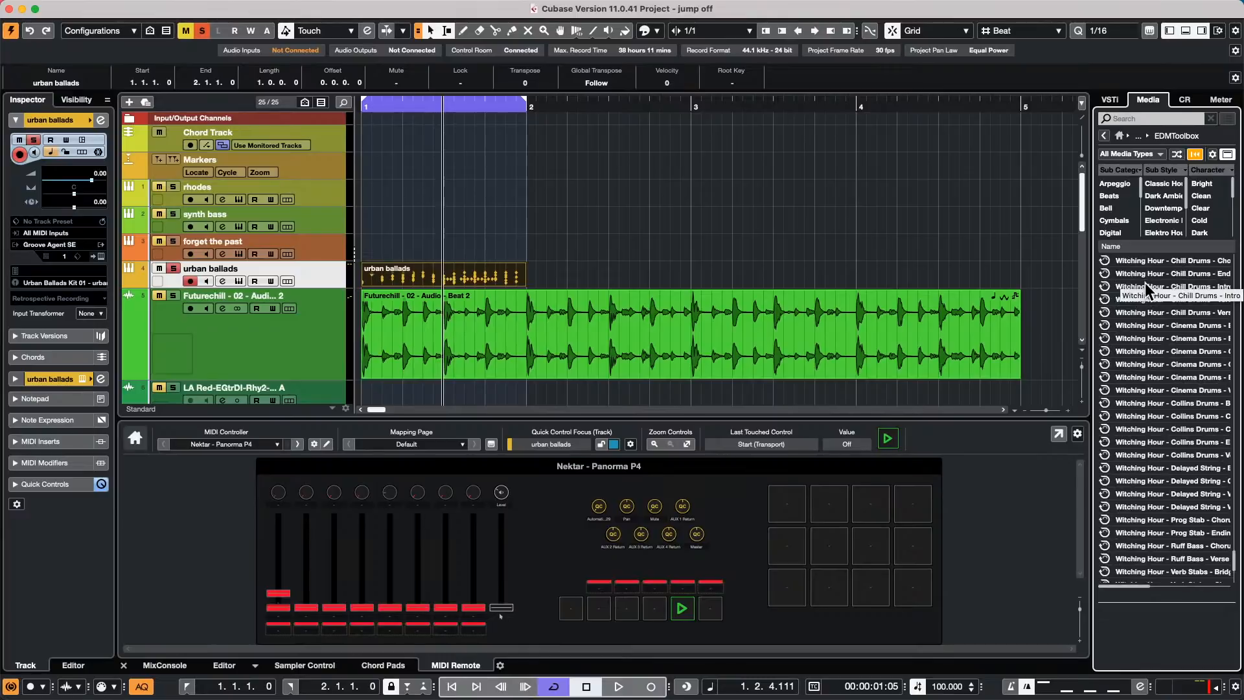
left_click(1145, 288)
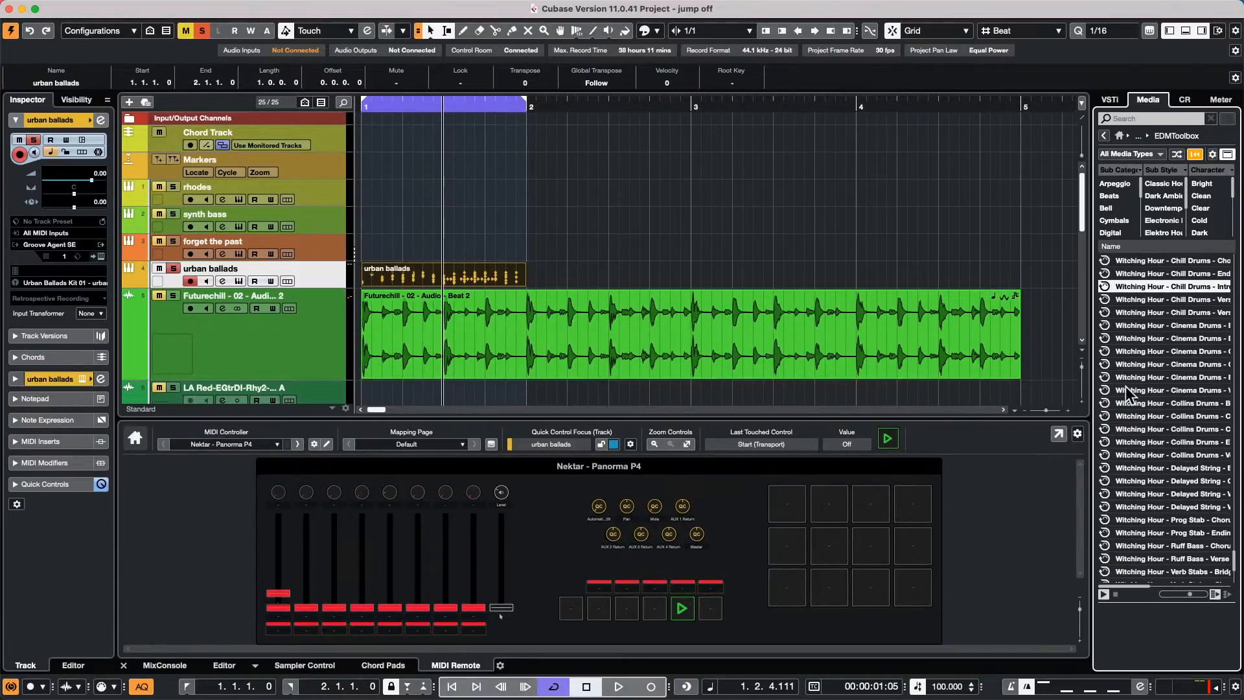
- Audition EDMToolbox loops: Strange Fruit - Retro Bass, Riddim is Riddim - Classic Hits, Ranorama - Stabs Synth and Ranorama - Deep Drums
scroll(1136, 371, "up", 5)
left_click(1163, 287)
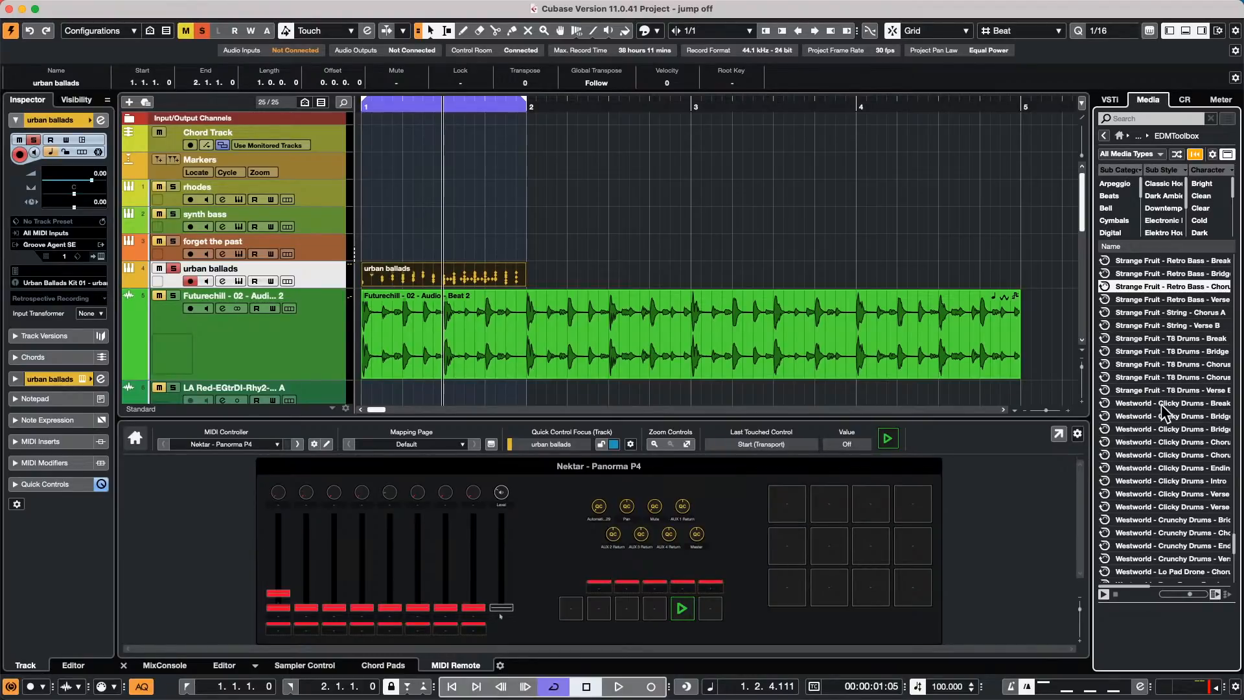
scroll(1161, 404, "up", 5)
left_click(1158, 377)
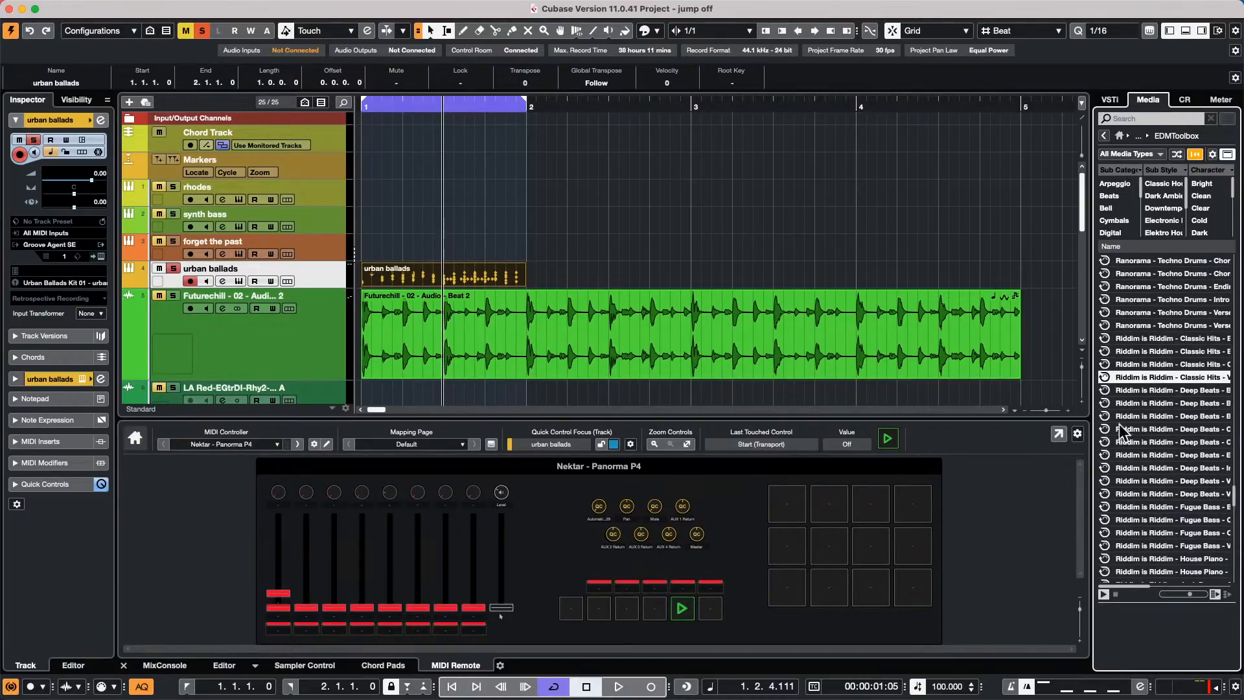
scroll(1137, 372, "up", 8)
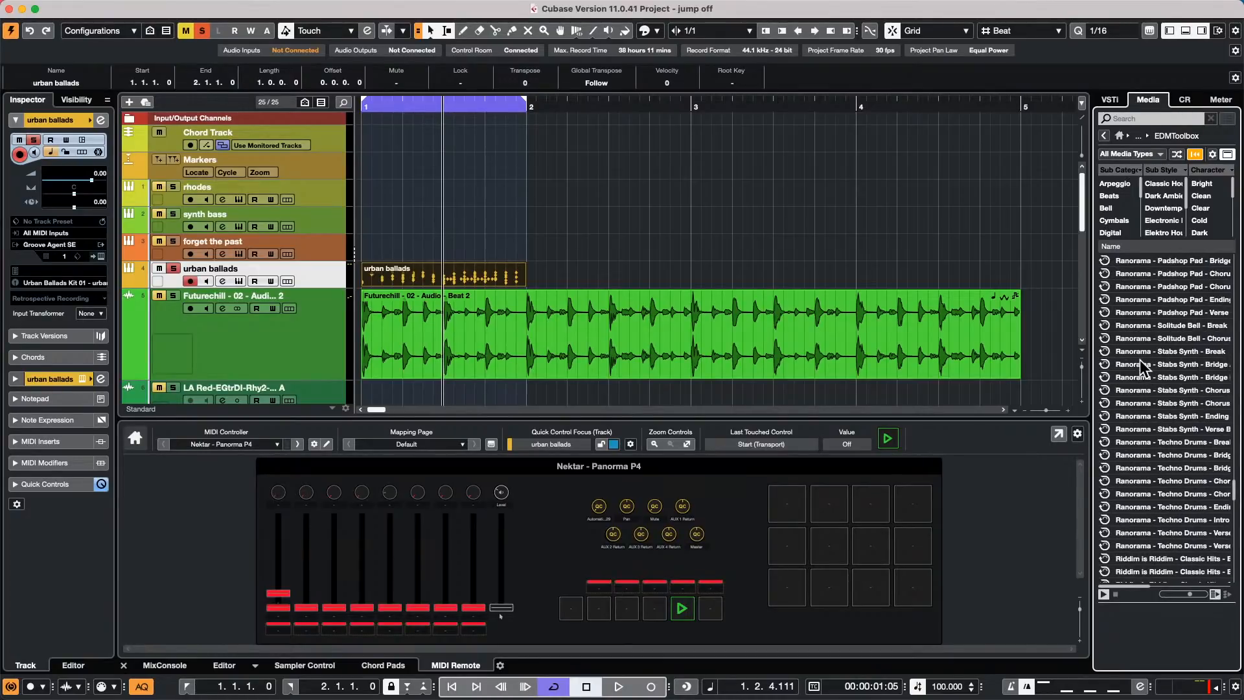
scroll(1162, 446, "up", 8)
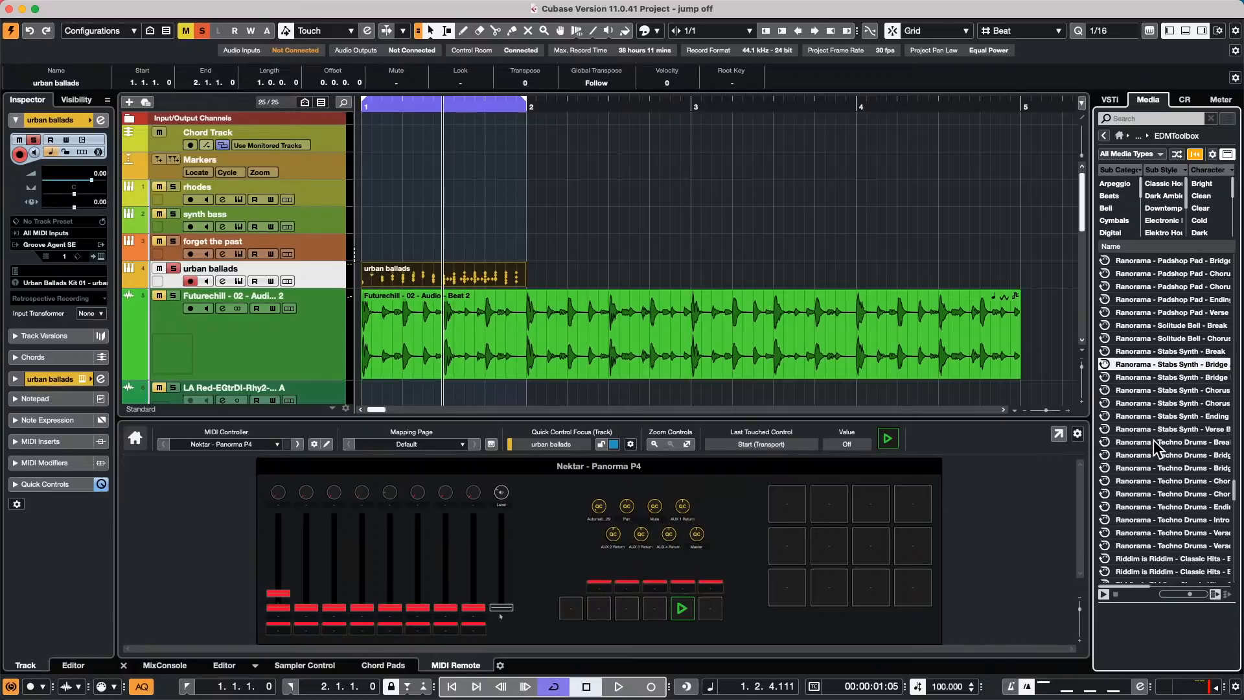
scroll(1152, 437, "up", 2)
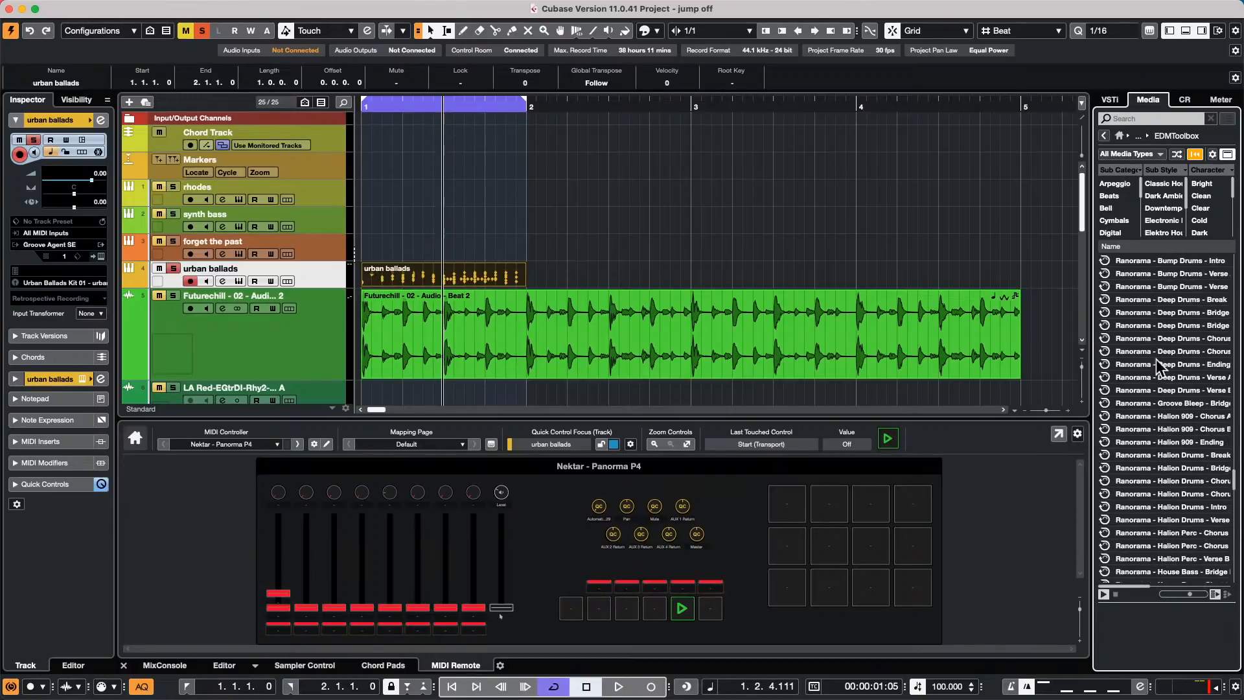
left_click(1154, 313)
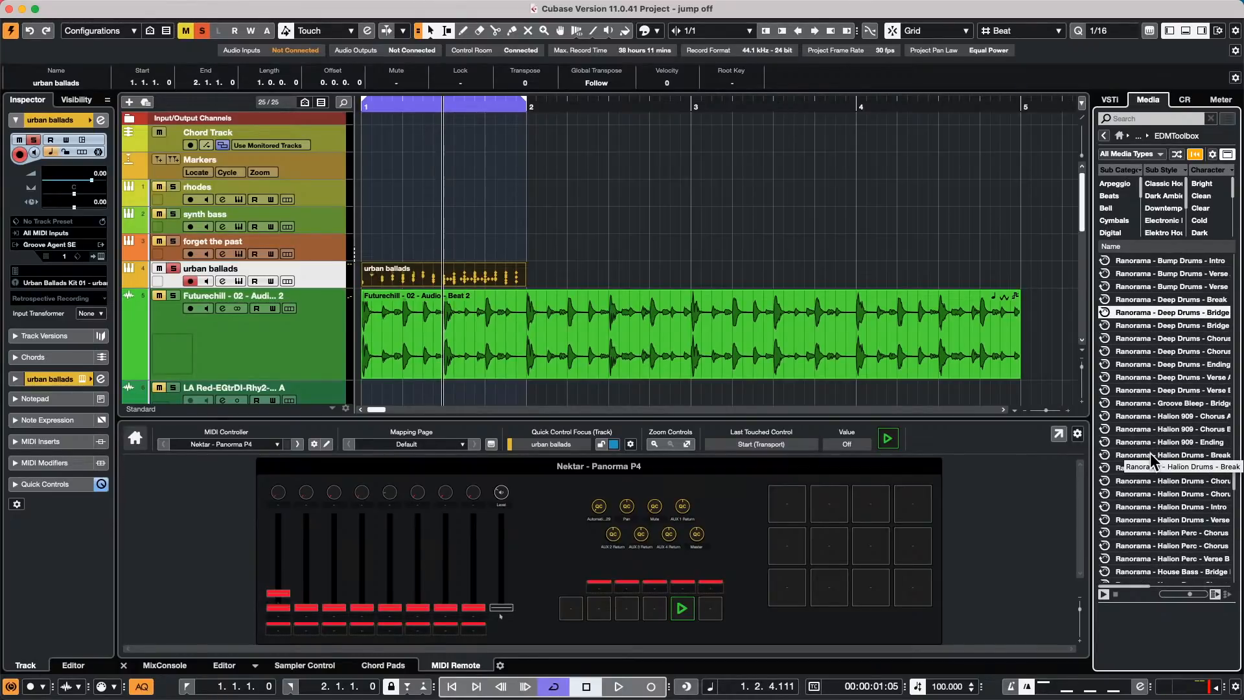
- Audition the Phlashback - Space String chorus loop and a Rade Blainer - Analog Emotion loop
scroll(1149, 453, "up", 10)
left_click(1137, 281)
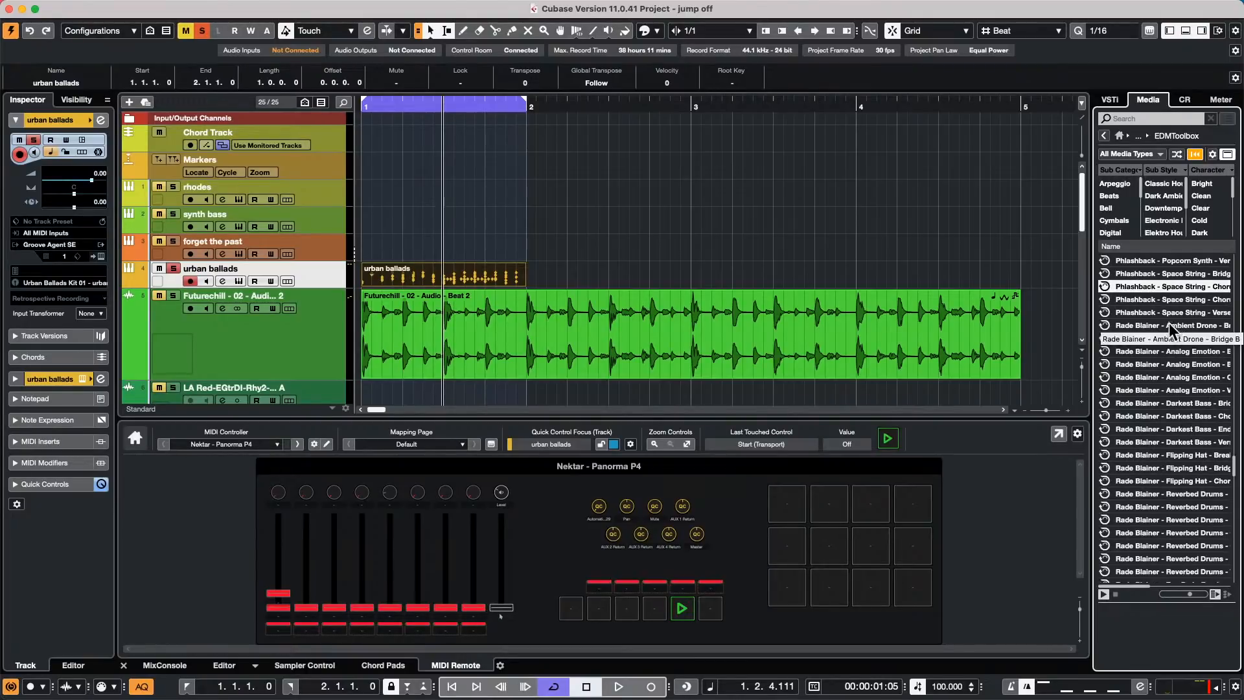
scroll(1140, 374, "up", 1)
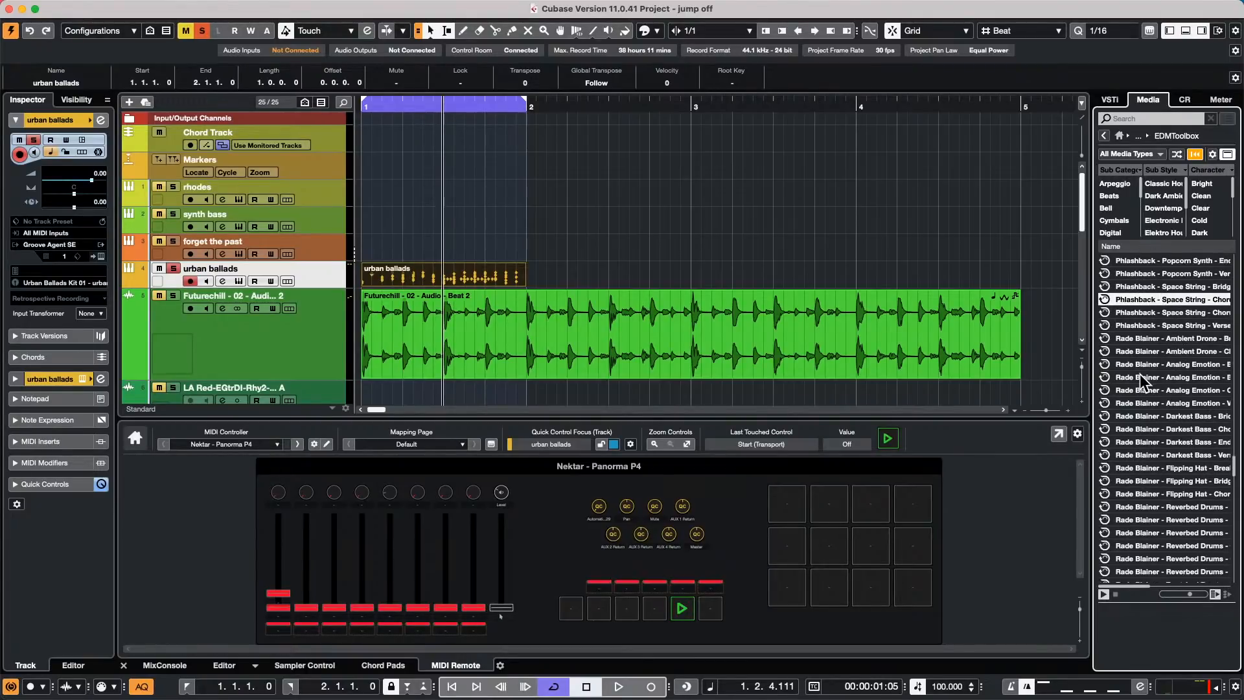
left_click(1140, 374)
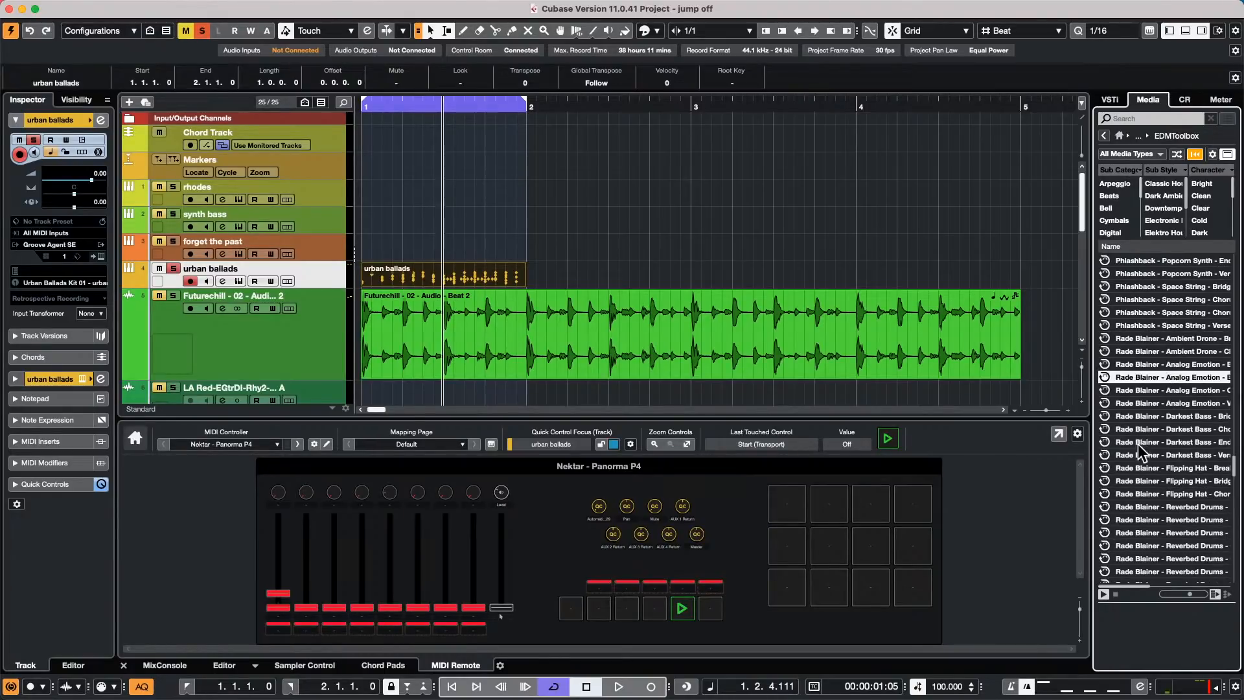
- Audition the Rade Blainer - Zen Pad Chorus A, Rade Blainer - Reverbed Drums and Ranorama - Additional Drums loops
scroll(1136, 454, "down", 1)
scroll(1137, 456, "down", 5)
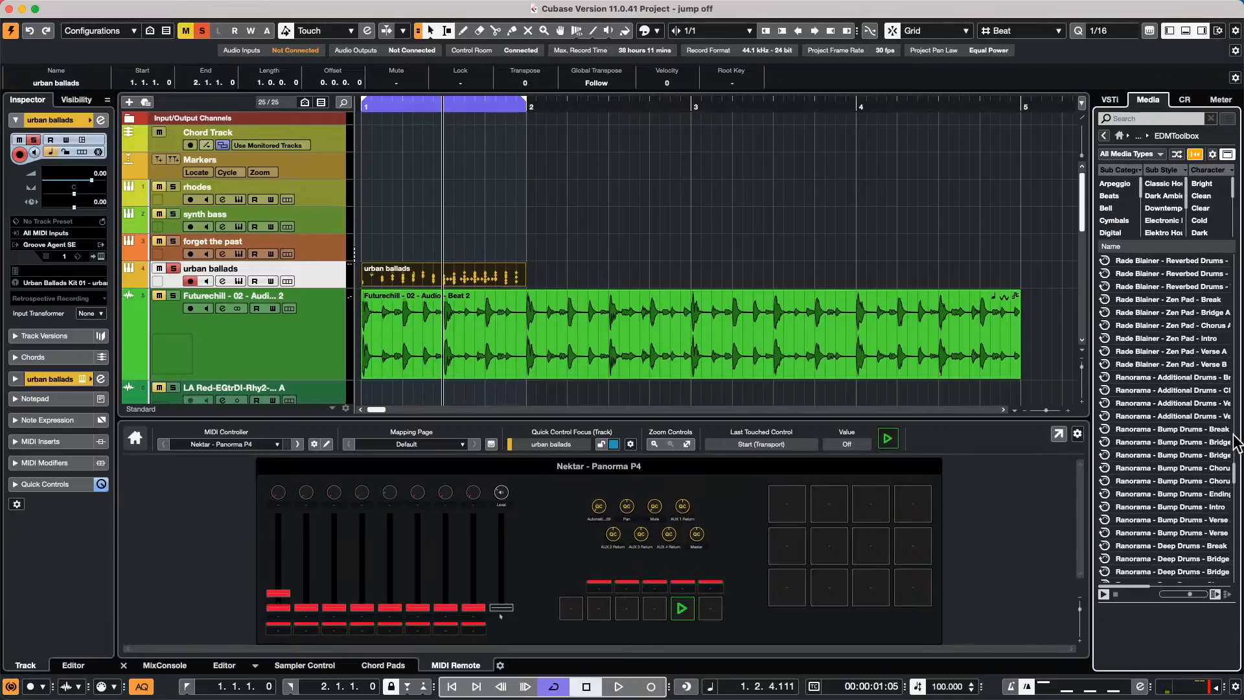
left_click(1141, 328)
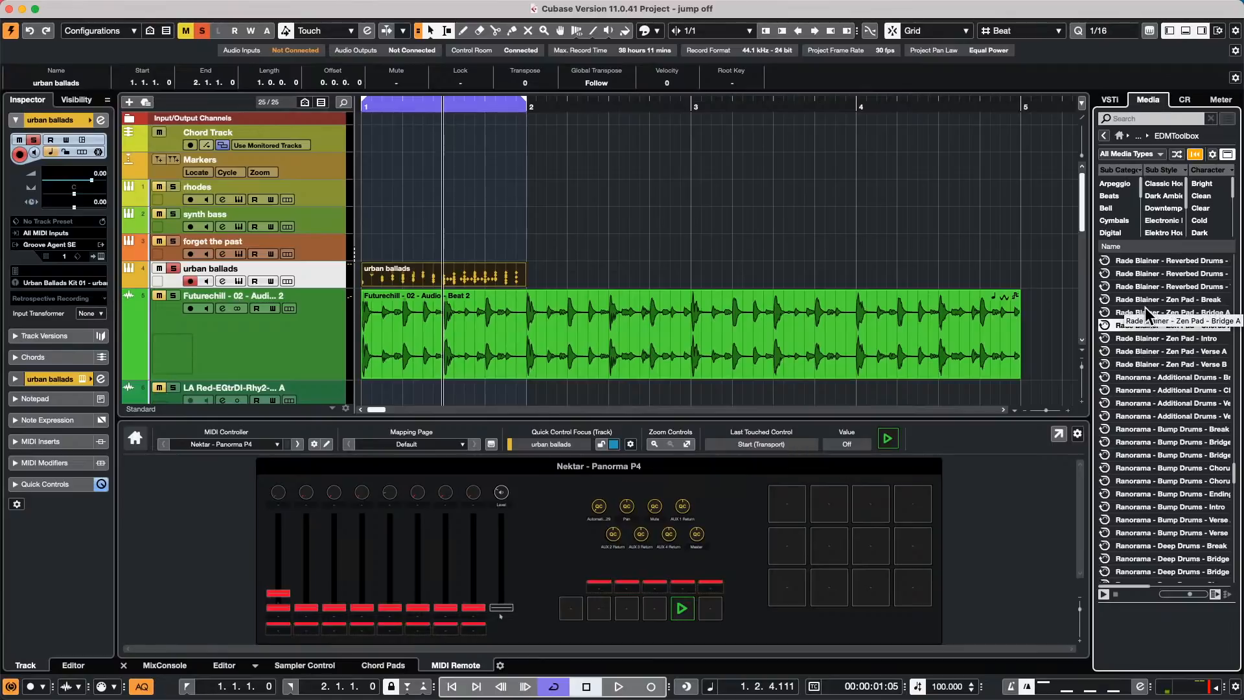
left_click(1136, 285)
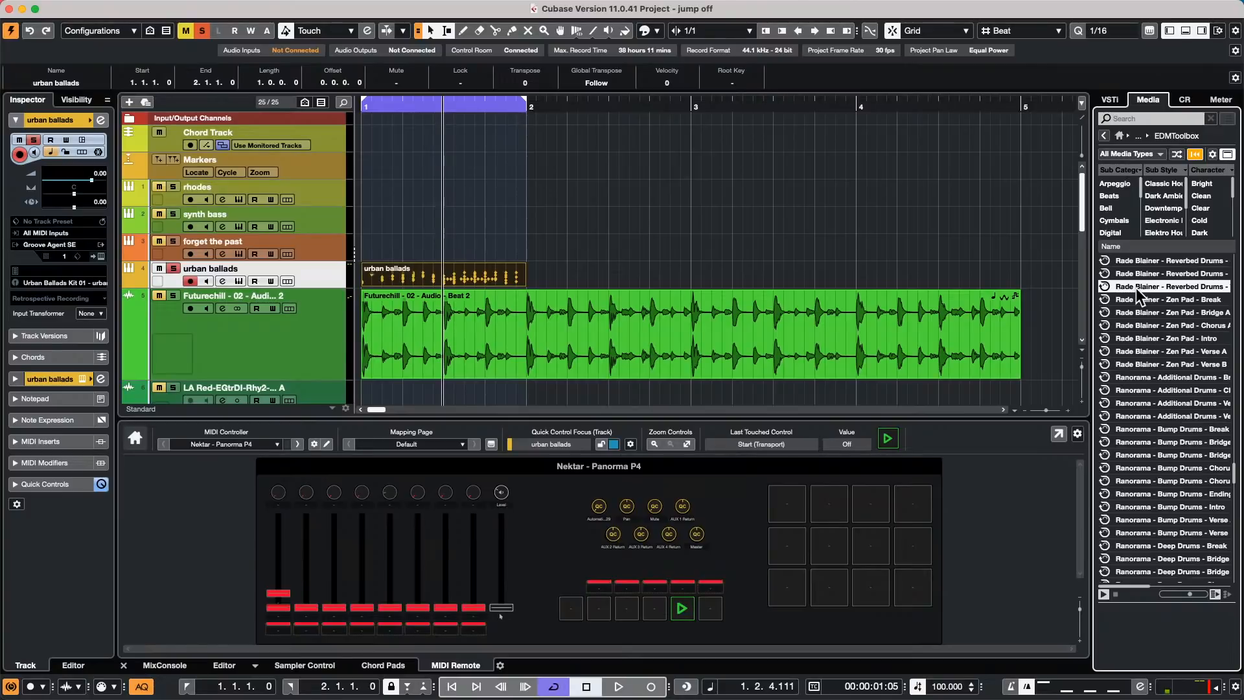
left_click(1140, 390)
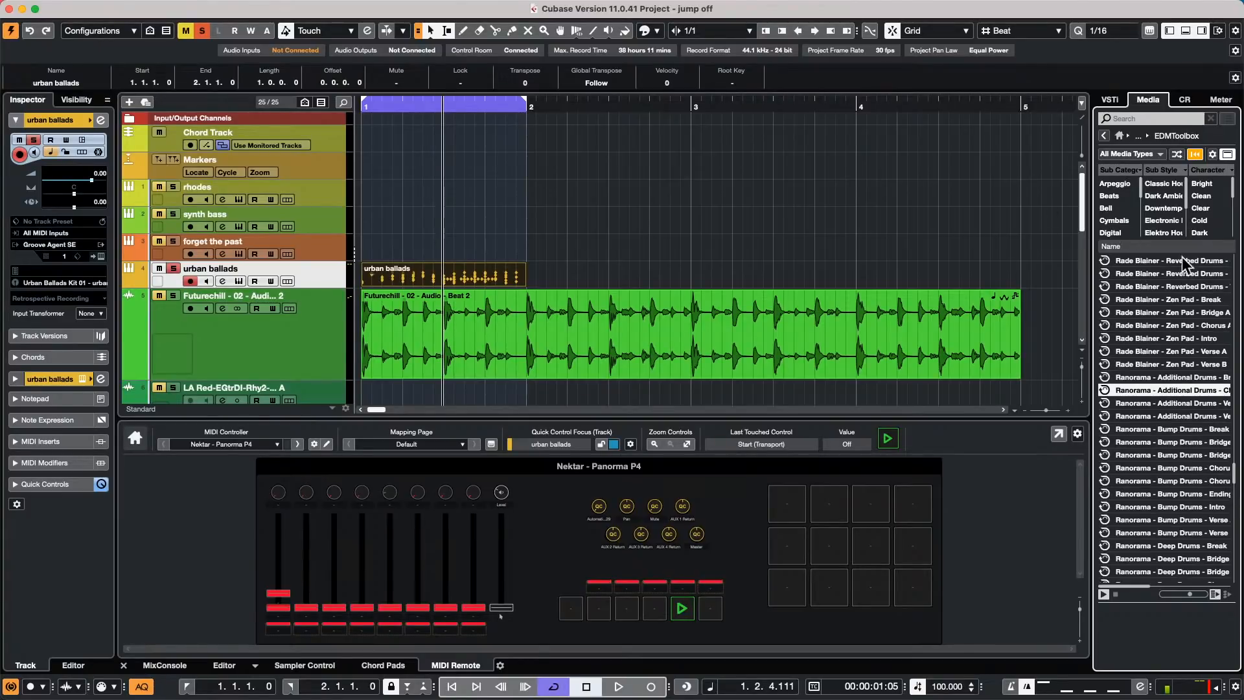
left_click(1144, 322)
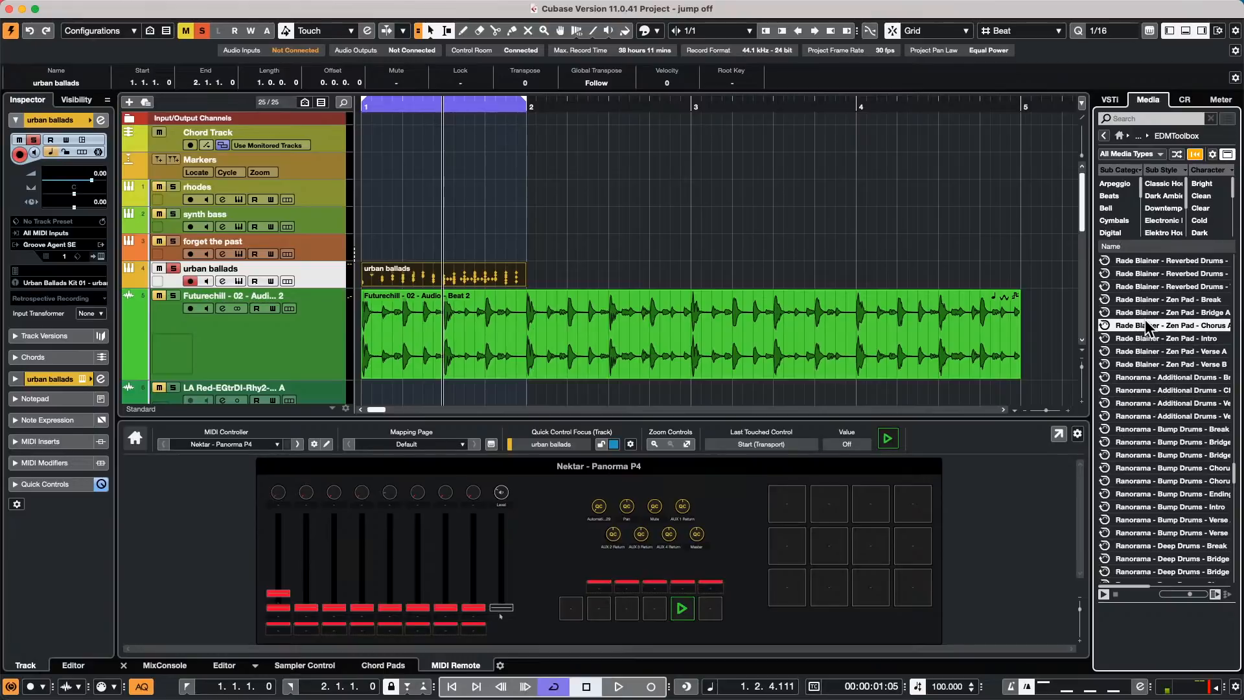
- Insert the Rade Blainer - Darkest Bass verse loop into the project as a new track between synth bass and forget the past
scroll(1144, 320, "up", 3)
scroll(1148, 309, "up", 2)
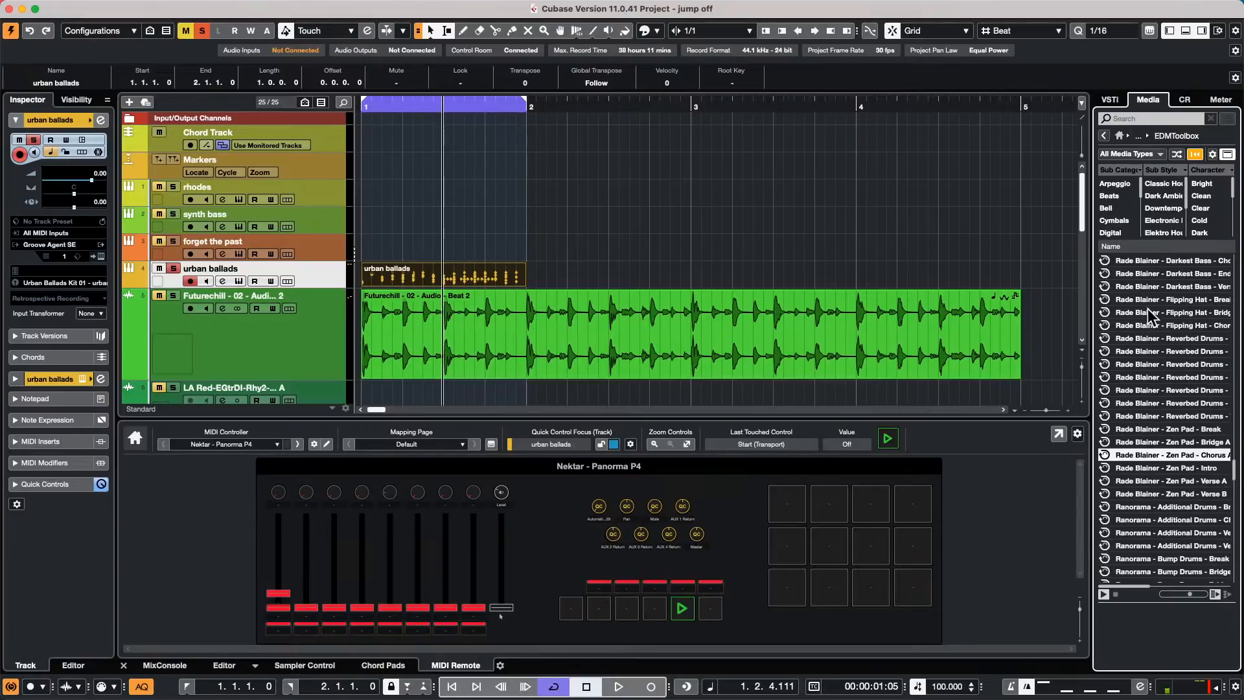
left_click(1157, 289)
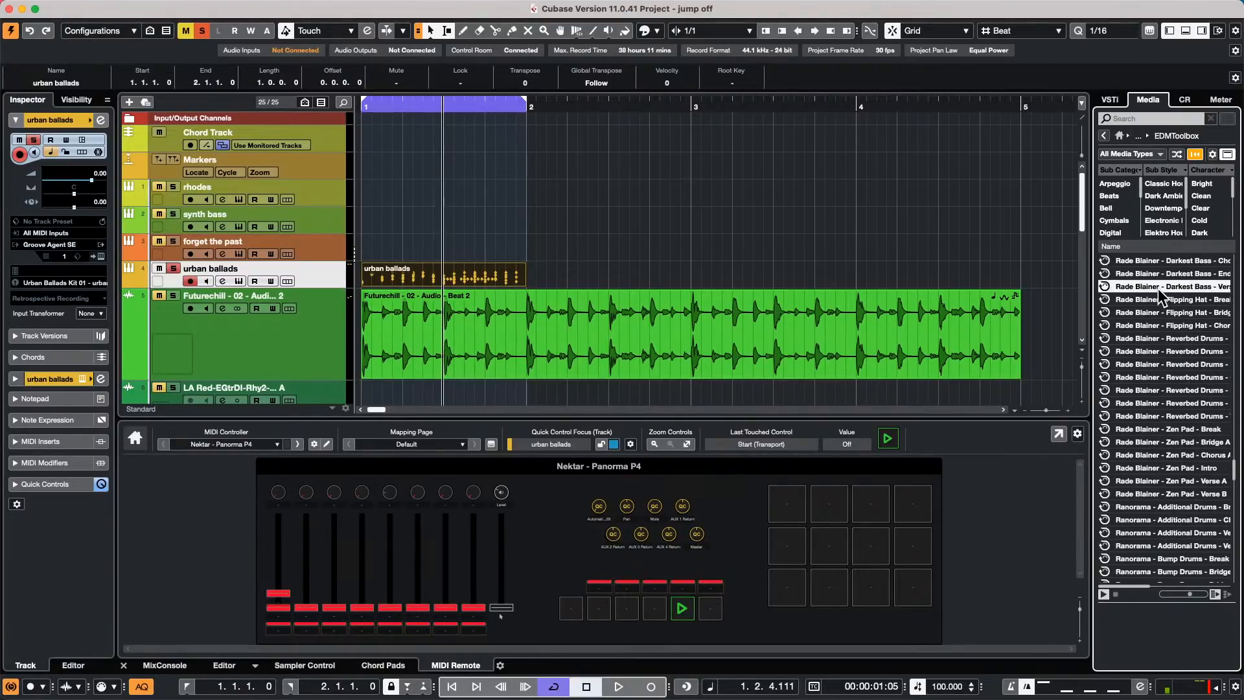
left_click_drag(1157, 289, 243, 247)
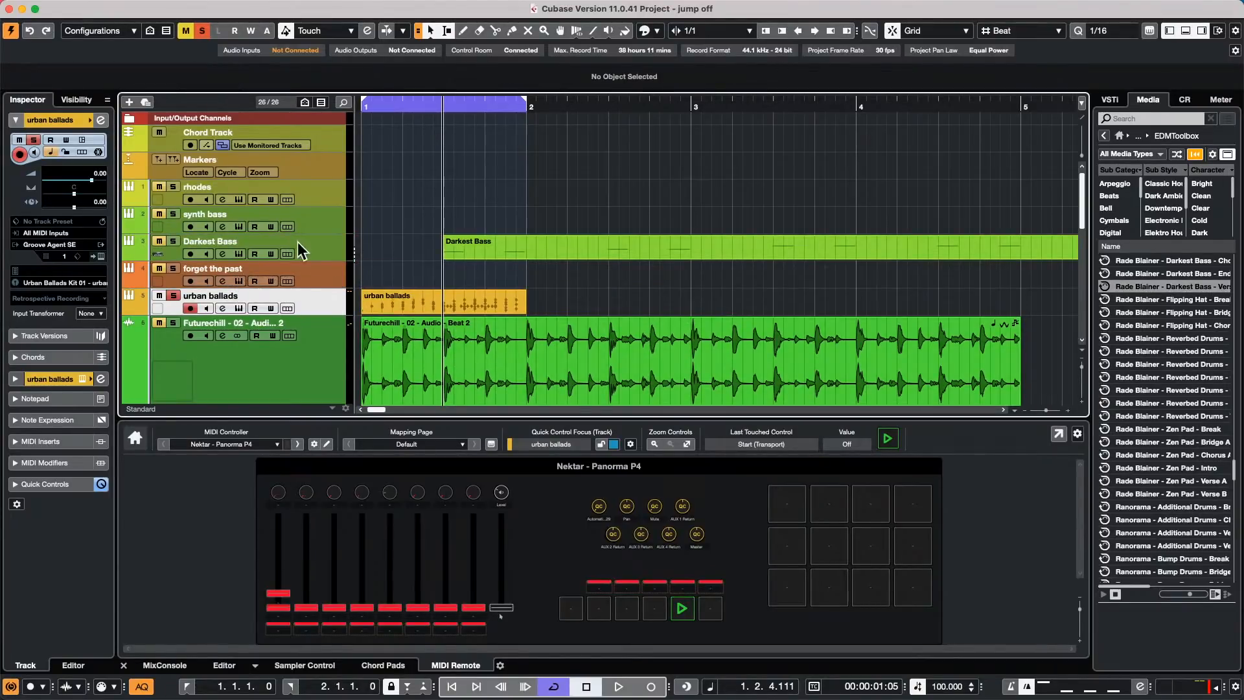
- Inspect the Darkest Bass track's Retrologue instrument, close it, and open the track's MIDI part in the lower-zone editor
left_click(324, 254)
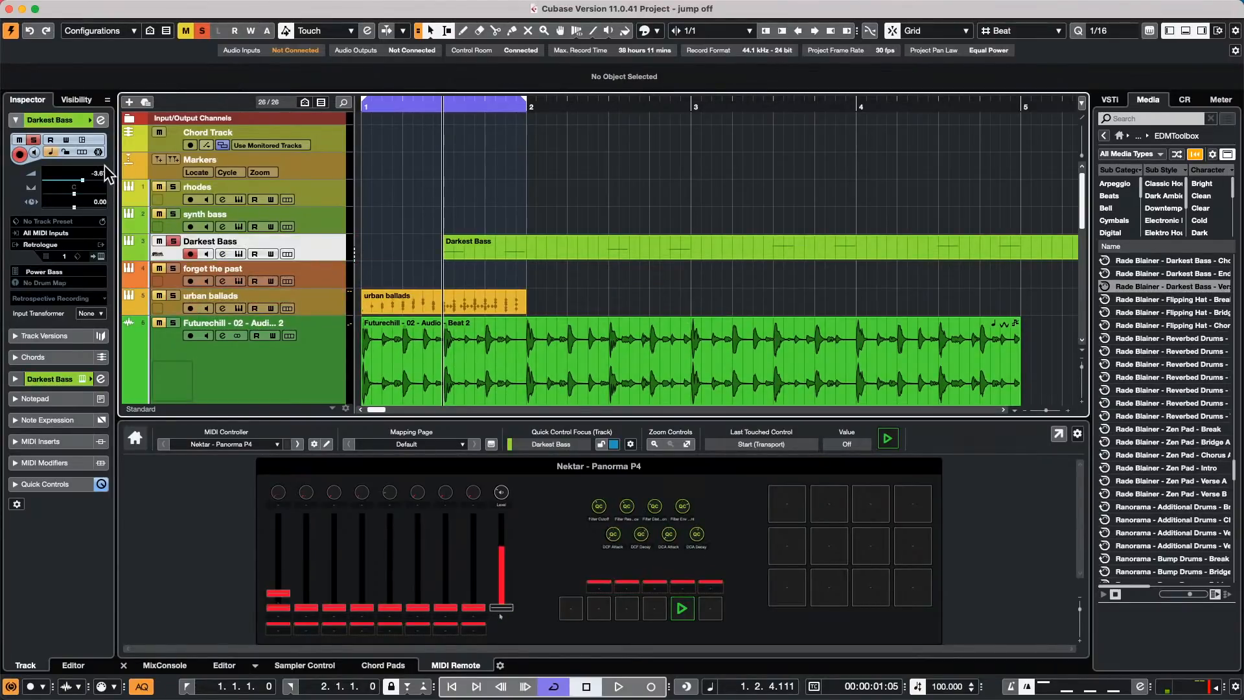
left_click(100, 255)
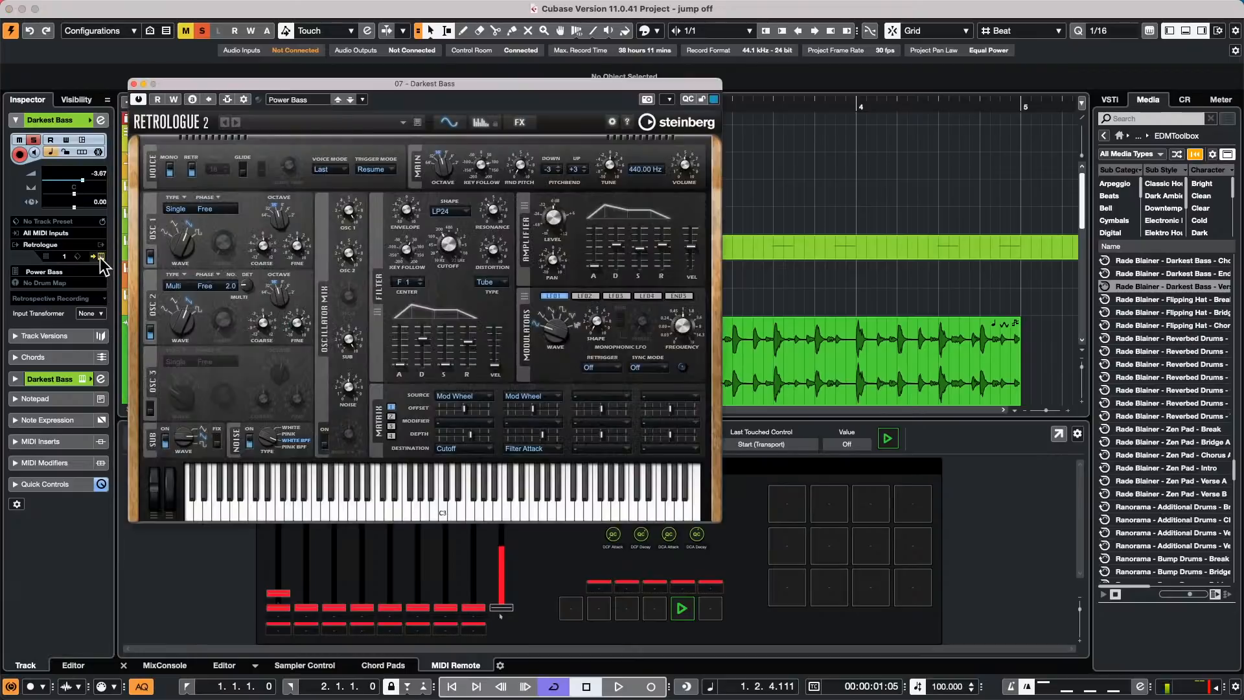
left_click(133, 84)
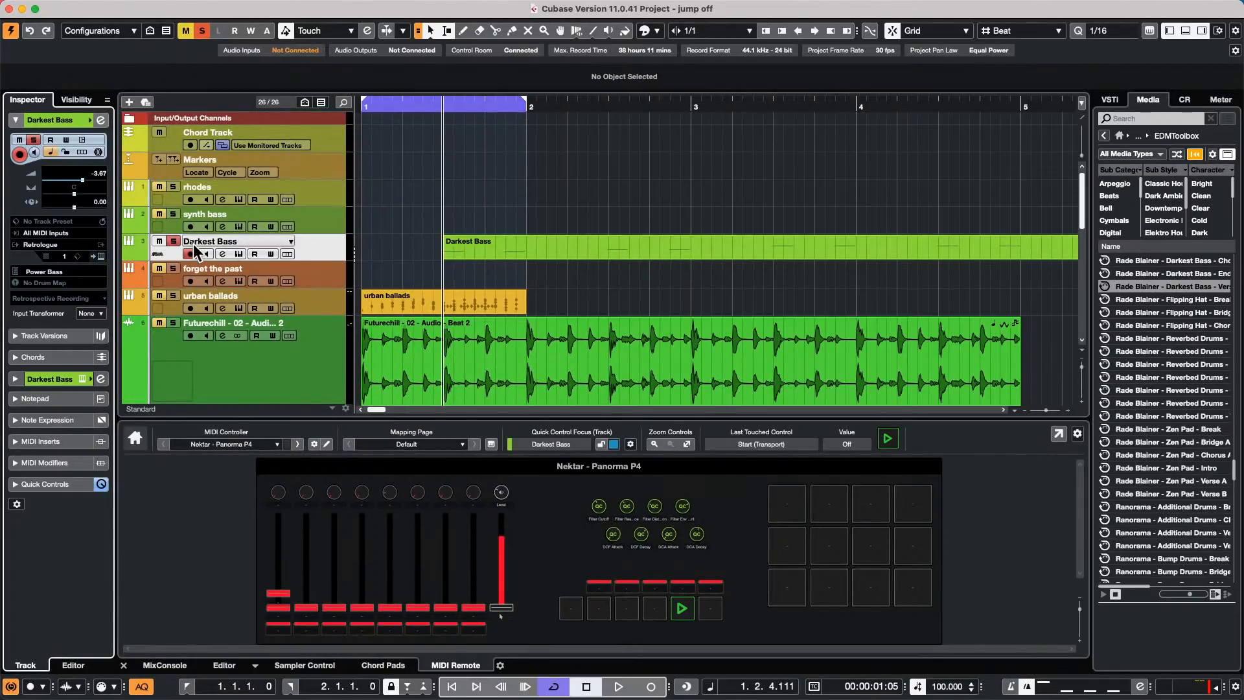
double_click(664, 256)
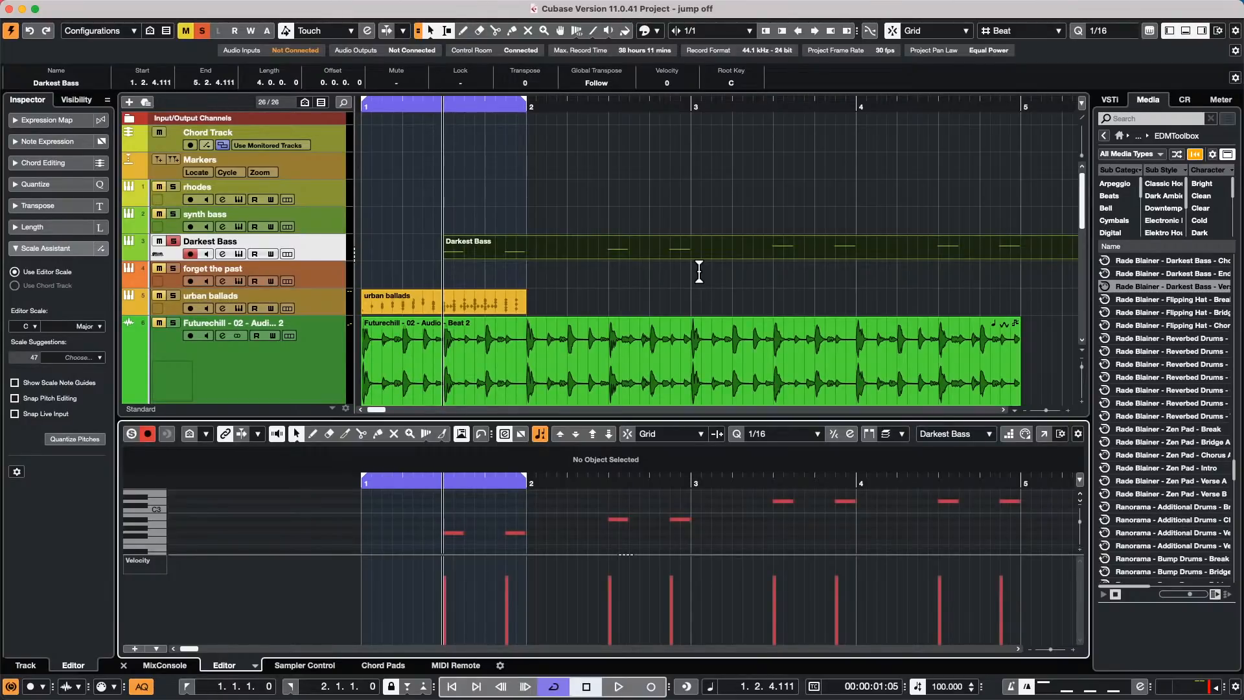
- View the Object Selection tool's sizing modes and dismiss the list without changing the mode
left_click(89, 8)
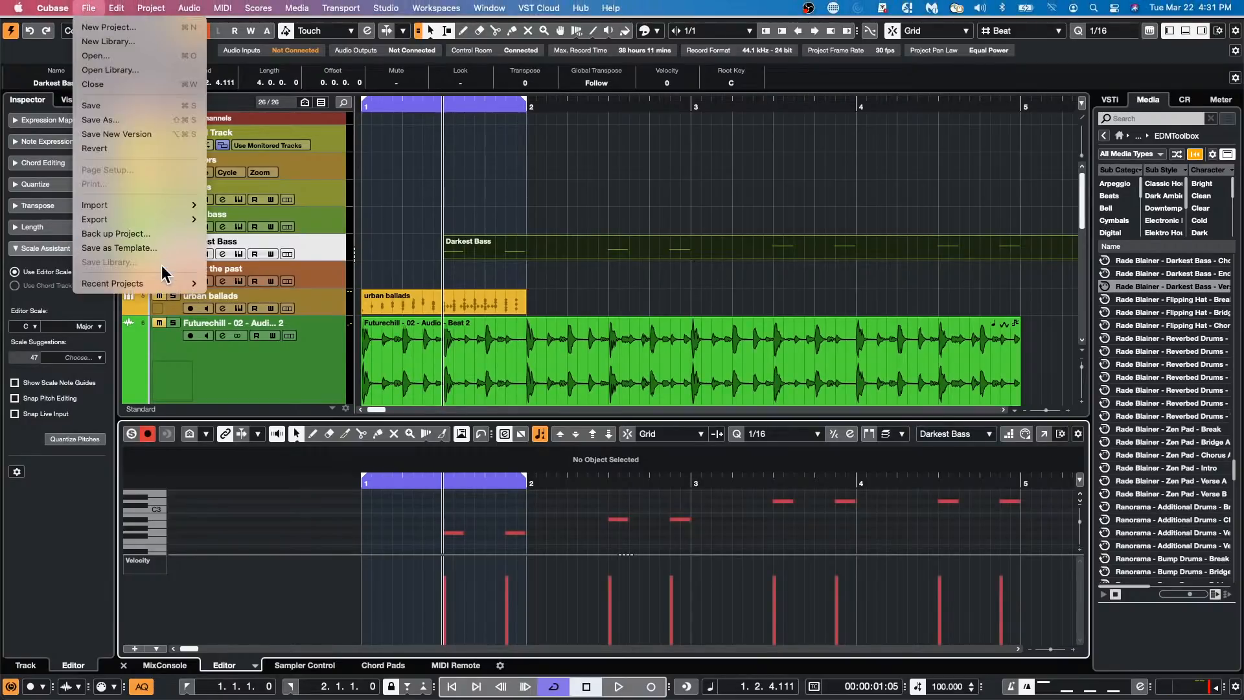
left_click(500, 177)
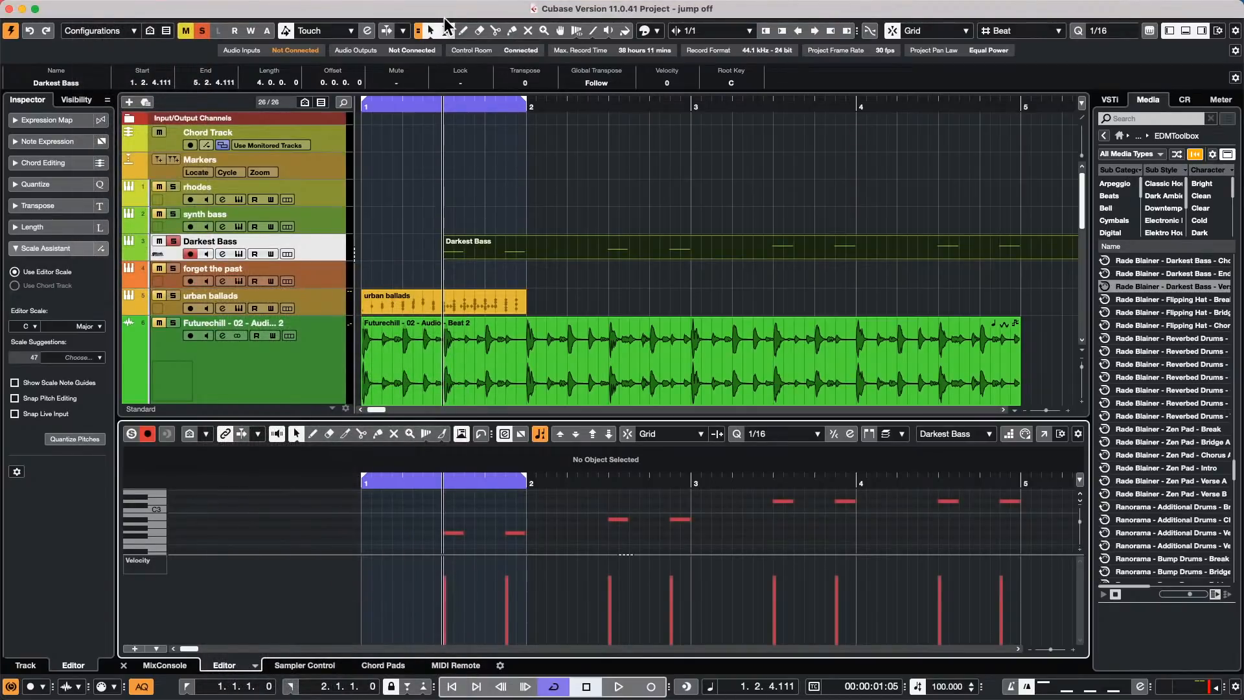
left_click(431, 30)
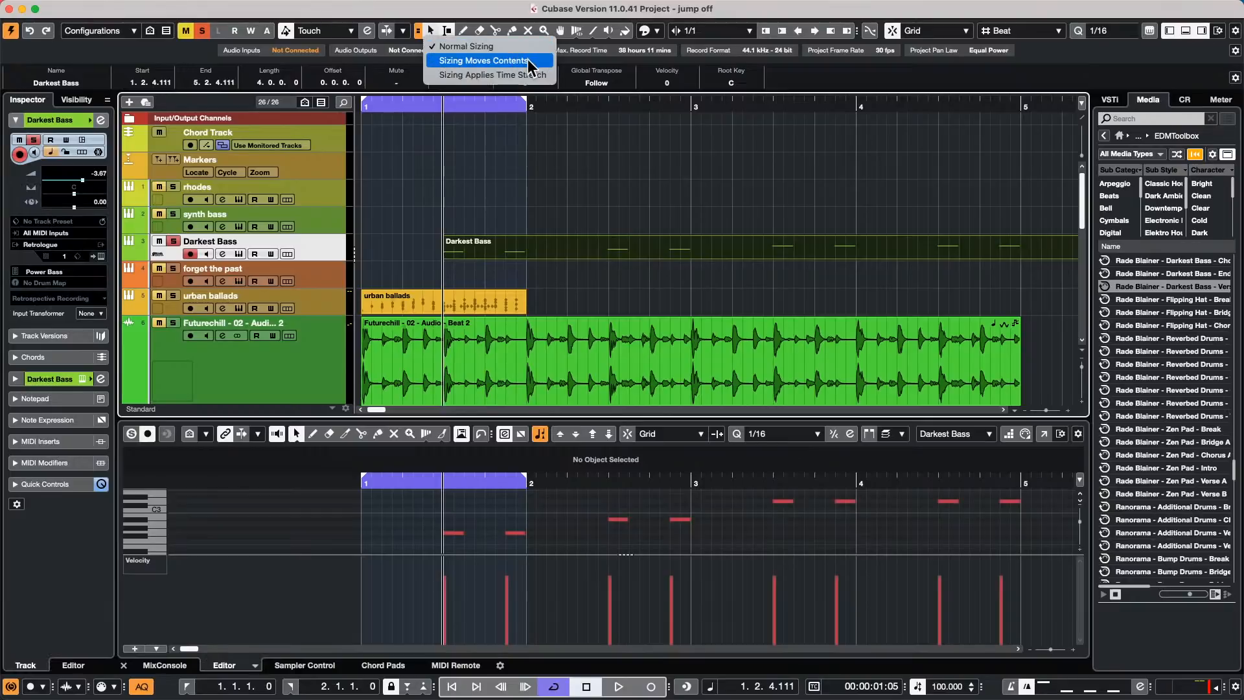
left_click(534, 132)
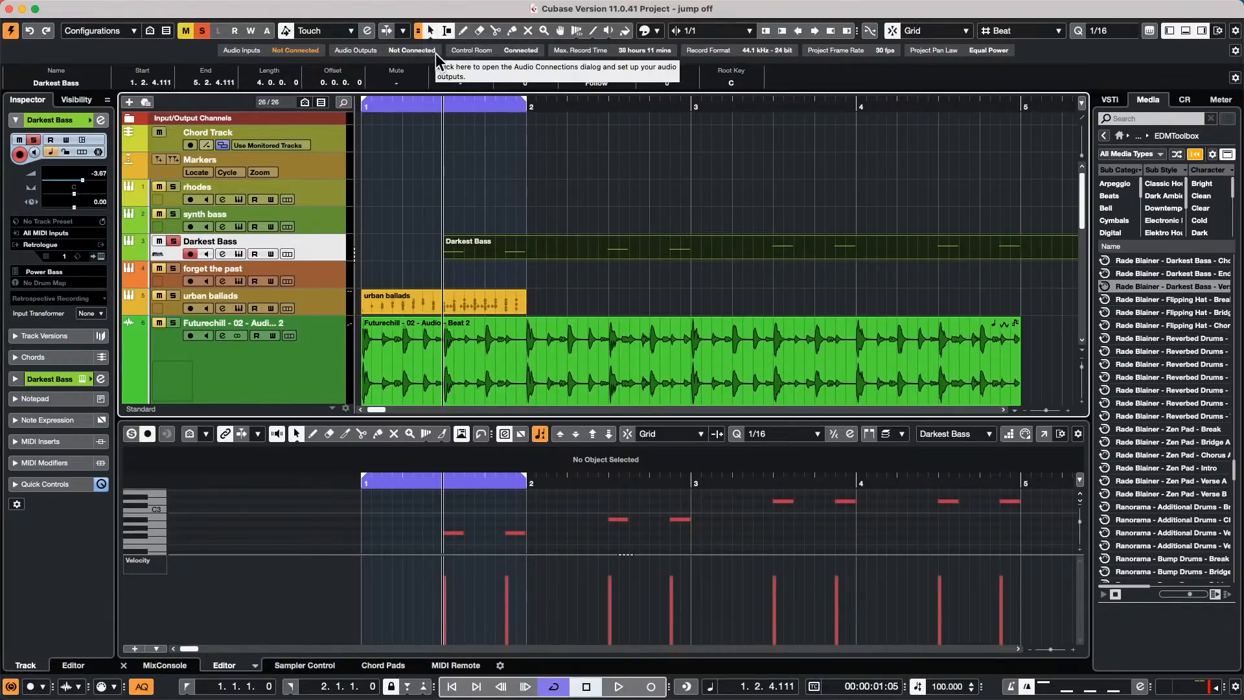
- Cycle the Object Selection tool repeatedly through Normal Sizing, Sizing Moves Contents and Sizing Applies Time Stretch, ending on Normal Sizing
key("1")
key("1")
key("1")
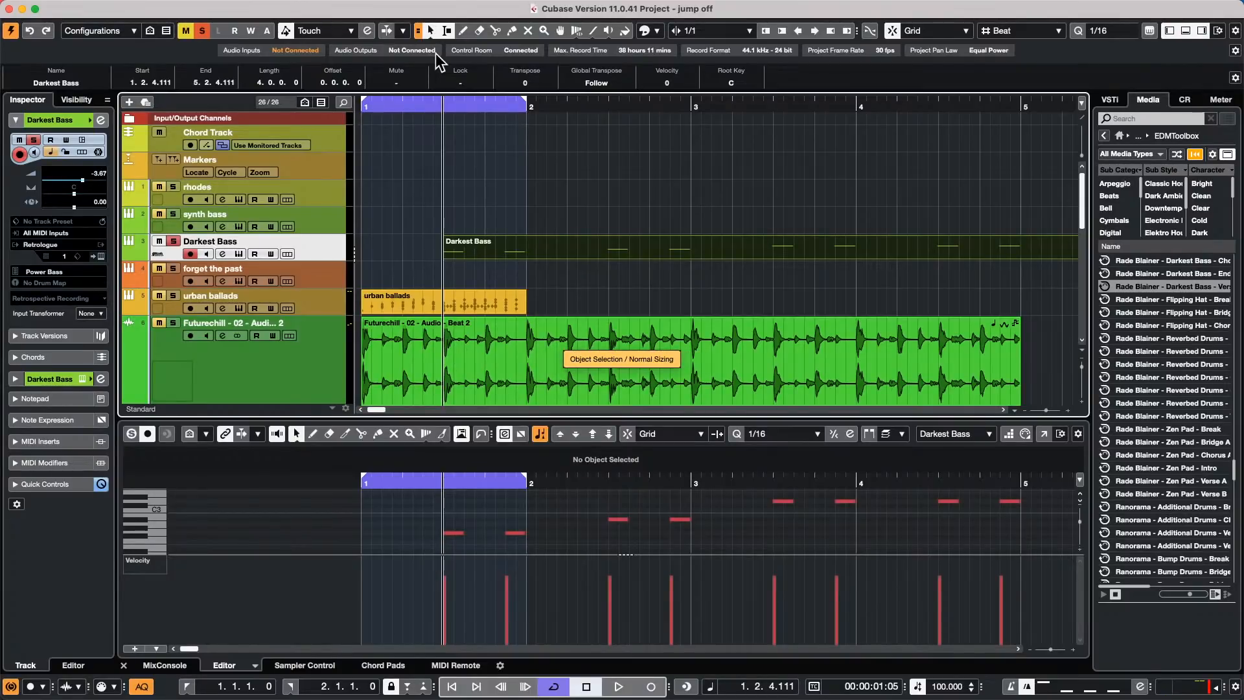
key("1")
key("1")
key("1")
key("1")
key("1")
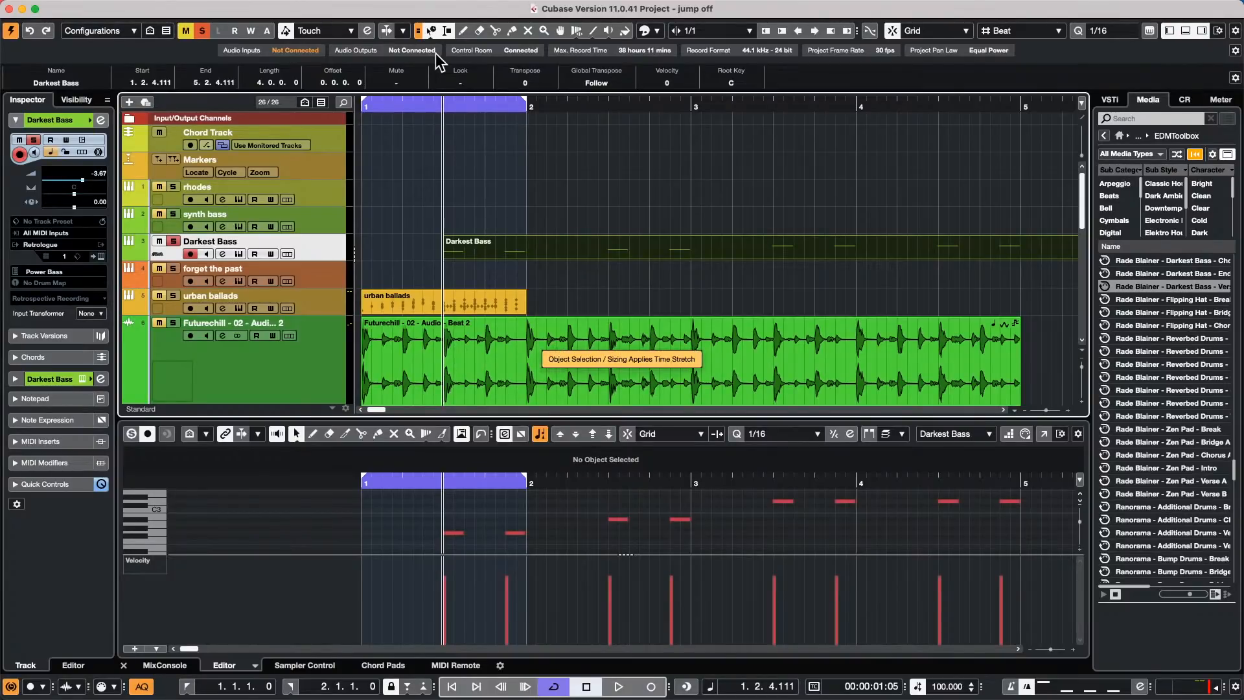
key("1")
key("1")
key("1")
key("1")
key("1")
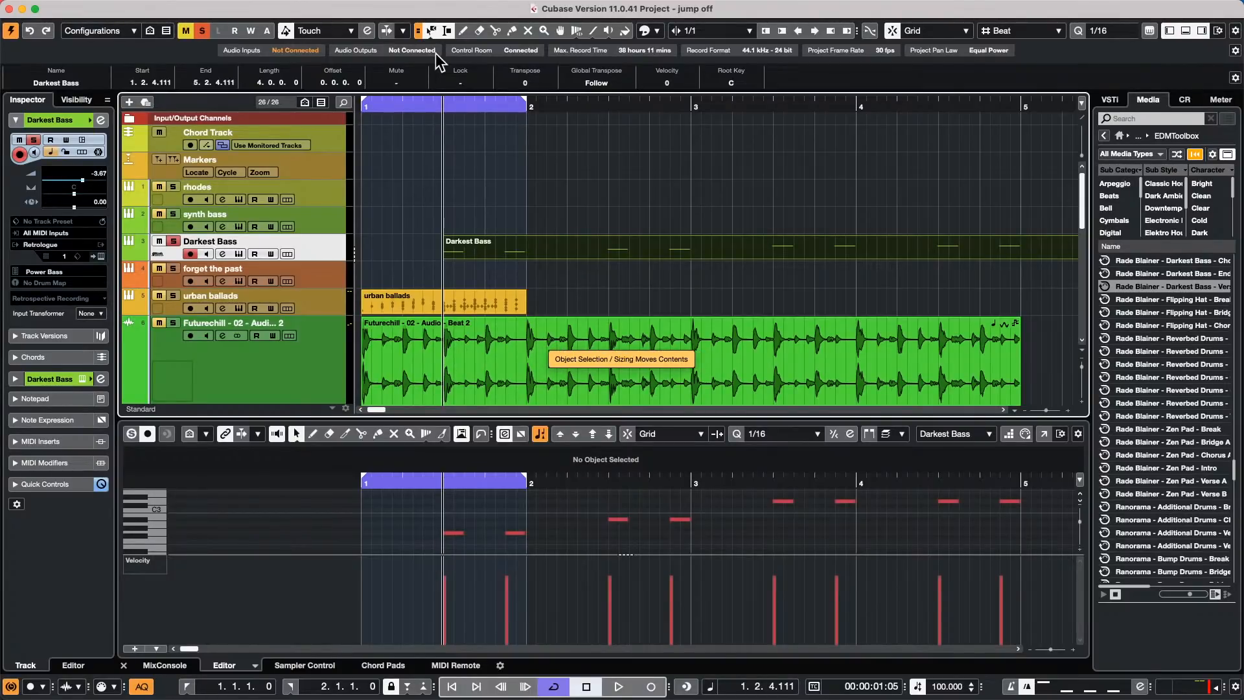
key("1")
key("1")
key("1")
key("1")
key("1")
key("1")
key("1")
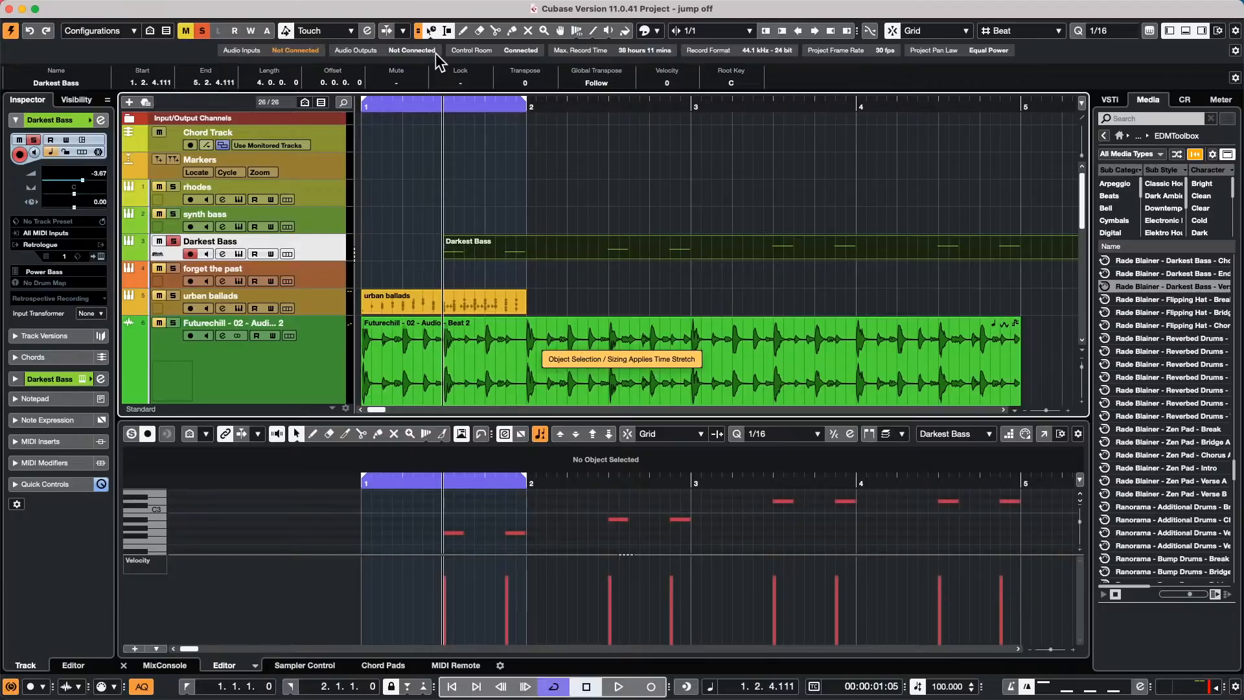
key("1")
key("1")
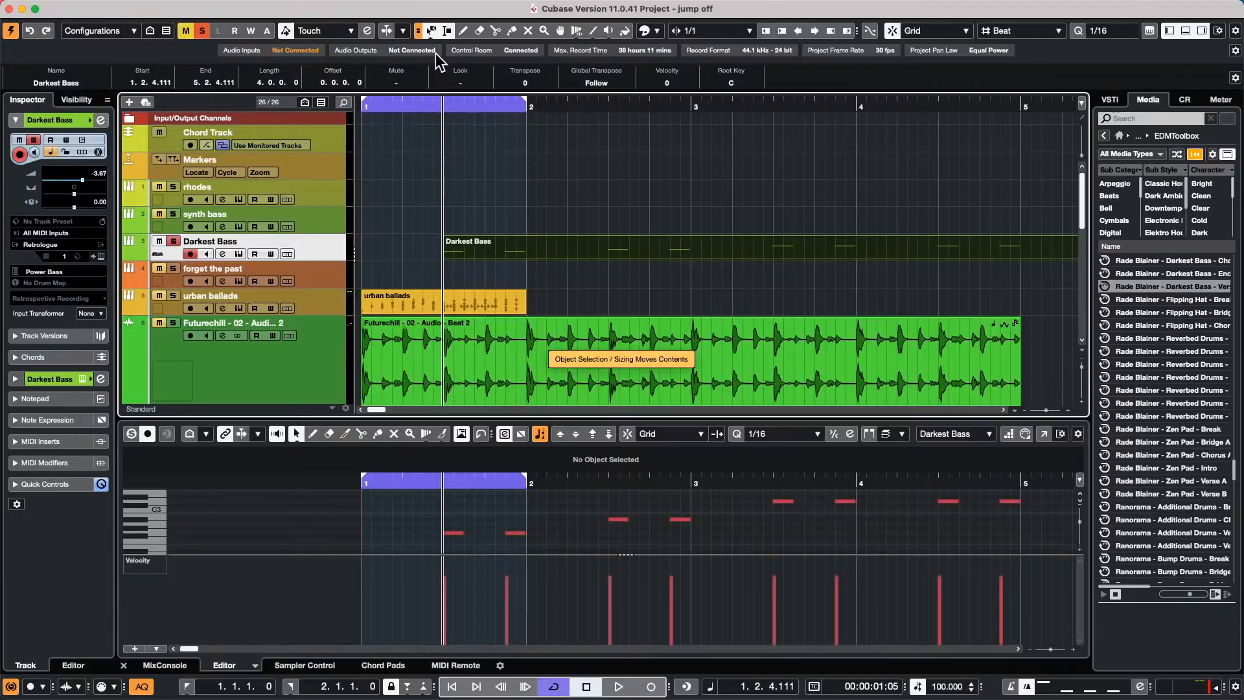
key("1")
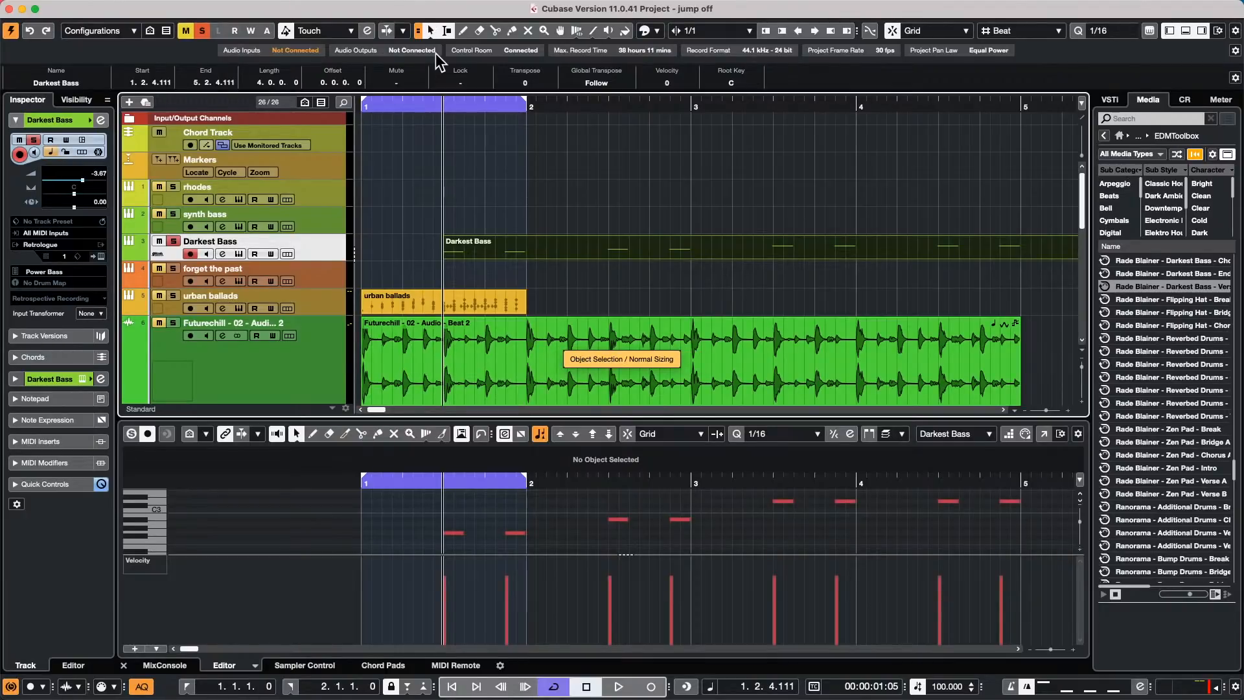
- Open the Key Commands dialog and examine the key assignments for the Object Selection Tool commands in the Tool category
left_click(89, 7)
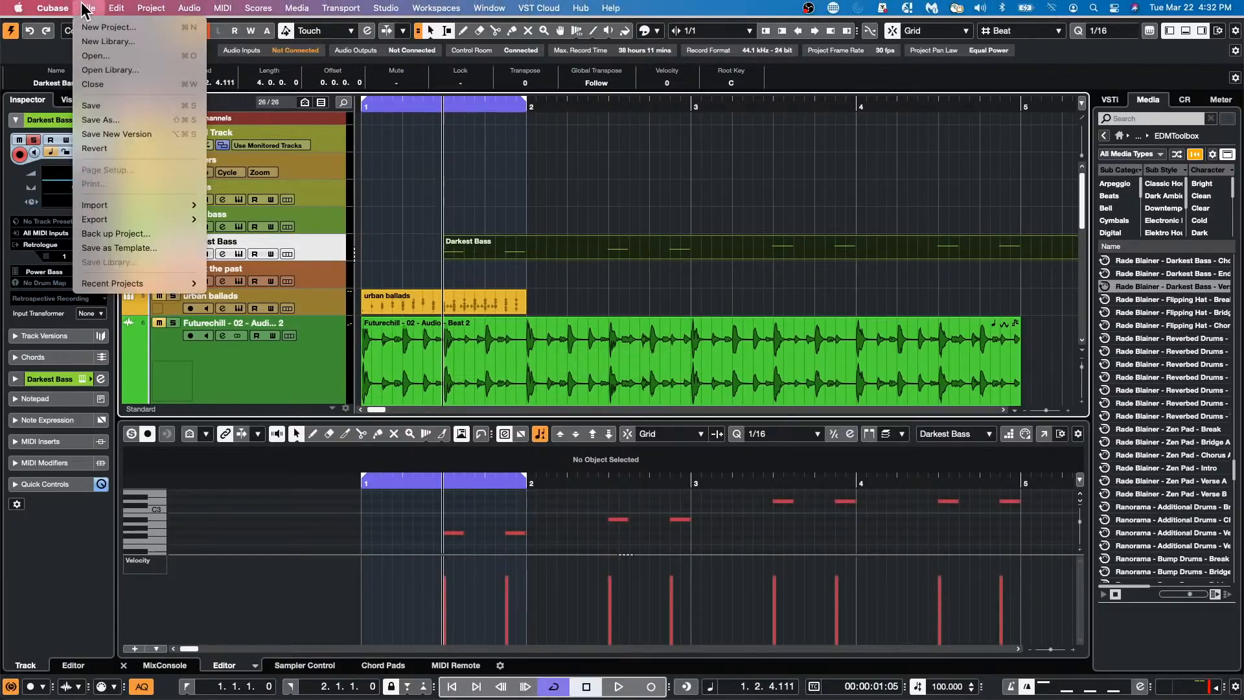
mouse_move(117, 8)
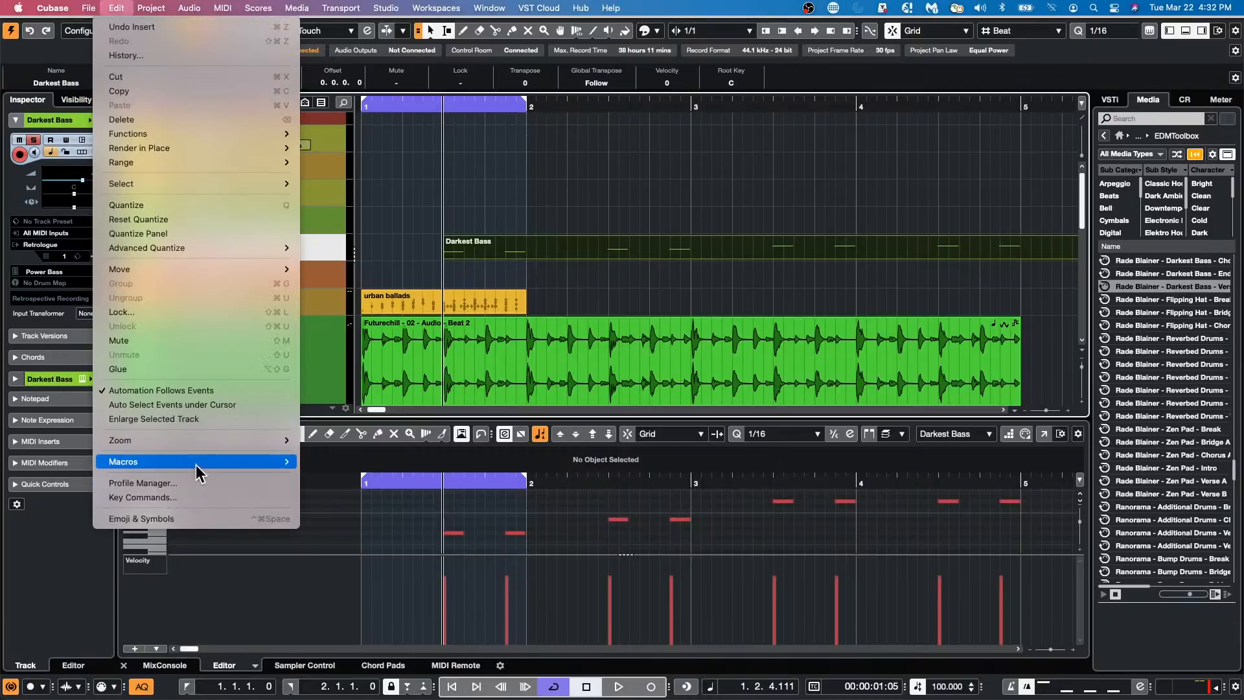
mouse_move(196, 463)
left_click(189, 496)
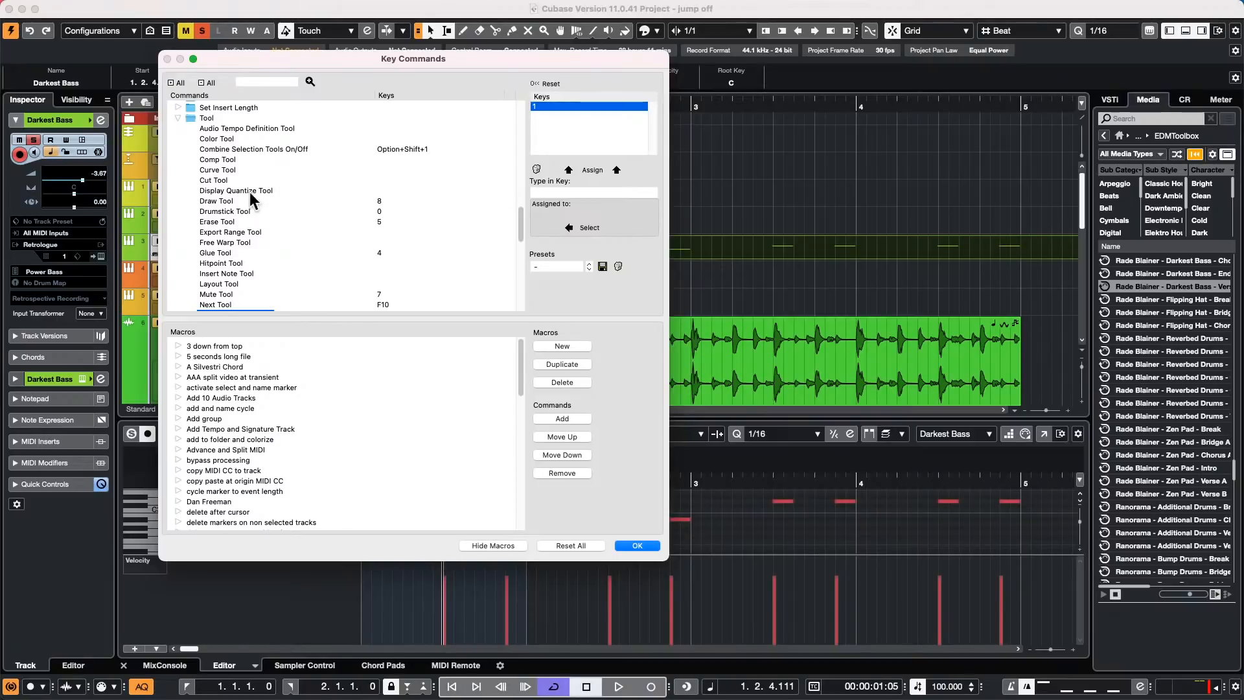
scroll(227, 213, "down", 3)
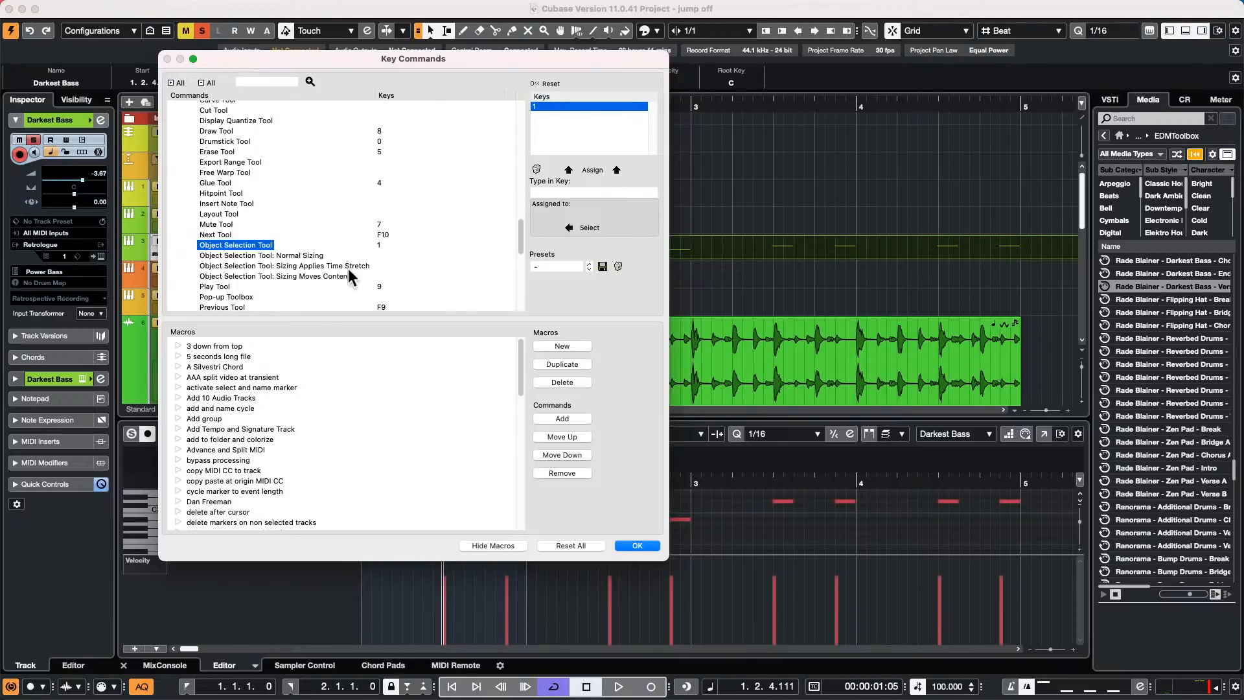
- Assign Command+Option+Shift+7 to the Object Selection Tool: Normal Sizing command, select the Sizing Applies Time Stretch command, and confirm the Key Commands dialog
left_click(322, 255)
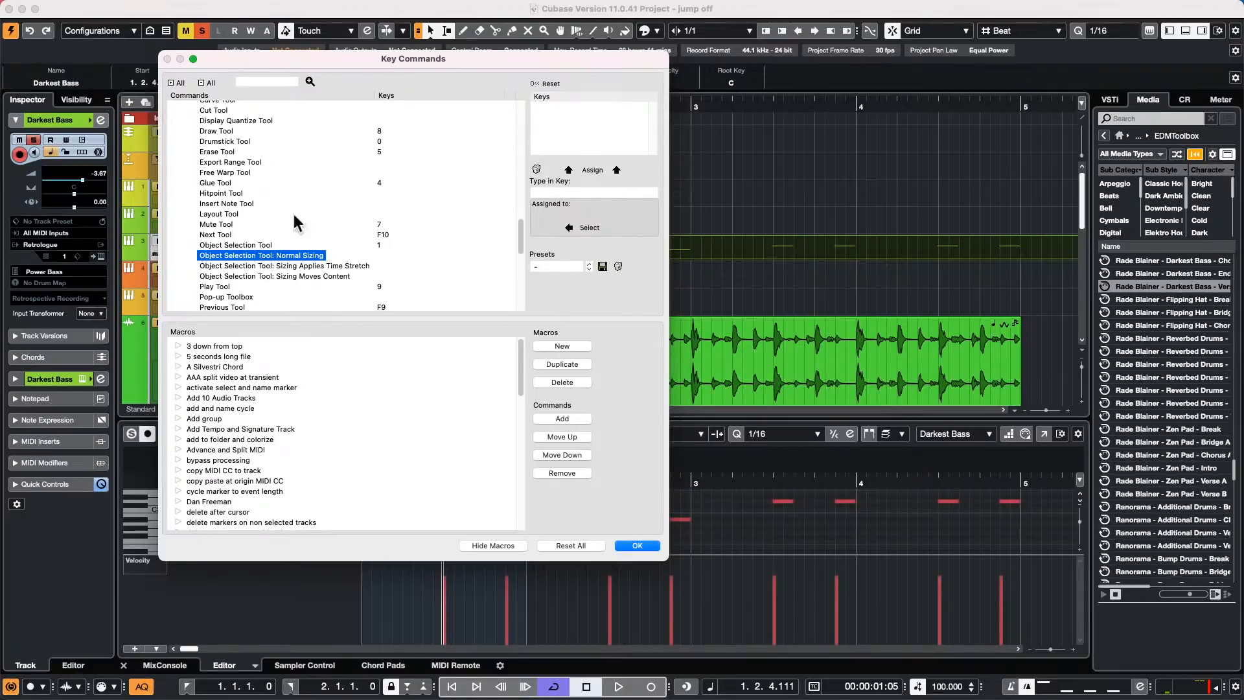
left_click(588, 190)
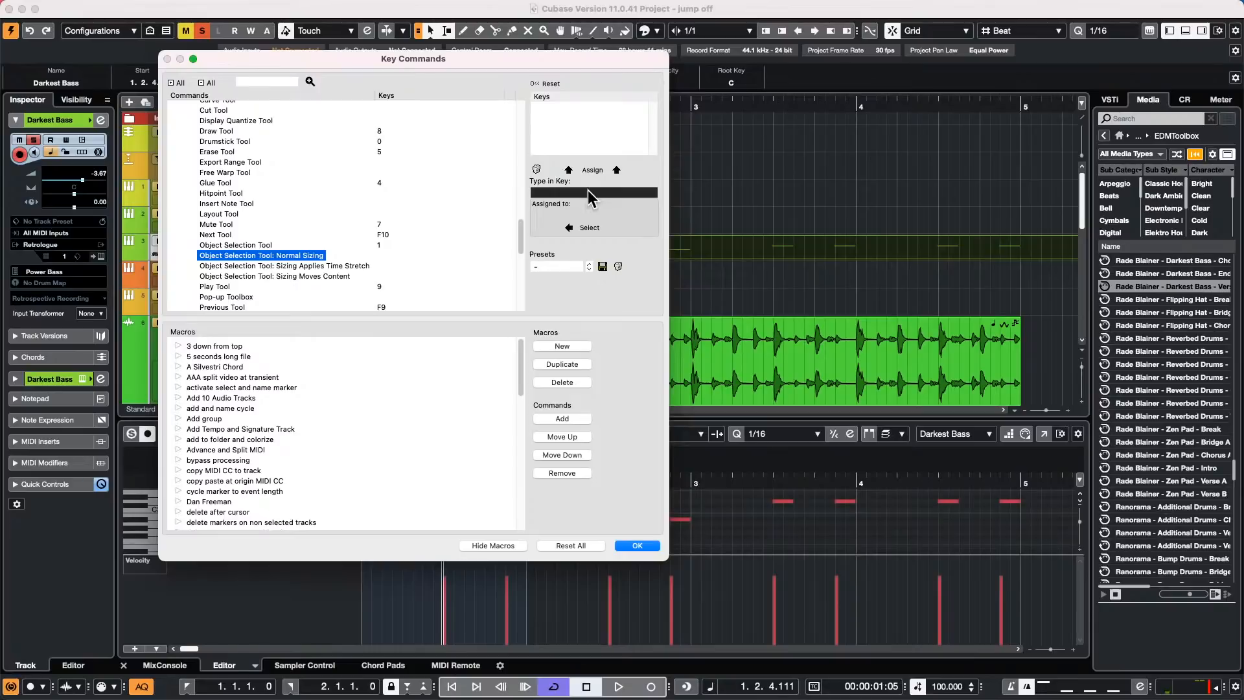
key("super+alt+shift+1")
key("super+alt+shift+8")
key("super+alt+shift+7")
left_click(592, 169)
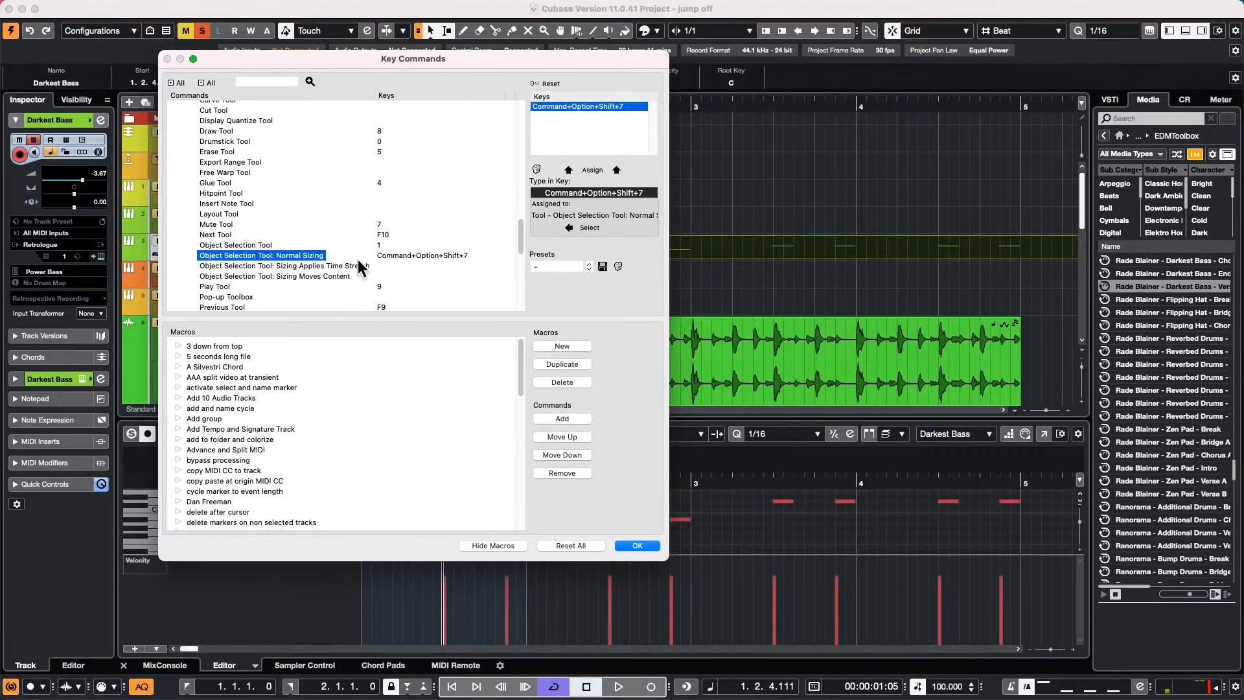
left_click(340, 265)
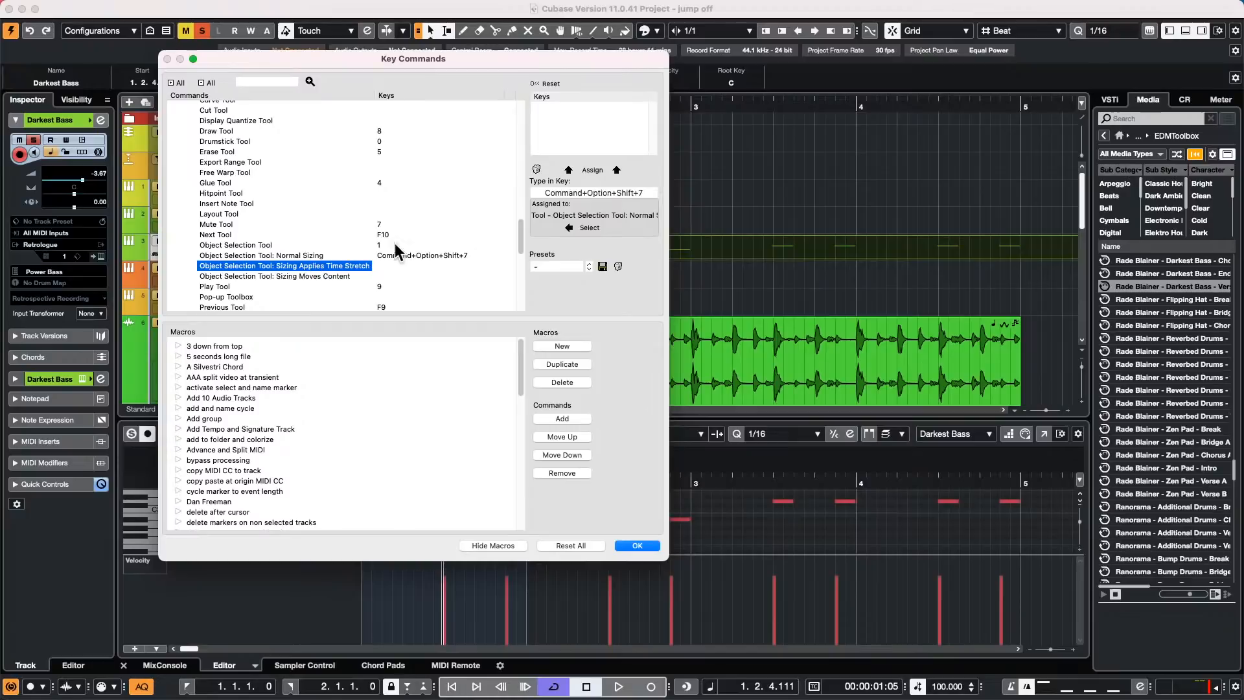
scroll(230, 258, "up", 1)
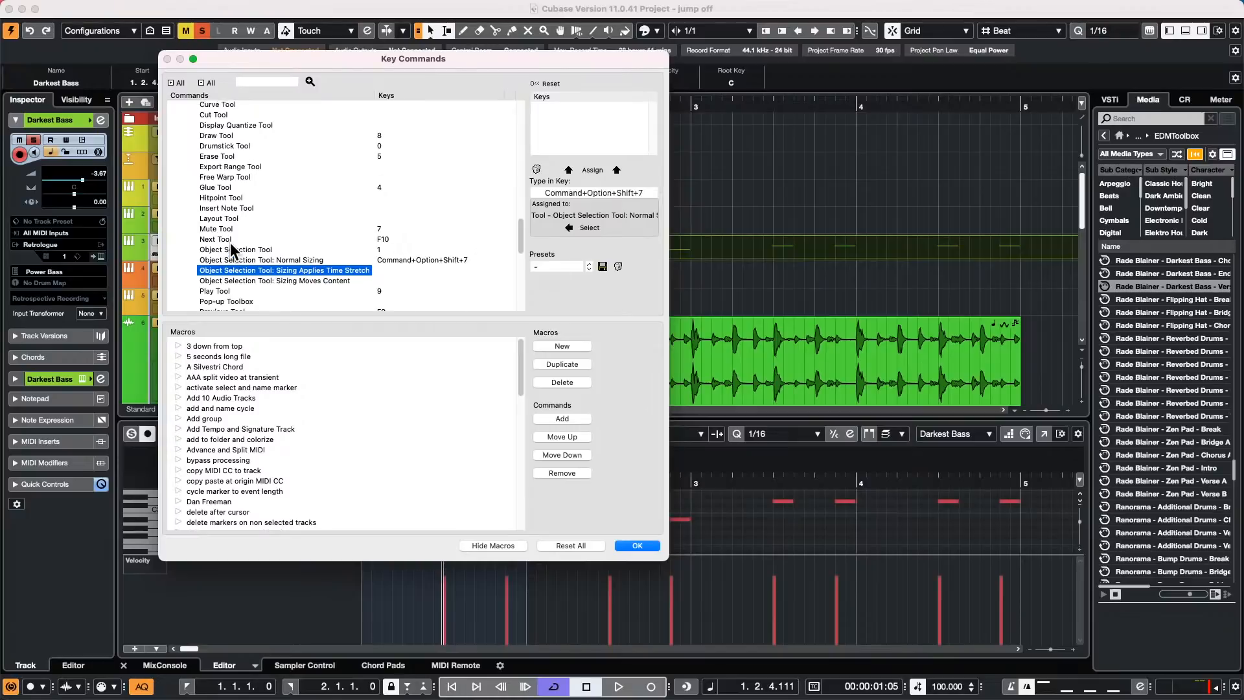
left_click(636, 545)
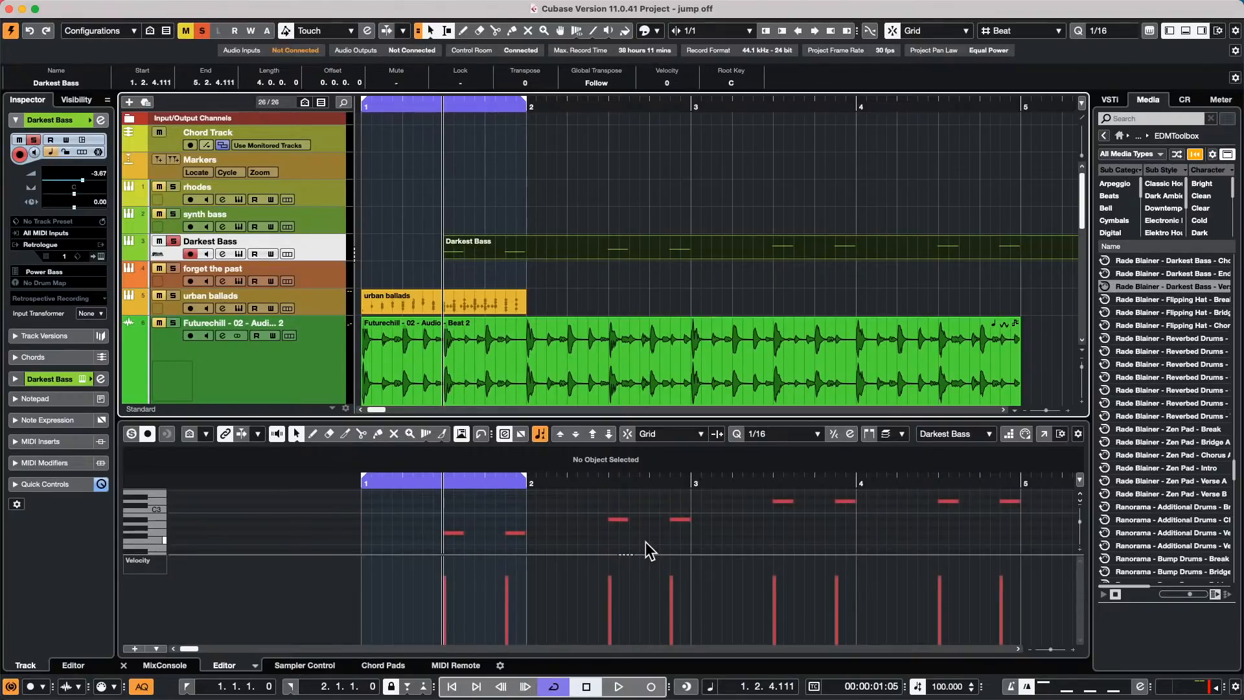
- Repeat the Futurechill Beat 2 audio event three more times so the loop extends to bar 17
left_click(421, 103)
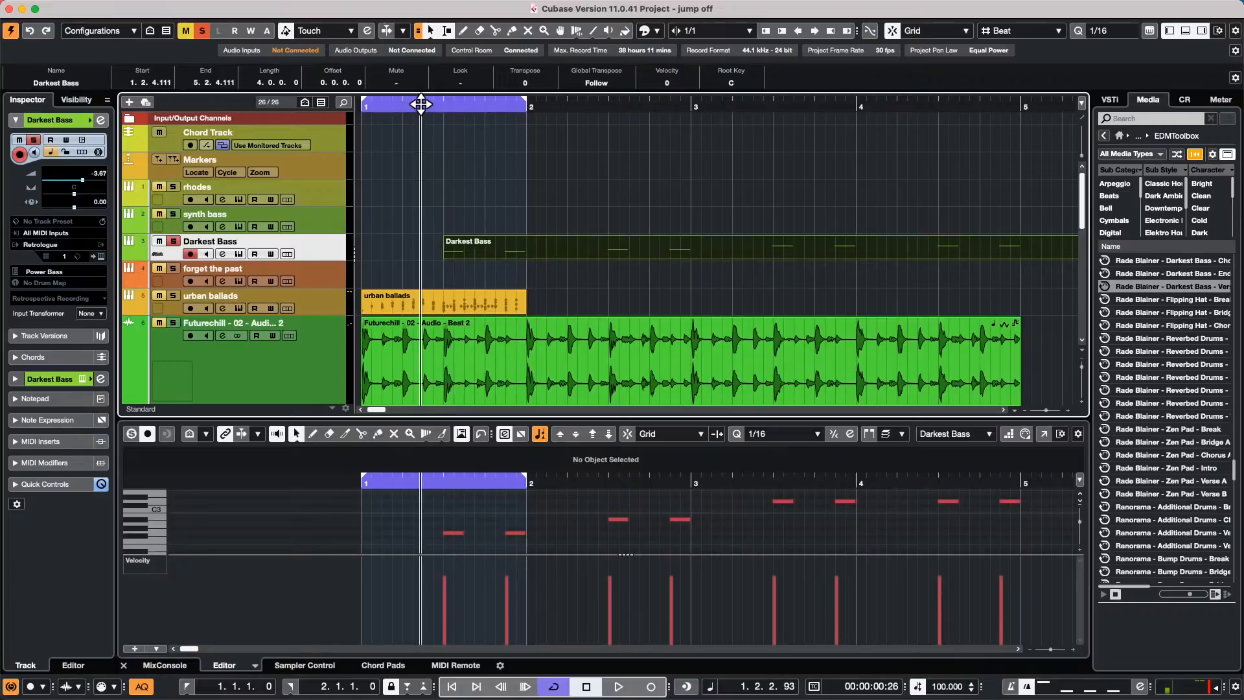
left_click_drag(421, 103, 417, 50)
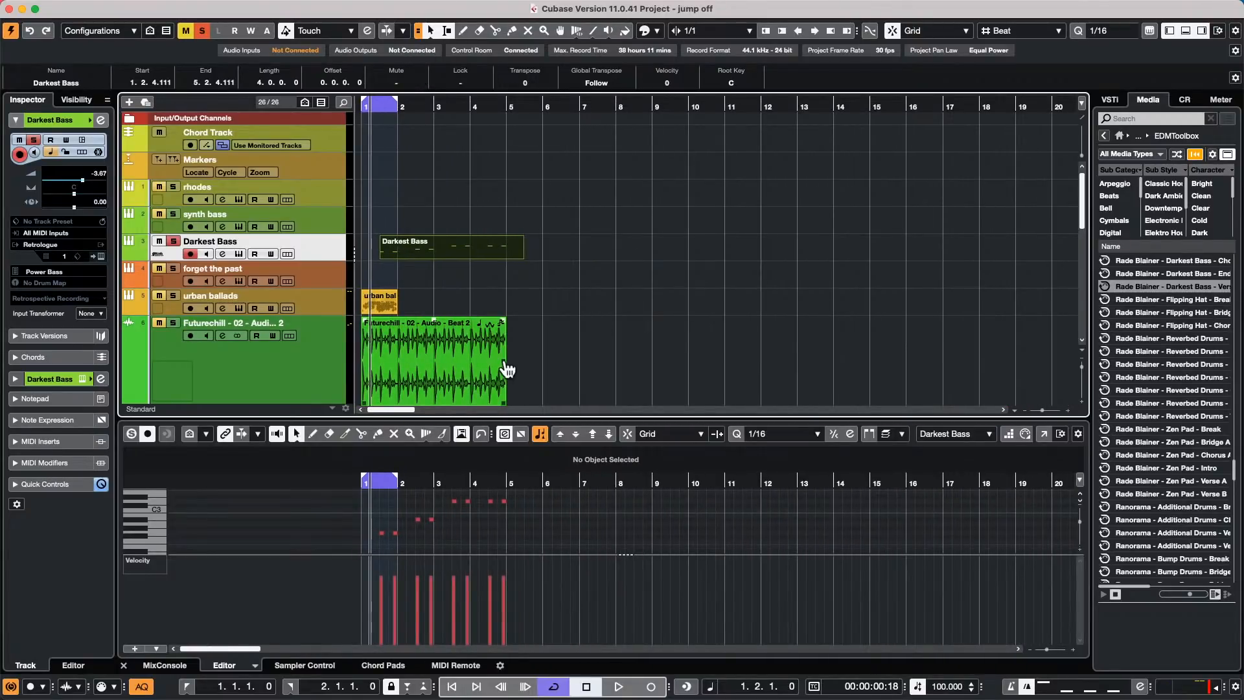
left_click_drag(507, 369, 942, 379)
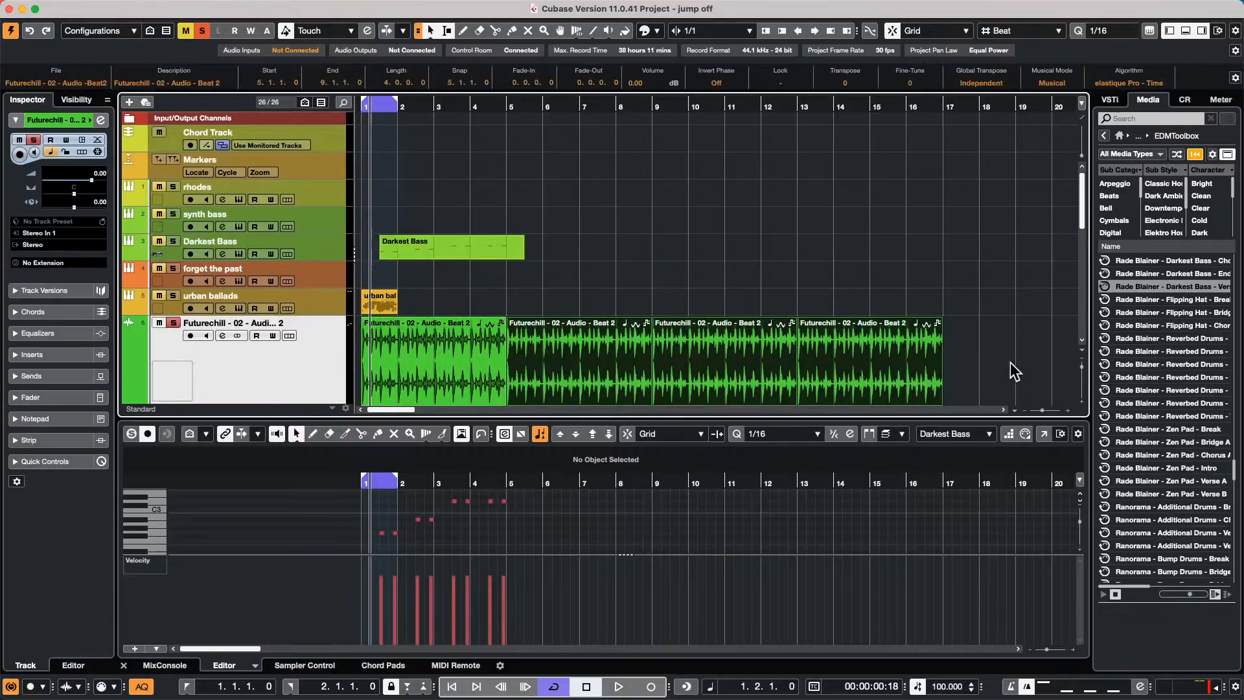
- Select all four Futurechill audio events, set the locators around them, and start playback
left_click_drag(1009, 362, 291, 389)
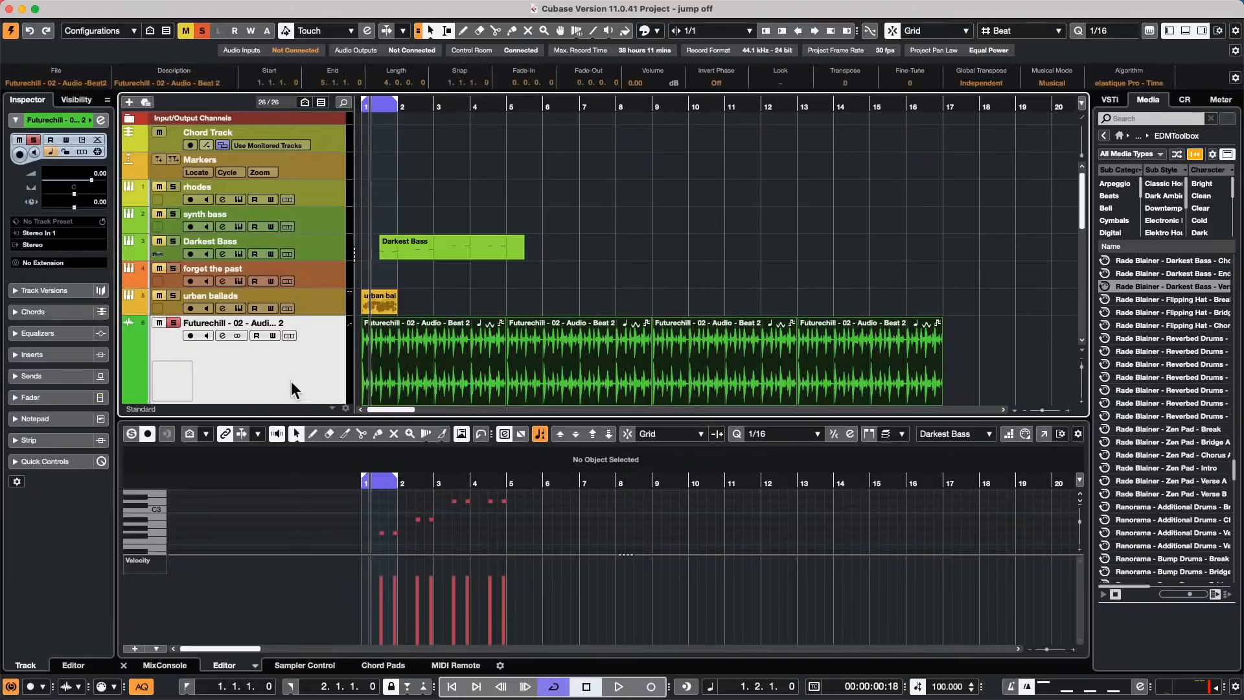
key("p")
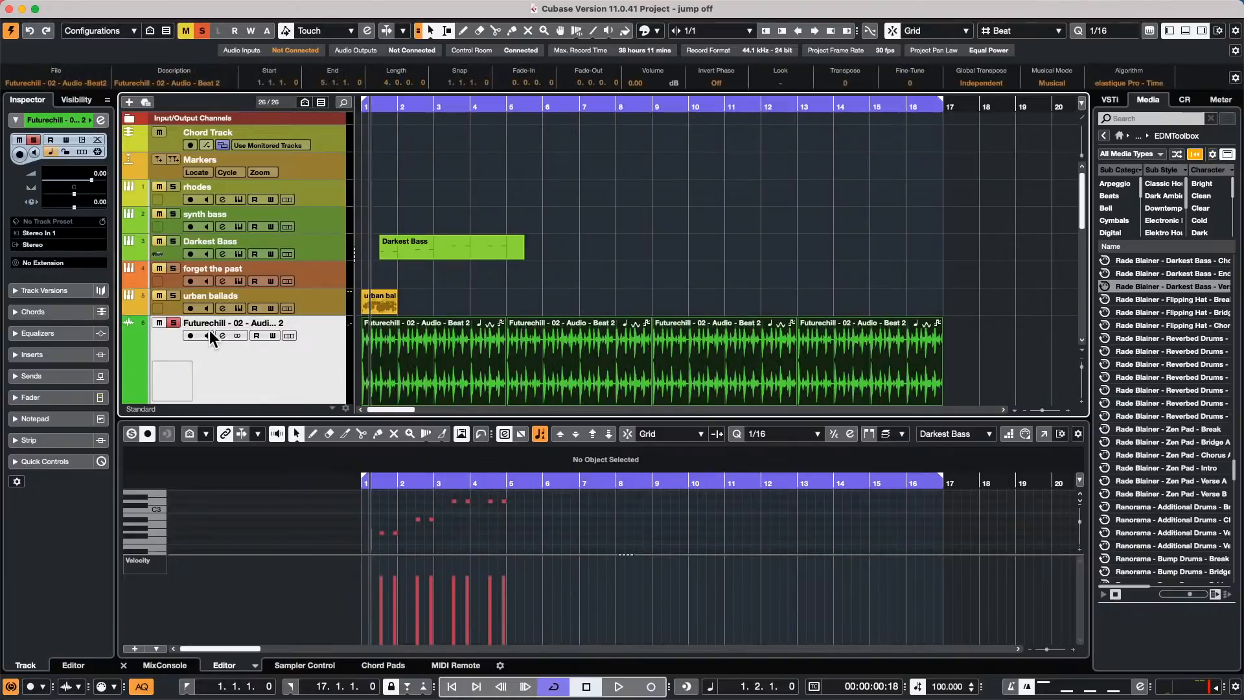
key("space")
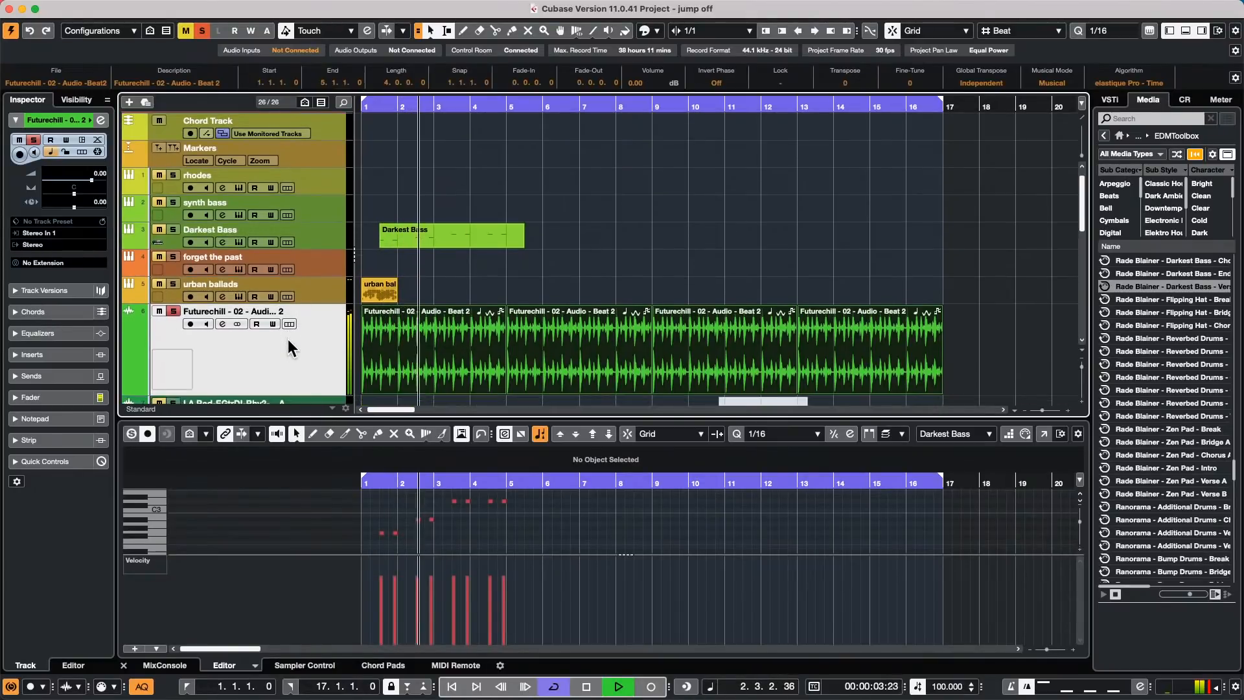
- Expand the Fader section in the Inspector for the Futurechill track and restart playback from bar 1
scroll(287, 341, "down", 5)
scroll(286, 341, "up", 5)
scroll(289, 341, "down", 3)
scroll(290, 341, "down", 1)
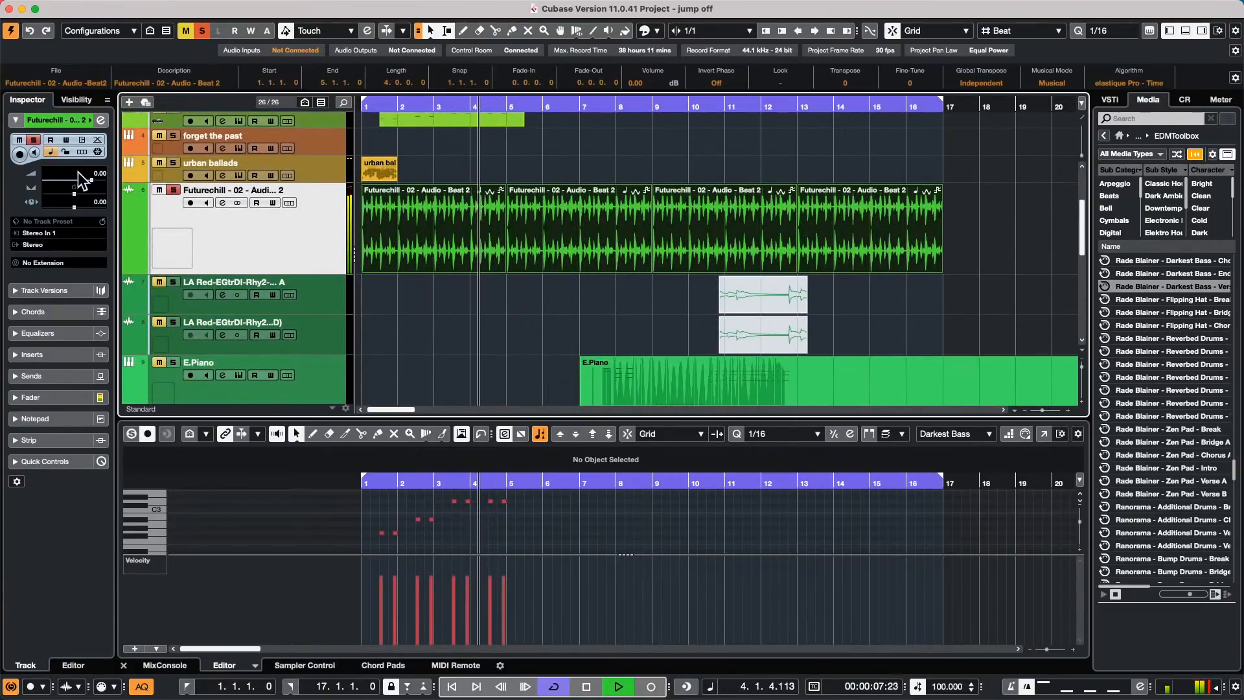
left_click(44, 392)
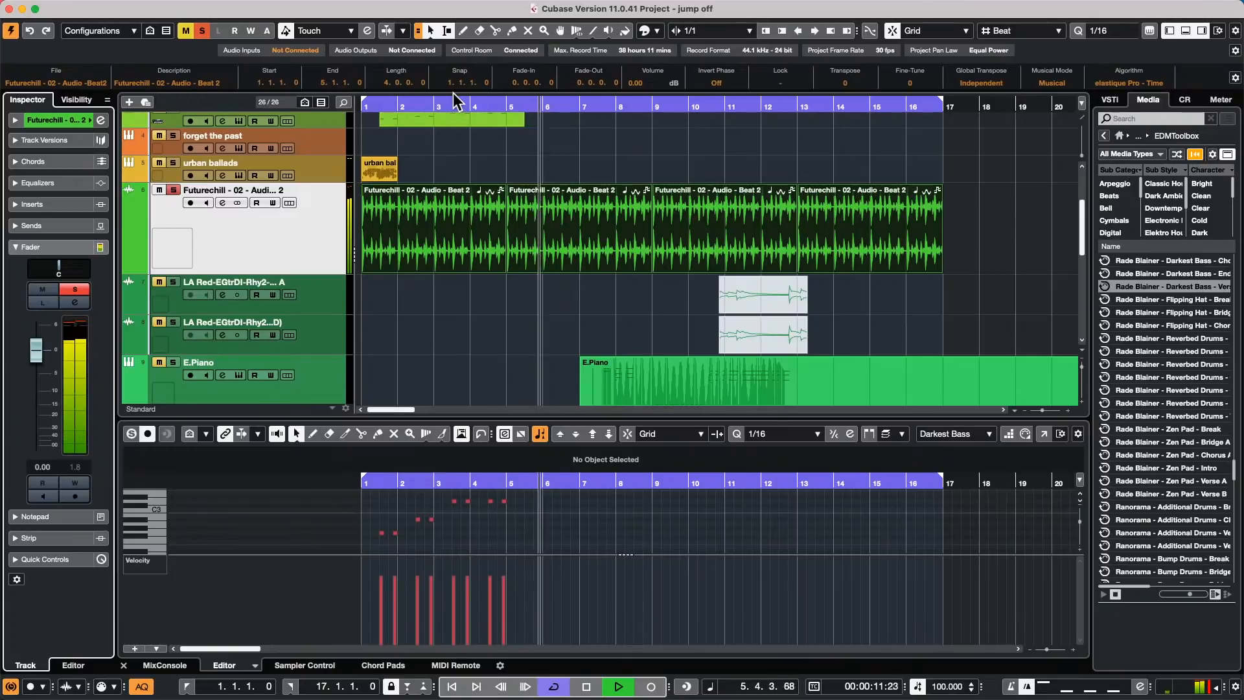
left_click(364, 107)
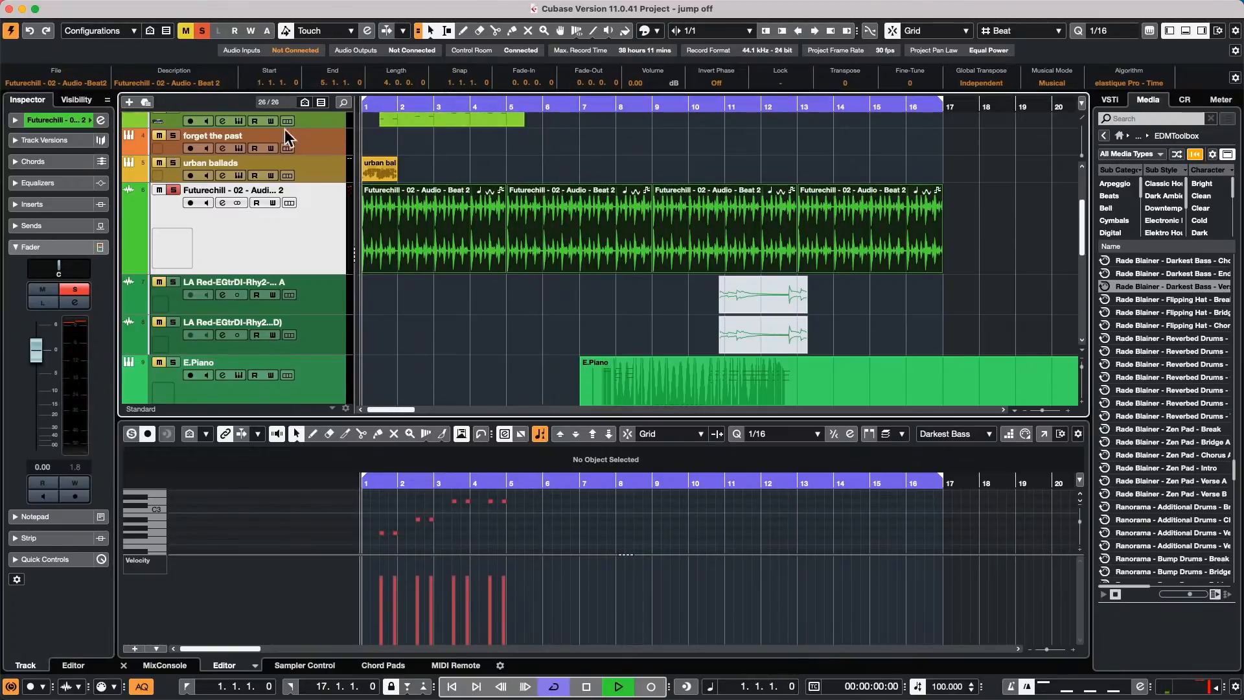
- Enable automation writing on the Futurechill track, record volume fader moves during playback, and replay the passage from about bar 2
left_click(81, 484)
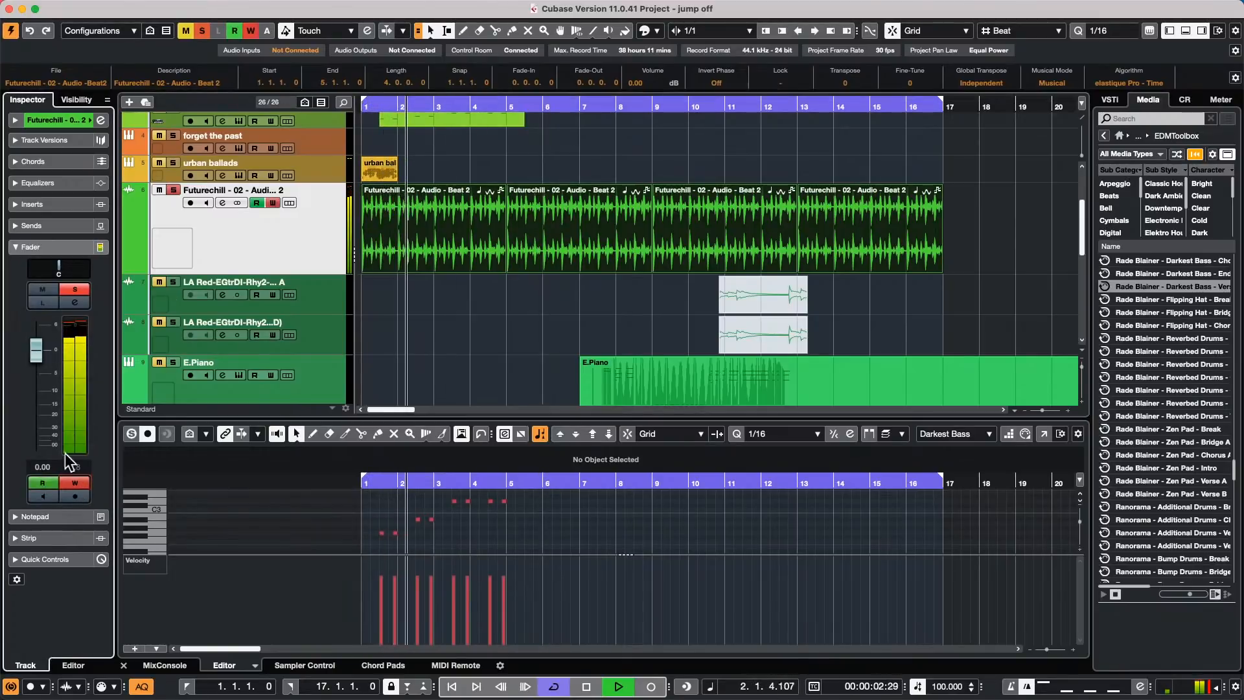
mouse_move(37, 365)
left_mouse_down()
mouse_move(40, 407)
mouse_move(41, 368)
left_mouse_up()
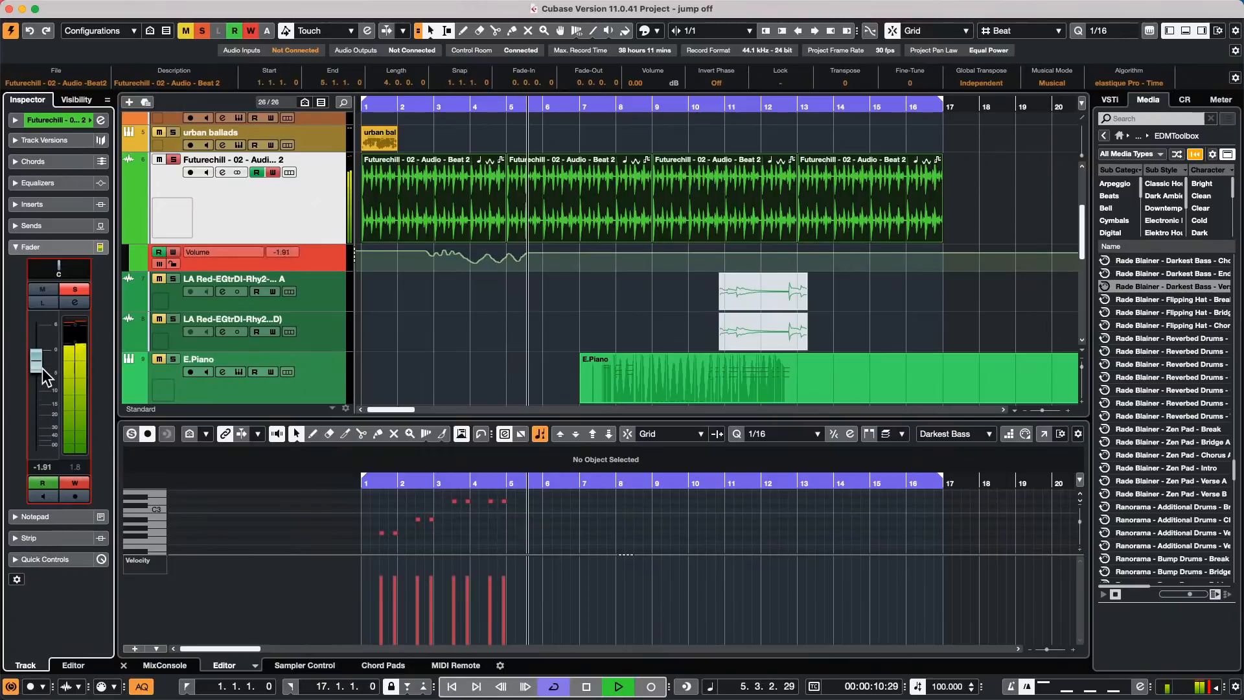
left_click(418, 105)
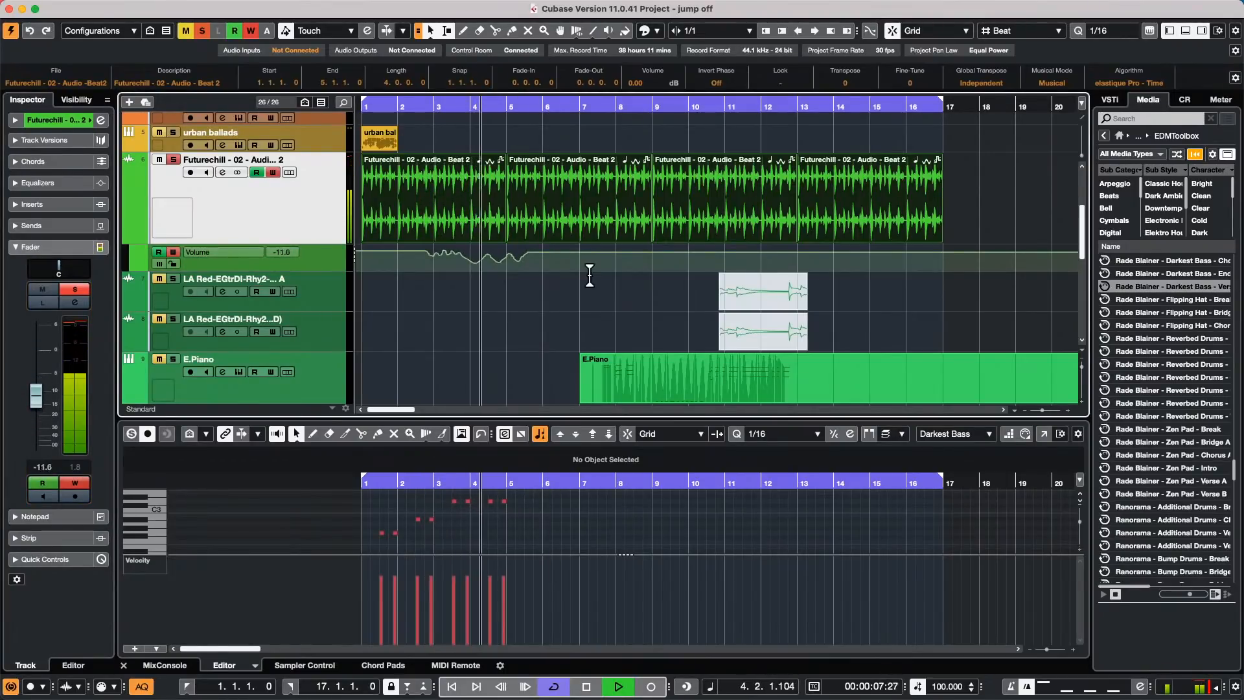
key("space")
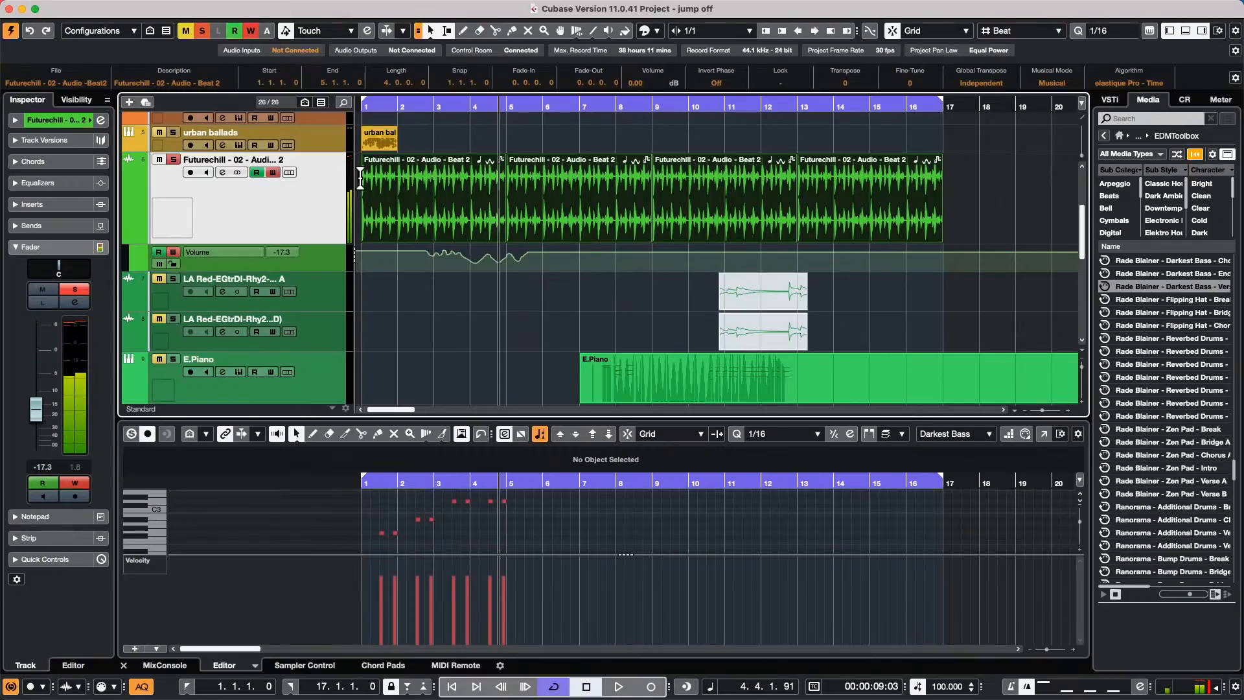
- Add a volume automation point at 7.2.1.0 on the Futurechill track and make its Volume automation lane taller
left_click(127, 238)
left_click(127, 238)
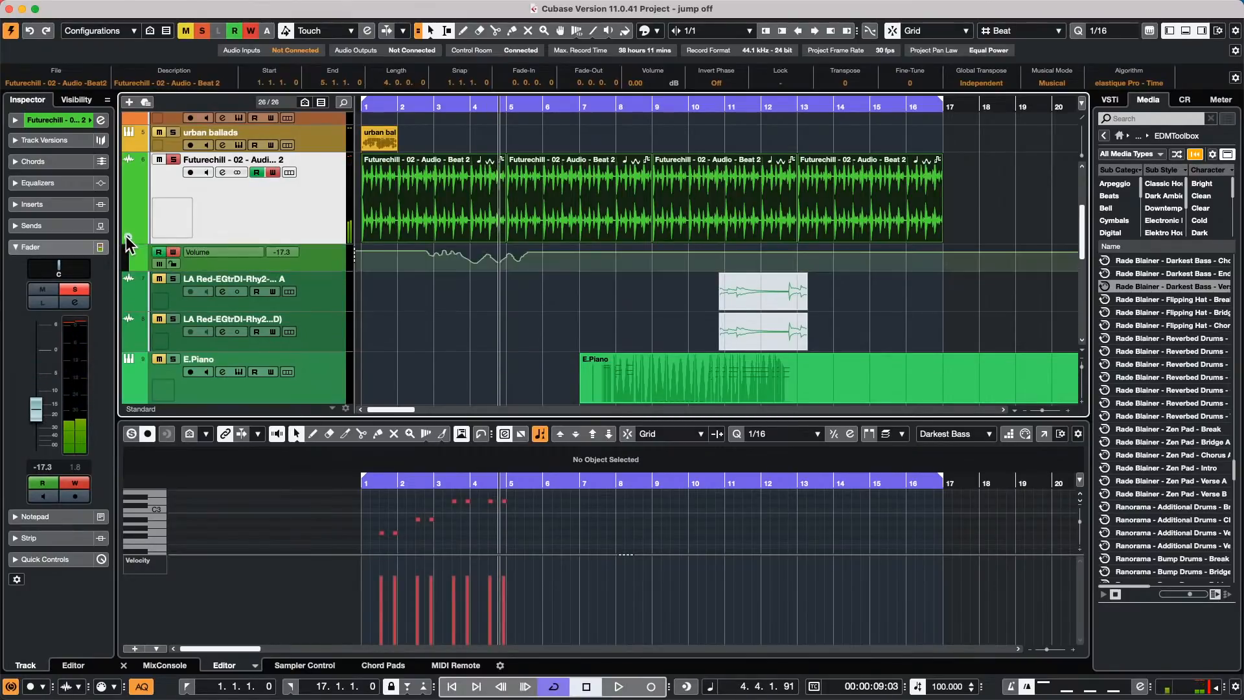
left_click(589, 253)
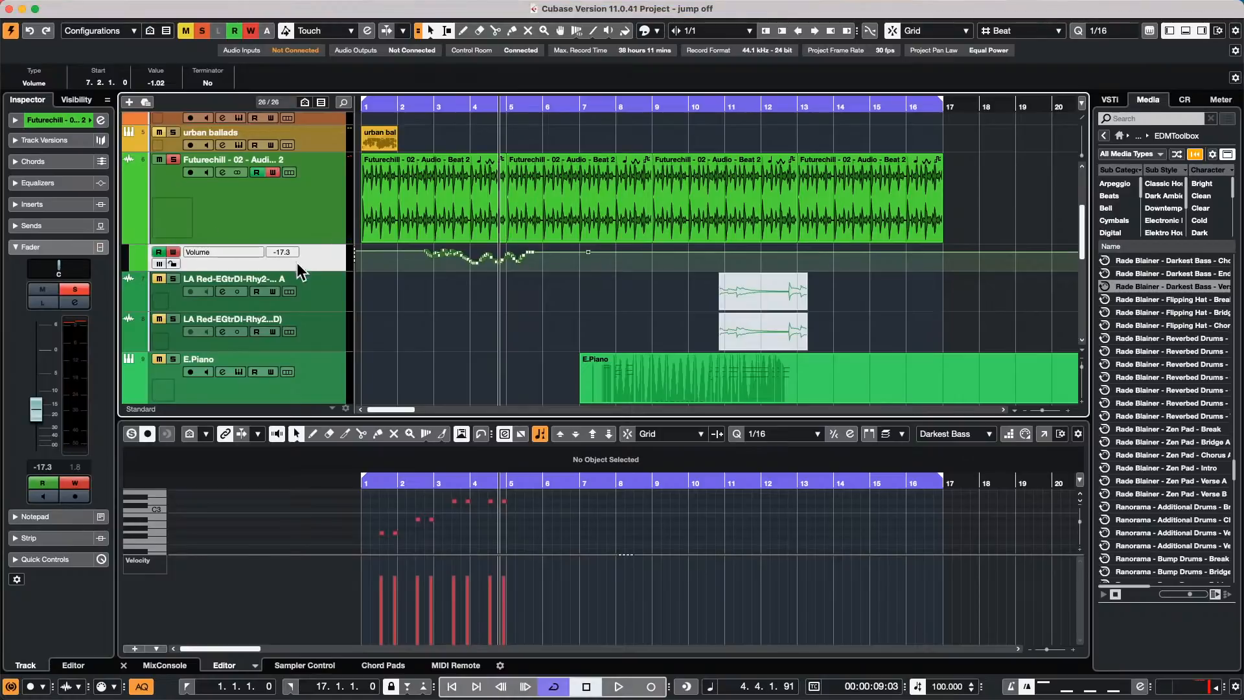
left_click_drag(299, 276, 299, 315)
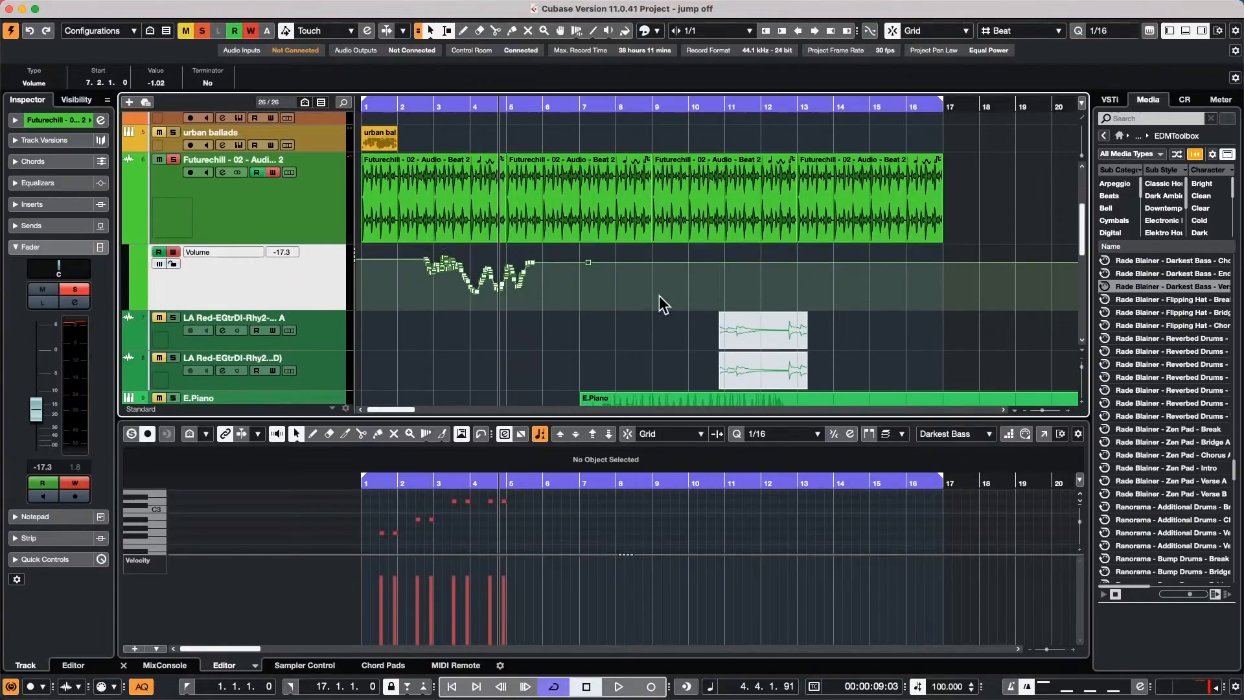
- Lower the volume automation over the ranges 8.2.1.0 to 11.4.1.0 and 4.2.1.0 to 6.3.1.0
left_click_drag(625, 269, 693, 273)
left_click(564, 262)
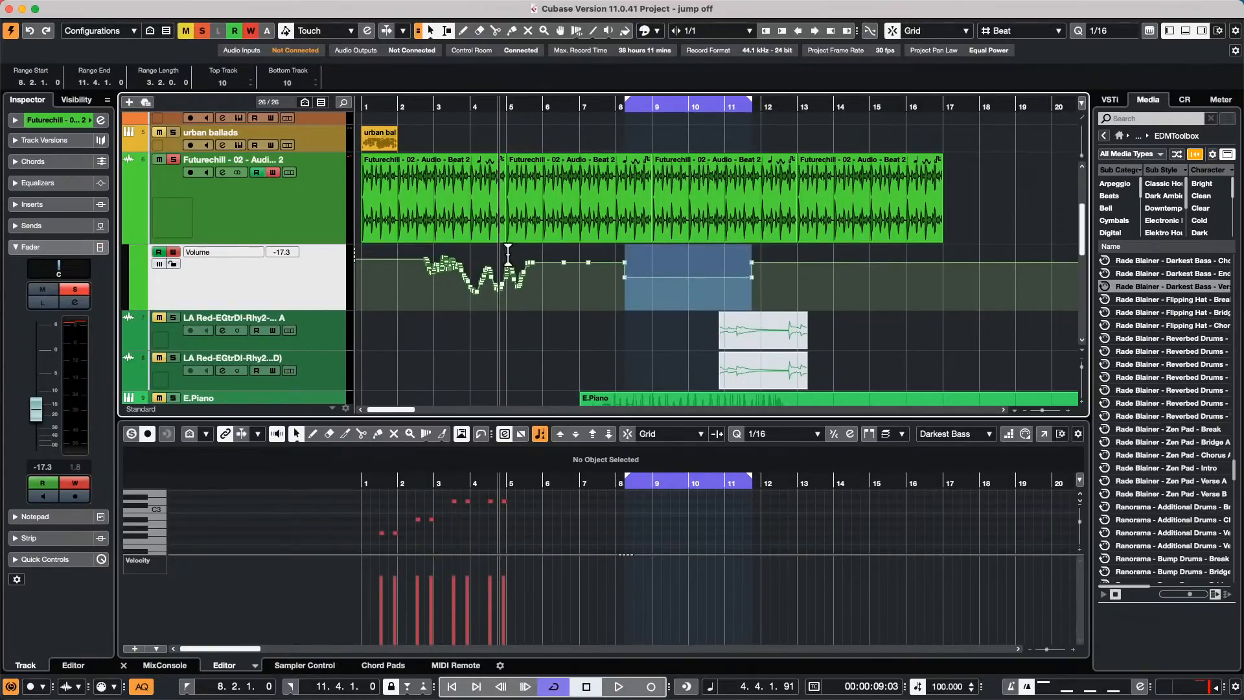
left_click_drag(478, 254, 538, 267)
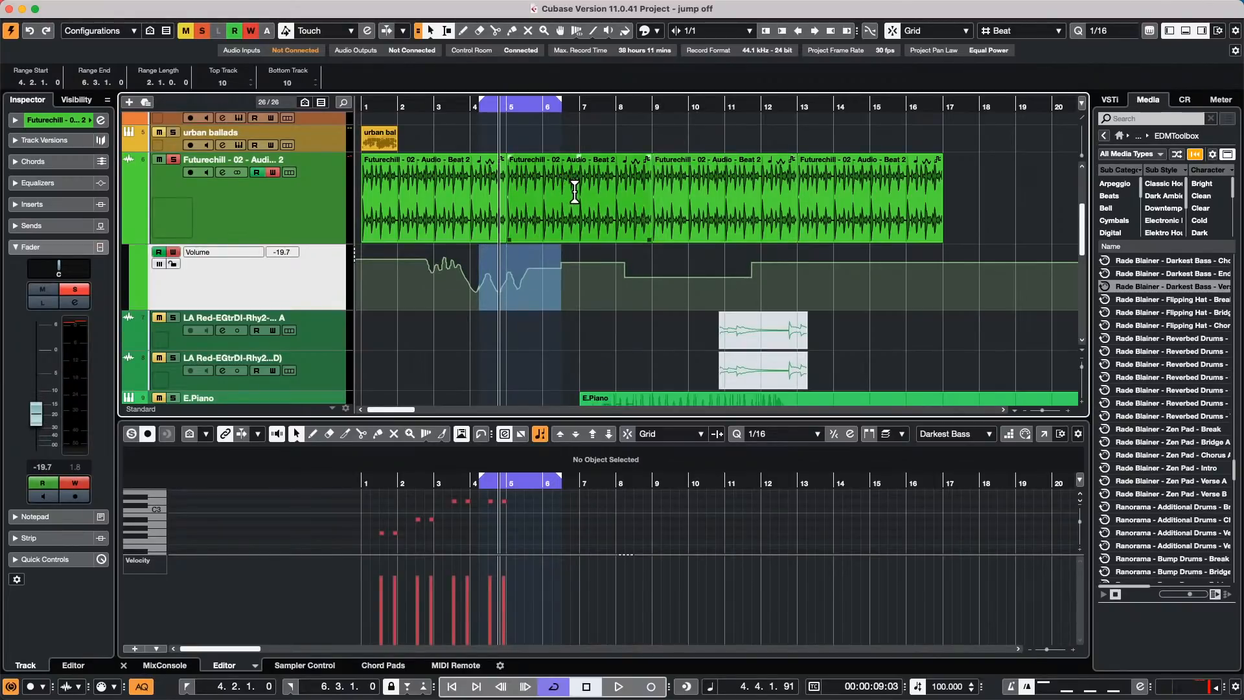
- Lower the event volume of the second Futurechill audio event using the volume handle on the event itself
left_click(553, 185)
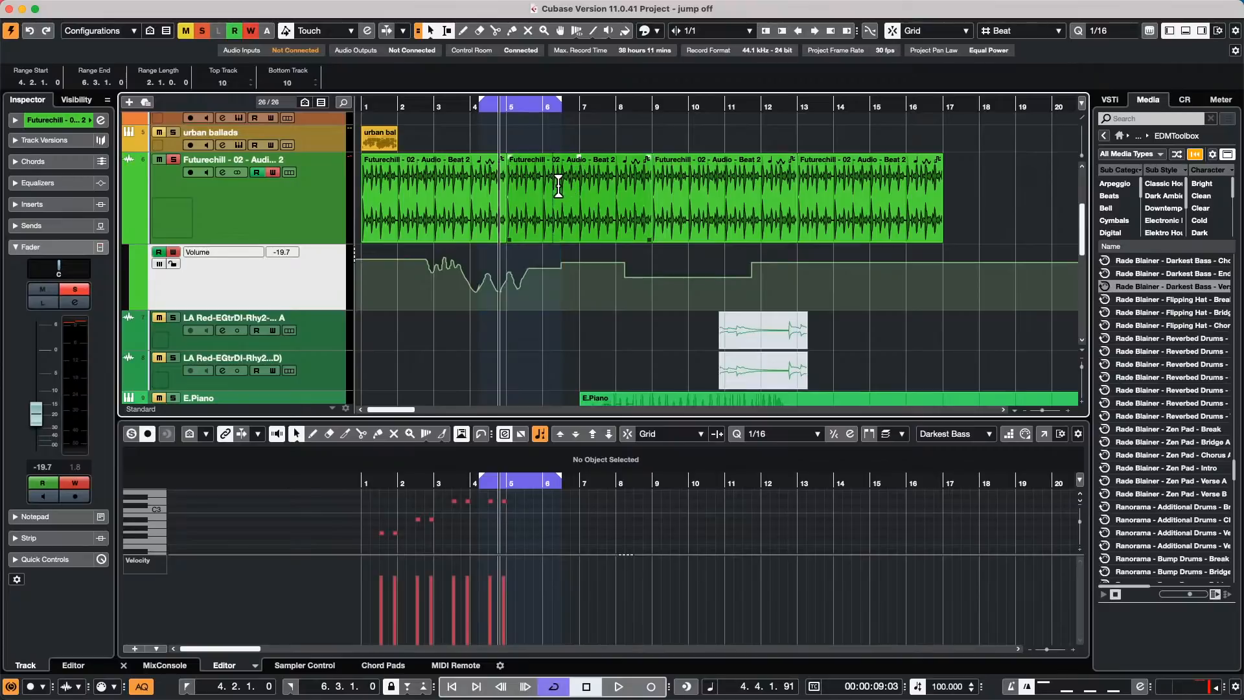
left_click(563, 182)
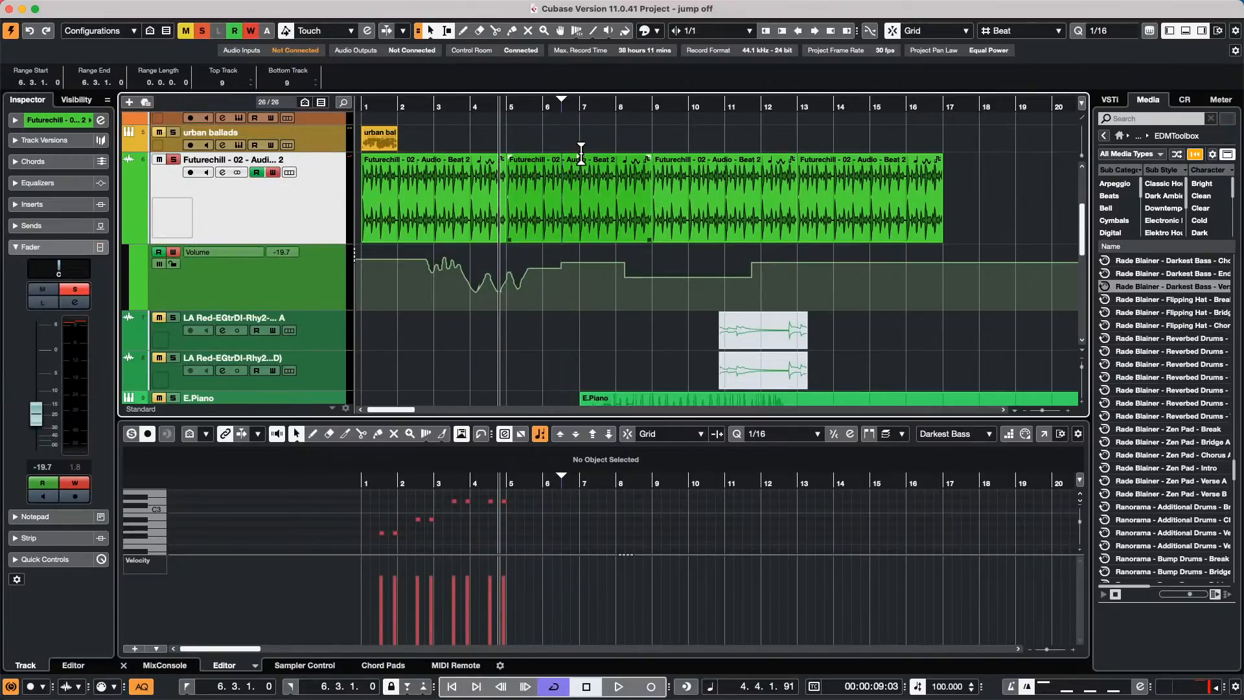
mouse_move(578, 158)
left_mouse_down()
mouse_move(579, 191)
mouse_move(580, 115)
mouse_move(579, 256)
mouse_move(516, 253)
mouse_move(580, 106)
mouse_move(568, 173)
left_mouse_up()
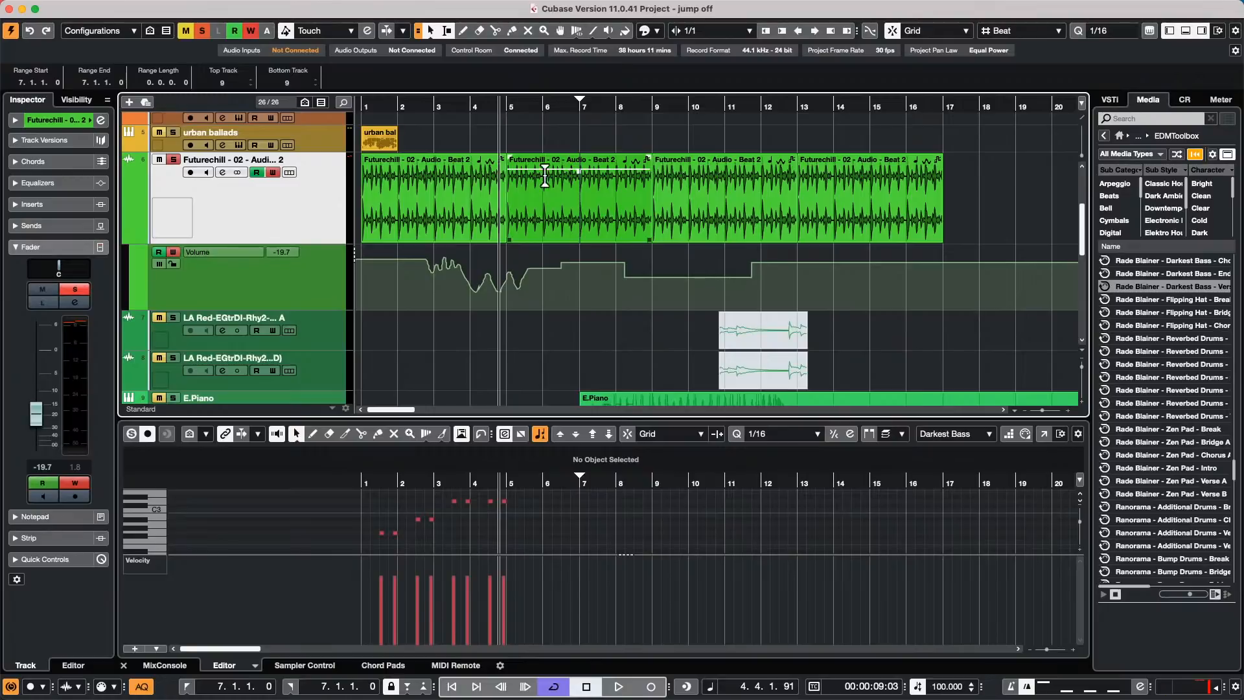
- Open the Export Audio Mixdown dialog and set the file type to MPEG 1 Layer 3
left_click(116, 8)
mouse_move(89, 8)
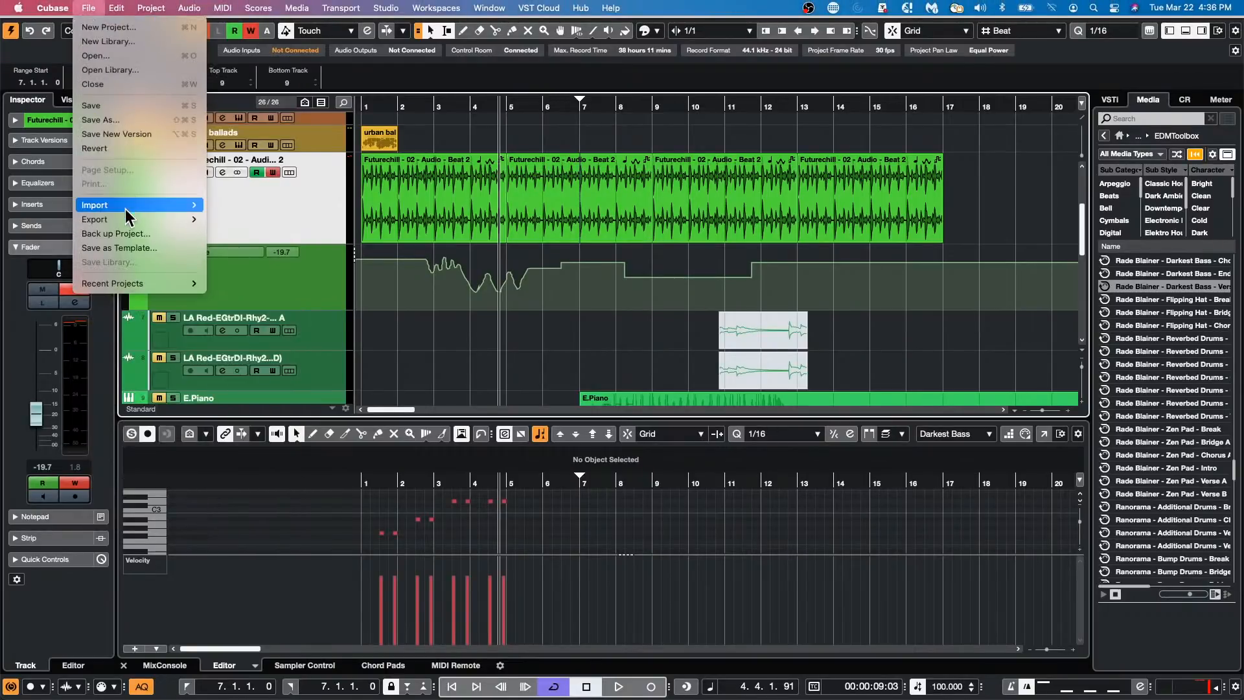
mouse_move(121, 222)
left_click(282, 216)
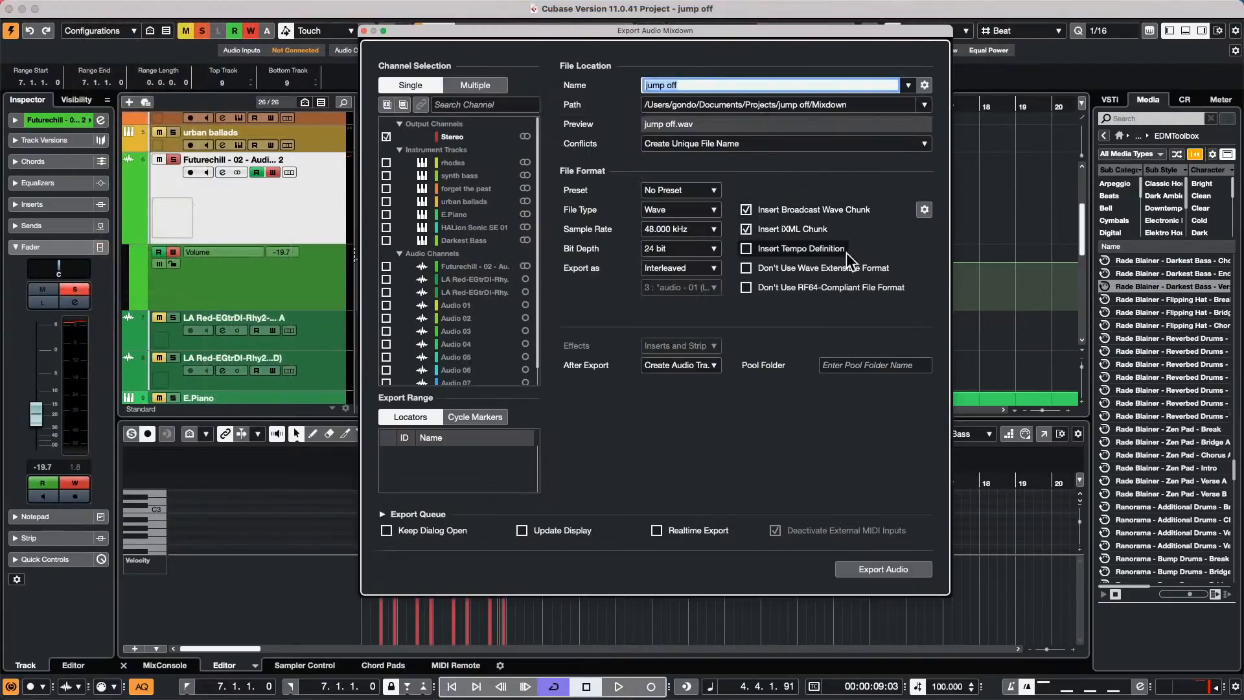
left_click(698, 211)
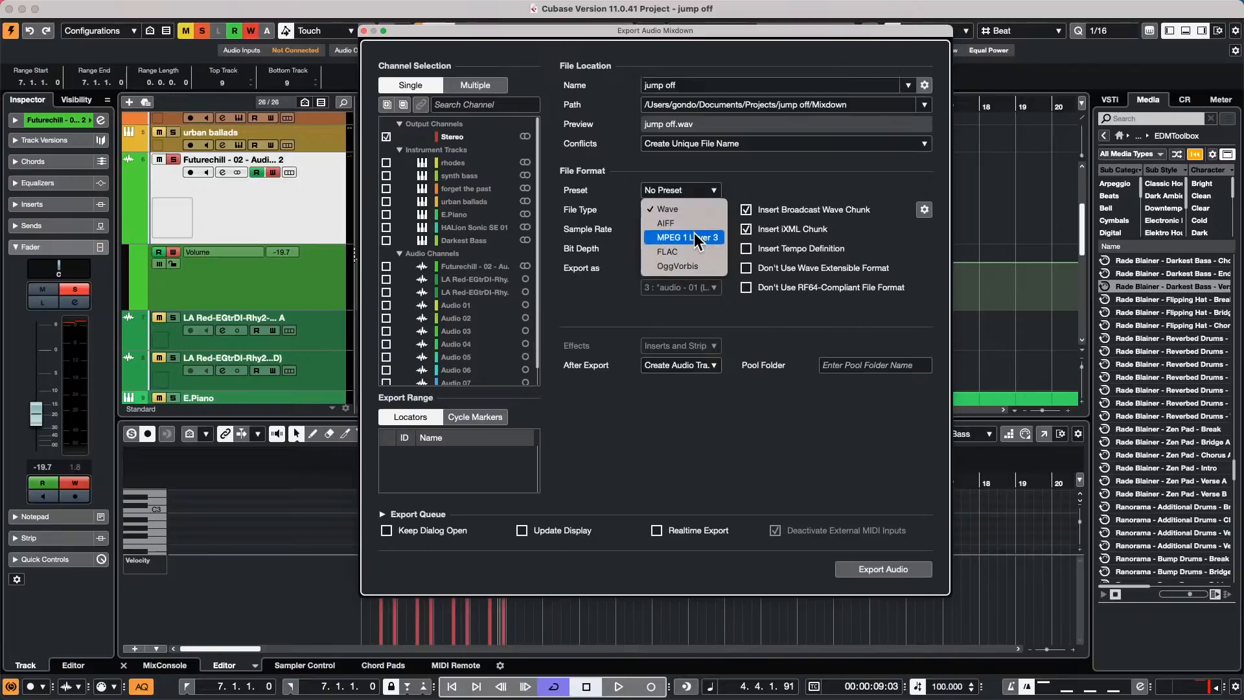
left_click(697, 238)
left_click(806, 229)
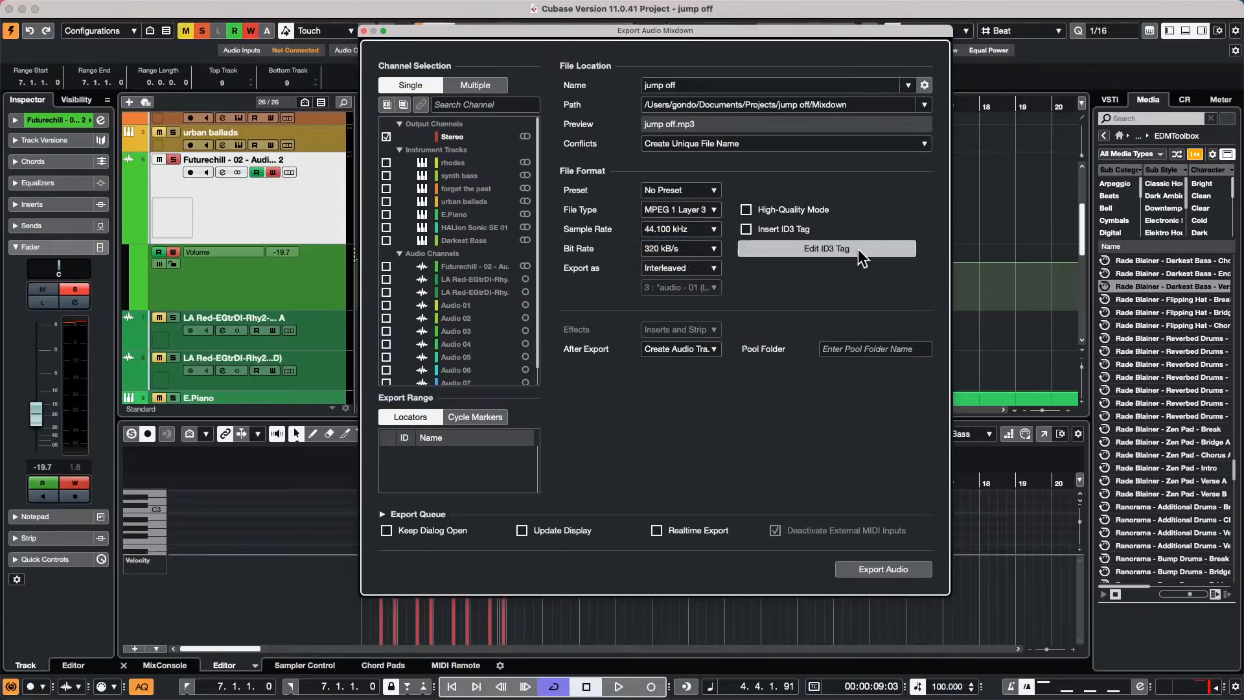
- Open the ID3 tag setup, look through the available genres, and close it without changing the genre
left_click(855, 248)
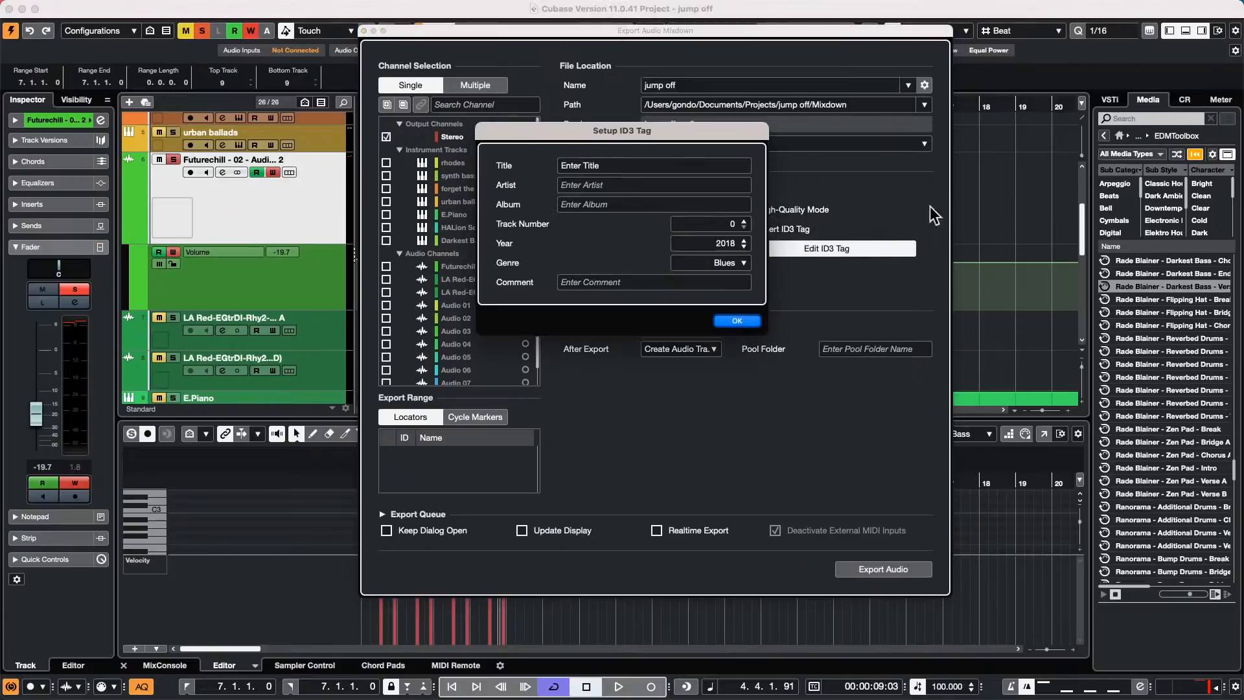
left_click(743, 262)
scroll(748, 412, "down", 20)
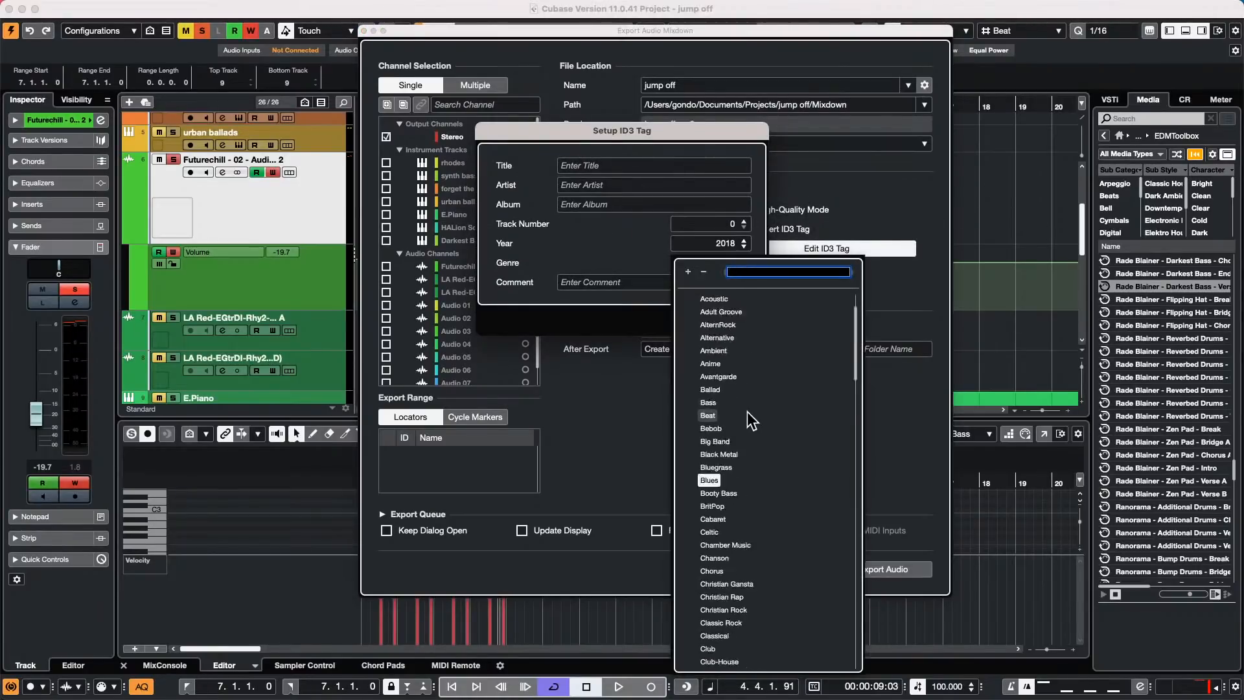
scroll(748, 415, "up", 20)
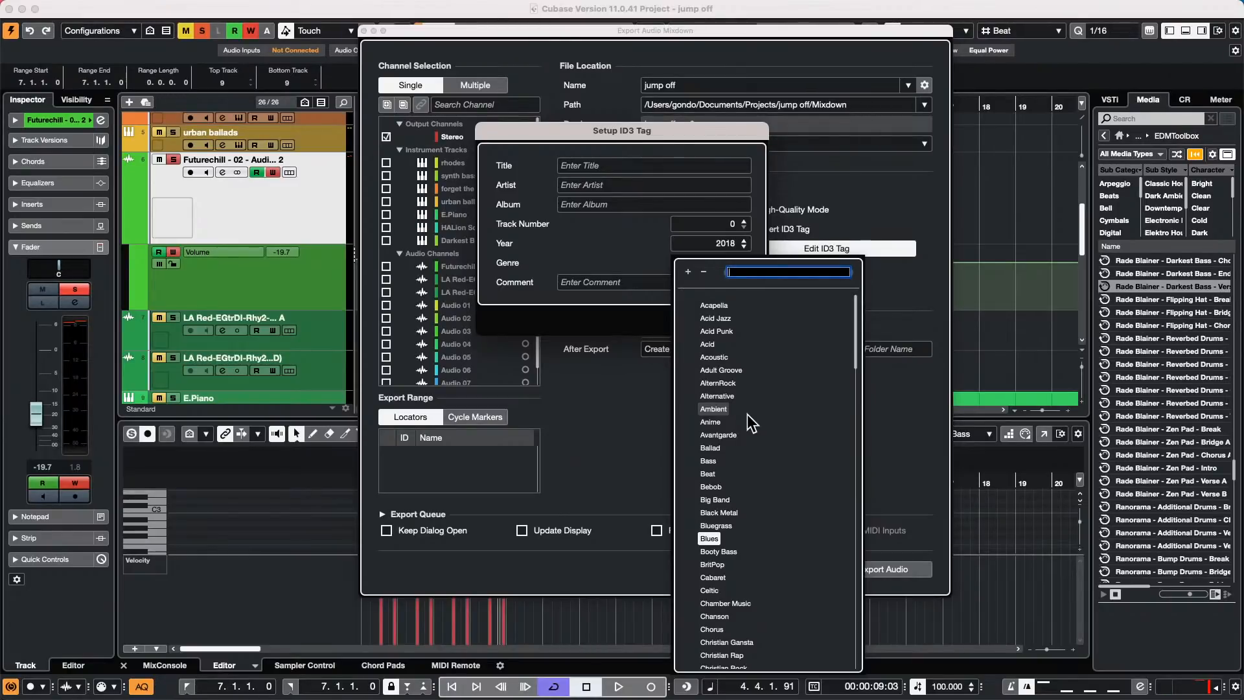
left_click(670, 136)
left_click(736, 320)
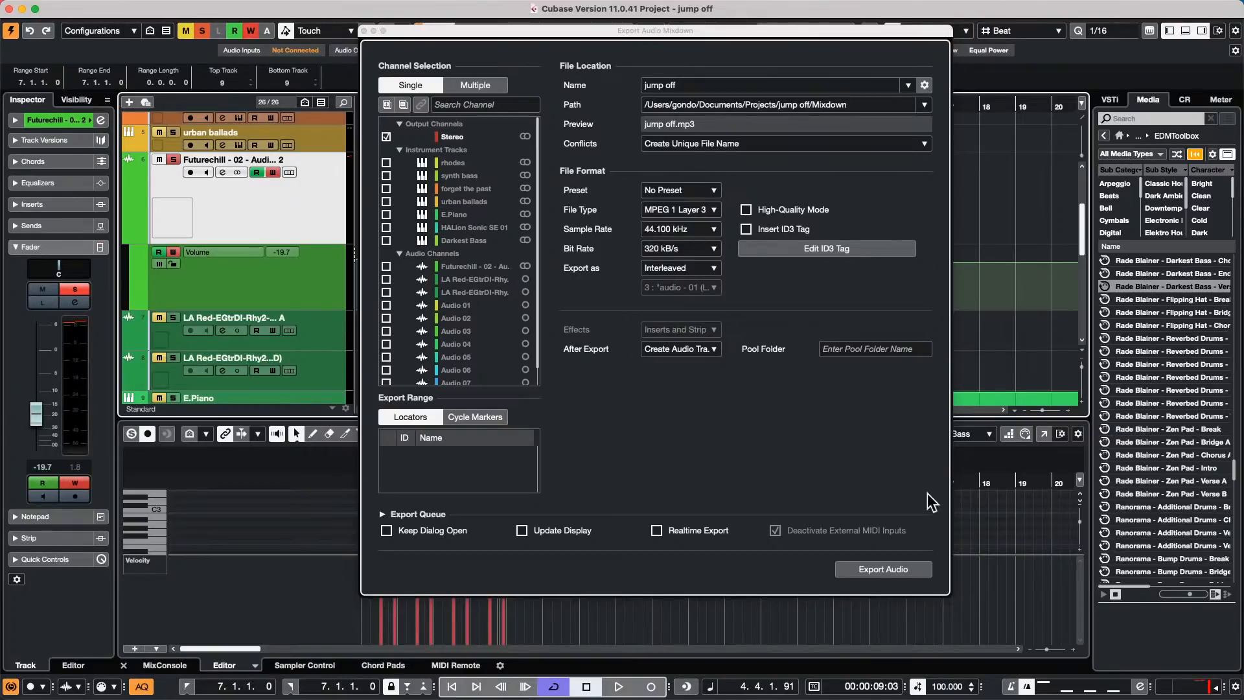
- Close the export dialog and audition several loops from the Drum Loops library, including 132 drums03 and 119 2 drums
left_click(363, 30)
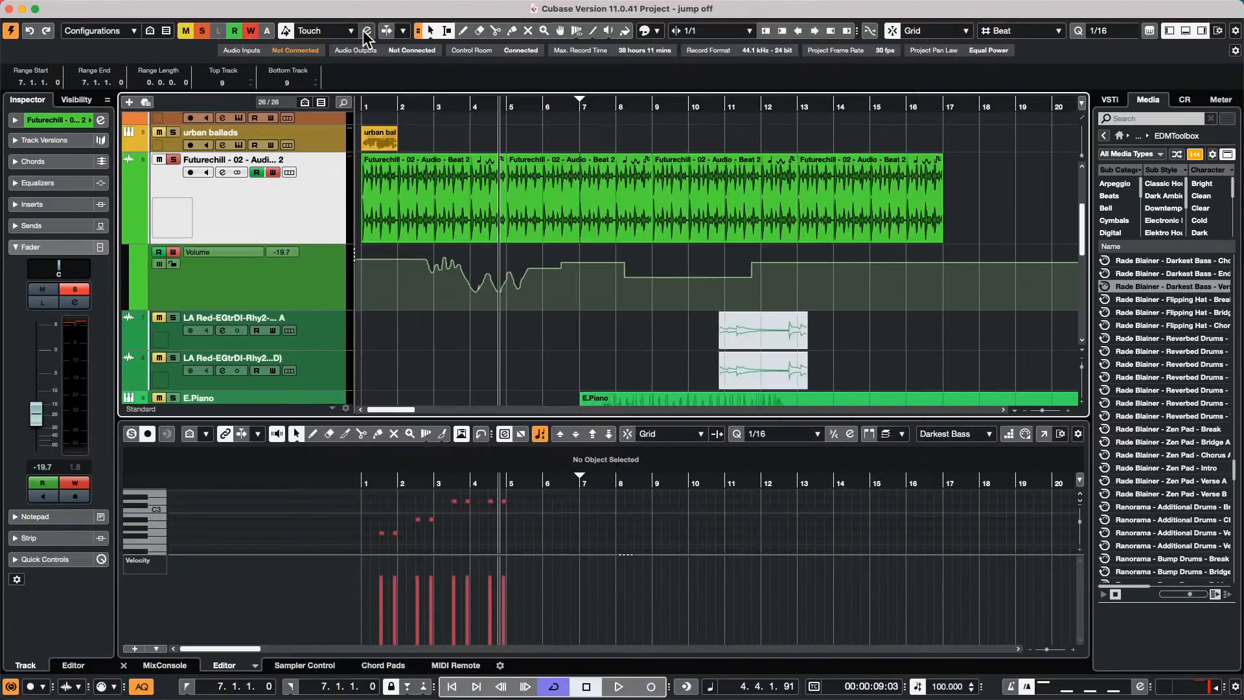
left_click(1103, 136)
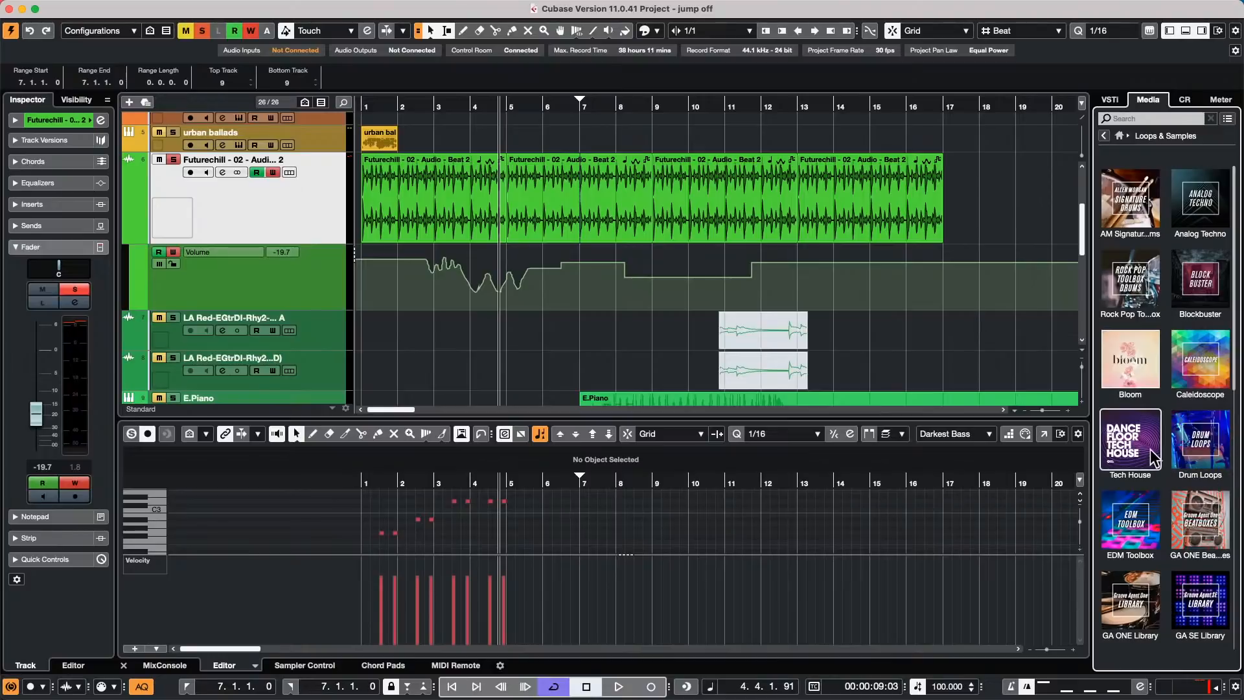
left_click(1186, 447)
left_click(1130, 493)
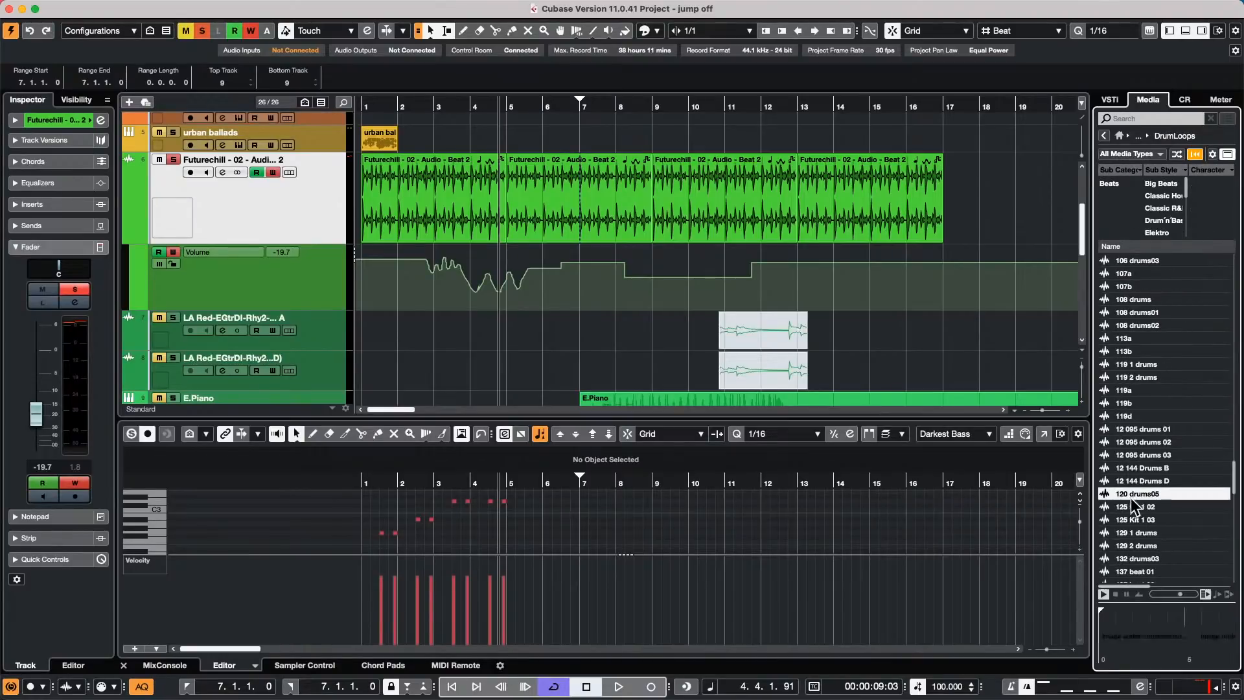
left_click(1128, 518)
left_click(1131, 533)
left_click(1132, 558)
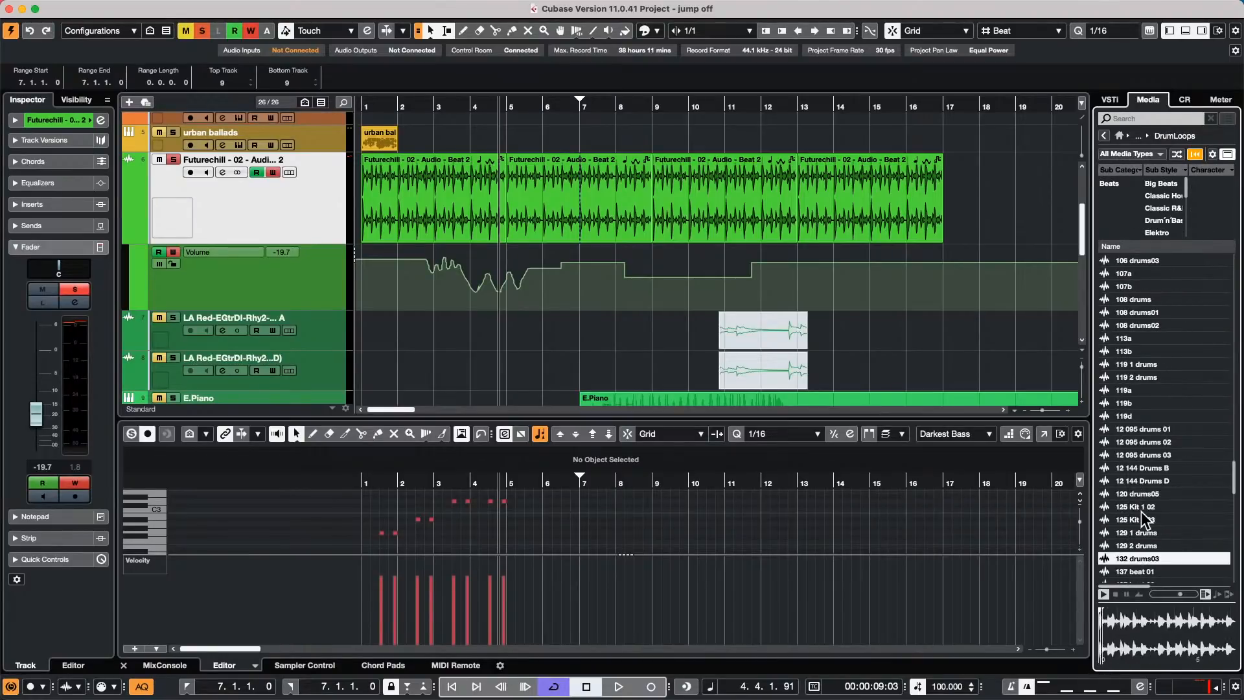
left_click(1144, 480)
left_click(1141, 455)
left_click(1137, 402)
left_click(1136, 377)
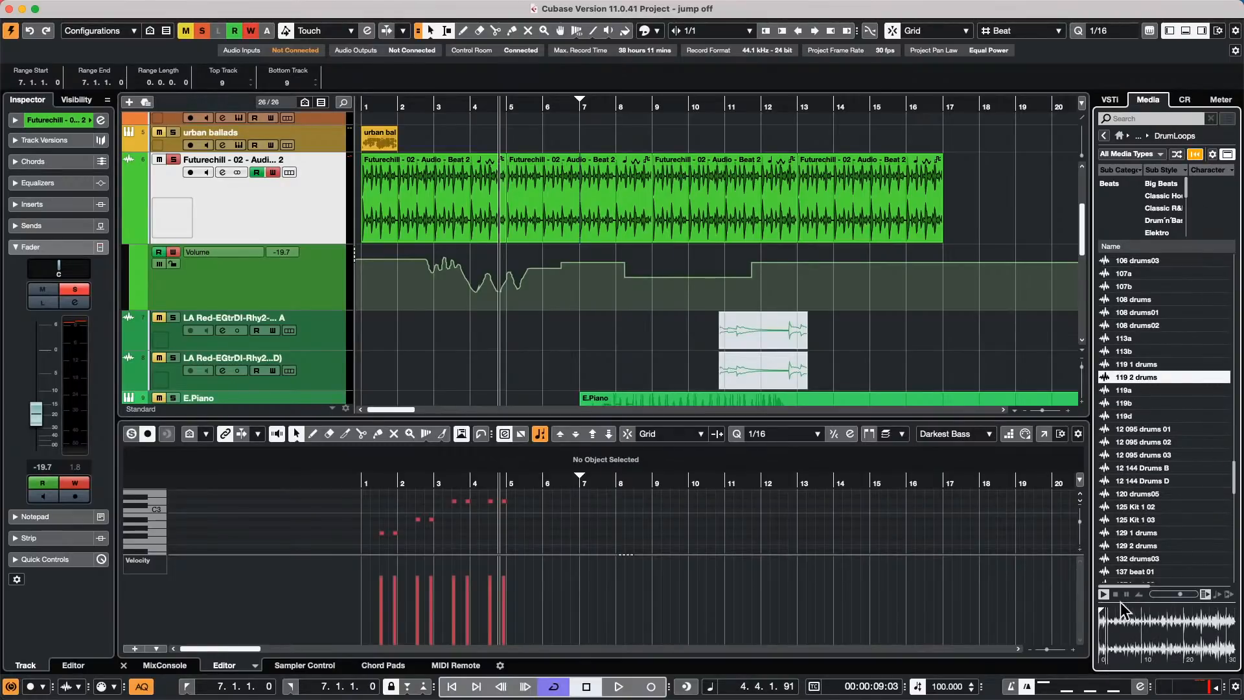
- Review the stereo output bus and the Control Room's Yamaha HS7 port routing in Audio Connections, and close it
left_click(386, 8)
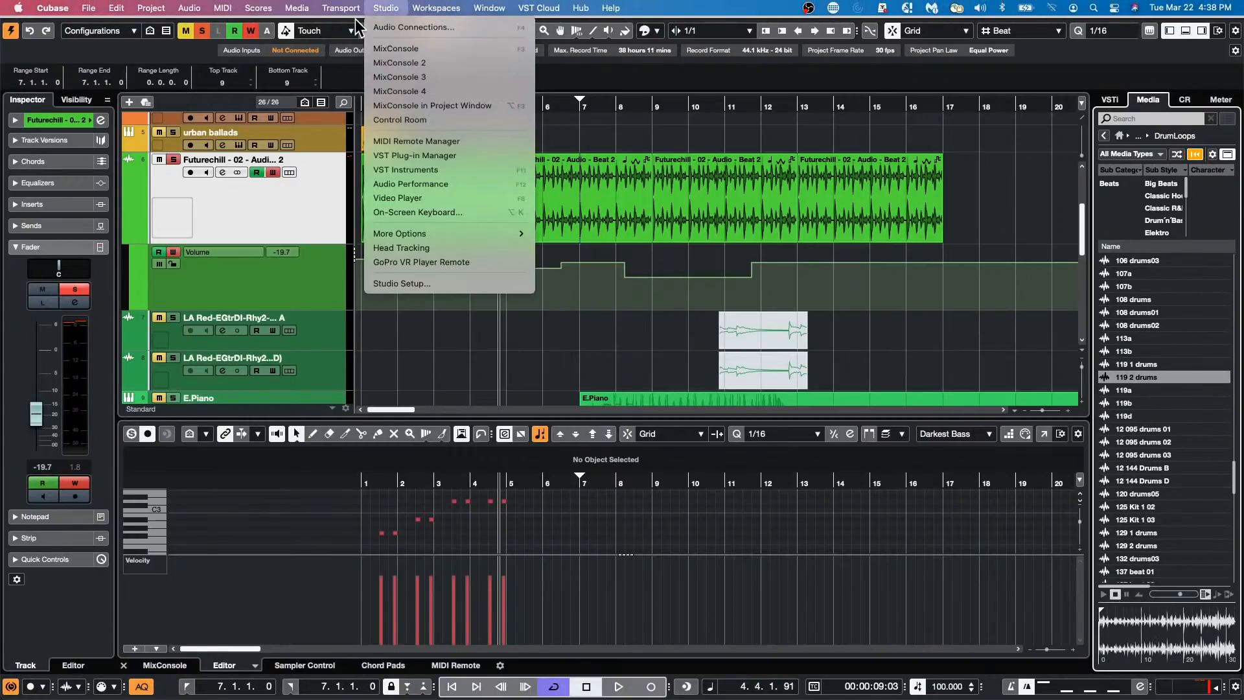
left_click(401, 27)
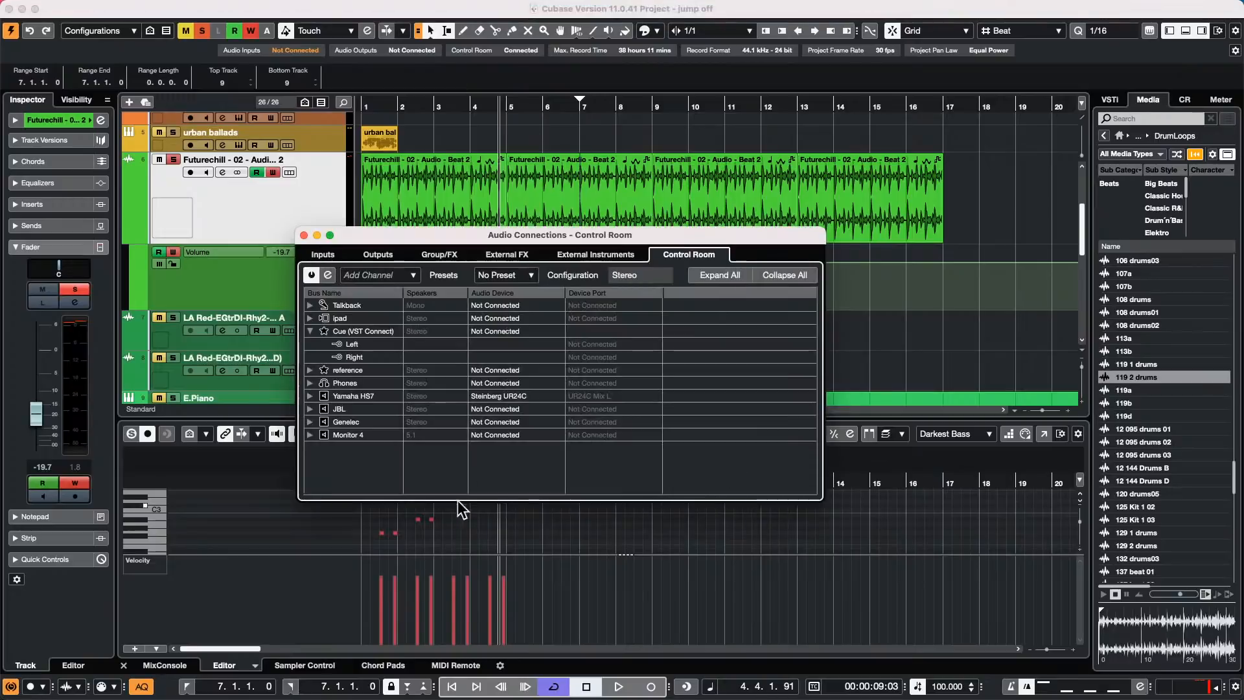
left_click(379, 255)
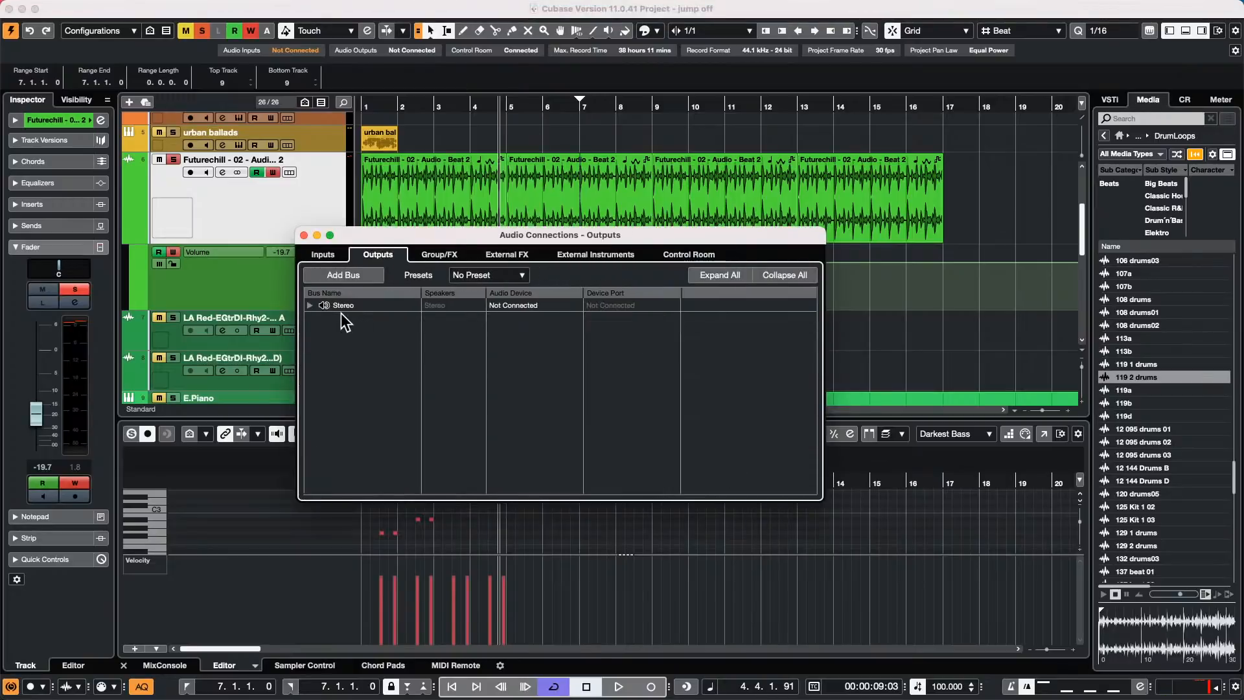
left_click(310, 305)
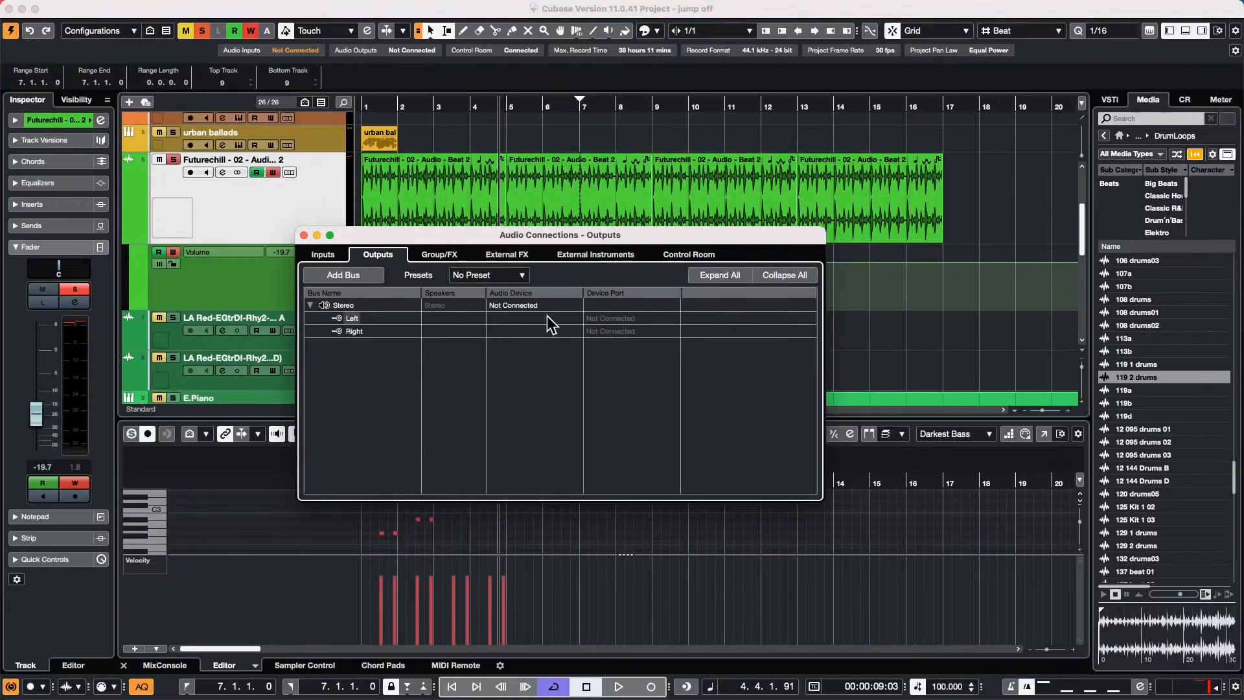
left_click(684, 254)
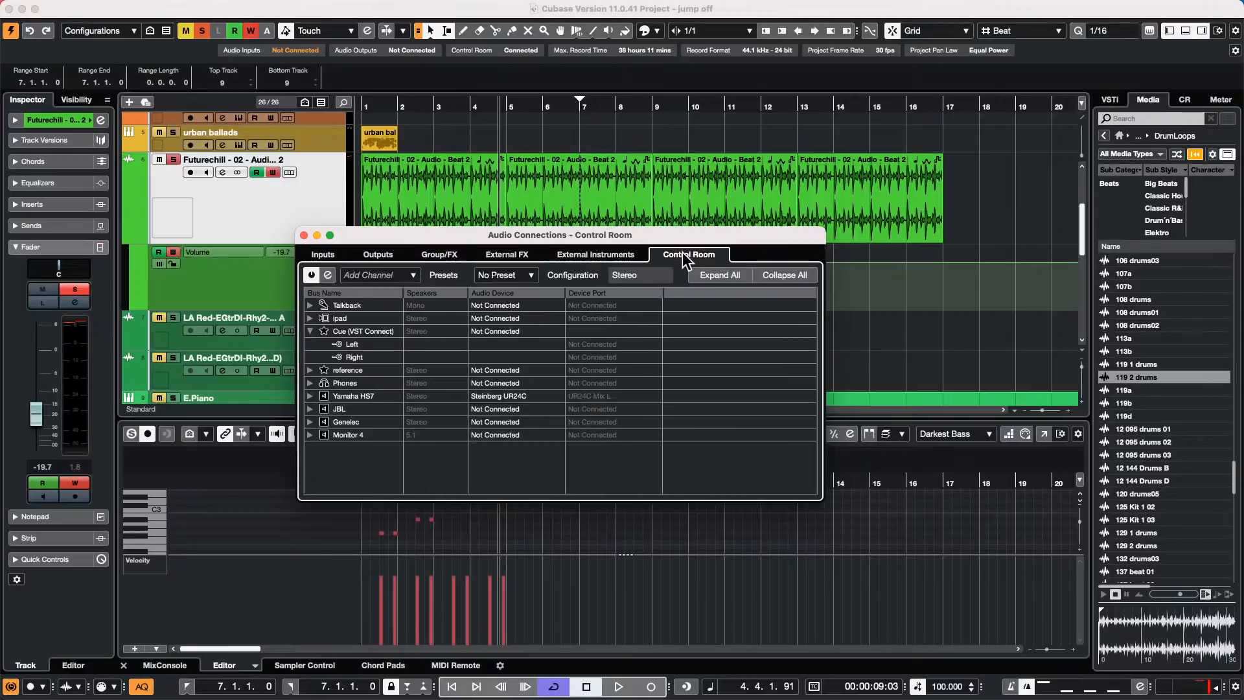
right_click(357, 395)
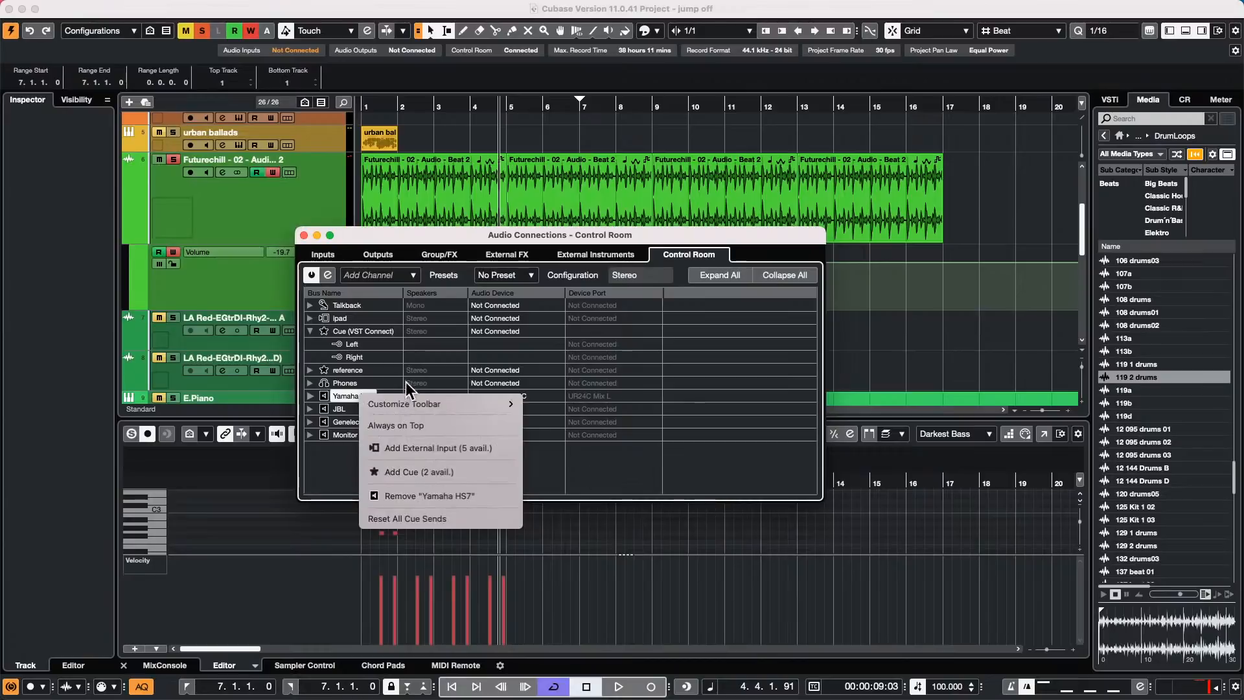
left_click(575, 453)
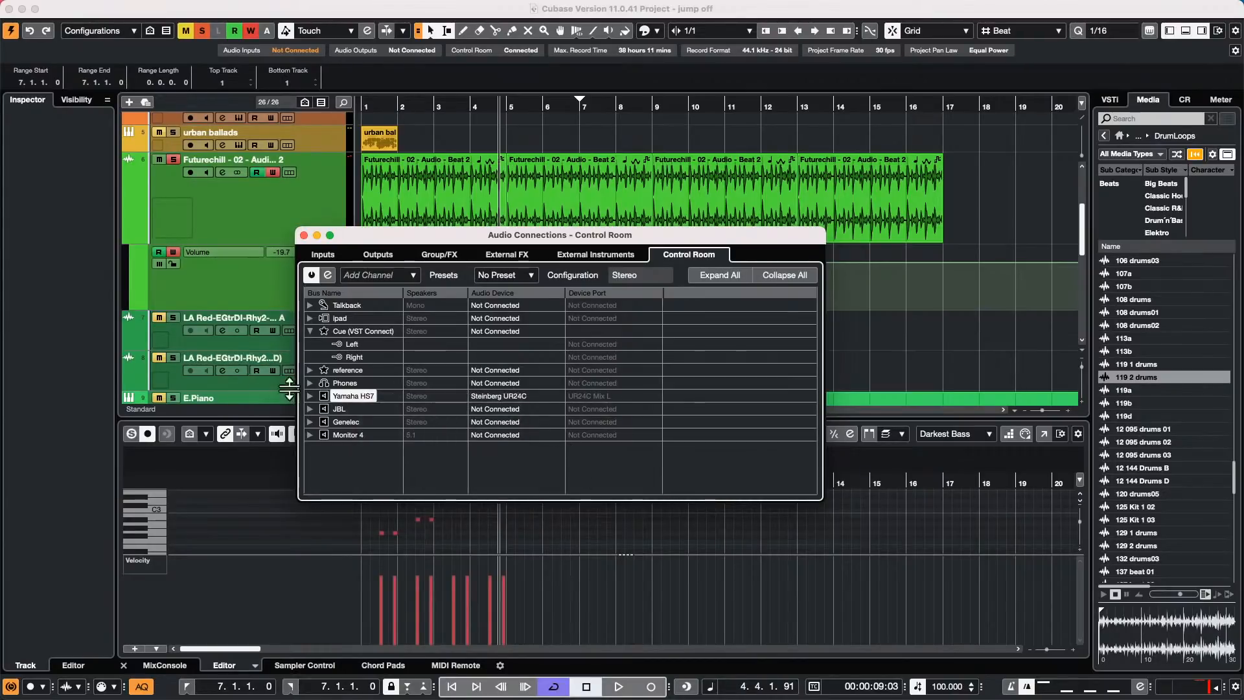
left_click(310, 395)
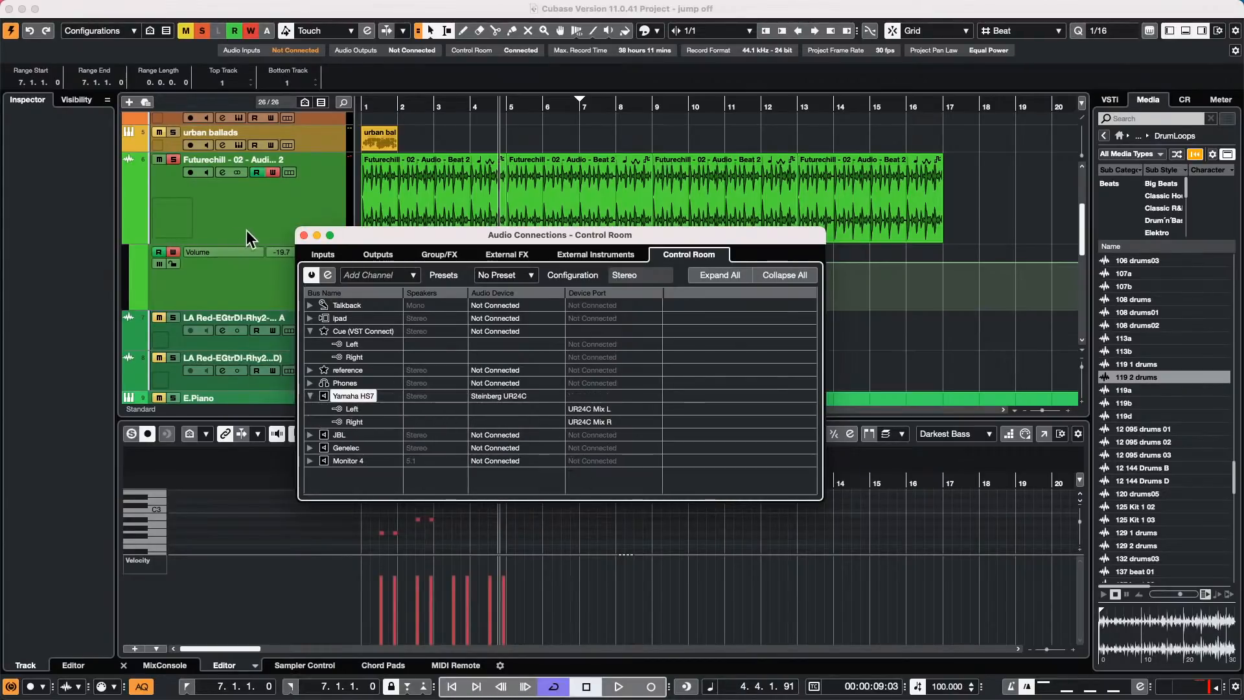
left_click(304, 235)
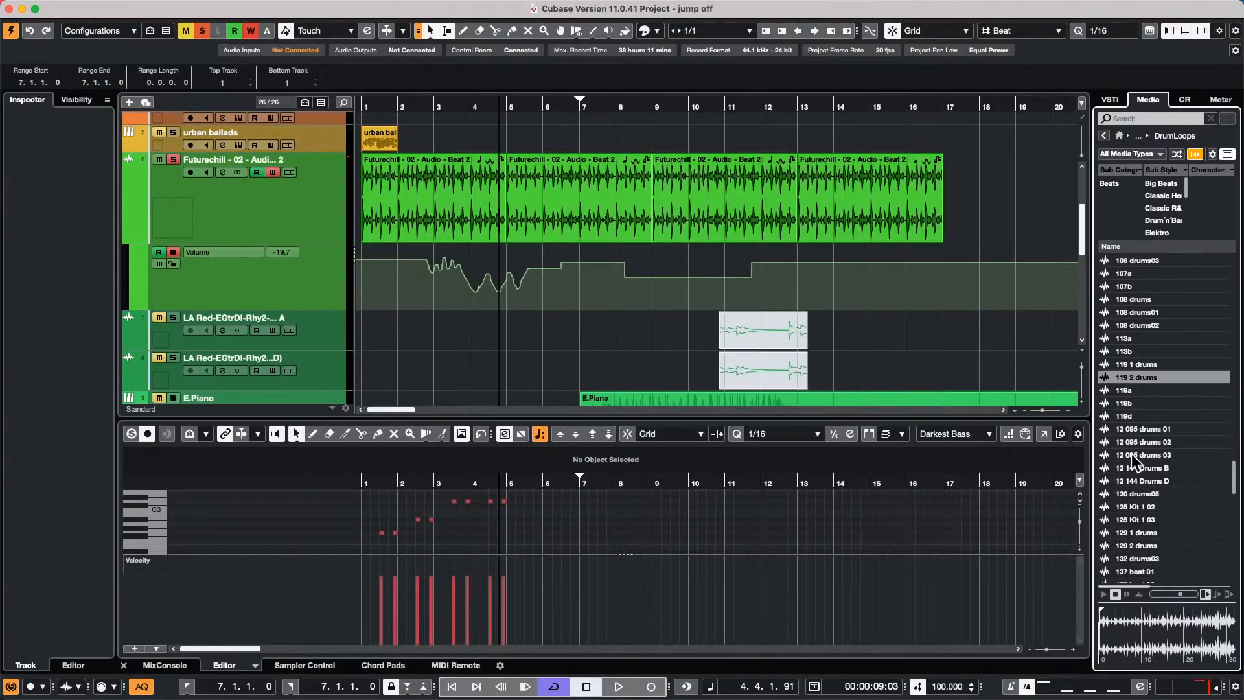
- Audition more drum loops, including 12 144 Drums D and 108 drums02, and stop the preview playback
left_click(1131, 454)
left_click(1128, 481)
left_click(1133, 516)
left_click(1137, 480)
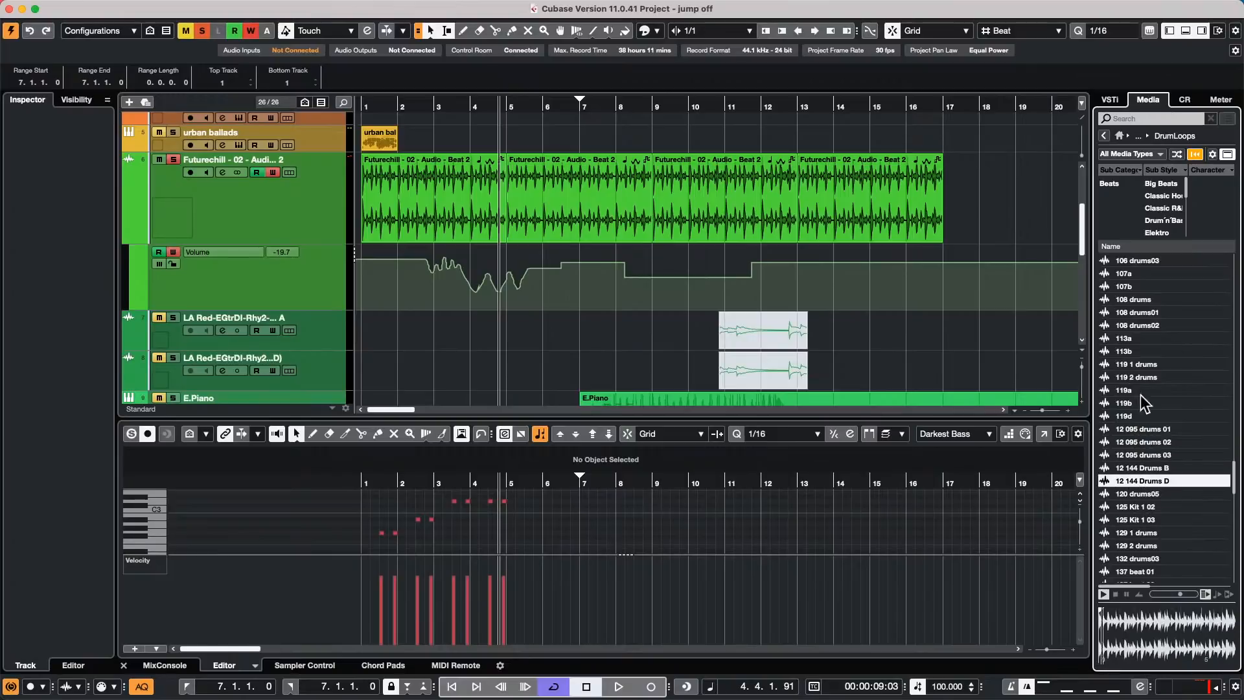
left_click(1138, 325)
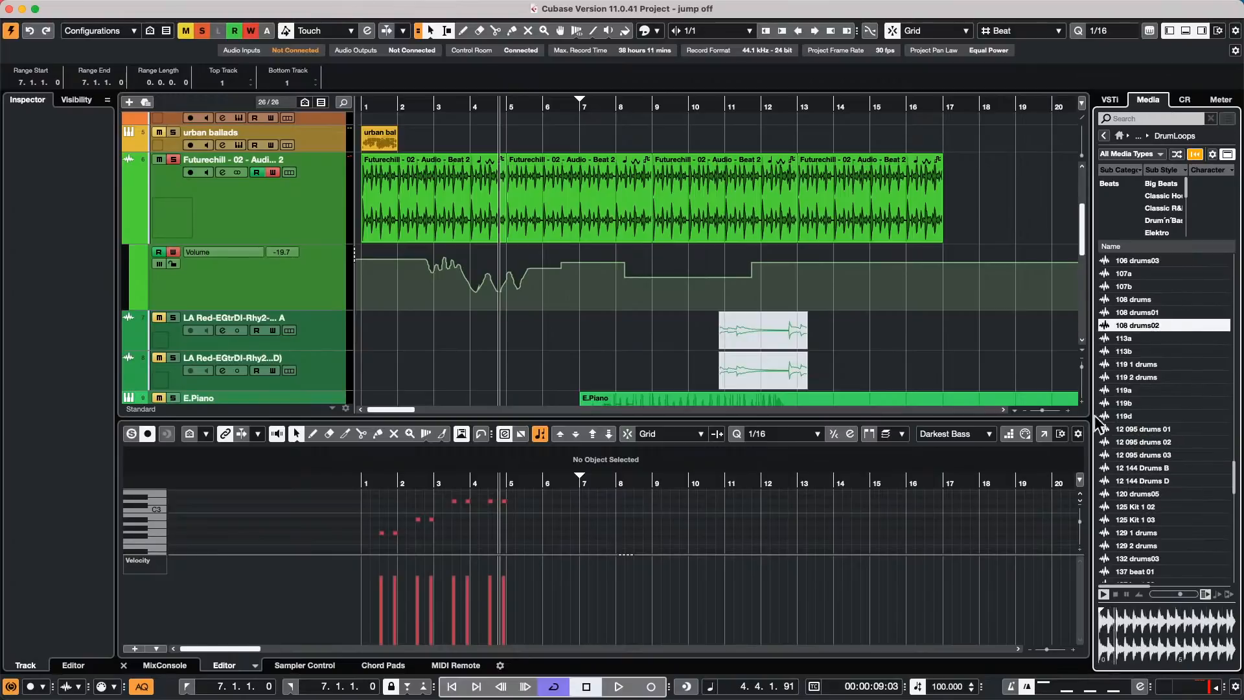
left_click(1116, 594)
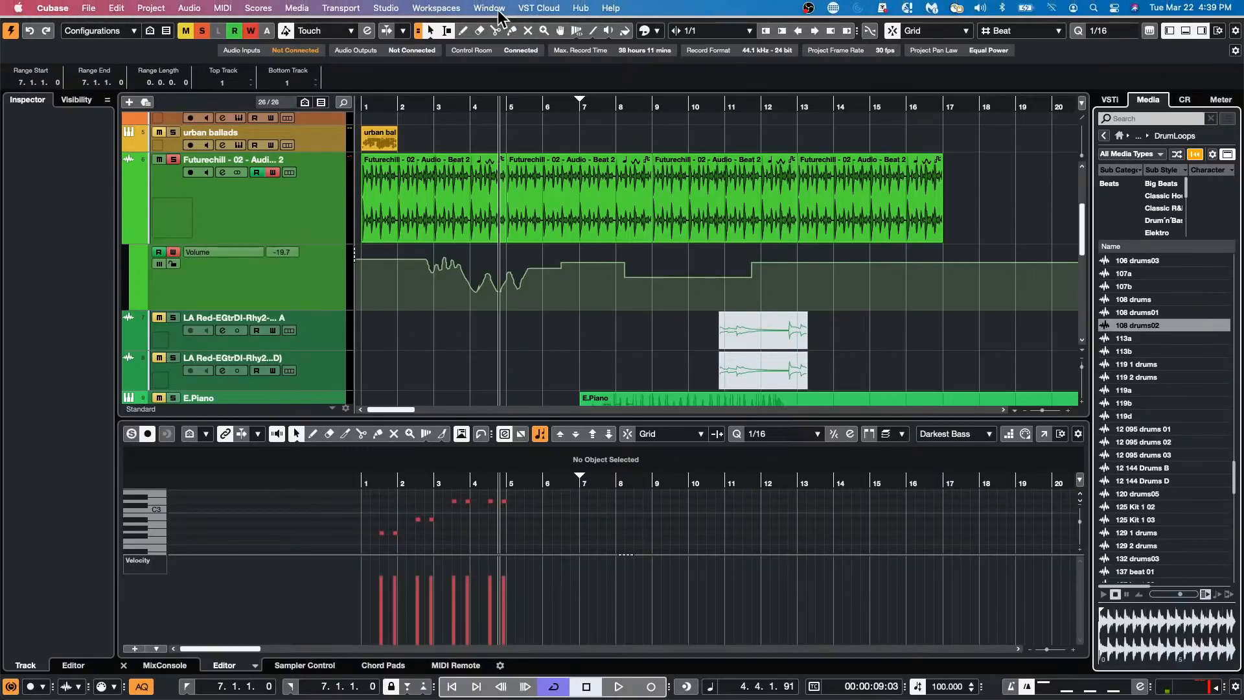
- Open the VST Plug-in Manager and look through the installed VST effects and the VST 2 plug-in path settings
left_click(427, 7)
mouse_move(386, 9)
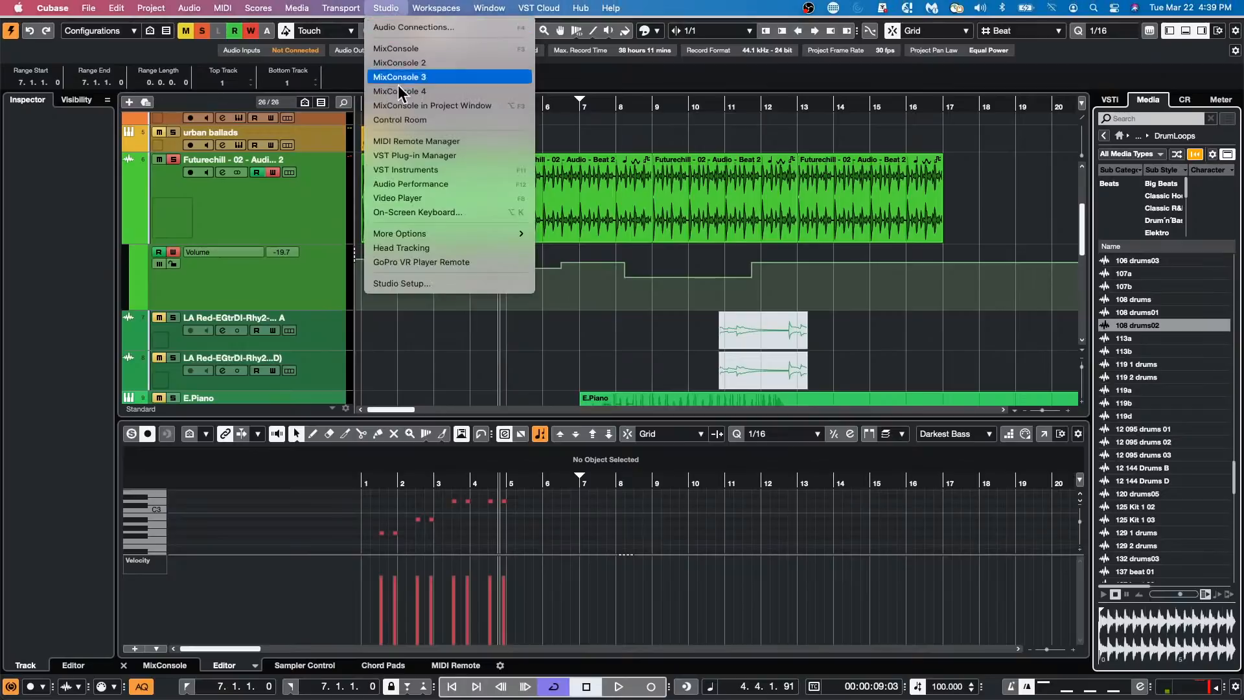
left_click(434, 158)
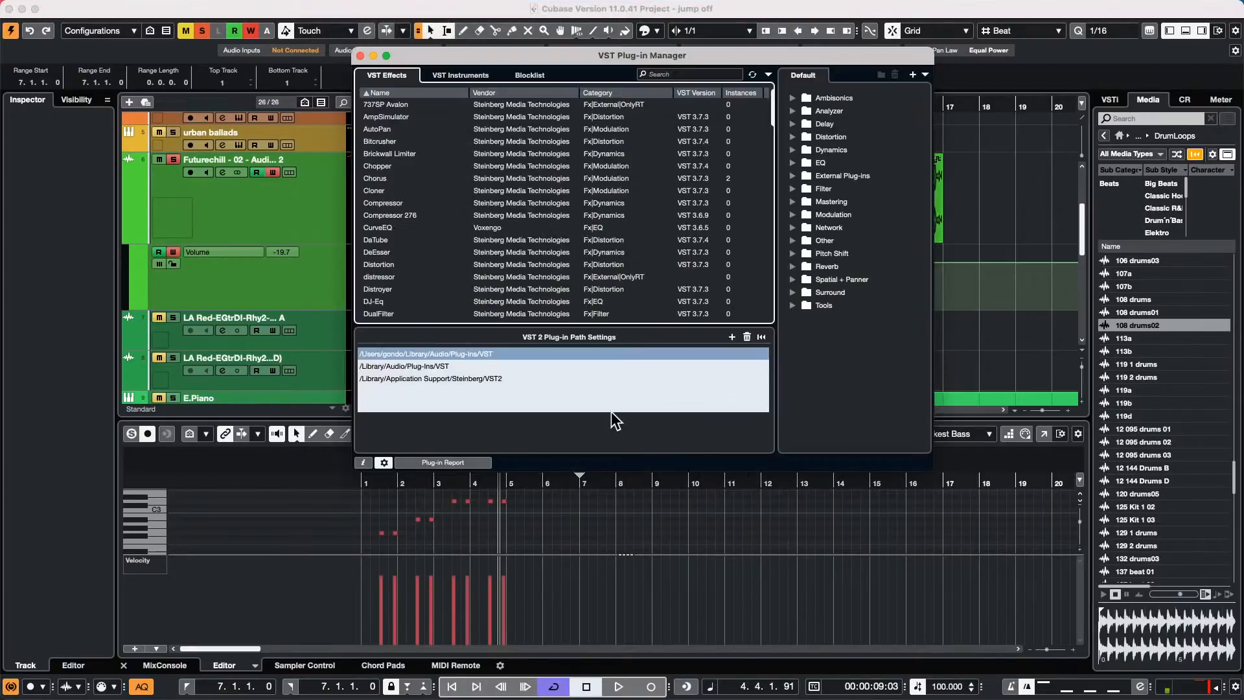
left_click(384, 462)
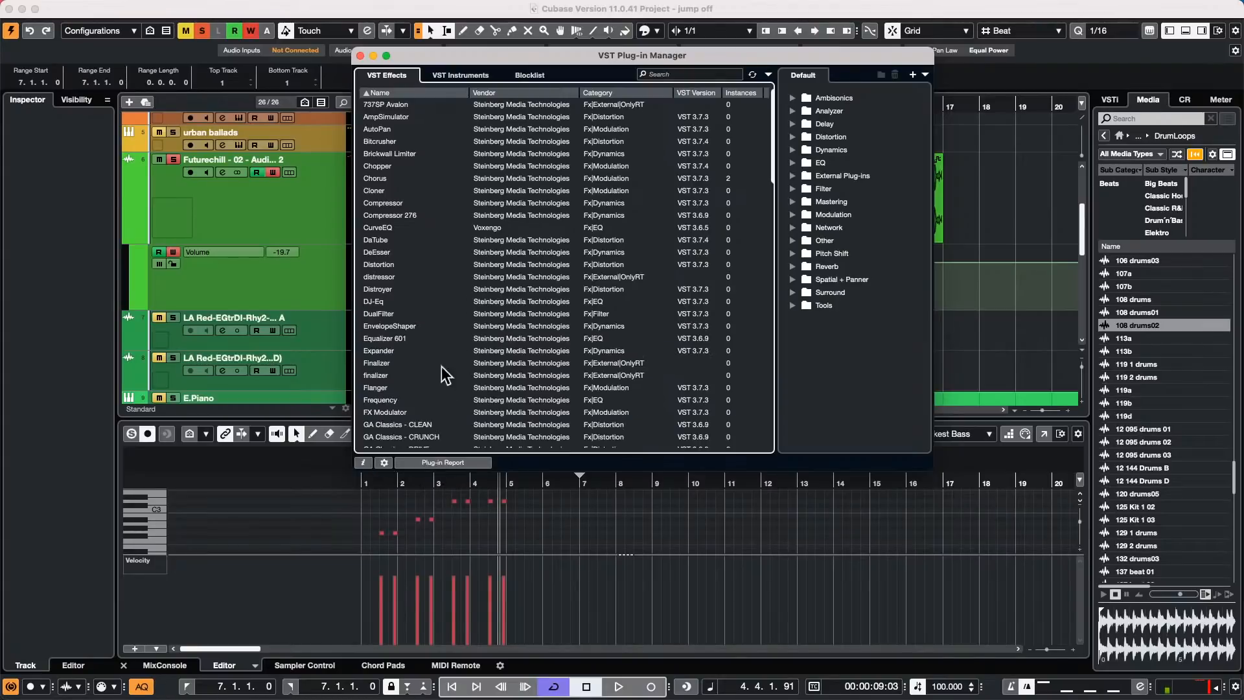
scroll(445, 395, "down", 6)
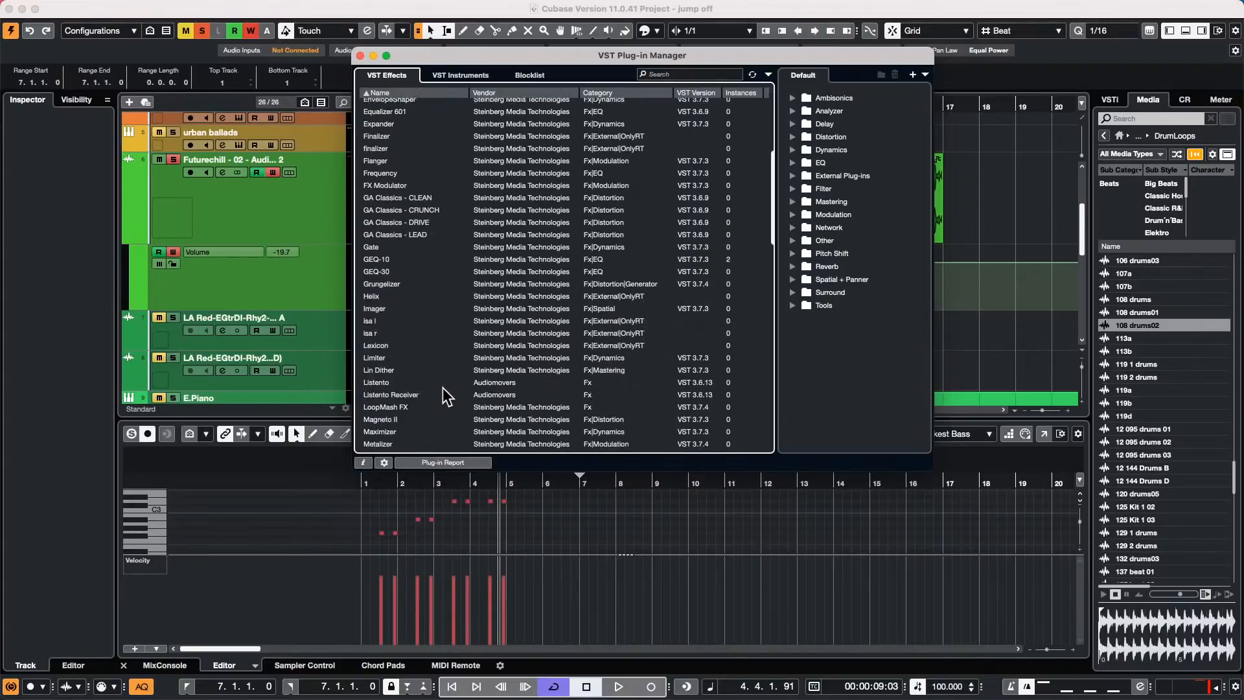
left_click(383, 462)
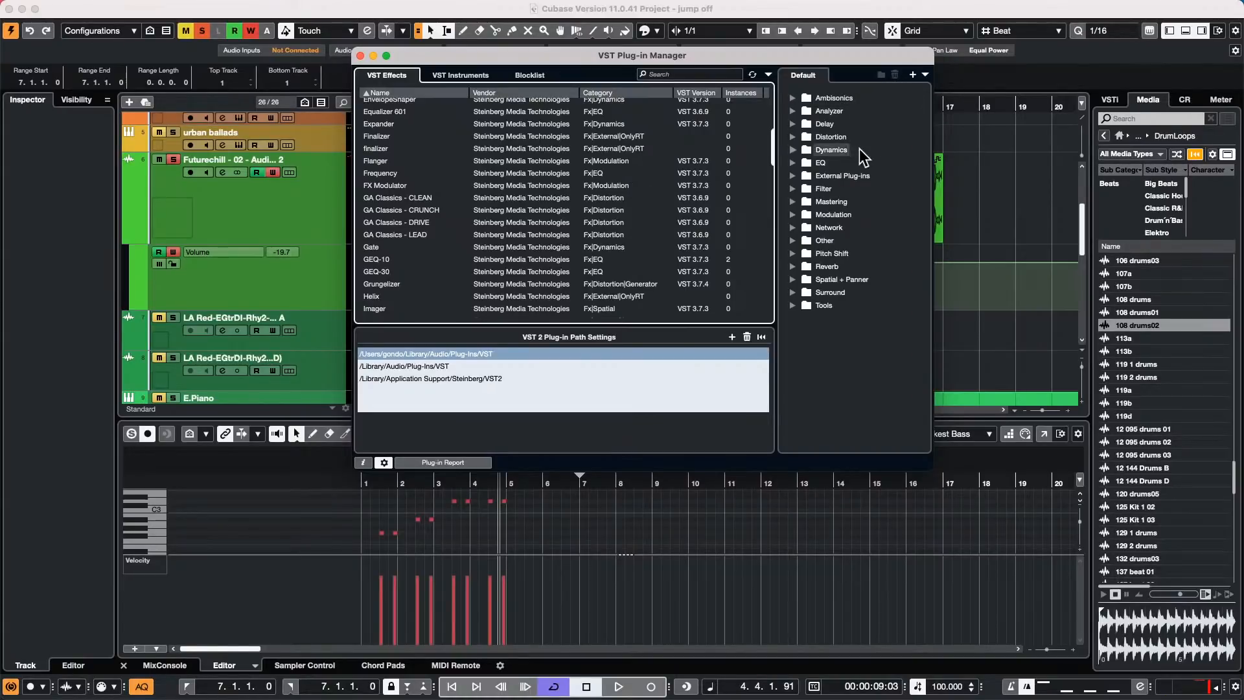
- Create a new empty plug-in collection named Monster Plug_in List
left_click(911, 76)
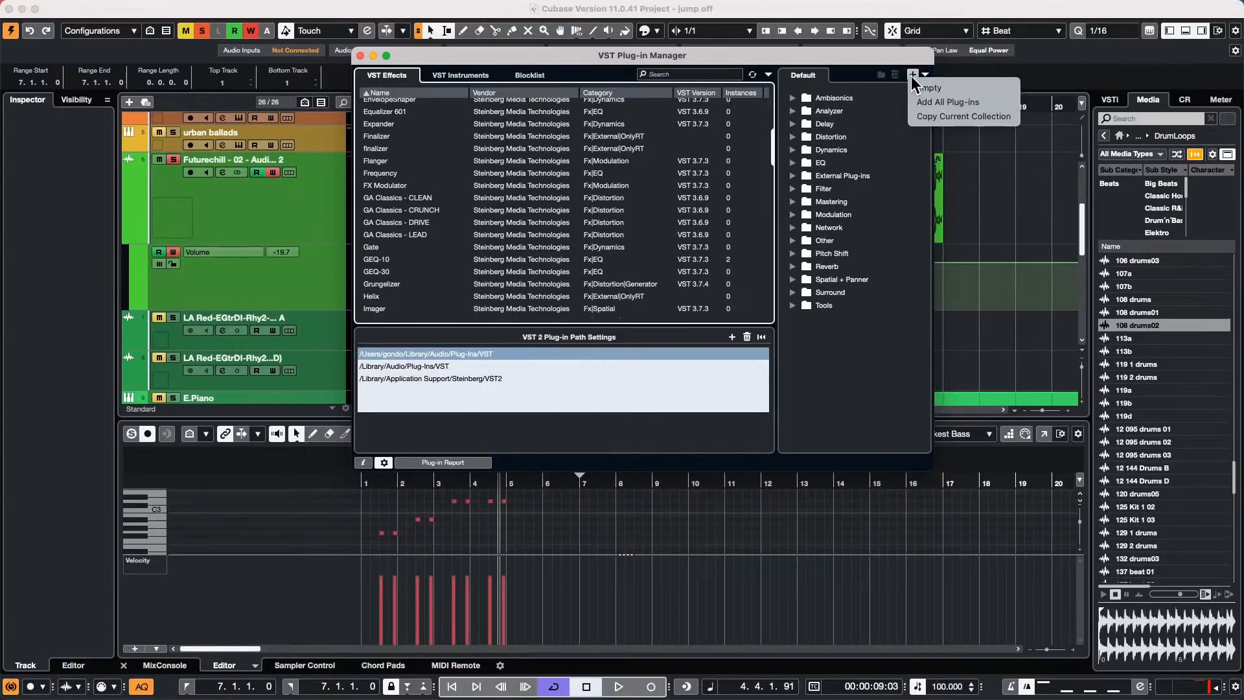
left_click(930, 87)
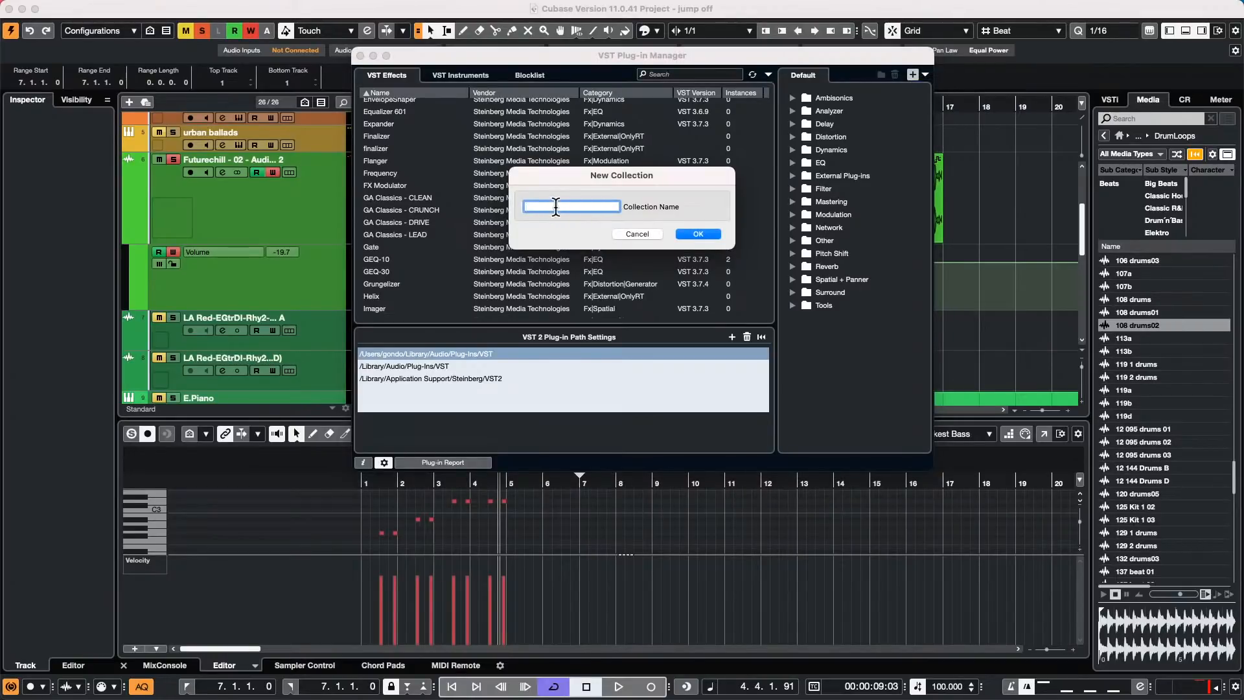
type("Mon")
type("ster Plug")
type("-in")
type(" List")
key("Return")
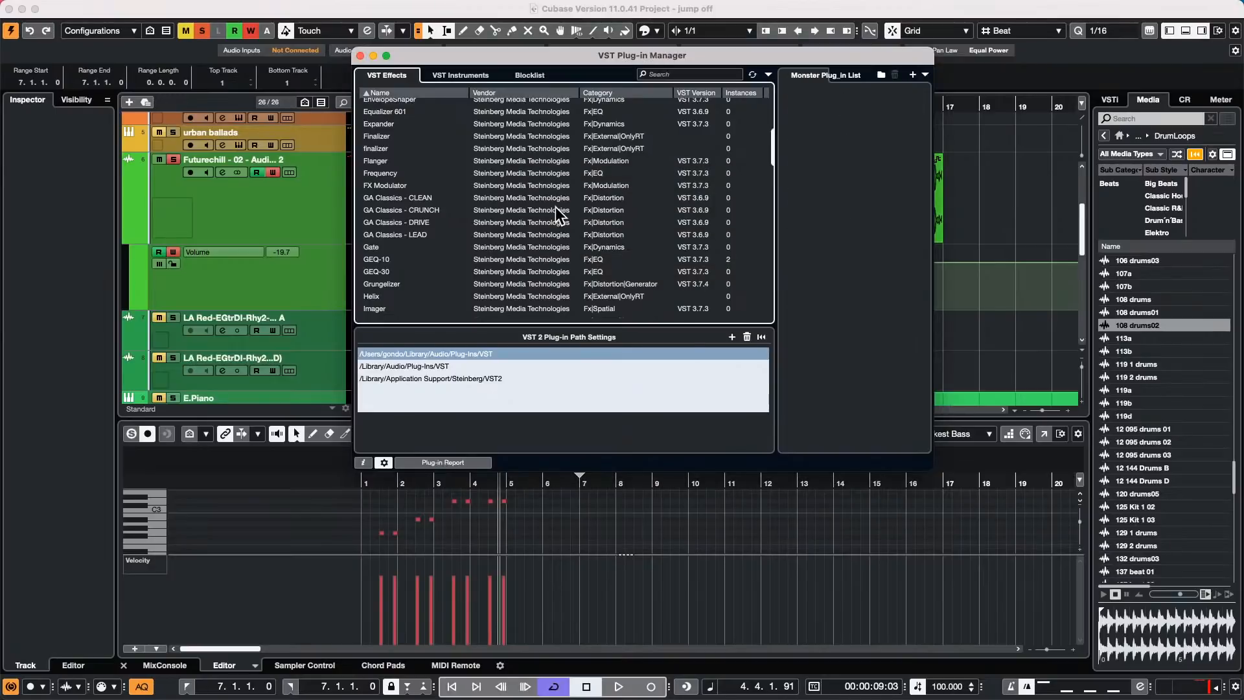
- Try to add the 737SP Avalon effect to the new collection, and reopen the VST Plug-in Manager
scroll(388, 156, "up", 10)
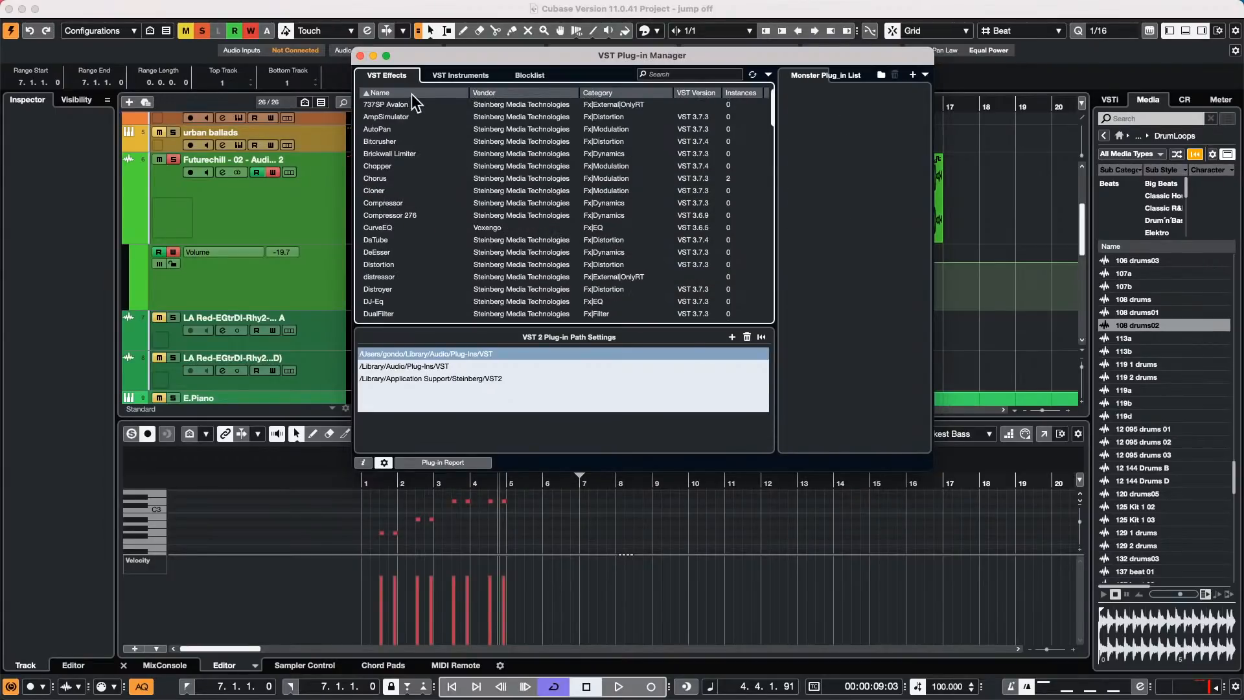
left_click_drag(398, 105, 834, 140)
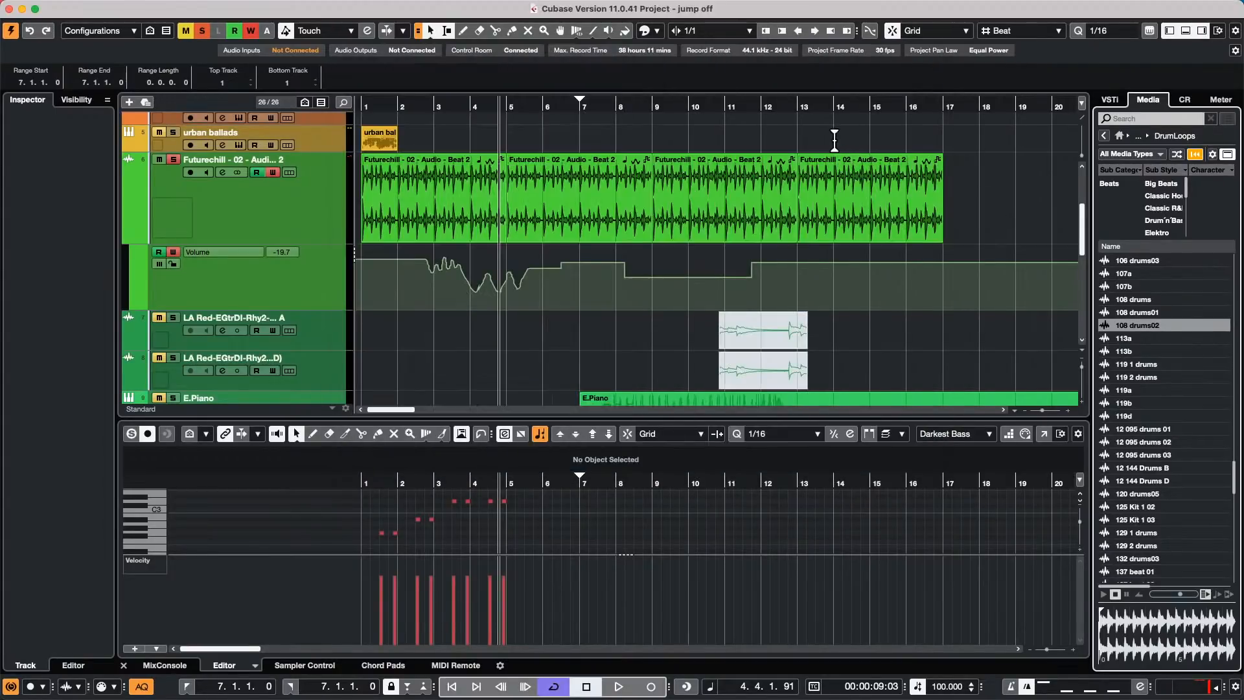
mouse_move(193, 2)
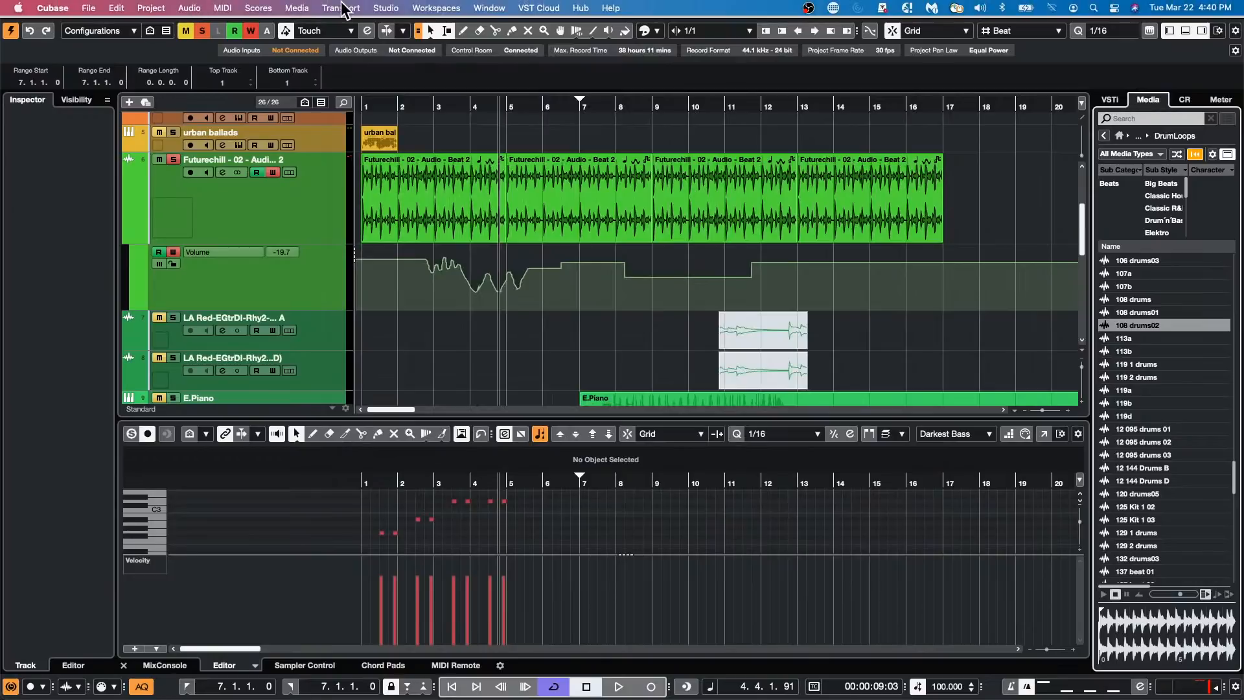
left_click(401, 9)
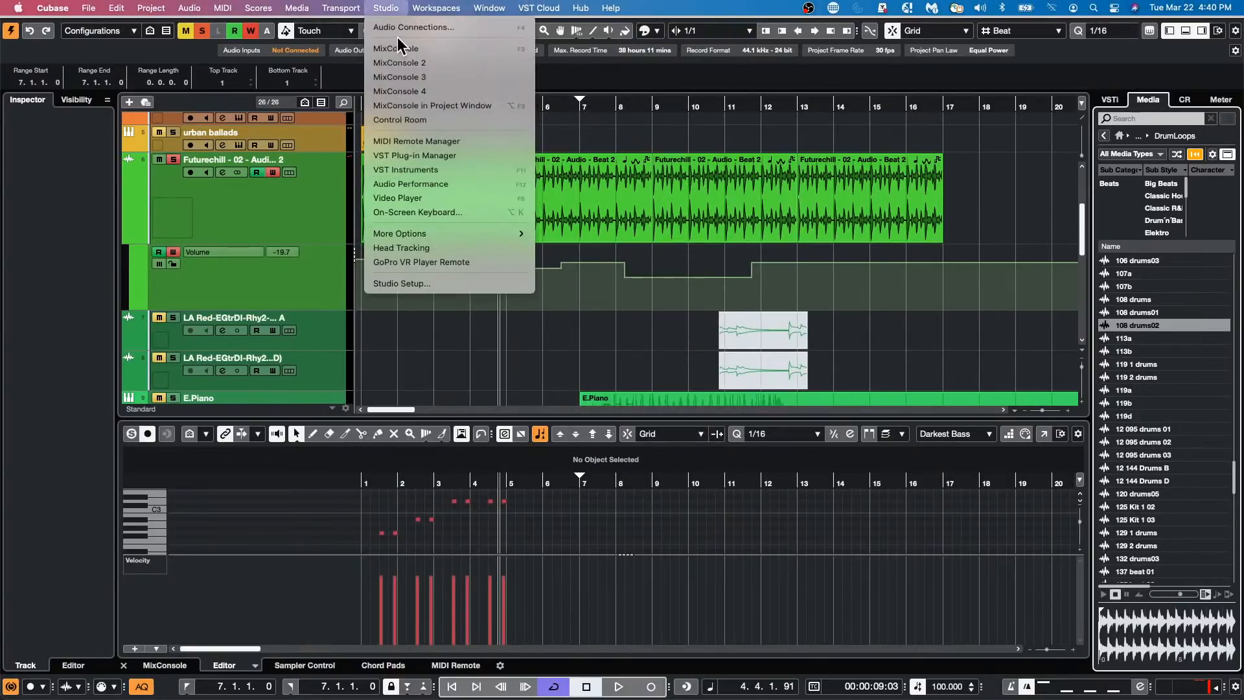
left_click(412, 157)
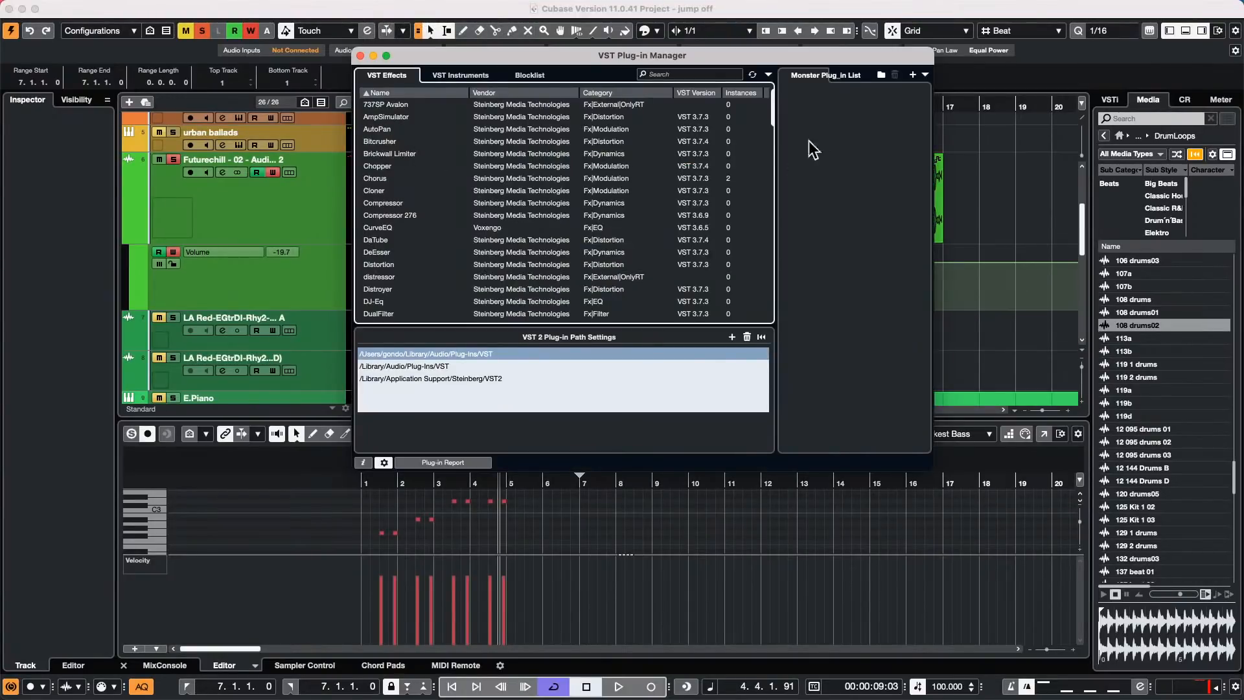
- Add the AmpSimulator, AutoPan, Chopper, DeEsser and Distortion effects to the Monster Plug_in List collection
left_click_drag(386, 117, 862, 141)
left_click_drag(383, 127, 766, 123)
left_click_drag(379, 167, 817, 151)
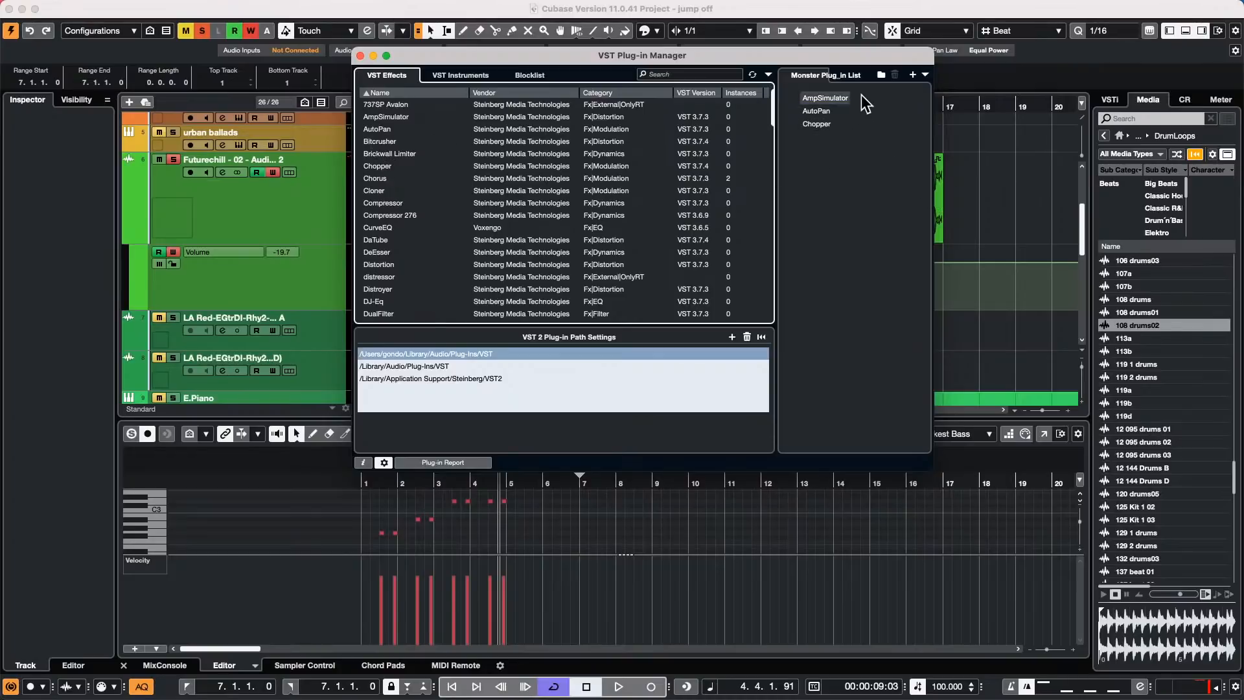
left_click(881, 74)
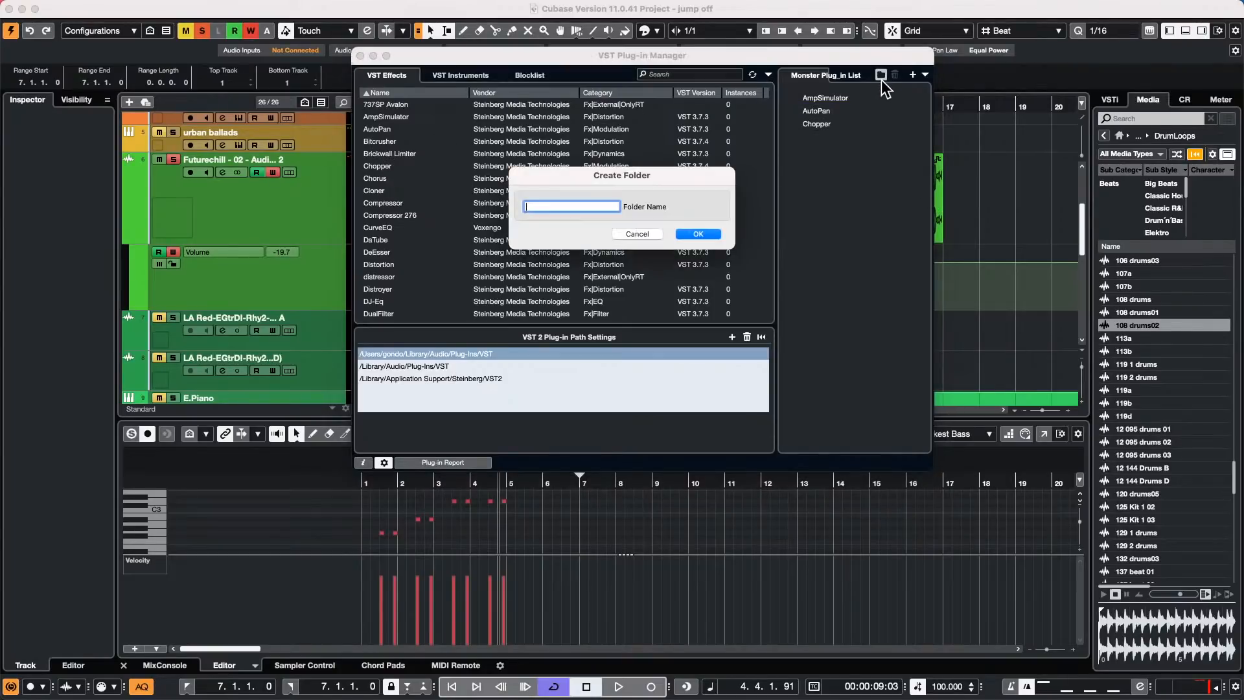
left_click(644, 233)
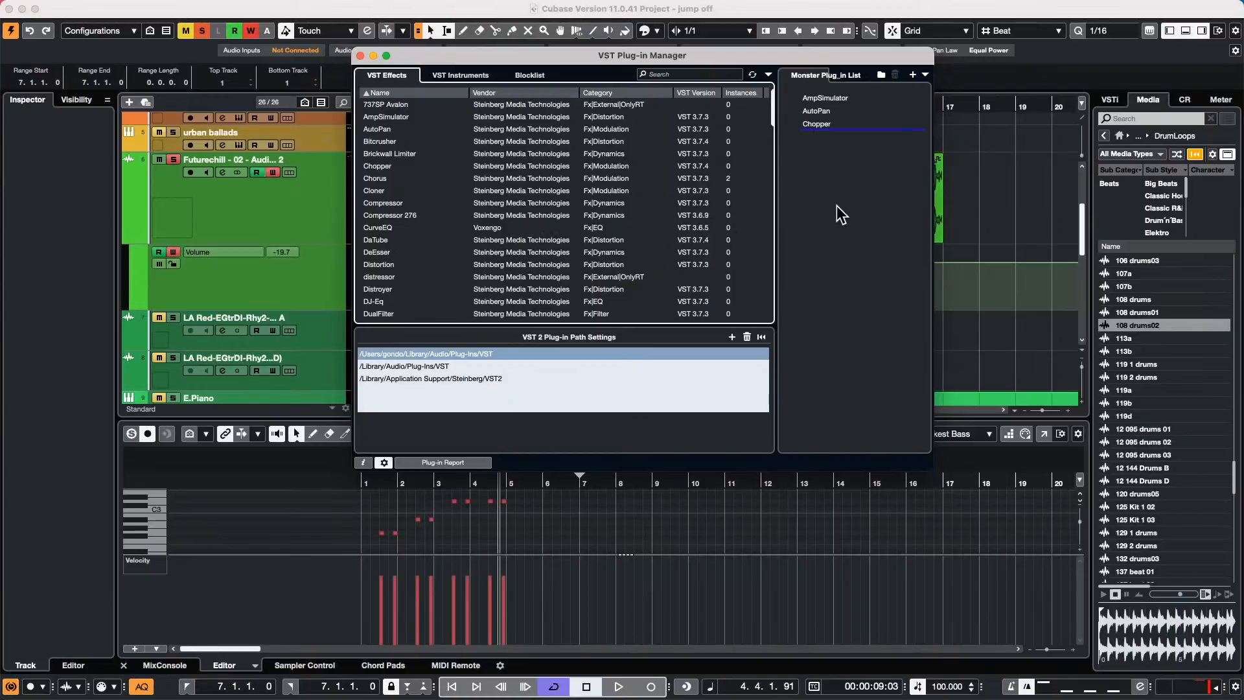
left_click_drag(837, 205, 836, 206)
left_click_drag(699, 240, 872, 194)
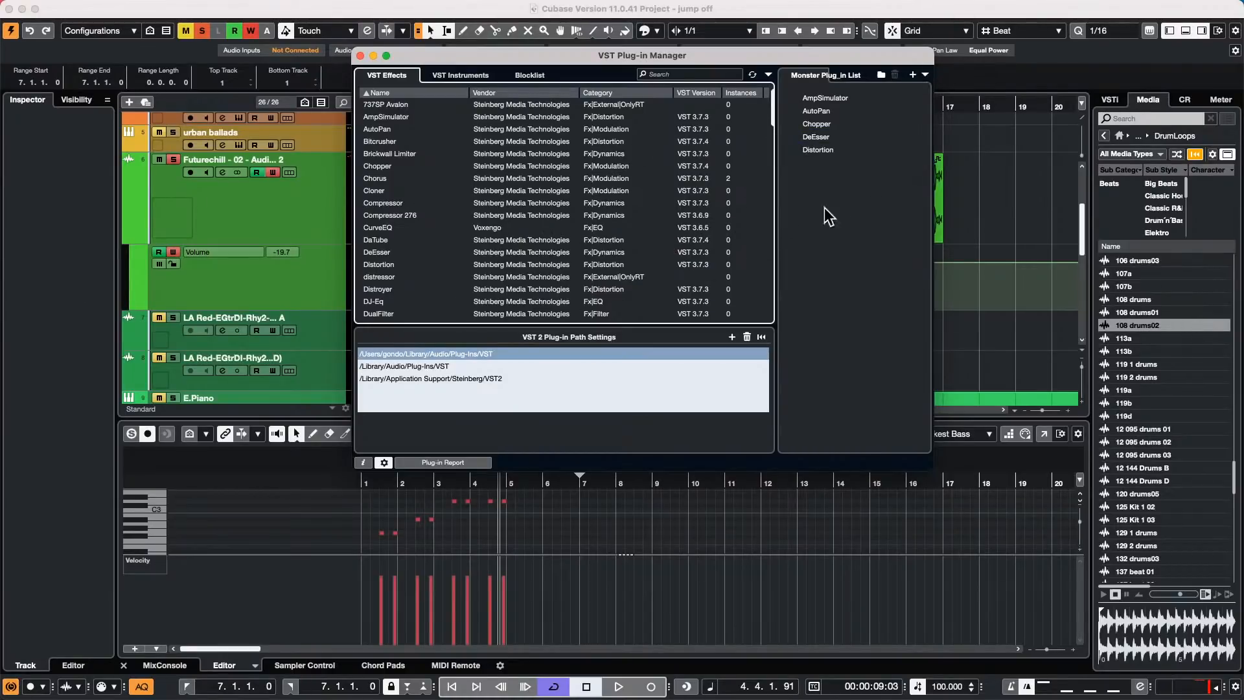
- Check the options for creating a plug-in collection, switch to the Default collection, and close the VST Plug-in Manager
left_click(913, 75)
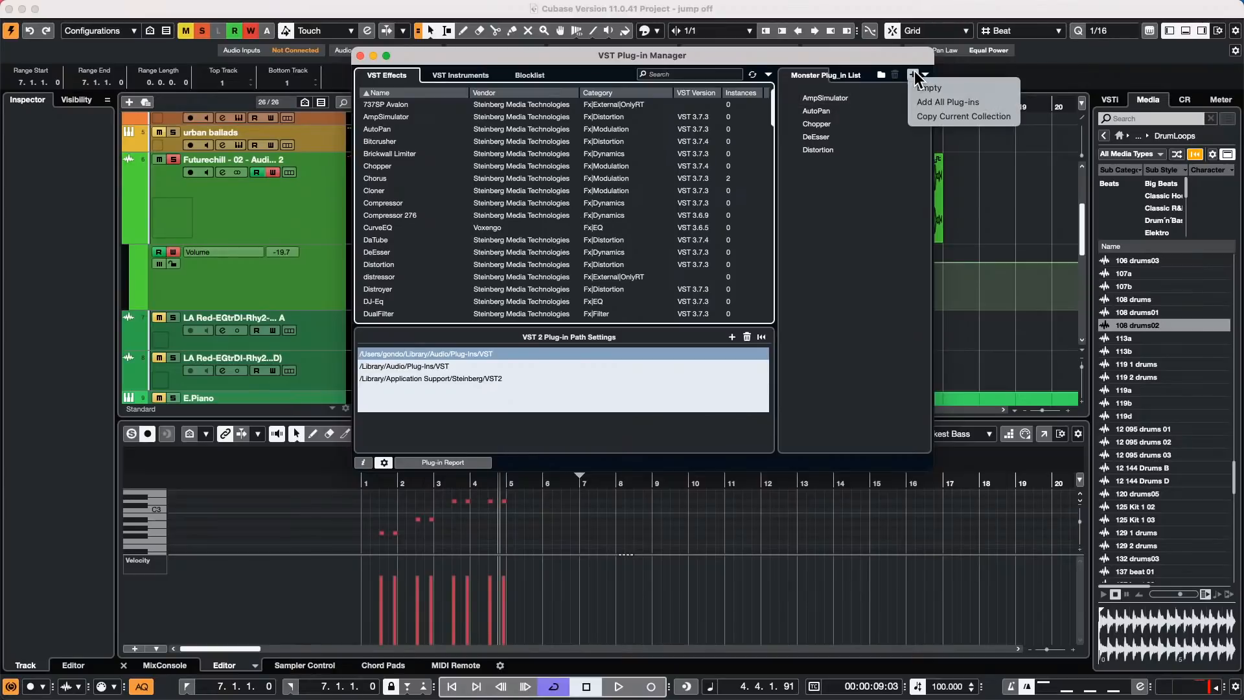
left_click(924, 75)
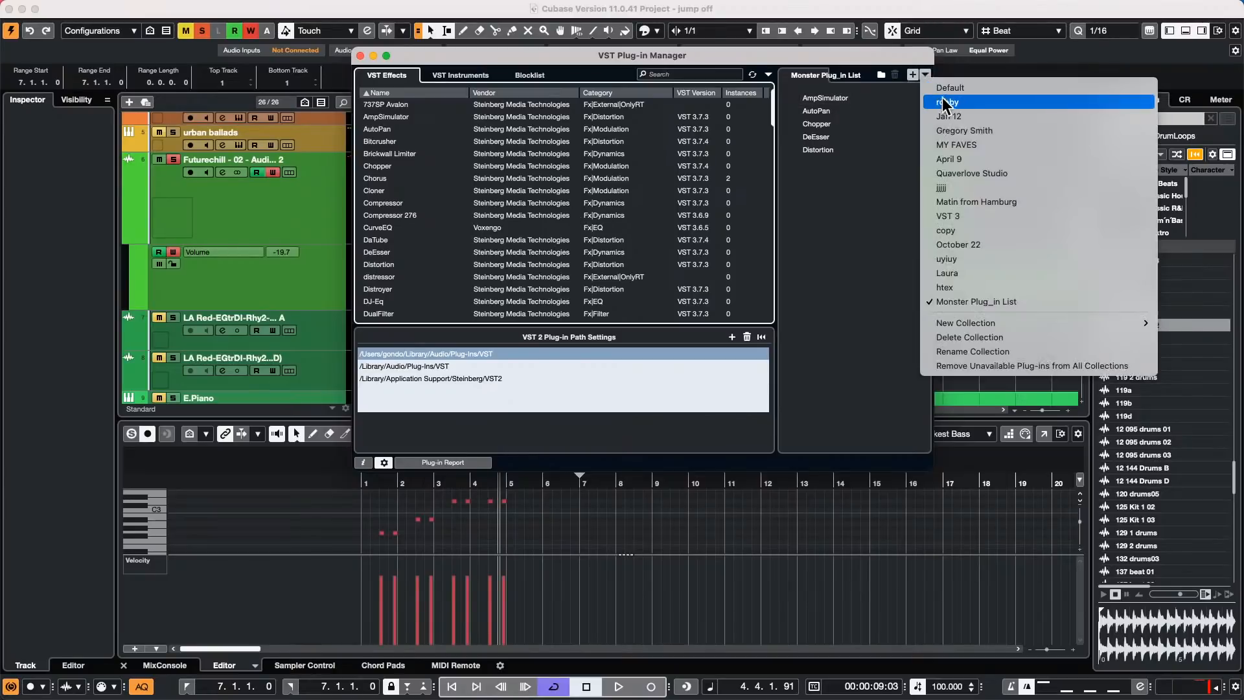
left_click(937, 89)
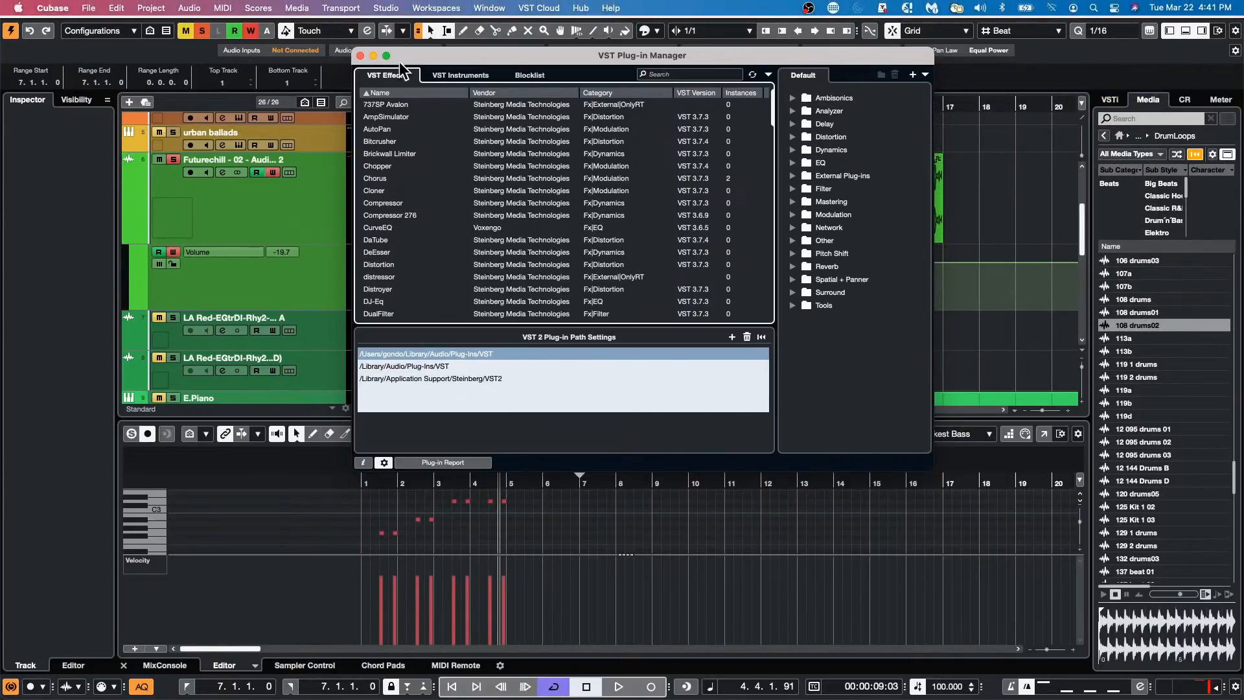
left_click(360, 55)
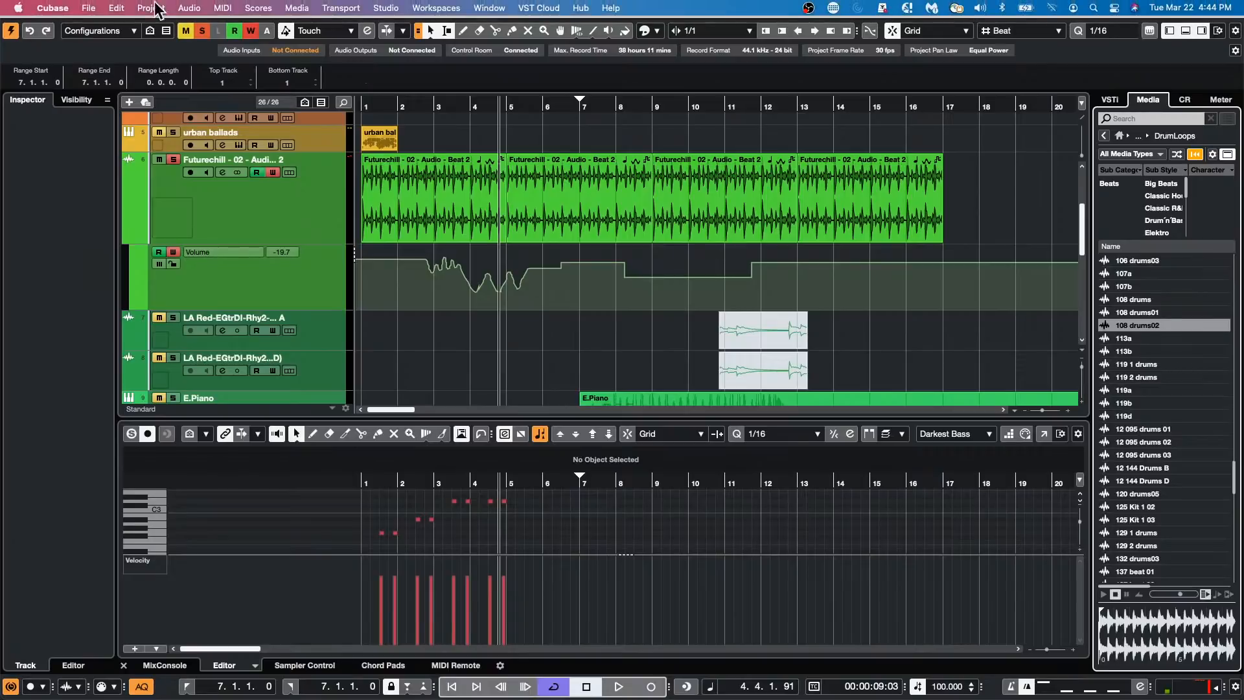
- Create a new empty project, using the Tau Cetti folder as its project location
left_click(89, 8)
left_click(93, 28)
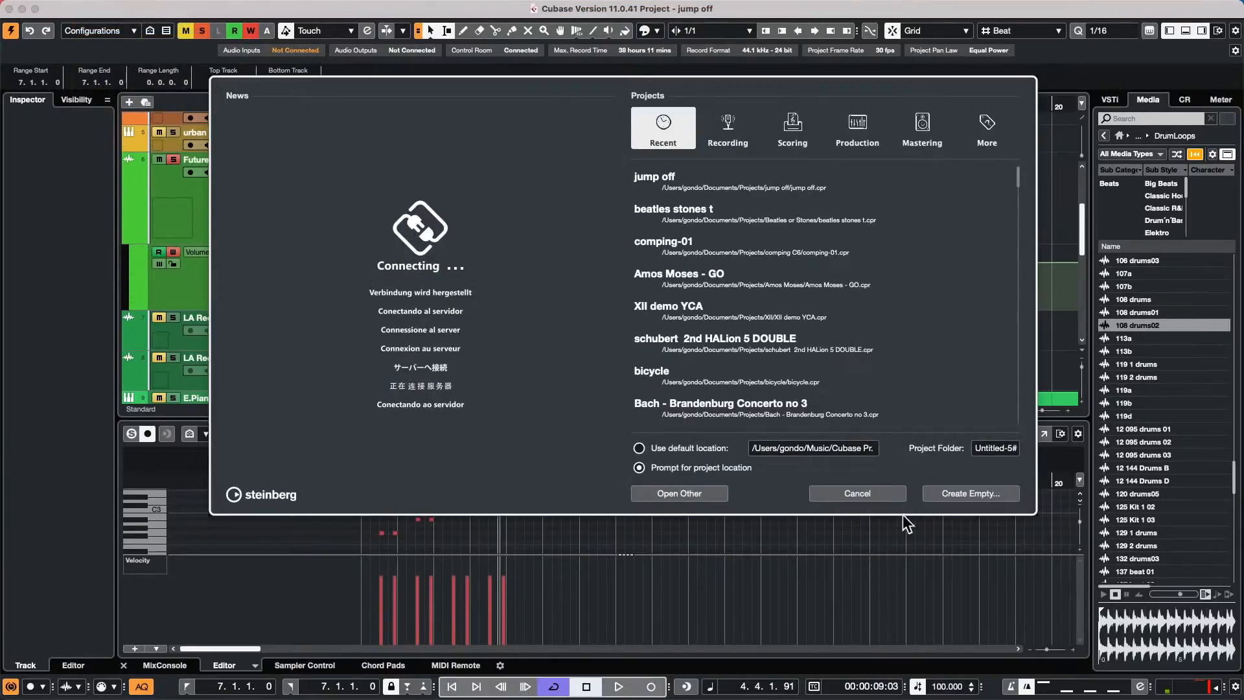
left_click(947, 488)
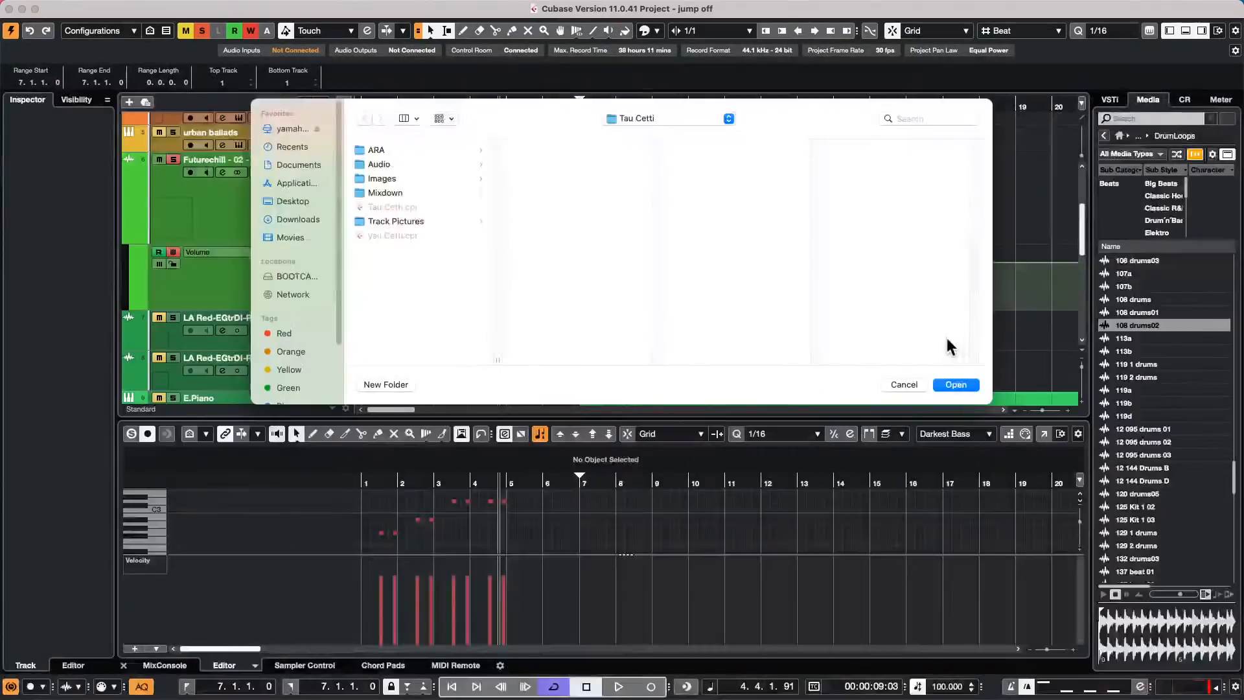
left_click(955, 384)
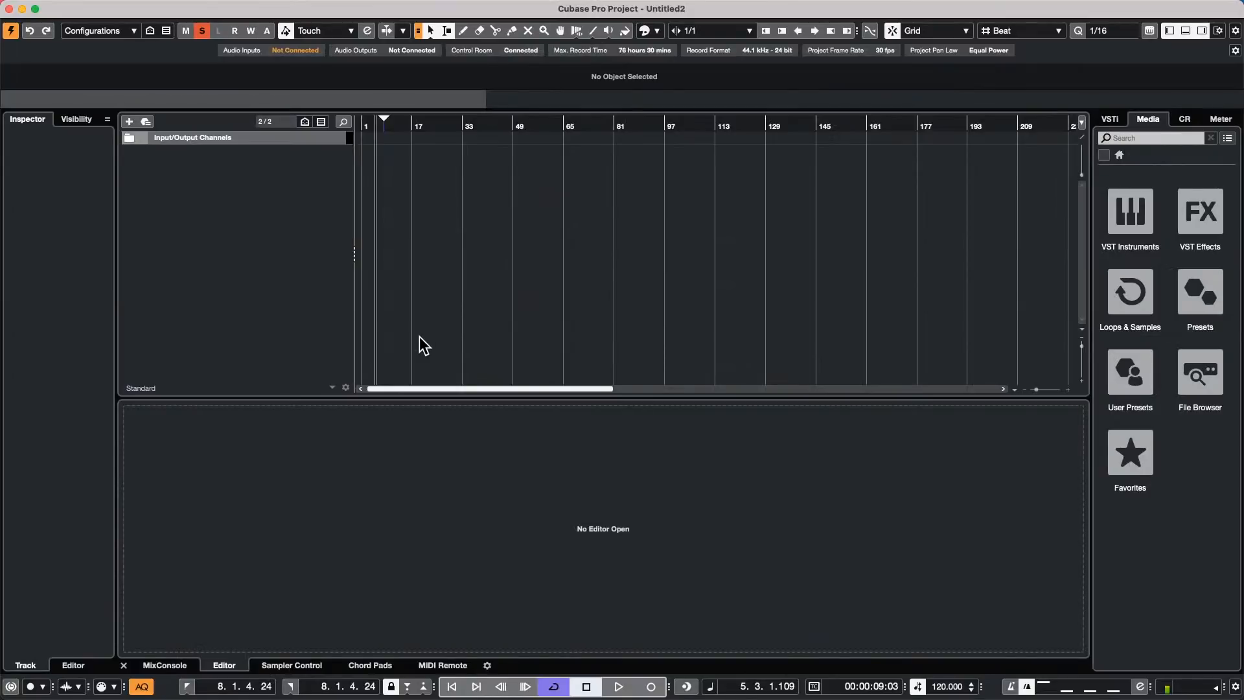
right_click(255, 191)
left_click(281, 194)
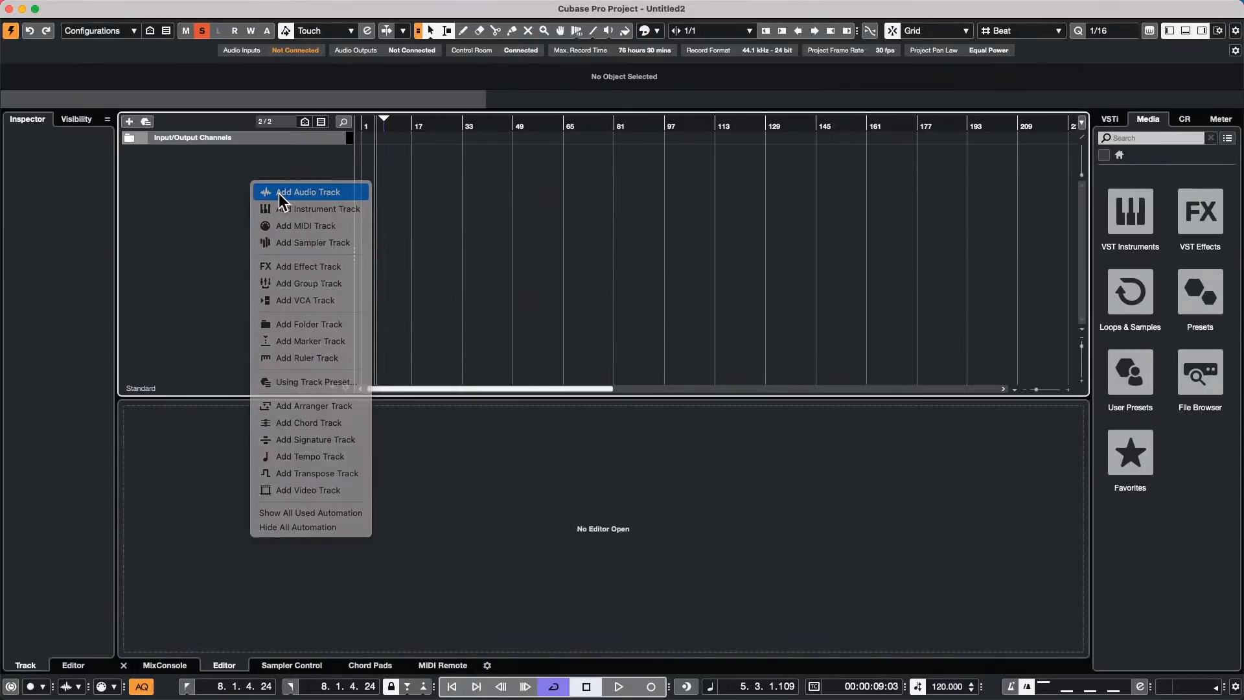
left_click(563, 348)
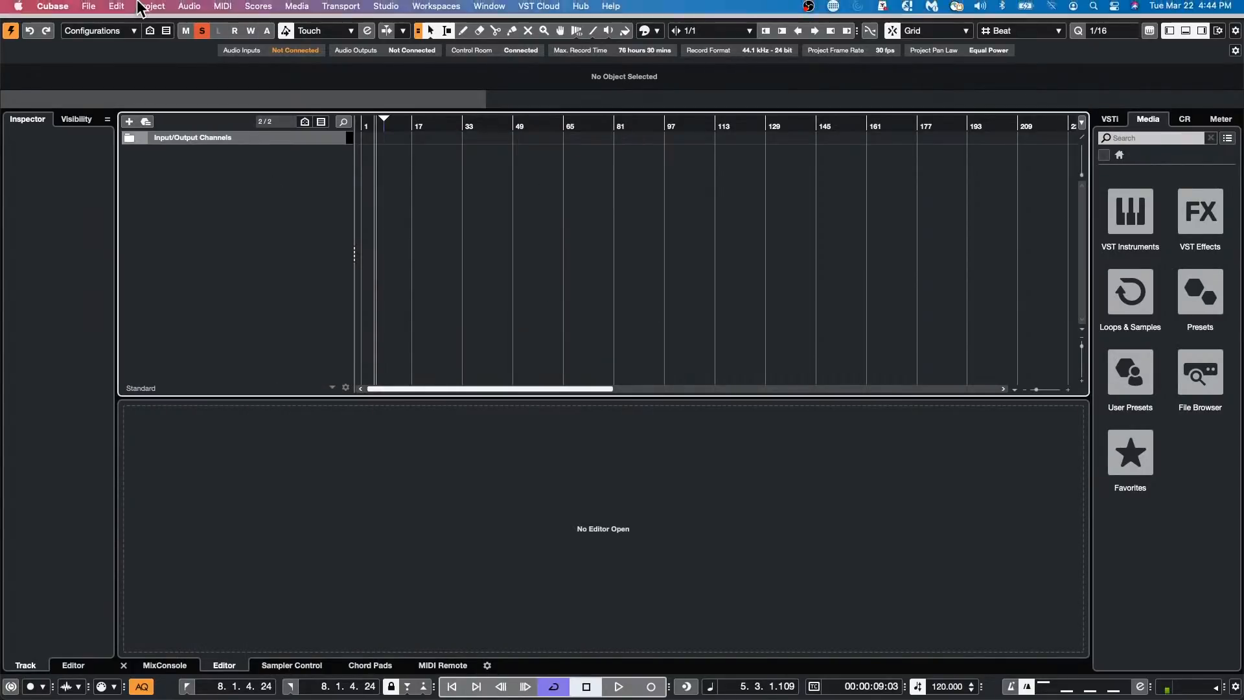
- Import the audio file Track 05.wav from a subfolder of WaveLab Audio files into the empty project
left_click(89, 8)
mouse_move(194, 223)
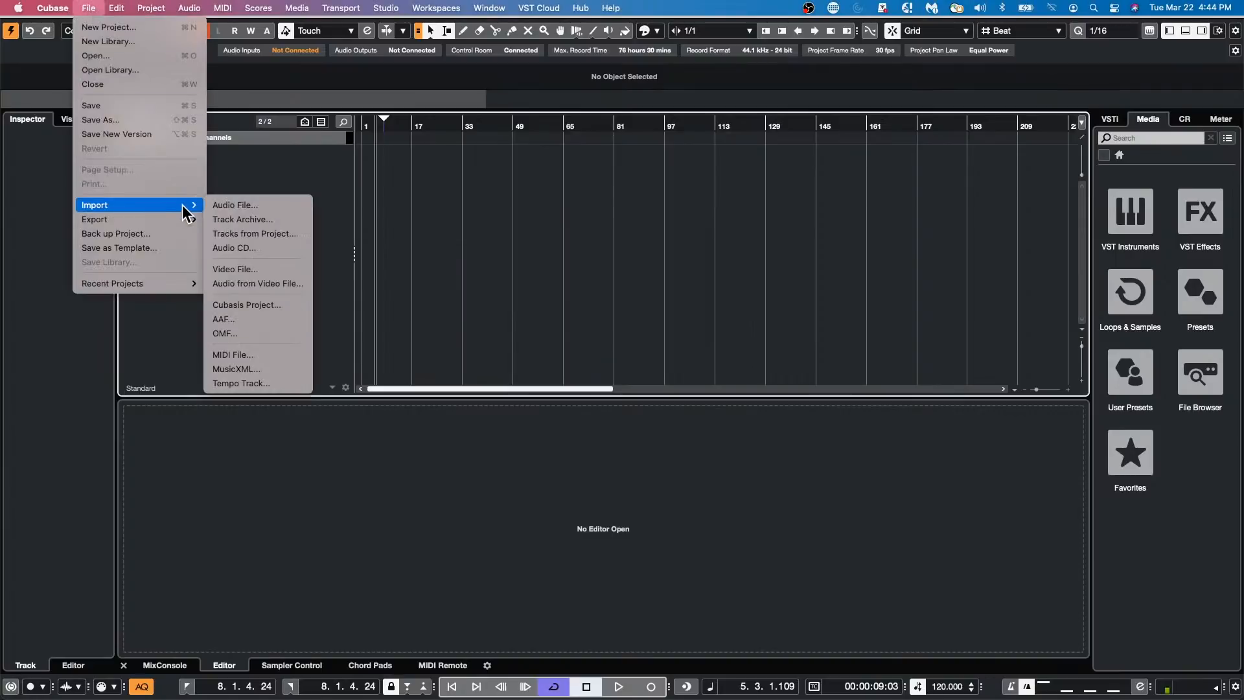
left_click(894, 261)
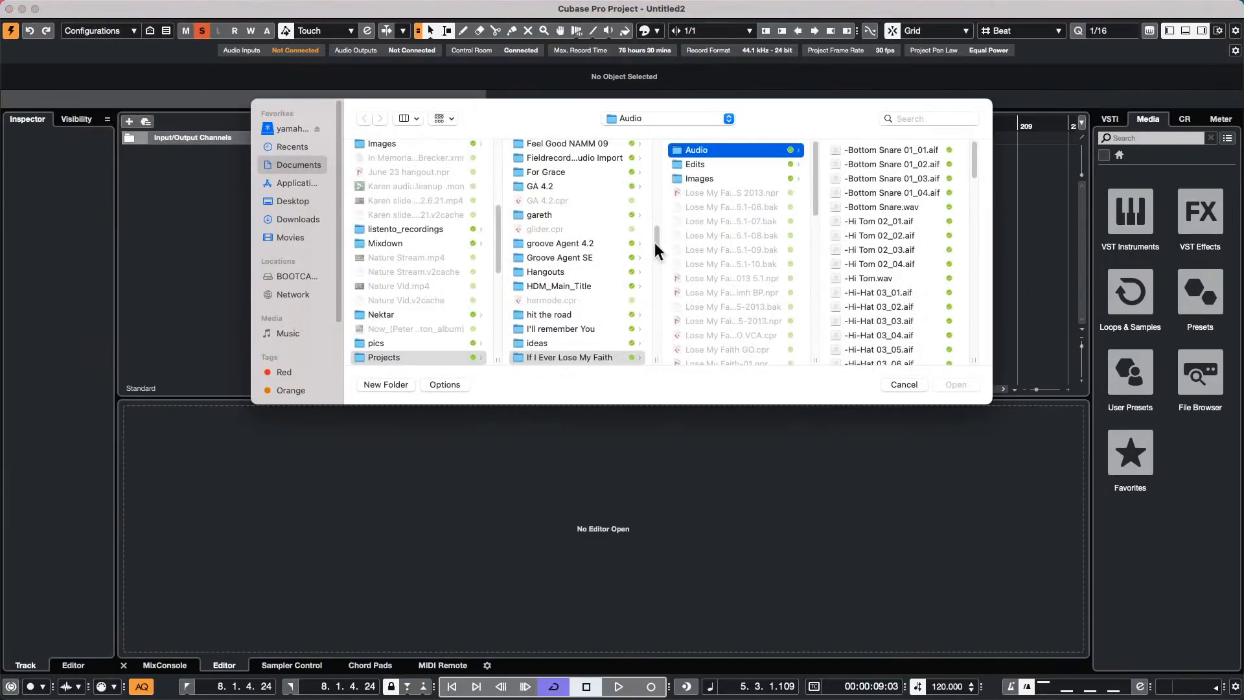
scroll(550, 274, "down", 10)
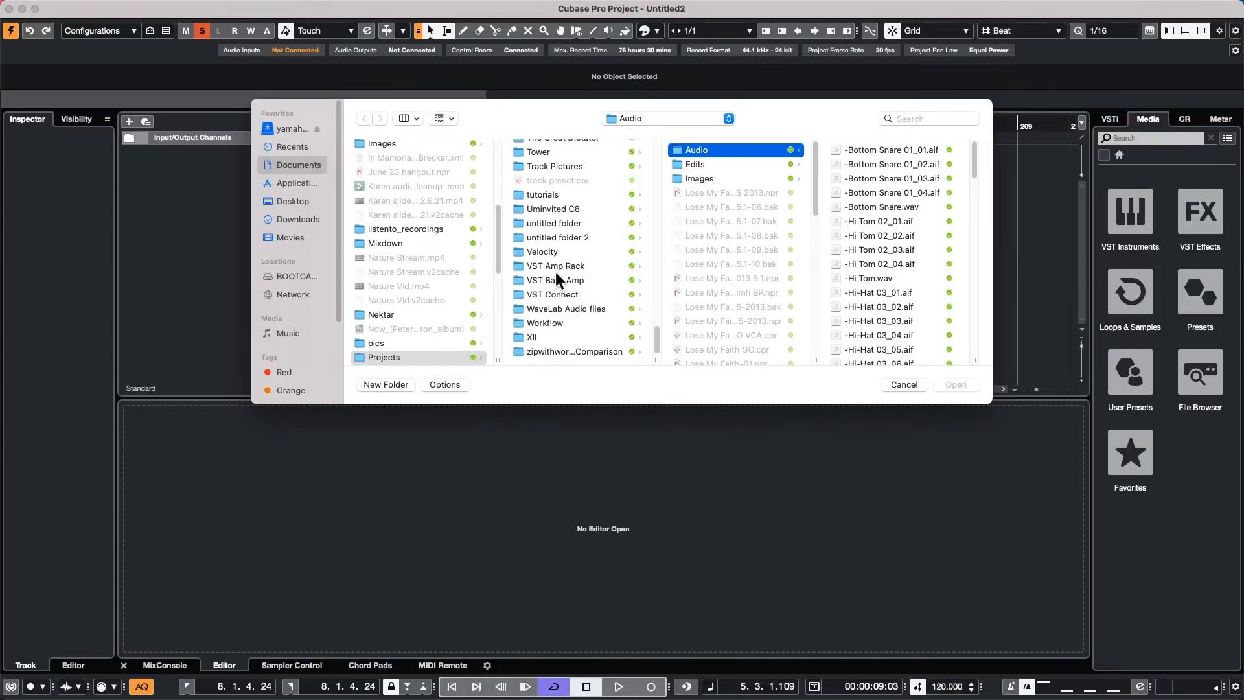
left_click(583, 310)
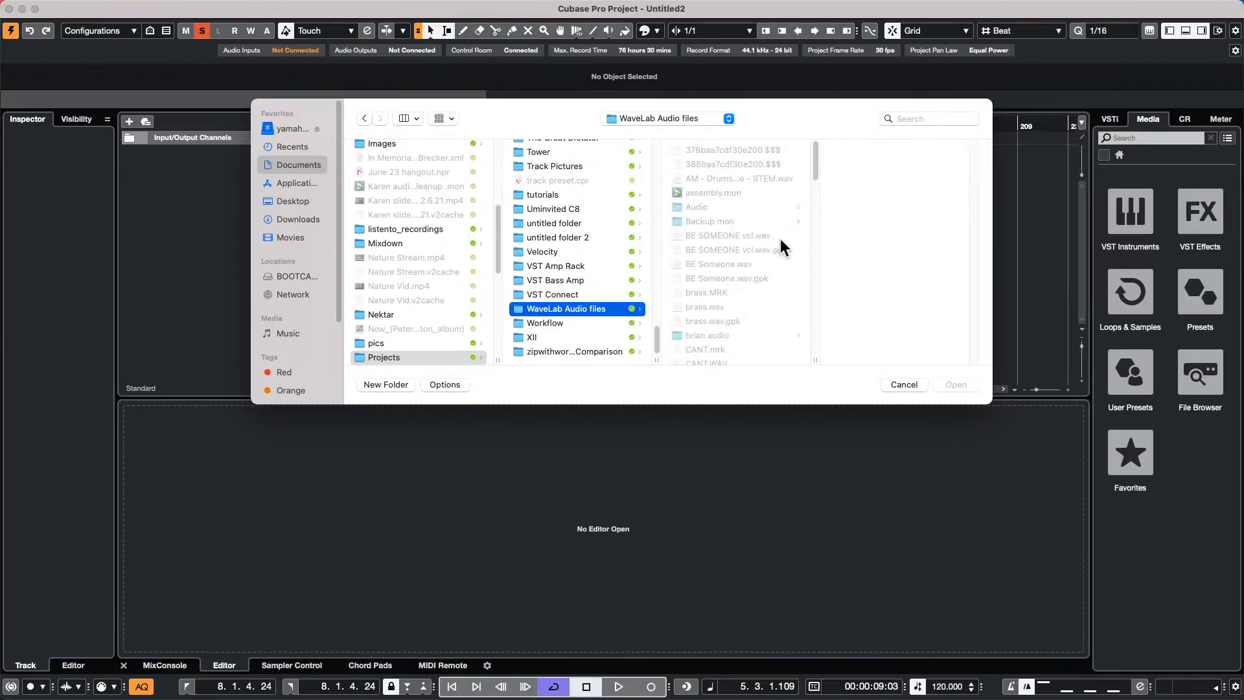
scroll(748, 263, "down", 10)
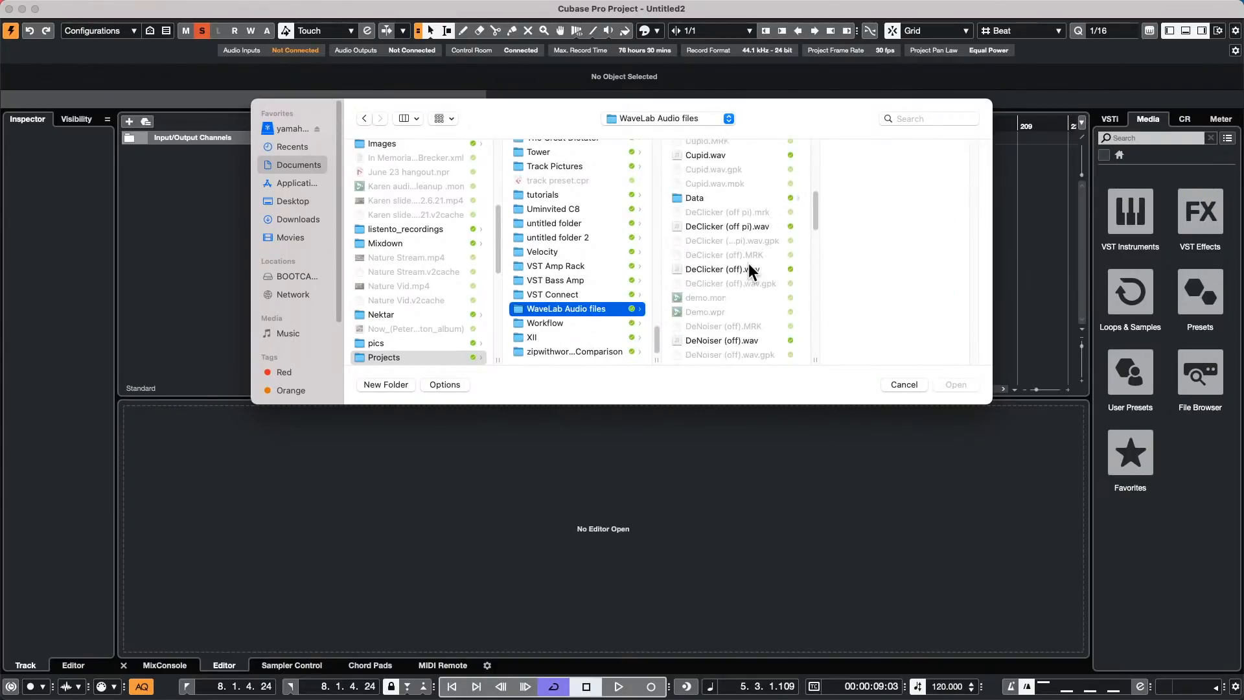
scroll(748, 263, "up", 10)
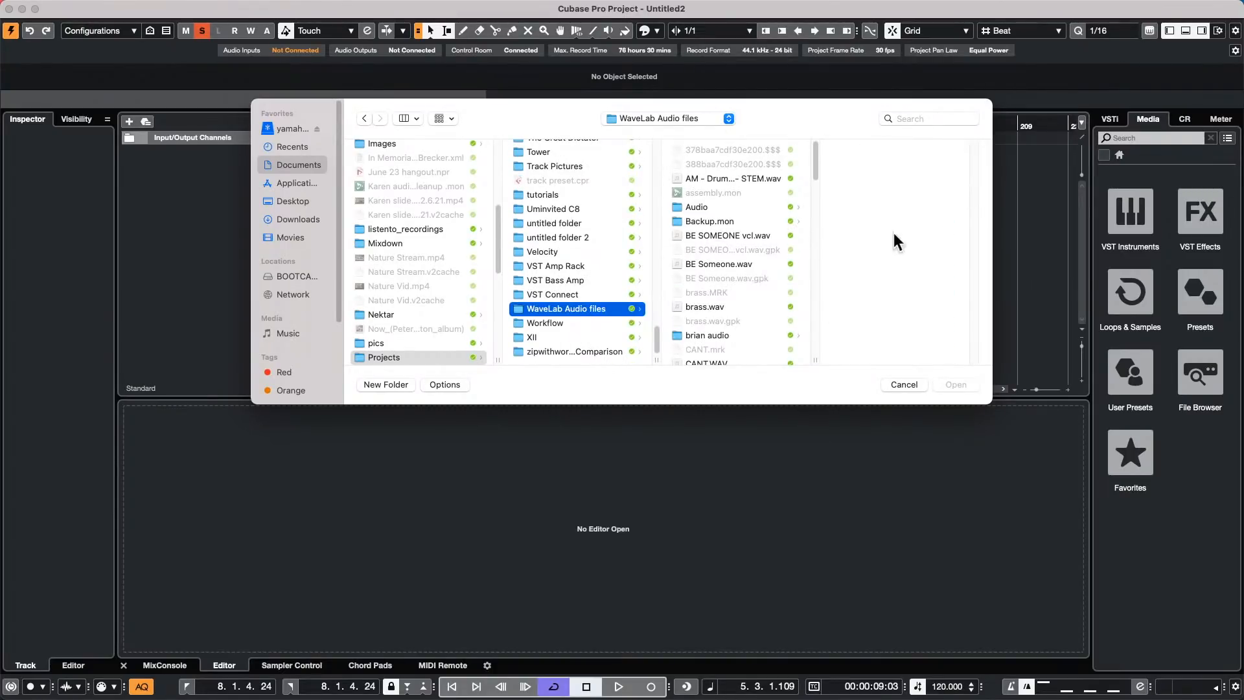
left_click(711, 331)
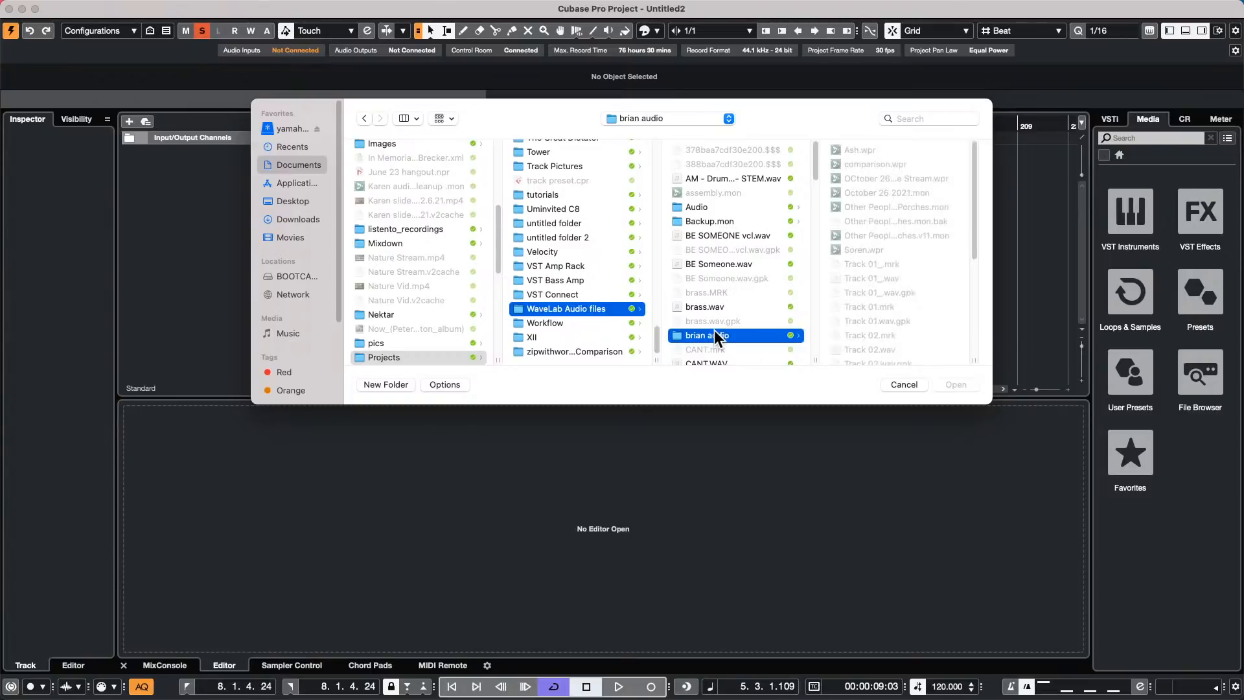
scroll(882, 219, "down", 5)
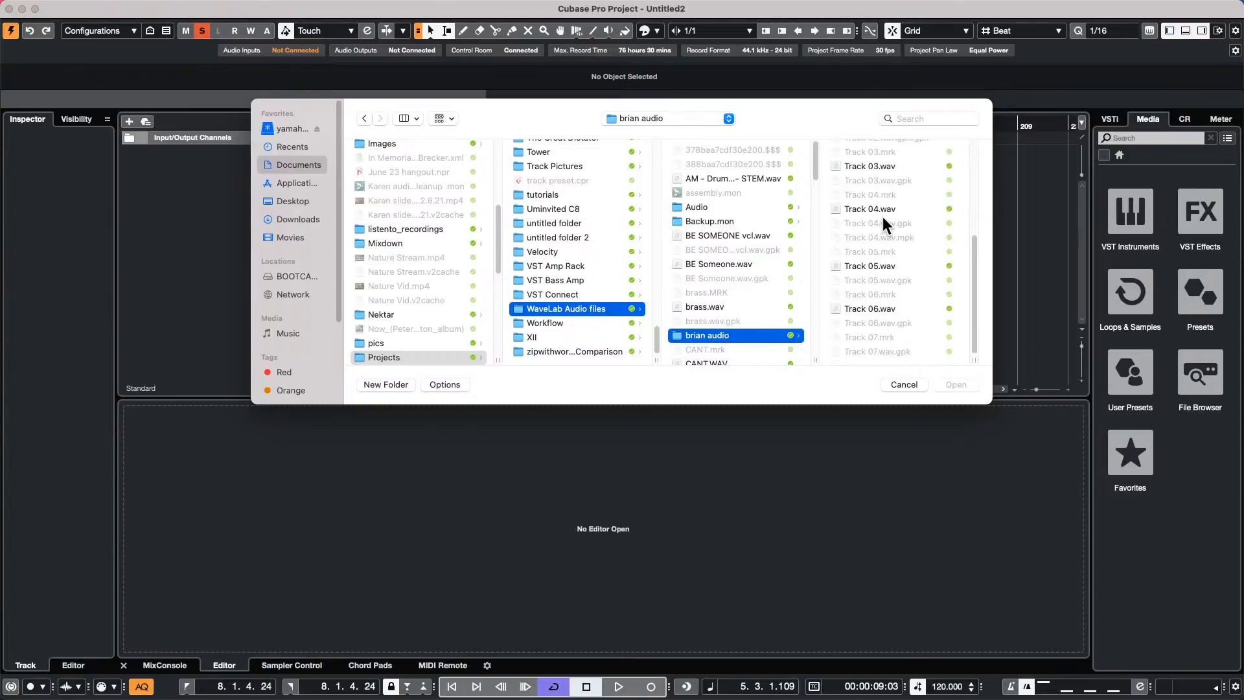
left_click(881, 266)
double_click(881, 266)
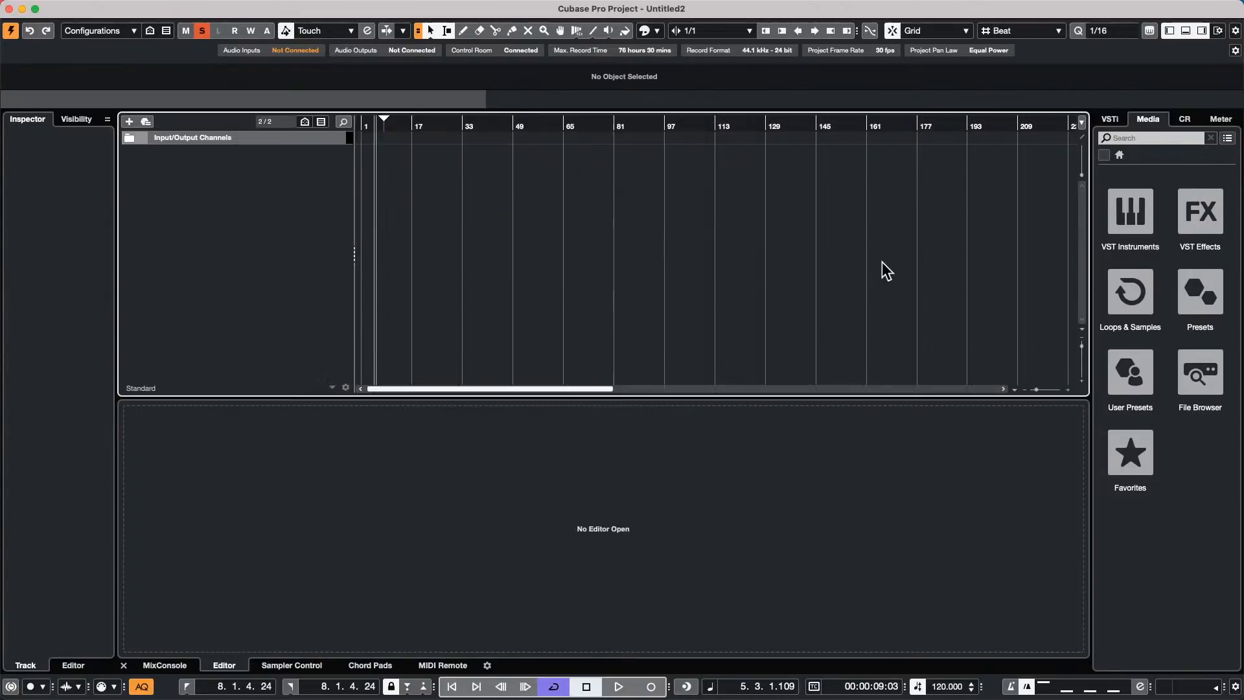
- Increase the height of the Track 05 audio track and play its opening bars from the project start
left_click_drag(443, 162, 379, 162)
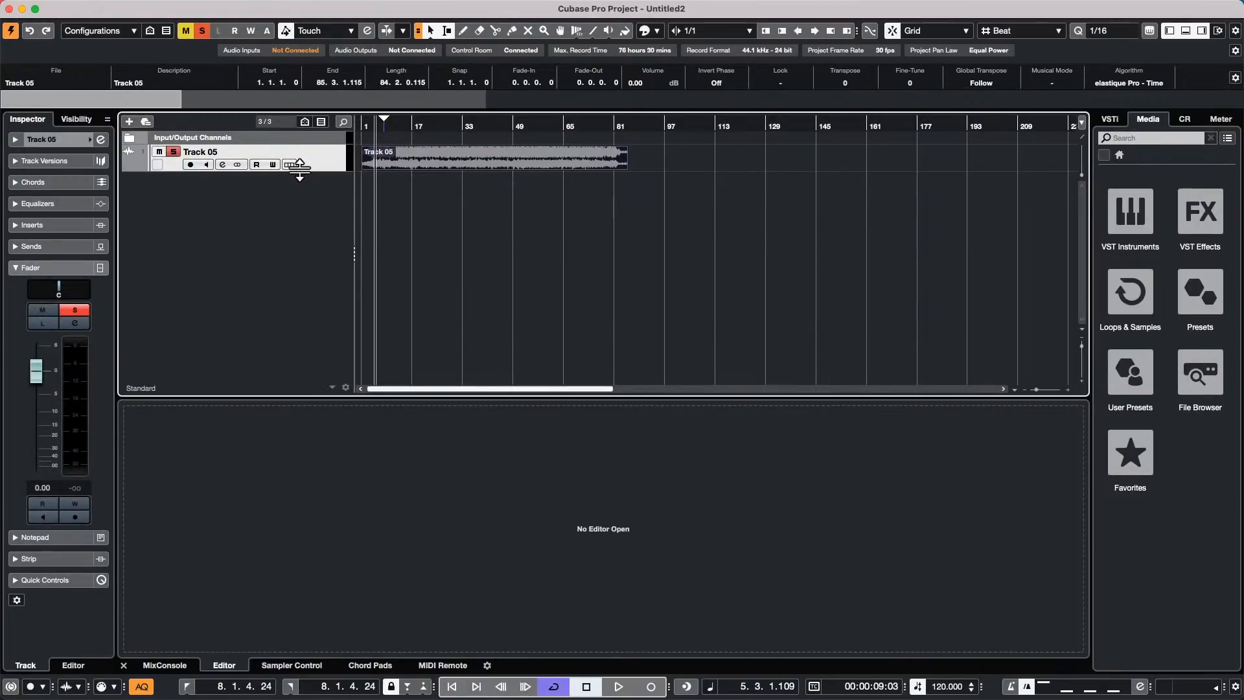
left_click_drag(299, 171, 300, 197)
left_click_drag(425, 128, 294, 184)
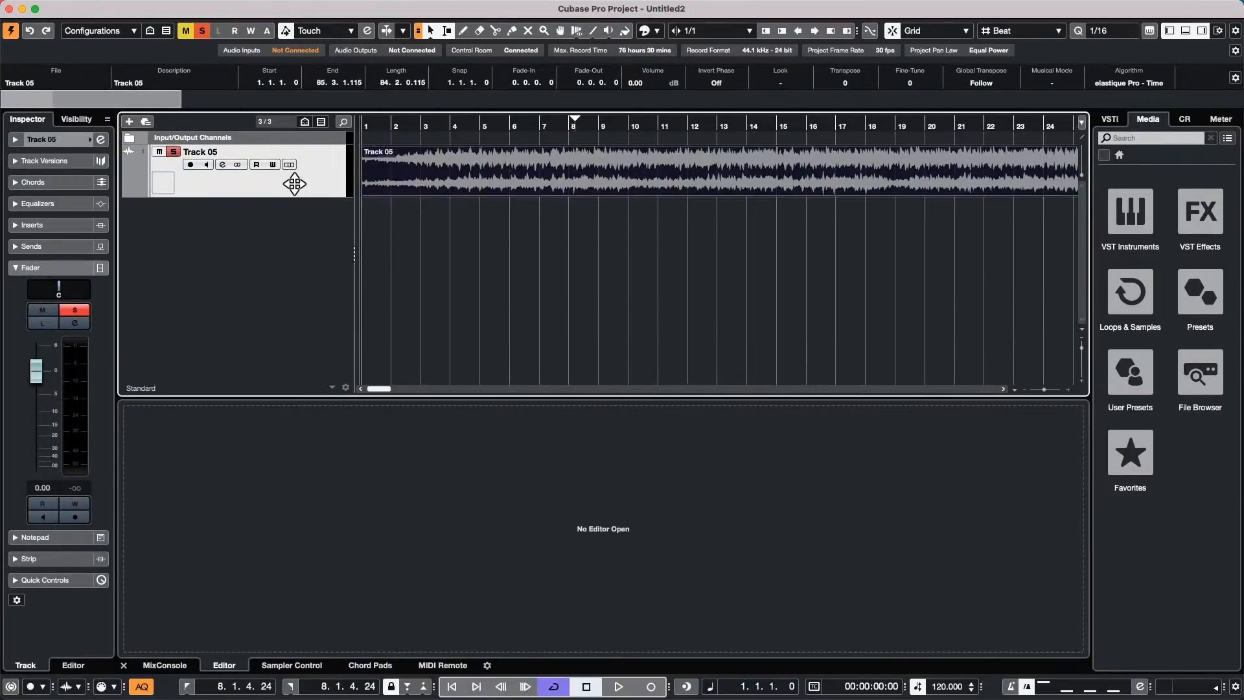
key("space")
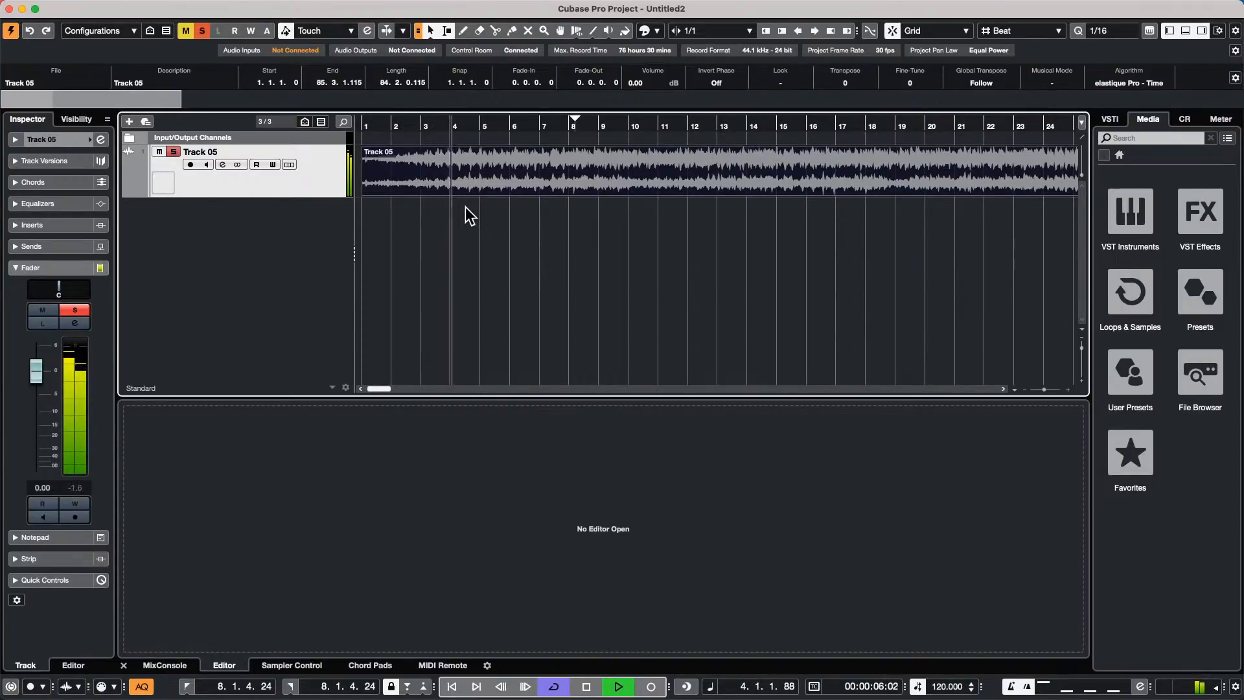
key("space")
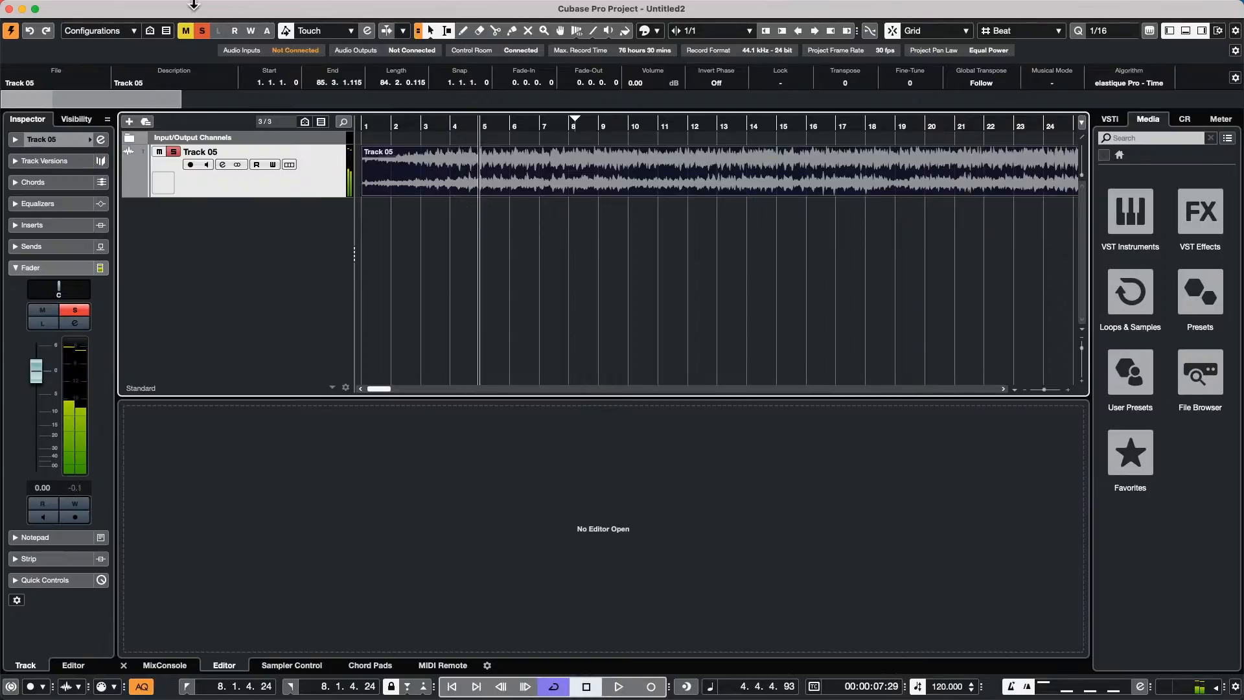
- Analyze Track 05 with Tempo Detection and play the track from the start to check the detected tempo
left_click(161, 8)
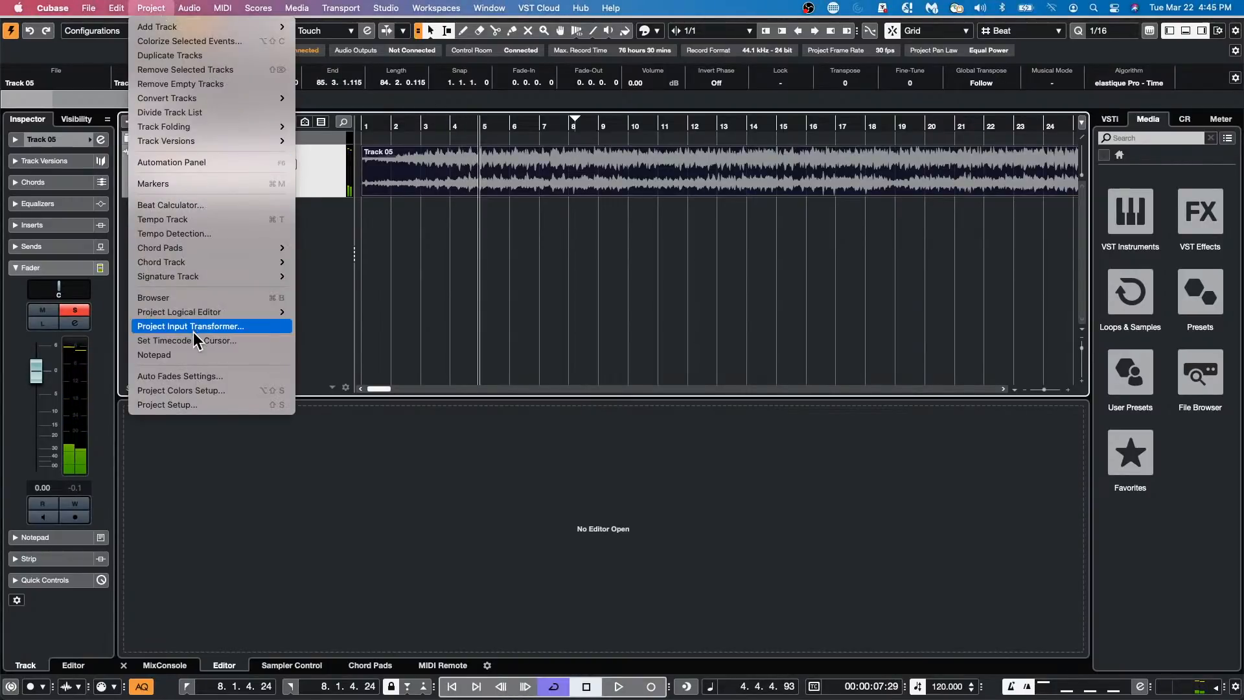
left_click(206, 236)
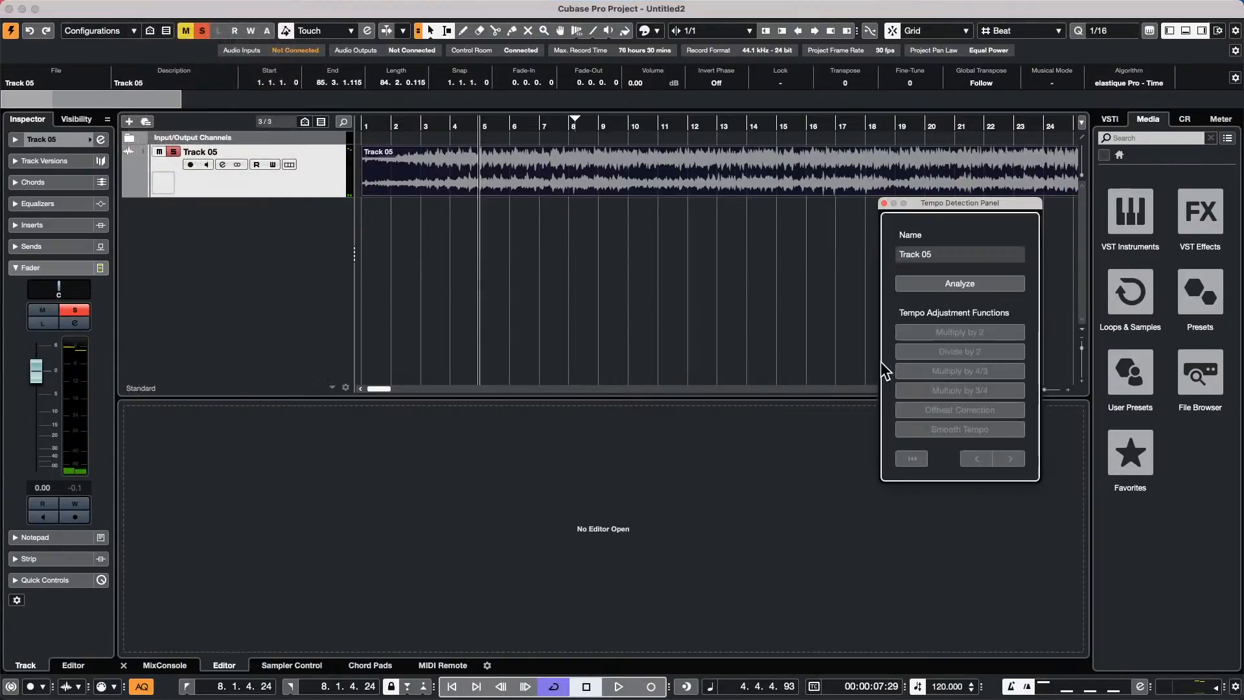
left_click(959, 283)
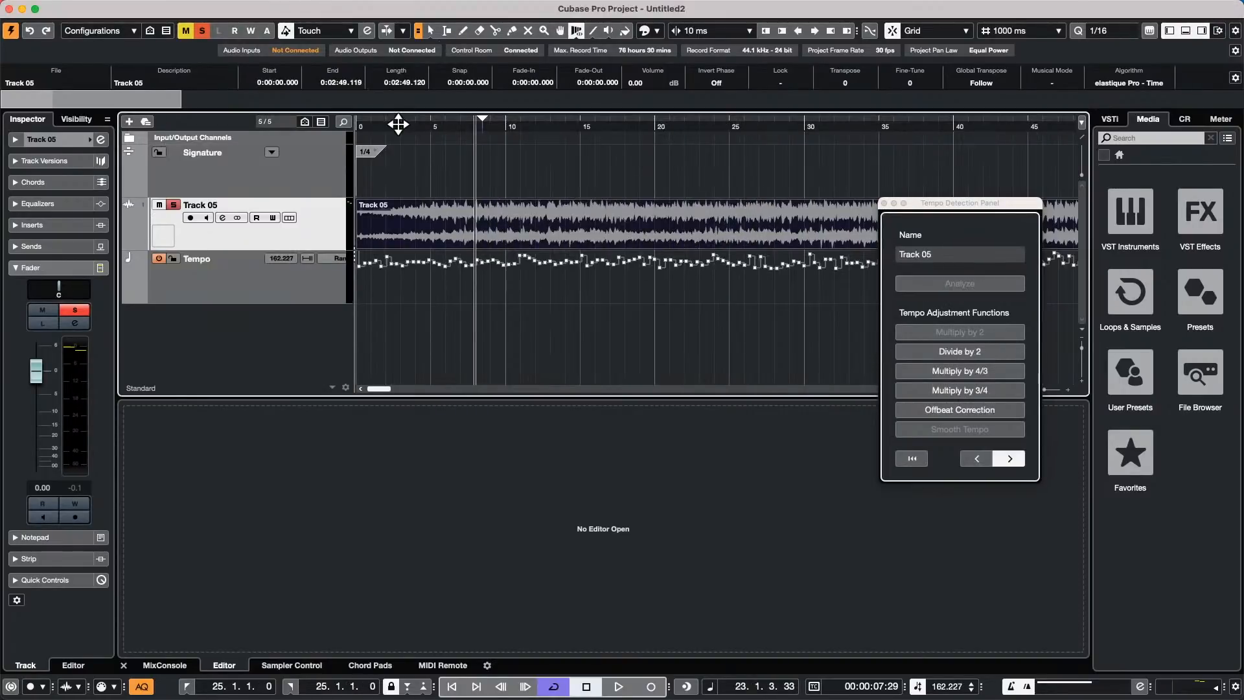
left_click_drag(397, 123, 341, 125)
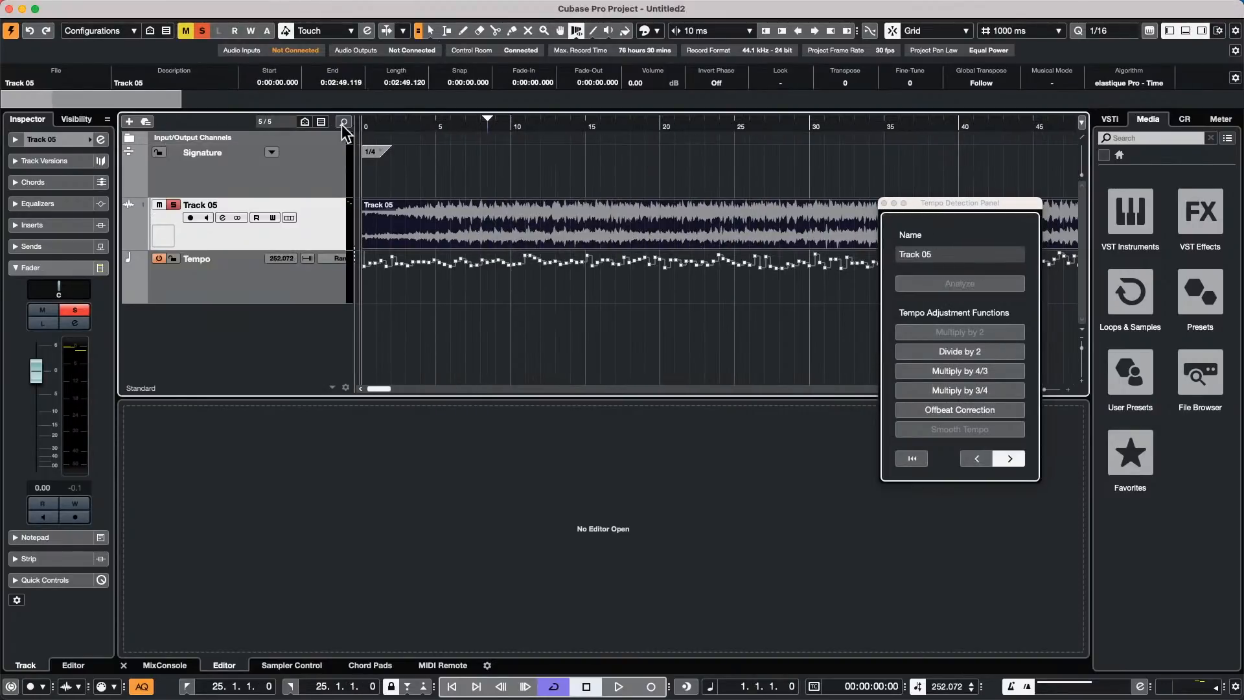
key("space")
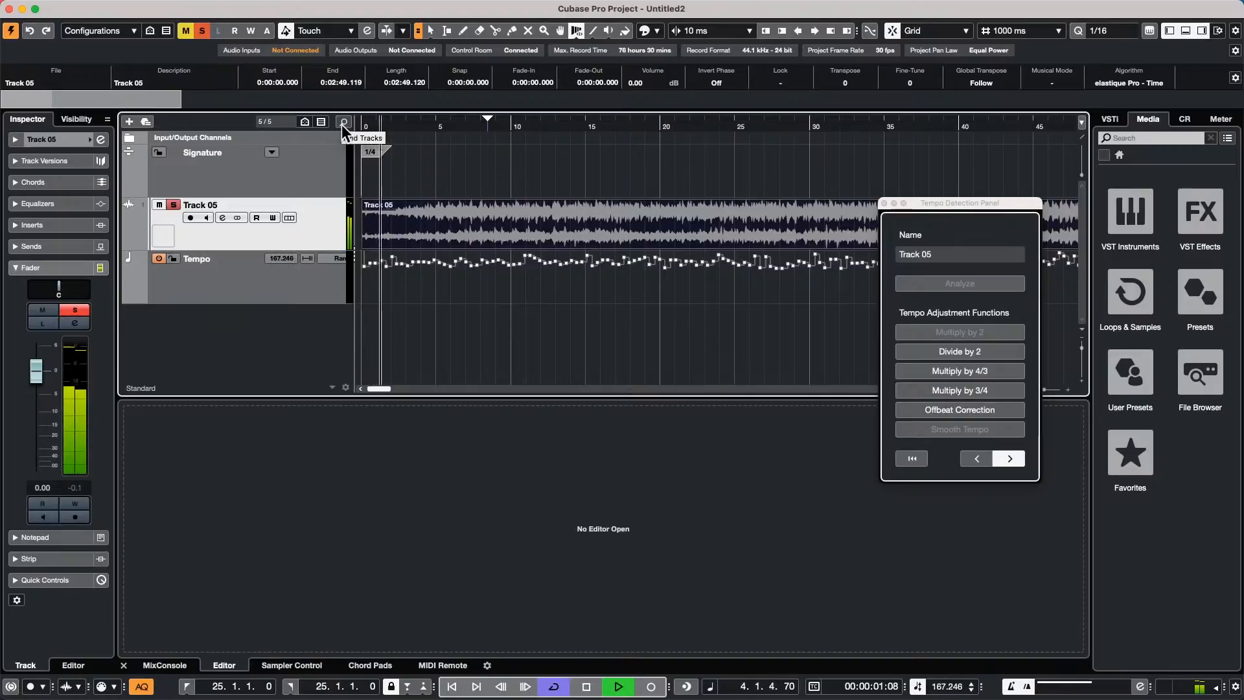
- Divide the detected tempo by 2 and apply Offbeat Correction, replaying the beginning of Track 05 to check it
left_click(940, 353)
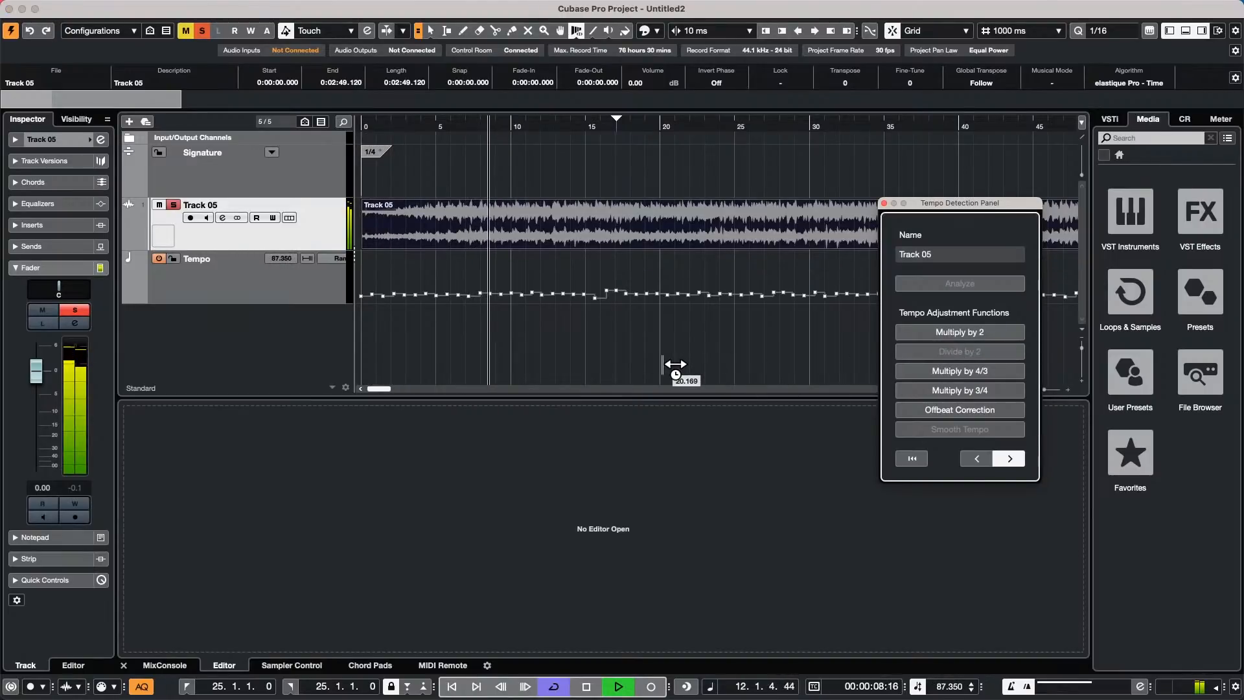
left_click(951, 412)
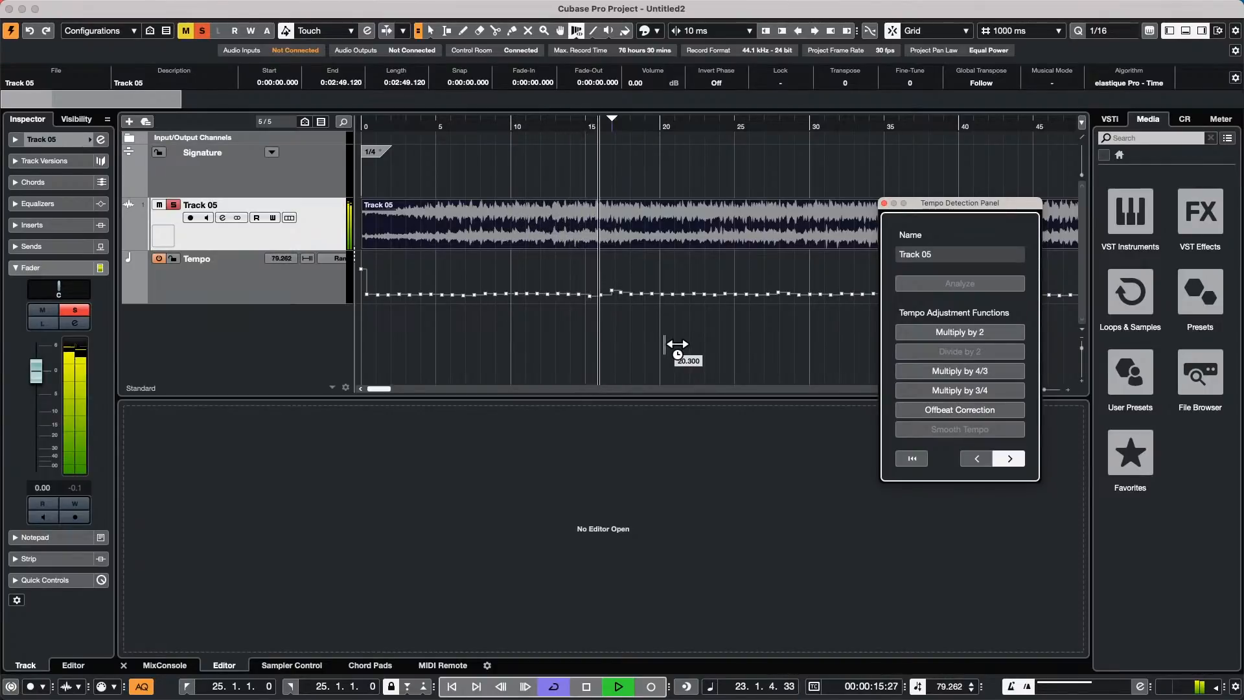
left_click_drag(394, 127, 303, 128)
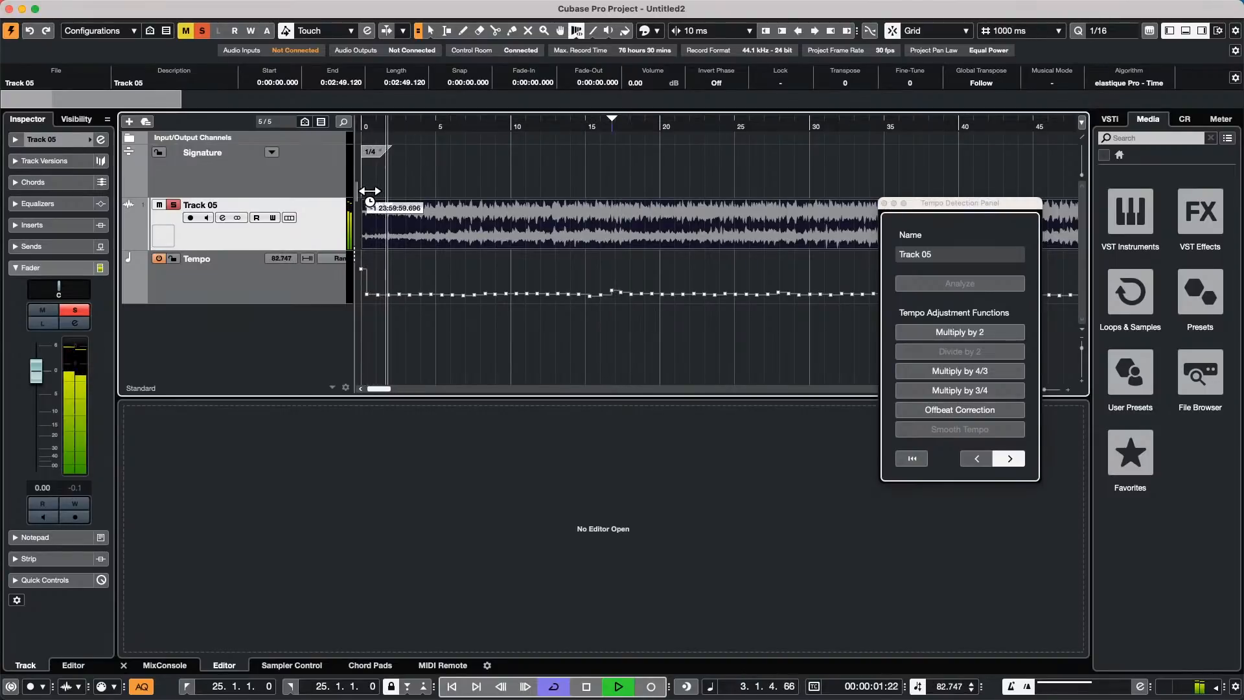
key("space")
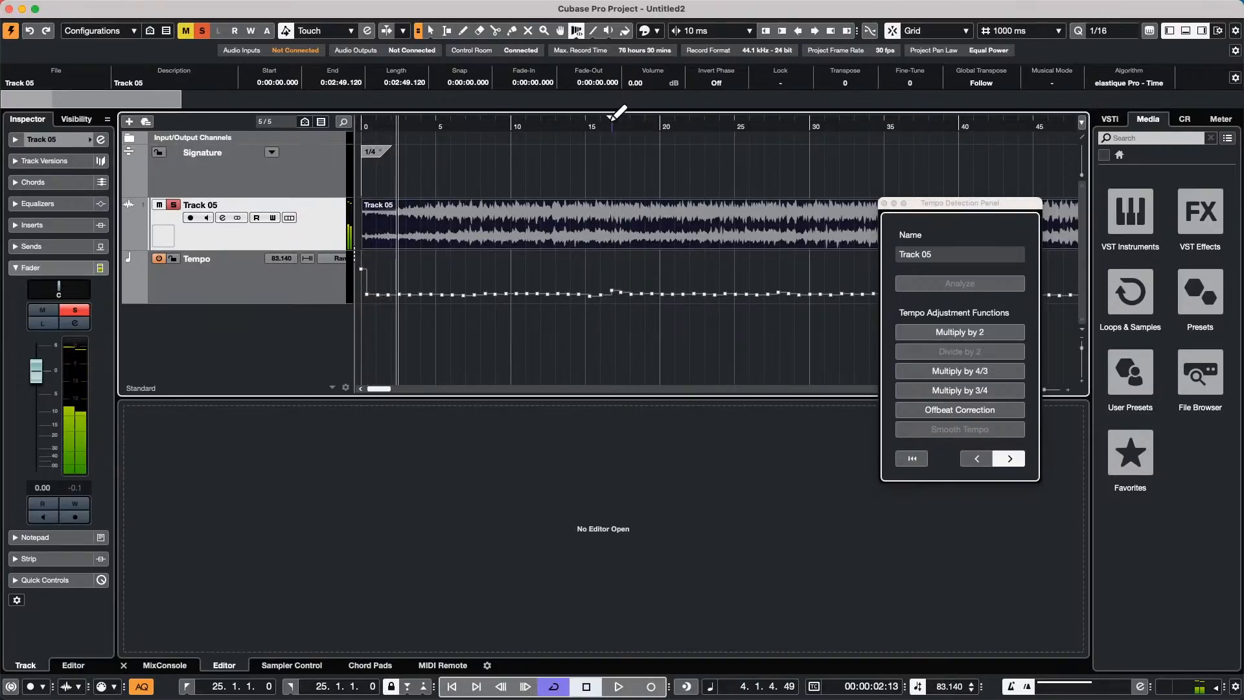
- Choose the Draw tool, close the Tempo Detection Panel, and play Track 05 from the start against the tempo curve
left_click_drag(387, 128, 353, 164)
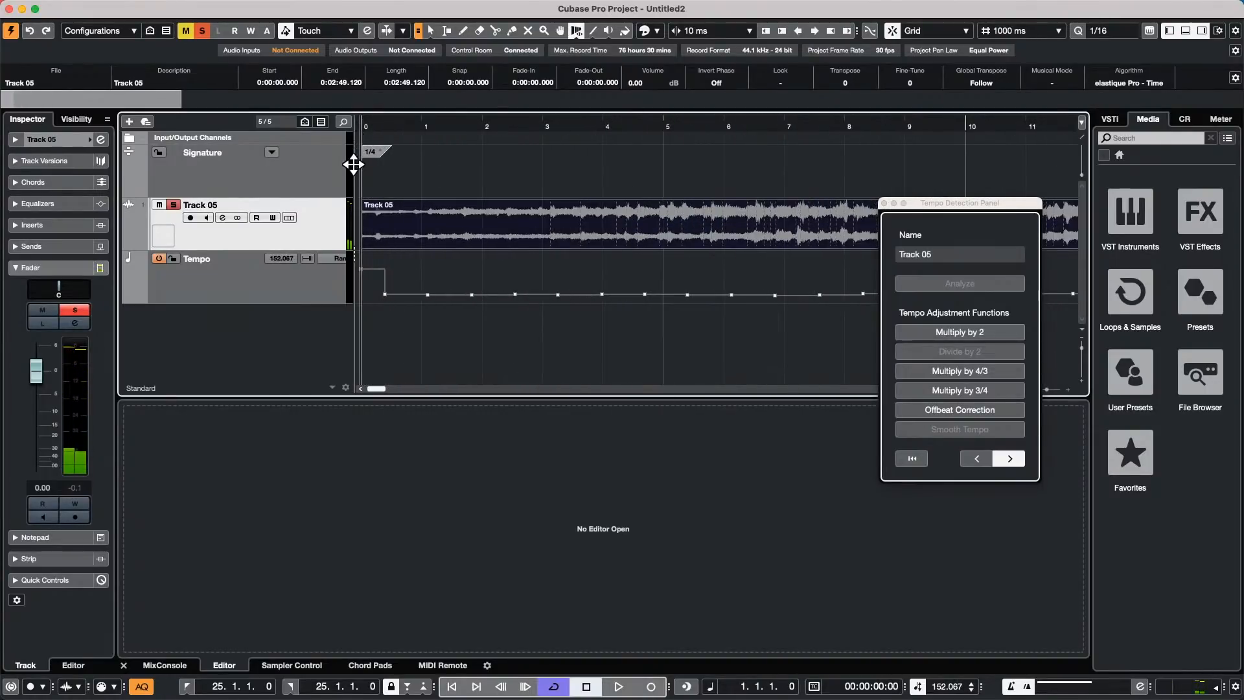
right_click(435, 268)
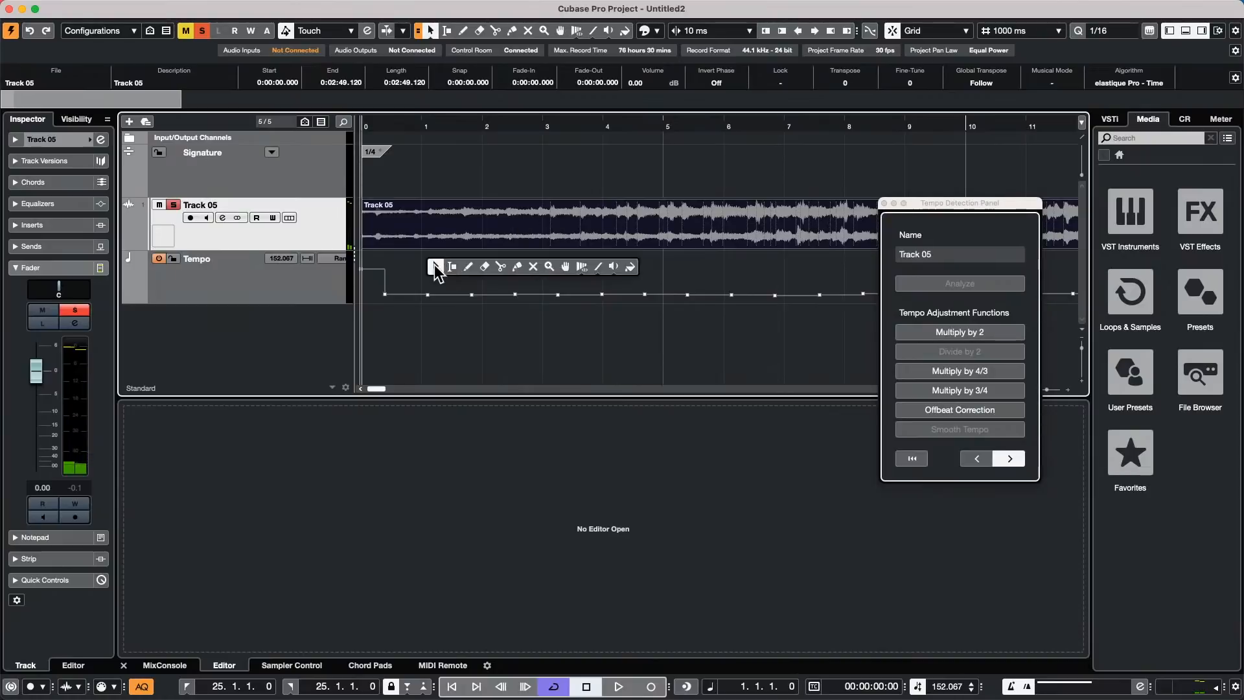
left_click(469, 265)
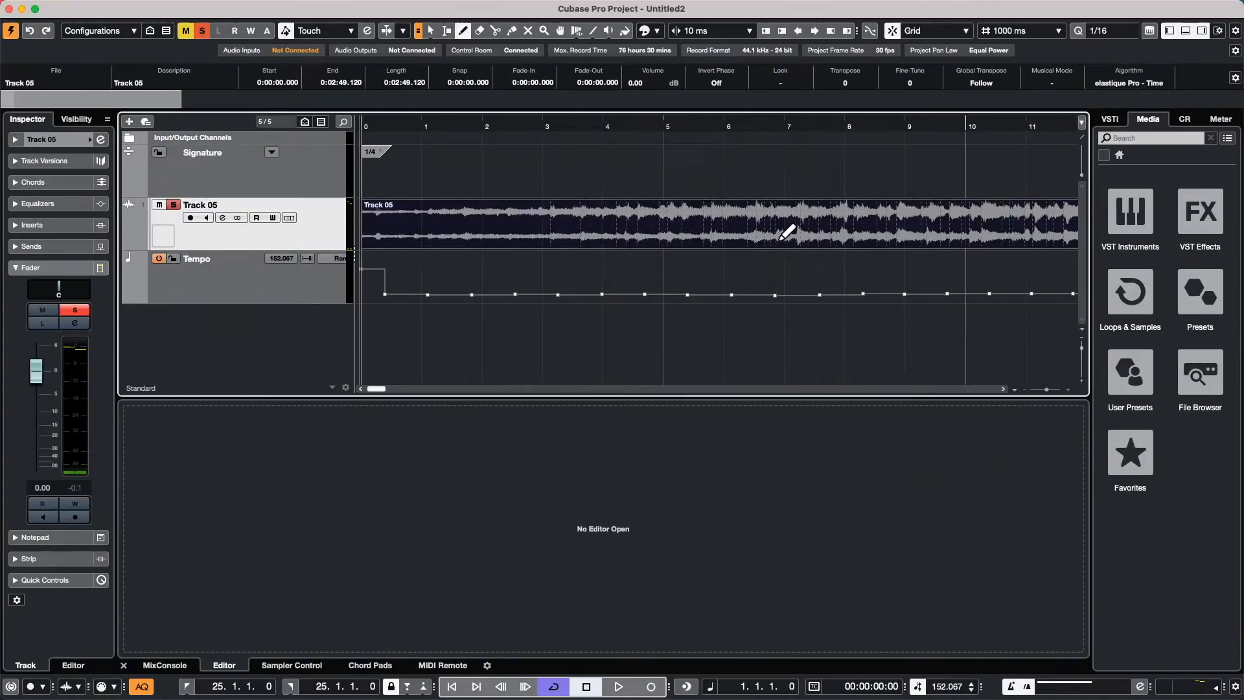
left_click(775, 237)
key("space")
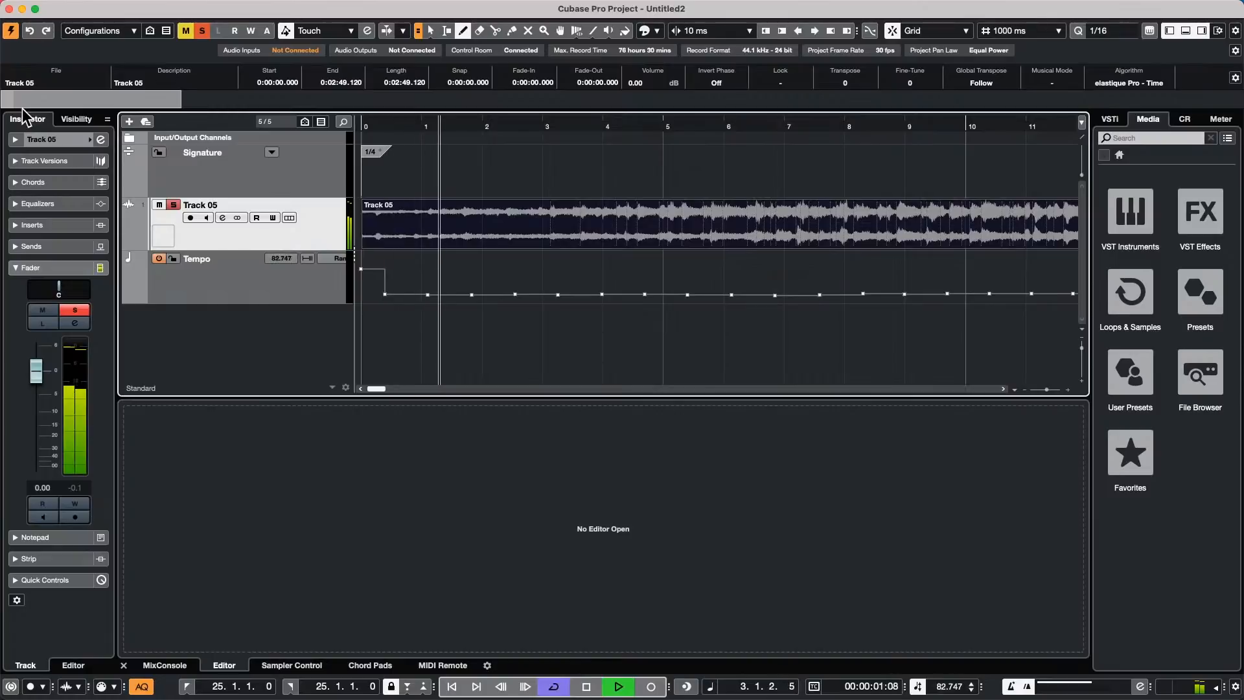
key("space")
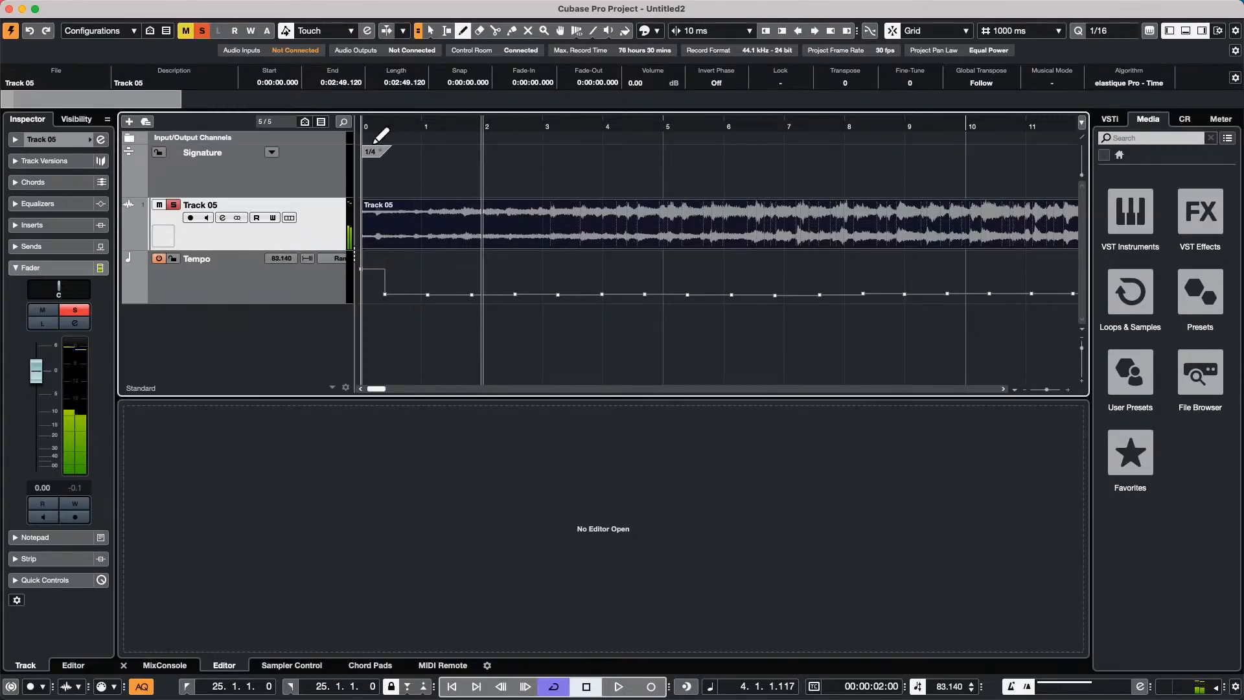
left_click(423, 153)
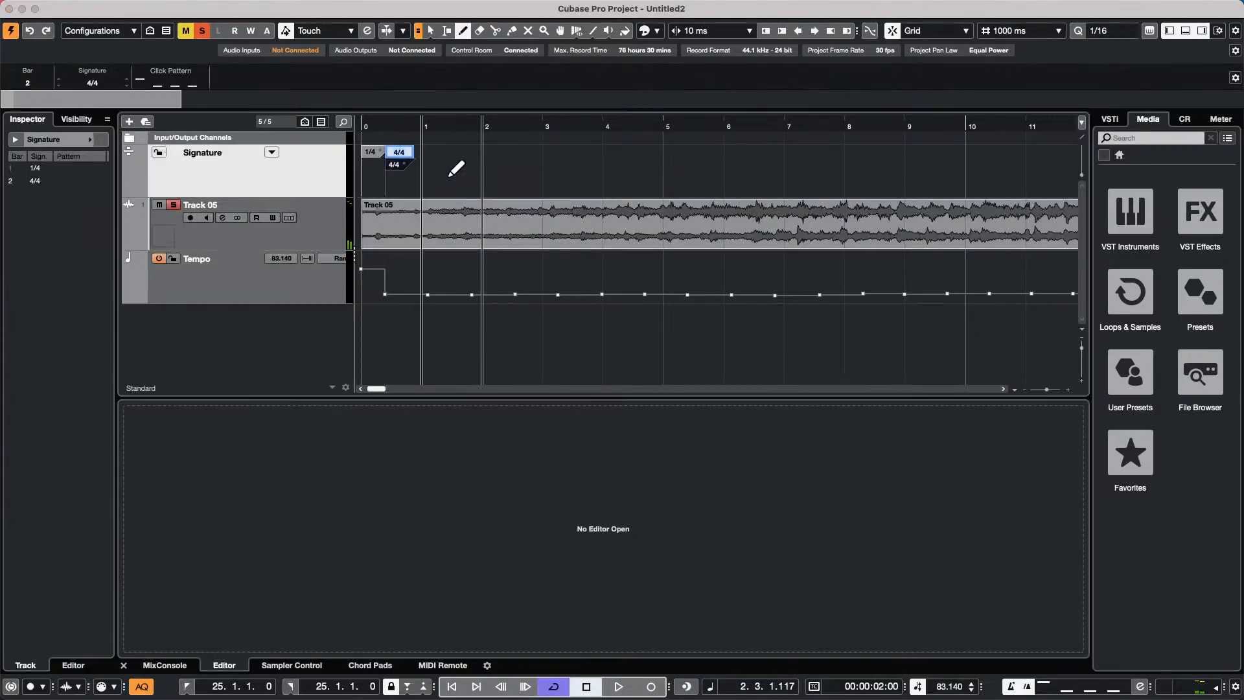
left_click(437, 152)
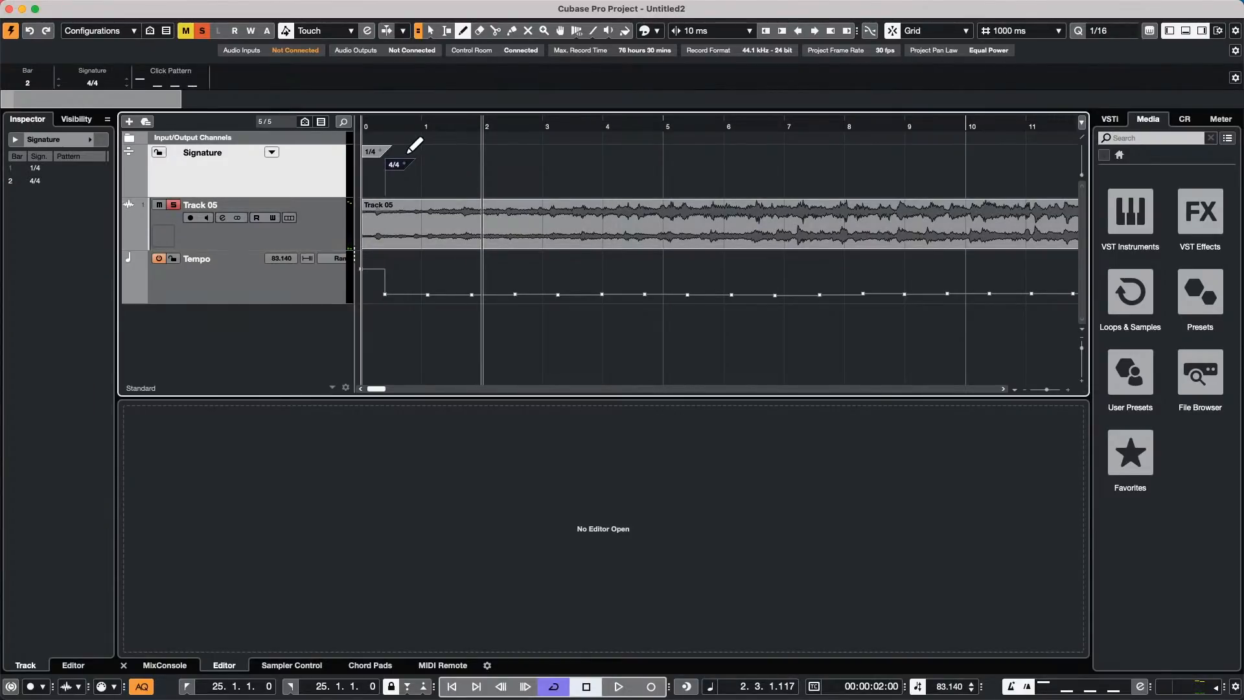
key("super+z")
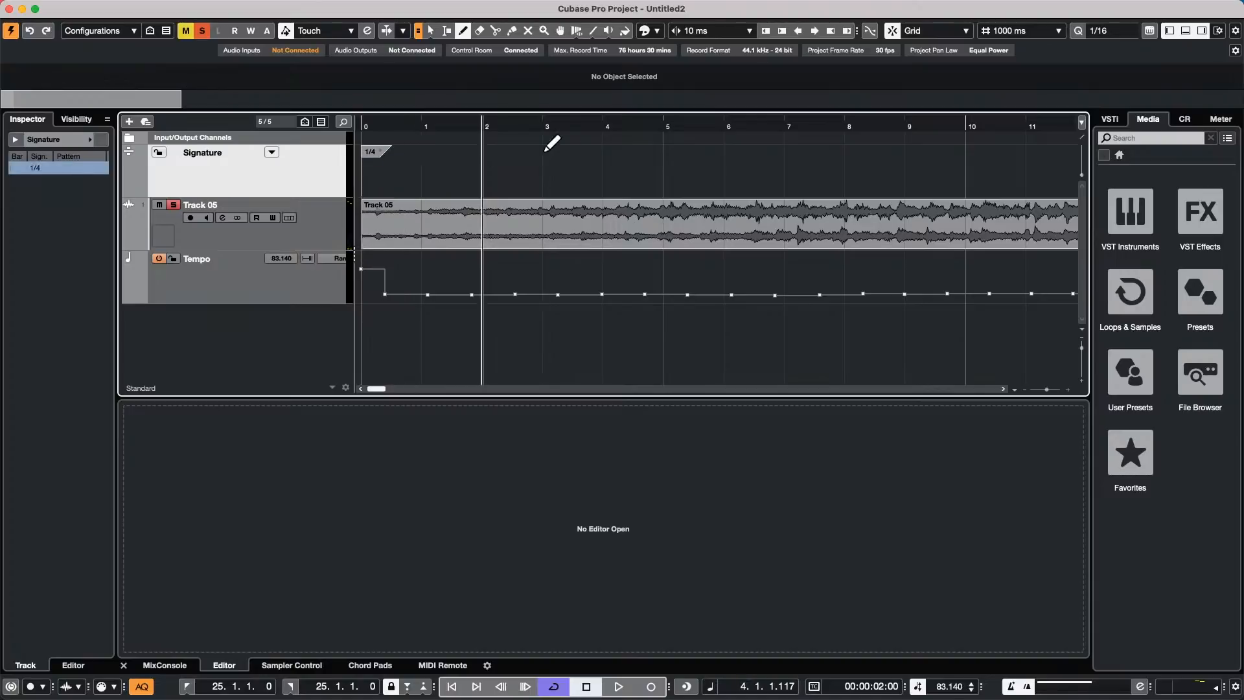
- Switch the ruler to bars and beats and insert a 4/4 time signature at bar 3
right_click(447, 125)
left_click(483, 134)
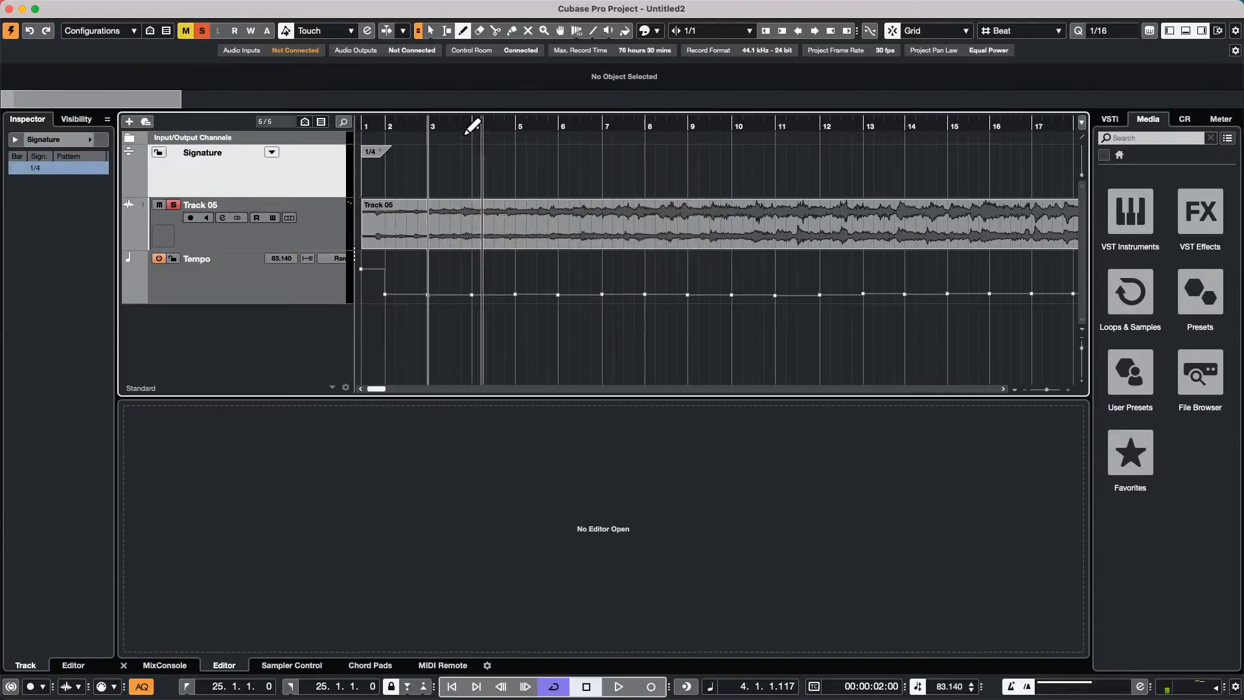
left_click(431, 148)
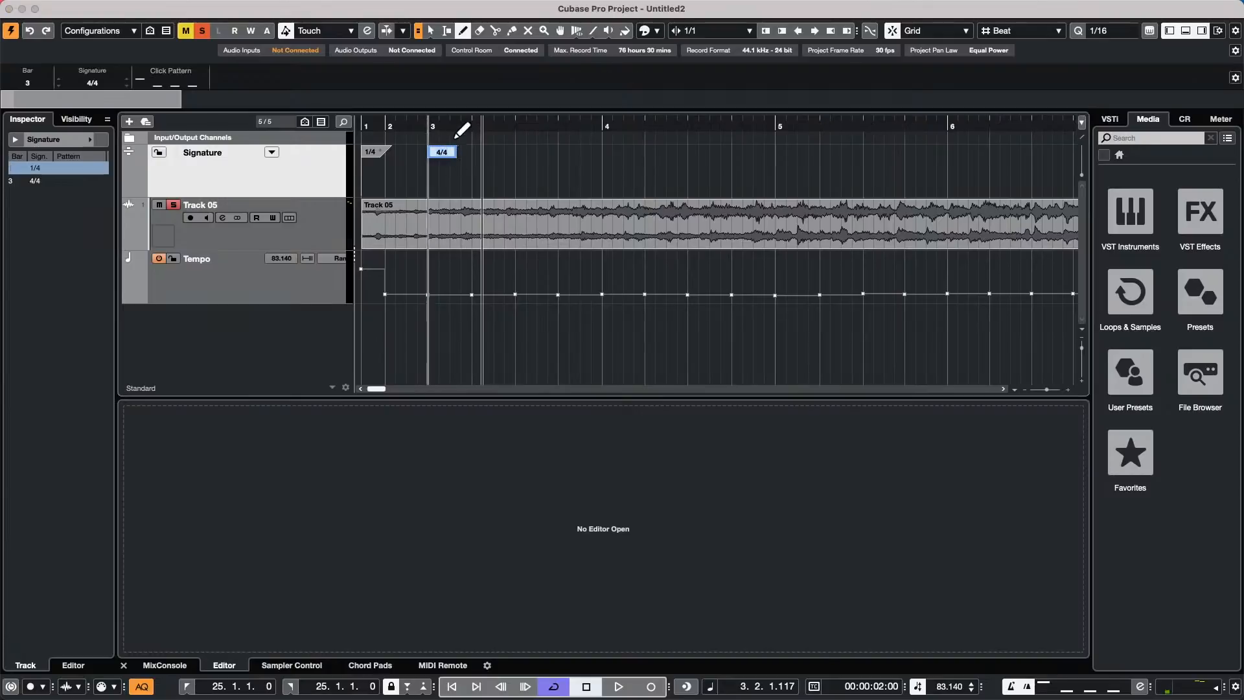
- Play Track 05 from around bar 3 to check it against the new bar lines
key("space")
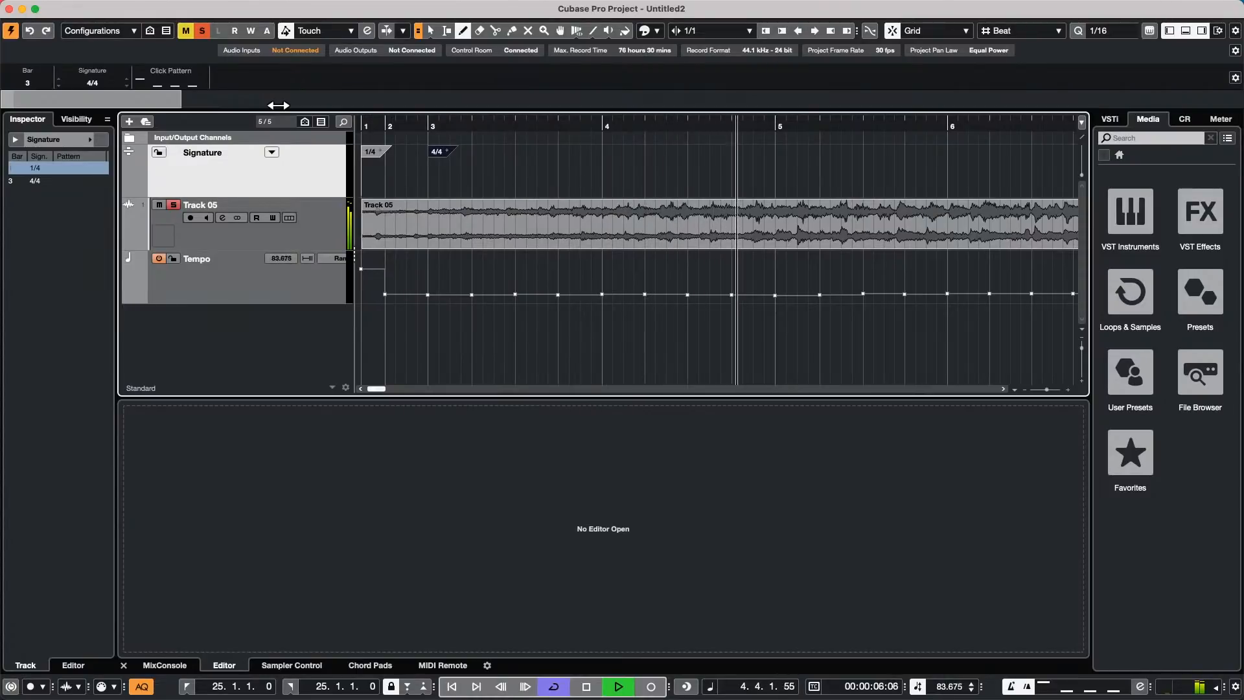
key("space")
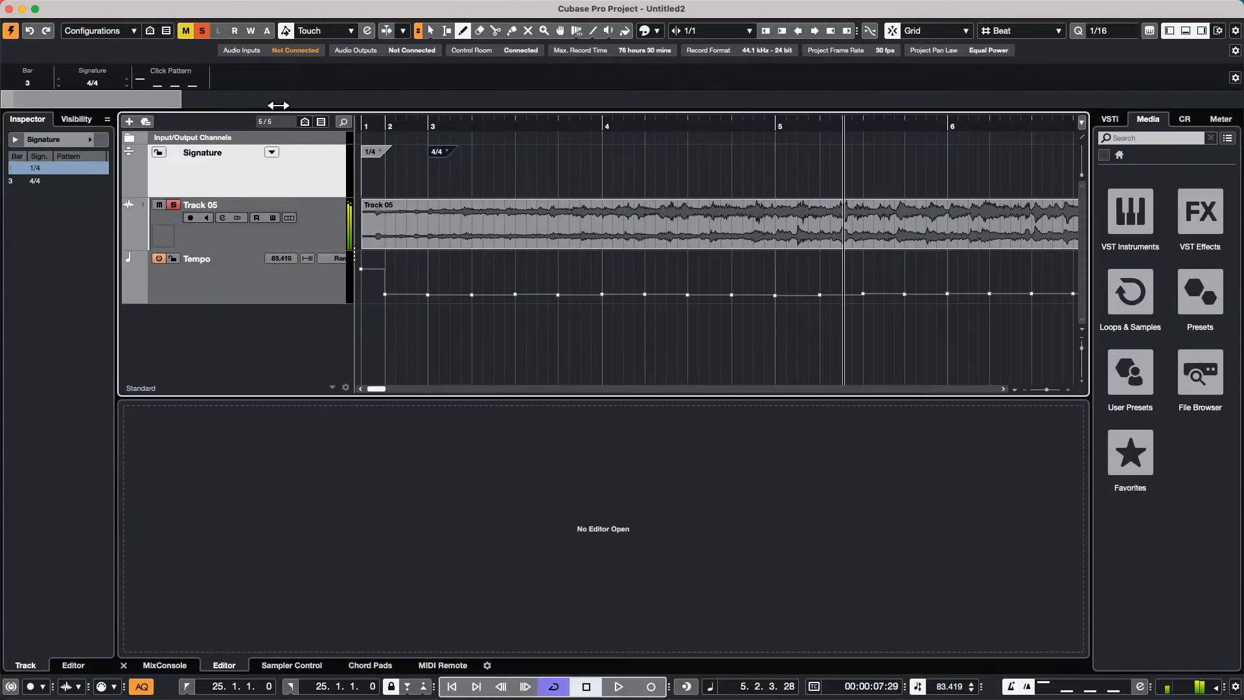
key("g")
key("g")
key("g")
key("g")
key("g")
key("g")
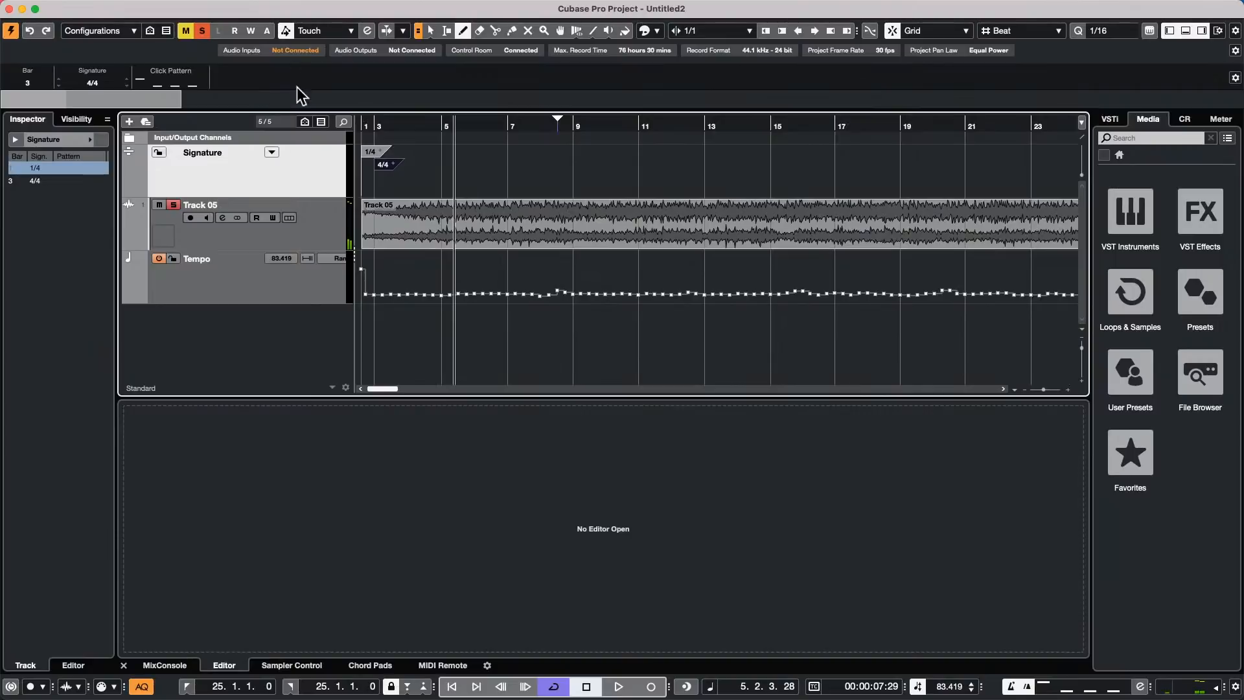
- Add an instrument track that uses the Groove Agent SE drum instrument
right_click(301, 299)
mouse_move(386, 308)
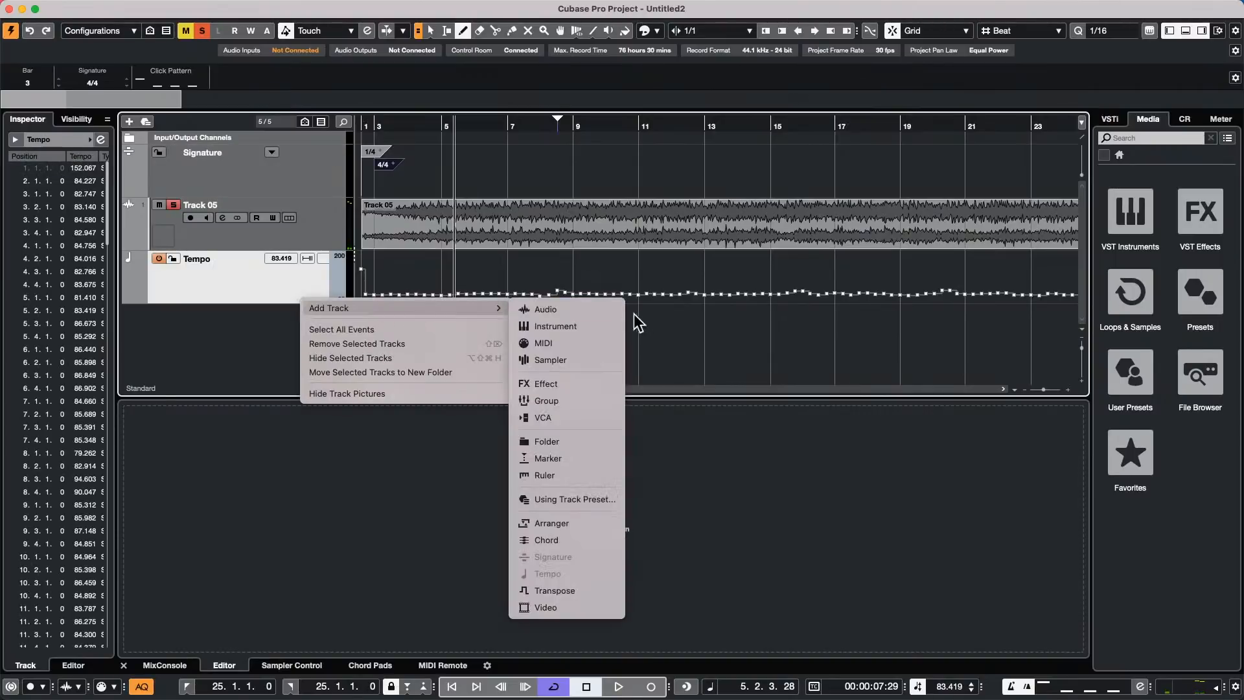
left_click(577, 326)
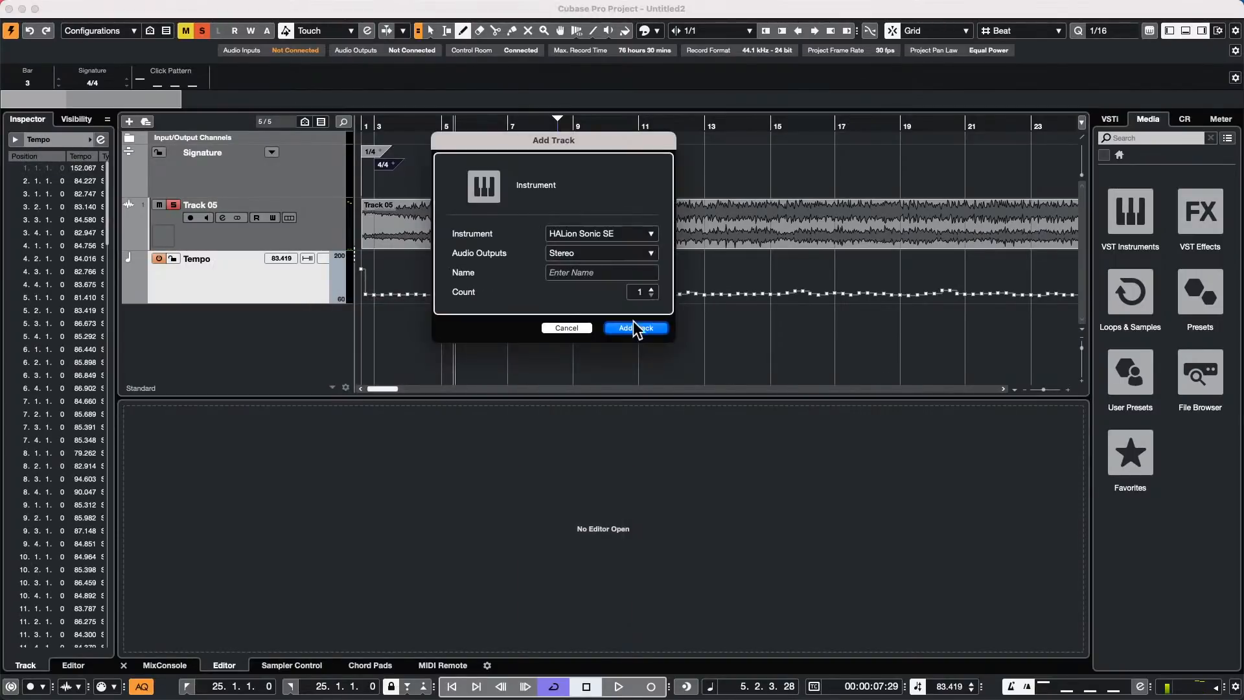
left_click(613, 233)
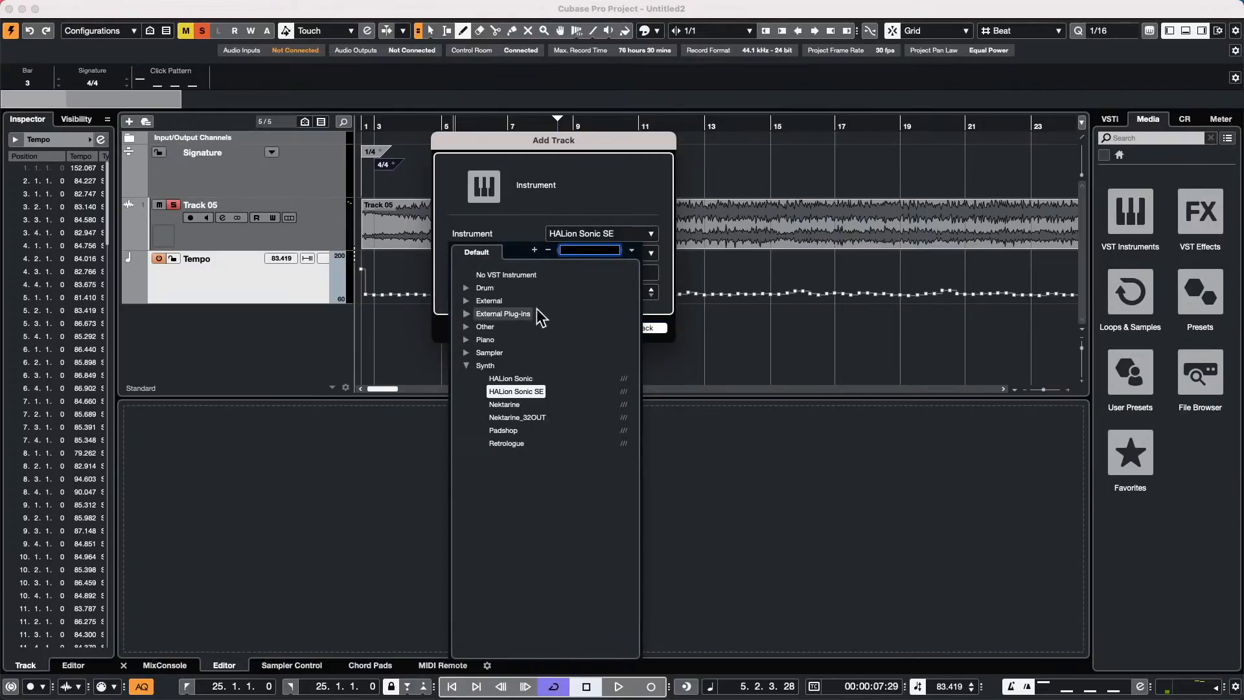
left_click(468, 288)
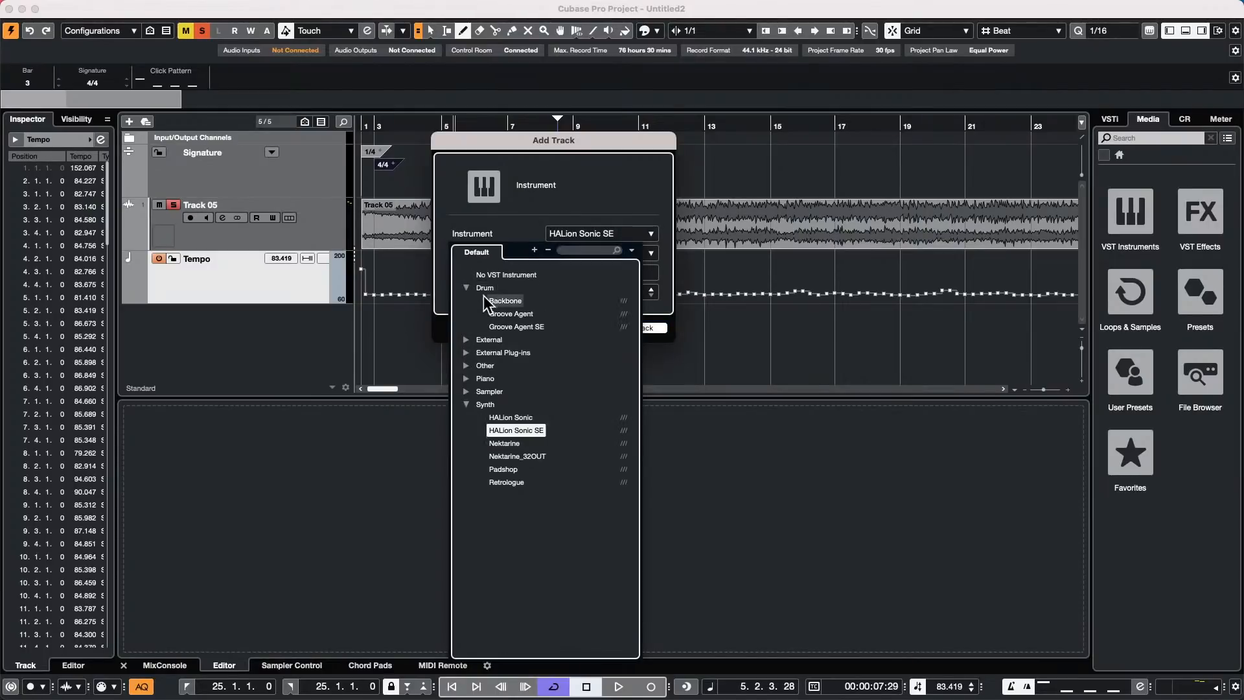
left_click(522, 326)
left_click(640, 328)
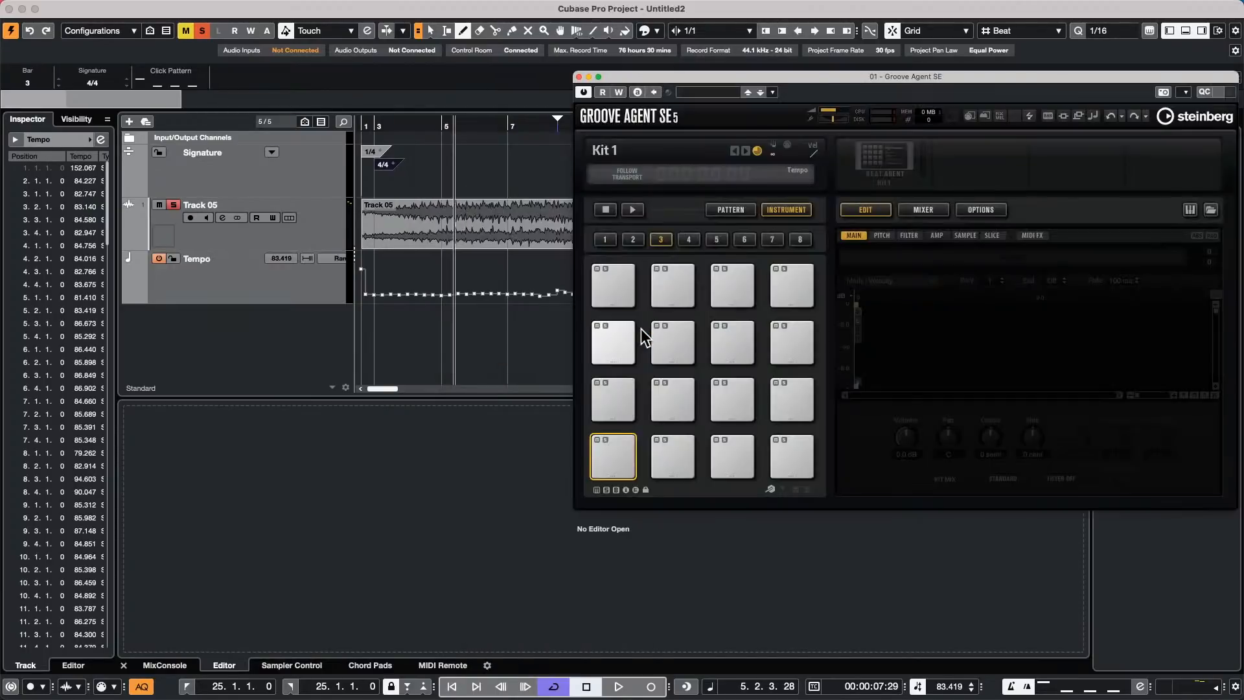
- Load the kit Forget The Past with its patterns into Groove Agent SE and enable Follow Transport
left_click(872, 162)
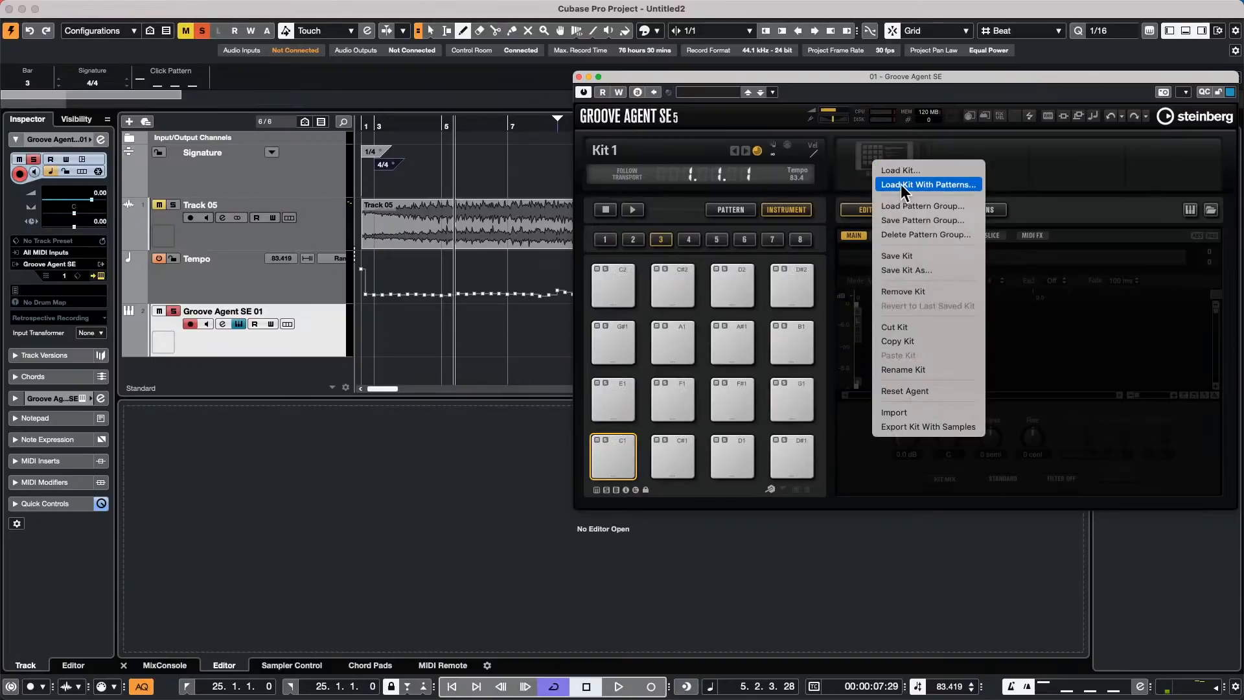
left_click(900, 184)
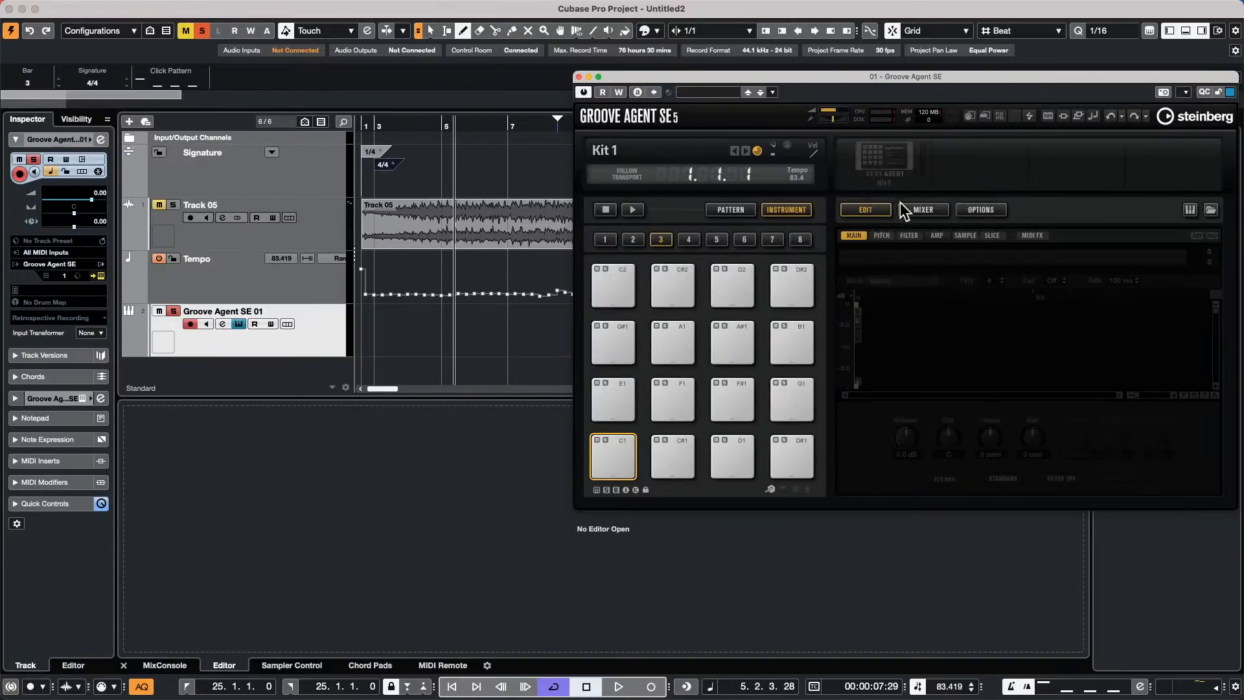
double_click(853, 388)
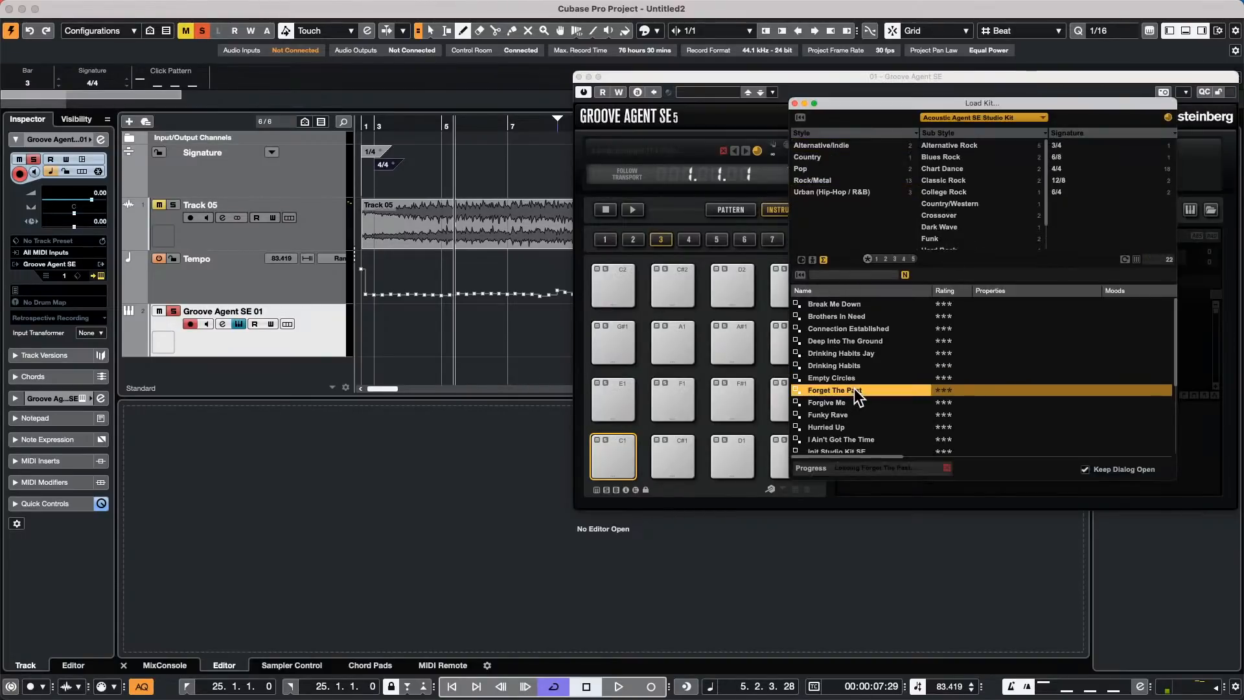
left_click(634, 174)
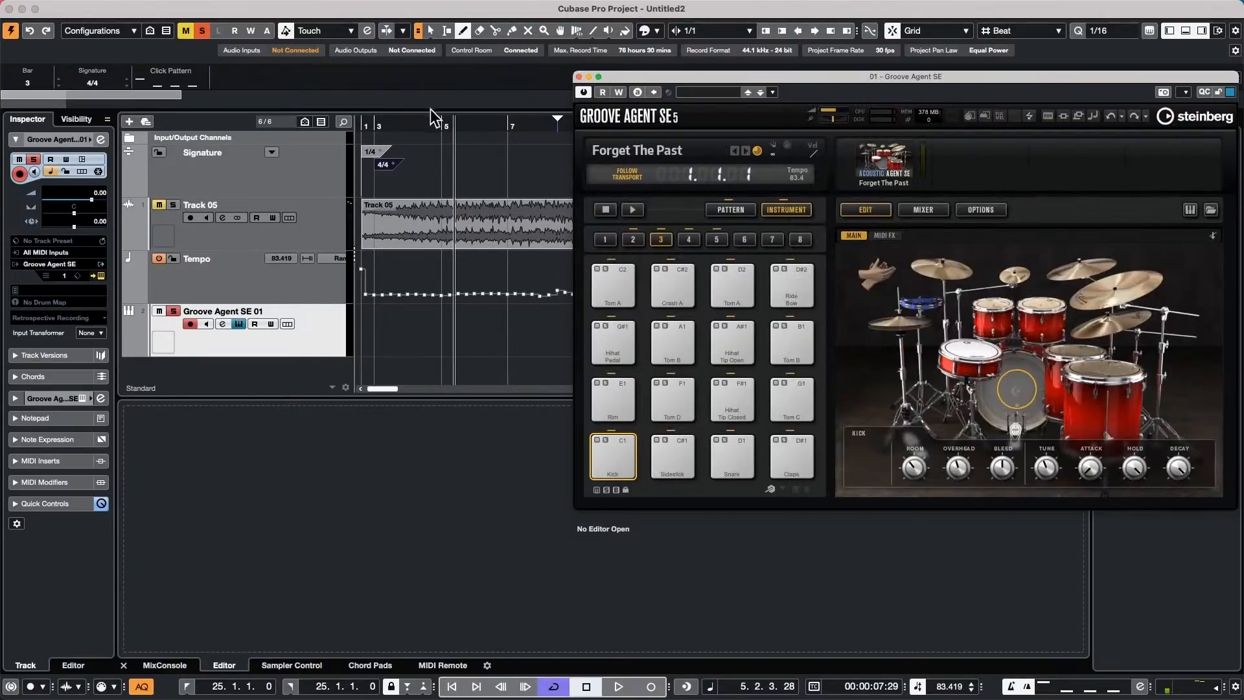
- Play the drum pattern together with soloed Track 05 from near bar 3, and close the Groove Agent SE window when finished
left_click_drag(410, 125, 405, 182)
key("space")
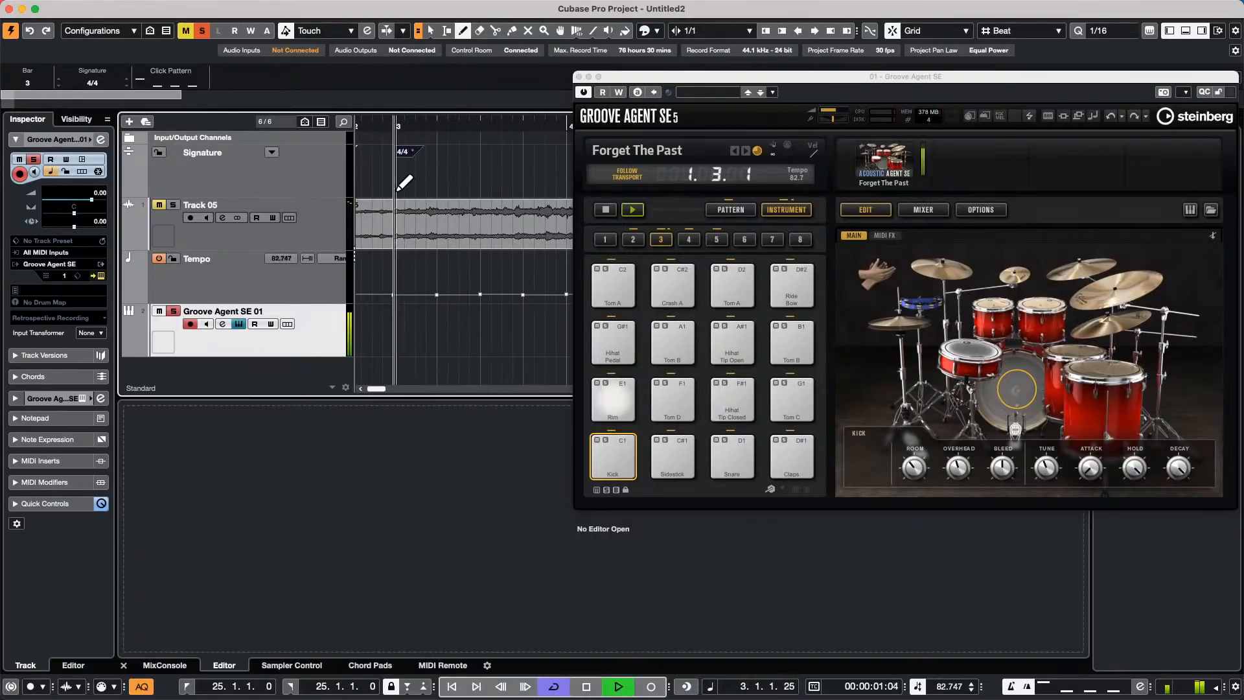
left_click(738, 210)
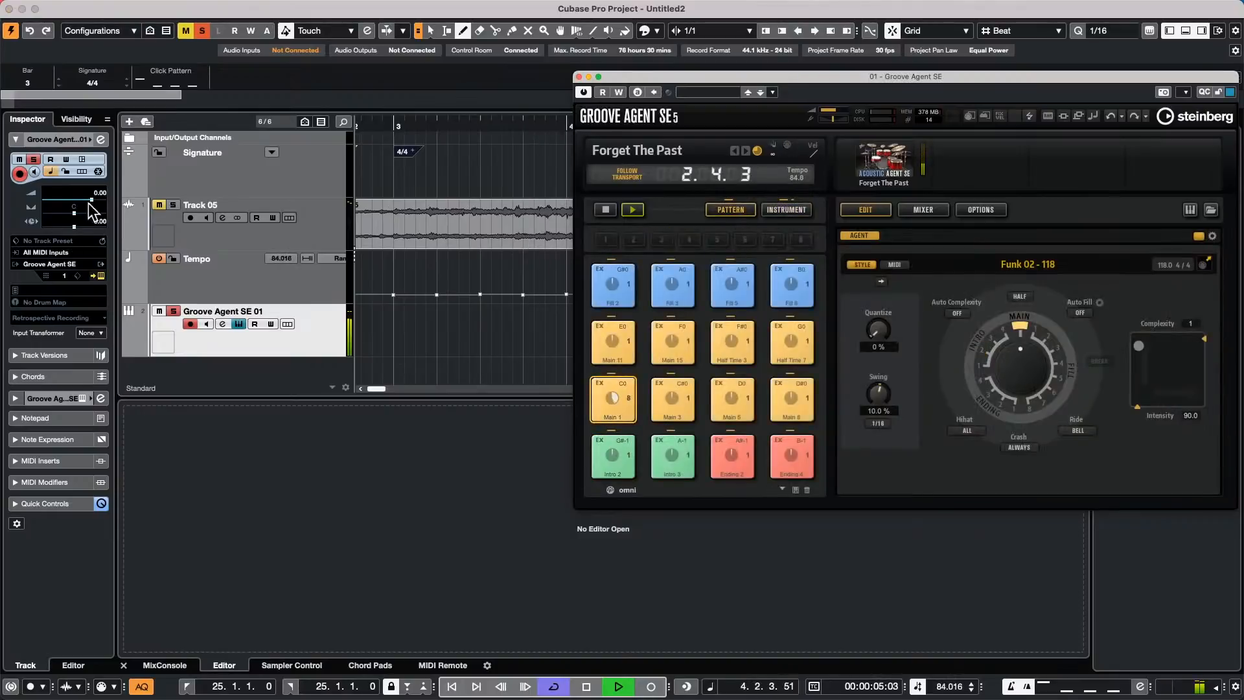
left_click(172, 205)
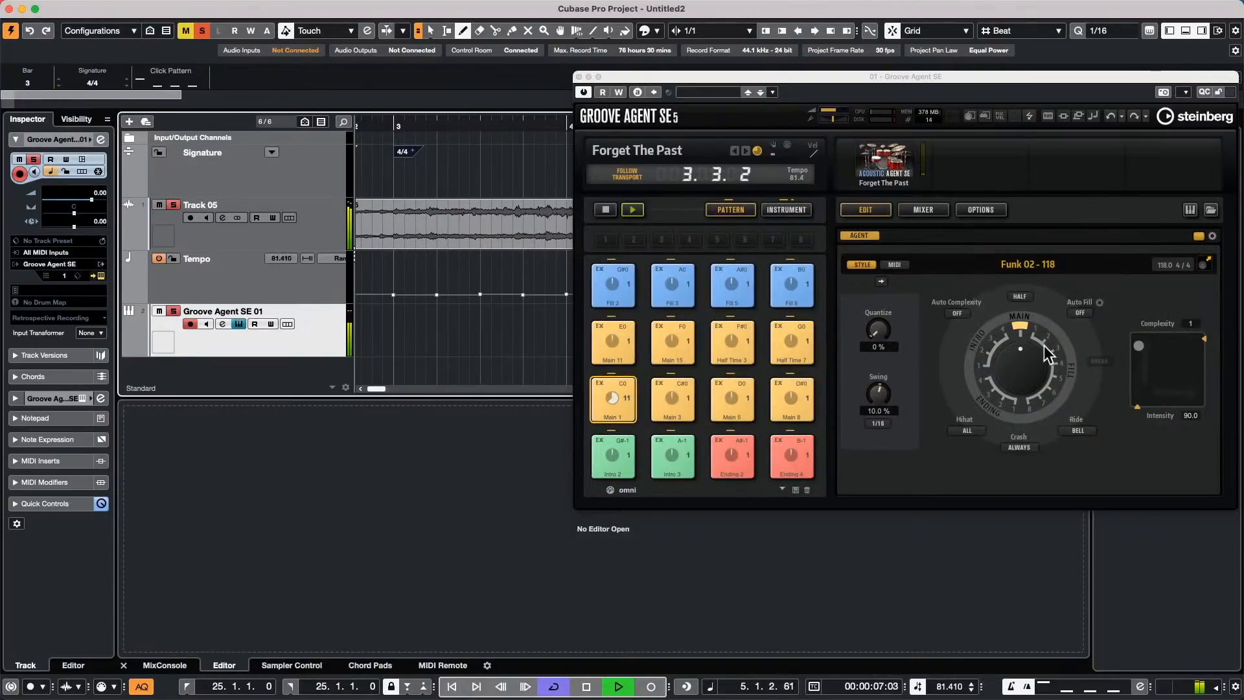
left_click(845, 111)
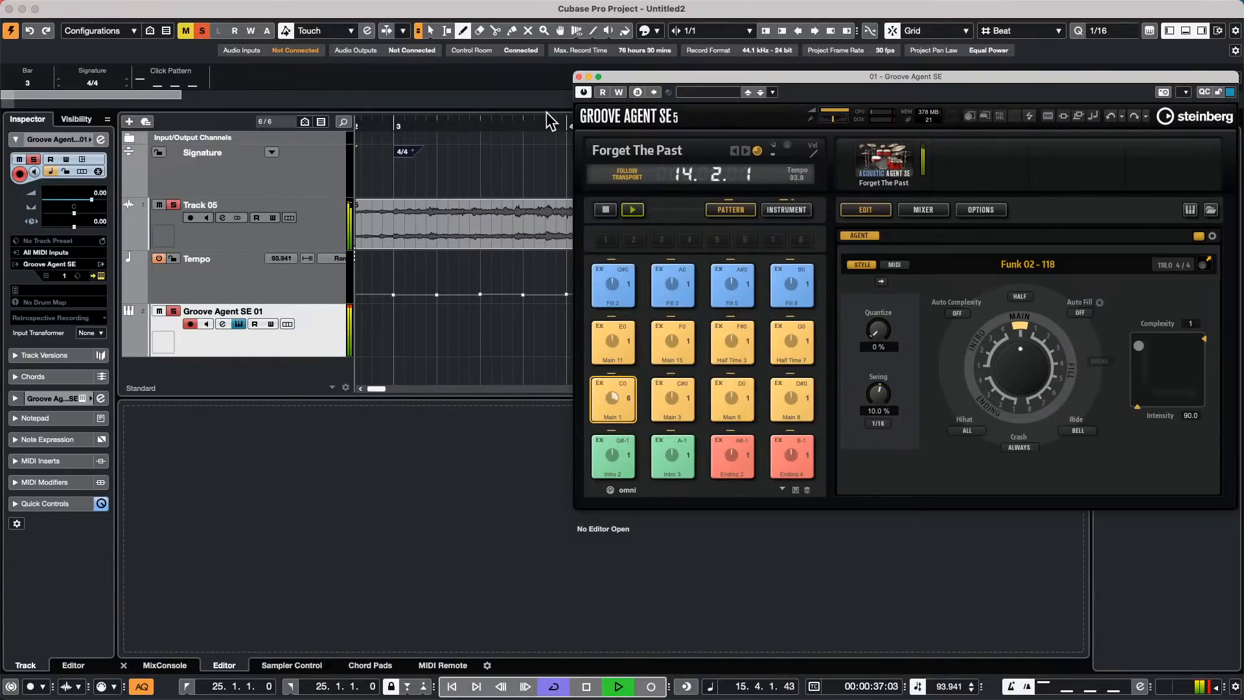
key("space")
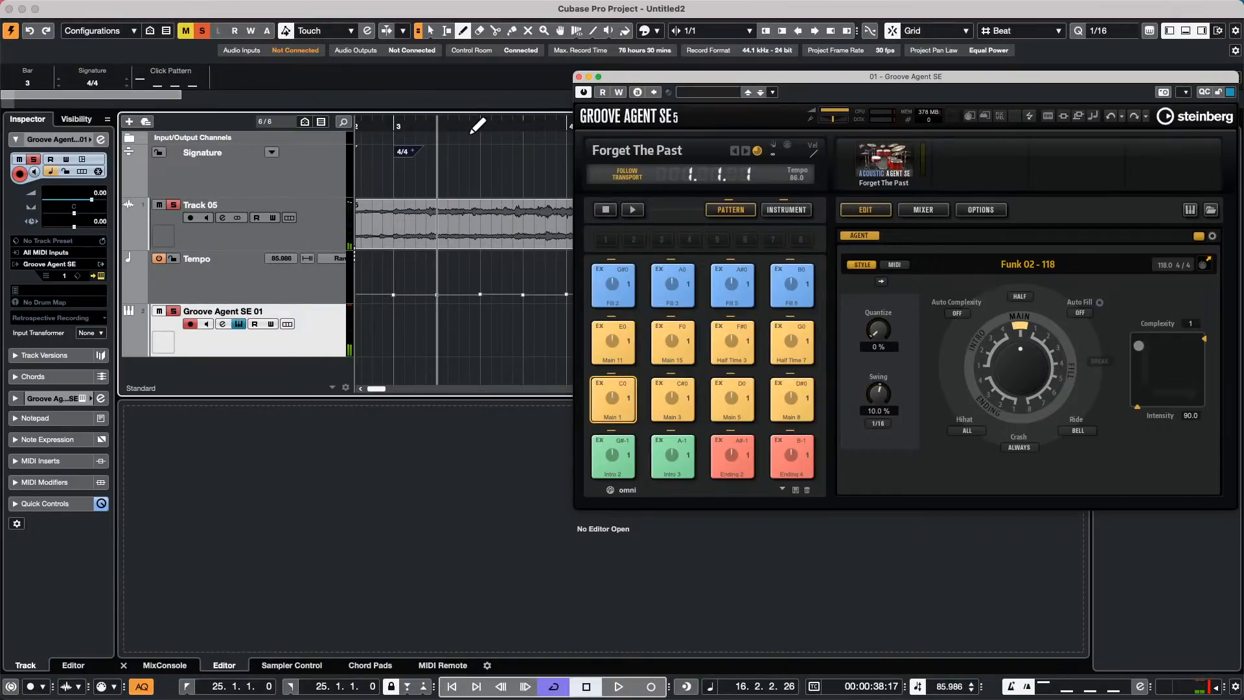
left_click_drag(468, 126, 464, 97)
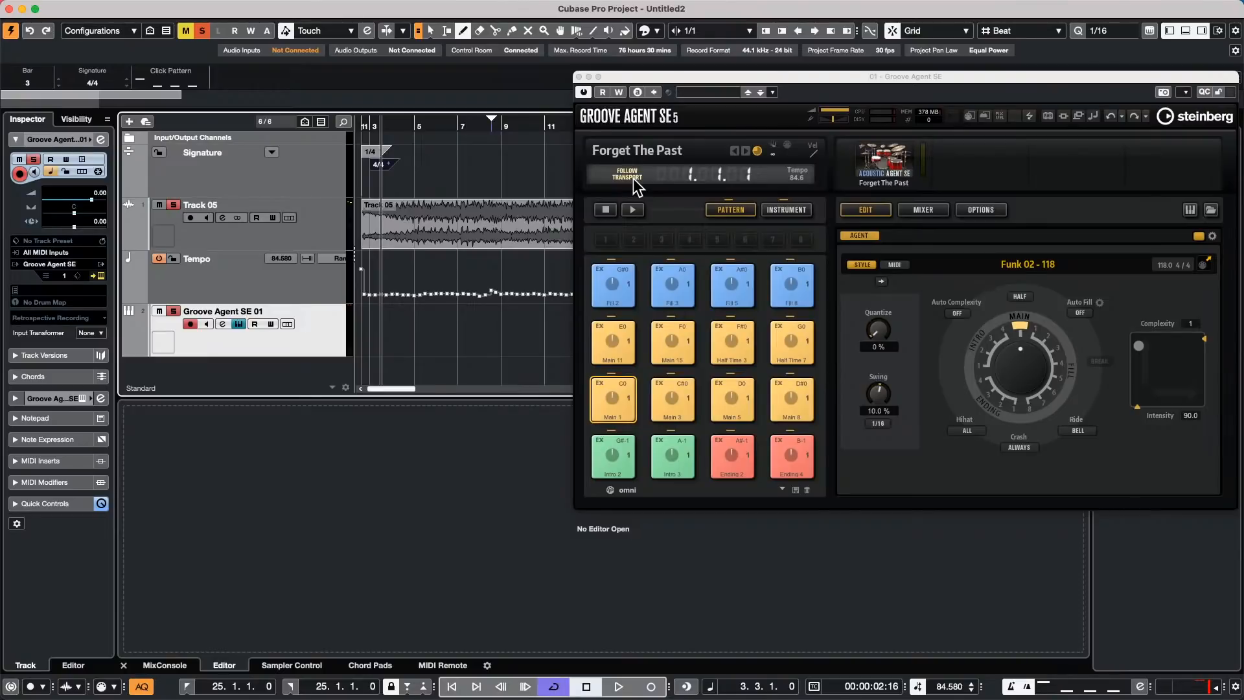
left_click(578, 76)
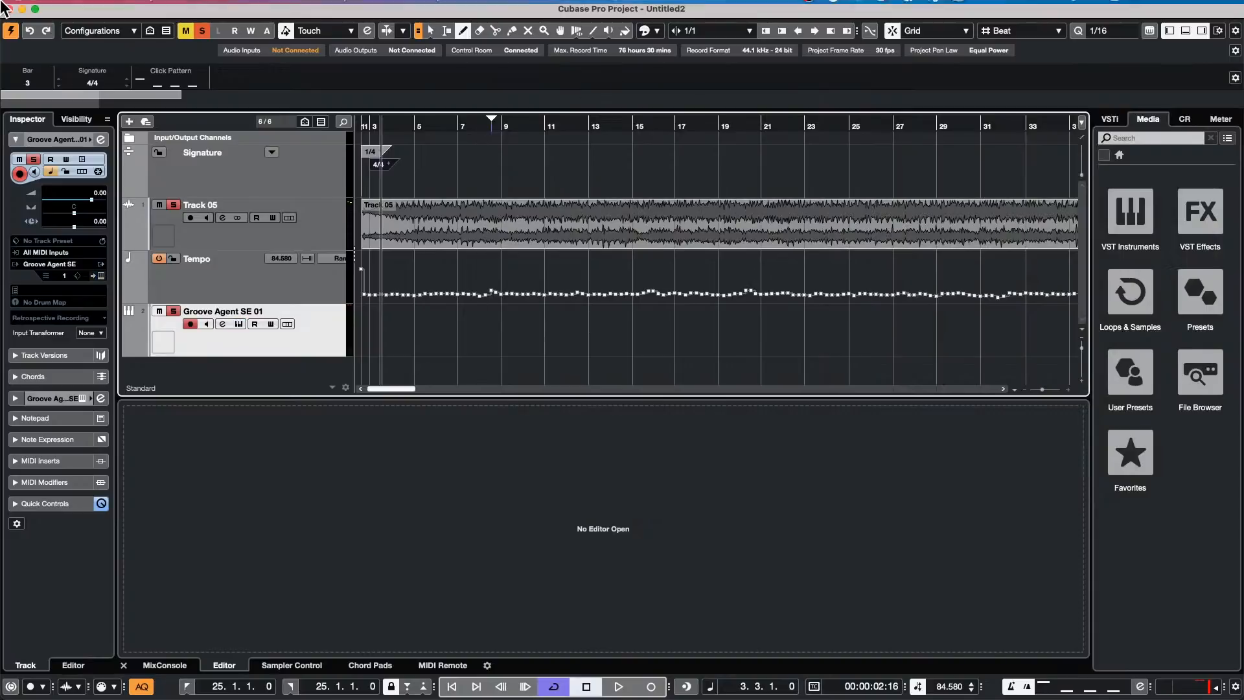
- Open the recent project "beatles stones t.cpr" and make it the active project
left_click(88, 8)
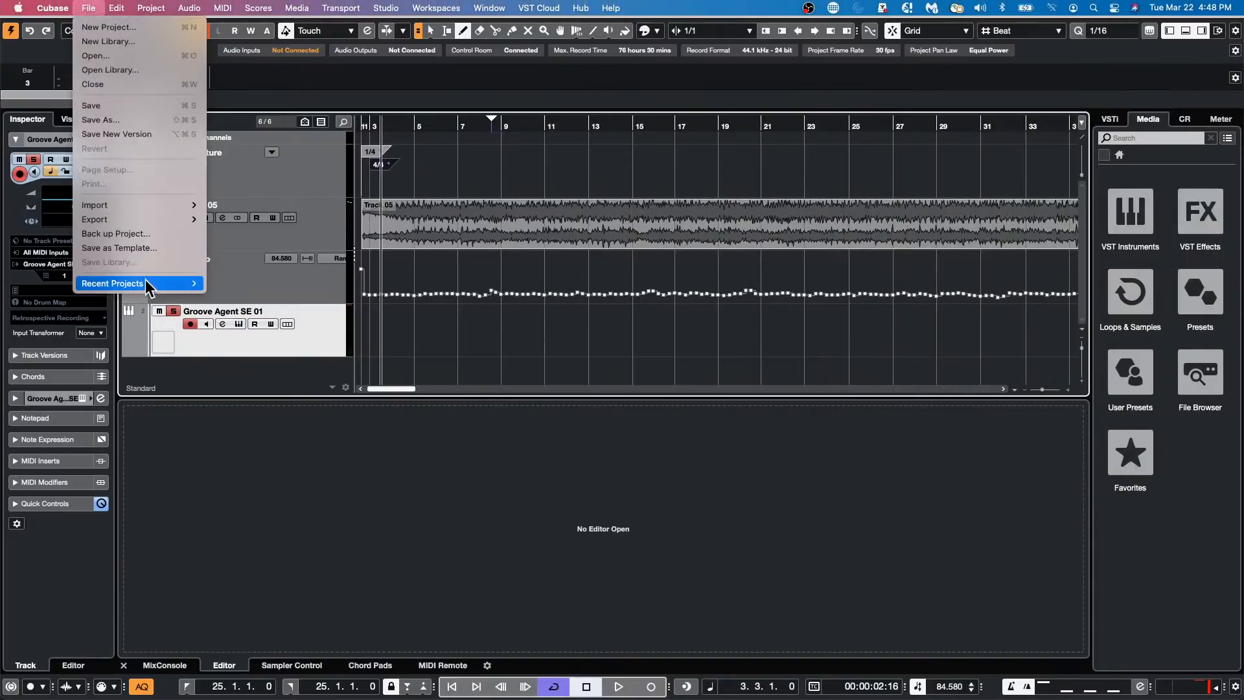
mouse_move(159, 283)
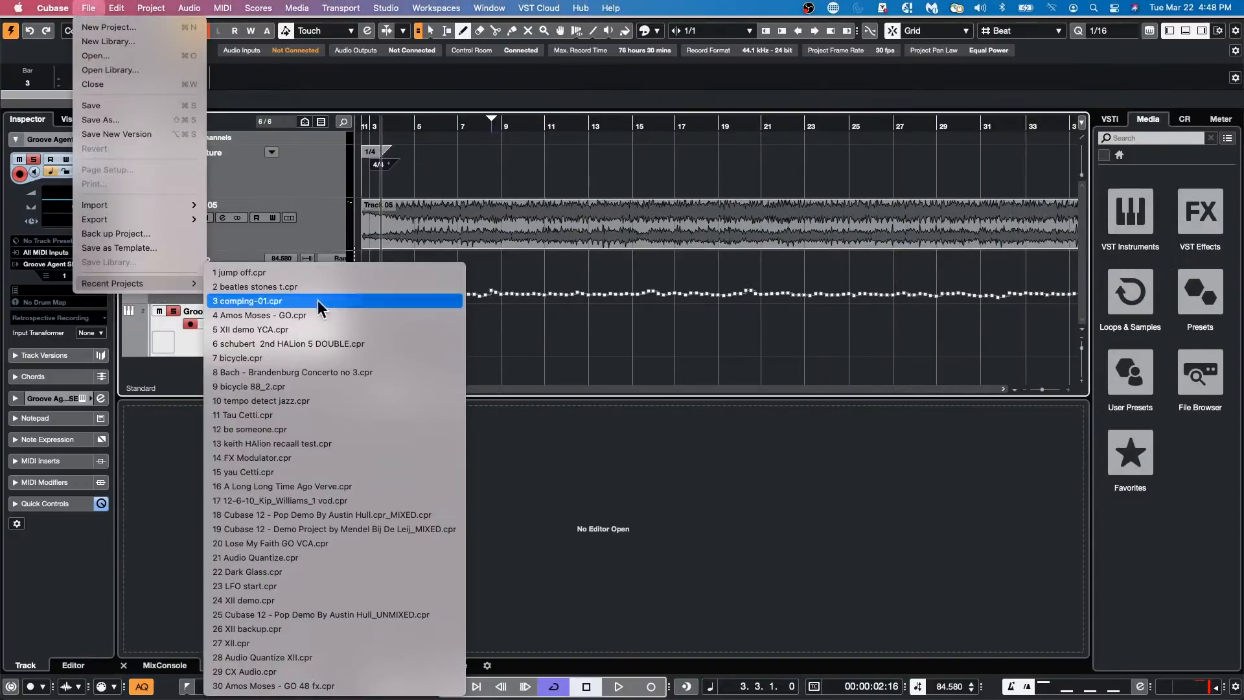
left_click(286, 289)
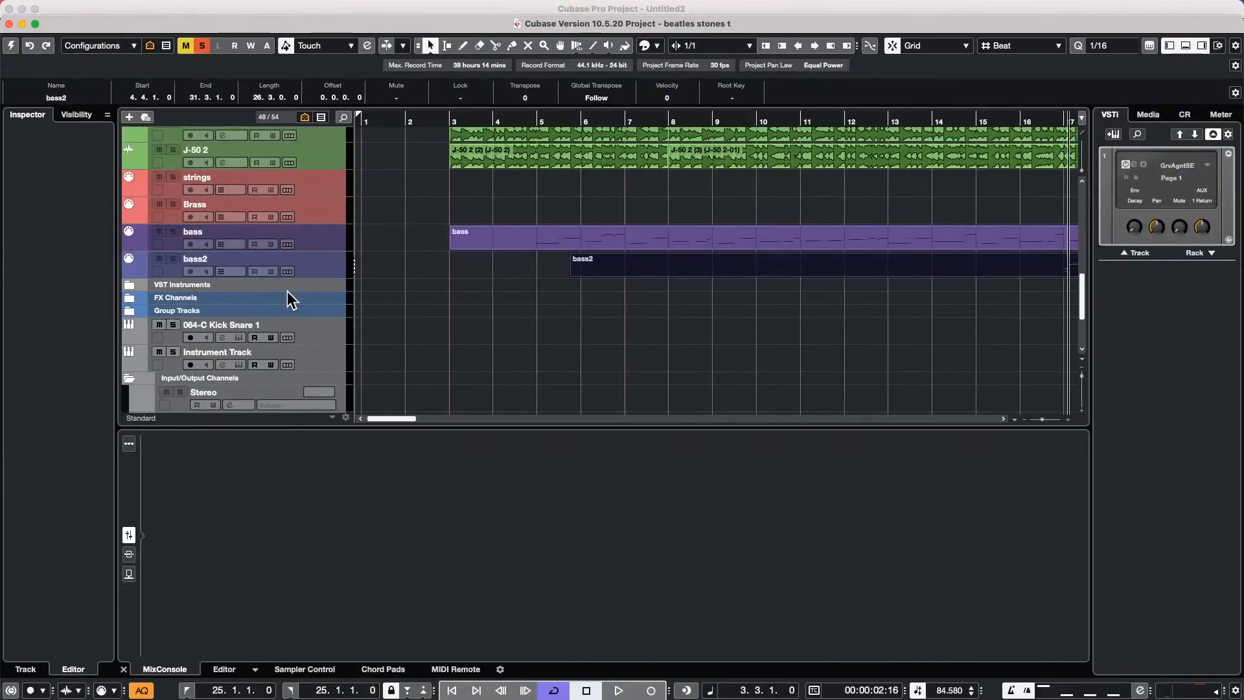
scroll(411, 317, "up", 5)
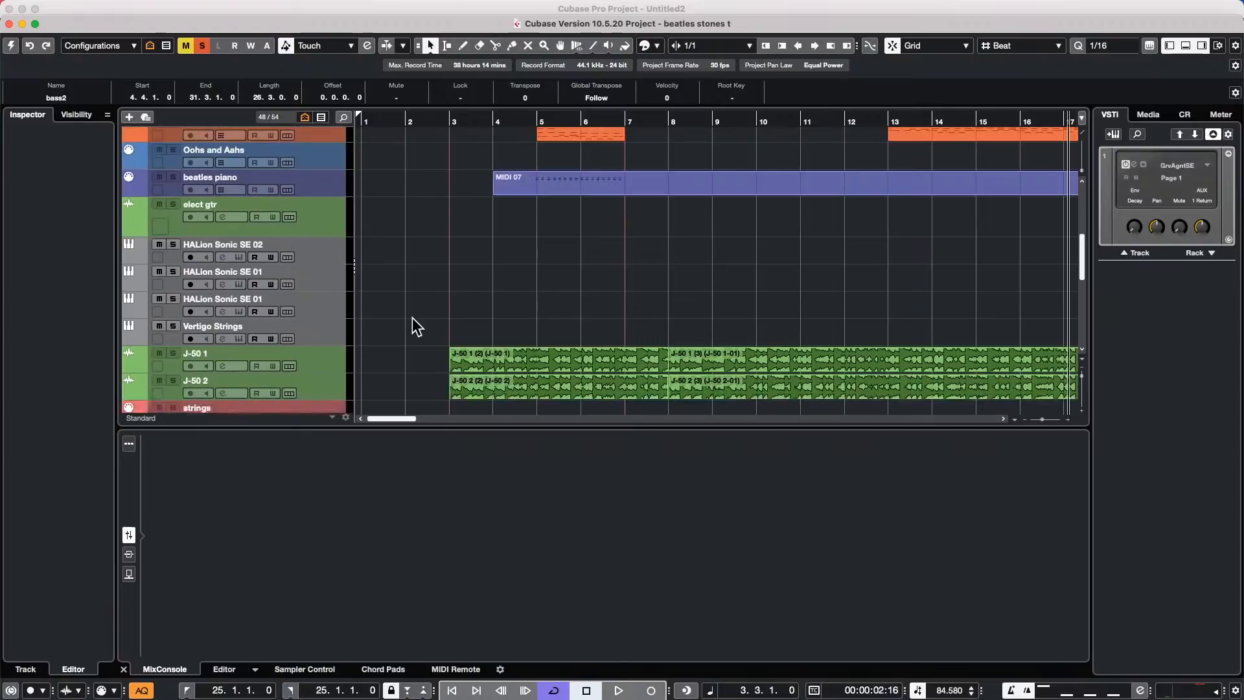
left_click(8, 50)
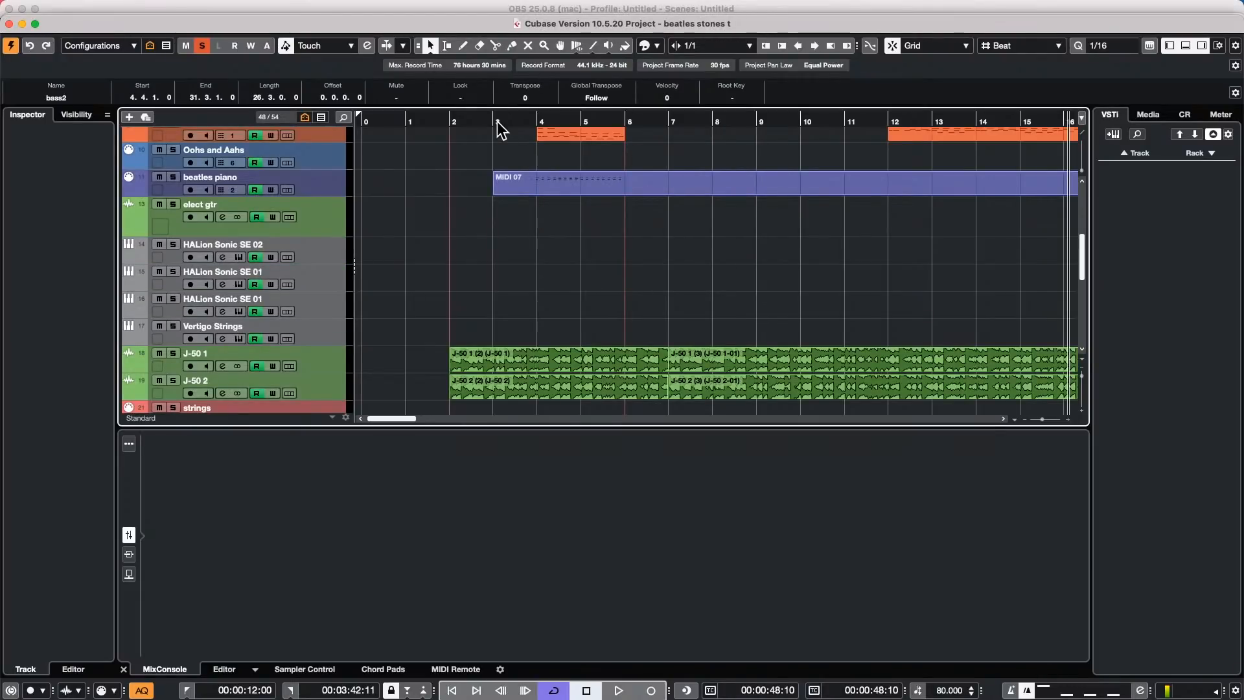
- Open the Mellotron flute part at bar 12 in the Key Editor, switch to the short part at bar 4, and locate just before it
scroll(437, 233, "up", 10)
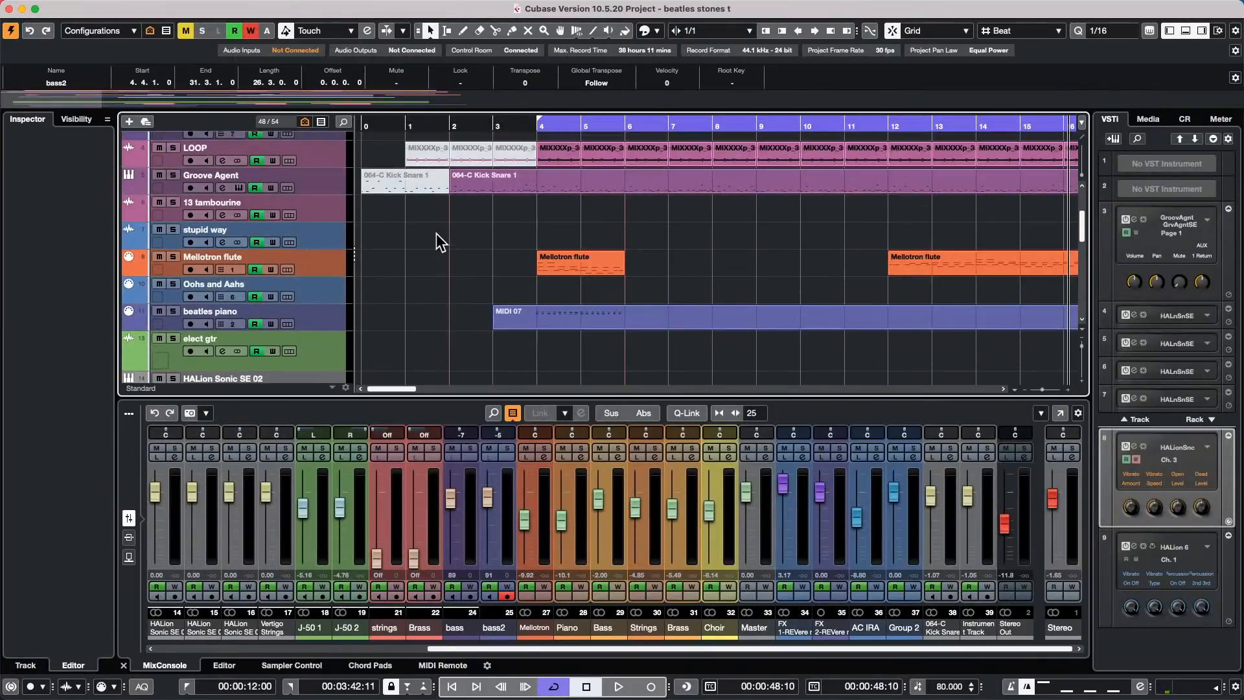
left_click_drag(499, 122, 500, 97)
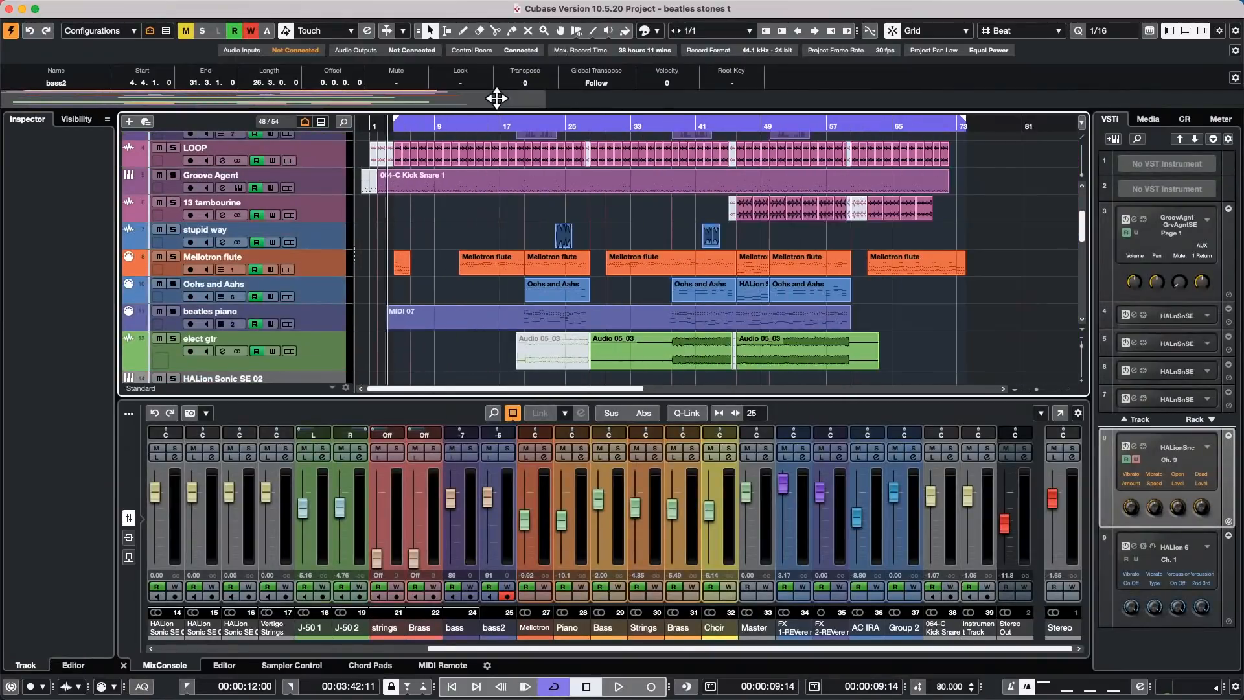
left_click(494, 267)
double_click(494, 259)
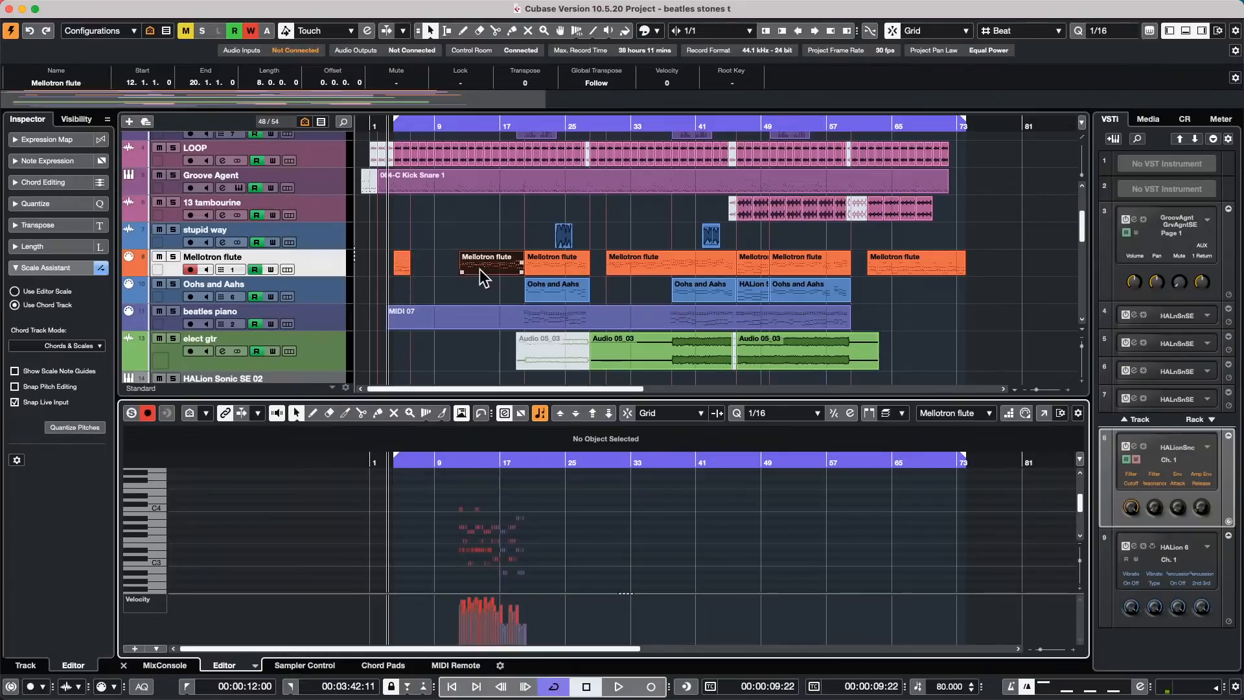
left_click(401, 267)
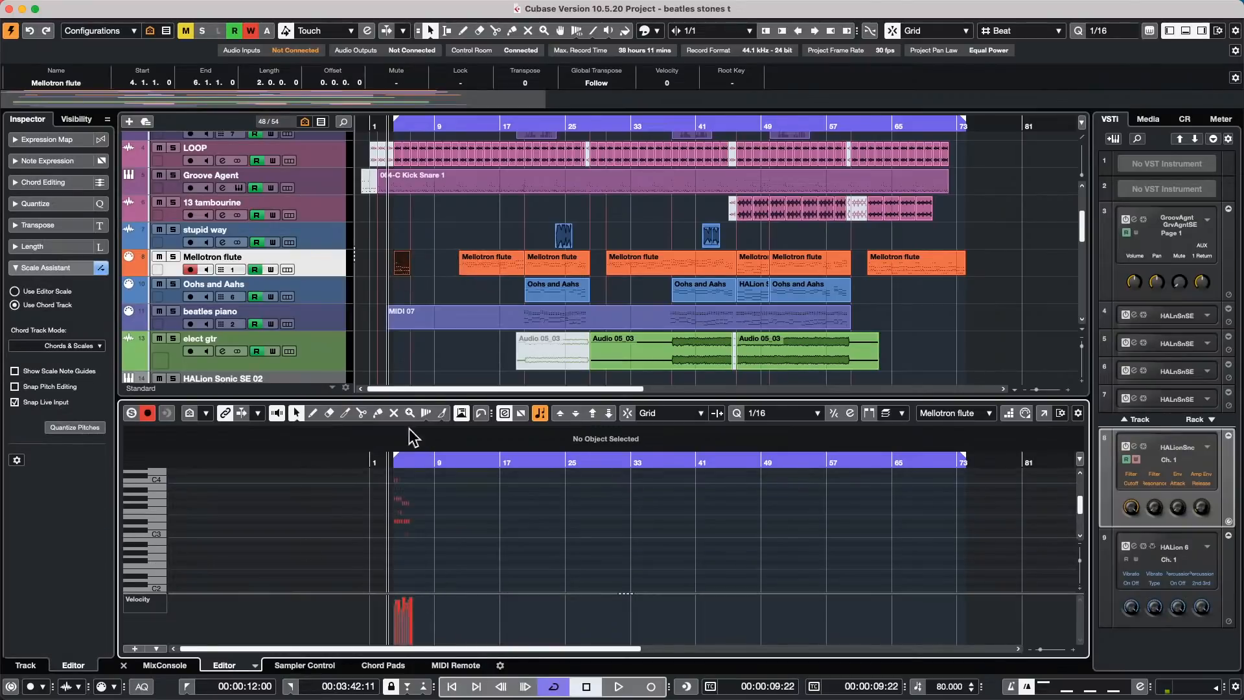
left_click_drag(386, 117, 373, 162)
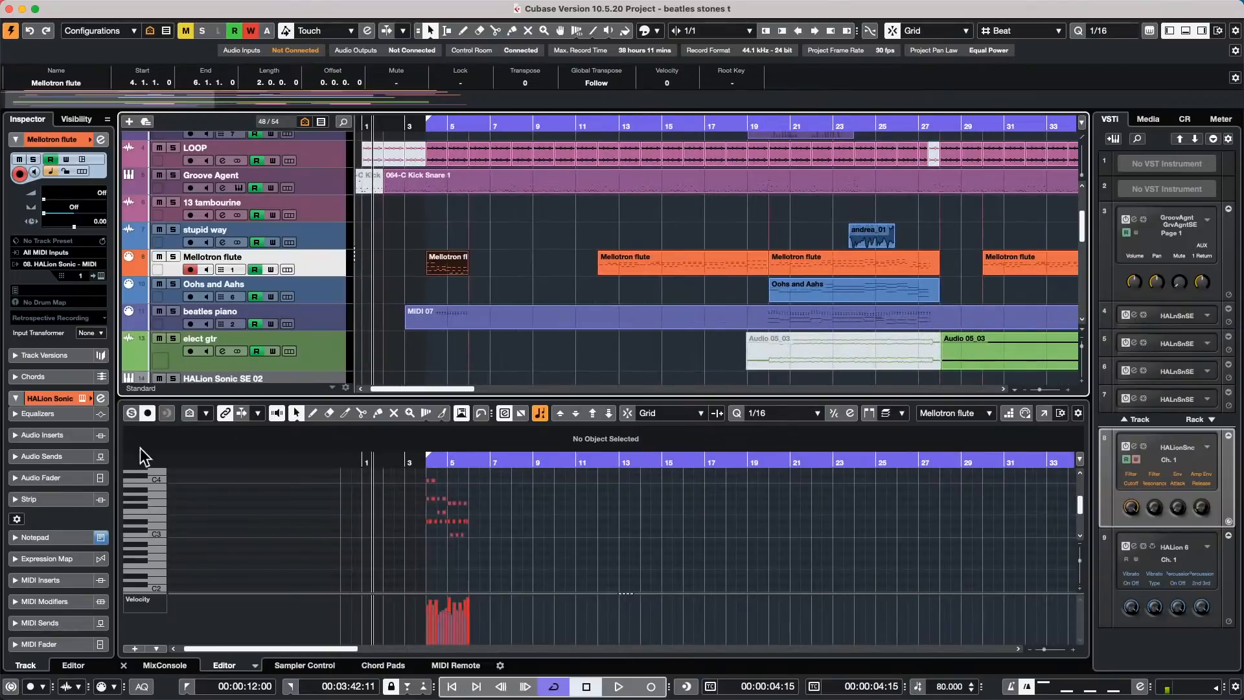
- Switch the controller lane from velocity to CC 7 (Main Volume) and draw a volume event at bar 3 ahead of the flute part
left_click(154, 597)
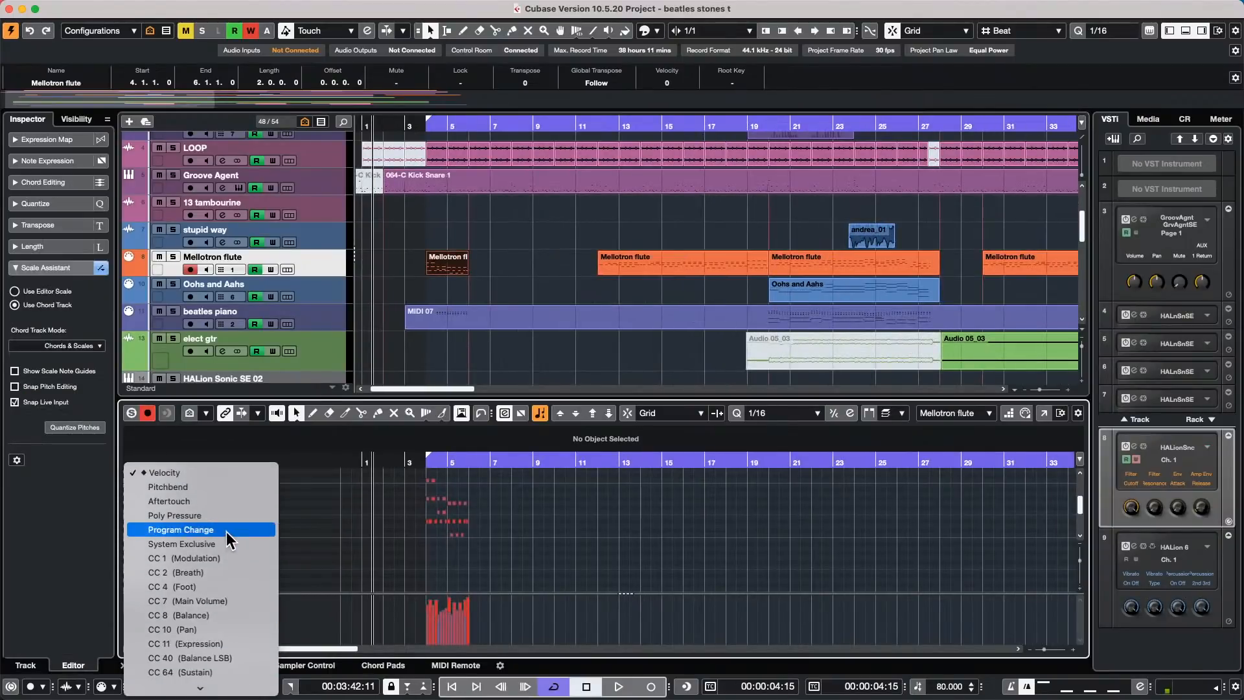
left_click(220, 596)
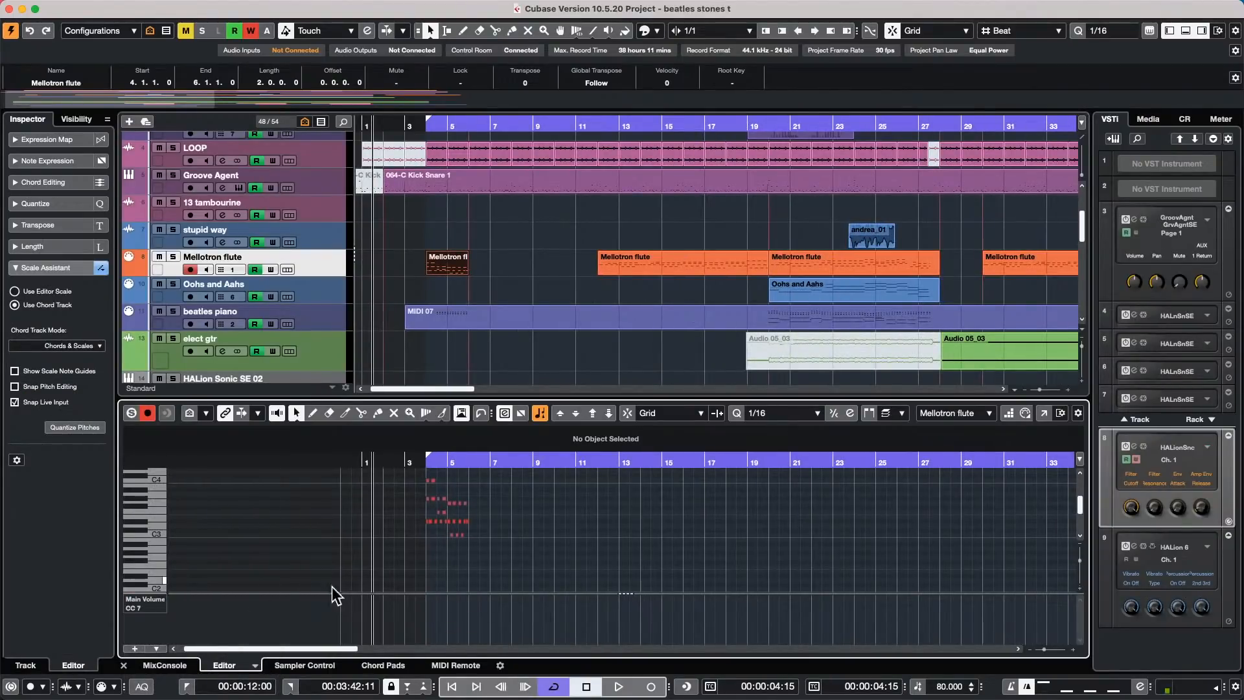
right_click(362, 613)
left_click(400, 620)
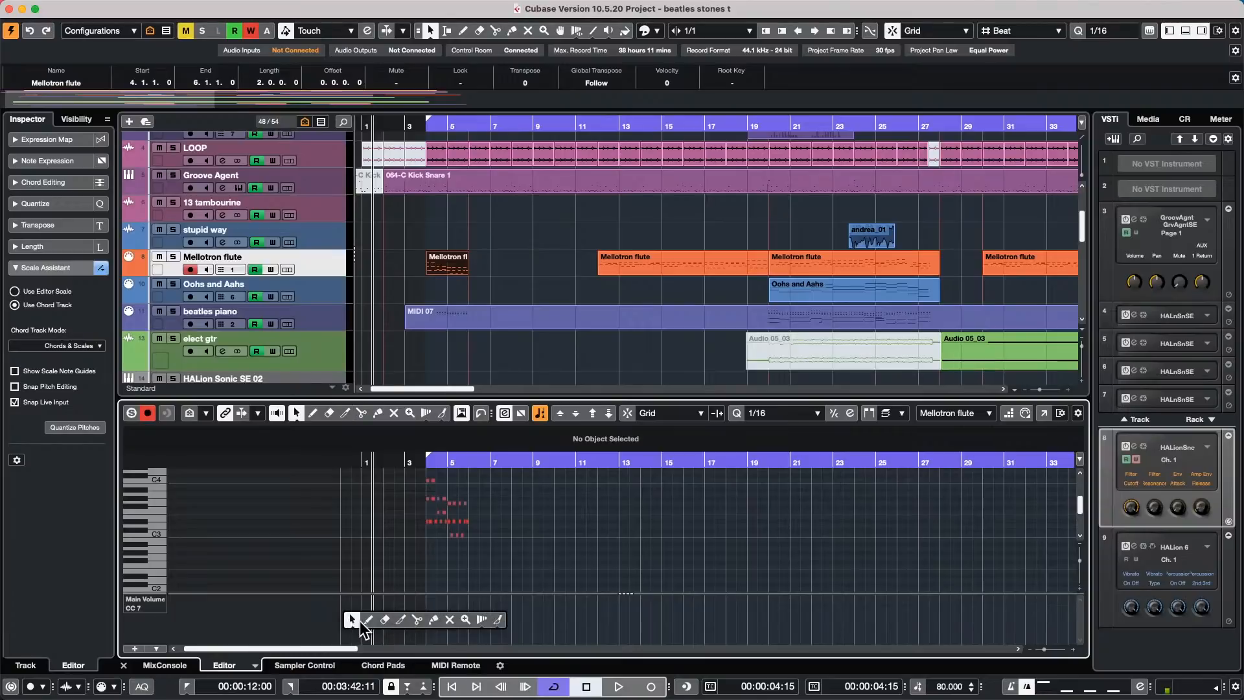
left_click(368, 619)
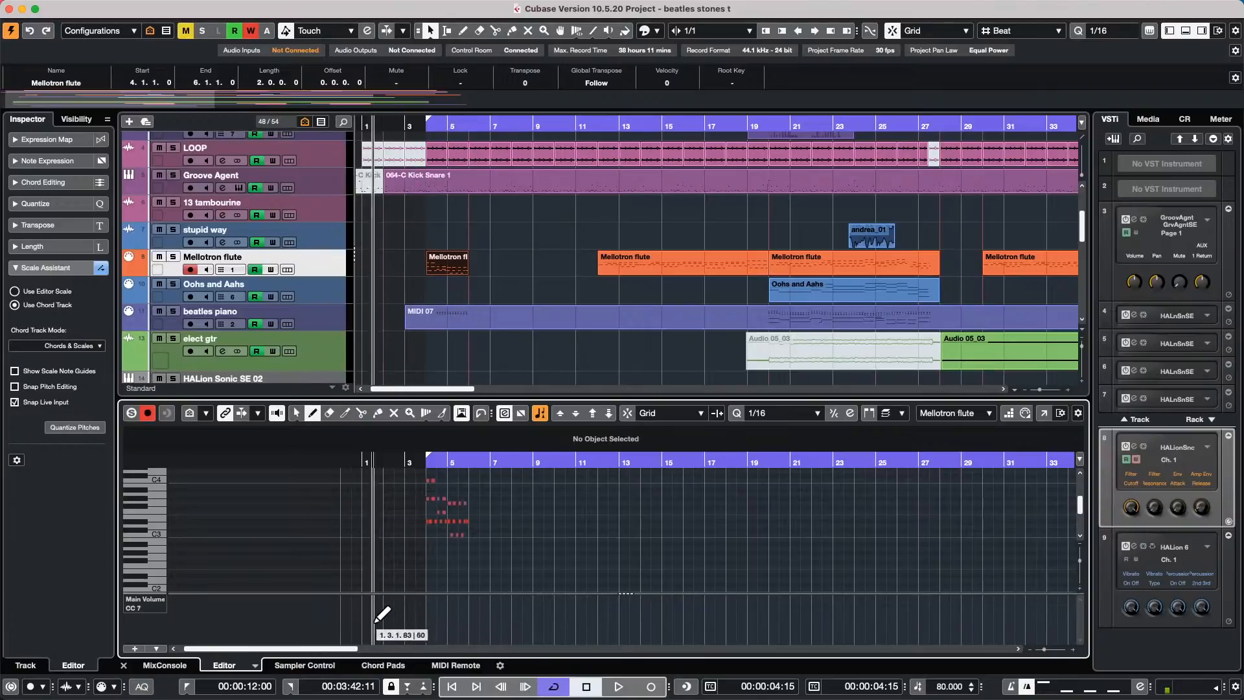
left_click(408, 605)
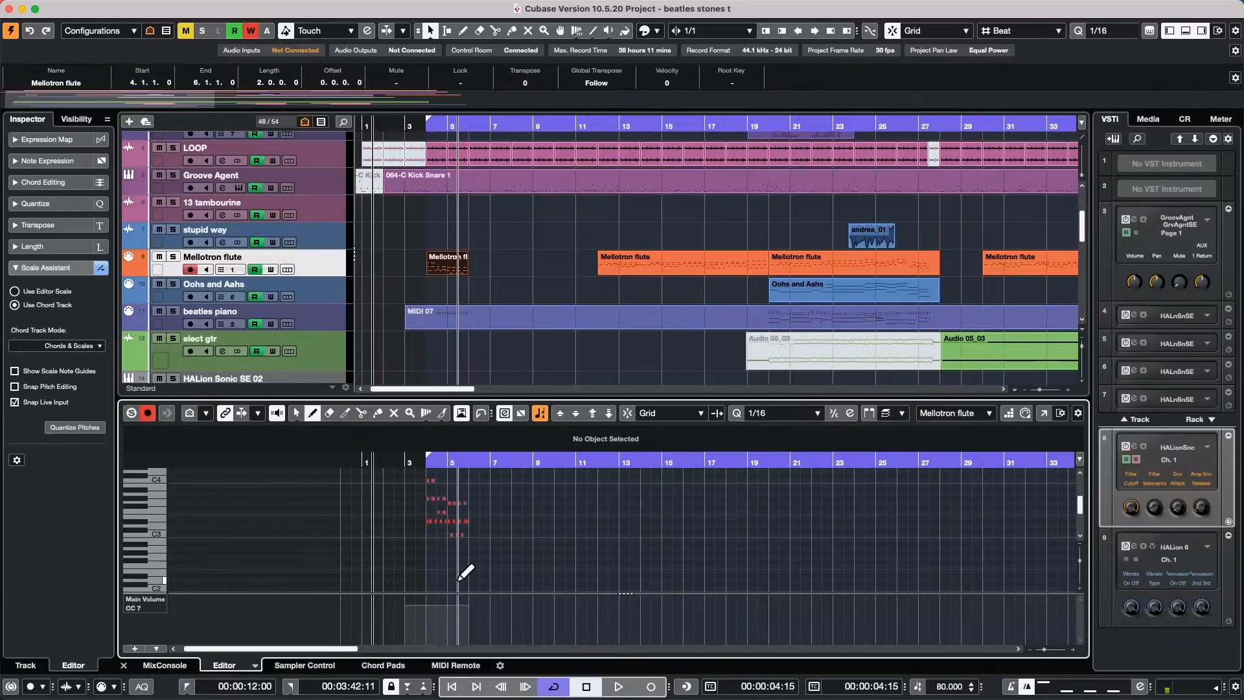
key("1")
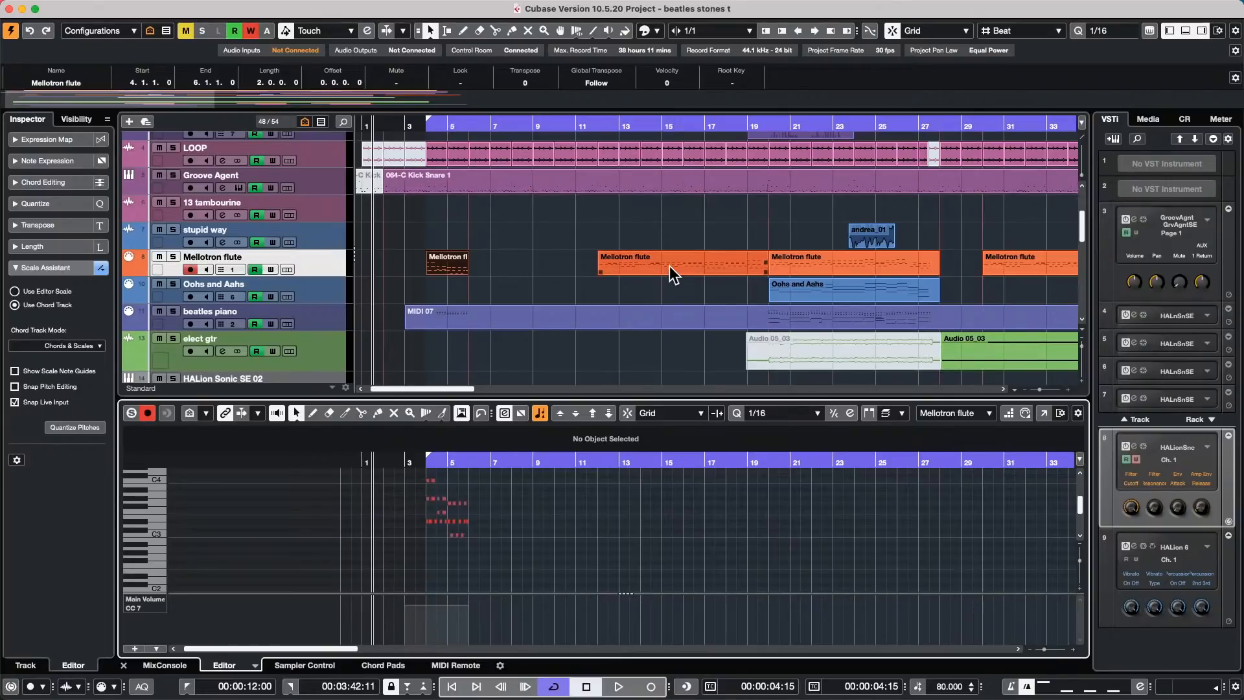
- Display the notes and Main Volume lane of the Mellotron flute part at bar 12 in the Key Editor
left_click(467, 117)
left_click_drag(467, 117, 466, 98)
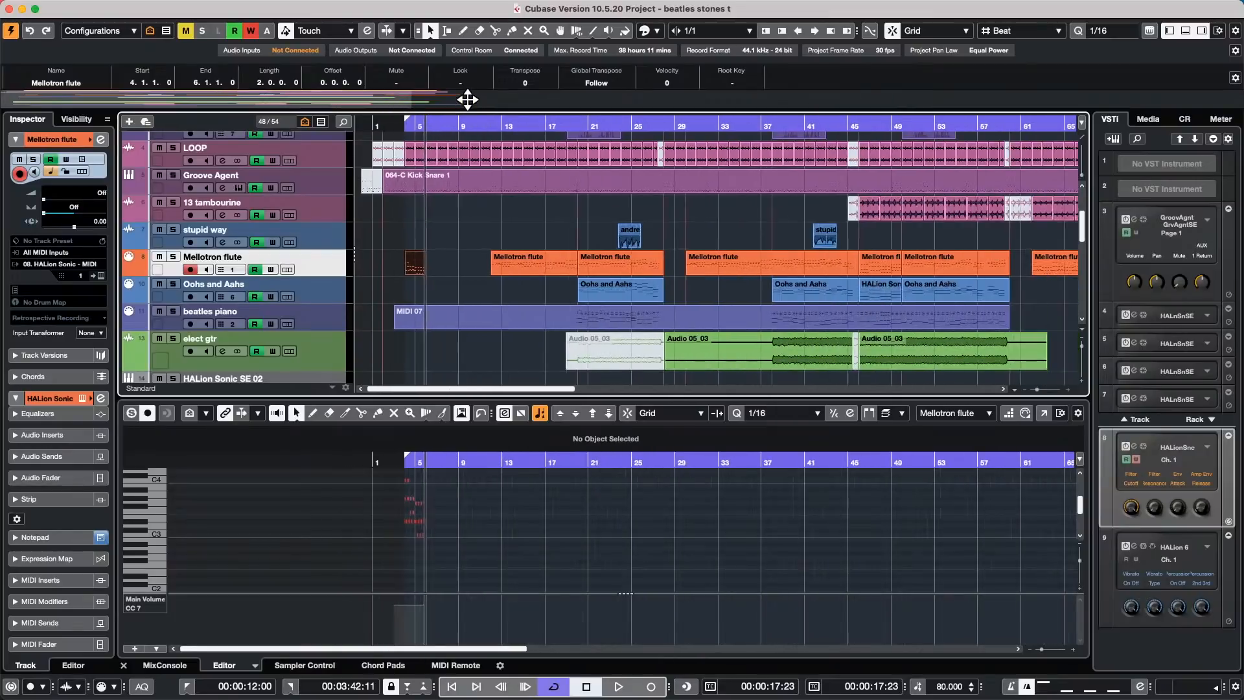
left_click(523, 263)
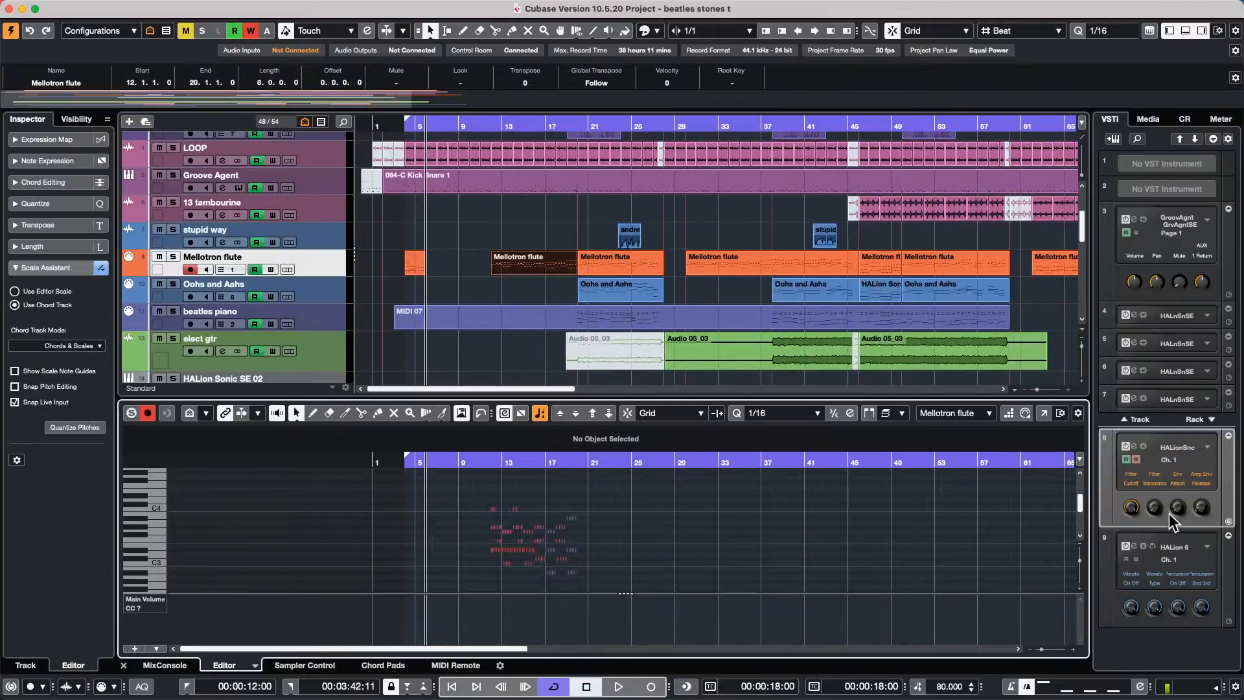
left_click_drag(523, 461, 527, 494)
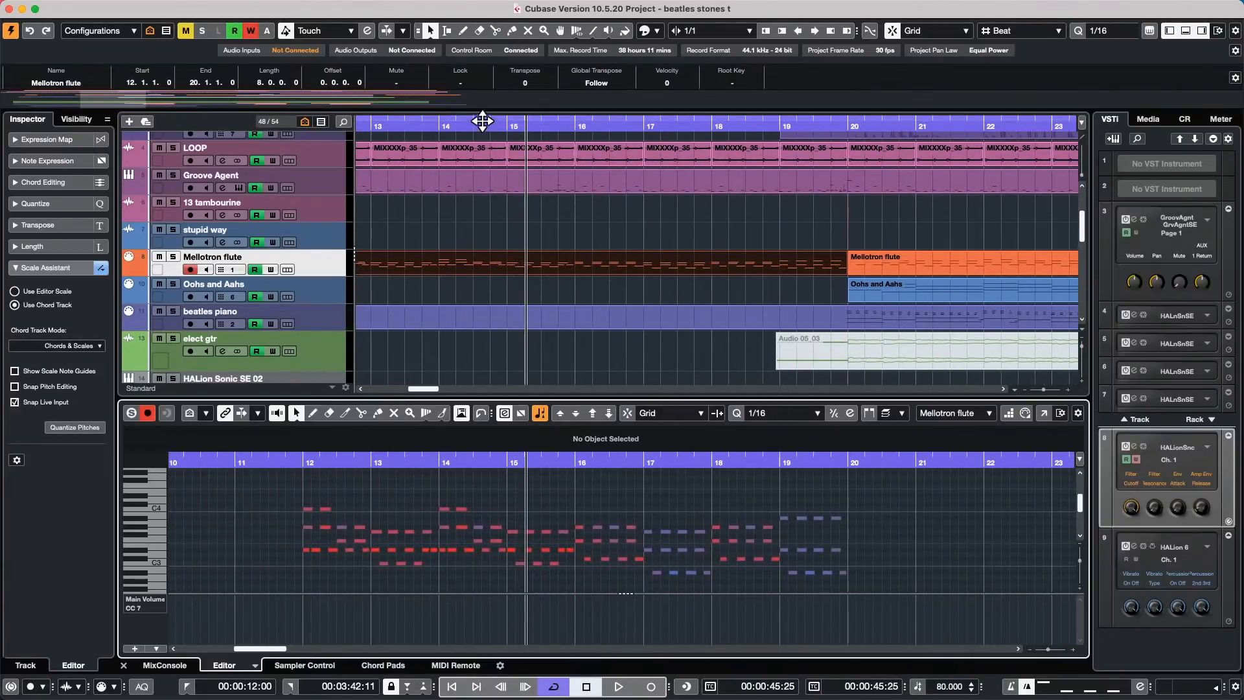
left_click_drag(483, 125, 485, 120)
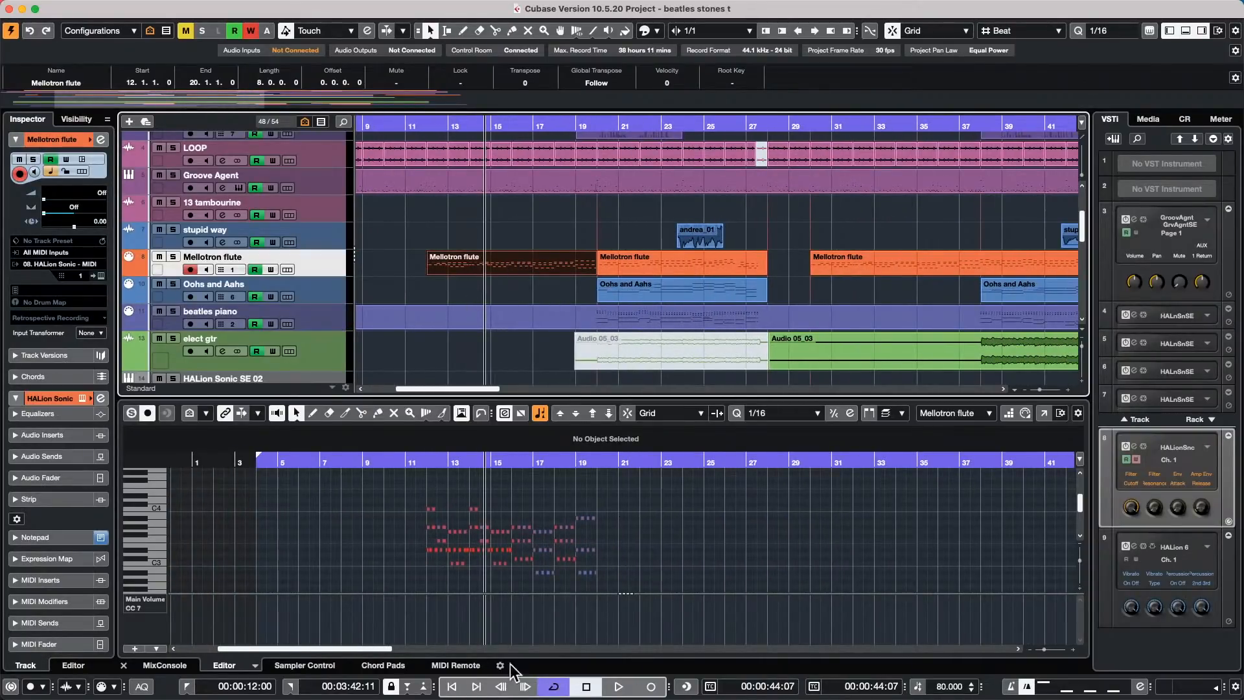
- Select all Mellotron flute parts from bar 4 to the end of the song and open them together in the Key Editor
left_click_drag(466, 124, 474, 103)
left_click(402, 256)
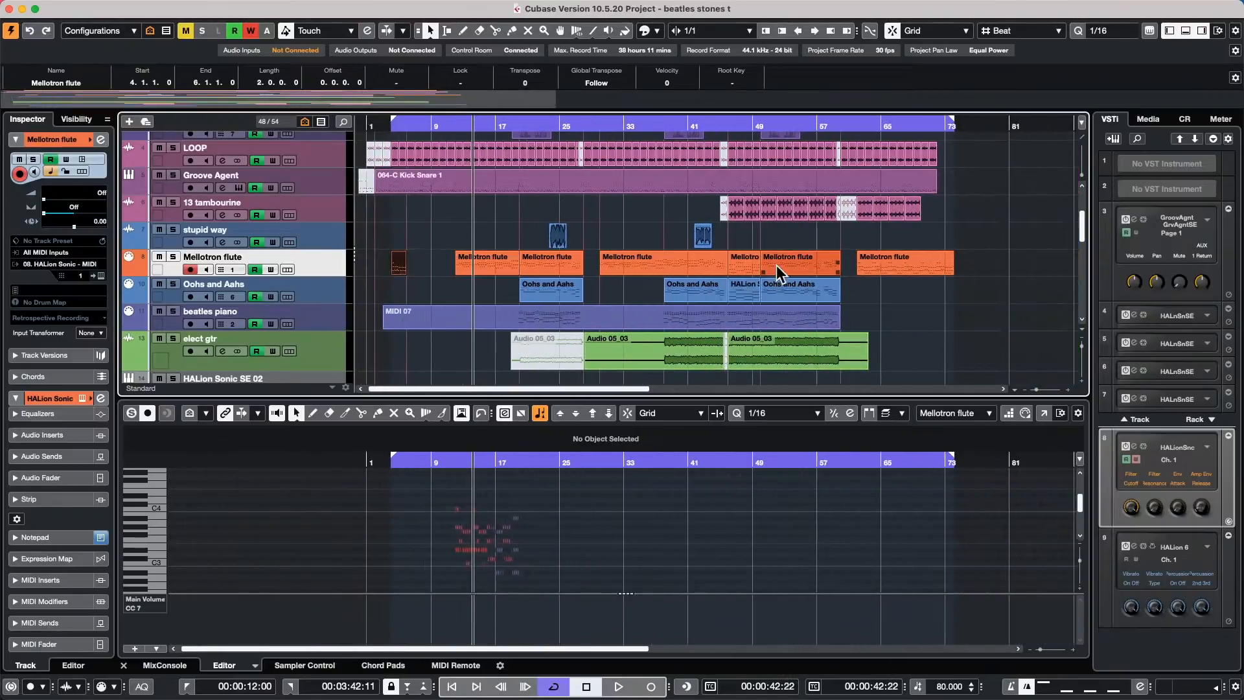
left_click(884, 258, "shift")
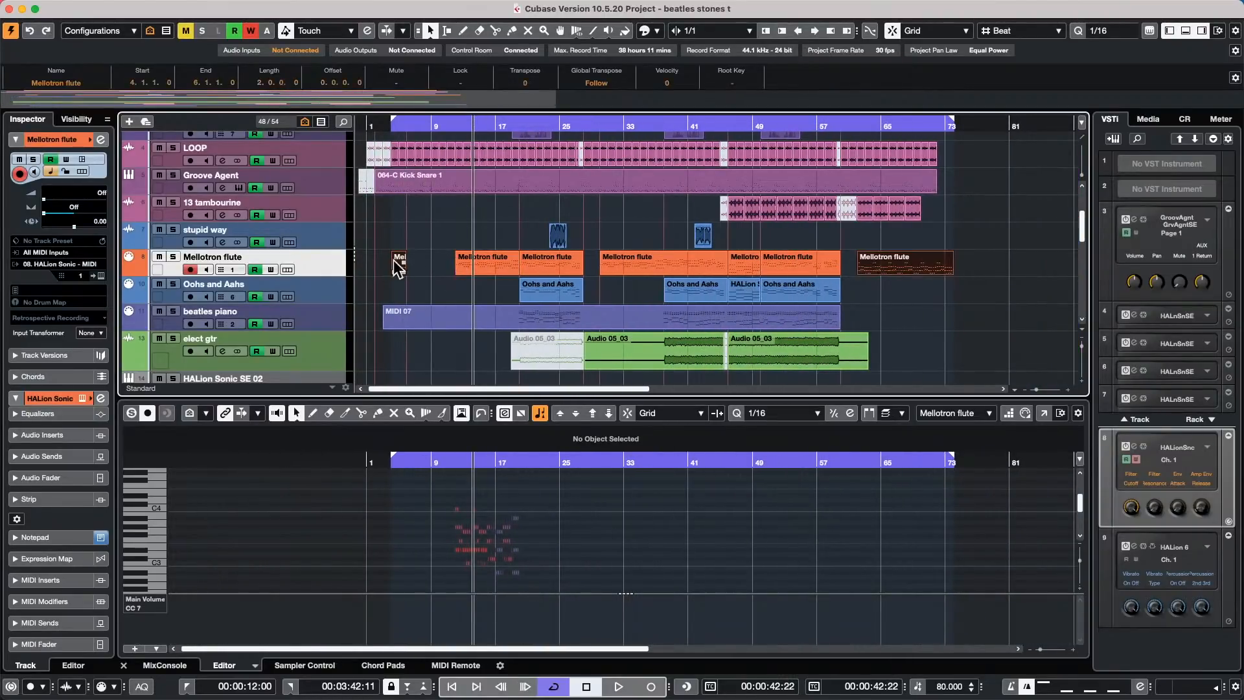
left_click(418, 262)
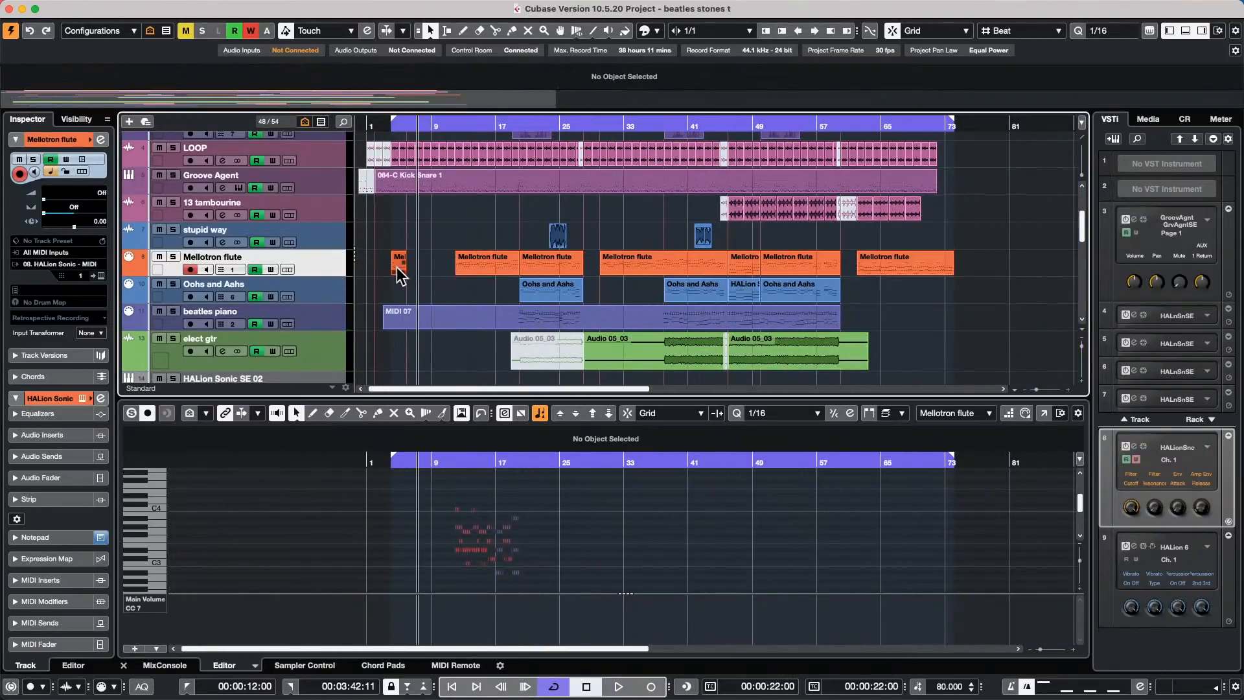
left_click(398, 267)
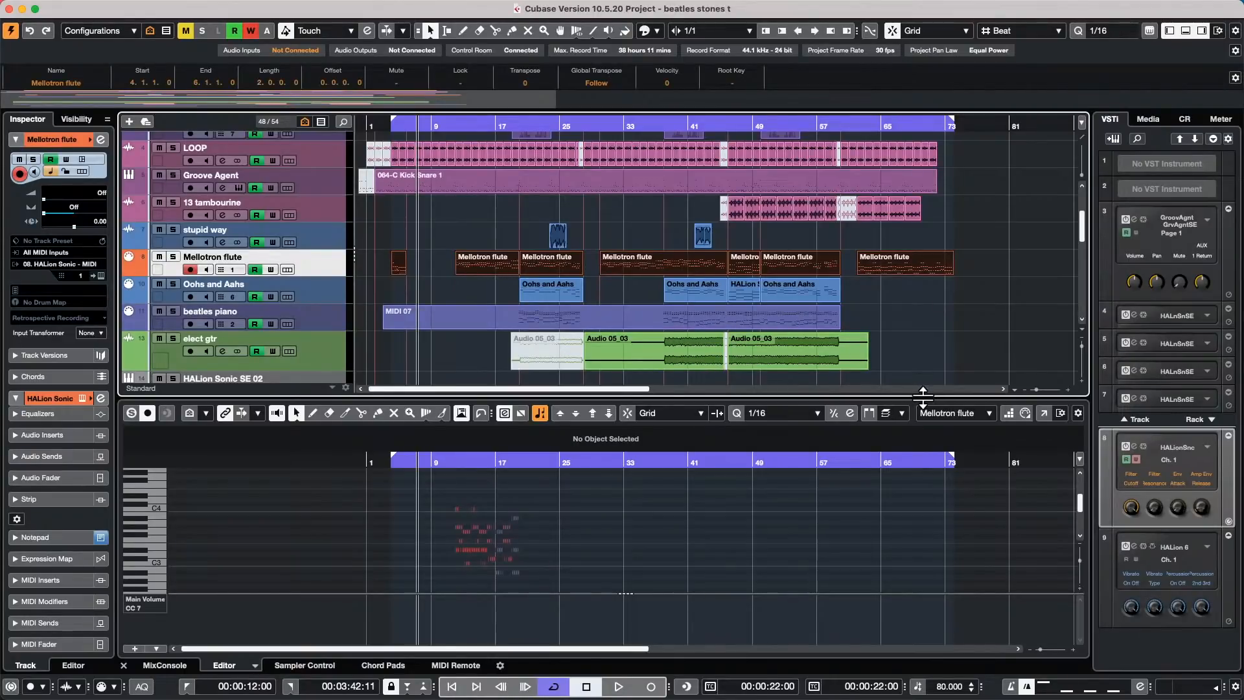
key("Return")
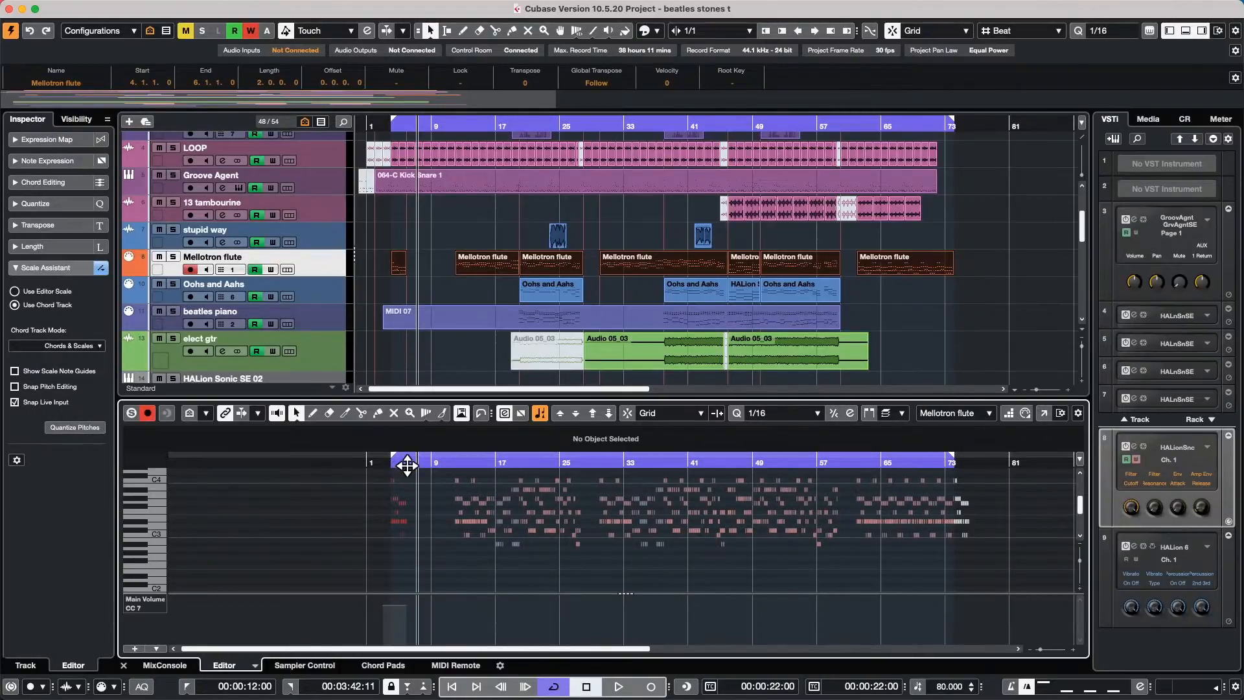
left_click_drag(404, 465, 369, 491)
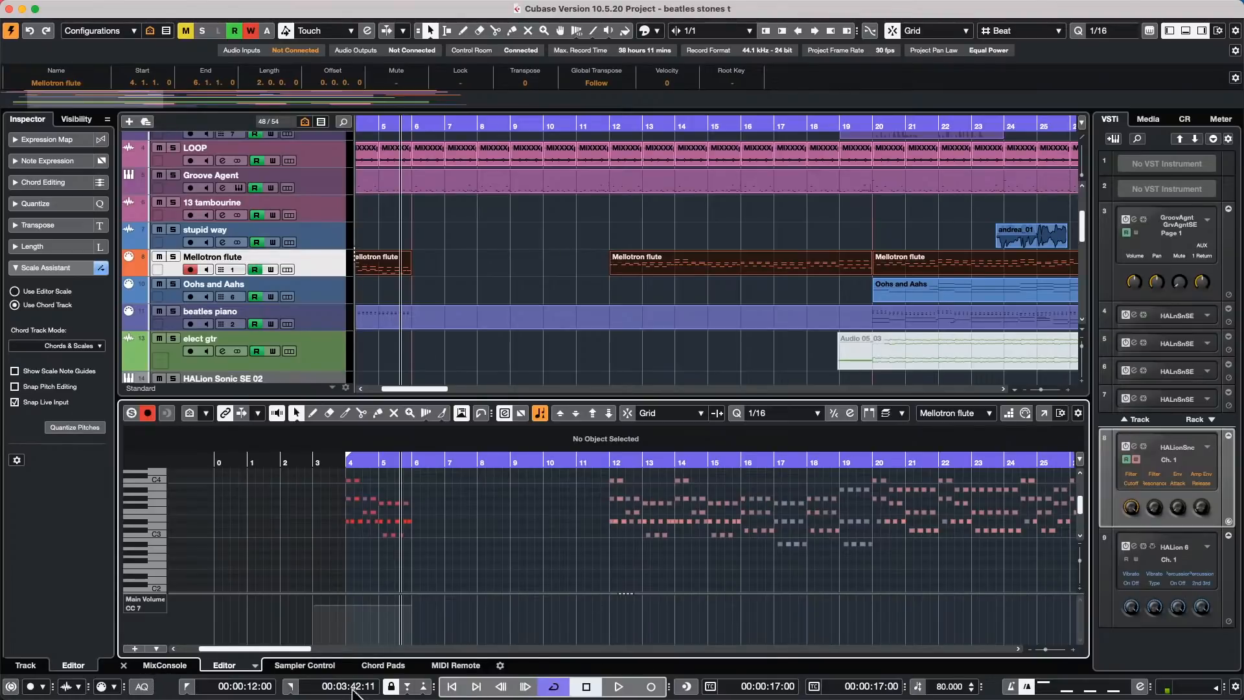
- Show the MixConsole in the lower zone and move the beatles piano track directly below Groove Agent
left_click(158, 665)
left_click_drag(308, 316, 316, 215)
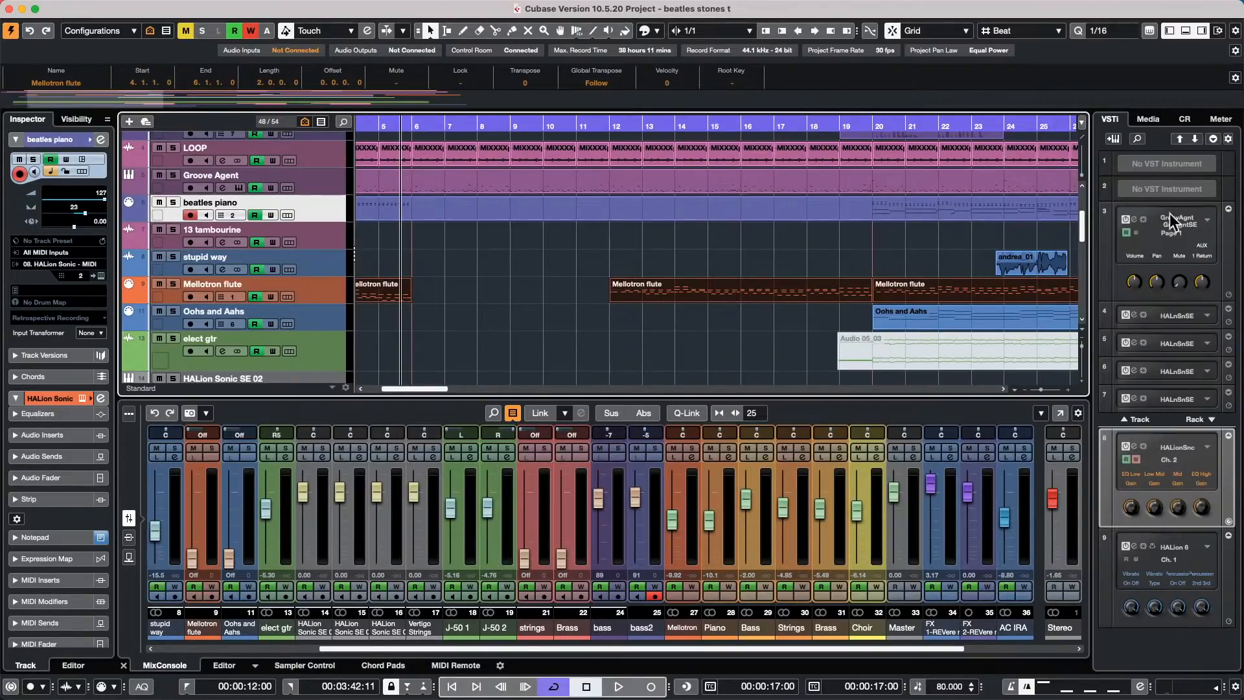
- Add a Padshop instrument track below Oohs and Aahs from the VST Instruments media browser, and close its plug-in window
left_click(1145, 121)
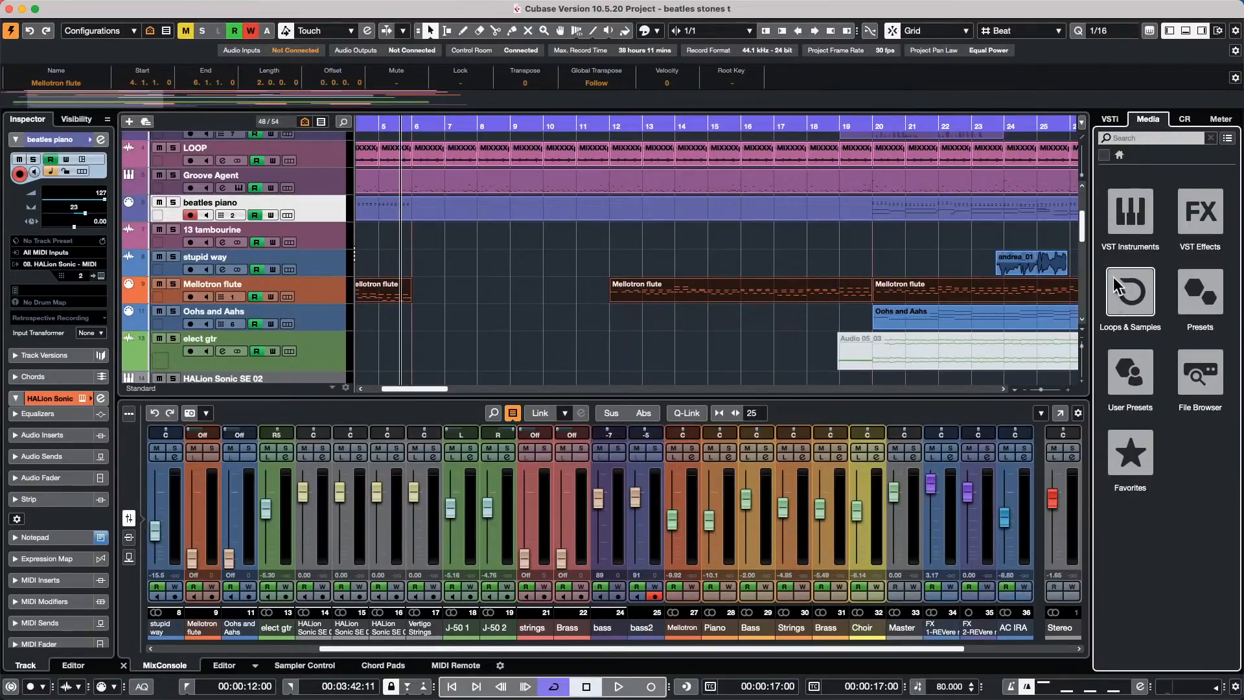
left_click(1129, 217)
scroll(1113, 392, "down", 10)
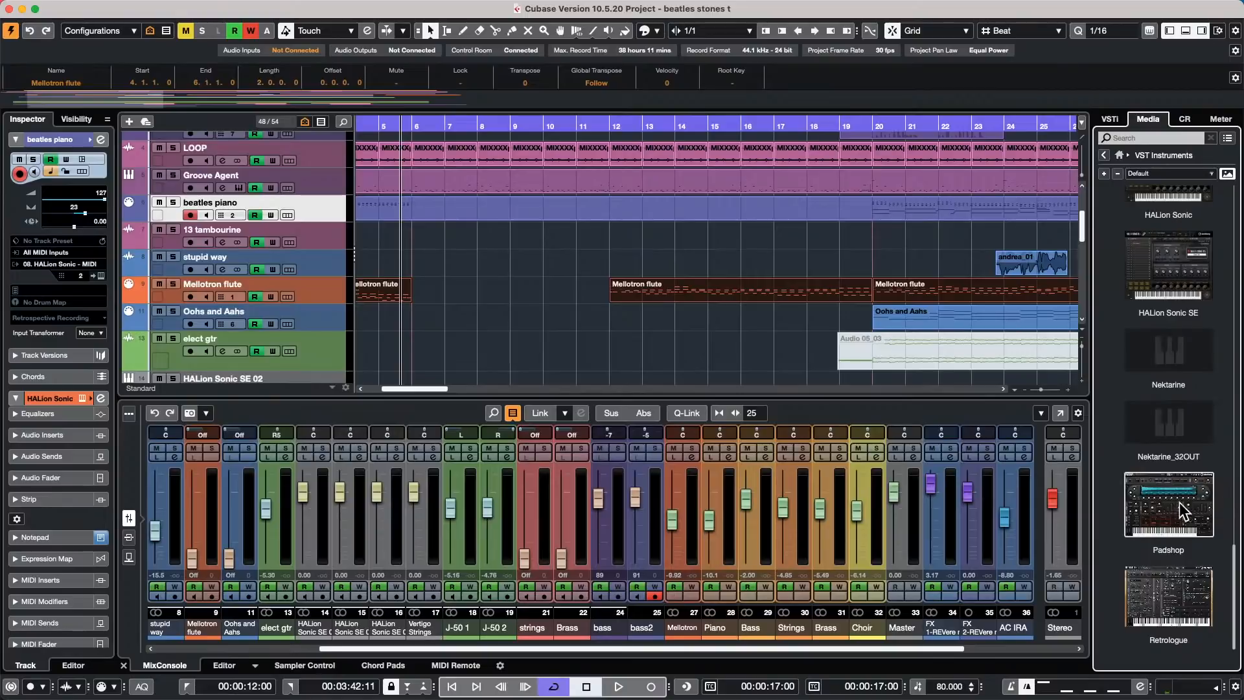
scroll(1177, 503, "down", 8)
scroll(1173, 358, "up", 8)
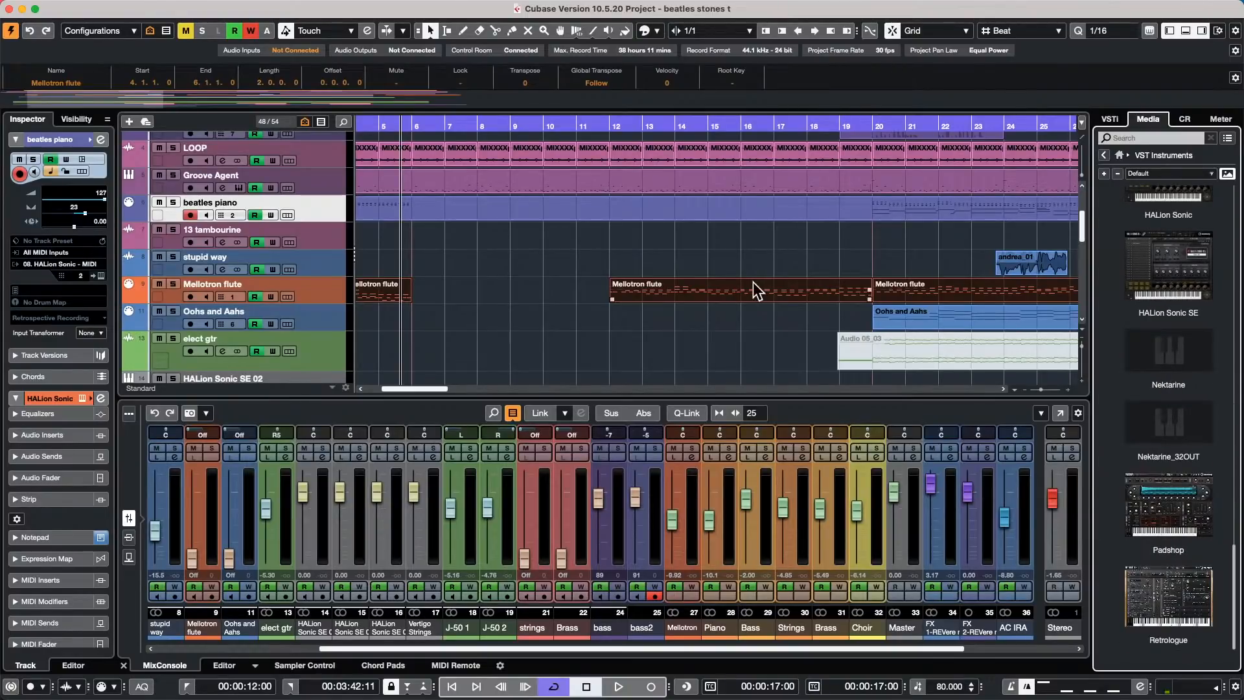
left_click_drag(1154, 491, 286, 318)
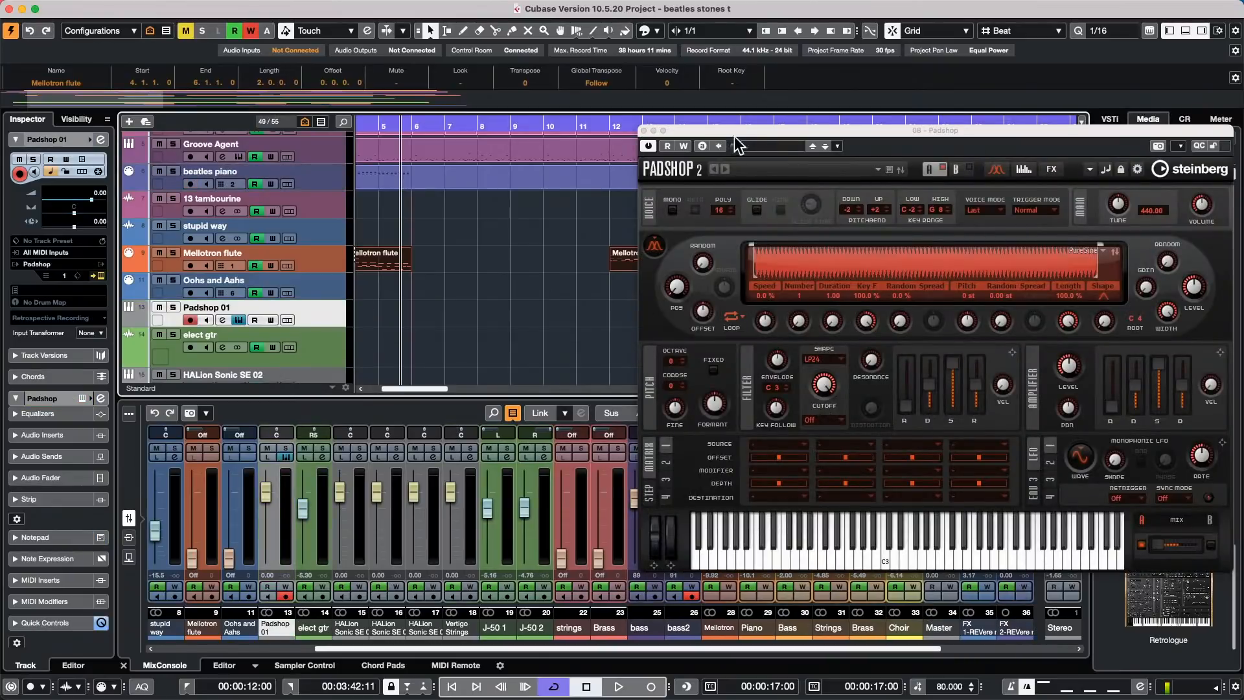
left_click_drag(743, 130, 308, 103)
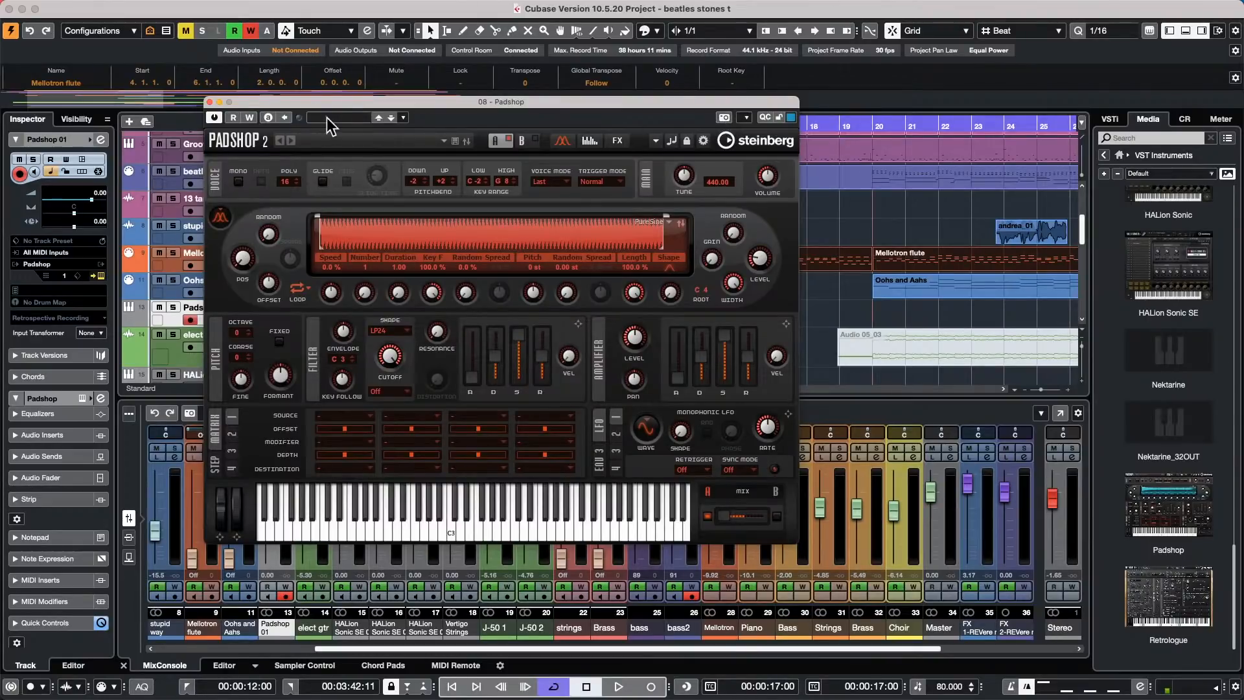
left_click(208, 102)
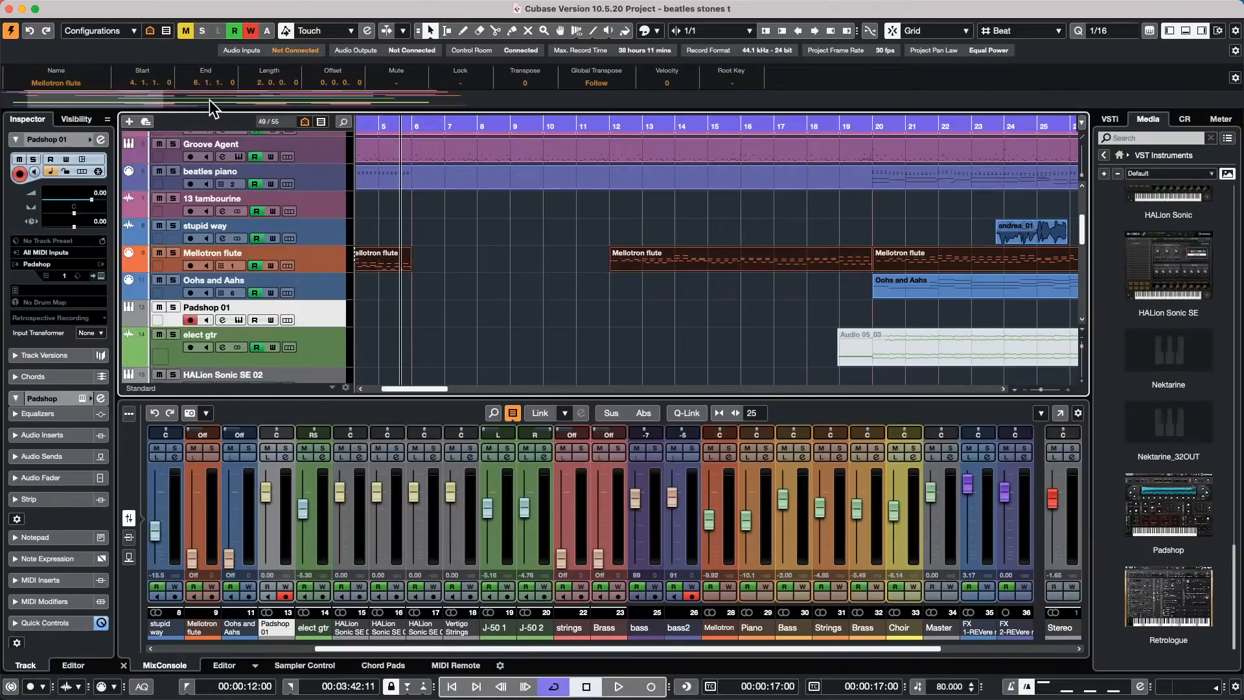
- Open the recent project comping-01
mouse_move(6, 4)
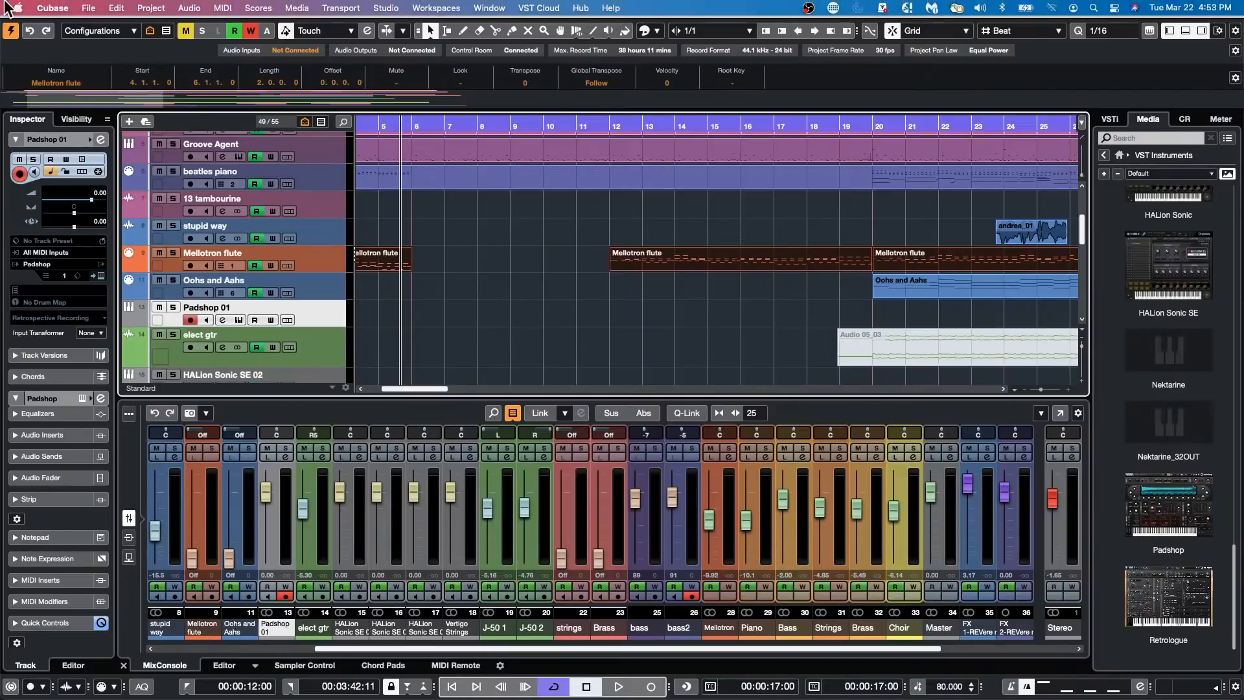
left_click(88, 8)
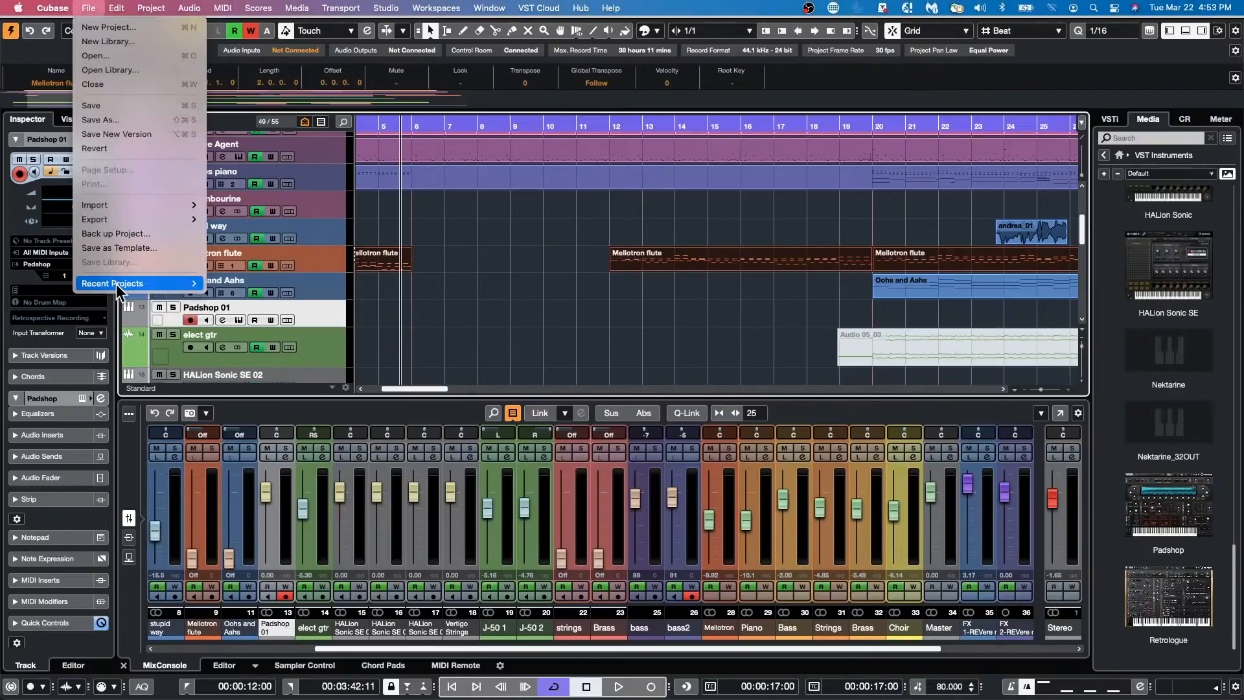
mouse_move(118, 285)
left_click(299, 294)
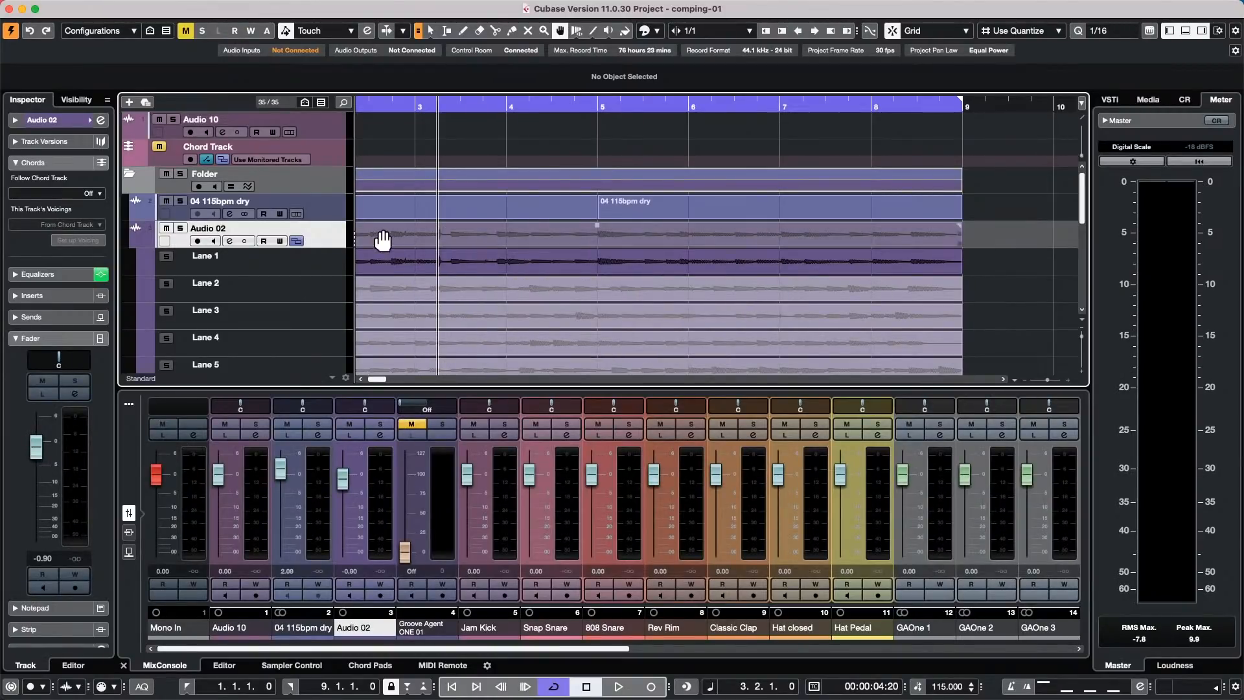
- Show and hide the lanes of the 04 115bpm dry track, and hide the lanes of Audio 02
left_click(296, 213)
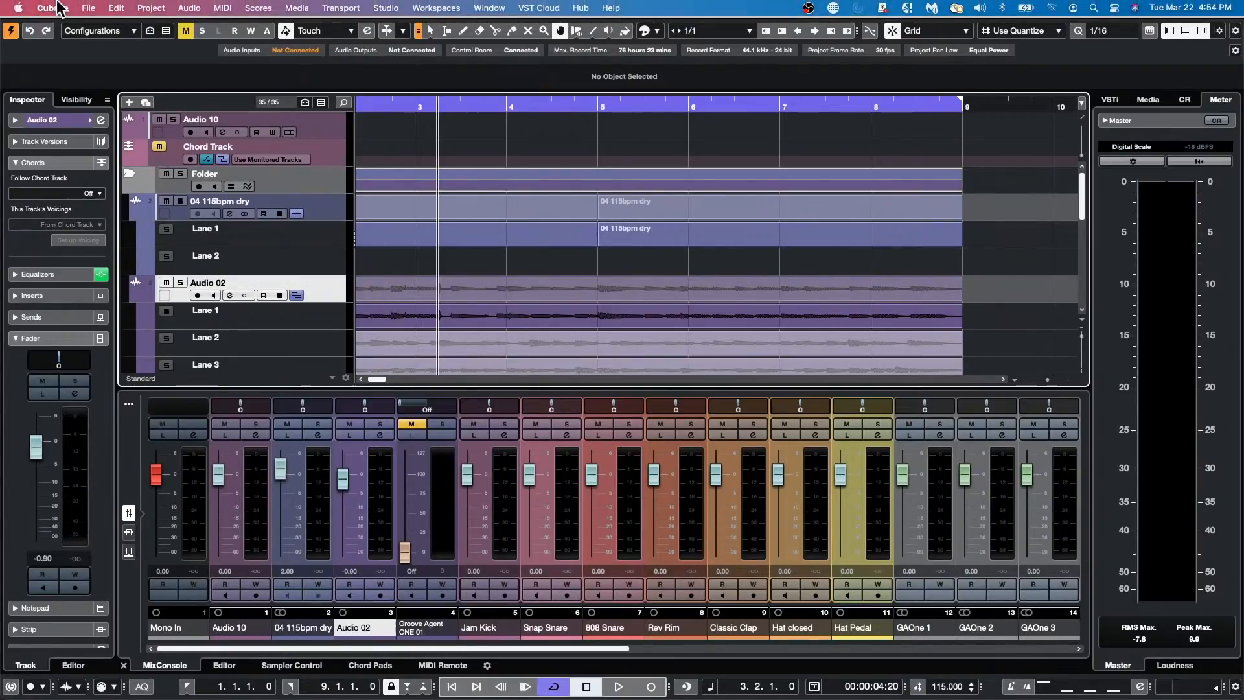
left_click(296, 214)
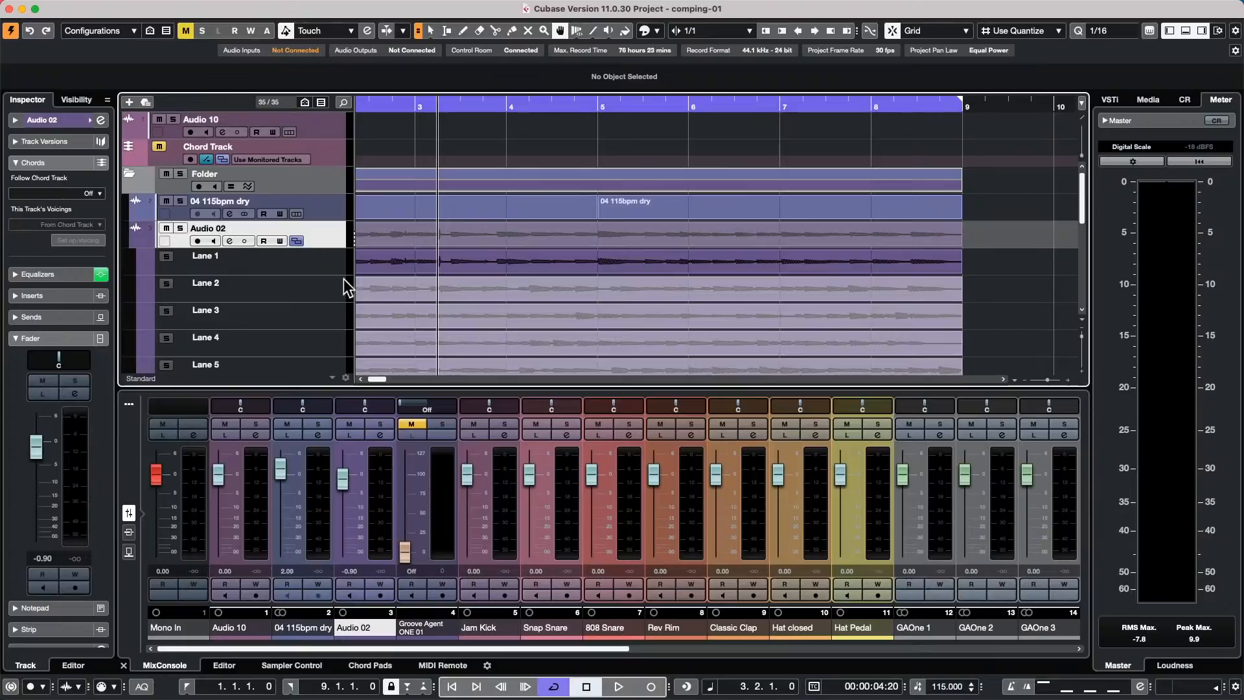
left_click(296, 241)
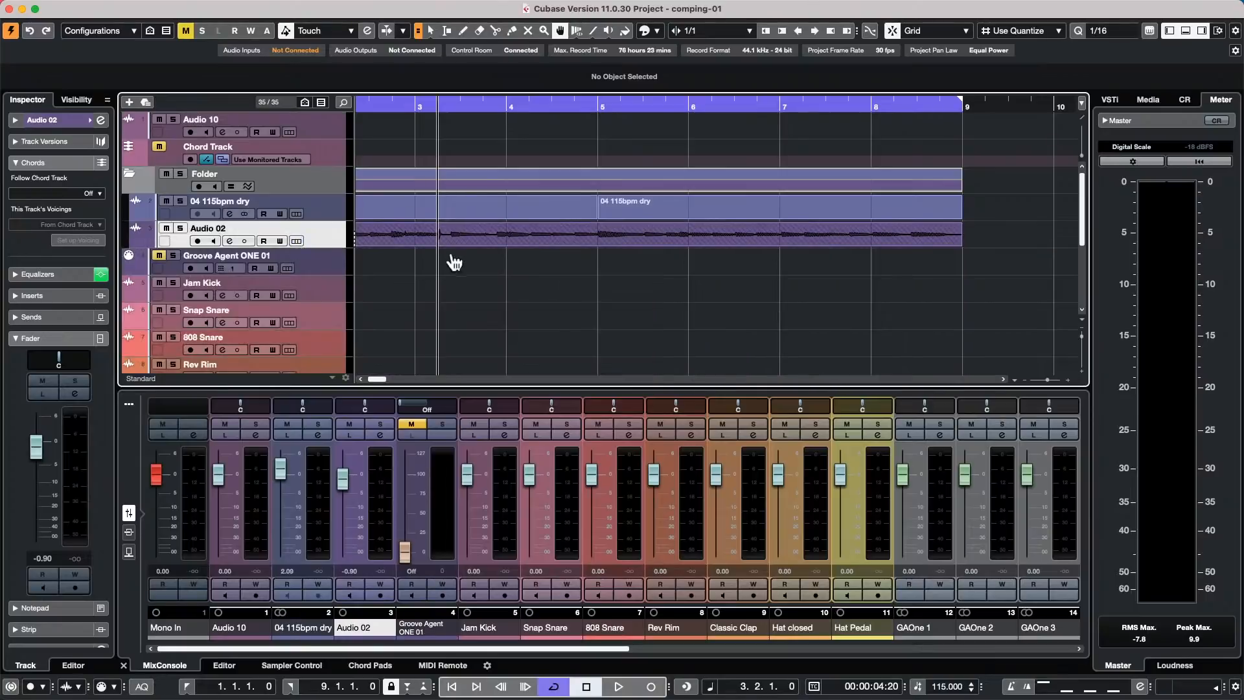
- Review the hidden and visible audio track controls in Track Controls Settings, and close the dialog
right_click(311, 248)
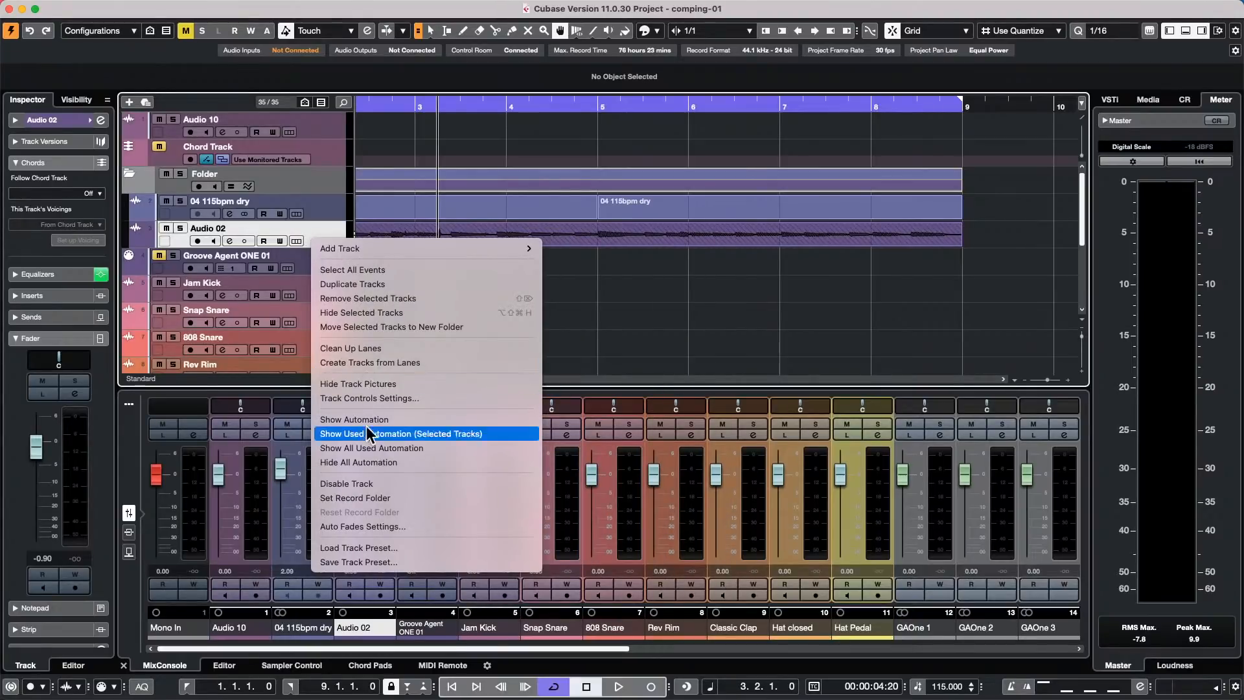
left_click(410, 398)
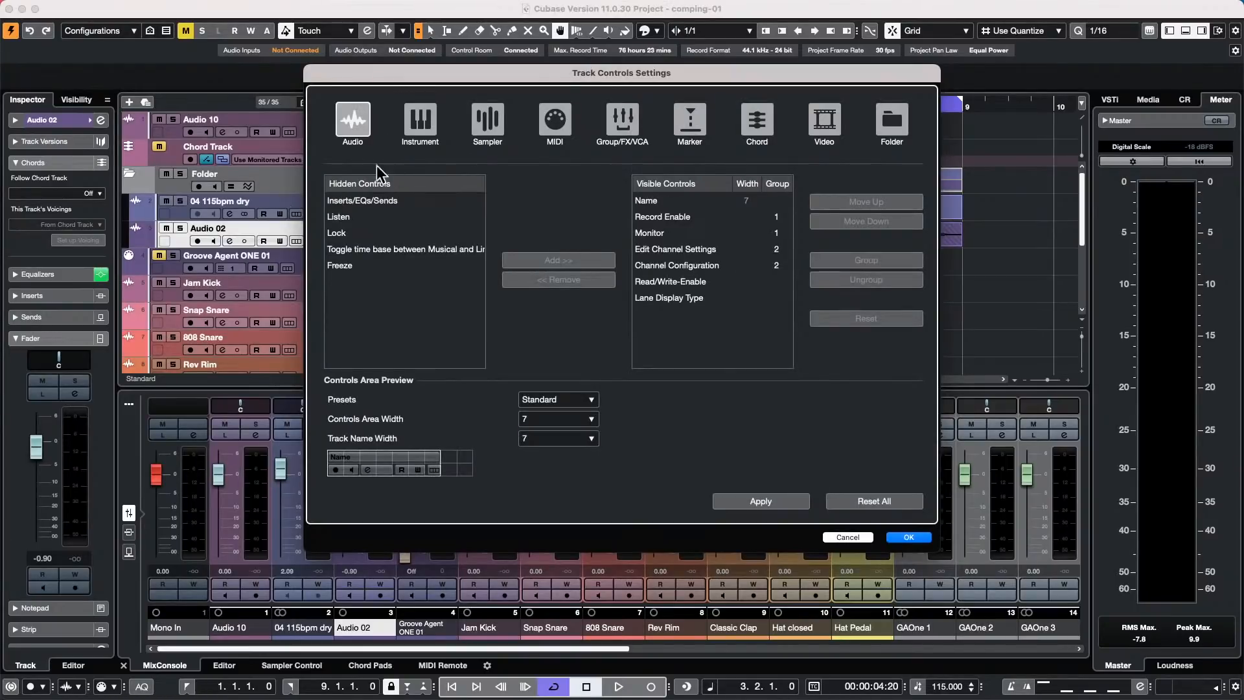
left_click(906, 537)
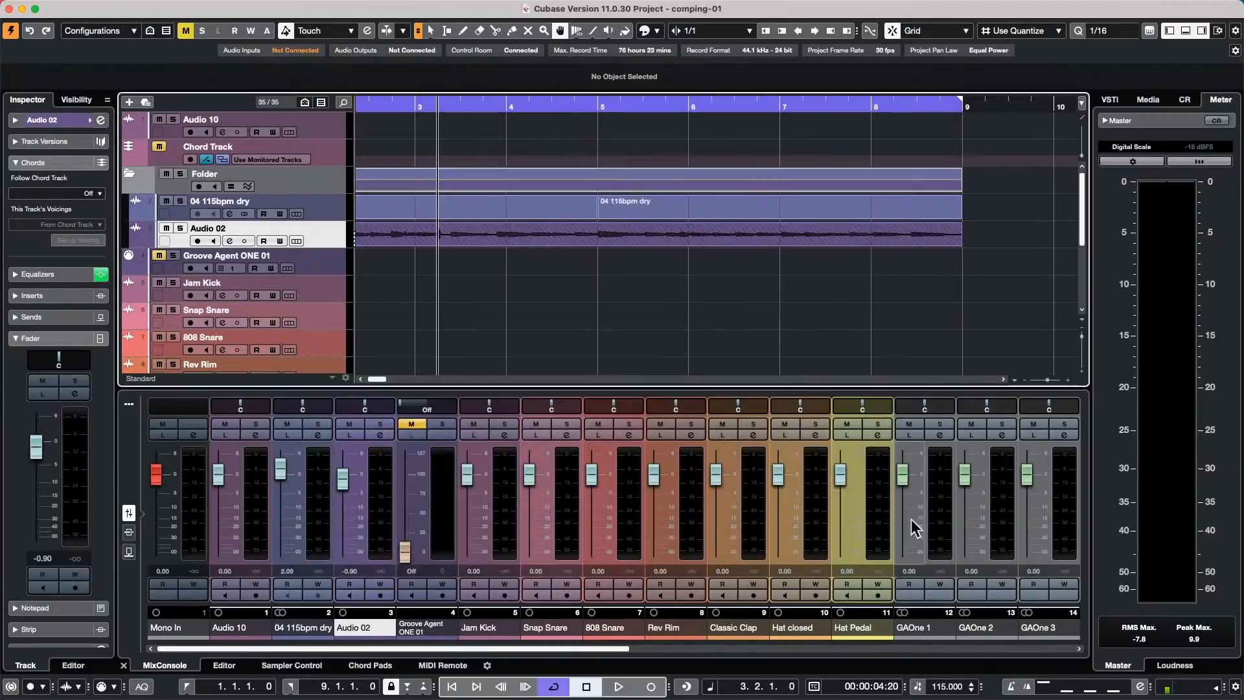
- Show the lanes of Audio 02 and make the Lane 2 take the active one with the Comp tool
left_click(297, 241)
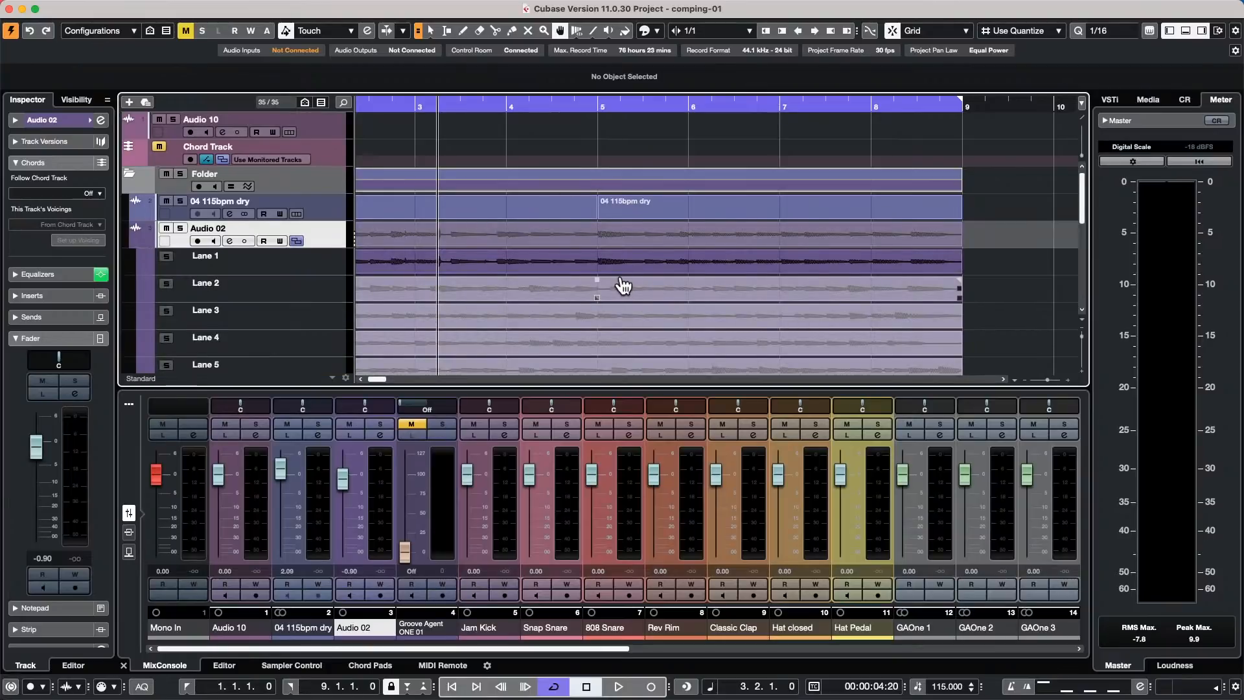
scroll(623, 286, "down", 1)
scroll(623, 286, "down", 1)
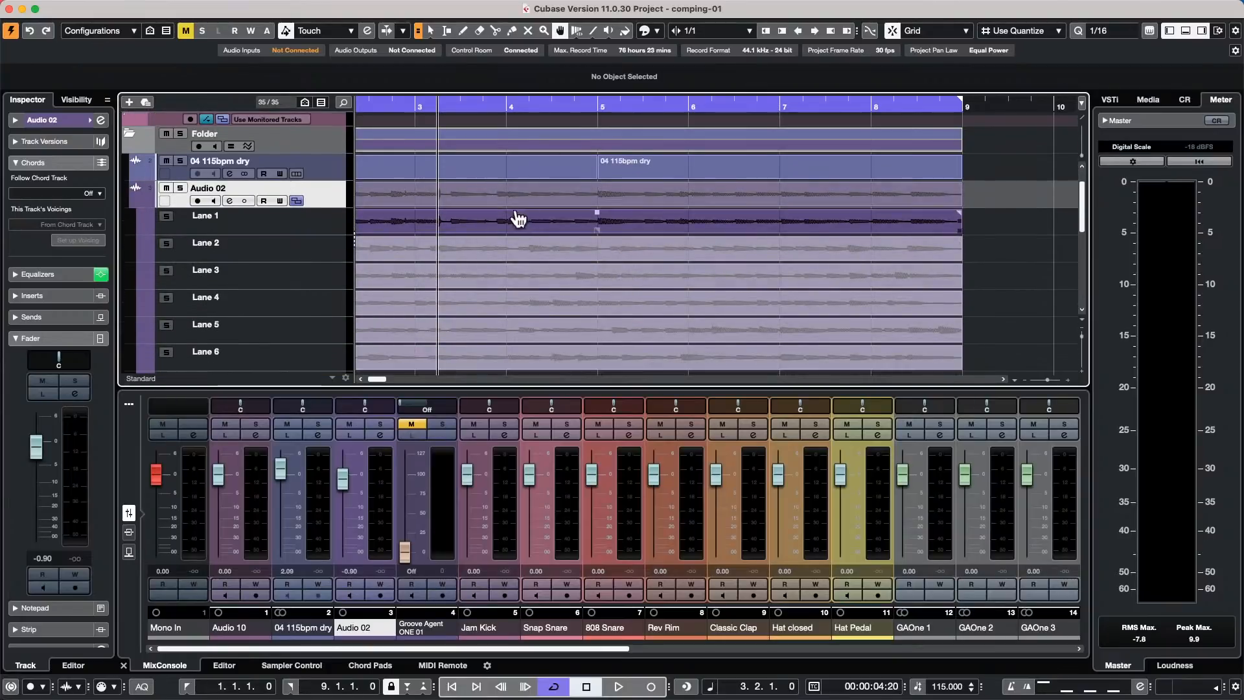
left_click(510, 253)
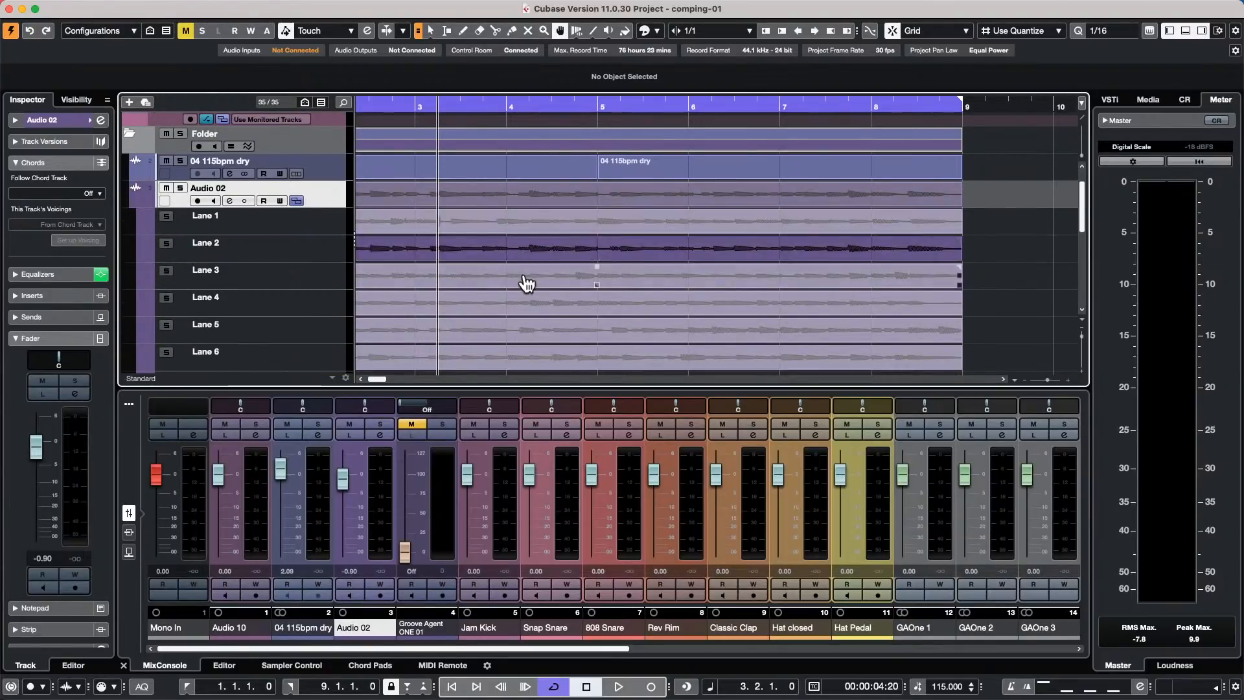
- Switch the active take of Audio 02 through Lanes 3 and 4 to Lane 5 with the Comp tool
left_click(524, 279)
left_click(535, 307)
left_click(547, 331)
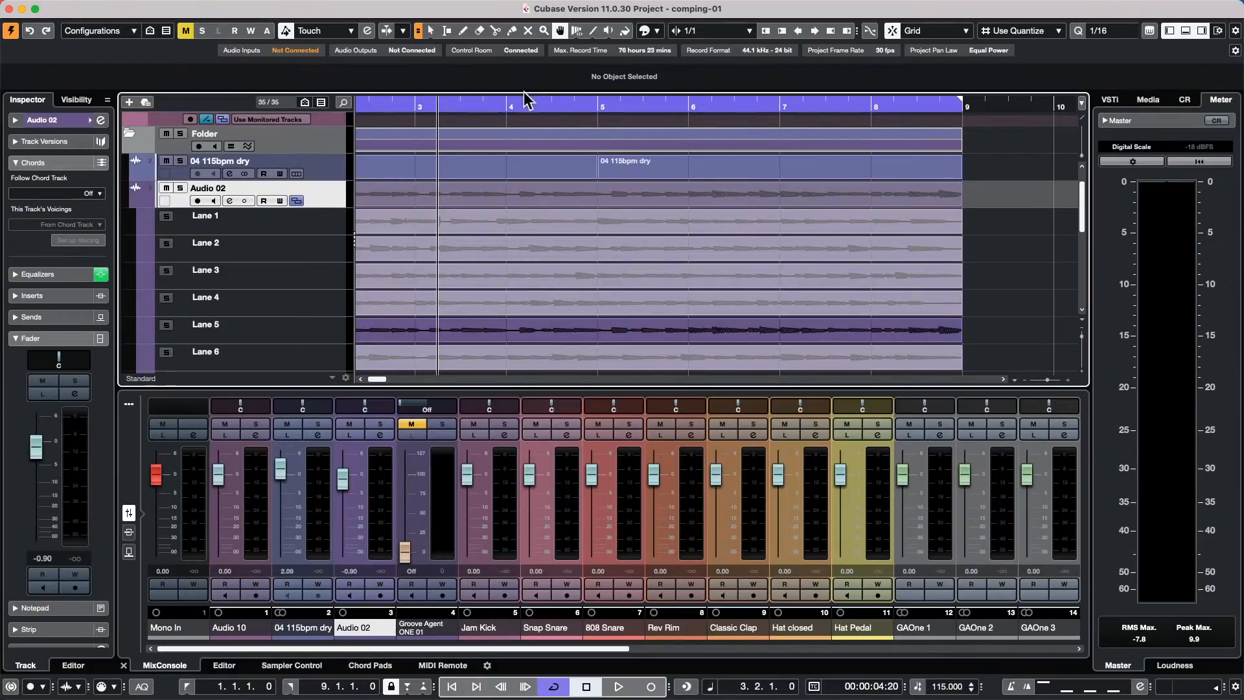
- Assemble a comp on Audio 02 with the Comp tool by marking separate ranges in Lanes 2, 3 and 4 between bars 3 and 8
right_click(522, 219)
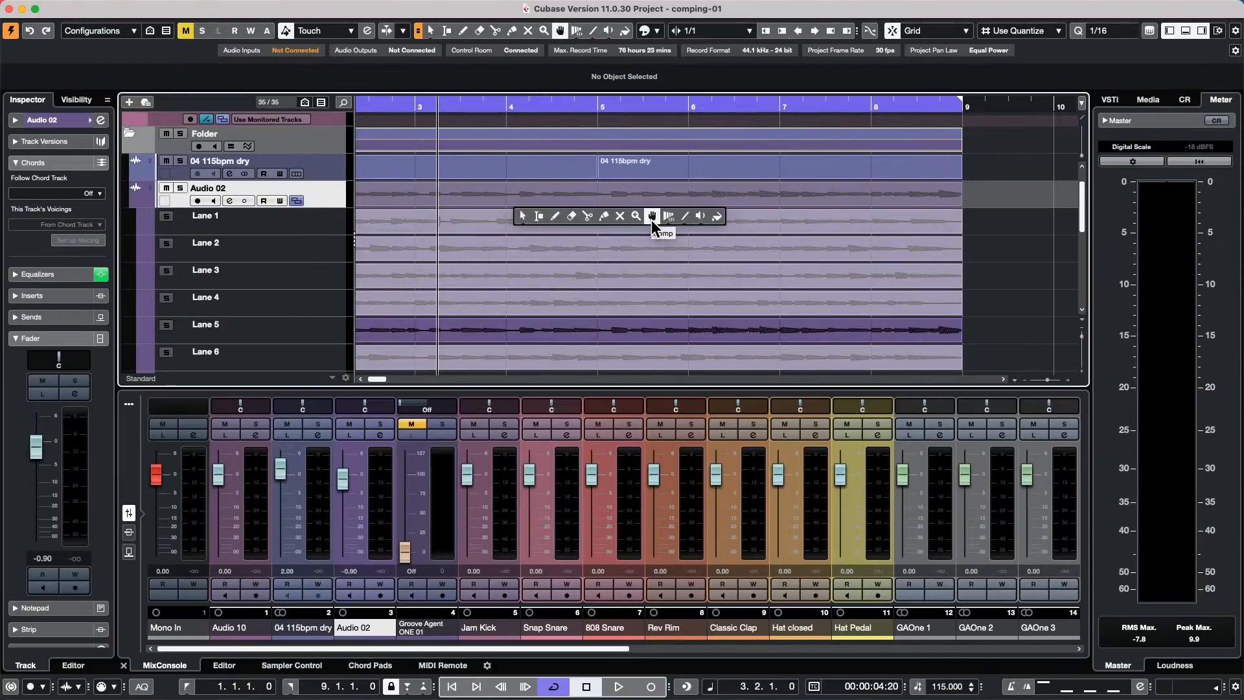
left_click(651, 219)
left_click_drag(412, 256, 682, 305)
left_click_drag(786, 304, 892, 302)
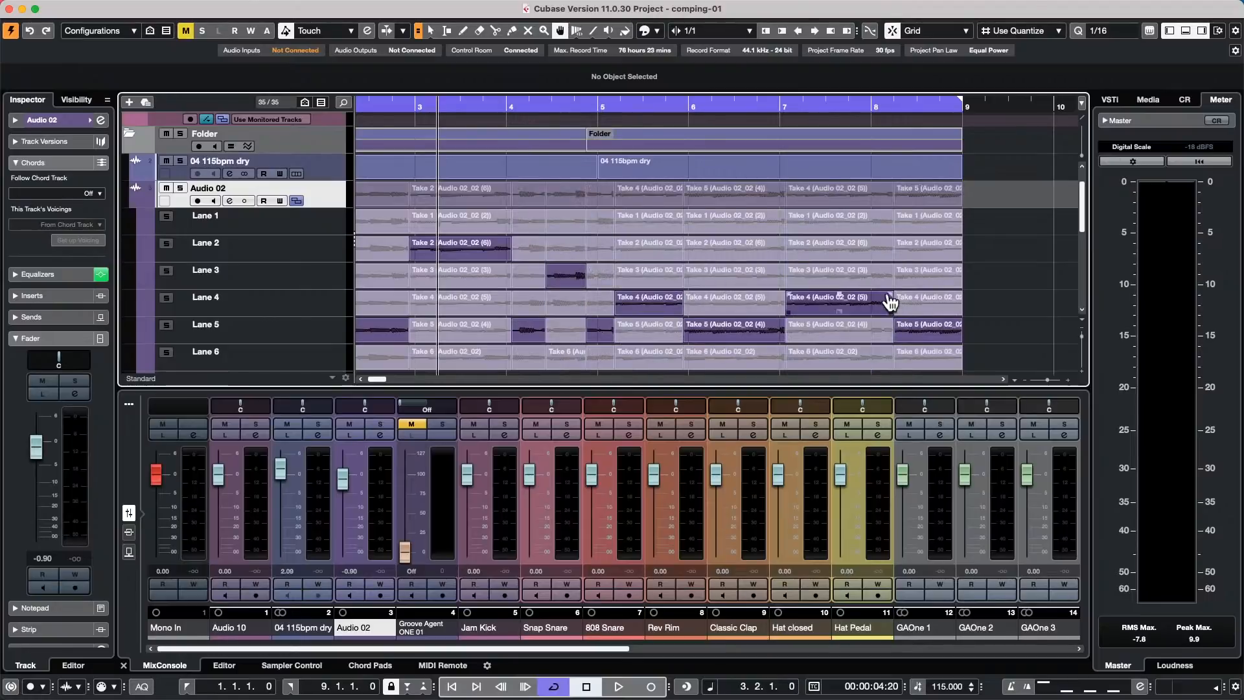
left_click_drag(826, 256, 854, 256)
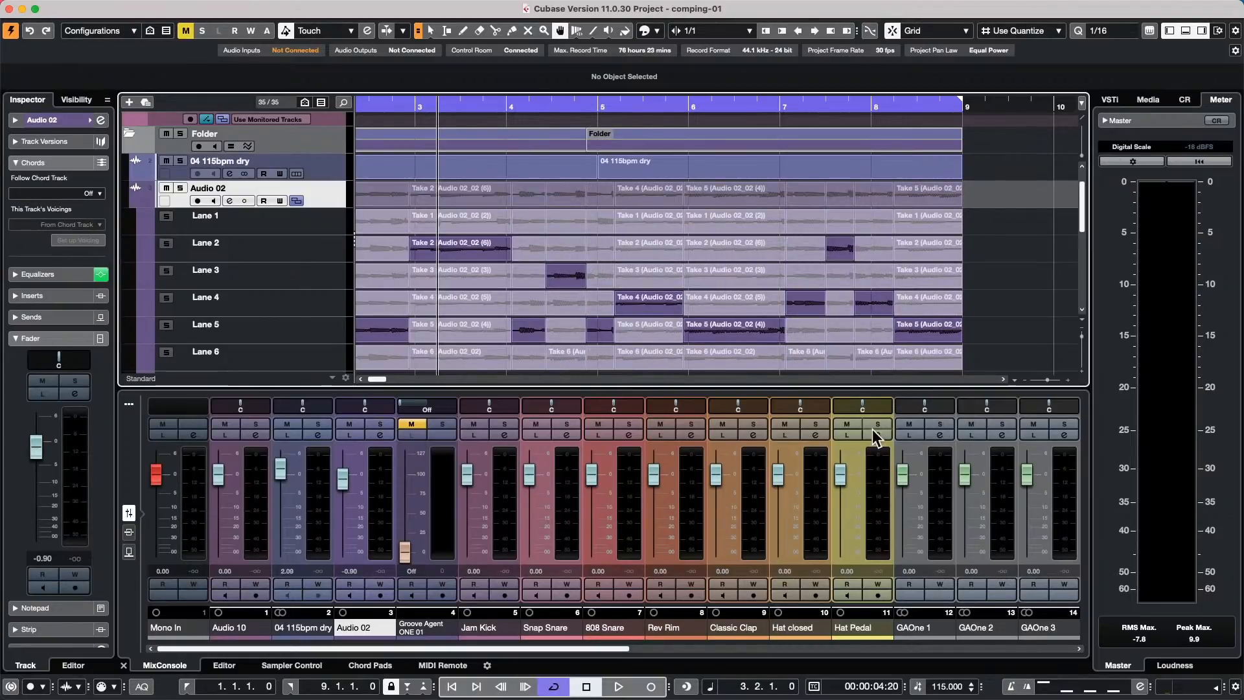
- Activate Lane 2 for the range between bars 6 and 7 and Lane 3 for the range before it, and move their shared cut slightly later
left_click(748, 364)
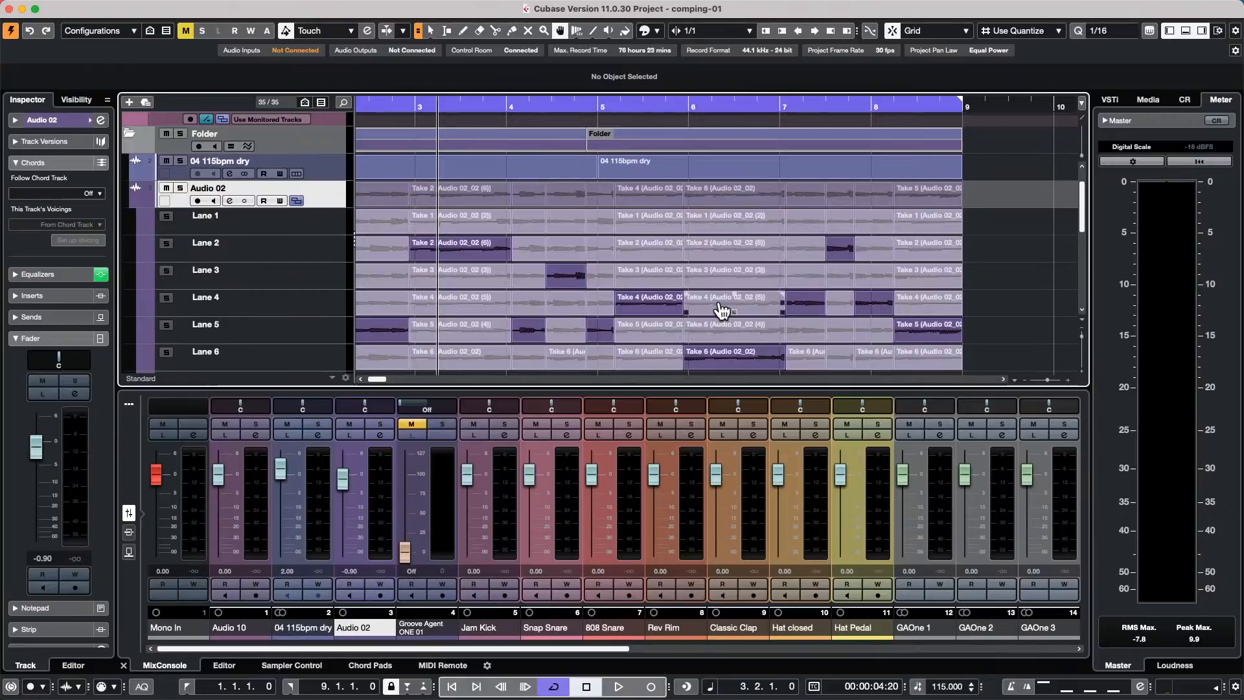
left_click(721, 309)
left_click(726, 275)
left_click(727, 246)
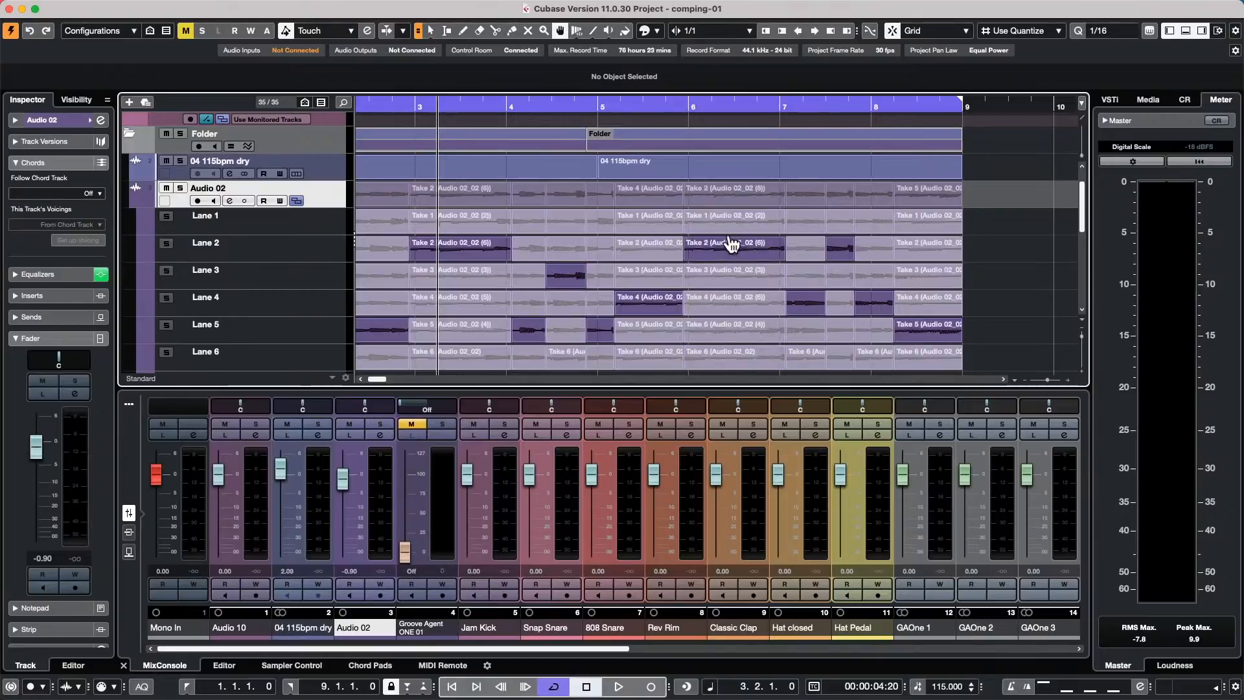
left_click(653, 274)
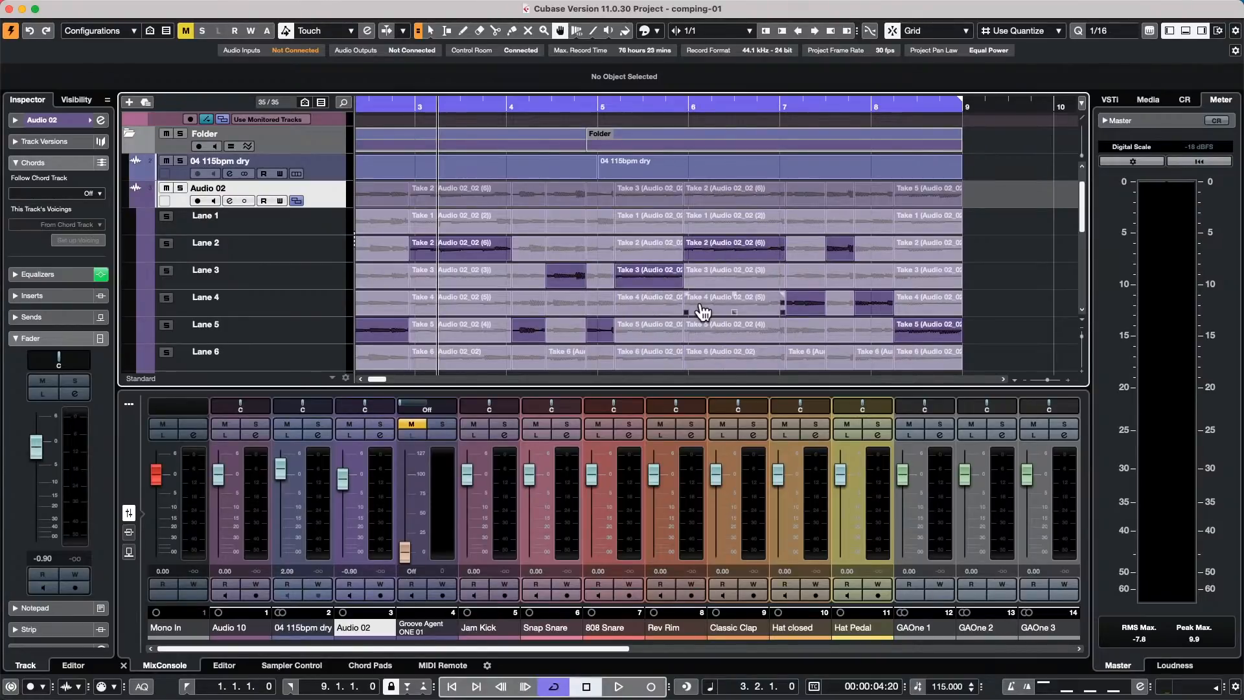
left_click_drag(685, 307, 701, 309)
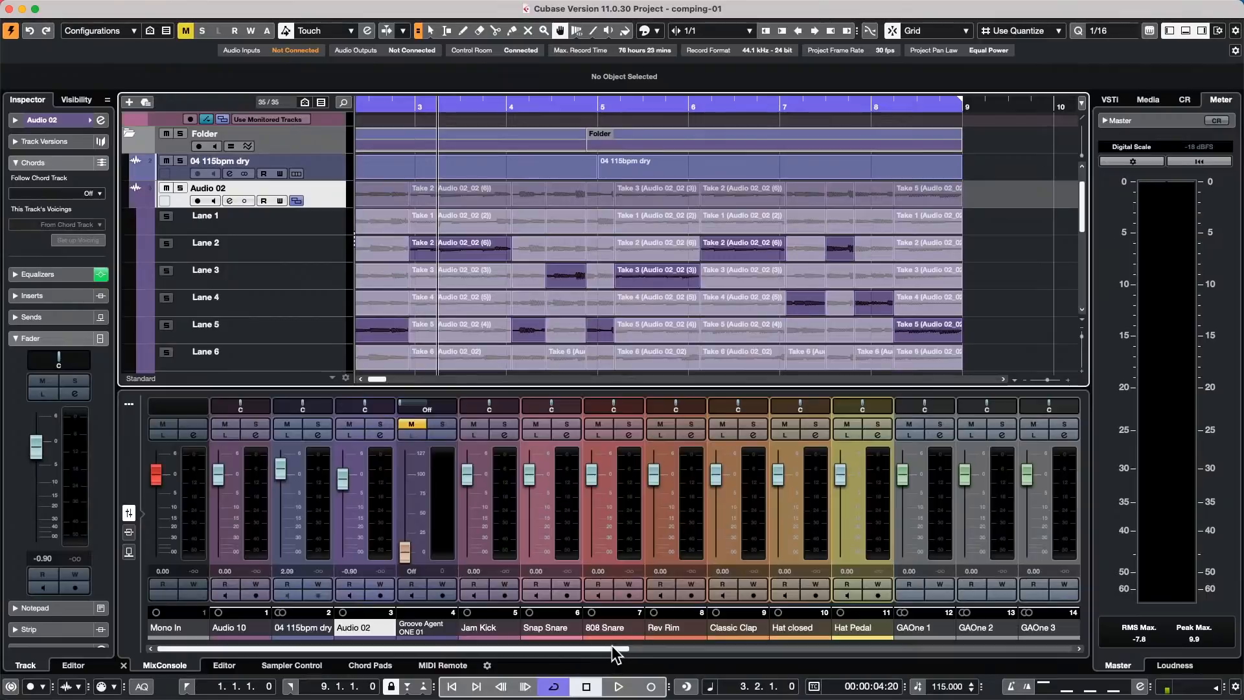
- Play the project and raise the Stereo output fader and the Audio 02 fader to 6.02 dB
left_click_drag(612, 645, 1056, 648)
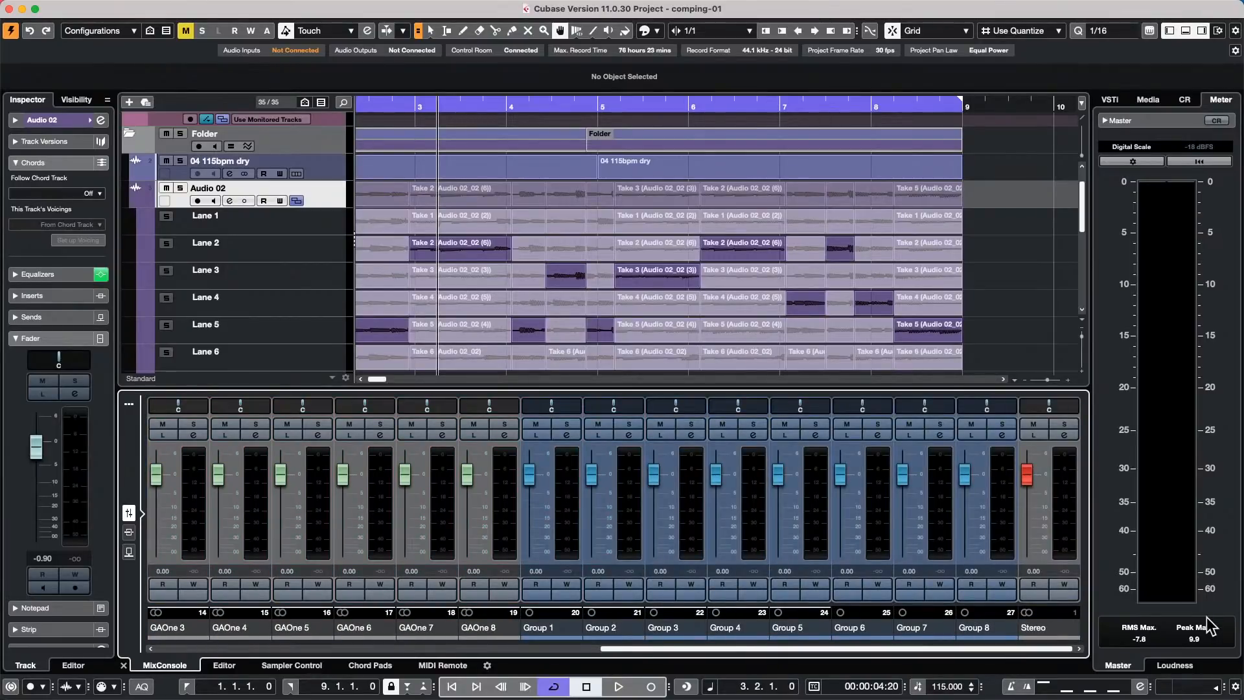
key("space")
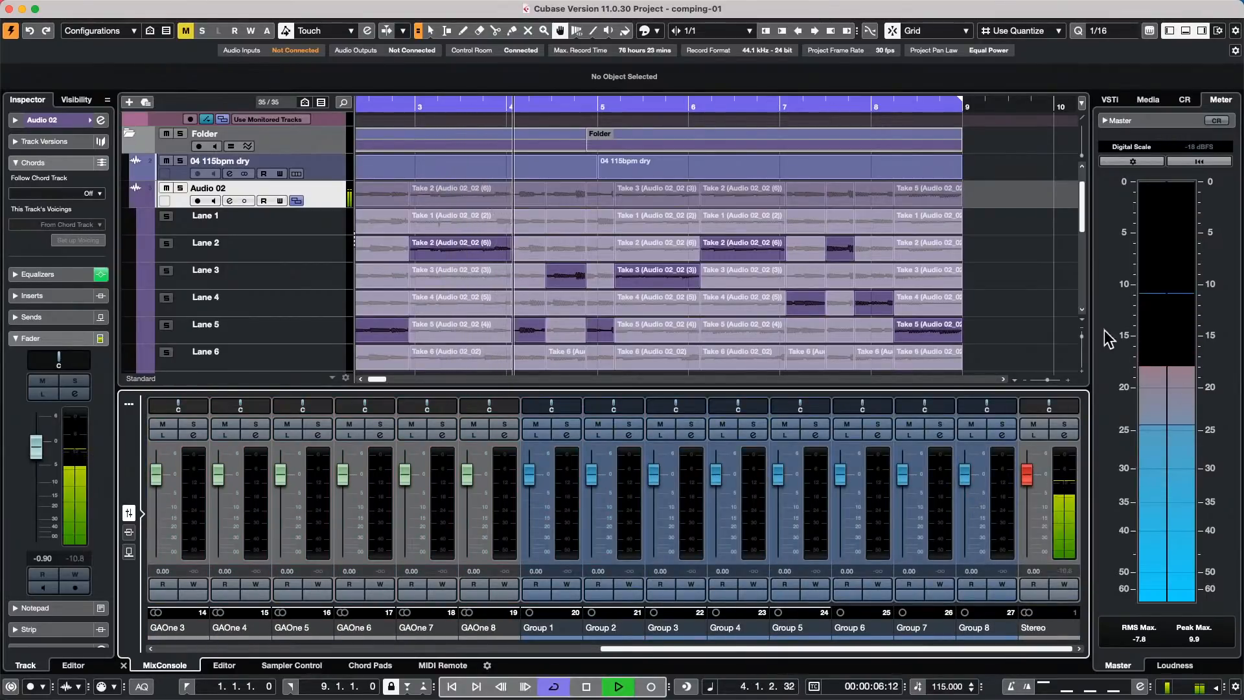
left_click_drag(1028, 474, 1035, 411)
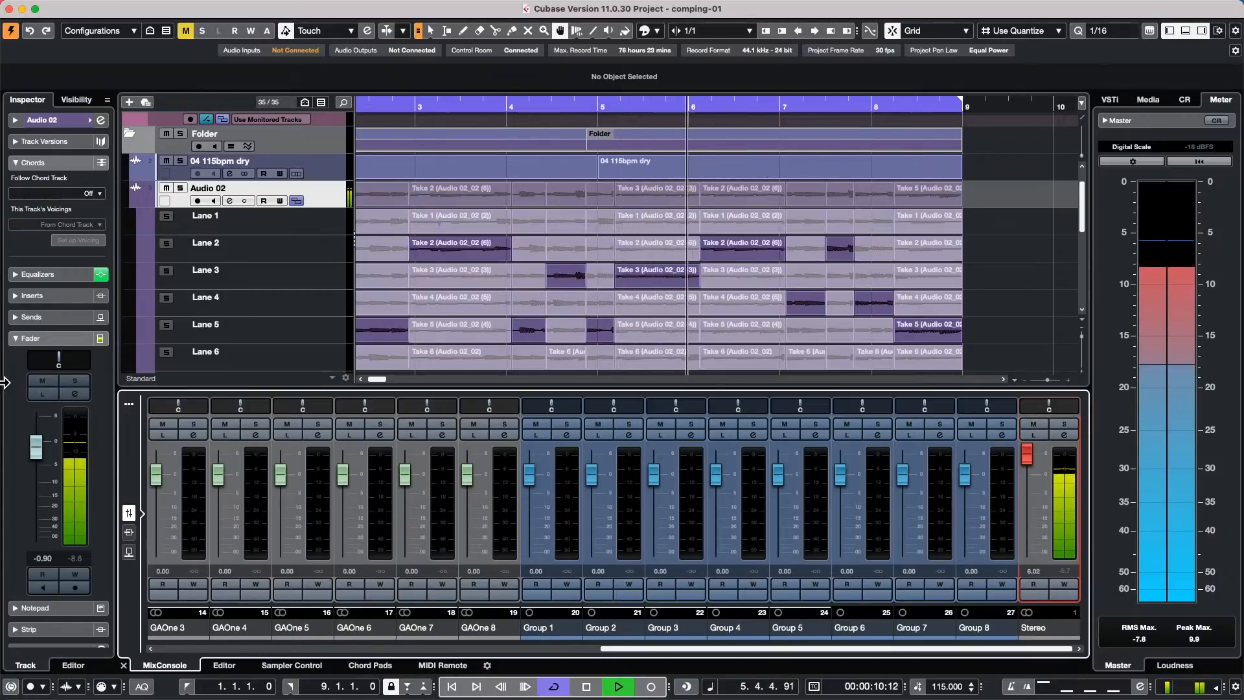
left_click_drag(35, 446, 74, 349)
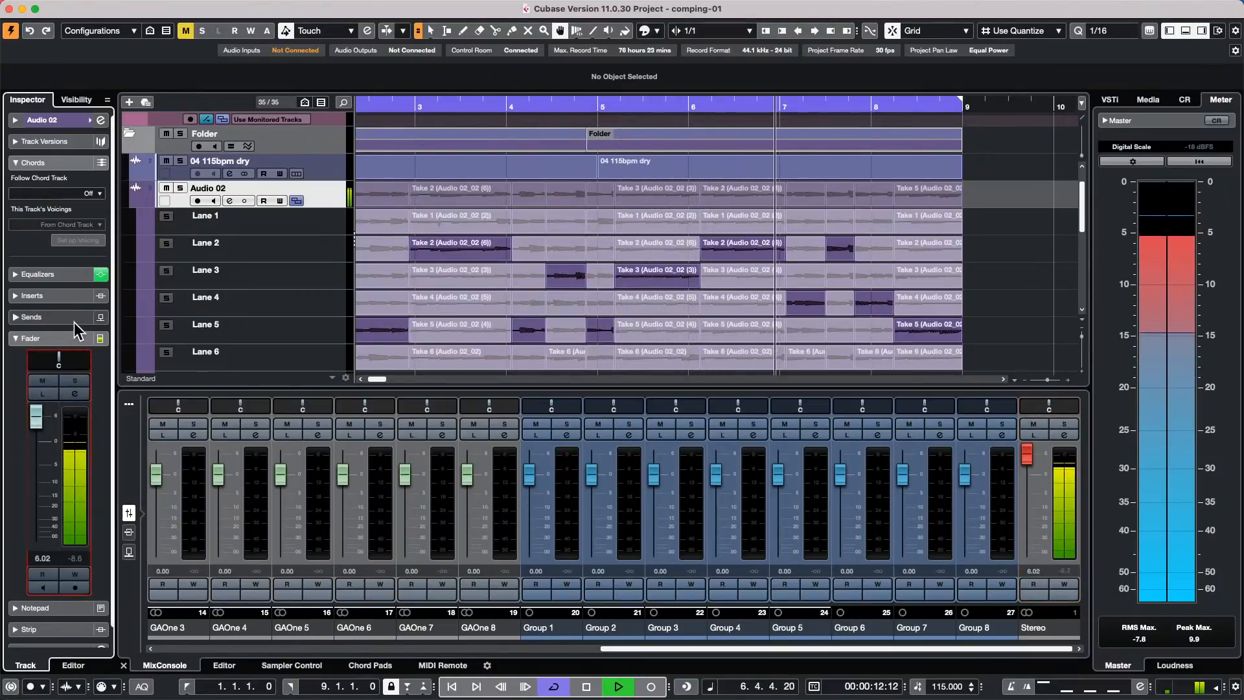
- View the channel settings of the Stereo output during playback, close them, and stop playback
left_click(1064, 435)
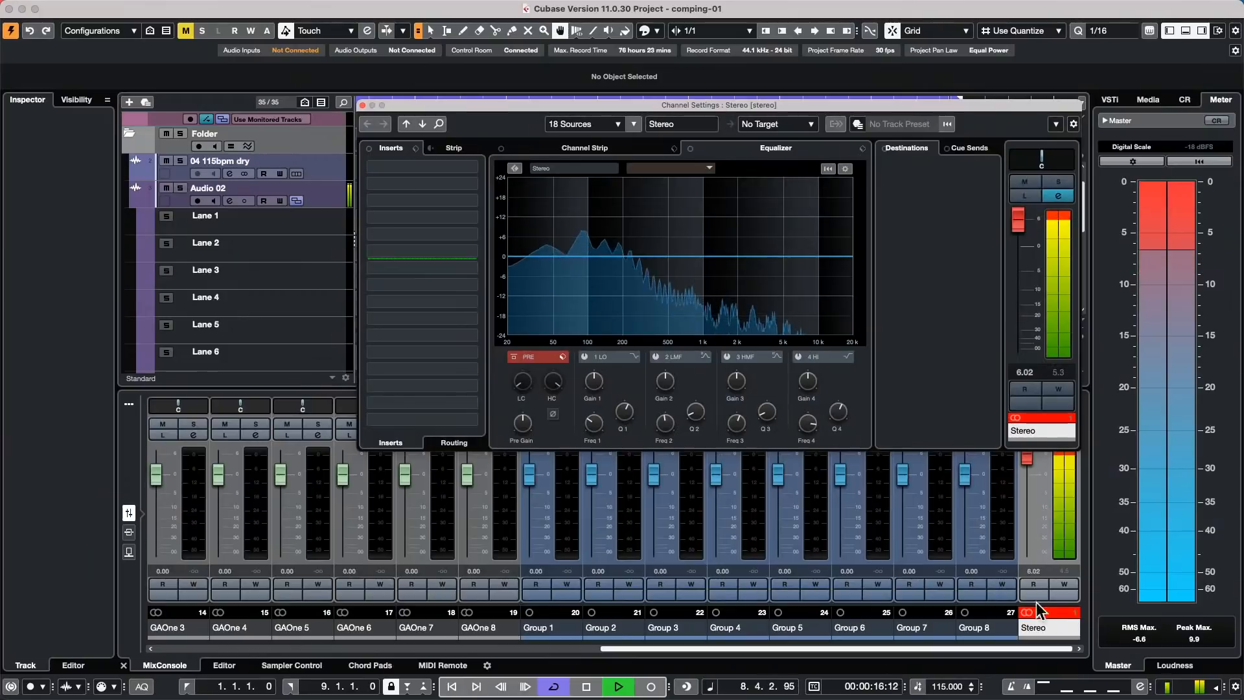
left_click(363, 105)
key("space")
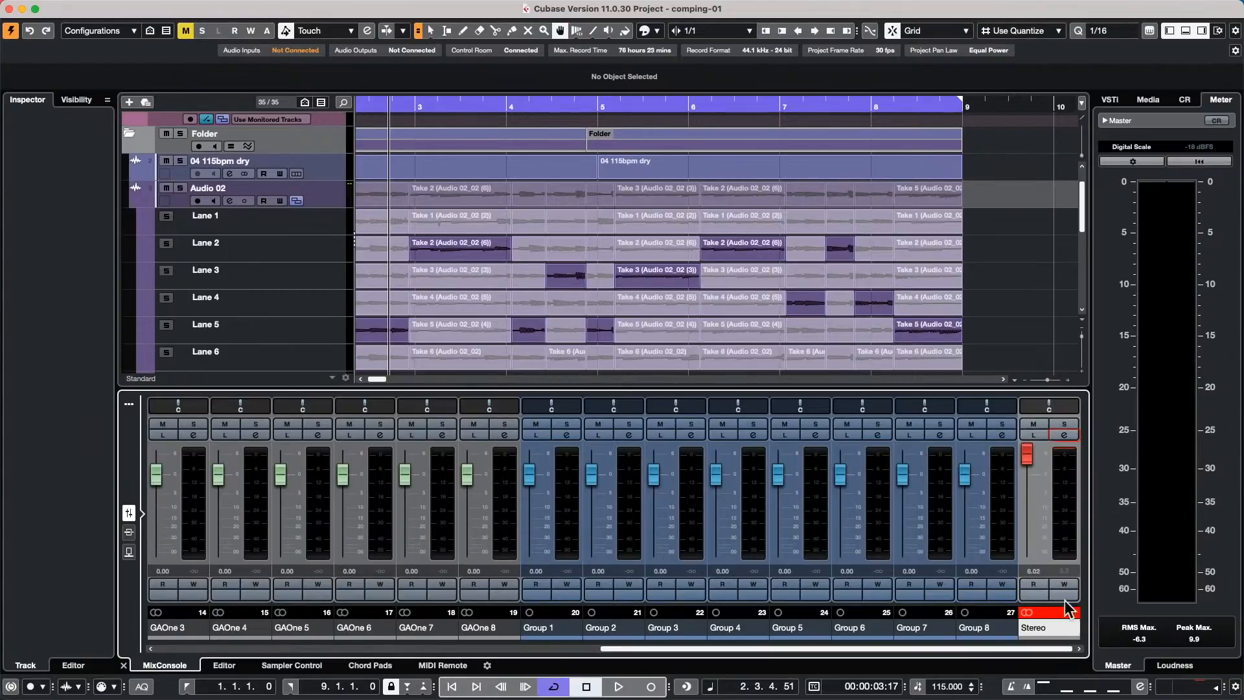
- Reset all the meters through the Global Meter Settings of the Stereo output channel
right_click(1061, 500)
mouse_move(1101, 691)
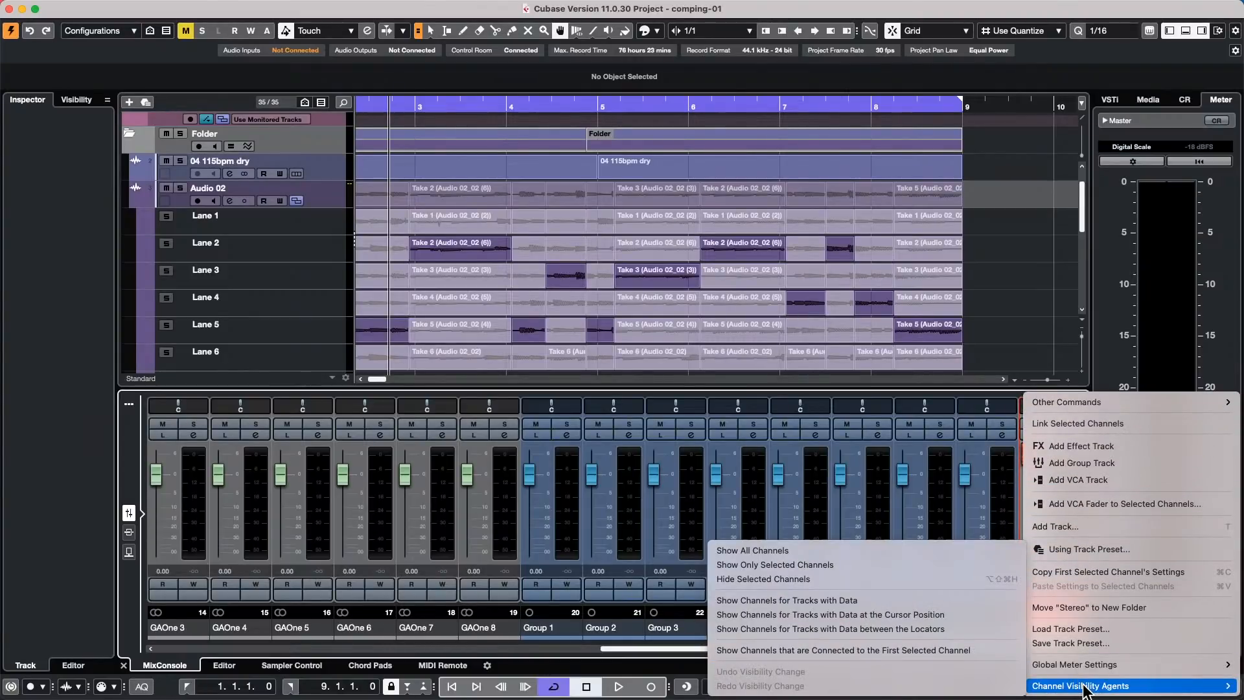
mouse_move(1088, 664)
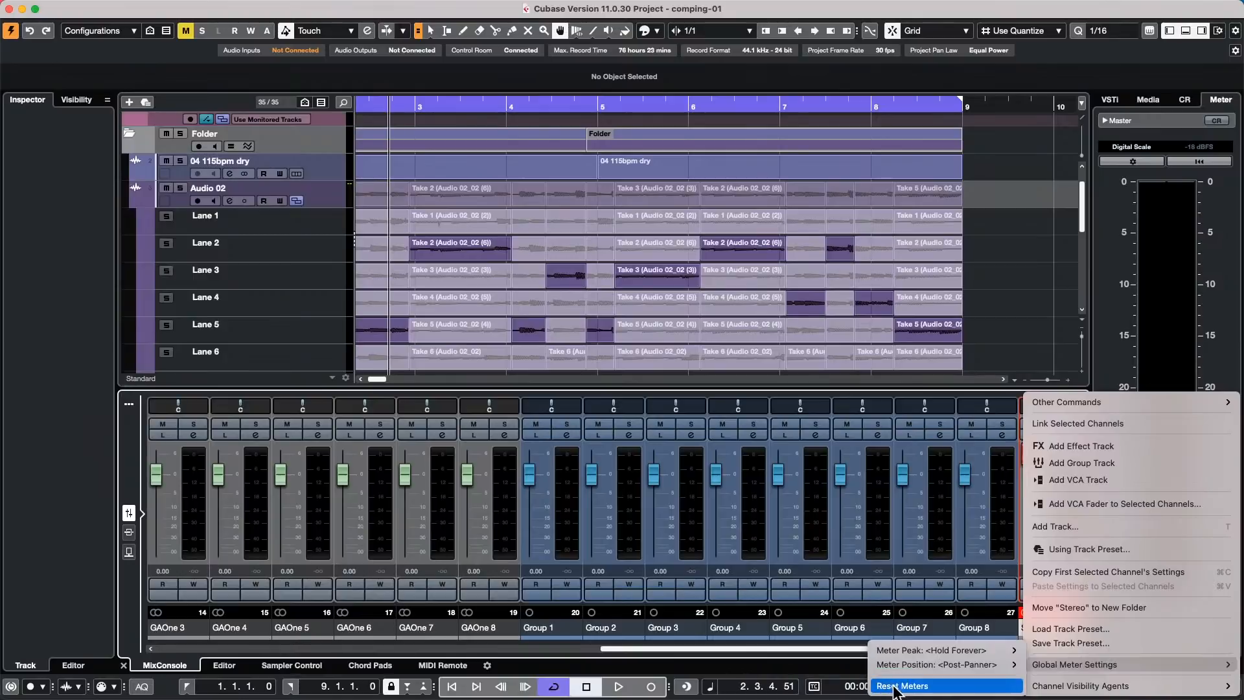
left_click(893, 686)
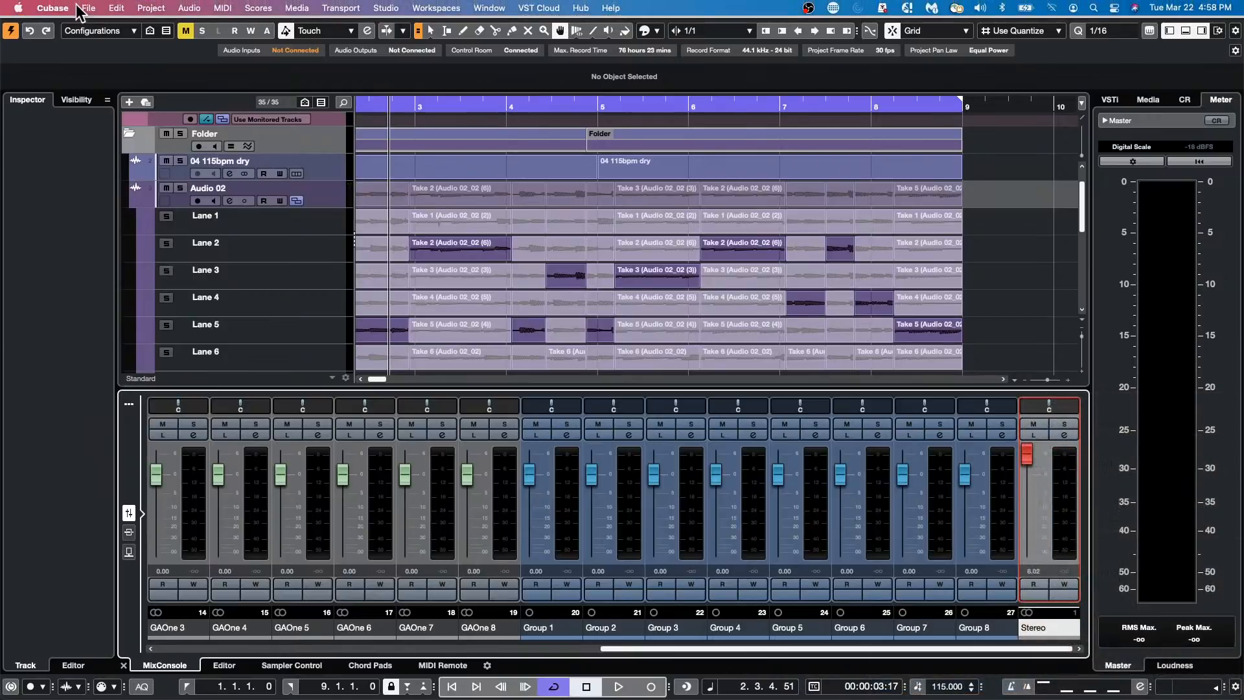
- Search the Key Commands dialog for "reset meters"
left_click(87, 8)
mouse_move(117, 8)
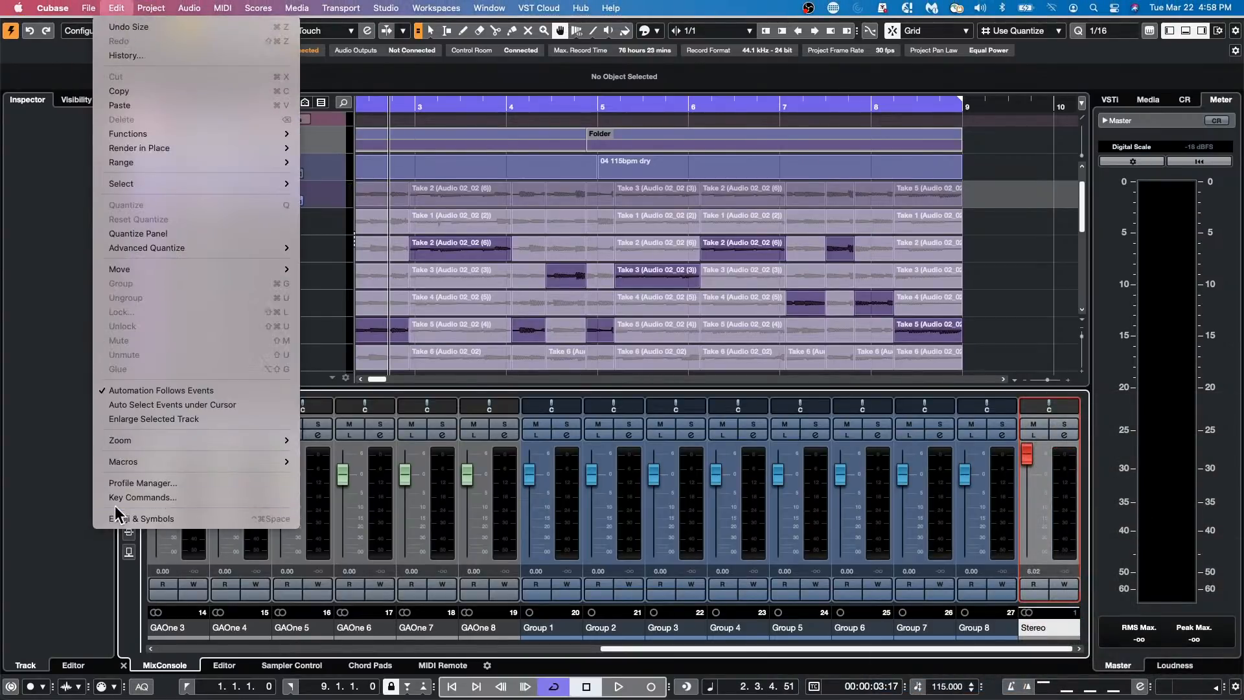
left_click(118, 497)
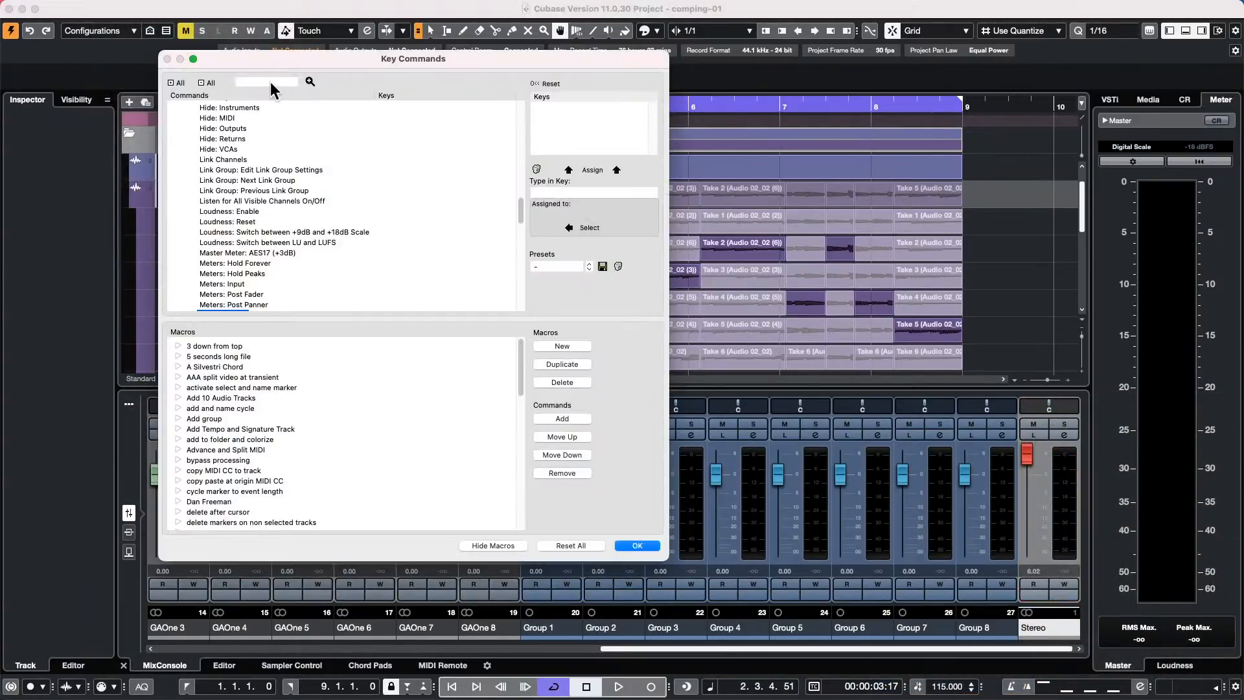
left_click(271, 82)
type("reset meters")
key("Return")
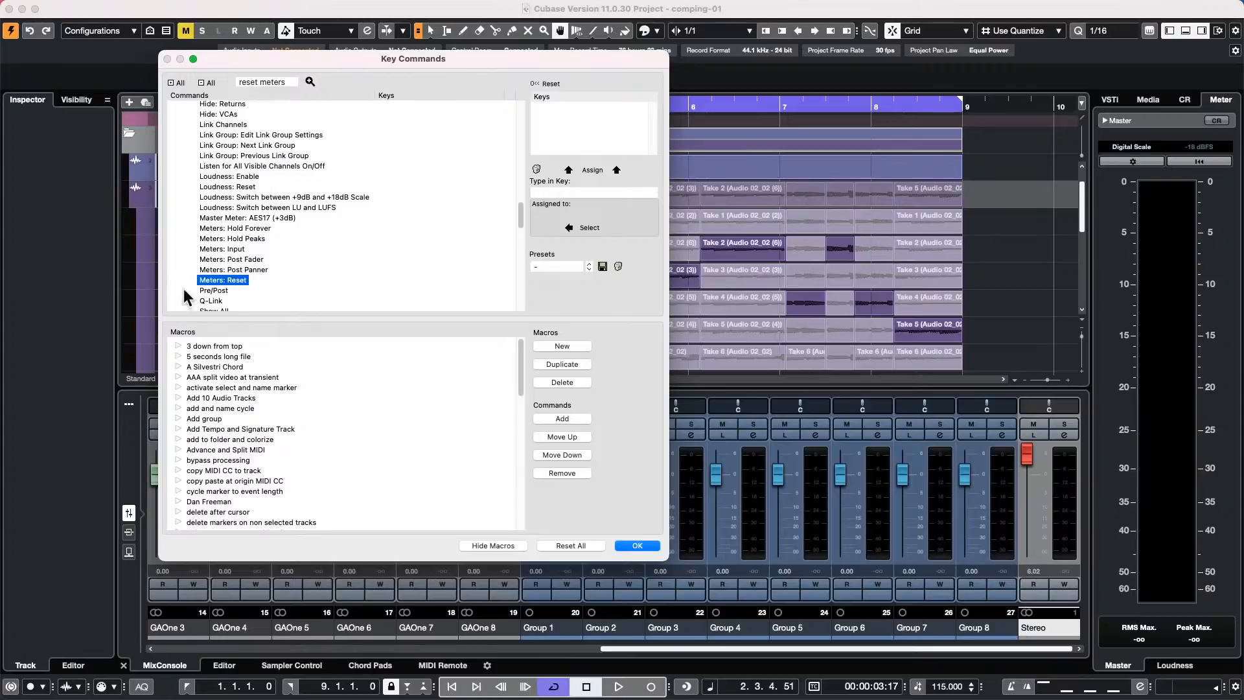
- Check which category contains the Meters: Reset command, and close the Key Commands dialog
scroll(219, 267, "up", 10)
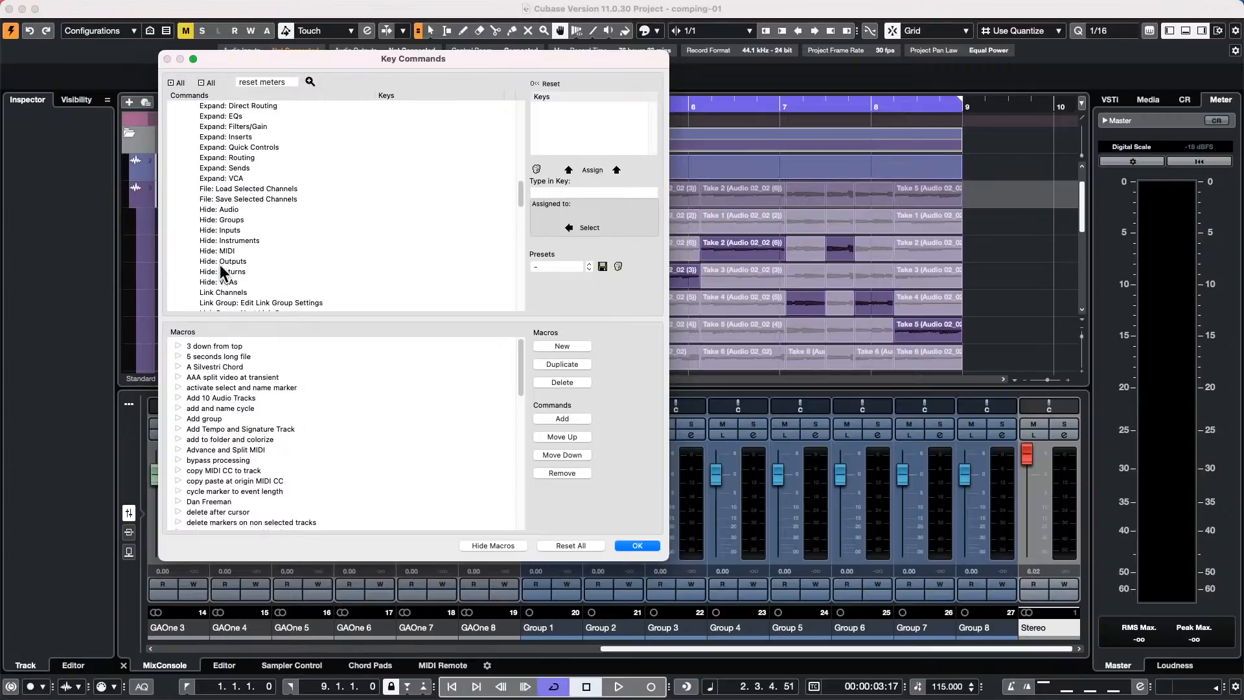
scroll(220, 265, "up", 8)
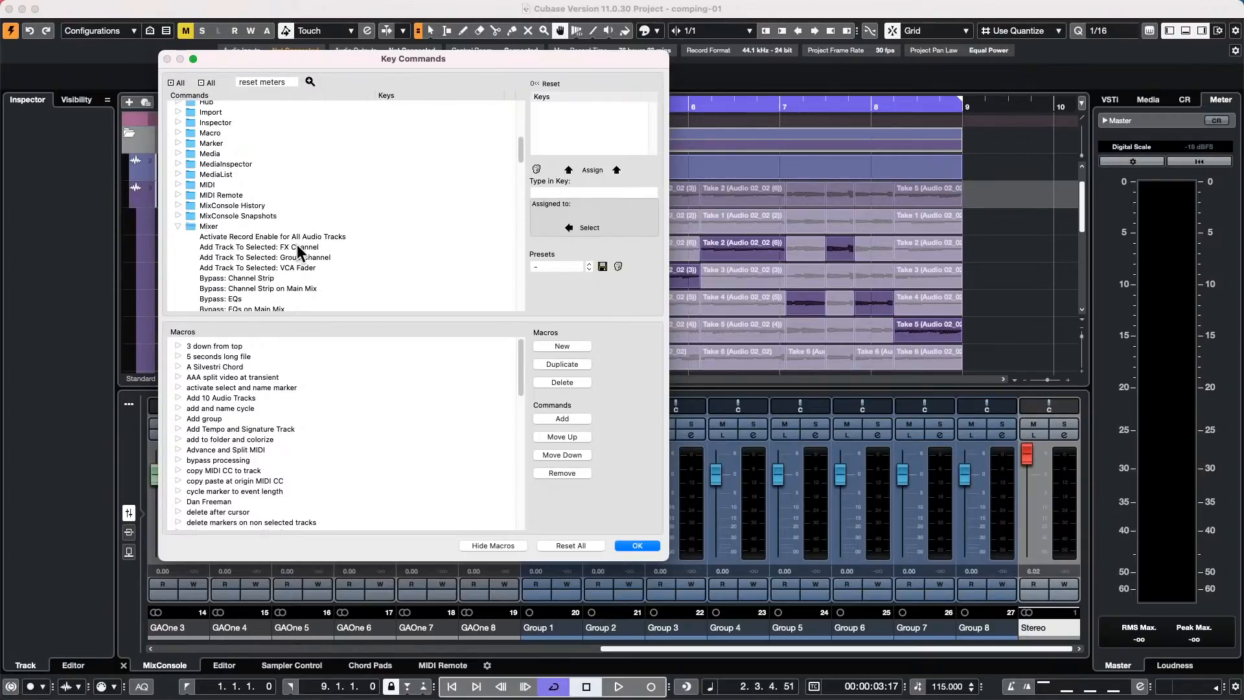
scroll(297, 246, "down", 10)
scroll(295, 247, "down", 5)
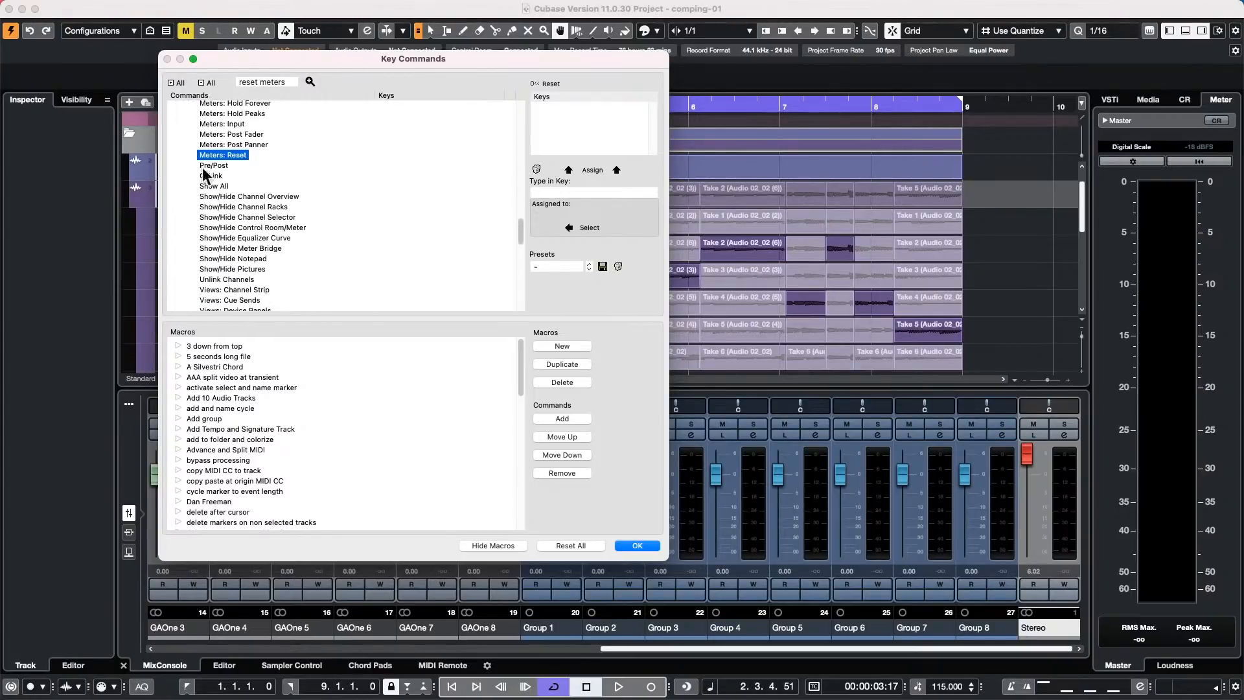
left_click(640, 544)
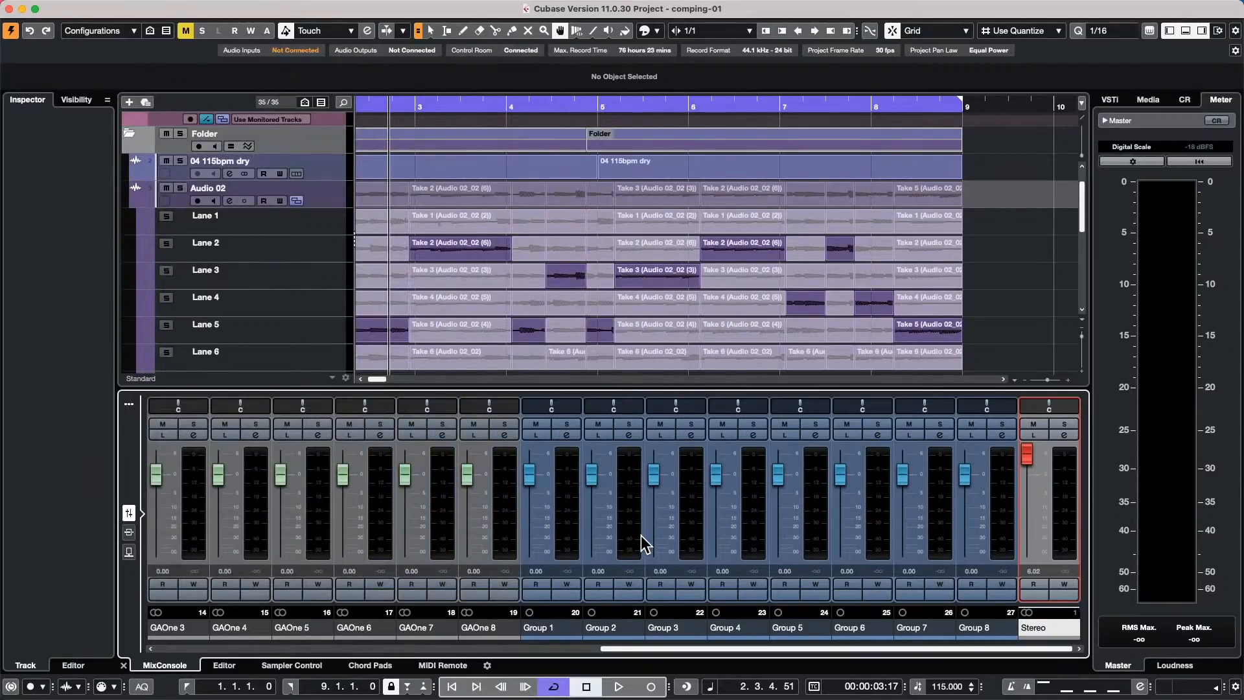